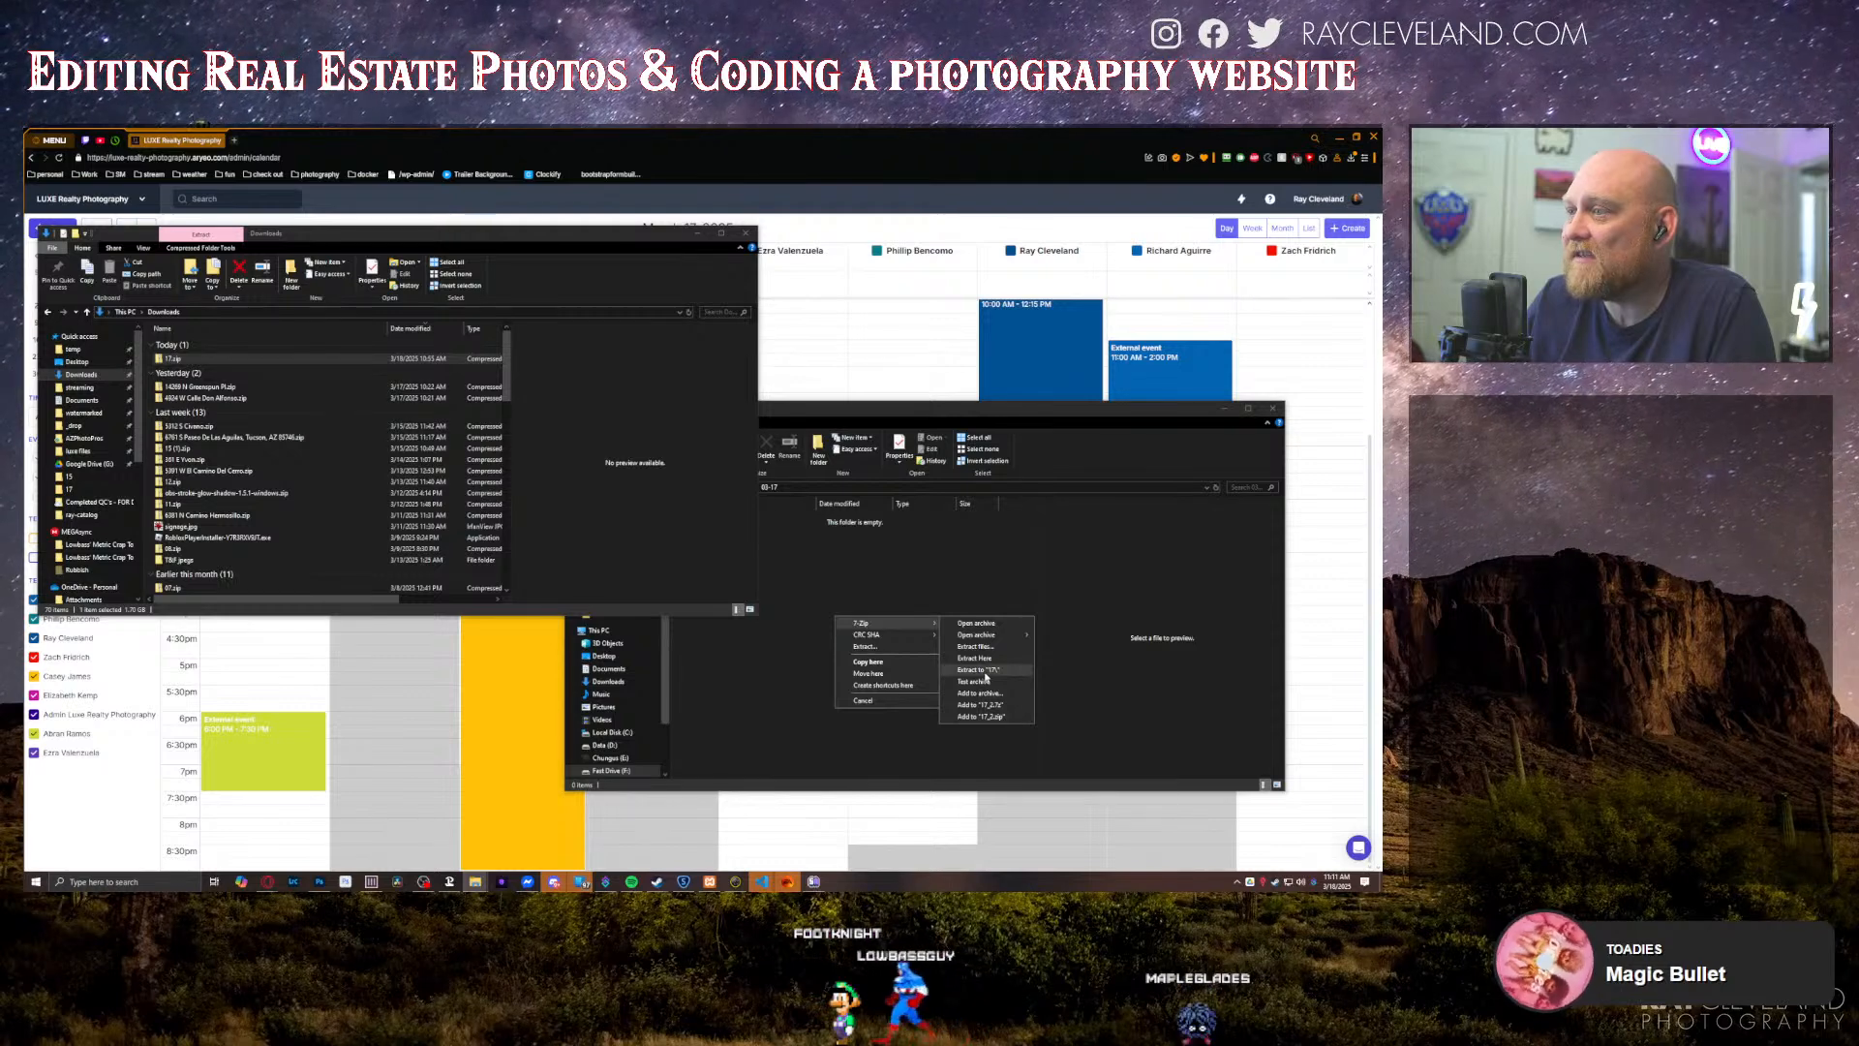
Step: Extract the 17.zip archive into the 03-17 folder and close both File Explorer windows
left_click(980, 670)
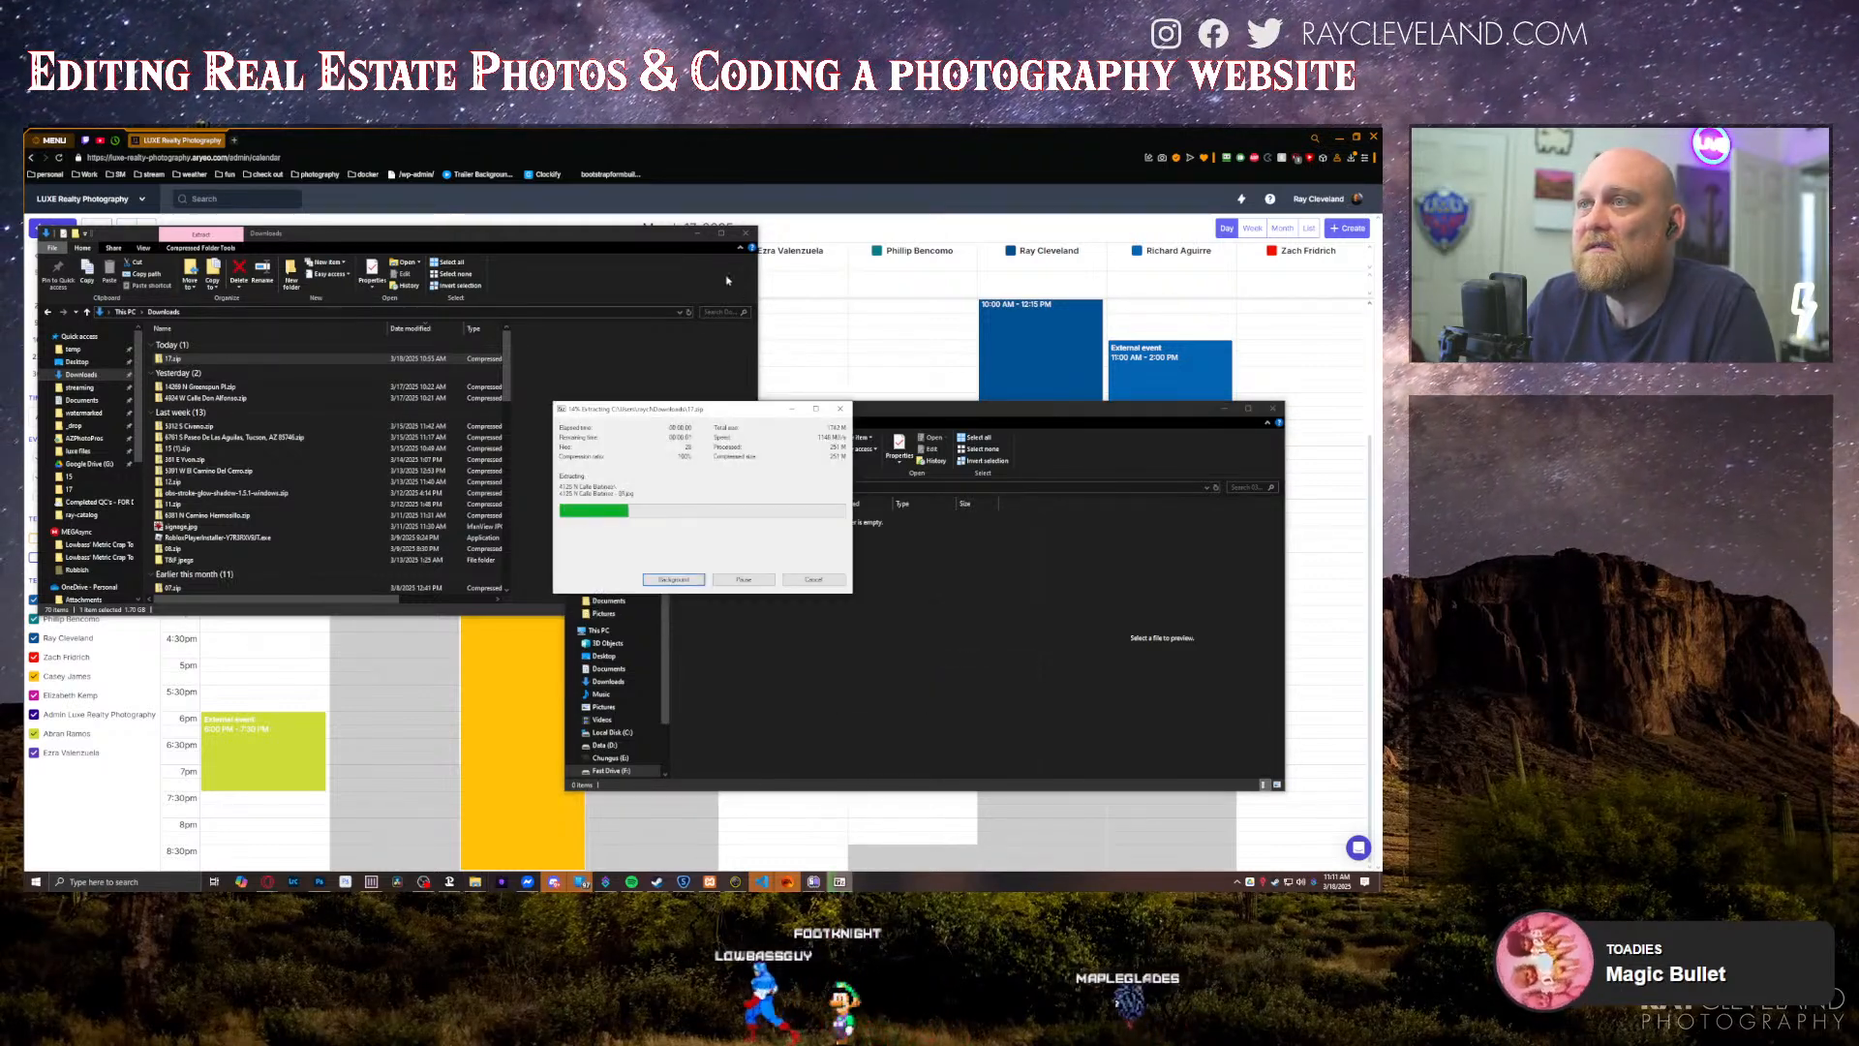
left_click(745, 233)
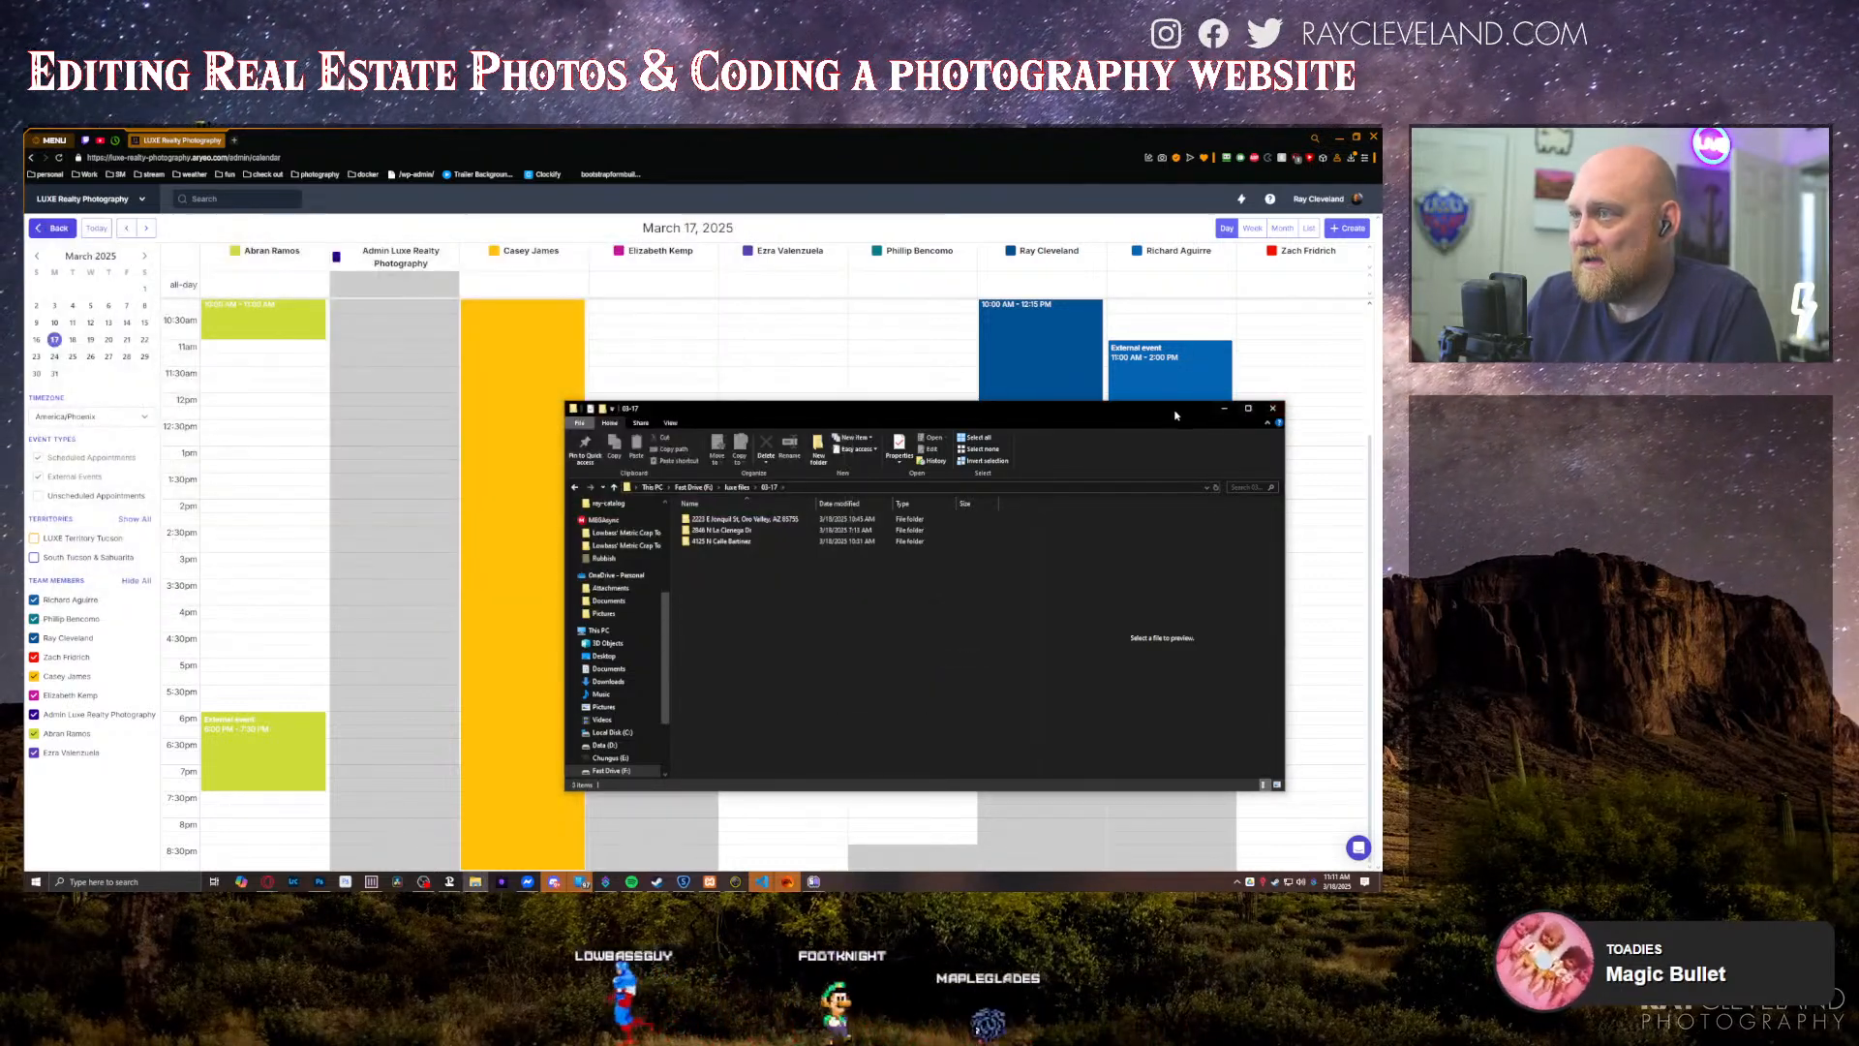
left_click(1278, 409)
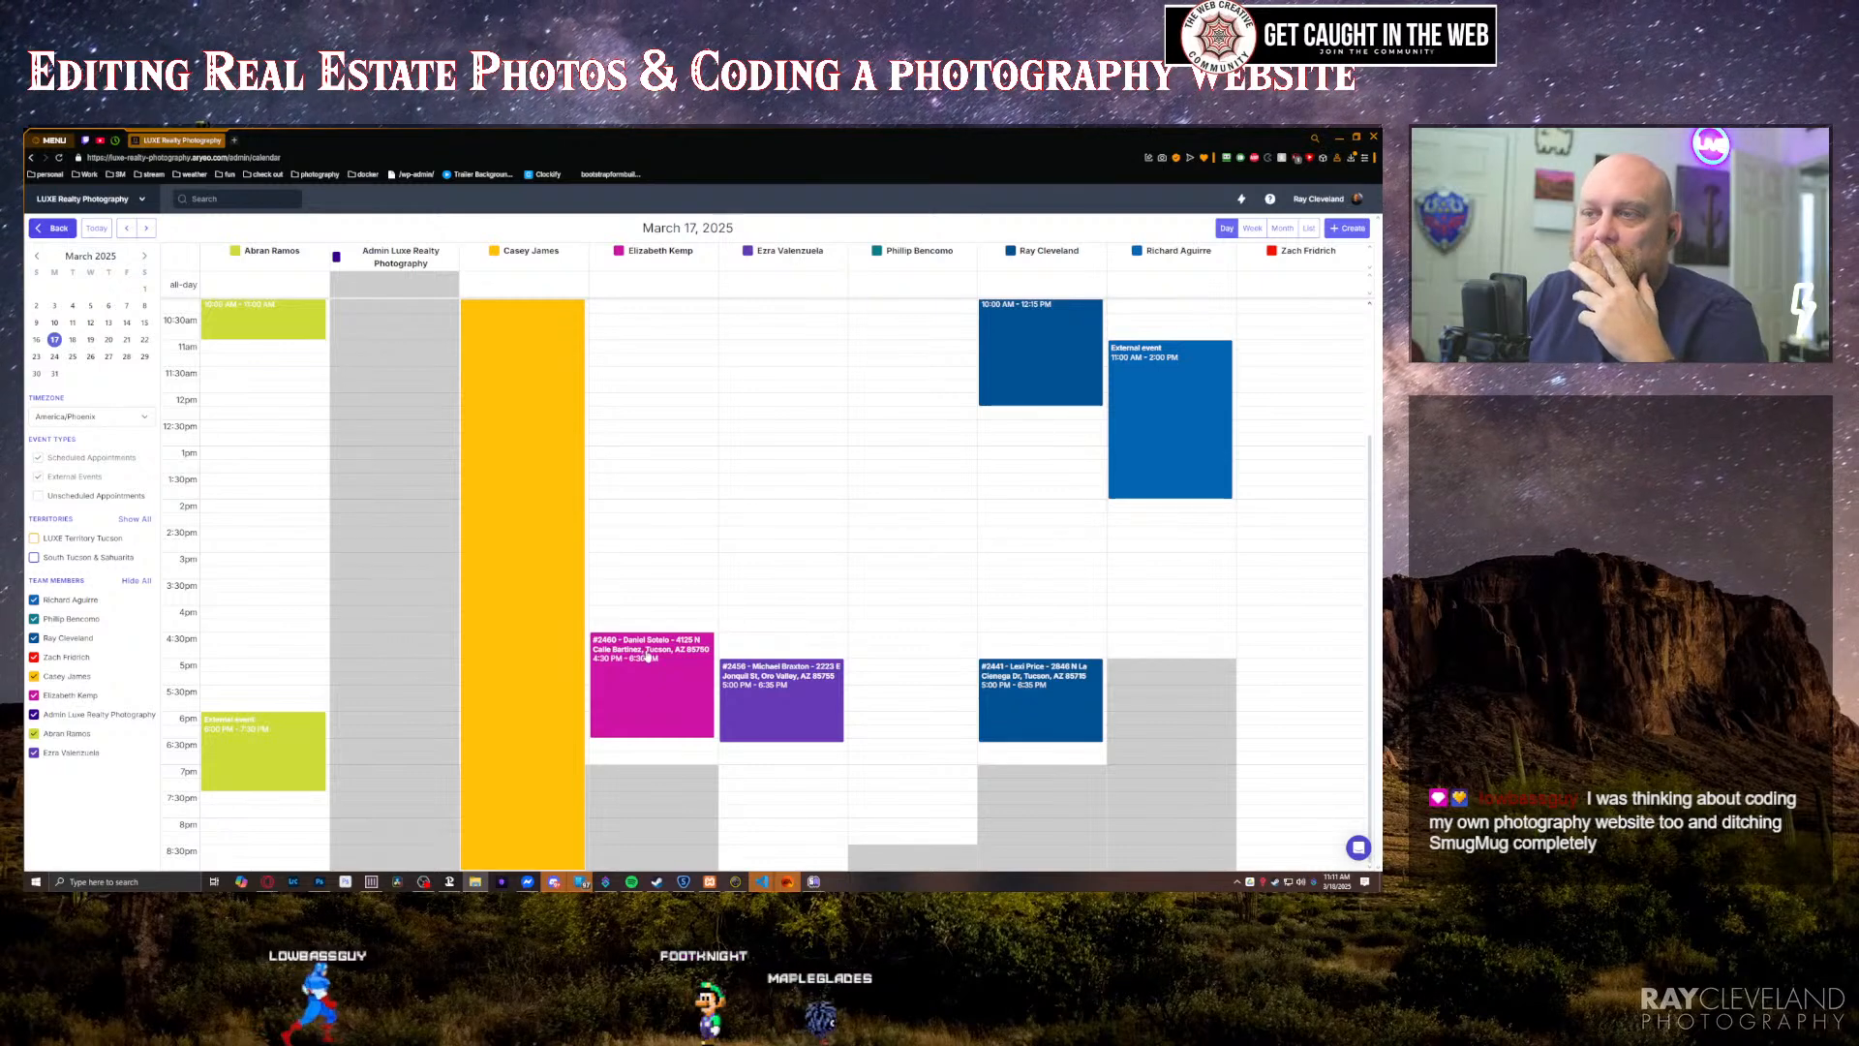
Step: Examine the team's appointments on the March 17, 2025 day calendar
scroll(639, 651, "up", 3)
scroll(629, 651, "down", 3)
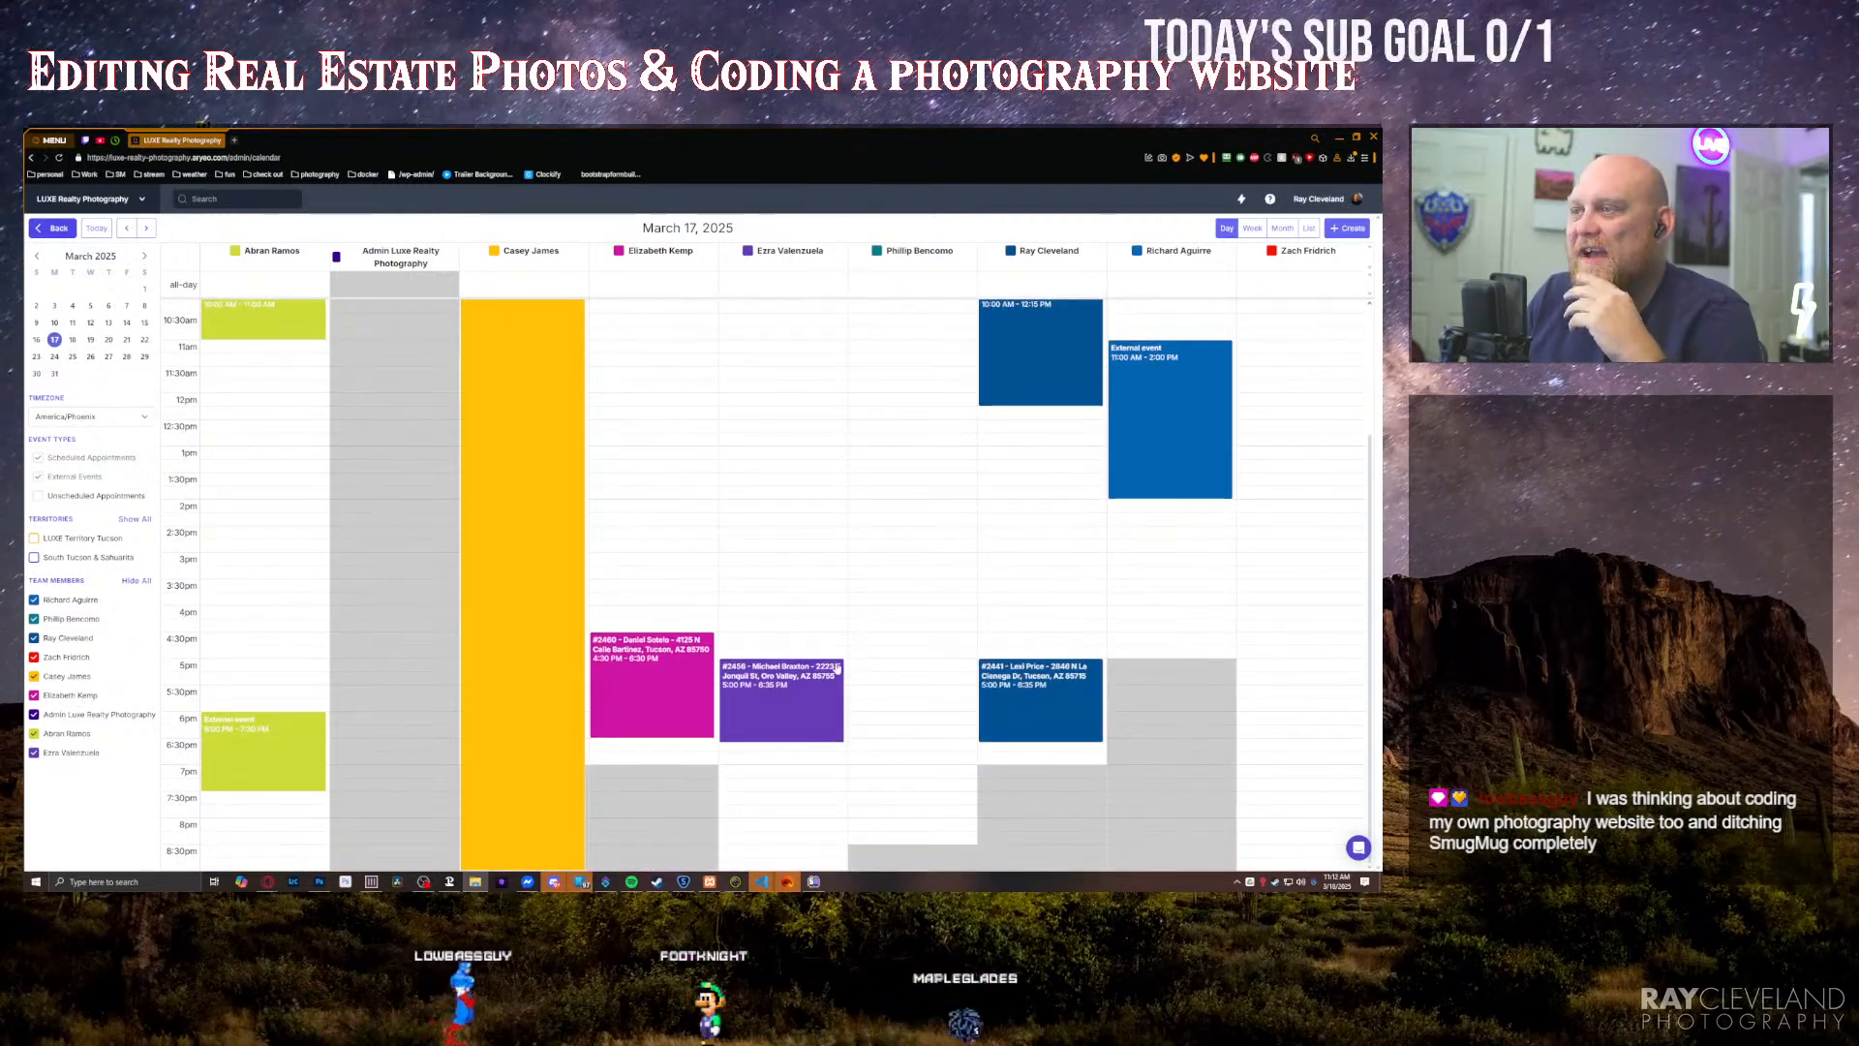
scroll(610, 651, "up", 4)
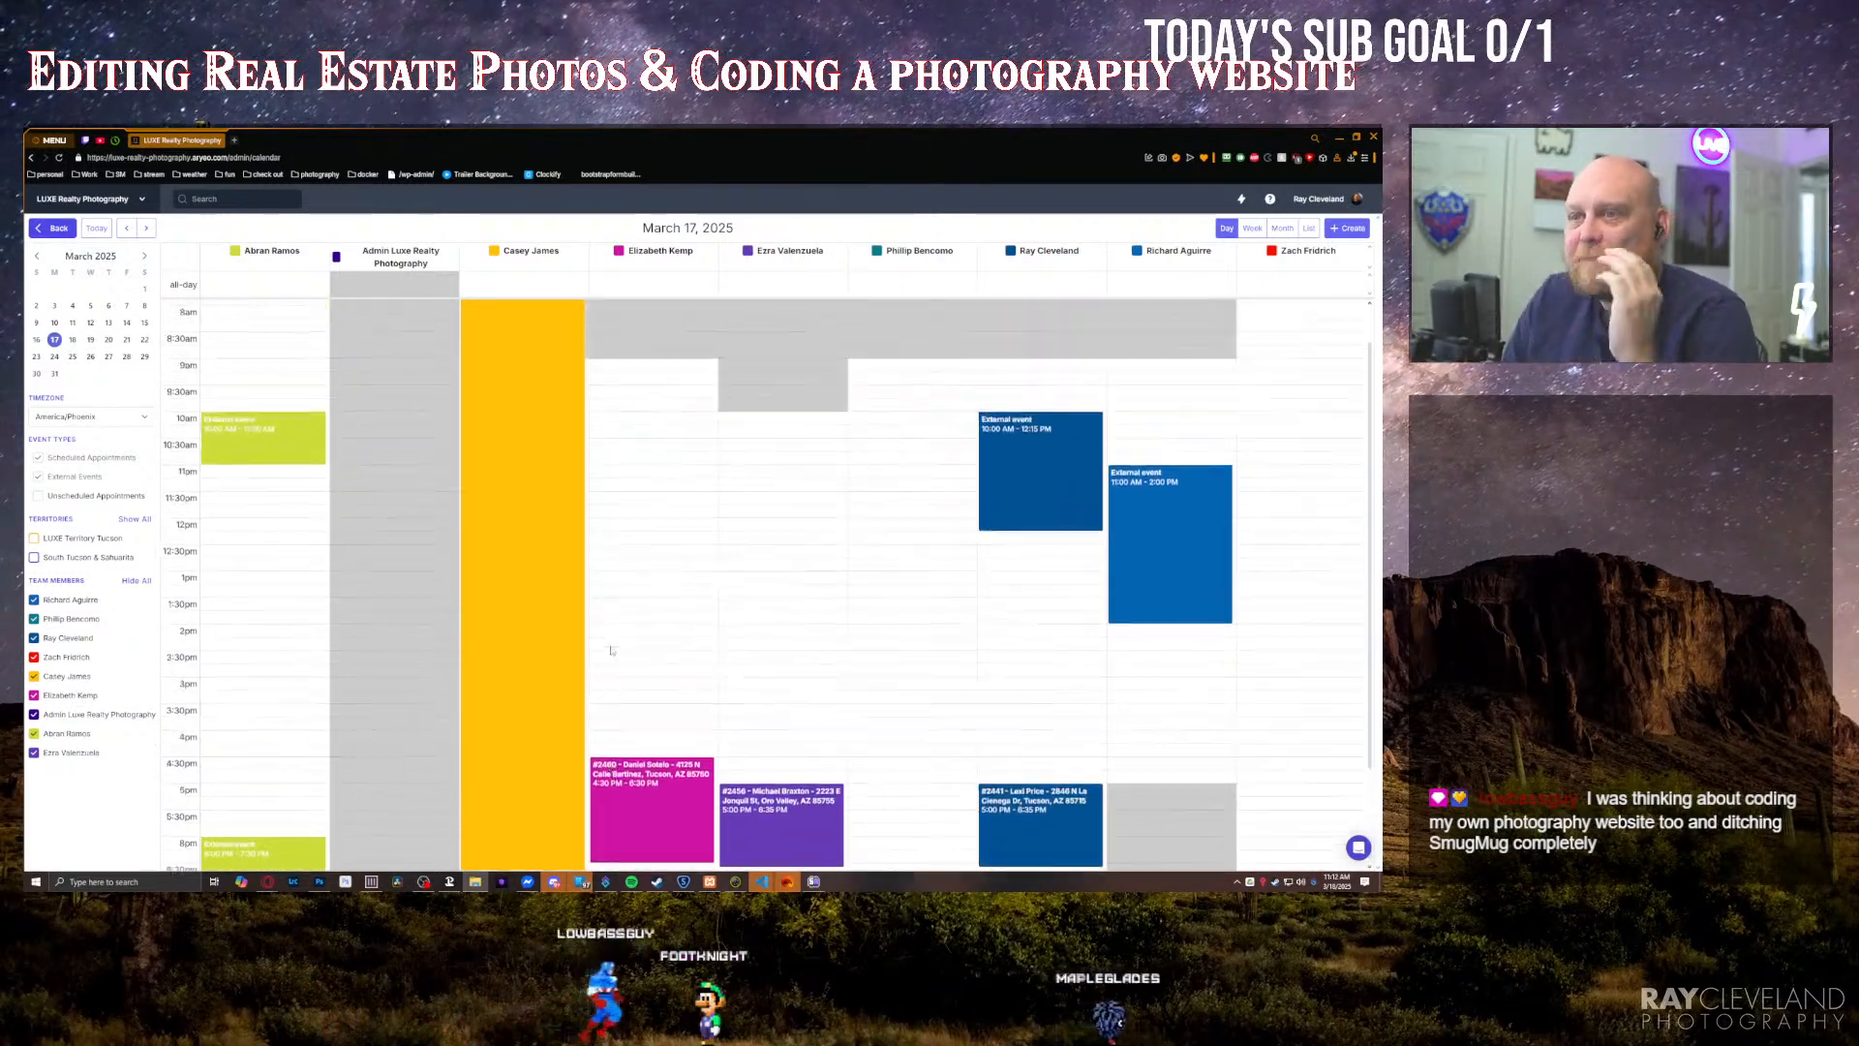
scroll(610, 650, "down", 4)
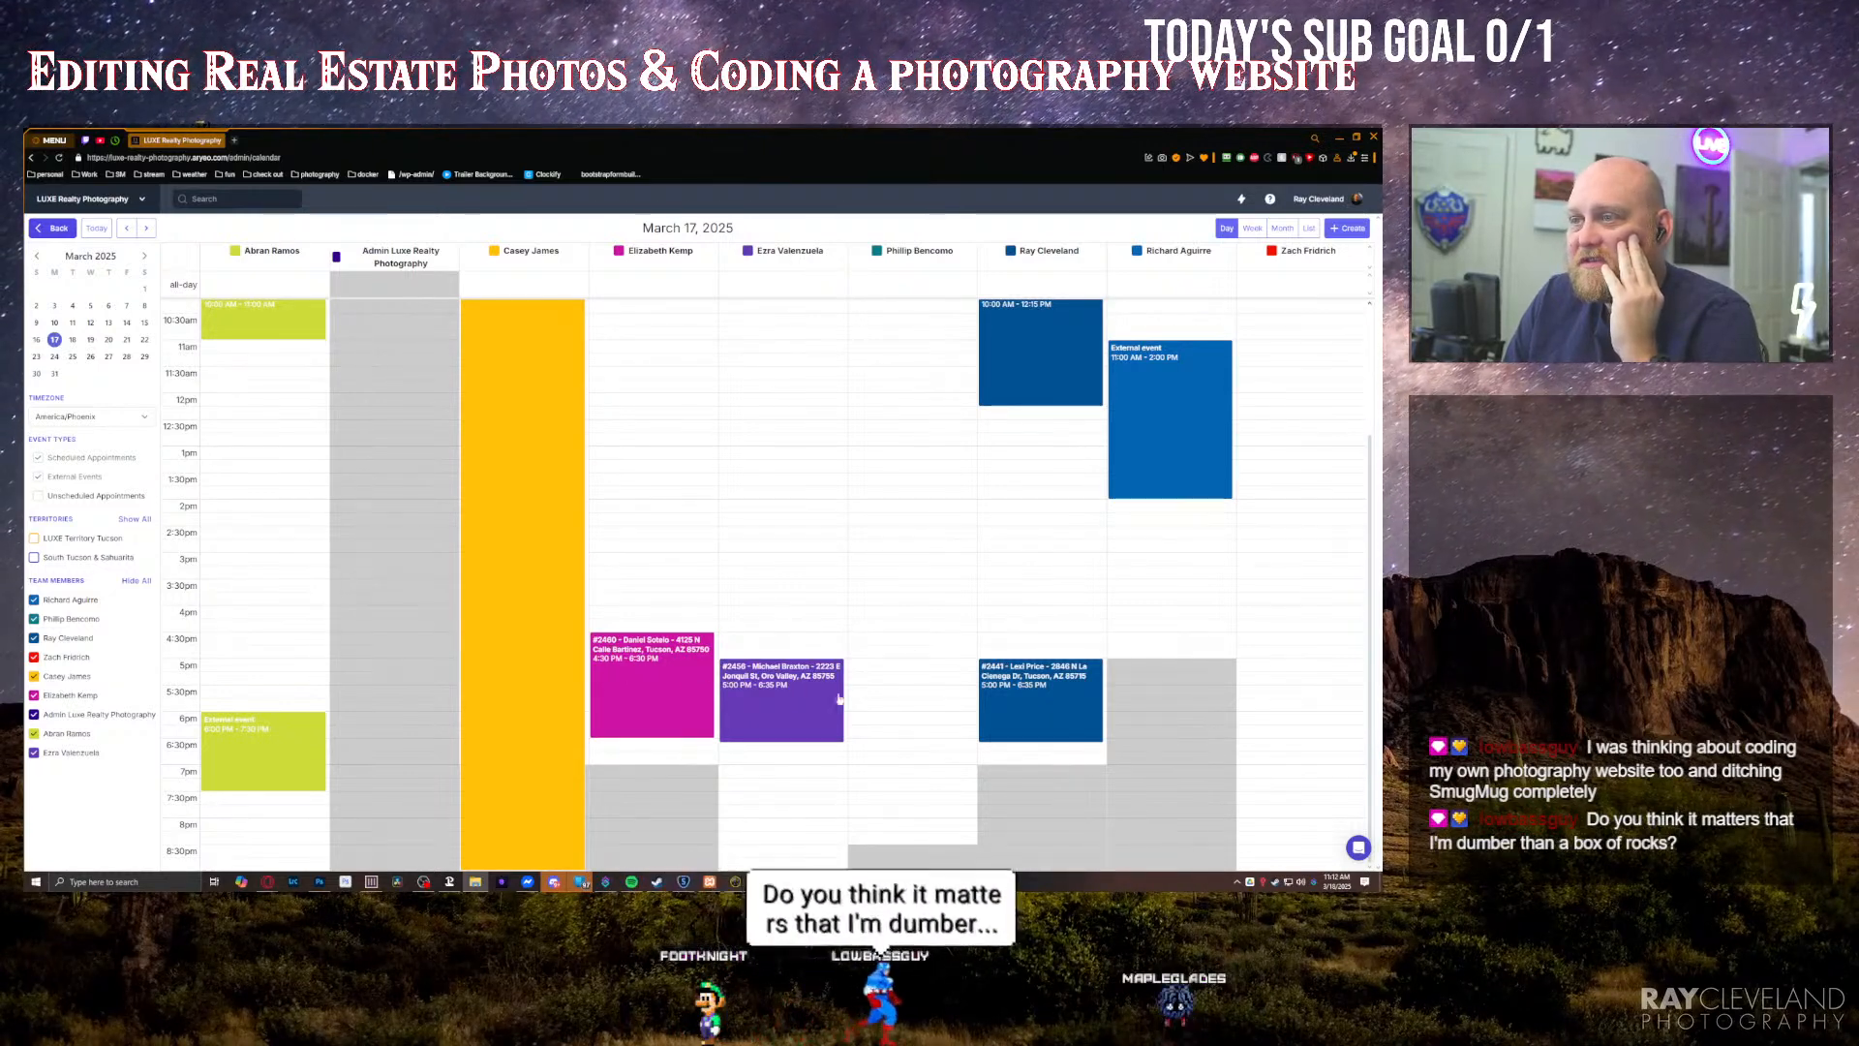
scroll(1017, 703, "up", 3)
scroll(1026, 701, "down", 3)
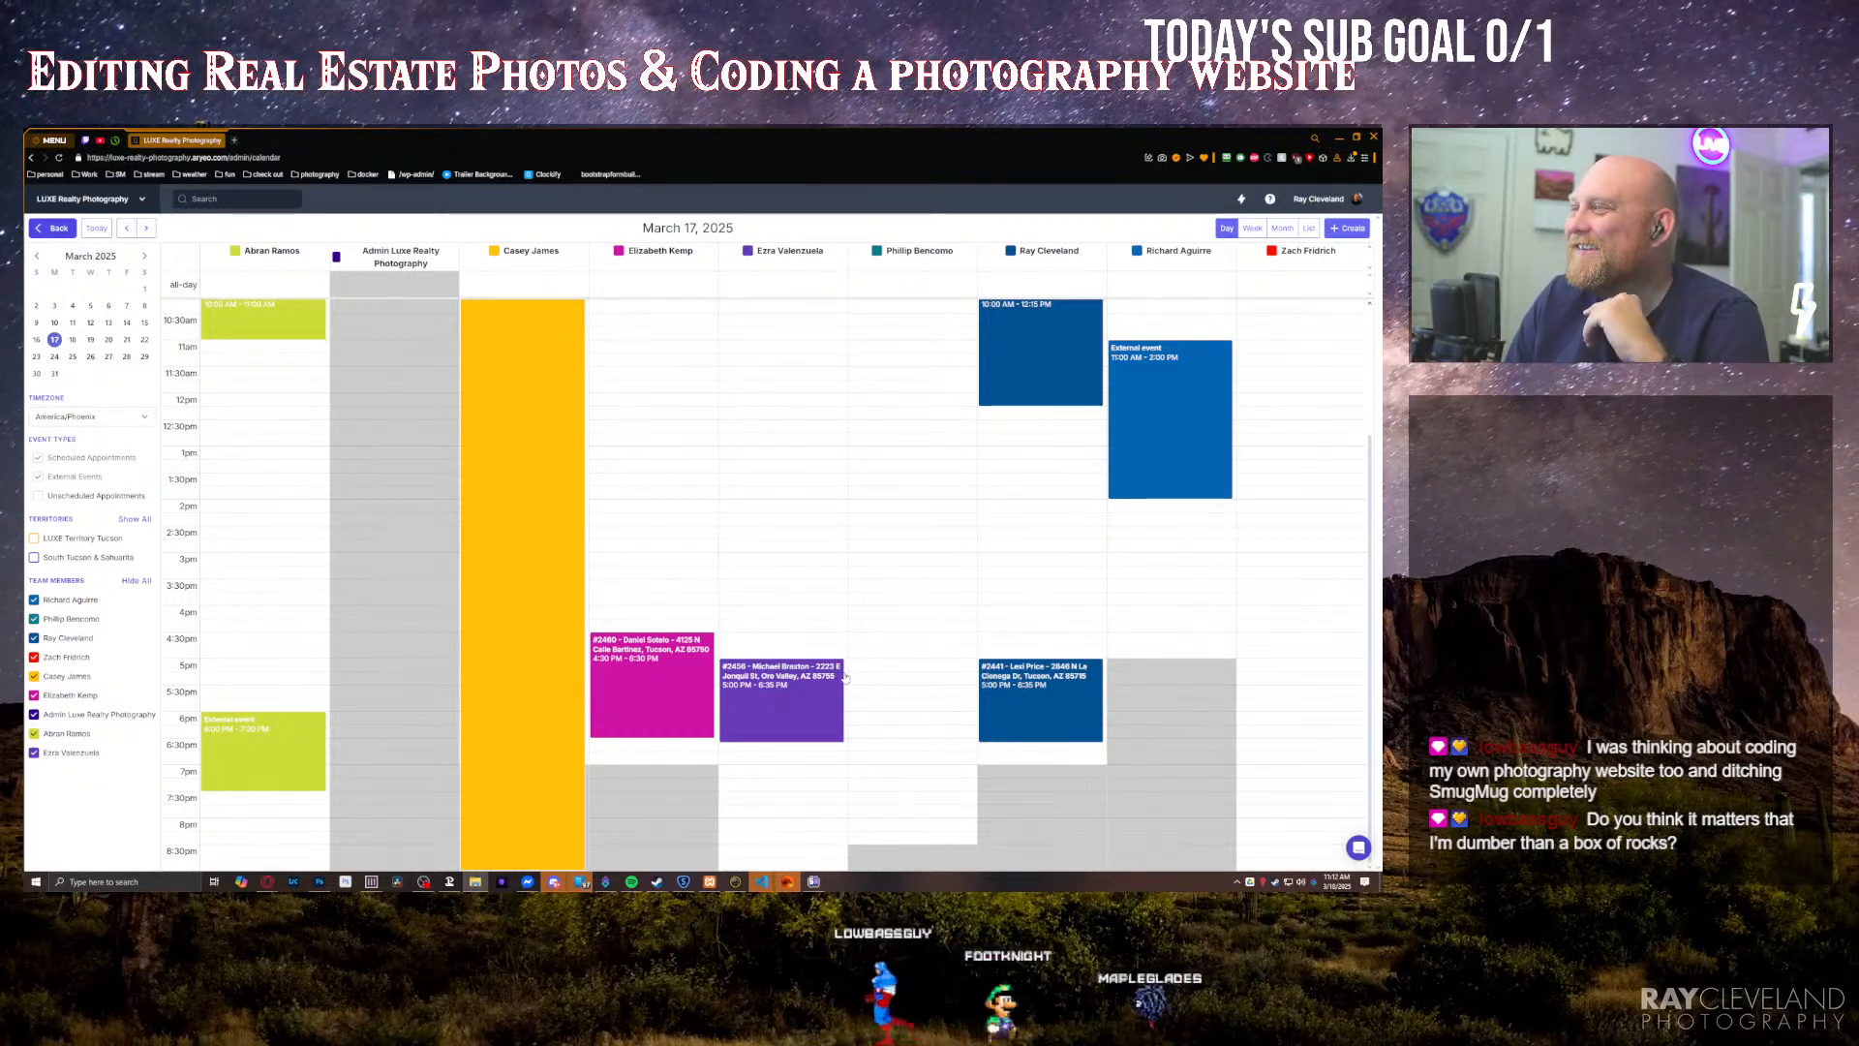
scroll(871, 684, "up", 3)
scroll(896, 690, "down", 3)
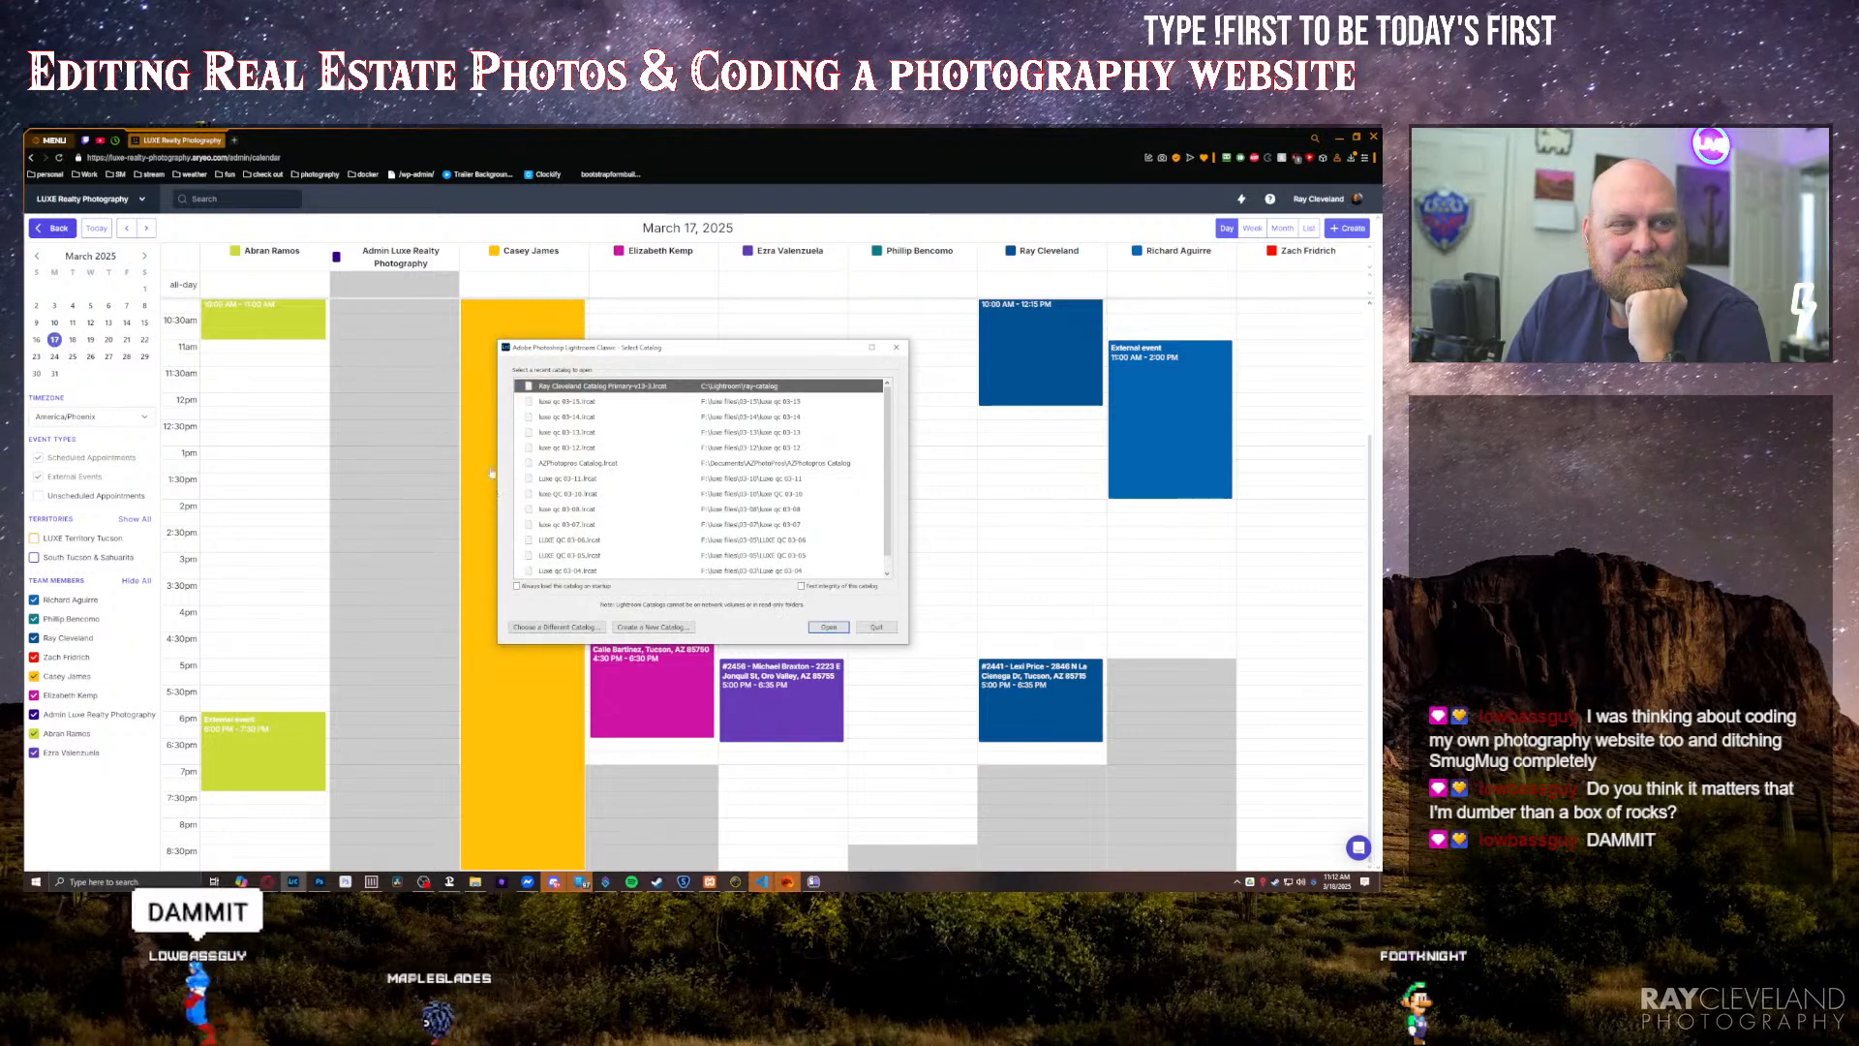
Step: Create a new Lightroom catalog named luxe qc 03-17 inside the luxe files\03-17 folder on Fast Drive (F:)
left_click(641, 626)
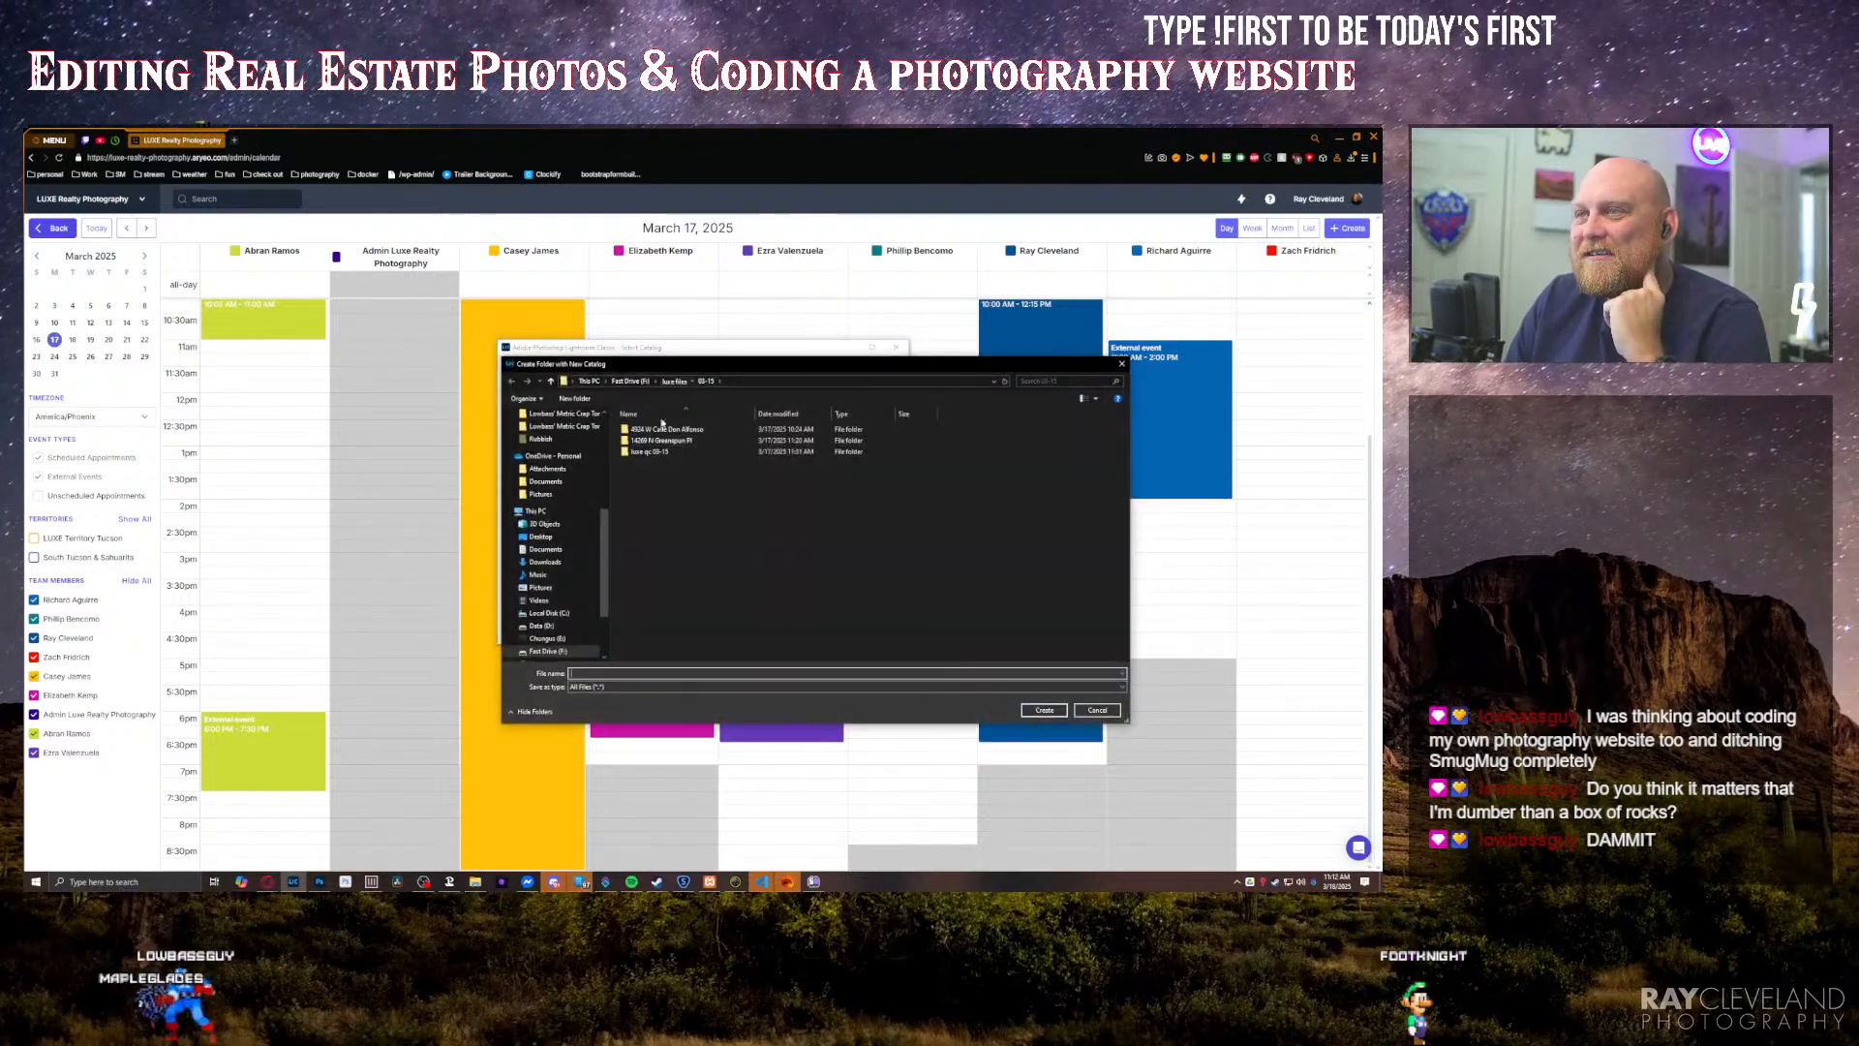
left_click(673, 382)
double_click(637, 430)
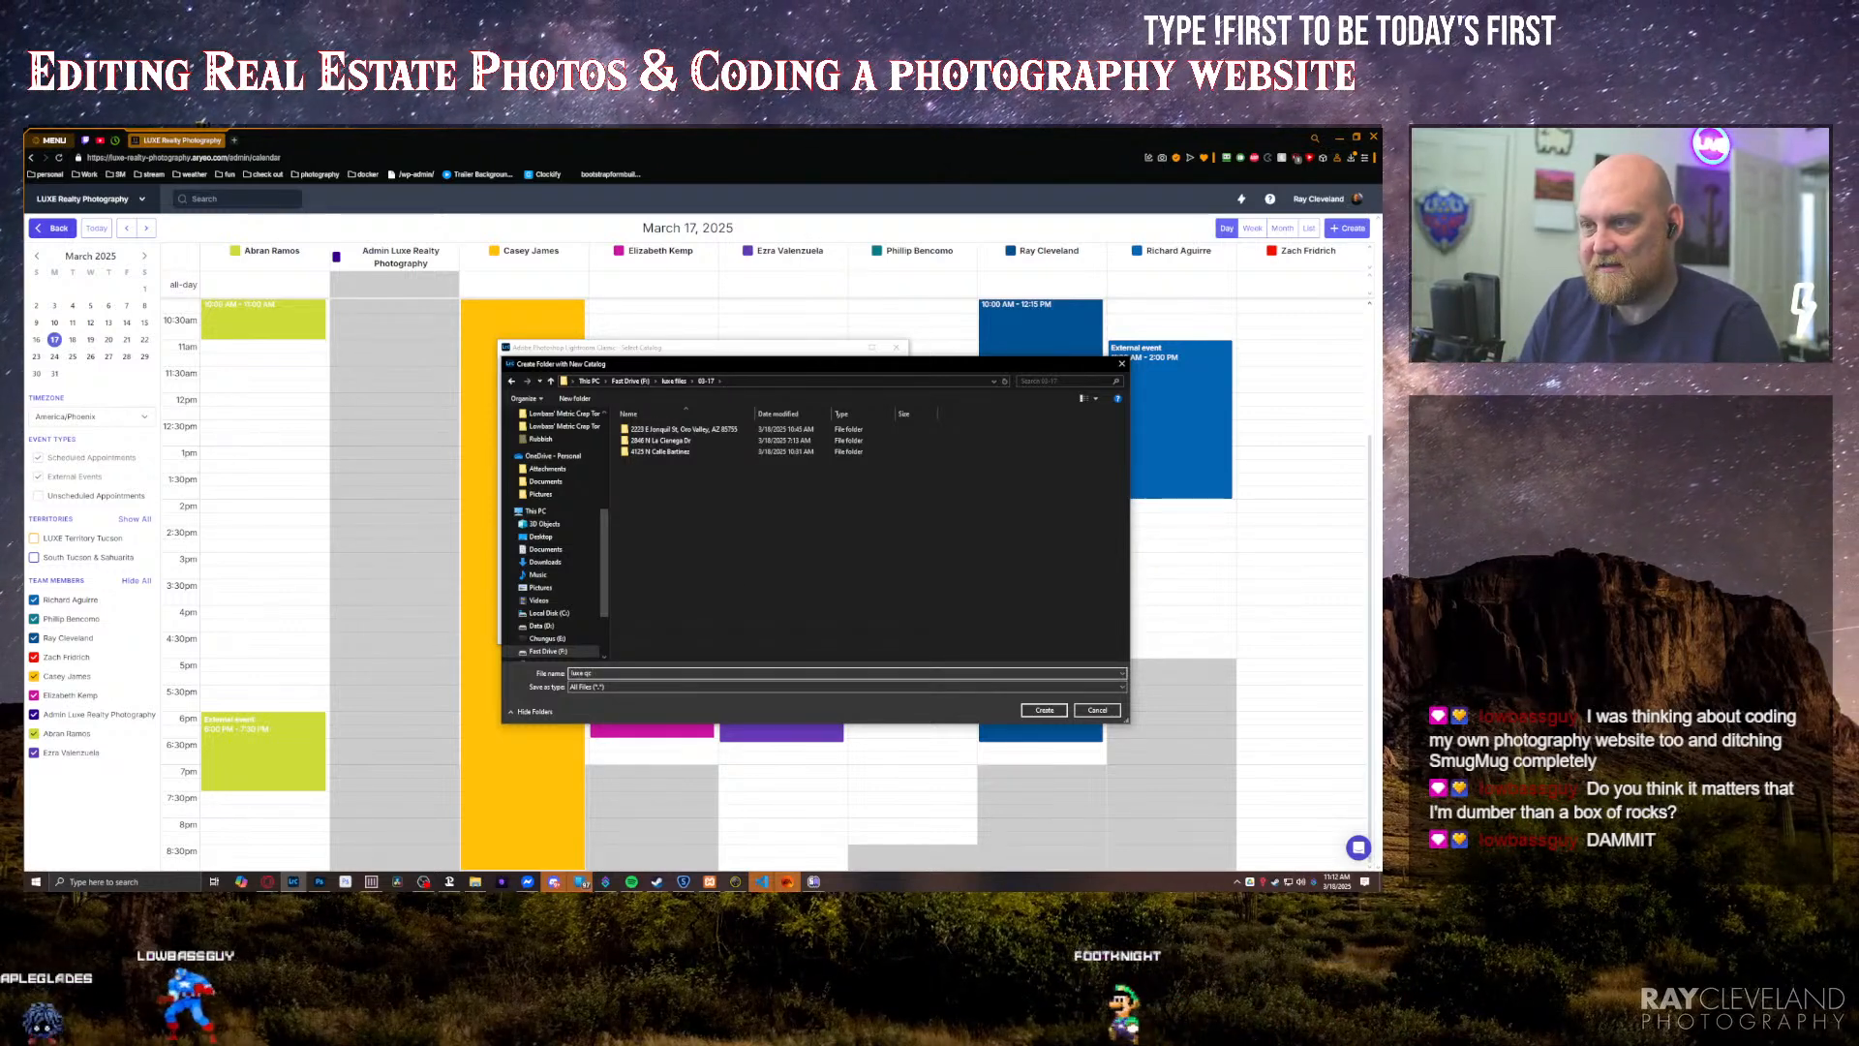
type("luxe qc")
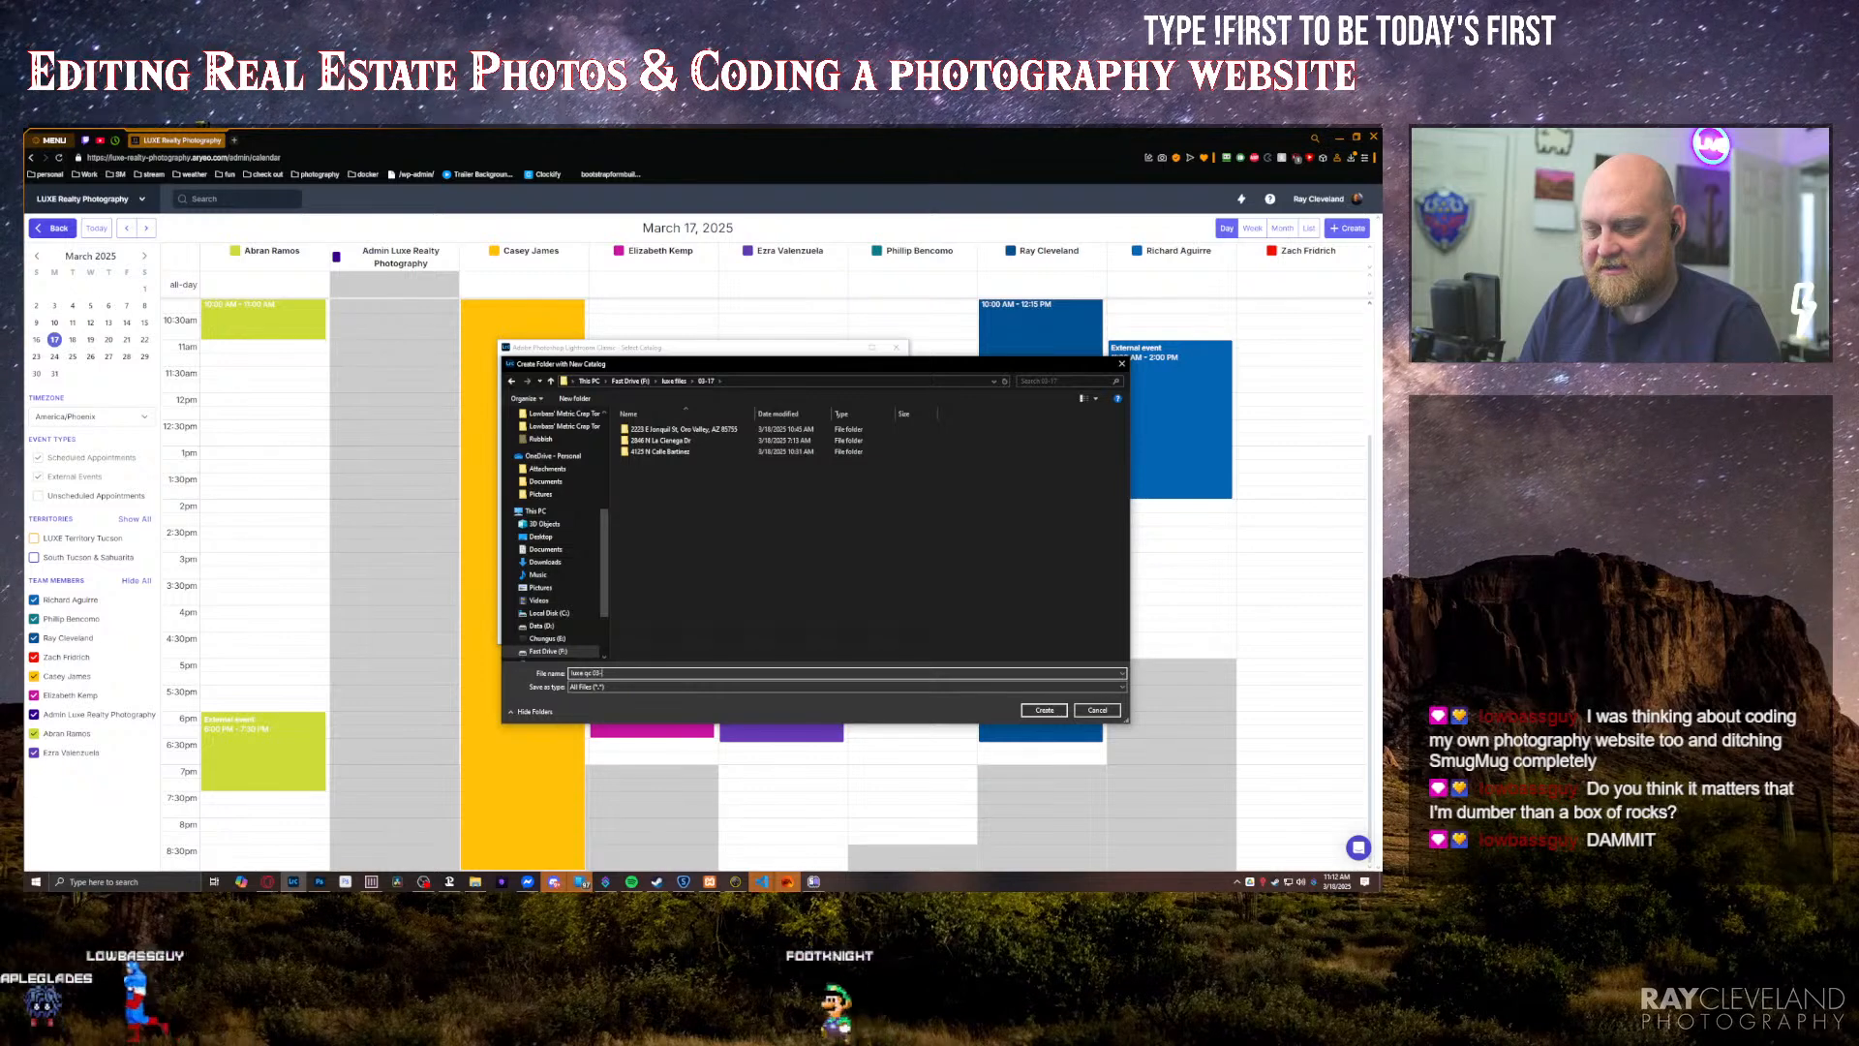
key("Return")
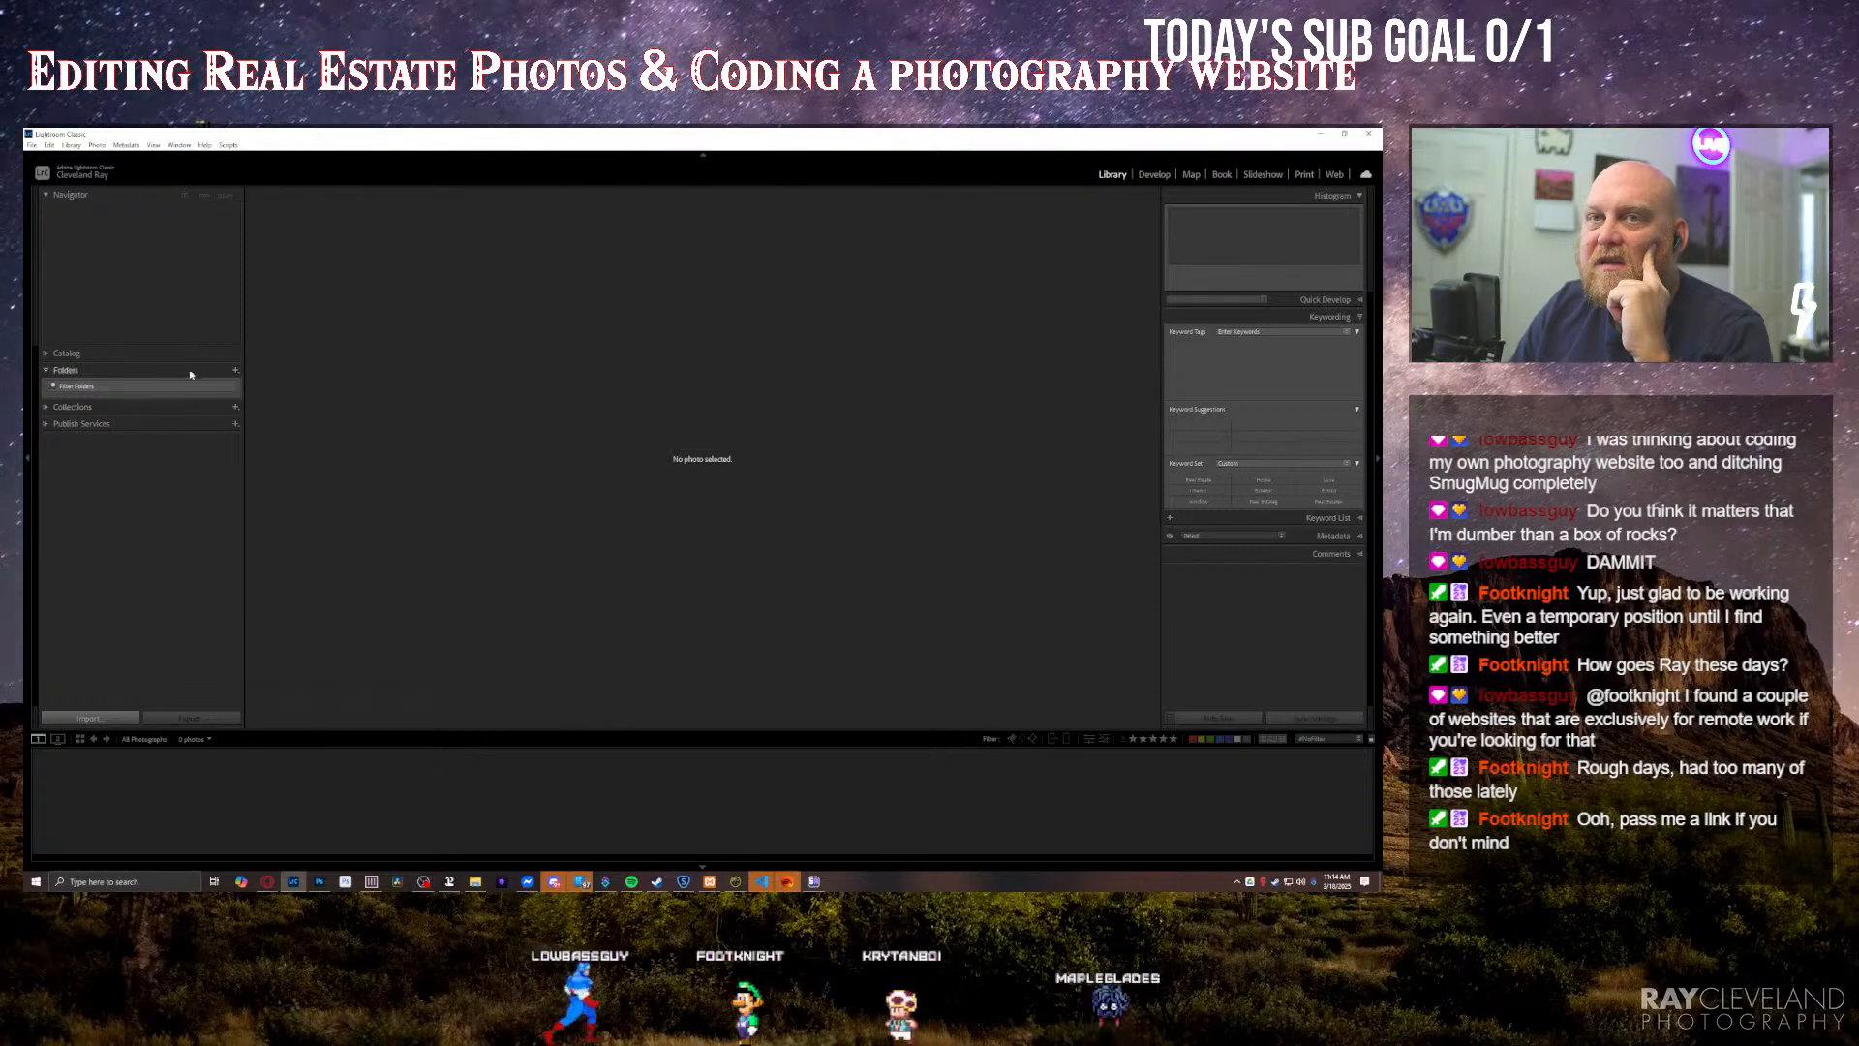
Step: Add the 03-17 folder to the new catalog as the source of photos to import
left_click(233, 370)
left_click(280, 385)
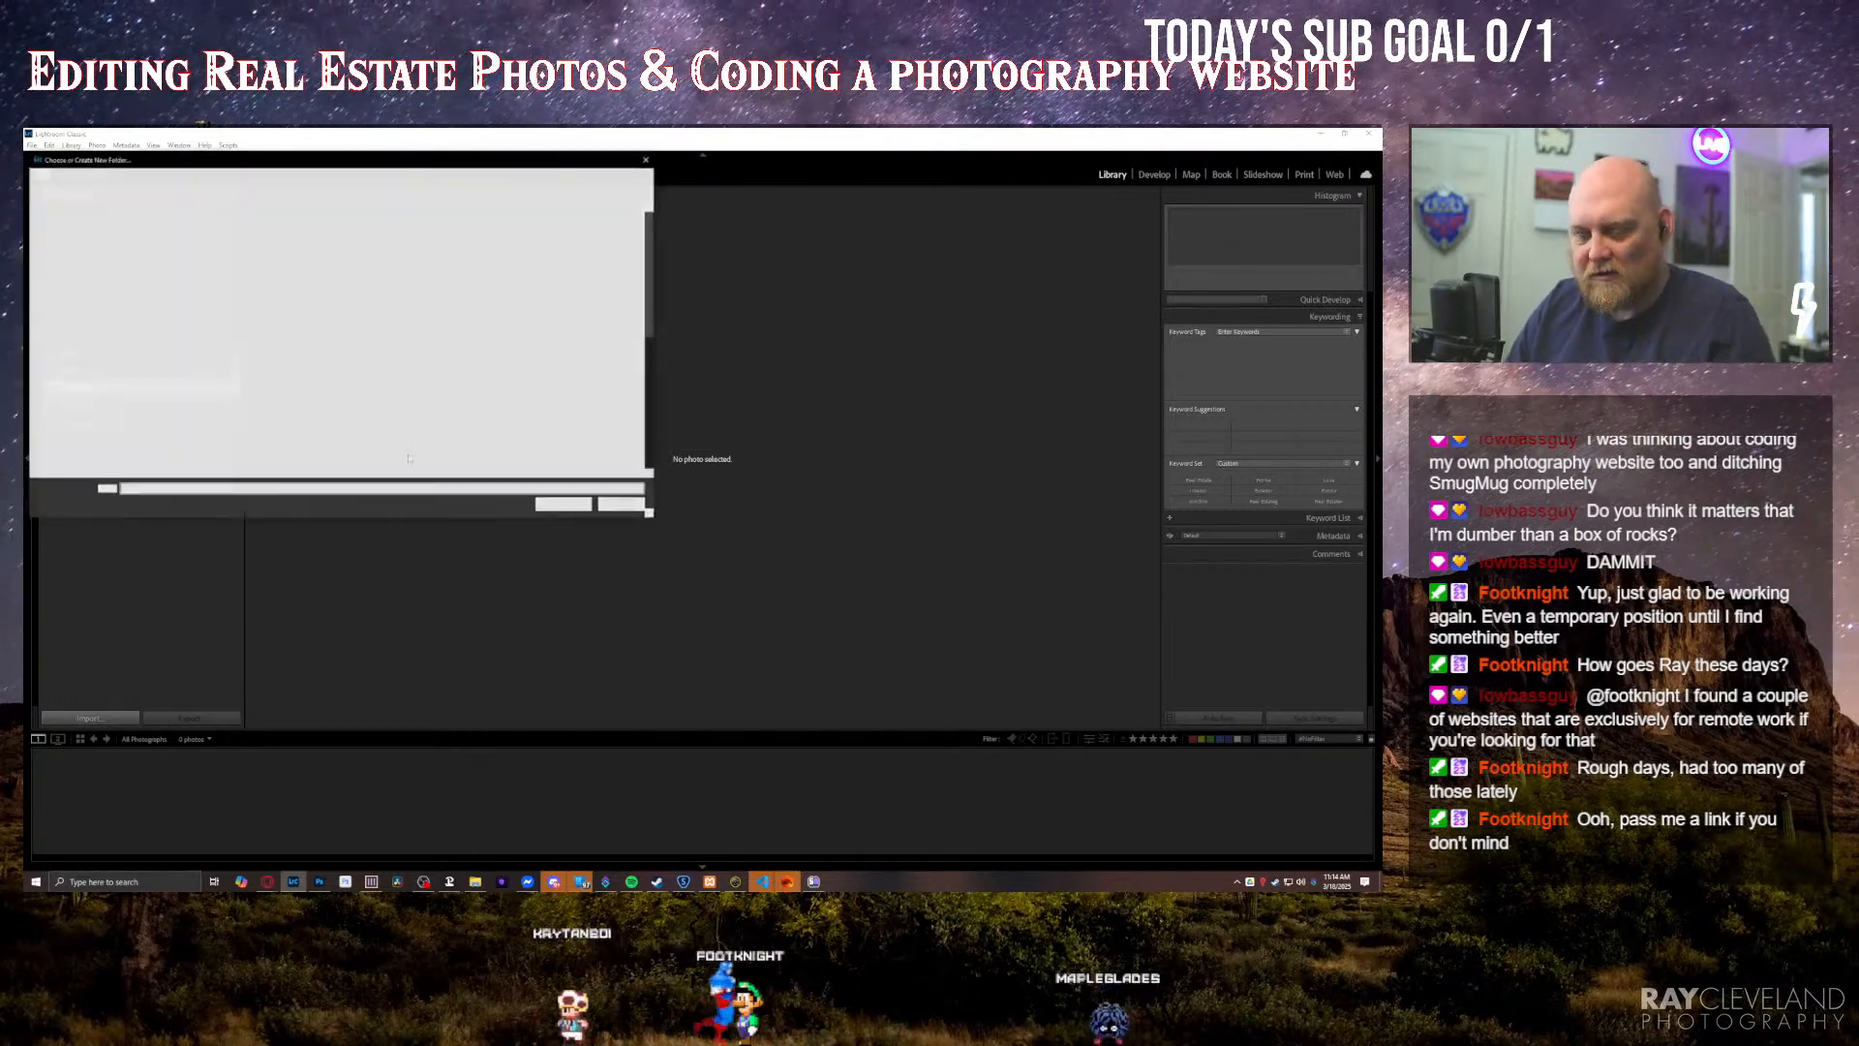
key("Return")
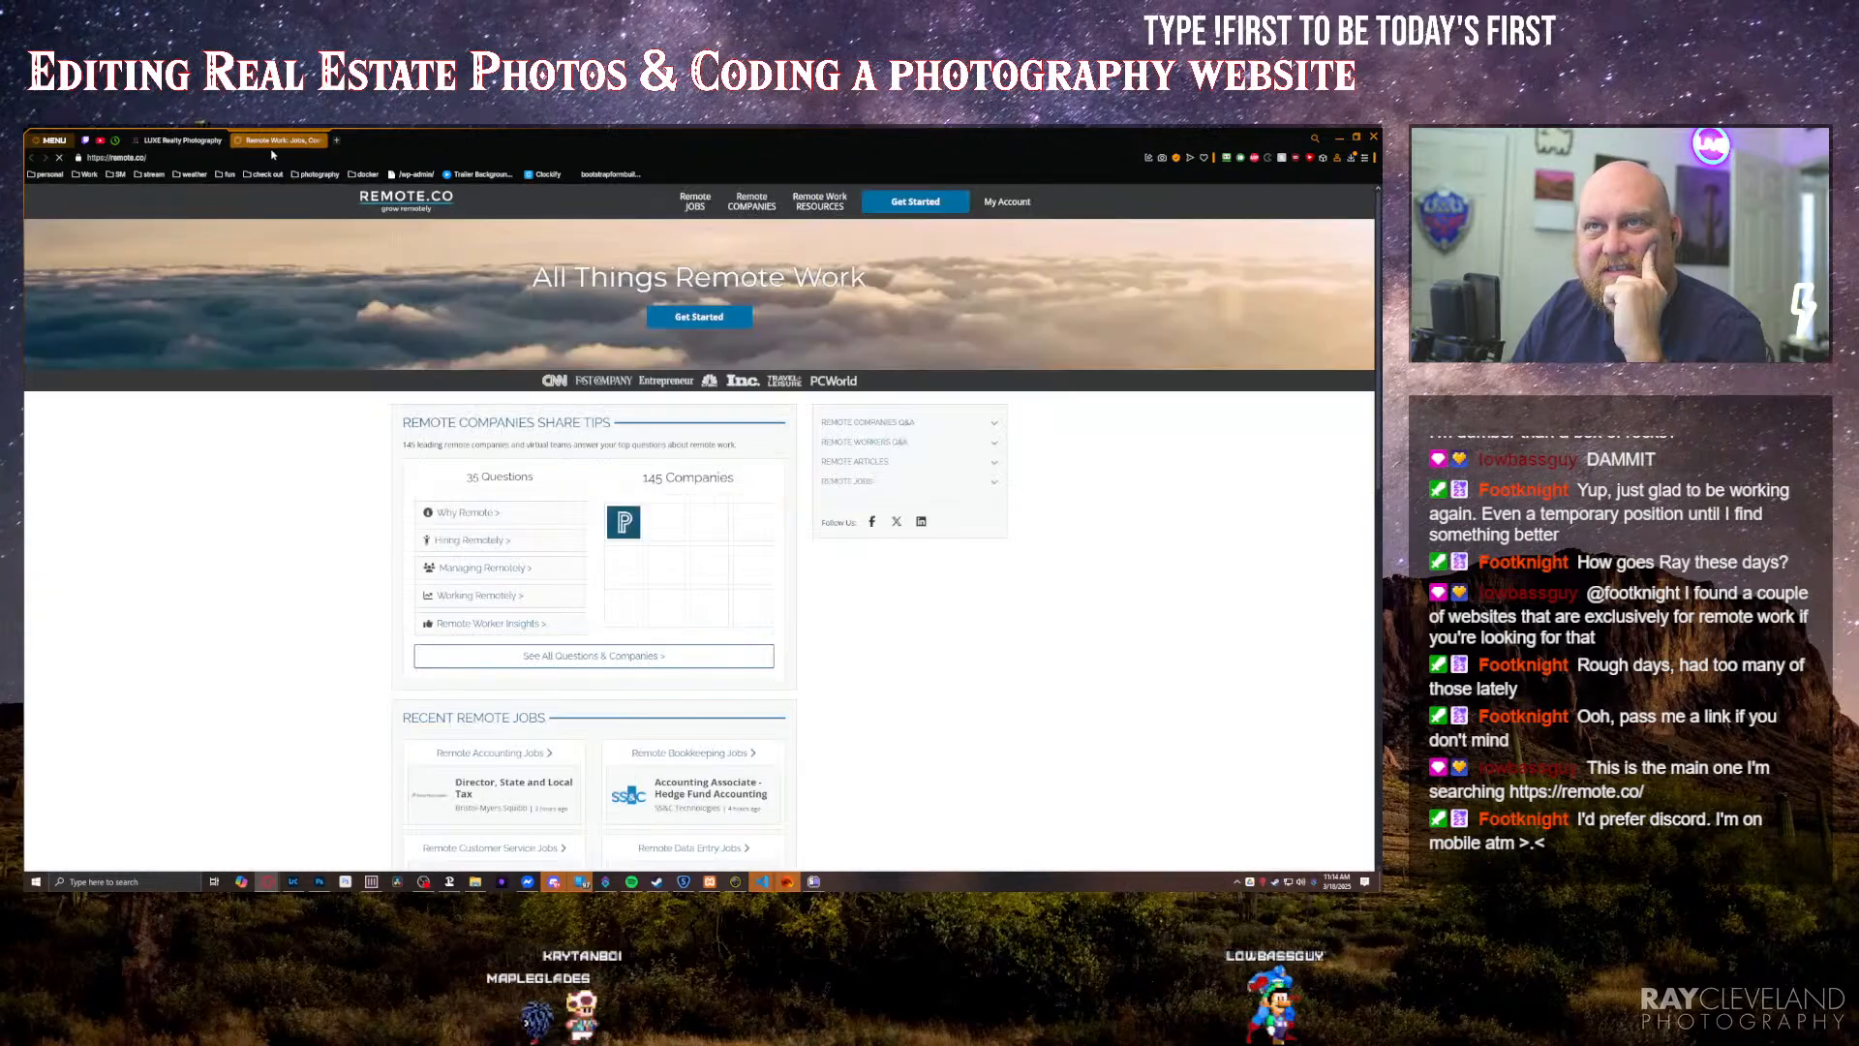
Step: Examine the companies, recent remote jobs and articles on the Remote.co home page
scroll(419, 308, "down", 3)
scroll(341, 344, "up", 3)
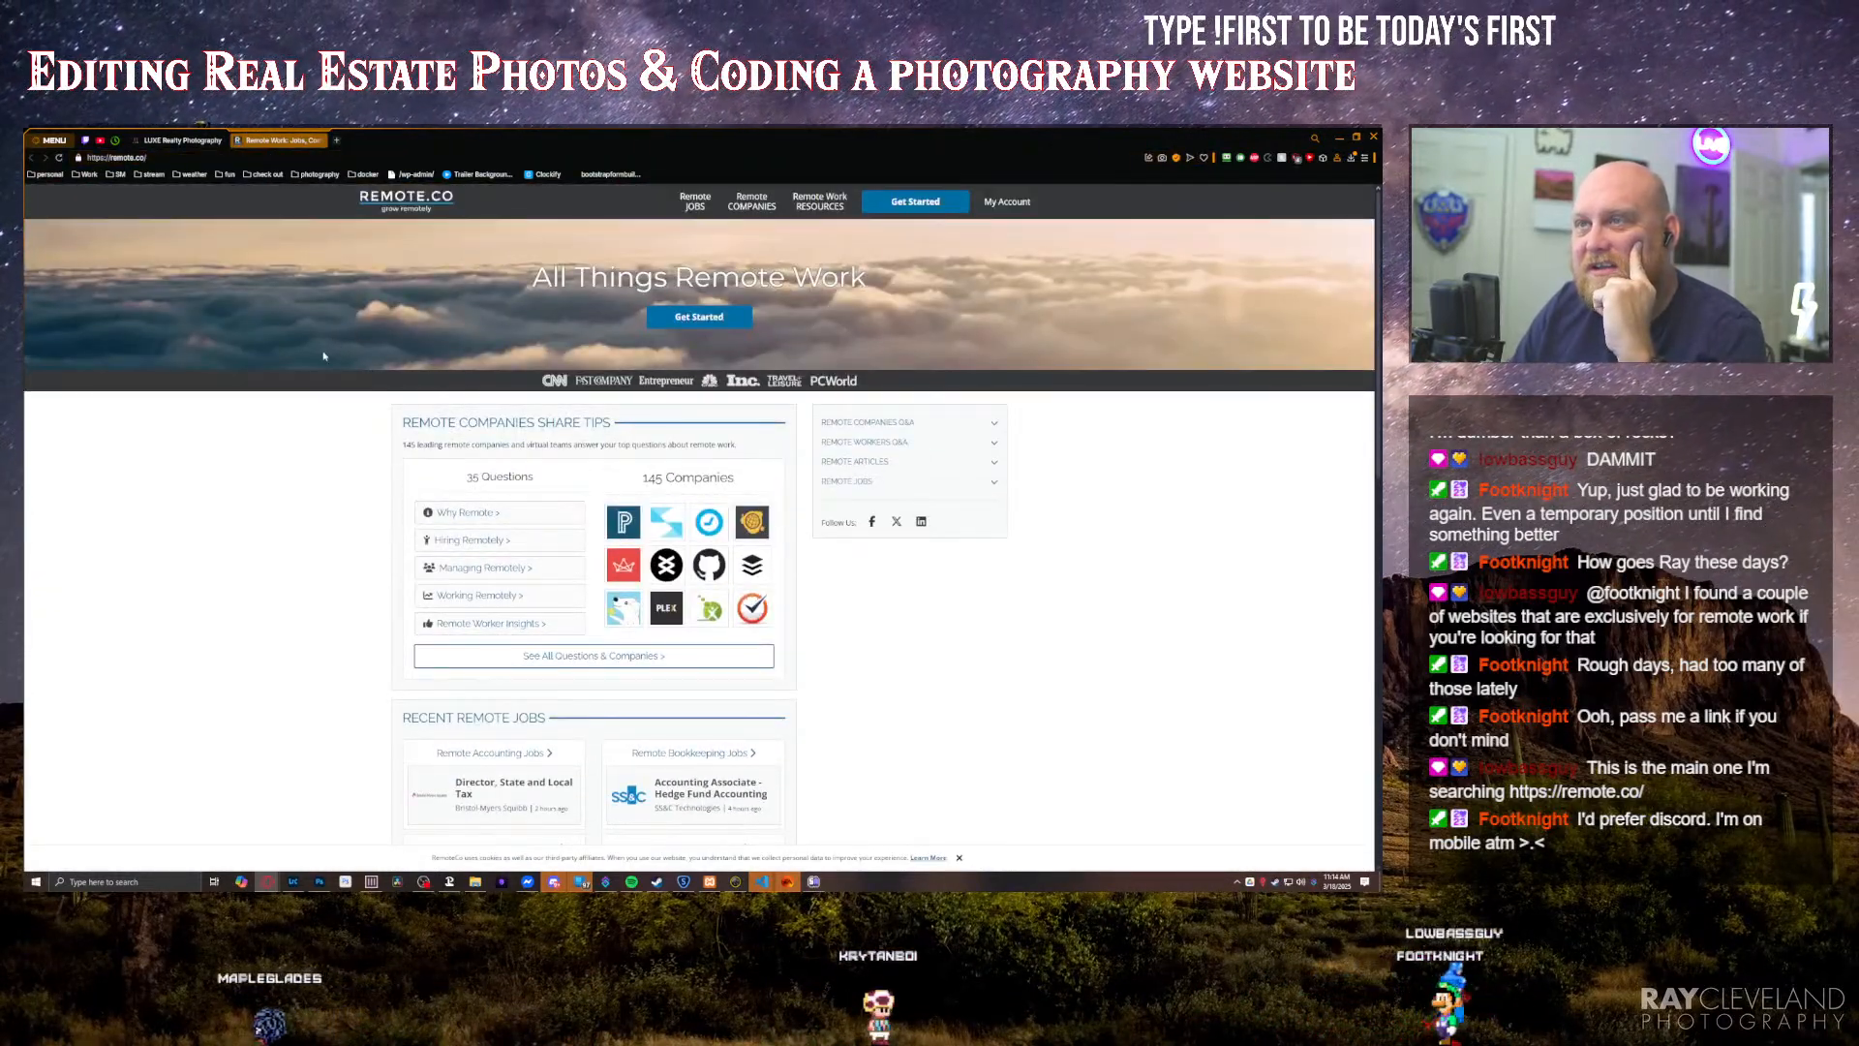
scroll(334, 387, "down", 10)
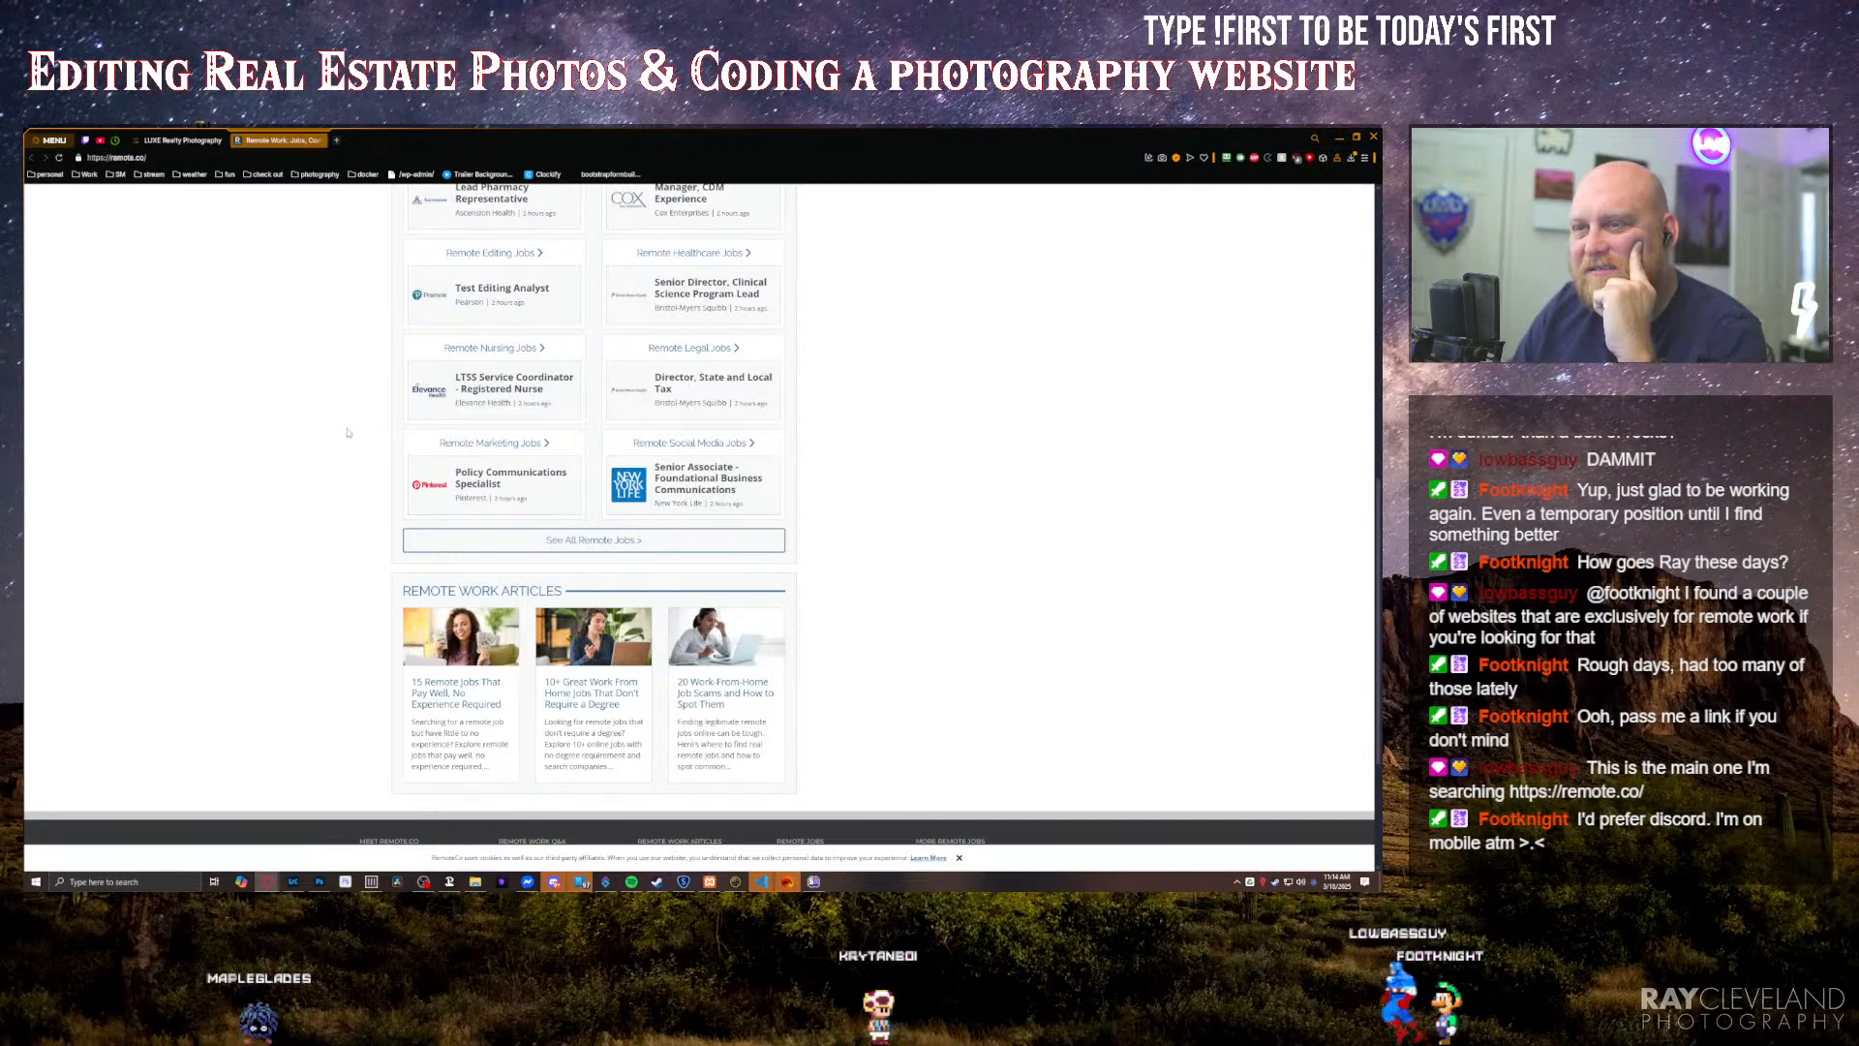
scroll(348, 432, "down", 3)
scroll(338, 437, "up", 6)
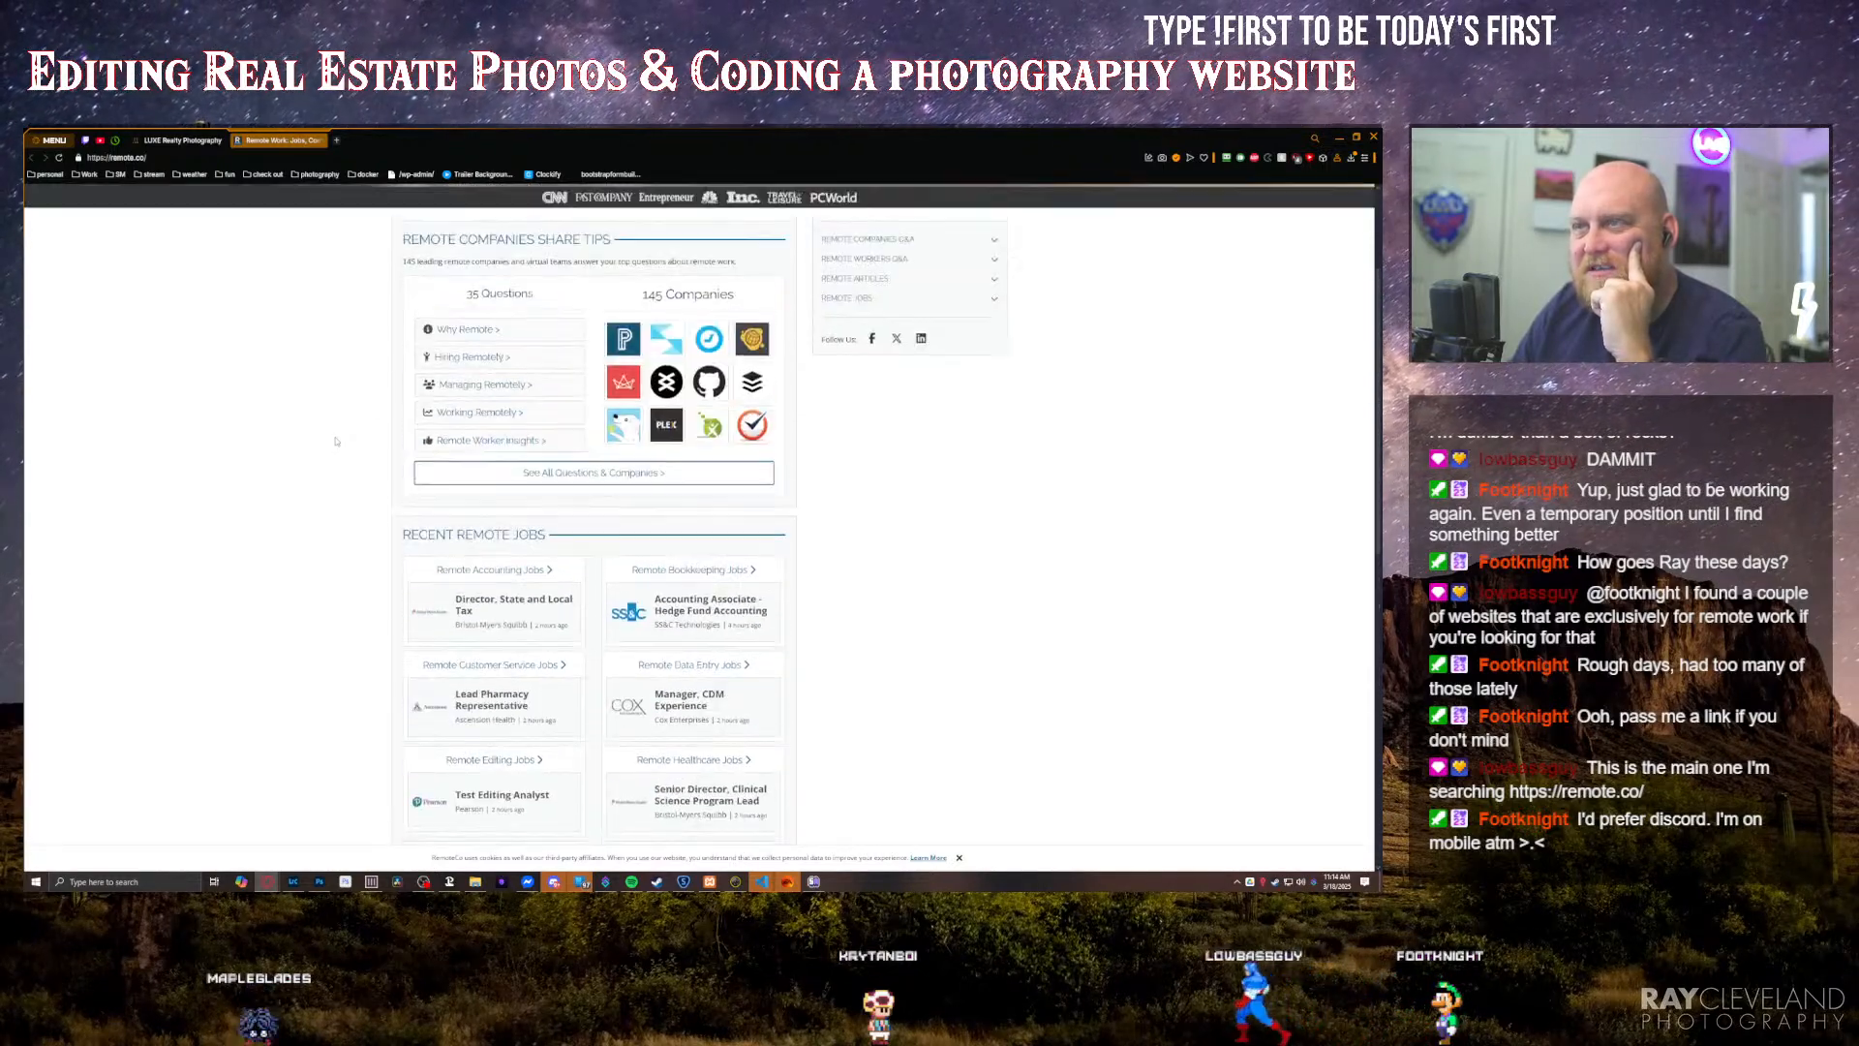
scroll(336, 442, "up", 2)
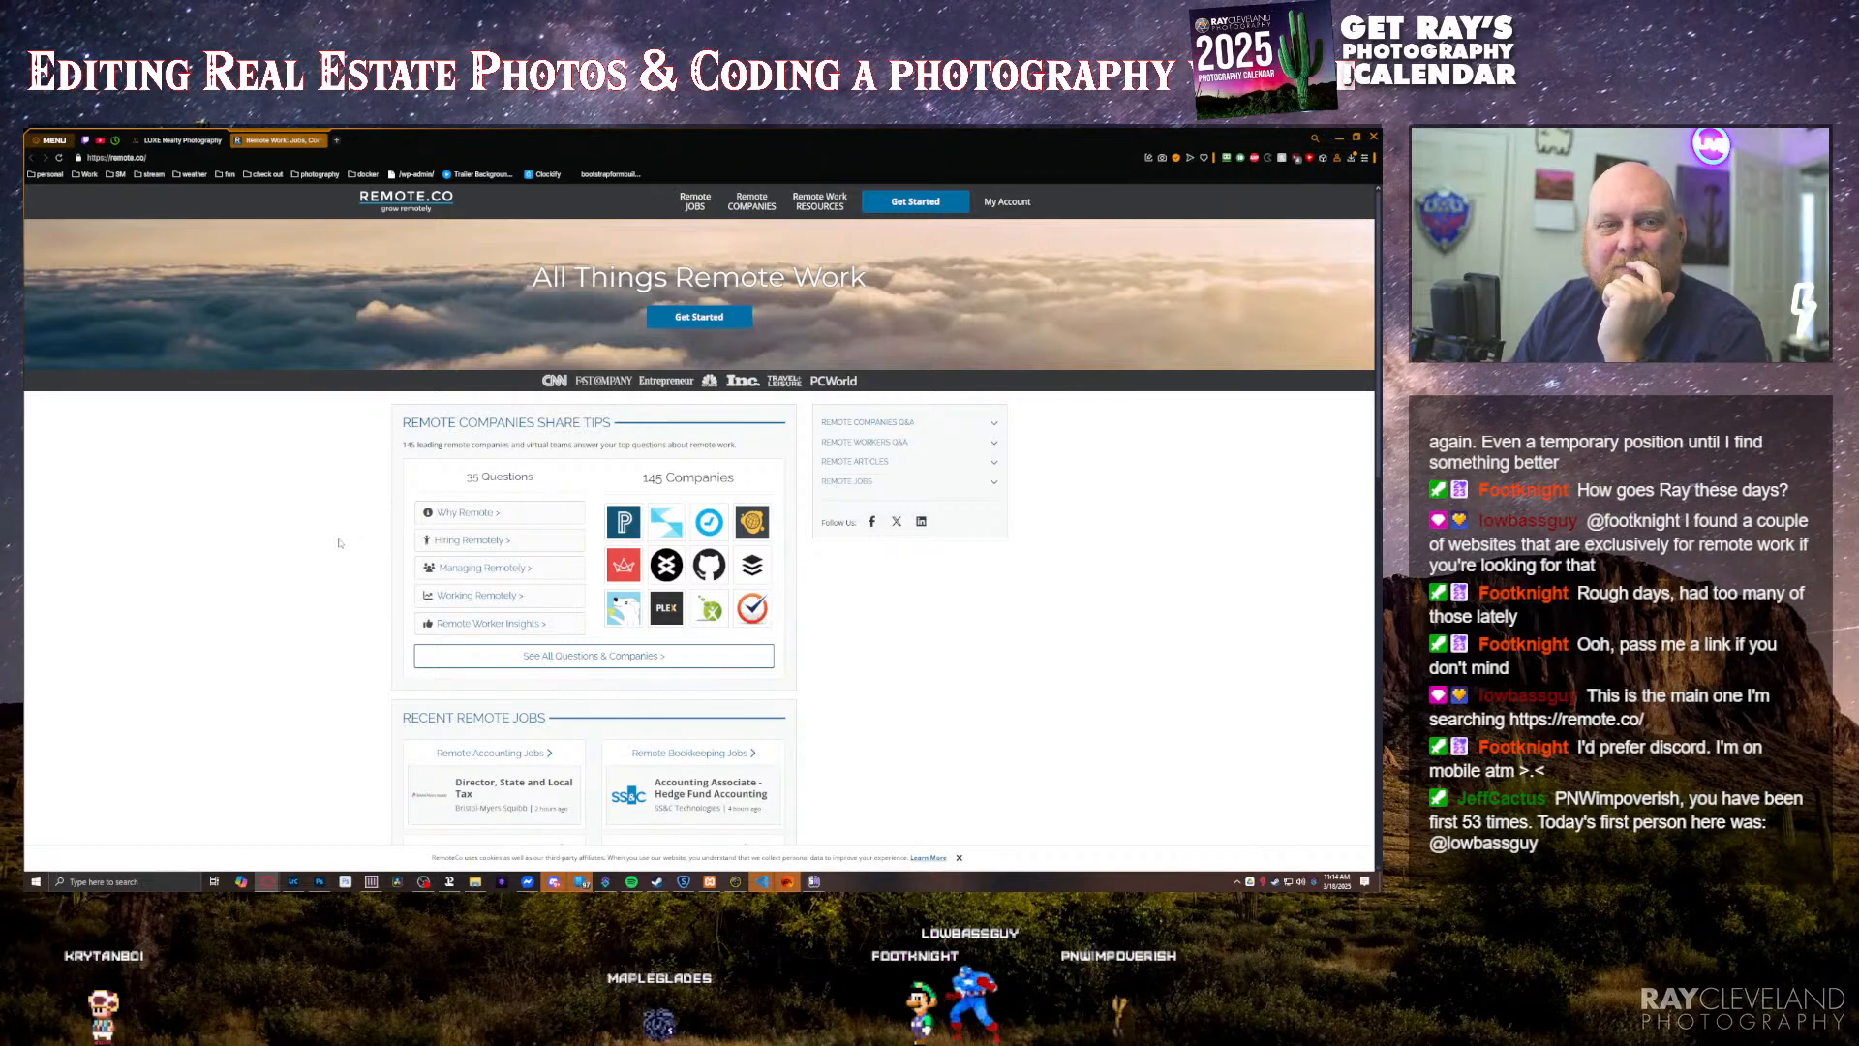
scroll(339, 544, "up", 1)
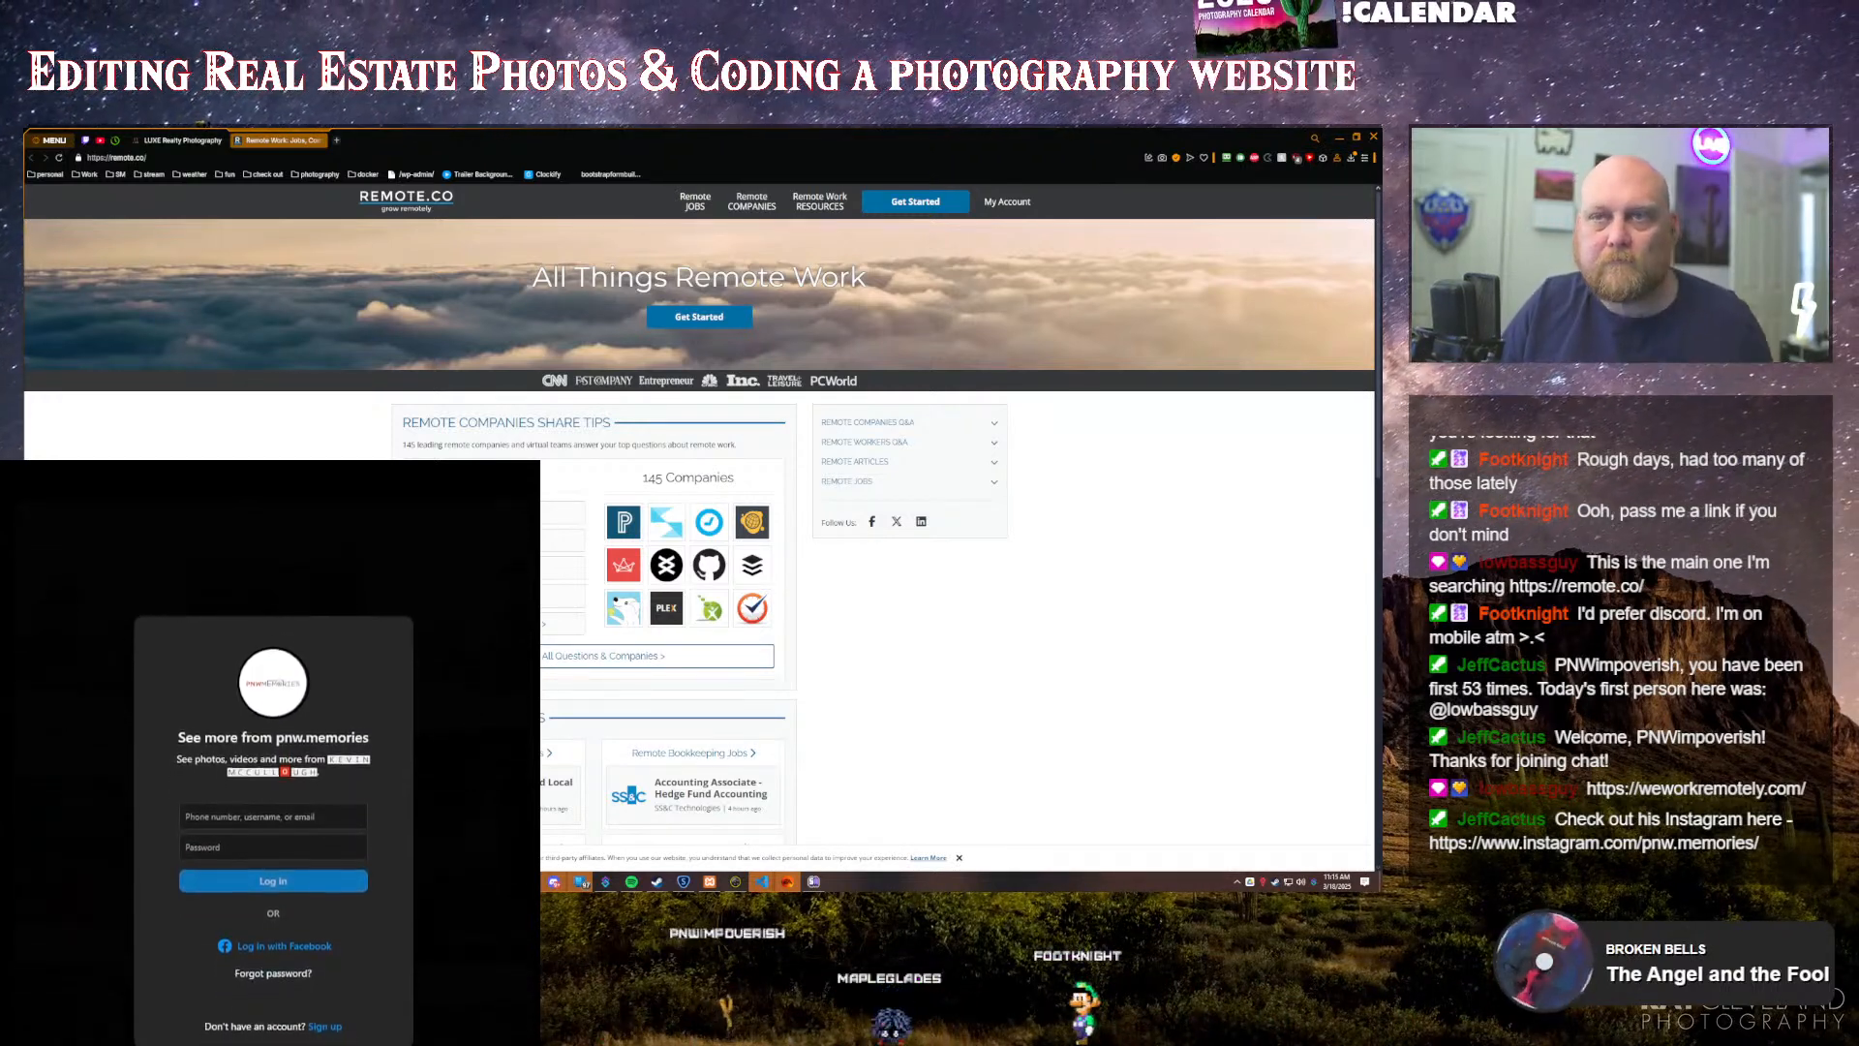
Step: Open Discord and close the Remote.co page in the browser
key("super")
type("disc")
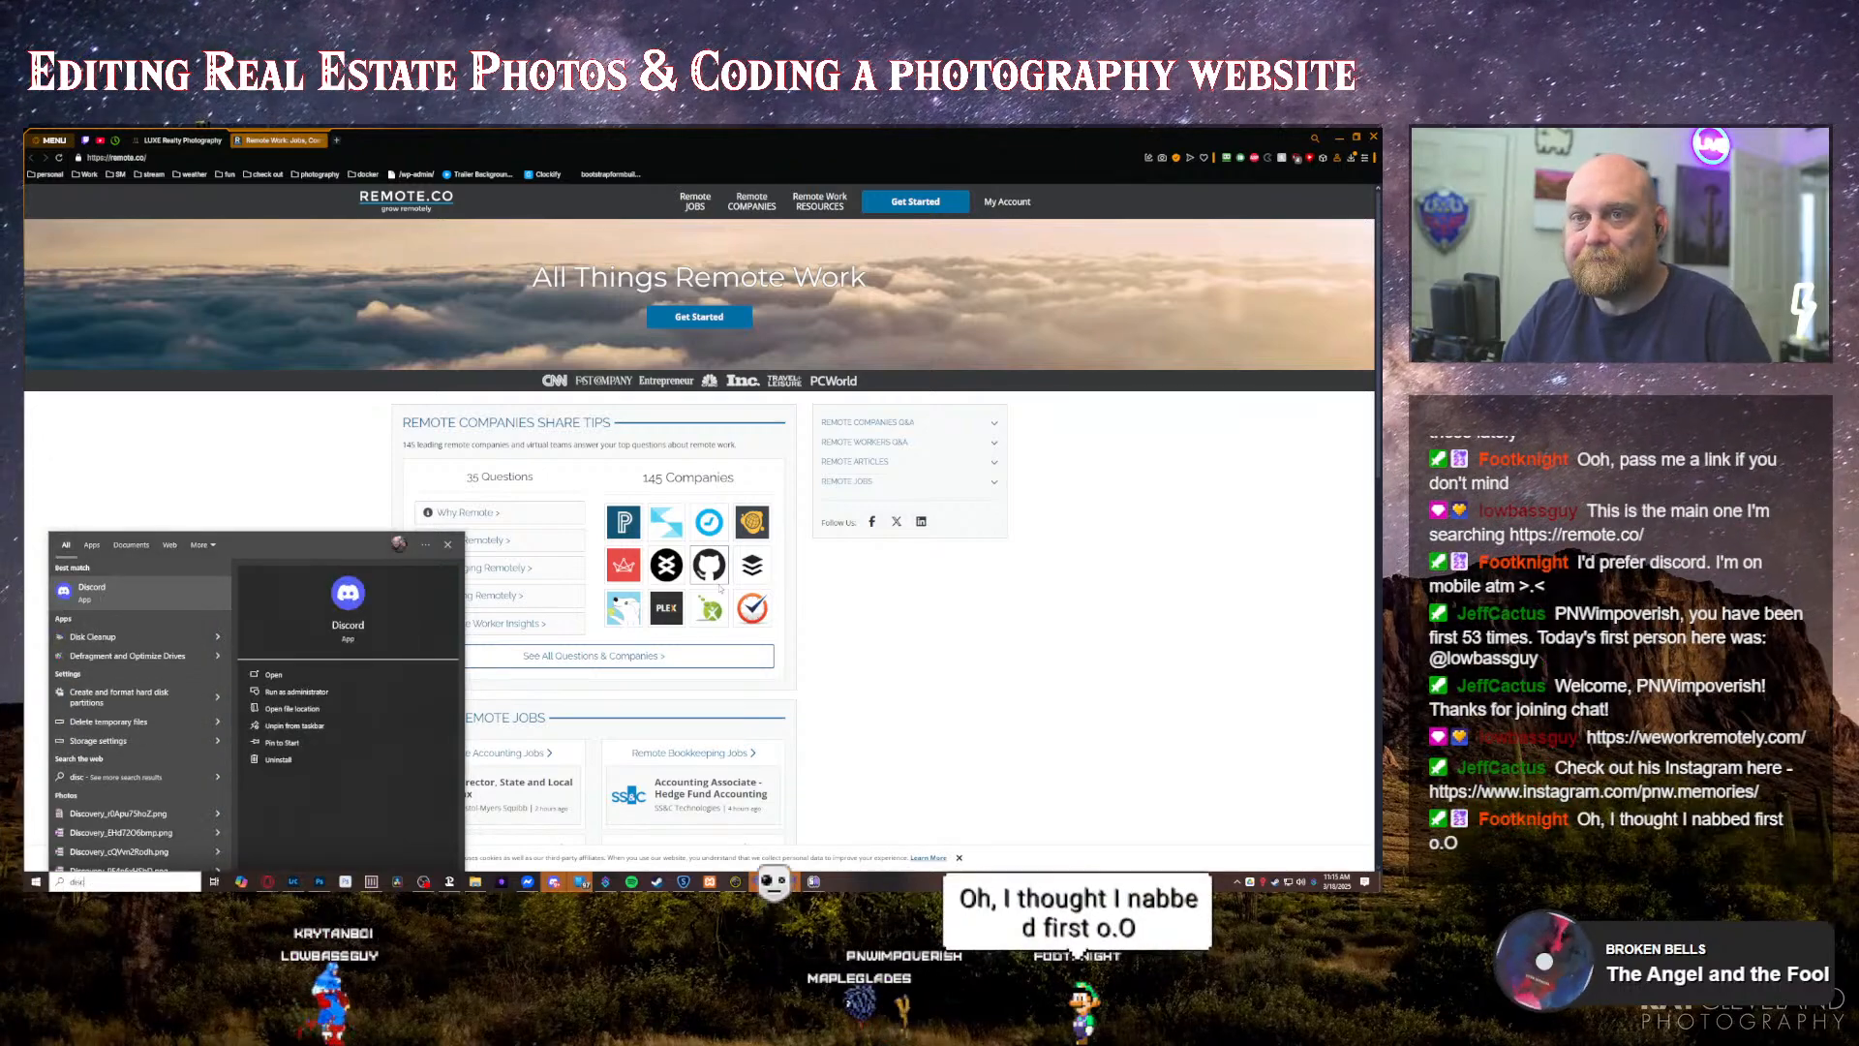
key("Return")
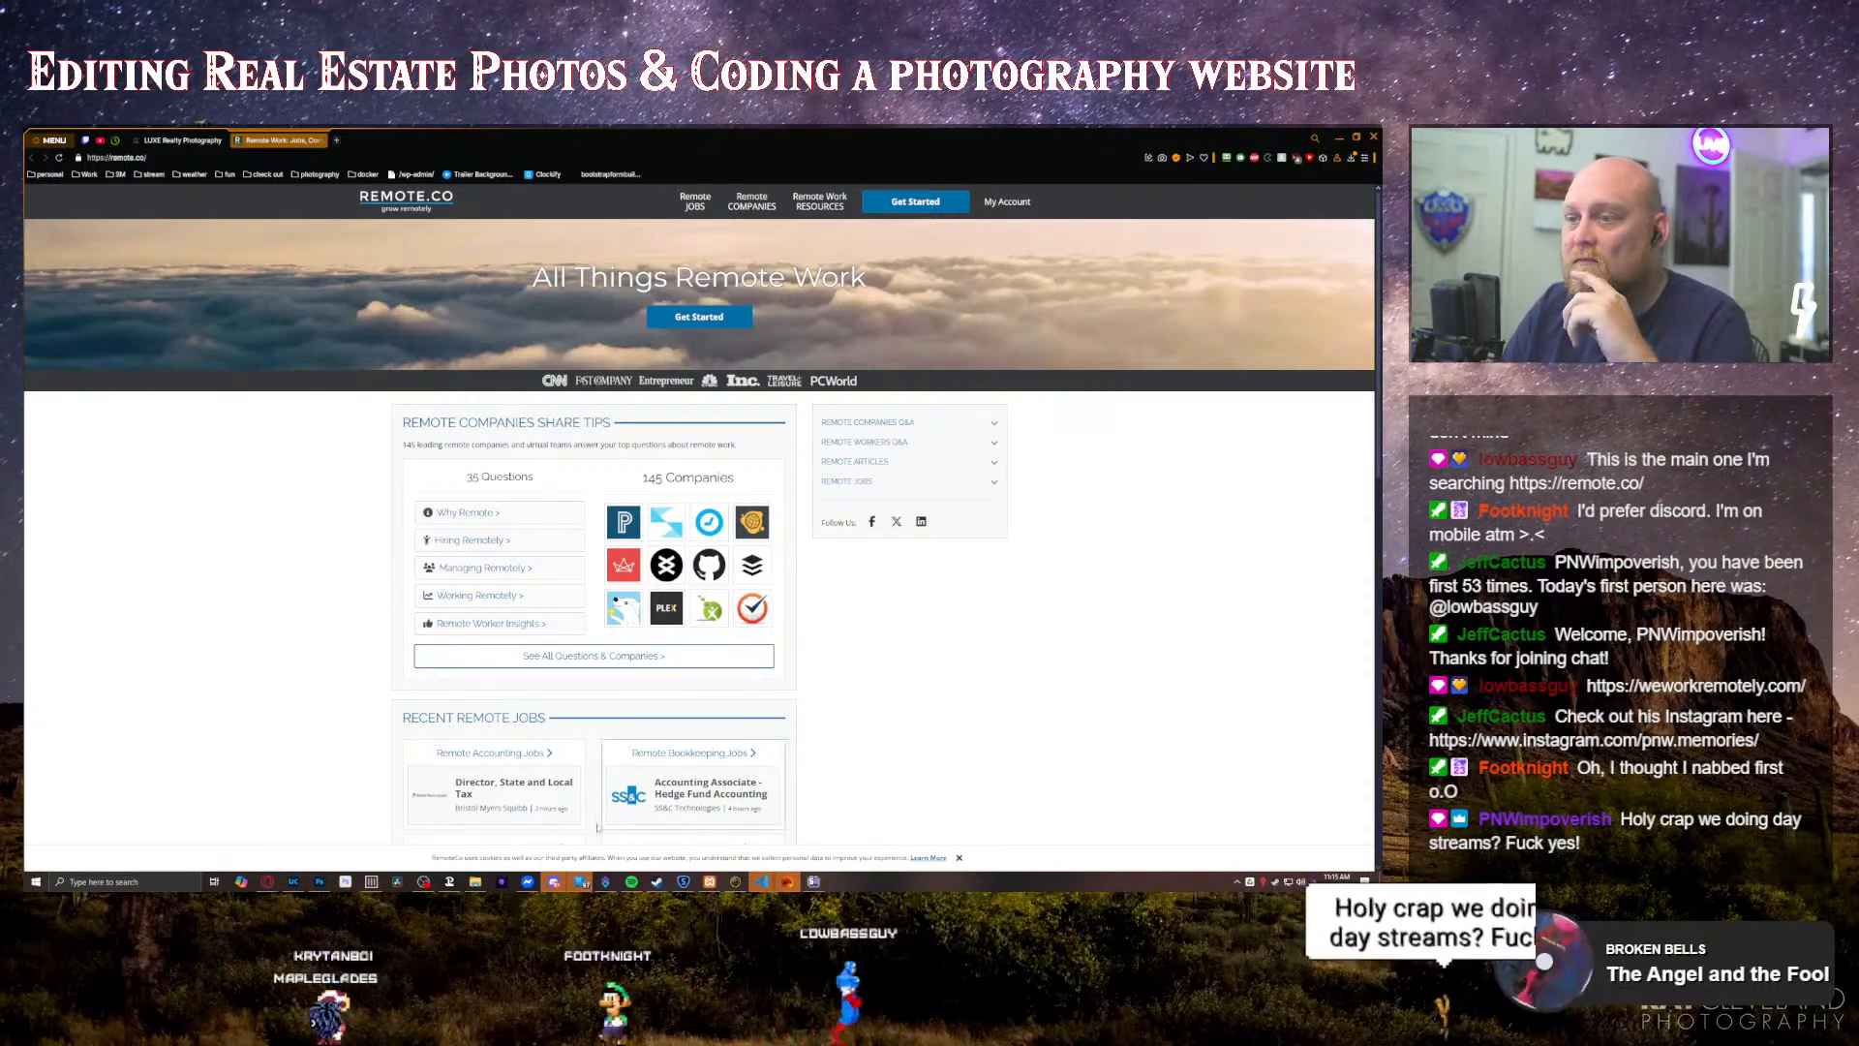
left_click_drag(26, 424, 1381, 405)
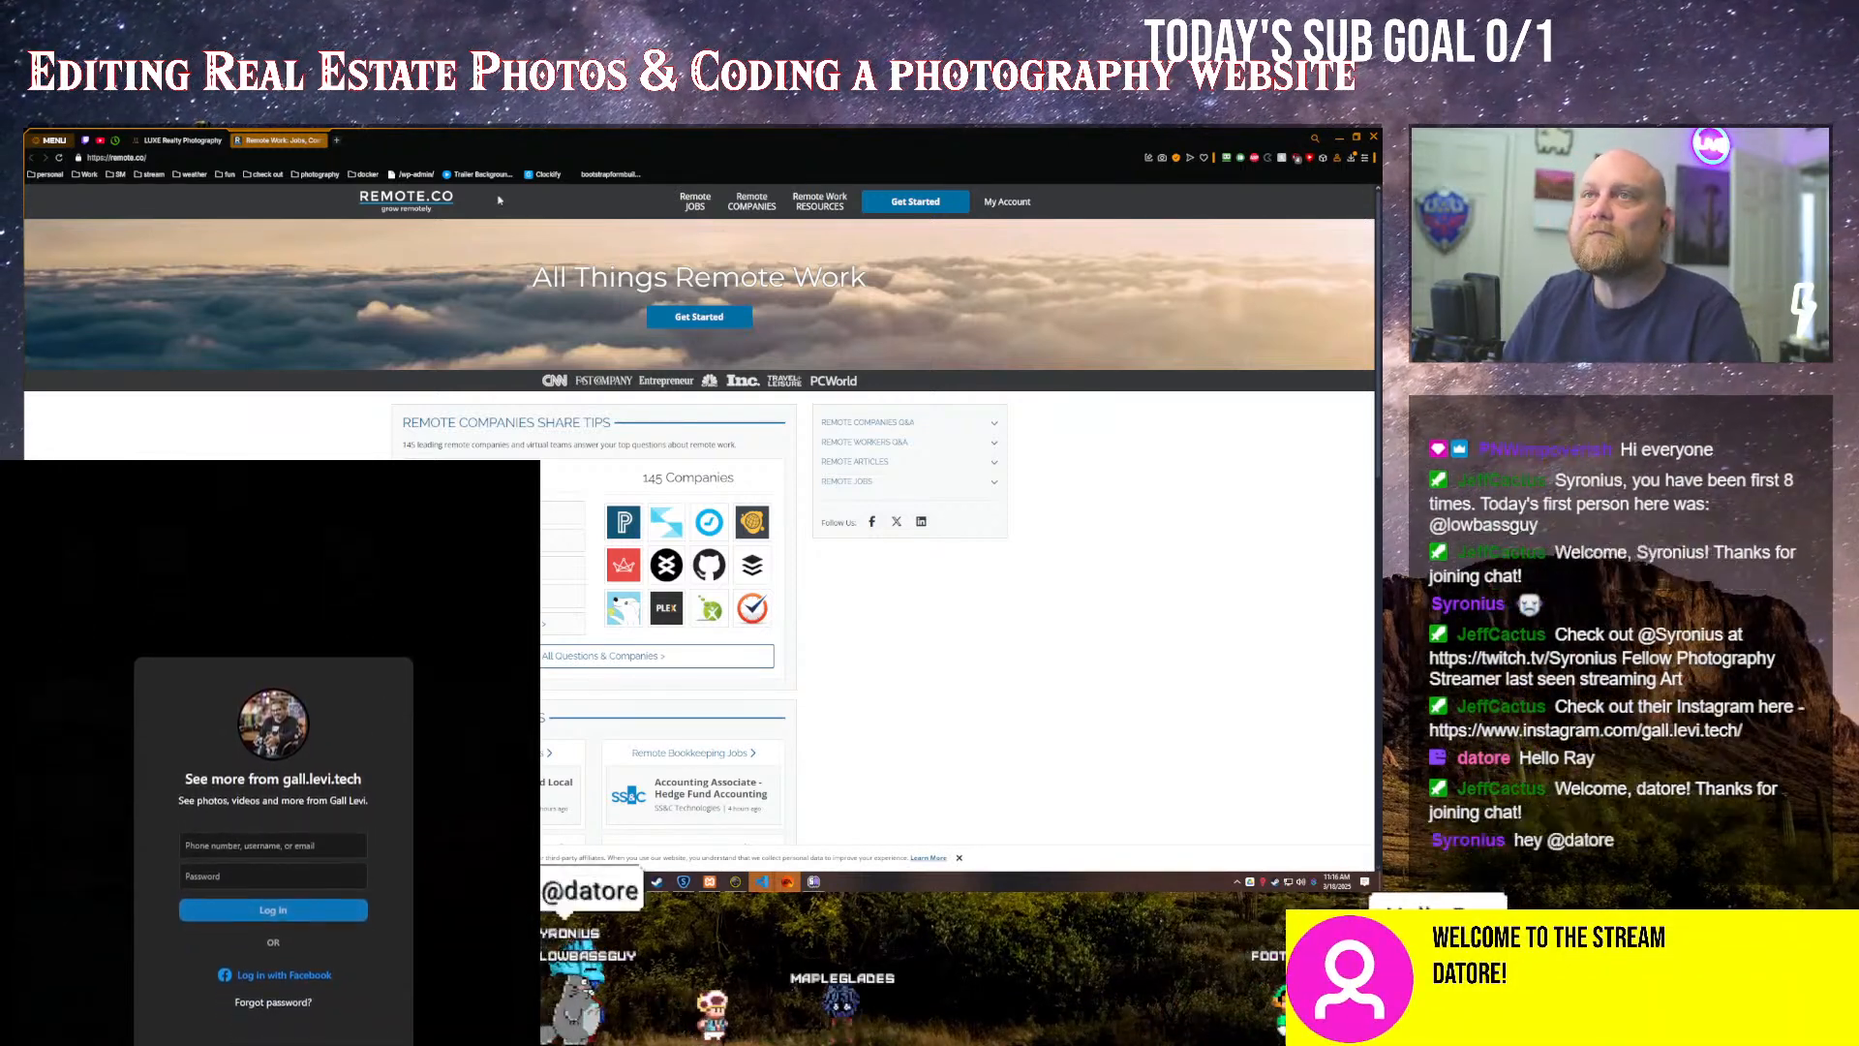
key("ctrl+w")
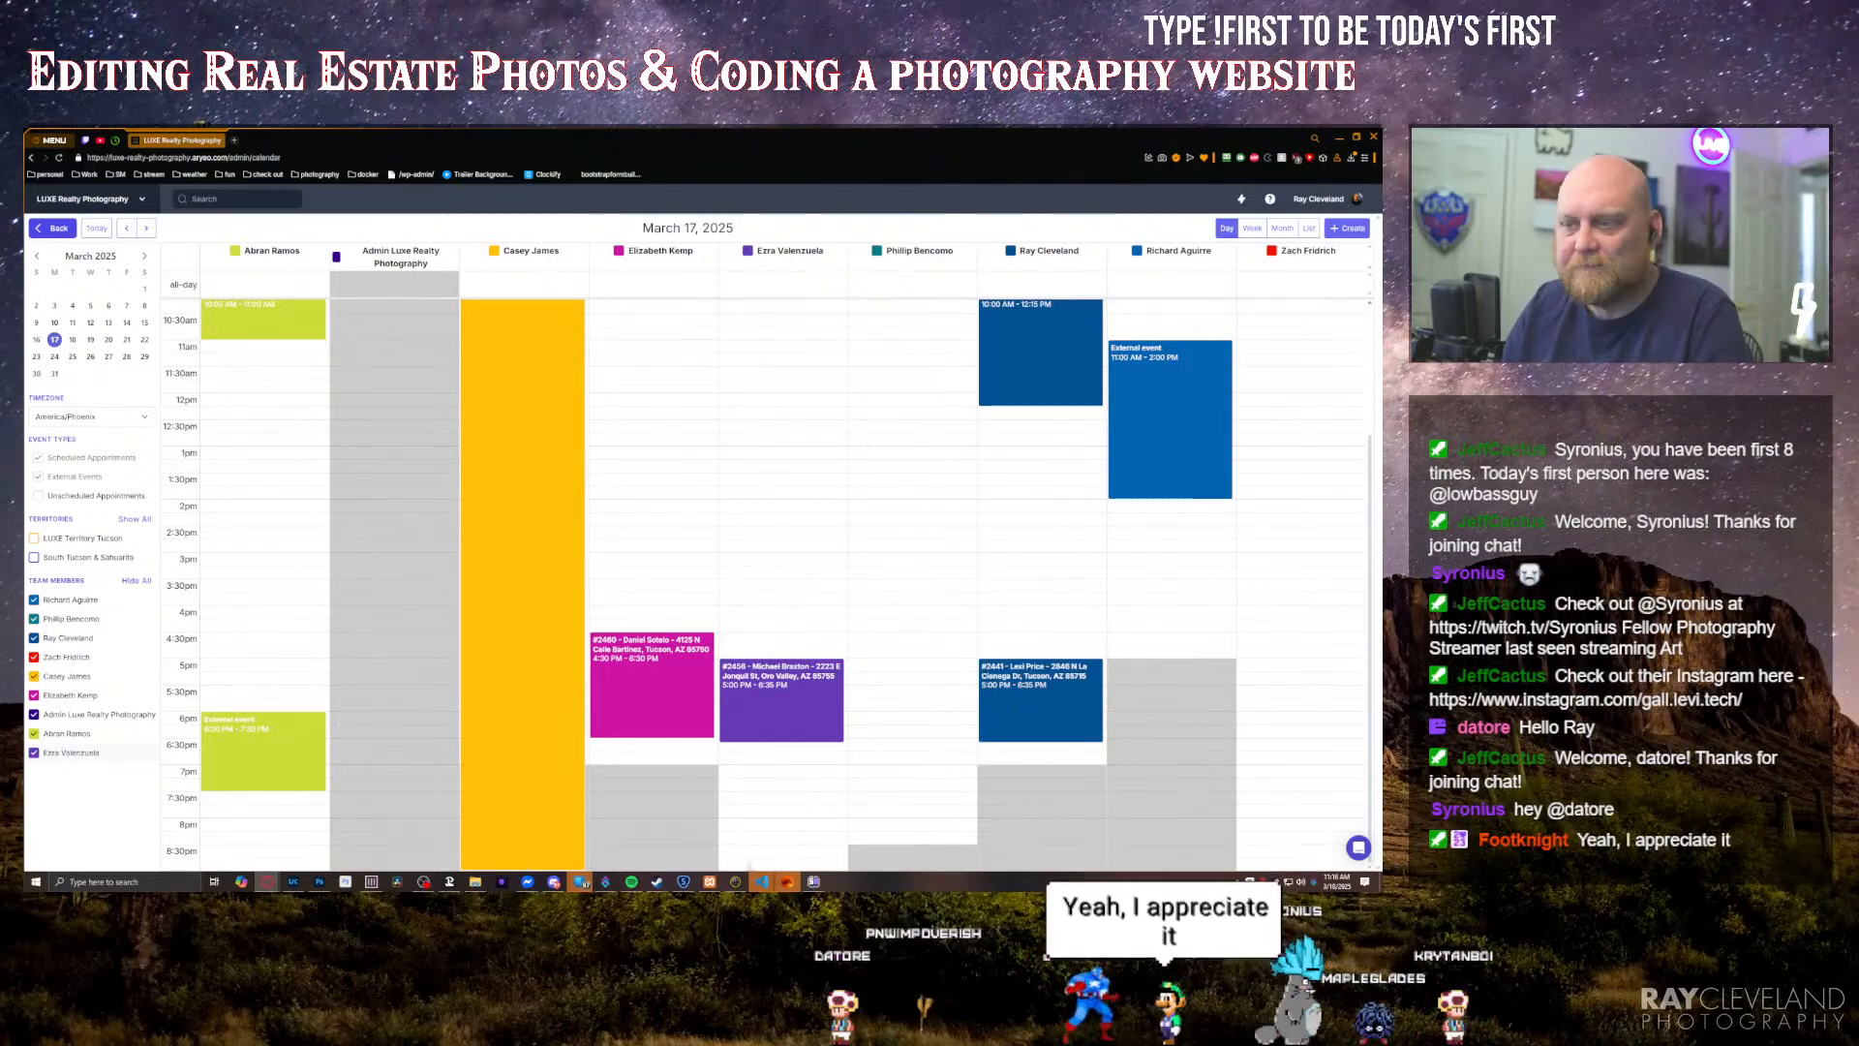
Step: Switch to Lightroom Classic and import all the listed photos from the 03-17 folder into the catalog
scroll(837, 852, "up", 1)
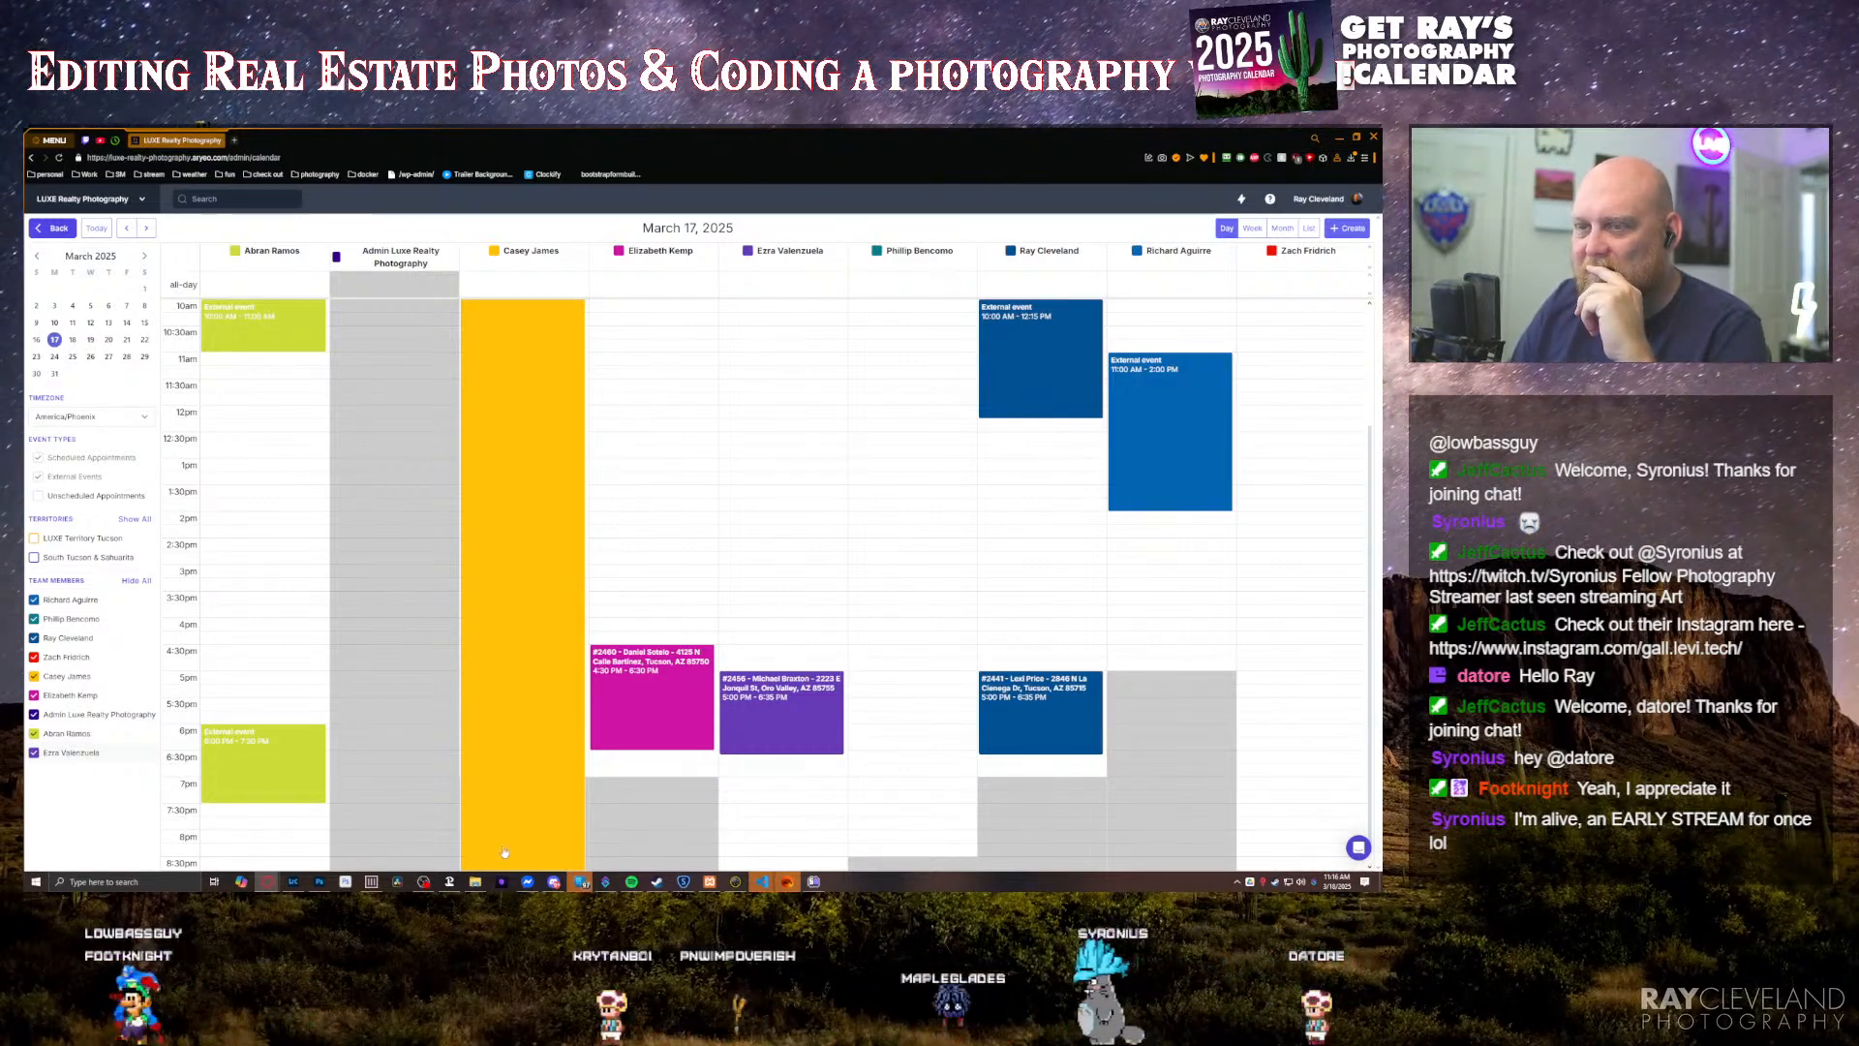
left_click(294, 882)
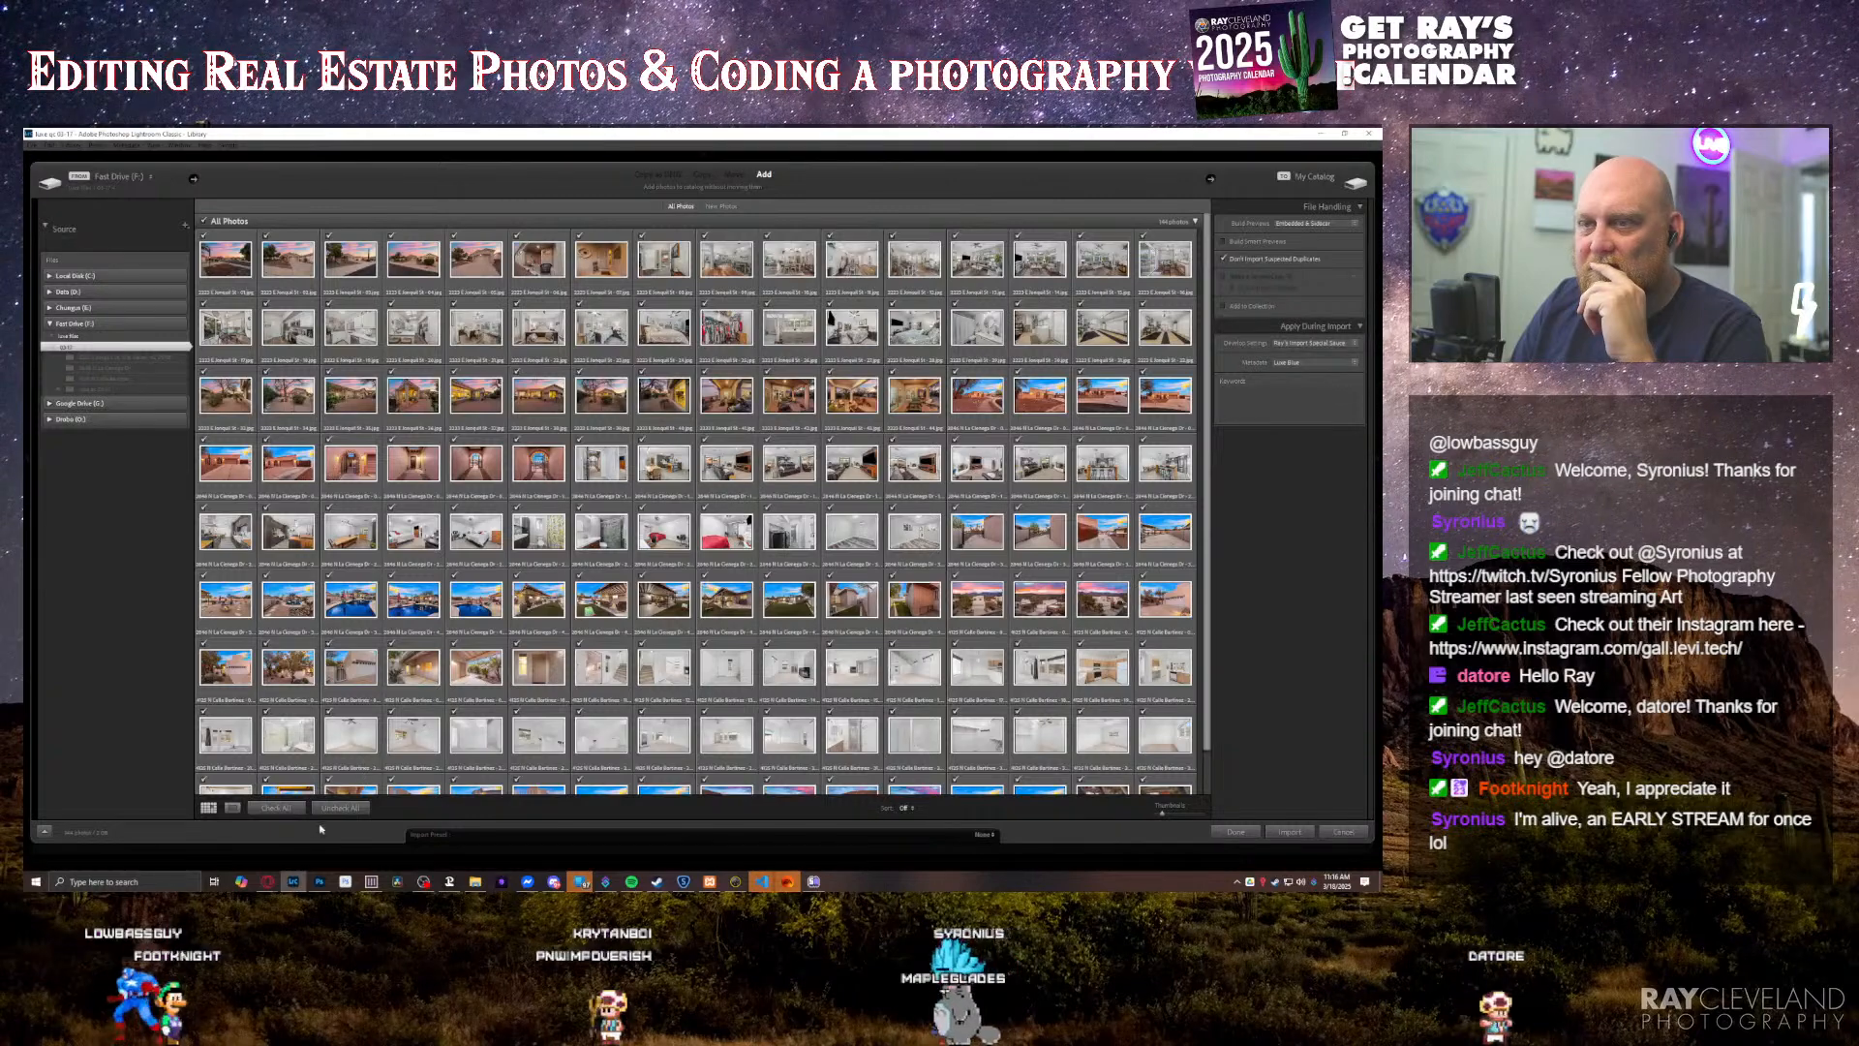
left_click(1290, 832)
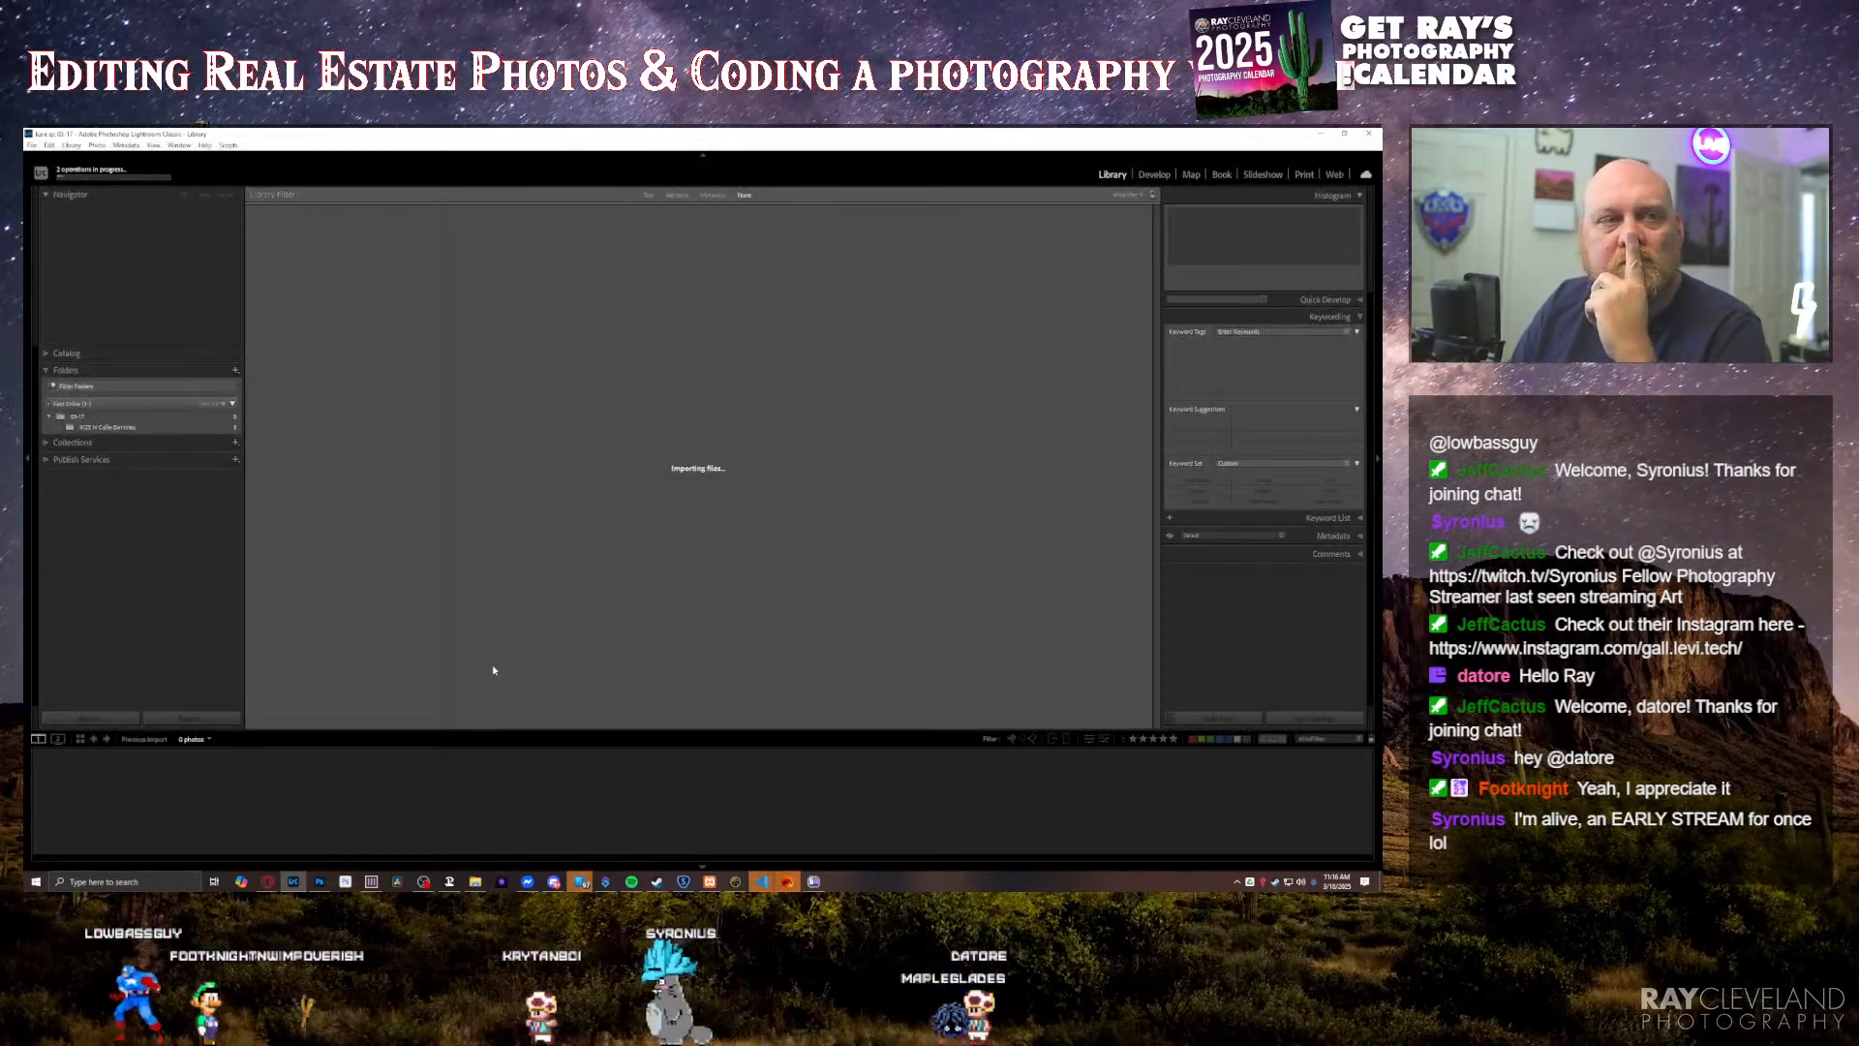
left_click(765, 549)
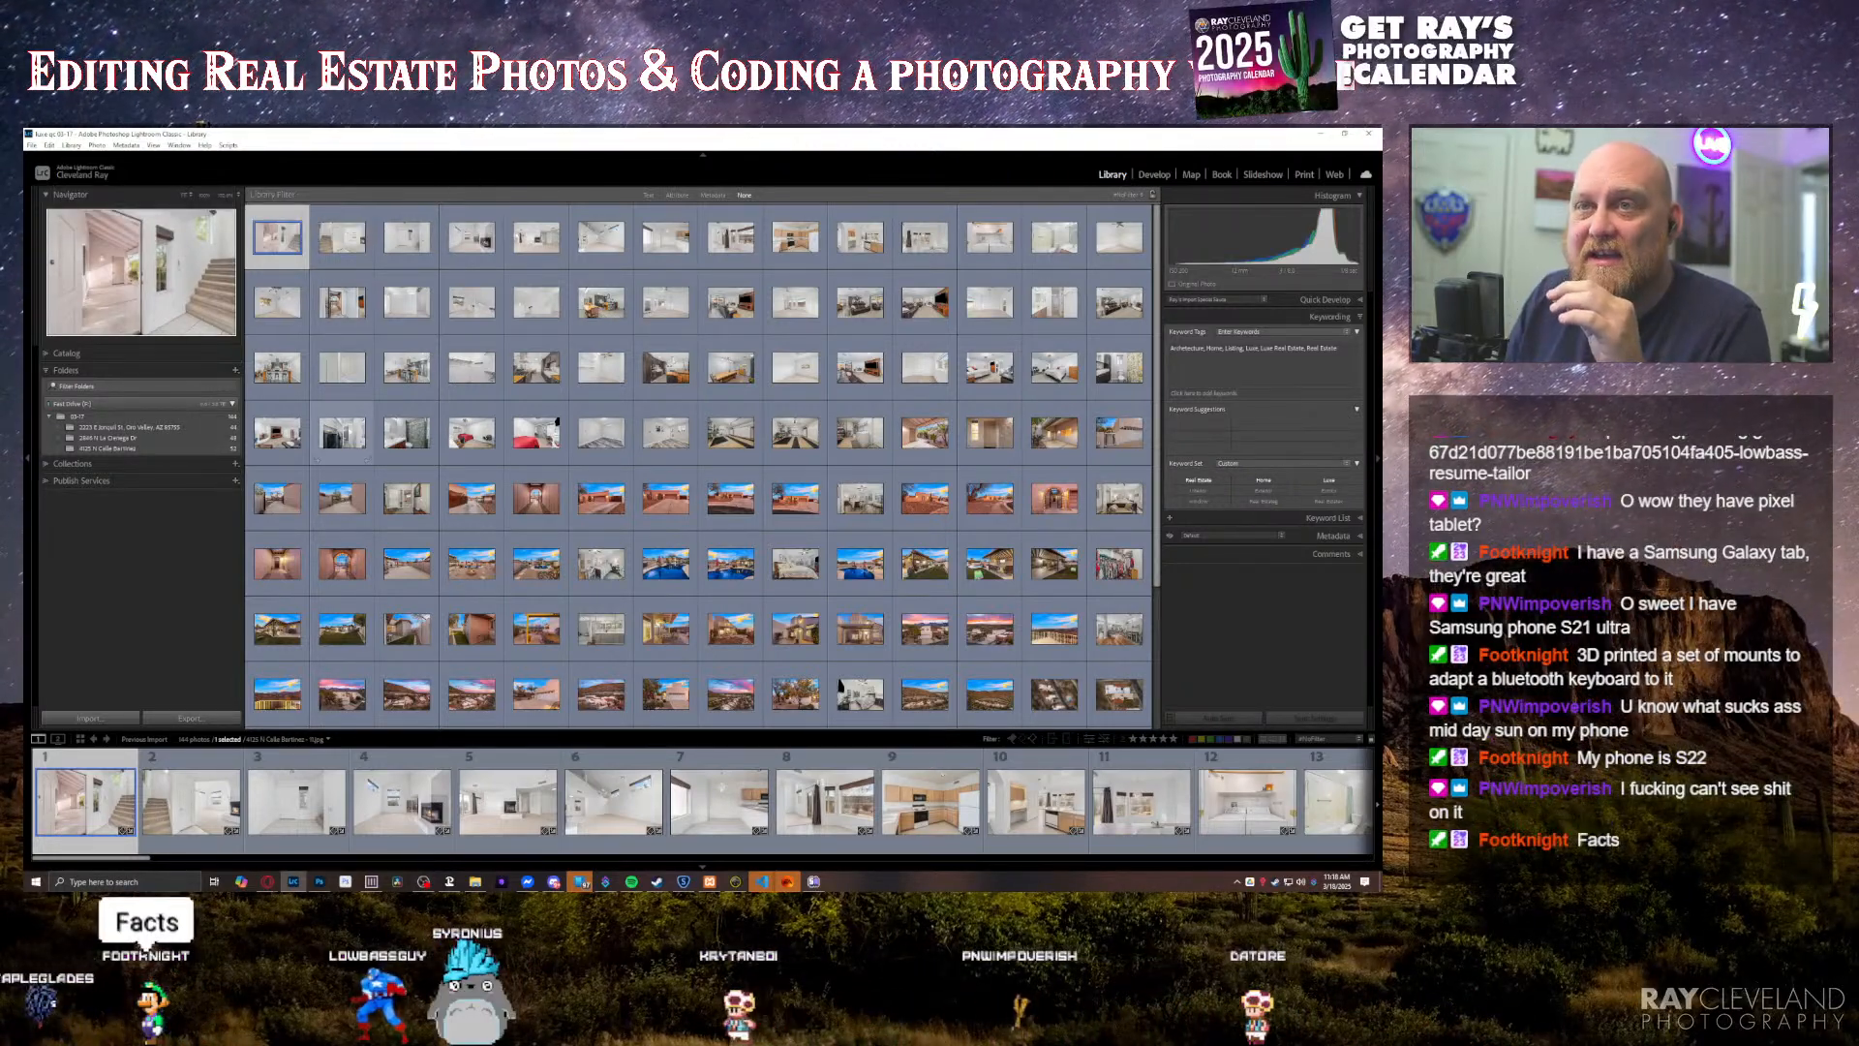
Step: Open the last photo, showing the covered patio, in the Develop module and apply the Luxe Twilight Custom preset
key("End")
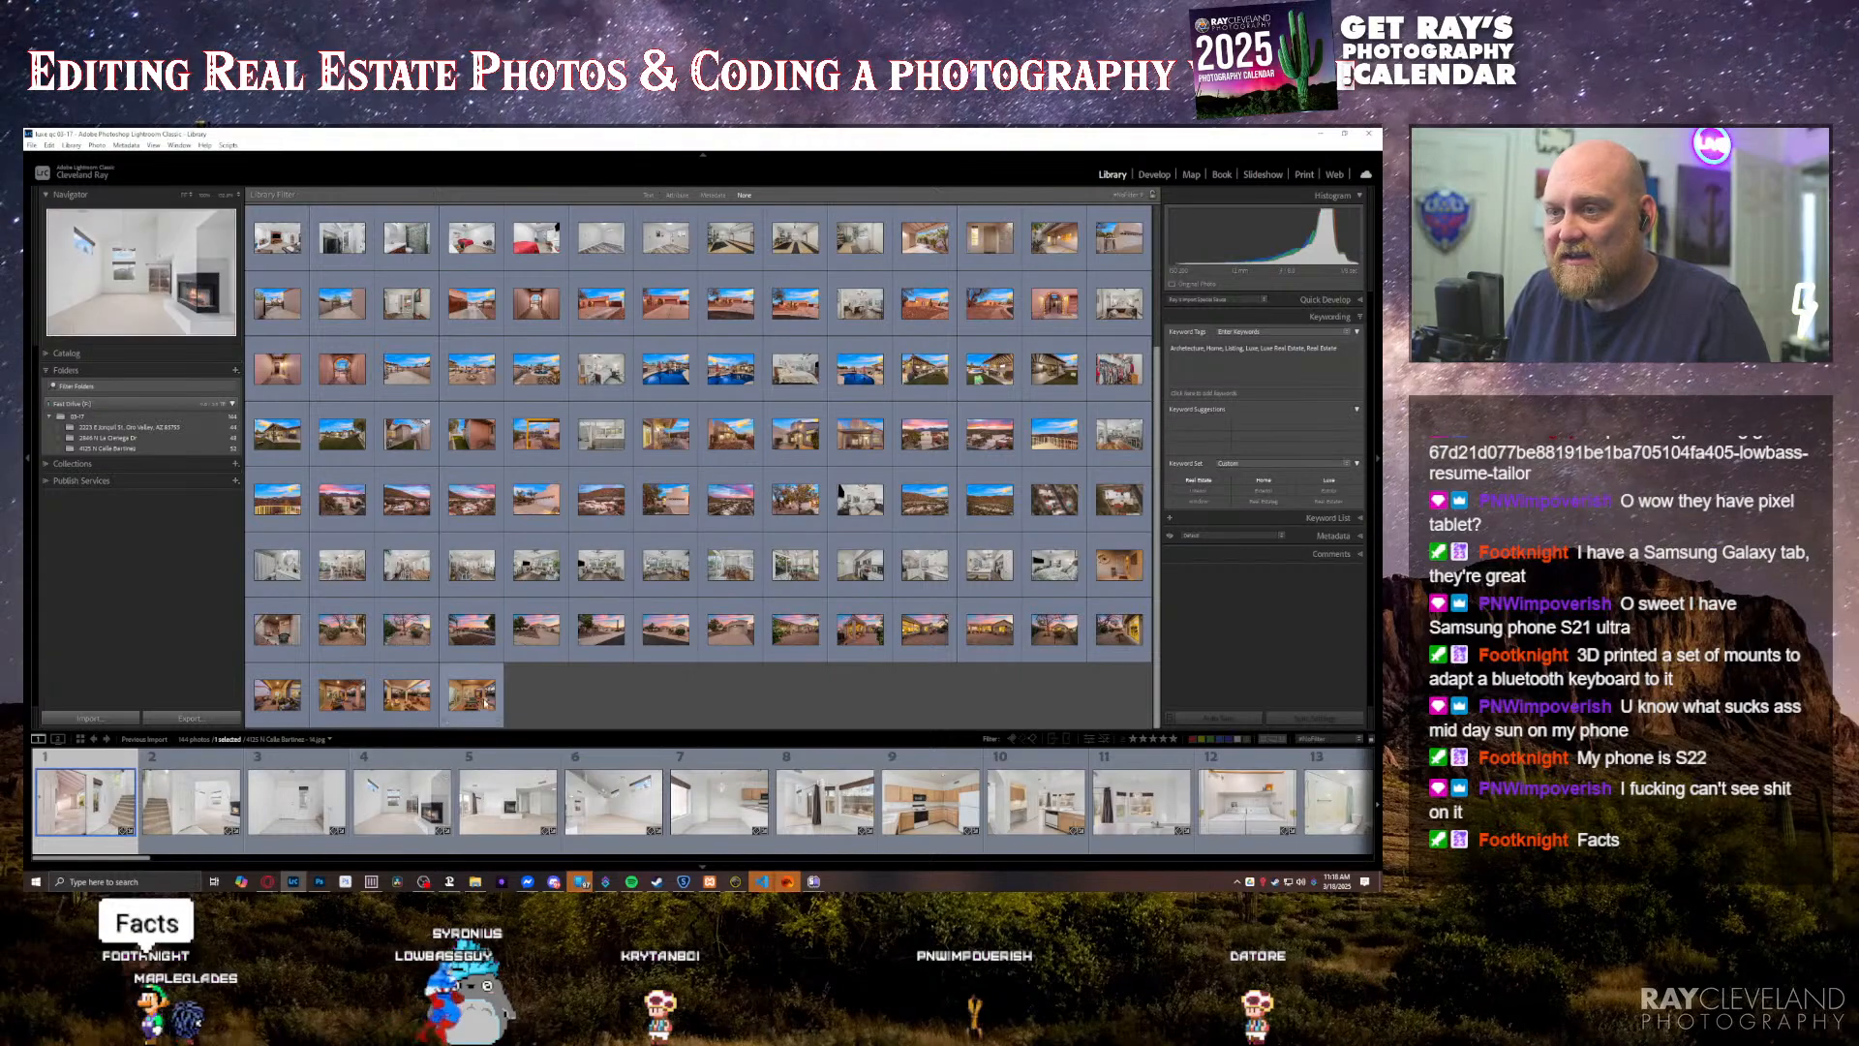
scroll(751, 520, "up", 3)
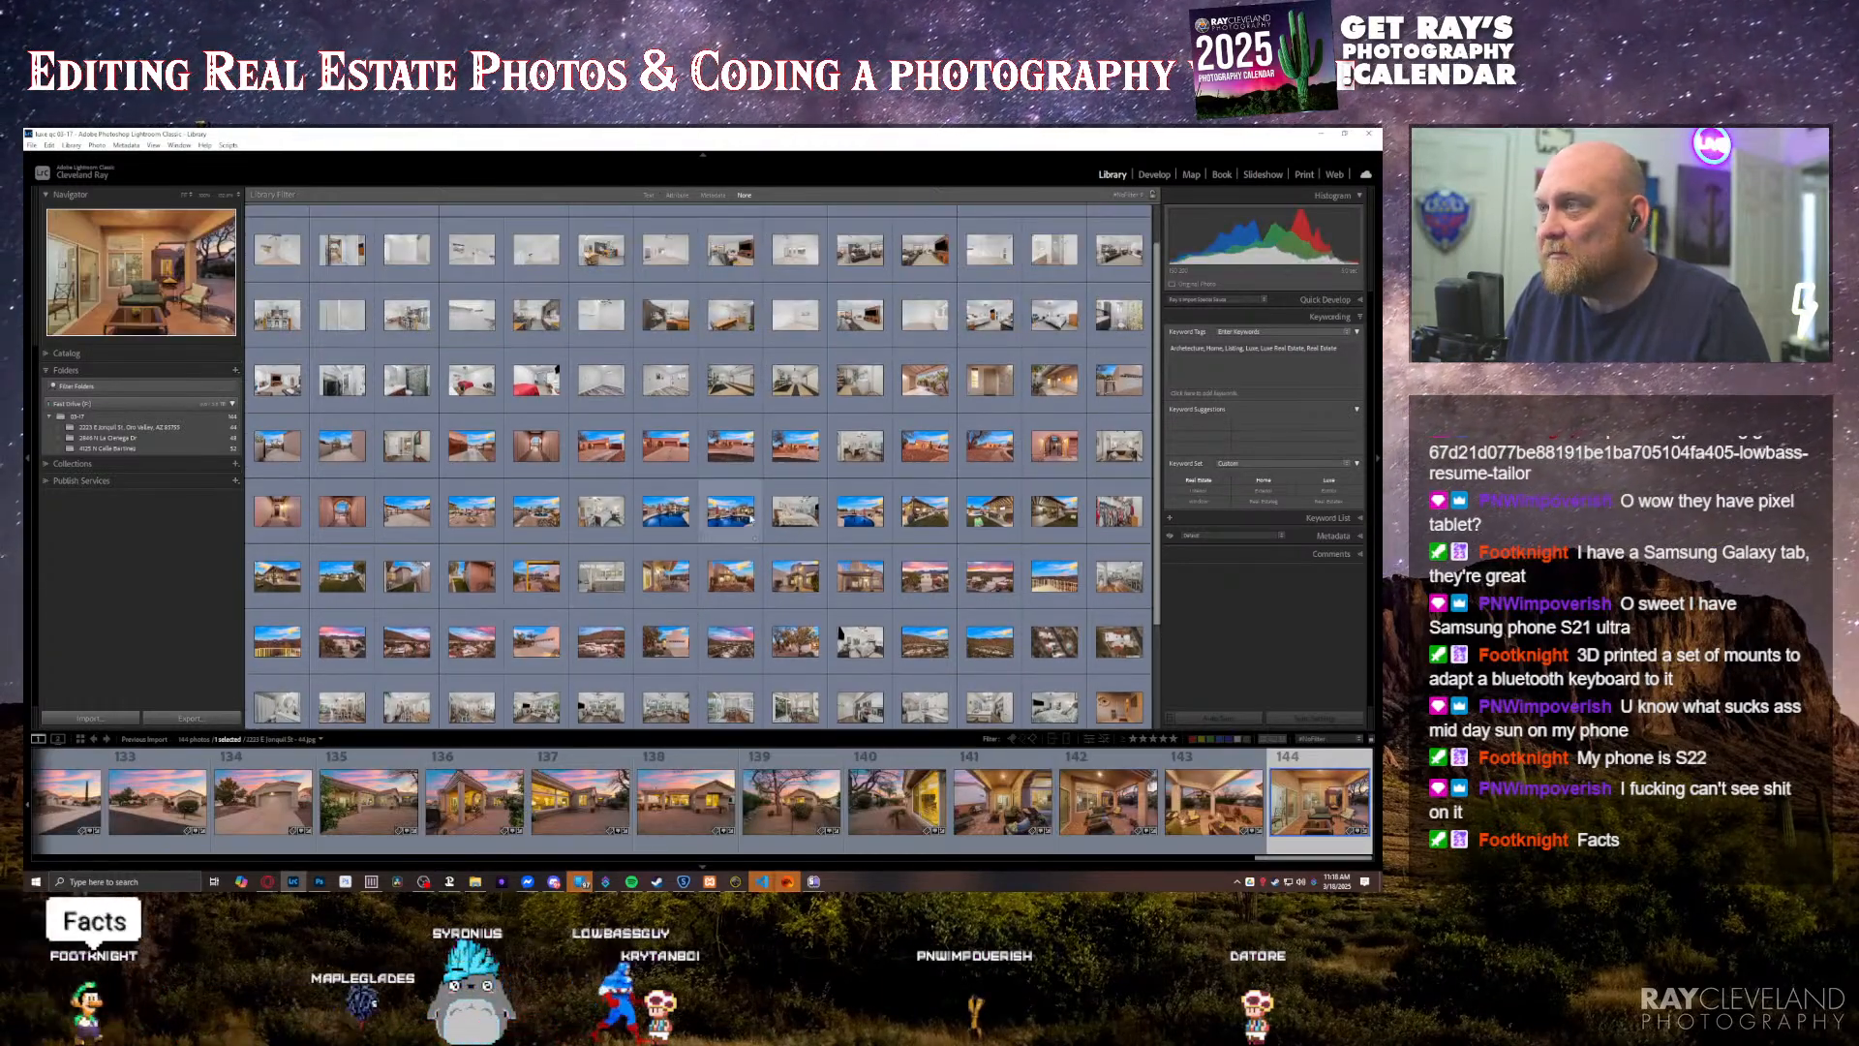
left_click(467, 462, "shift")
left_click(1154, 175)
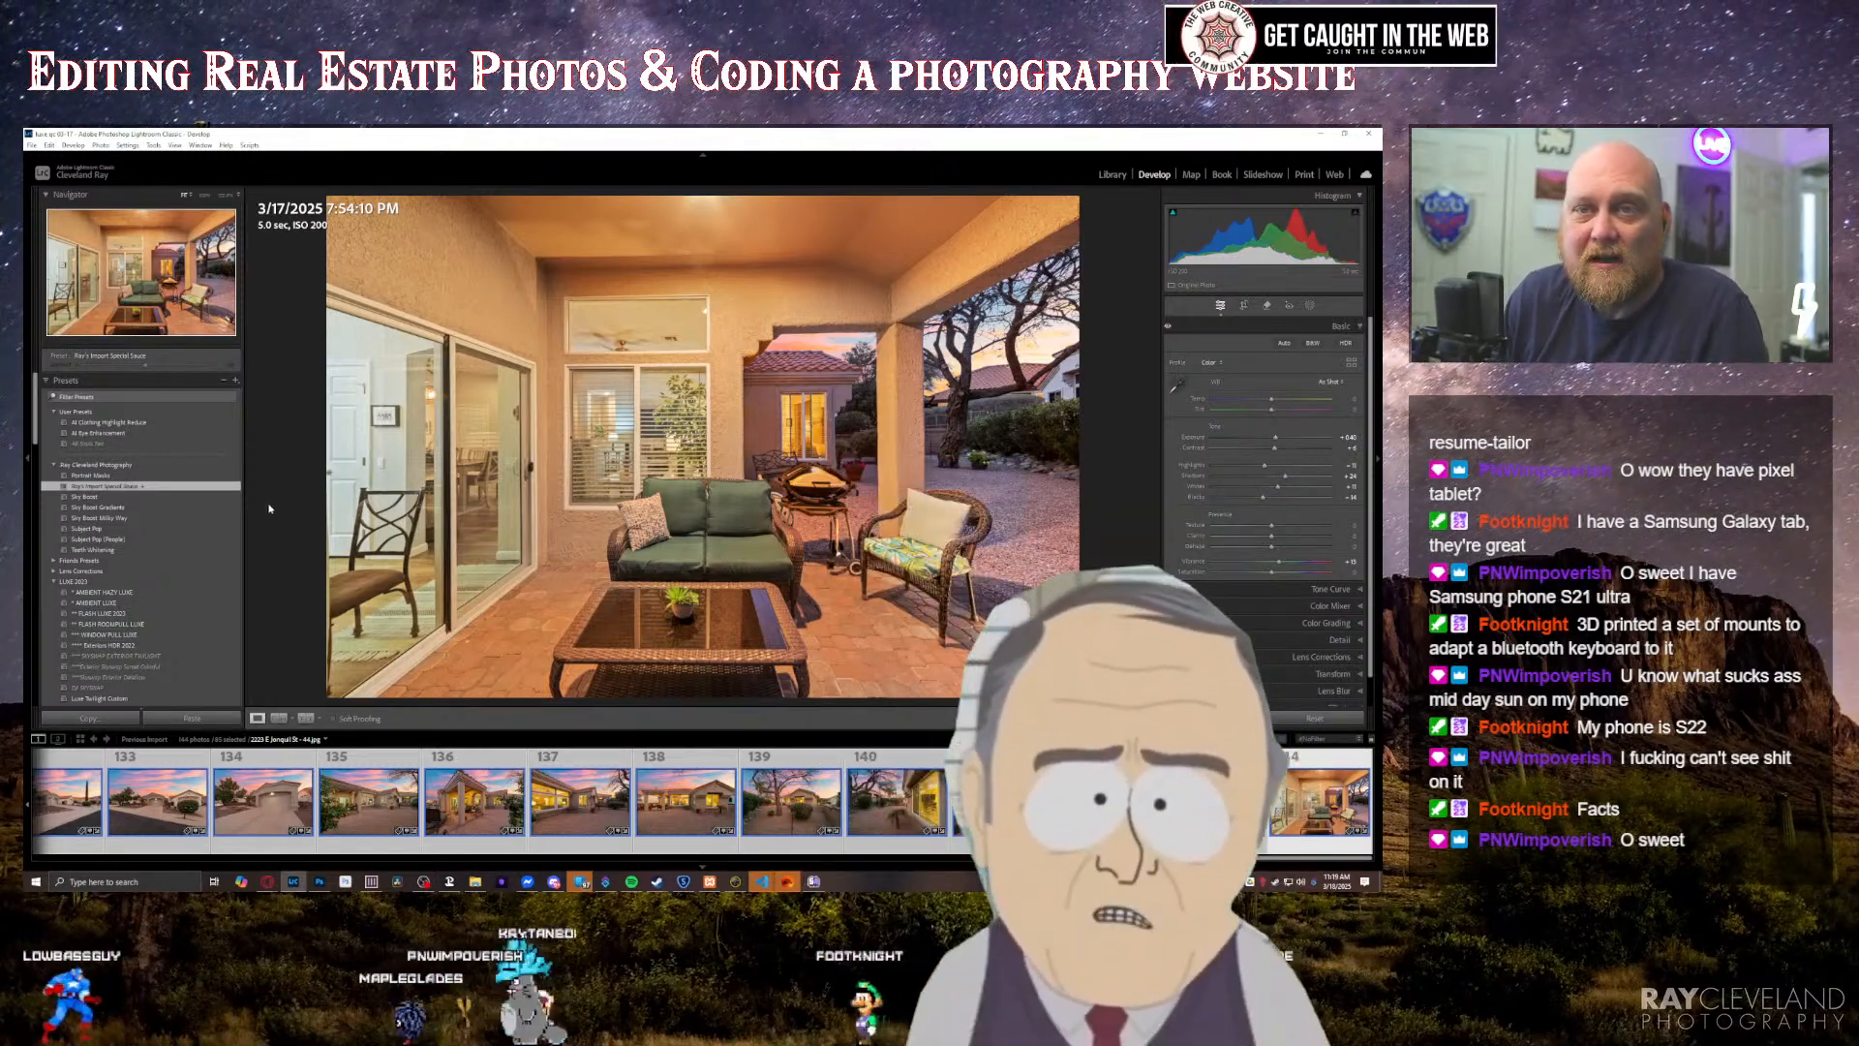
scroll(138, 528, "down", 3)
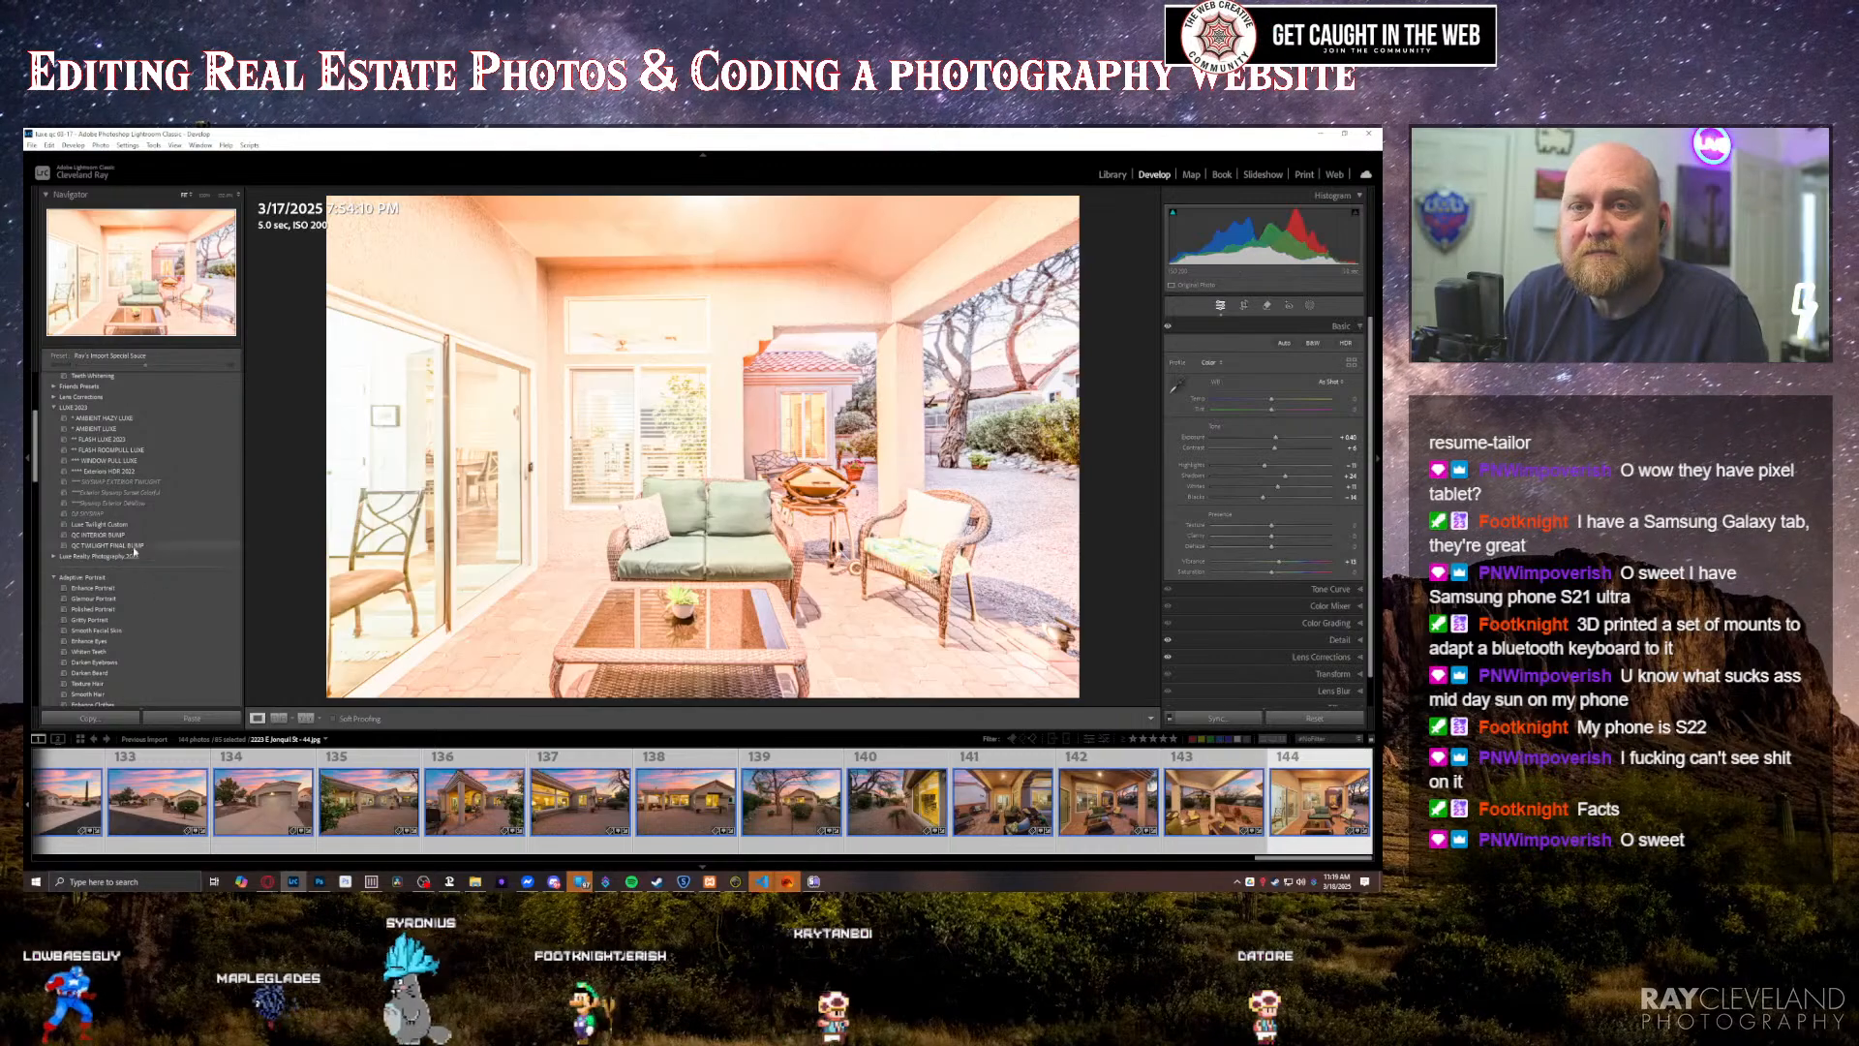
left_click(138, 525)
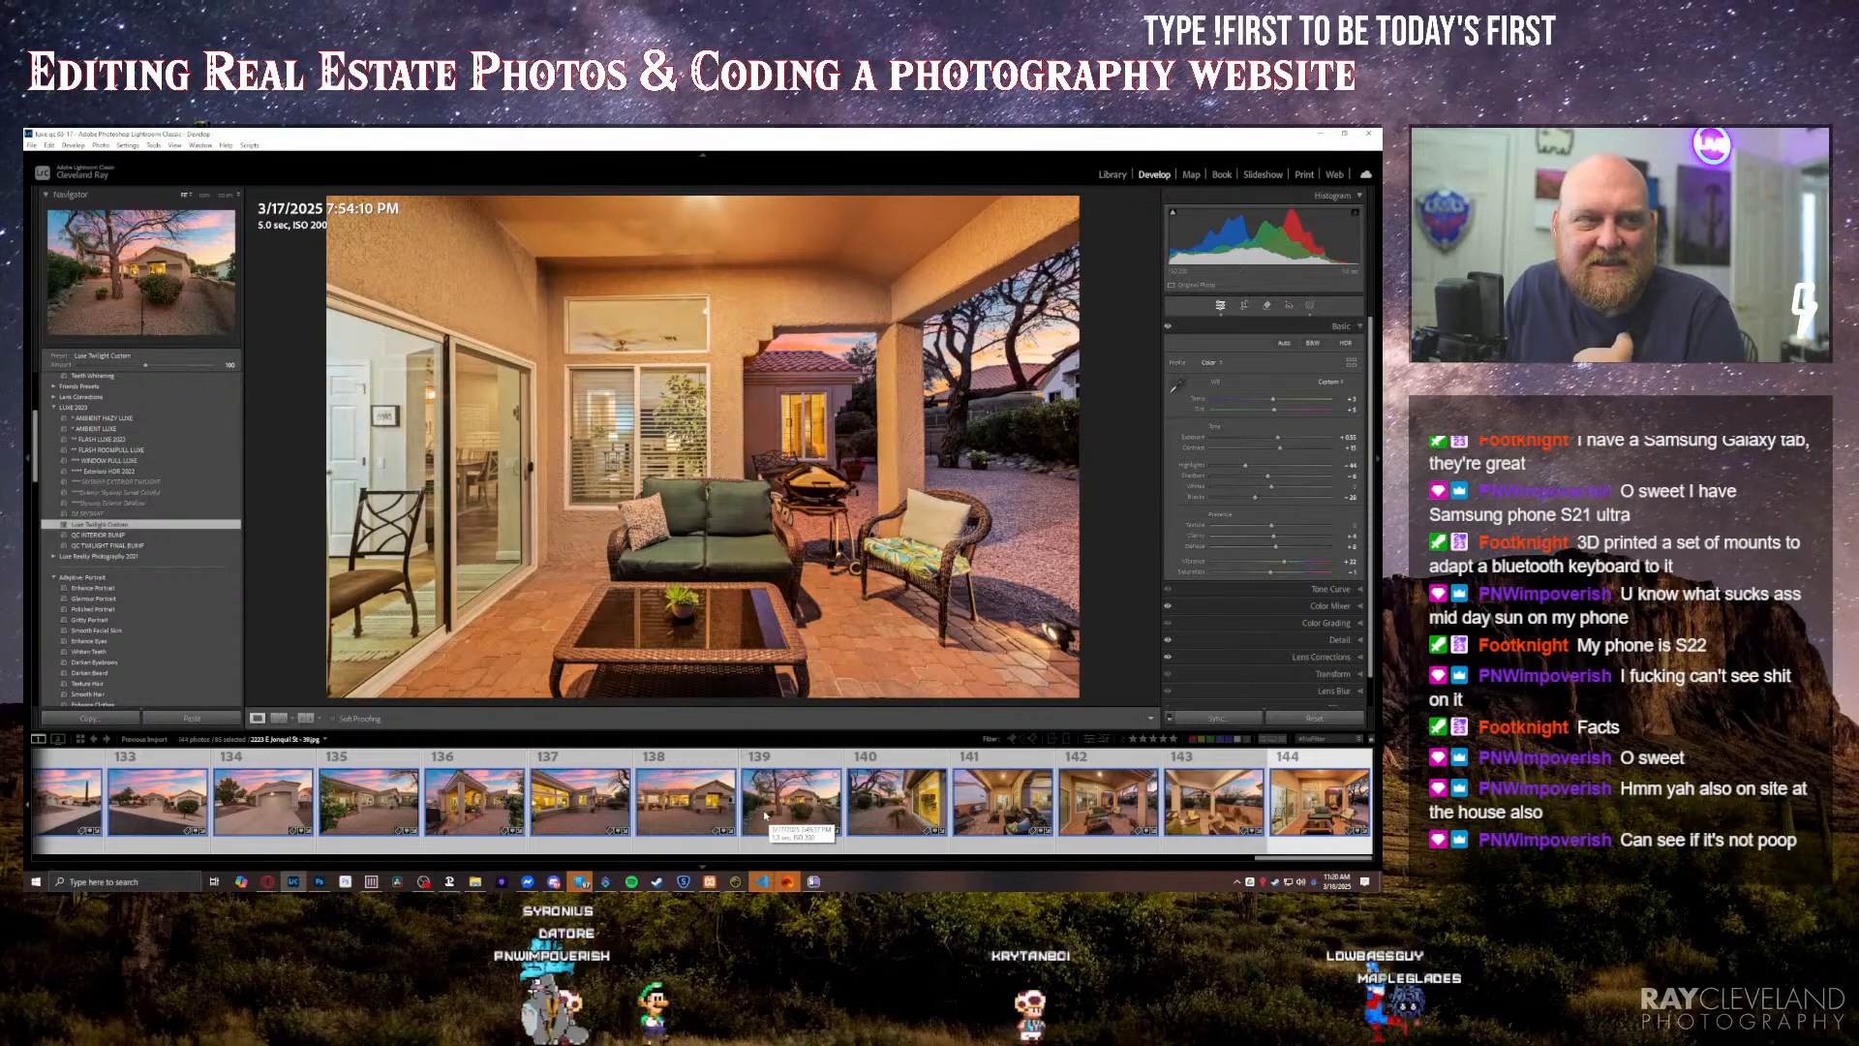
Step: Apply the Luxe Twilight Custom preset to photo 100, the sunset street view with white houses and mountains
scroll(765, 816, "up", 5)
scroll(765, 815, "up", 6)
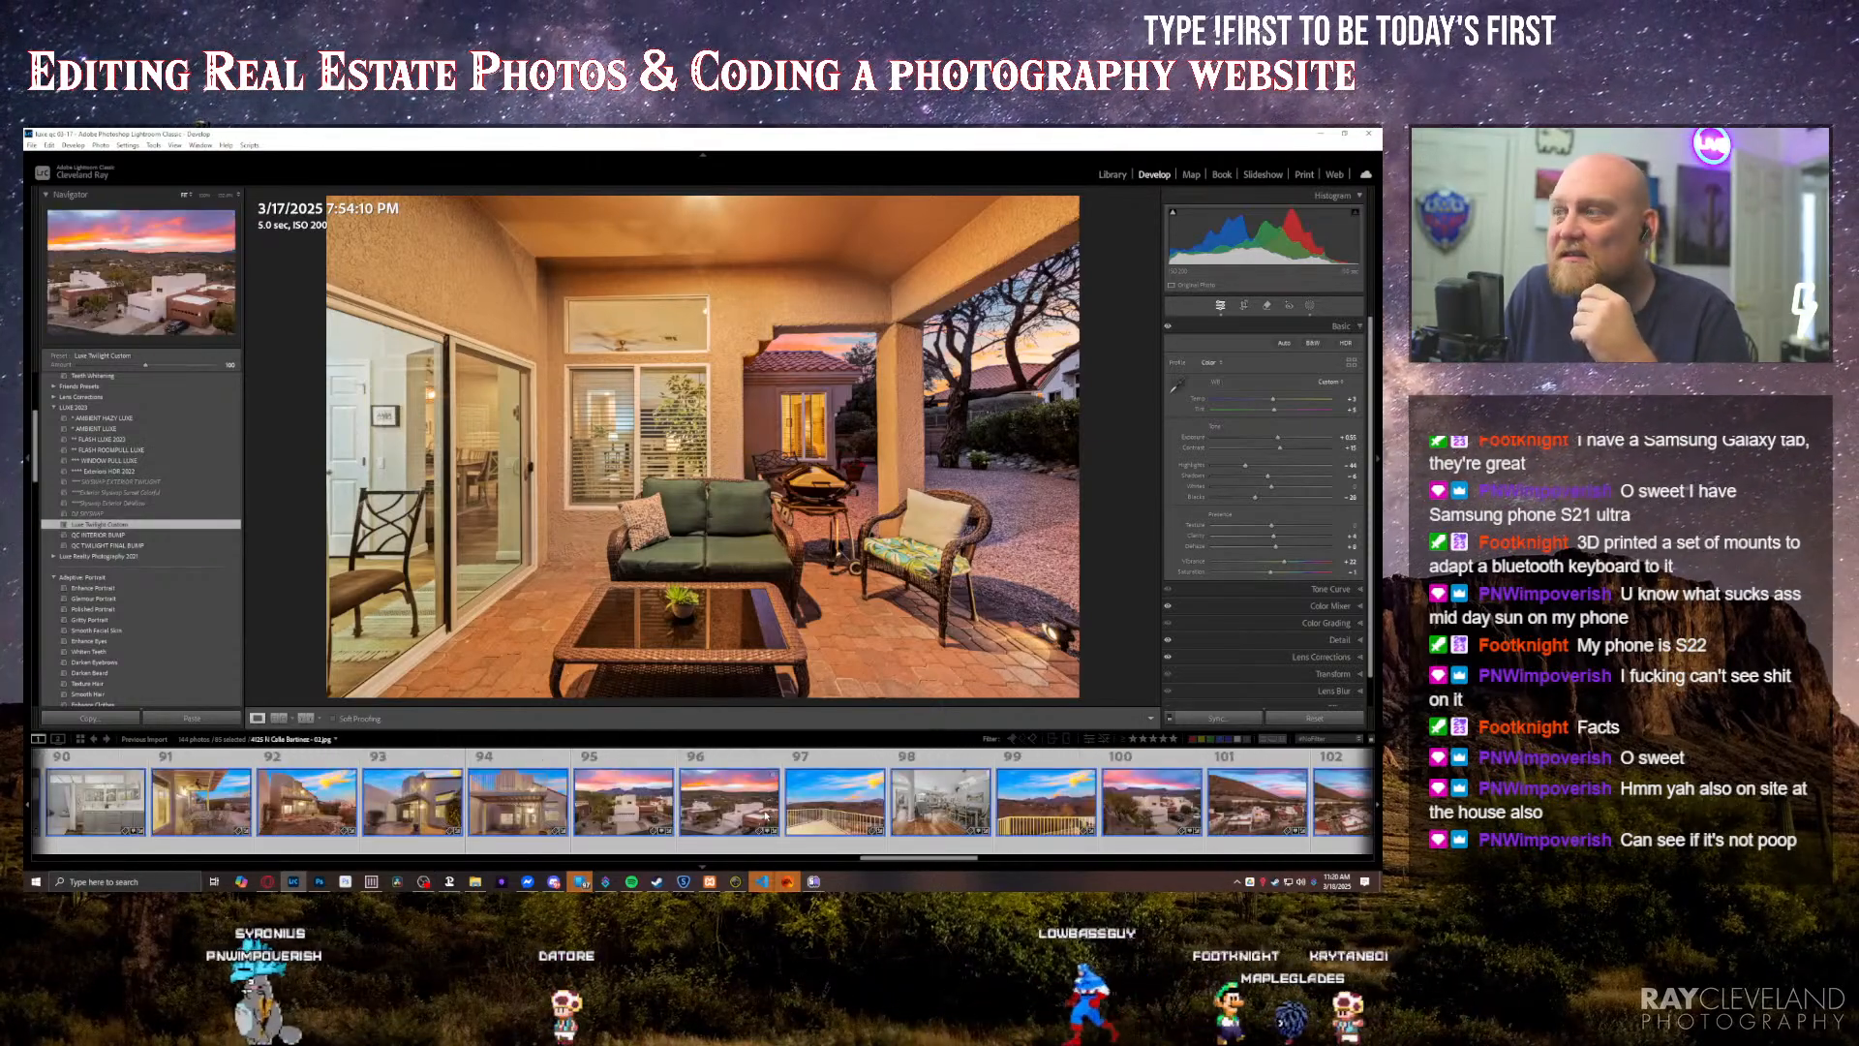
left_click(1152, 801)
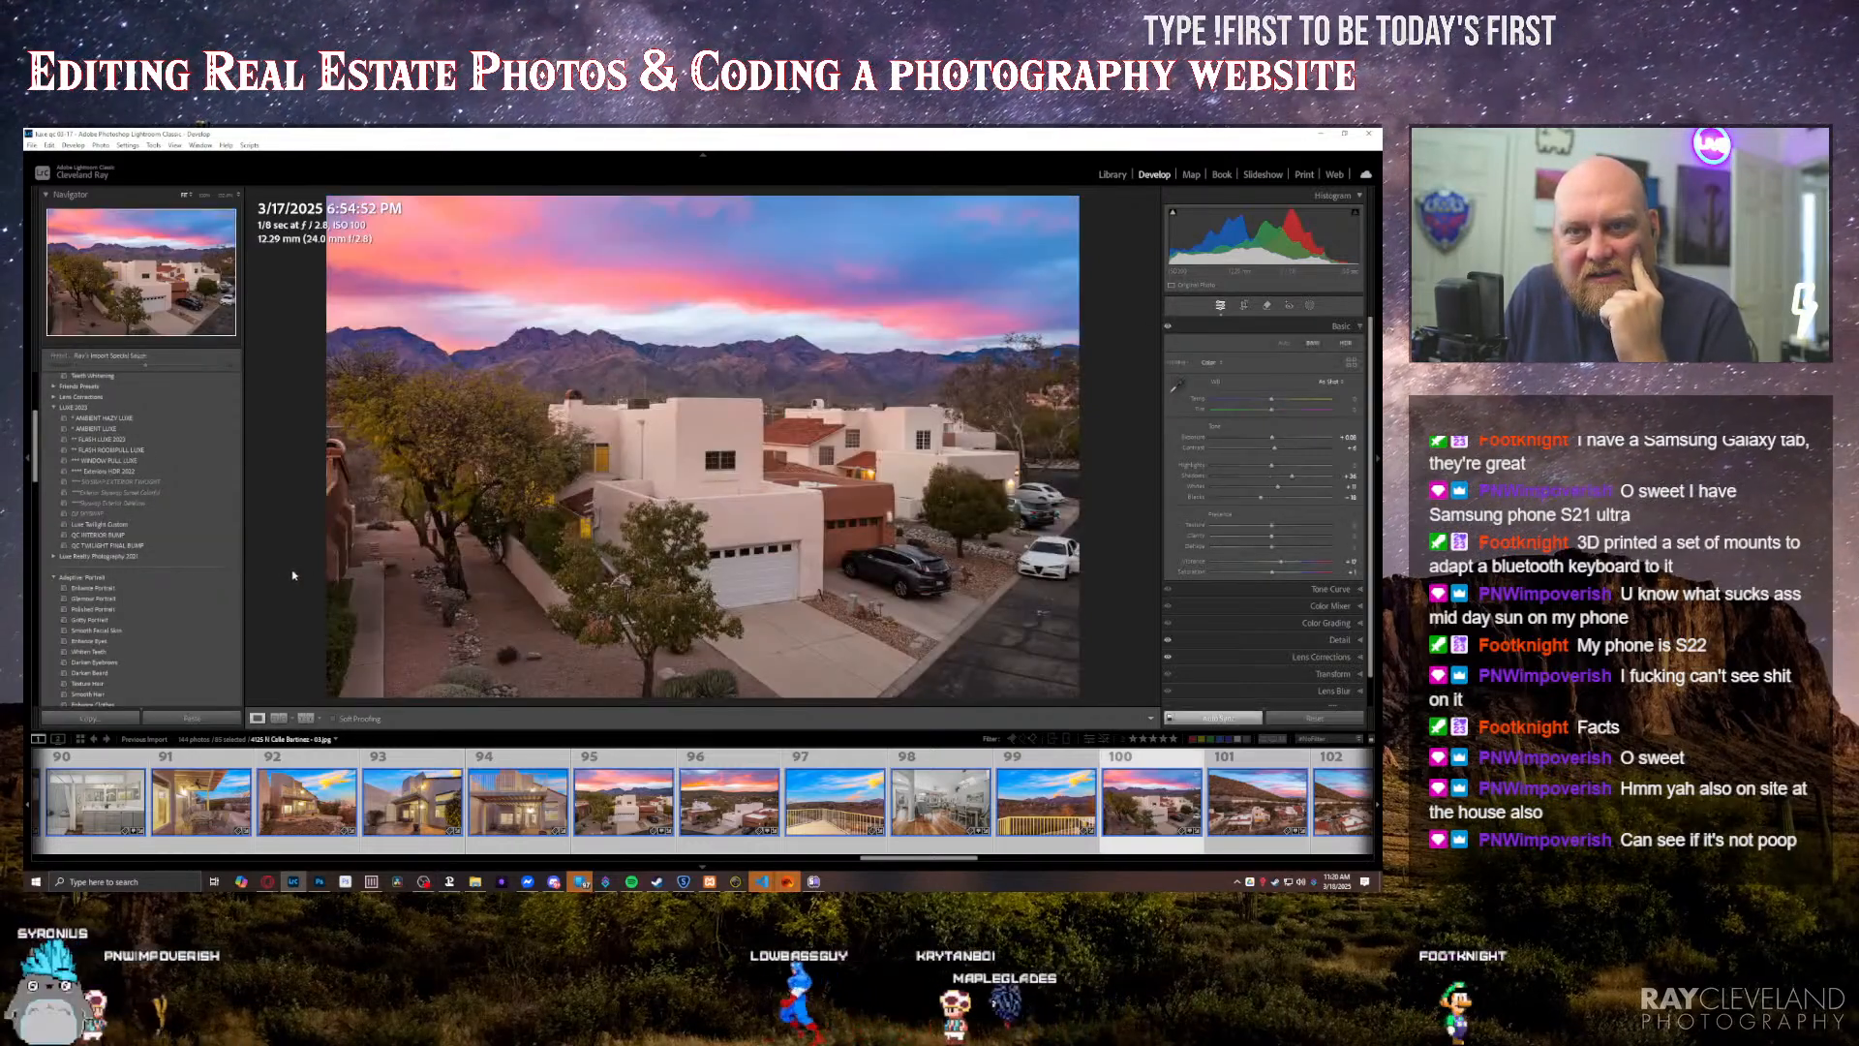
left_click(124, 525)
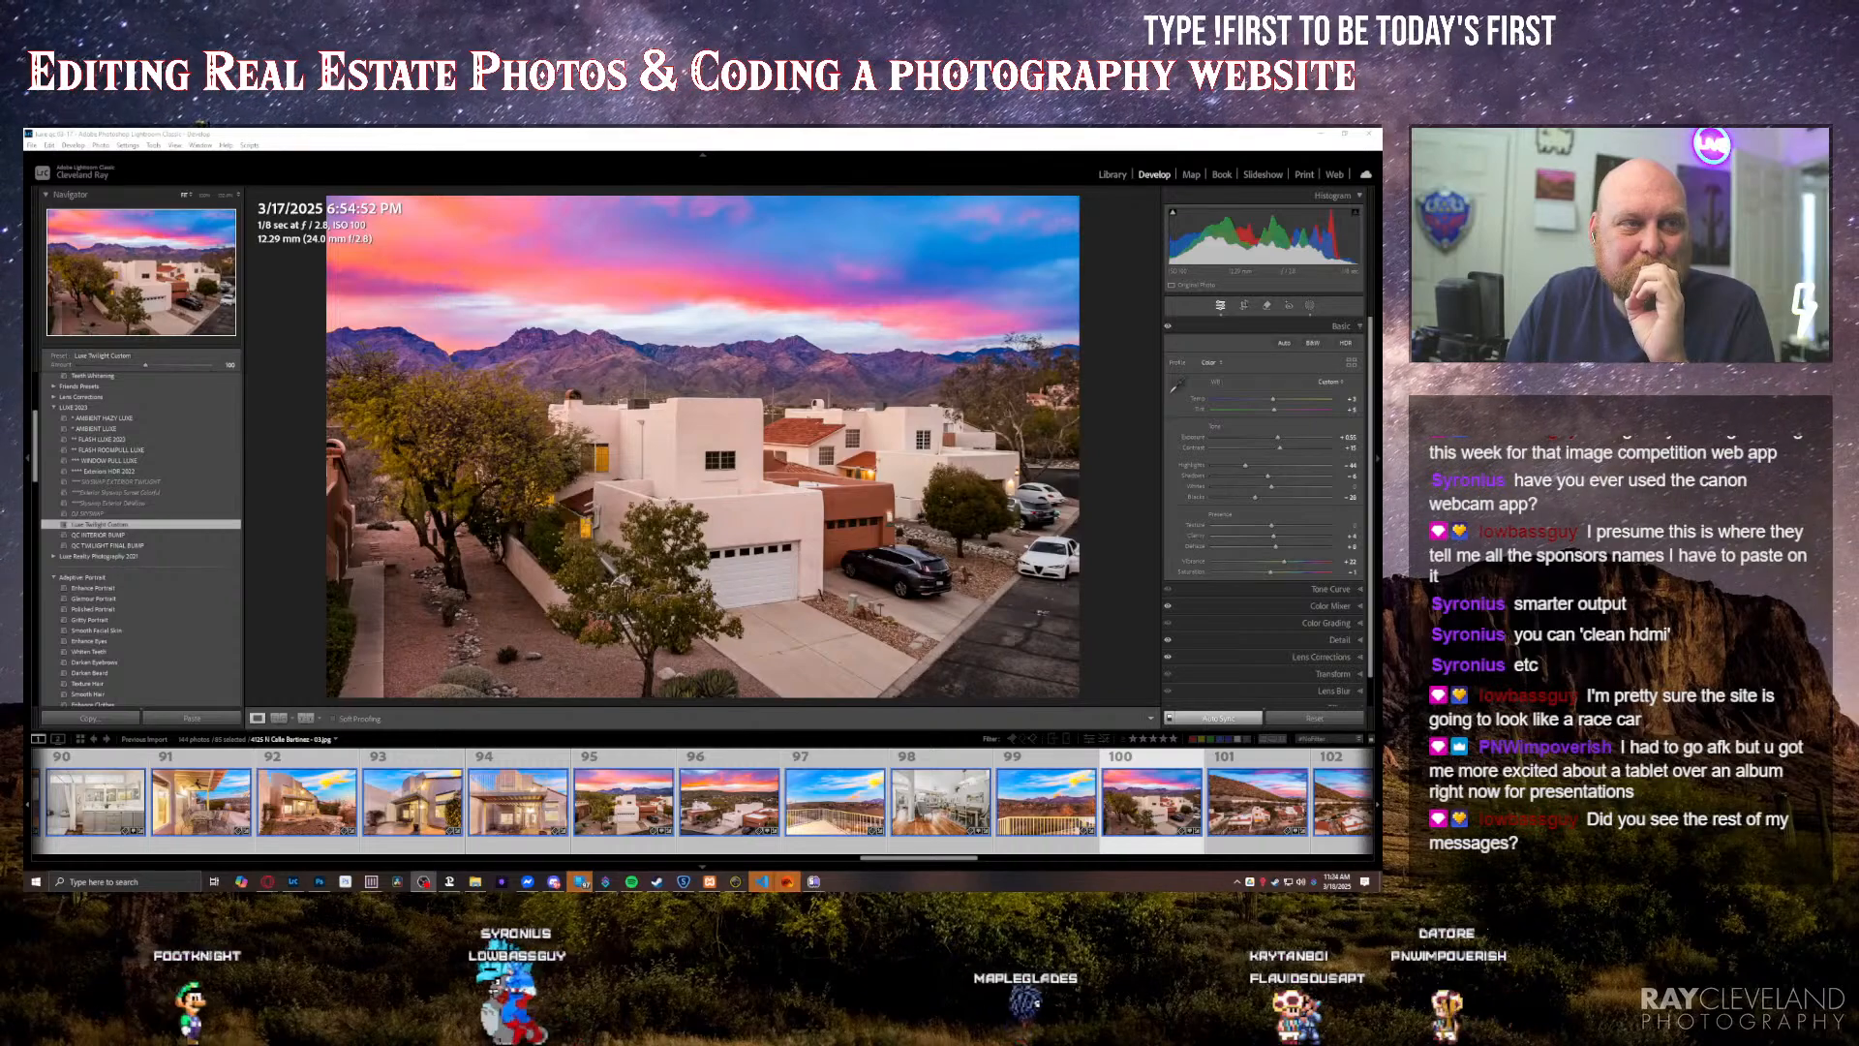
Step: Look through the imported photos in the filmstrip, viewing the first entry and staircase shot, a kitchen photo and the laundry area photo 52
left_click(1141, 527)
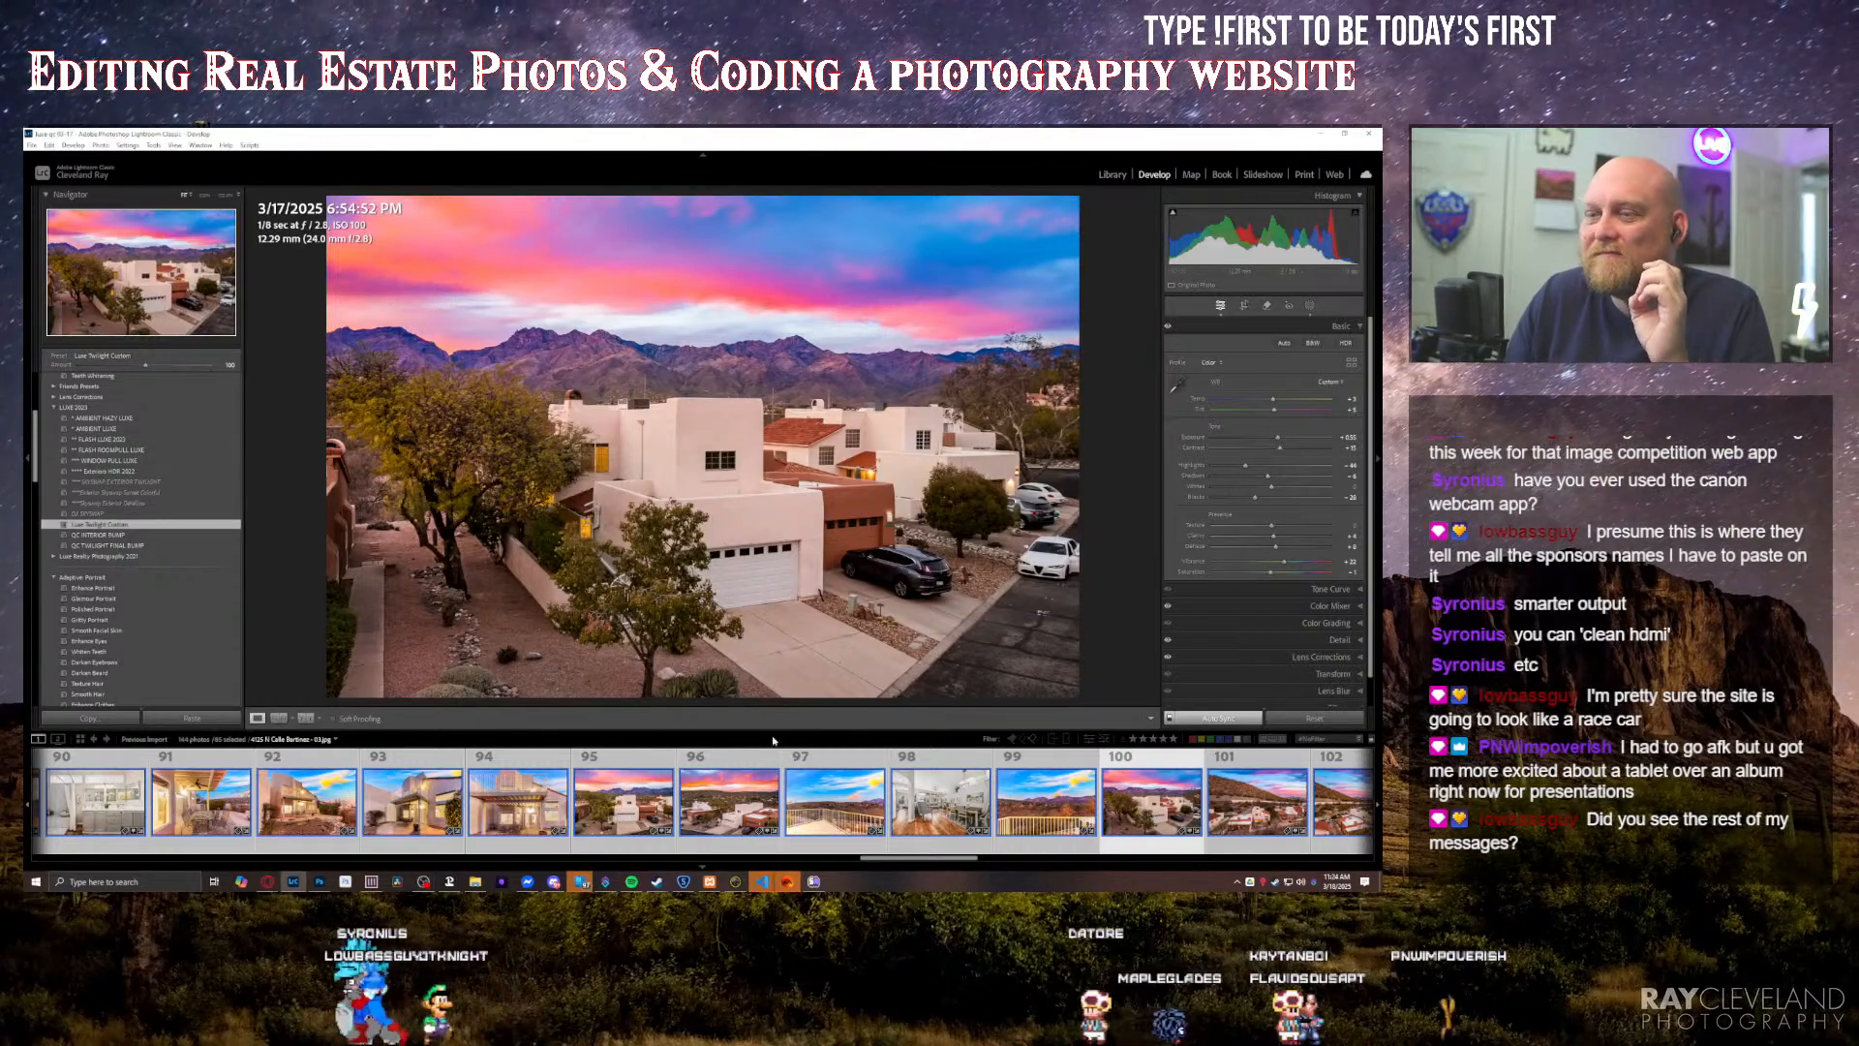
scroll(910, 845, "up", 10)
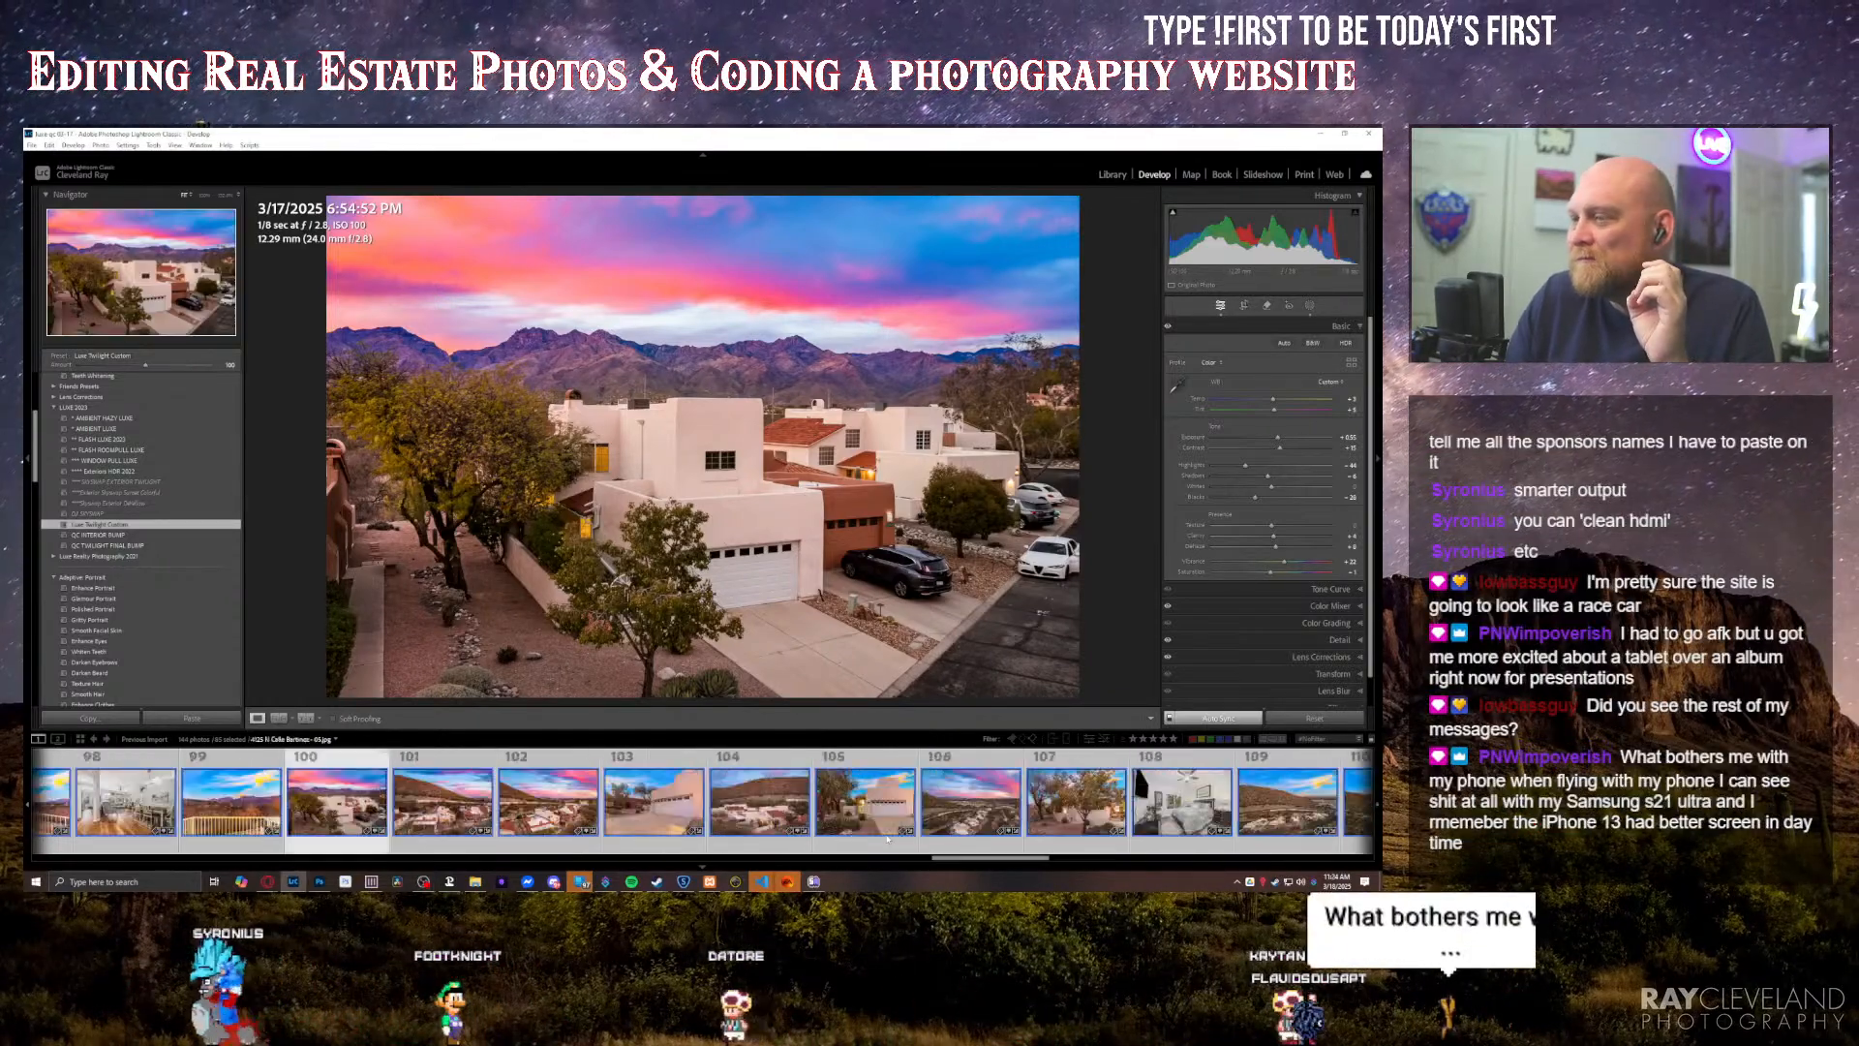
scroll(887, 839, "up", 15)
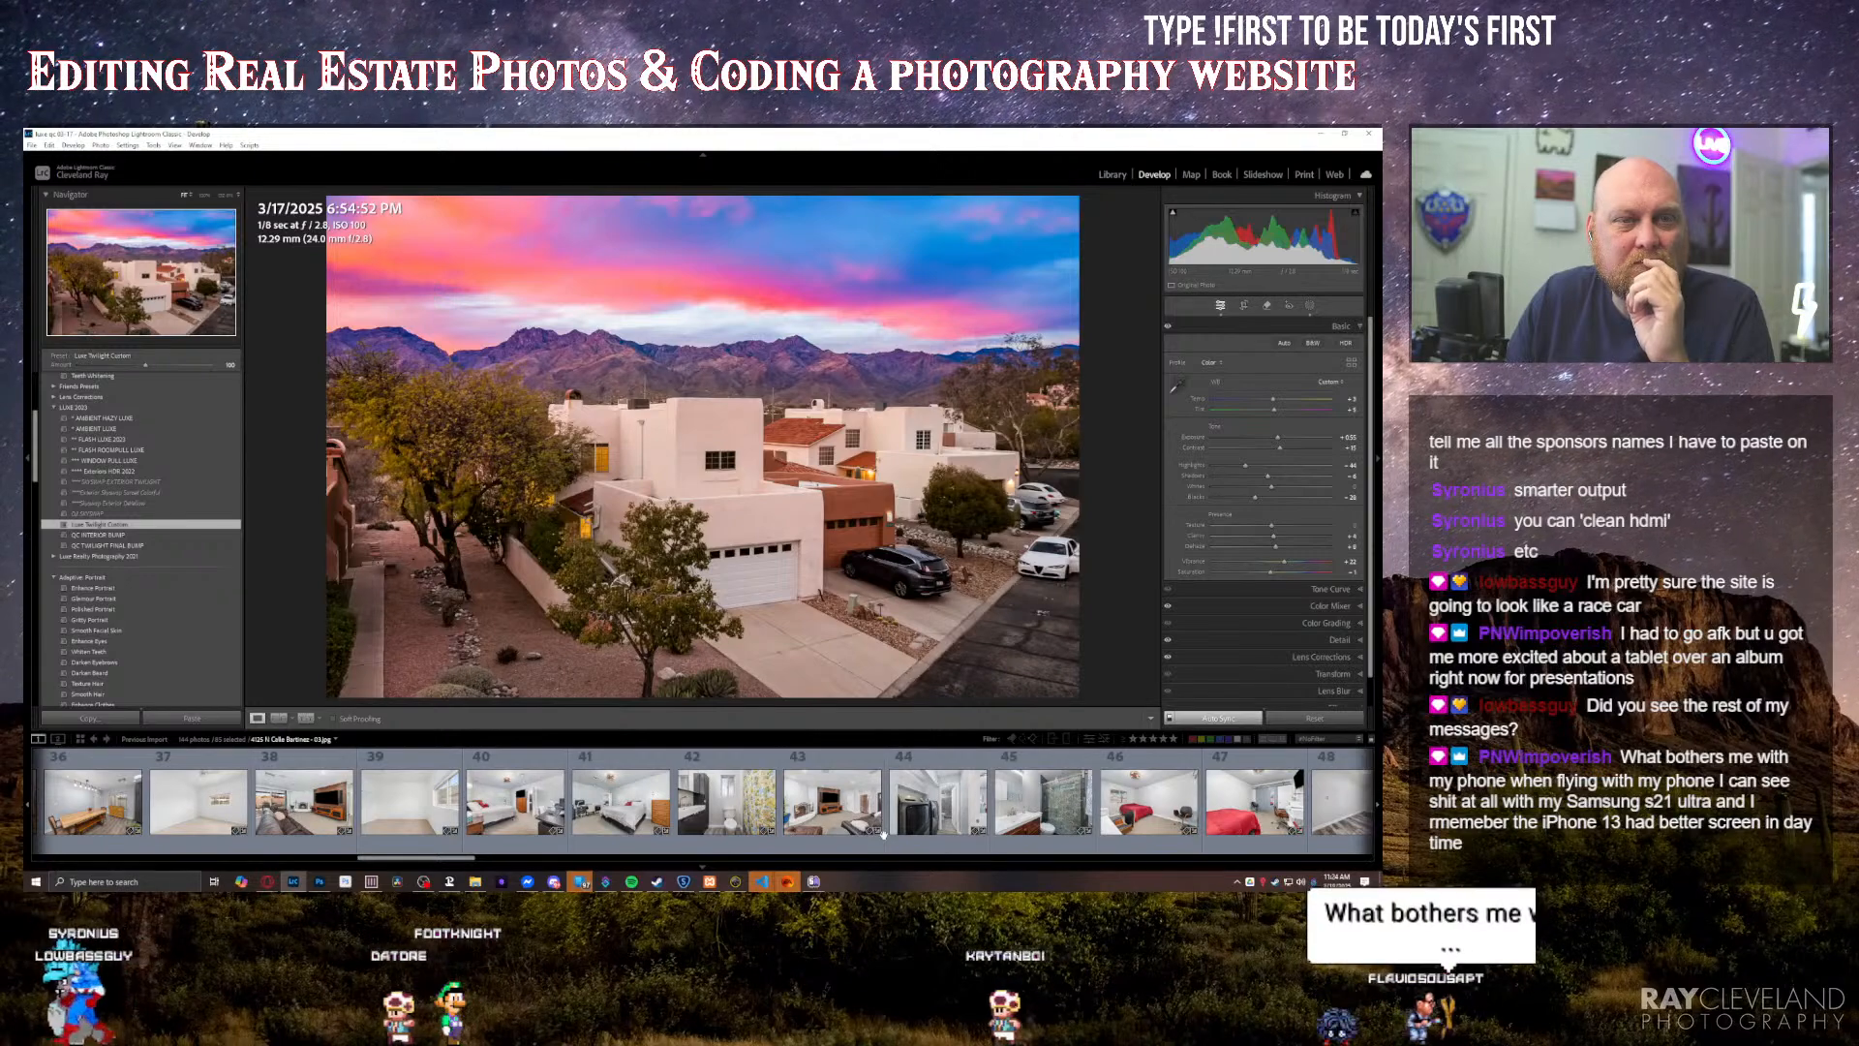
scroll(887, 839, "up", 7)
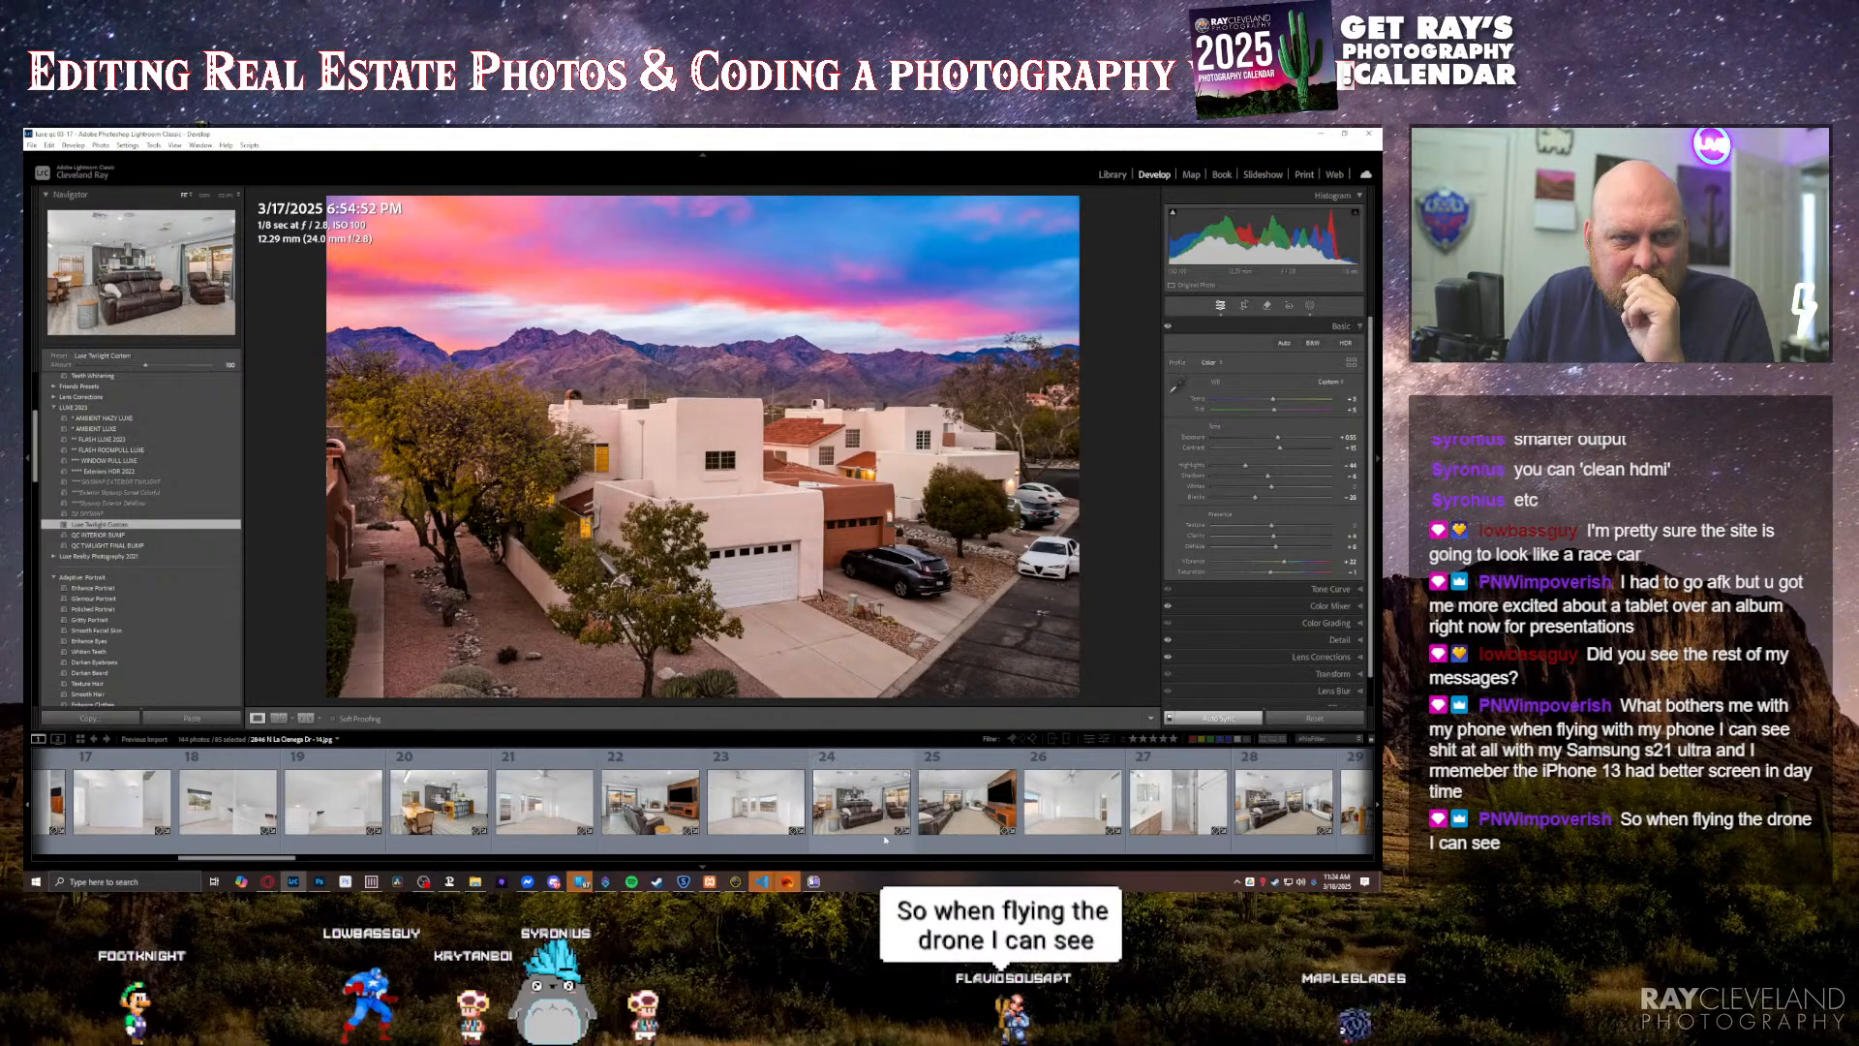
scroll(884, 840, "down", 20)
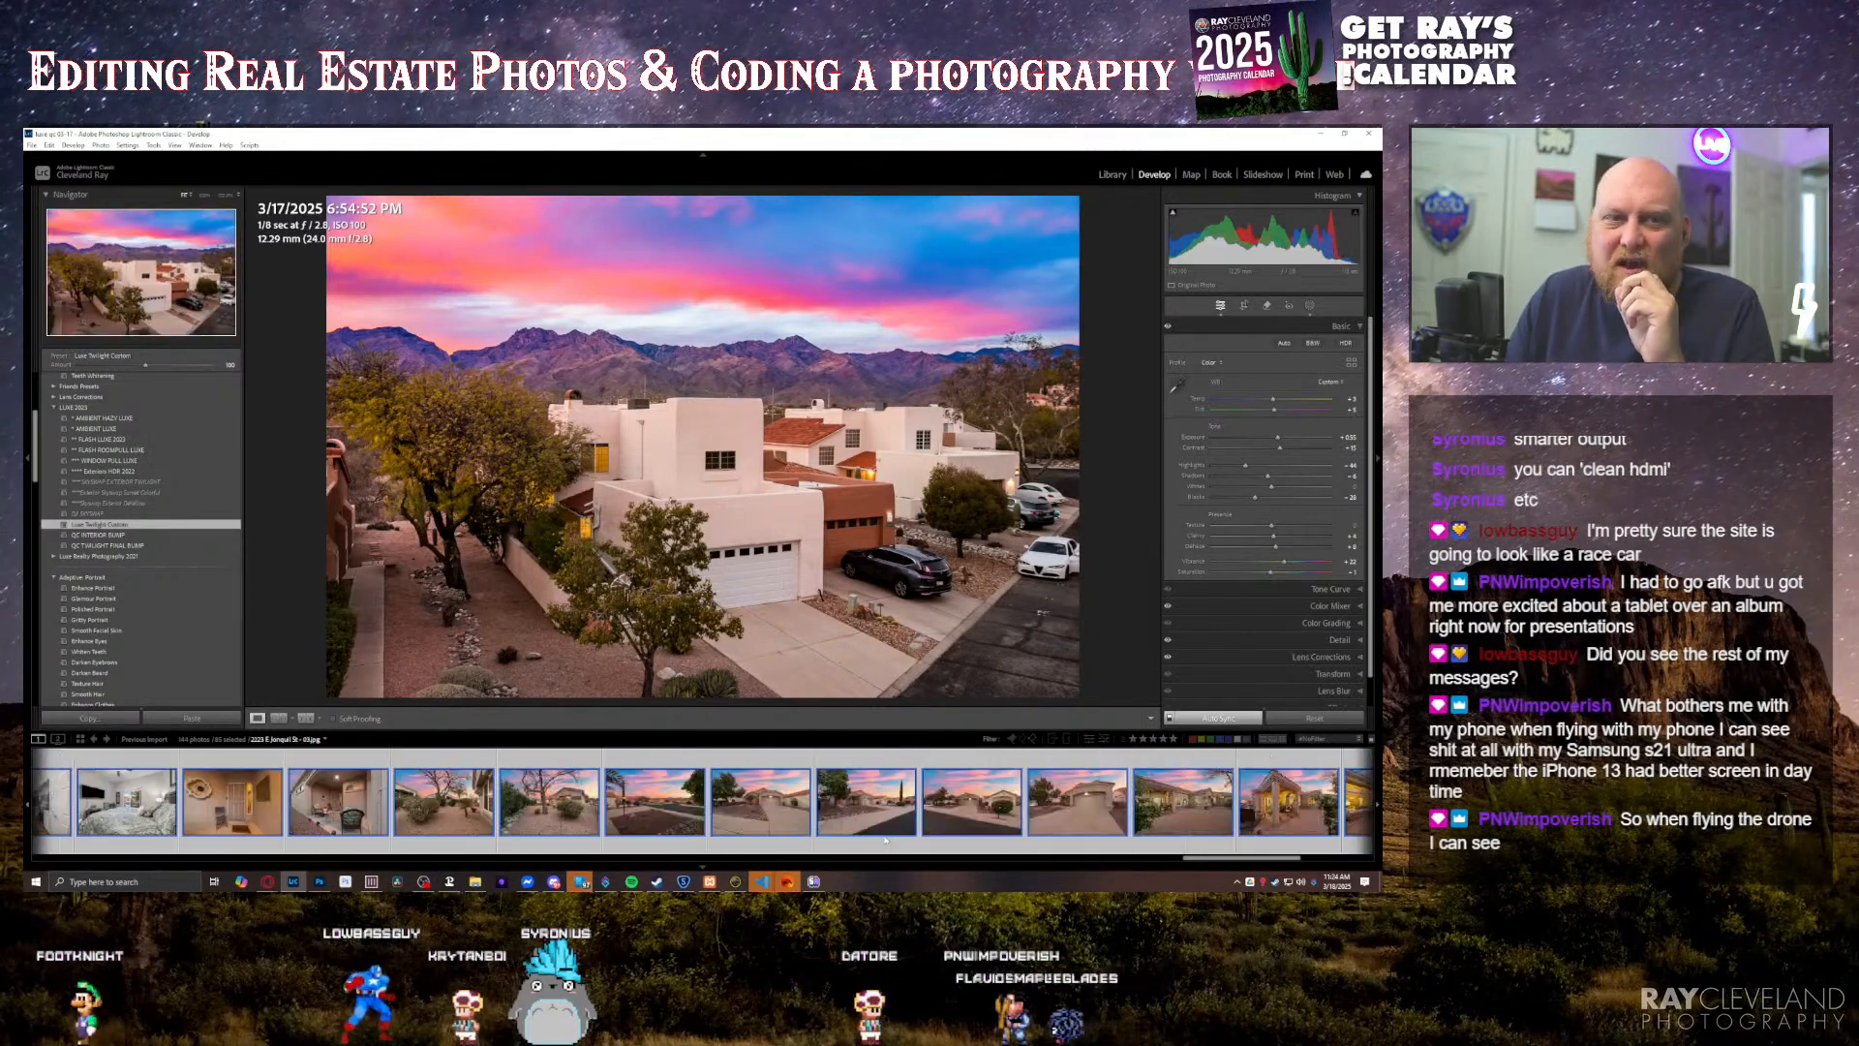
scroll(884, 840, "down", 5)
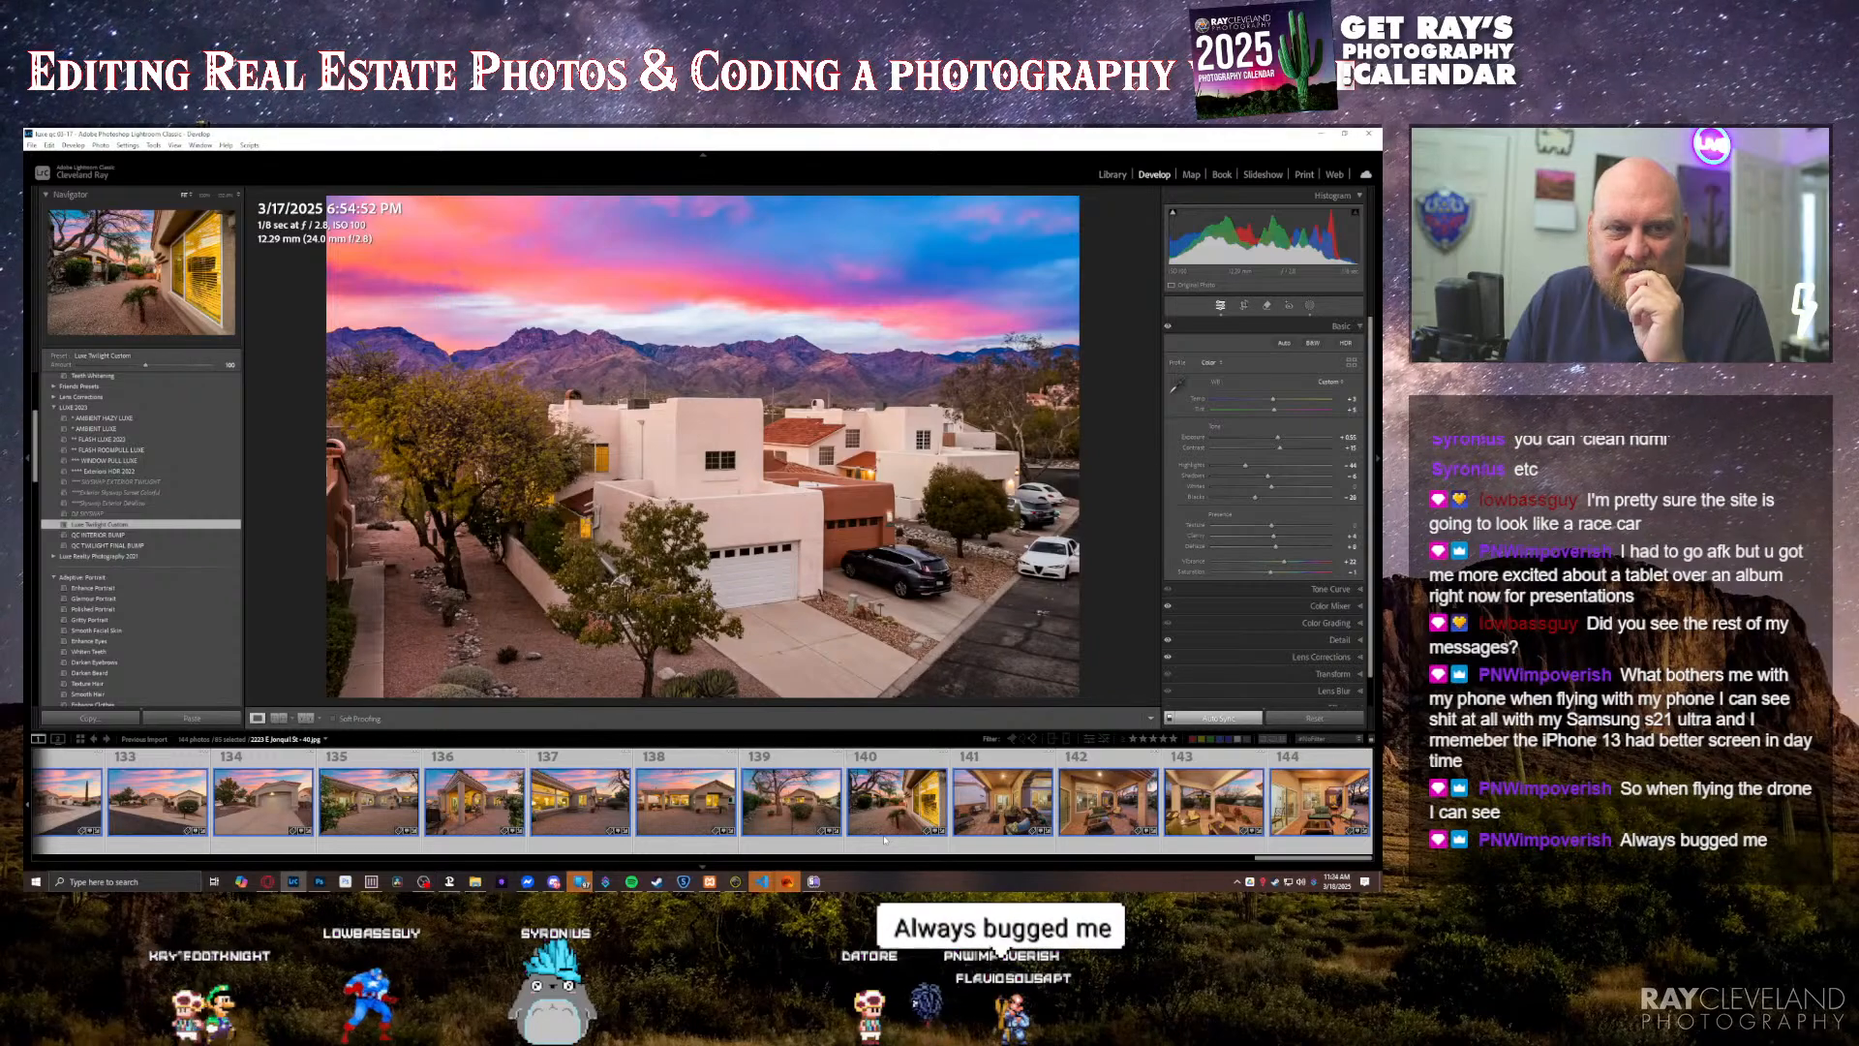
scroll(884, 839, "up", 20)
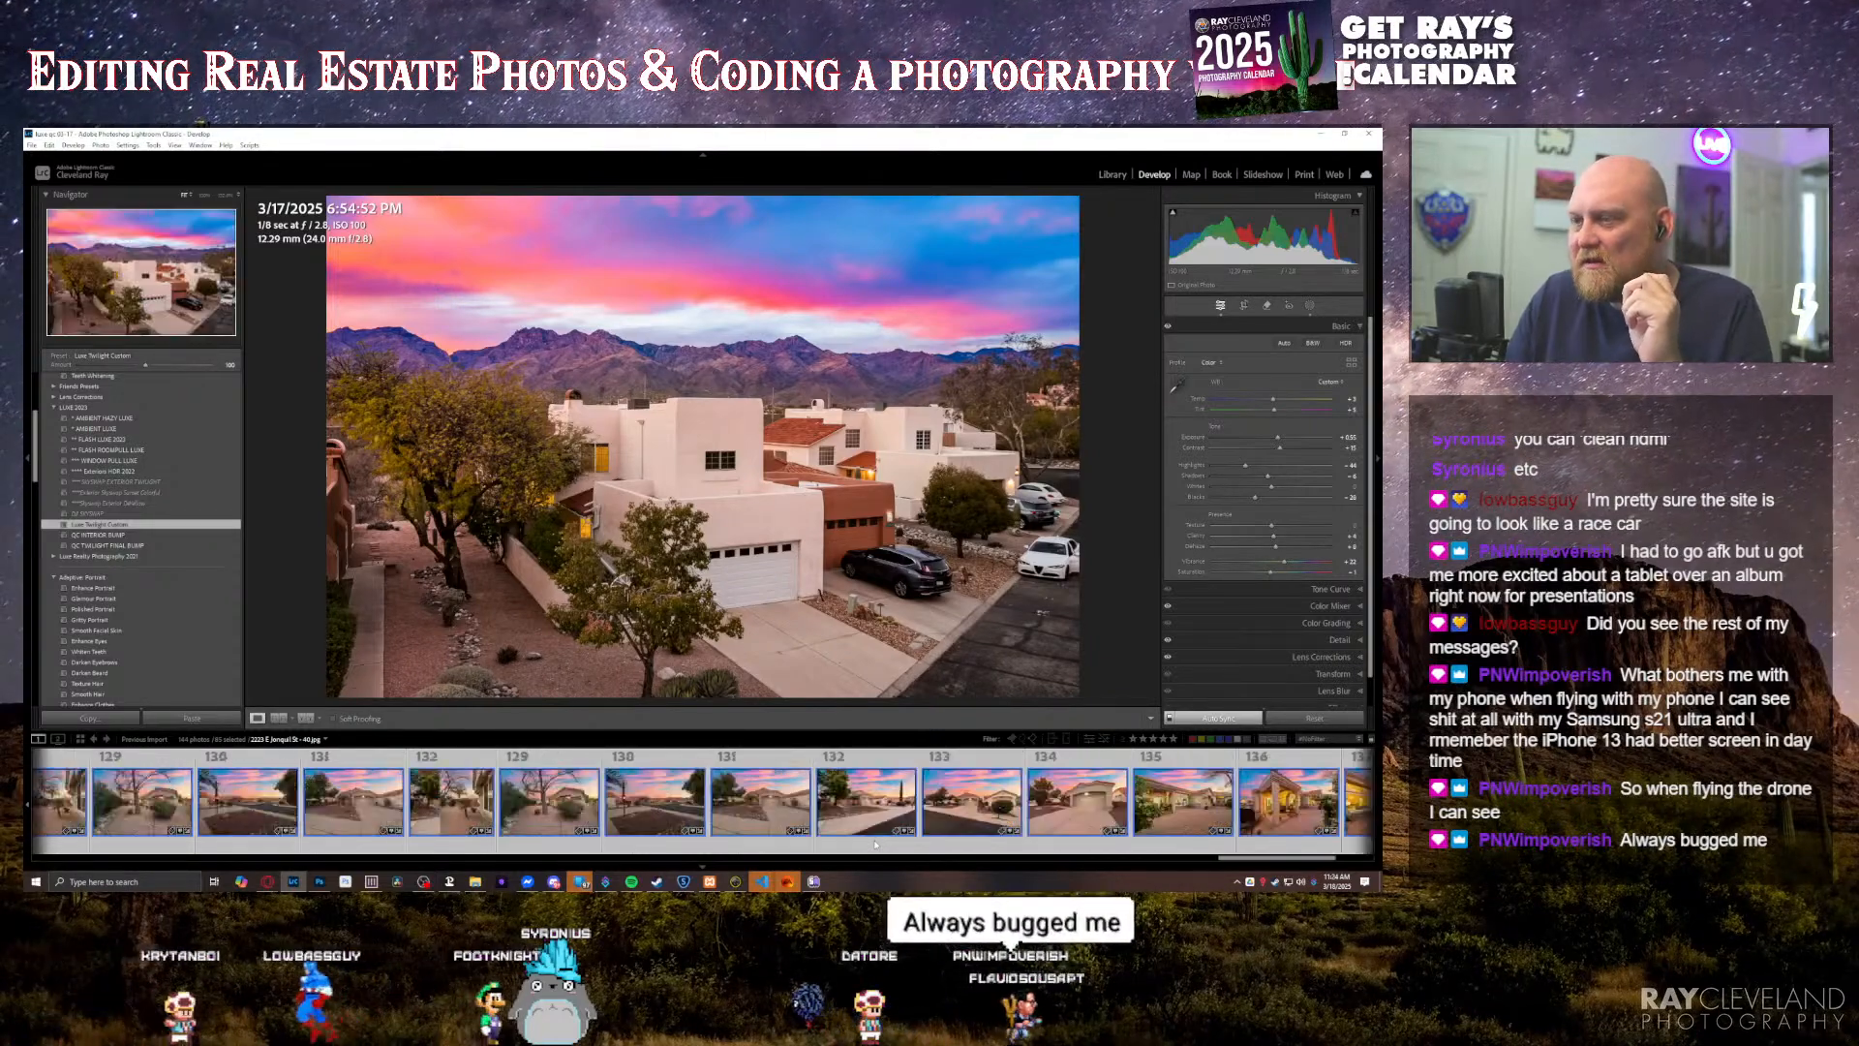
scroll(866, 850, "up", 10)
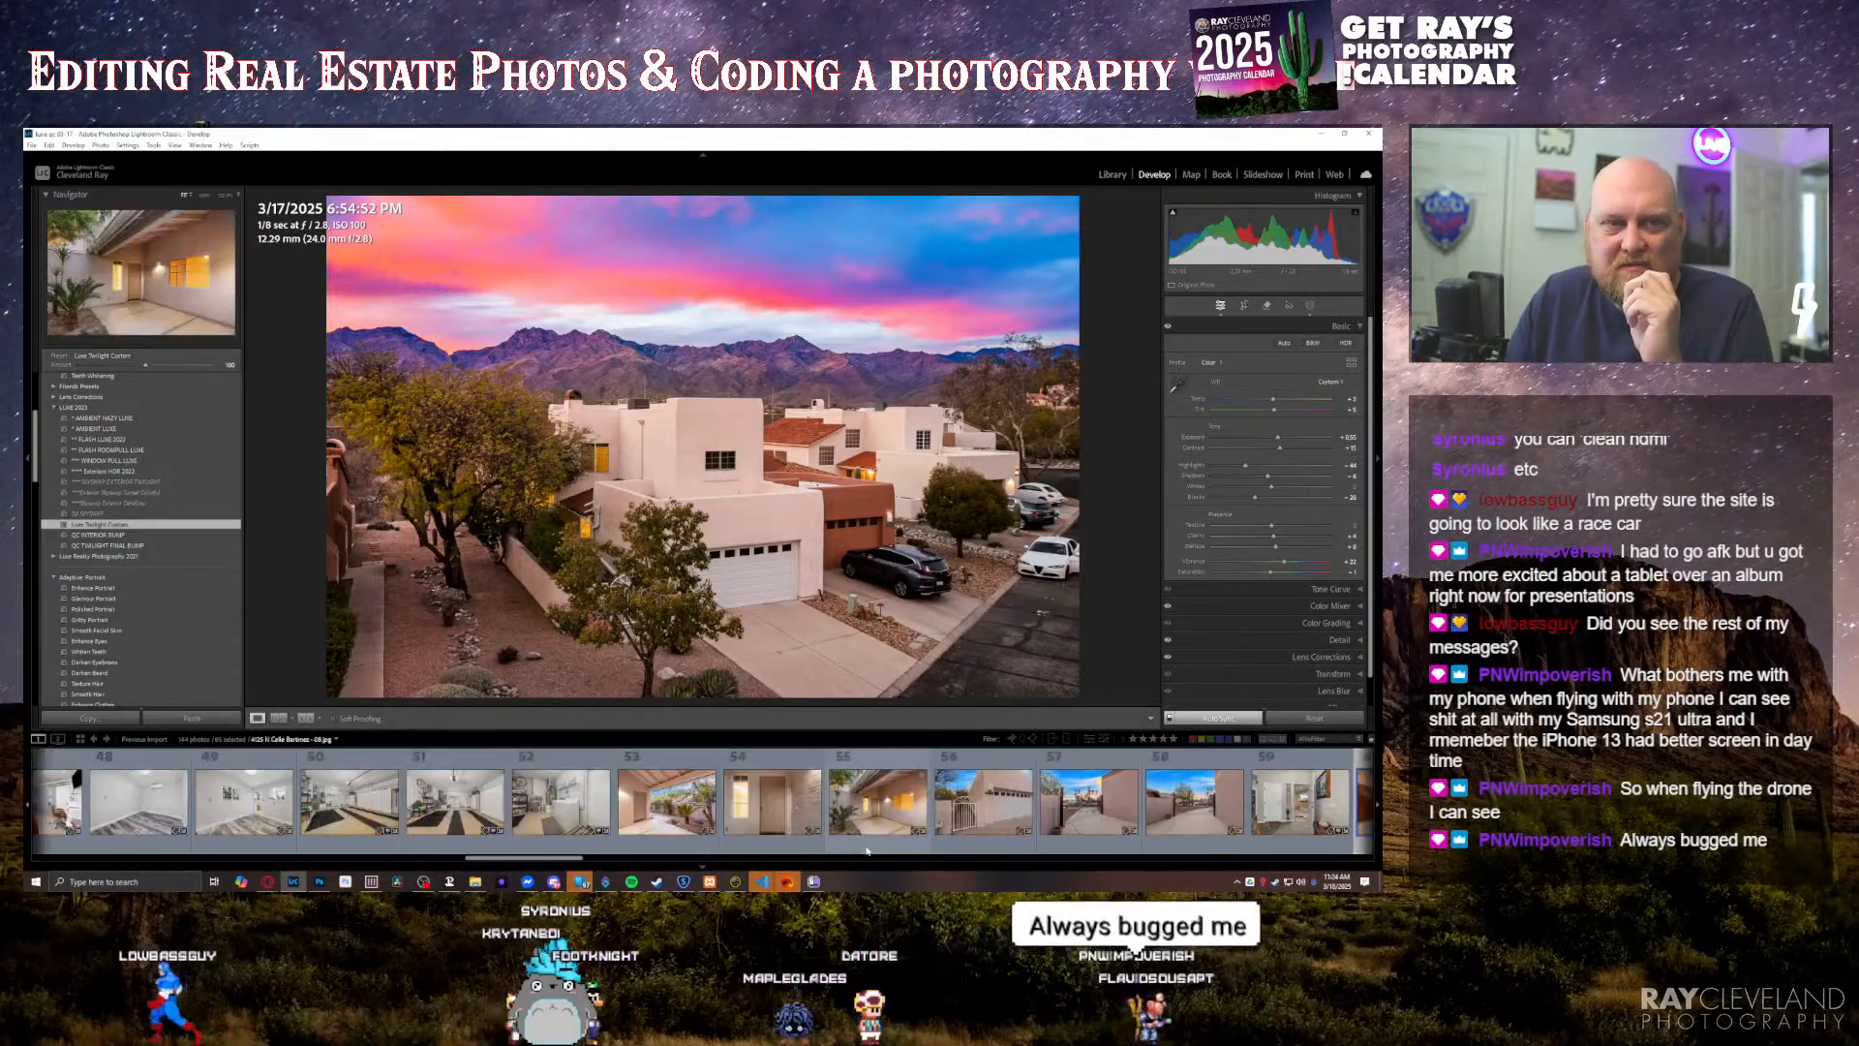
scroll(867, 850, "up", 4)
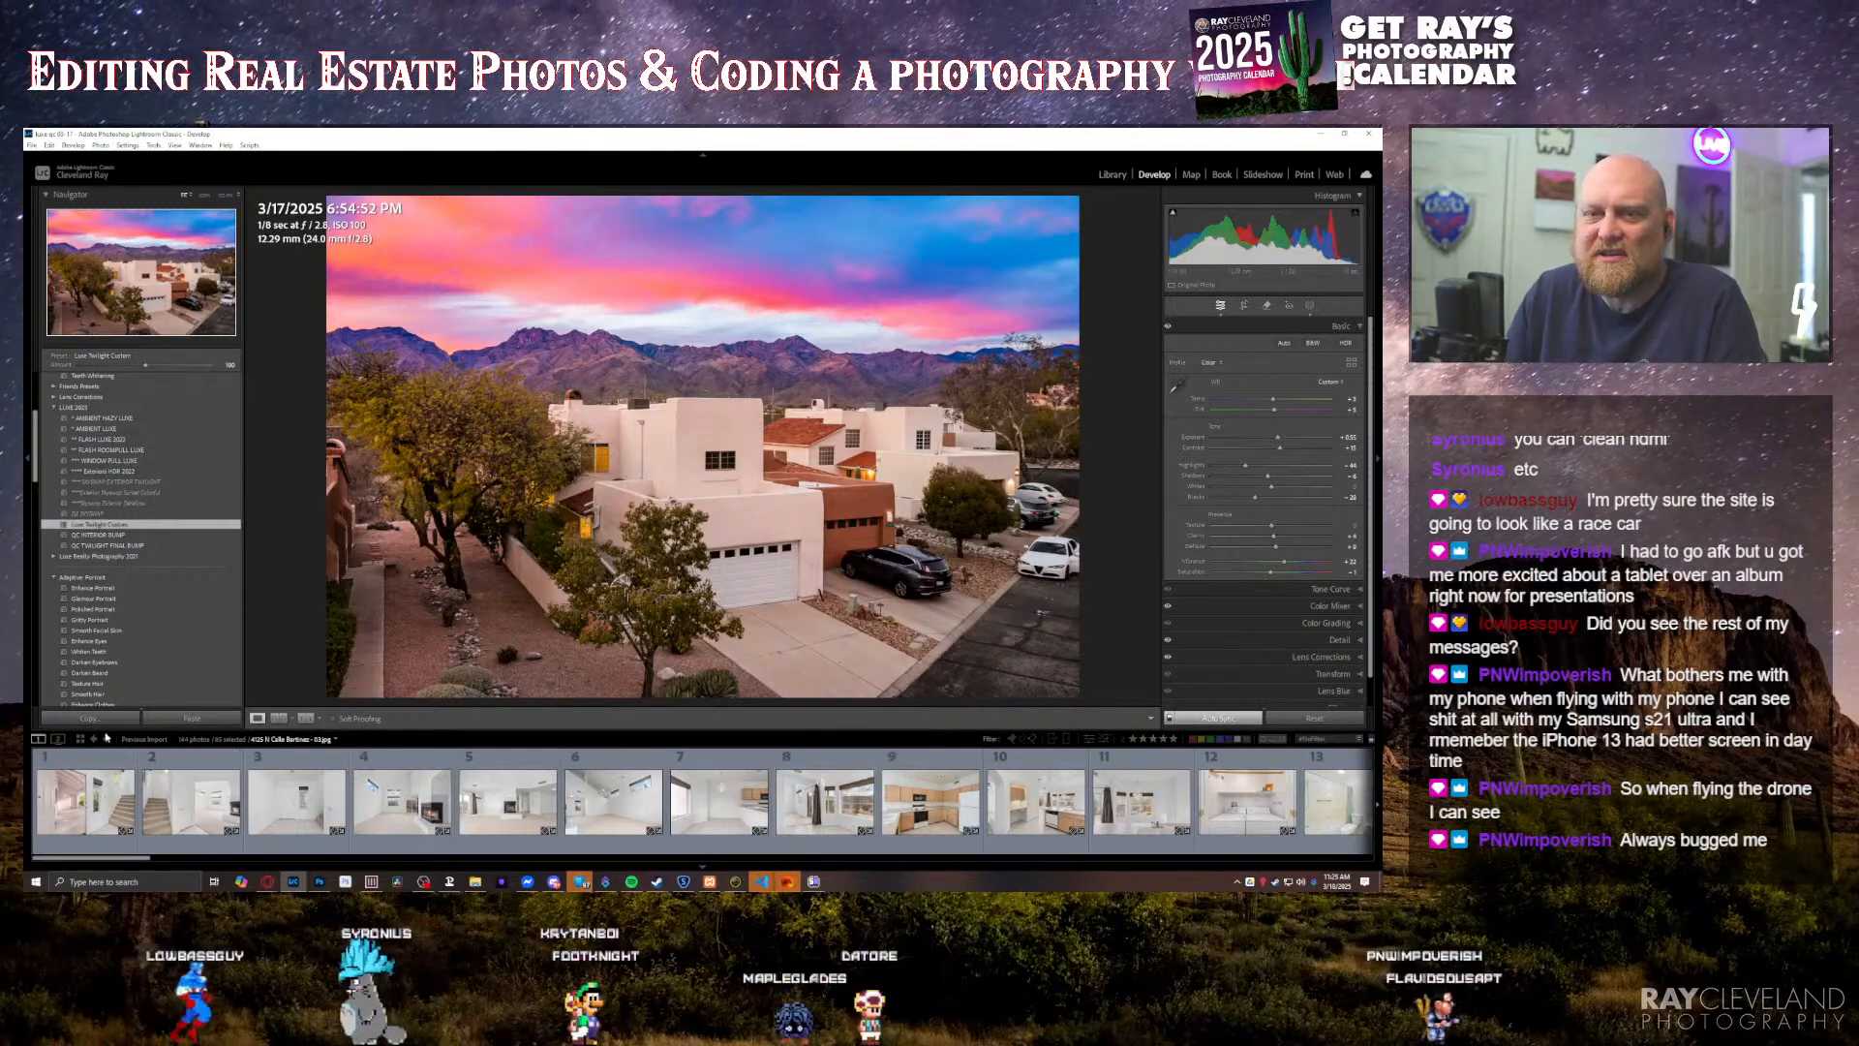
left_click(89, 805)
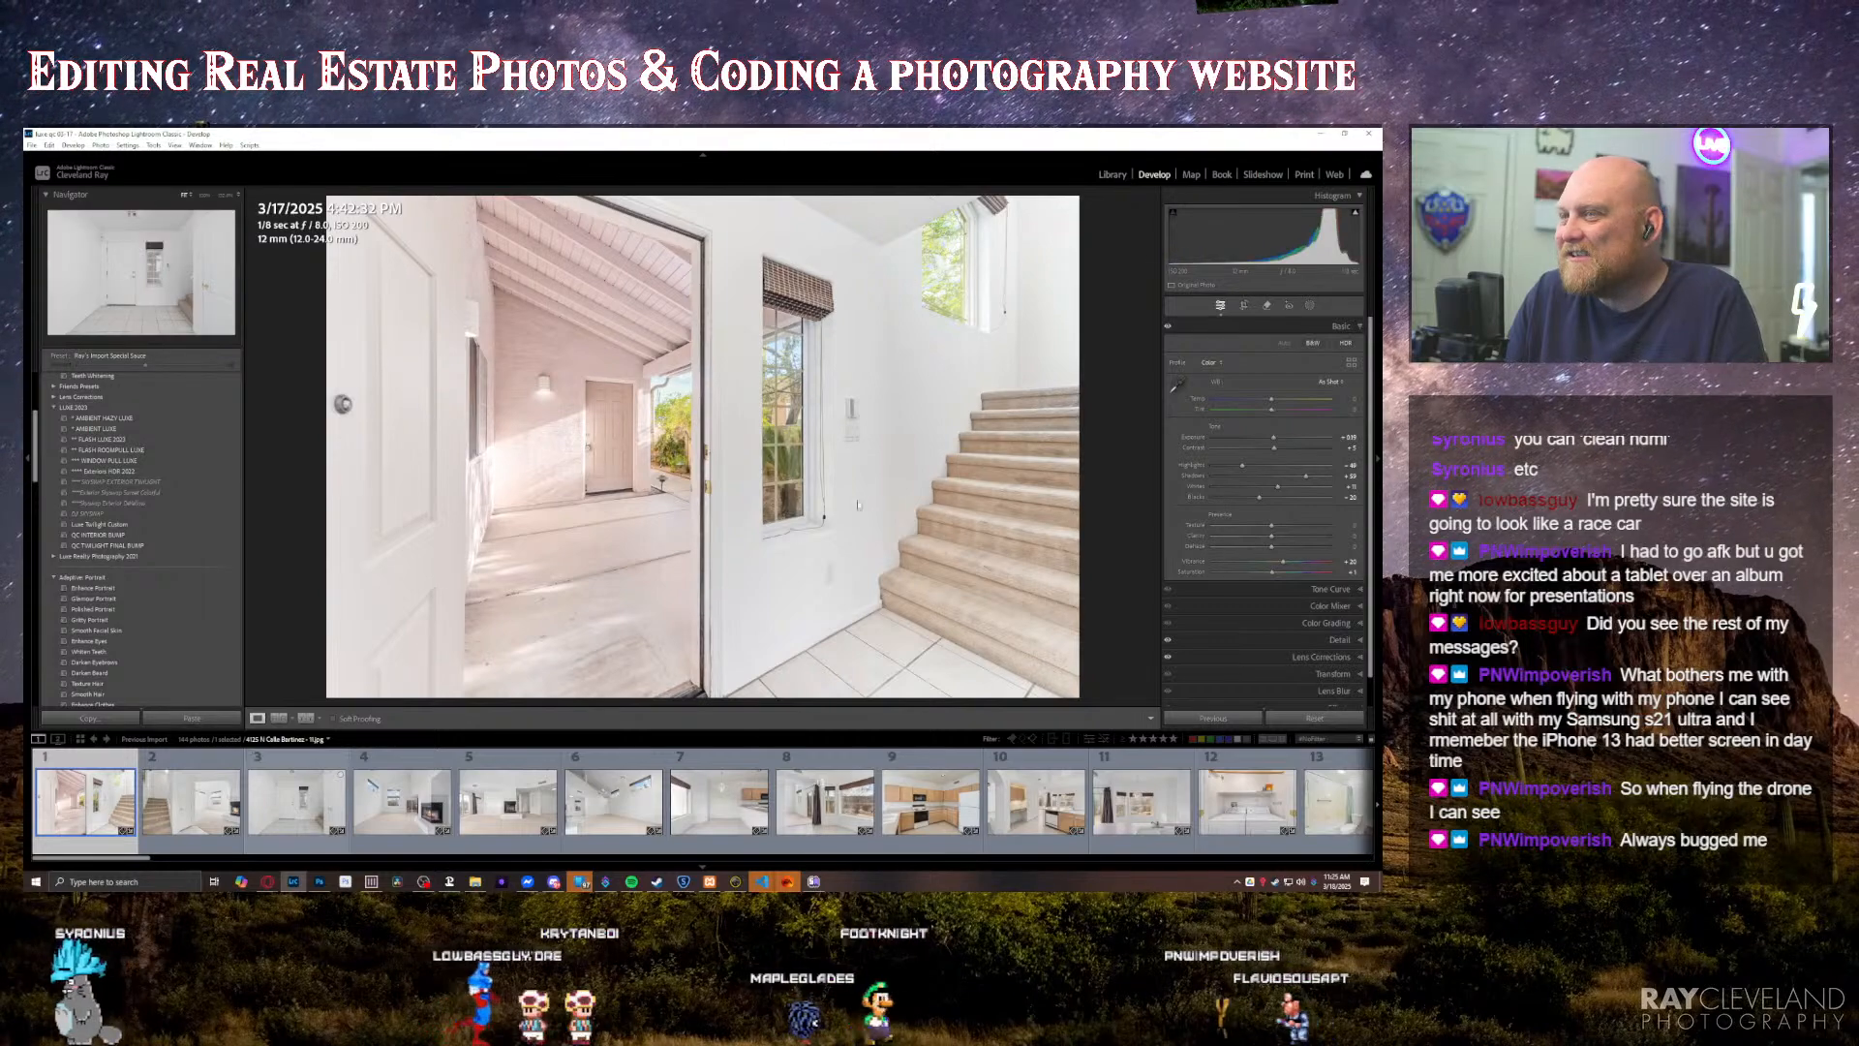
scroll(918, 802, "down", 10)
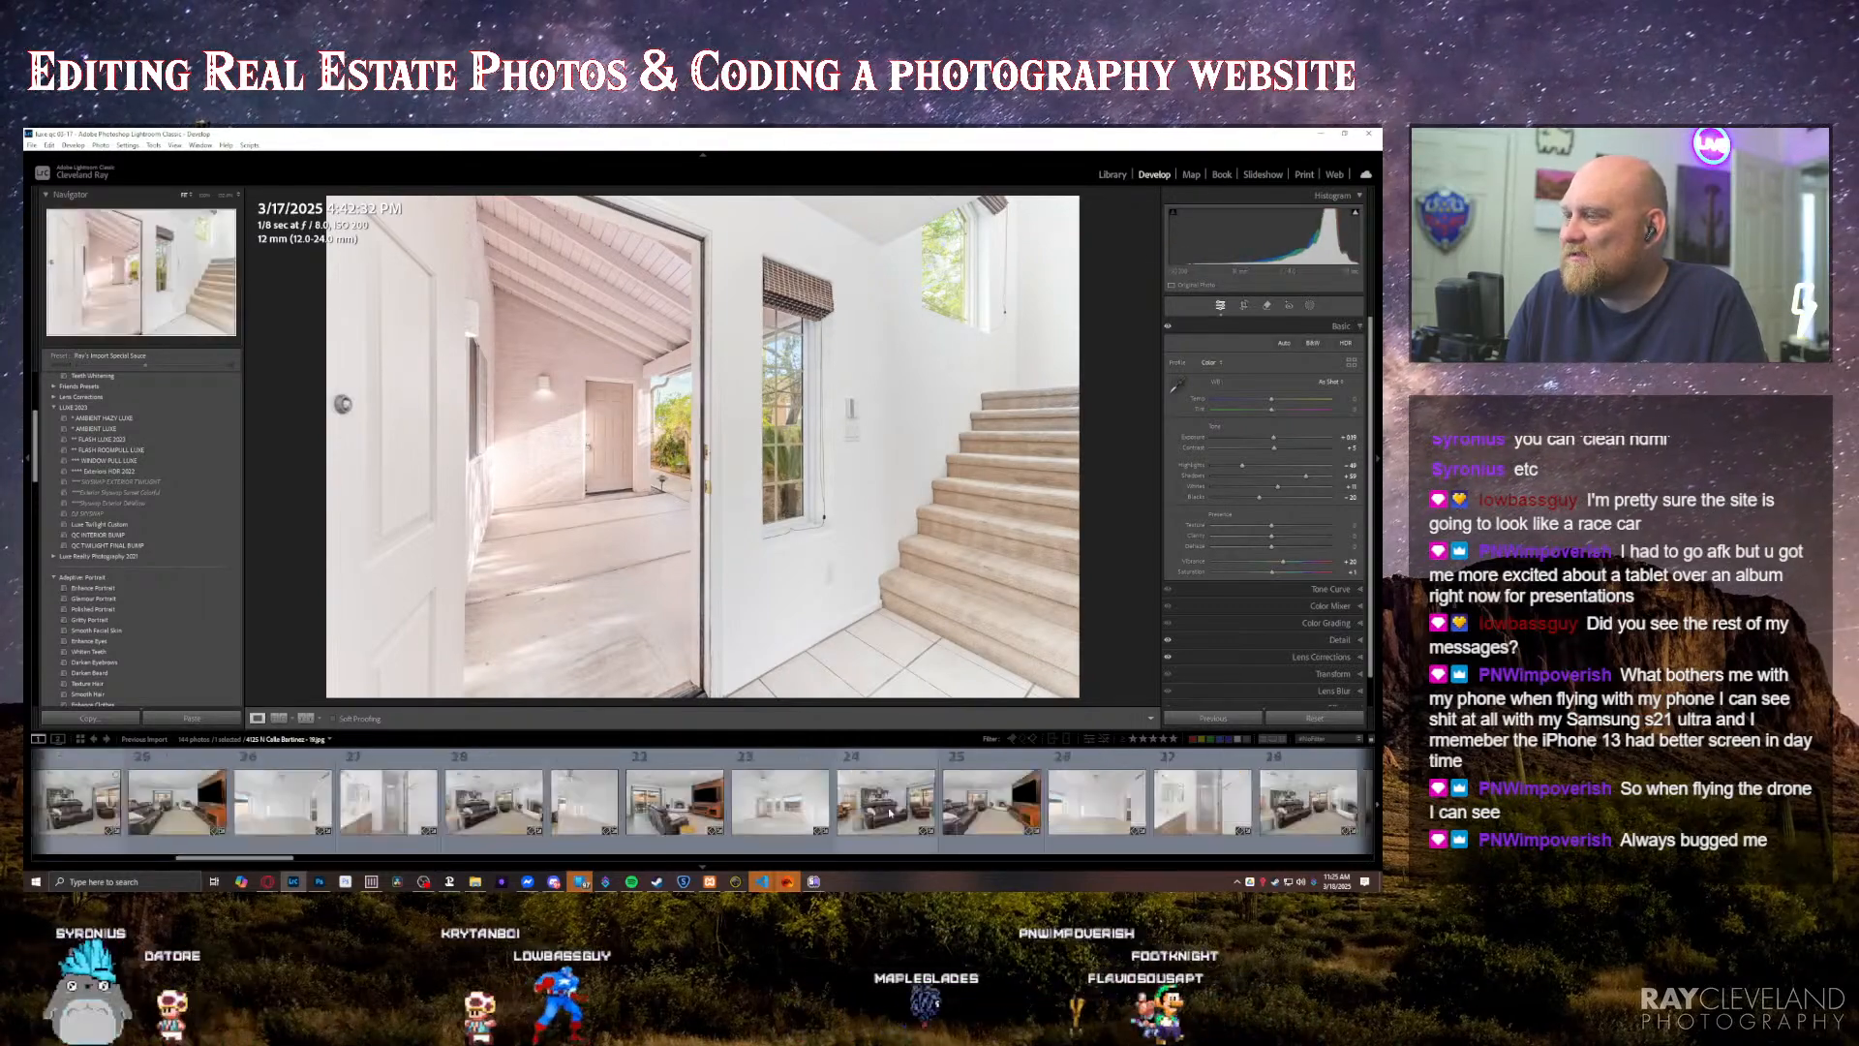
left_click(834, 808)
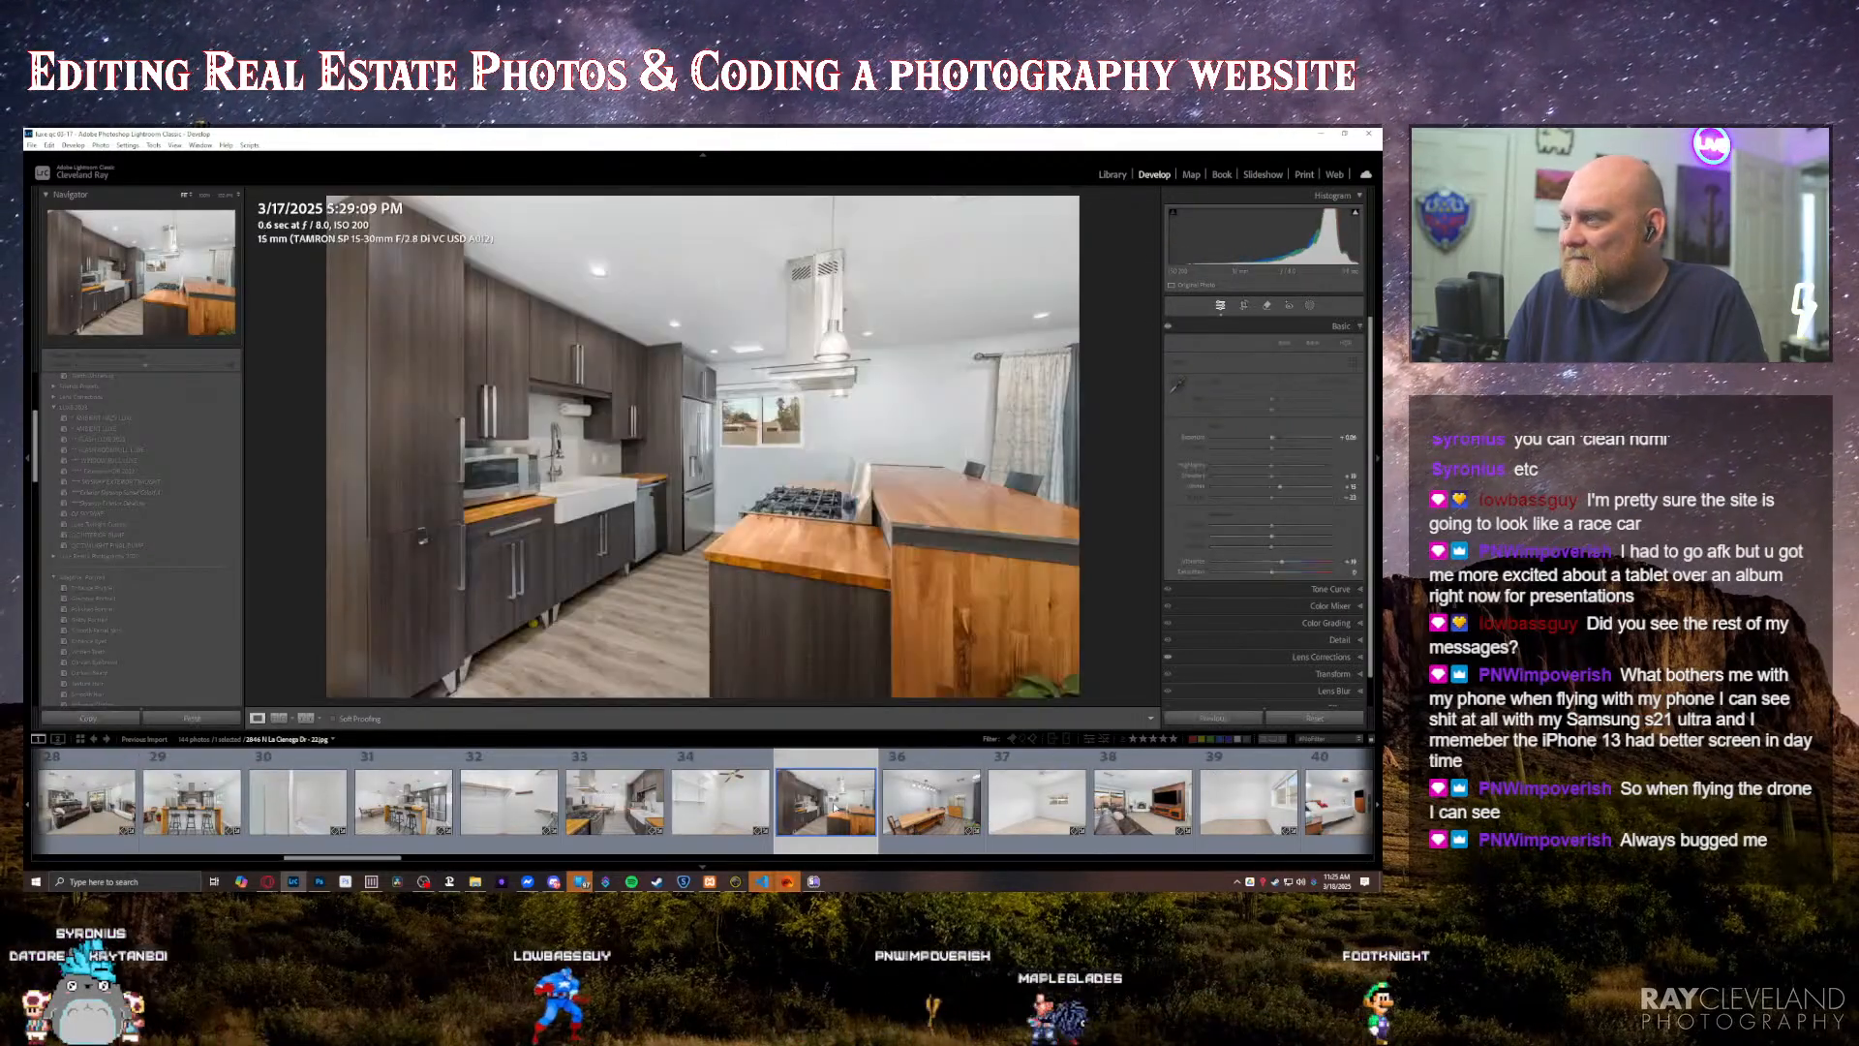
scroll(803, 804, "down", 7)
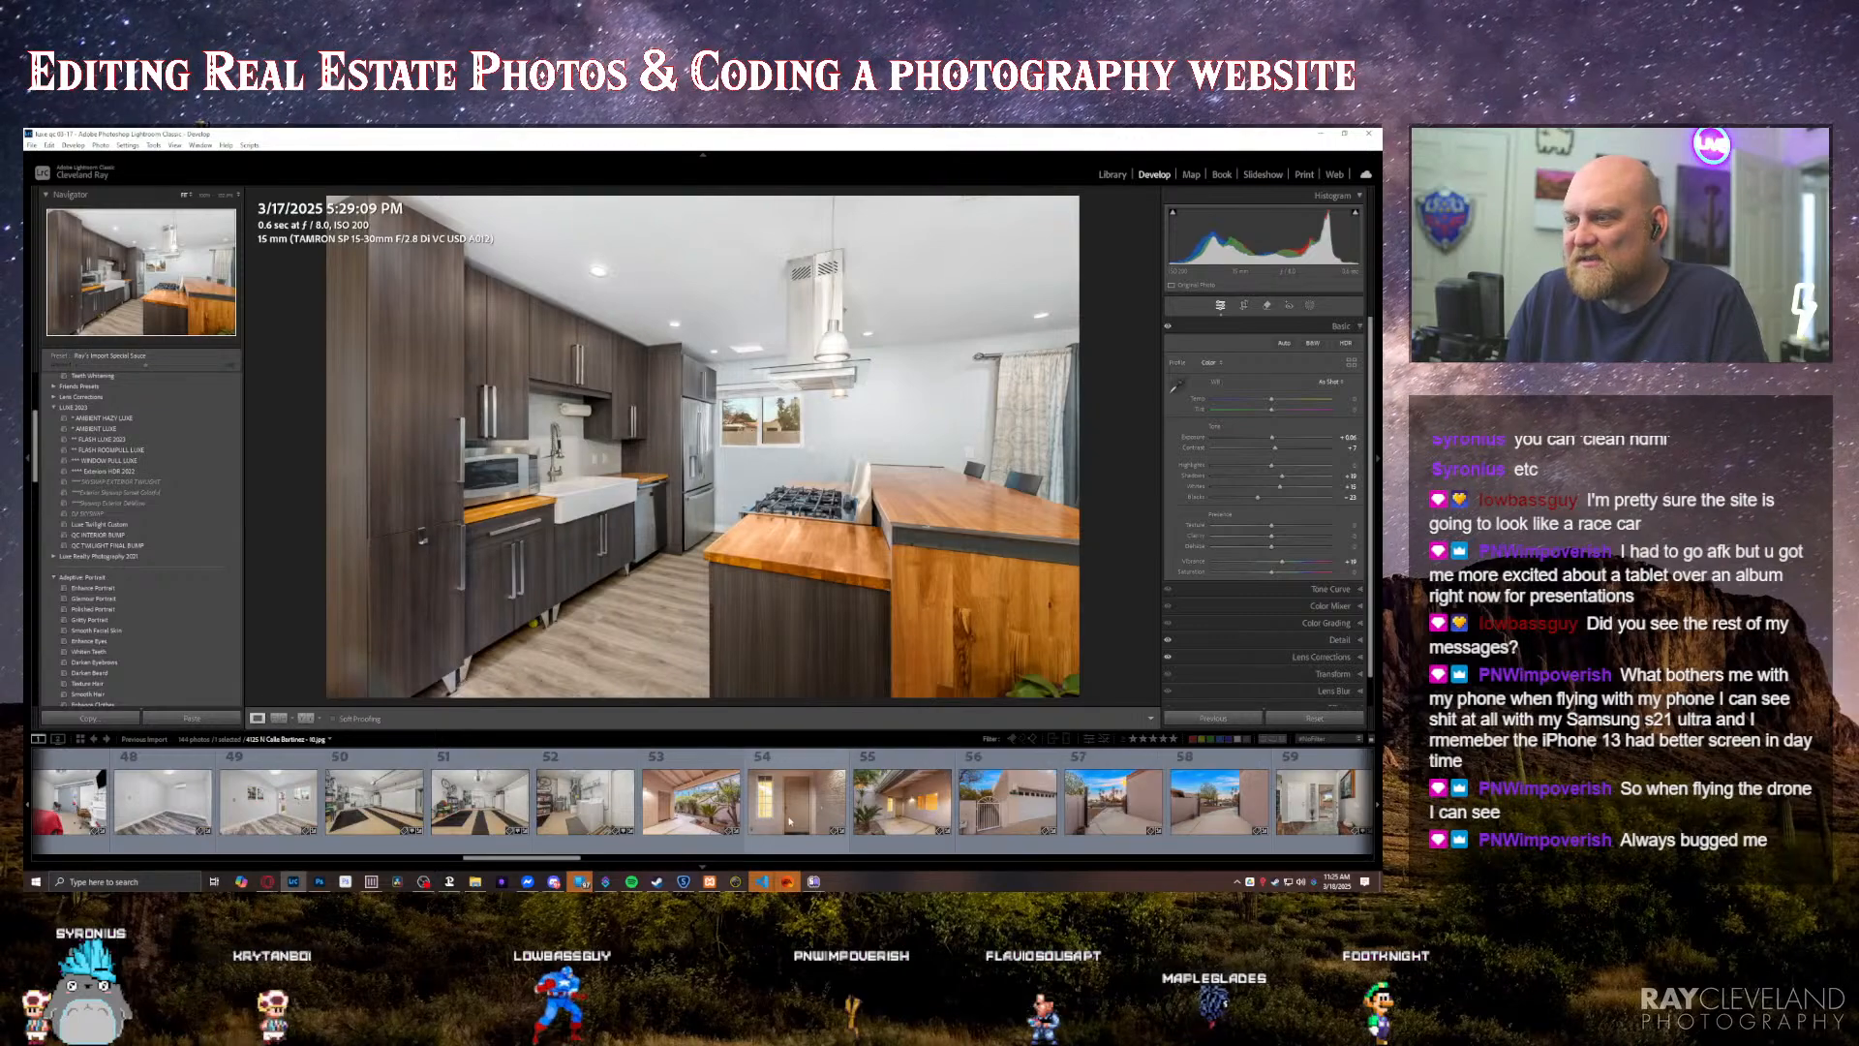
left_click(586, 802)
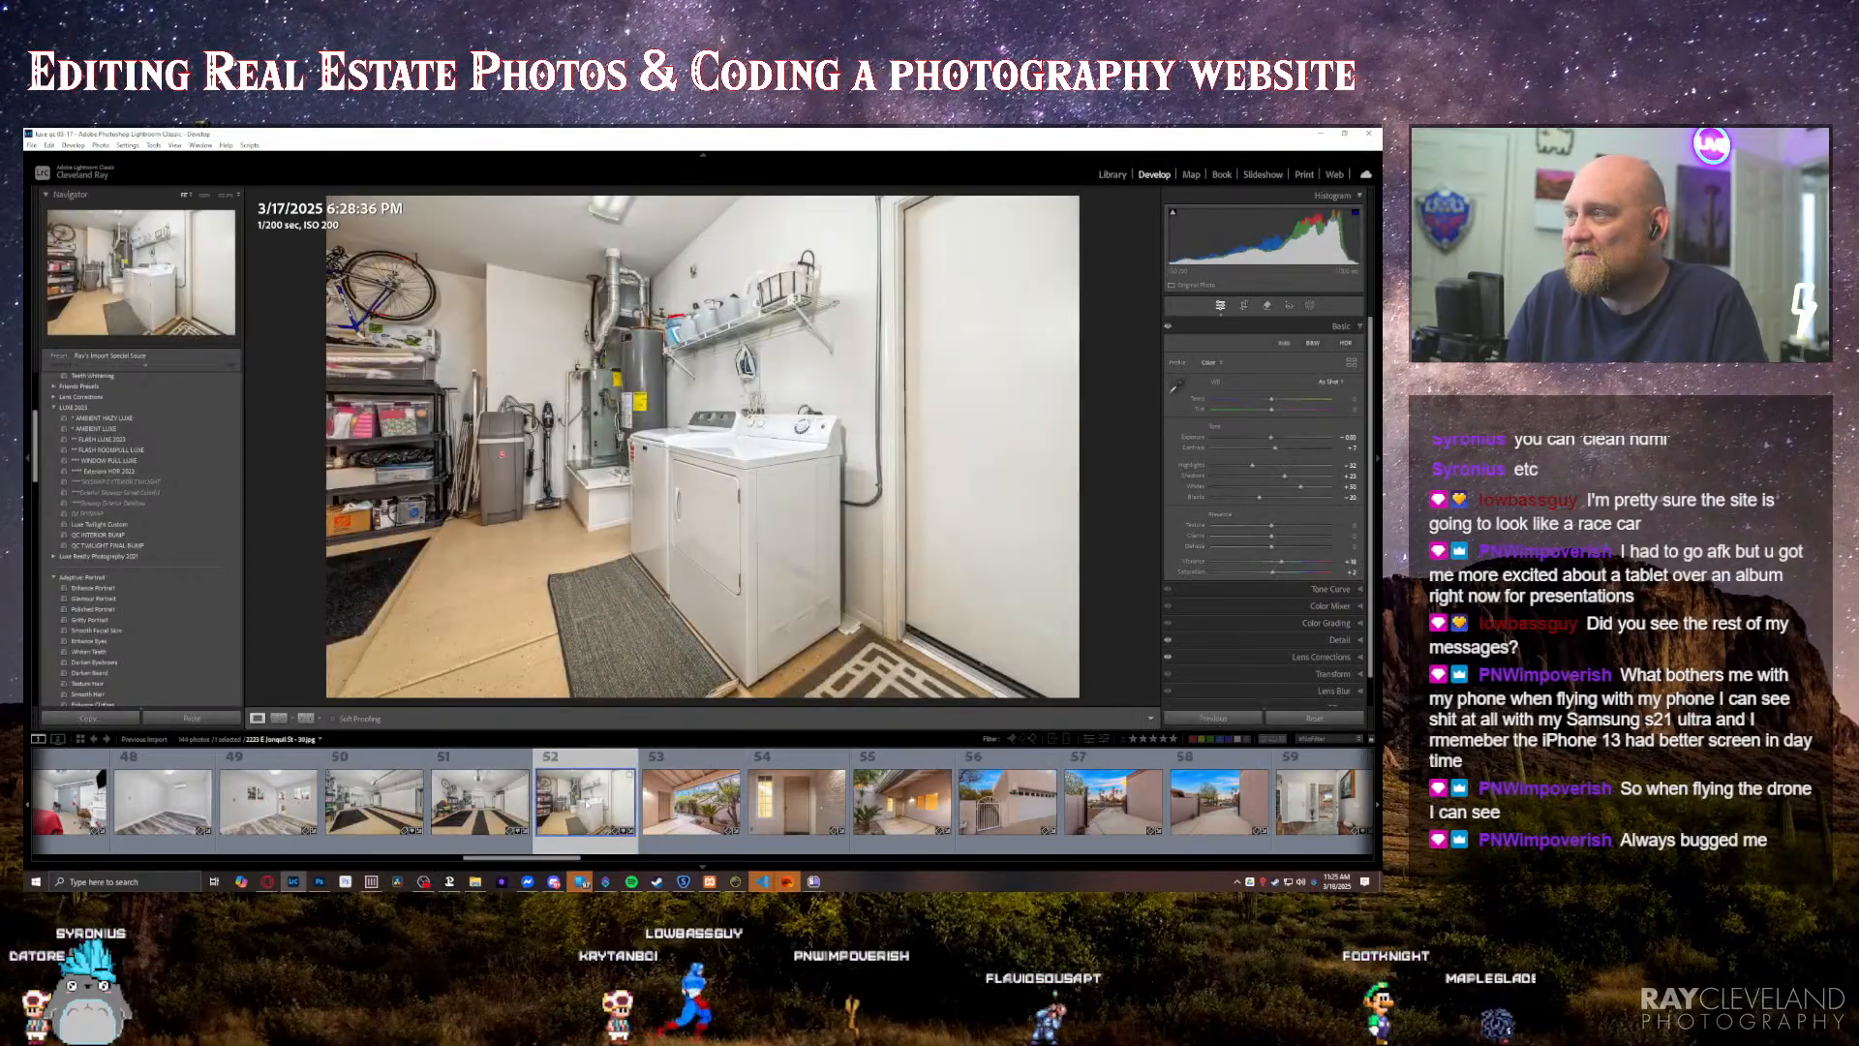
Step: Create an empty collection in the Library named with the first property folder's street address, leaving out the city and postcode
key("g")
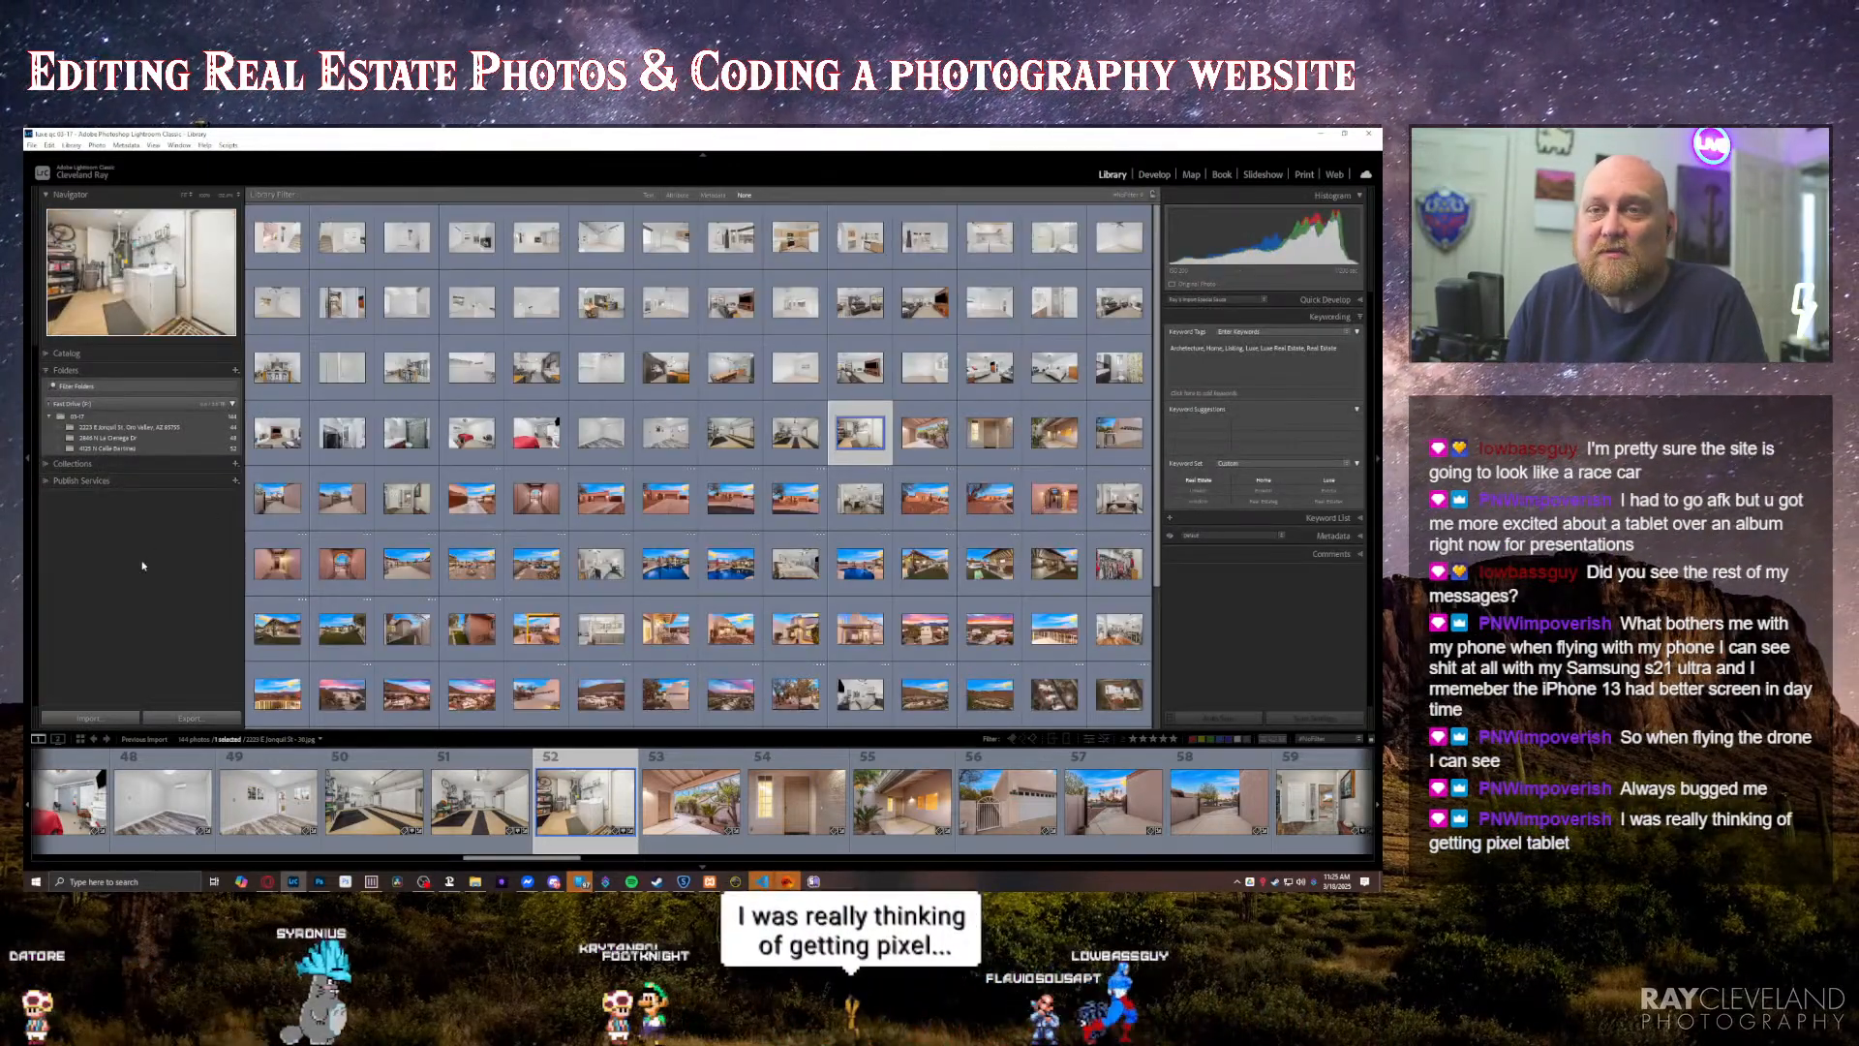
left_click(125, 430)
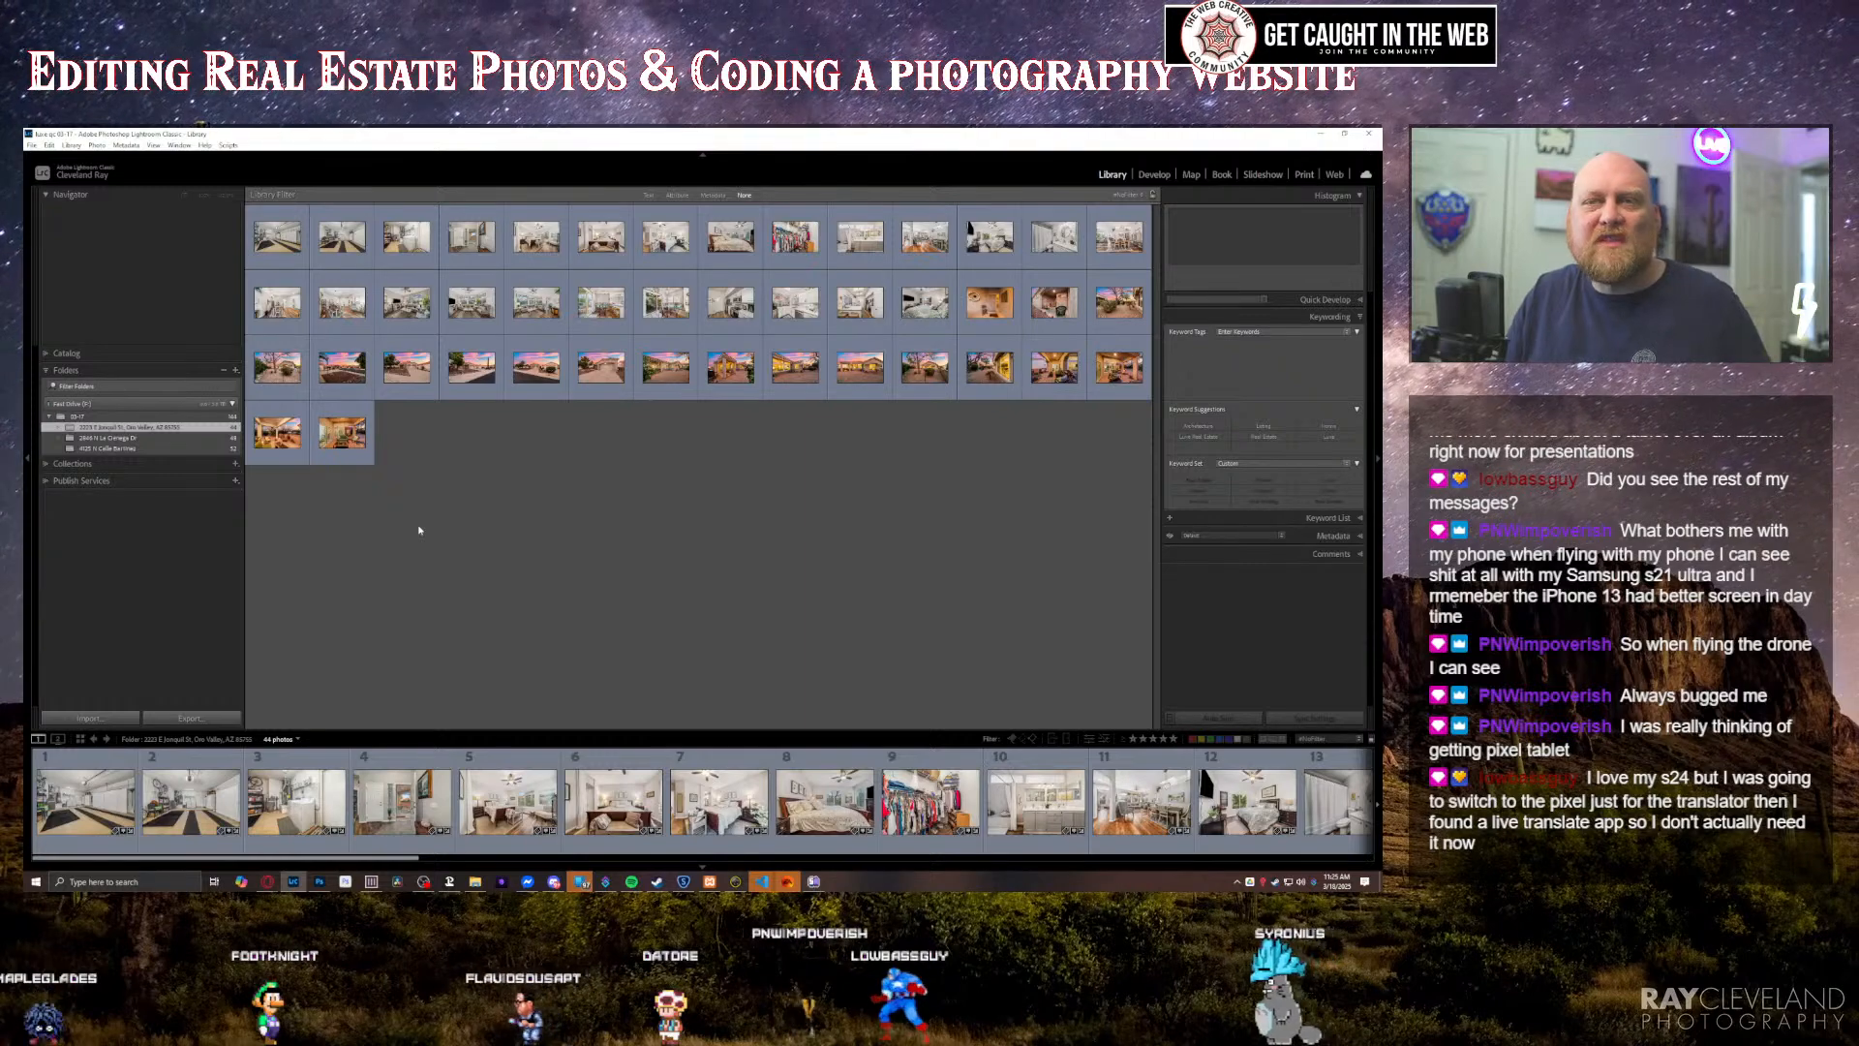
right_click(167, 428)
left_click(197, 499)
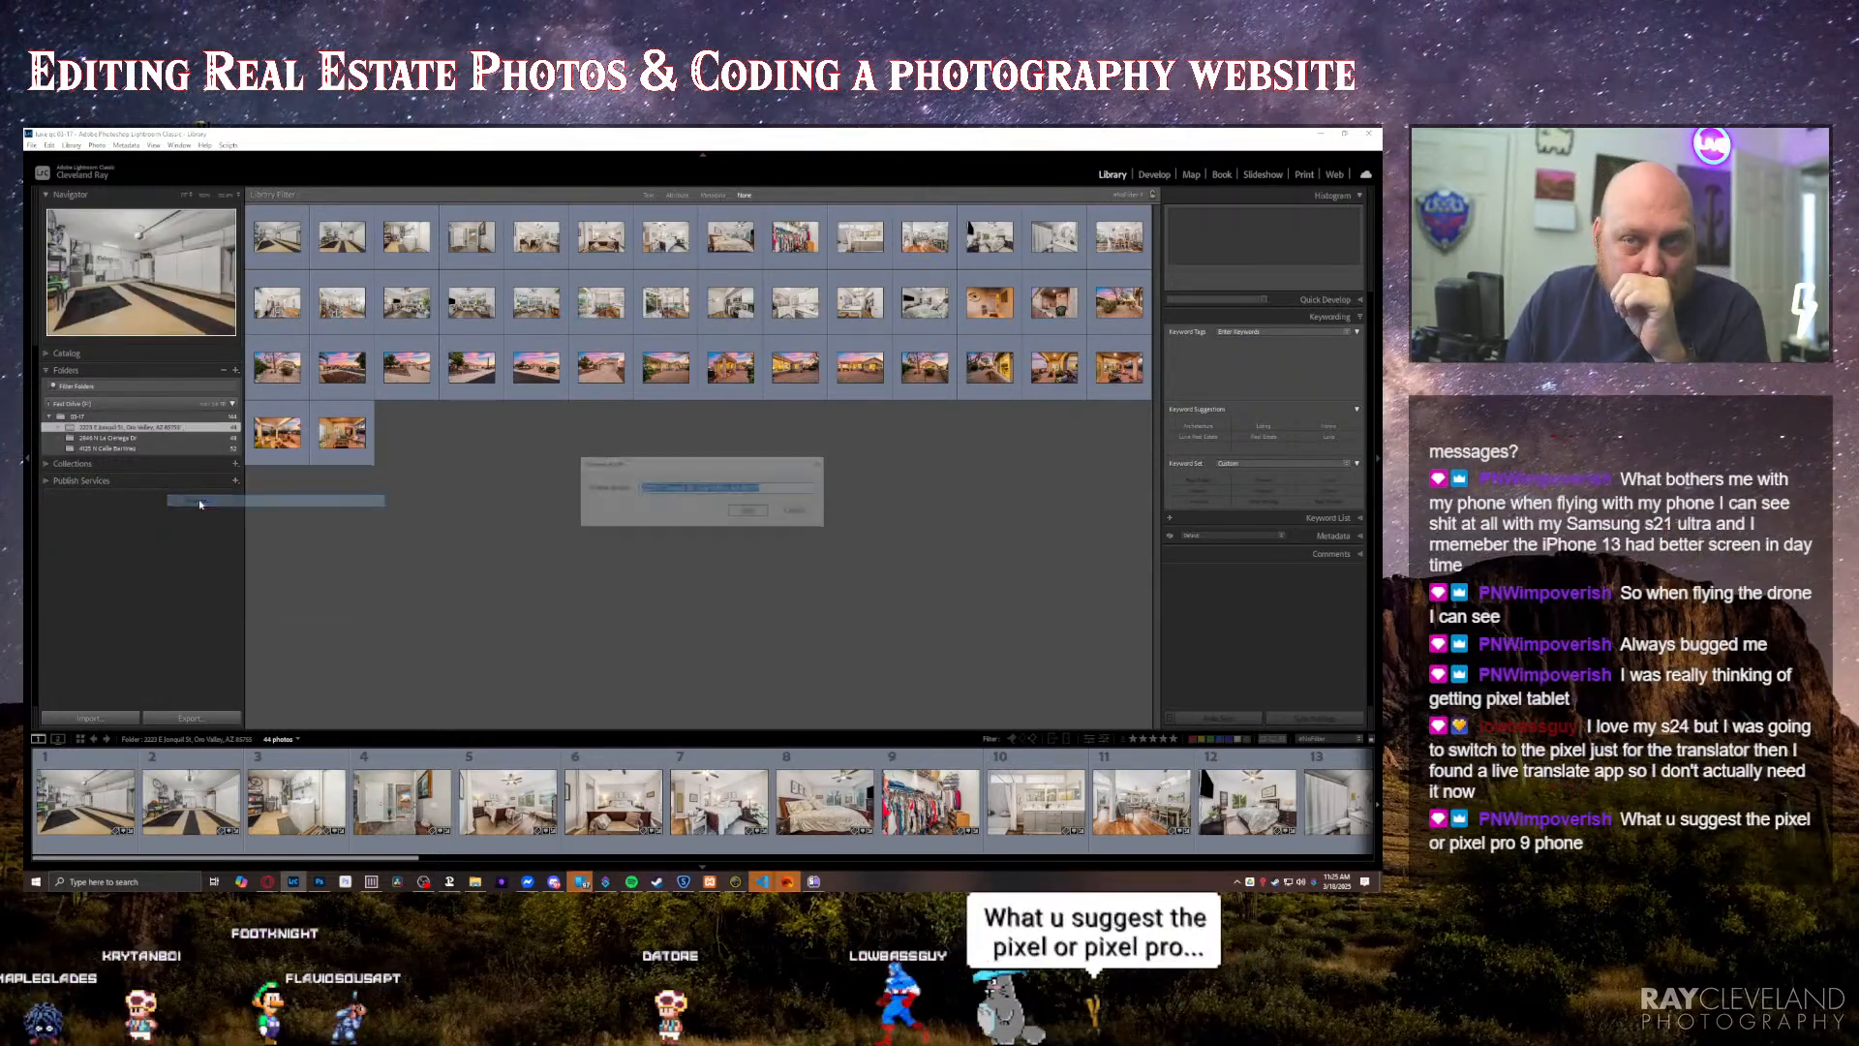
left_click_drag(693, 489, 592, 489)
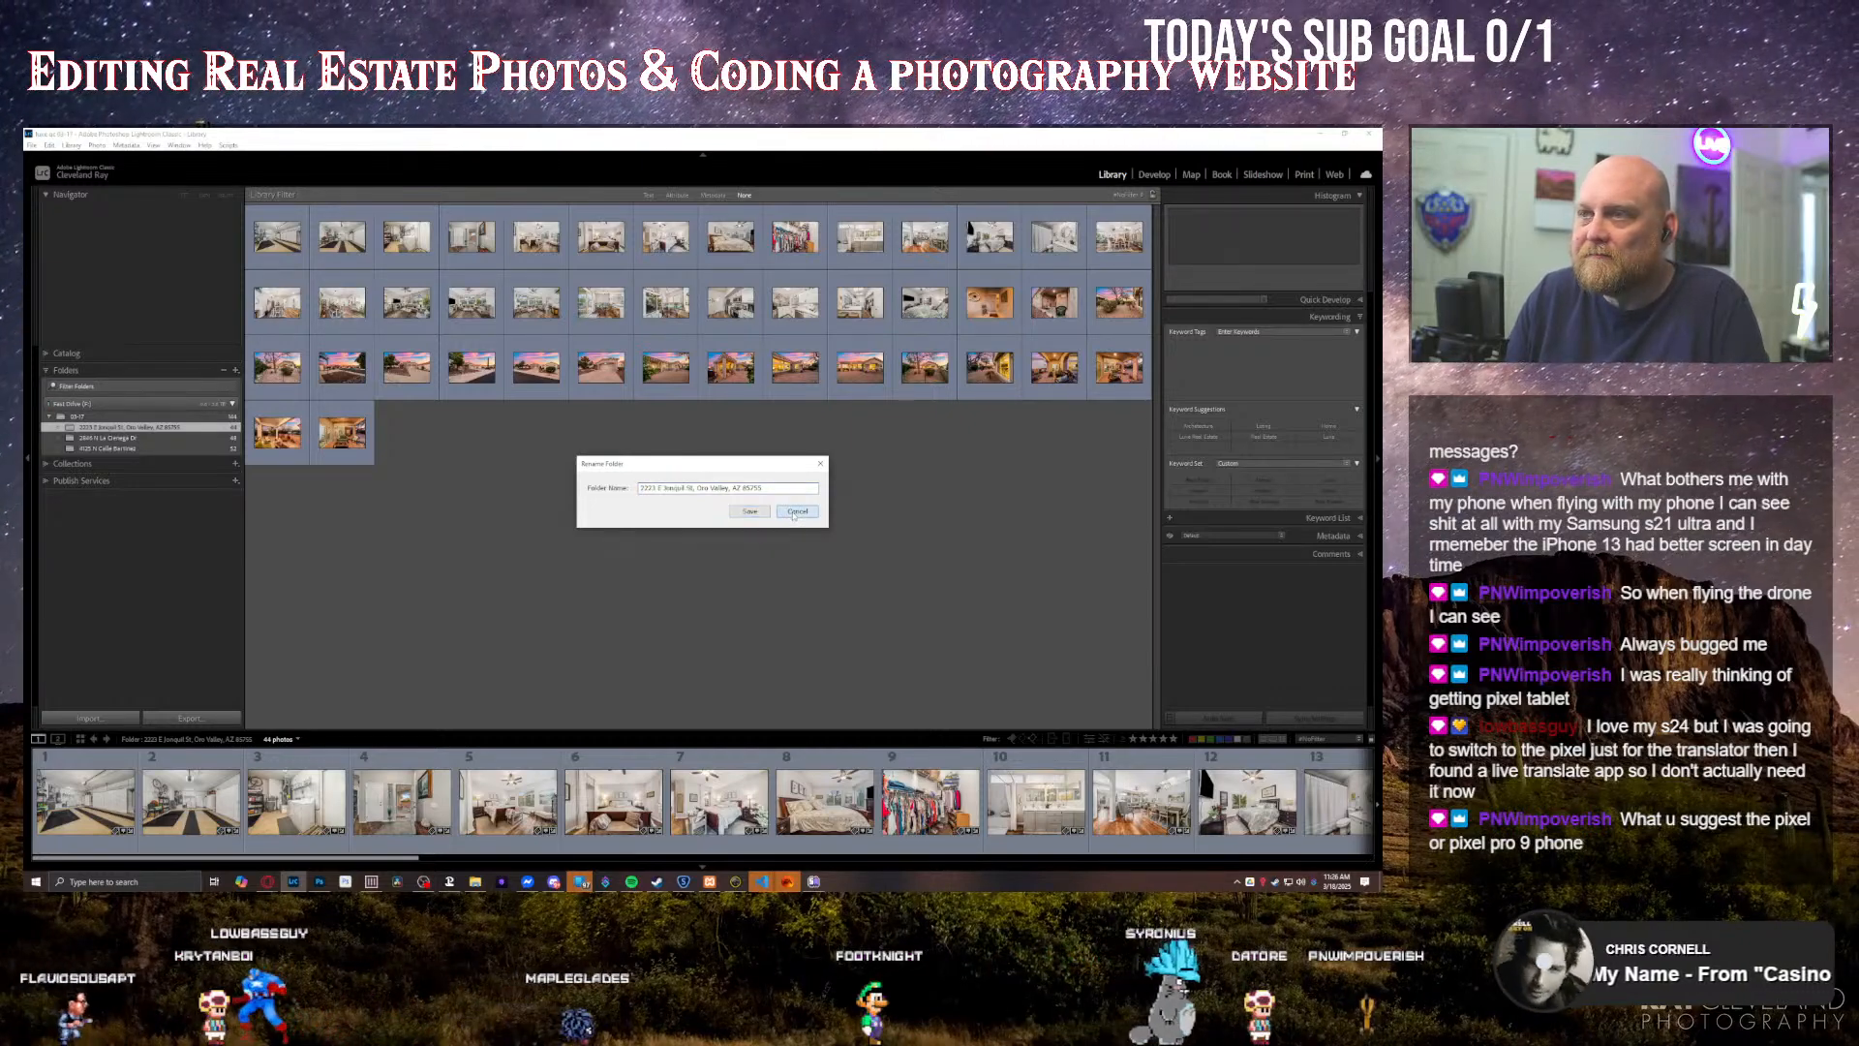
left_click(796, 512)
left_click(235, 464)
left_click(244, 477)
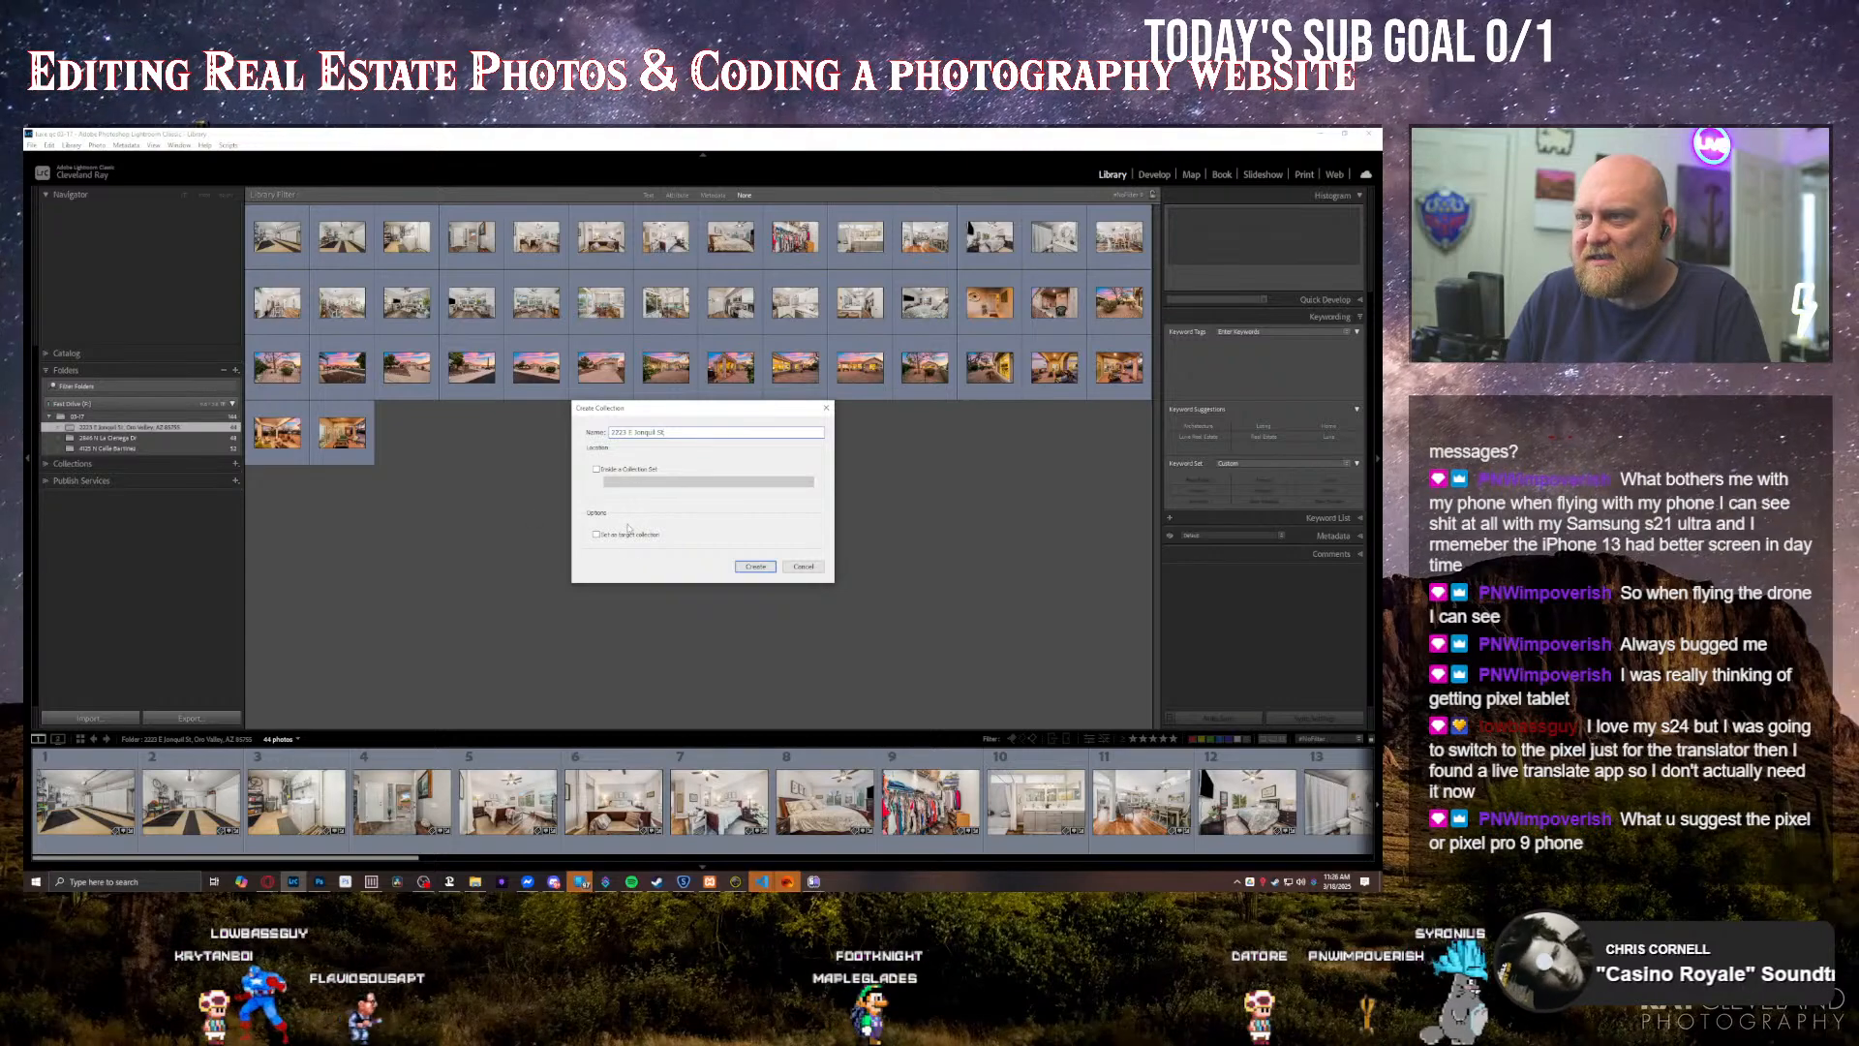
left_click(757, 566)
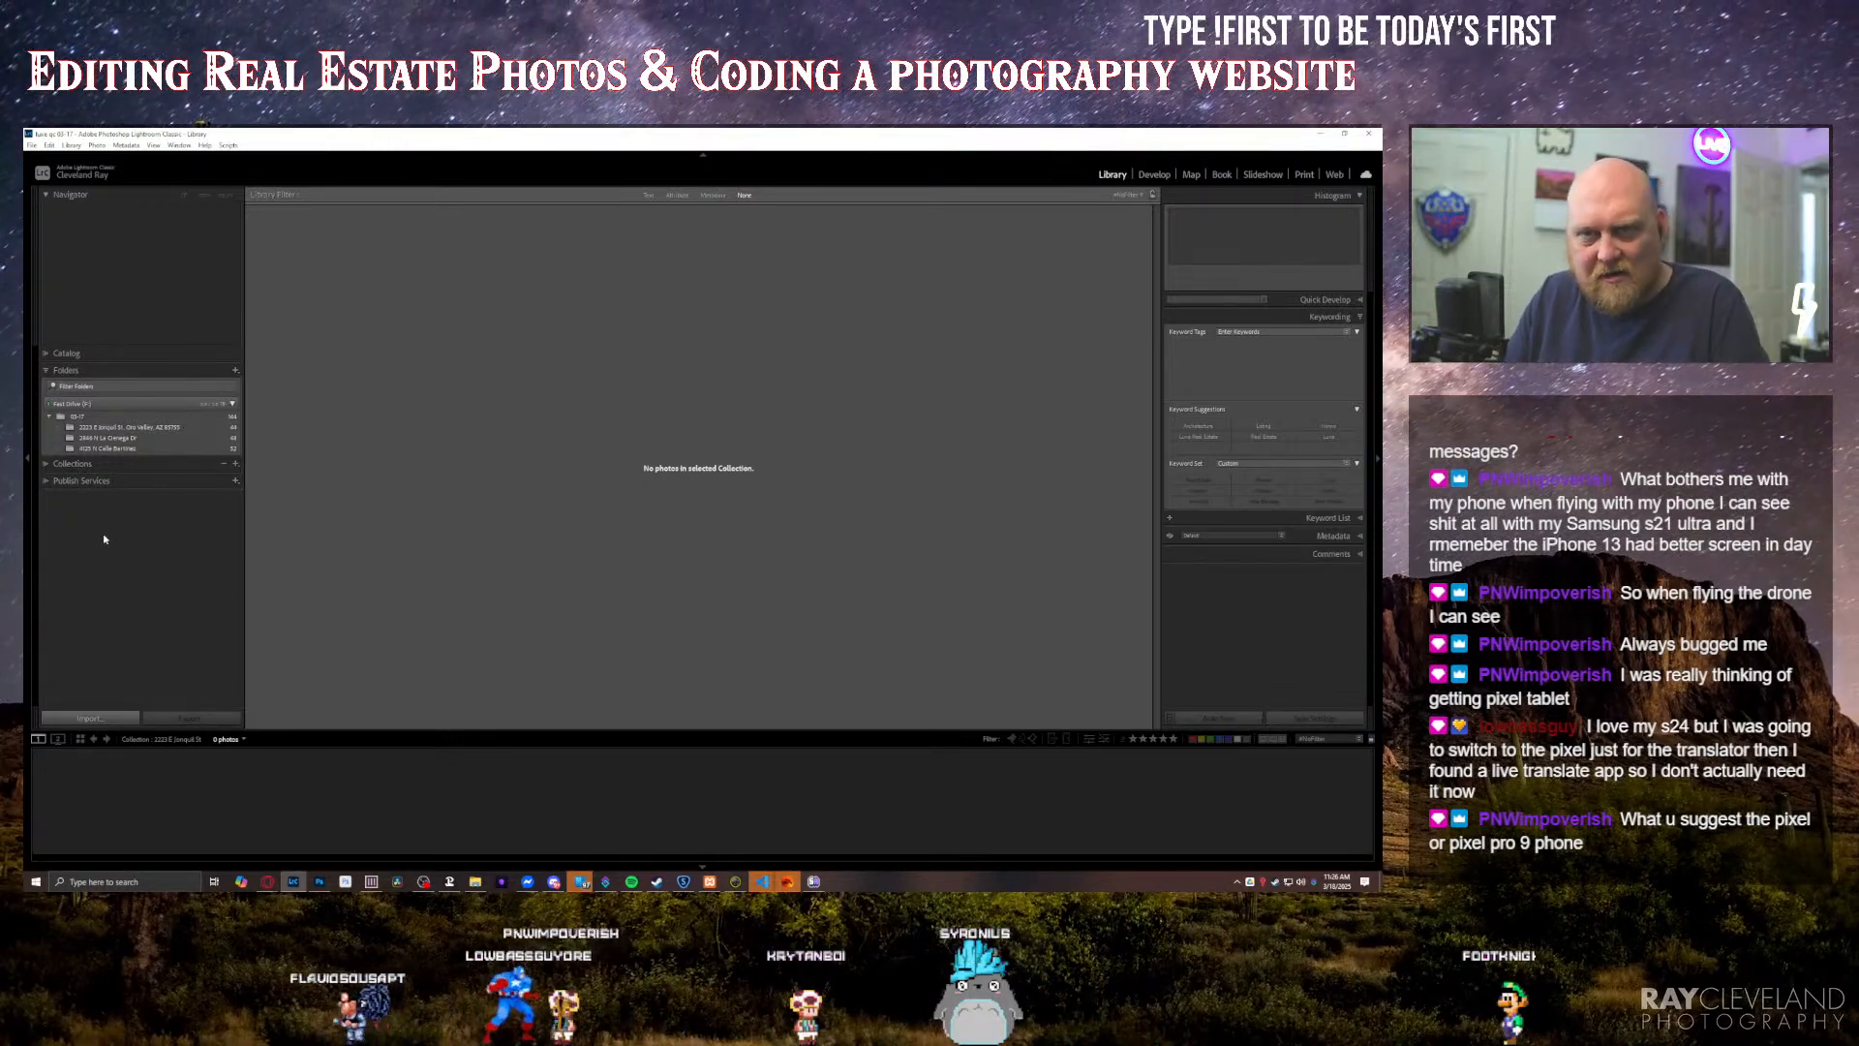
Step: Select all photos in the second property folder and create a collection including them, named with that folder's street address
left_click(105, 439)
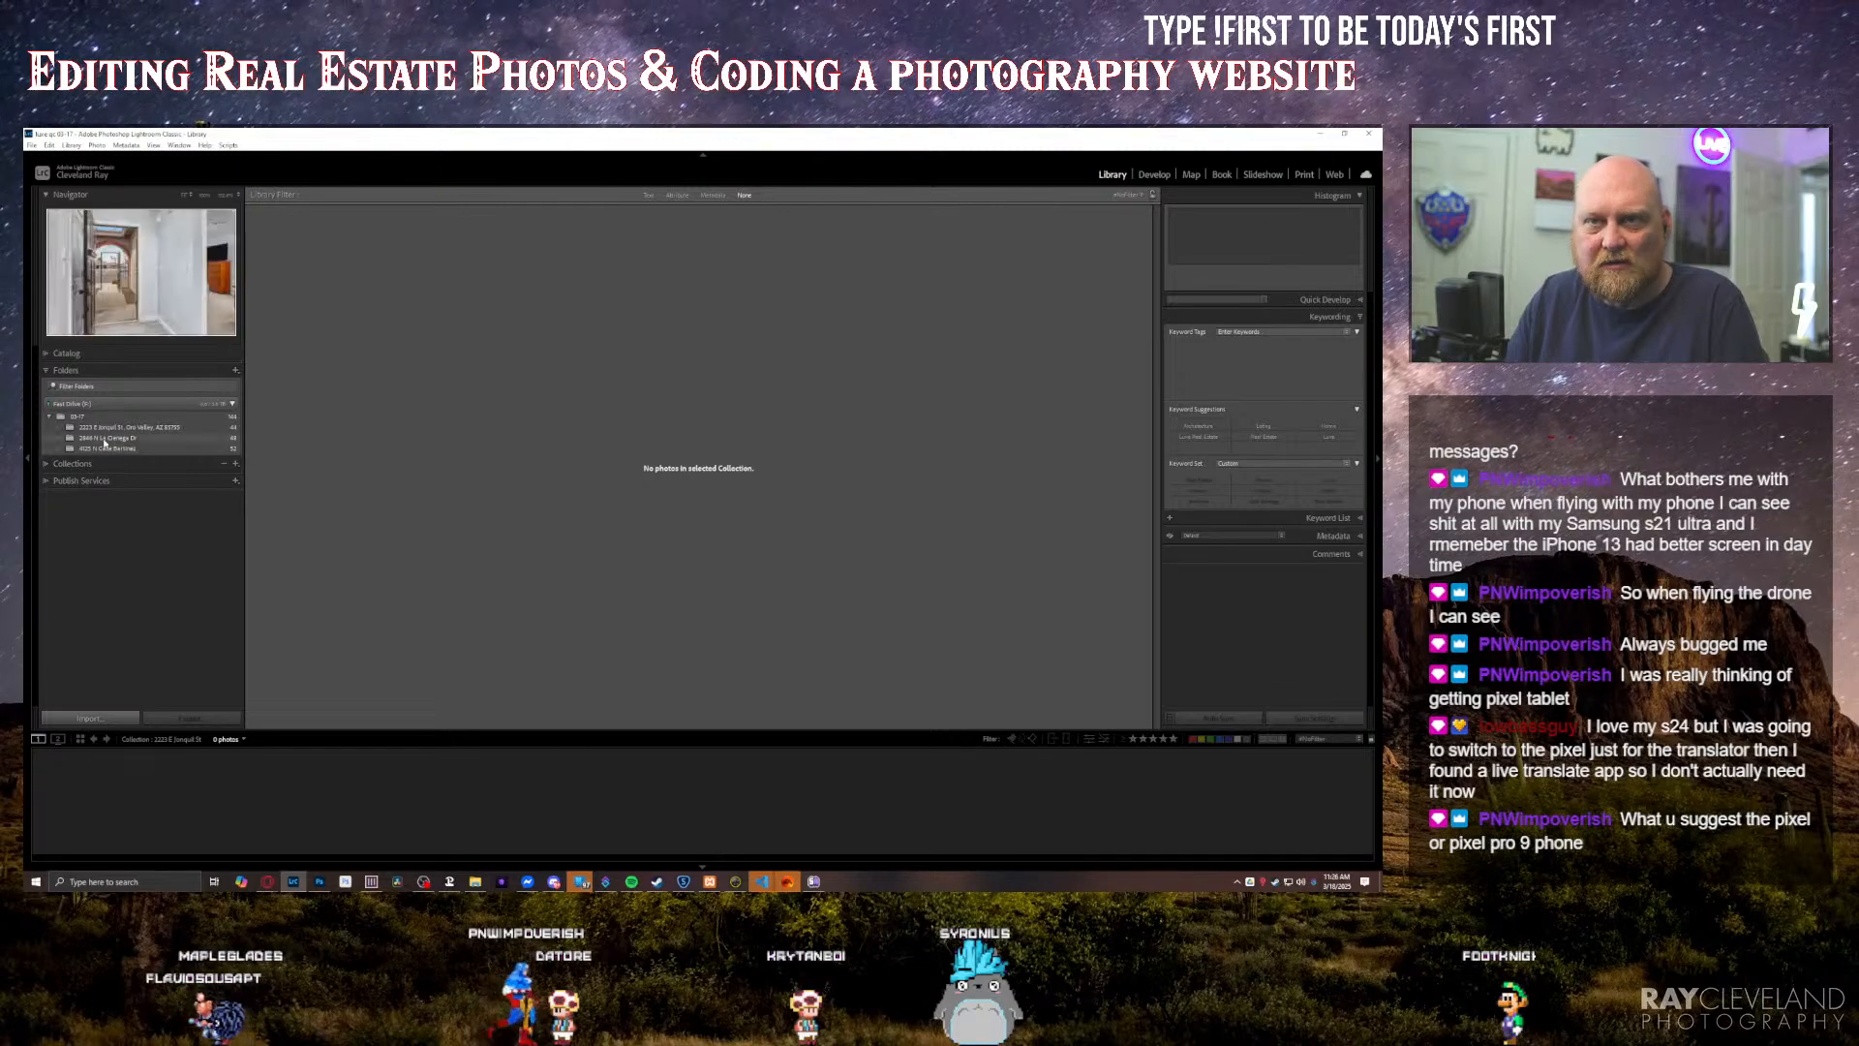
key("ctrl+a")
right_click(150, 435)
left_click(189, 506)
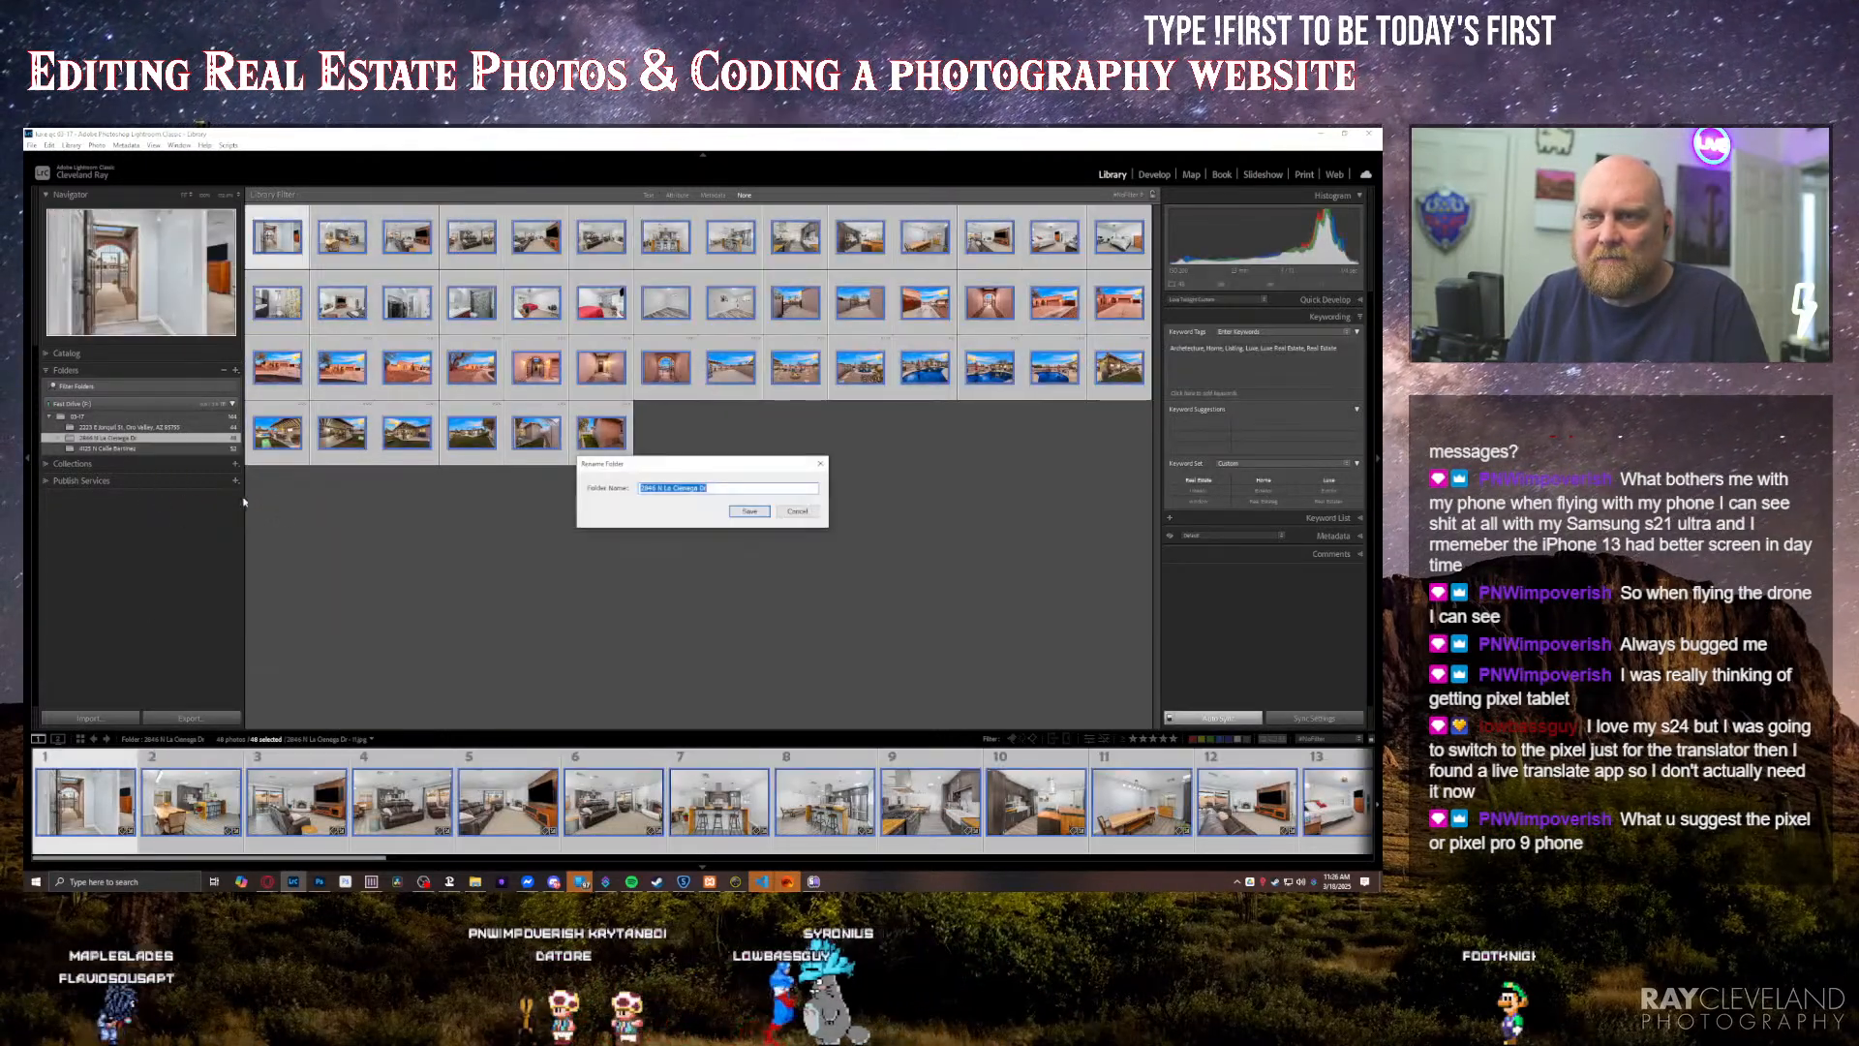
left_click(803, 515)
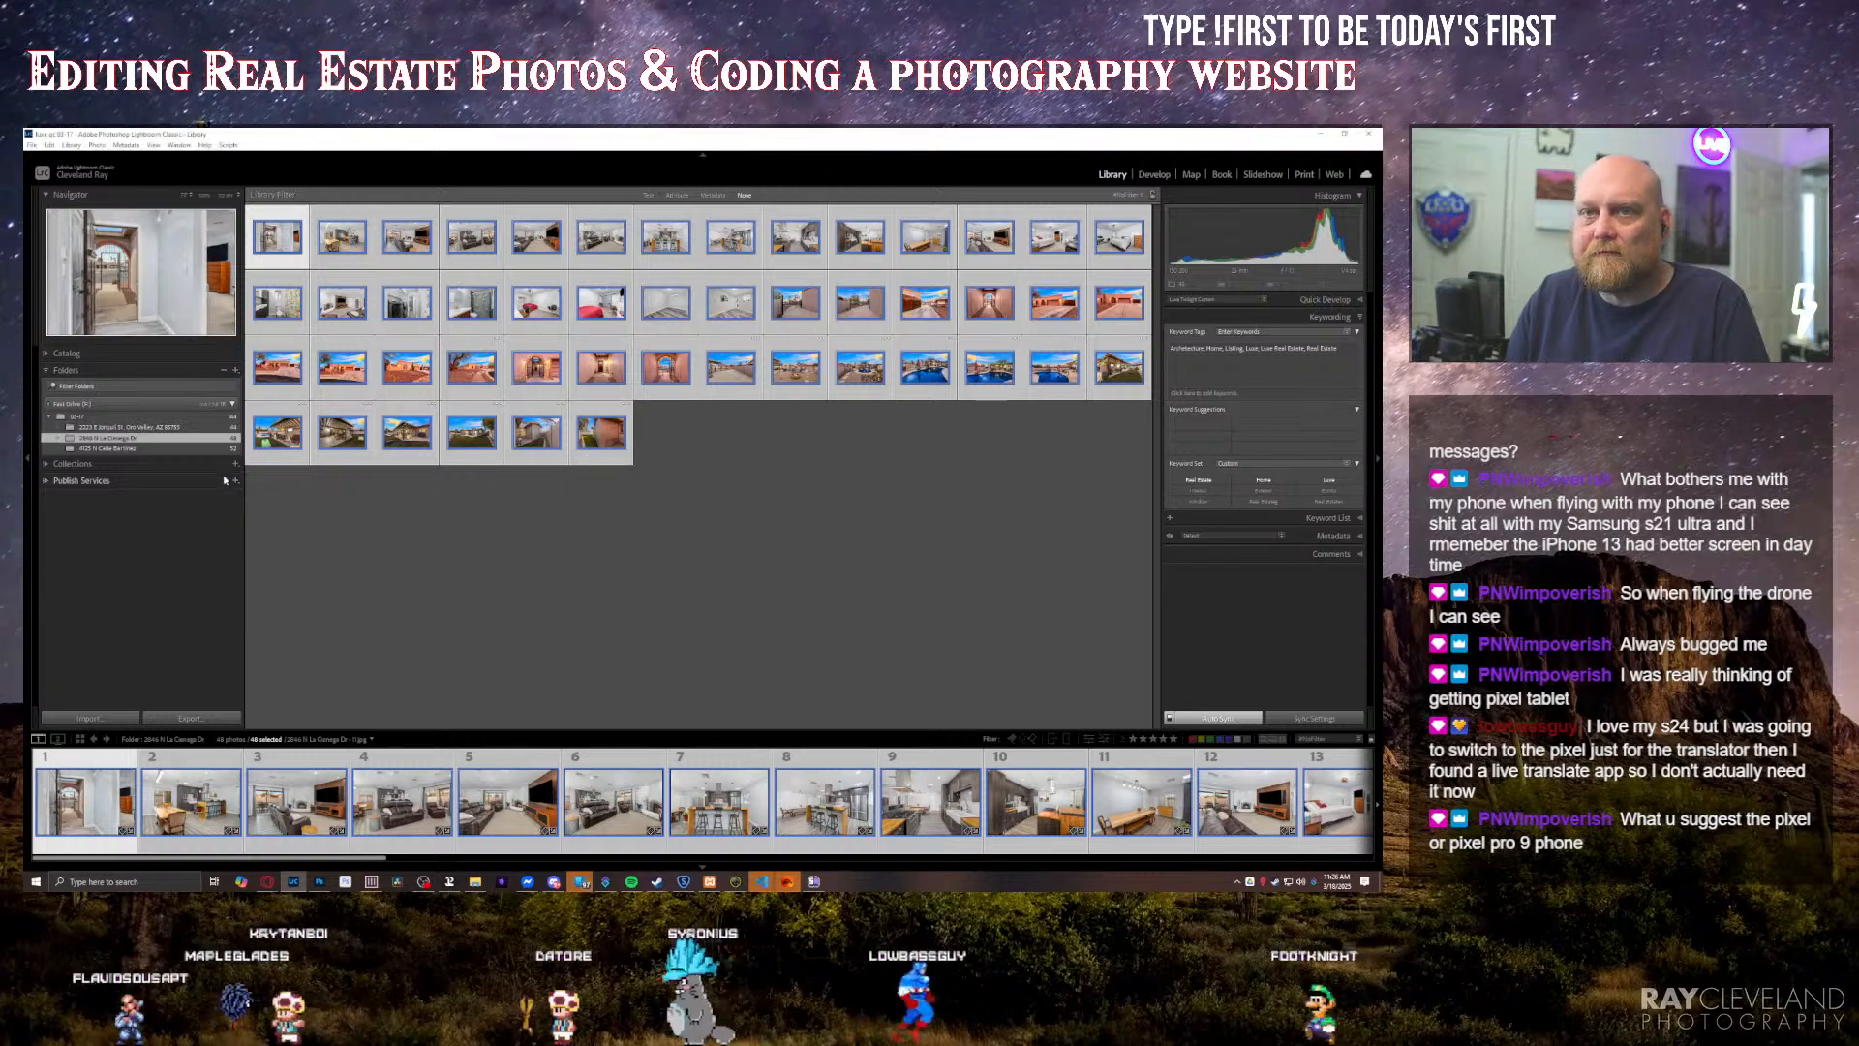
left_click(235, 463)
left_click(399, 481)
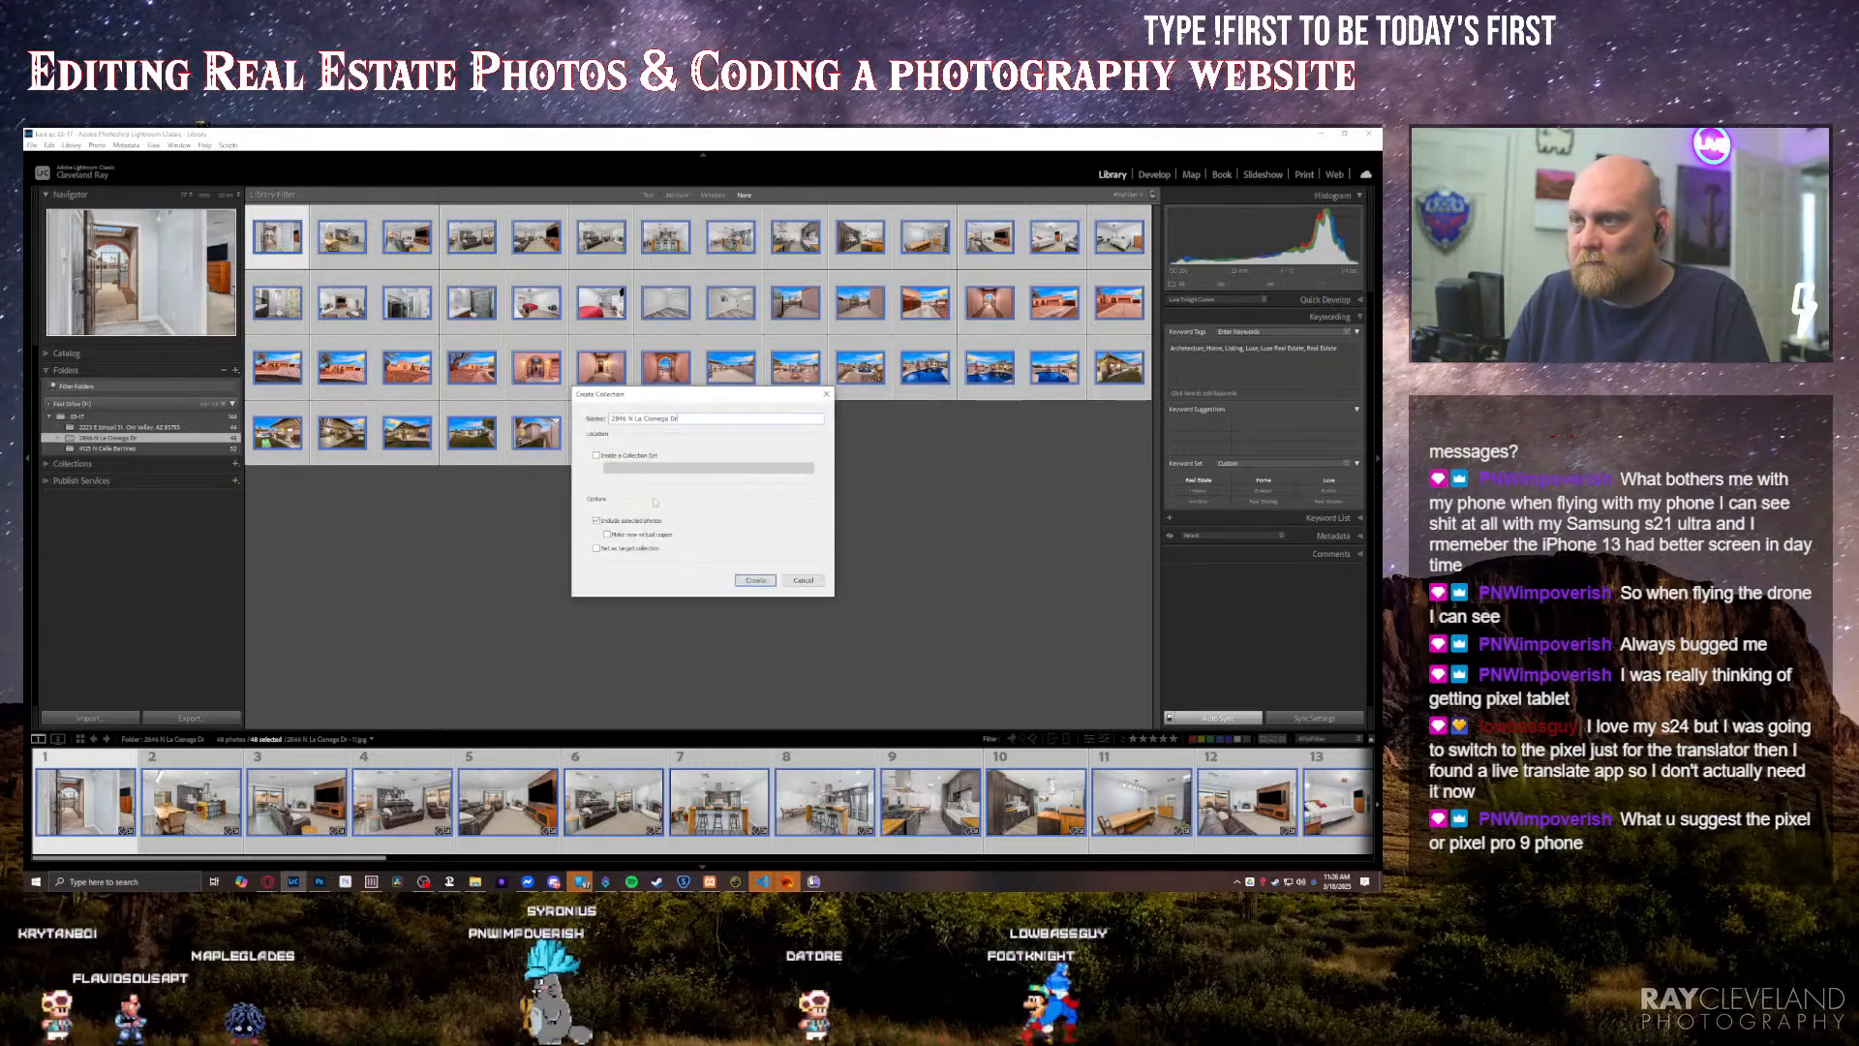
key("Return")
Step: Create a collection from all selected photos in the third property folder, named with that folder's street address
left_click(101, 449)
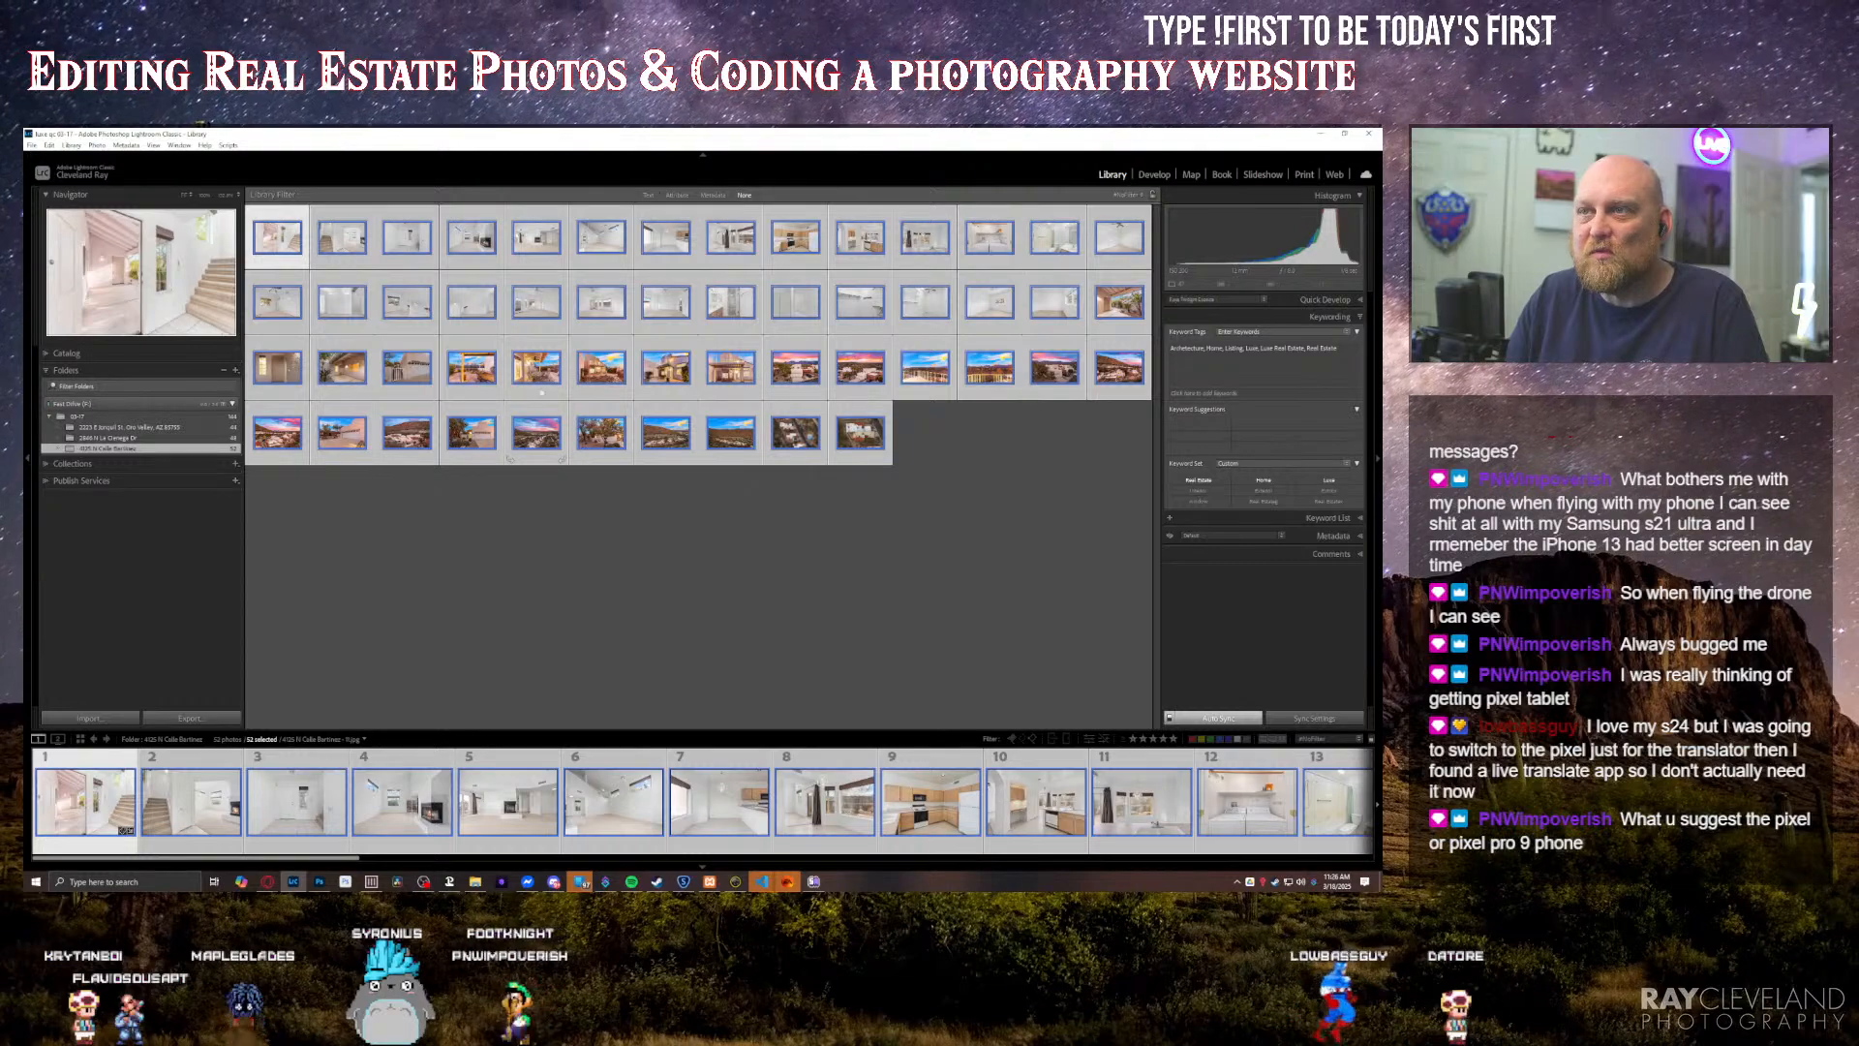
right_click(545, 377)
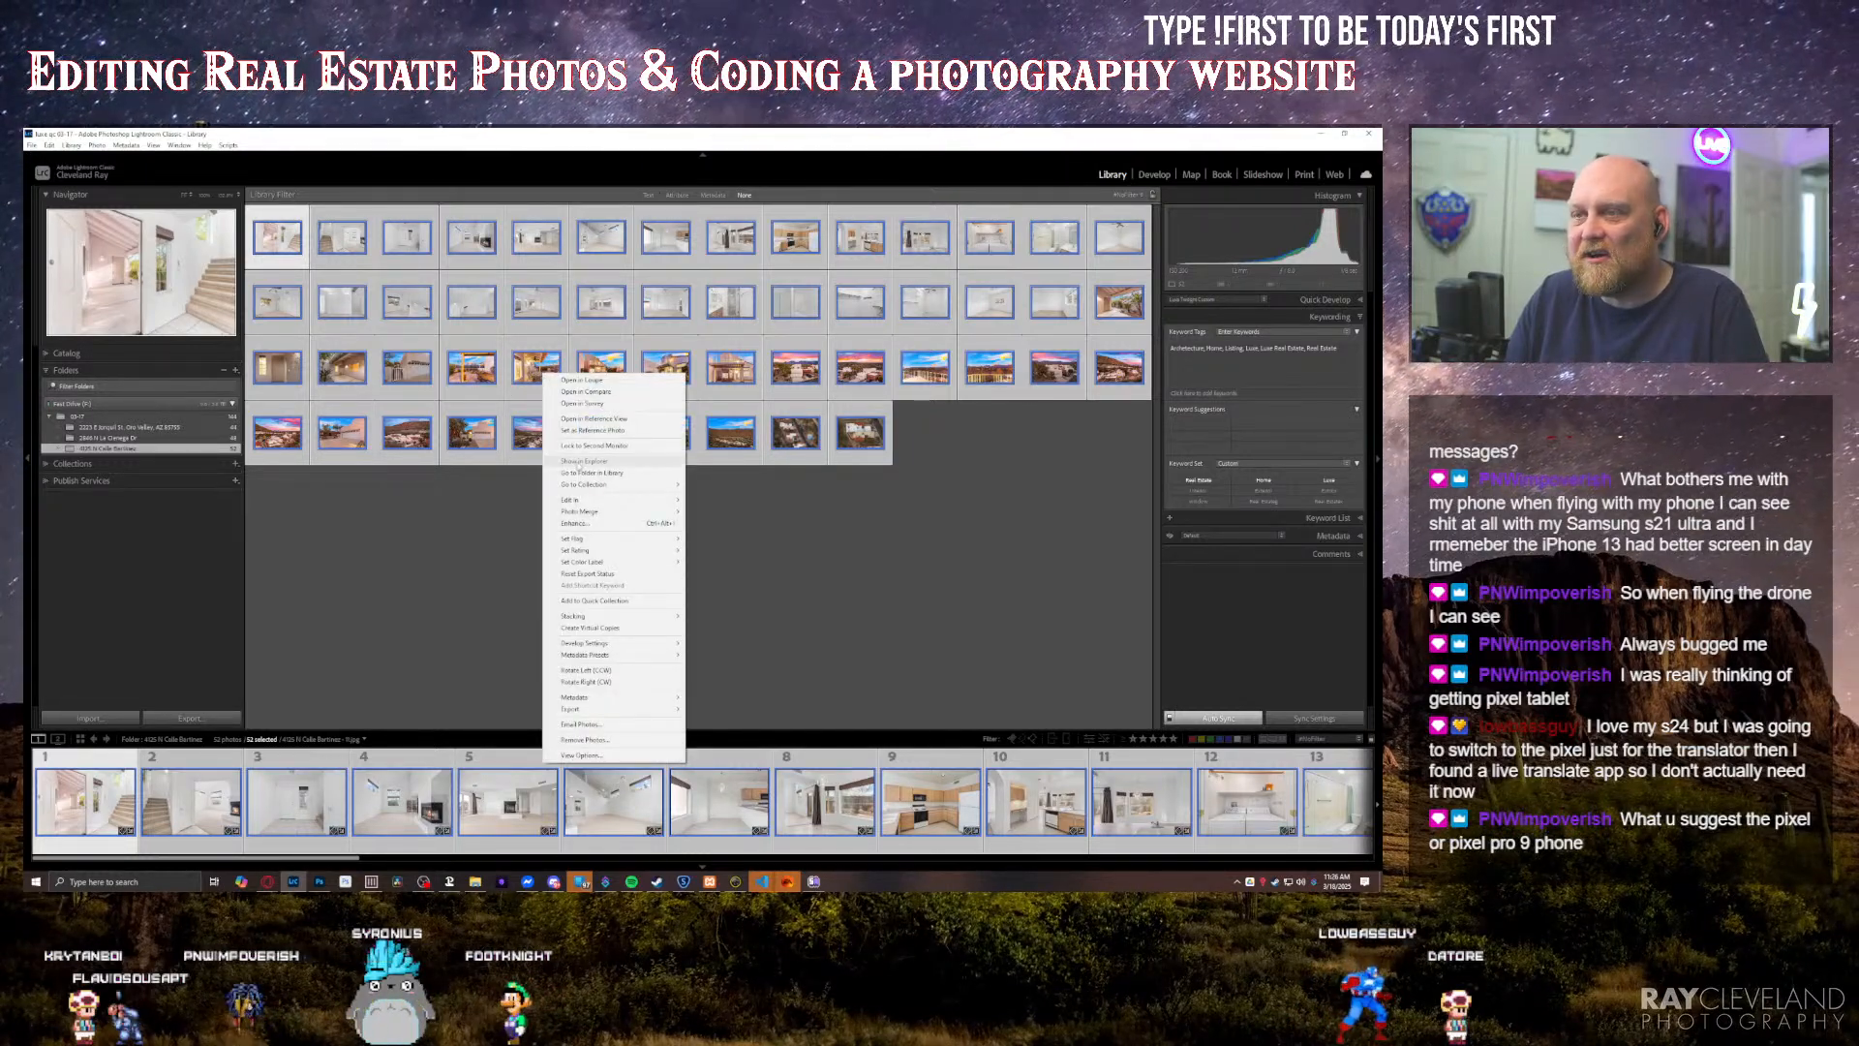
right_click(215, 452)
left_click(290, 528)
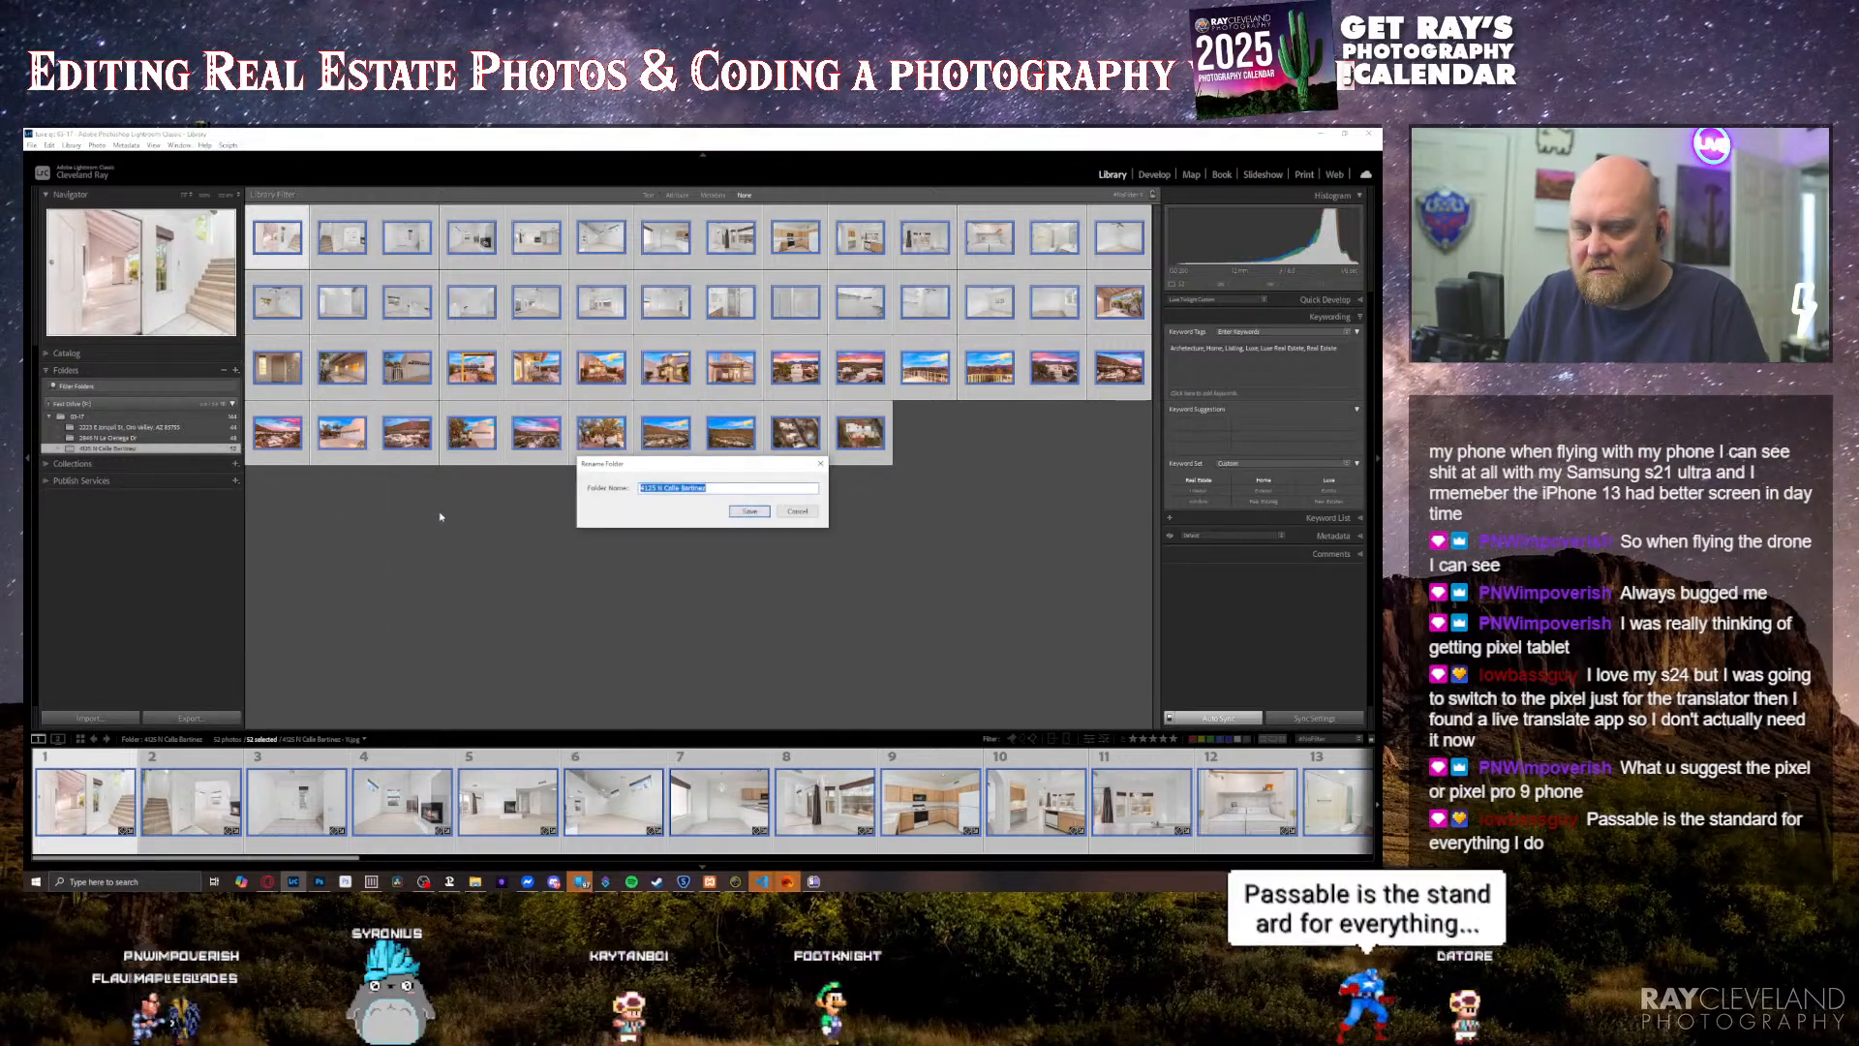
key("Escape")
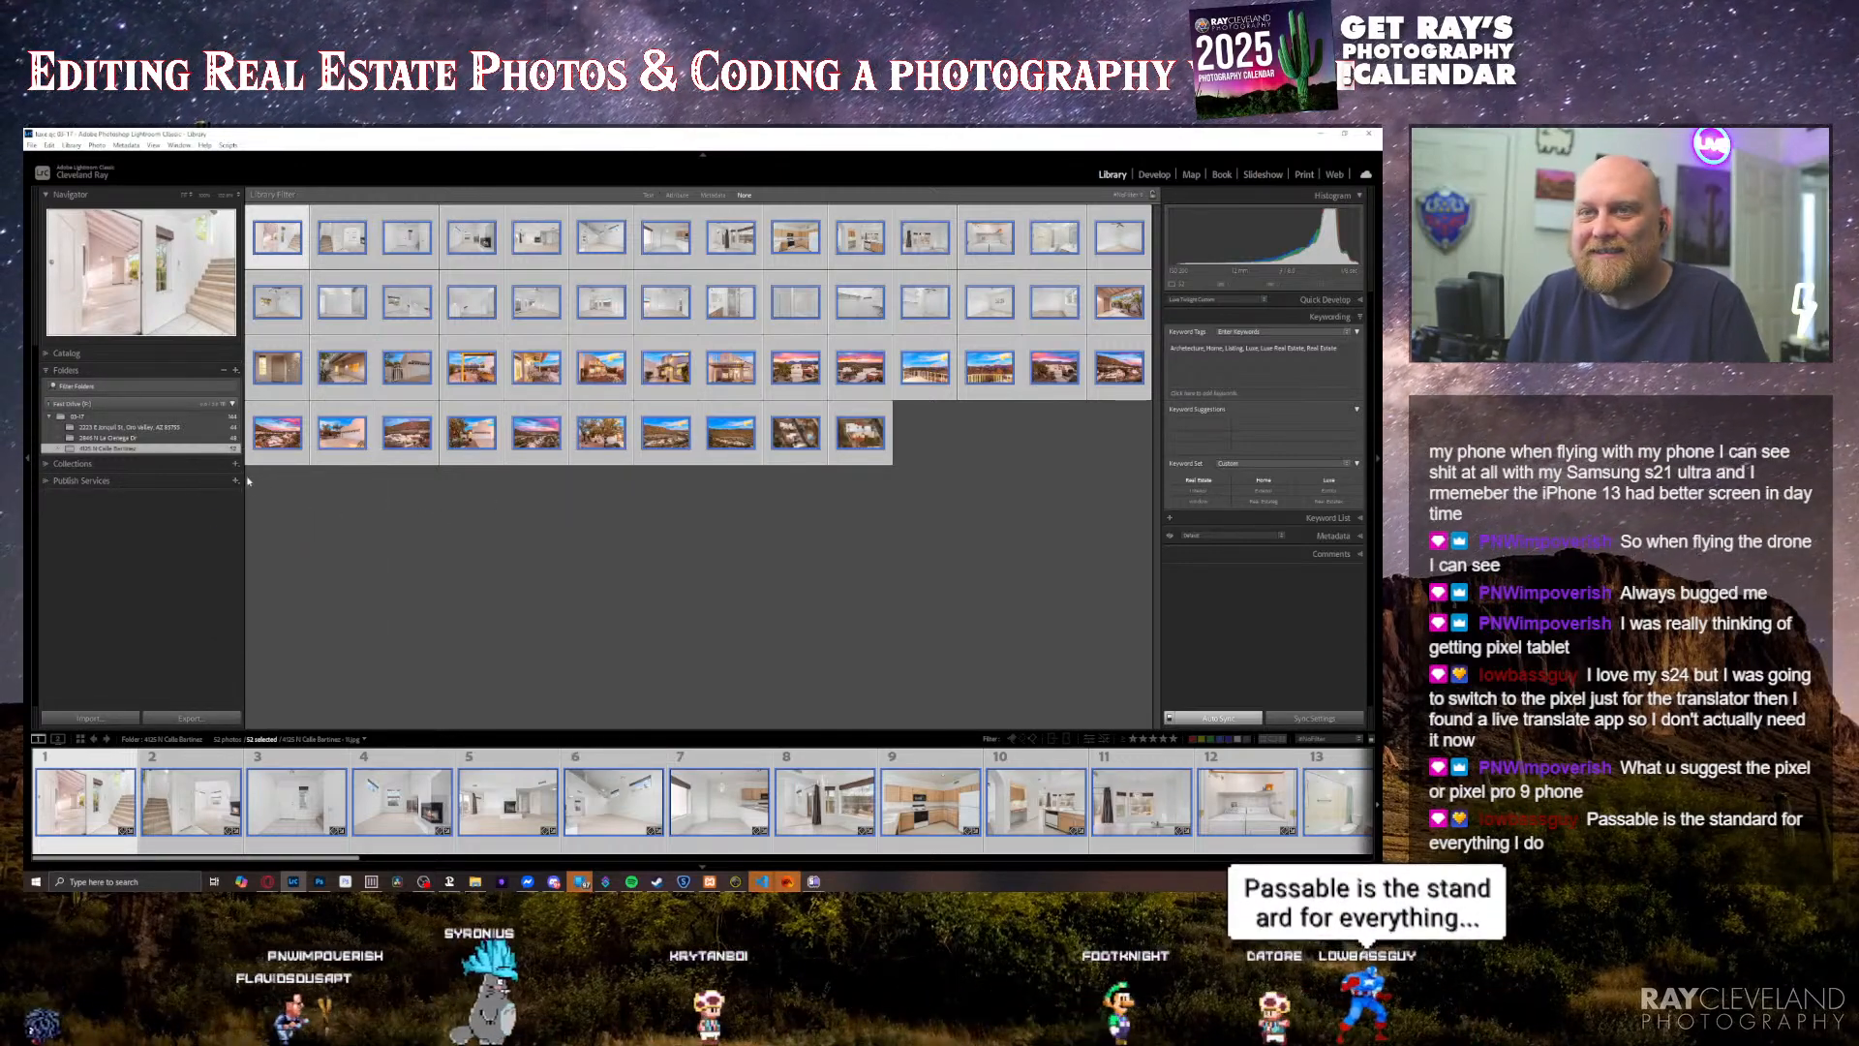
left_click(235, 463)
left_click(280, 474)
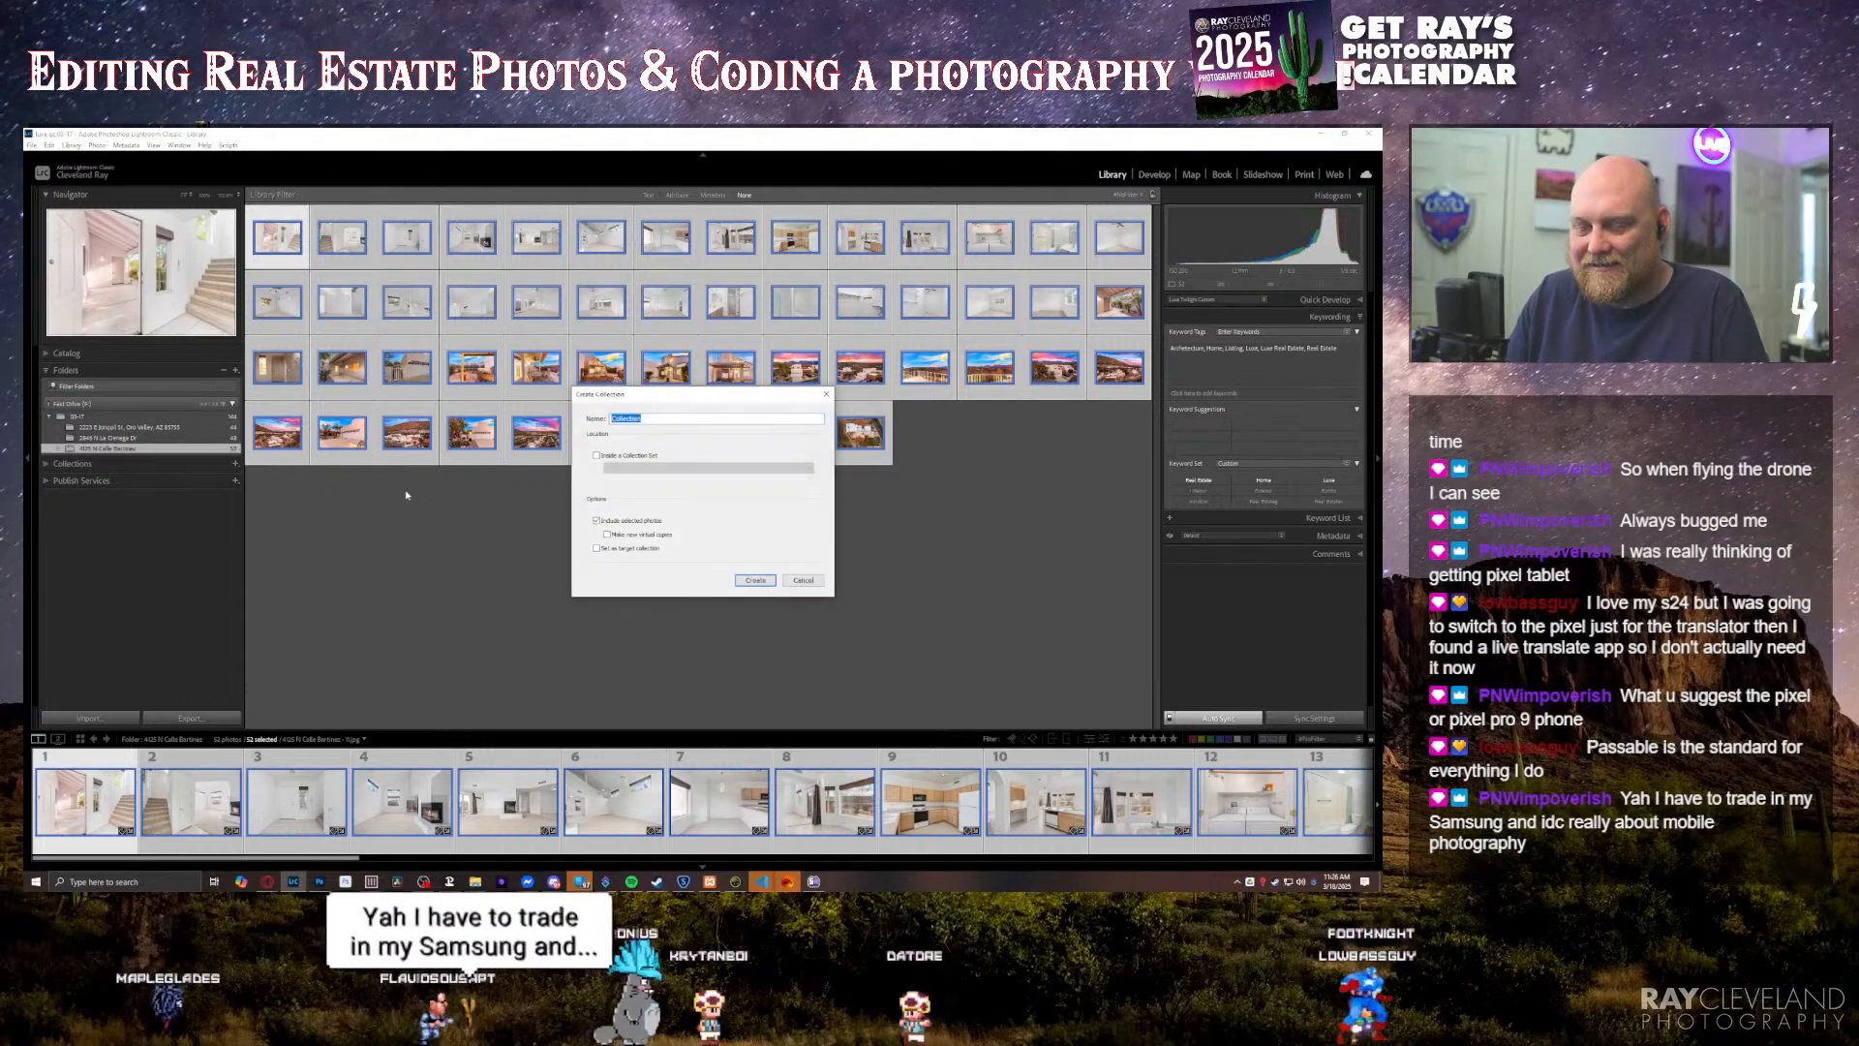
key("Return")
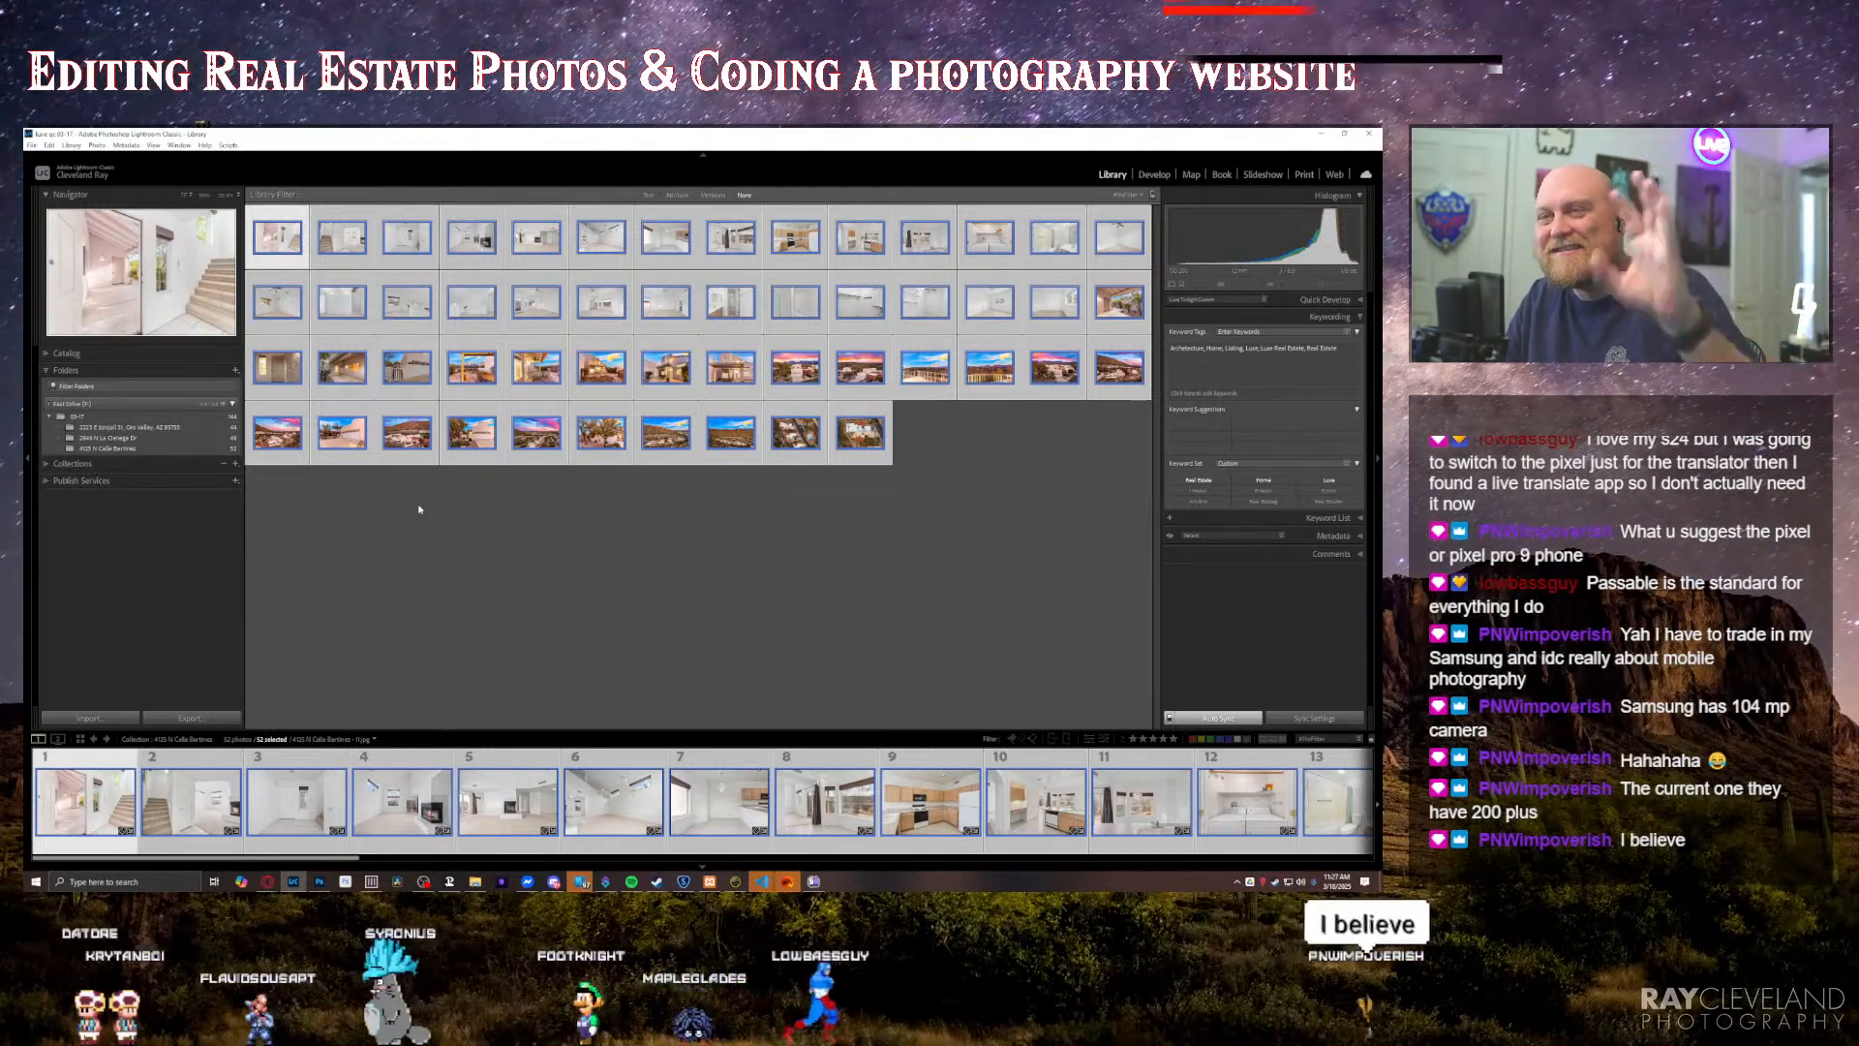
Step: Deselect the photos, expand the collections list and open the first property's collection to check its contents
left_click(548, 517)
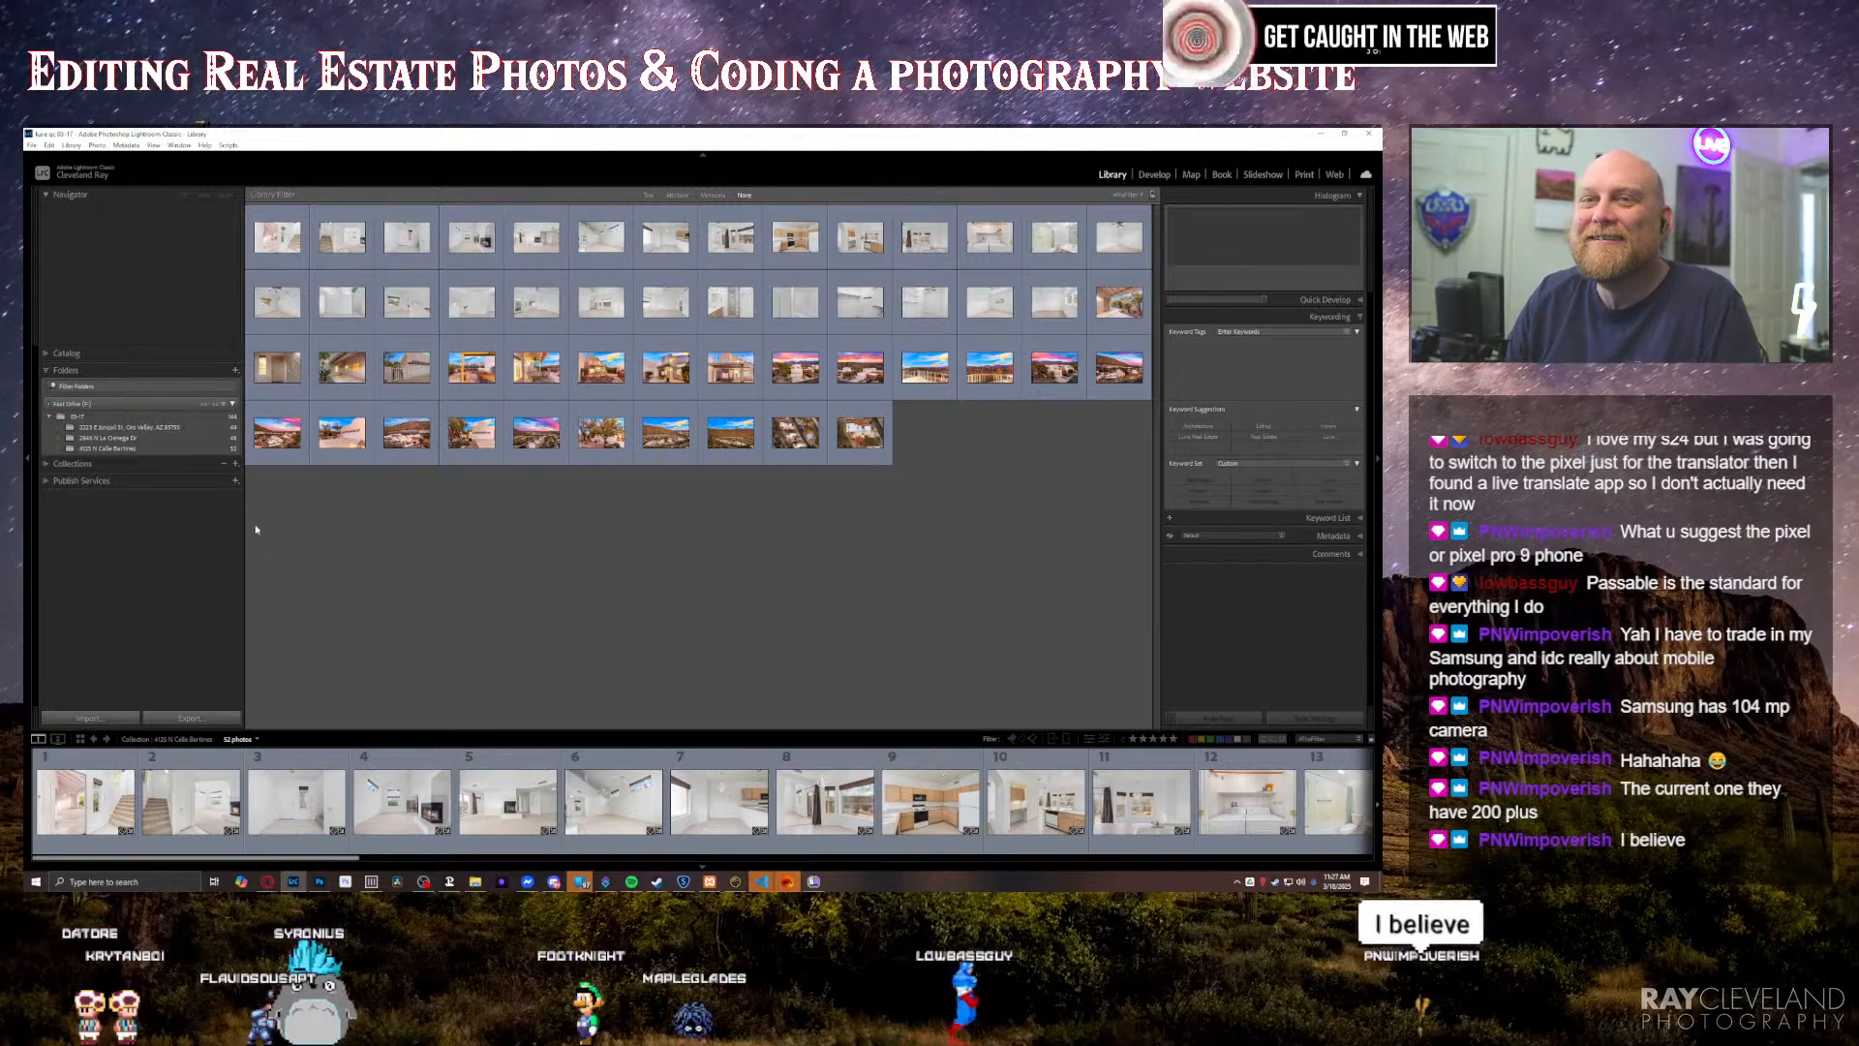
left_click(47, 465)
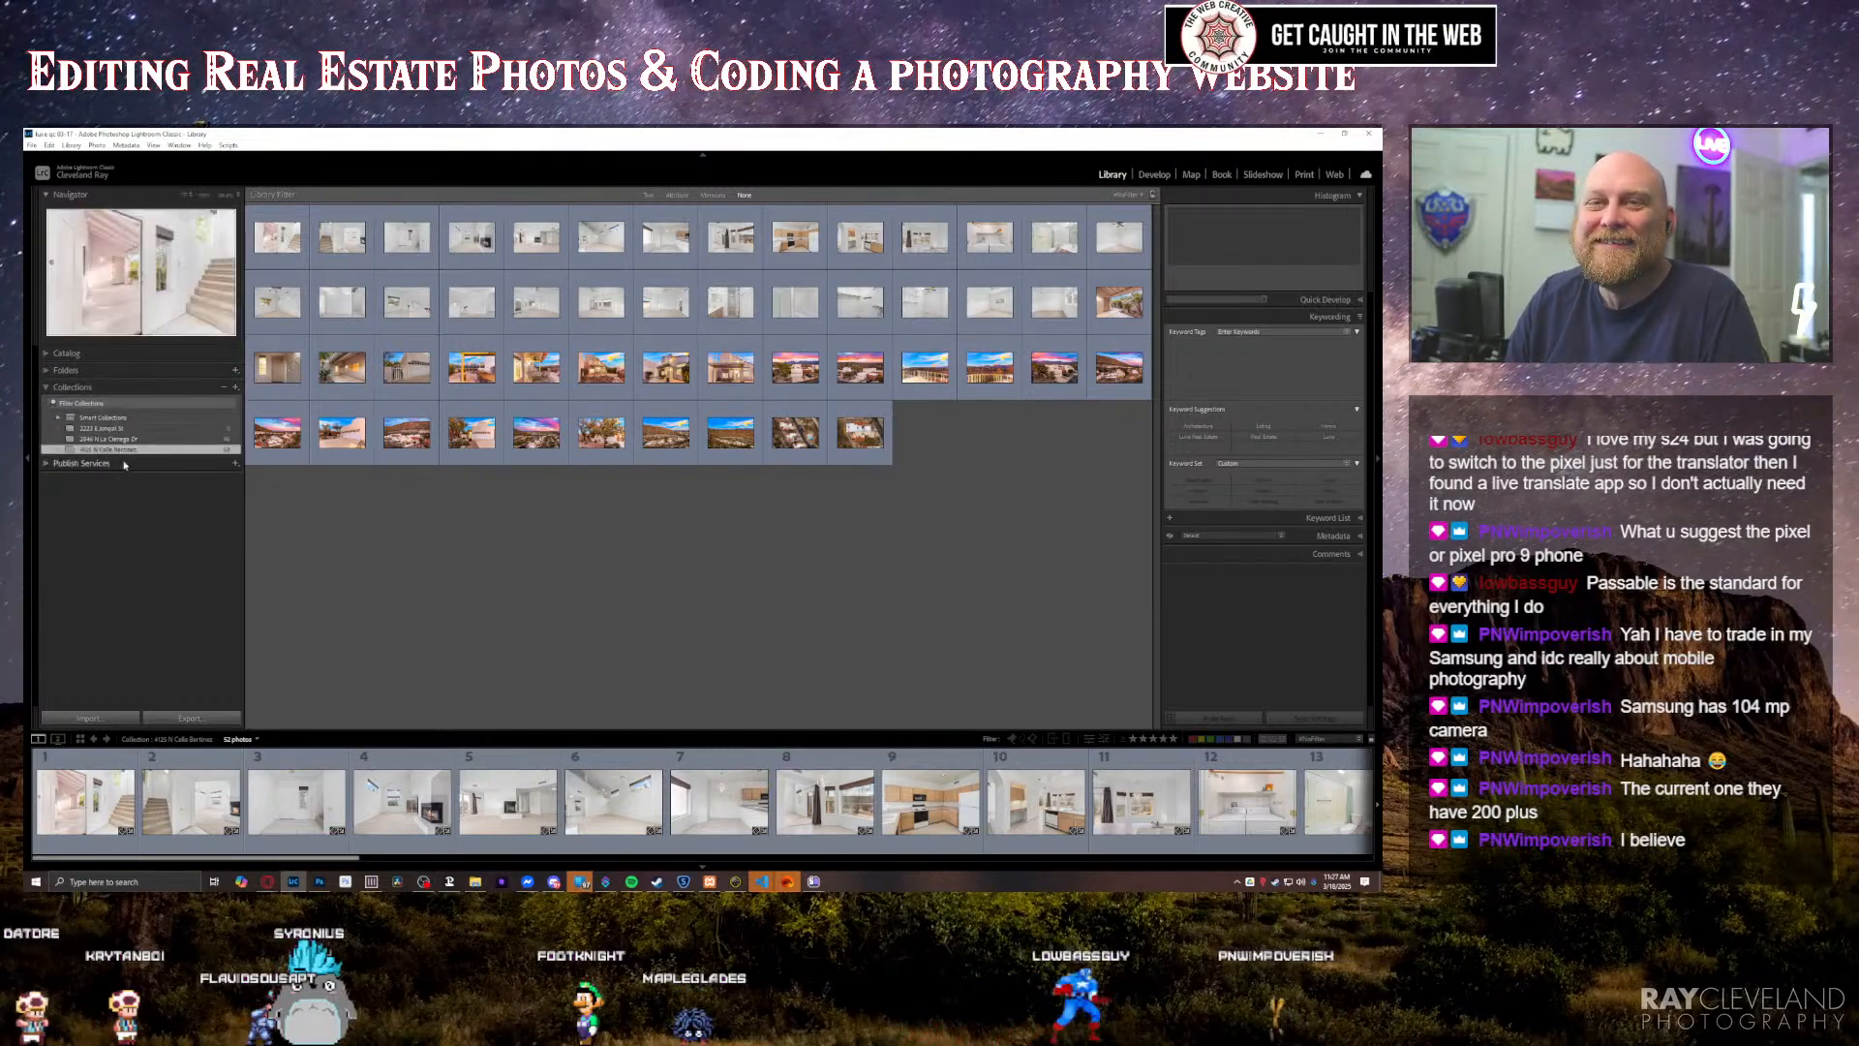
left_click(97, 428)
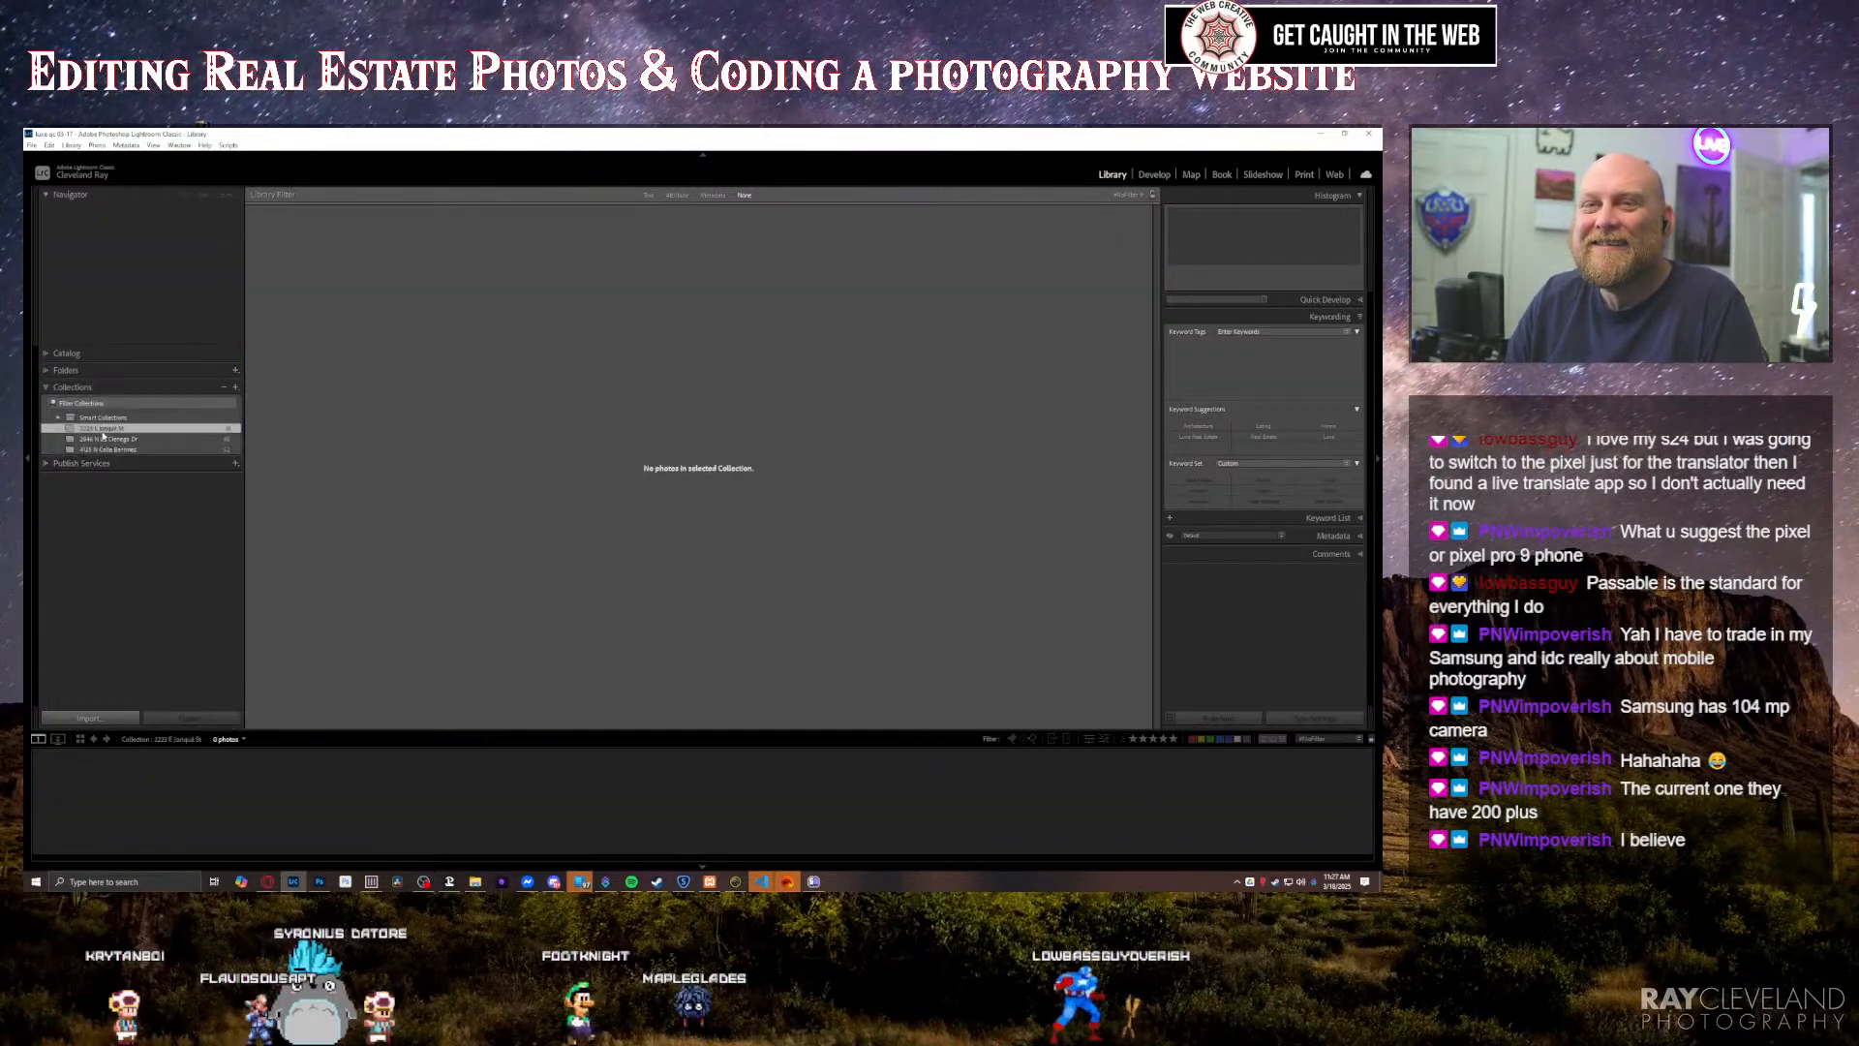
Step: Add all photos from the first property's folder to its empty collection and deselect them
left_click(45, 371)
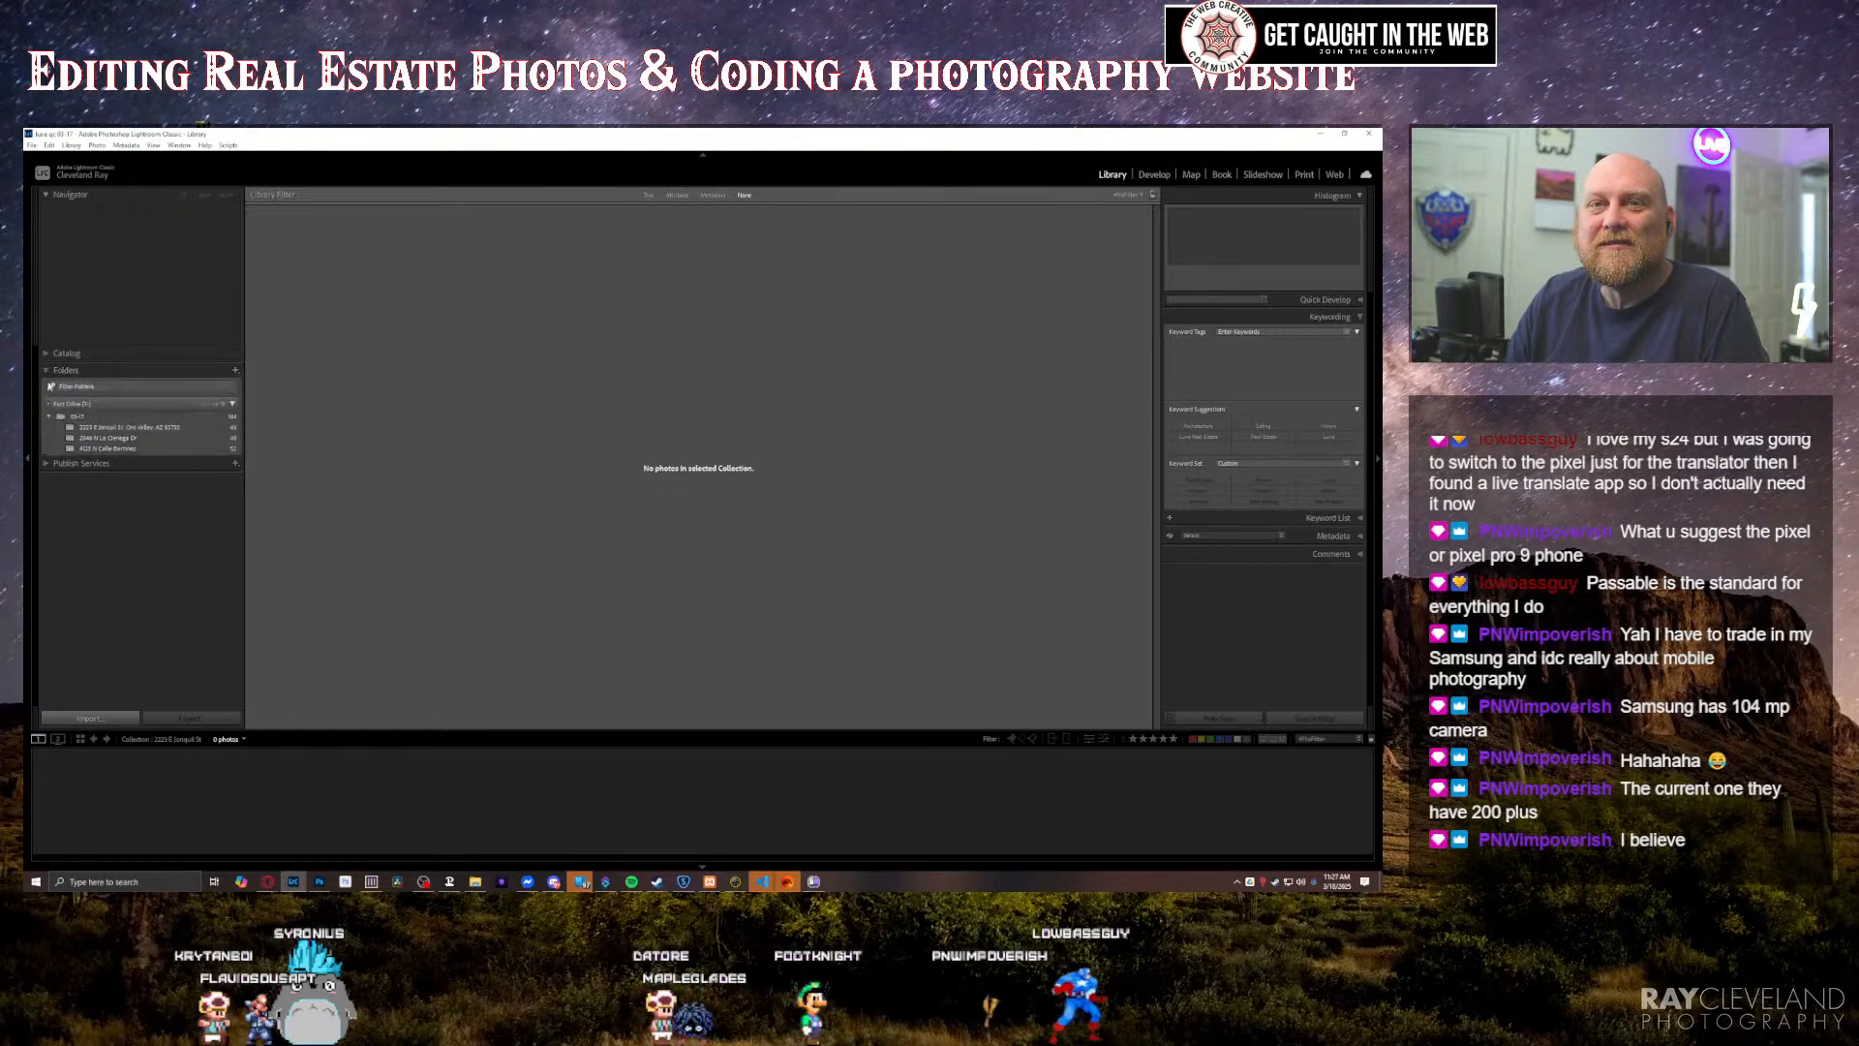
left_click(126, 428)
key("ctrl+a")
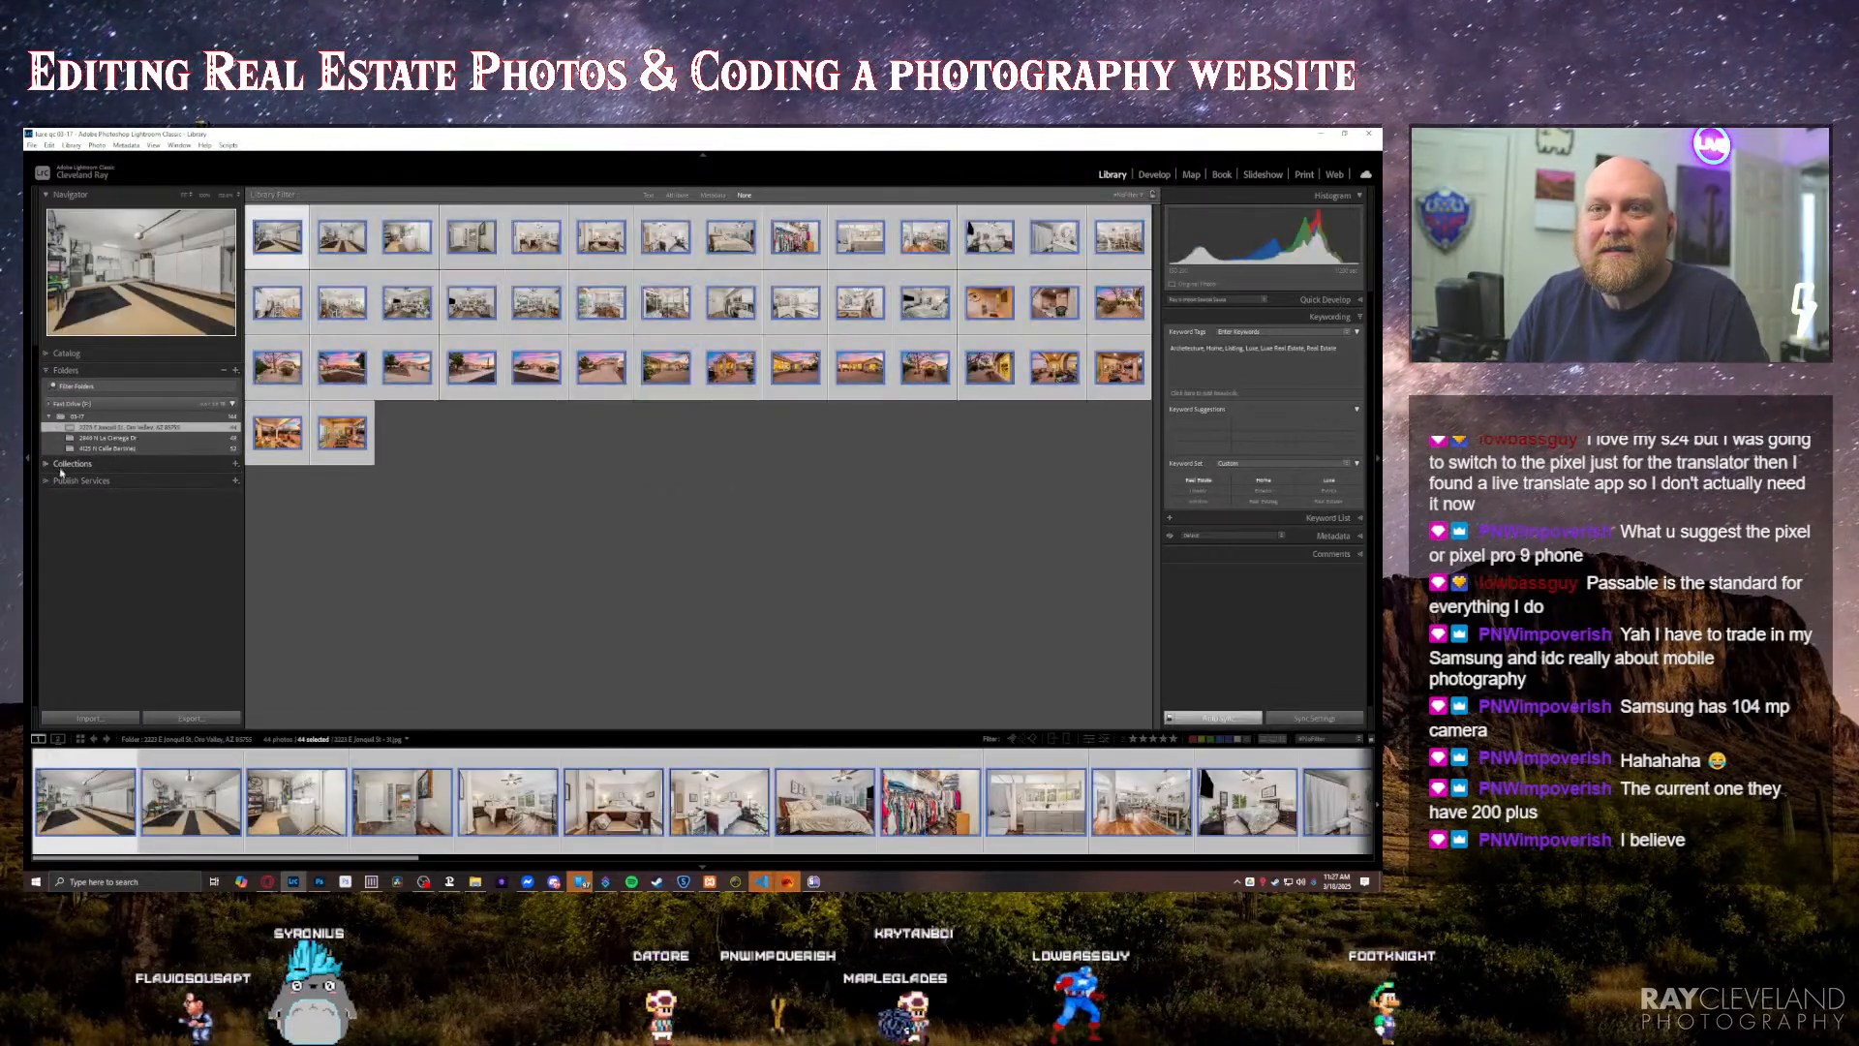
left_click(120, 465)
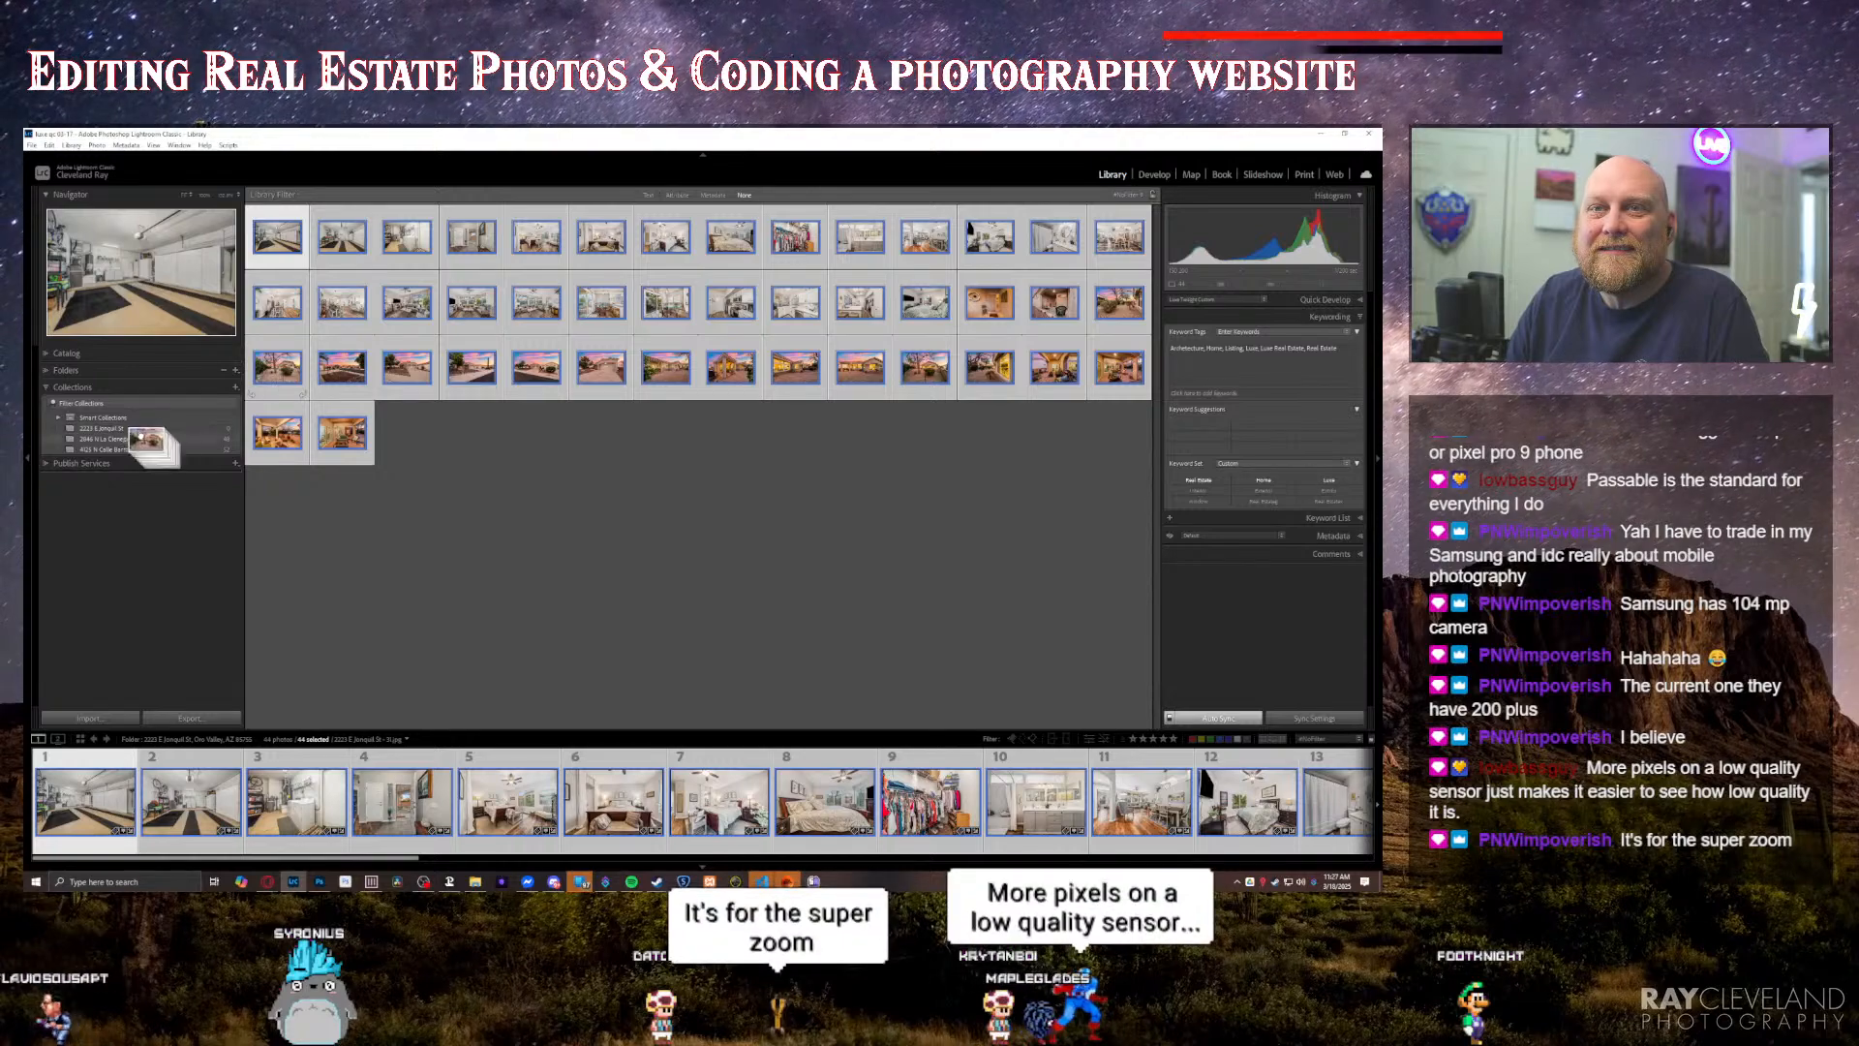
left_click_drag(135, 426, 138, 428)
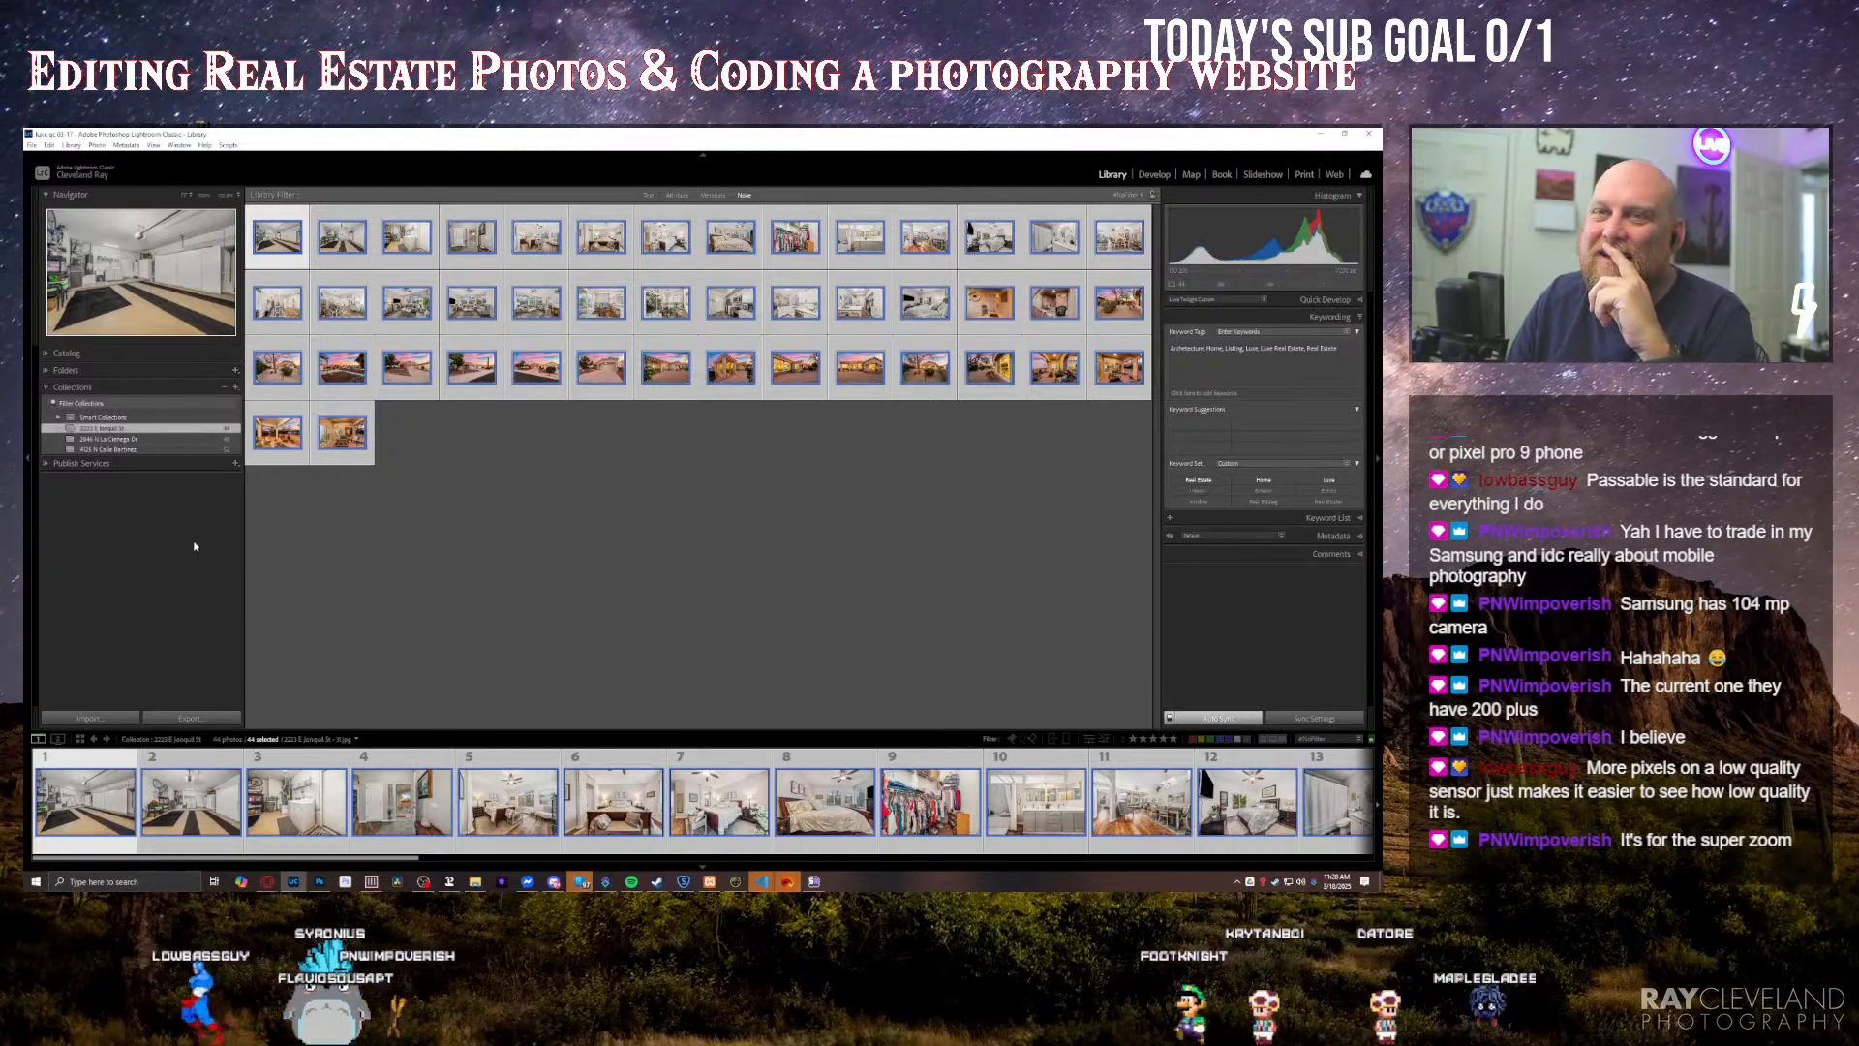
left_click(417, 476)
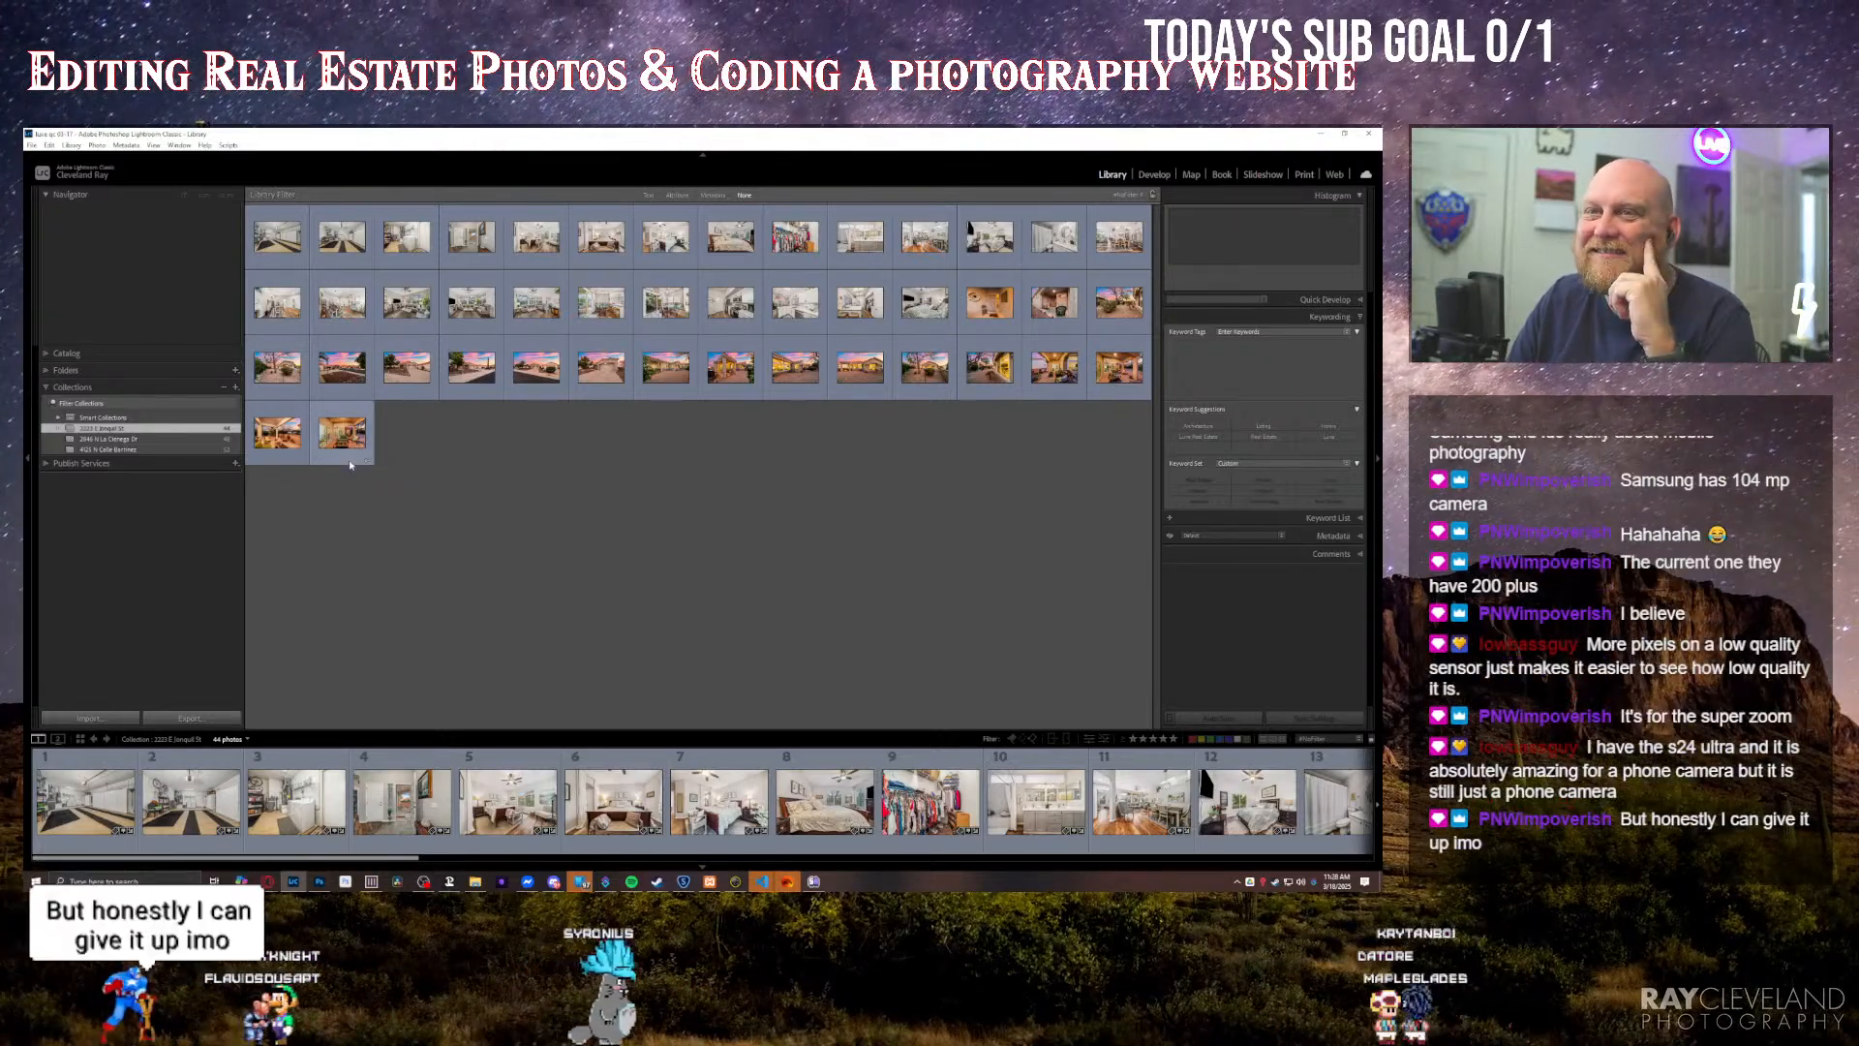
Step: Check the contents of the second and third properties' collections, return to the first one and clear the selection
left_click(183, 440)
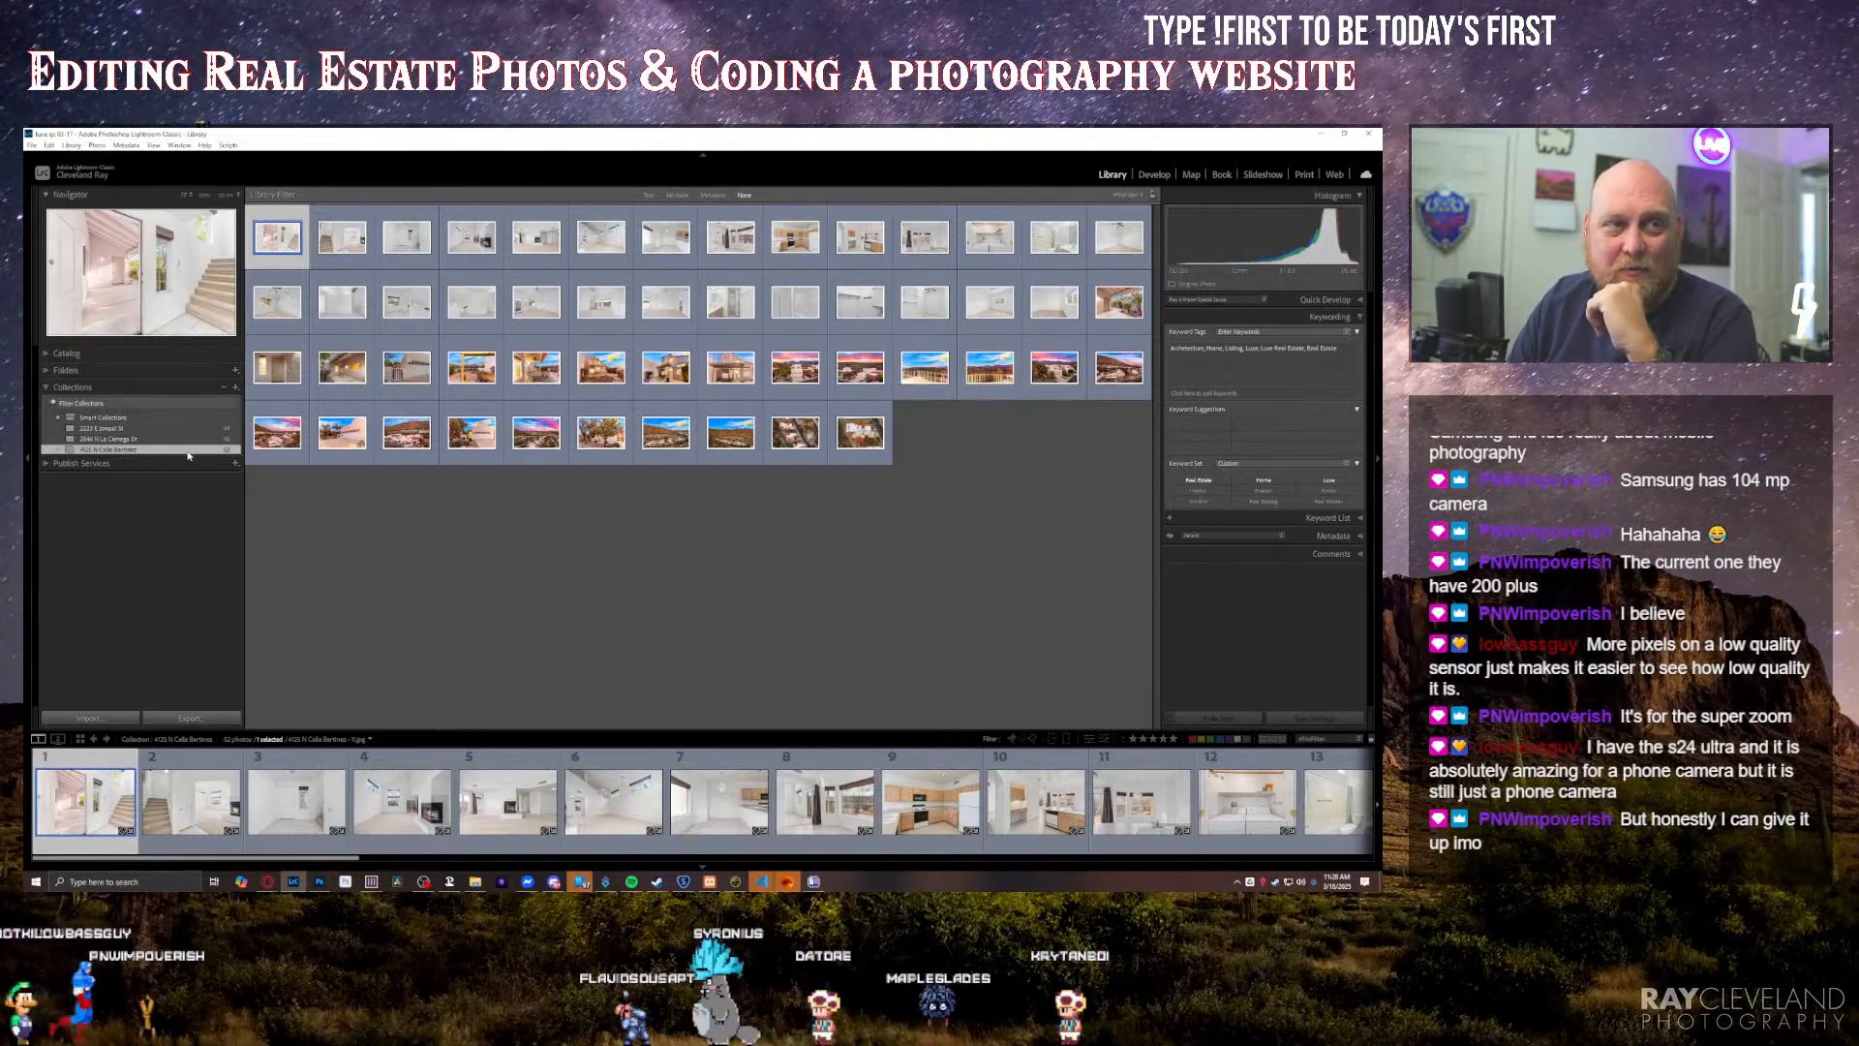
left_click(514, 503)
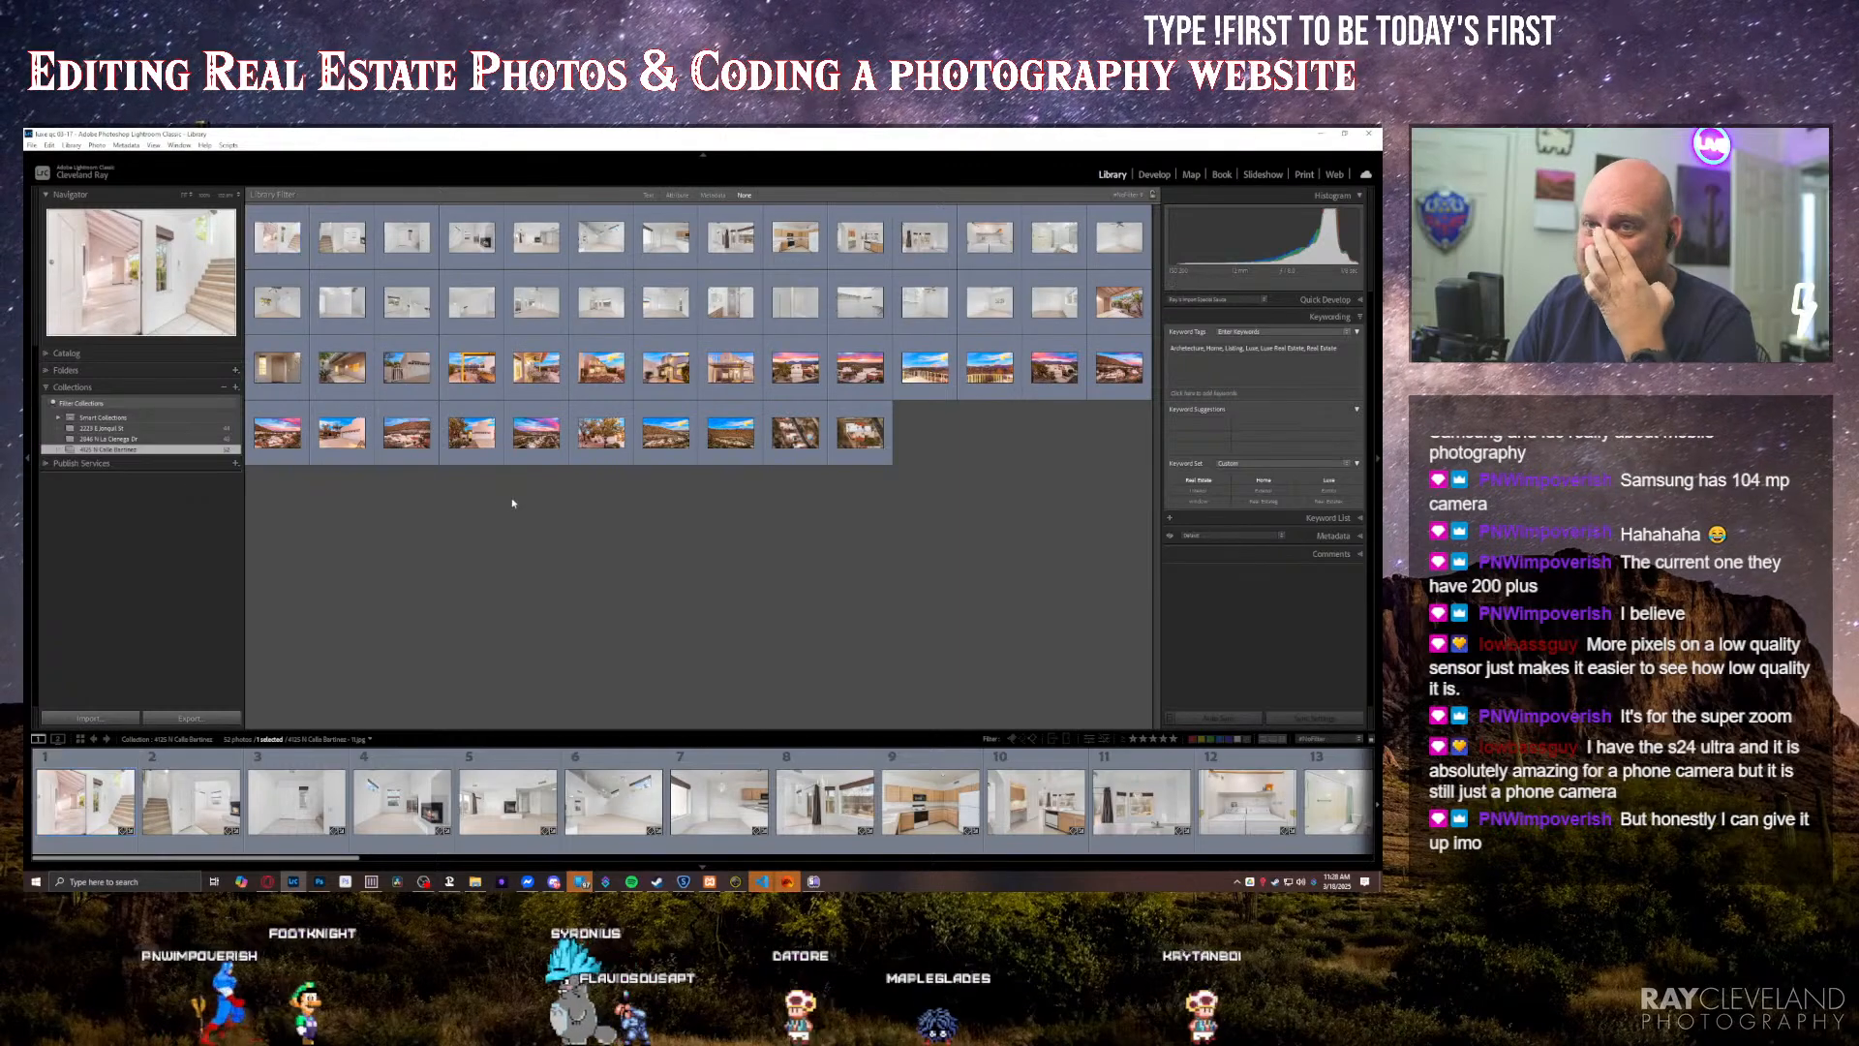
left_click(184, 440)
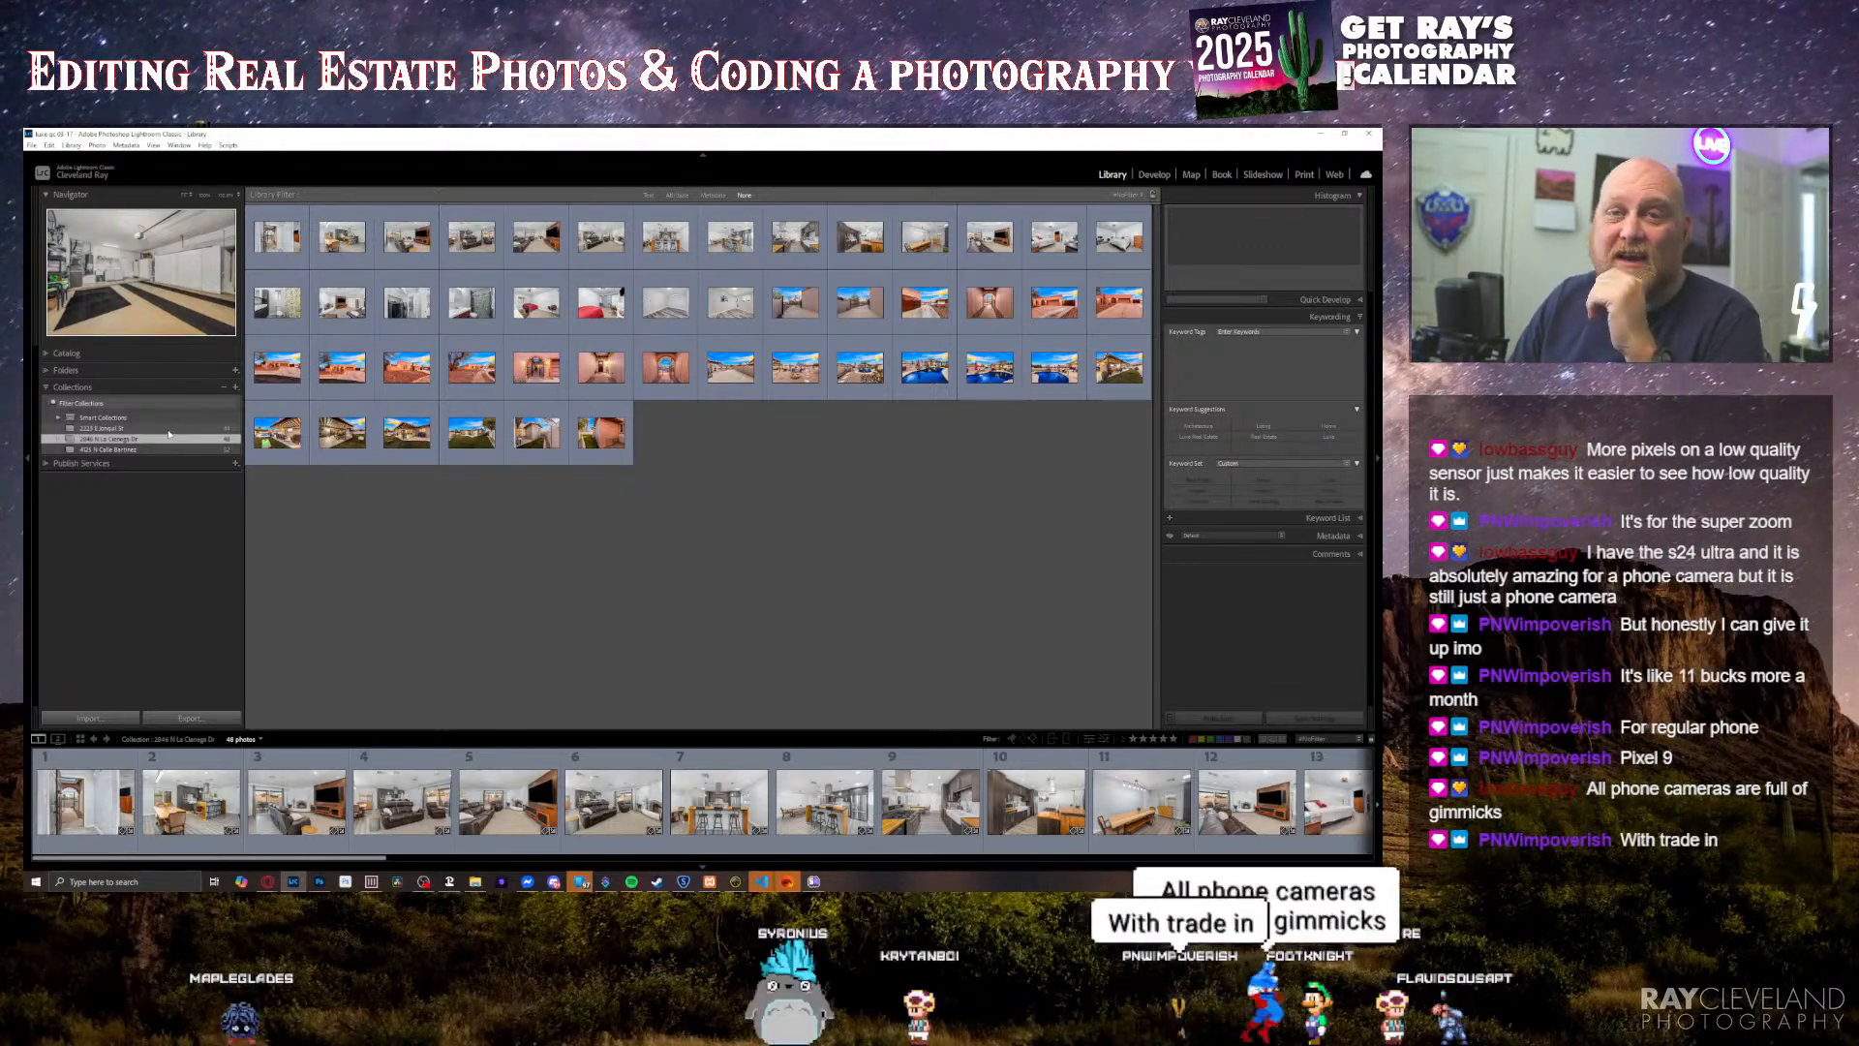
left_click(173, 428)
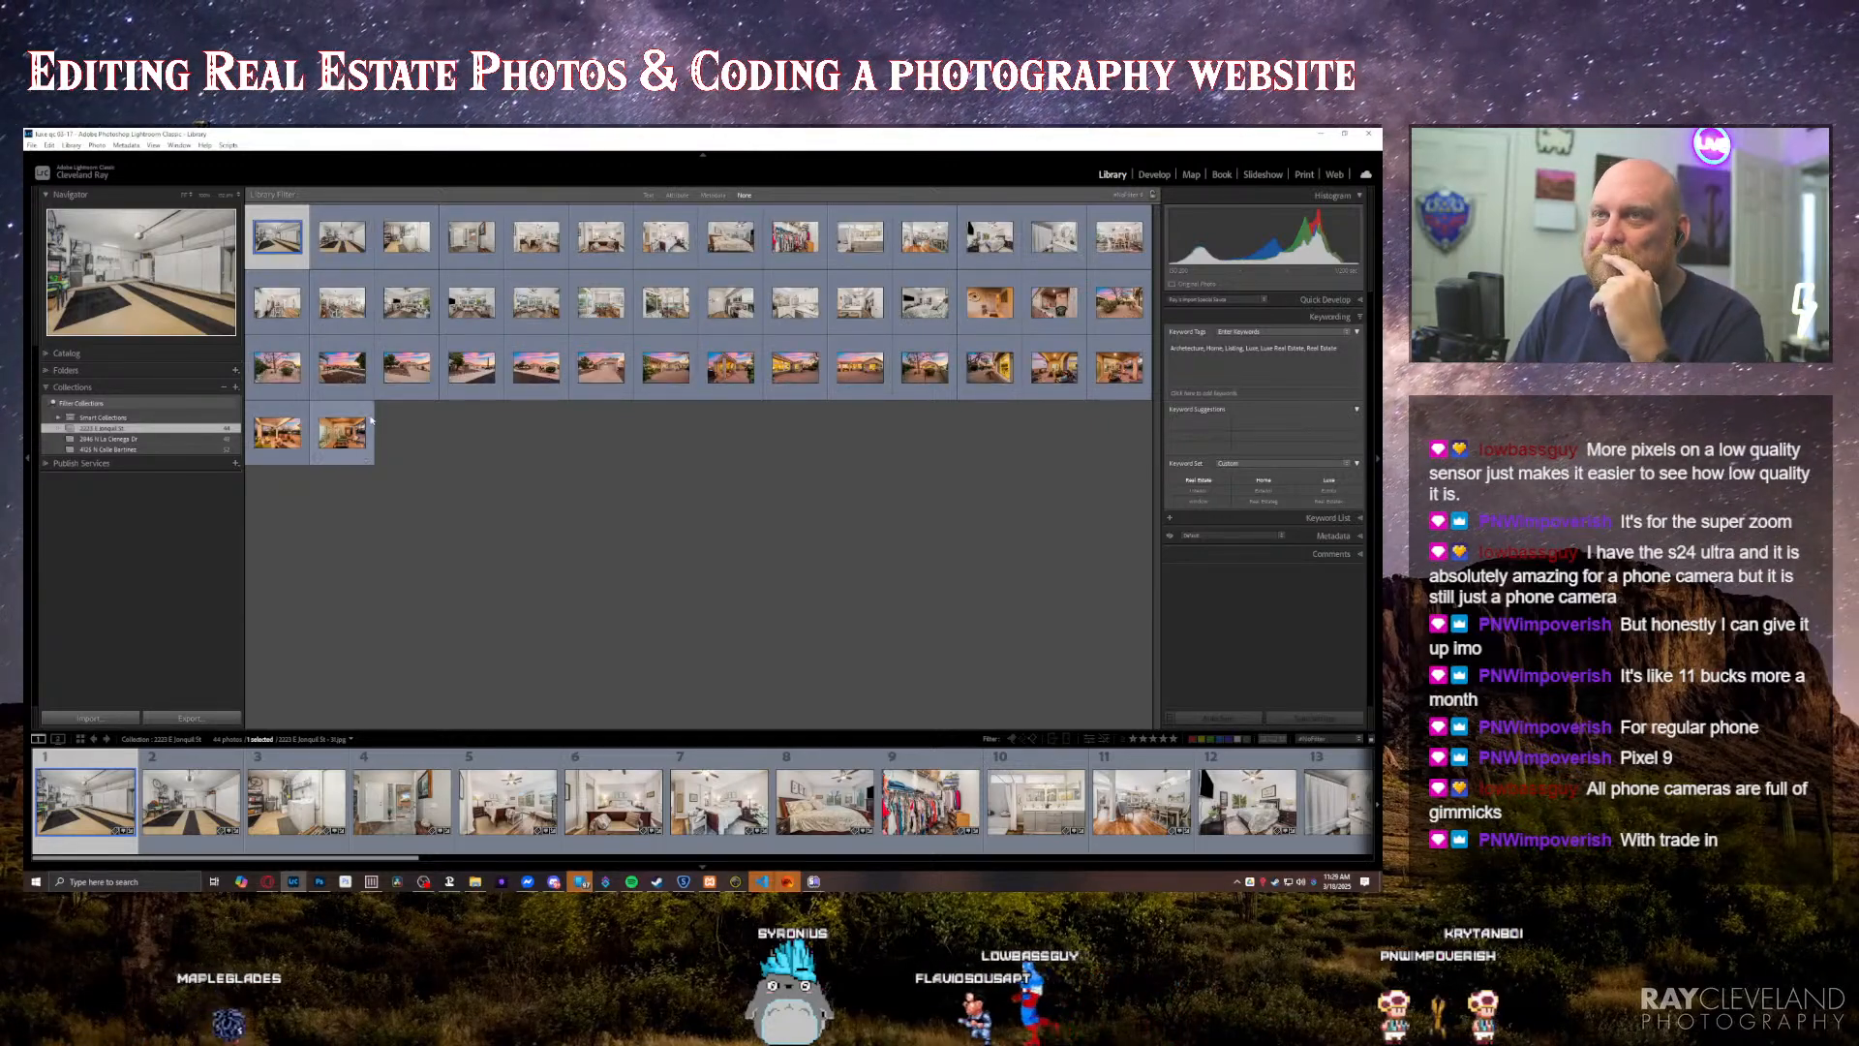
key("ctrl+d")
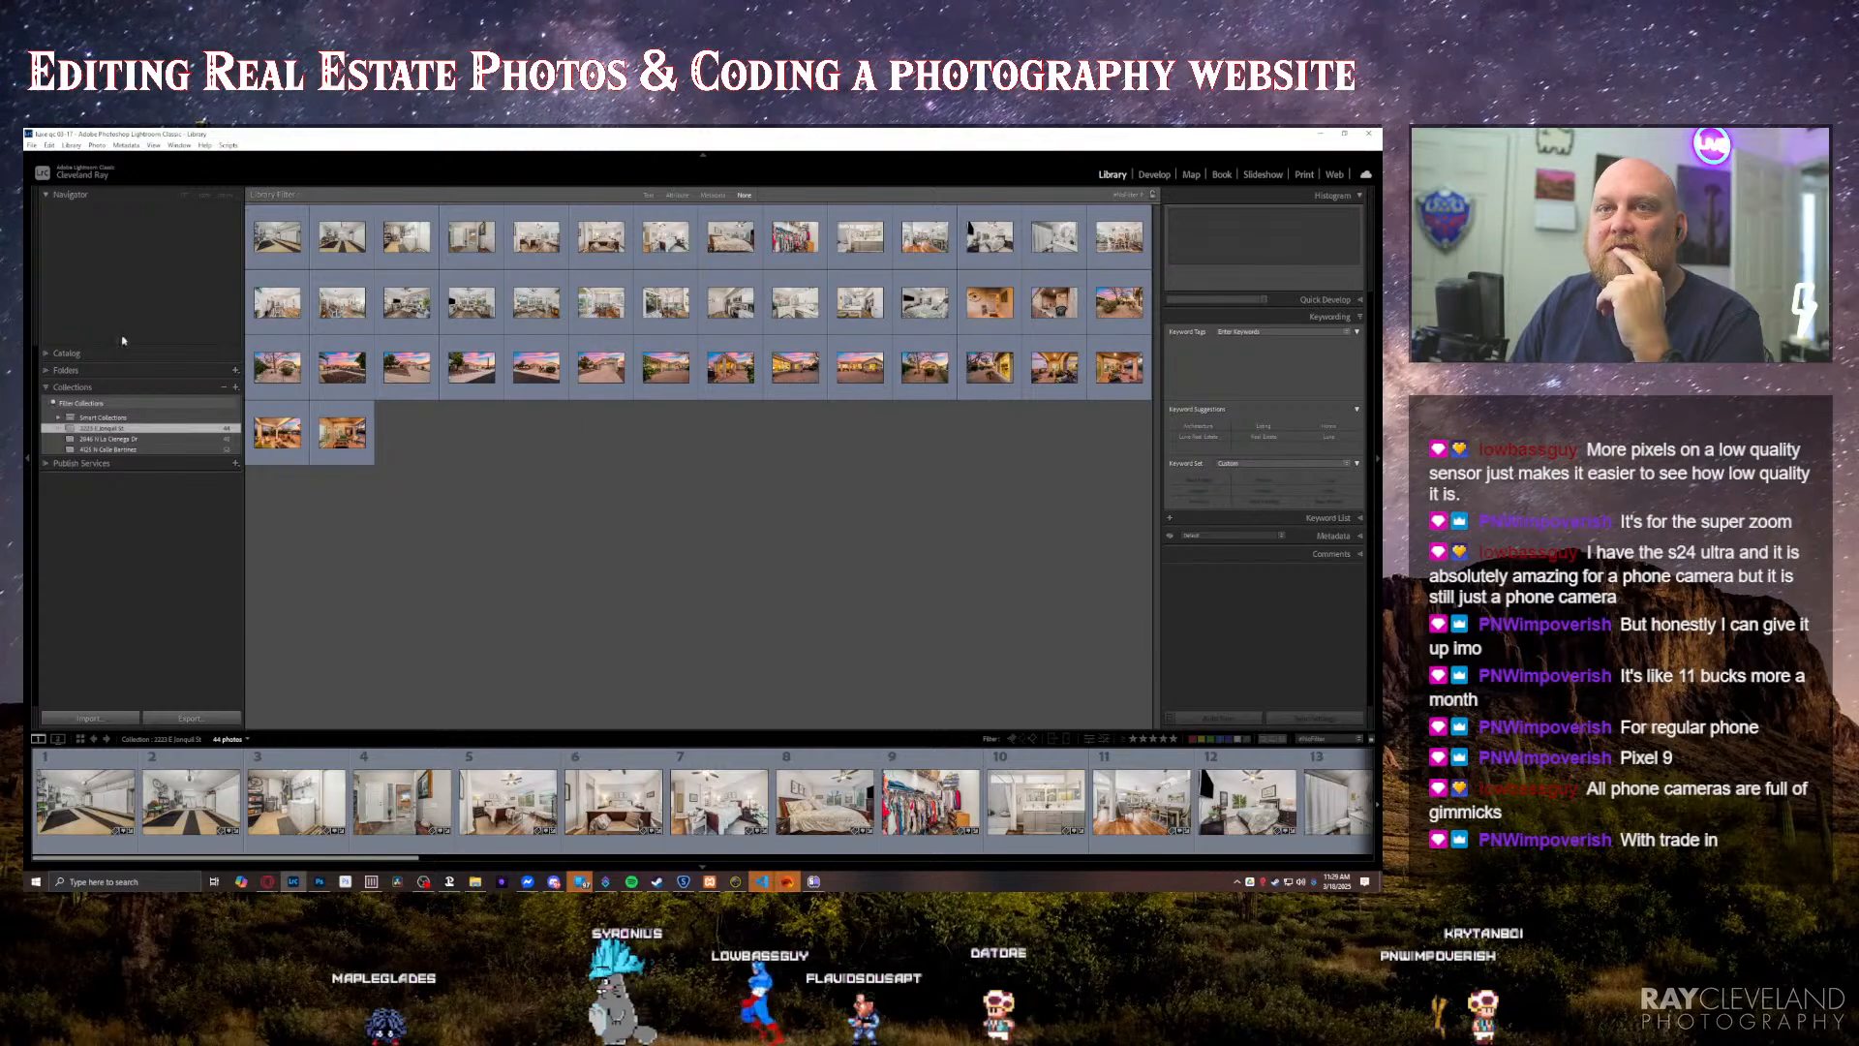
Step: Select all photos in the 03-17 parent folder and, in Develop, apply an Upright perspective correction with Constrain Crop turned off
left_click(53, 370)
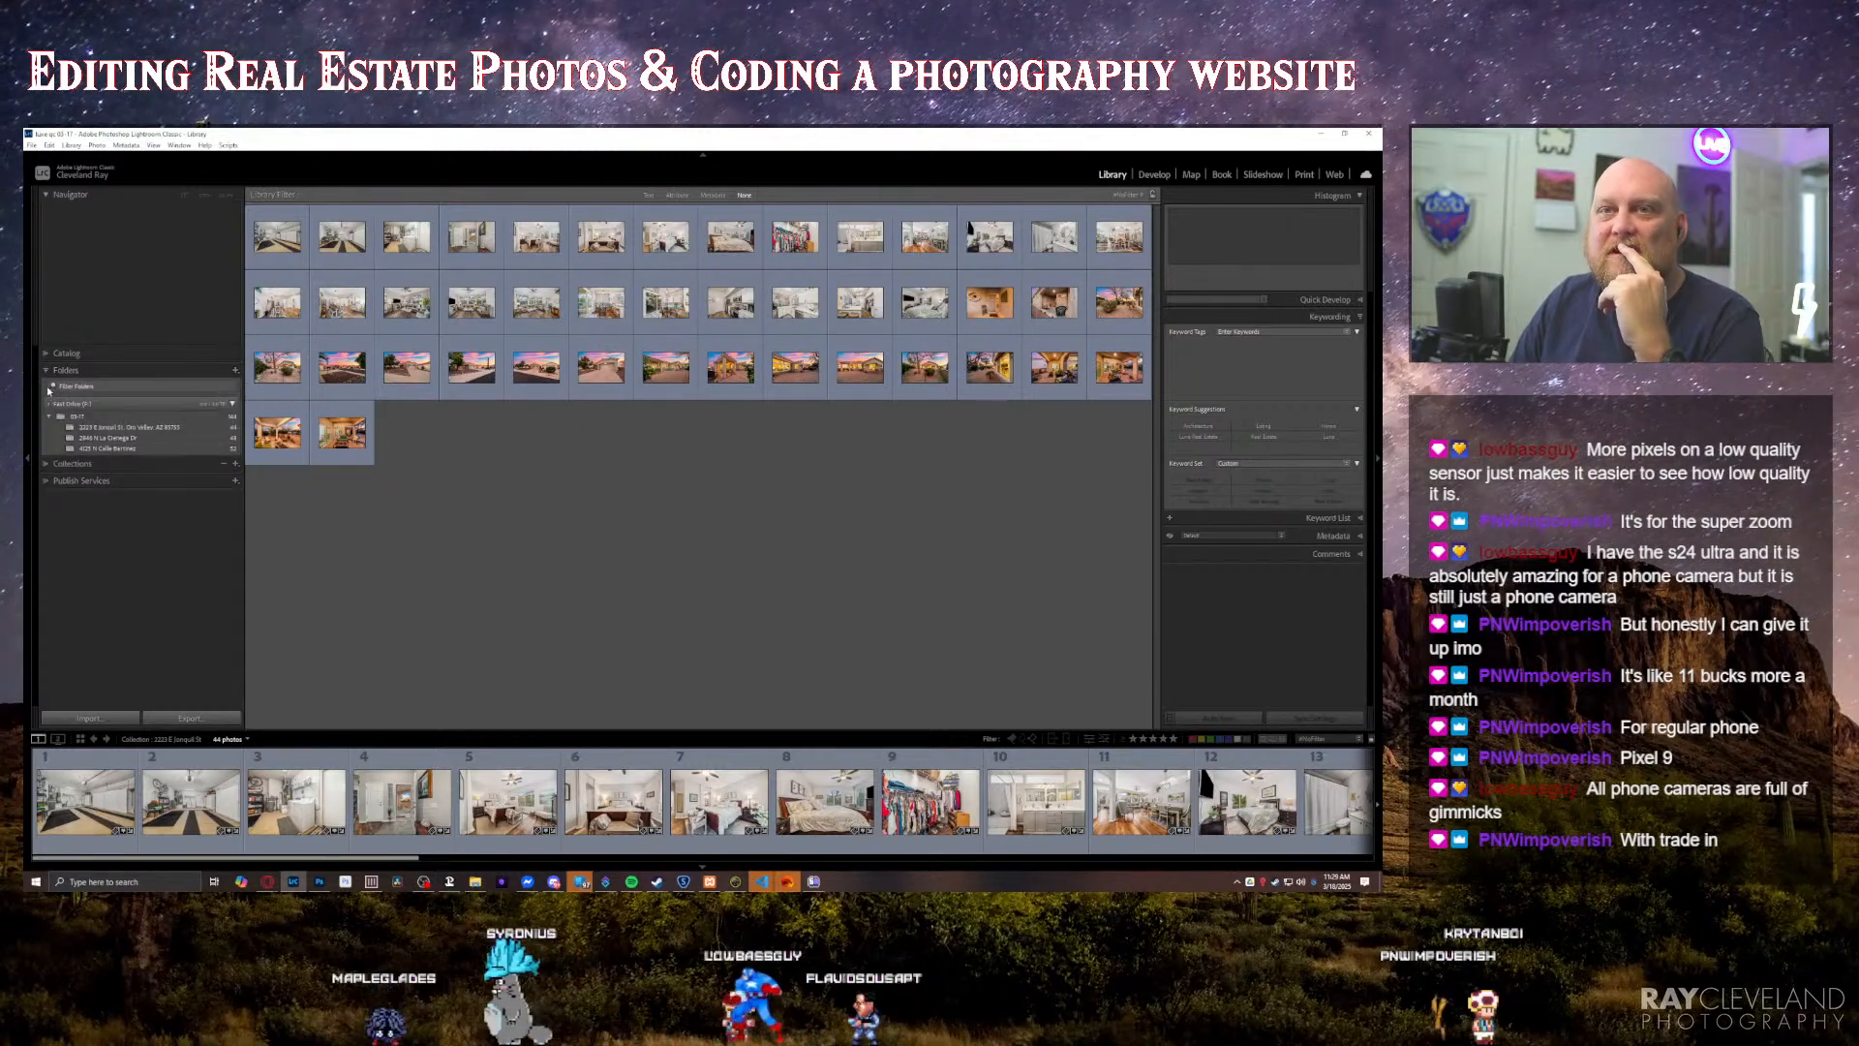
left_click(117, 429)
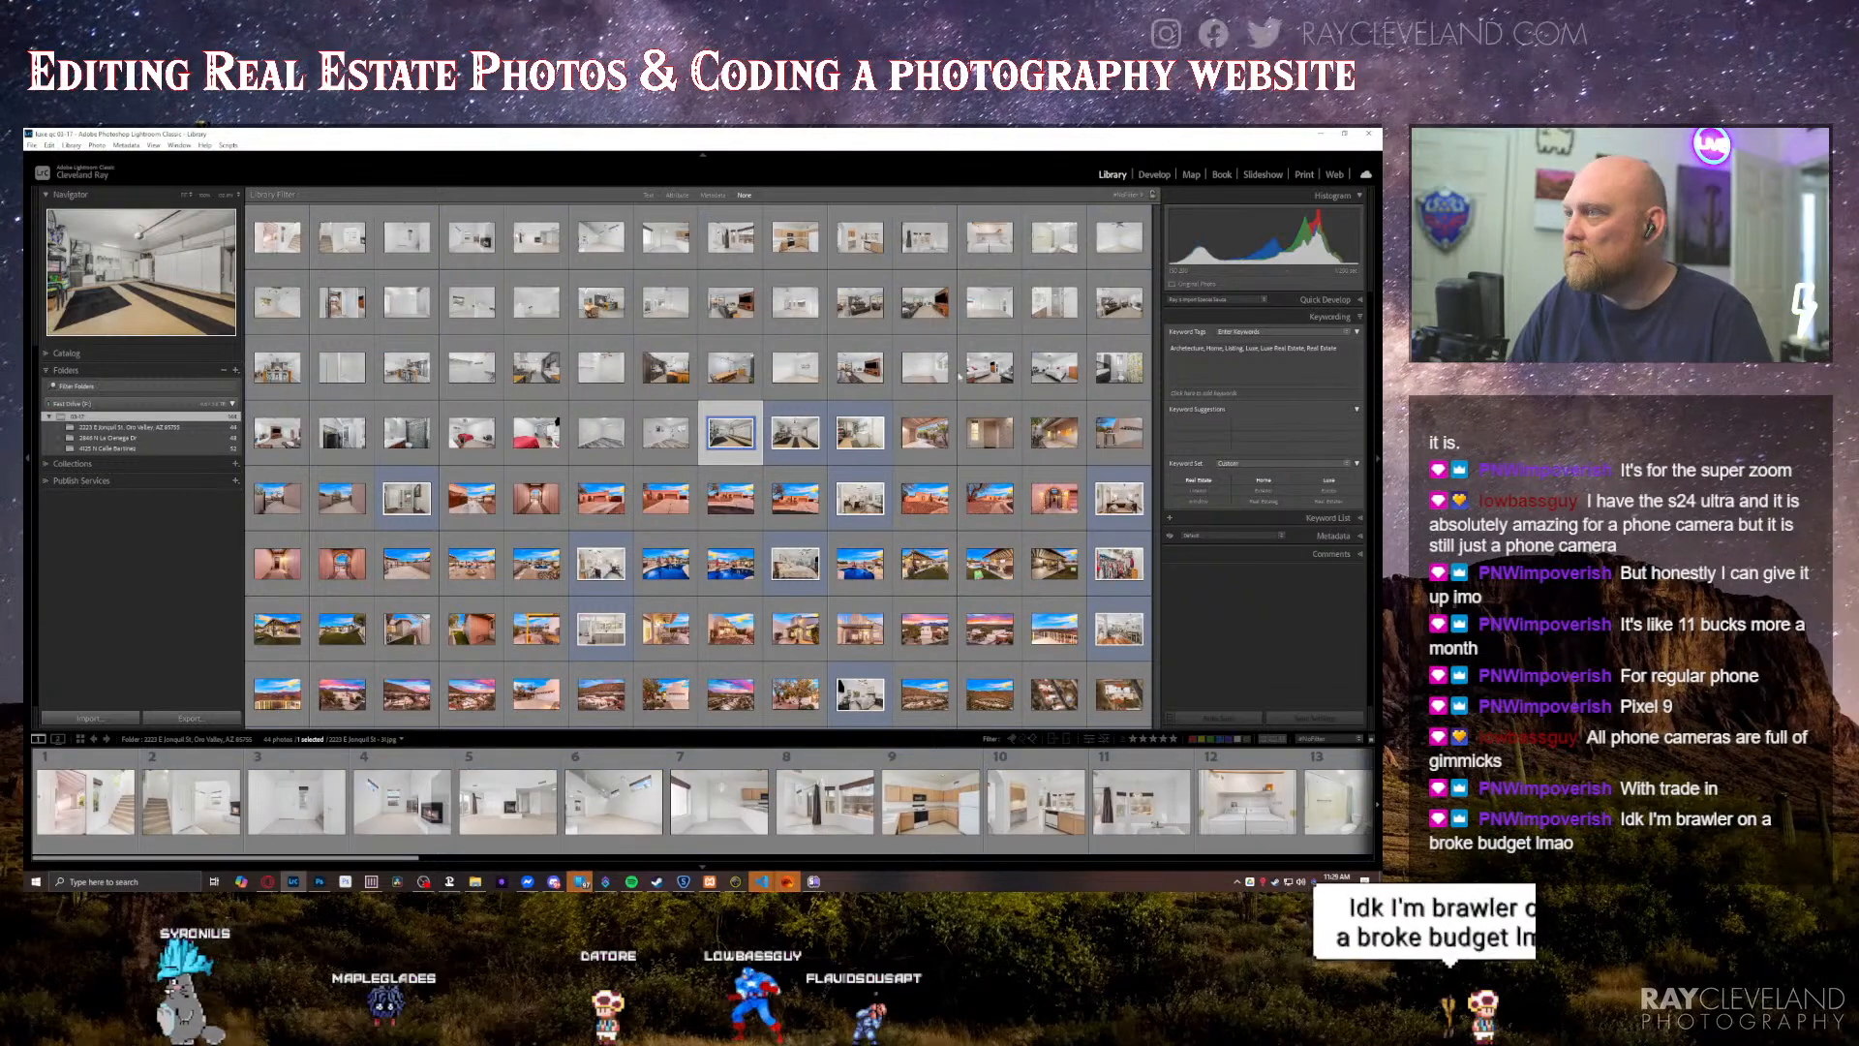
key("ctrl+a")
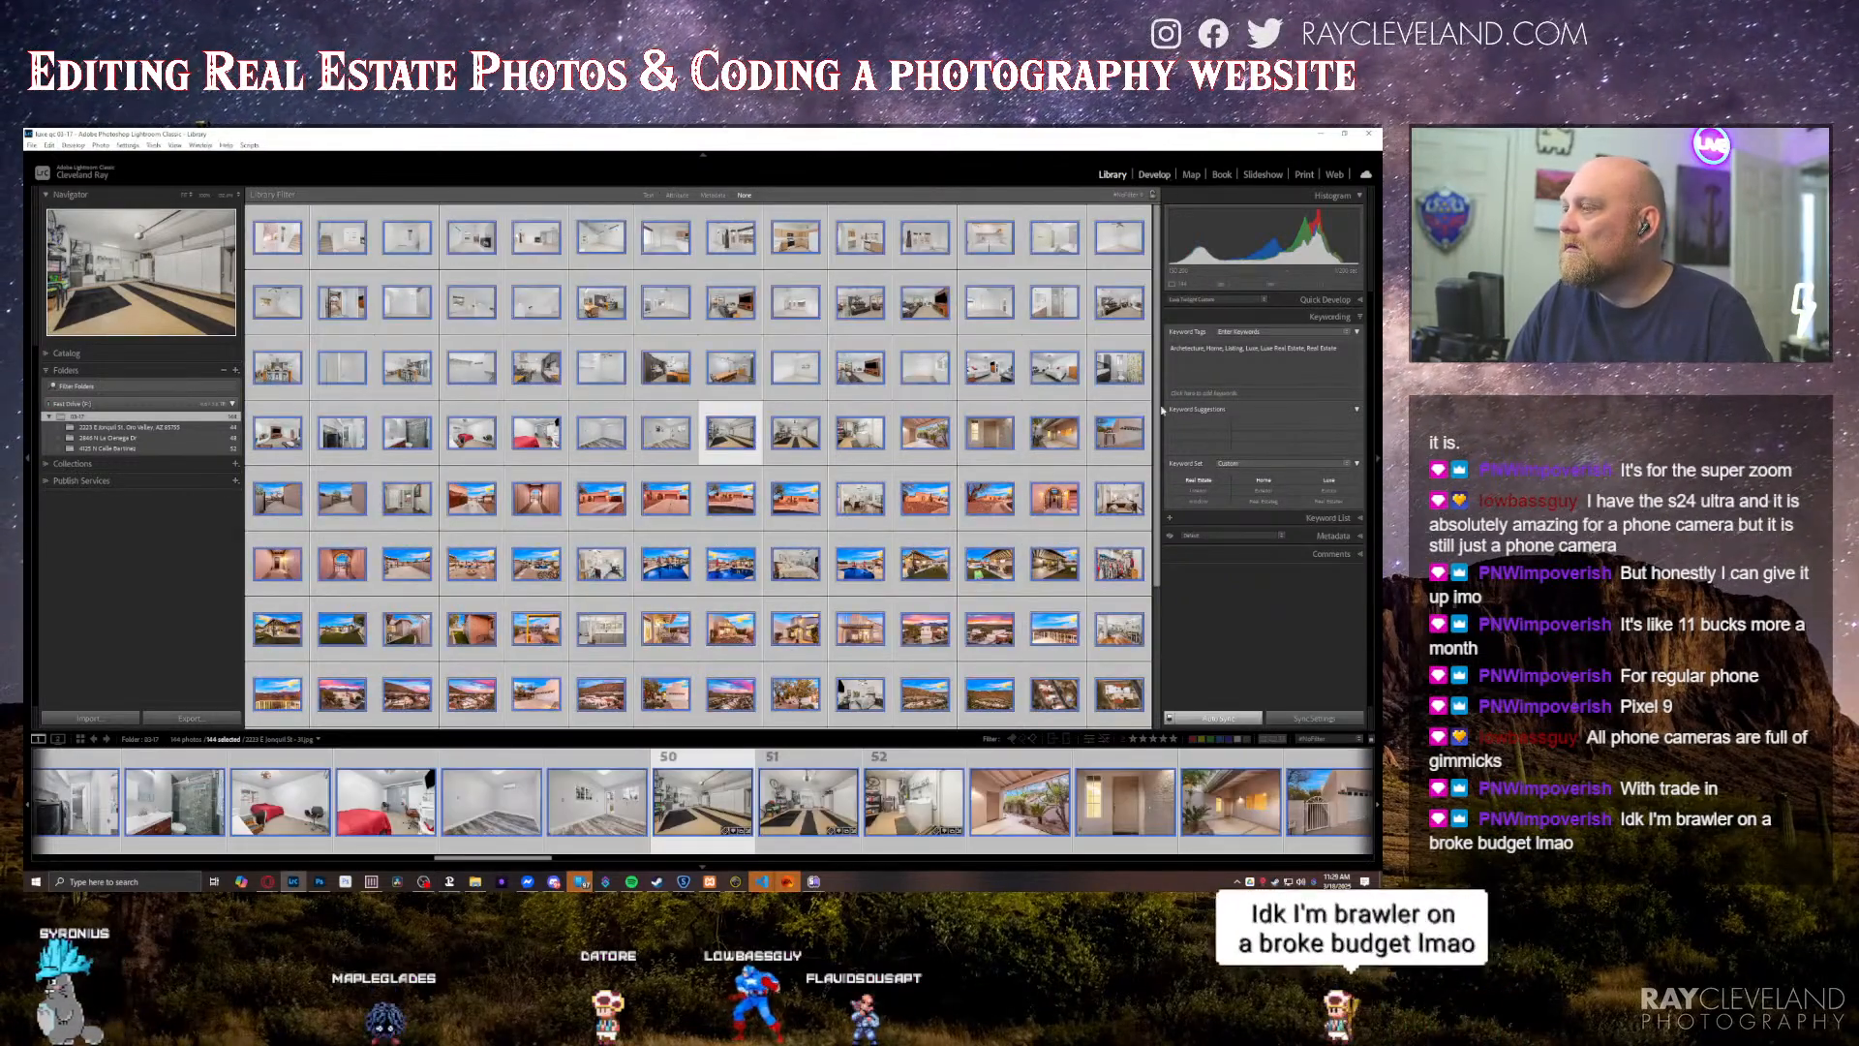
left_click(1154, 174)
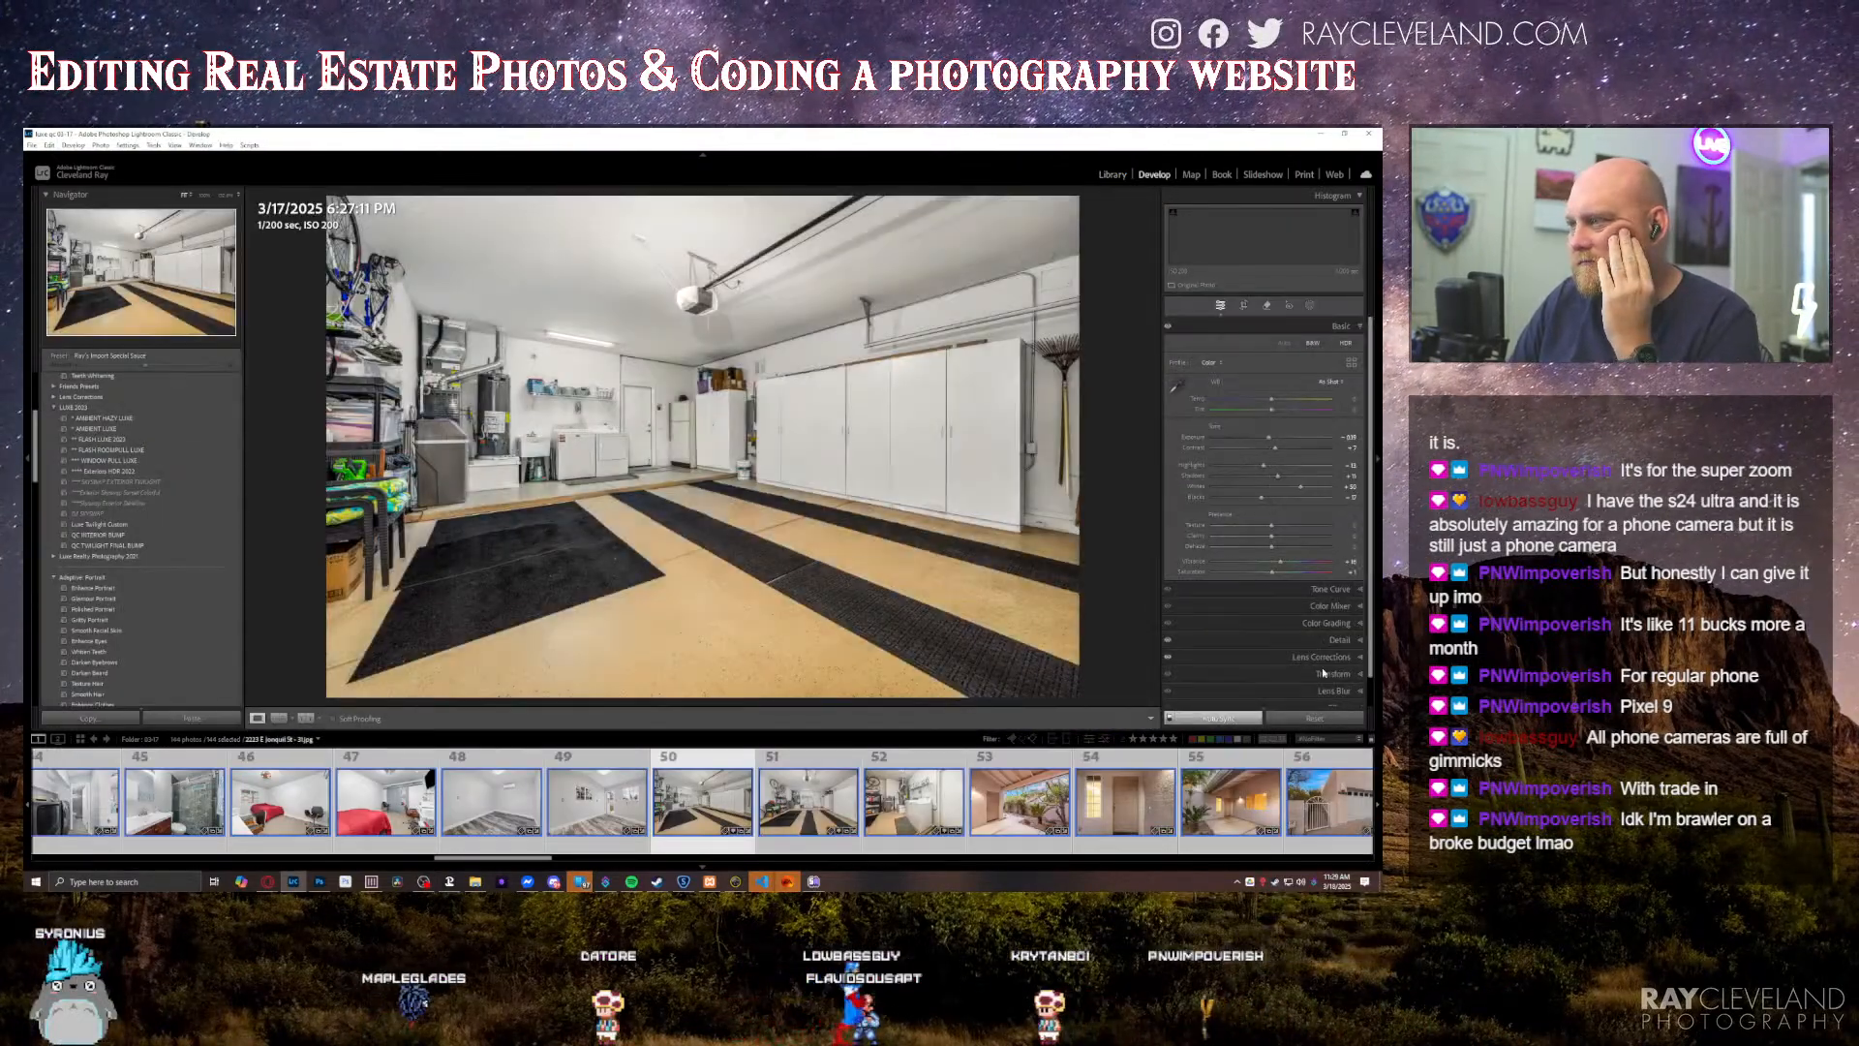
left_click(1295, 673)
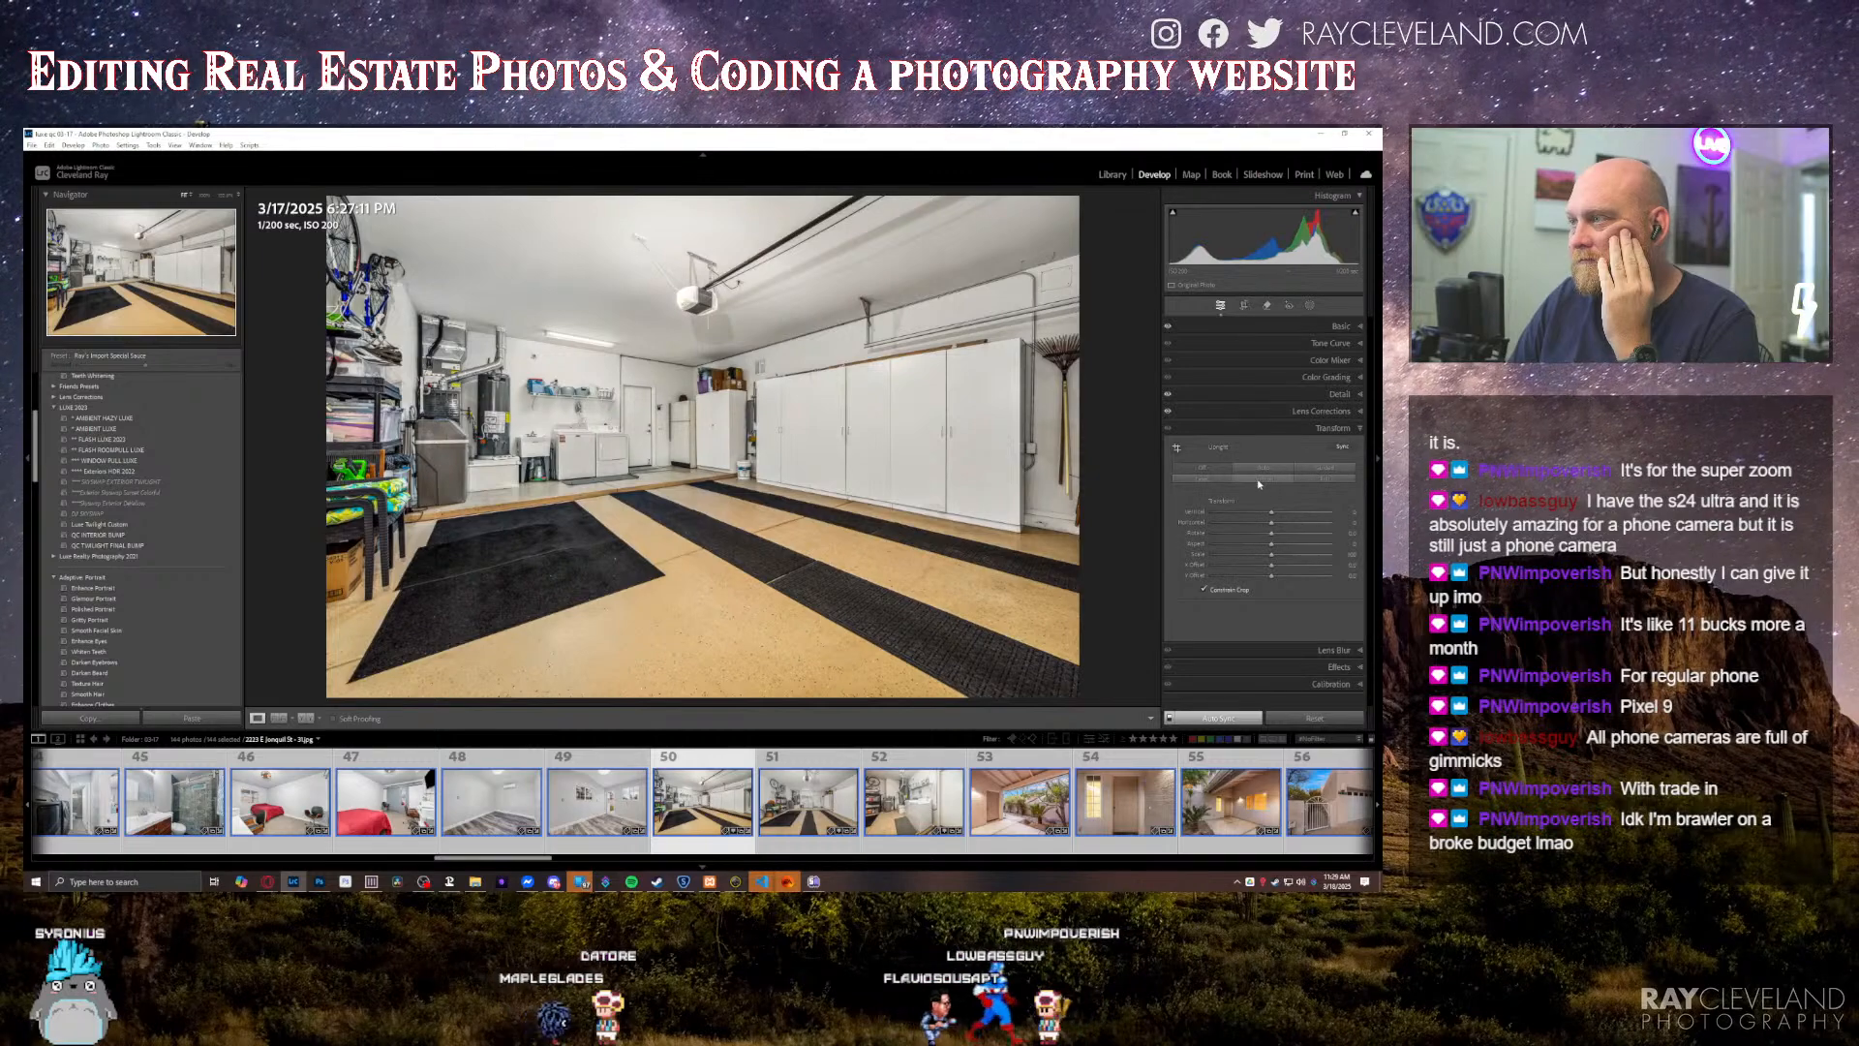
left_click(1217, 589)
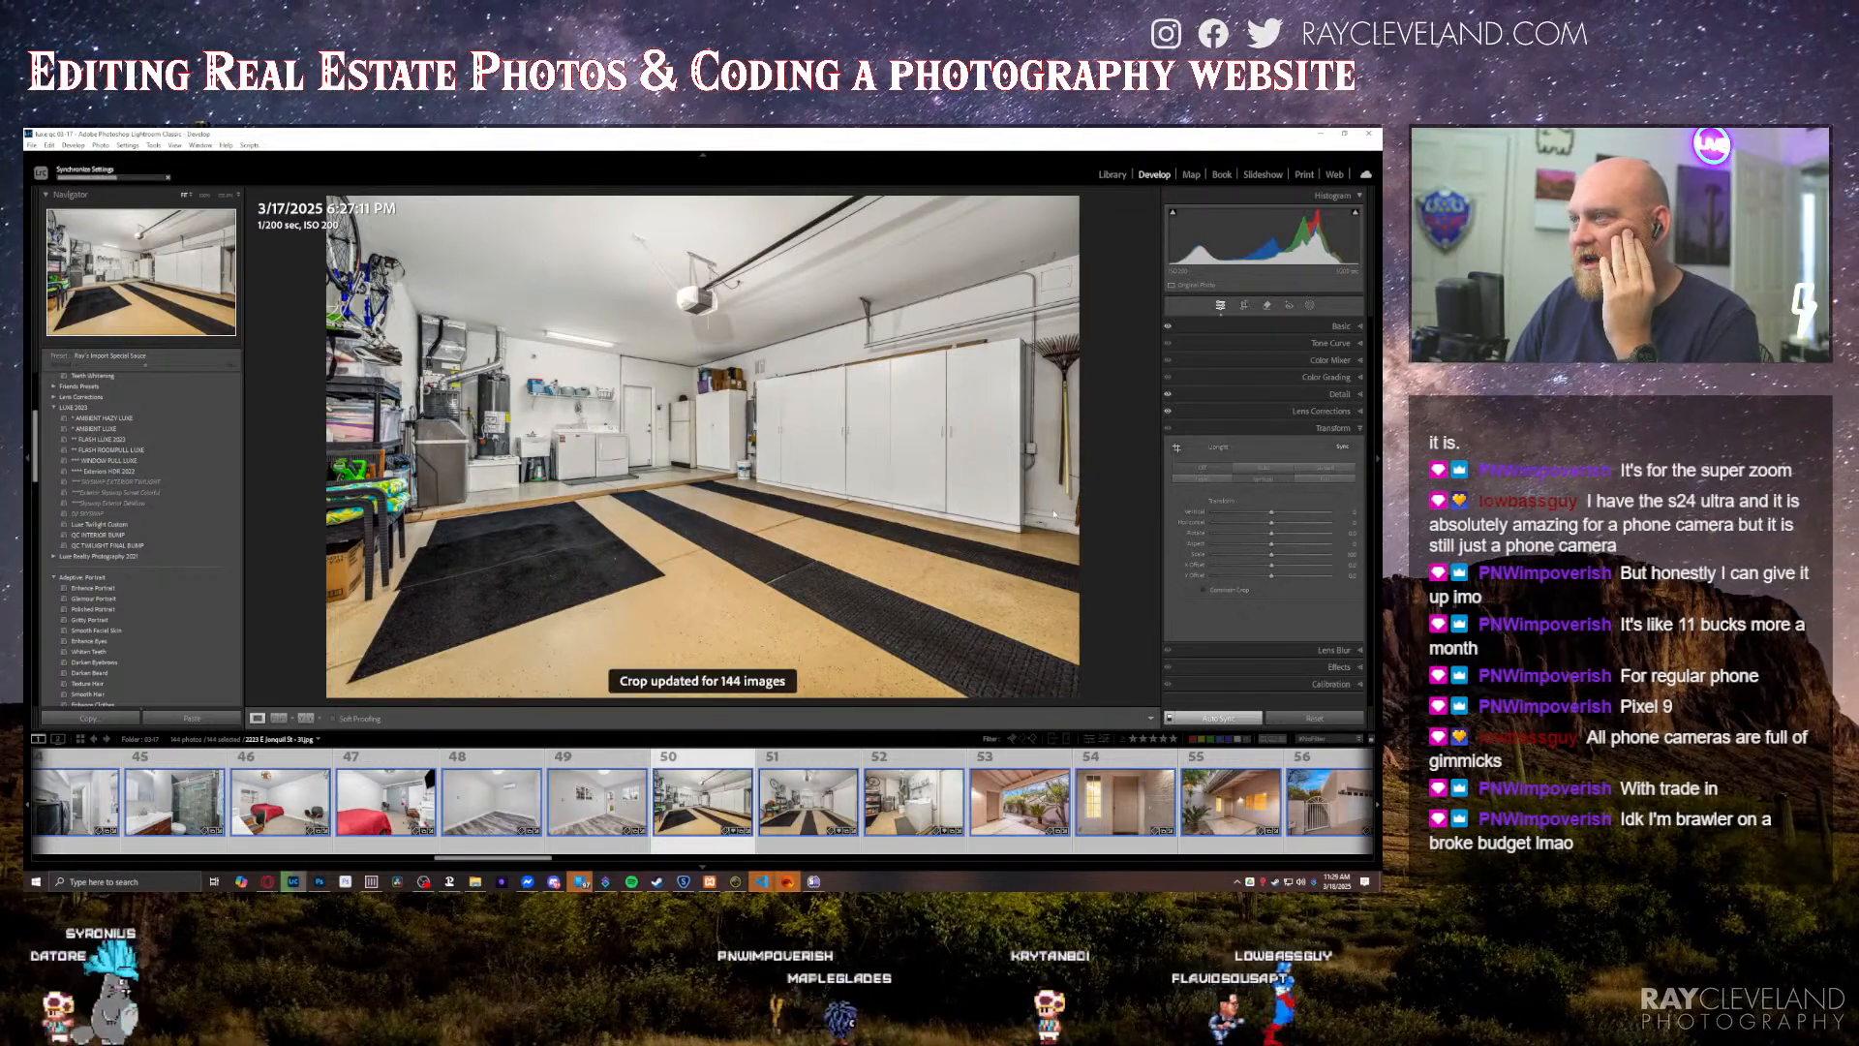
scroll(109, 613, "down", 10)
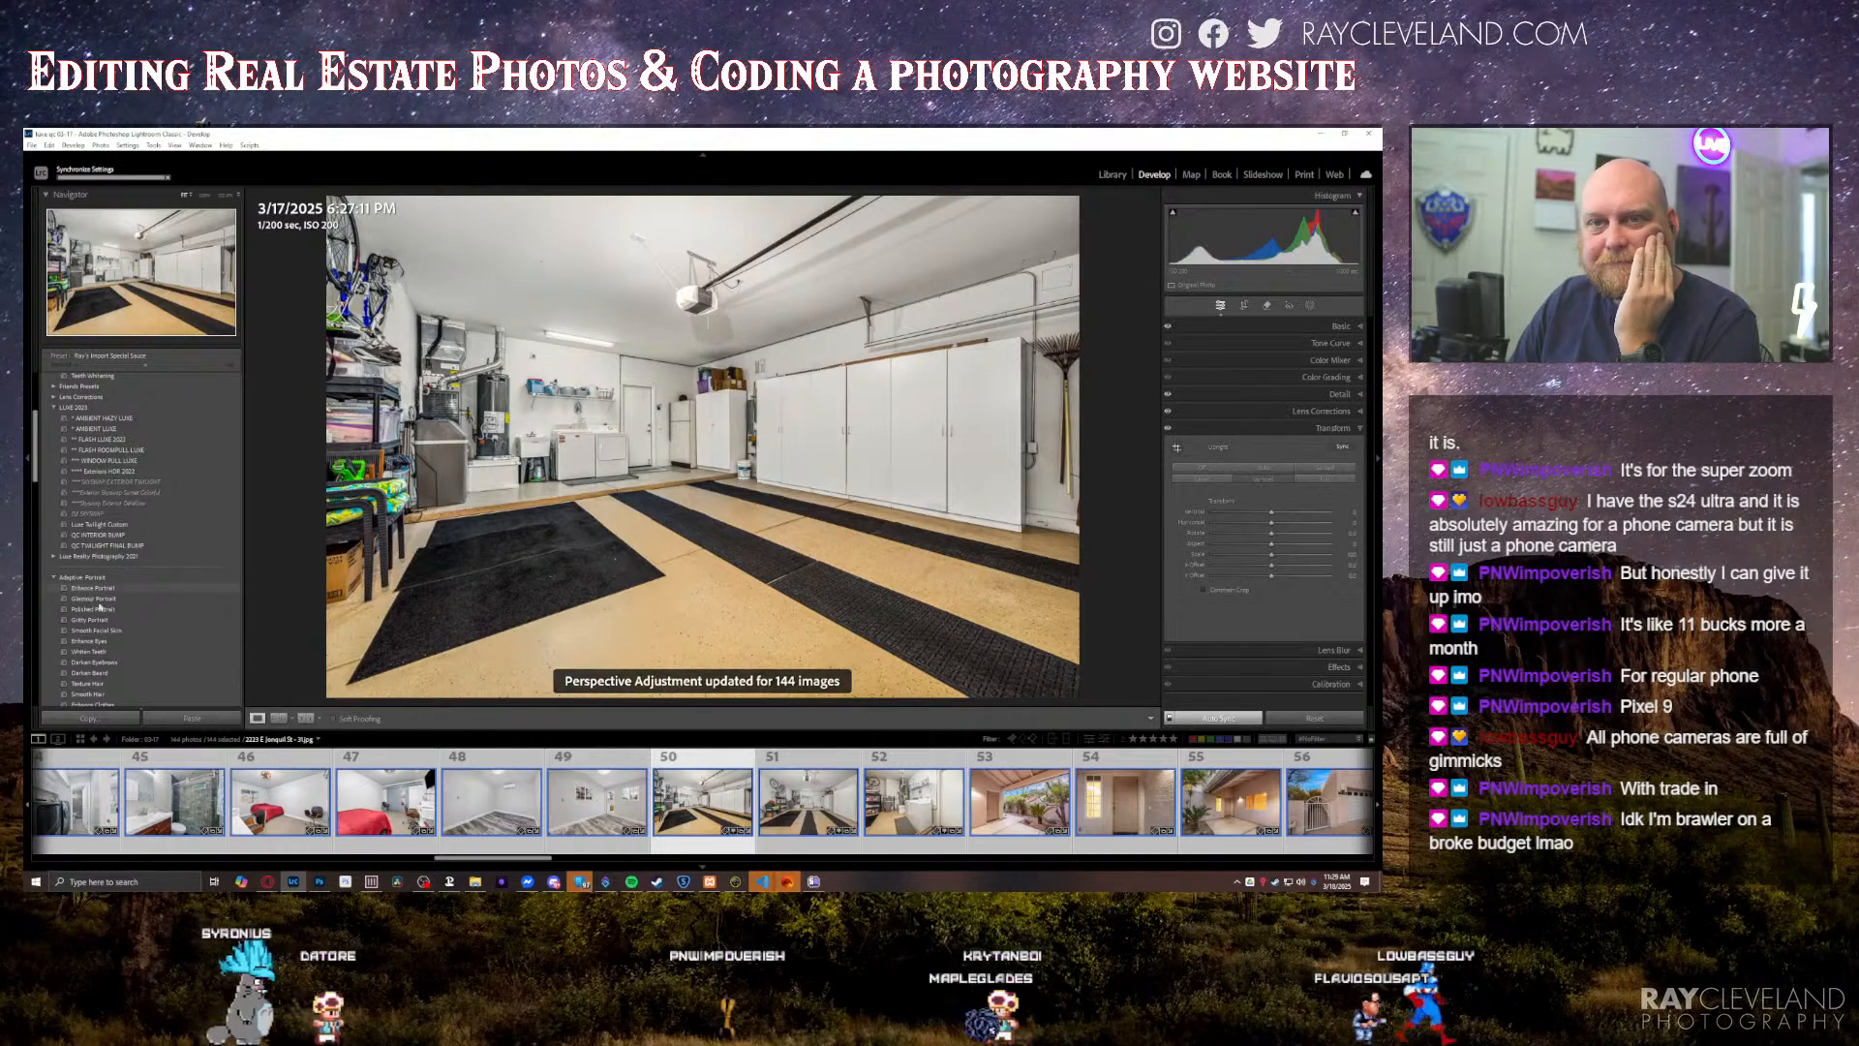
scroll(108, 613, "up", 10)
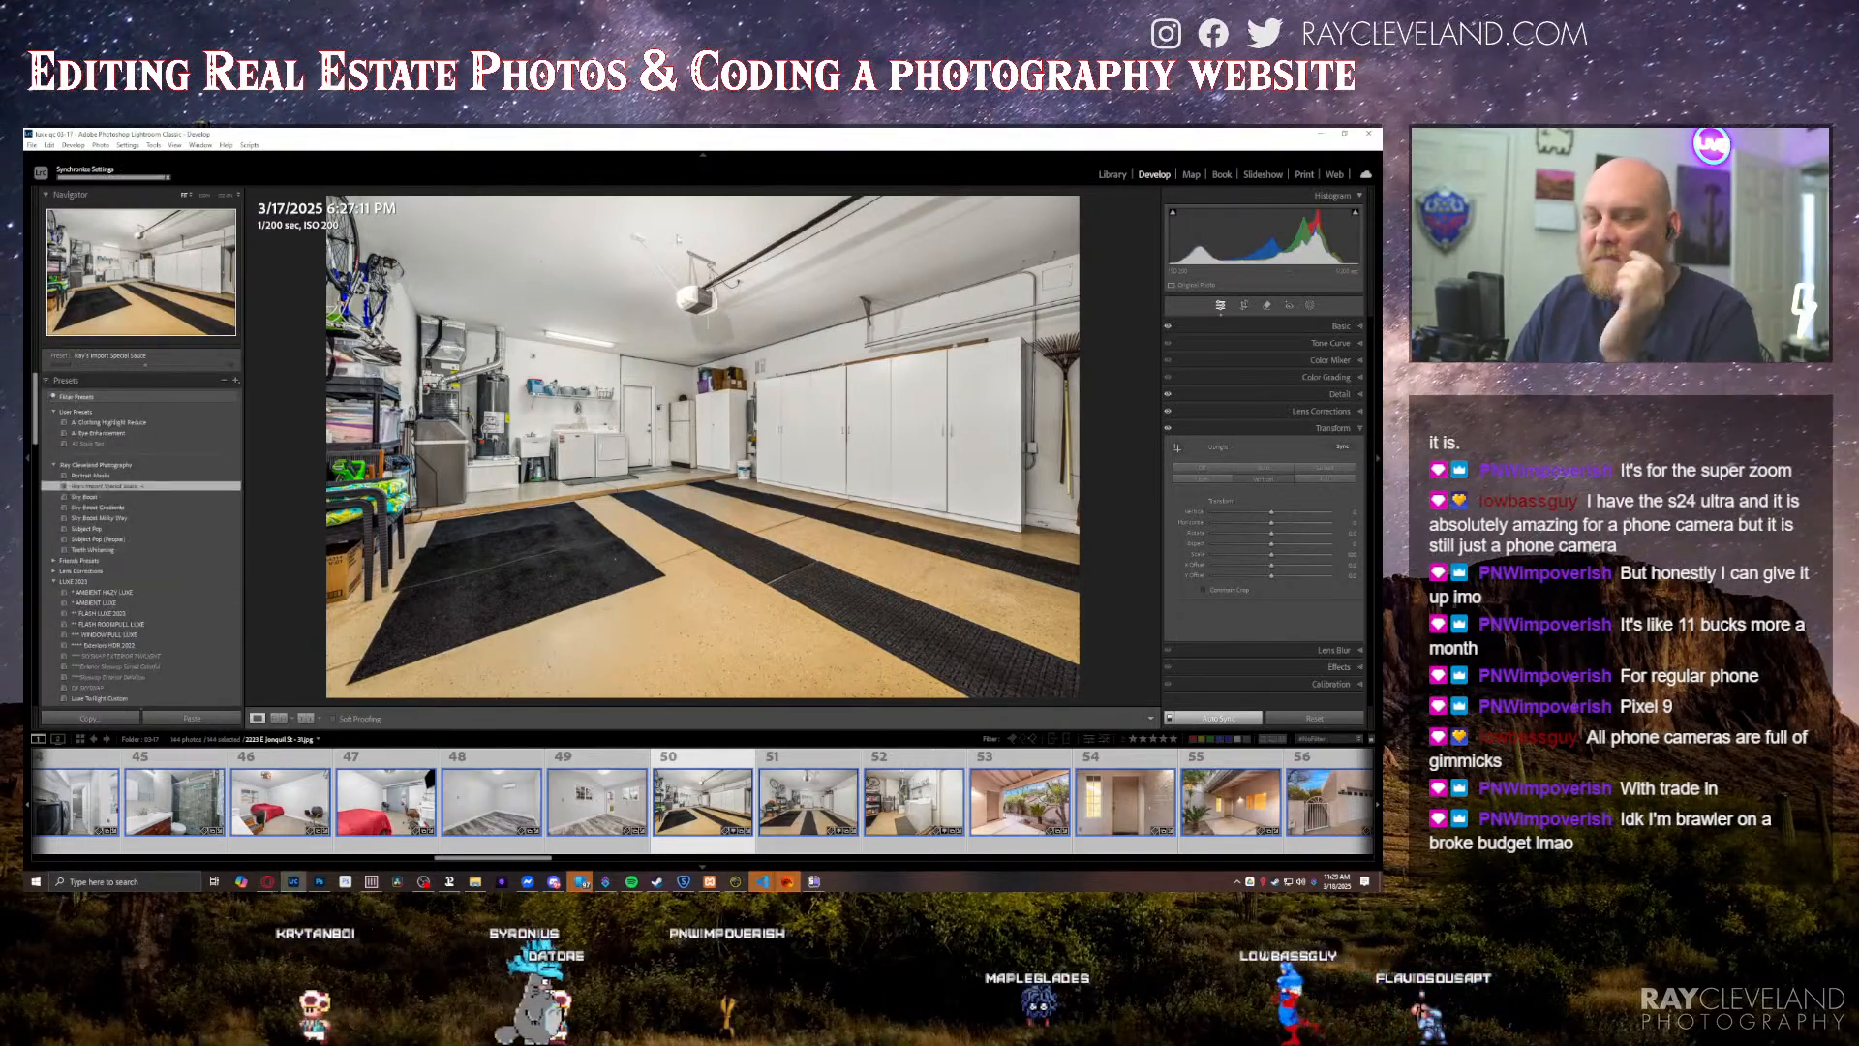
Step: Return to the Library grid and sort the first property's collection by file name
key("g")
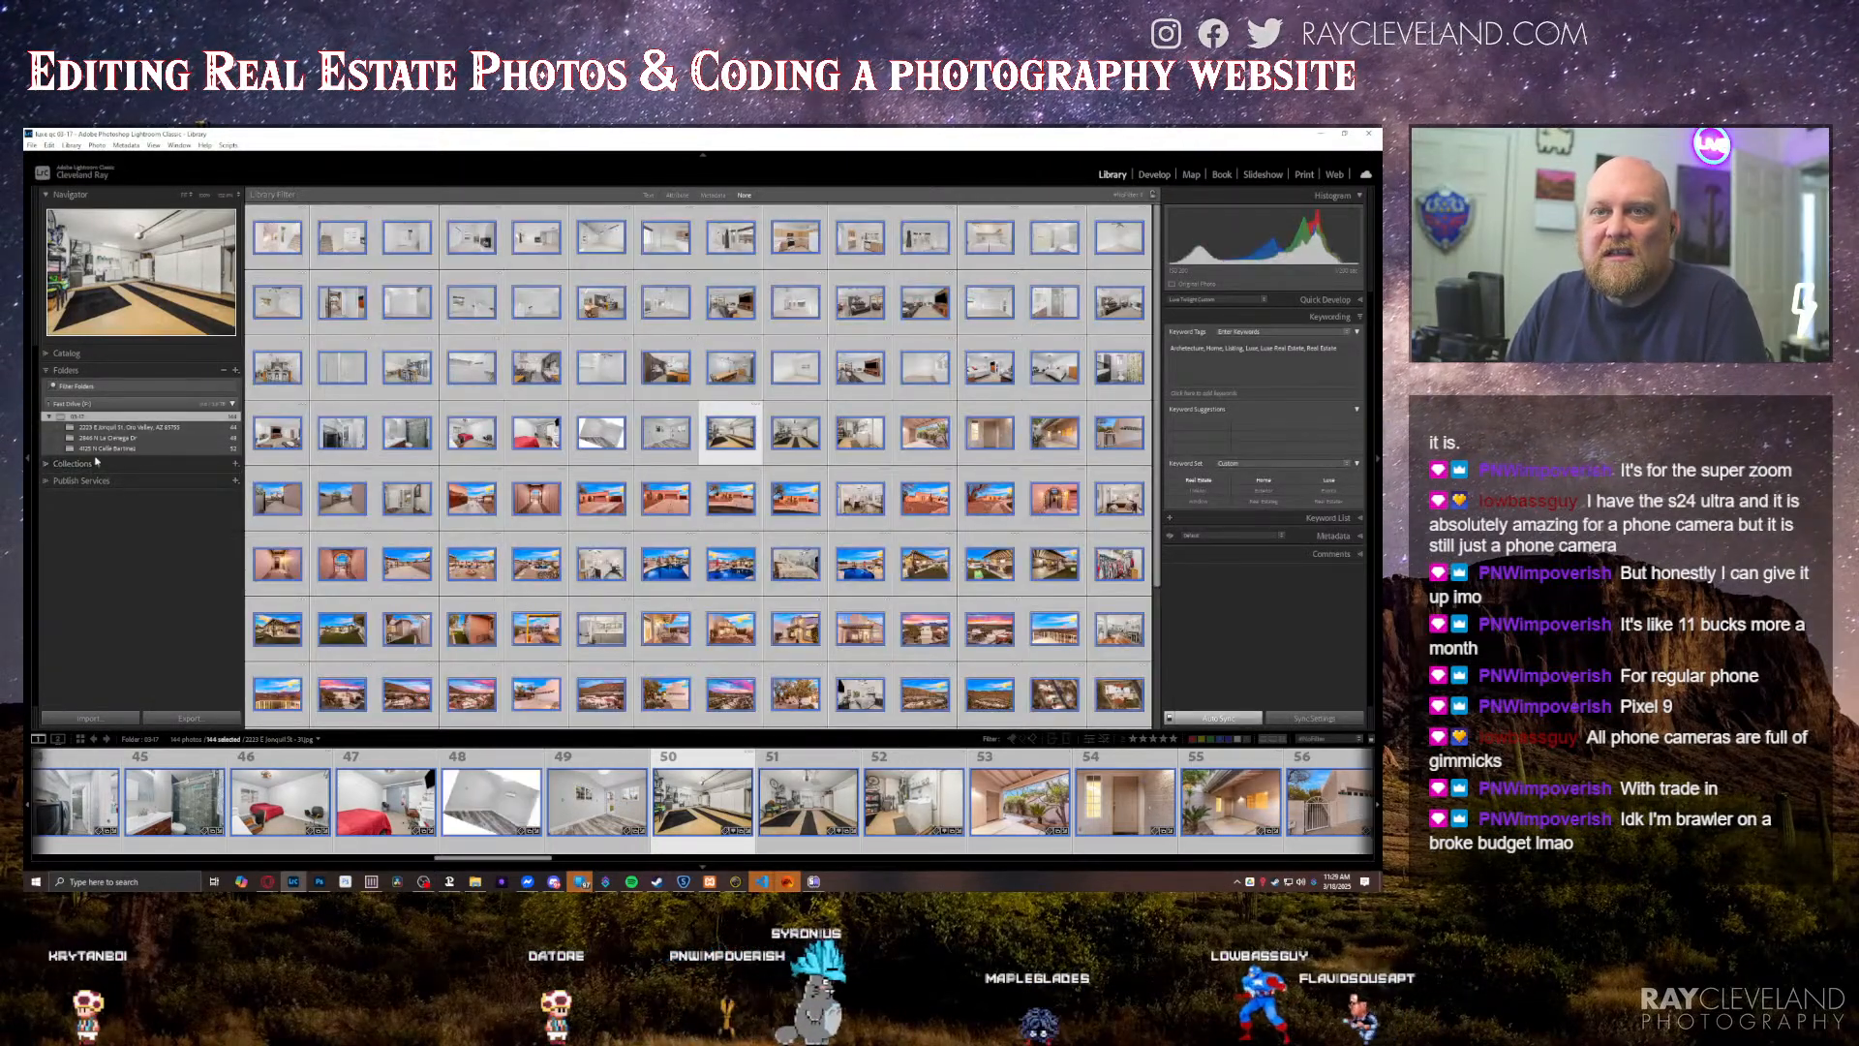
left_click(103, 464)
left_click(99, 428)
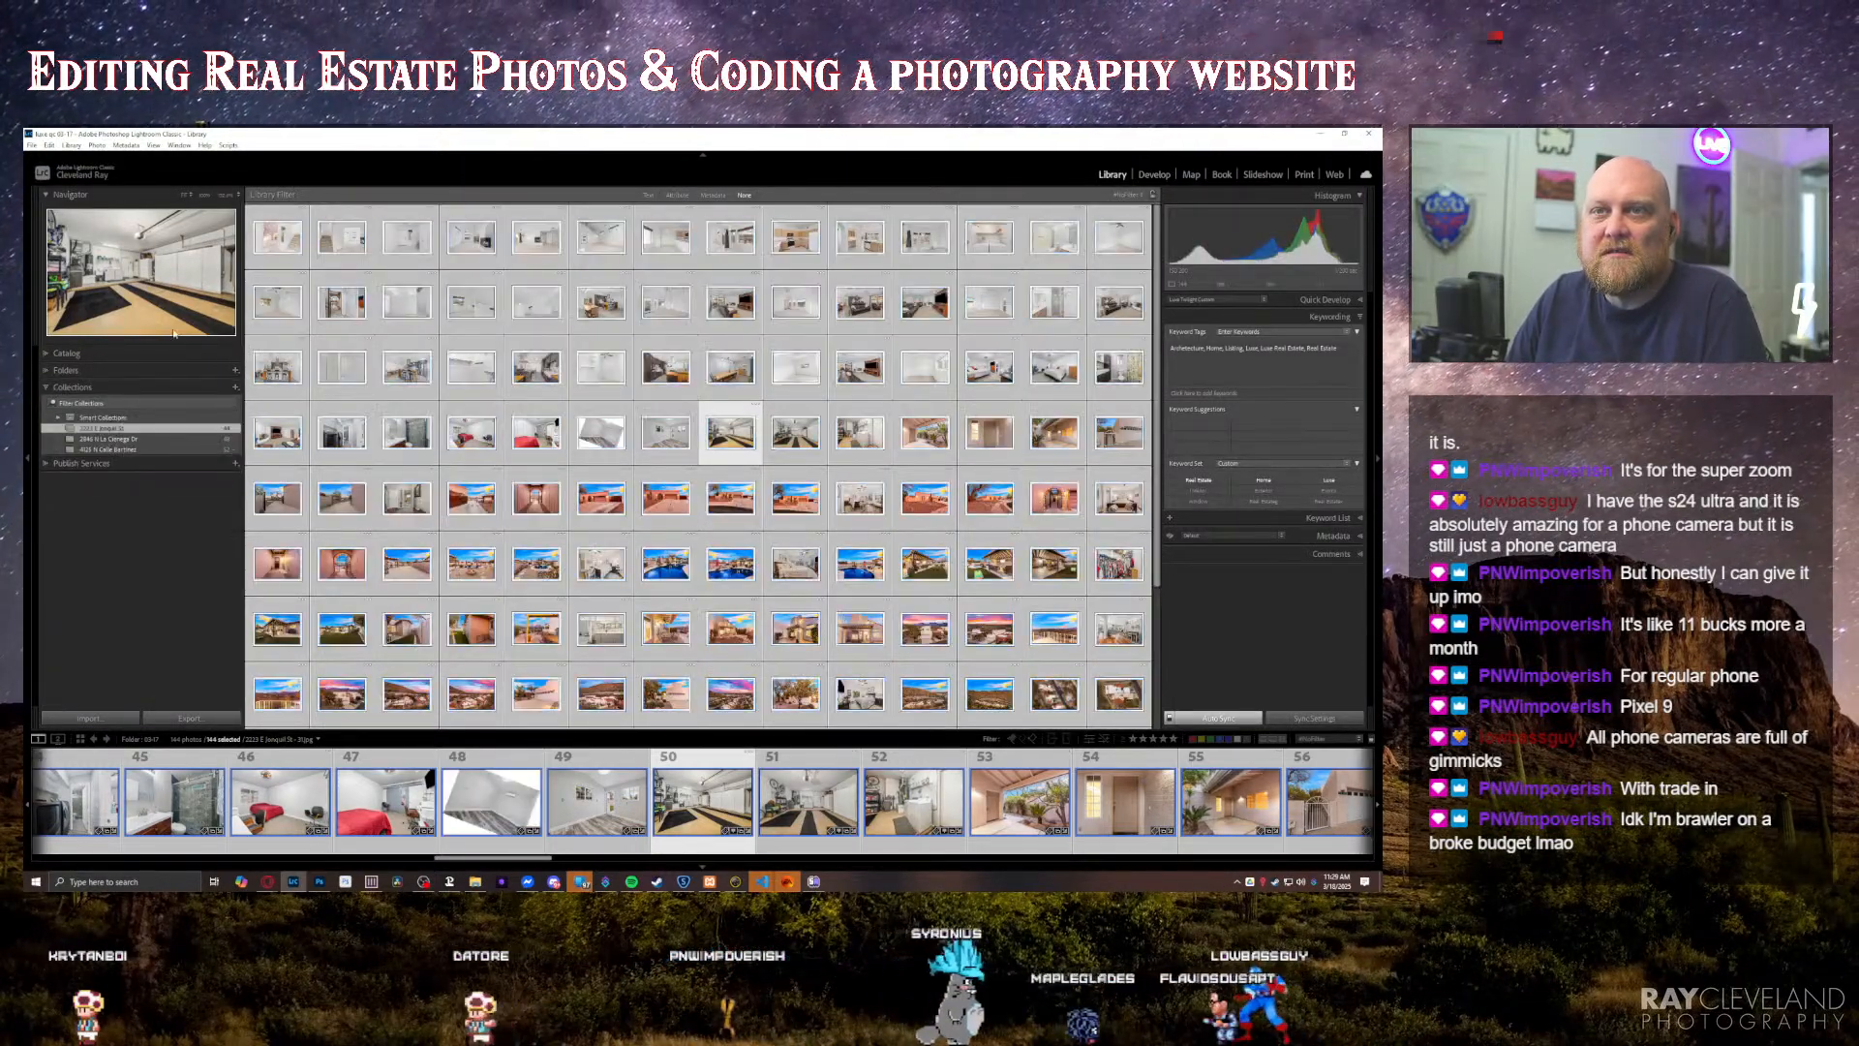
left_click(153, 145)
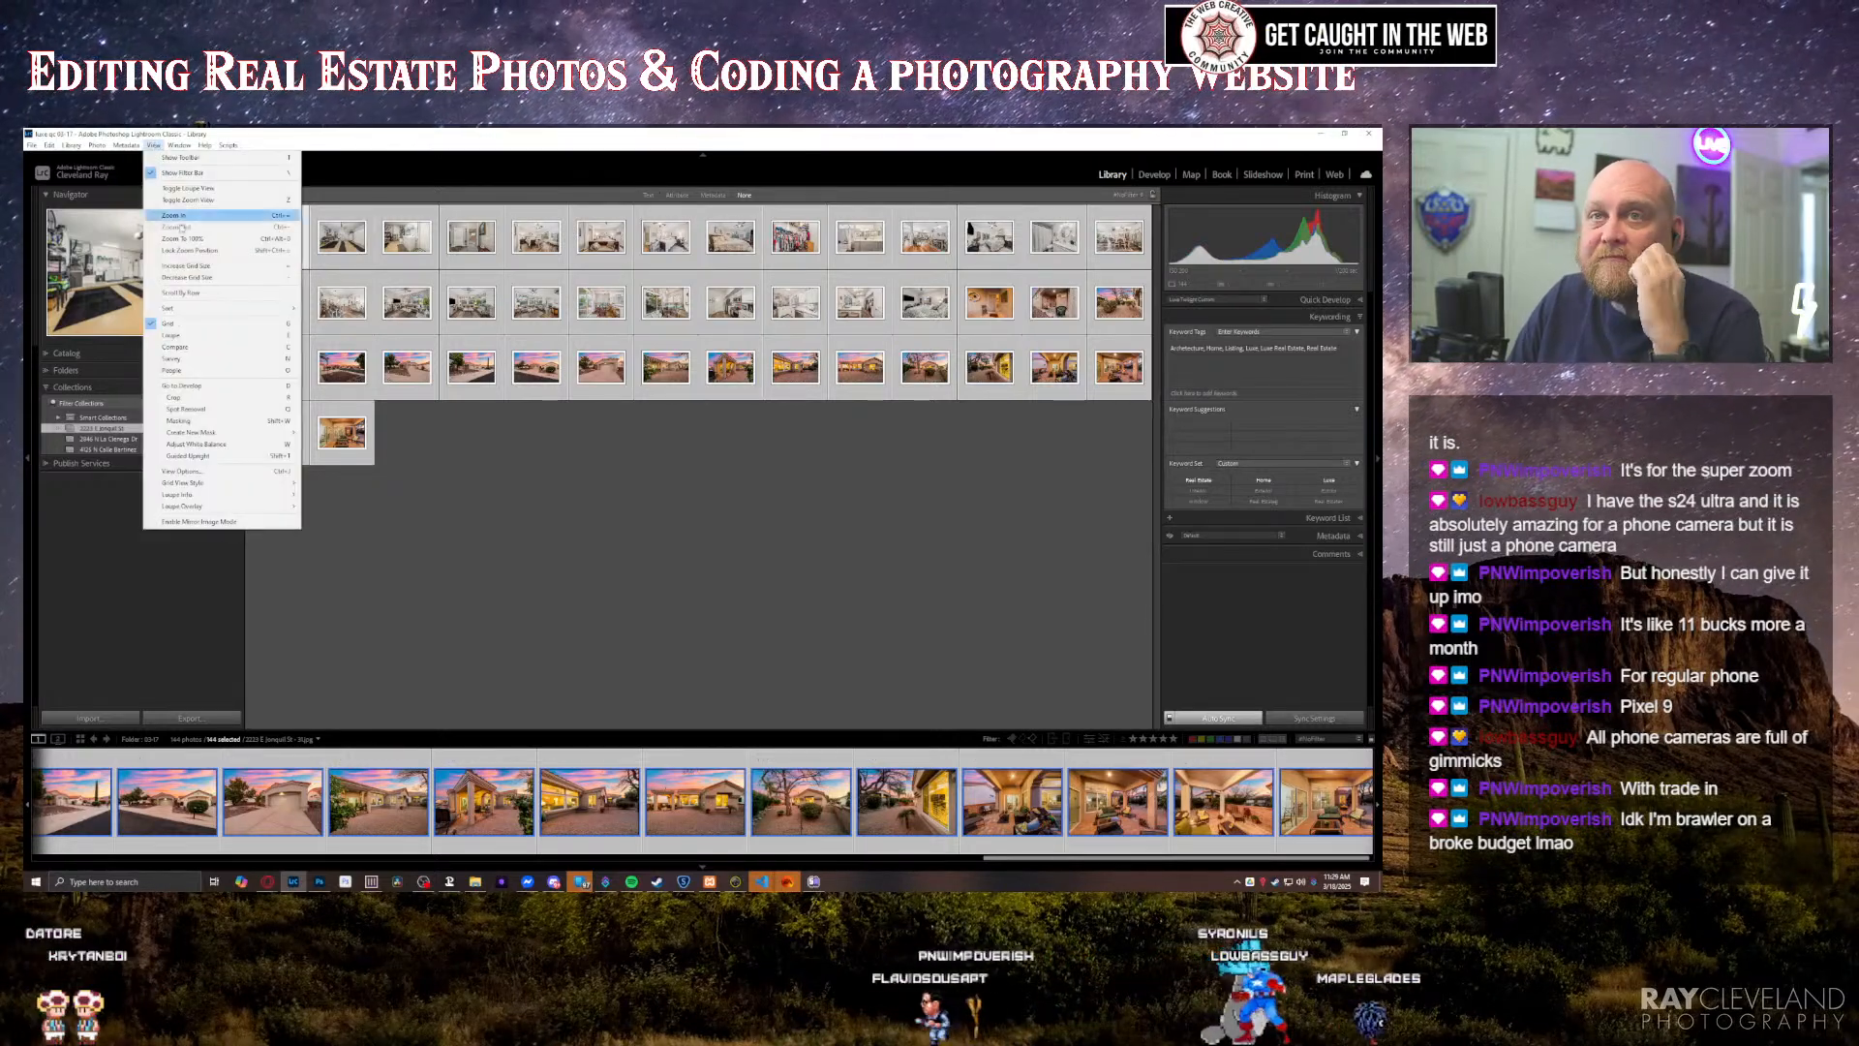
mouse_move(175, 307)
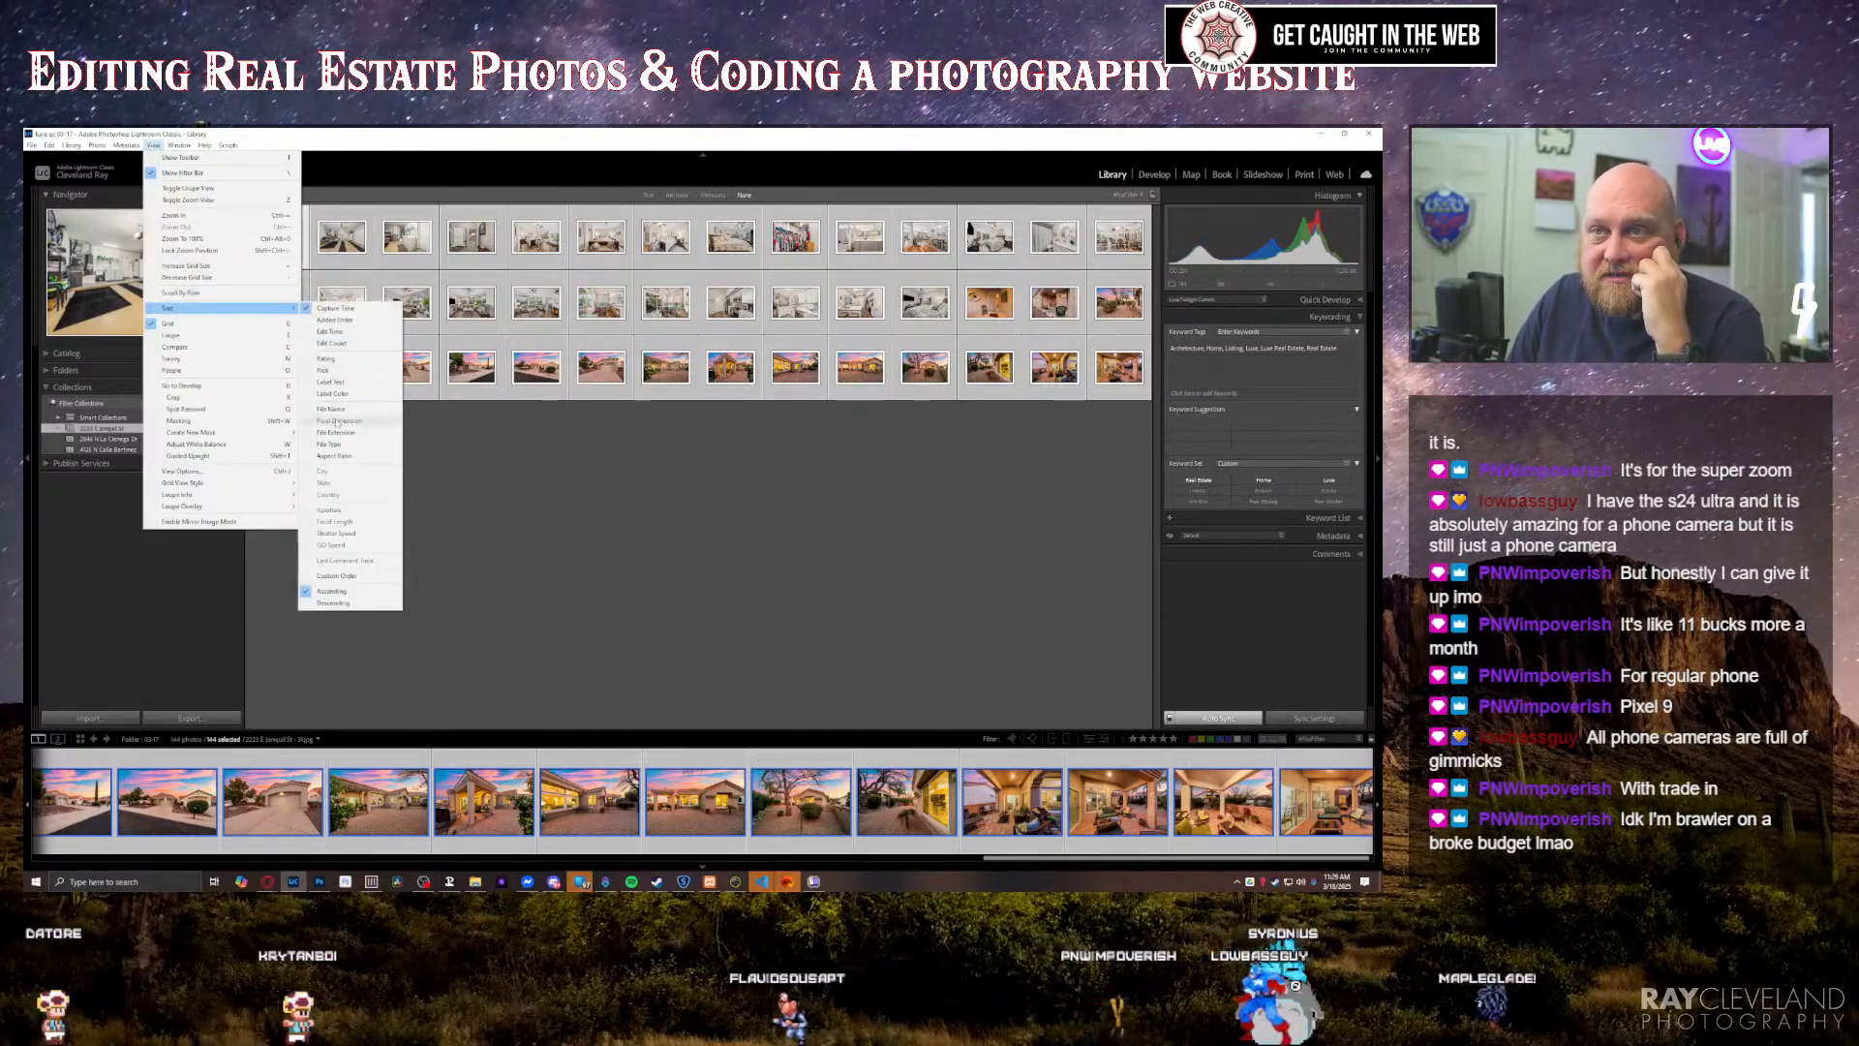
left_click(334, 410)
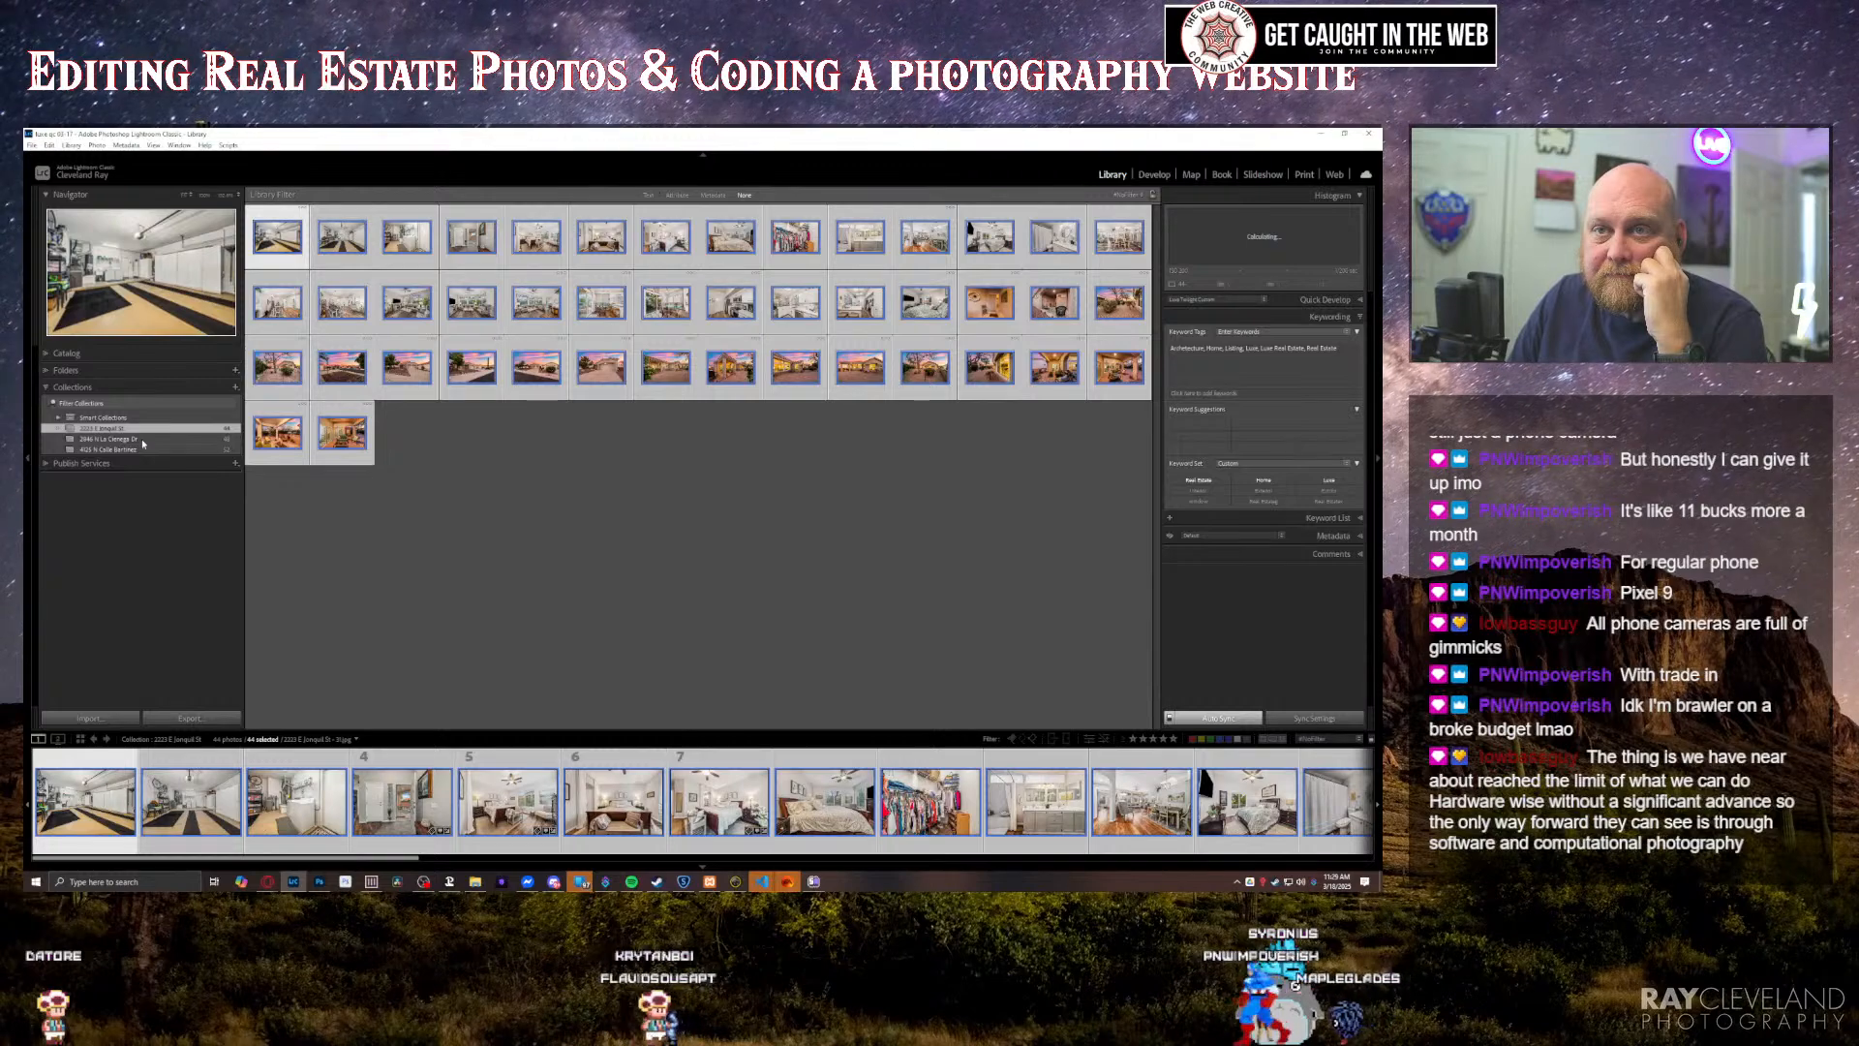
Step: Sort the photos in the second property's collection by file name
left_click(142, 438)
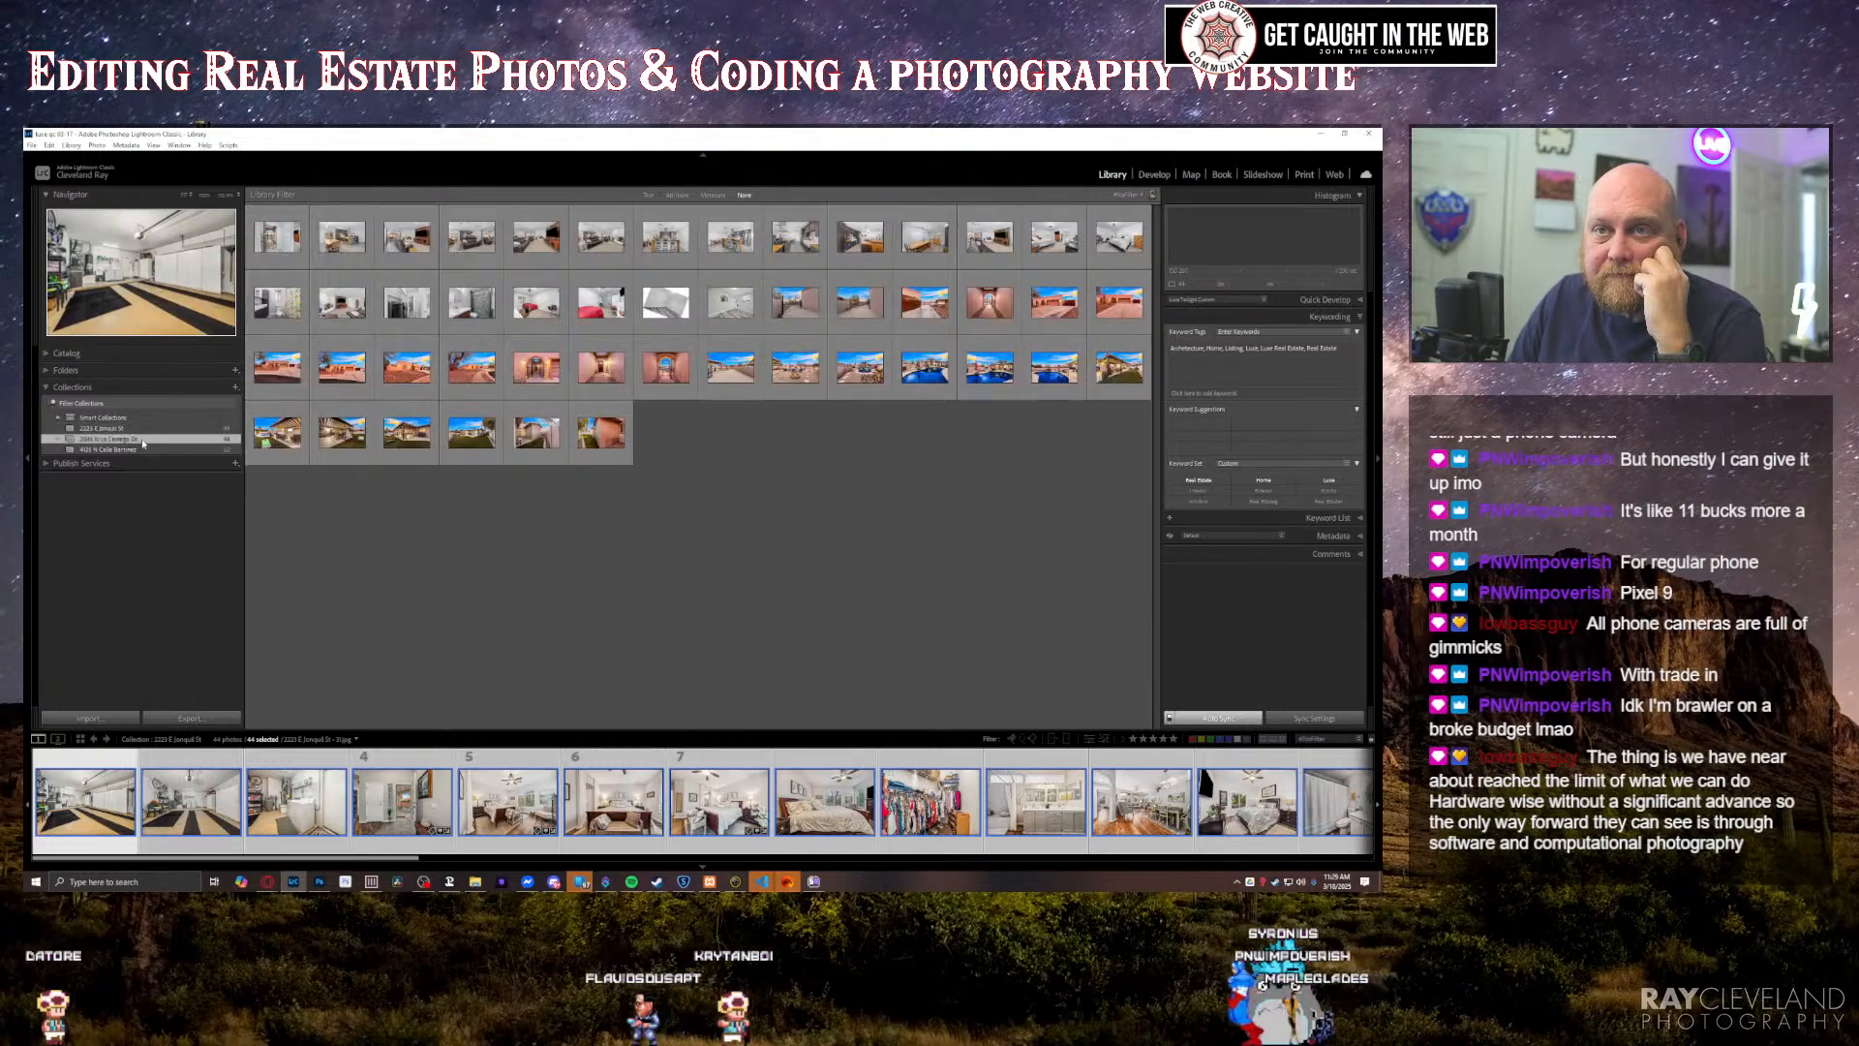
left_click(152, 145)
mouse_move(184, 308)
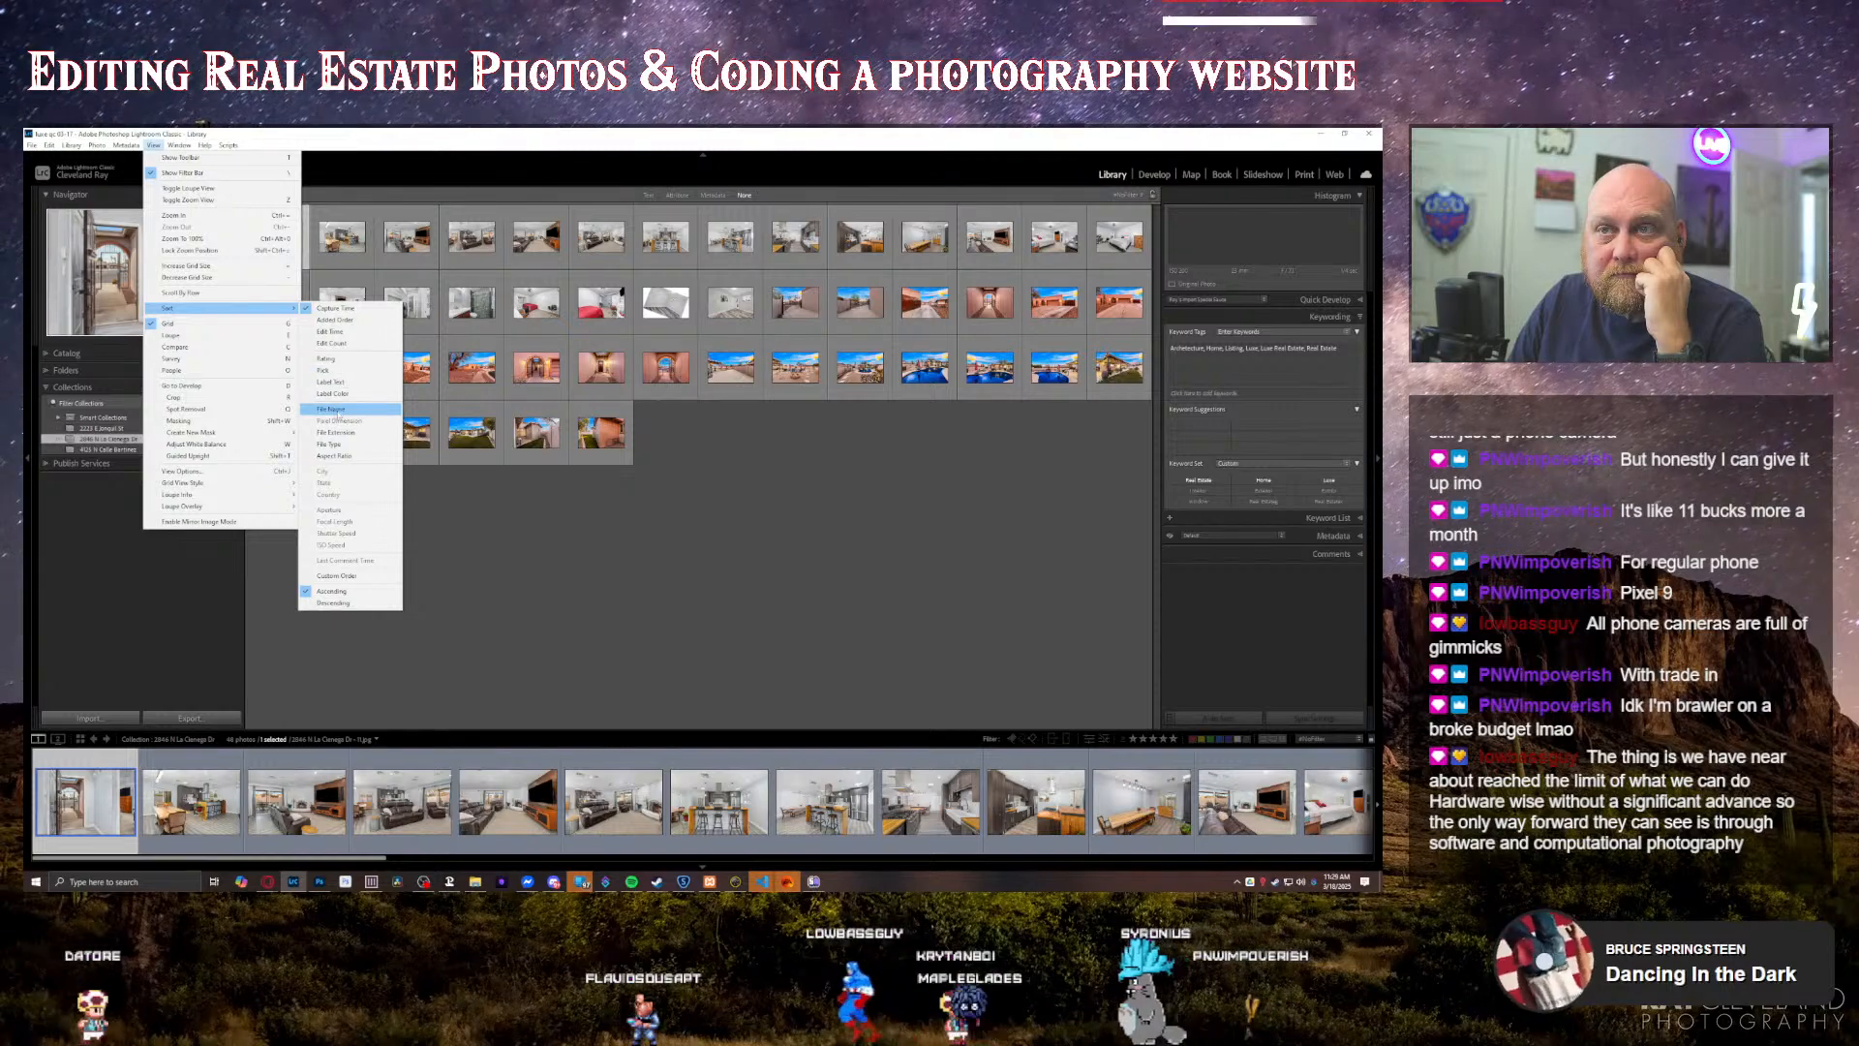
left_click(334, 410)
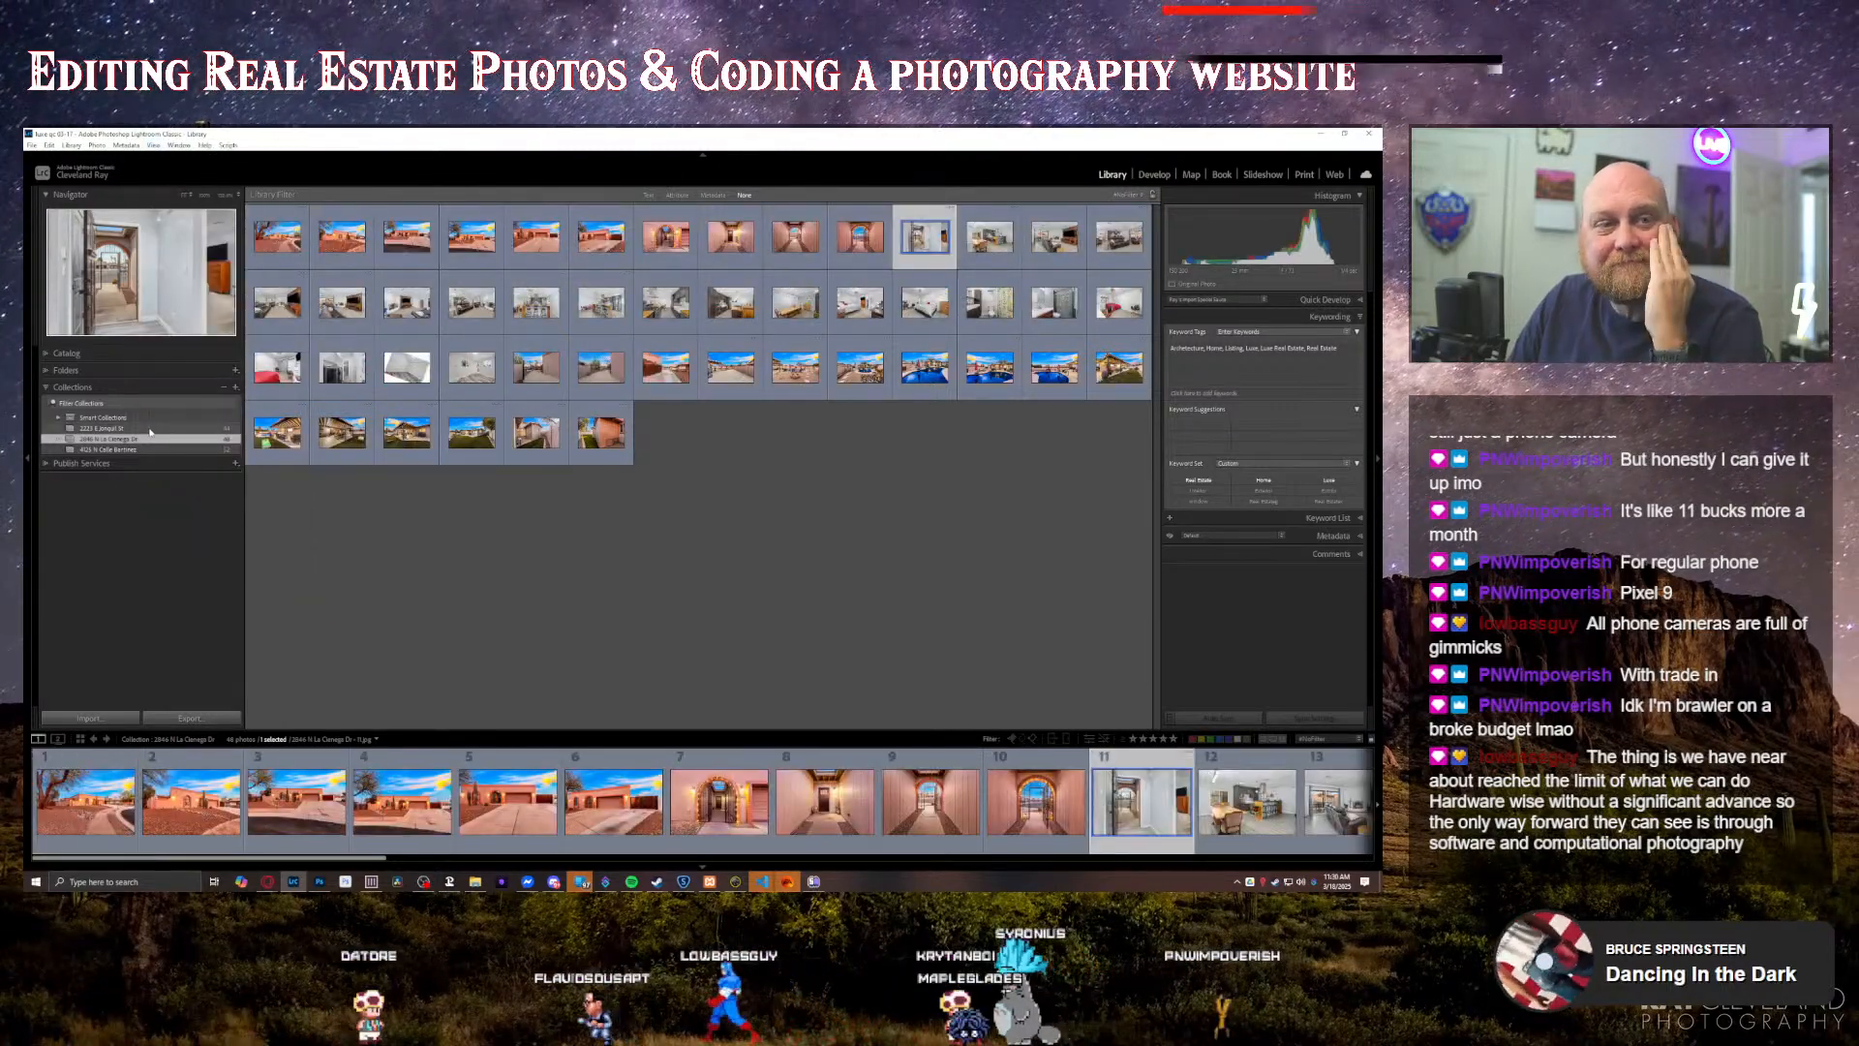
Step: Sort the third property's collection by file name and reopen the first property's collection
left_click(121, 450)
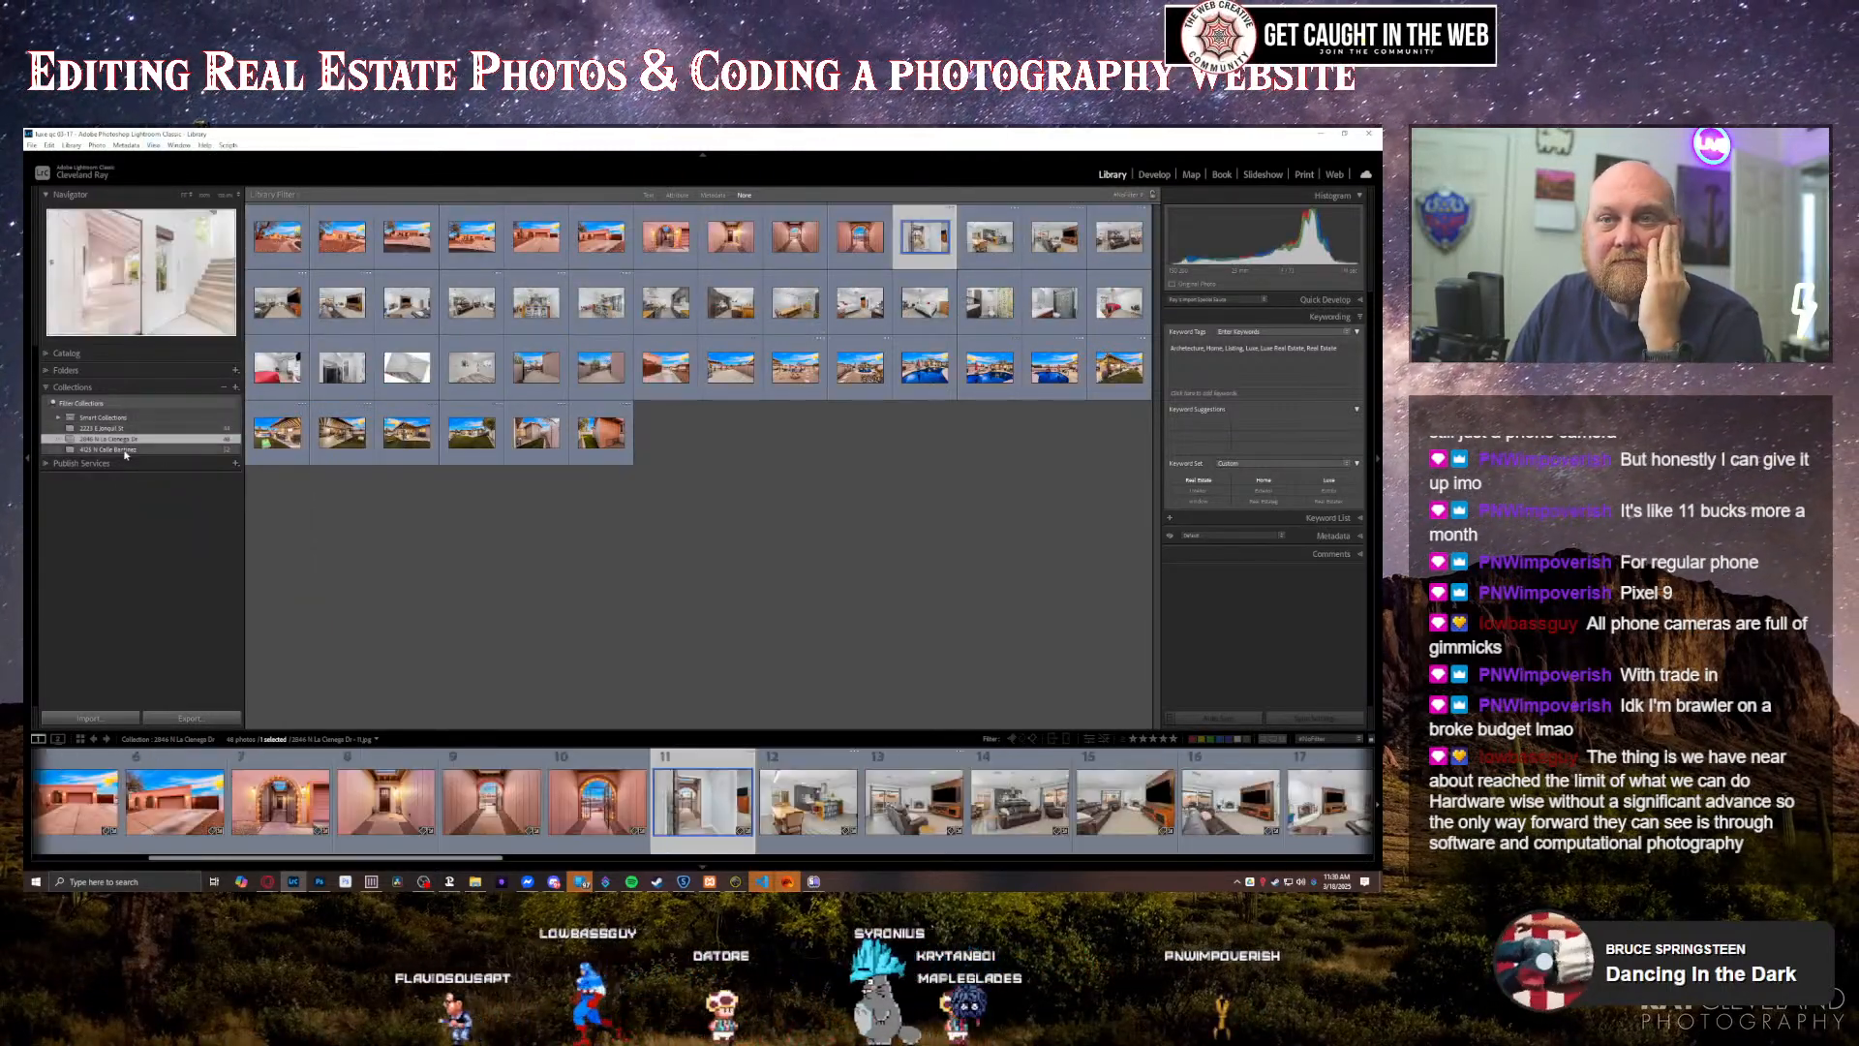
left_click(152, 145)
mouse_move(252, 308)
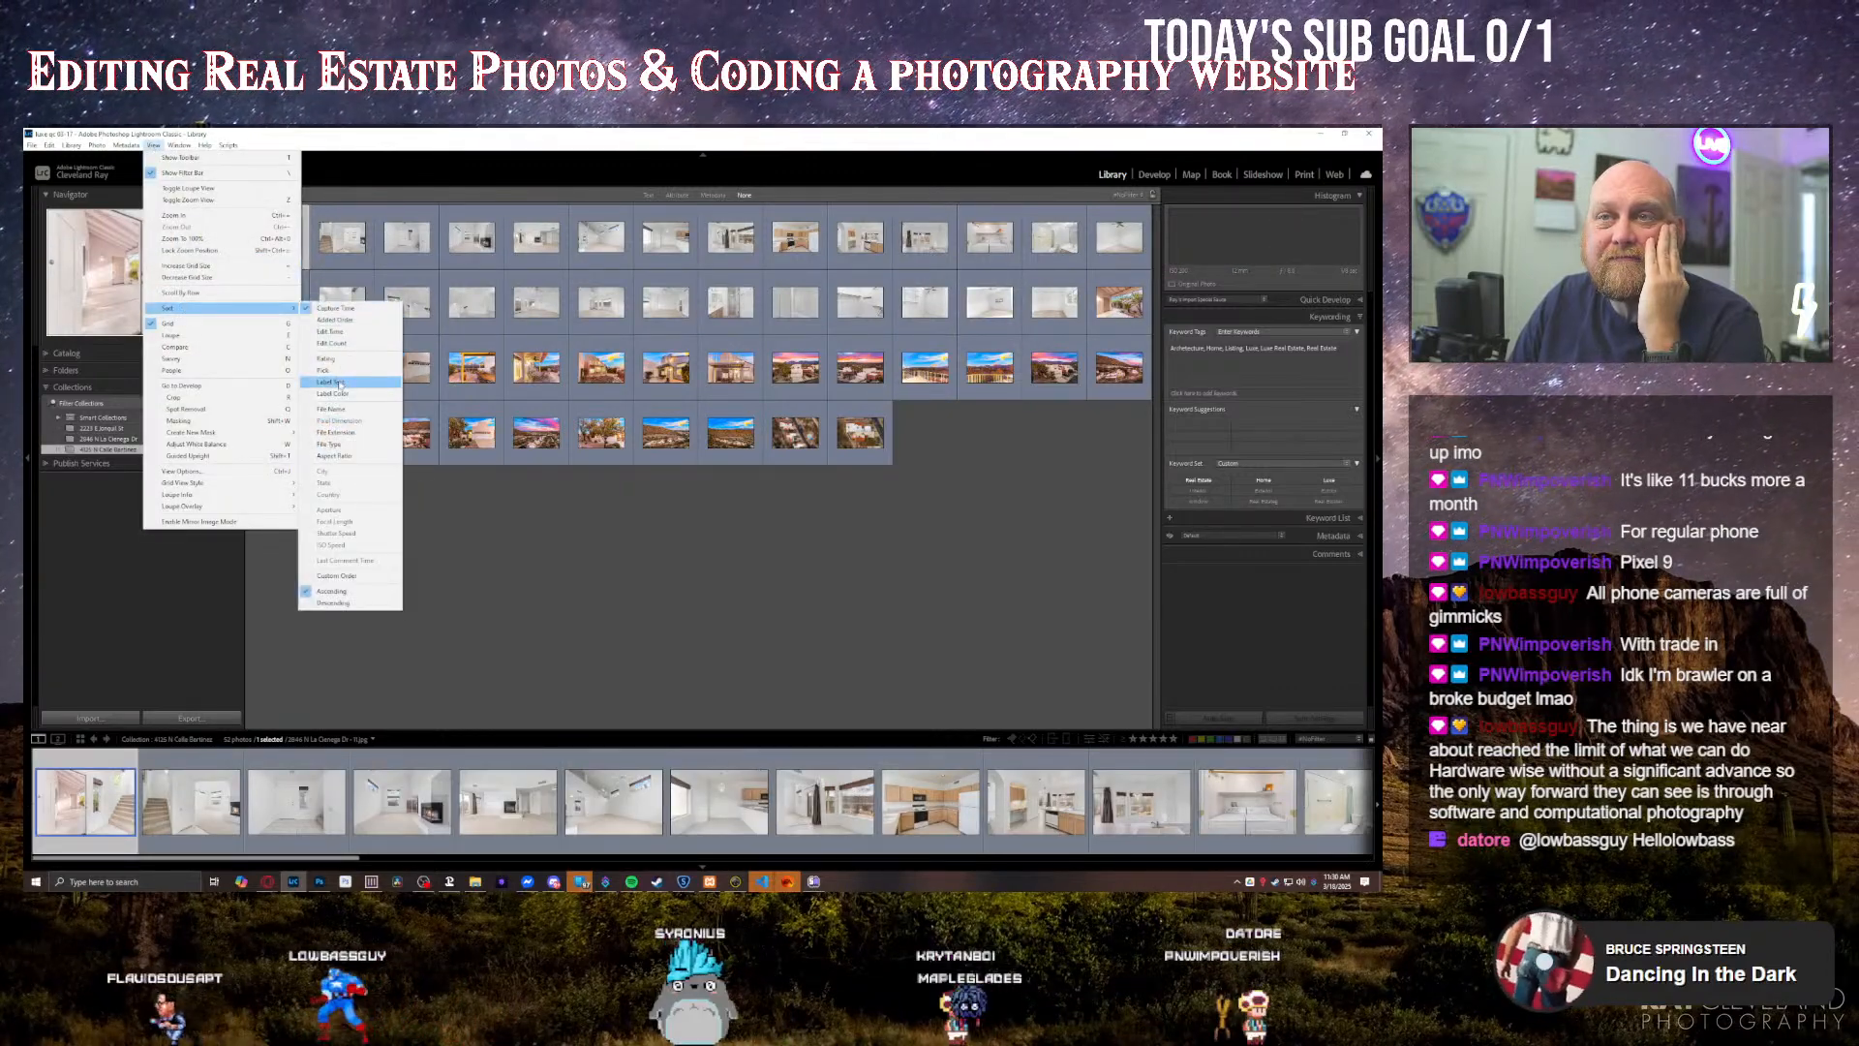
left_click(333, 410)
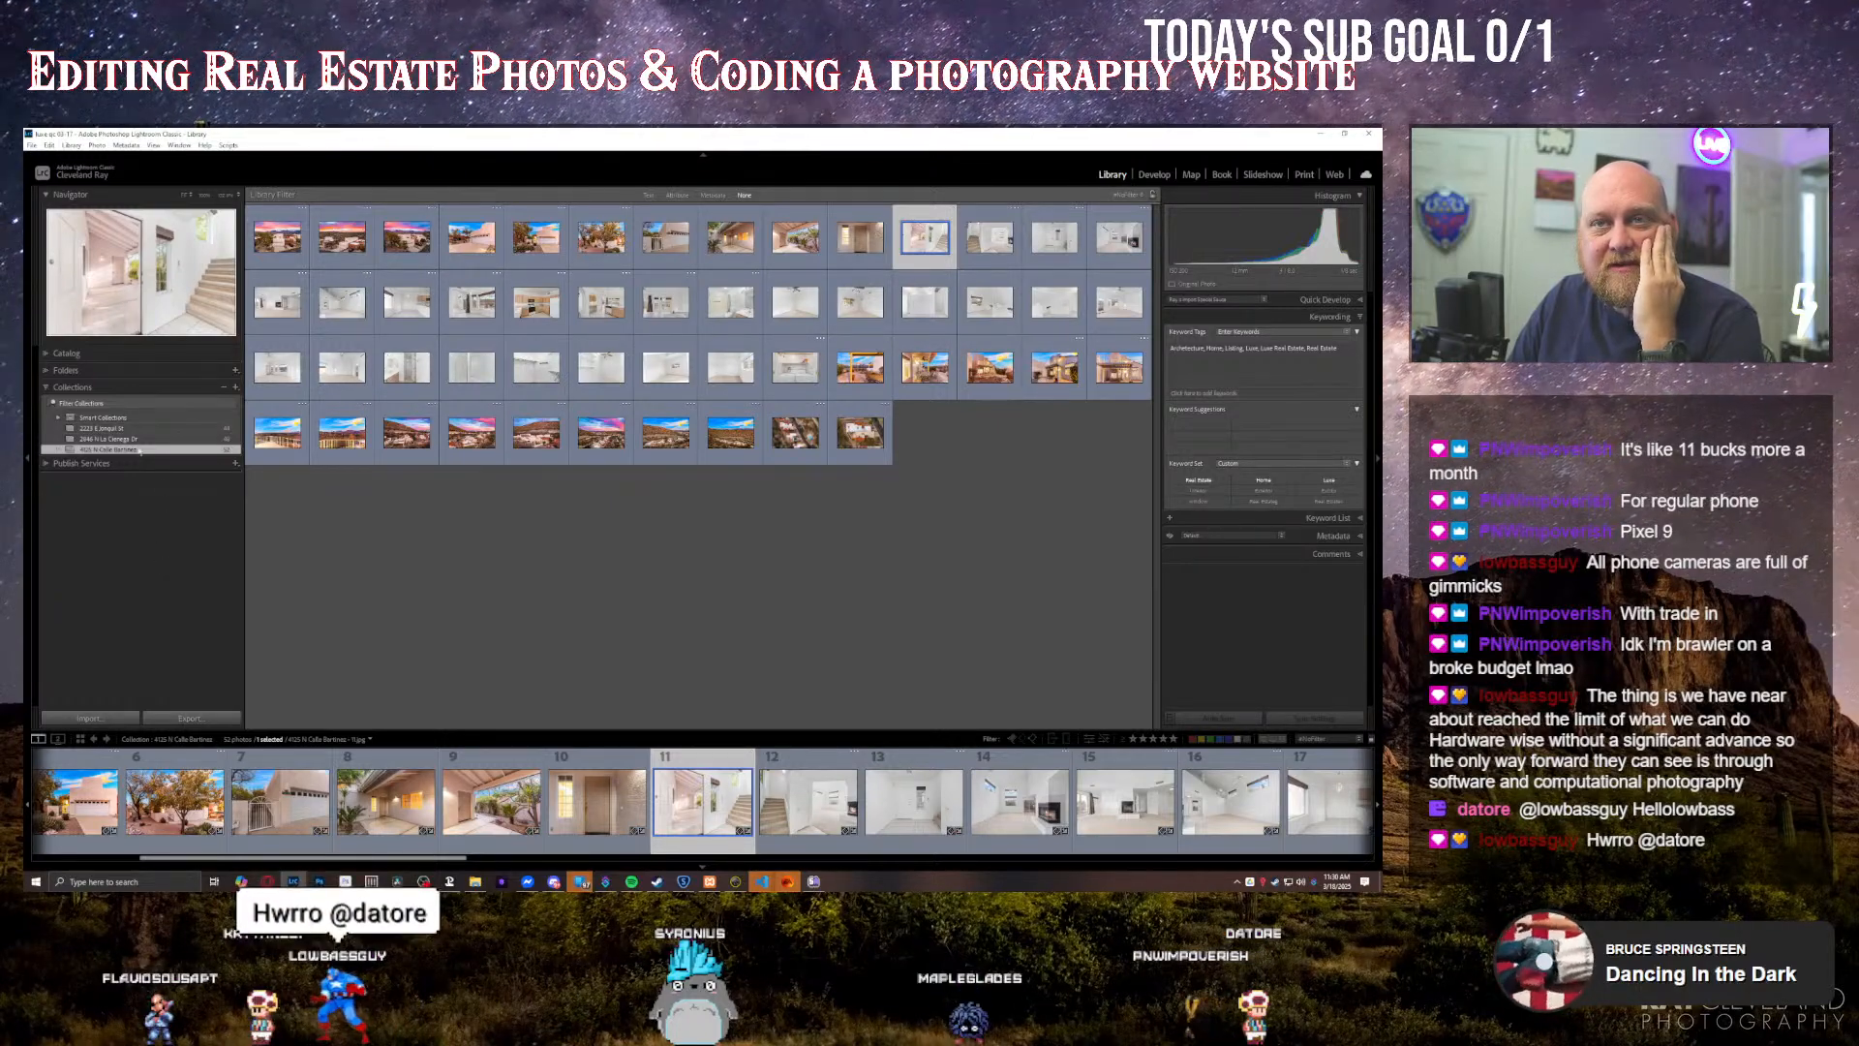
left_click(106, 427)
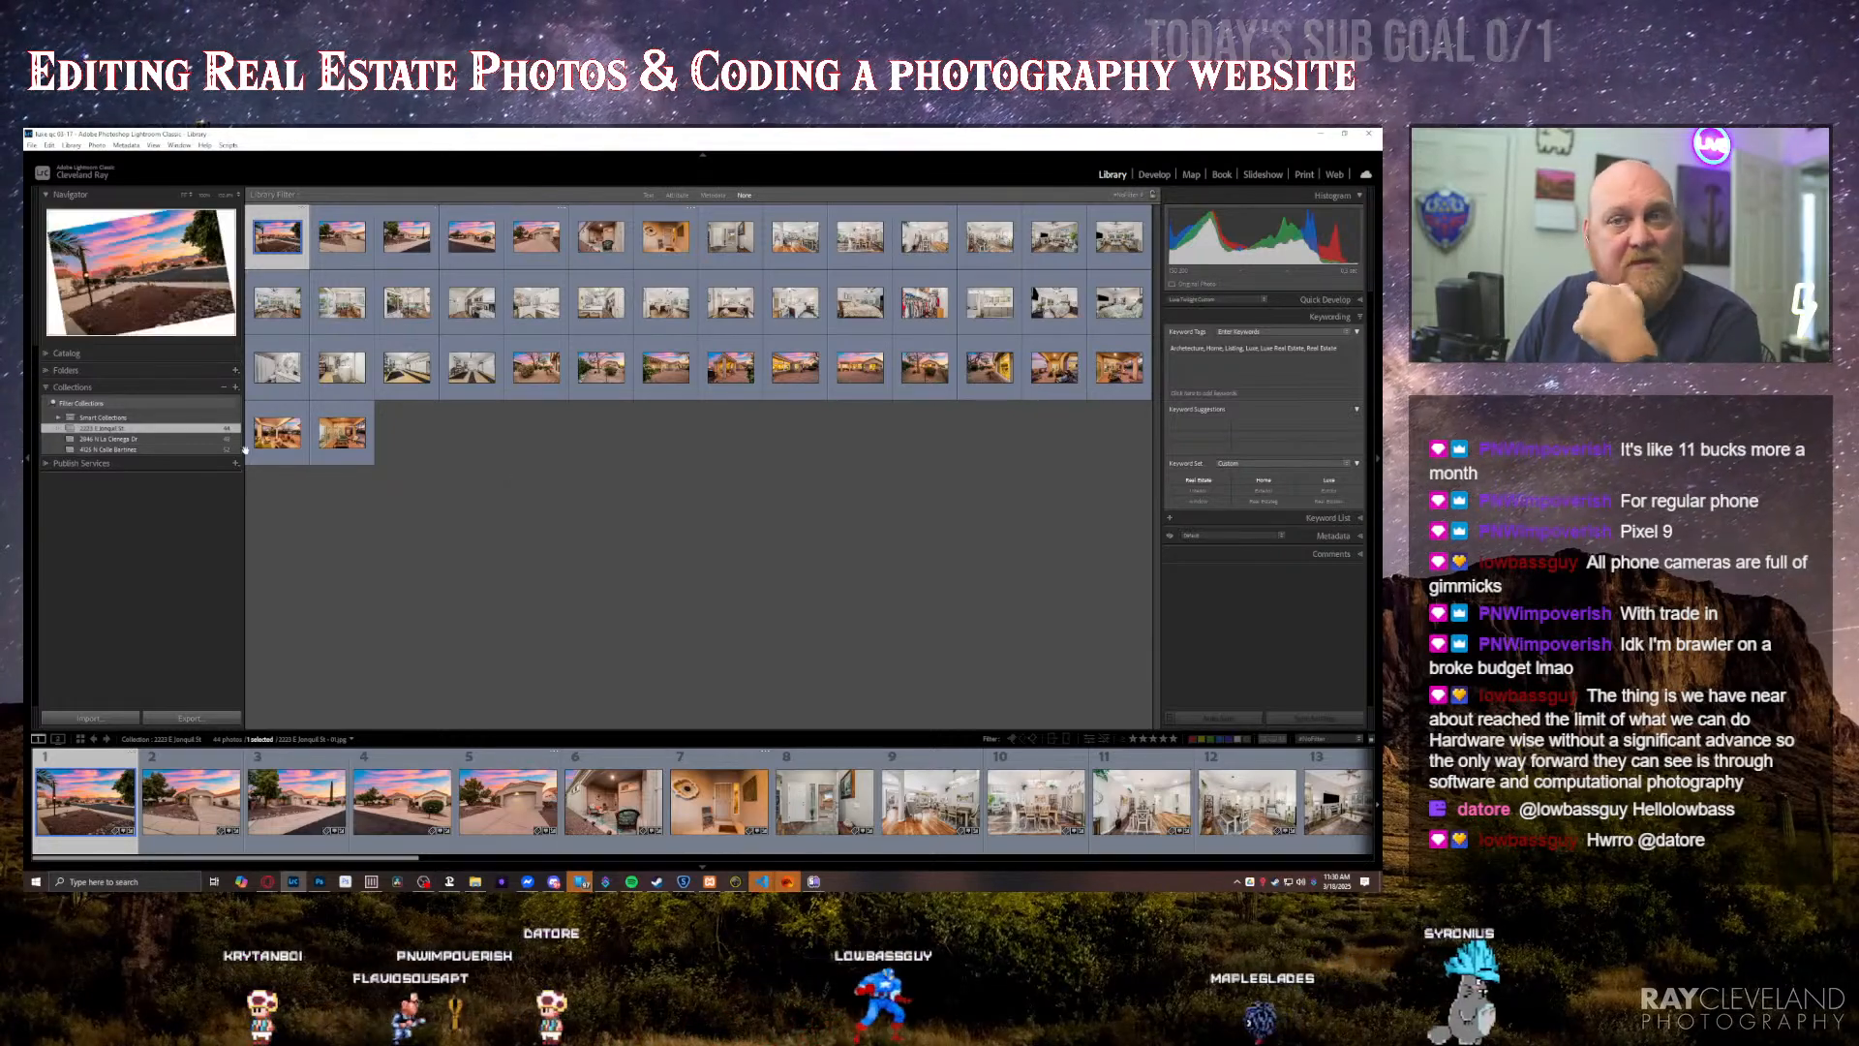
right_click(117, 428)
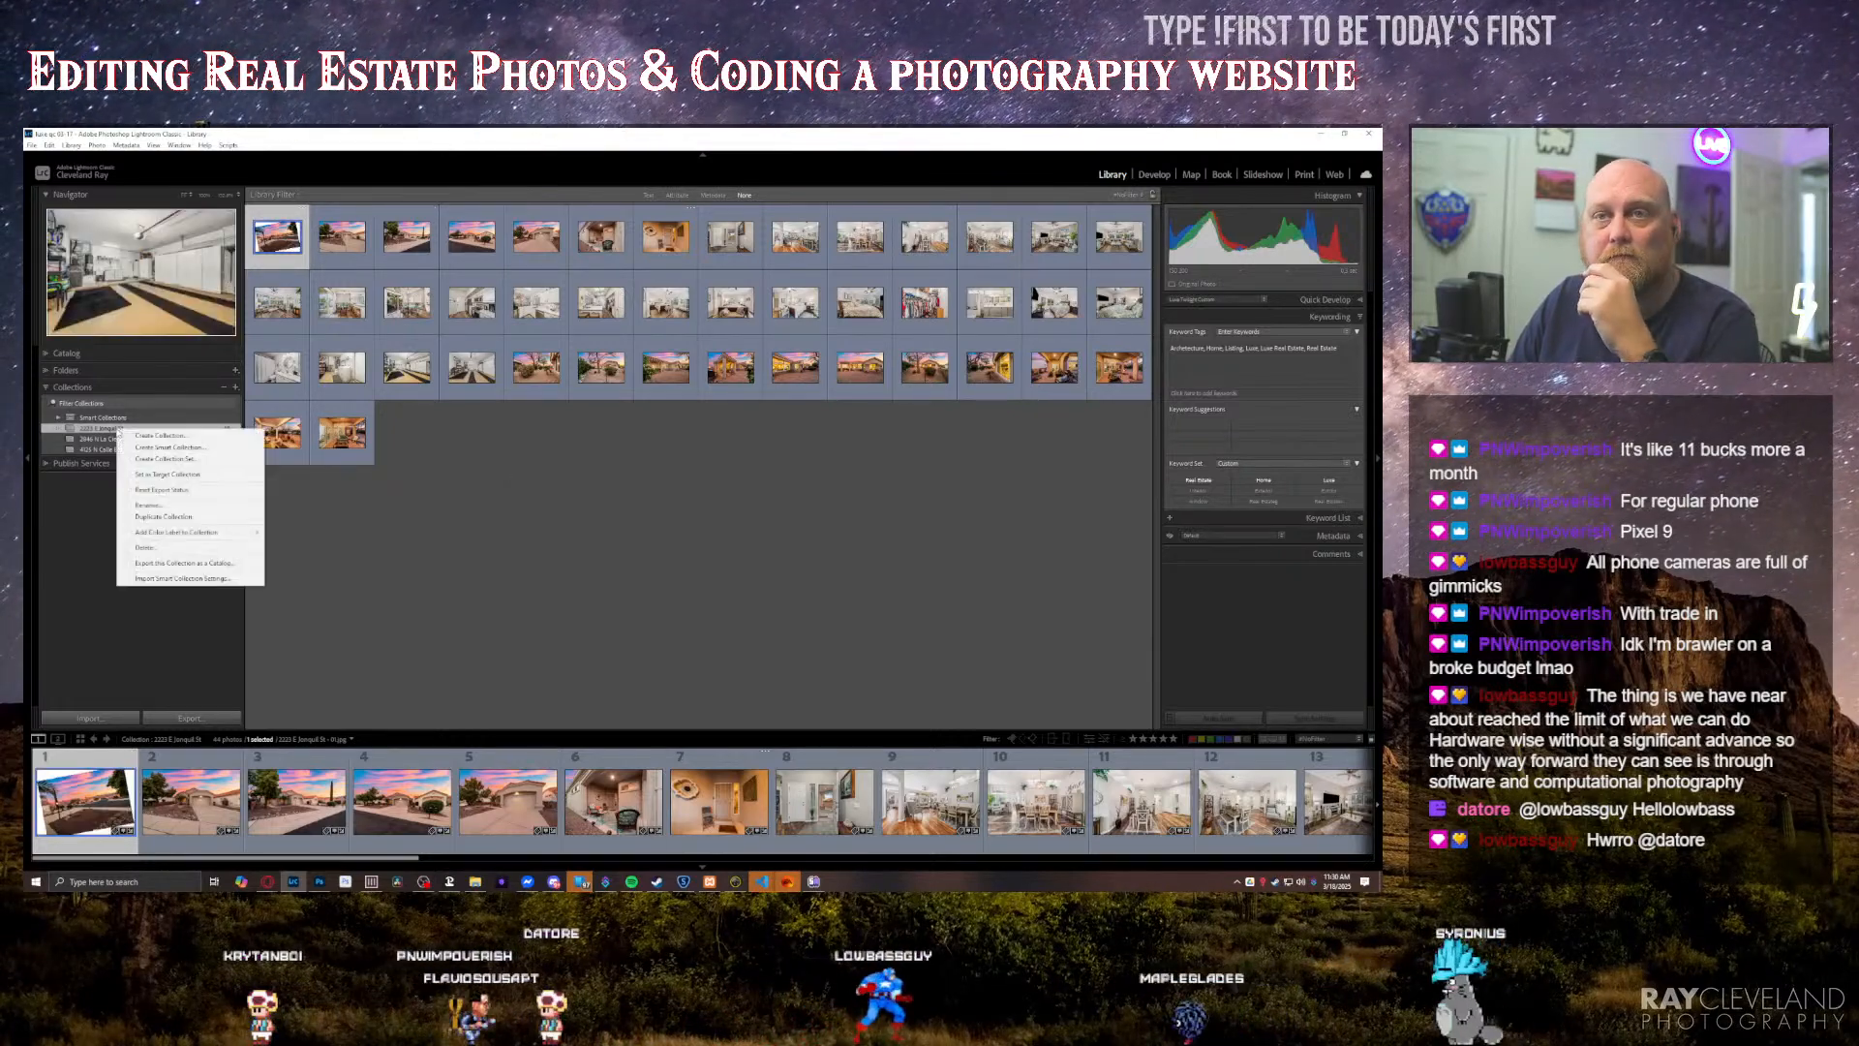
left_click(145, 505)
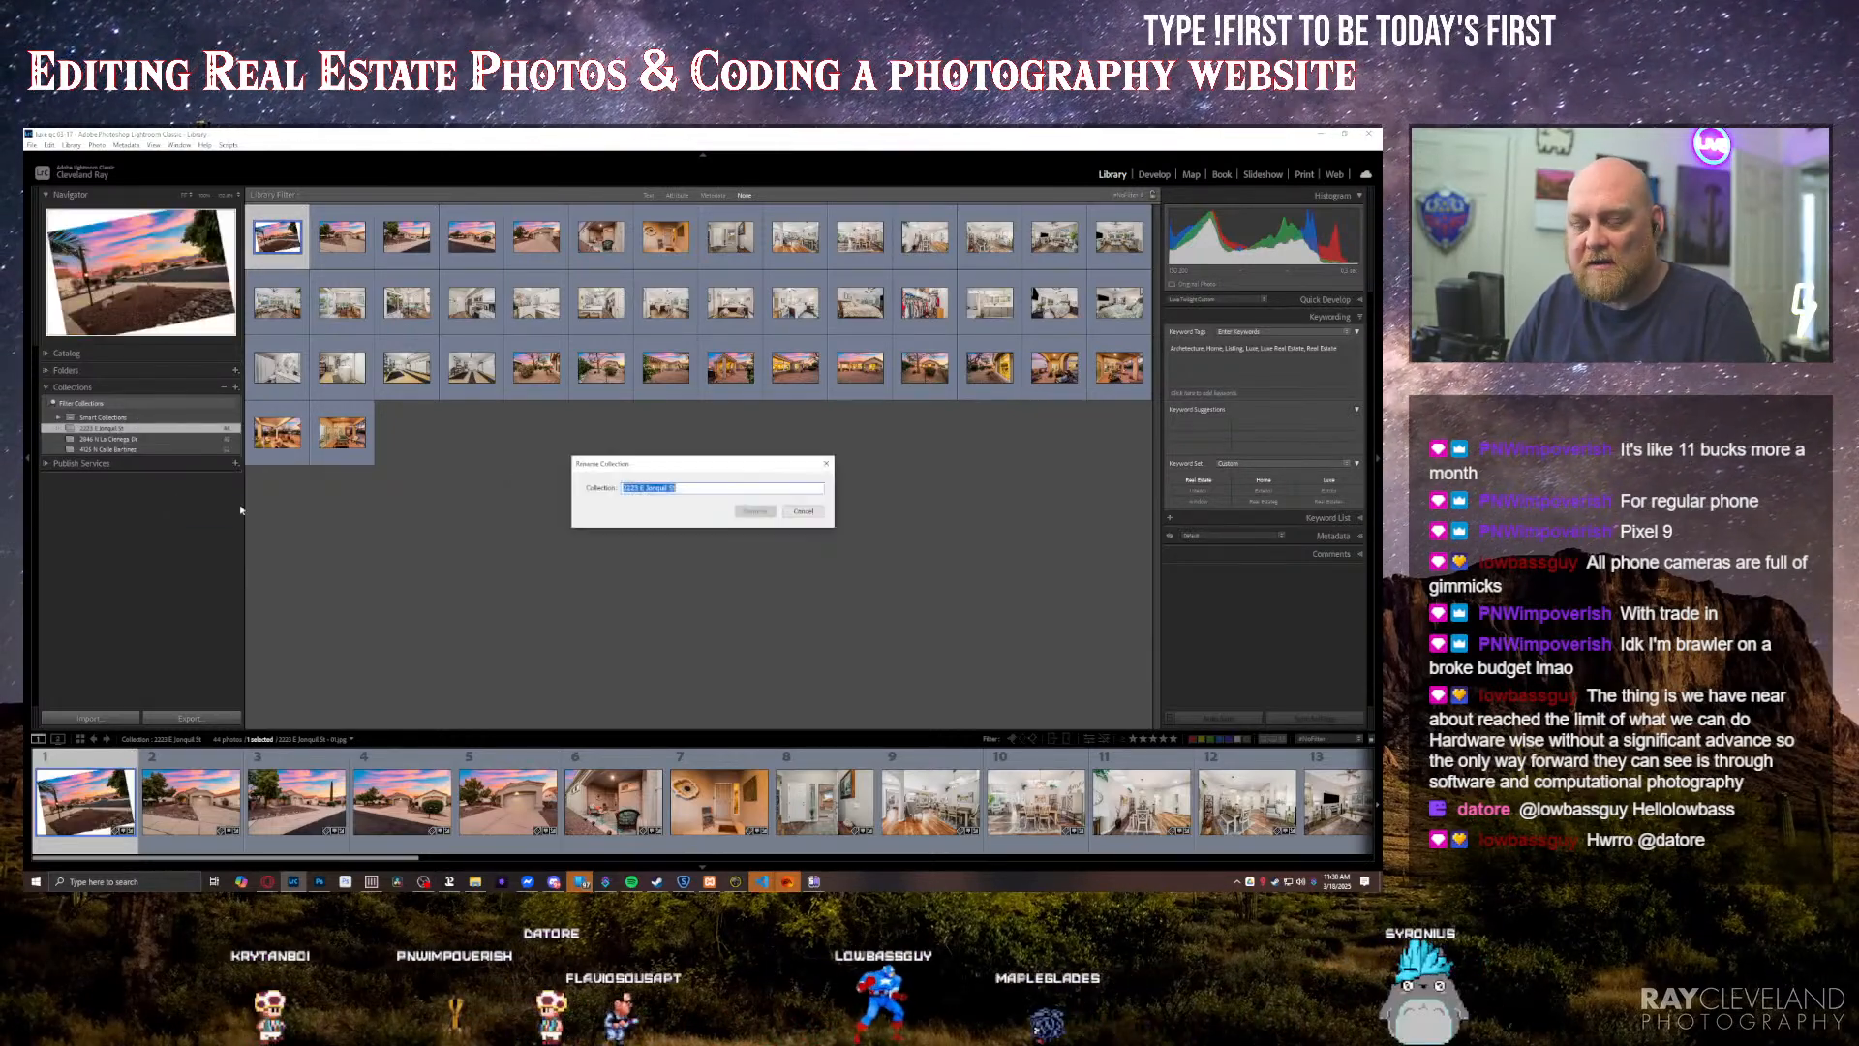
left_click(813, 517)
Step: Deselect the photos and open the first, tilted sunset street photo of the first property's collection in the Develop module
left_click(513, 473)
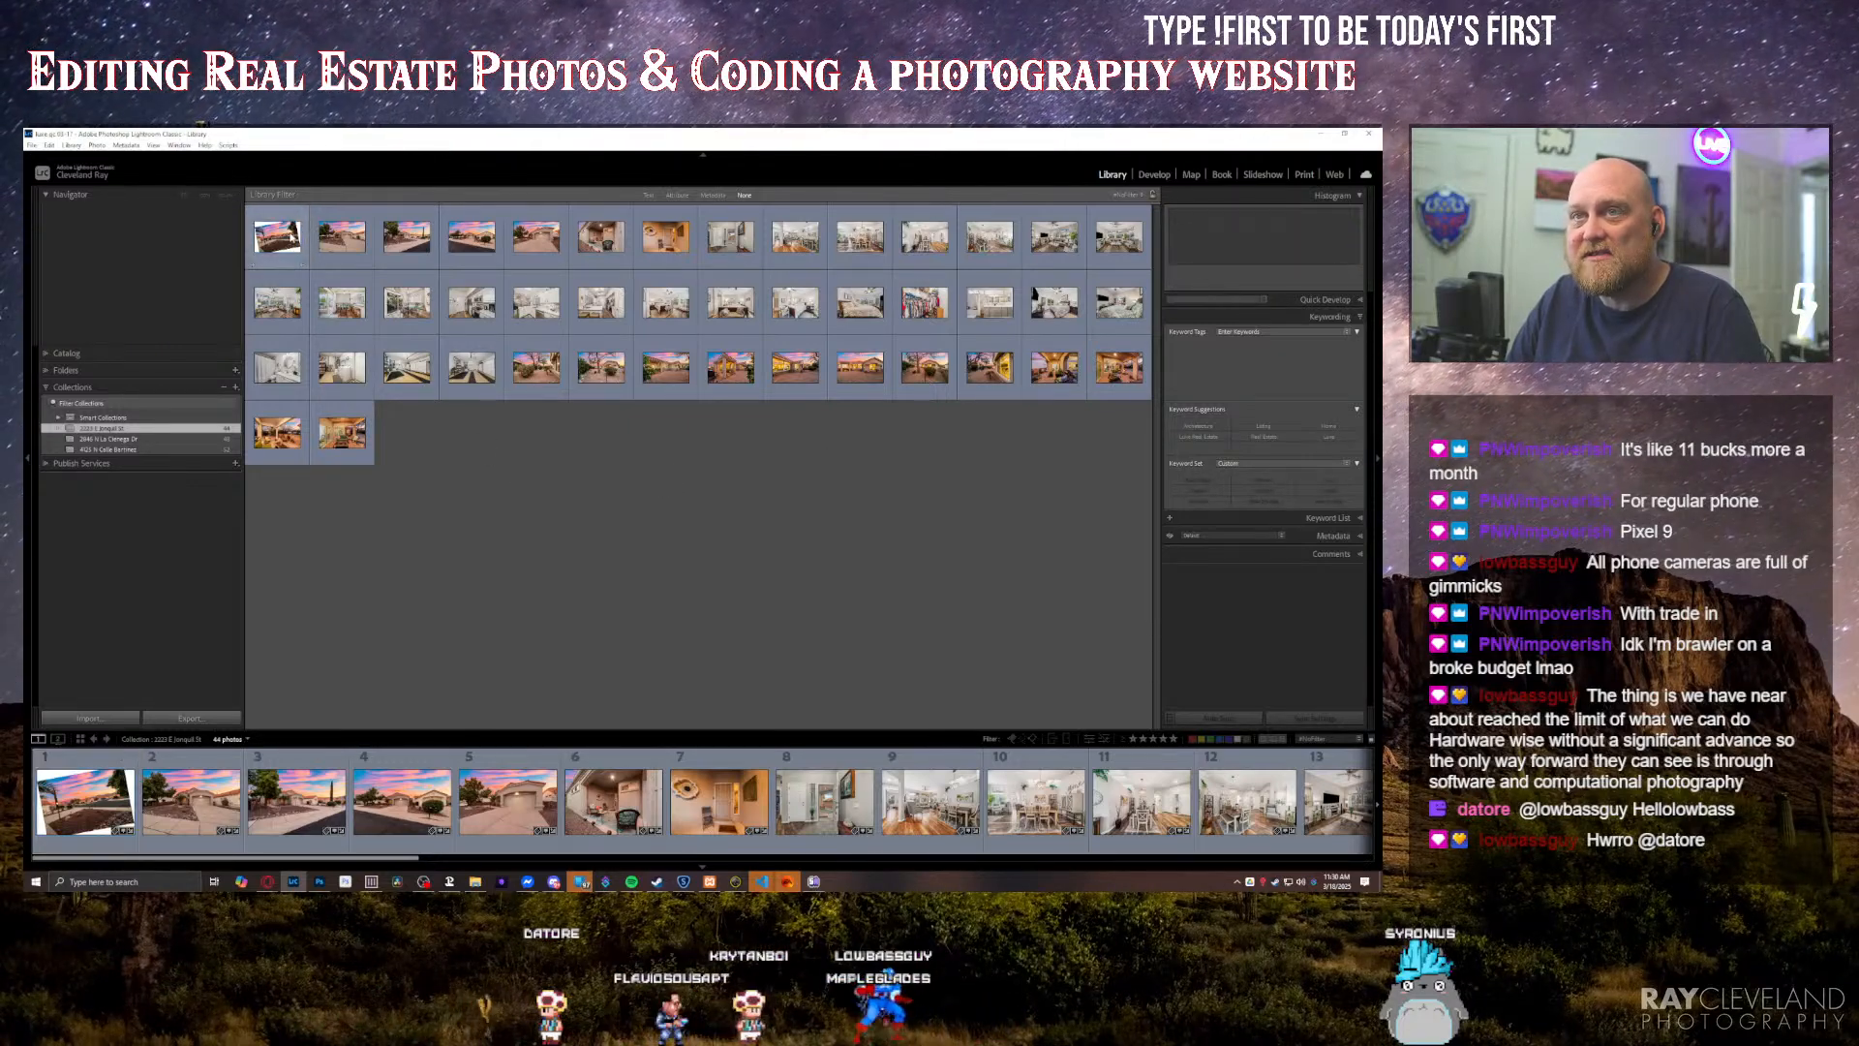
double_click(291, 235)
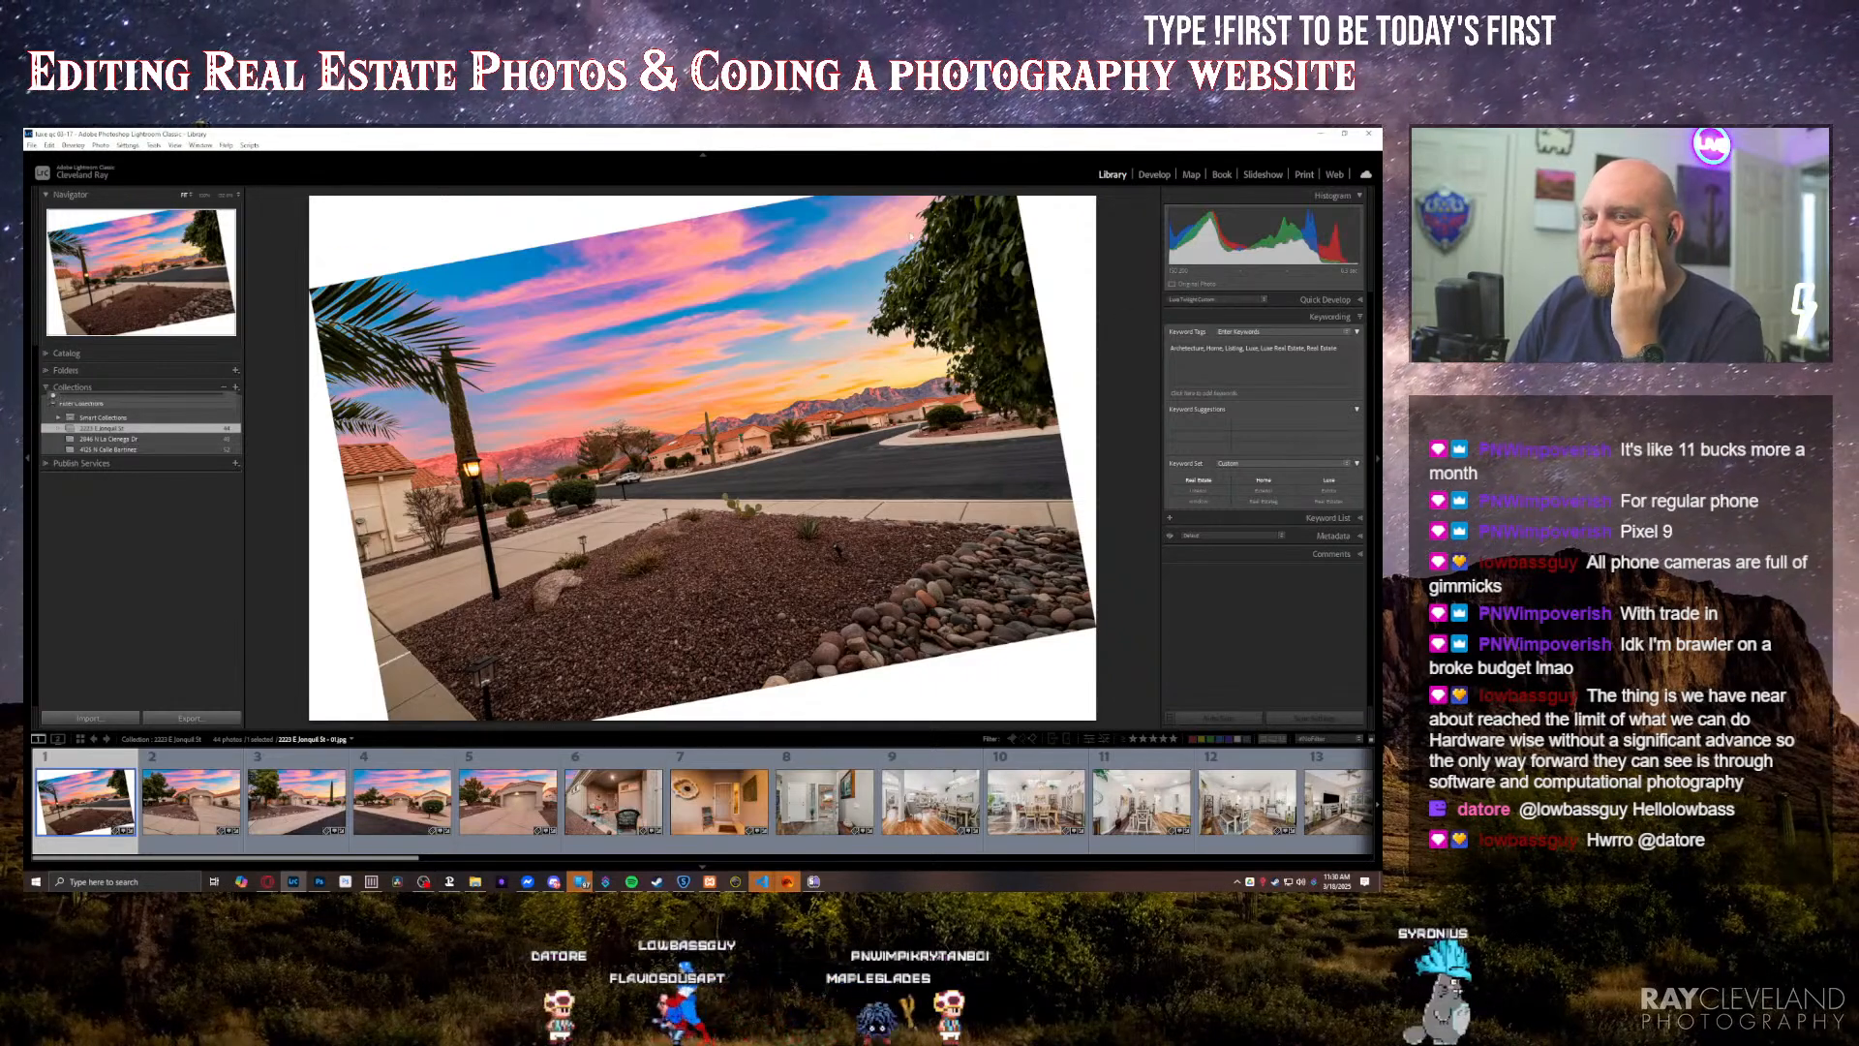
left_click(1154, 176)
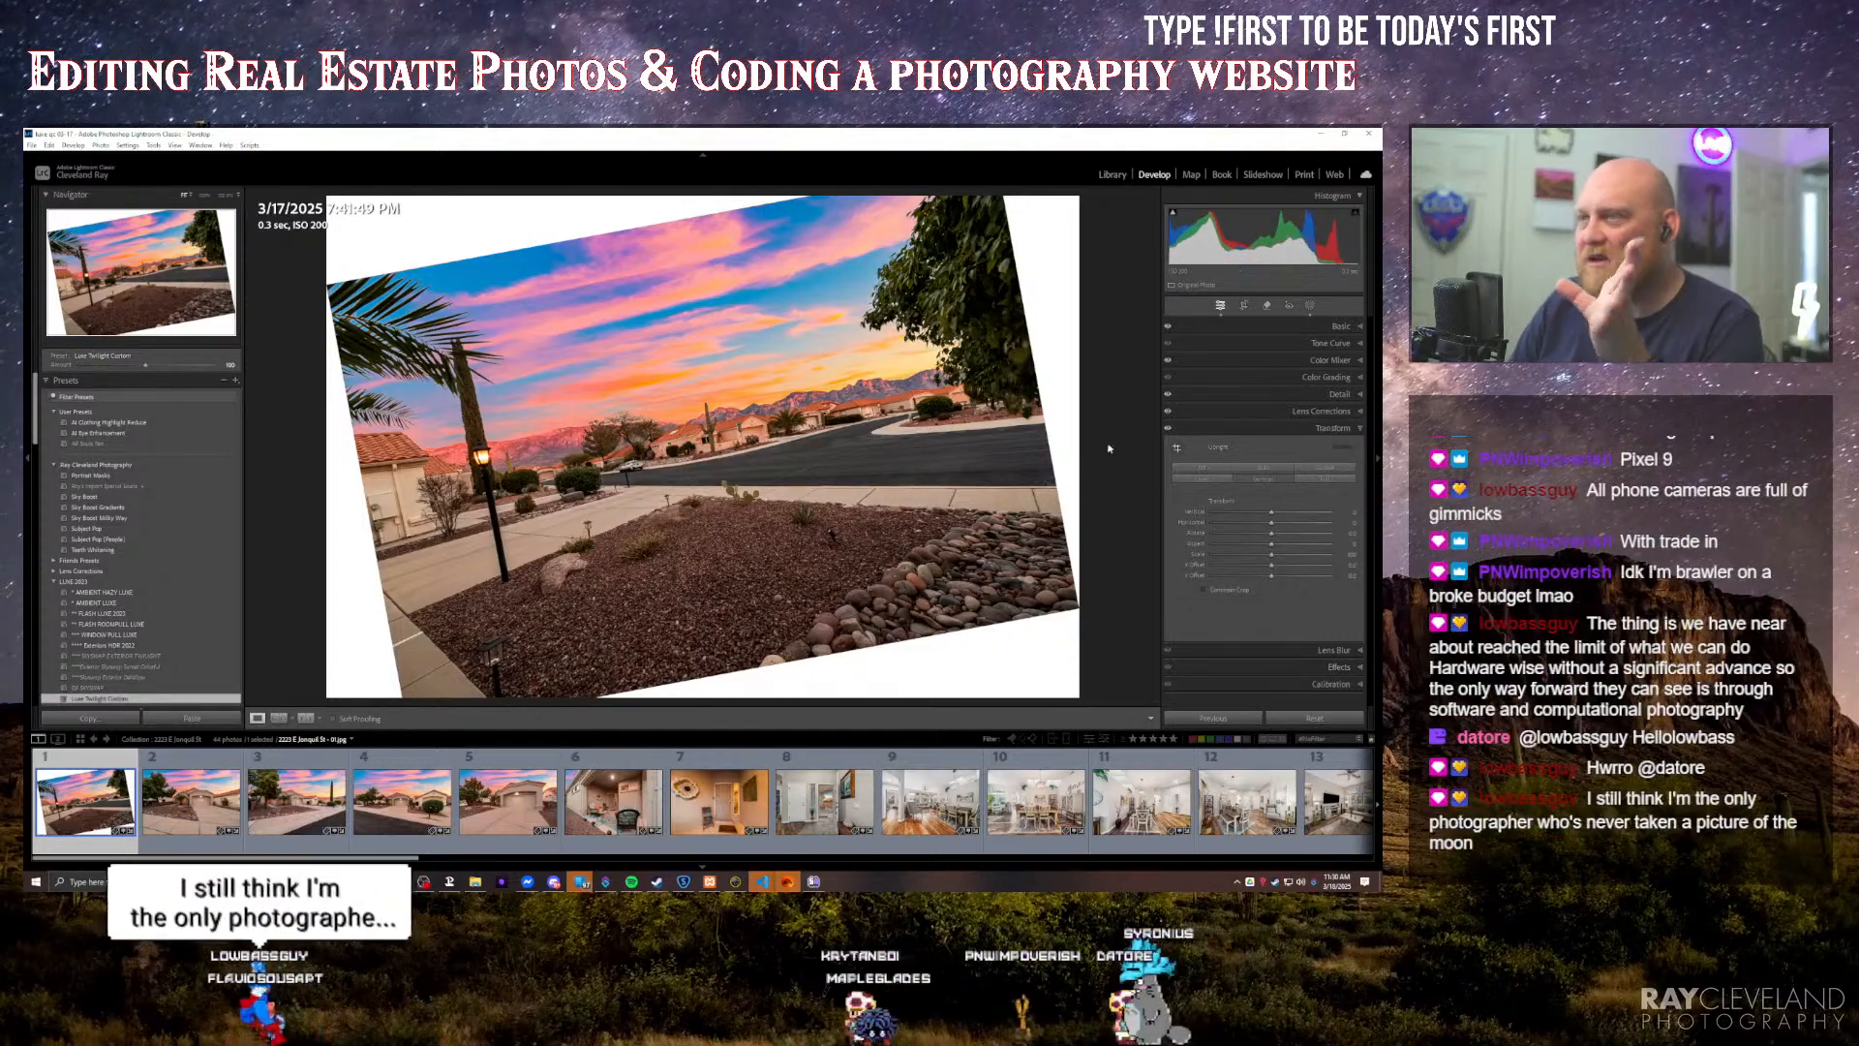
Step: Undo the Upright adjustment that tilted the sunset street photo
left_click(1311, 327)
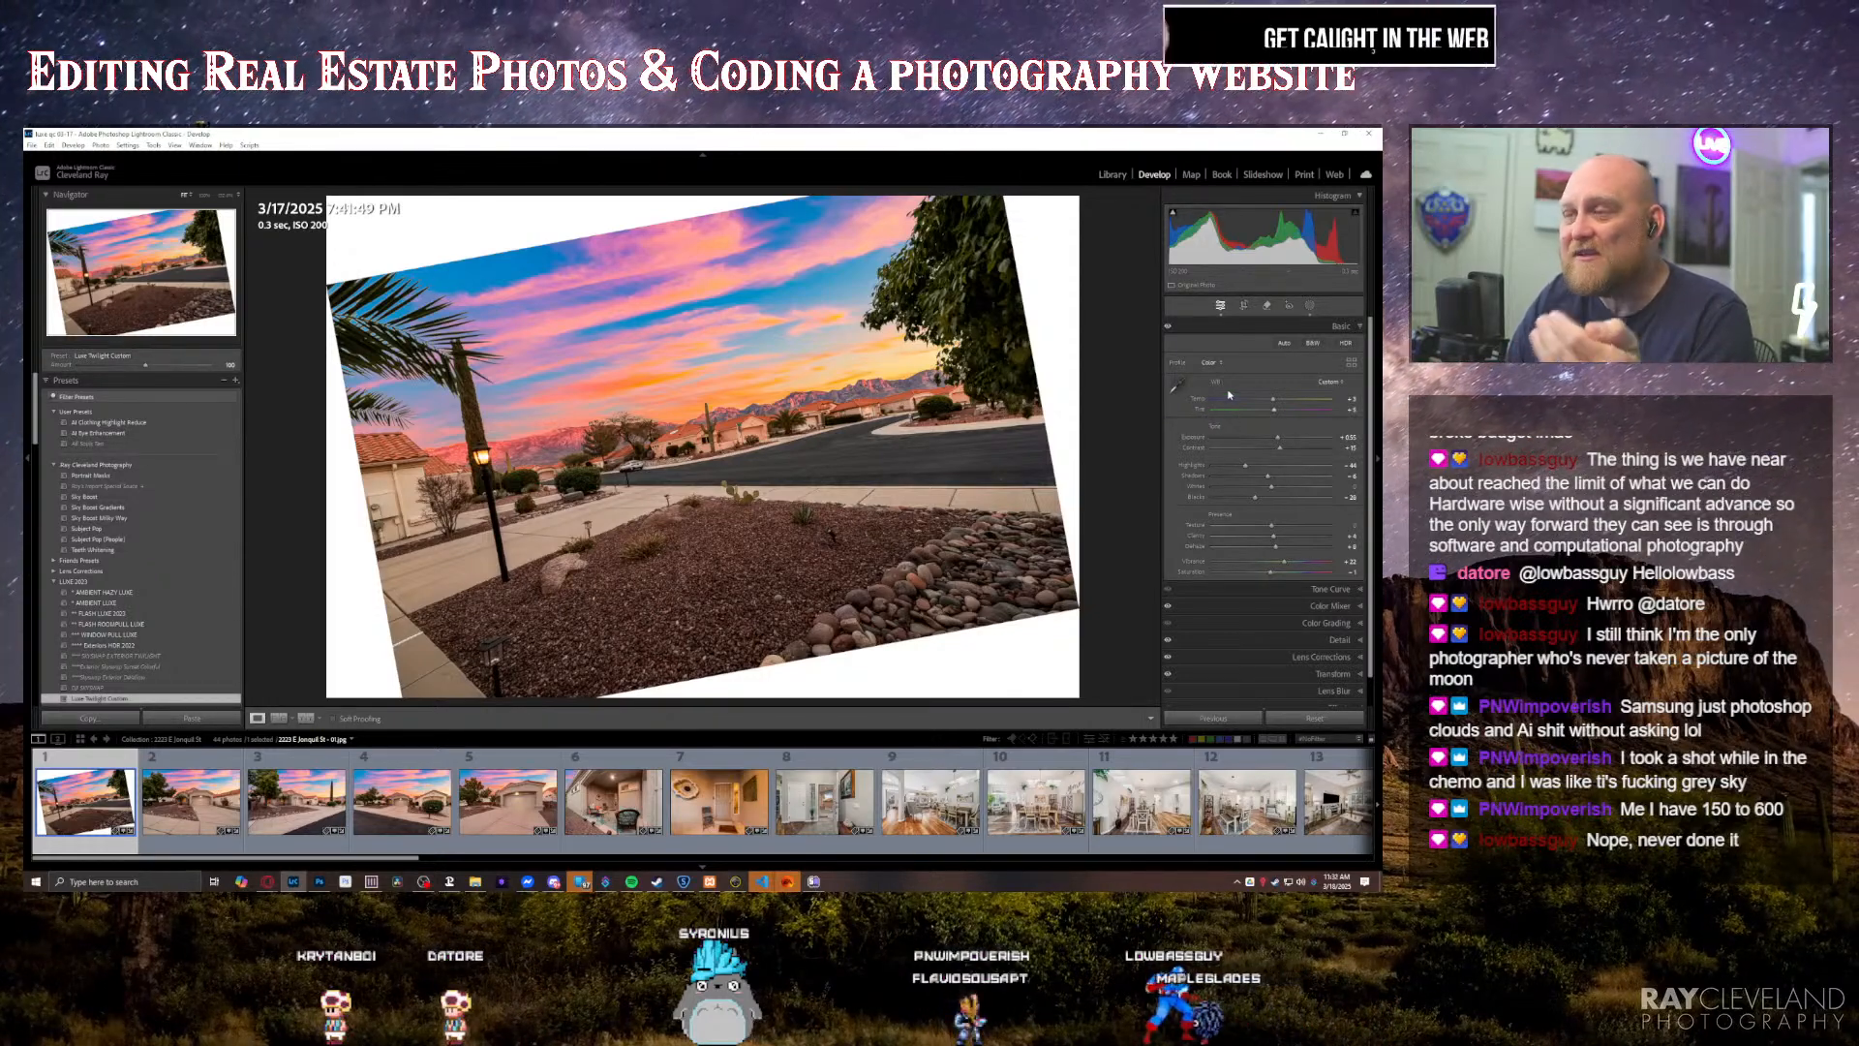
left_click(1328, 675)
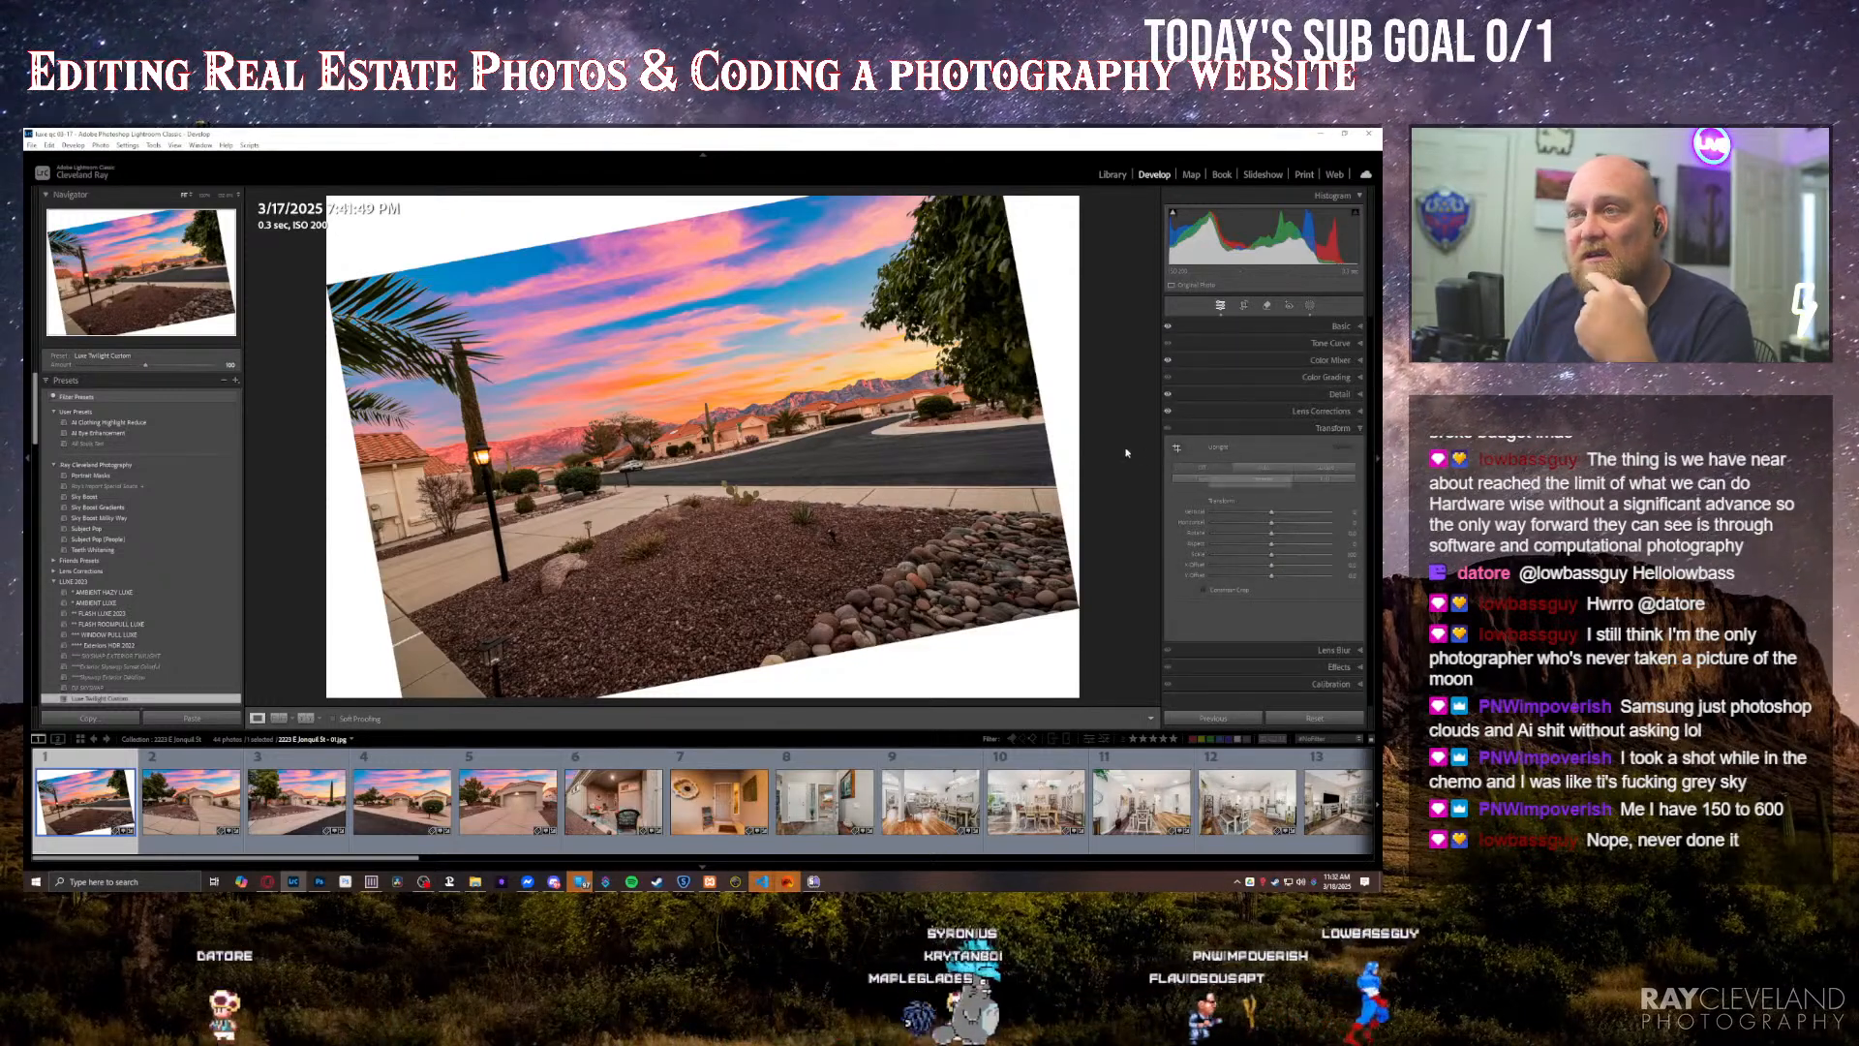
key("ctrl+z")
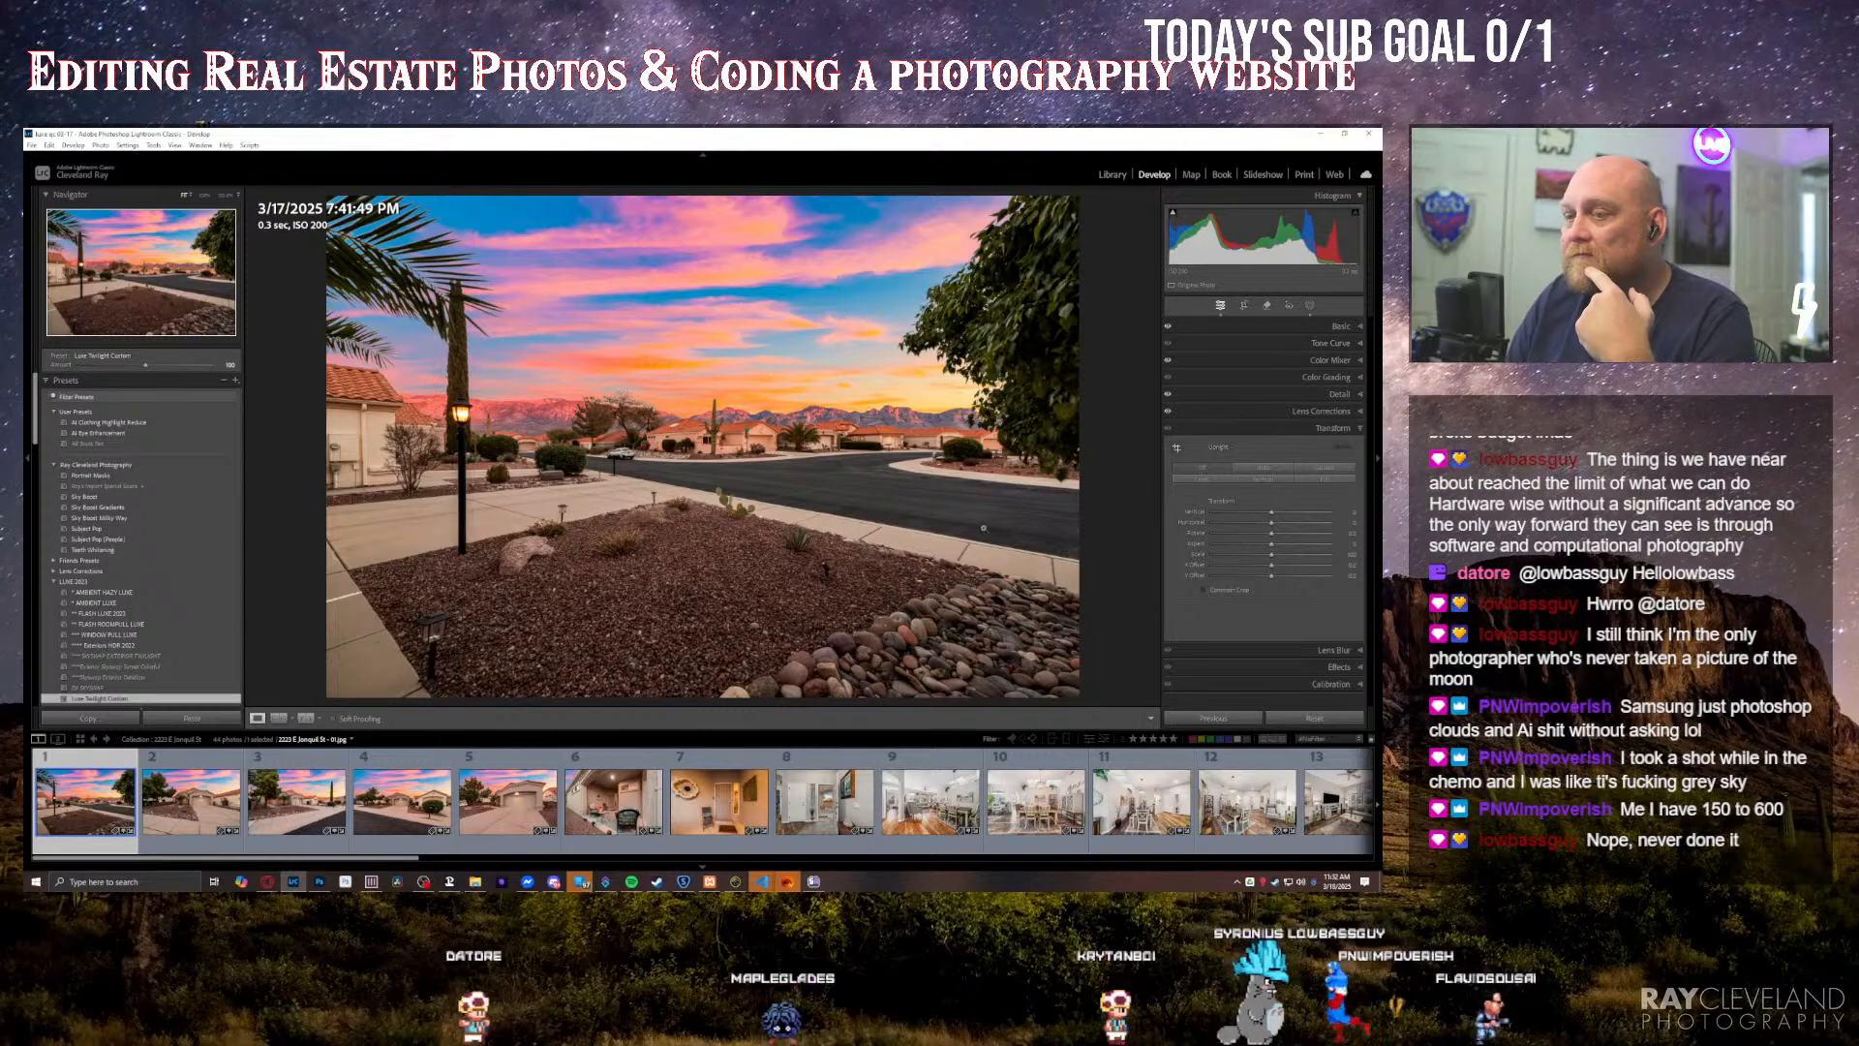
Step: Select the first five sunset exteriors, slightly raise the exposure of their Sky Boost mask together, and clear the multiple selection
left_click(507, 801, "shift")
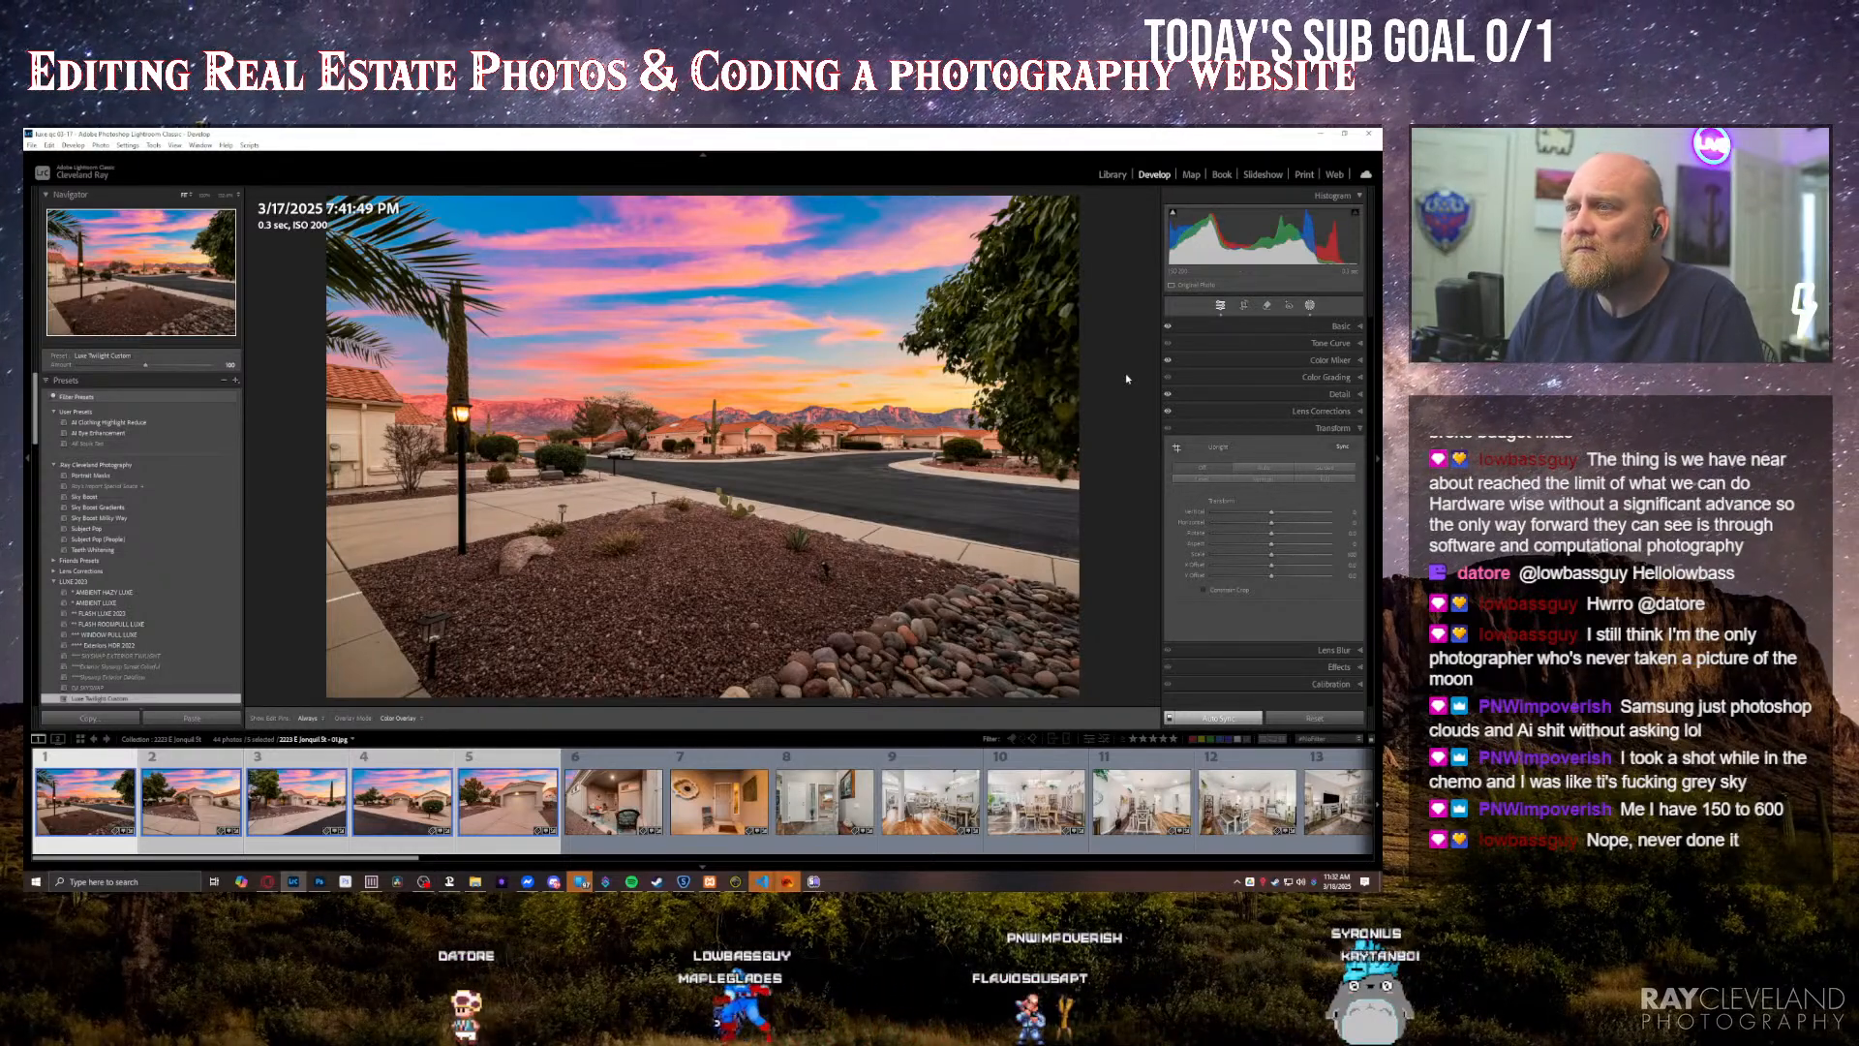
key("shift+w")
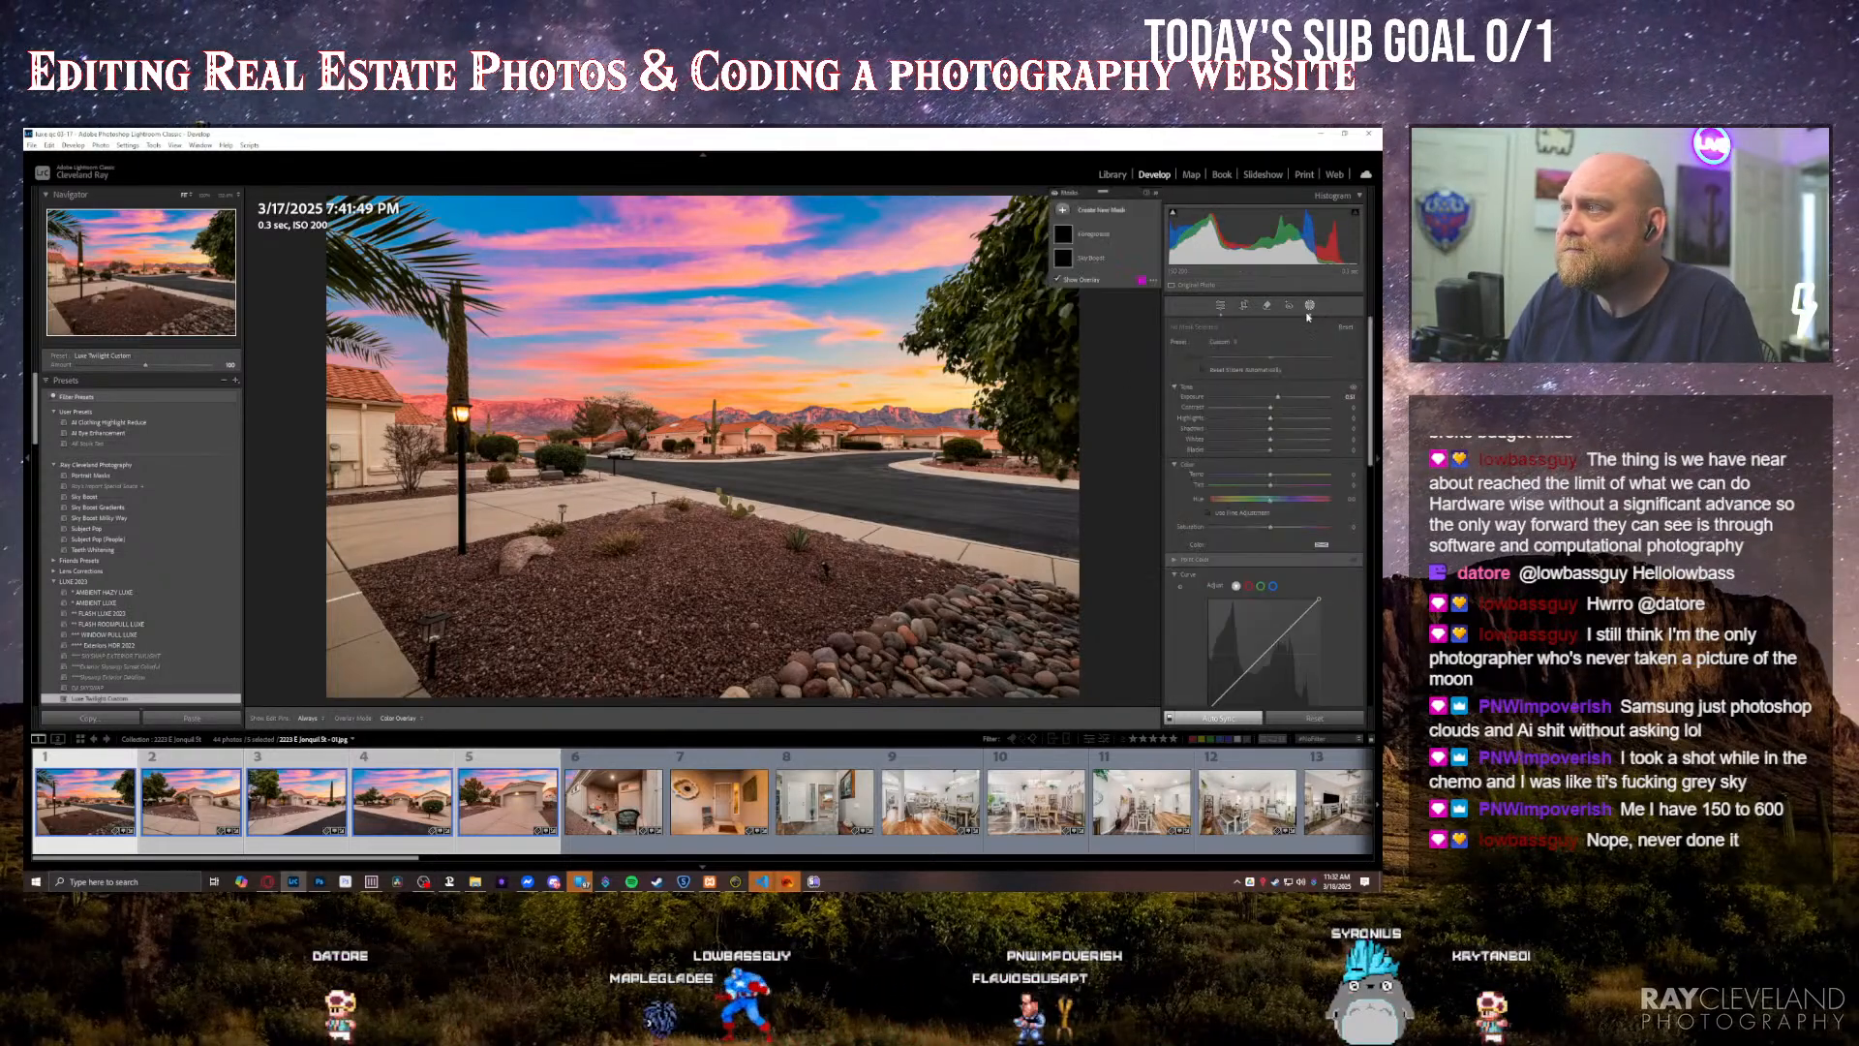
left_click(1079, 258)
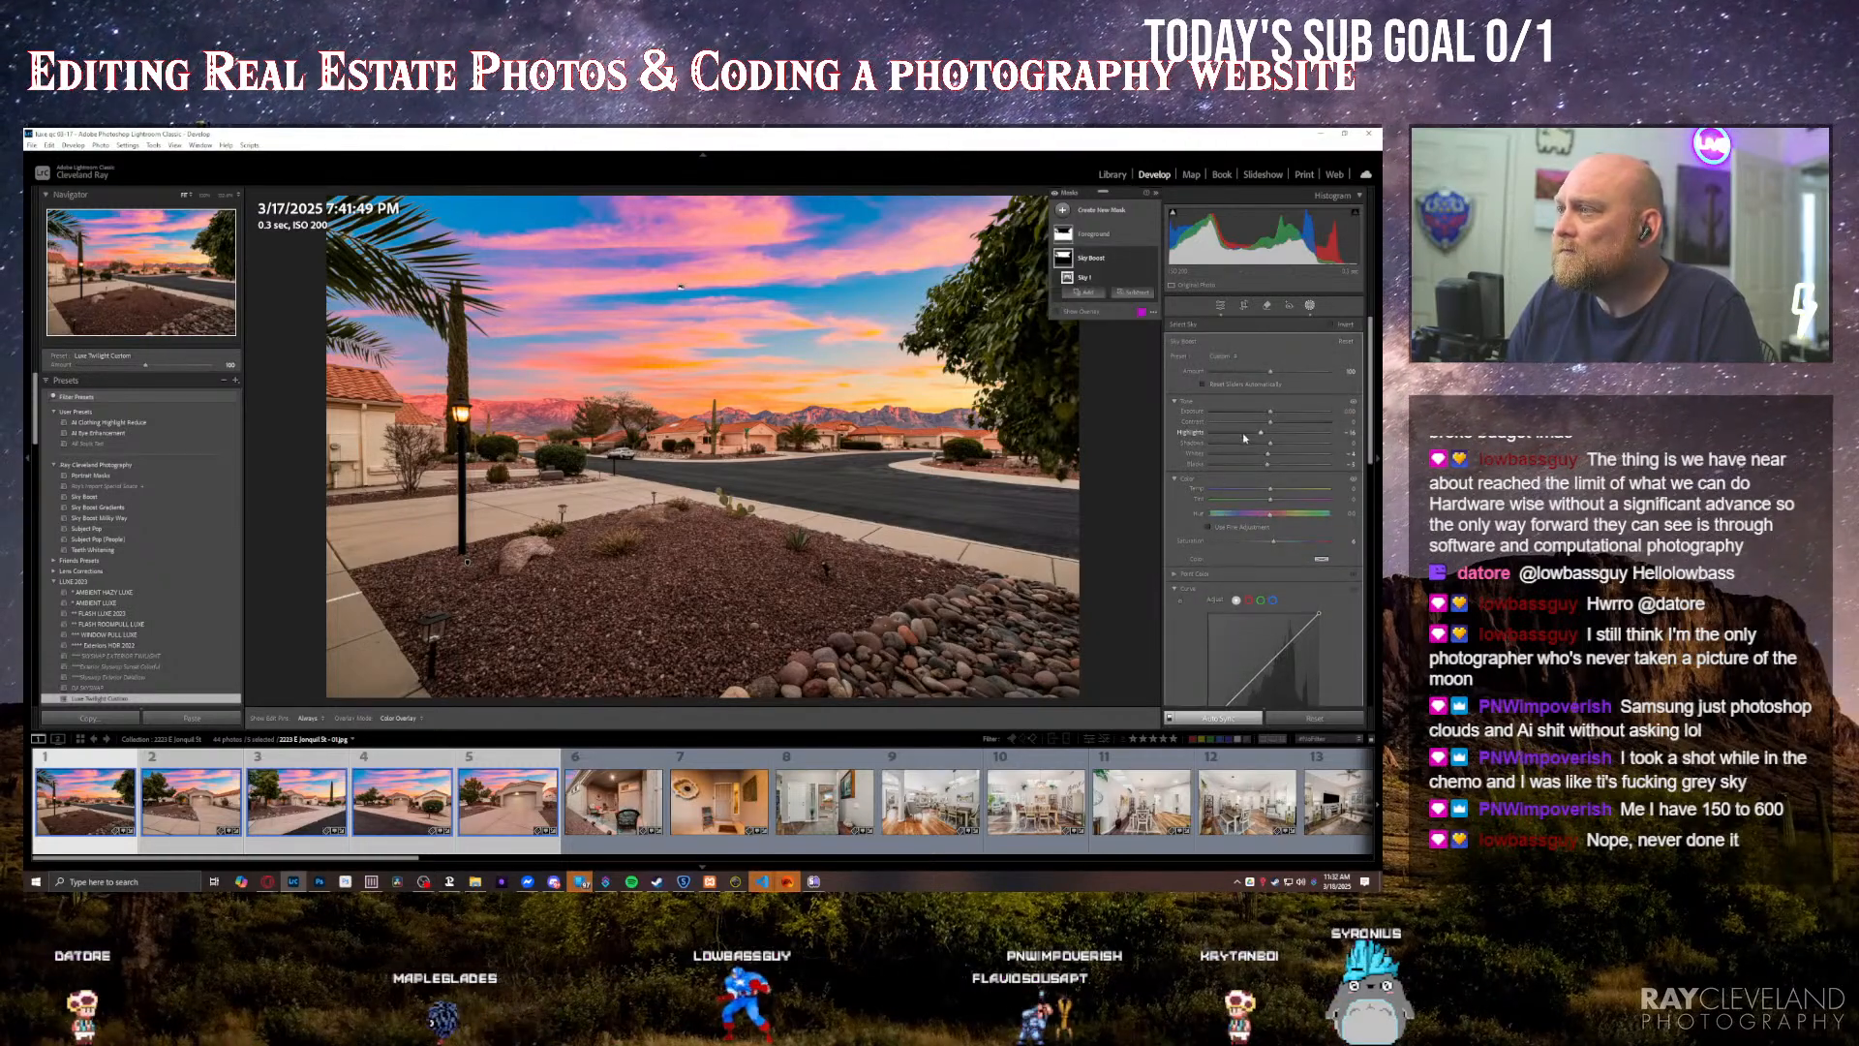
left_click_drag(1269, 415, 1274, 415)
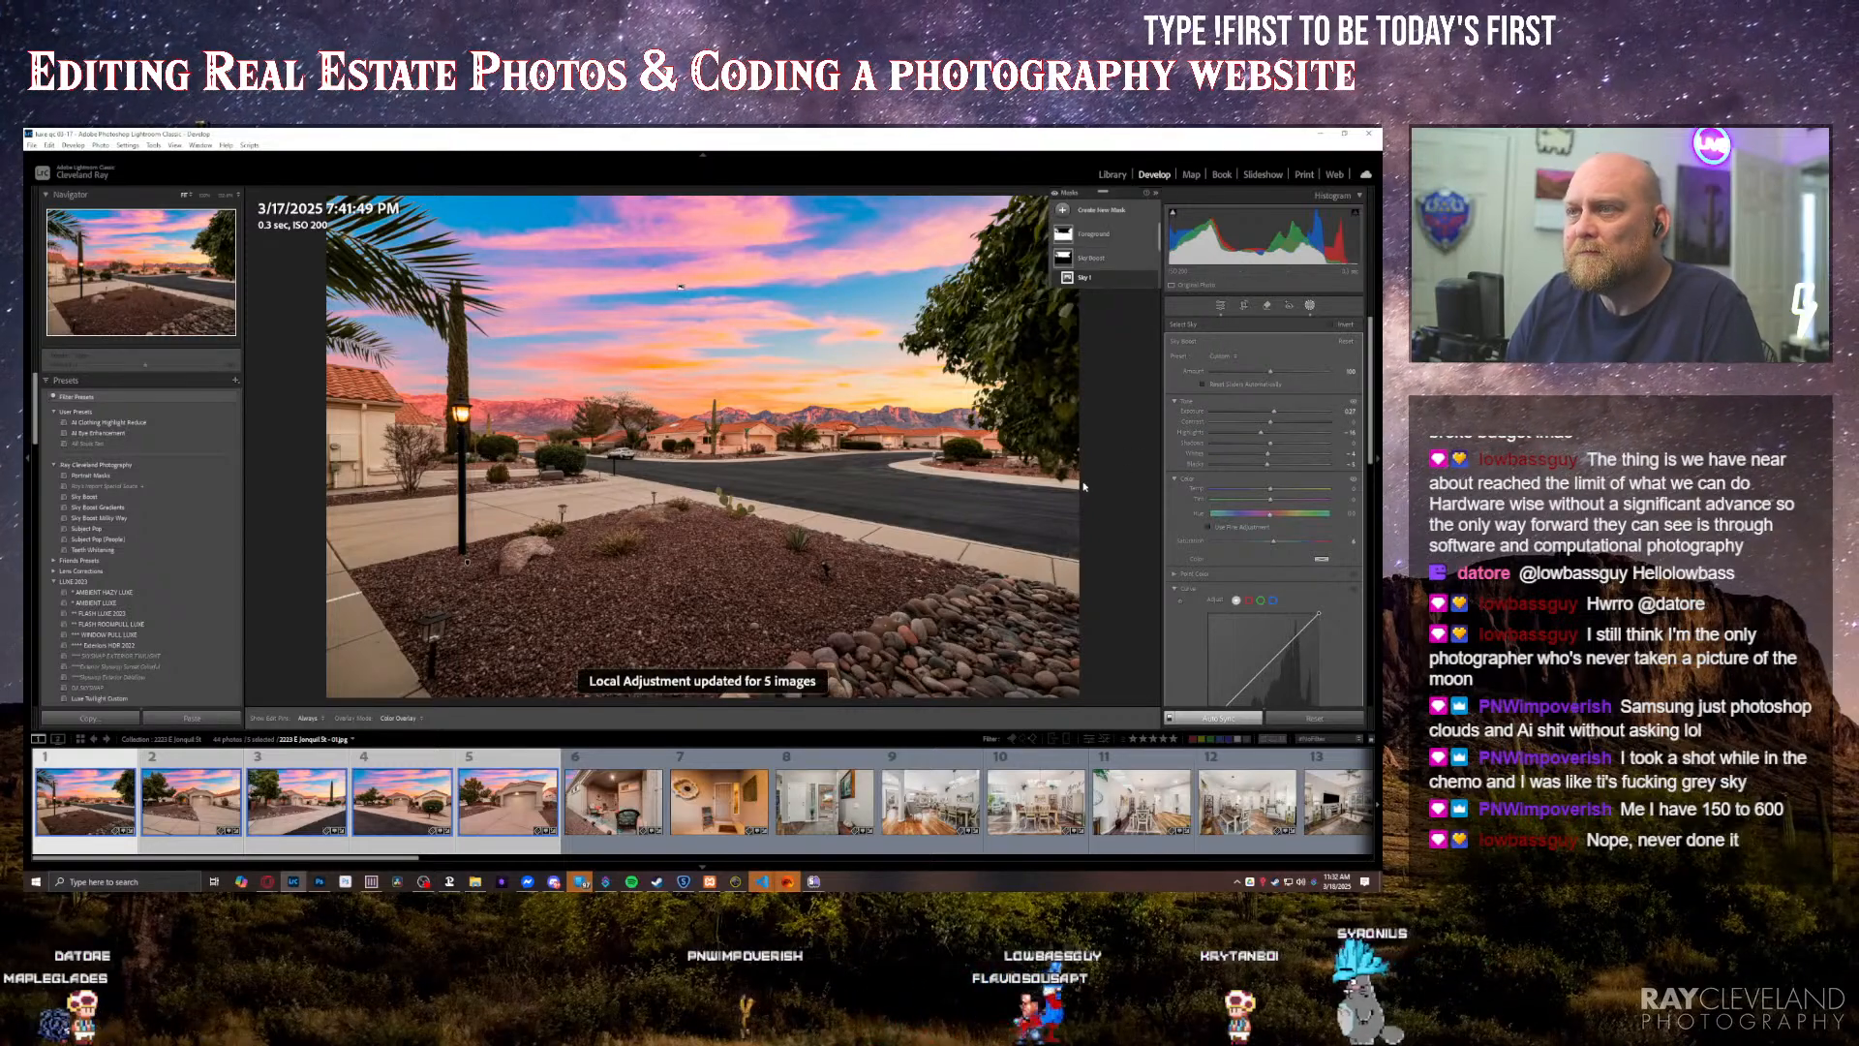
key("m")
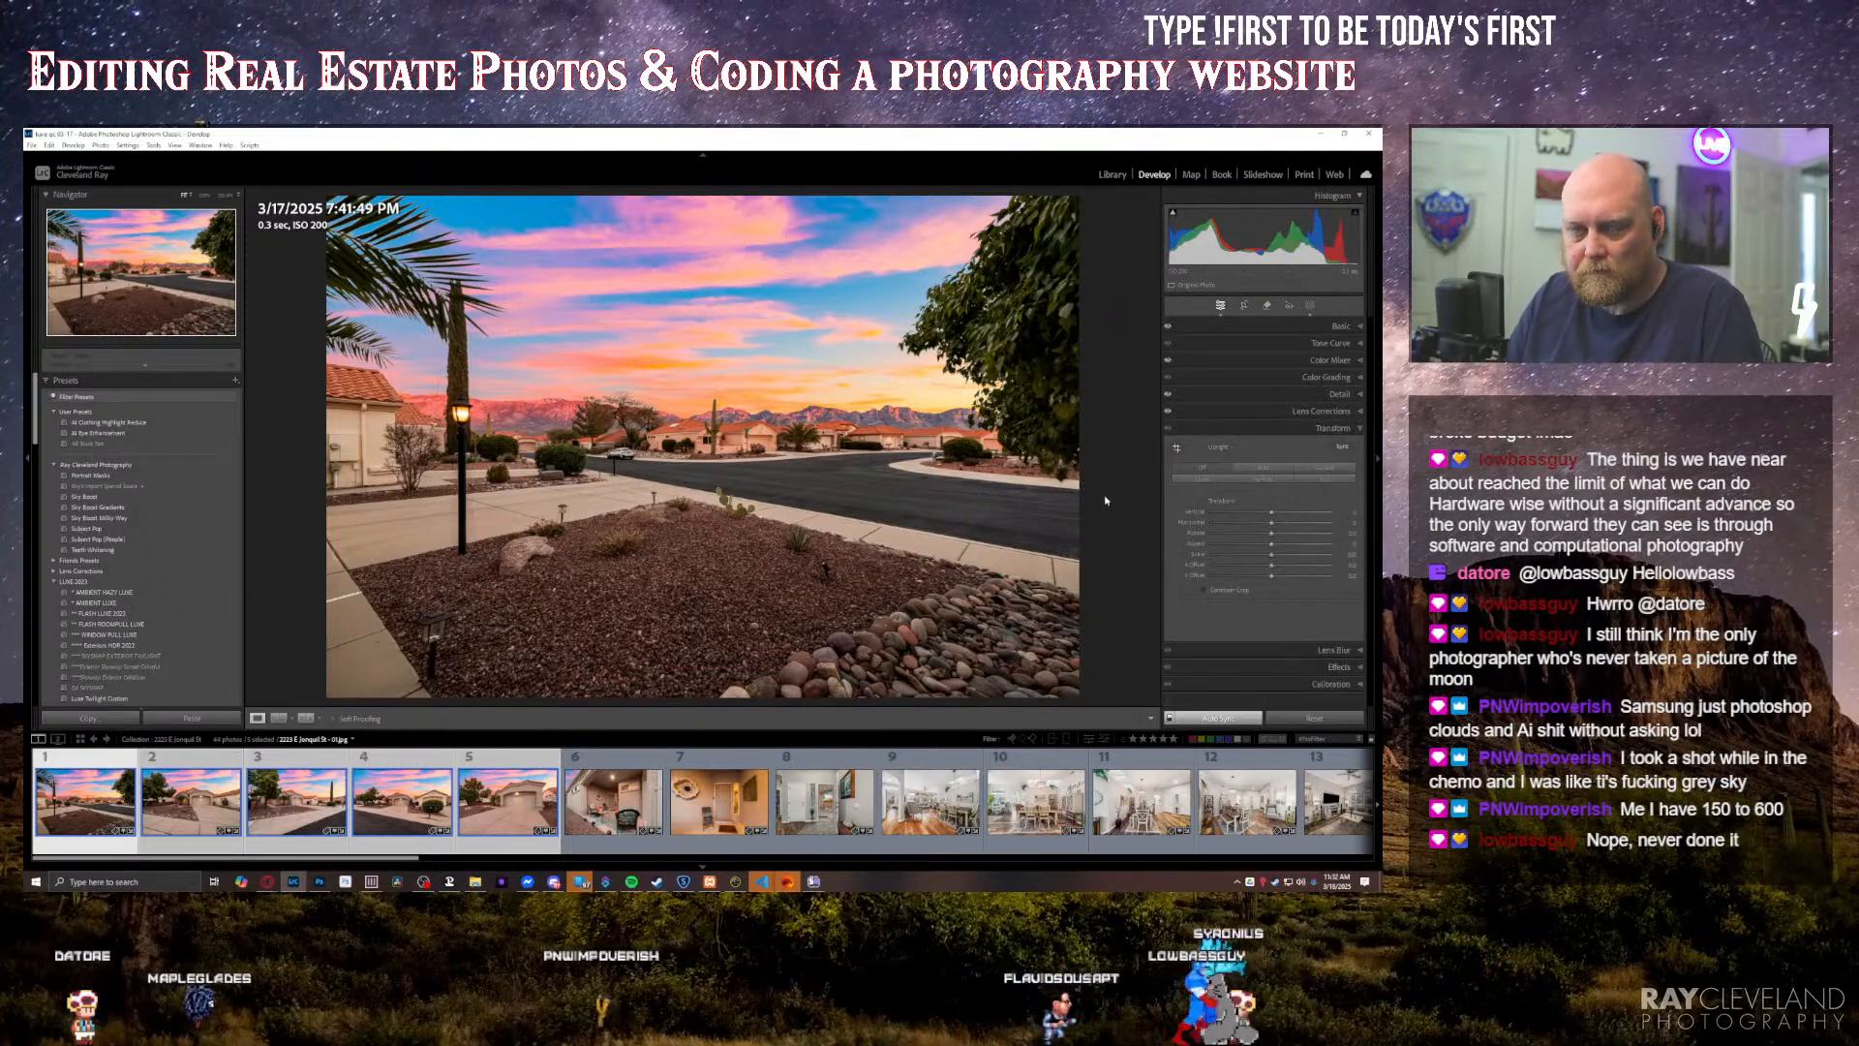
key("ctrl+d")
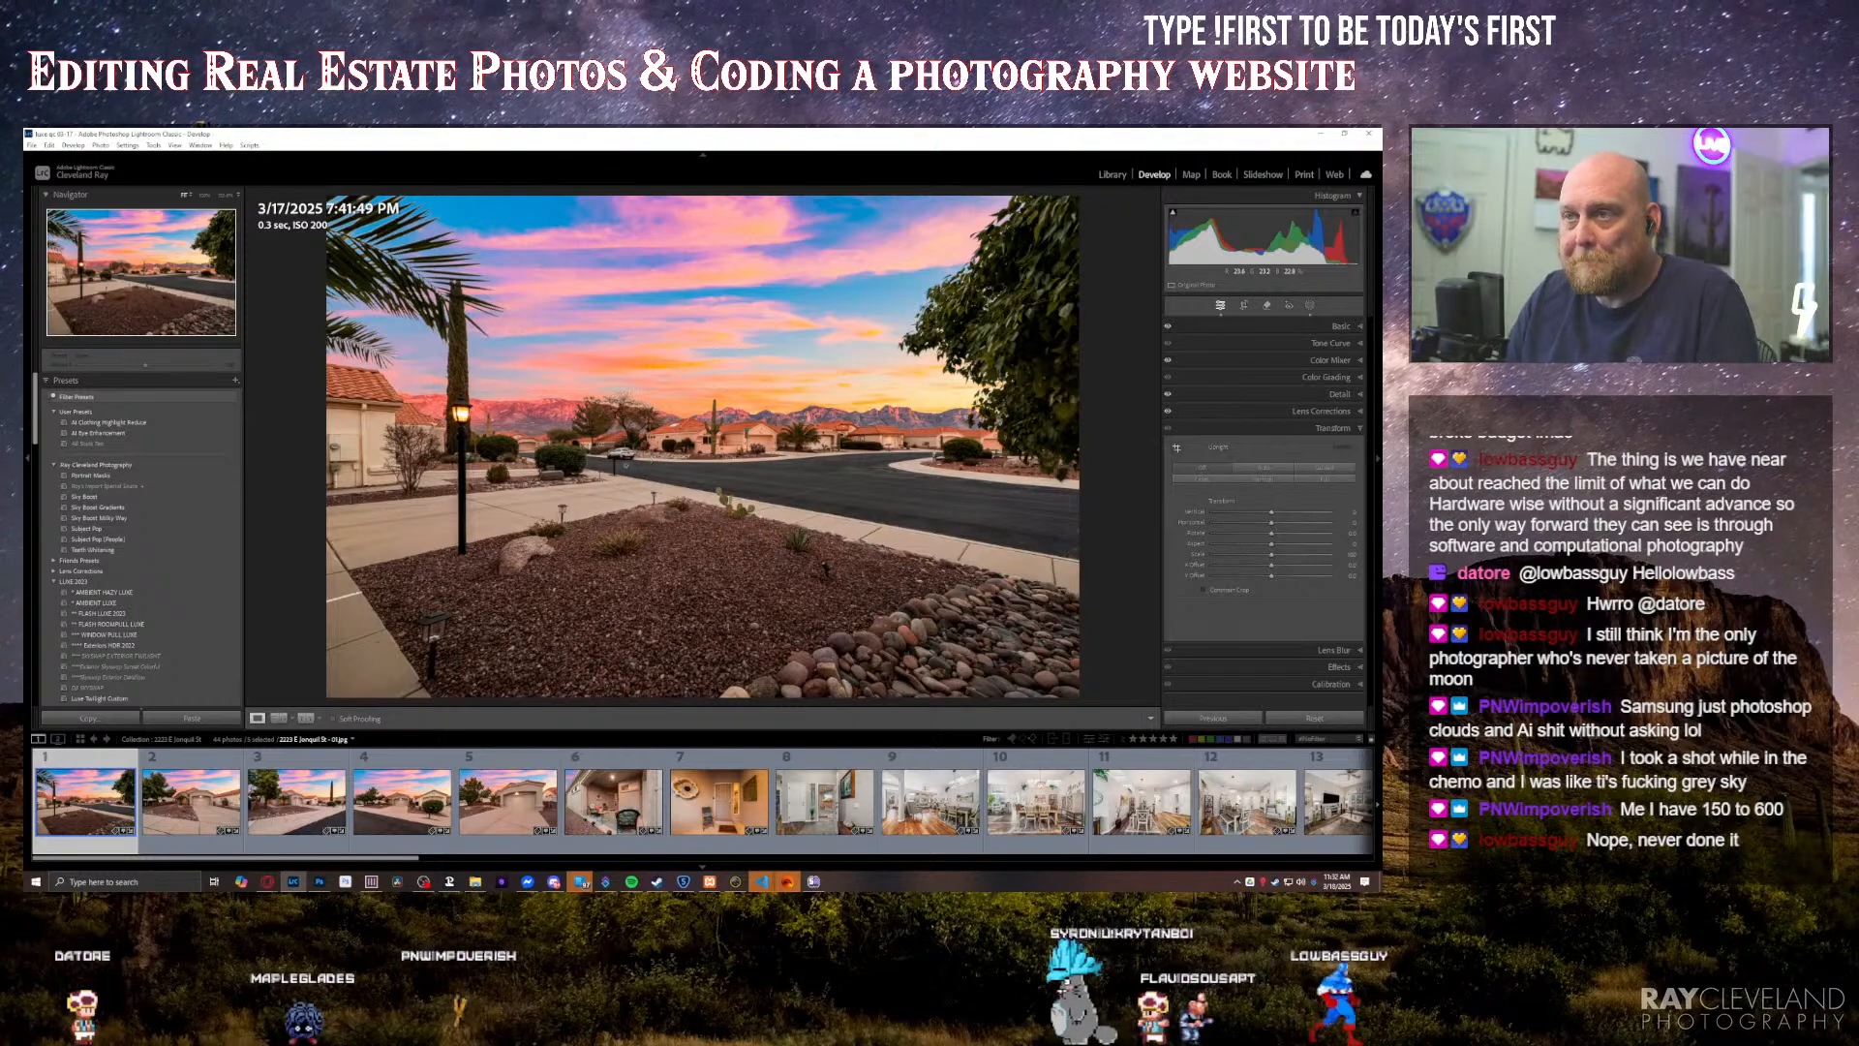
Step: Remove the car at the far end of the street with generative AI and choose another of the generated variations
key("q")
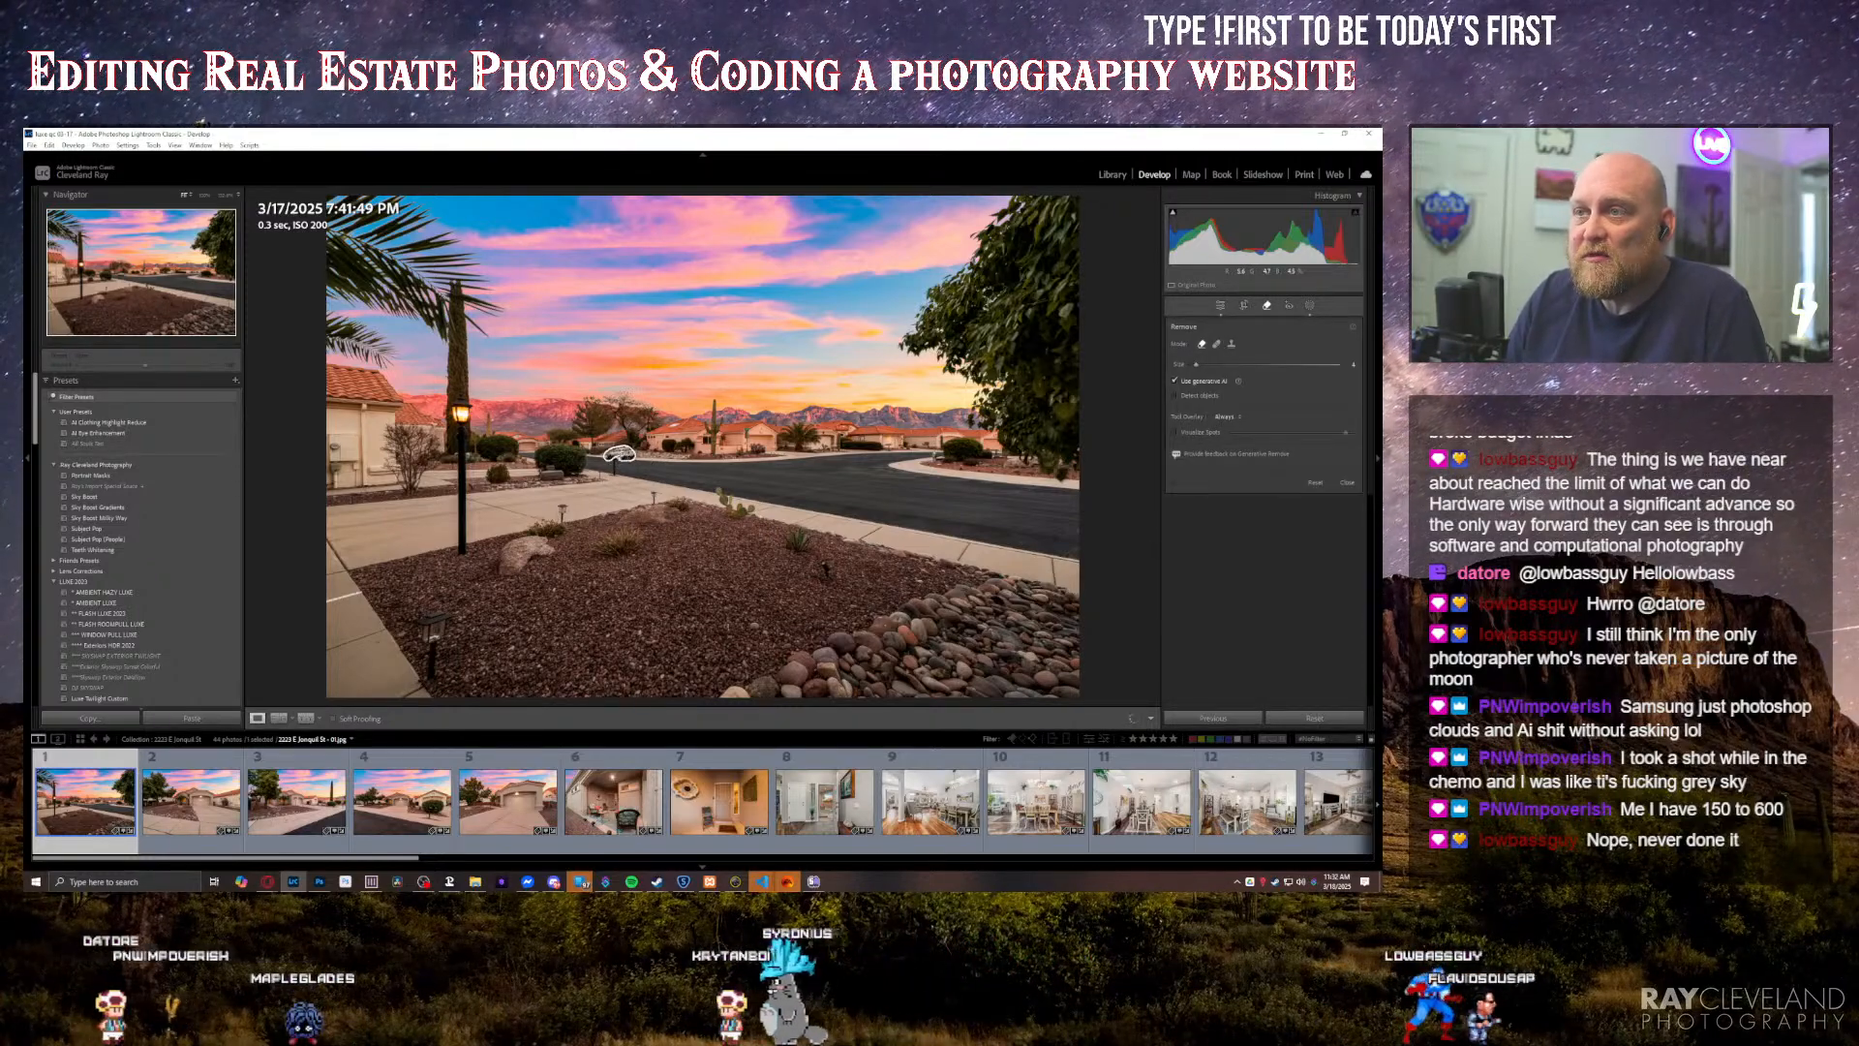
left_click(618, 453)
key("Return")
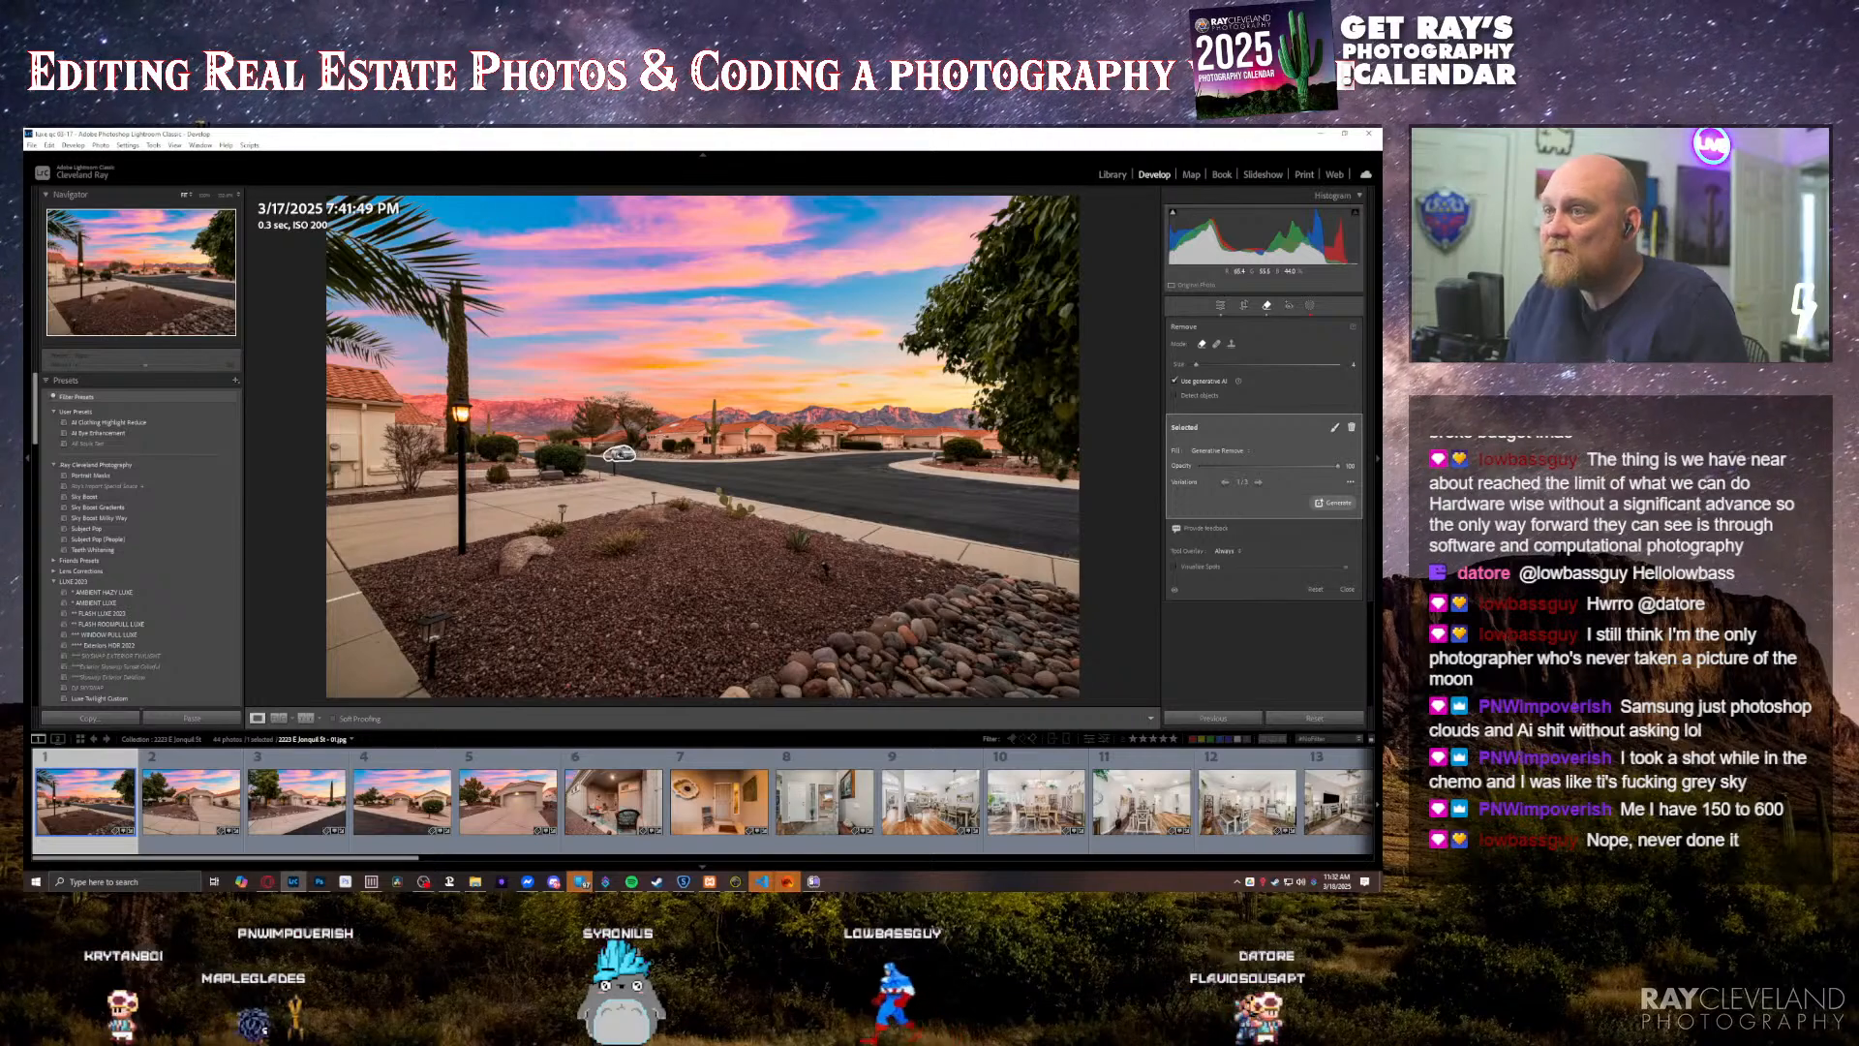
left_click(619, 455)
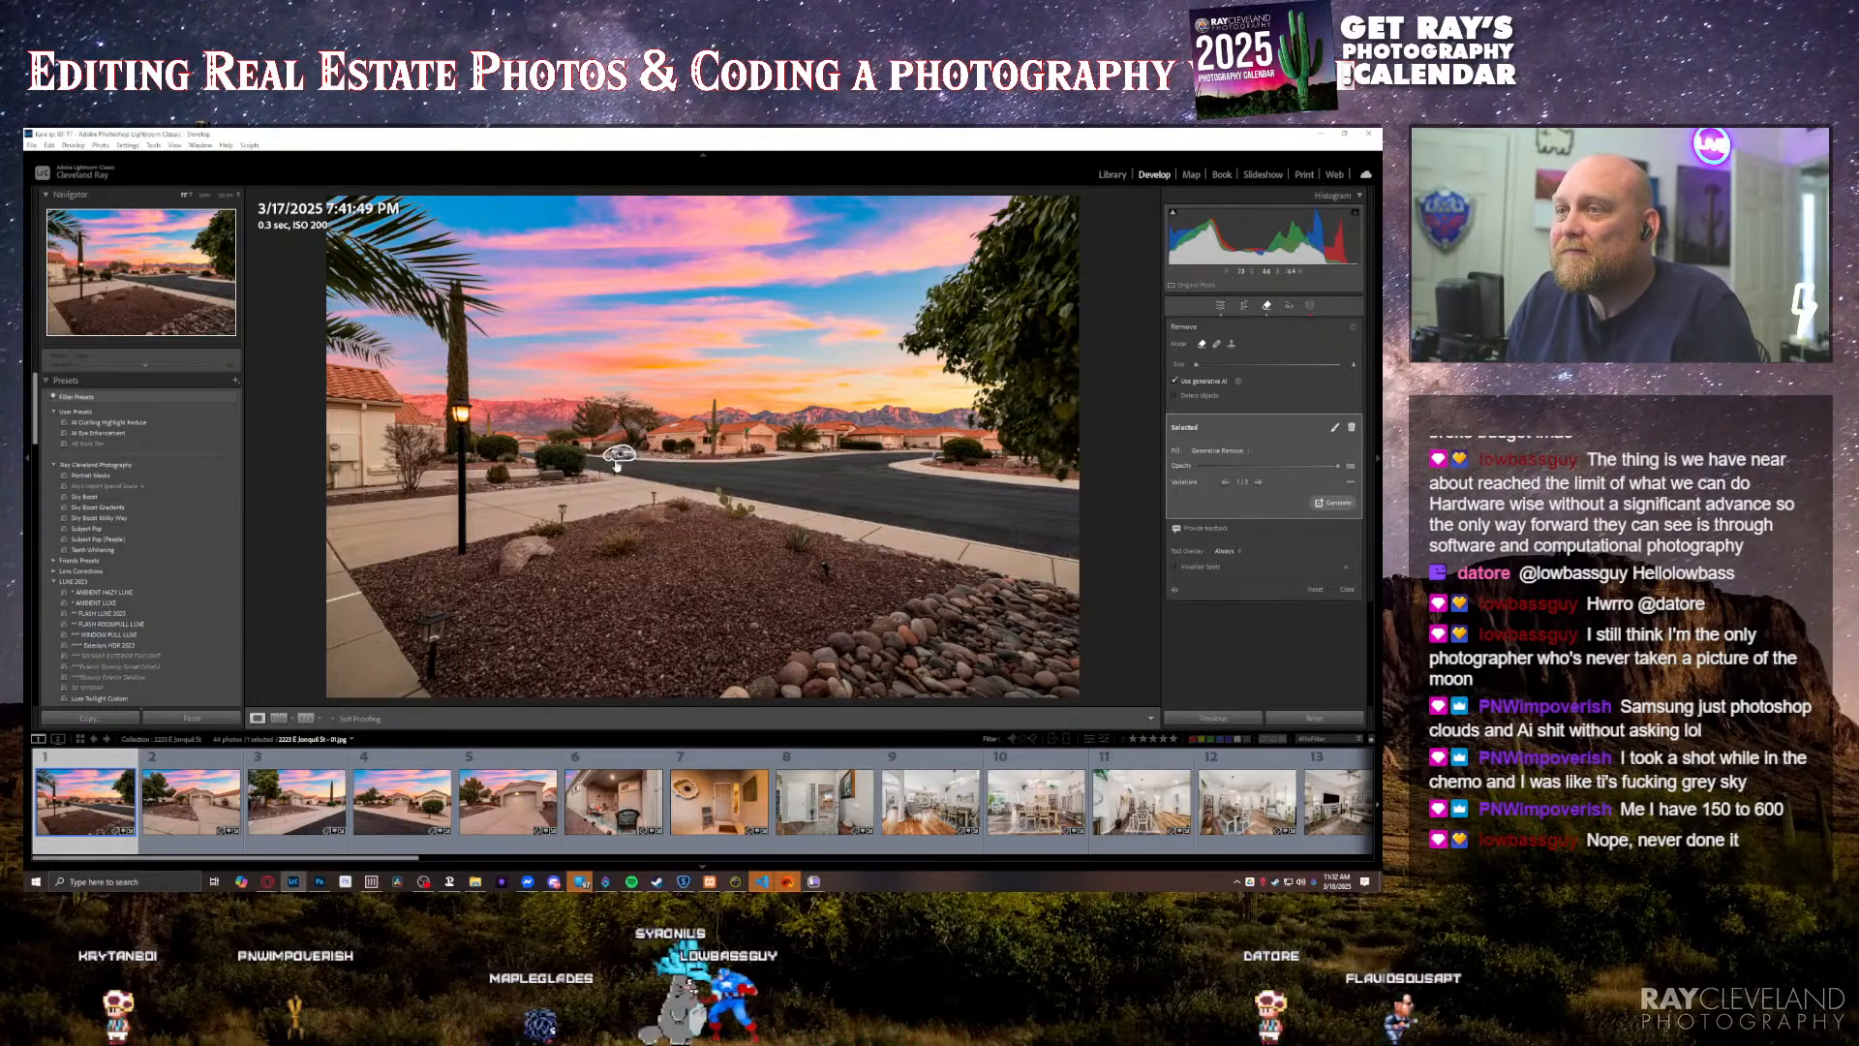
left_click(1259, 482)
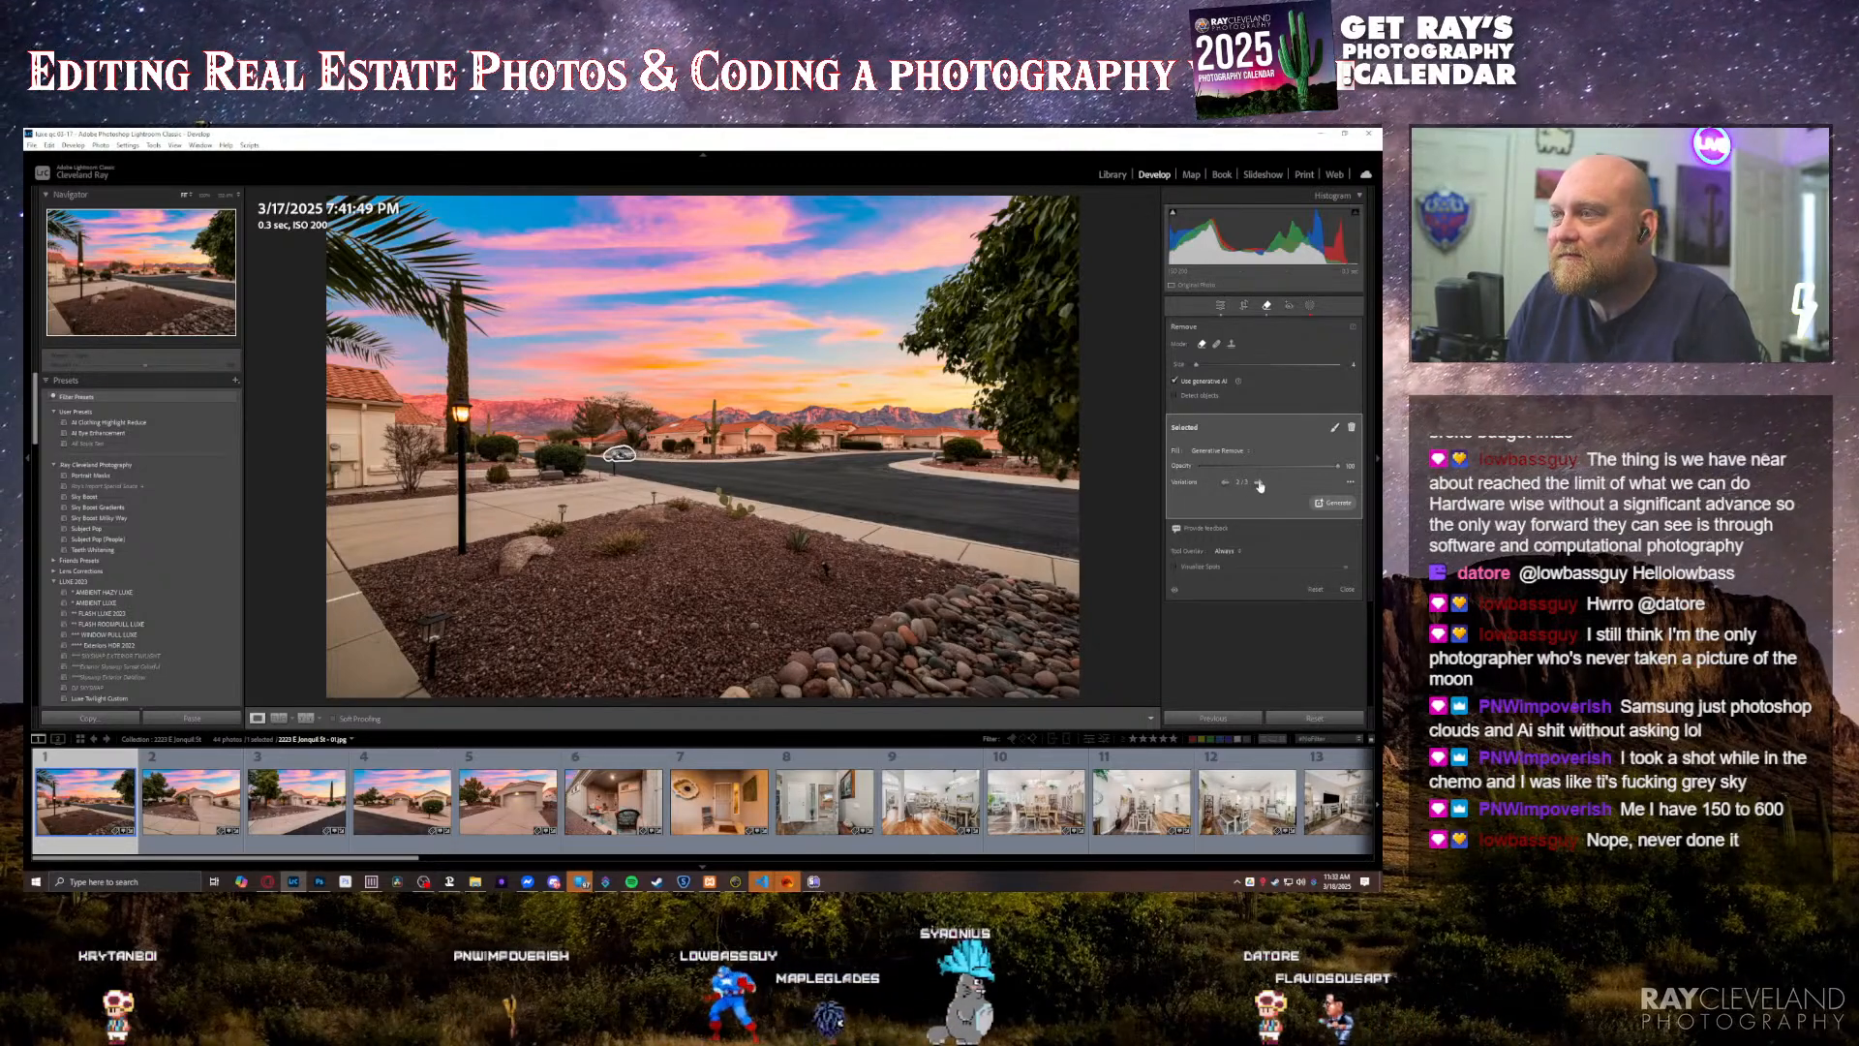
left_click(1259, 482)
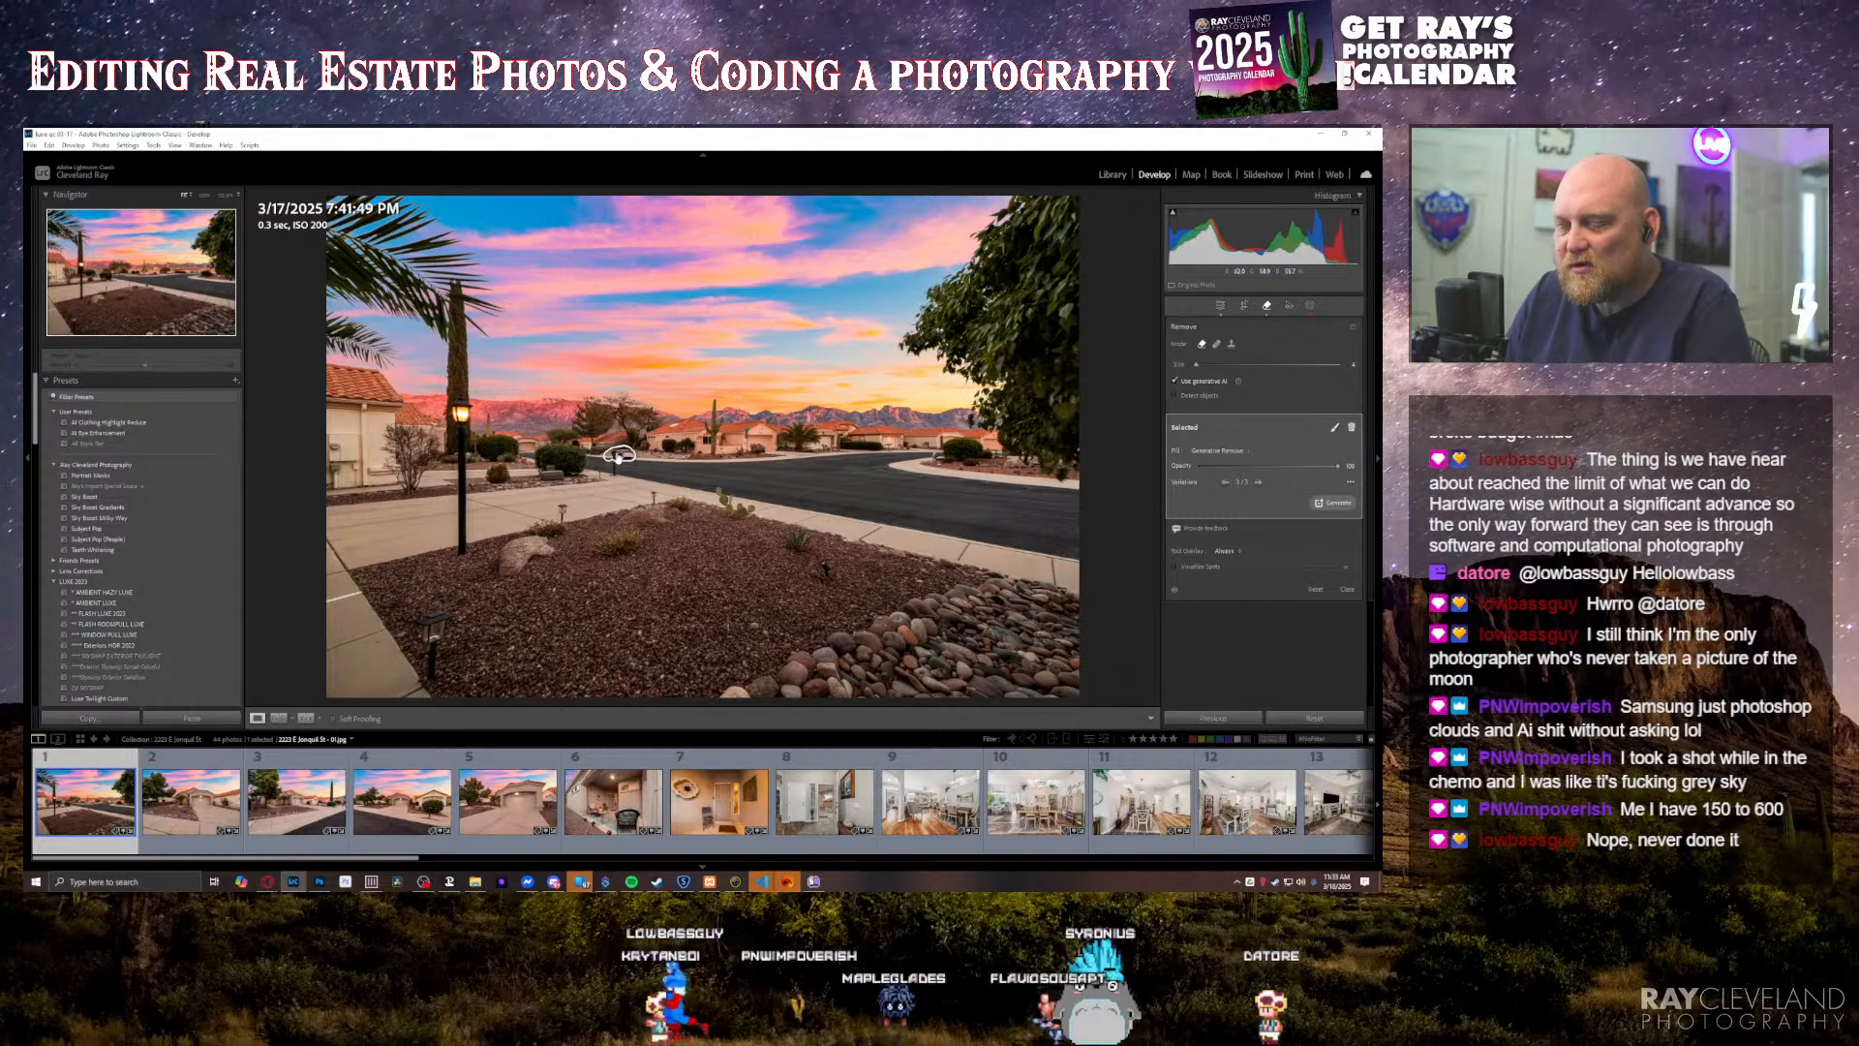
left_click(618, 458)
key("q")
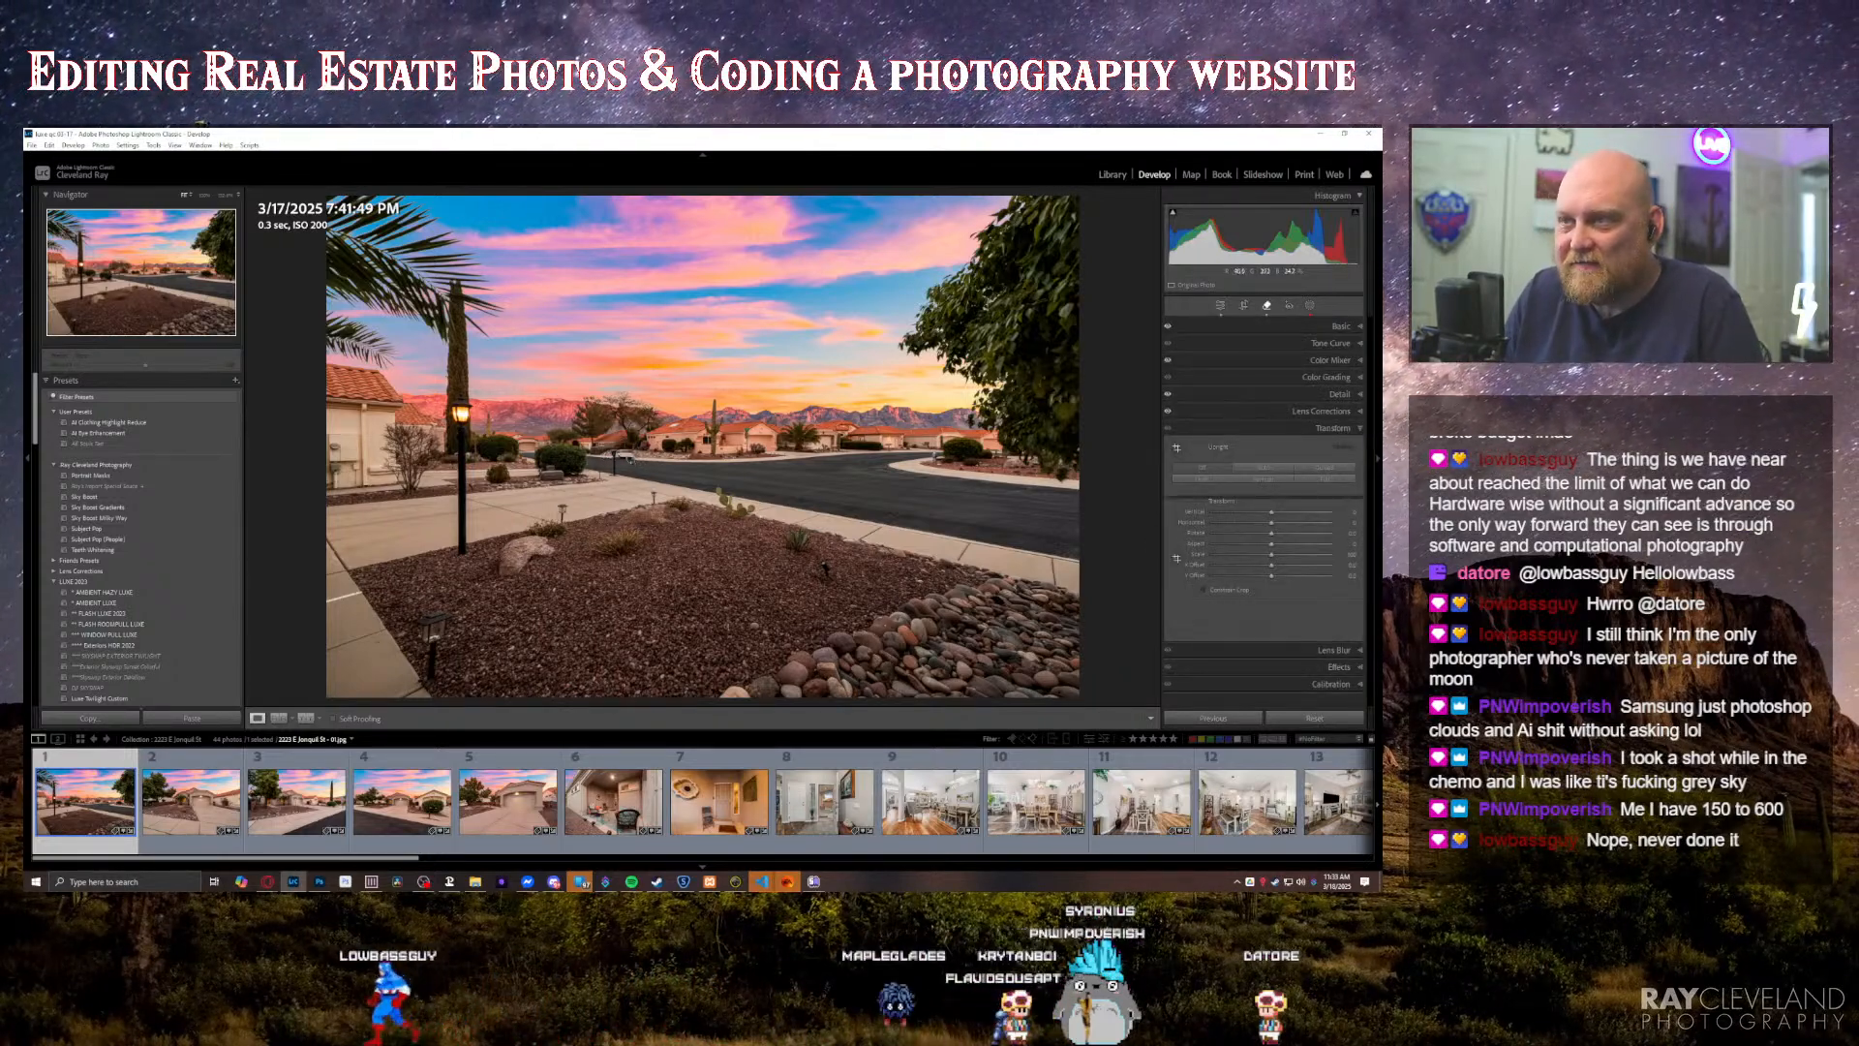
Step: Try a second generative removal on the spot where the car stood, delete it, and leave the Remove tool
key("q")
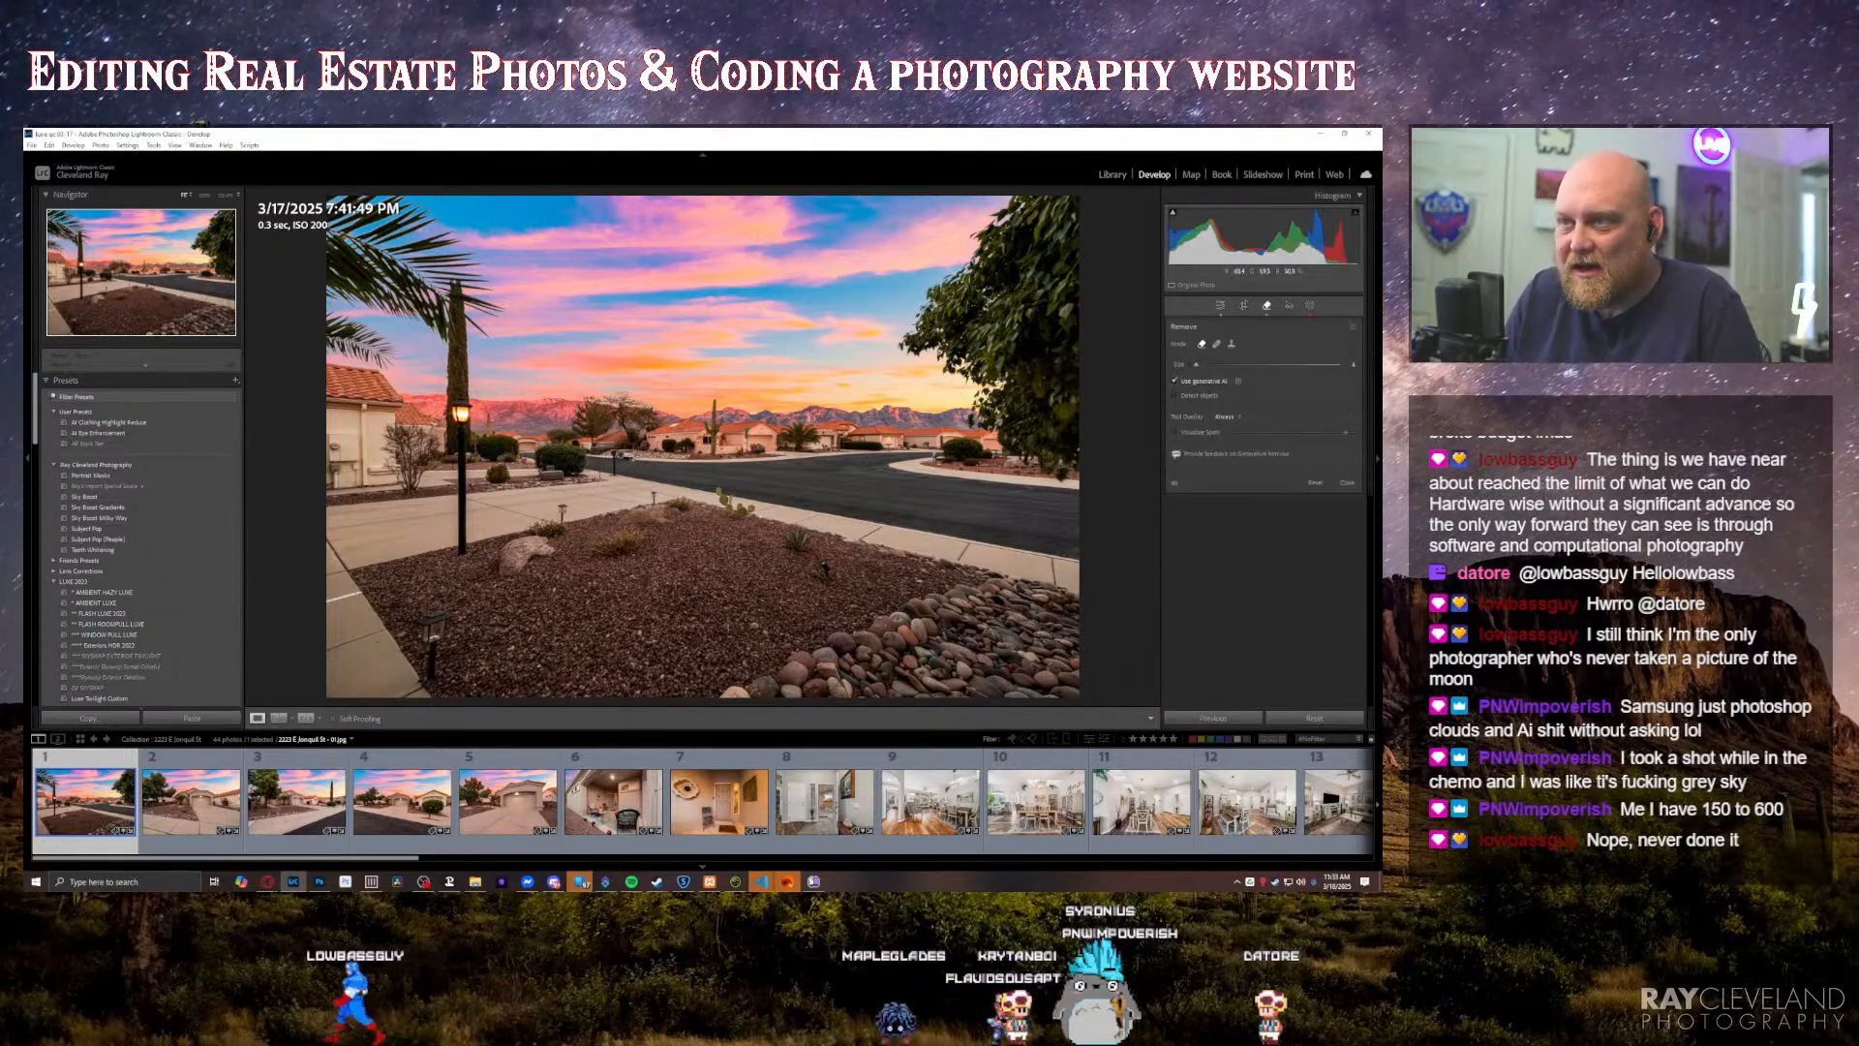
left_click(627, 455)
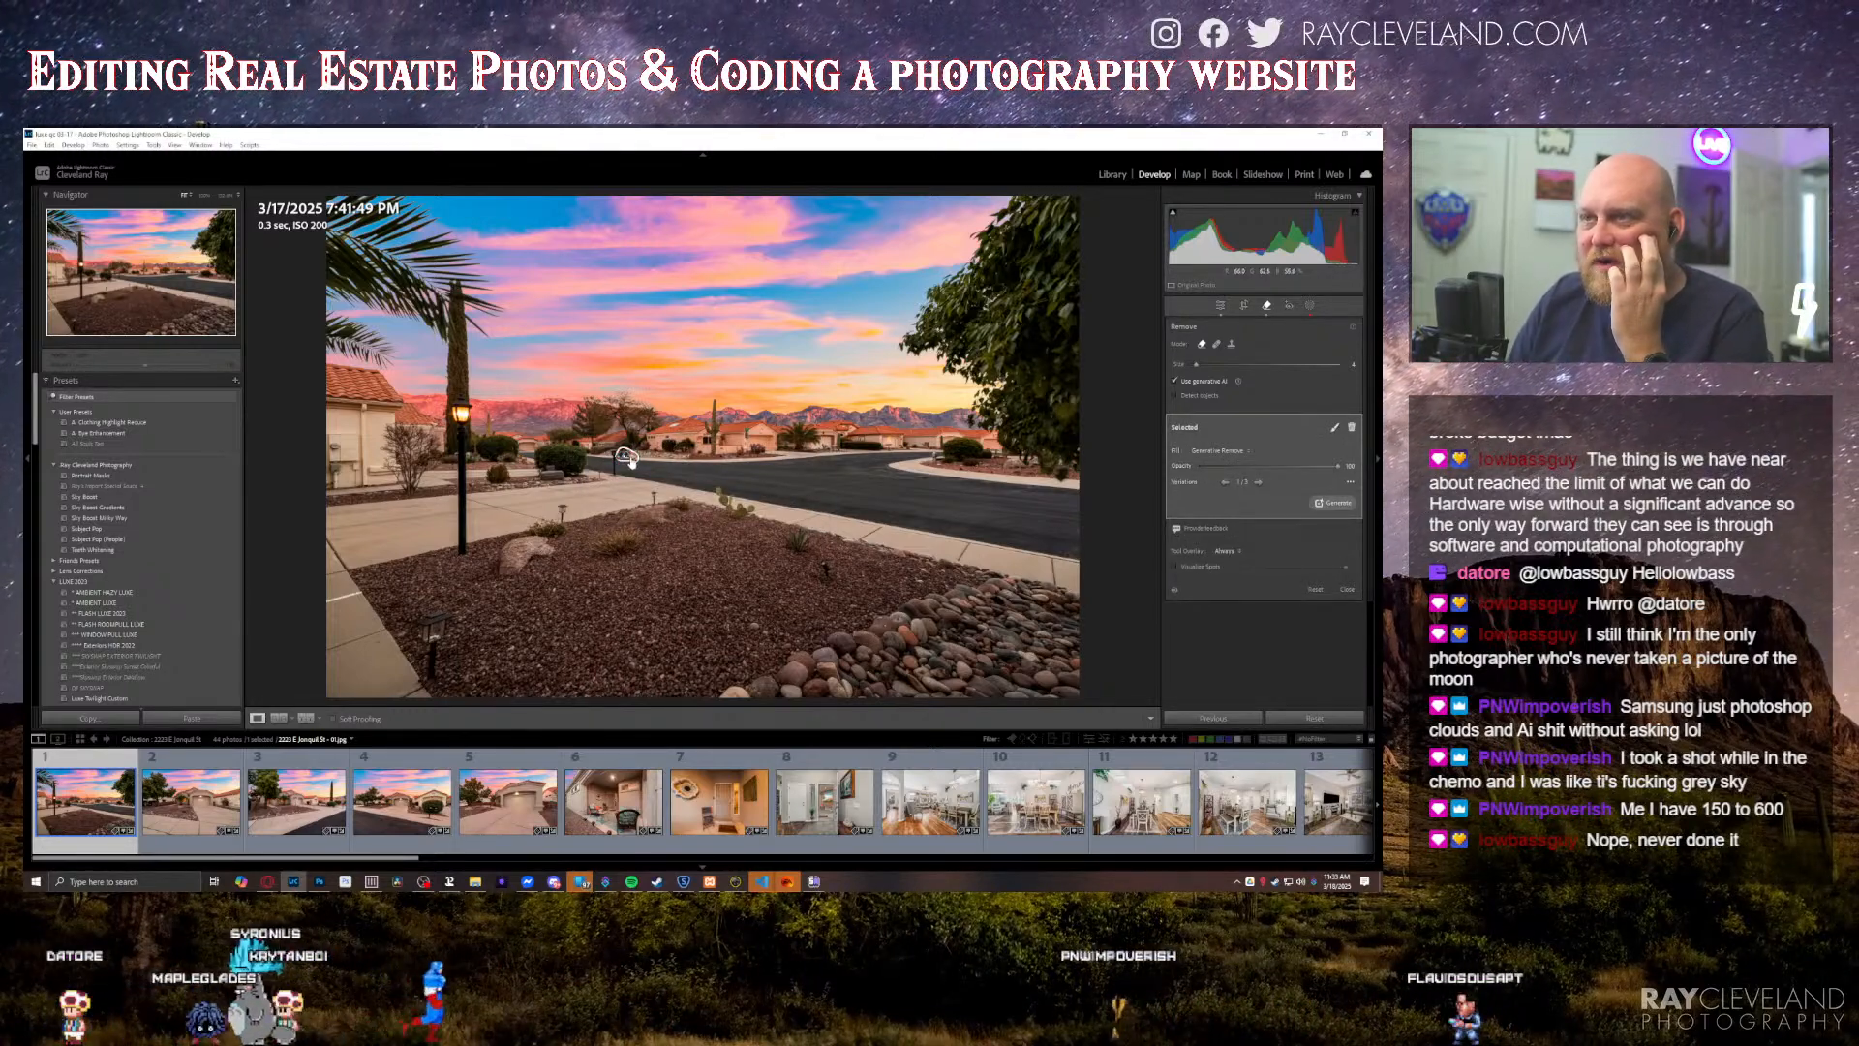
key("Delete")
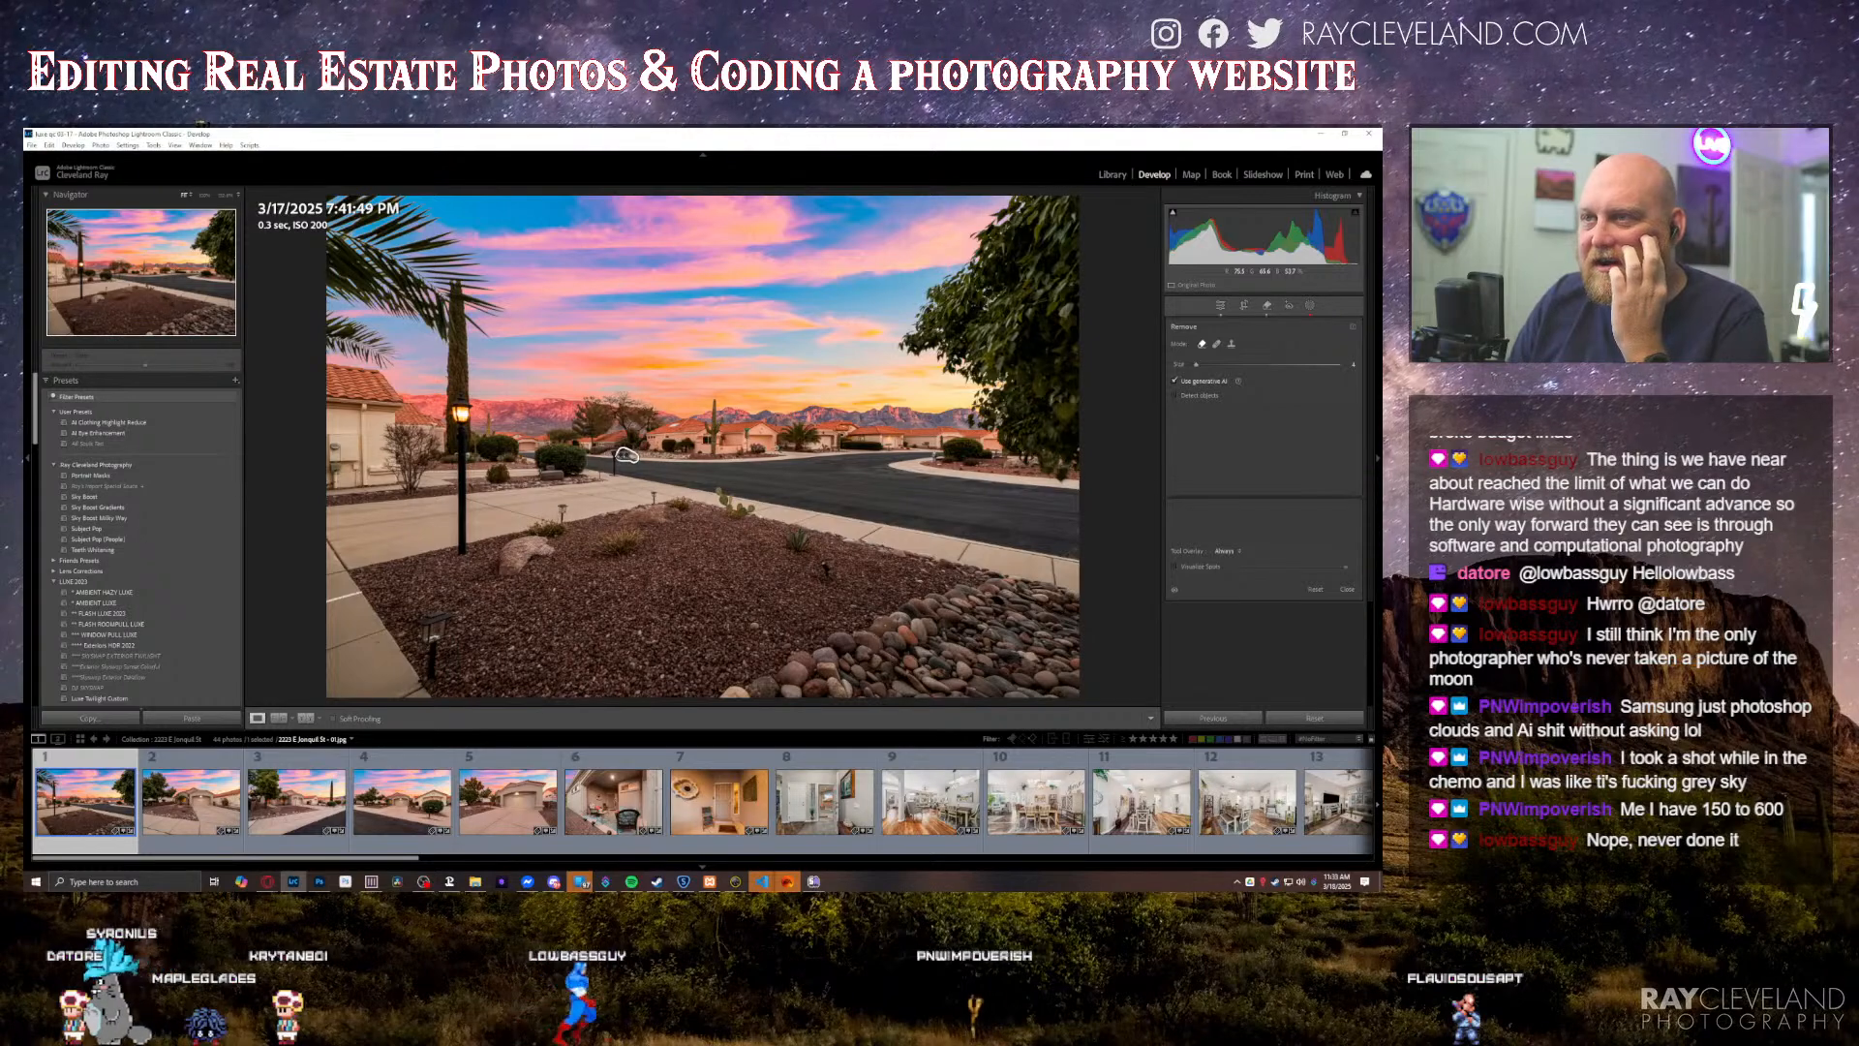
key("q")
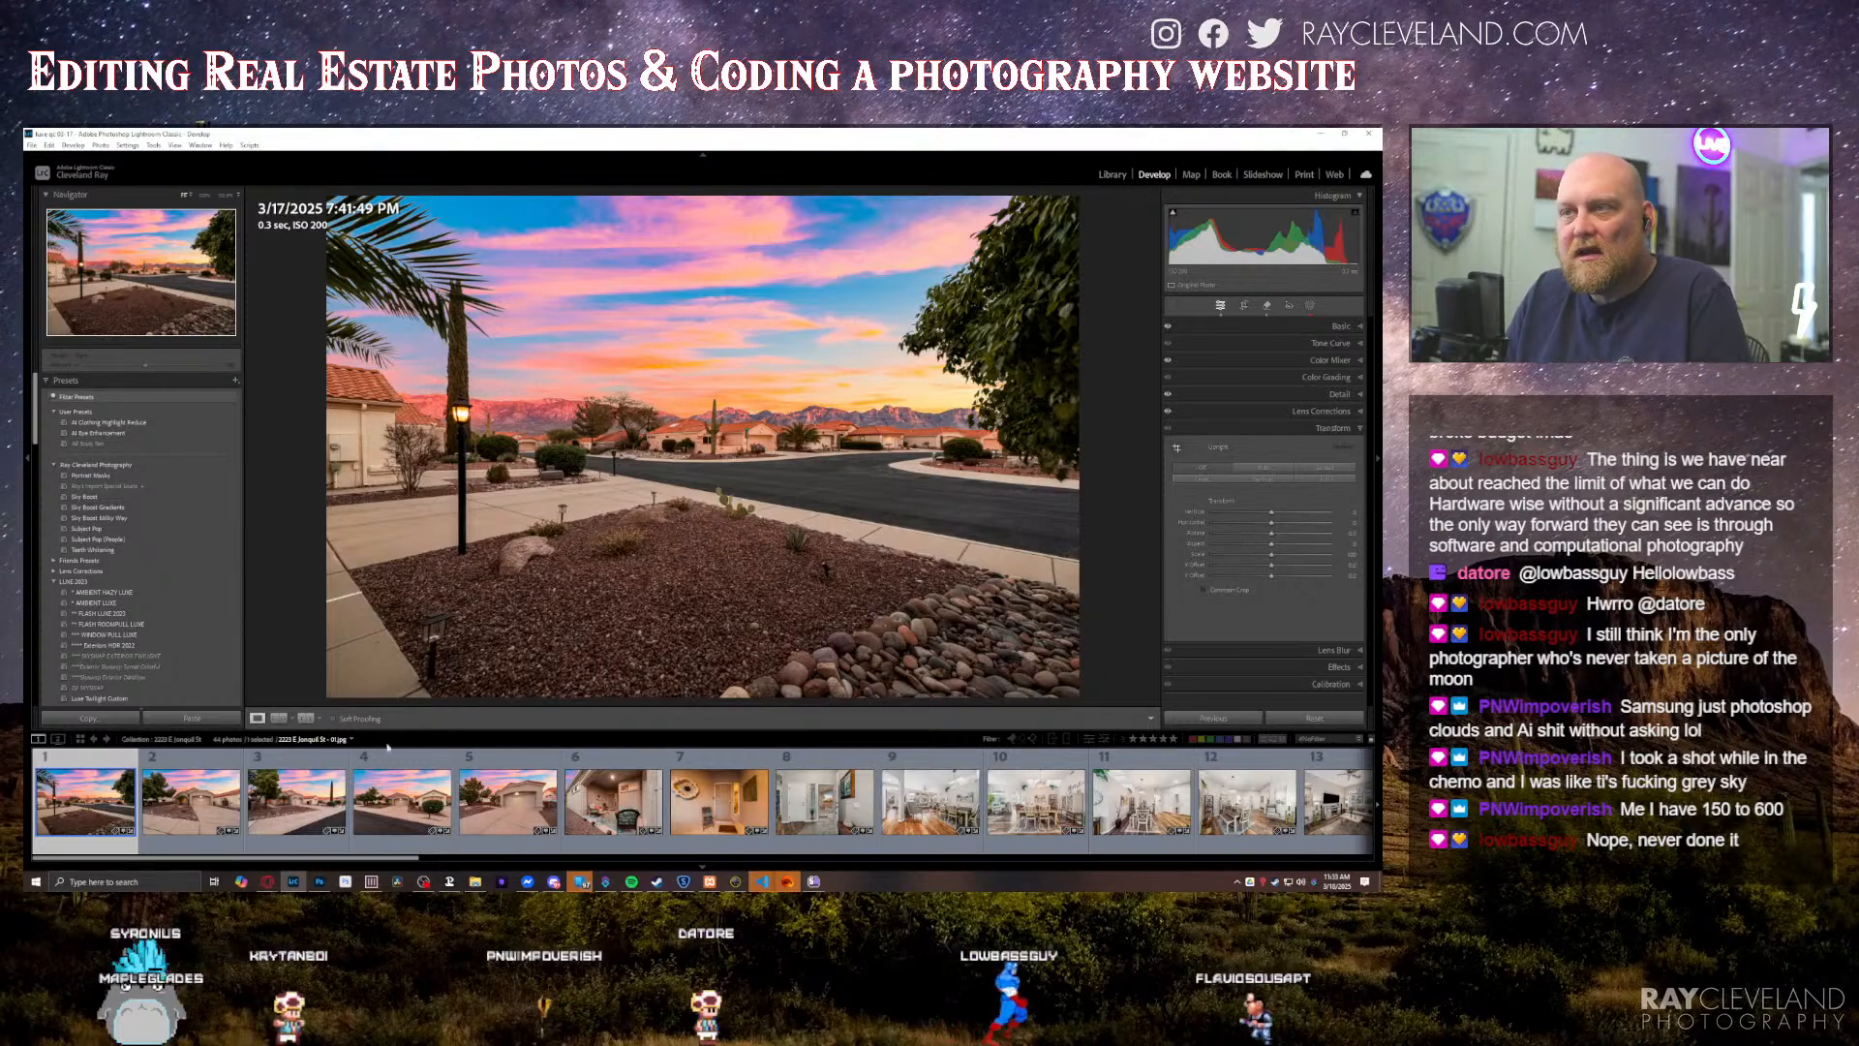
Step: Reorder the filmstrip so the front-of-house photo comes first and the sunset street photo comes fifth
left_click(199, 816)
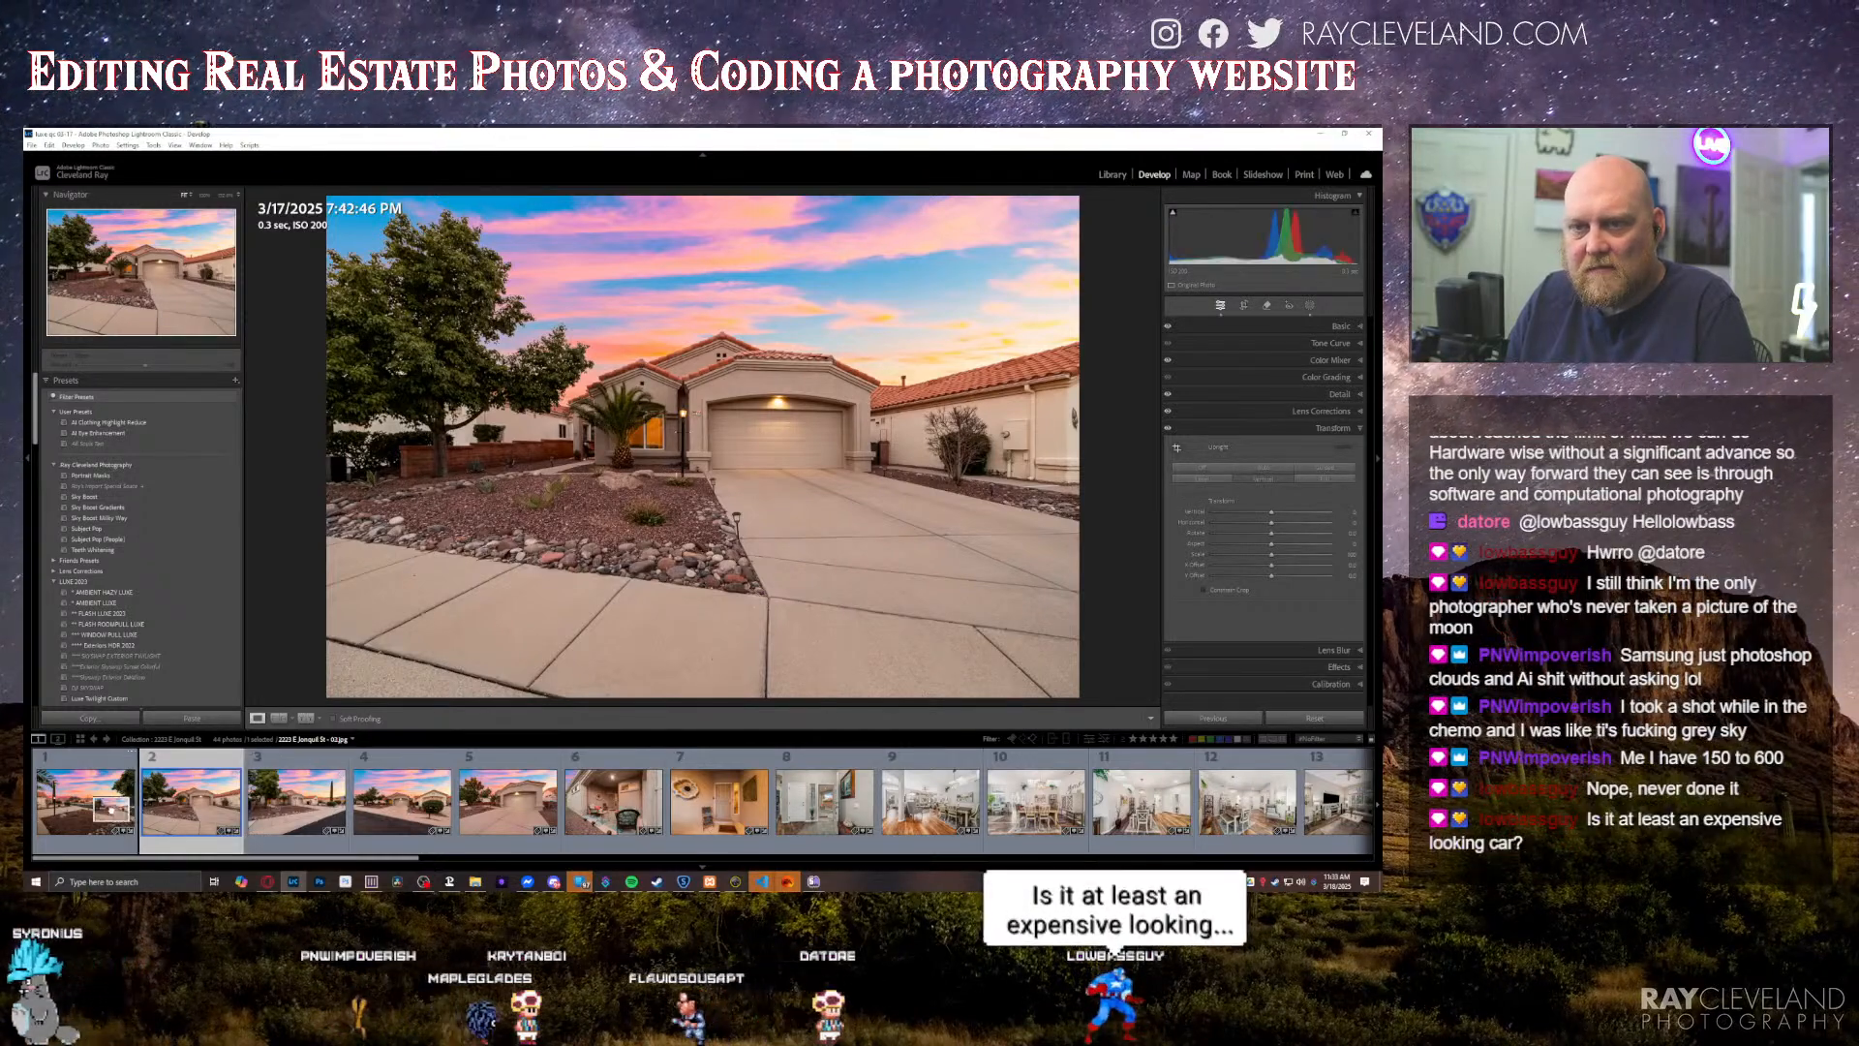
left_click(118, 808)
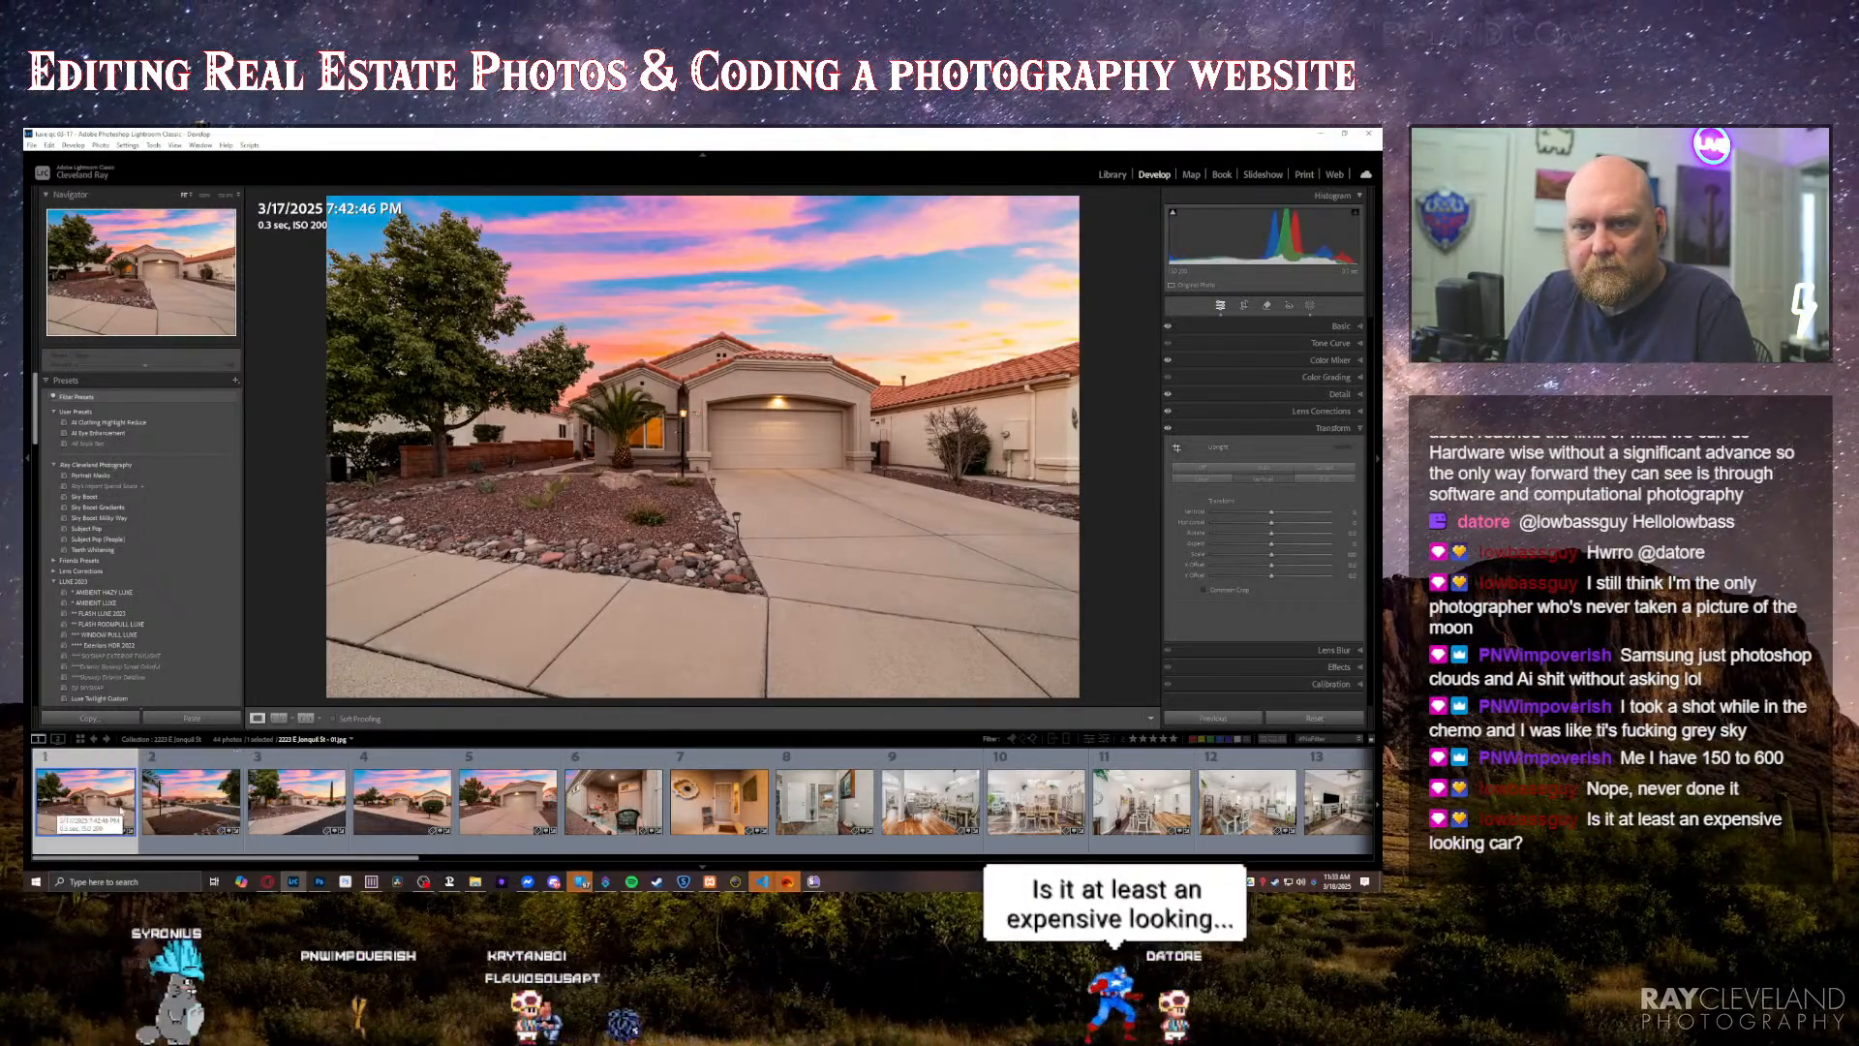
left_click(204, 810)
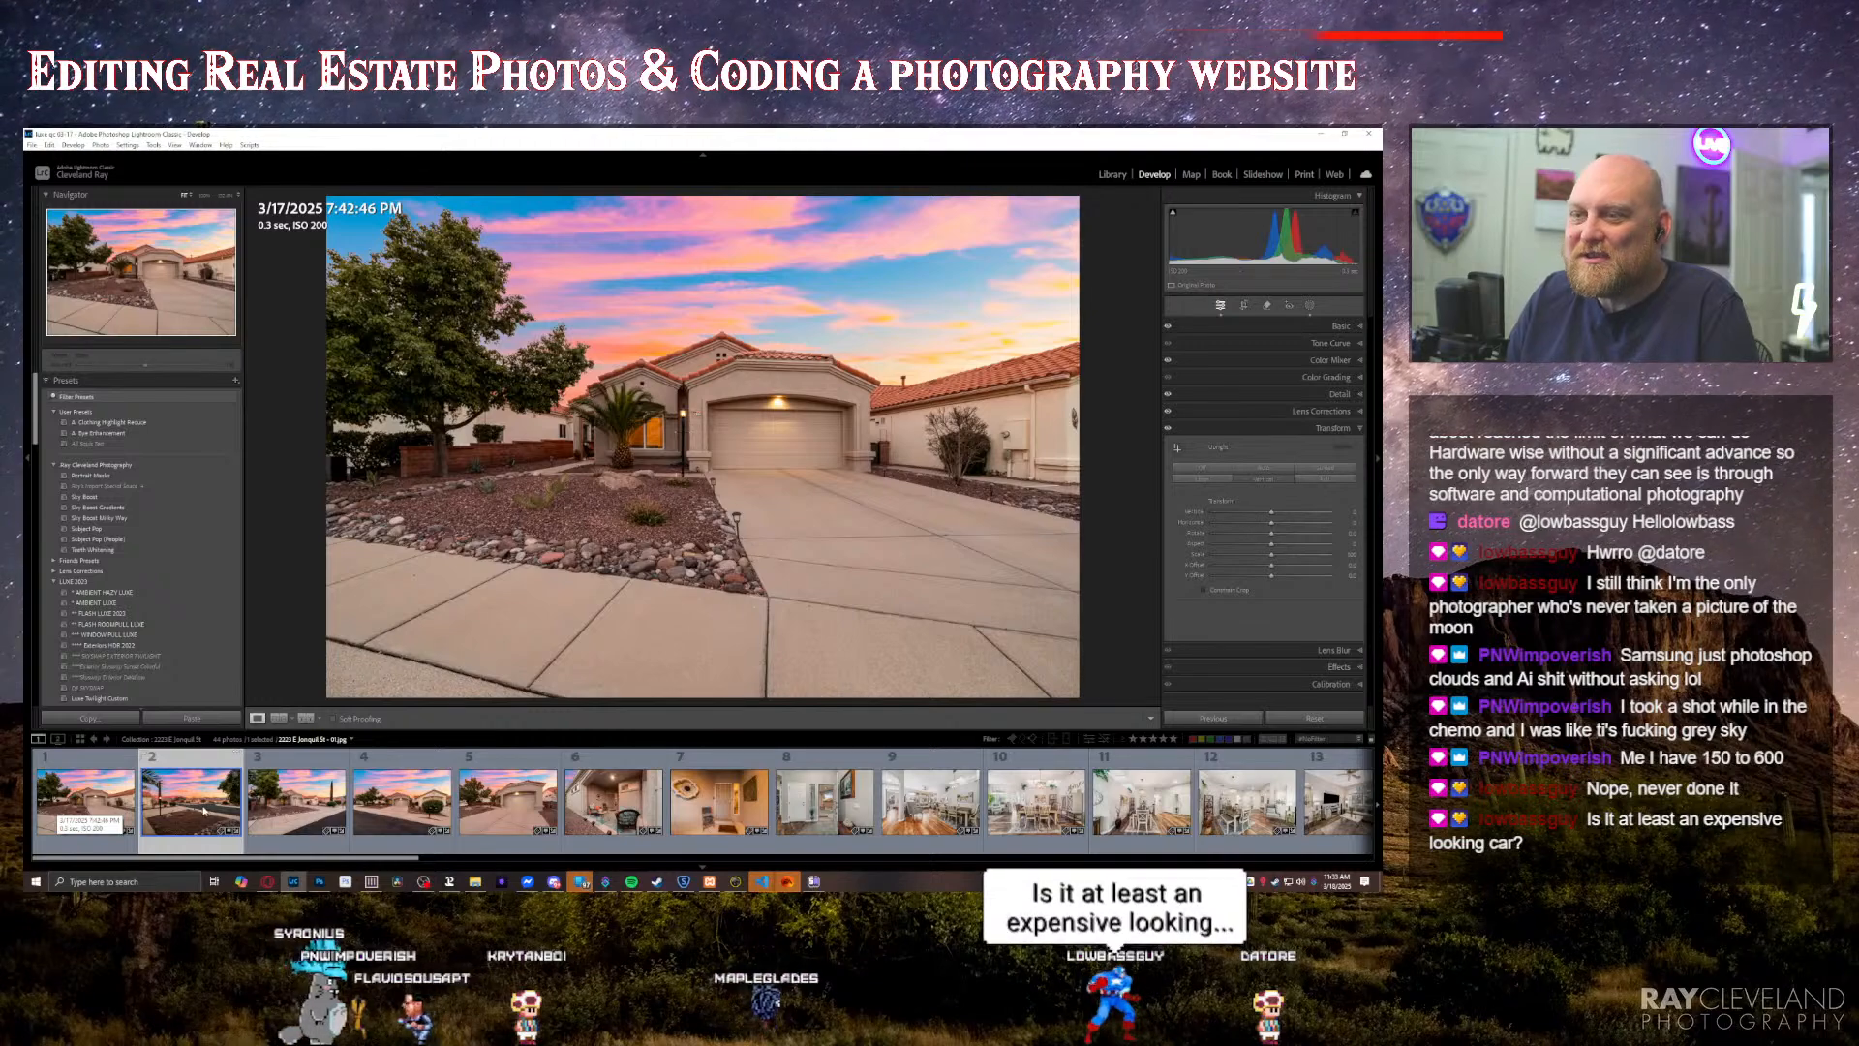
left_click(508, 799)
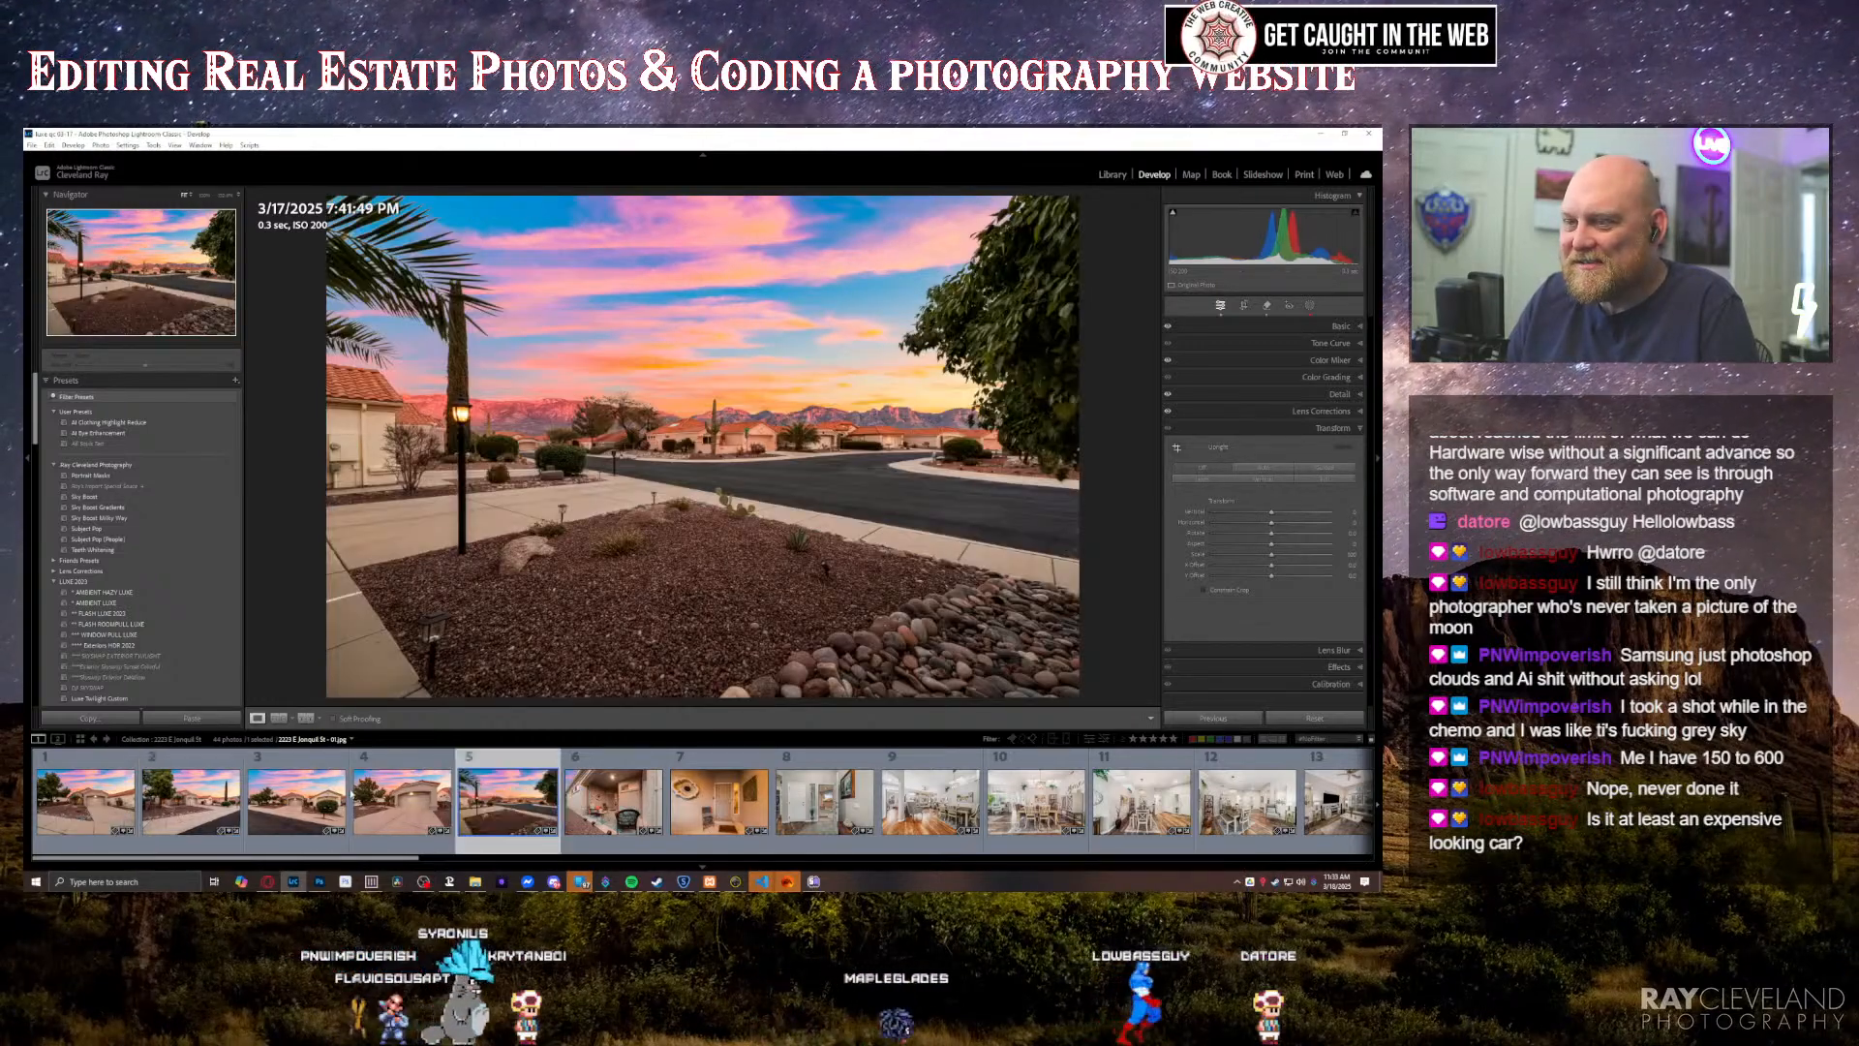
Step: Open the front-of-house photo and crop it tighter around the house at its original aspect ratio, trimming the foreground driveway
left_click(82, 802)
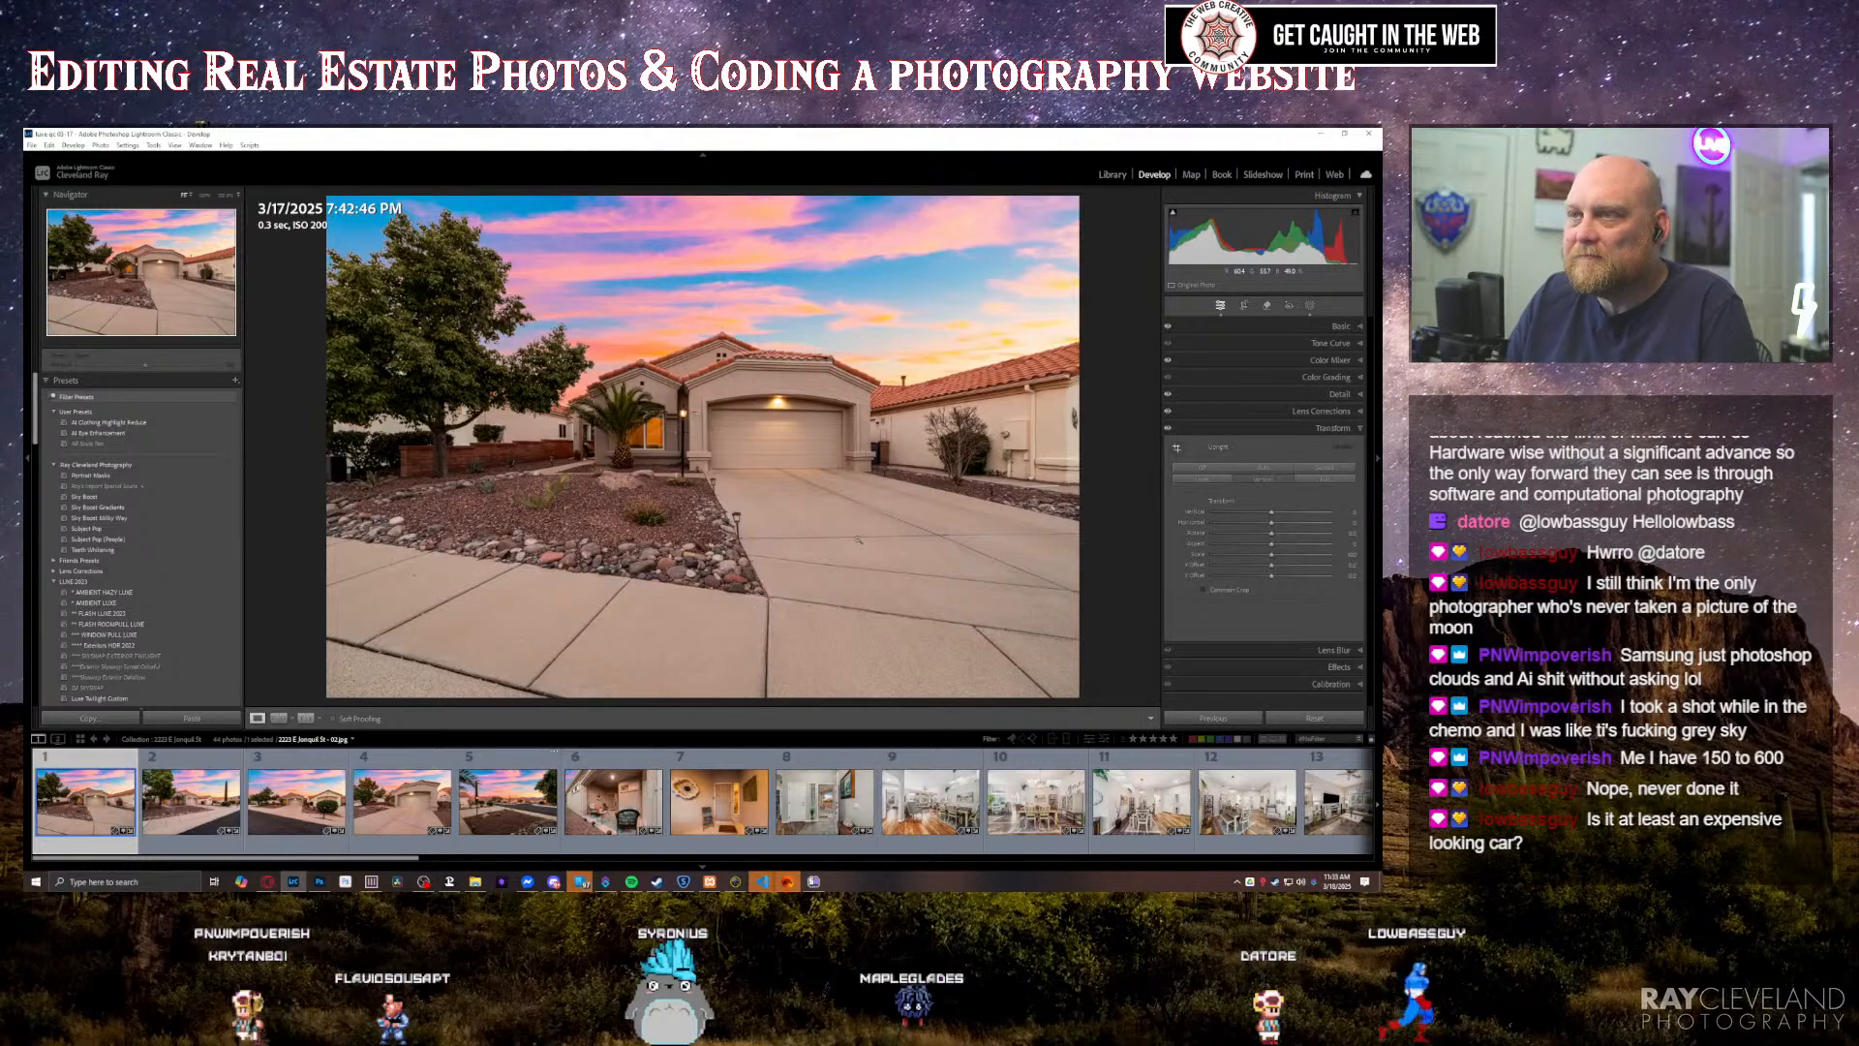
key("r")
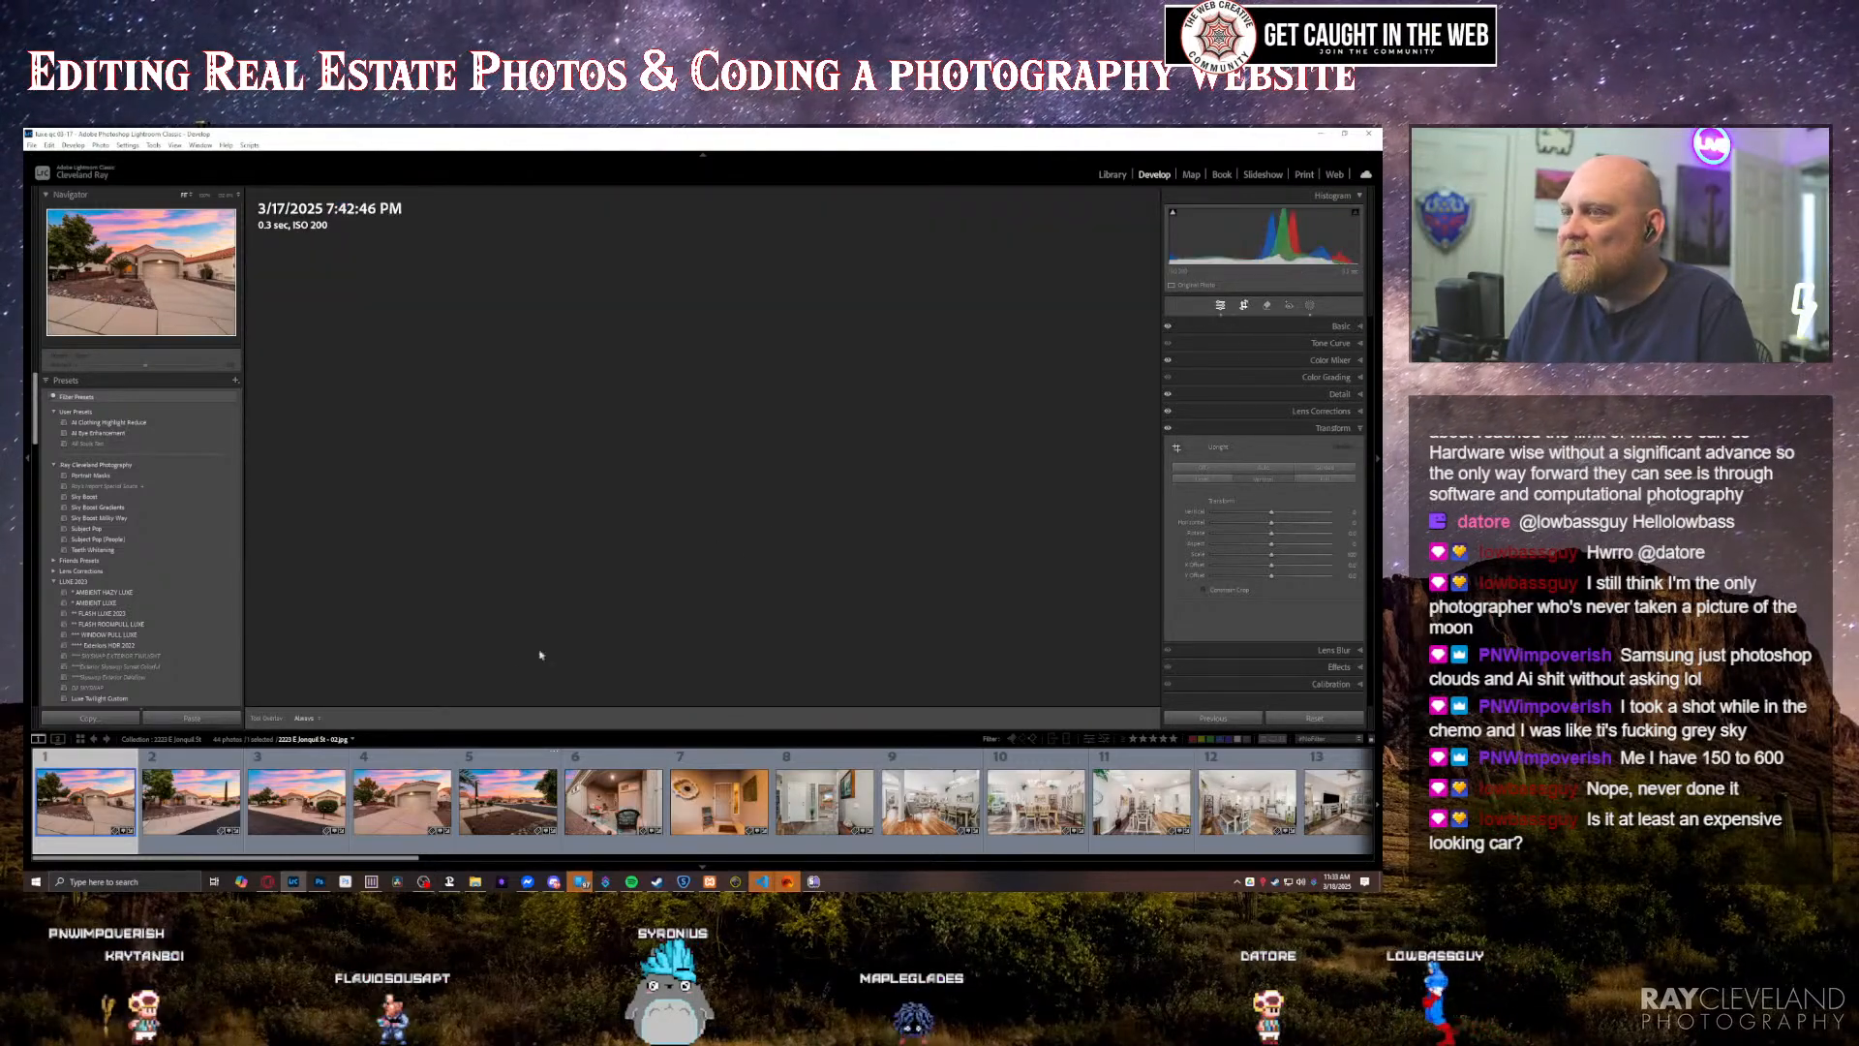
left_click_drag(703, 692, 699, 647)
left_click_drag(707, 560, 697, 559)
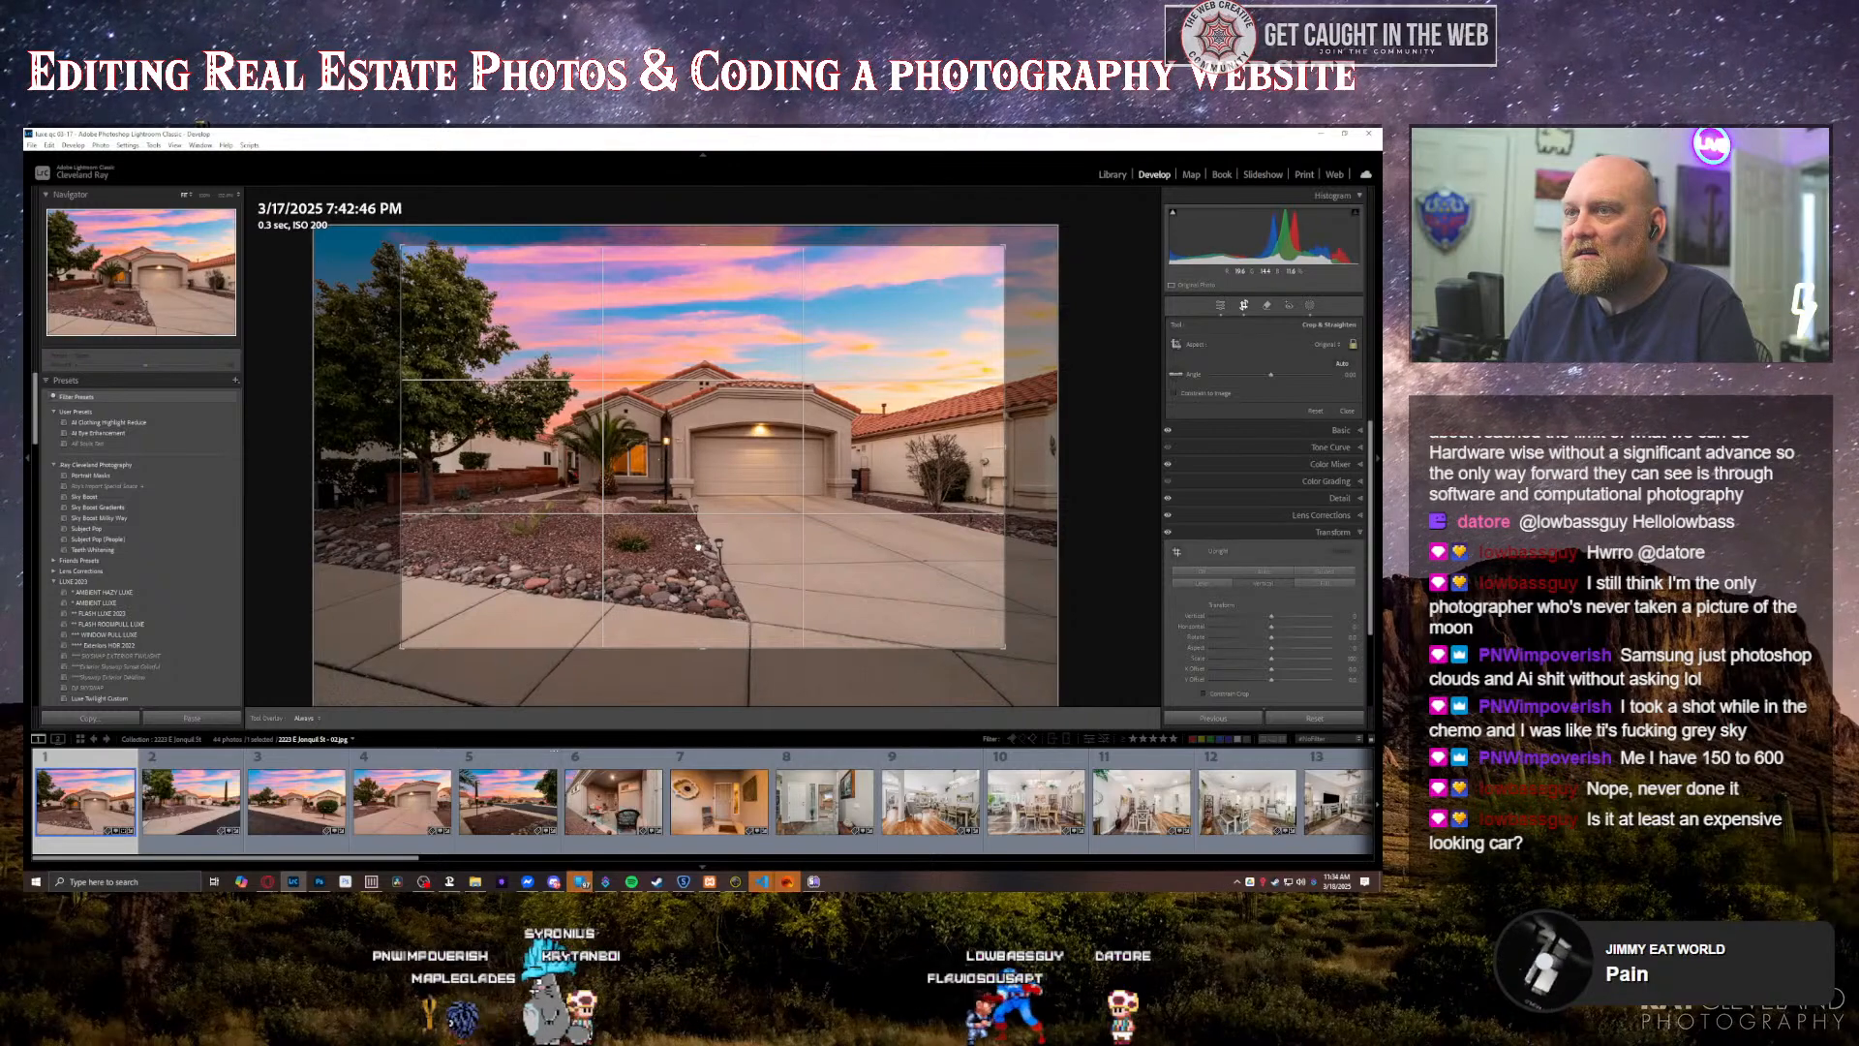
key("Return")
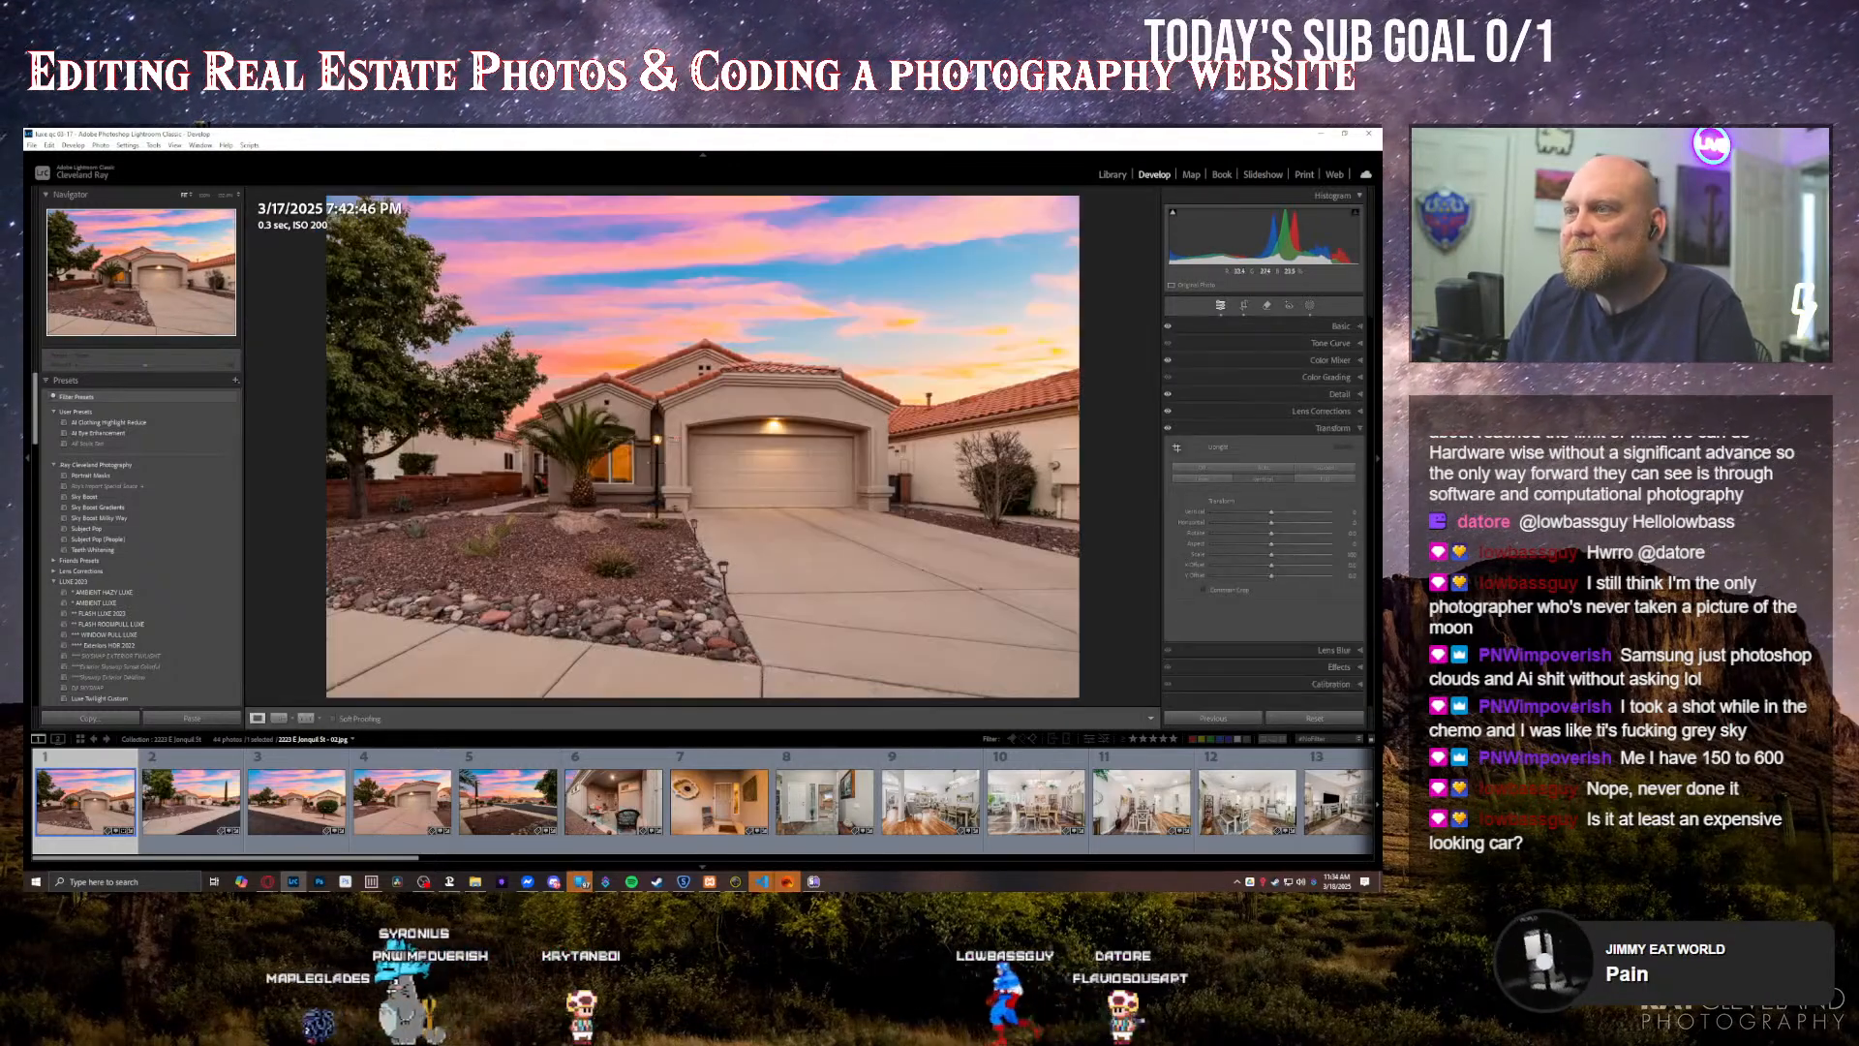
Step: Reposition the crop of the front-of-house photo to include more of the large tree beside the house
left_click(1244, 306)
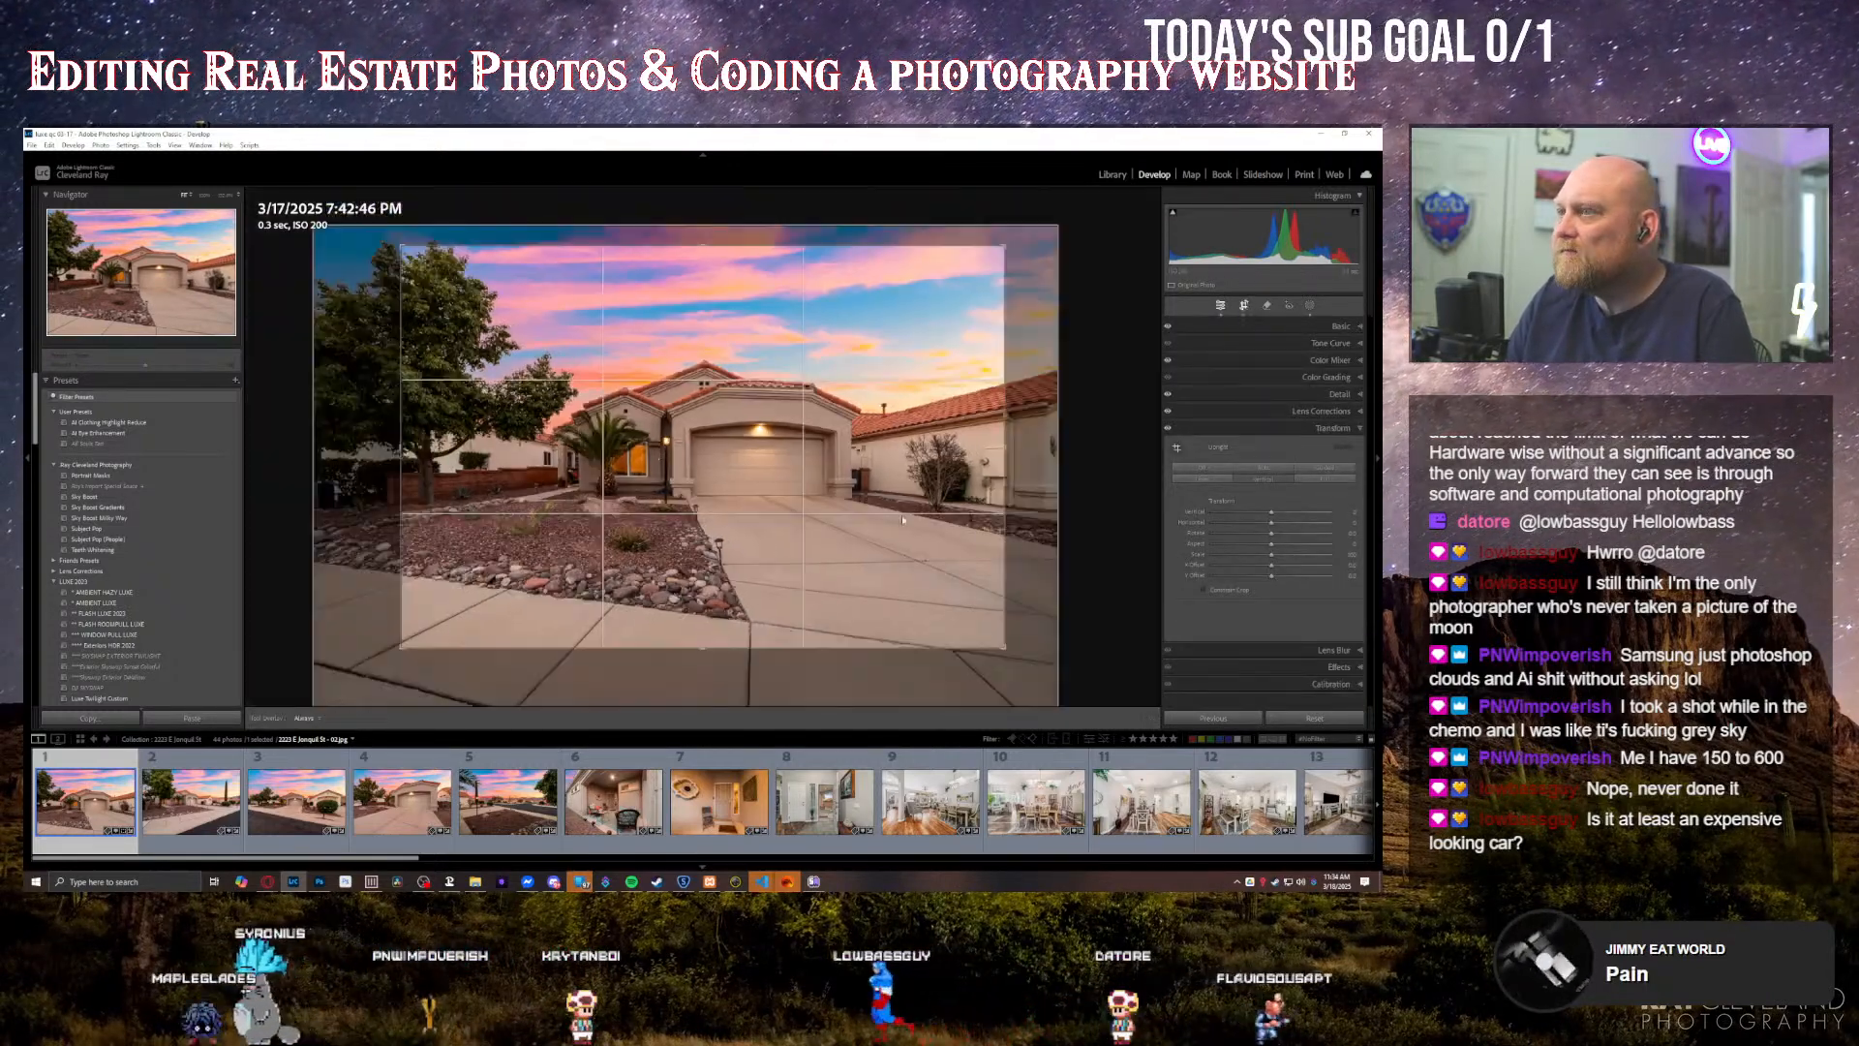
left_click_drag(901, 536, 914, 547)
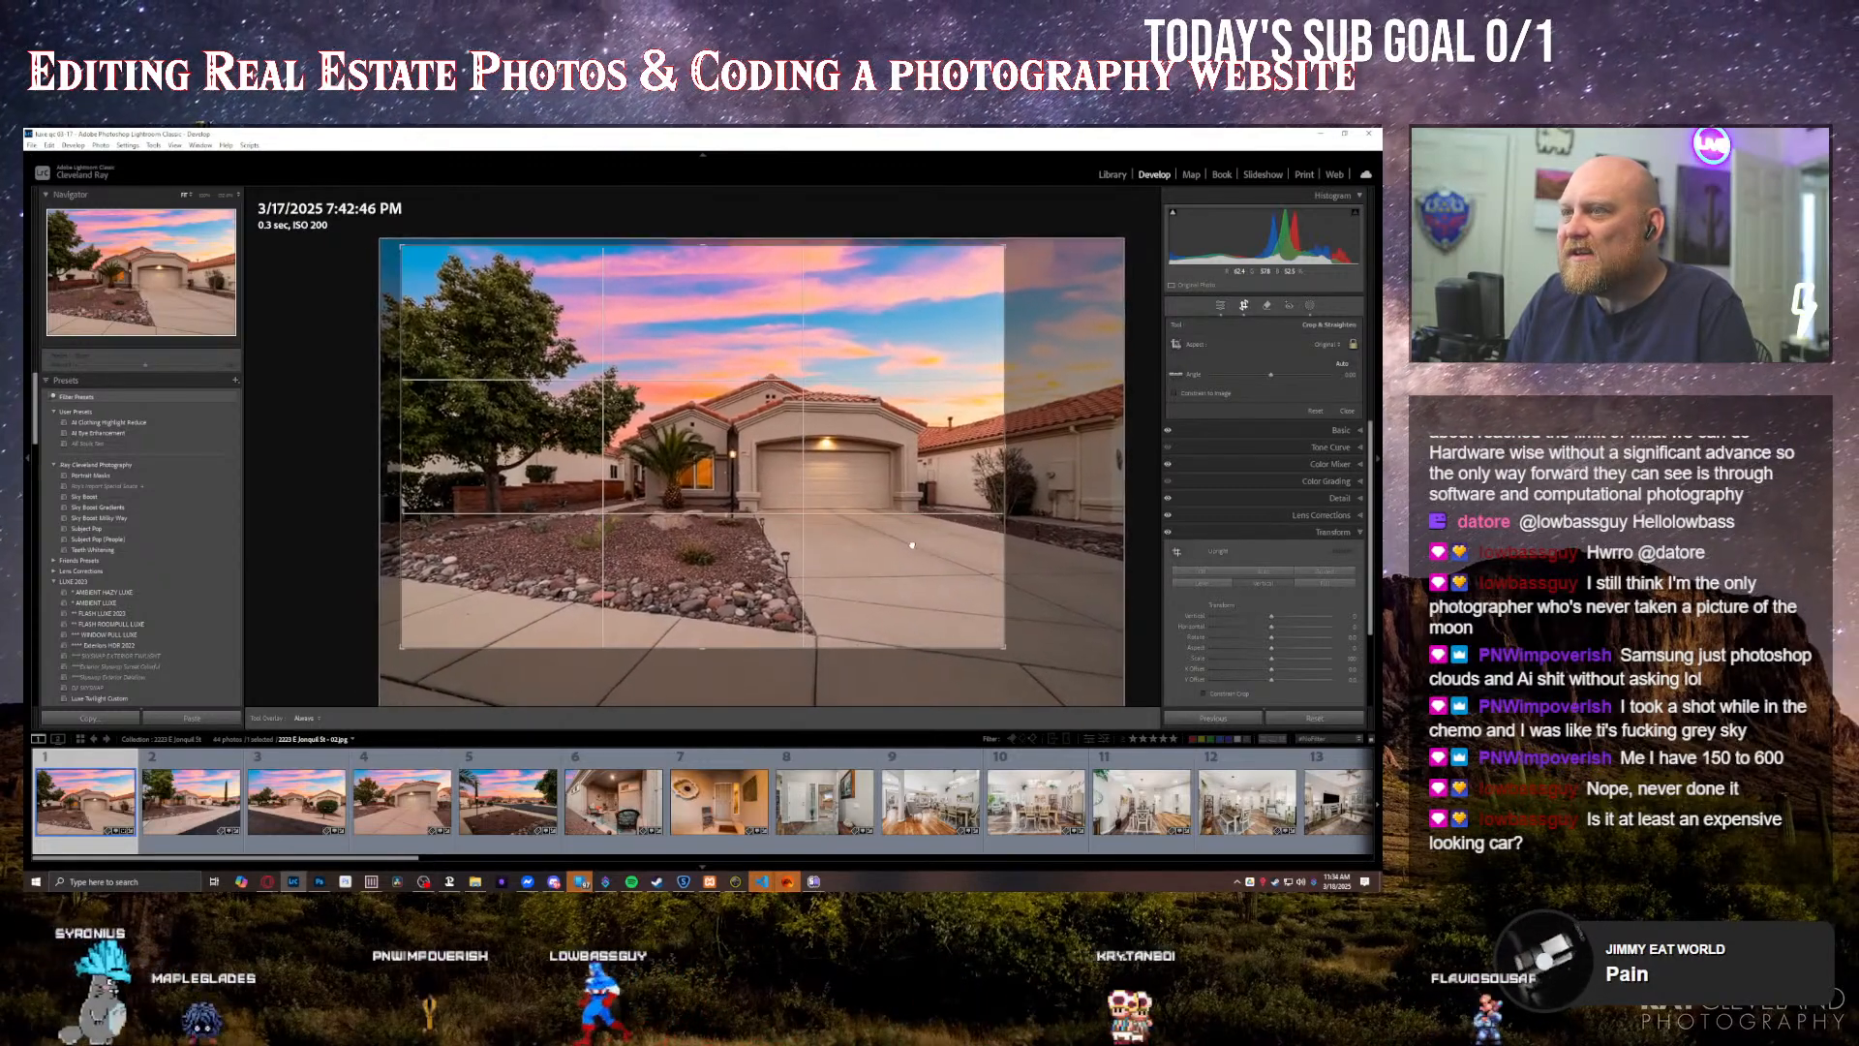
key("backslash")
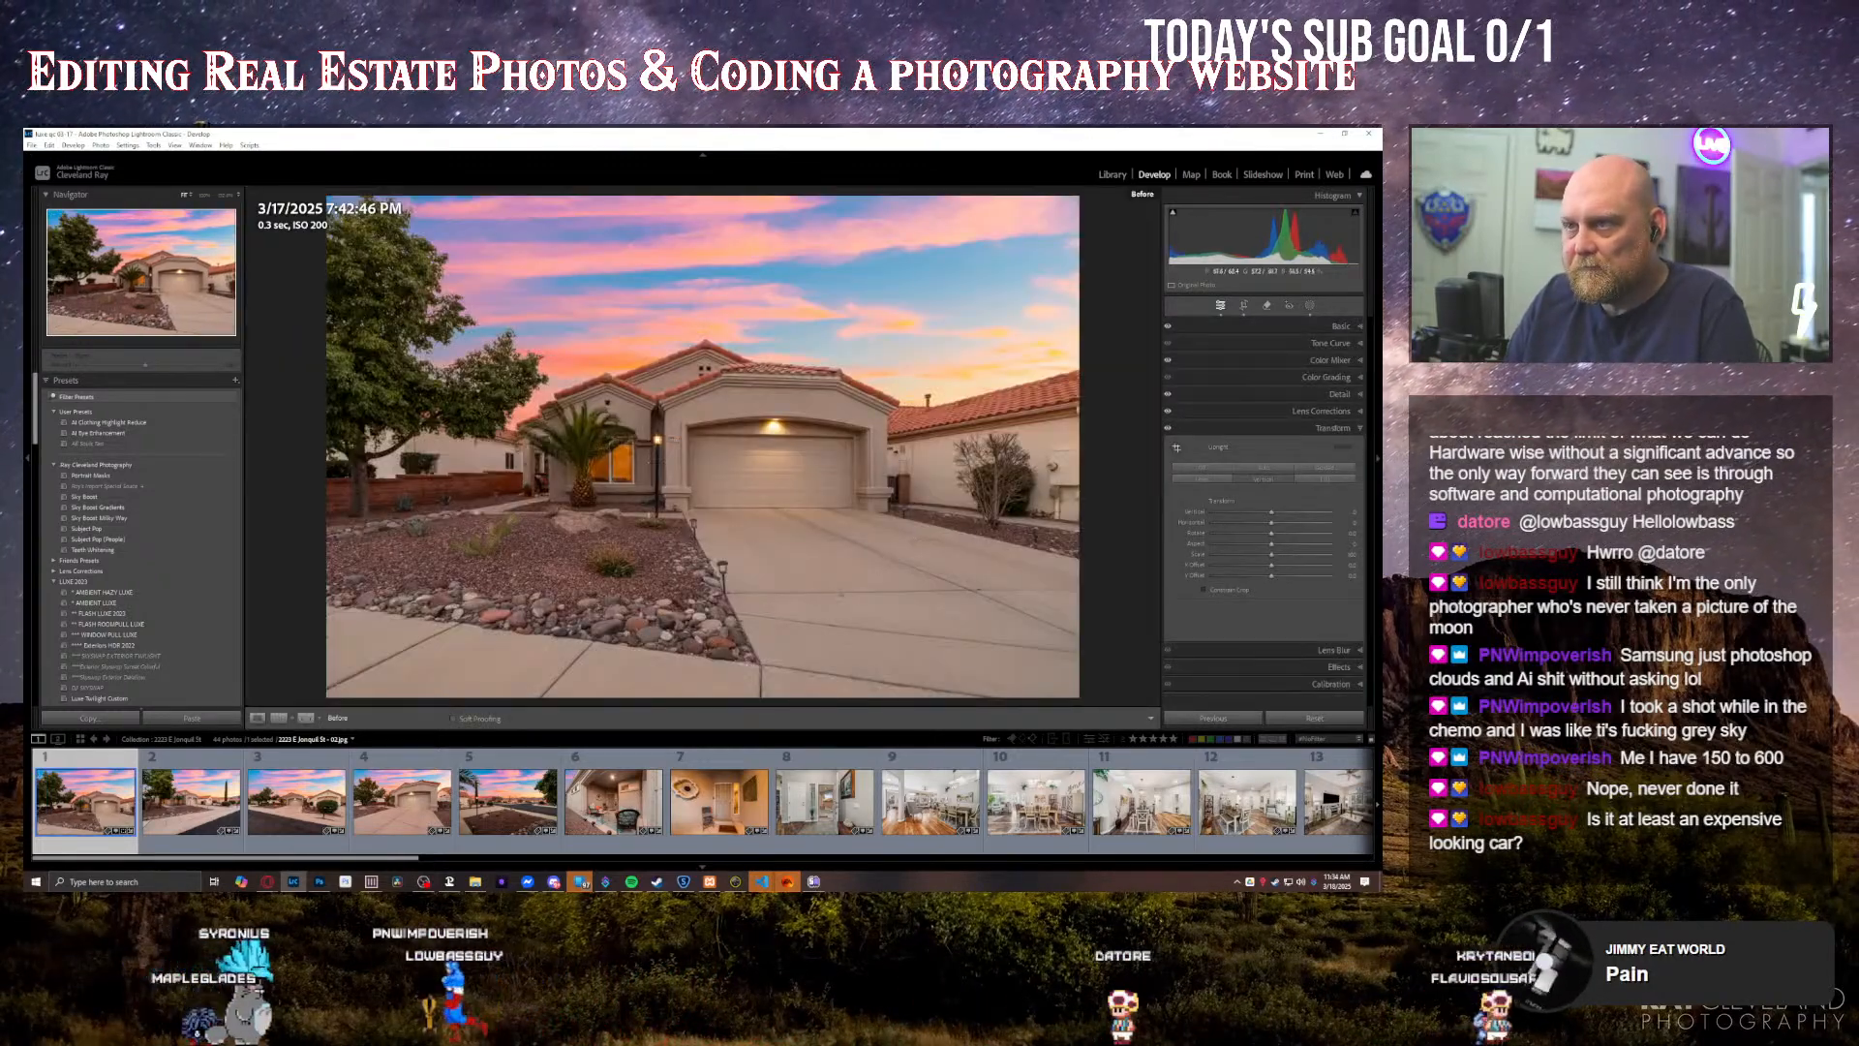
key("r")
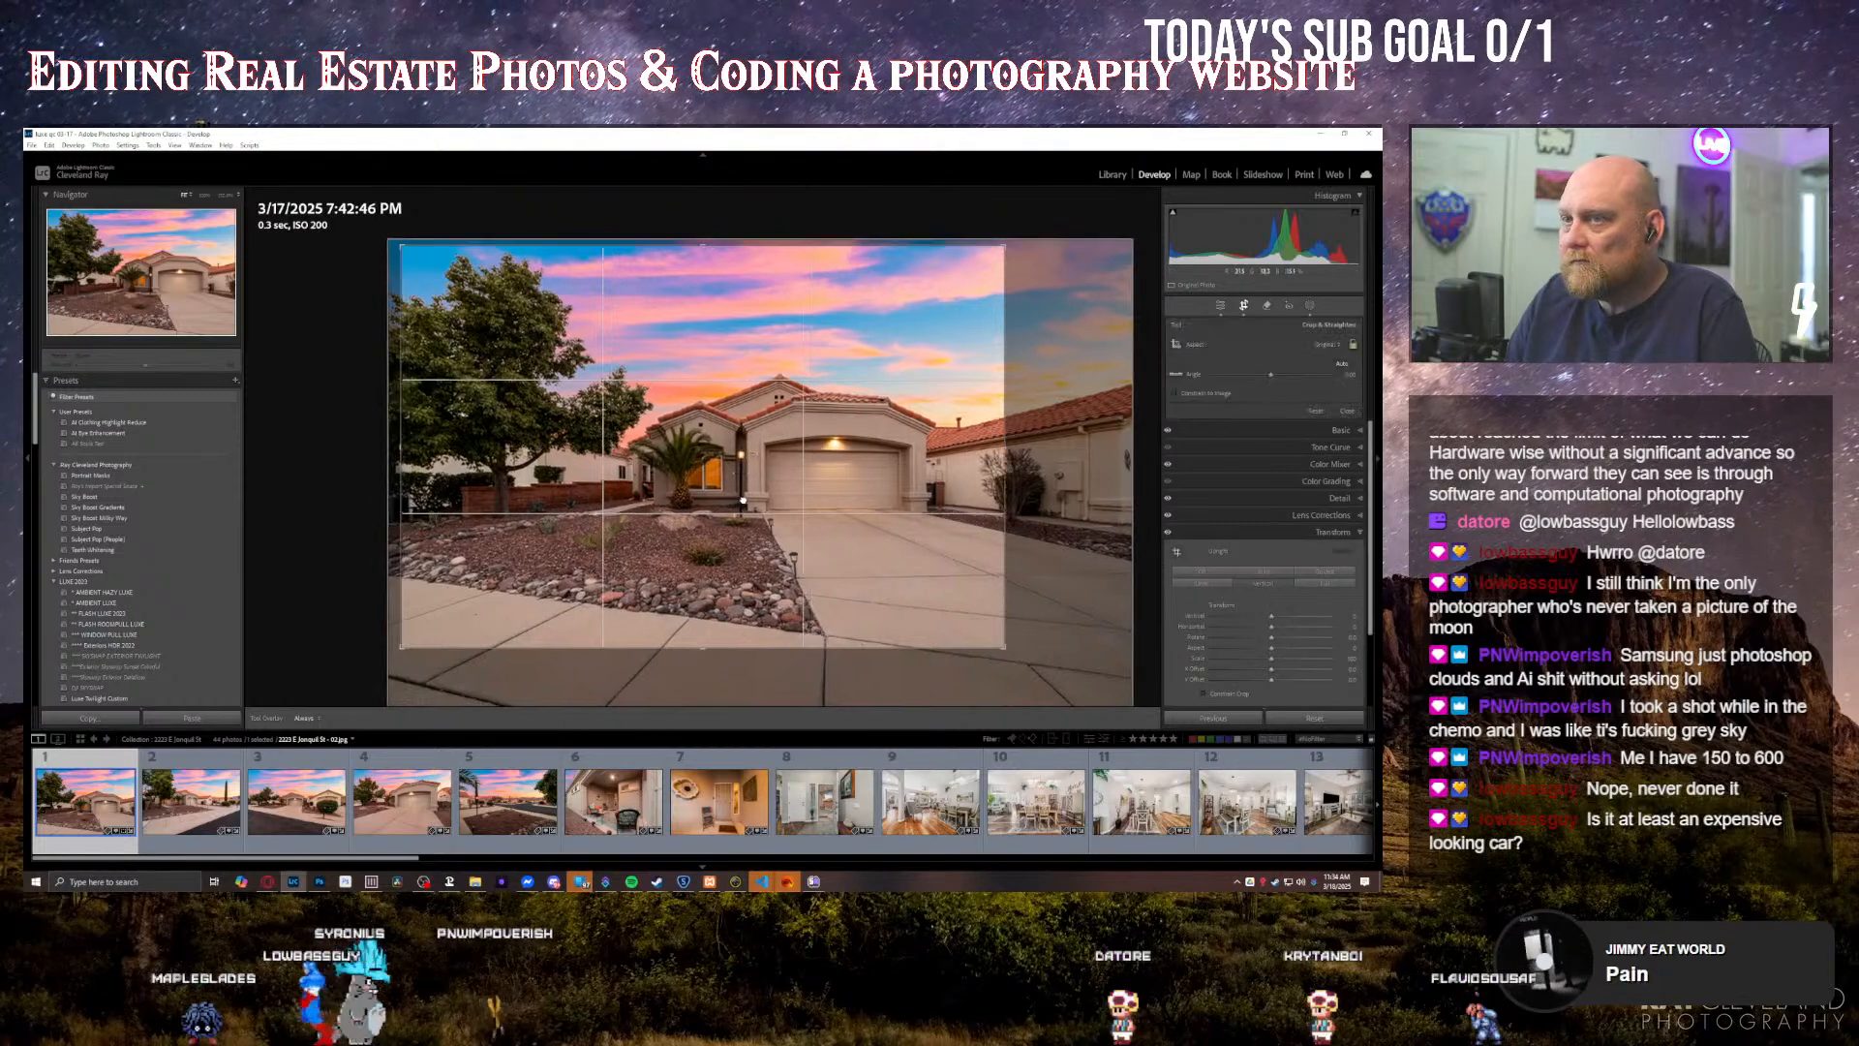
left_click_drag(855, 606, 835, 599)
key("Return")
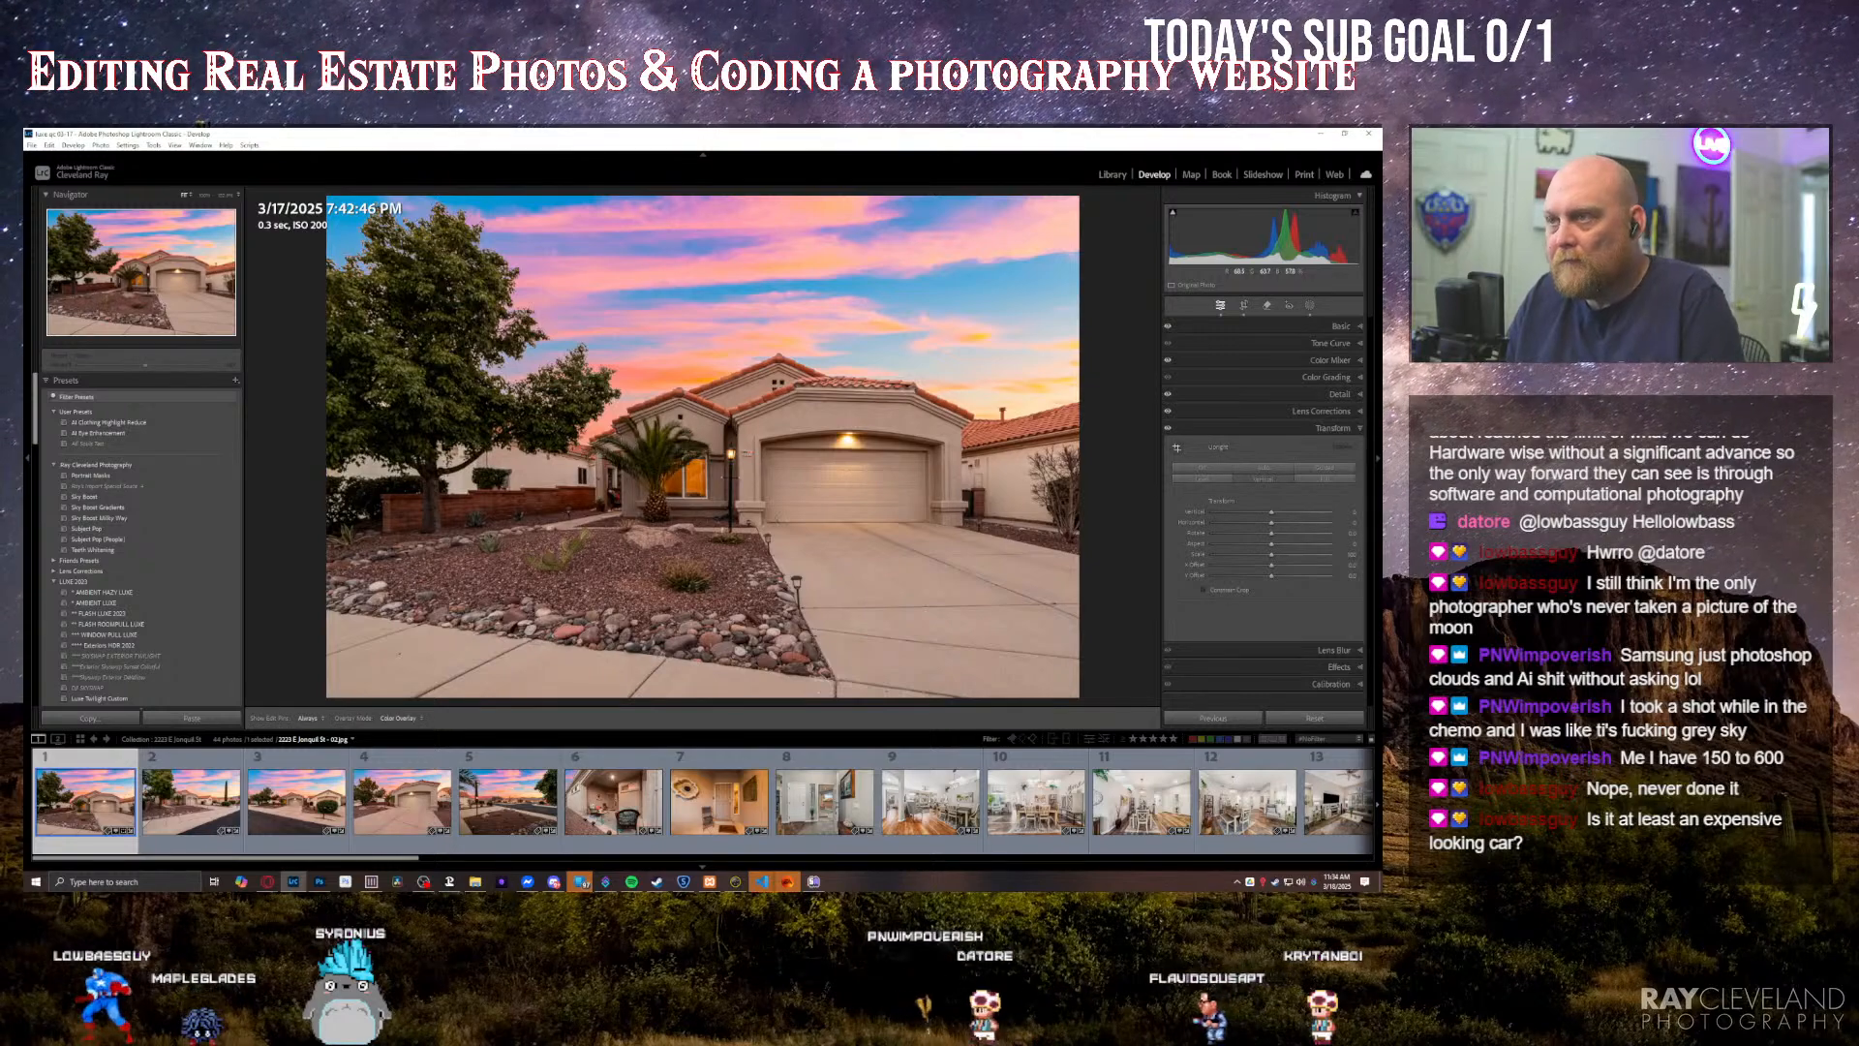
Step: Try to brush a mask over the lit window and entrance in the front-of-house photo, undo it and leave masking
key("k")
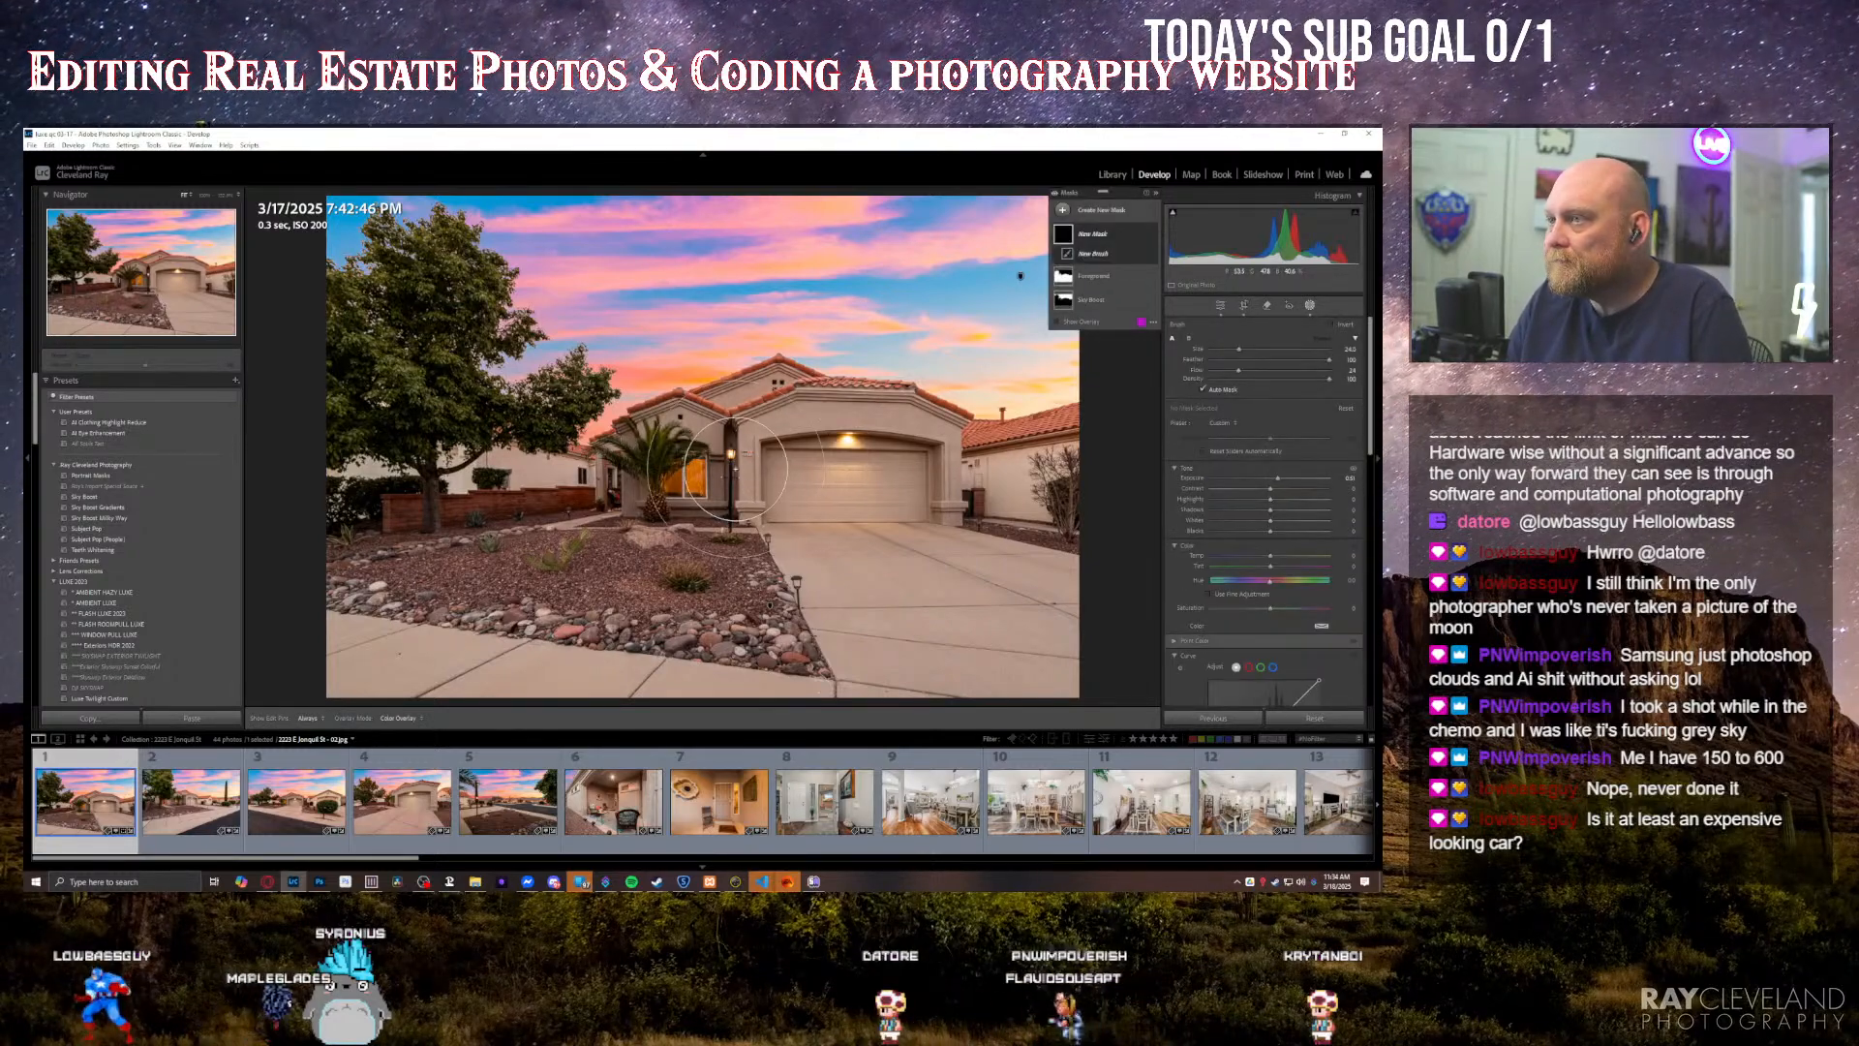
scroll(732, 475, "up", 1)
left_click(709, 477)
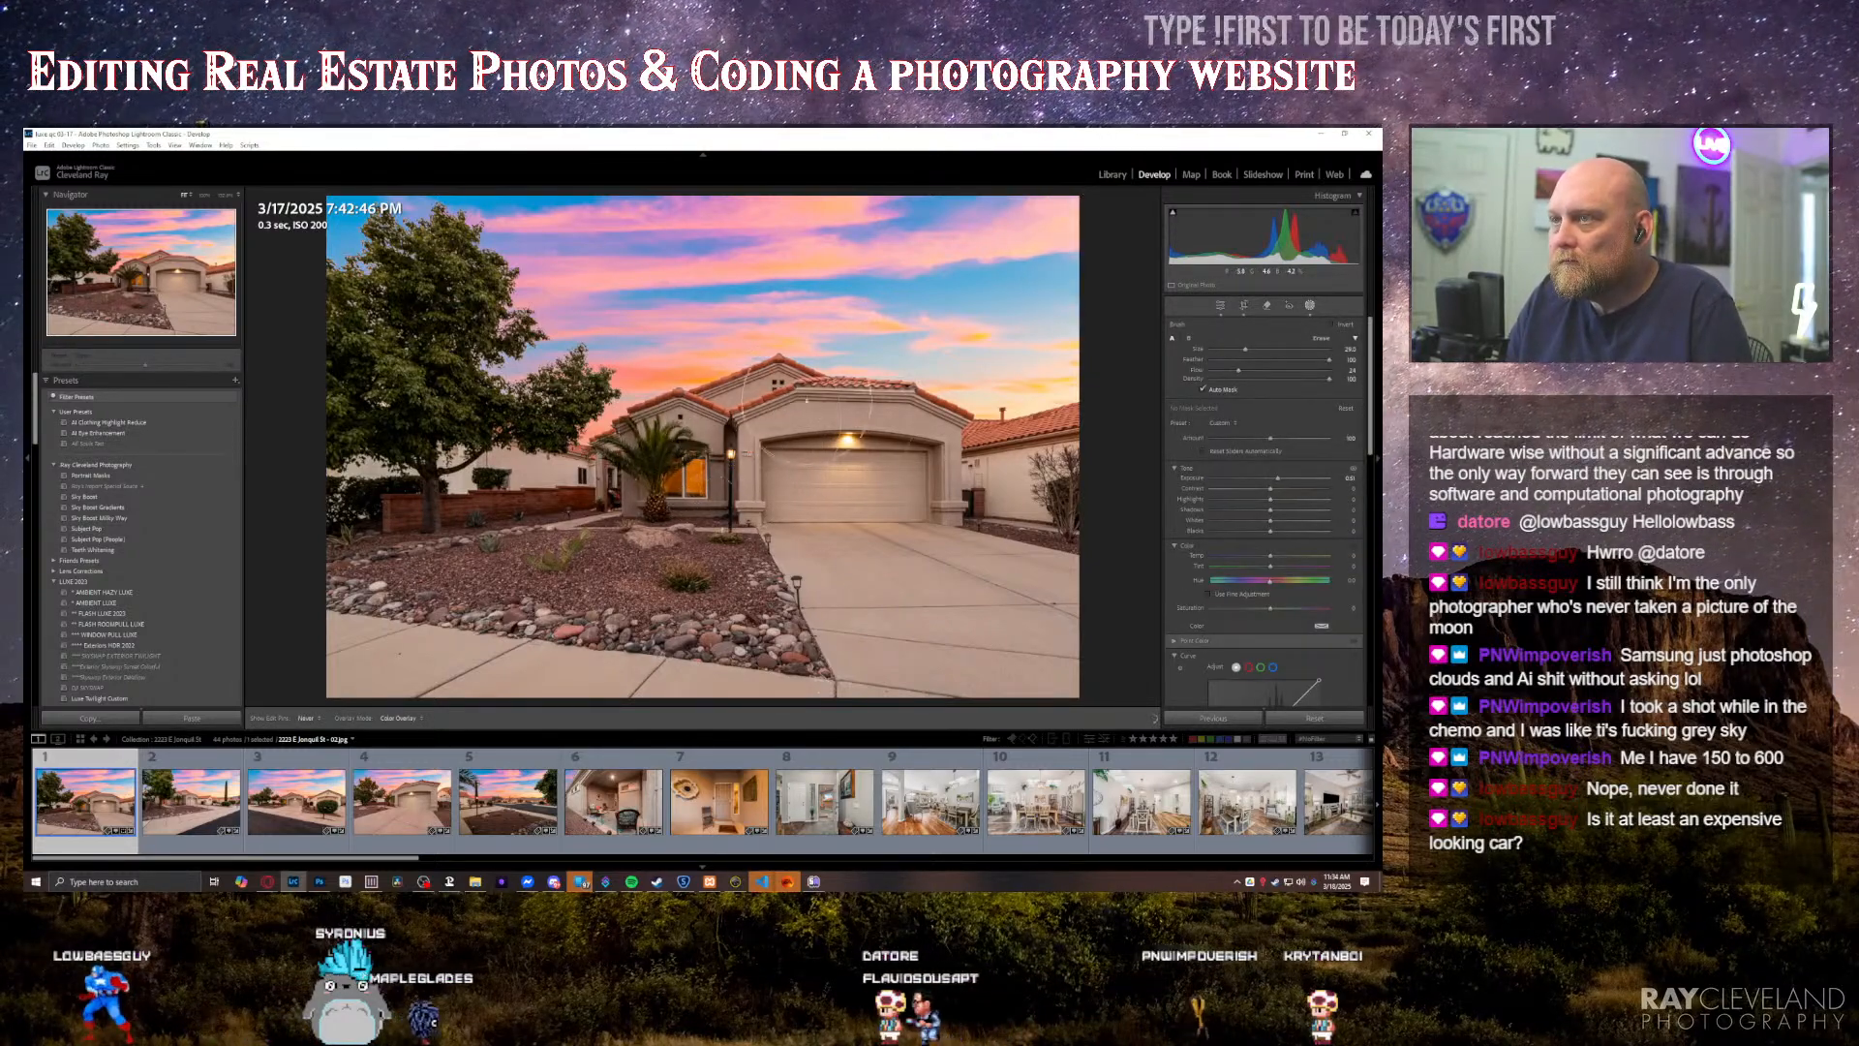
mouse_move(728, 463)
left_mouse_down()
mouse_move(643, 490)
mouse_move(700, 480)
left_mouse_up()
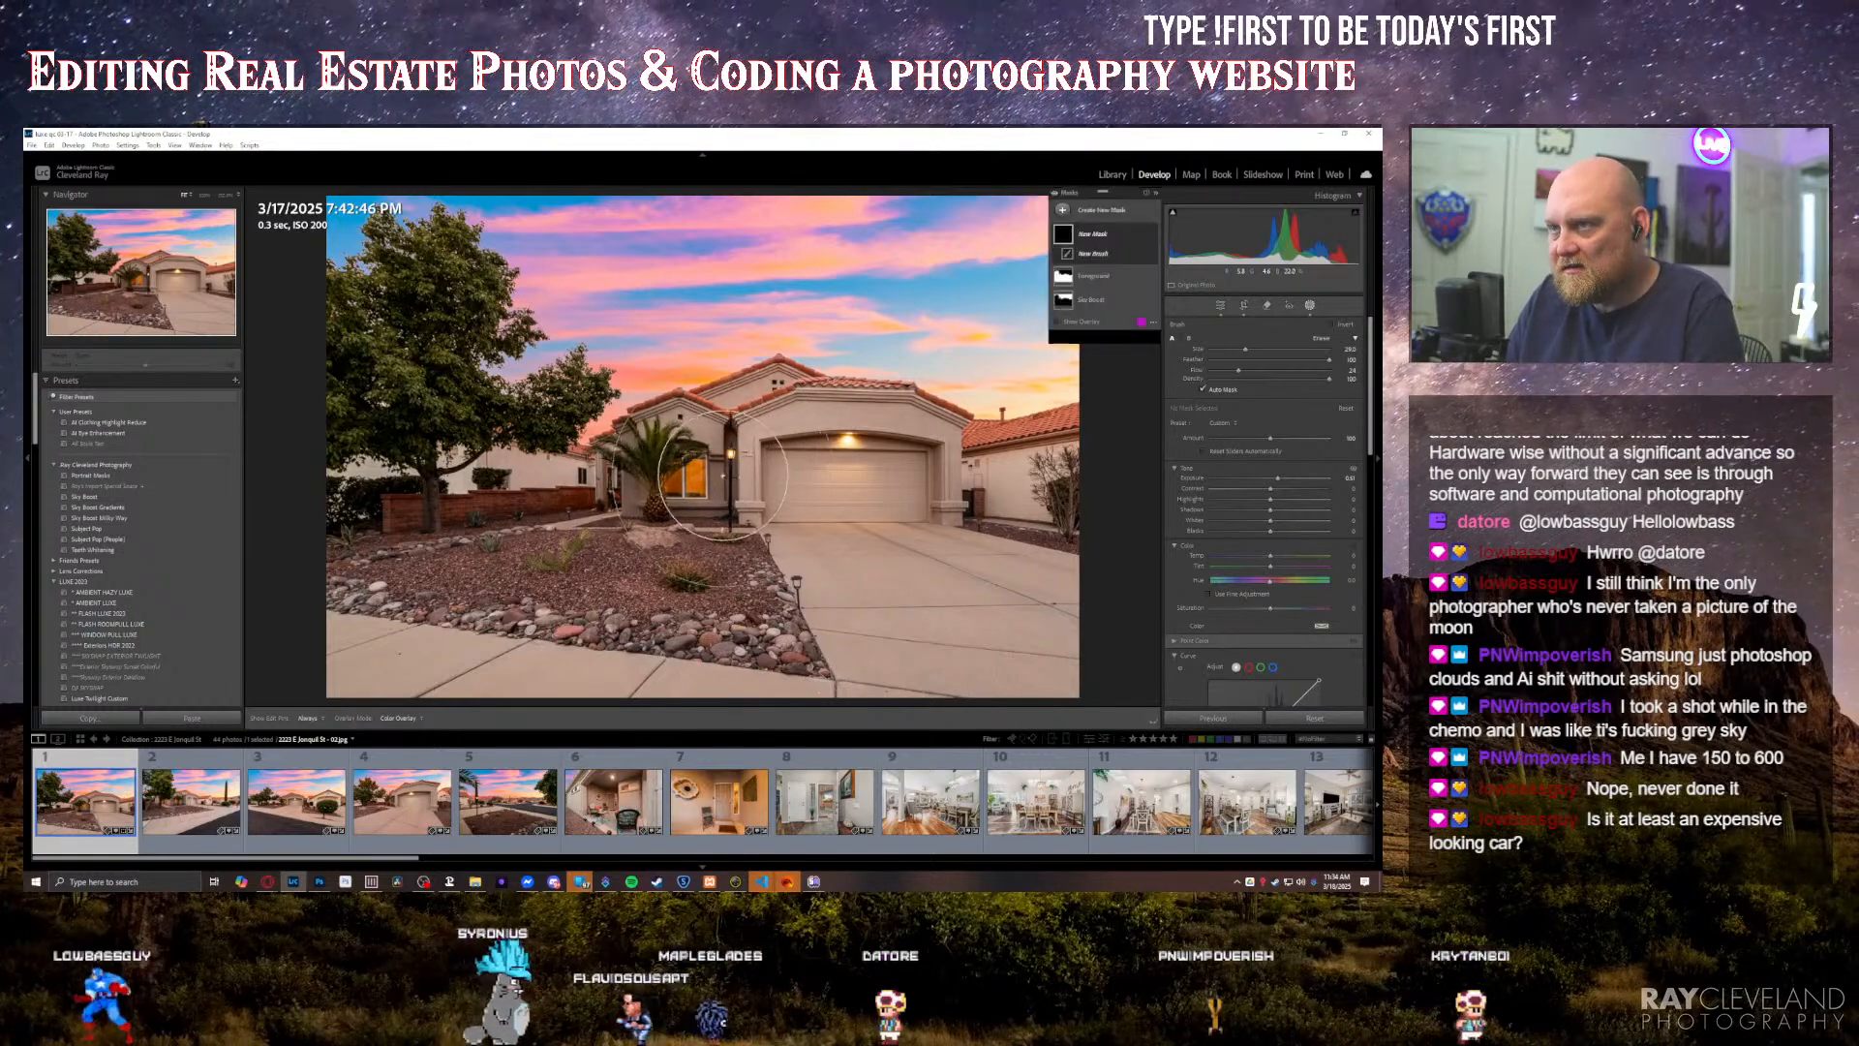
key("ctrl+z")
key("Escape")
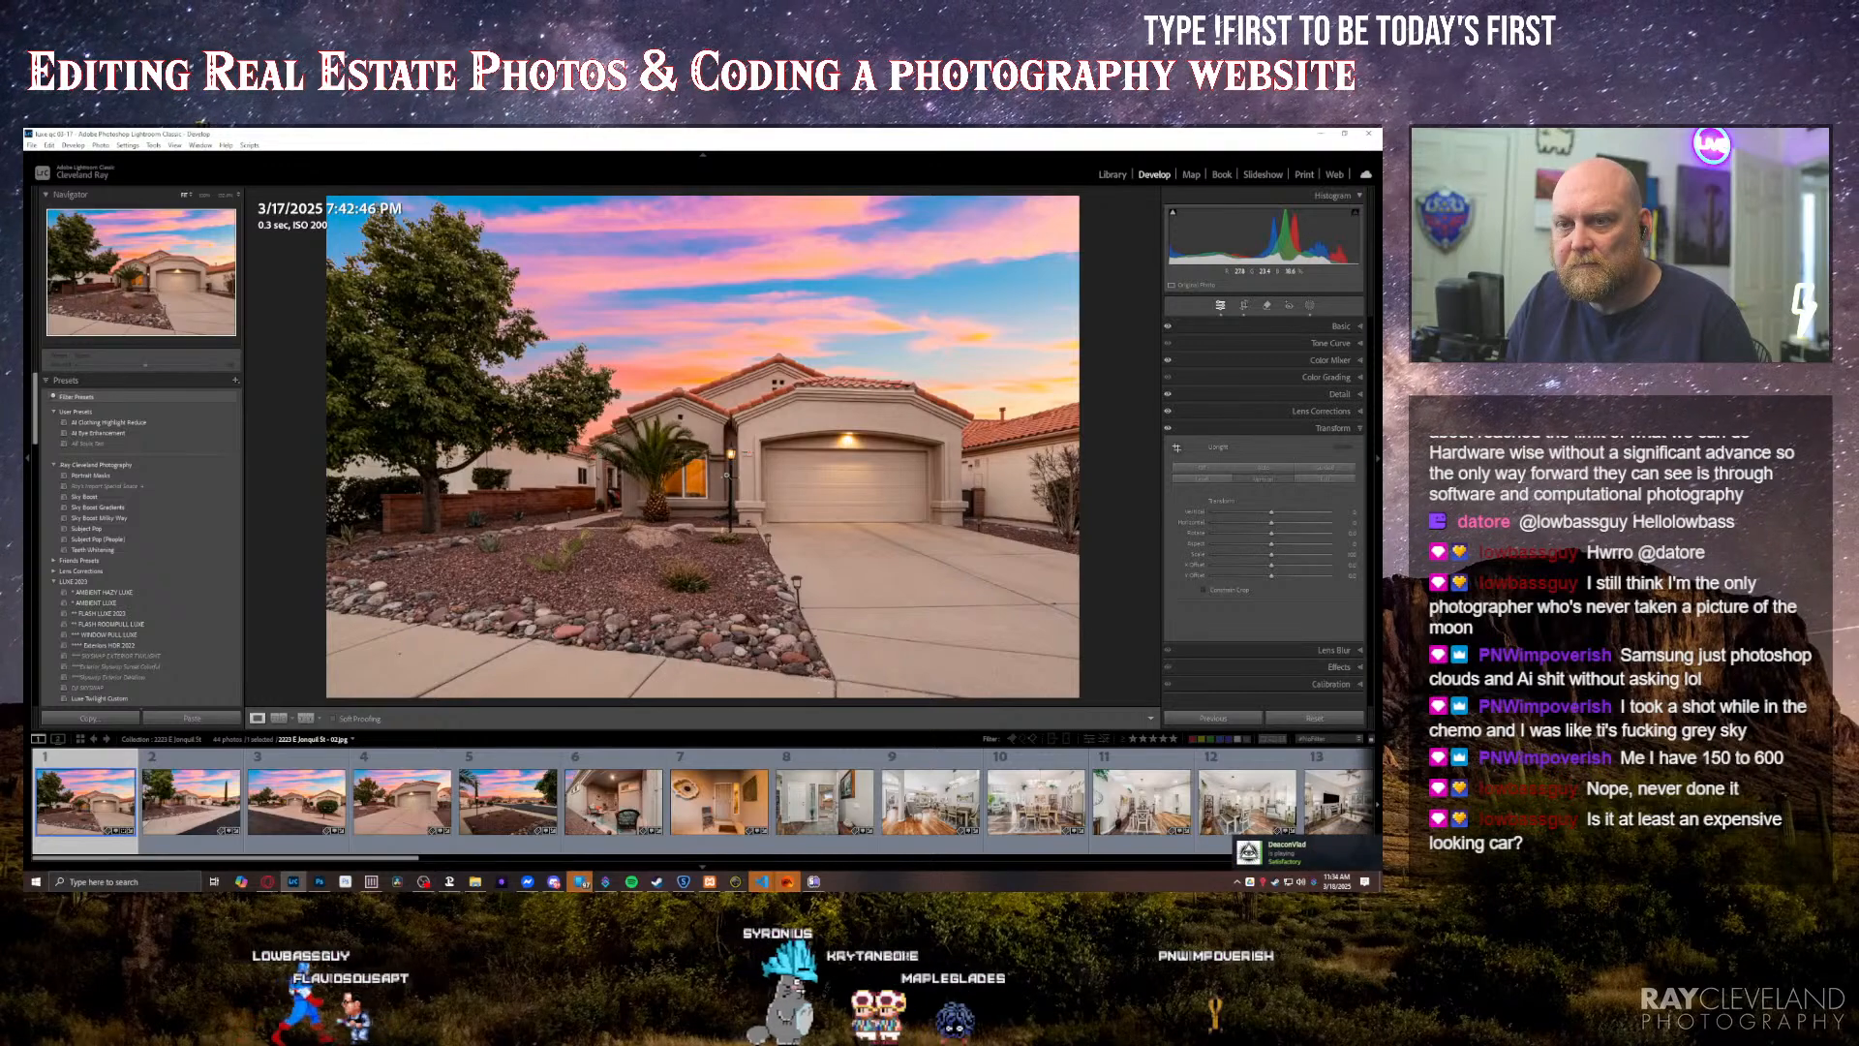
Step: Open the second exterior photo, the angled street view with the tall cypress
key("Right")
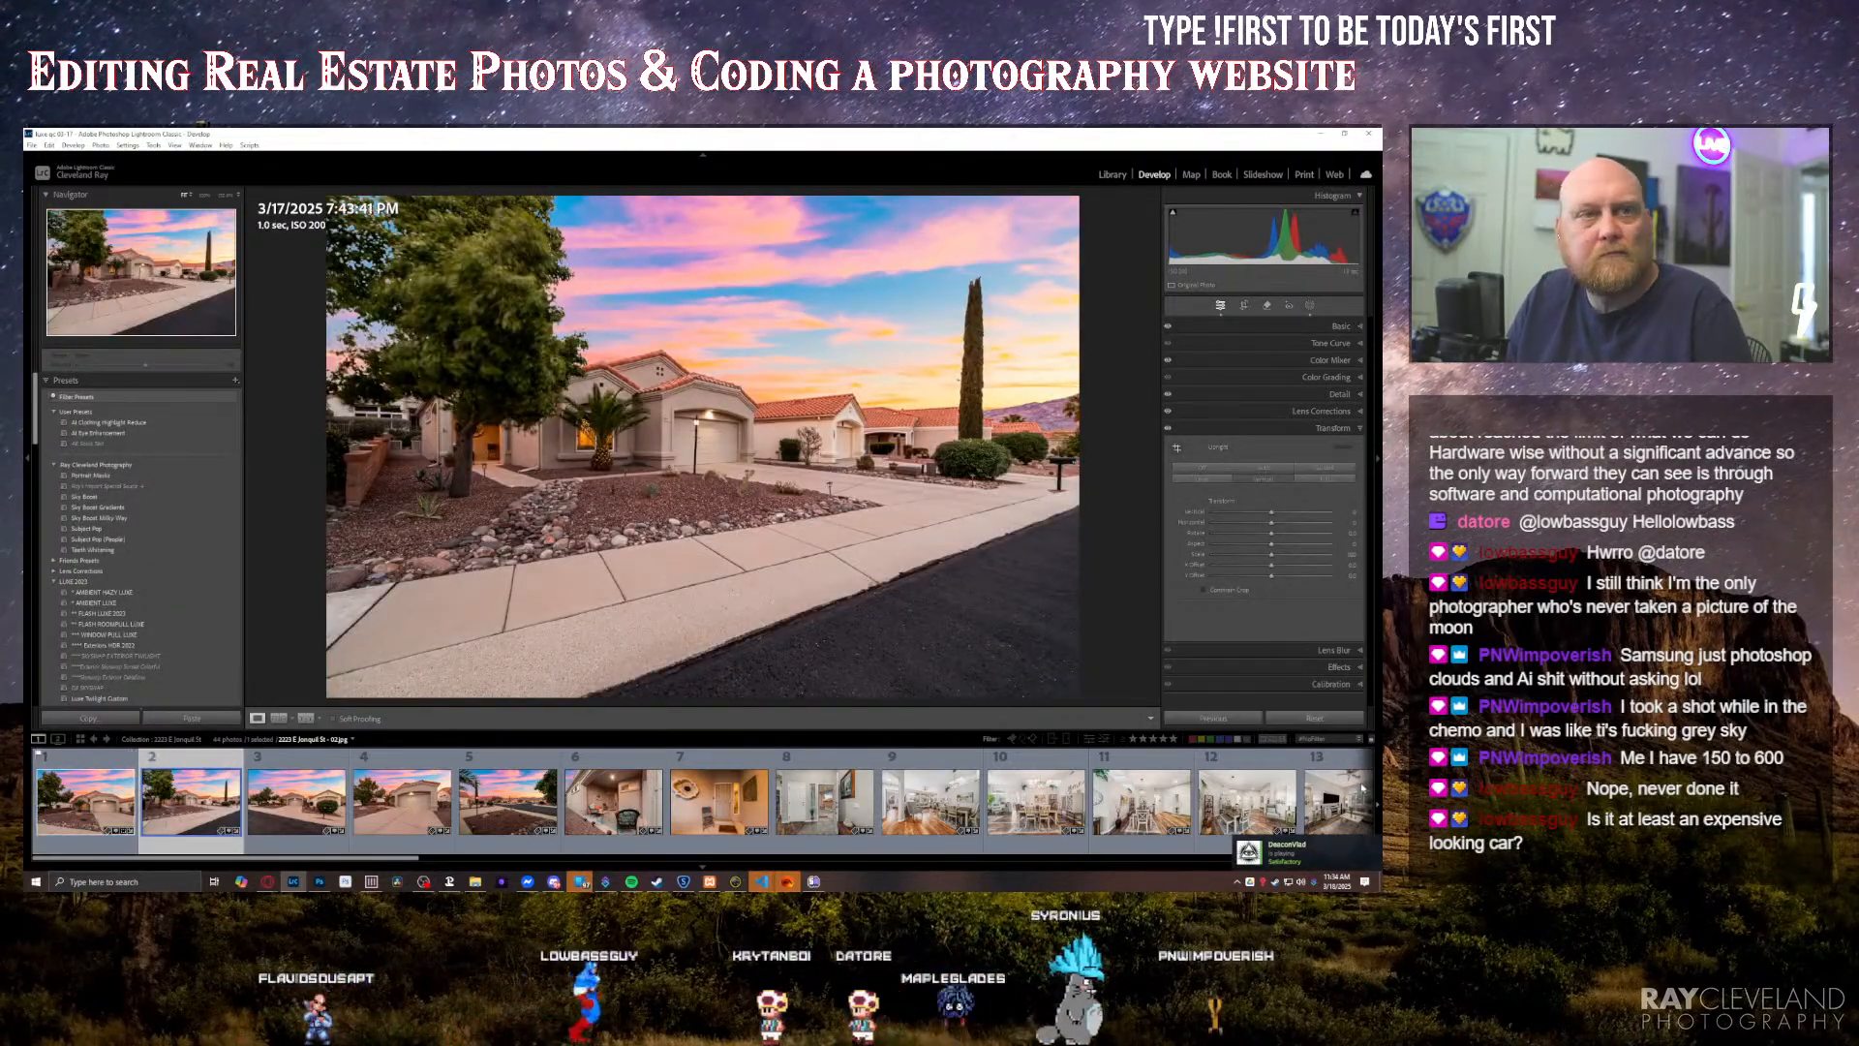
key("super+d")
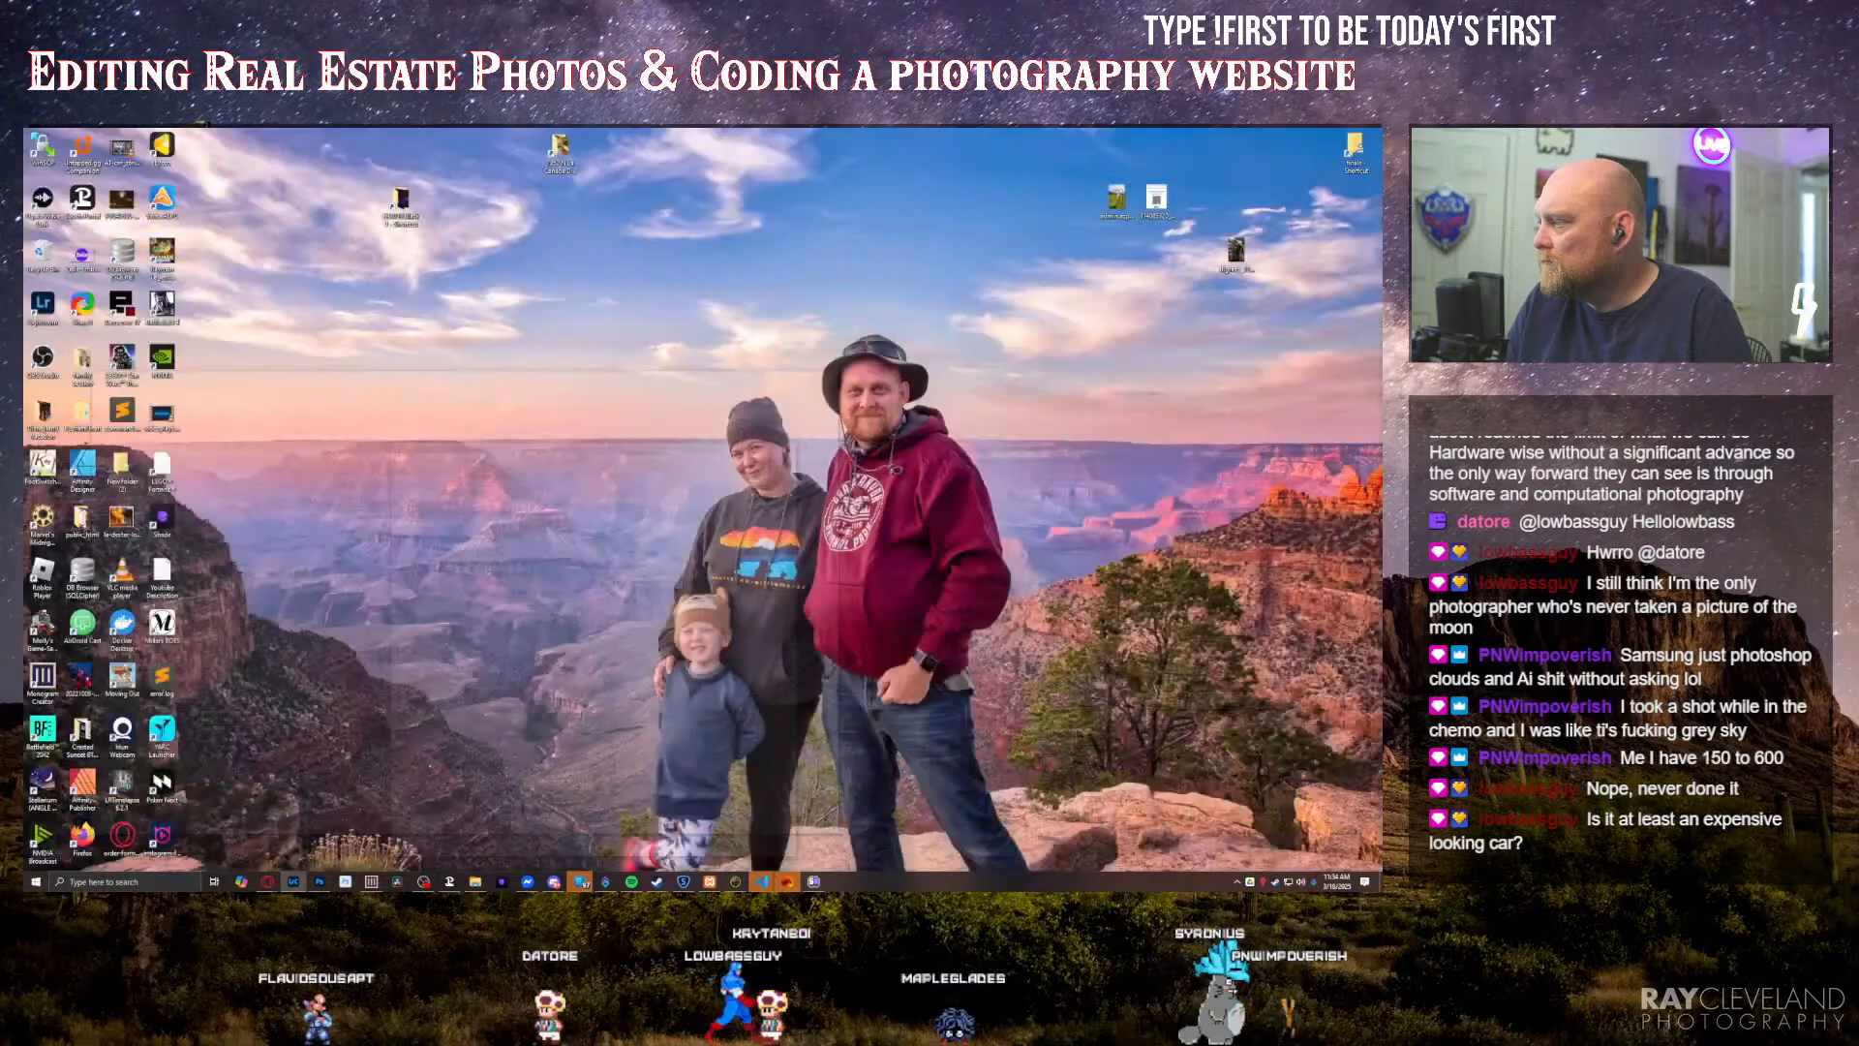
key("super+d")
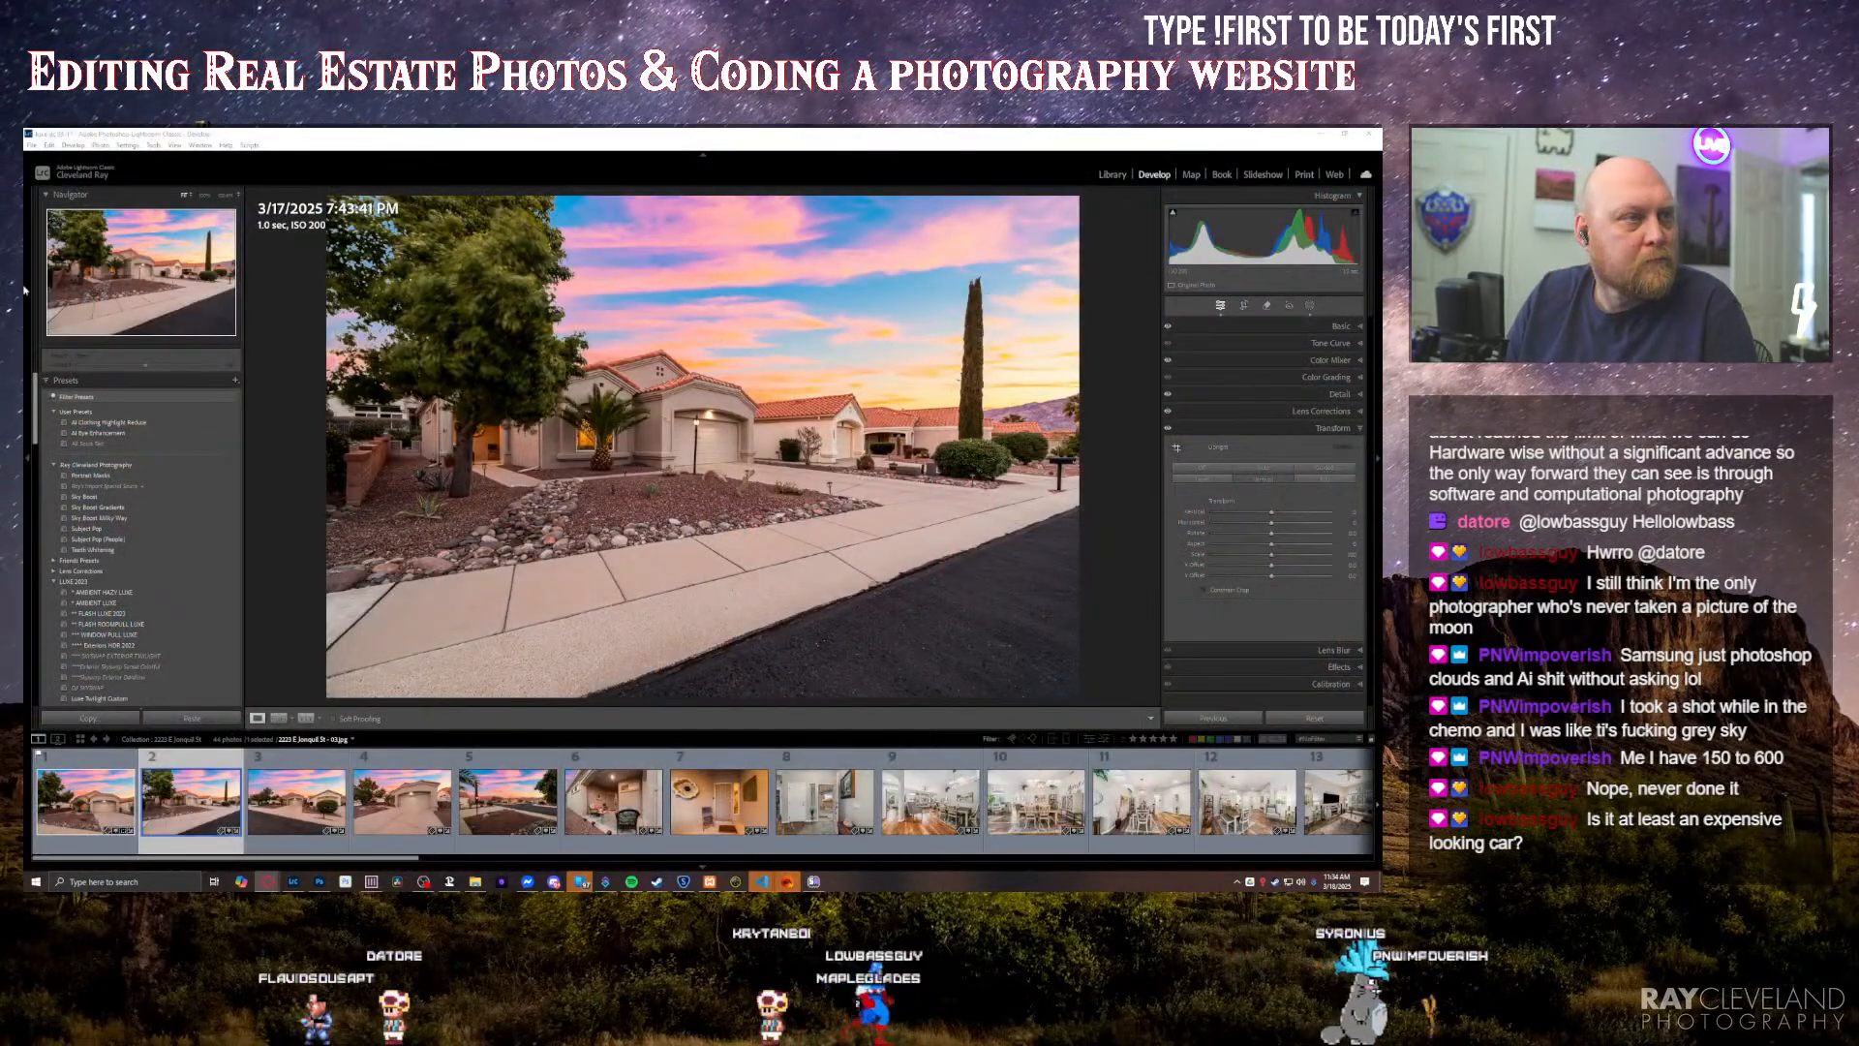
left_click_drag(678, 886, 1381, 509)
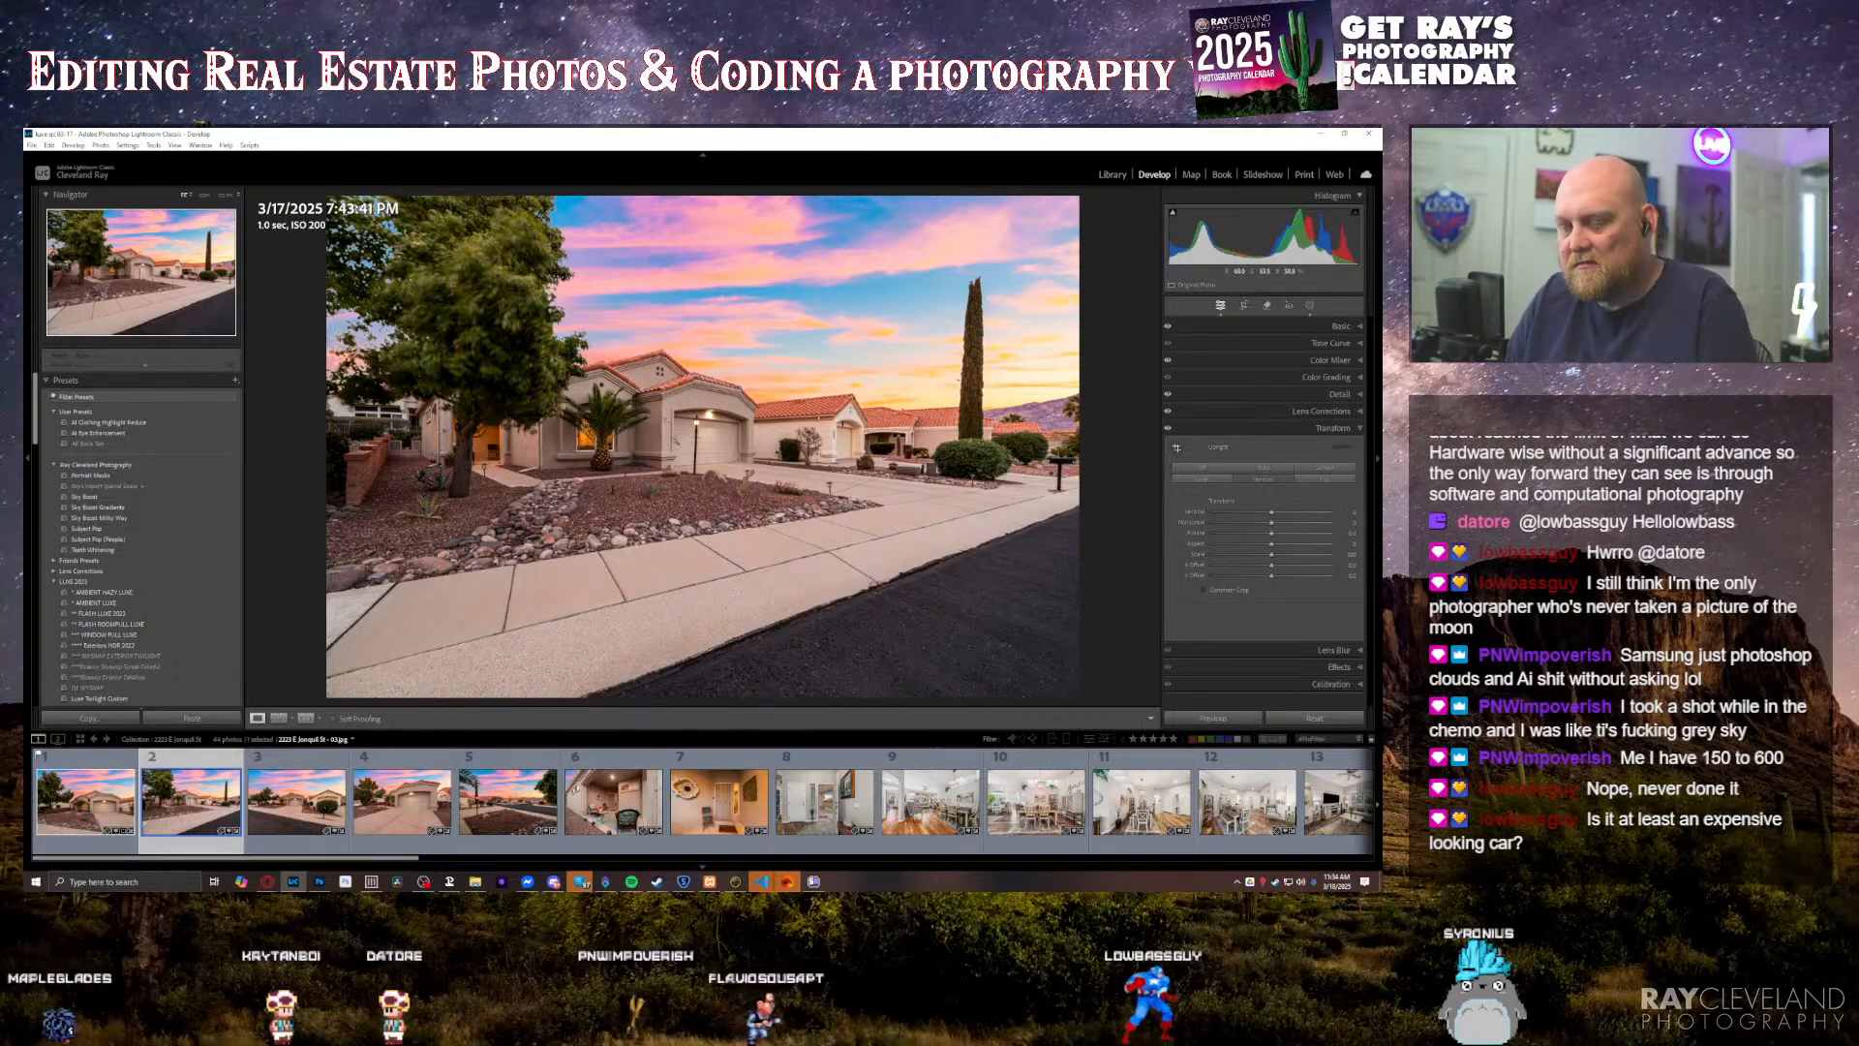
Step: Paint a brightening brush mask over the house front and entry behind the palm in the second photo, and leave masking
key("k")
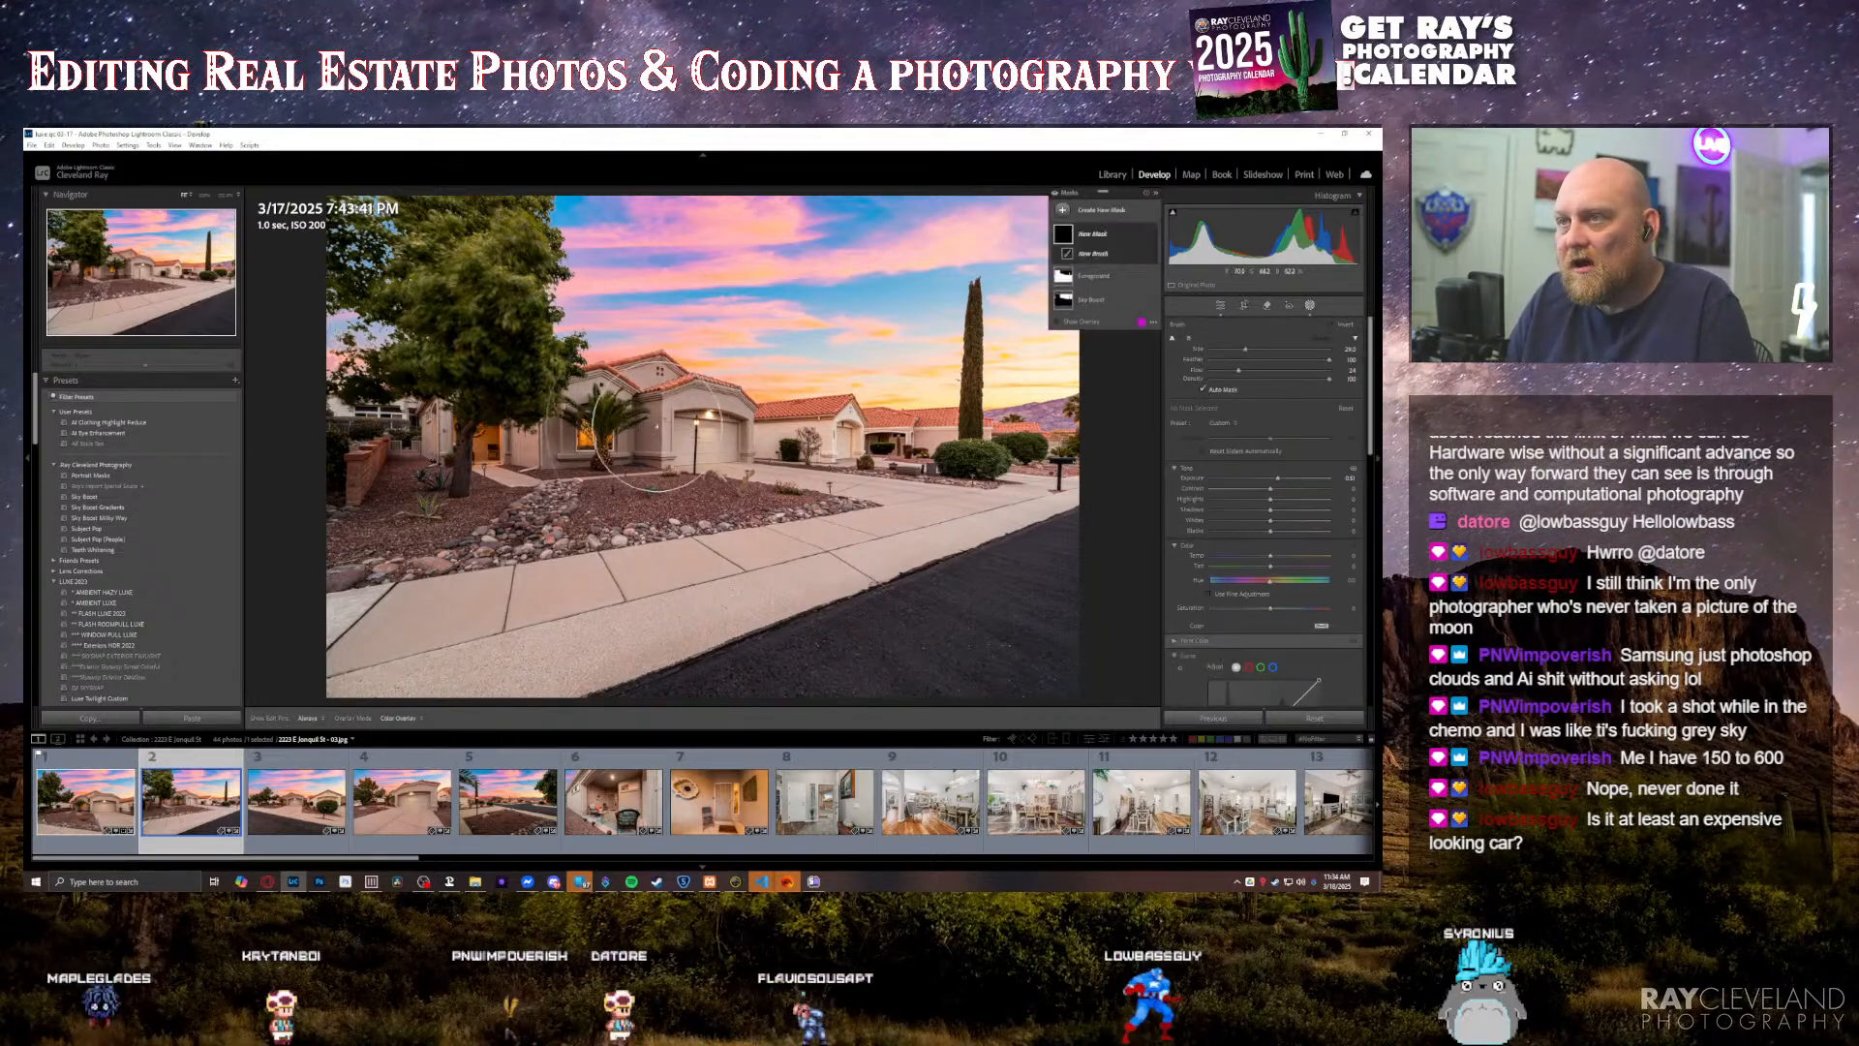
key("h")
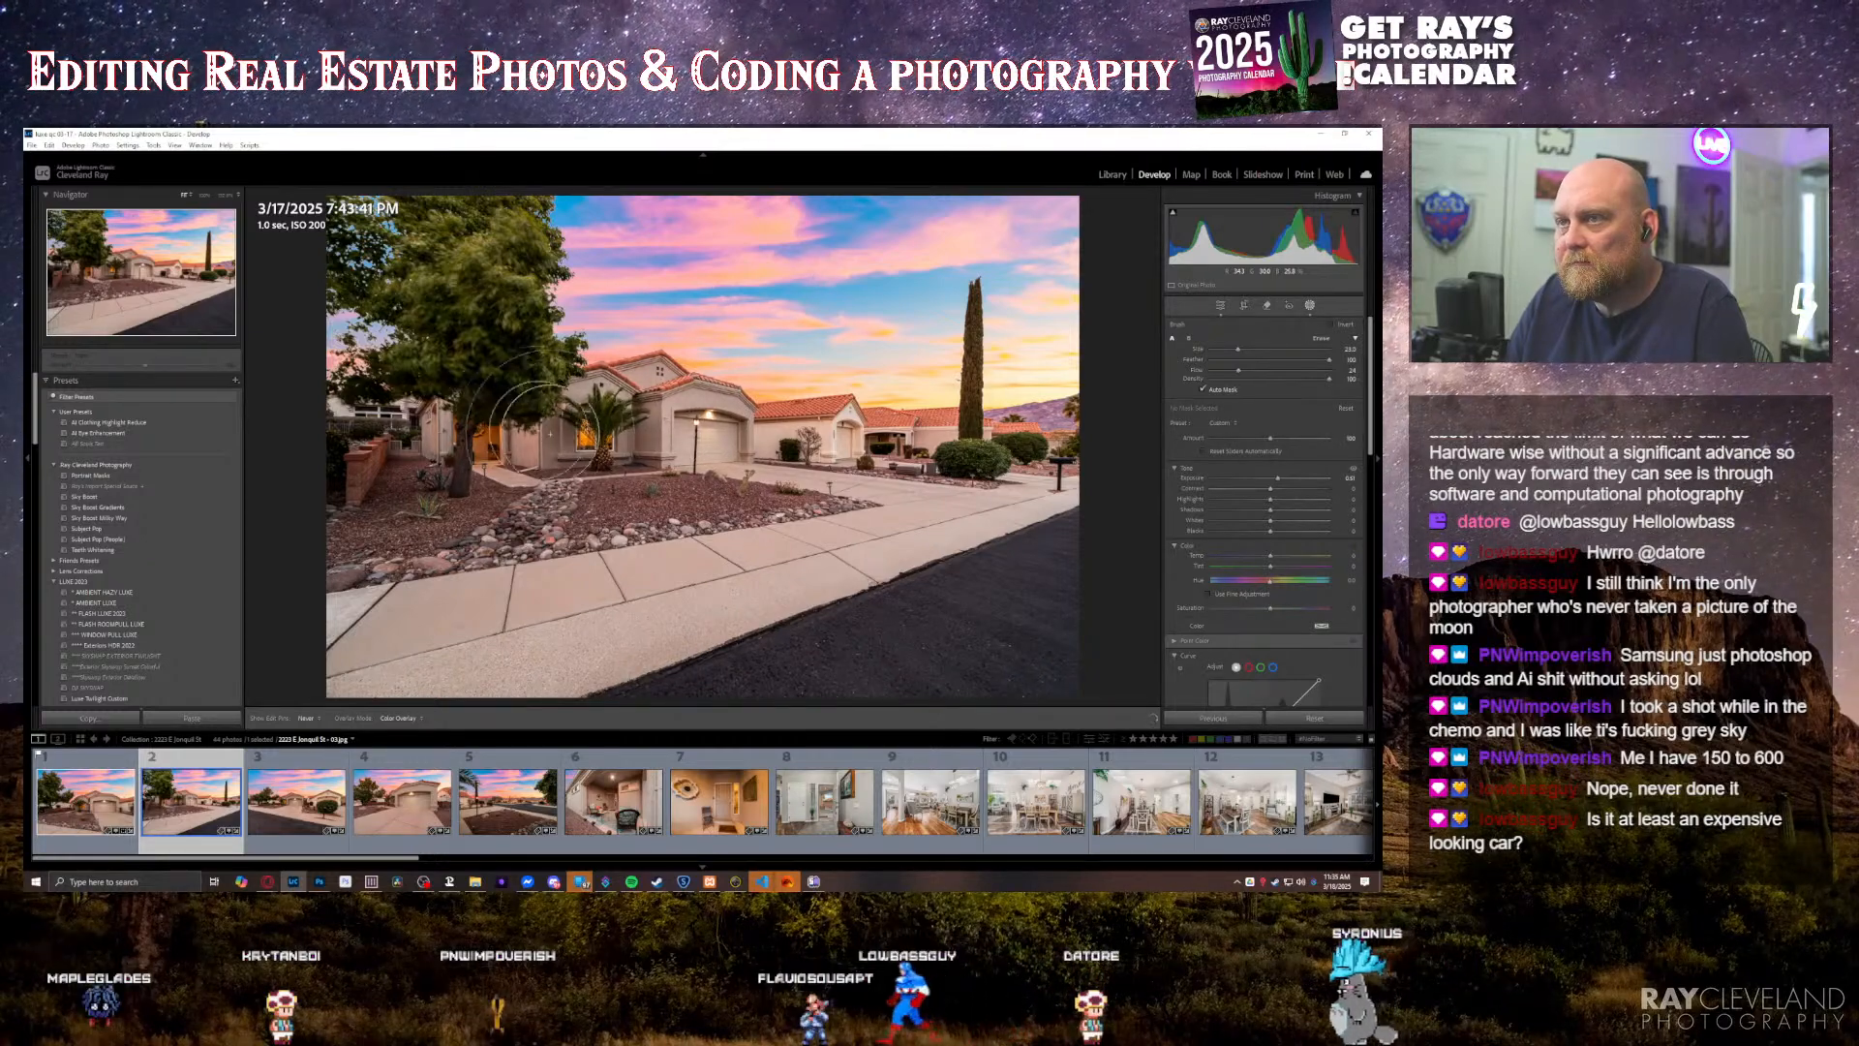
key("h")
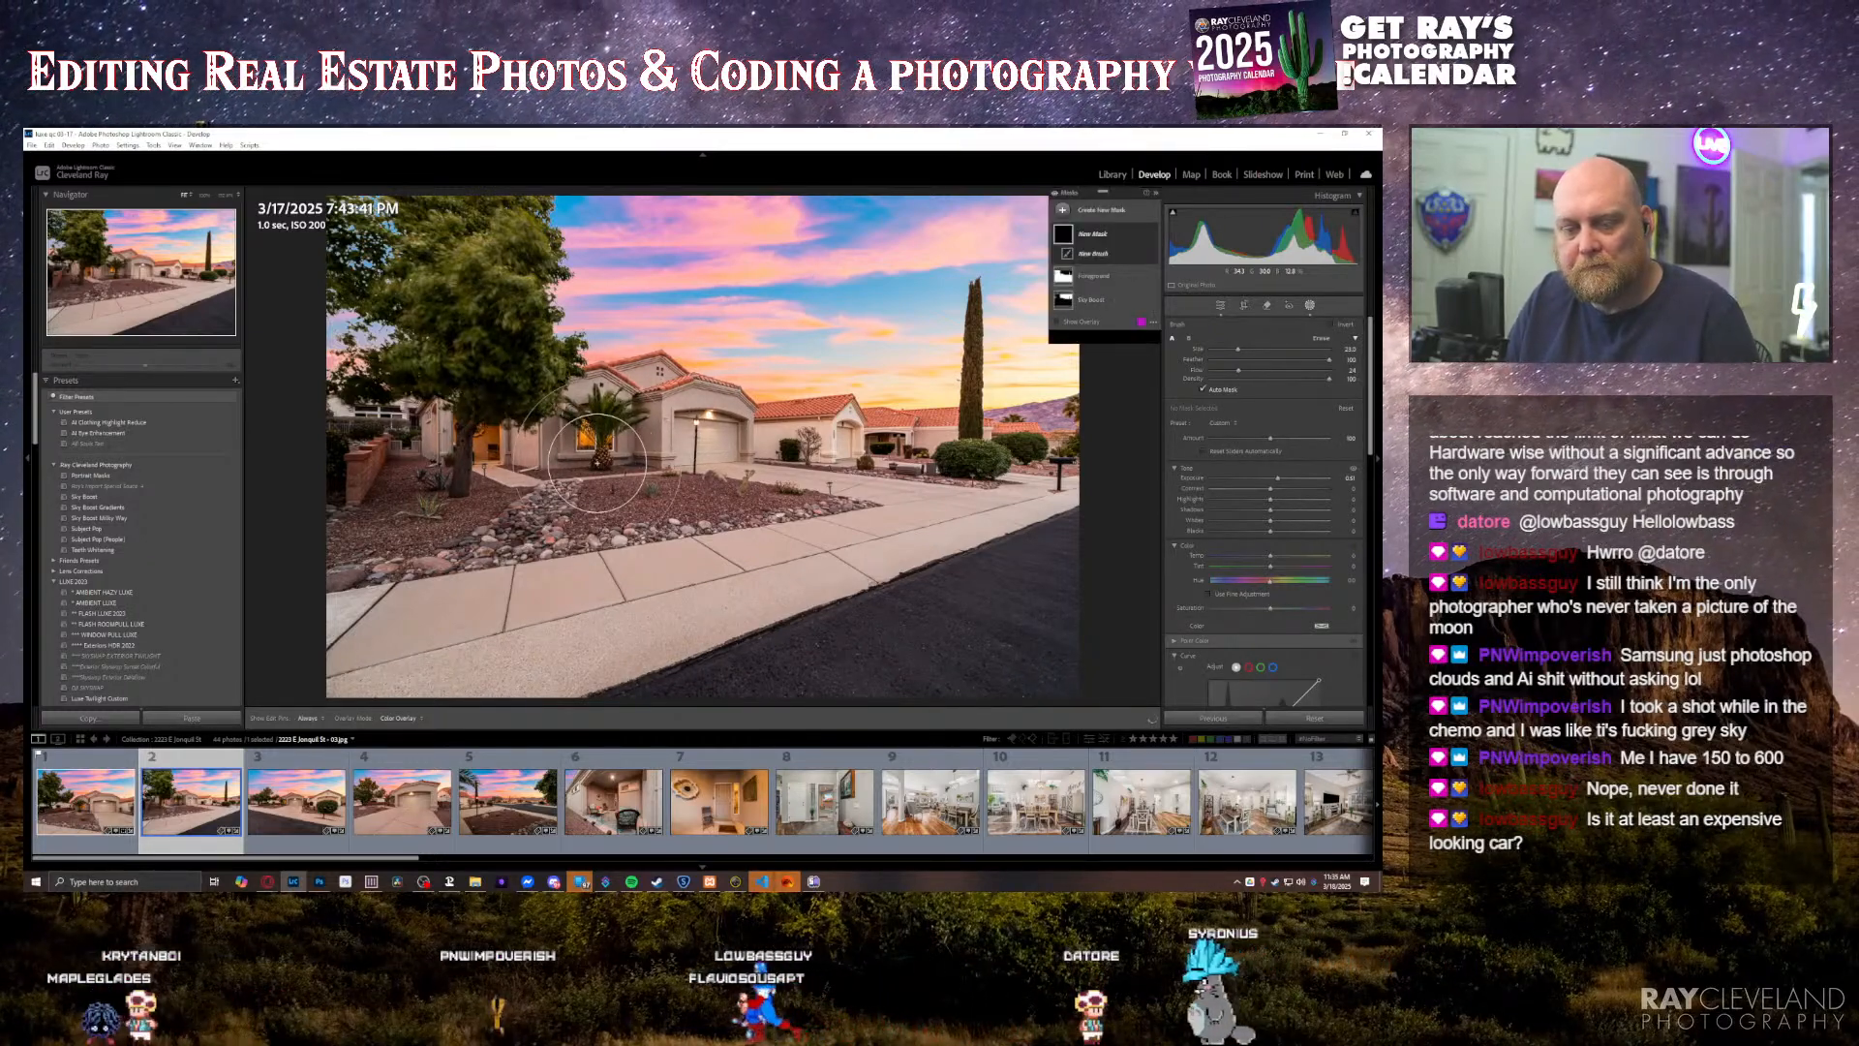
left_click(596, 463)
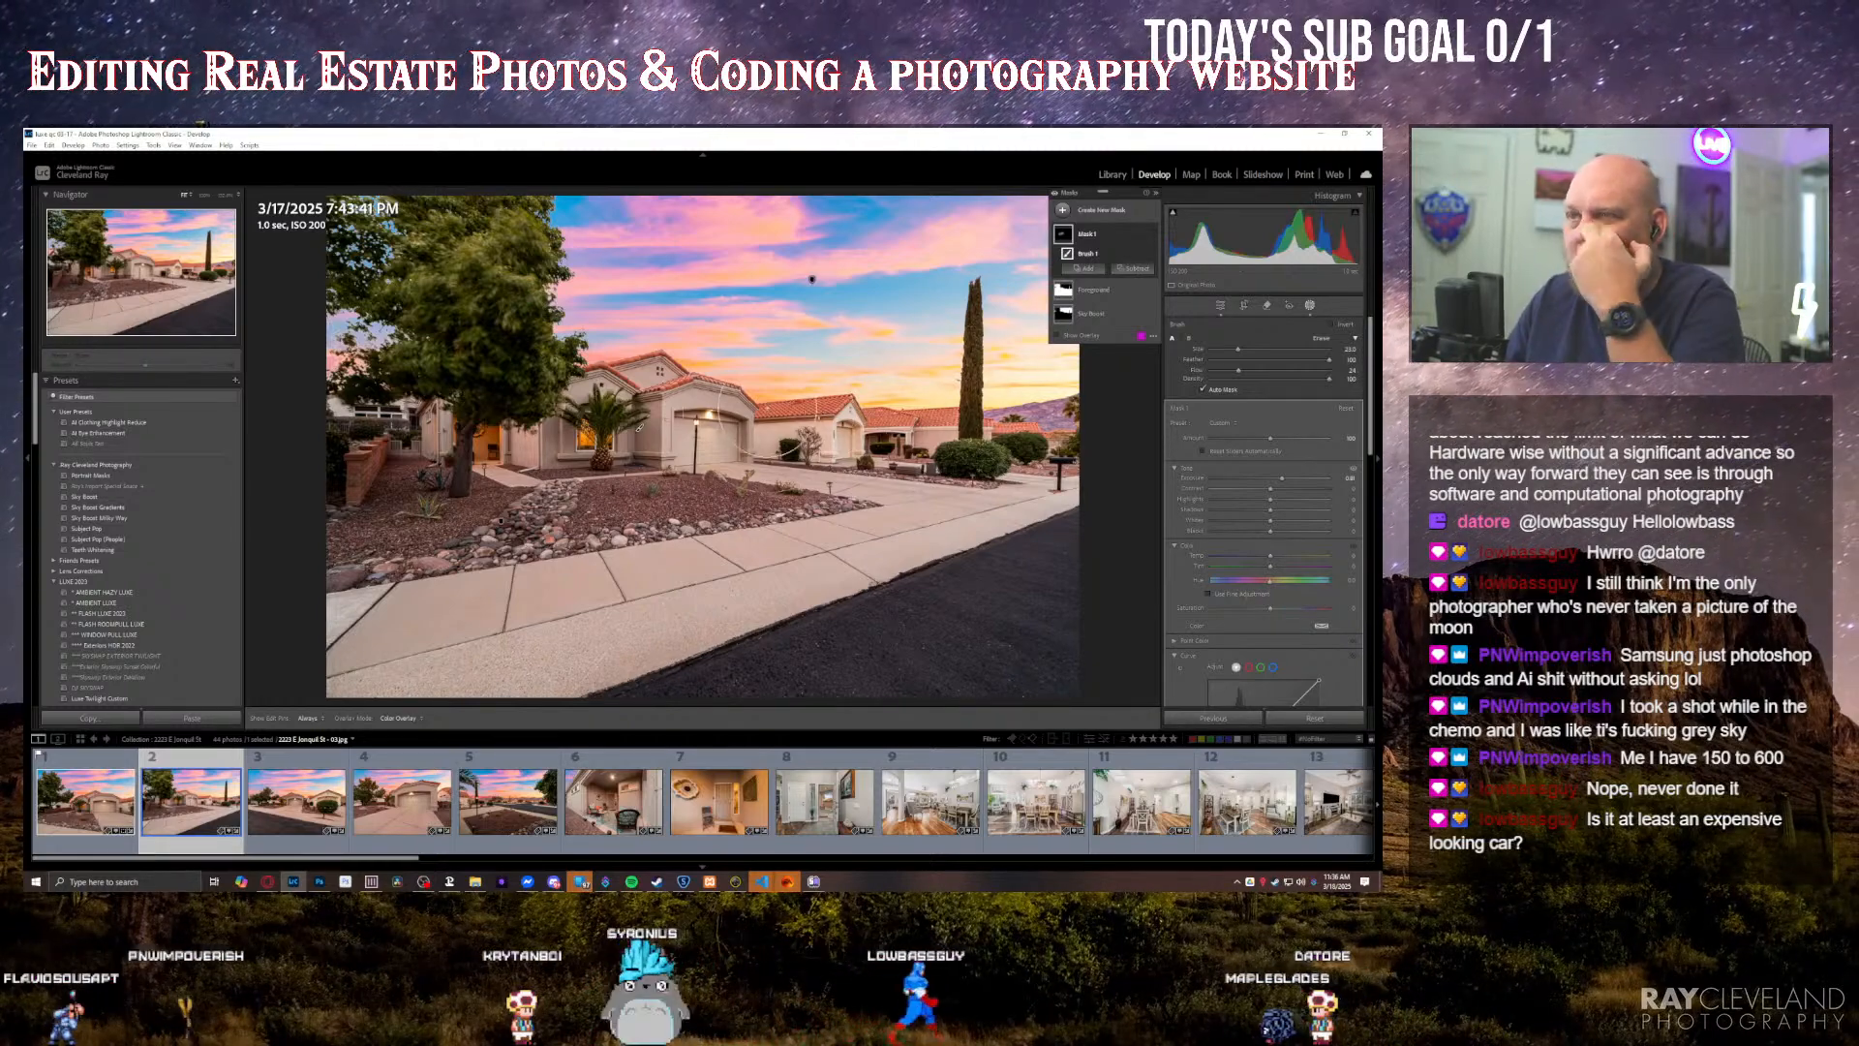
key("Escape")
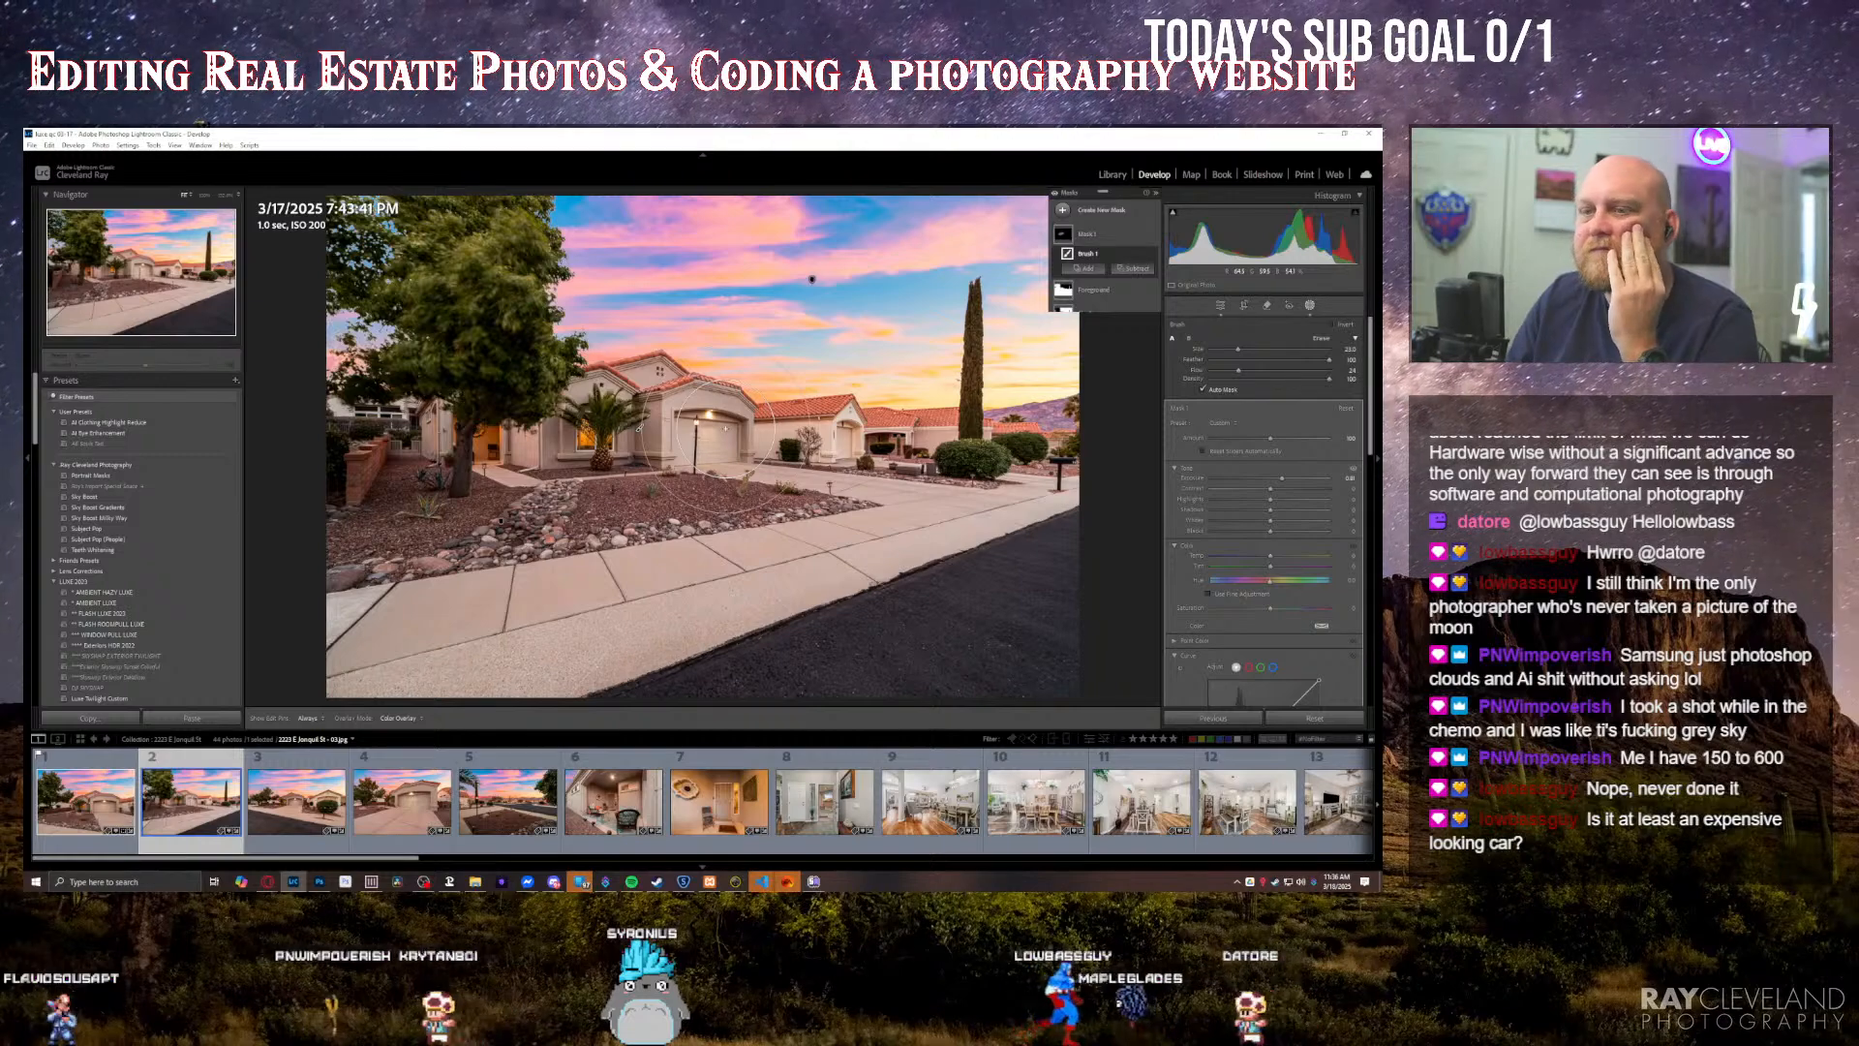
key("Escape")
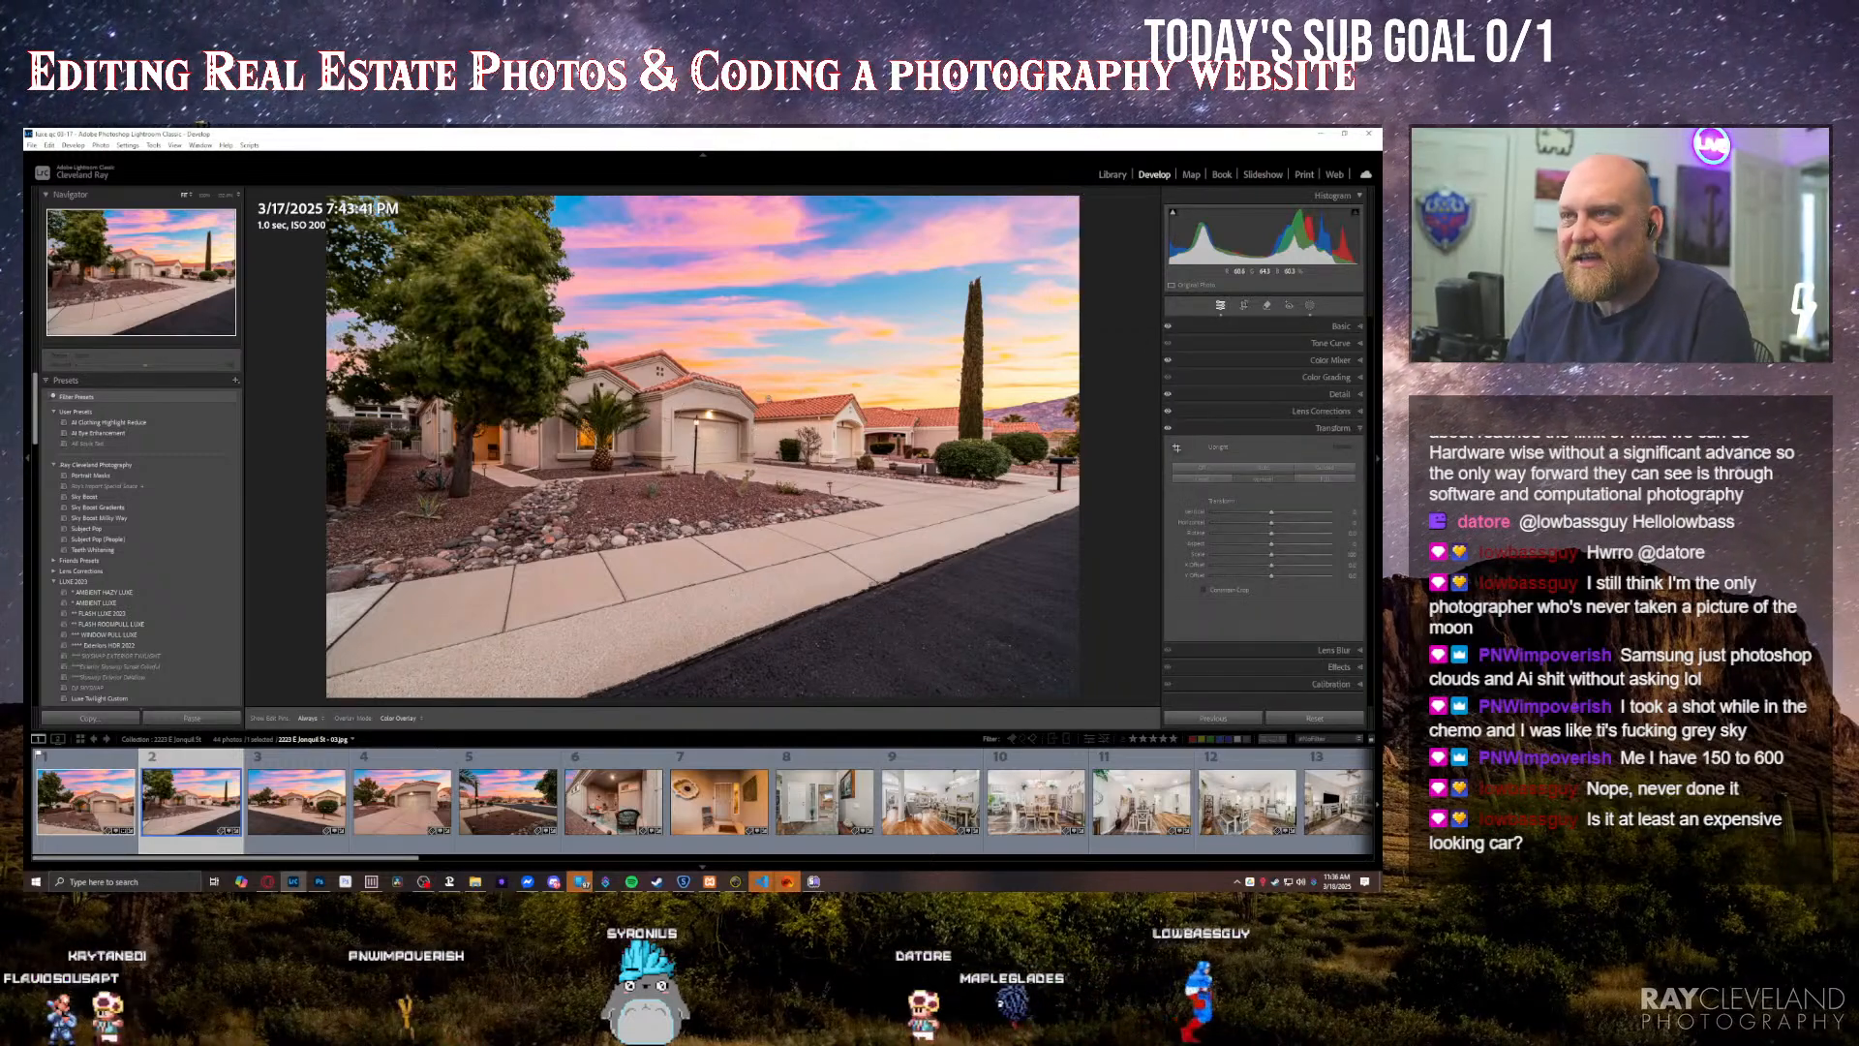
Step: Select the Sky Boost mask on the second photo, slightly lower its exposure, and close masking
key("k")
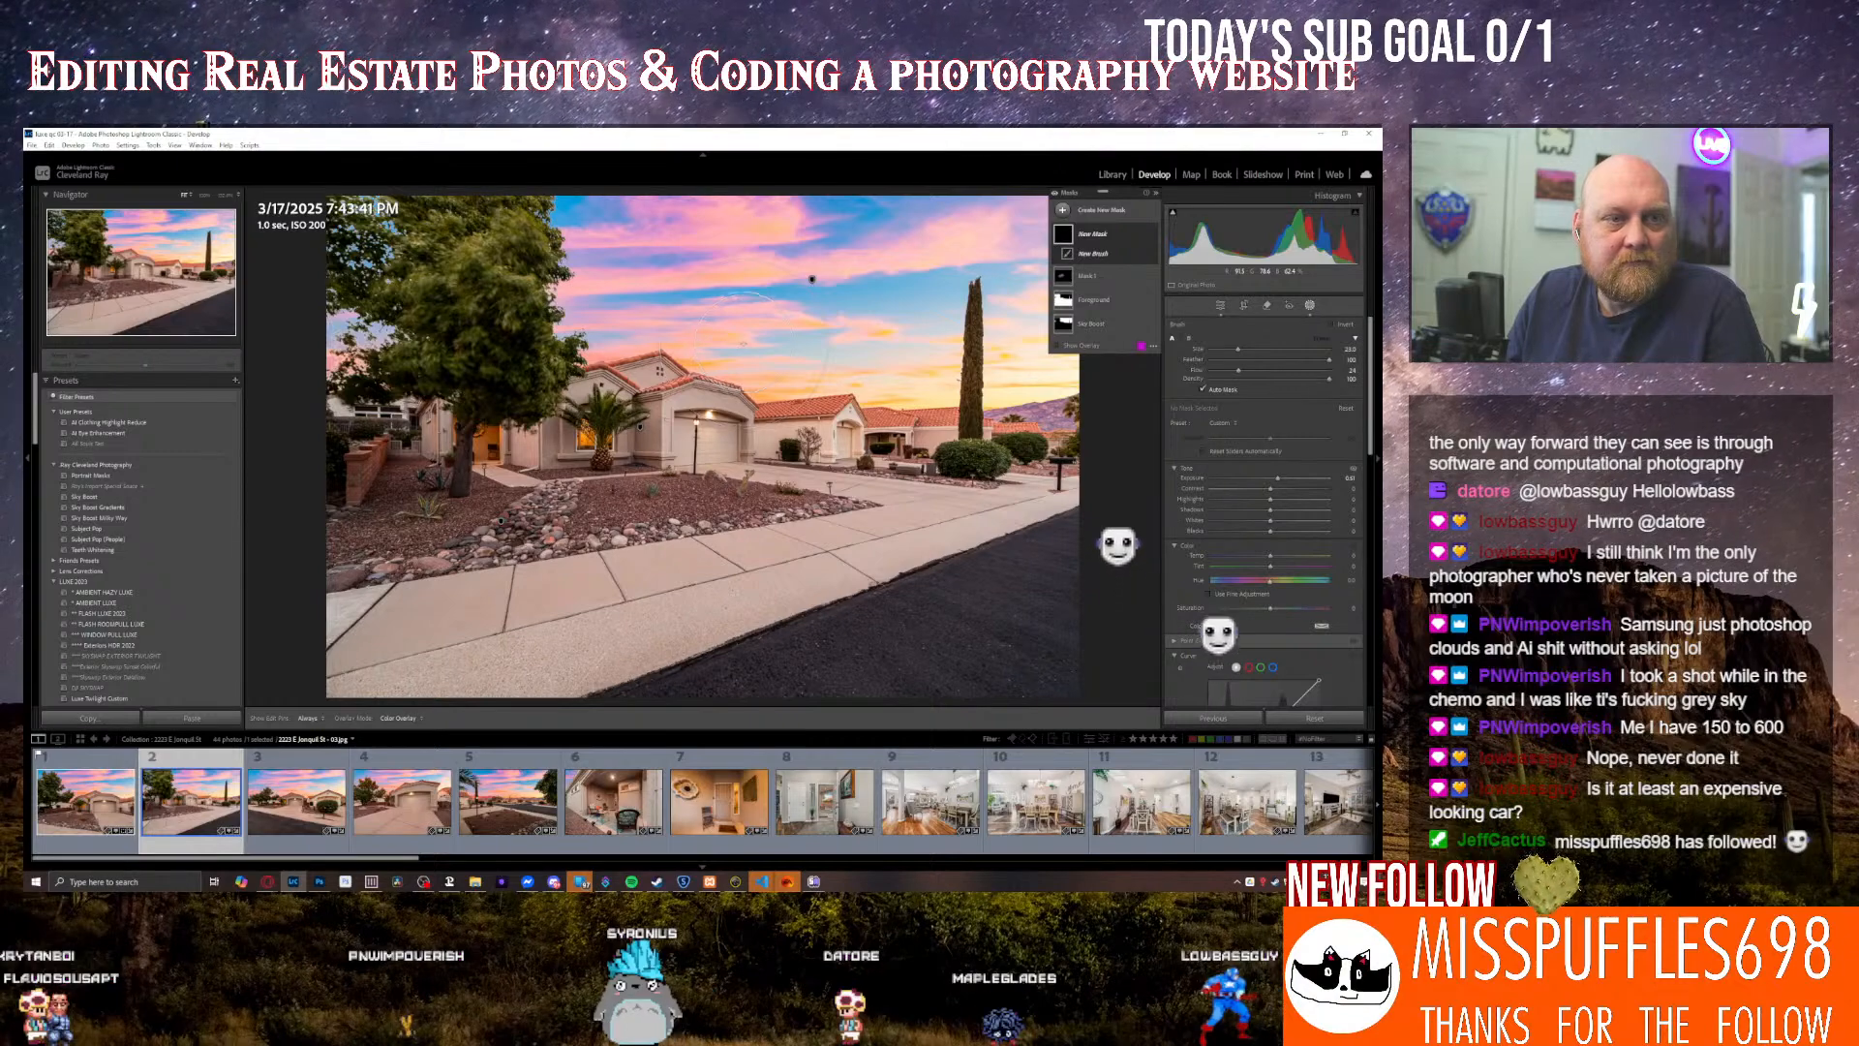
left_click(1091, 323)
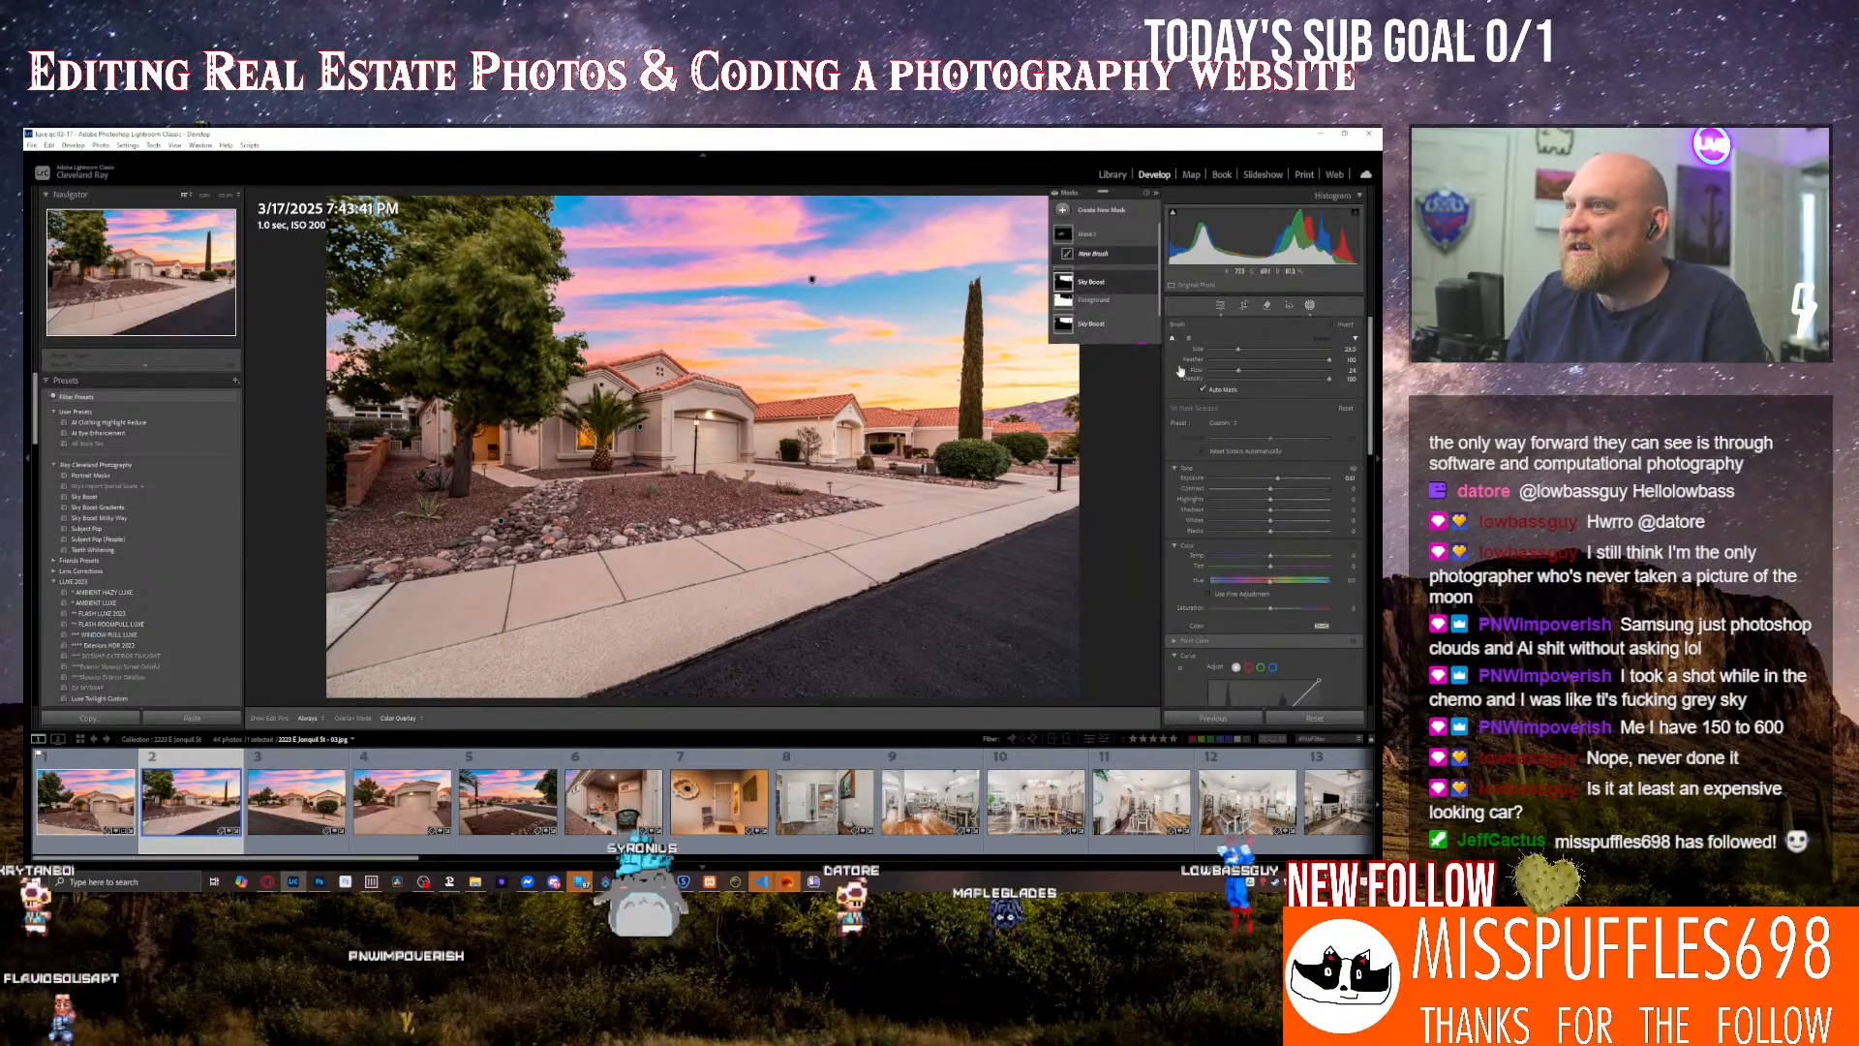
left_click_drag(1274, 414, 1272, 416)
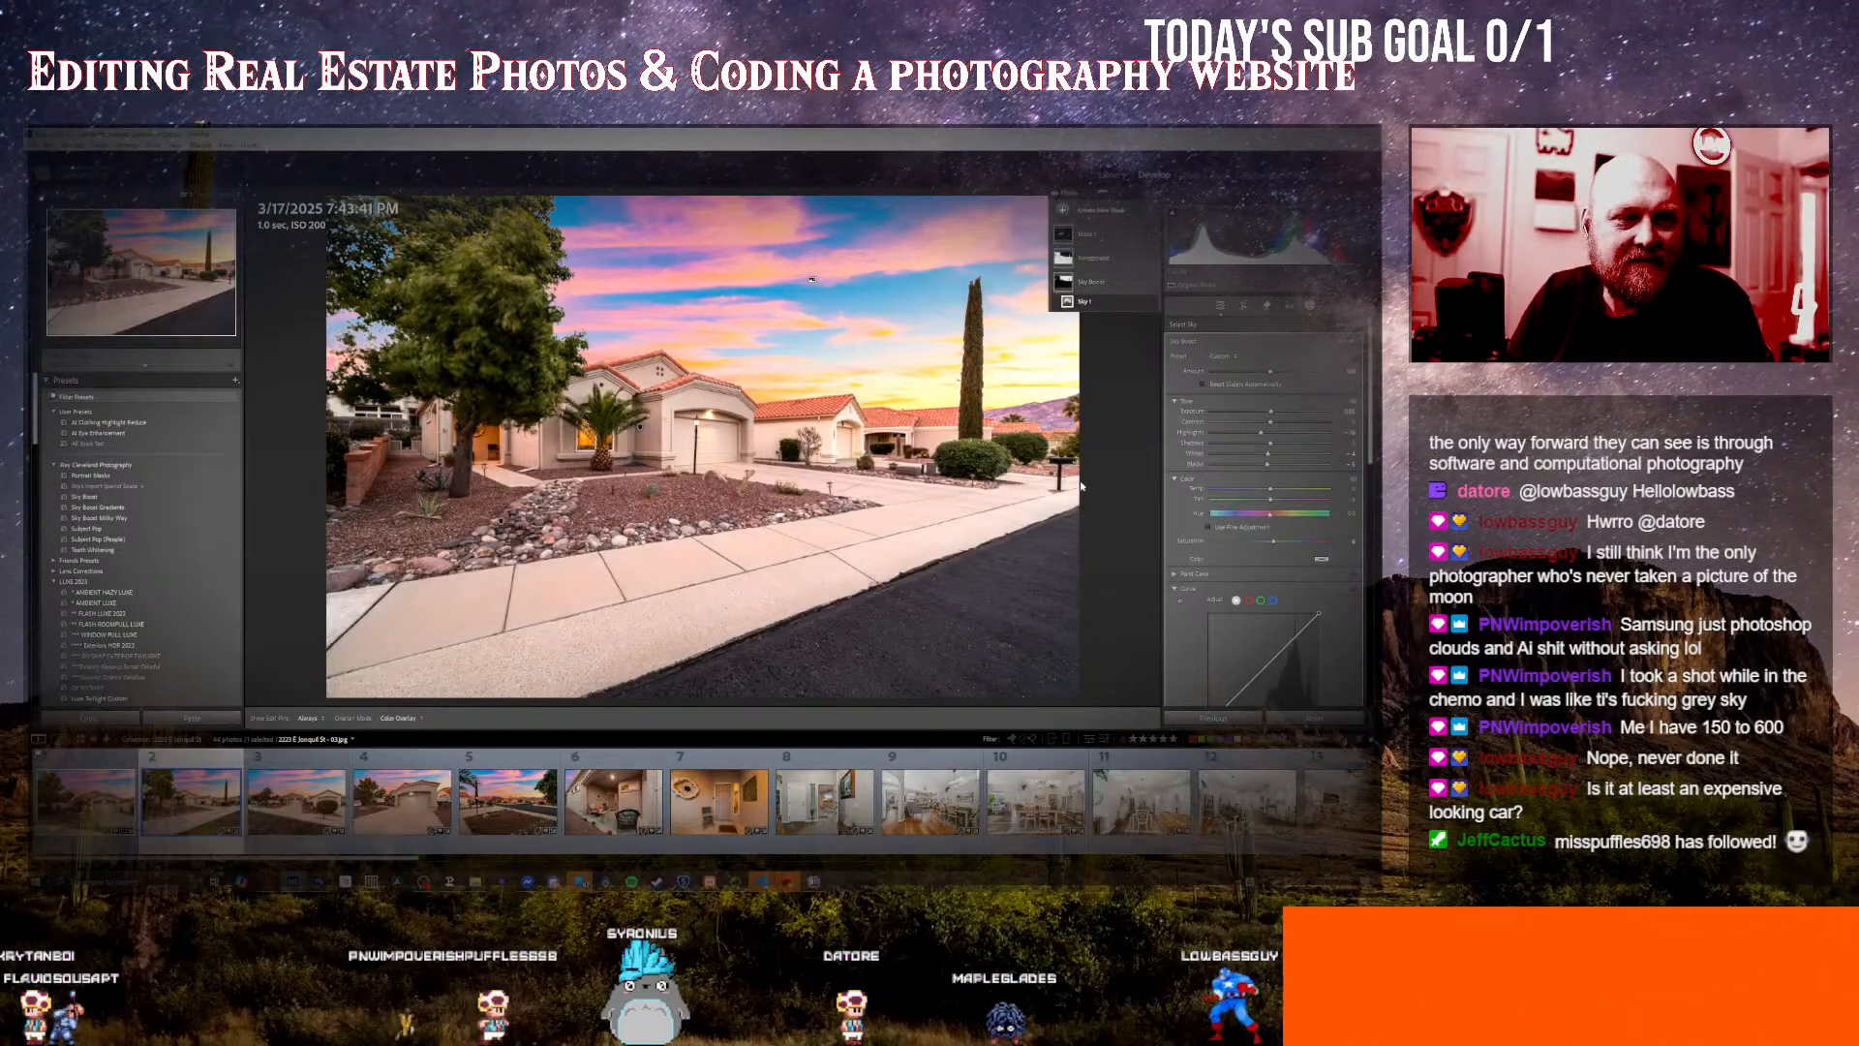
left_click(1309, 305)
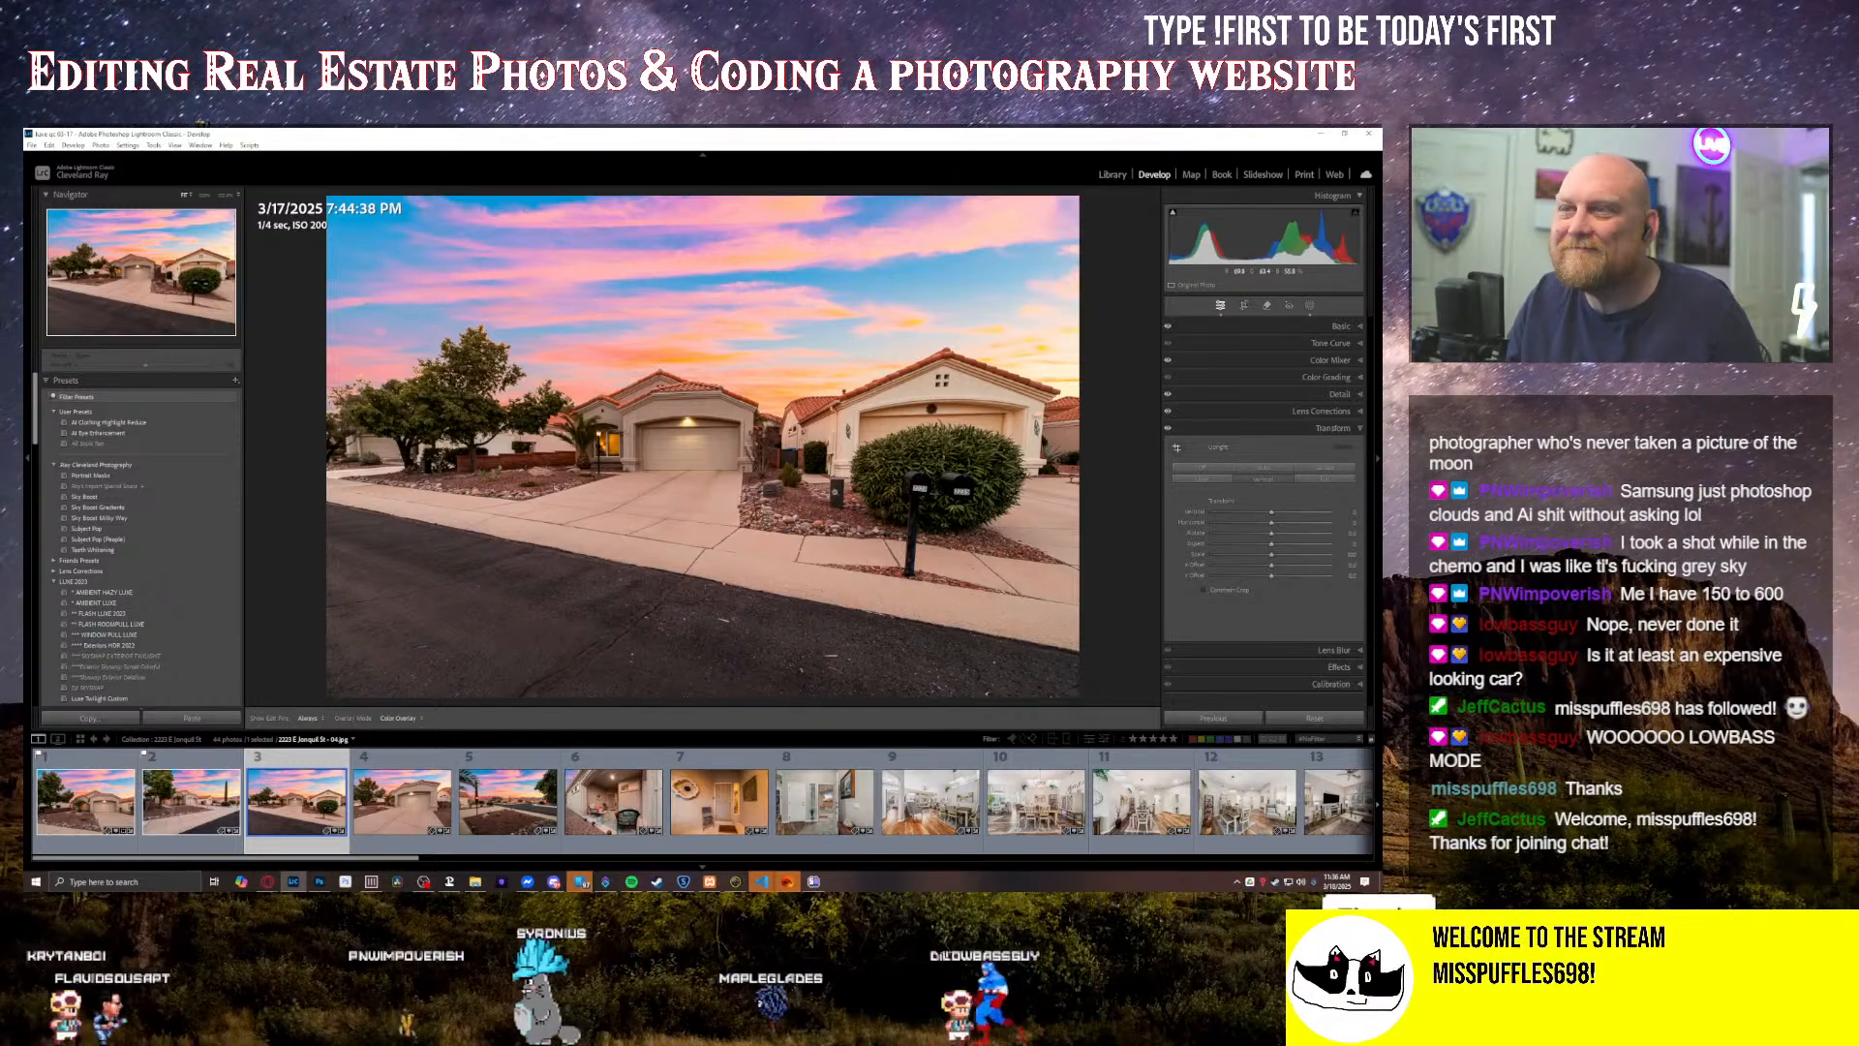
Step: Paint a brightening brush mask over the garage and front of the main house in the third photo, and leave masking
key("shift+w")
key("k")
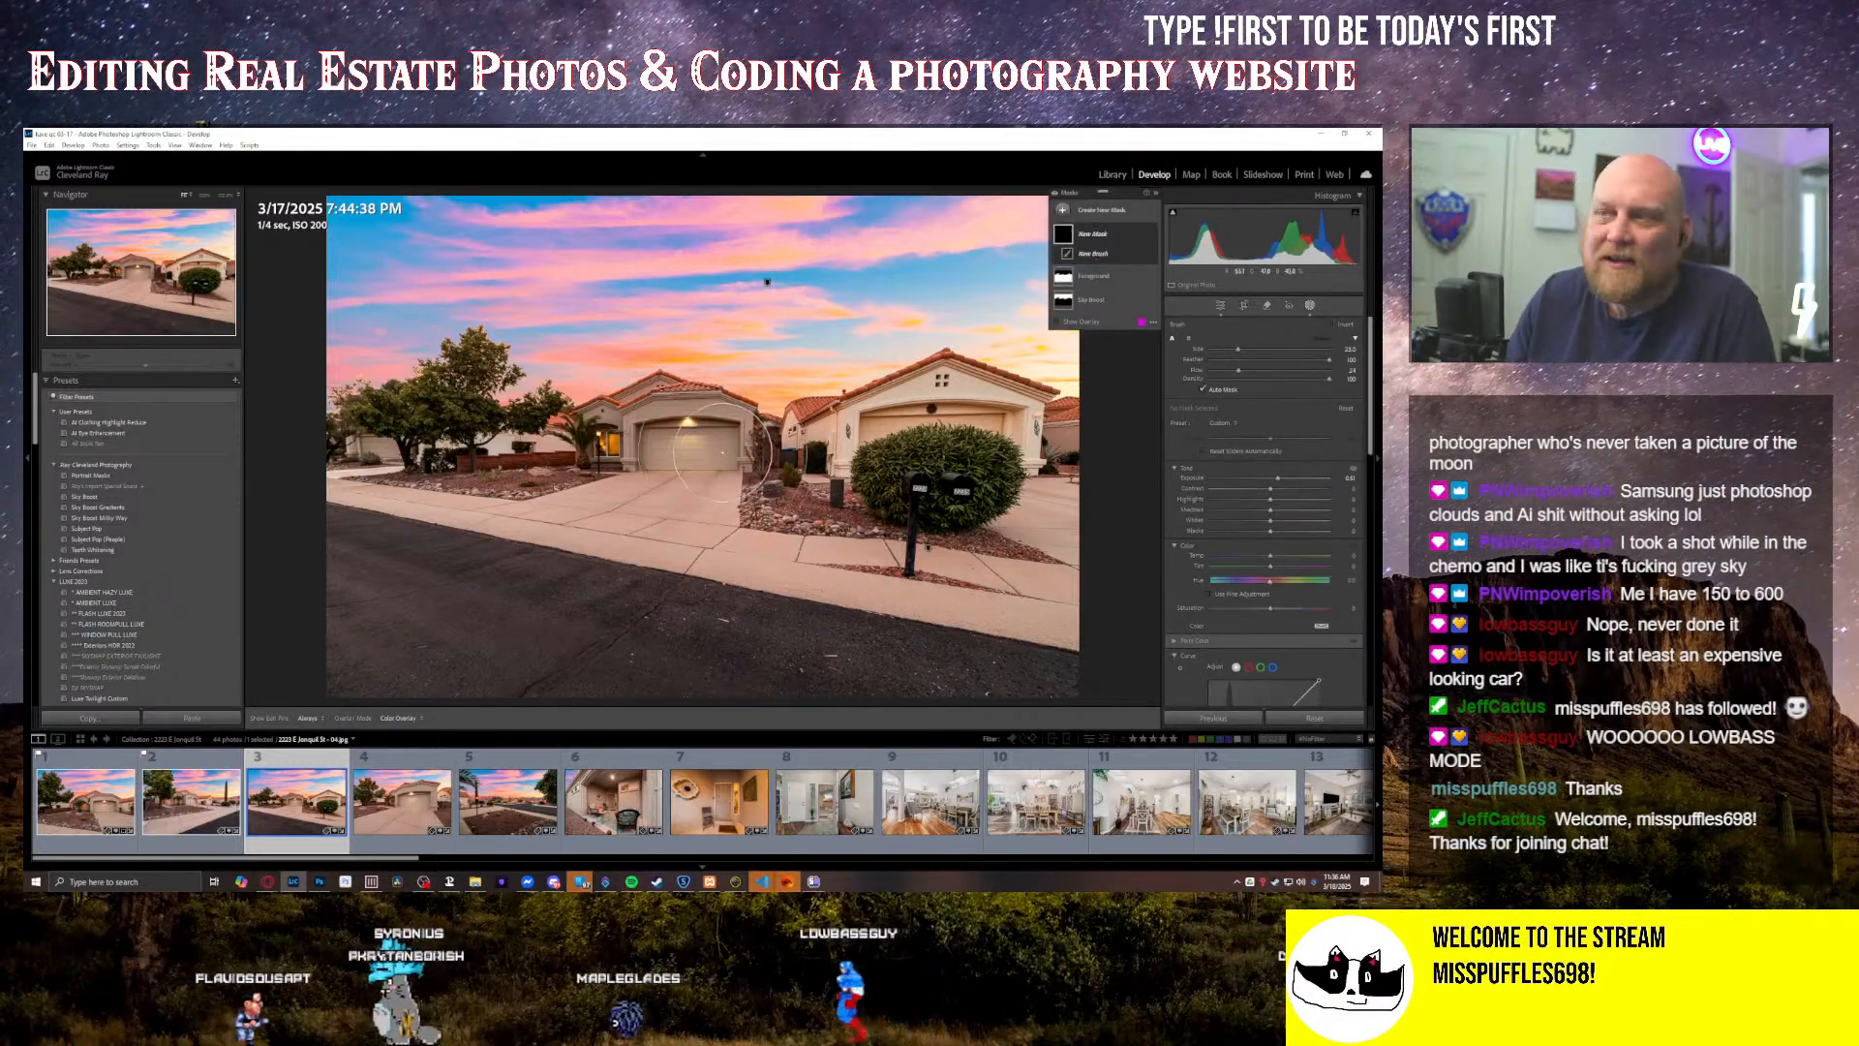
key("h")
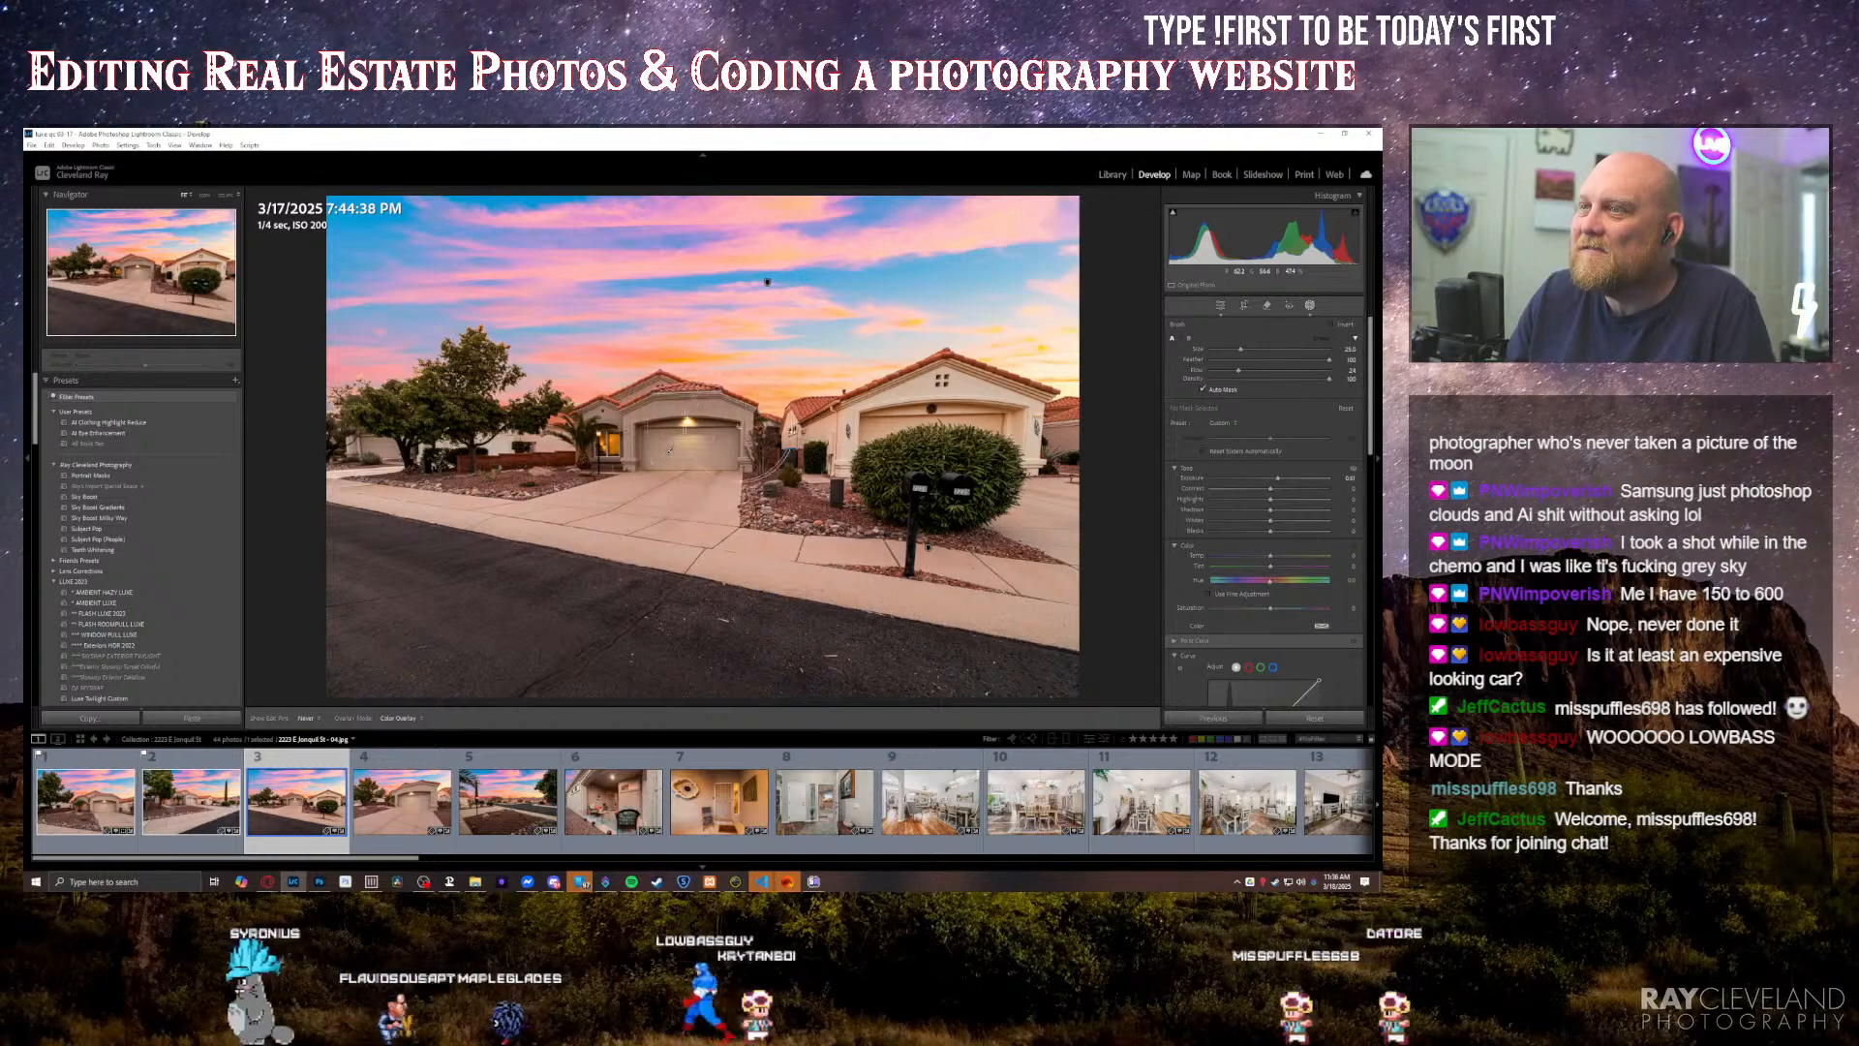
mouse_move(686, 452)
left_mouse_down()
mouse_move(554, 442)
mouse_move(684, 430)
mouse_move(771, 447)
mouse_move(781, 464)
mouse_move(675, 434)
mouse_move(564, 441)
mouse_move(637, 433)
mouse_move(632, 448)
mouse_move(799, 469)
mouse_move(773, 478)
mouse_move(790, 504)
mouse_move(653, 422)
left_mouse_up()
key("equal")
scroll(678, 453, "down", 1)
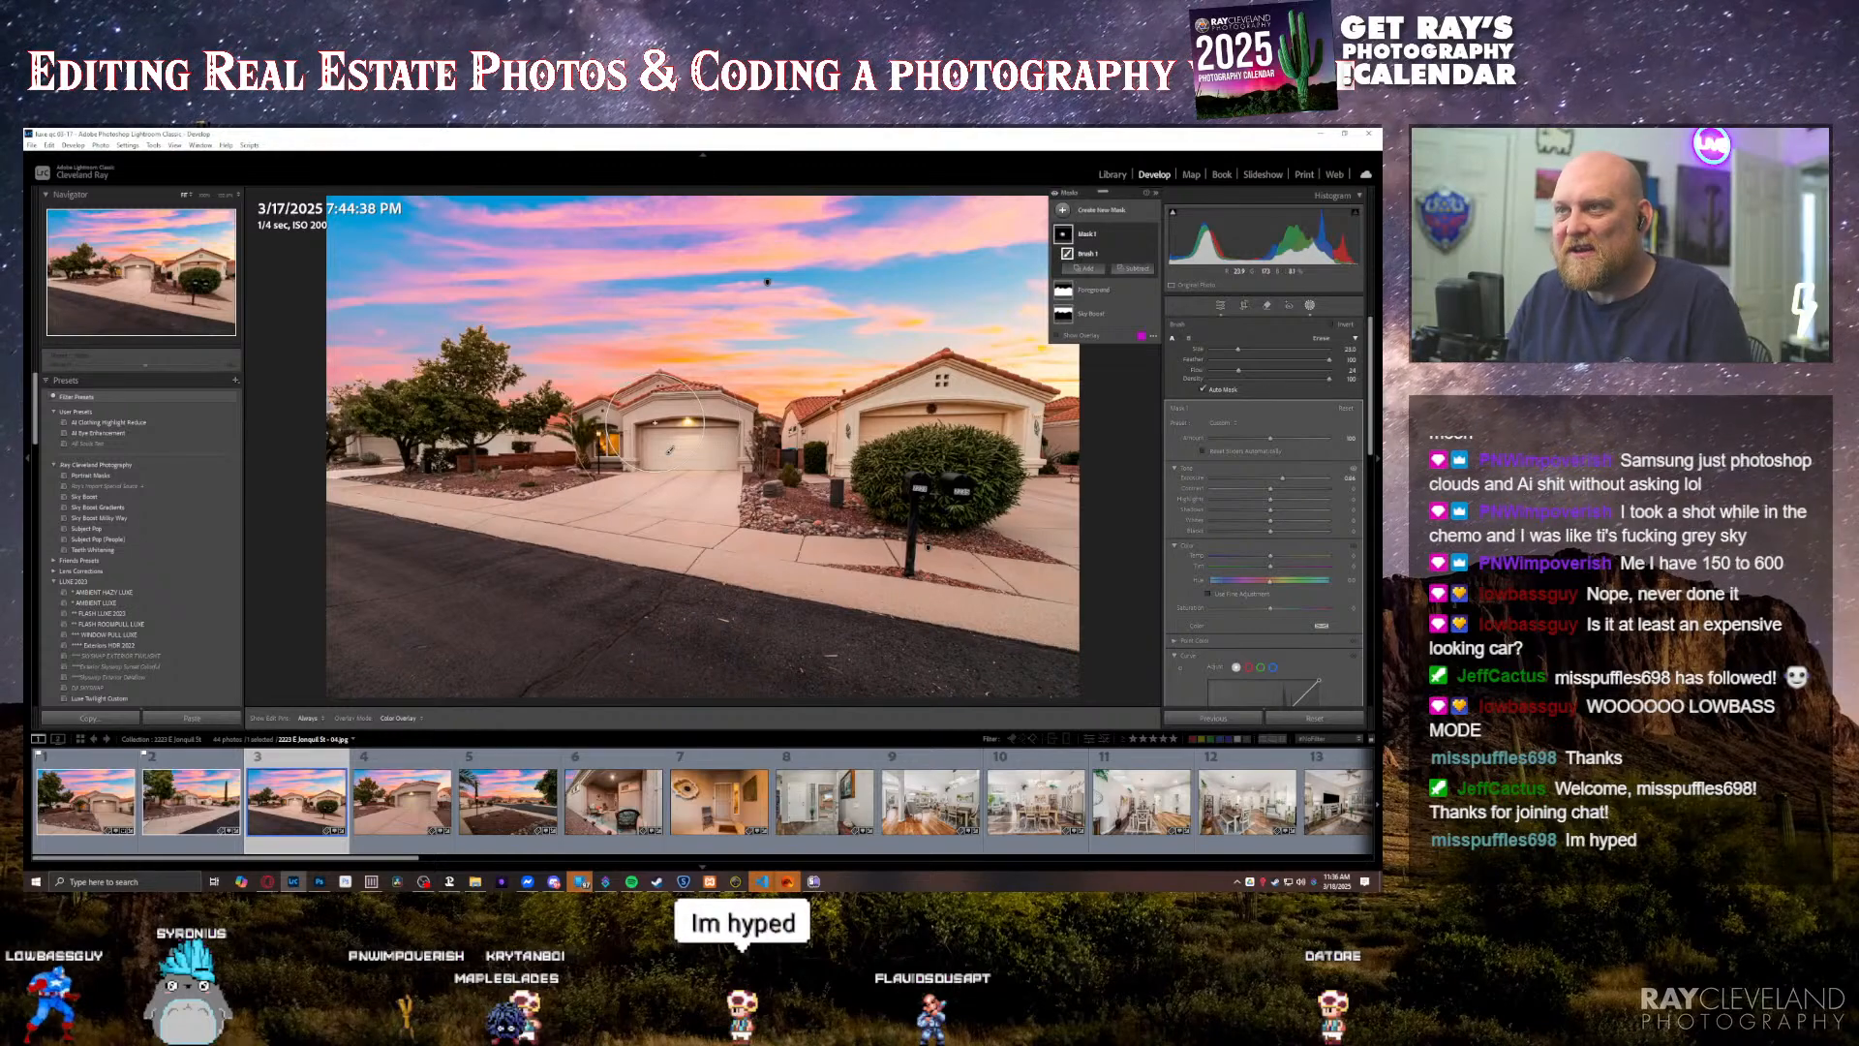
key("Escape")
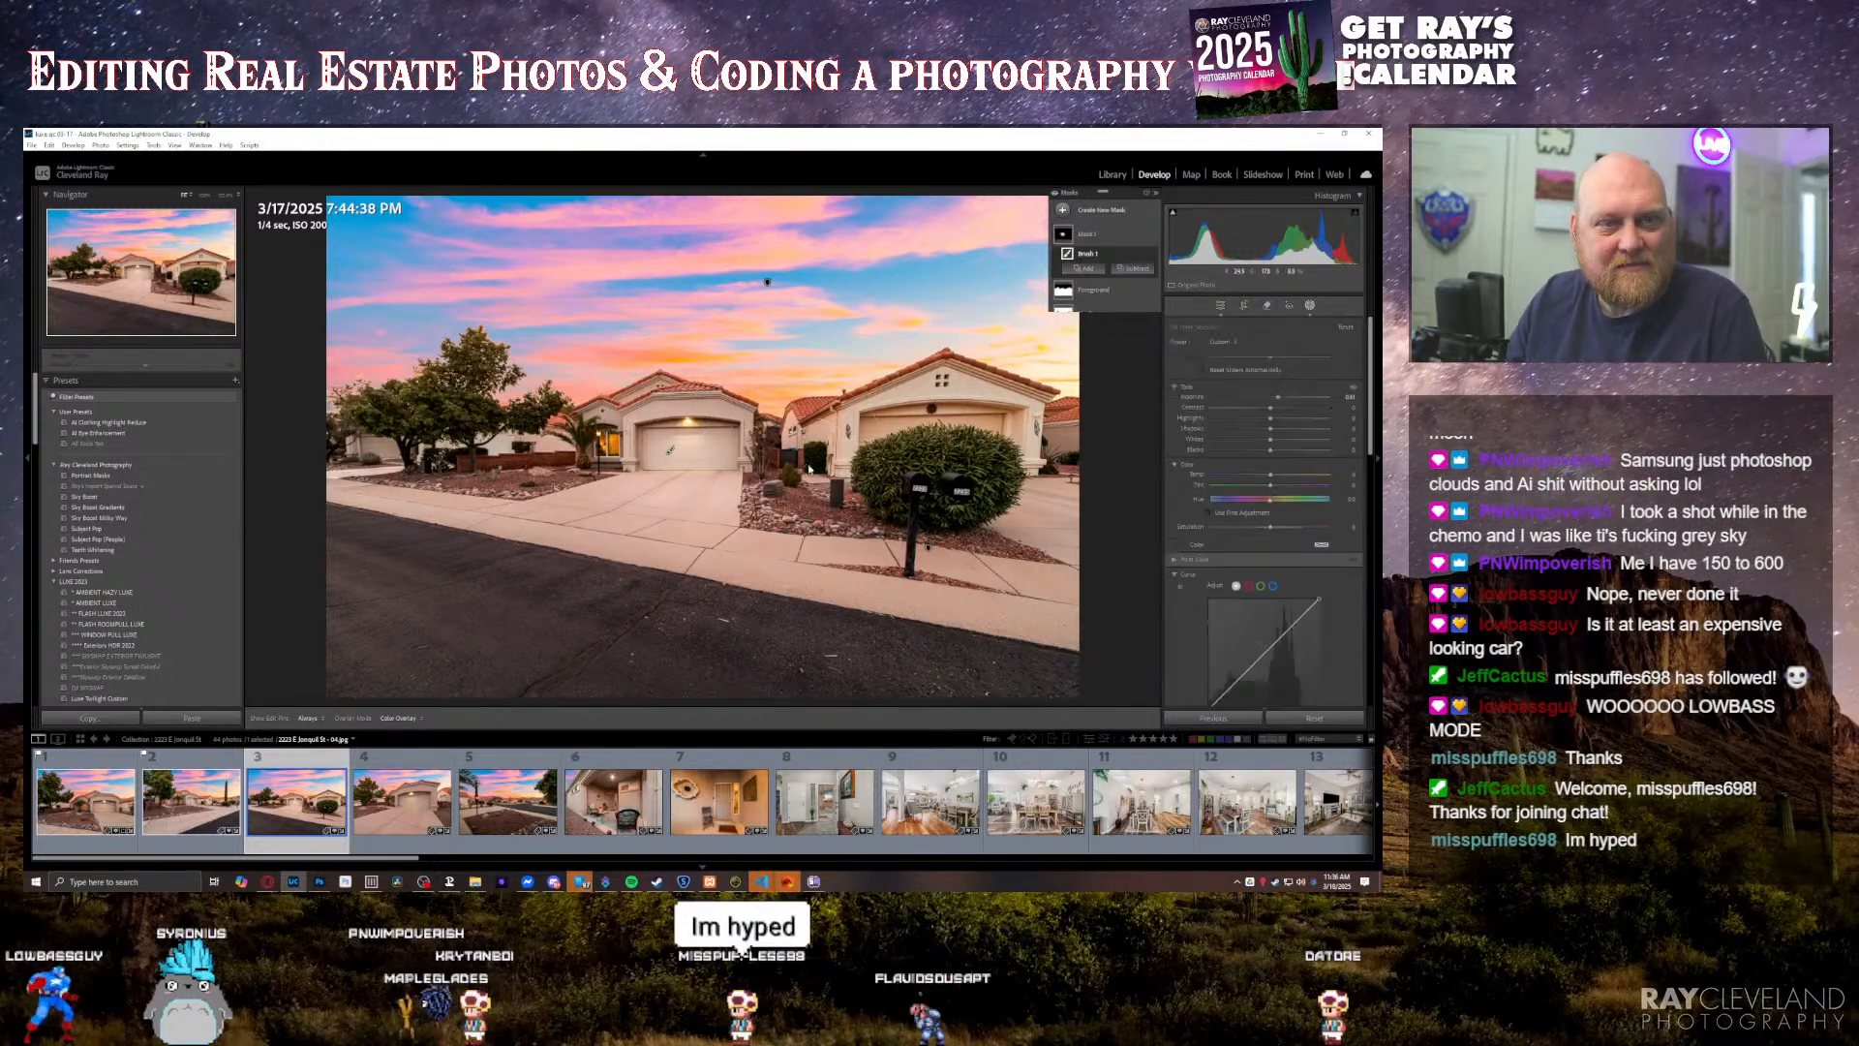
key("Escape")
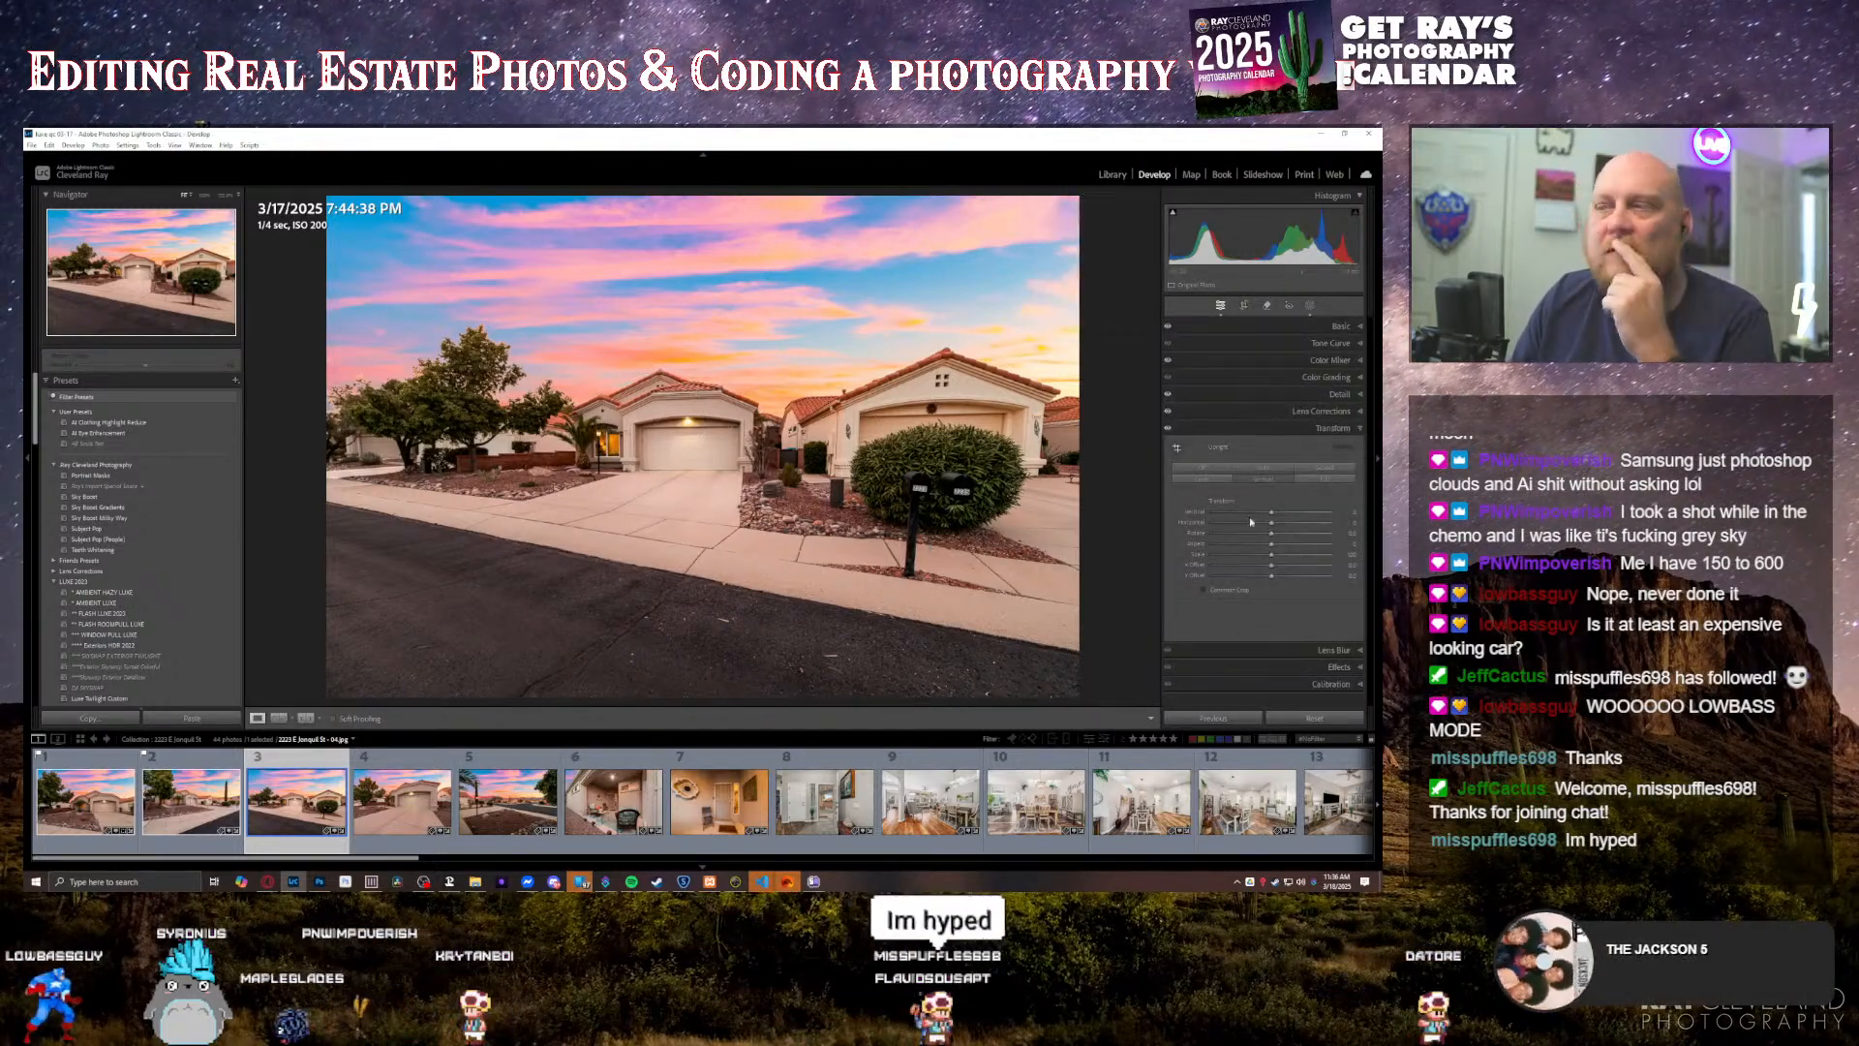
Step: Crop the third photo tighter at its original aspect ratio, trimming the road and the neighbouring house's side, and apply the crop
left_click(1244, 306)
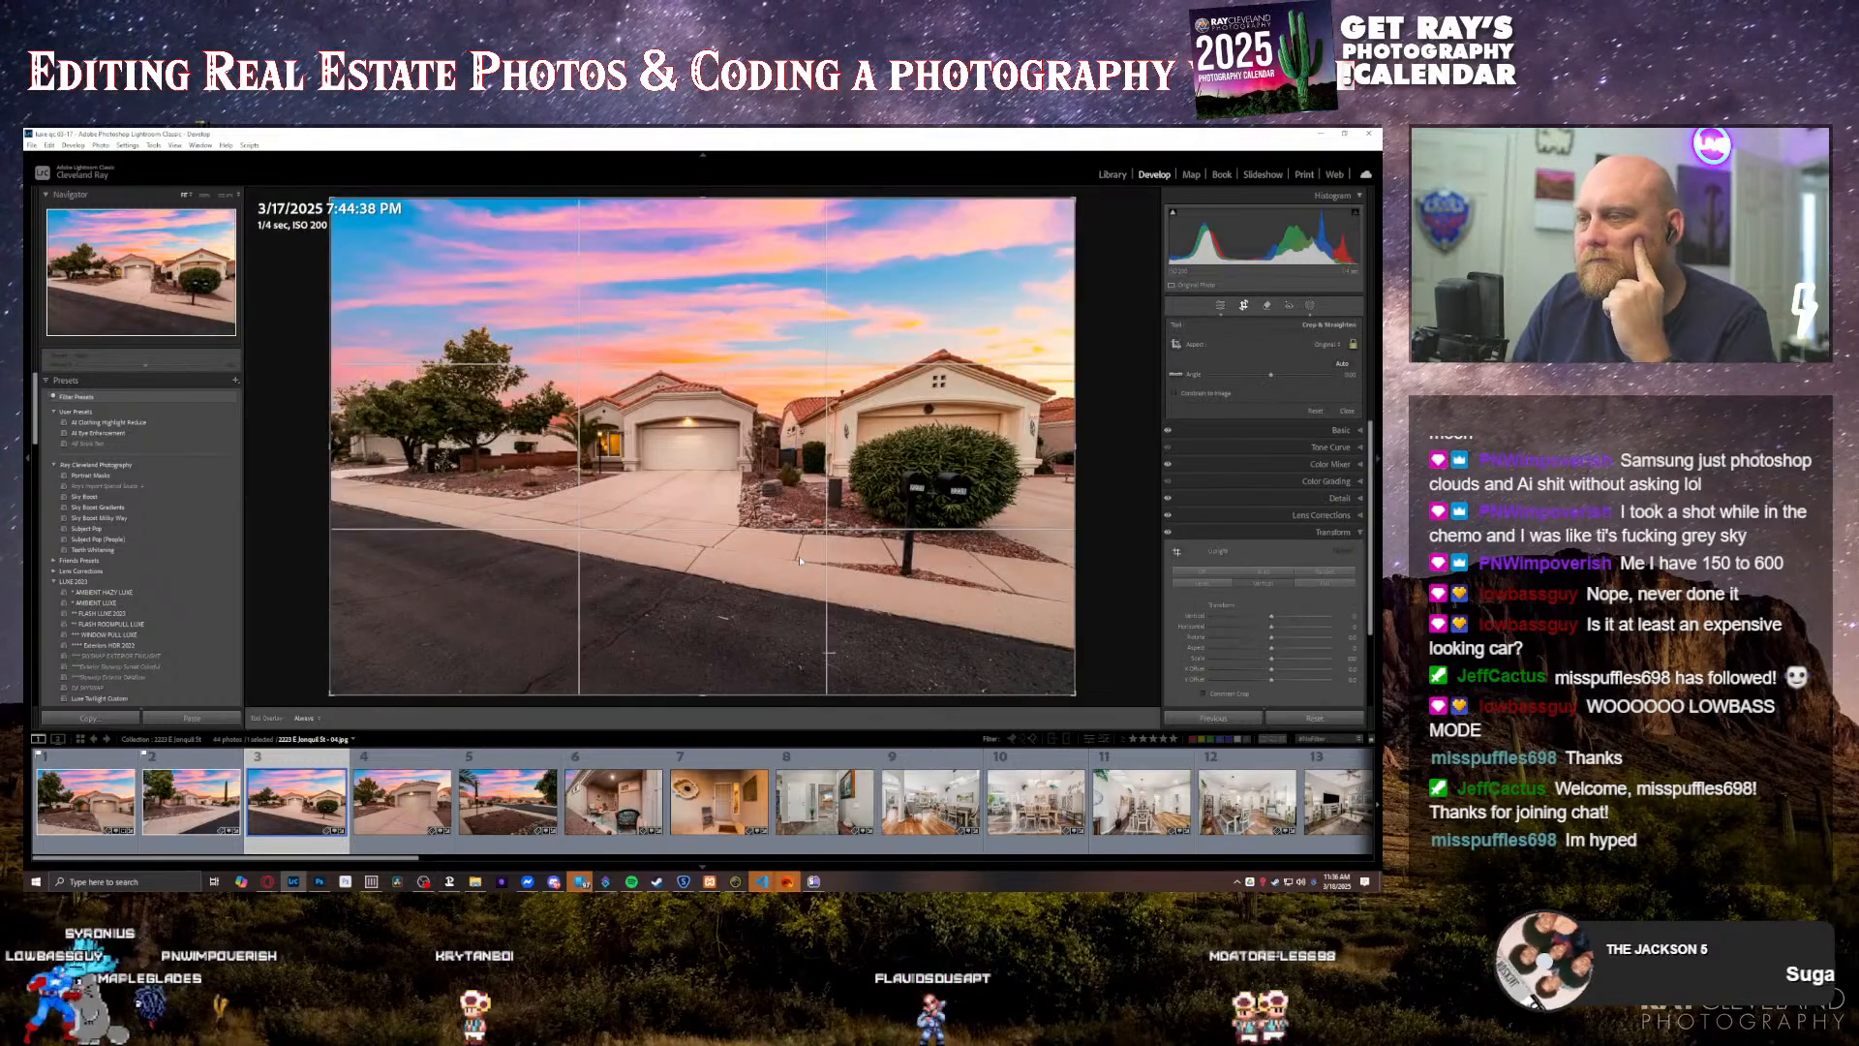
left_click_drag(673, 672, 772, 639)
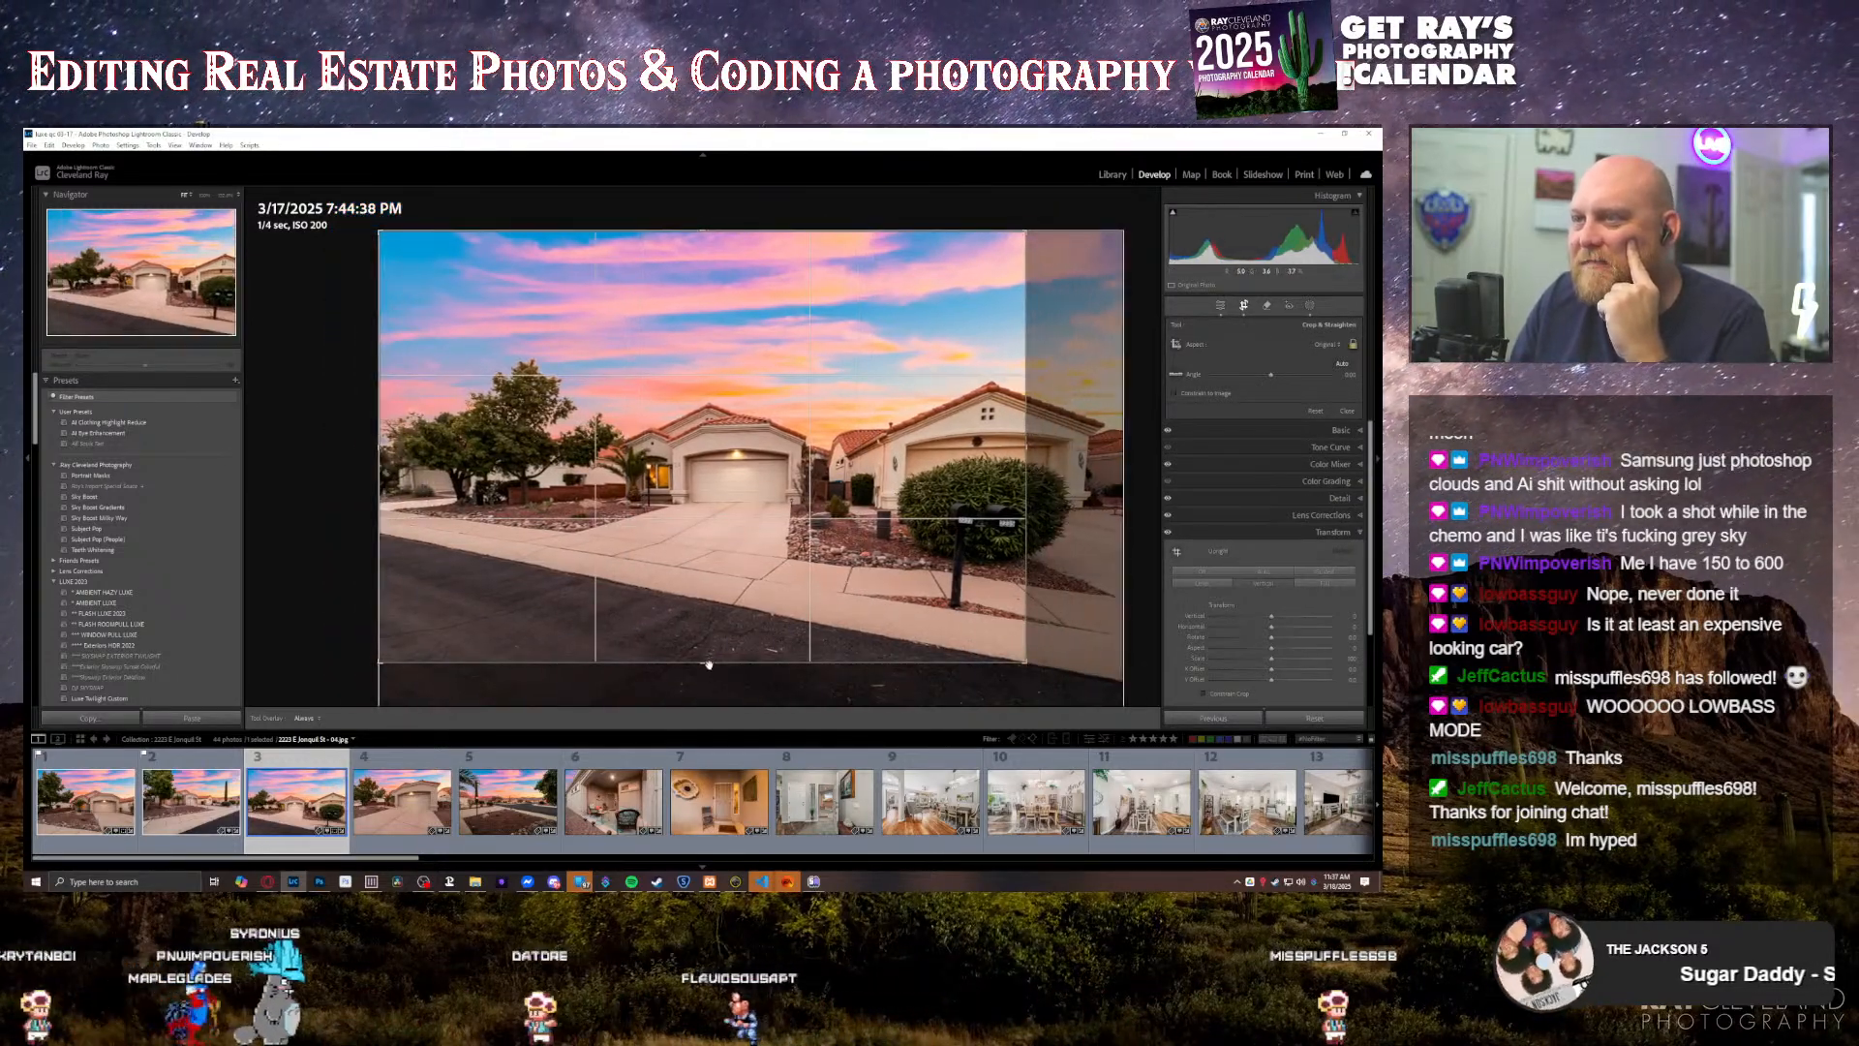
left_click_drag(717, 636, 706, 618)
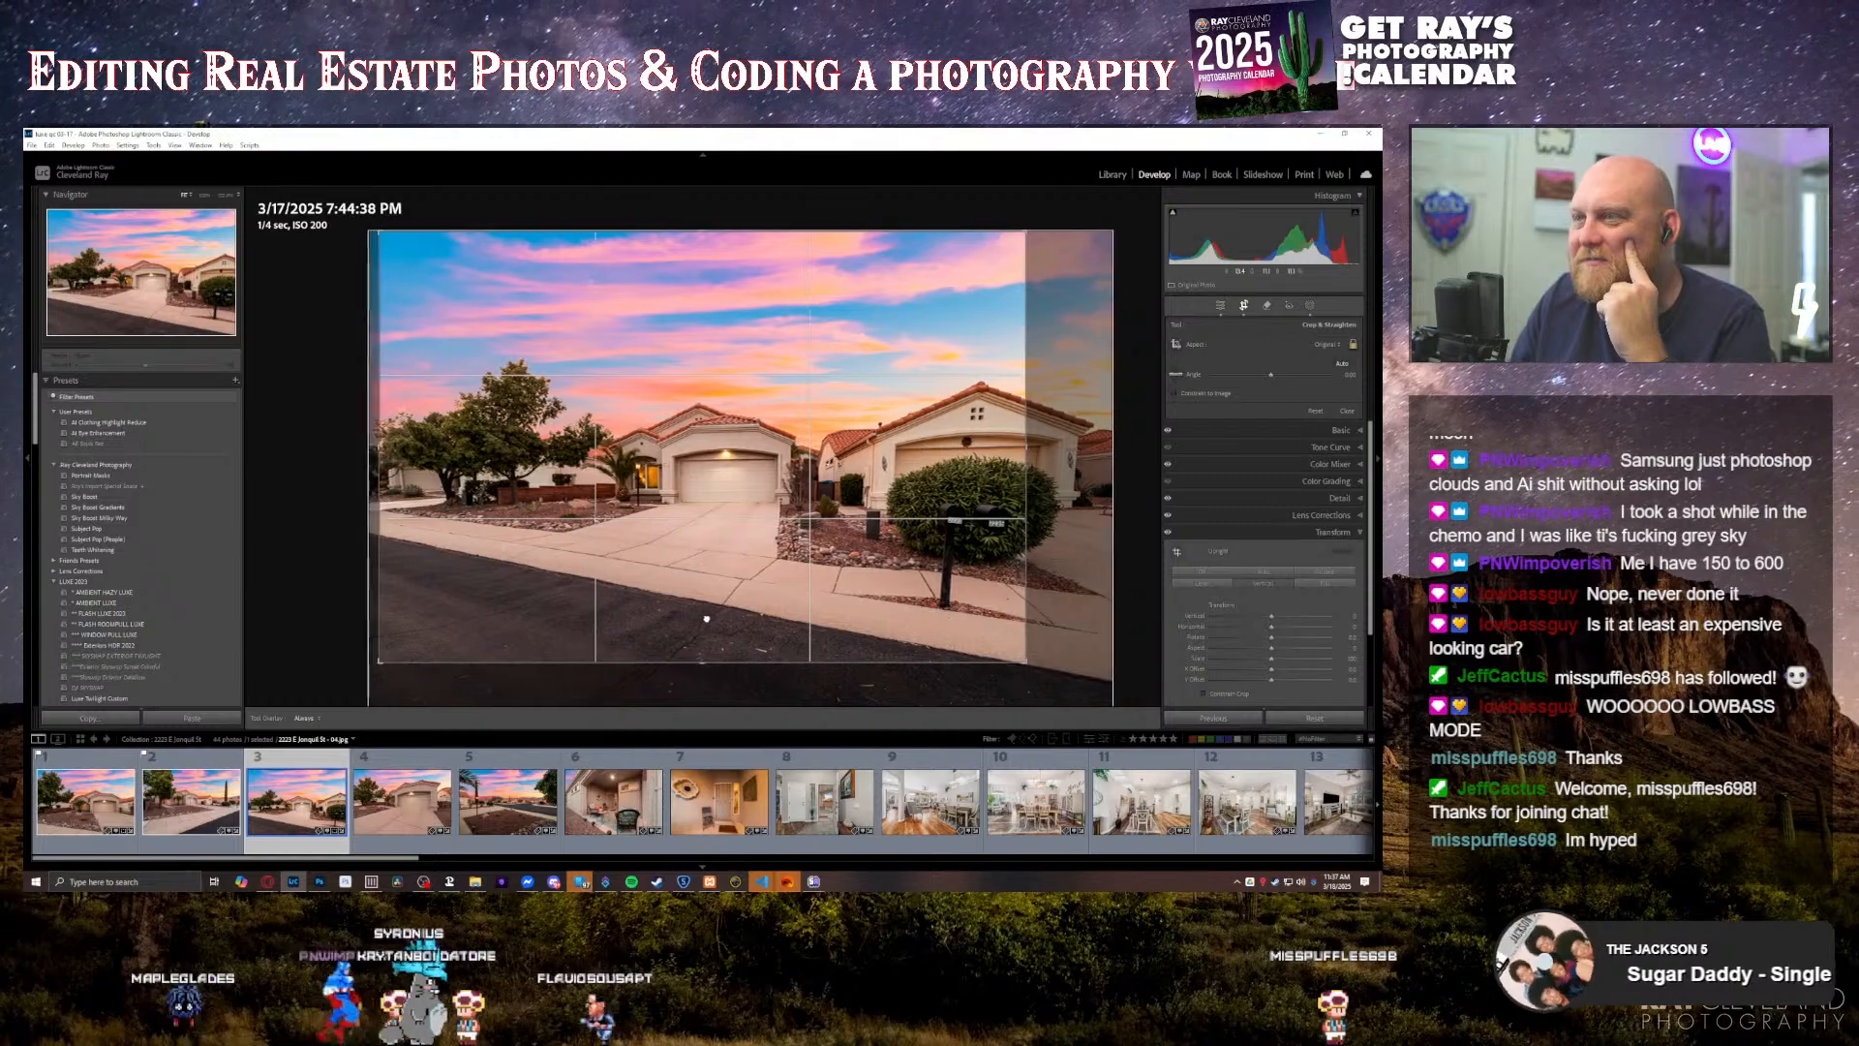
double_click(706, 617)
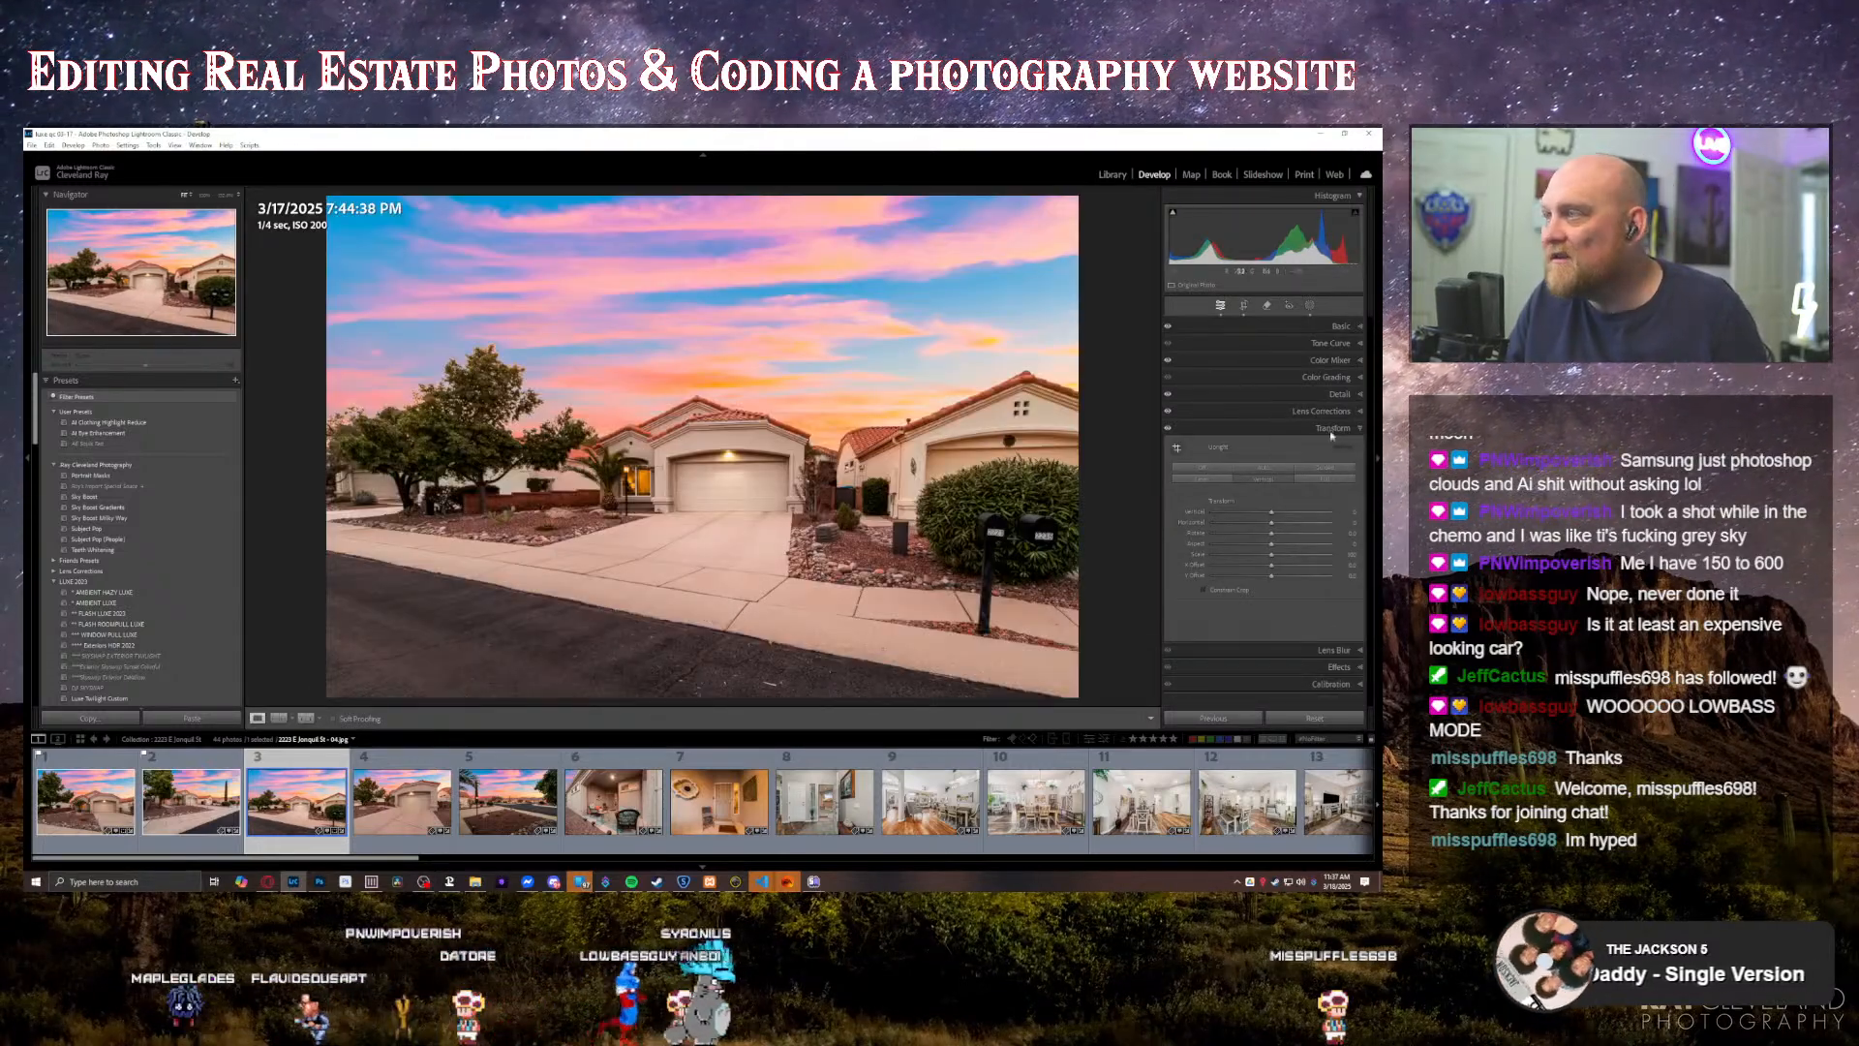
Step: Slightly lower the orange saturation of the third photo in the Color Mixer
left_click(1339, 327)
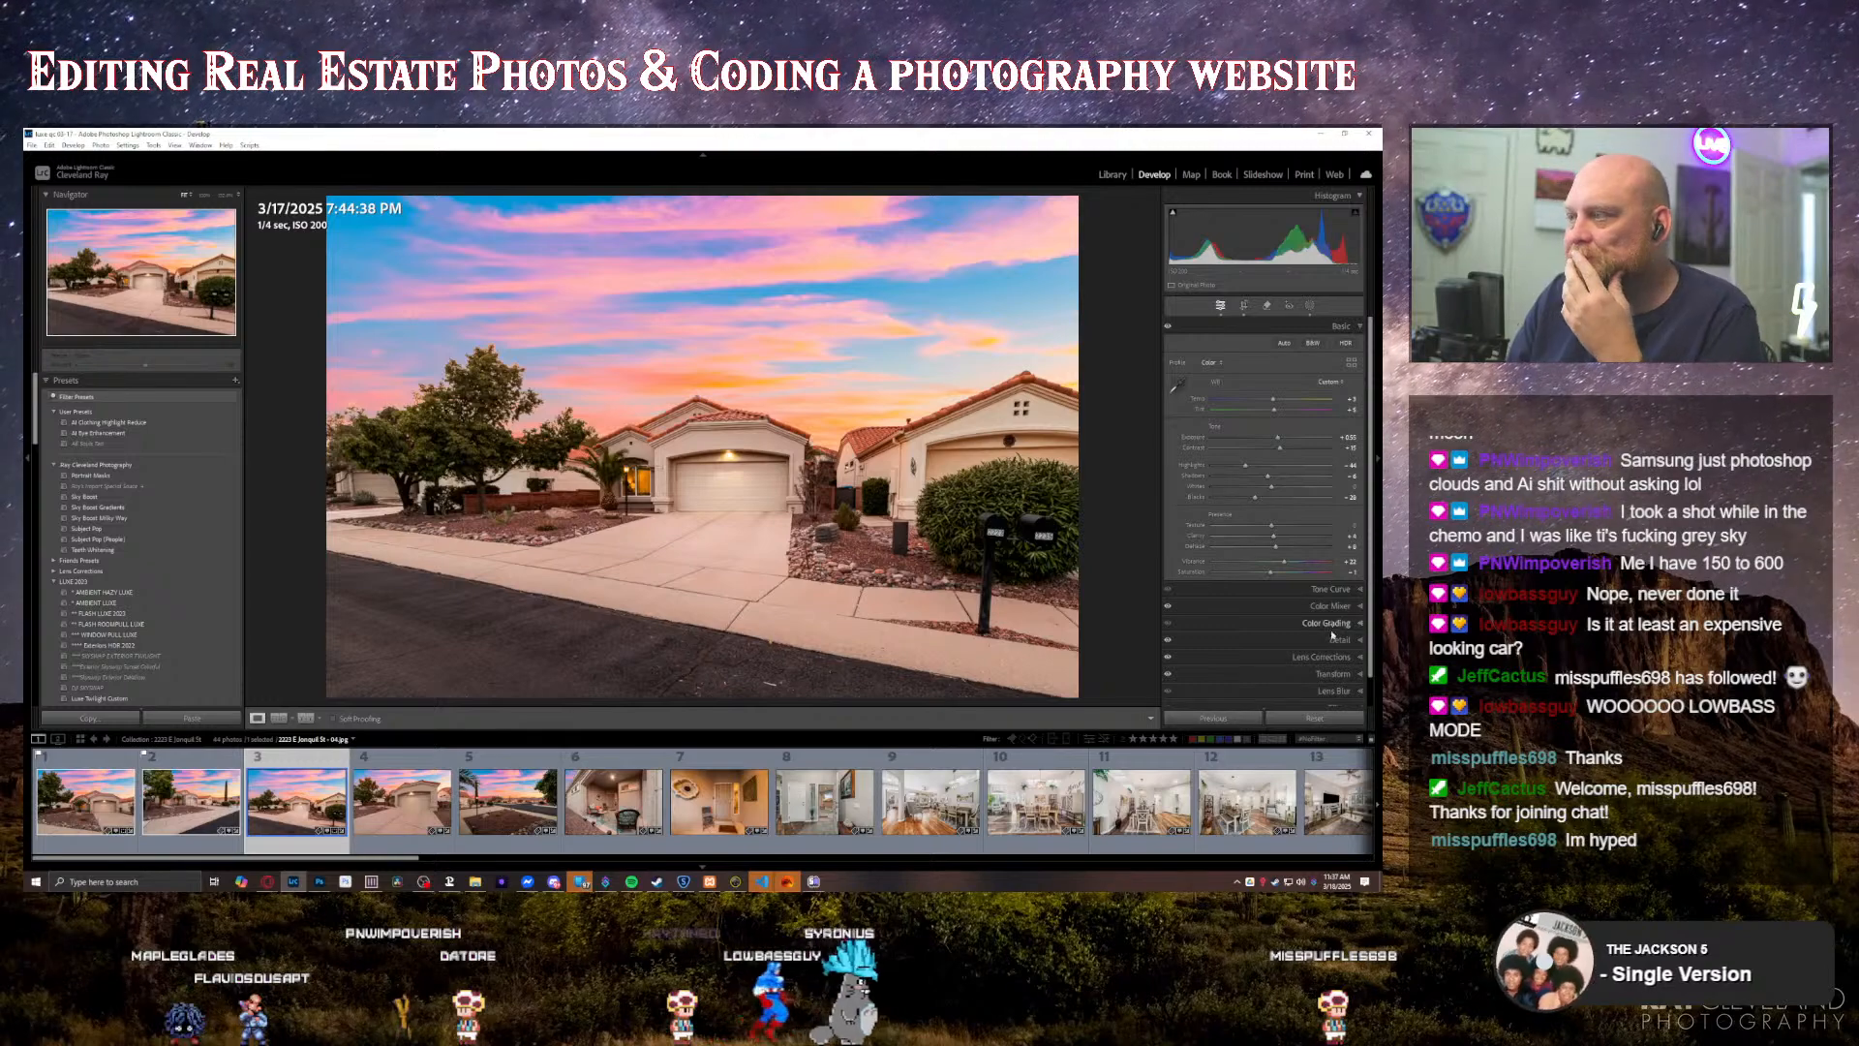
left_click(1262, 622)
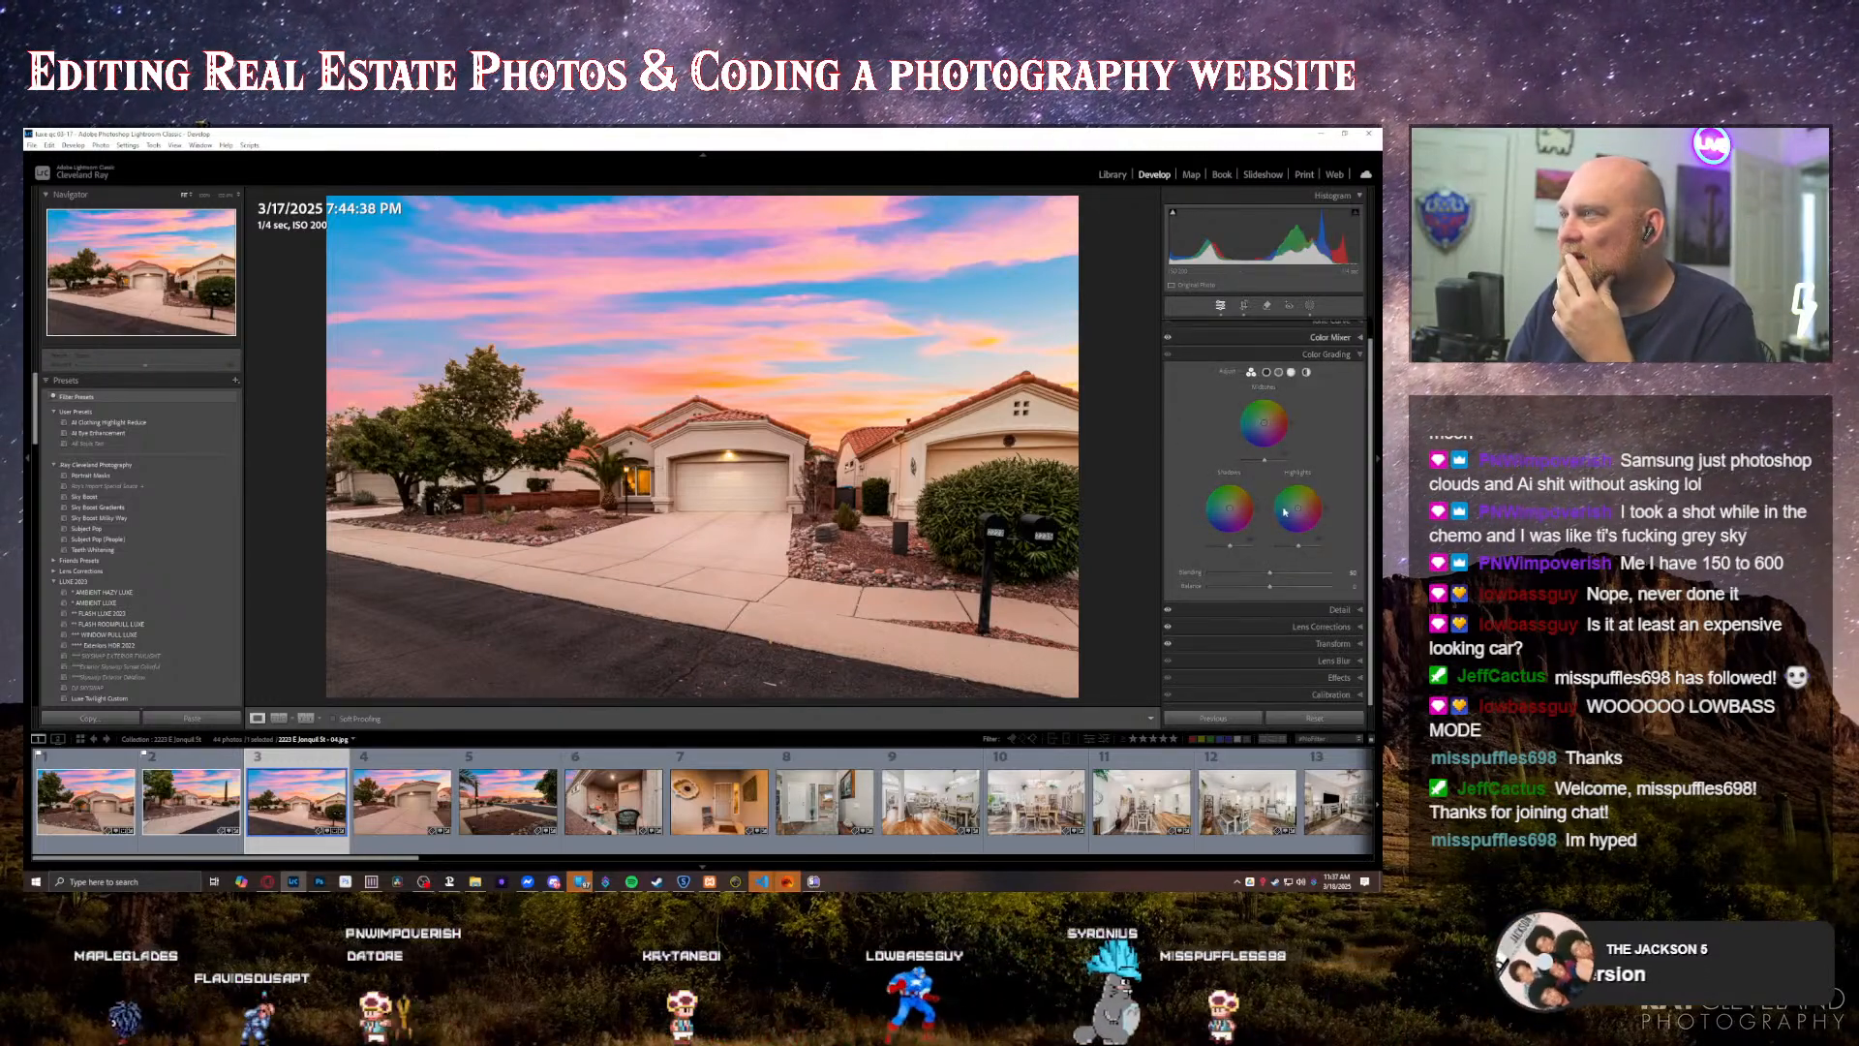
left_click(1293, 338)
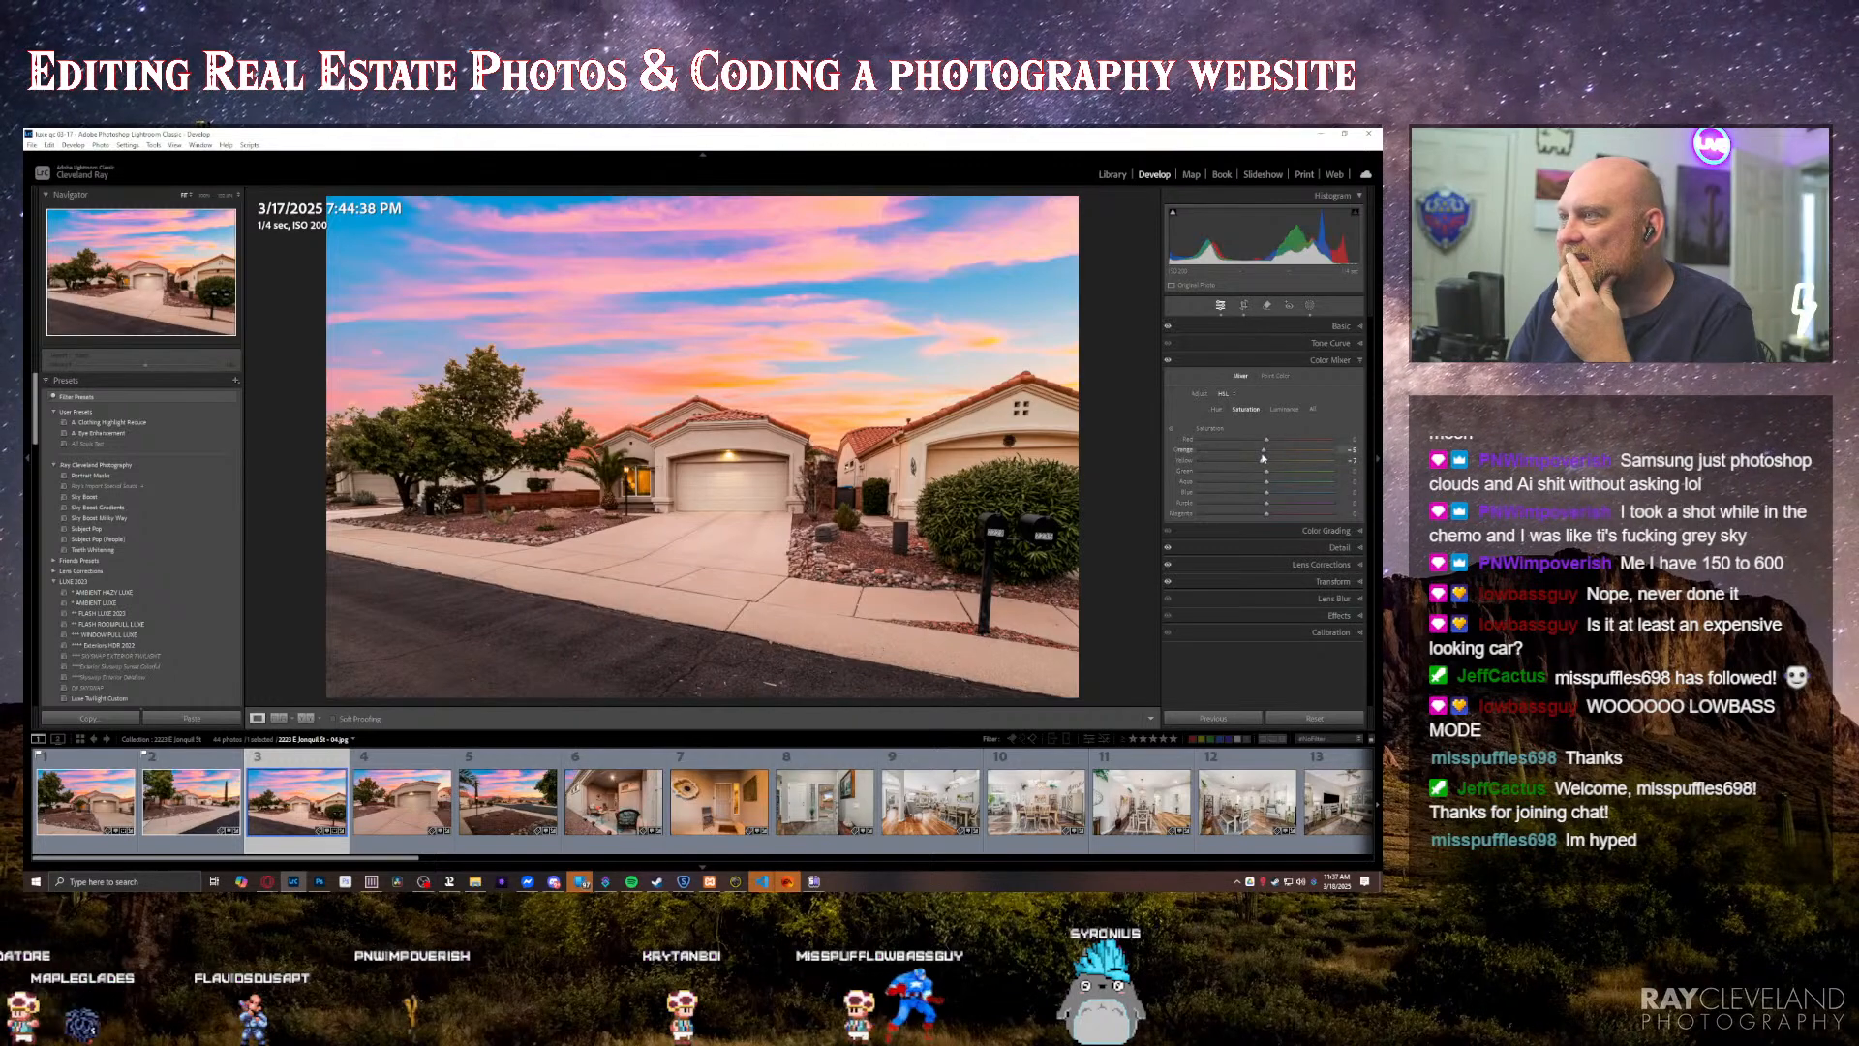
left_click_drag(1263, 451, 1261, 453)
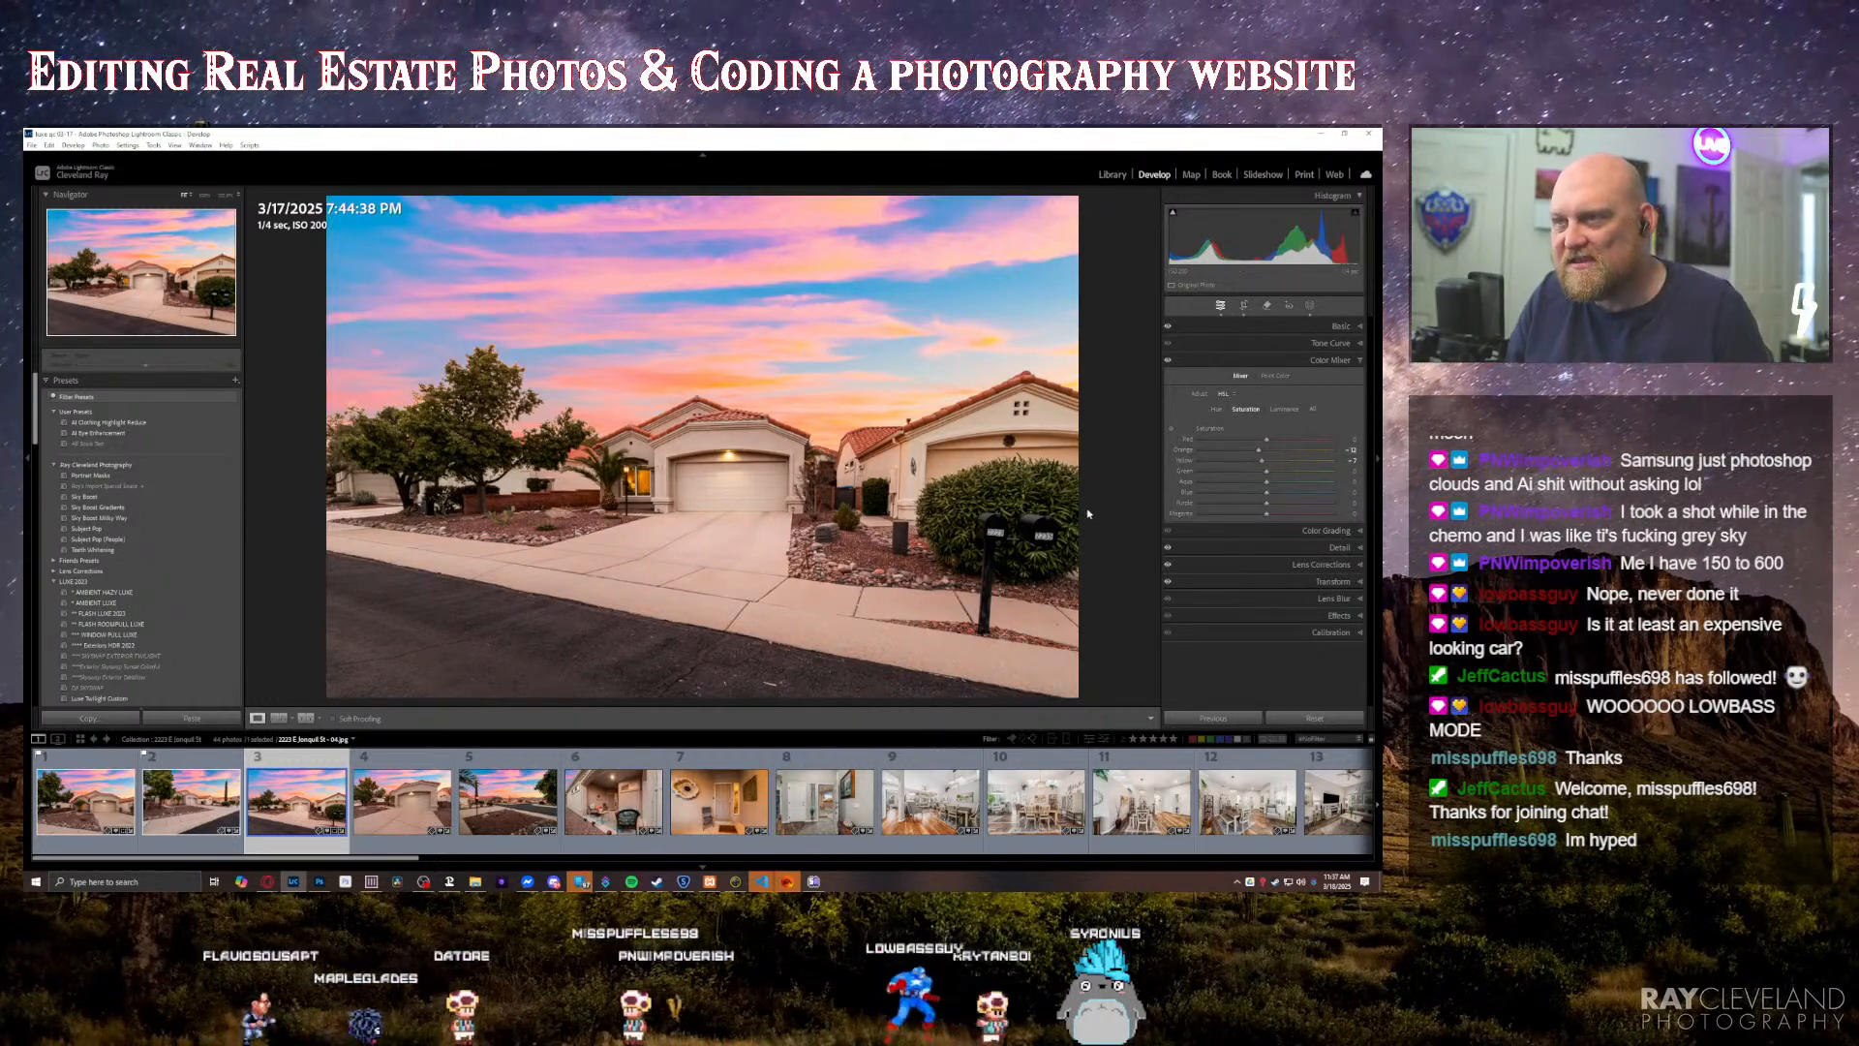
Step: Paint a new brightening brush mask over the garage front of the house in the fourth photo
key("Right")
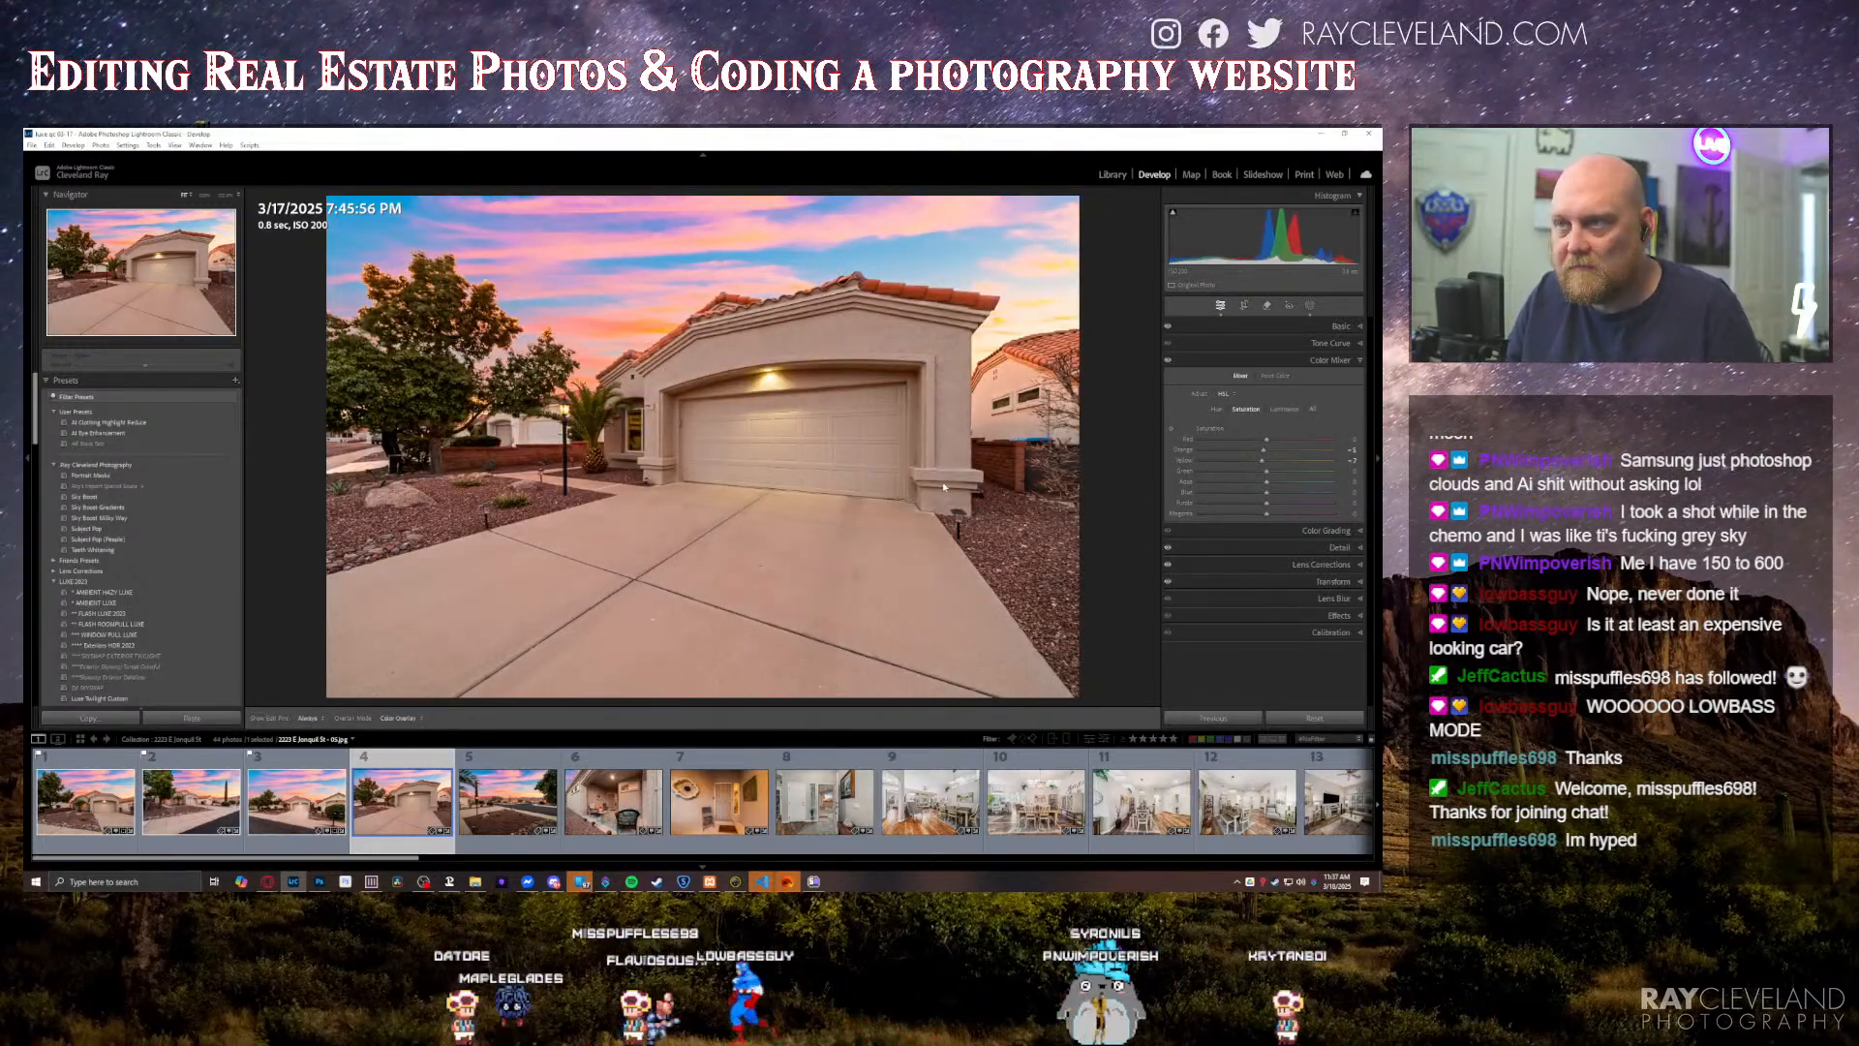
key("k")
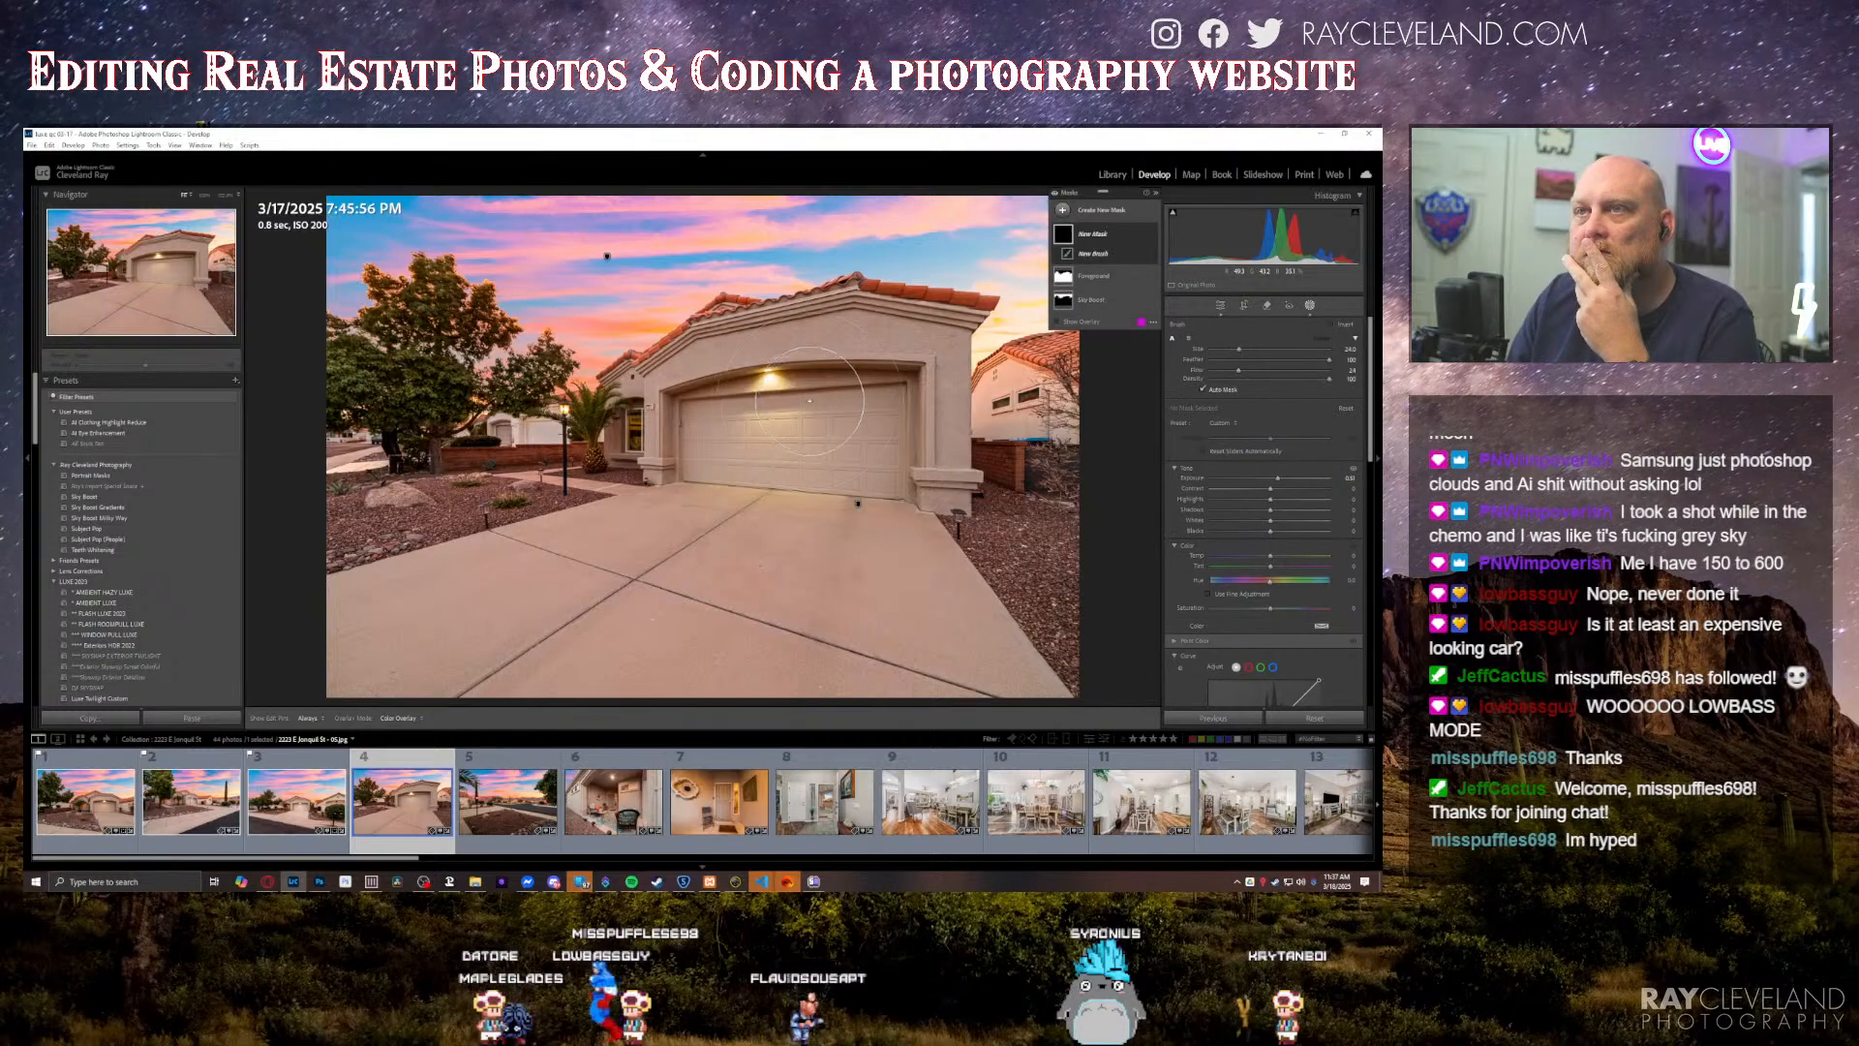
key("h")
left_click_drag(780, 371, 739, 397)
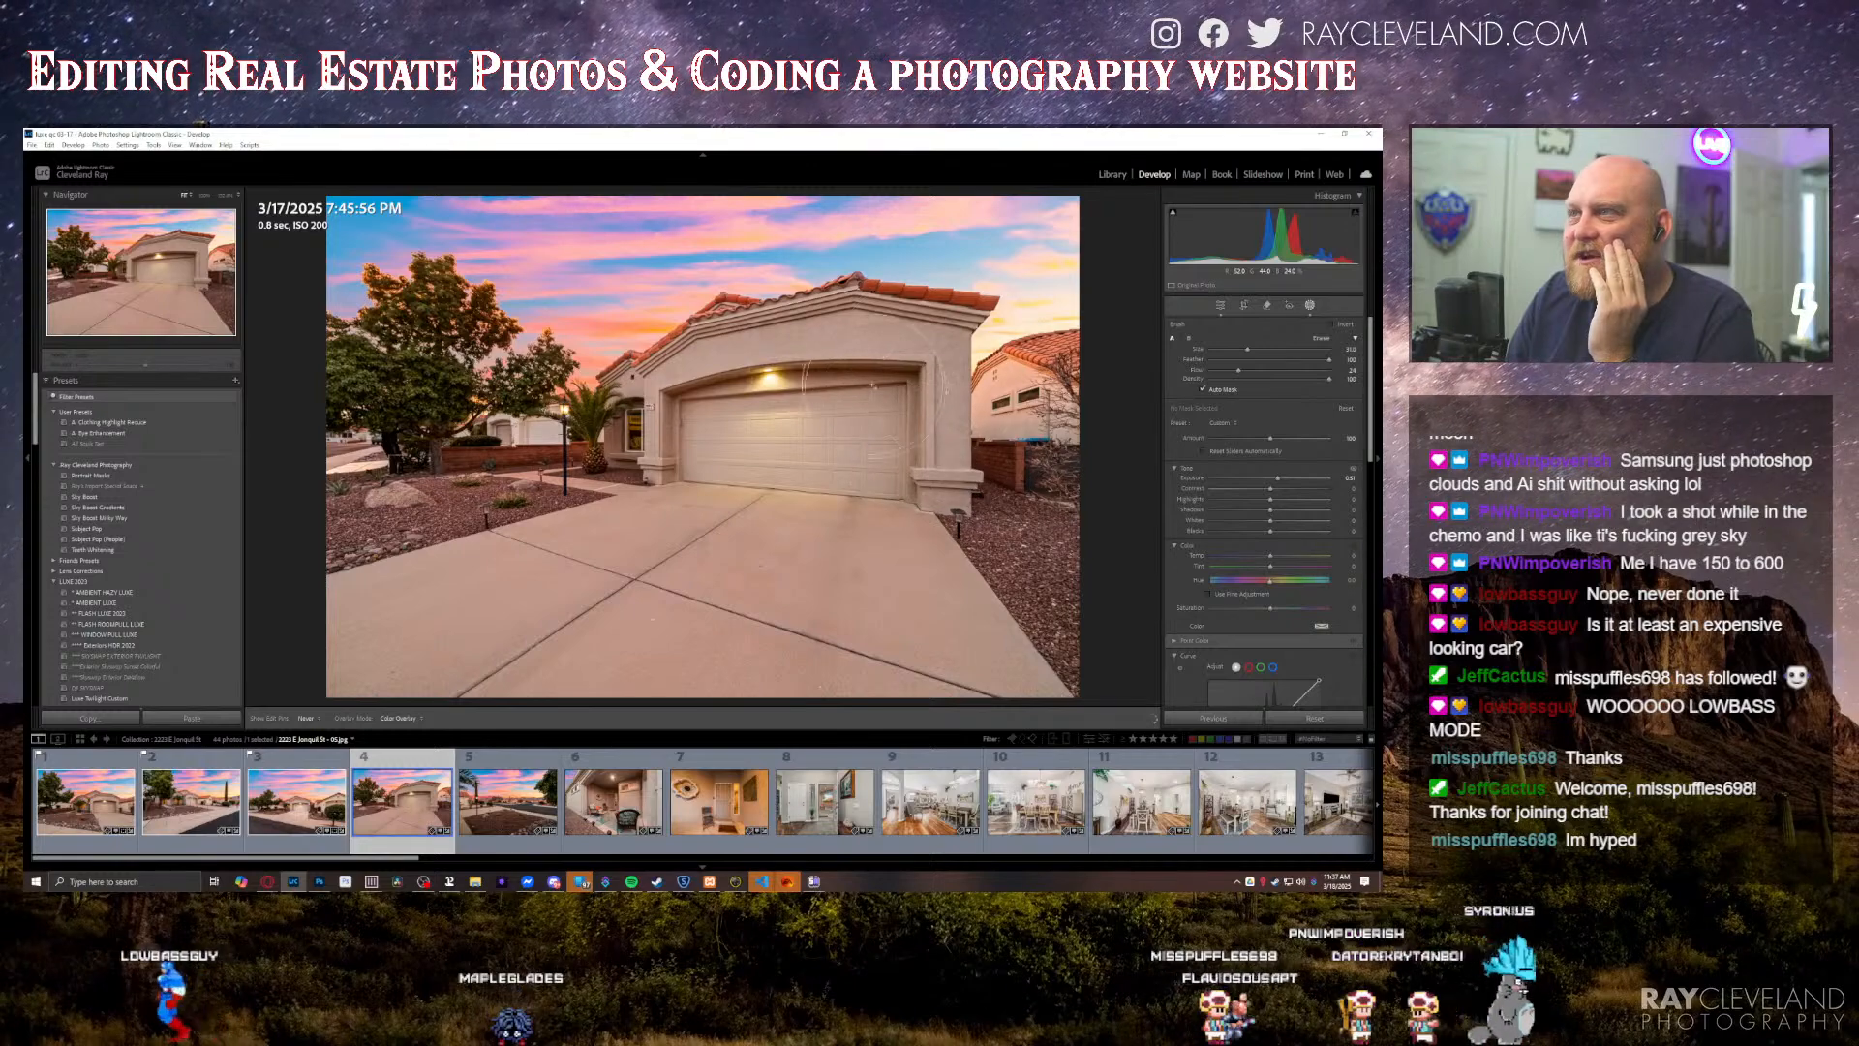
key("h")
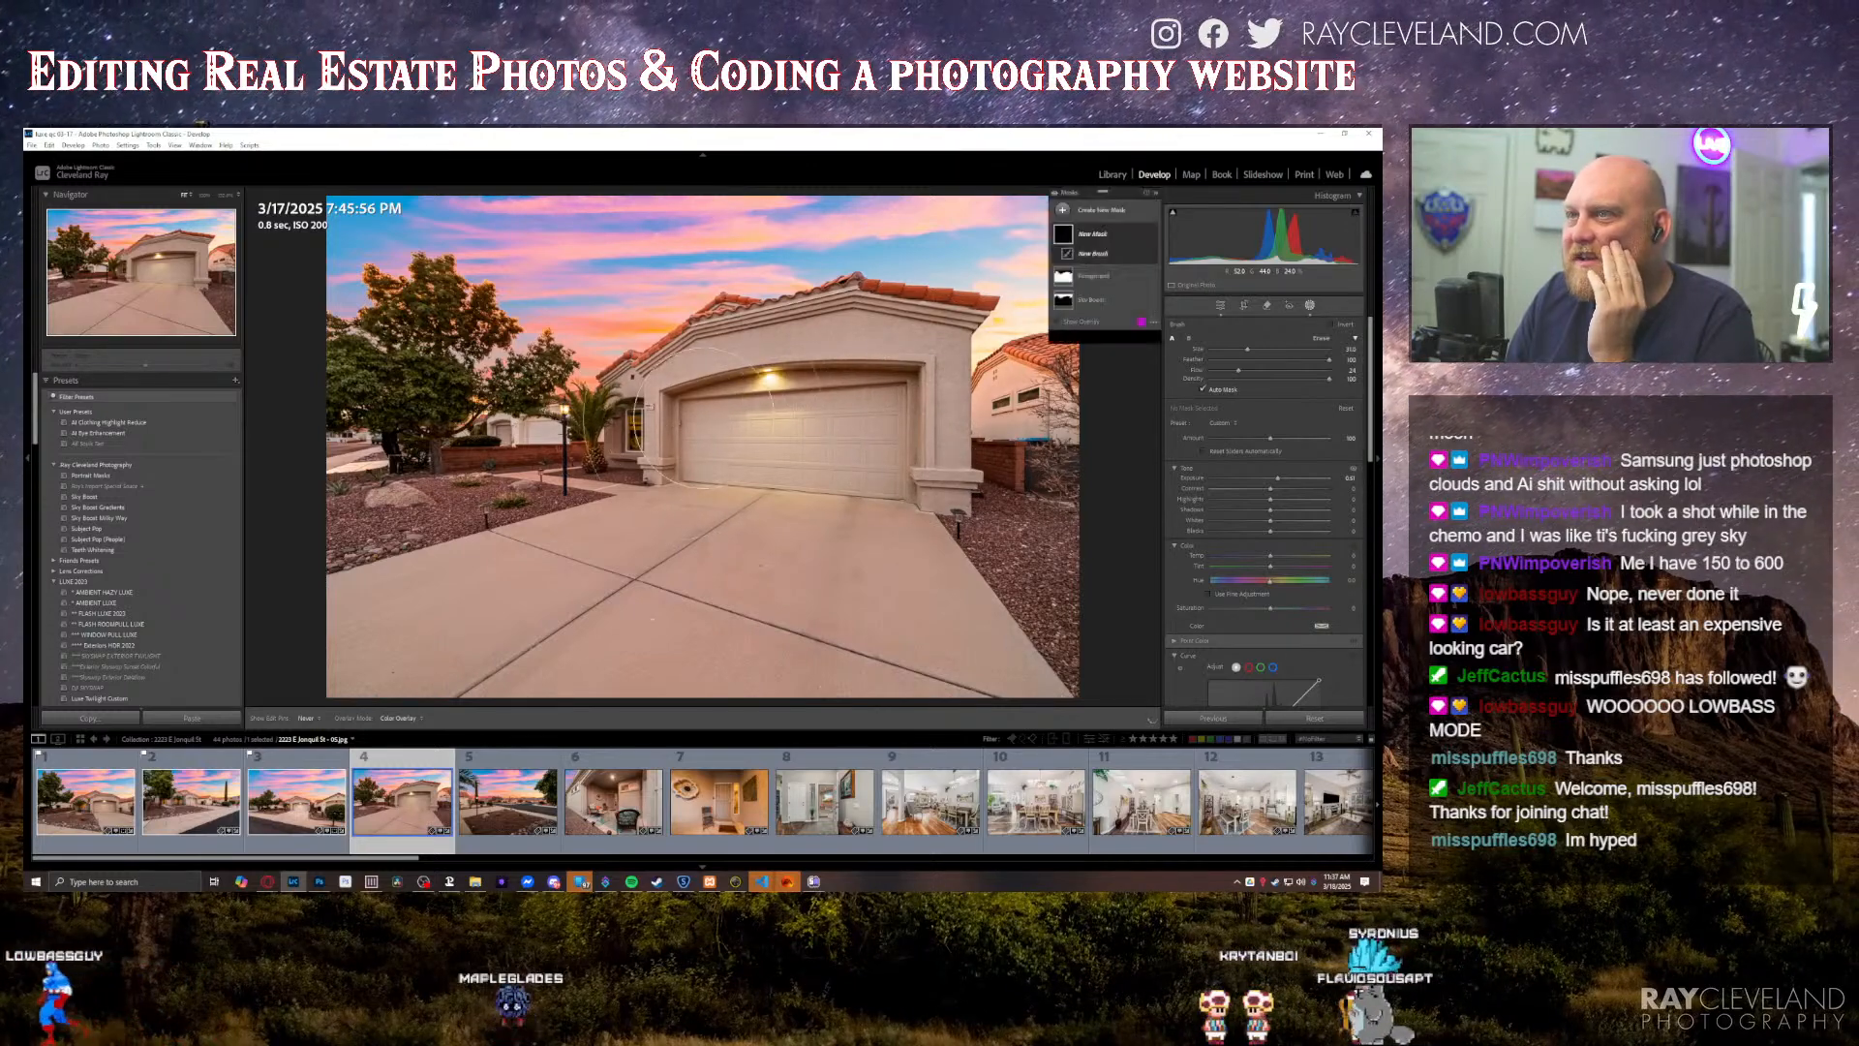
left_click(703, 411)
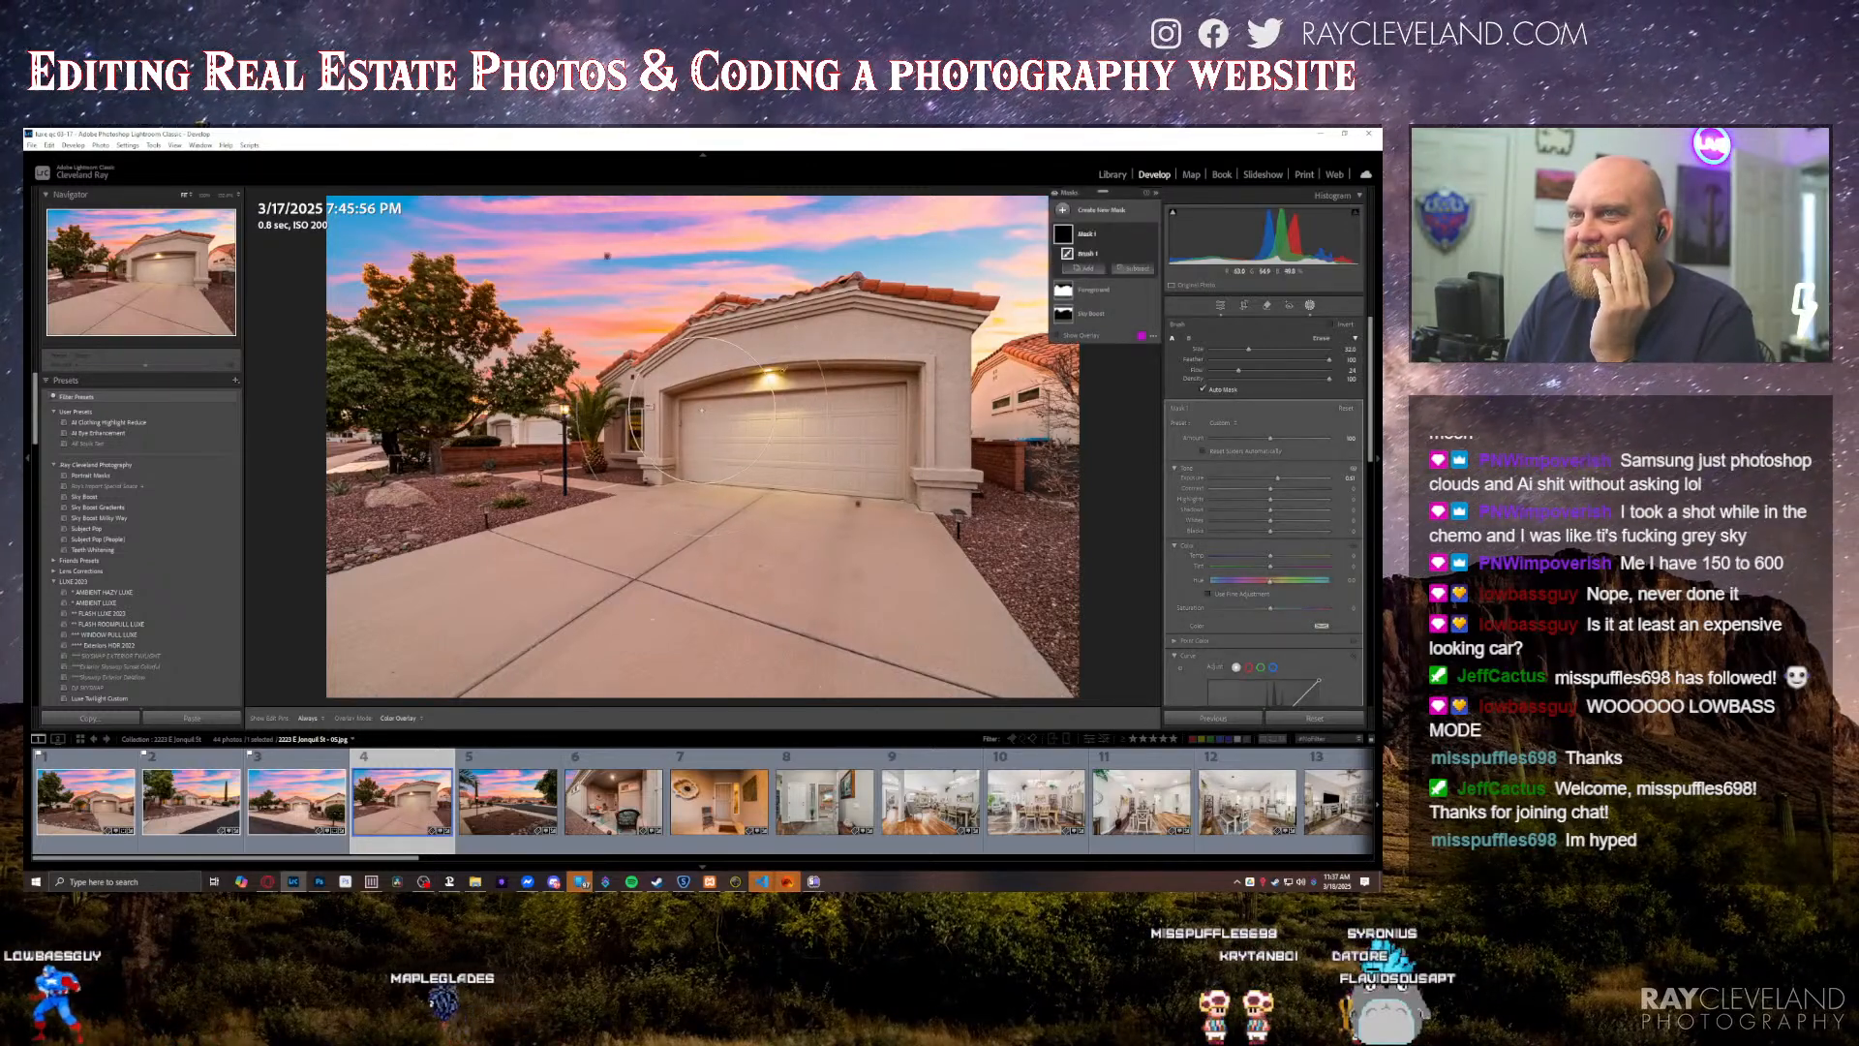
key("h")
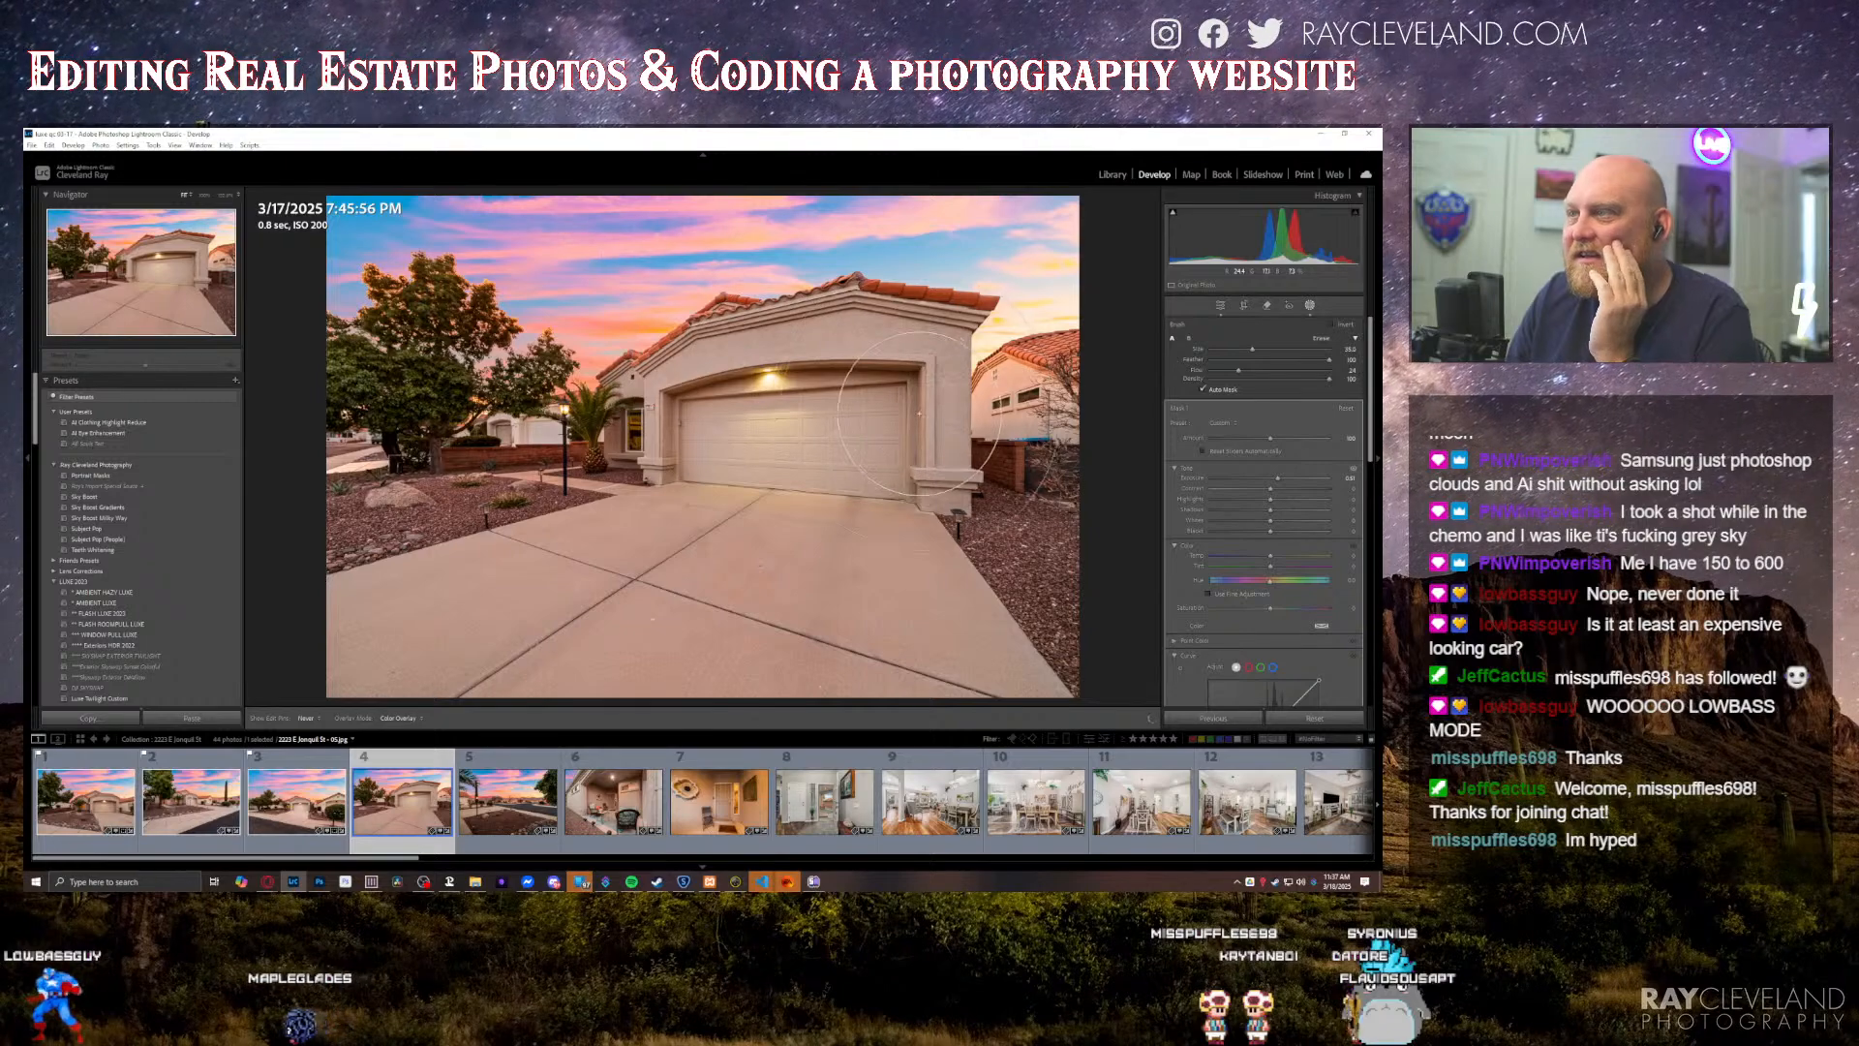
Step: Slightly raise the exposure of the fourth photo's garage brush mask and leave masking
key("h")
key("equal")
key("equal")
key("equal")
key("equal")
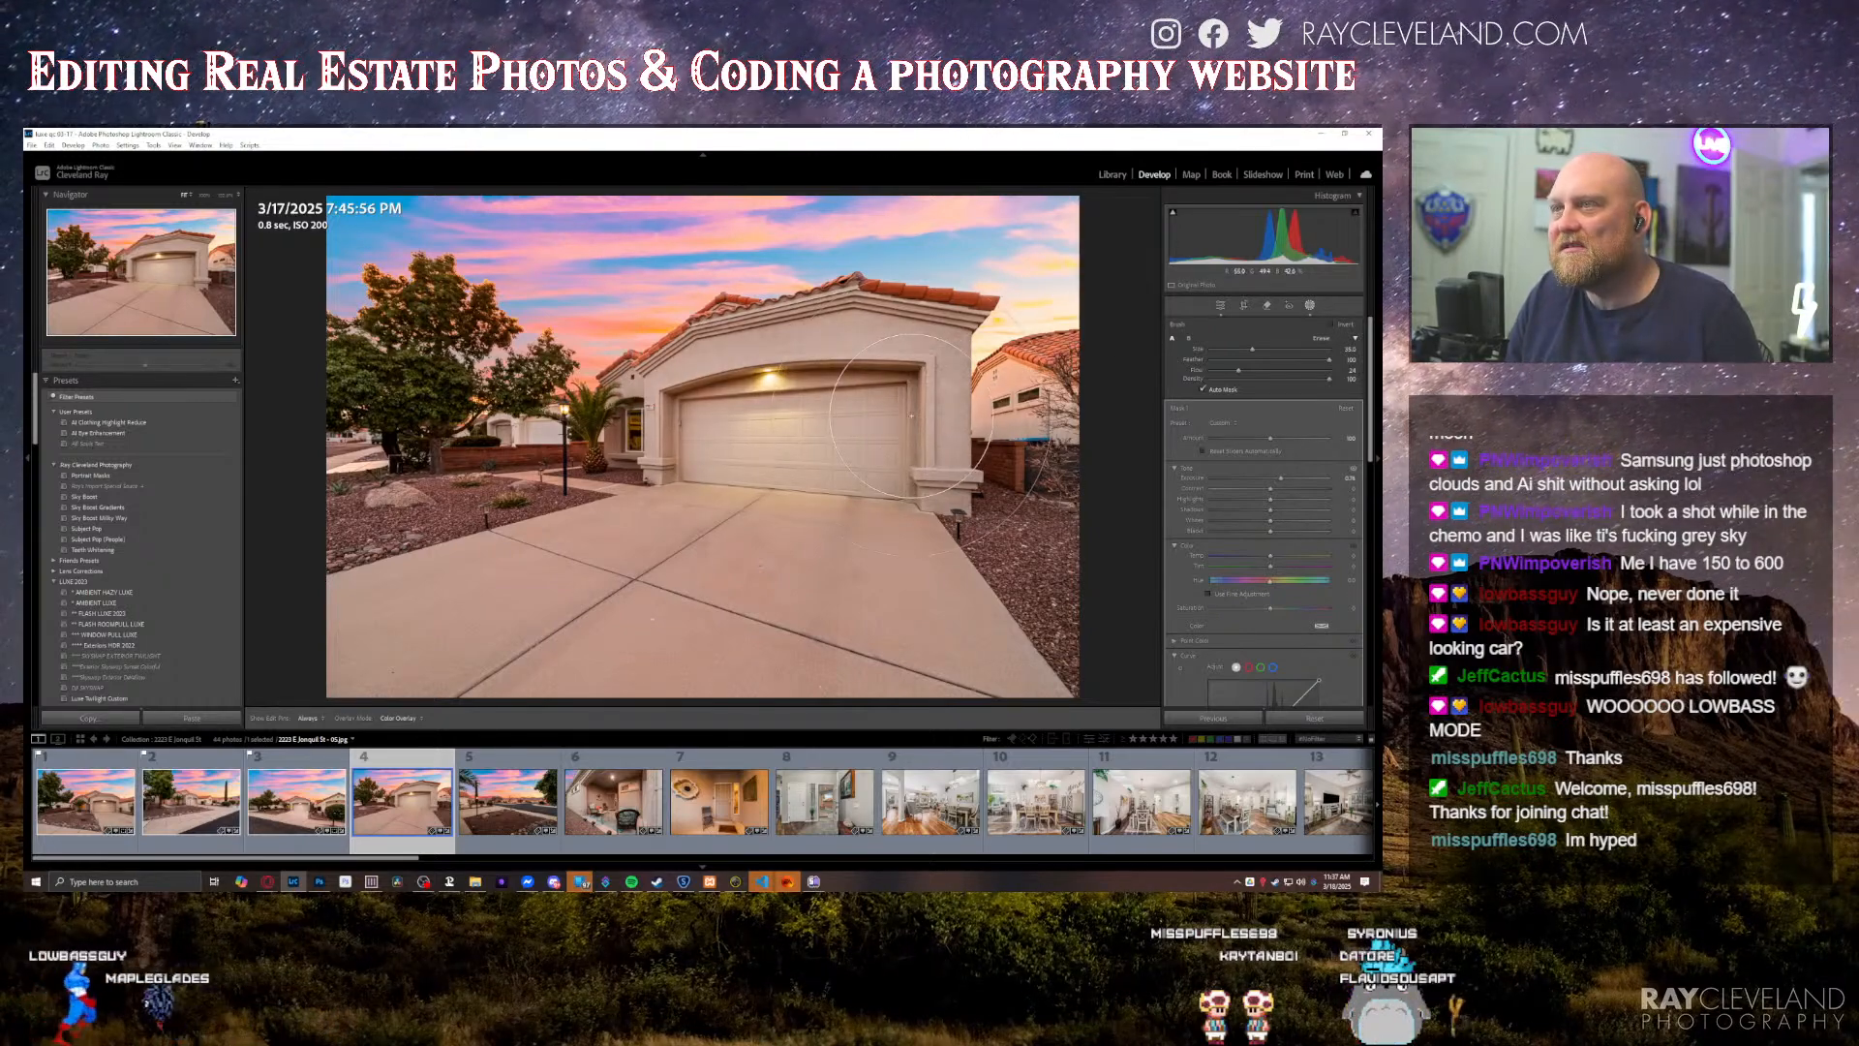
key("Escape")
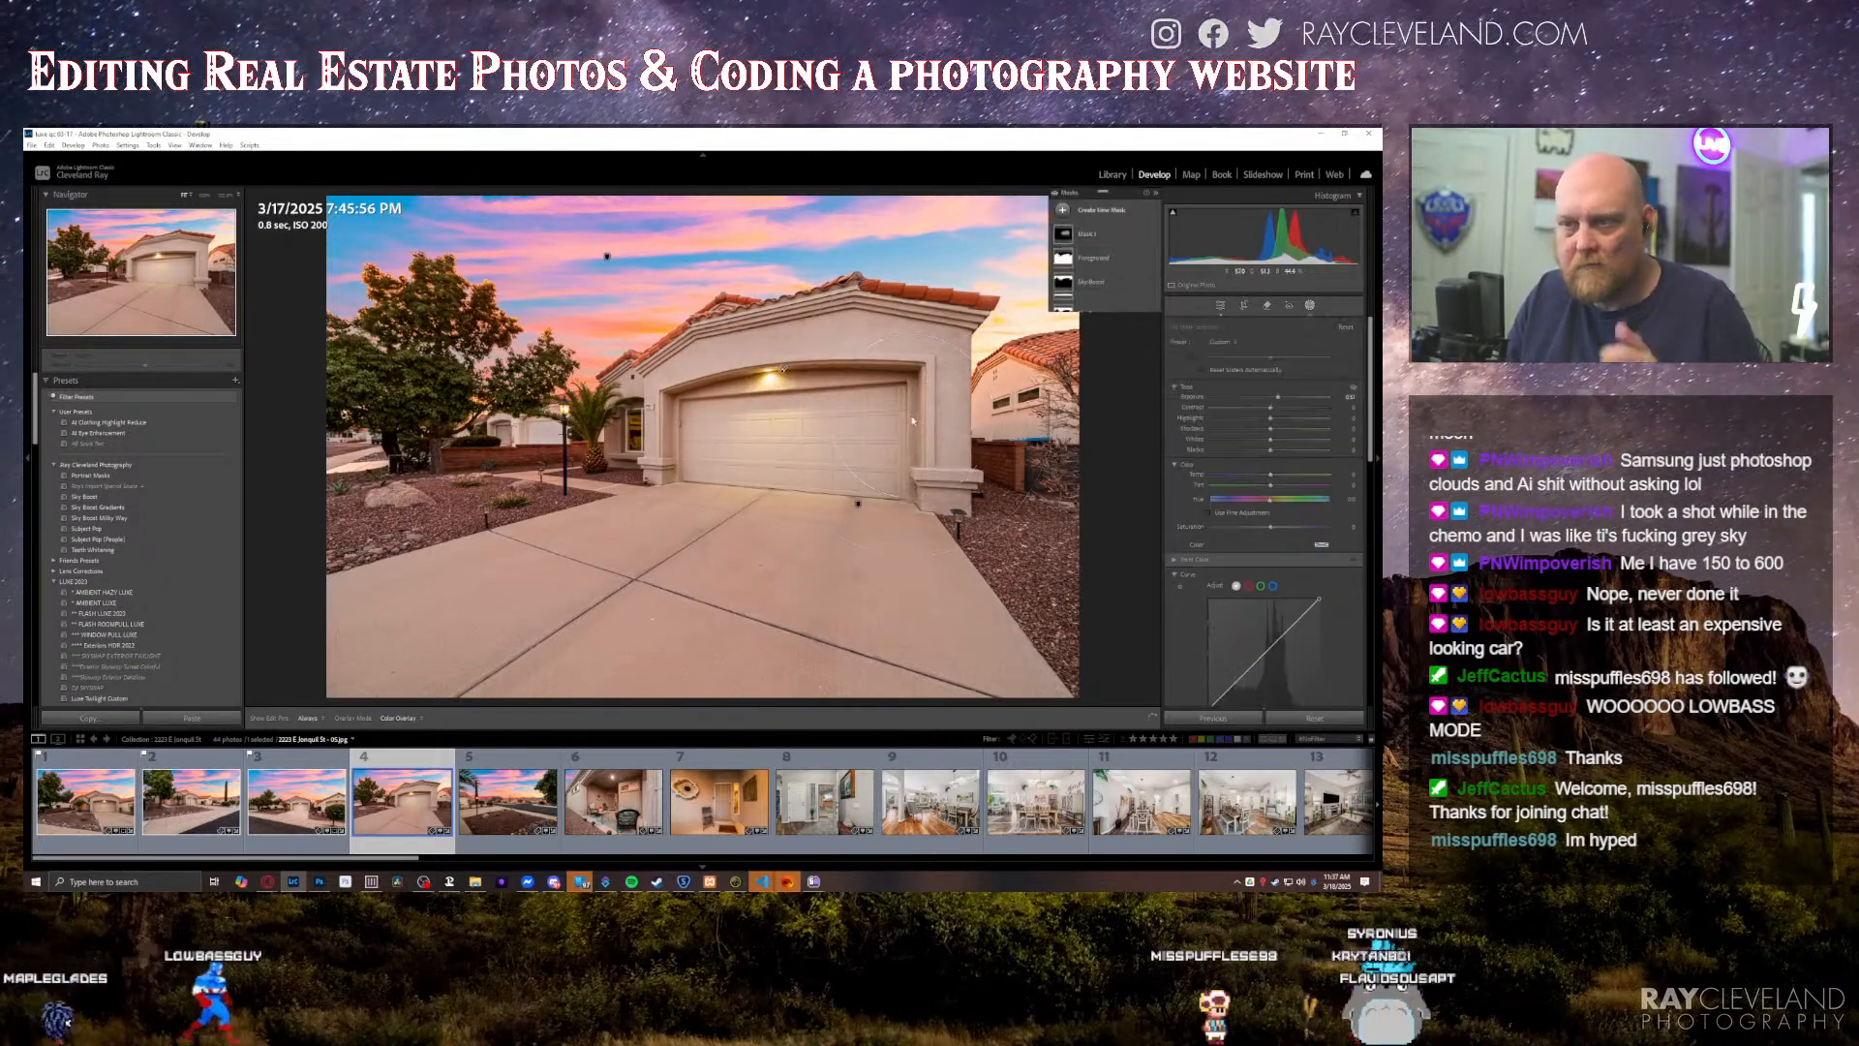
key("Escape")
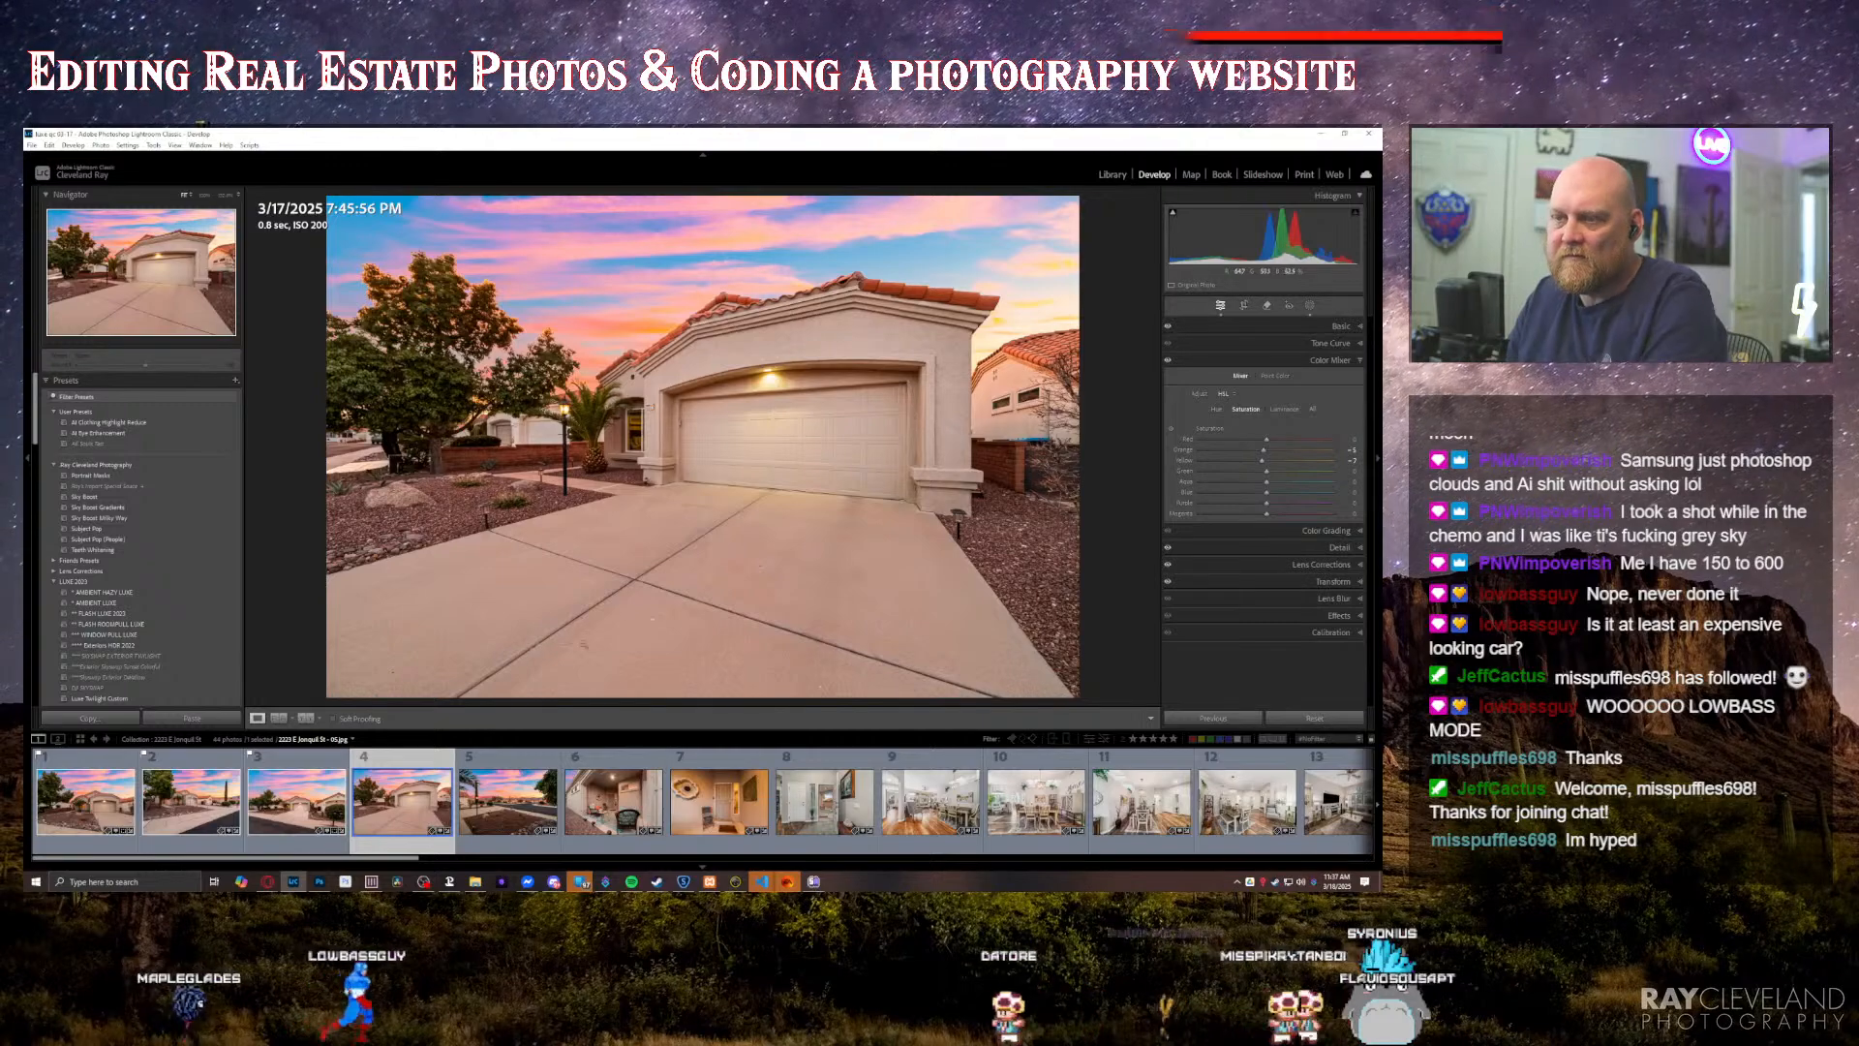
Step: Go through the fifth to seventh photos and slightly raise the exposure of the eighth photo, the entryway with the open front door
left_click(515, 820)
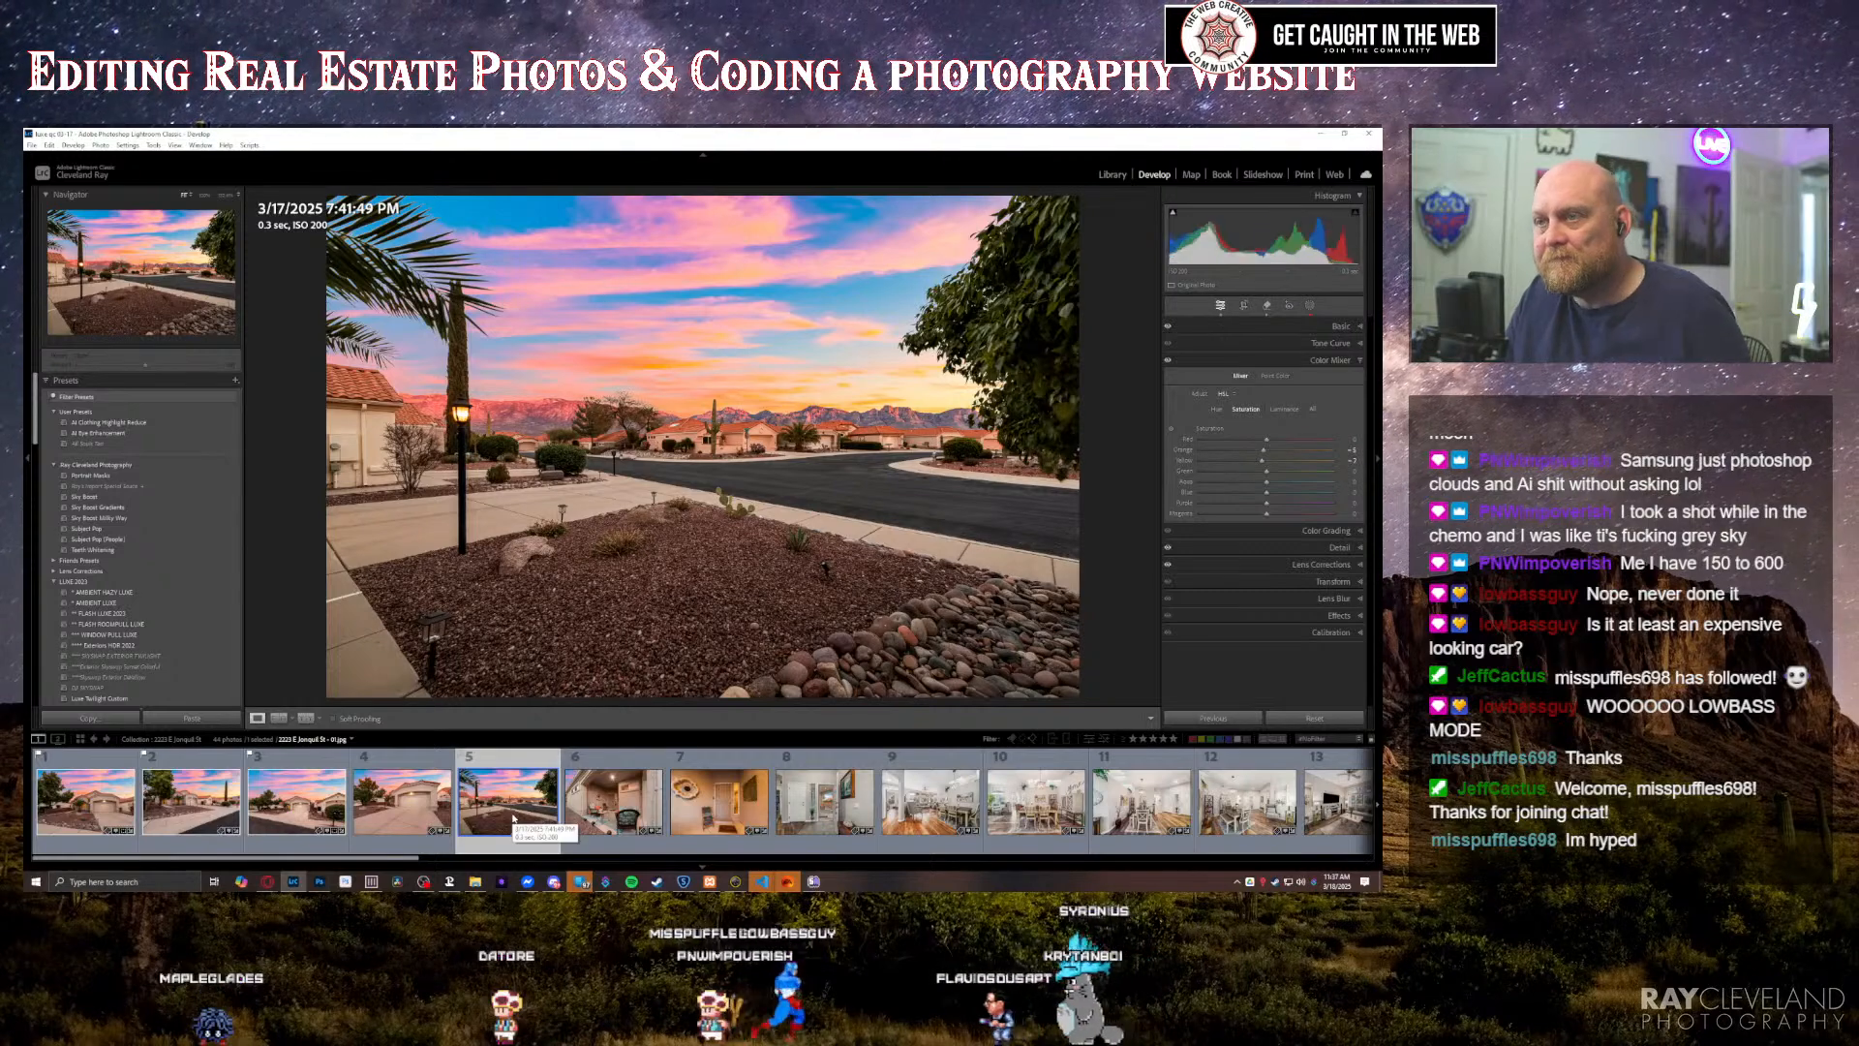
key("Right")
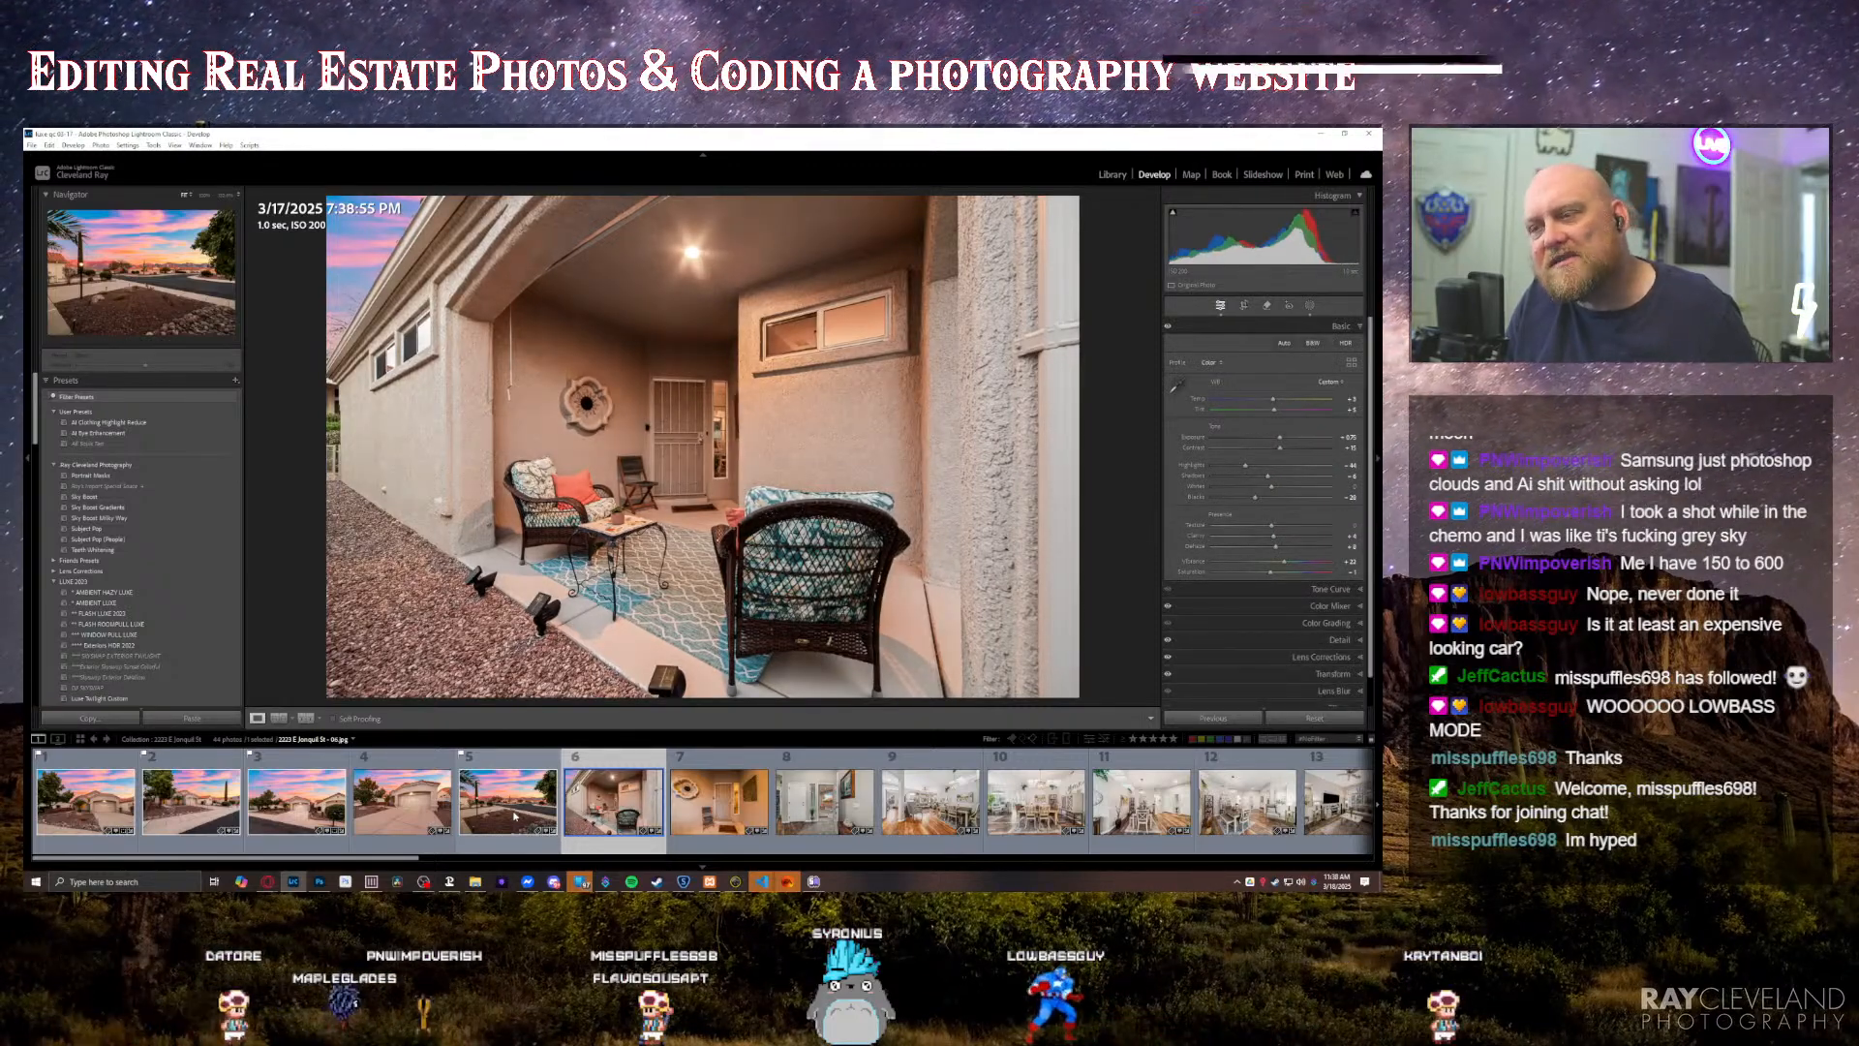
key("Right")
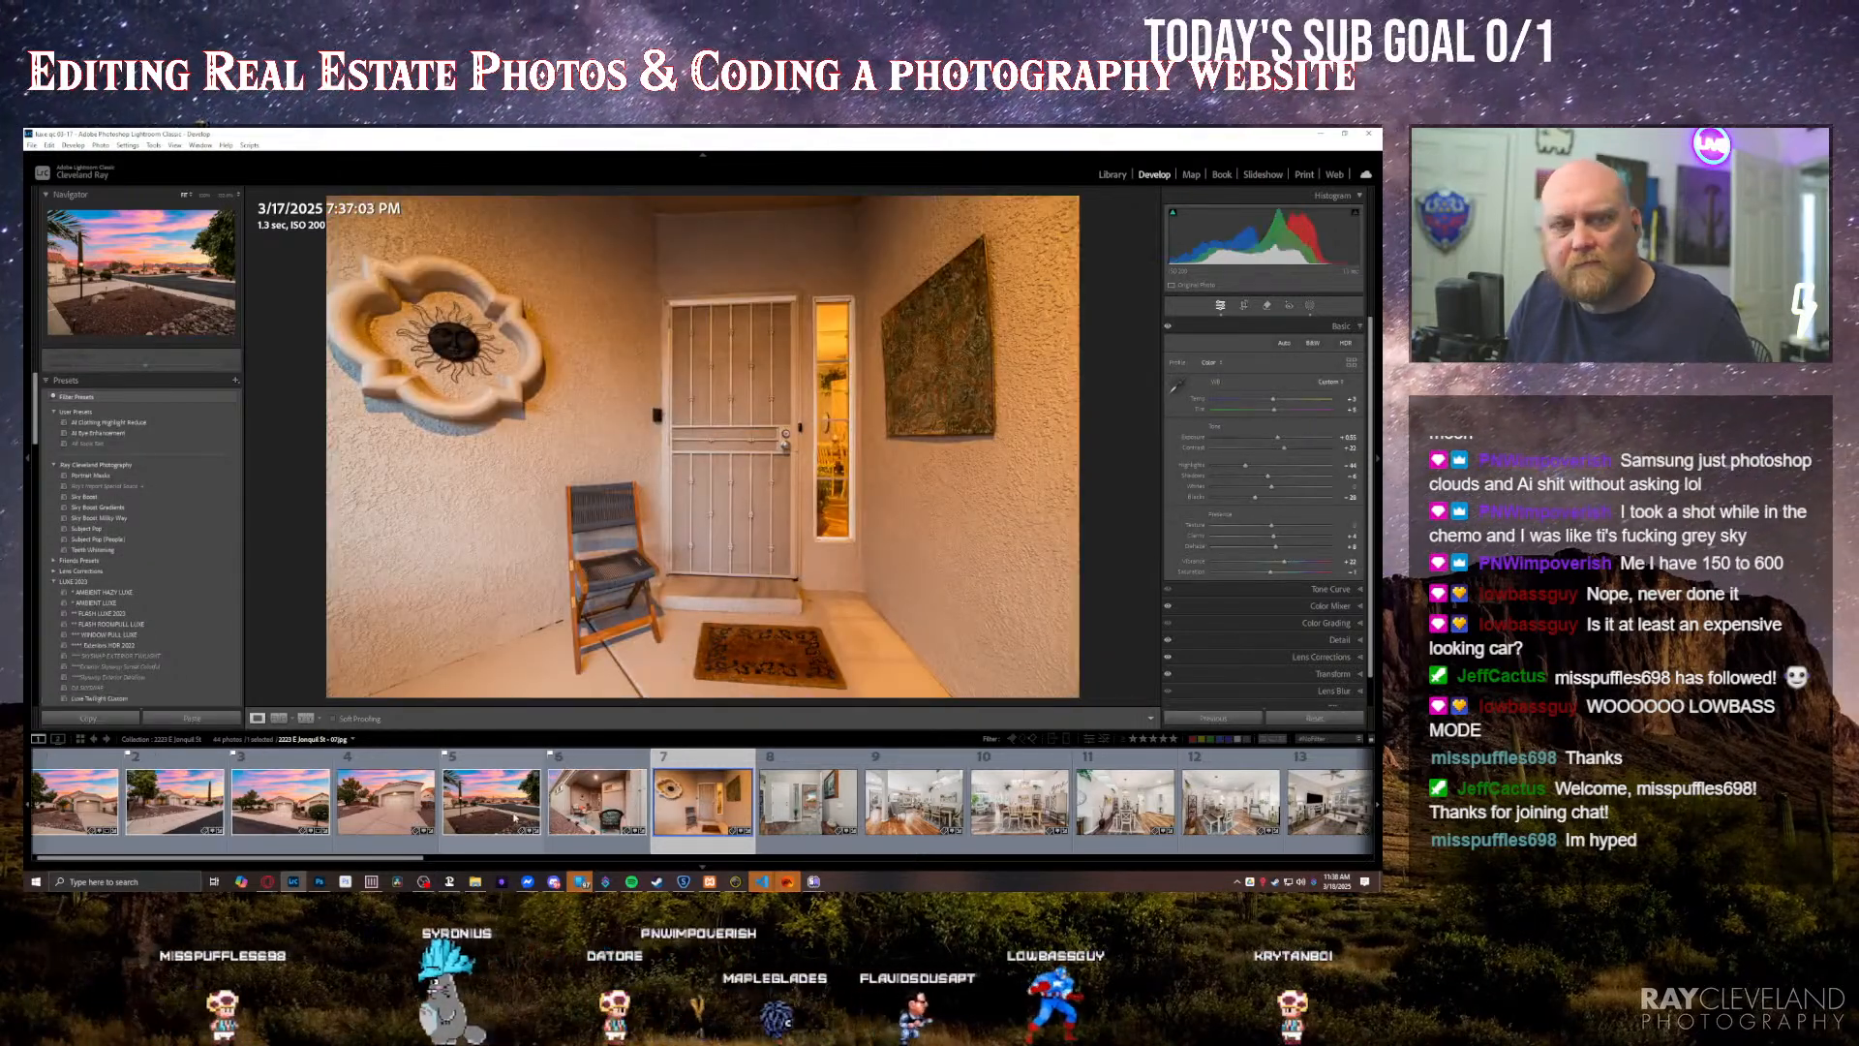
key("Right")
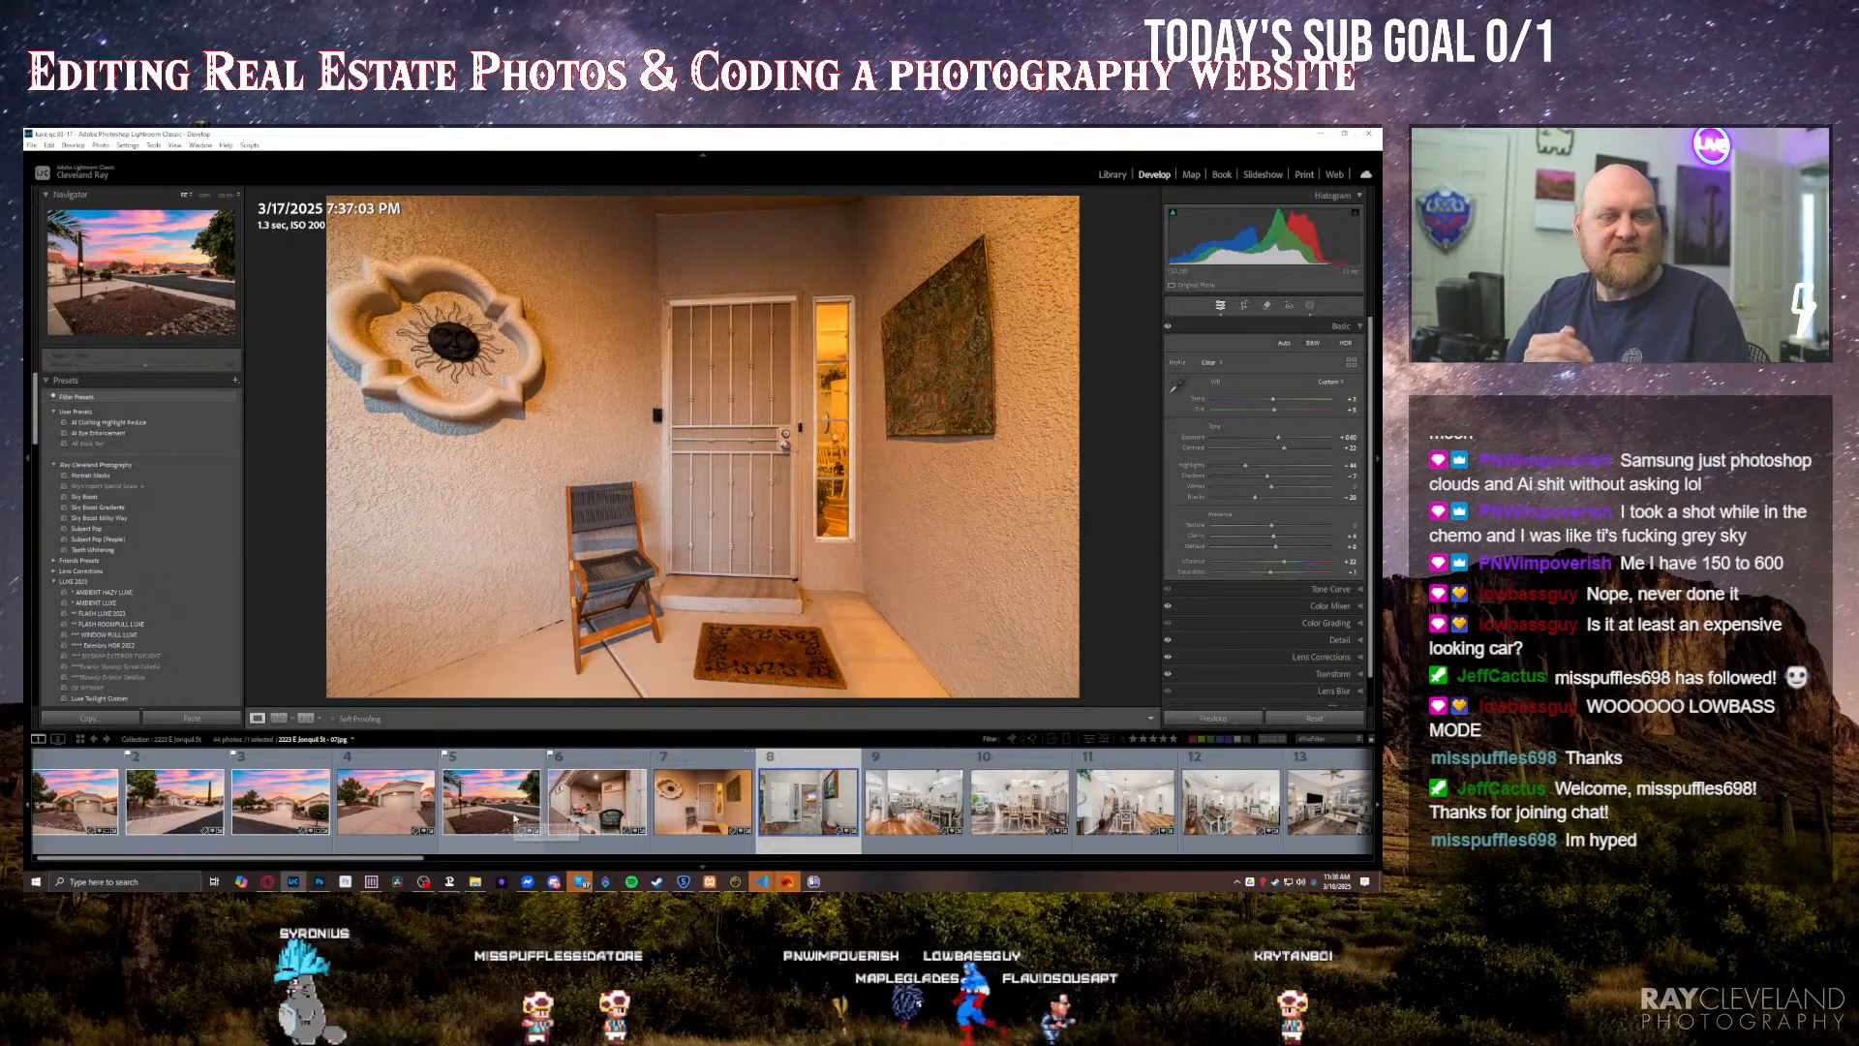
scroll(514, 818, "down", 1)
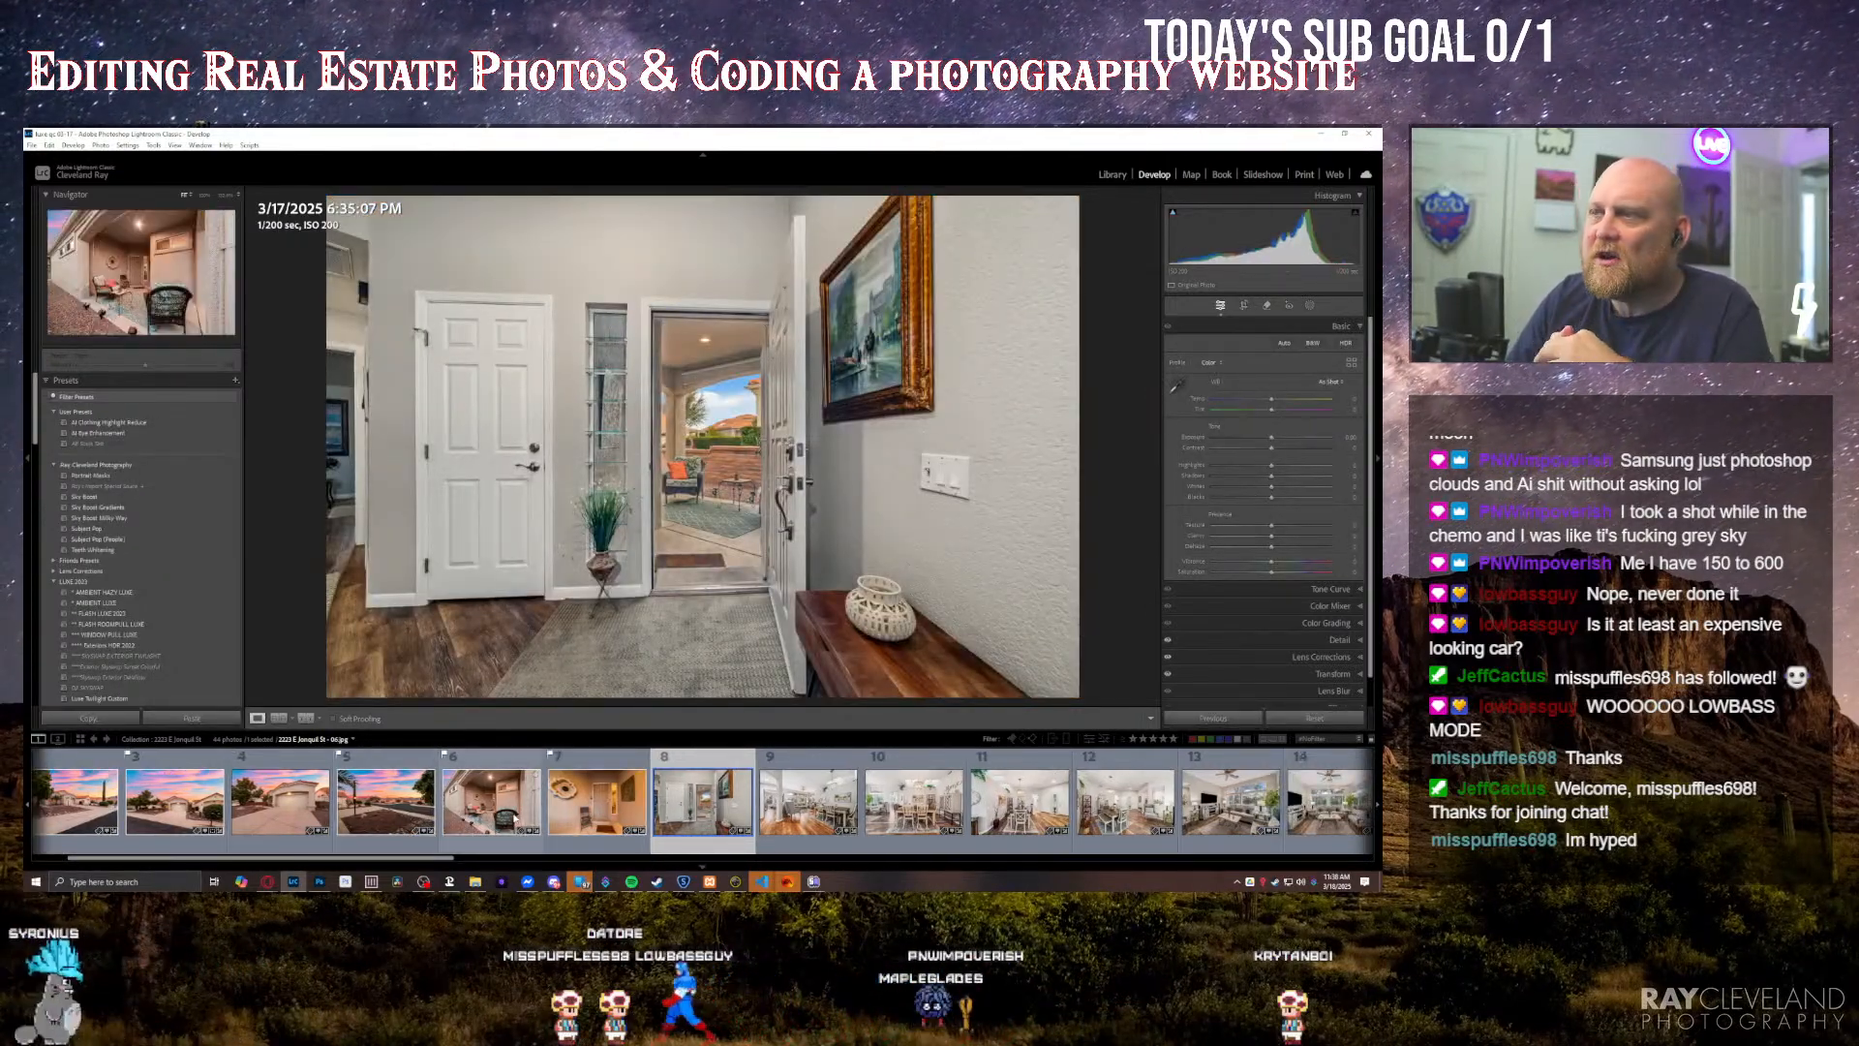
key("equal")
key("equal")
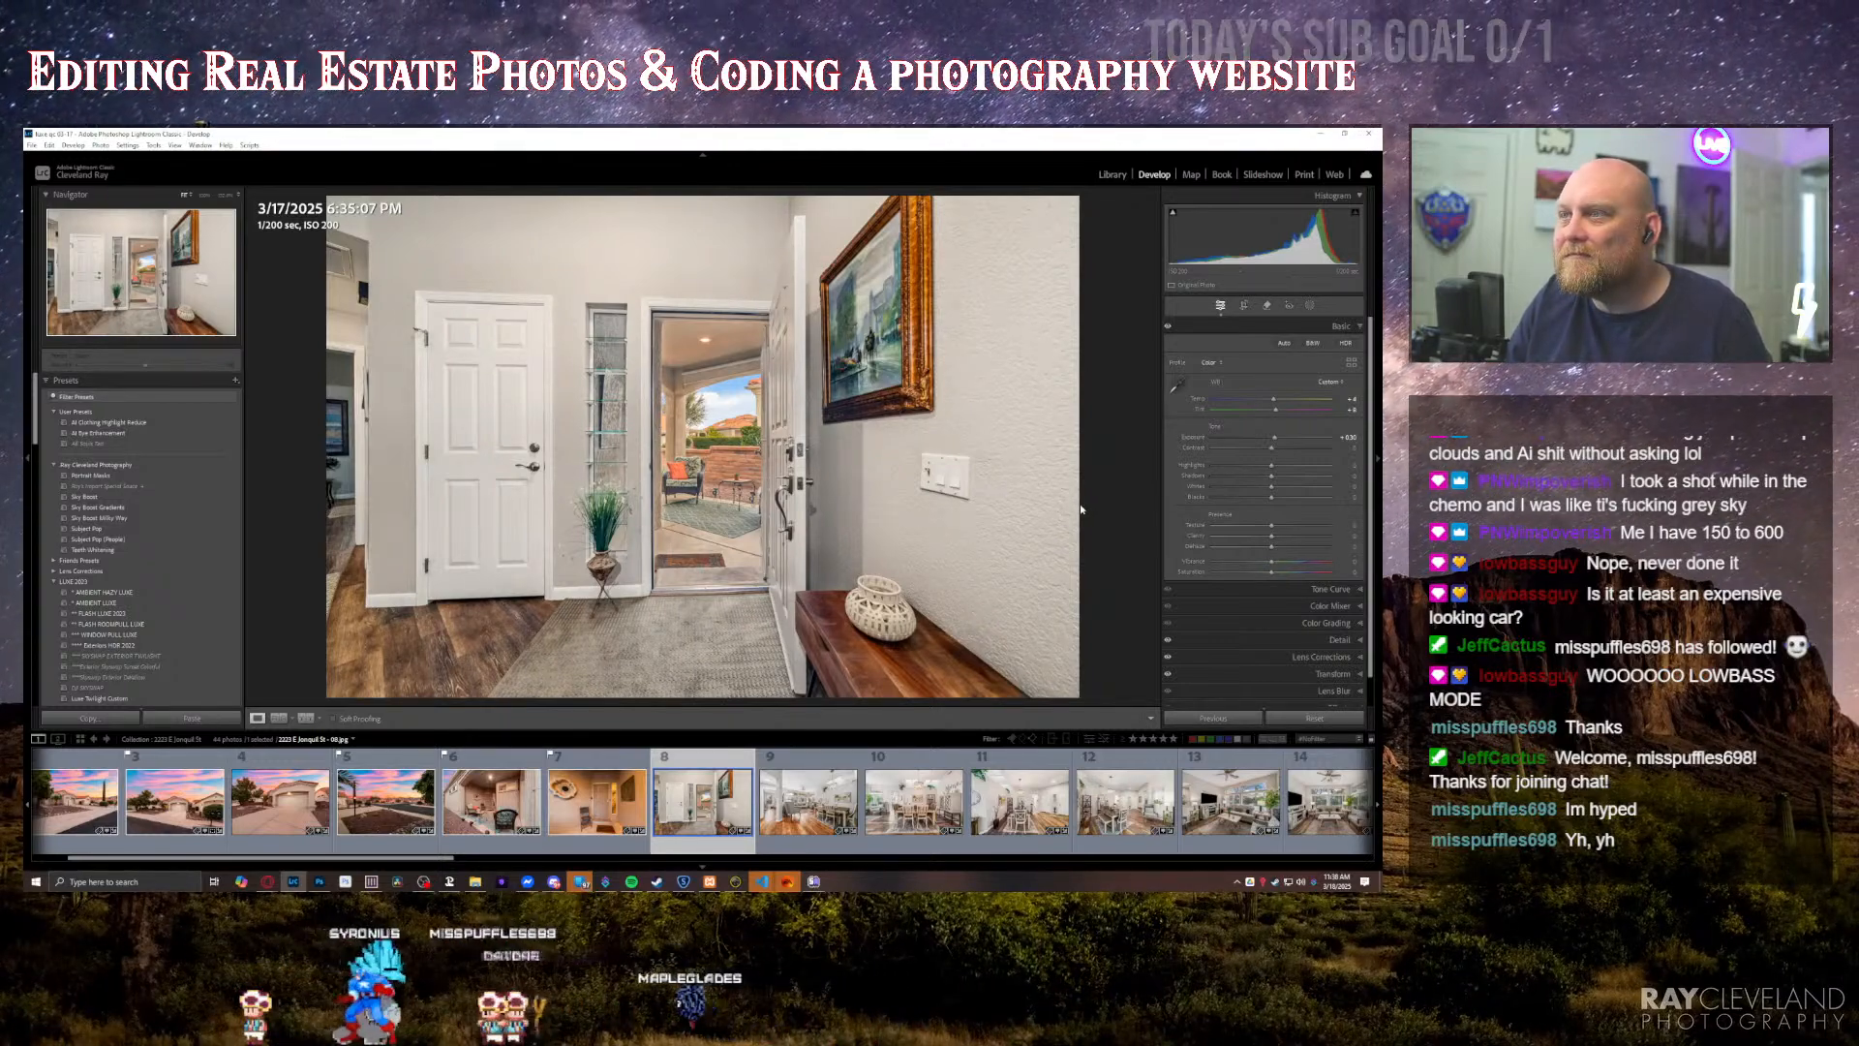
Step: Go through the dining area photos and slightly raise the exposure of the thirteenth photo, the living room with the wall-mounted TV
key("Right")
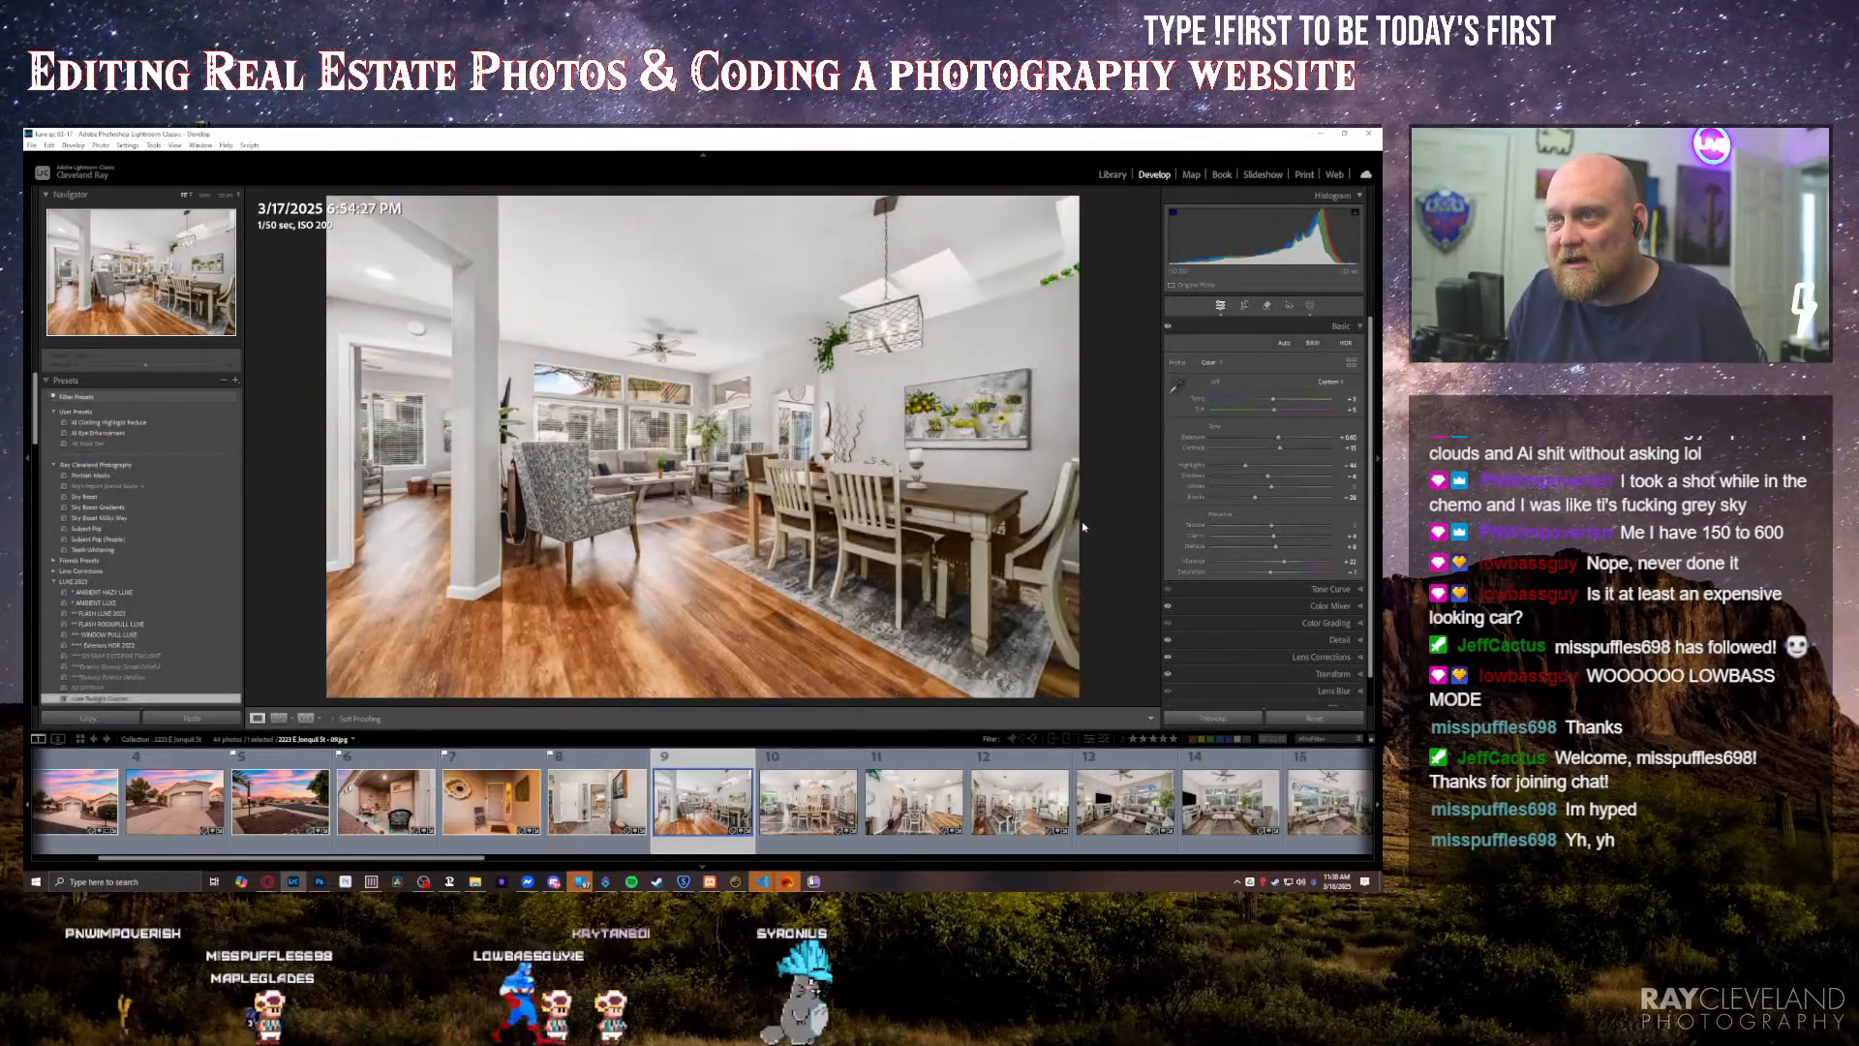
key("Right")
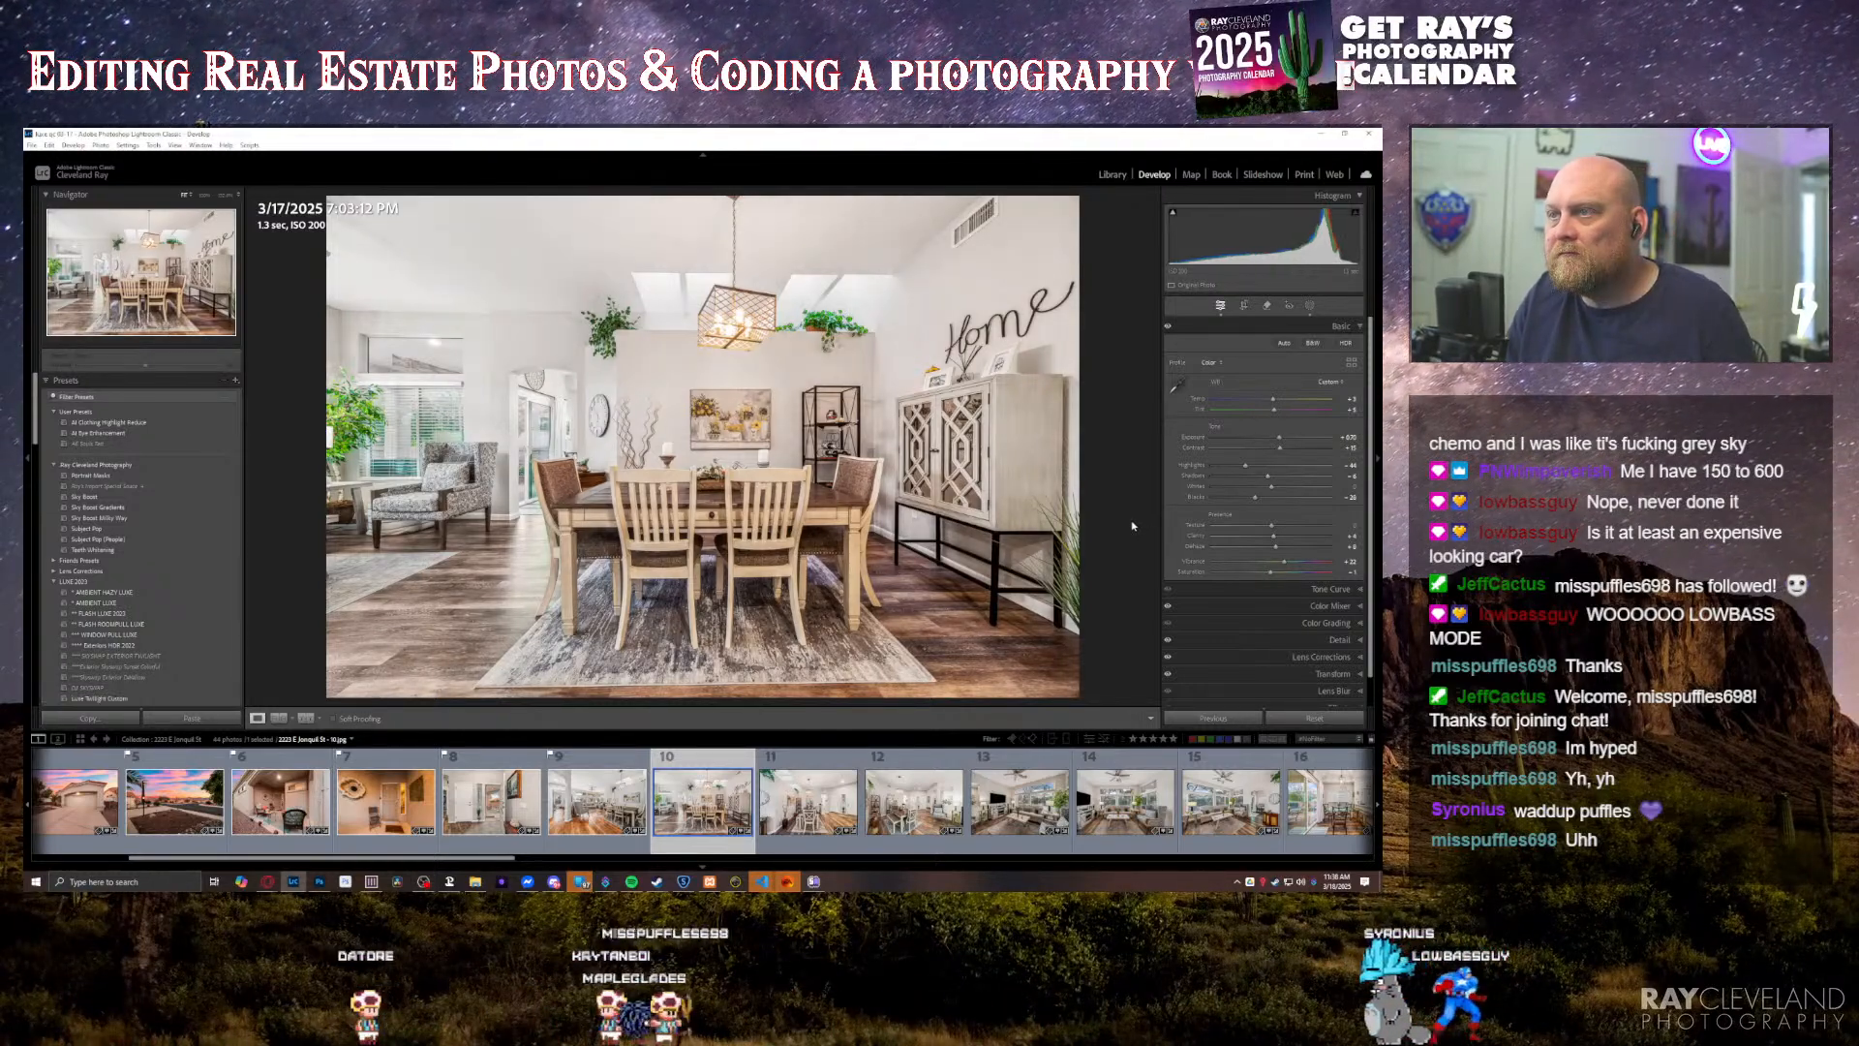
key("Right")
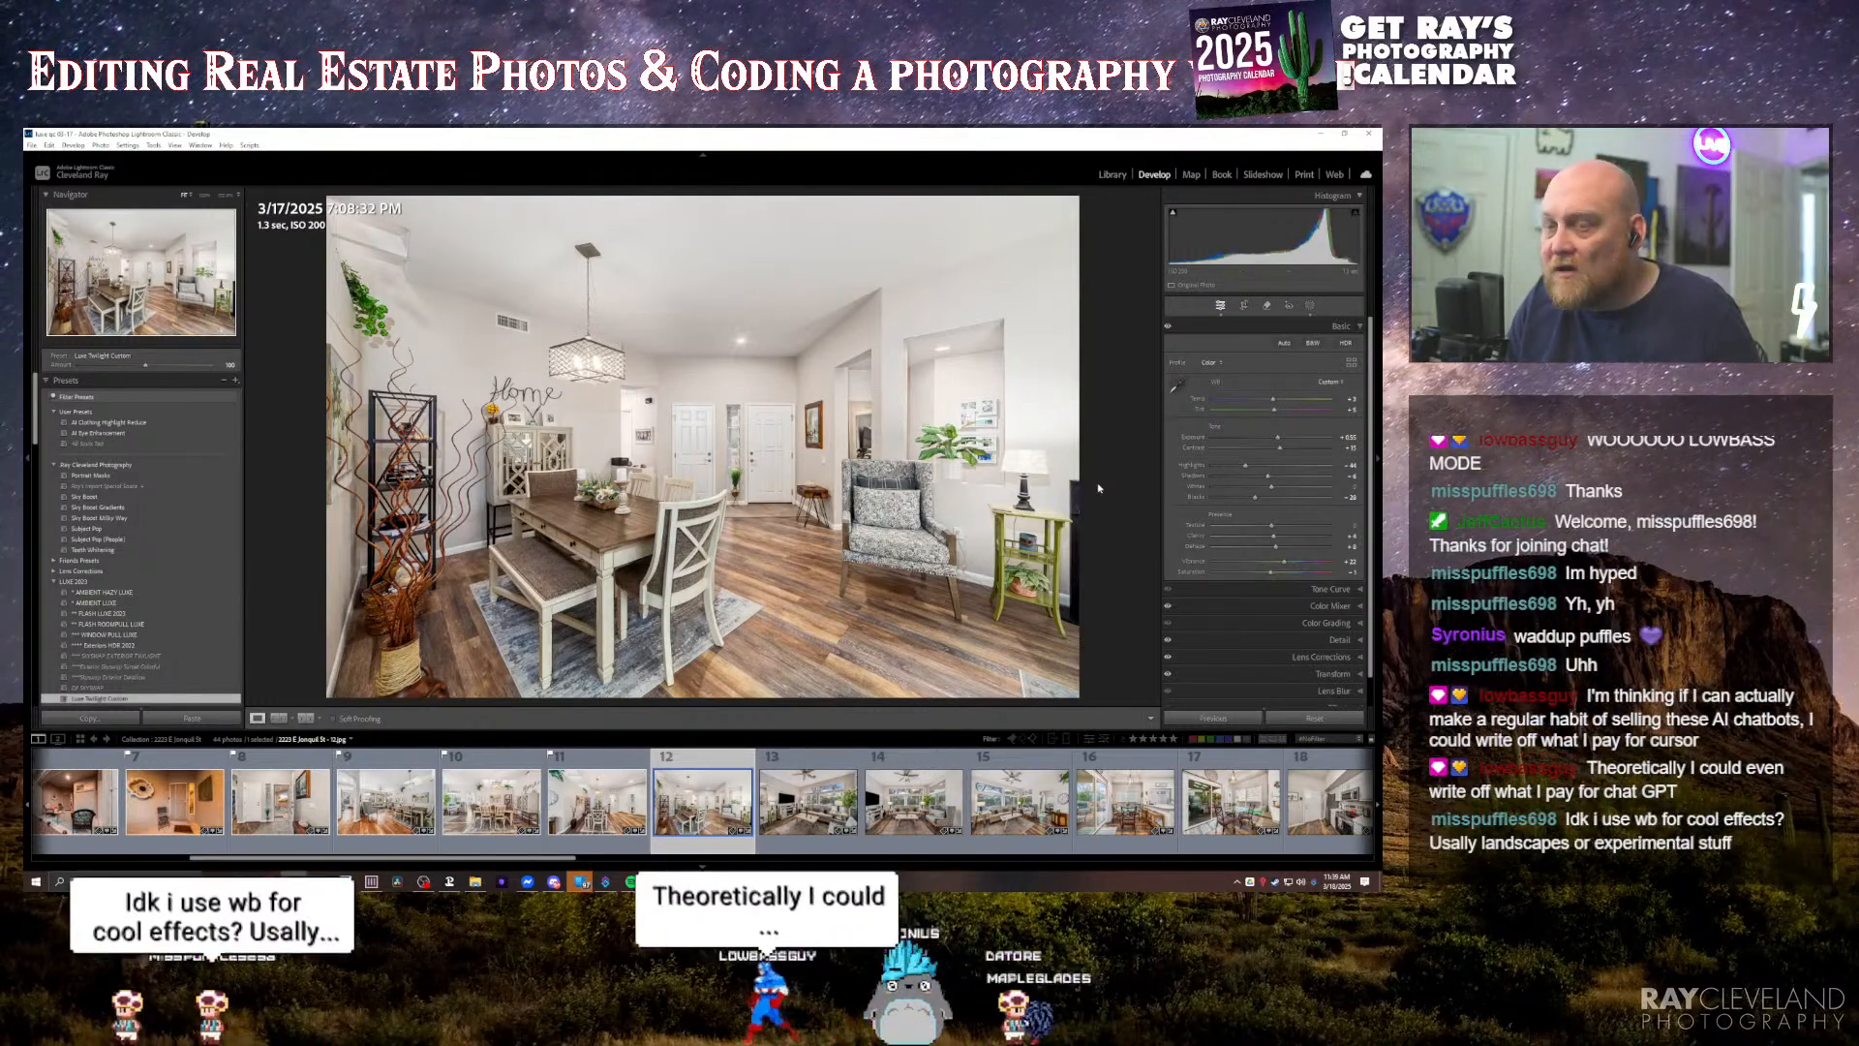
key("Right")
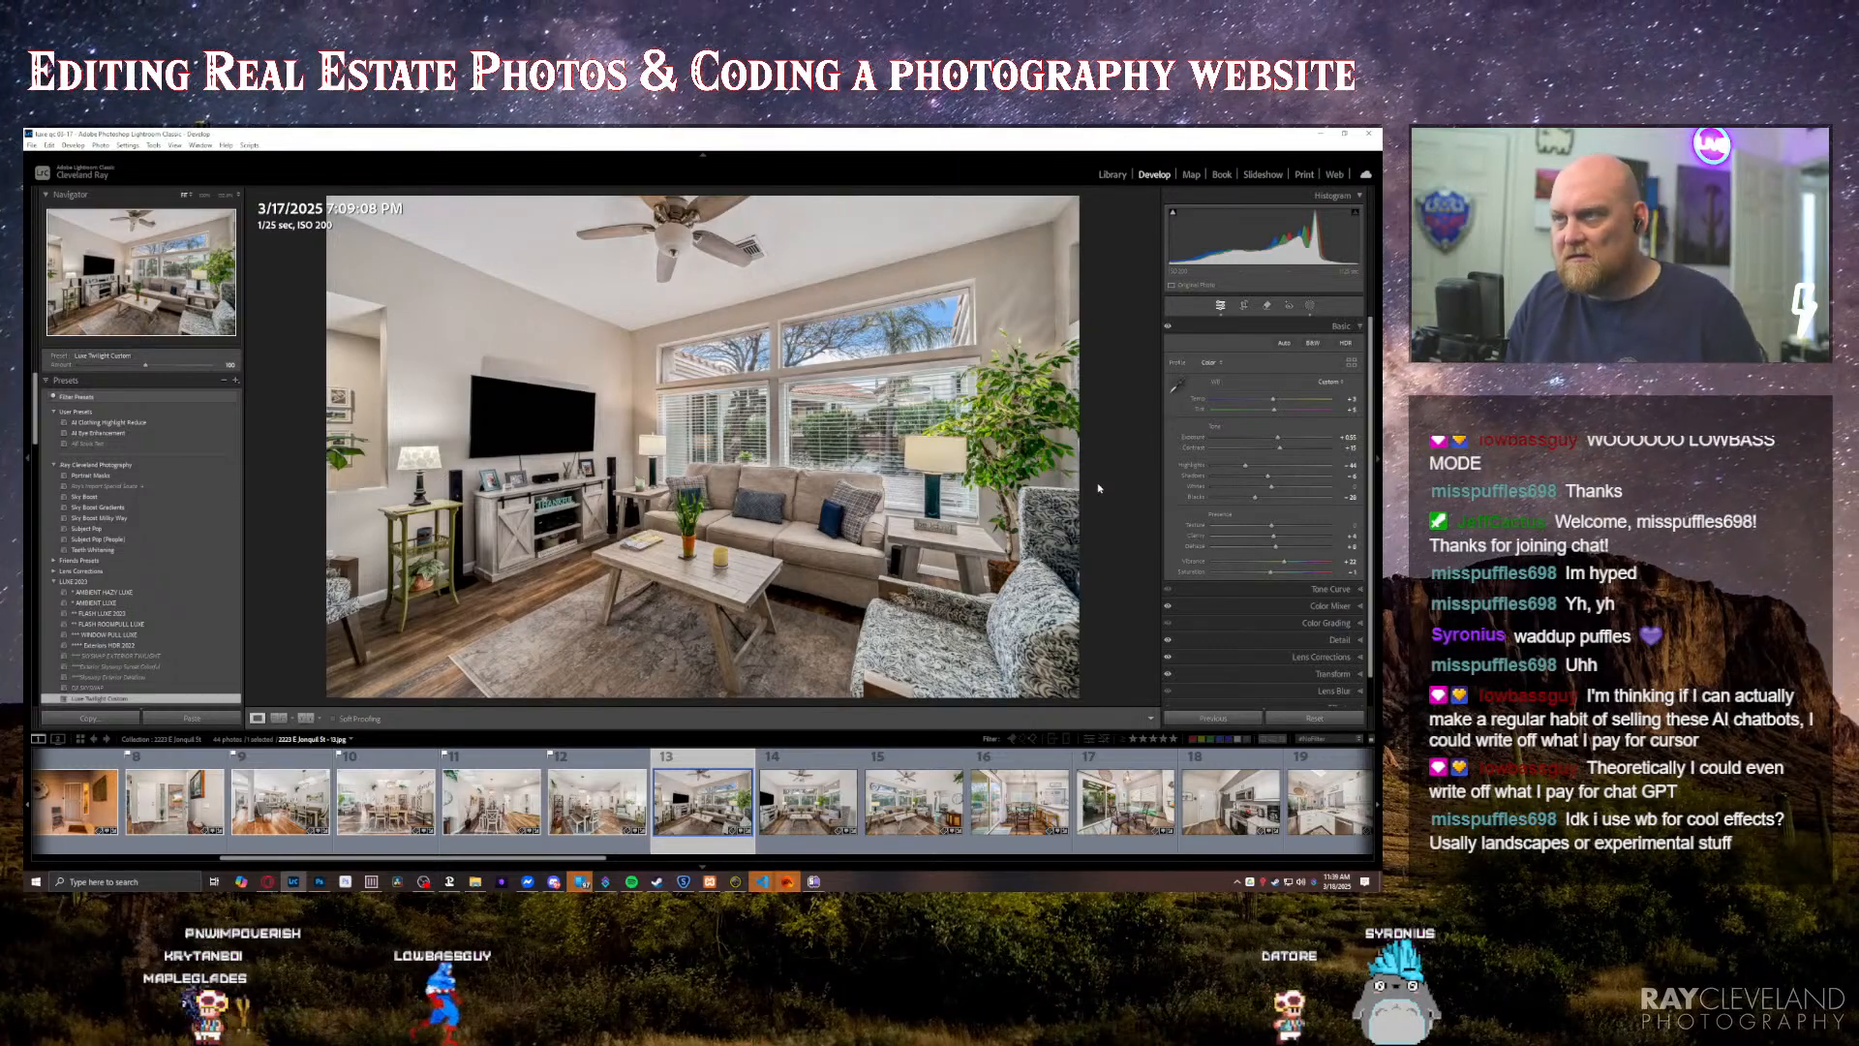
key("equal")
key("equal")
key("equal")
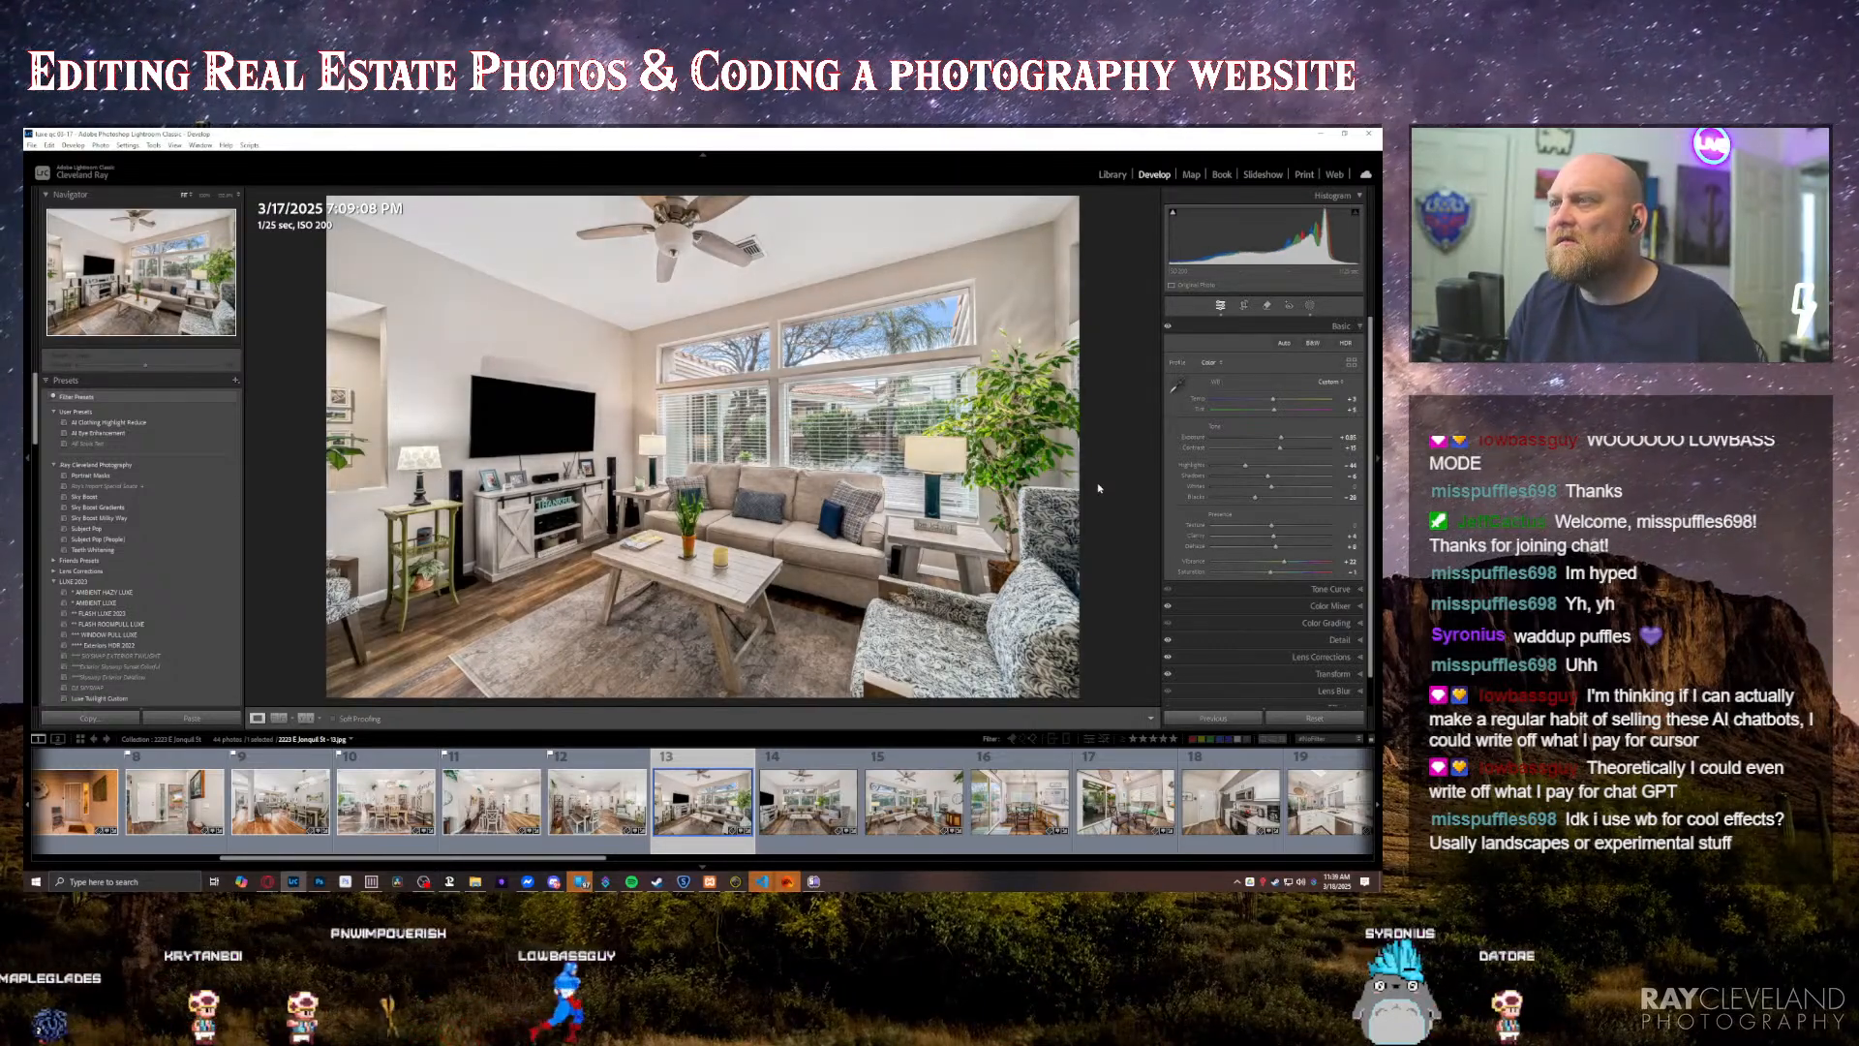
Step: Check the next two living room photos and slightly raise the exposure of the sixteenth photo, the breakfast nook beside the kitchen counter
key("Right")
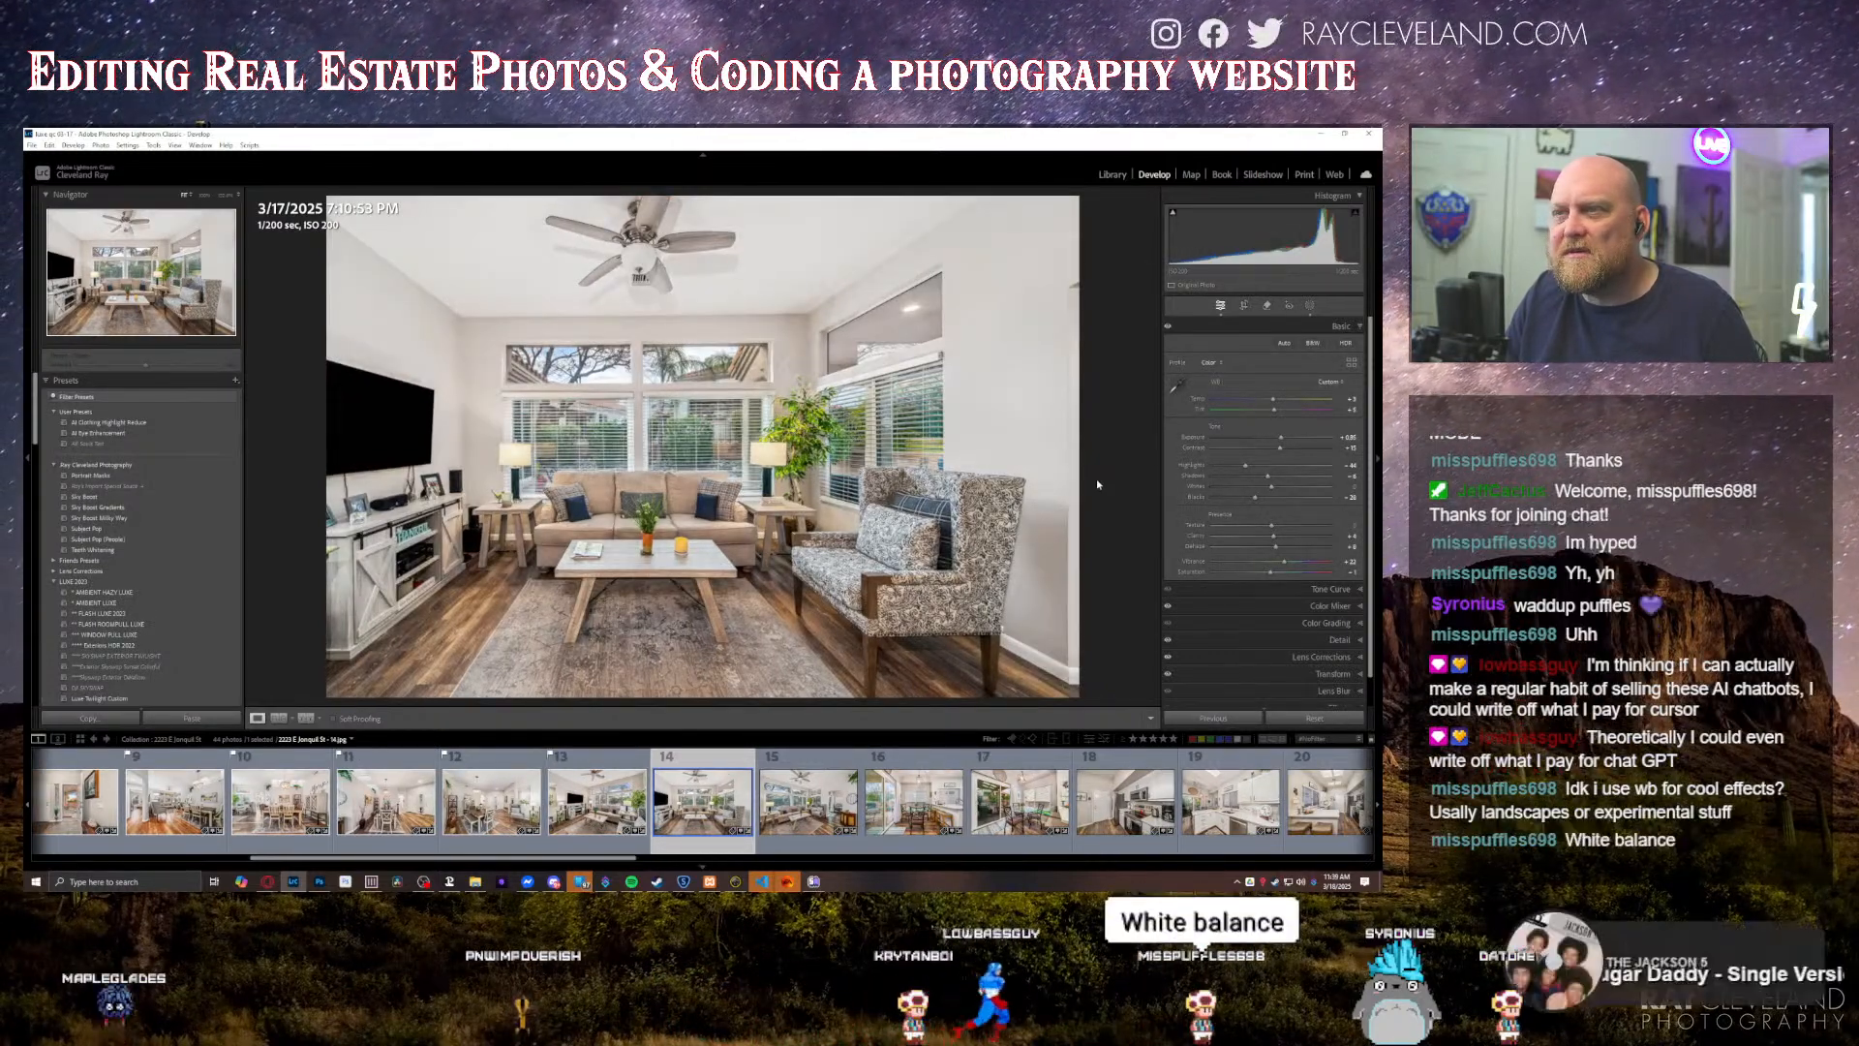
key("Right")
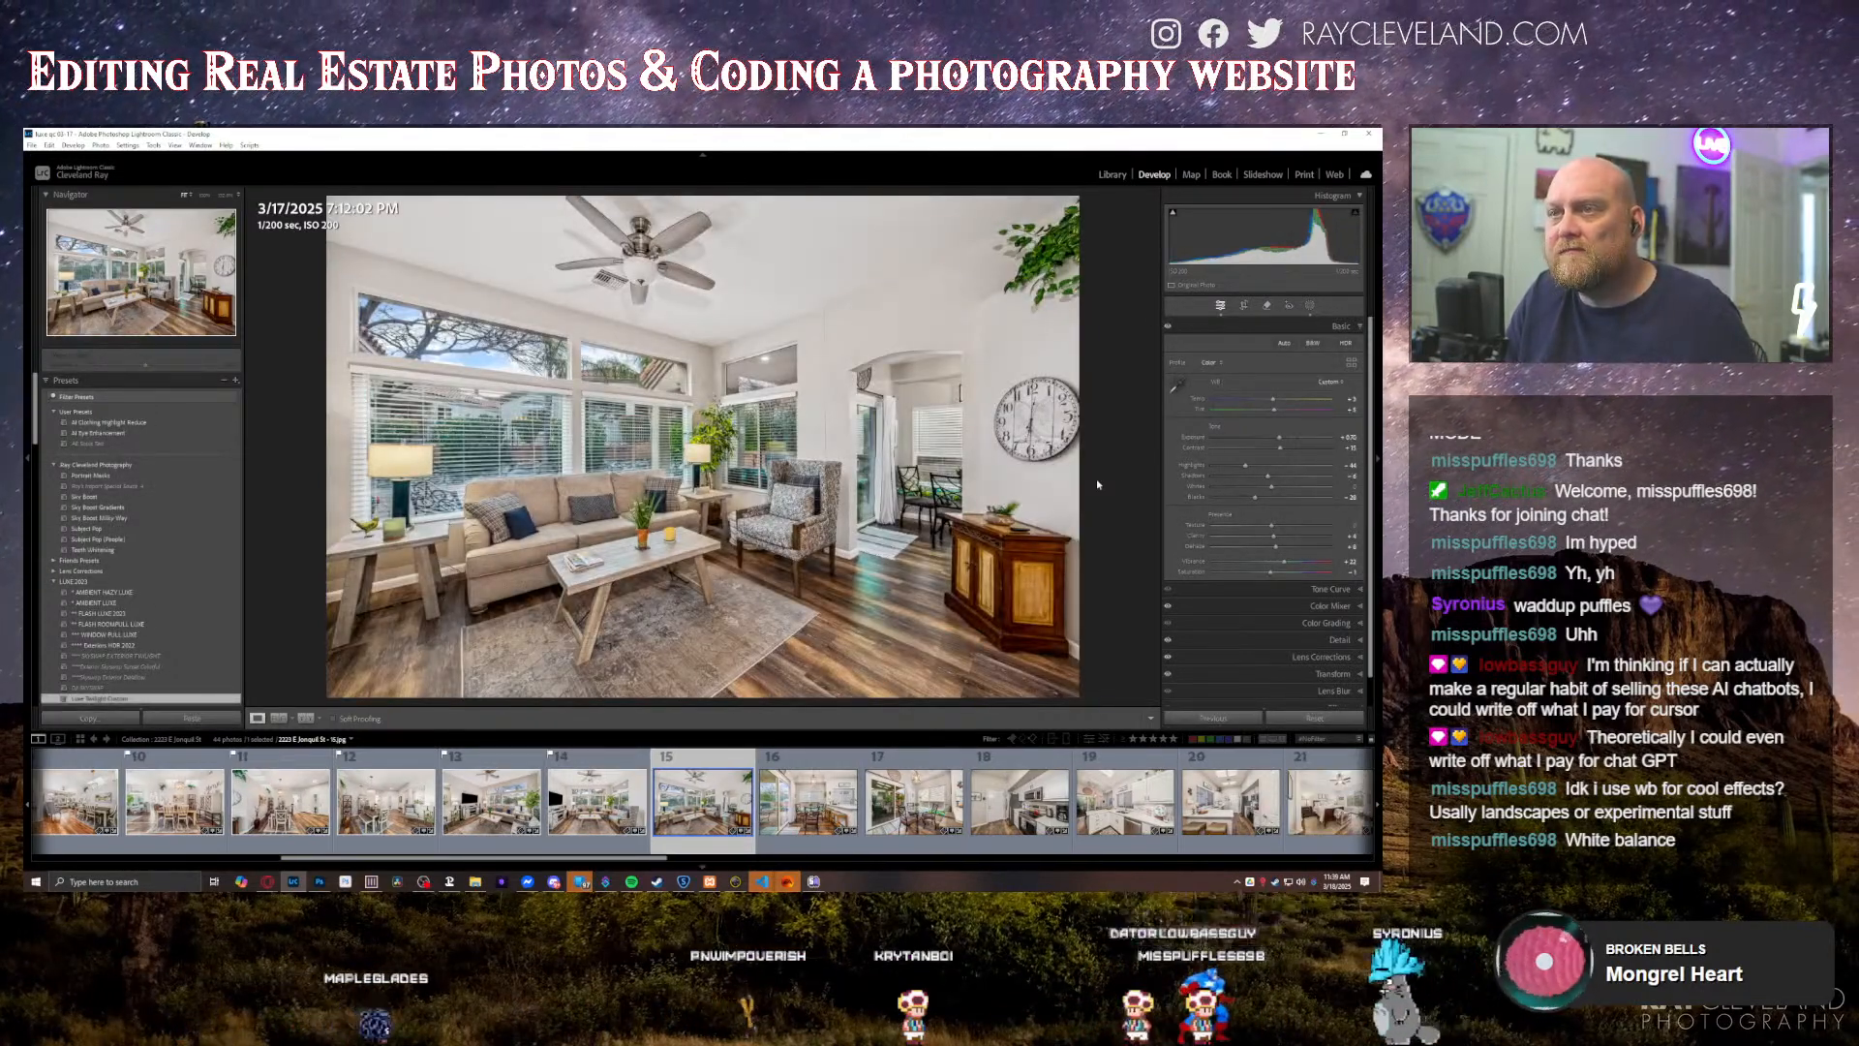
key("Right")
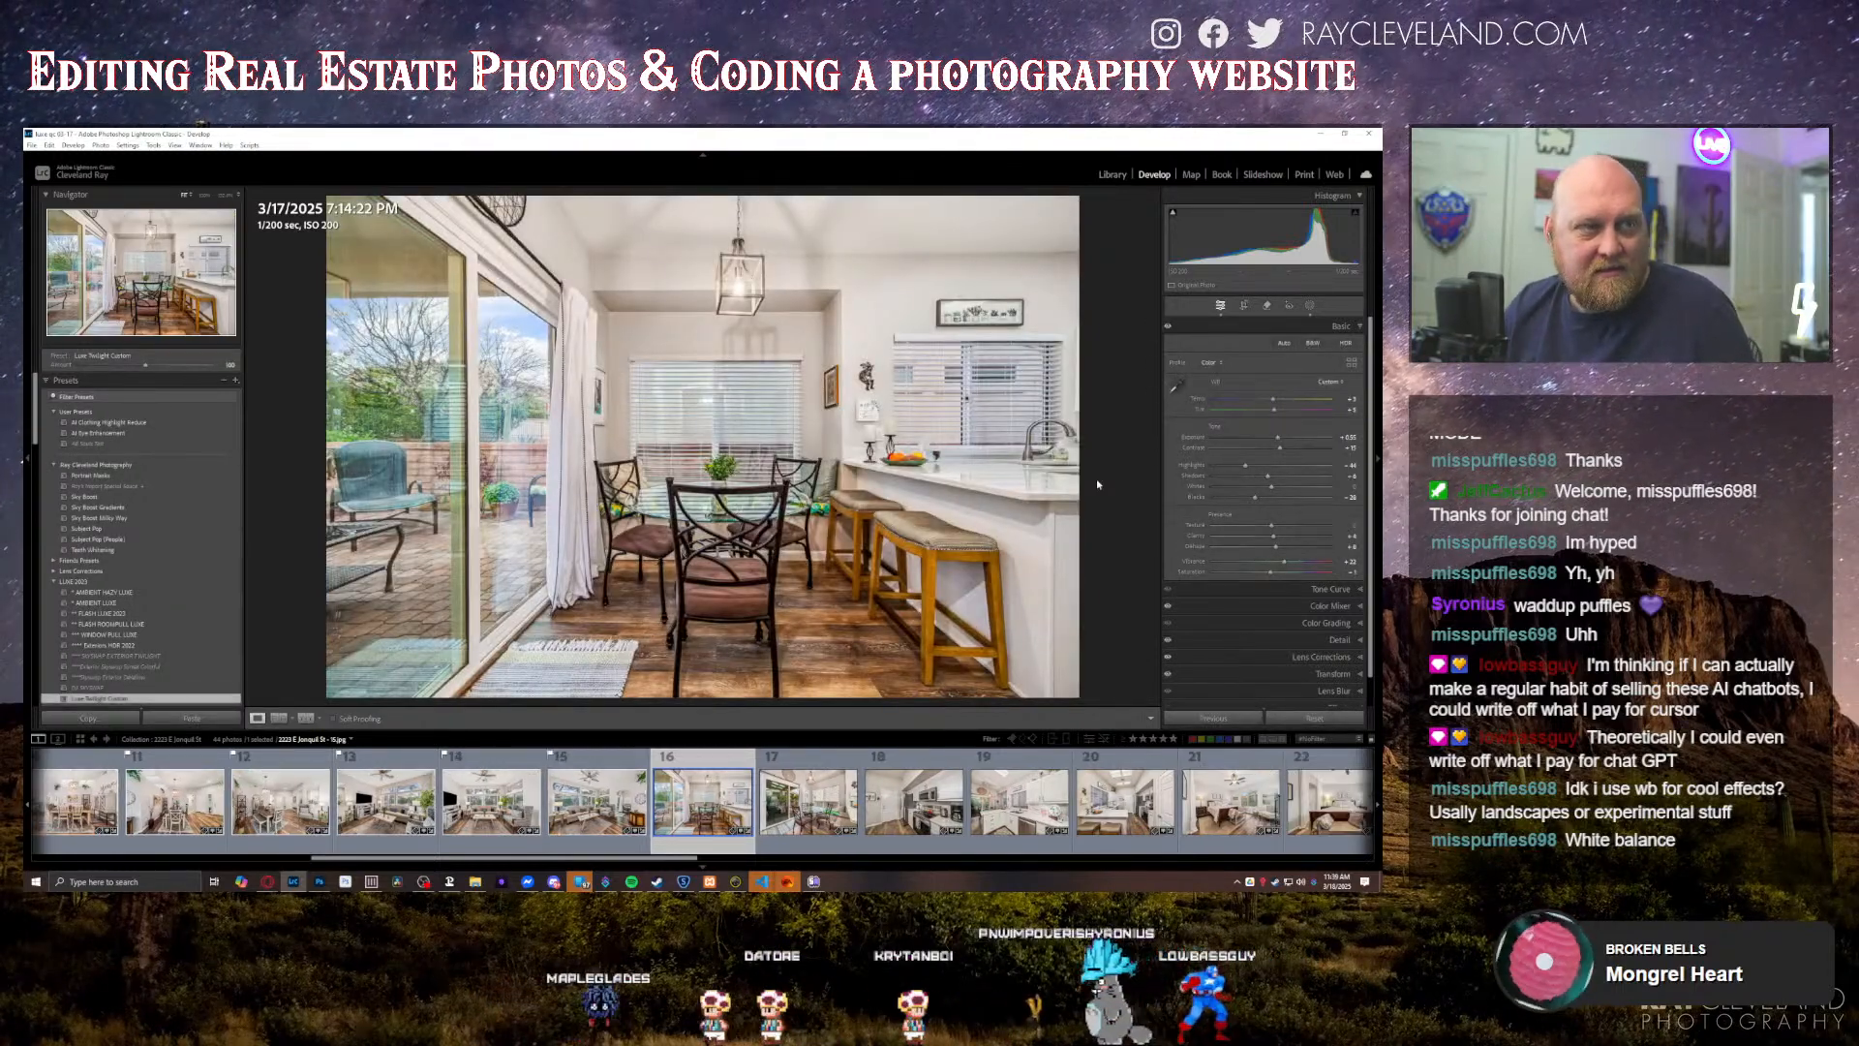
key("equal")
key("equal")
key("equal")
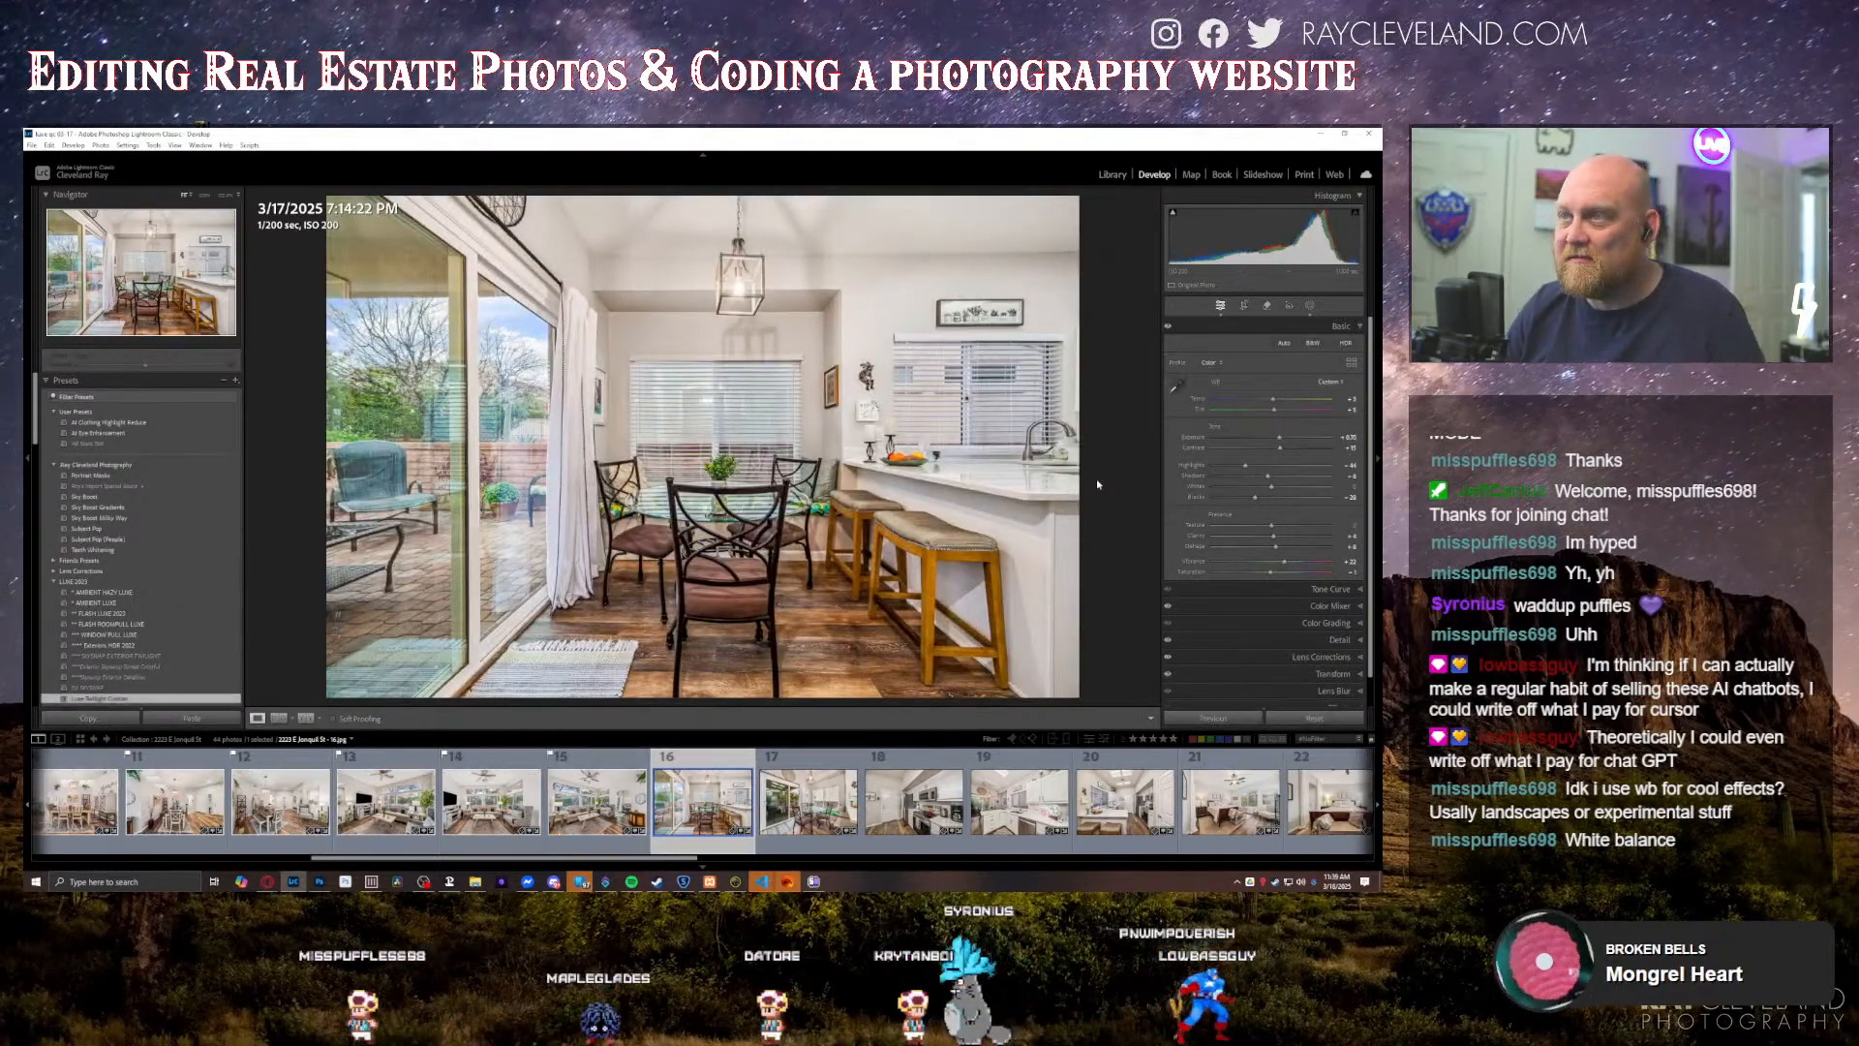
Step: Slightly raise the exposure of the seventeenth and eighteenth photos, the patio-door nook and the kitchen stove, and open the nineteenth photo
key("Right")
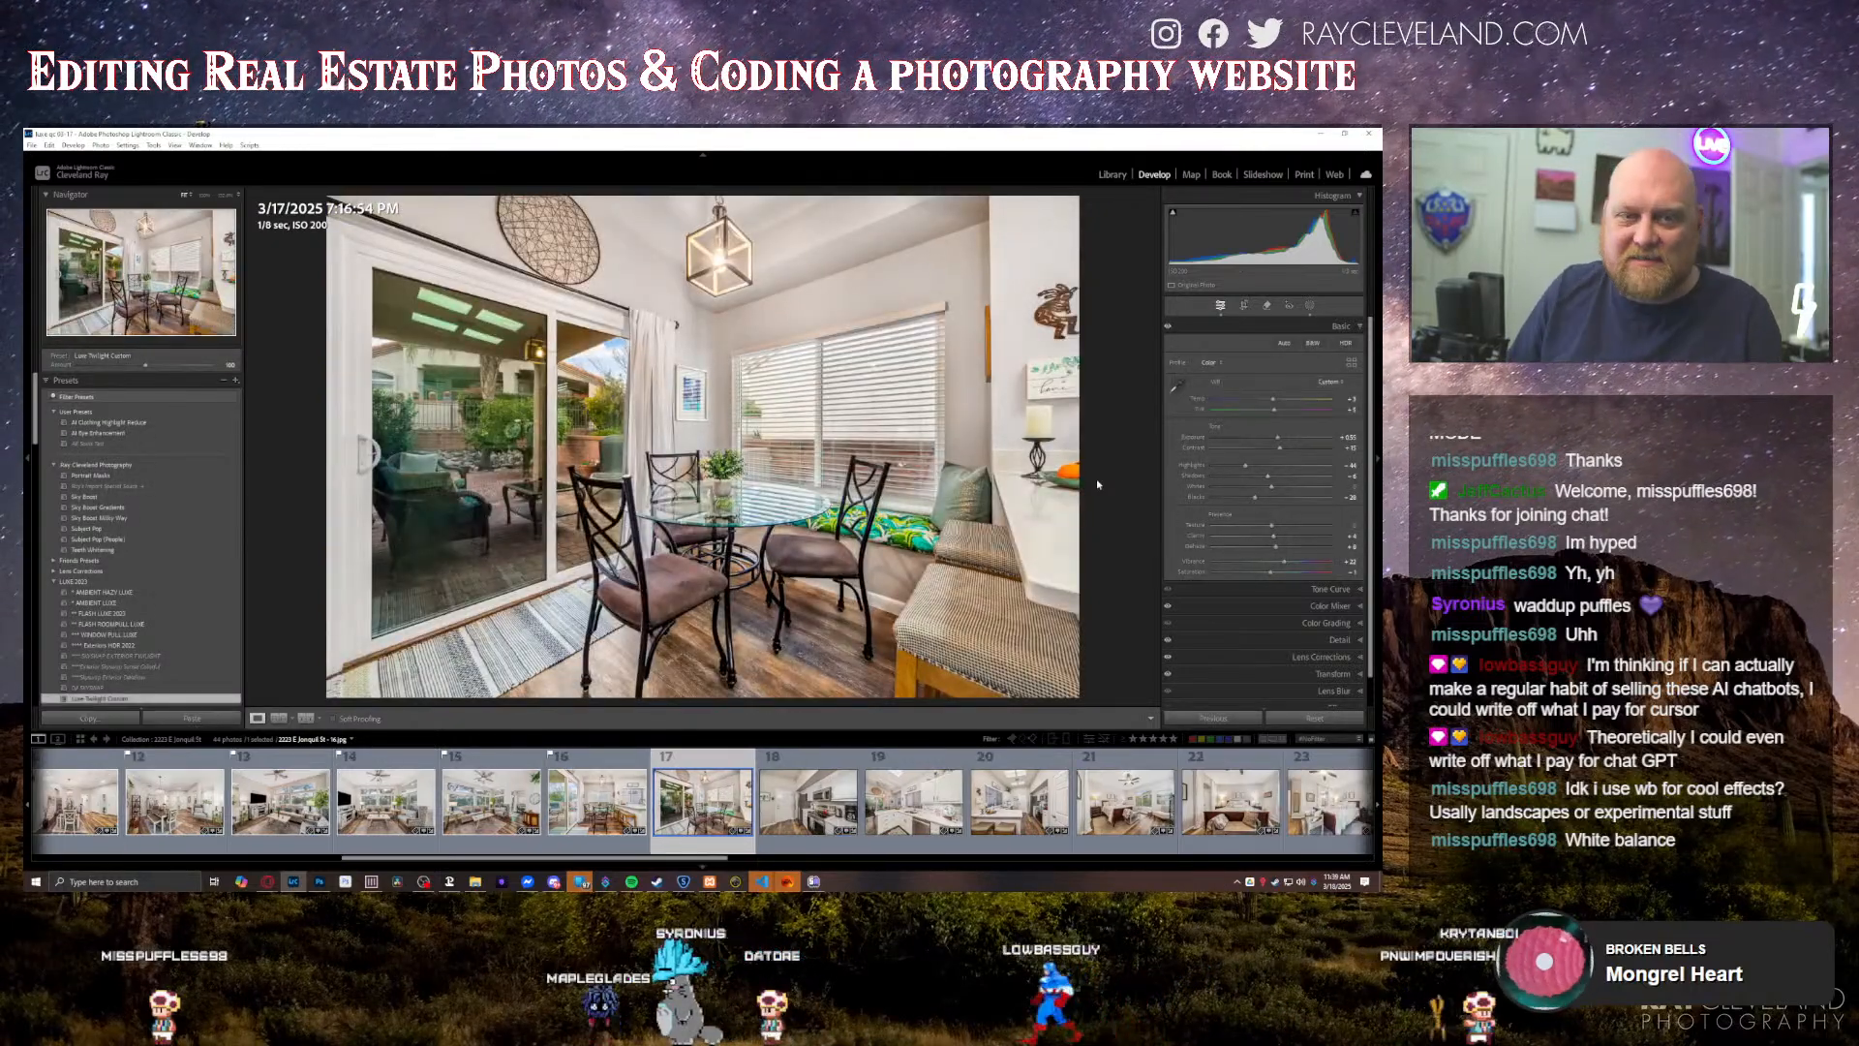
key("equal")
key("equal")
key("Right")
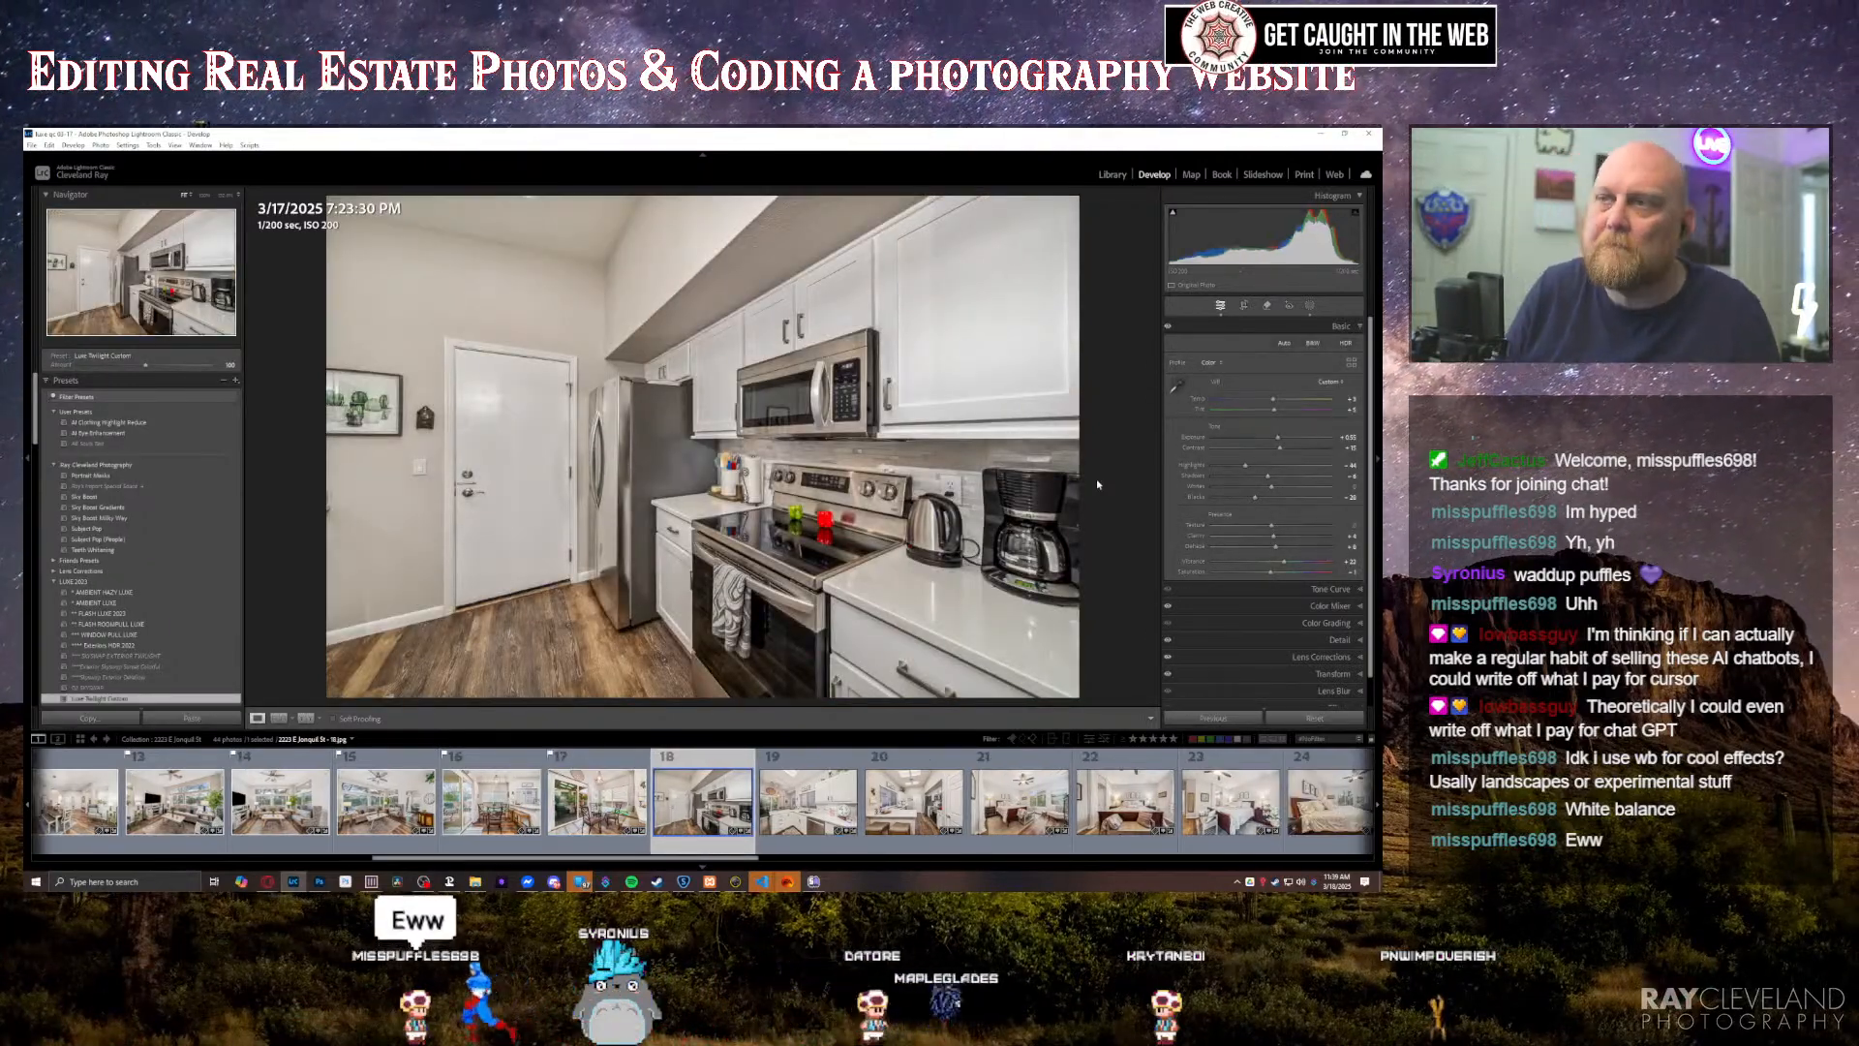
key("equal")
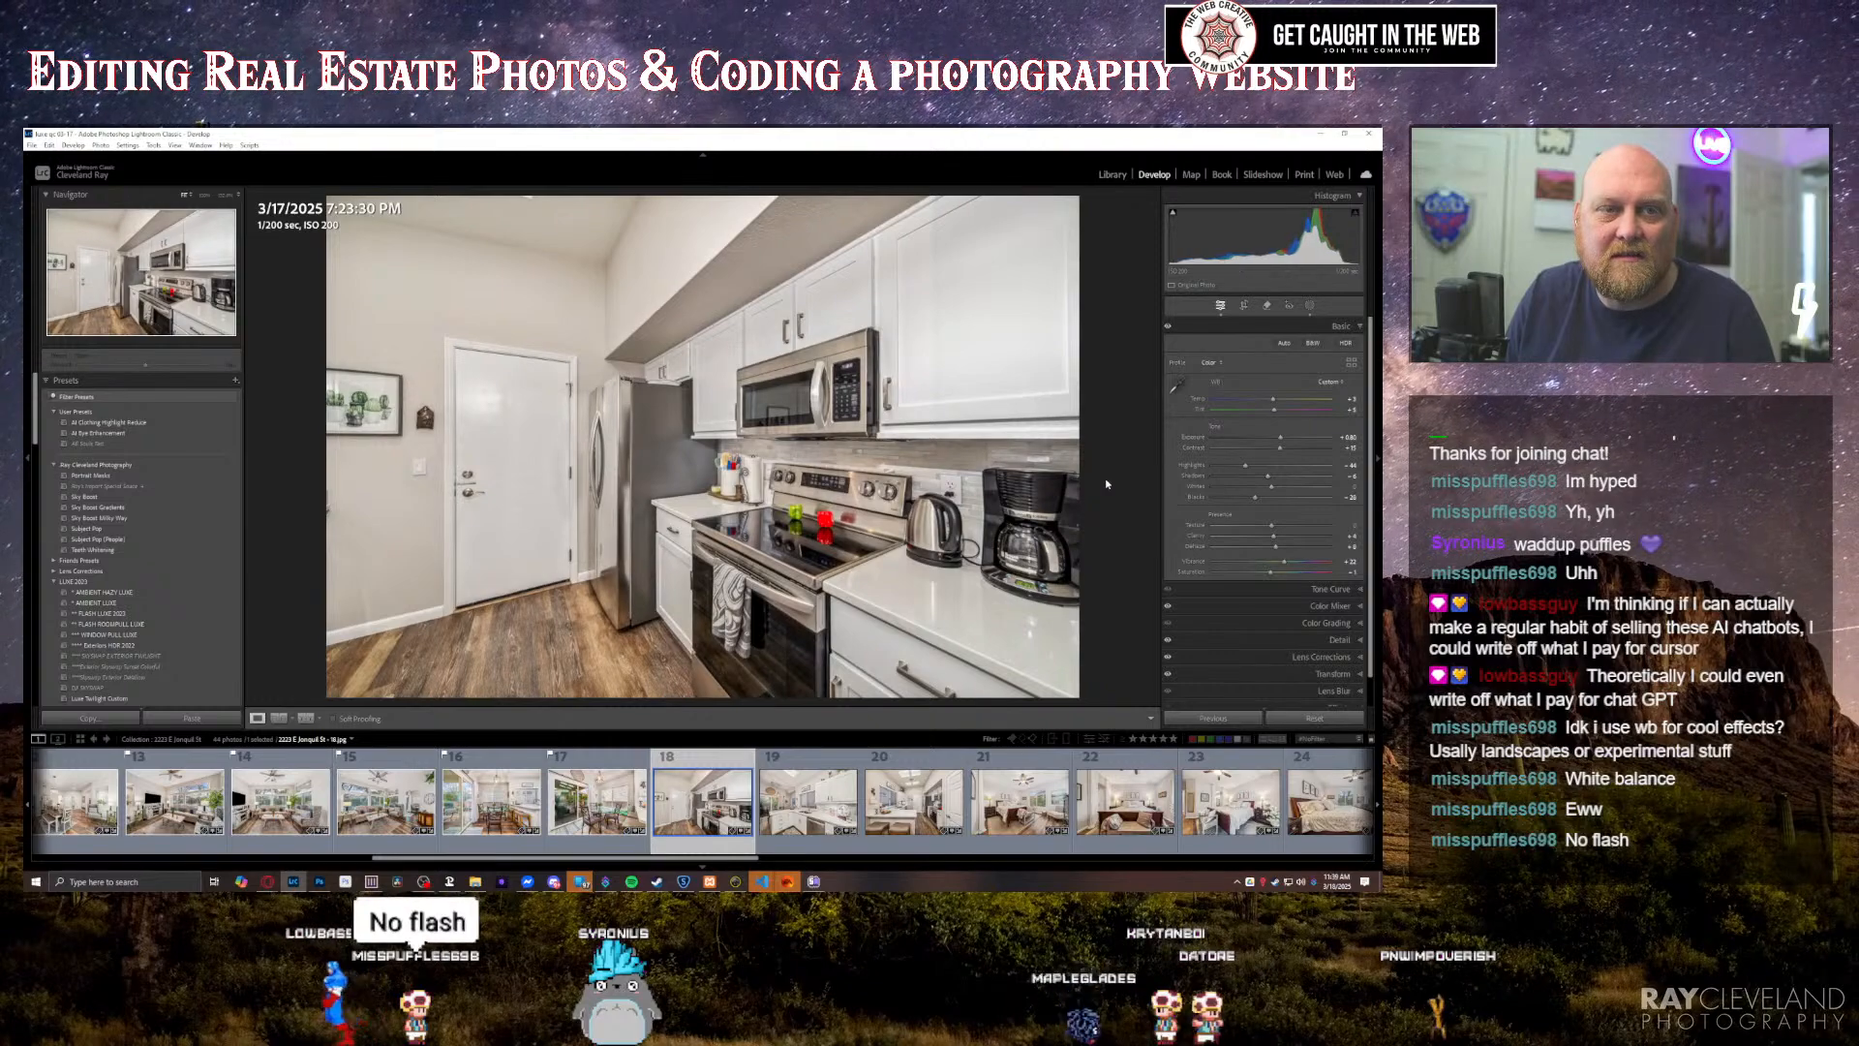
key("Right")
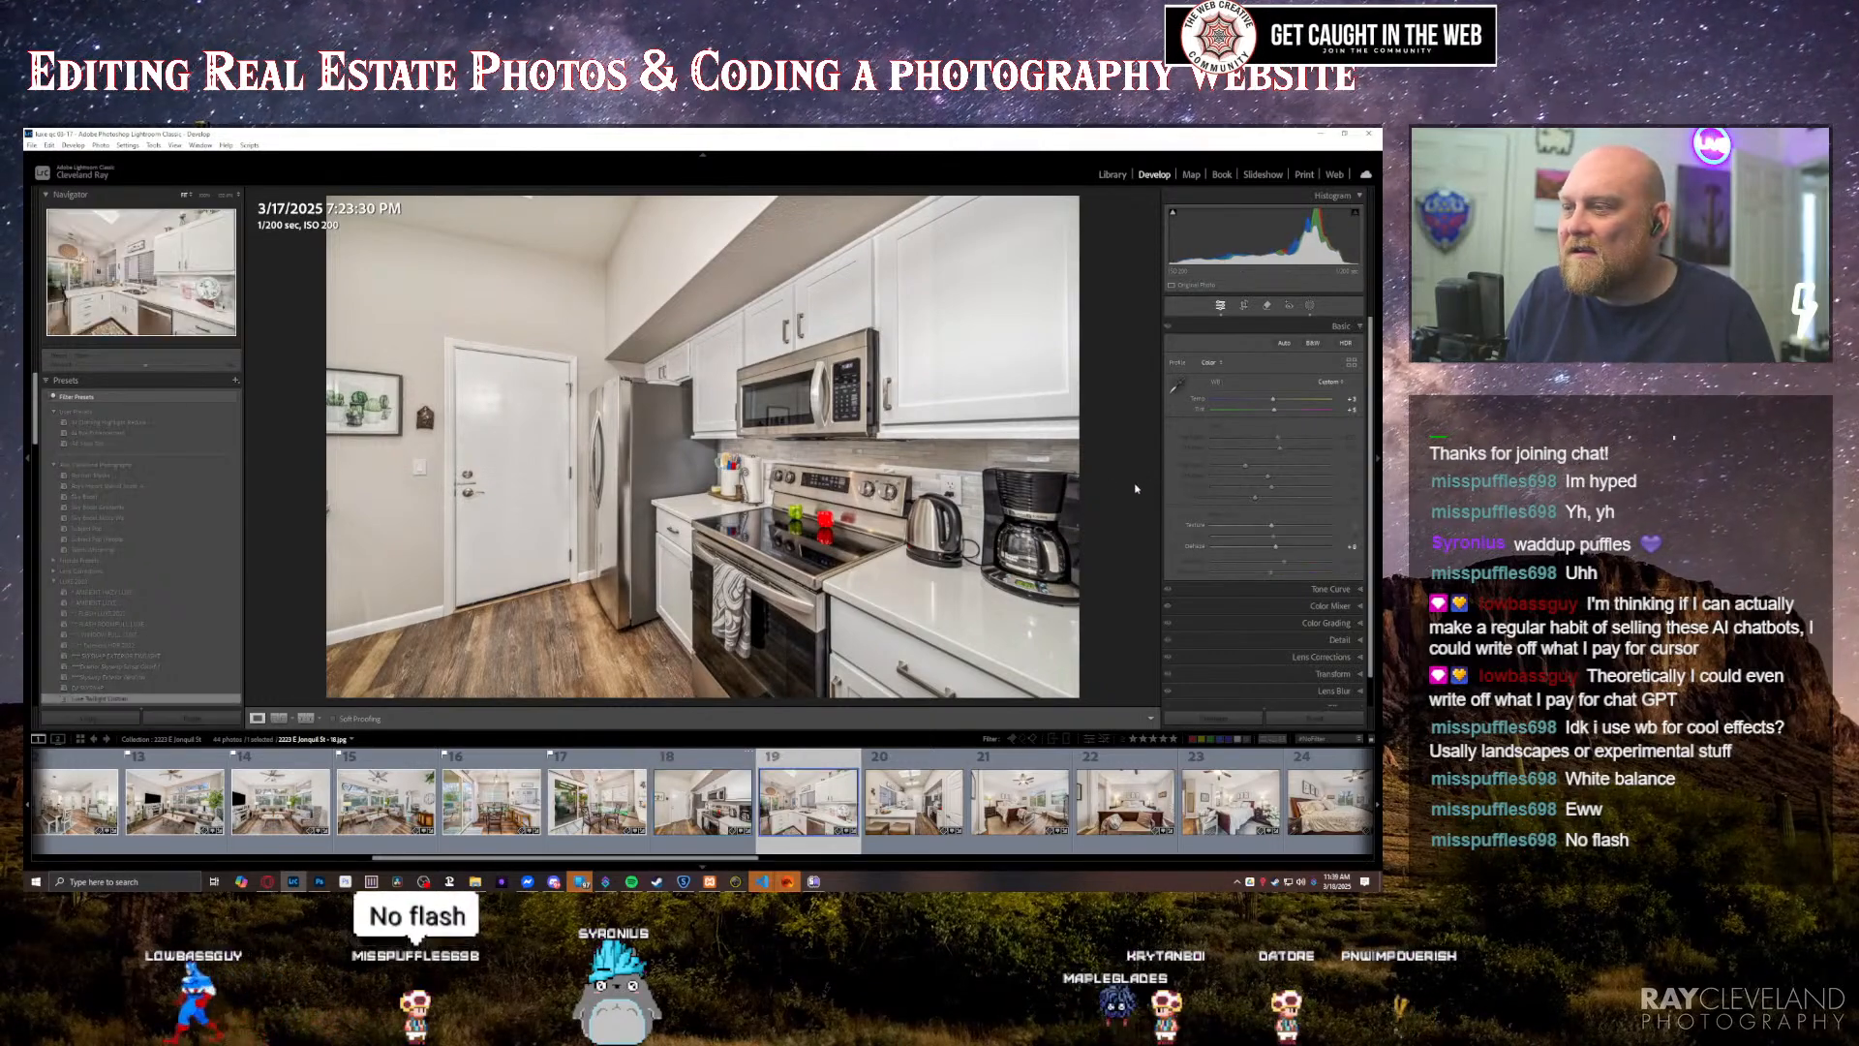
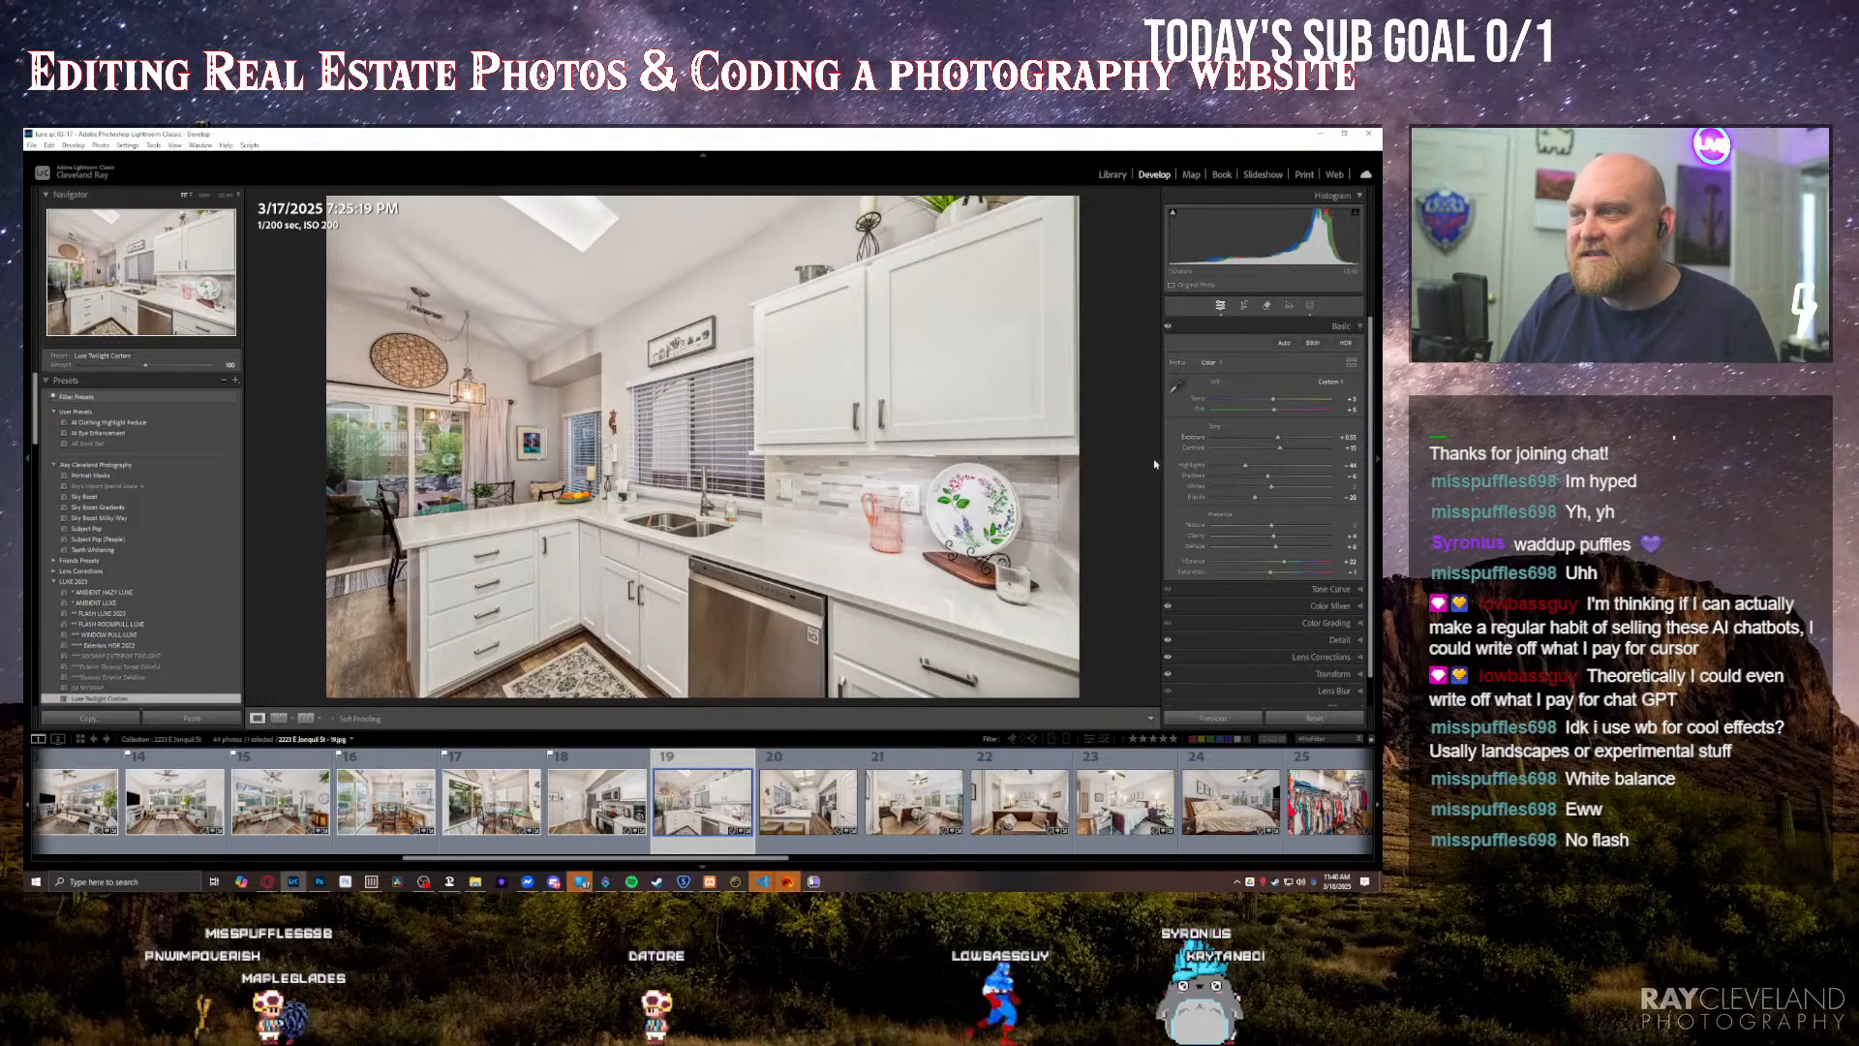
Step: Go through the kitchen, bedroom and closet photos up to the twenty-sixth photo, the double-vanity bathroom, and inspect its vanity up close
key("Right")
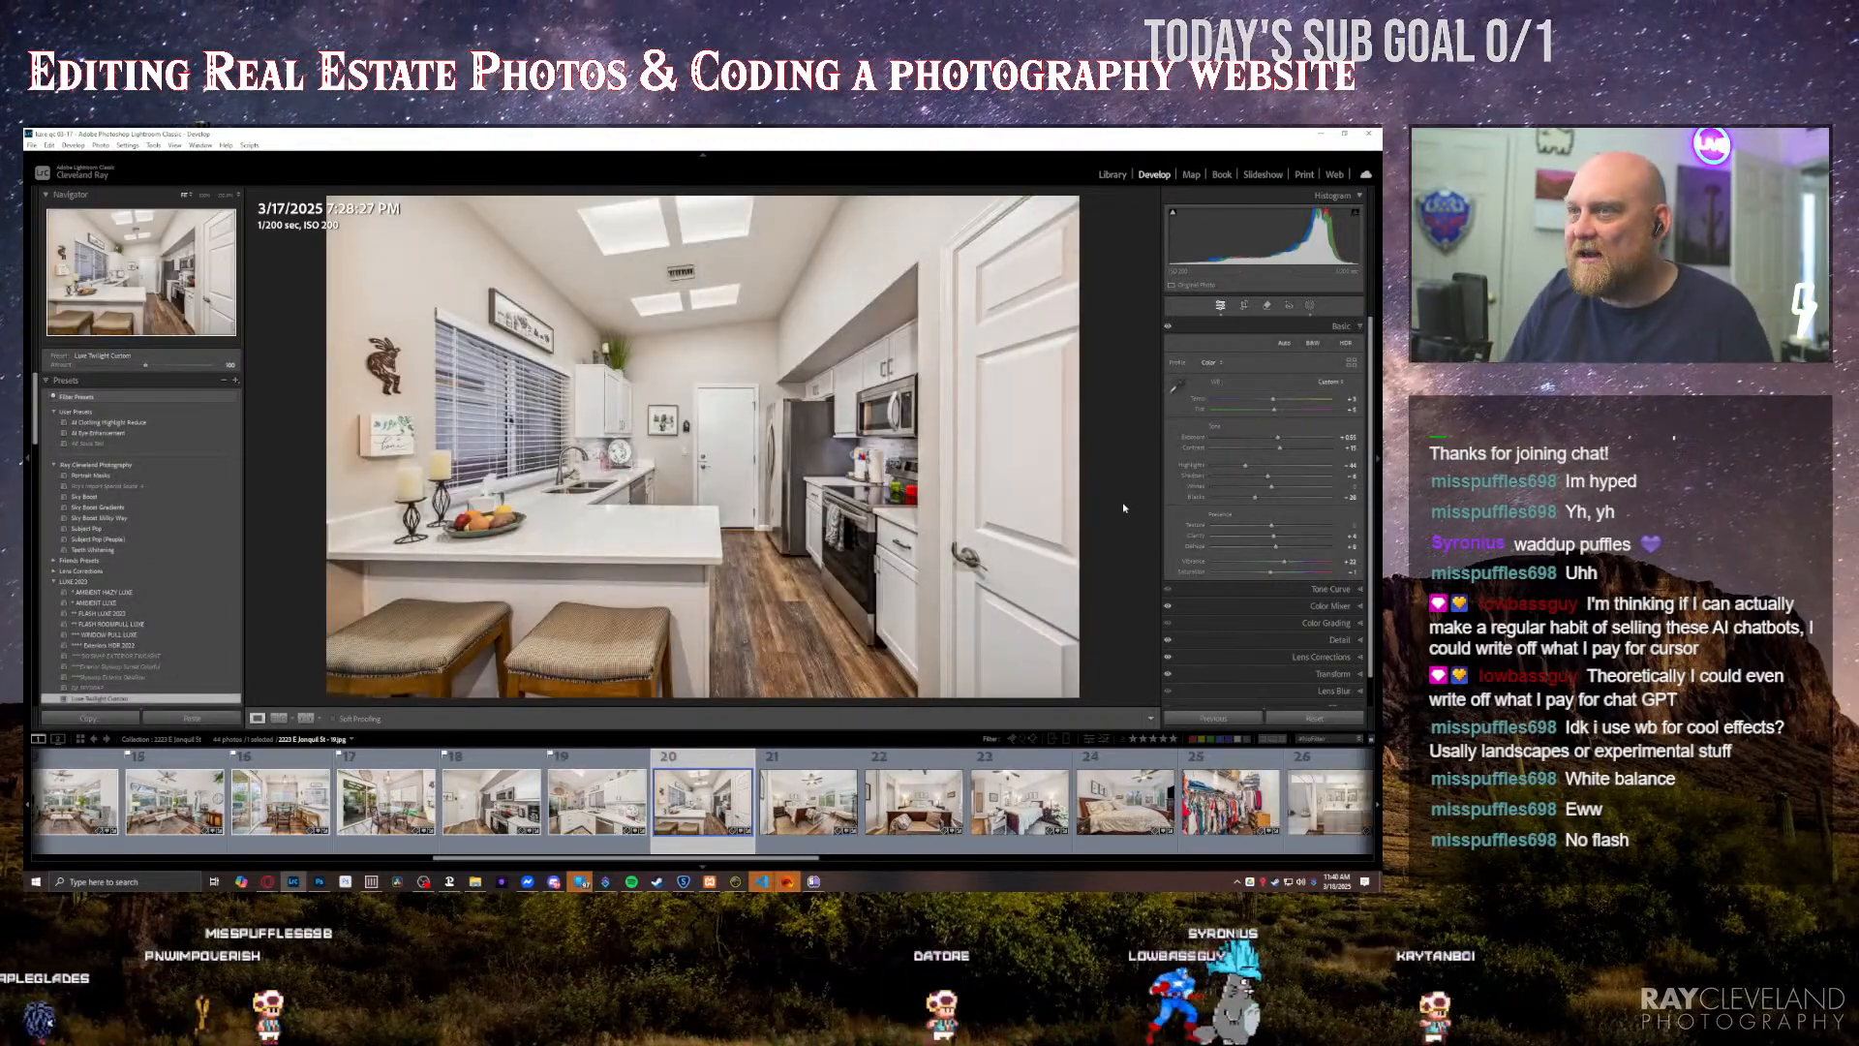
key("Right")
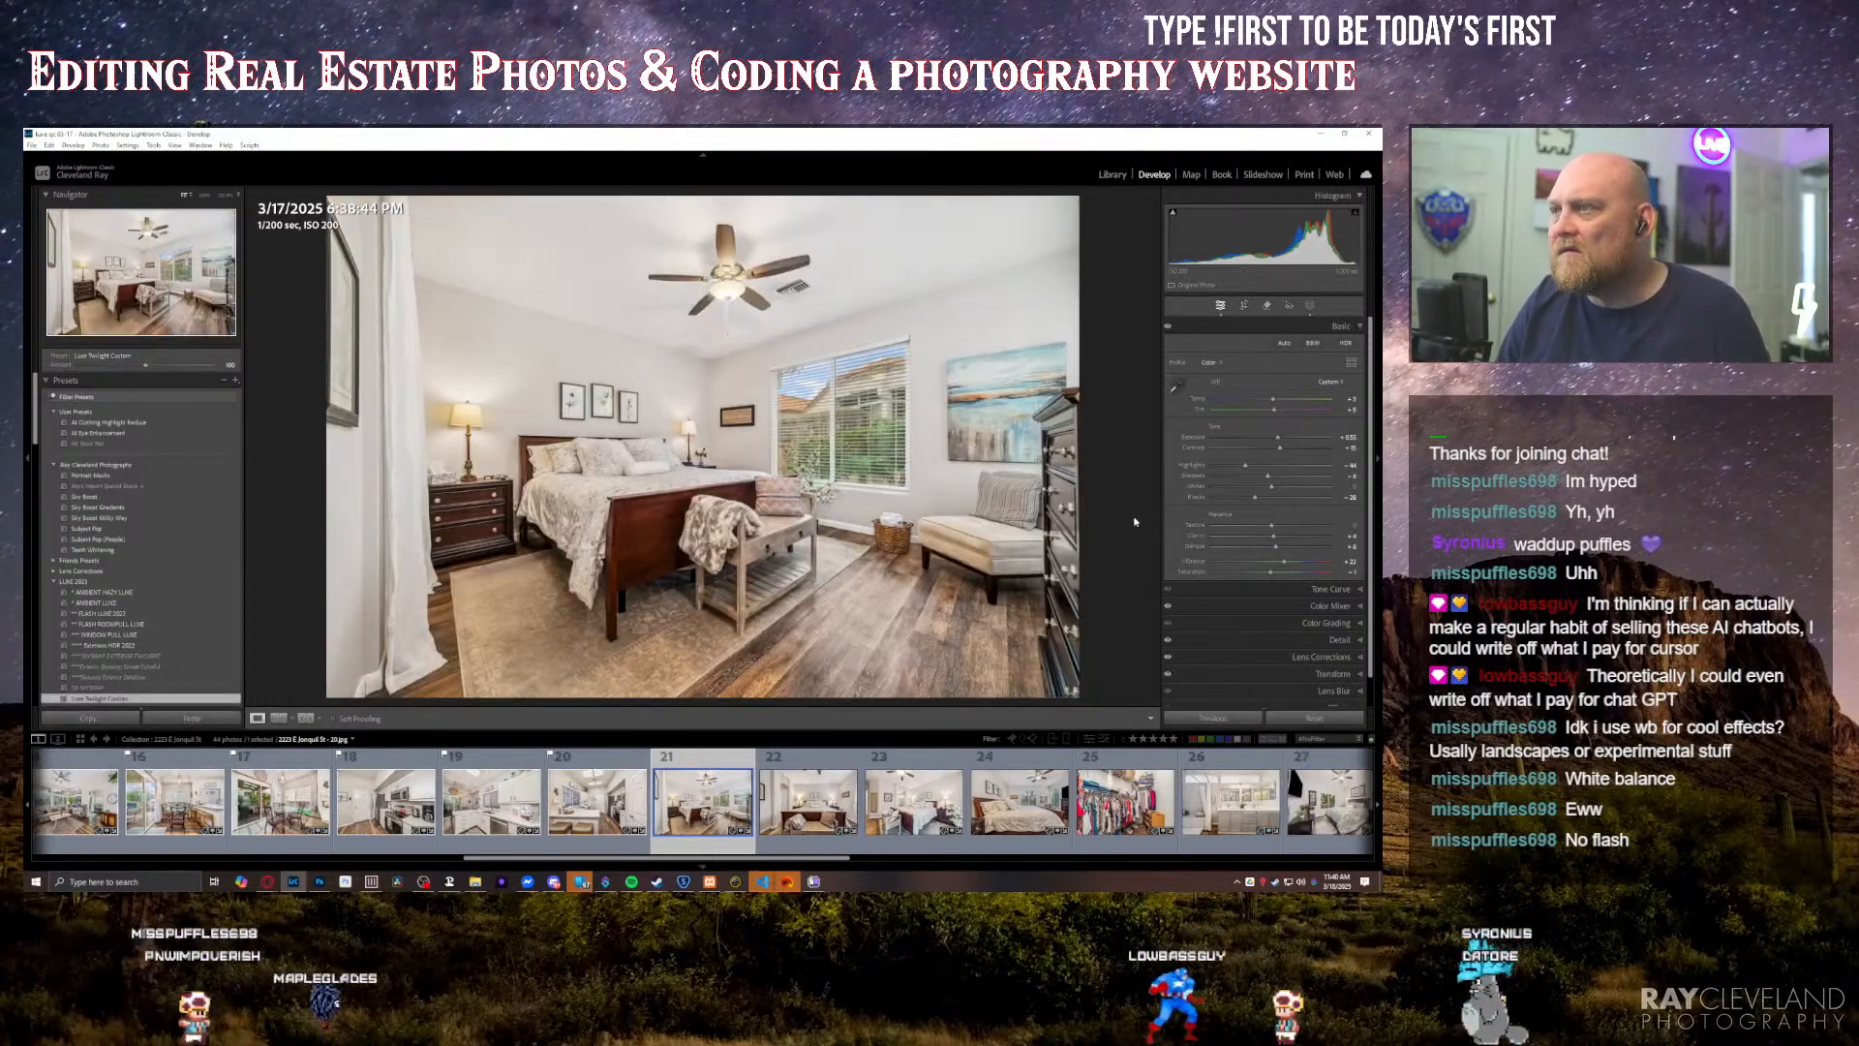
key("p")
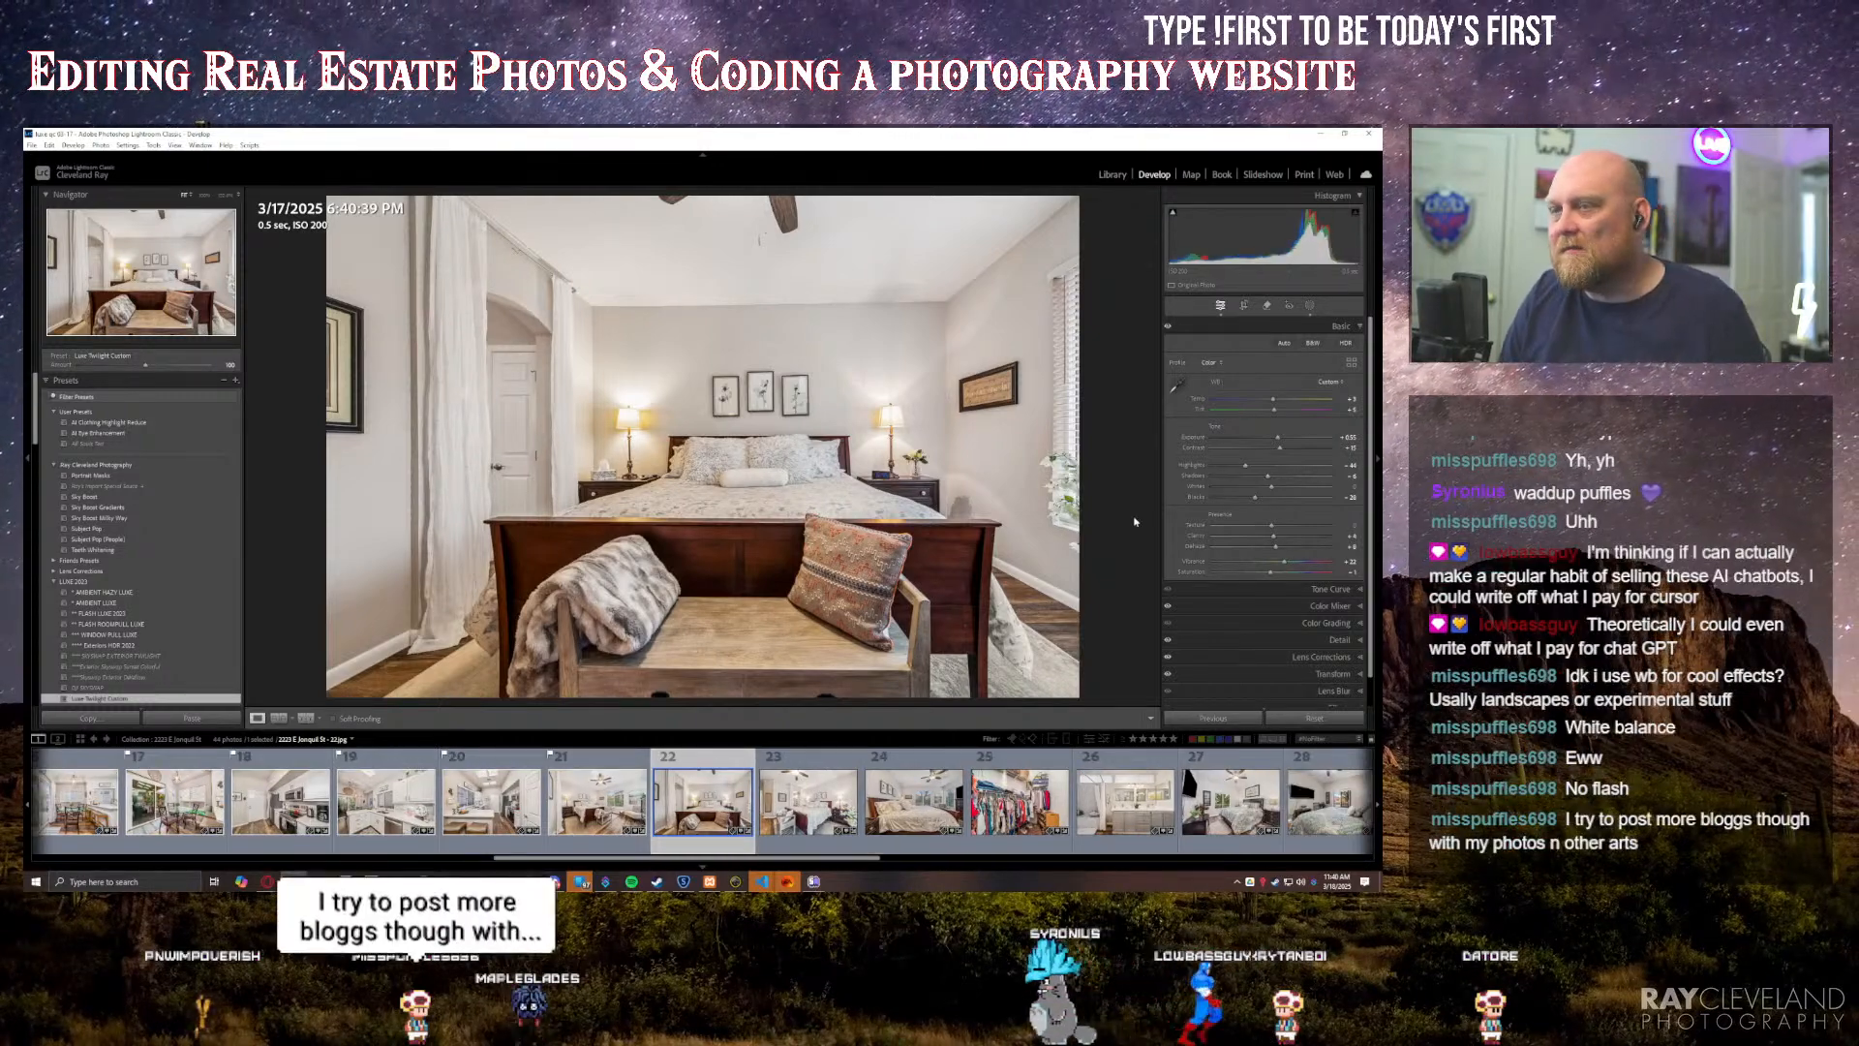
key("Right")
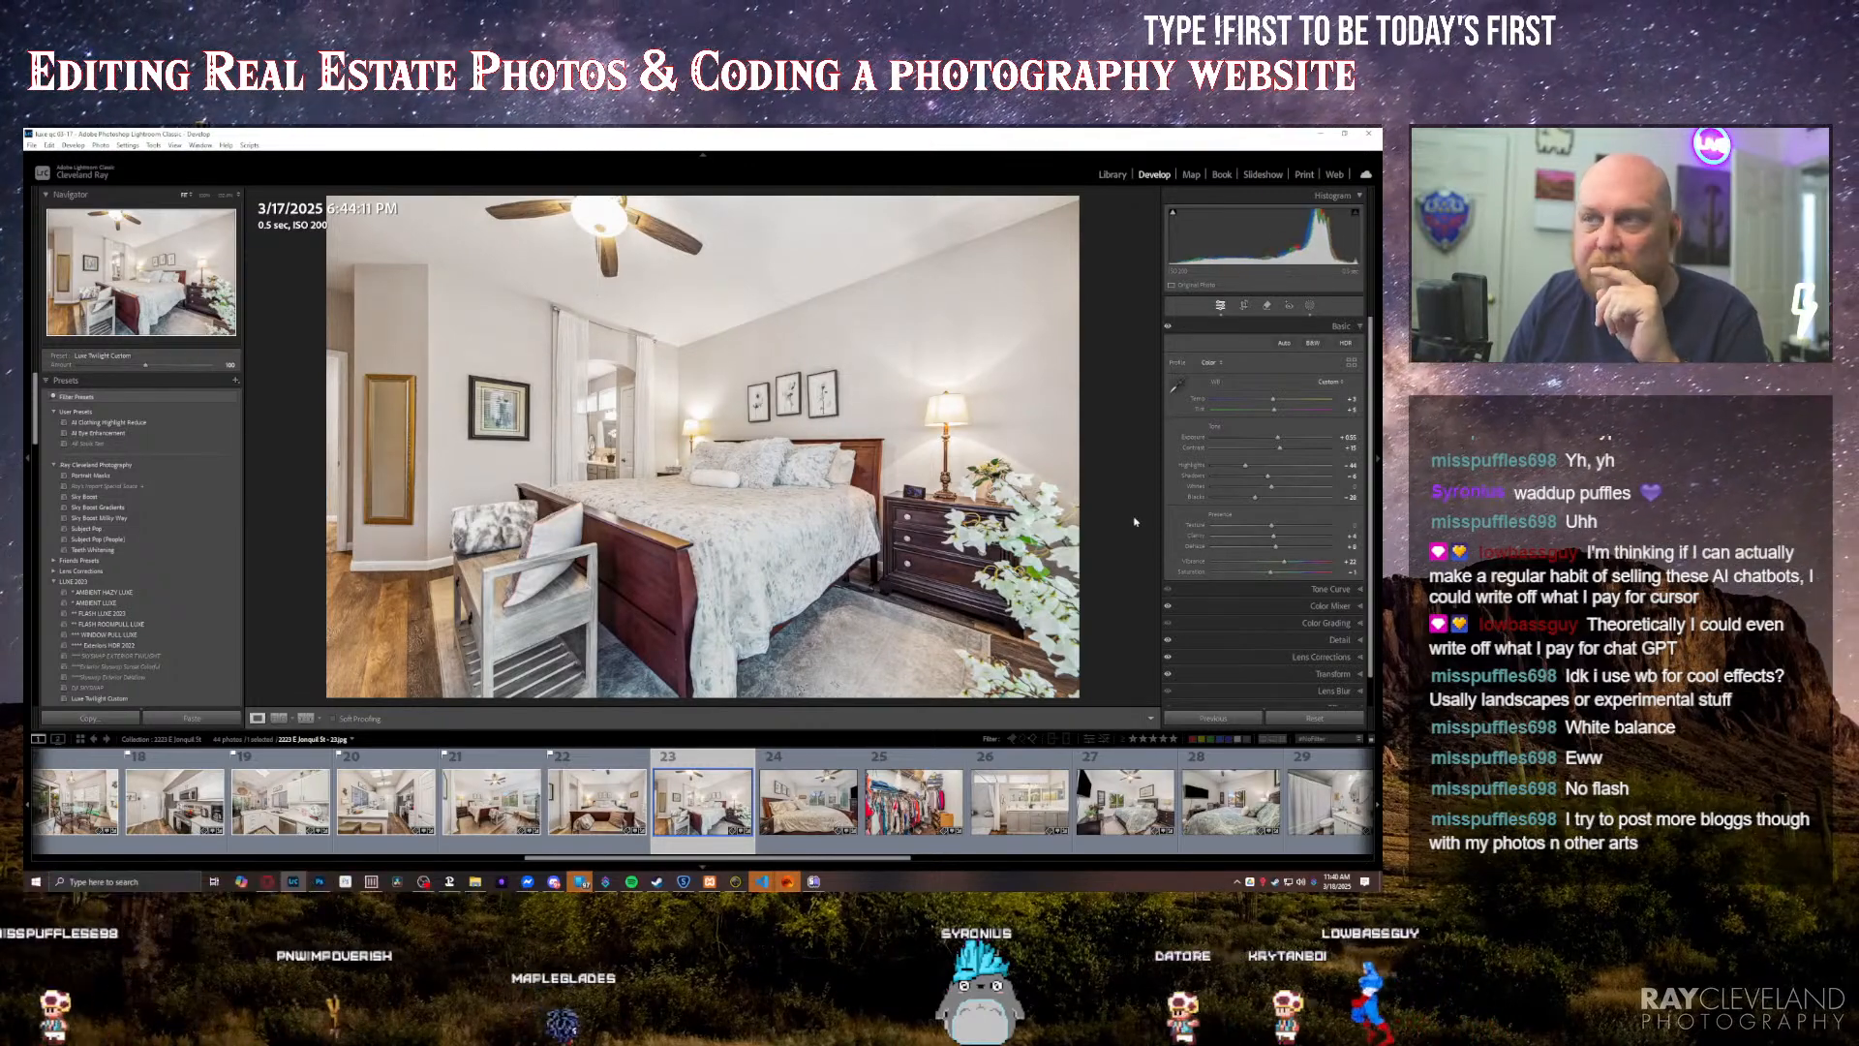
key("Right")
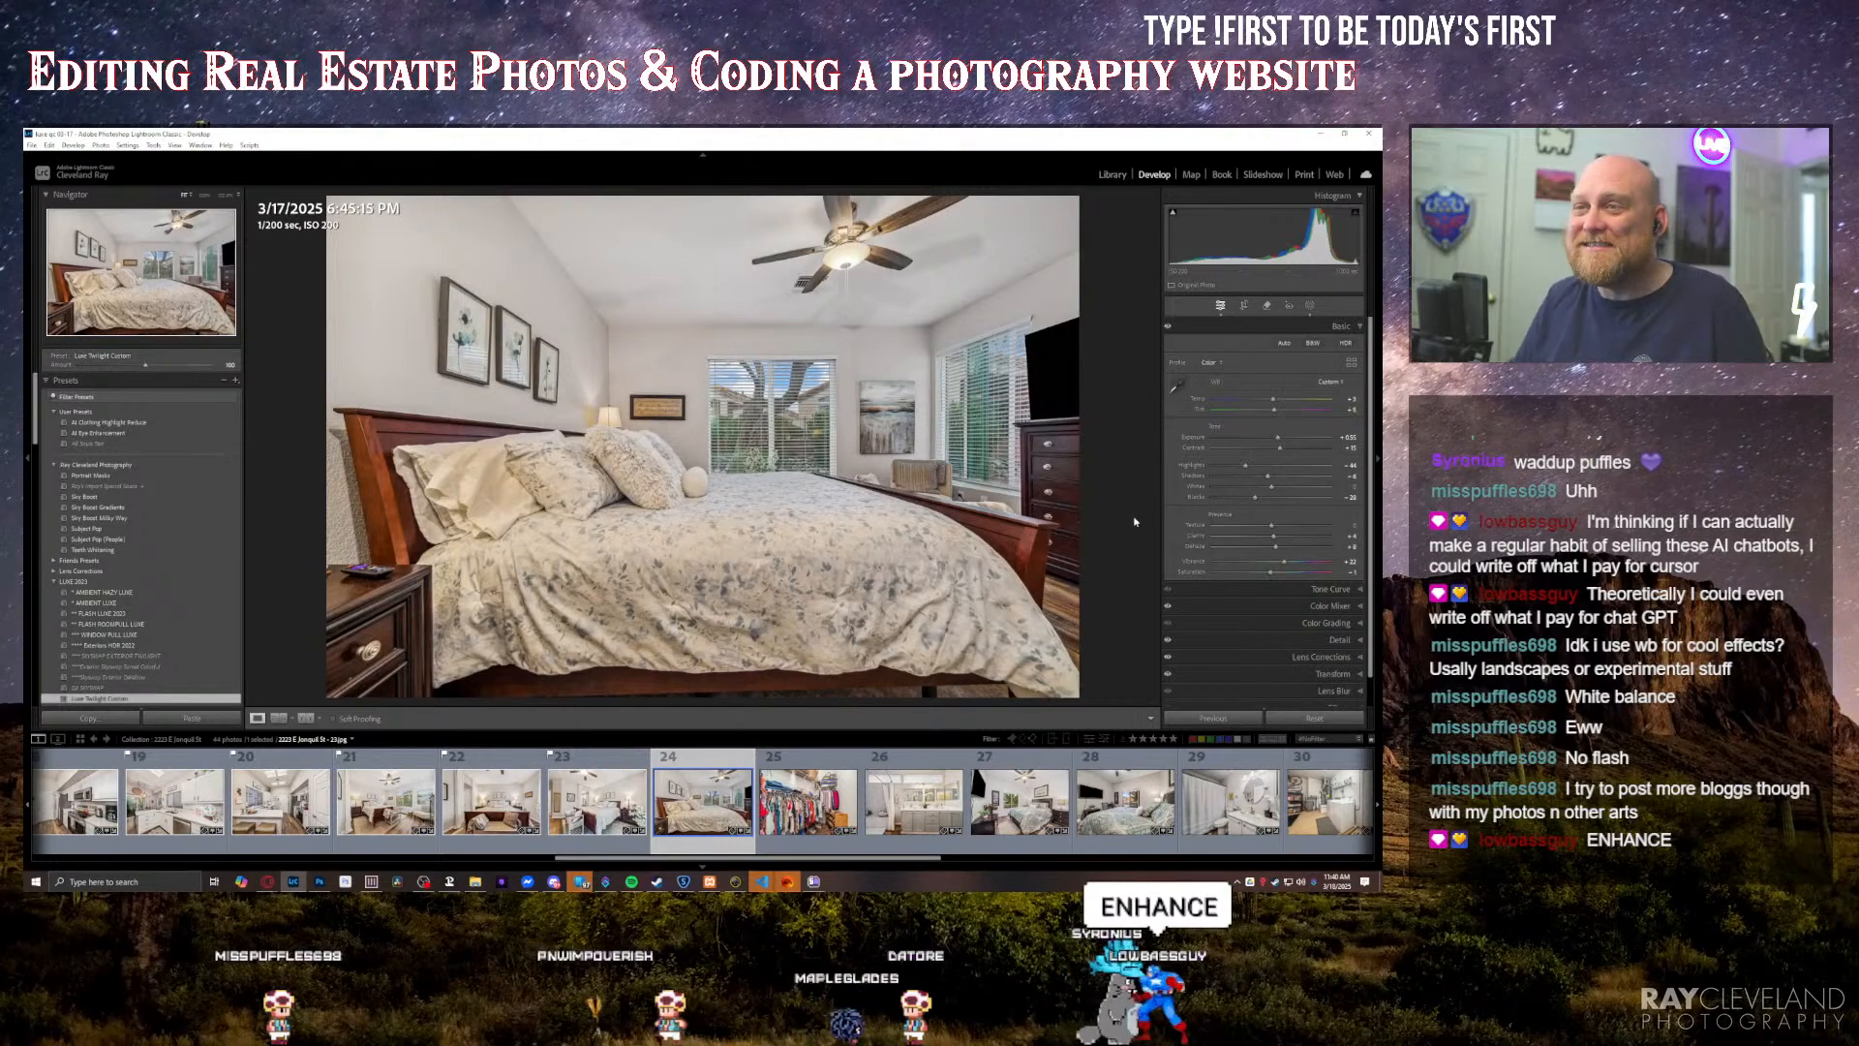
key("Right")
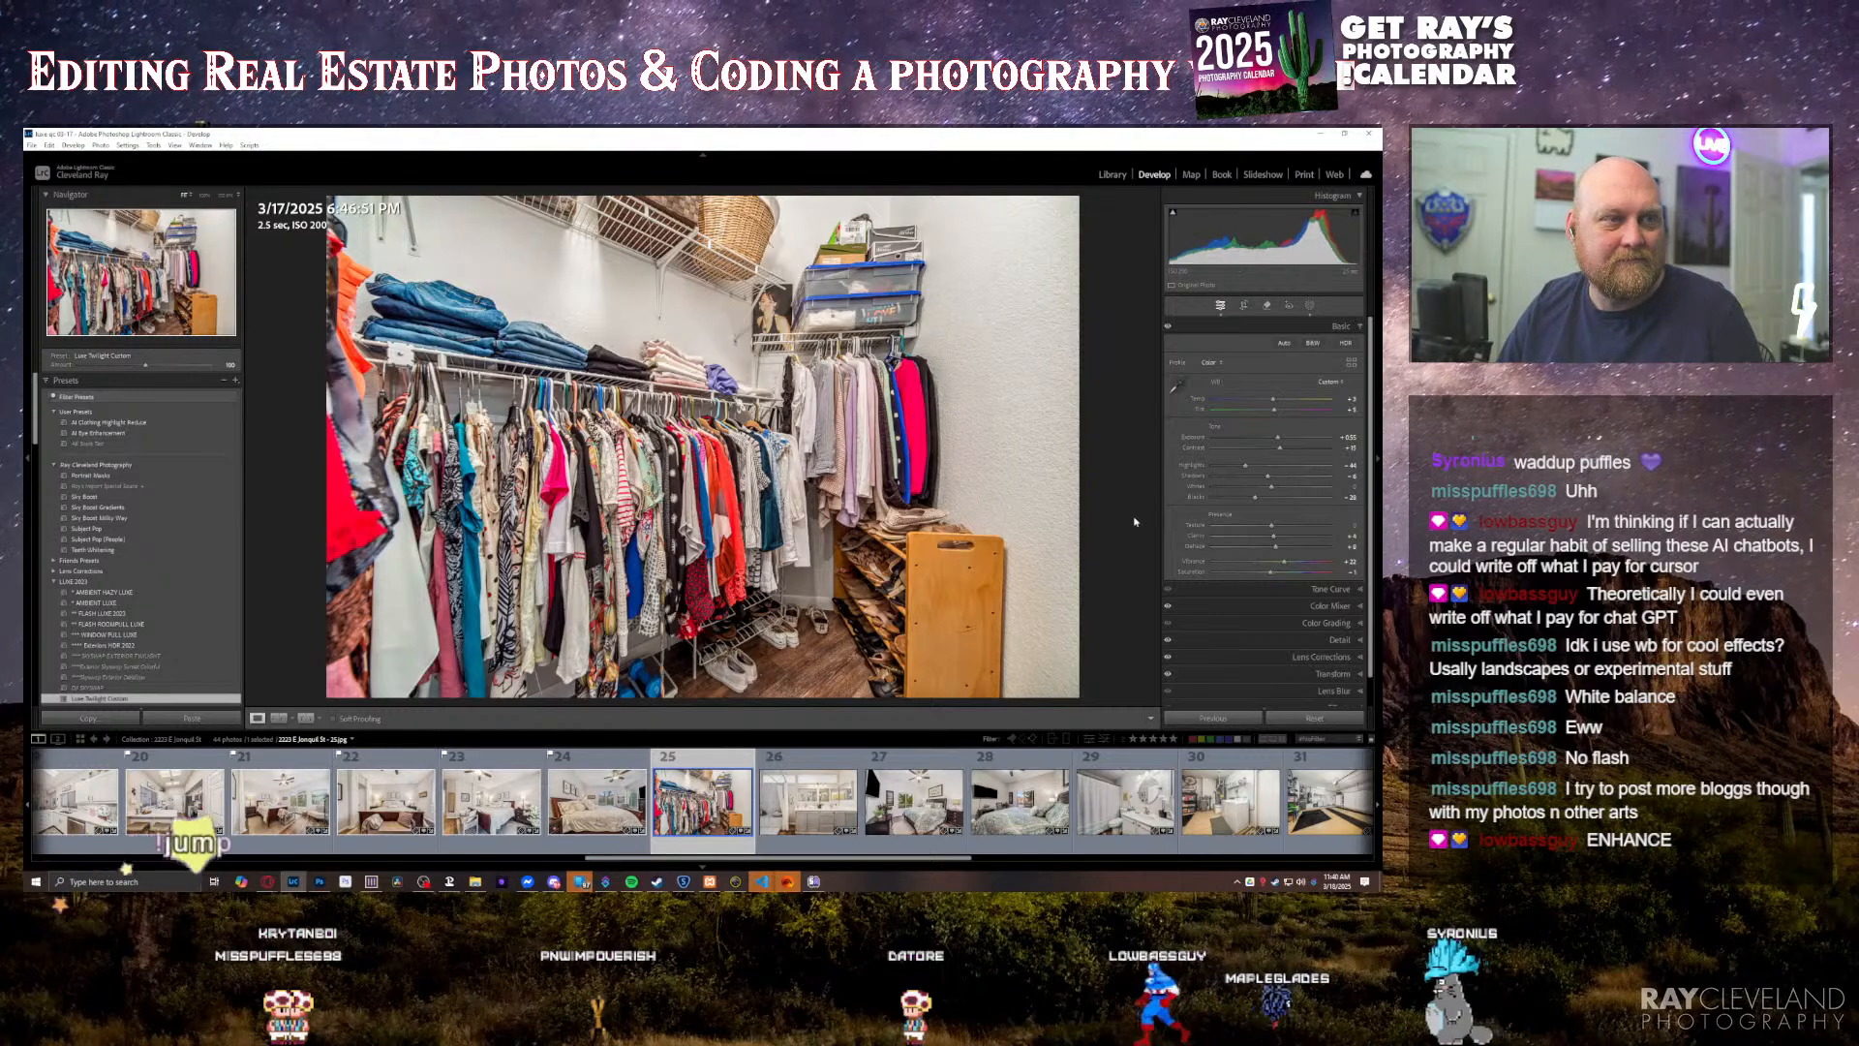
key("Right")
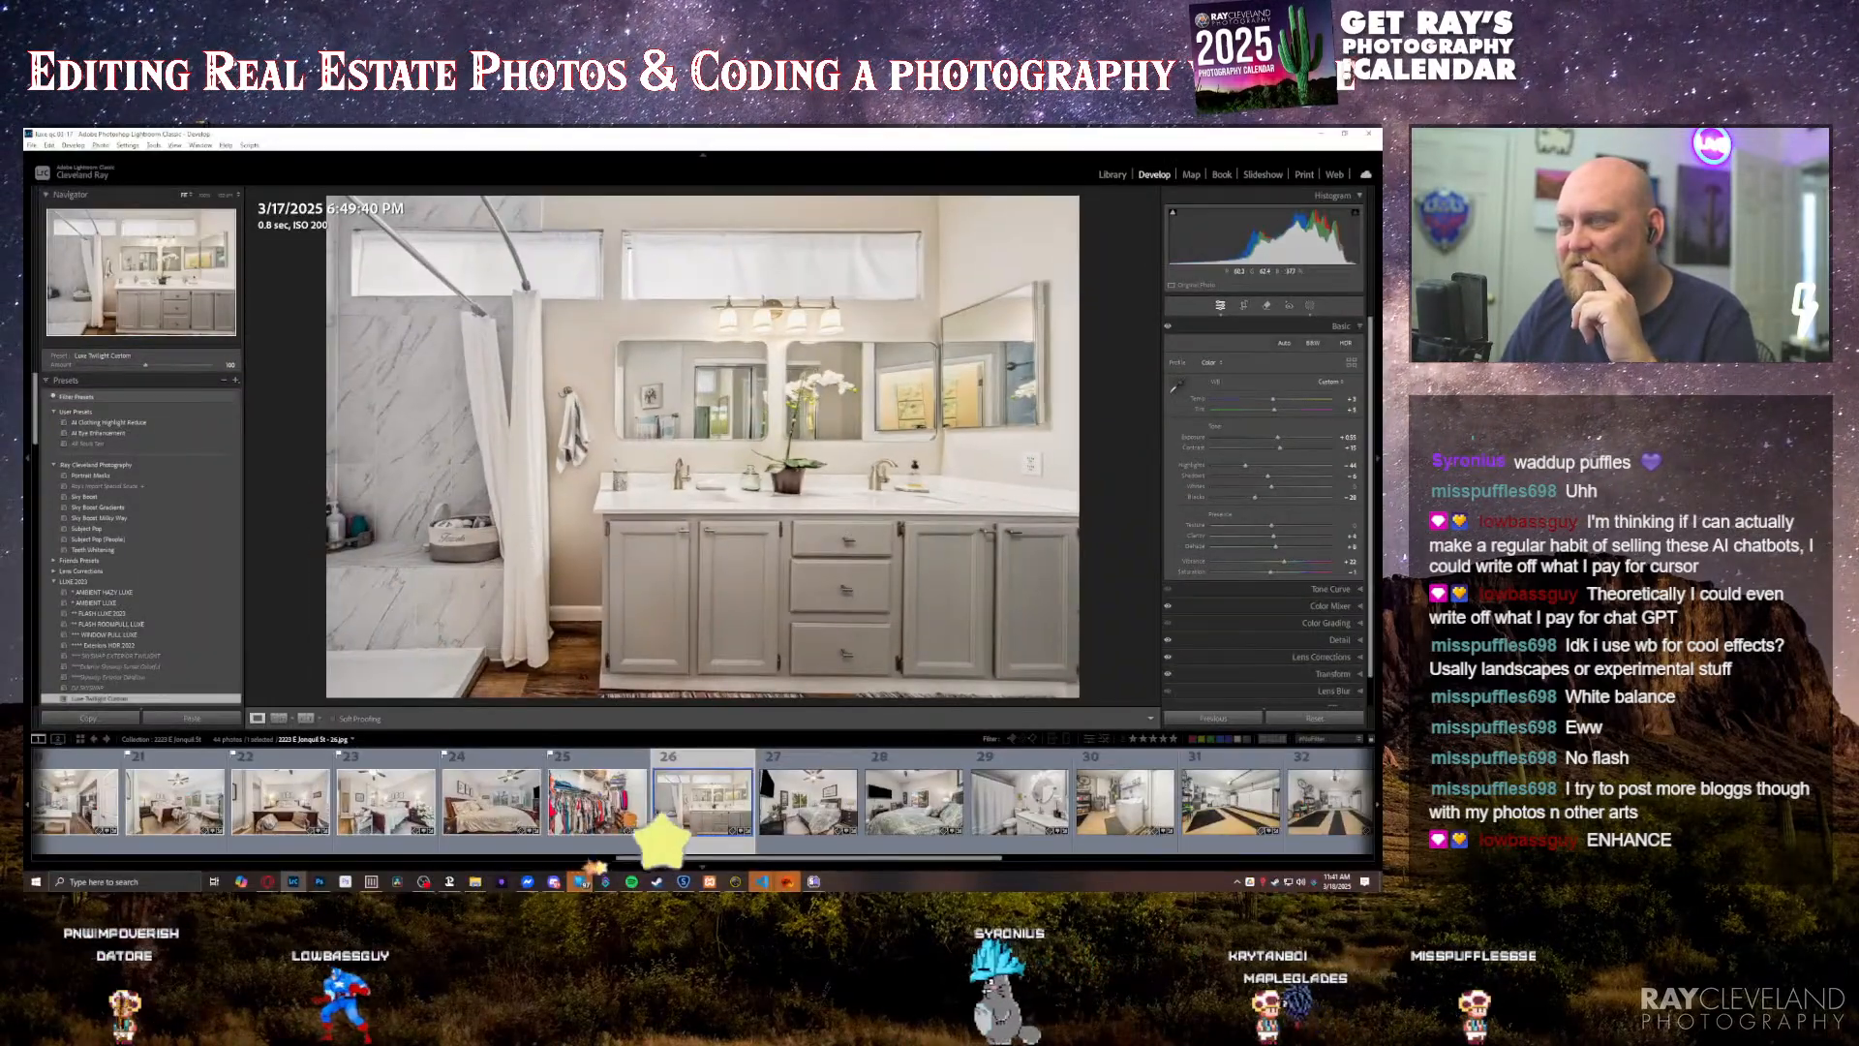
left_click(844, 523)
left_click_drag(787, 432, 865, 533)
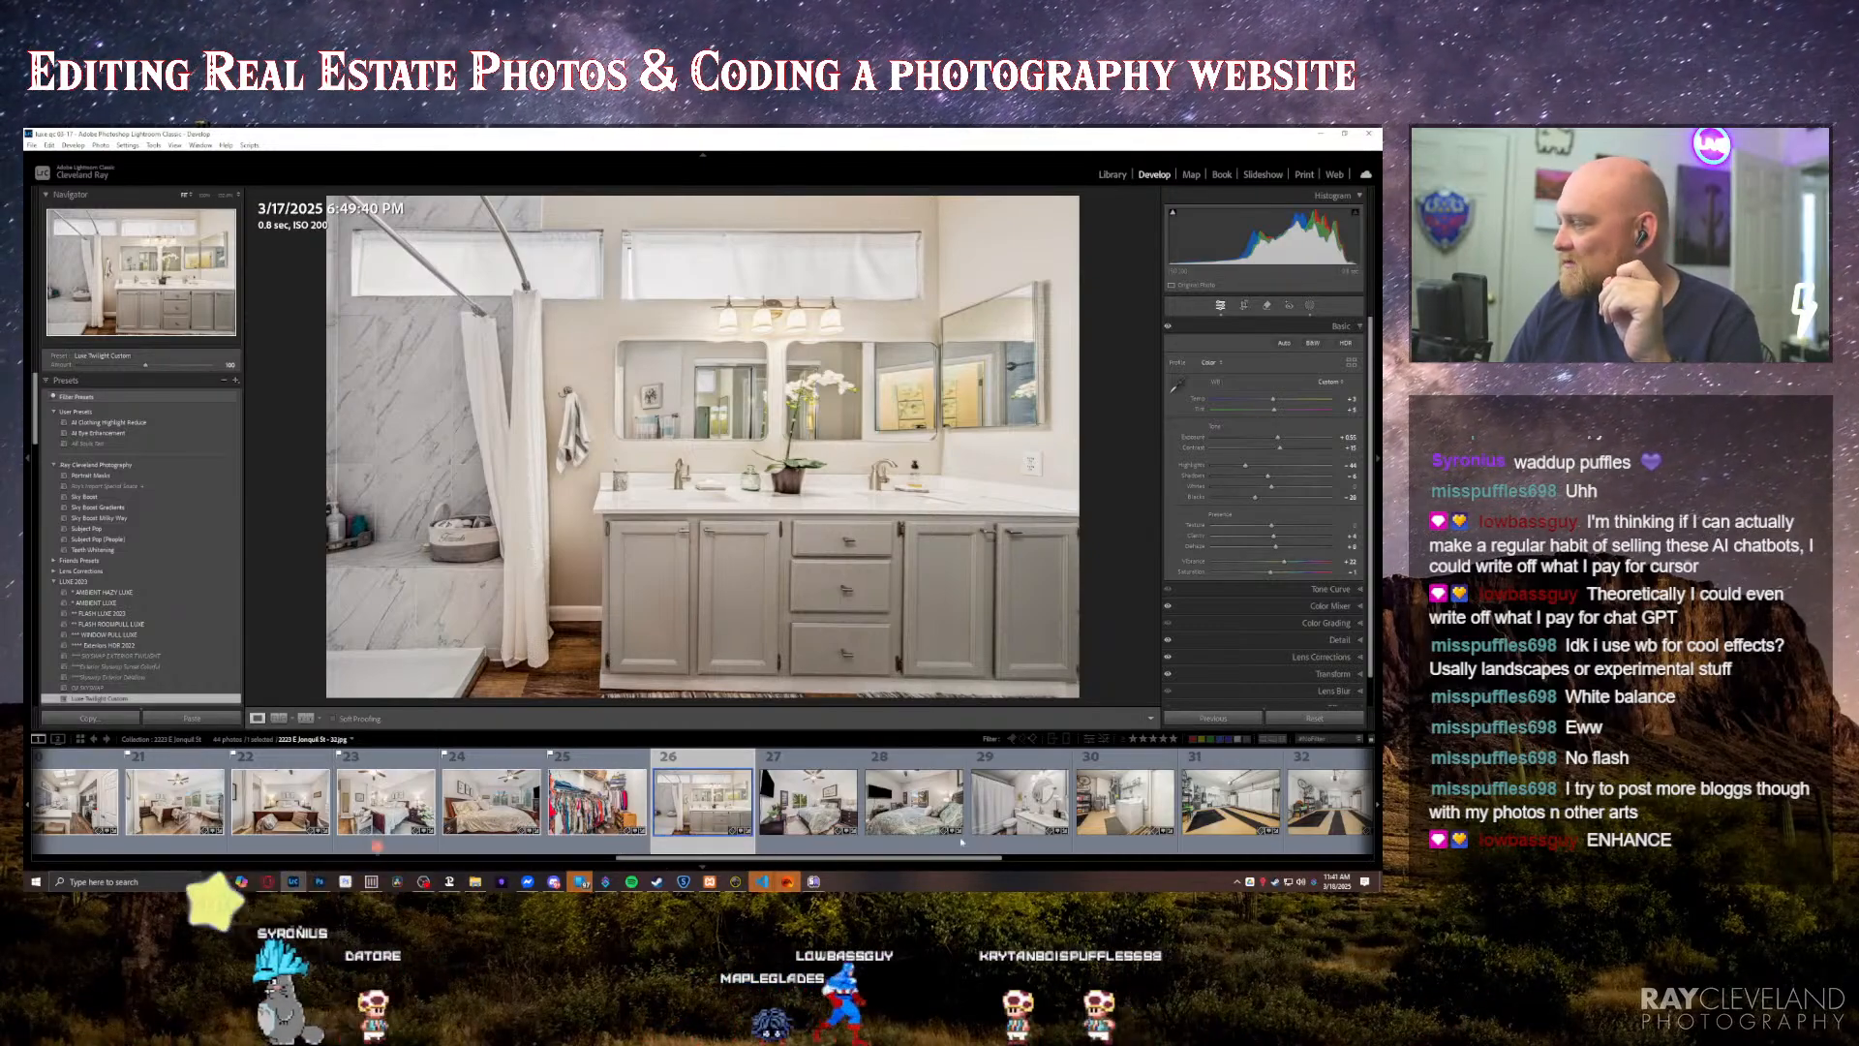
Step: Switch to the browser to check the team's March 17, 2025 day calendar, then return to Lightroom
mouse_move(267, 877)
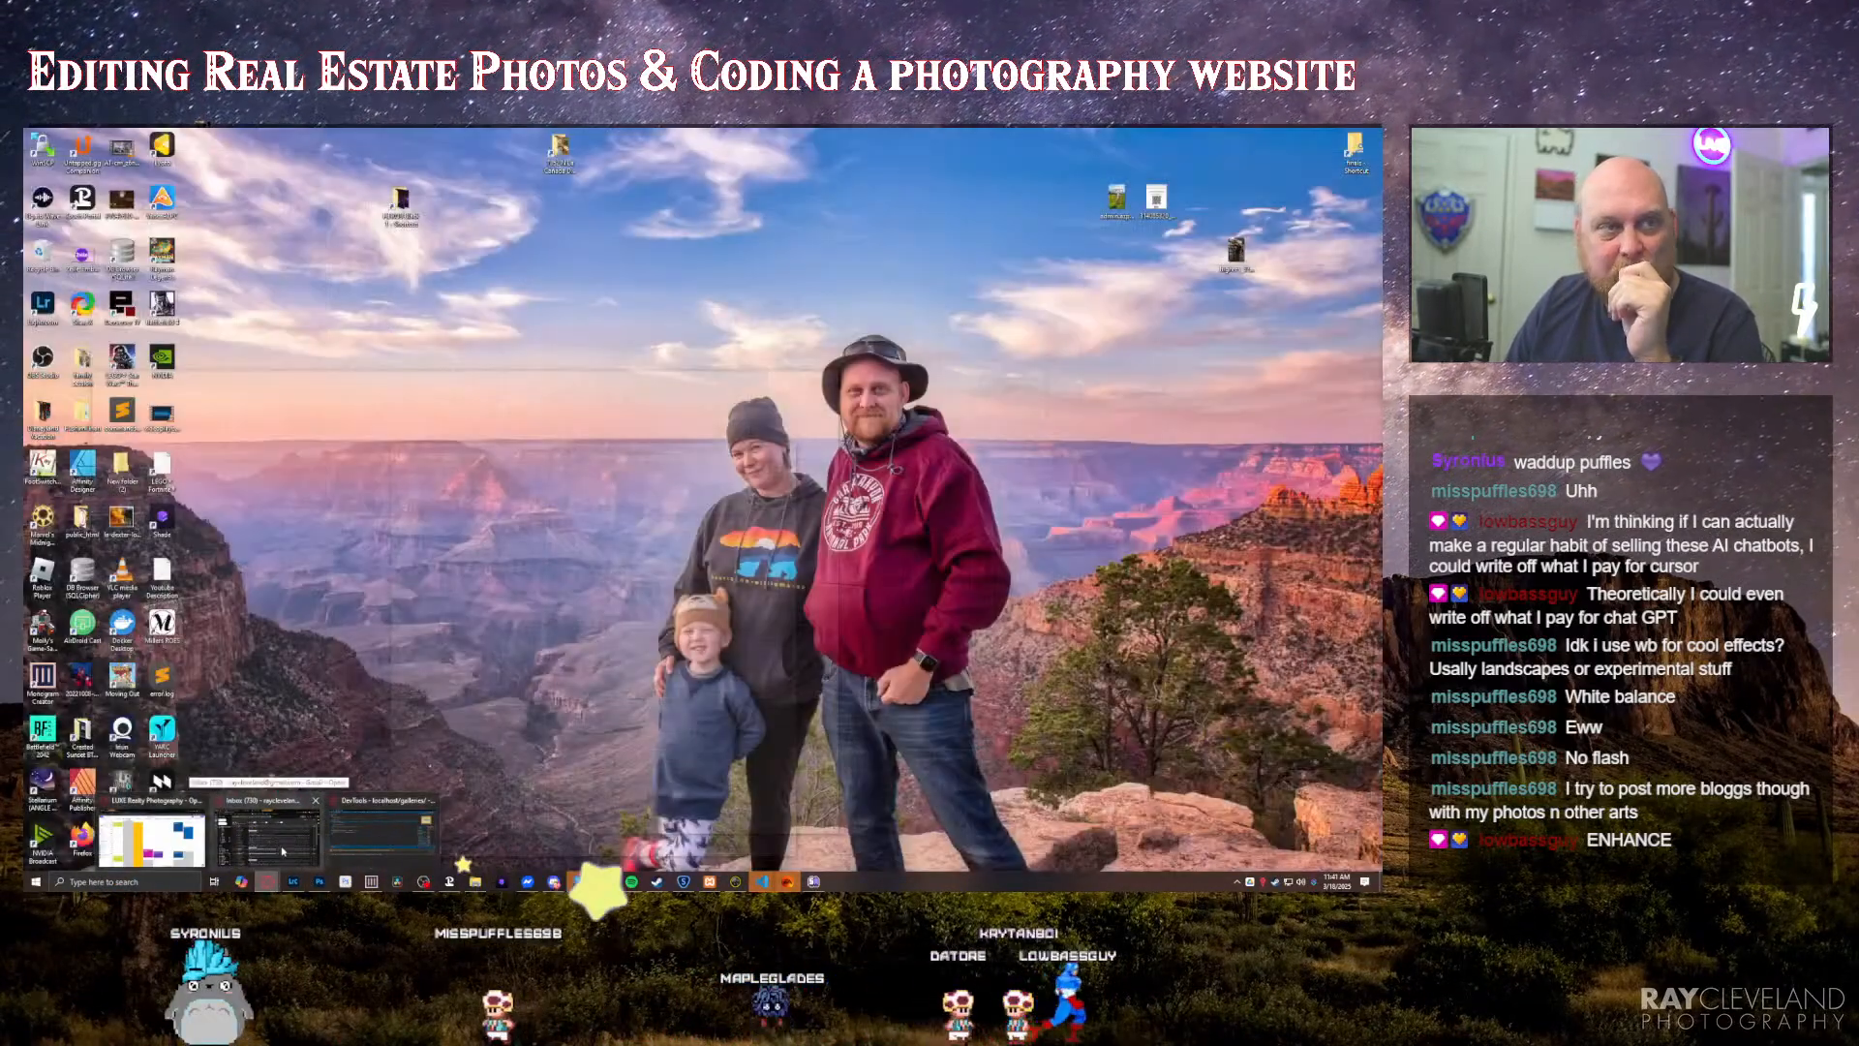
left_click(152, 835)
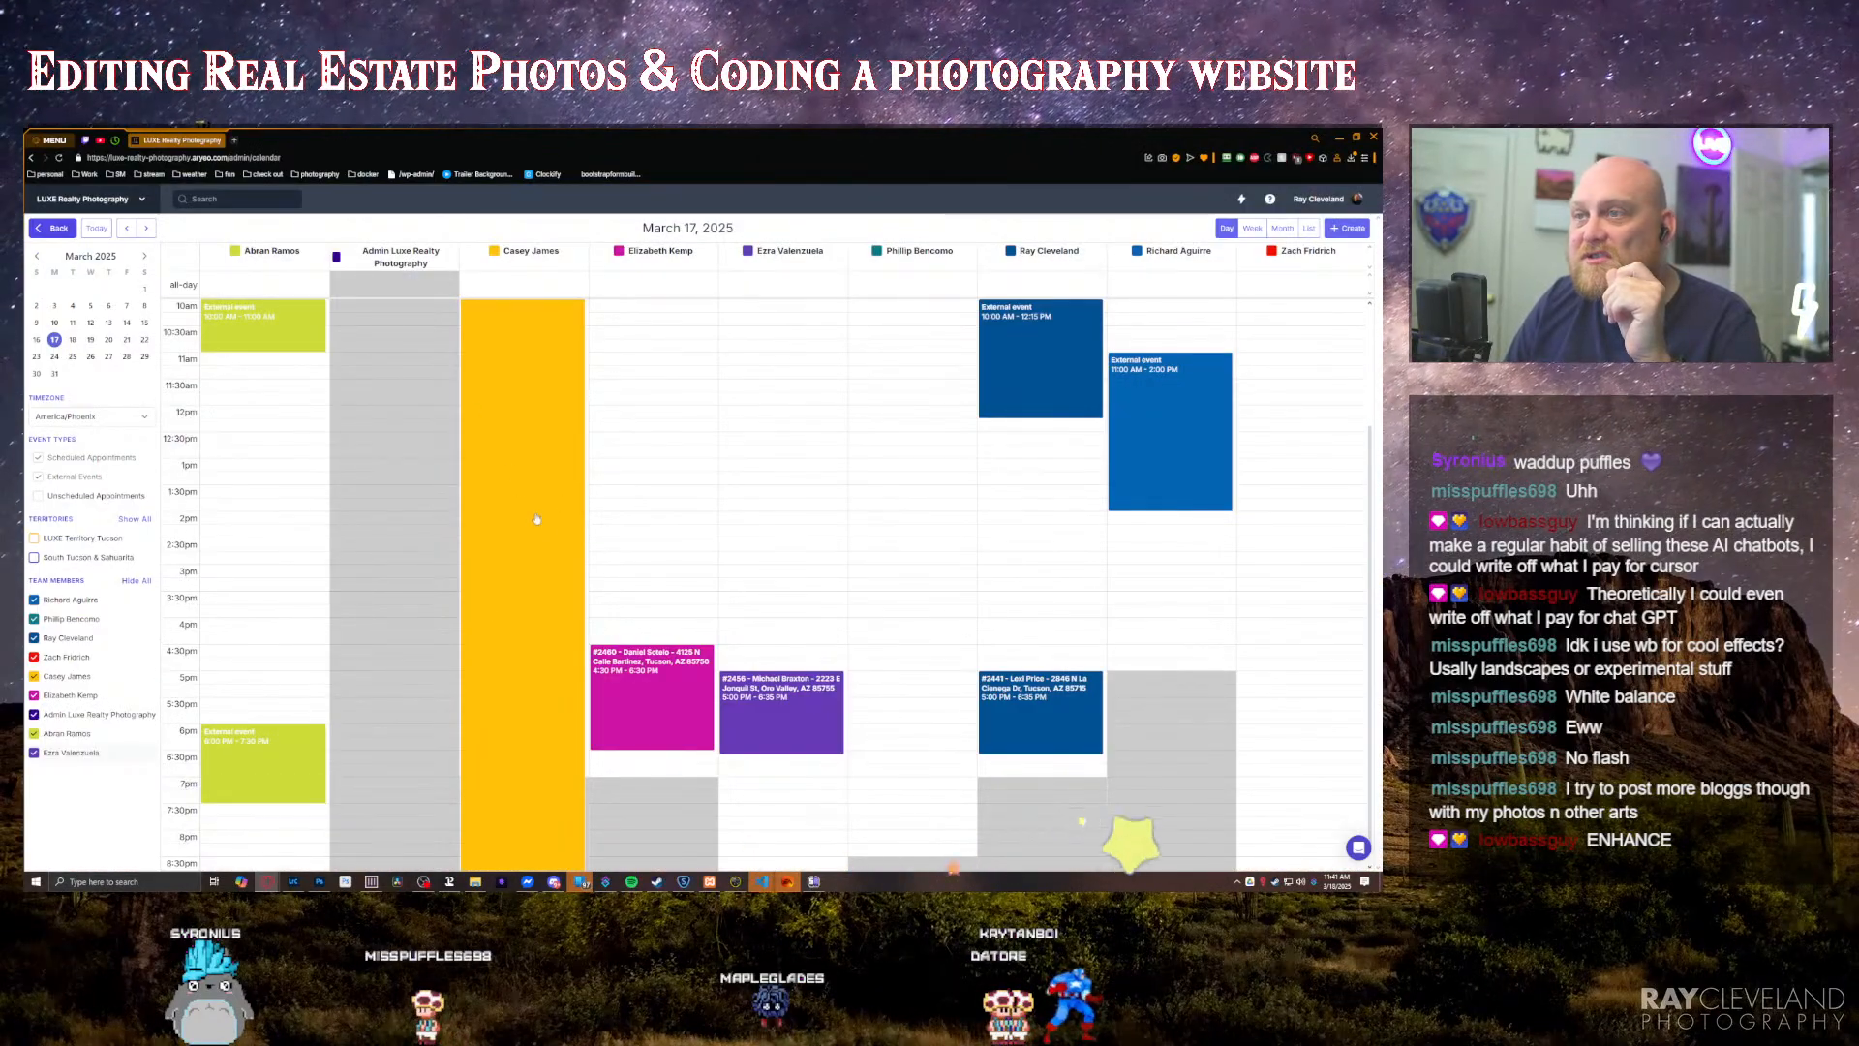
scroll(555, 511, "down", 1)
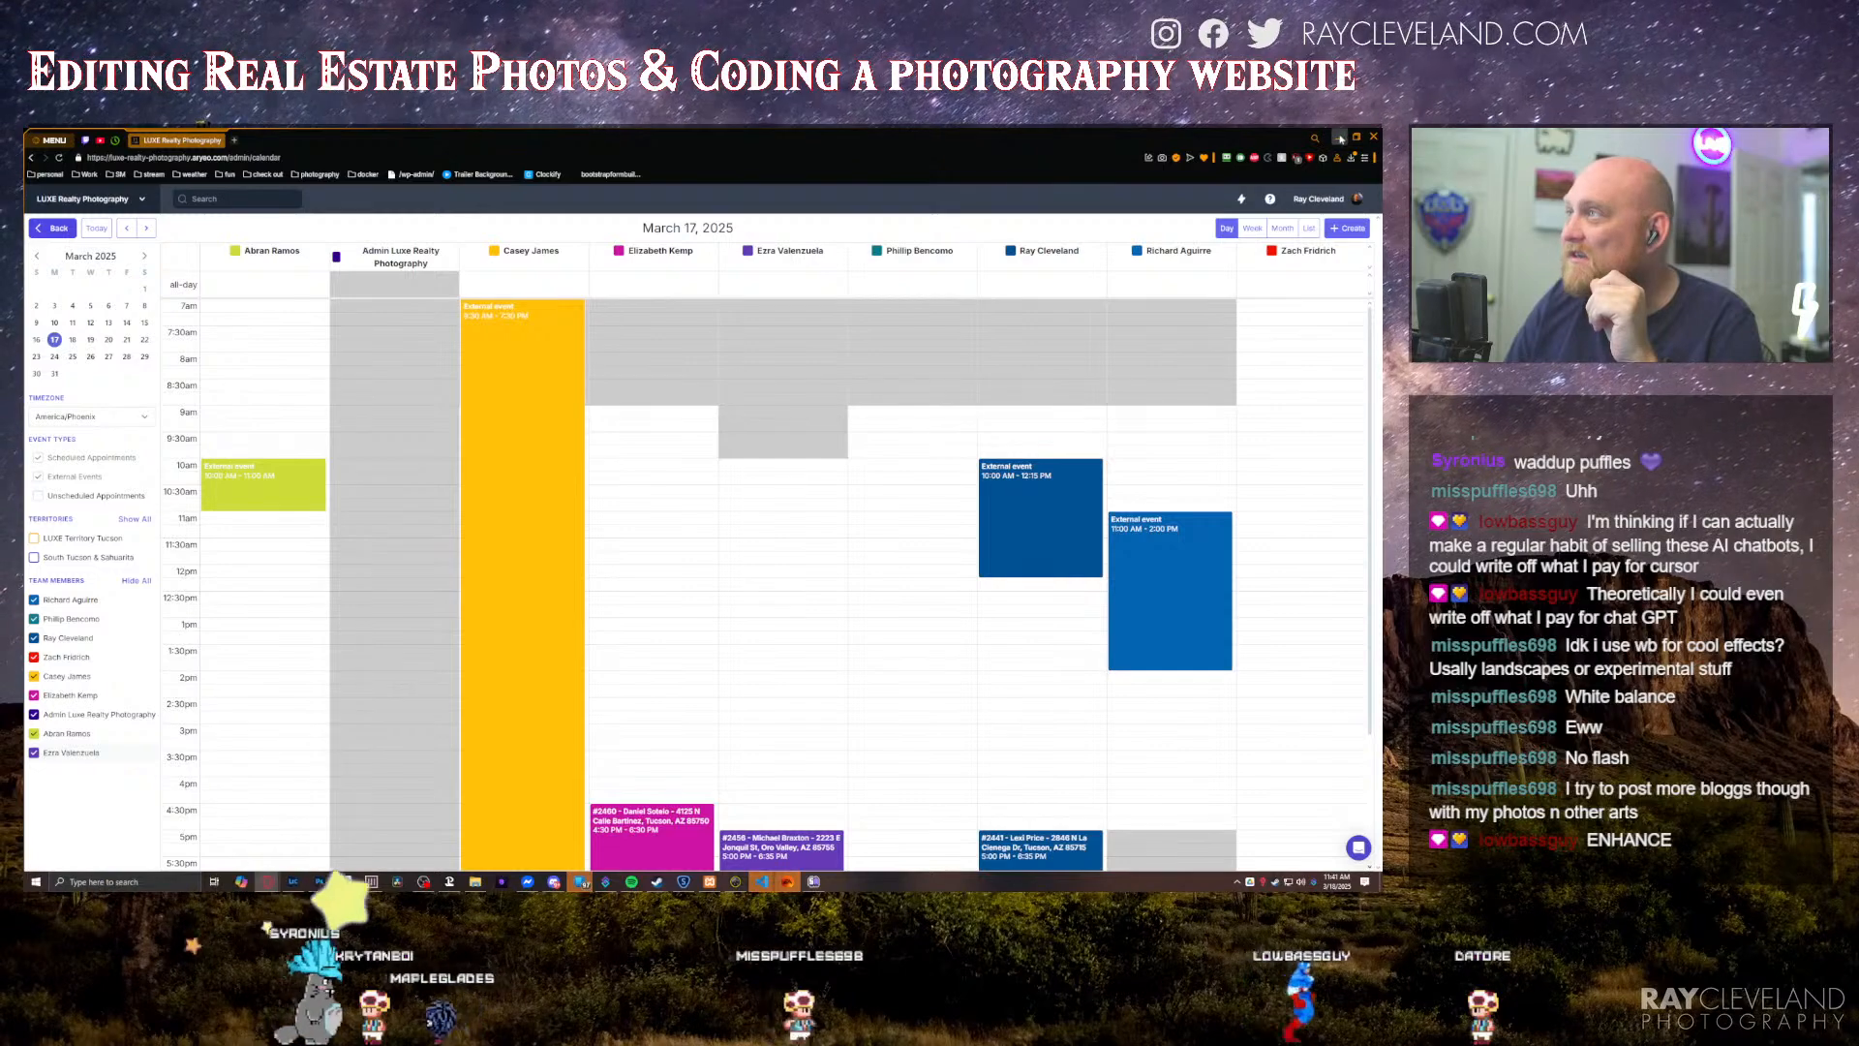
key("alt+Tab")
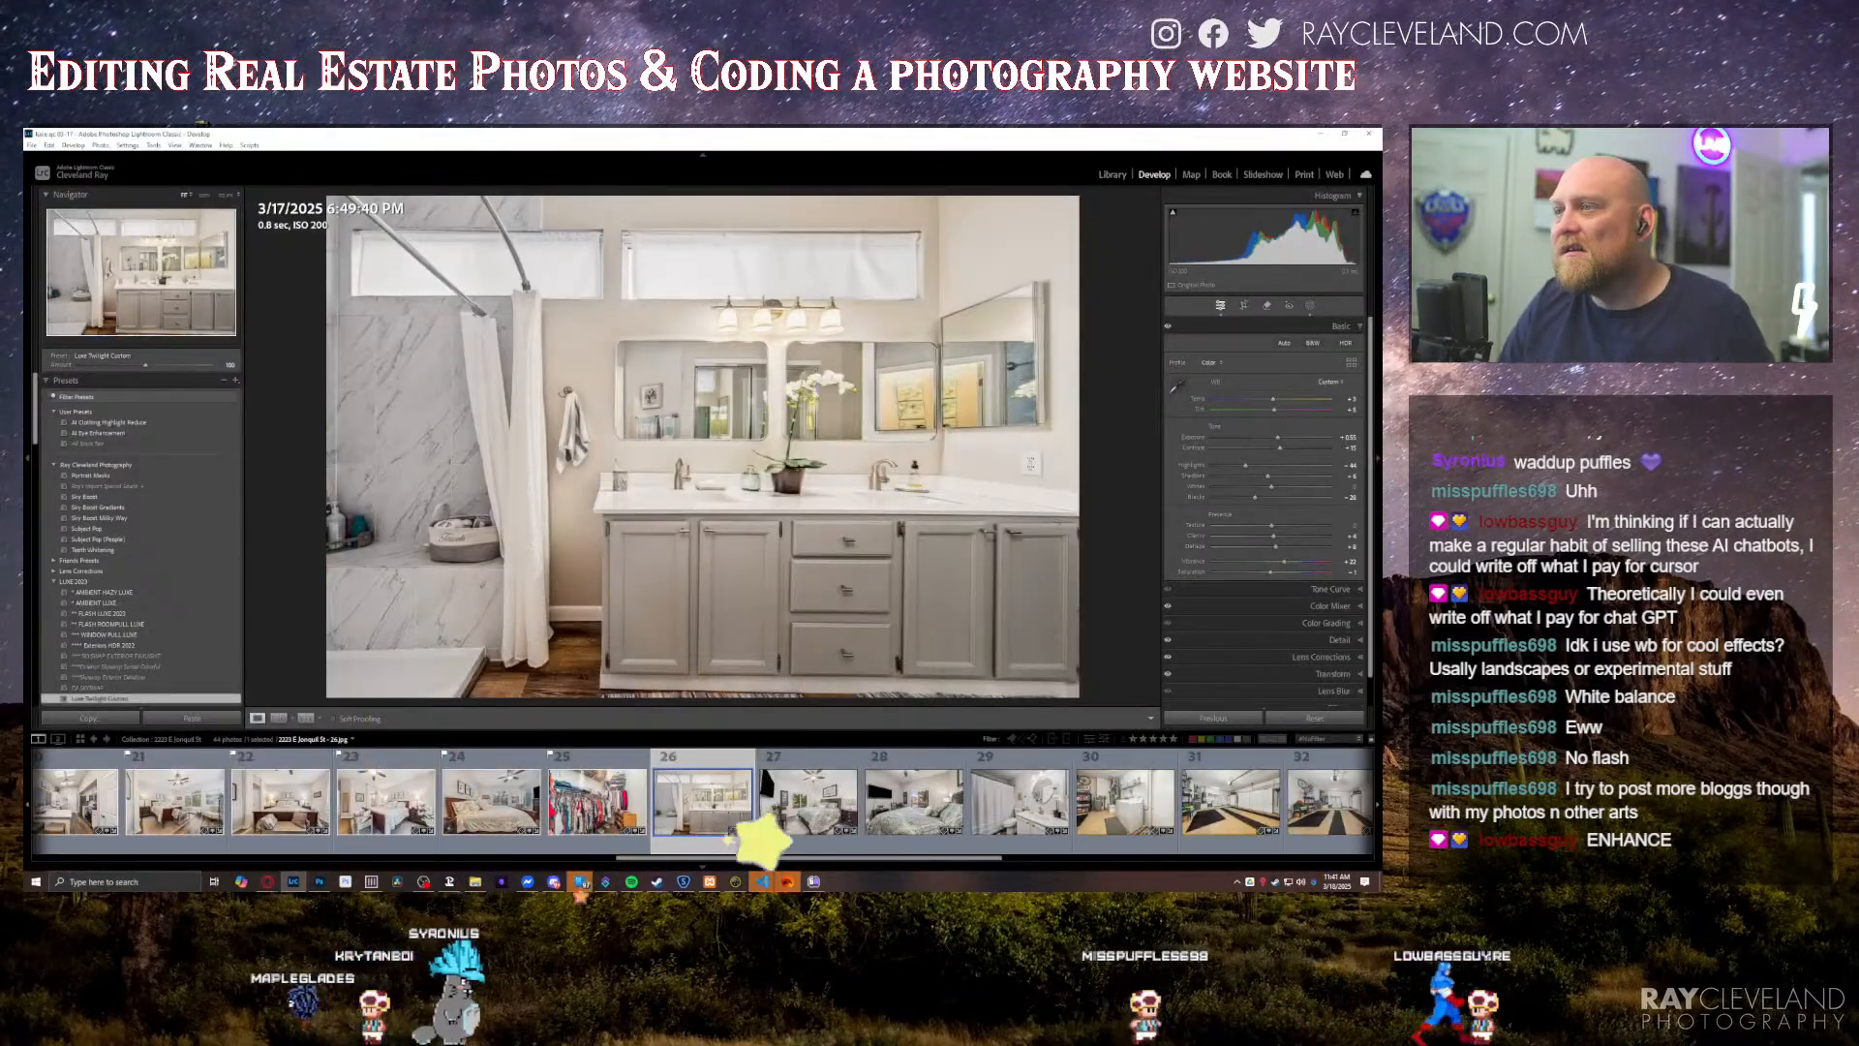
Step: Inspect the bathroom photo's sharpness around the sink faucet, show its file in File Explorer and move that window to another monitor
left_click(874, 491)
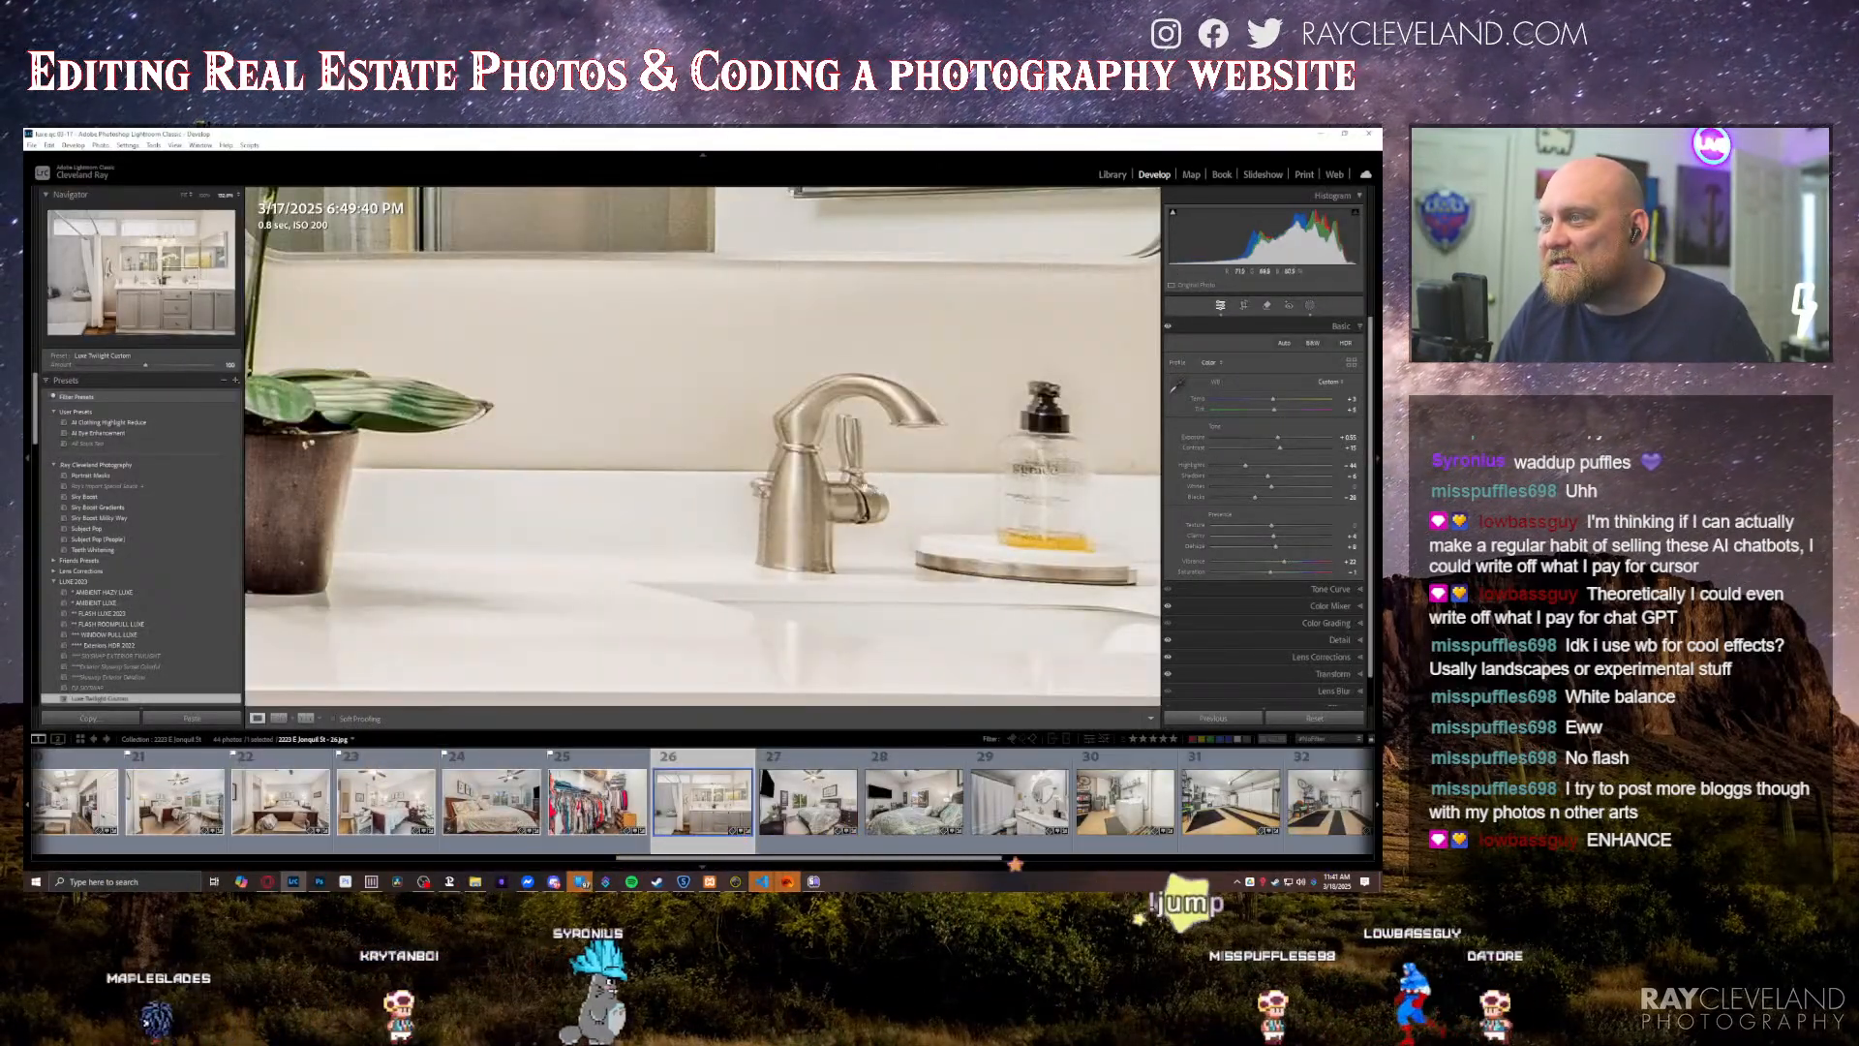
left_click(723, 670)
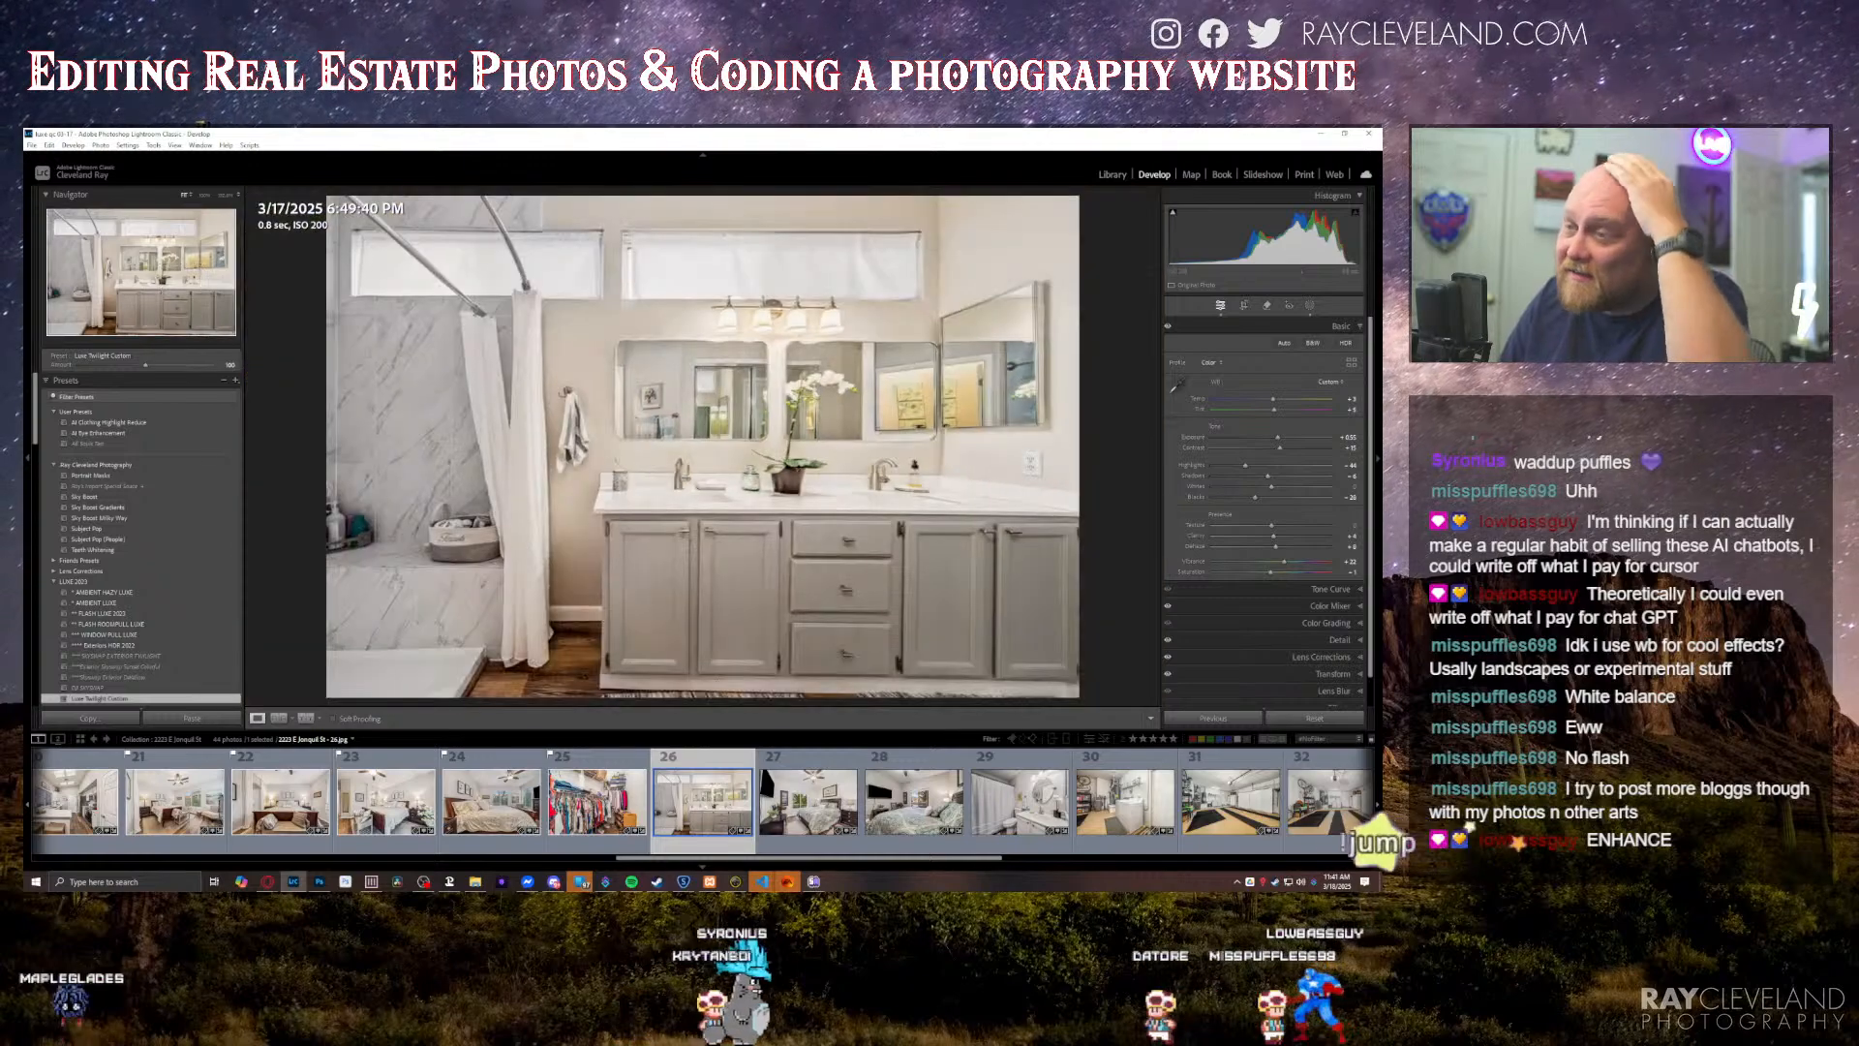
right_click(703, 458)
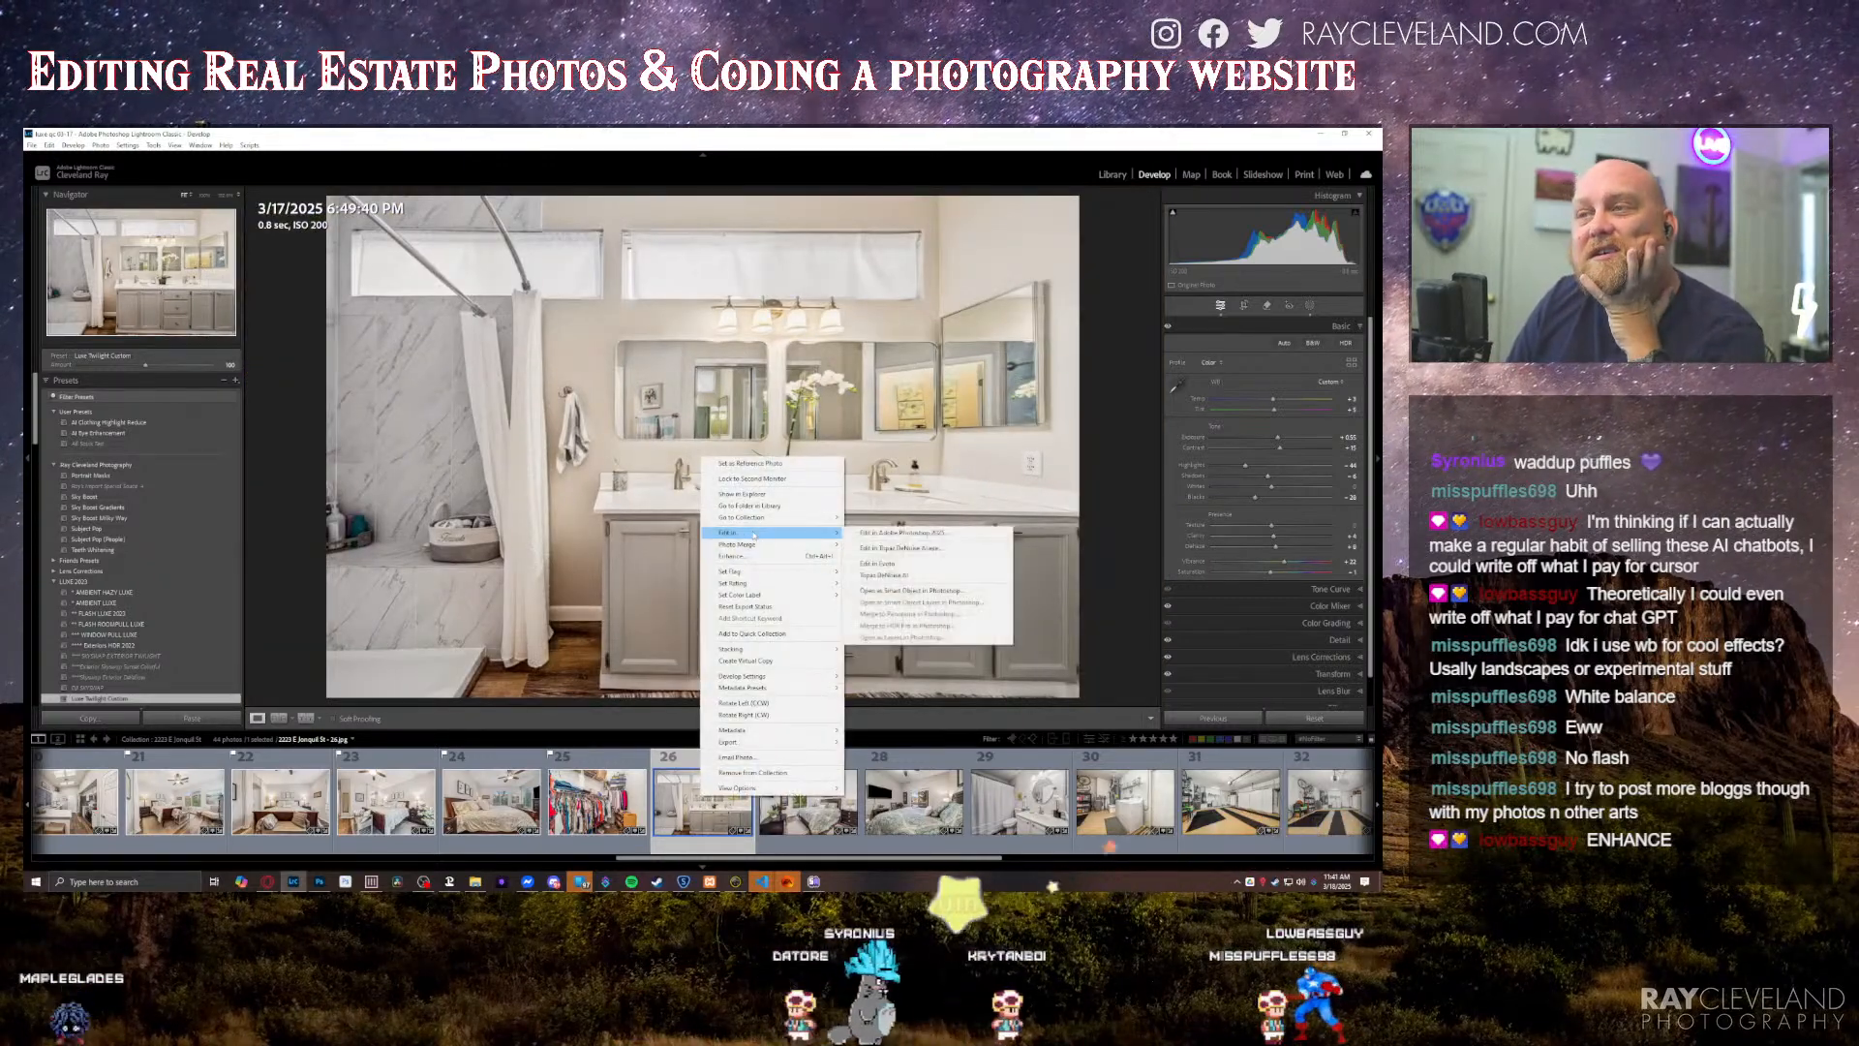
left_click(518, 544)
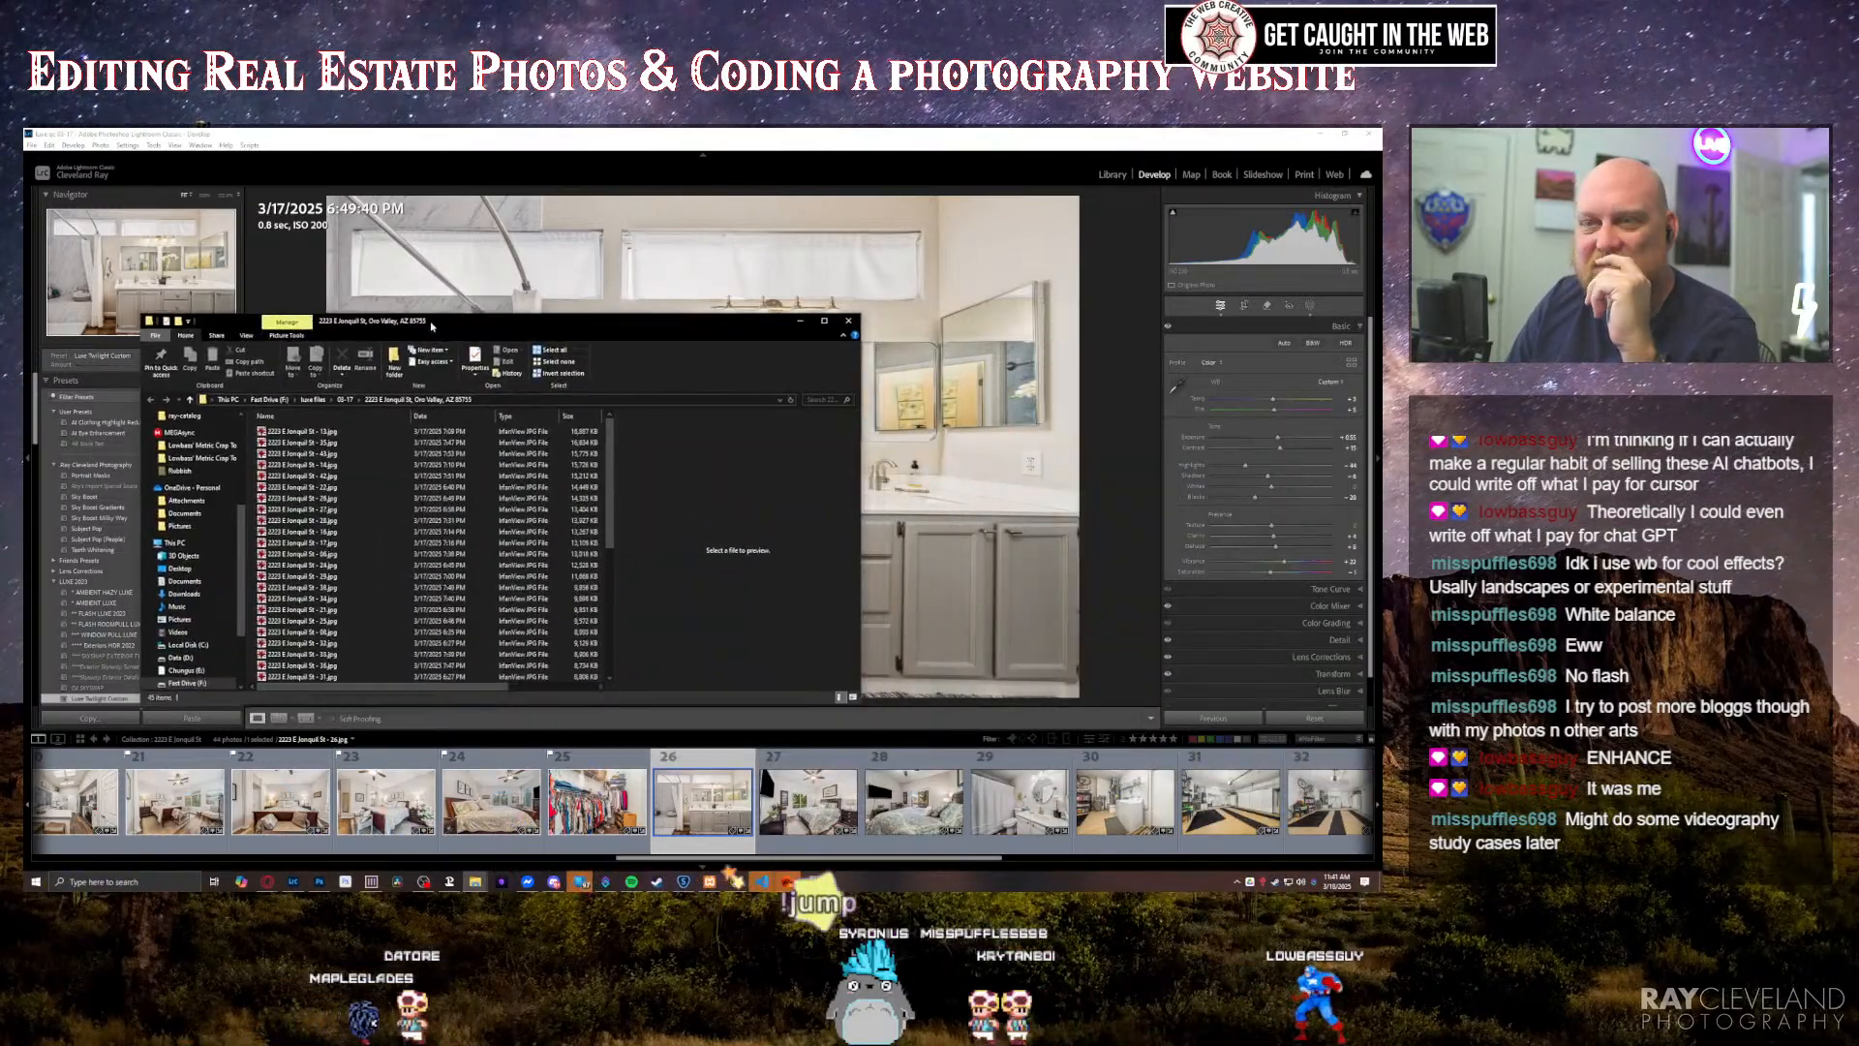
left_click_drag(552, 320, 1811, 435)
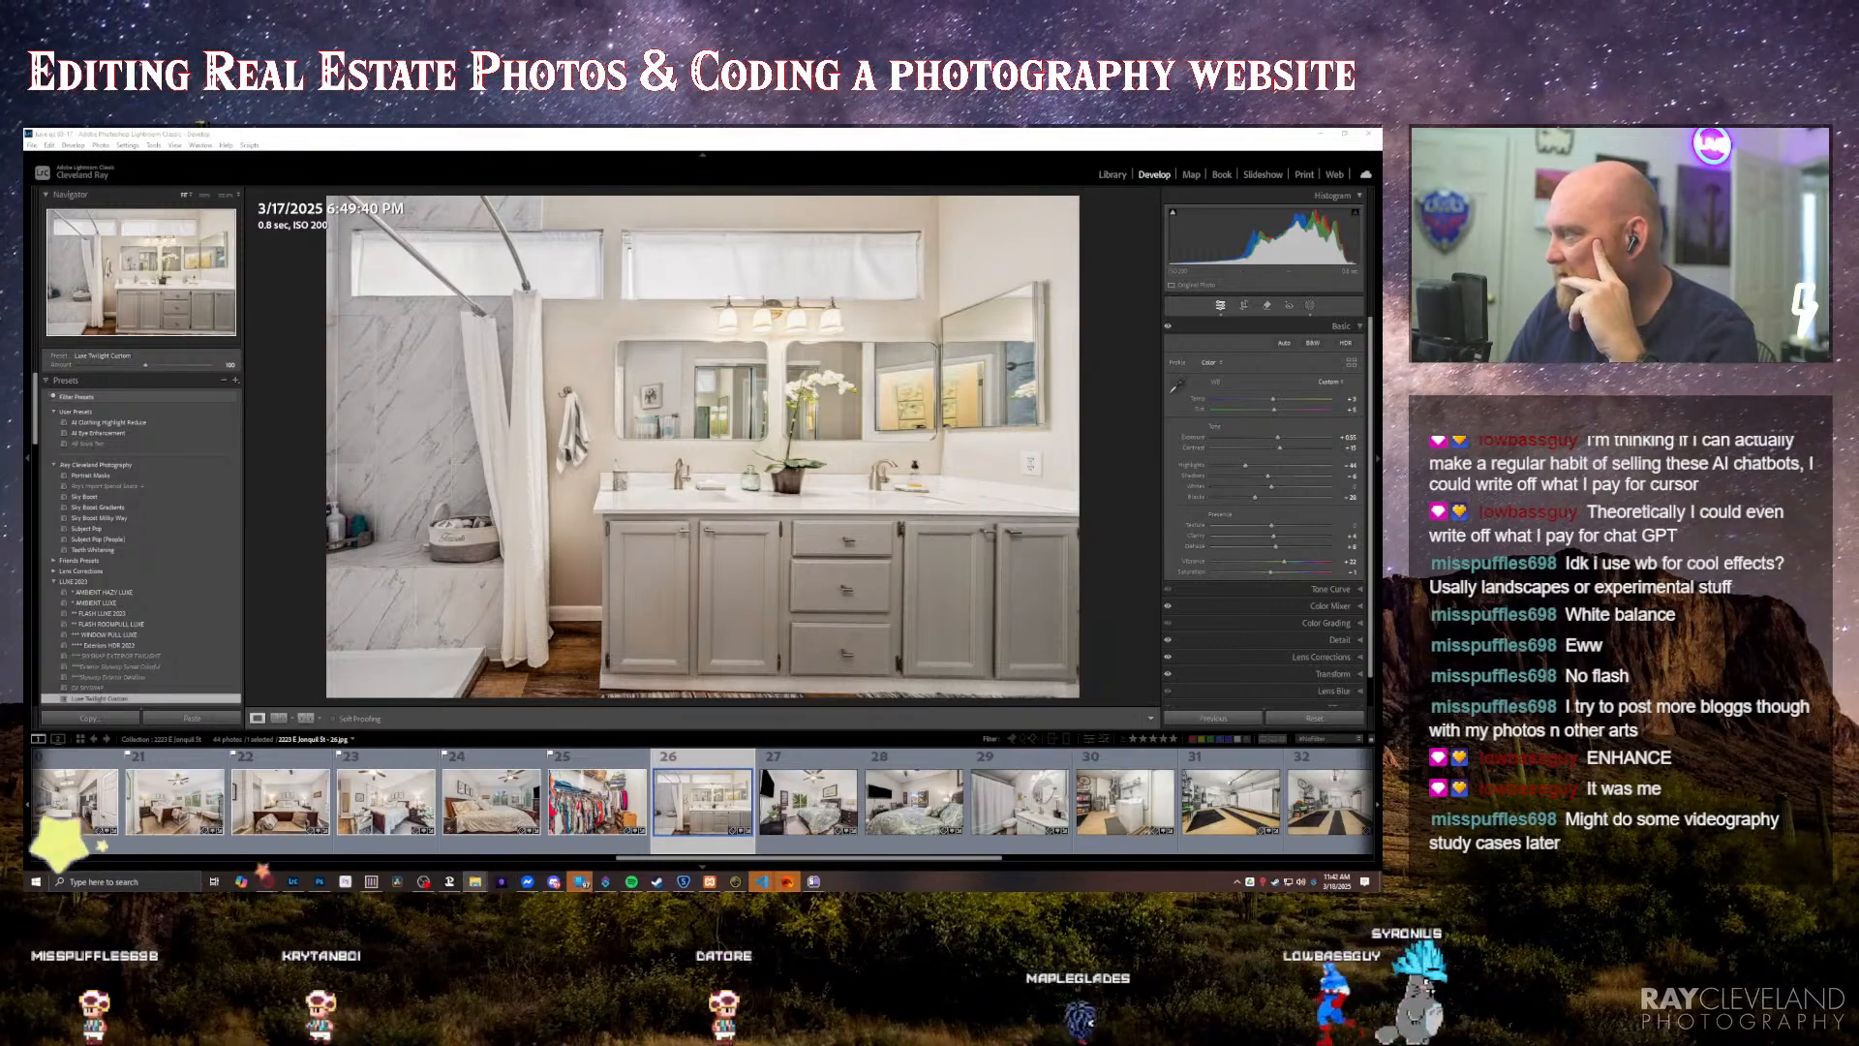
Step: Launch Topaz Sharpen AI and clear the previously processed photo from its file list
key("super")
type("sharp")
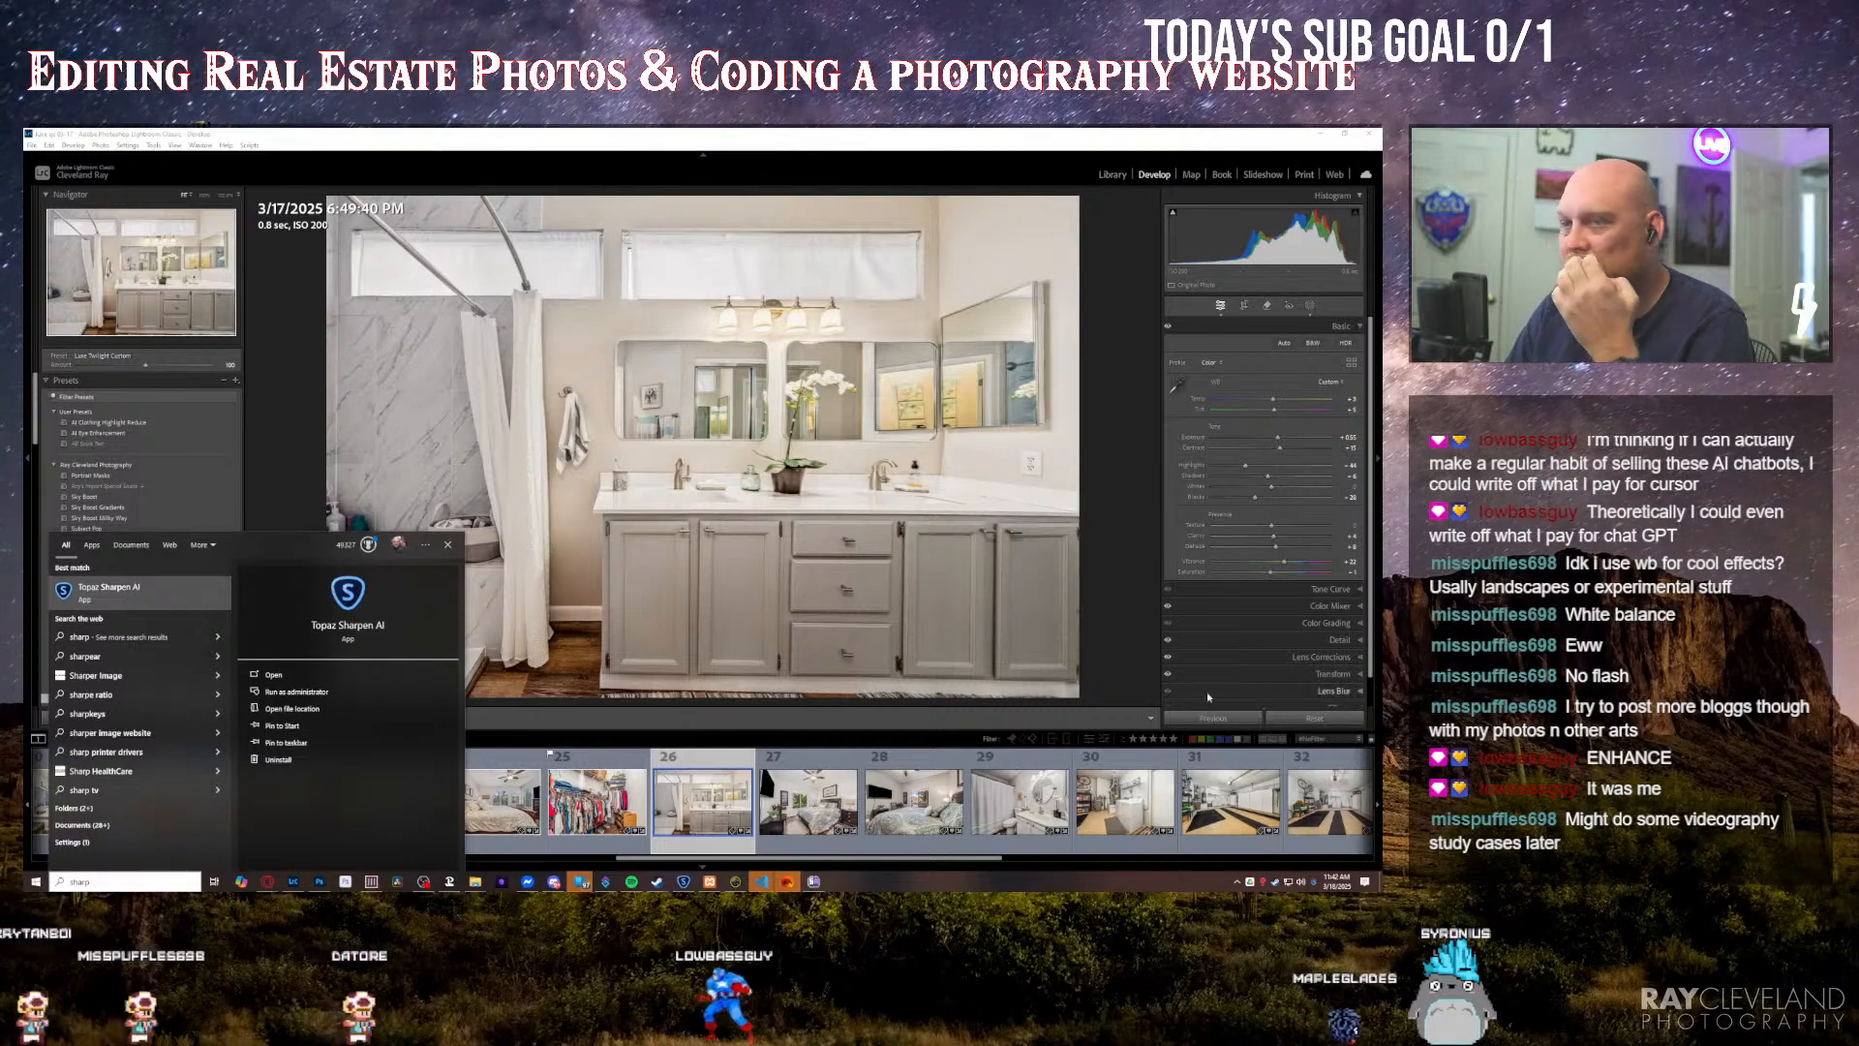
left_click(148, 593)
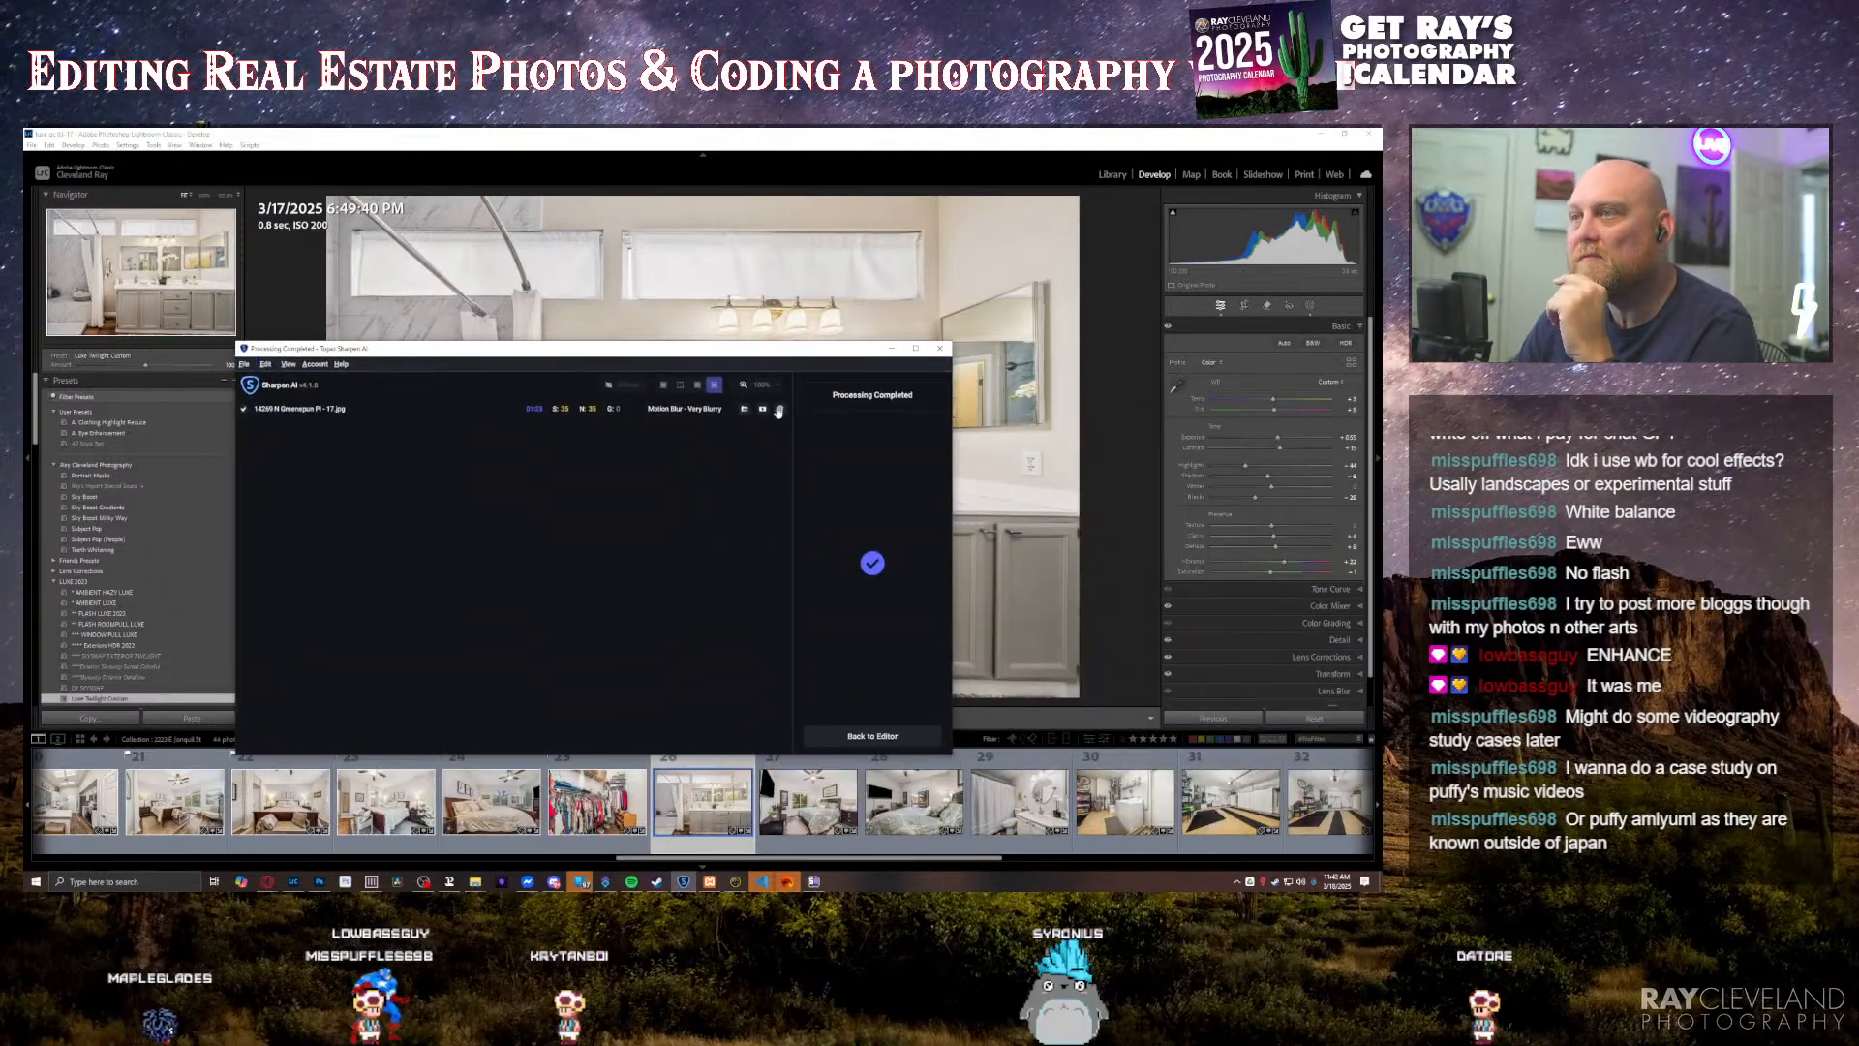
left_click(779, 411)
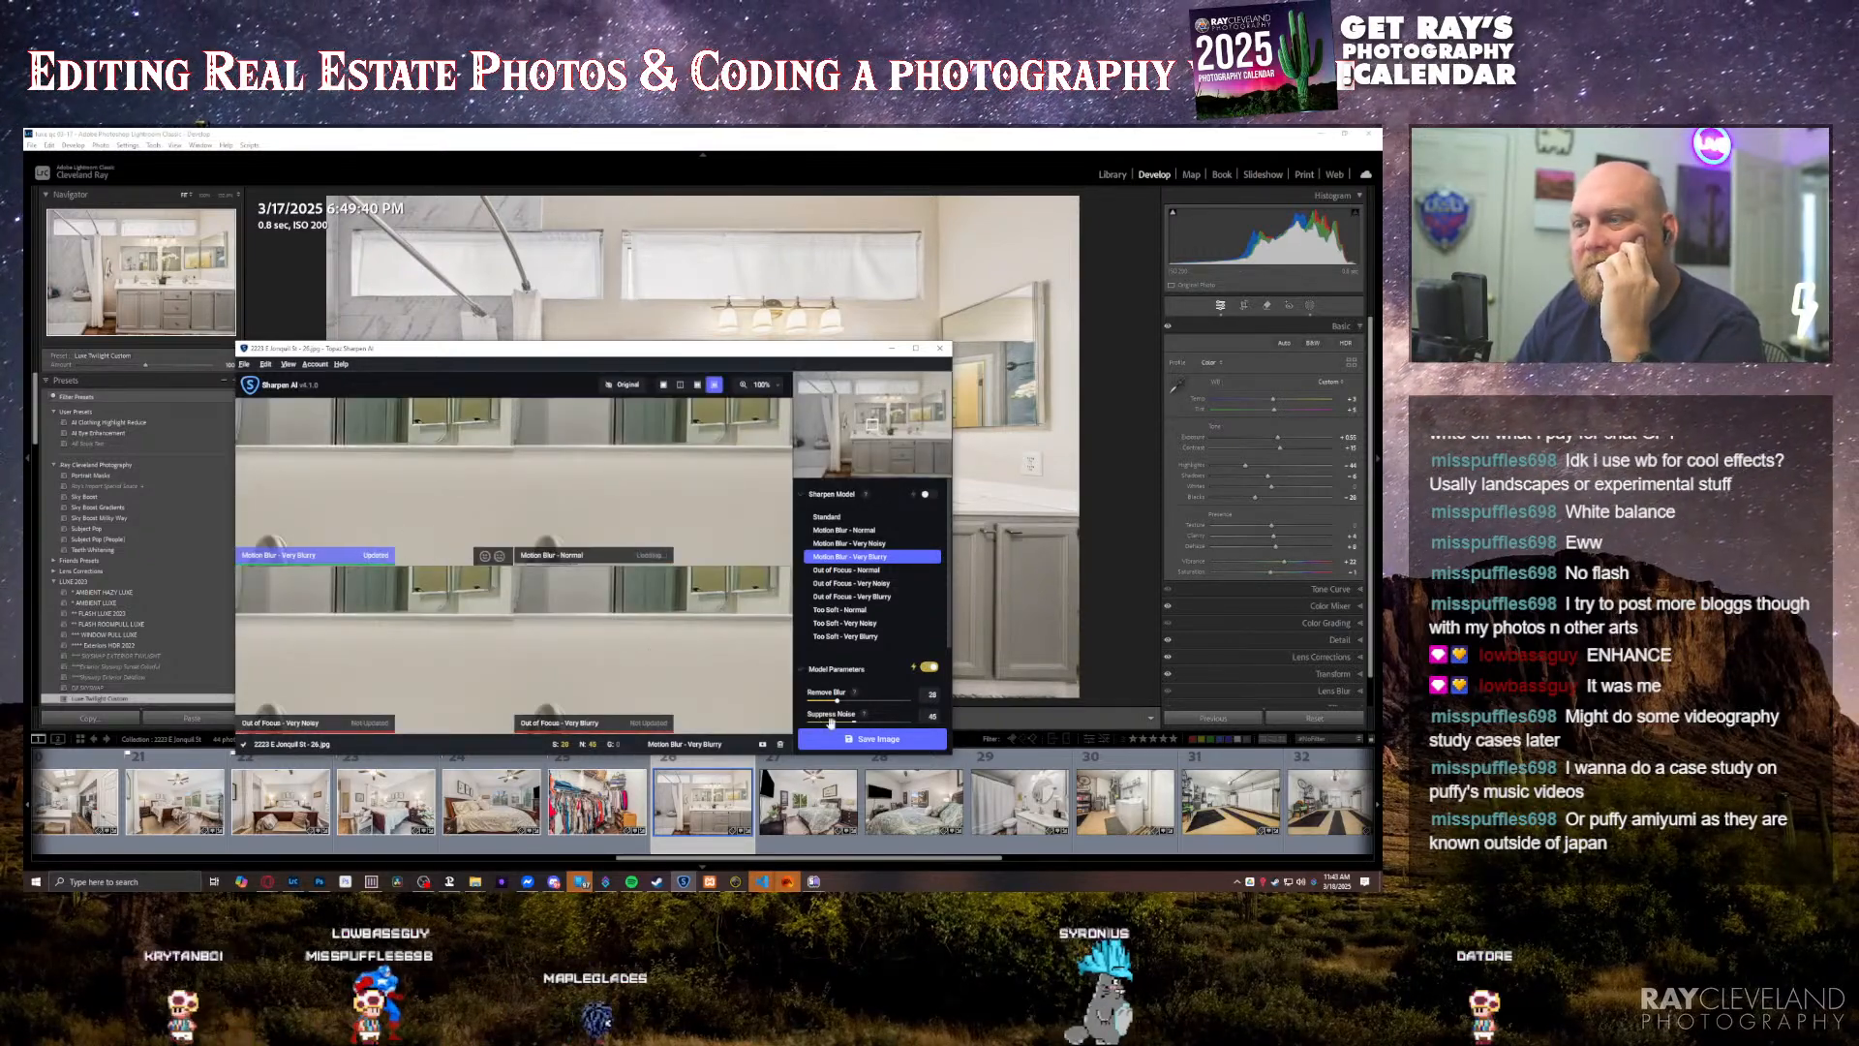
Step: Save the bathroom photo sharpened with Motion Blur - Very Blurry, preserving the source format and directory, and return to Lightroom on the twenty-seventh photo
left_click(875, 739)
left_click(792, 806)
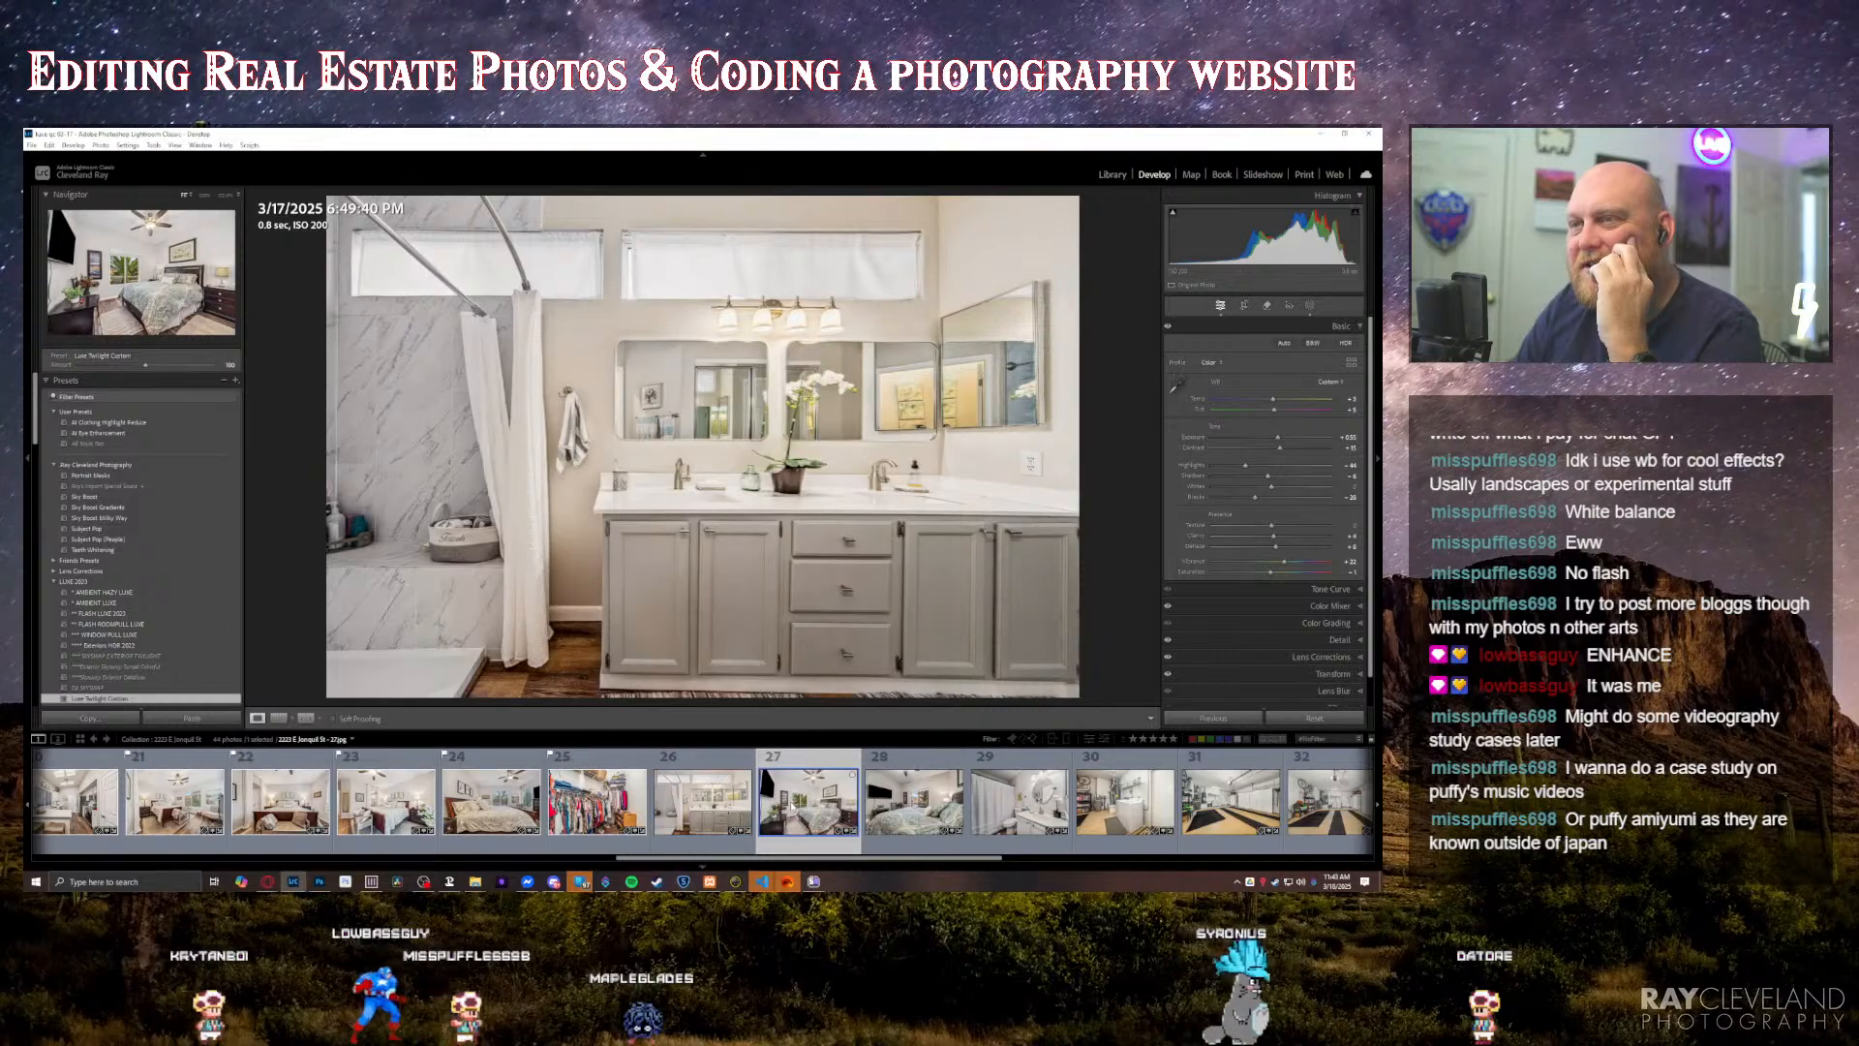
left_click(683, 881)
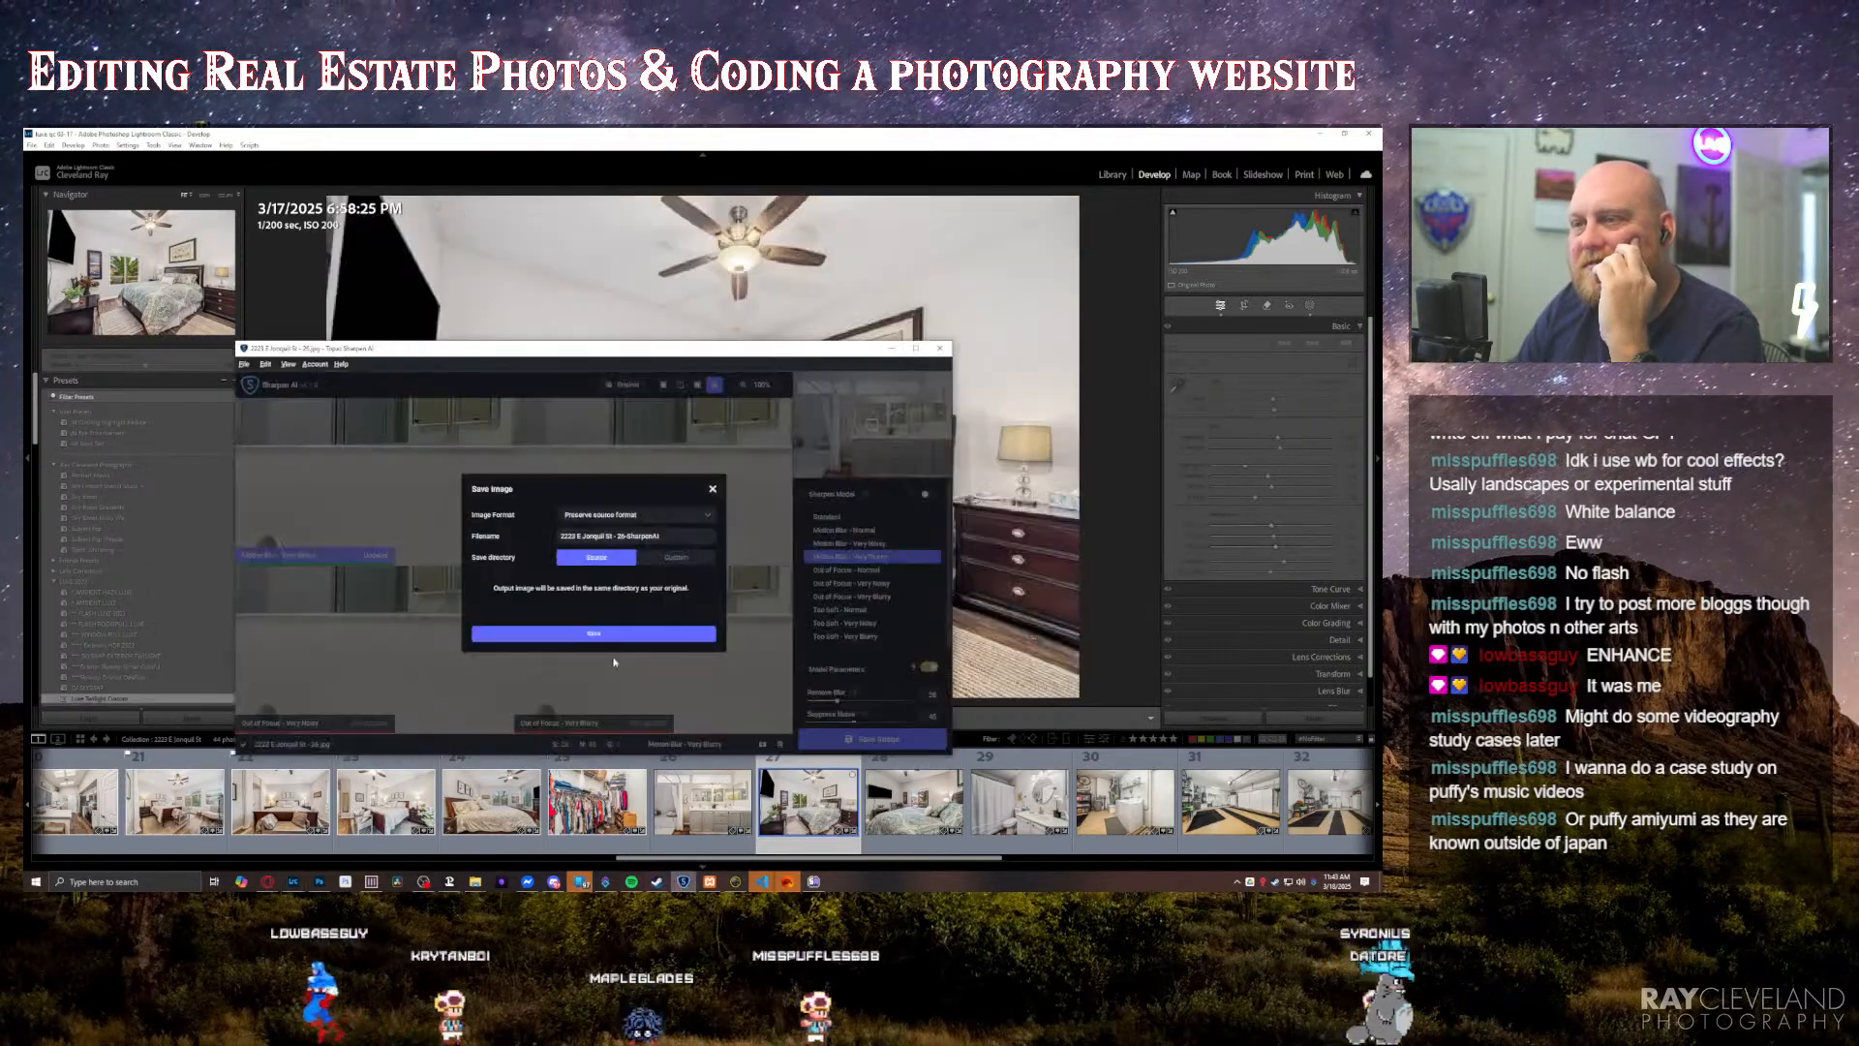
left_click(610, 636)
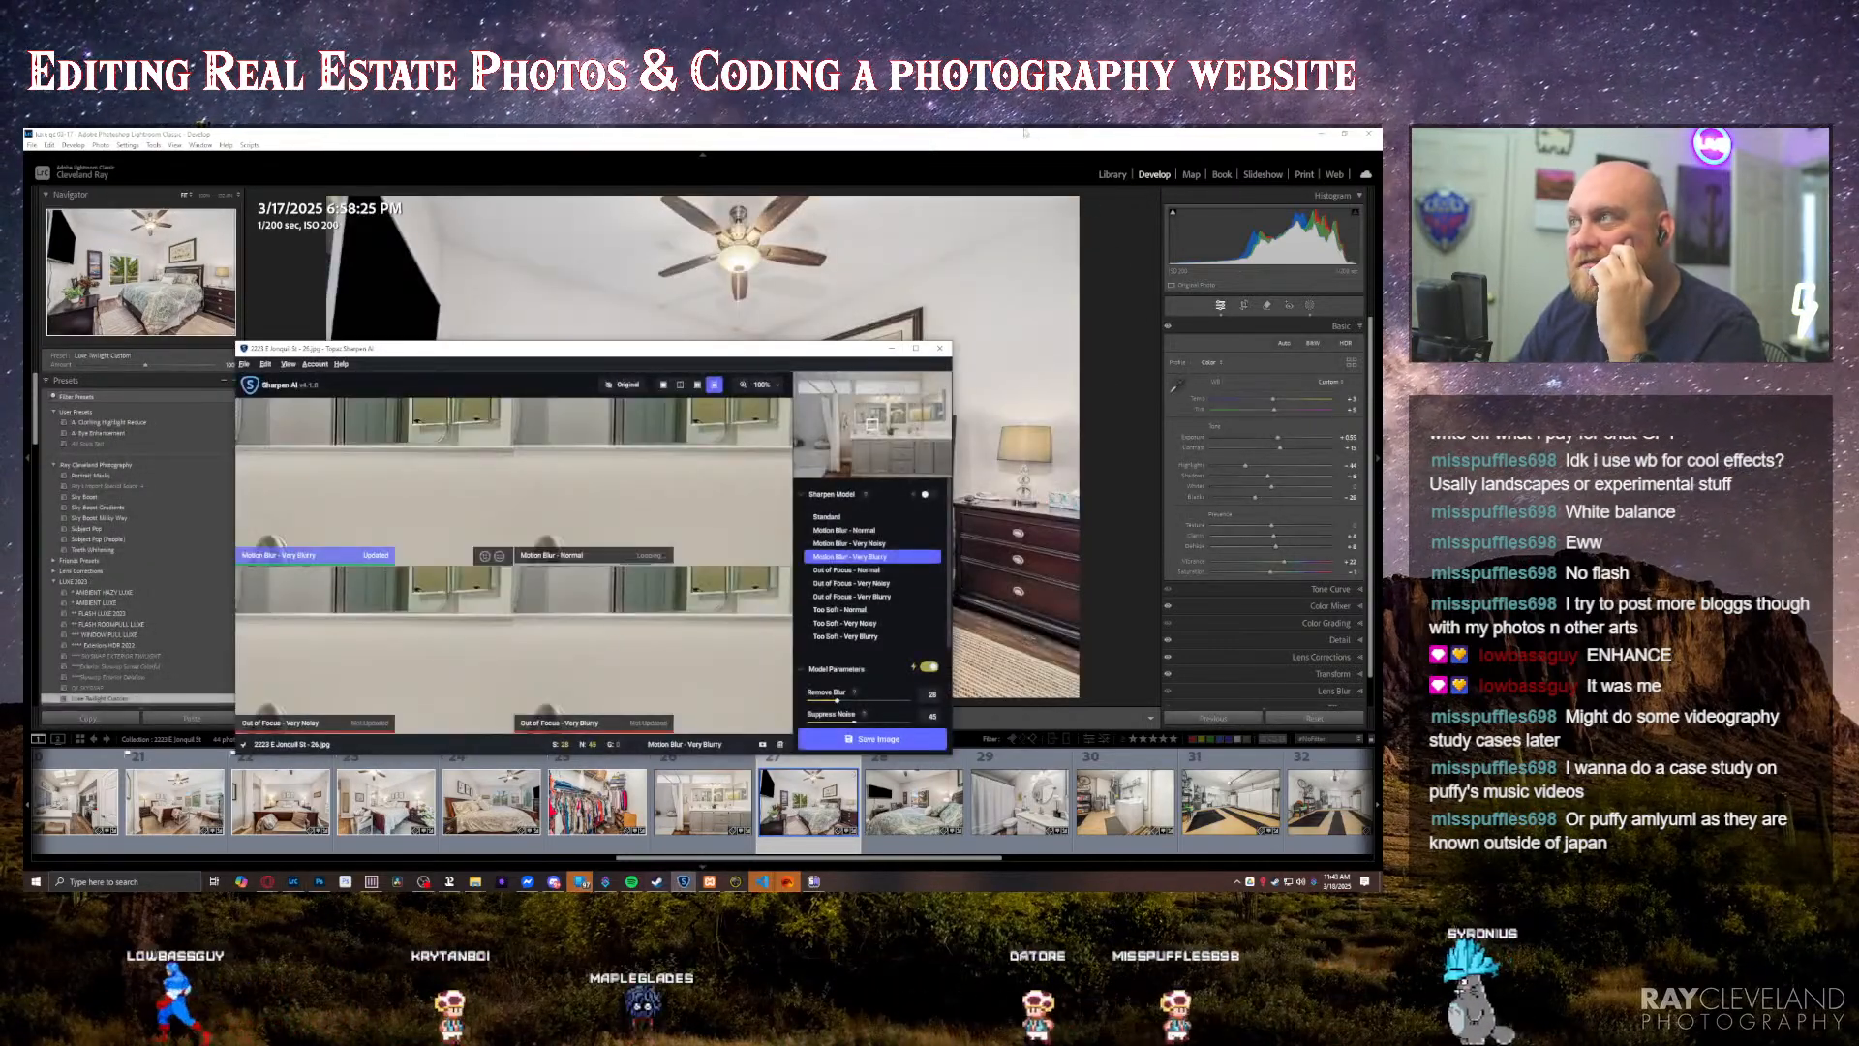
left_click(1025, 131)
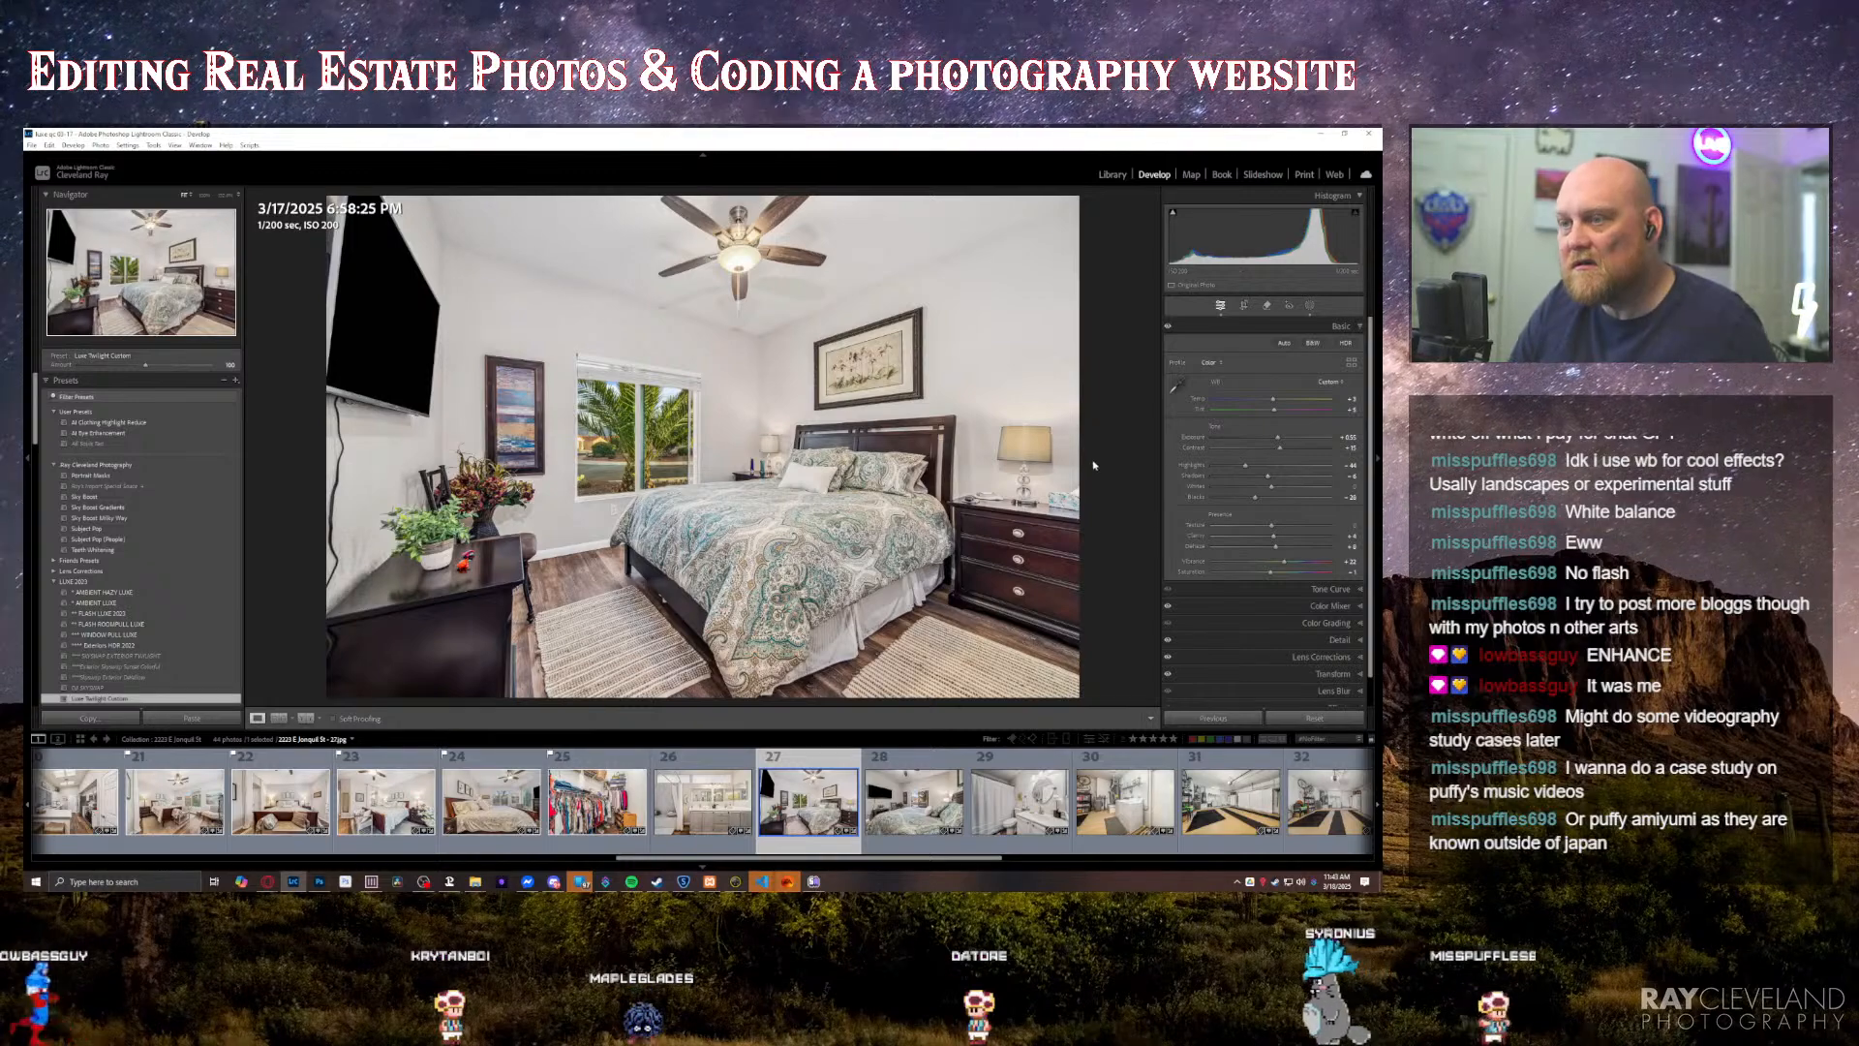
Step: Go through the bedroom, bathroom and garage photos and slightly raise the exposure of the thirty-third photo, the sunset gravel yard with a large bush
key("Right")
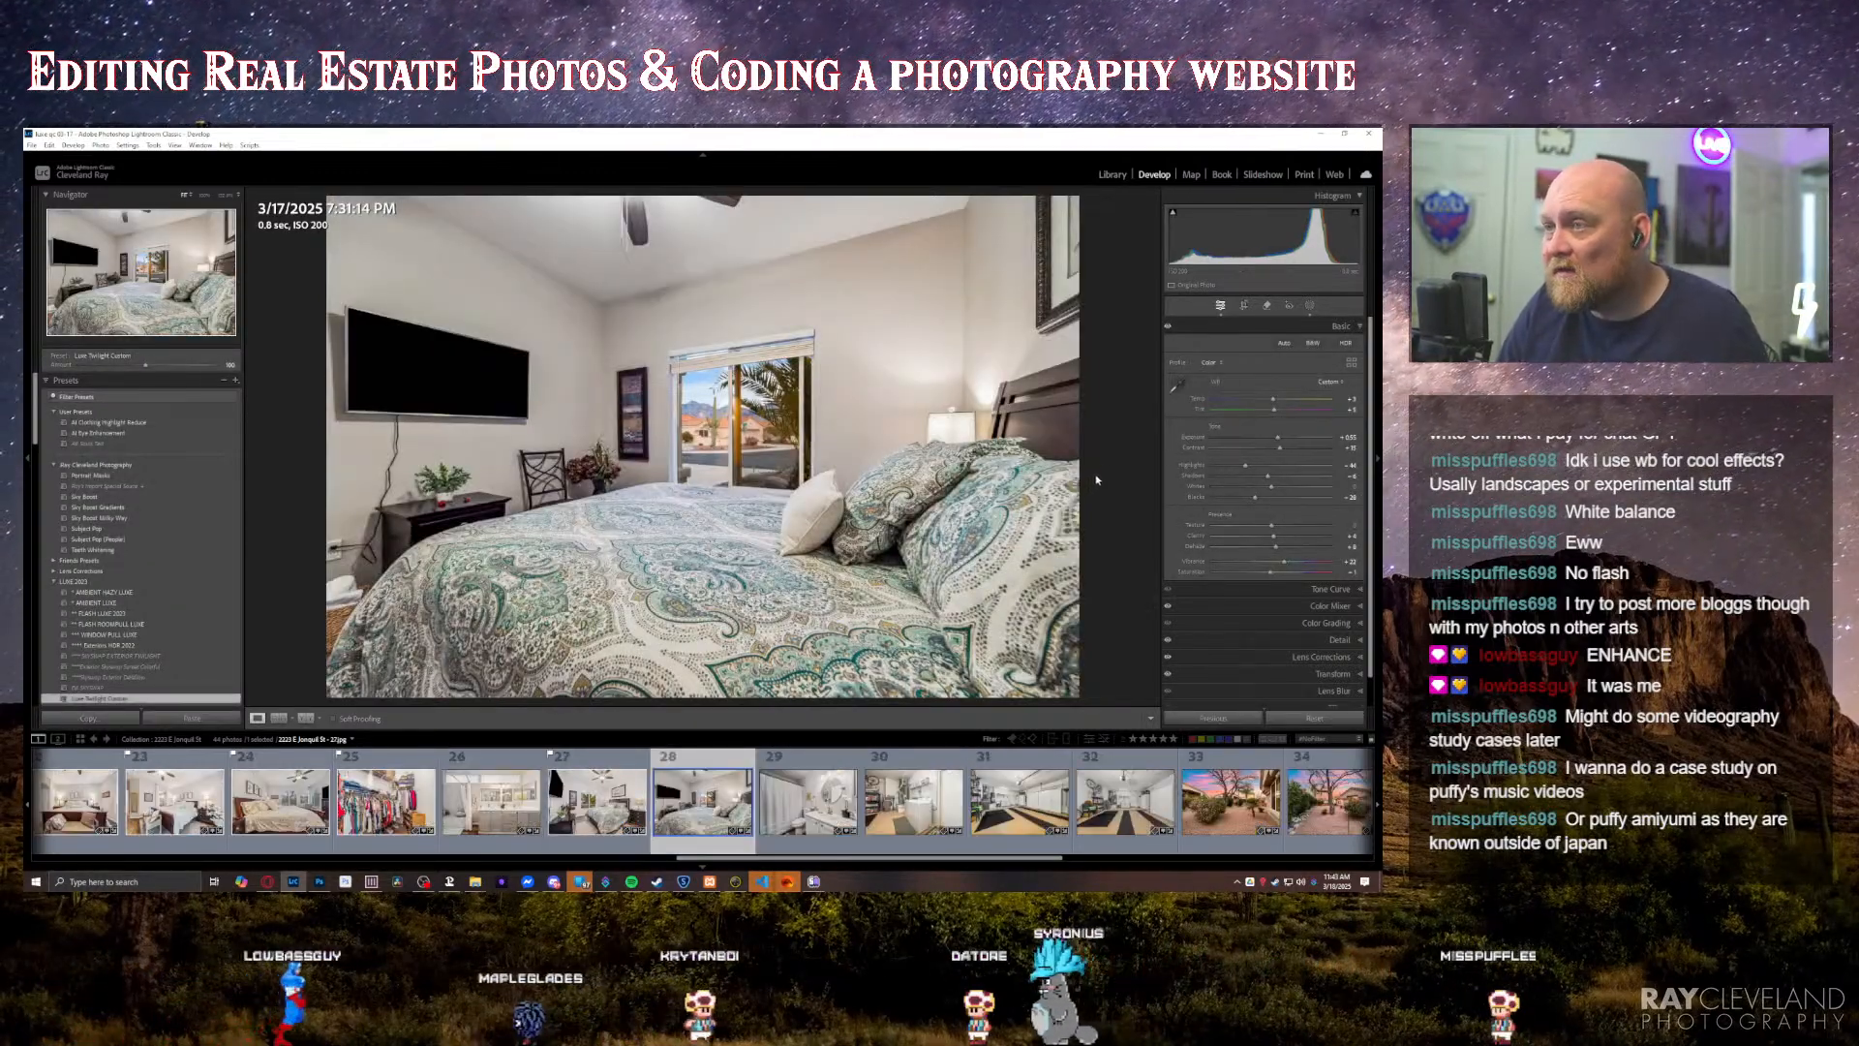
key("Right")
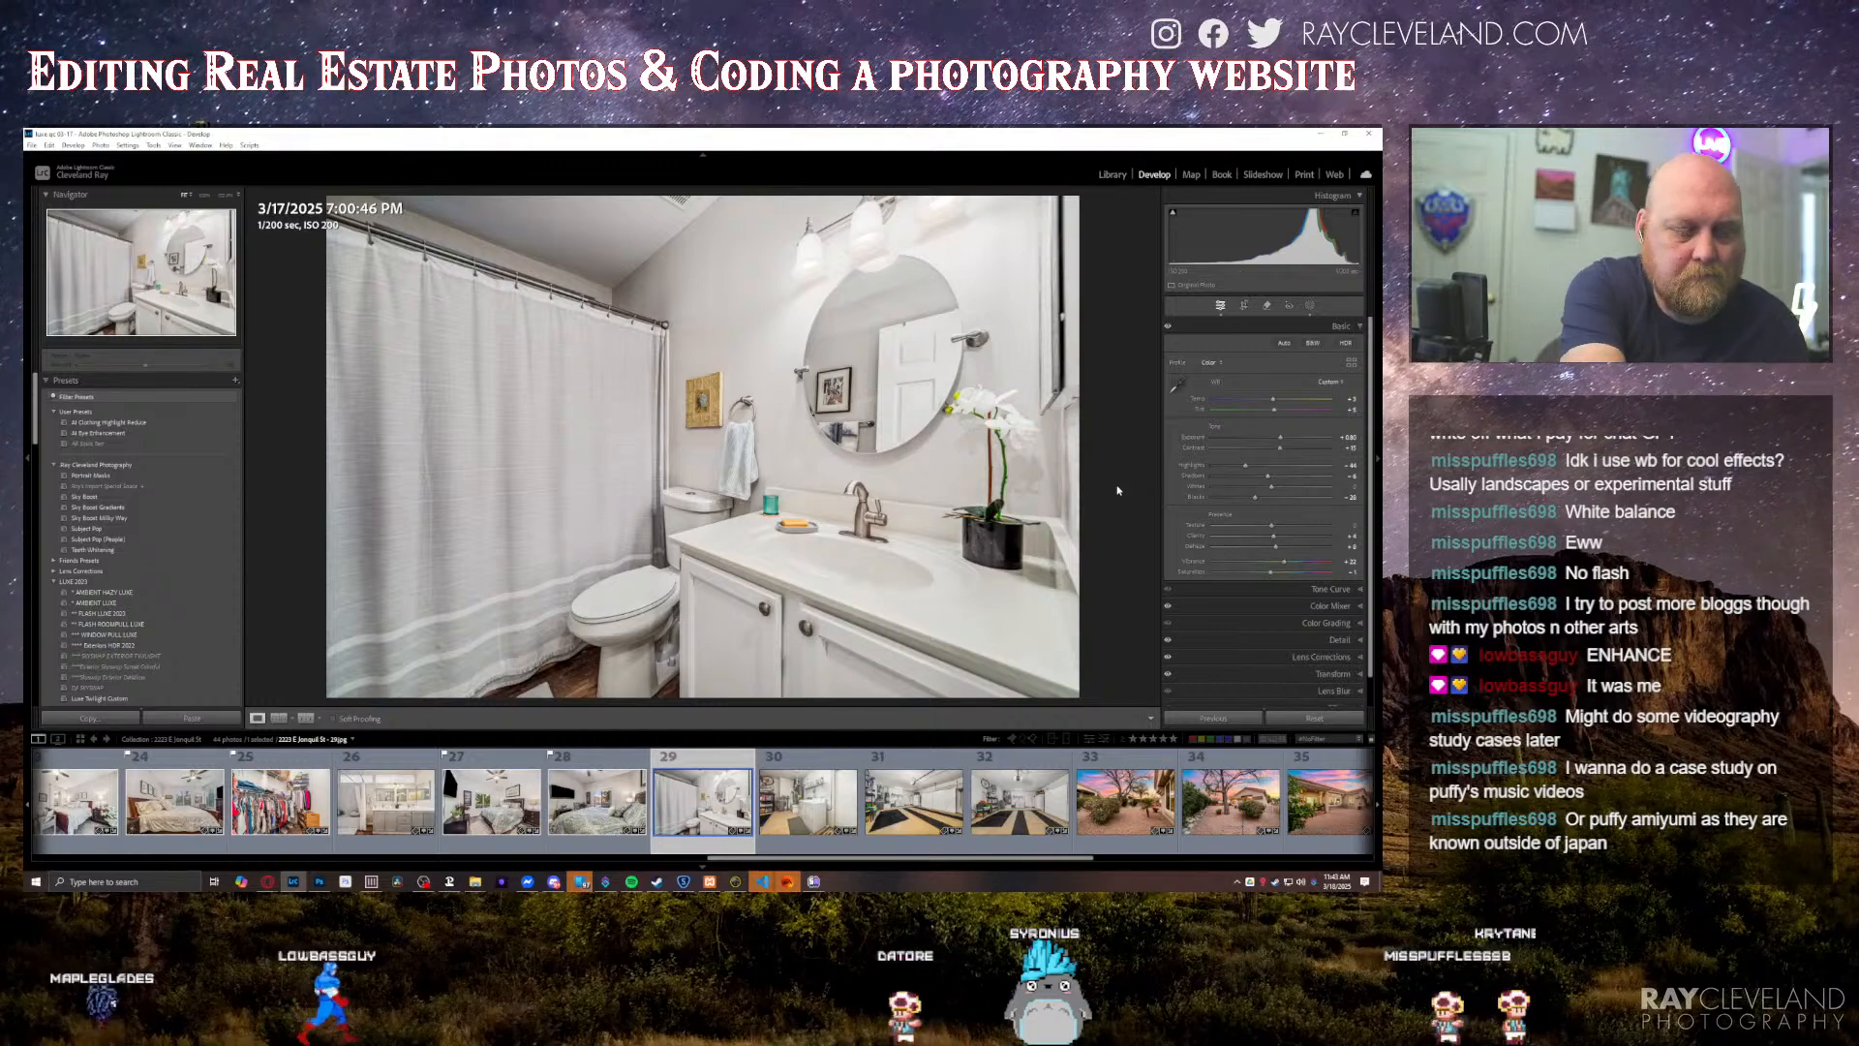
key("Right")
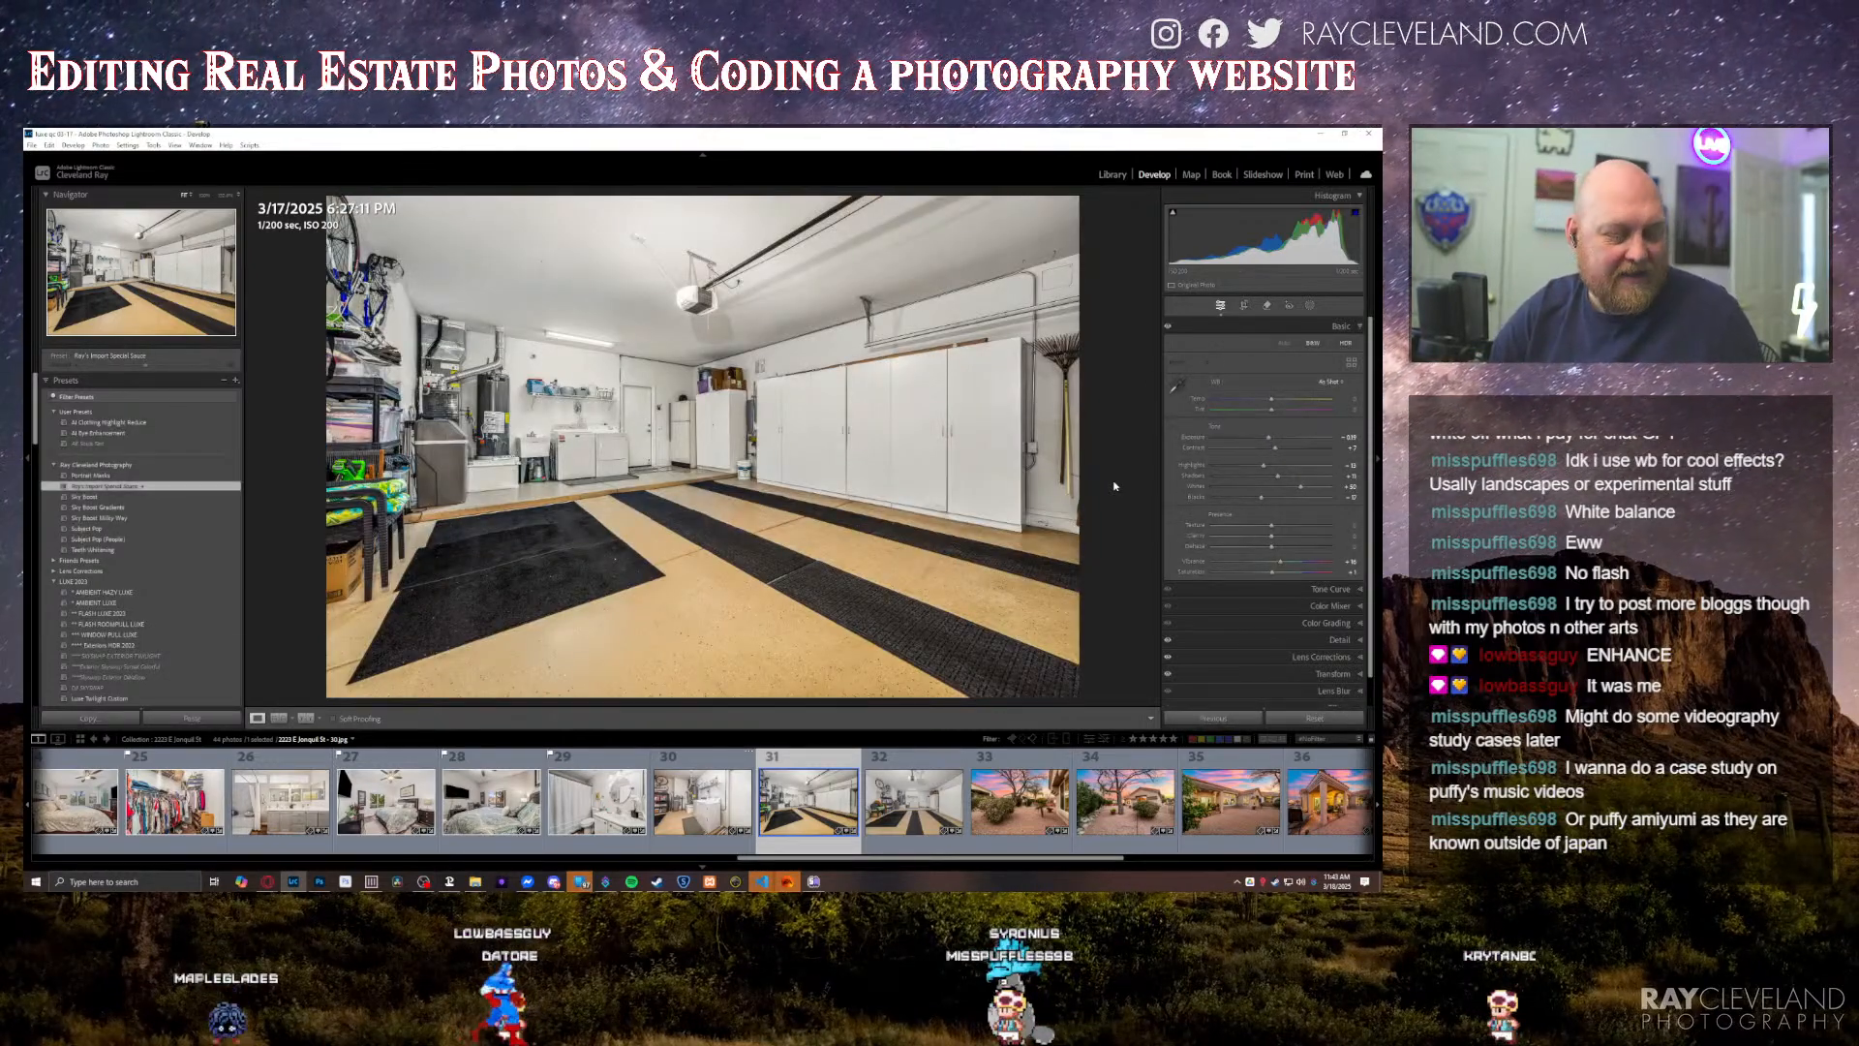
key("Right")
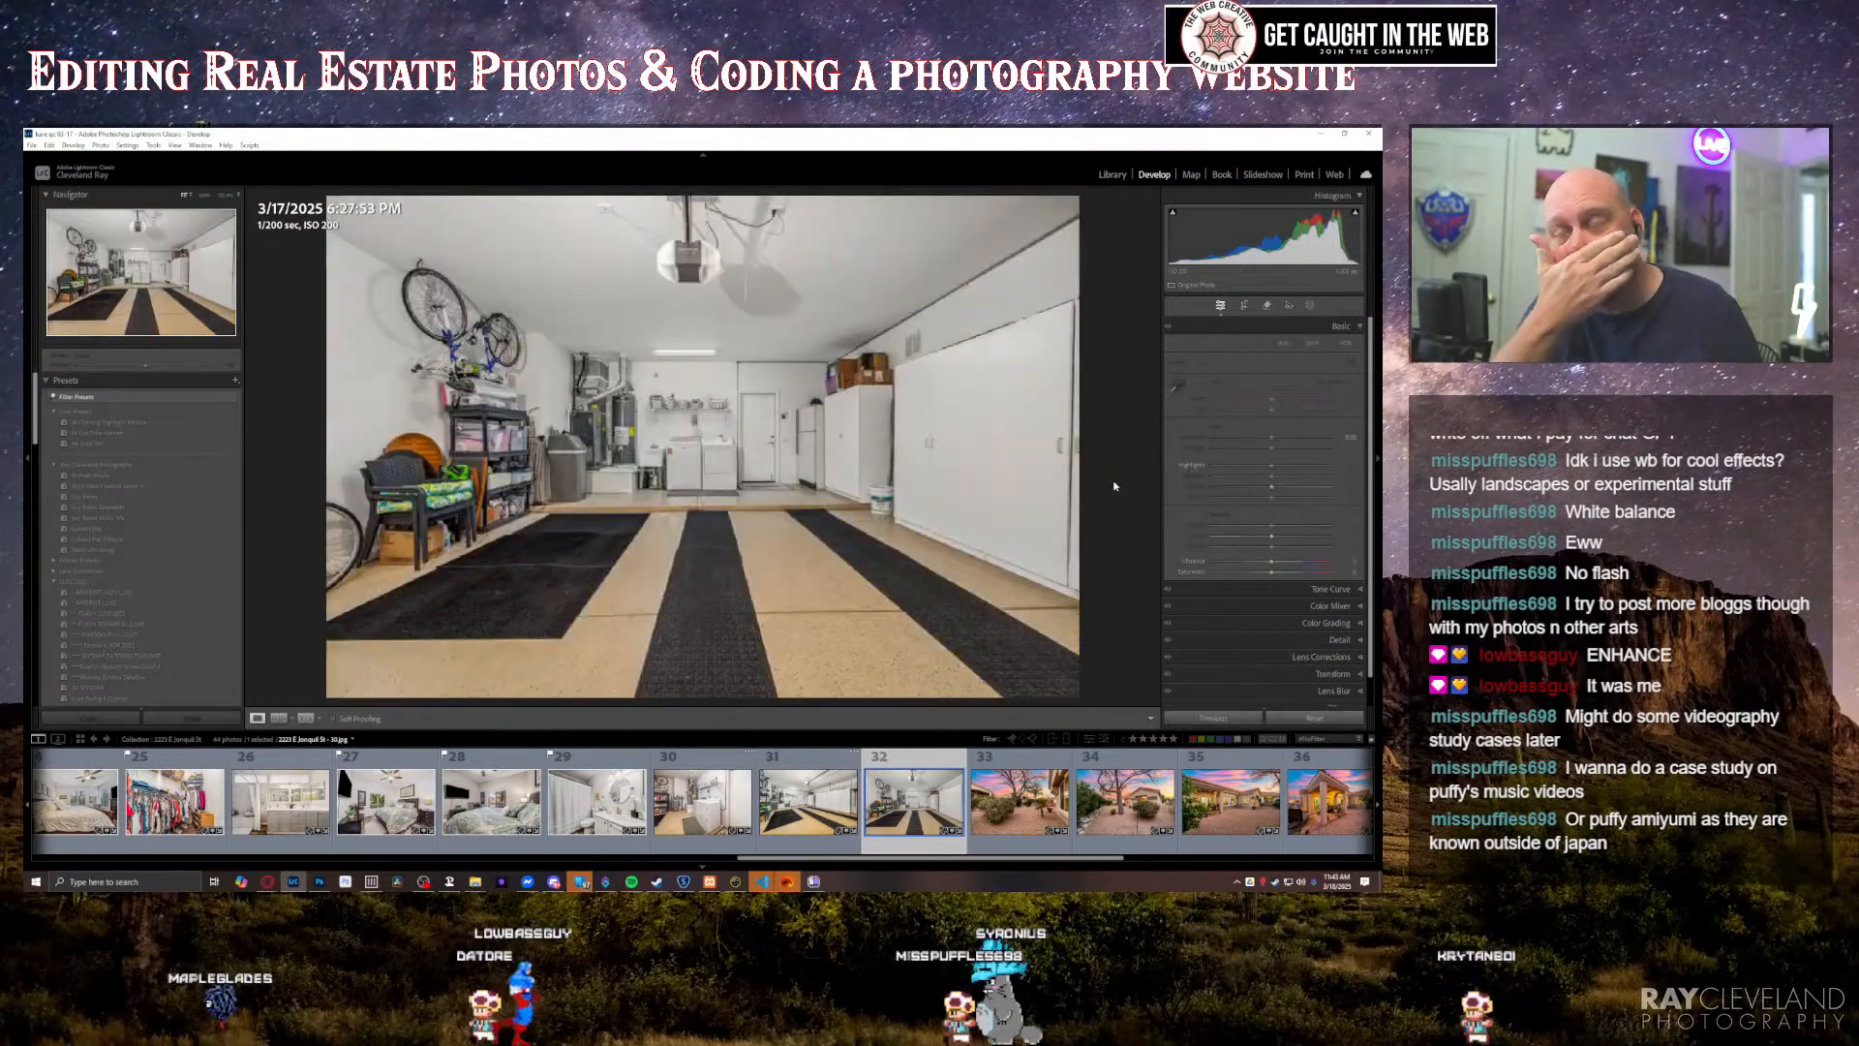
key("Right")
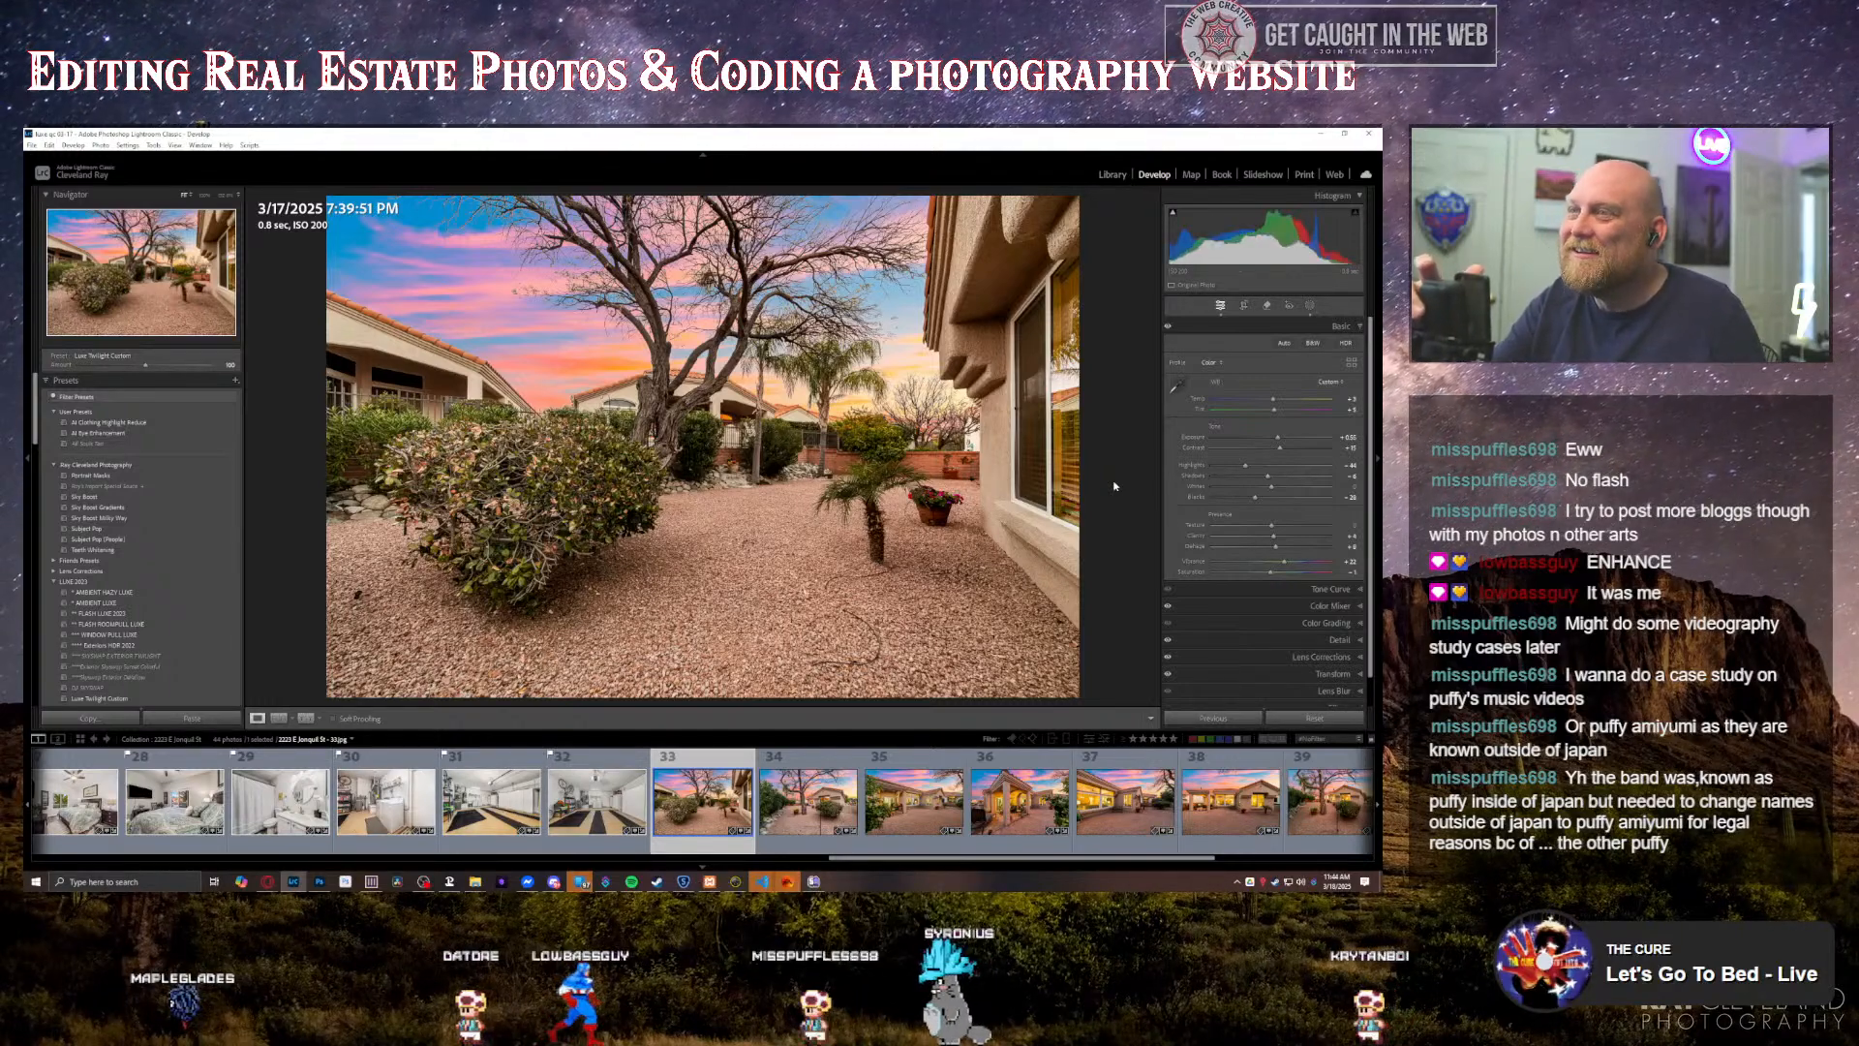
key("equal")
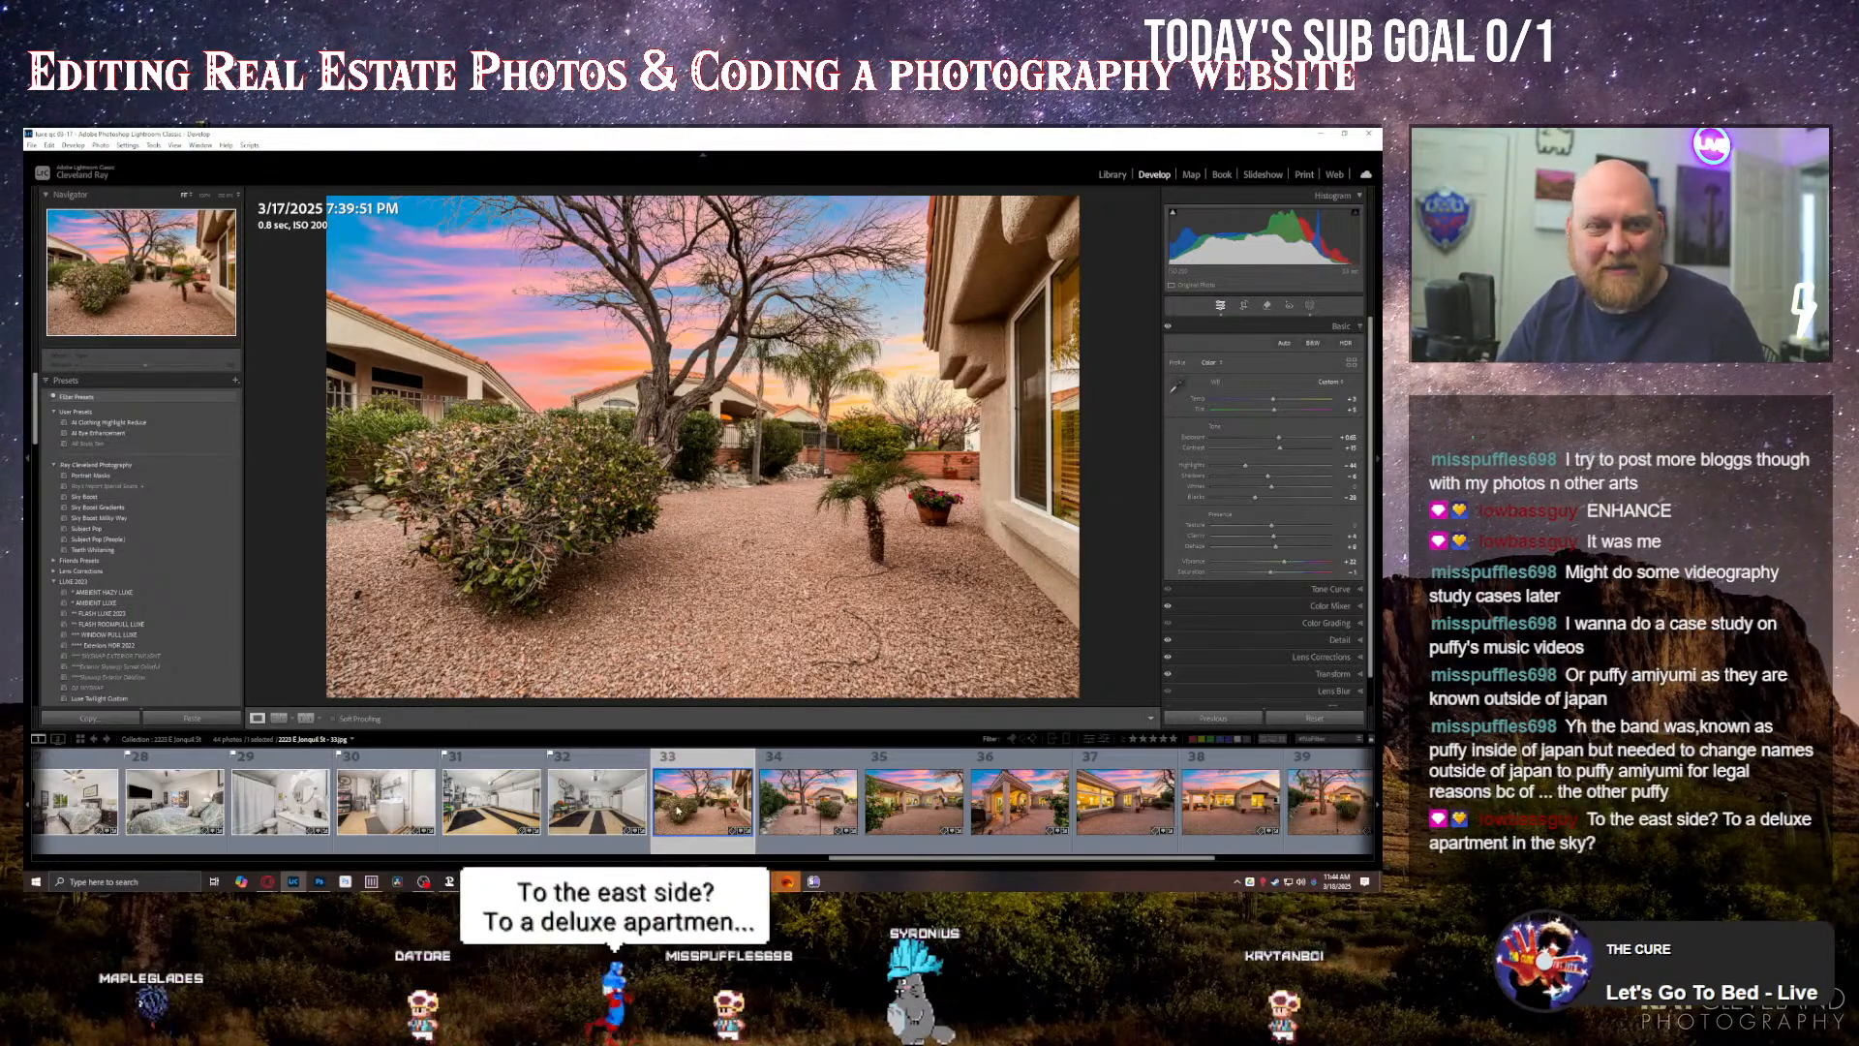
Step: Review the twilight exterior photos from the thirty-fourth through the thirty-ninth, covering the backyard, patio and rear of the house
key("Right")
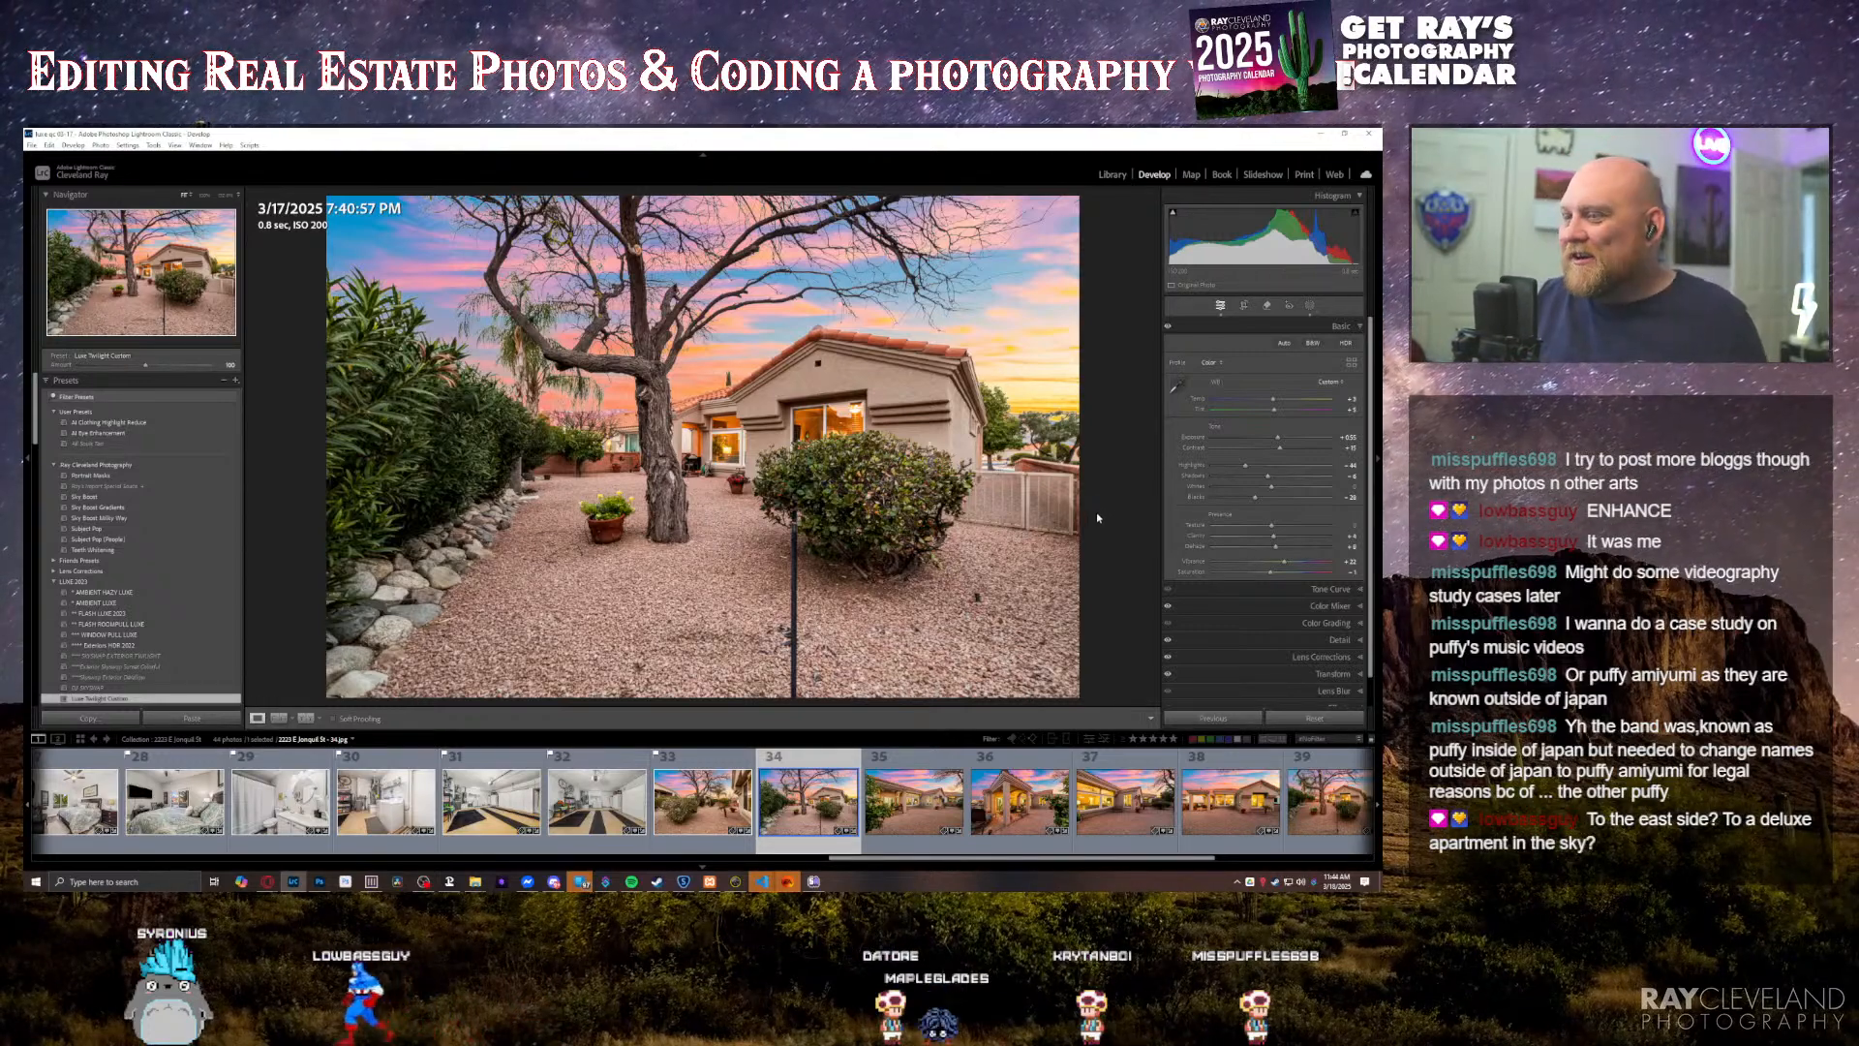
key("Right")
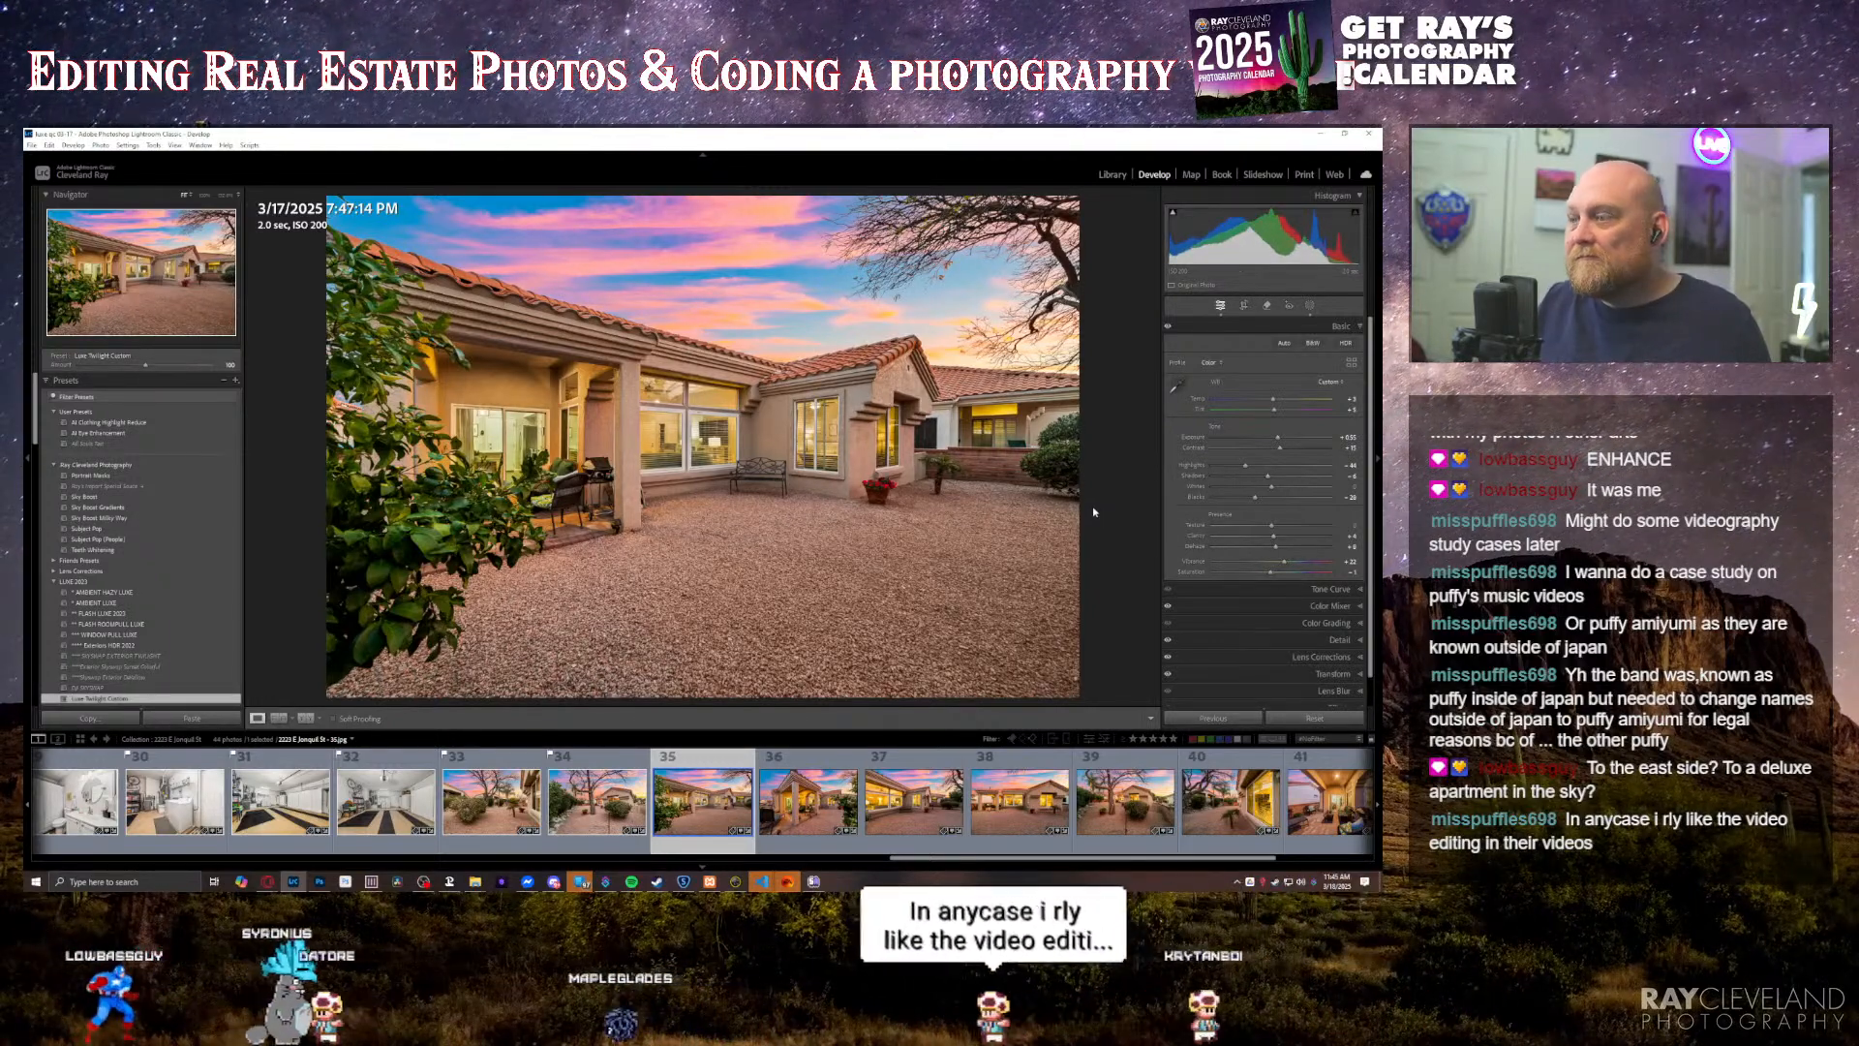
key("Right")
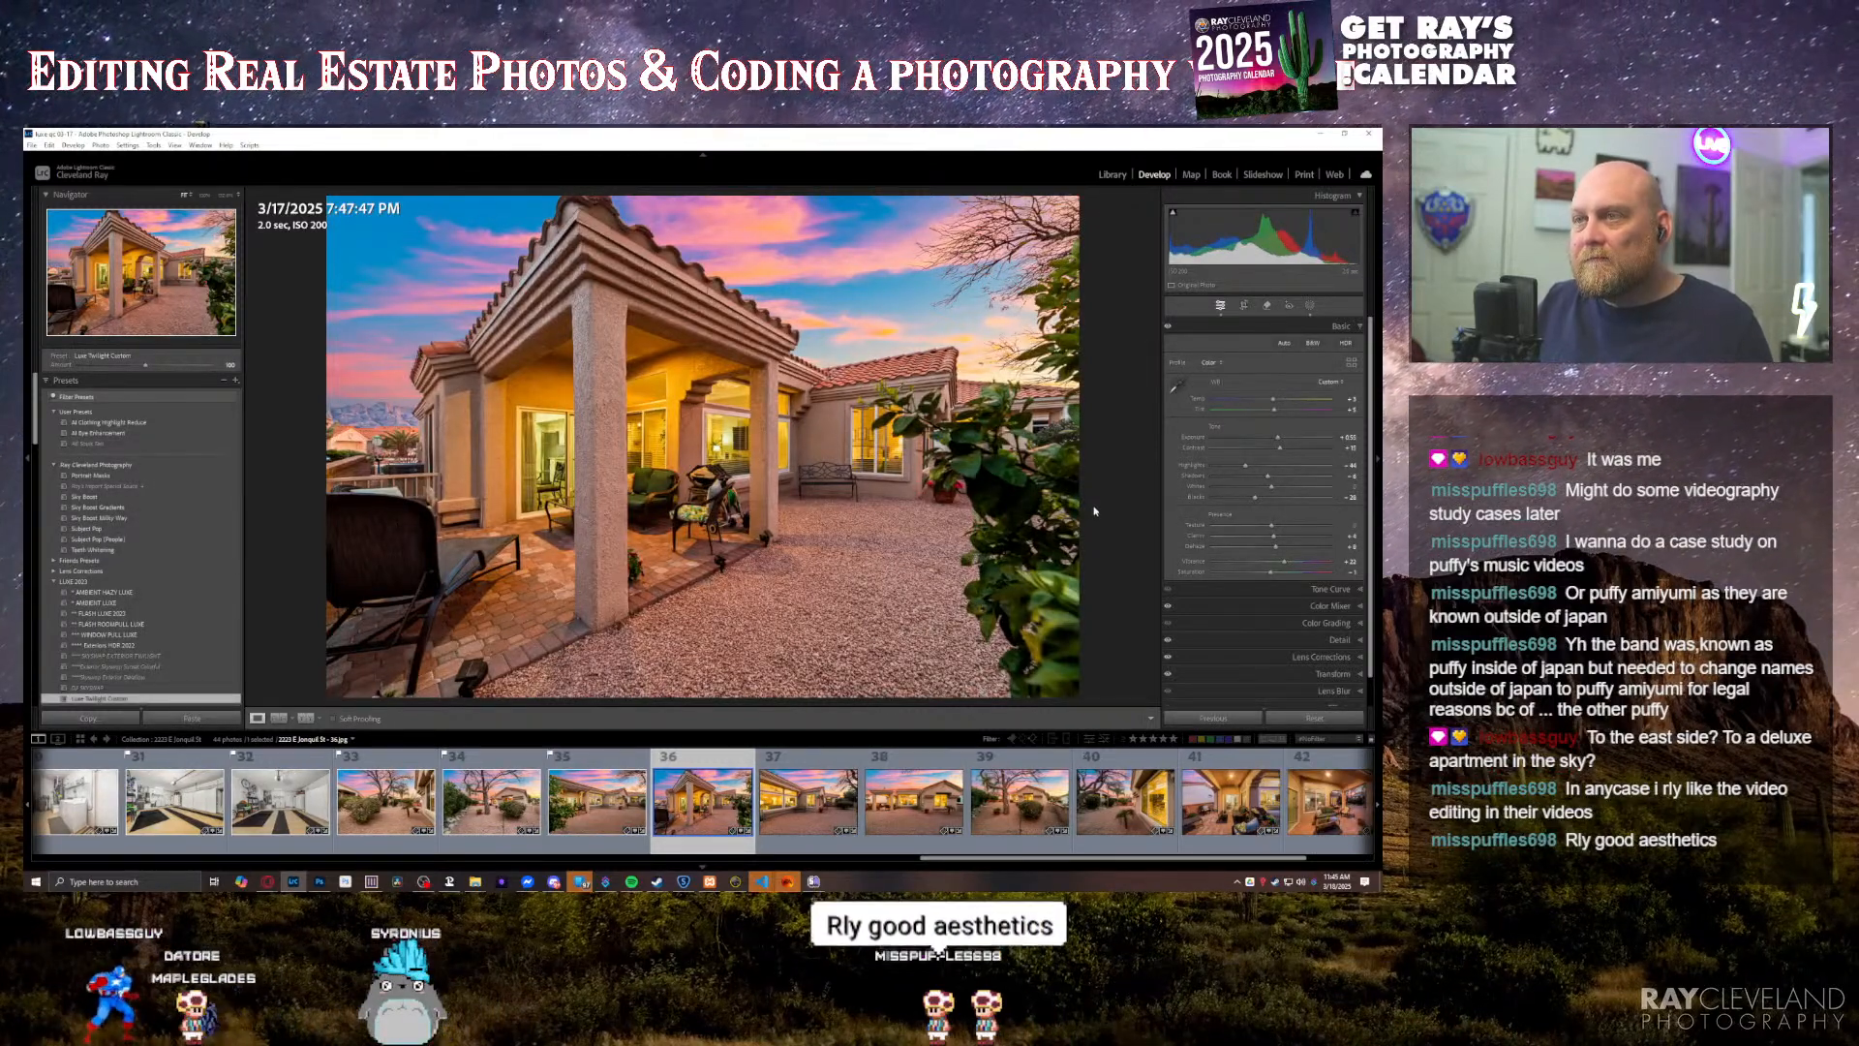
key("Right")
key("Right")
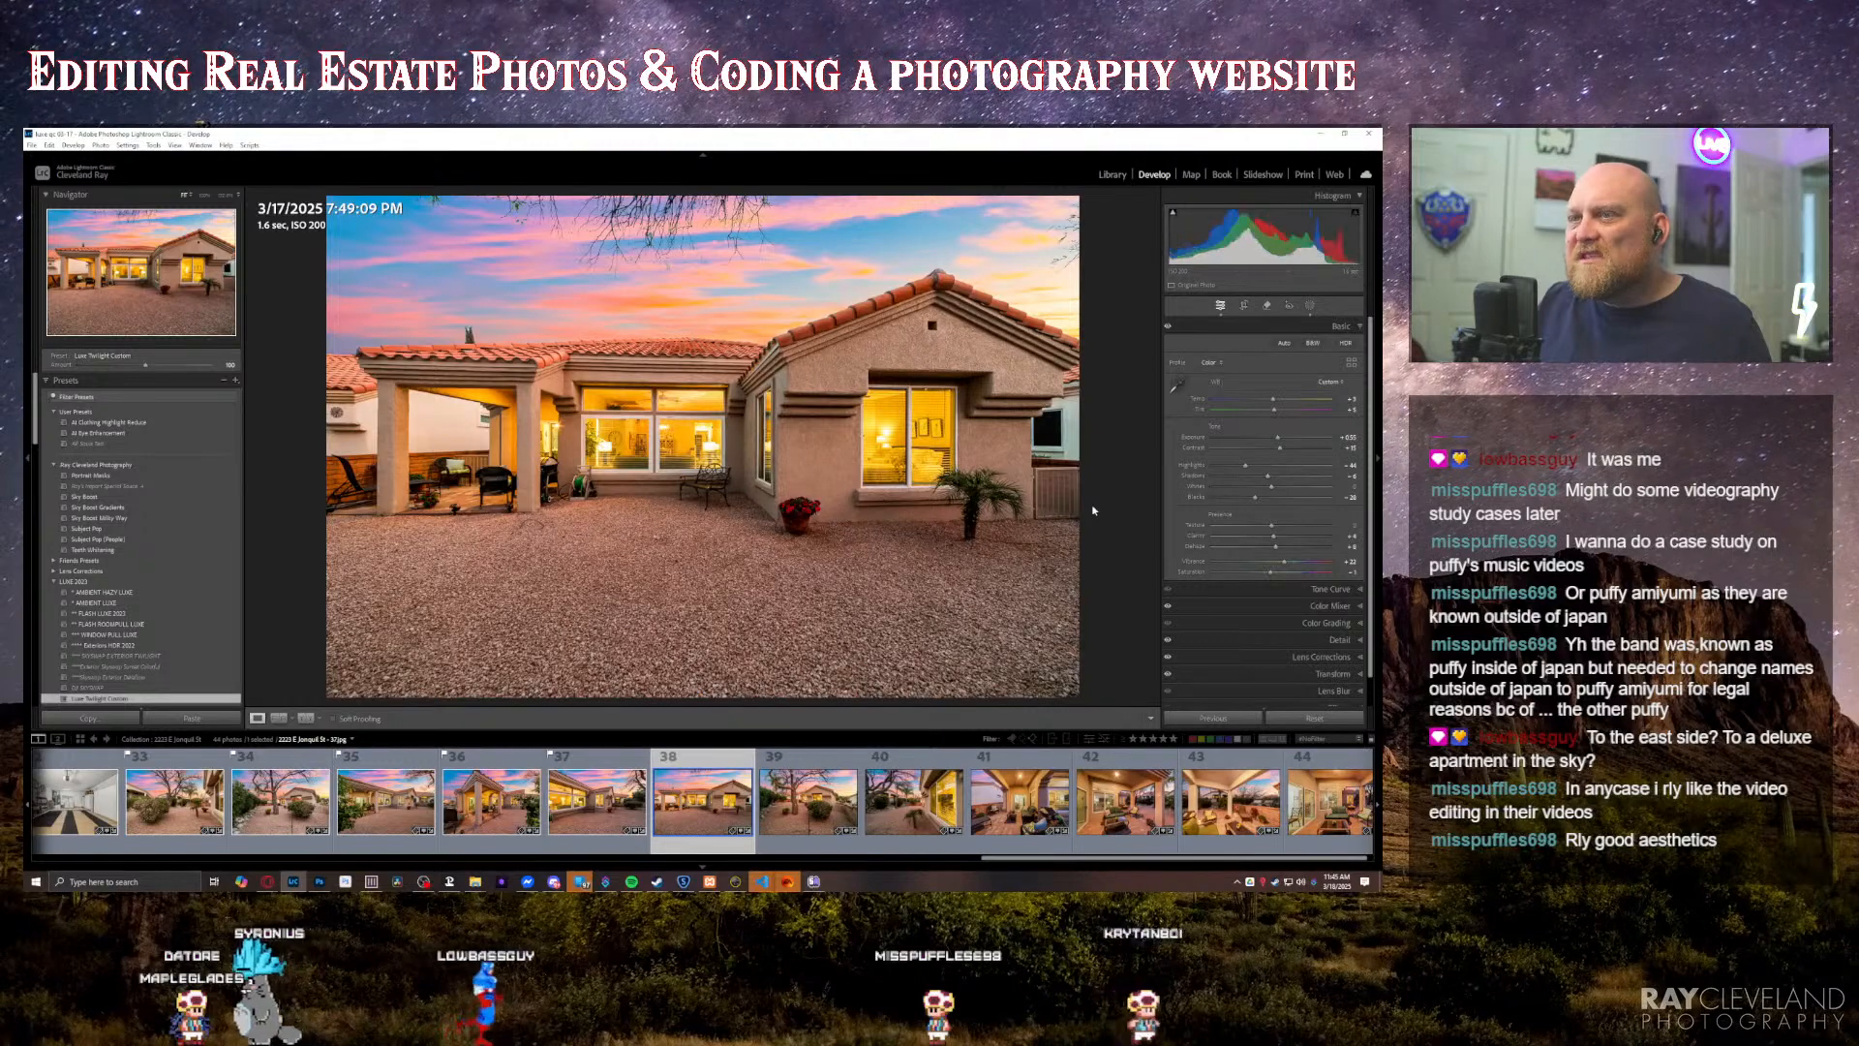
key("Right")
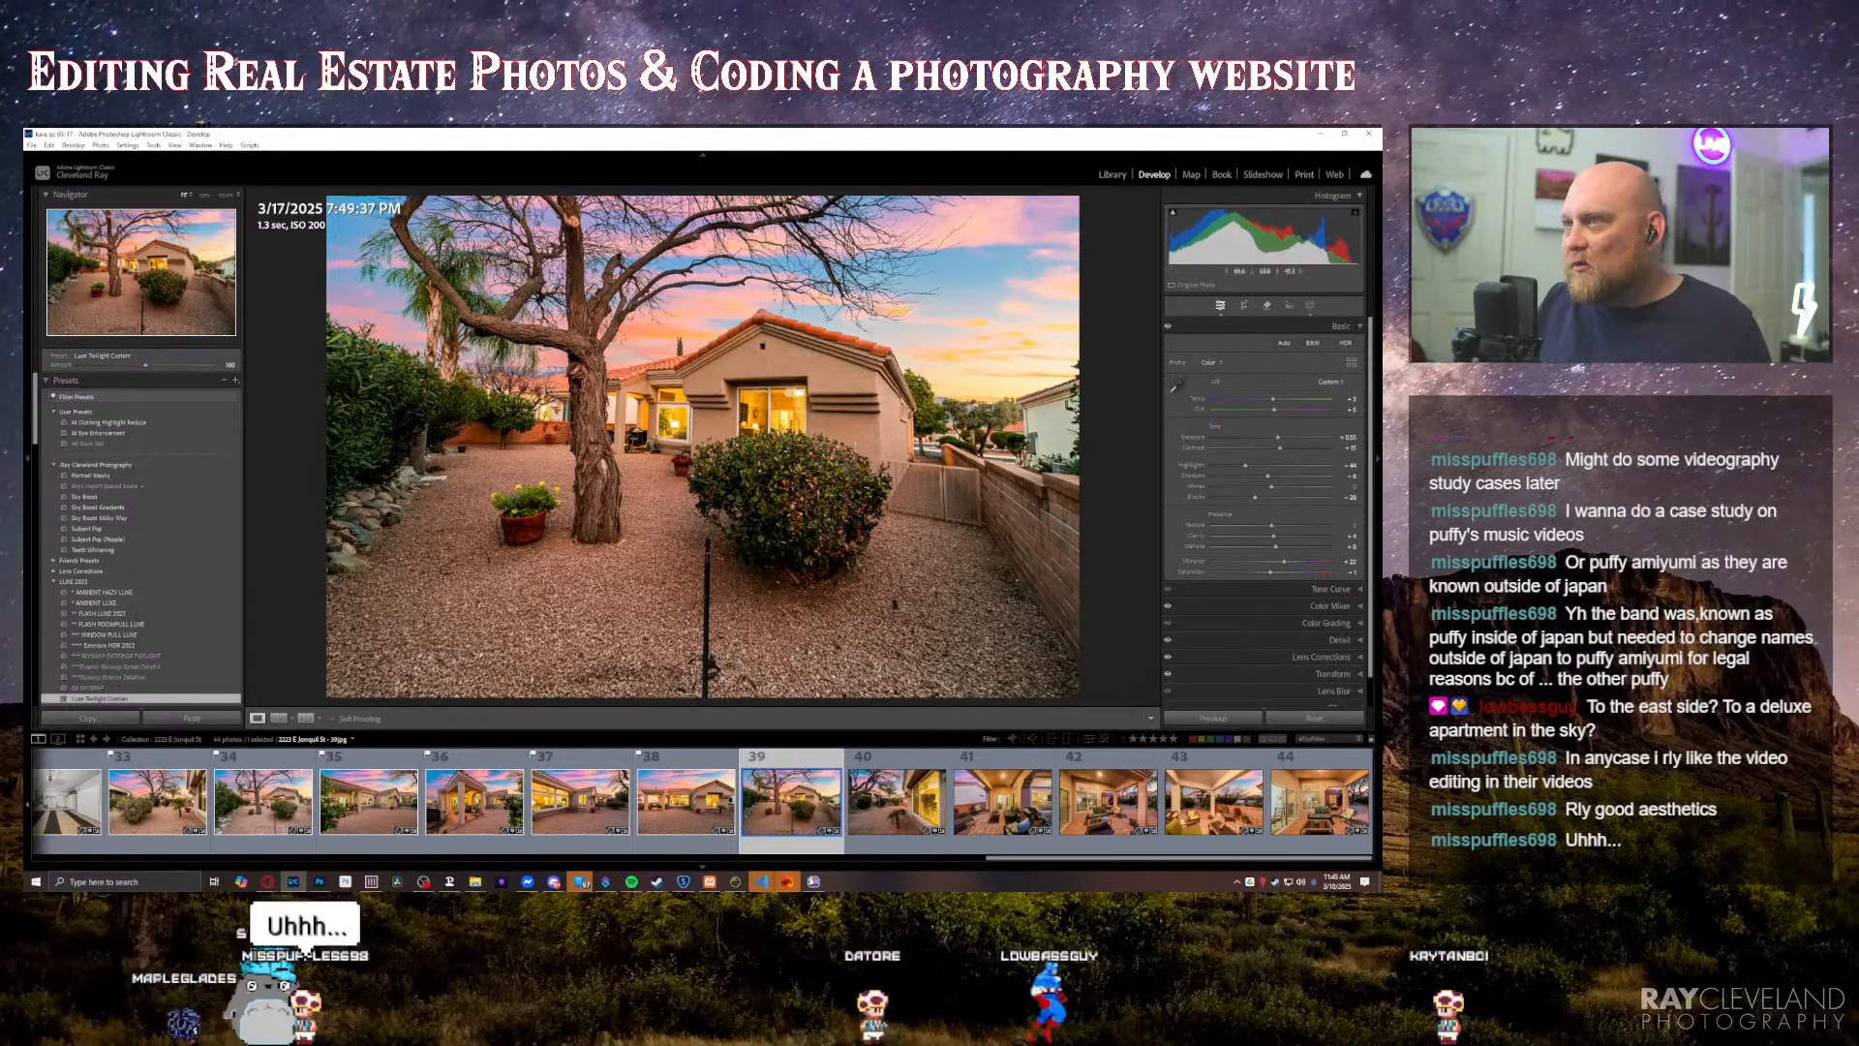
Step: Straighten and crop the thirty-ninth photo, the twilight gravel yard with the large tree and bush
left_click(1320, 675)
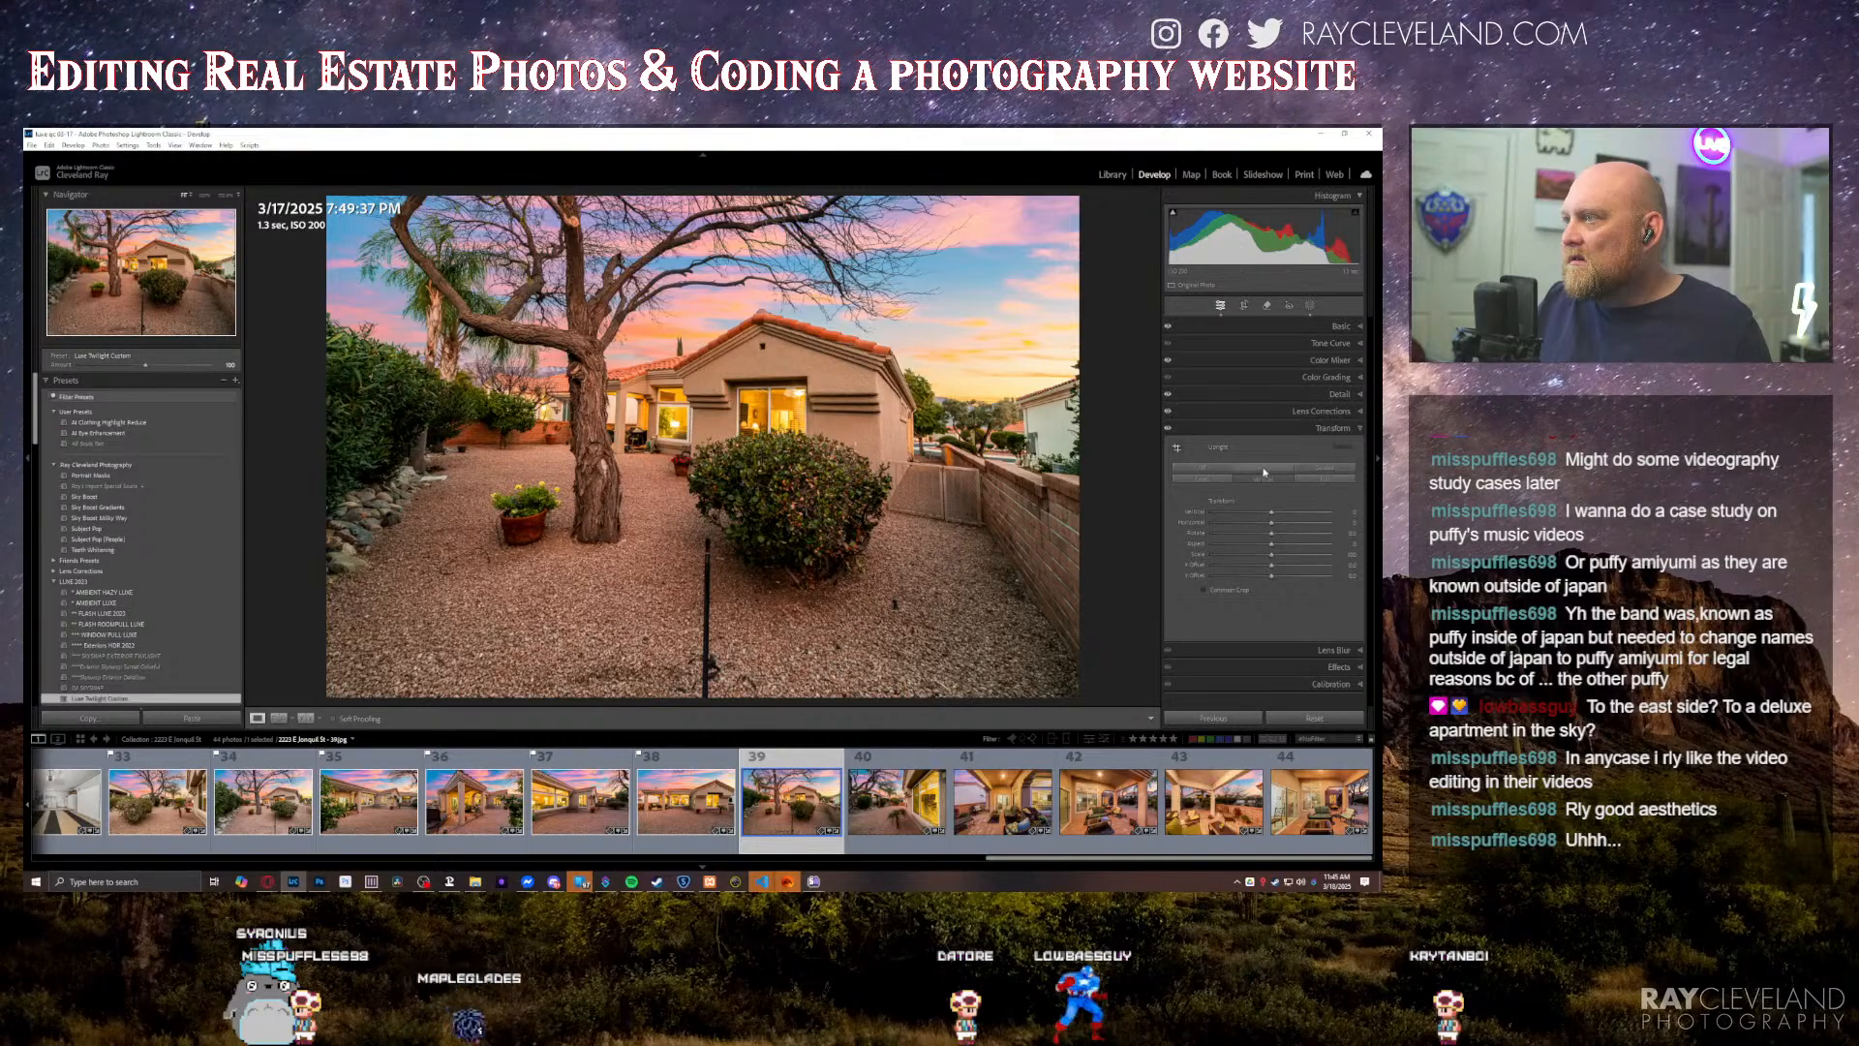
key("r")
left_click_drag(1093, 185, 1090, 178)
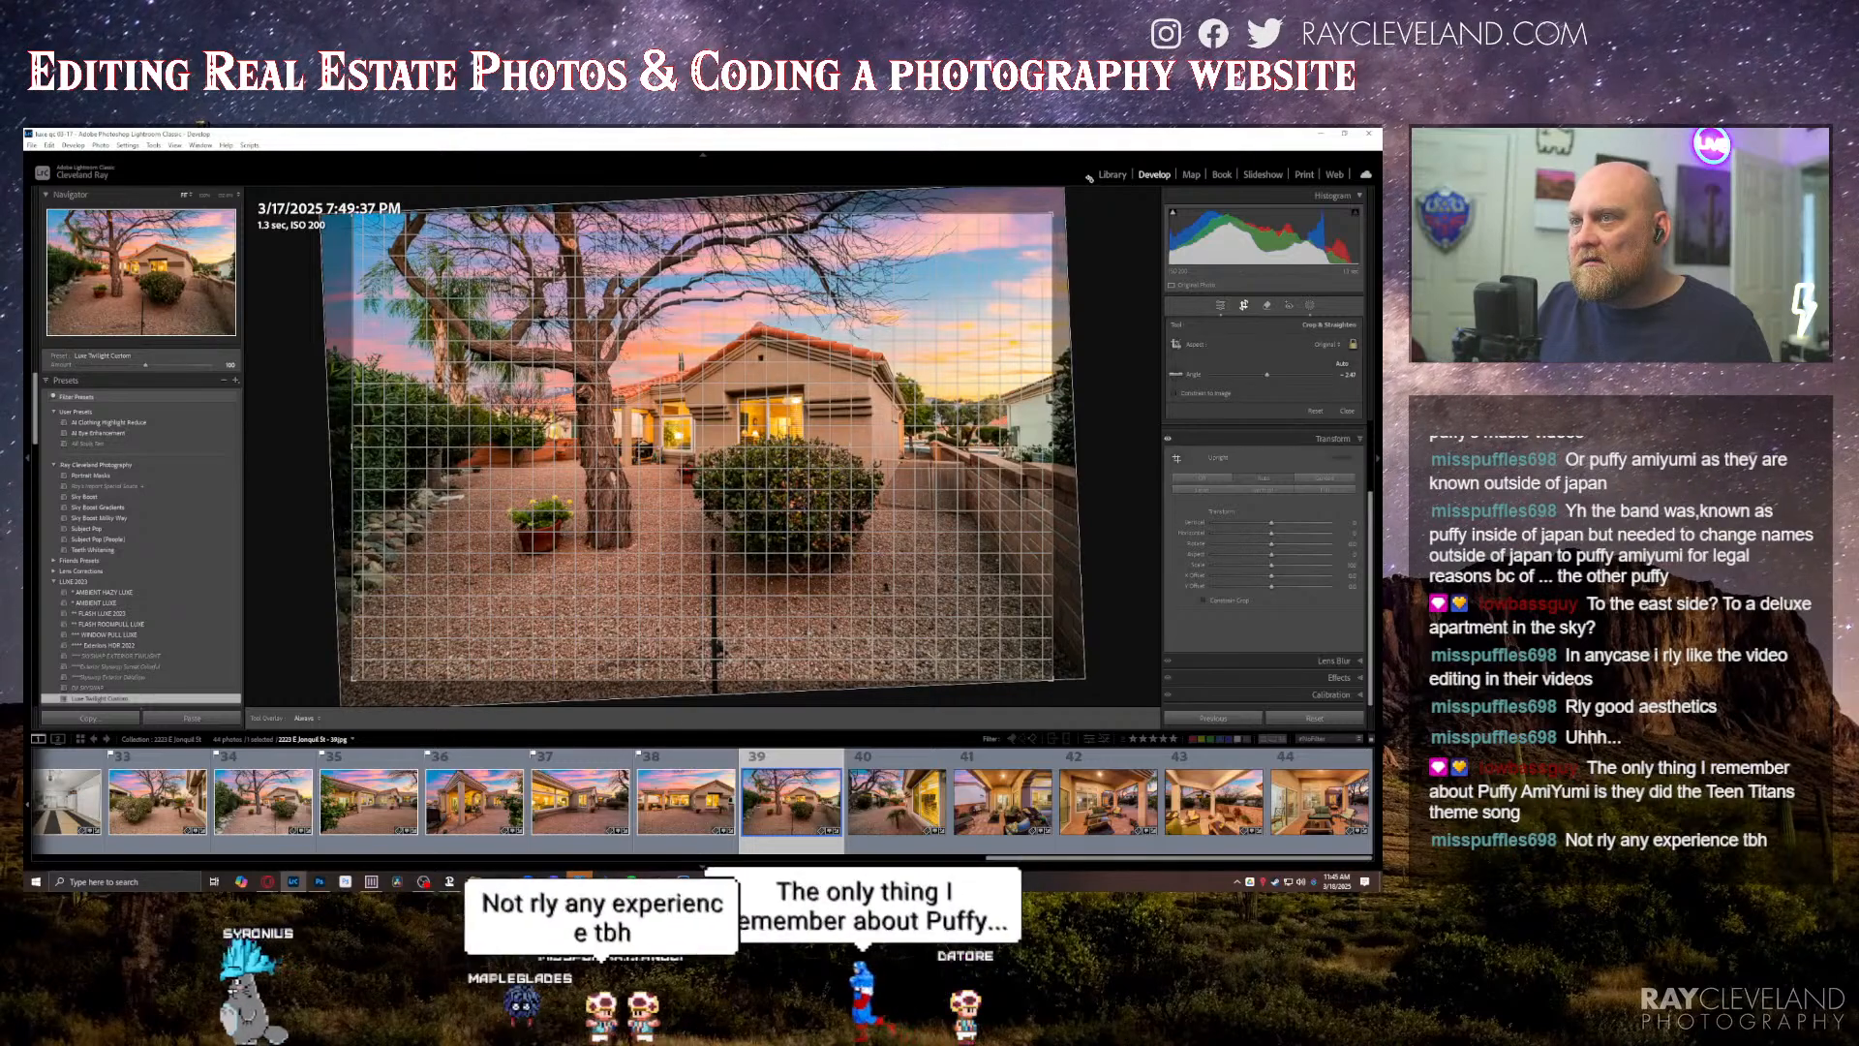
key("Return")
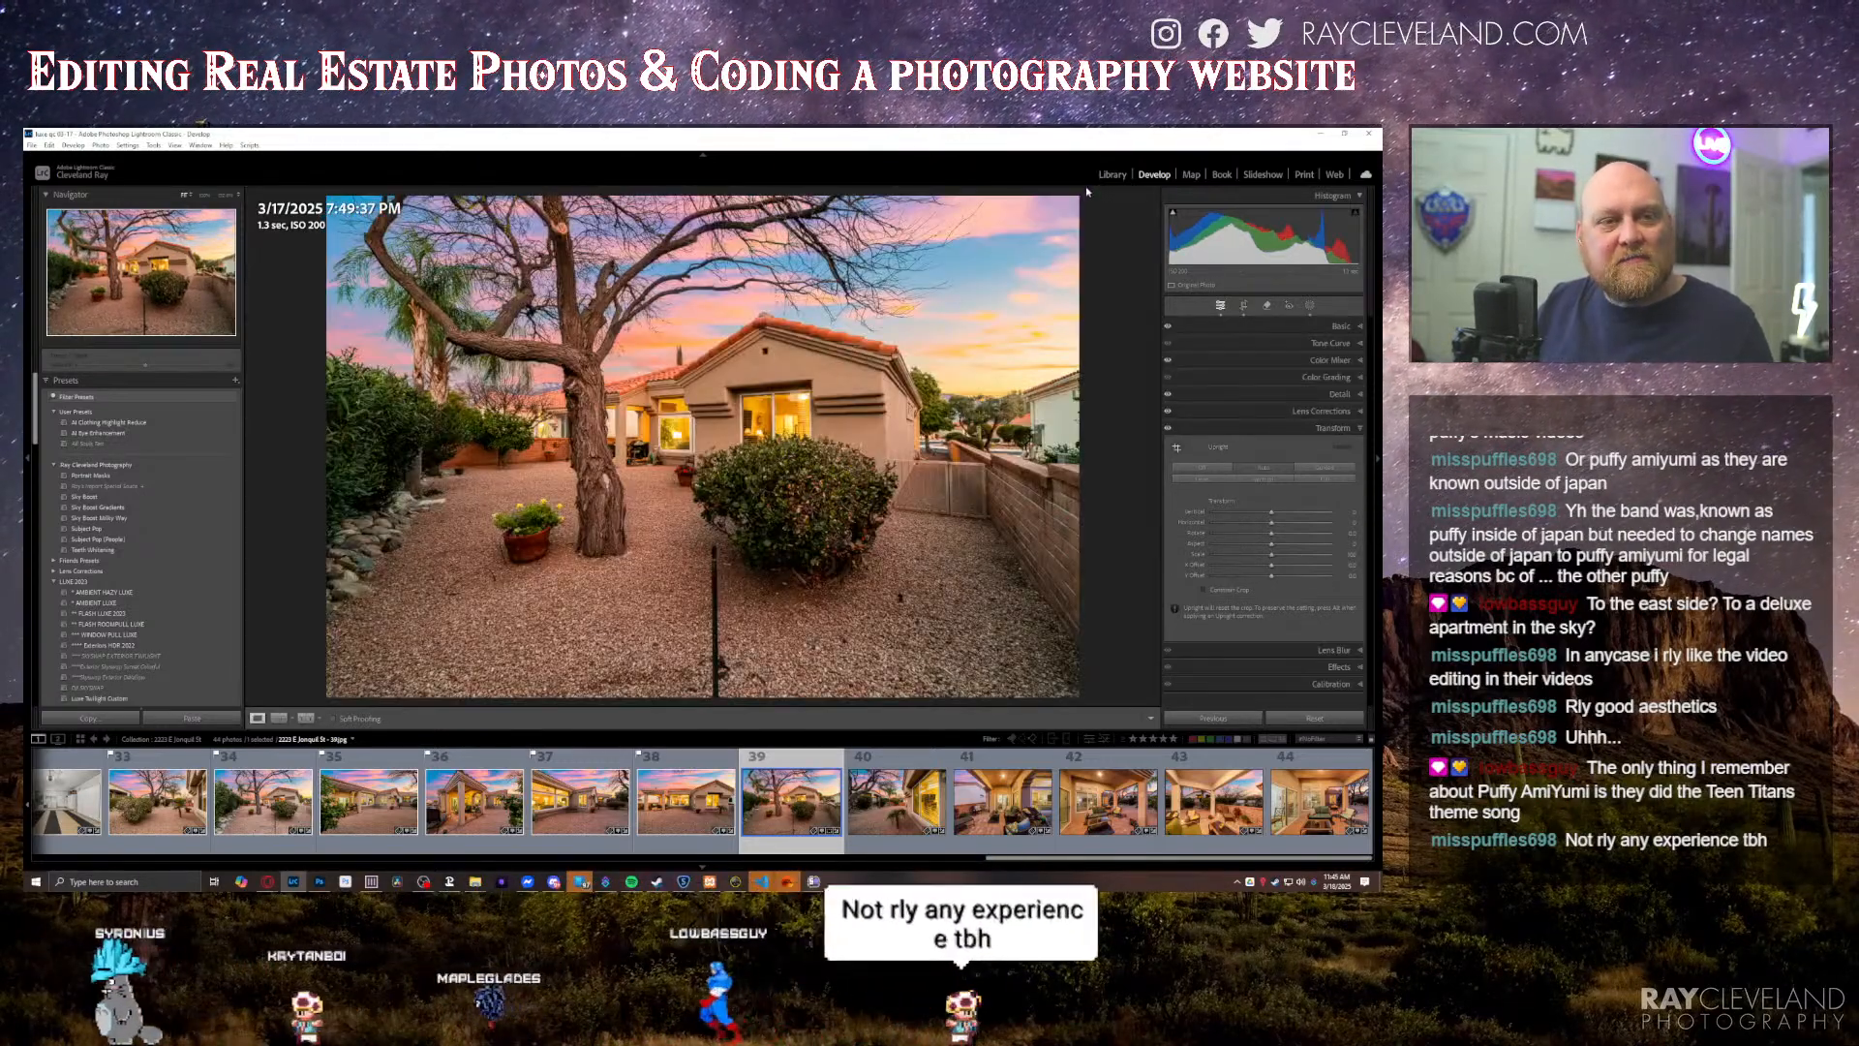
left_click(1242, 306)
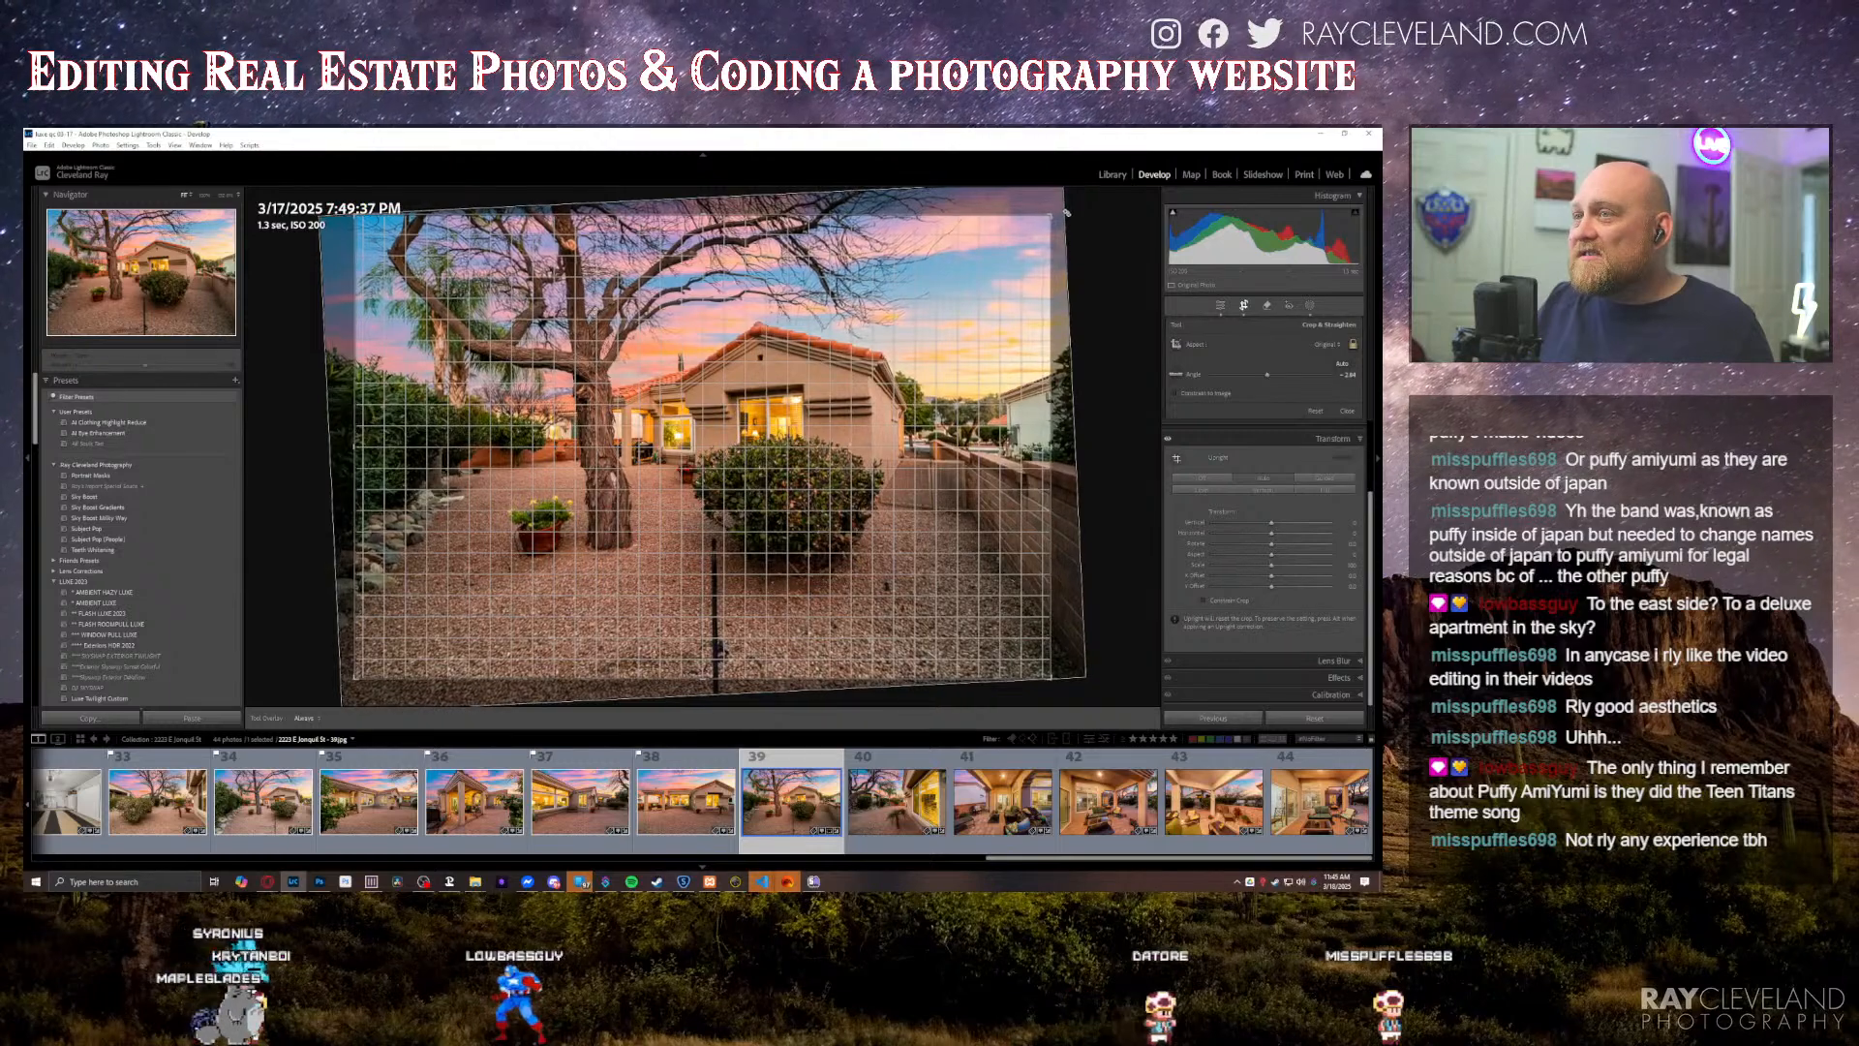
key("Return")
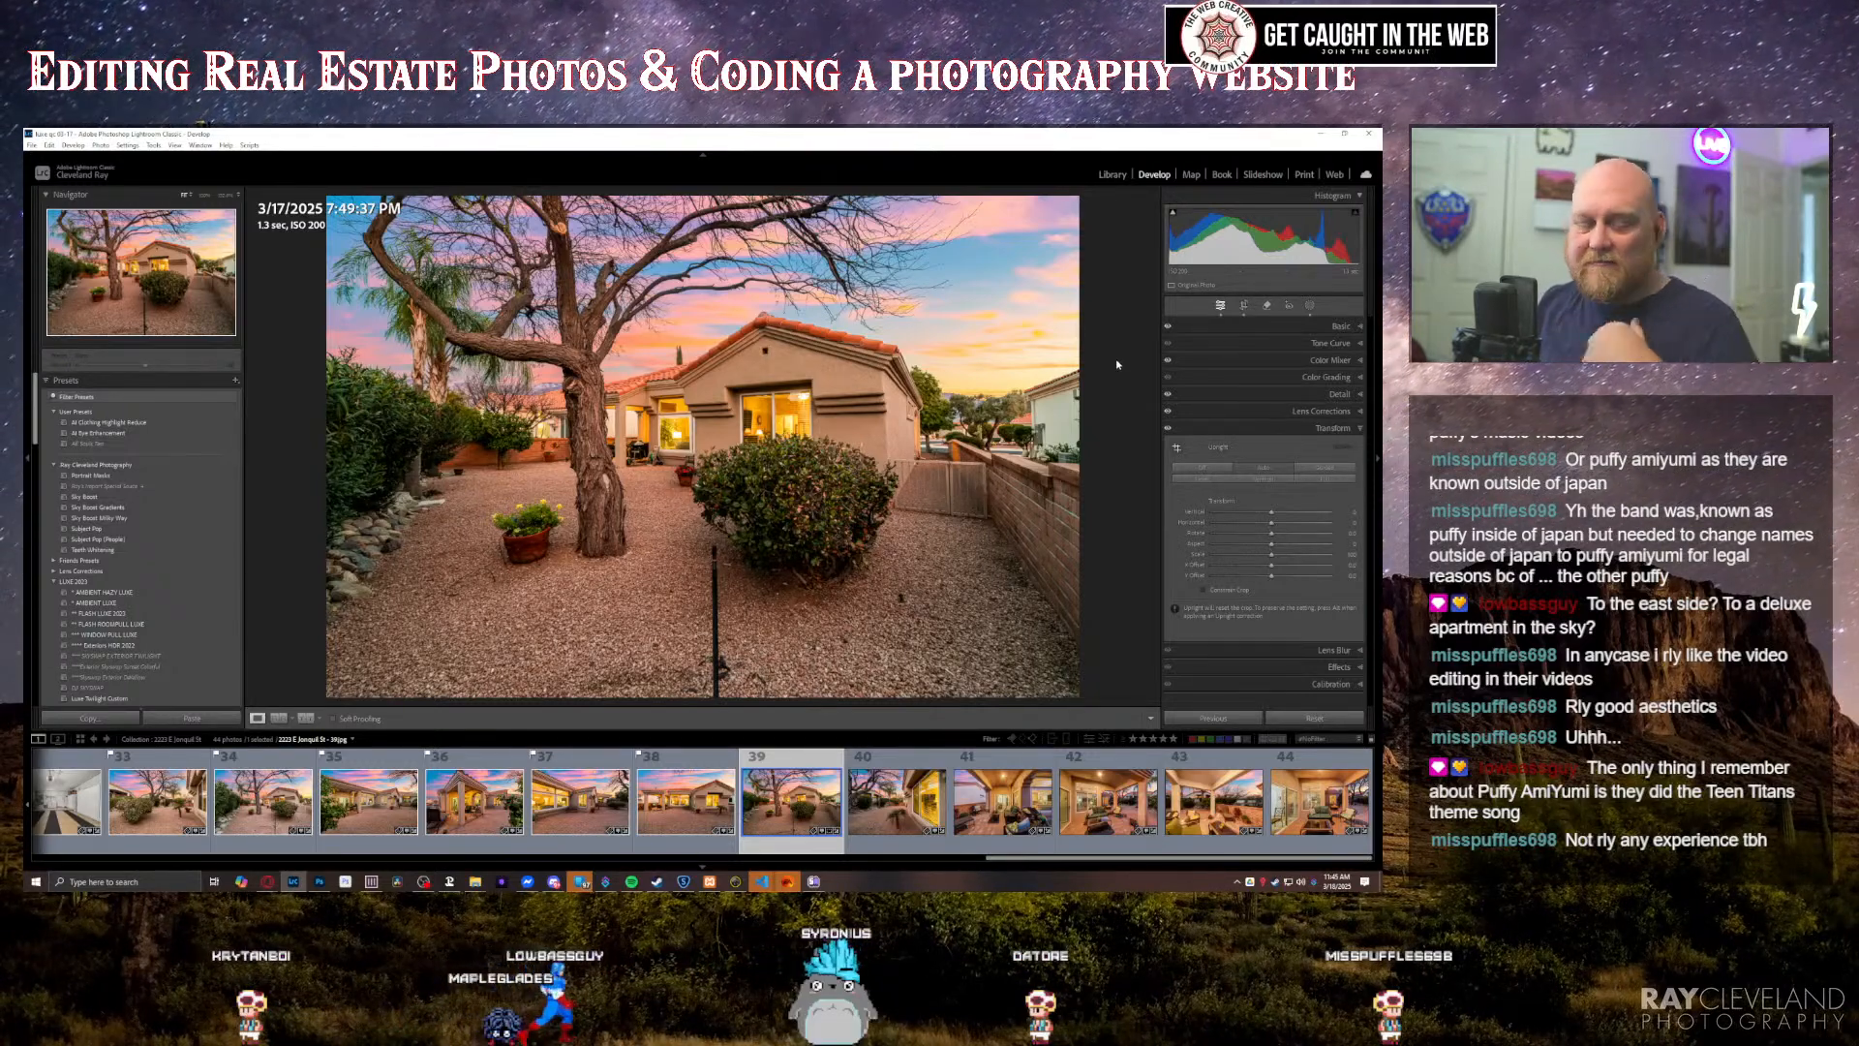
Step: Review the twilight side yard and patio photos from the fortieth through the forty-fourth and slightly fine-tune the last one's Basic settings
key("Right")
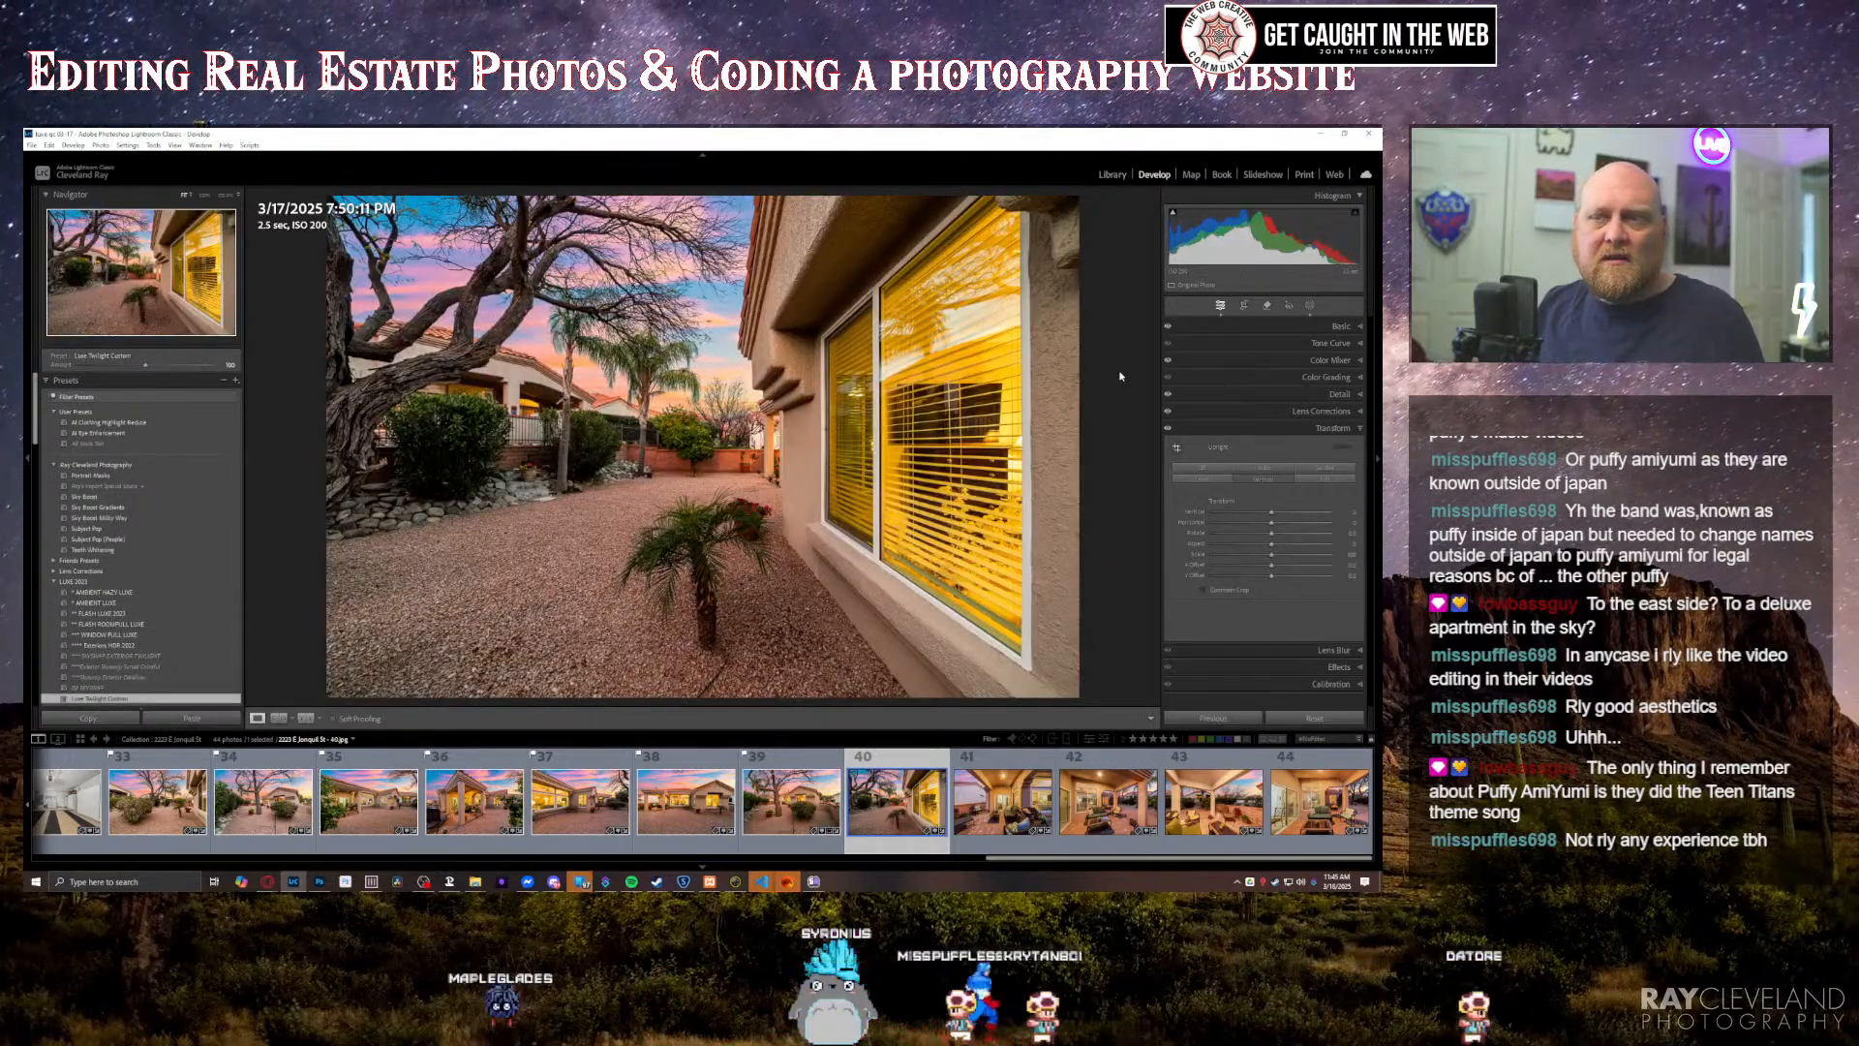
key("ctrl+1")
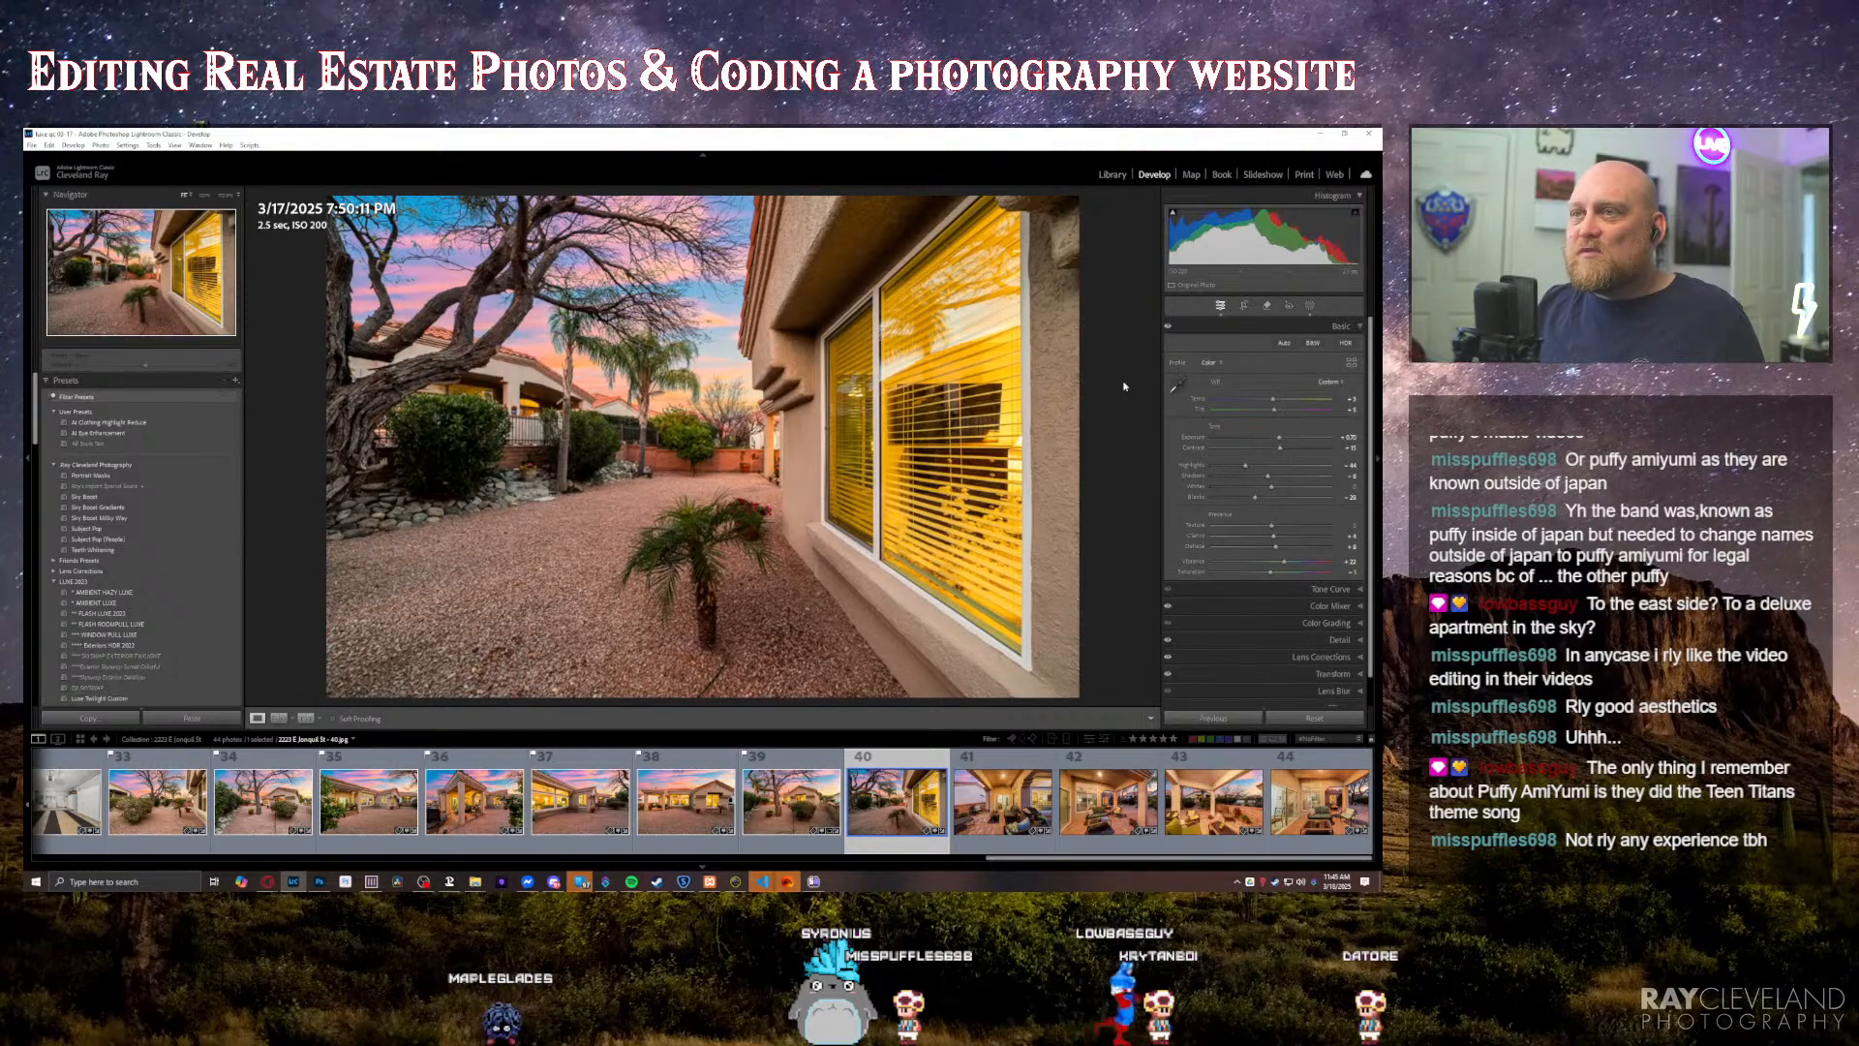
key("Right")
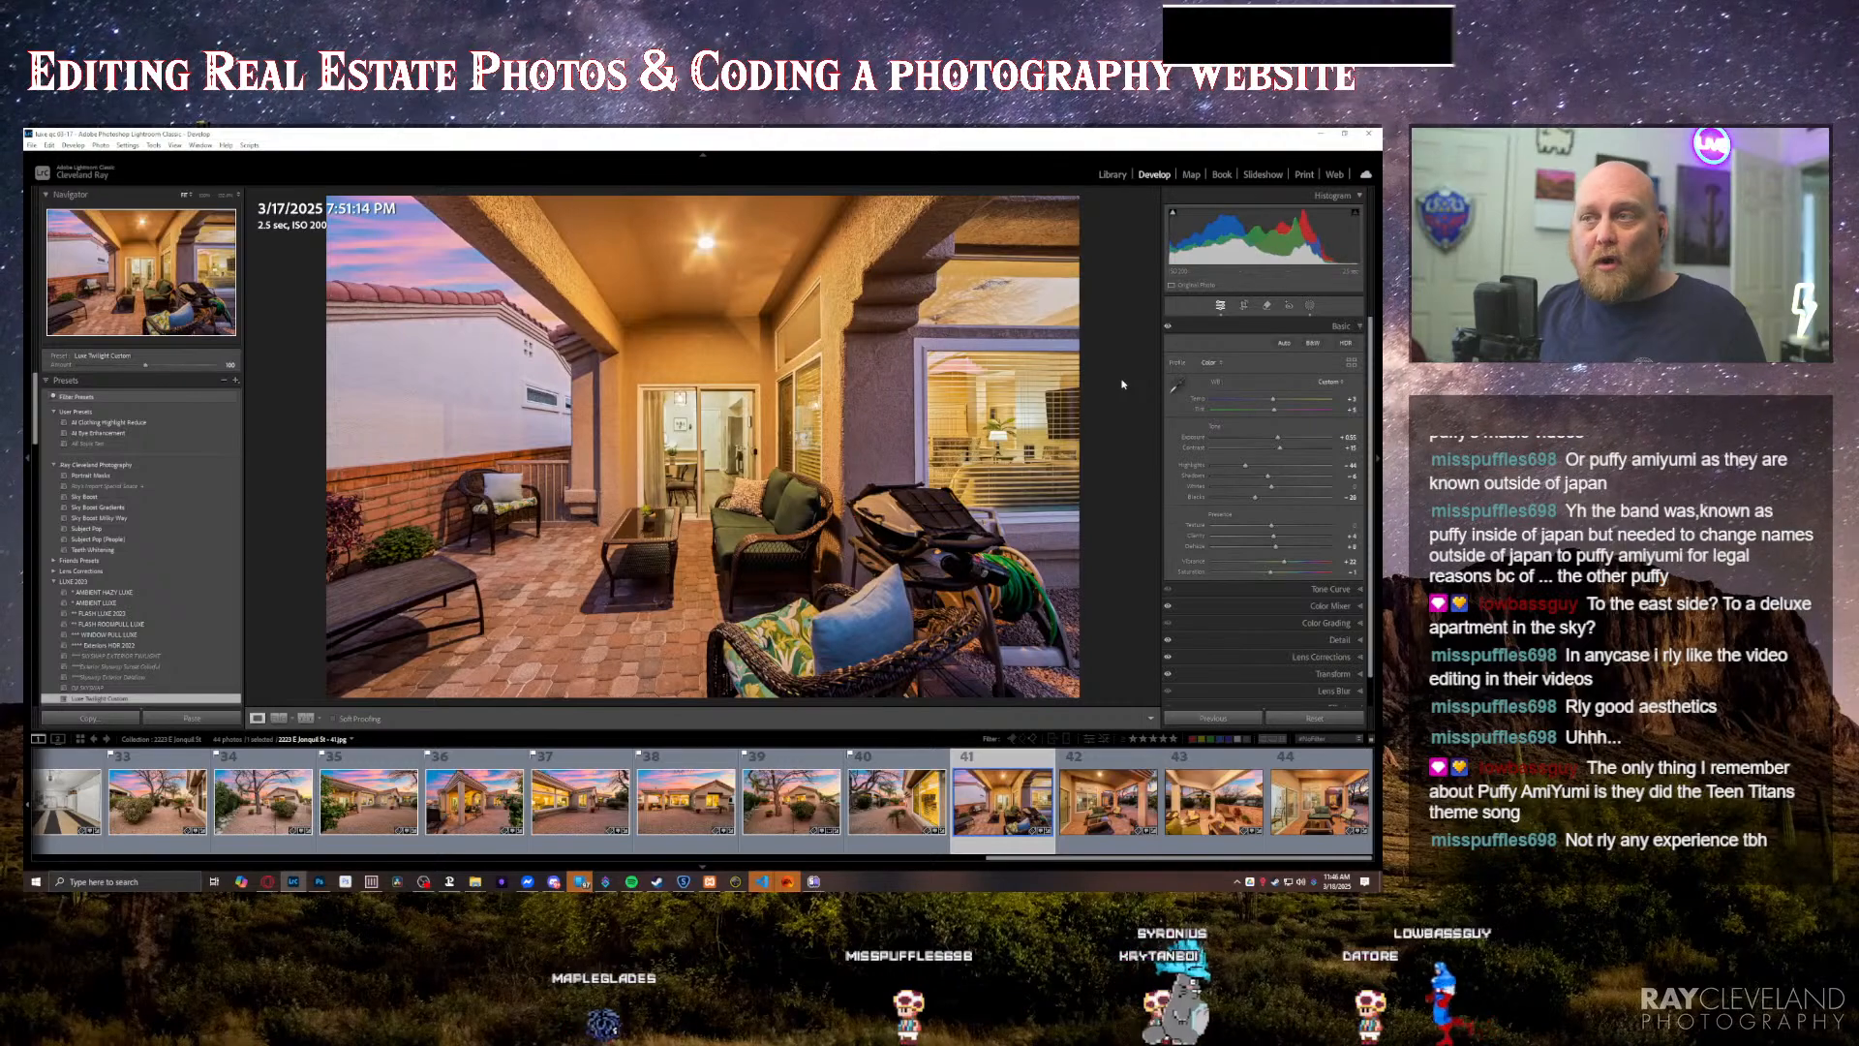
key("Right")
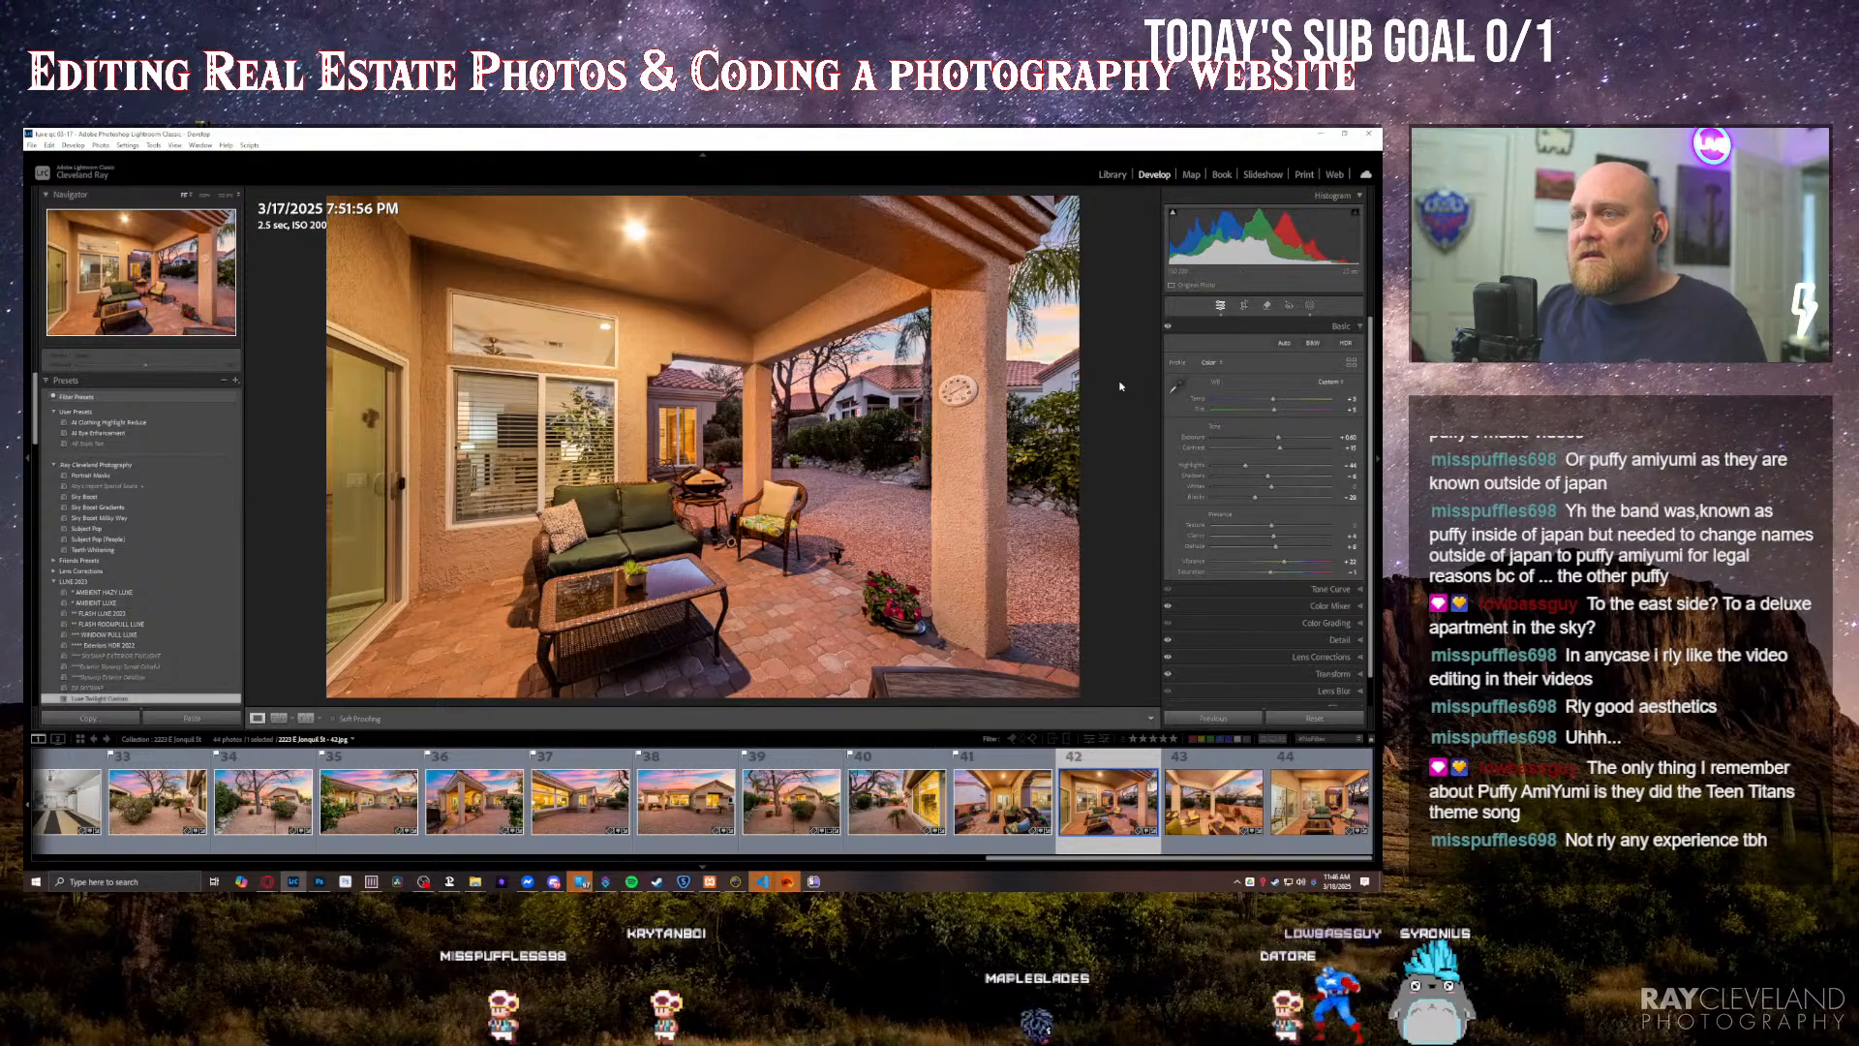
key("Right")
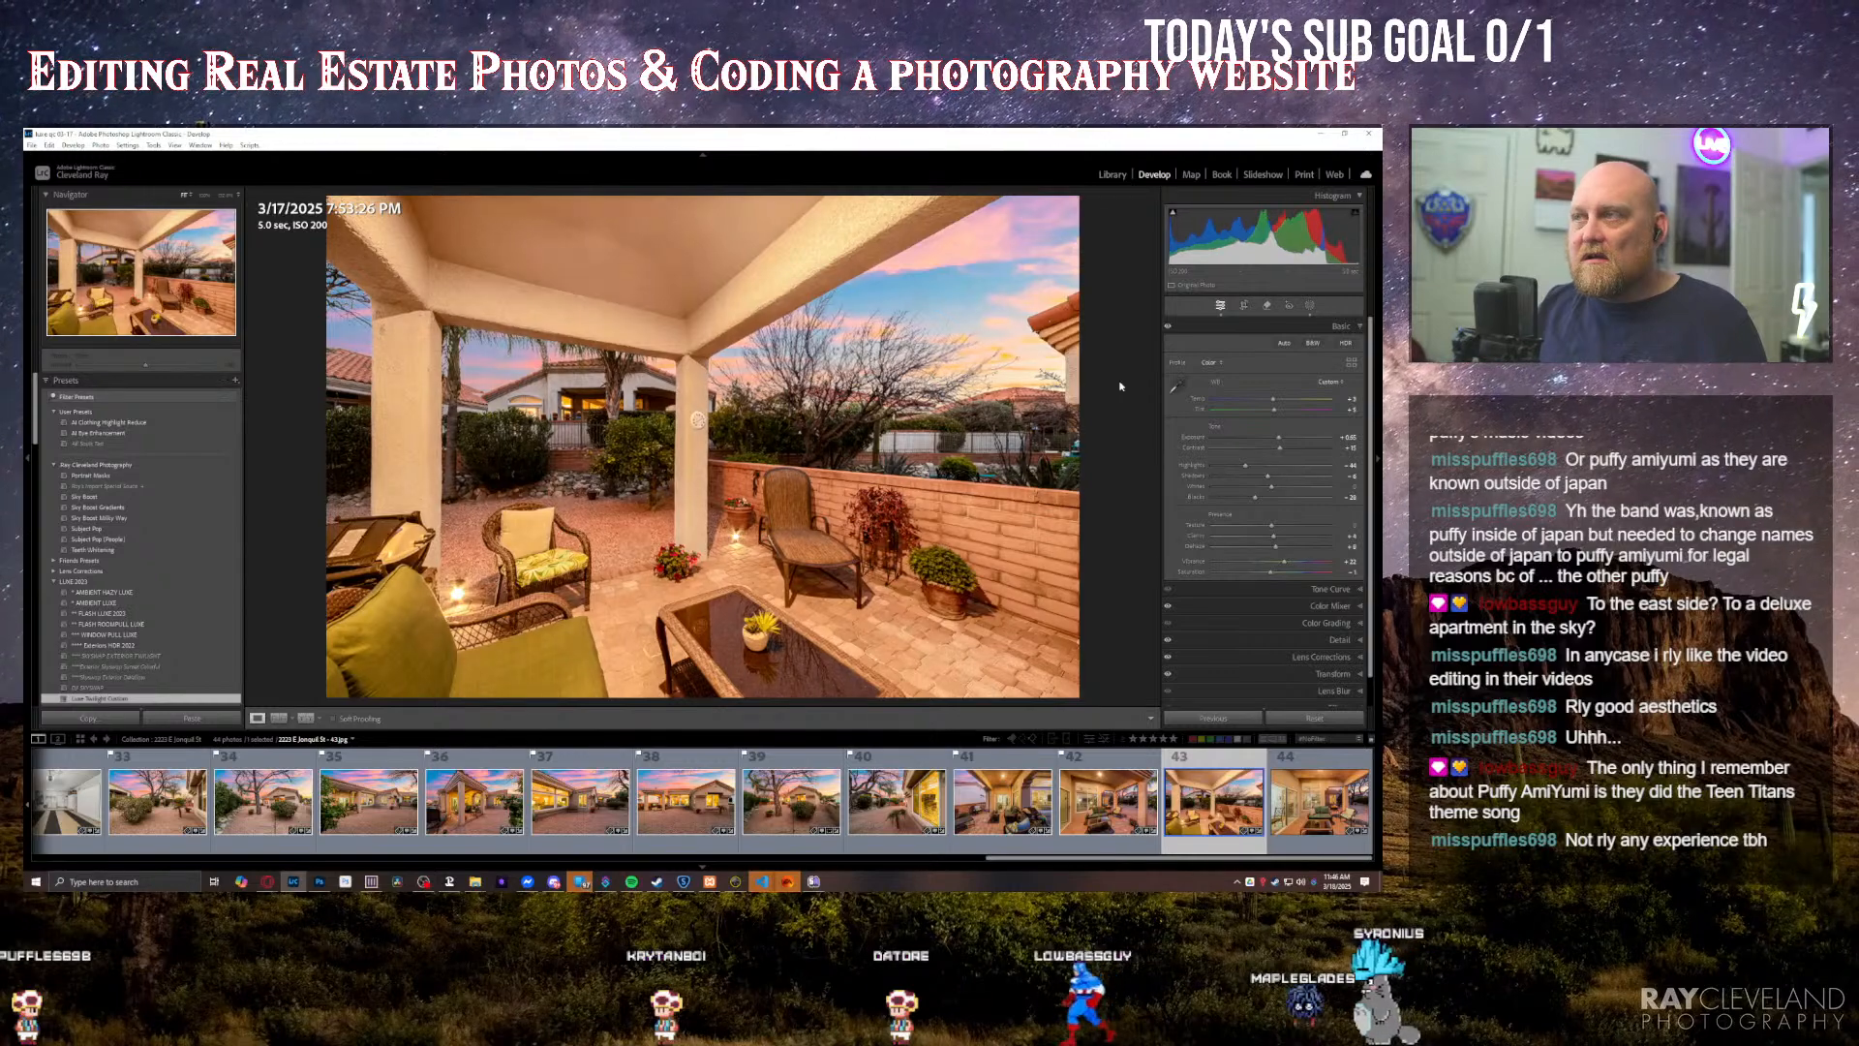
key("Right")
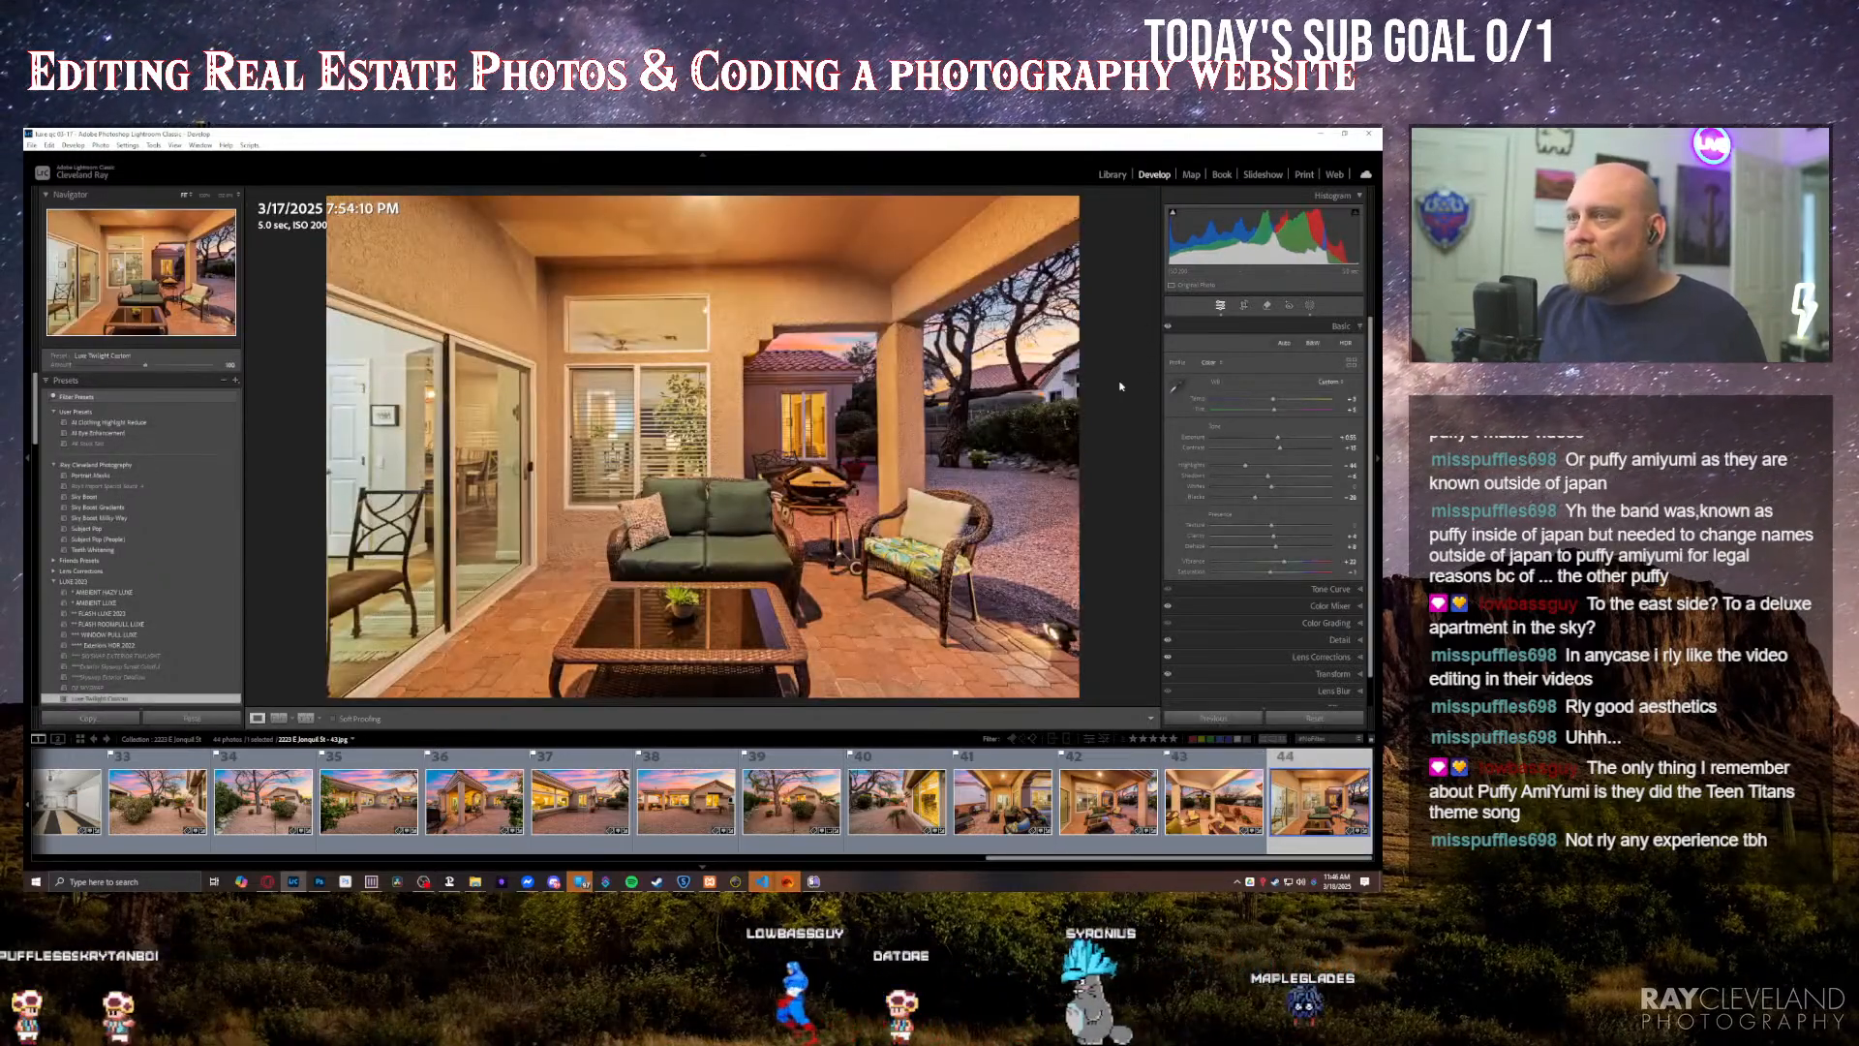
key("p")
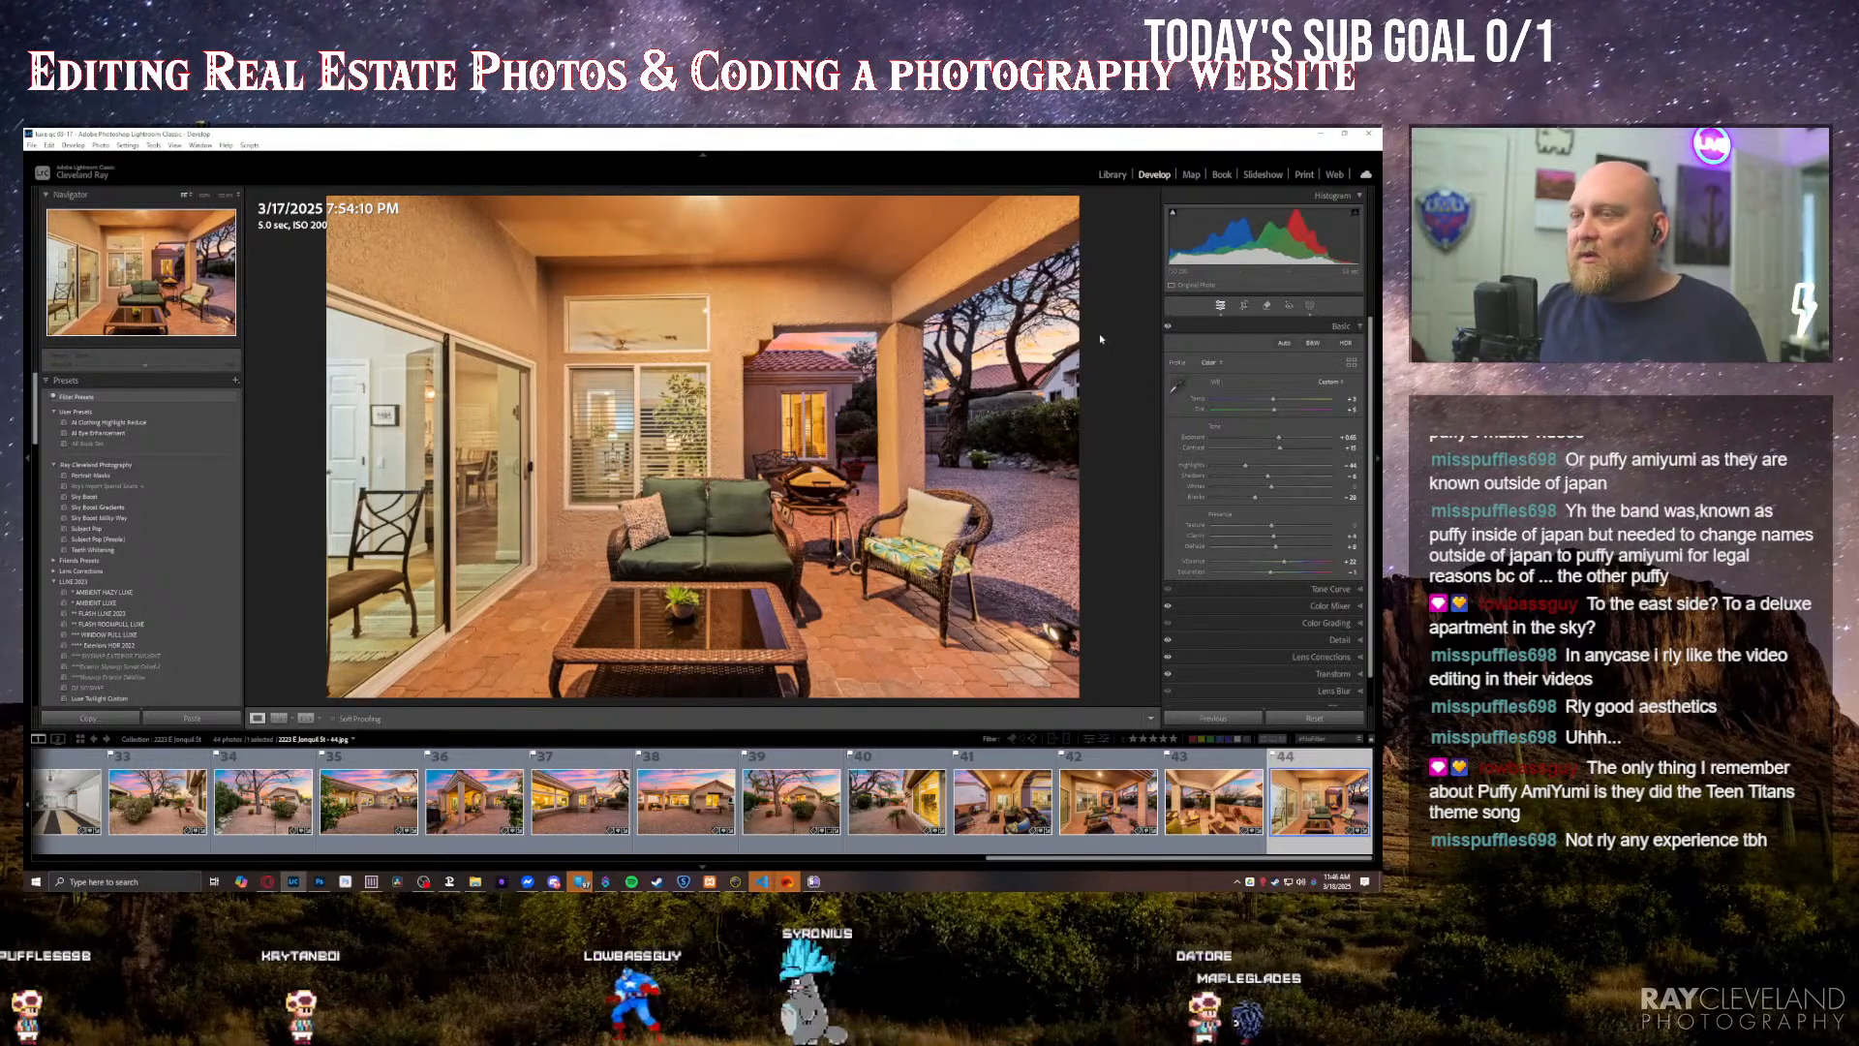
key("equal")
key("equal")
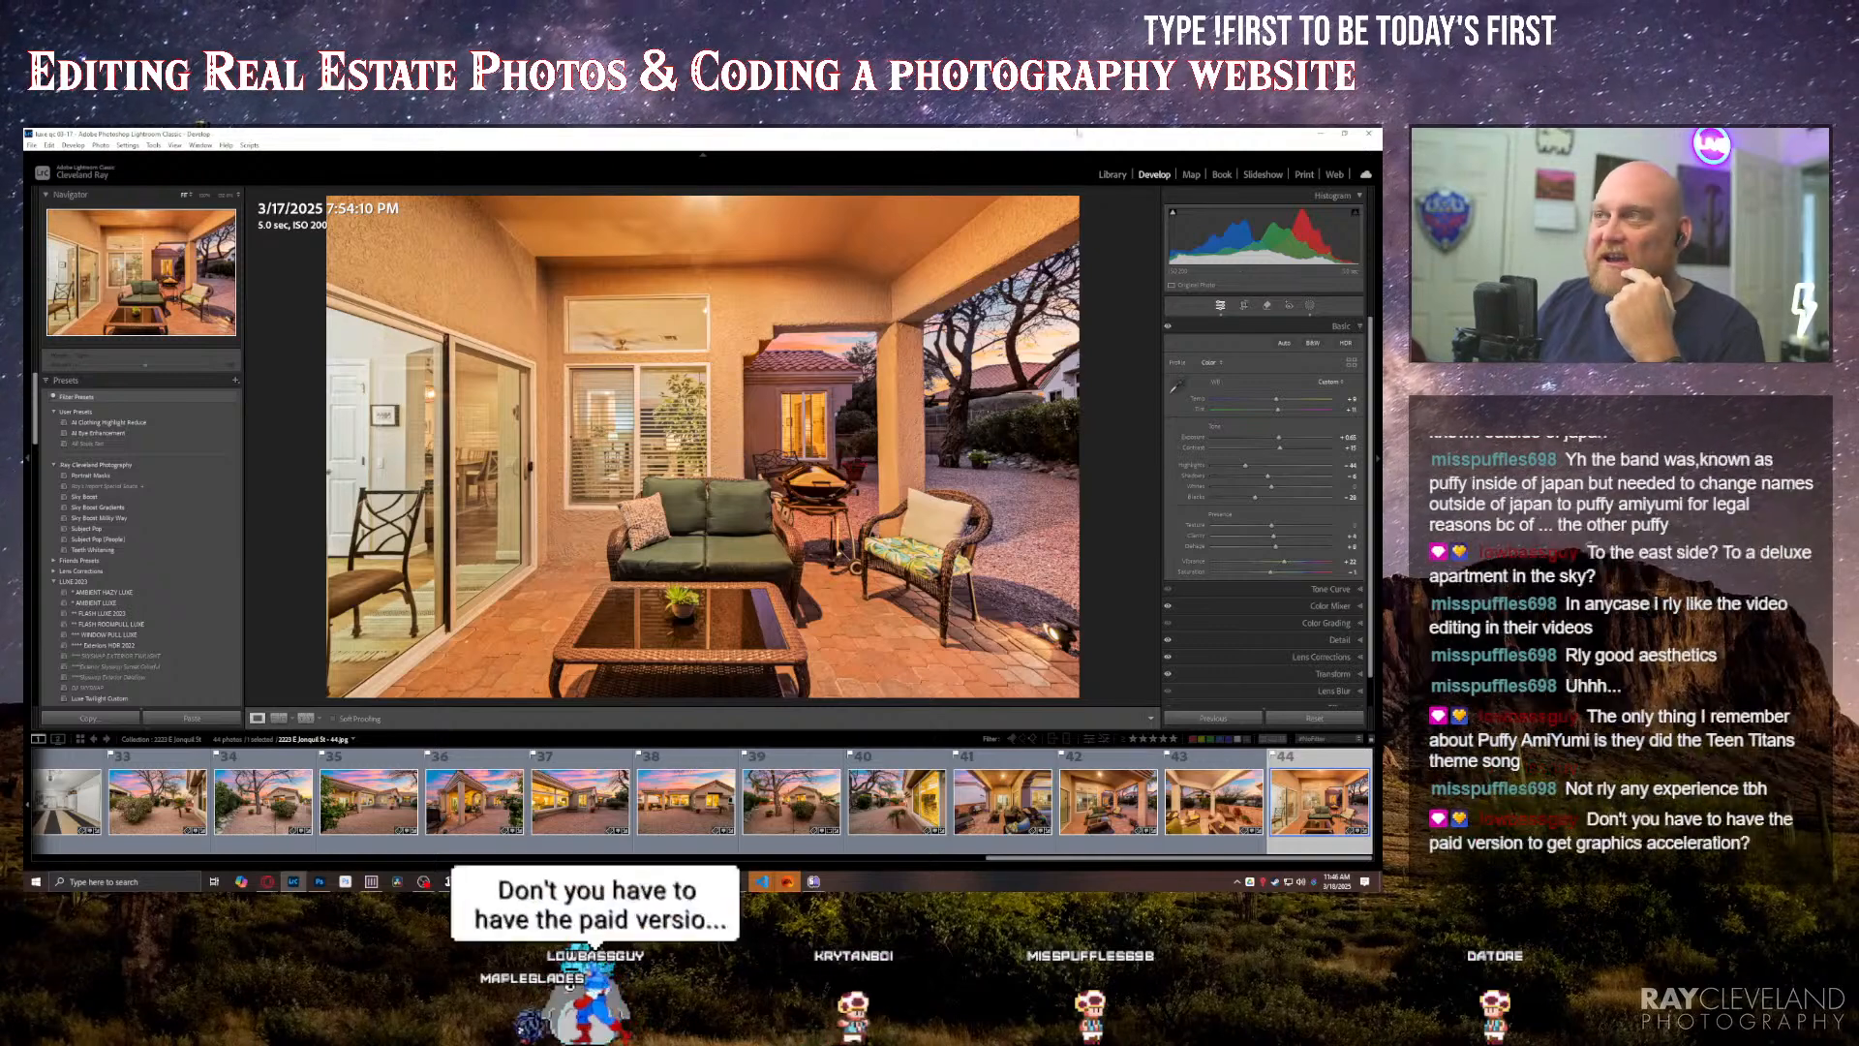
Step: Select every photo of the property's collection in the Library and copy the collection's name without renaming it
left_click(1111, 175)
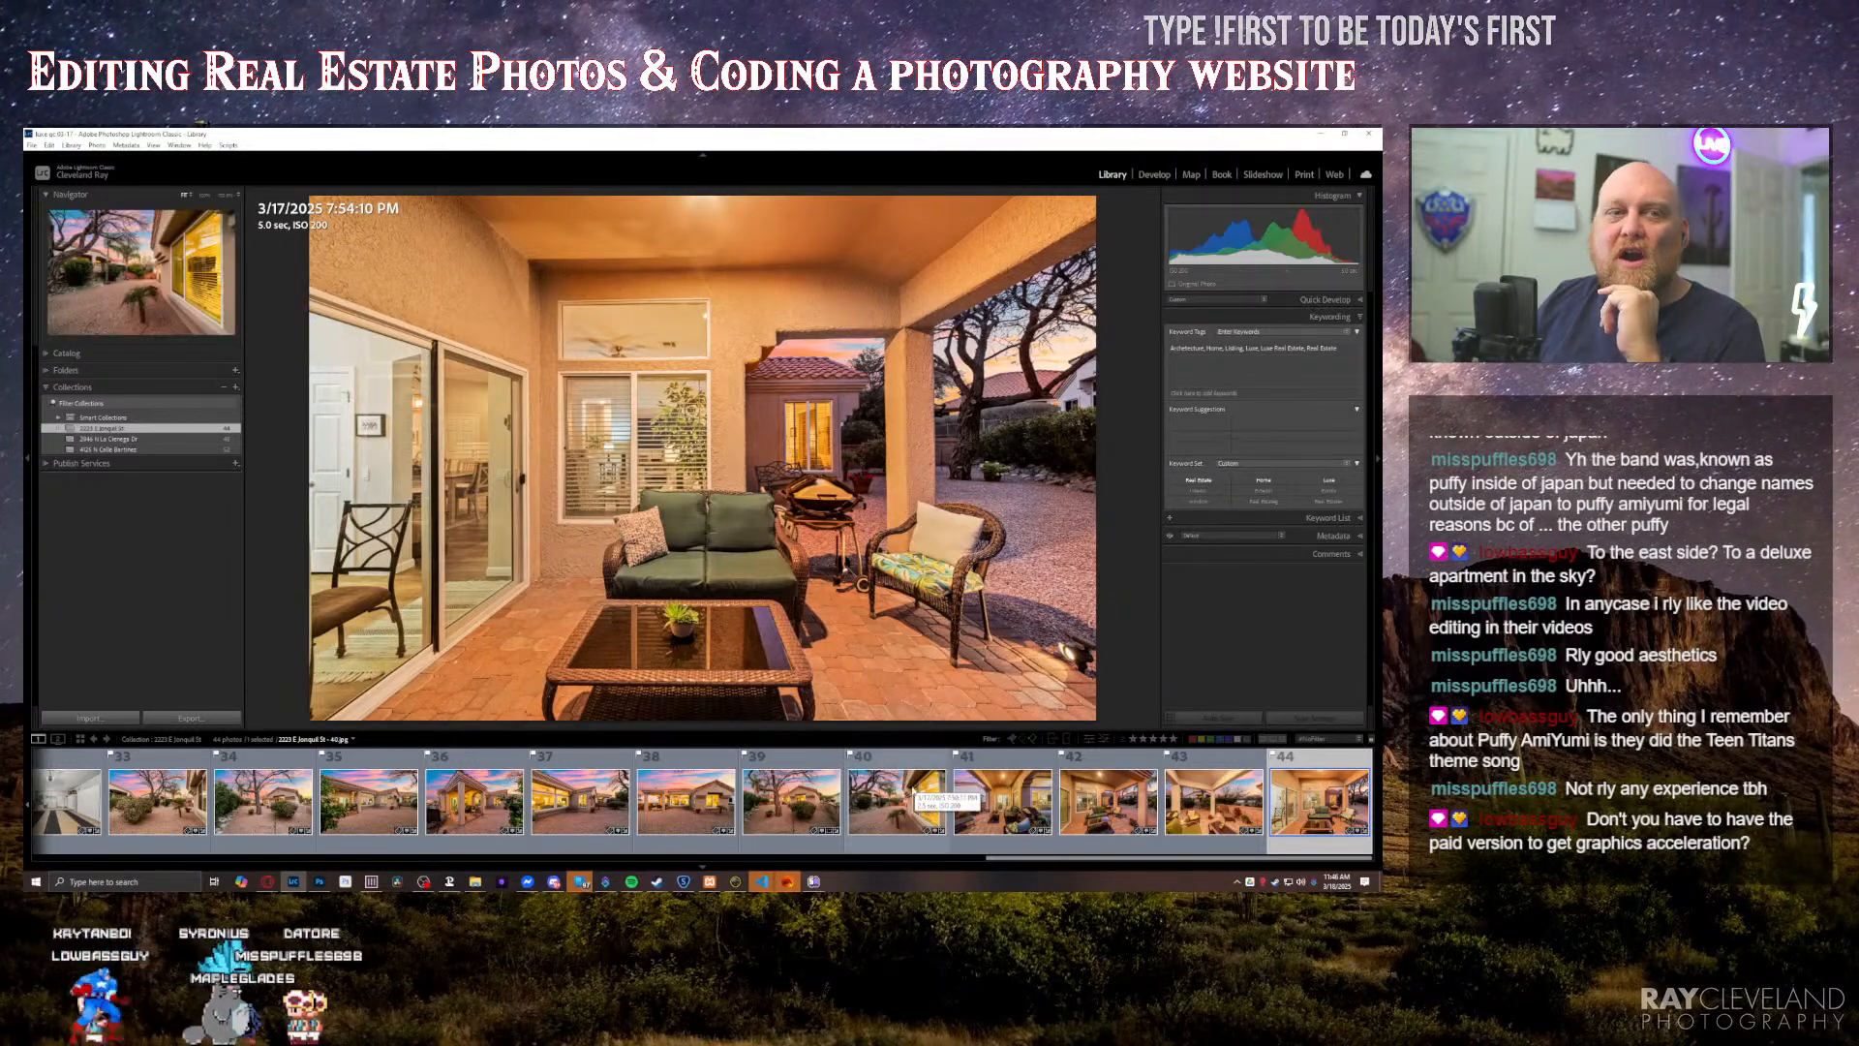
scroll(915, 796, "up", 10)
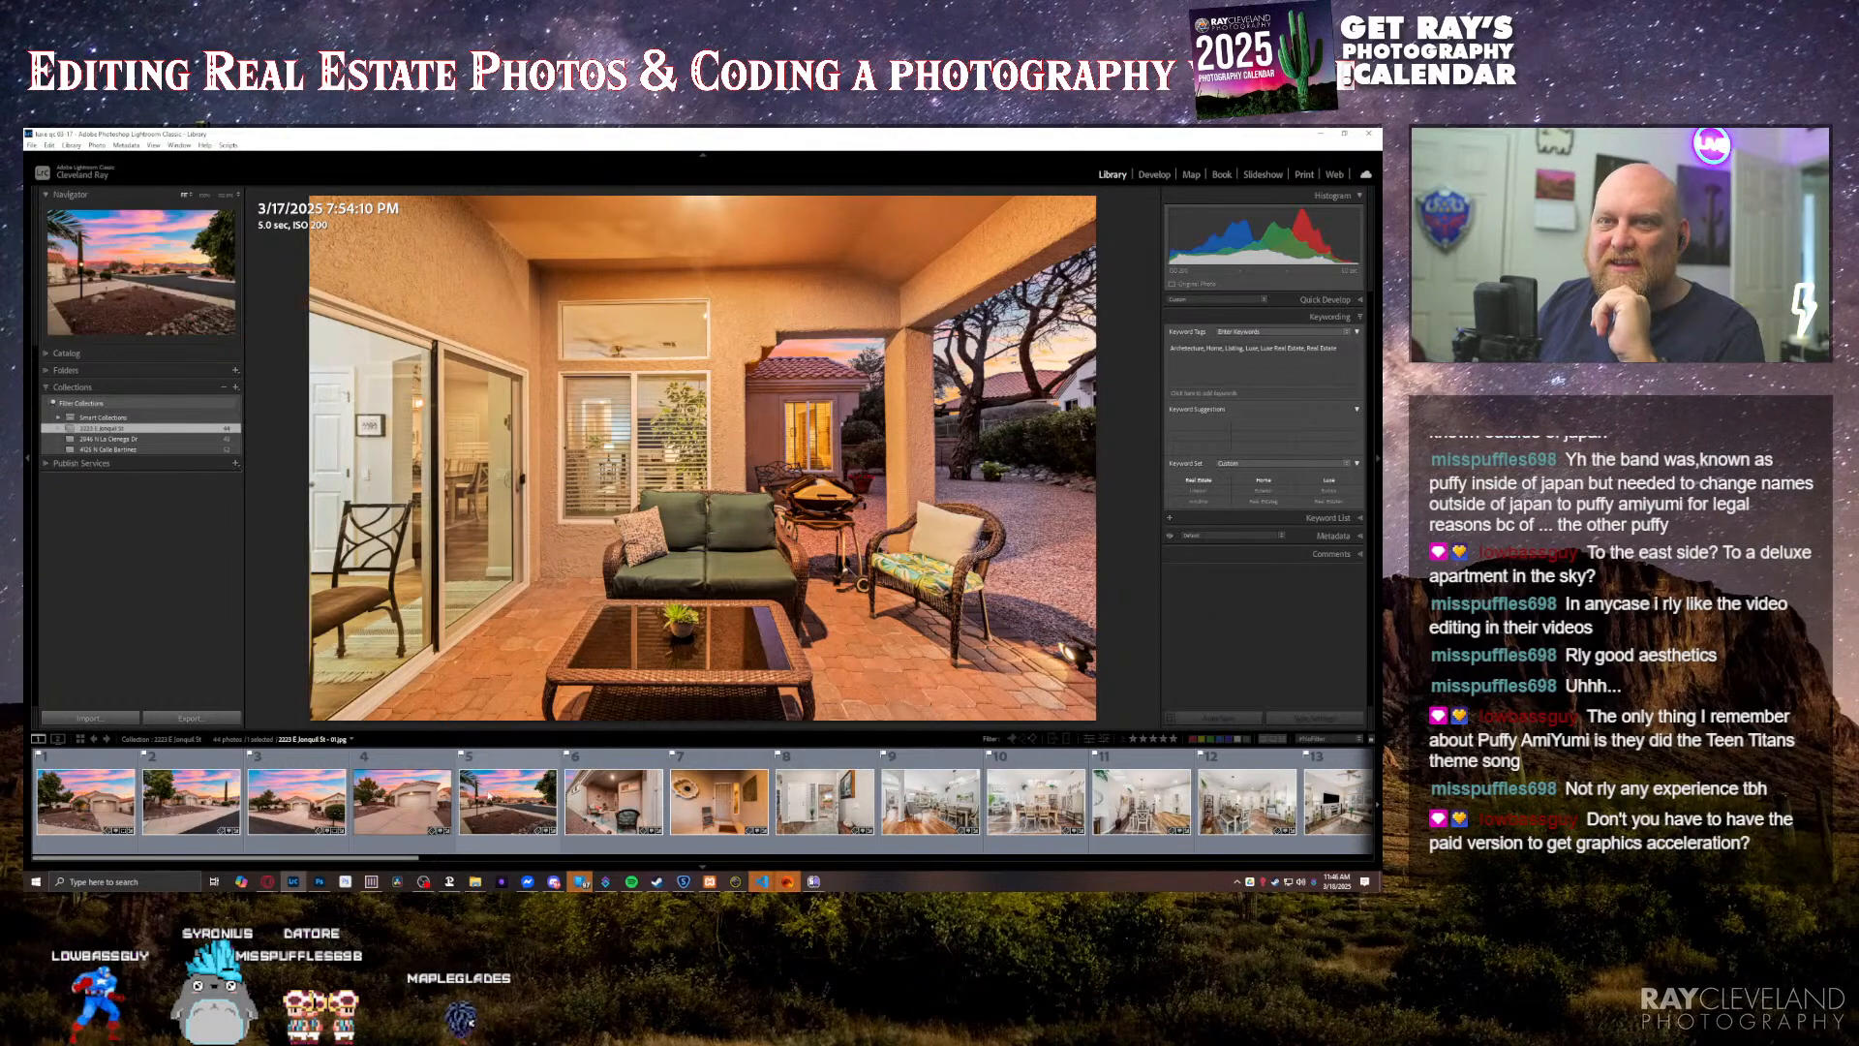
left_click(488, 802)
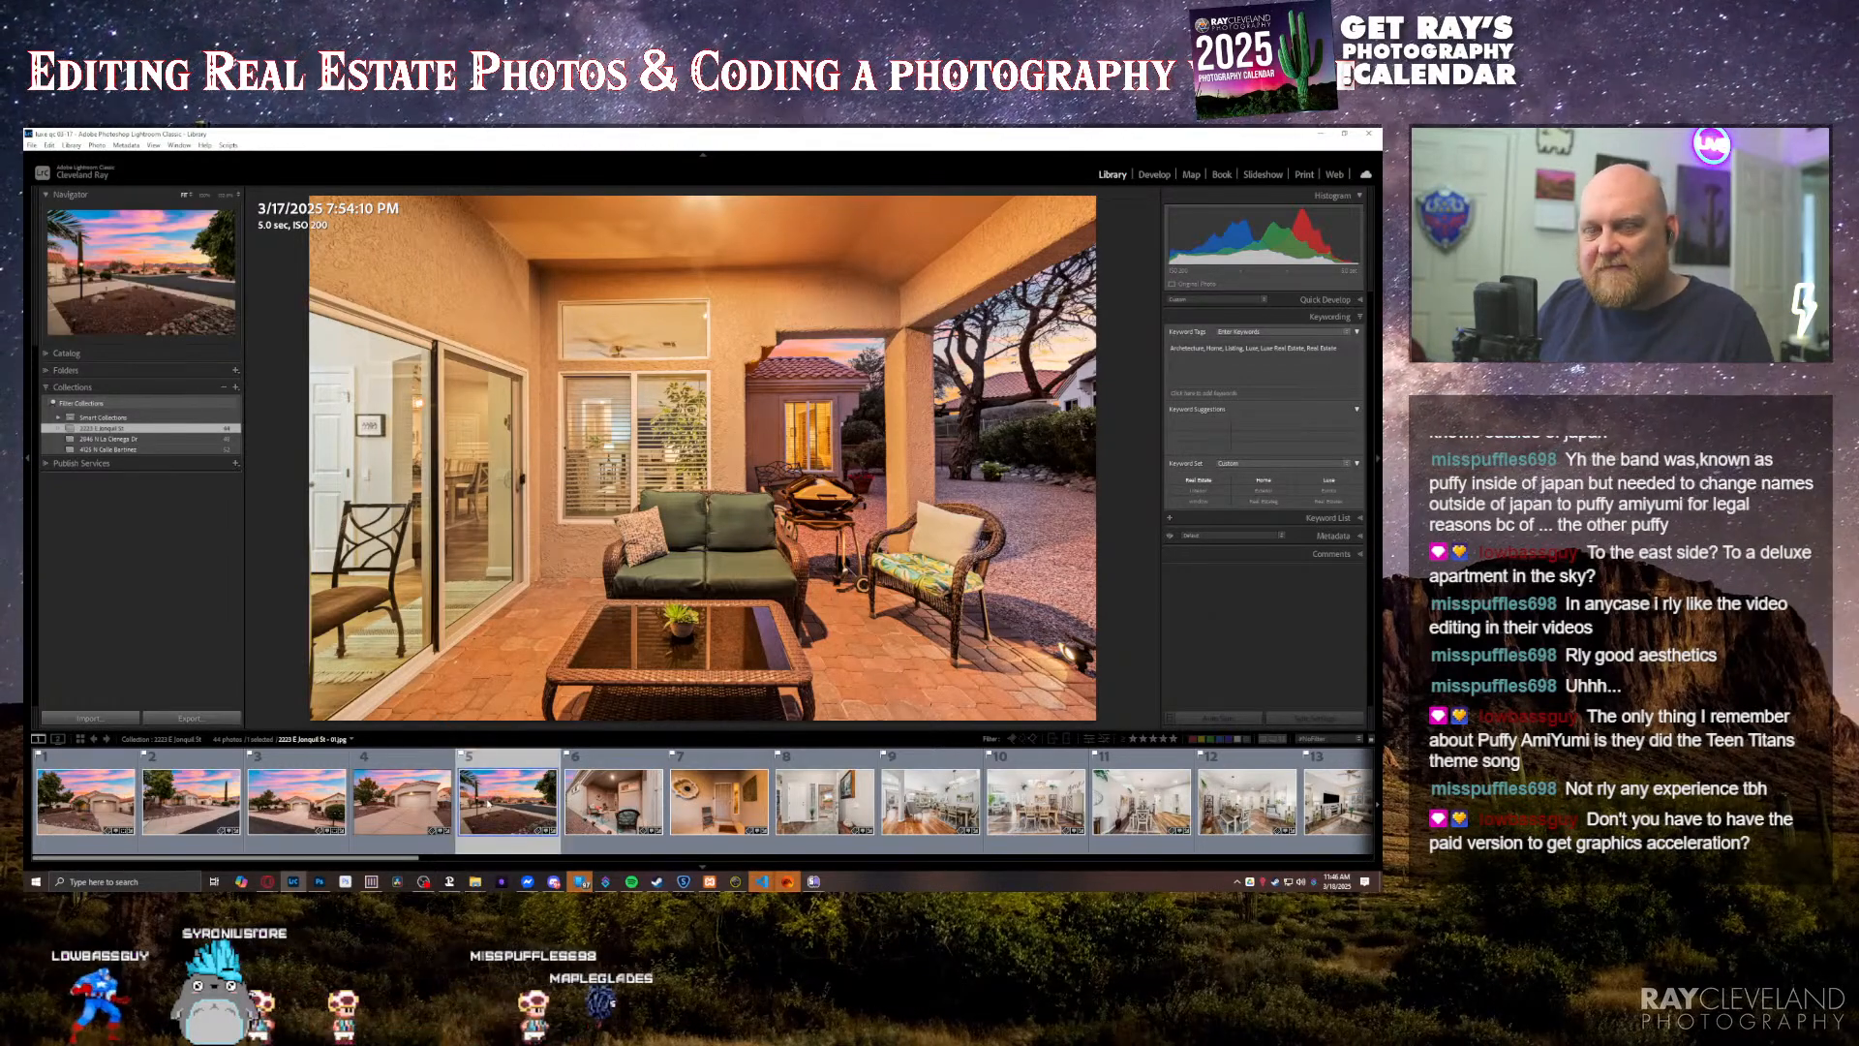
key("ctrl+a")
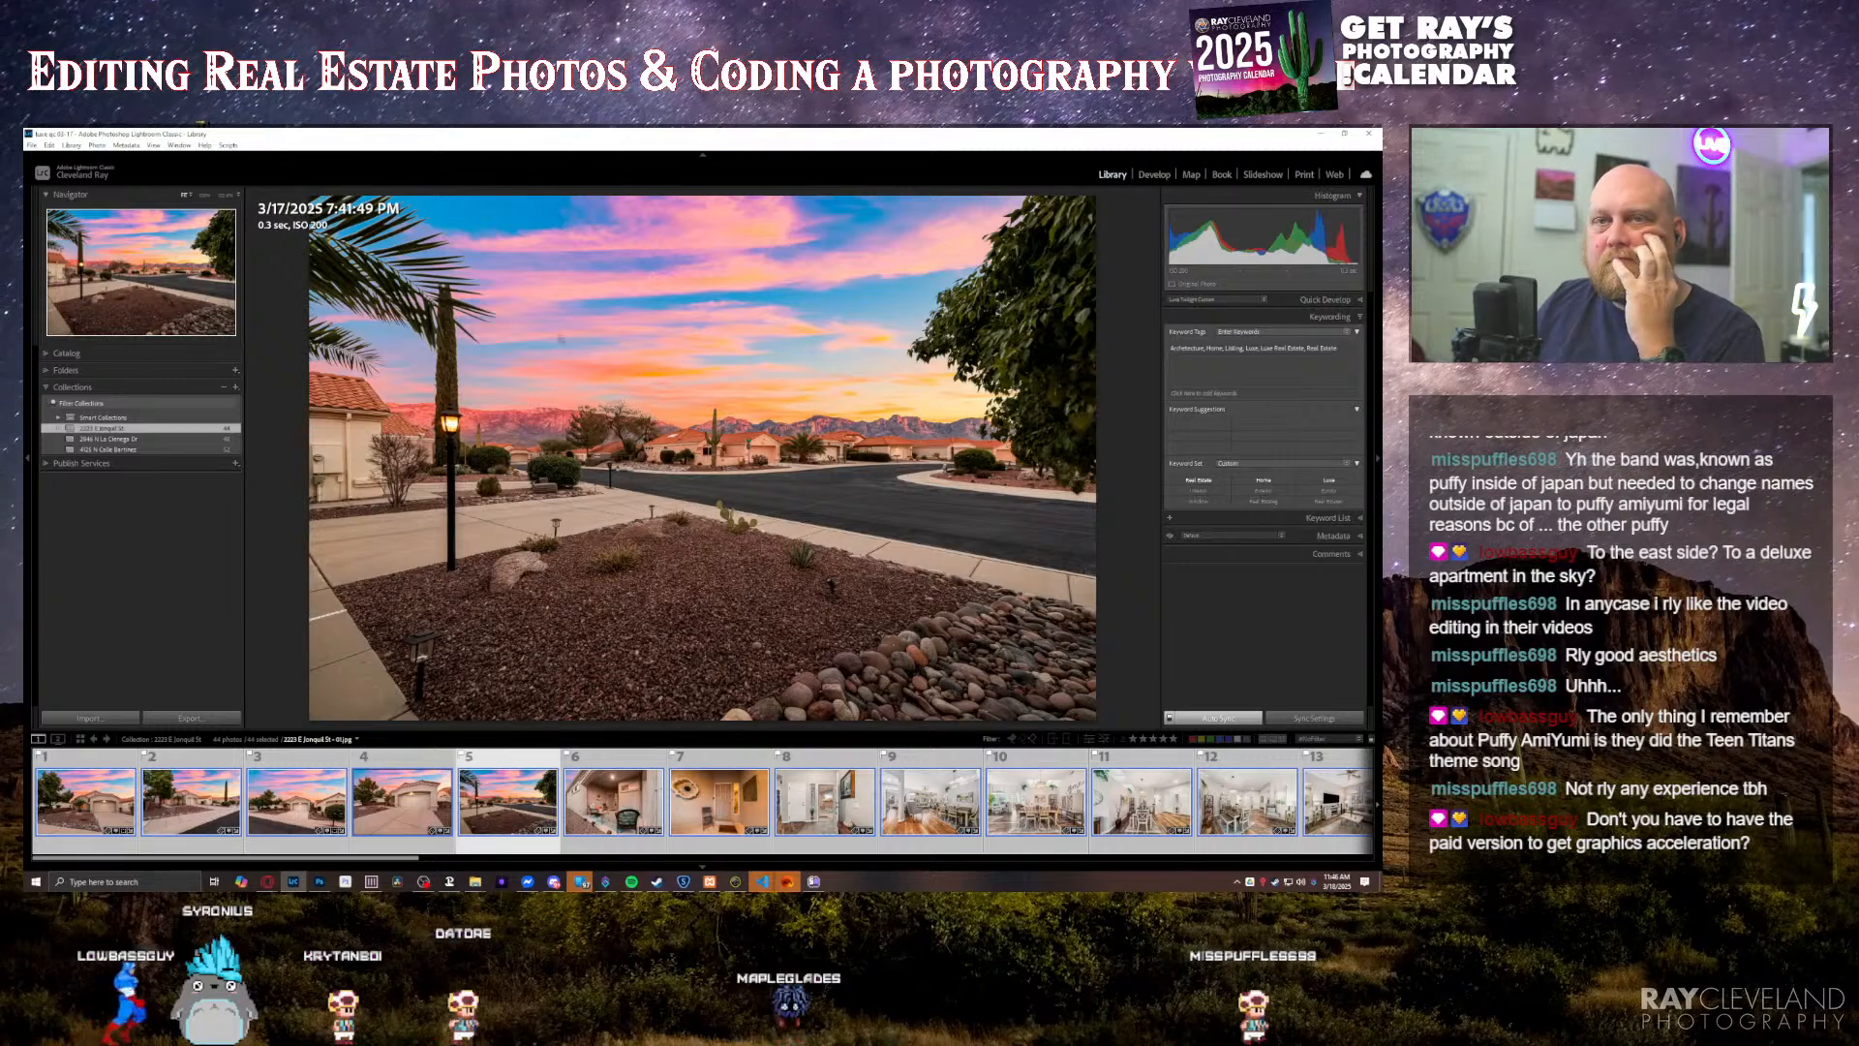
right_click(136, 428)
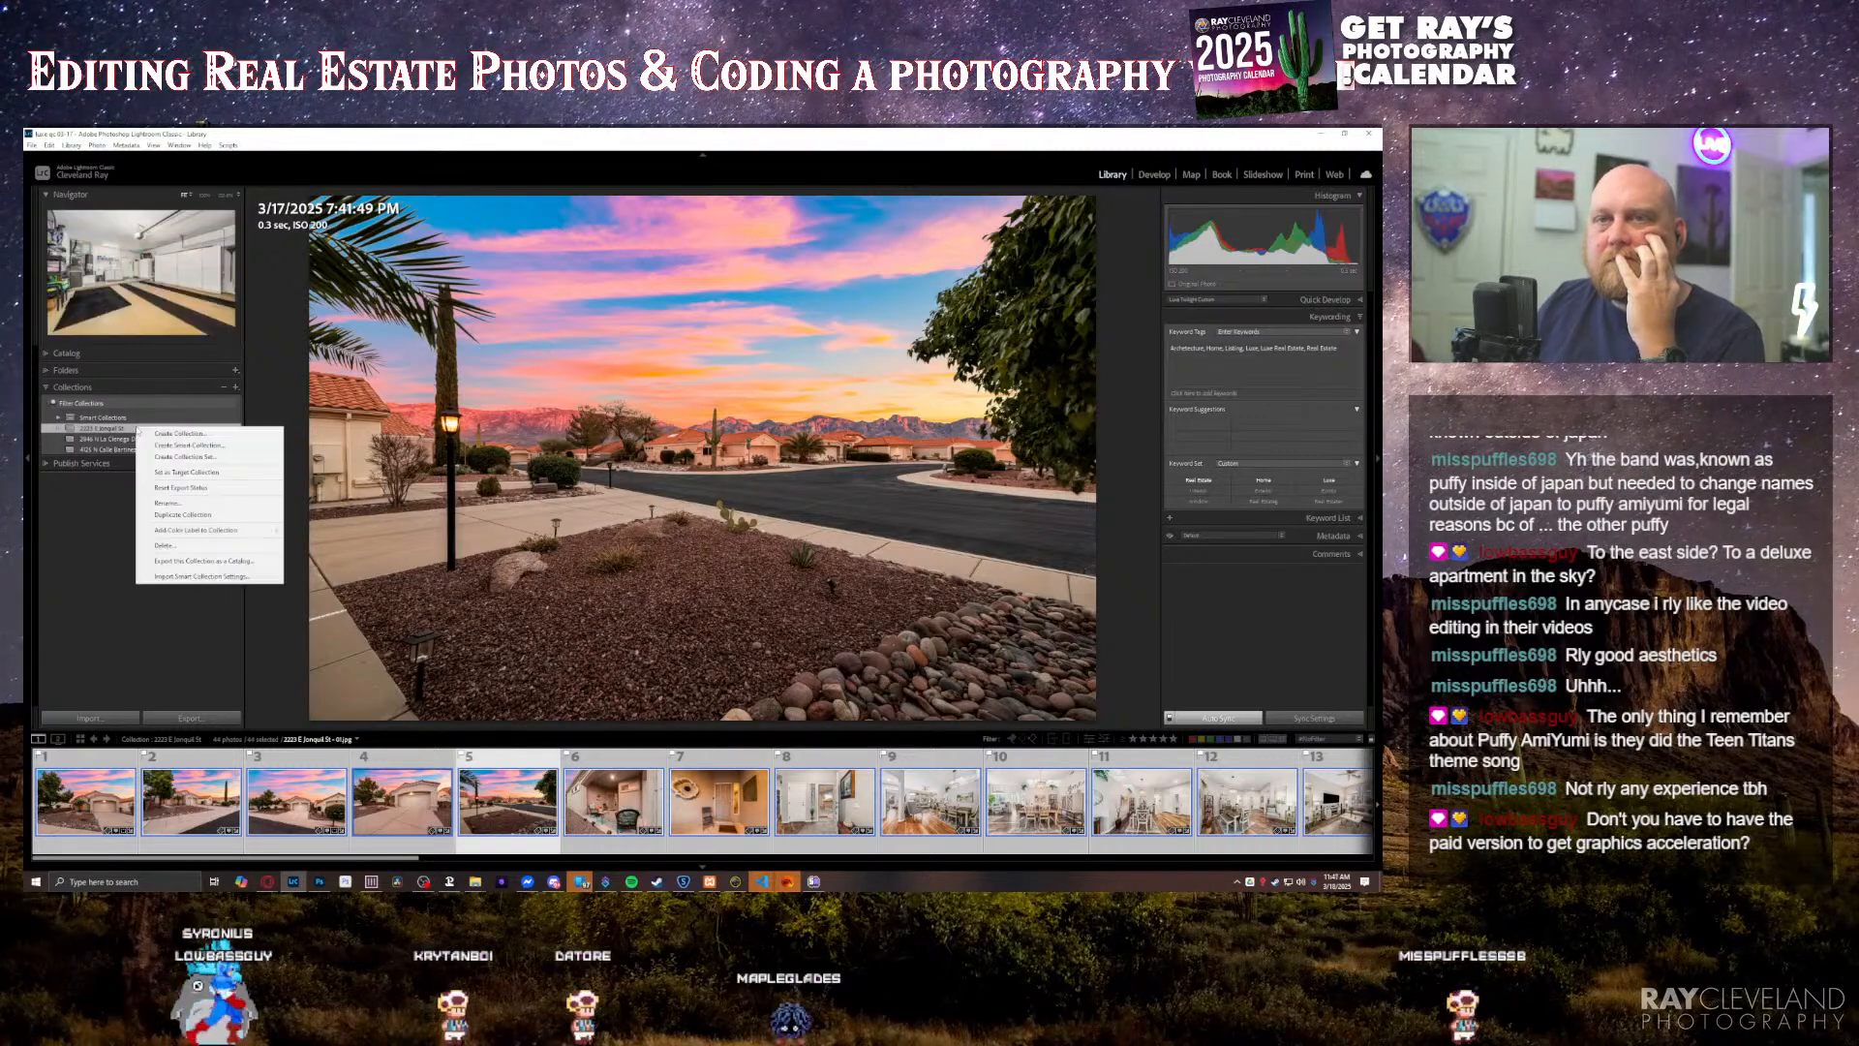
left_click(167, 502)
key("ctrl+c")
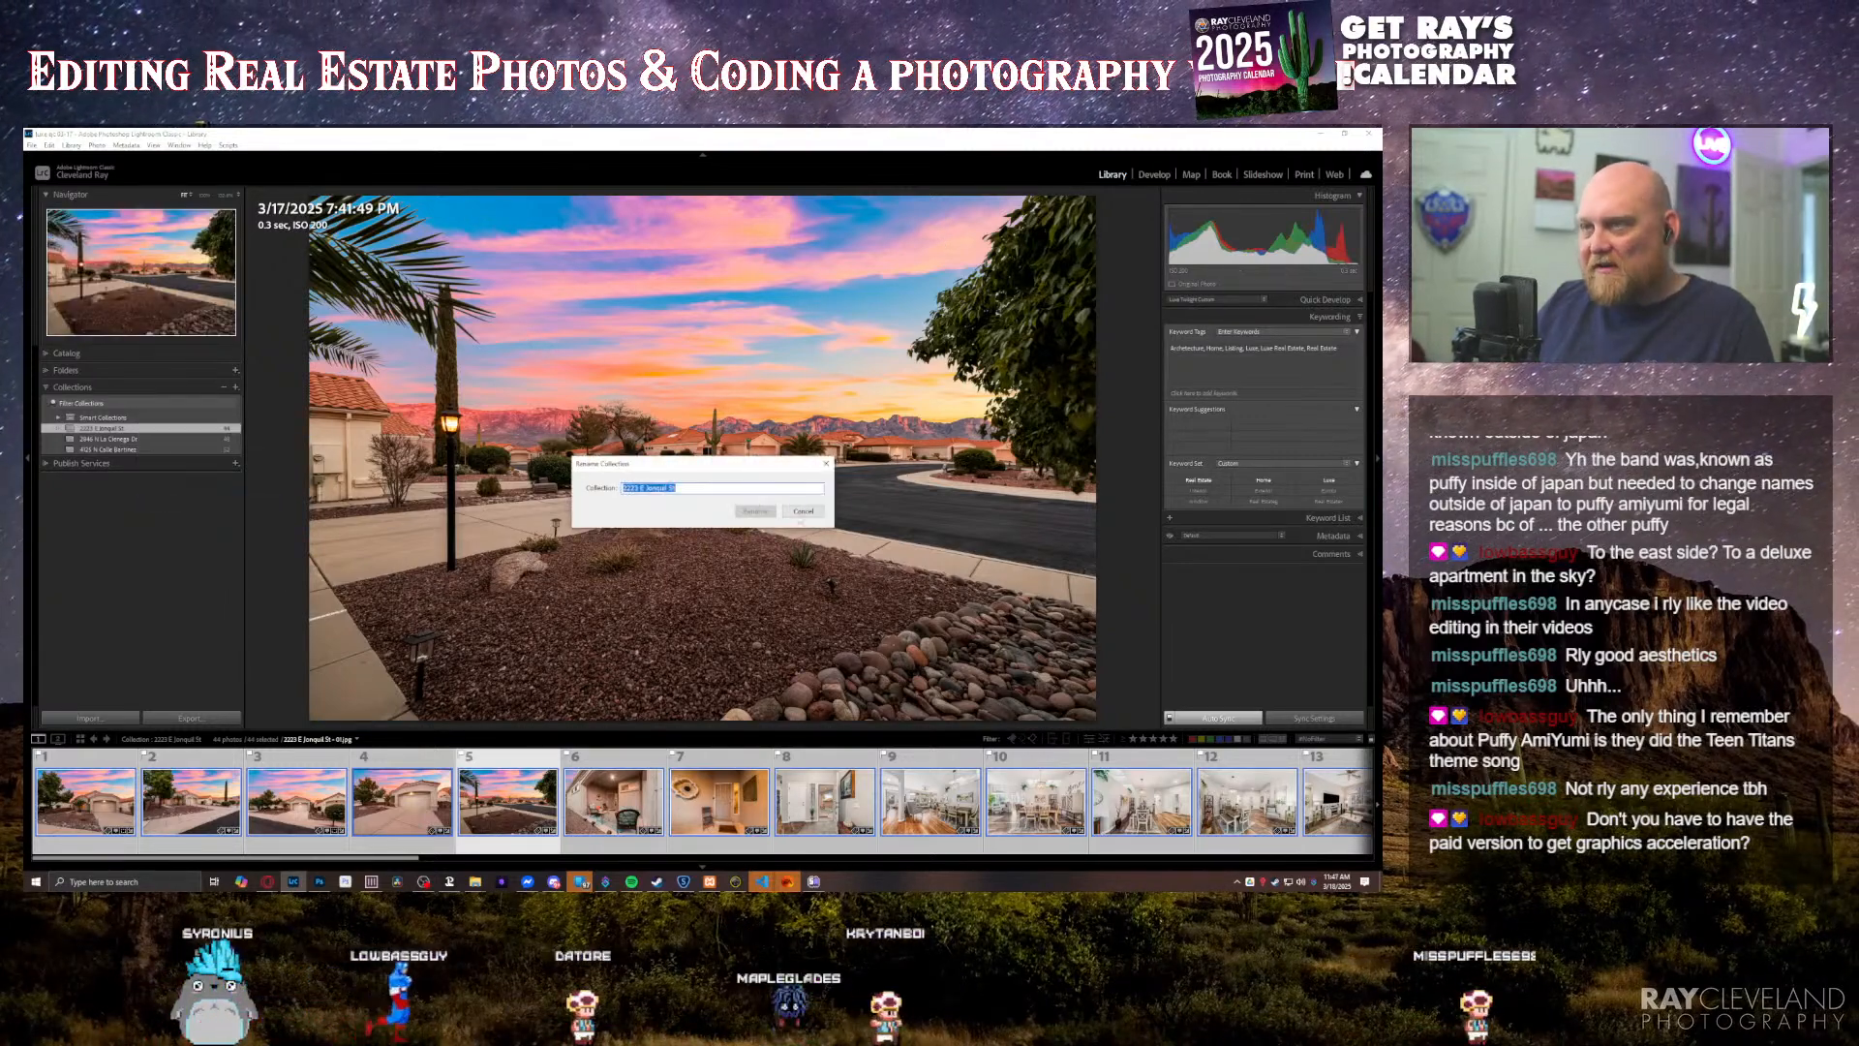
left_click(803, 511)
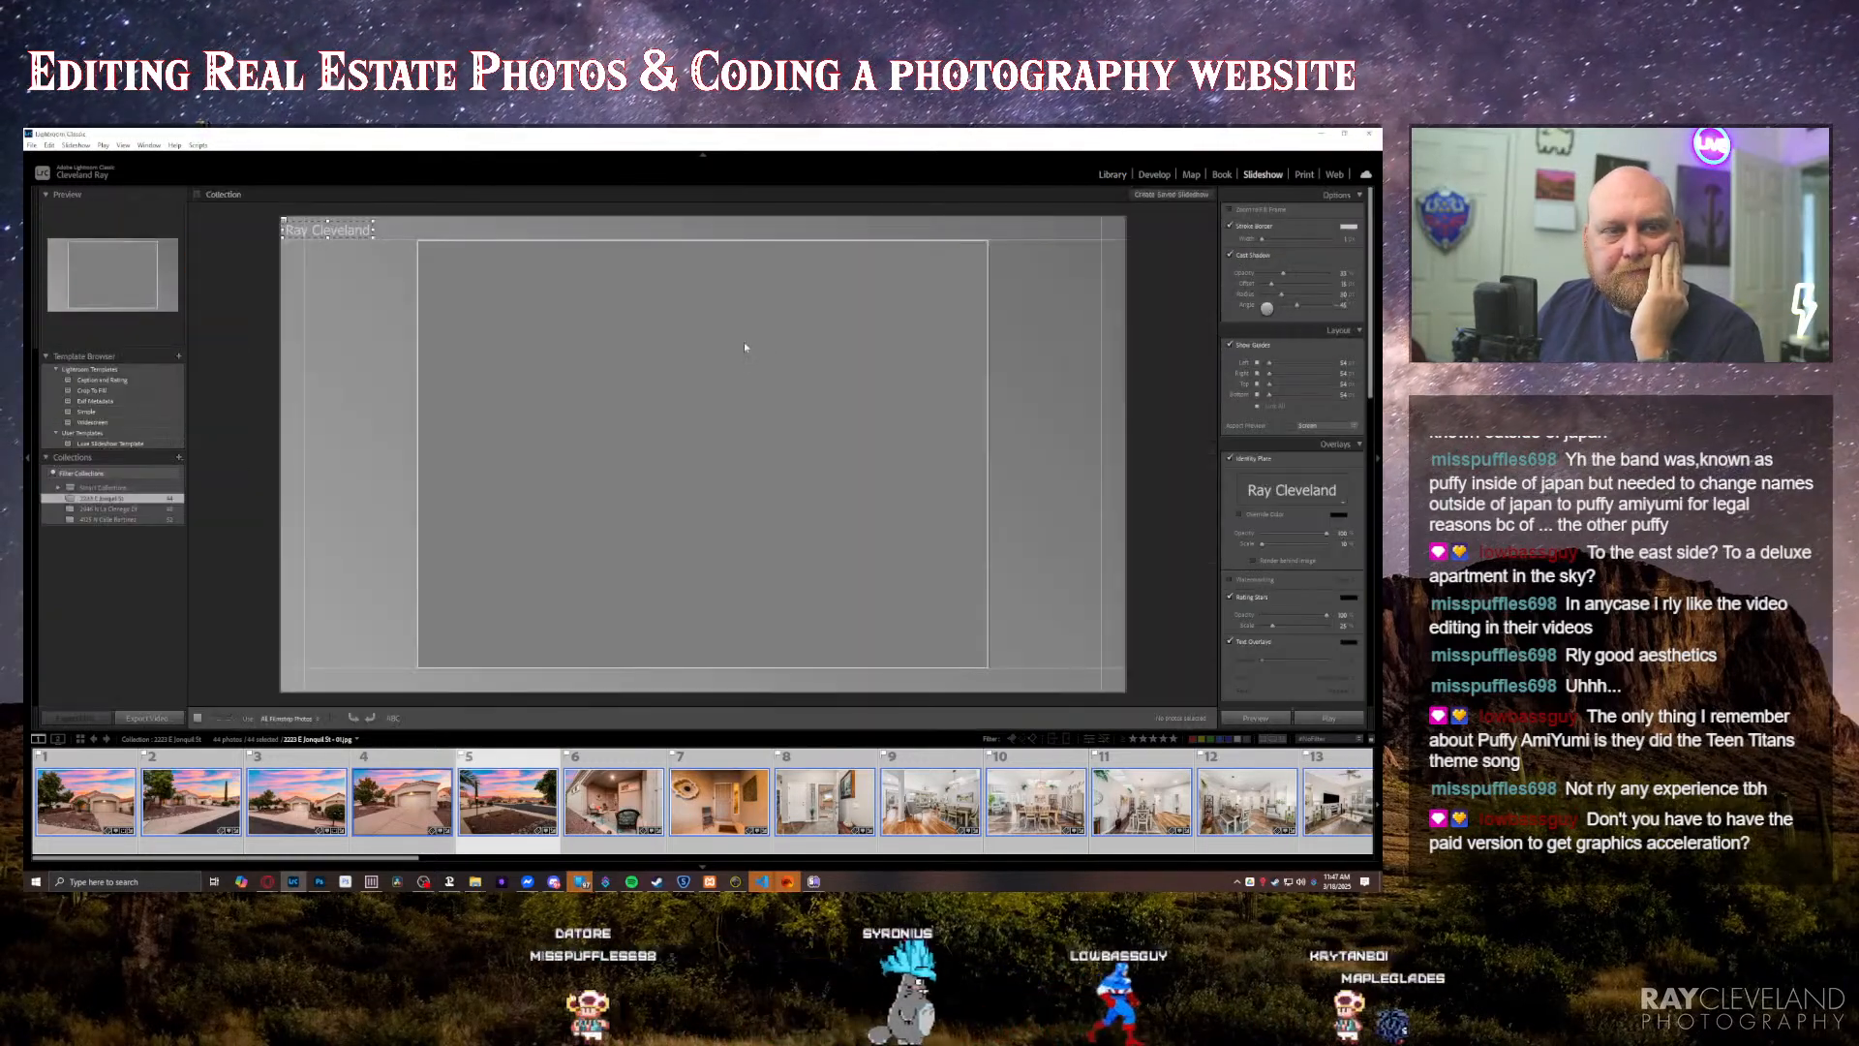
Step: Apply the Luxe Slideshow Template and export the slideshow as a video named with the property address followed by "- SLIDESHOW"
left_click(129, 444)
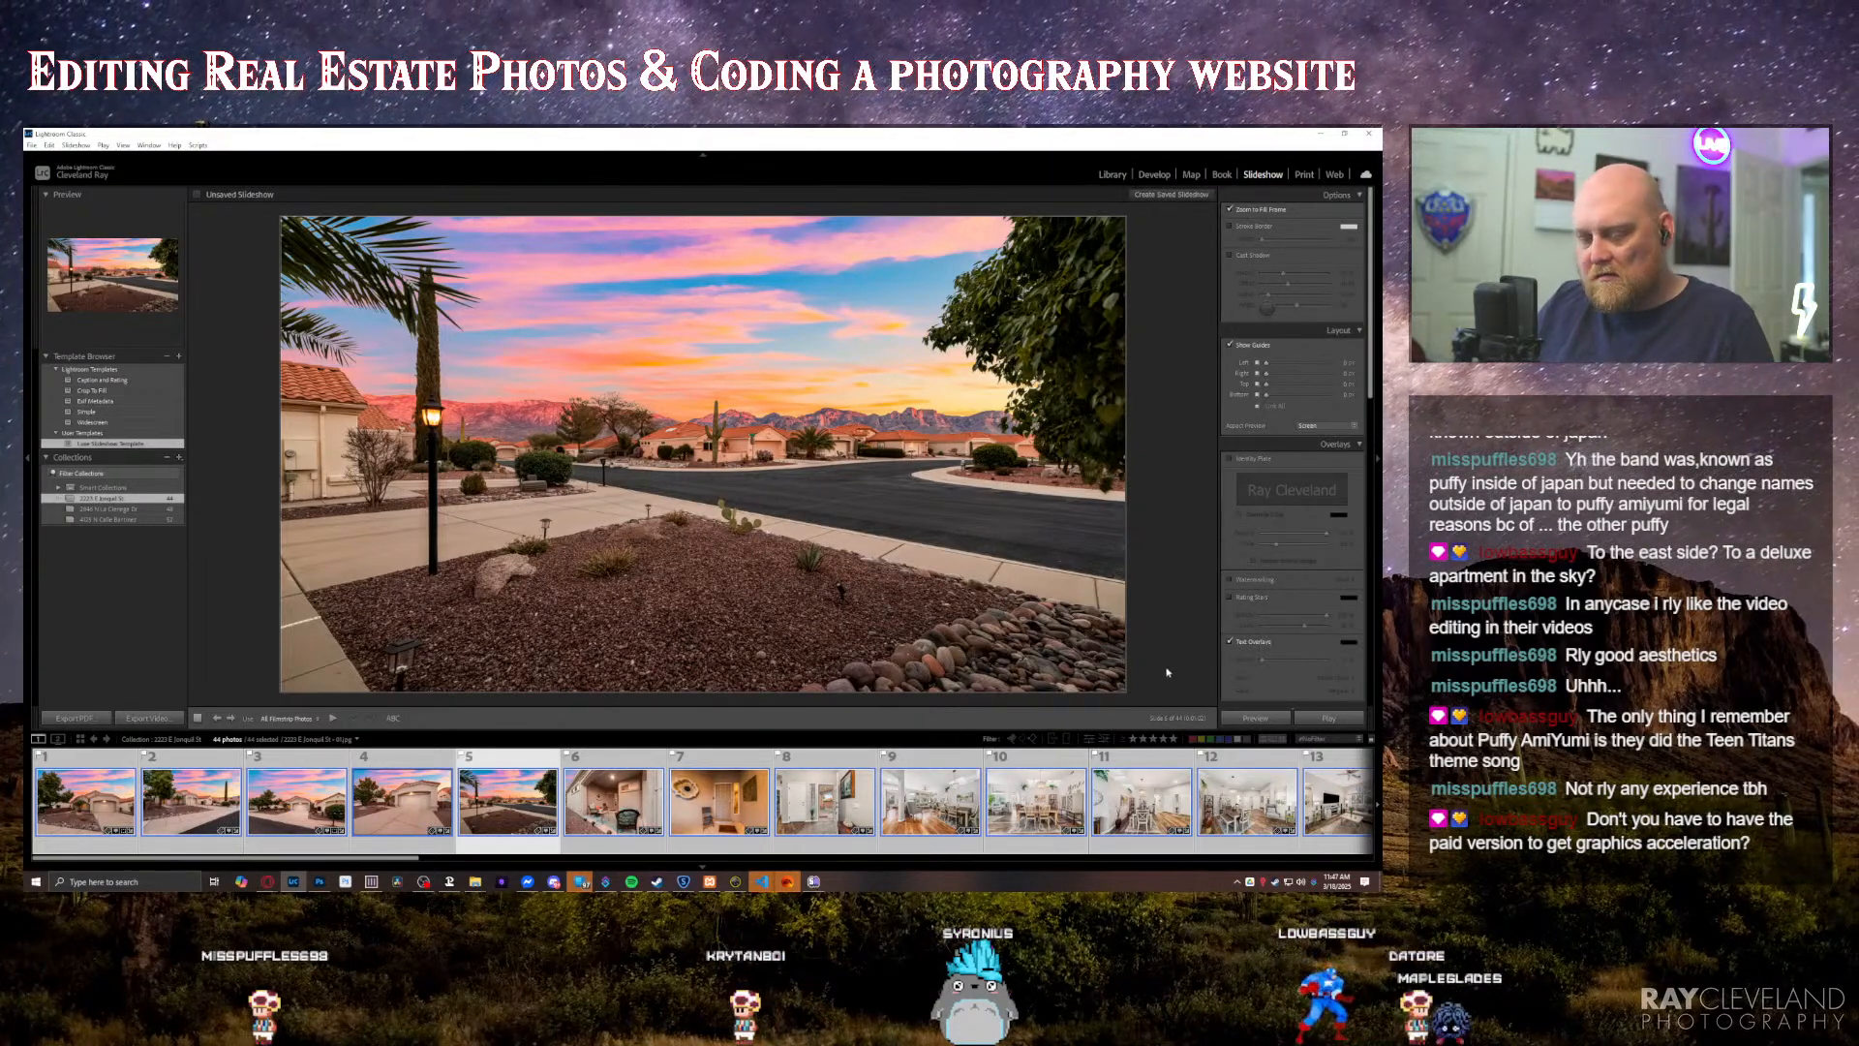
left_click(146, 719)
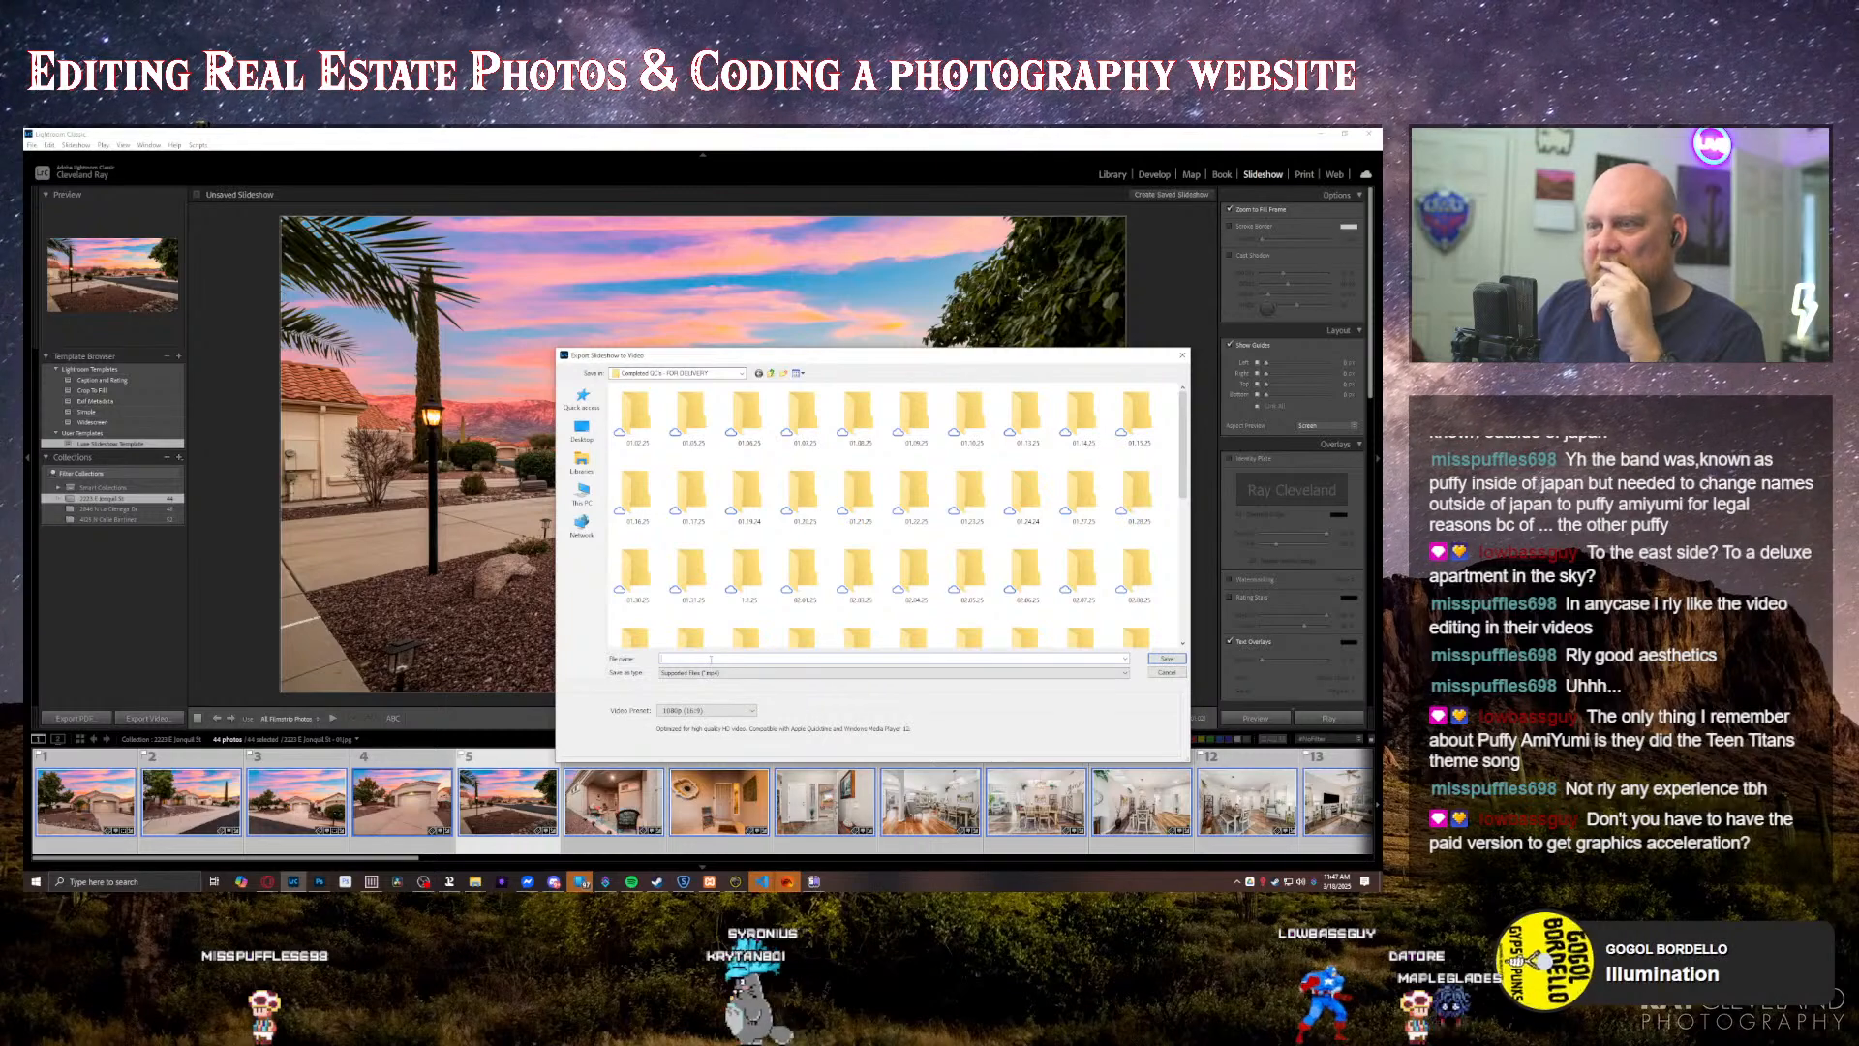
type("-")
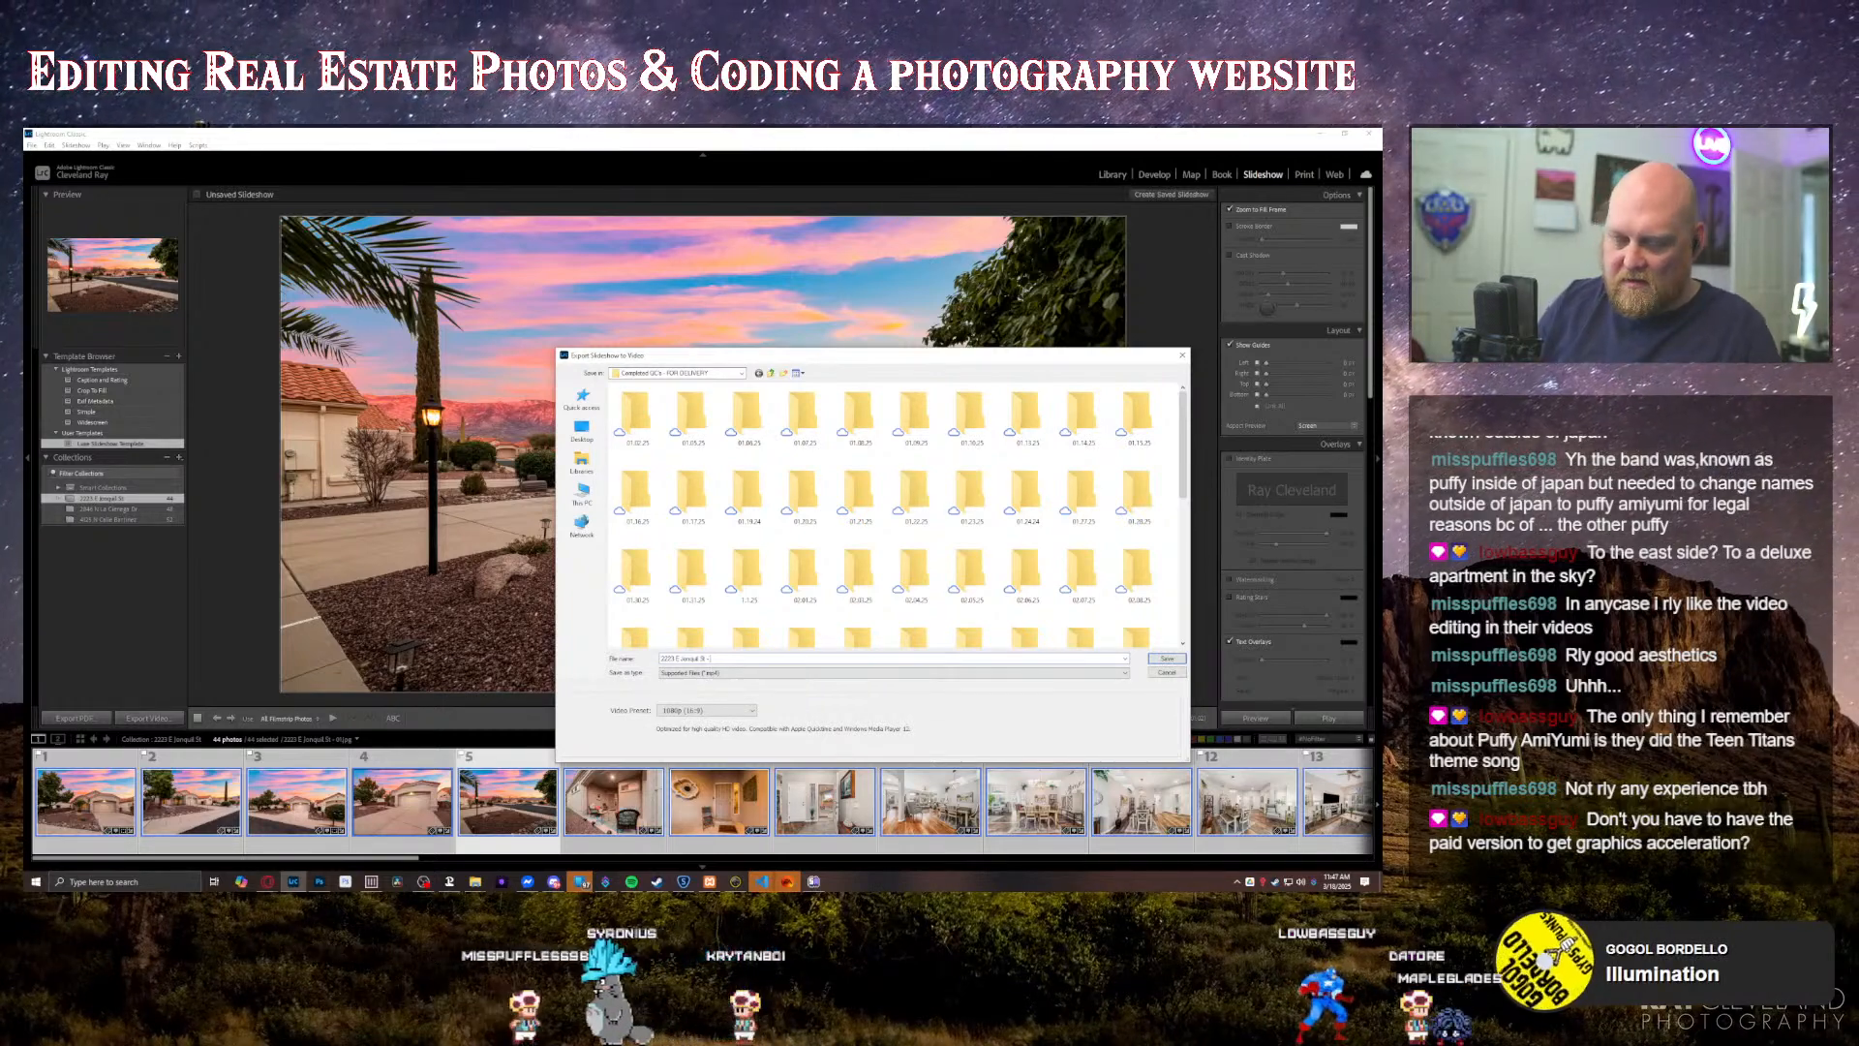
type(" SLIDESHOW")
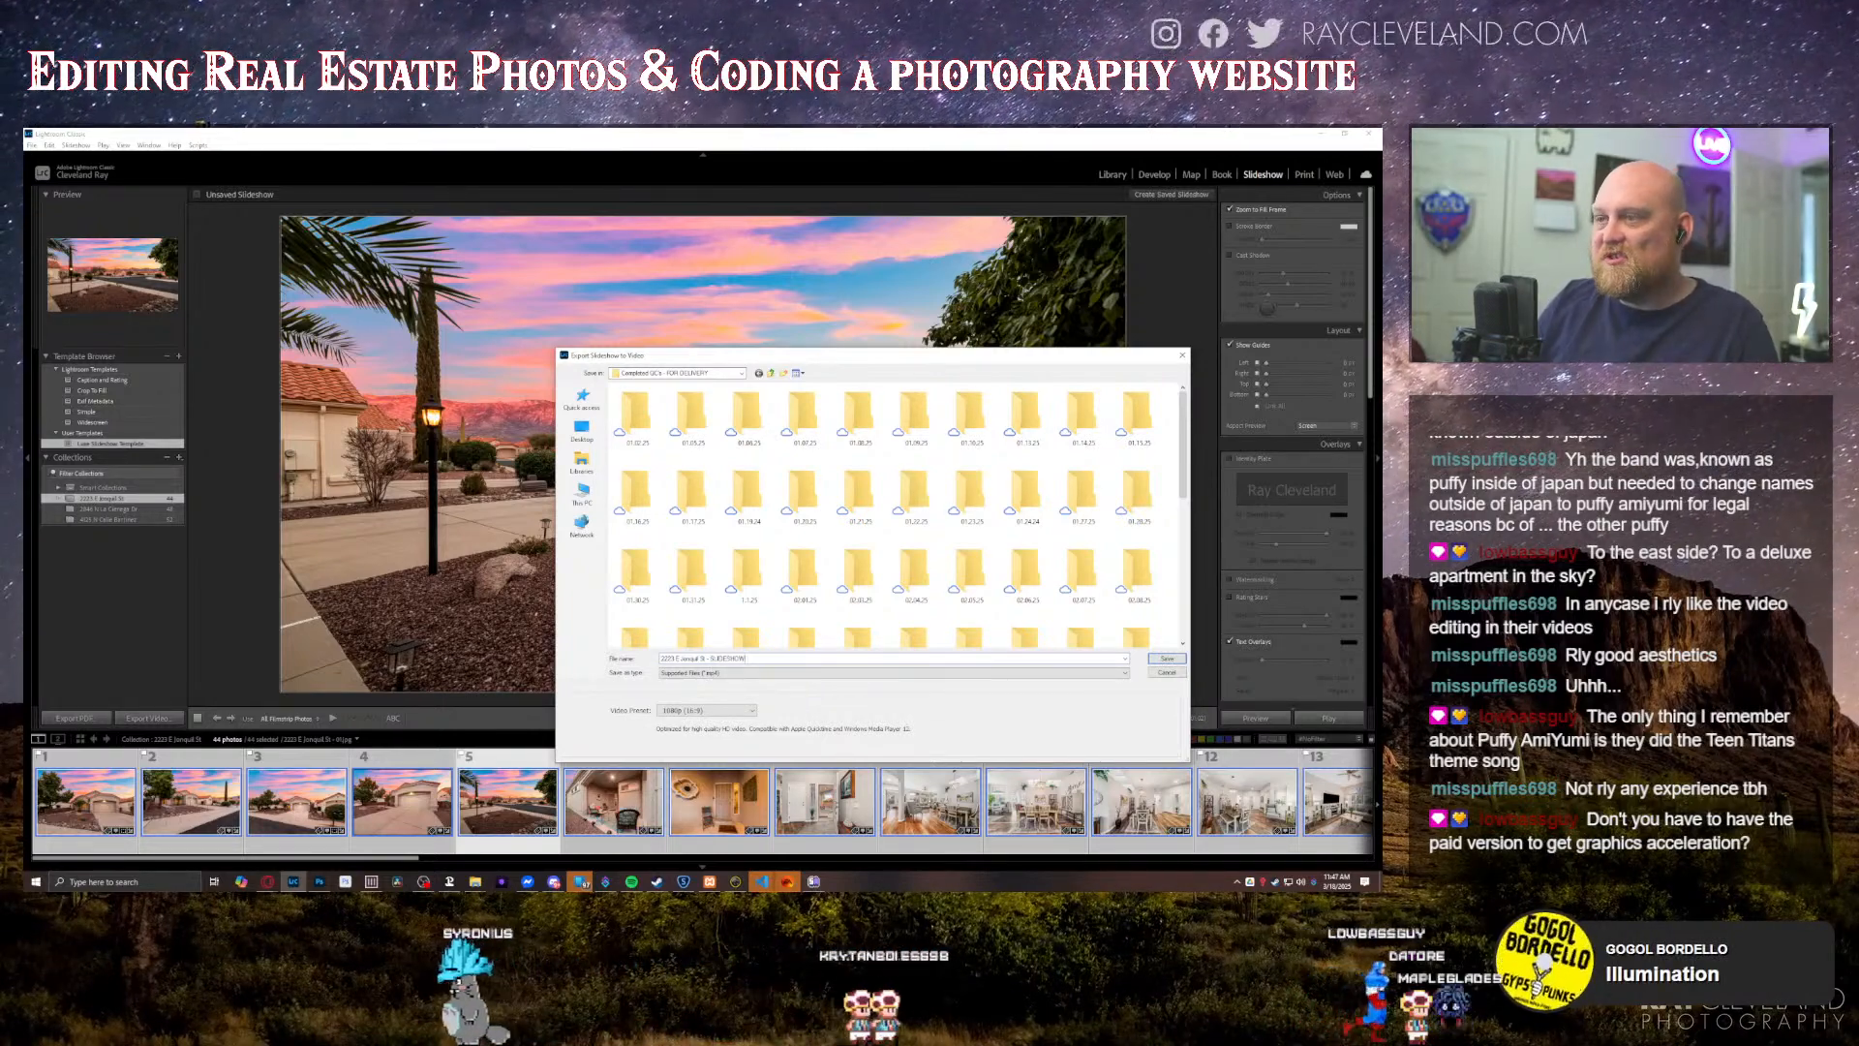
key("Return")
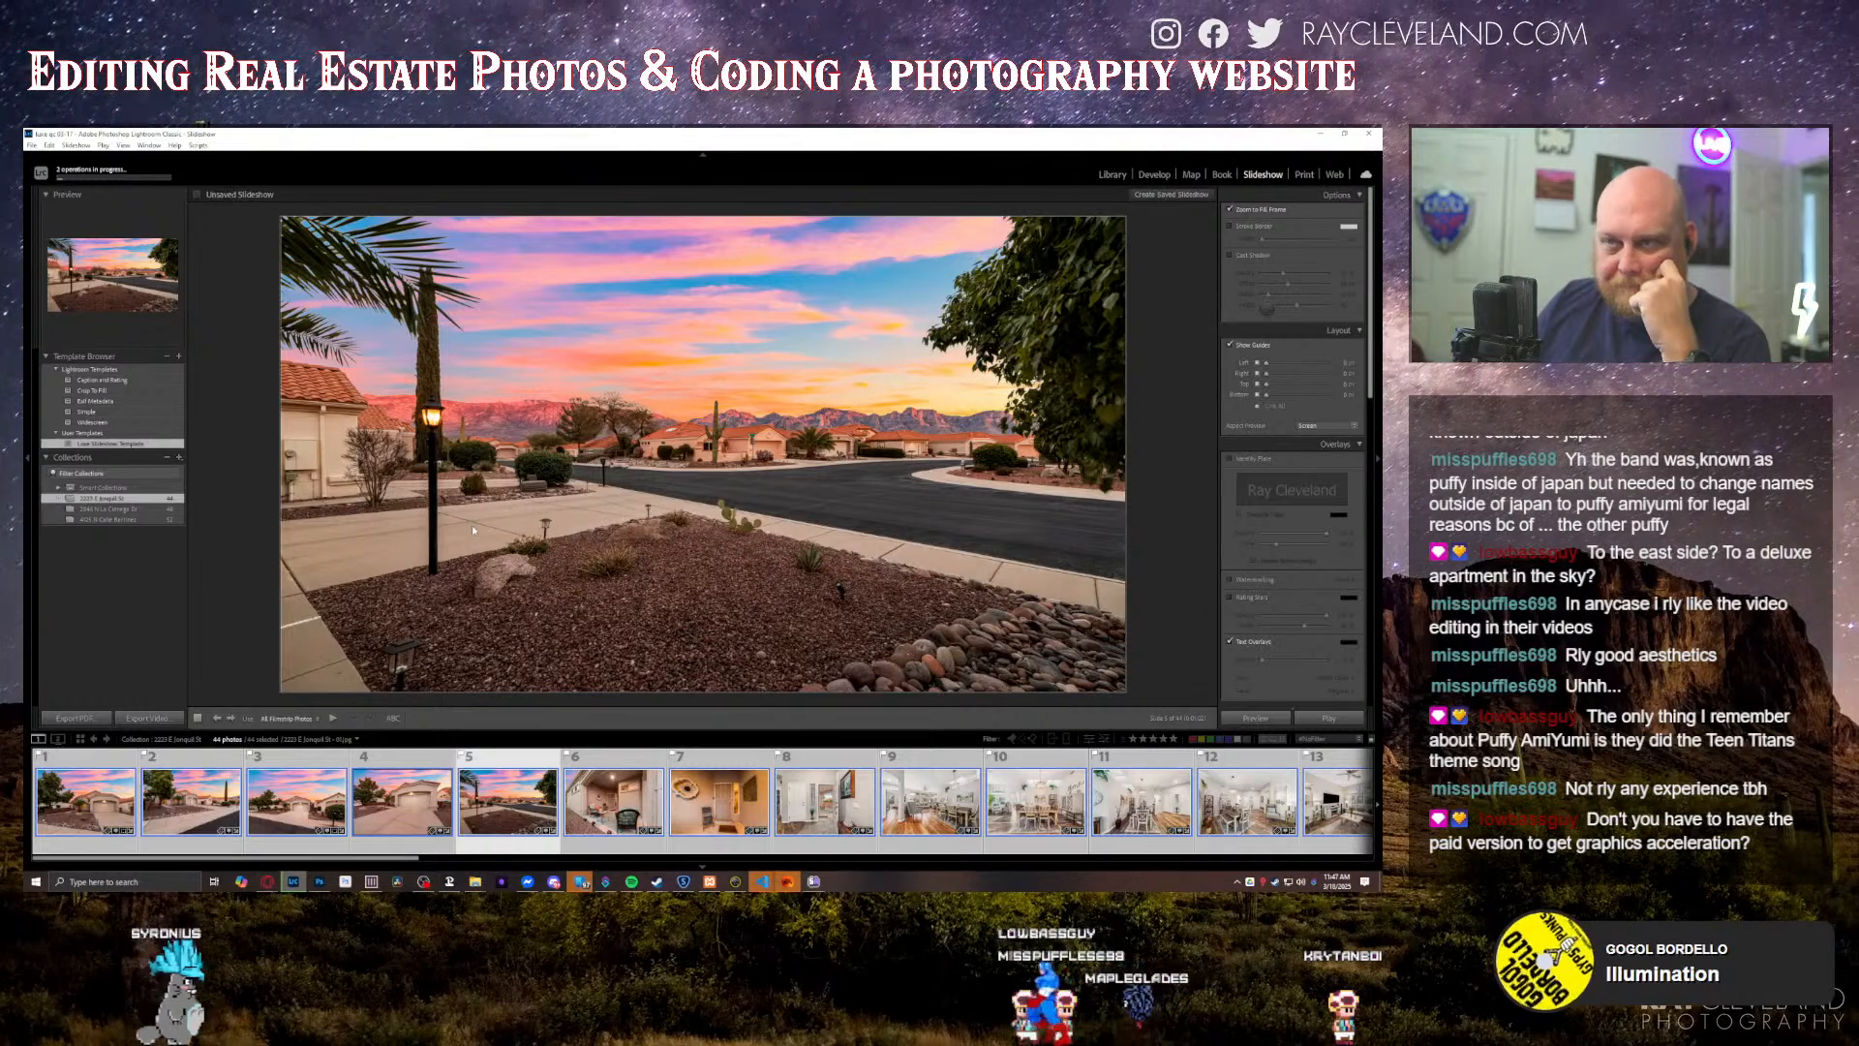
Step: Export all photos with the MLS Export preset, putting the property address before "- MLS Images Luxe Realty Photography" in the subfolder and file names
key("ctrl+shift+e")
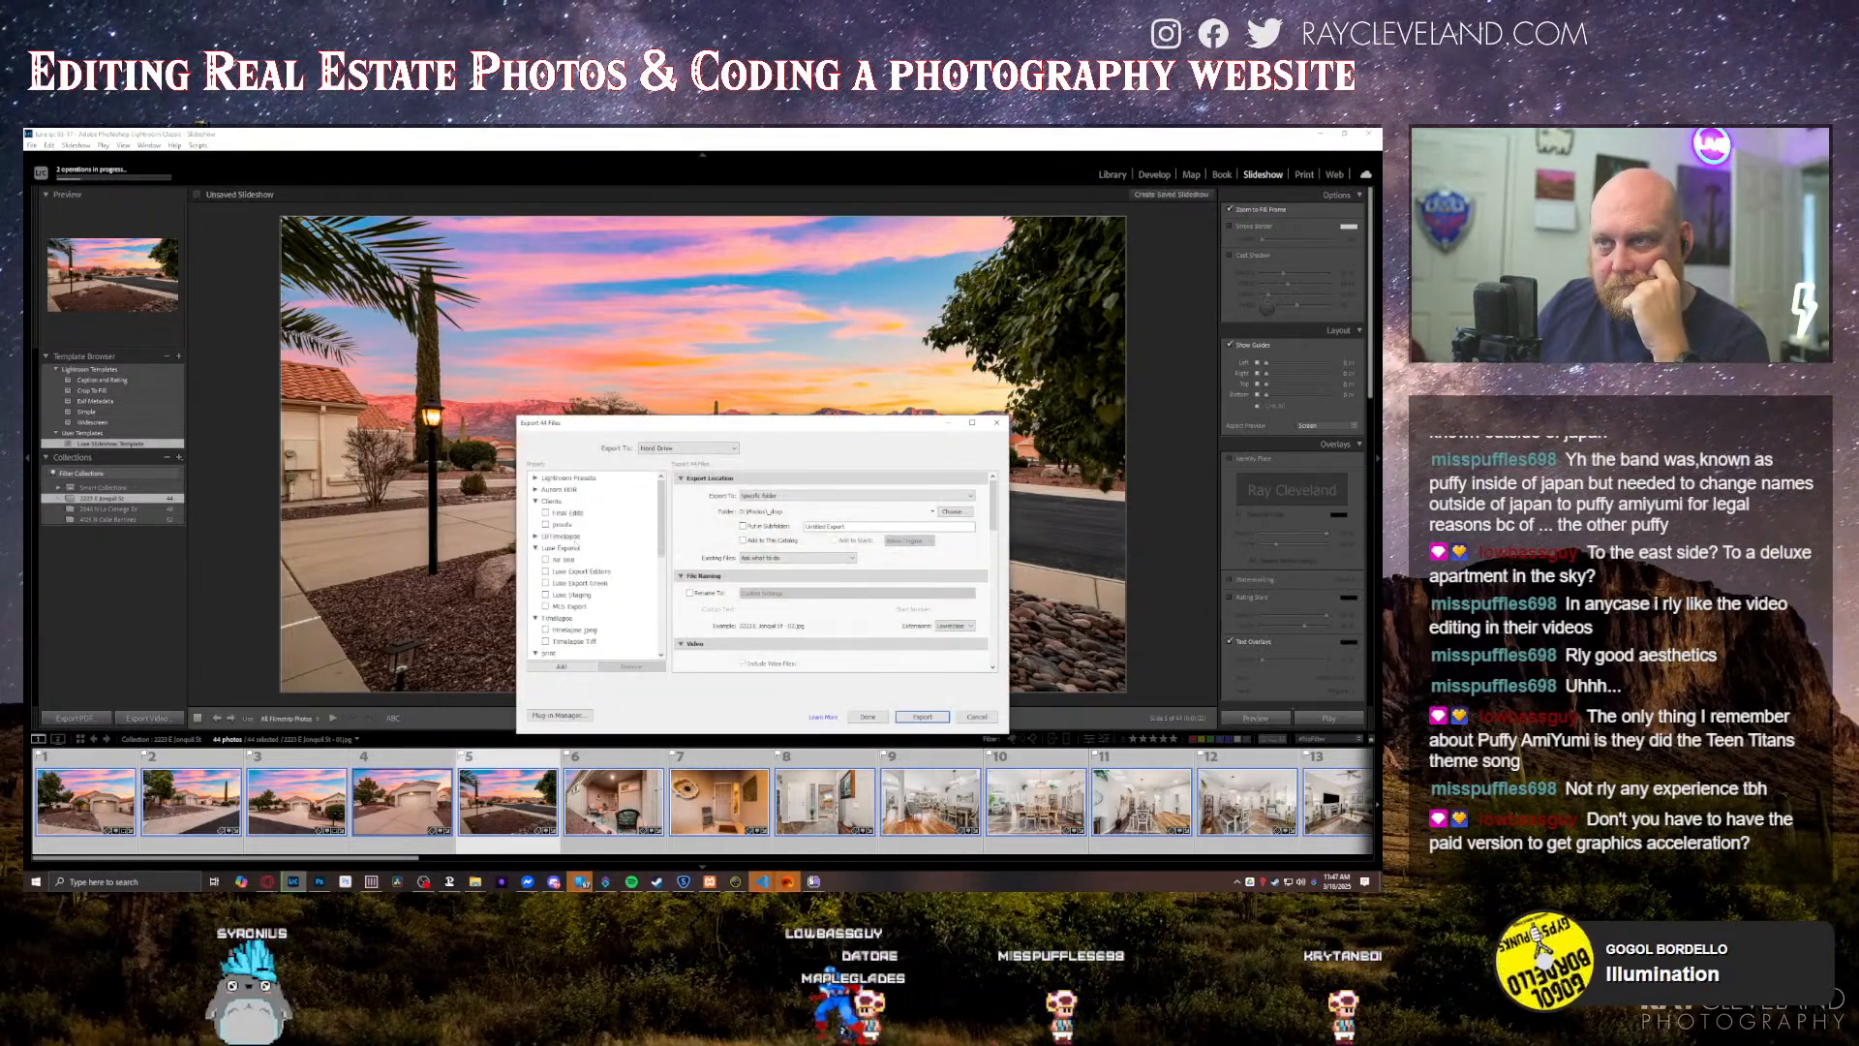
scroll(558, 634, "down", 3)
scroll(586, 598, "up", 4)
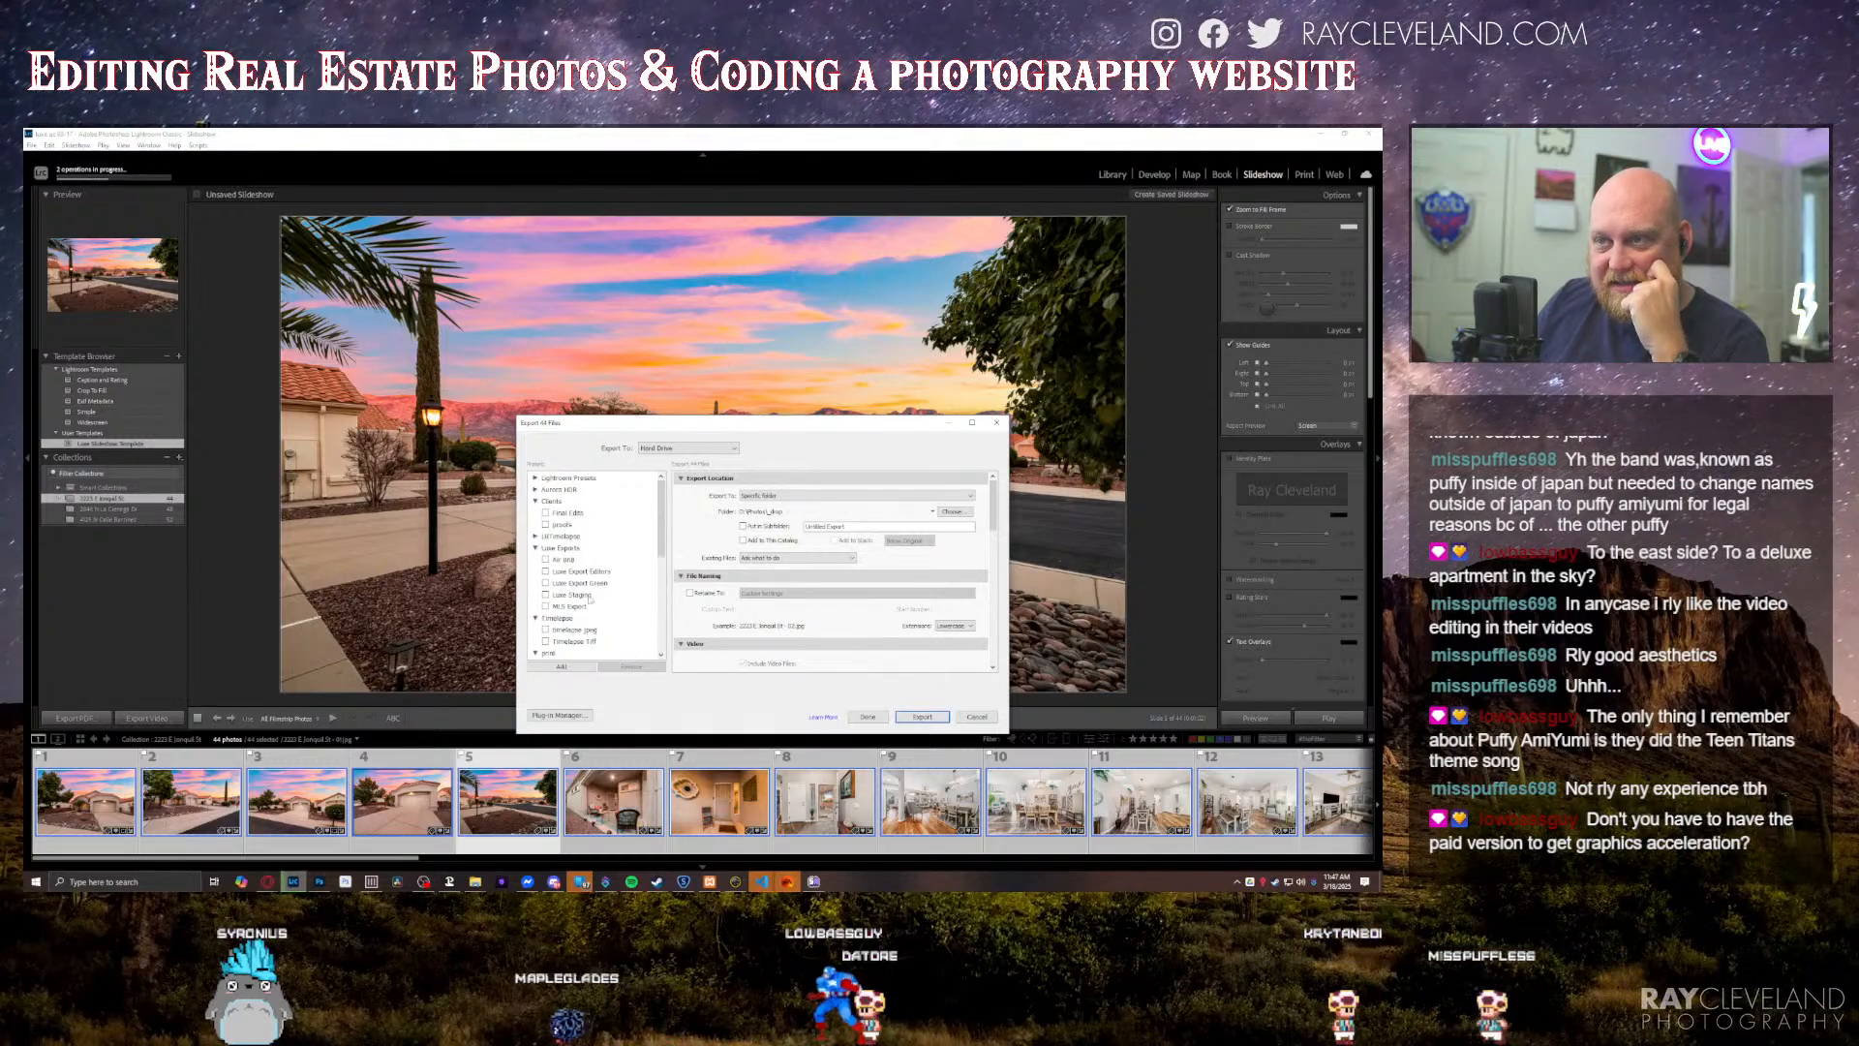
left_click(573, 606)
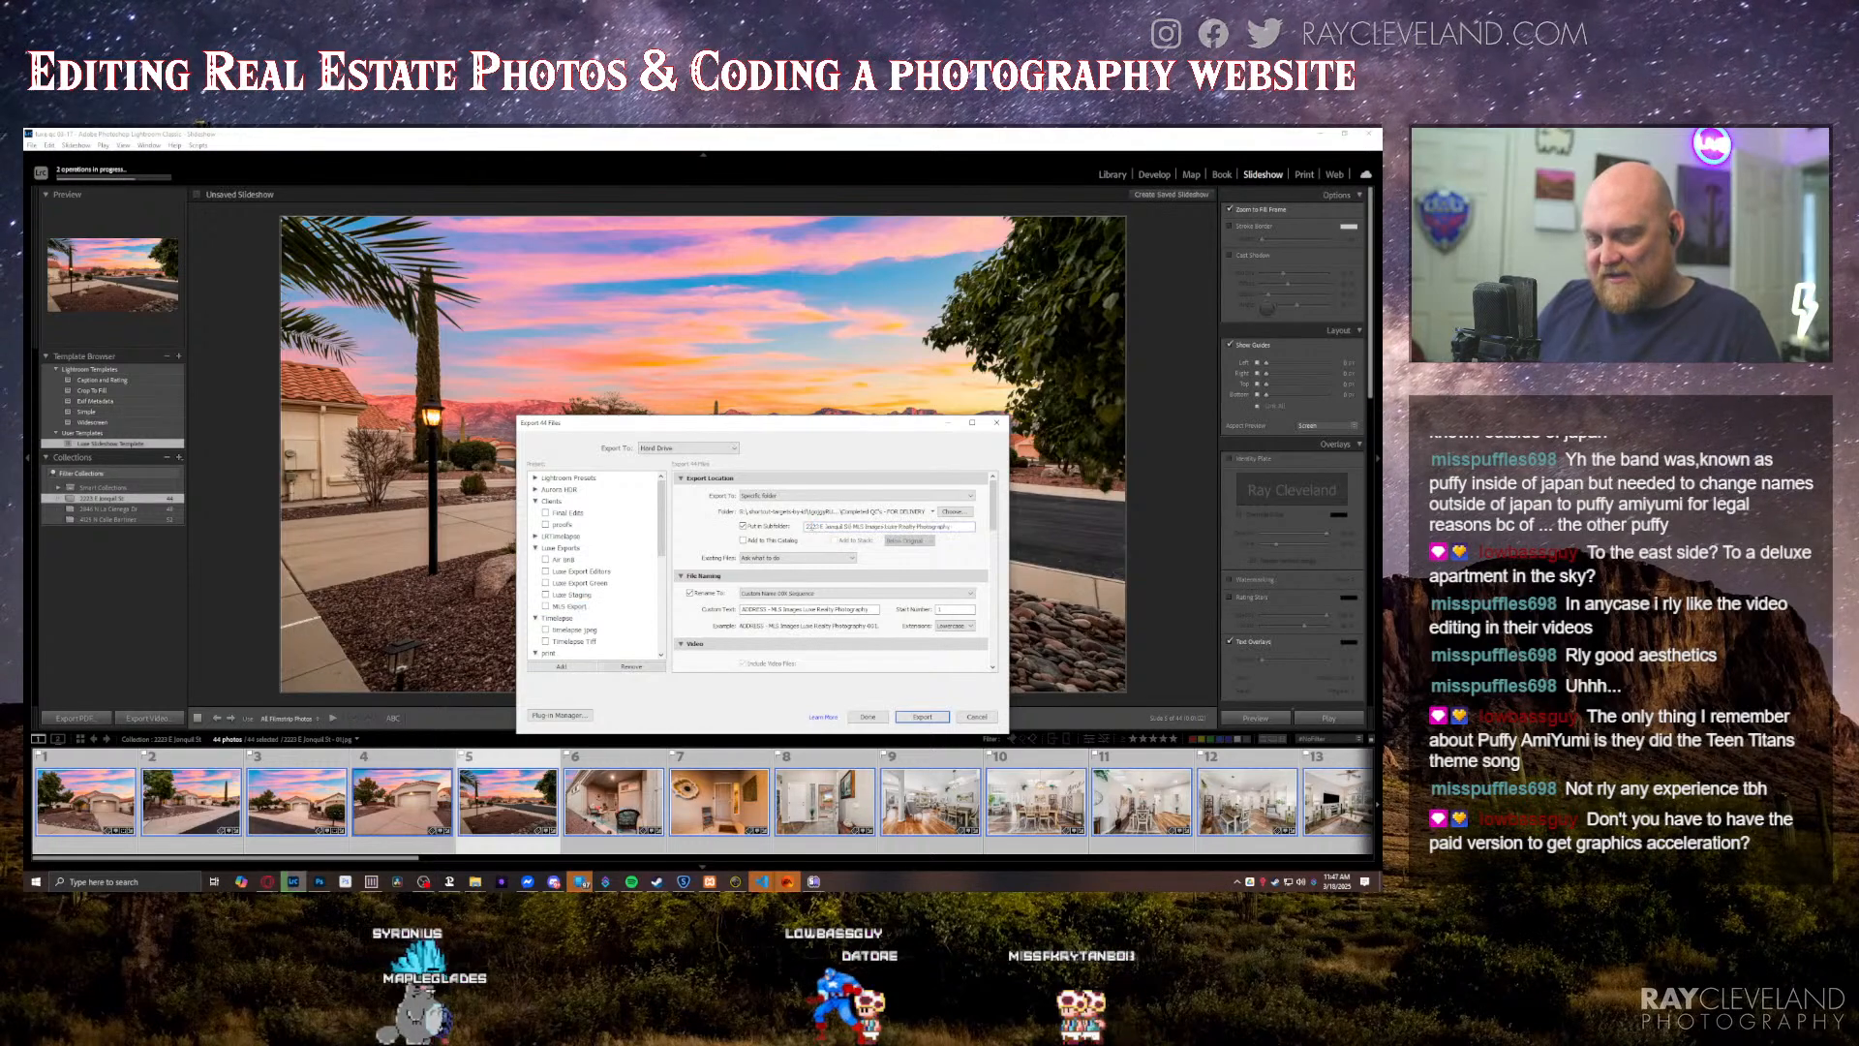
double_click(753, 609)
key("ctrl+v")
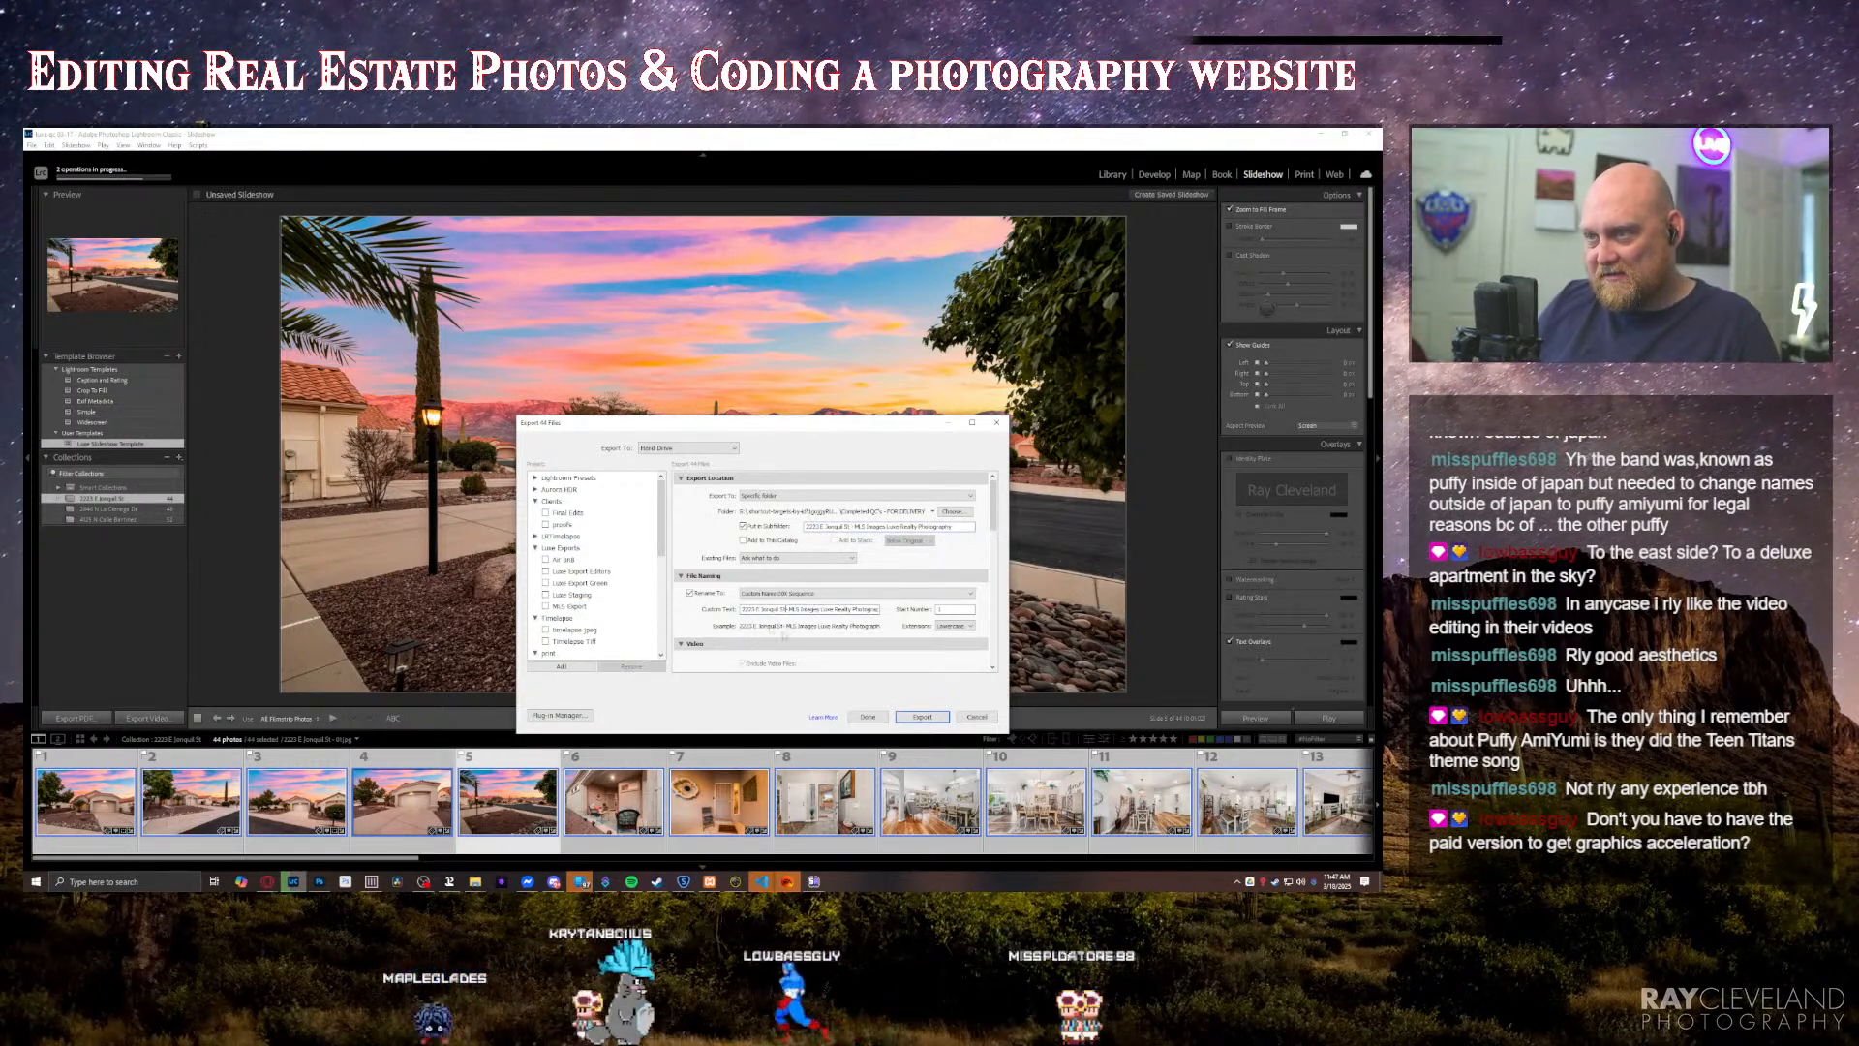
left_click(920, 717)
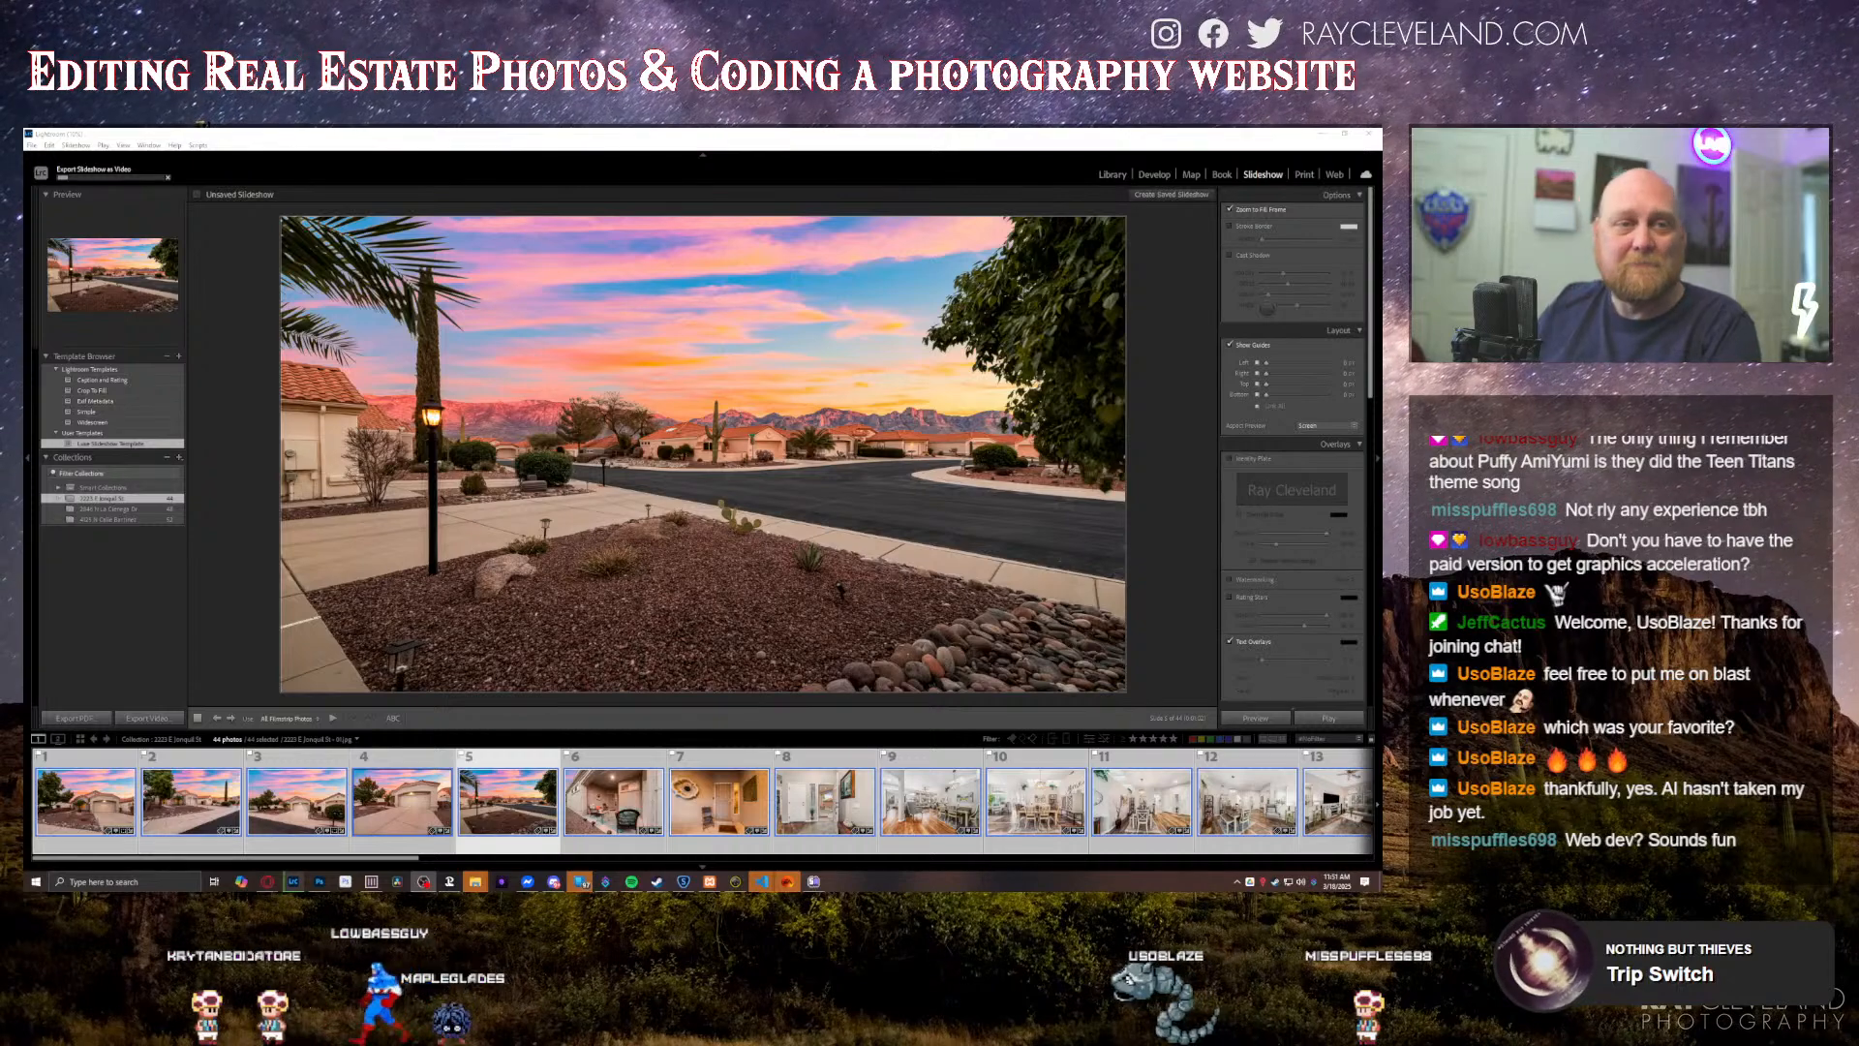
Step: Switch to File Explorer and create a folder named 03.17.25 inside "Completed QC's - FOR DELIVERY"
left_click_drag(1381, 415, 612, 434)
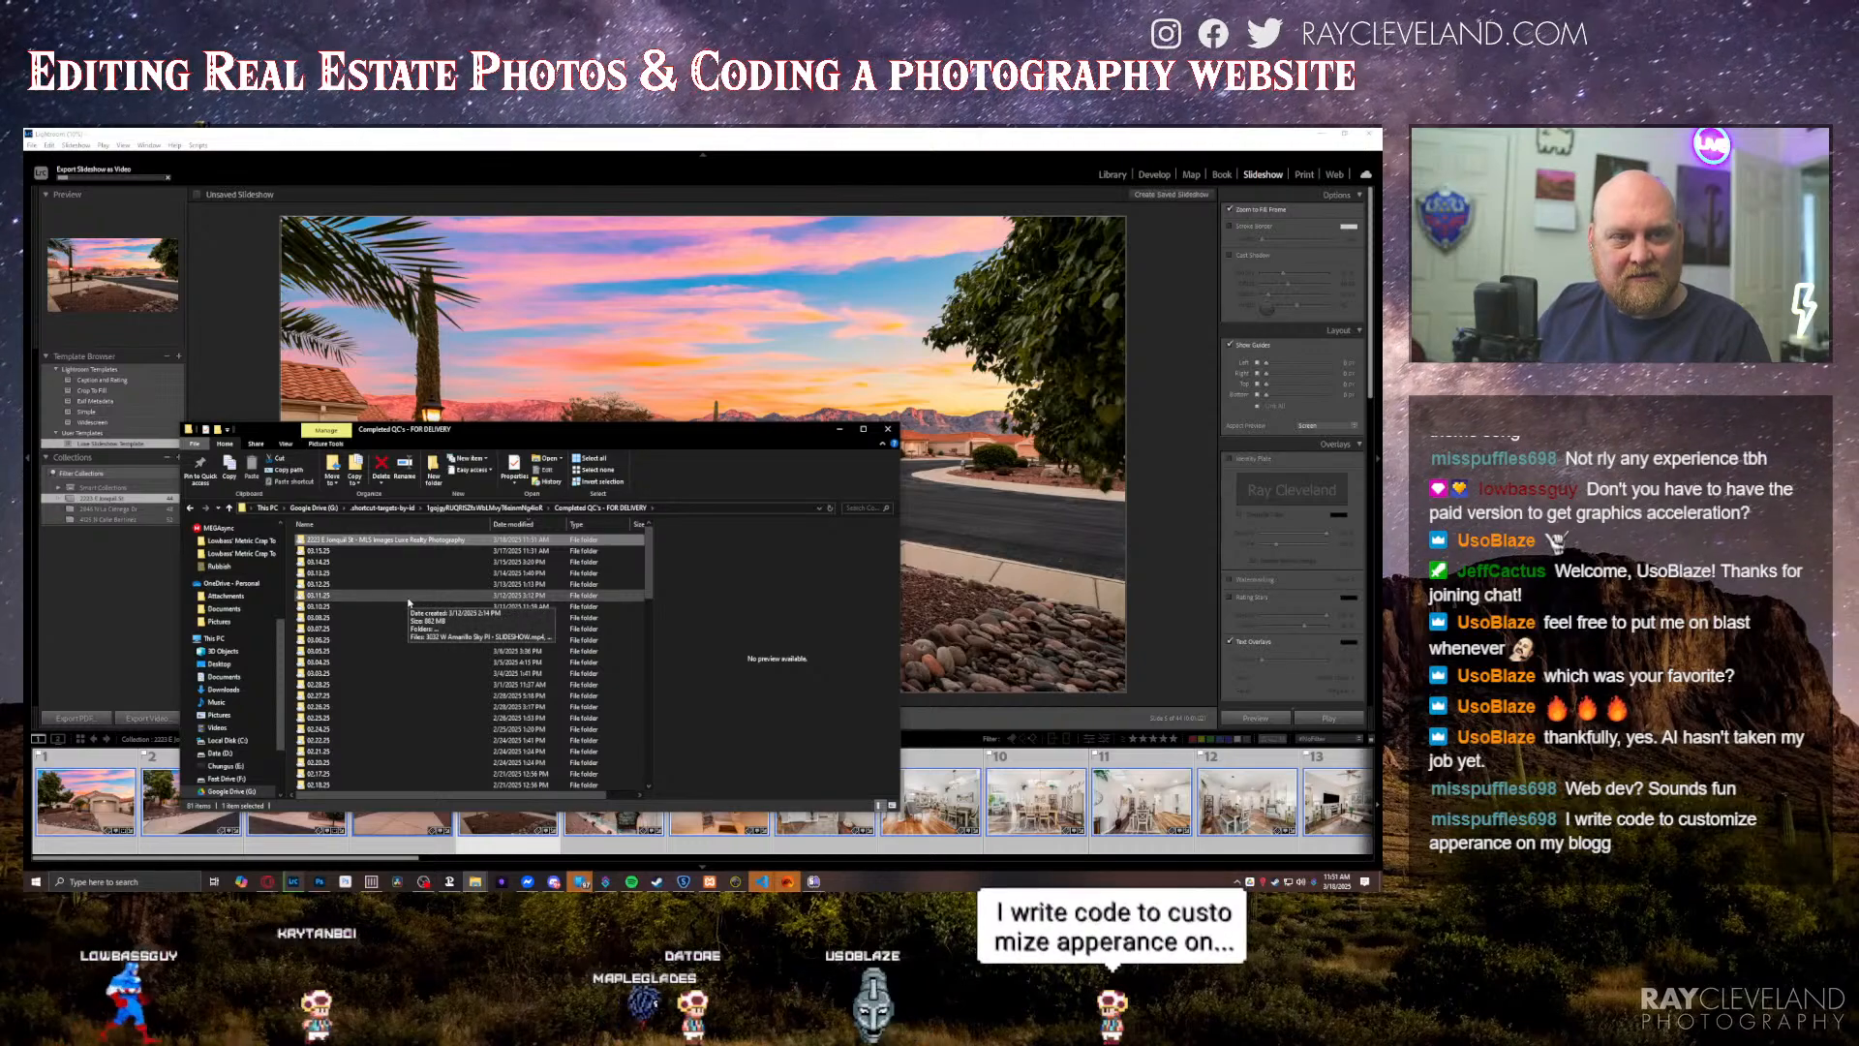
left_click(358, 551)
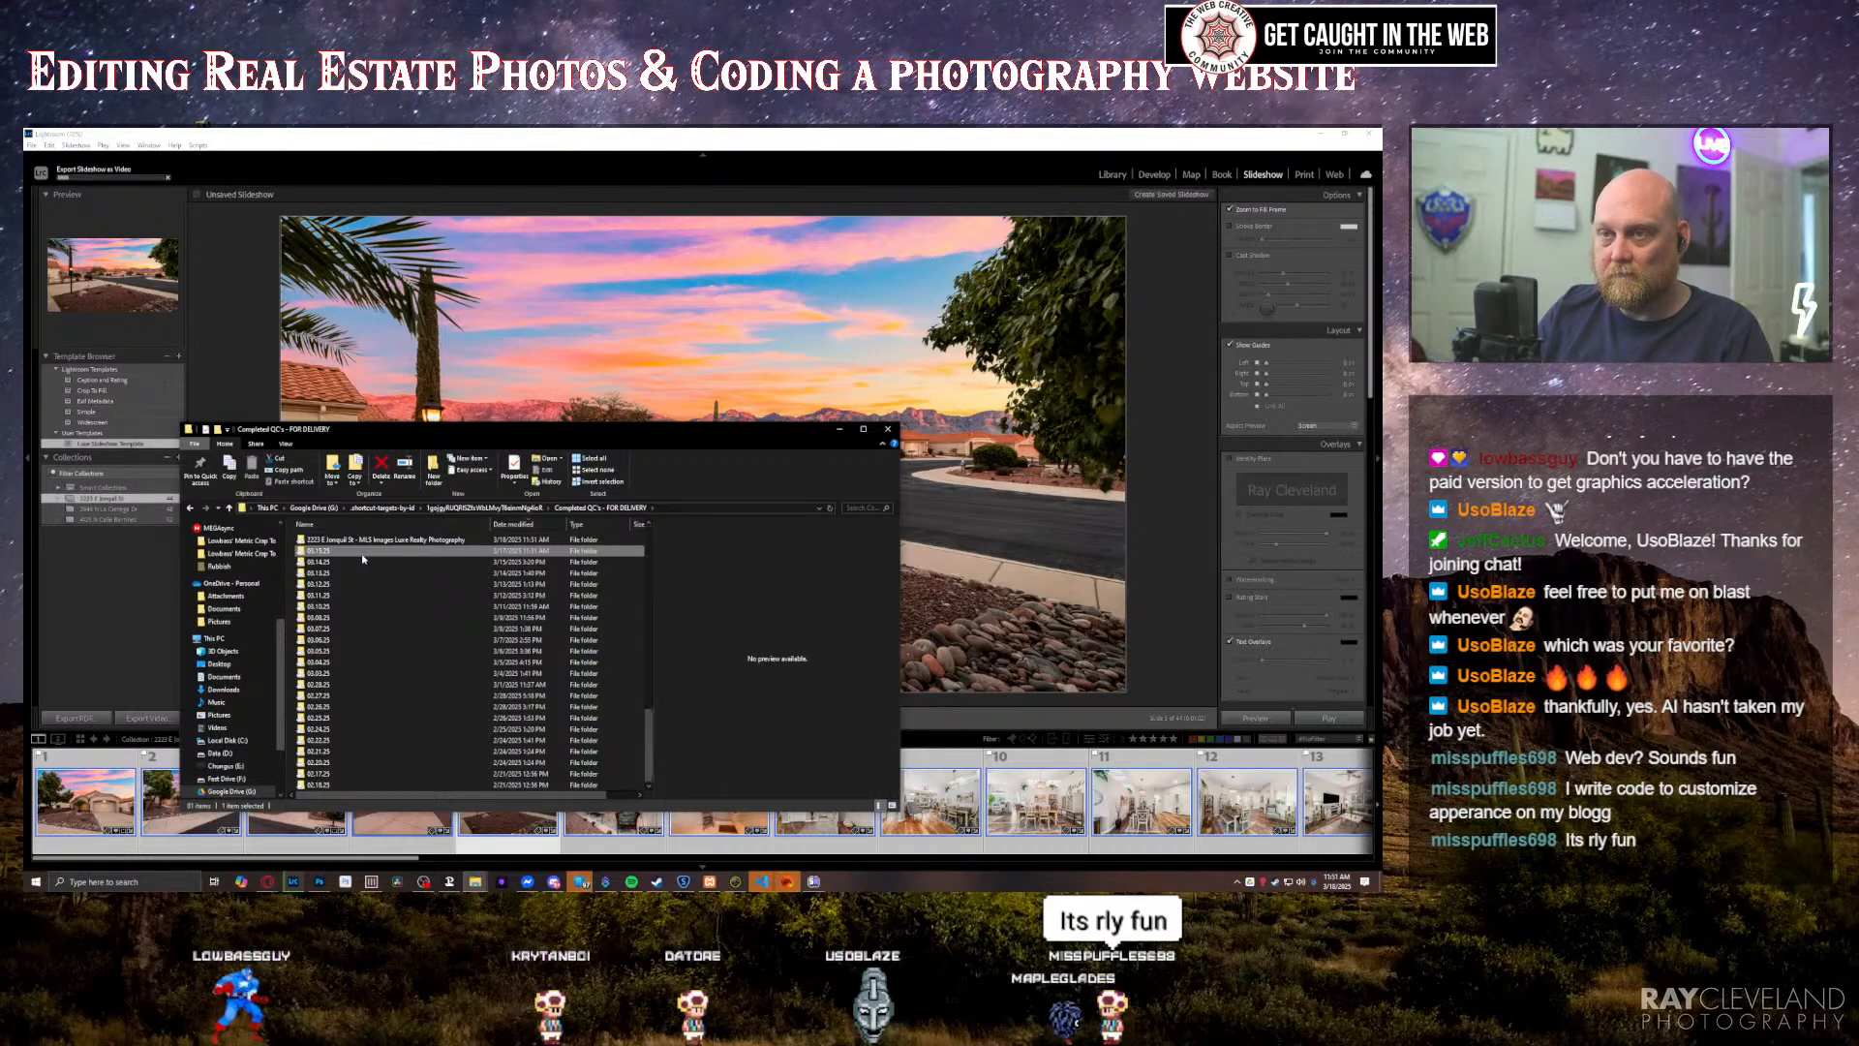
key("ctrl+shift+n")
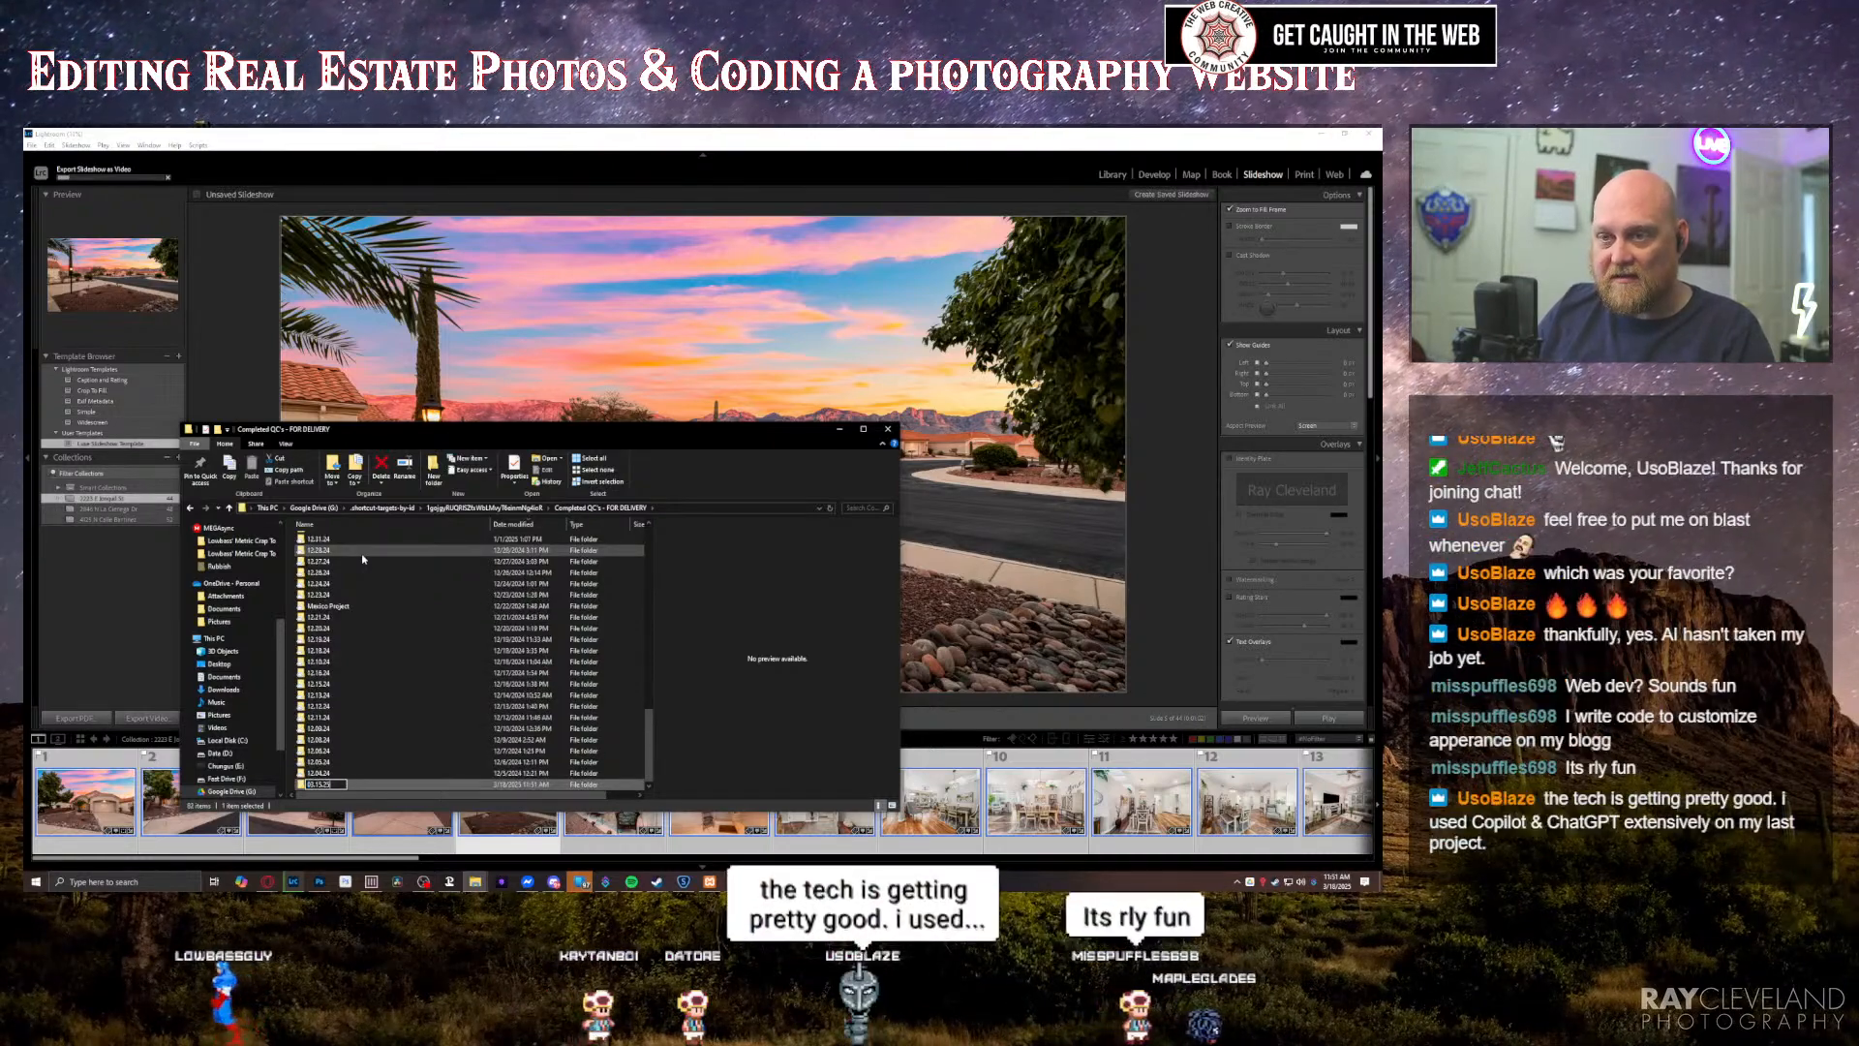
key("Return")
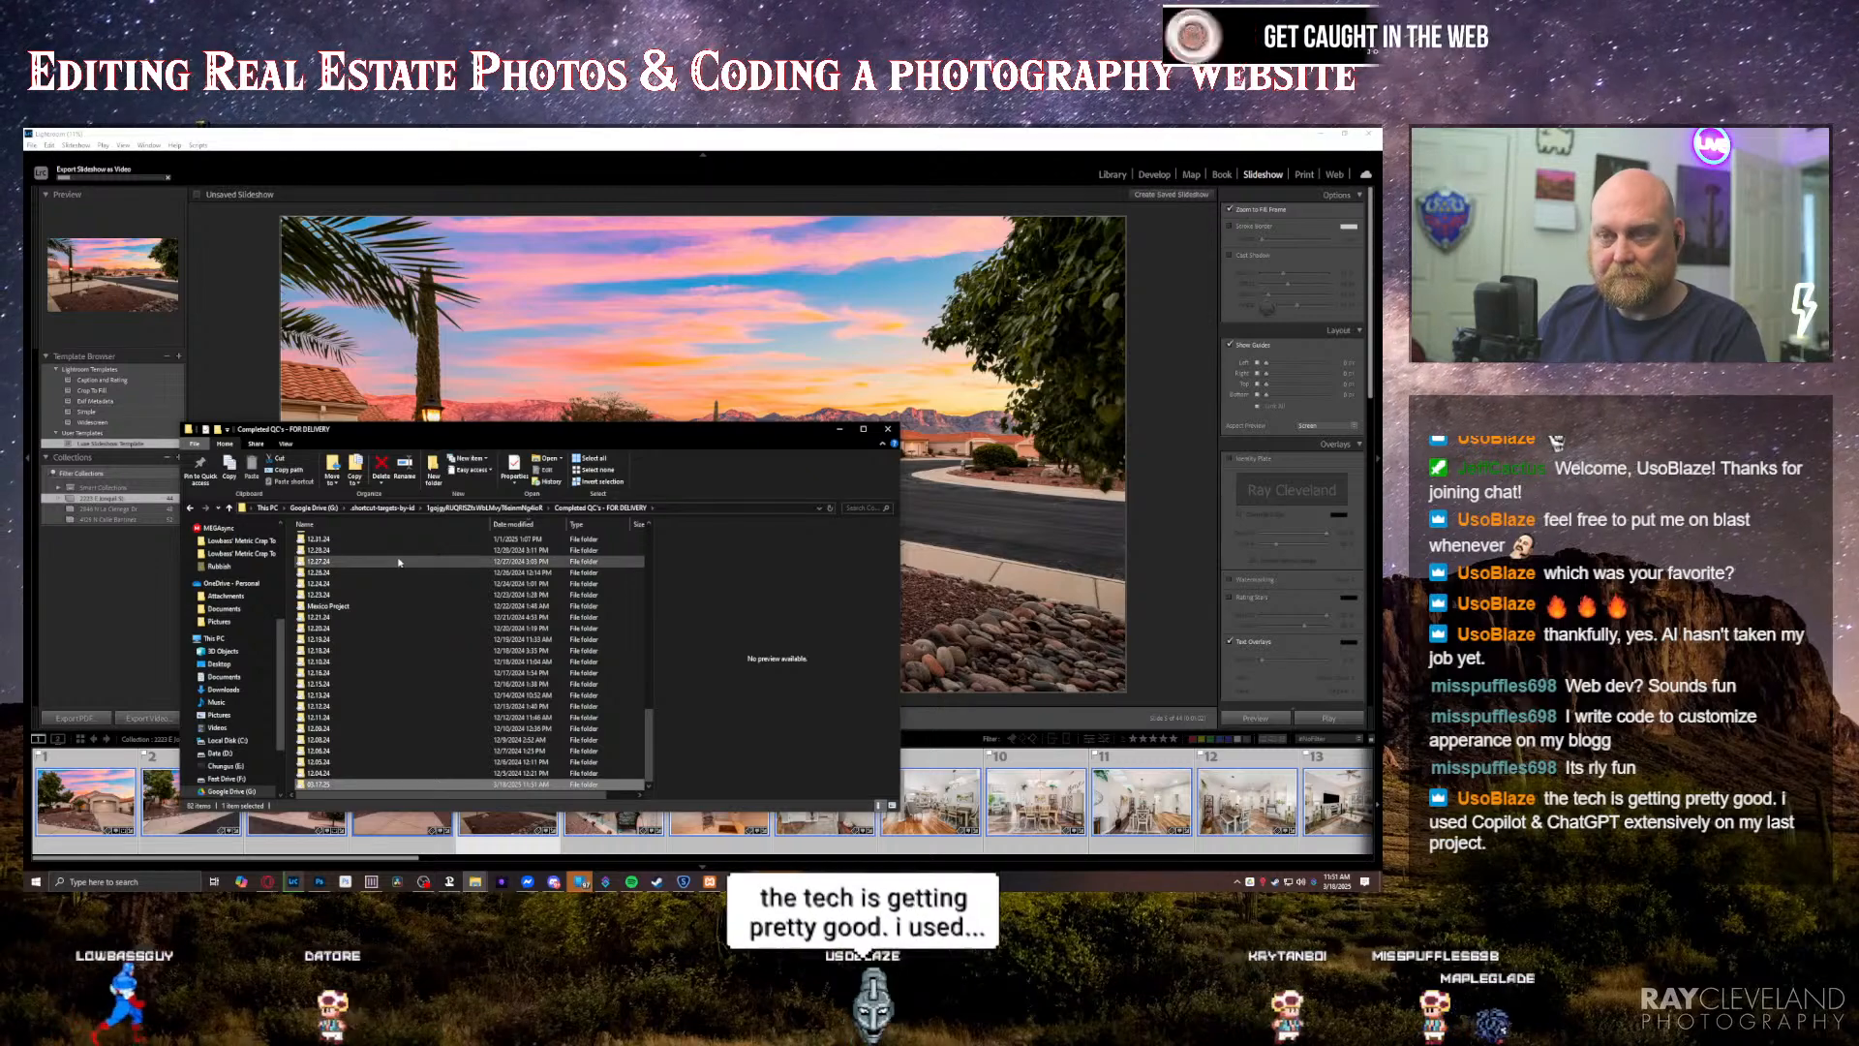
scroll(407, 581, "up", 15)
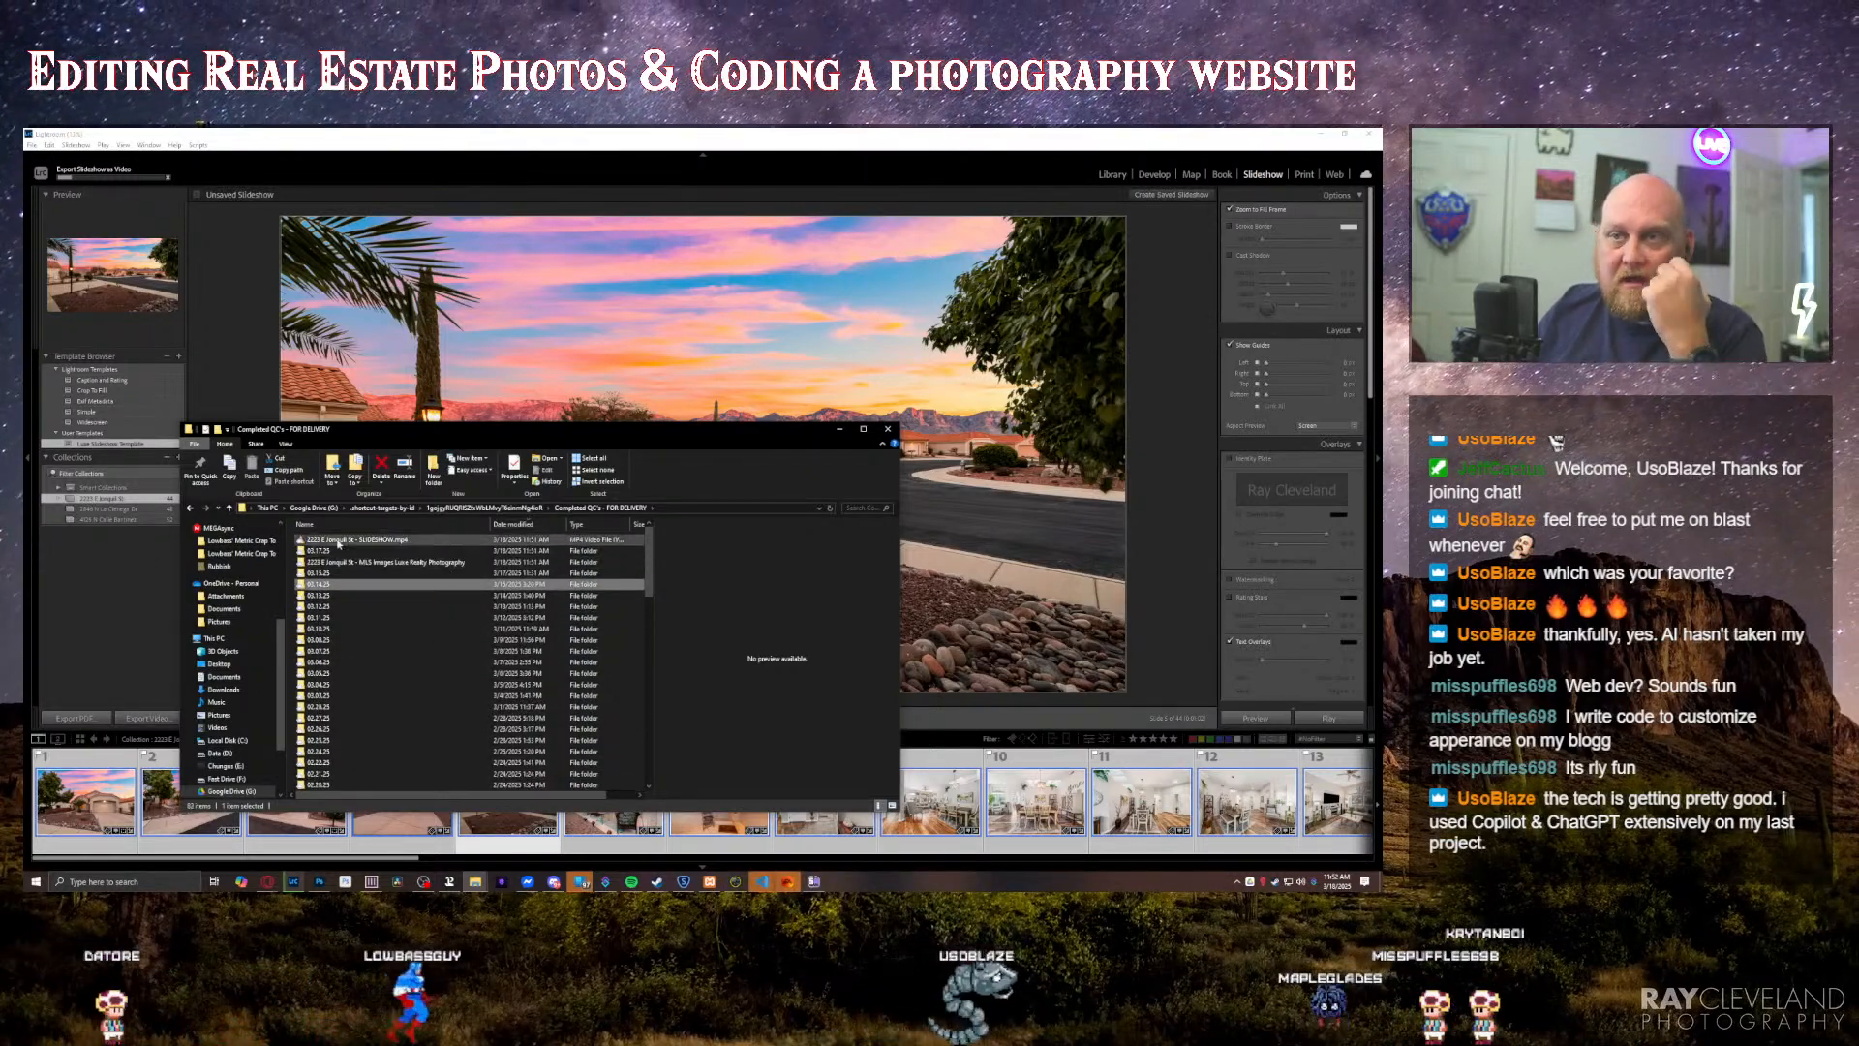
Step: Clear the property's MLS Images folder out of the top level of "Completed QC's - FOR DELIVERY" and select its slideshow video
left_click(342, 566)
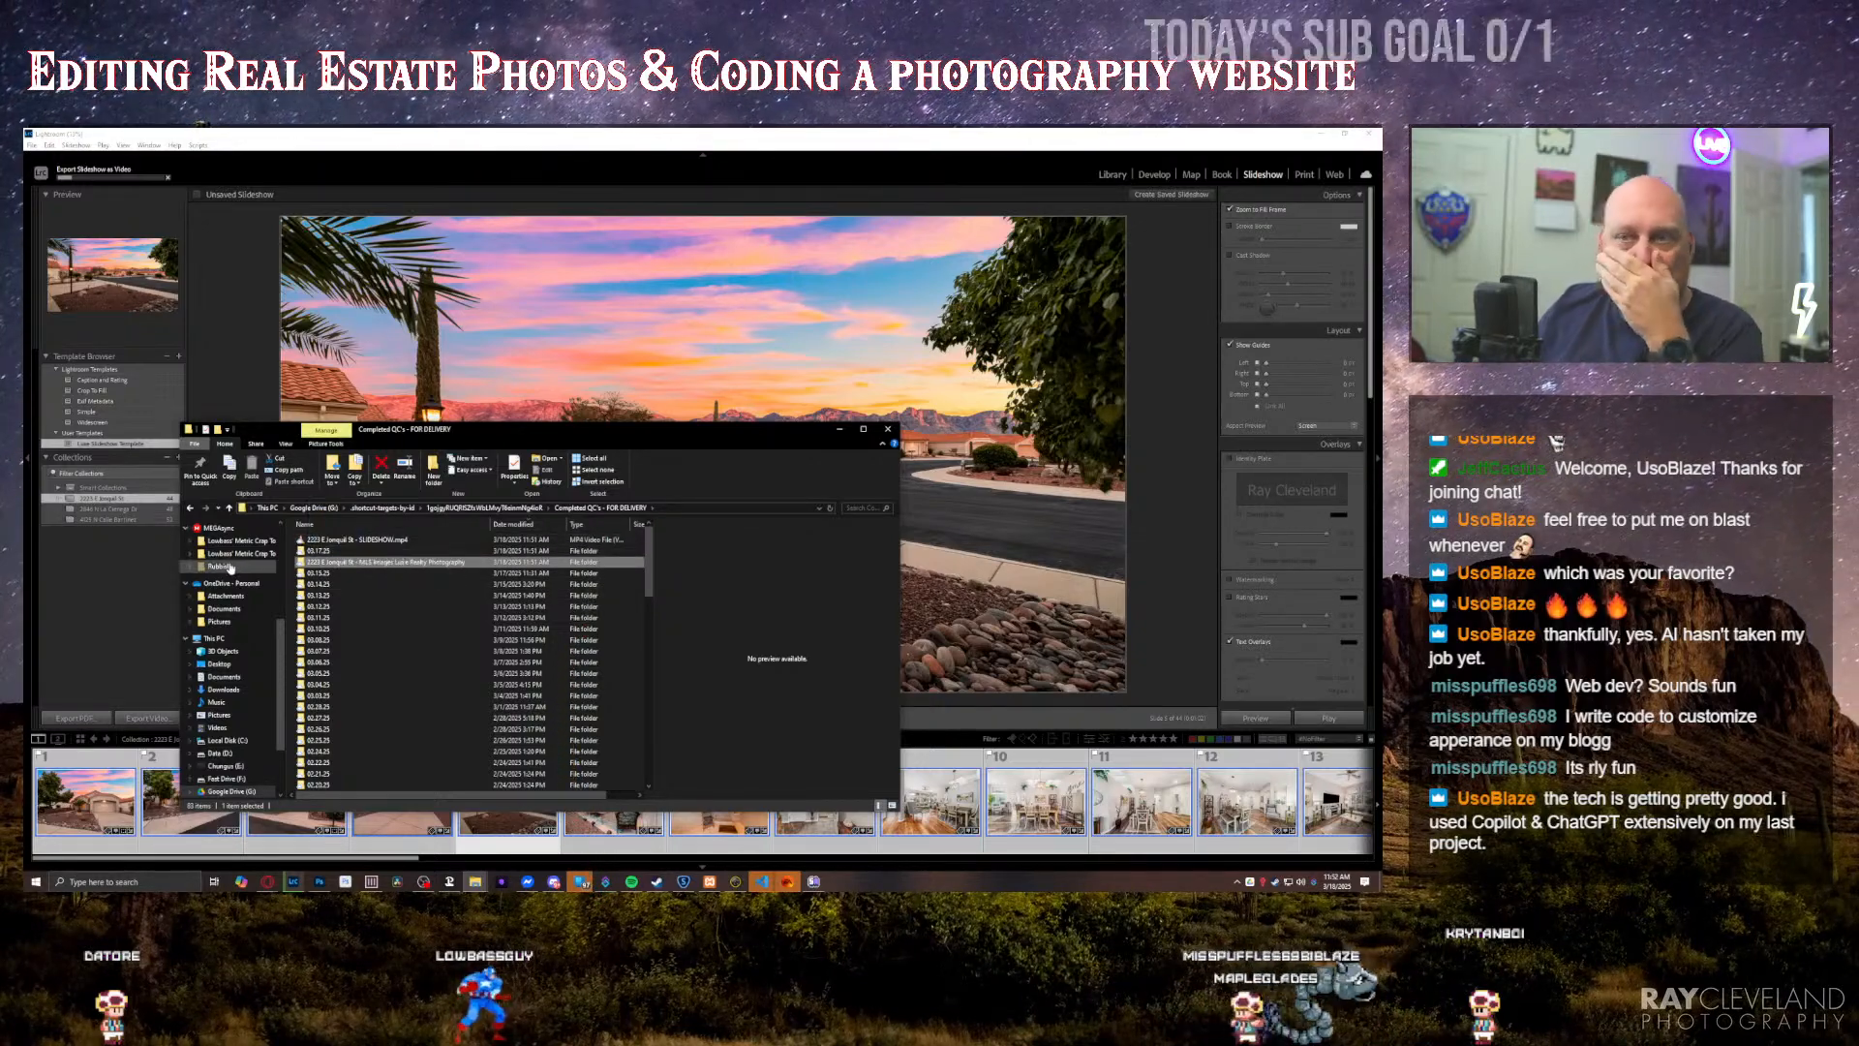
key("Delete")
left_click(121, 586)
left_click(493, 434)
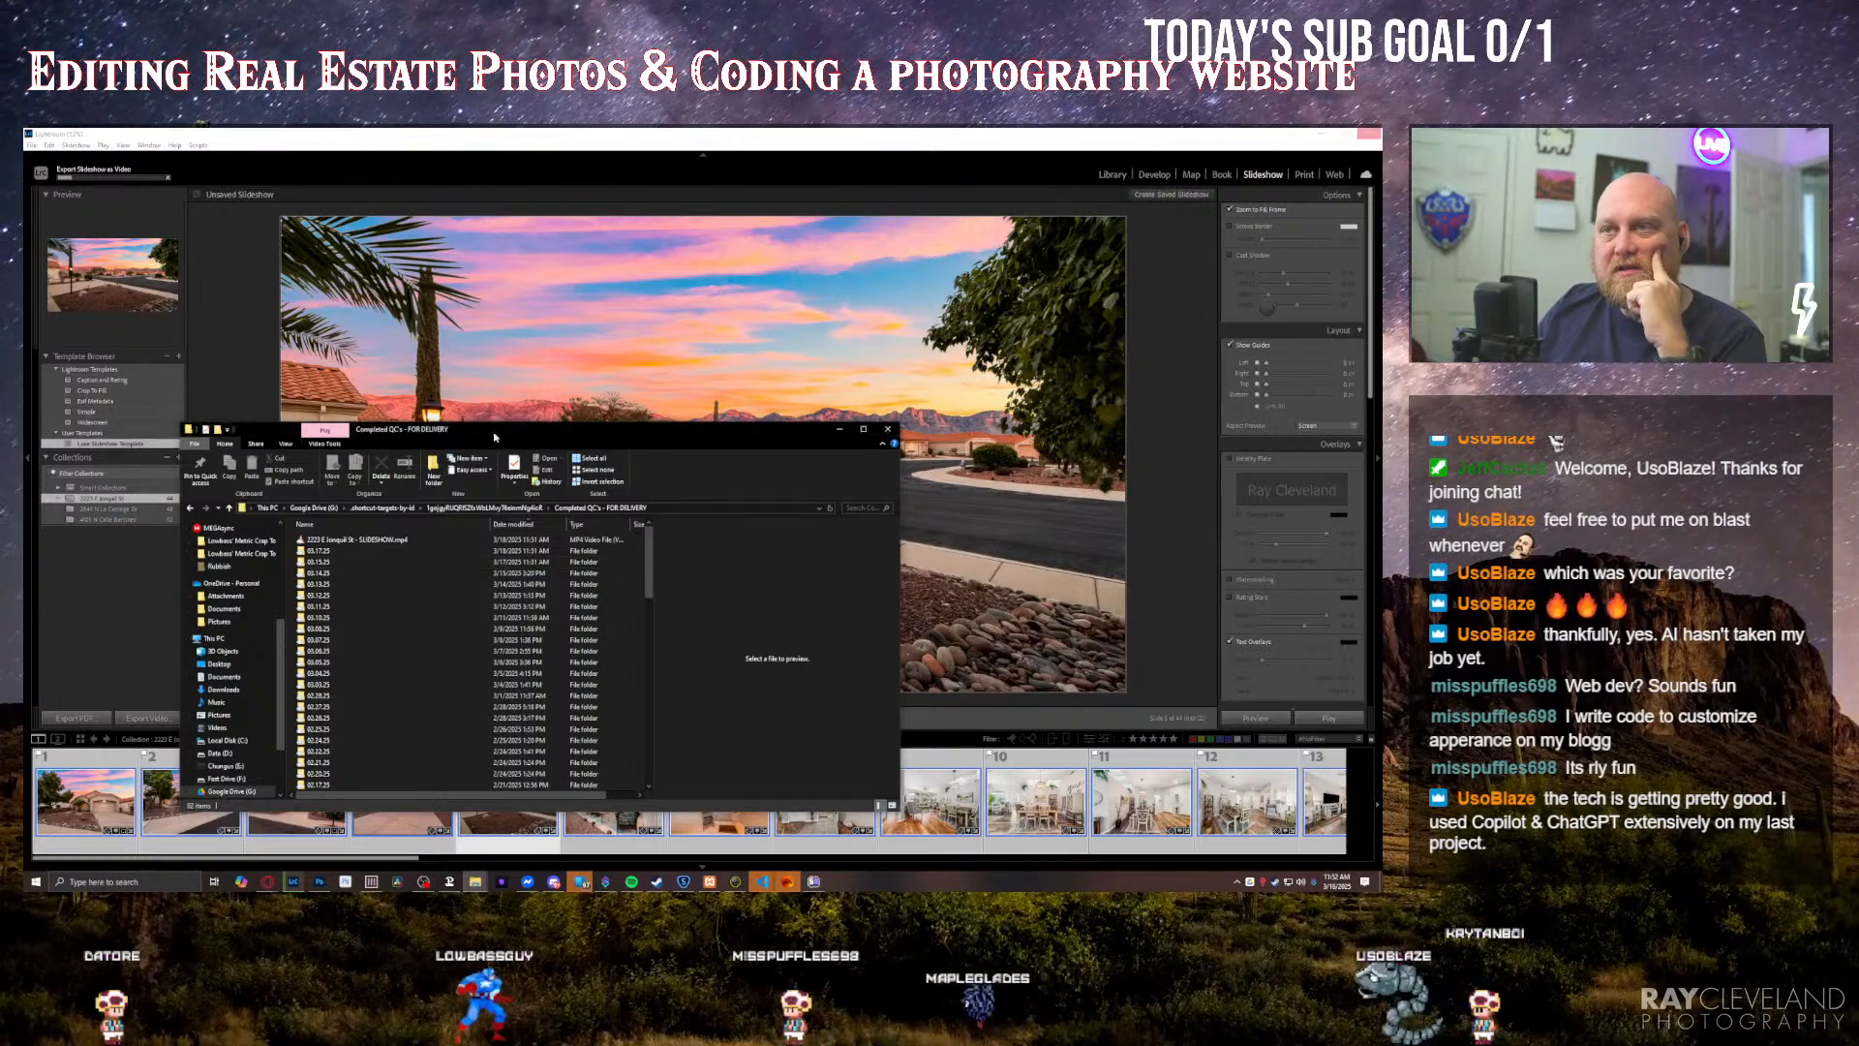
left_click_drag(494, 437, 540, 455)
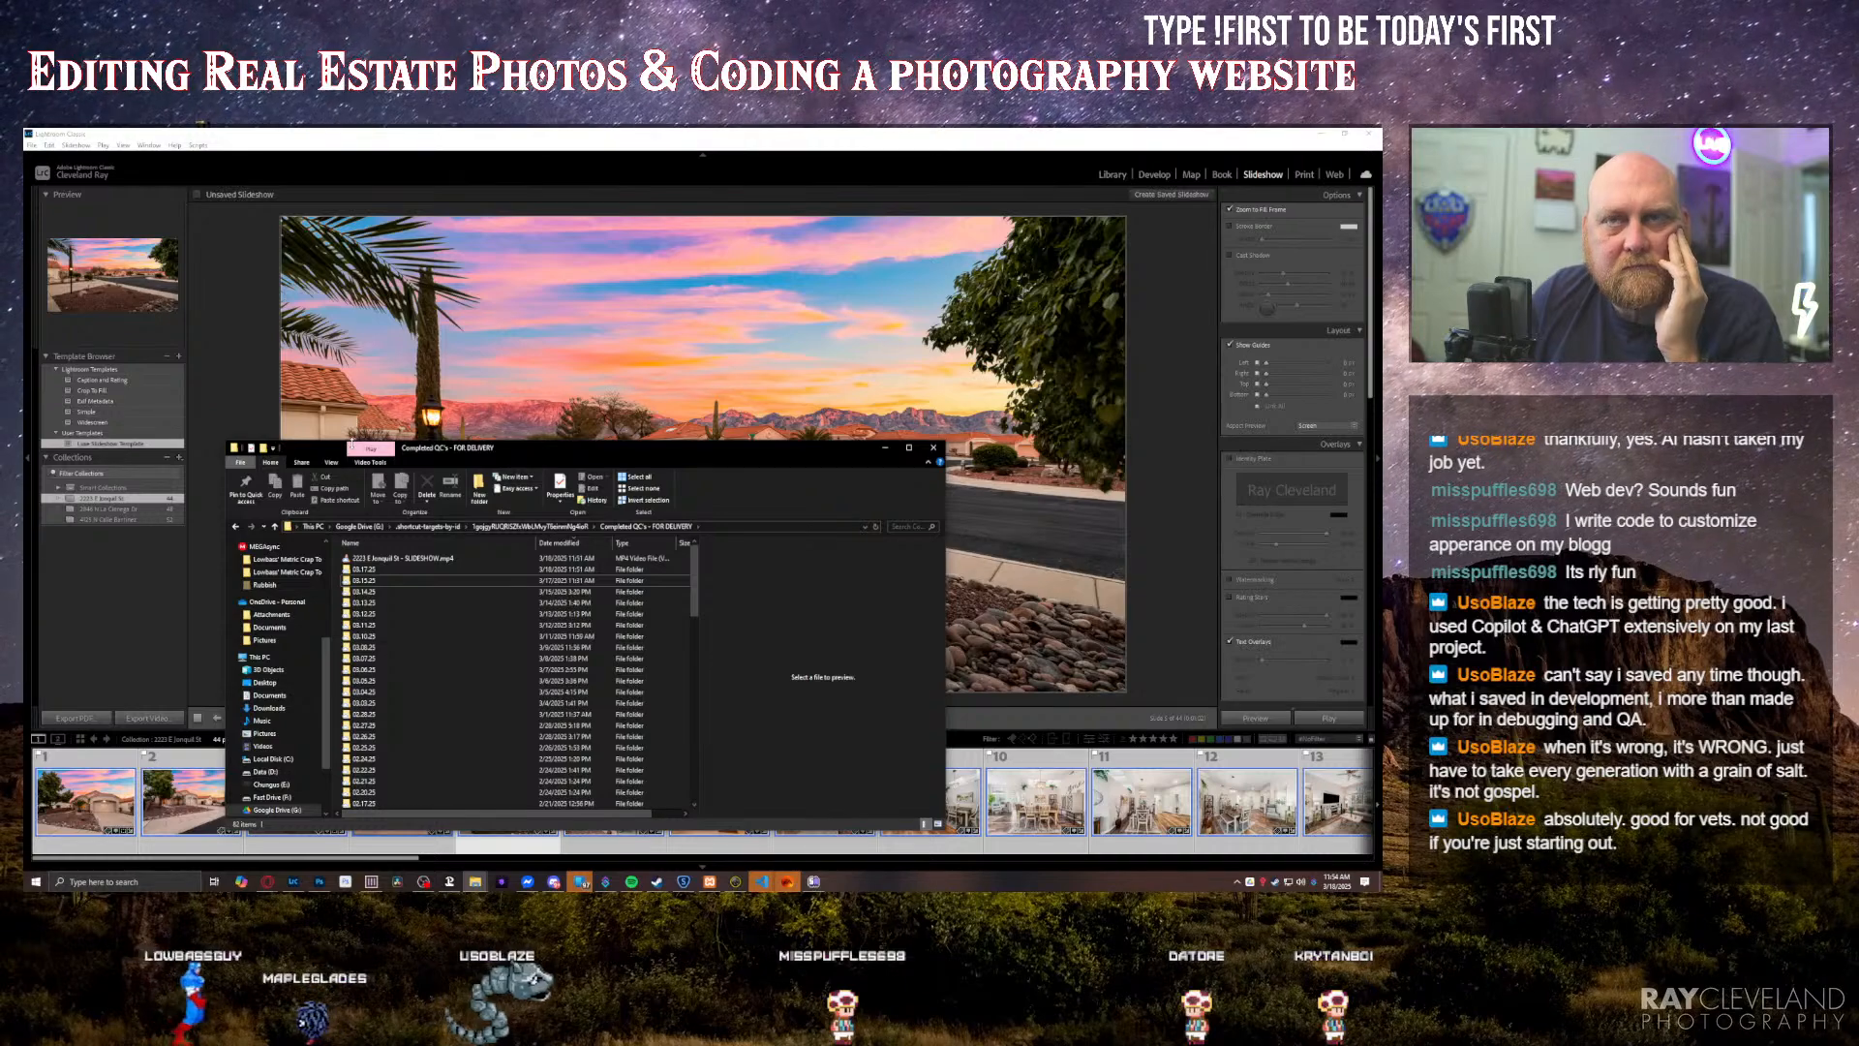
left_click(382, 558)
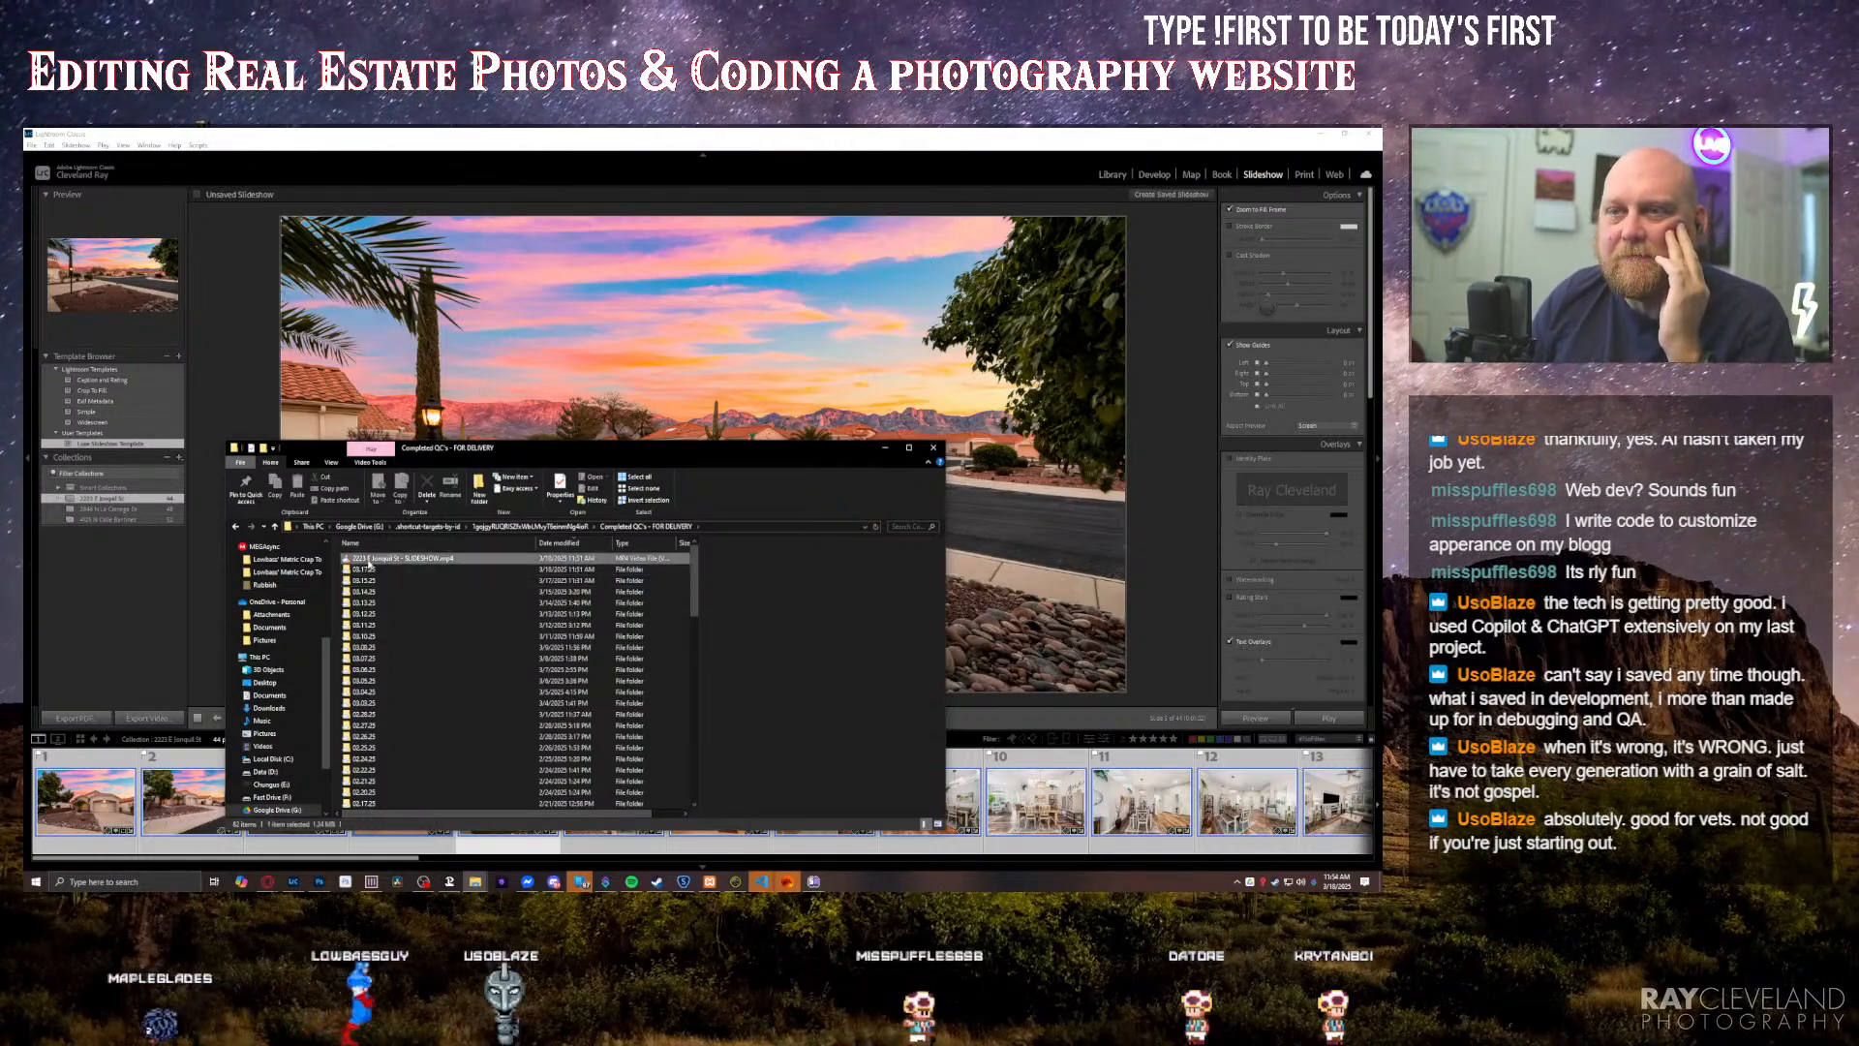
Step: Switch to Lightroom, open the second property's collection in the Library and select its first six exterior photos
left_click(121, 511)
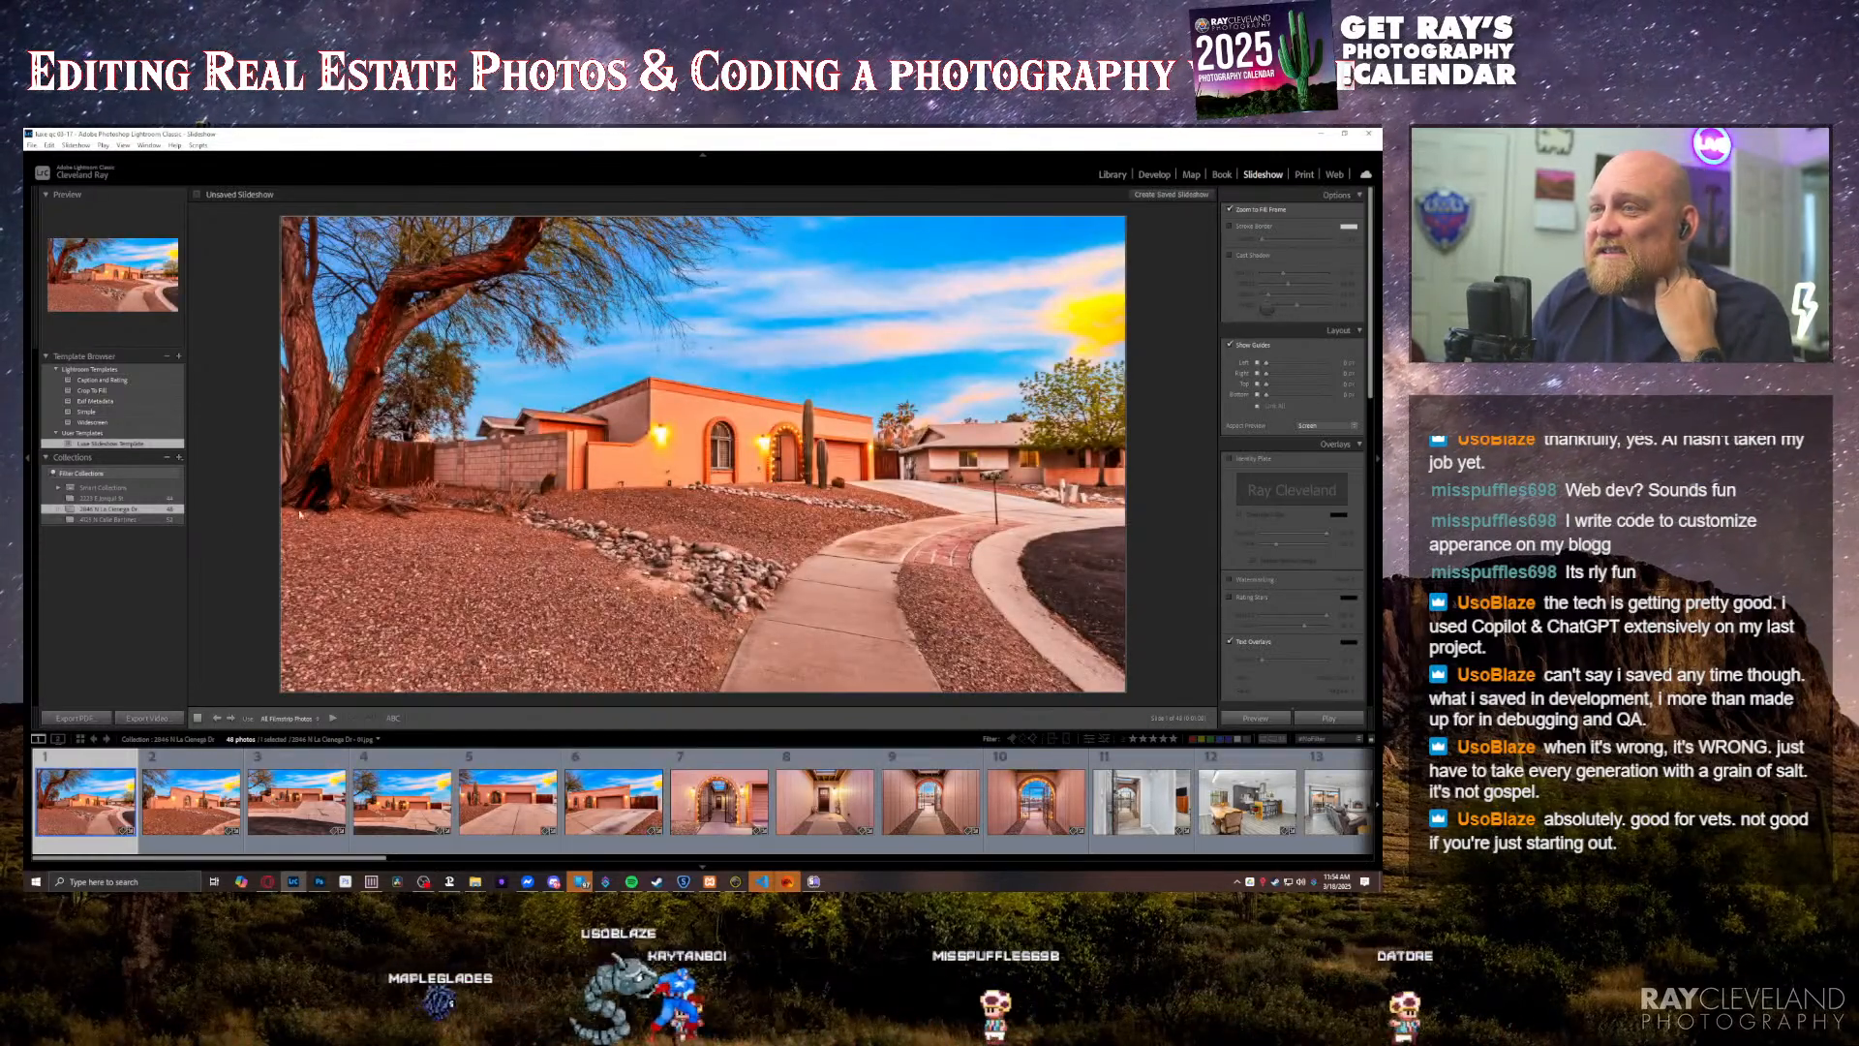
left_click(1099, 177)
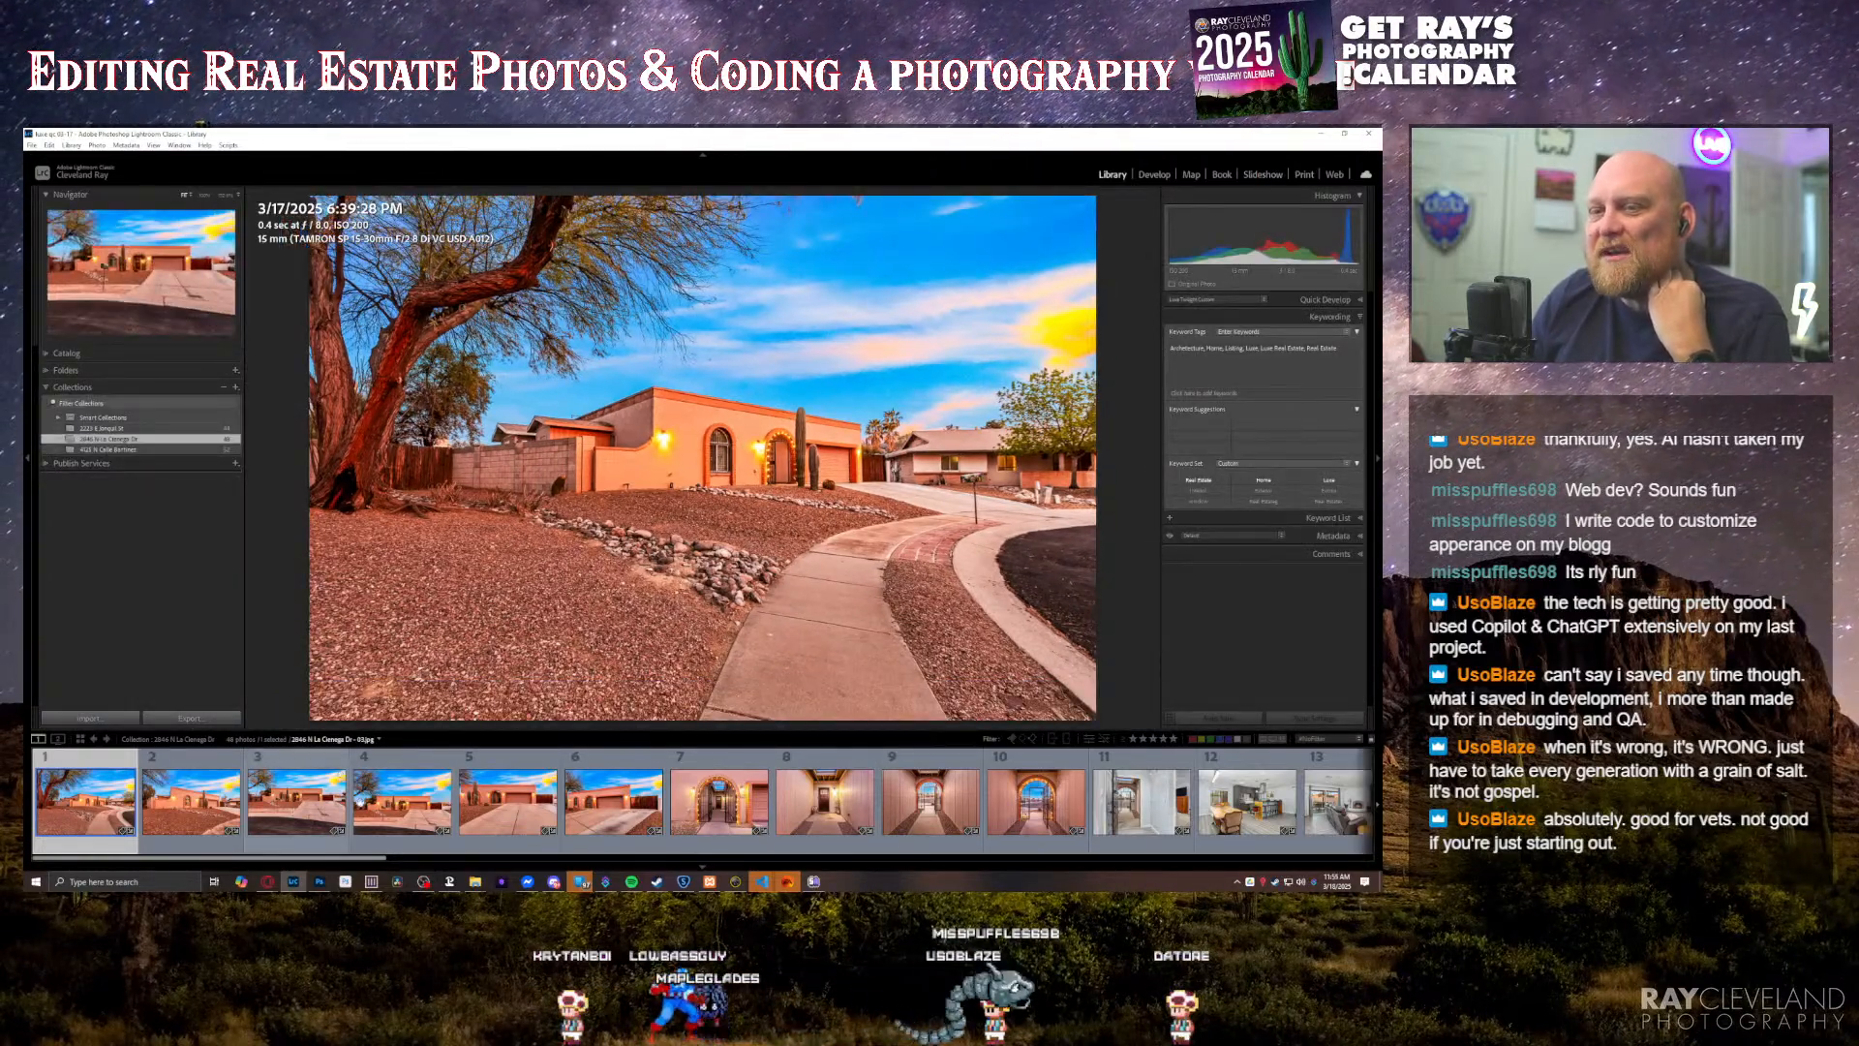
left_click(599, 800, "shift")
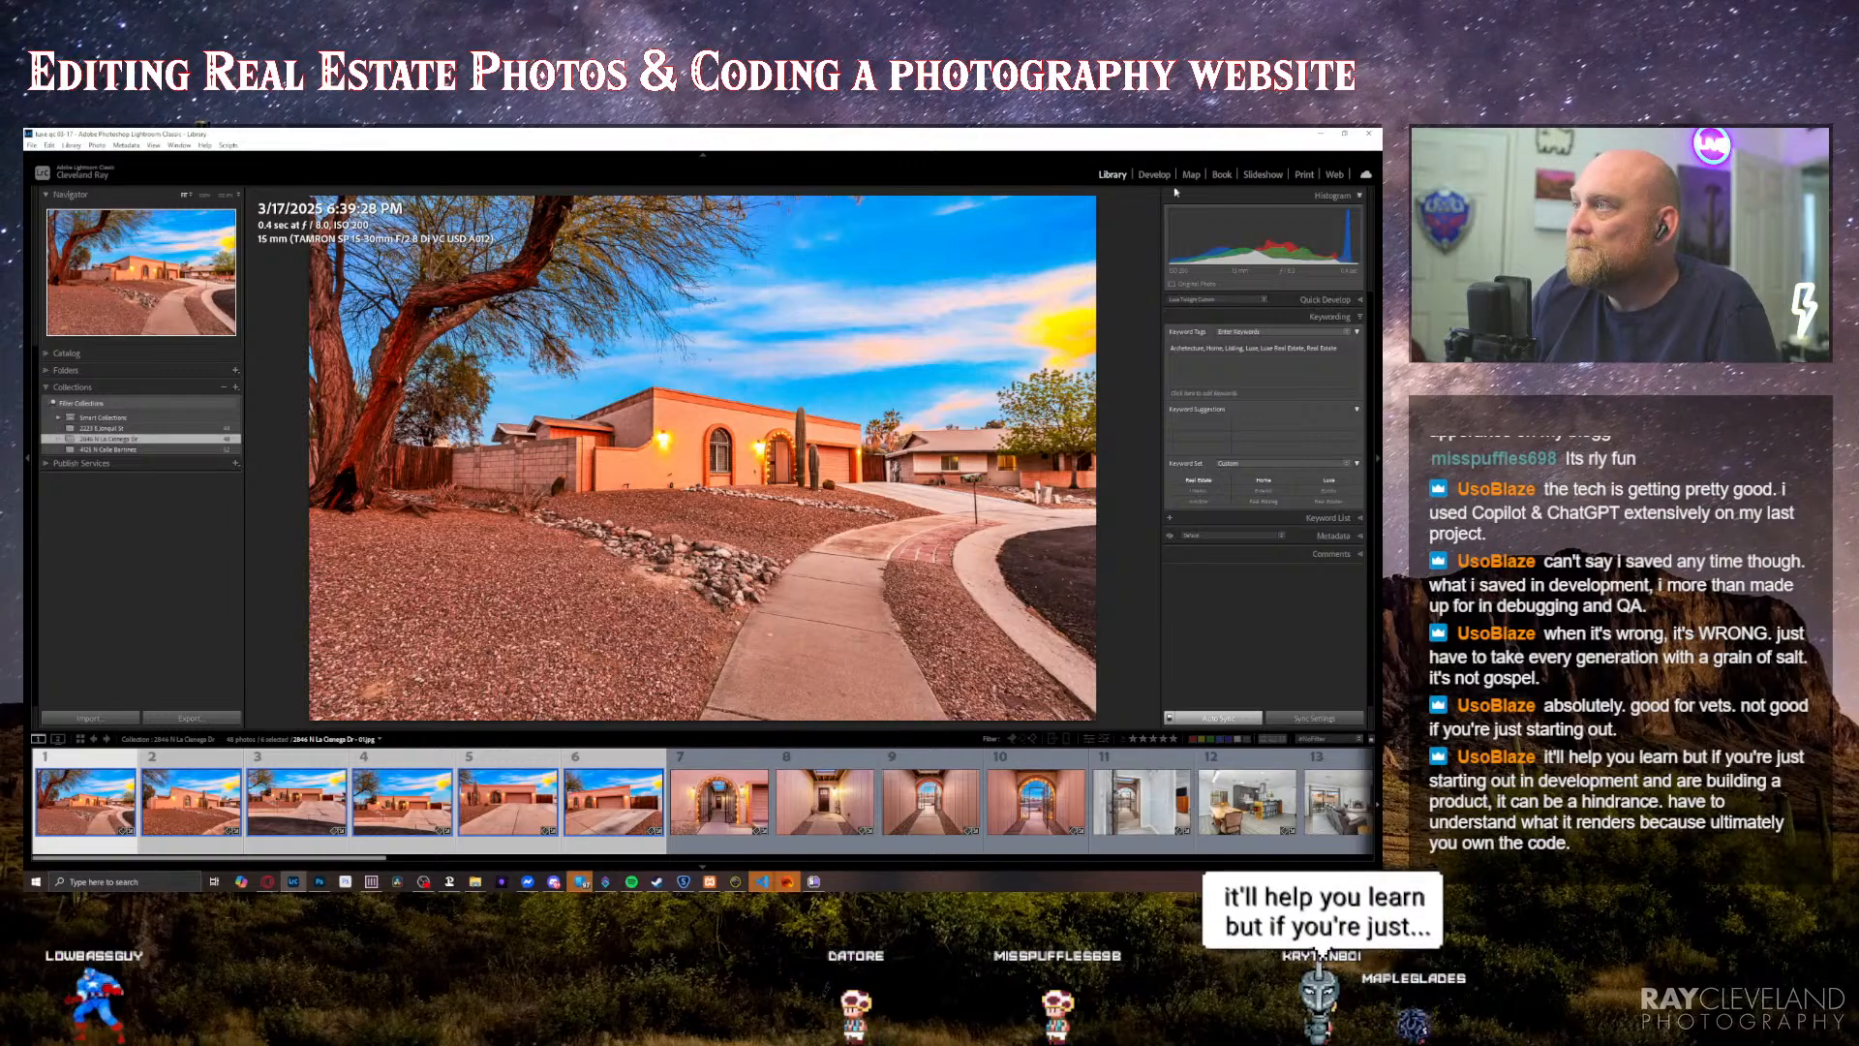
Step: Lower the orange saturation in the Color Mixer for the six selected exterior photos, and reduce the selection to the first photo
key("d")
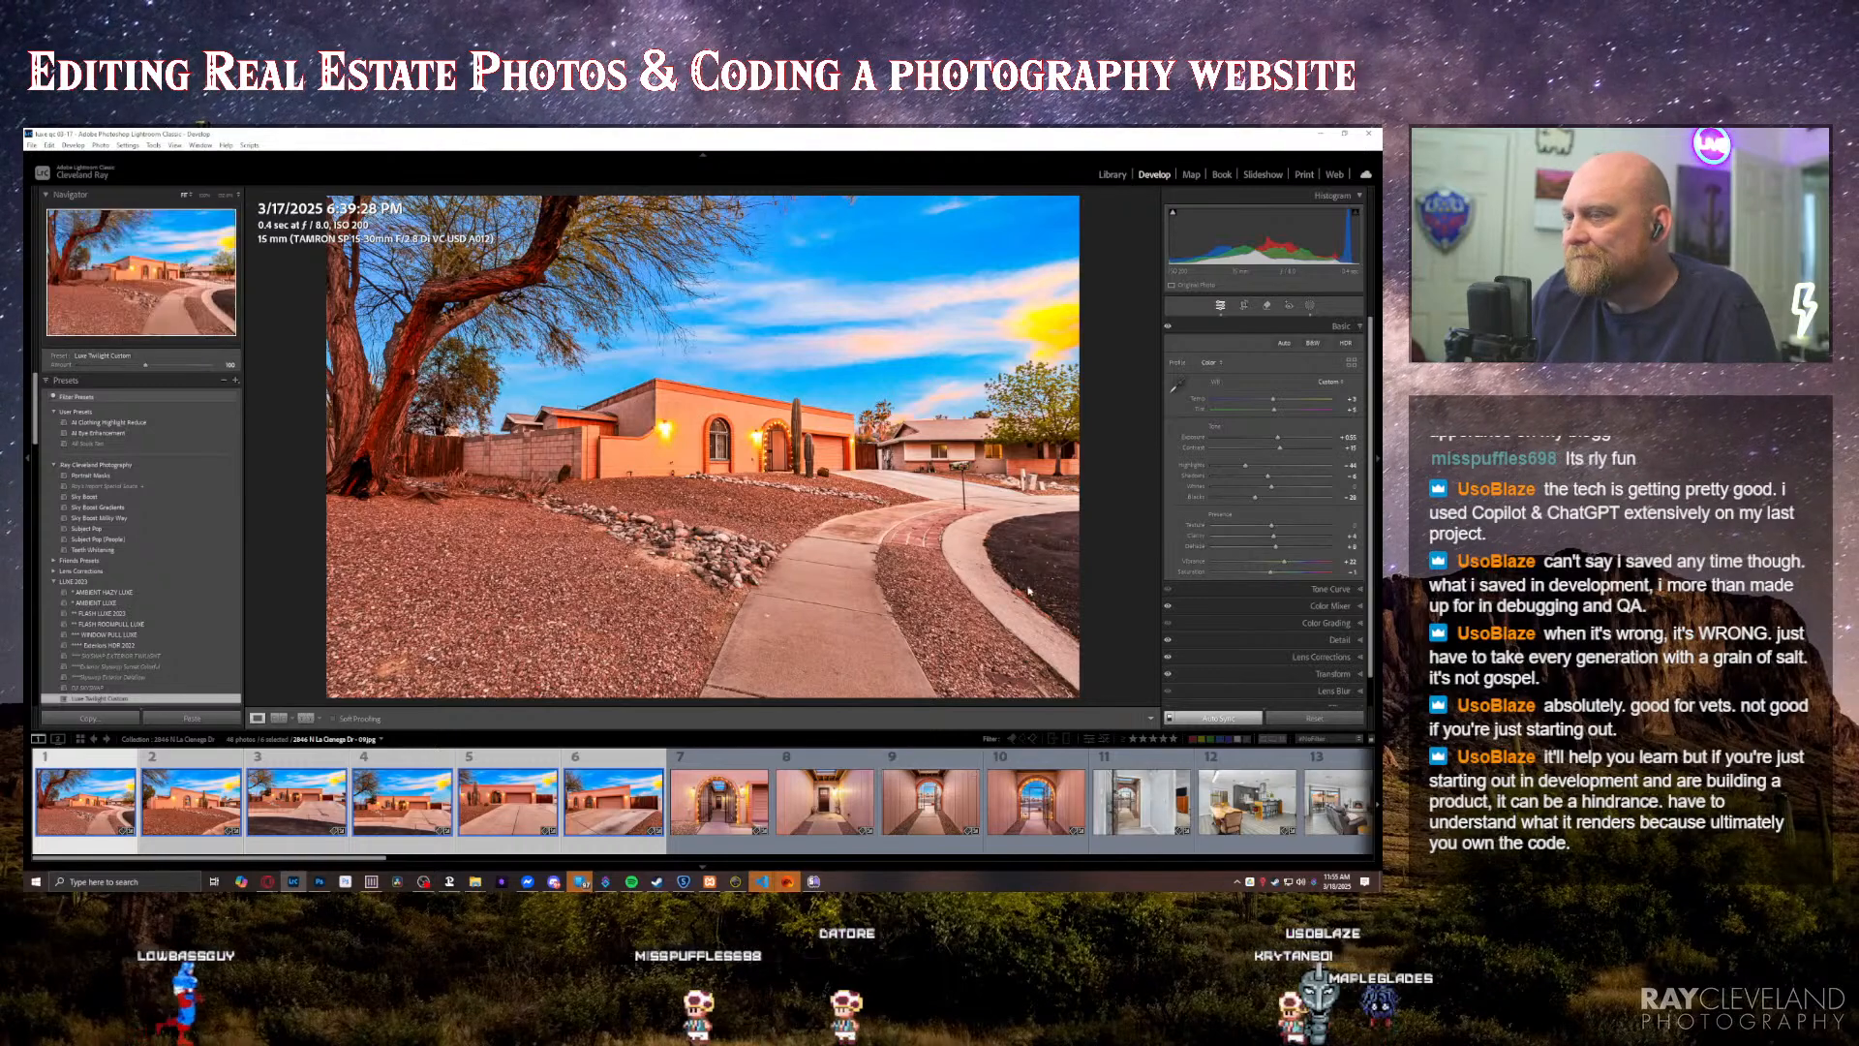
left_click(1326, 606)
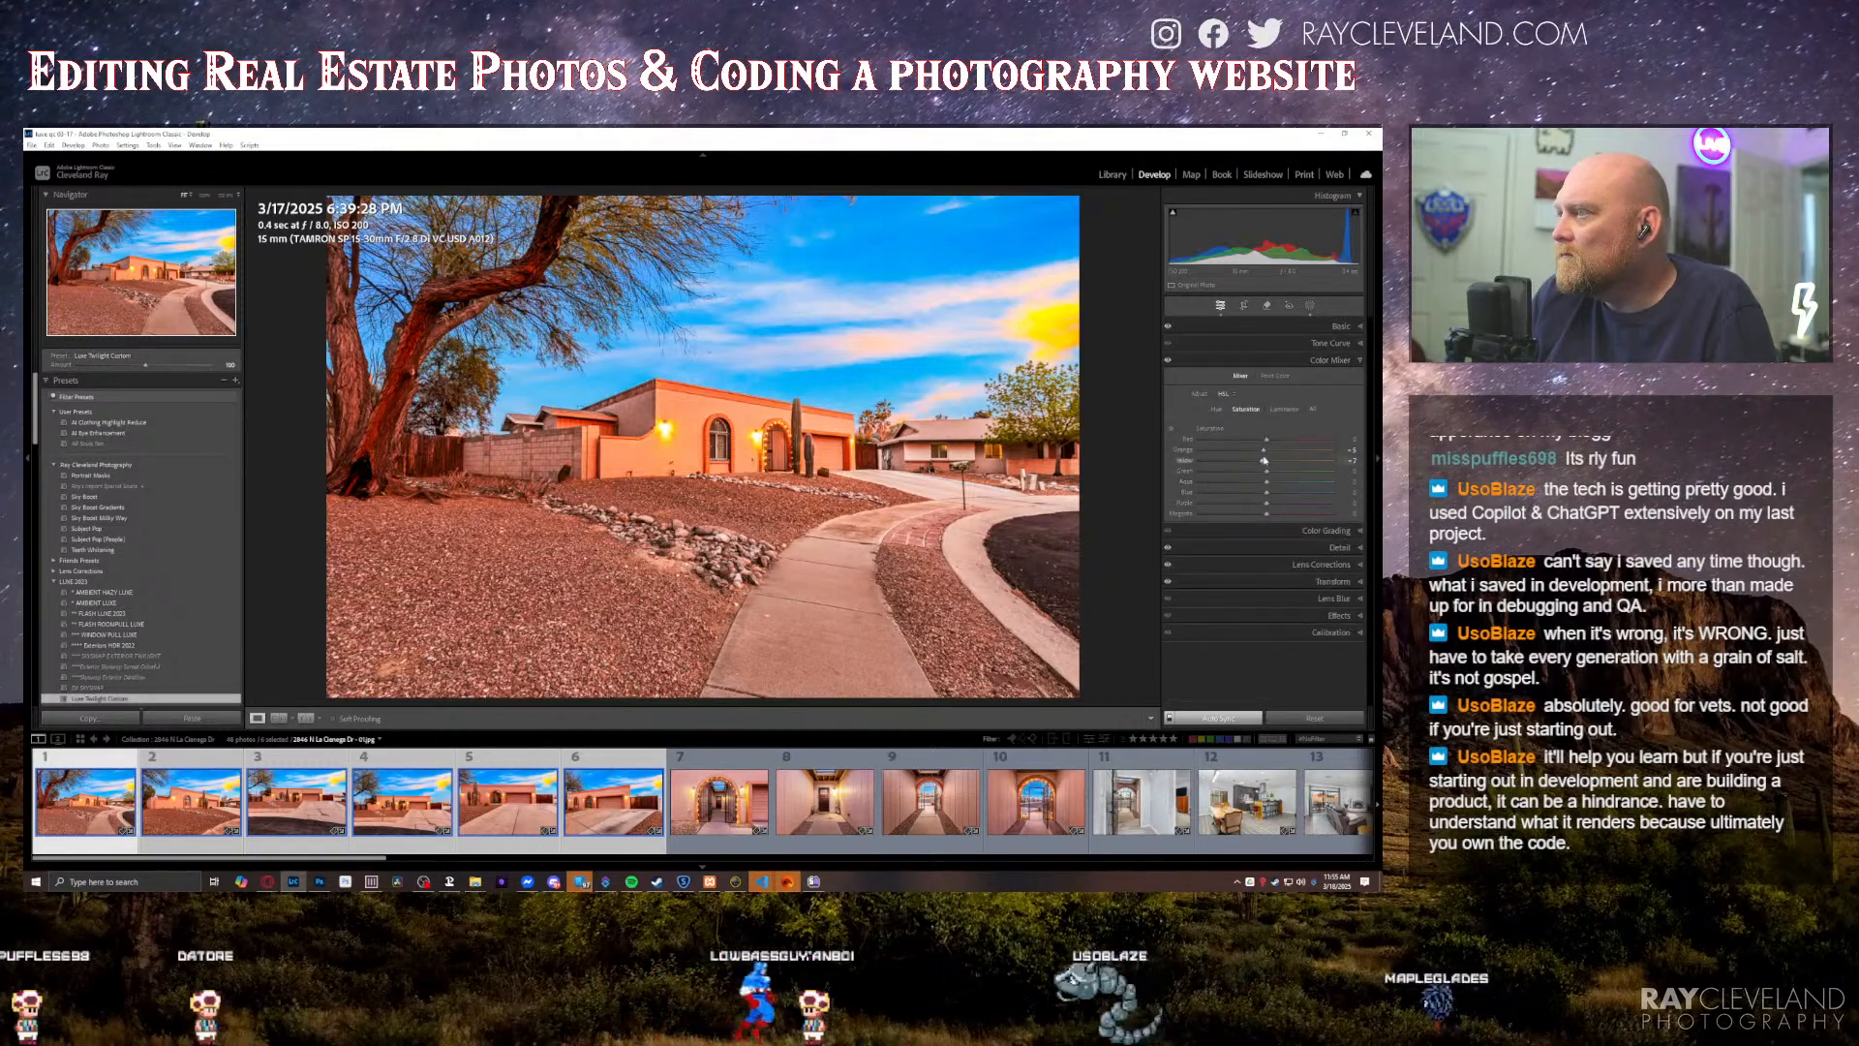
left_click_drag(1257, 450, 1253, 450)
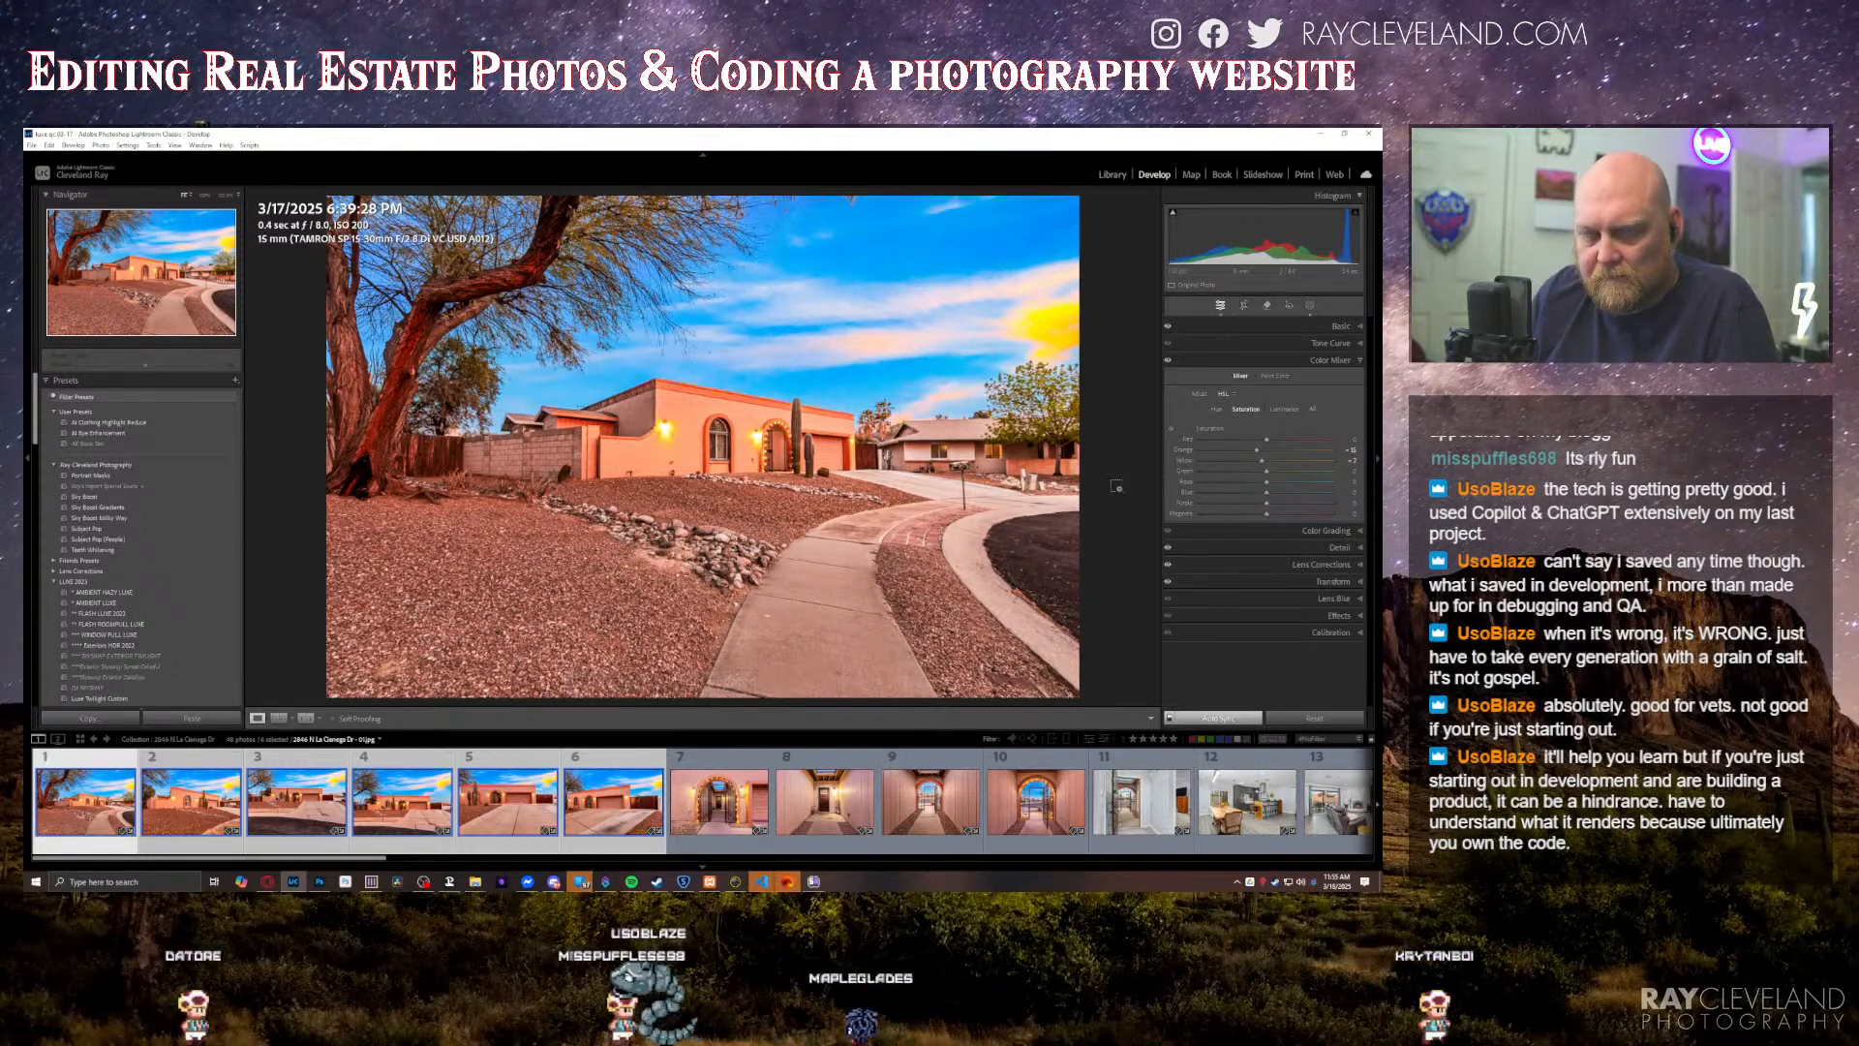
key("ctrl+shift+d")
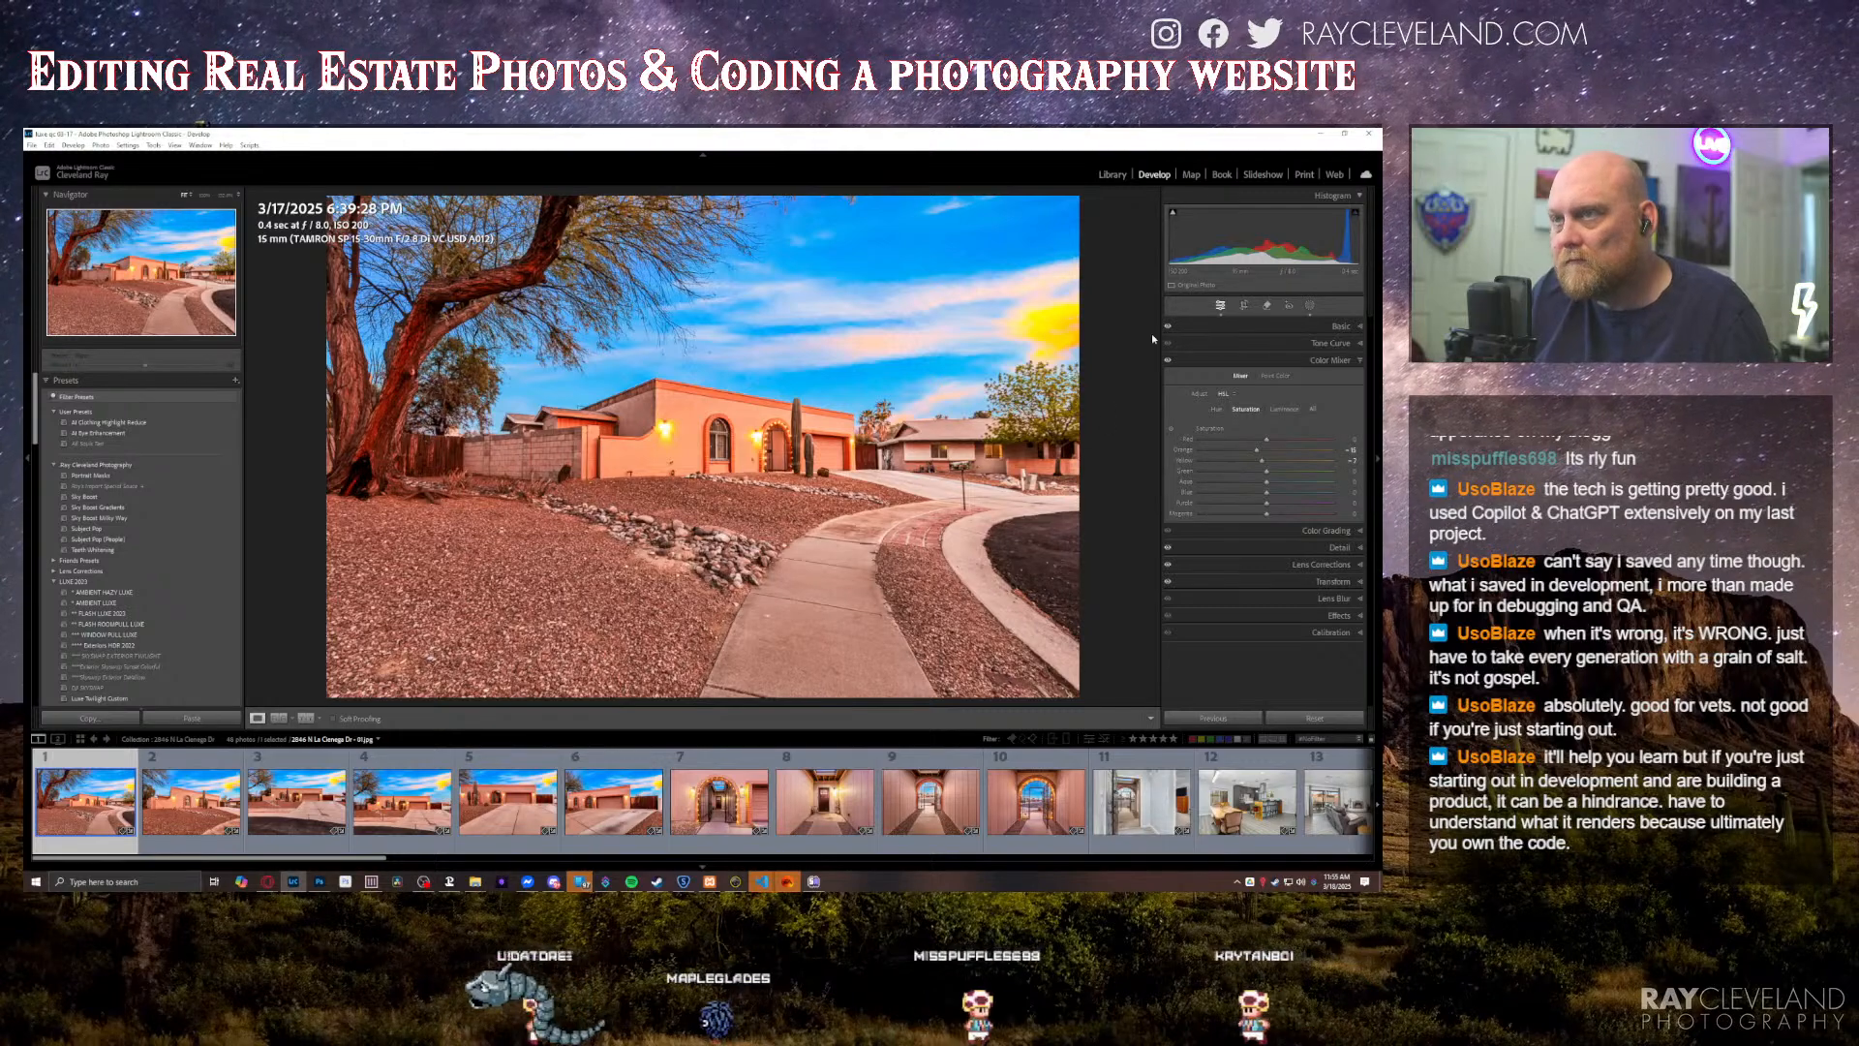
Step: Check the first photo's crop and examine the front exterior photos one by one with their basic adjustments
left_click(1244, 306)
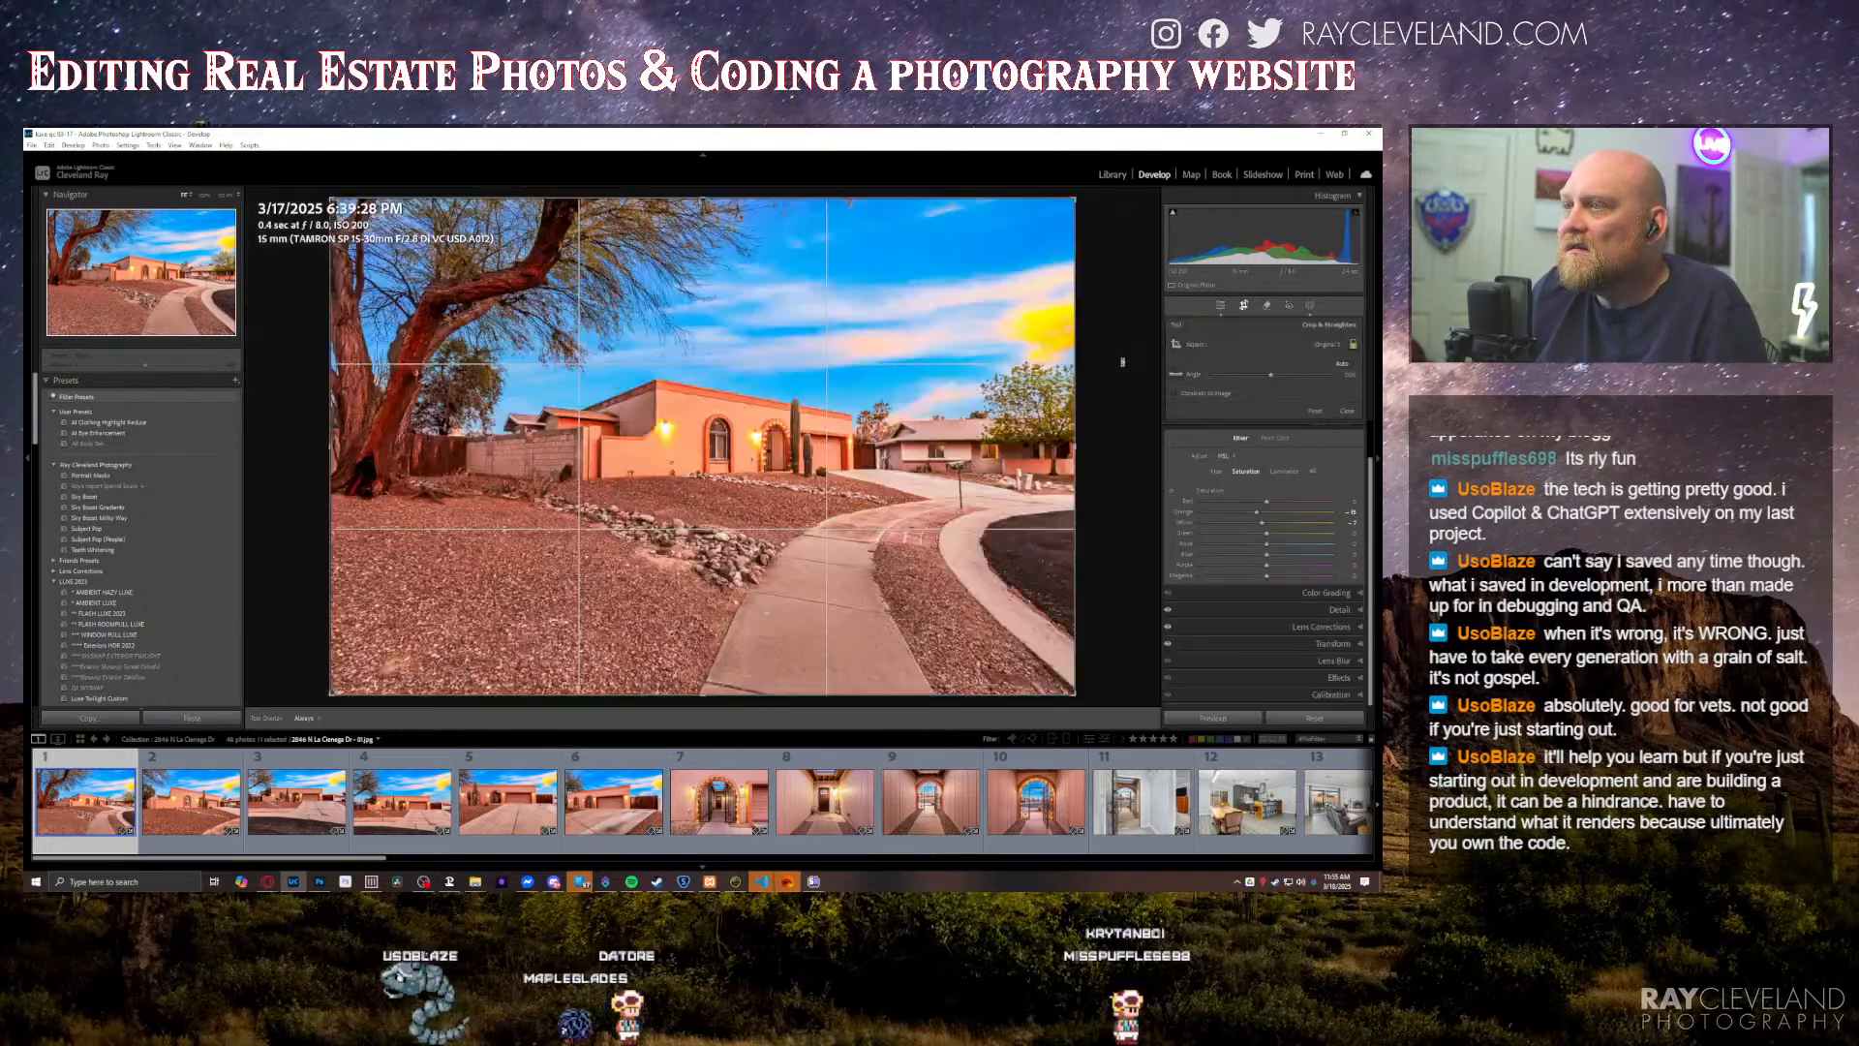
key("r")
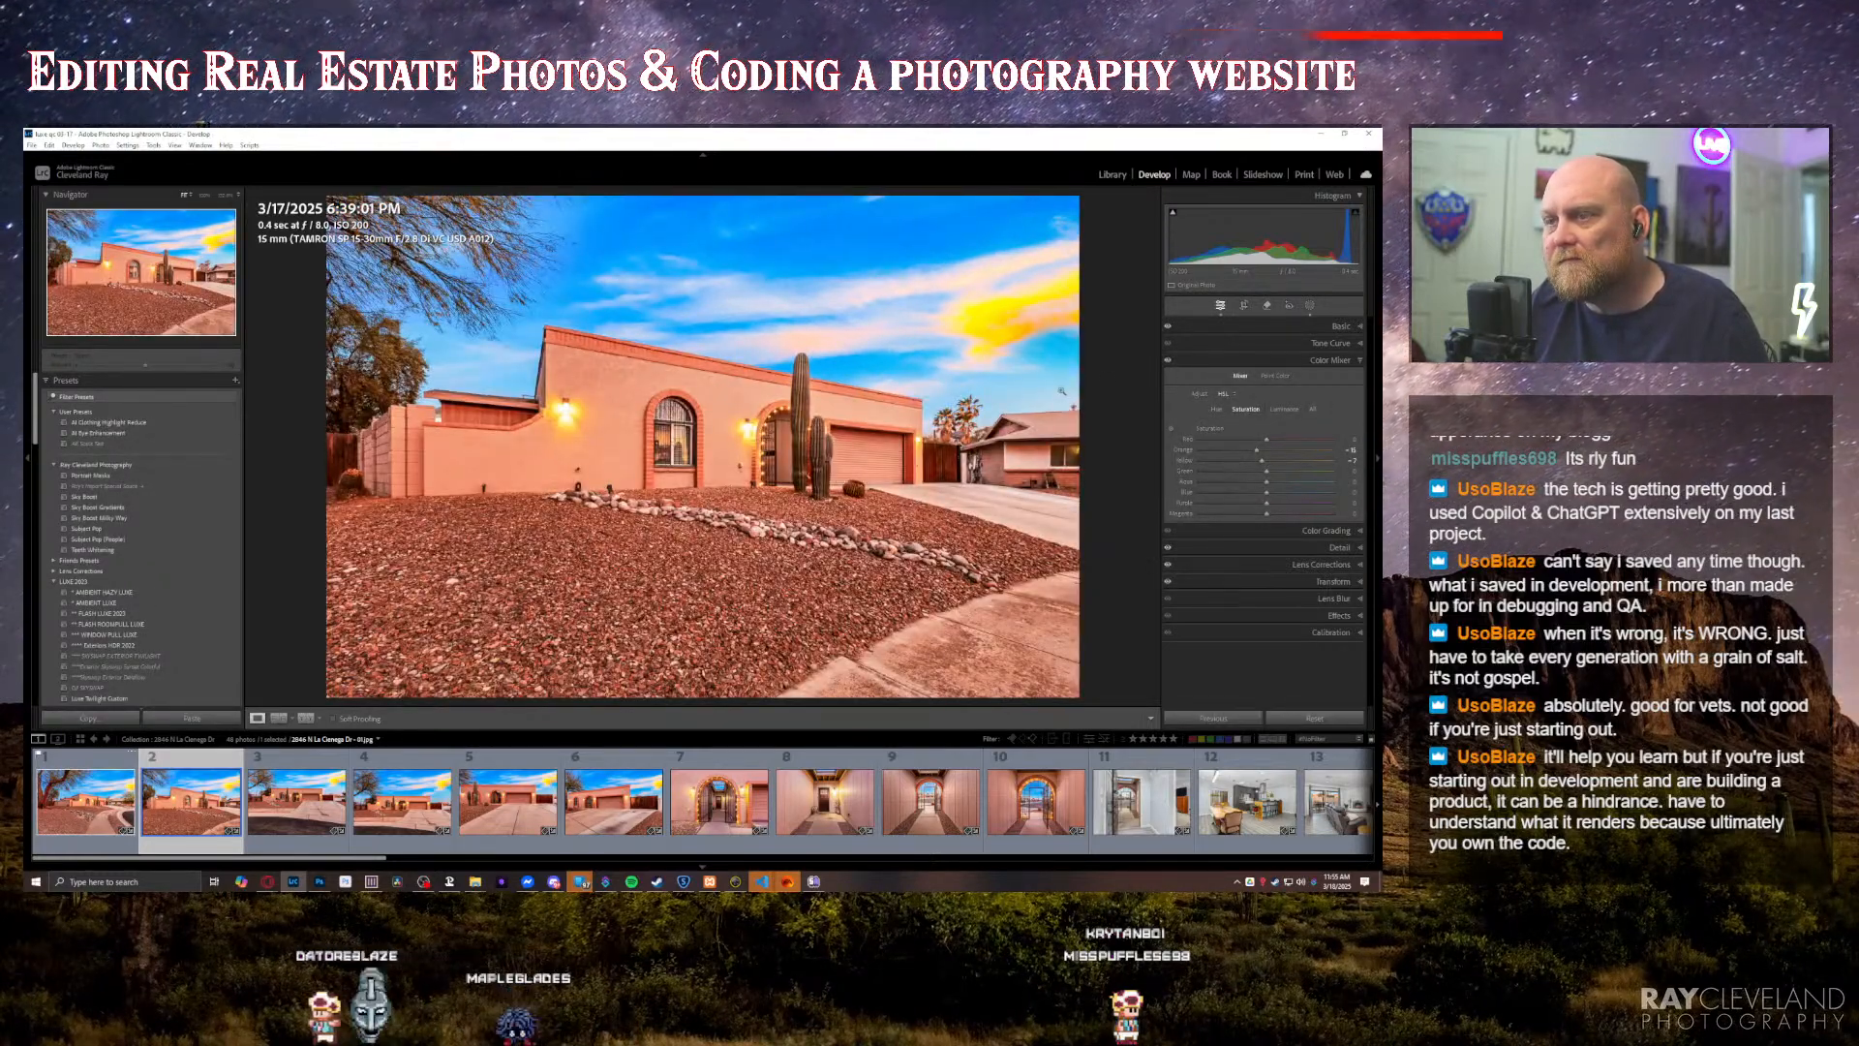
key("ctrl+1")
left_click(104, 806)
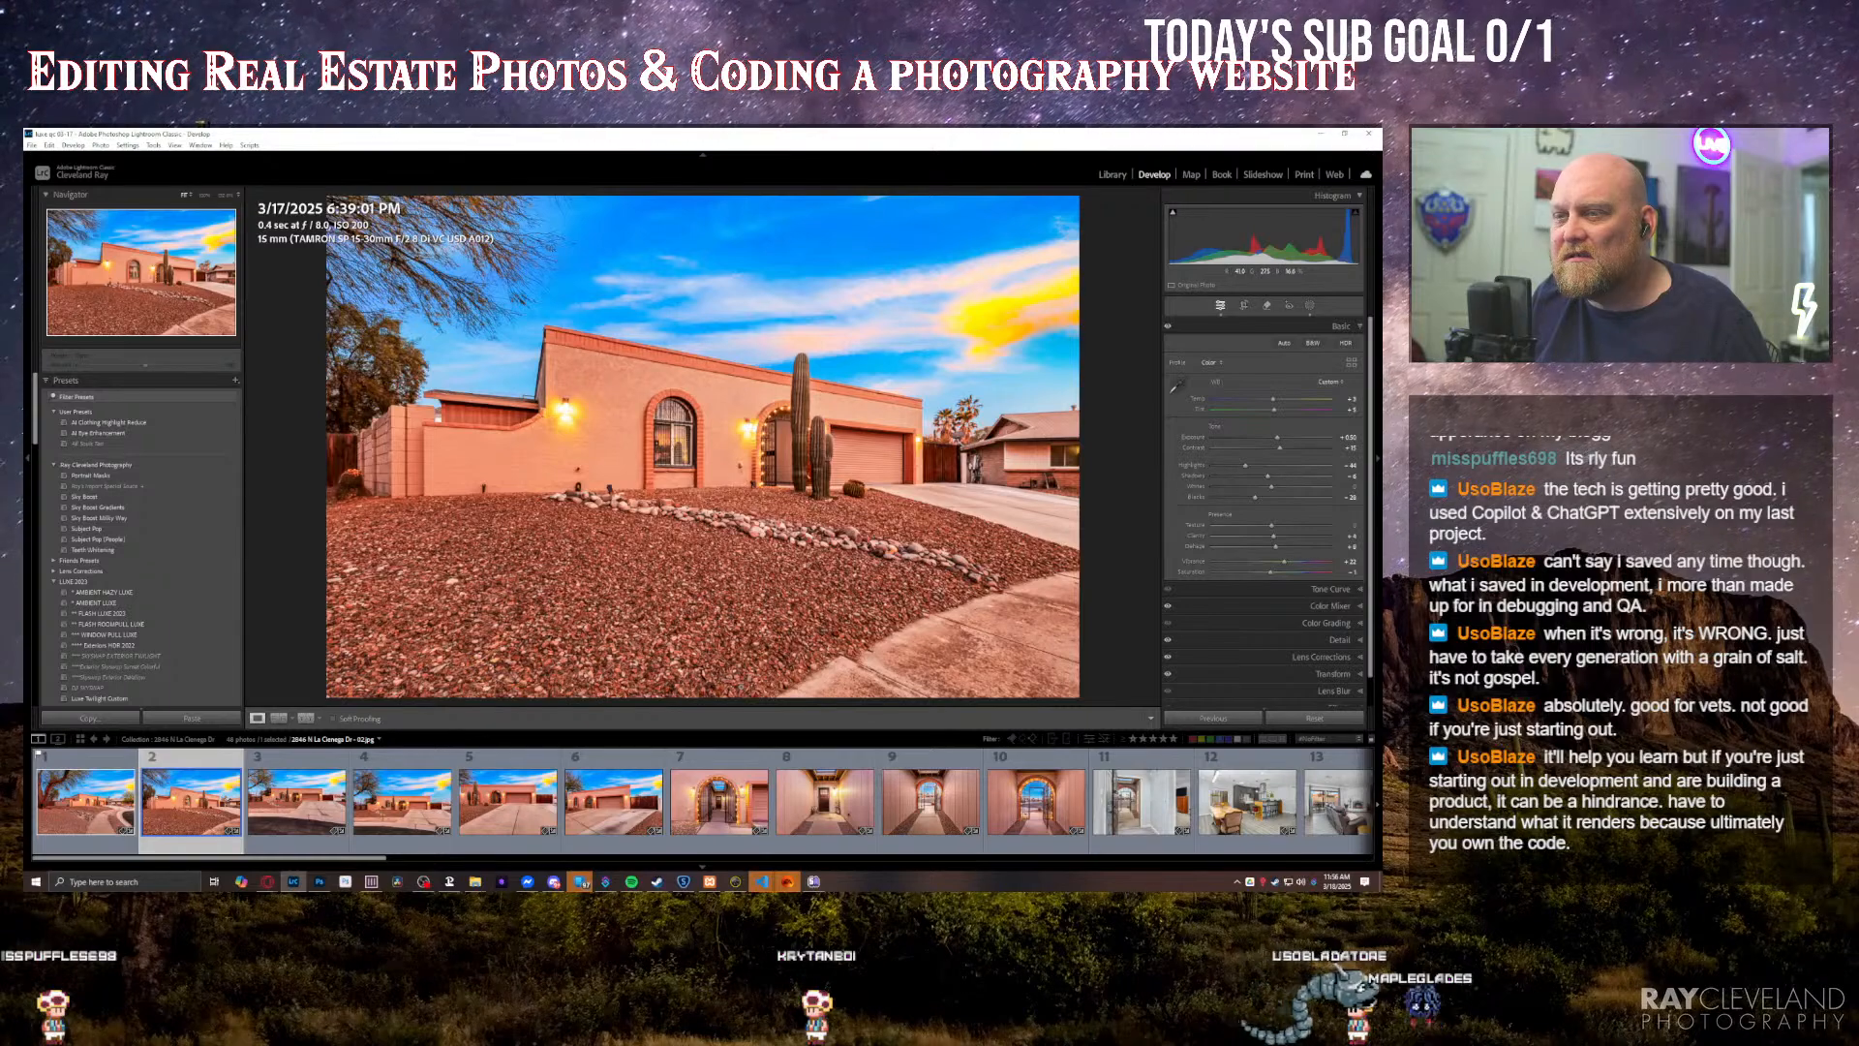
key("Right")
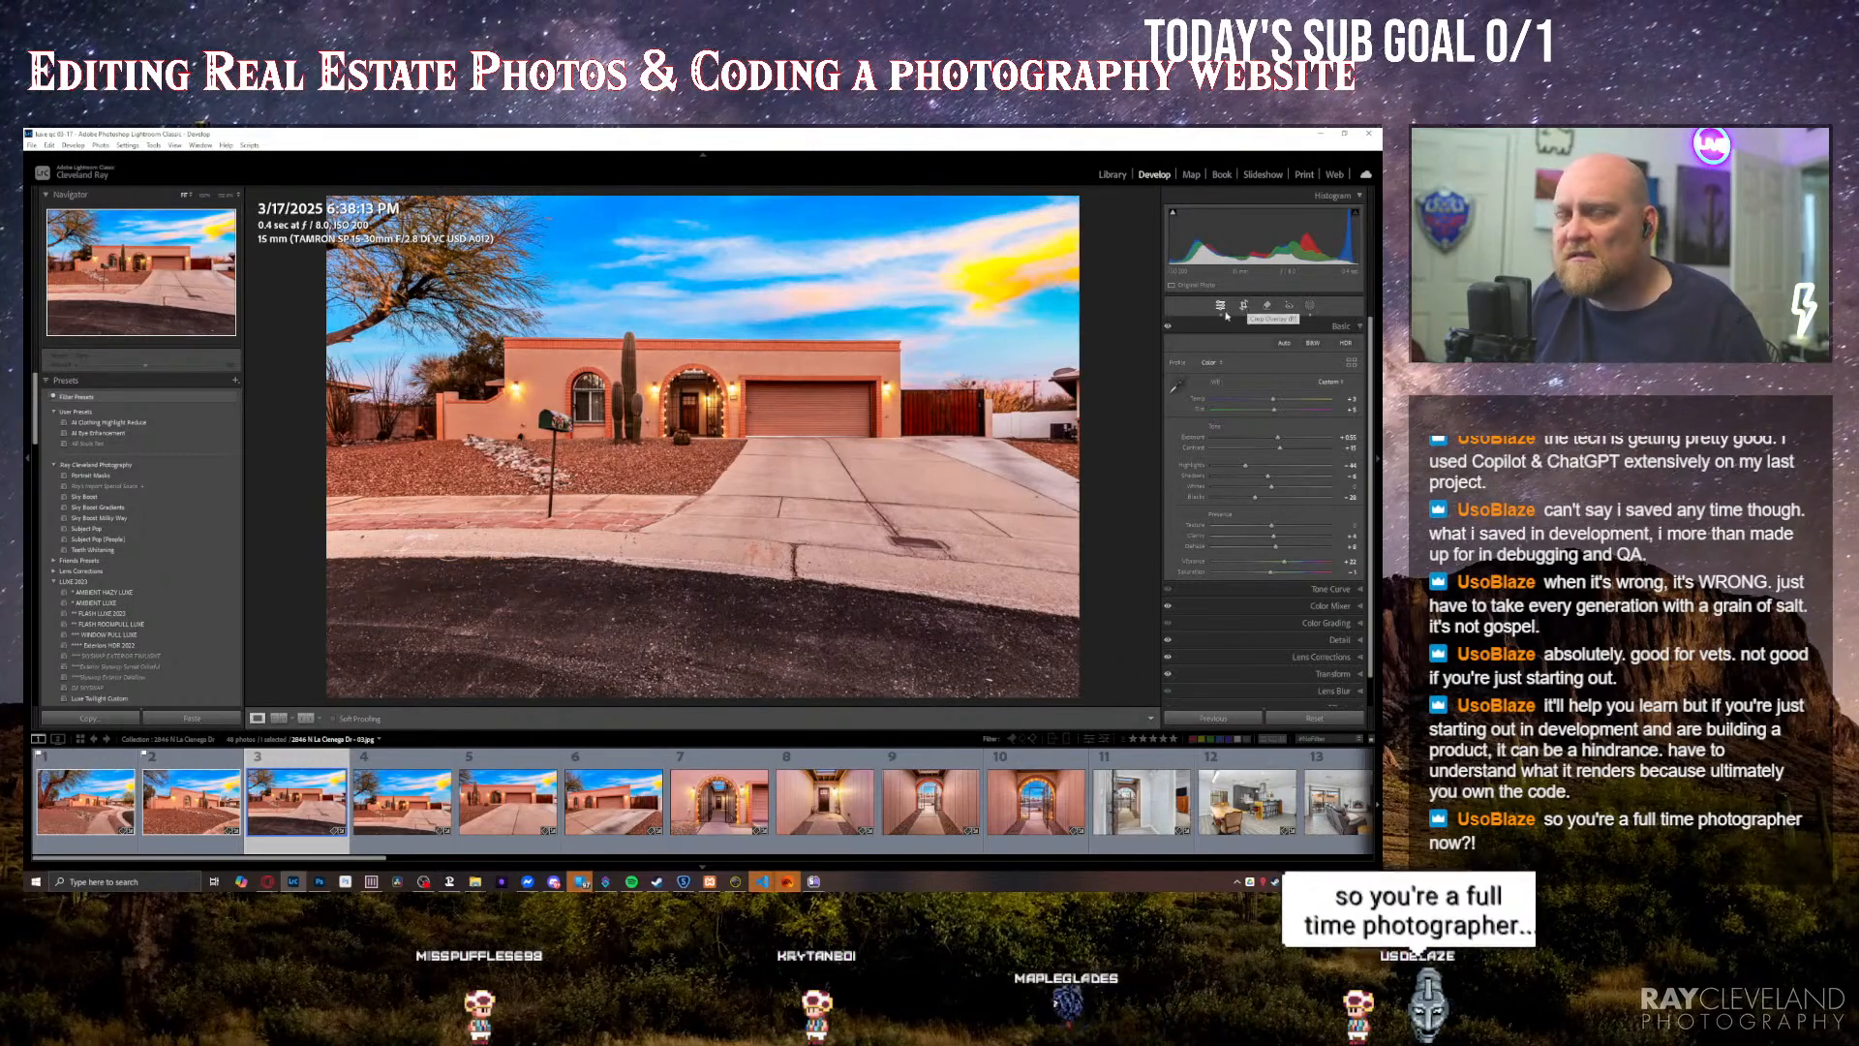
key("Right")
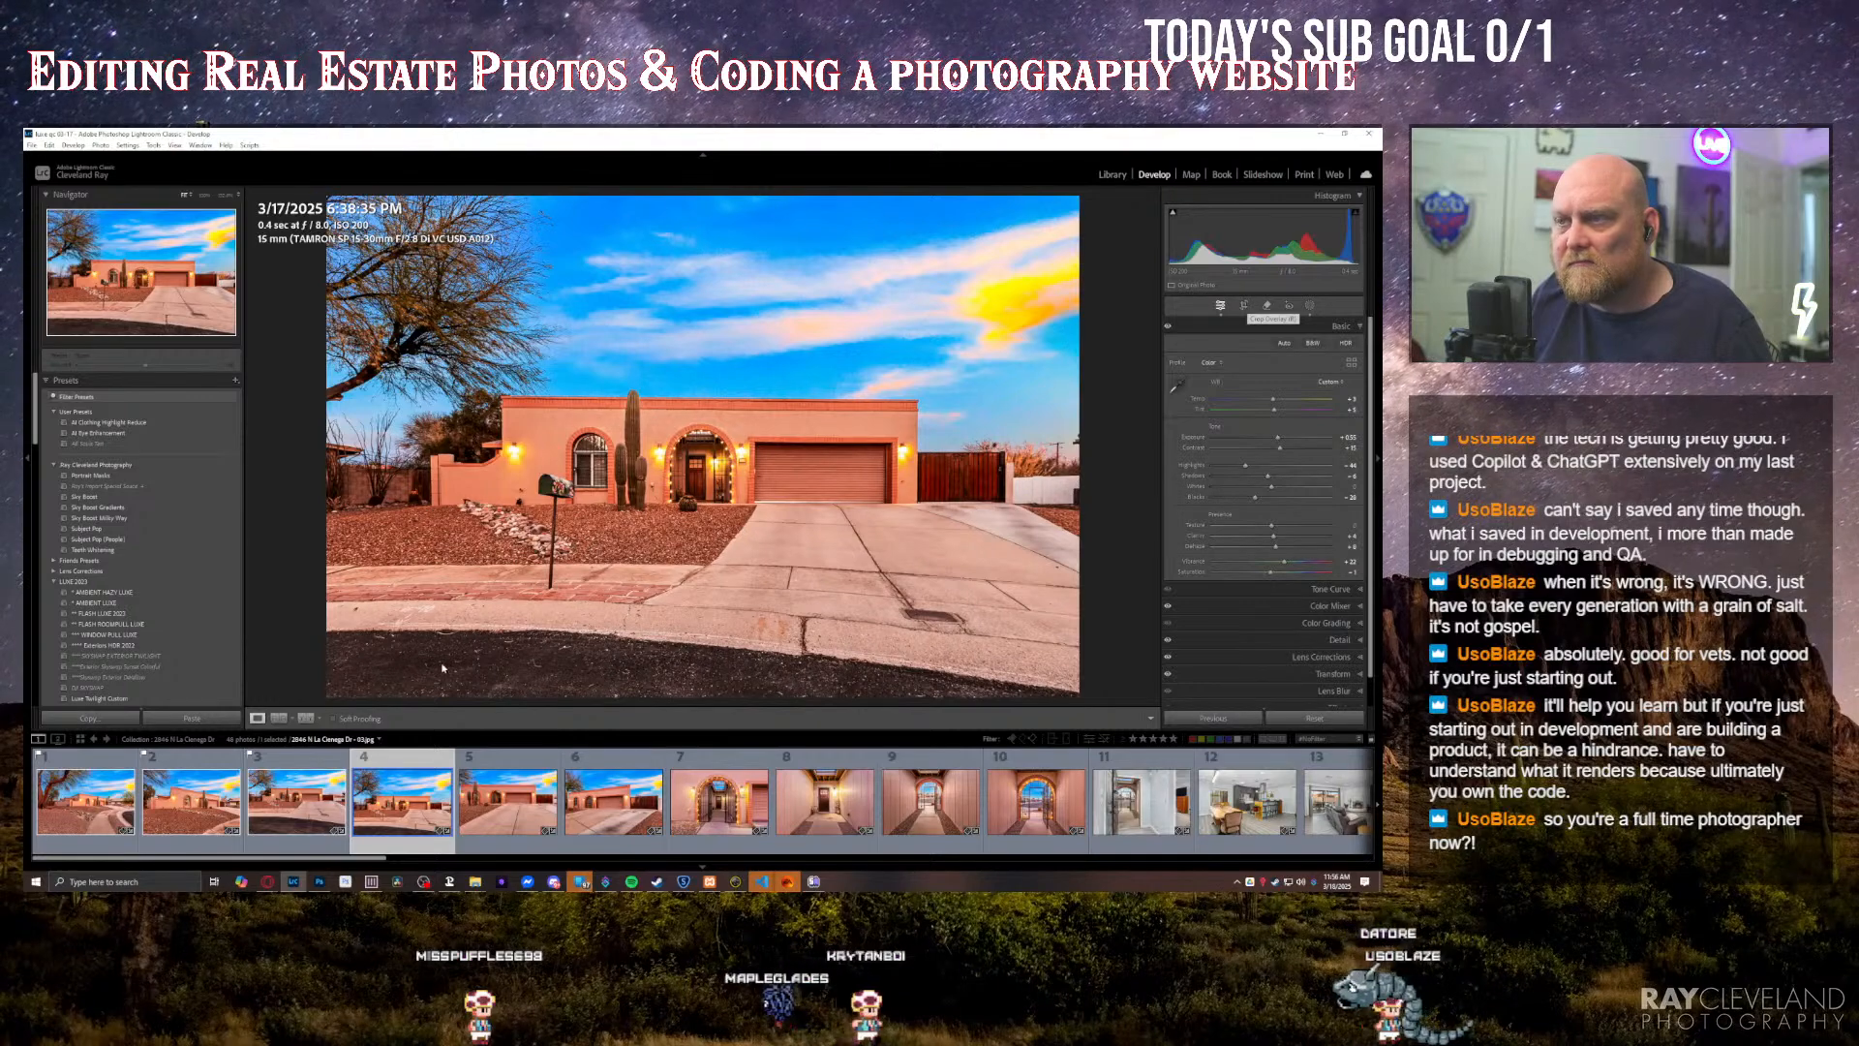
key("Right")
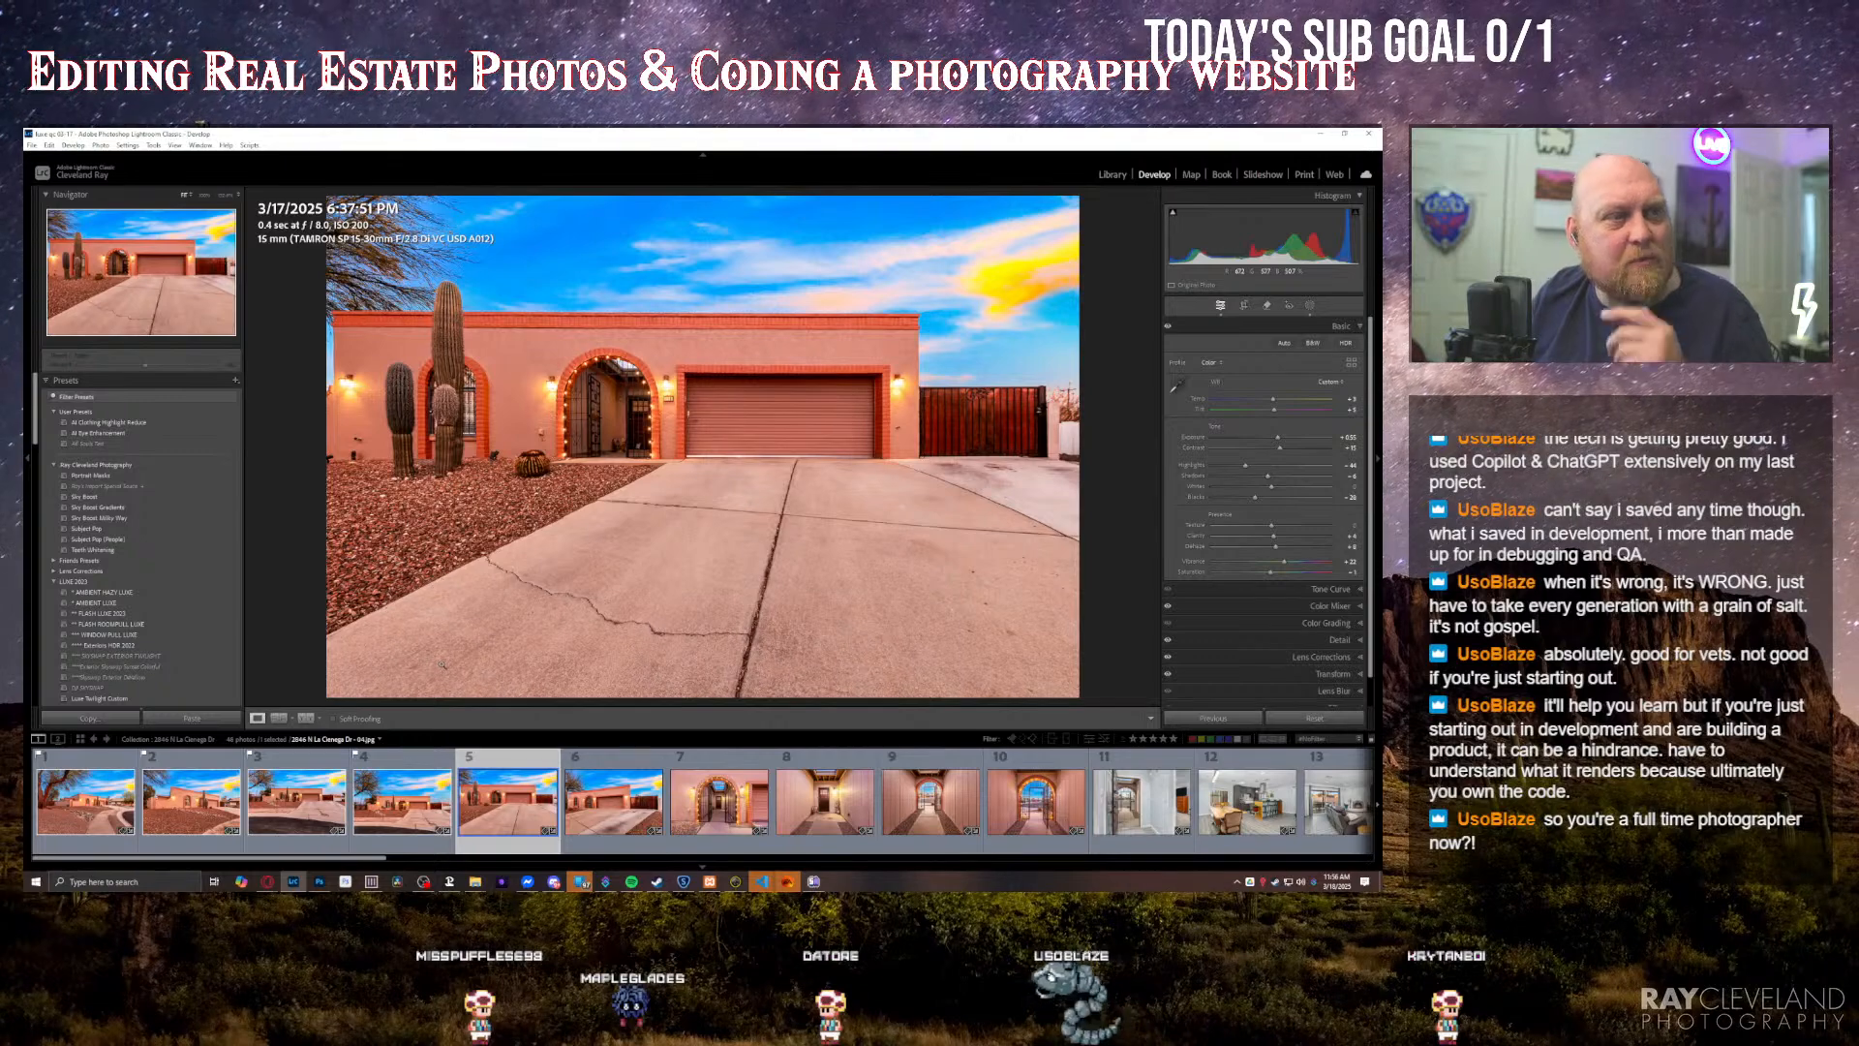
key("Right")
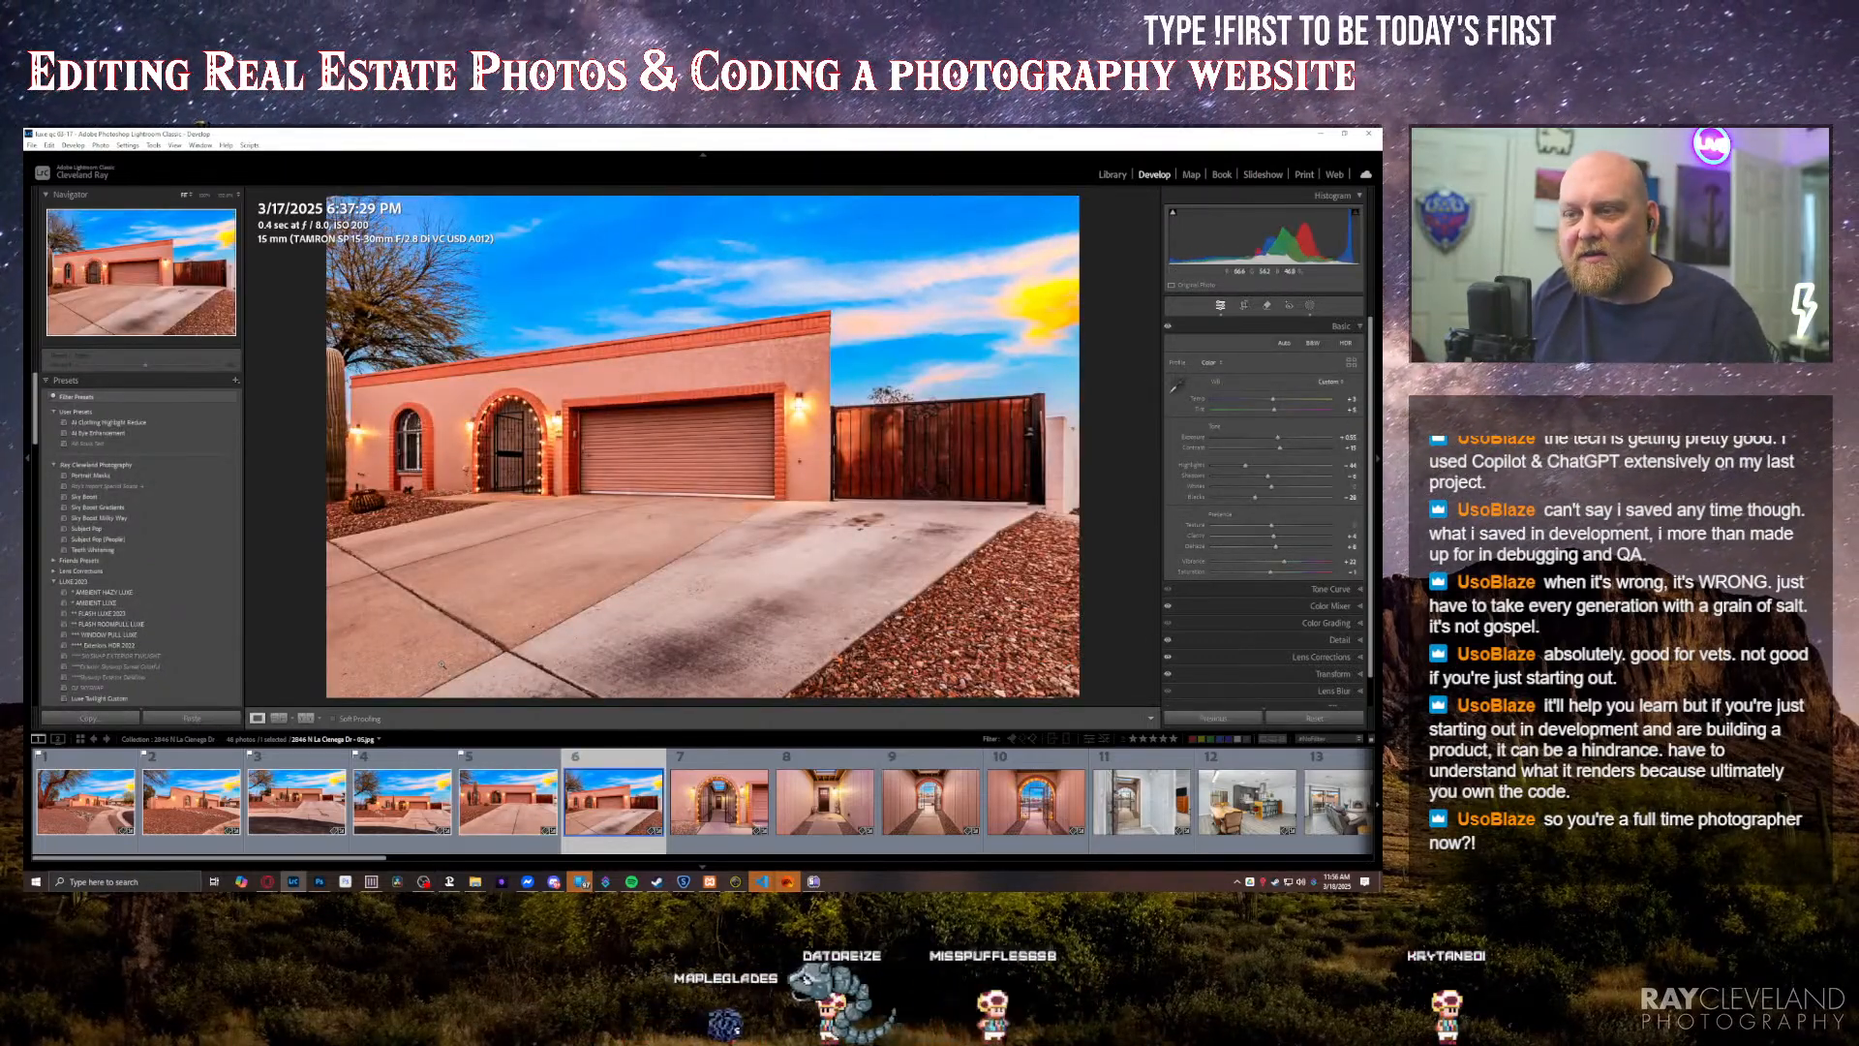
Step: Go through the entry photos and remove the ninth one, the daytime view out through the arched gate, from the collection
key("Right")
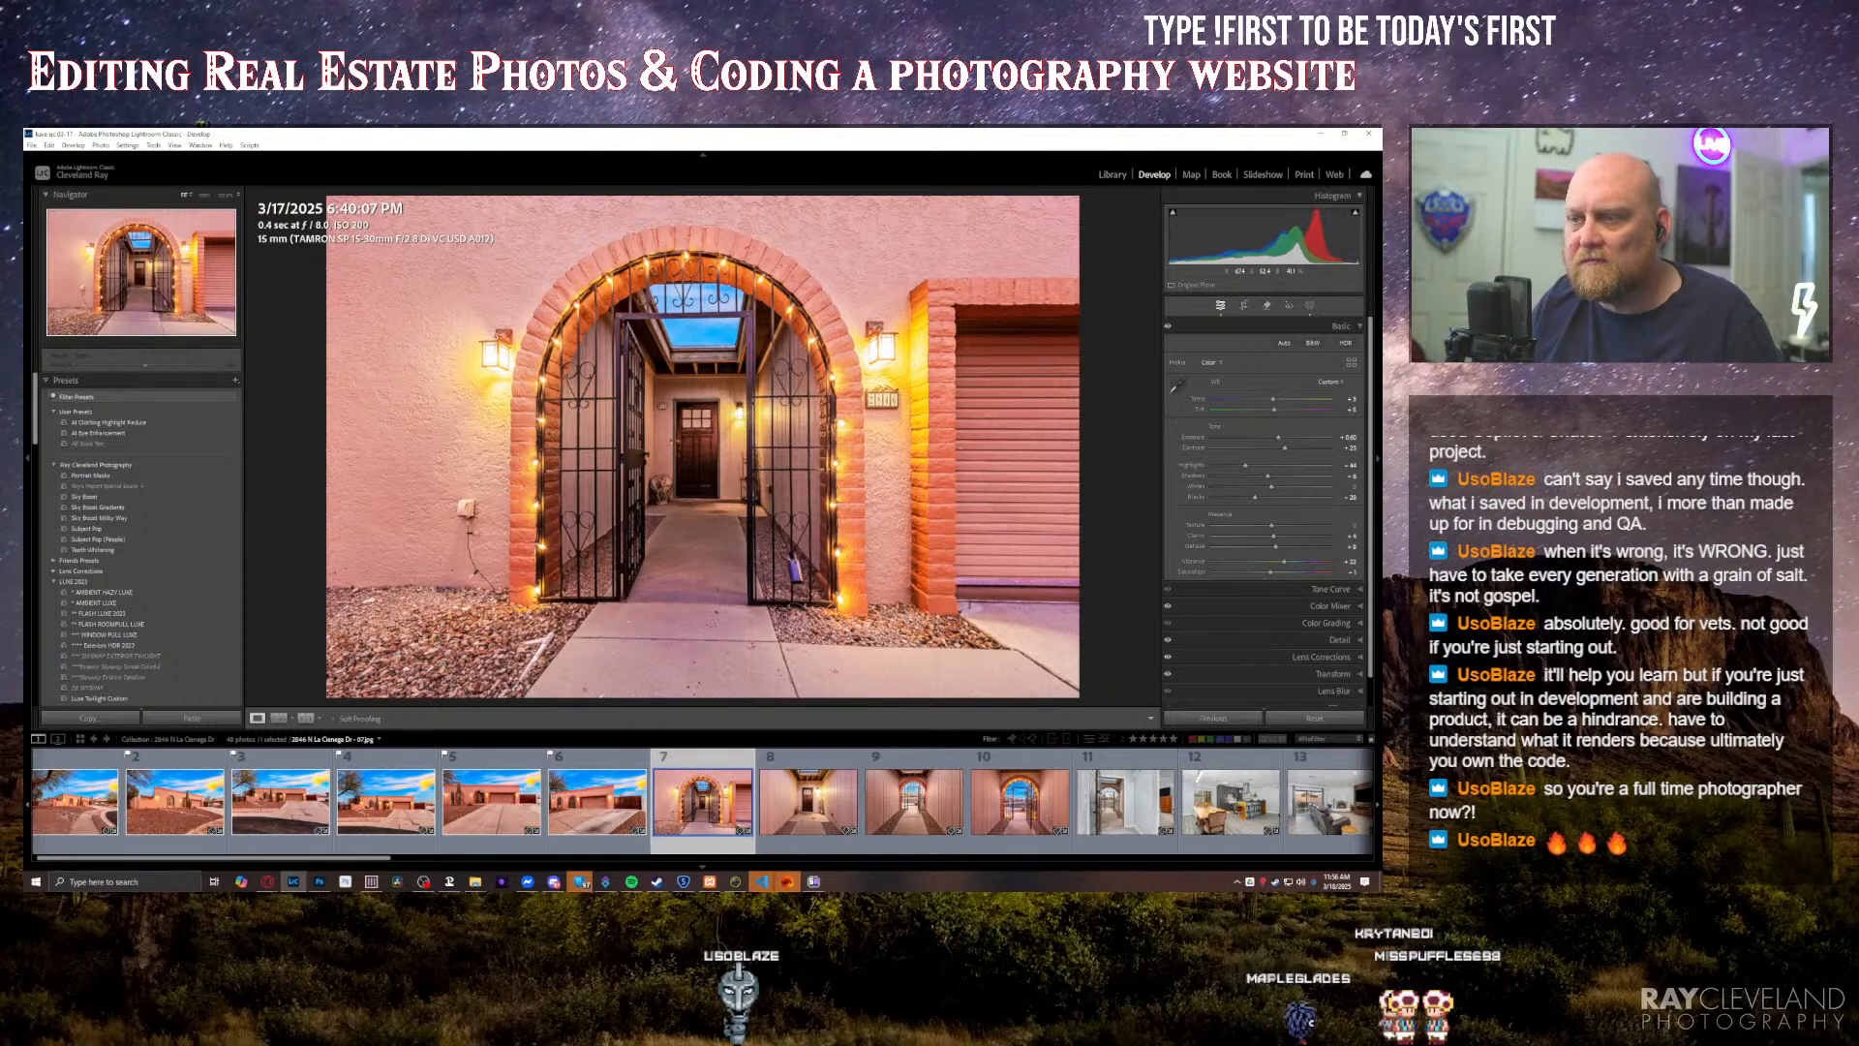
key("Right")
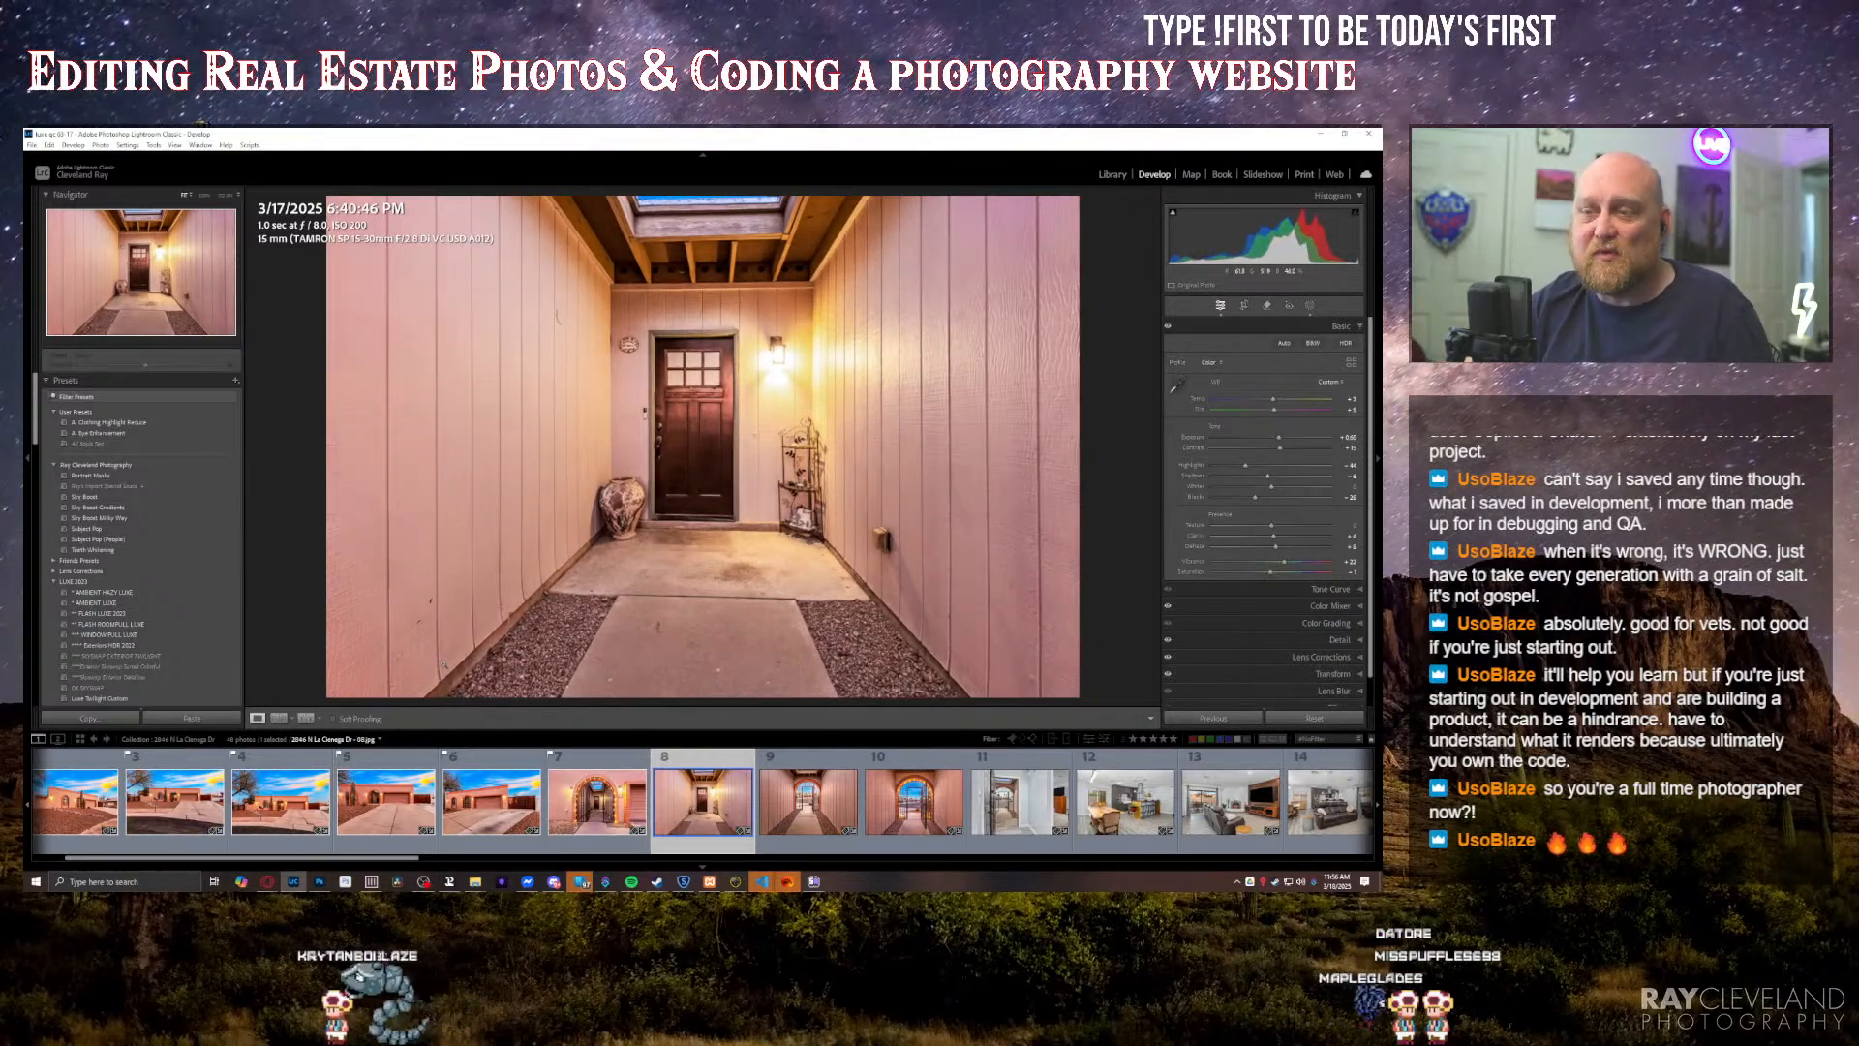
key("Right")
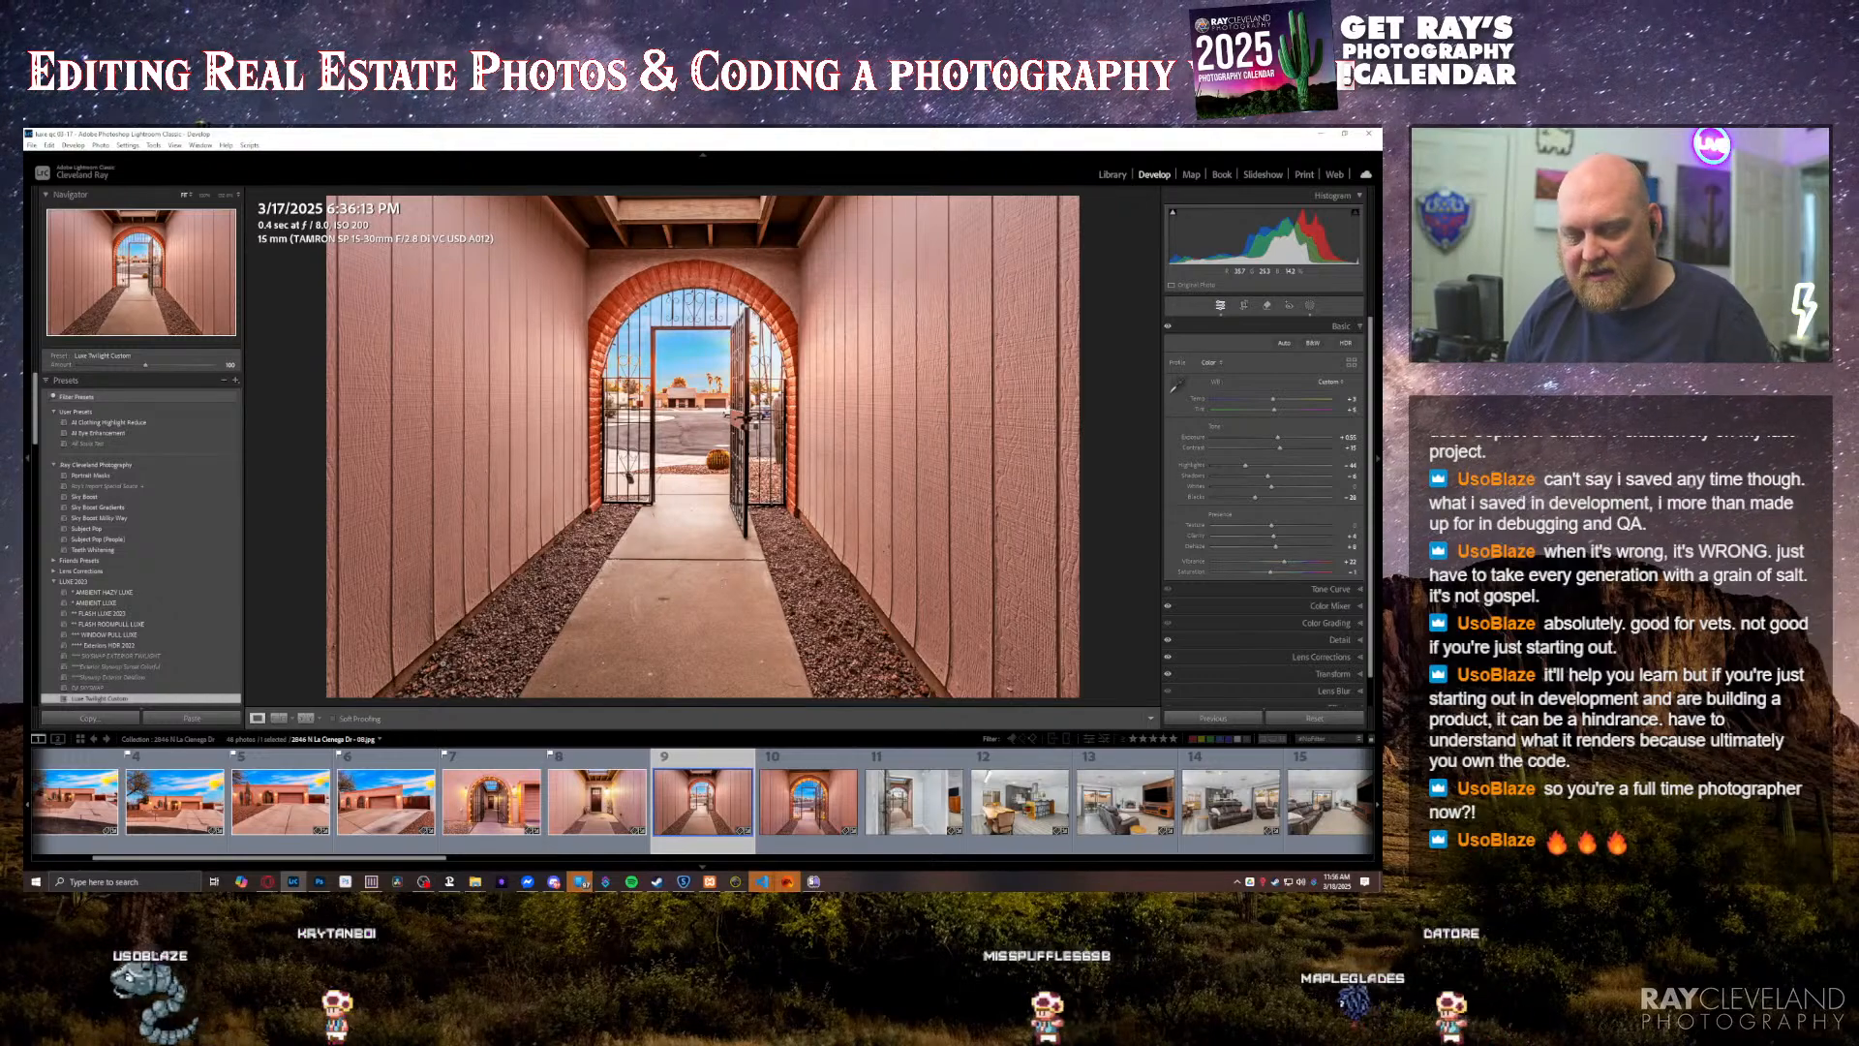
key("Delete")
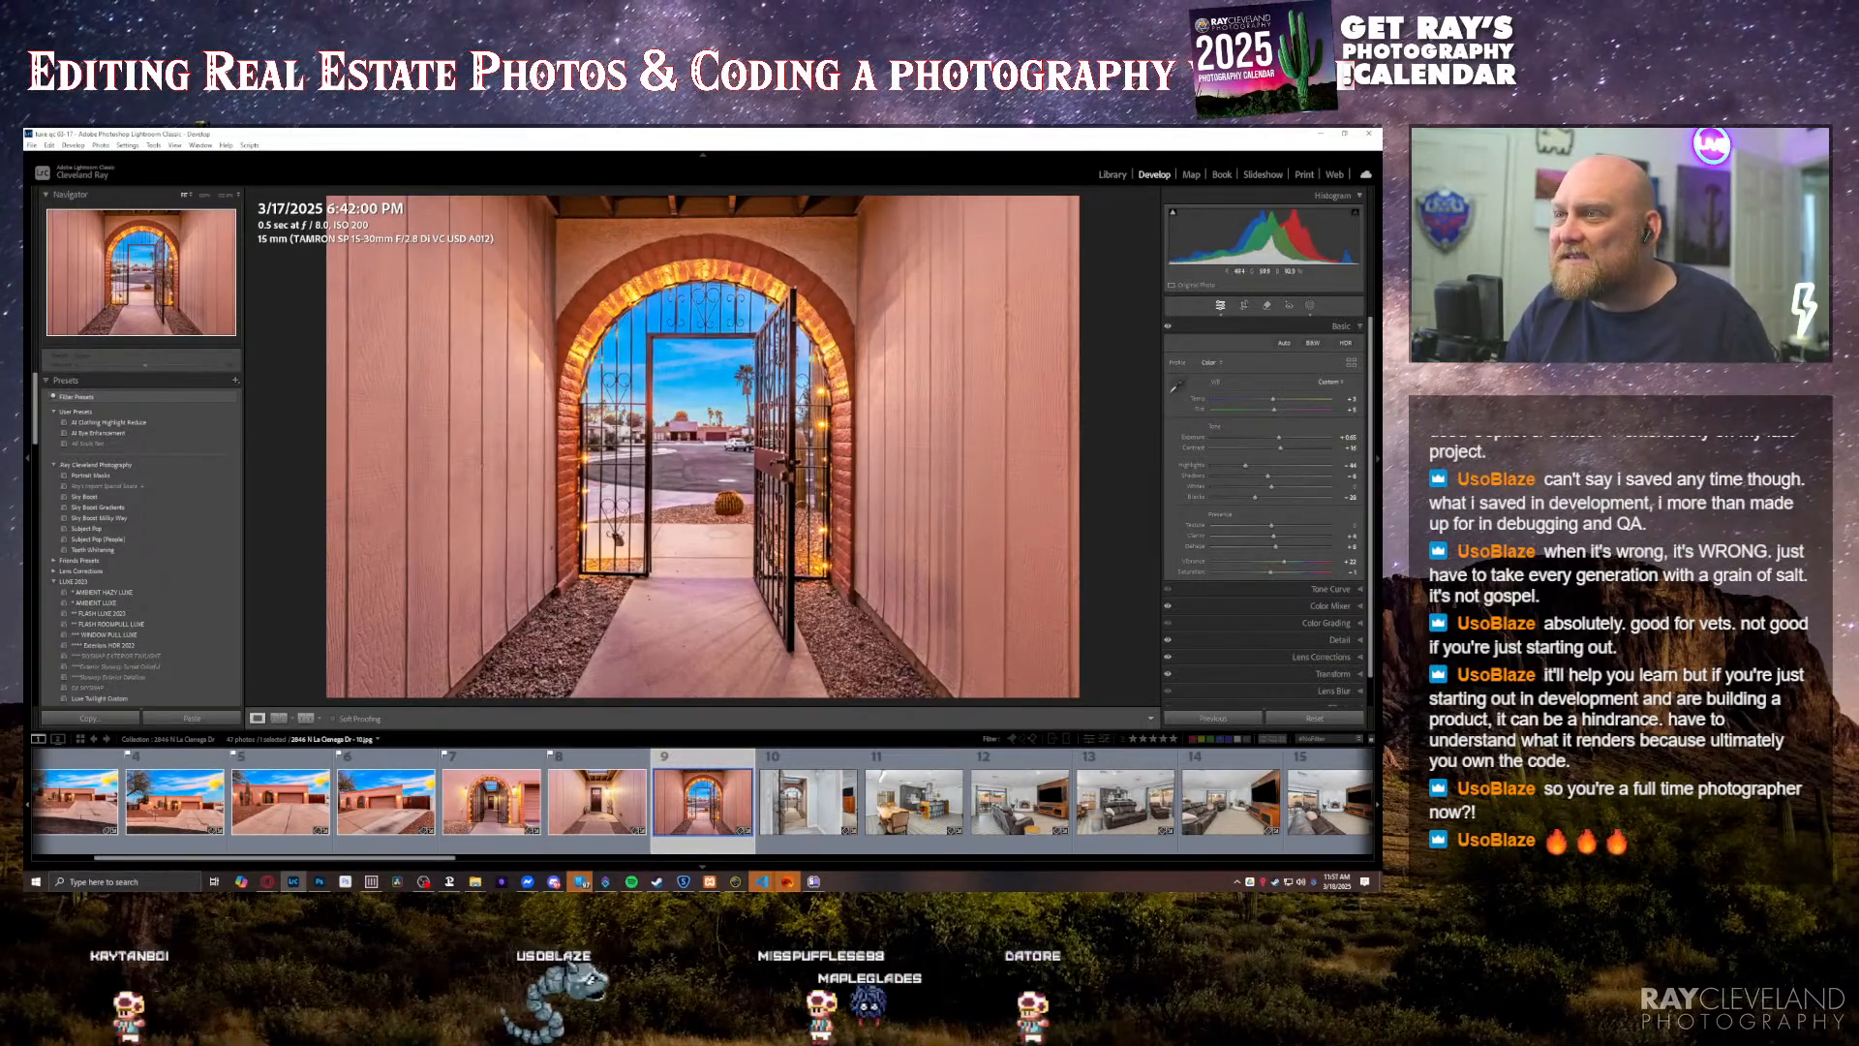
Step: Inspect the twilight arched gate photo up close around the ironwork, brick arch and sky
left_click(765, 306)
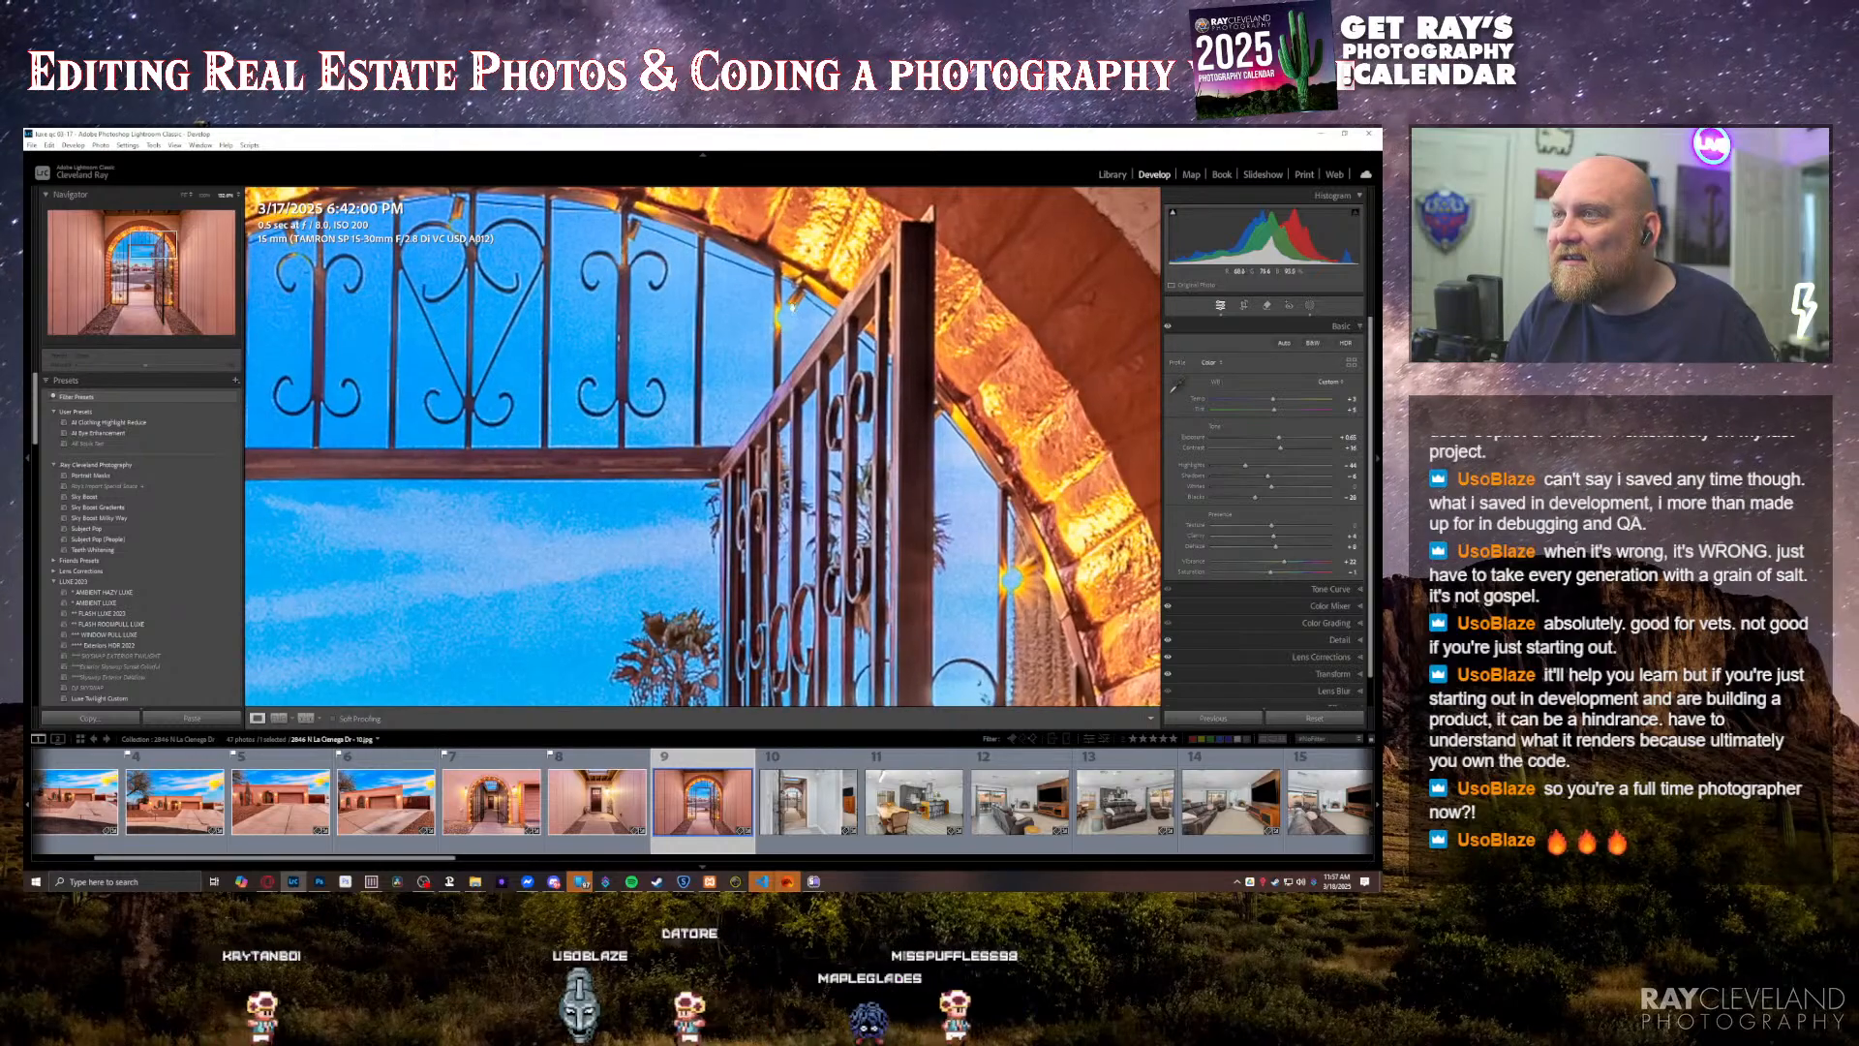
left_click_drag(794, 316, 819, 390)
left_click_drag(536, 556, 688, 394)
left_click_drag(602, 473, 663, 388)
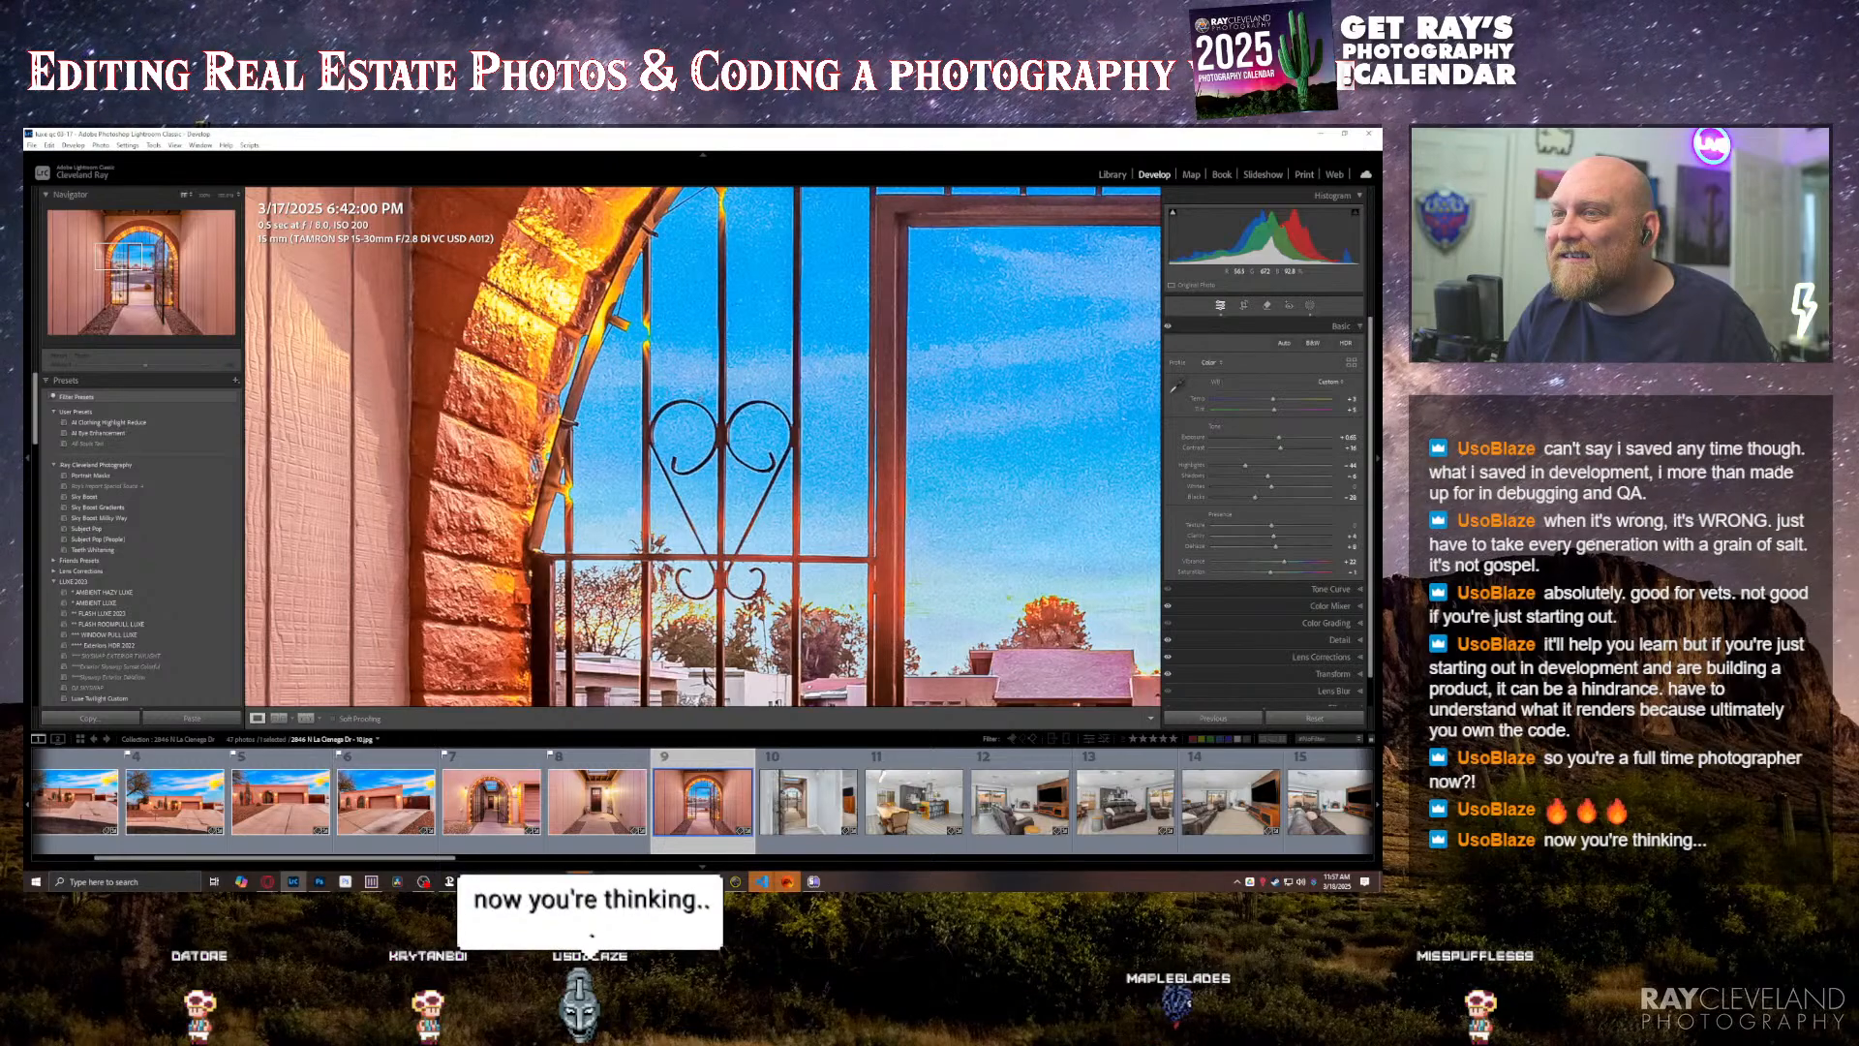
left_click(689, 401)
key("equal")
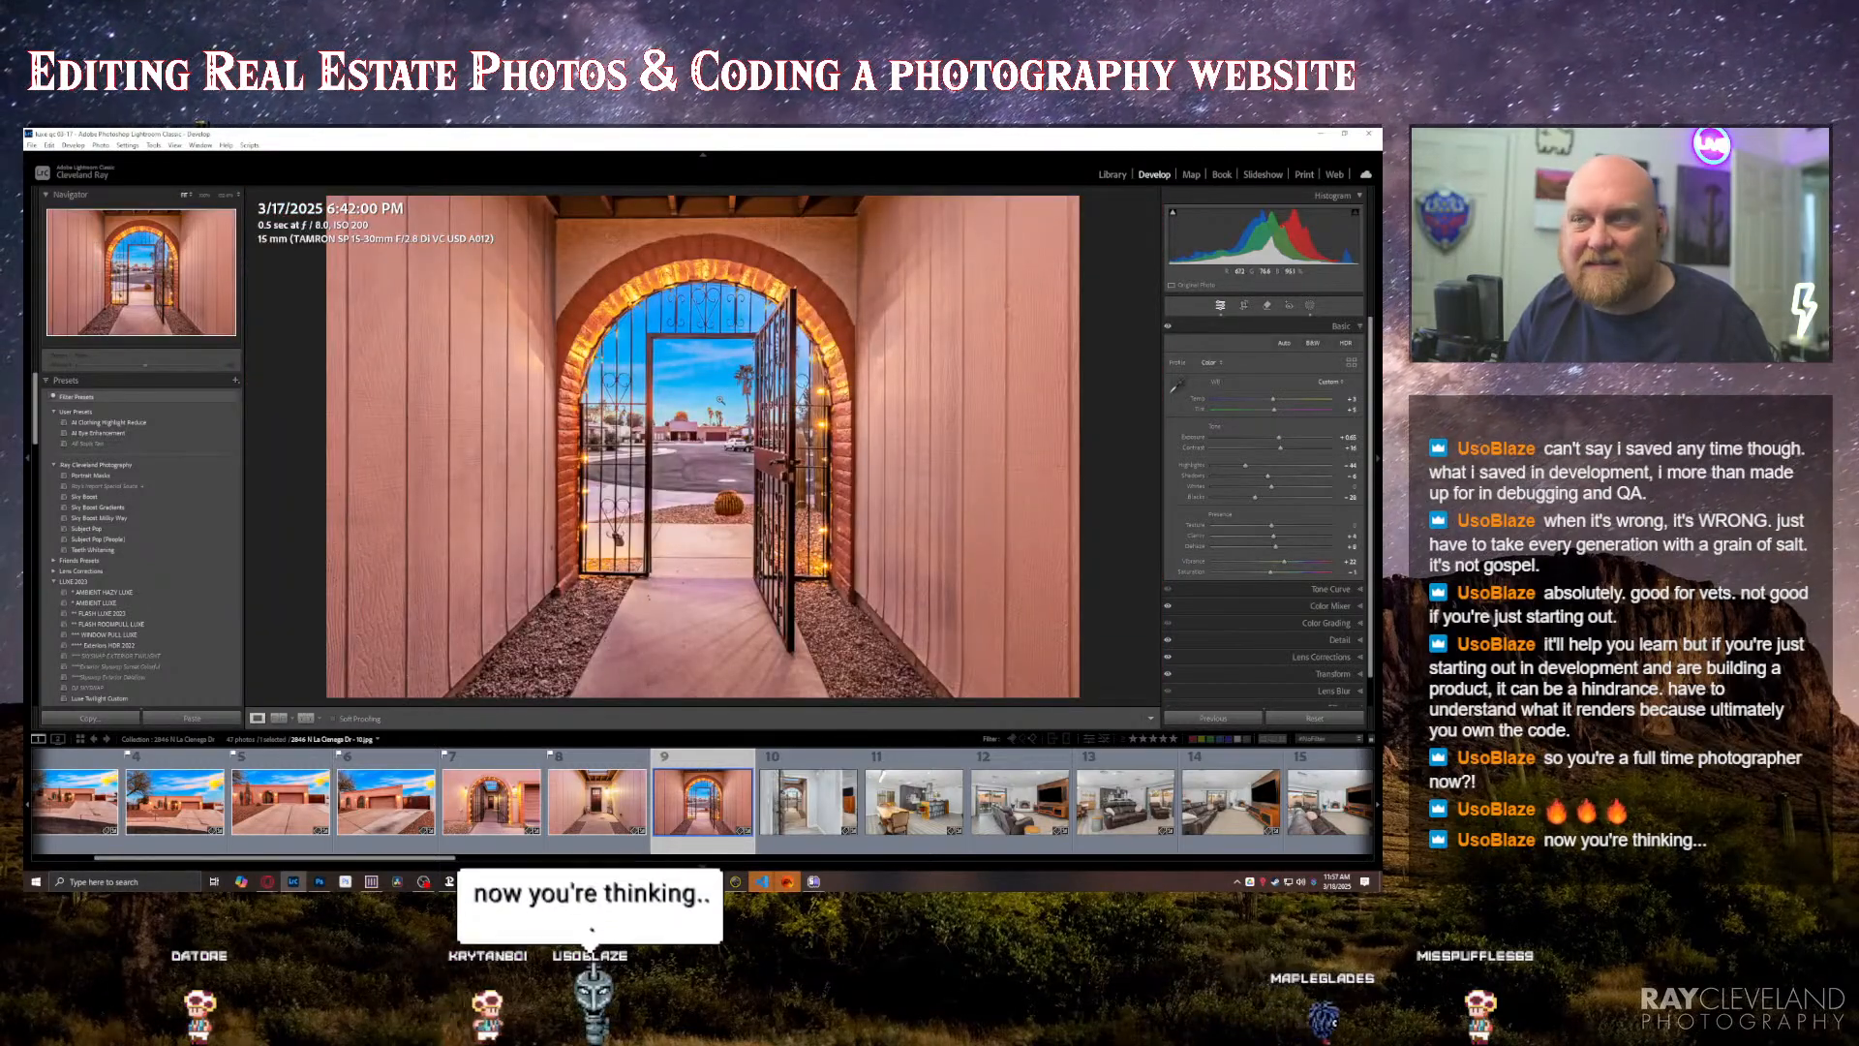
Step: Erase the parked cars across the street in the arched gate photo with generative Remove and go on to the entryway photo
left_click(772, 463)
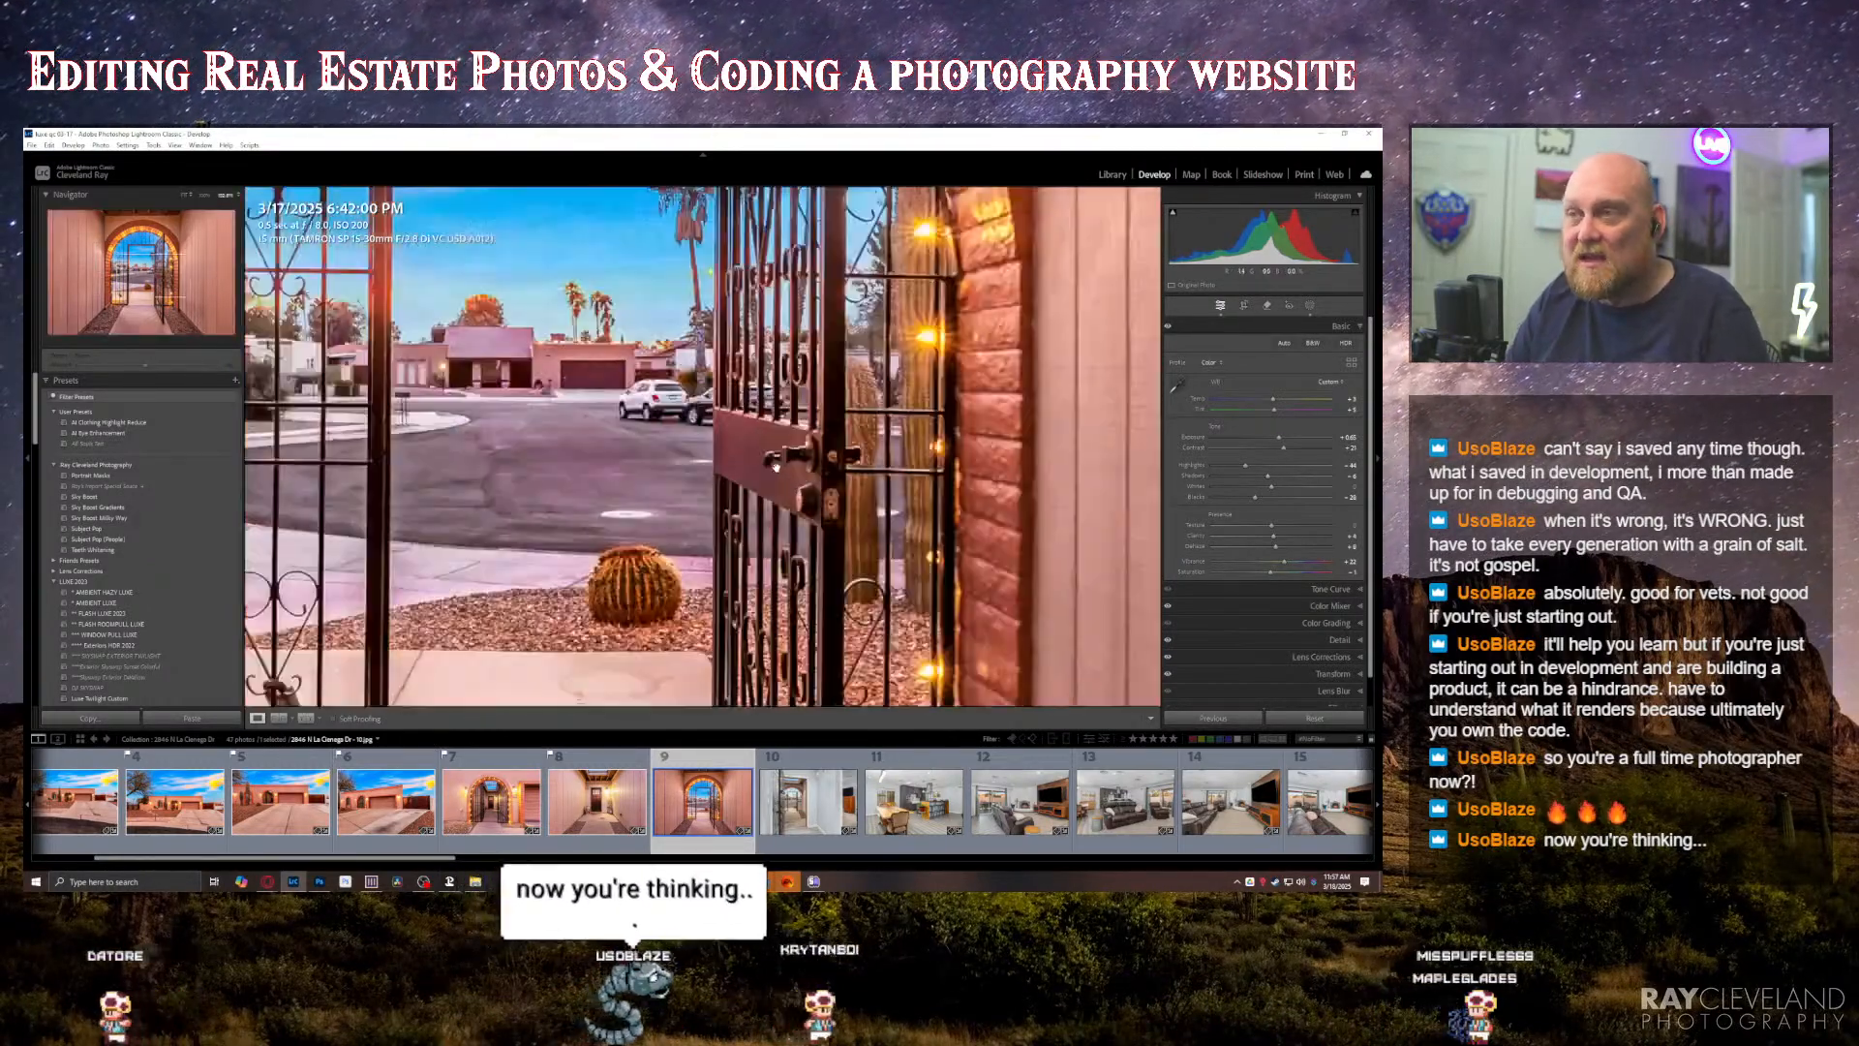
left_click_drag(711, 407, 708, 493)
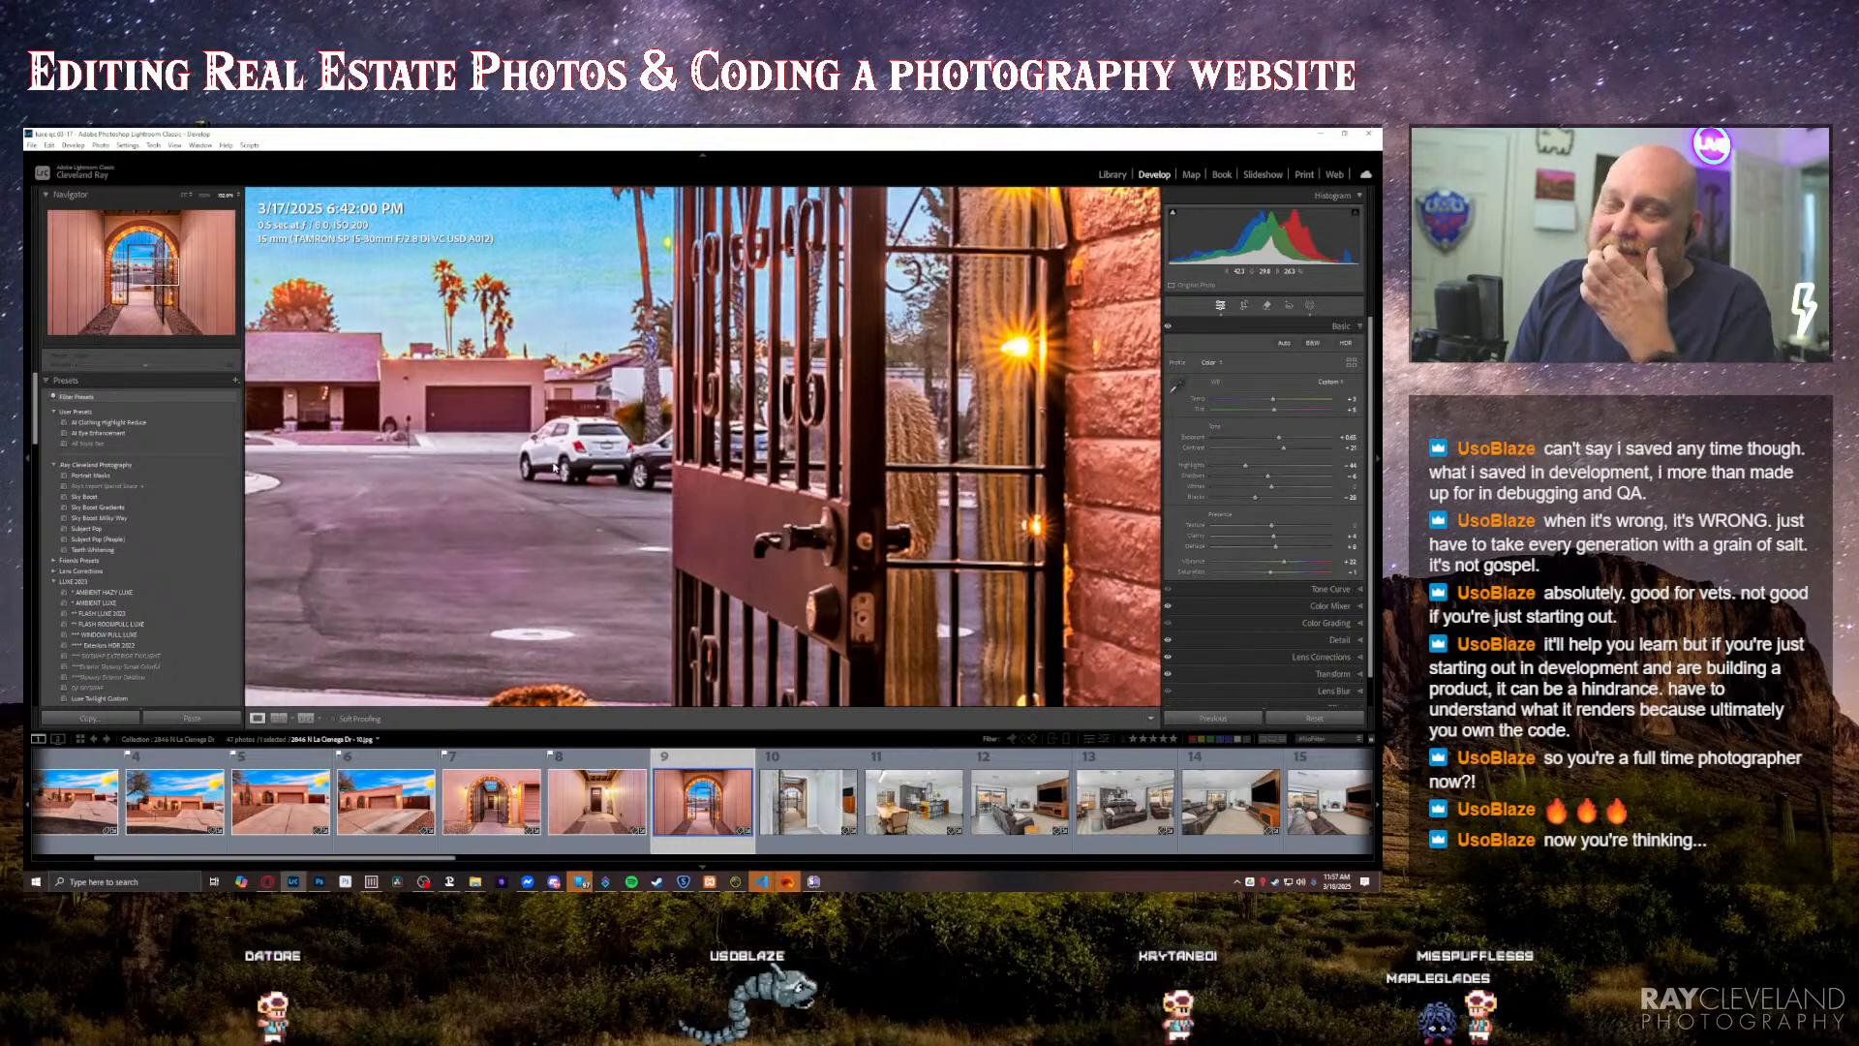
key("q")
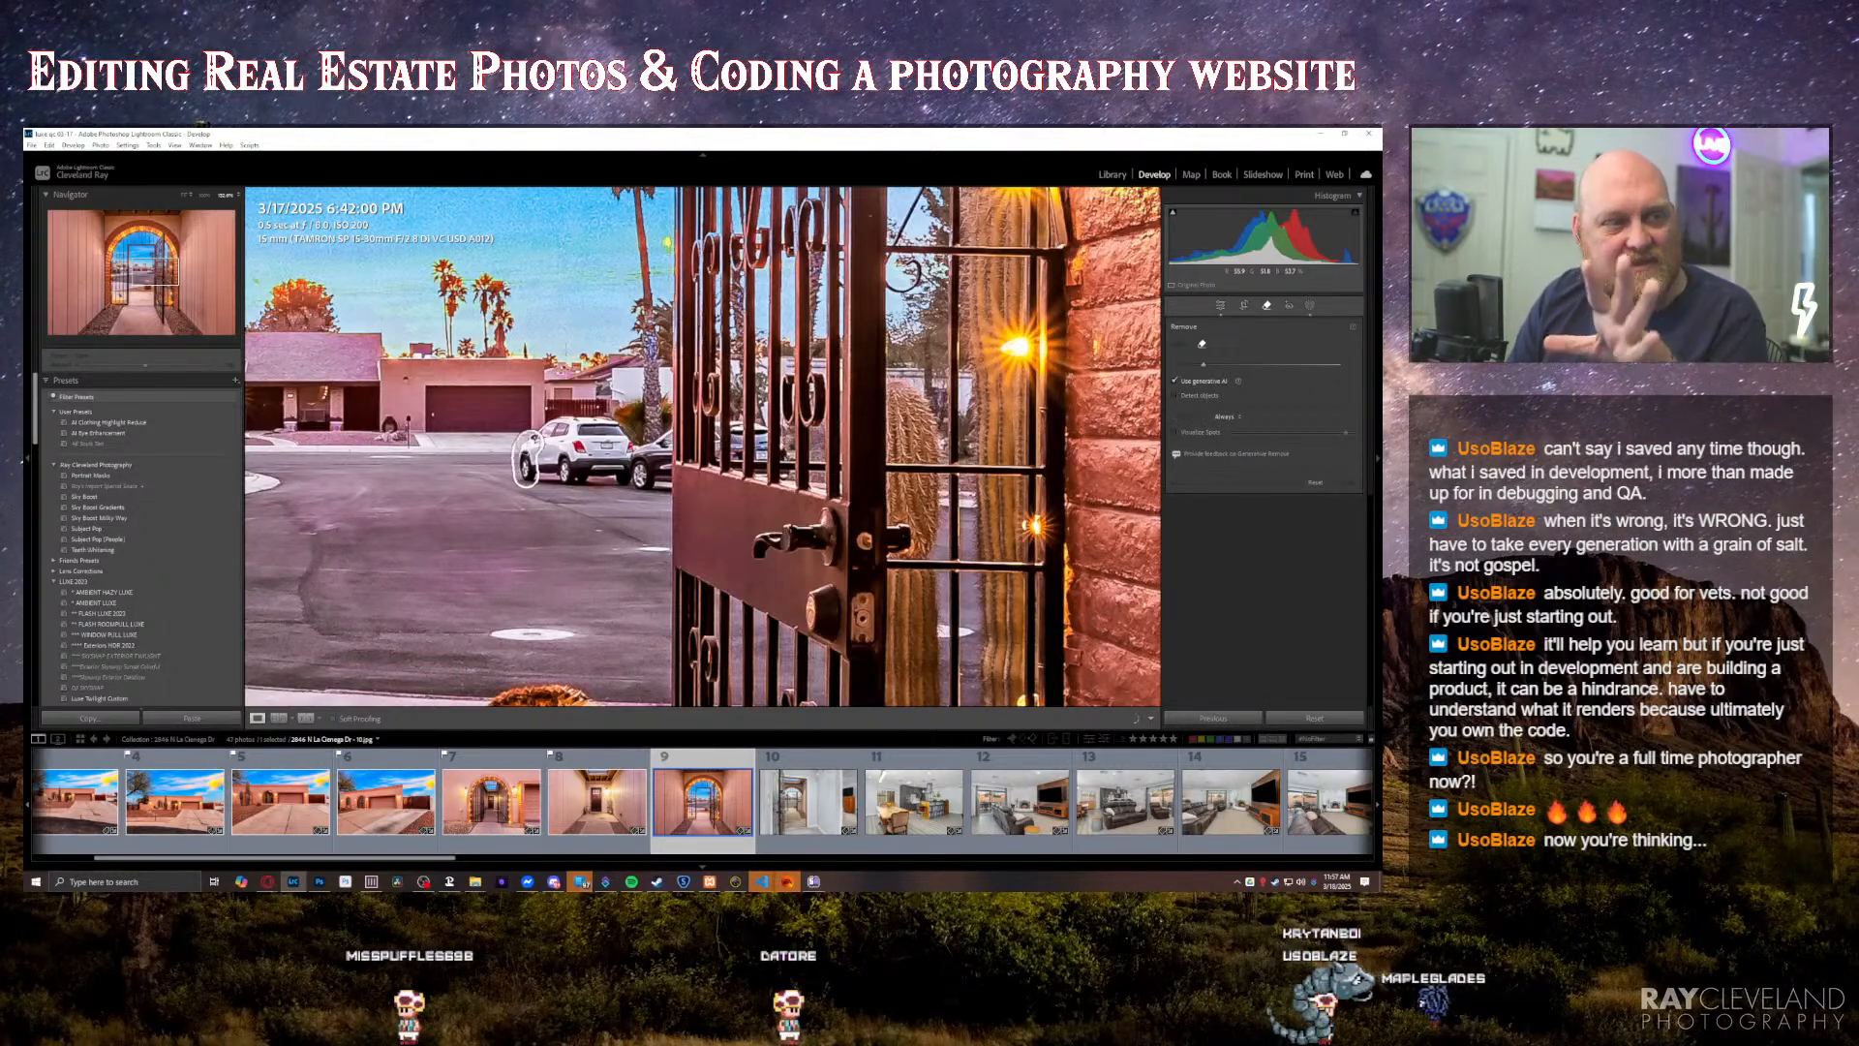
left_click_drag(527, 474, 533, 443)
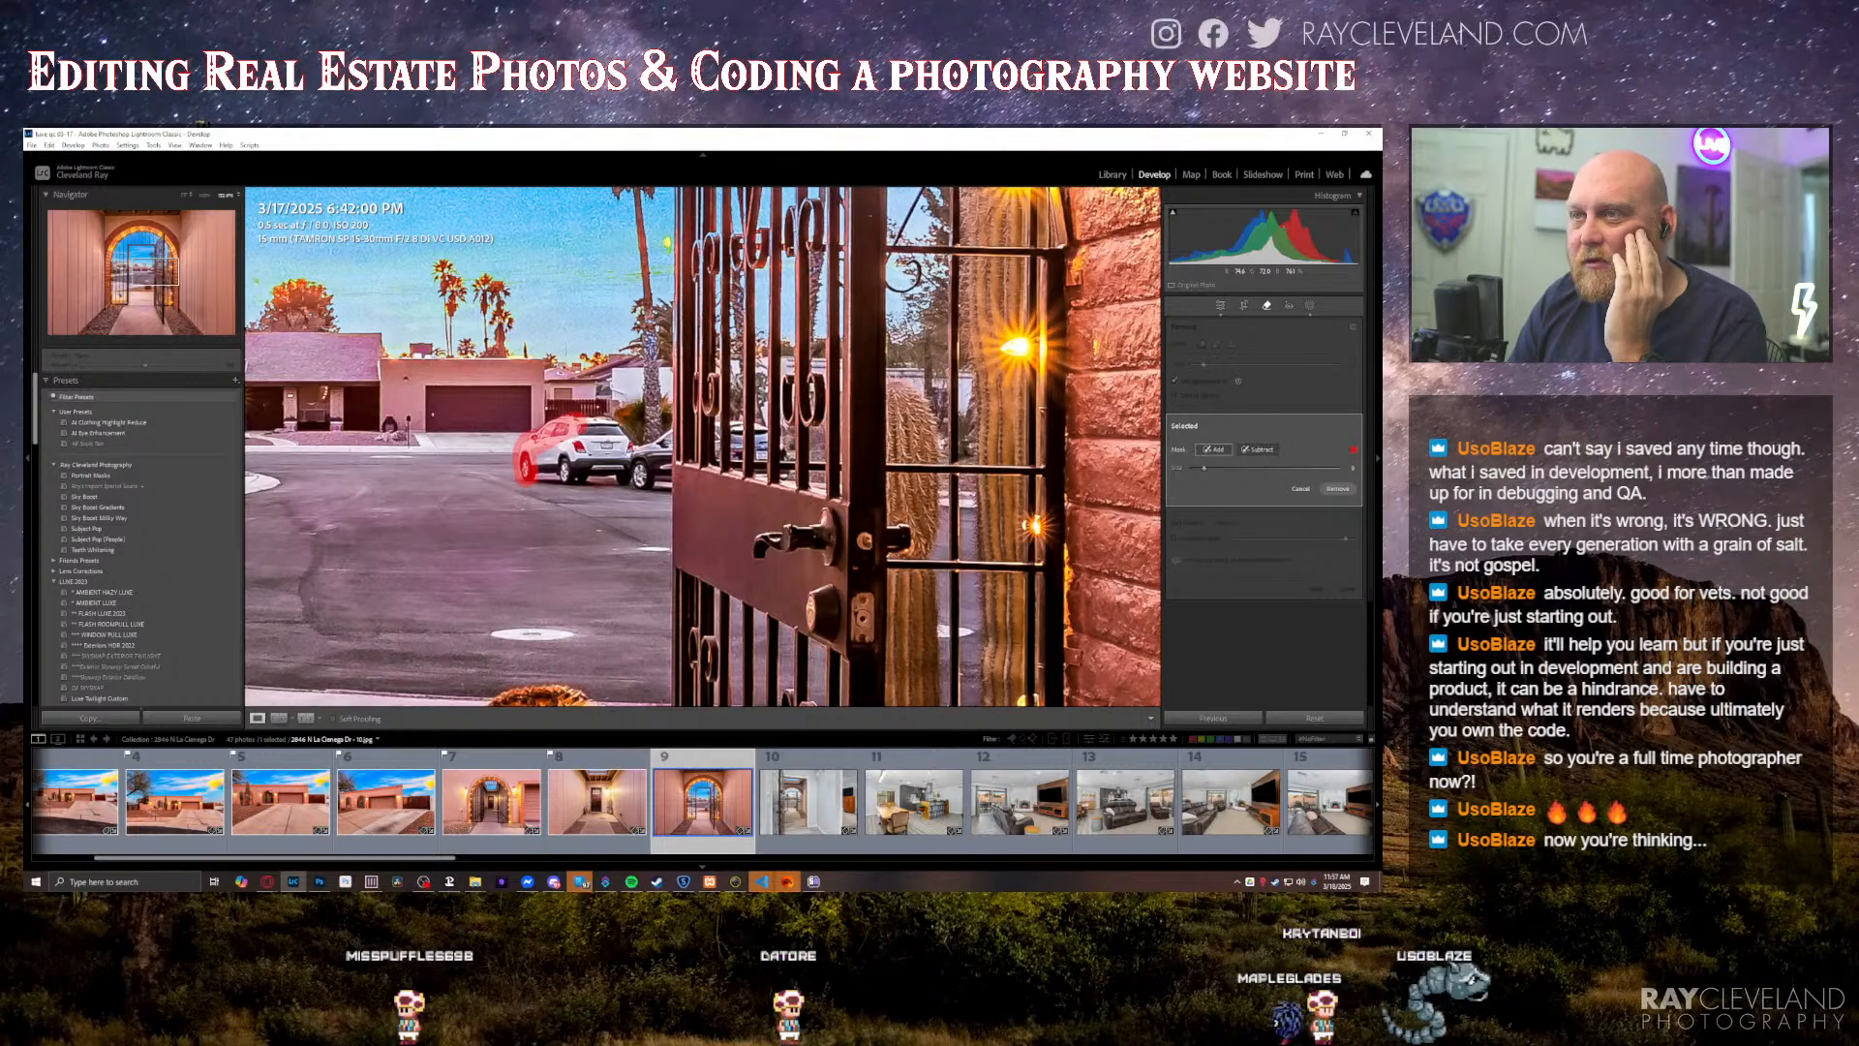
mouse_move(641, 447)
left_mouse_down()
mouse_move(657, 476)
mouse_move(581, 455)
mouse_move(550, 470)
mouse_move(620, 469)
left_mouse_up()
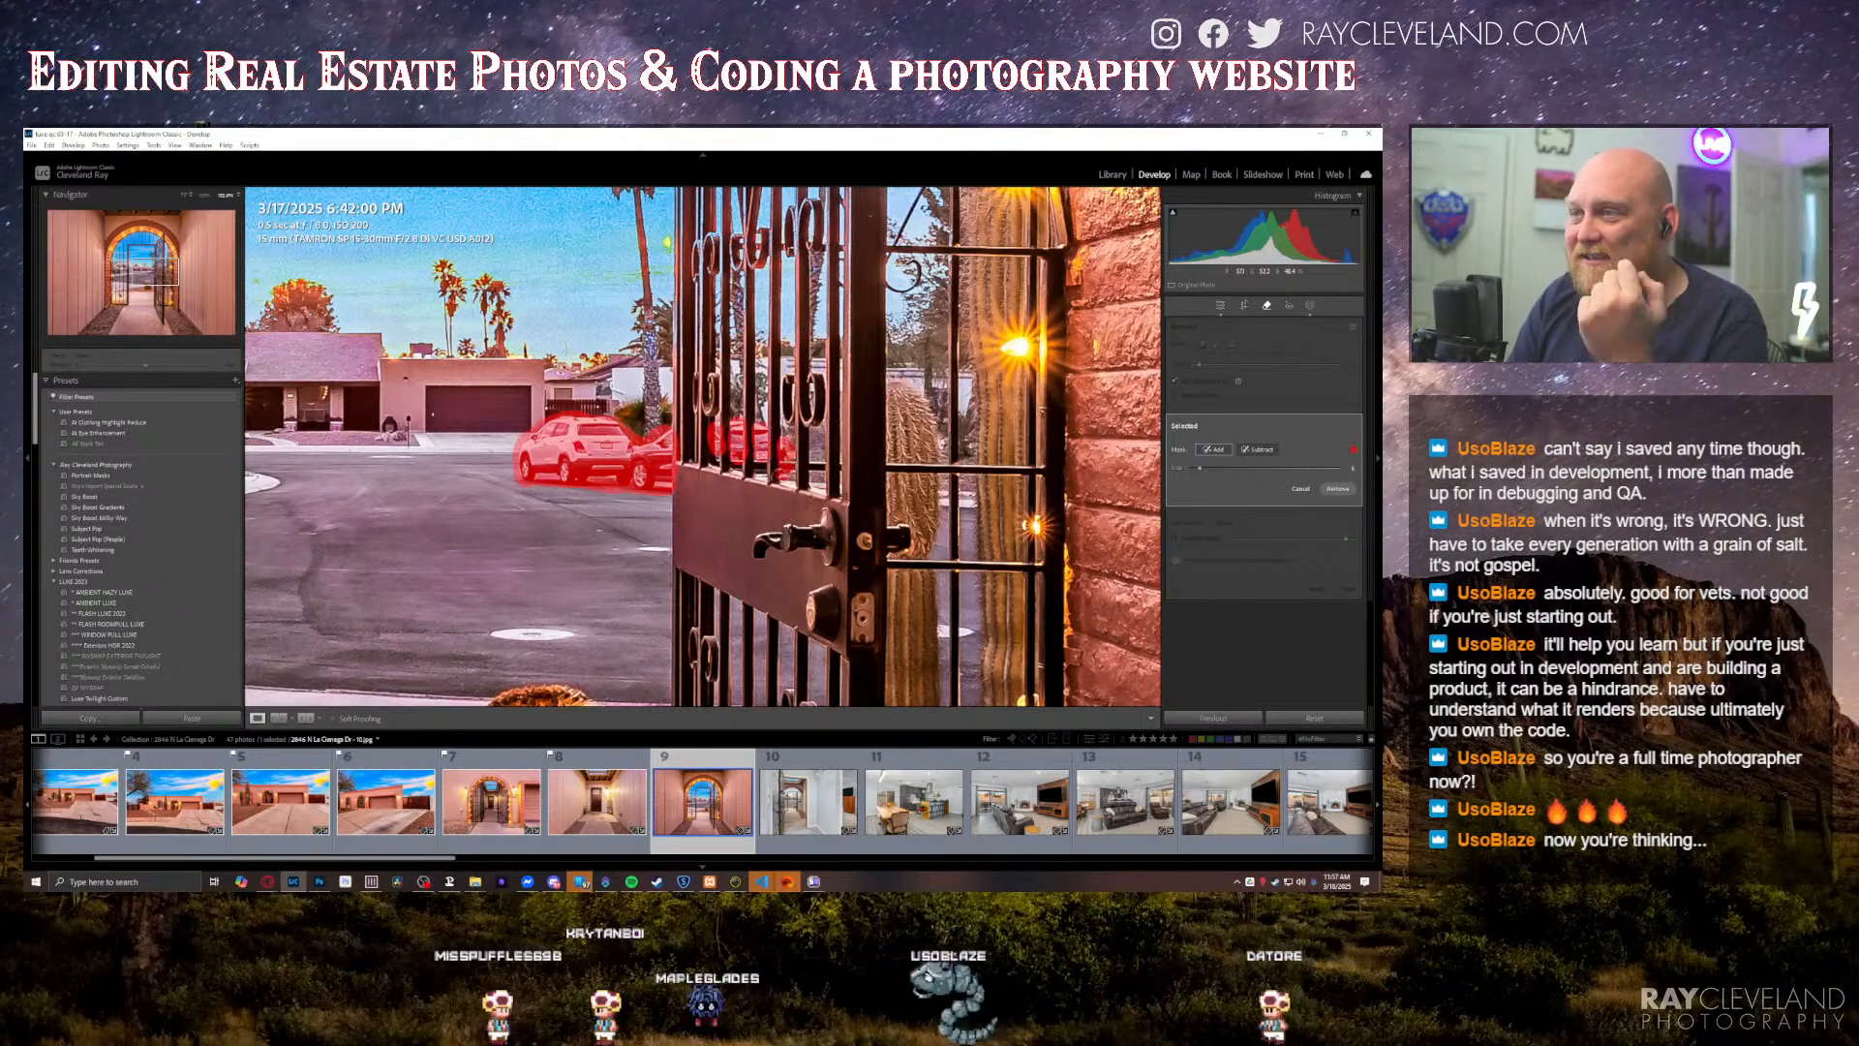
key("Return")
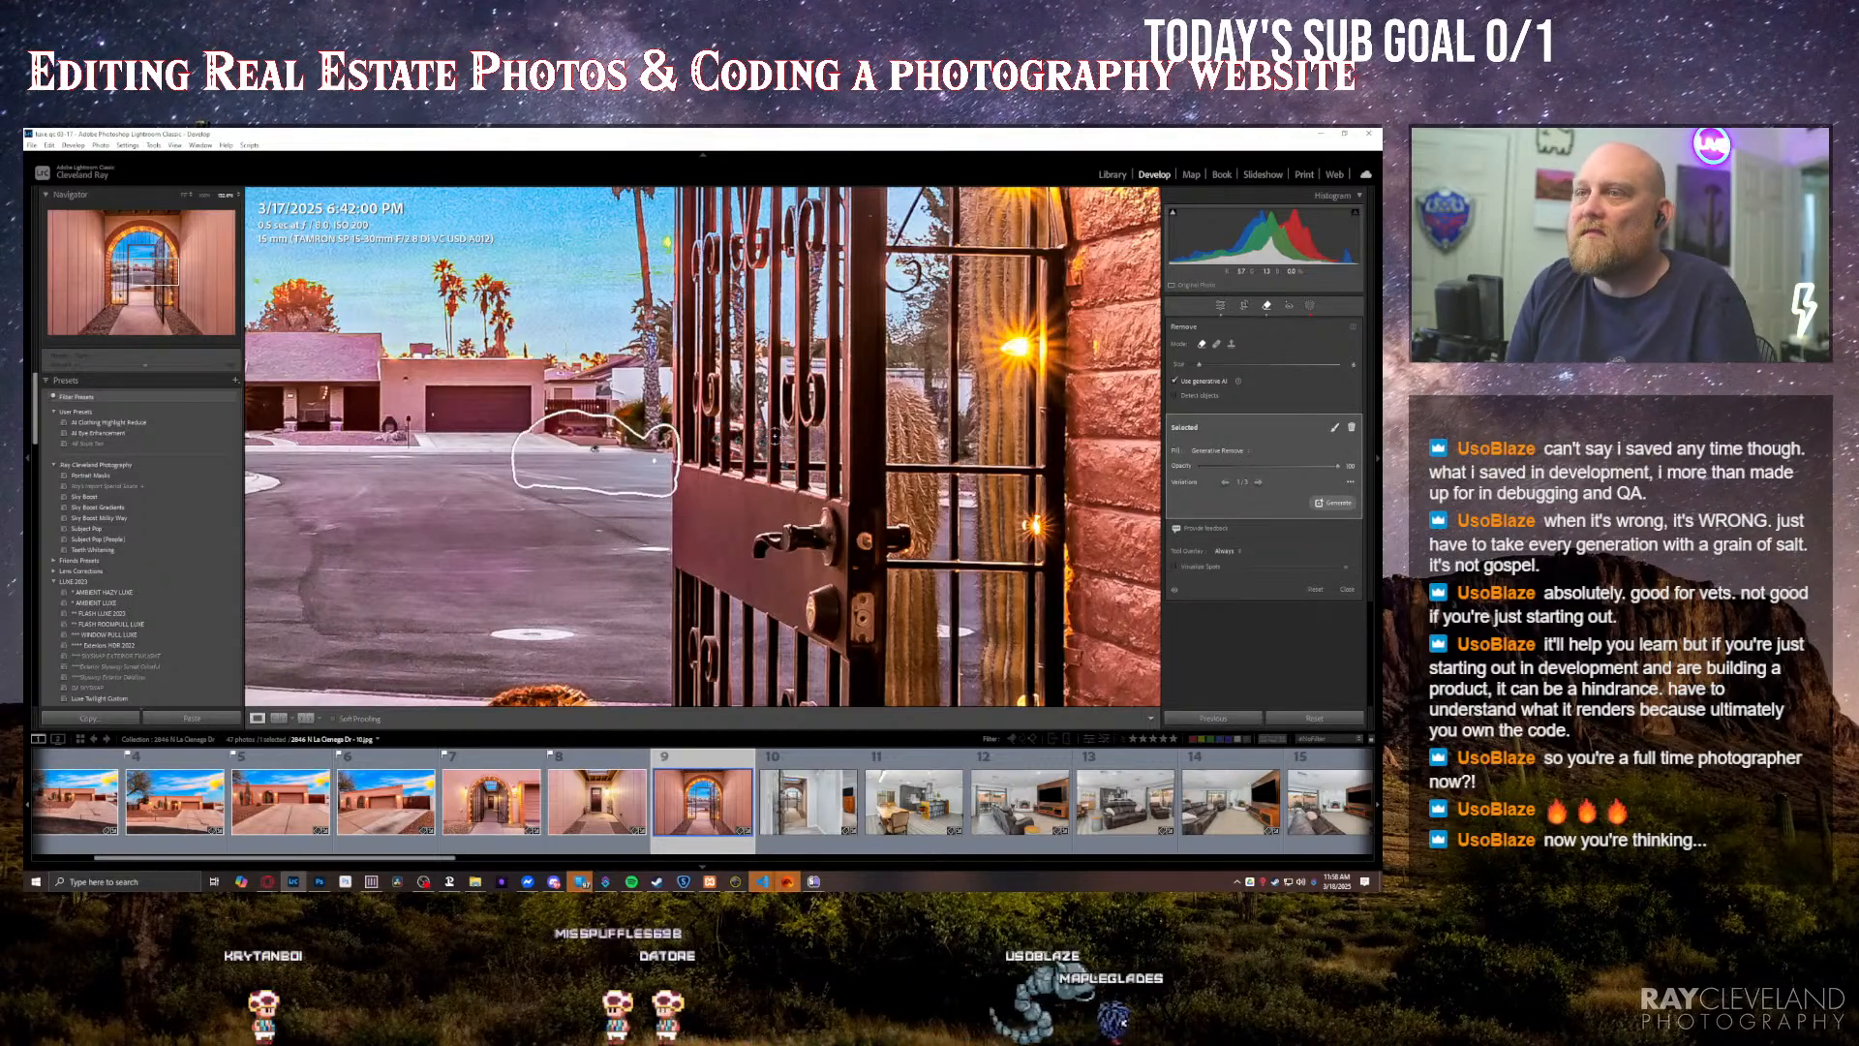
left_click(597, 451)
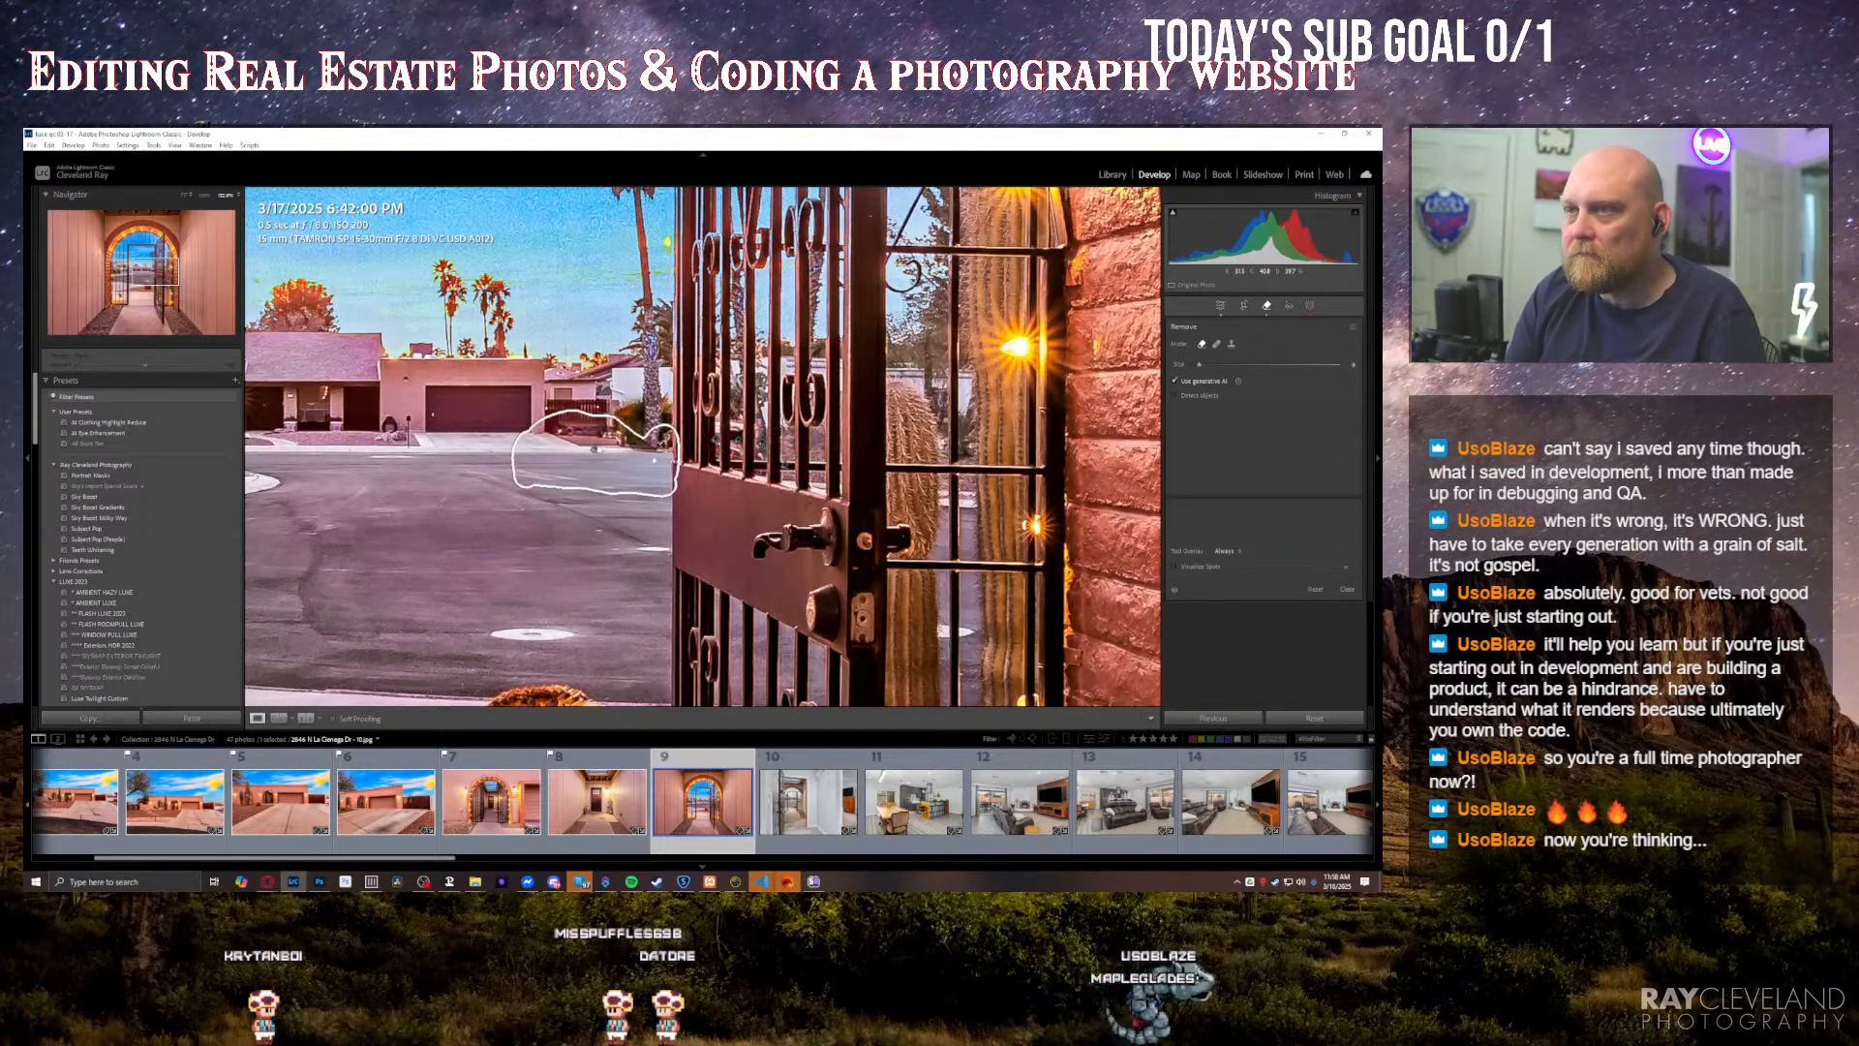
key("q")
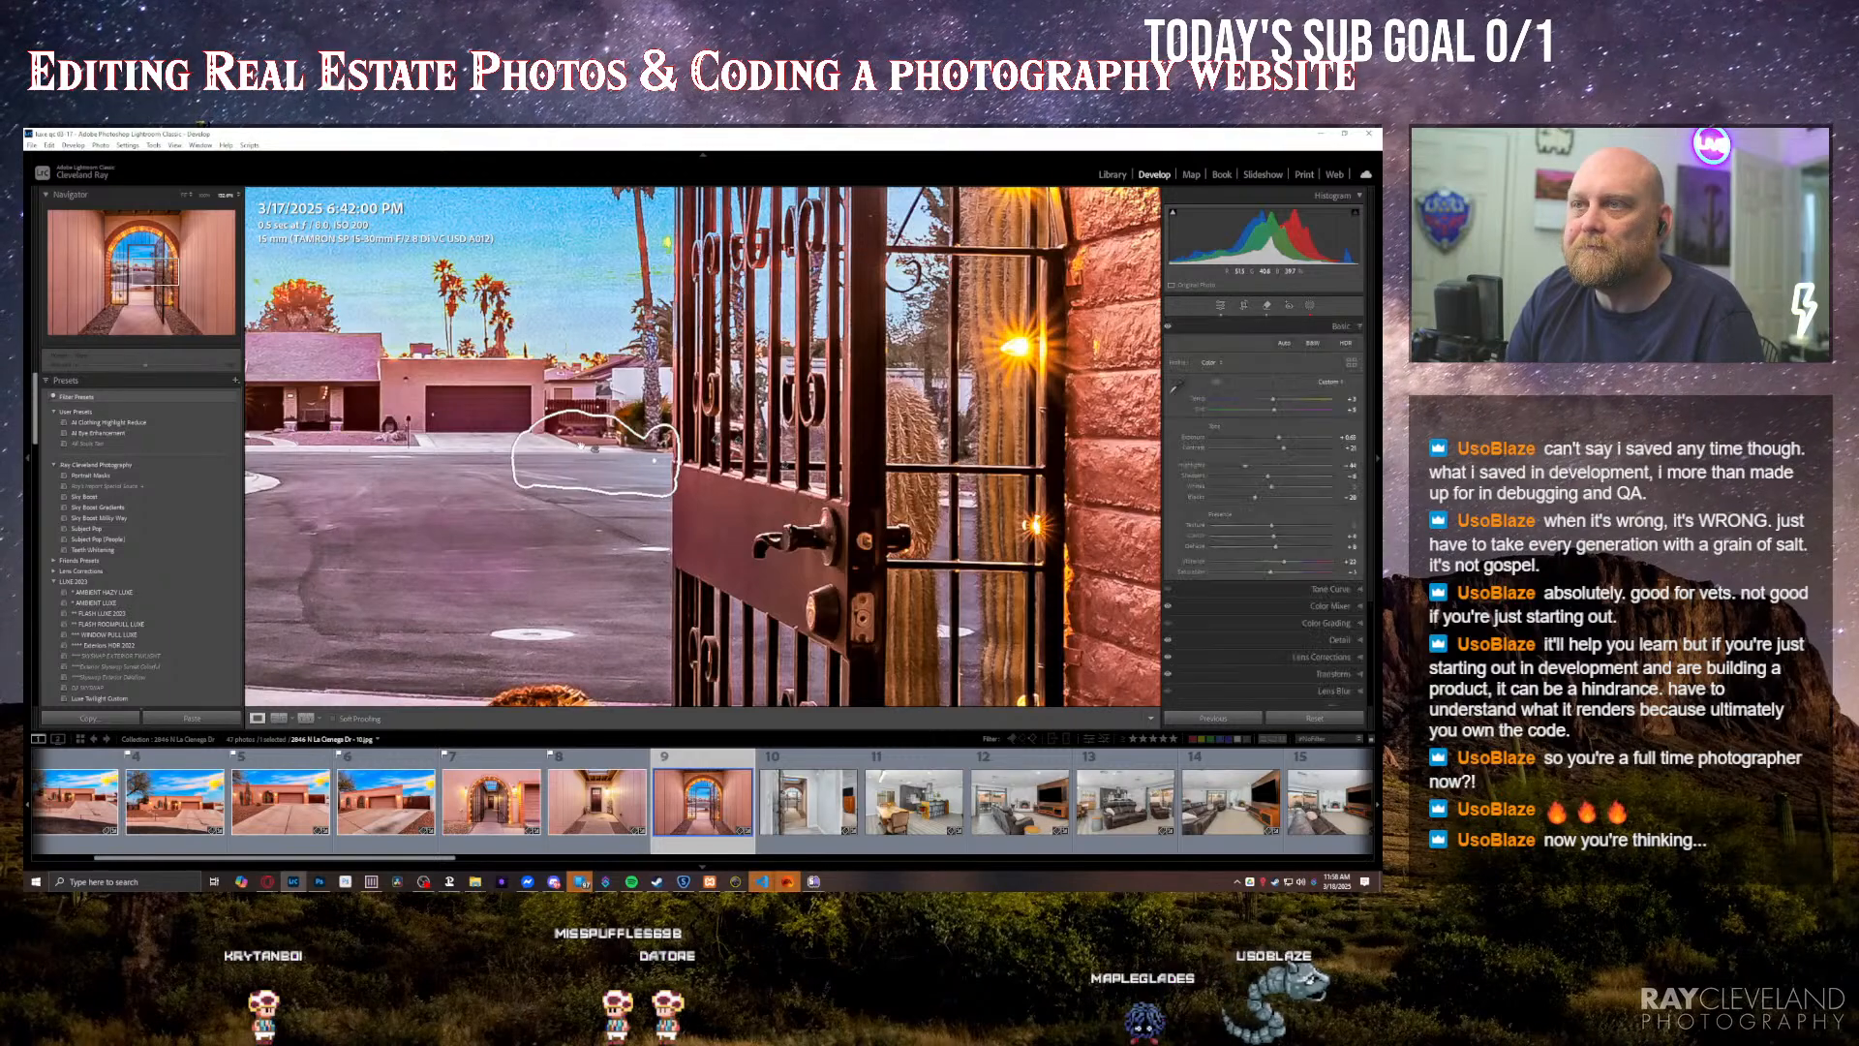
key("z")
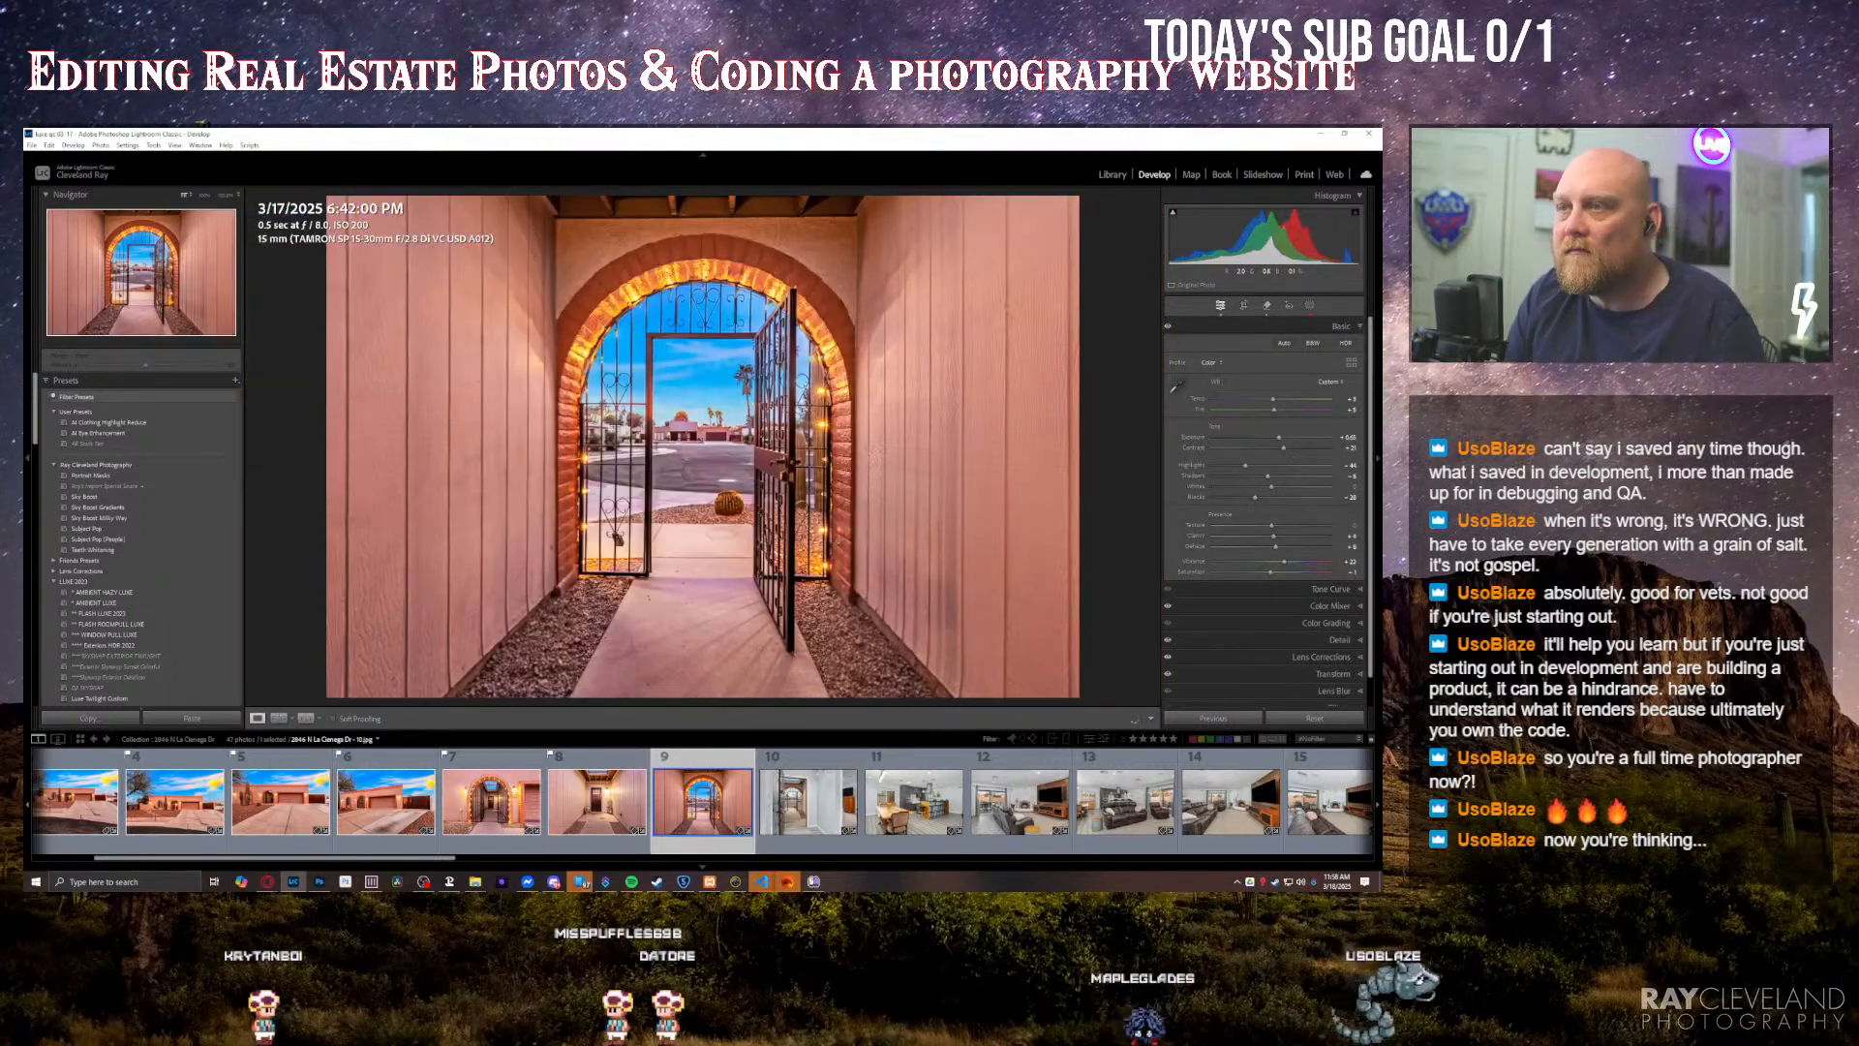
key("Right")
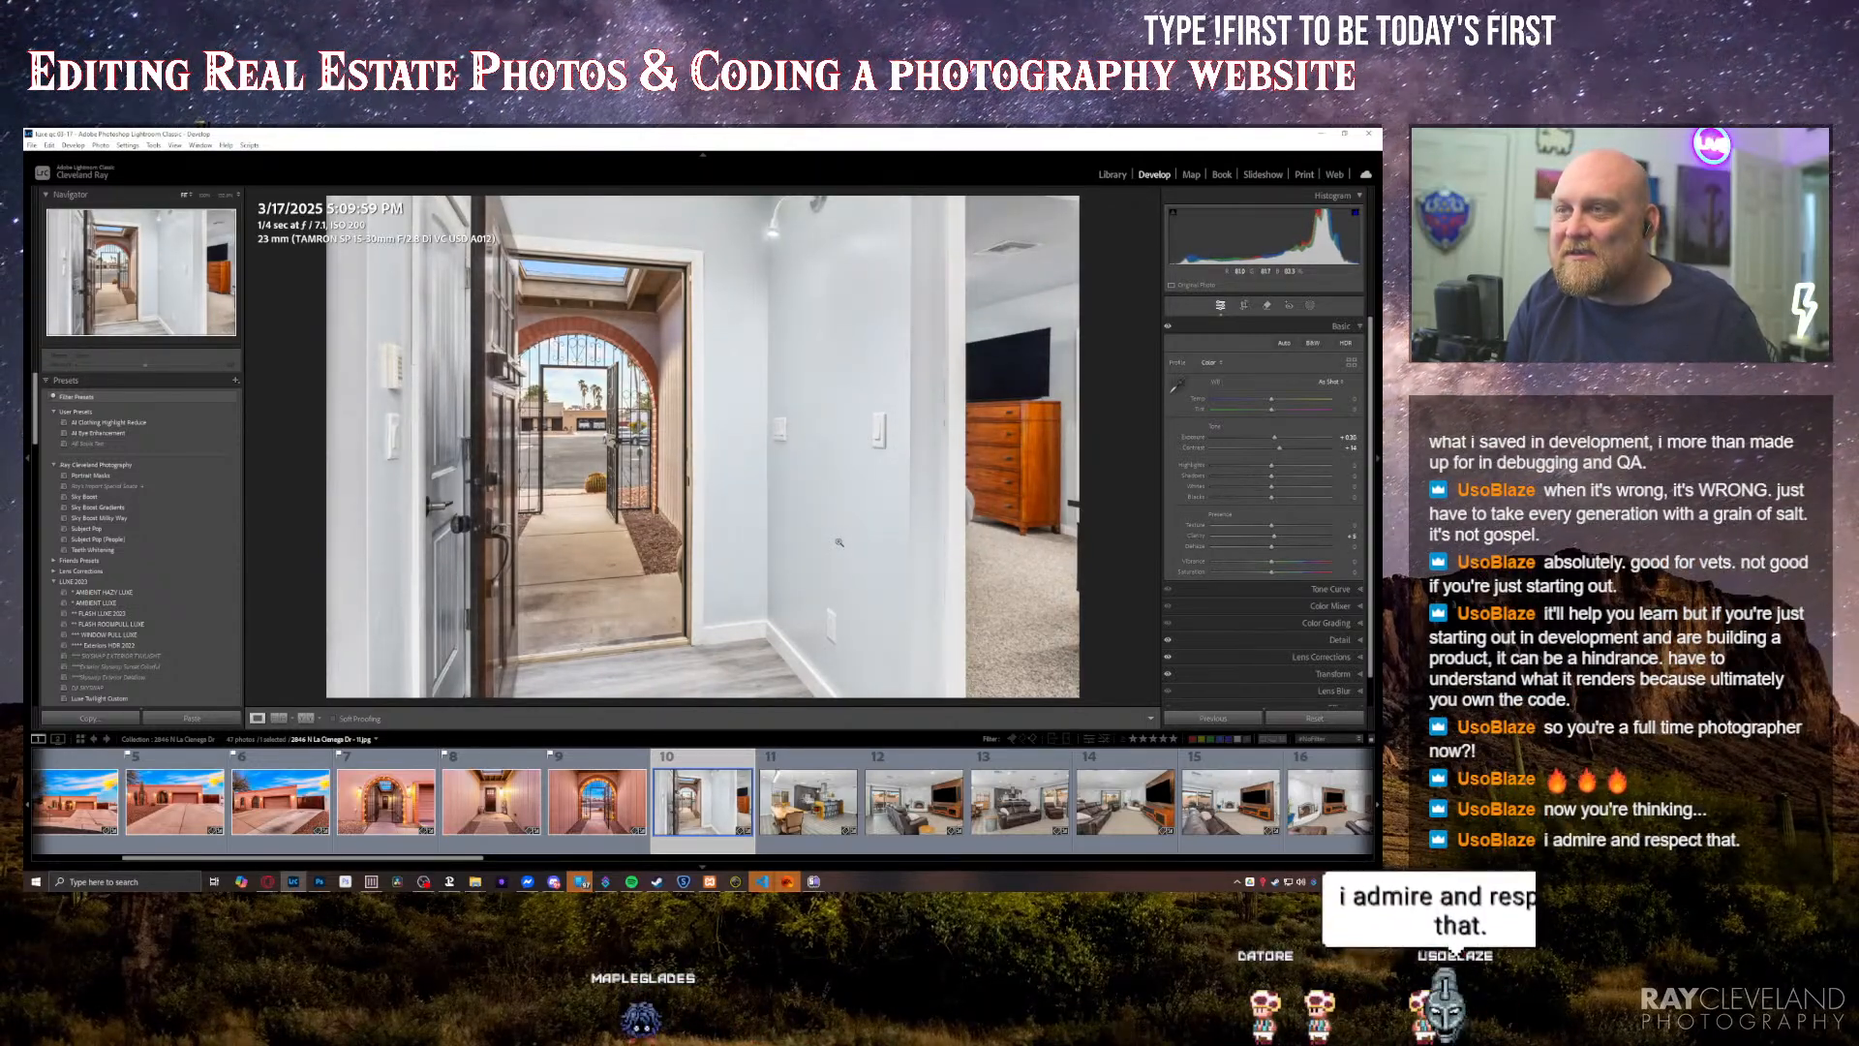
Step: Erase the parked cars seen behind the open iron gate in the entryway photo with generative Remove
left_click(635, 450)
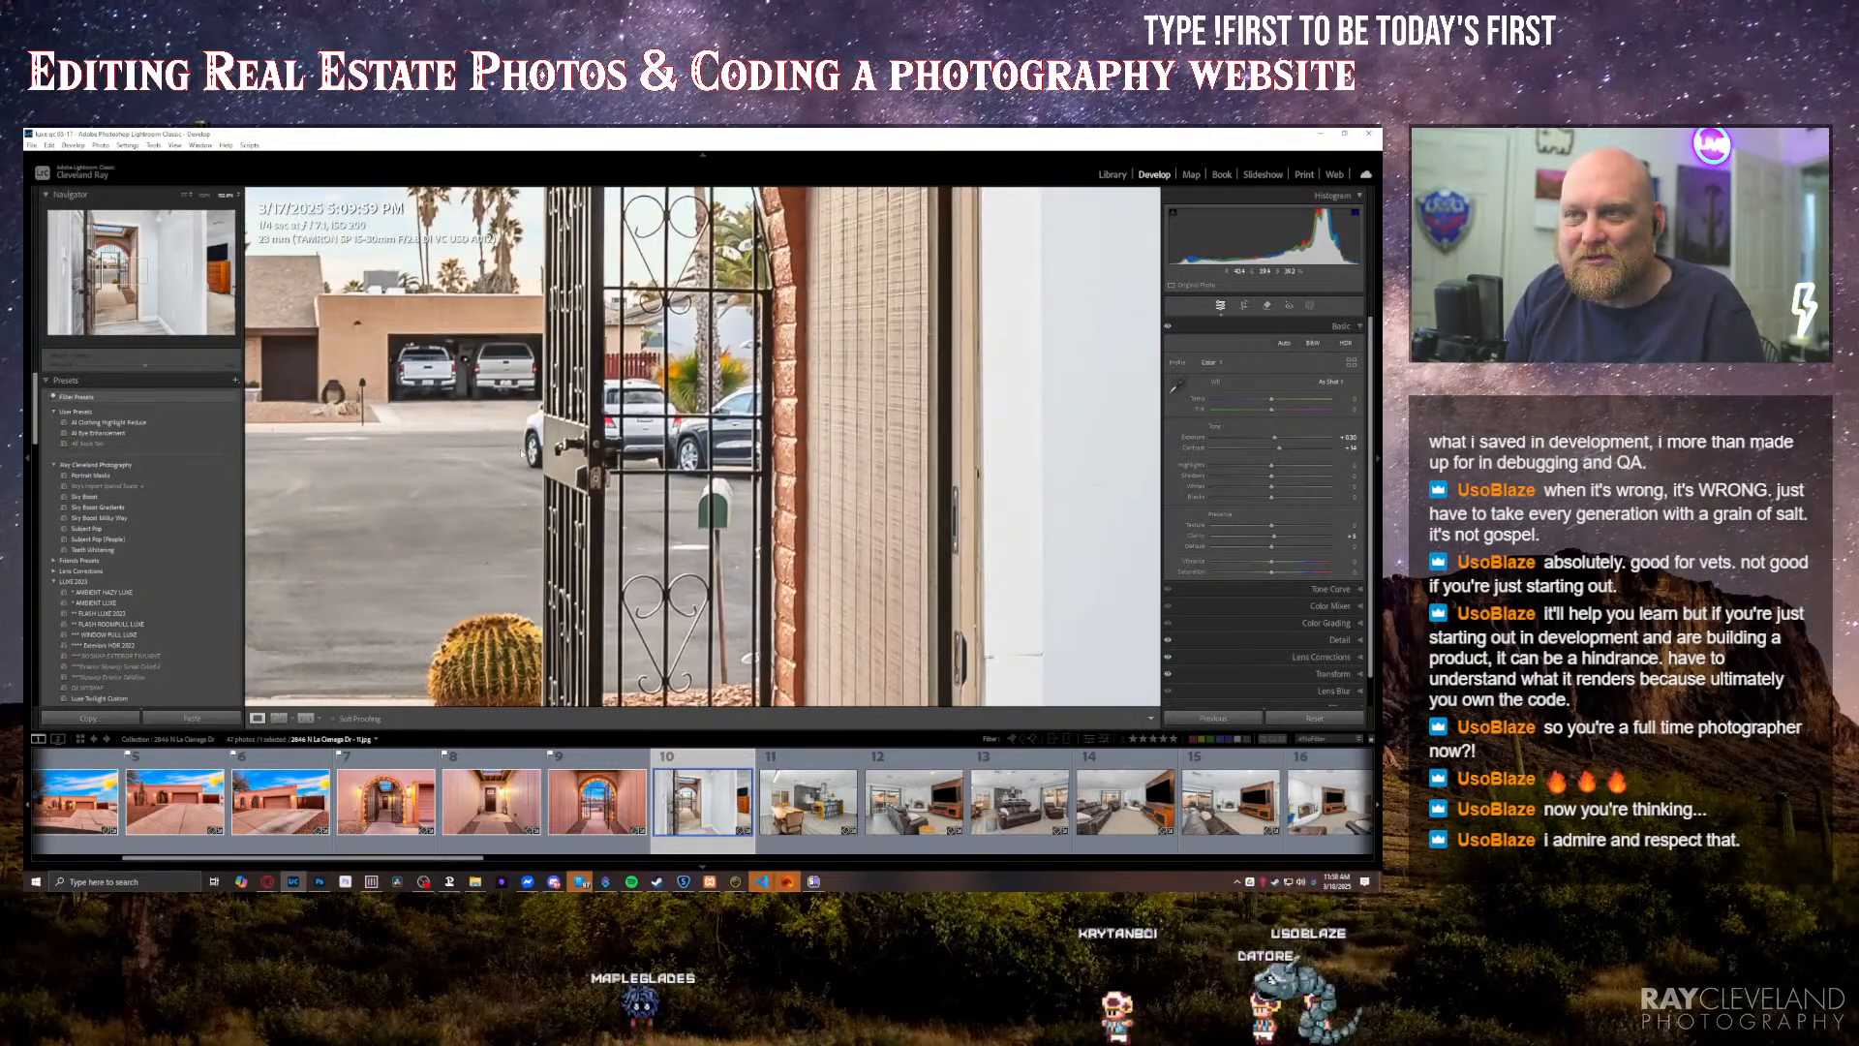
key("q")
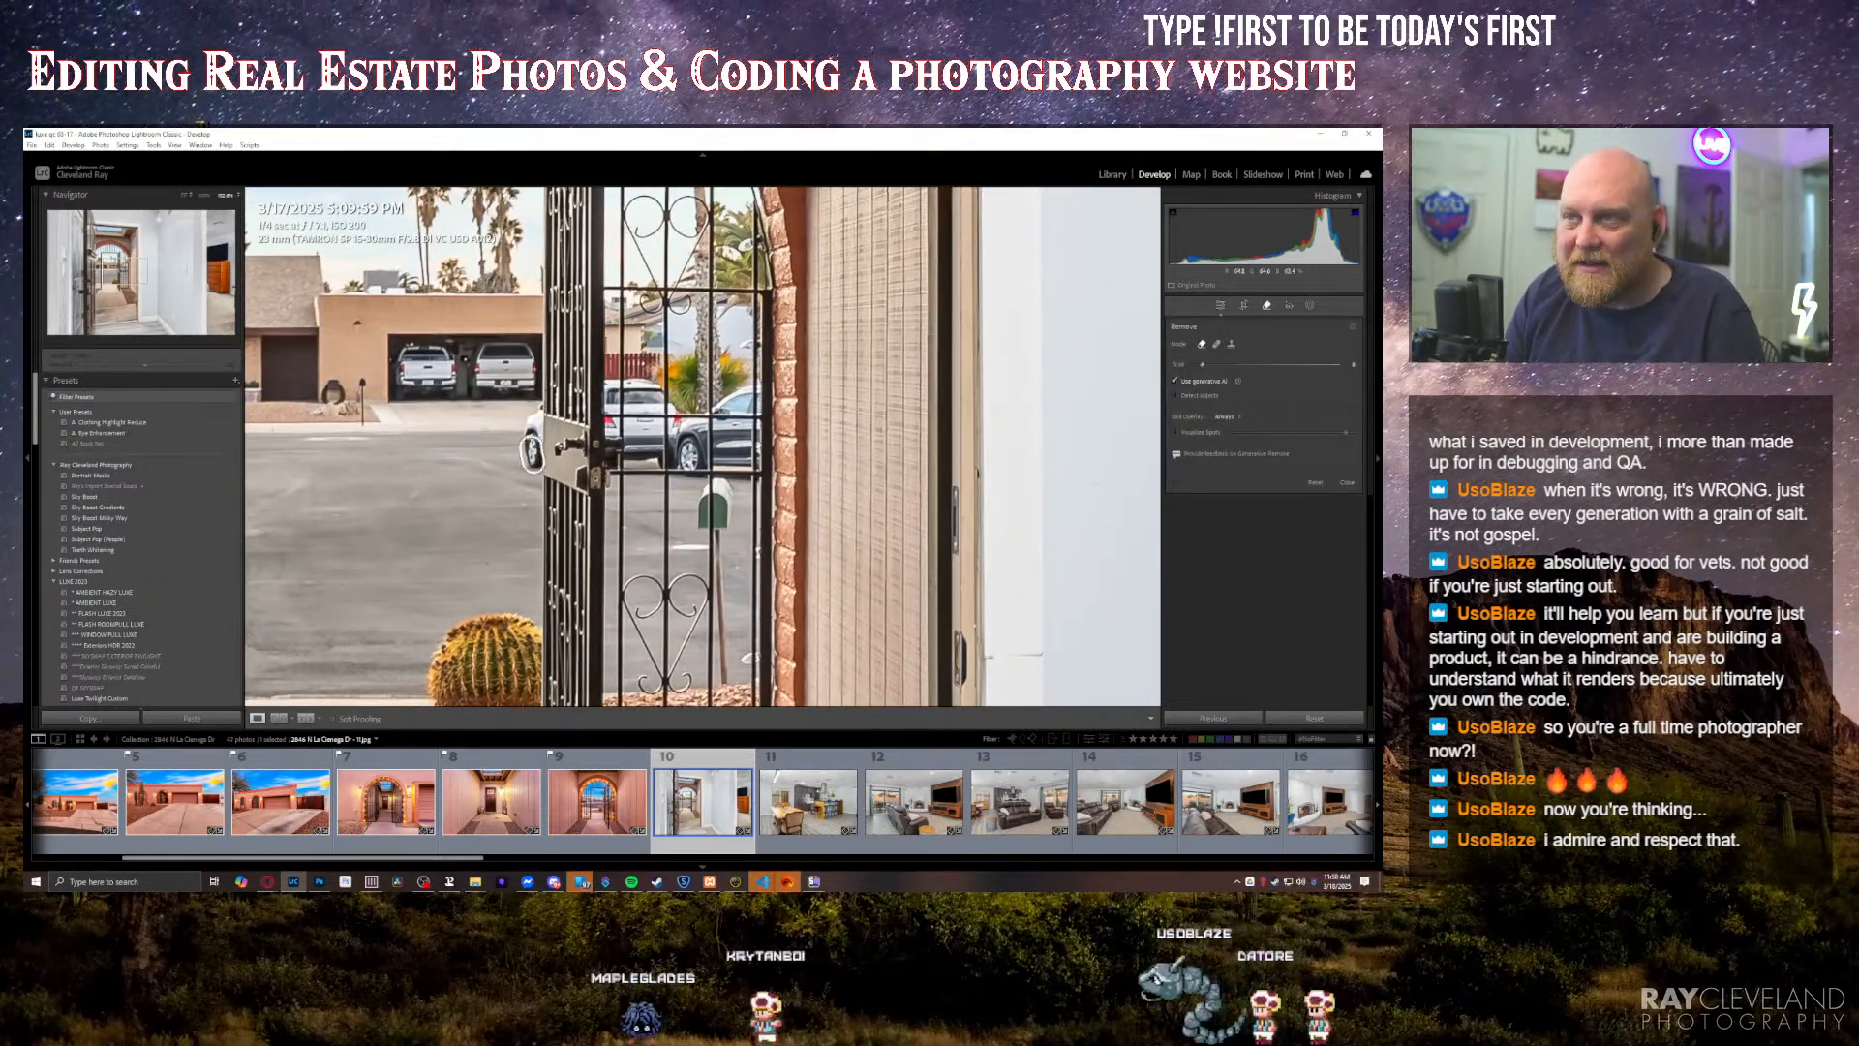
left_click_drag(534, 413, 533, 461)
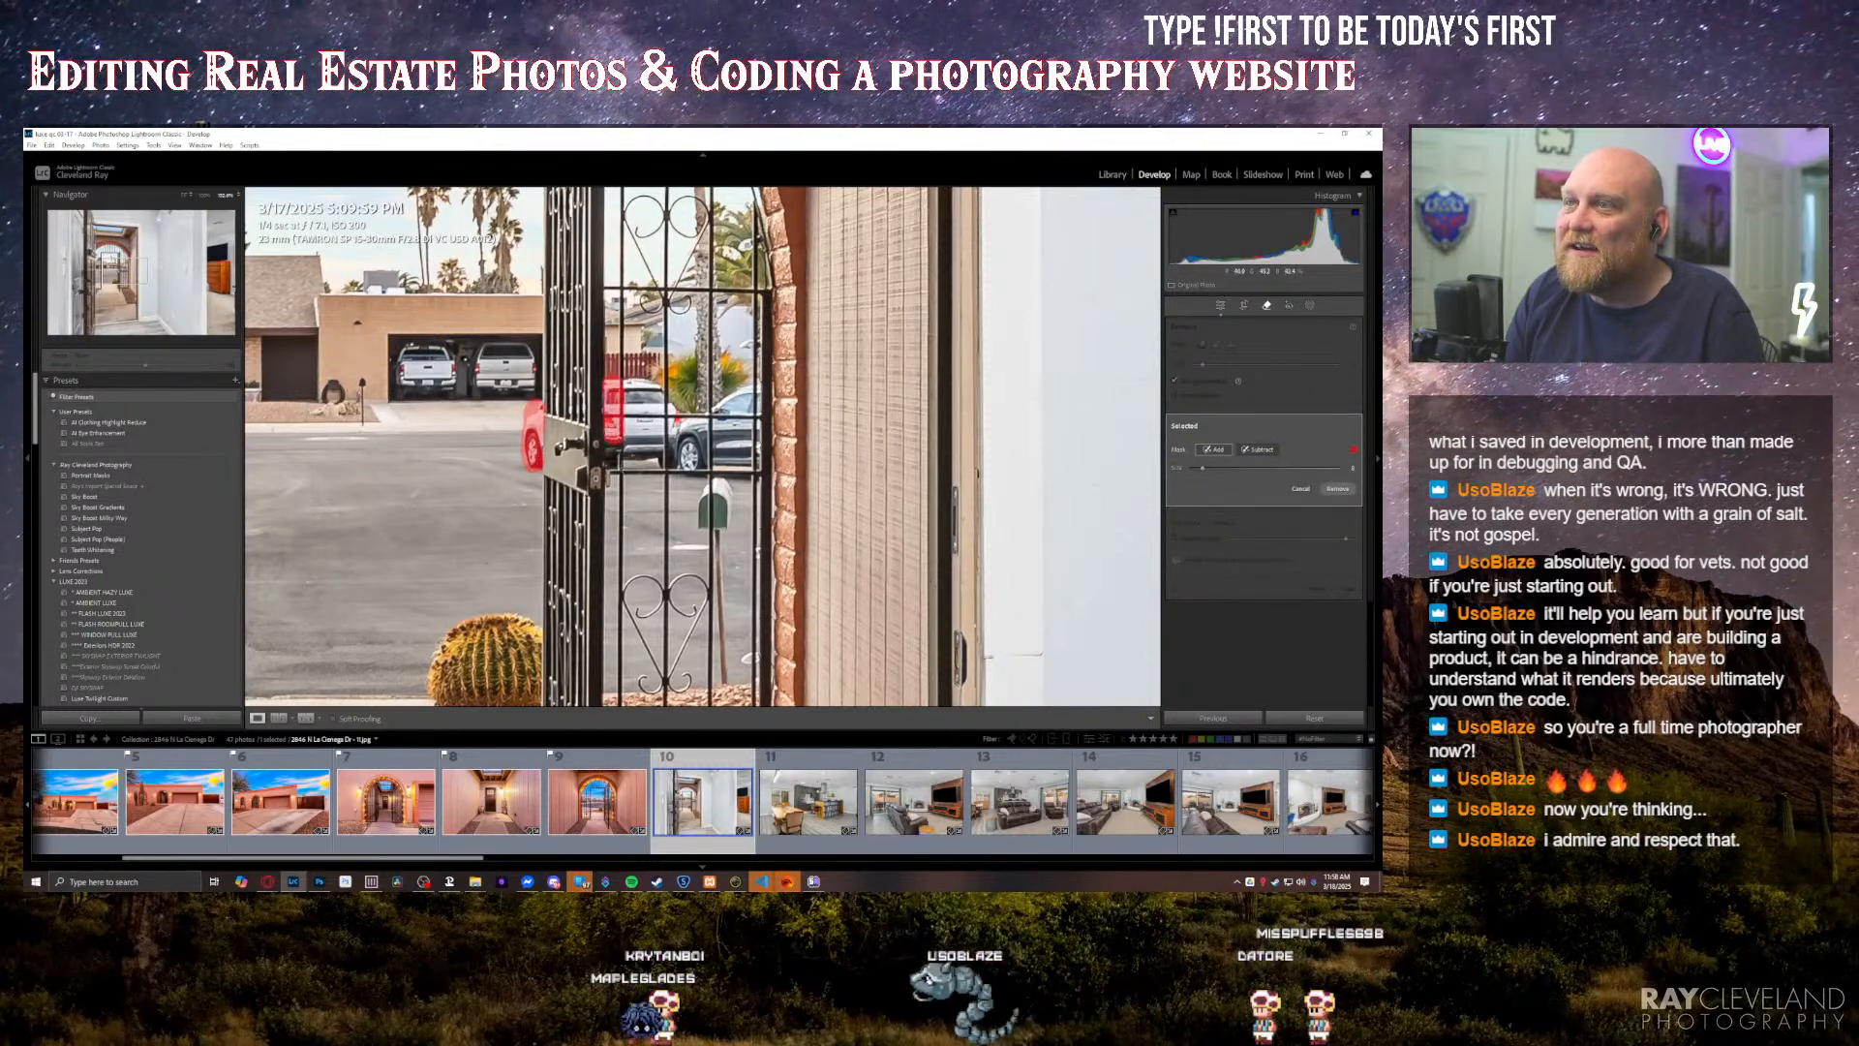
left_click_drag(620, 456, 631, 390)
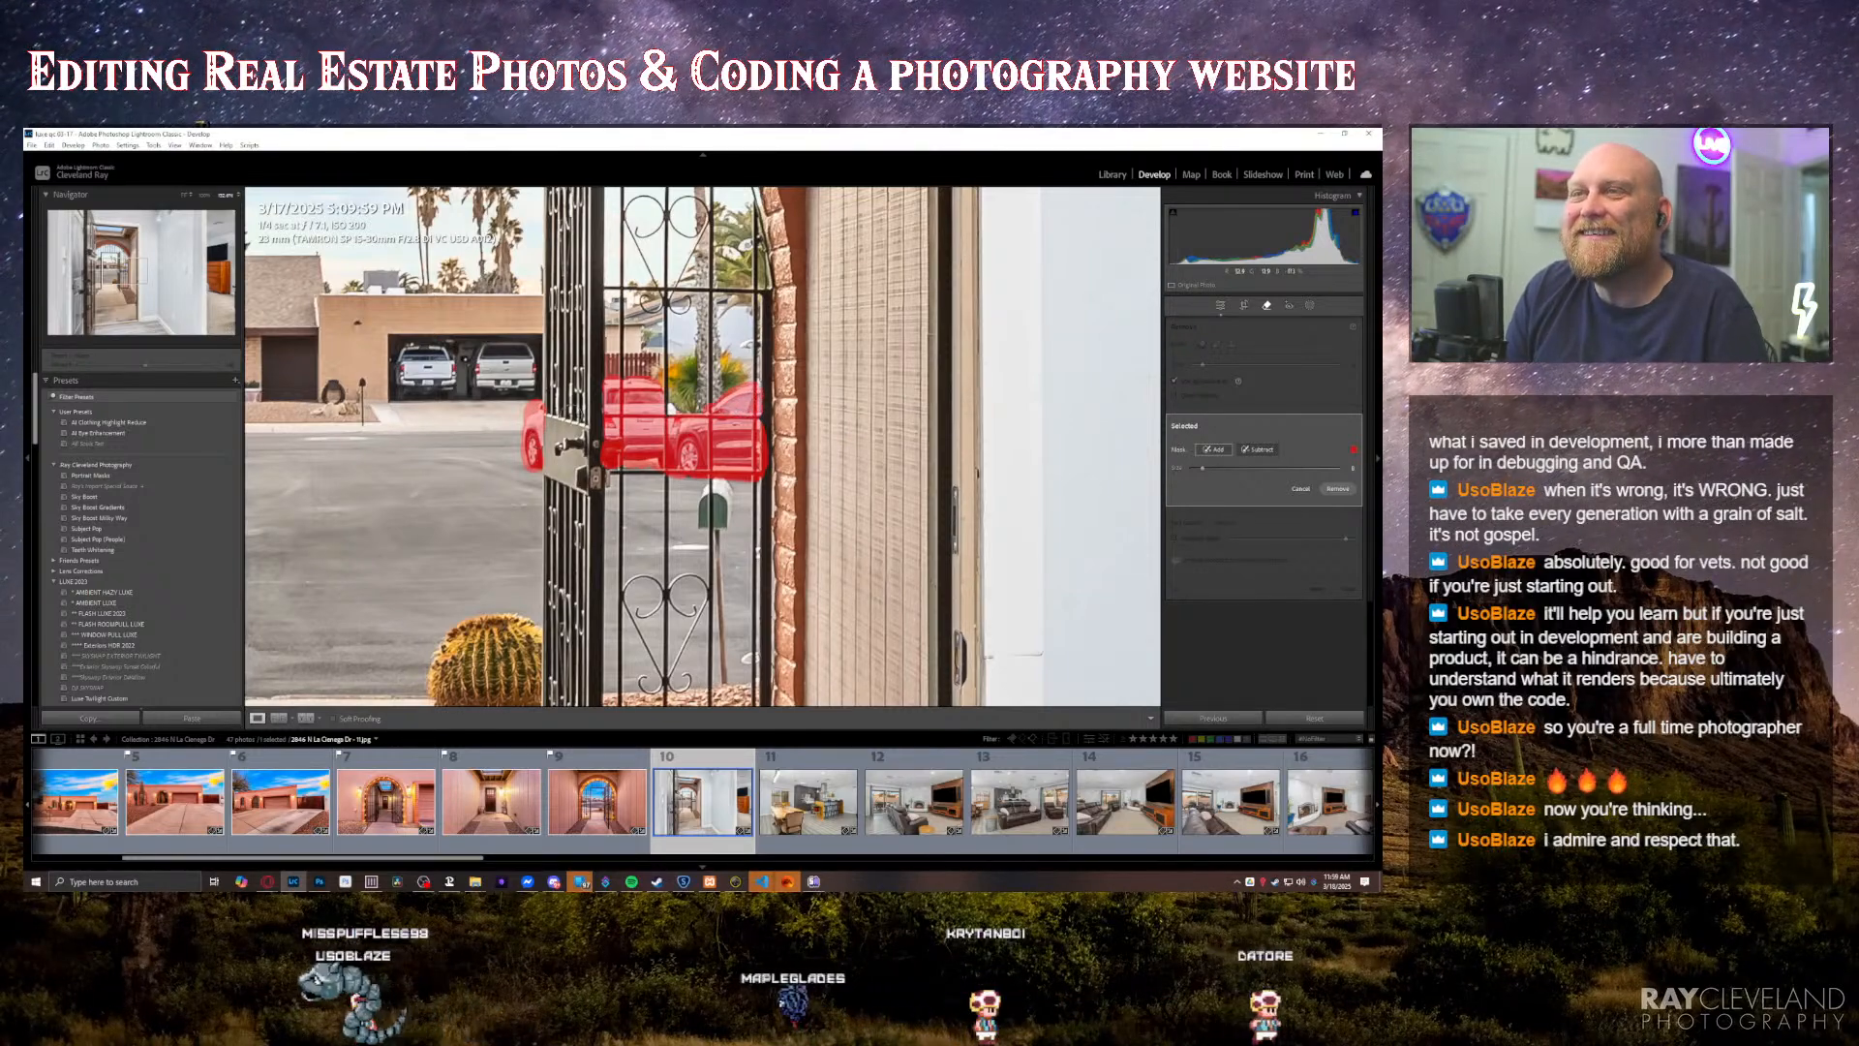
scroll(654, 440, "down", 2)
key("Return")
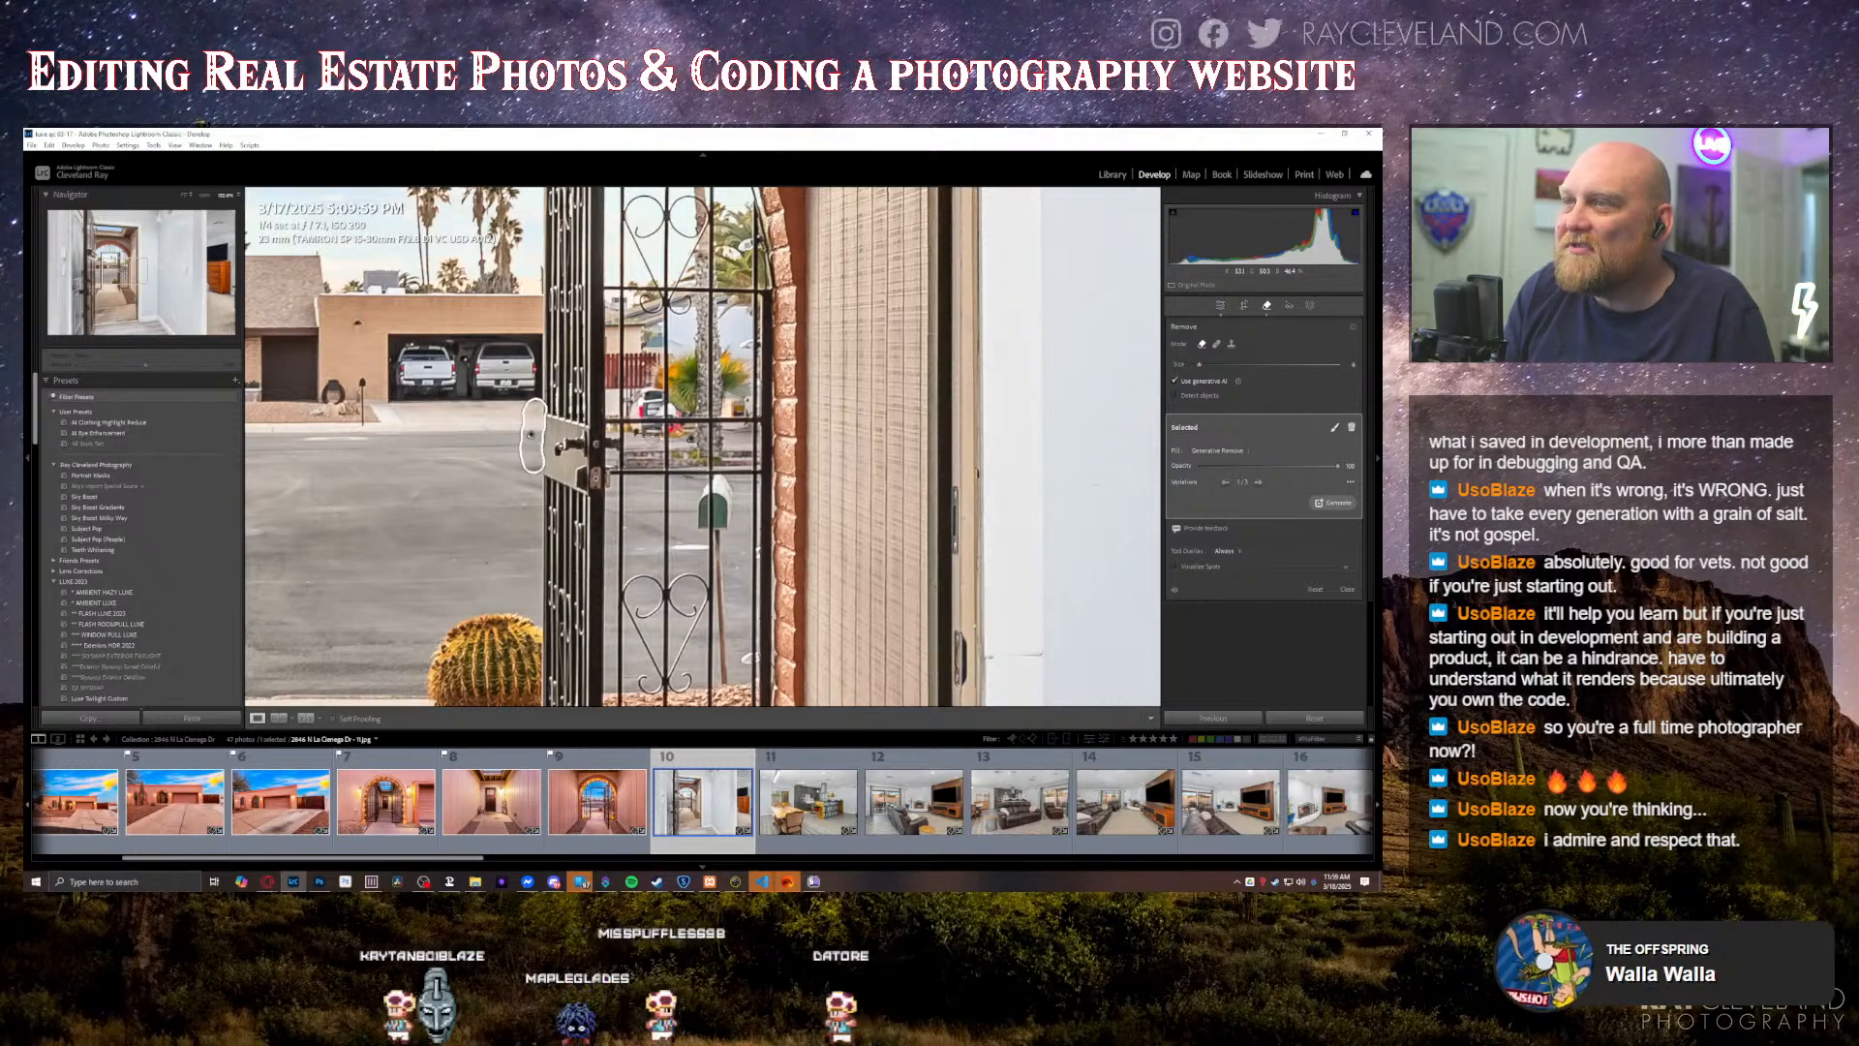
Step: Cycle through the generated variations for the car removal behind the gate bars and close the Remove tool
left_click(690, 438)
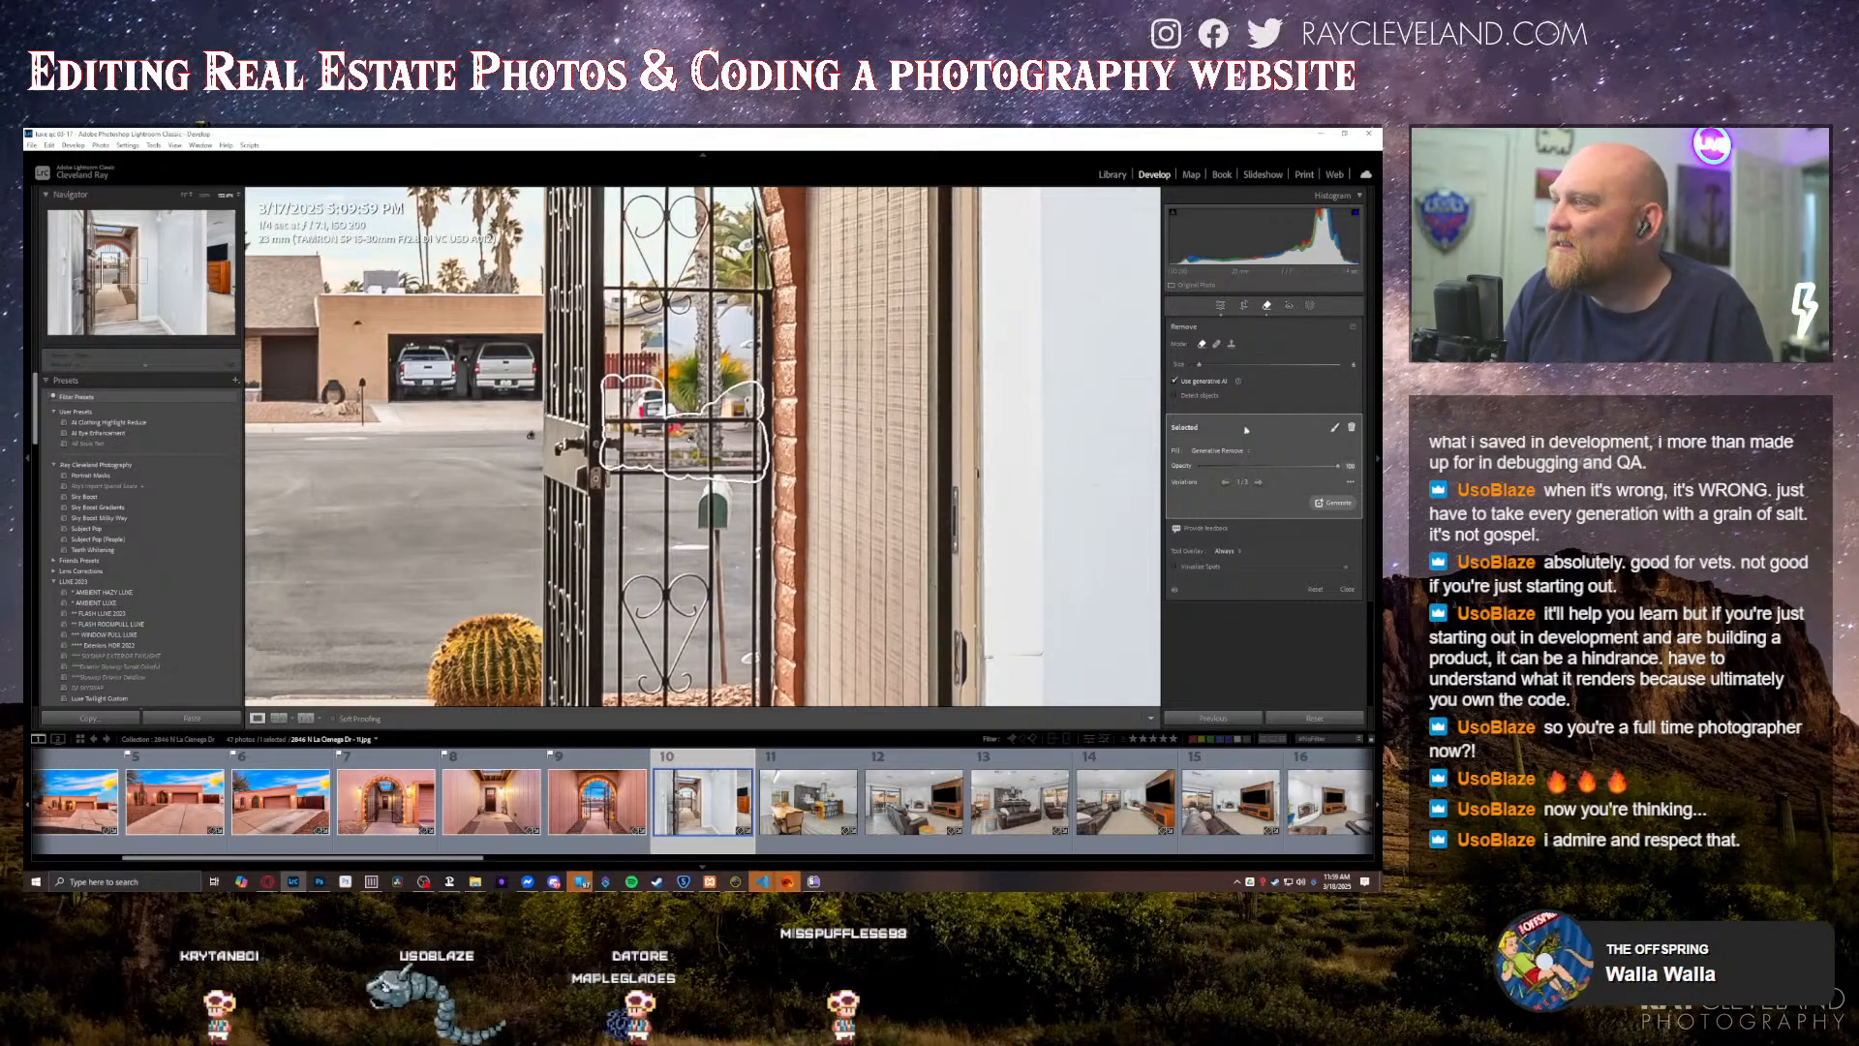
left_click(1258, 482)
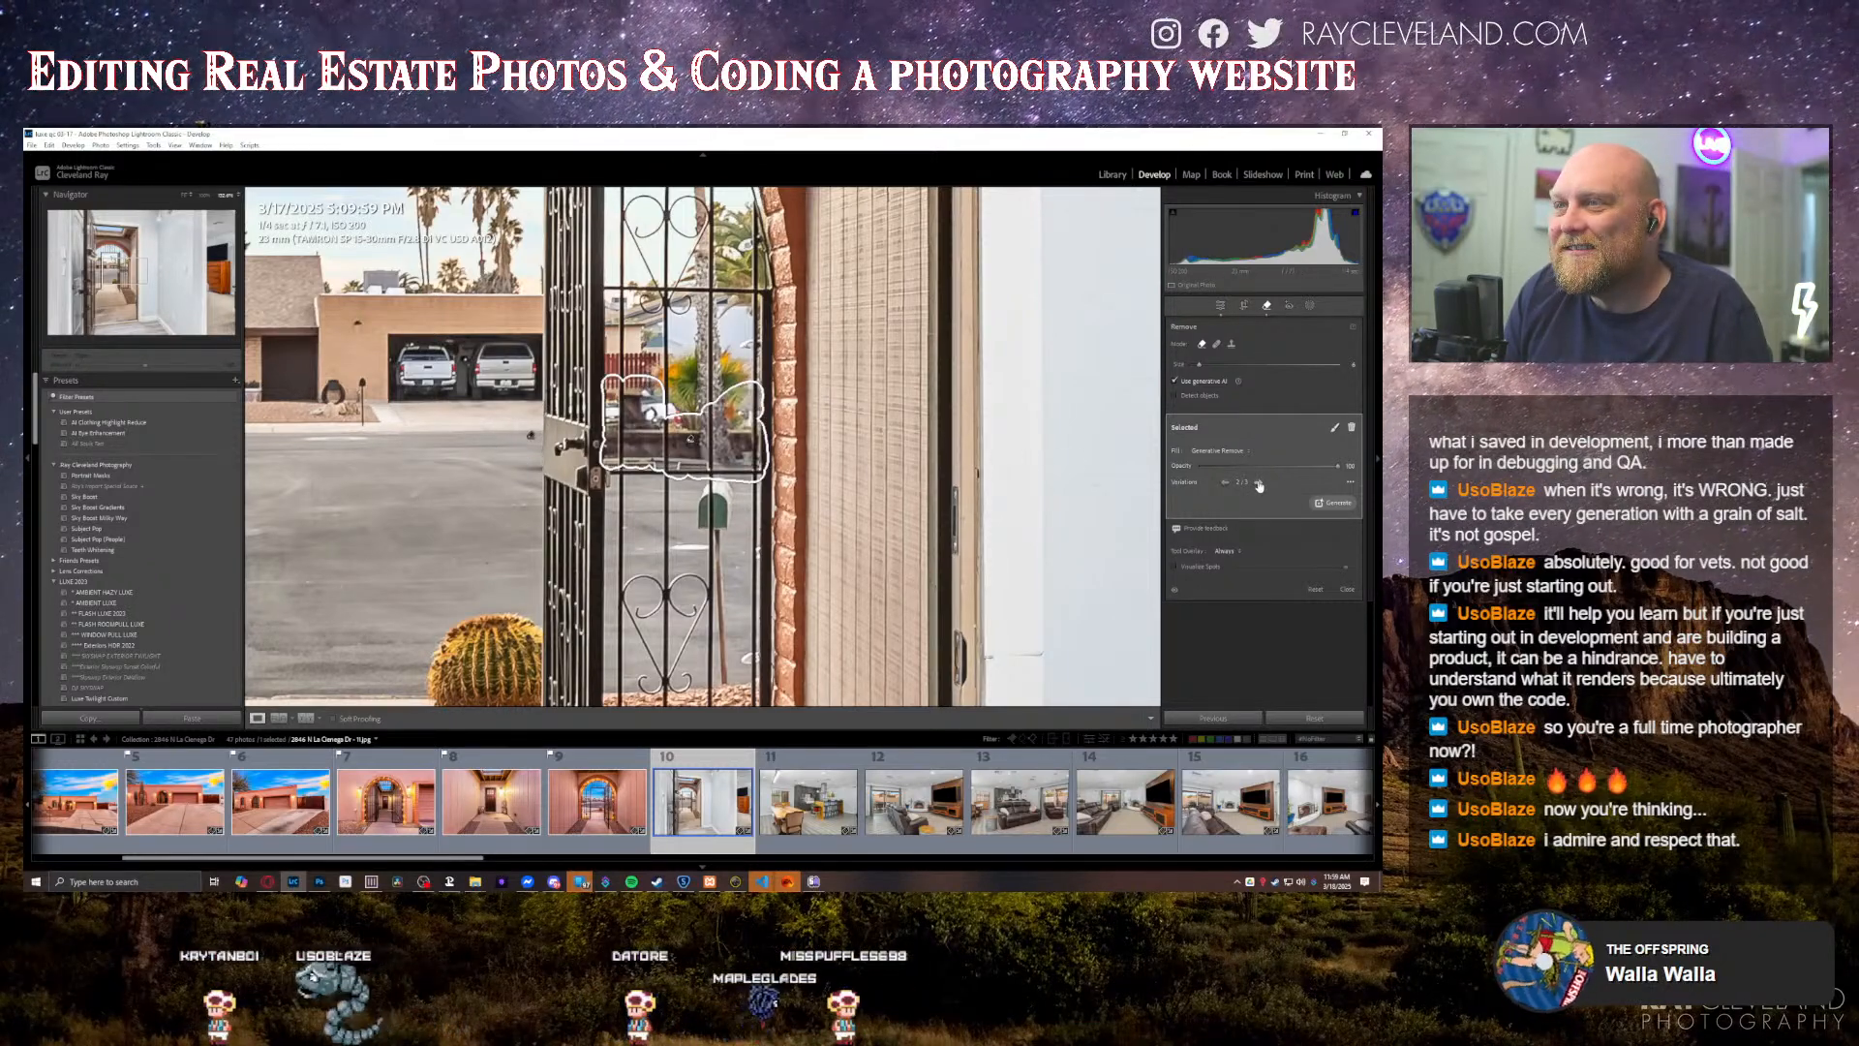
left_click(1258, 482)
left_click(1258, 482)
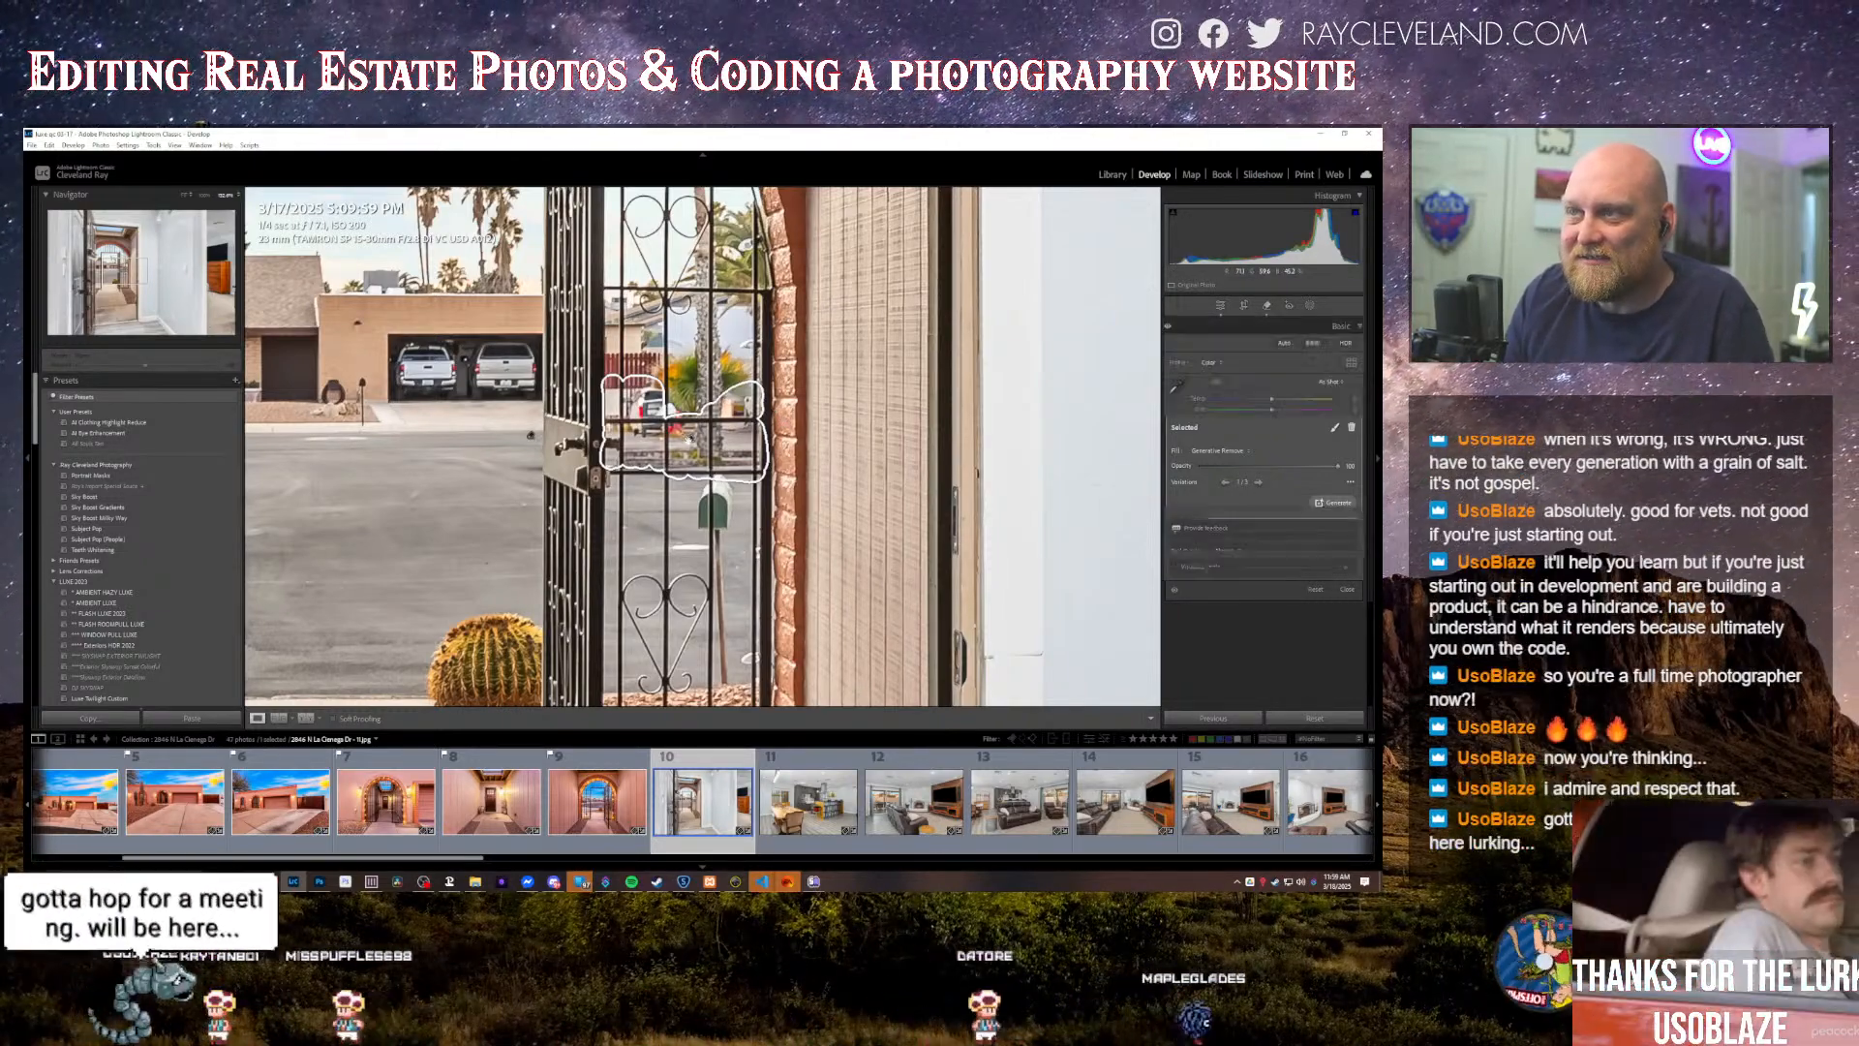
key("q")
key("z")
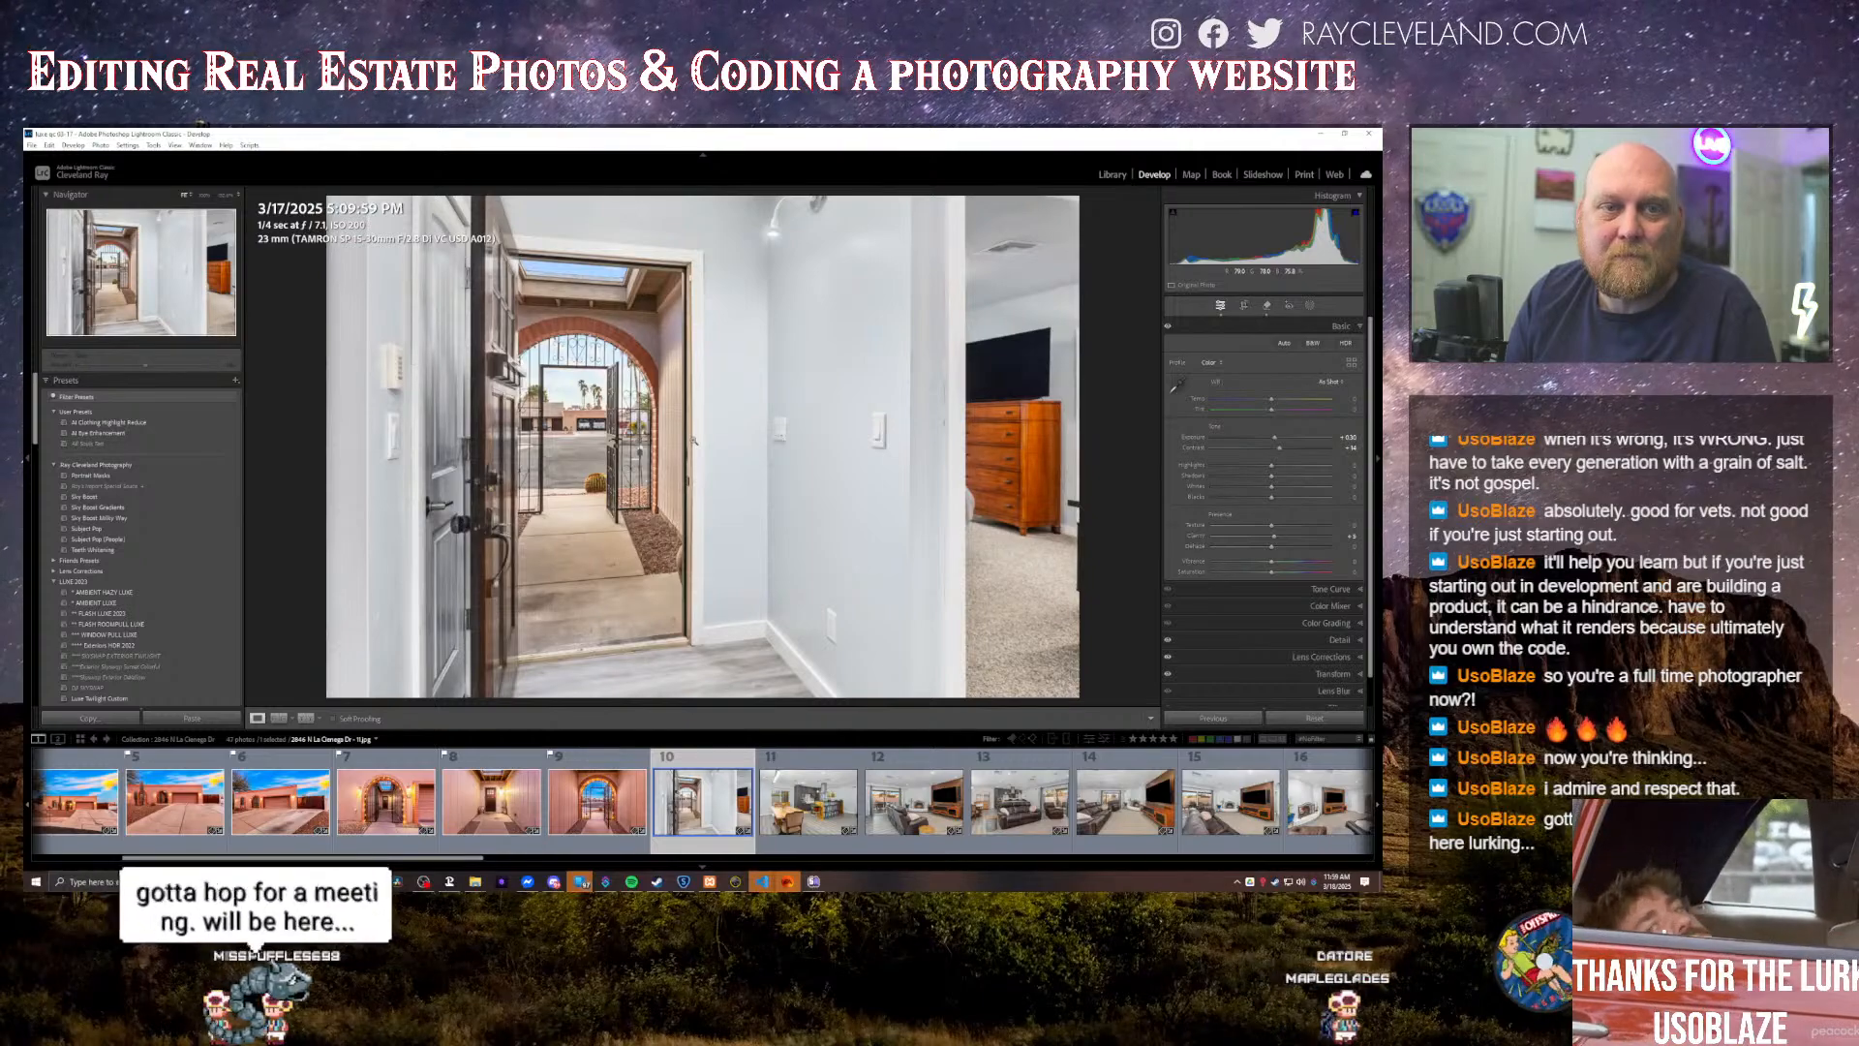
Step: Erase the leftover car fragment behind the gate and the two trucks in the garage across the street with generative Remove
key("z")
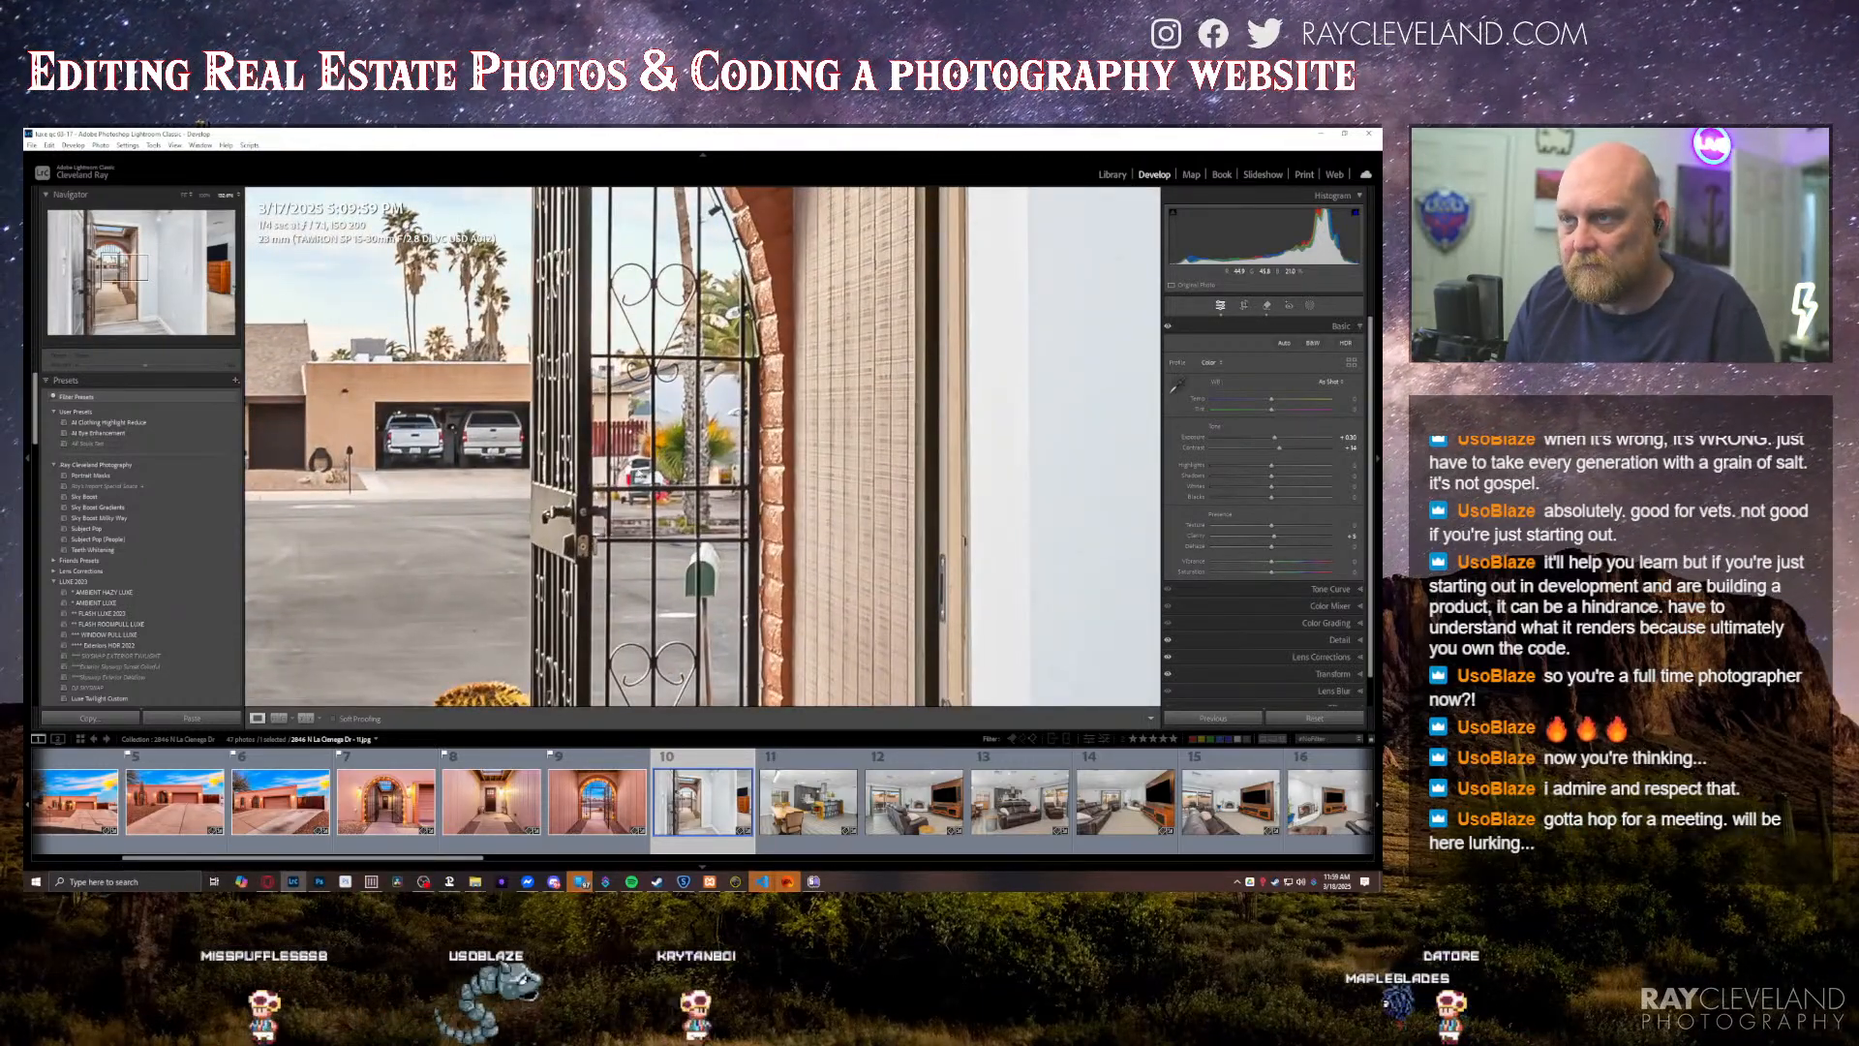
key("q")
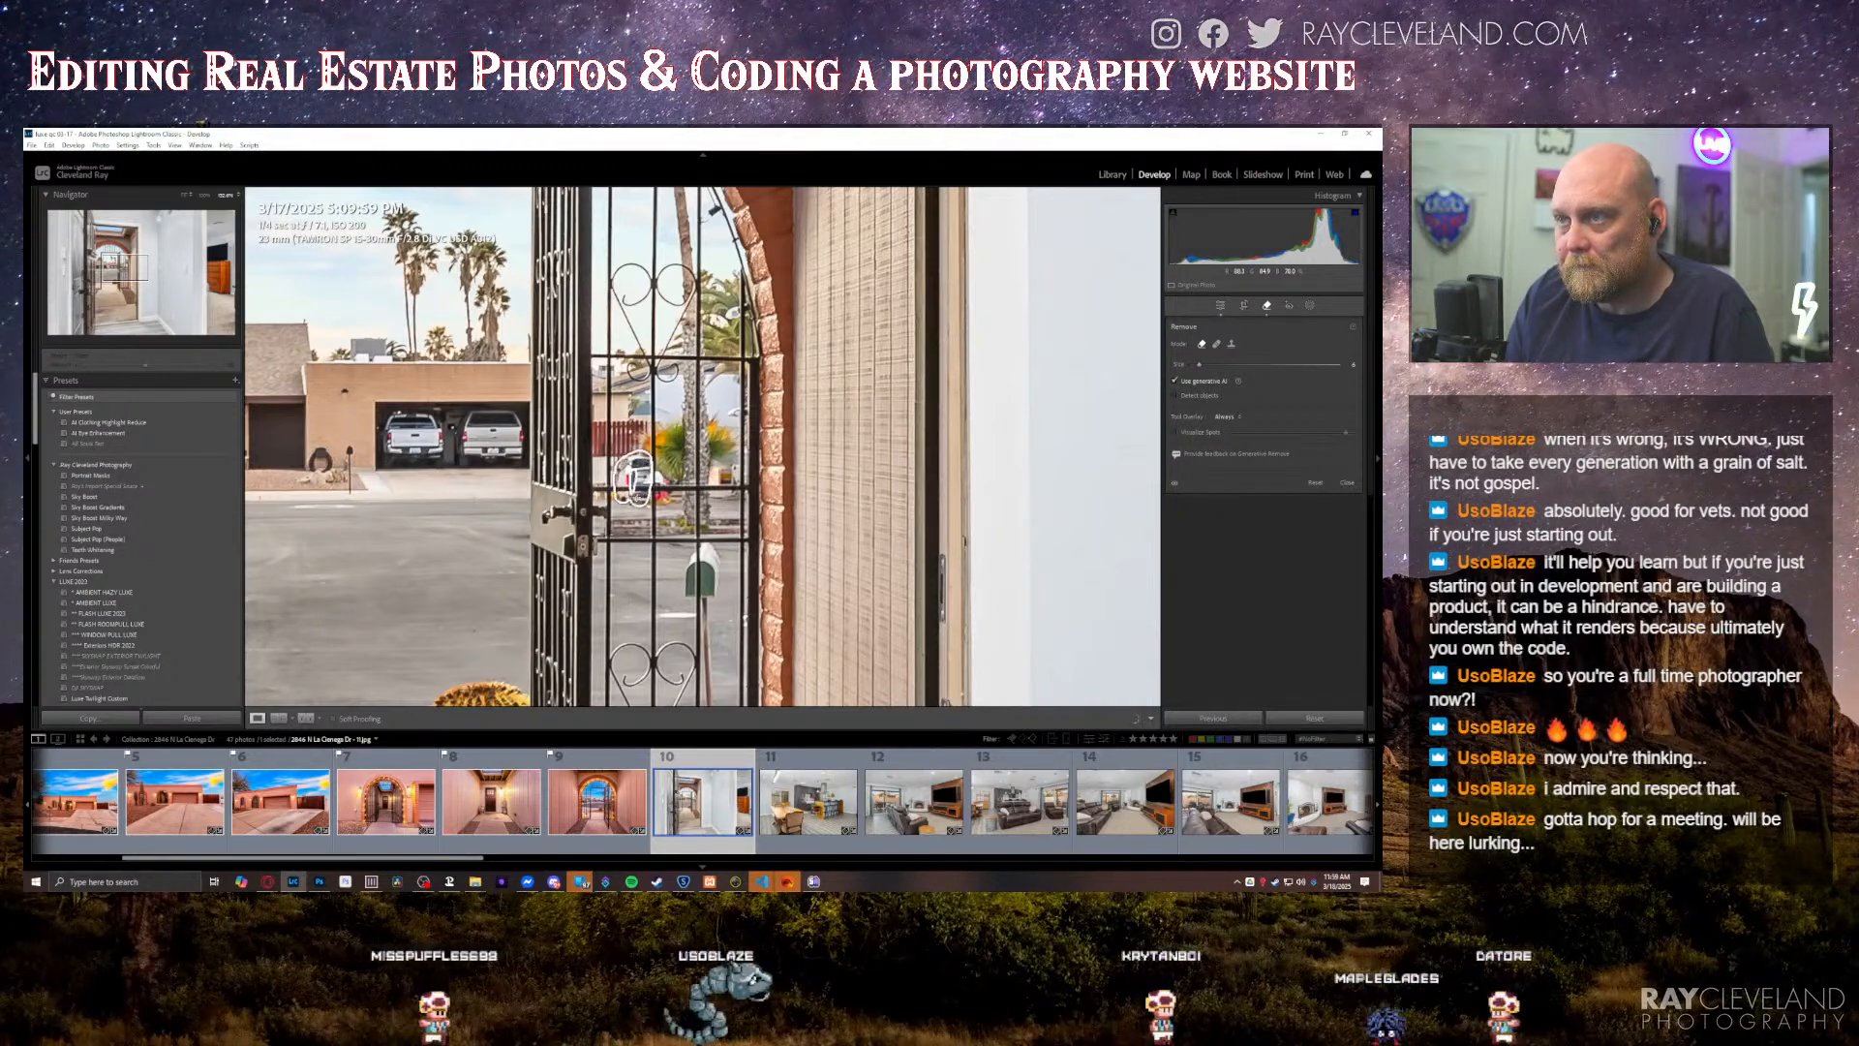
left_click_drag(635, 477, 651, 484)
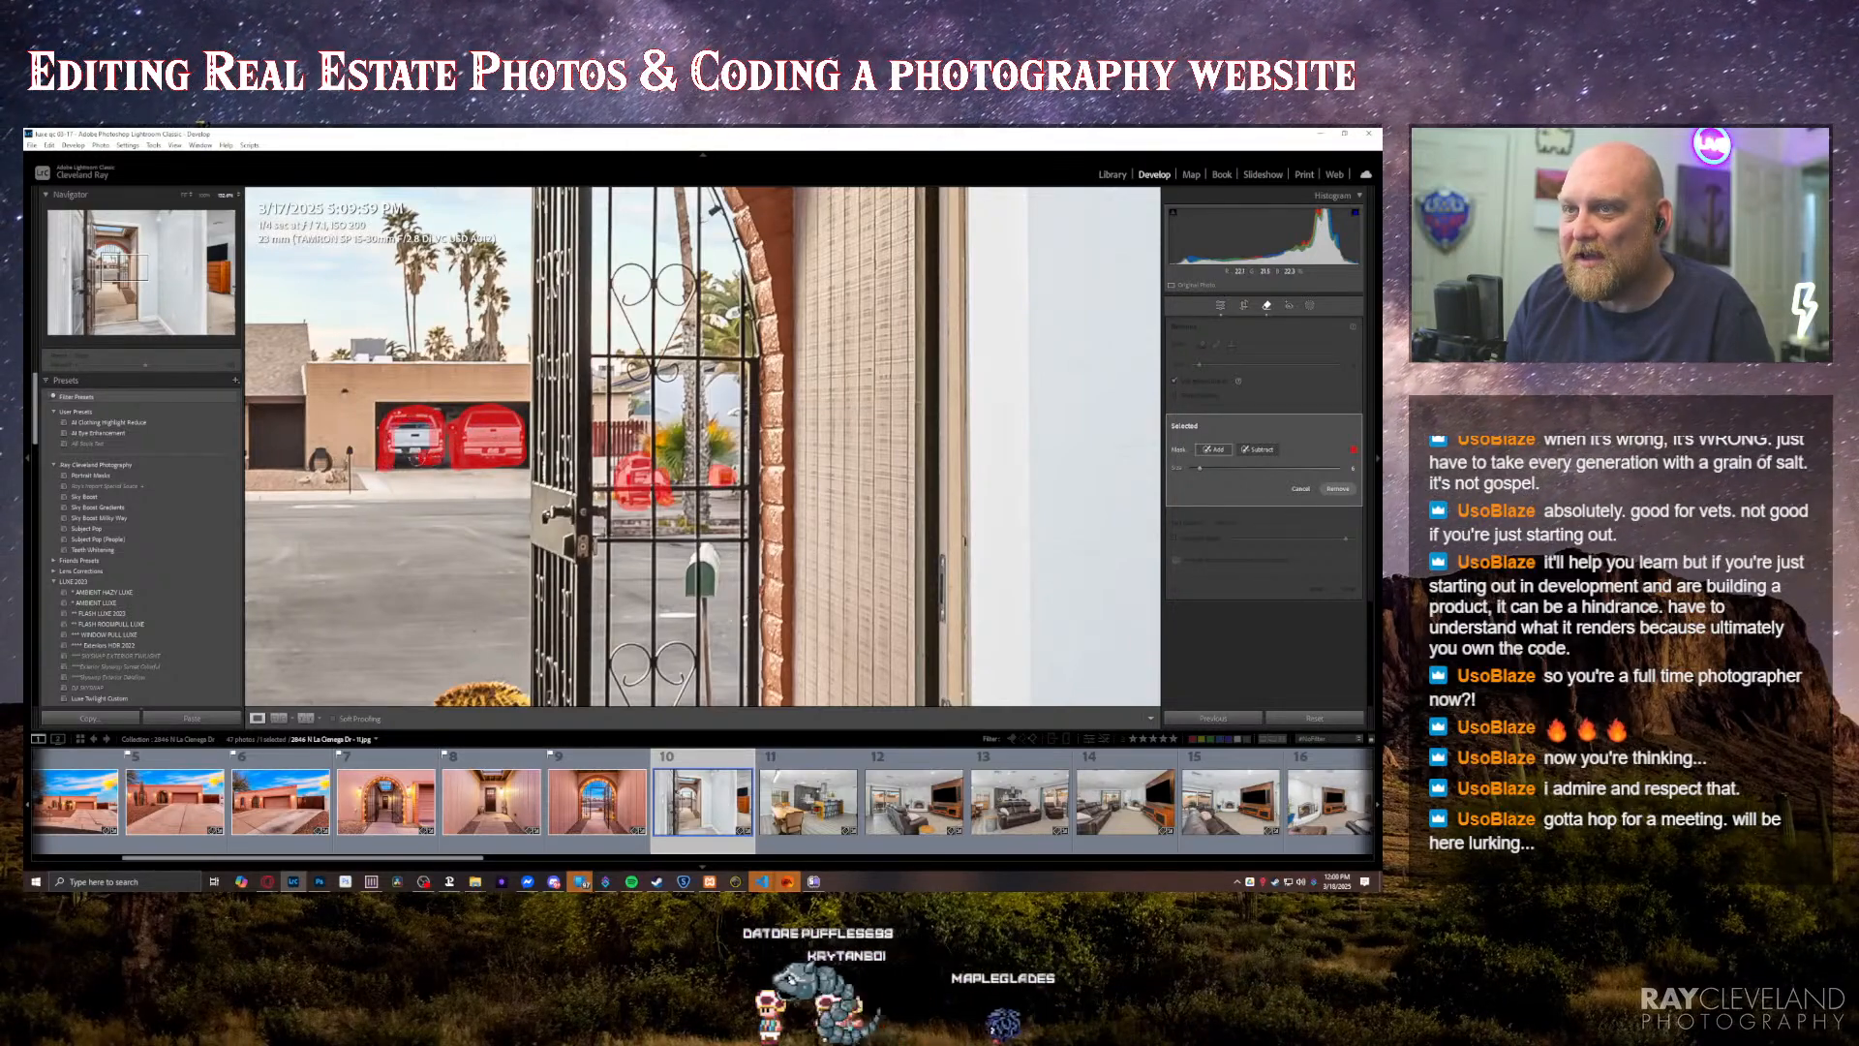
left_click_drag(395, 433, 432, 435)
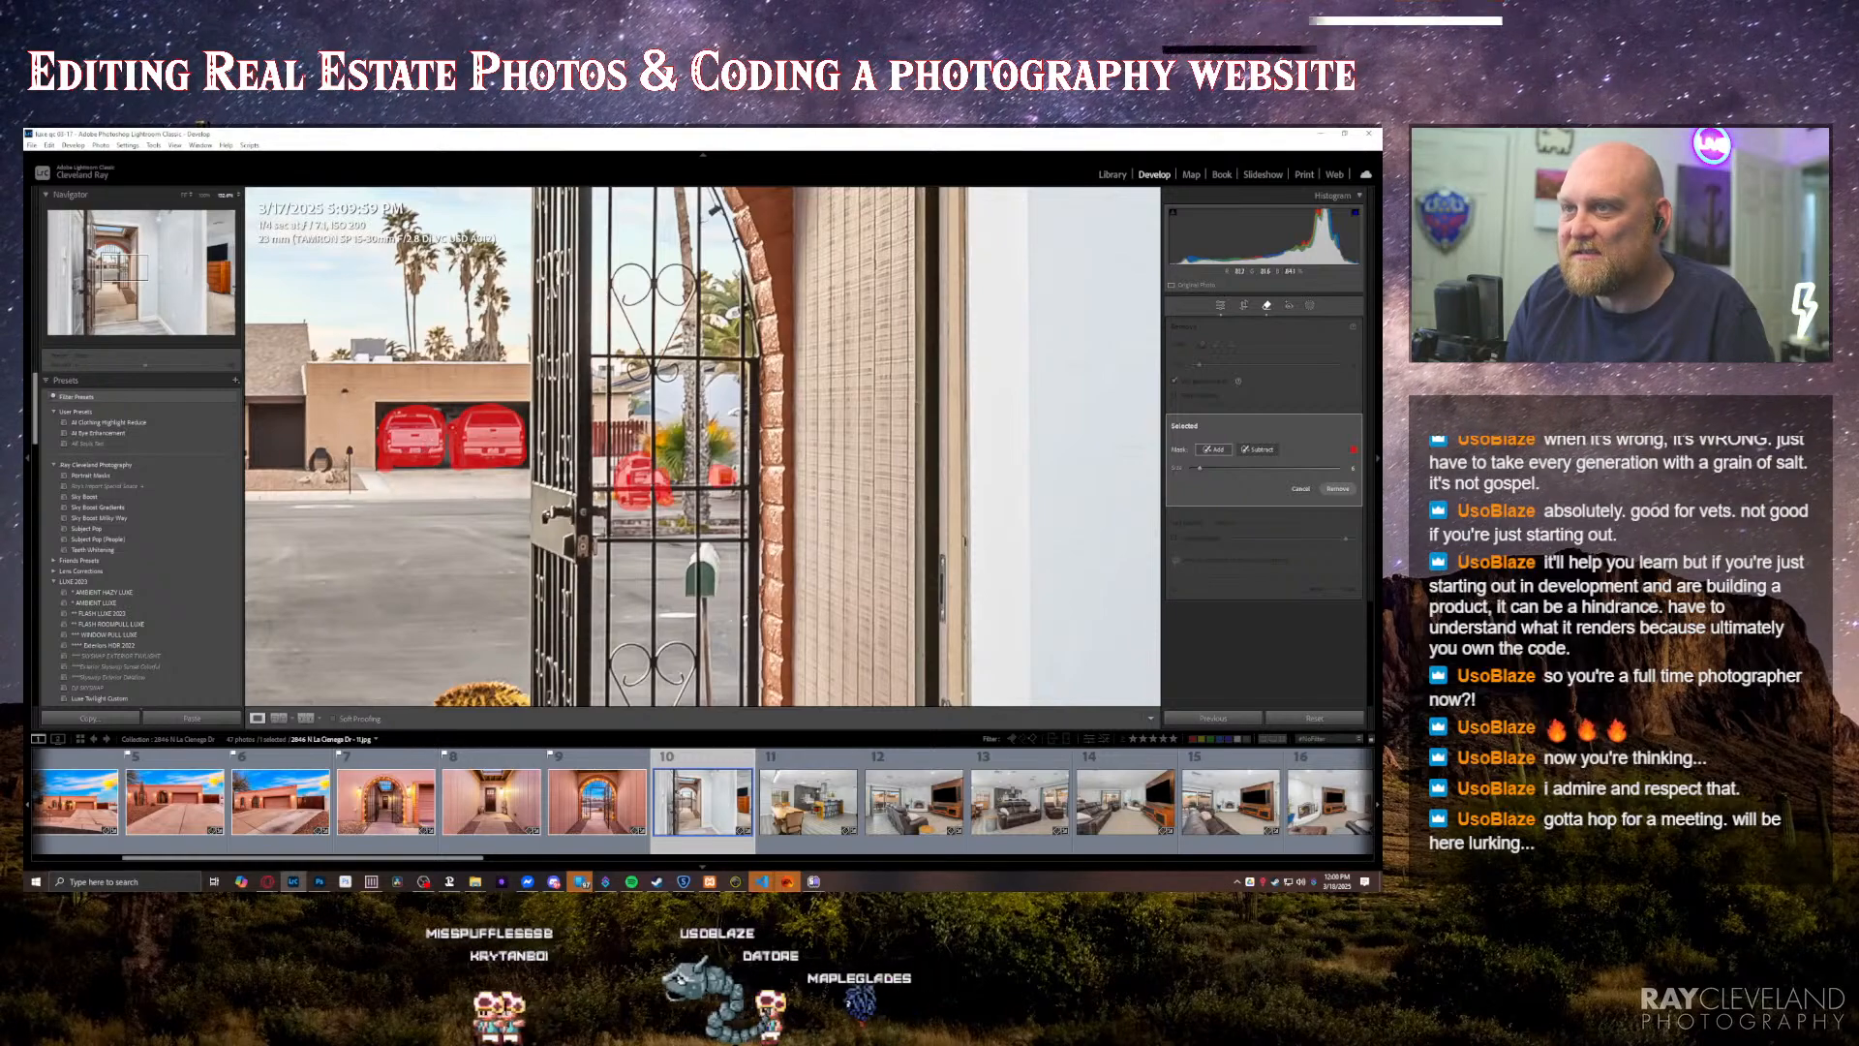
key("Return")
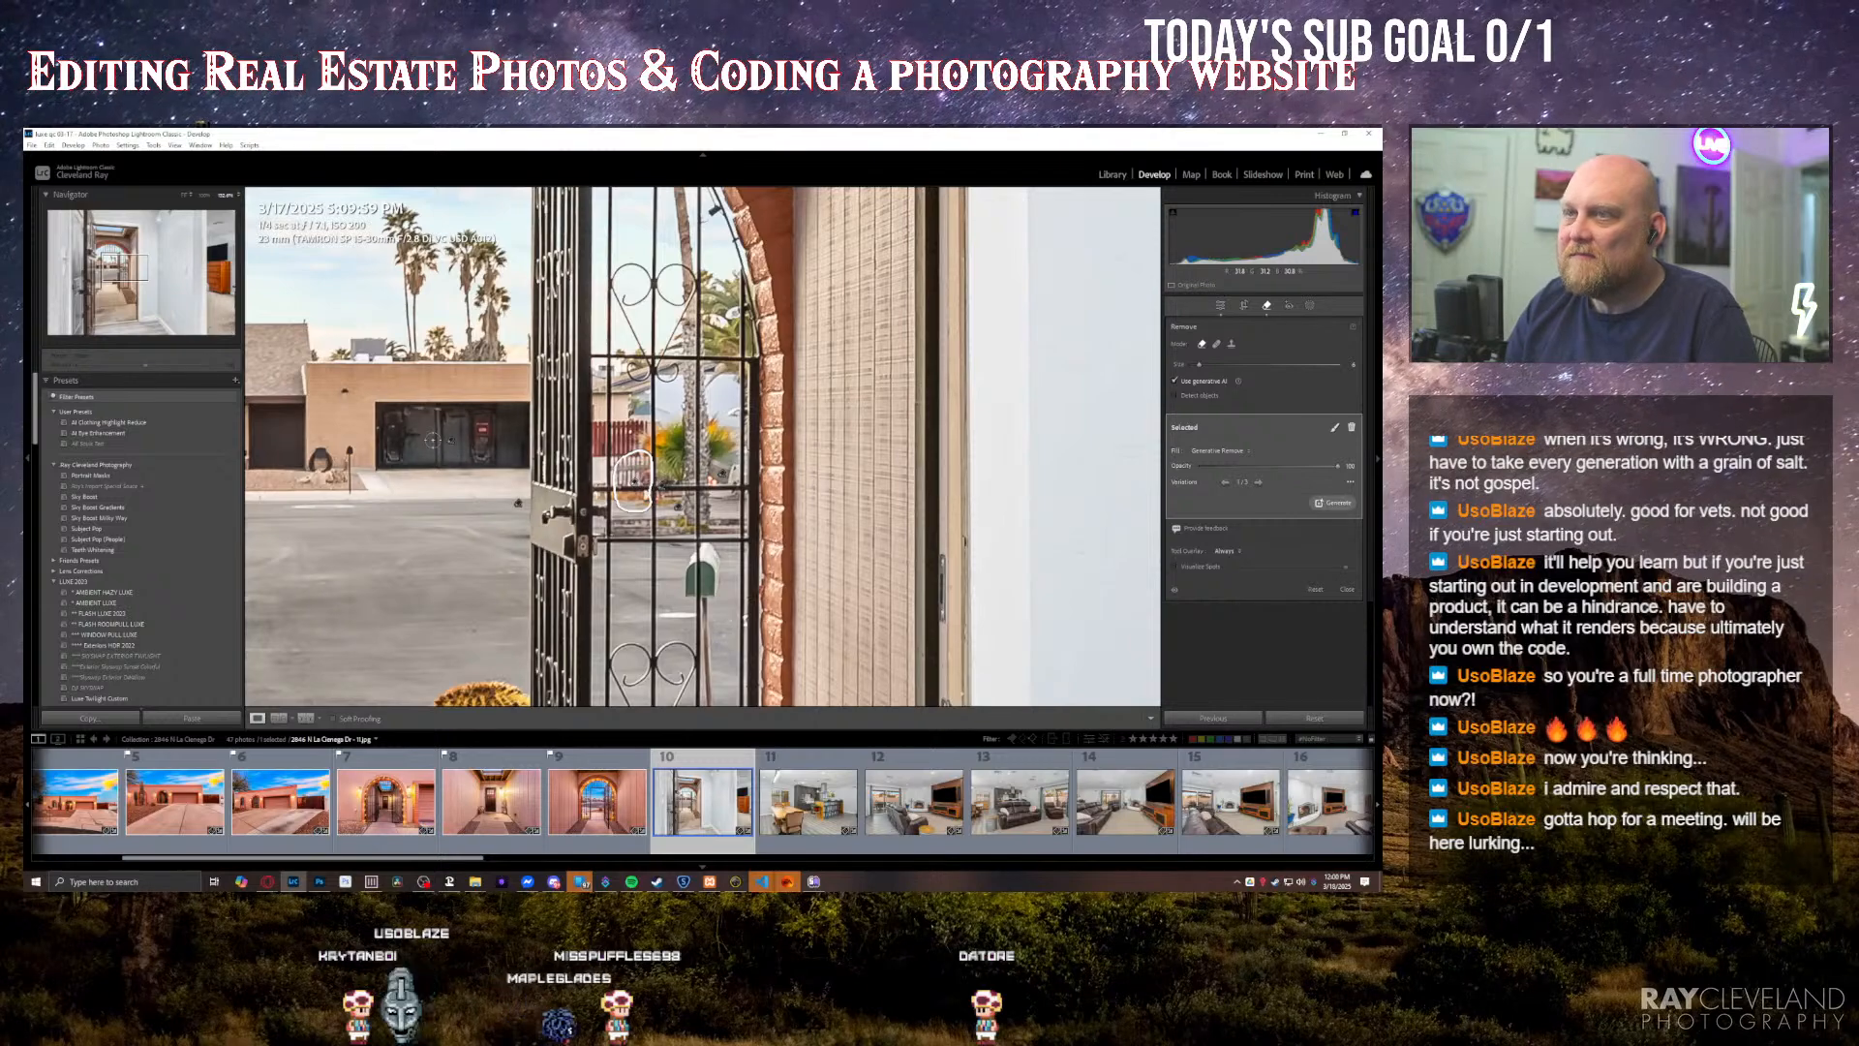
left_click(635, 483)
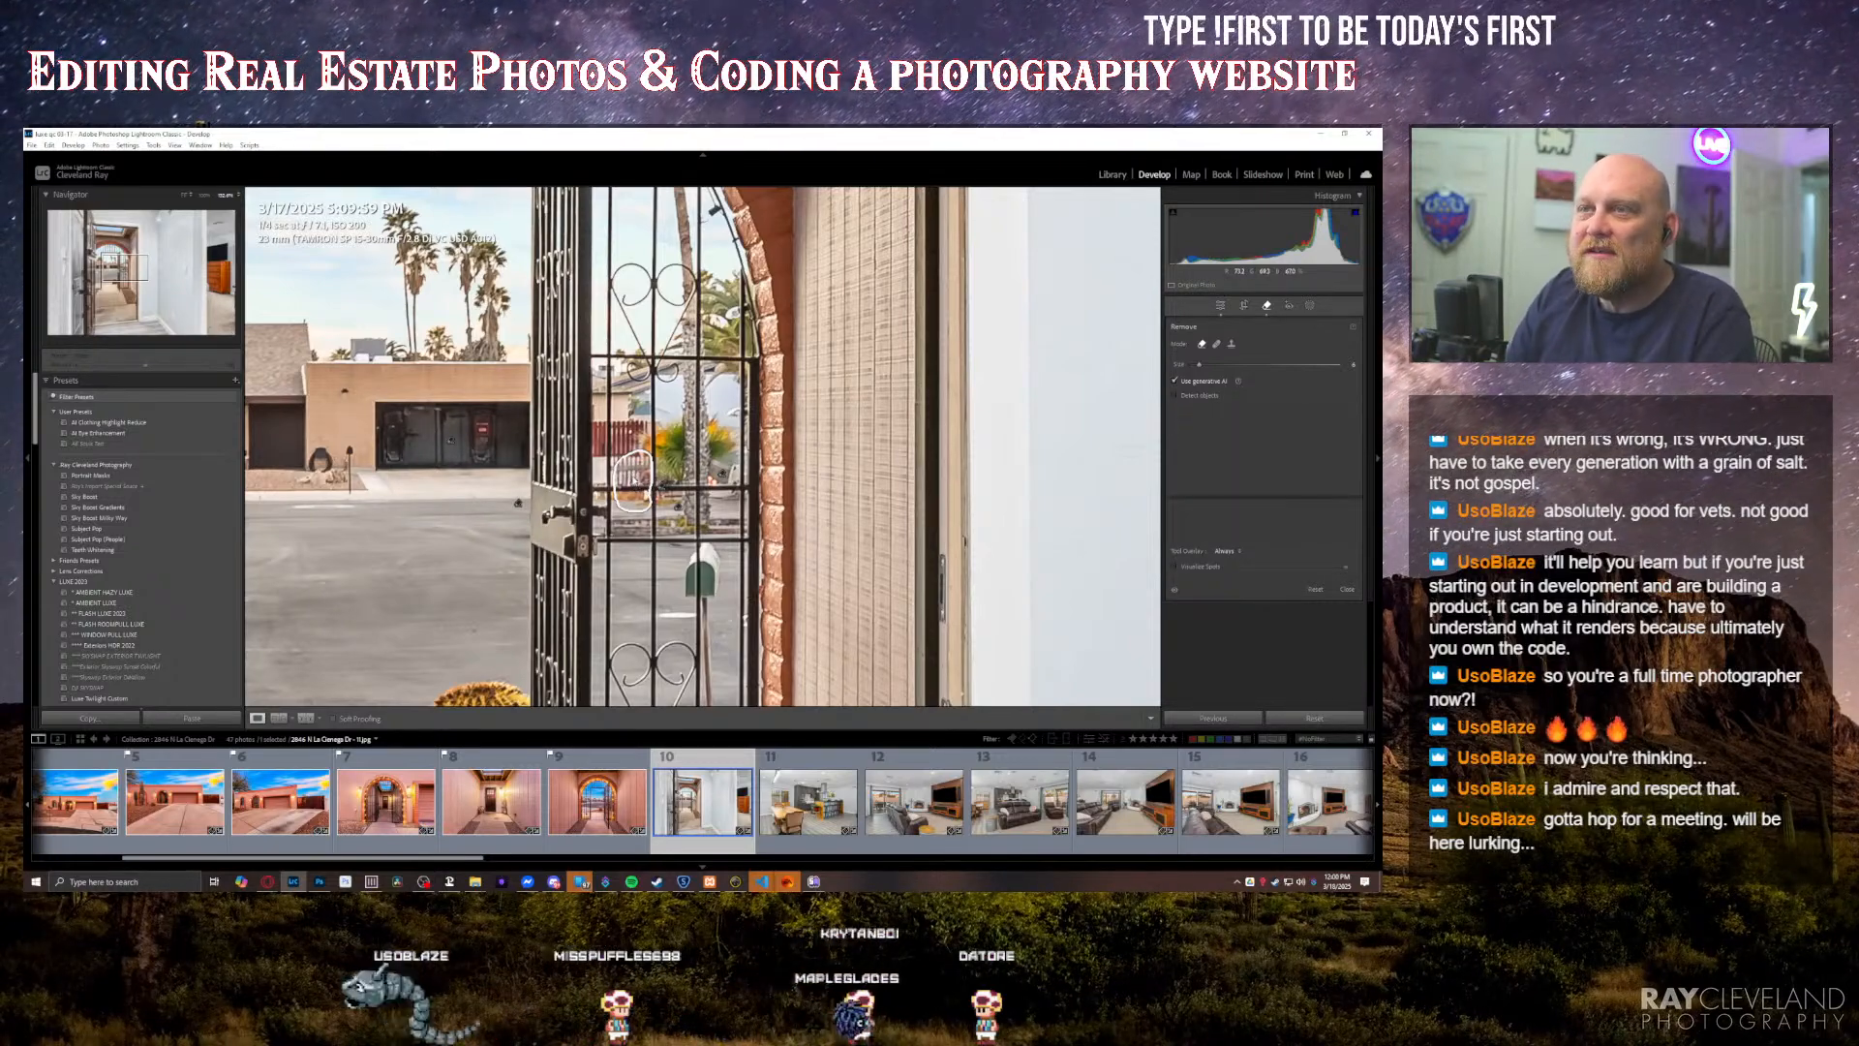
key("q")
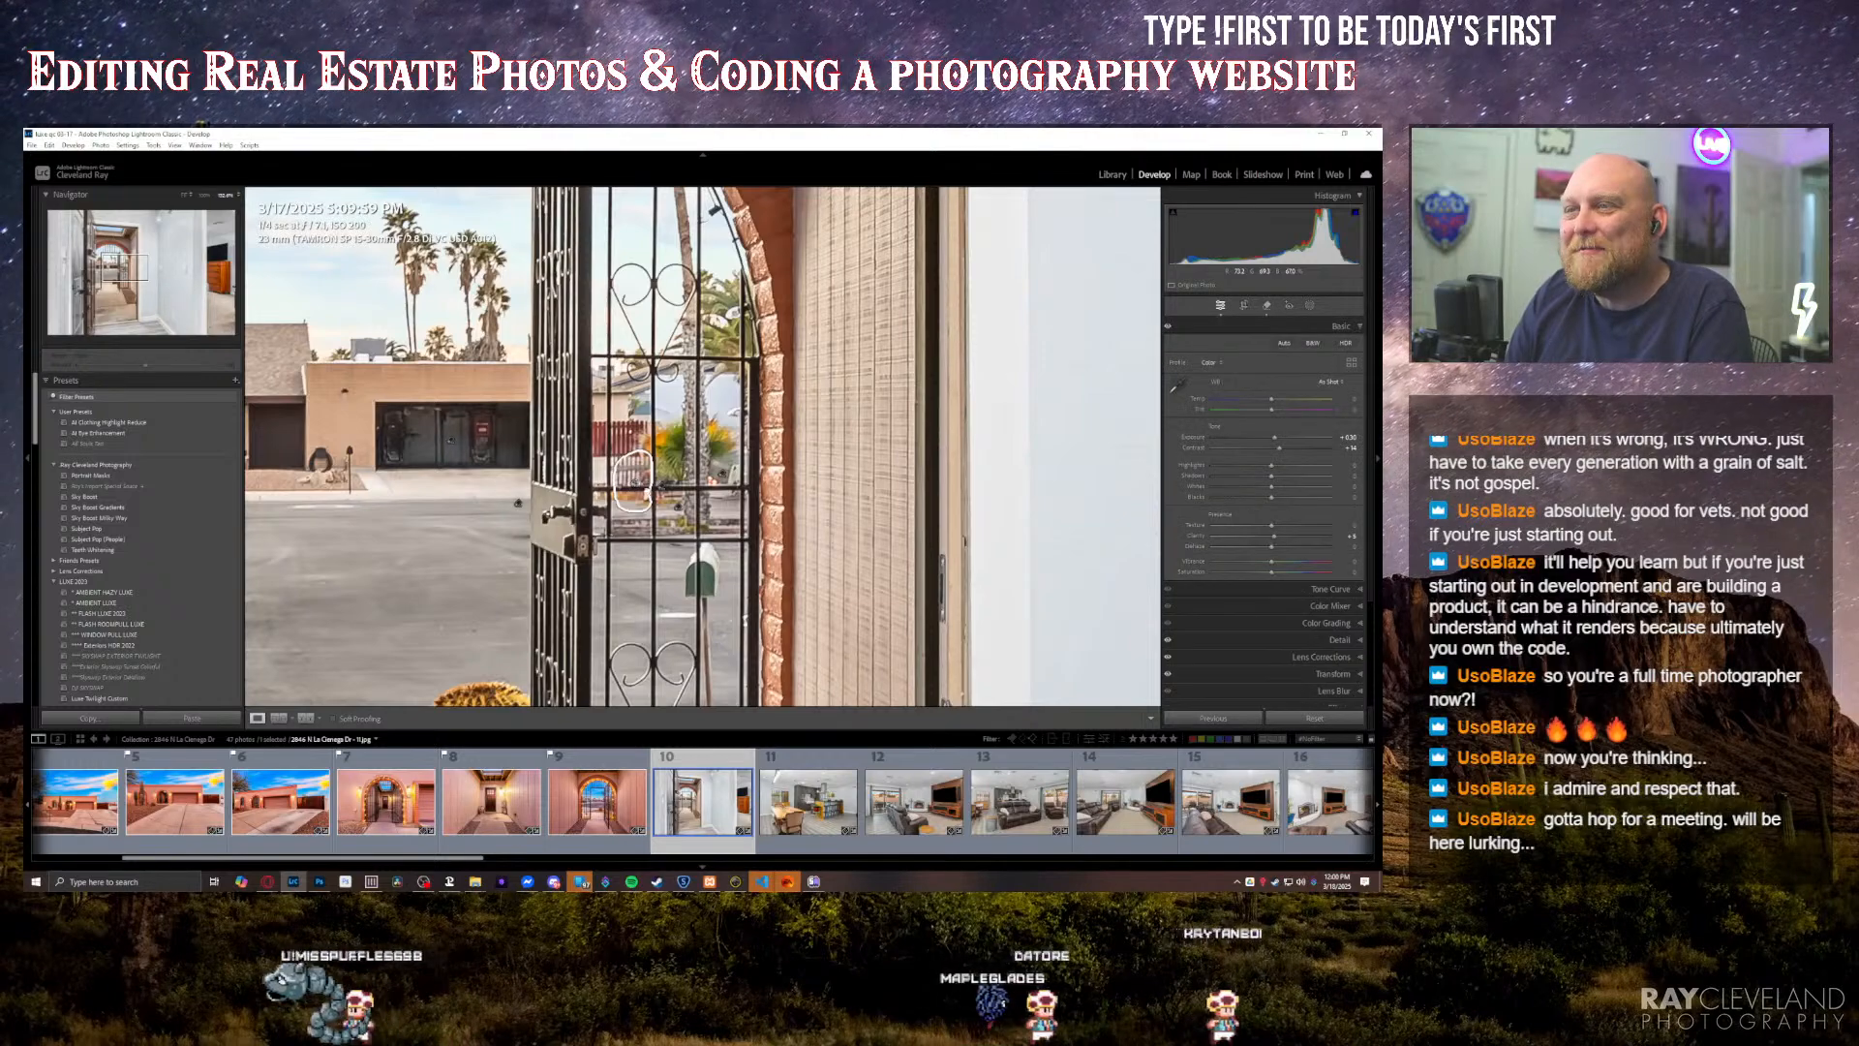
left_click(639, 485)
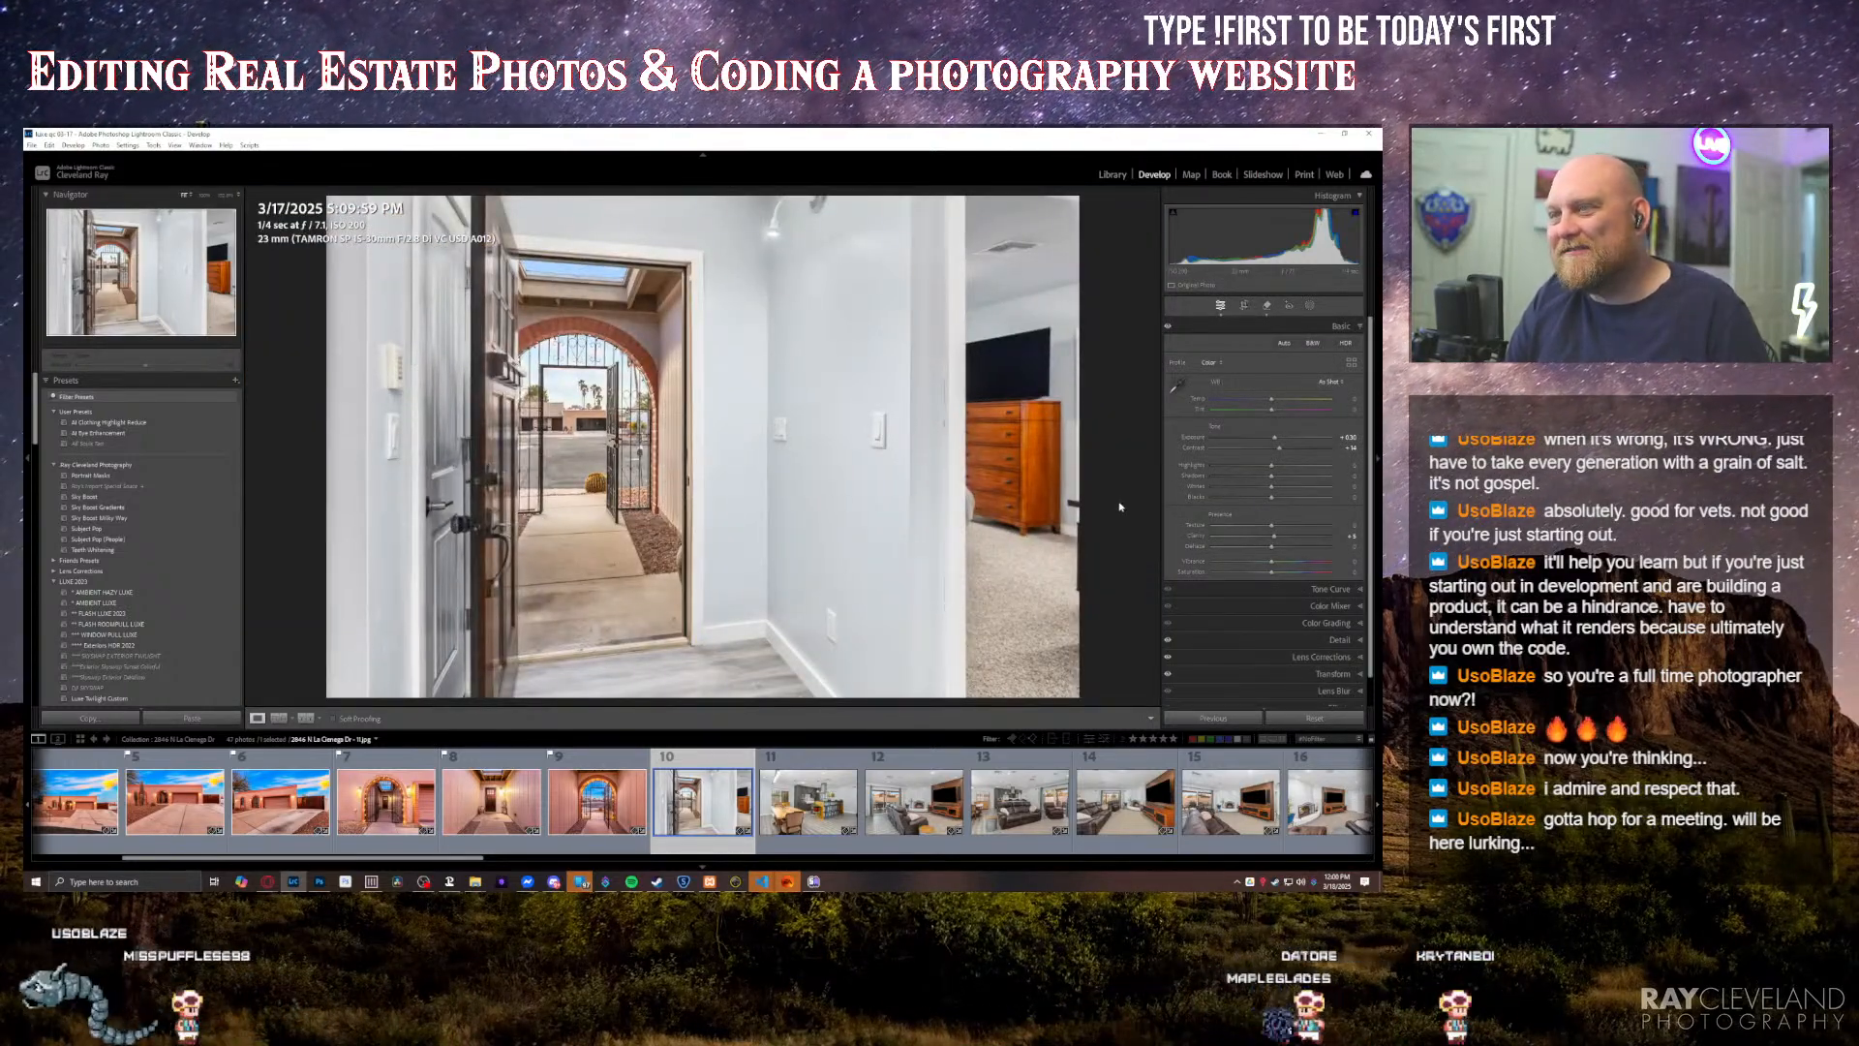
Step: Go through the kitchen and living room photos, brightening the exposure of the brown leather sofa photo facing the kitchen
key("Right")
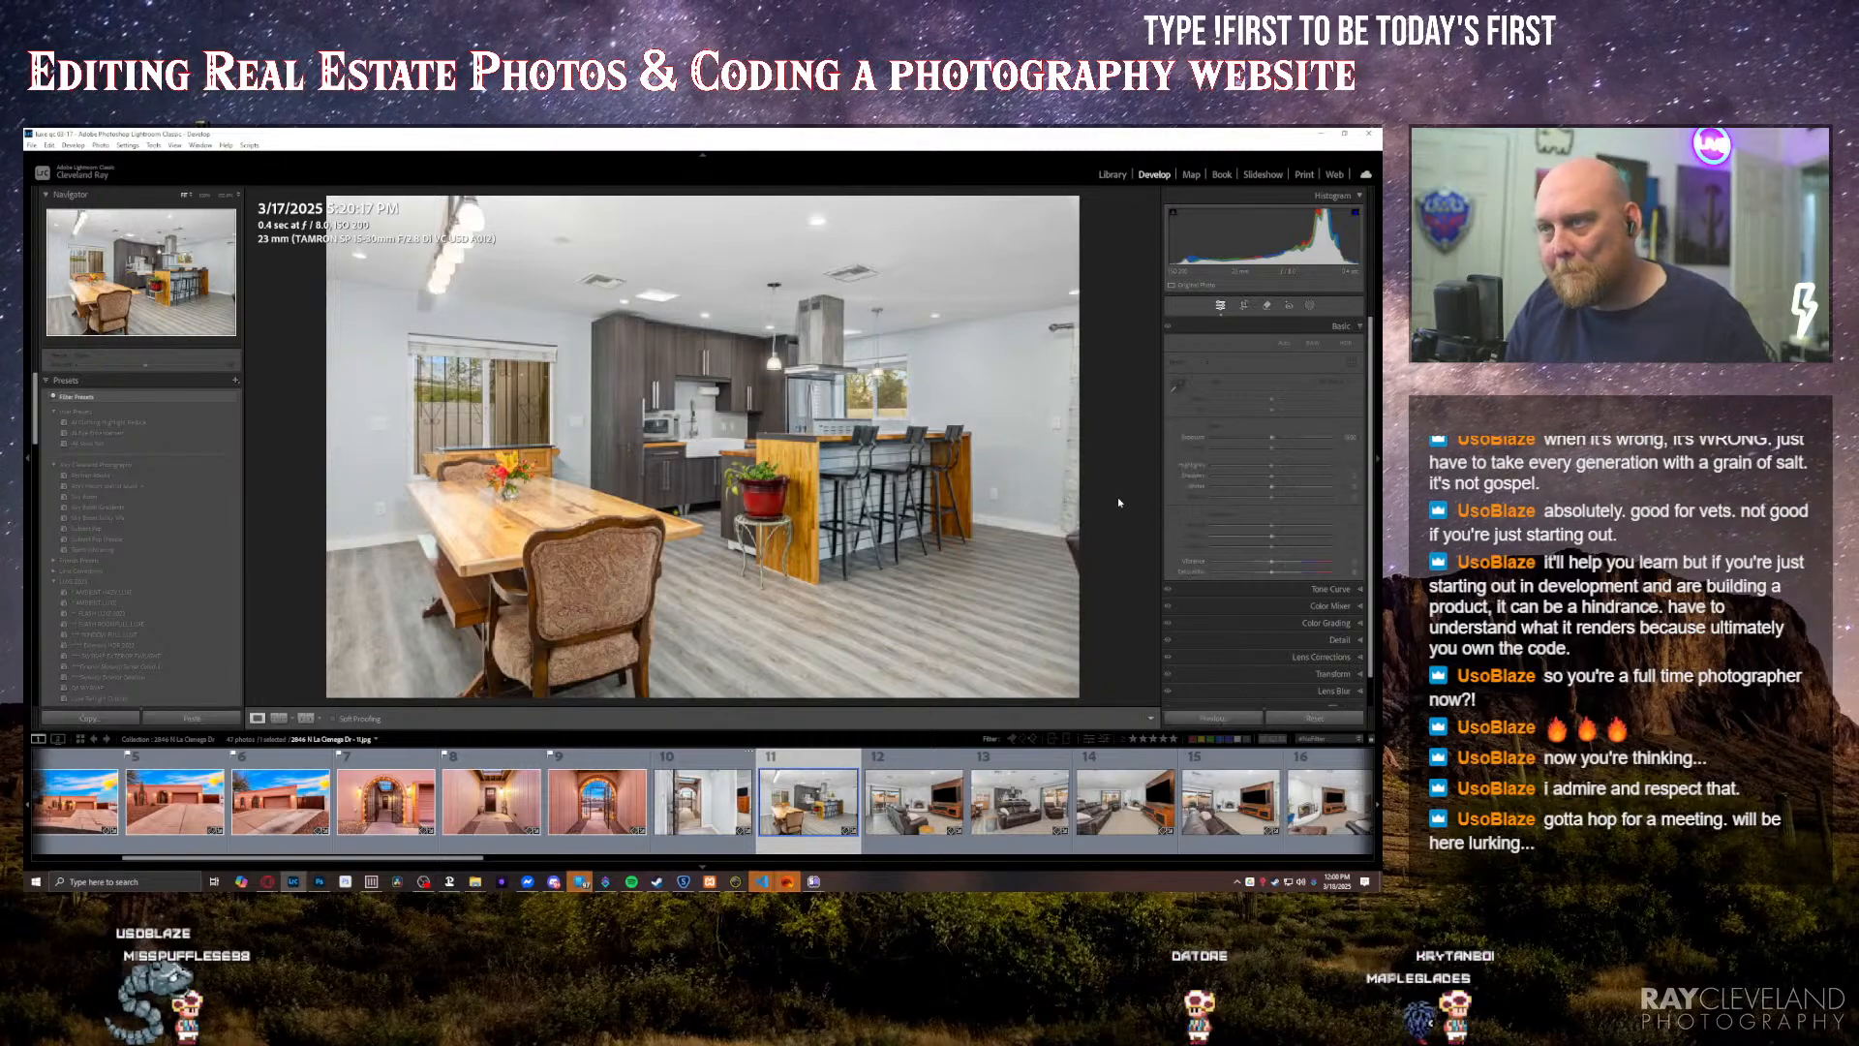
key("ctrl+shift+v")
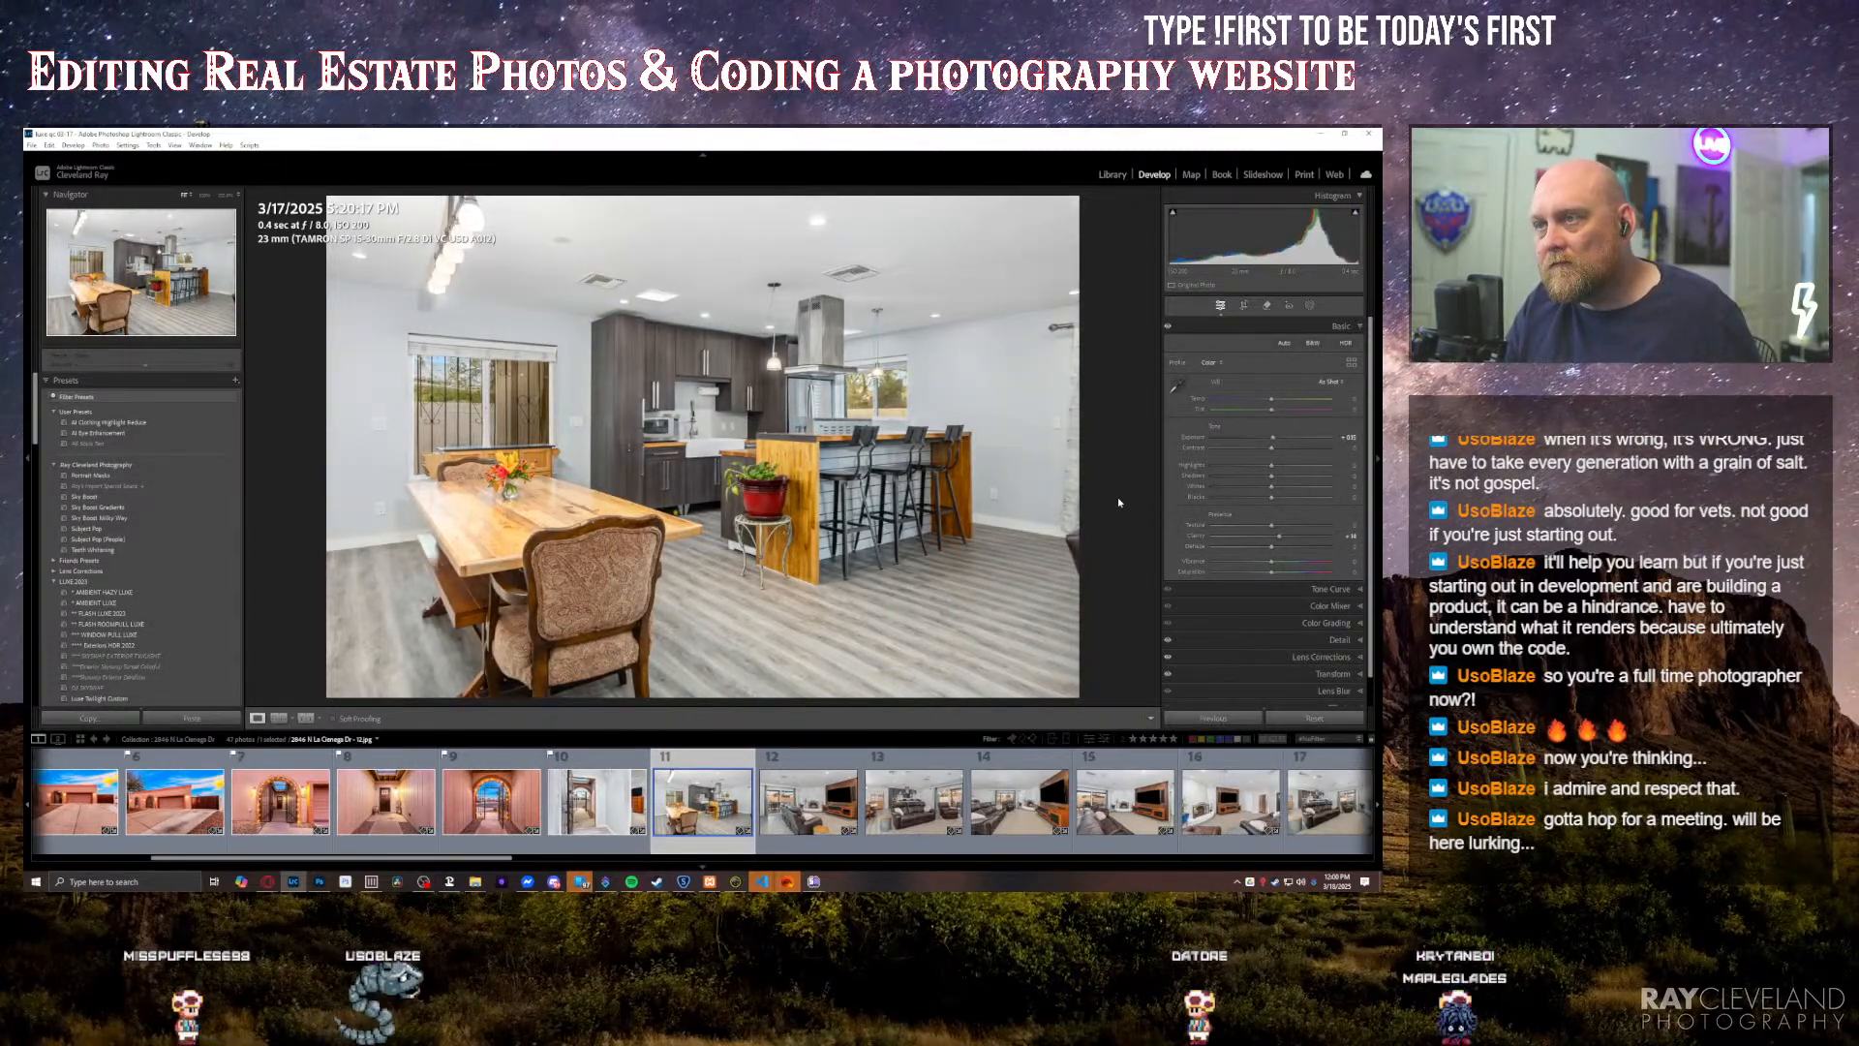
key("Right")
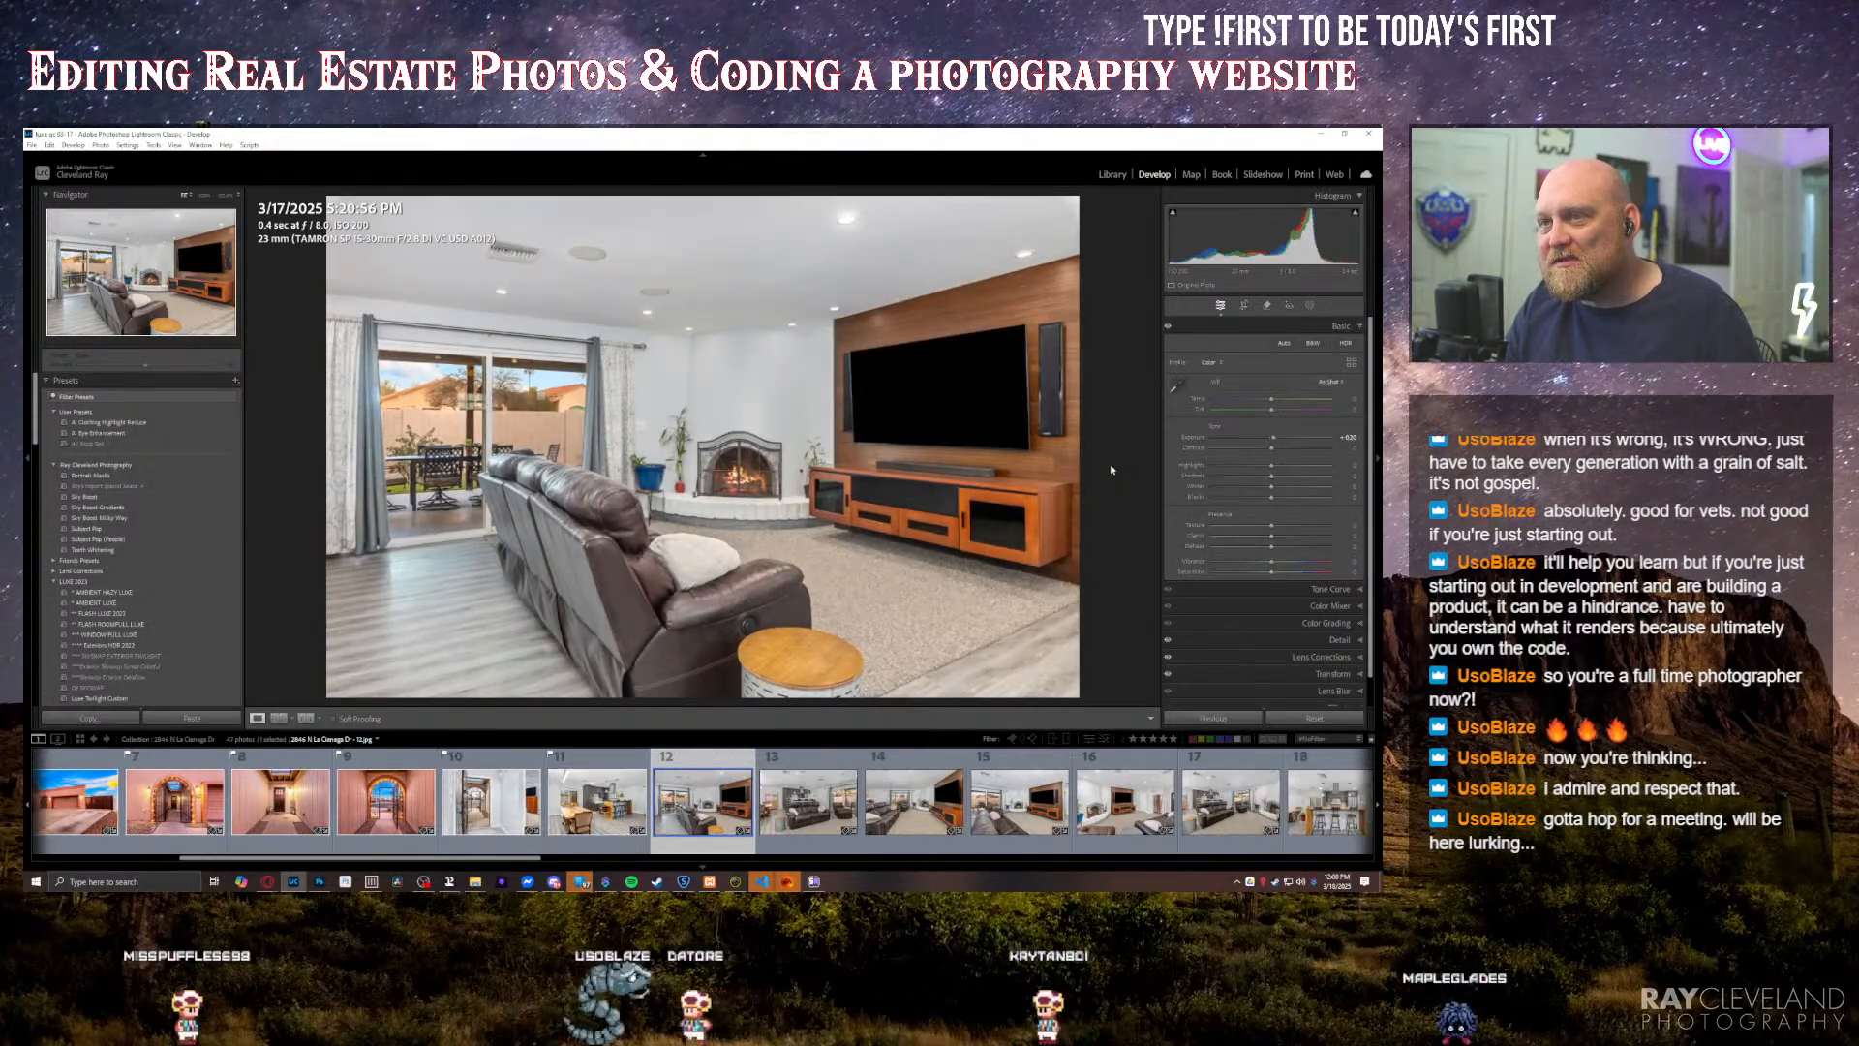
key("Right")
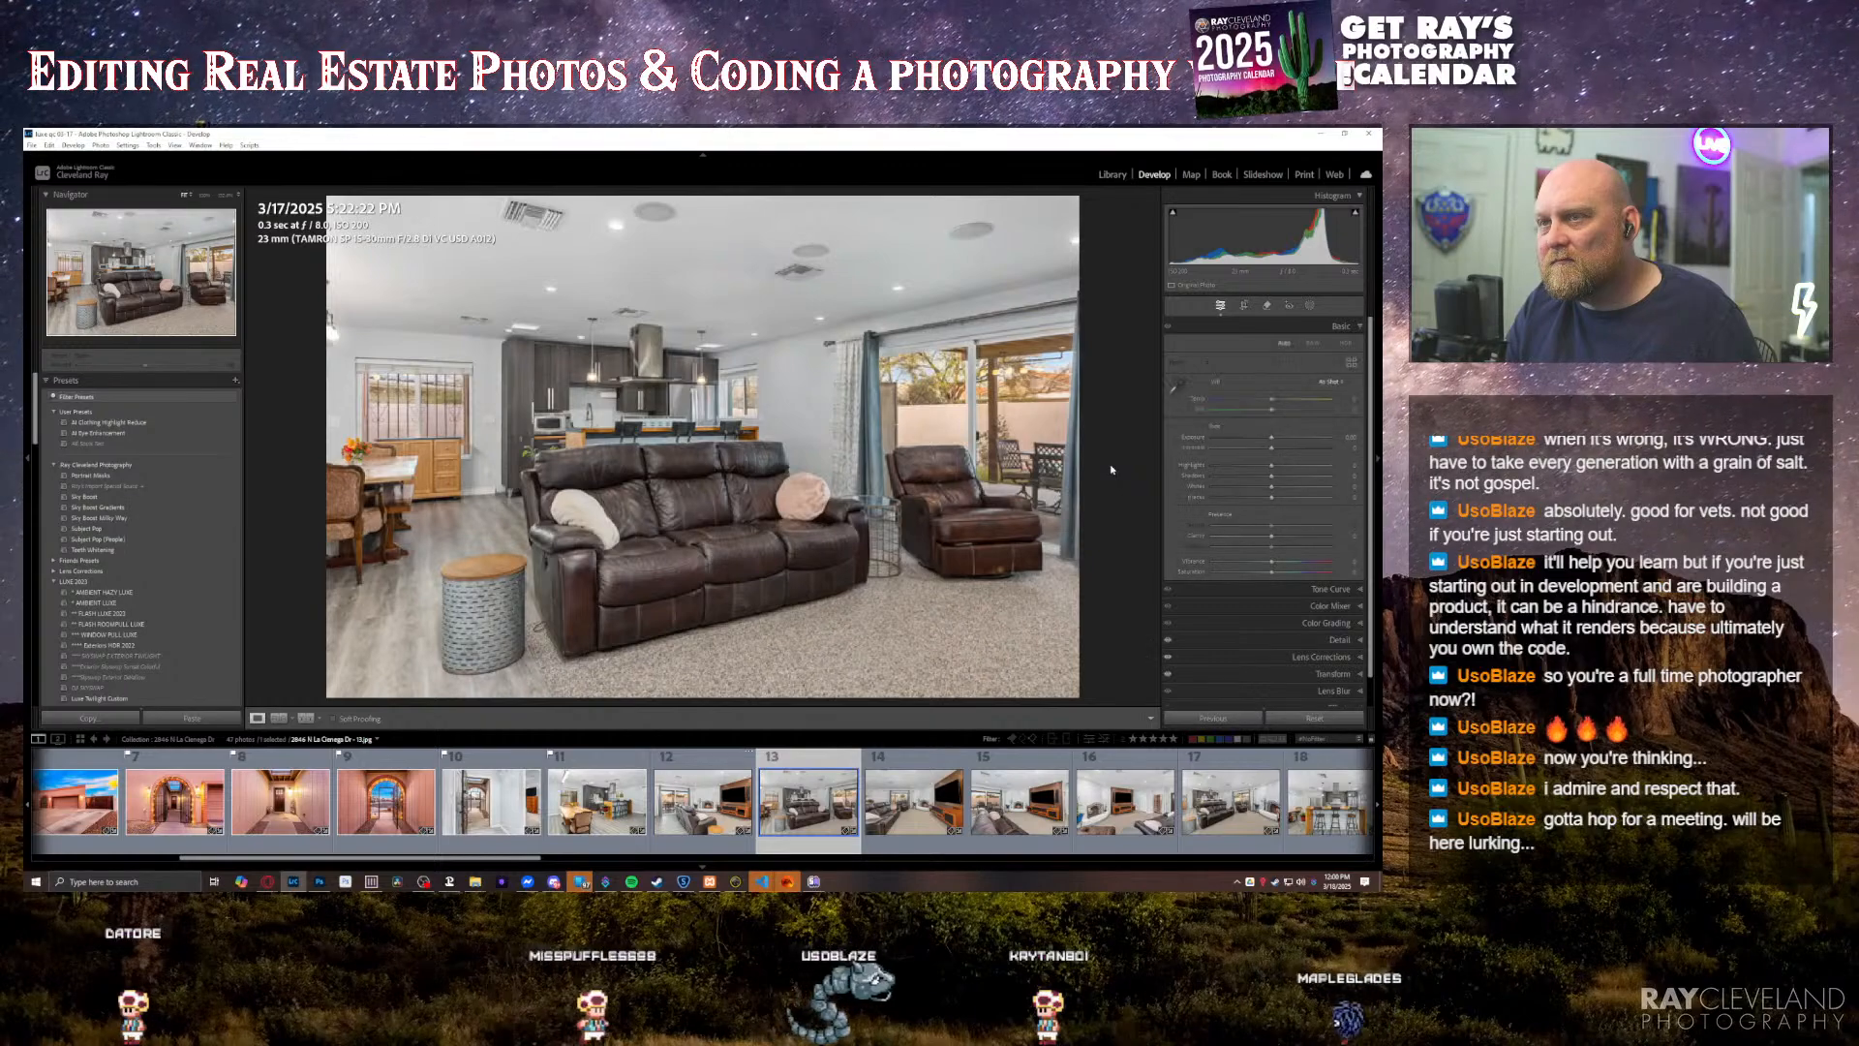
key("equal")
key("equal")
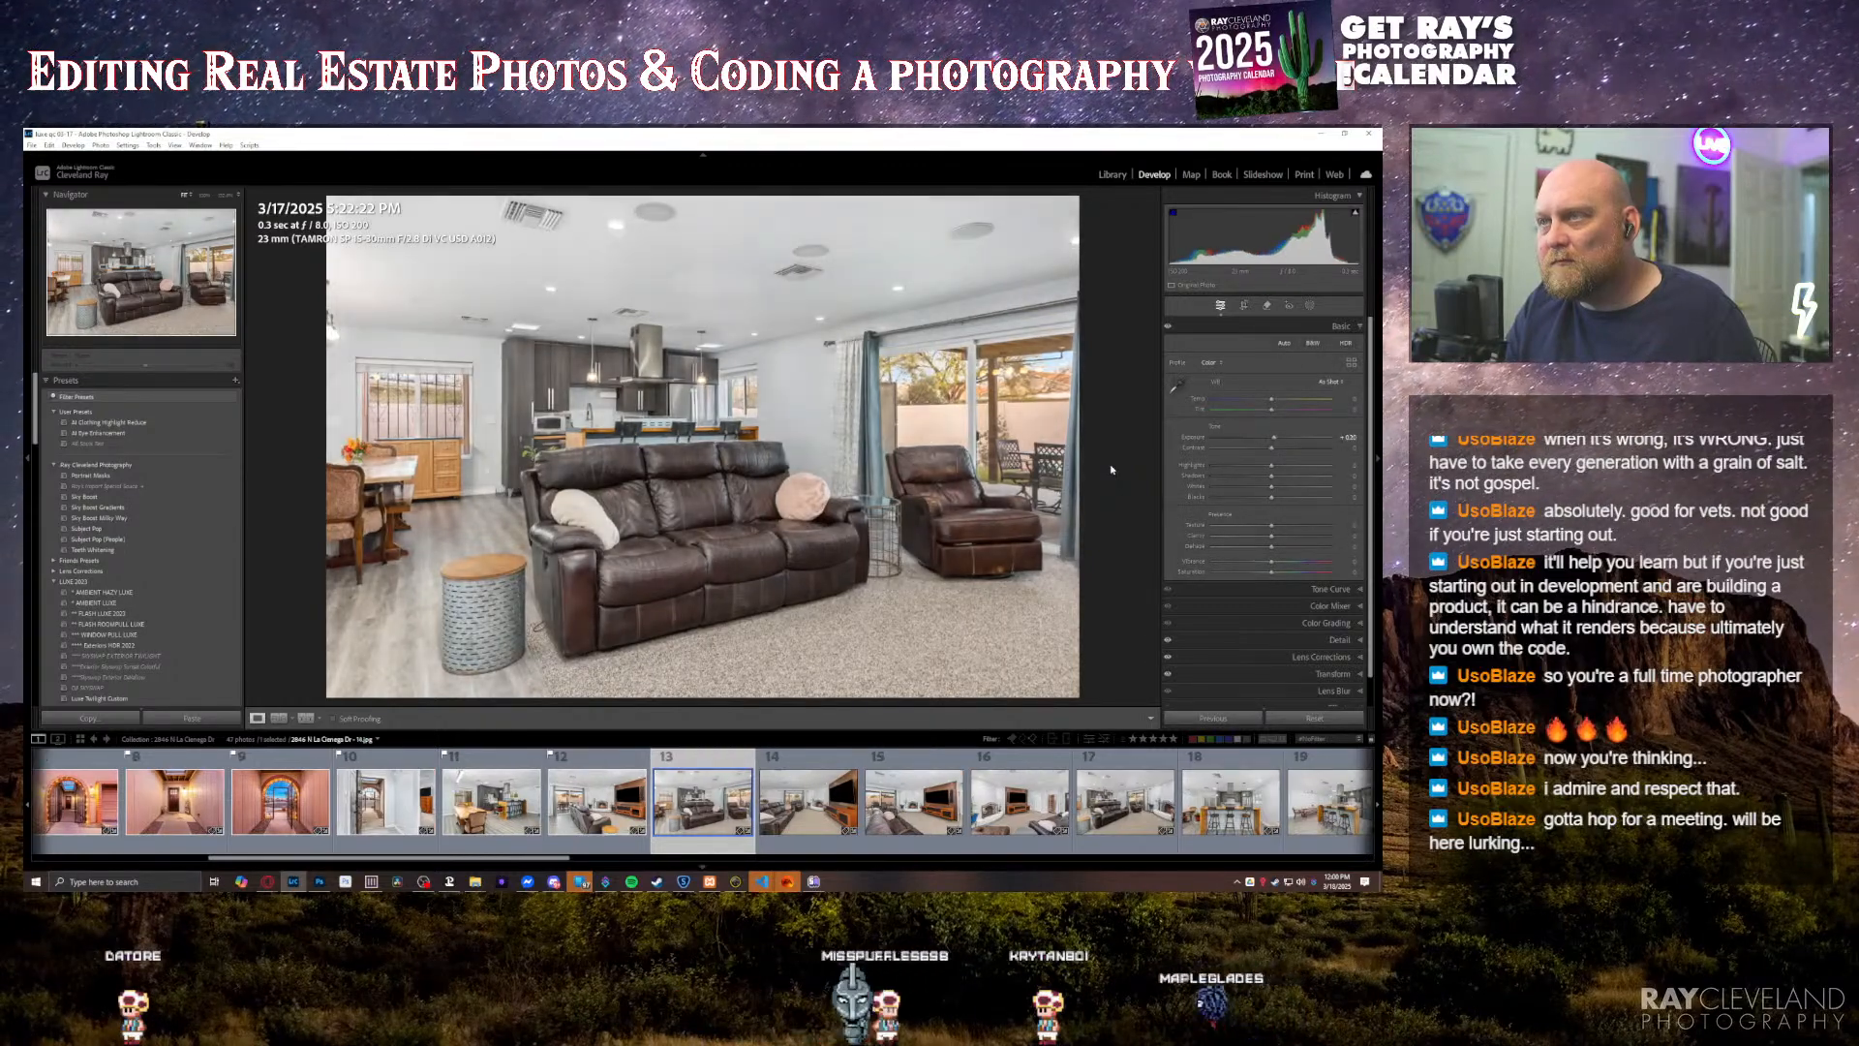
key("Right")
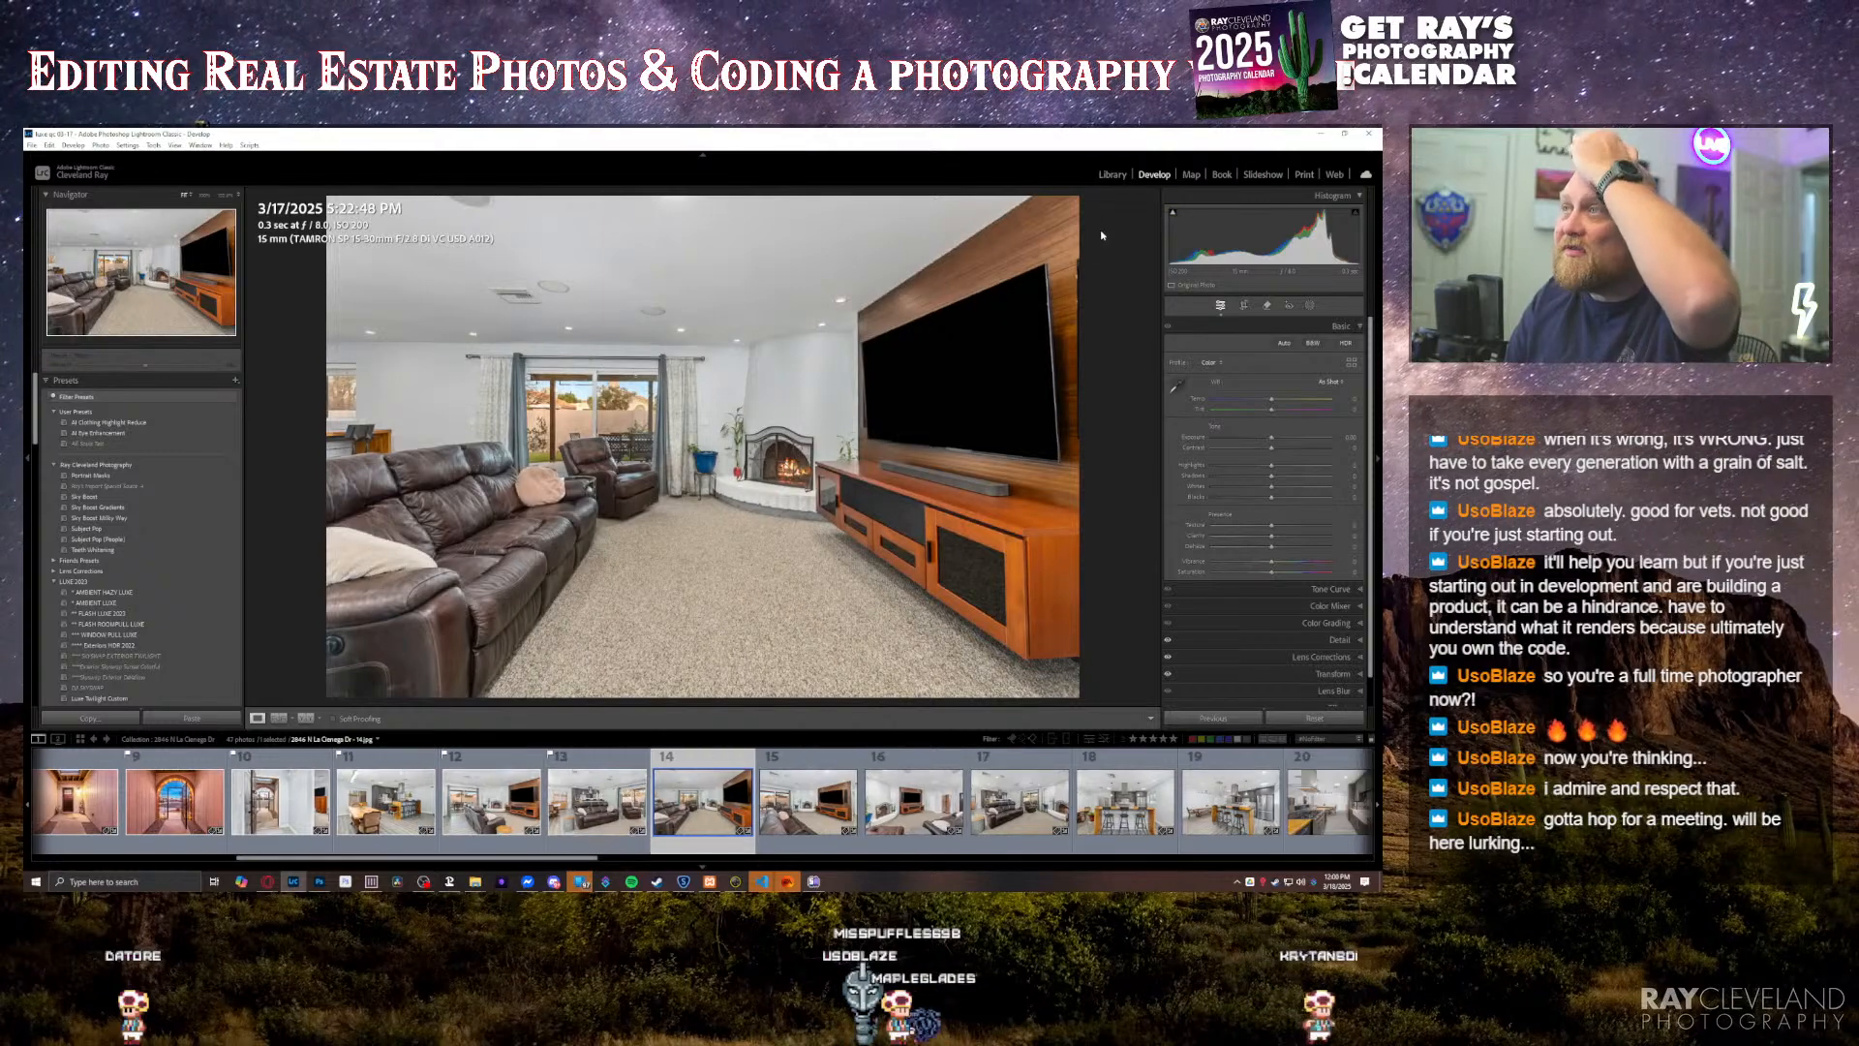
Step: Open the first property's collection in the Library and look through its interior photos for the bathroom double vanity shot
left_click(1115, 174)
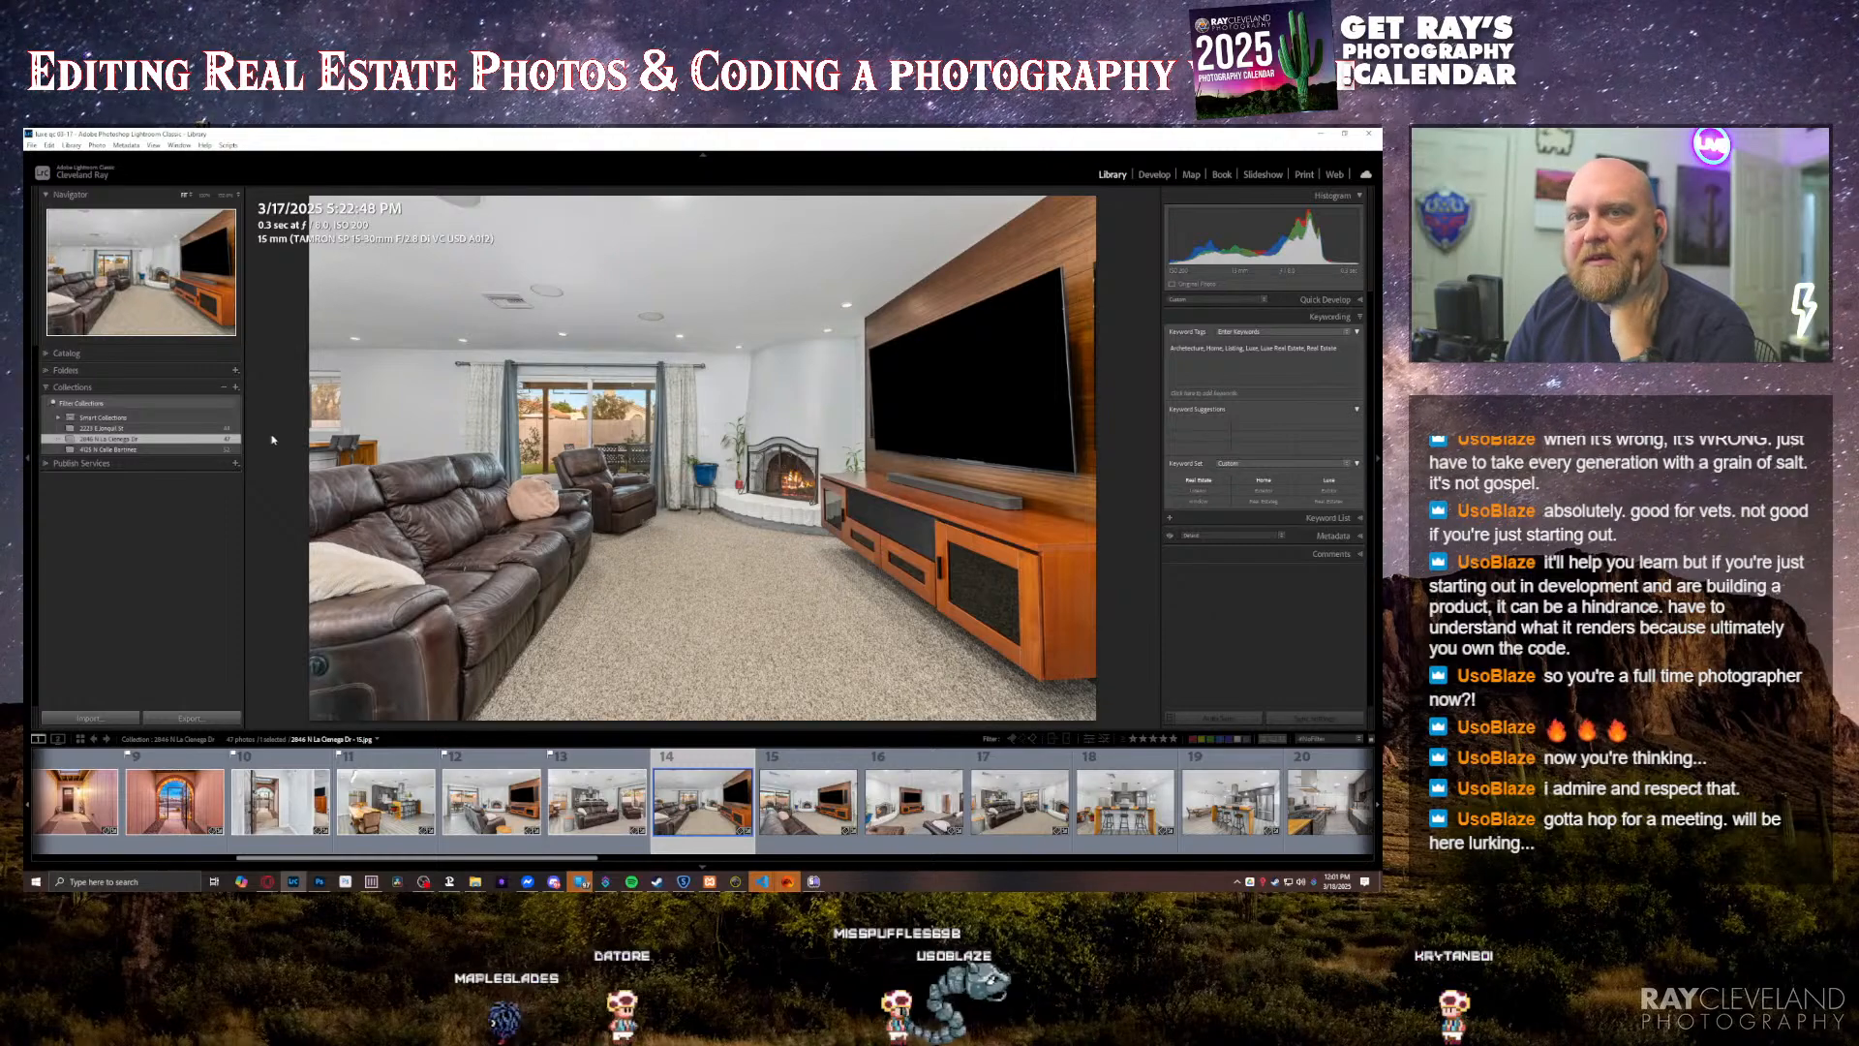
left_click(107, 428)
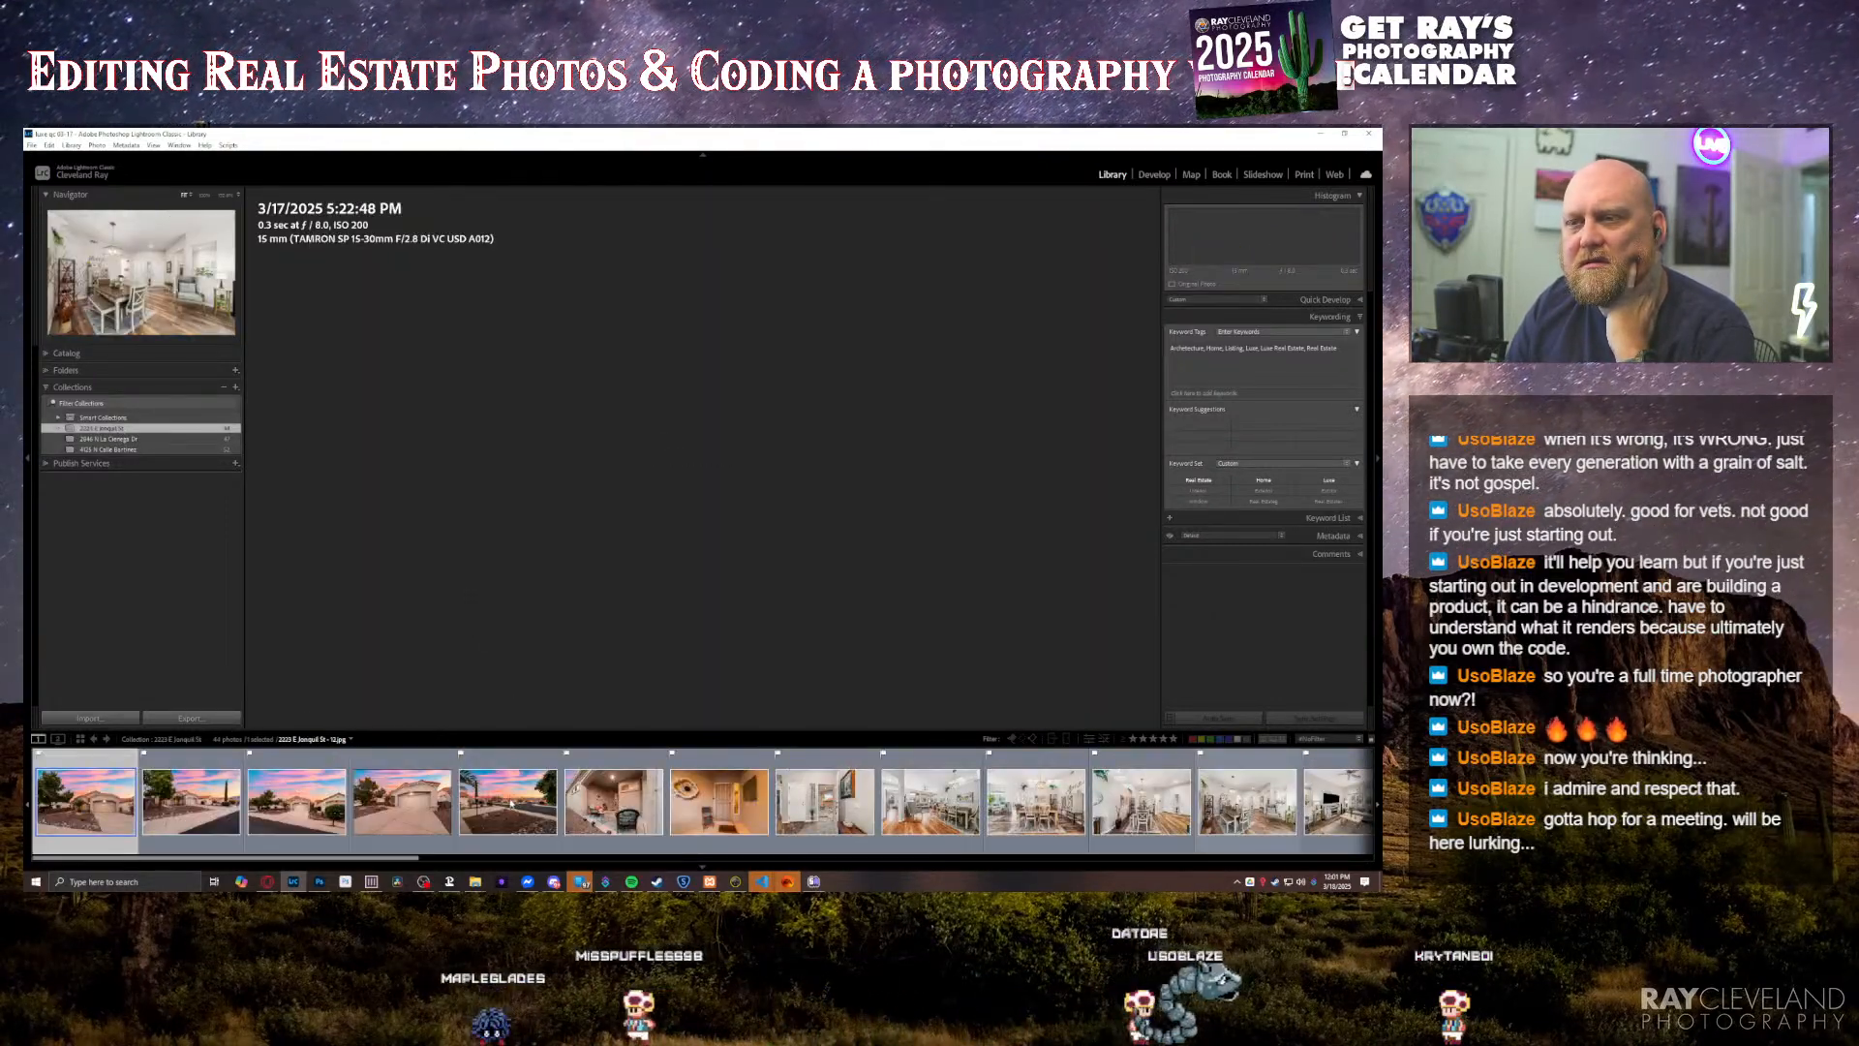
scroll(627, 806, "down", 5)
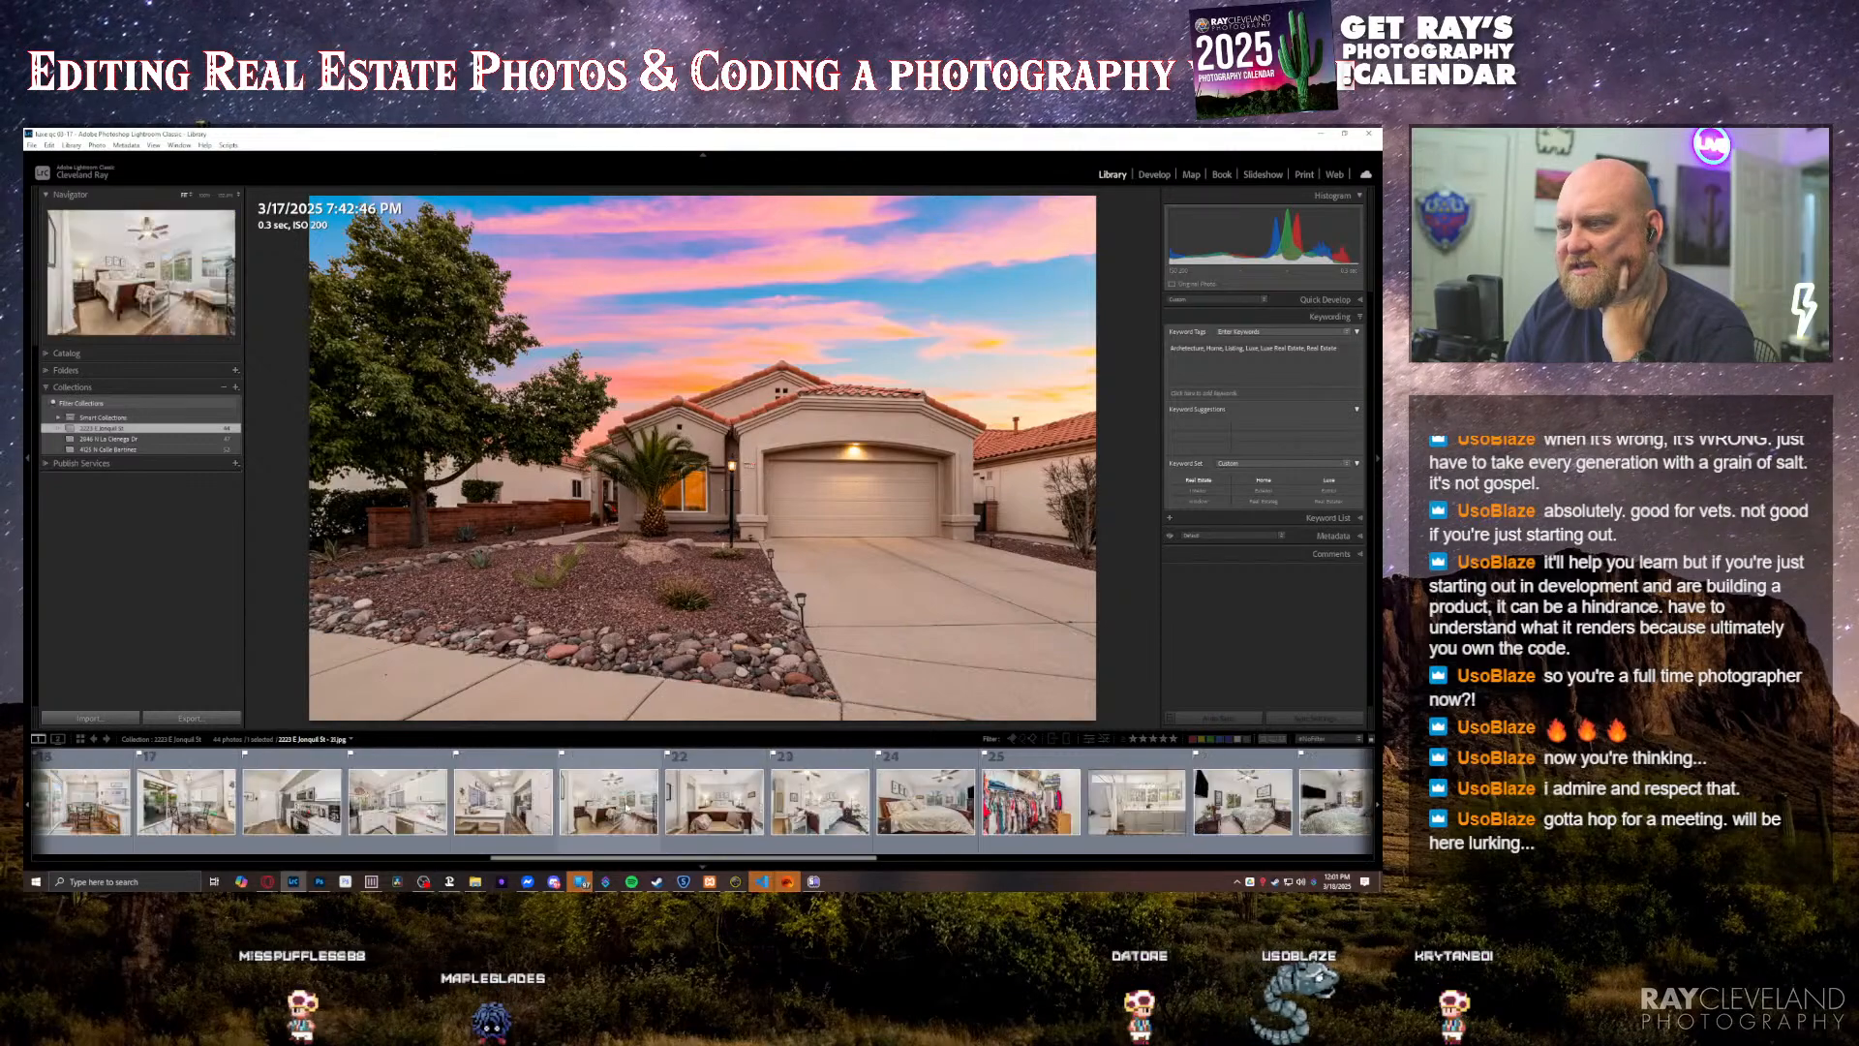
scroll(627, 807, "up", 2)
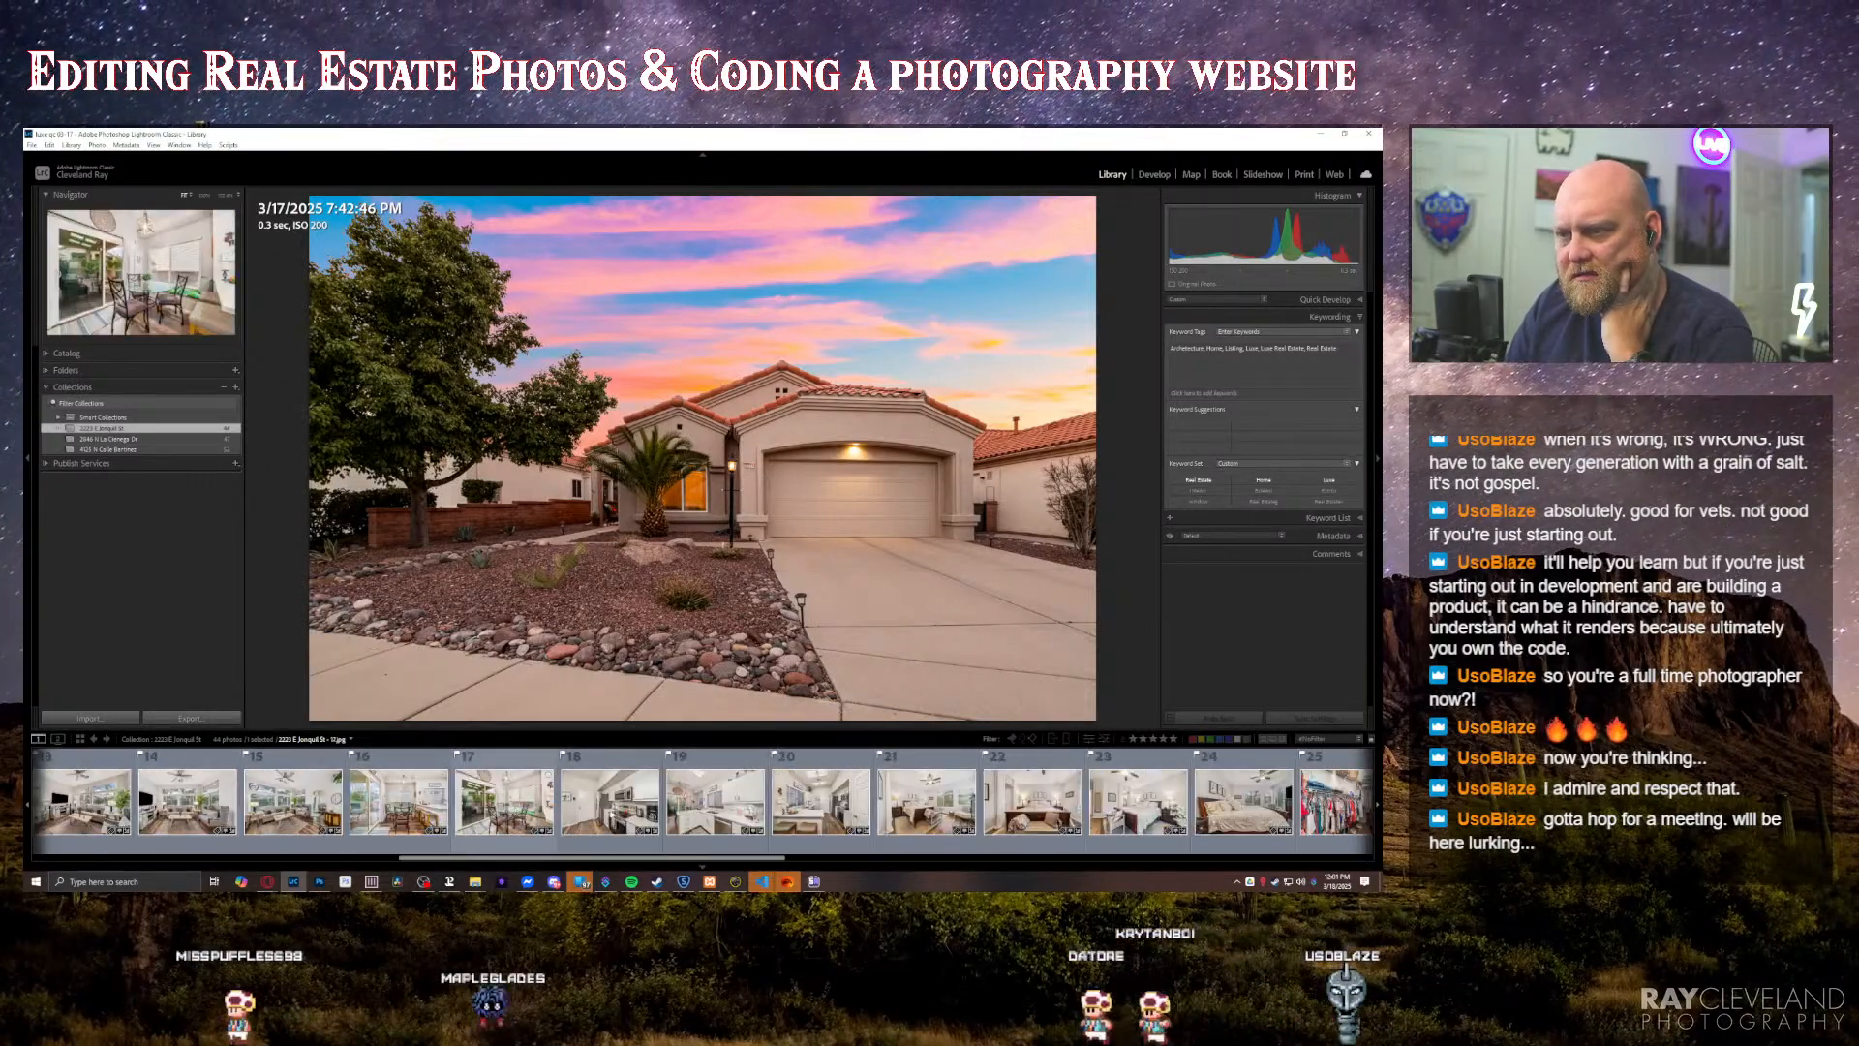
left_click(783, 811)
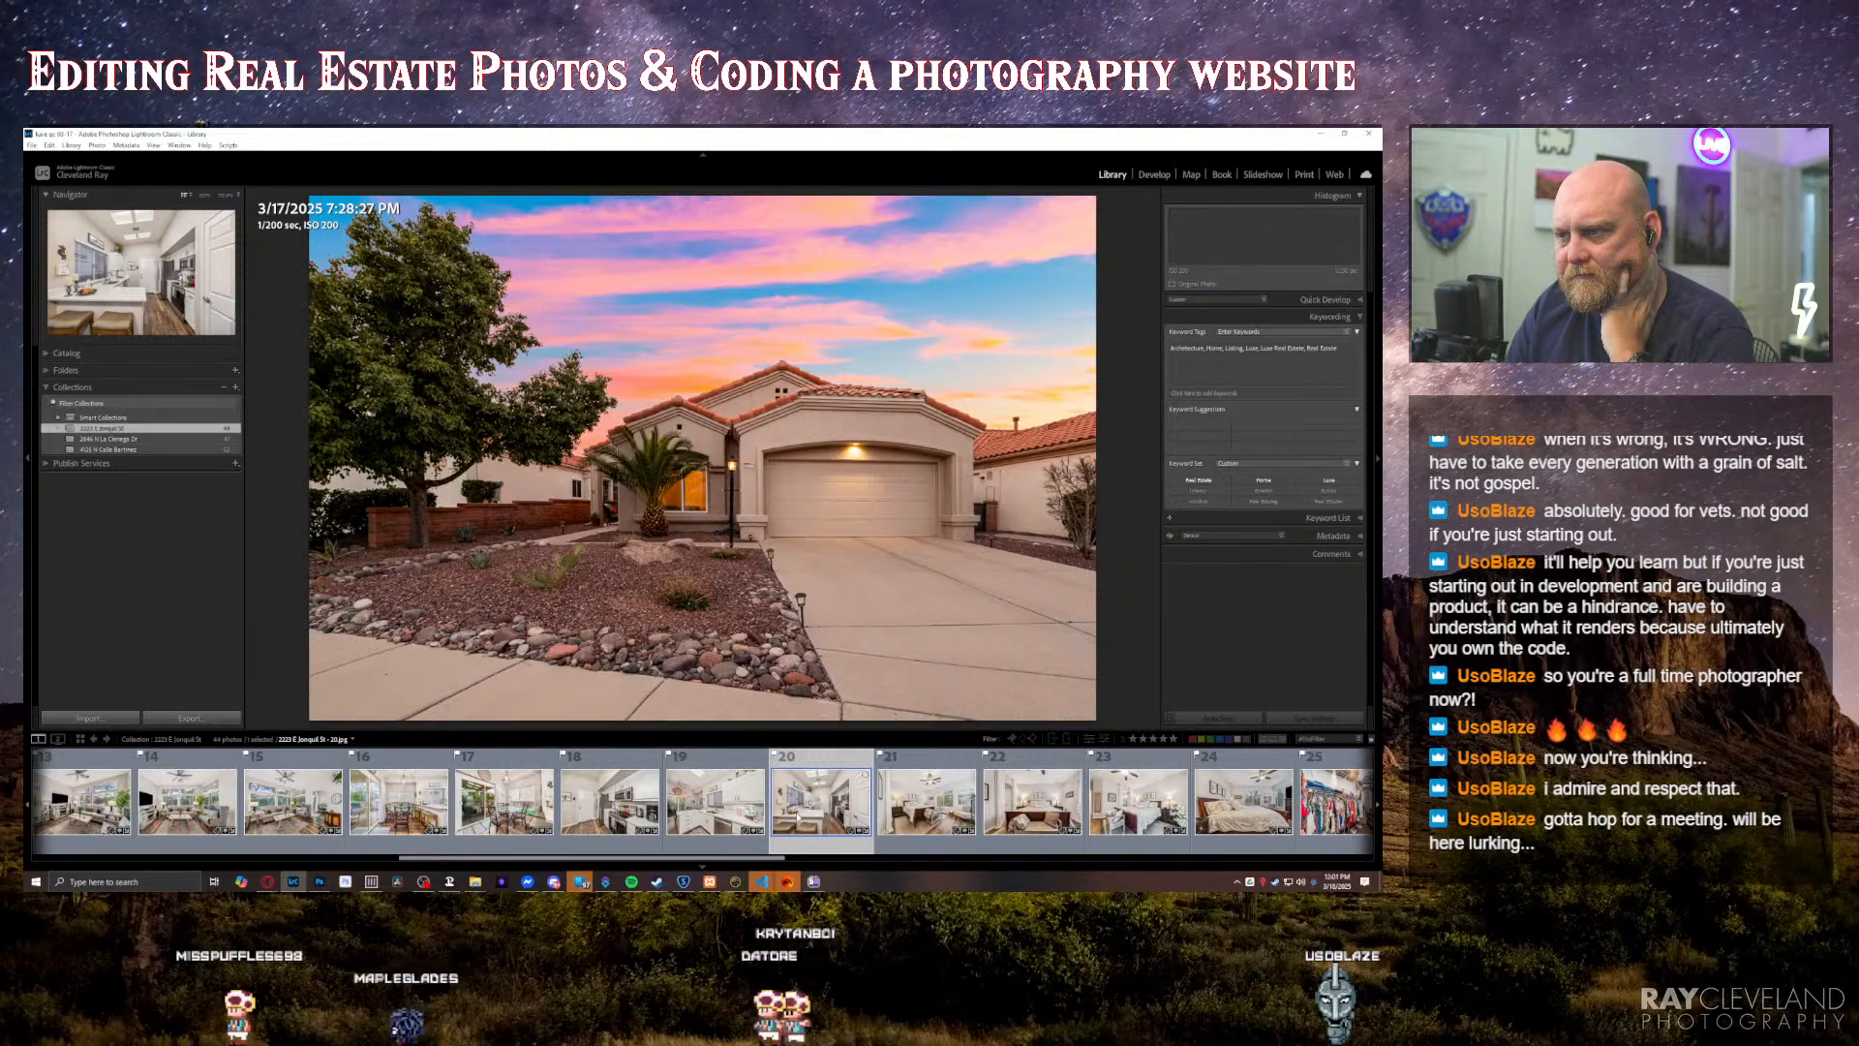
left_click(710, 818)
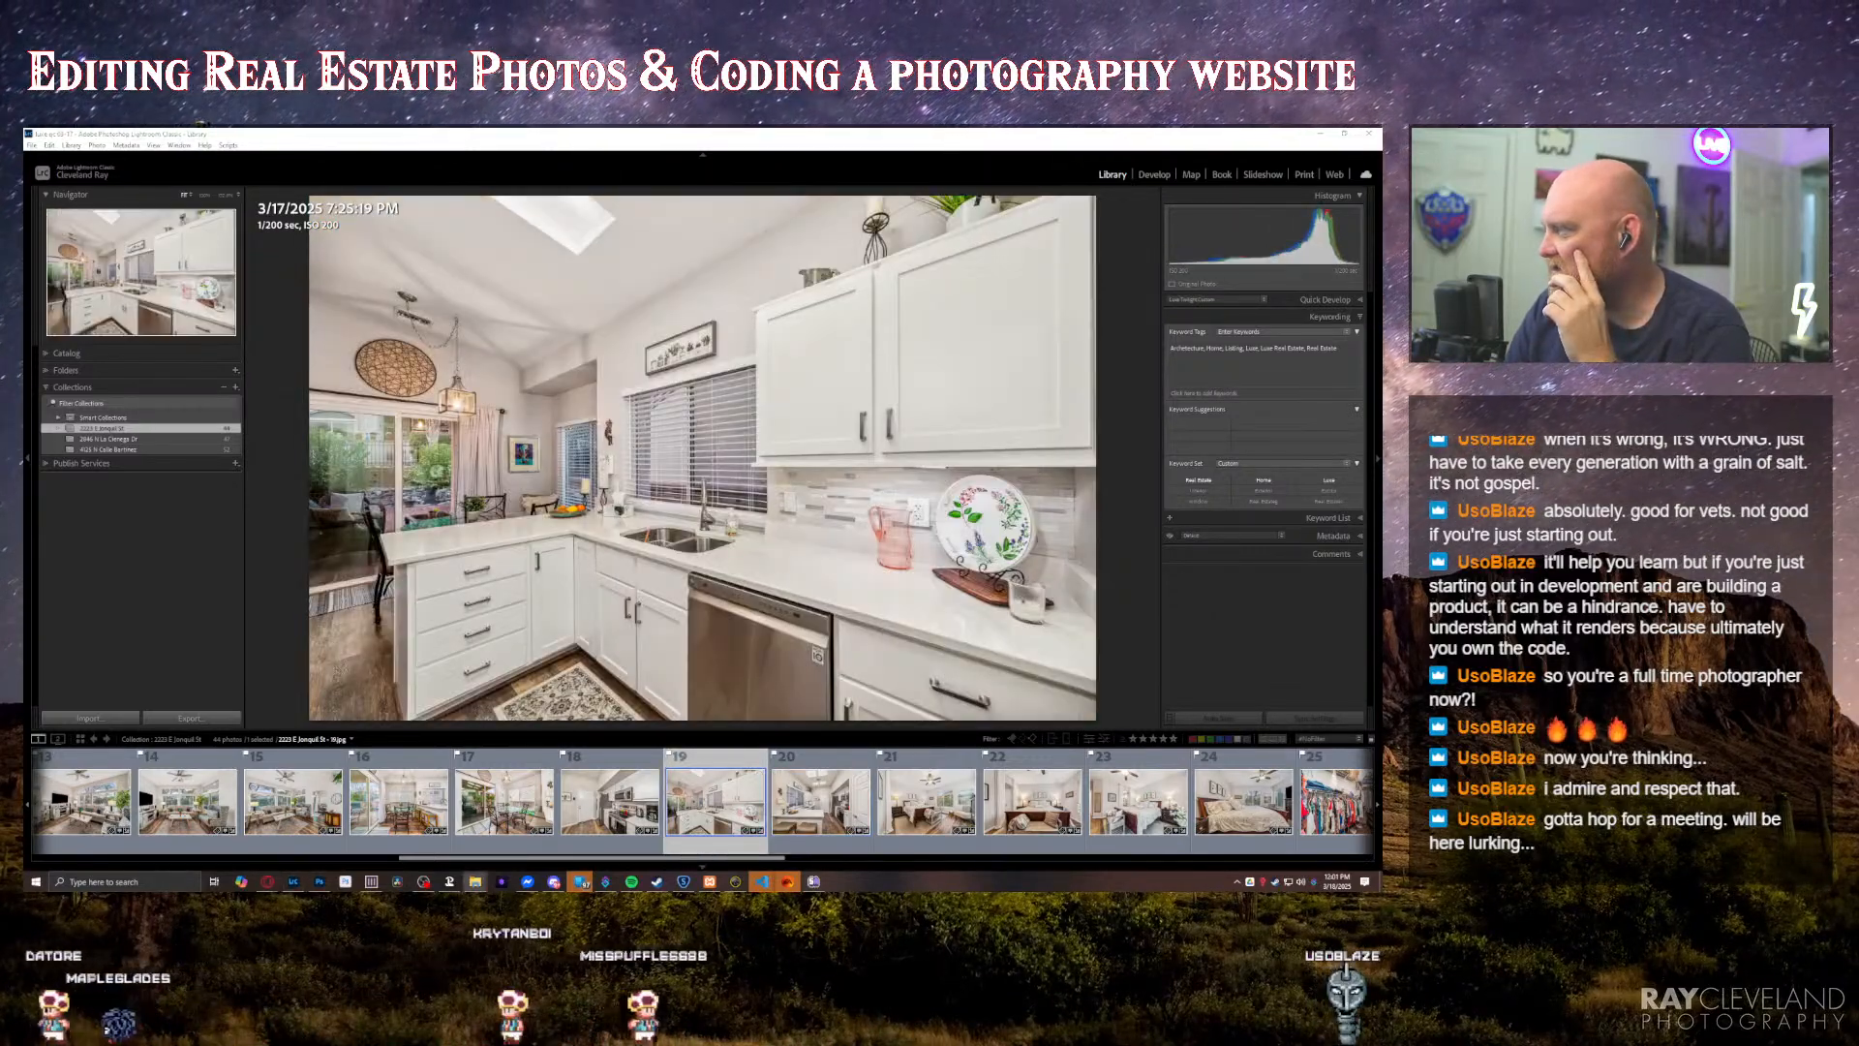
scroll(832, 828, "down", 3)
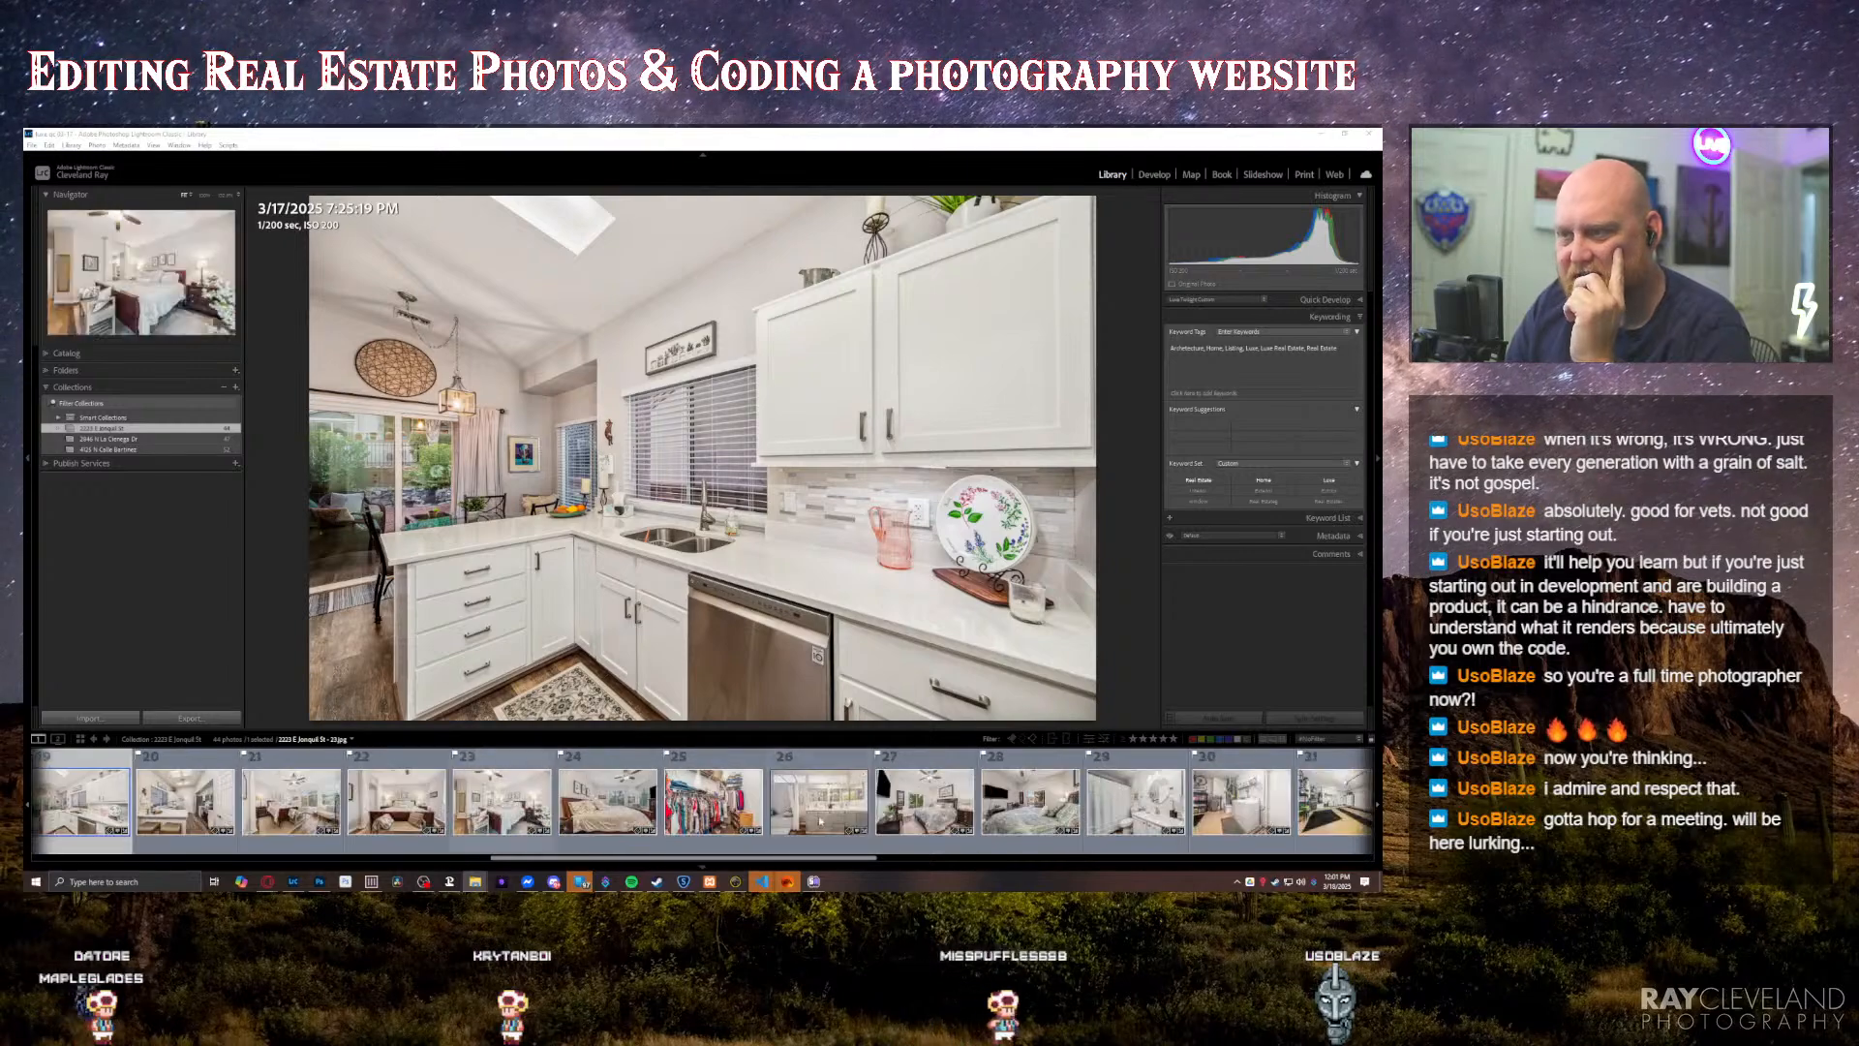
left_click(797, 820)
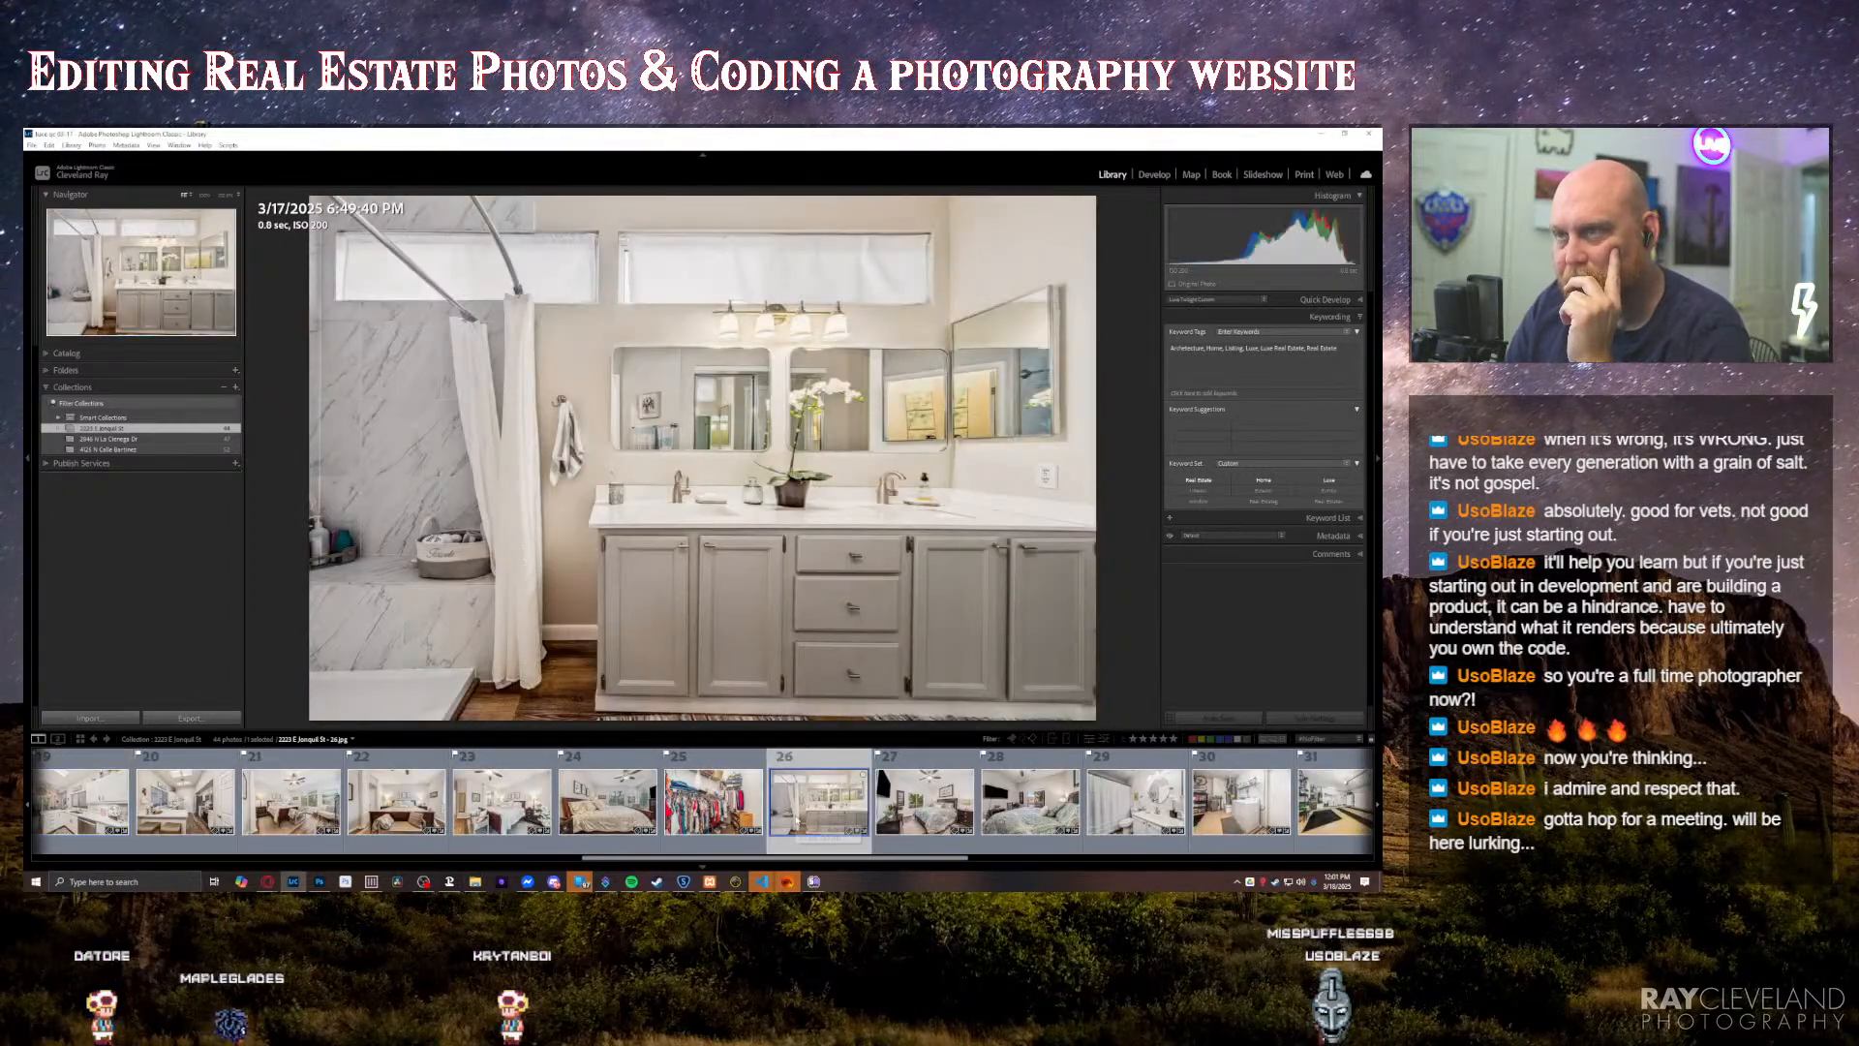
Step: Show the bathroom photo's folder, synchronize that folder to import its new bathroom image, and reopen the list of collections
right_click(815, 808)
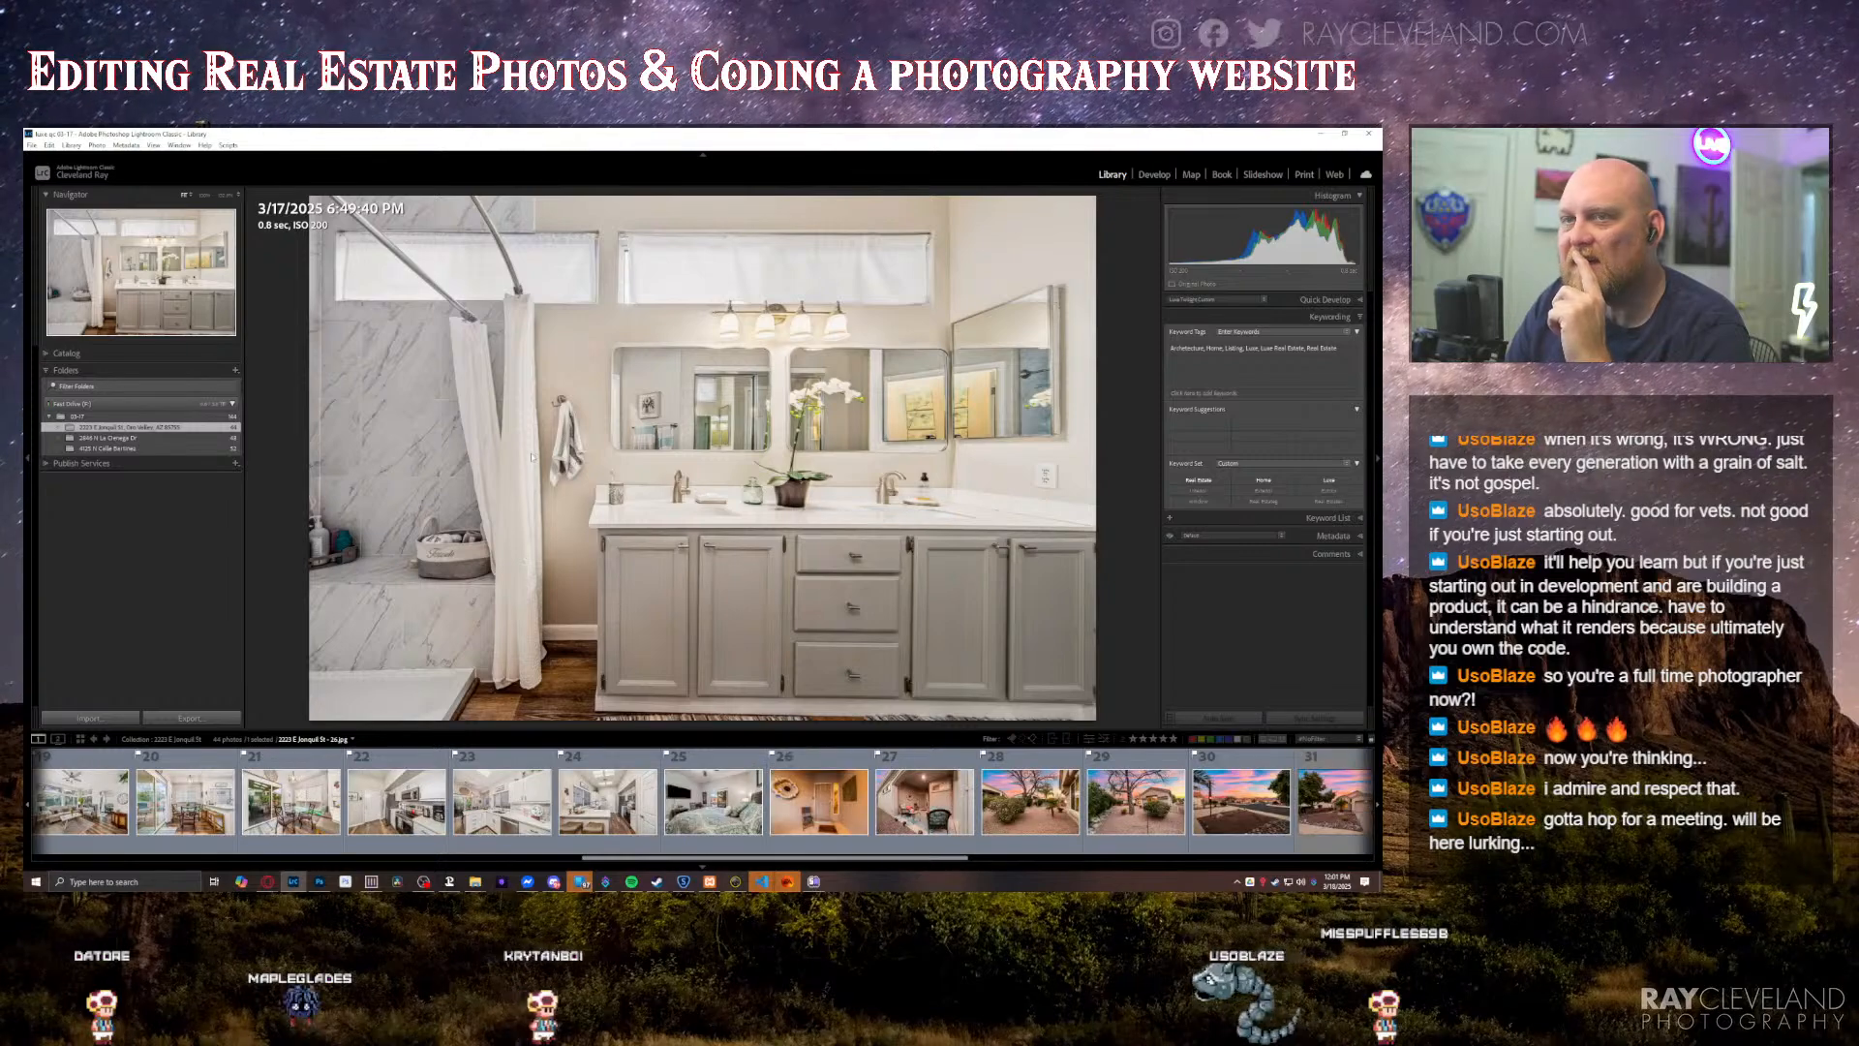
right_click(178, 427)
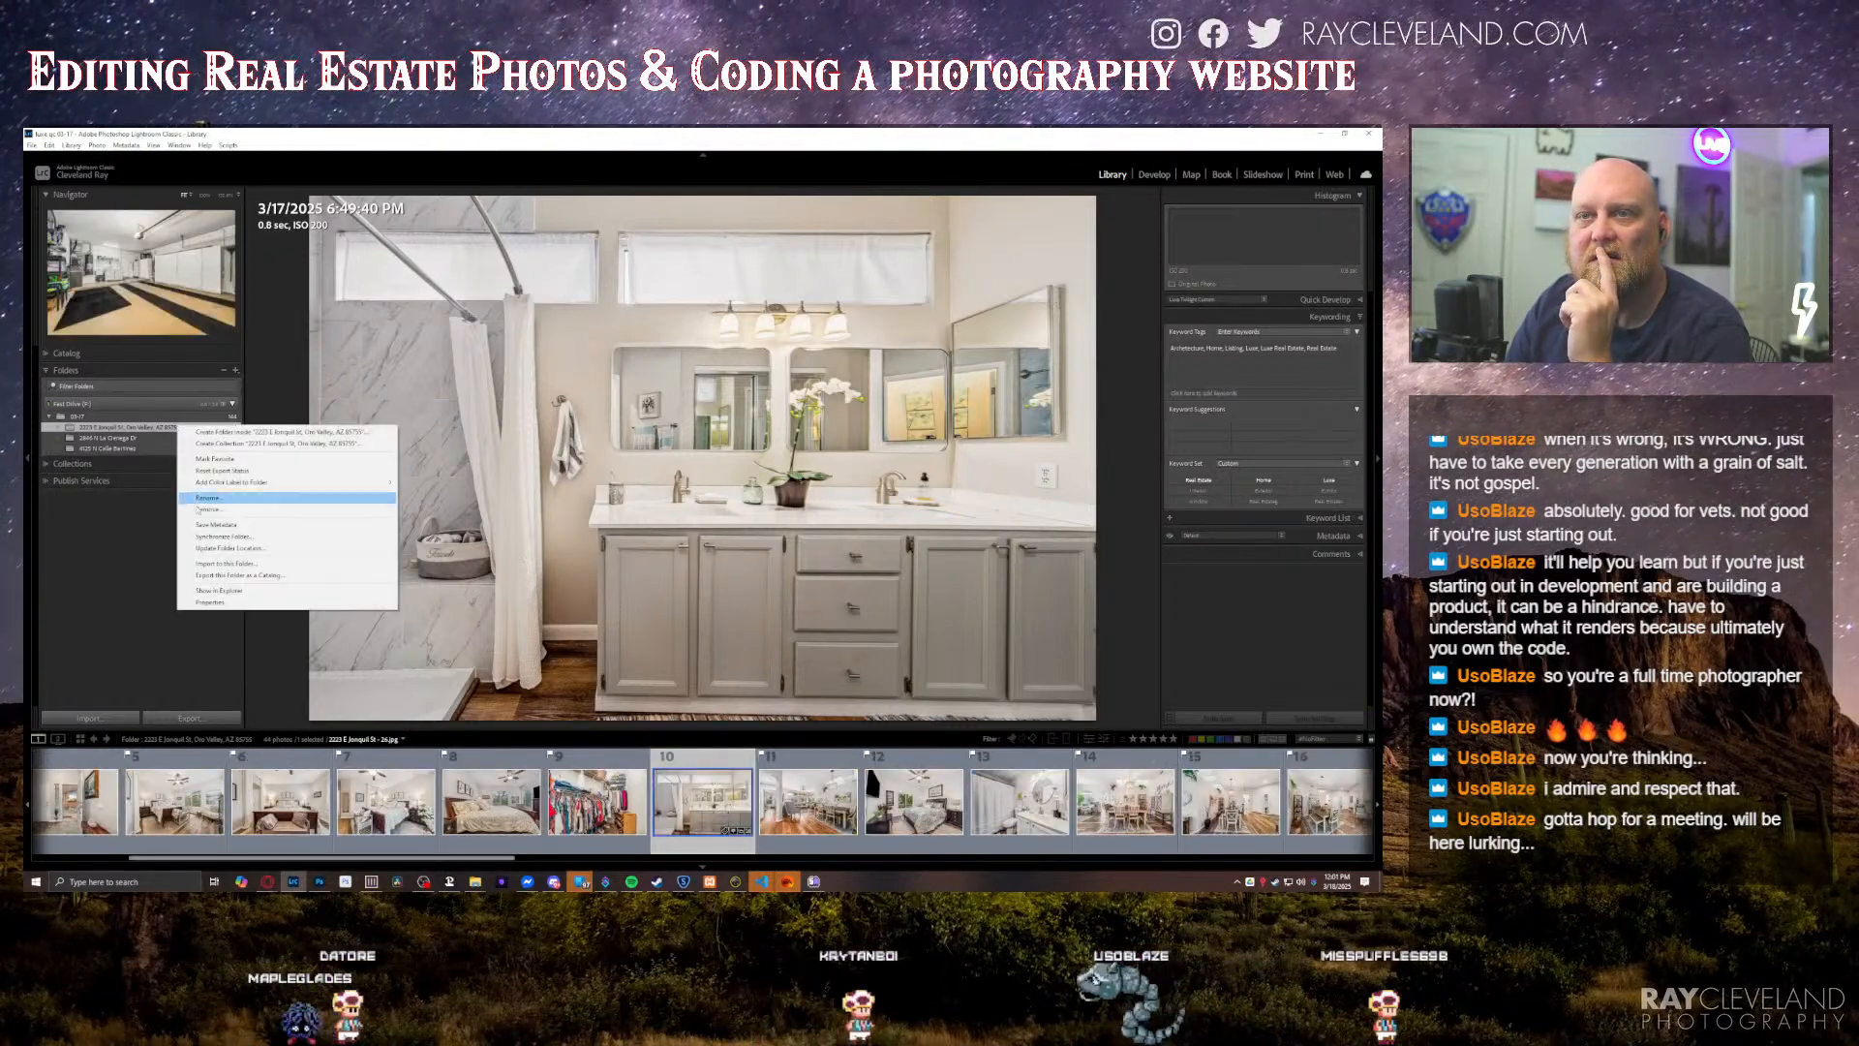
left_click(291, 536)
left_click(758, 561)
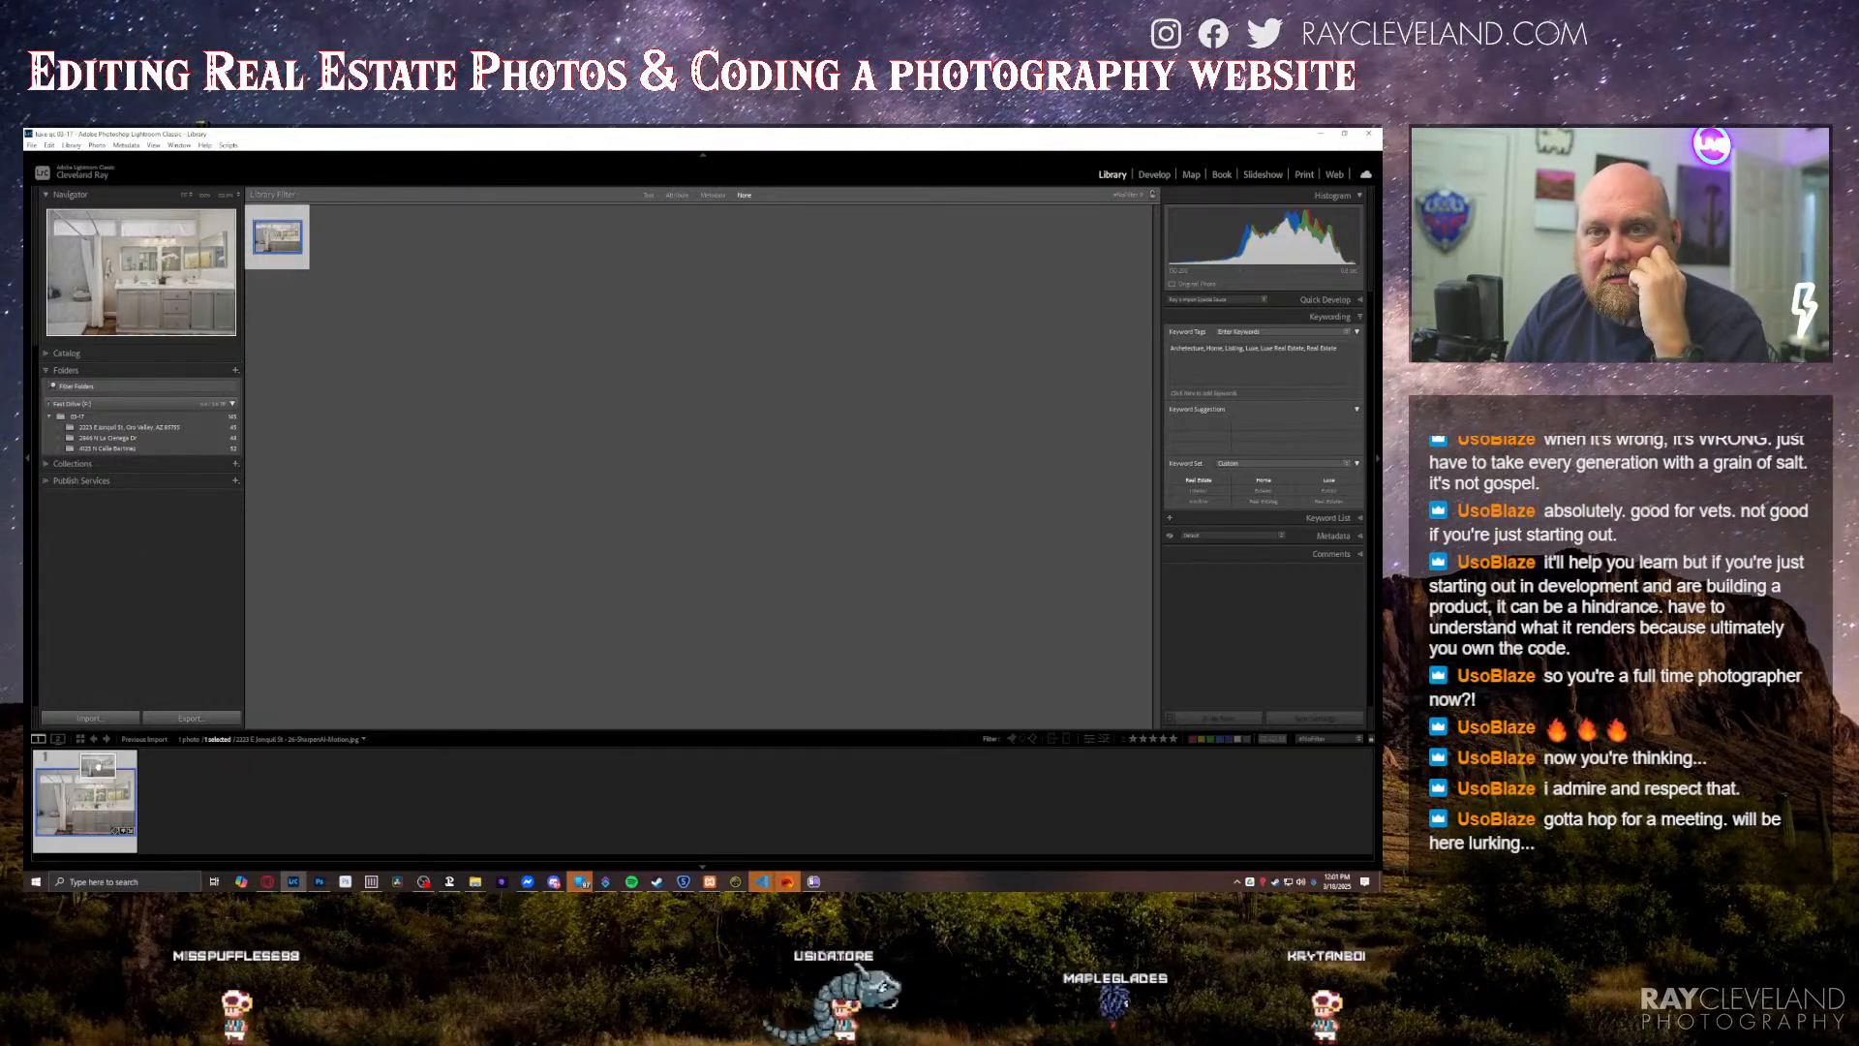
left_click(46, 463)
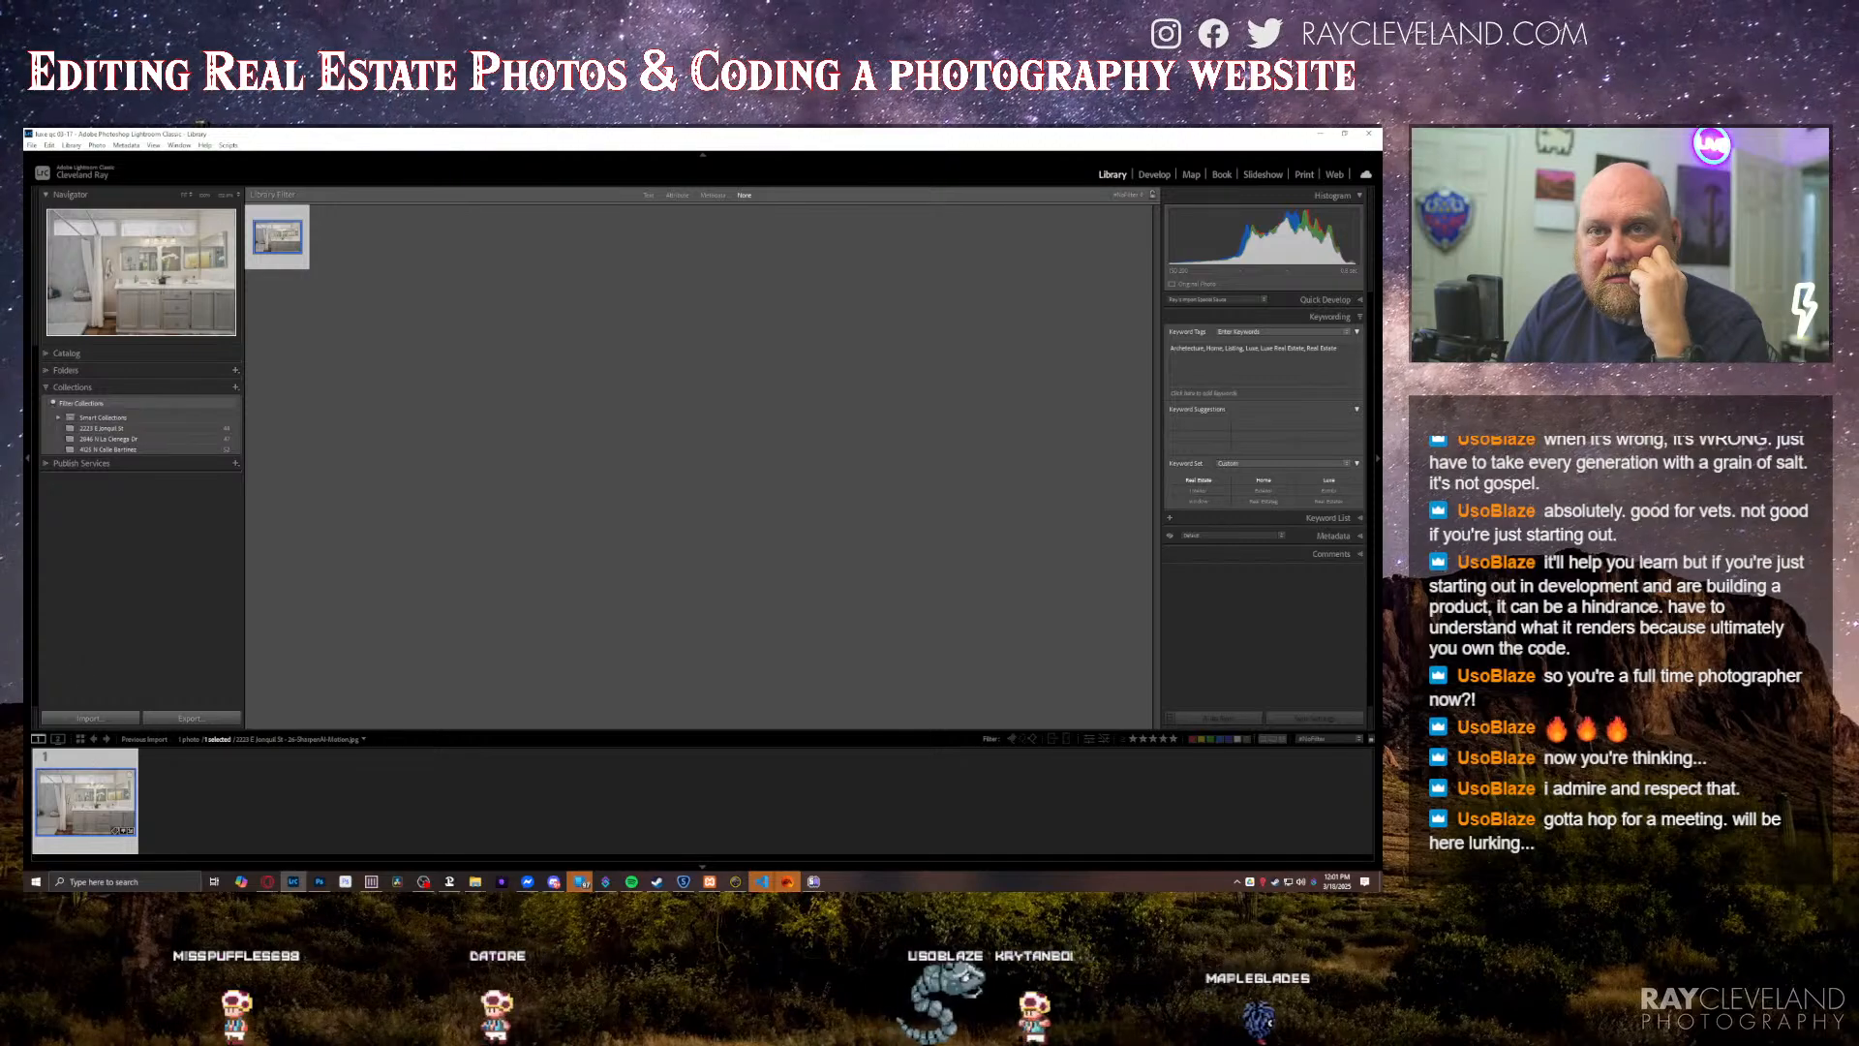
Step: Open the first property's collection and look through its photos for the bathroom double vanity shot
left_click(151, 430)
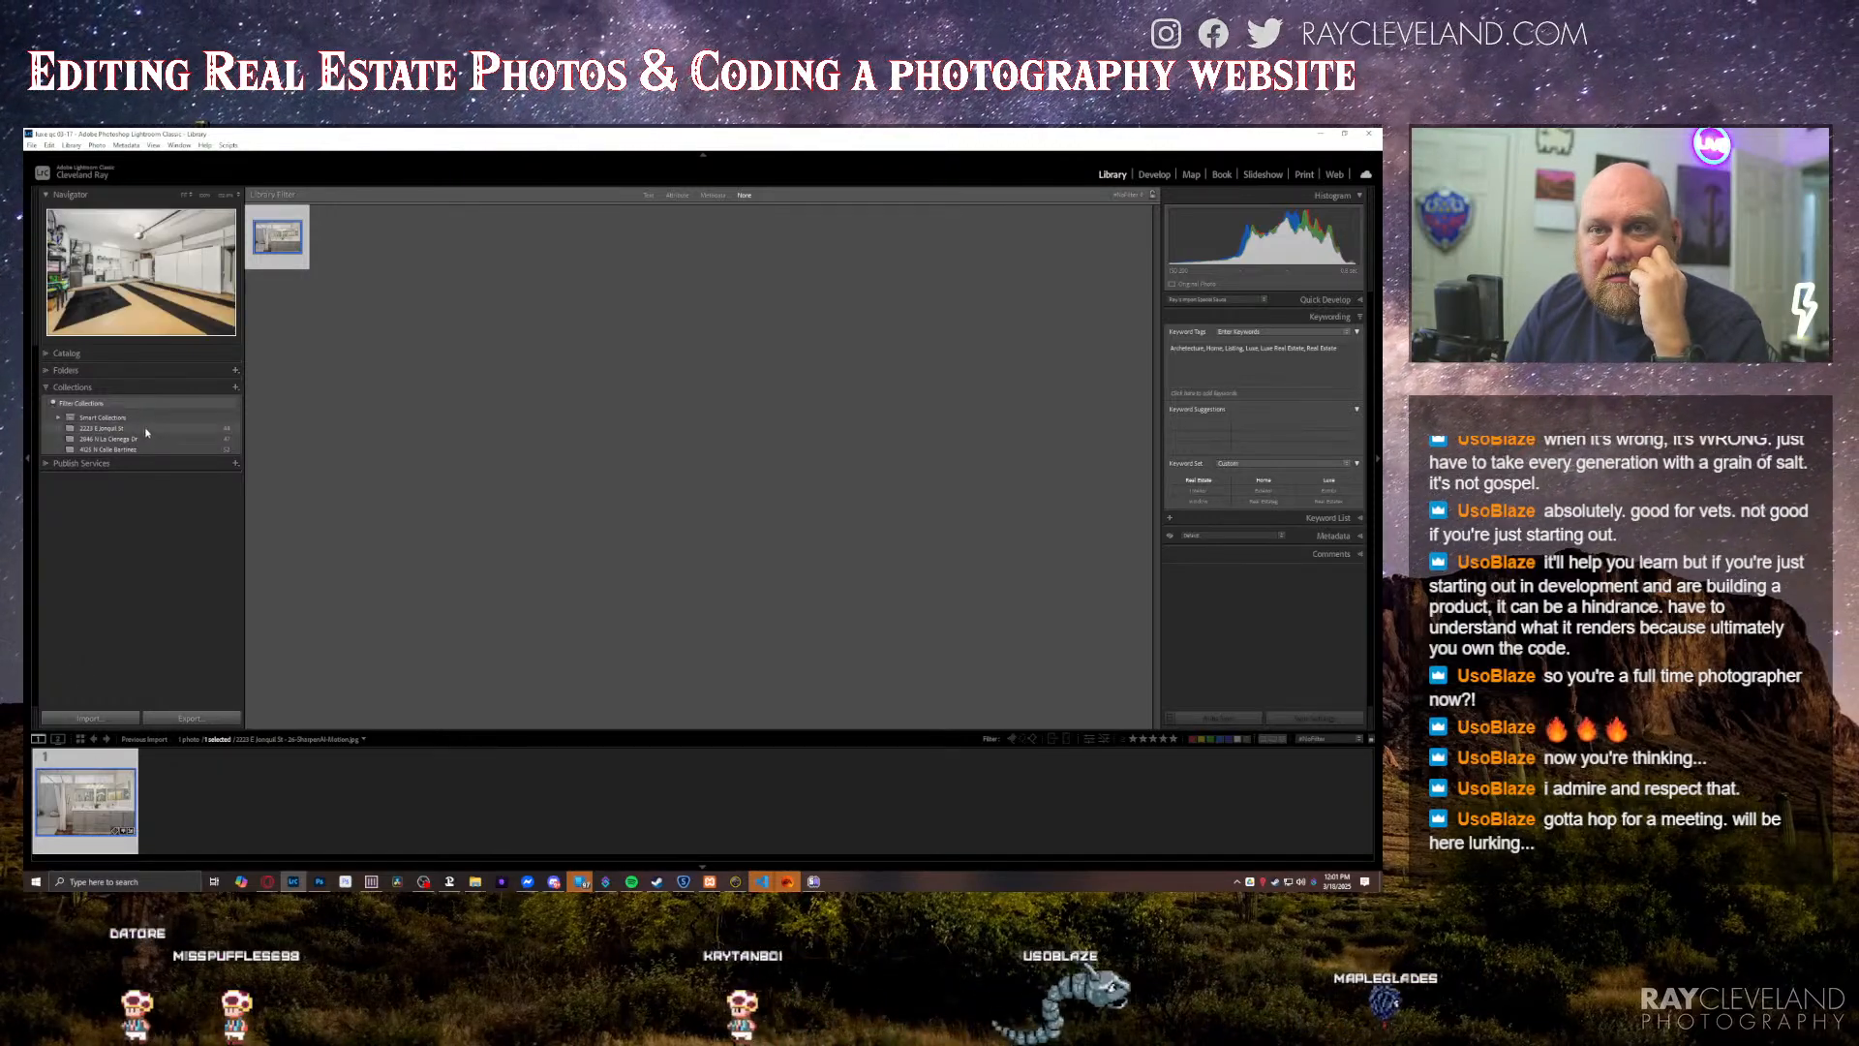
scroll(760, 806, "down", 10)
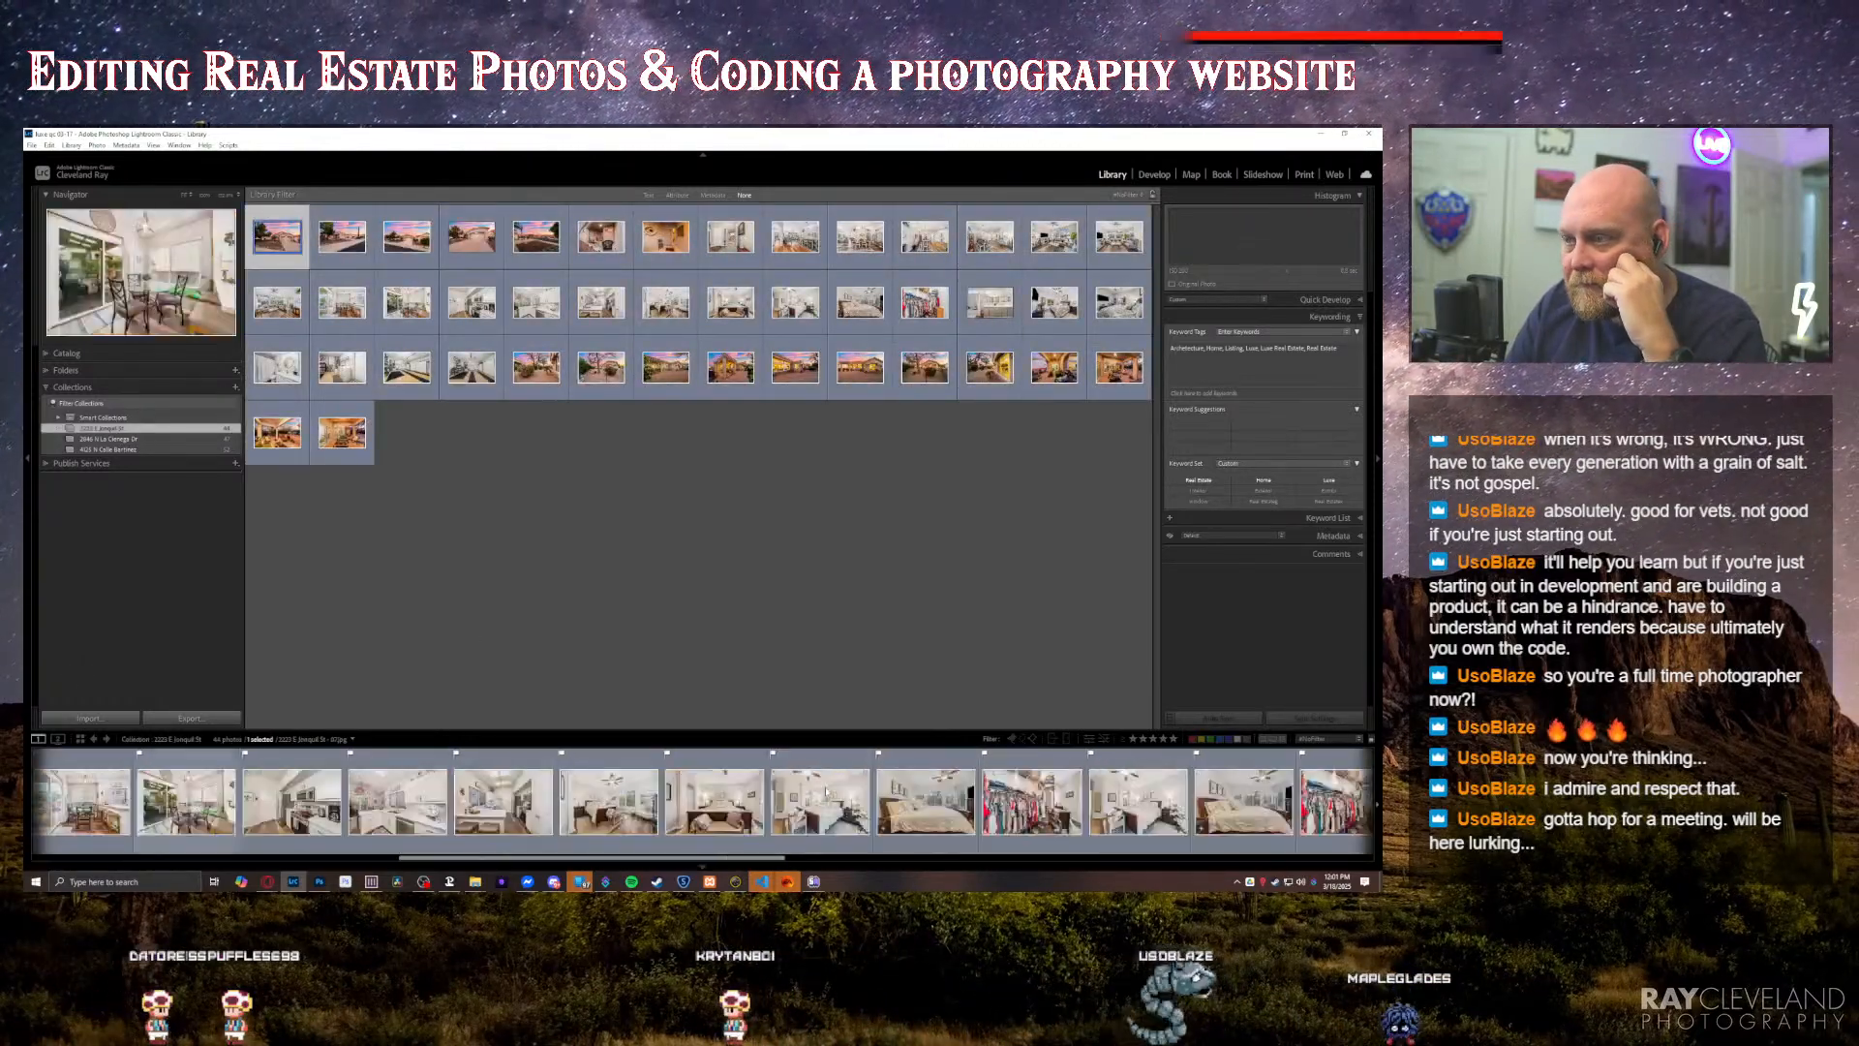
scroll(816, 794, "up", 8)
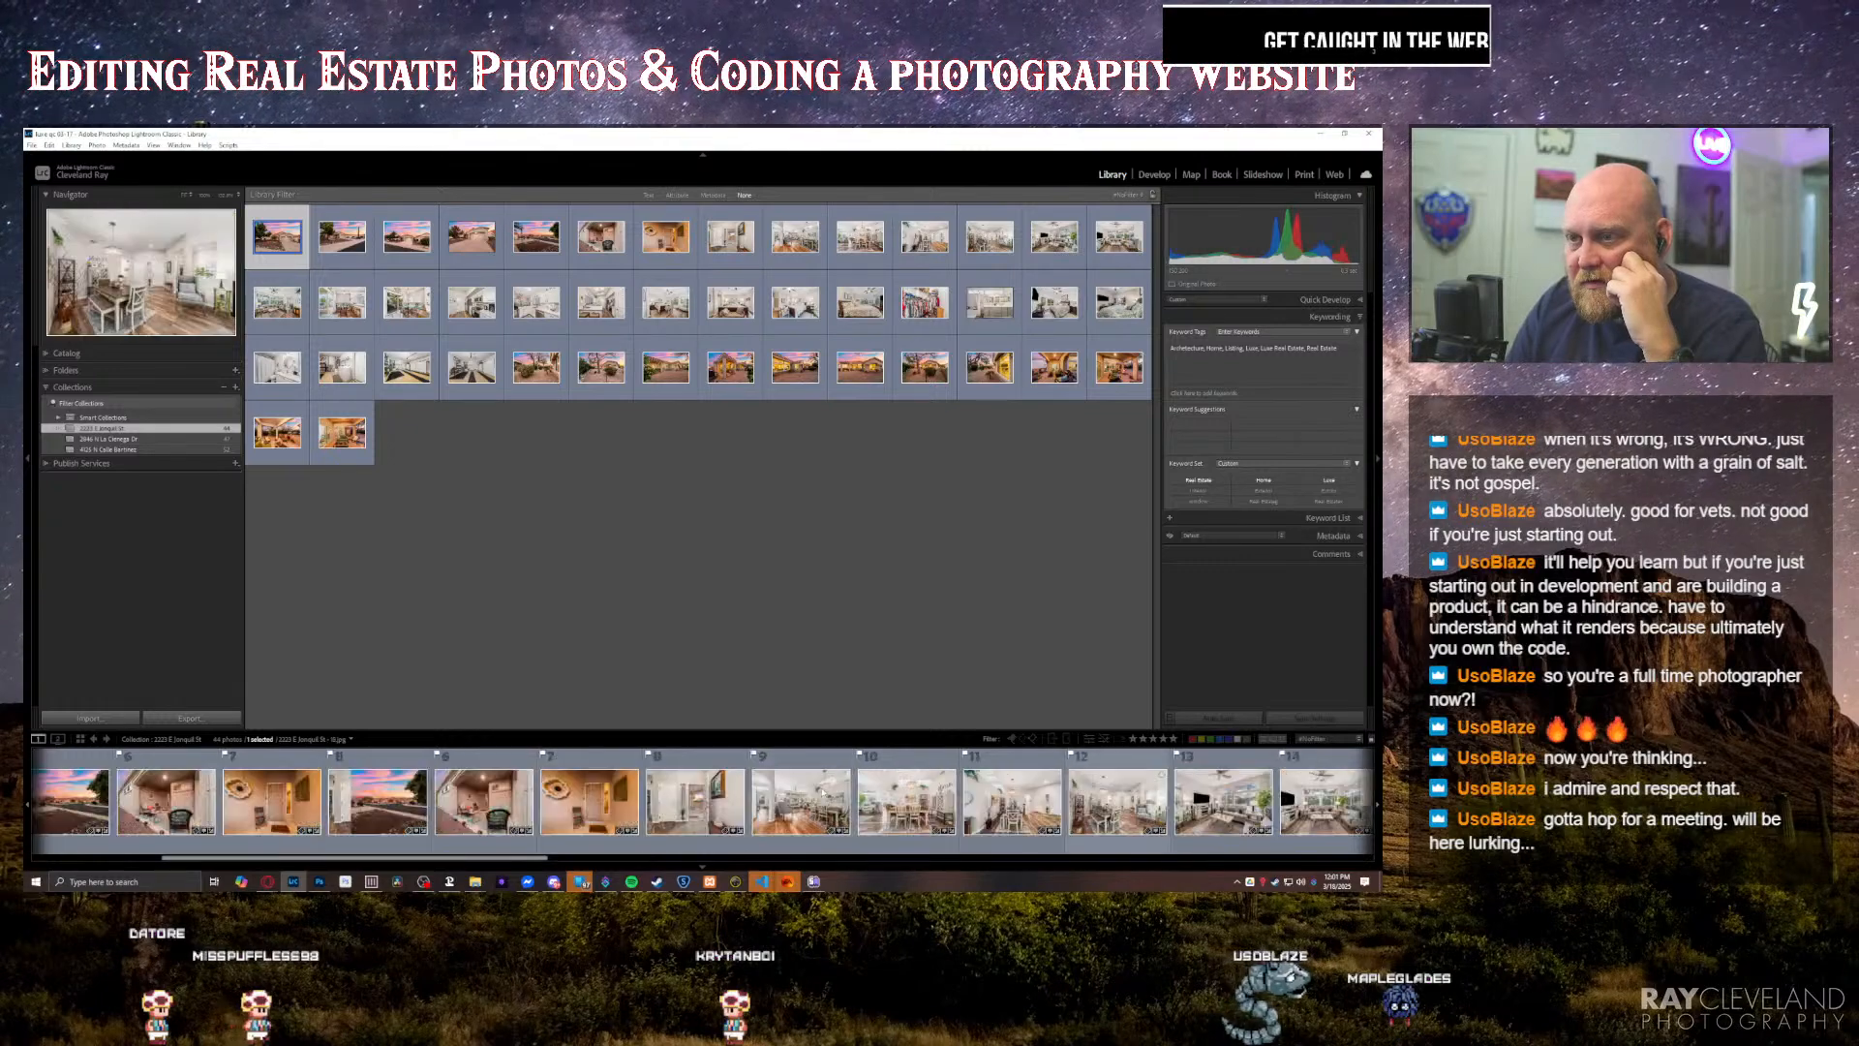
scroll(816, 793, "down", 3)
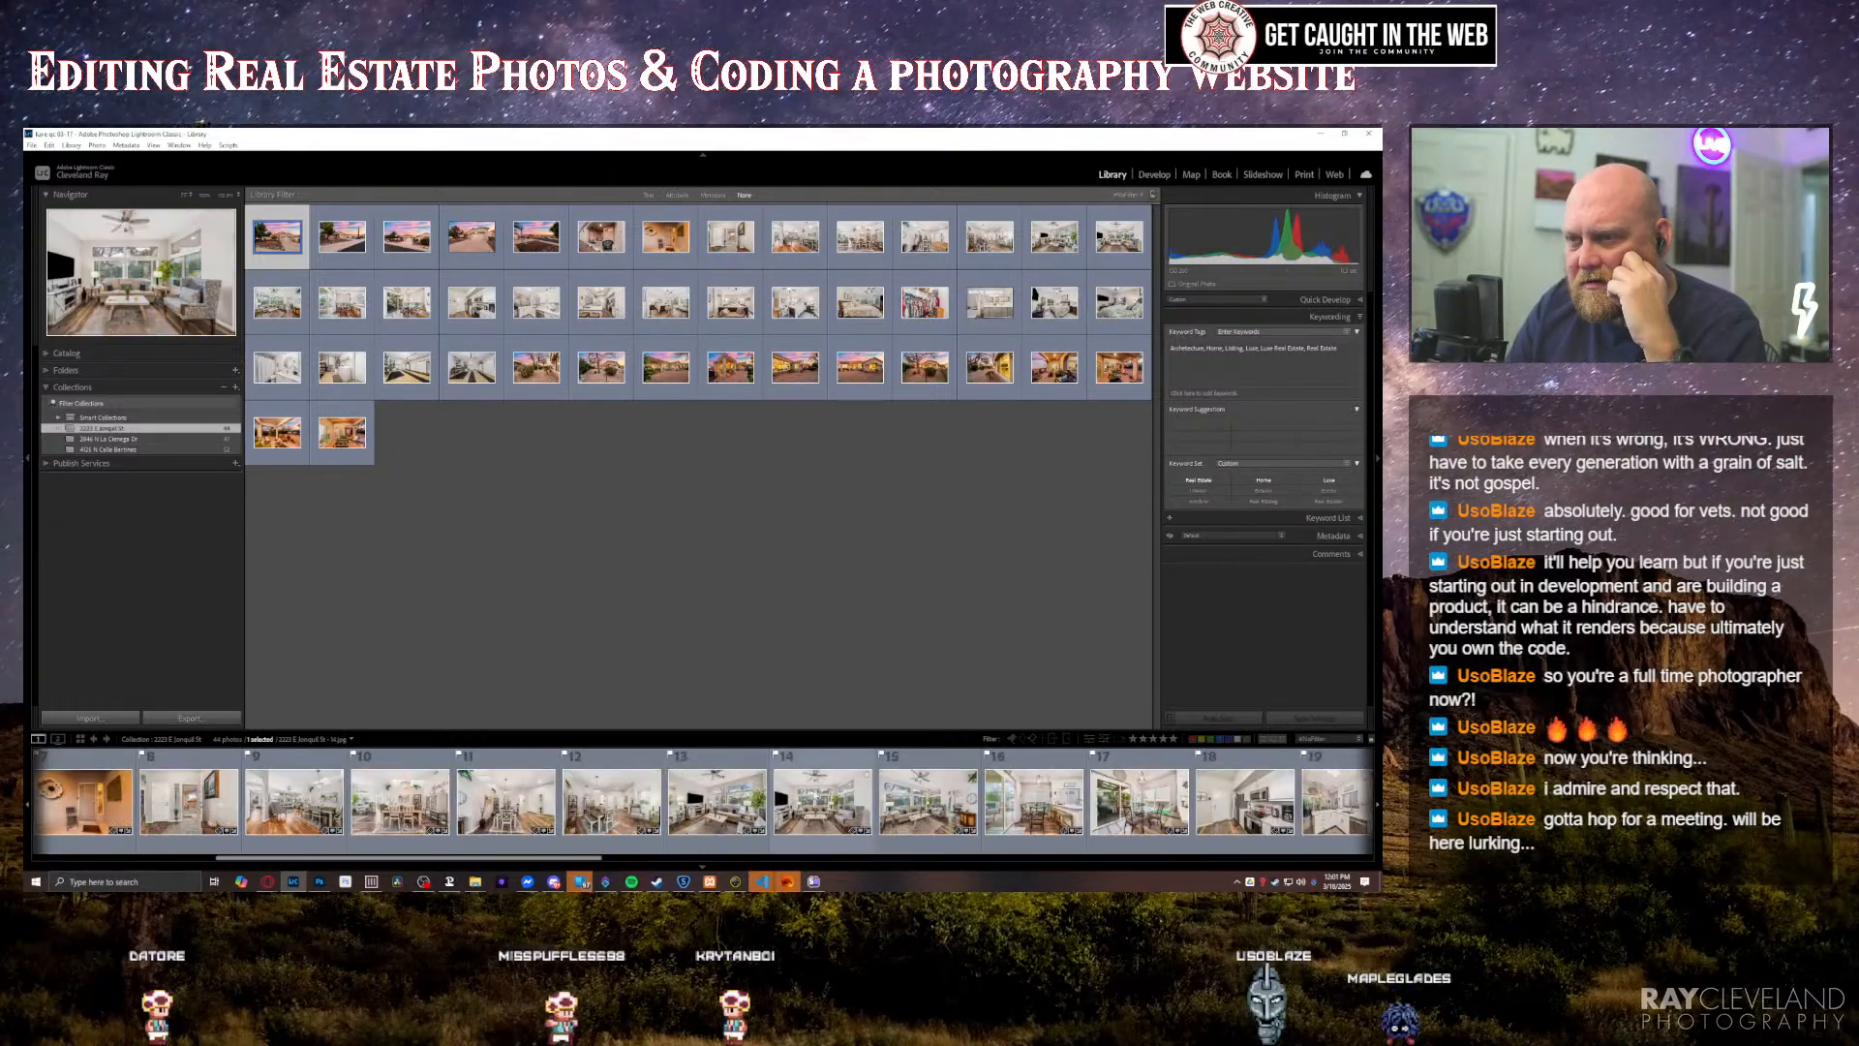
scroll(818, 804, "down", 3)
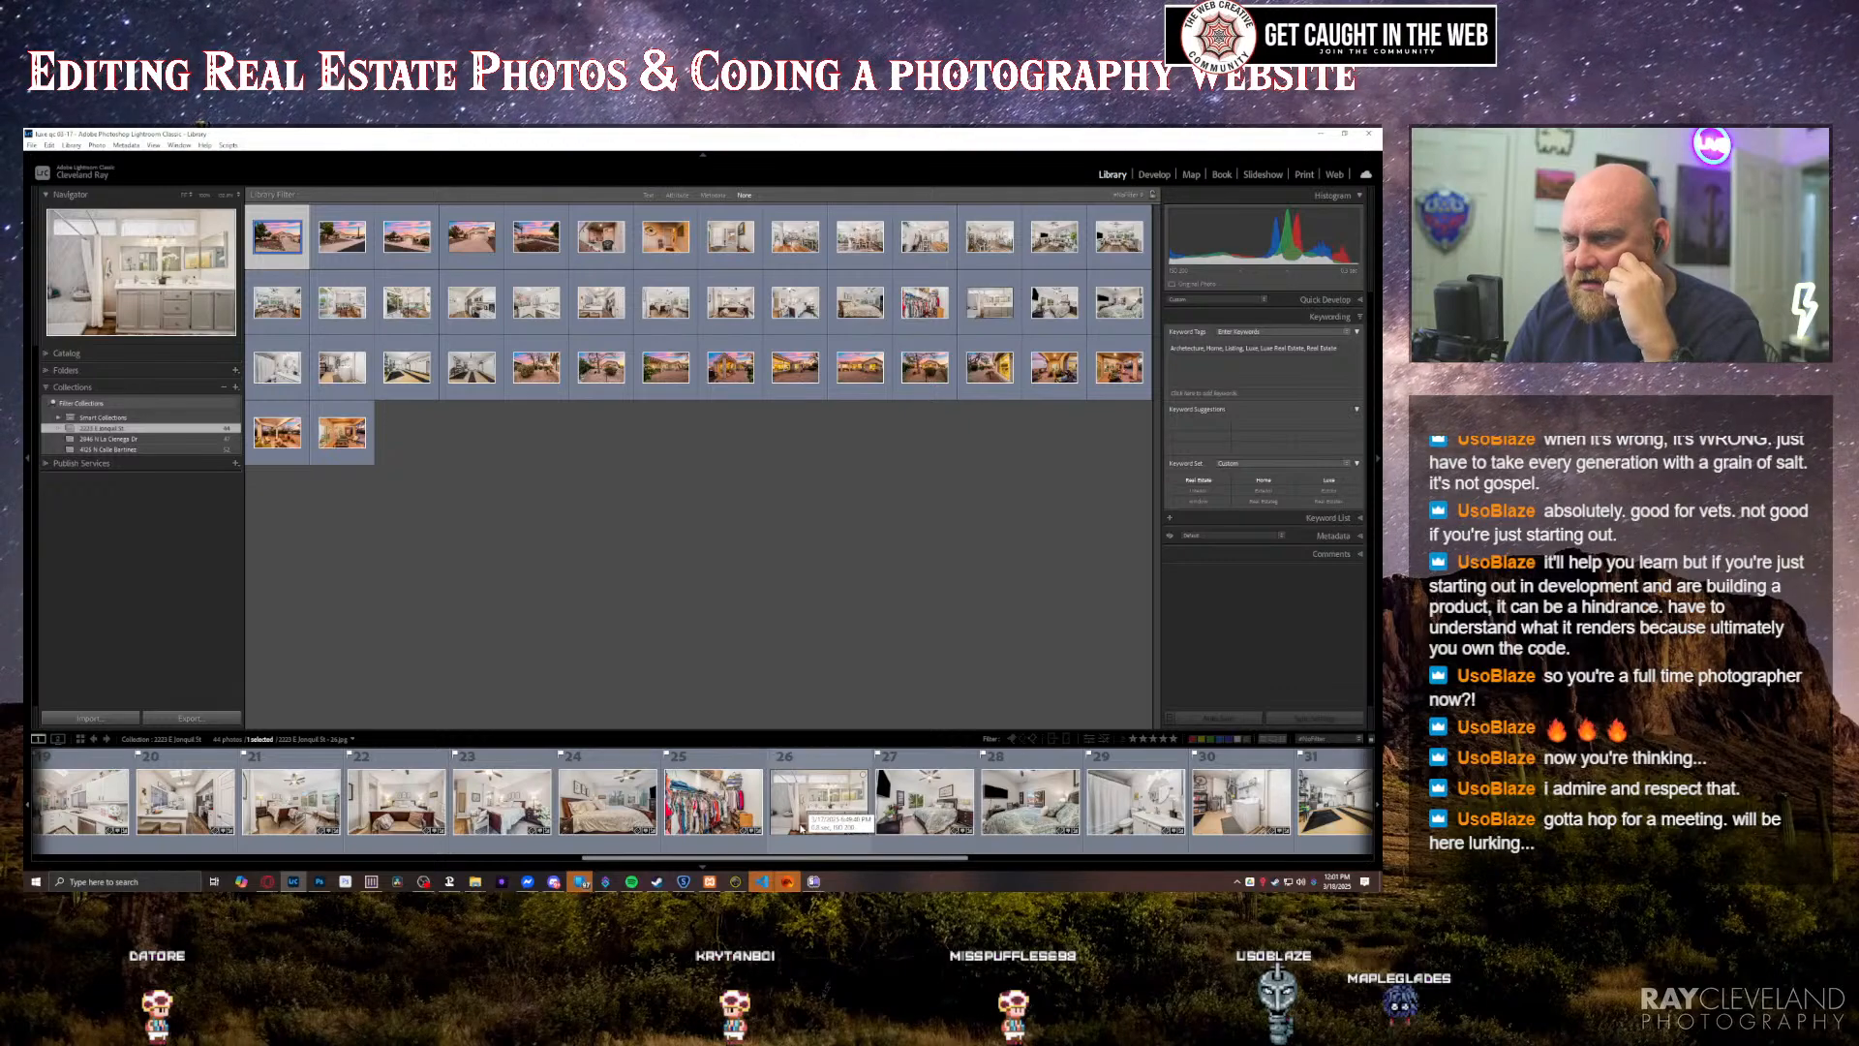
scroll(800, 826, "down", 5)
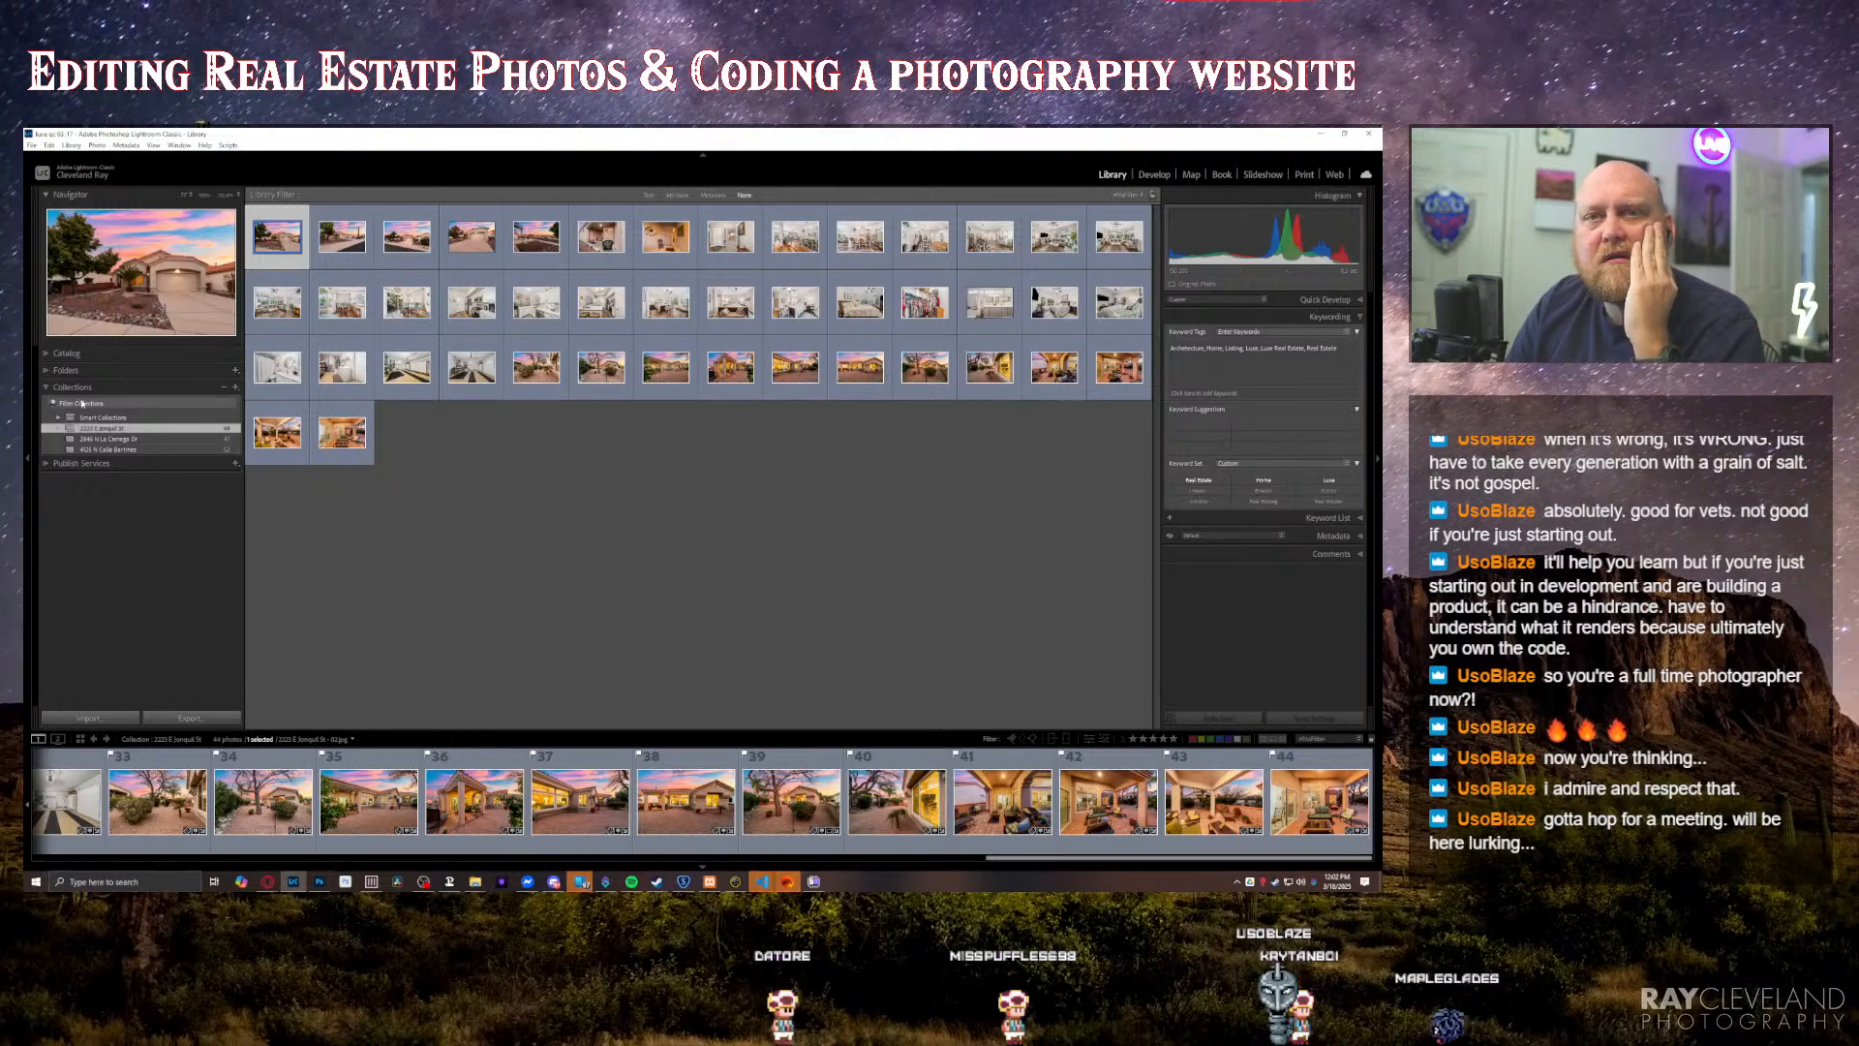
scroll(695, 802, "up", 10)
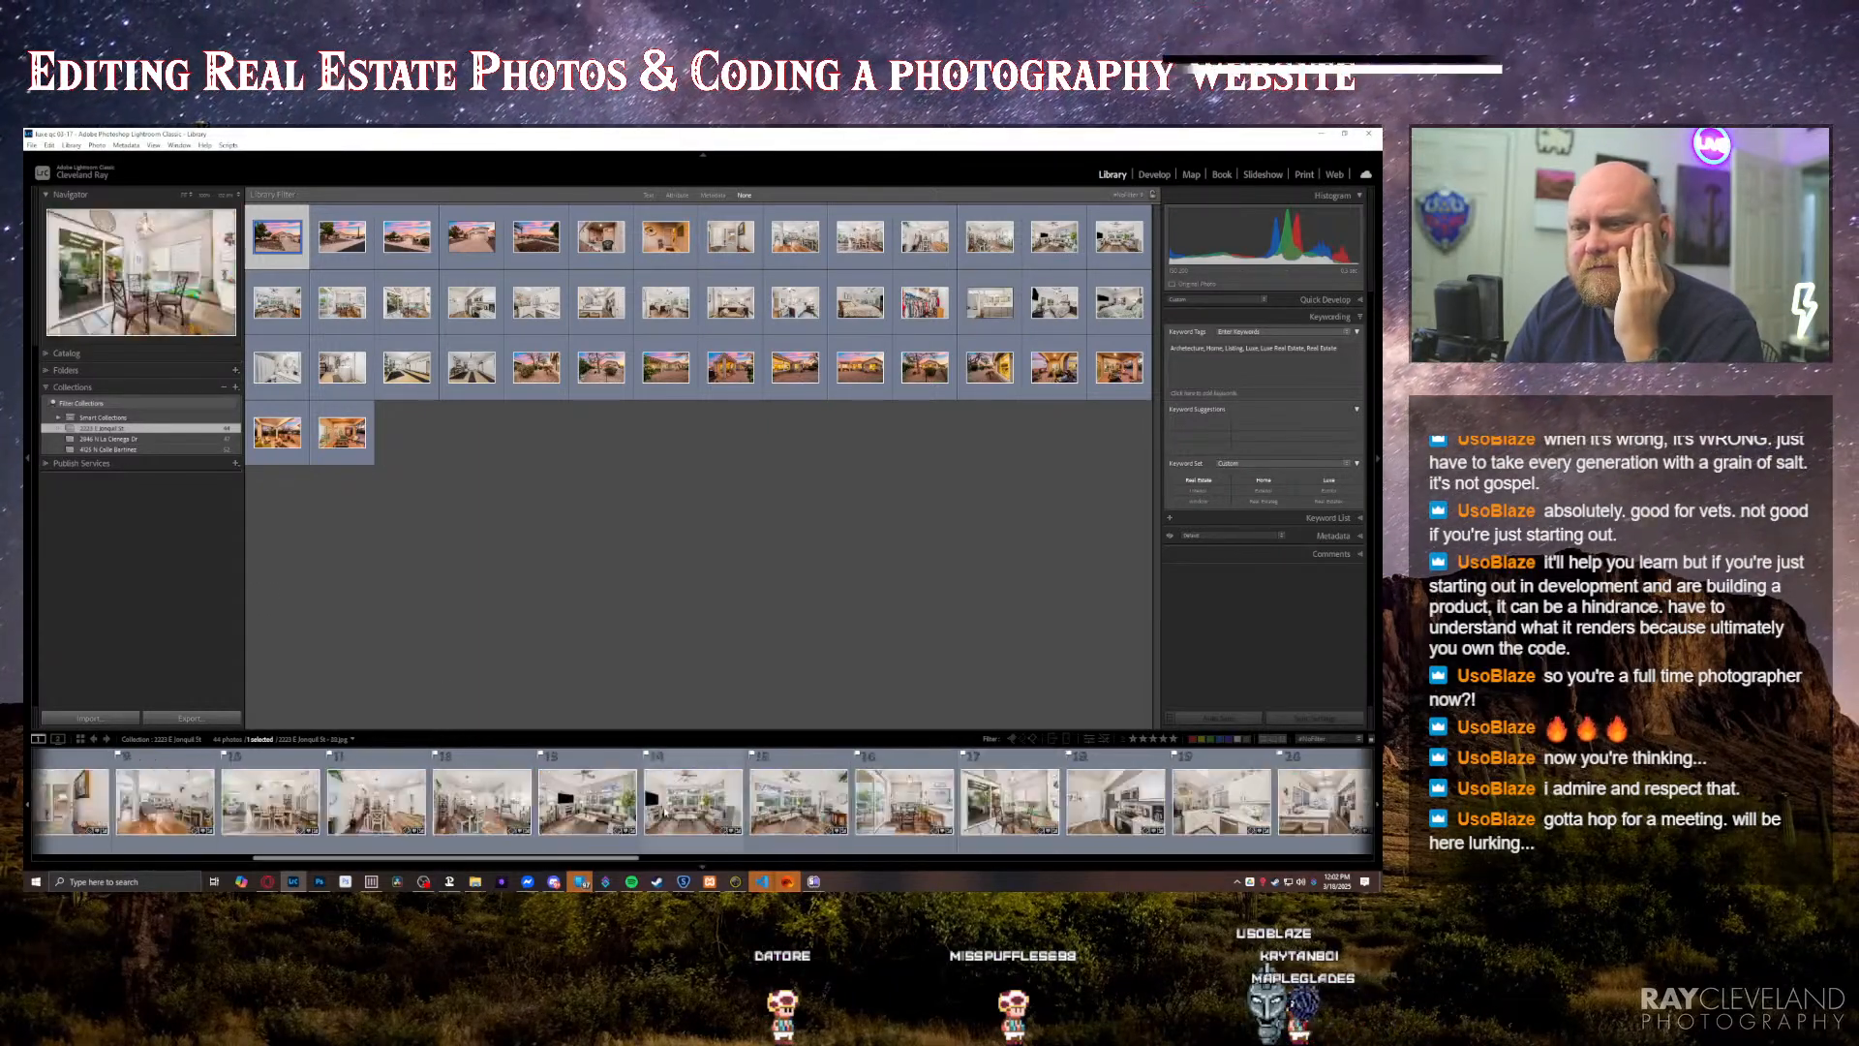
scroll(678, 804, "down", 4)
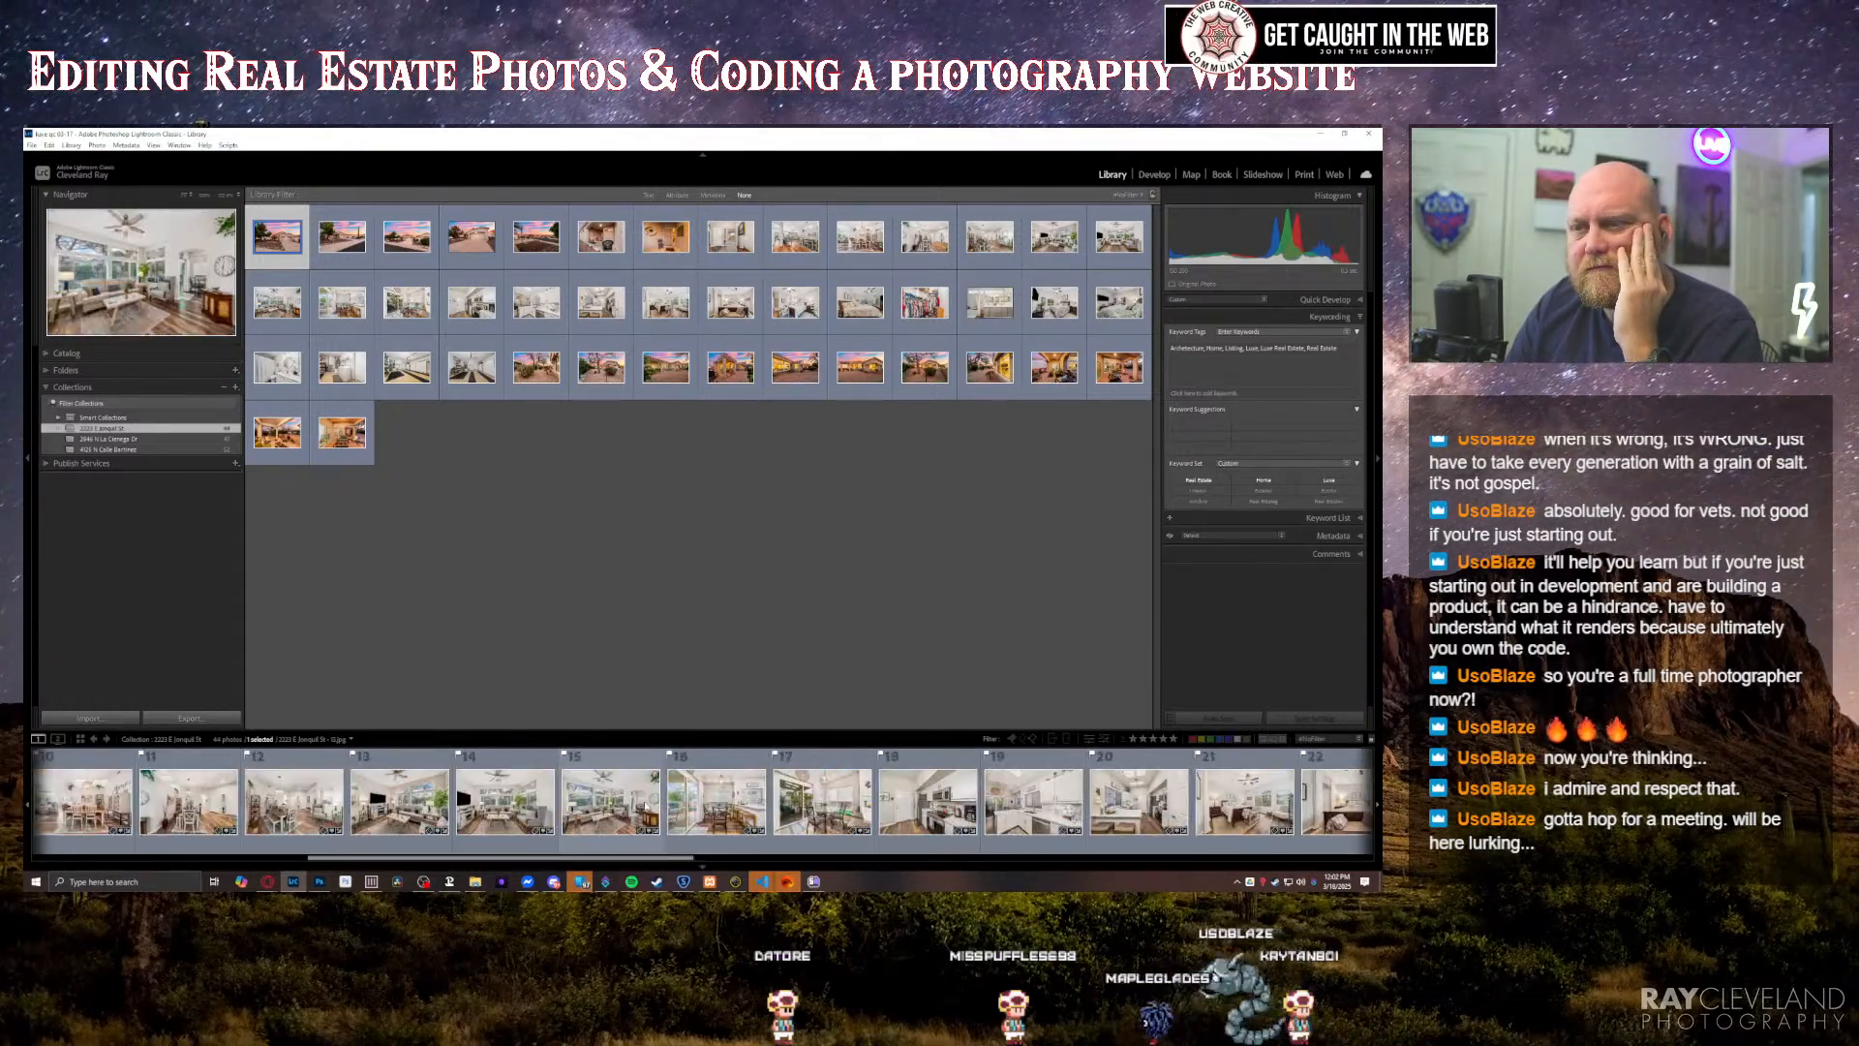
left_click(717, 604)
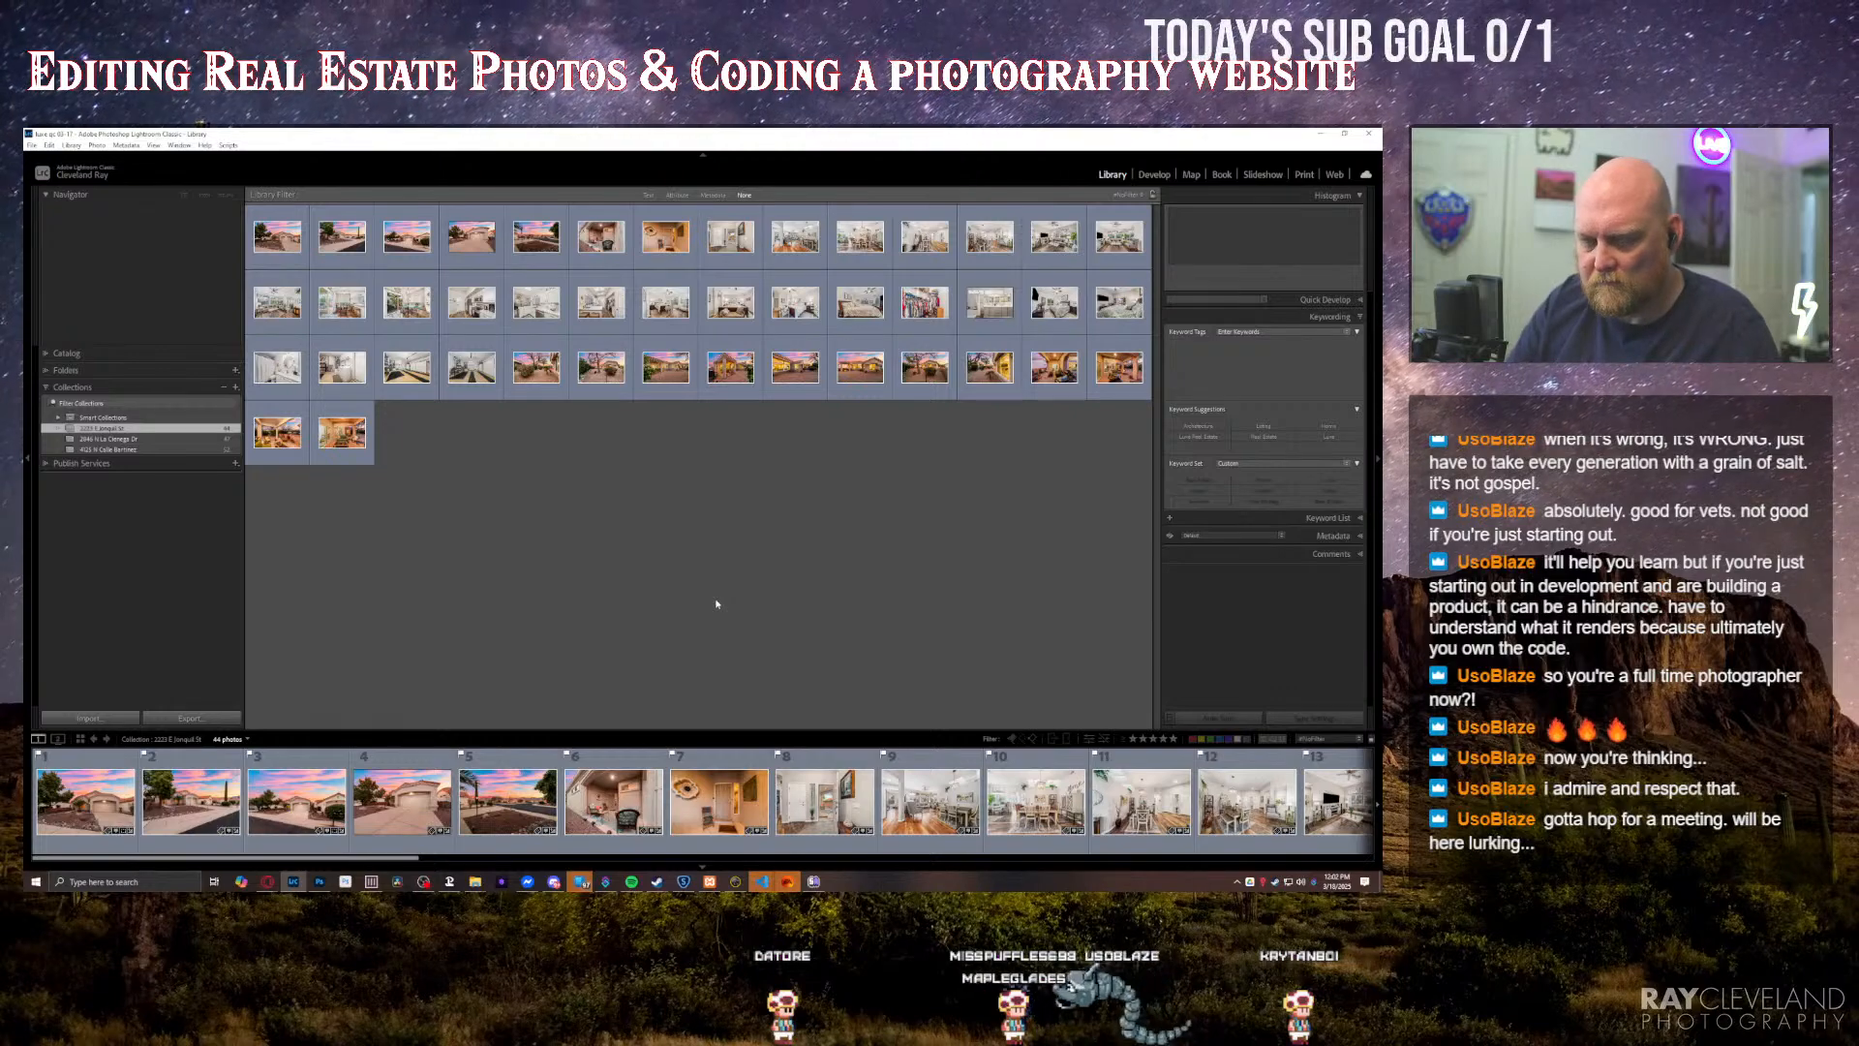
Step: Filter the first property's collection by text to find the bathroom double vanity photo and view it enlarged
key("ctrl+f")
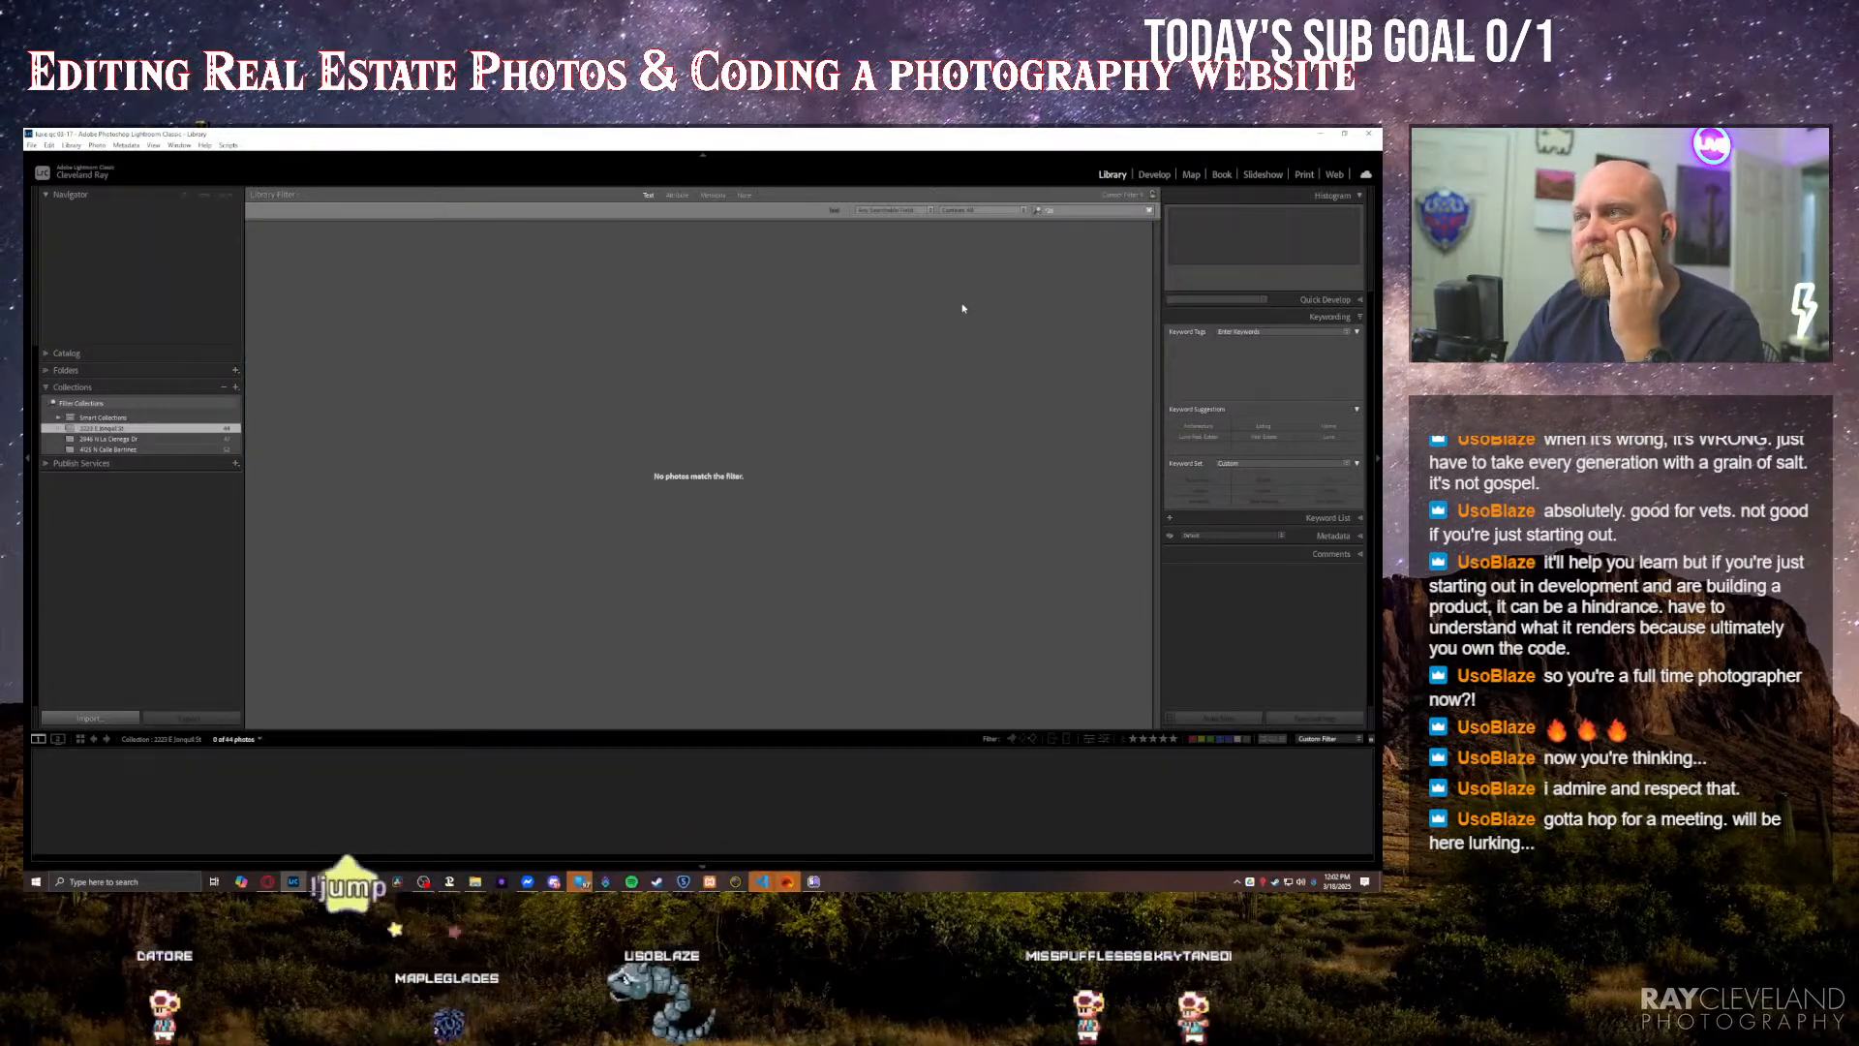
double_click(1071, 210)
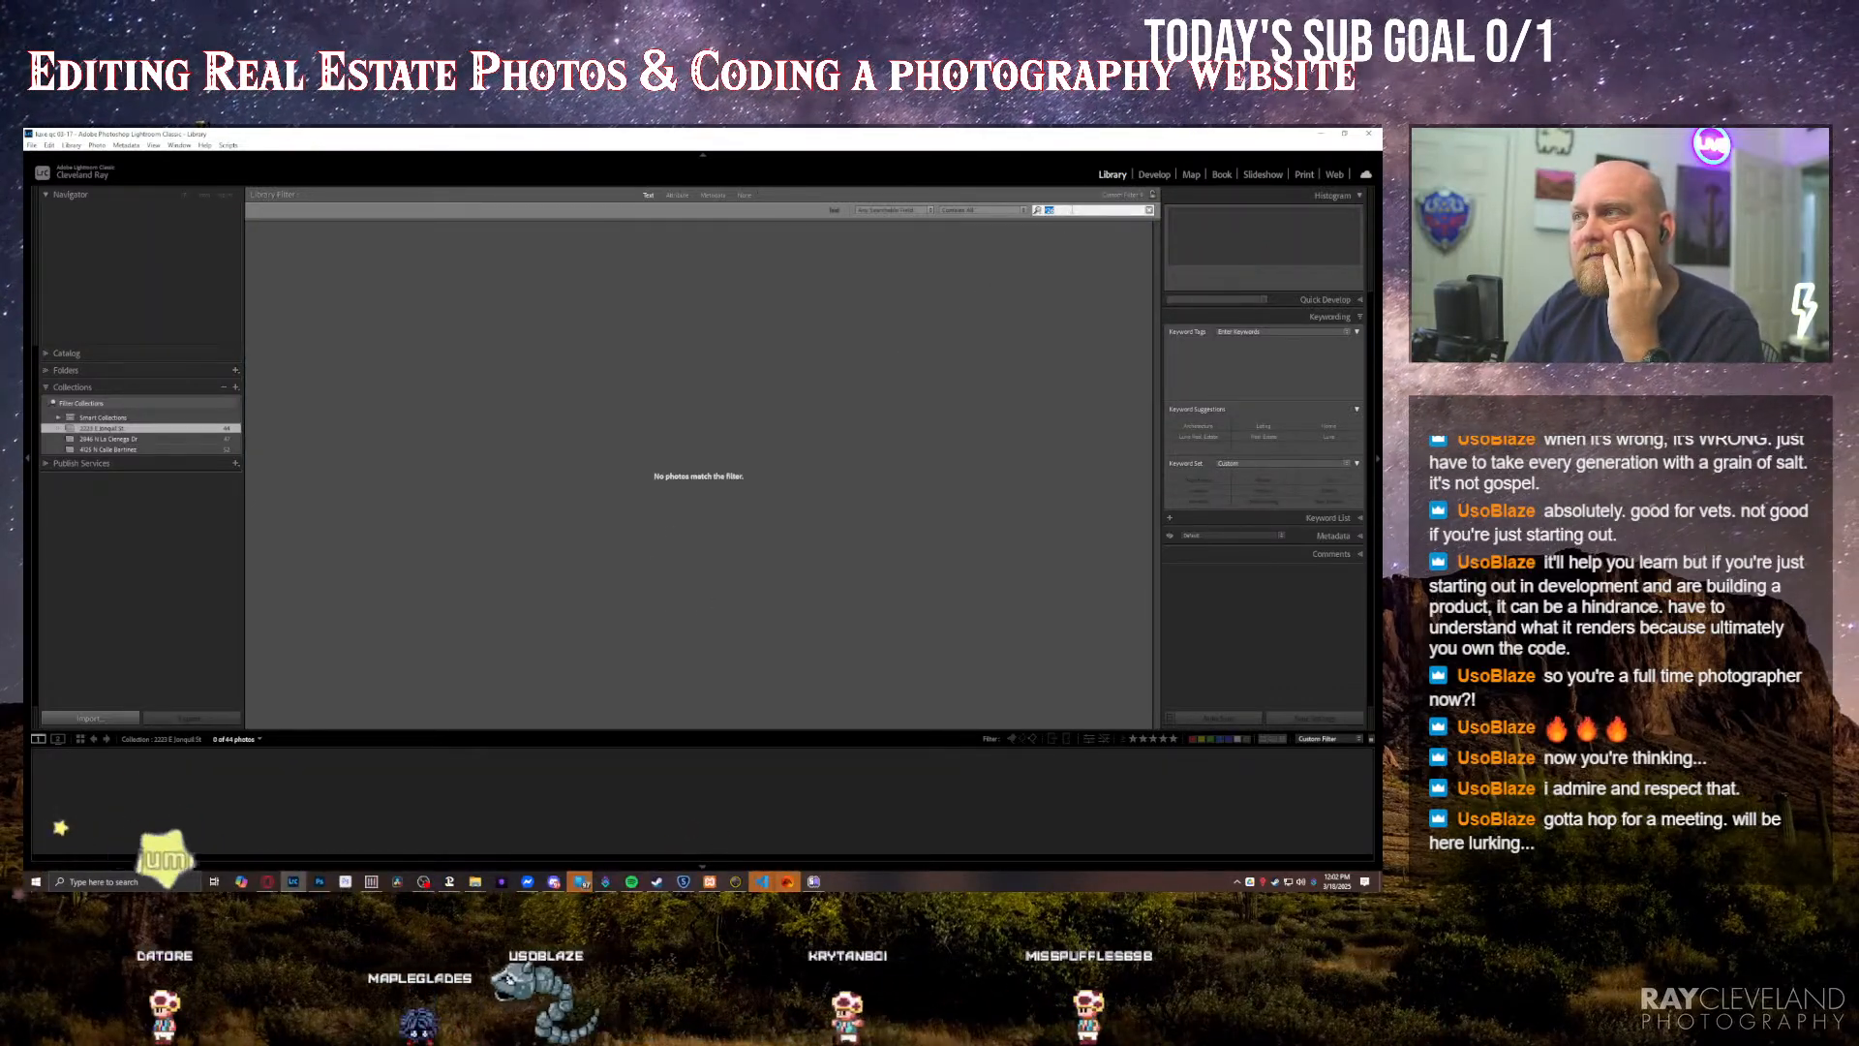
type("10")
key("Return")
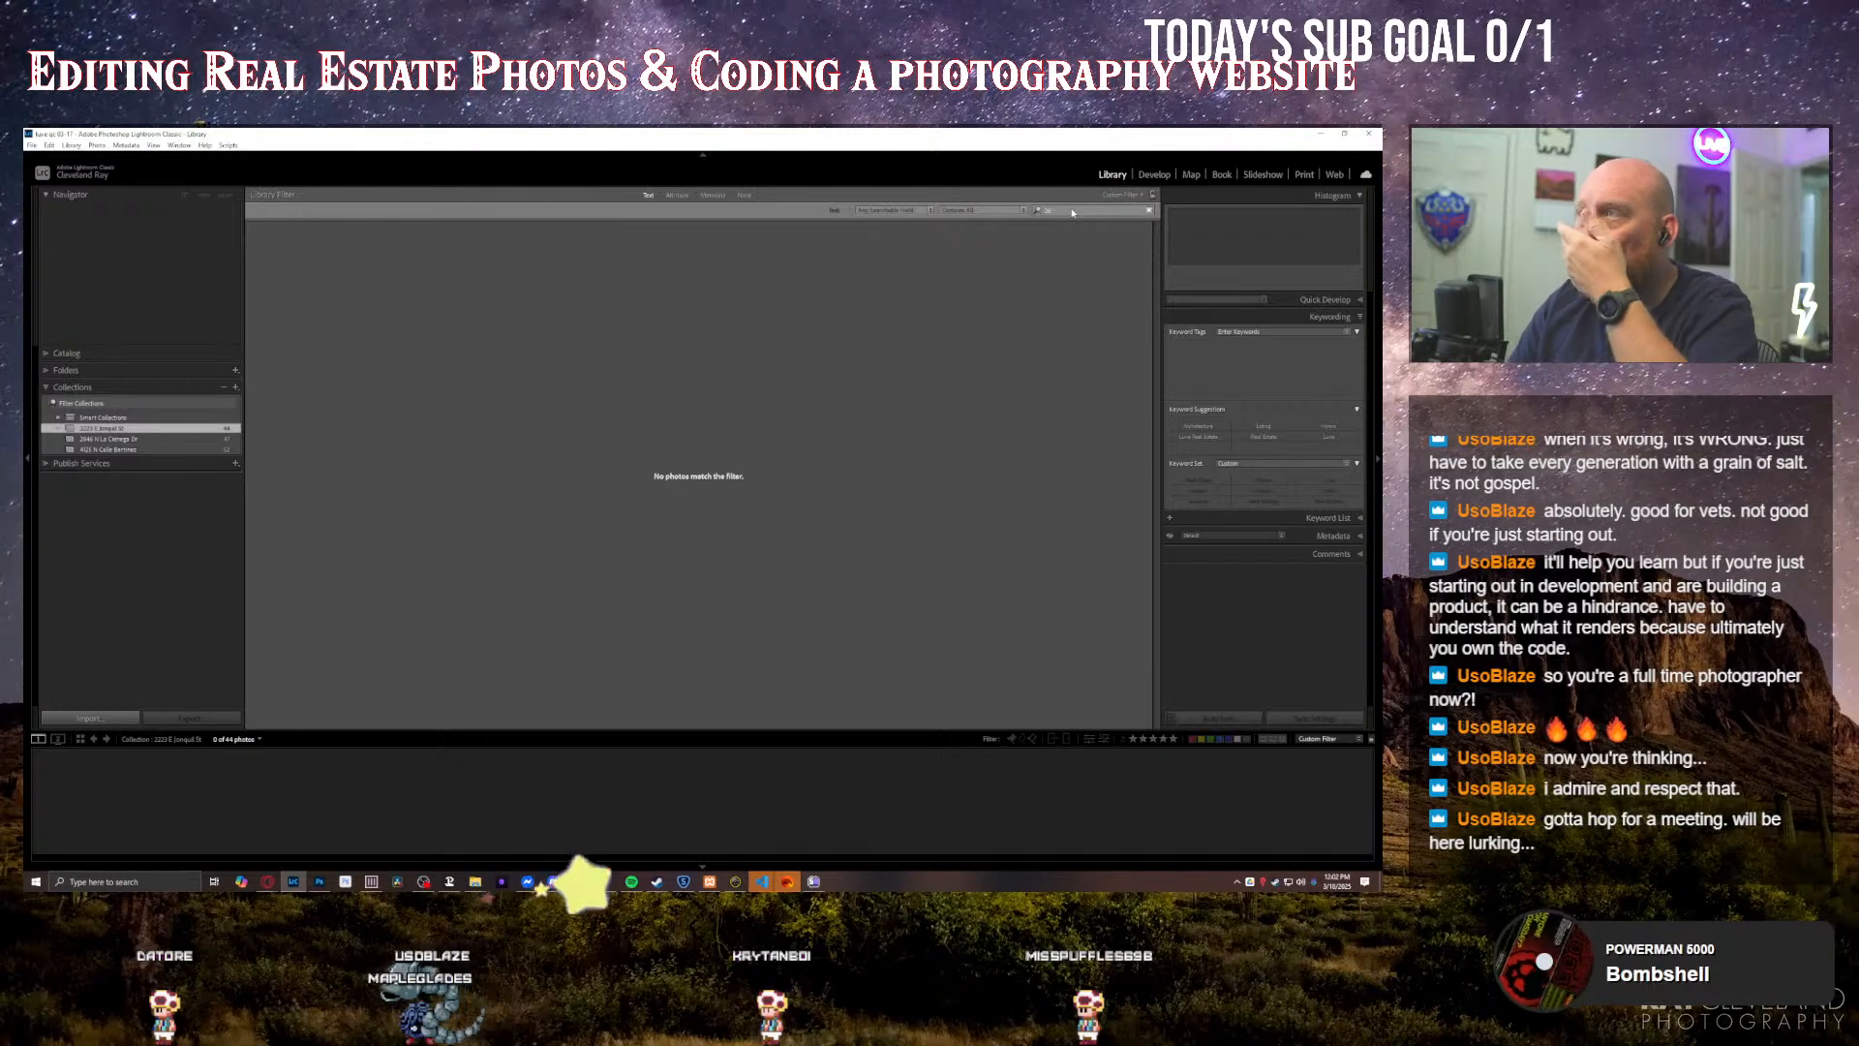
left_click(293, 258)
double_click(293, 258)
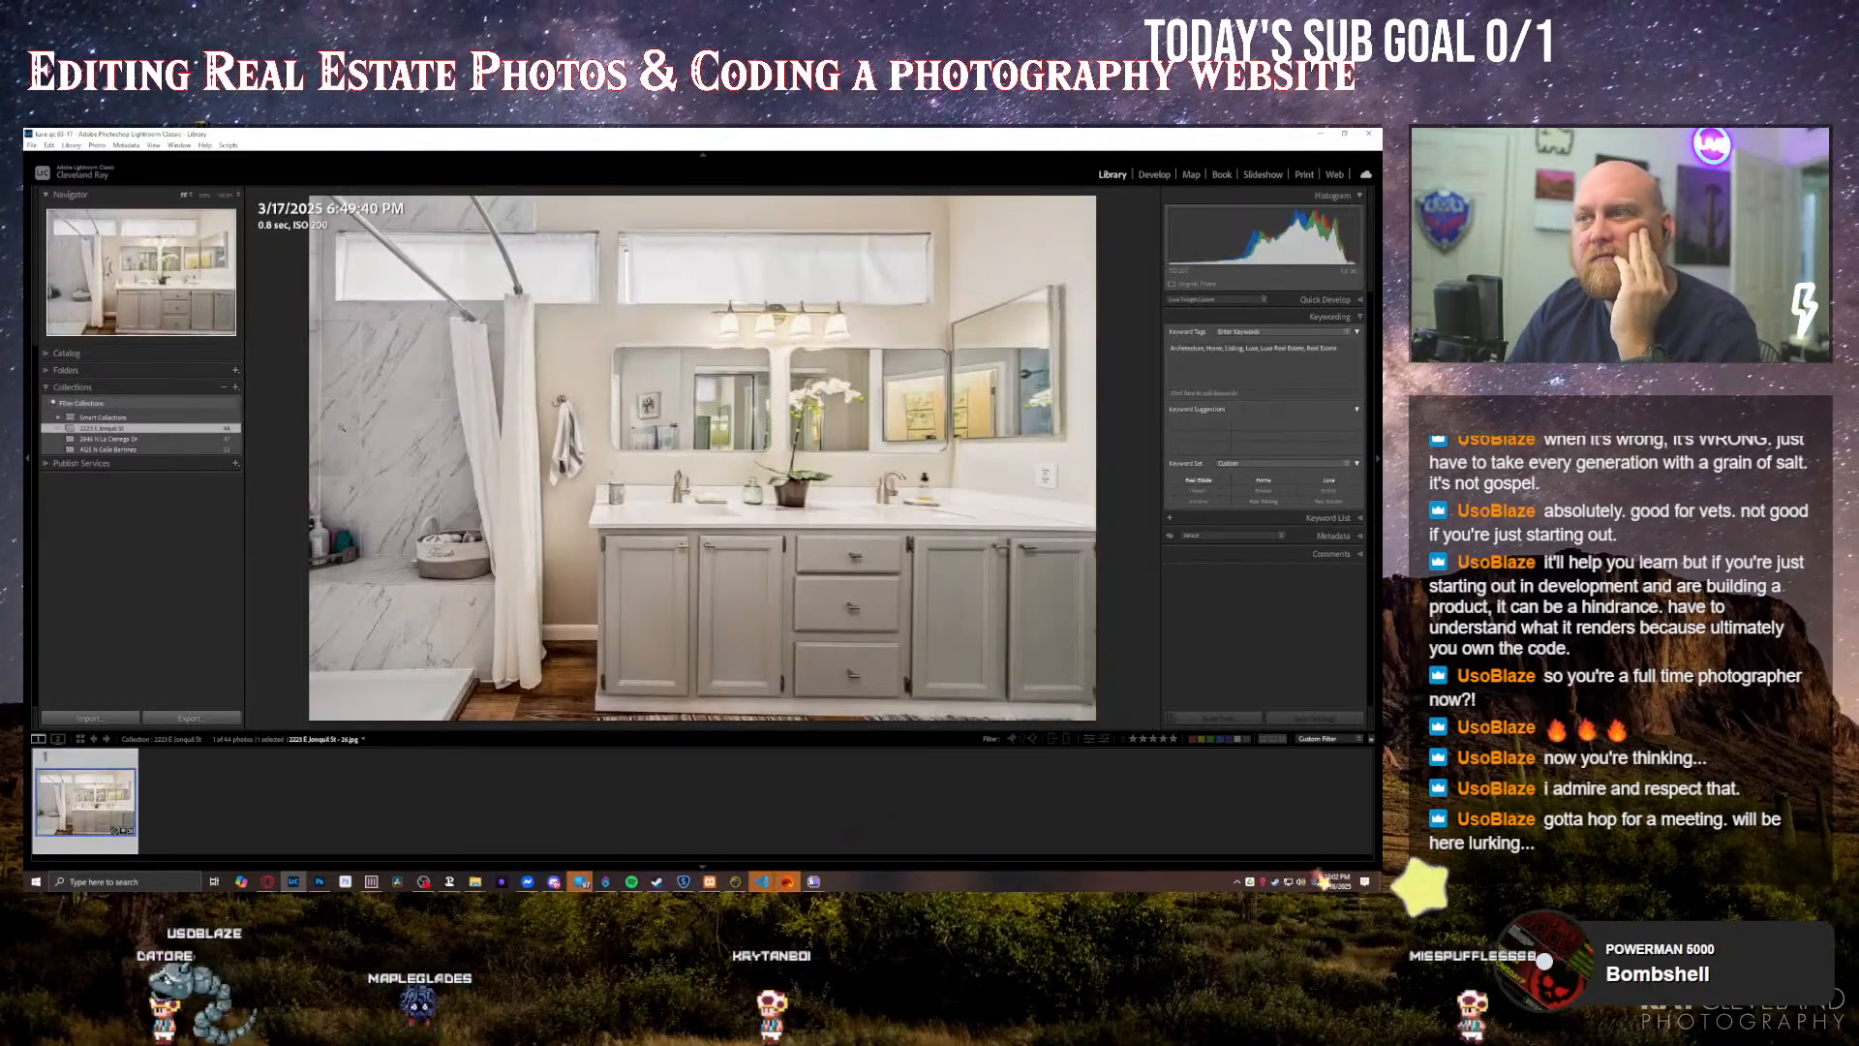
Step: Add the SharpenAI-Motion bathroom photo from its folder to the first property's collection and place it beside the original vanity shot
left_click(46, 370)
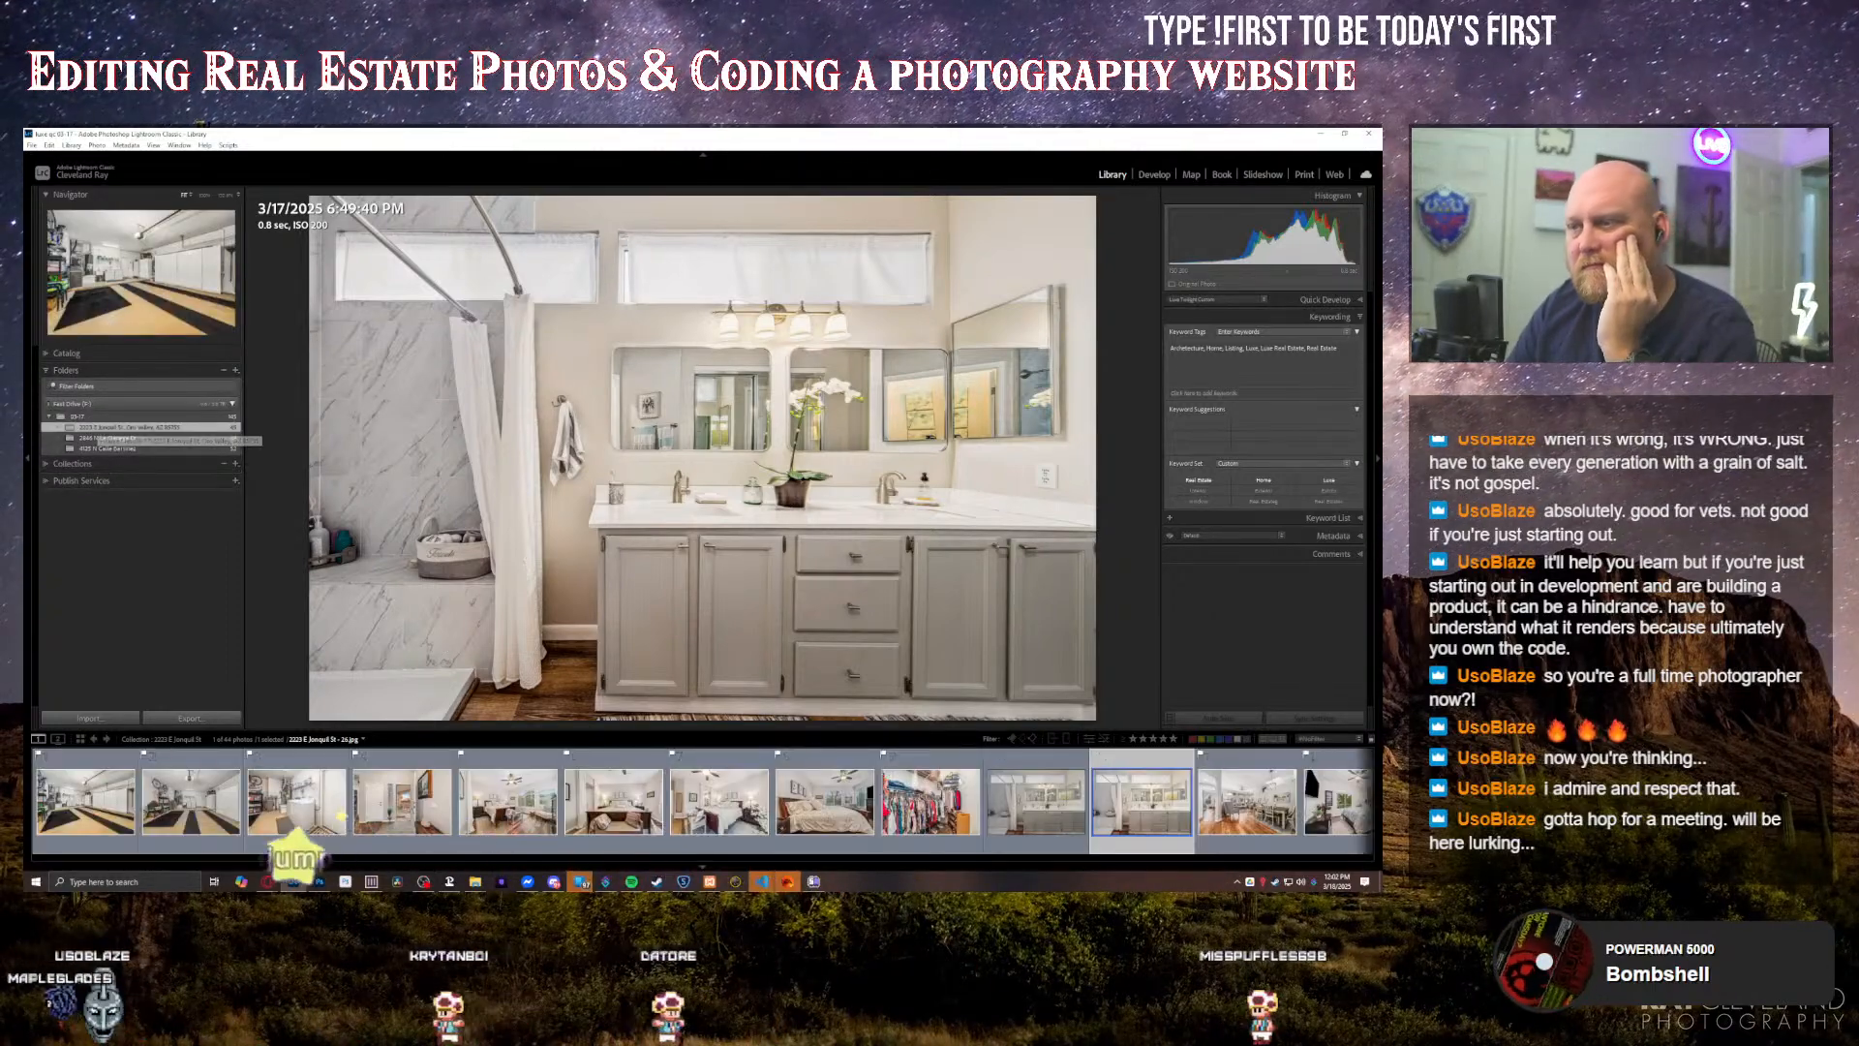
left_click(608, 802)
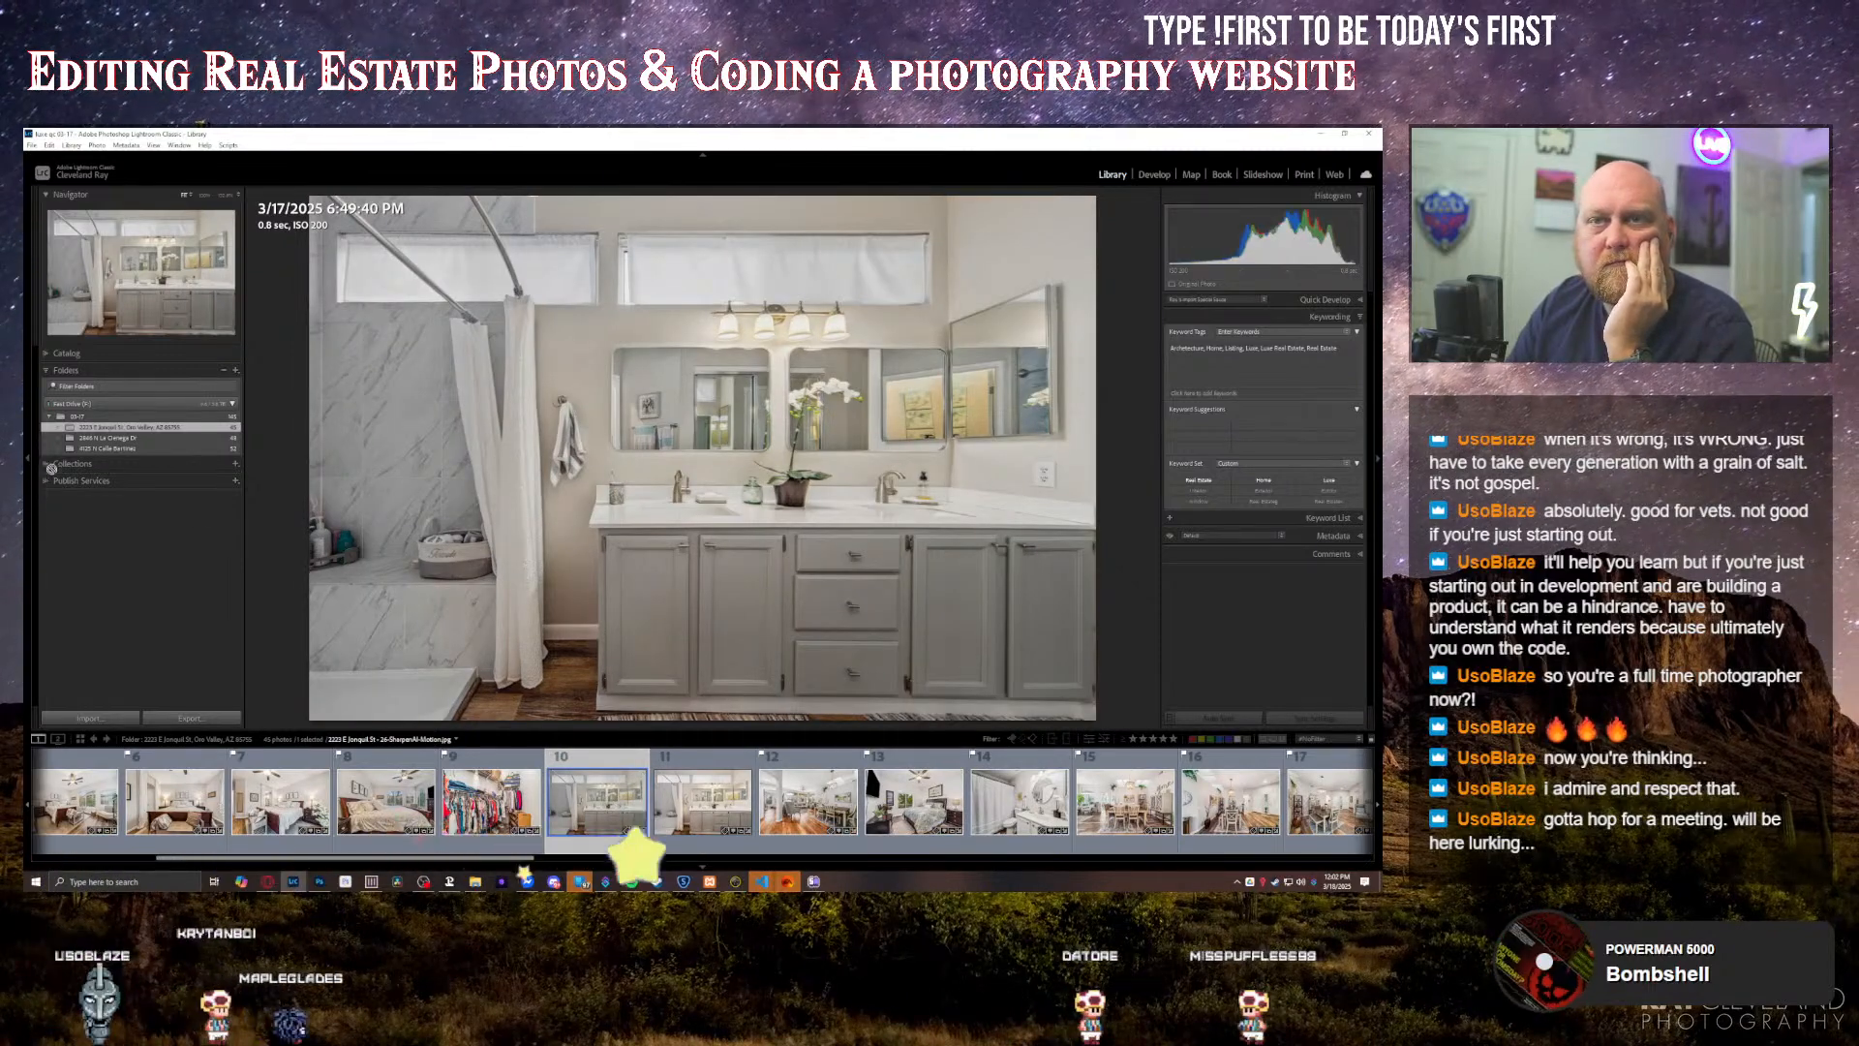
left_click(145, 464)
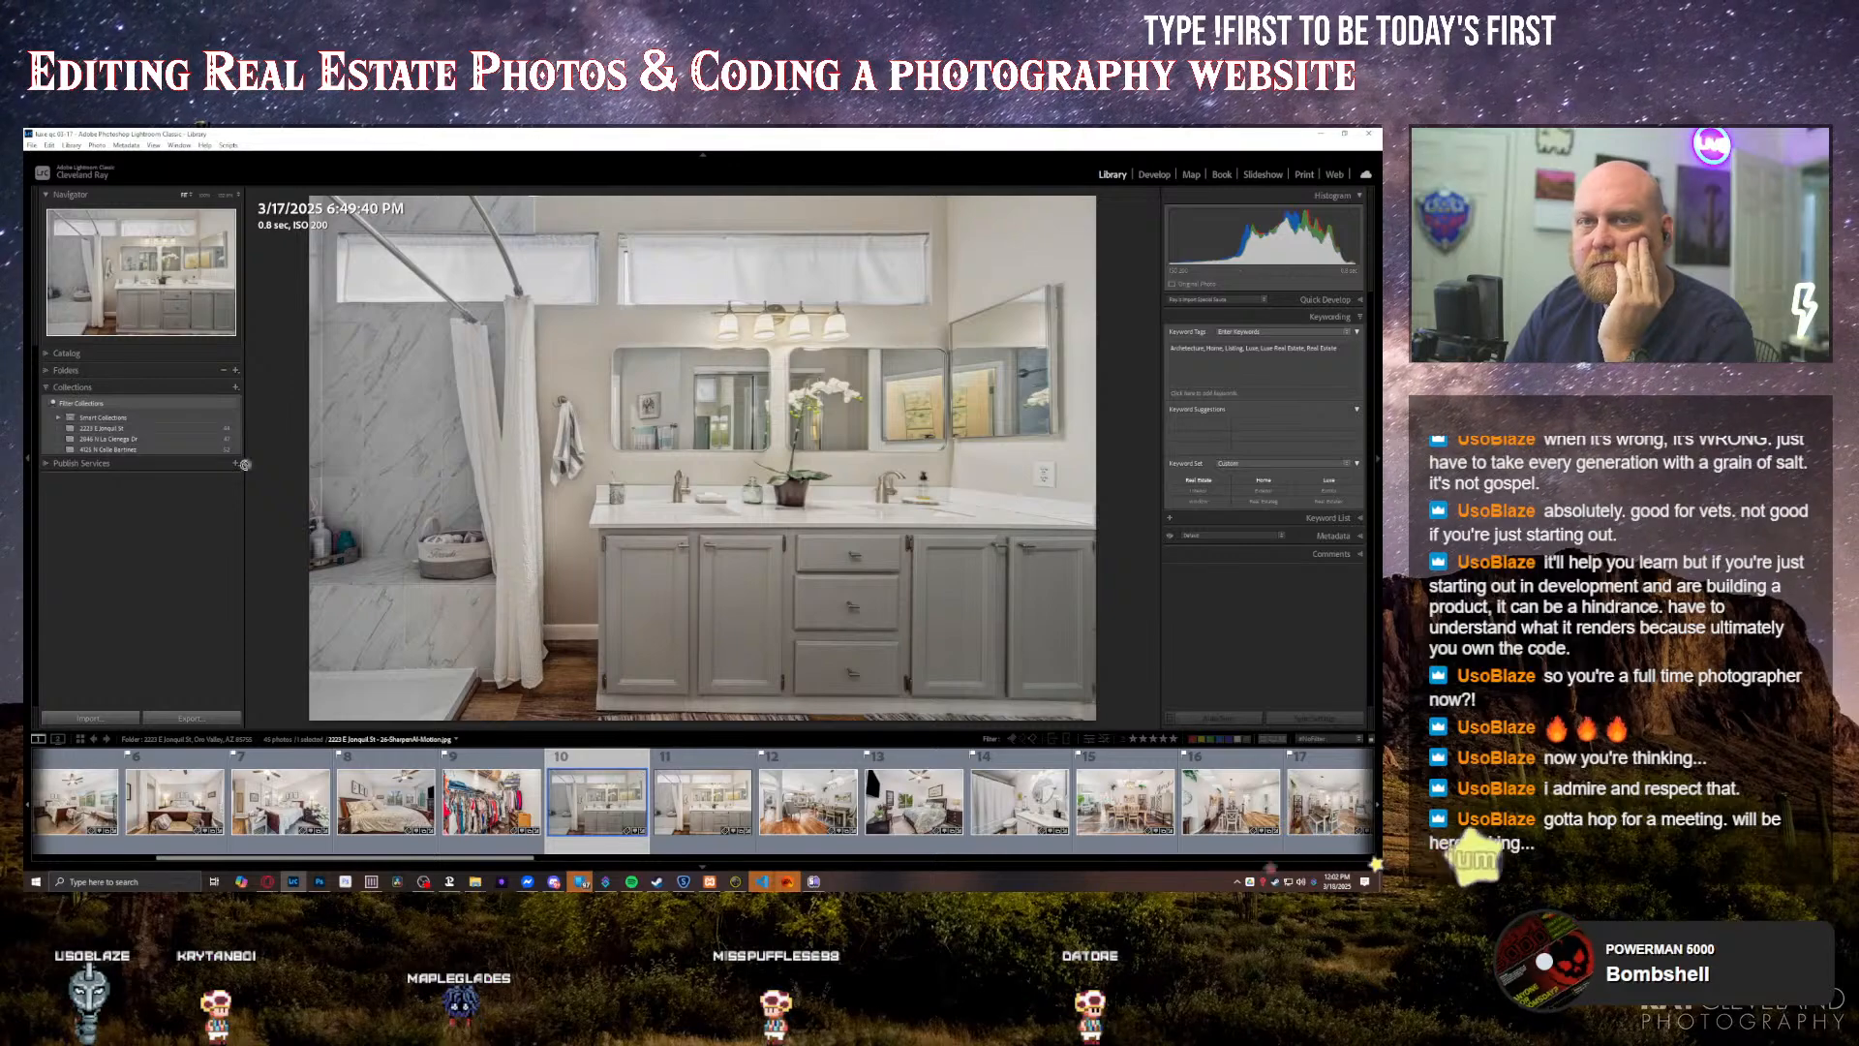
left_click_drag(142, 432, 142, 430)
left_click(142, 430)
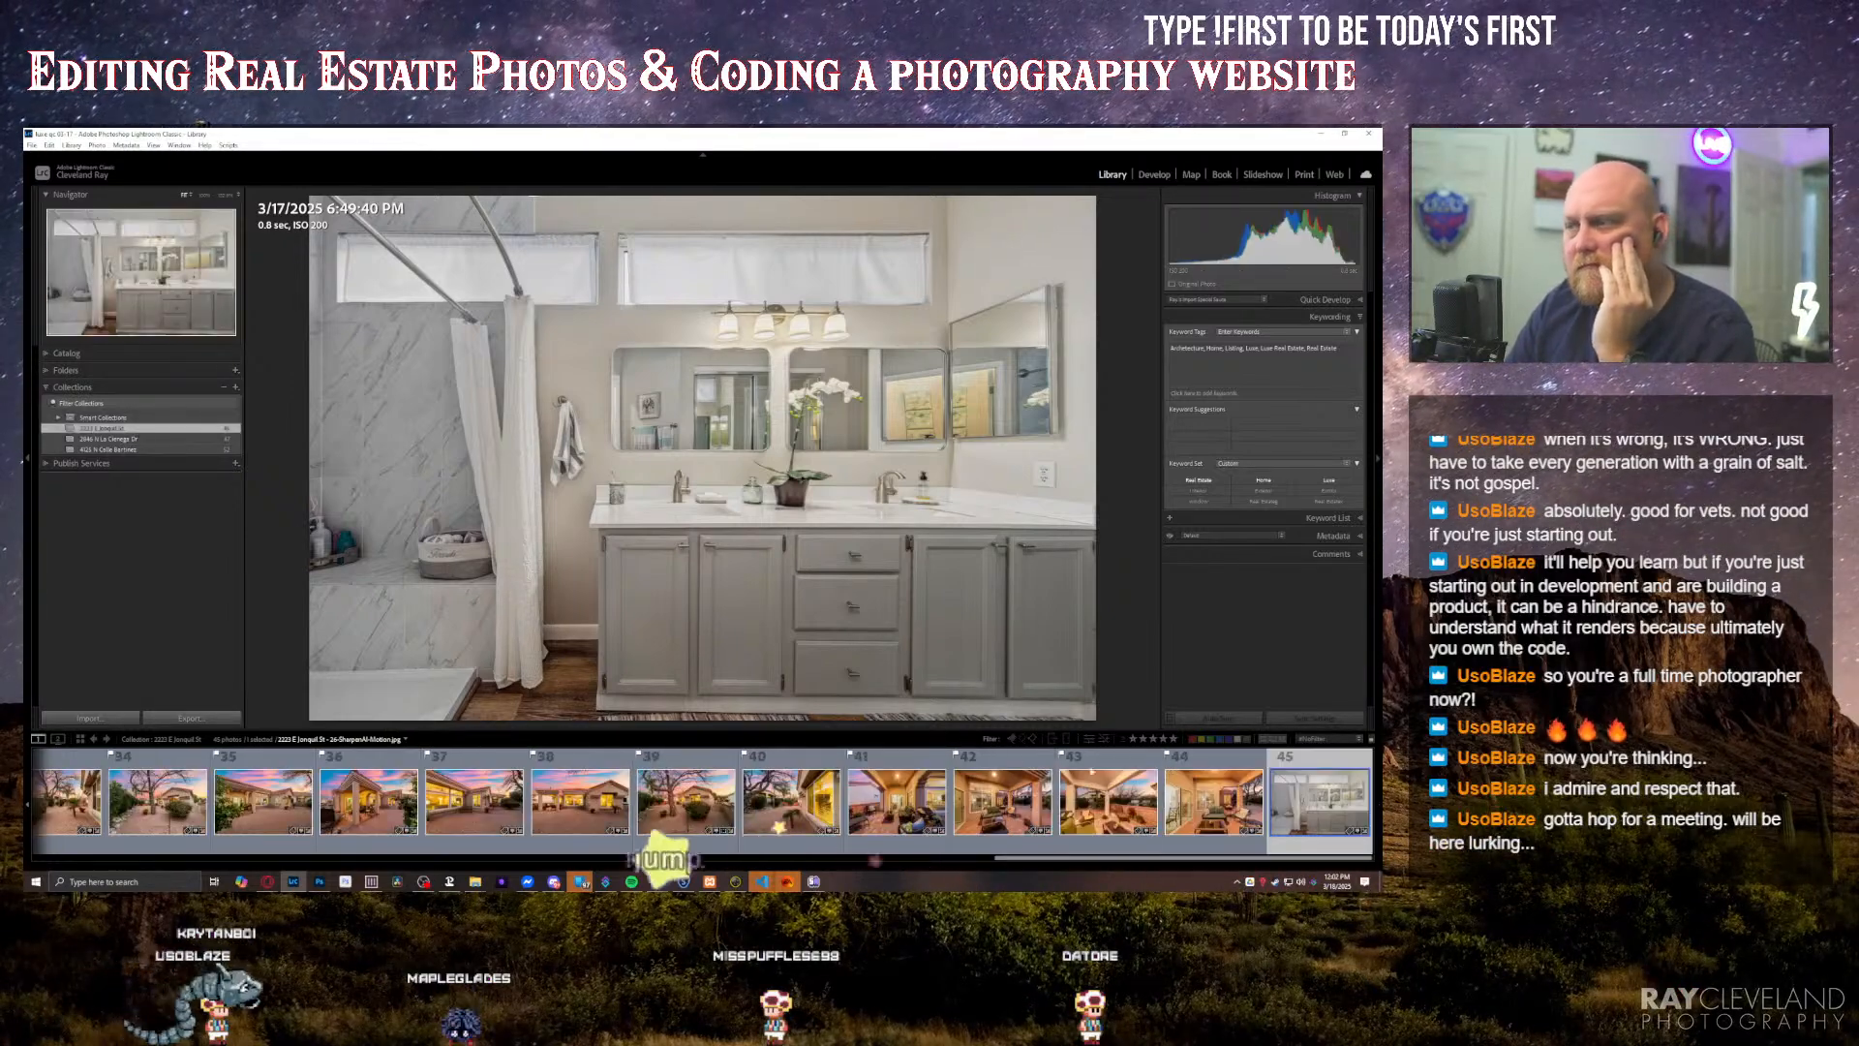
left_click_drag(1221, 792, 472, 806)
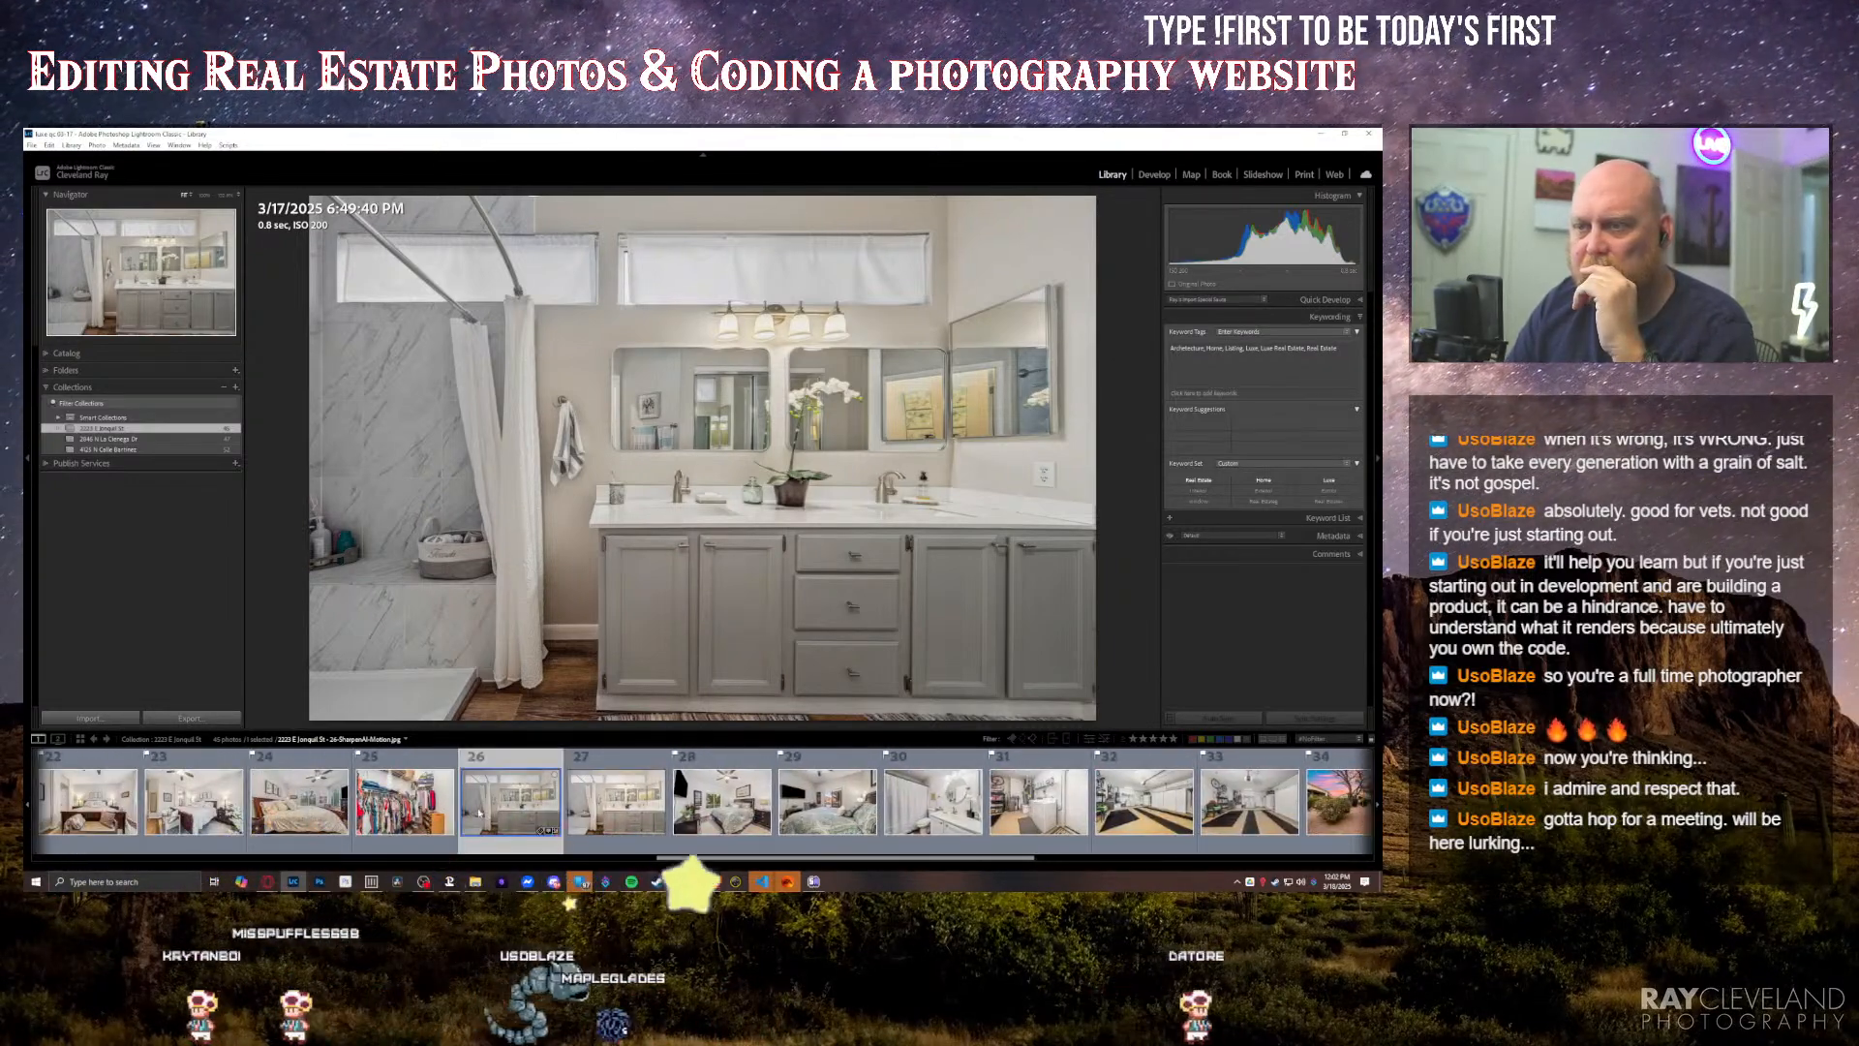
Step: Copy the develop settings from the original double vanity photo and paste them onto the SharpenAI-Motion version
left_click(615, 808)
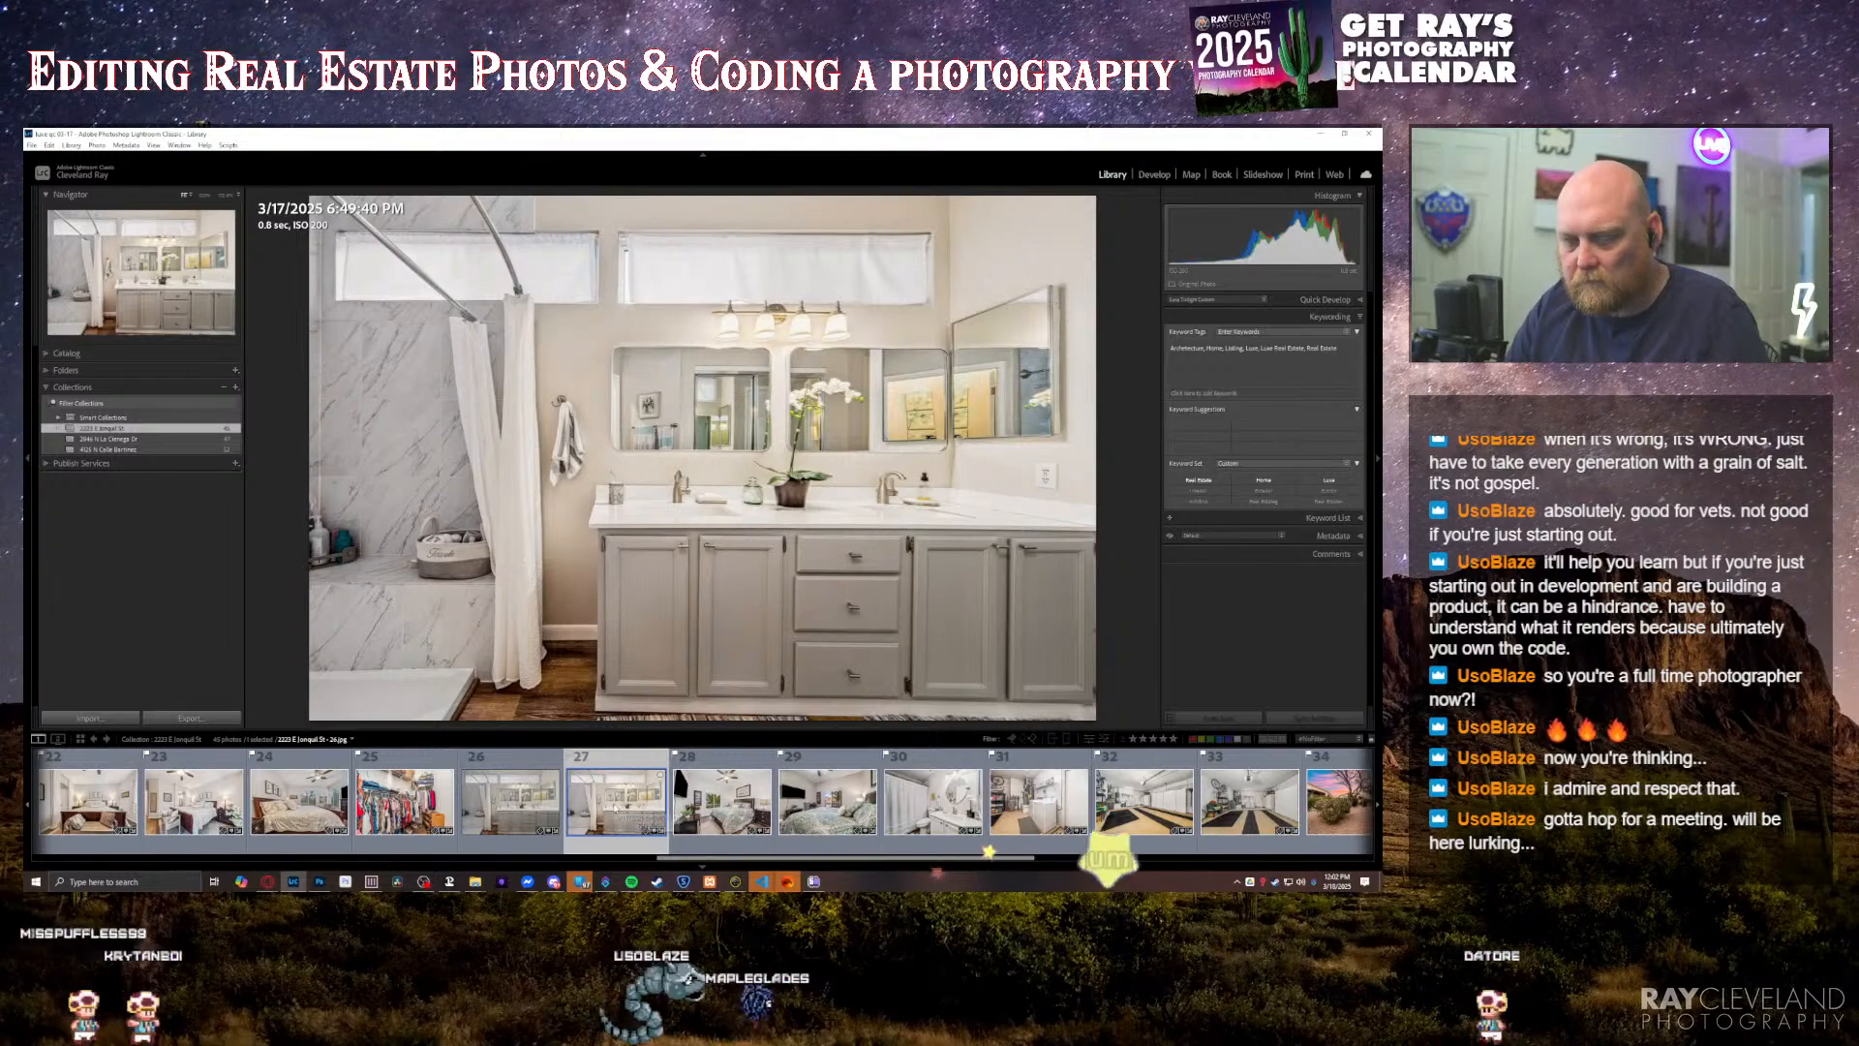
key("ctrl+shift+c")
left_click(1033, 711)
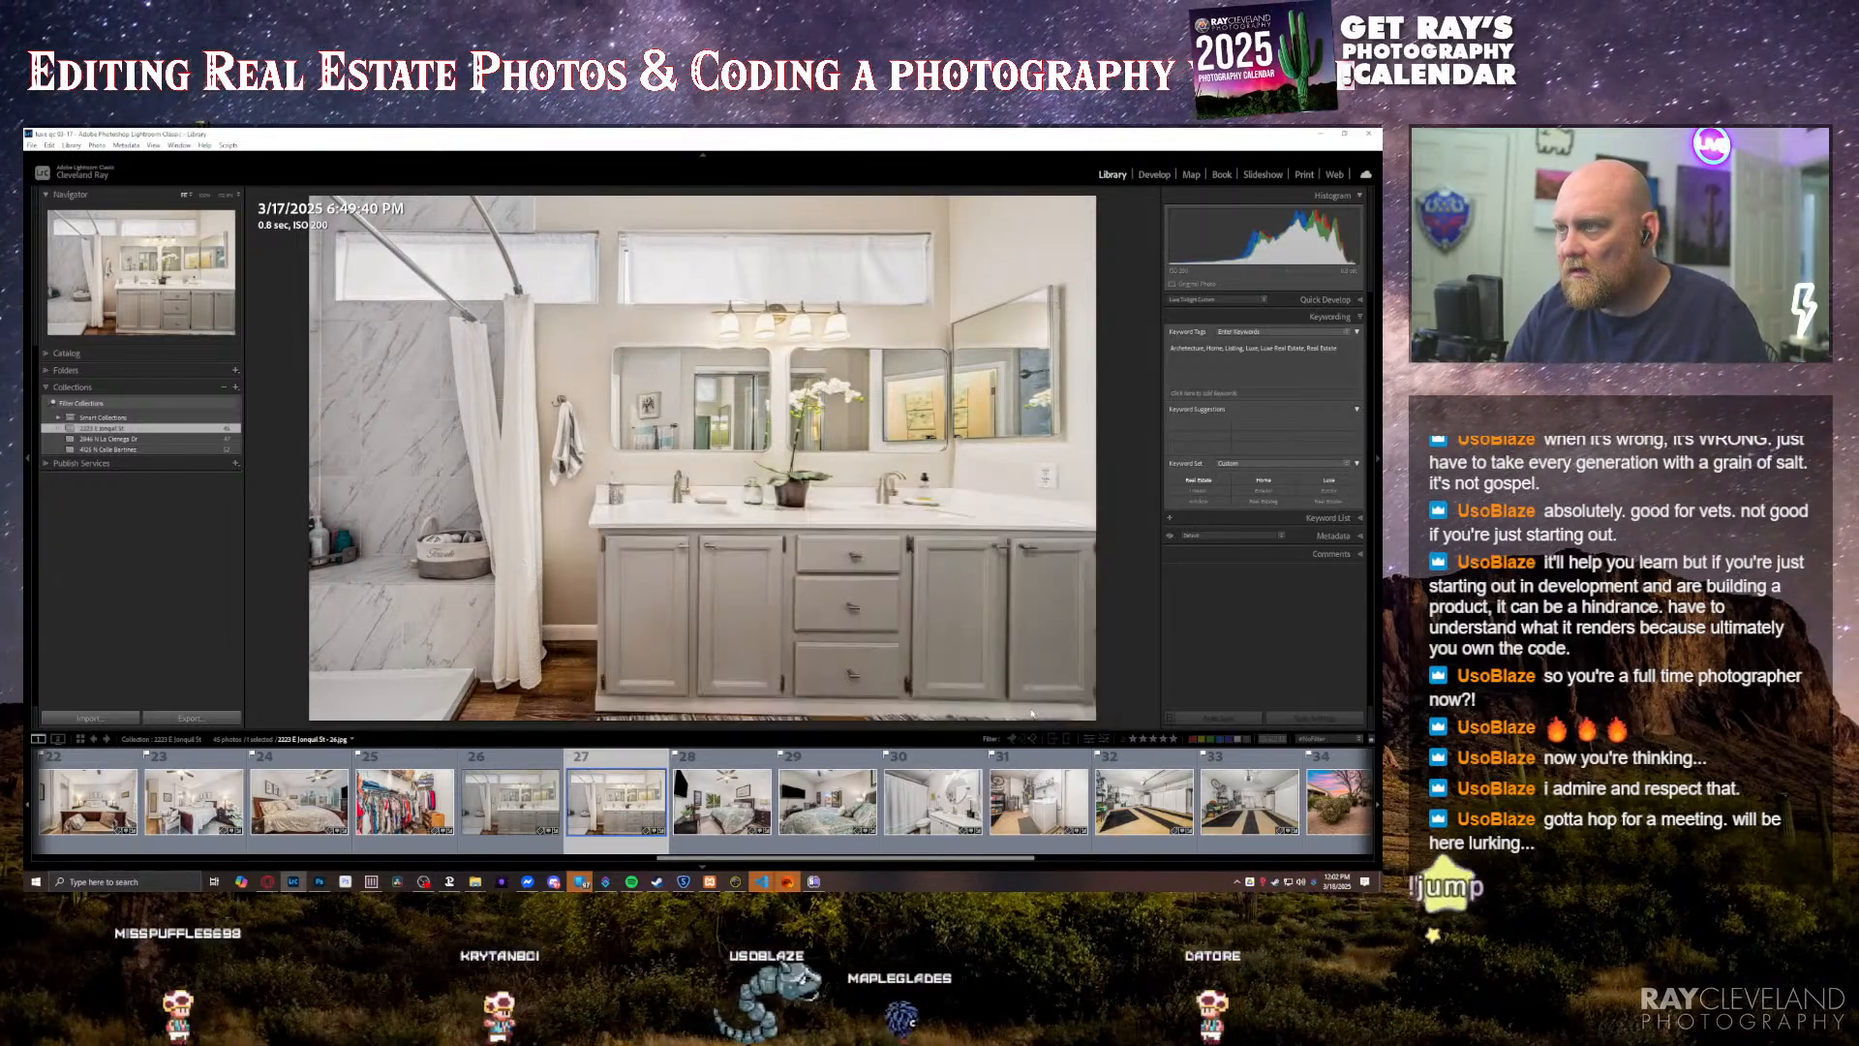
left_click(532, 805)
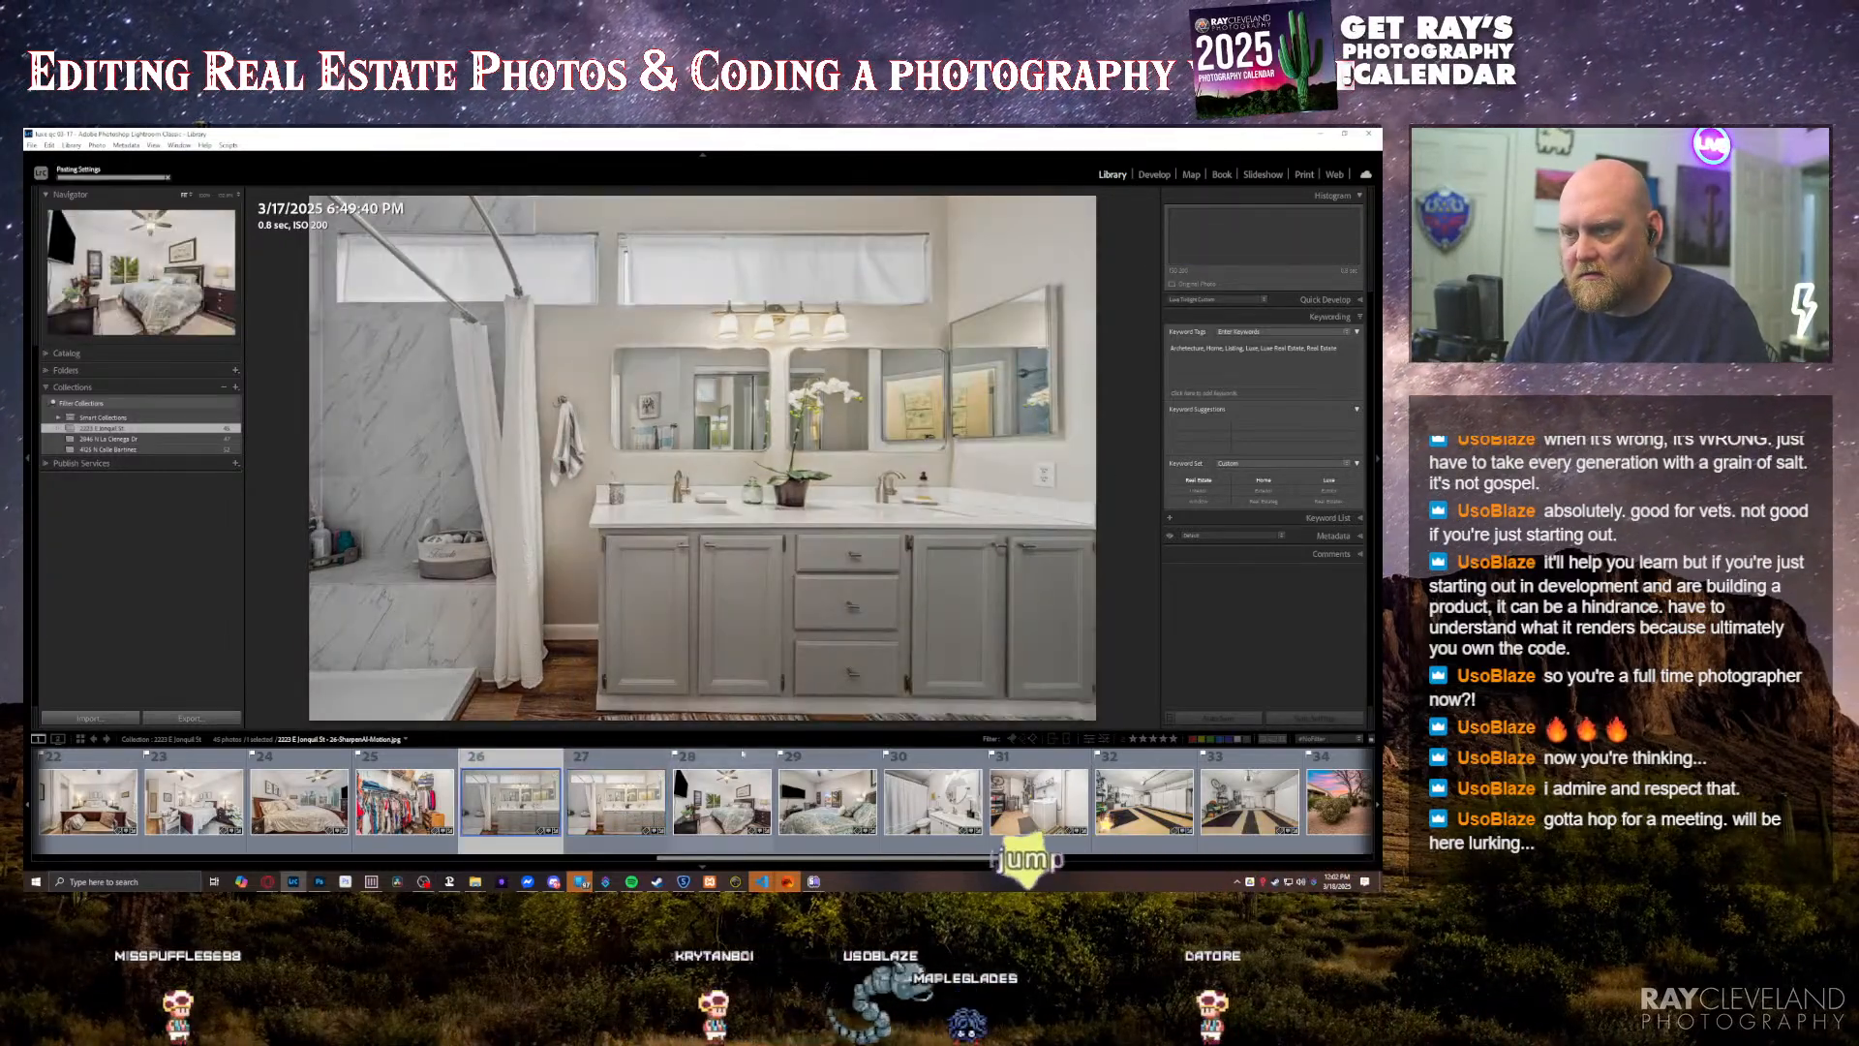
key("ctrl+shift+v")
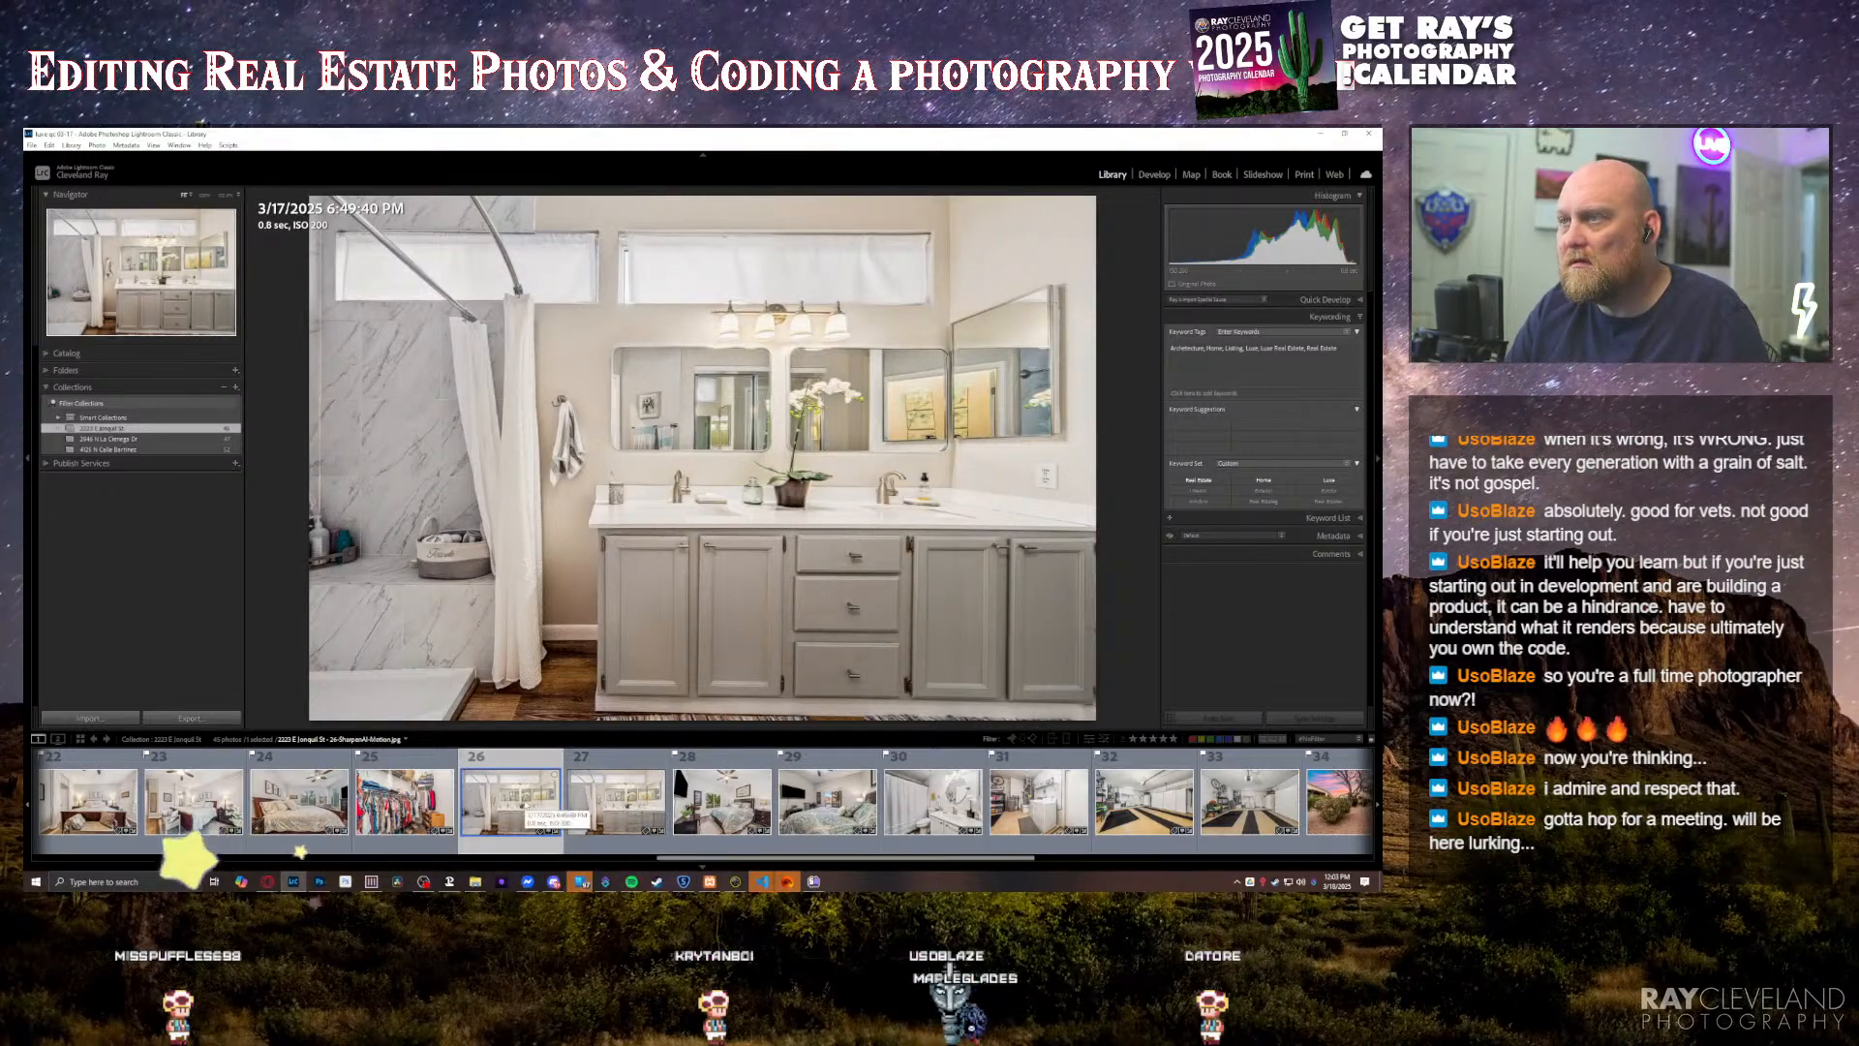
Step: Inspect the sharpened vanity photo up close around the orchid and faucet, and compare it with the original
key("z")
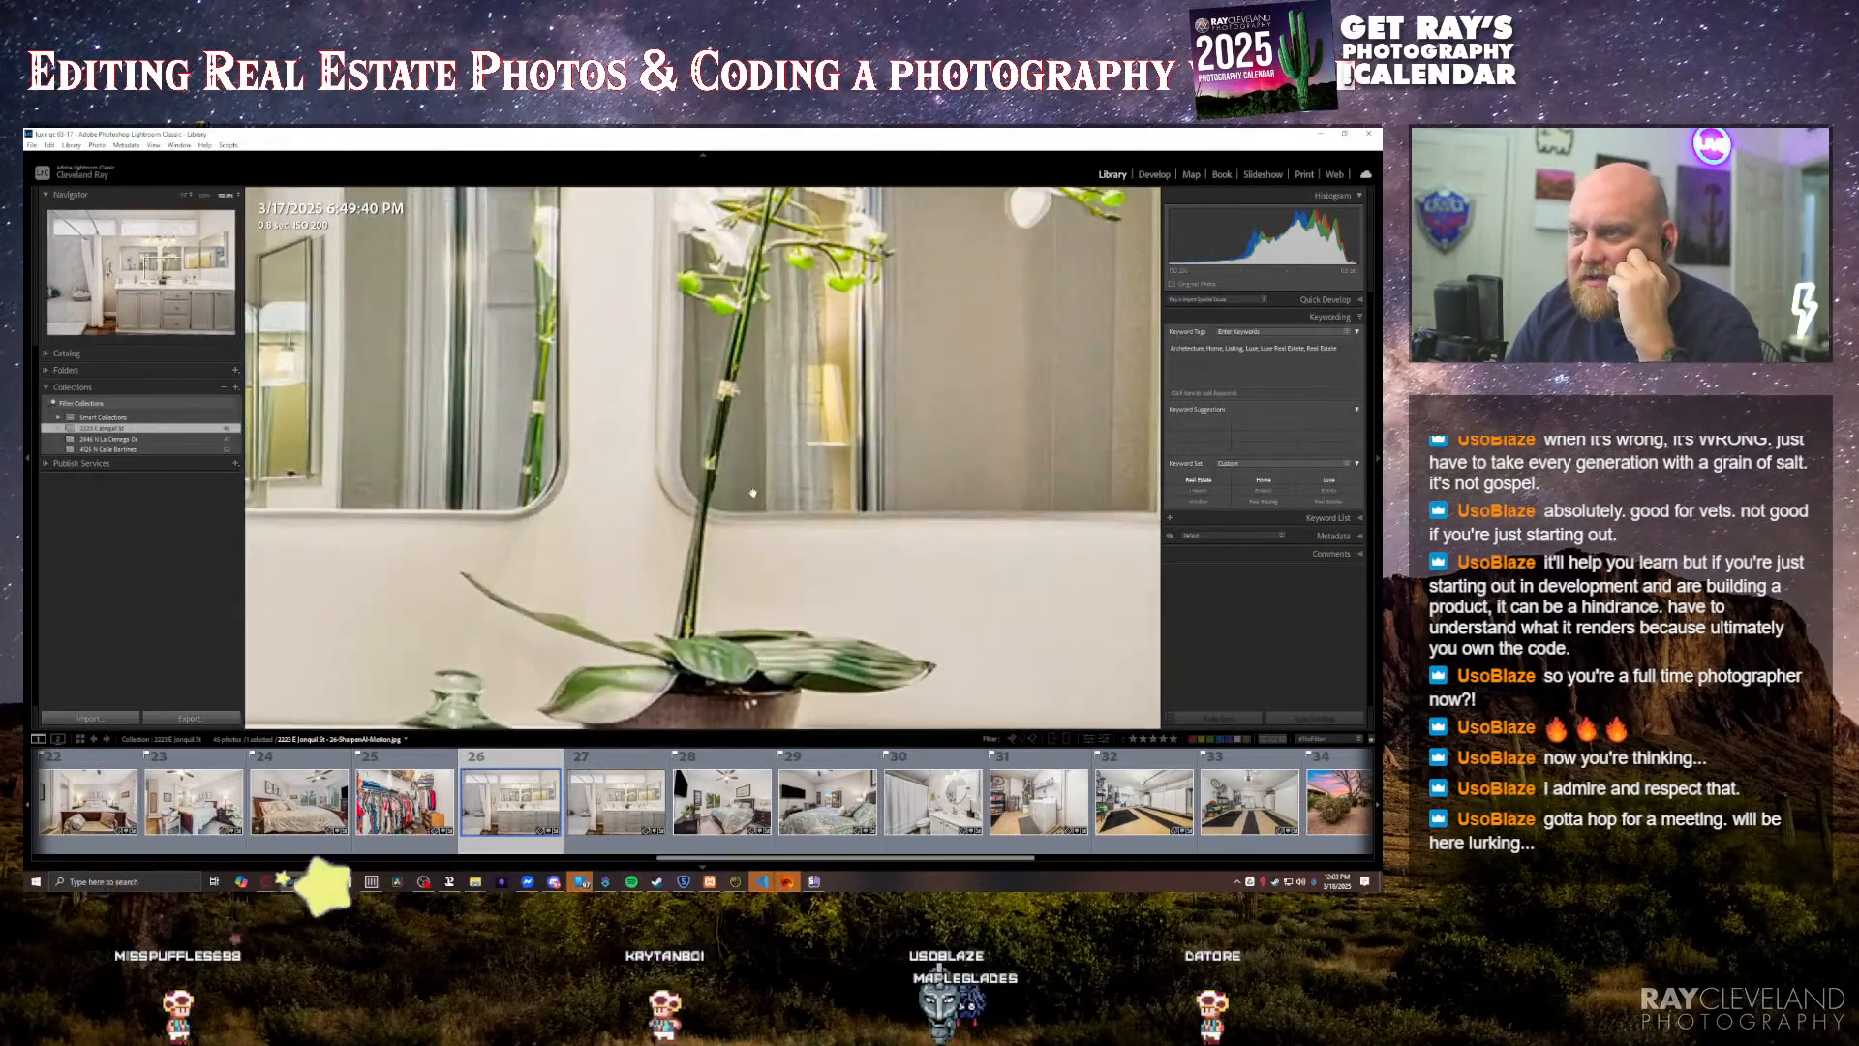
key("z")
left_click(811, 469)
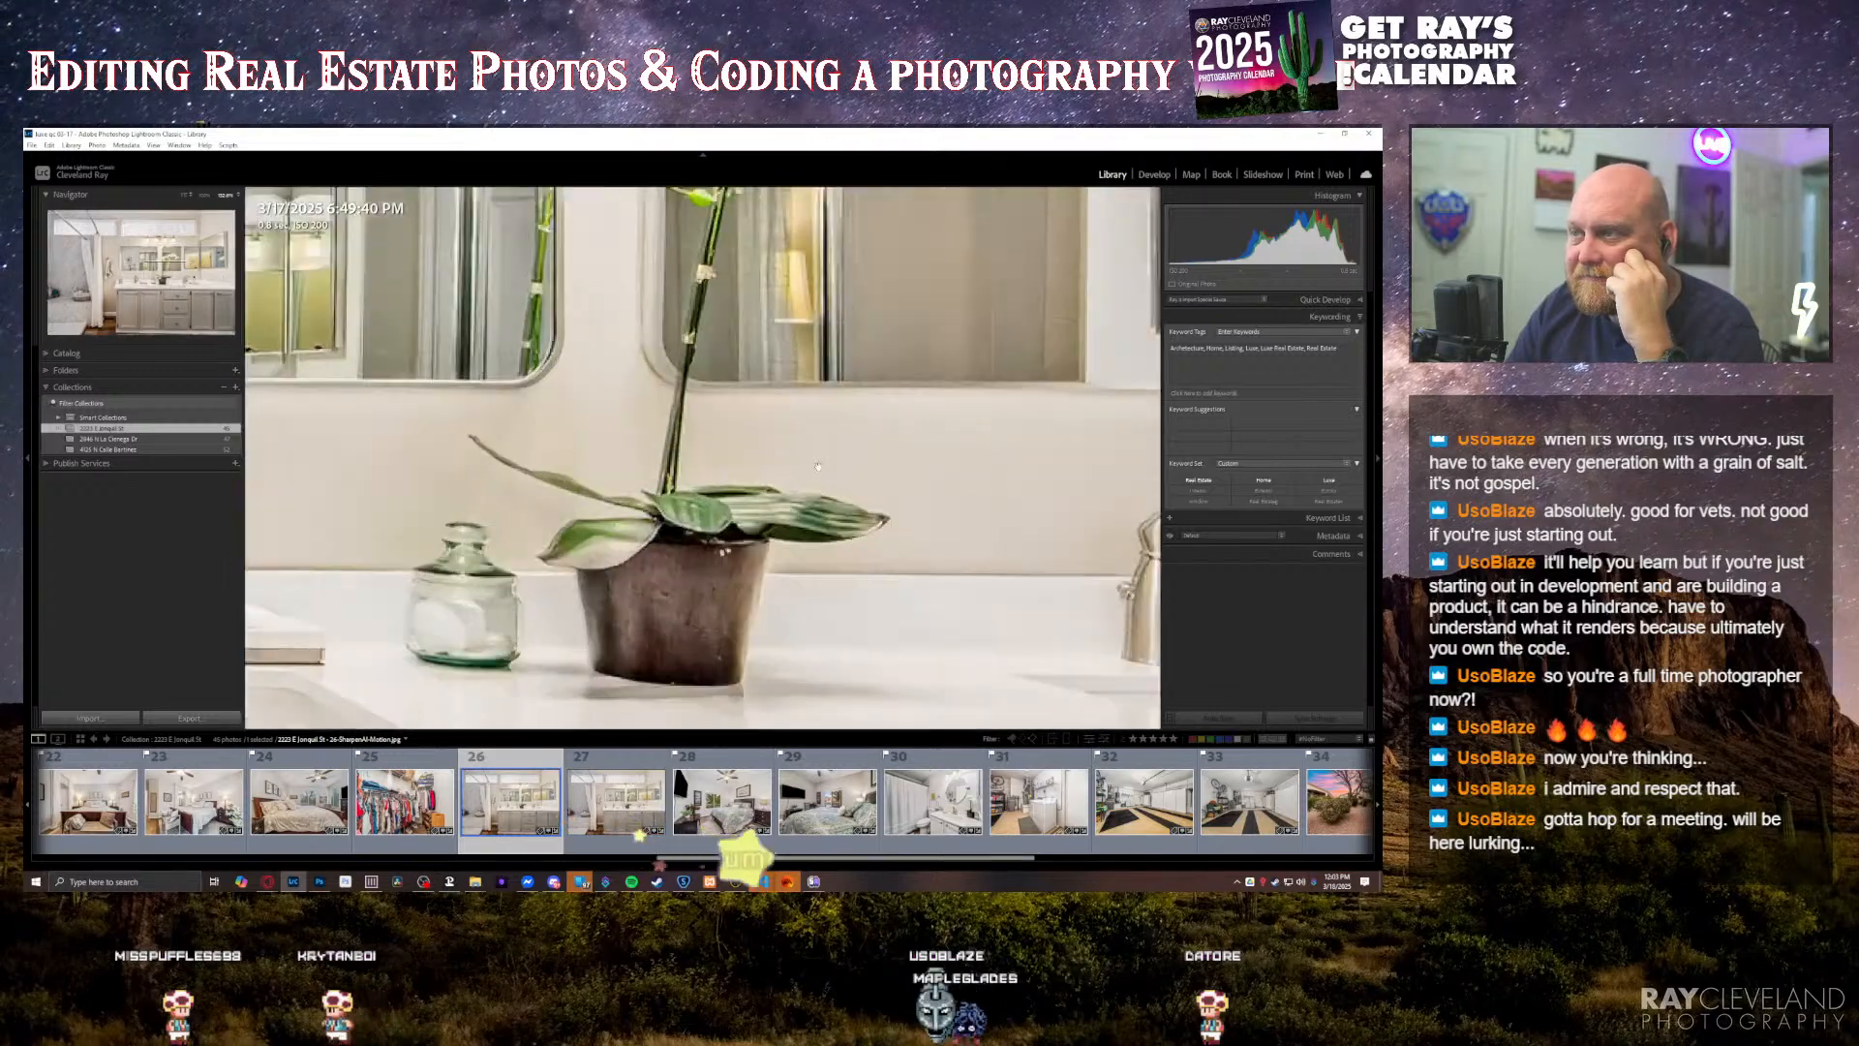
left_click_drag(1113, 527, 757, 534)
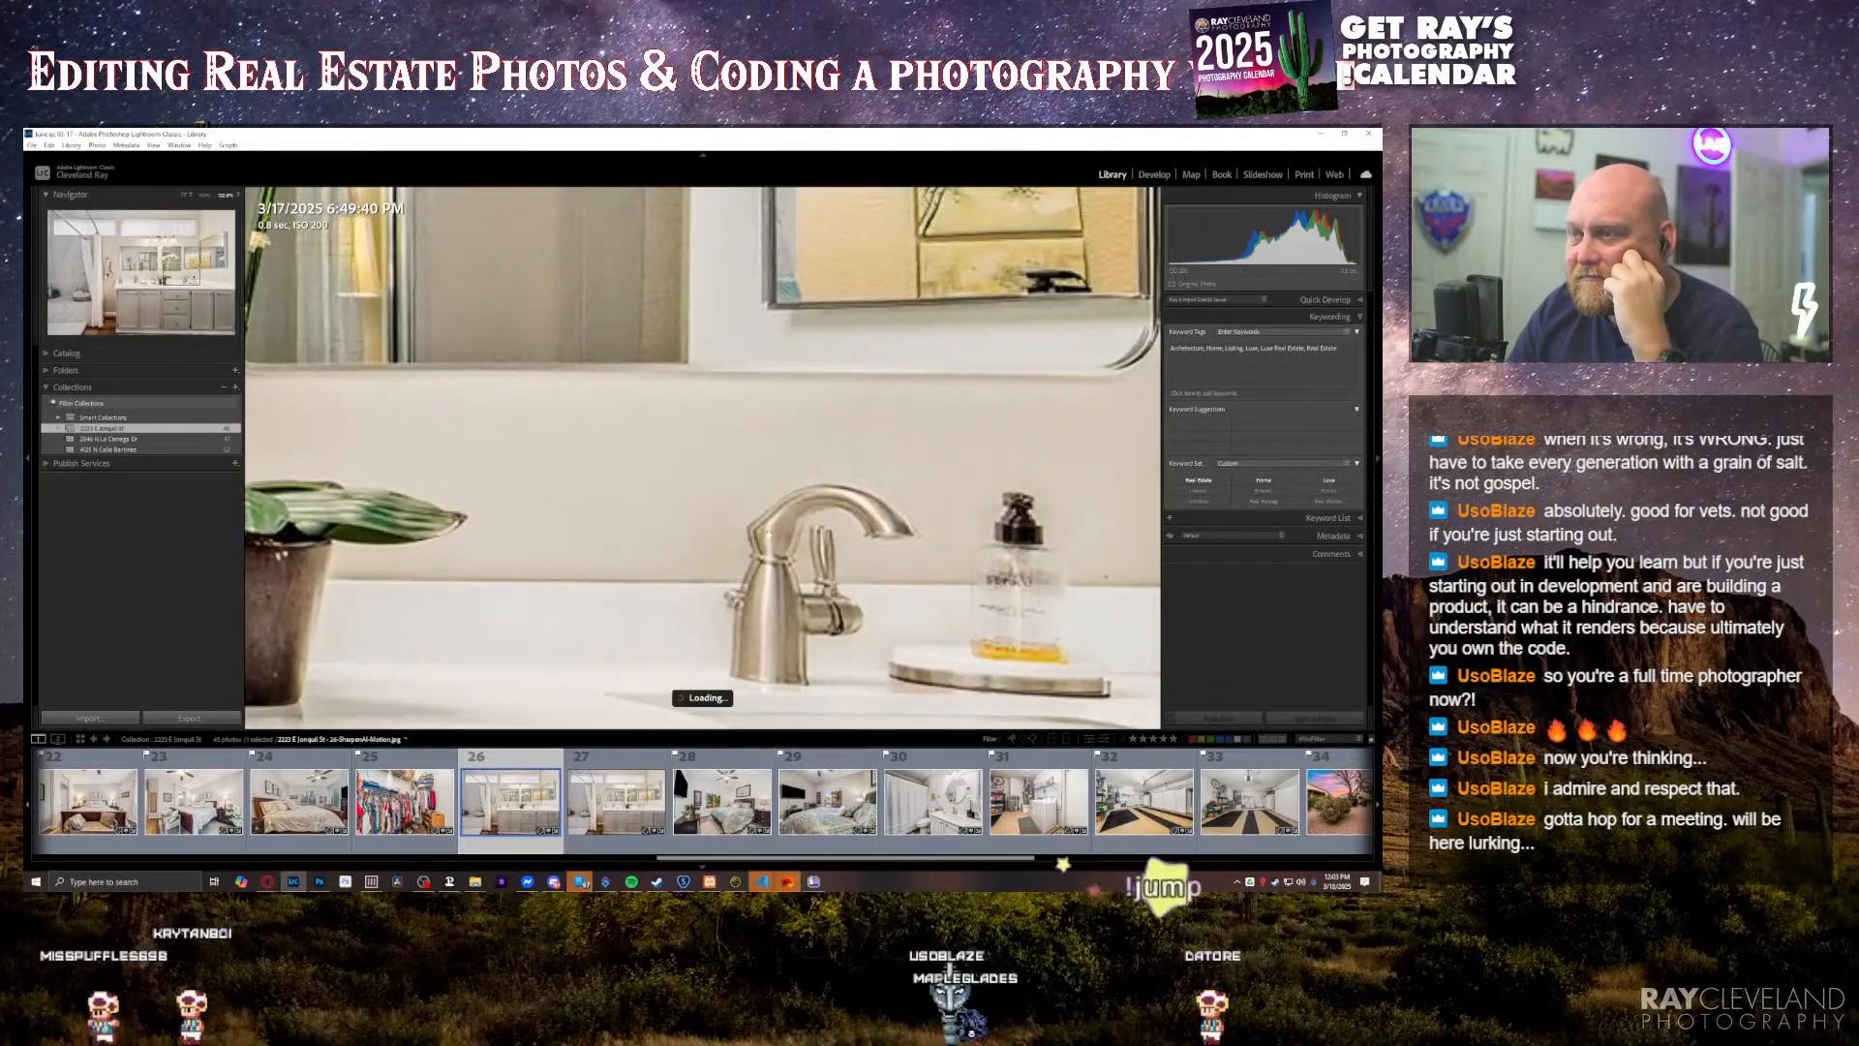
key("z")
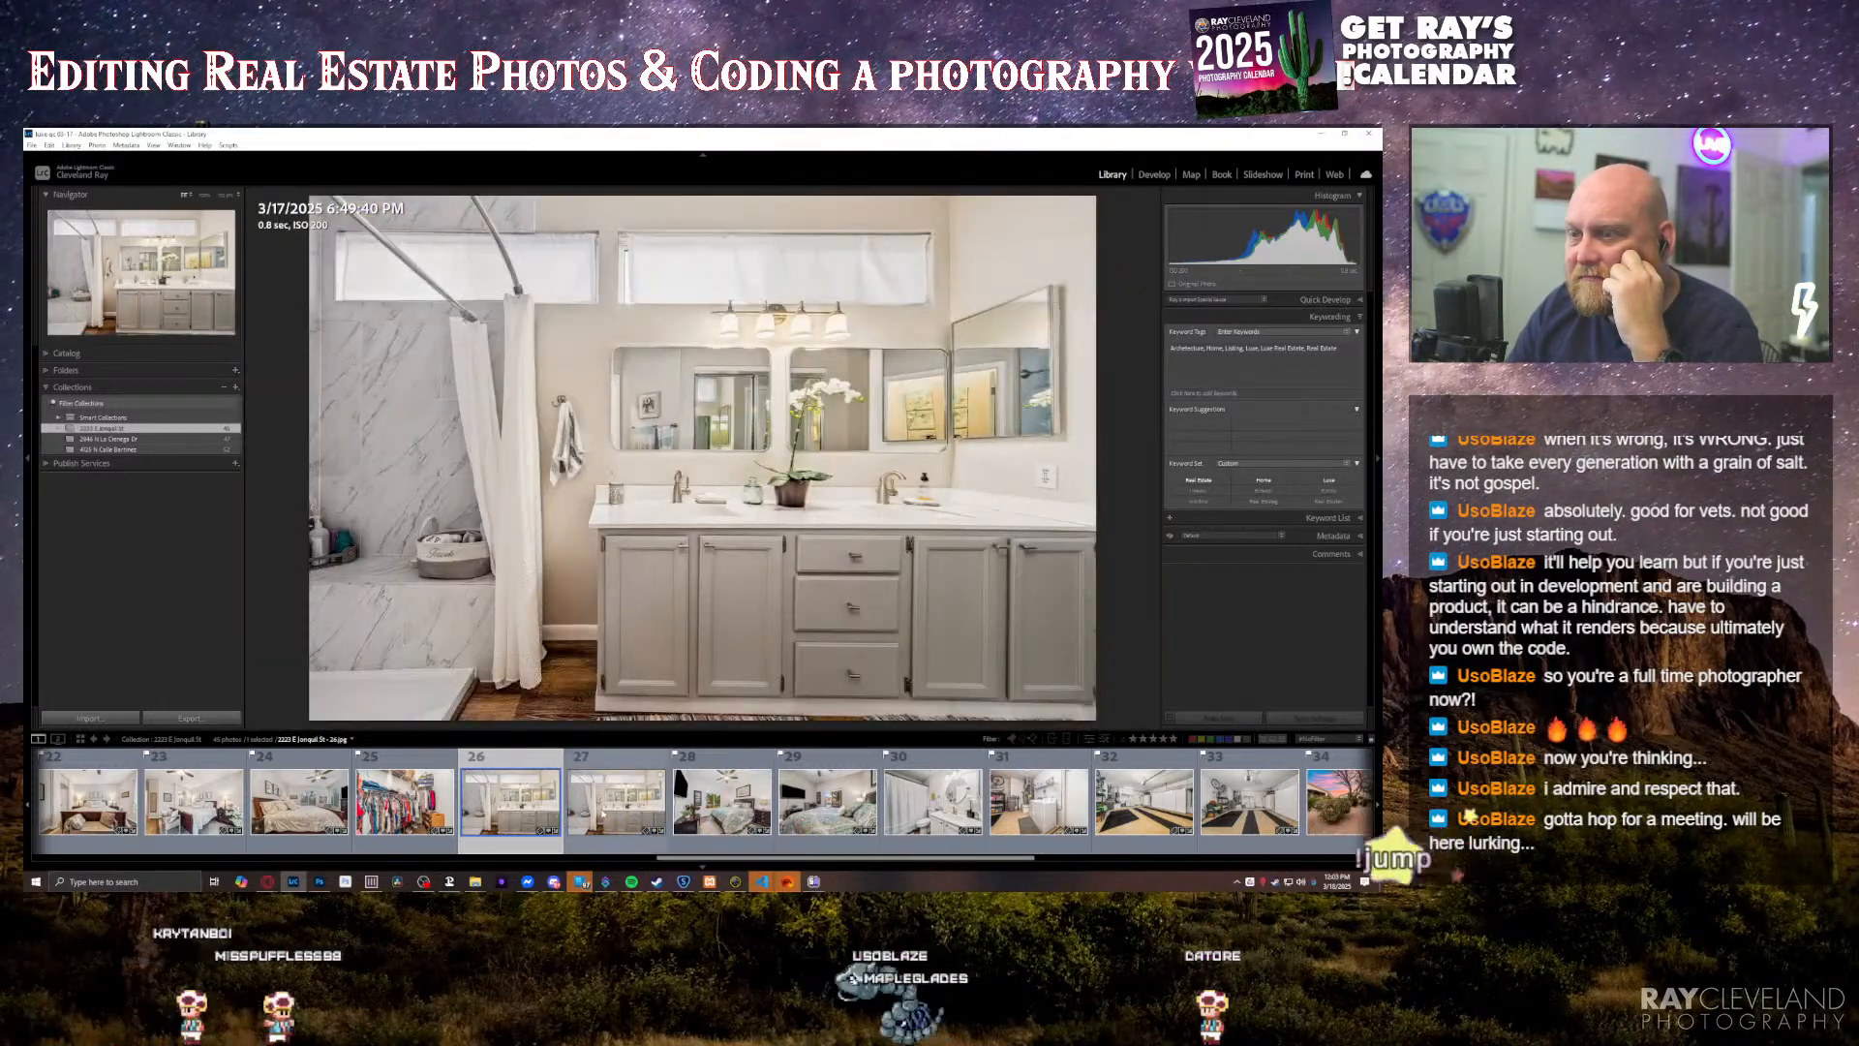
left_click(602, 812)
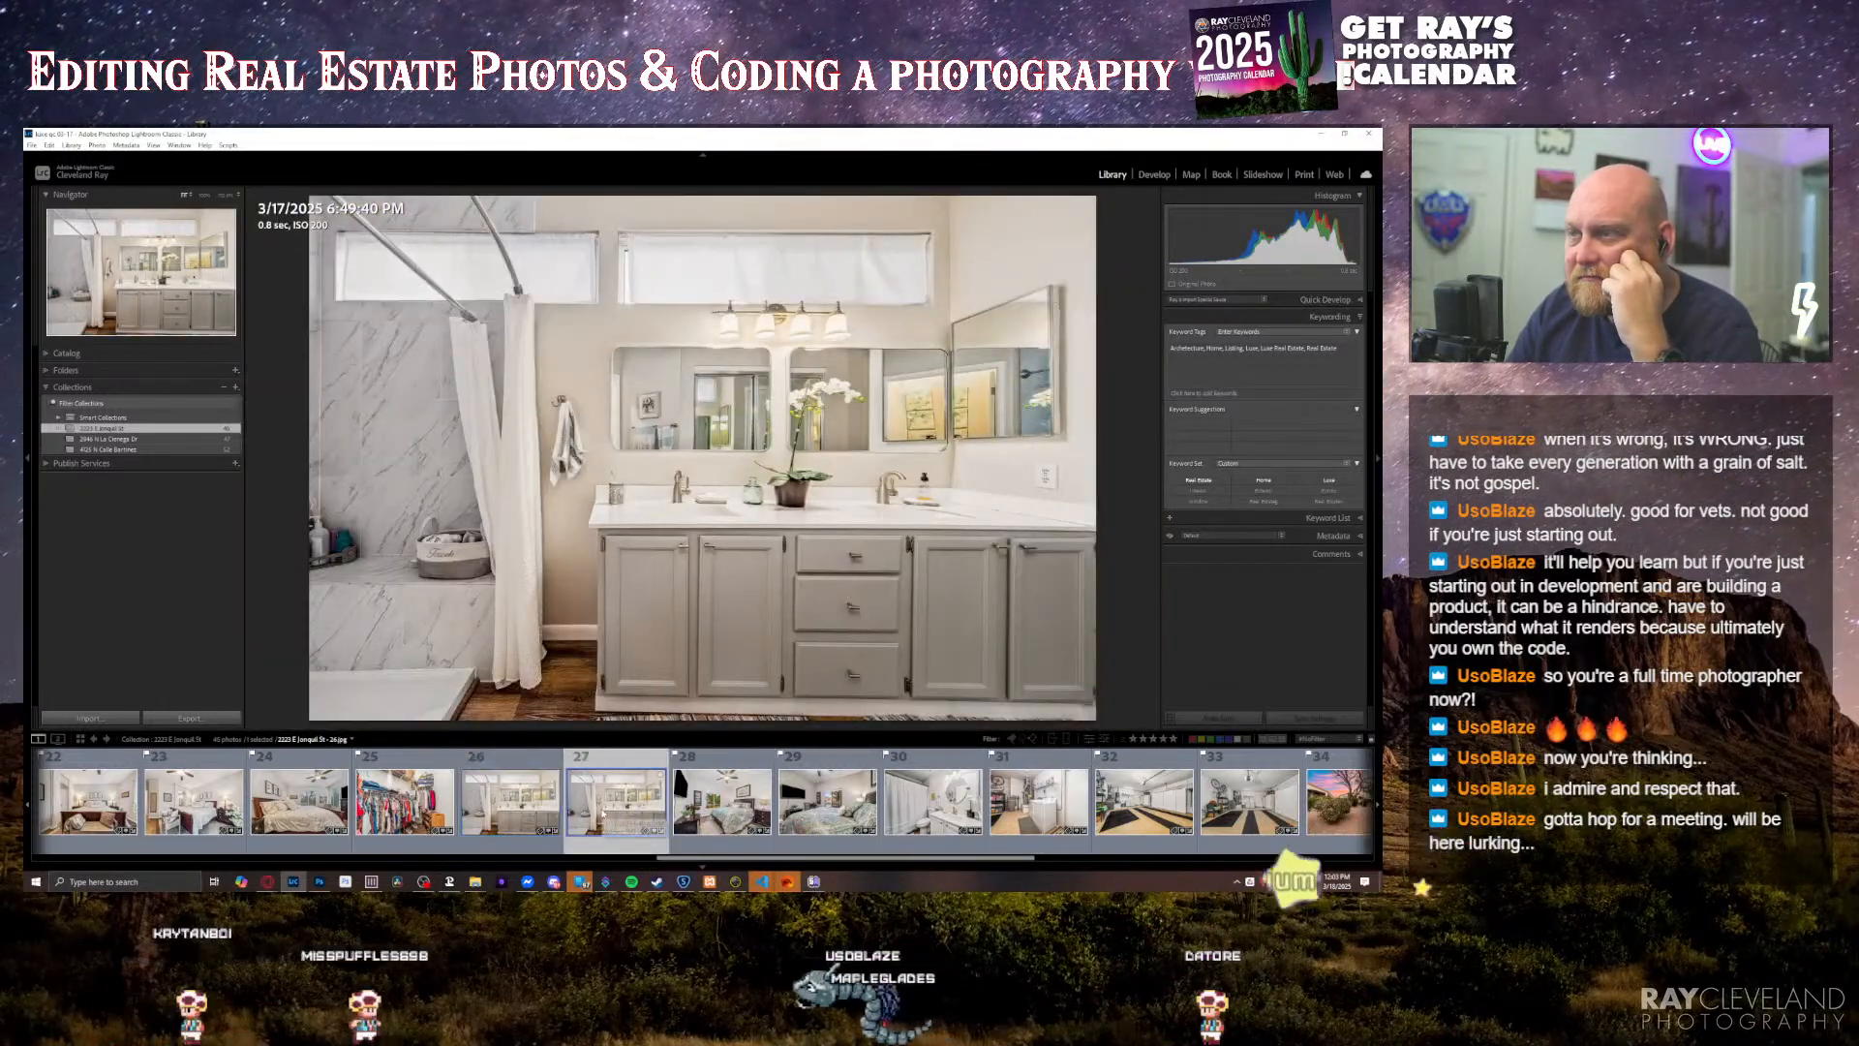
left_click(505, 806)
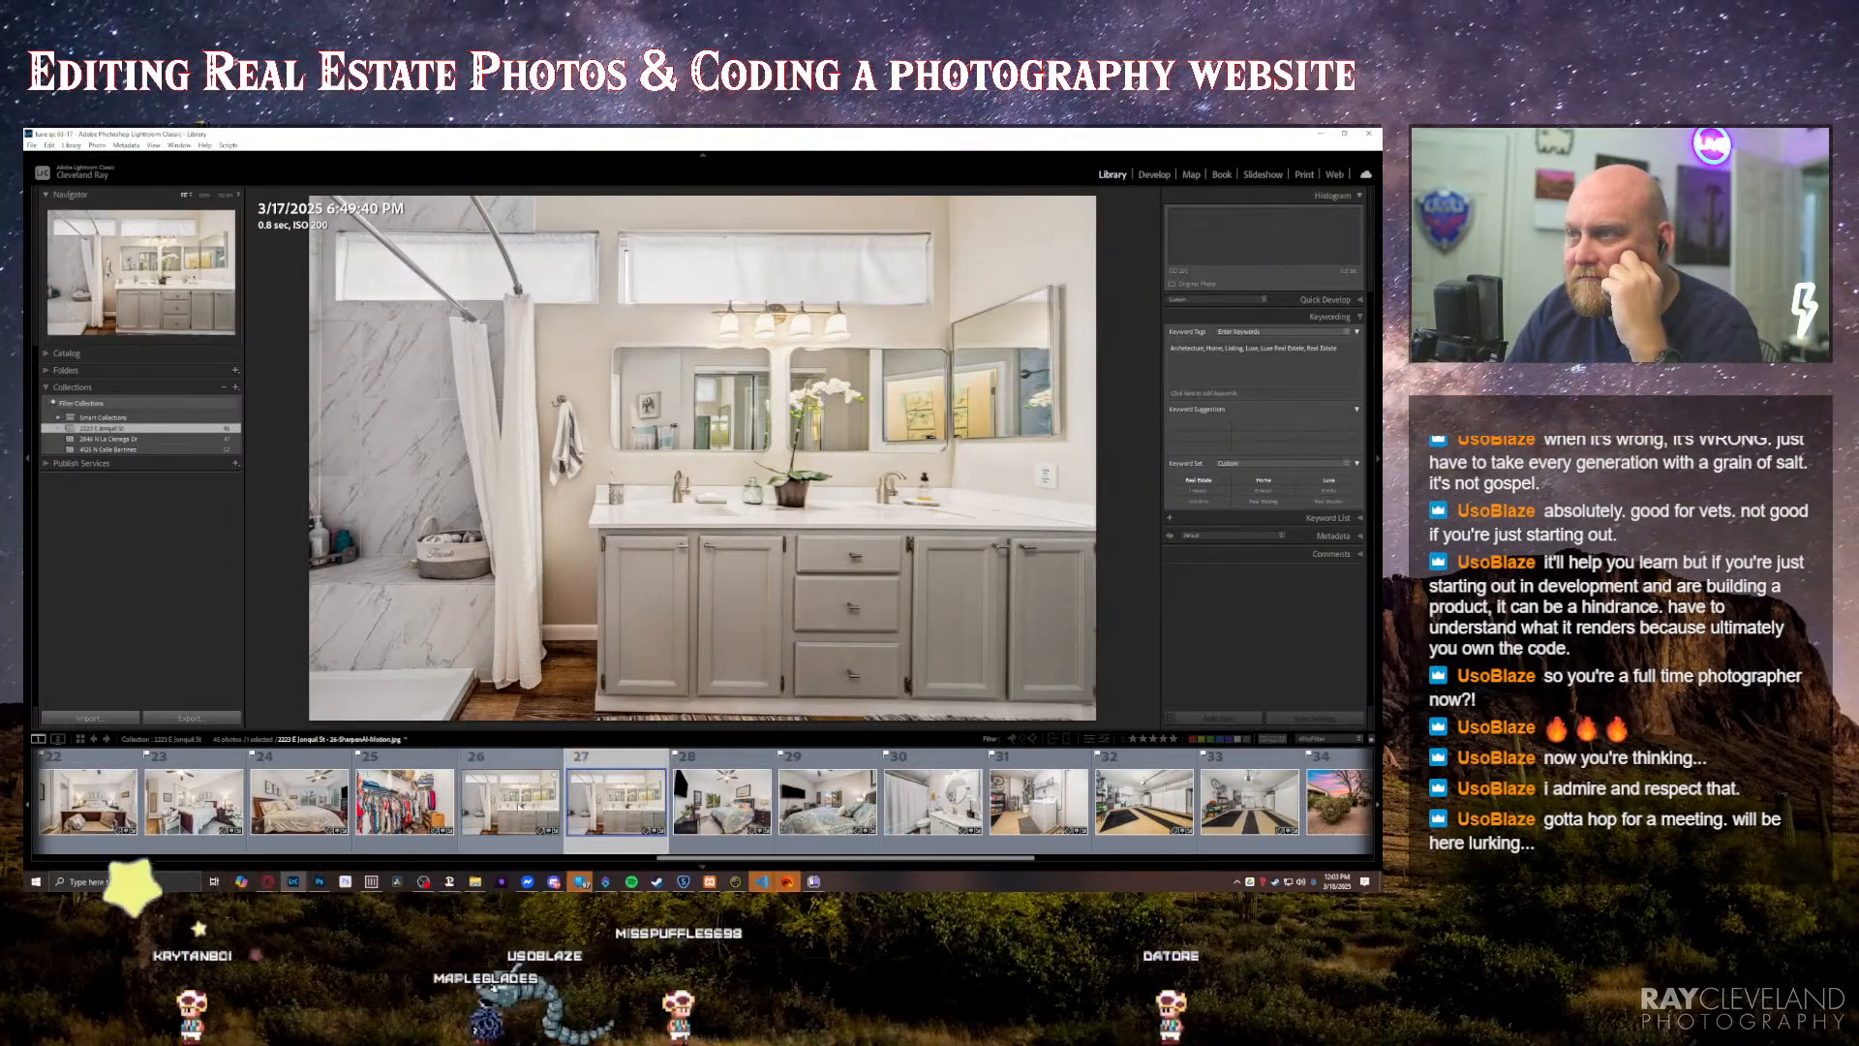
Step: Open the second property's collection and review its living room photos, checking the TV wall and soundbar up close
left_click(112, 439)
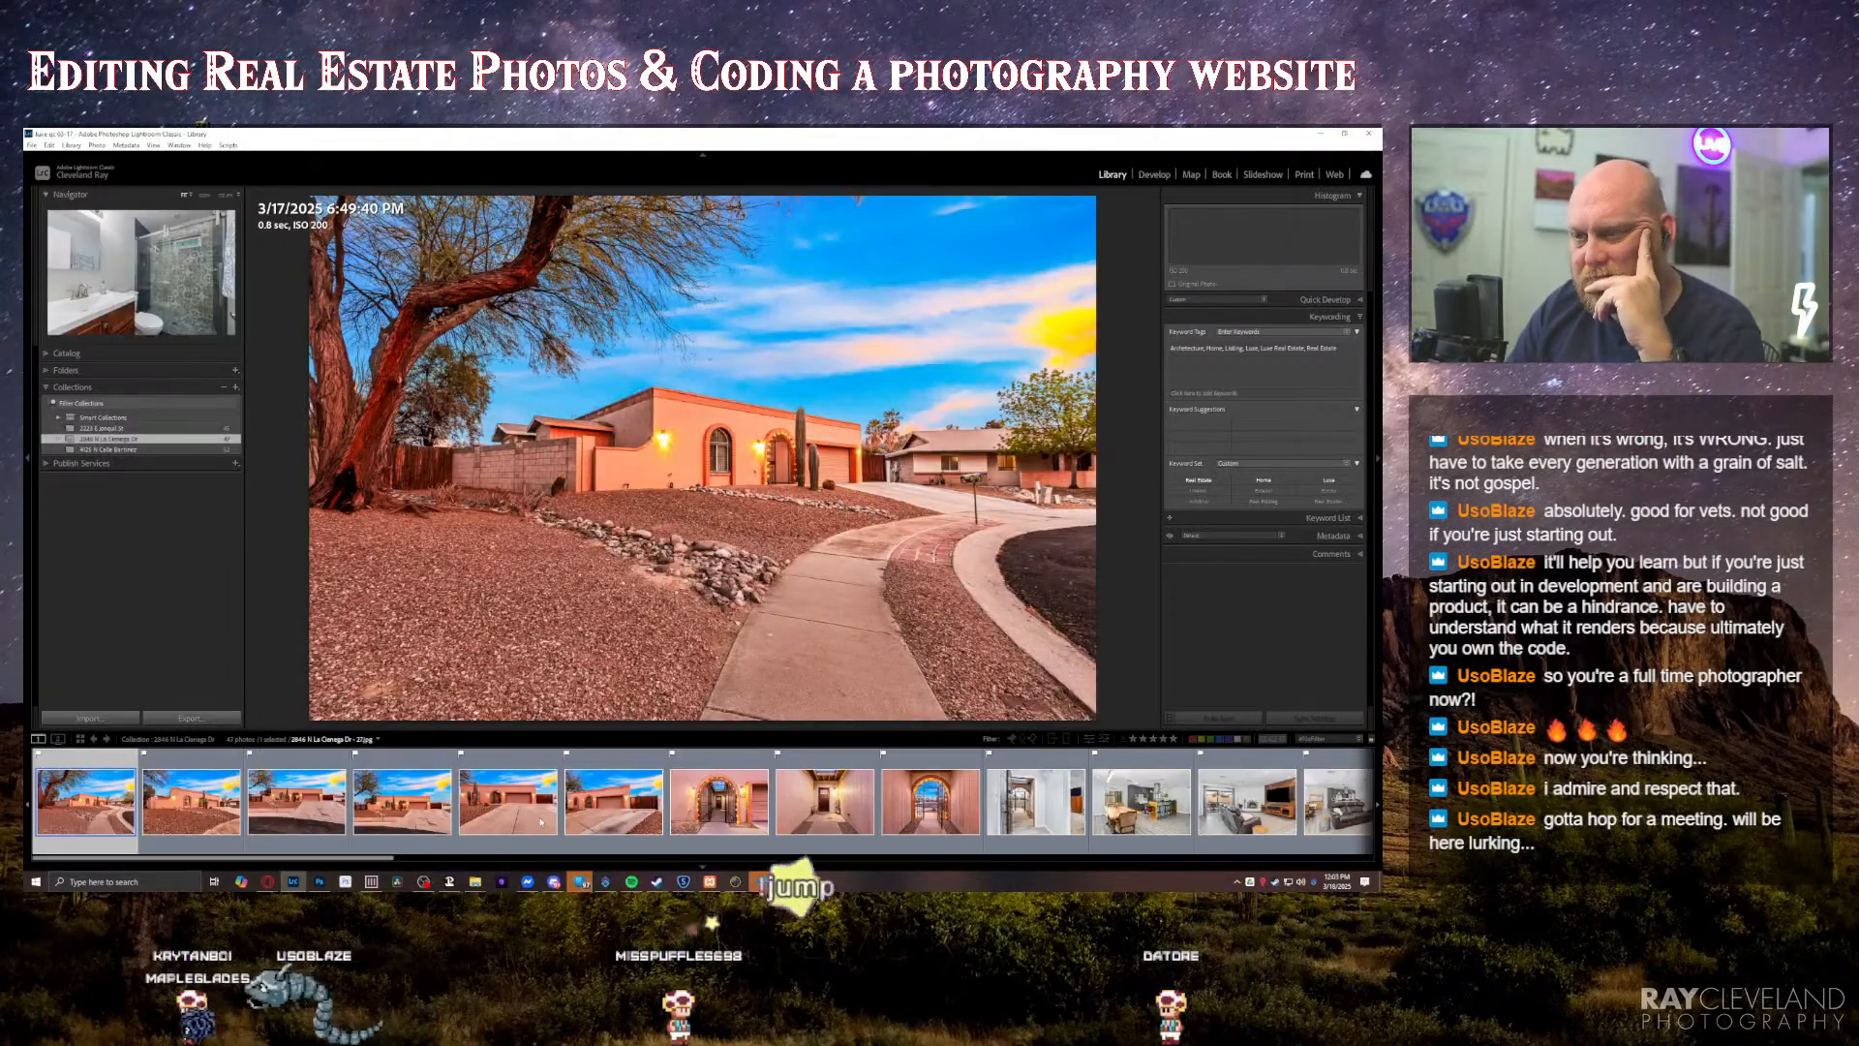
key("Right")
key("Right")
key("Right")
key("Right")
key("Right")
key("Right")
key("Right")
key("Right")
key("Right")
key("Right")
key("Right")
key("Right")
key("Right")
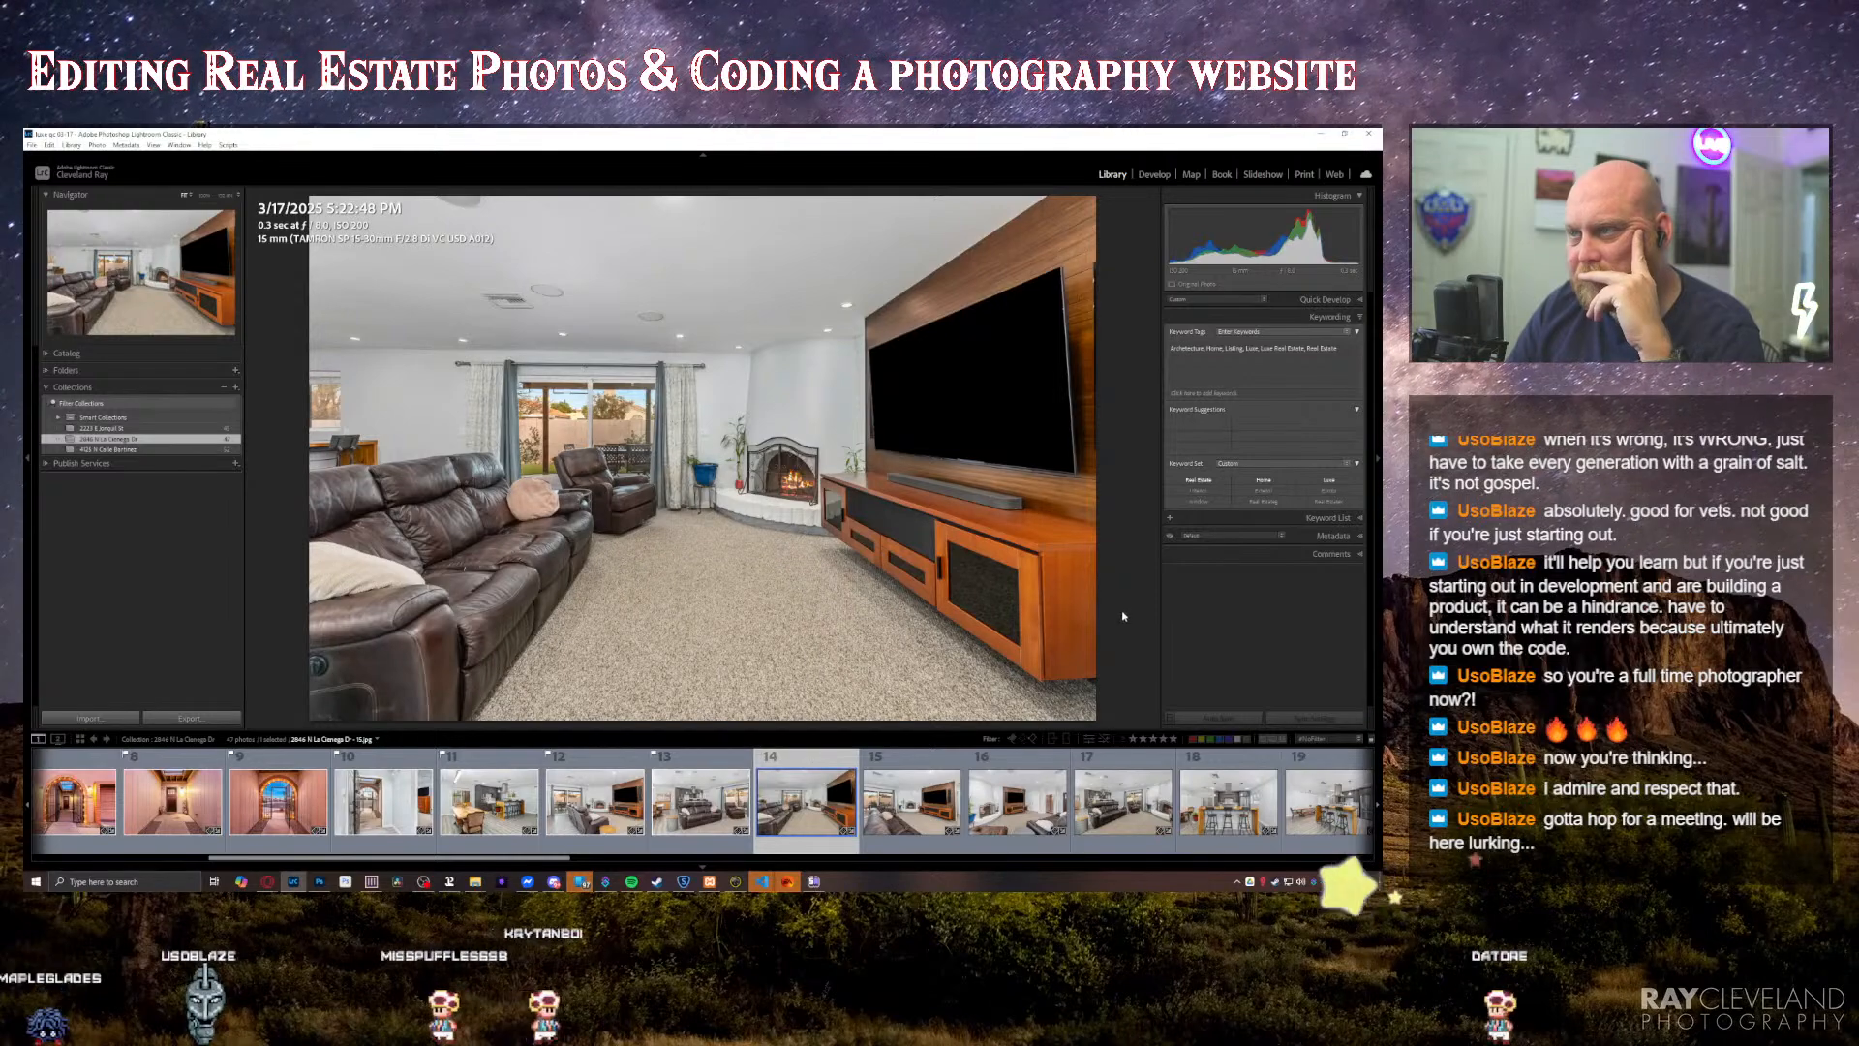
key("p")
key("Right")
key("z")
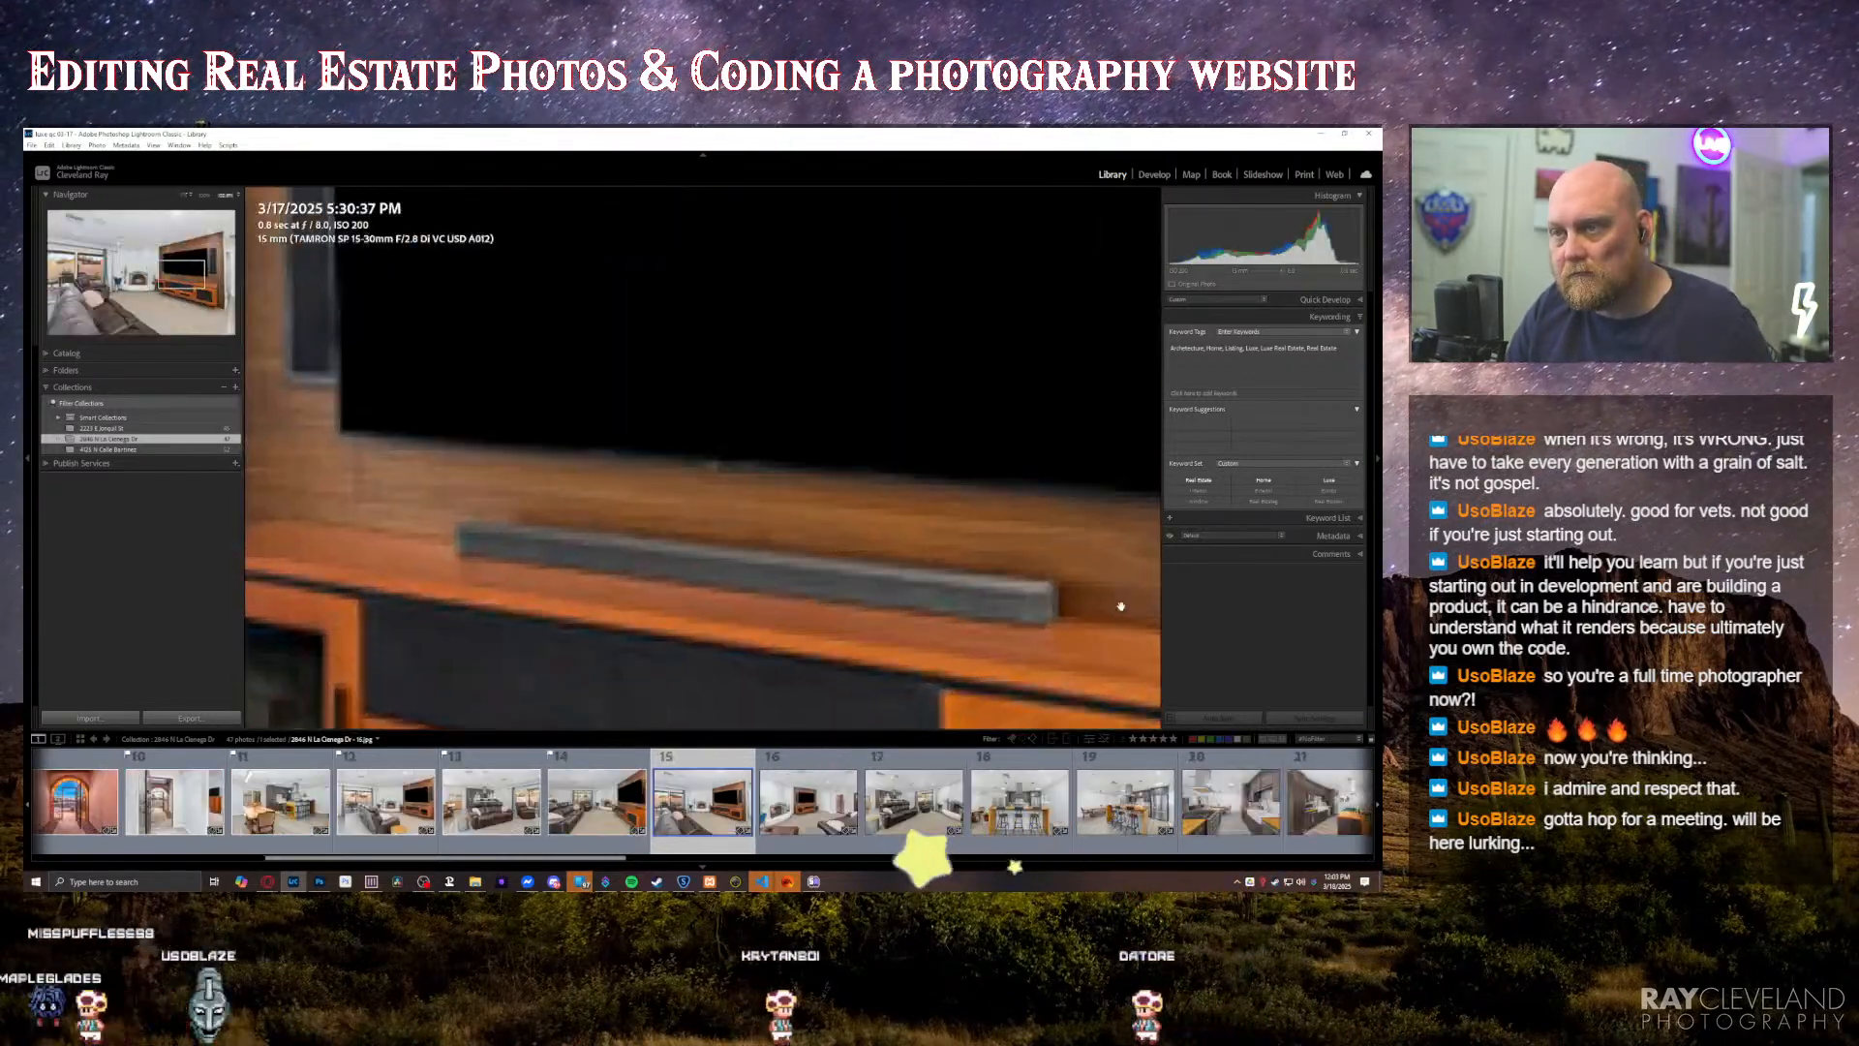
left_click(941, 654)
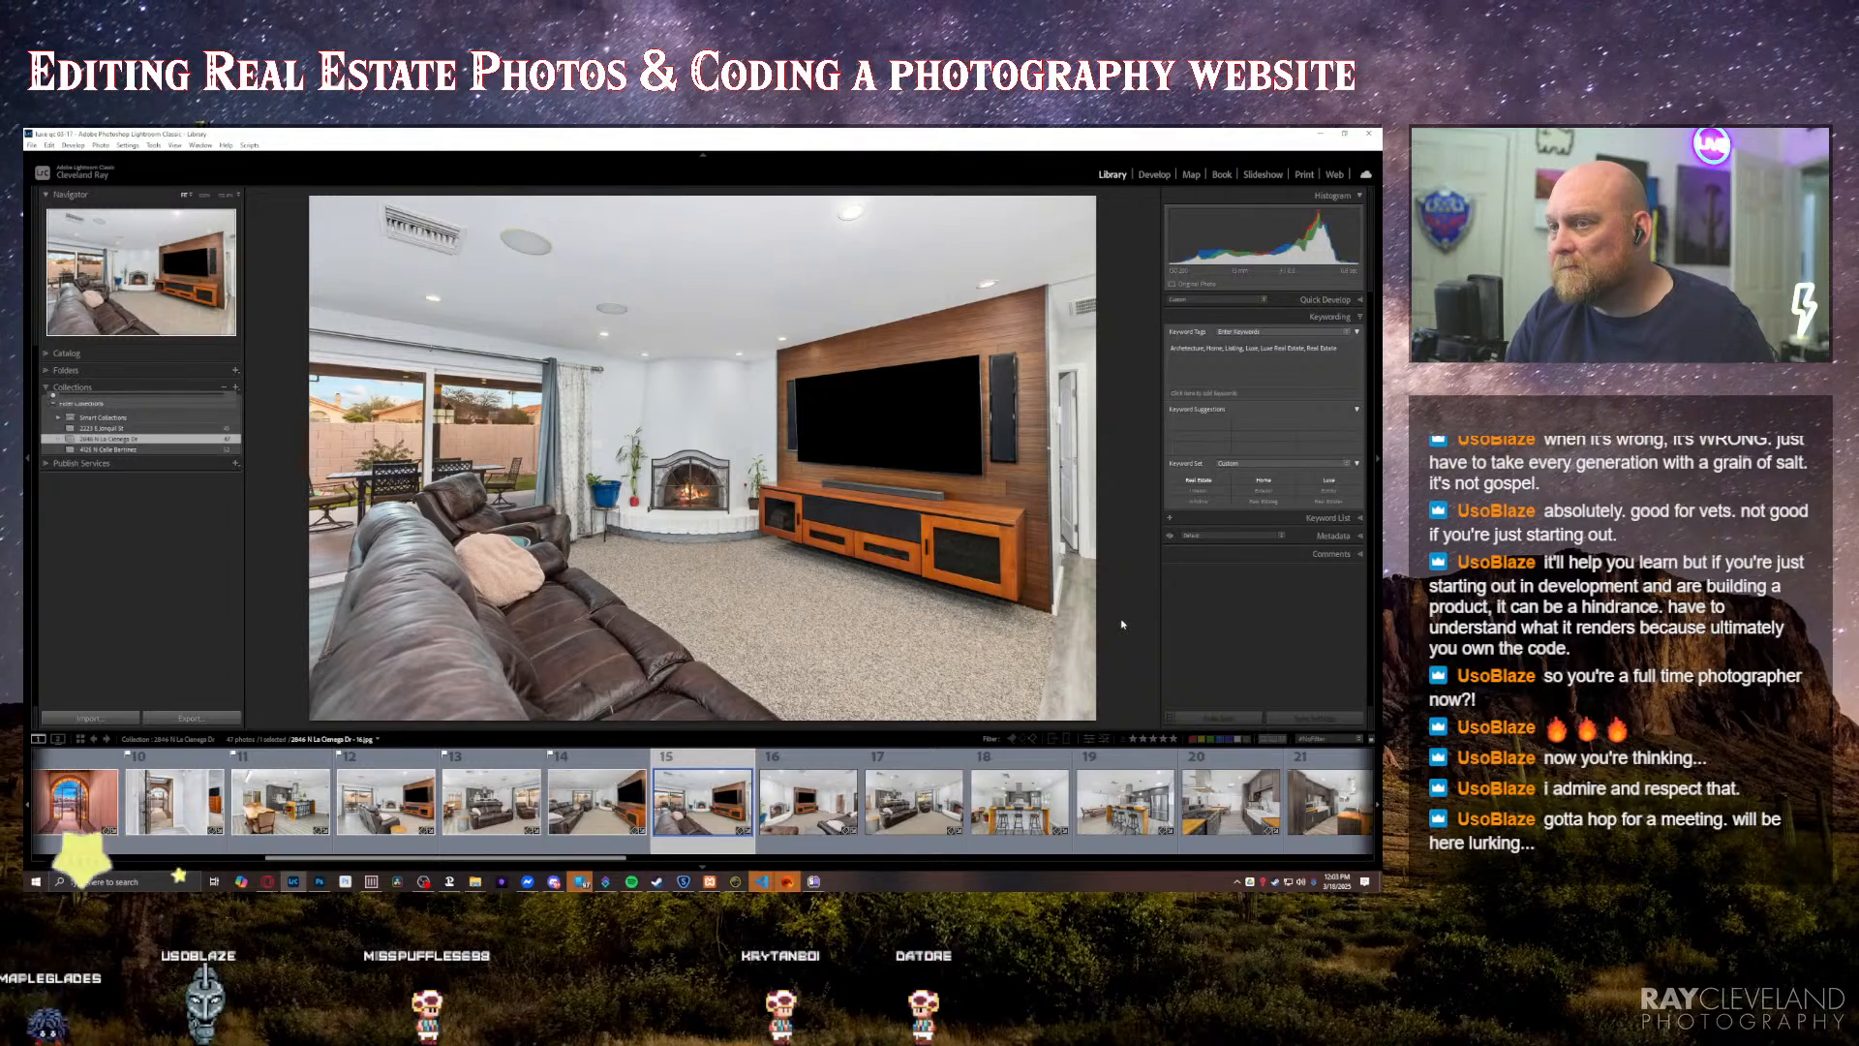
Step: Switch to the Develop module and move on to the living room photo showing the fireplace and TV wall
key("d")
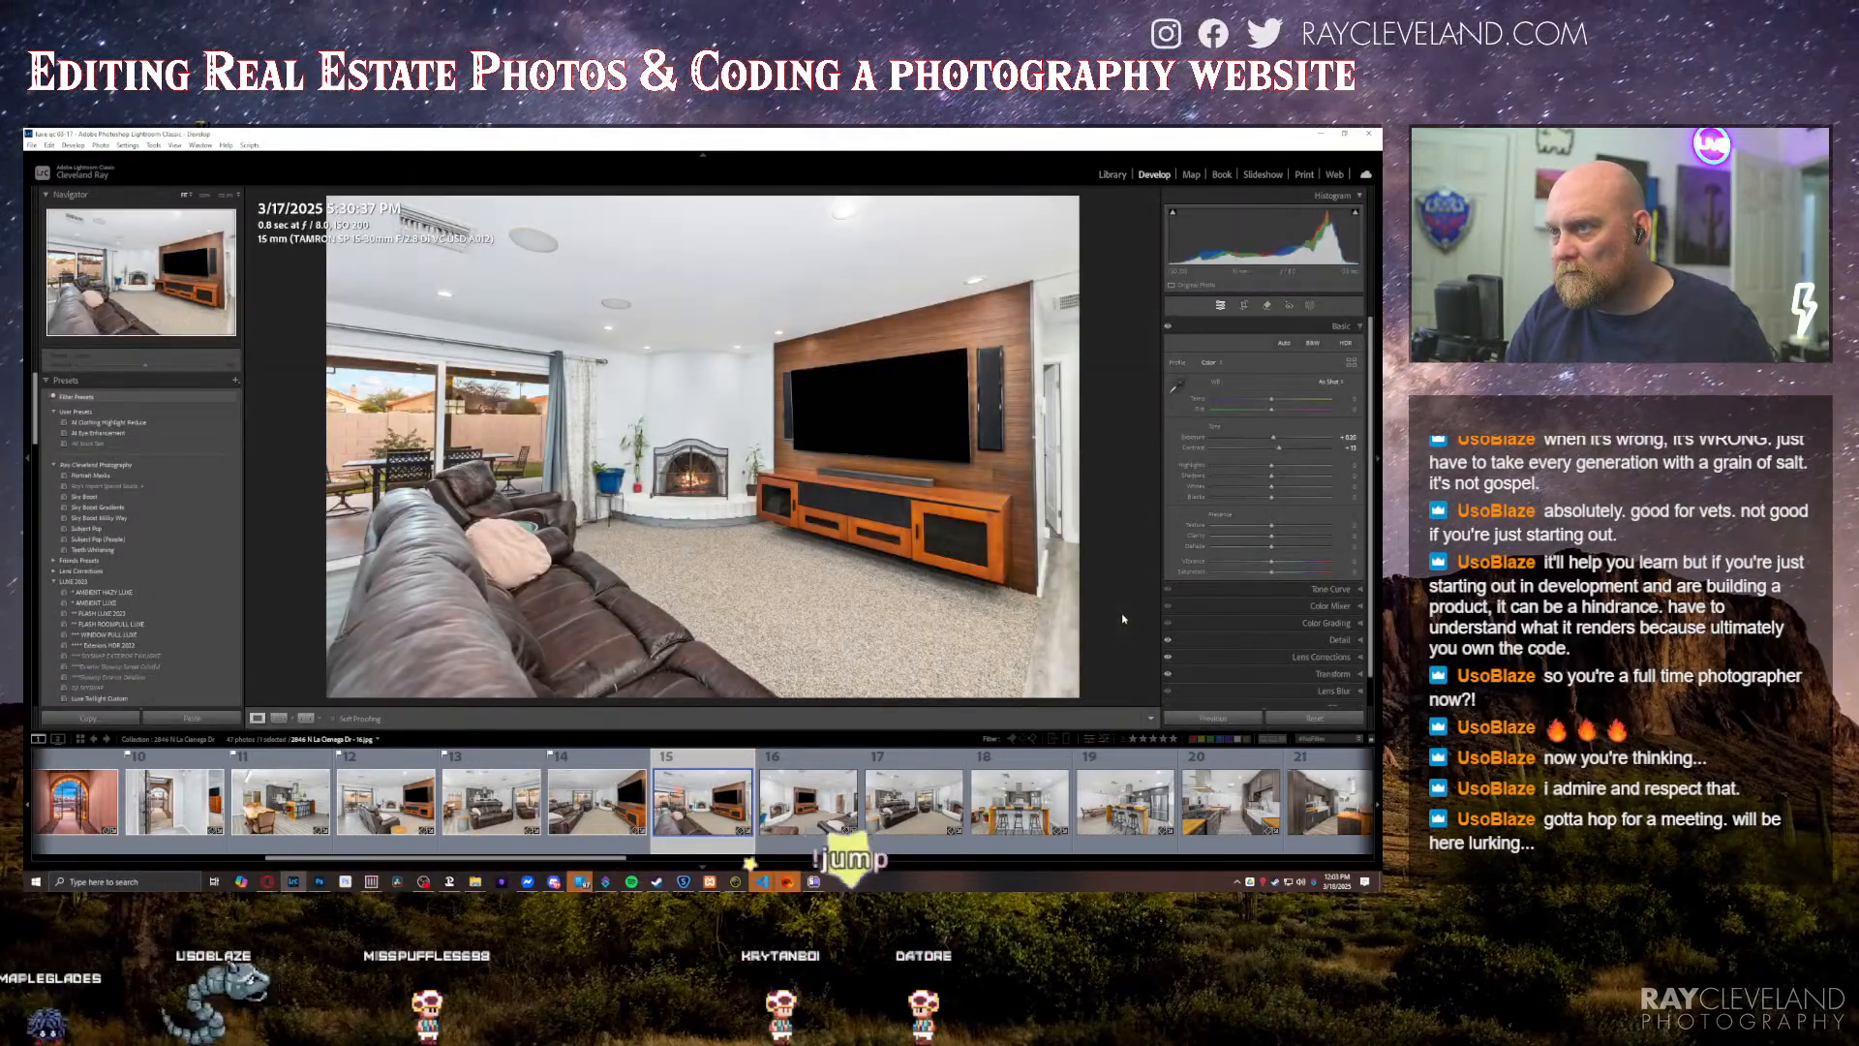
key("Right")
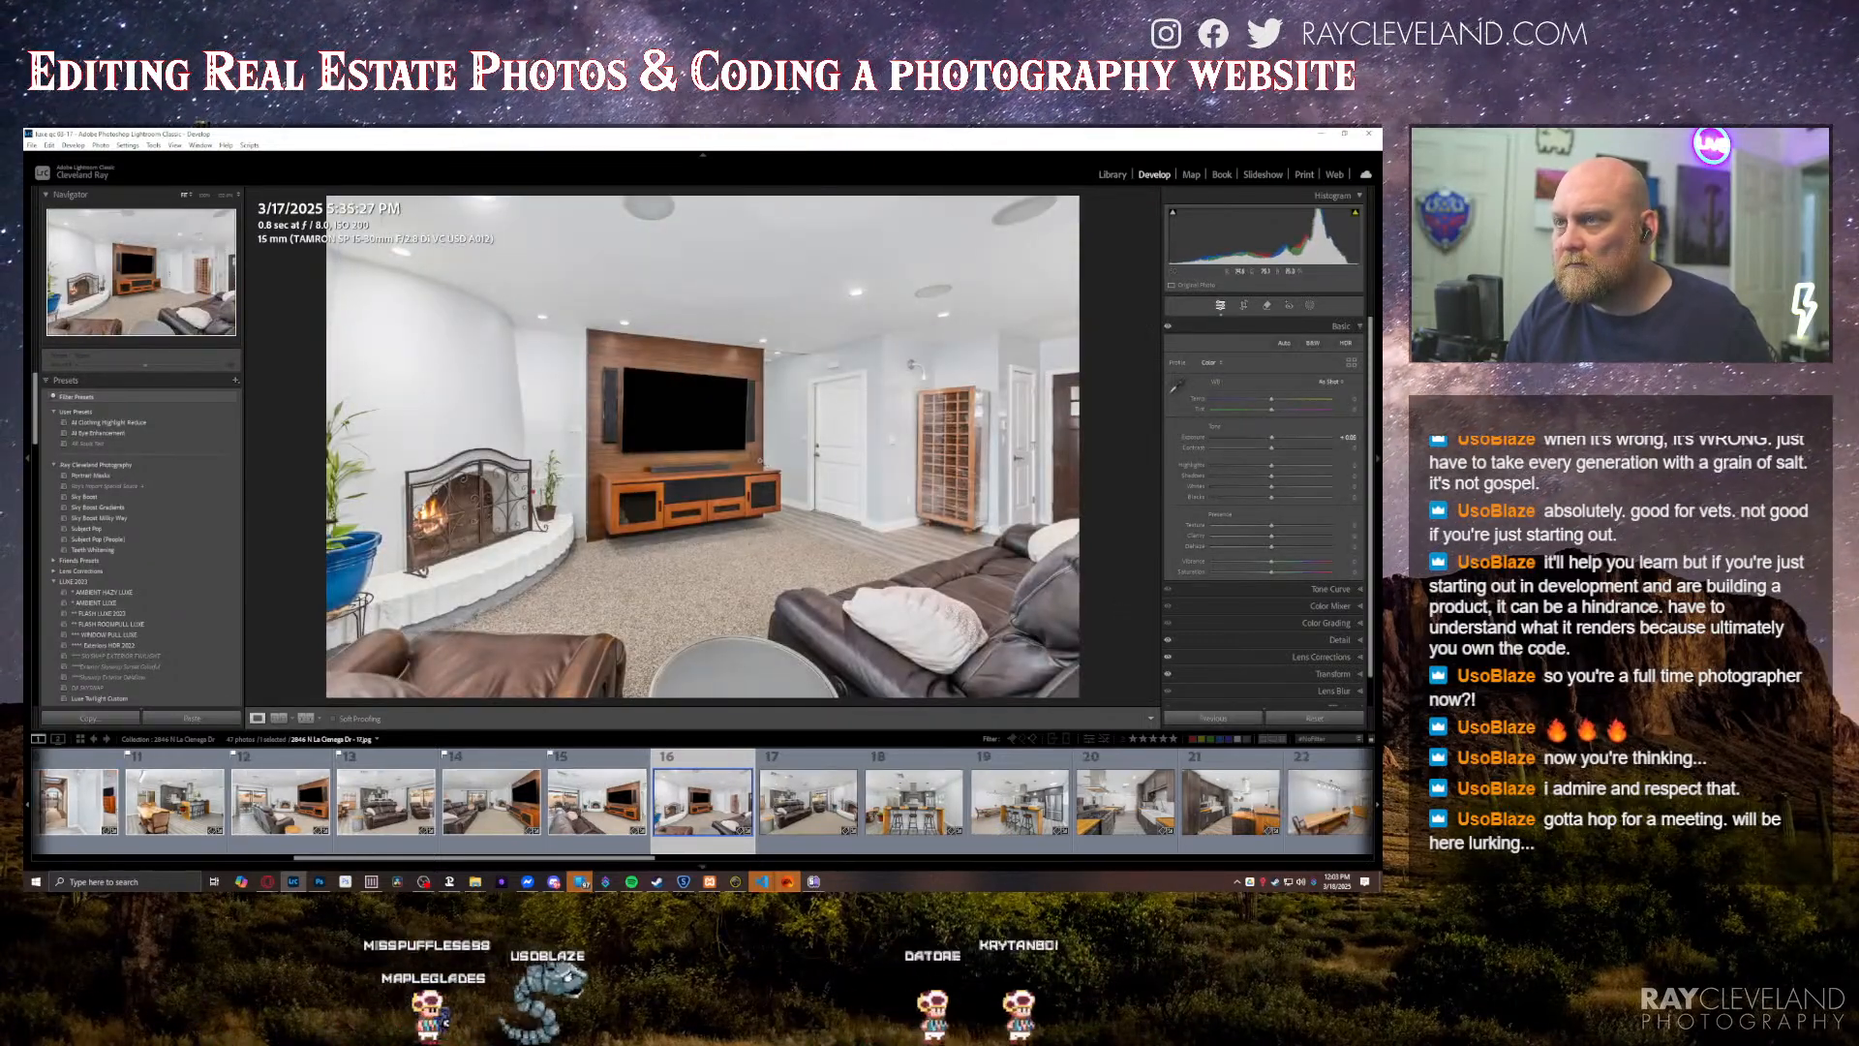
key("Right")
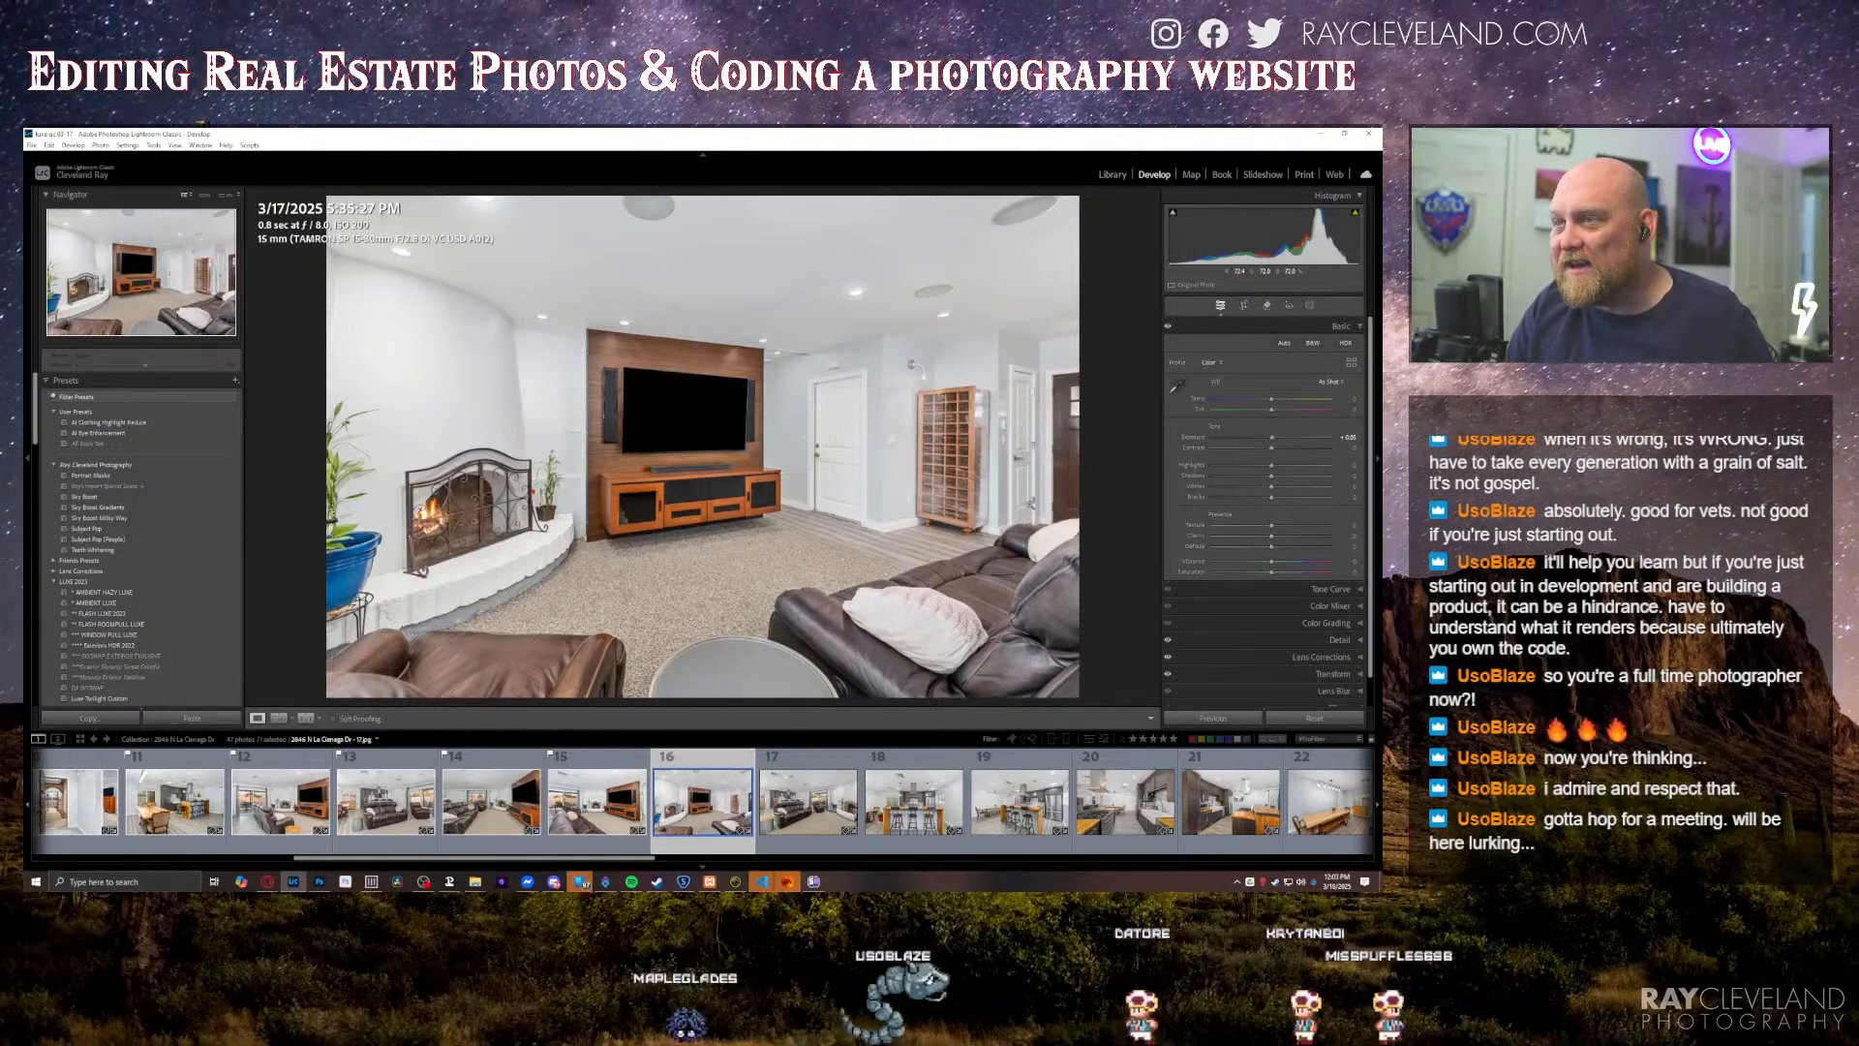
Step: Slightly raise the exposure of the living room photo with the leather sofa and fireplace, and open its Transform settings
key("Right")
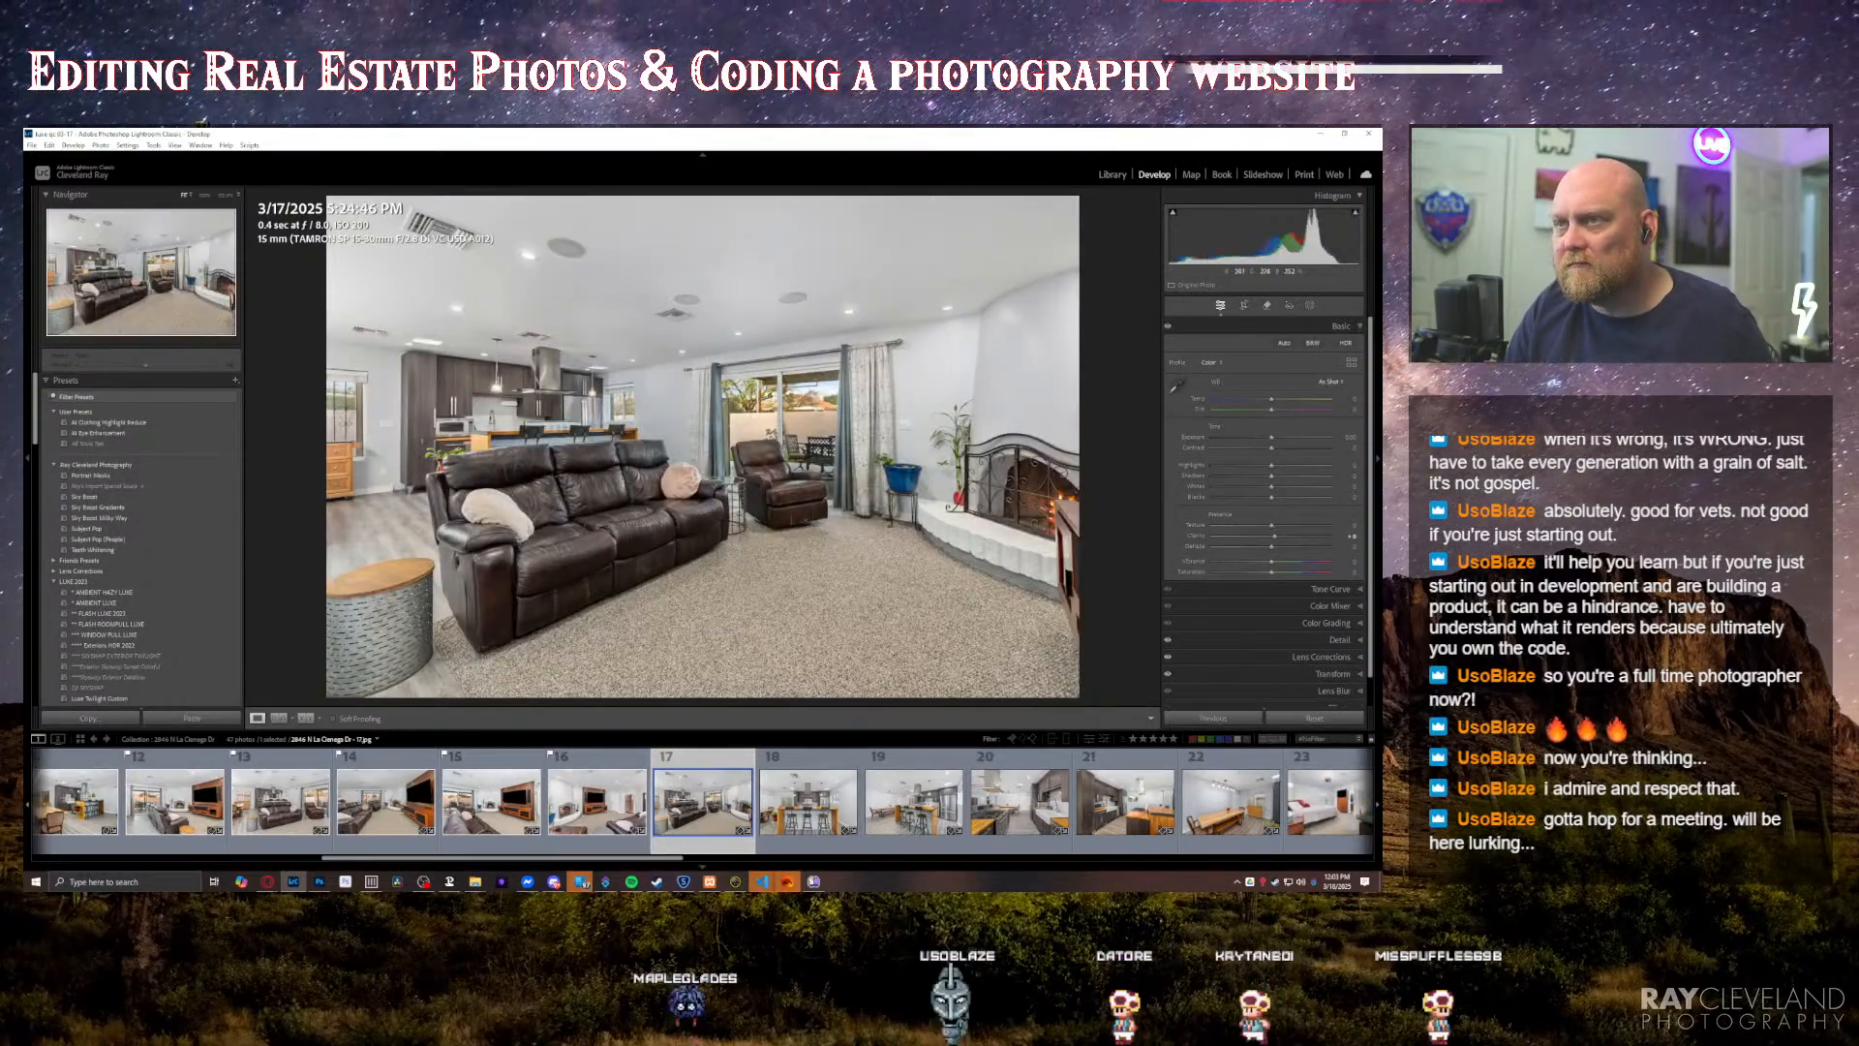
key("plus")
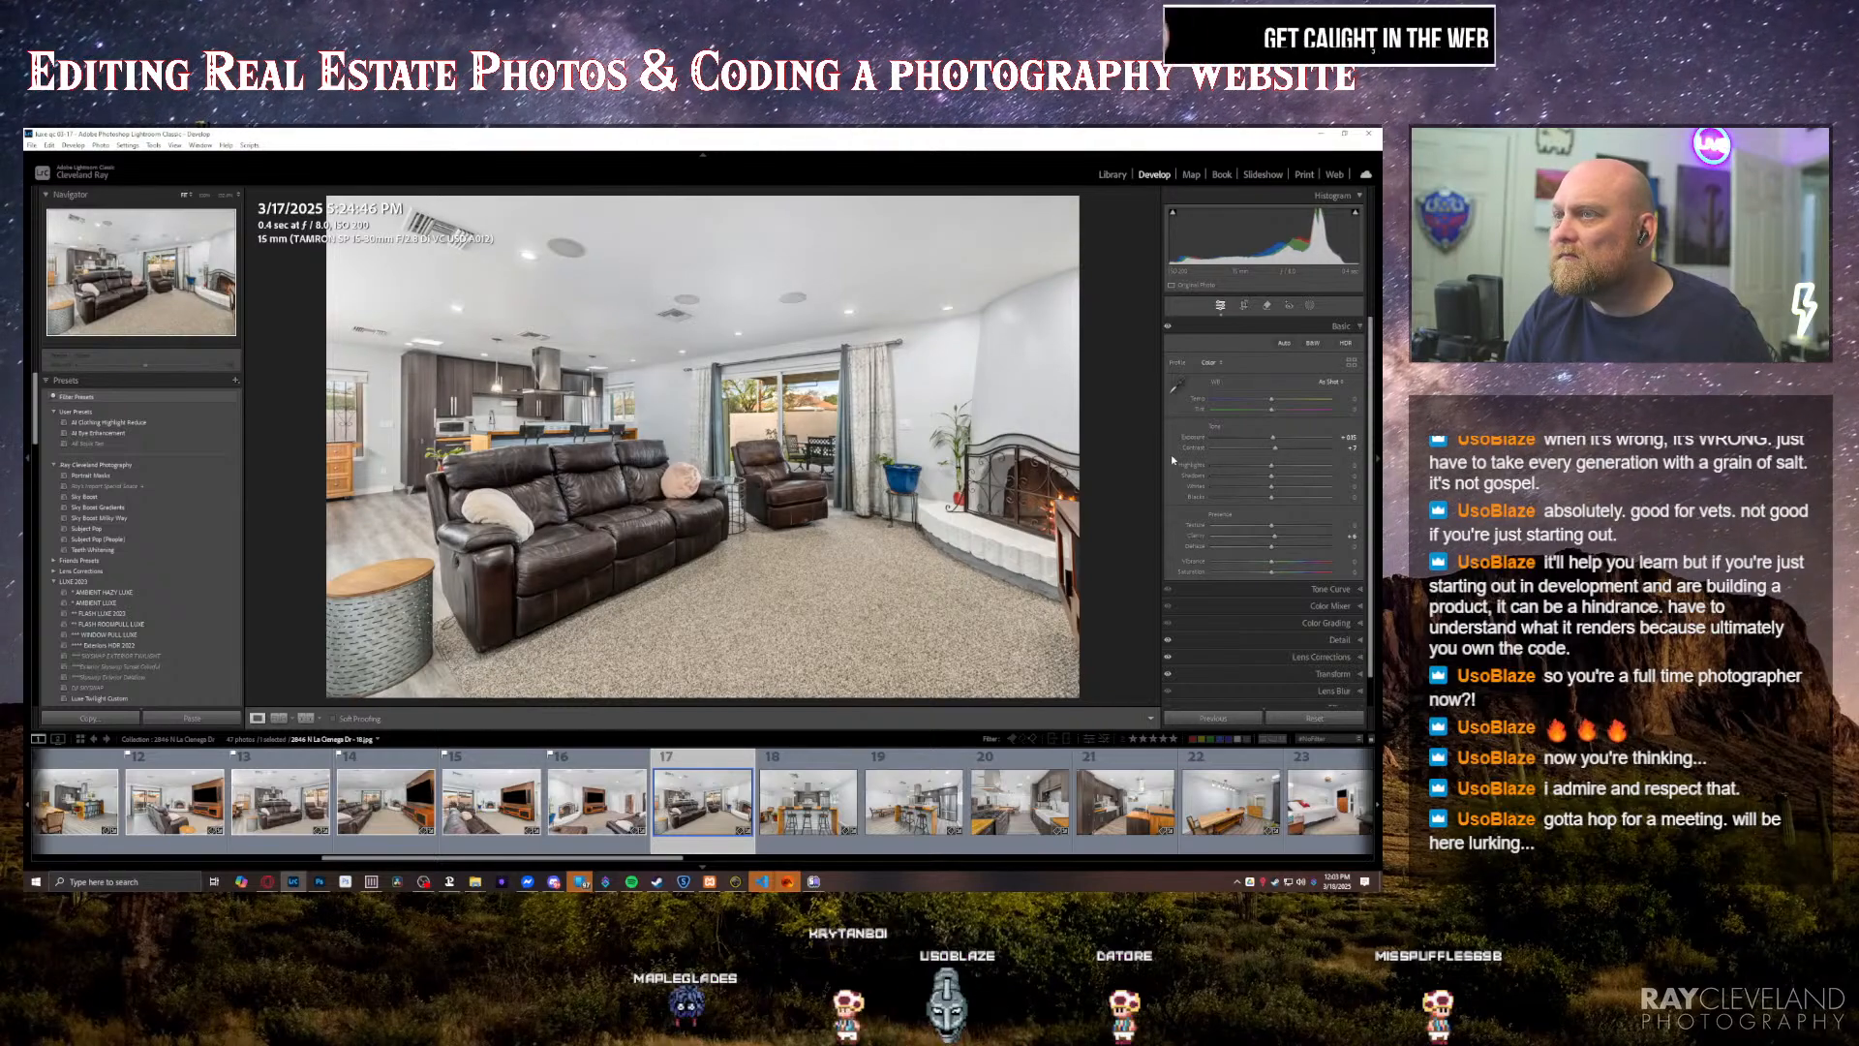
left_click(1326, 673)
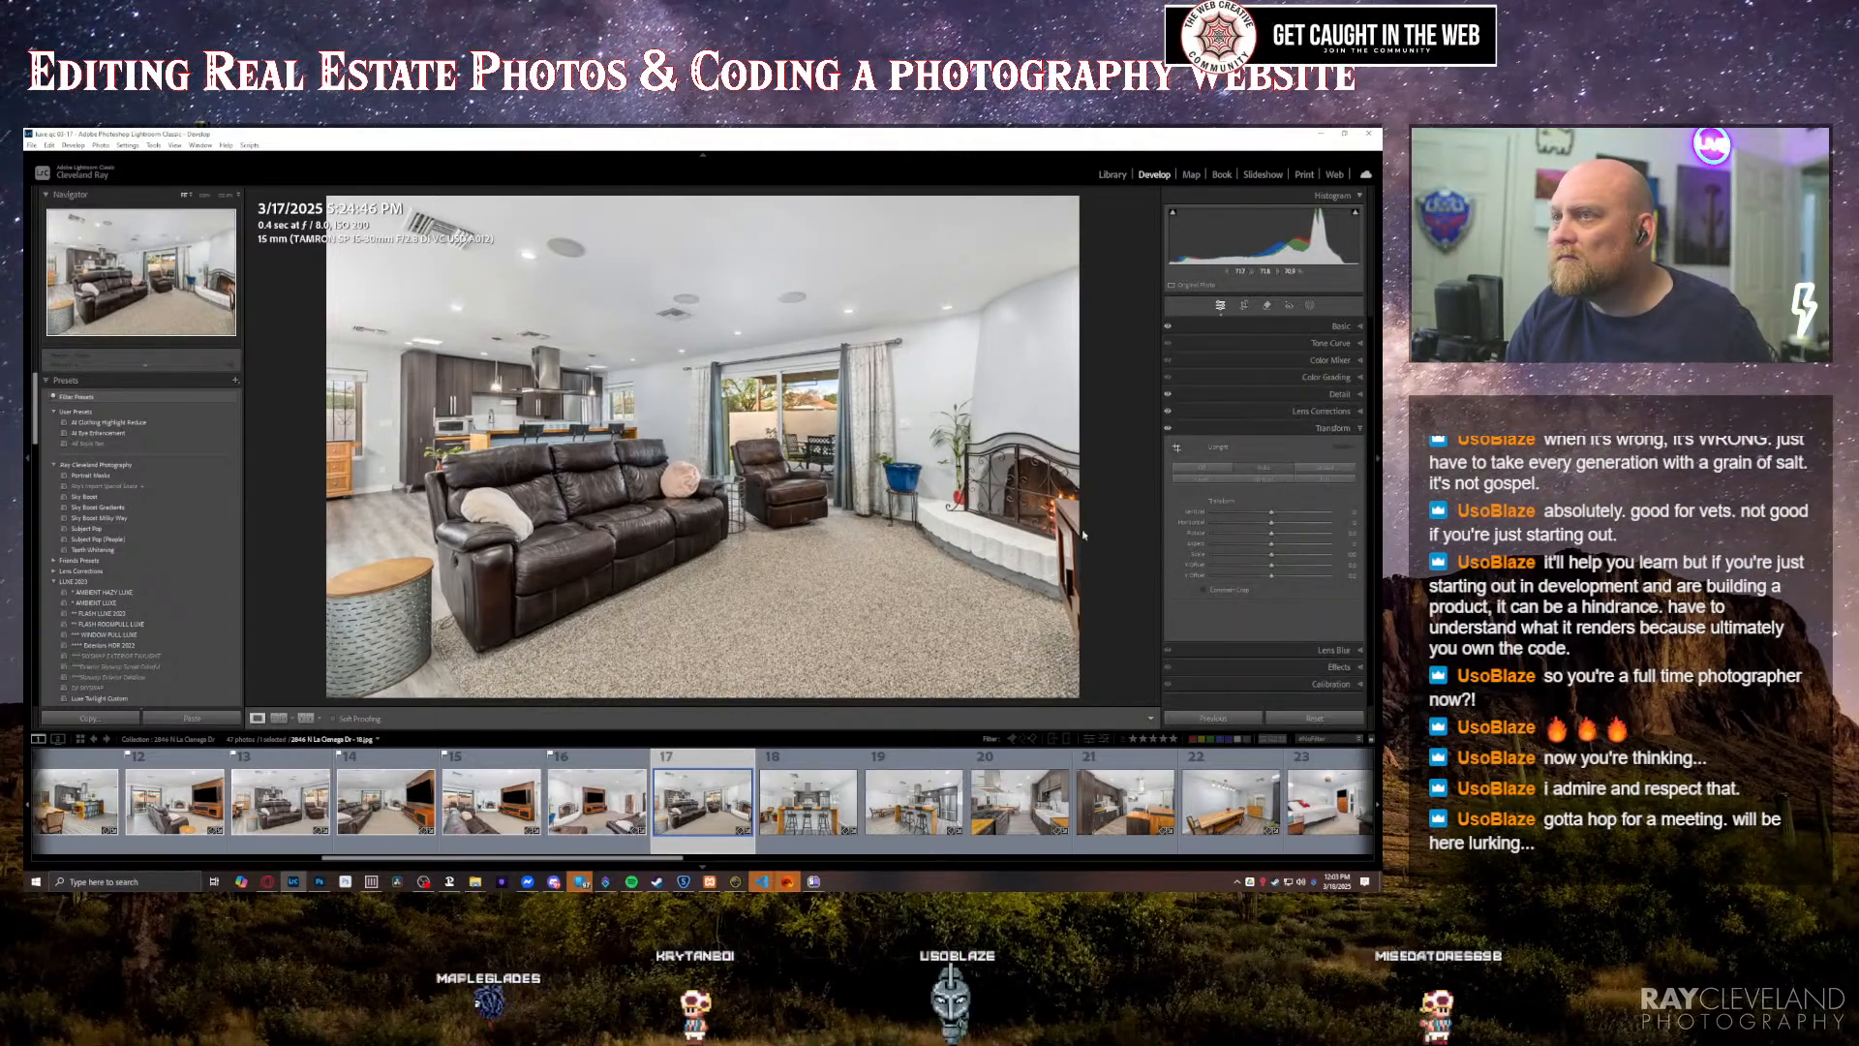
Step: Straighten the kitchen island photo with Guided Upright, using horizontal guides along the back wall's ceiling line and the countertop edge
key("Right")
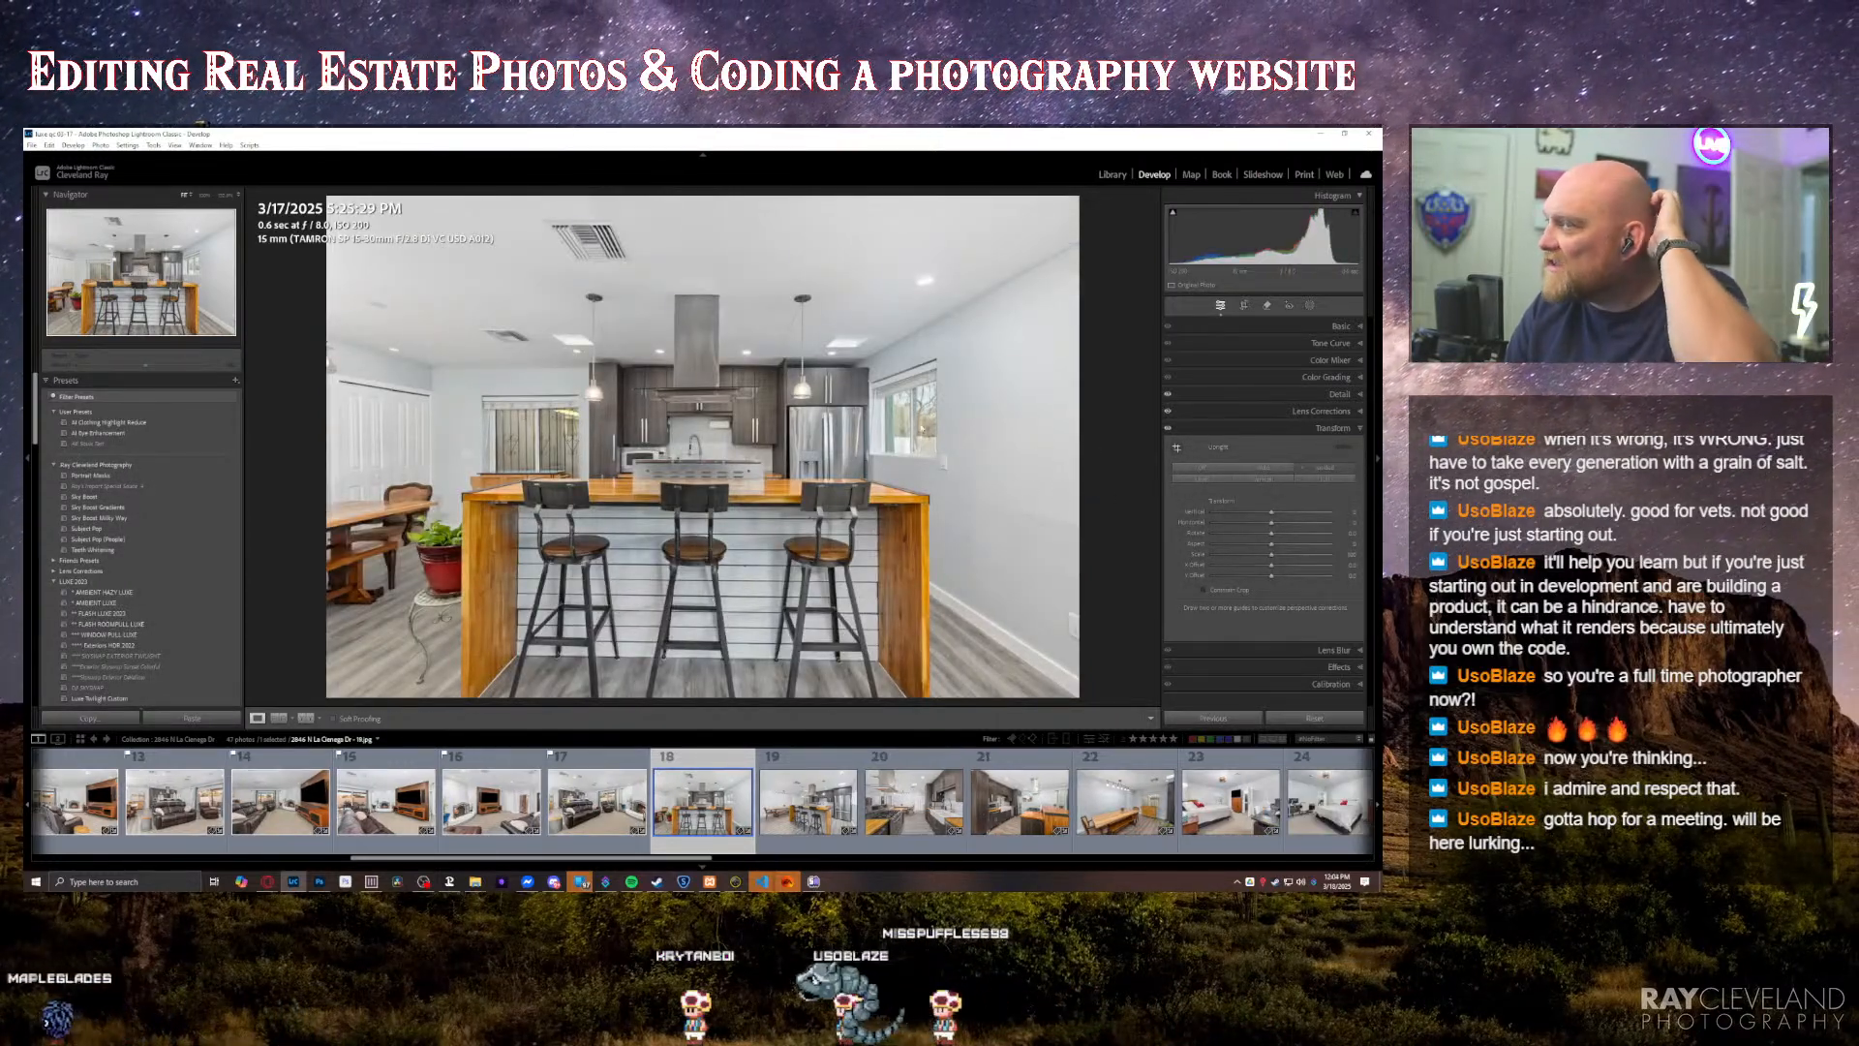
key("shift+t")
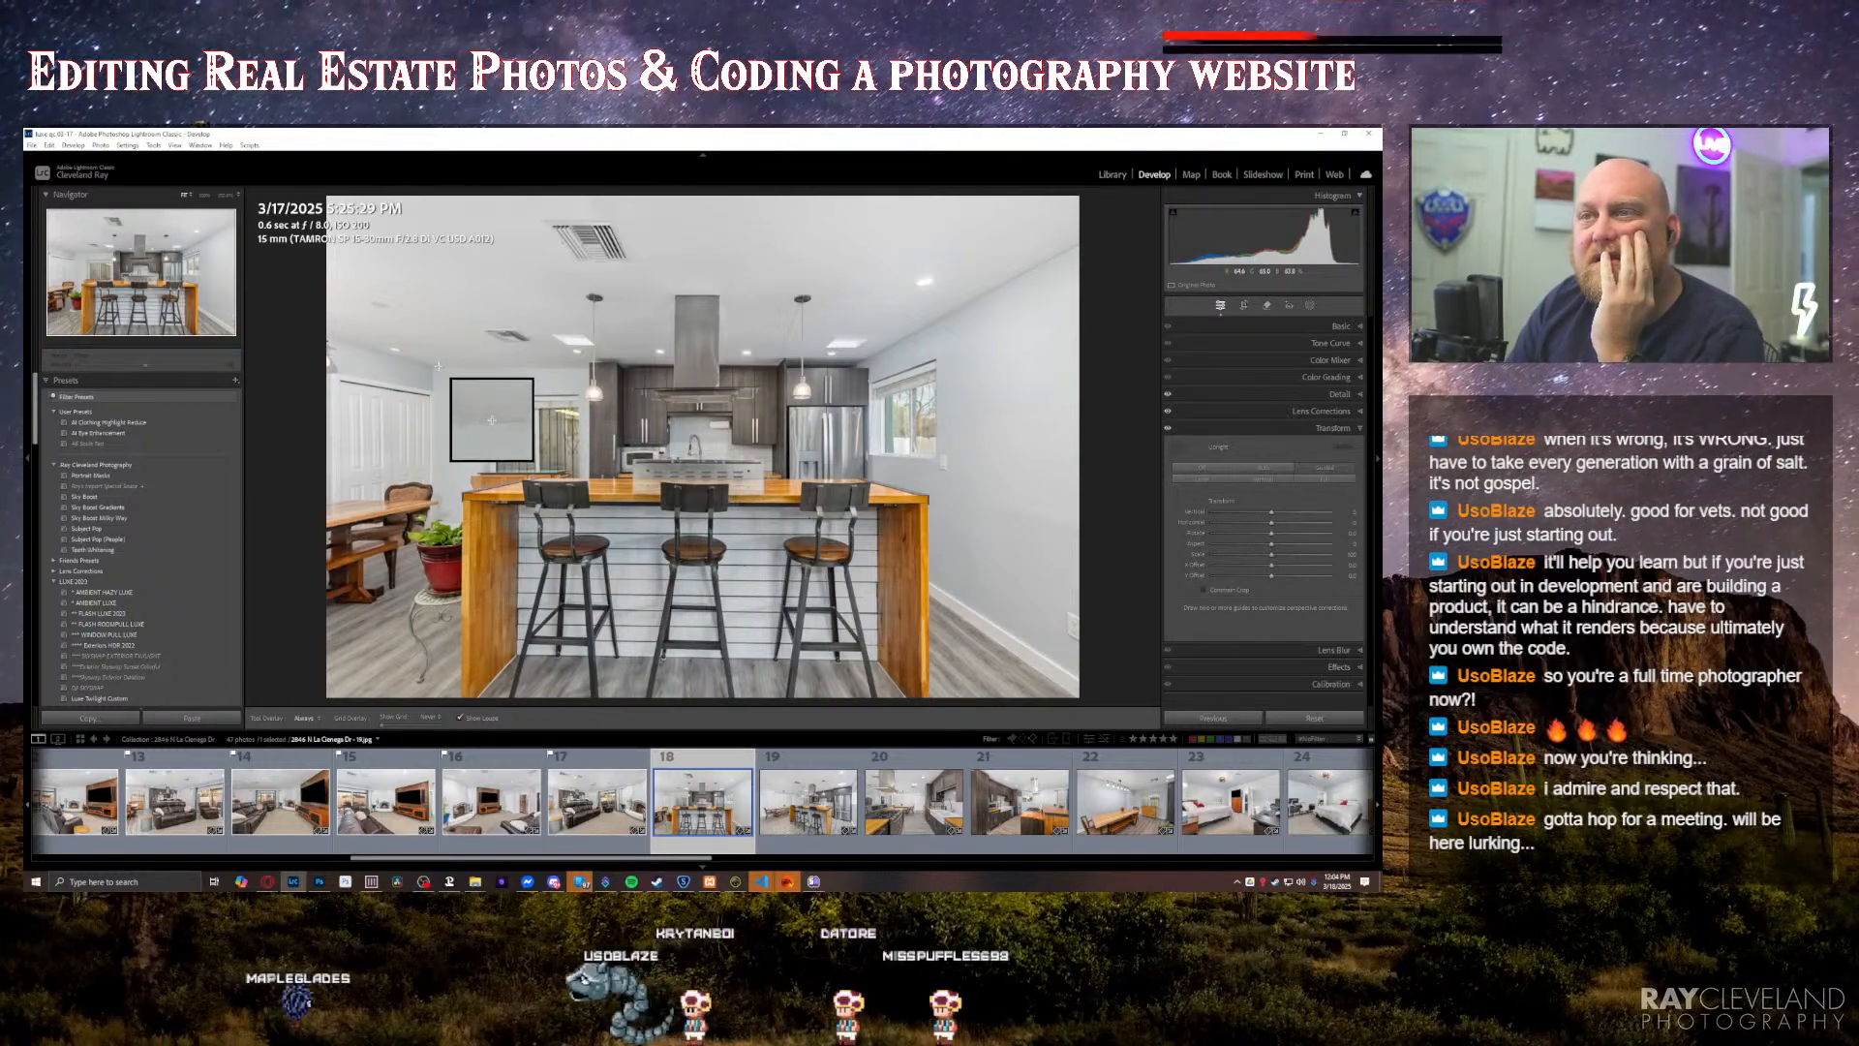
left_click_drag(438, 366, 578, 367)
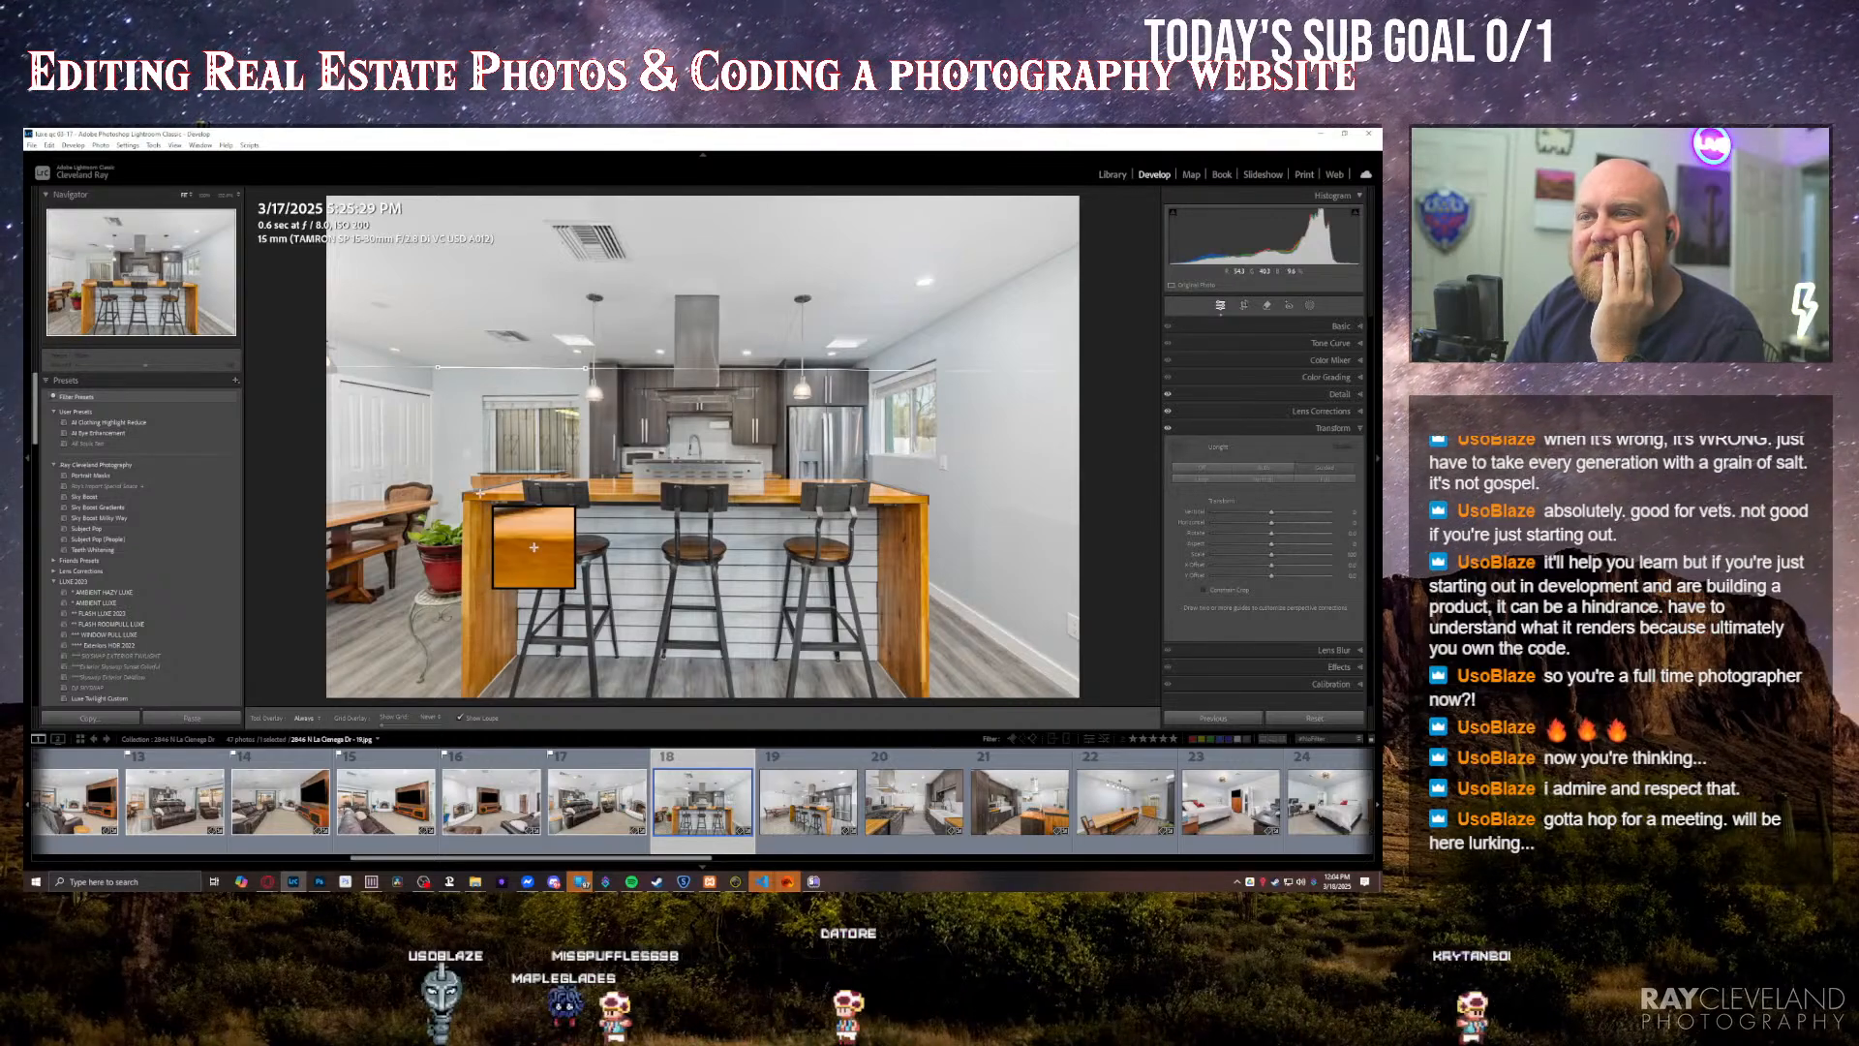
left_click_drag(482, 493, 911, 493)
key("Escape")
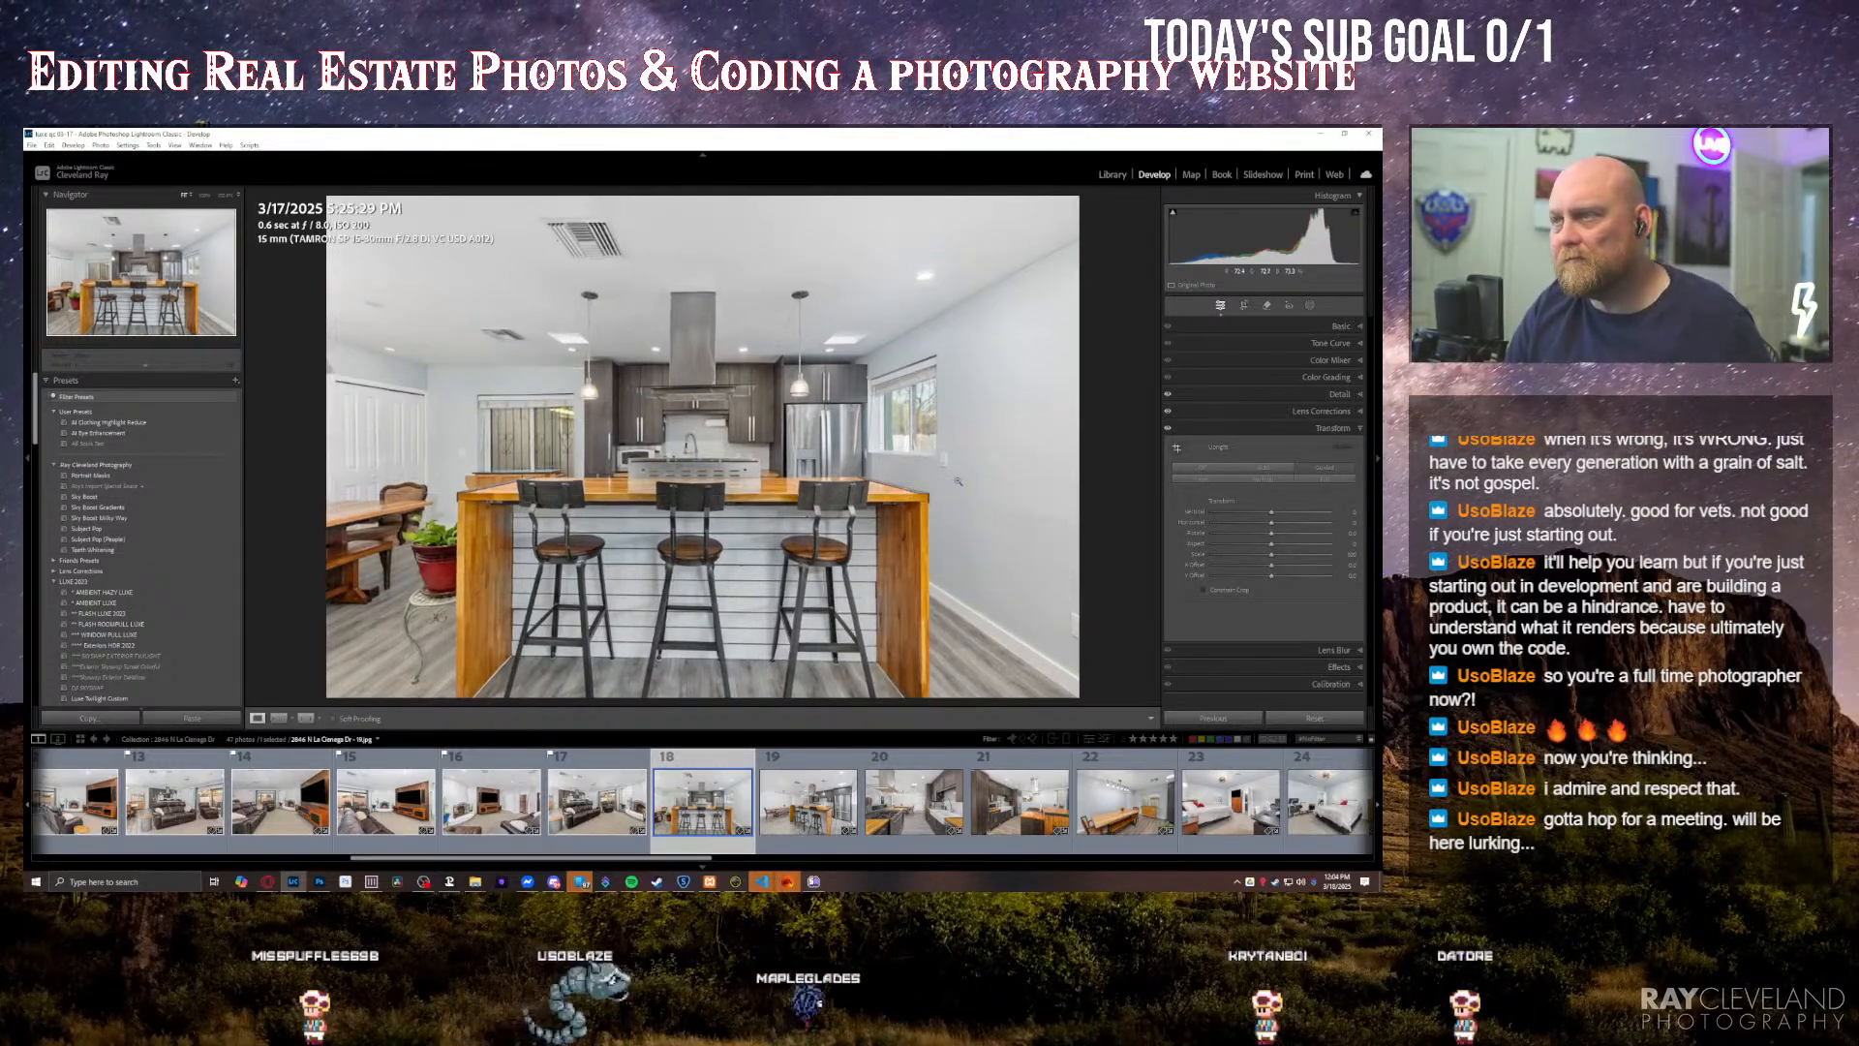
Step: Review the remaining kitchen photos, from the angled island view to the one with the dark cabinets and range
key("Right")
key("Right")
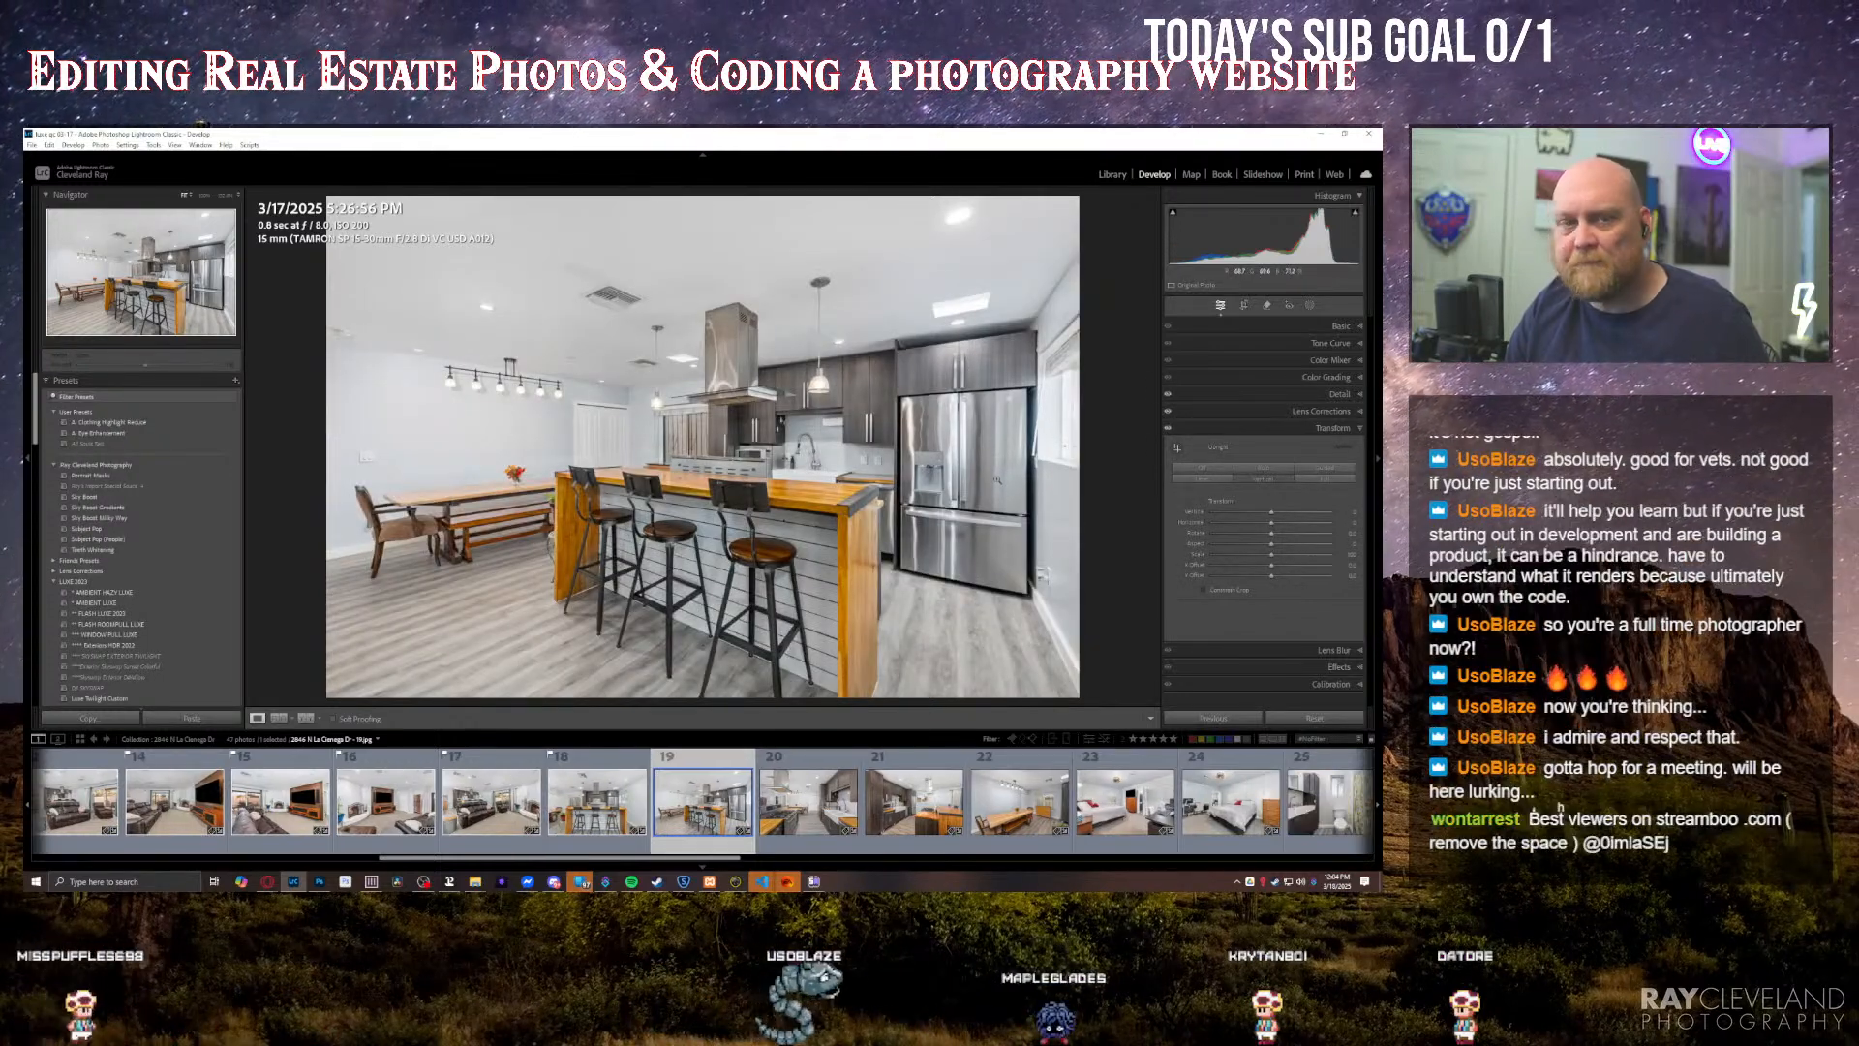
key("Right")
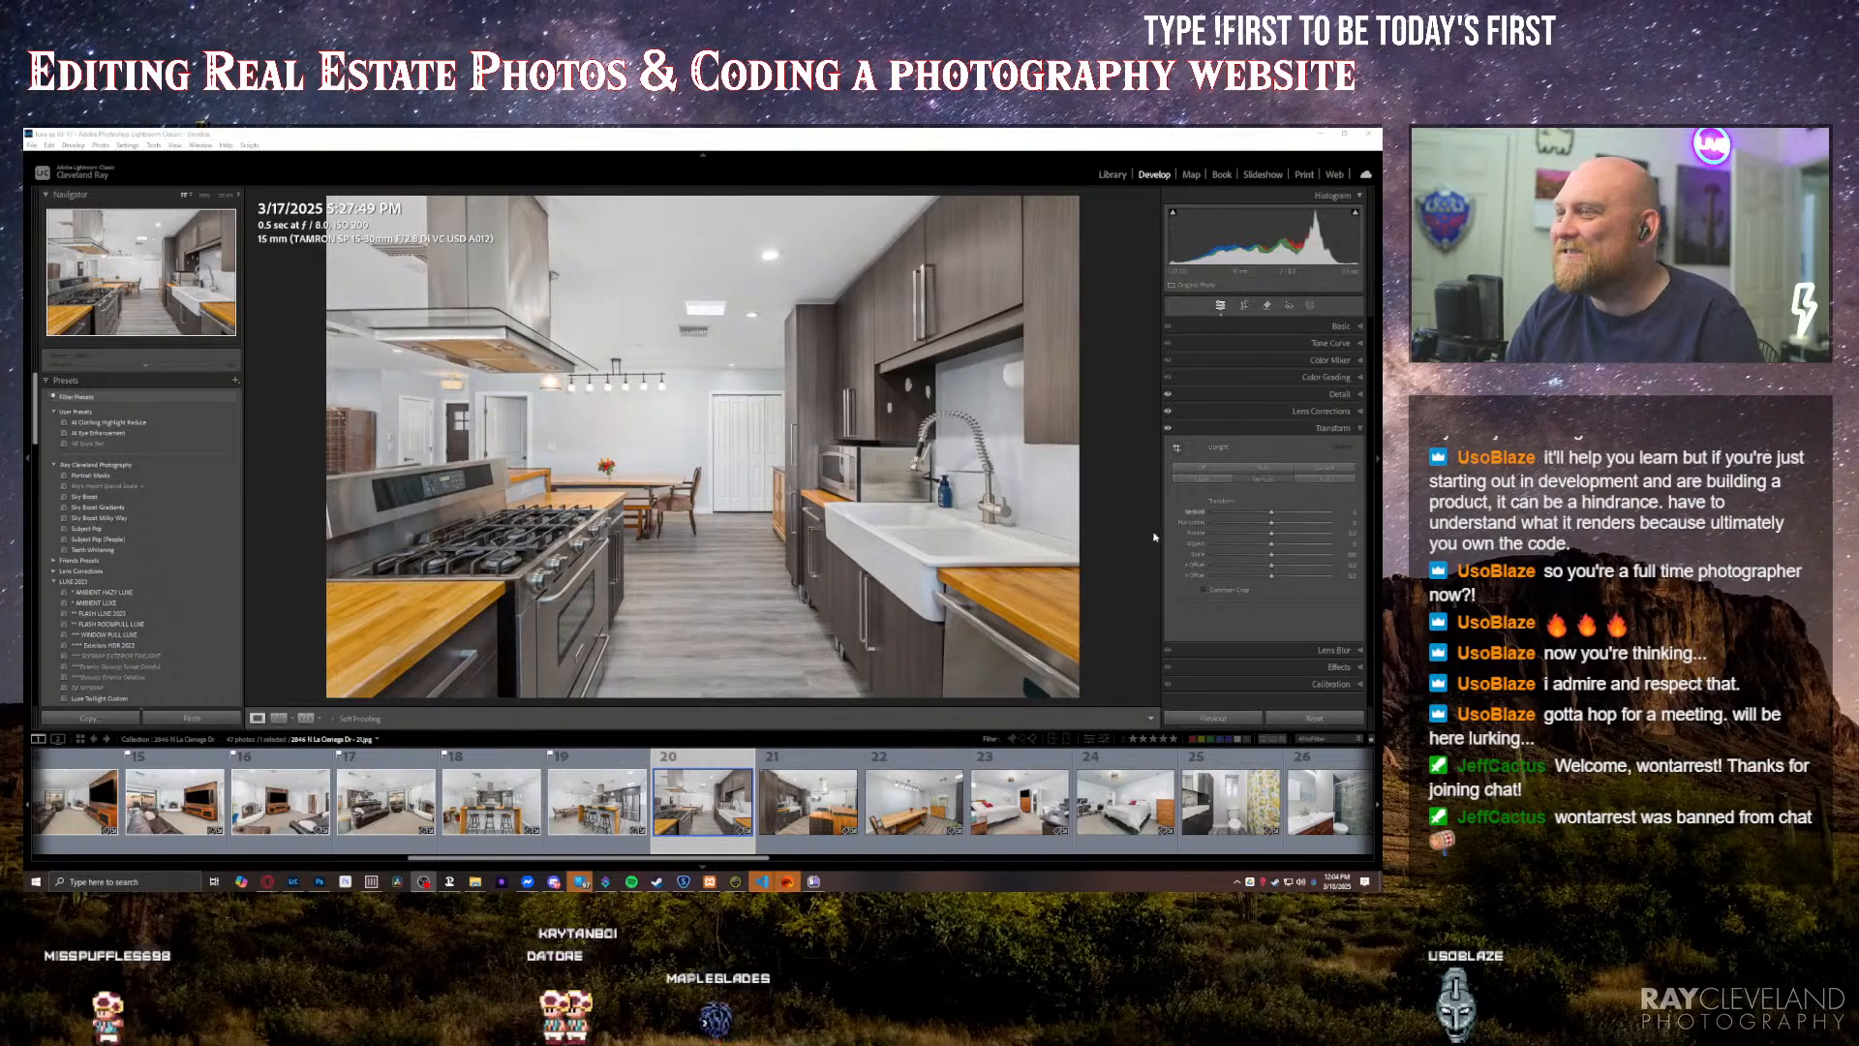
key("Right")
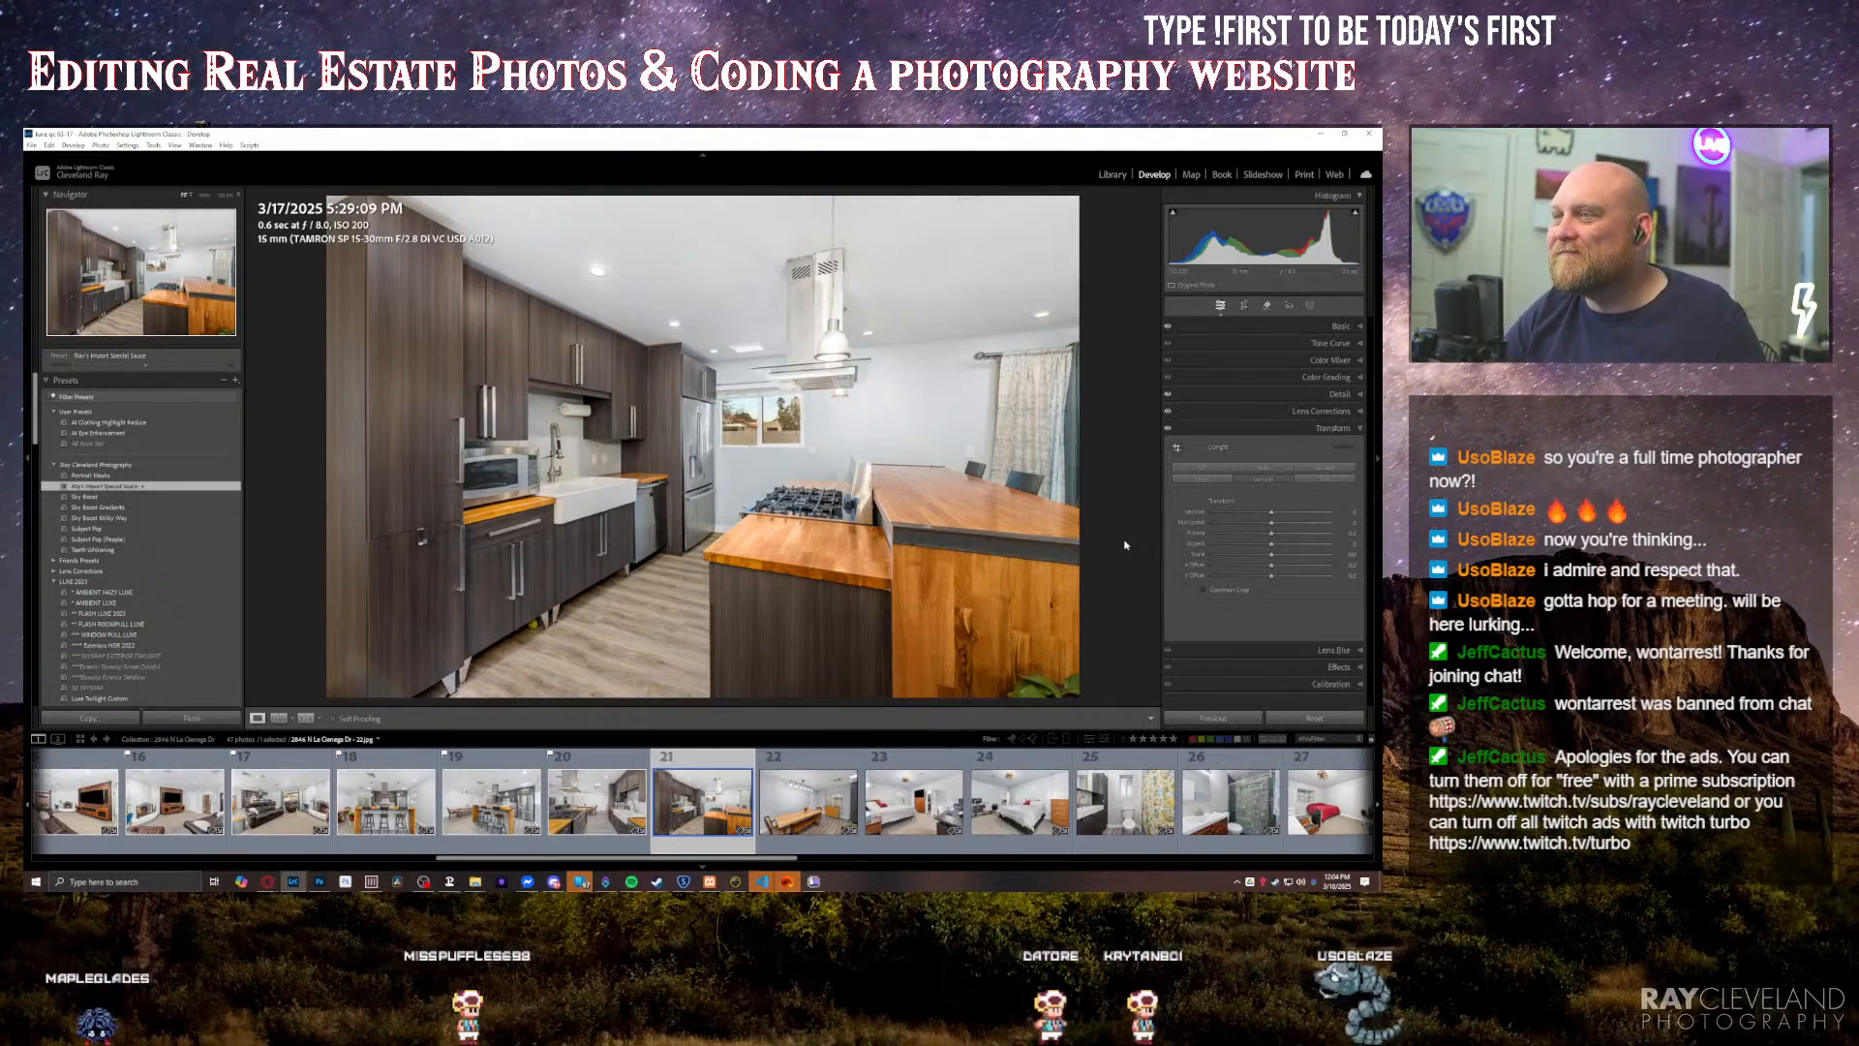
Step: Return to the Basic adjustments, raise the dining table photo's exposure slightly, and move on to the first bedroom photo
key("ctrl+1")
key("Right")
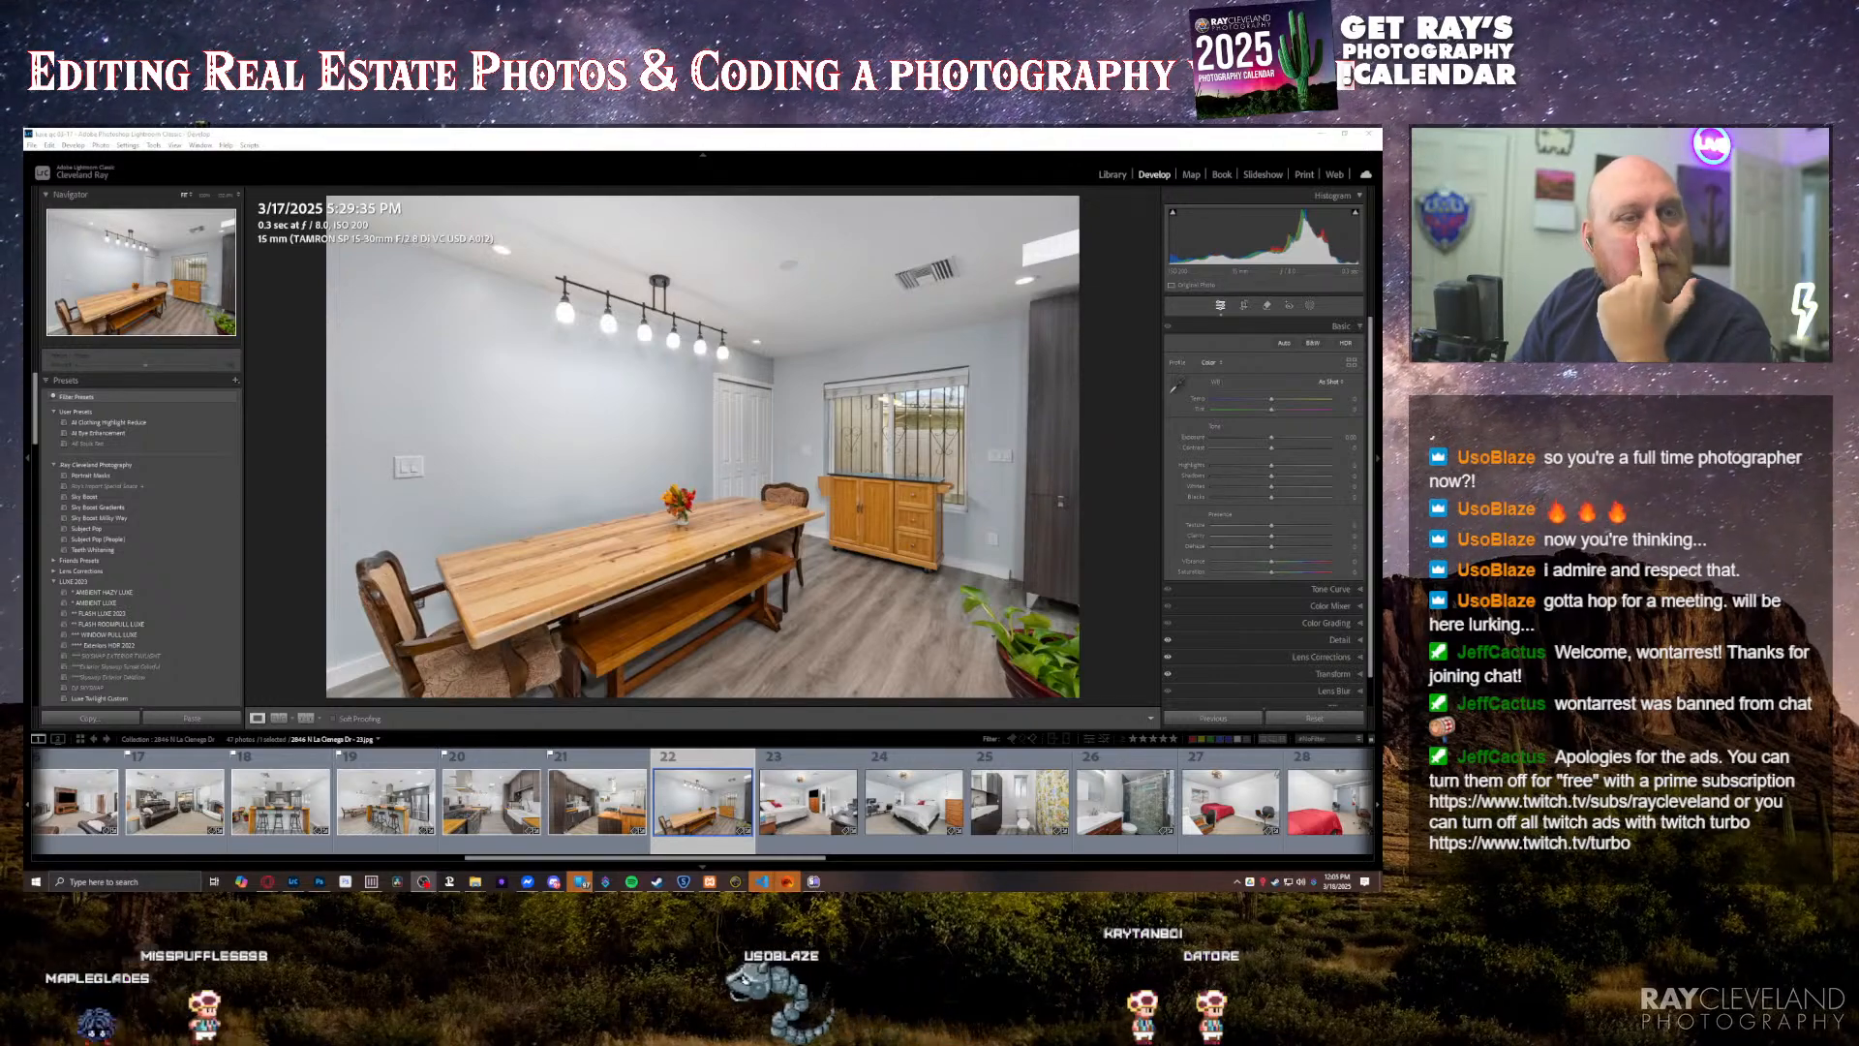
left_click(1128, 477)
key("equal")
key("Right")
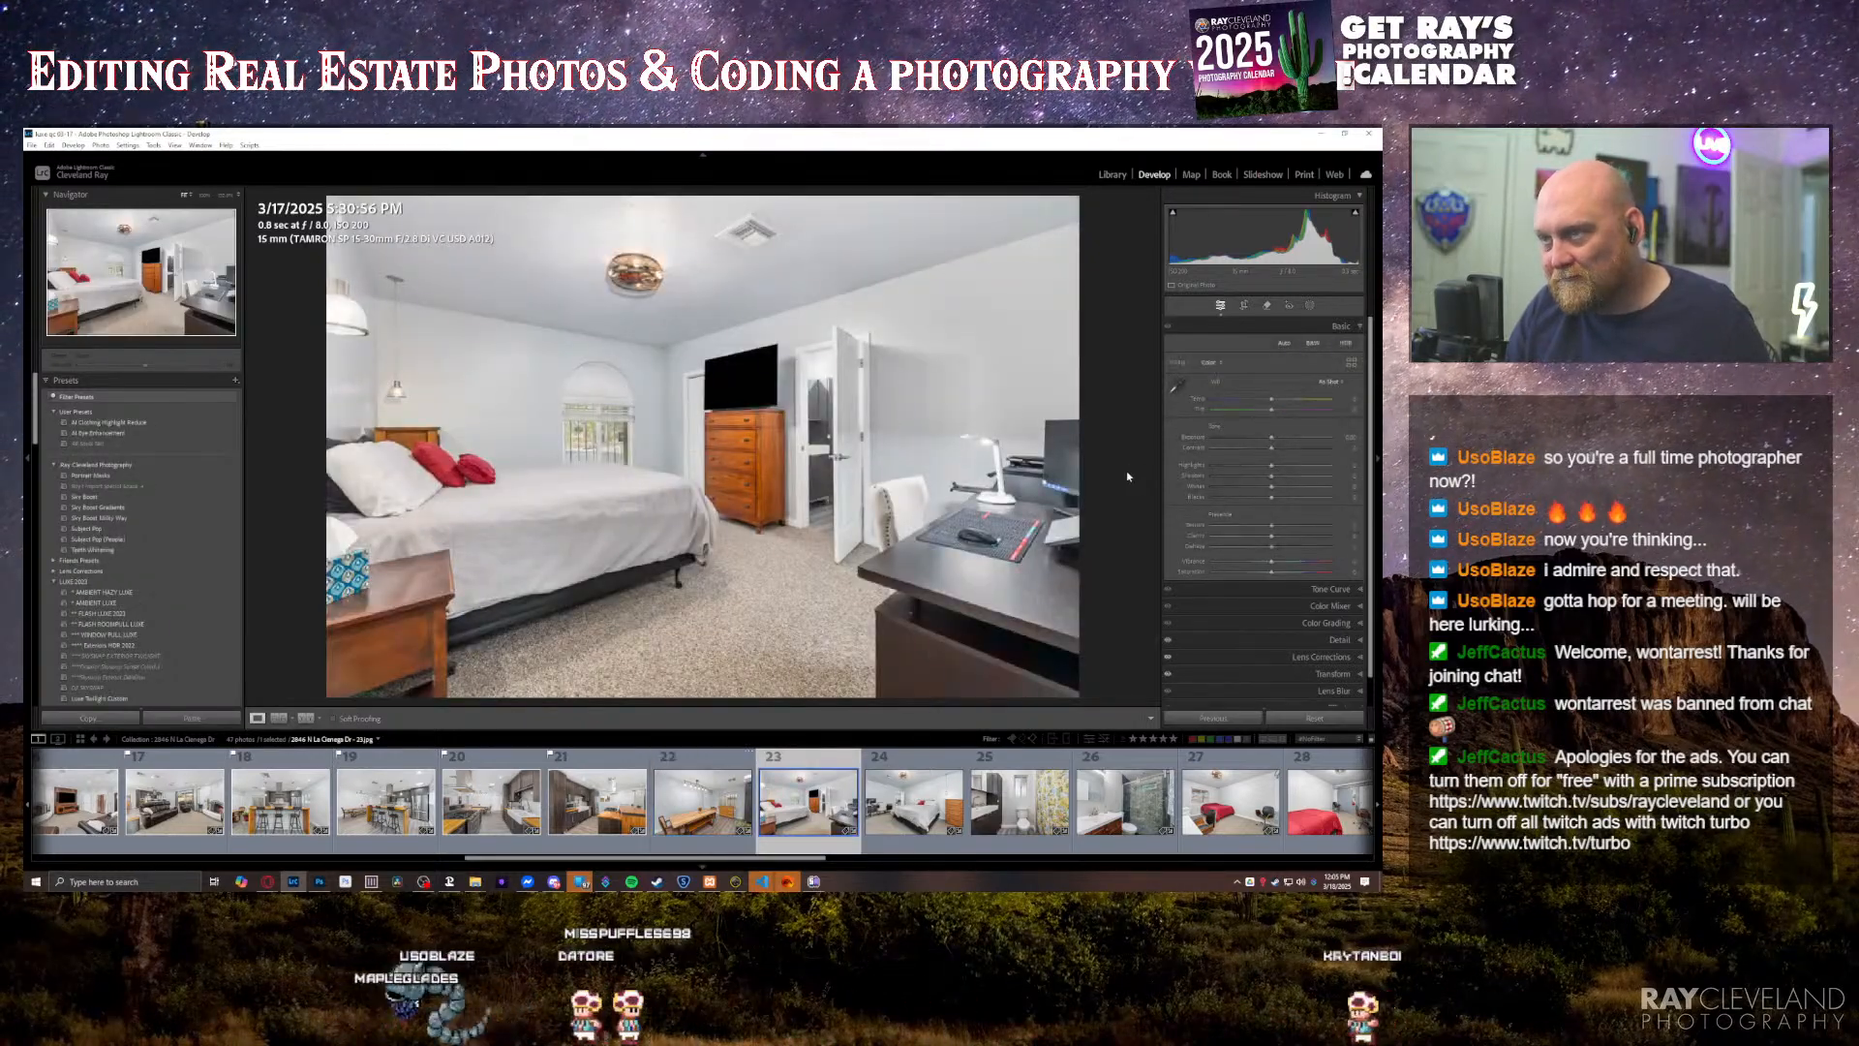
Step: Apply Auto Upright to the bedroom photo with the wooden dresser and check its crop
key("Right")
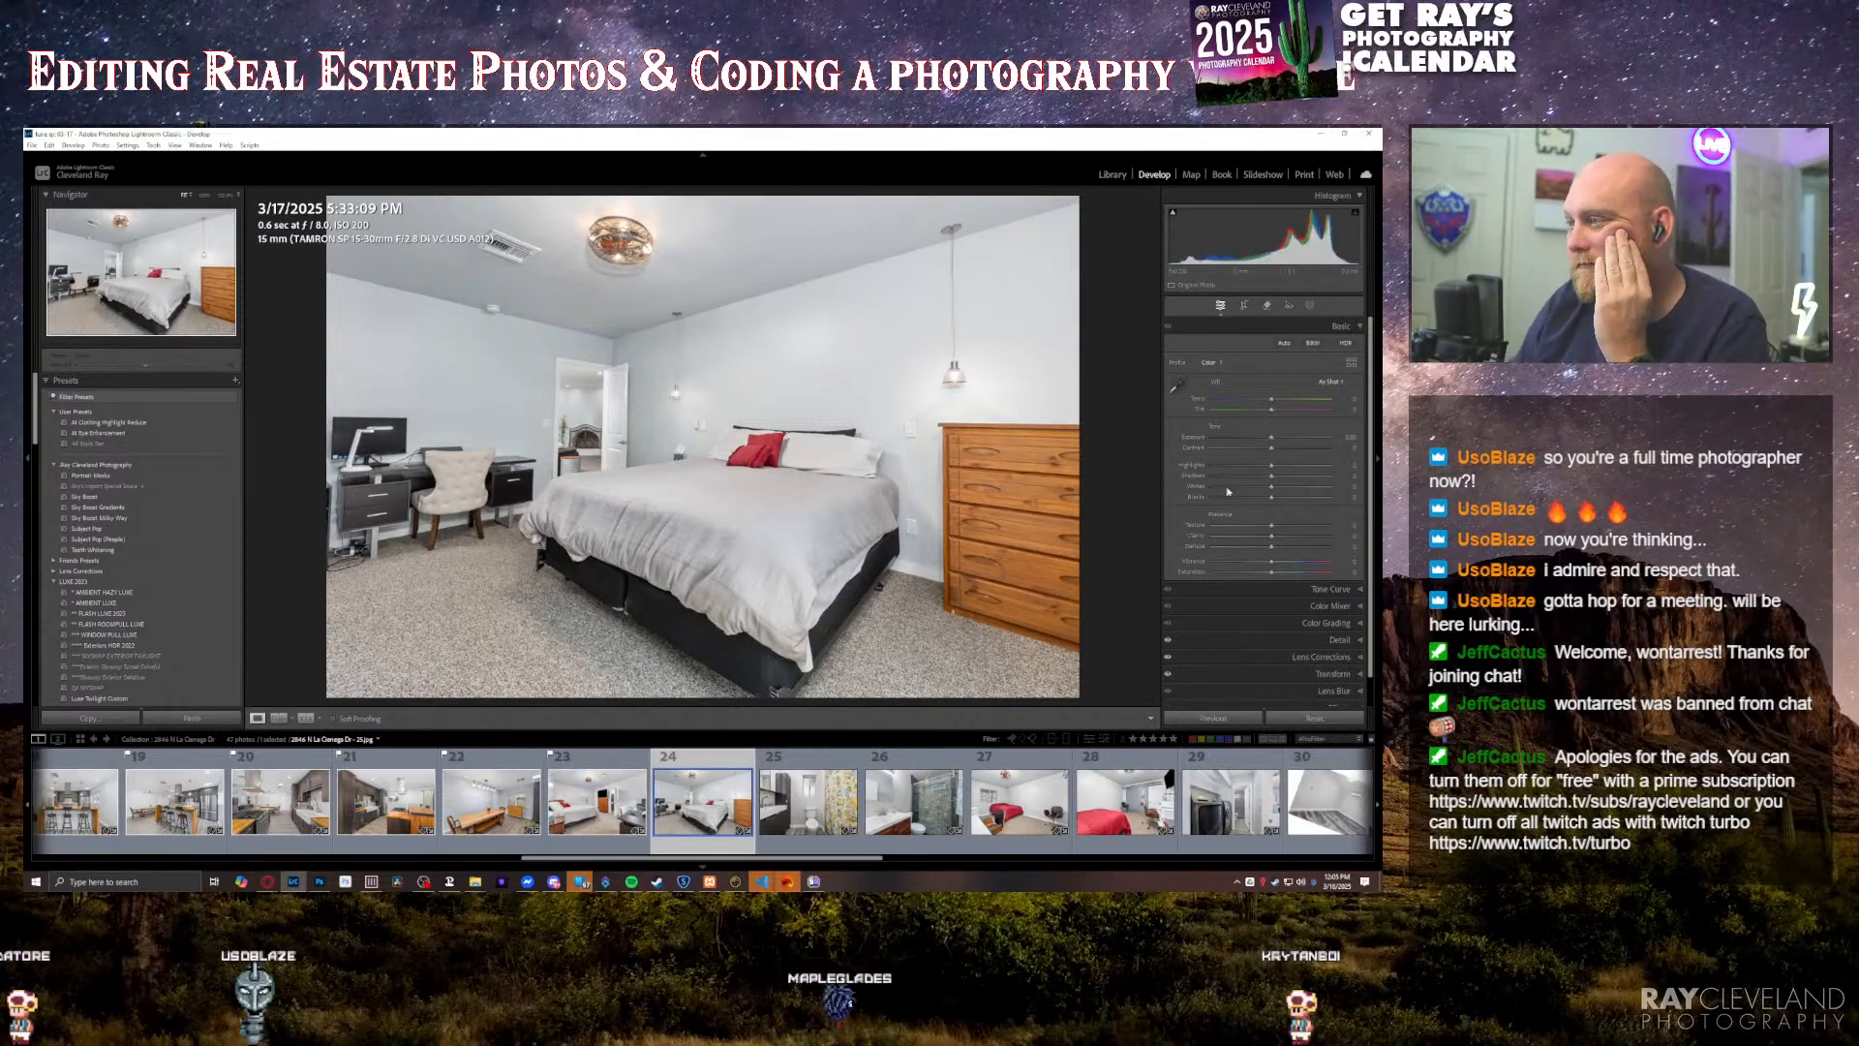
left_click(1328, 674)
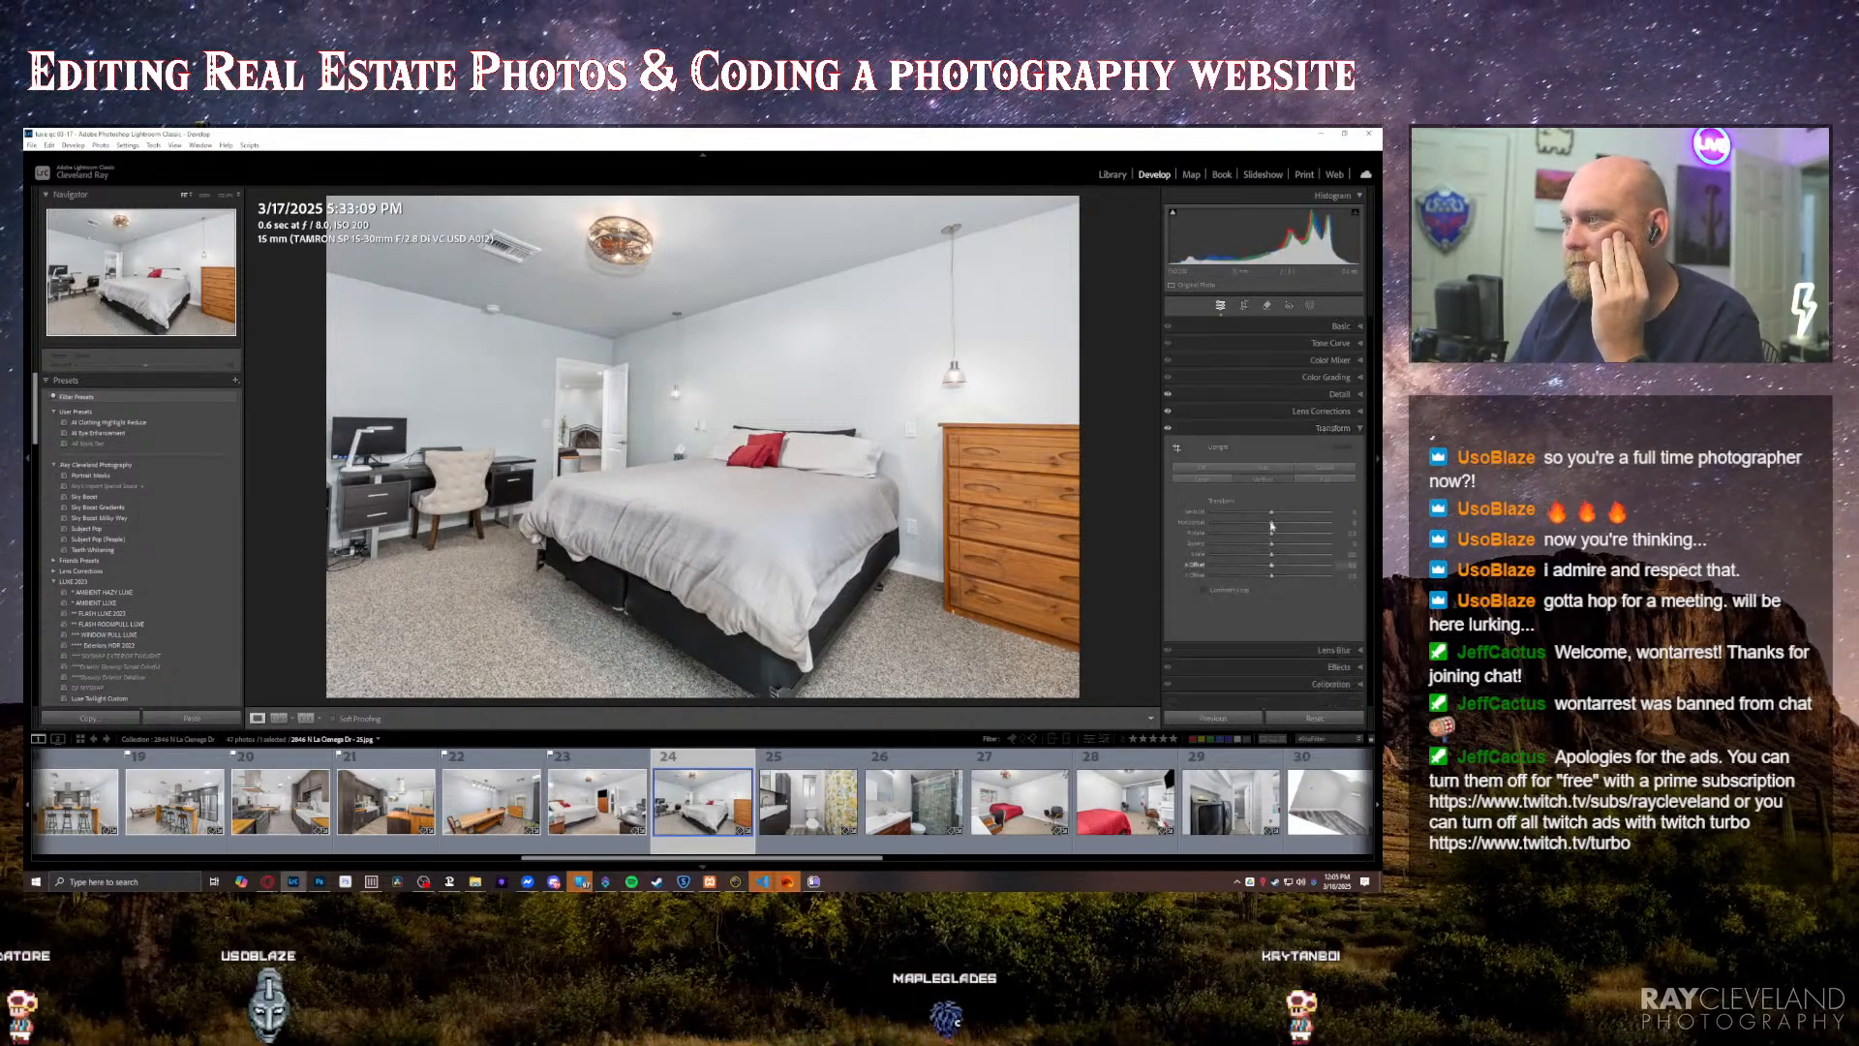
left_click(1271, 470)
key("r")
left_click_drag(1091, 196, 1089, 191)
key("r")
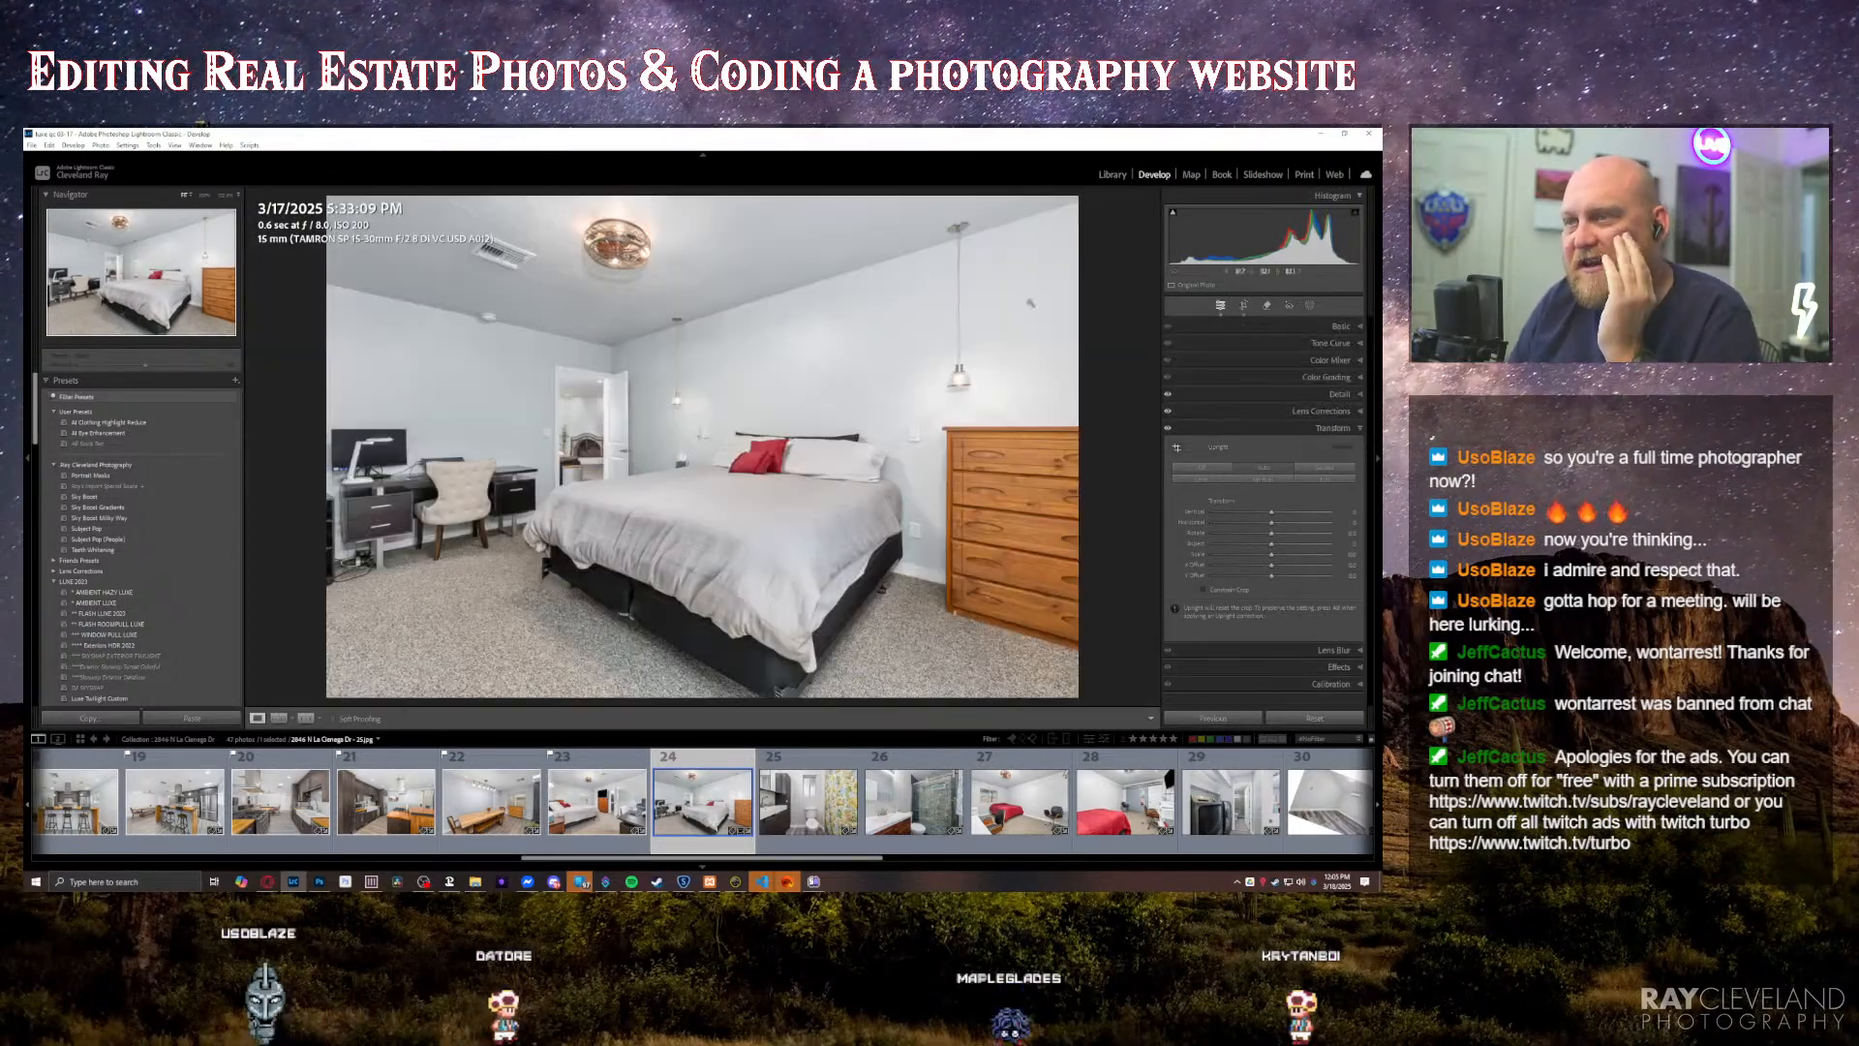
Step: Raise the exposure of the dresser bedroom photo slightly
key("equal")
key("equal")
key("equal")
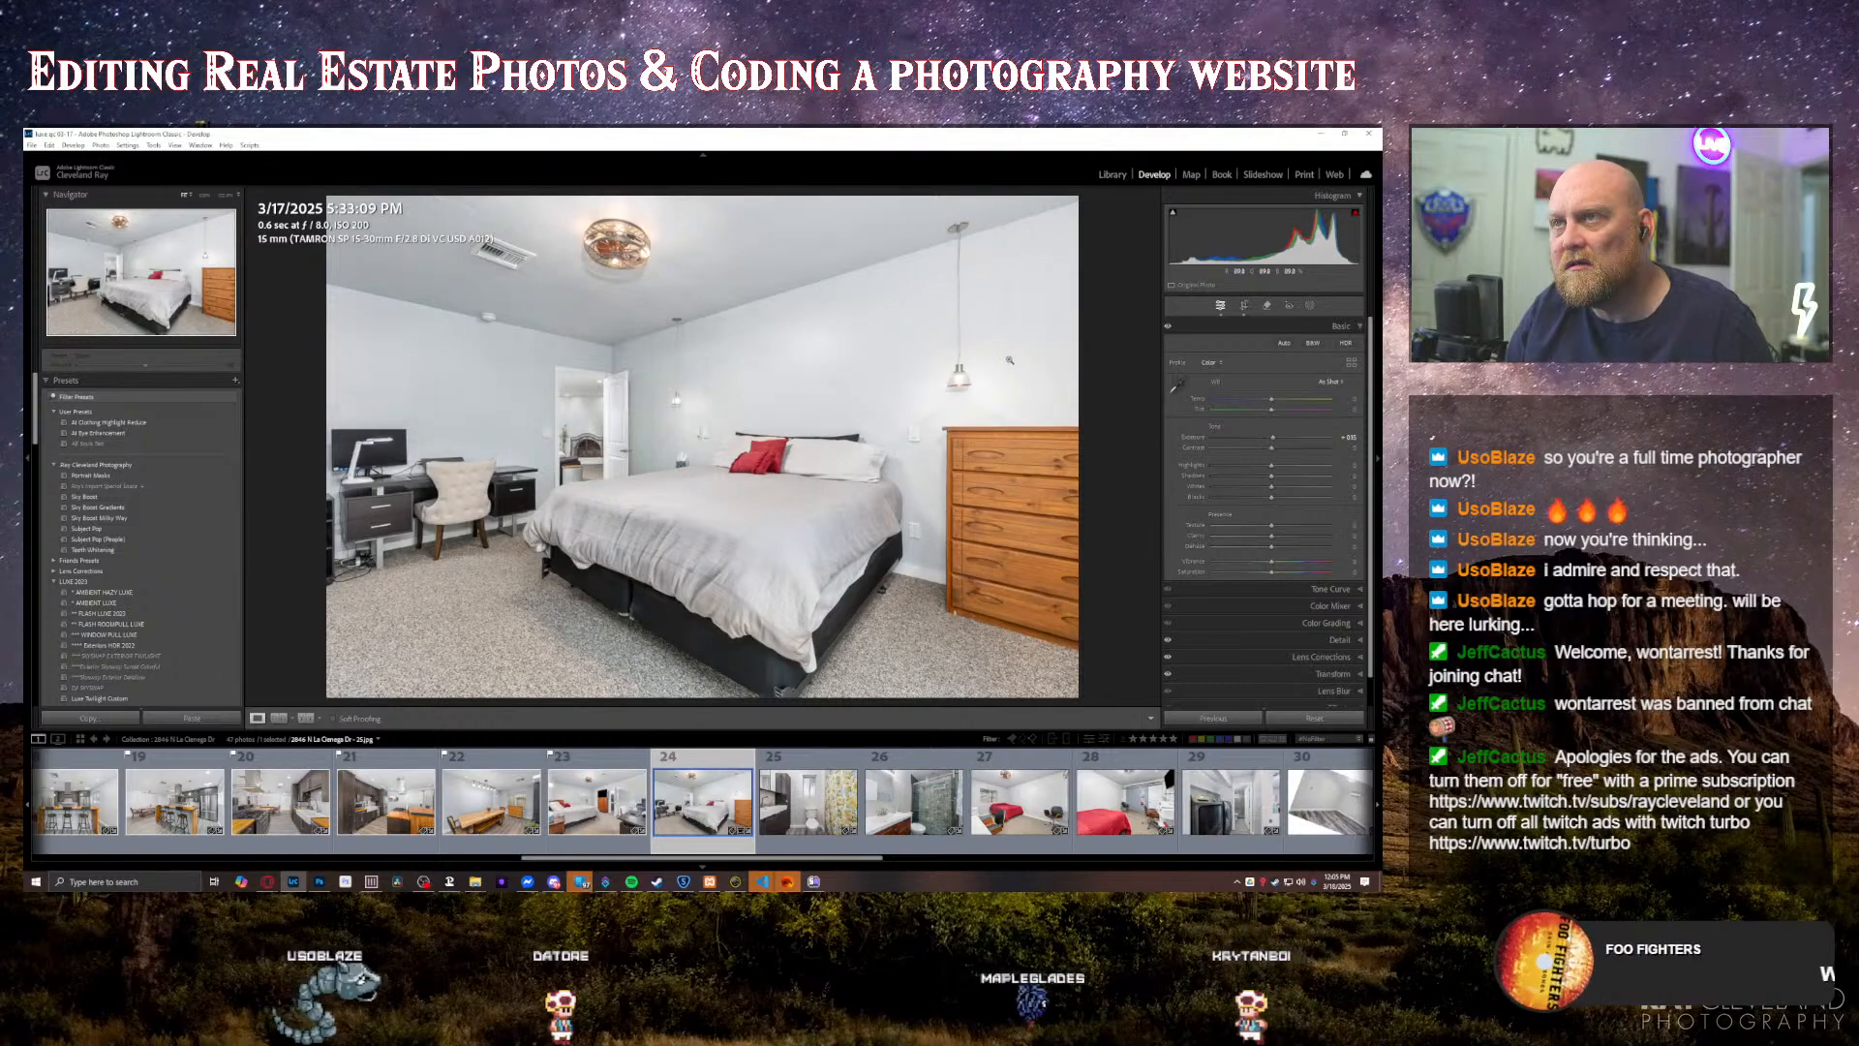
Step: Reorder the tiled-shower bathroom photo so it follows the red-bed bedroom photos and the laundry photo
key("Right")
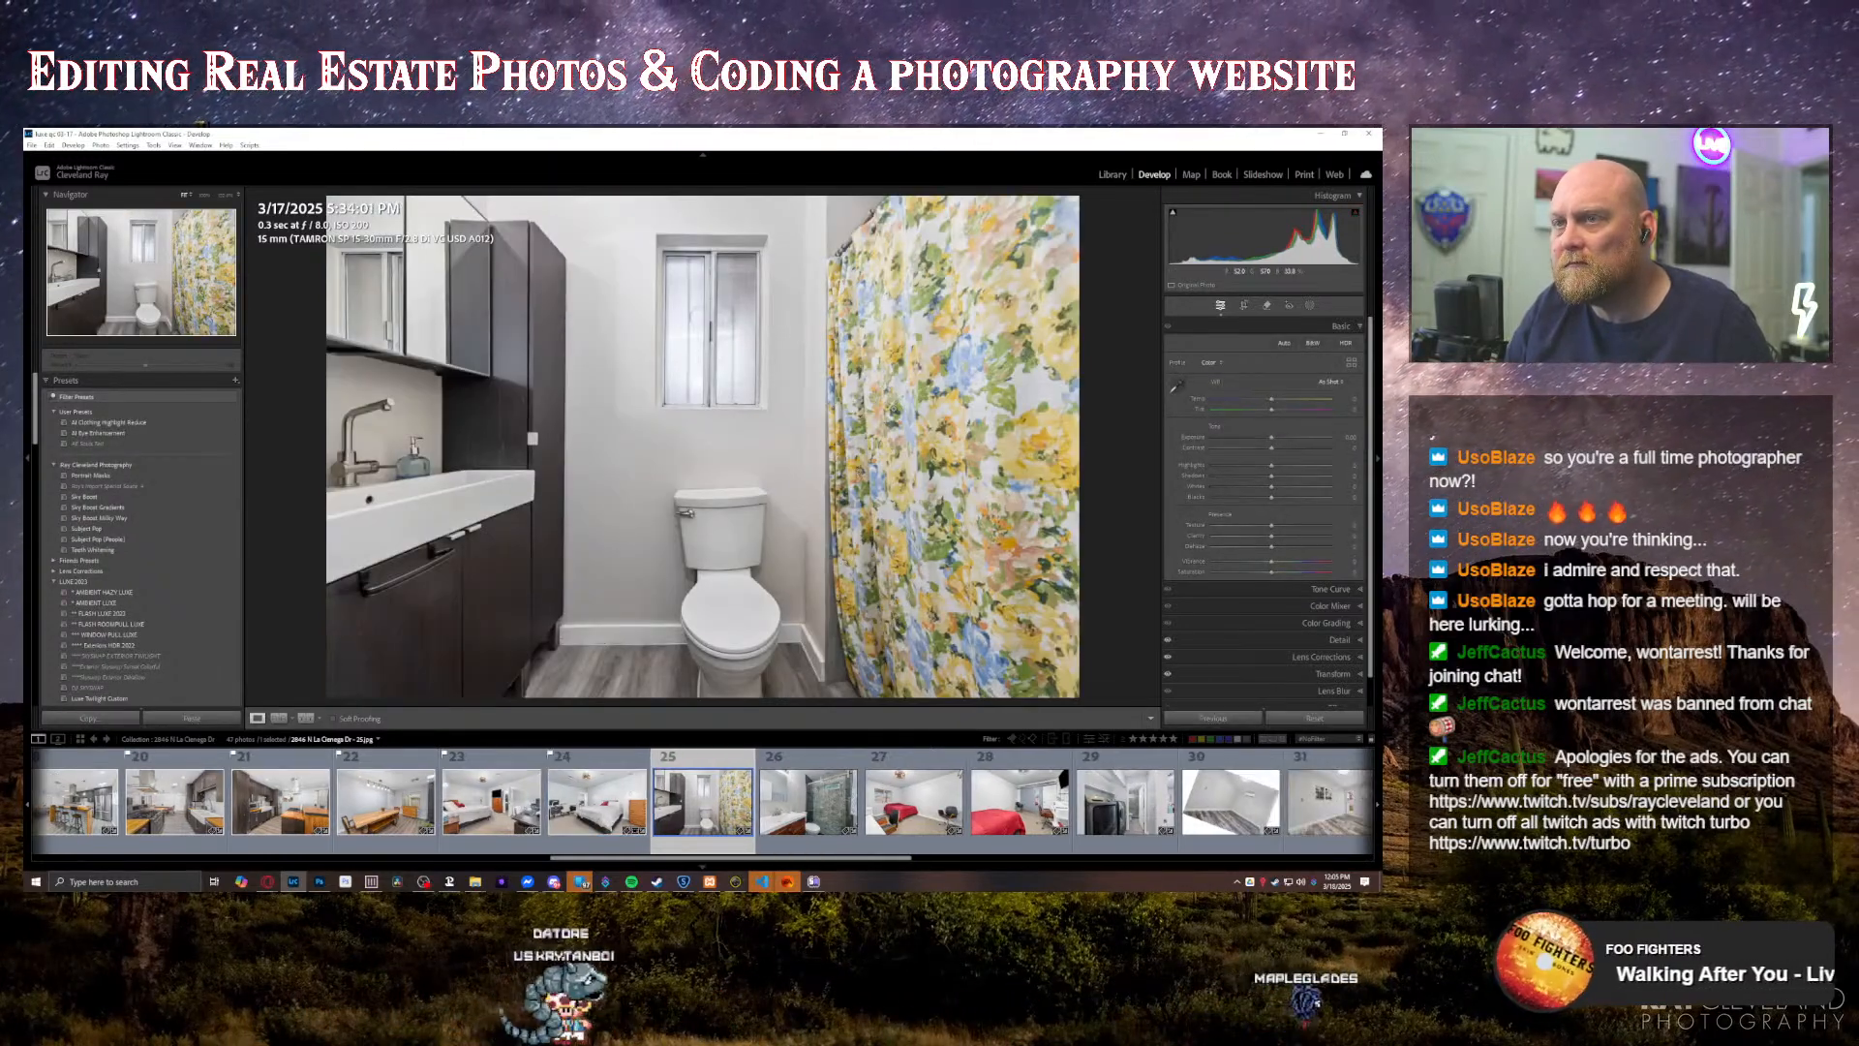
key("Right")
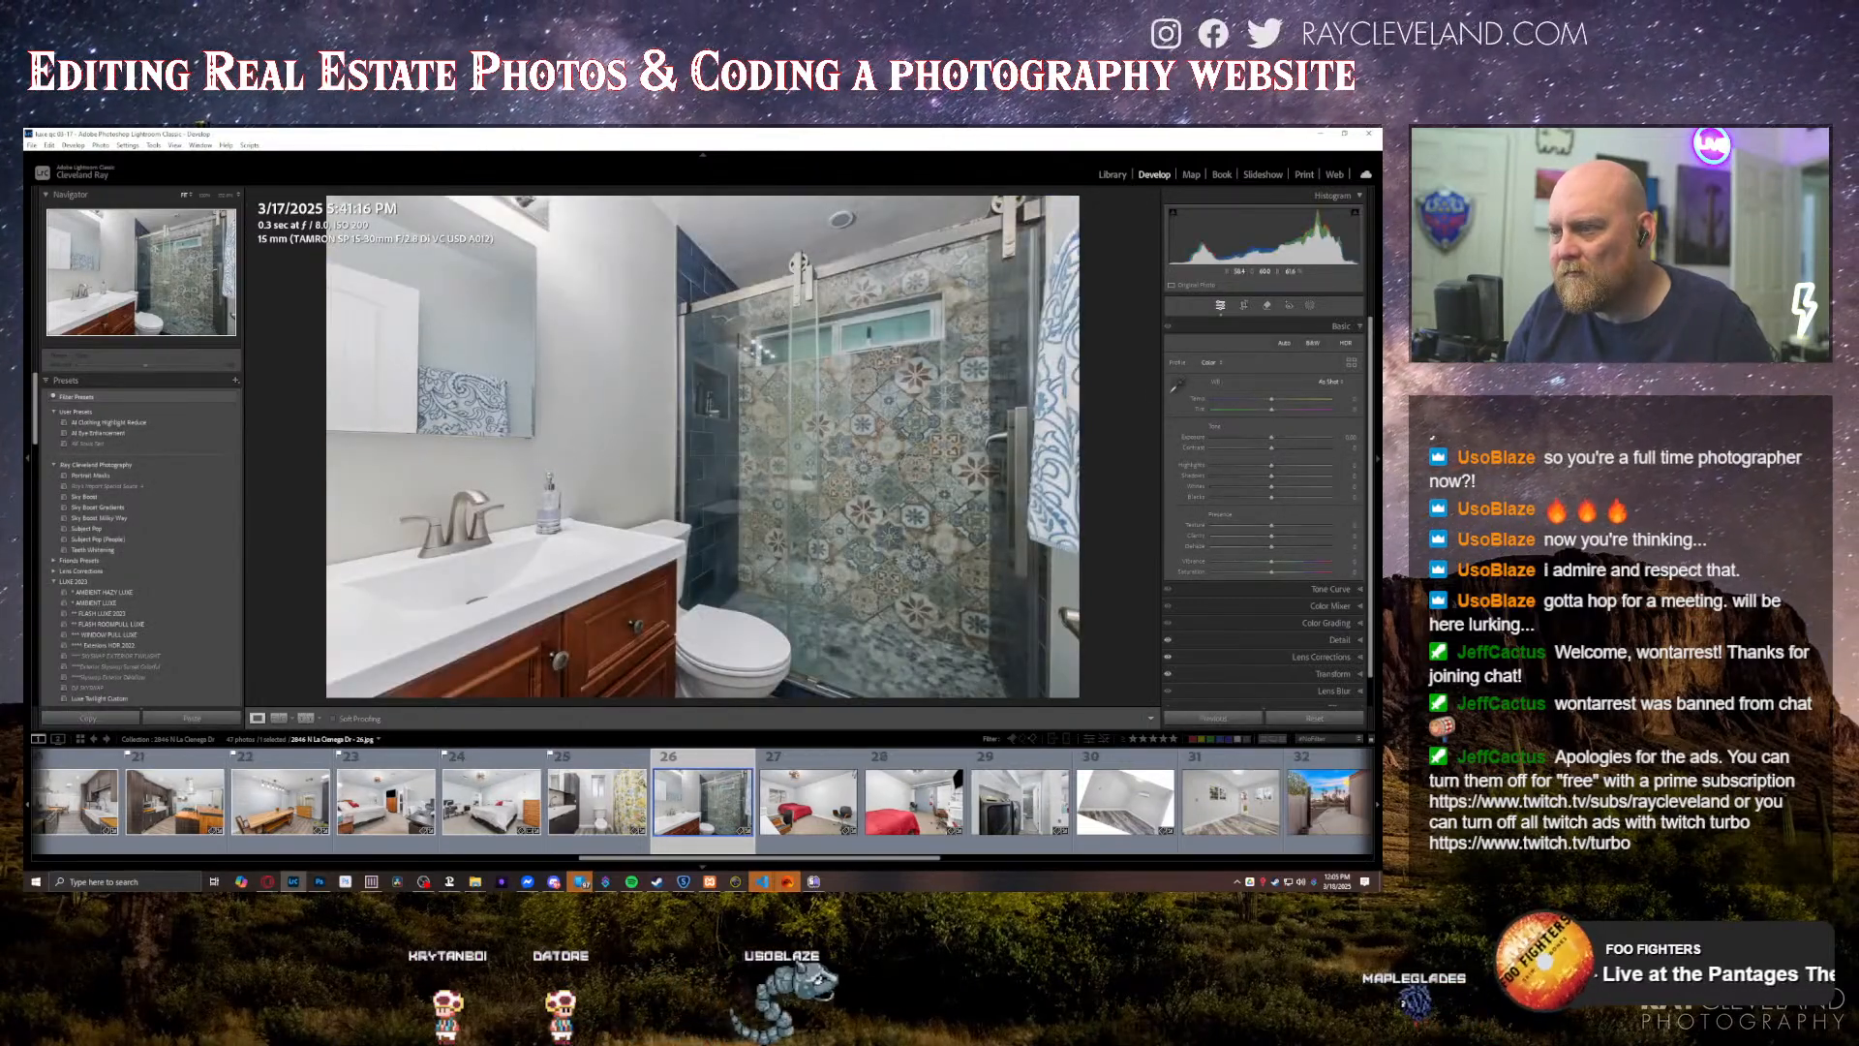
key("Right")
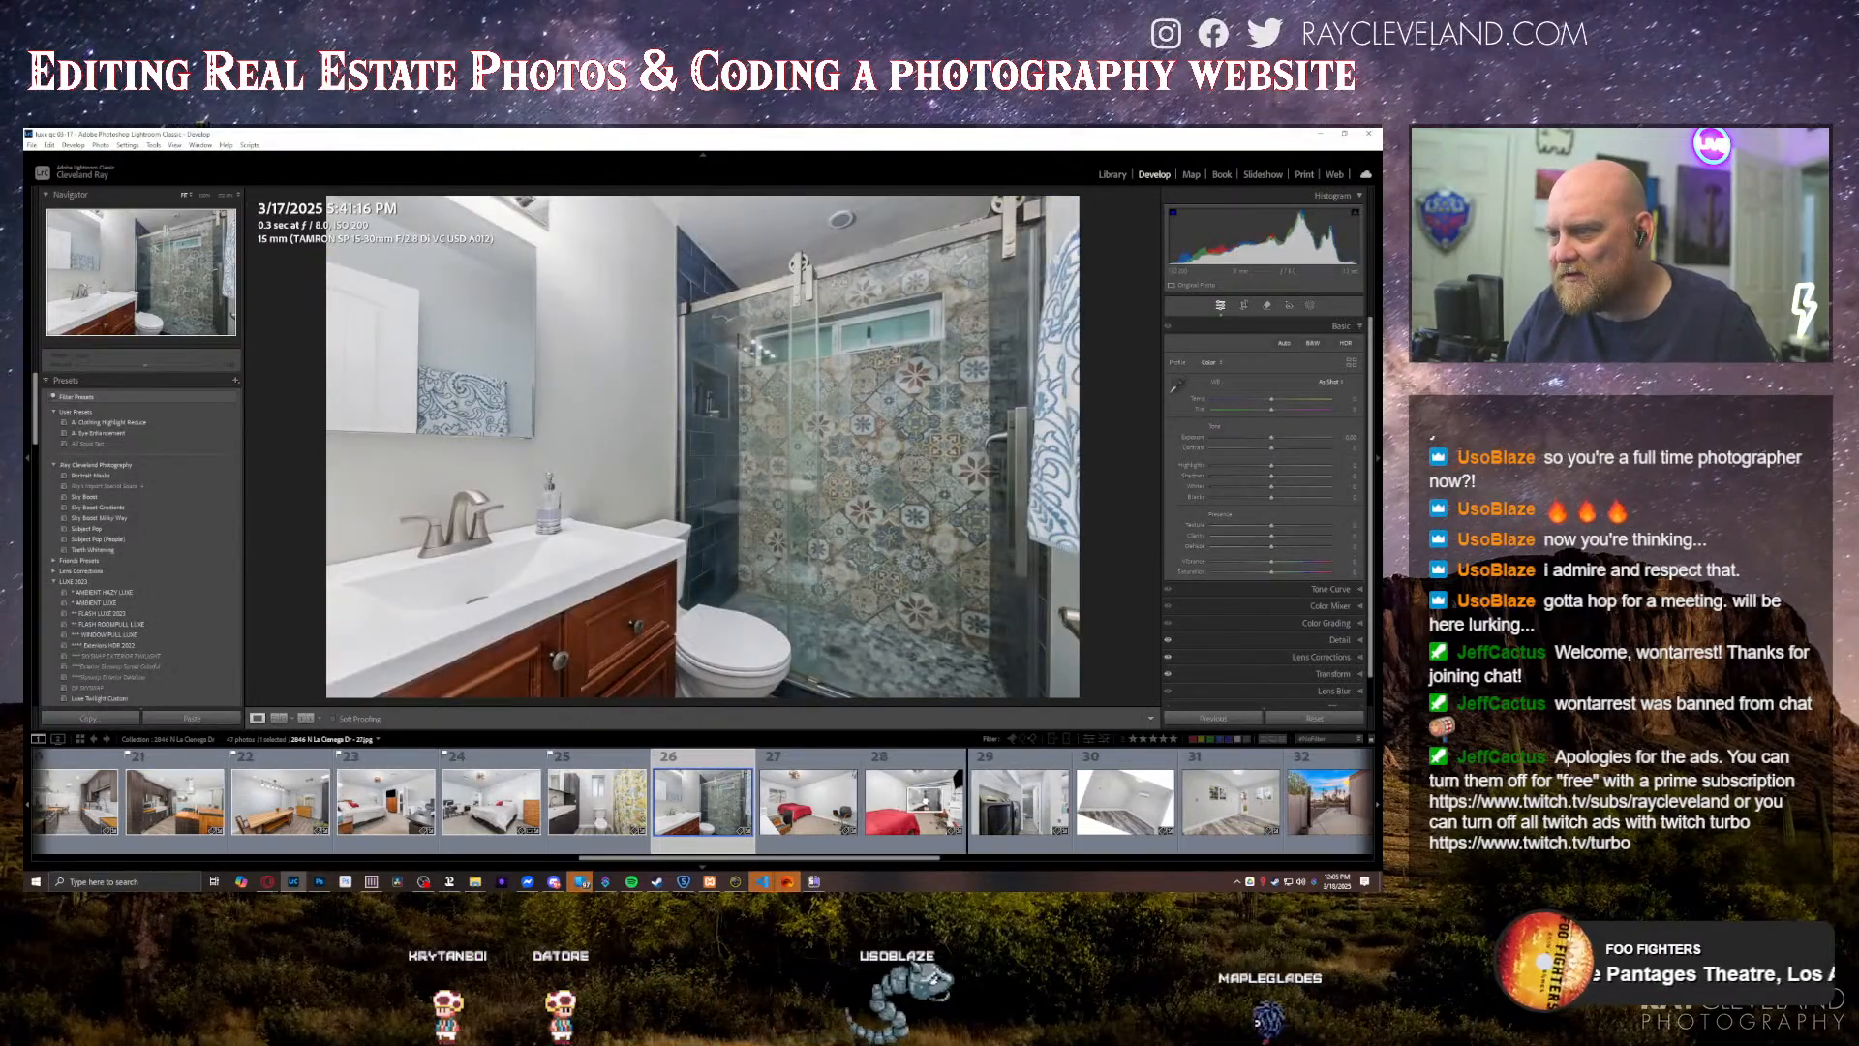
key("Right")
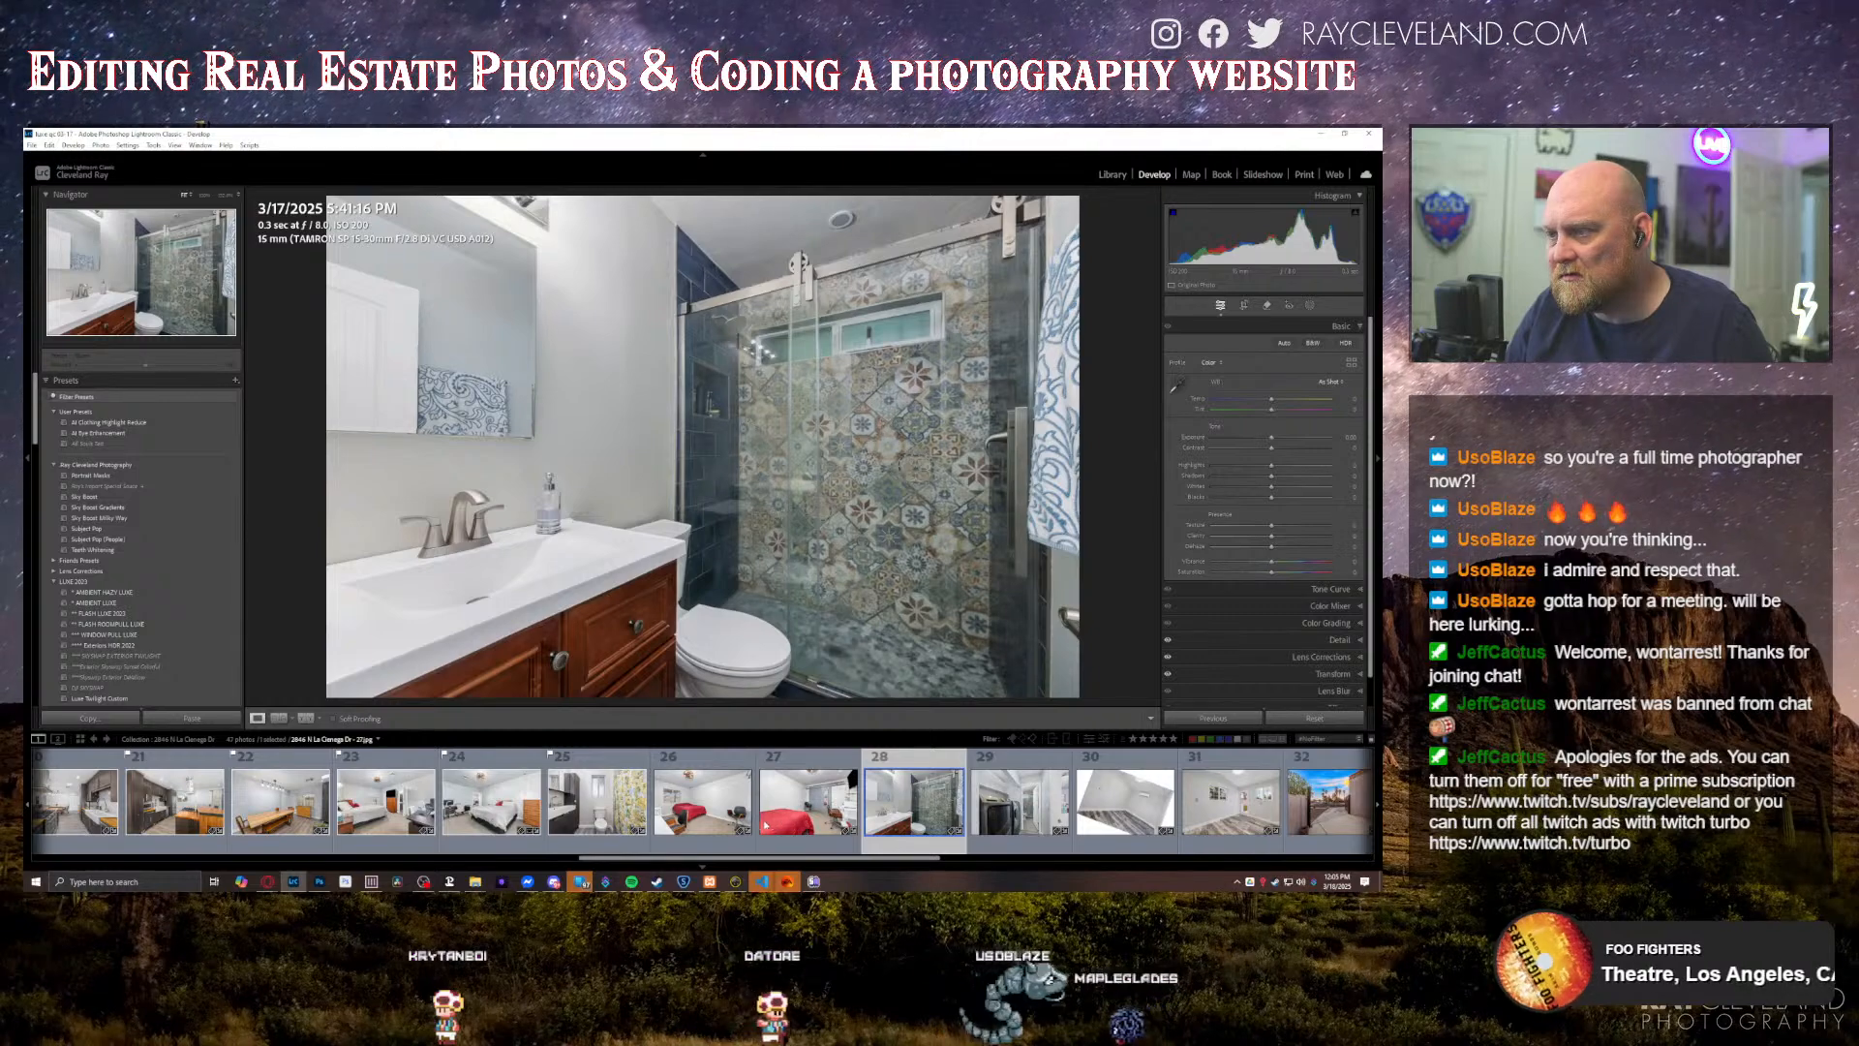
left_click_drag(916, 806, 1068, 811)
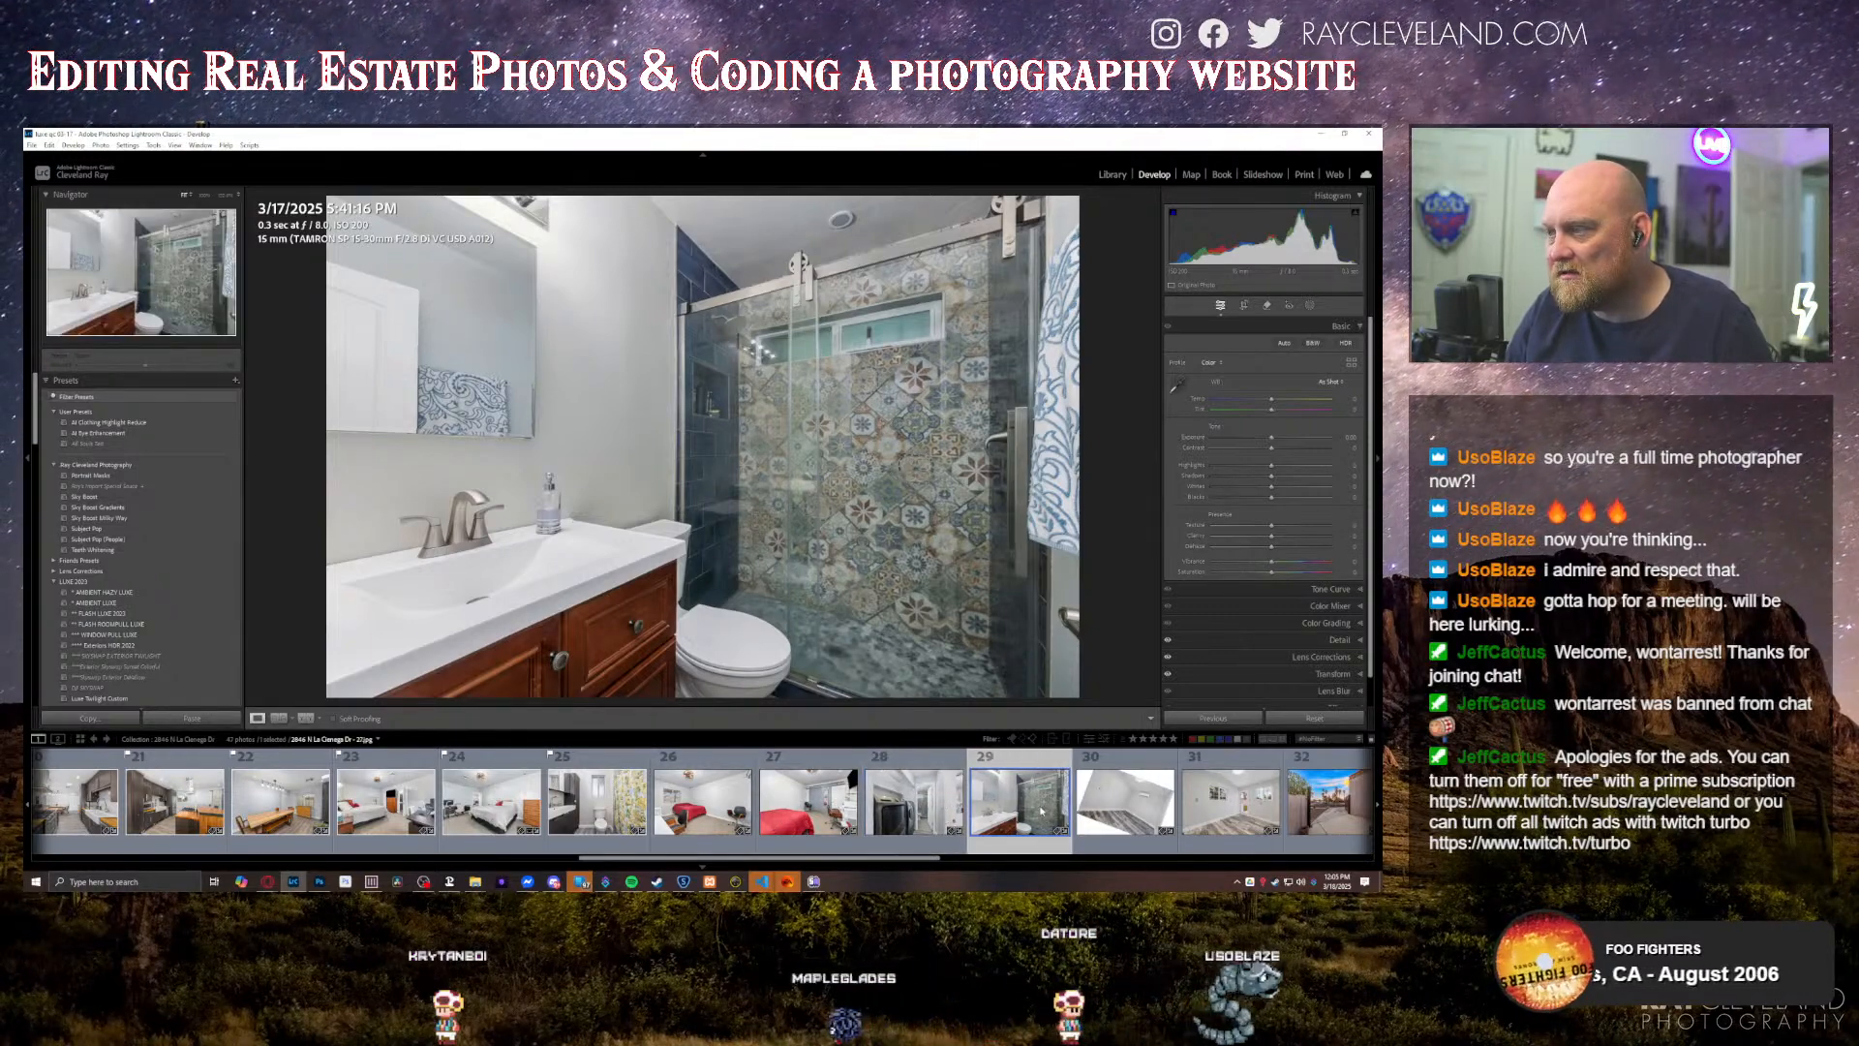
Step: Try placing the laundry and tiled-shower bathroom photos together after the two empty room photos, and return them to their previous spot
key("Left")
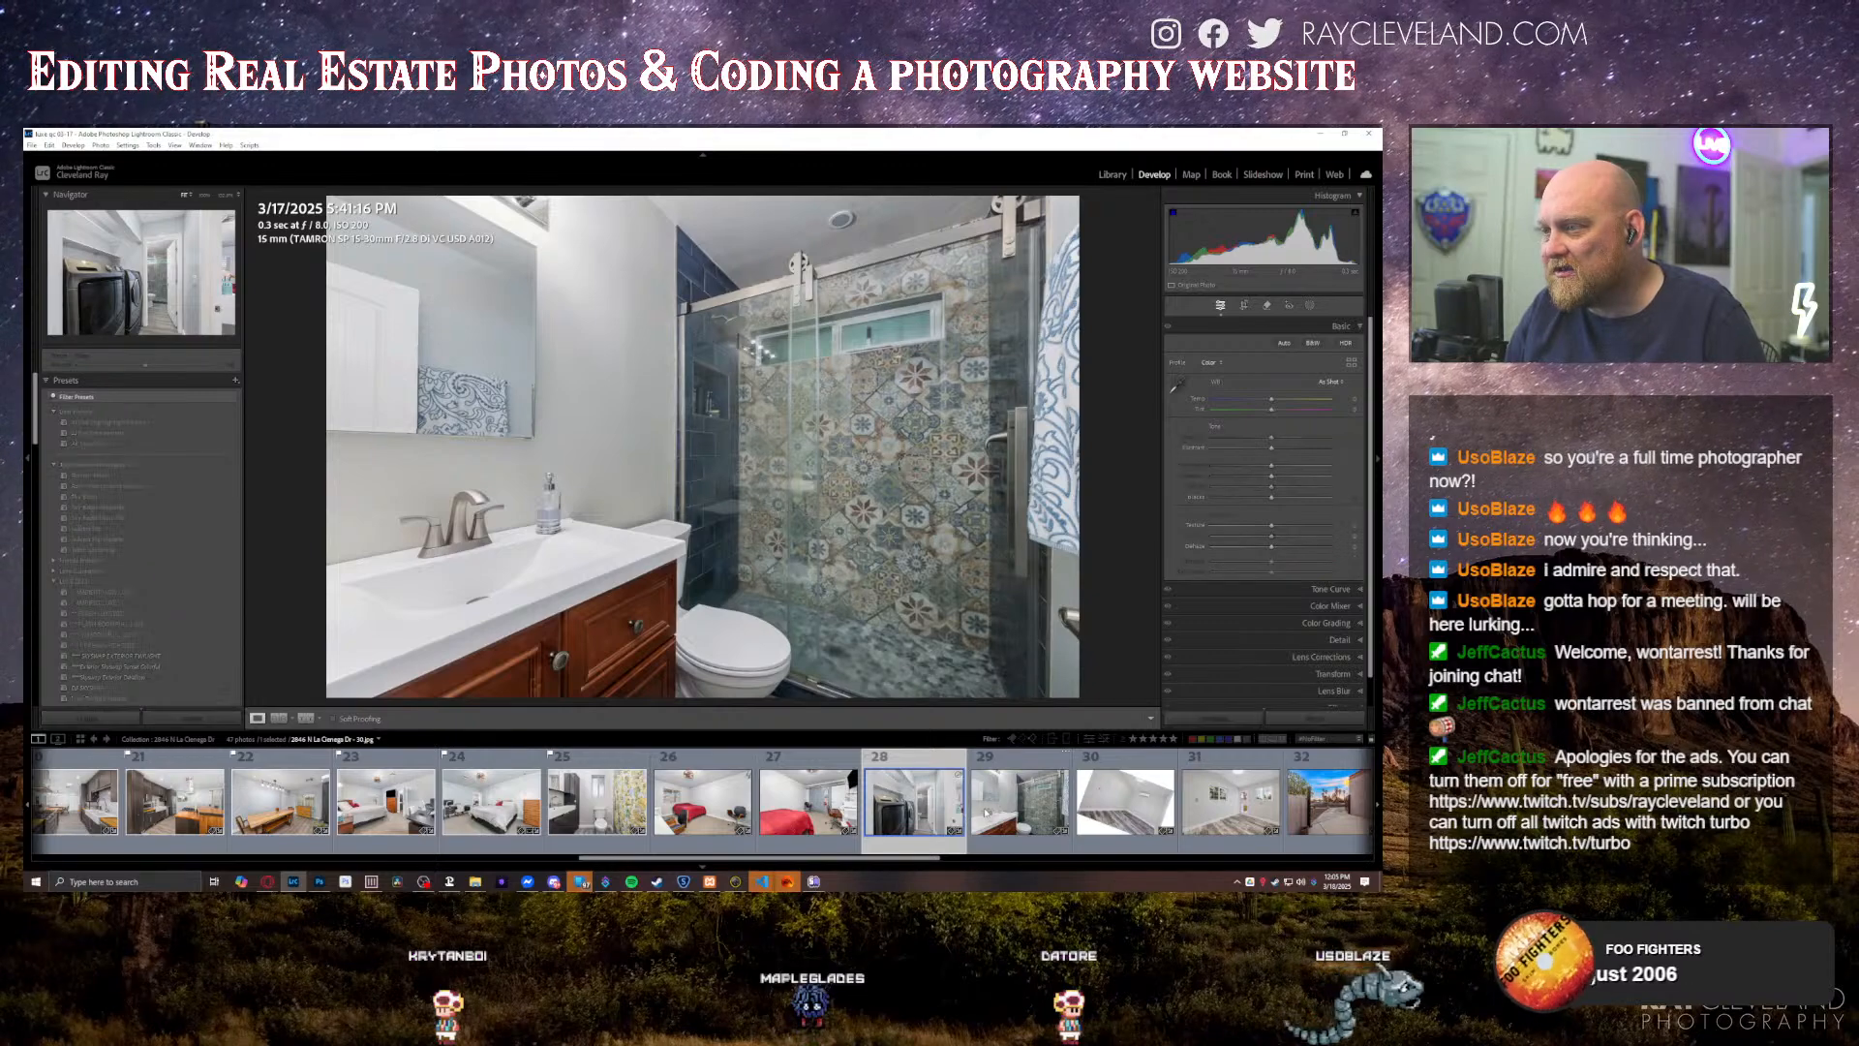
scroll(973, 810, "down", 3)
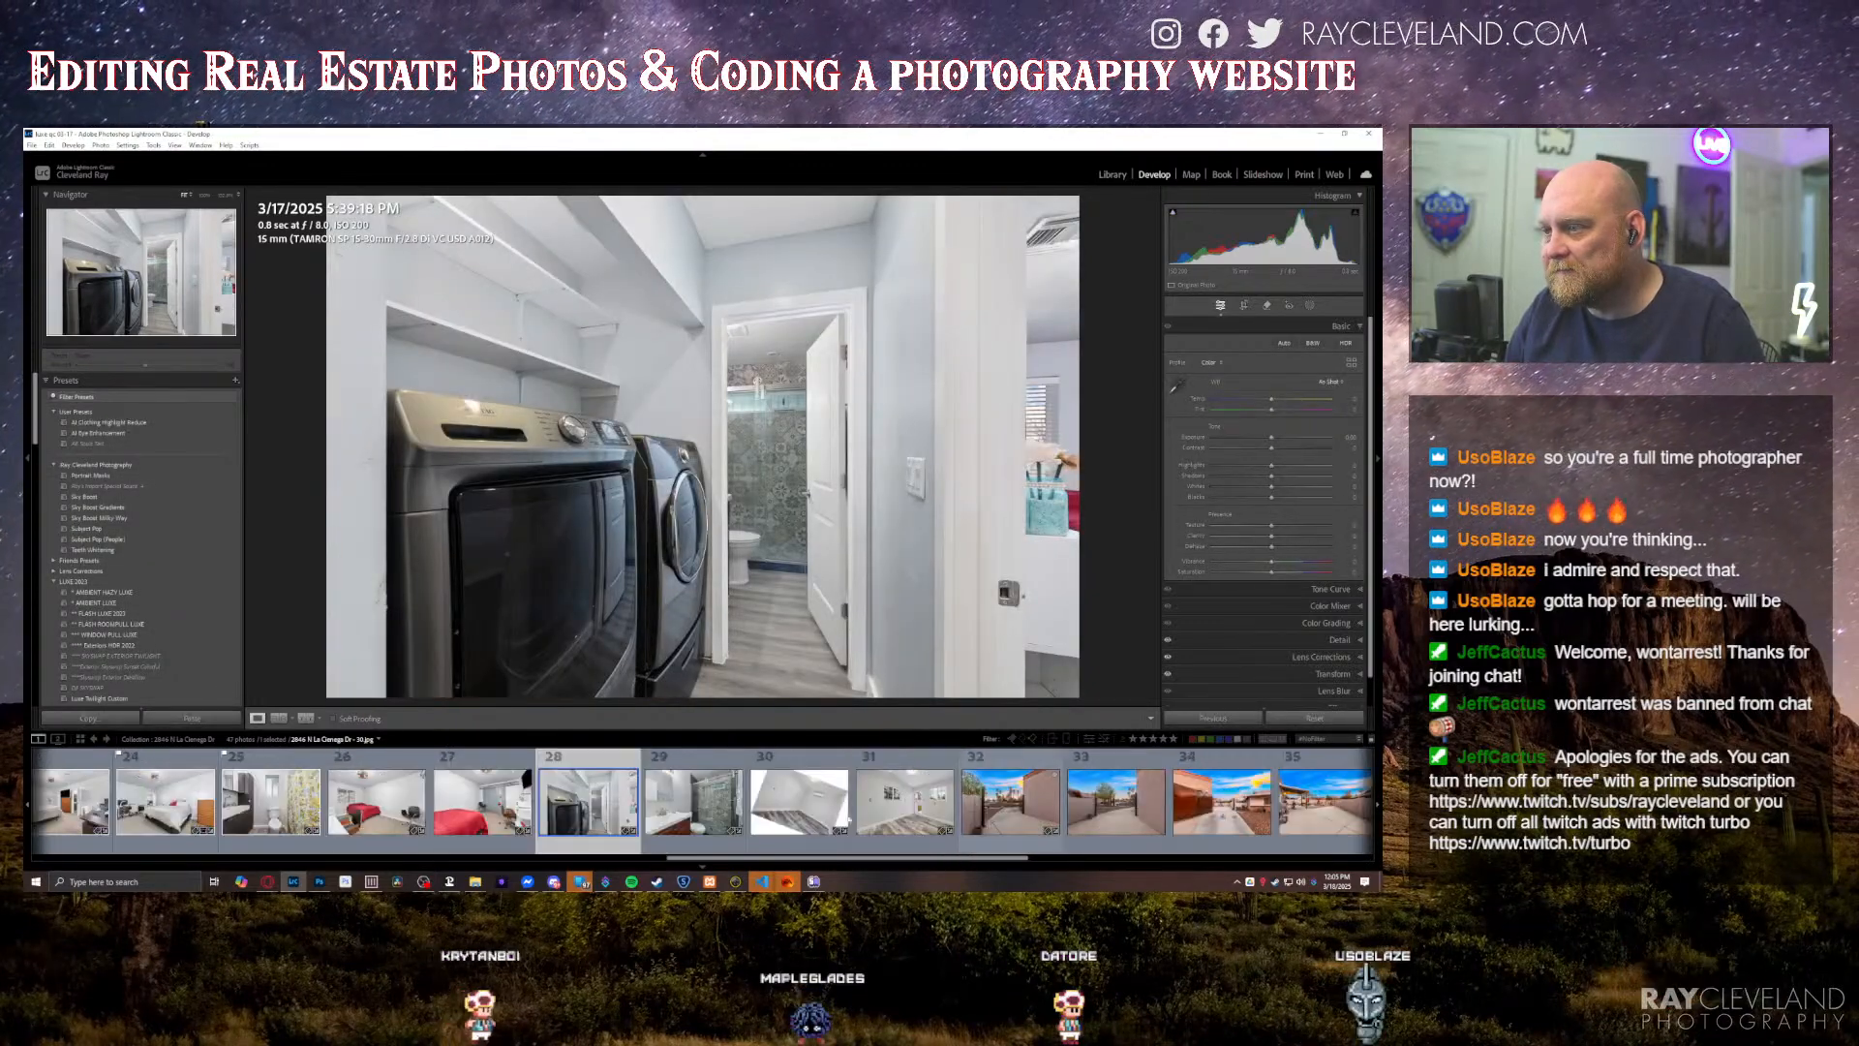
left_click(705, 821)
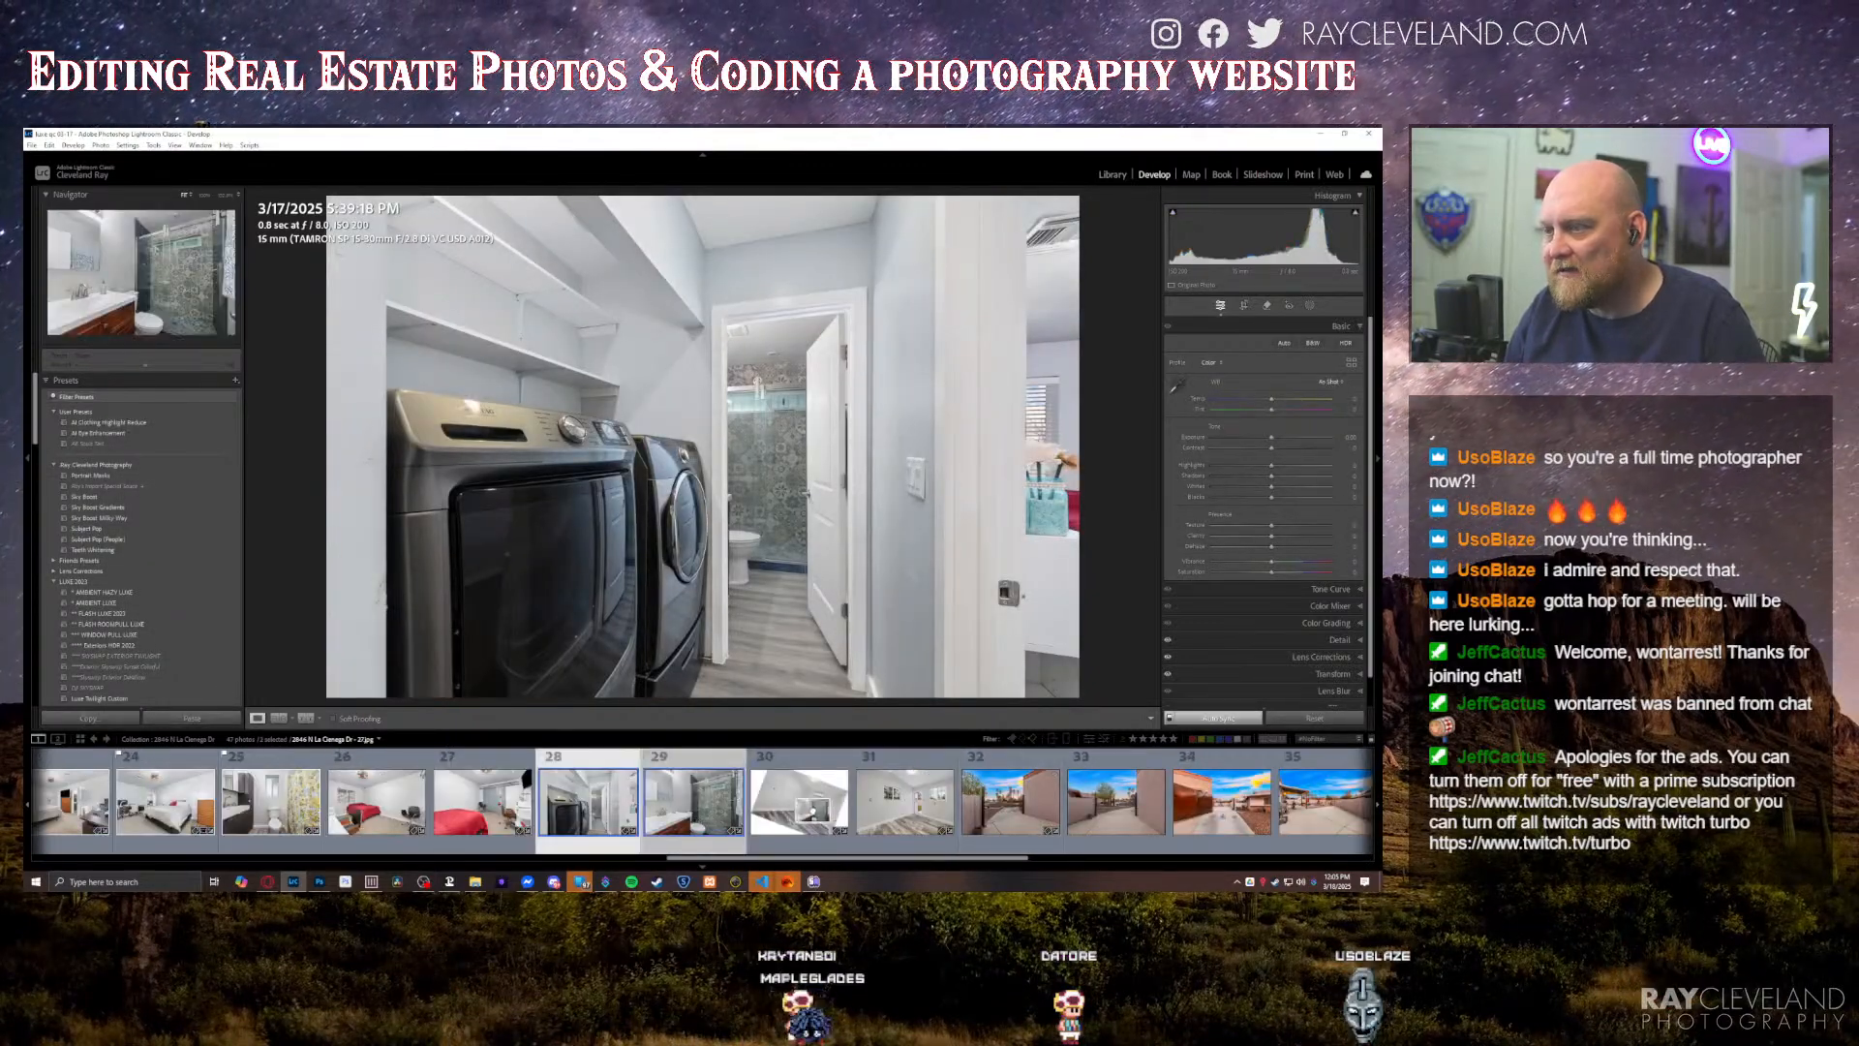
left_click_drag(957, 801, 958, 804)
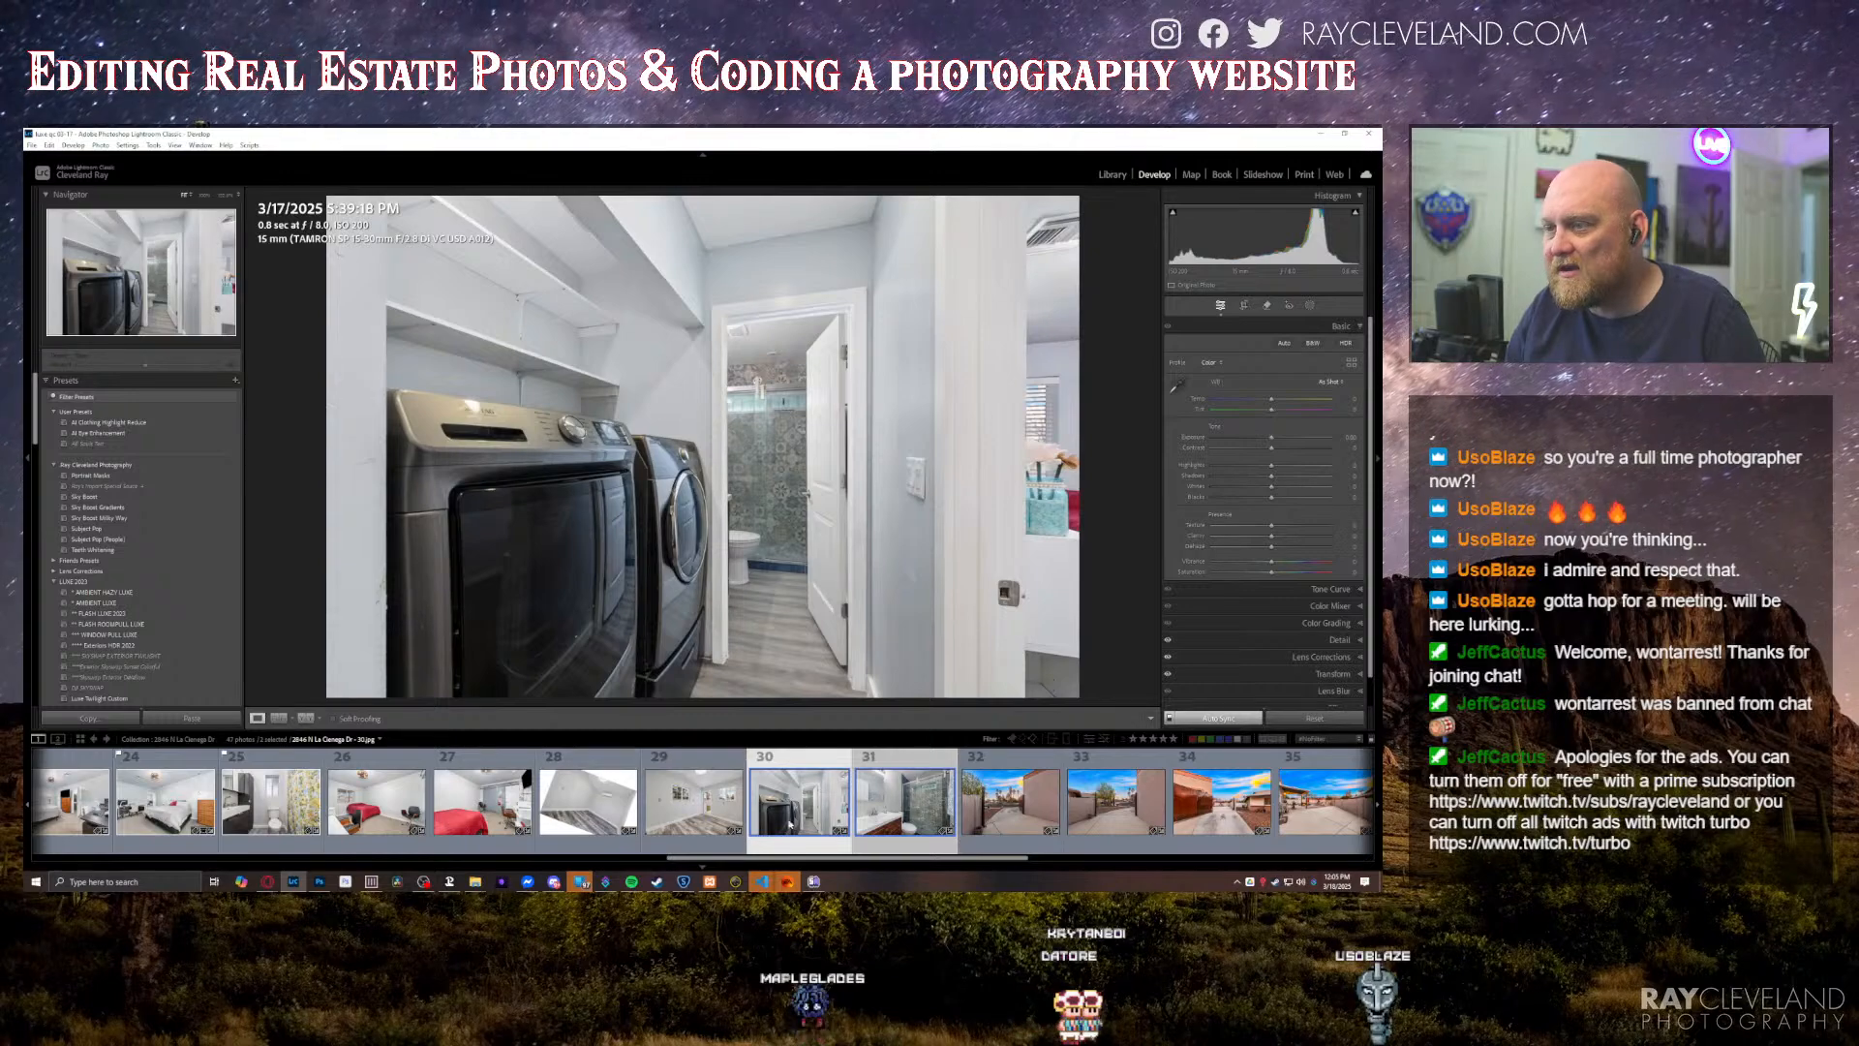
left_click_drag(538, 816, 542, 814)
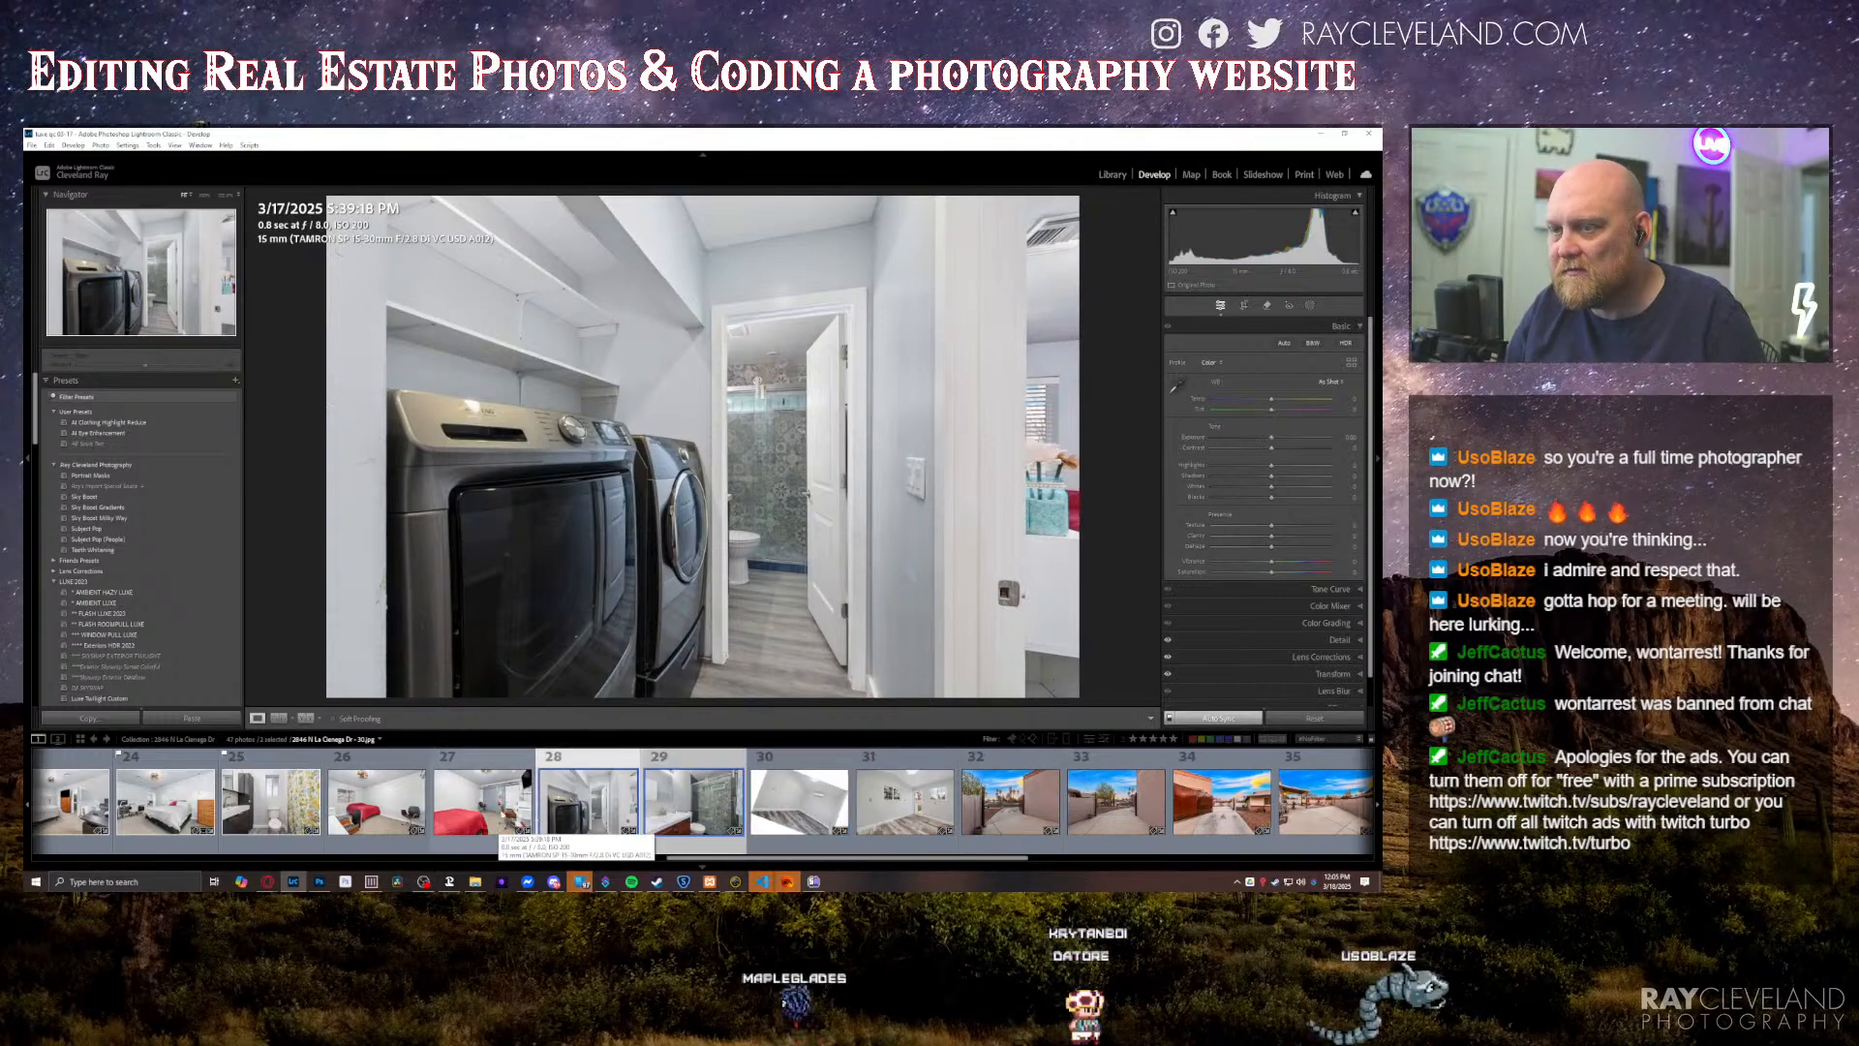
Step: Review the two red-bed bedroom photos, the laundry photo and the tiled-shower bathroom photo in their new order
scroll(575, 815, "up", 2)
scroll(575, 815, "down", 1)
left_click(751, 806)
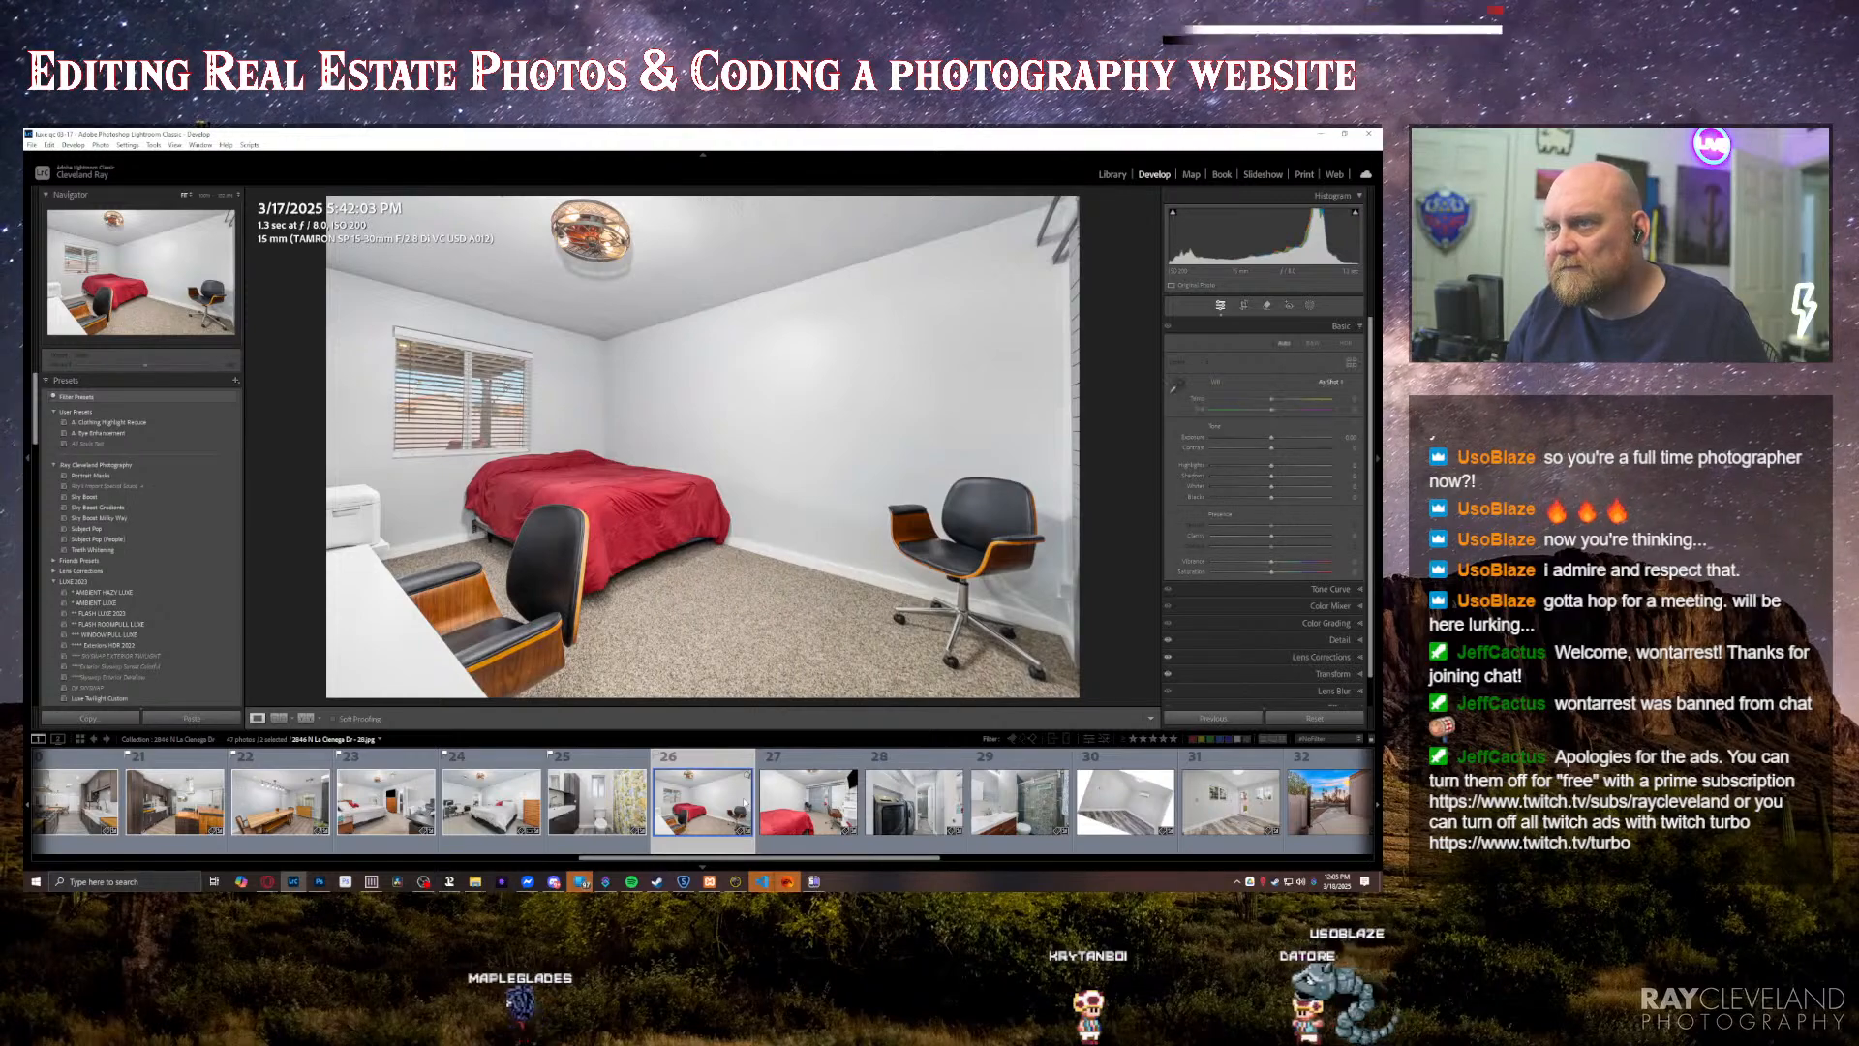
key("Right")
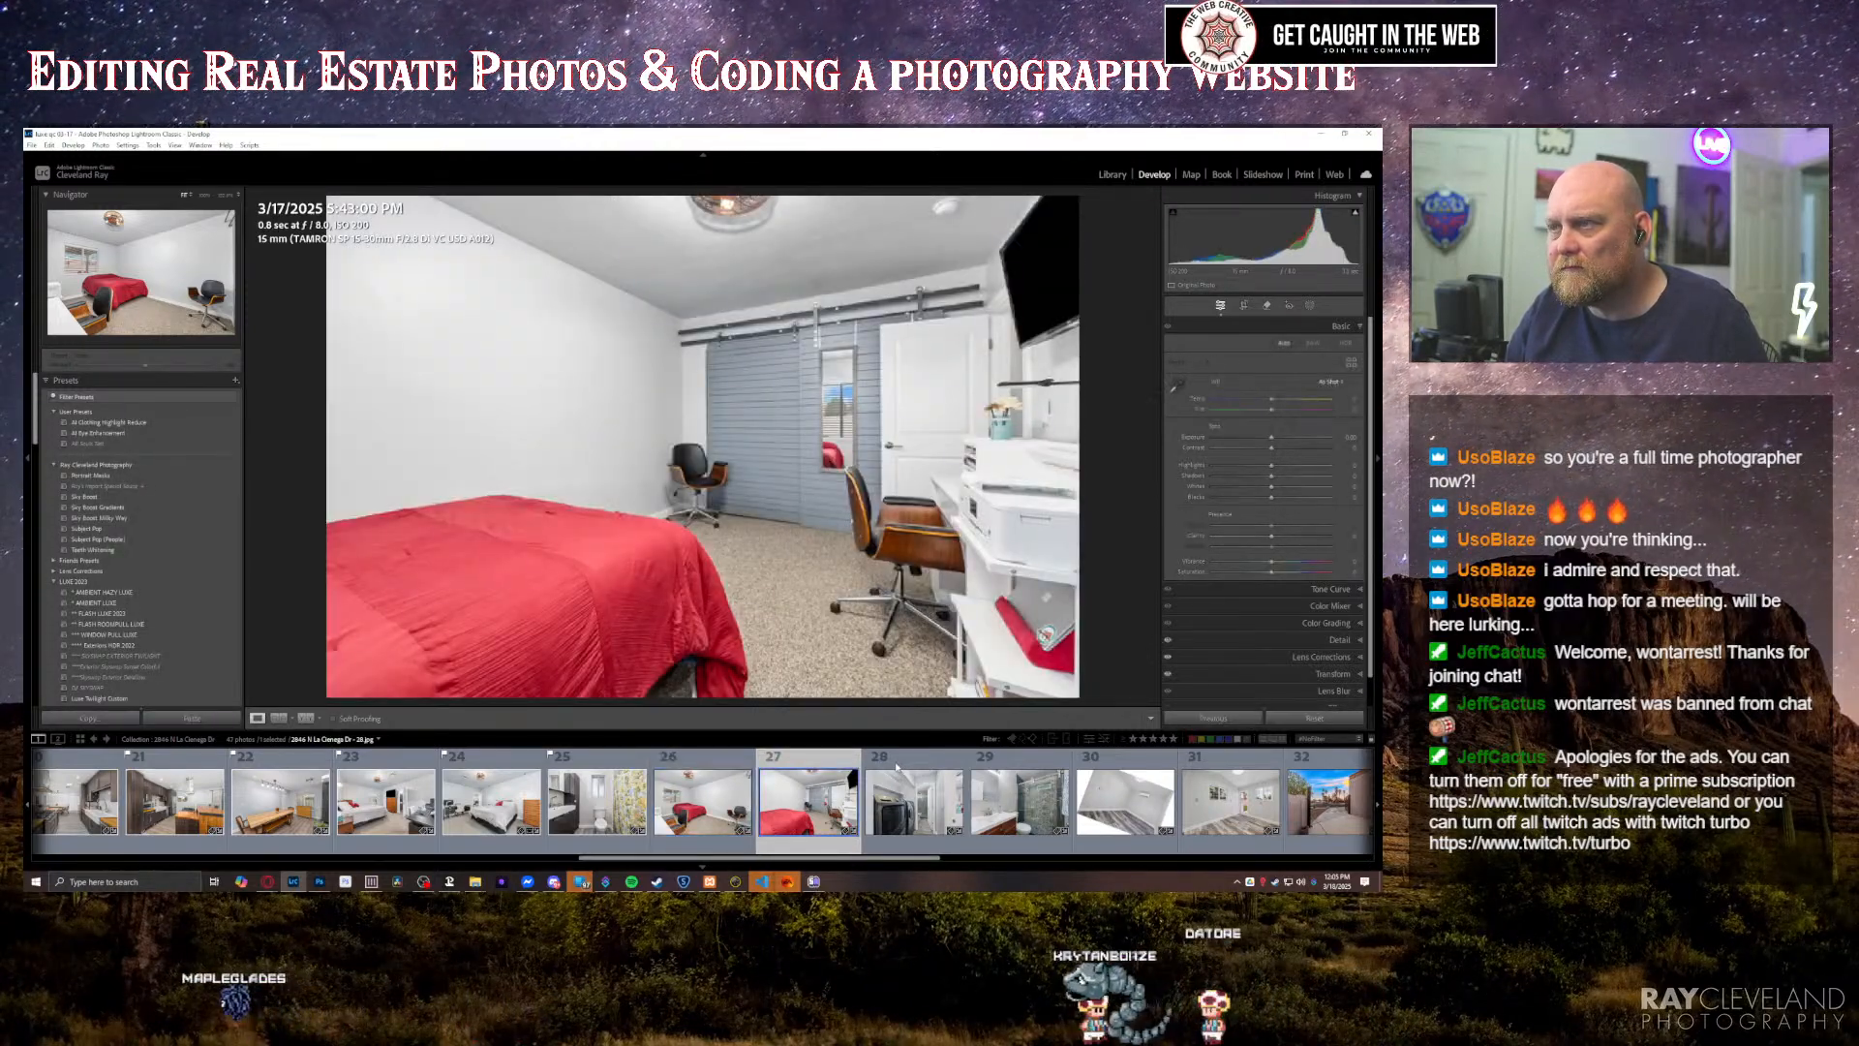
key("Right")
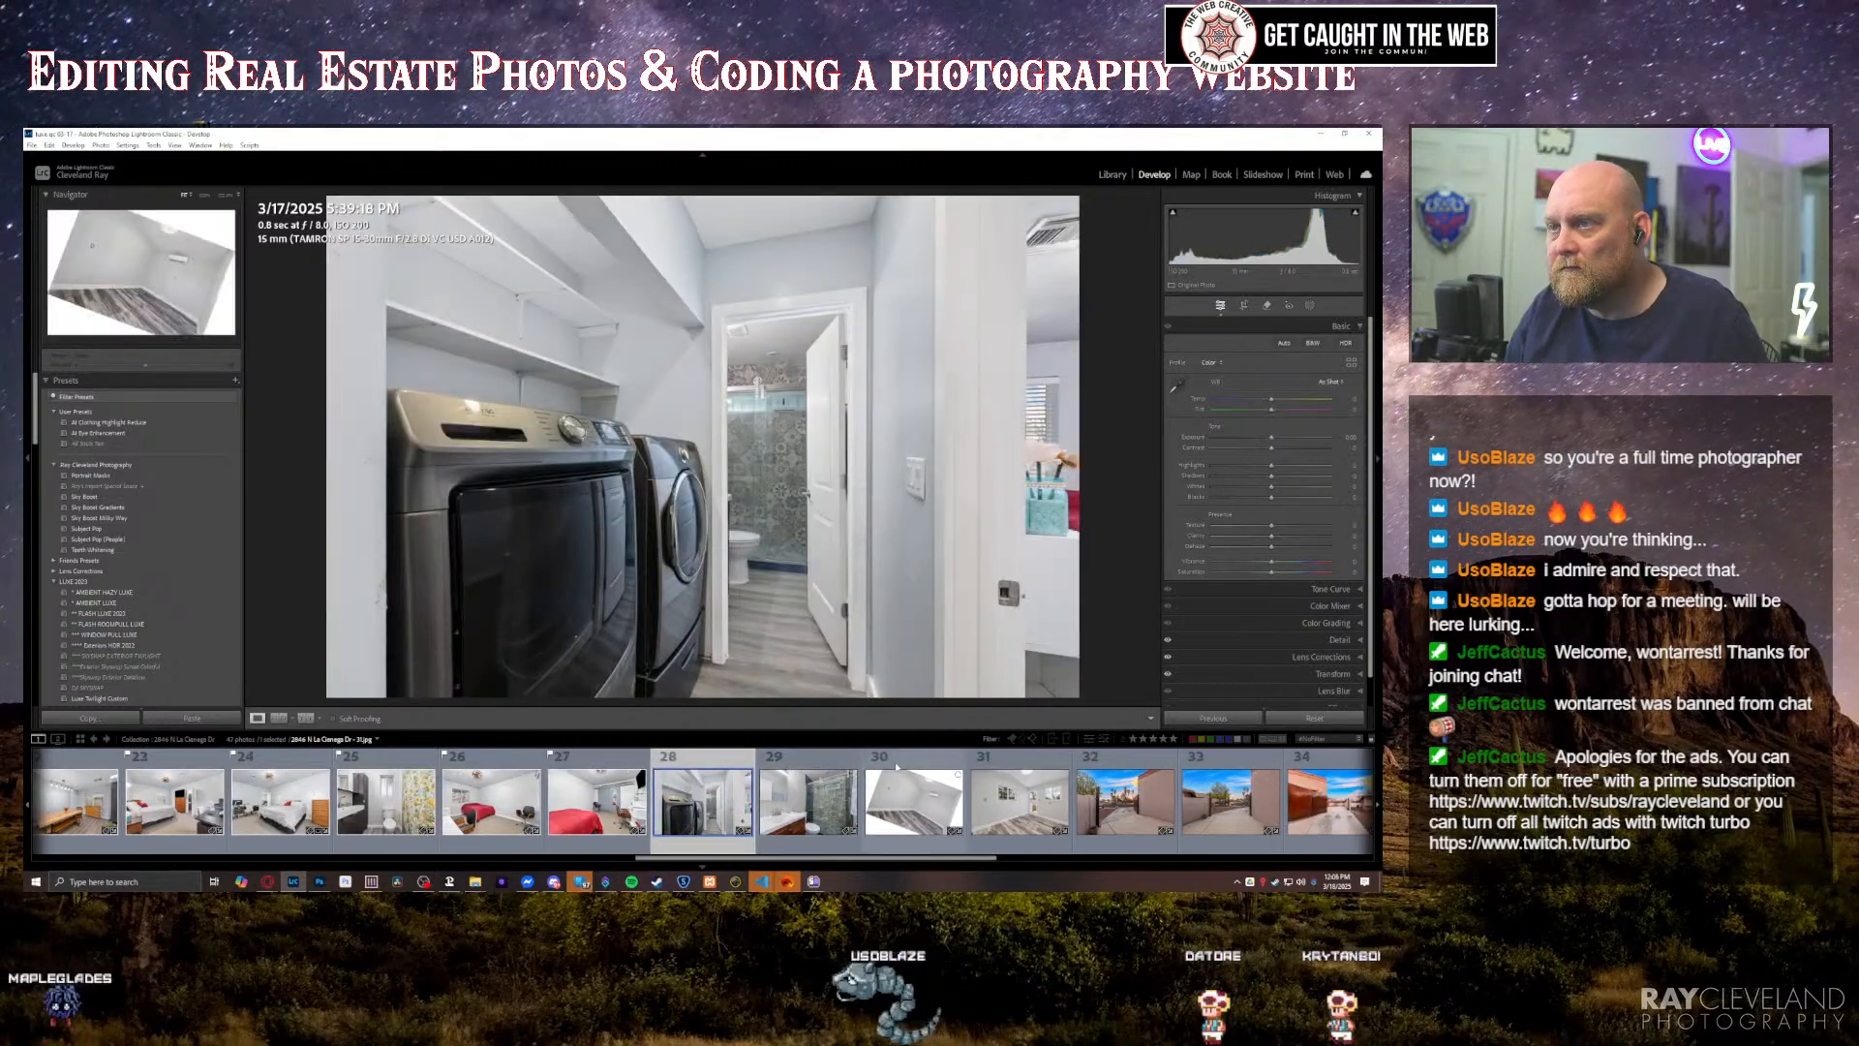
key("Right")
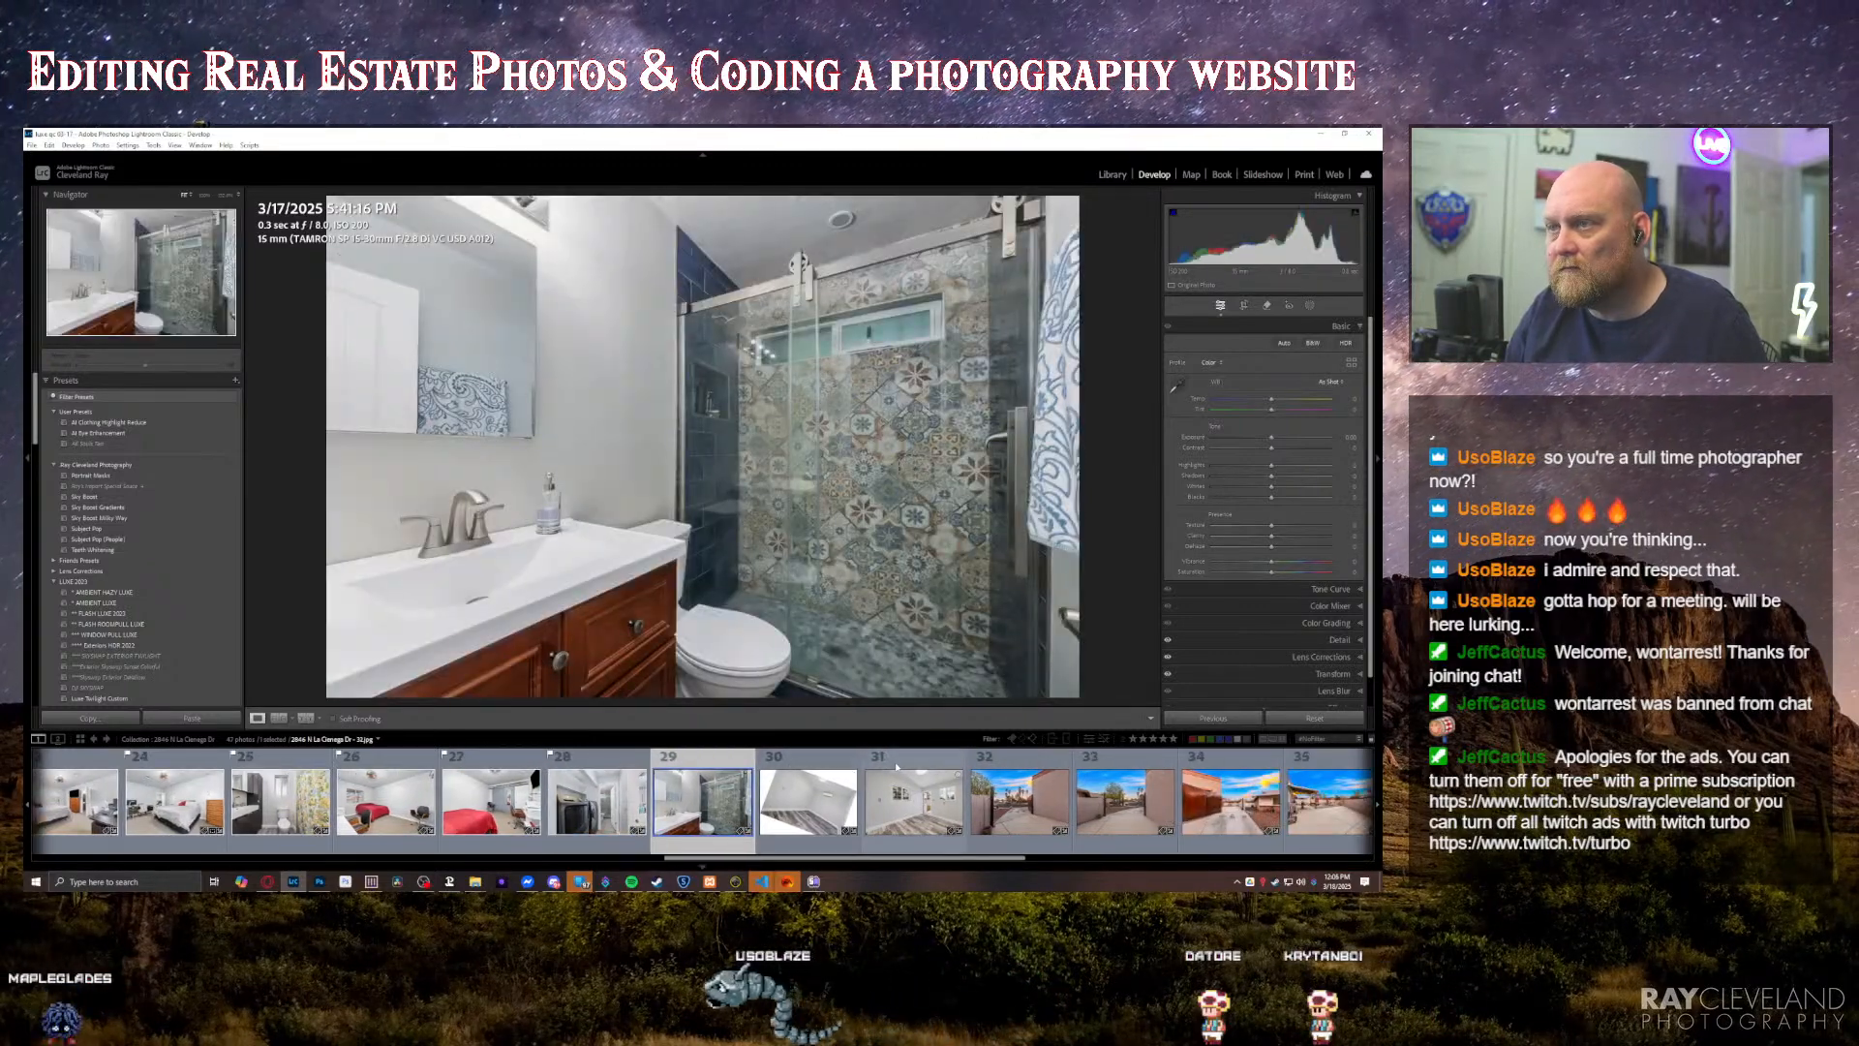
Step: Turn off Upright on the tilted empty room photo with the wall air conditioner and raise its exposure slightly
key("shift+p")
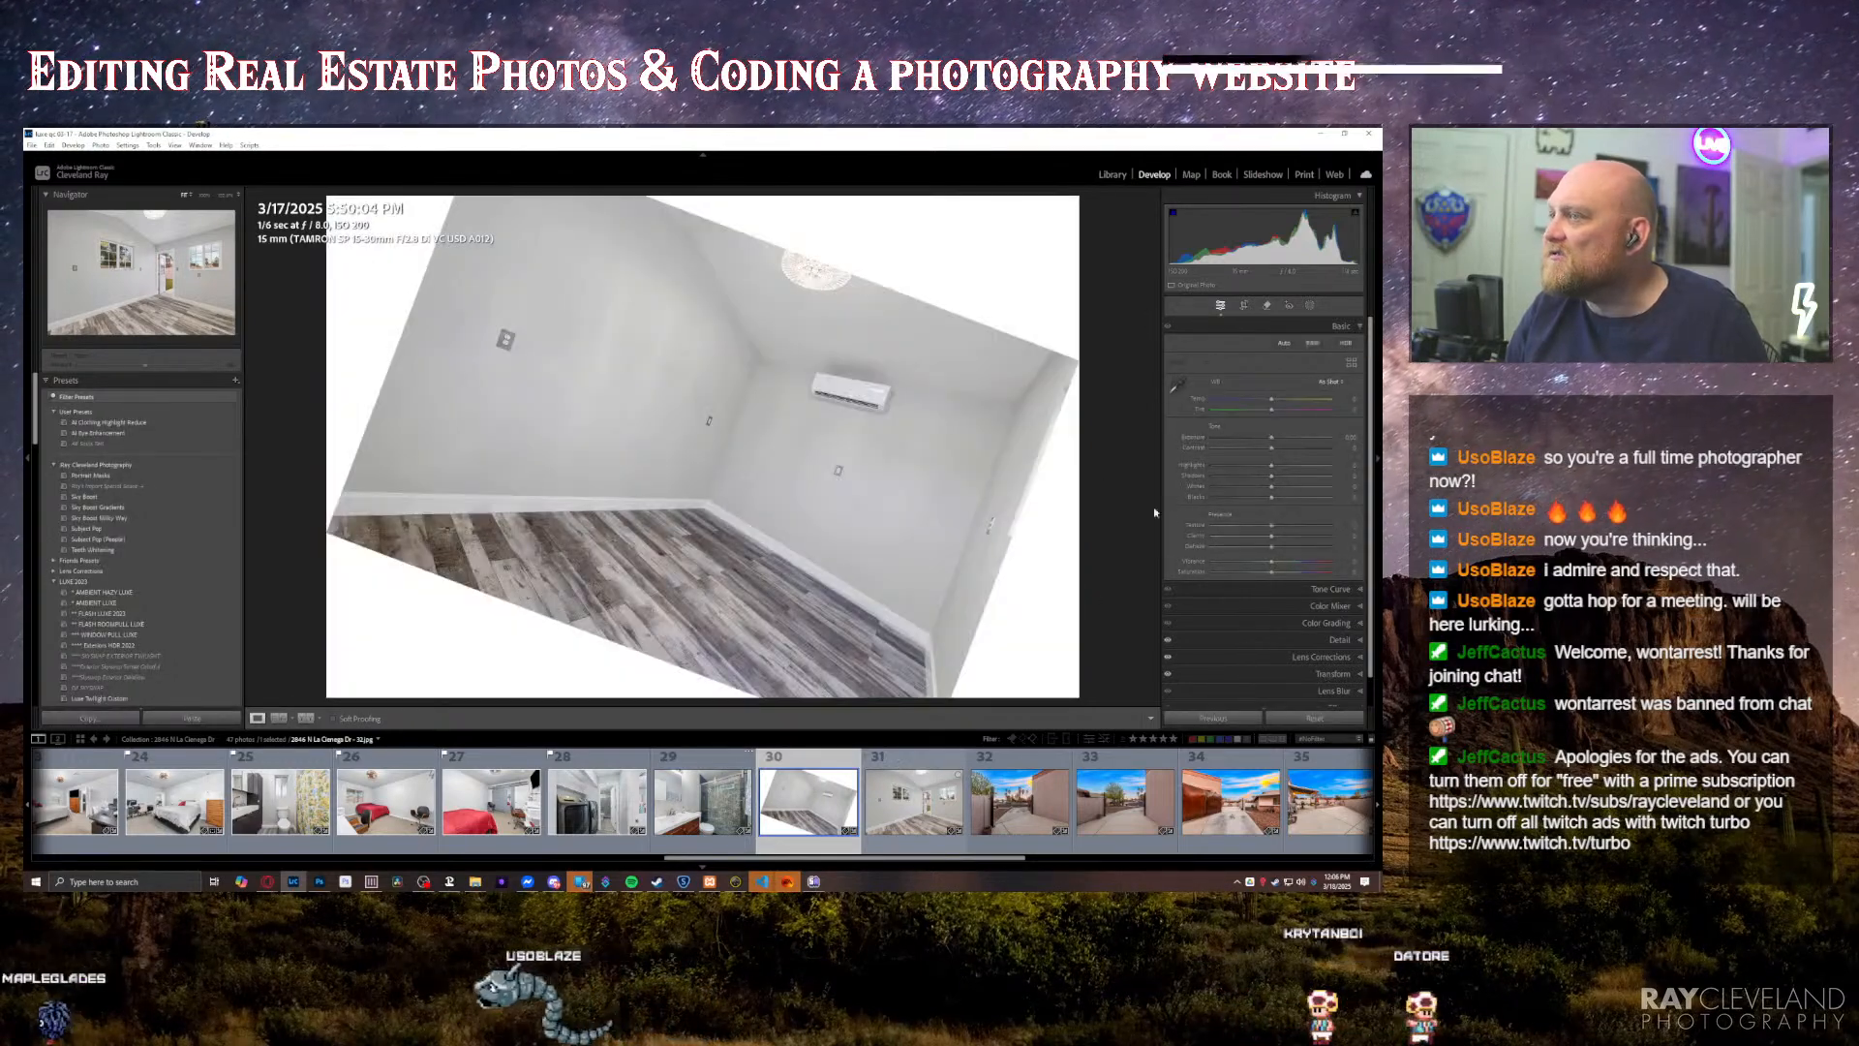
left_click(1232, 674)
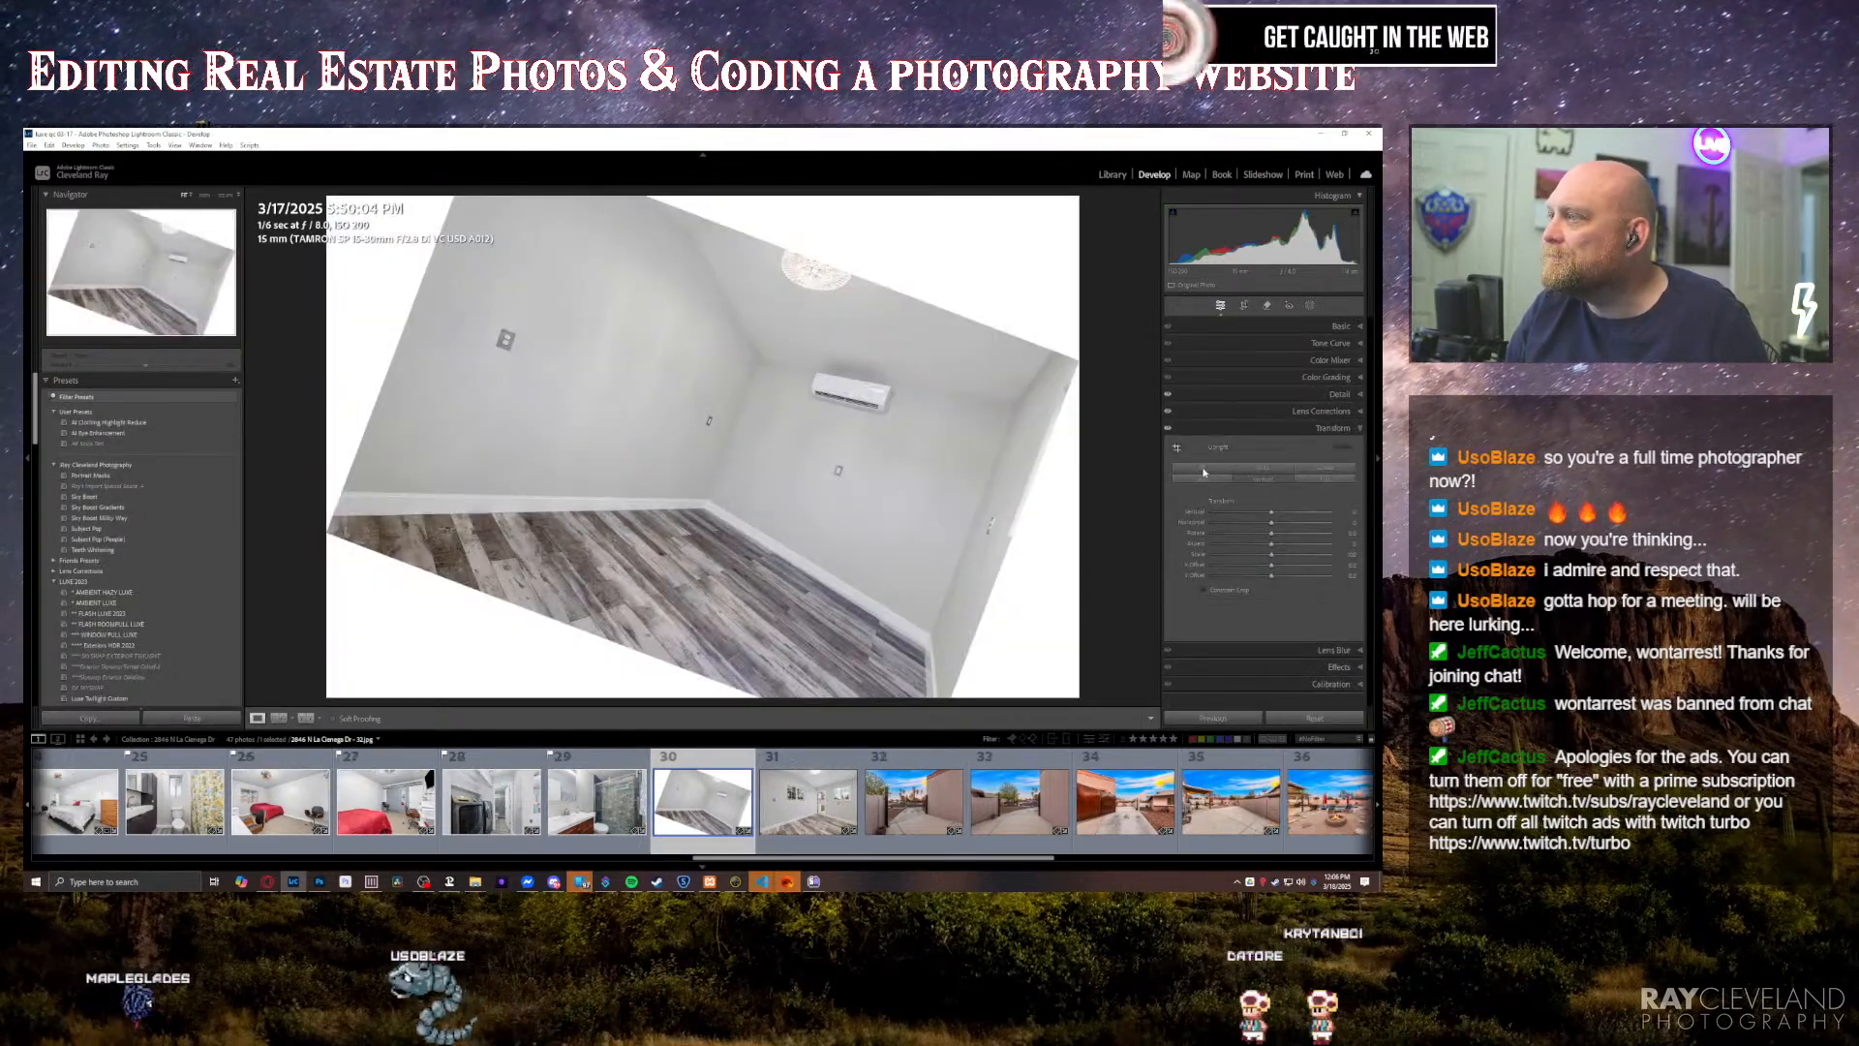
left_click(1204, 469)
key("ctrl+1")
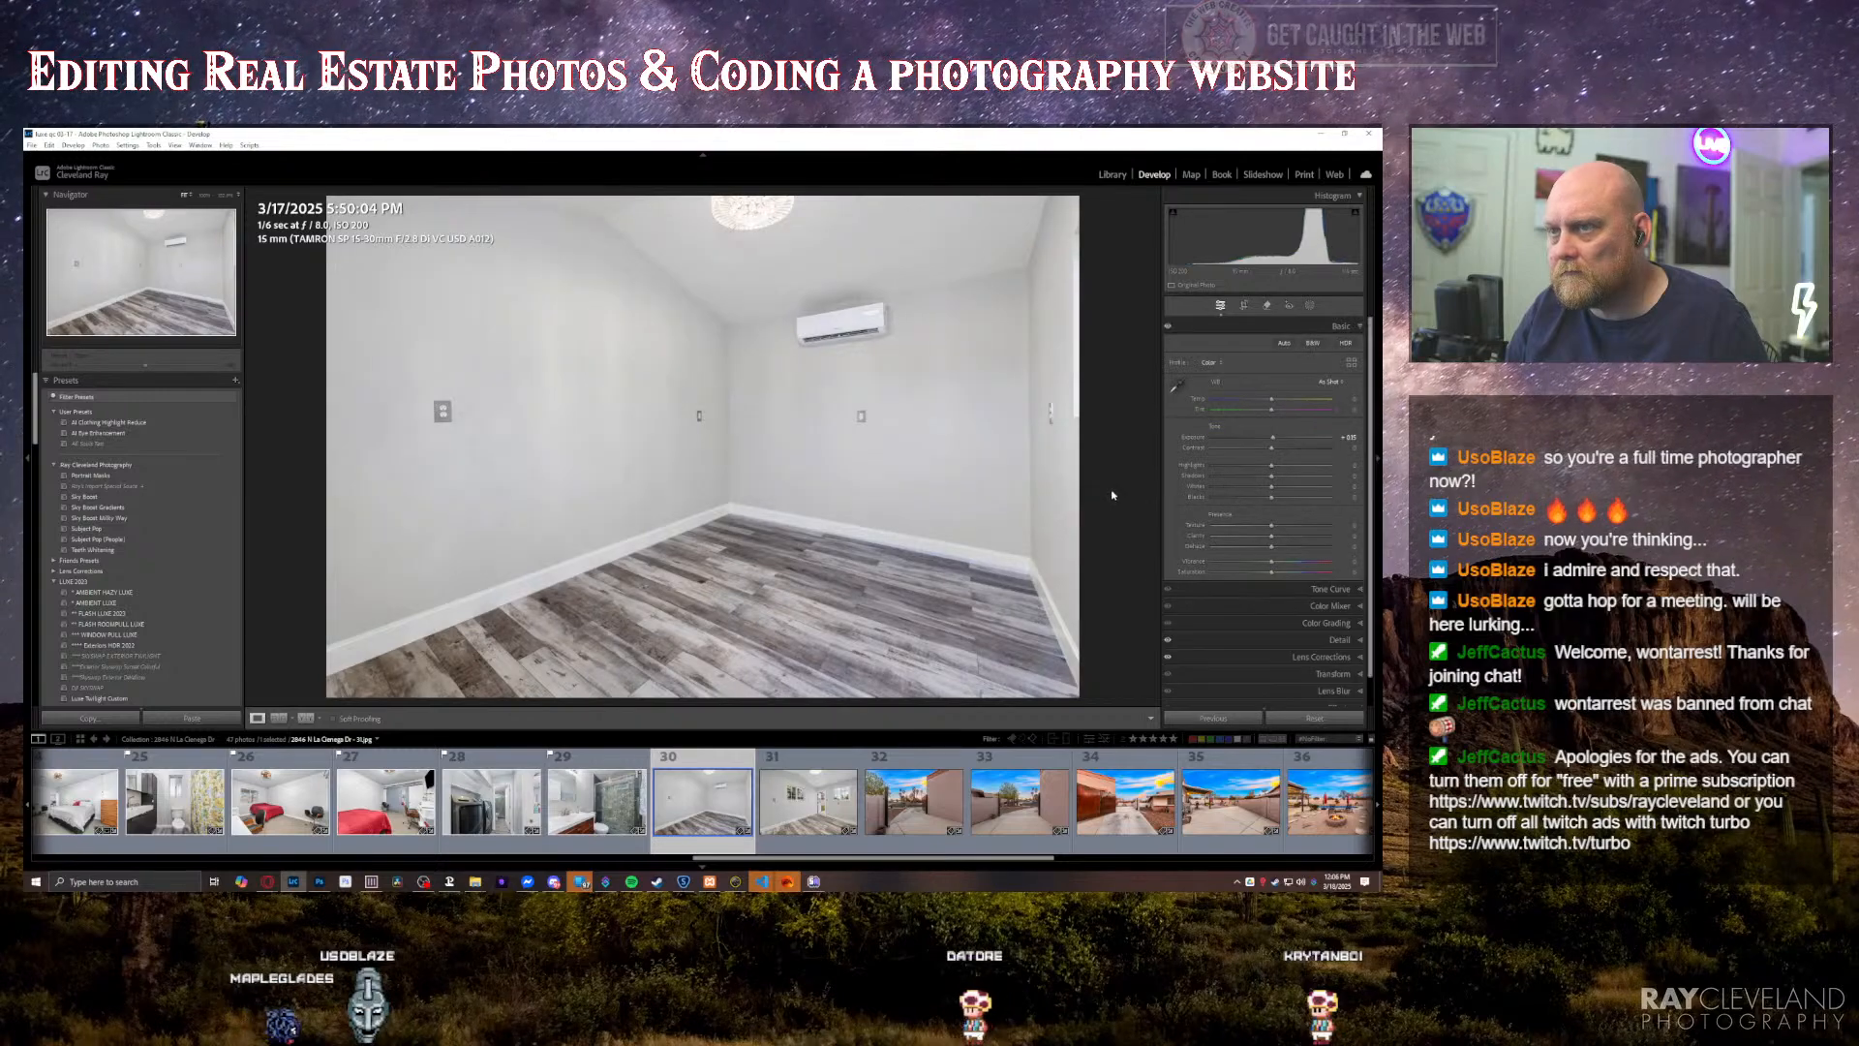
Step: Check the empty room photo with the windows and open door, and move on to the driveway gate photo
key("Right")
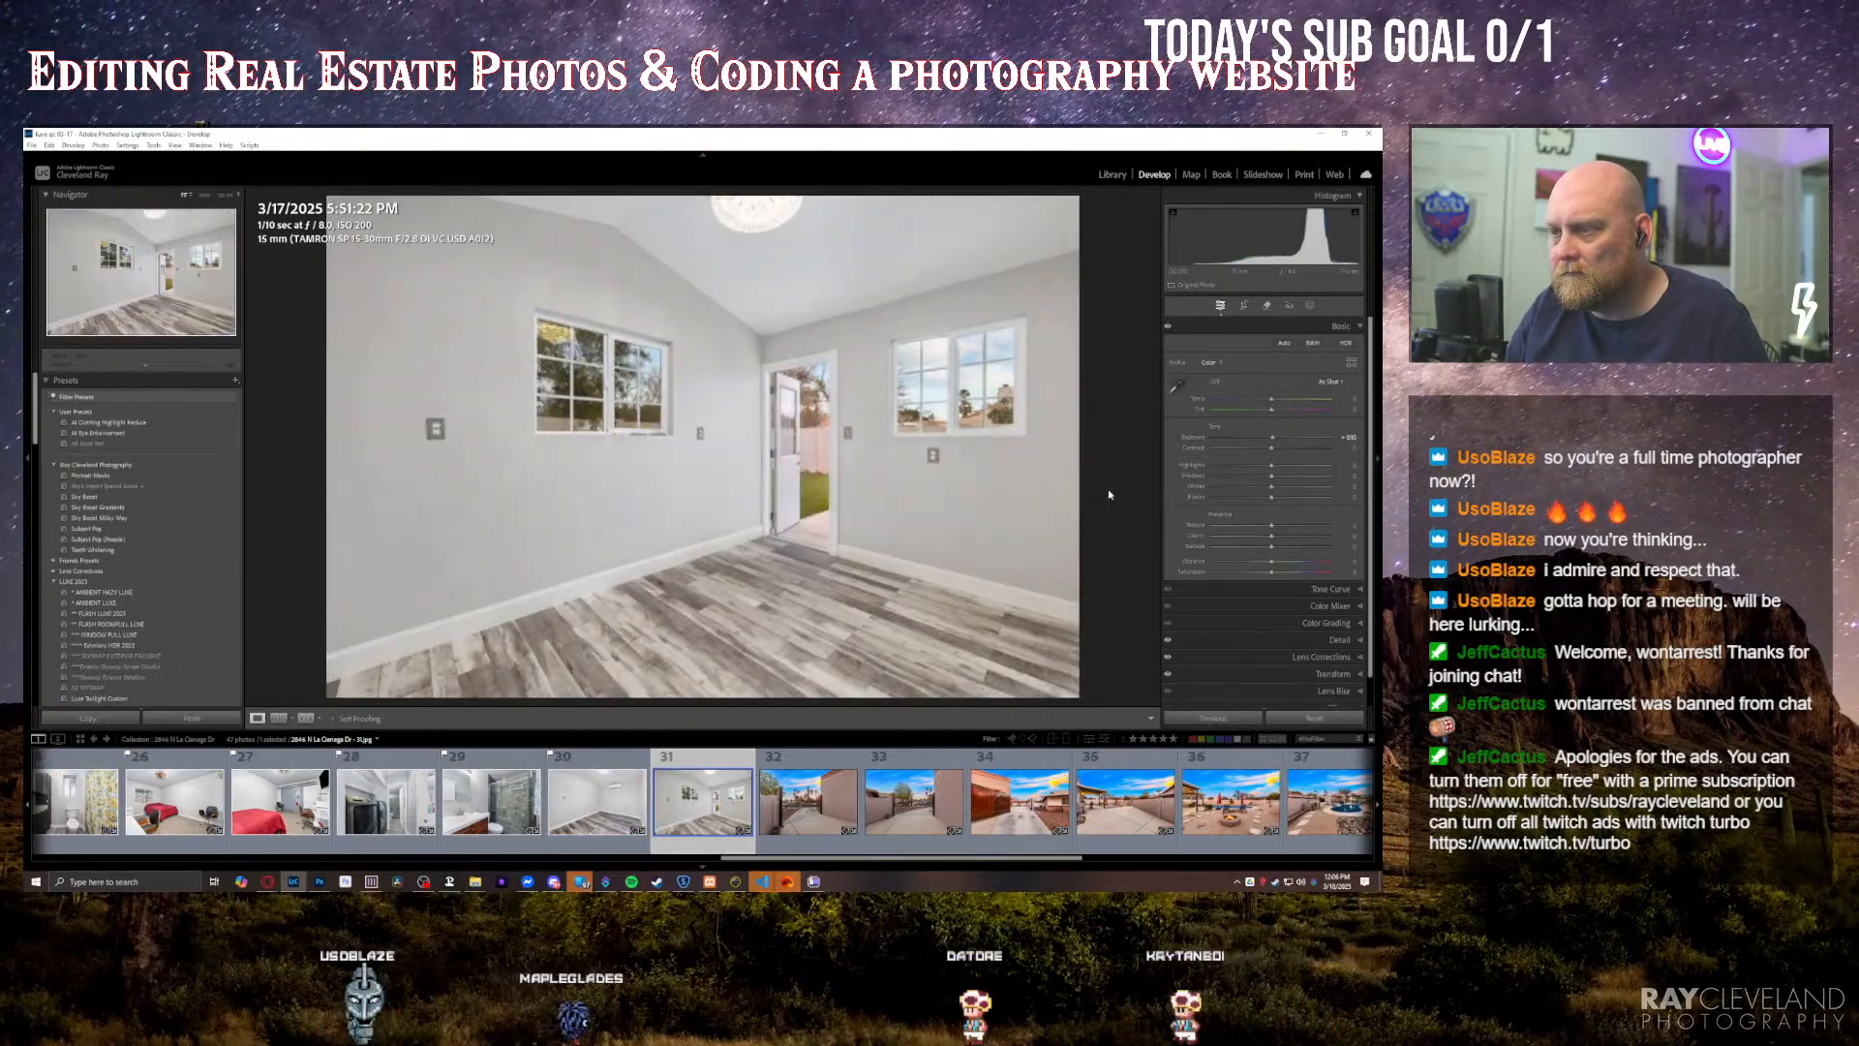
key("Right")
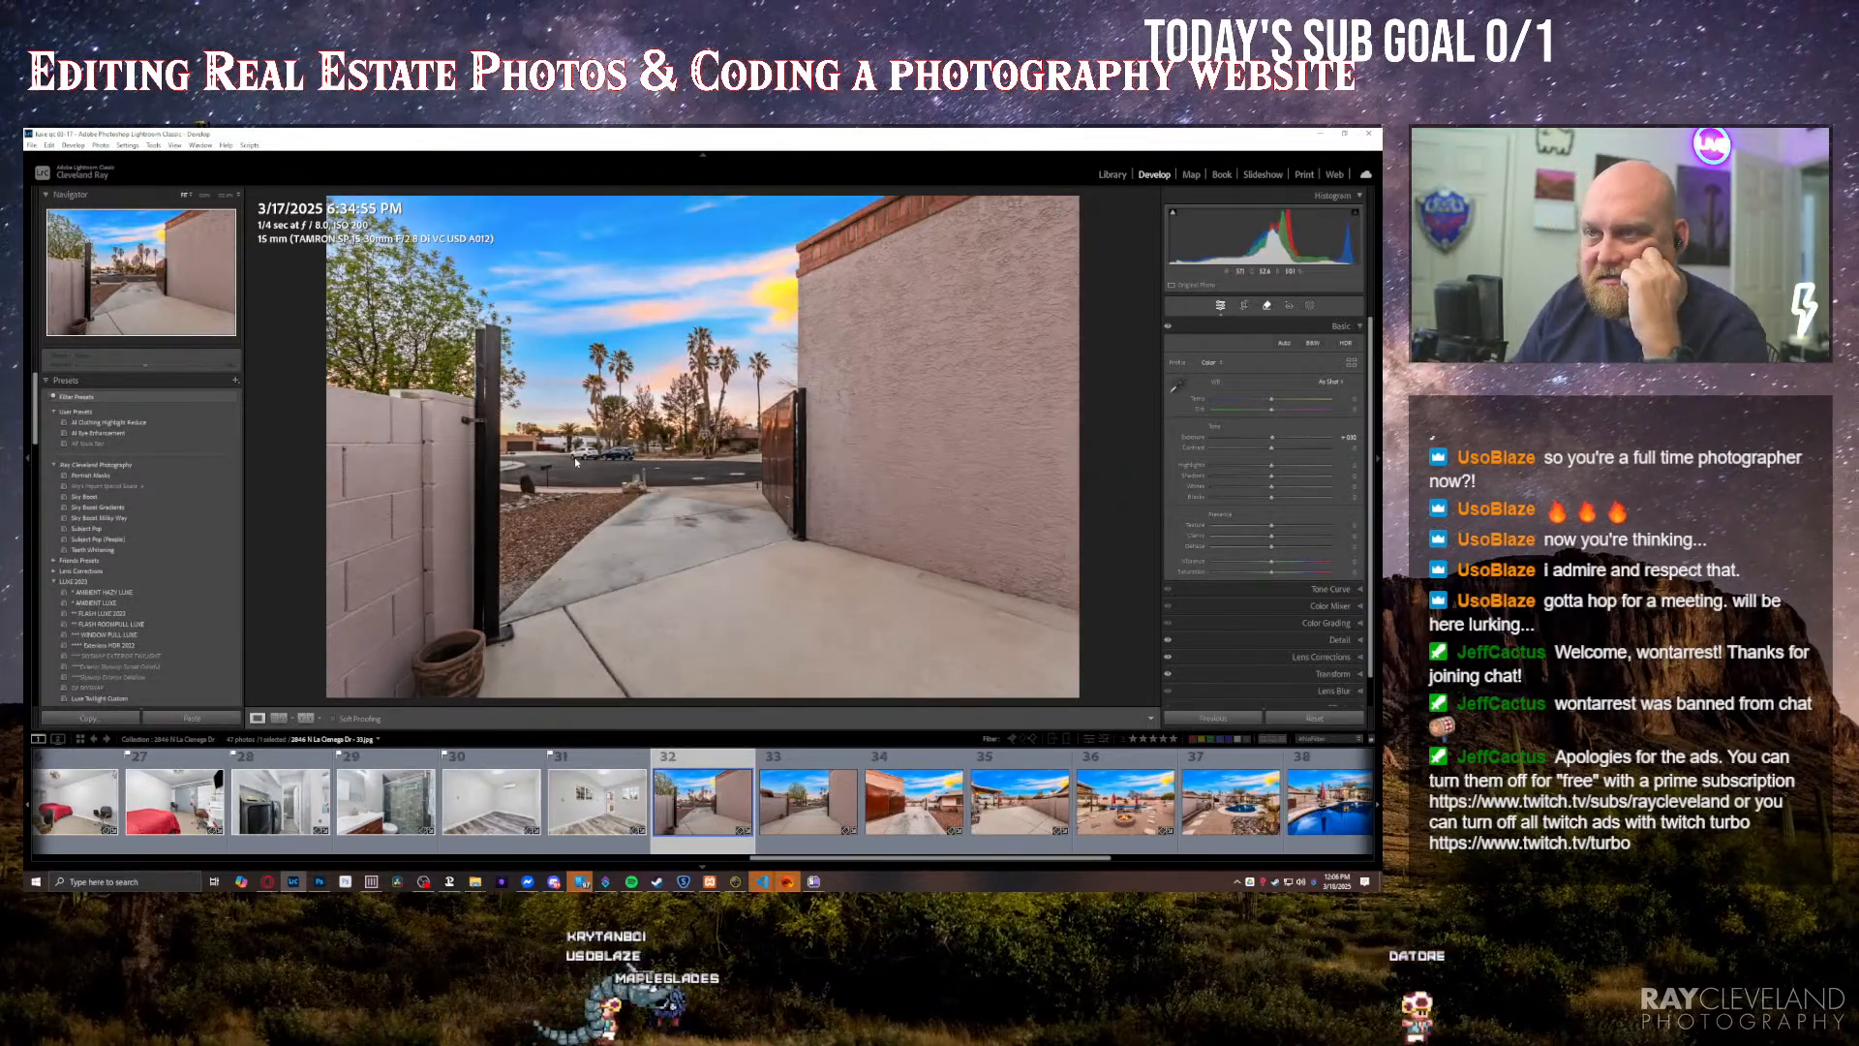
Step: Remove the parked cars on the street beyond the open gate in the driveway photo with generative Remove
key("q")
left_click_drag(573, 455, 624, 452)
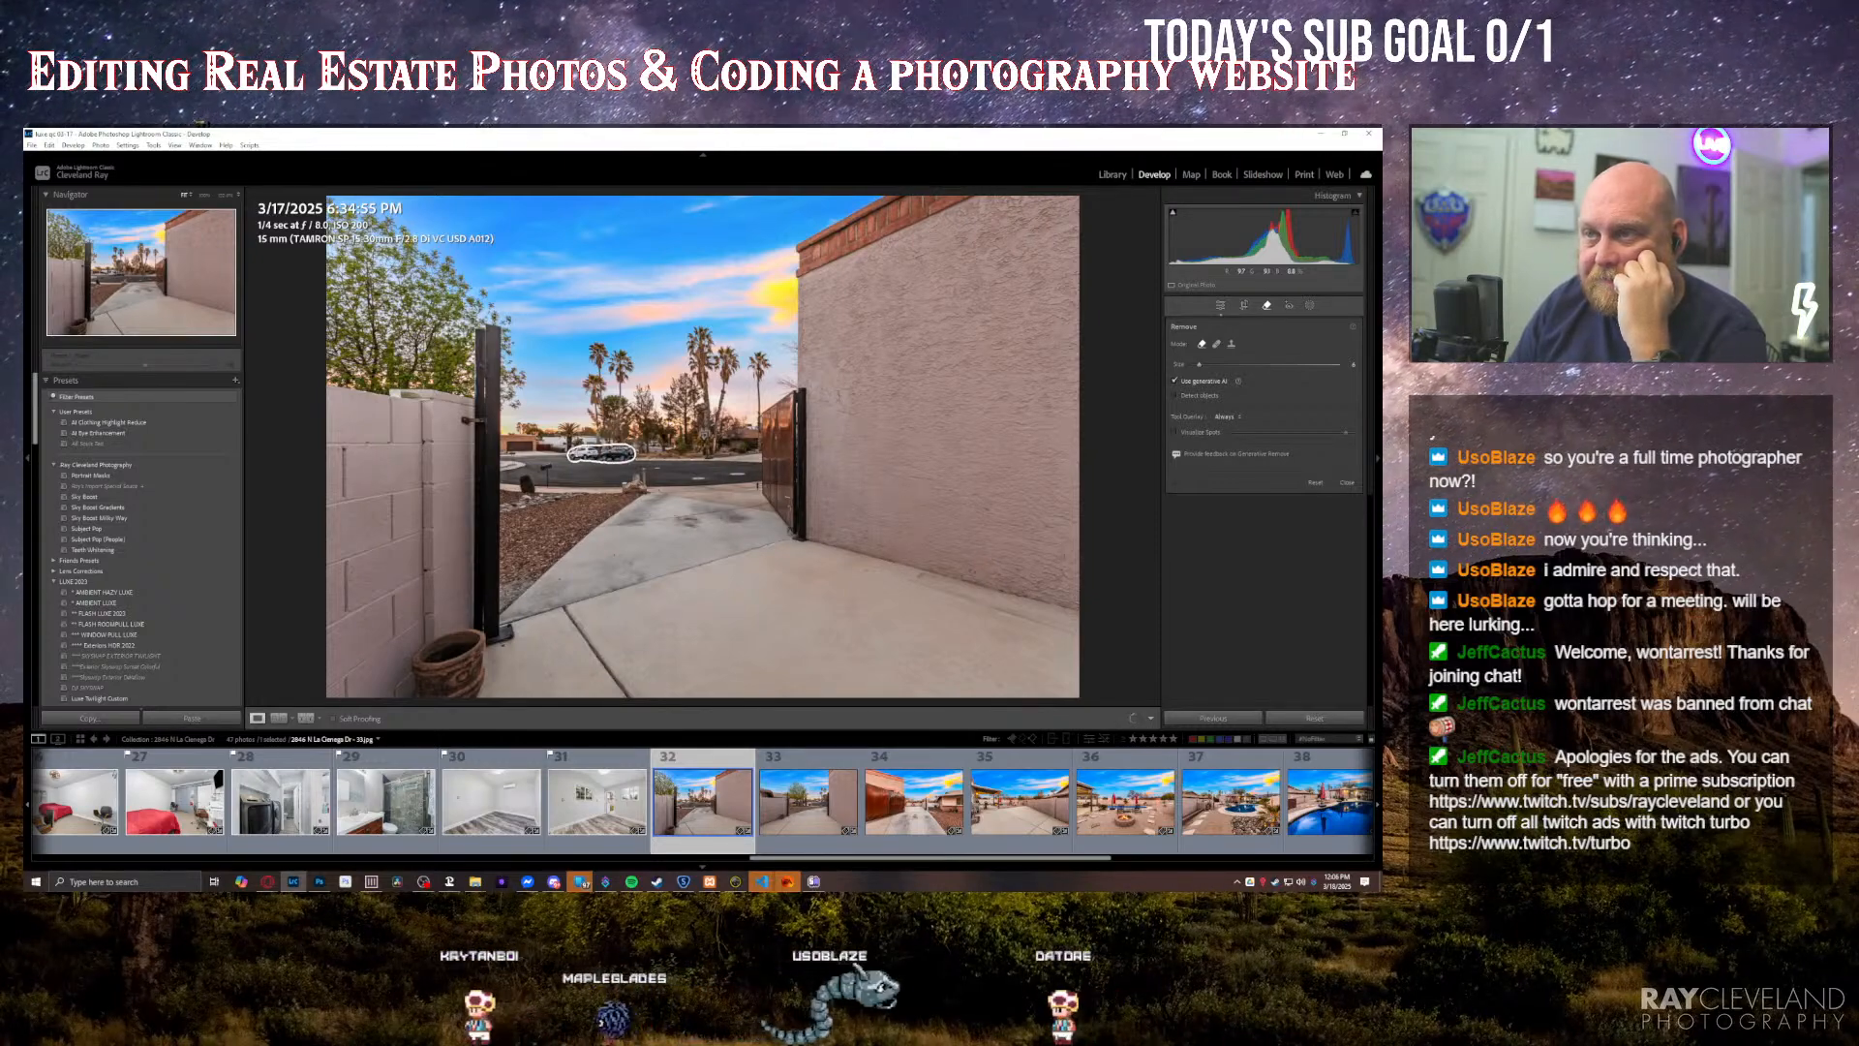
key("Return")
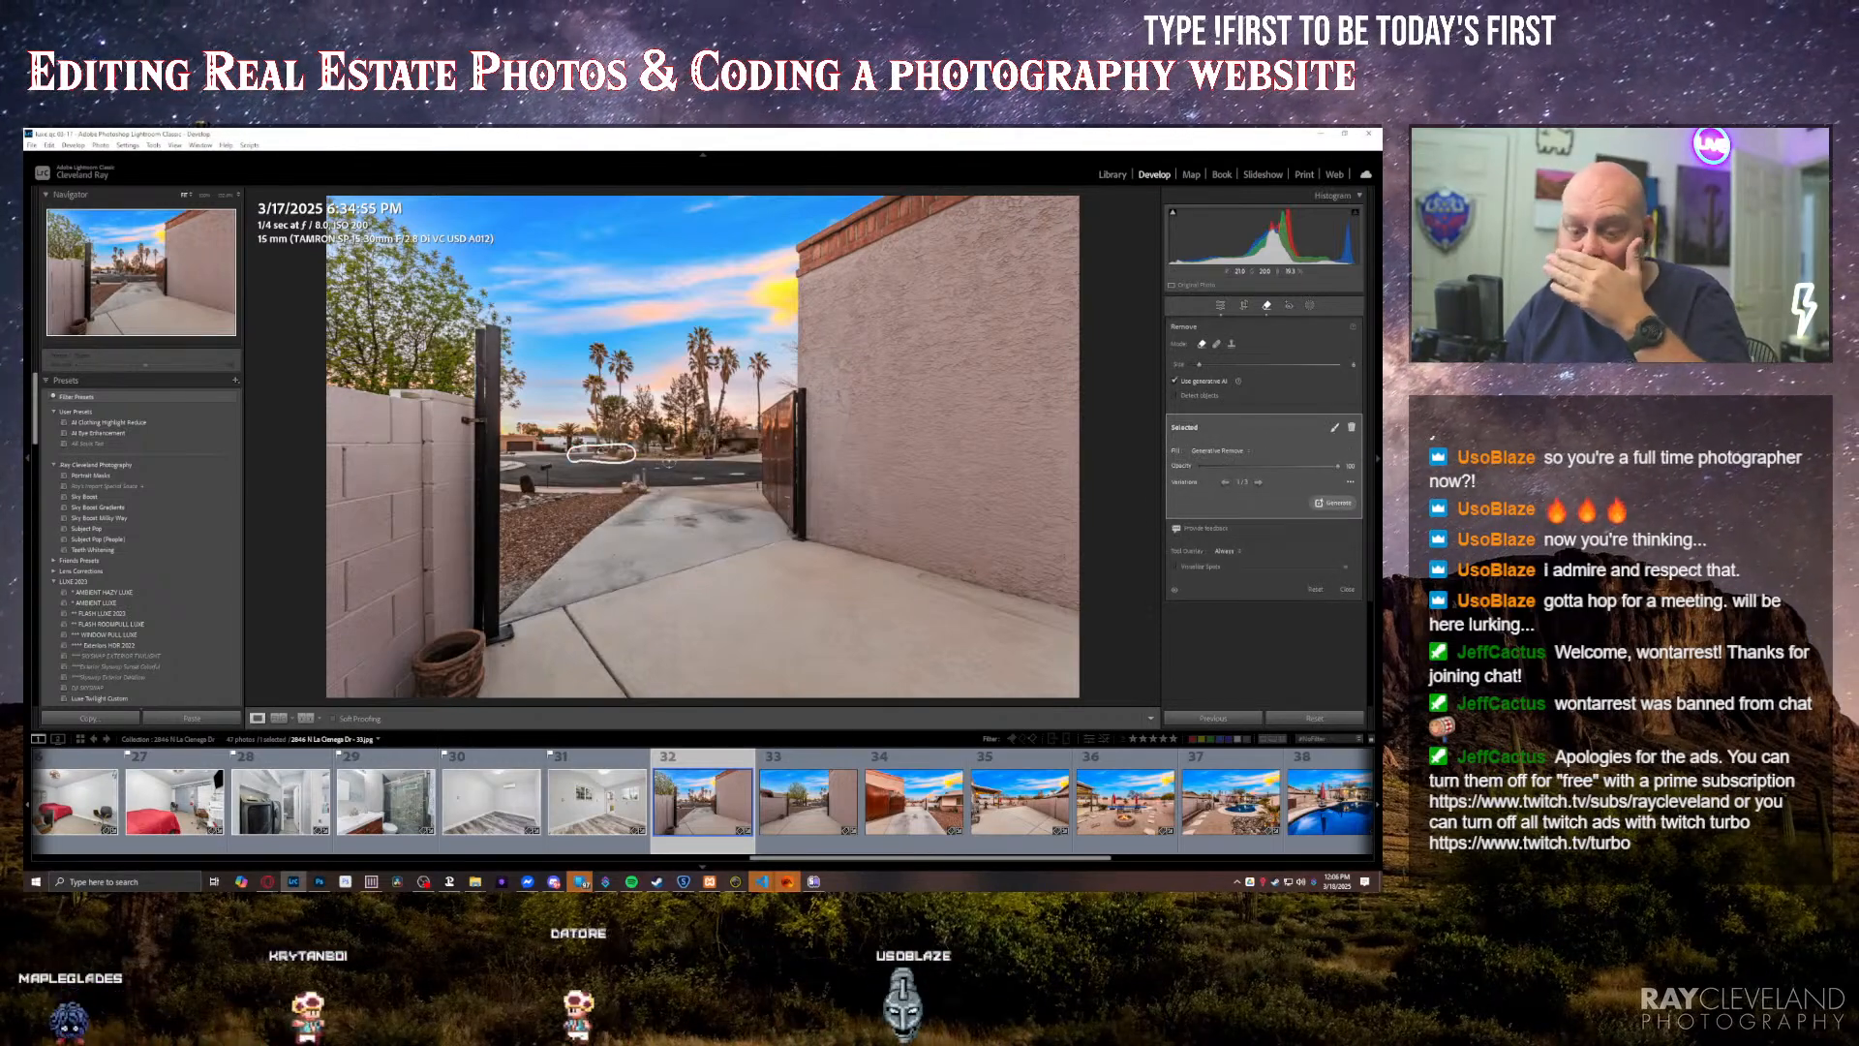
key("Right")
key("q")
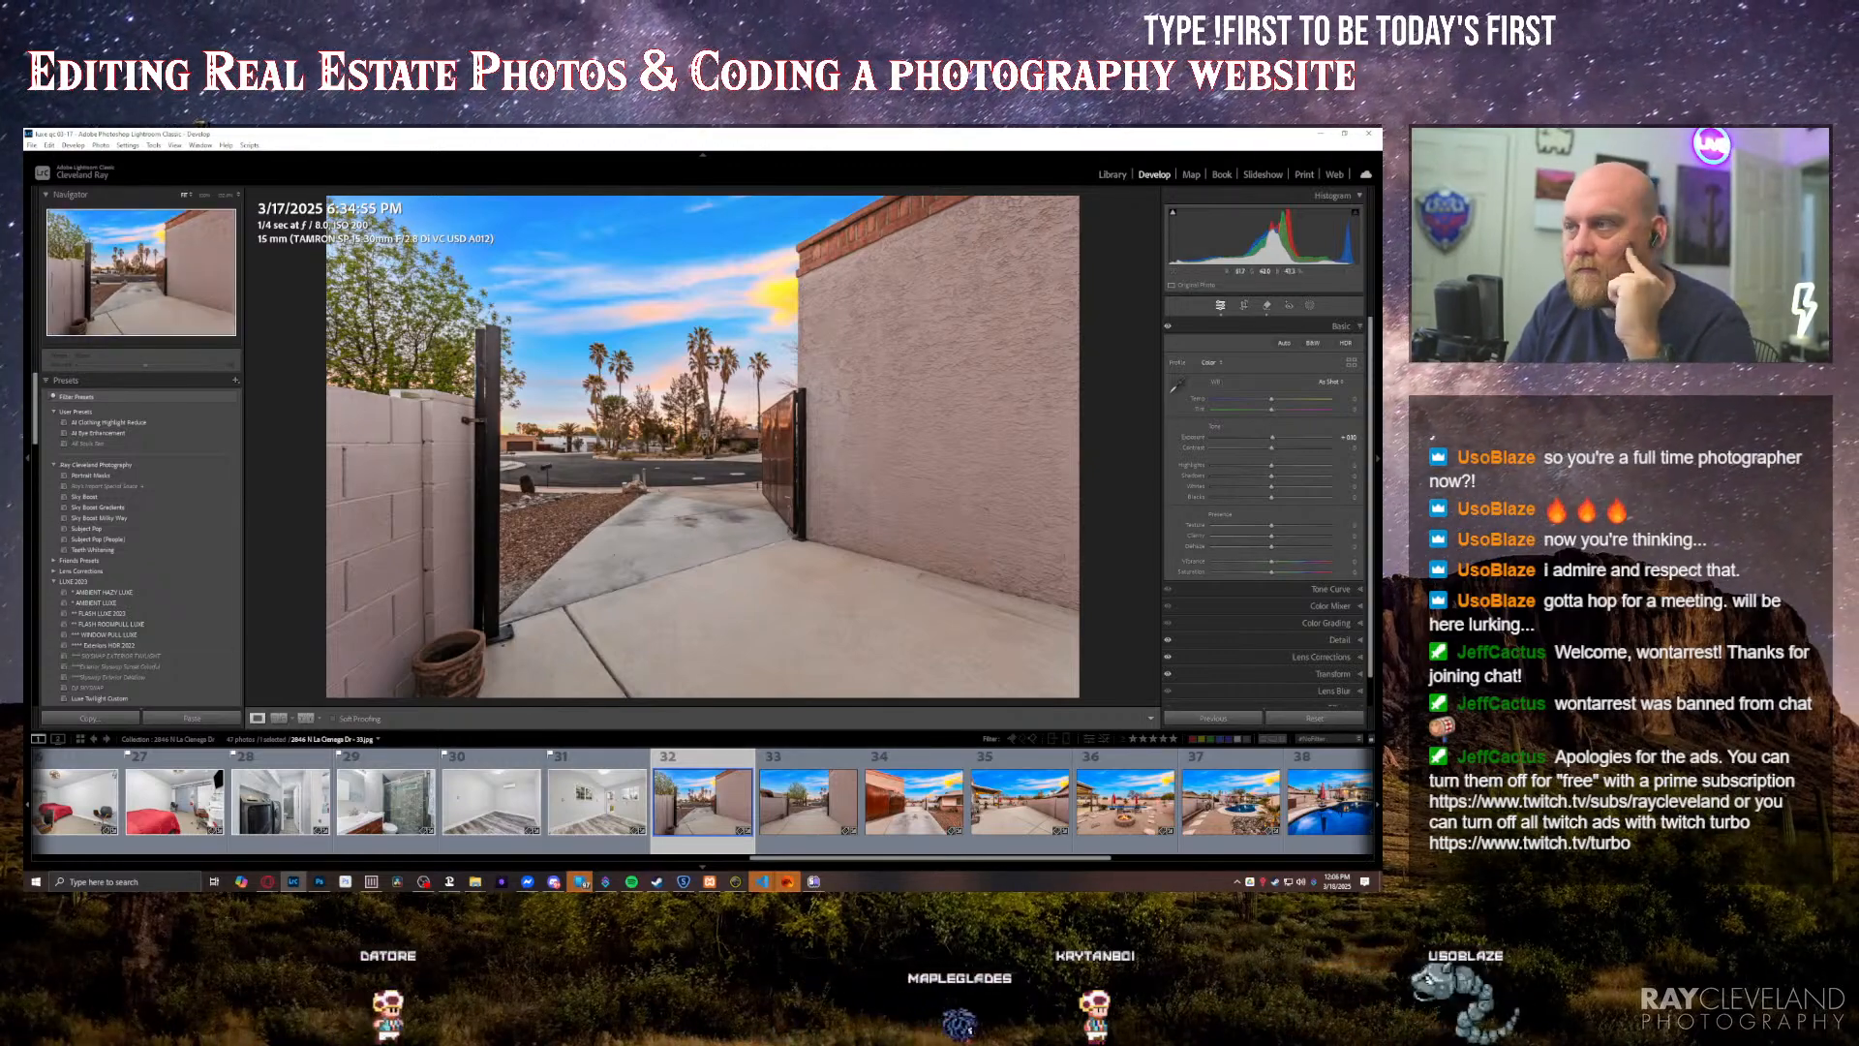
Step: Remove the parked vehicles behind the gate opening in the next driveway photo with one generative removal
key("Right")
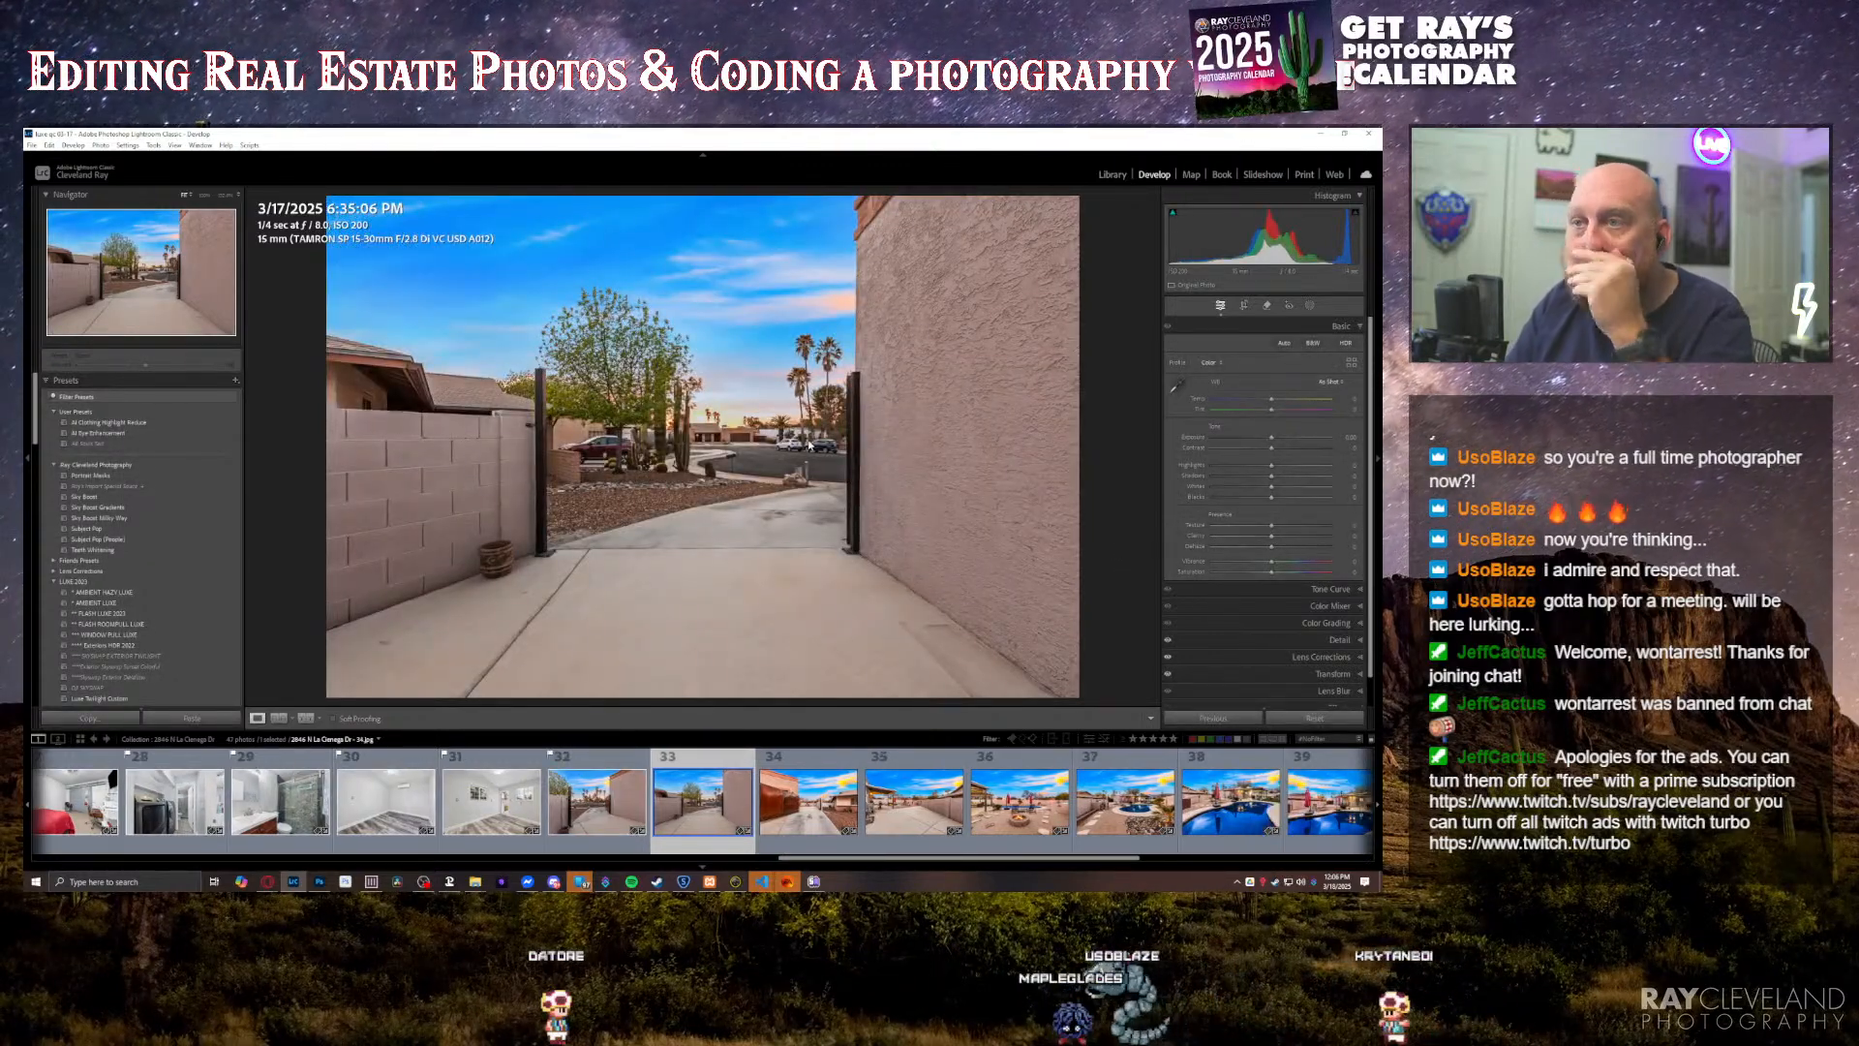
key("q")
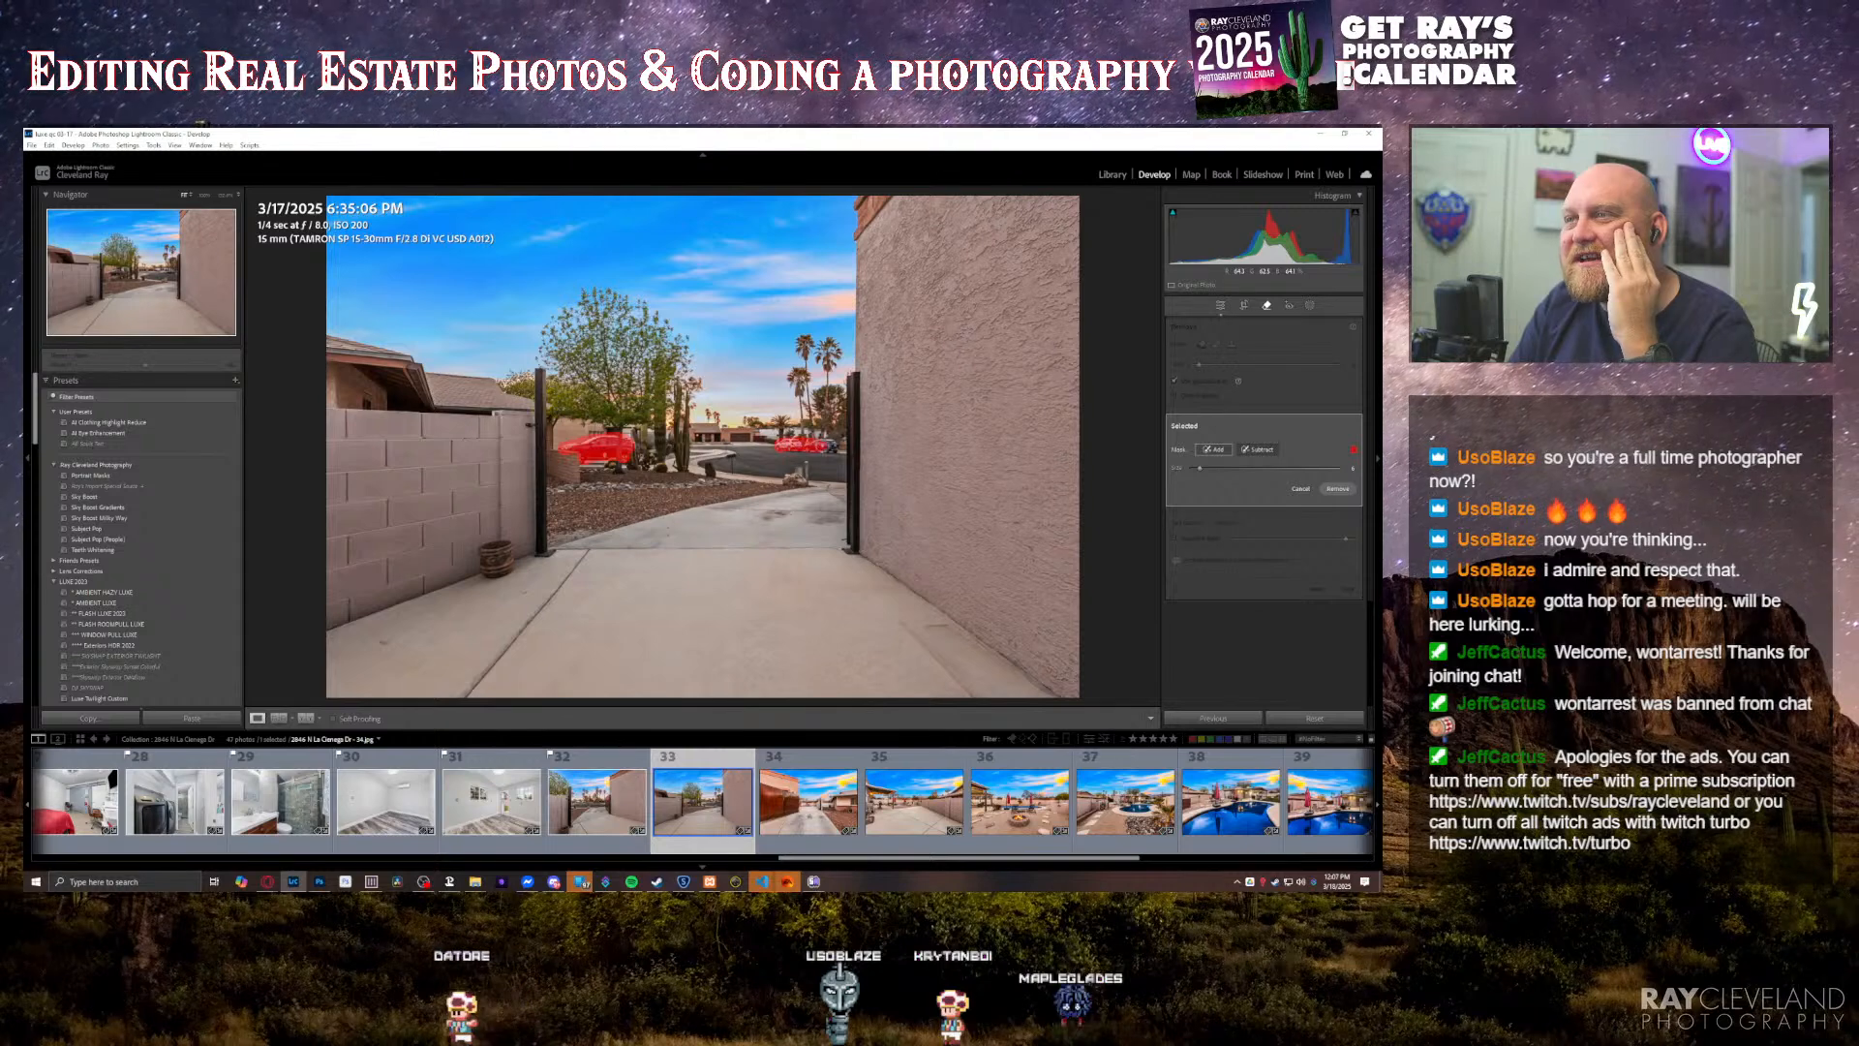
key("Return")
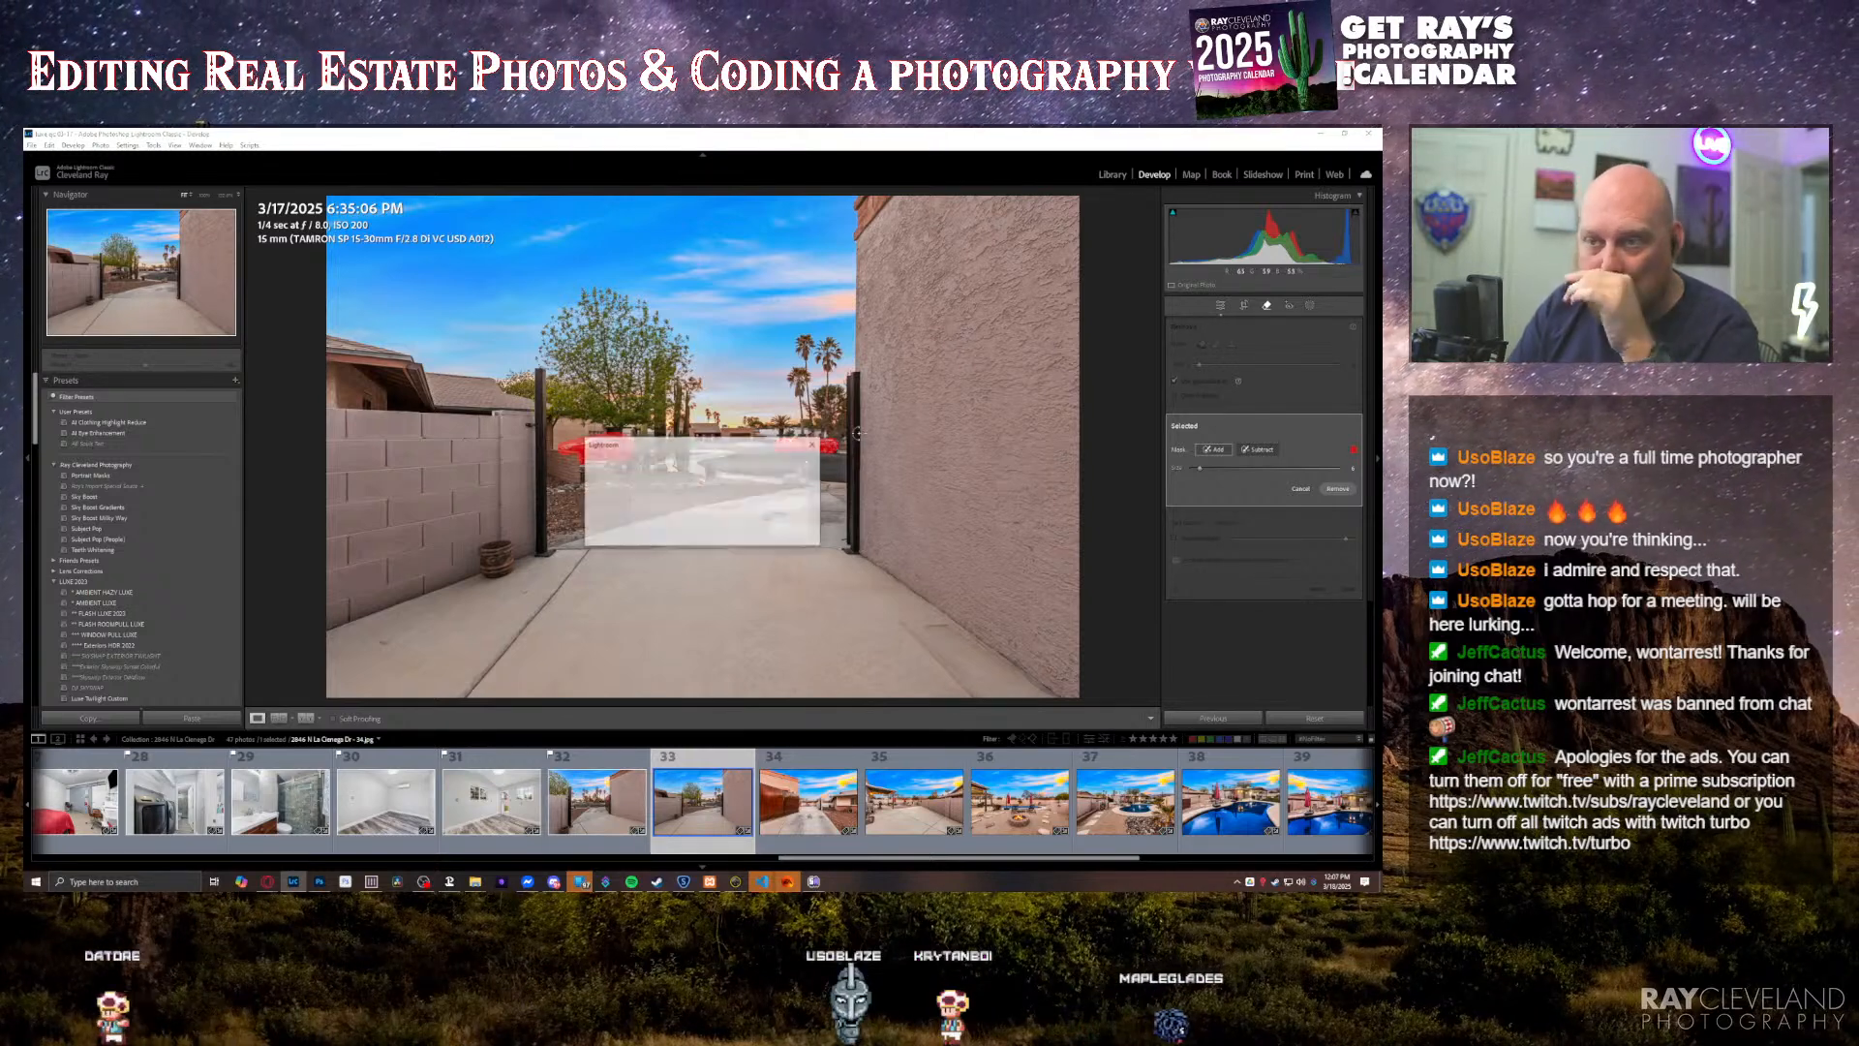
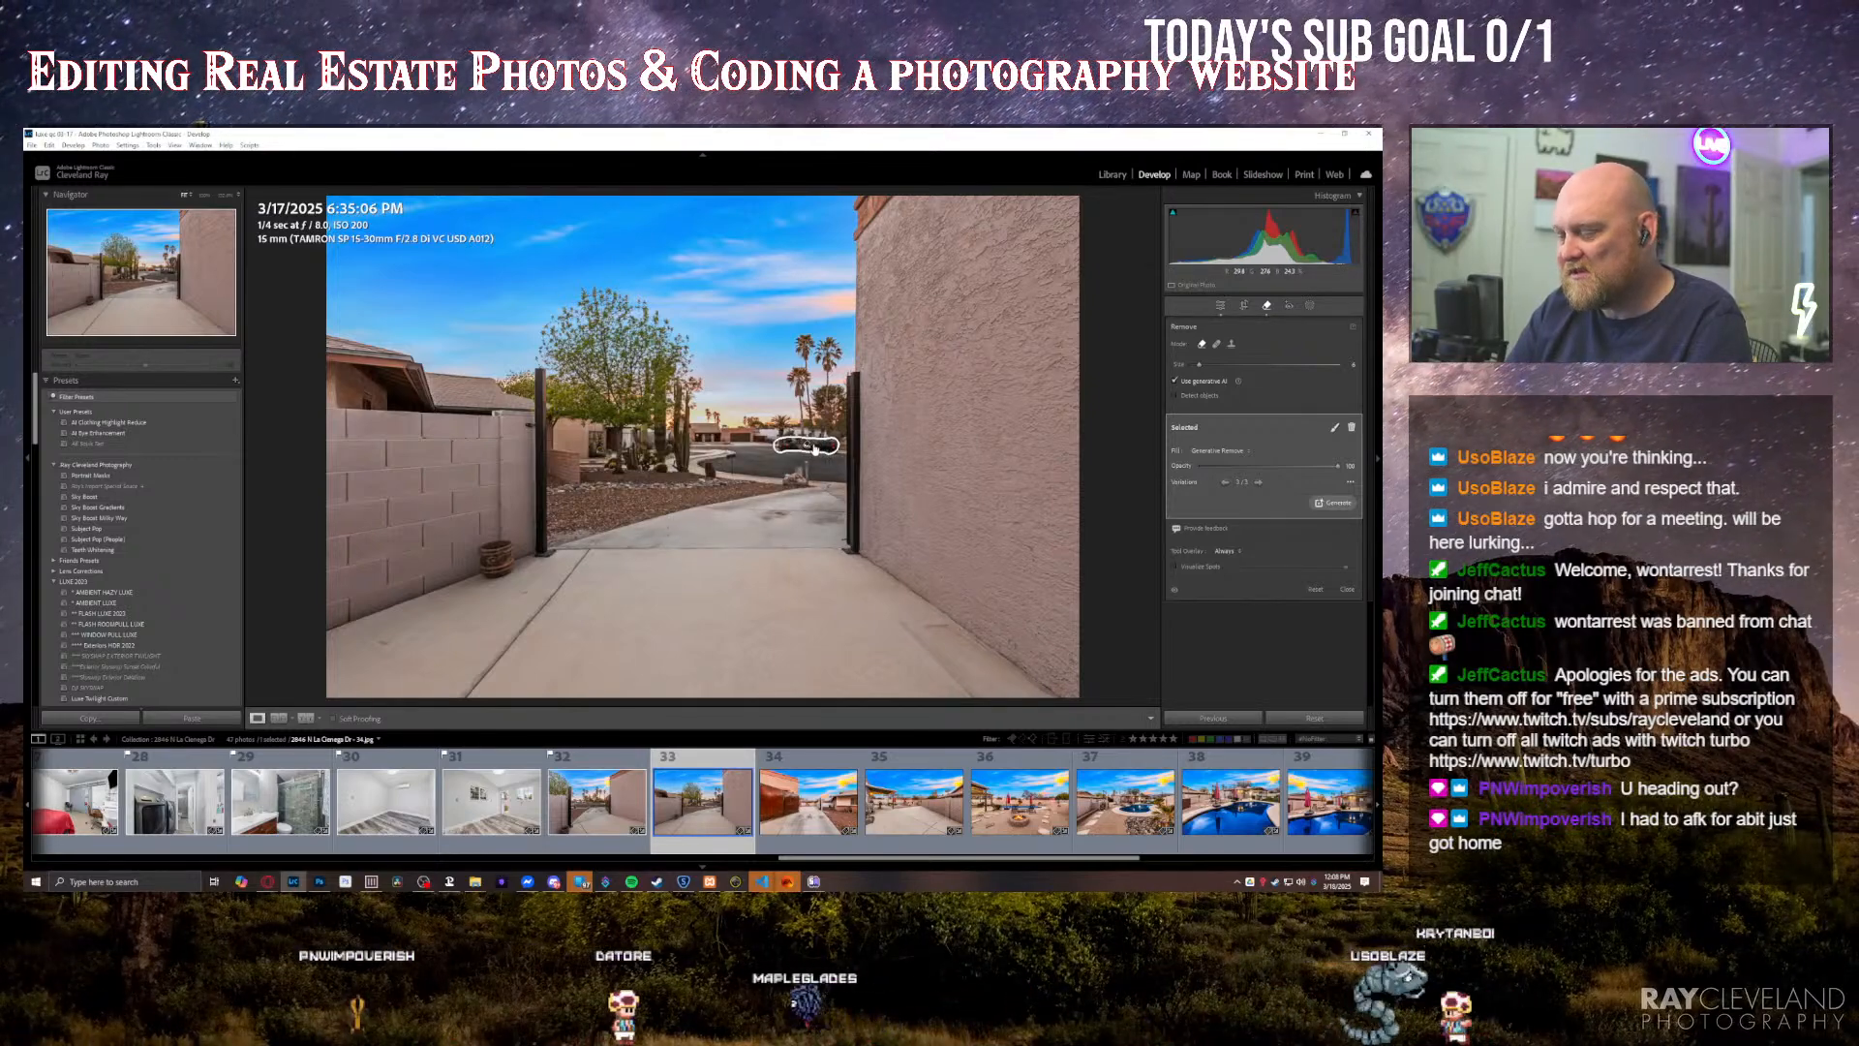
Step: Delete the generative removal over the street beyond the gate and redo it over the parked vehicles
key("Delete")
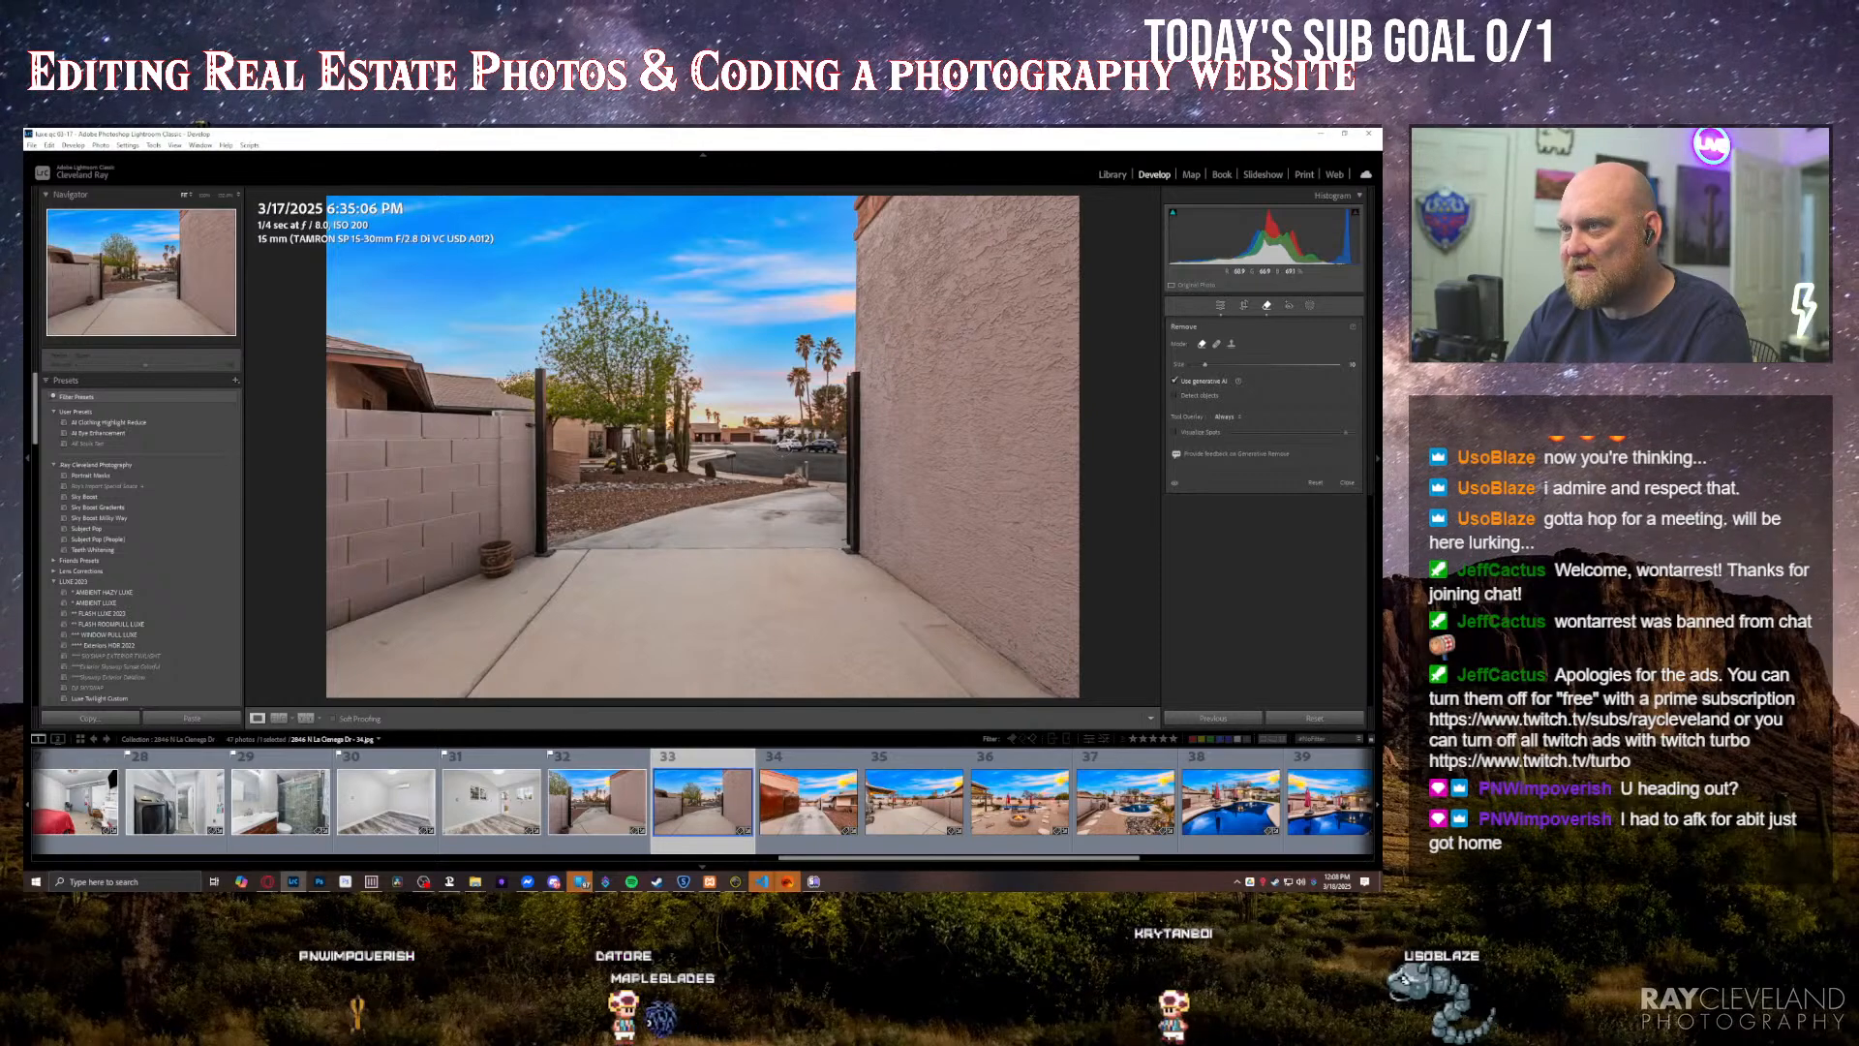
left_click(807, 445)
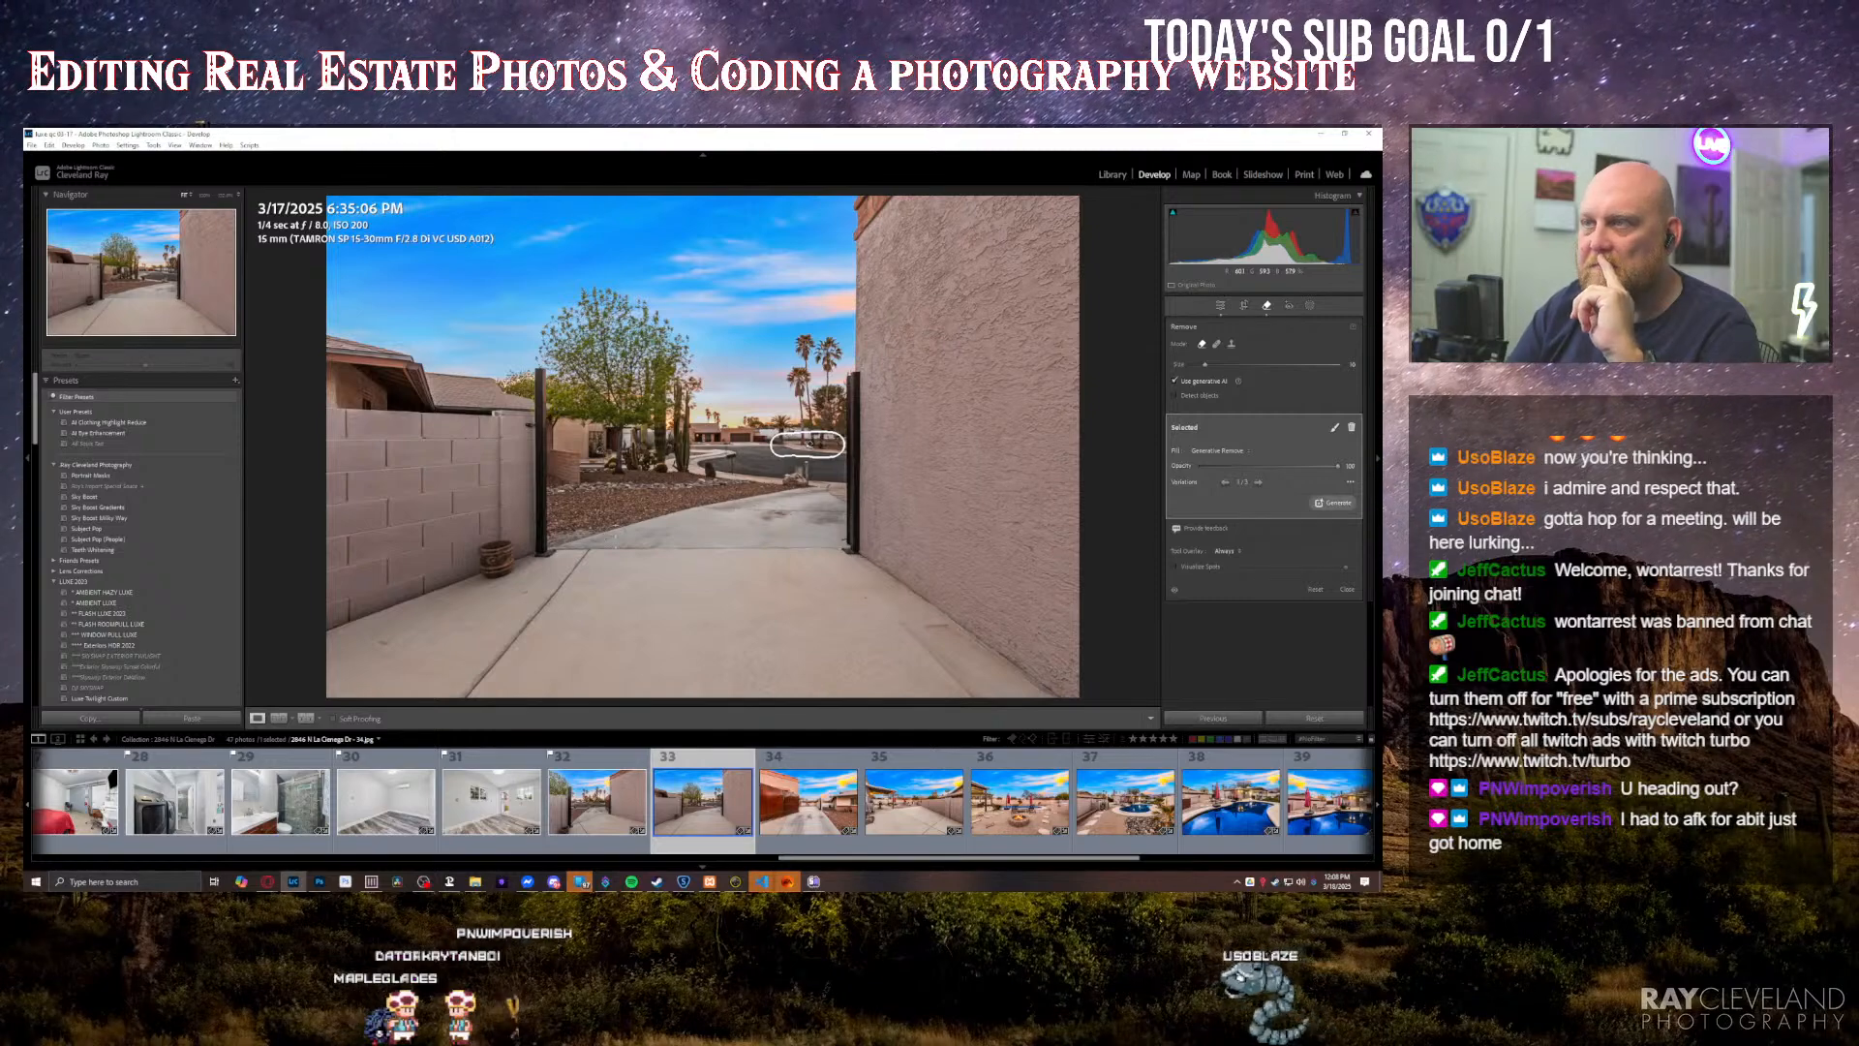
key("Delete")
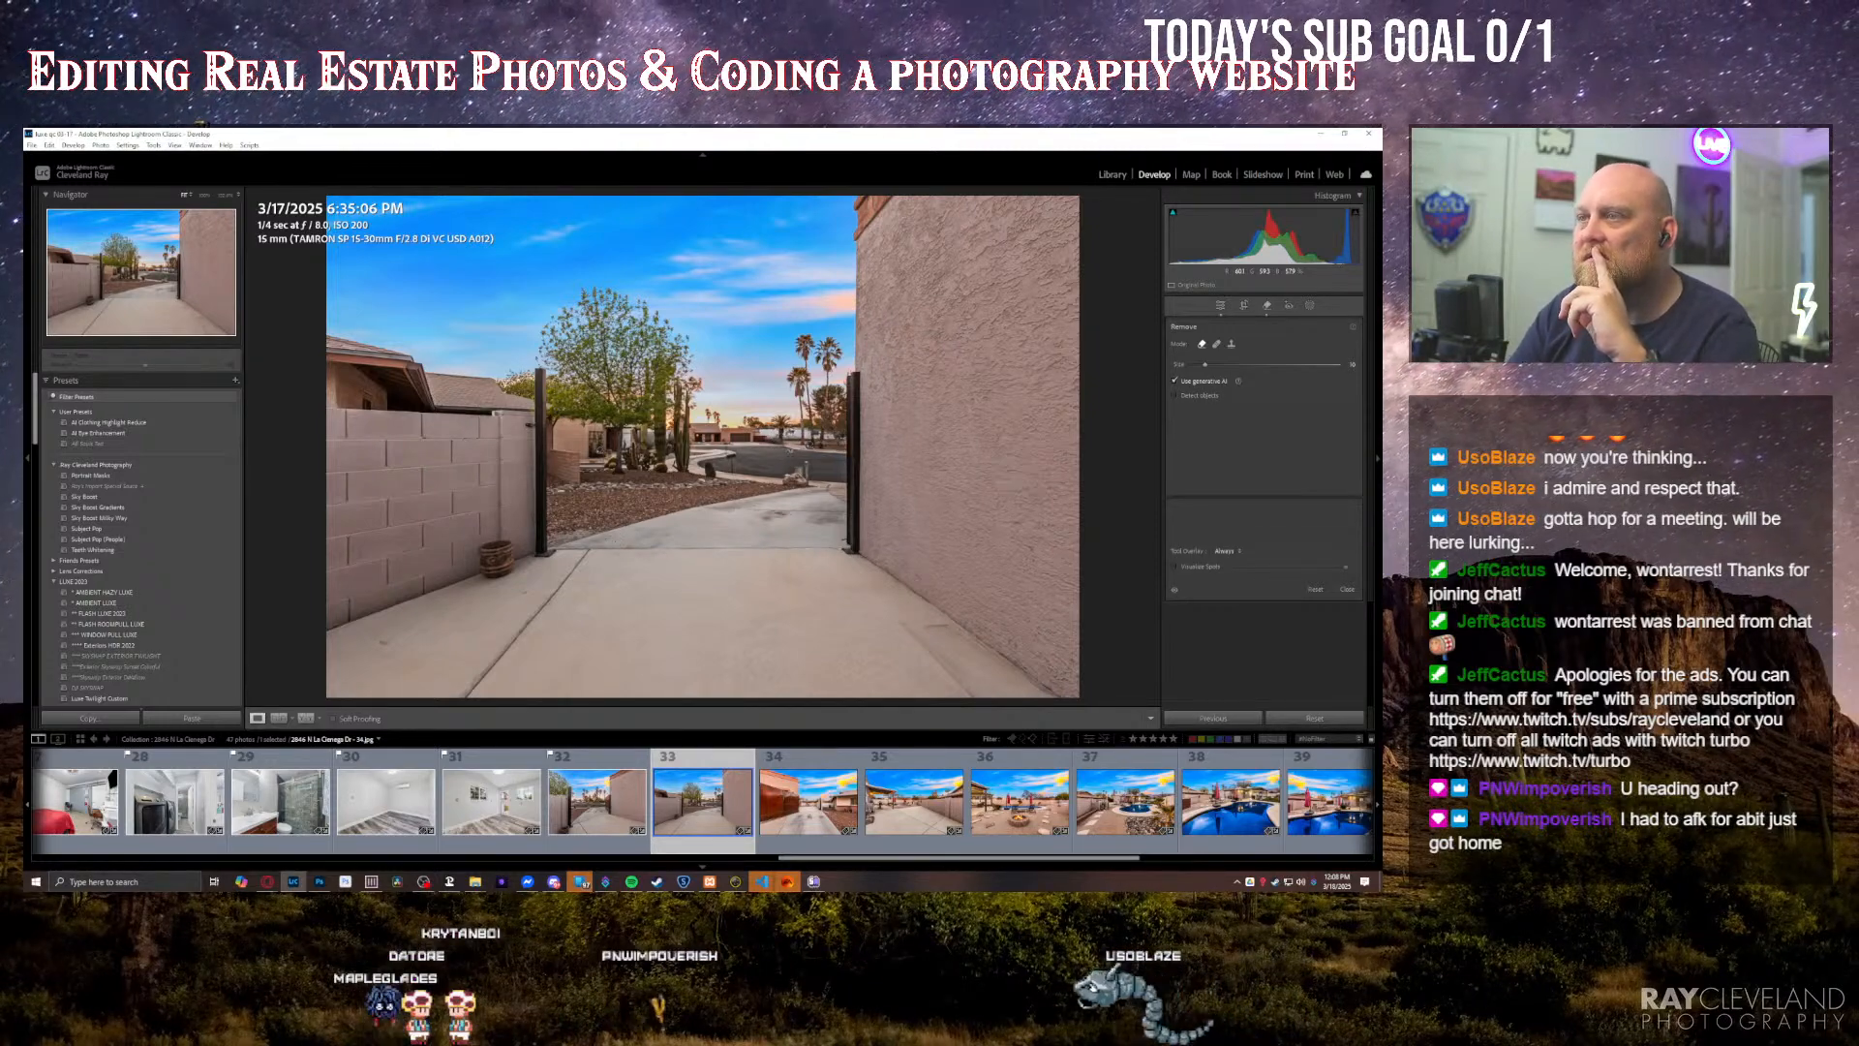
key("q")
Step: Remove the dark stains from the middle of the concrete driveway in the large rust-coloured gate photo with generative Remove
key("Right")
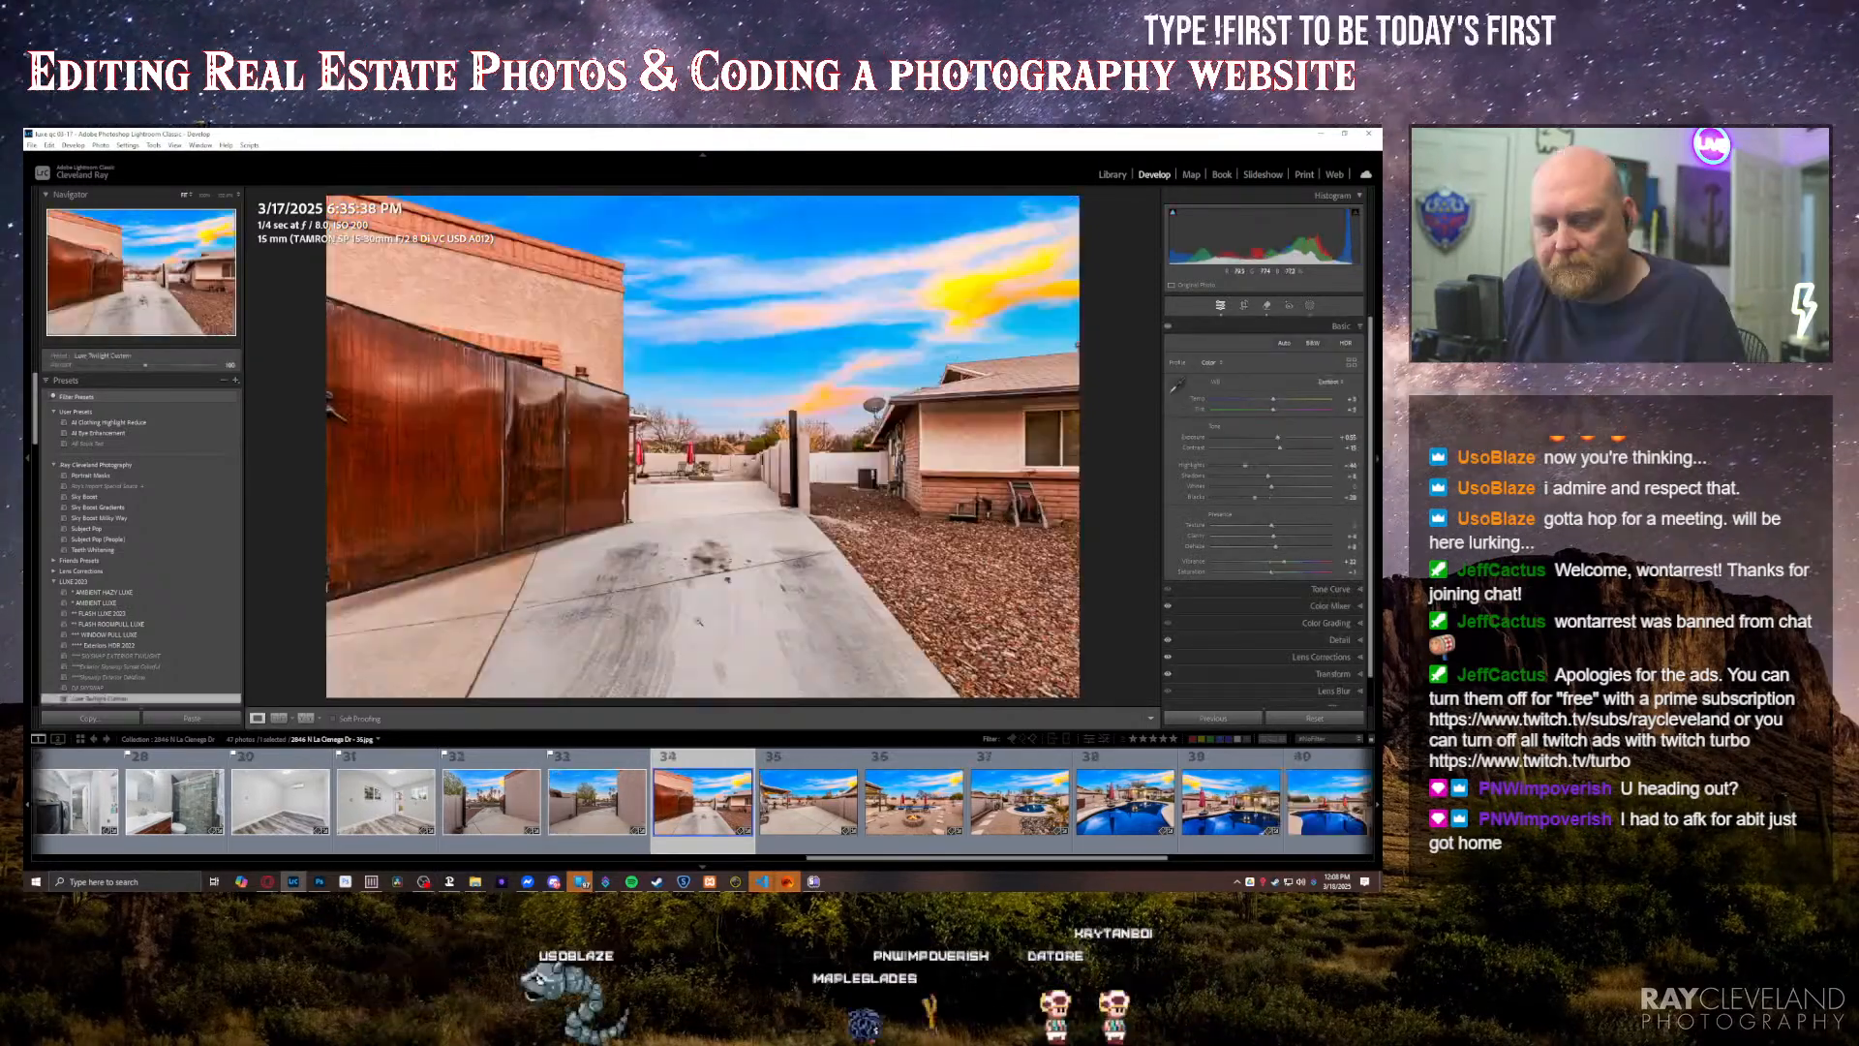
key("q")
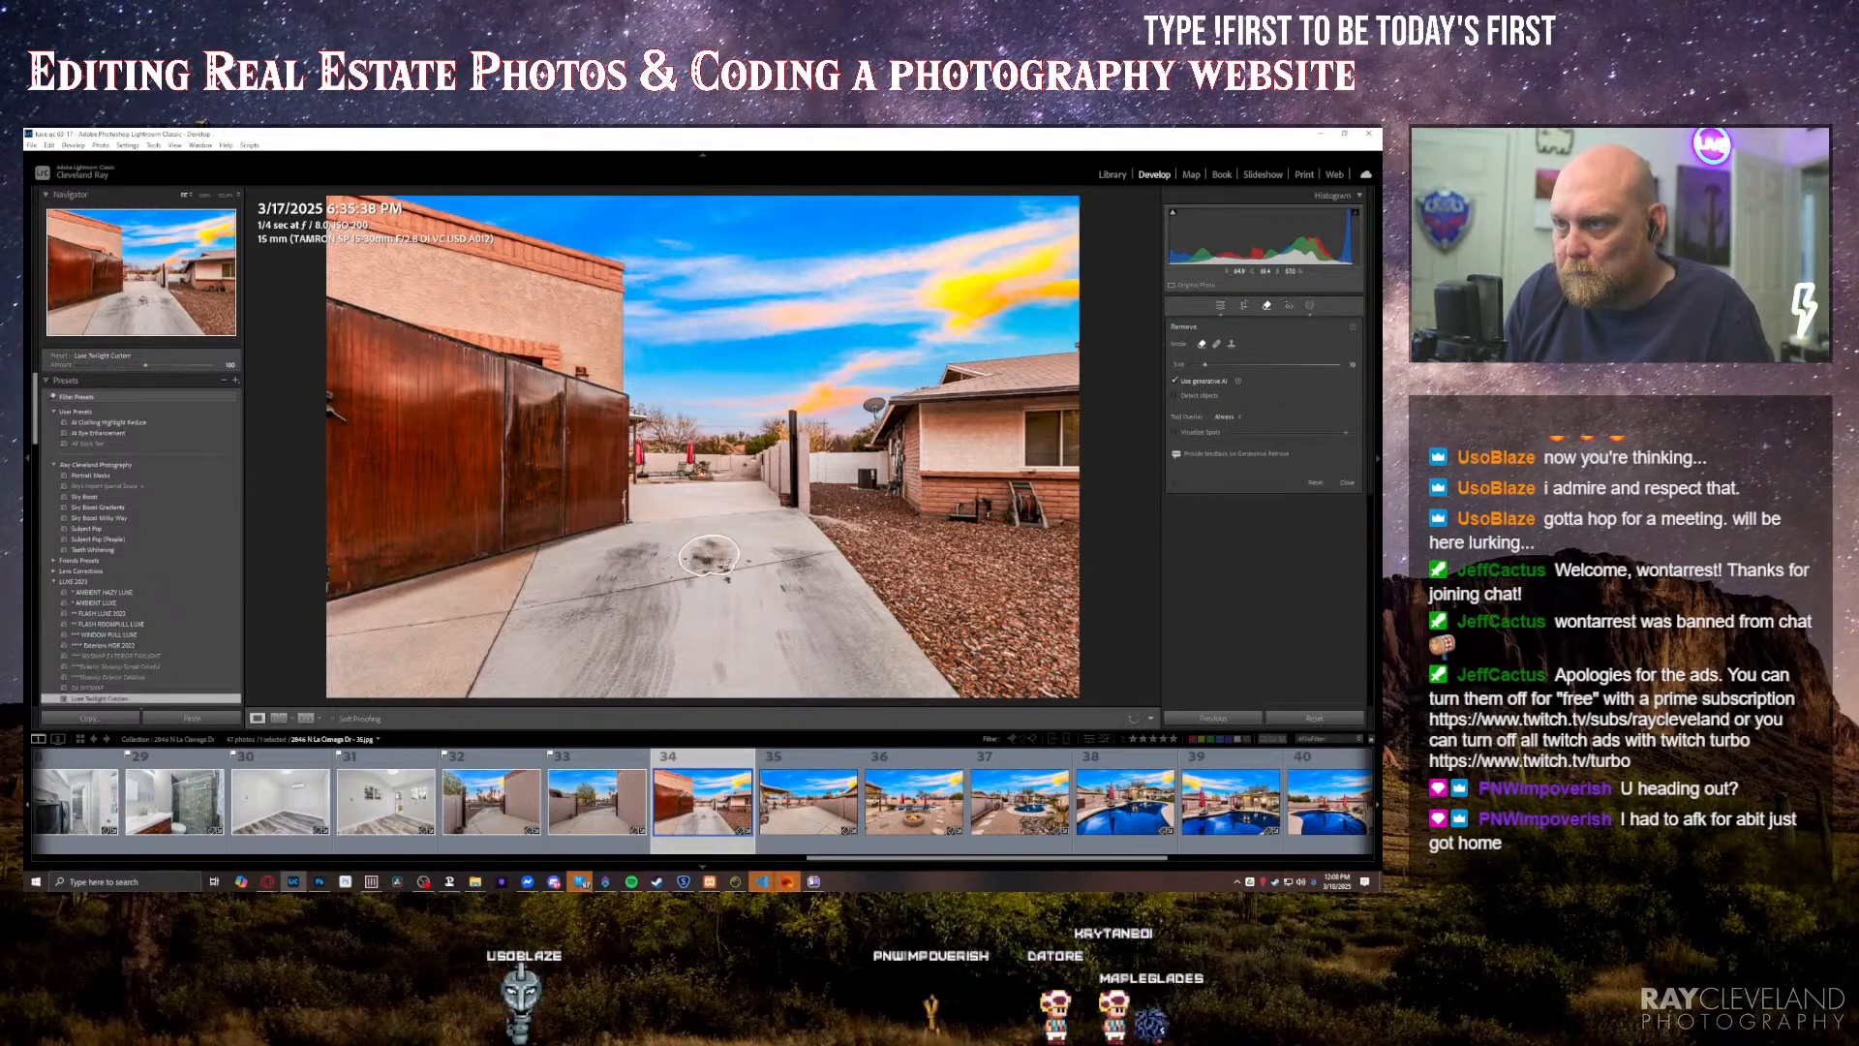
left_click_drag(729, 578, 728, 579)
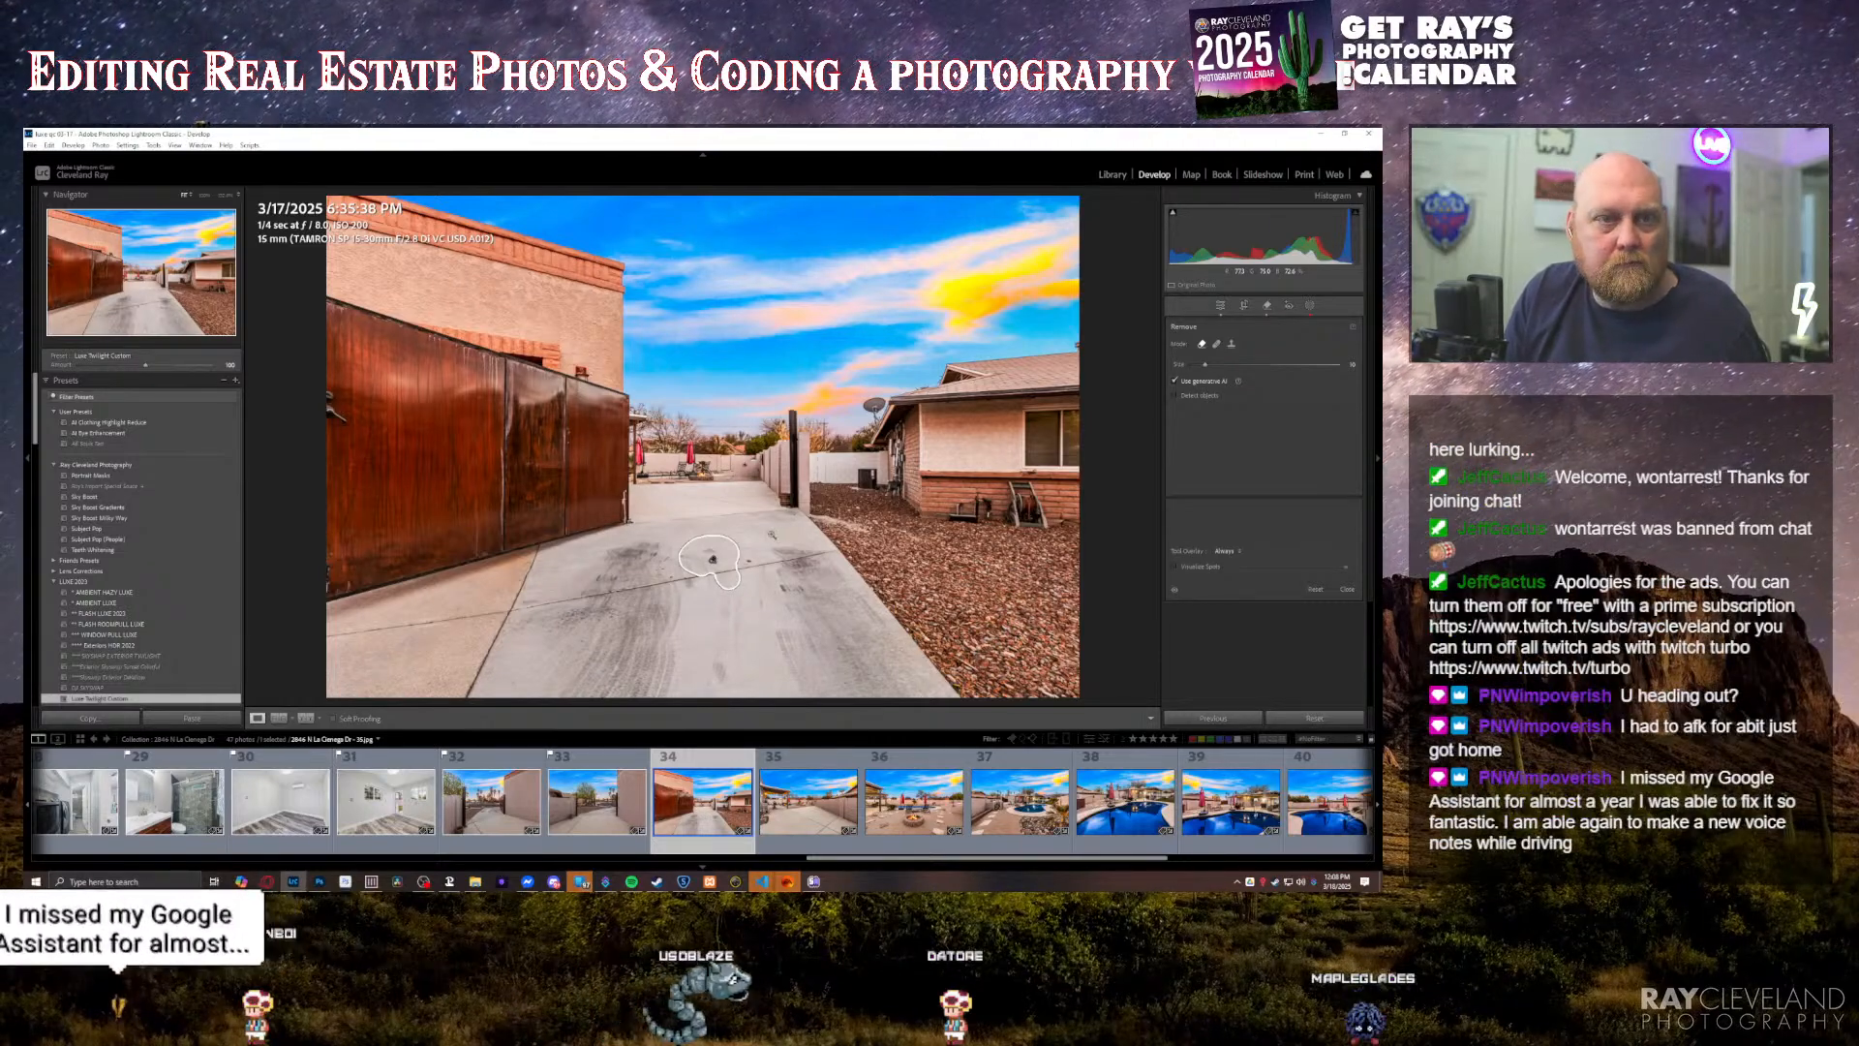
key("q")
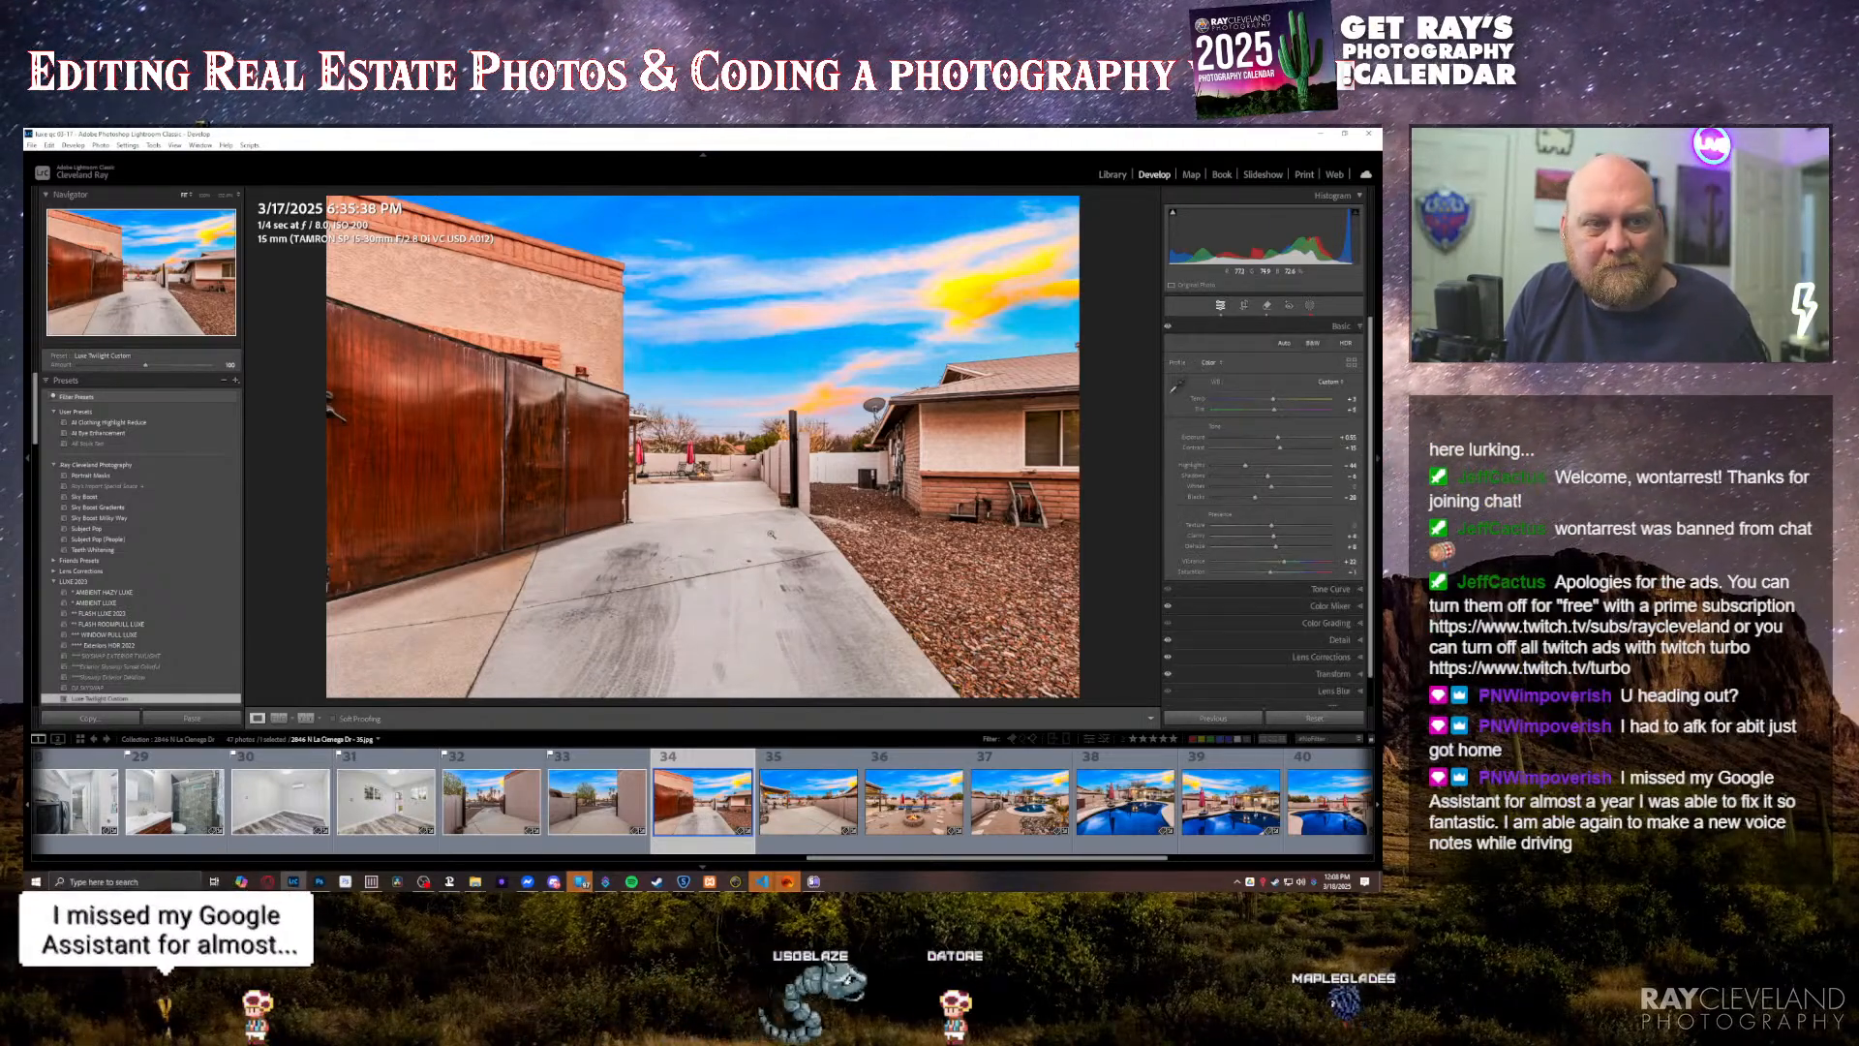
Step: Review the backyard photos one by one, from the concrete side yard through the fire pit and pool to the covered patio
key("Right")
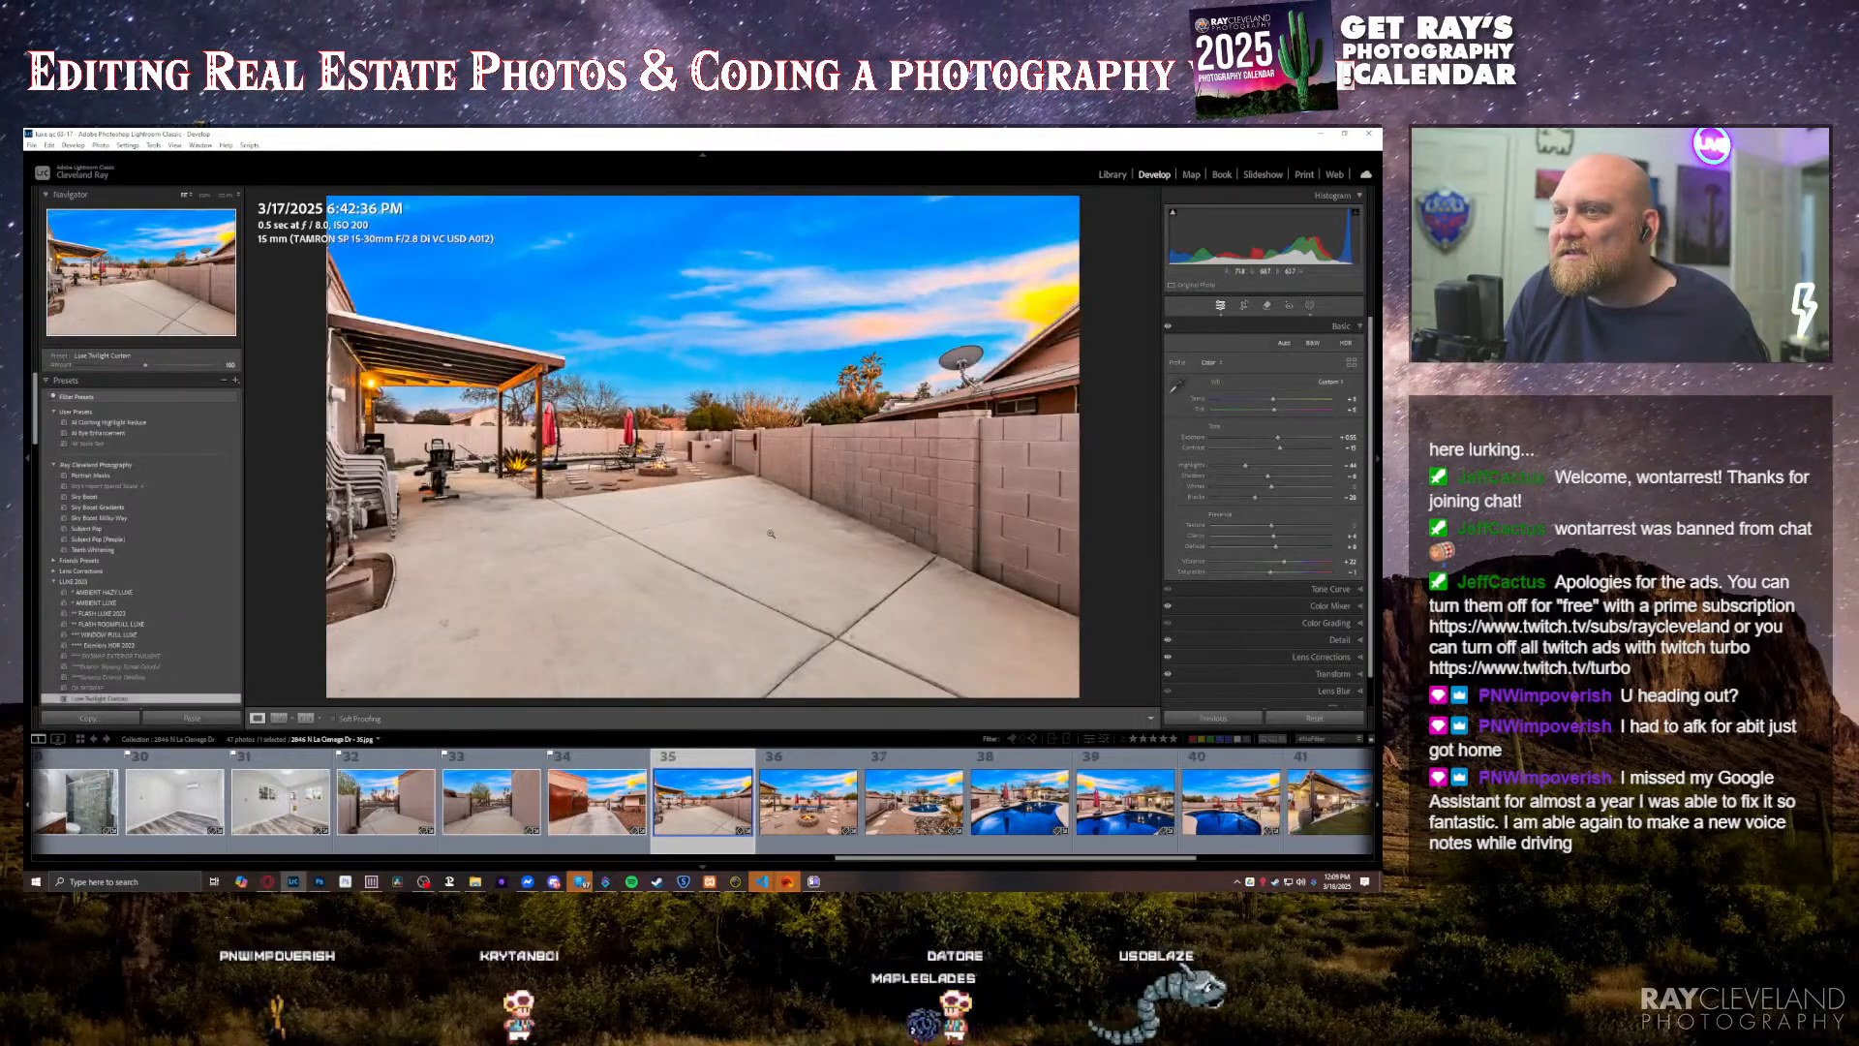
key("Right")
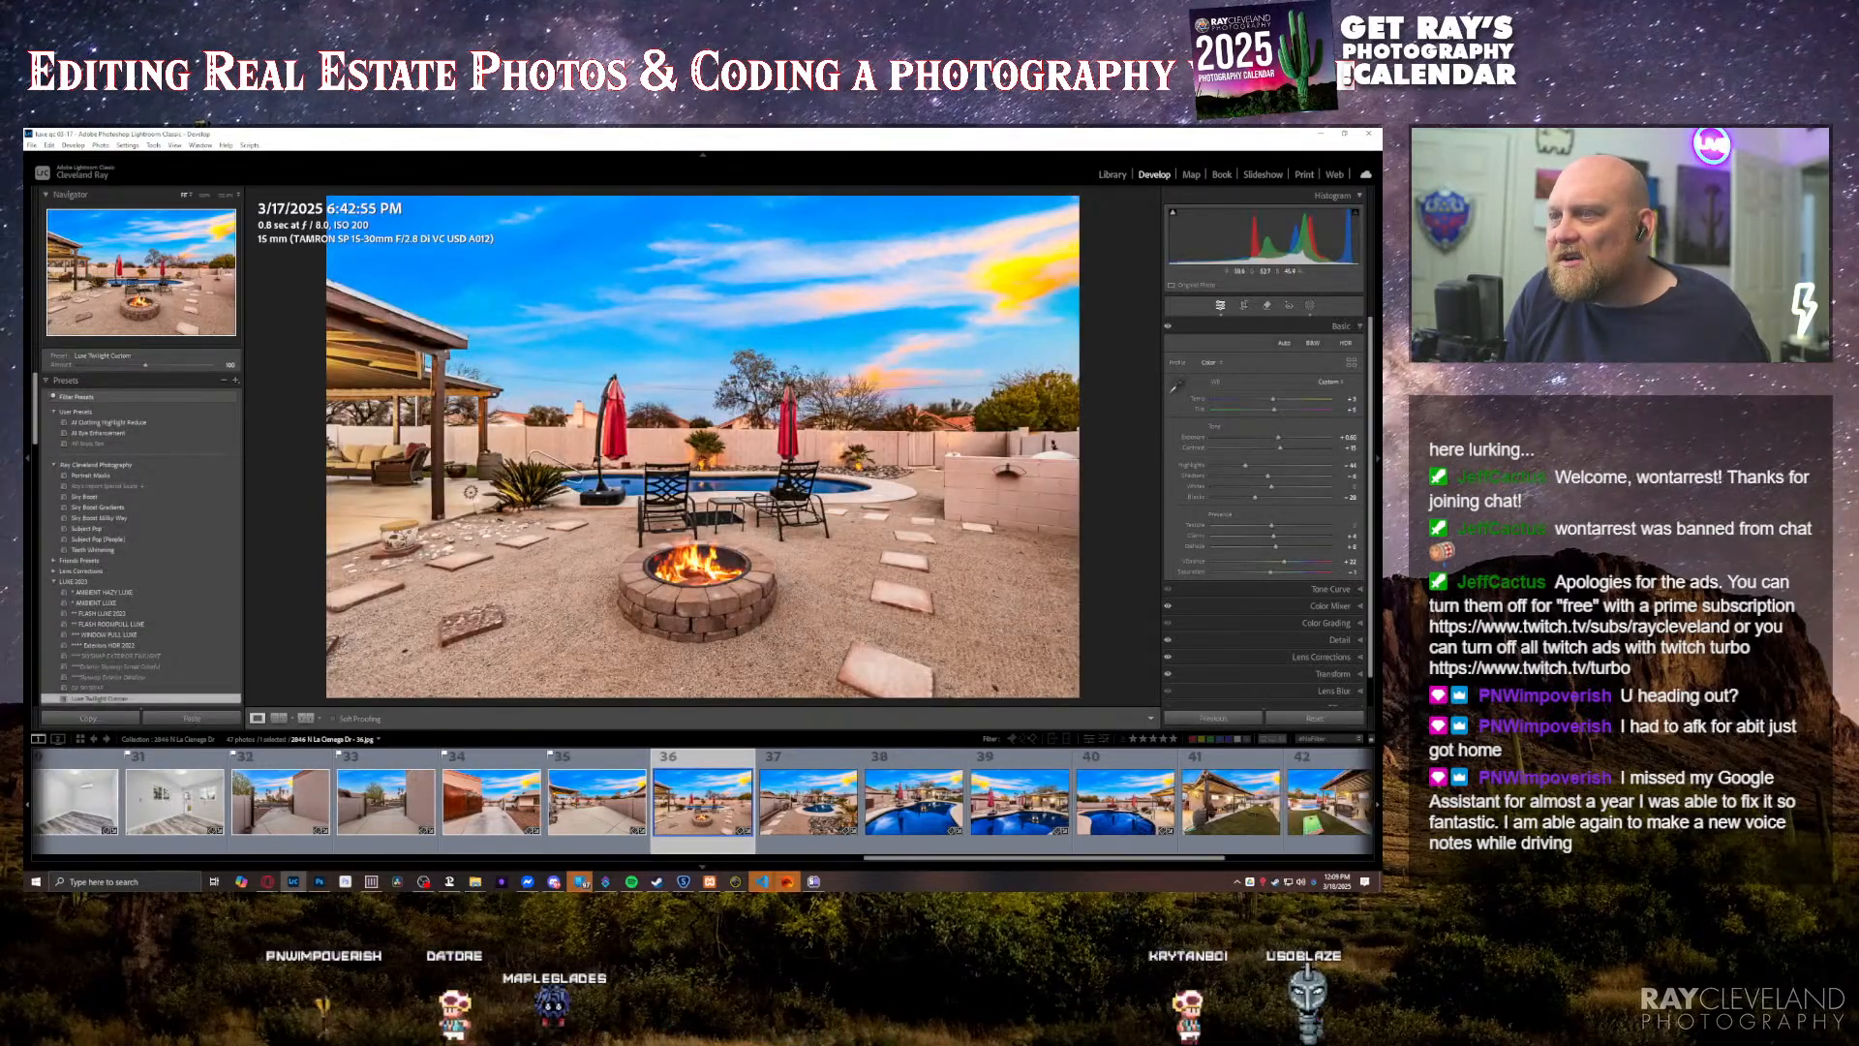
key("Right")
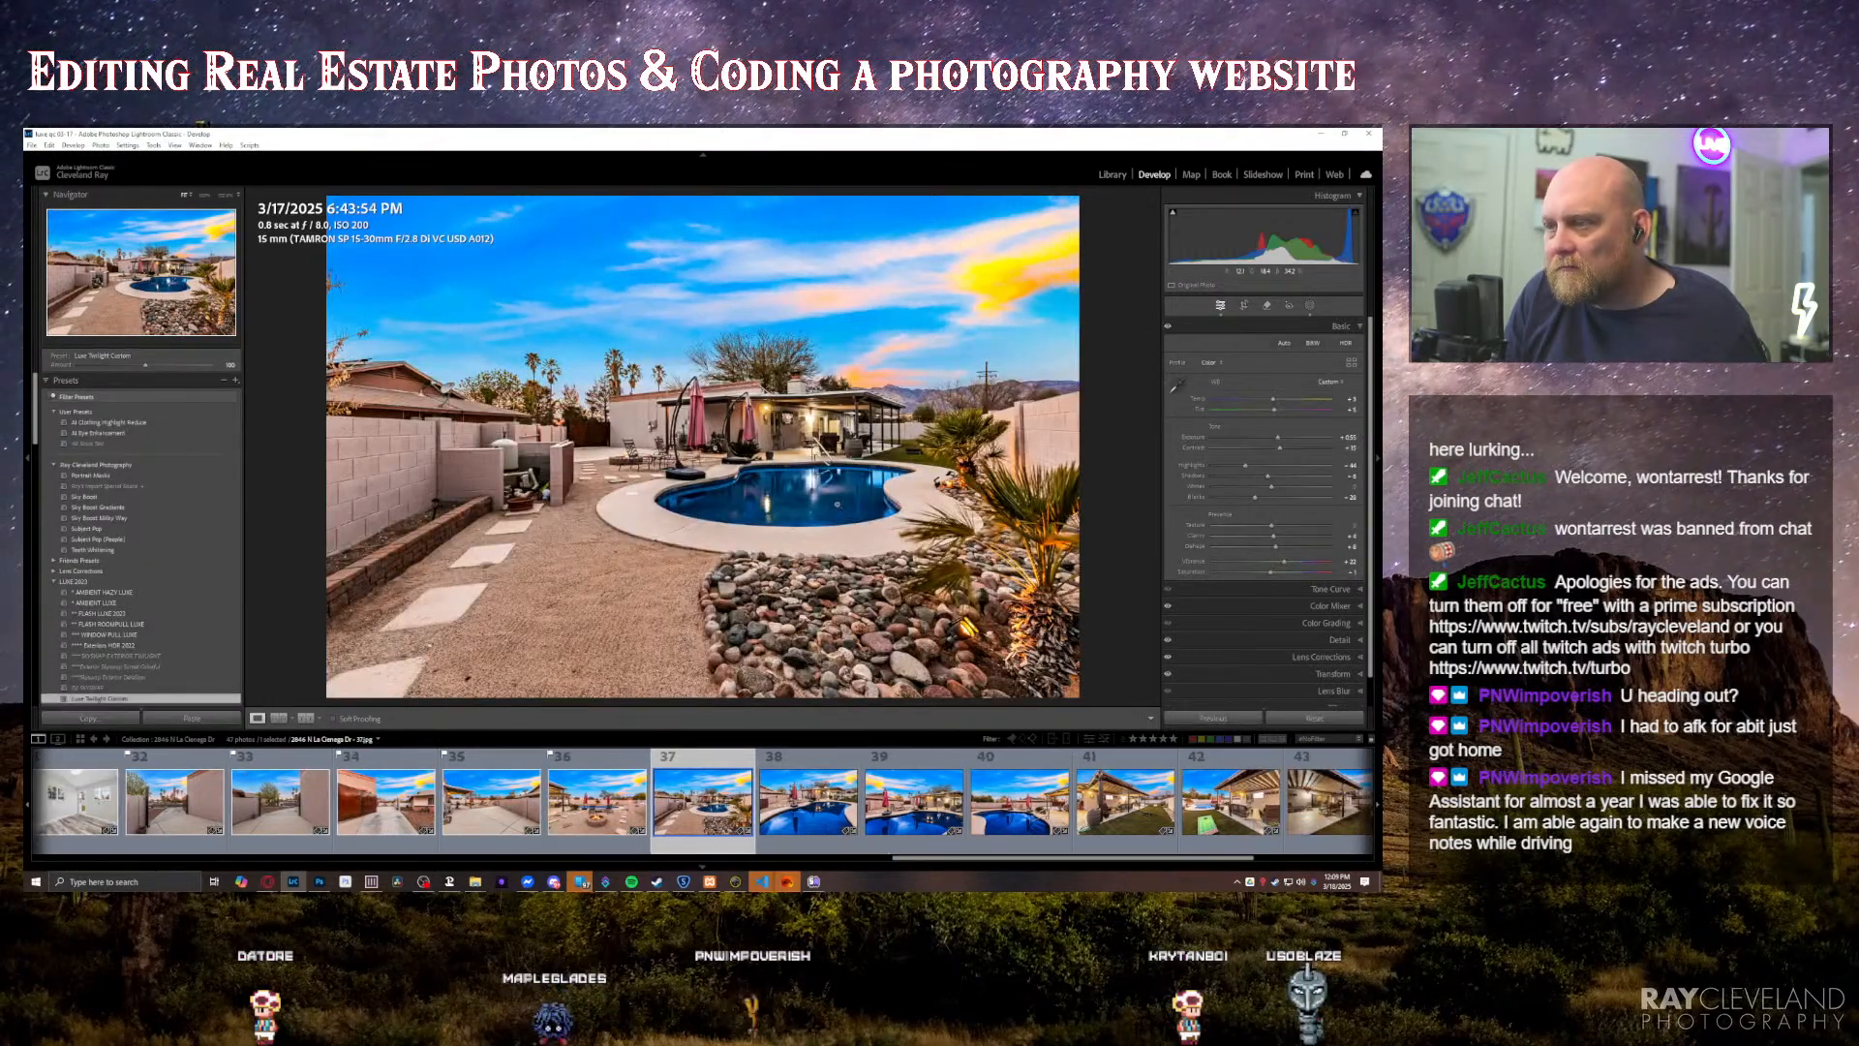
key("Right")
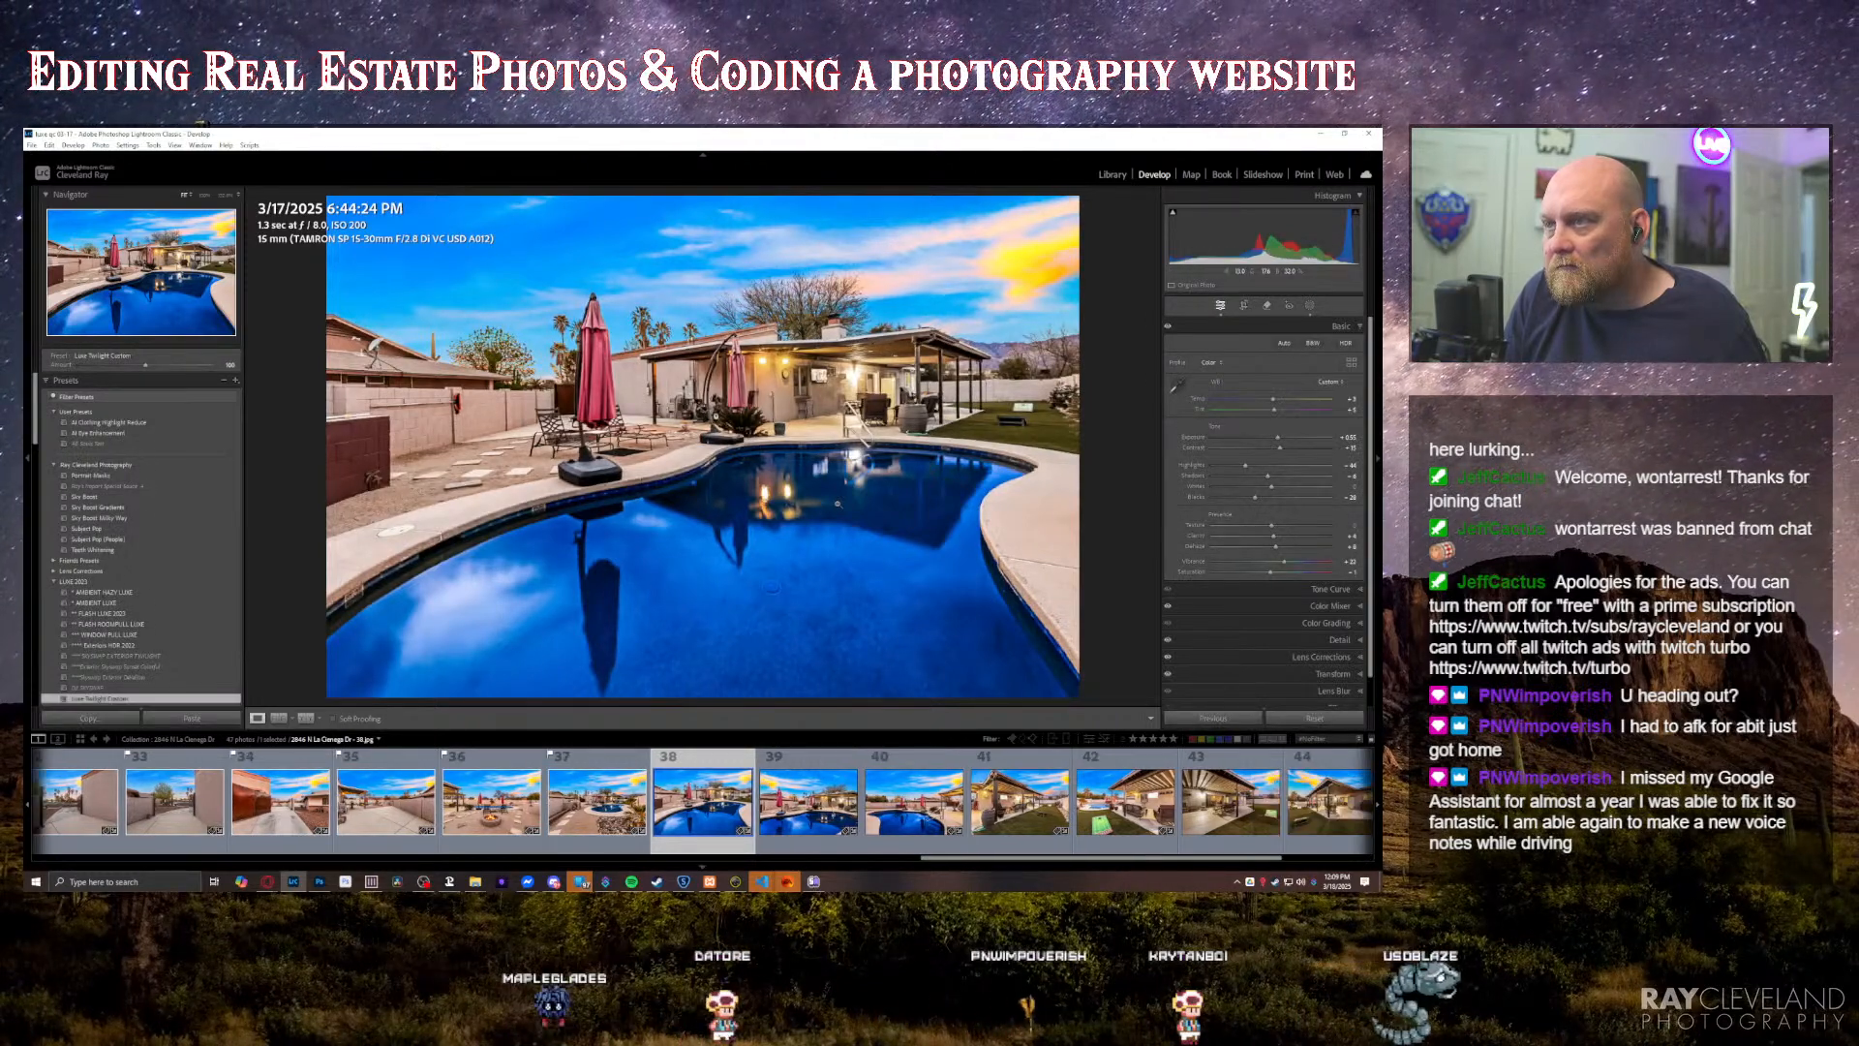
key("Right")
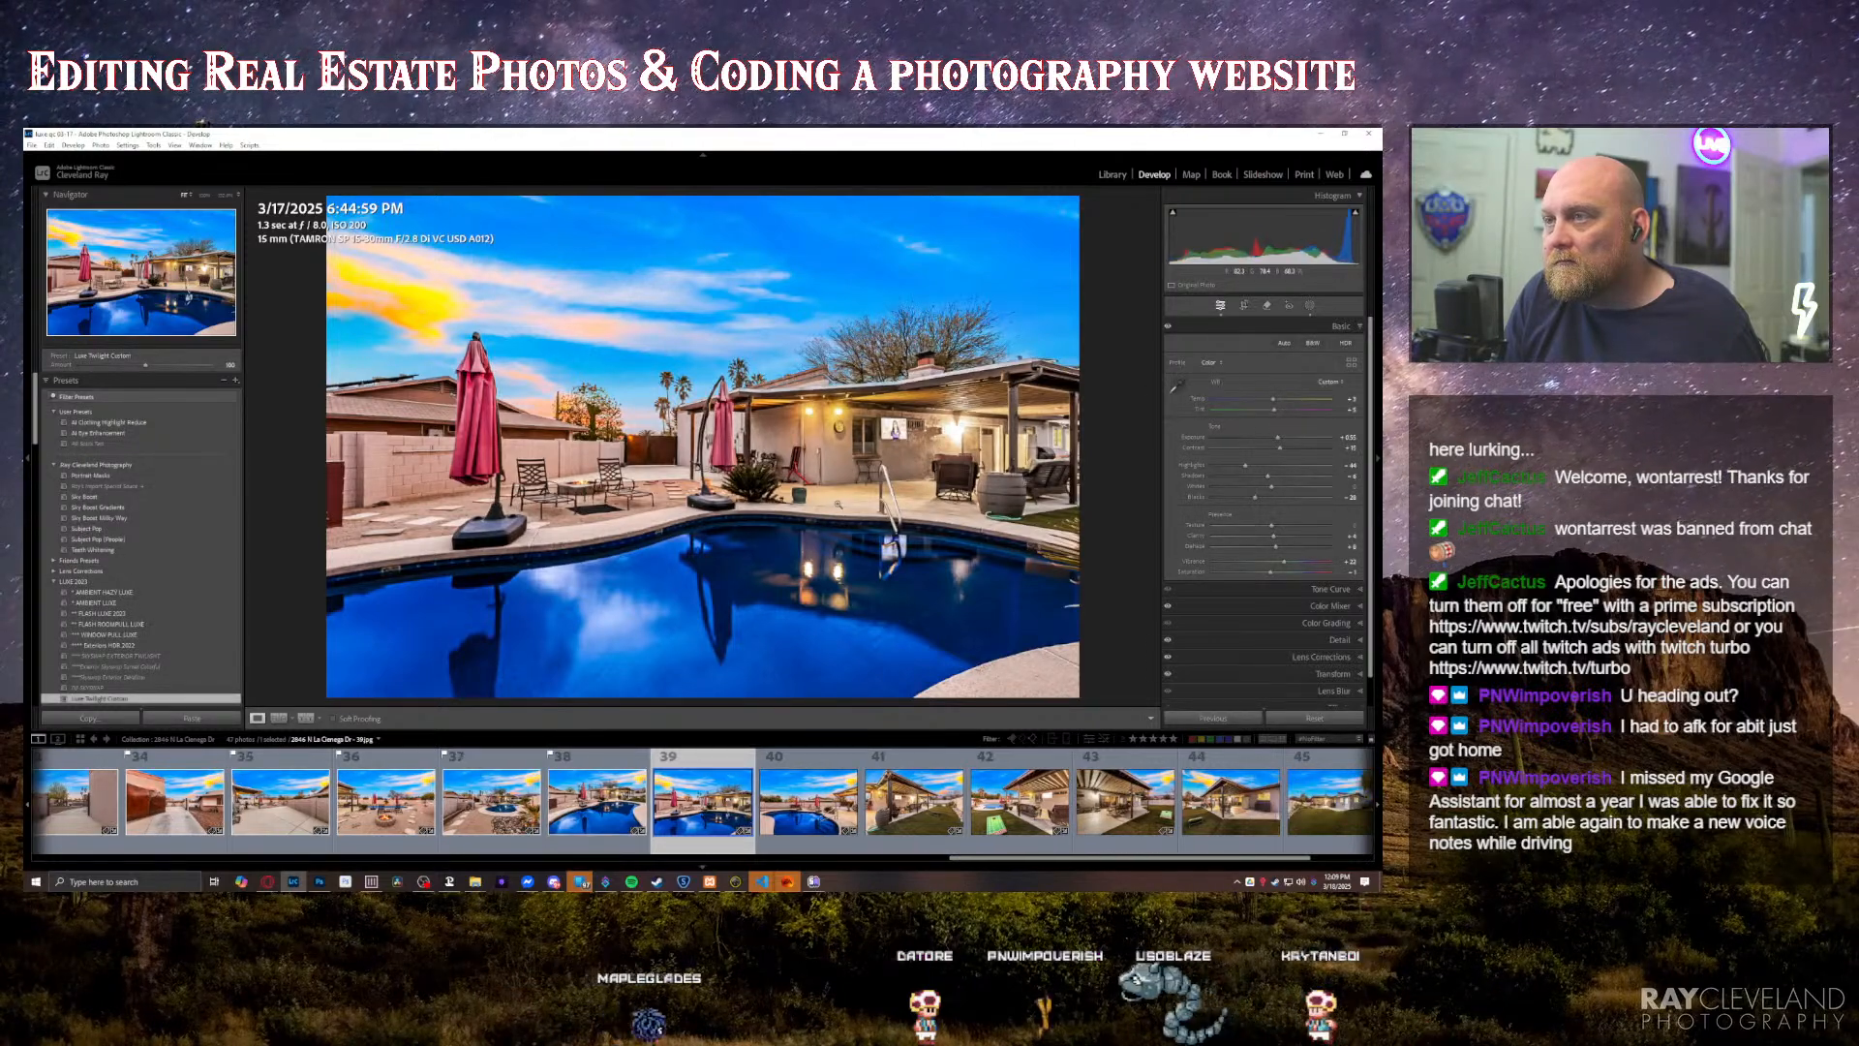
key("Right")
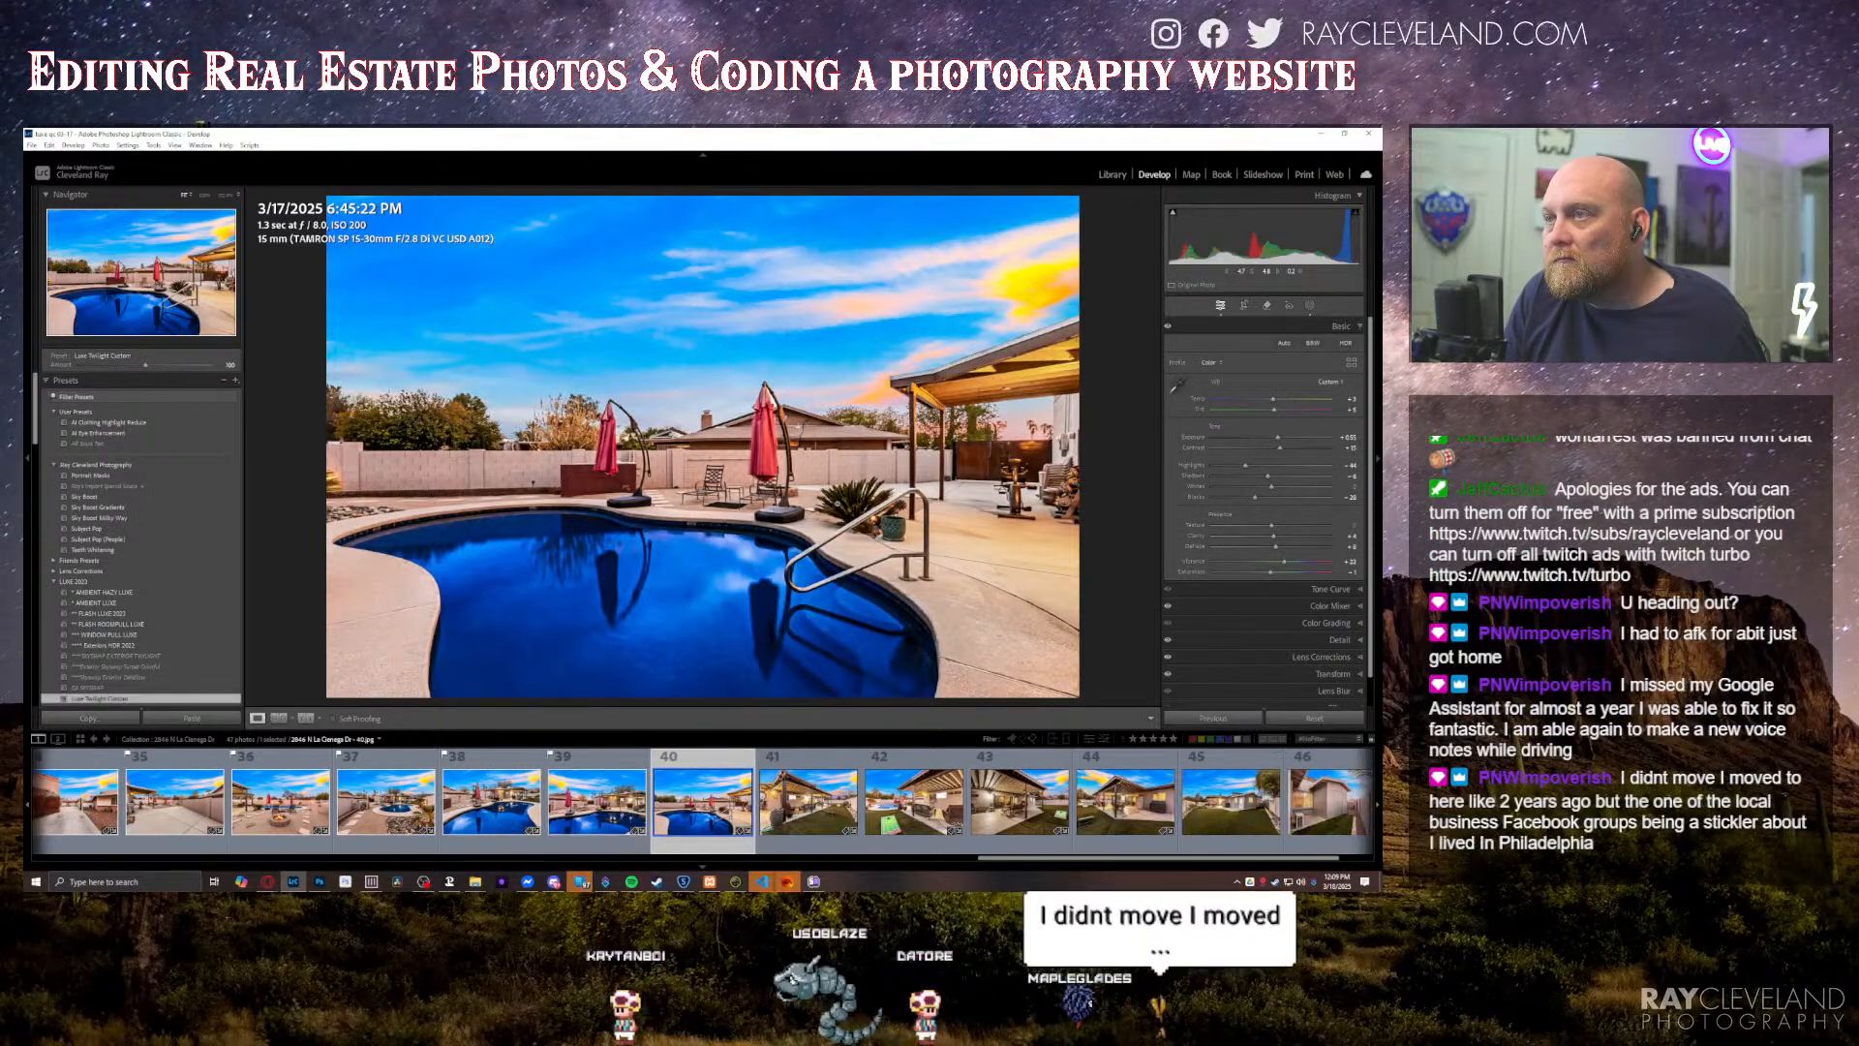
key("Right")
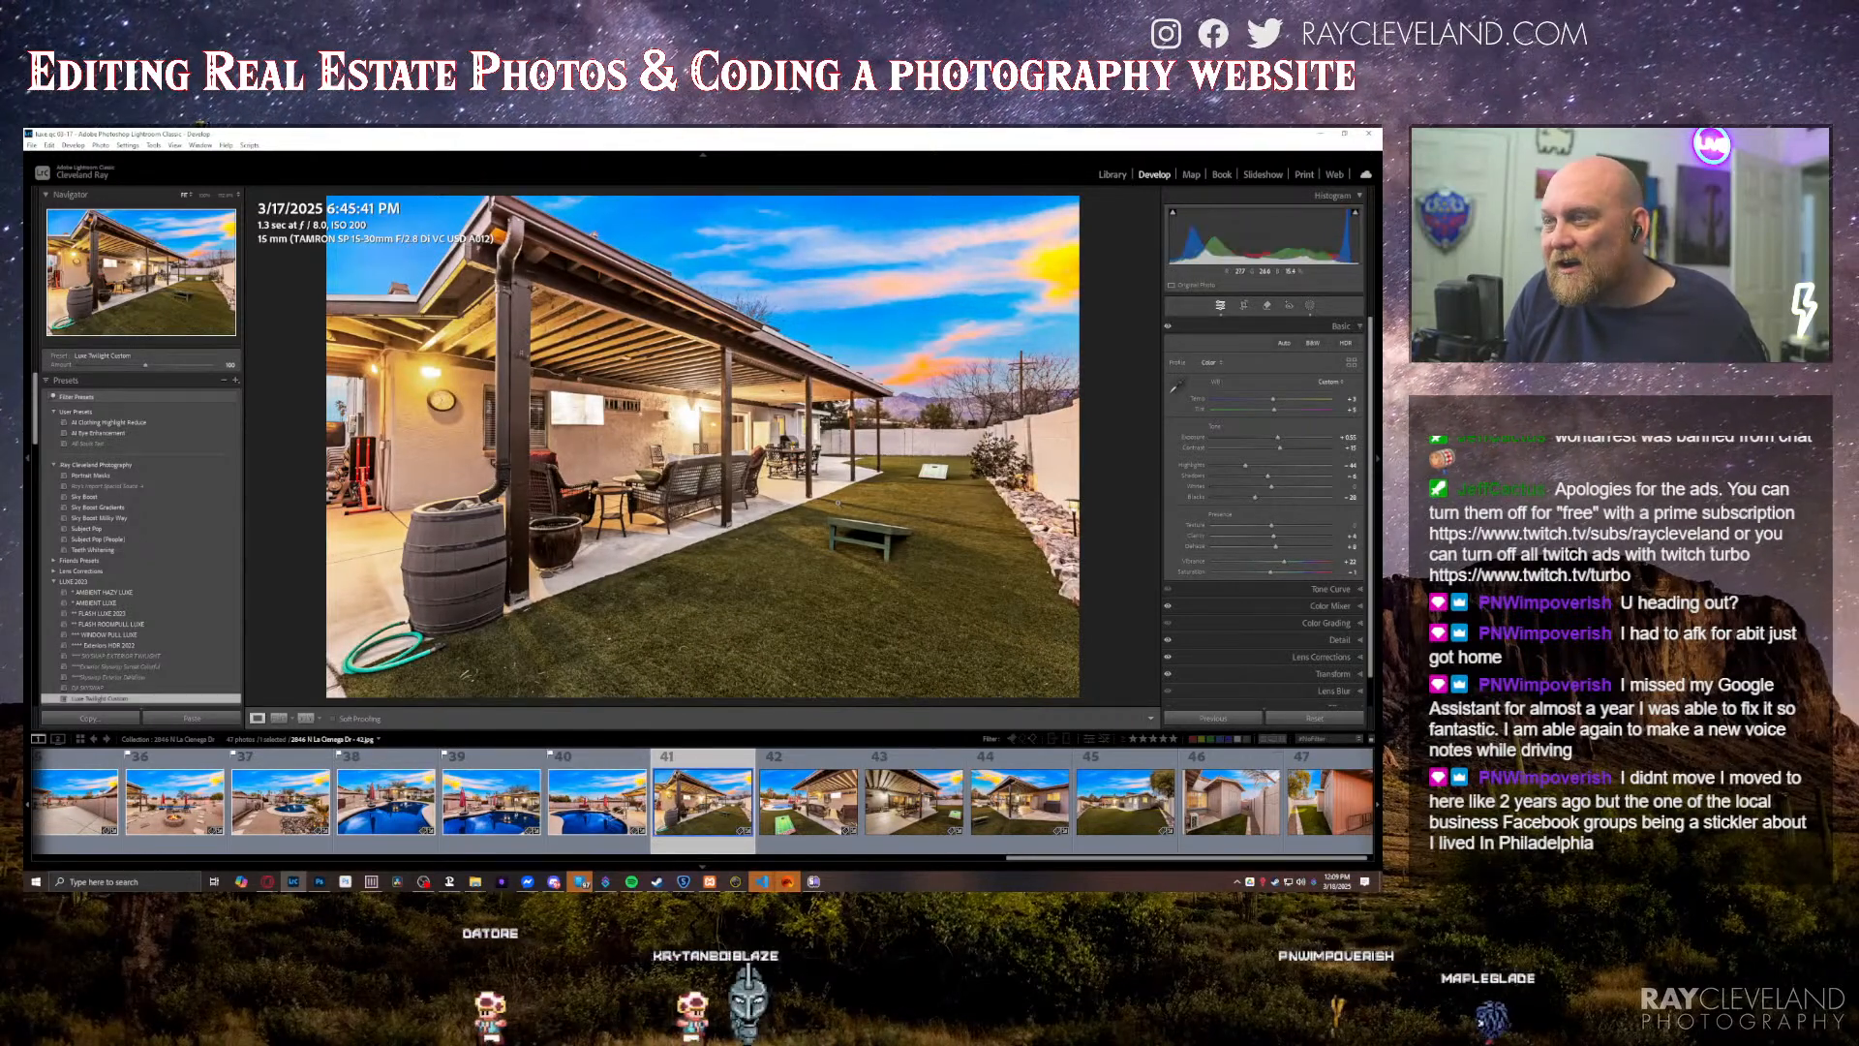
key("Right")
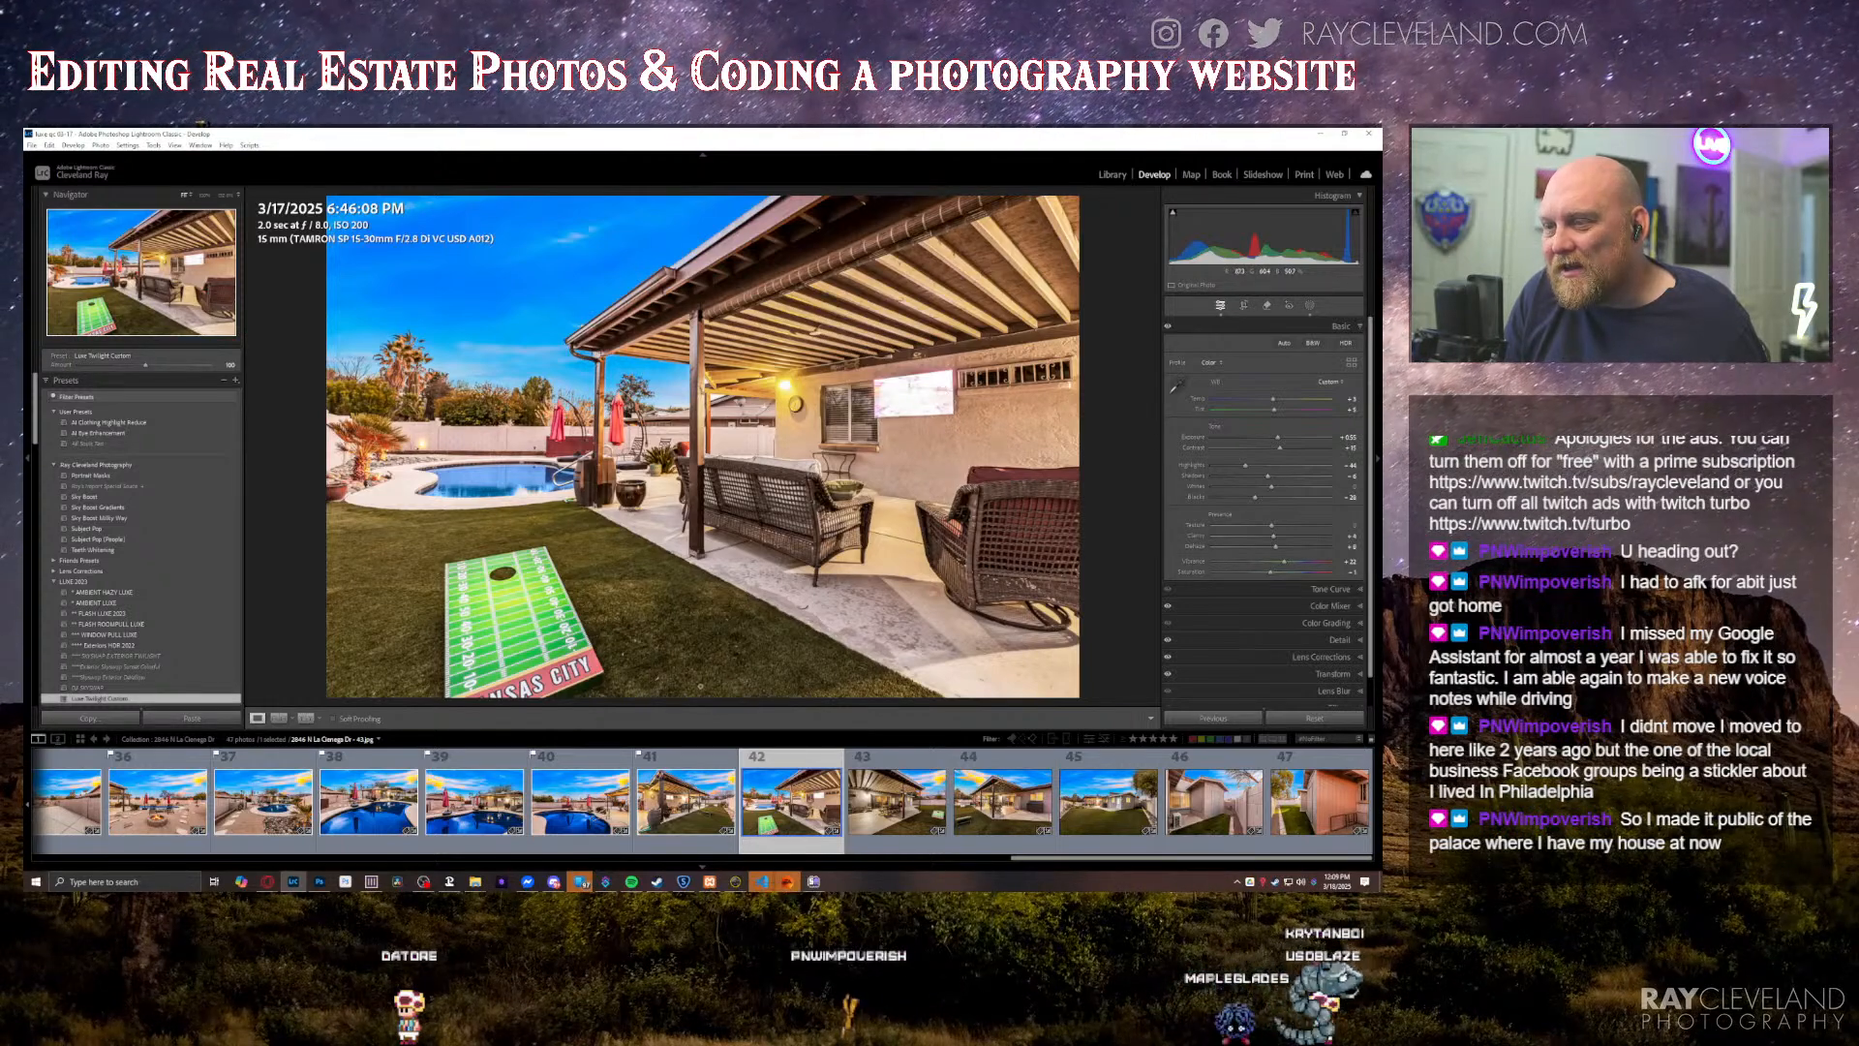
left_click(657, 816)
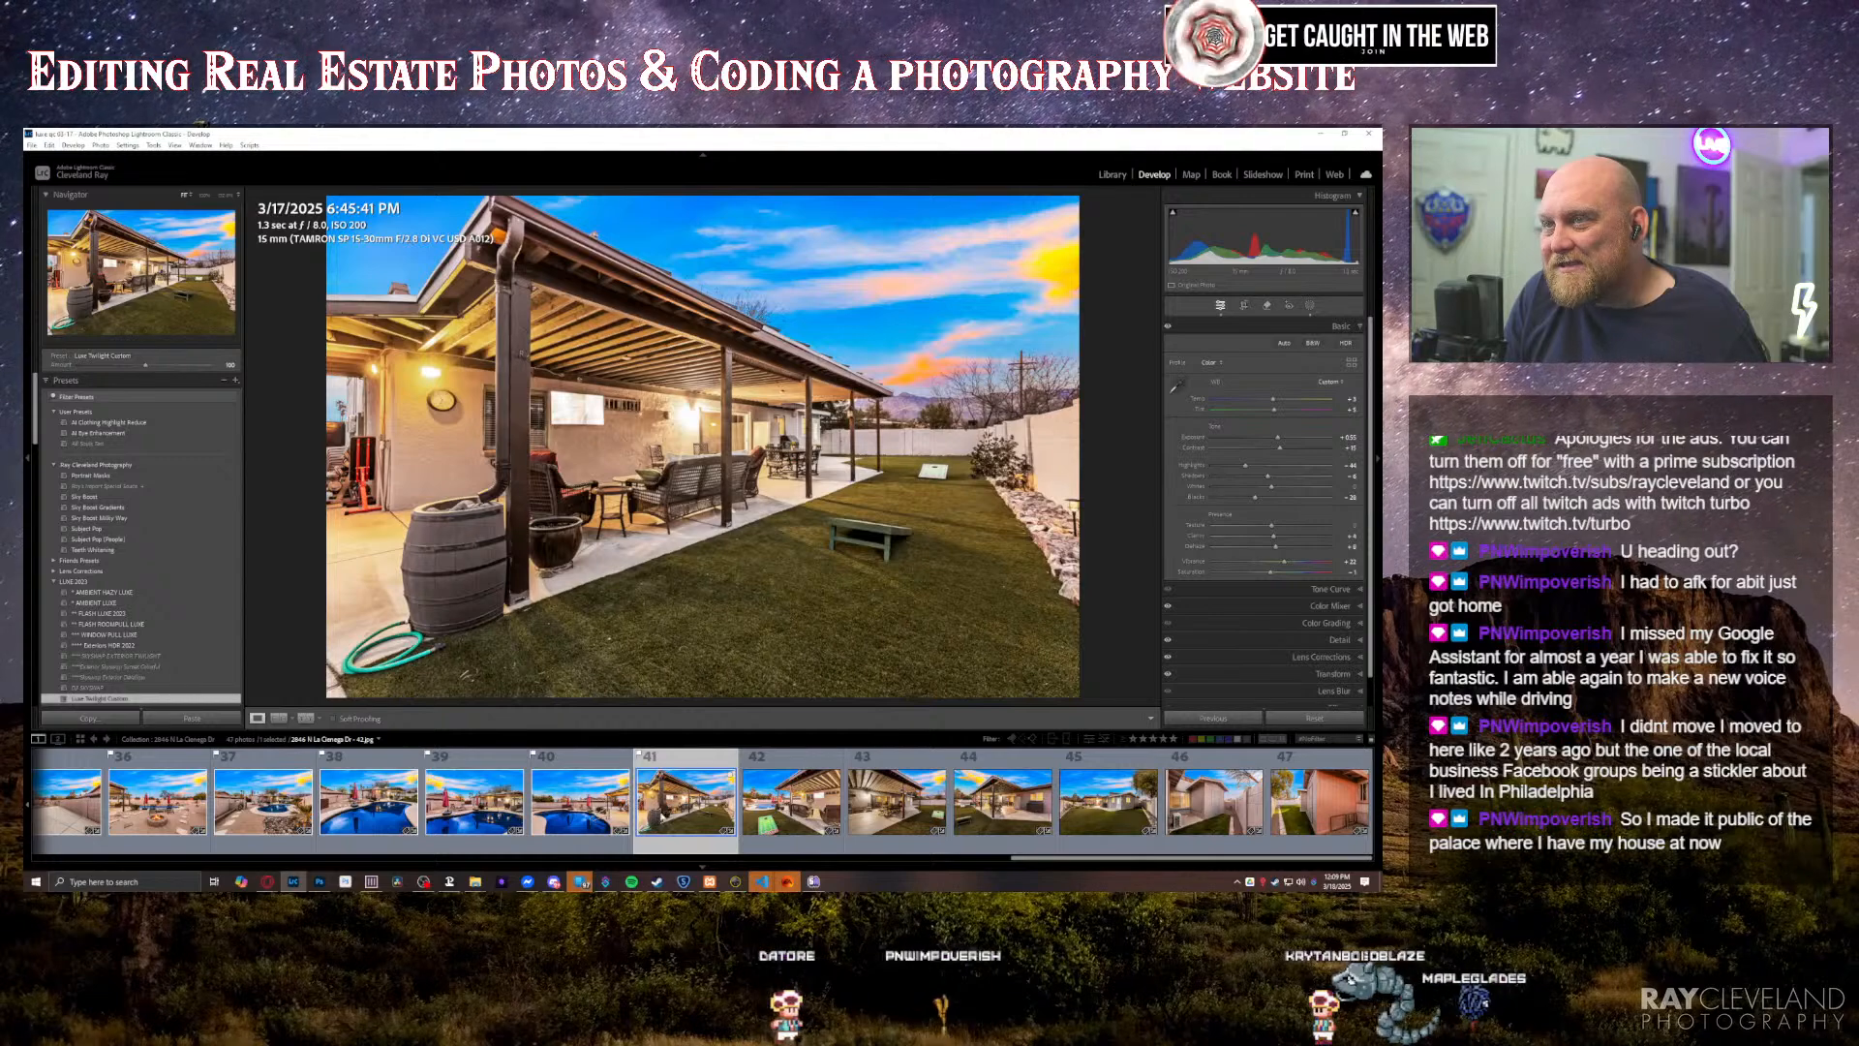
key("Right")
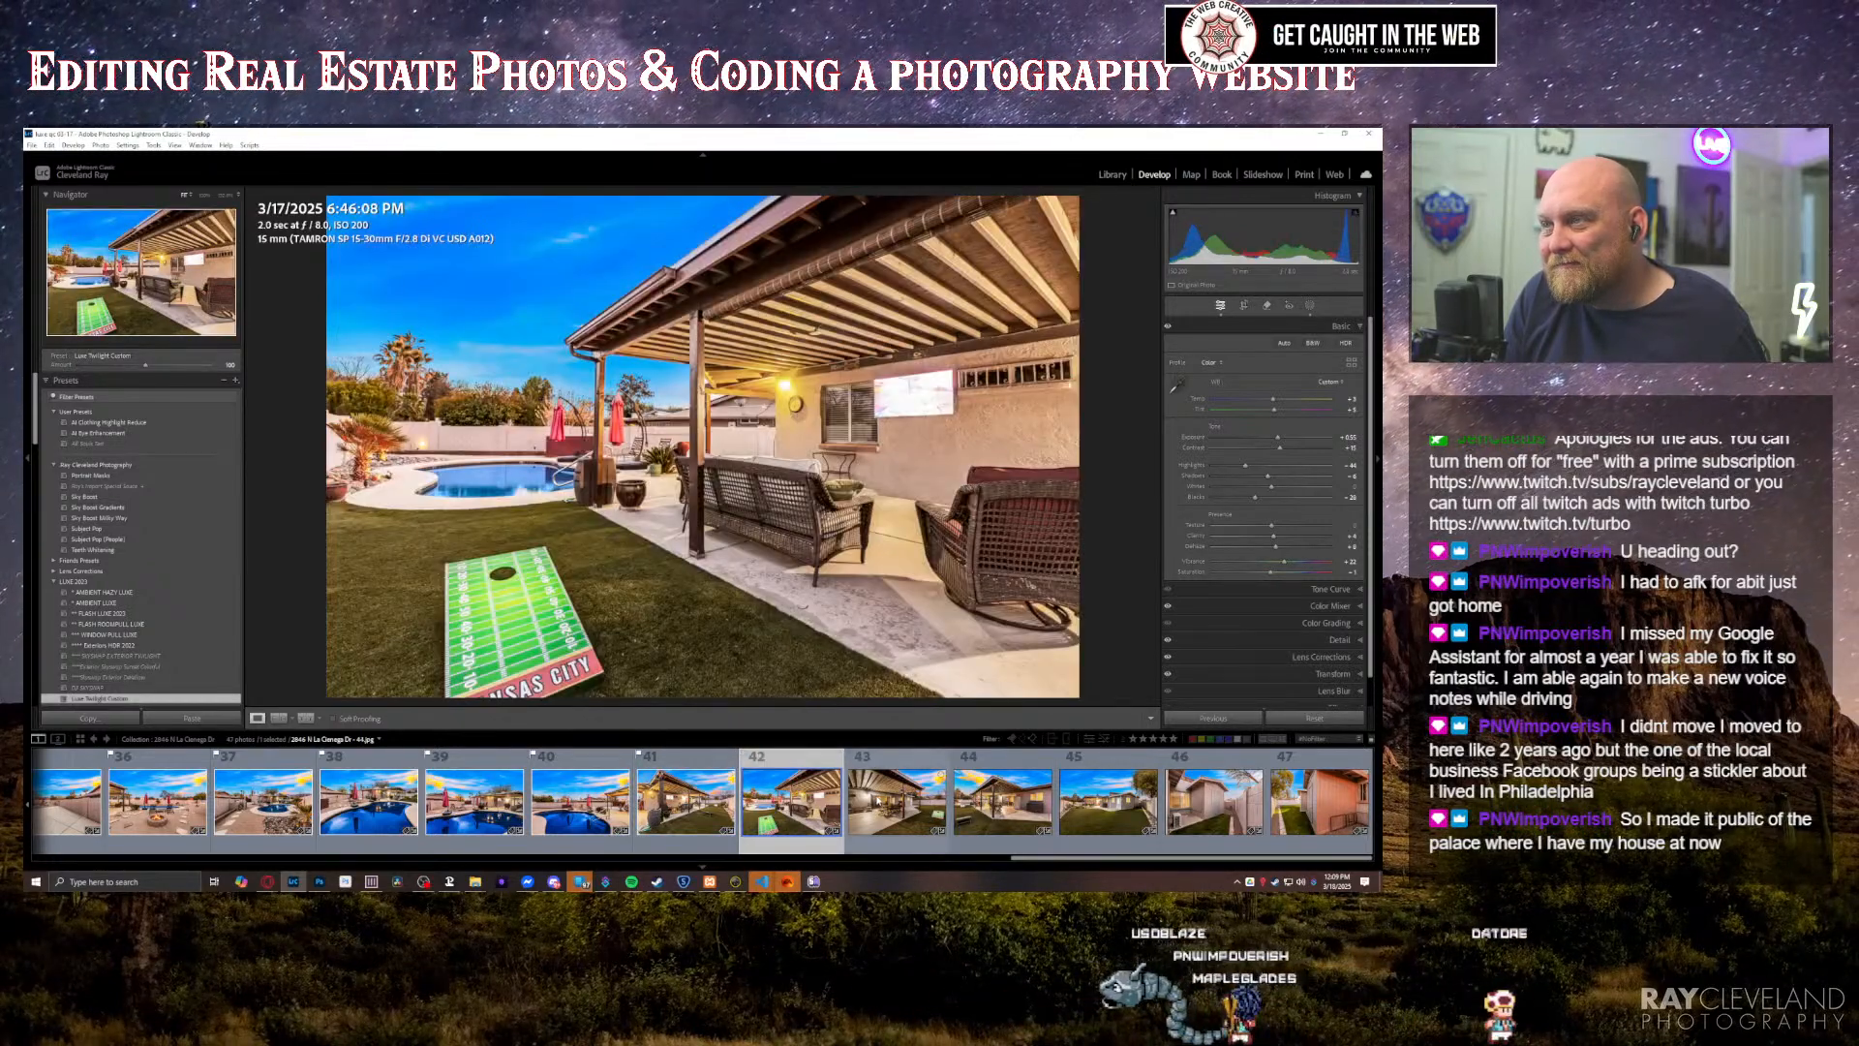
key("Right")
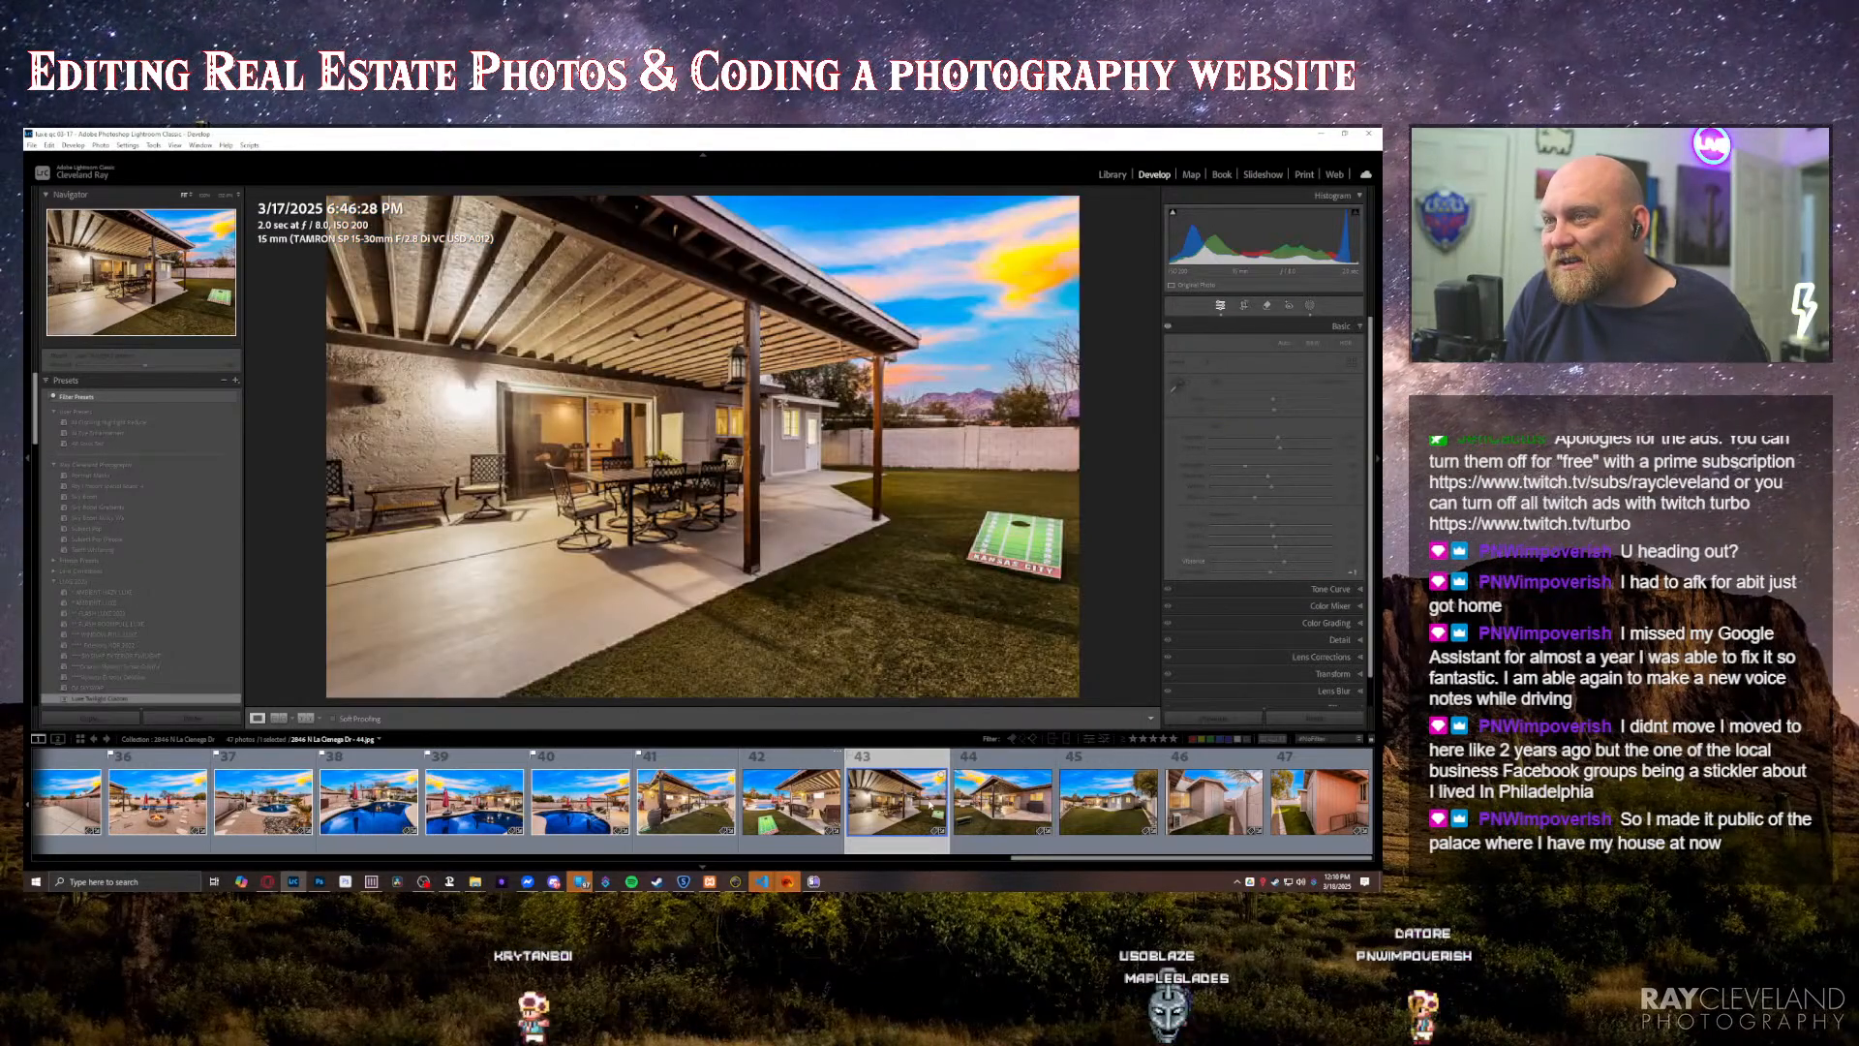
Step: Open the originals of the two covered patio photos with the wall TV, numbers 41 and 42, in Photoshop
left_click(678, 817)
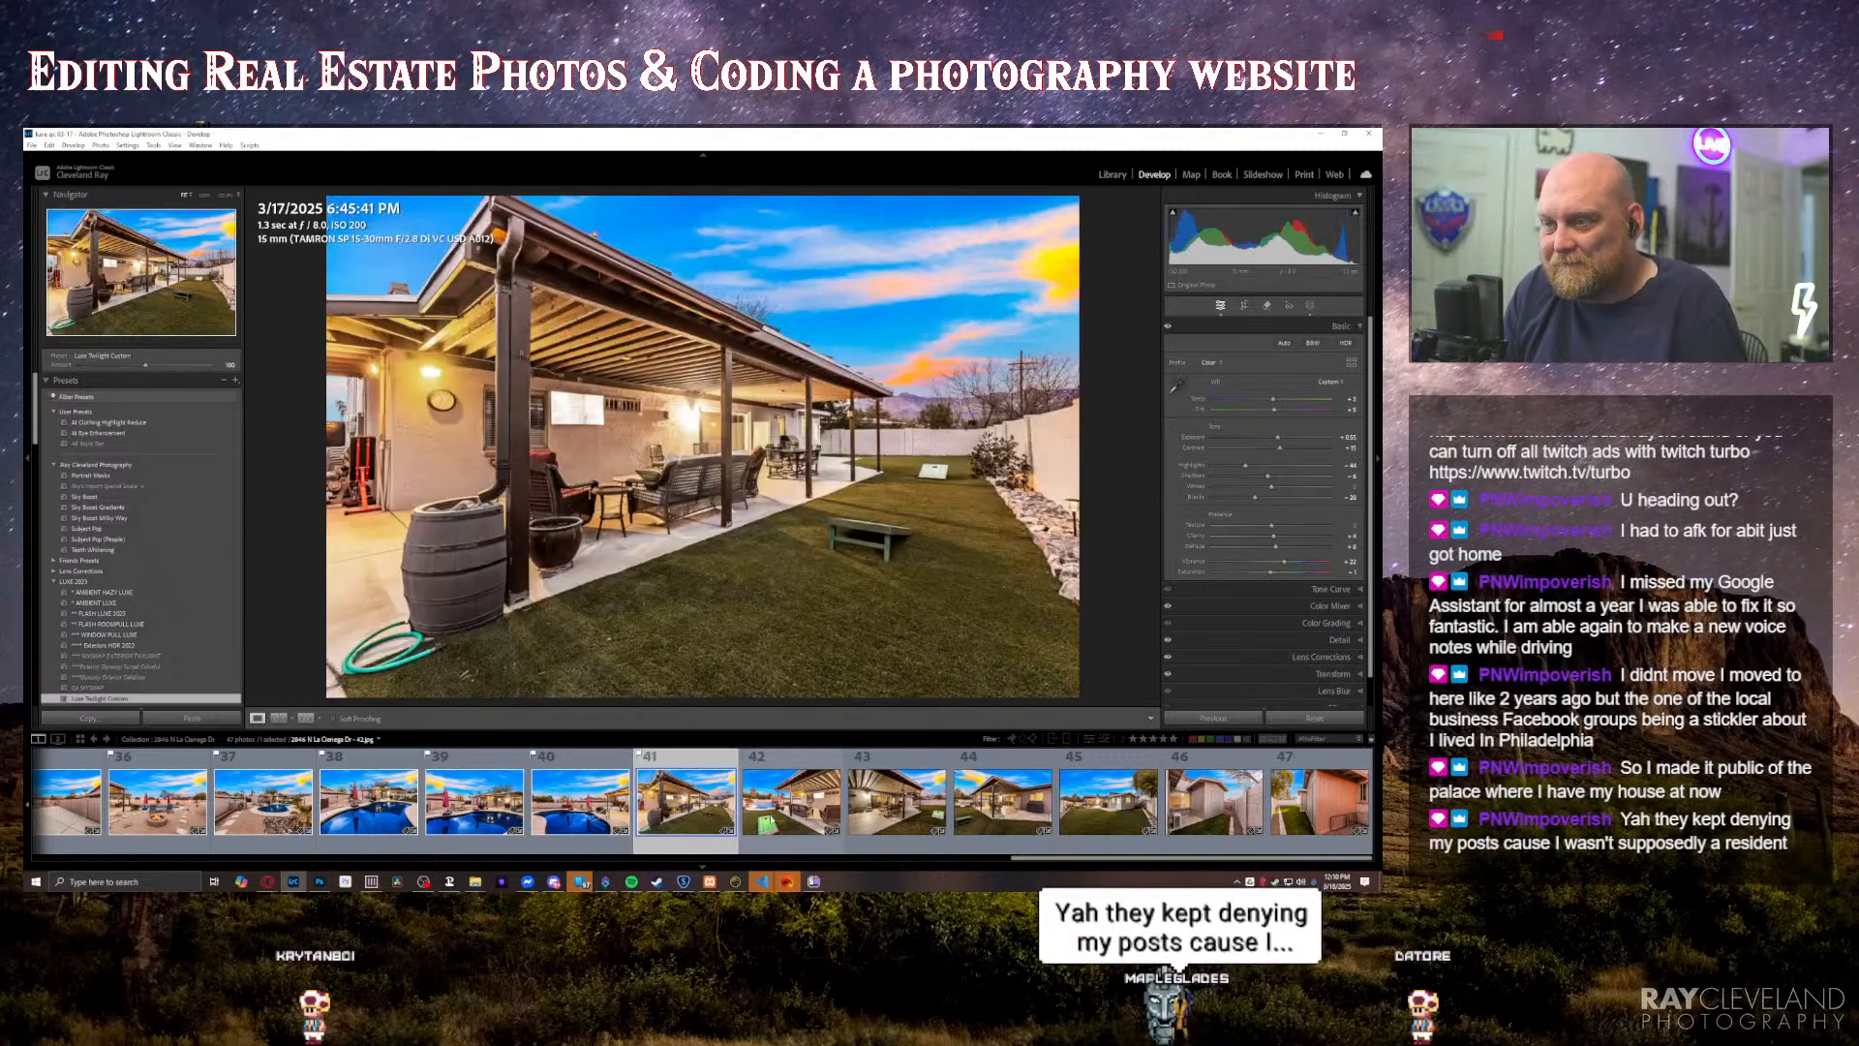
left_click(779, 816, "ctrl")
right_click(781, 815)
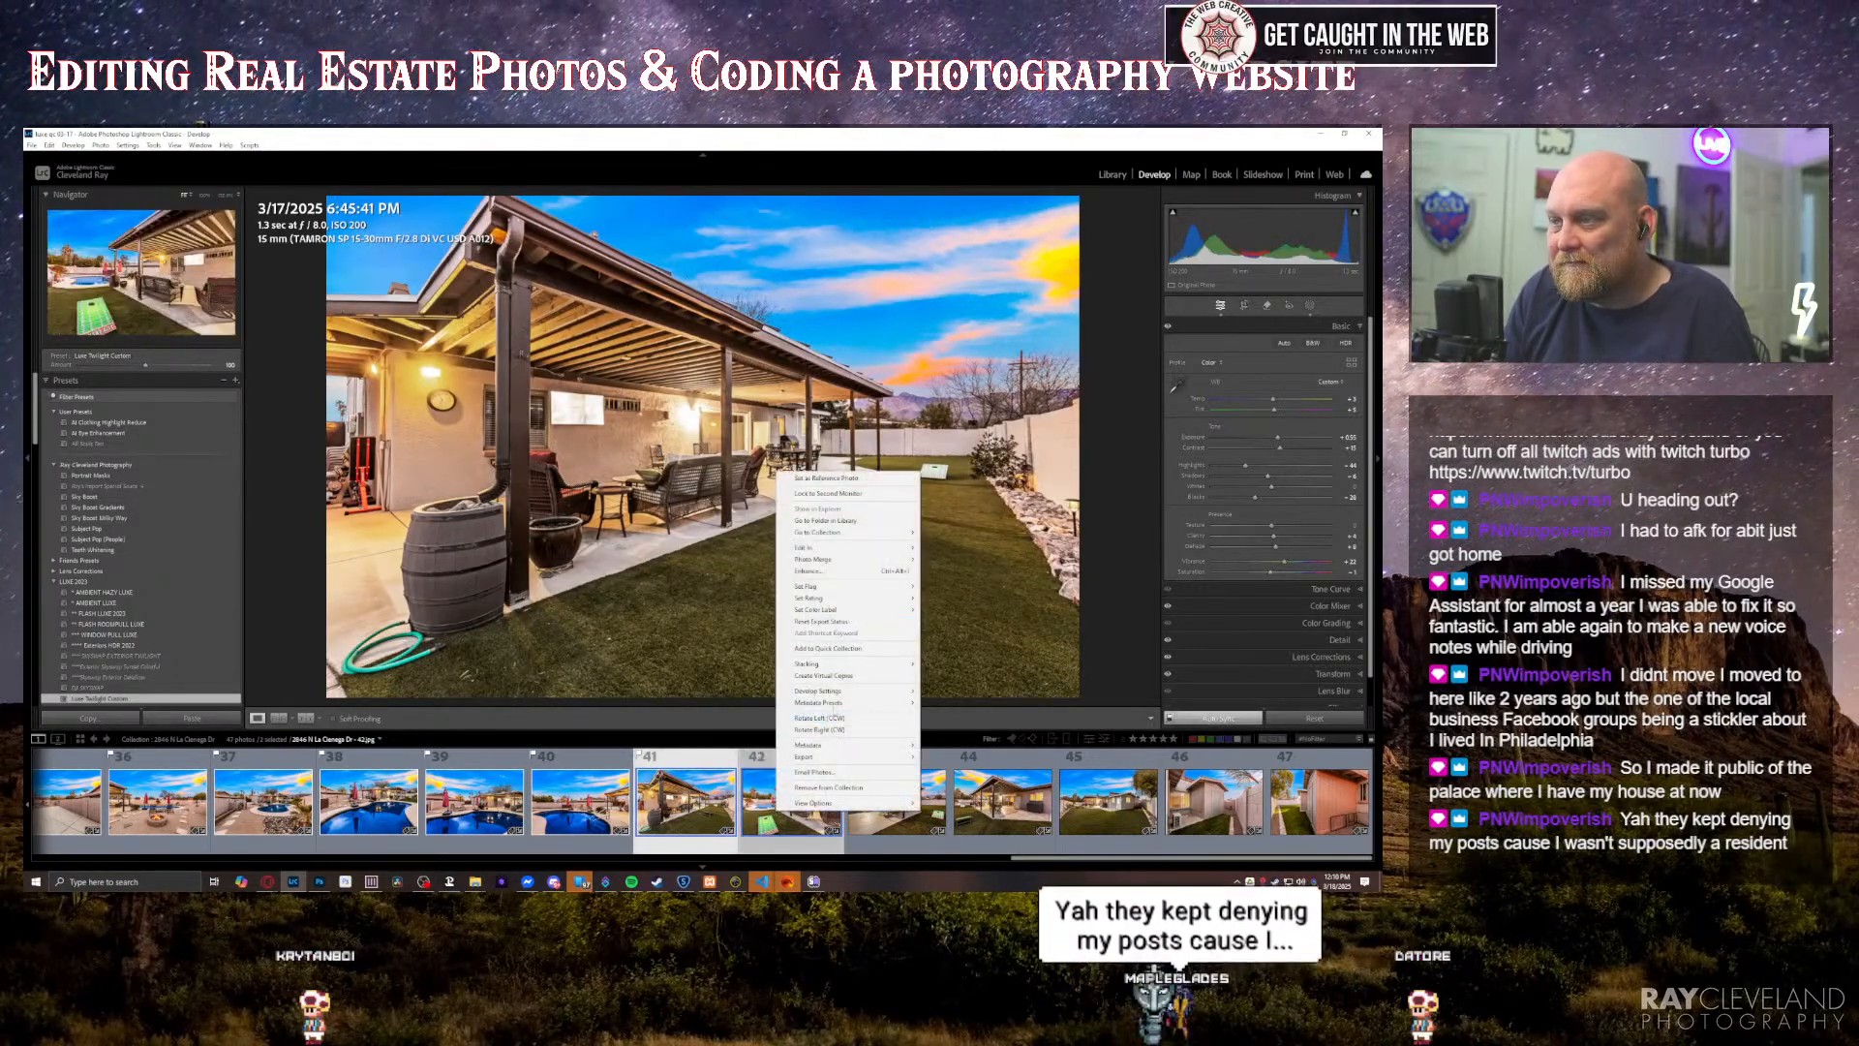
mouse_move(828, 550)
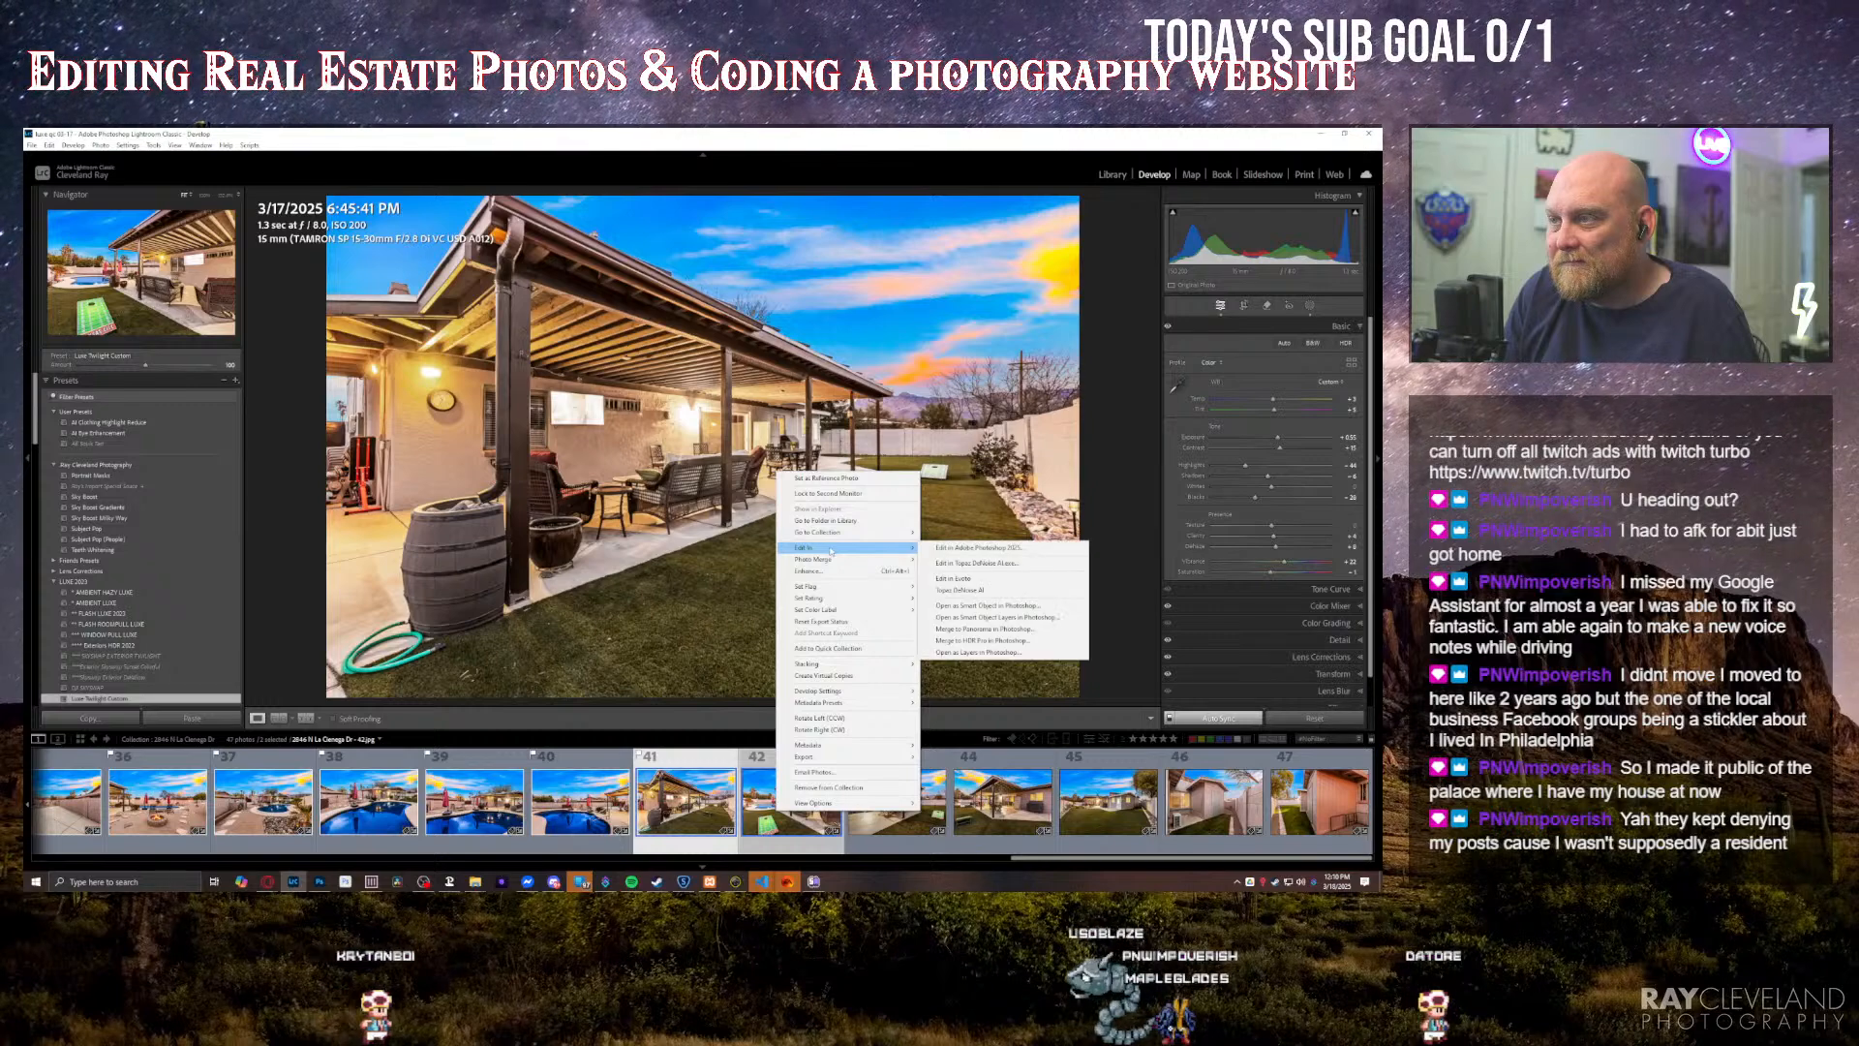
left_click(954, 548)
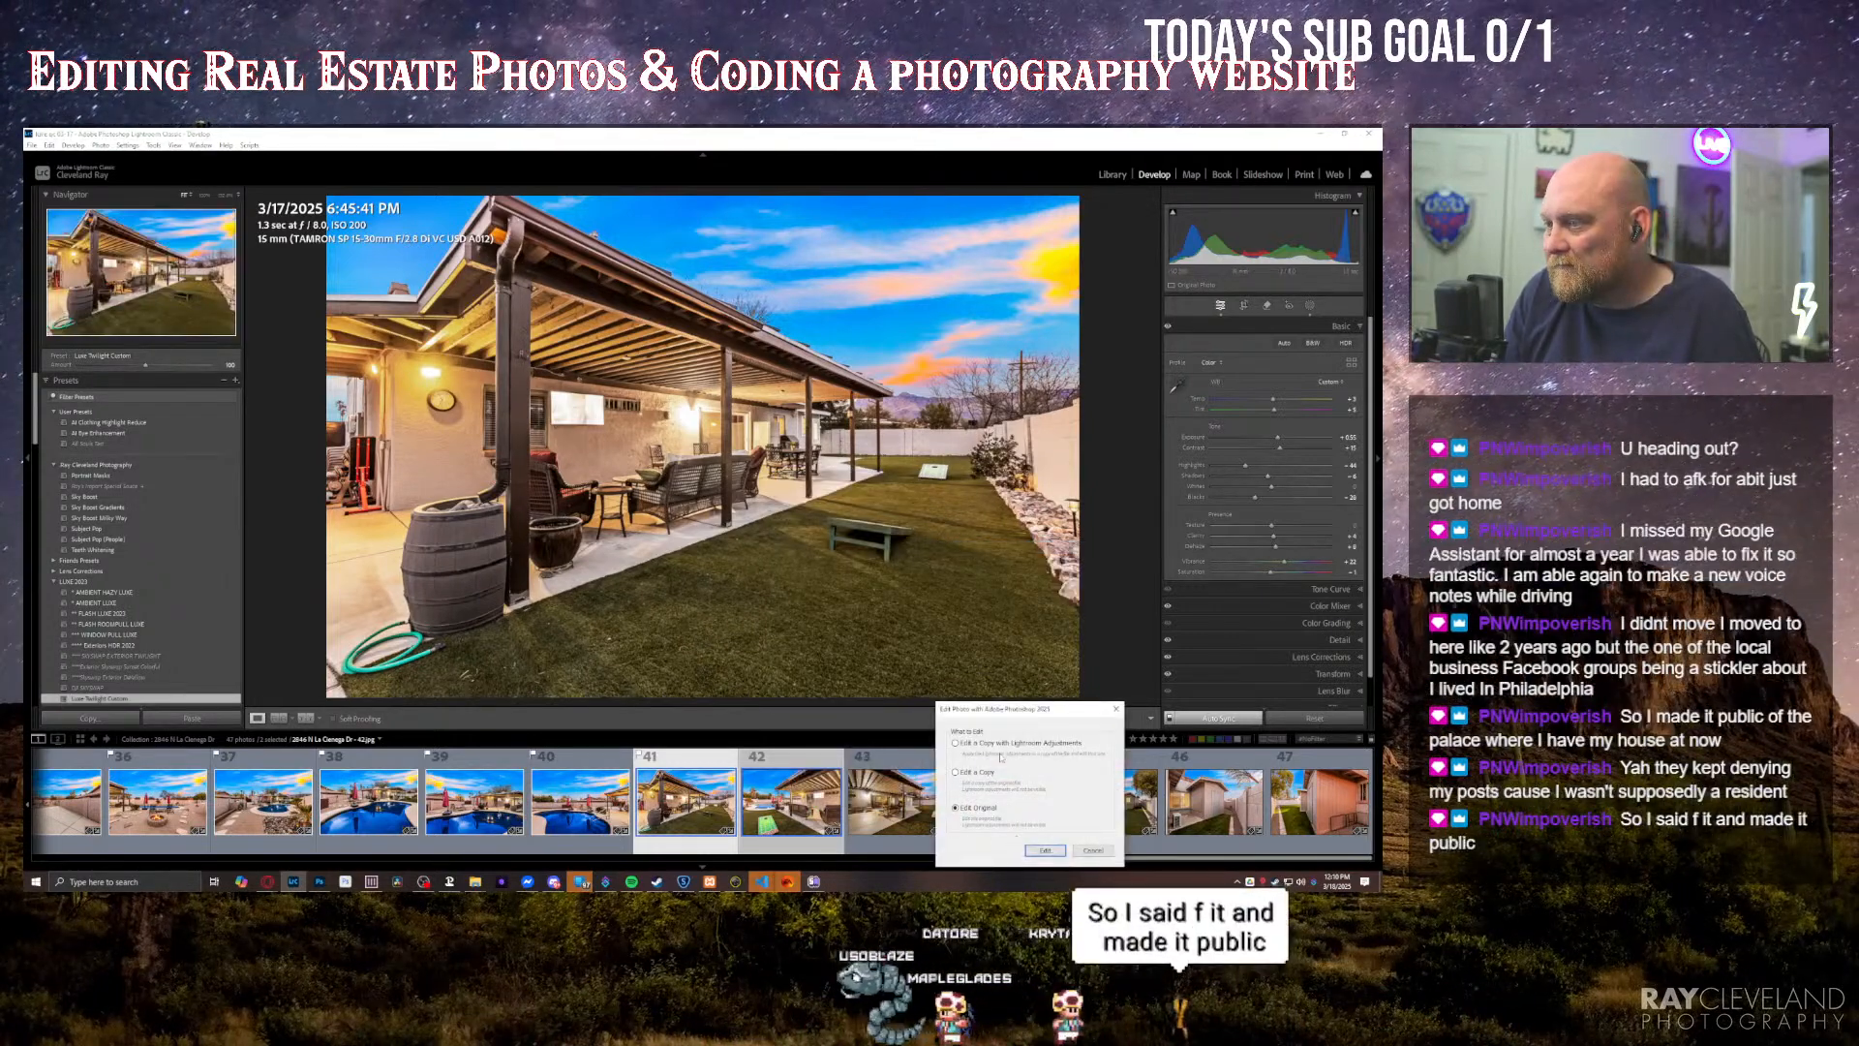
left_click(1045, 850)
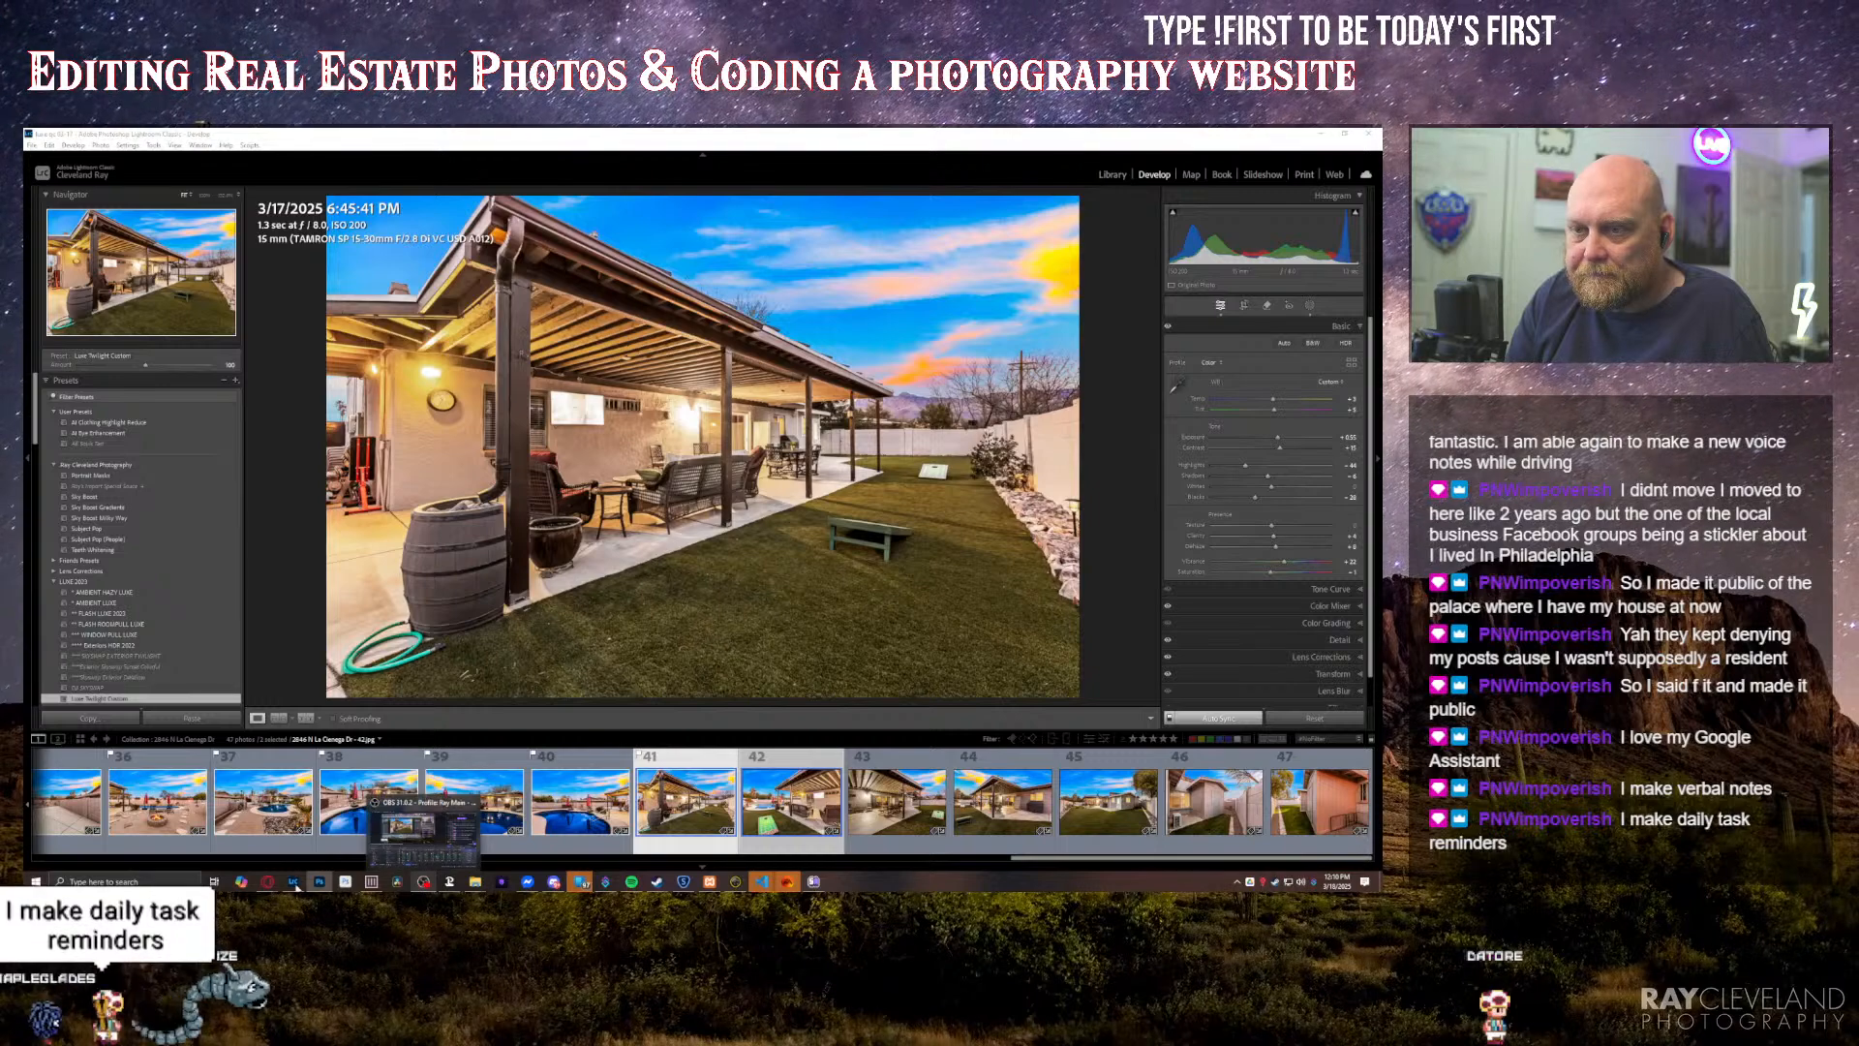
mouse_move(474, 884)
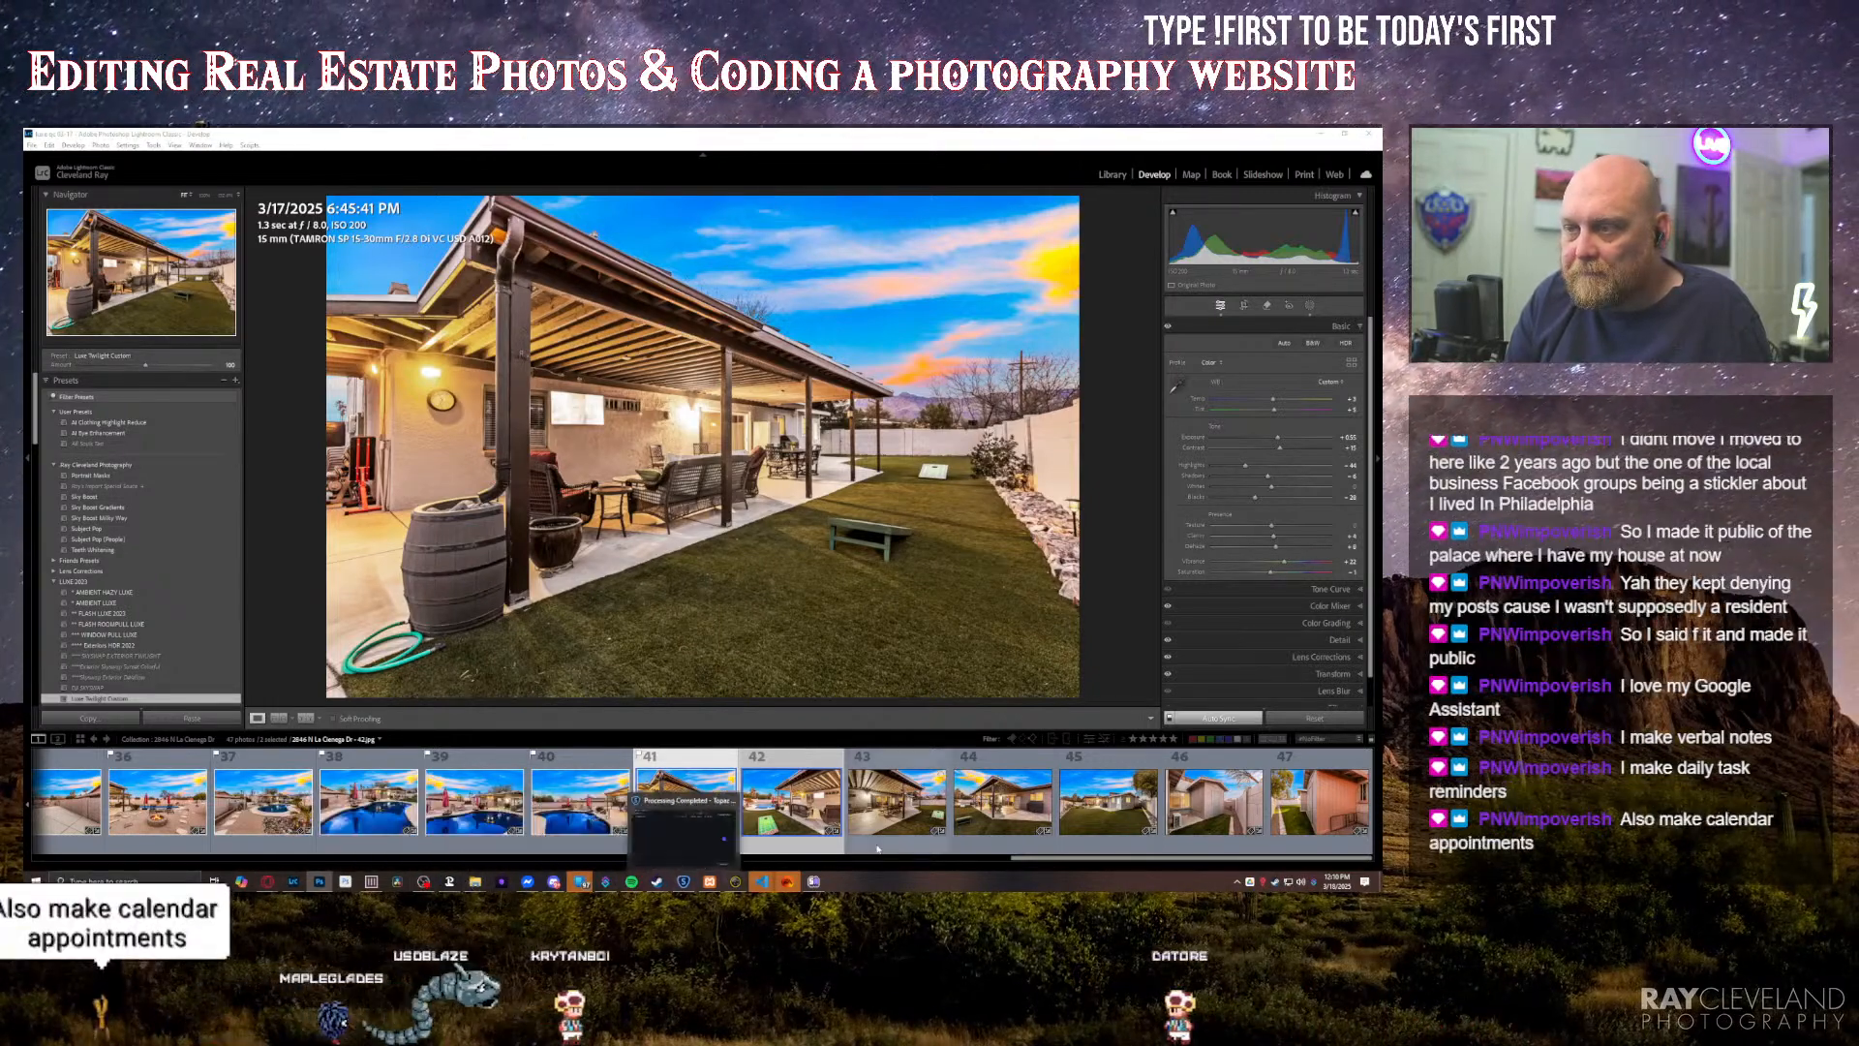
Step: Check the patio photo with the refrigerator and the one after it, and switch to a maximized Photoshop window
left_click(965, 816)
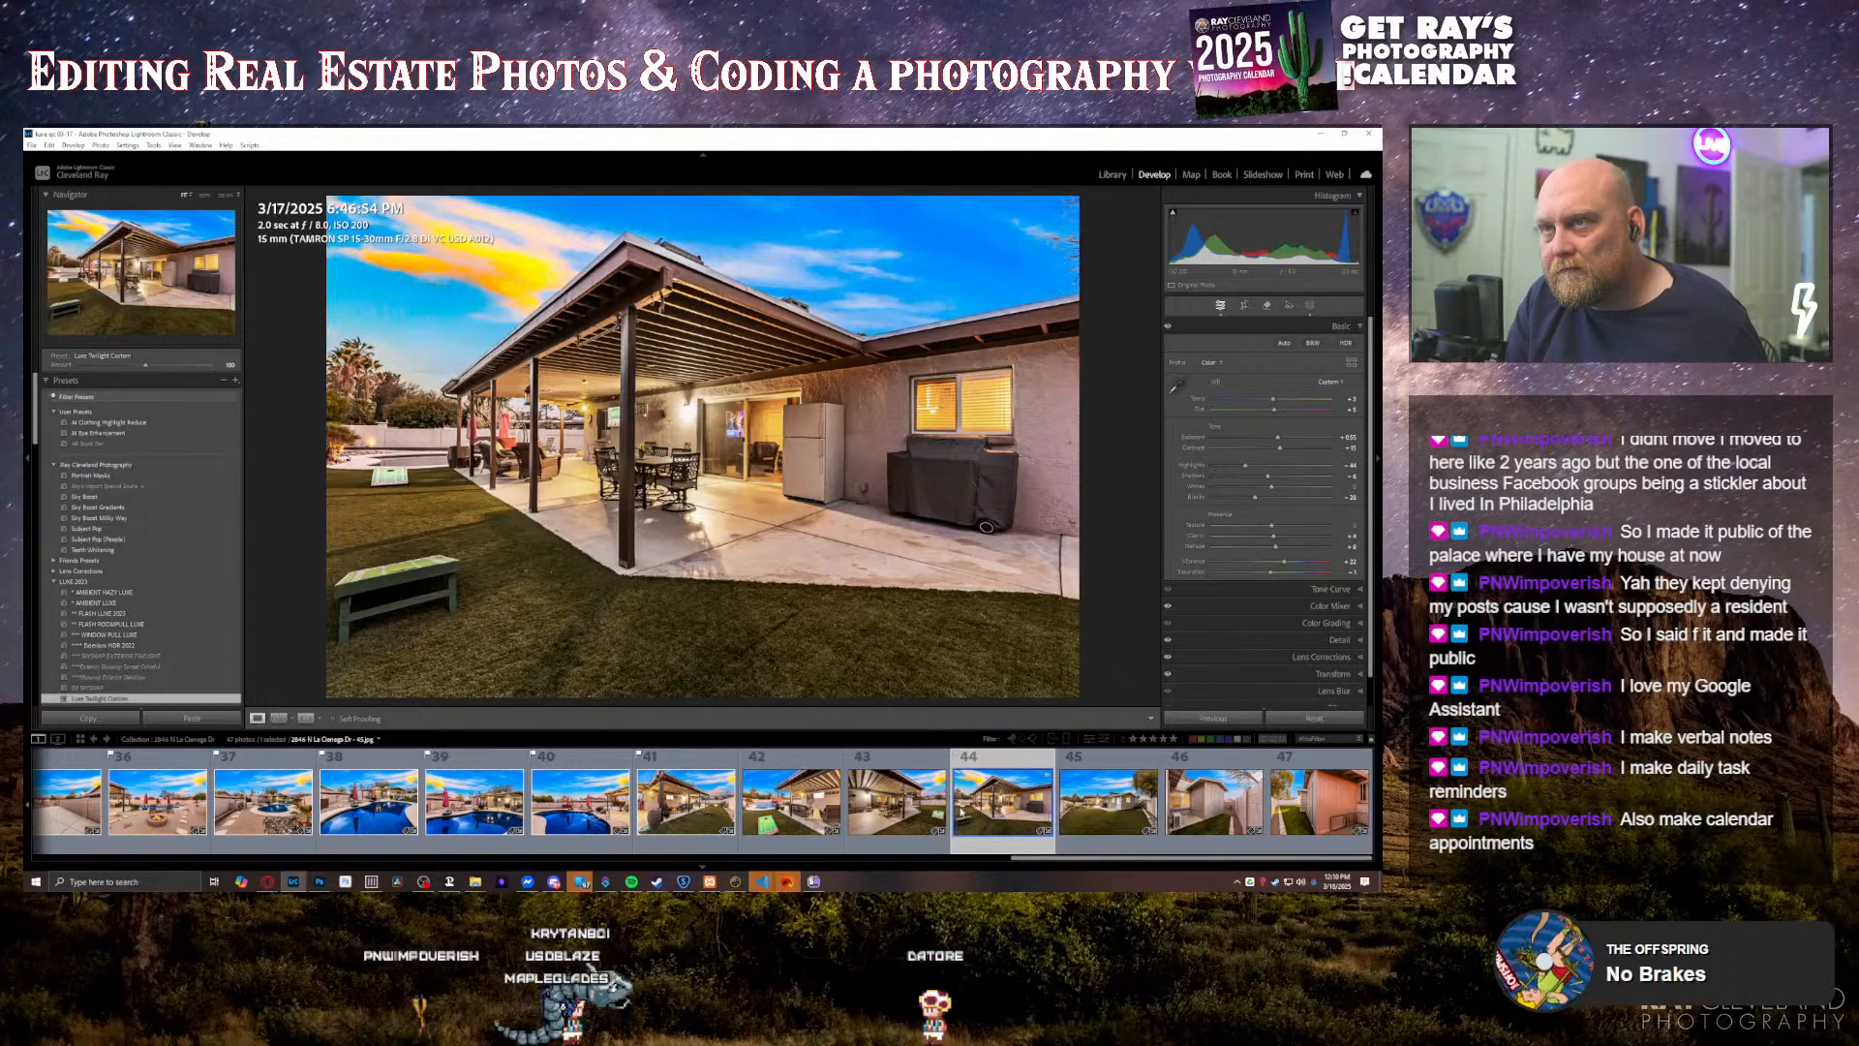
key("Right")
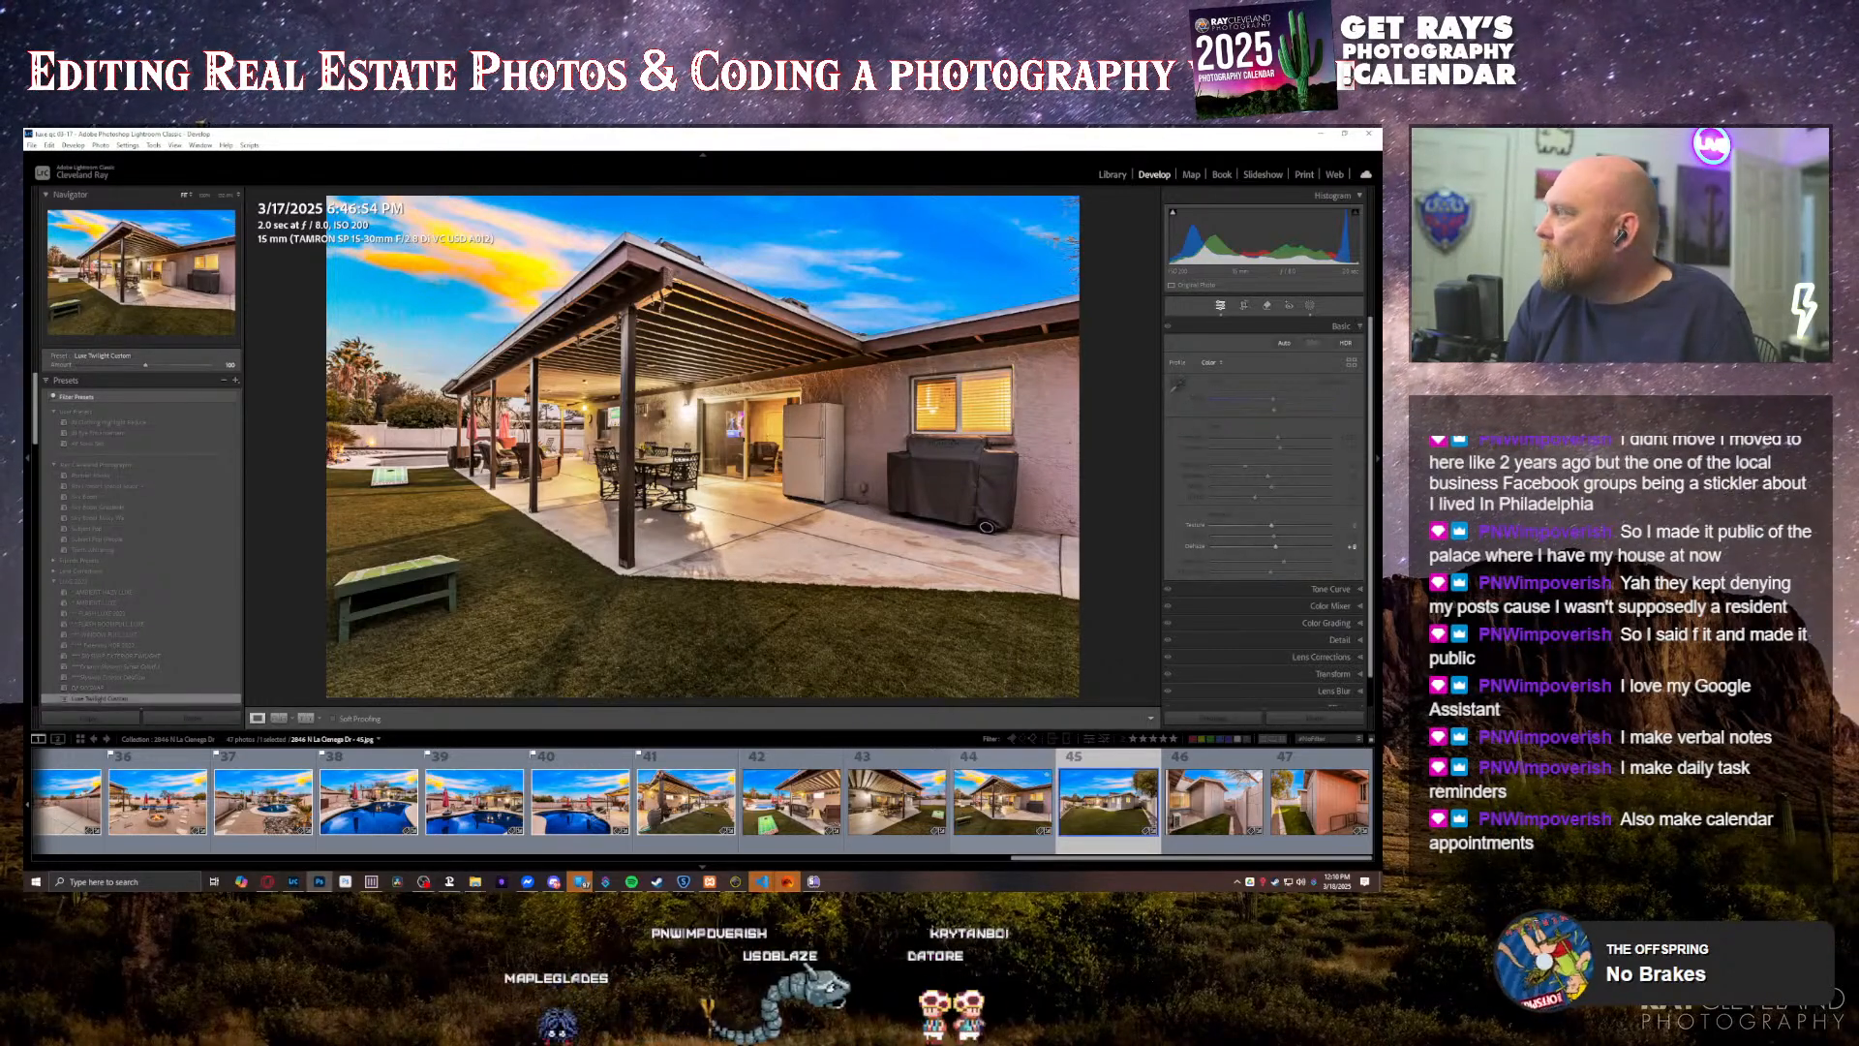
left_click_drag(1381, 568, 574, 261)
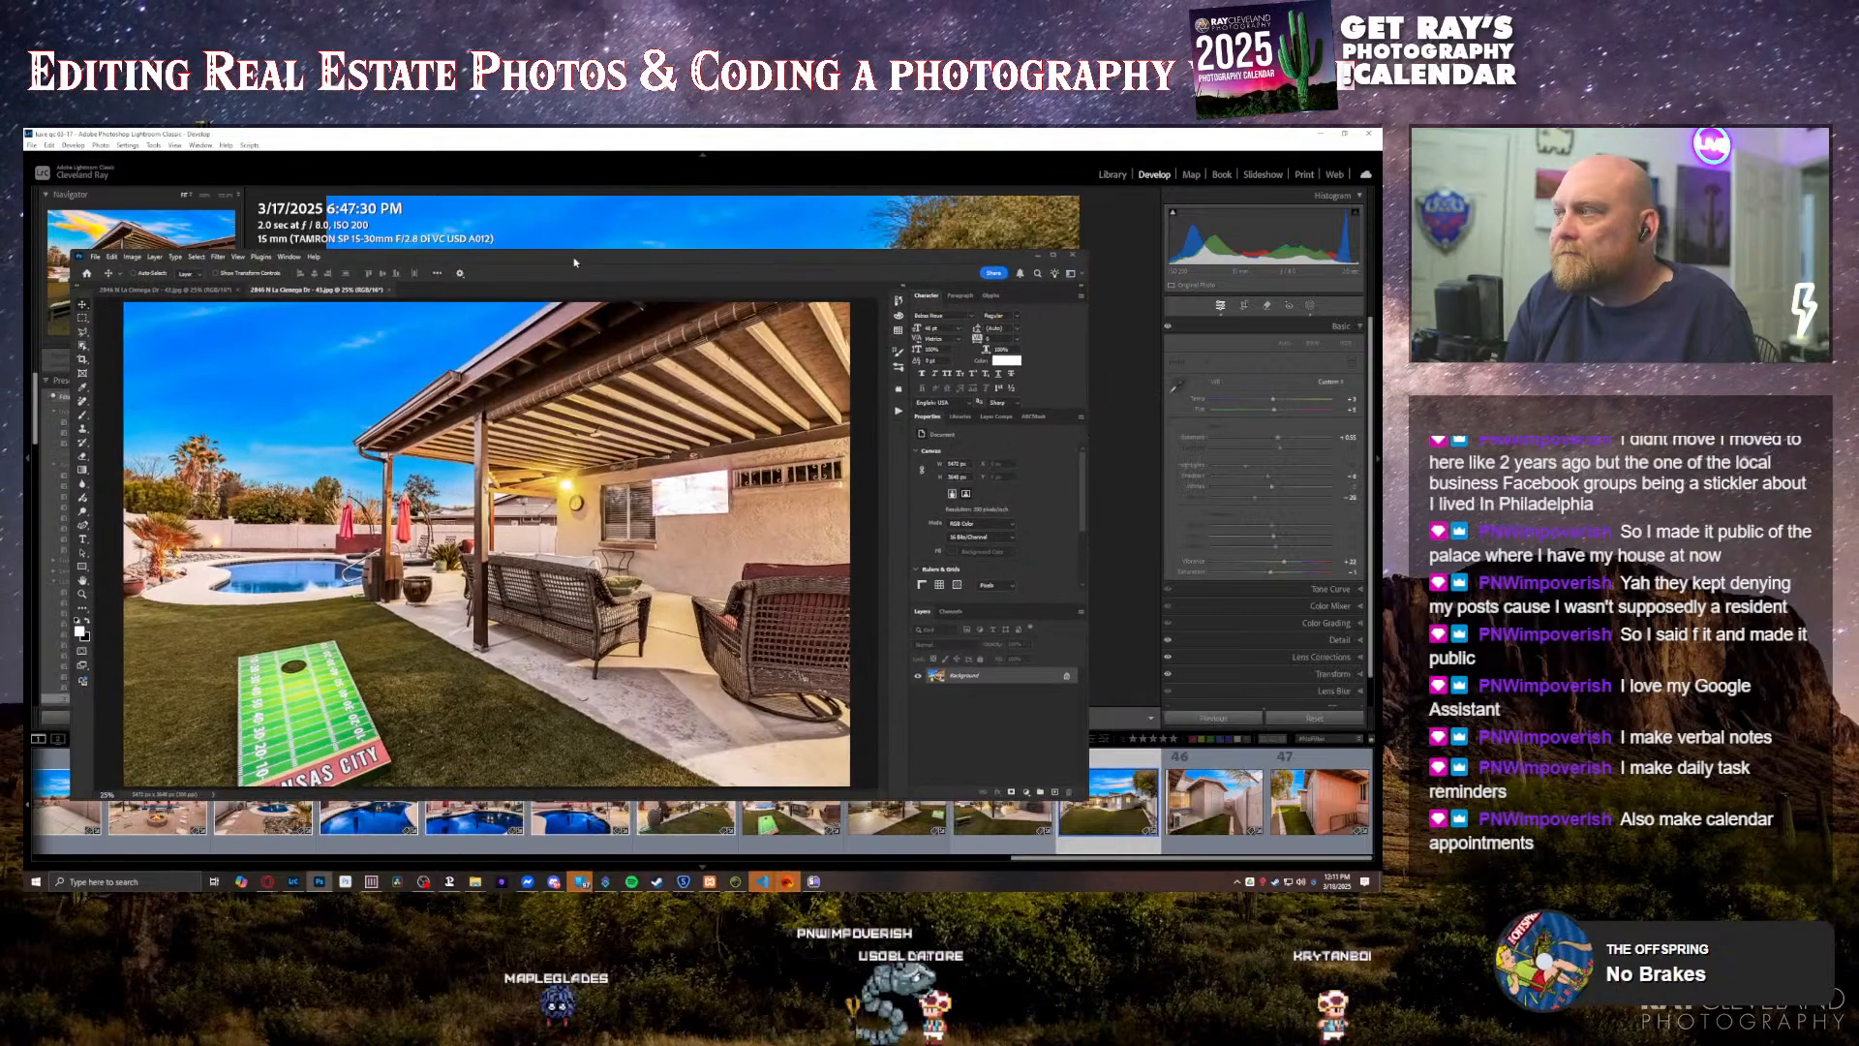
double_click(574, 261)
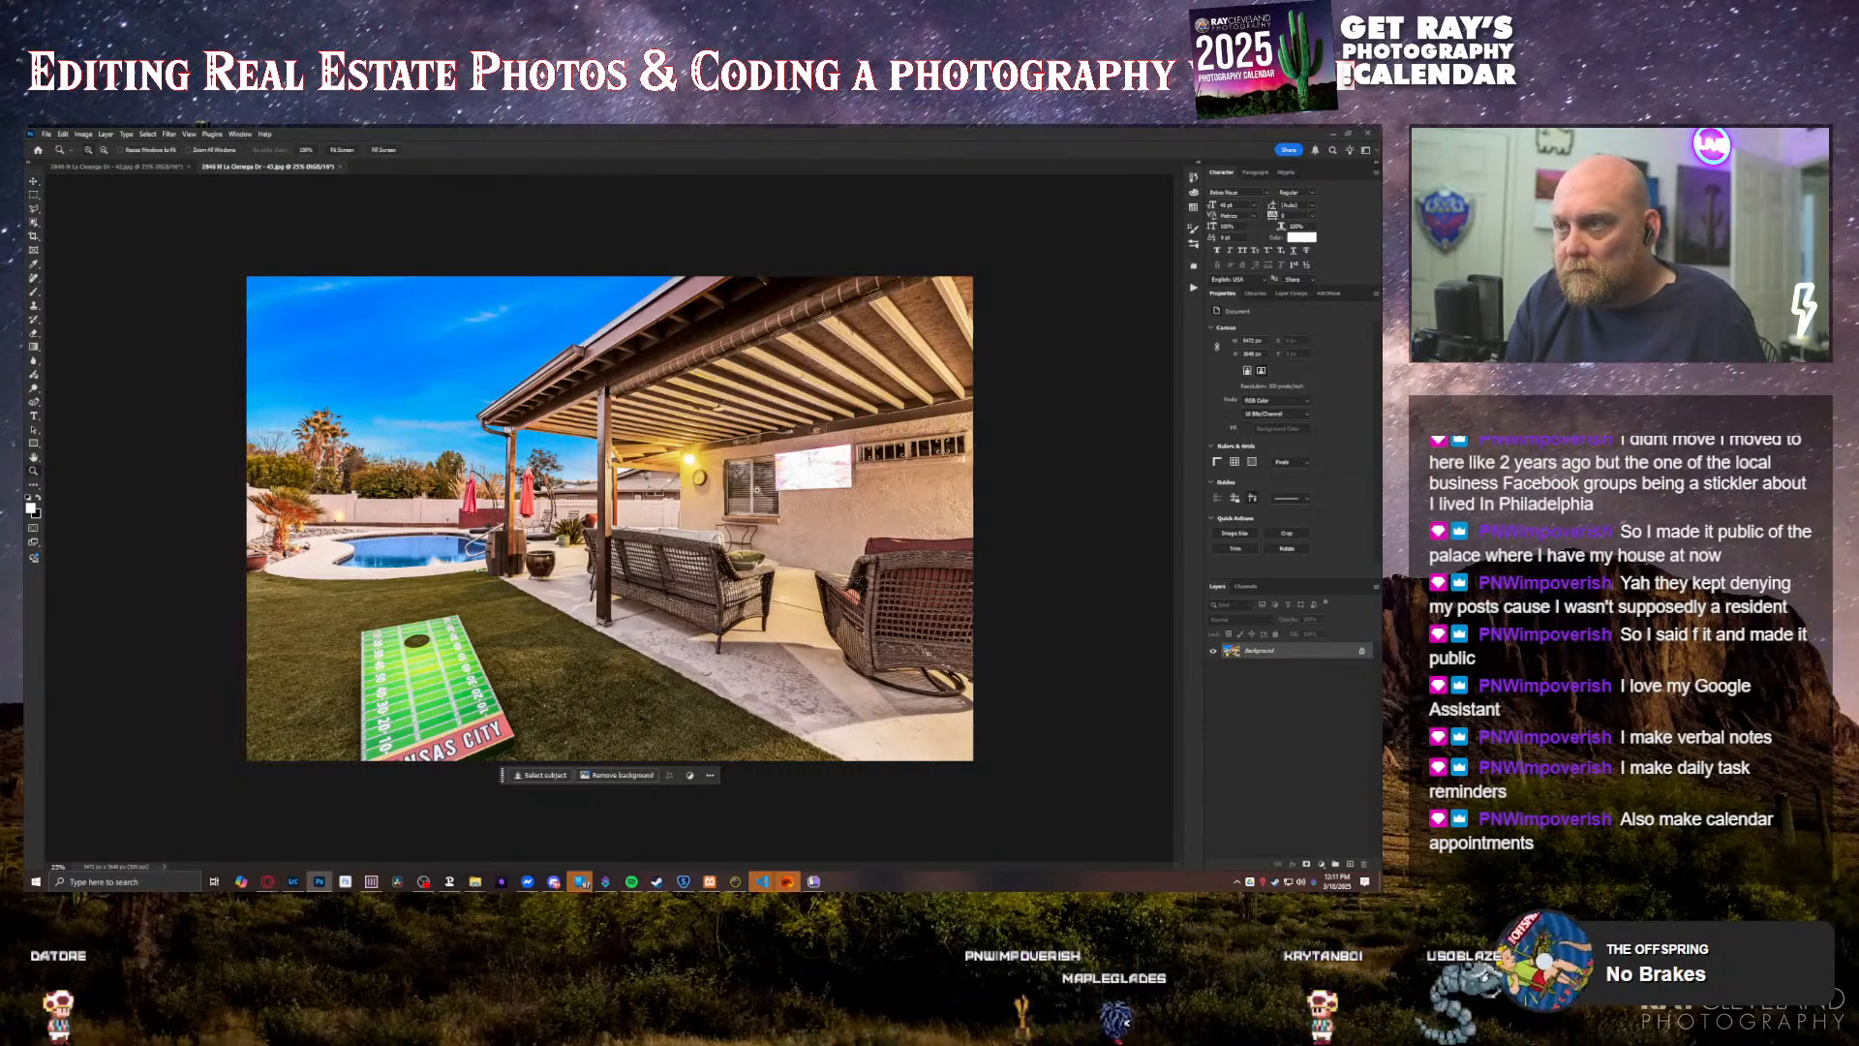
Step: Set the foreground to a very dark grey and draw a gradient fill across the patio wall TV on a new layer
left_click(853, 487)
left_click(853, 487)
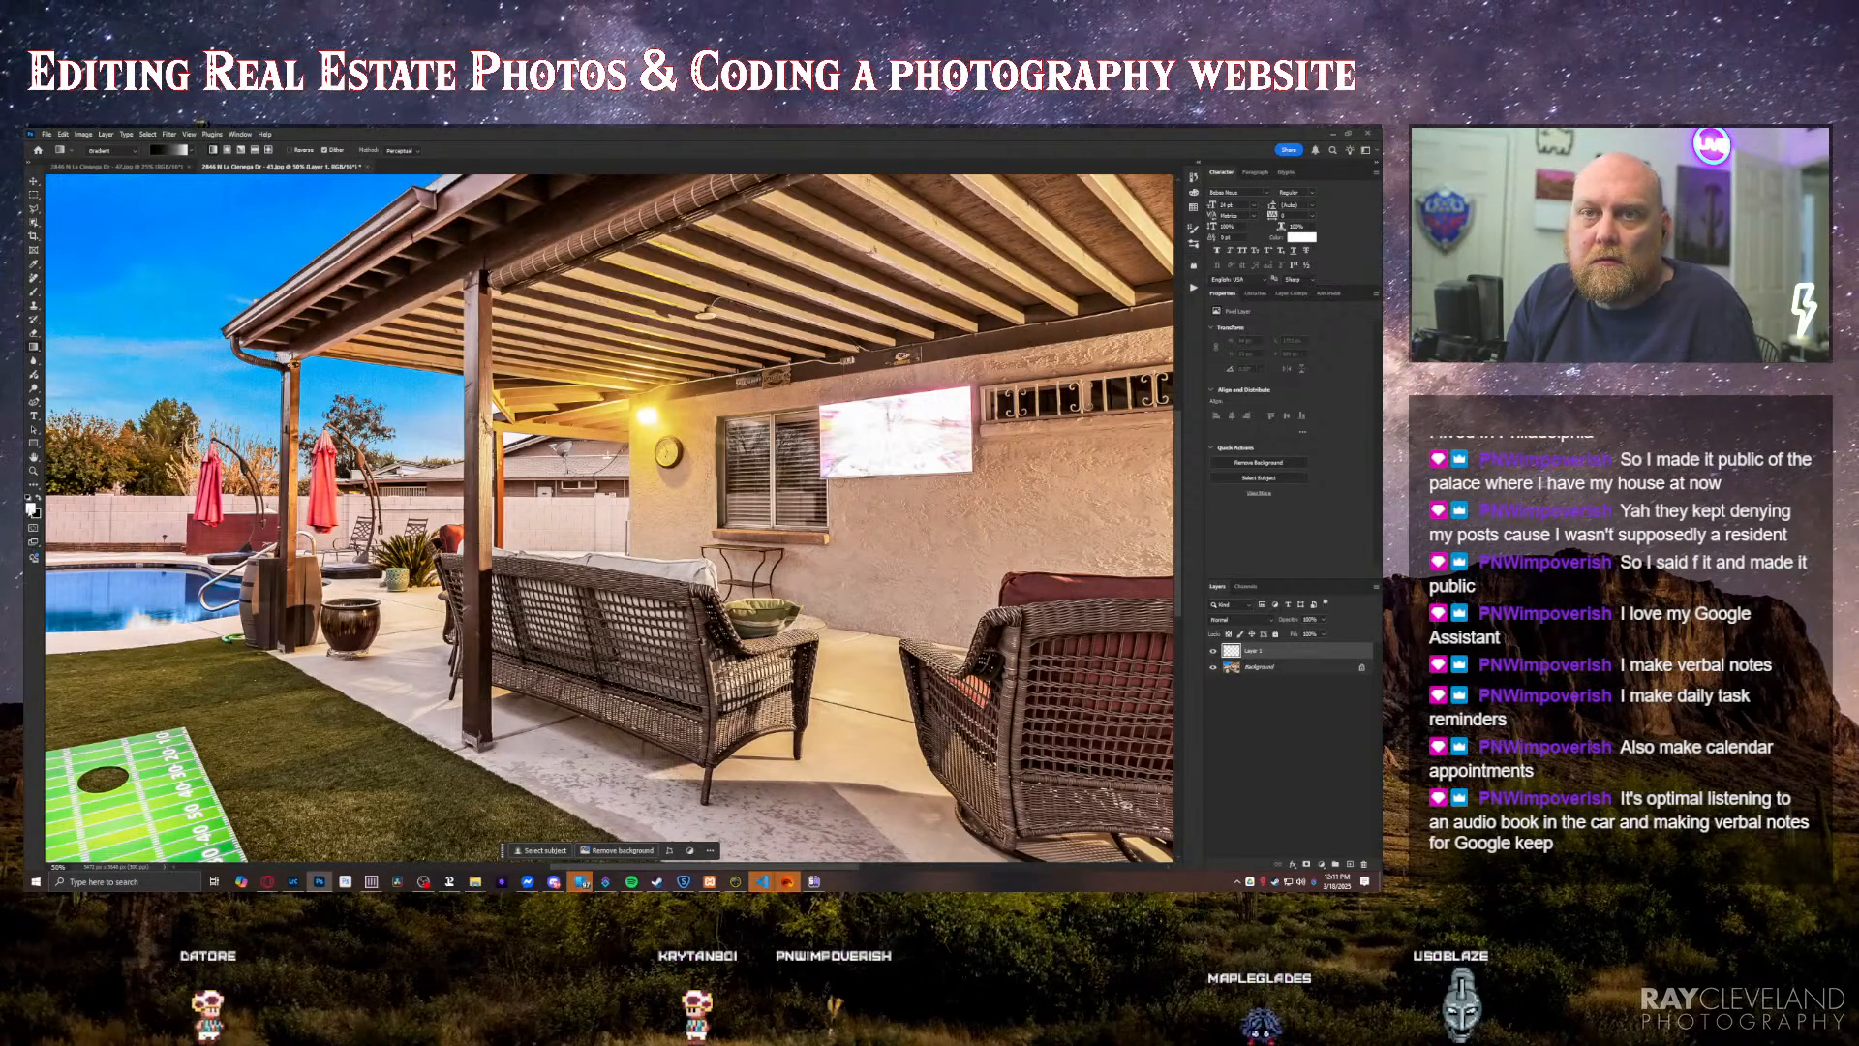
left_click(30, 504)
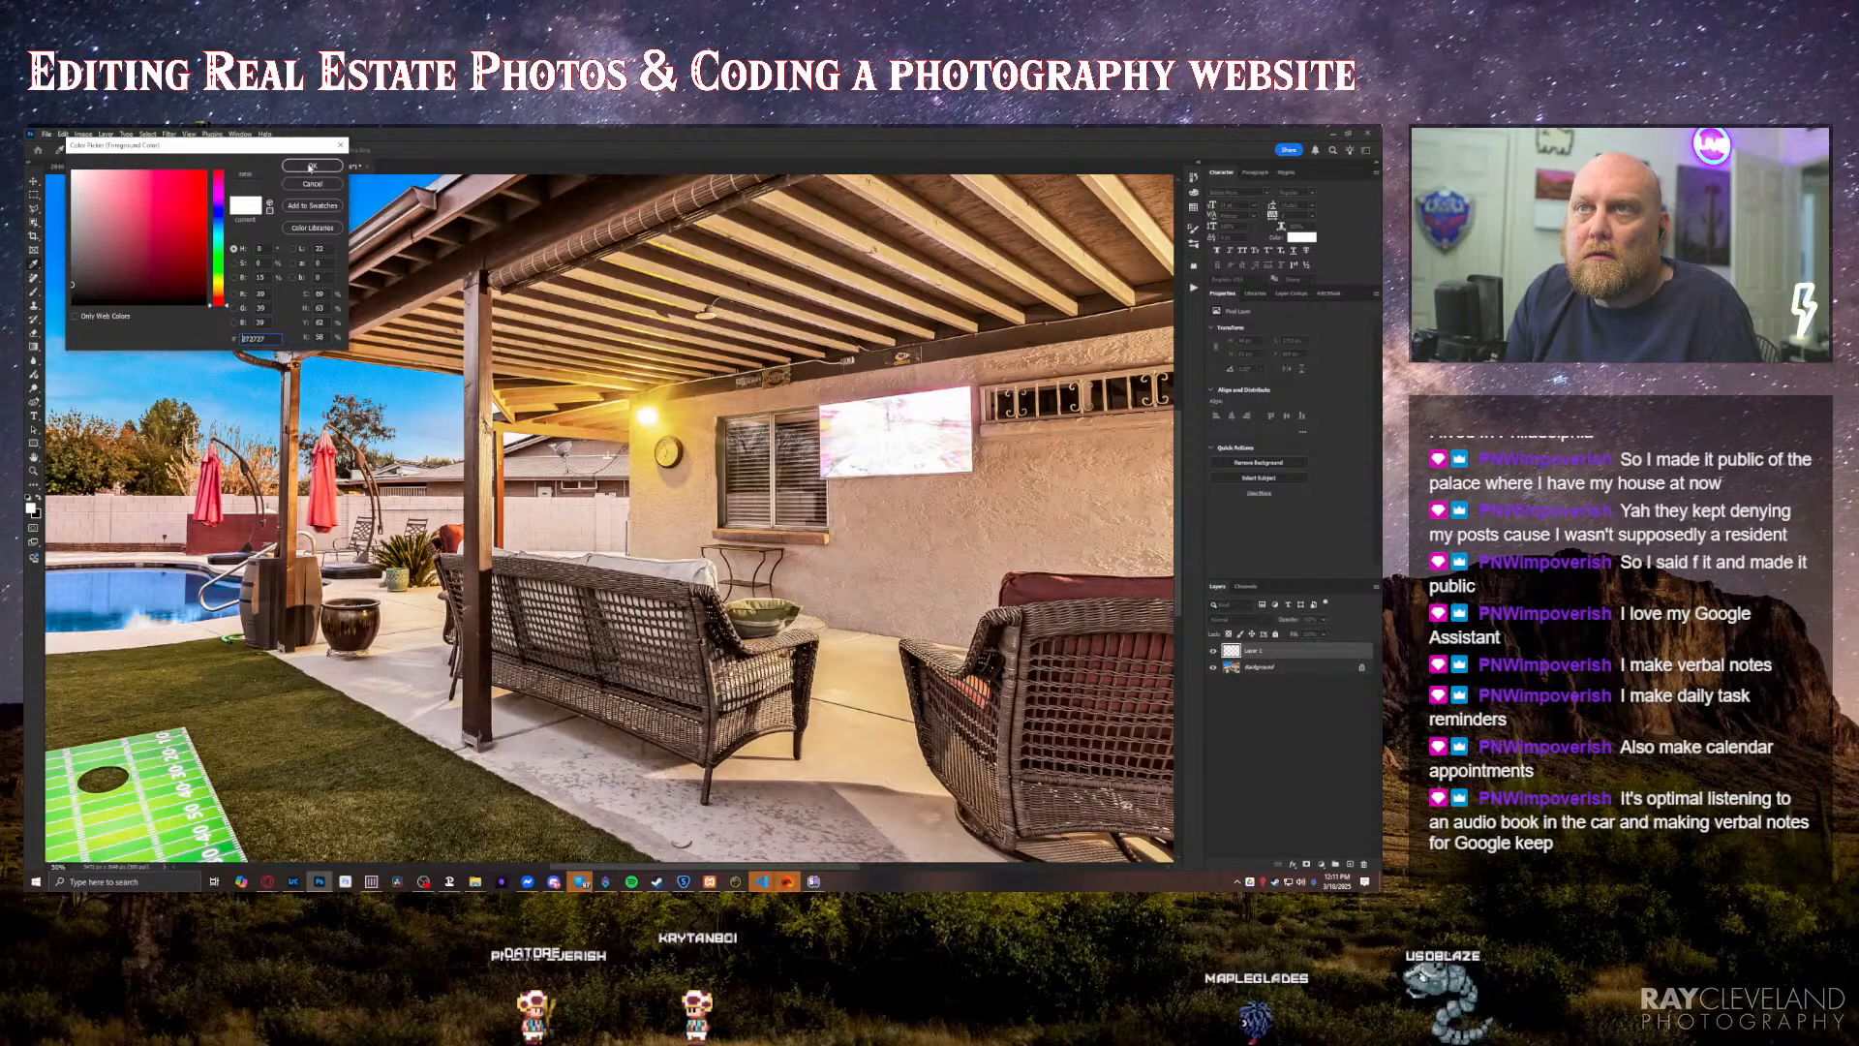
left_click(310, 166)
left_click_drag(862, 433, 976, 448)
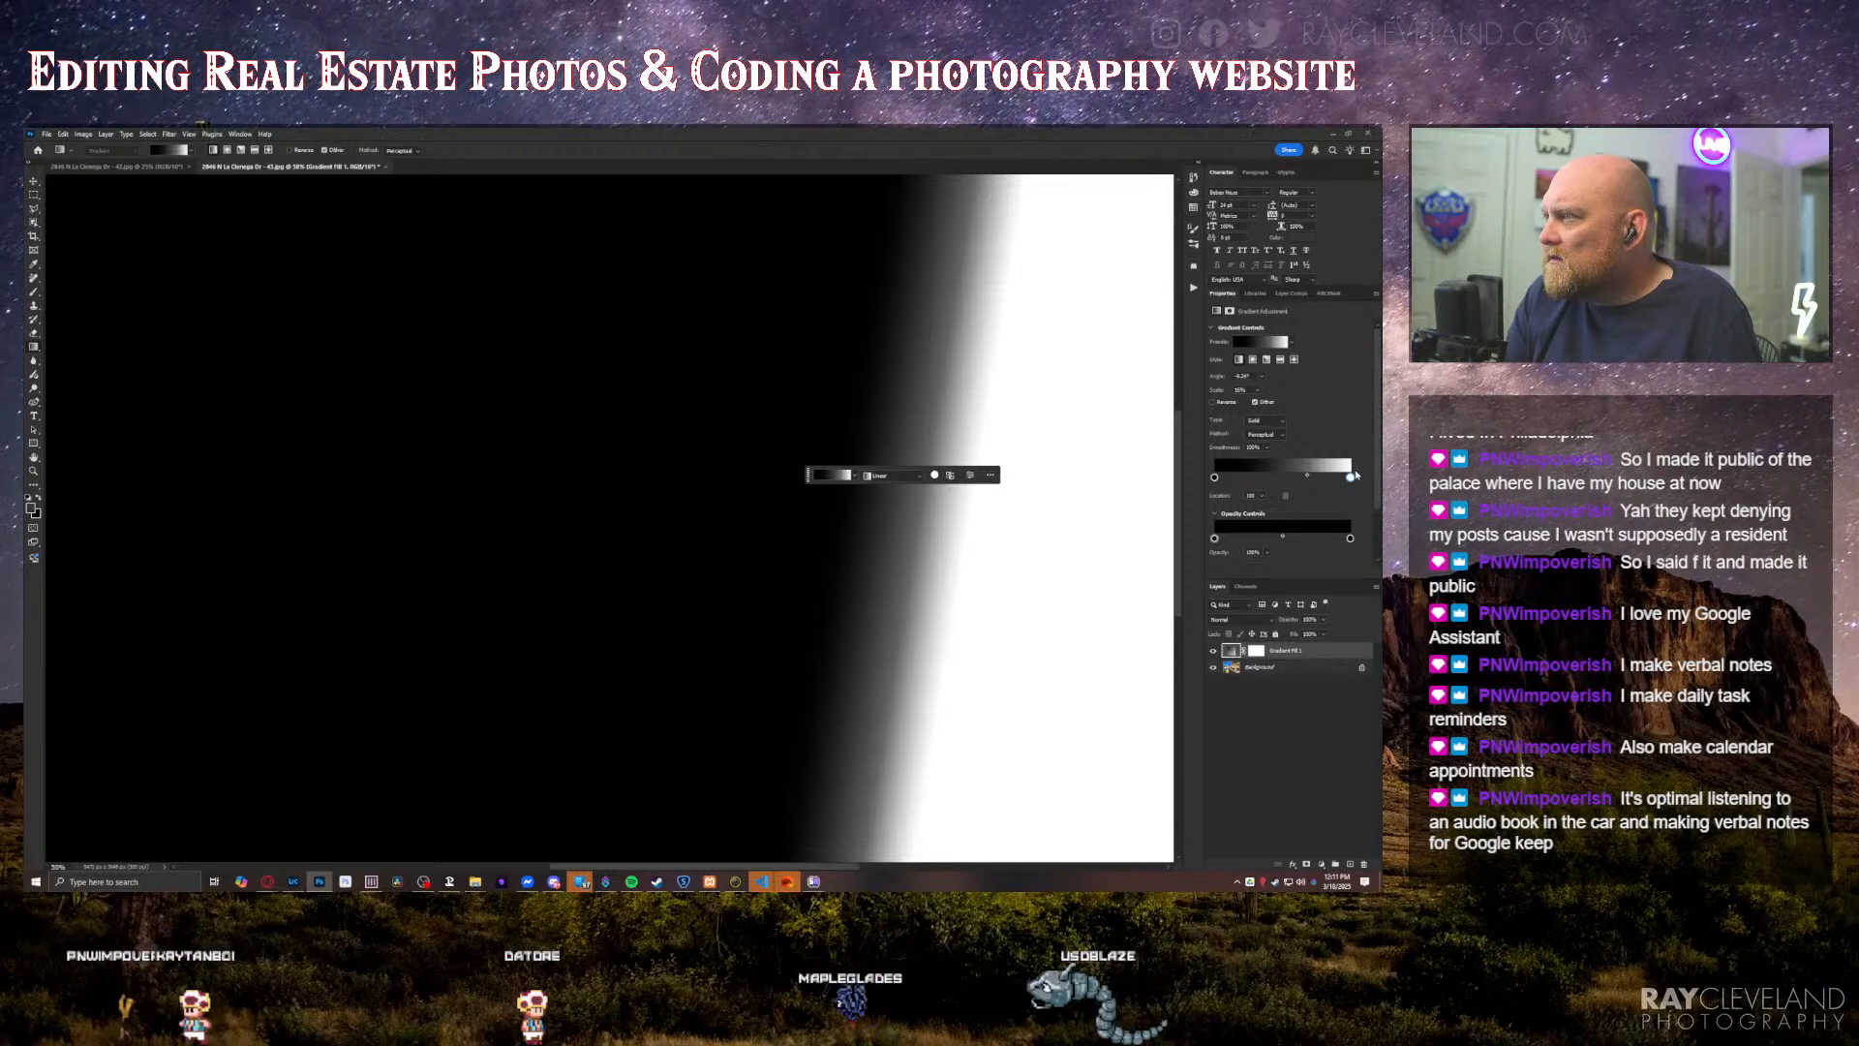
Step: Recolour the gradient's white stop to dark grey 242424, shift the midpoint toward the black end, and hide the gradient layer
double_click(1350, 477)
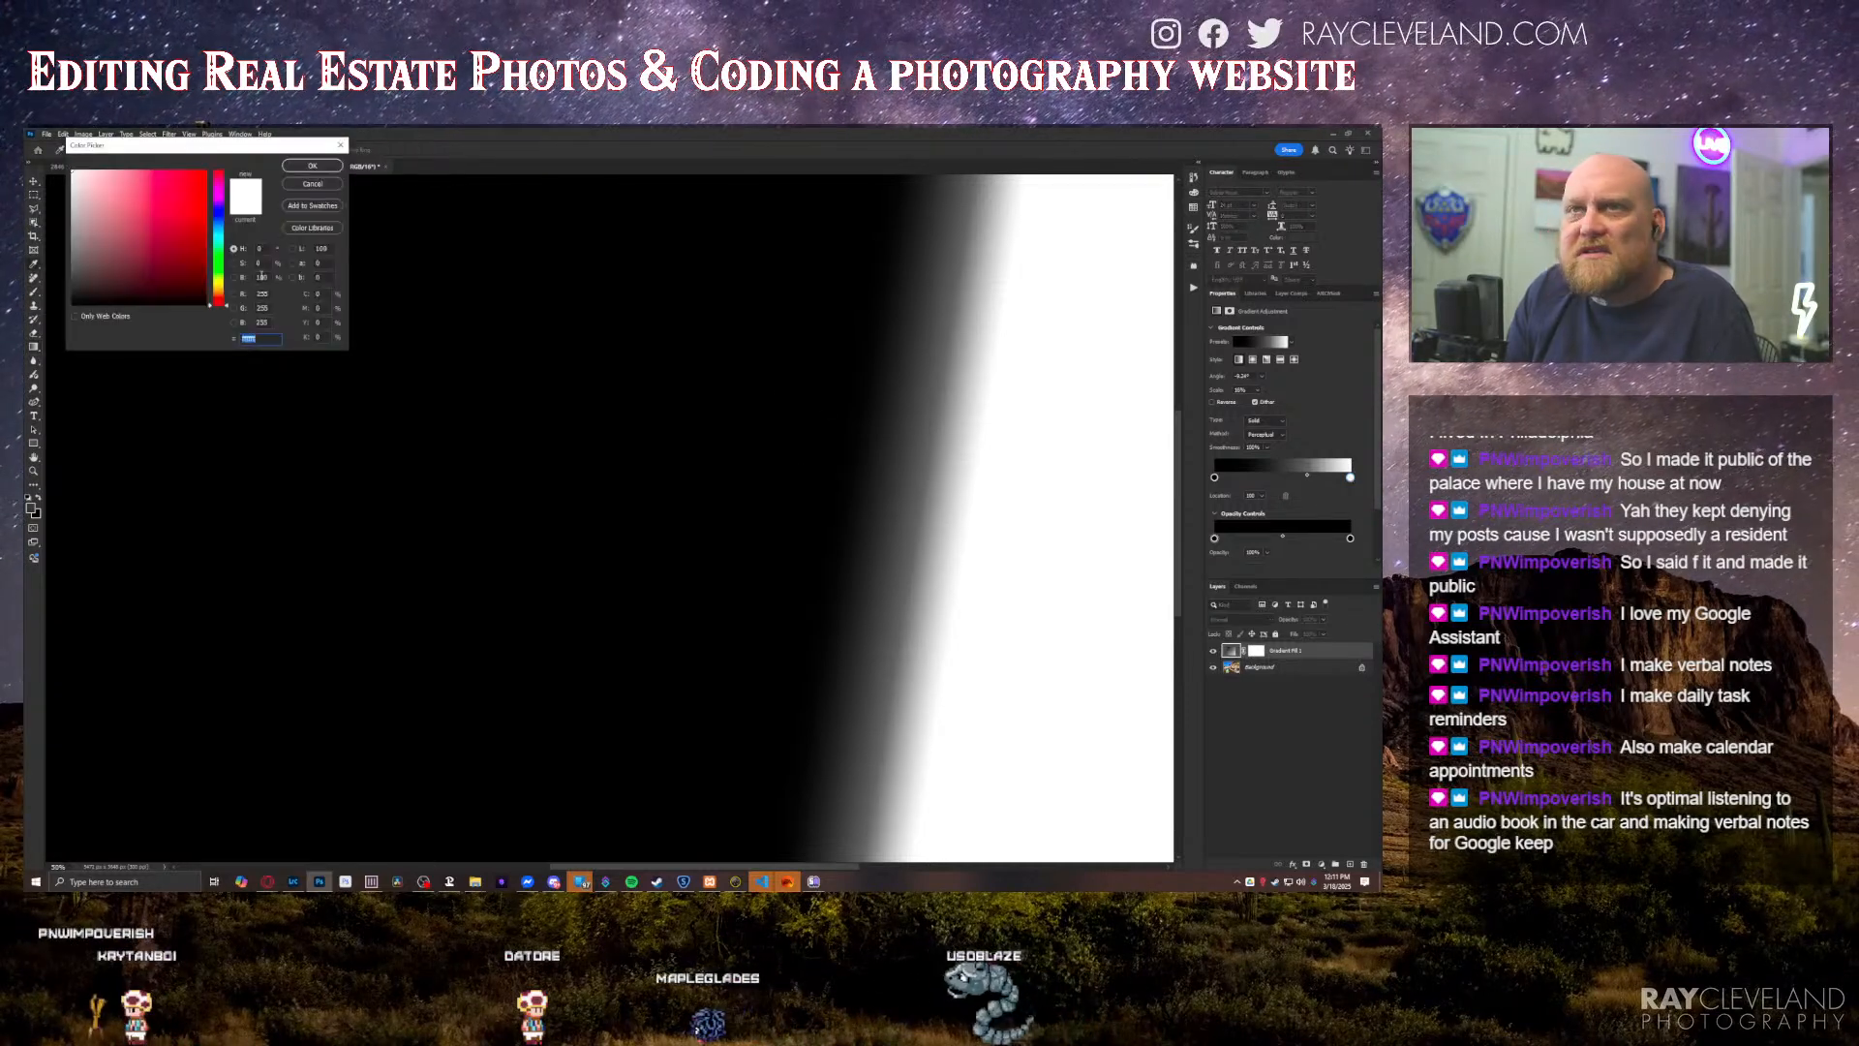
left_click_drag(91, 285, 58, 285)
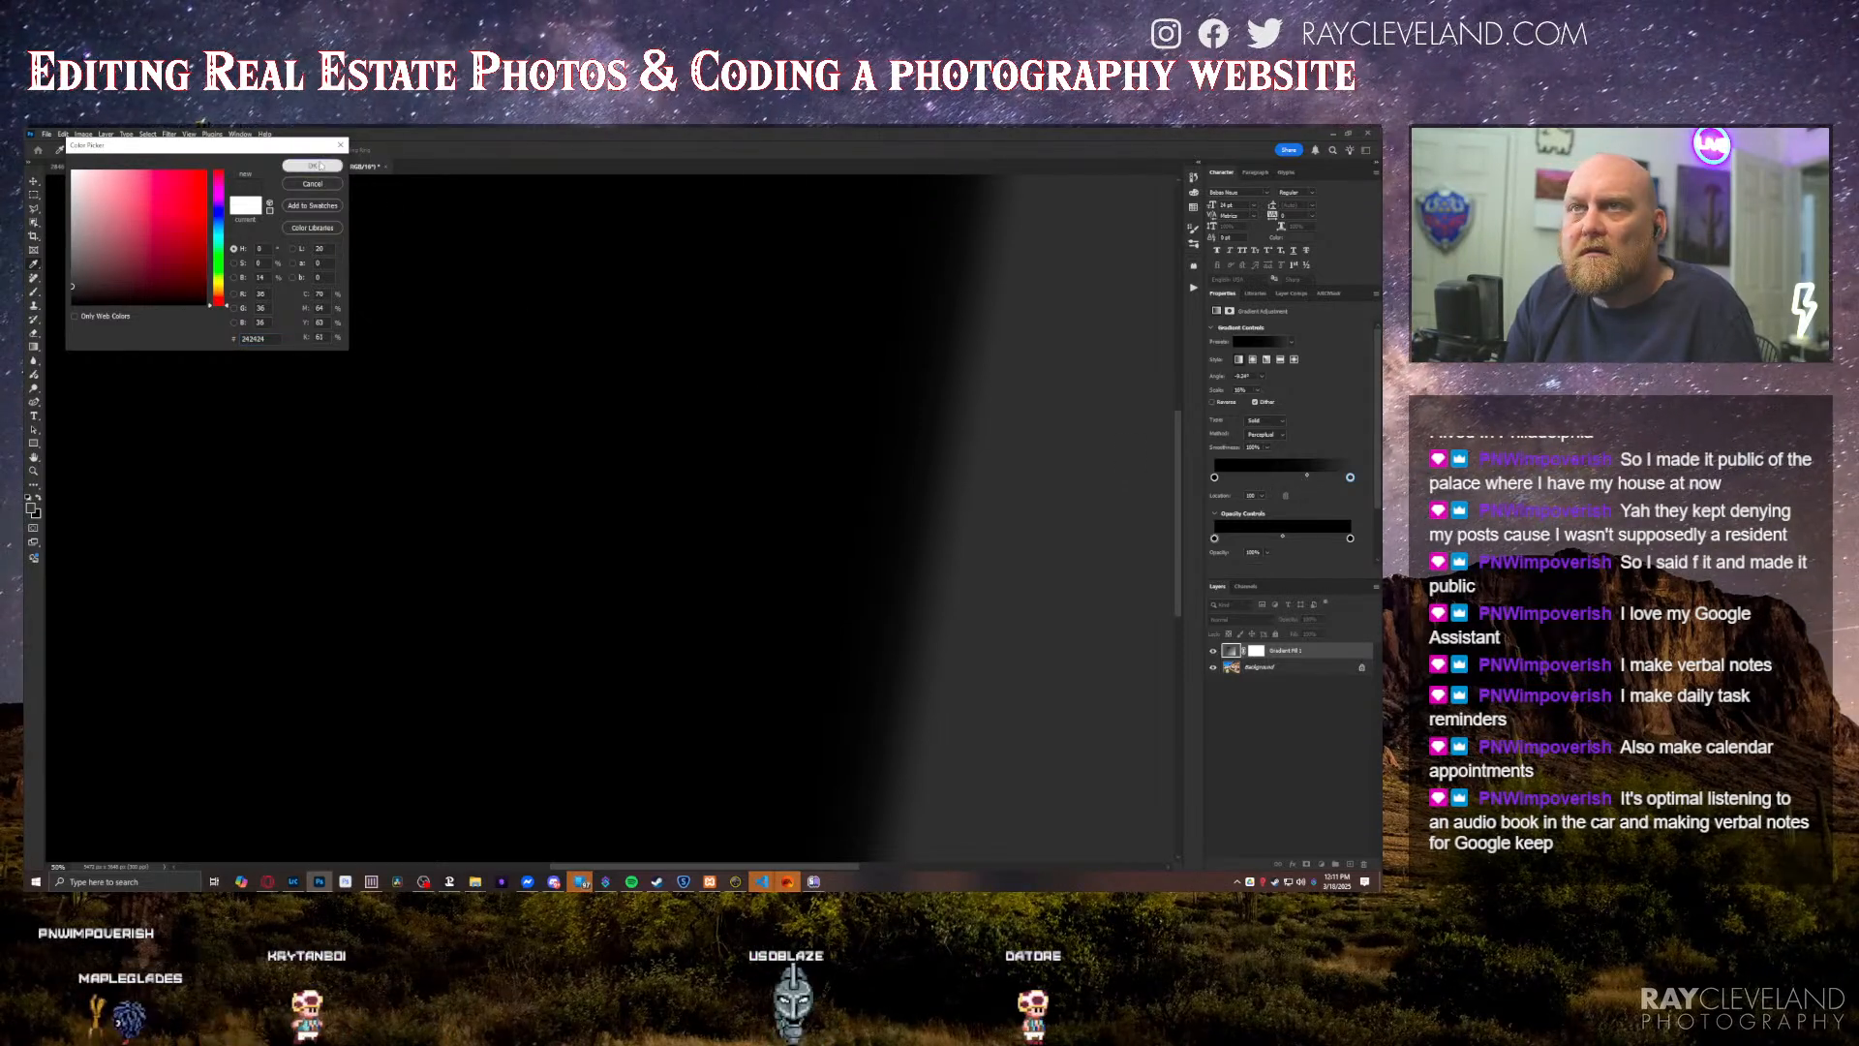
key("Return")
left_click_drag(1306, 475, 1271, 477)
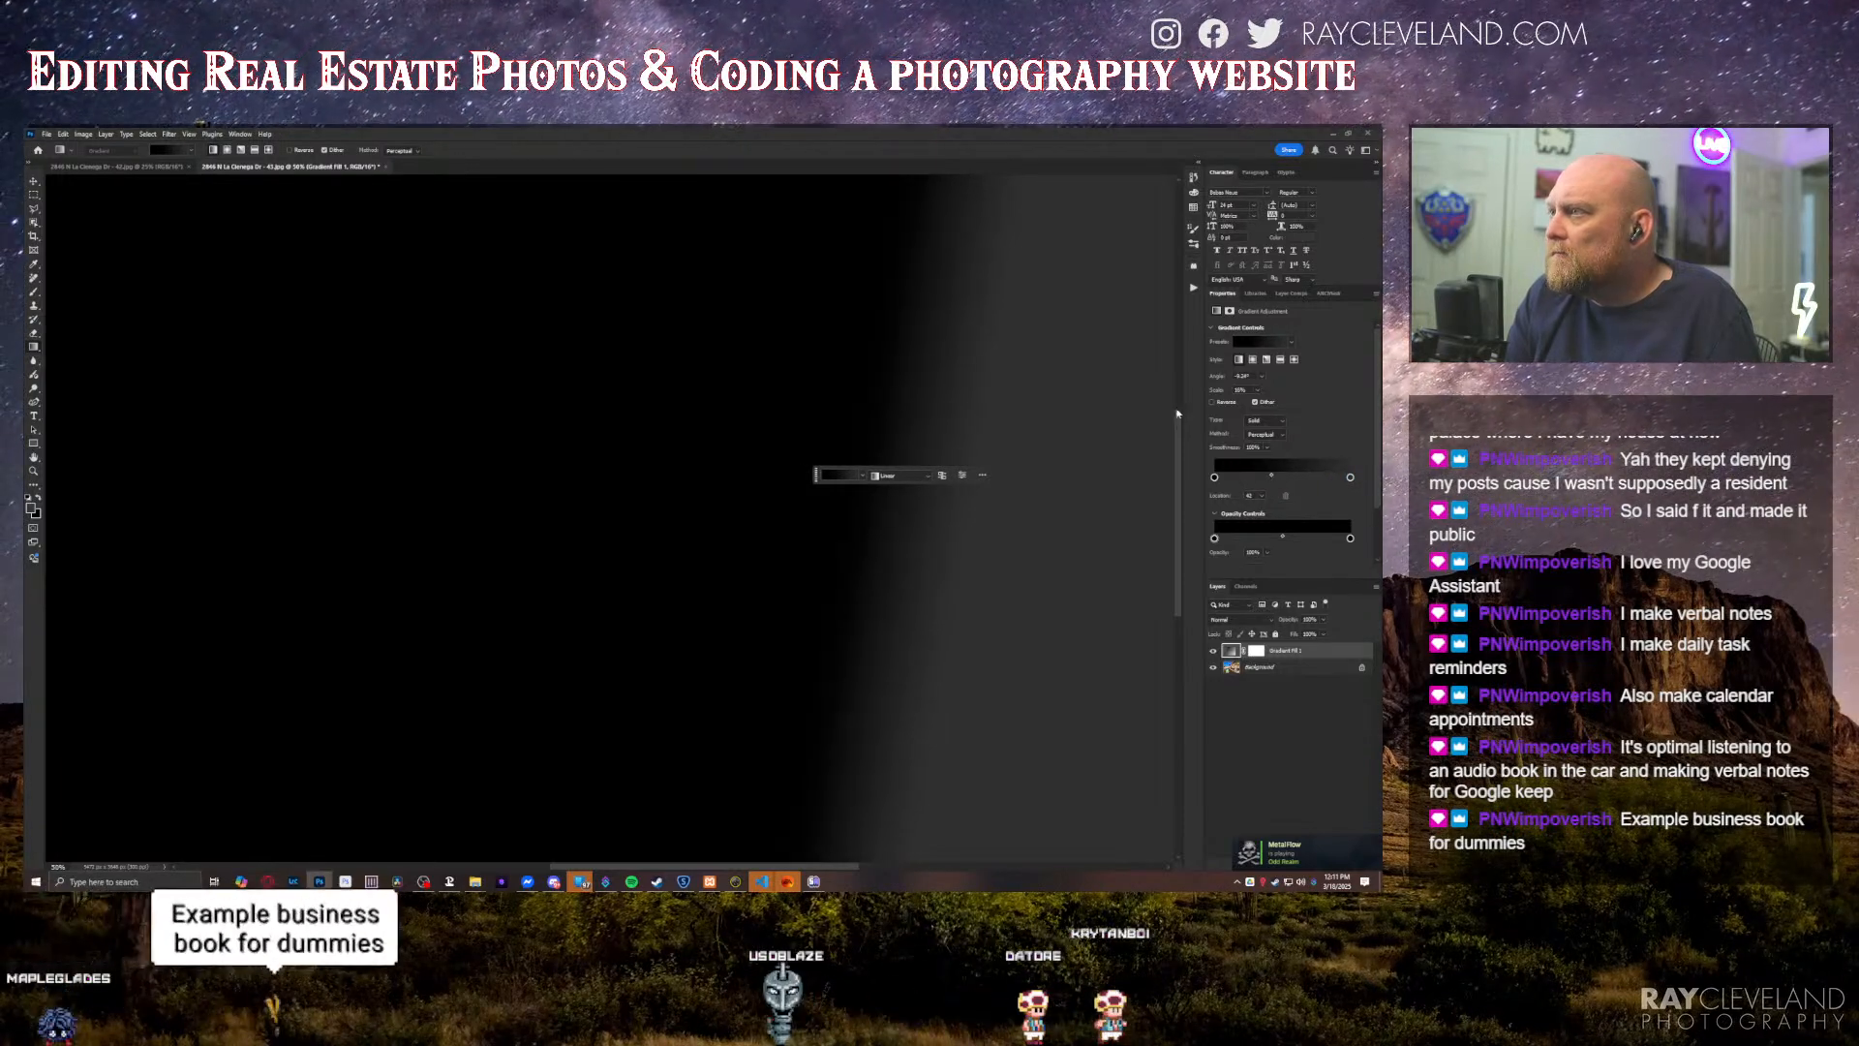
left_click(1213, 651)
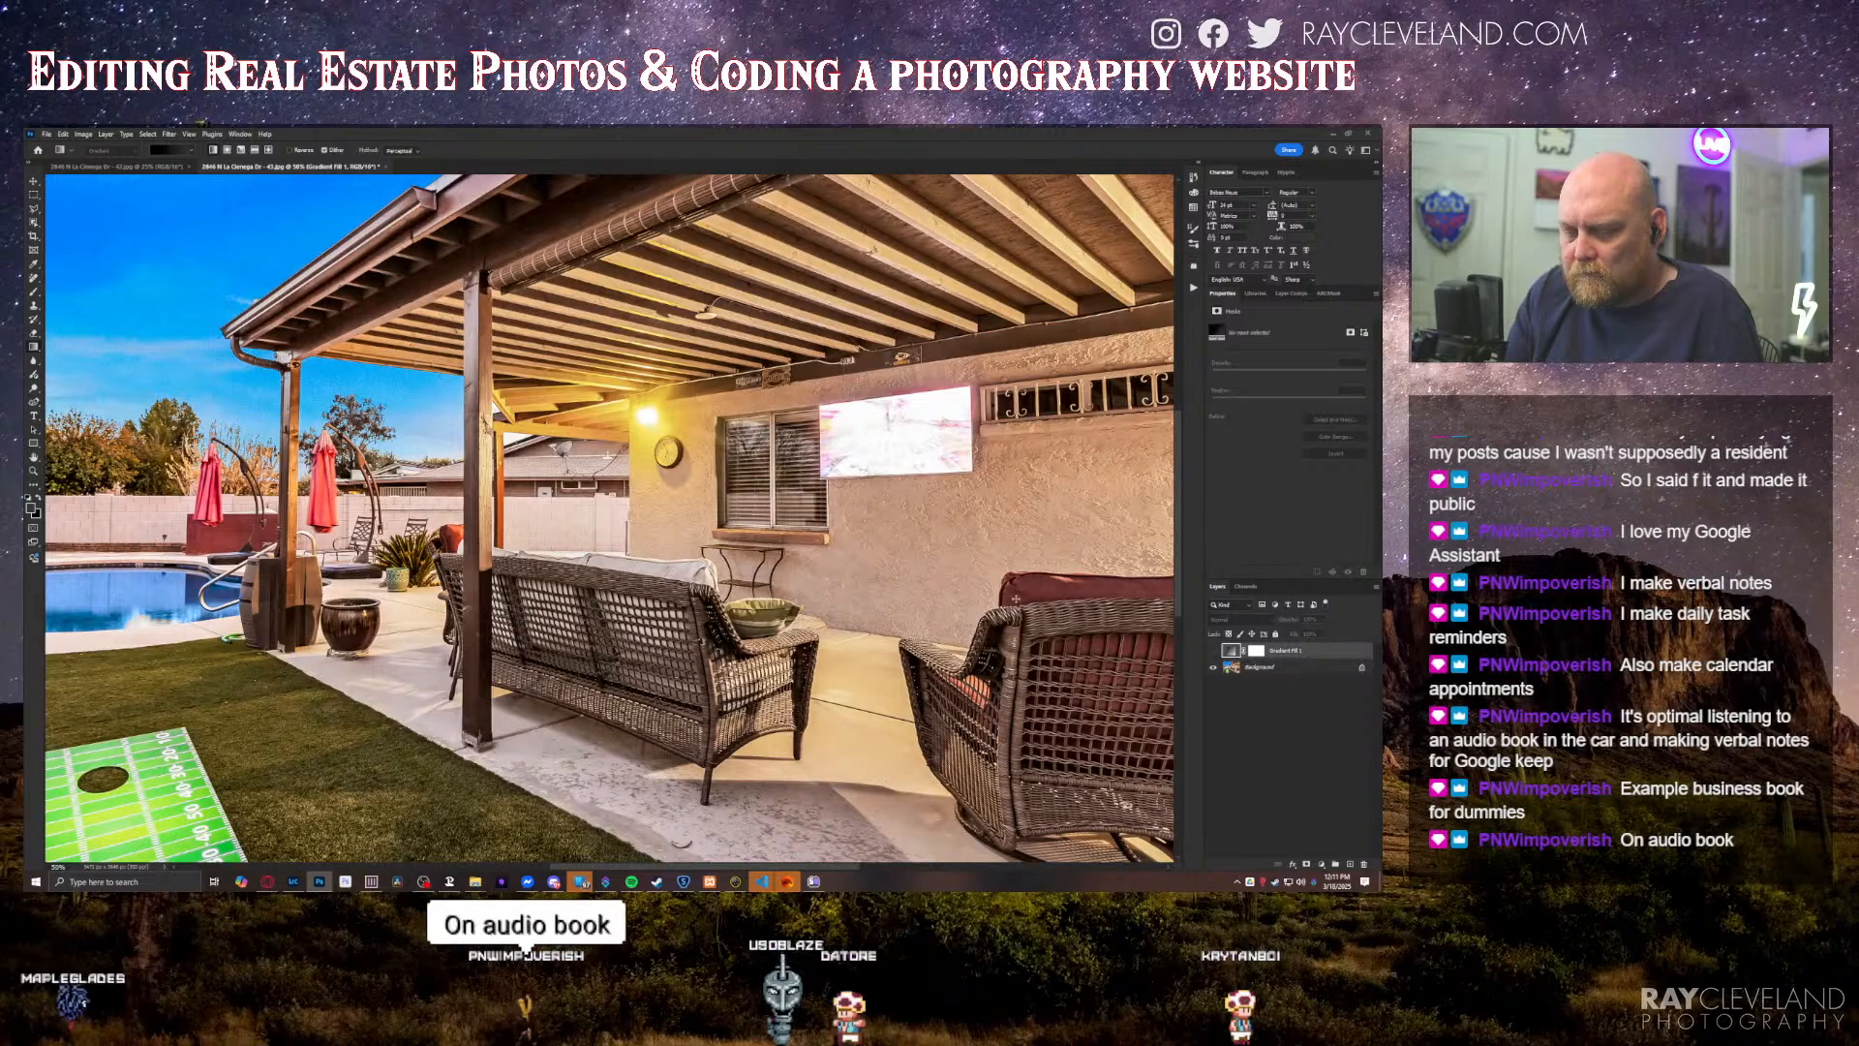
Step: Select the bright wall TV on the background with the Object Selection tool and mask the gradient layer to that selection
key("o")
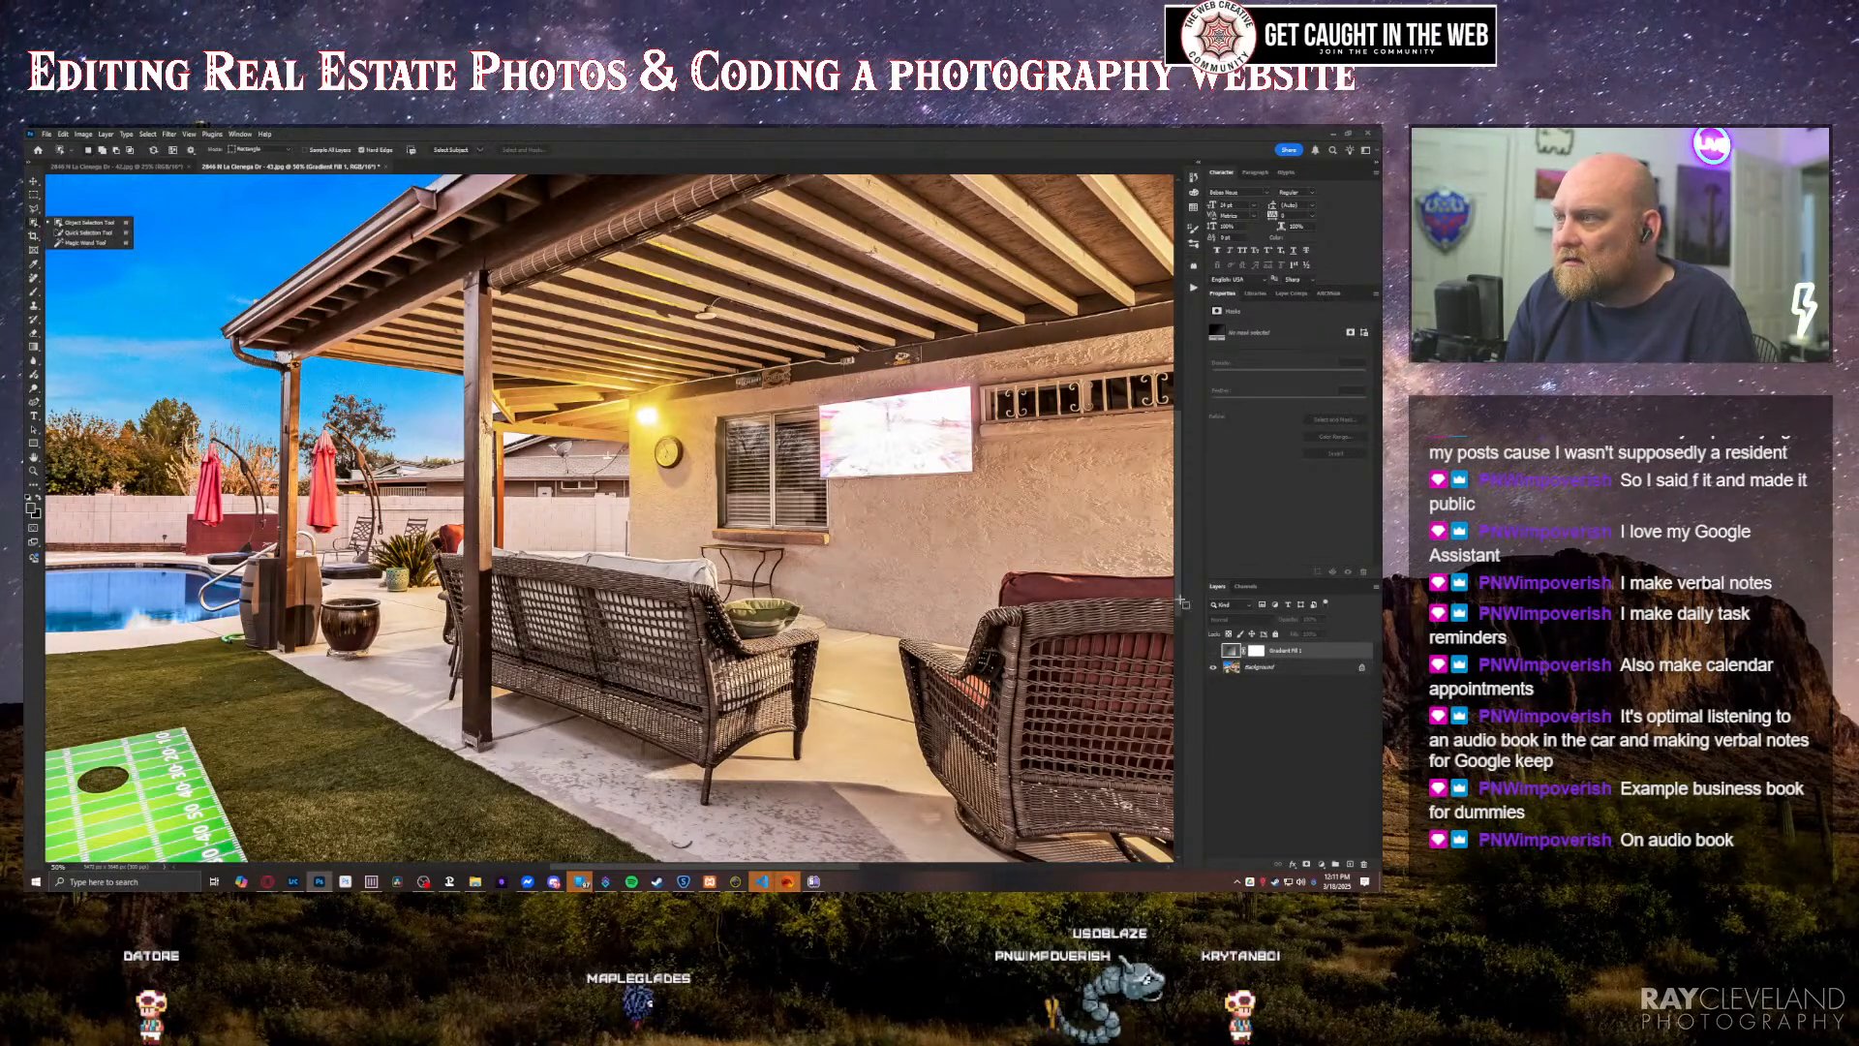
left_click(1267, 668)
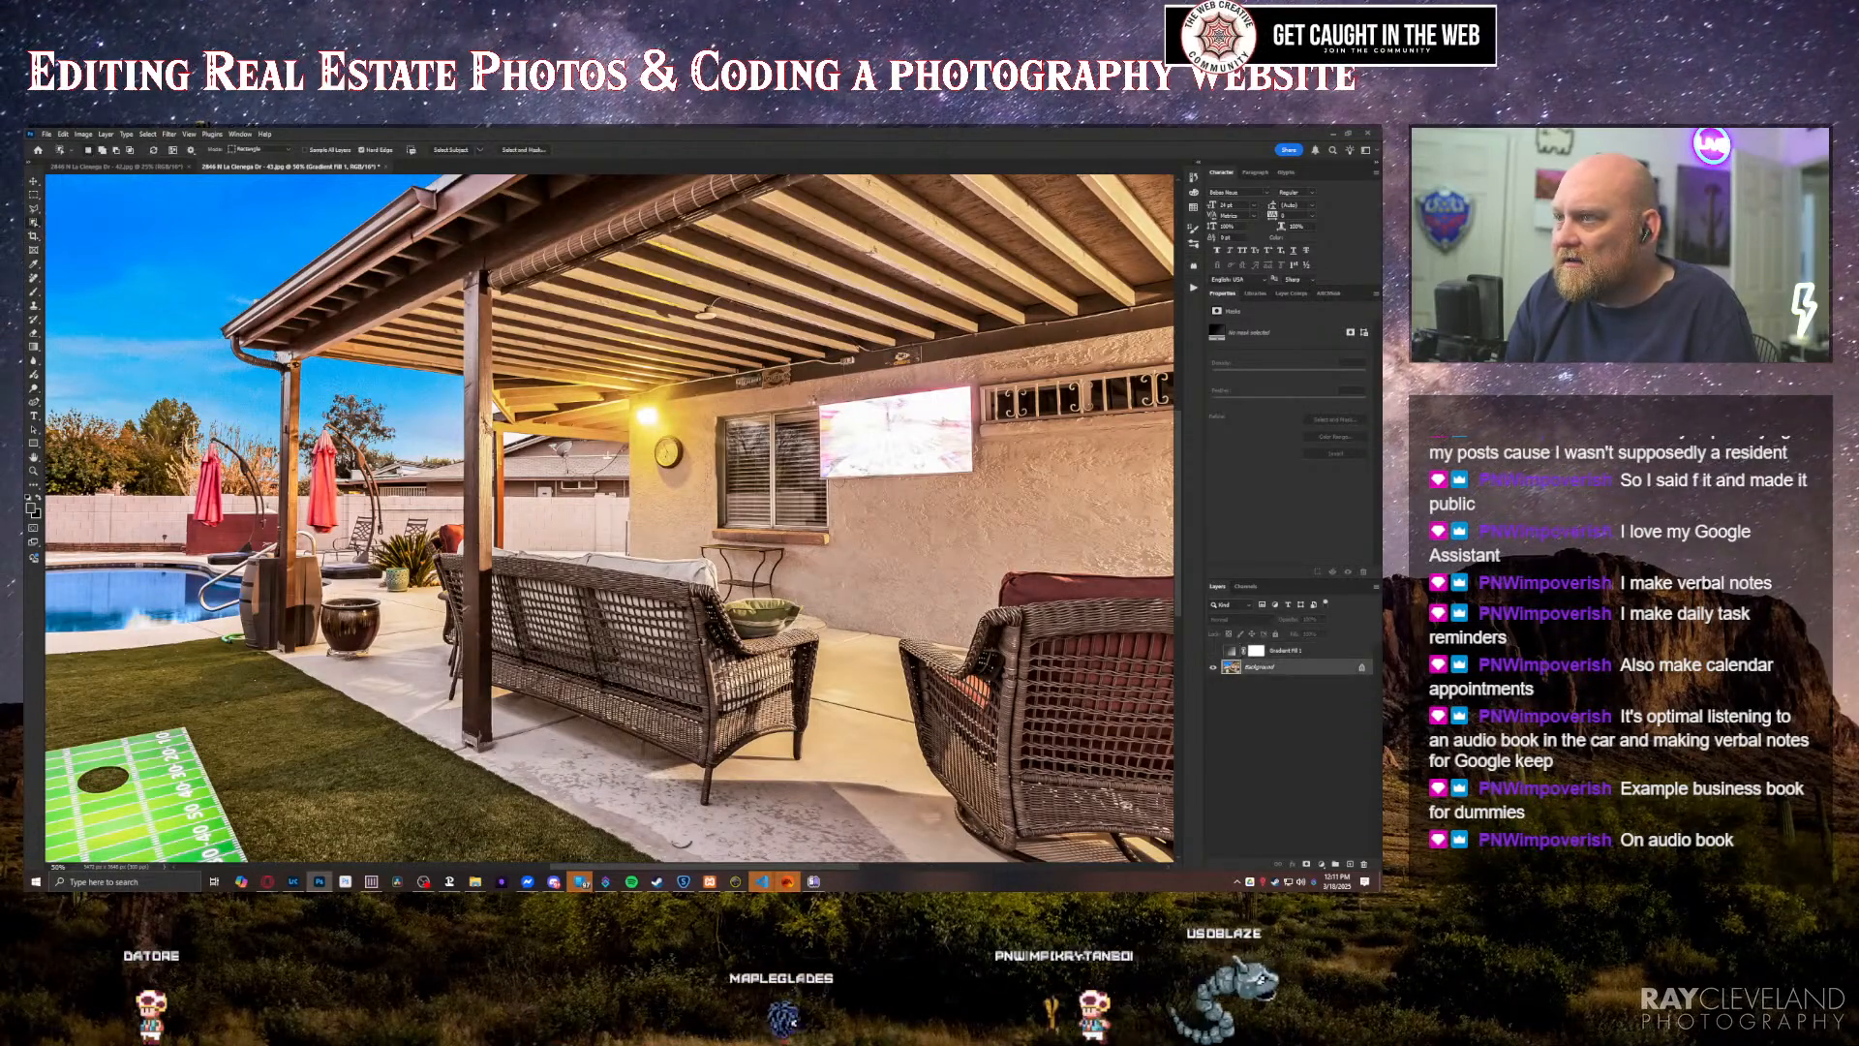
left_click_drag(801, 392, 990, 475)
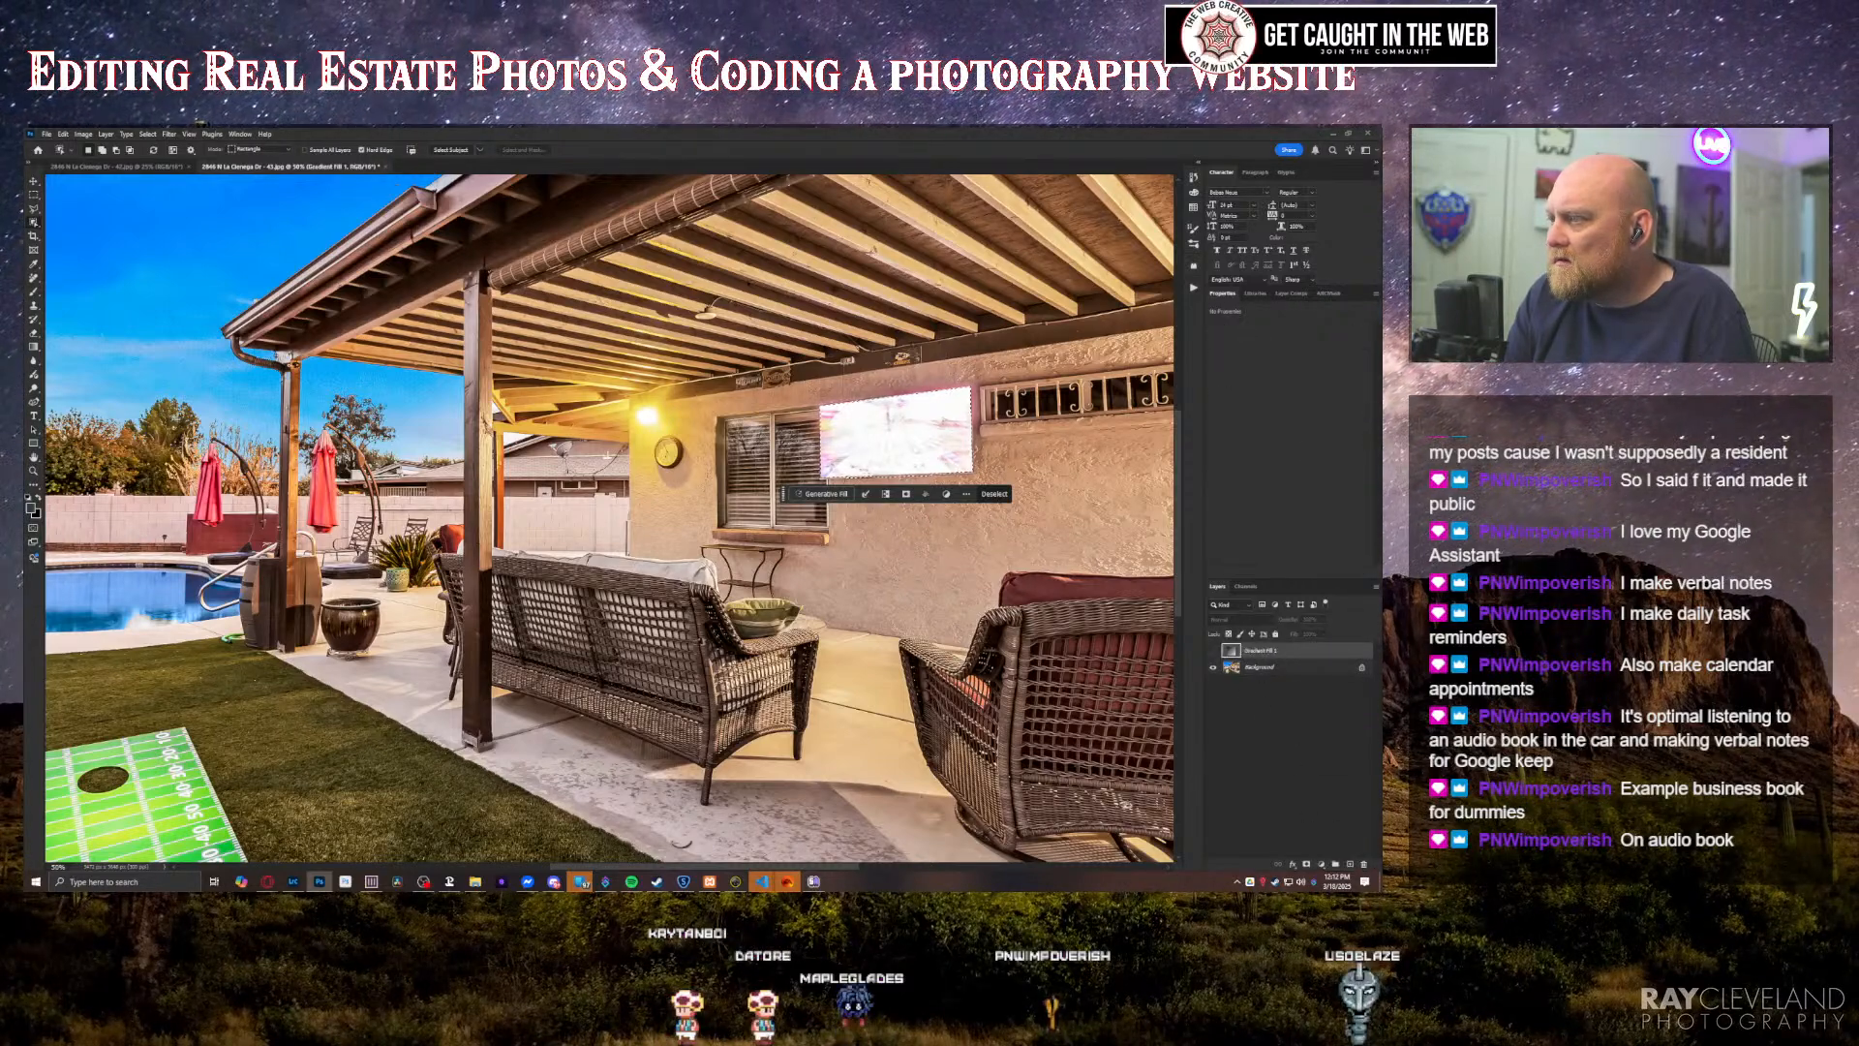
left_click(1306, 864)
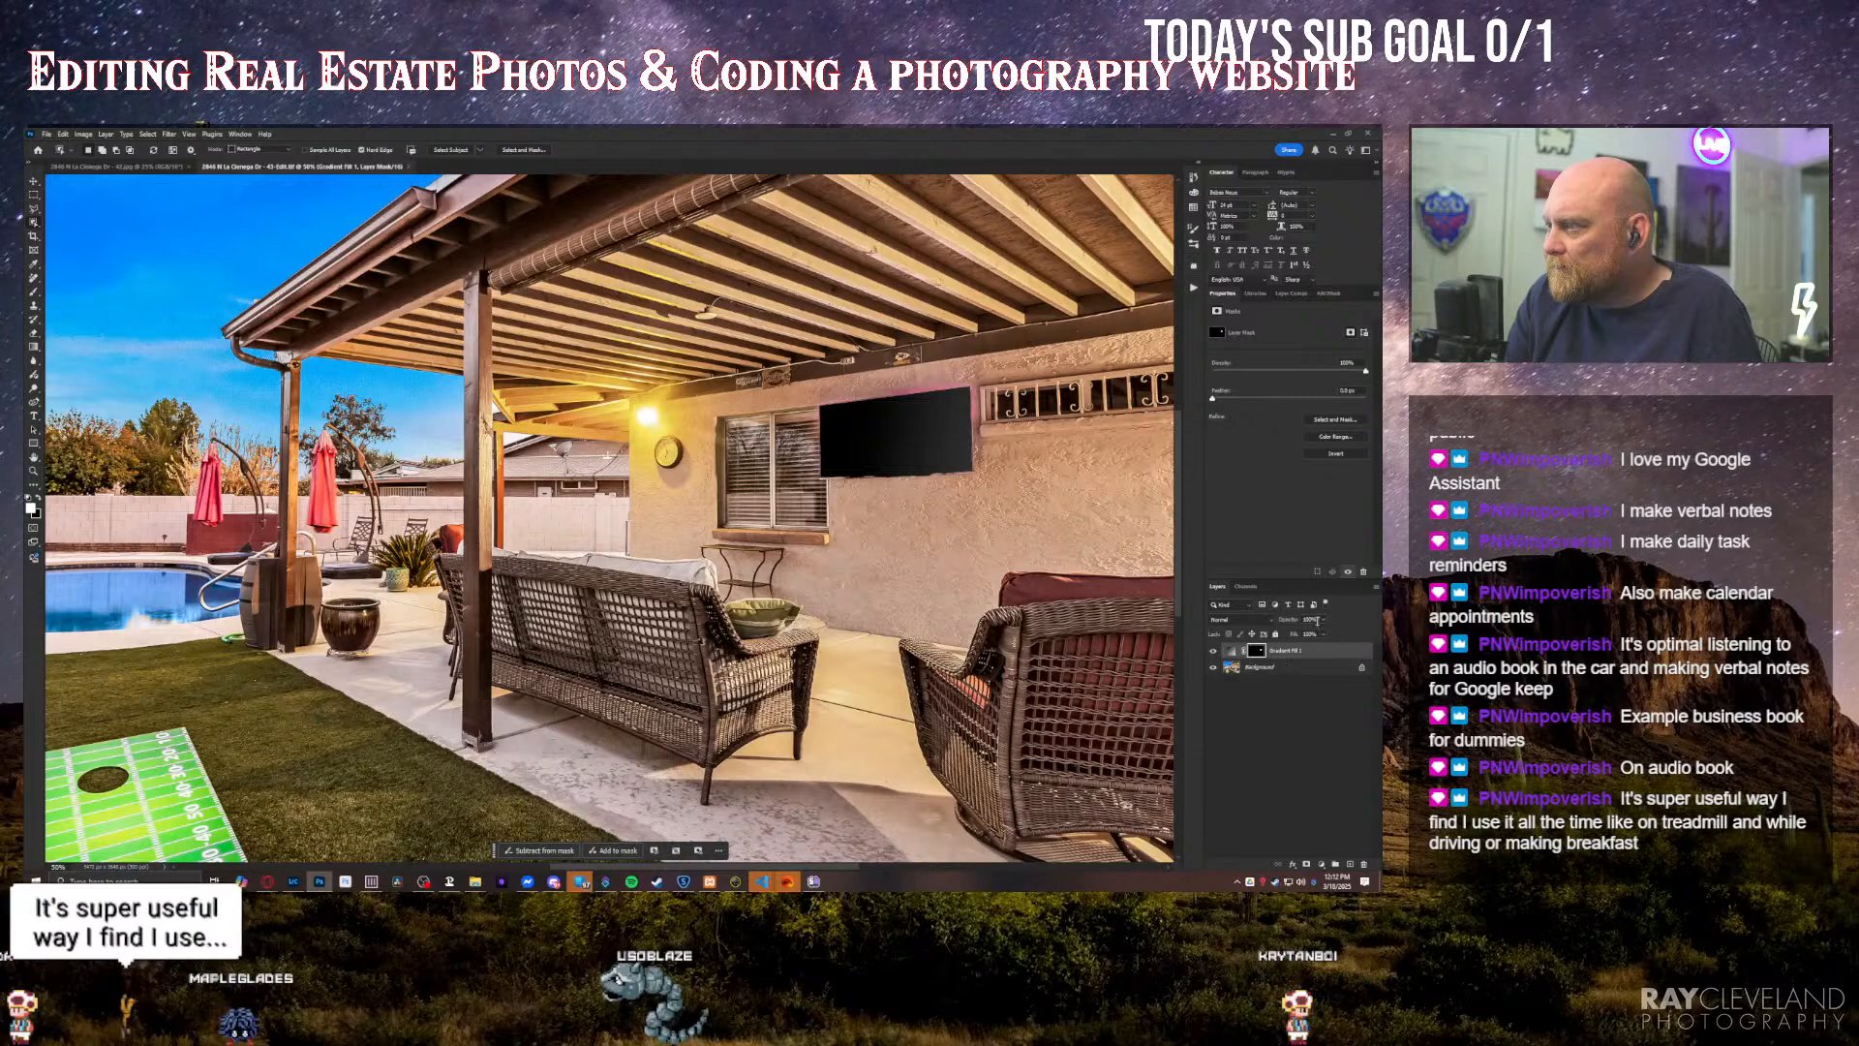
left_click_drag(1318, 620, 1332, 632)
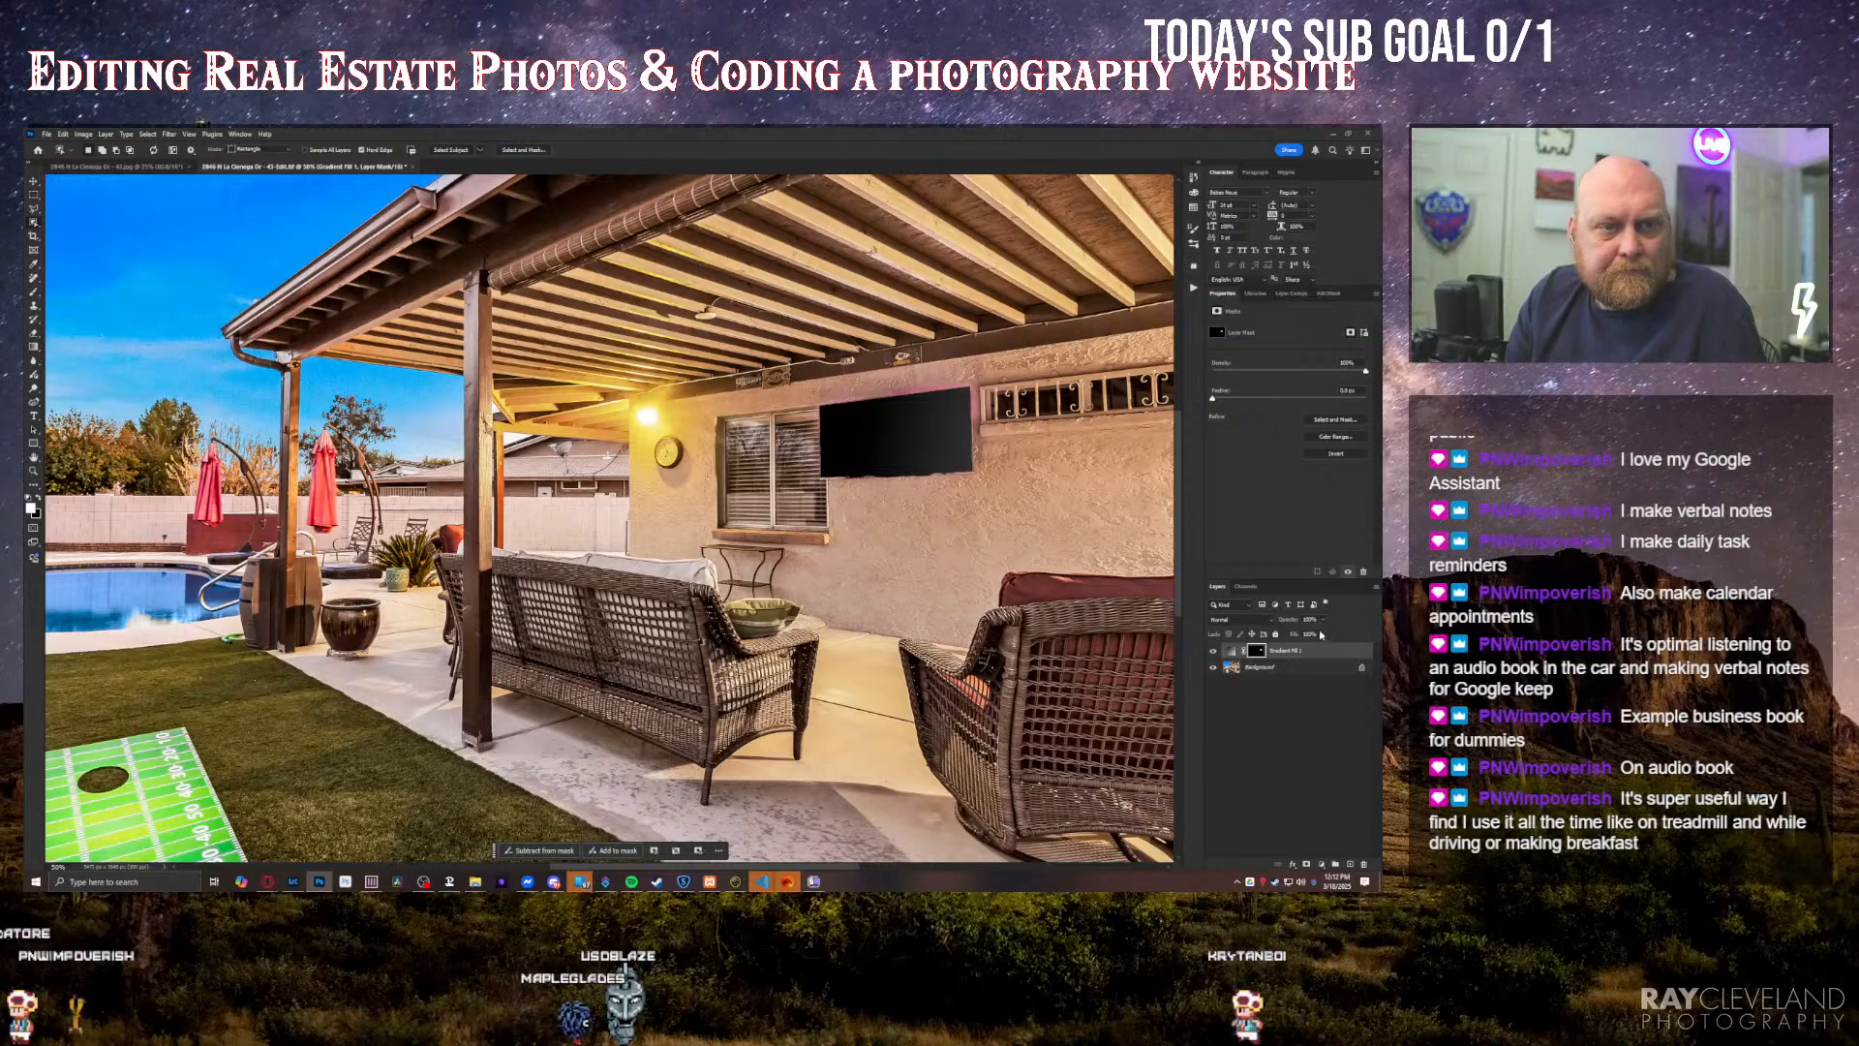
left_click(1327, 750)
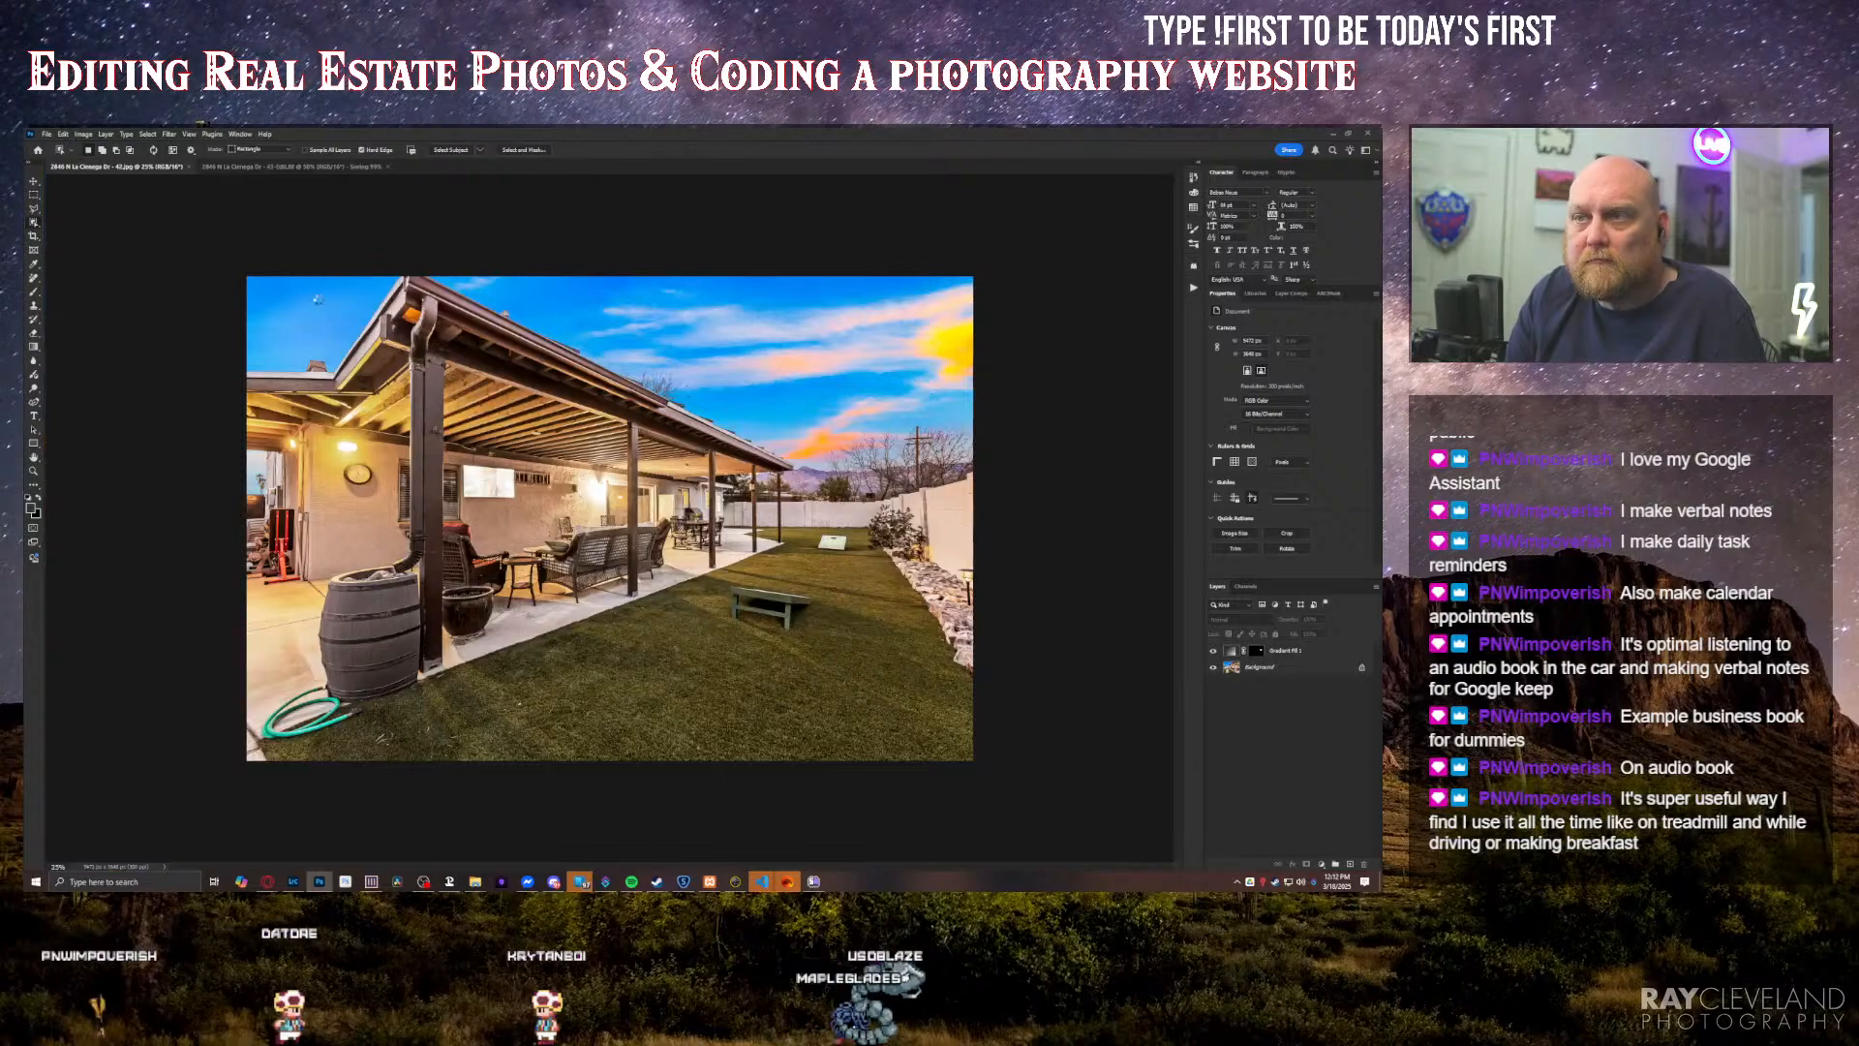
Step: Select the glowing wall TV with the Object Selection tool in the other patio photo, the one with the wooden barrel
left_click(486, 488)
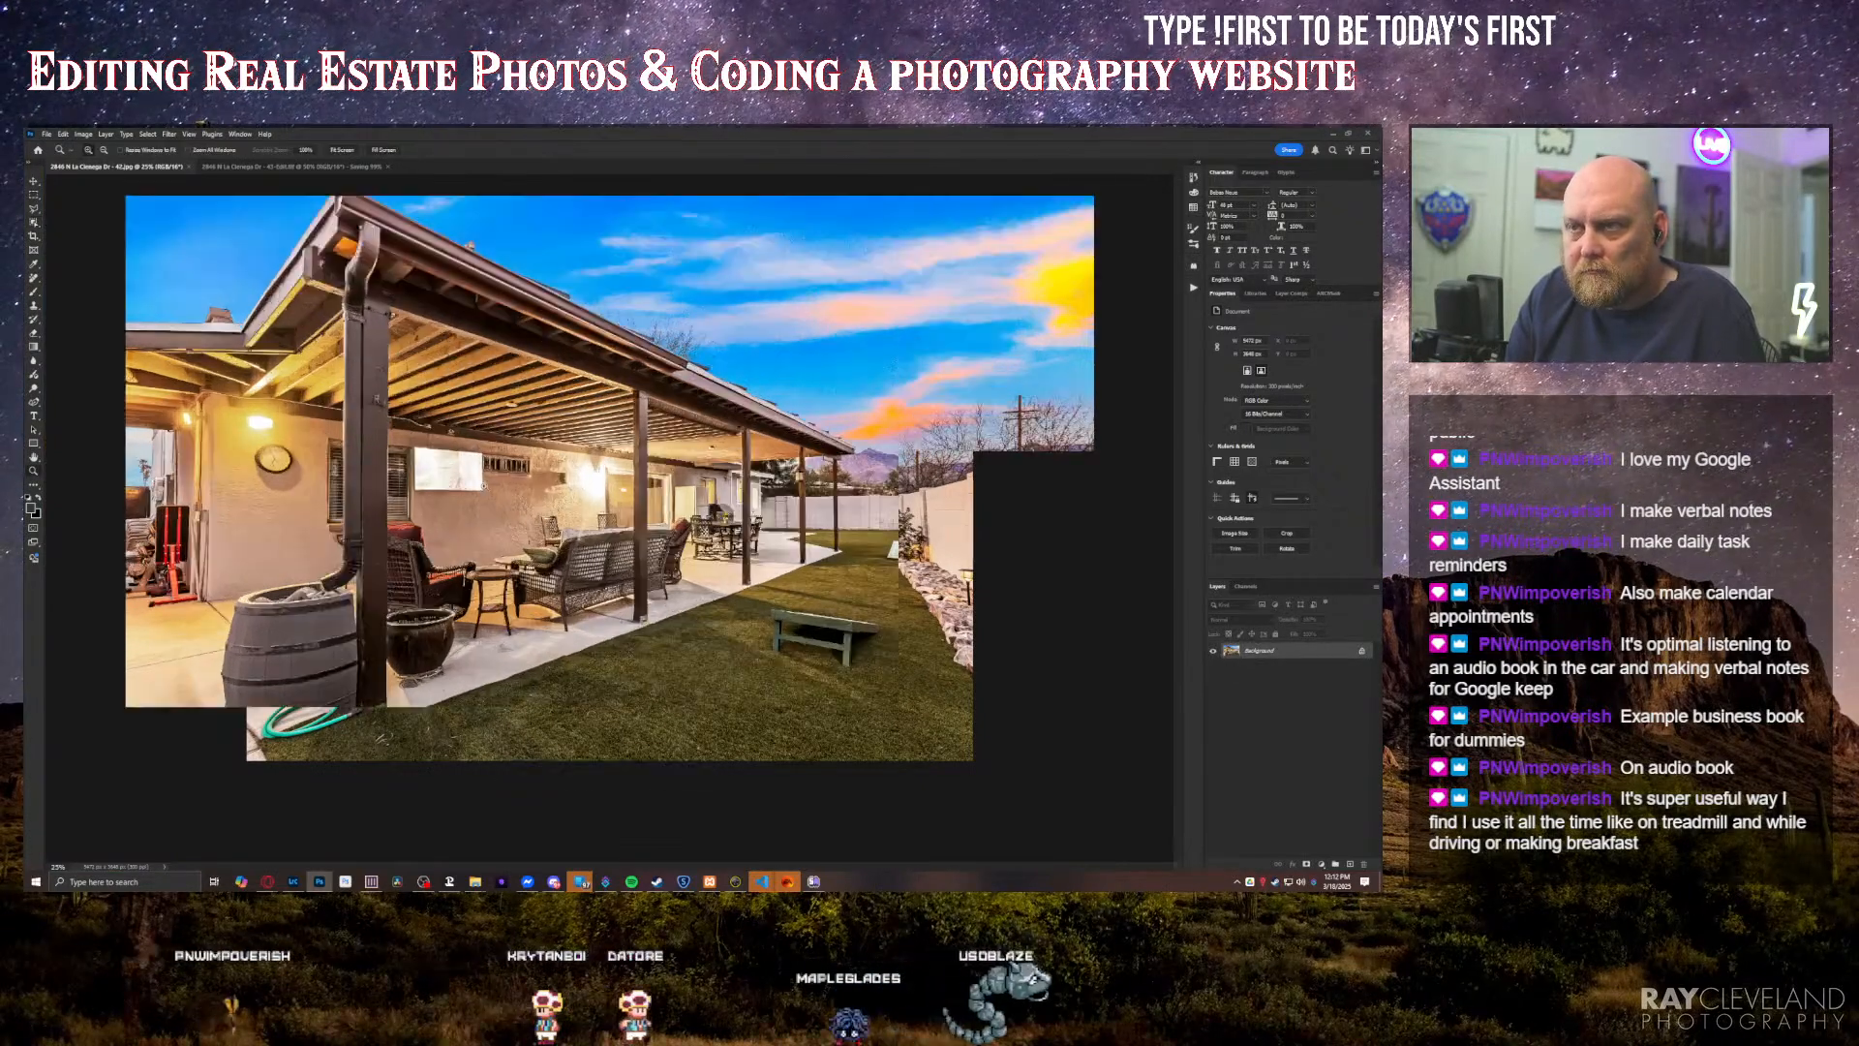
left_click(487, 488)
left_click(482, 488)
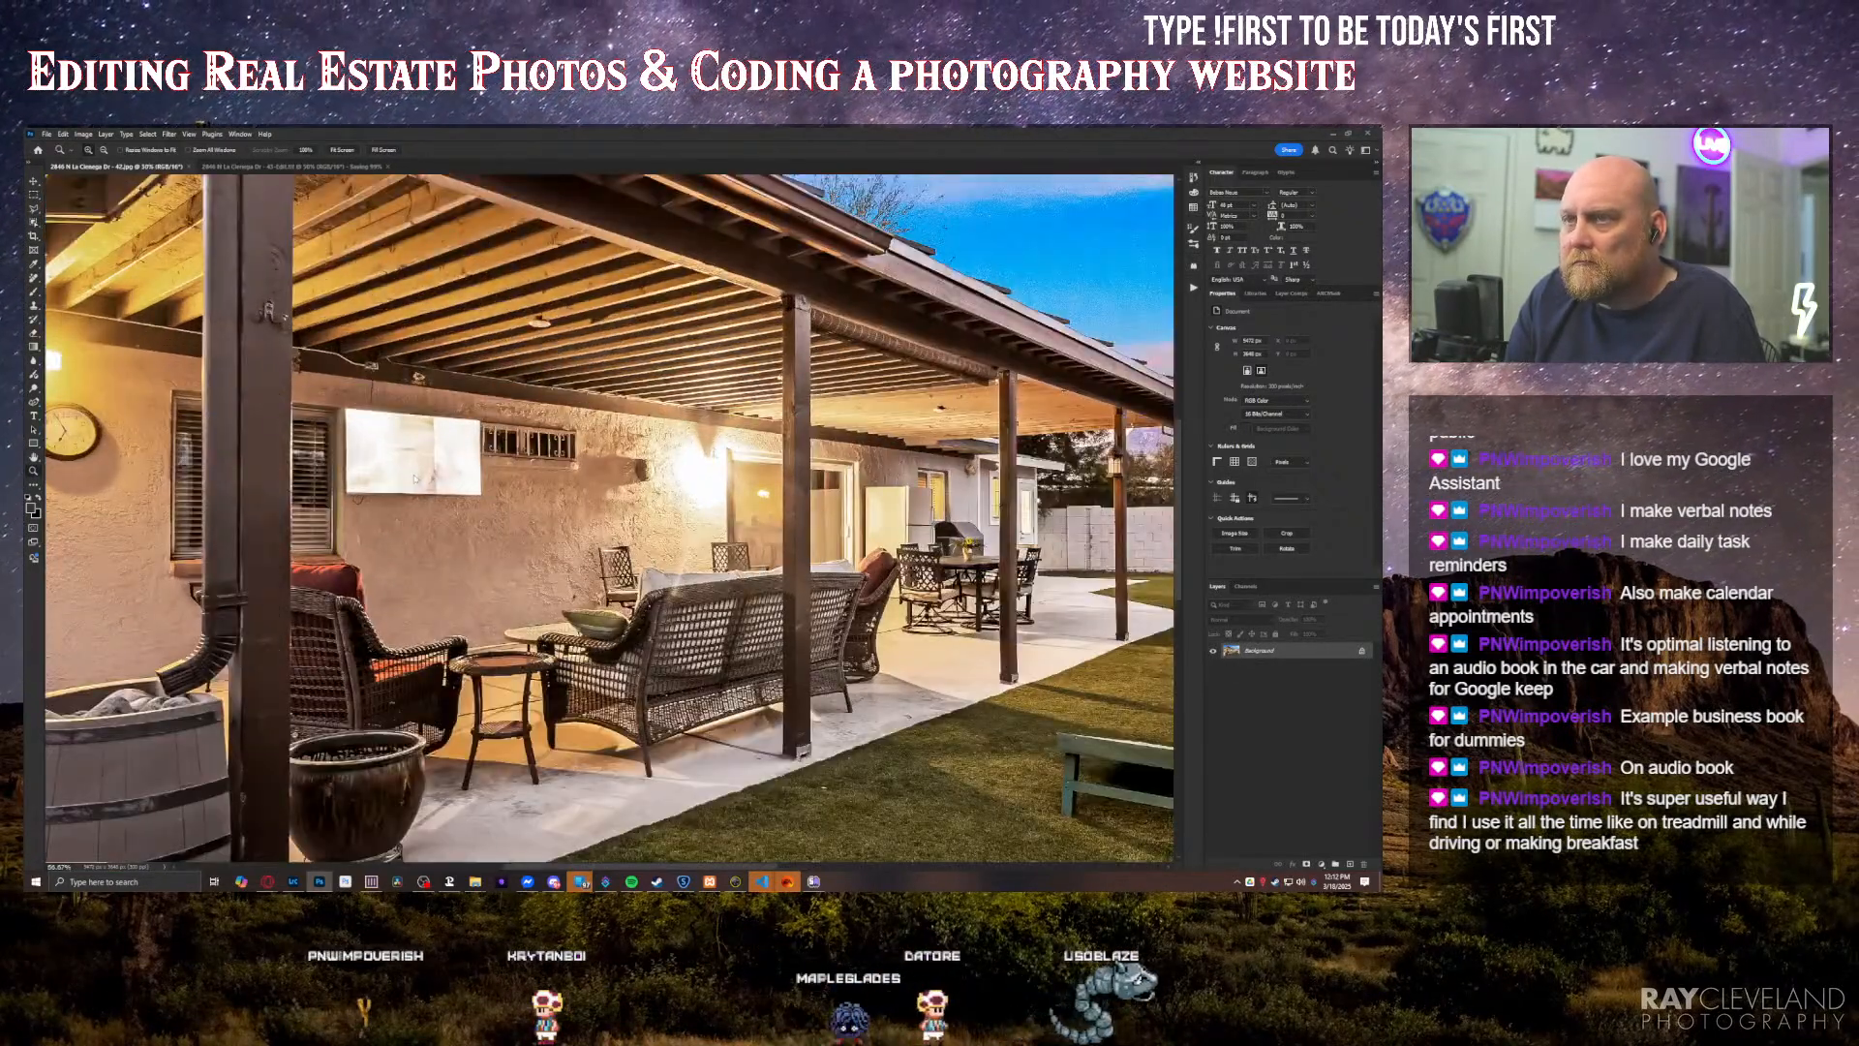
left_click(414, 476)
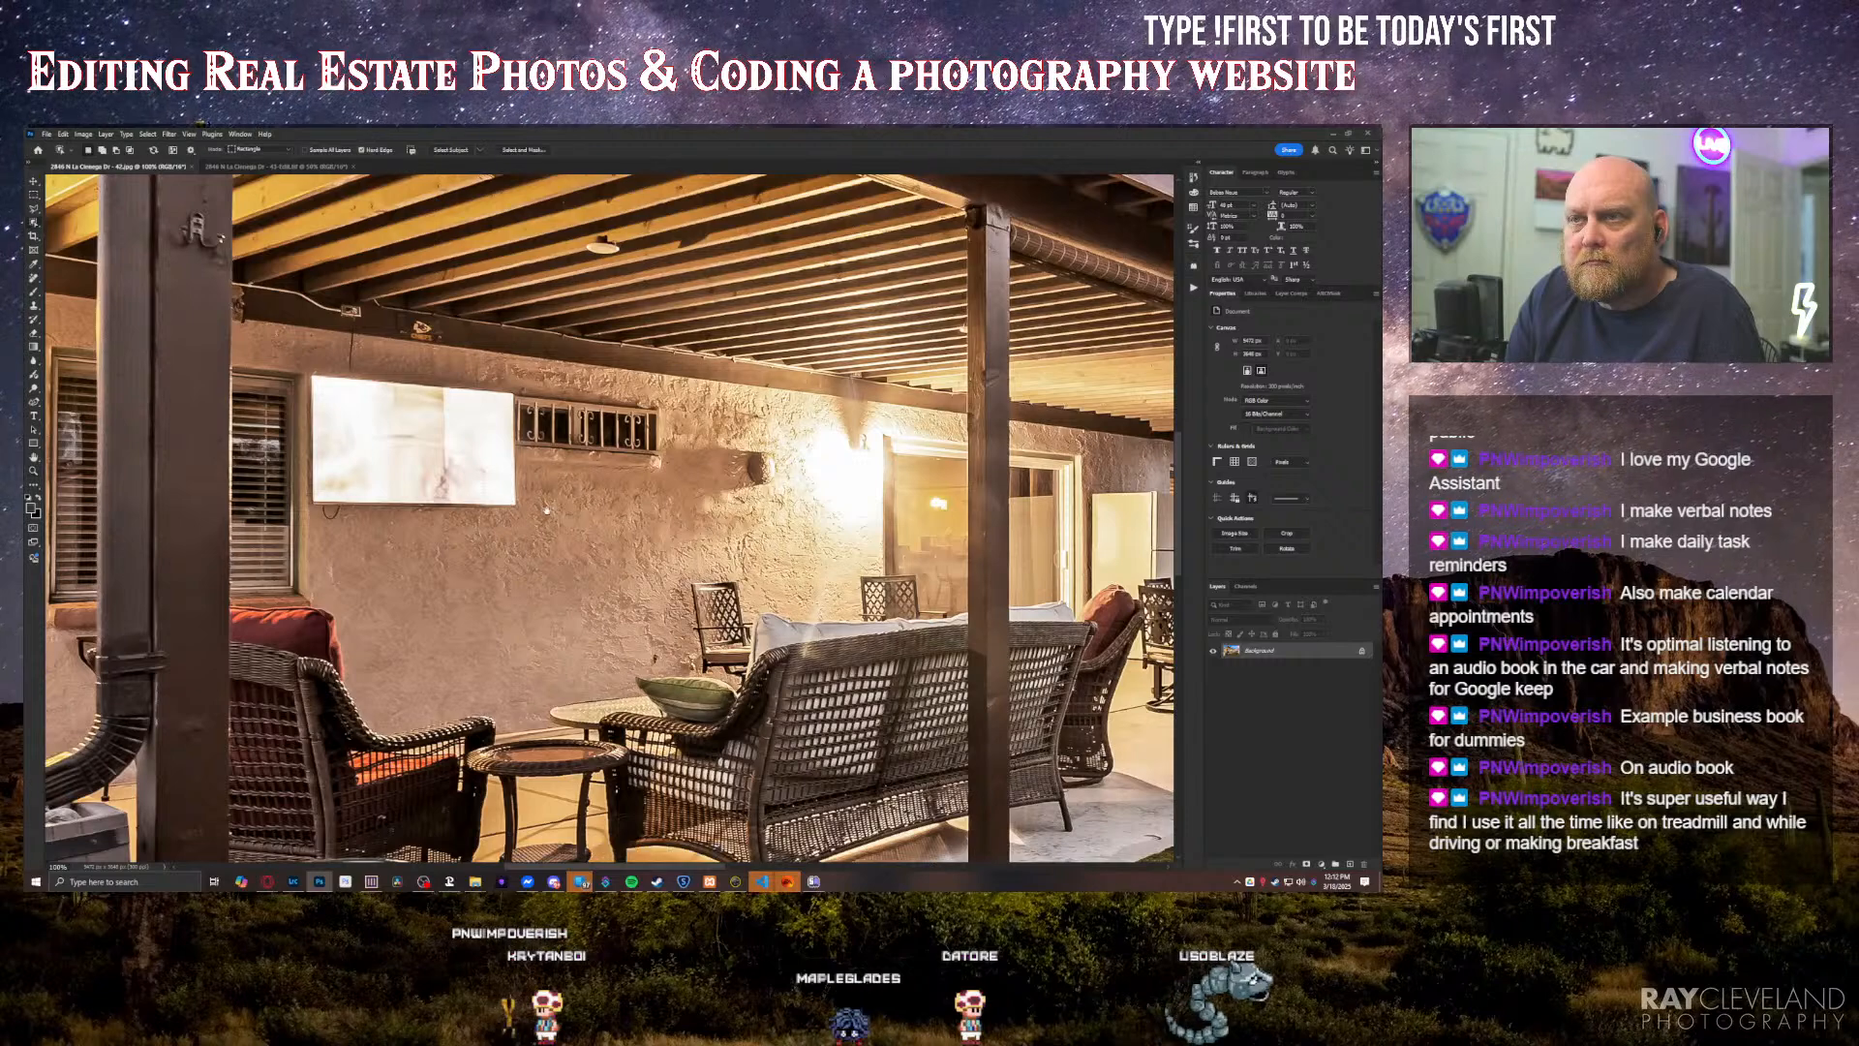
left_click_drag(414, 475, 548, 511)
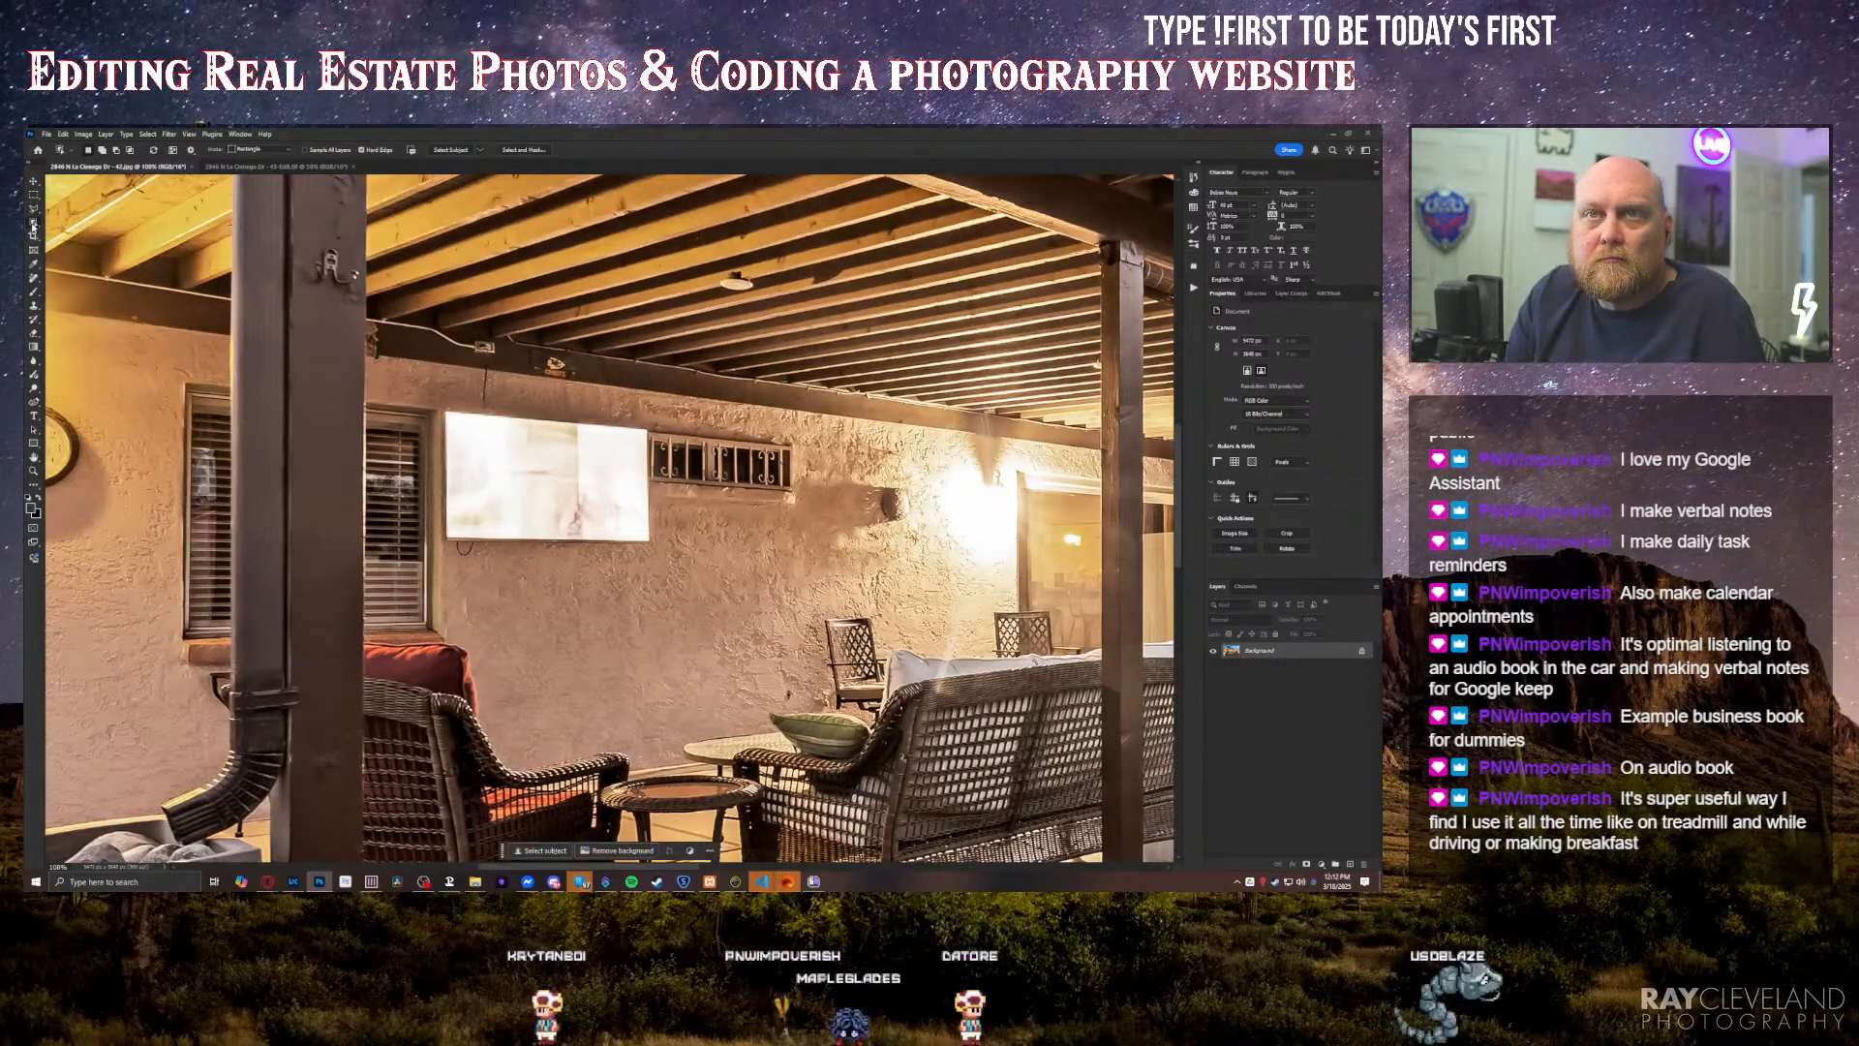
left_click_drag(429, 385, 667, 578)
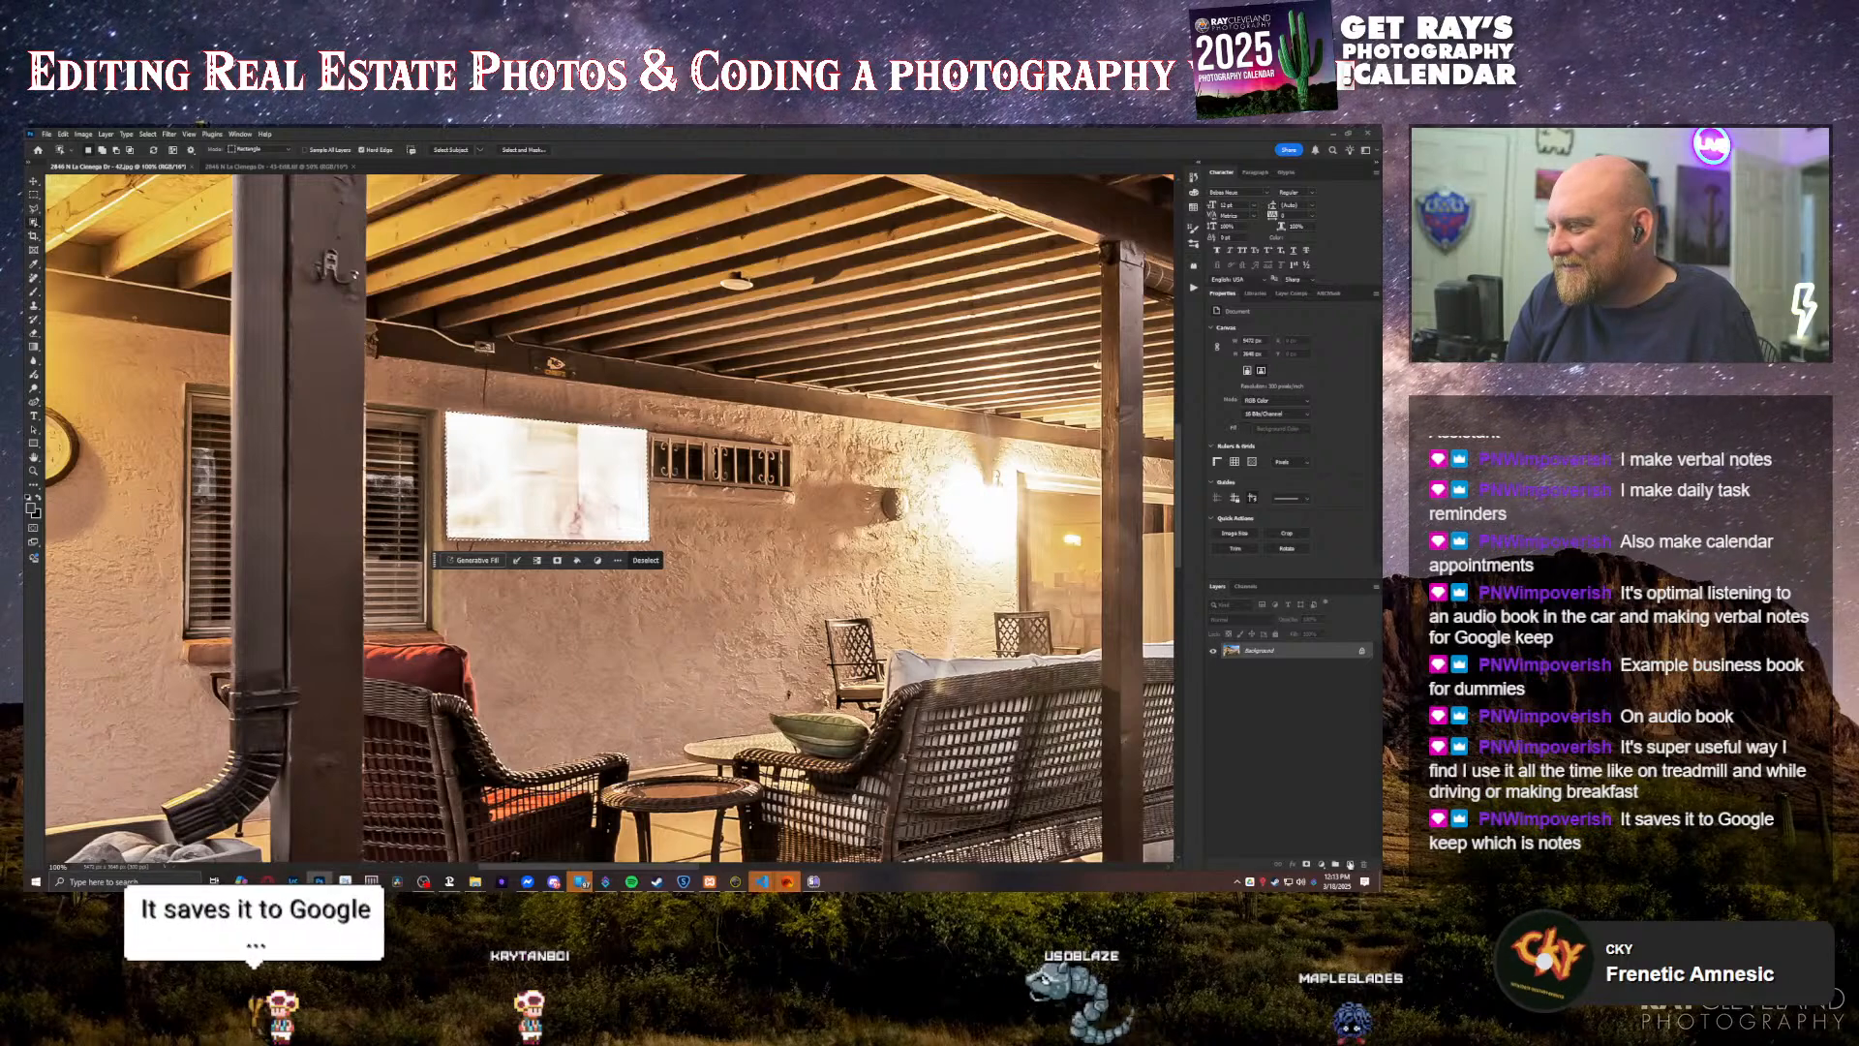
Step: Add a new layer, draw a dark gradient fill across the selected TV screen, and adjust it with an extra stop midway
left_click(1350, 864)
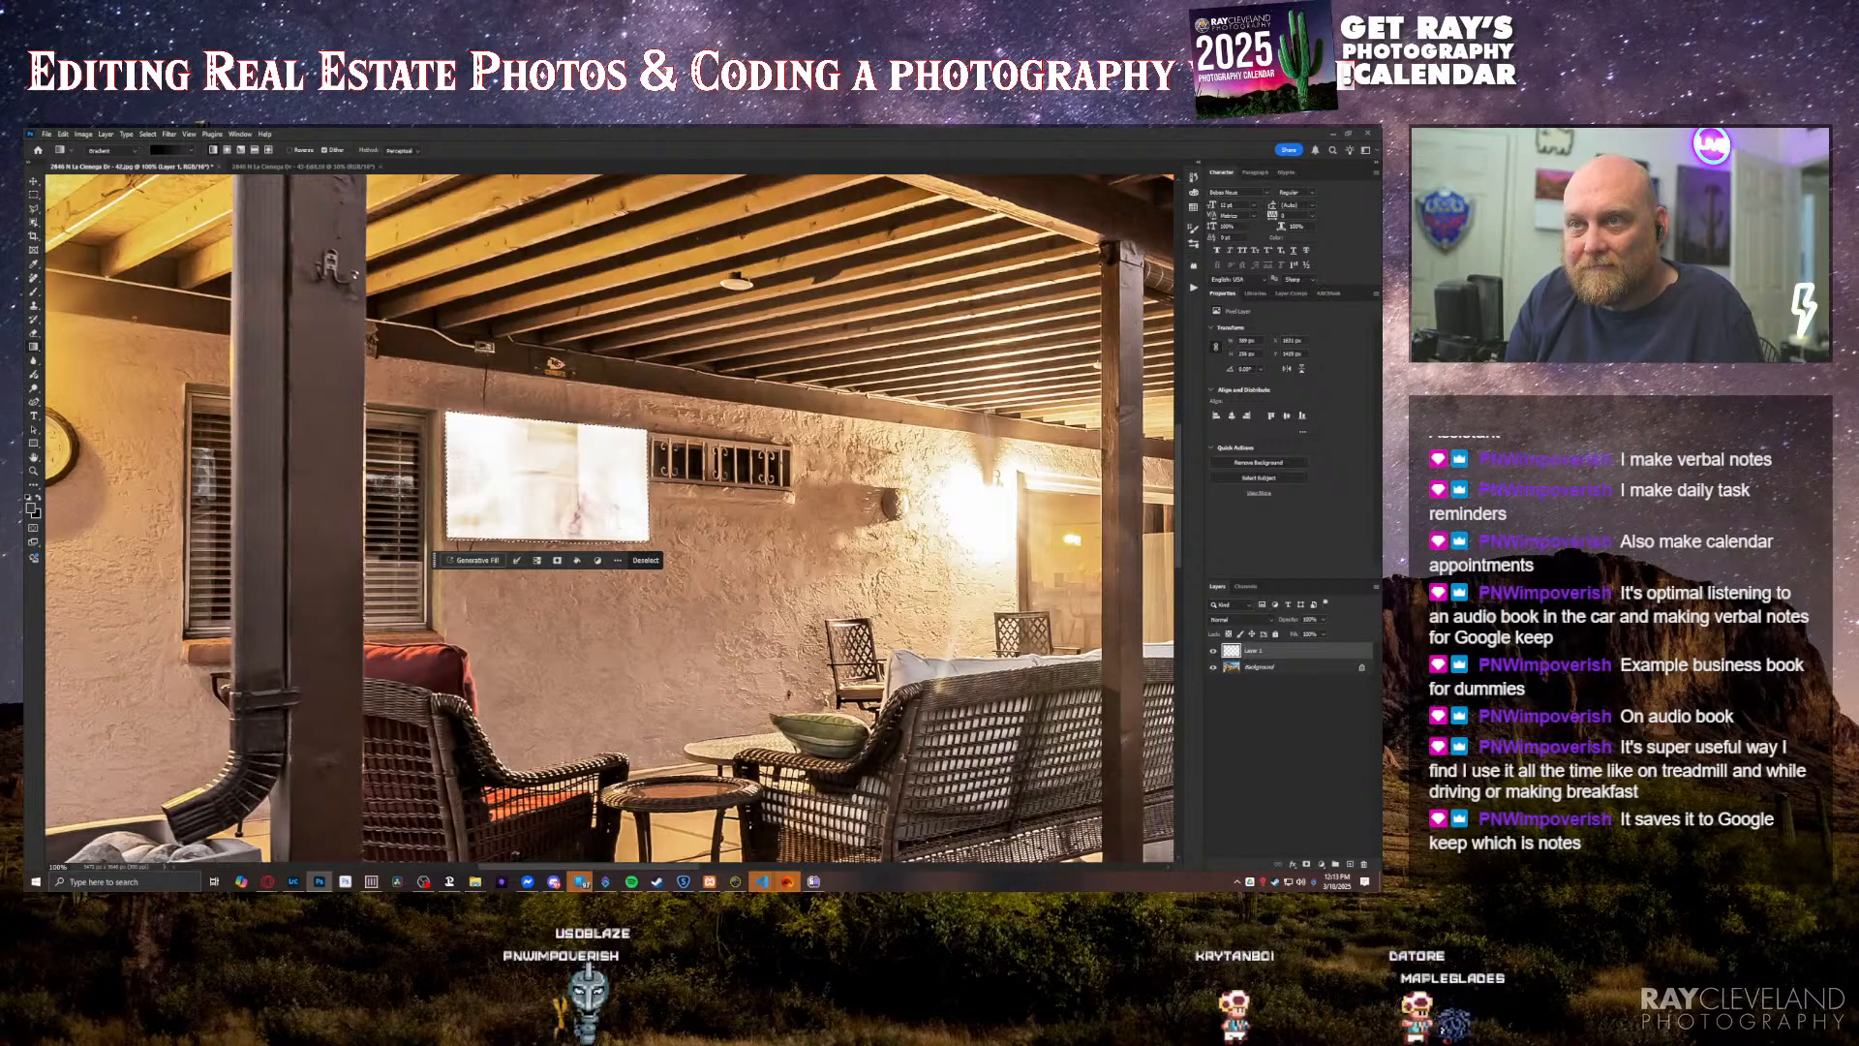
left_click_drag(453, 453, 601, 501)
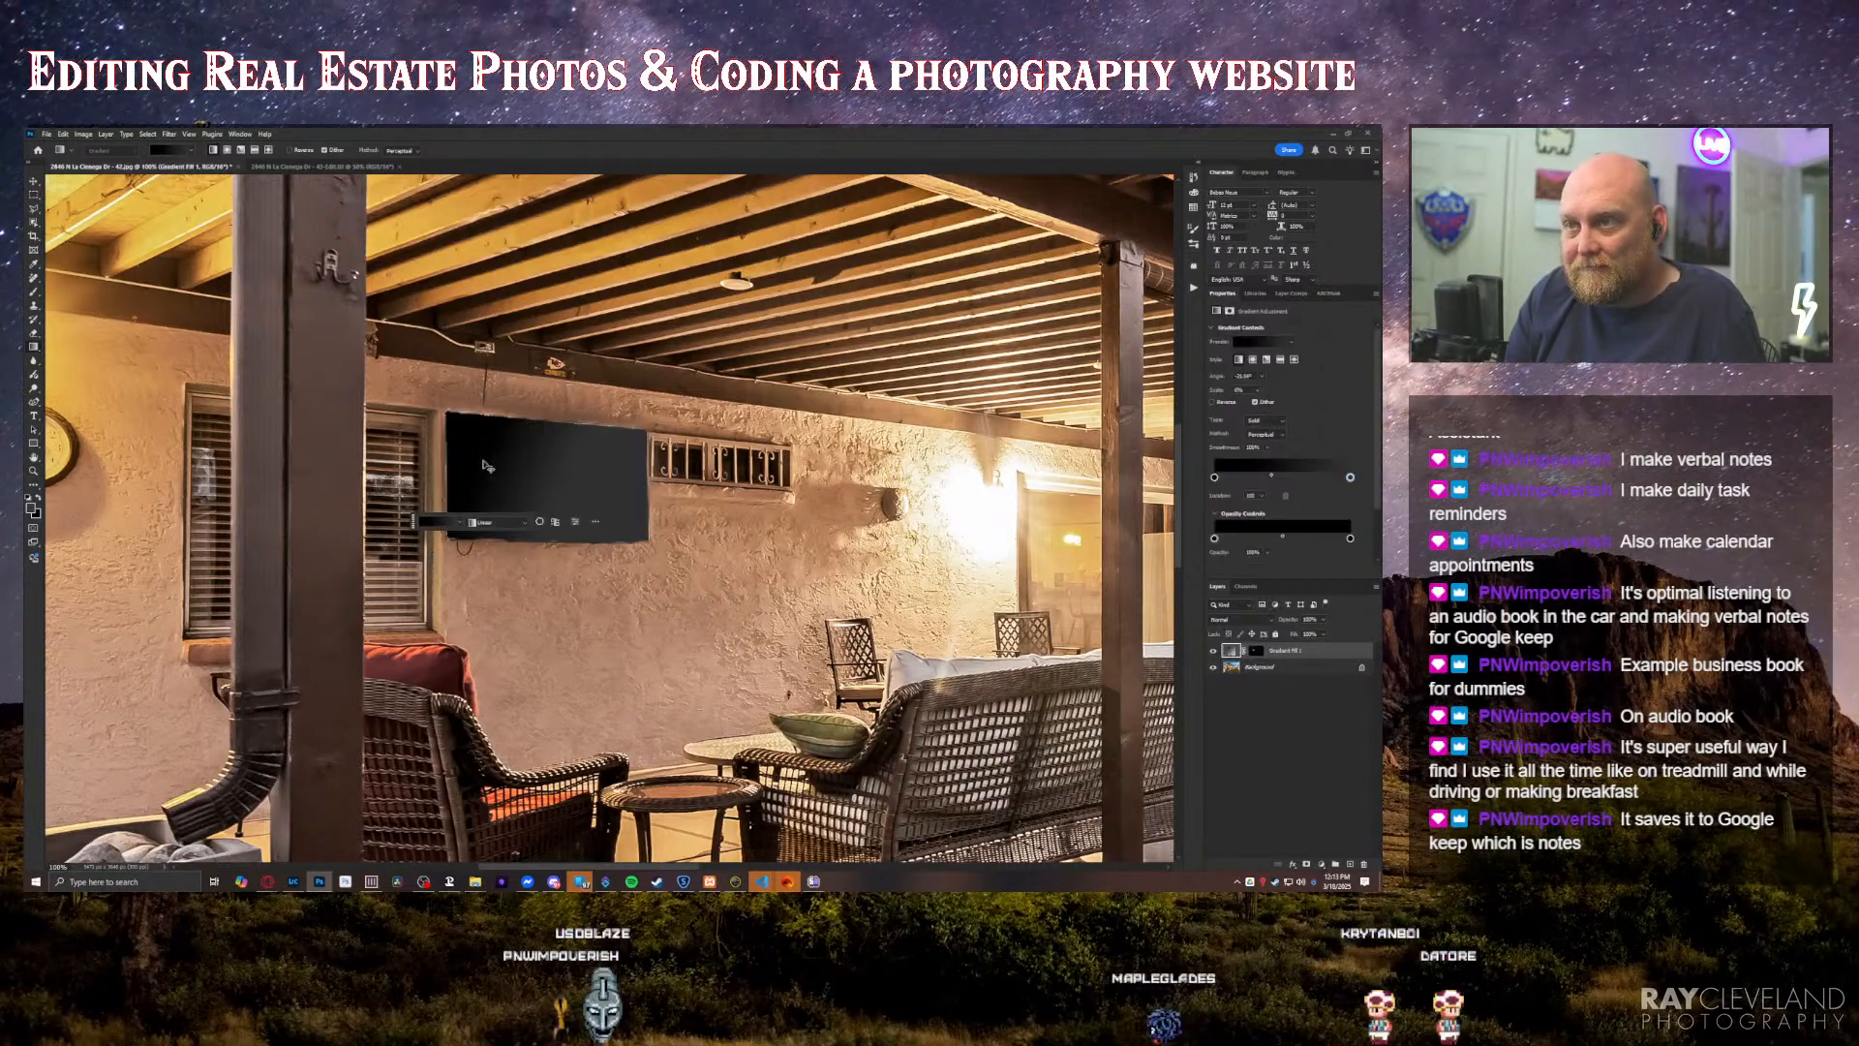
left_click_drag(473, 450, 525, 485)
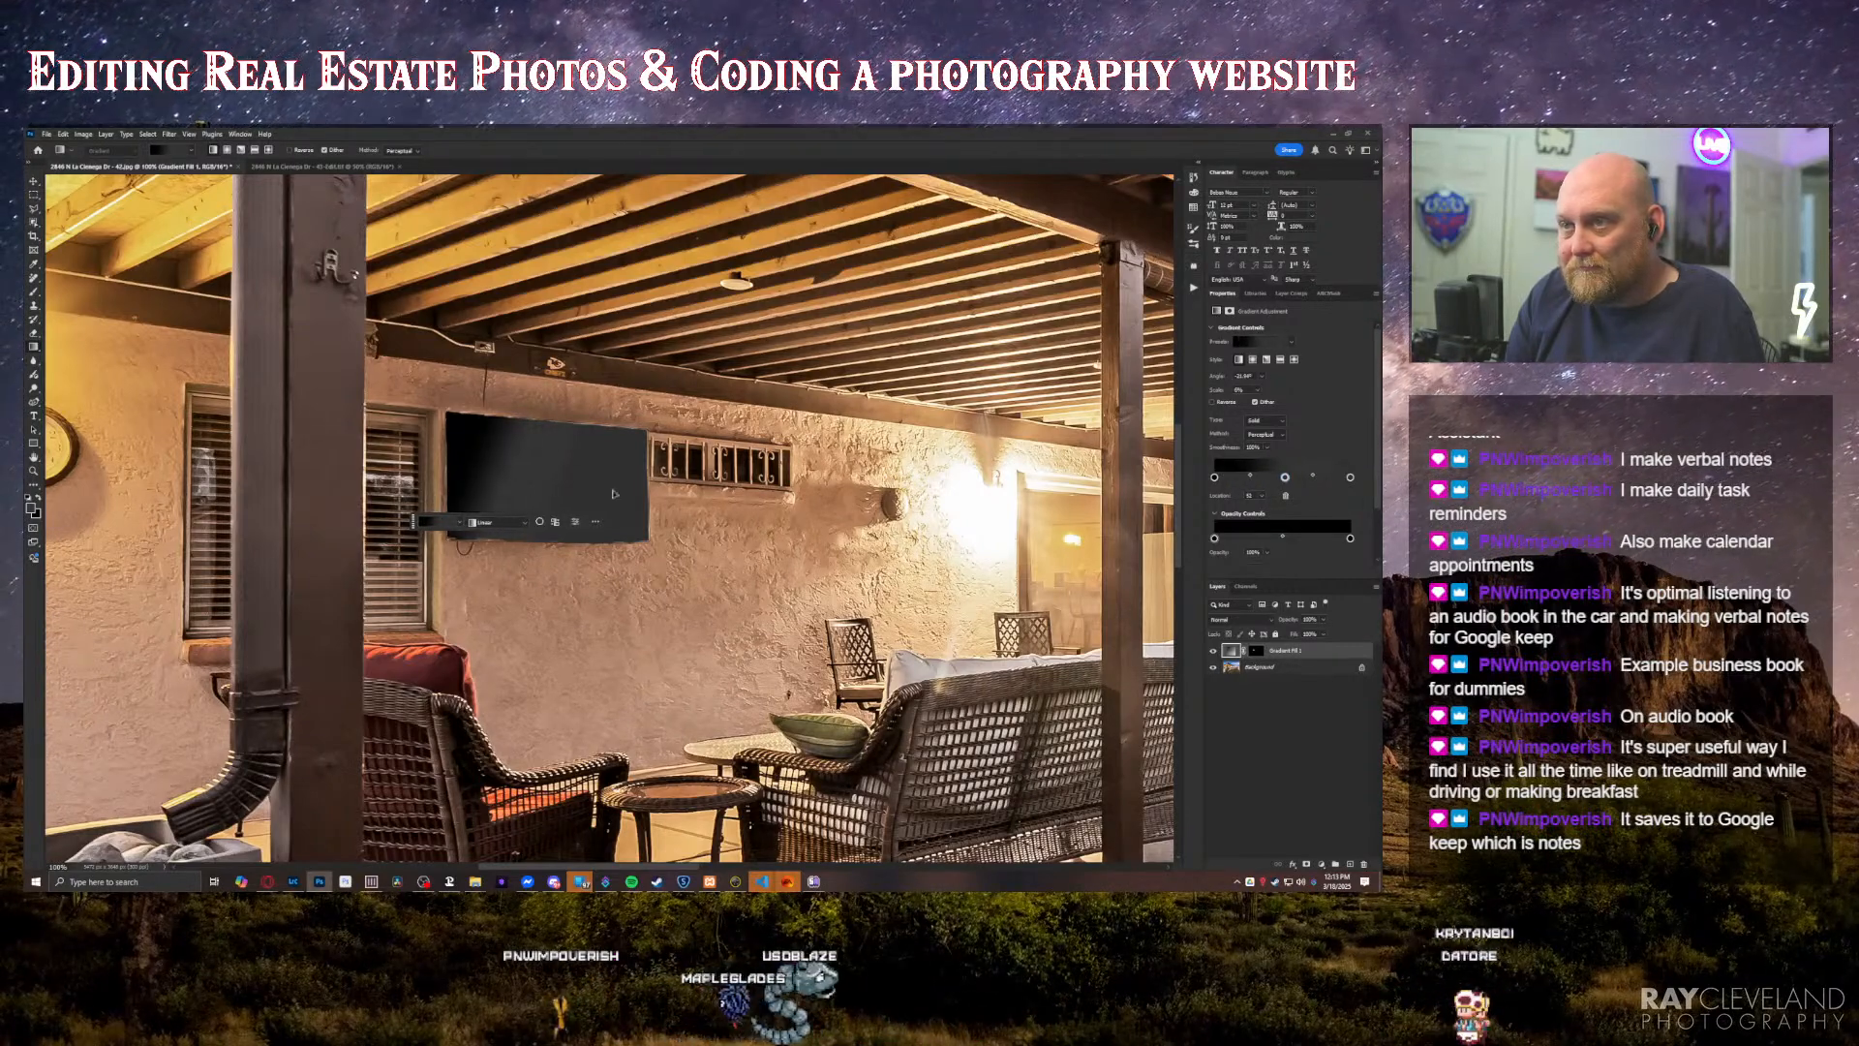
Step: Recolour the TV gradient's black start stop and its end stop to very dark greys
double_click(1215, 478)
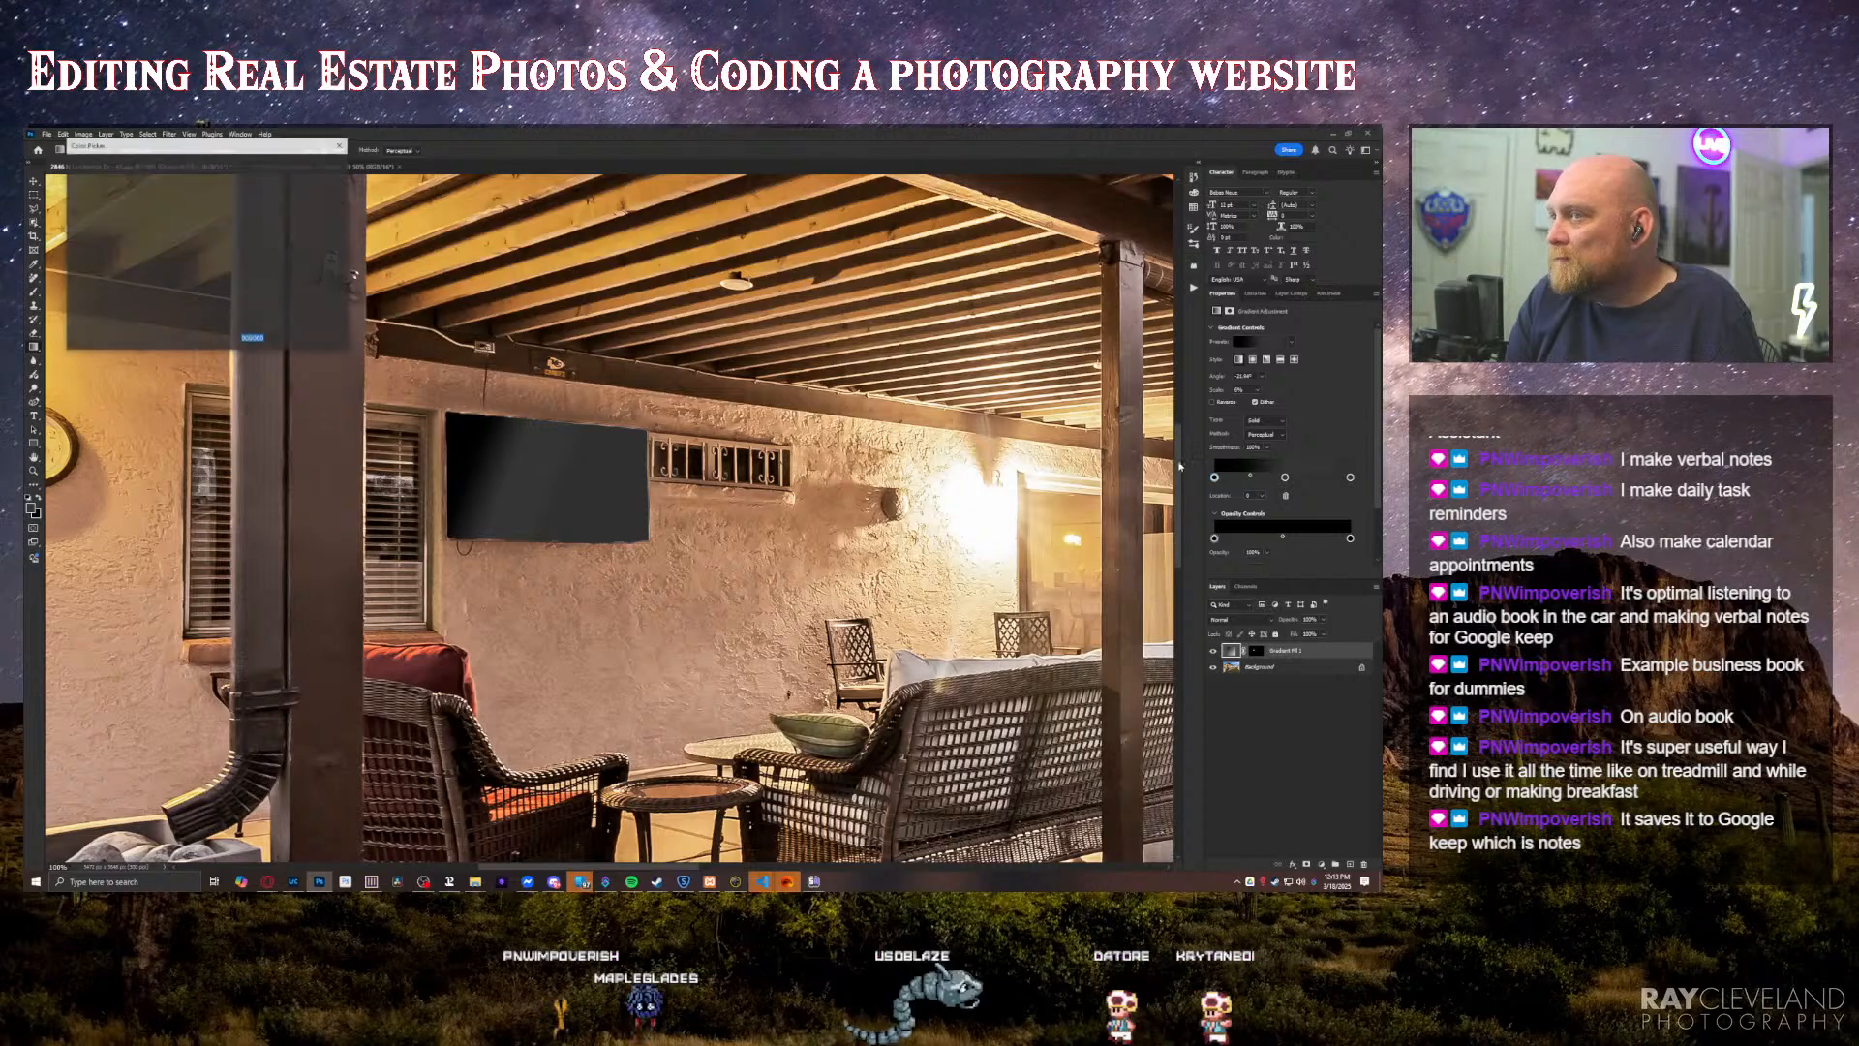
left_click(67, 293)
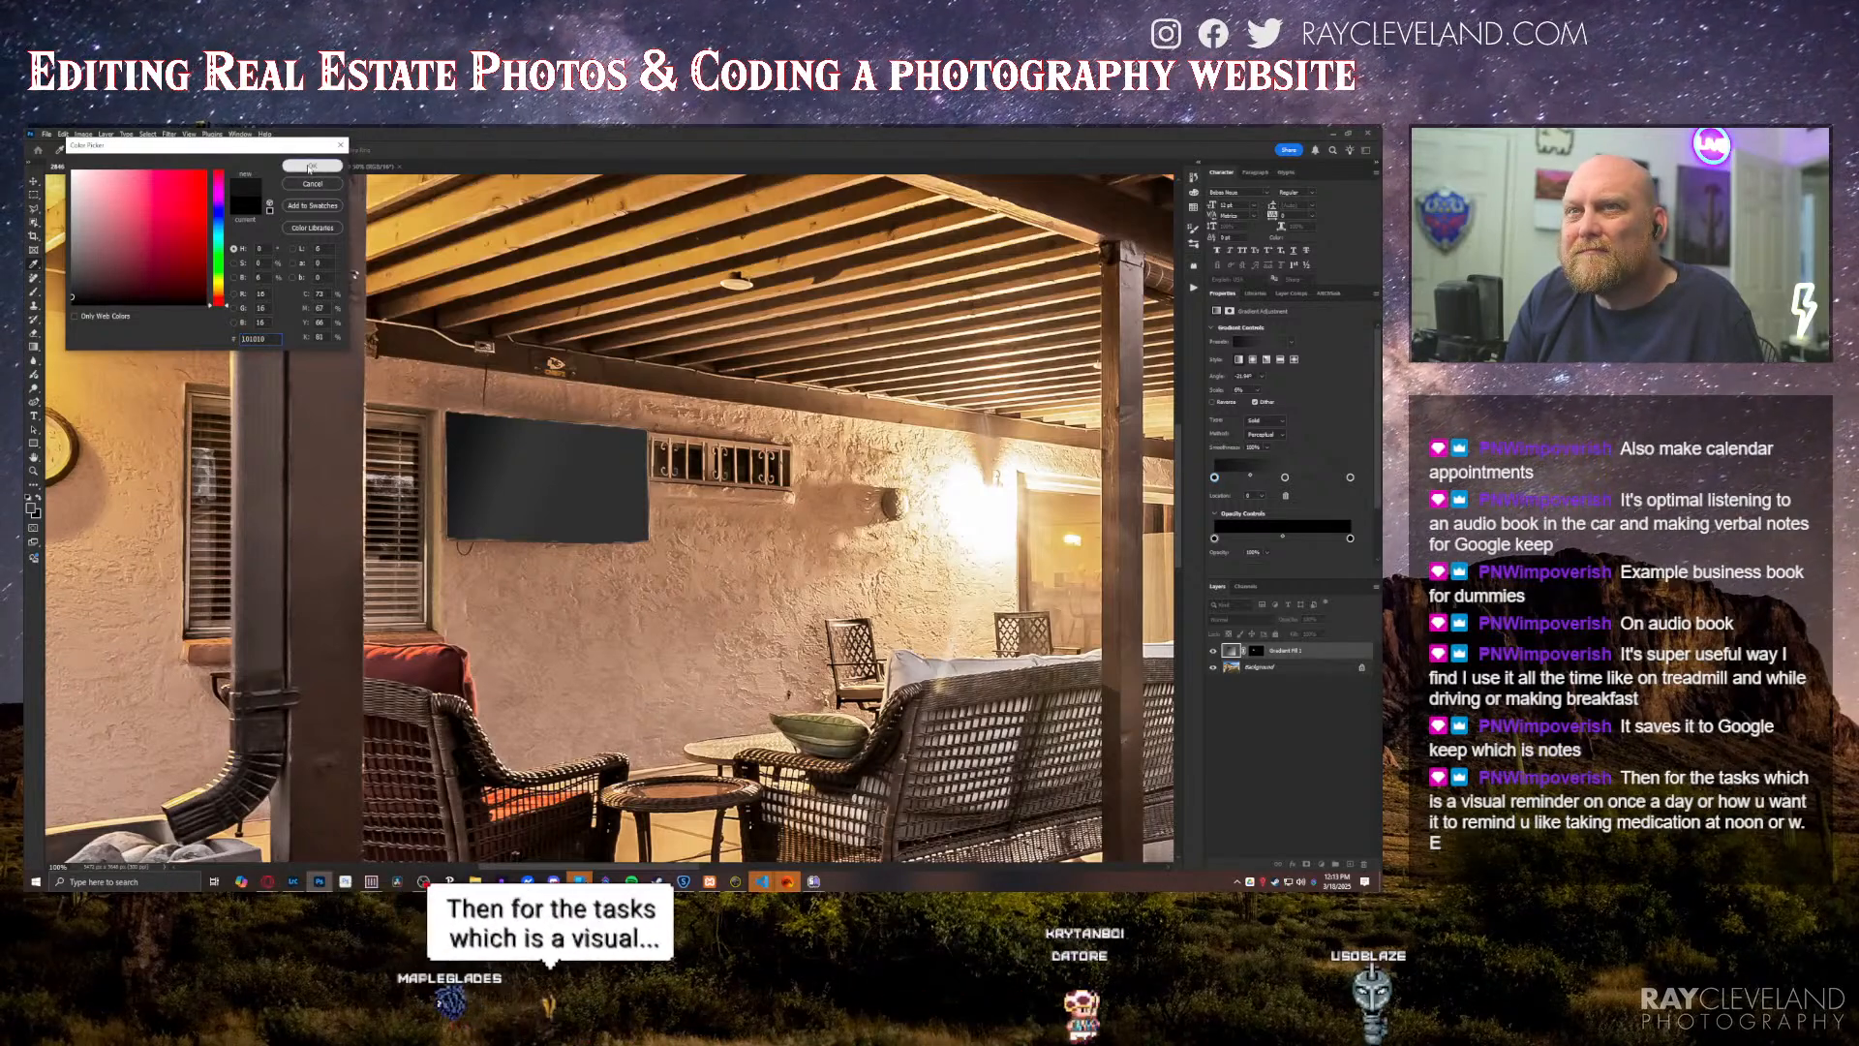
left_click(310, 167)
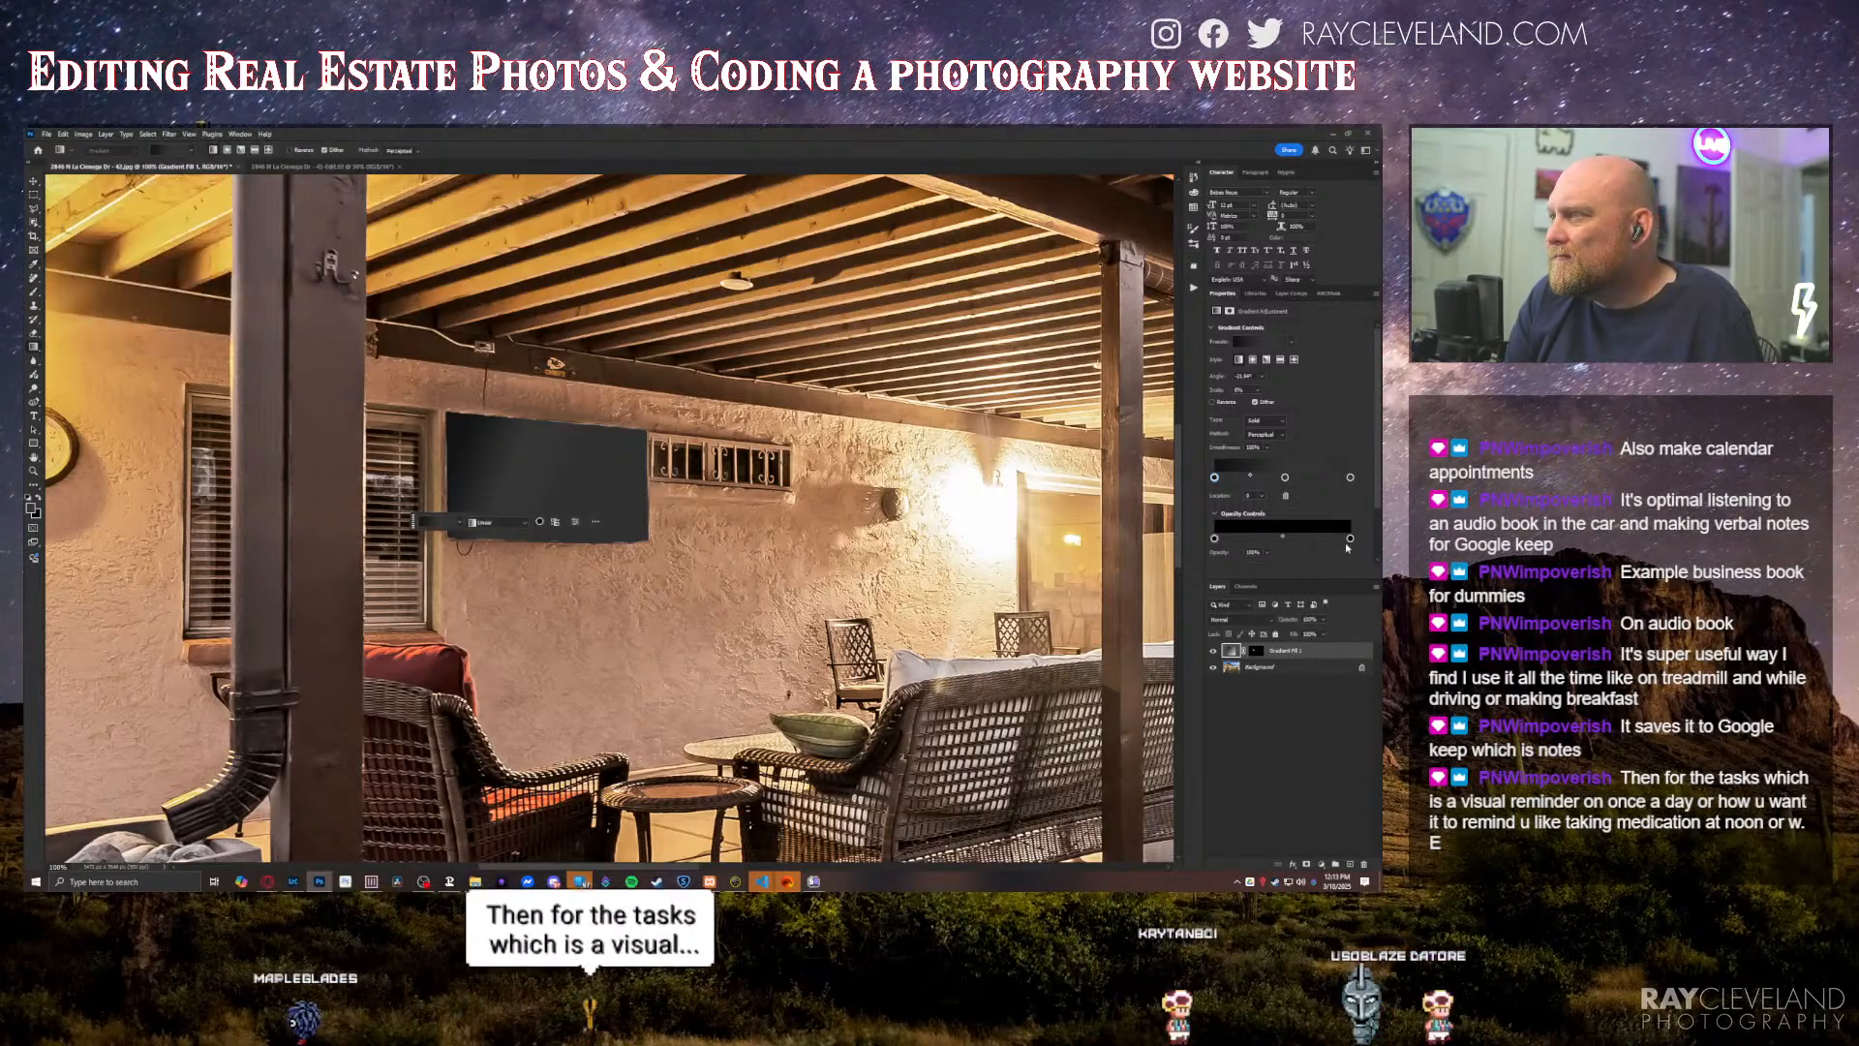
double_click(1350, 477)
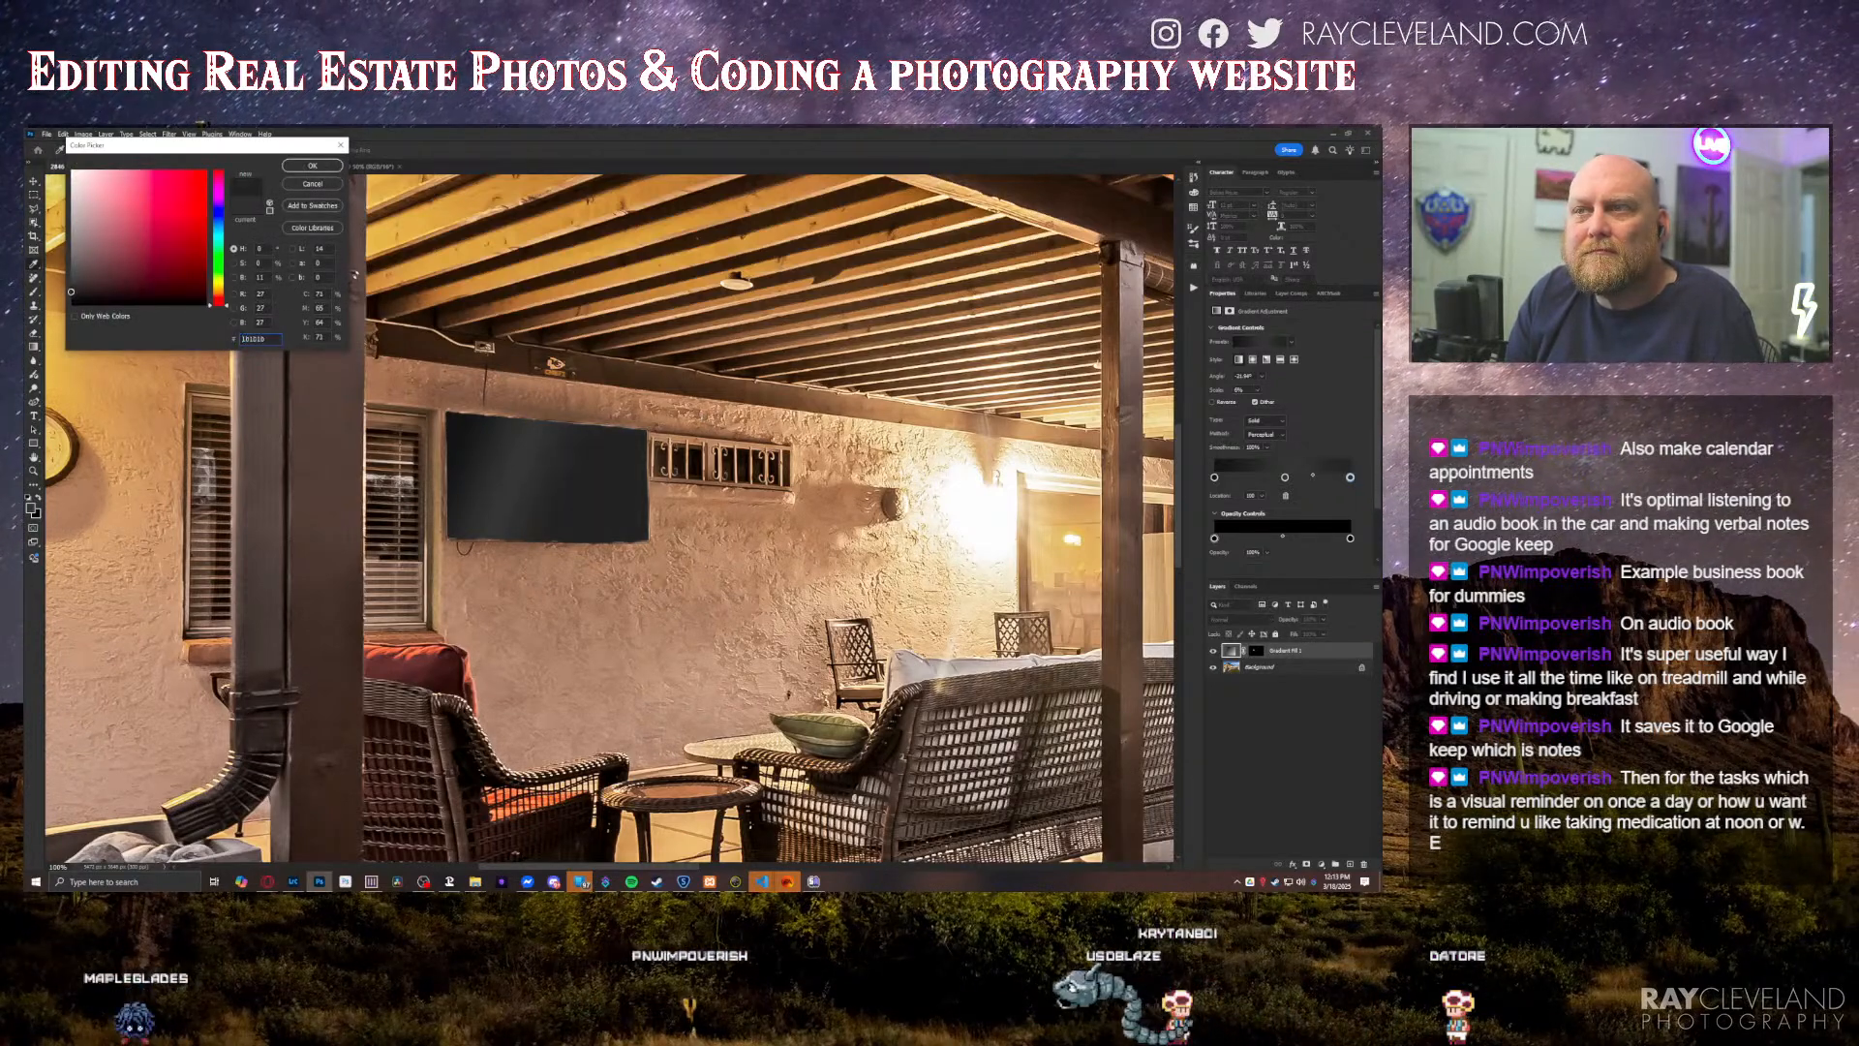
left_click(288, 167)
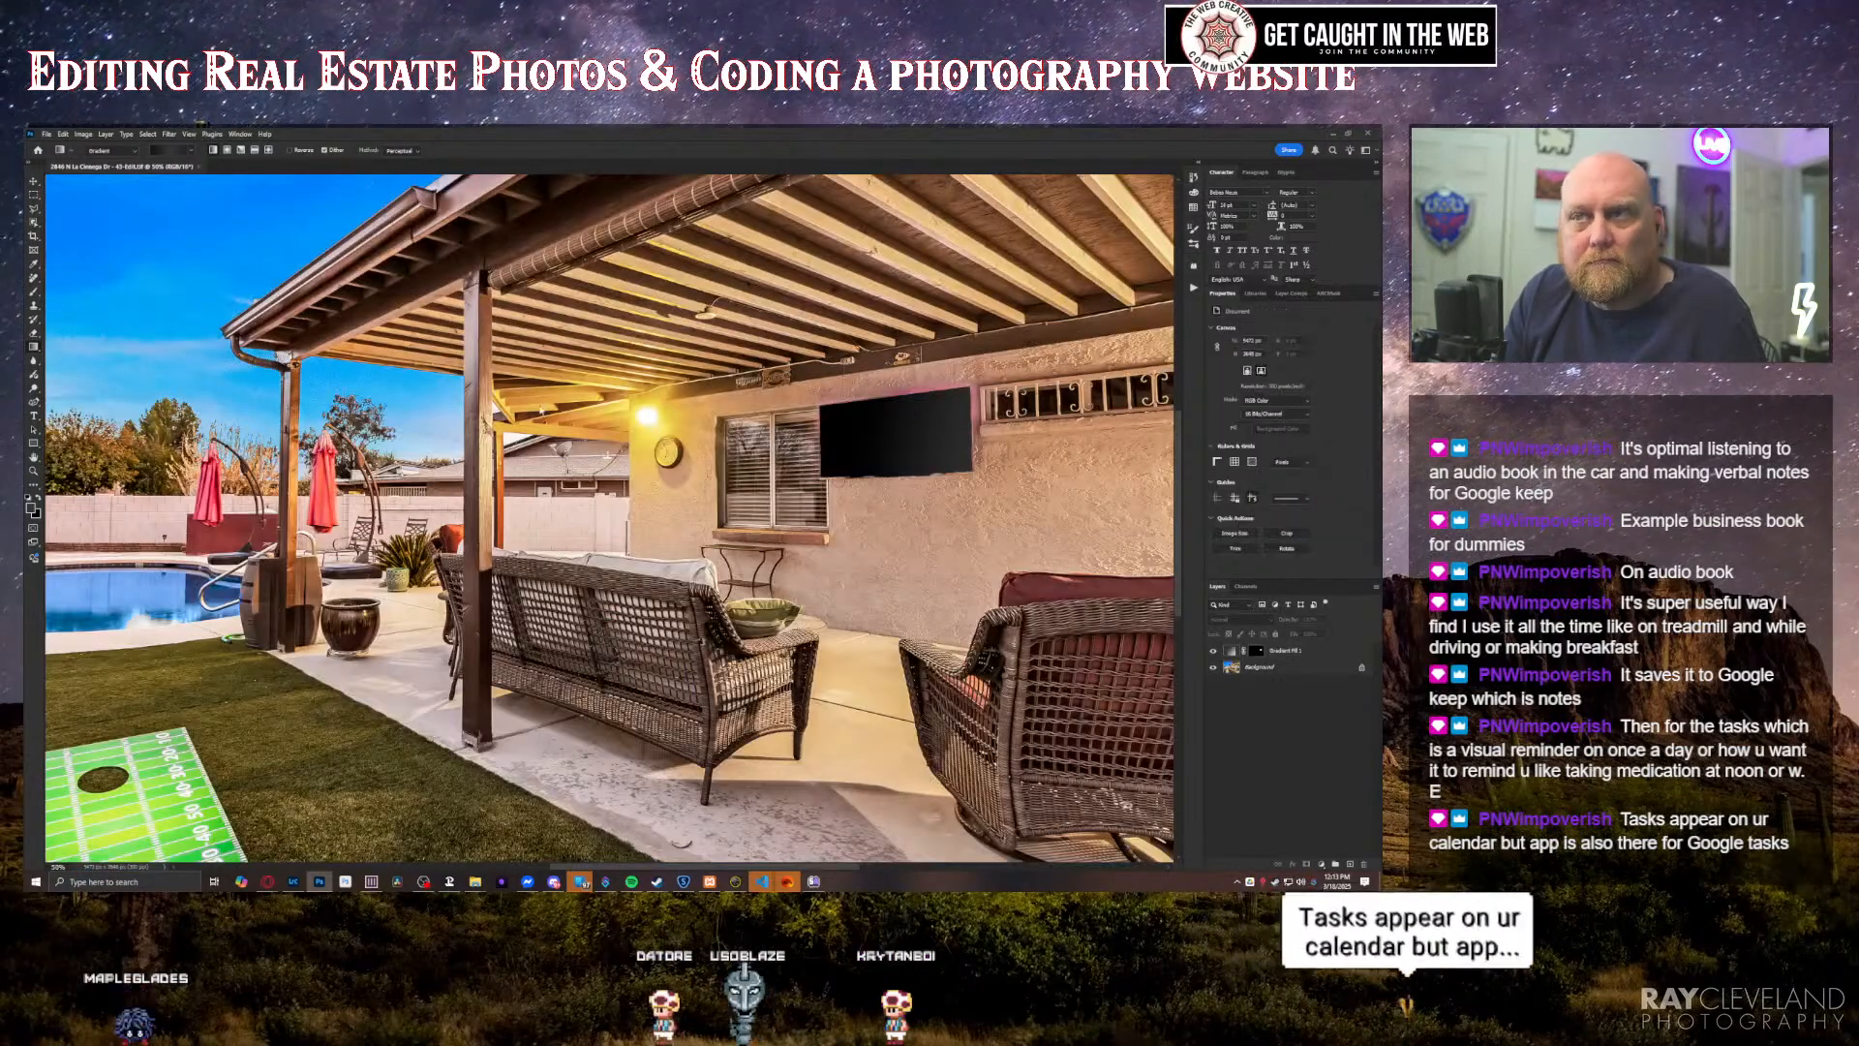
Step: Close the finished patio photo, switch to Lightroom, and remove the unedited duplicate with the bright TV screen from the collection
key("ctrl+w")
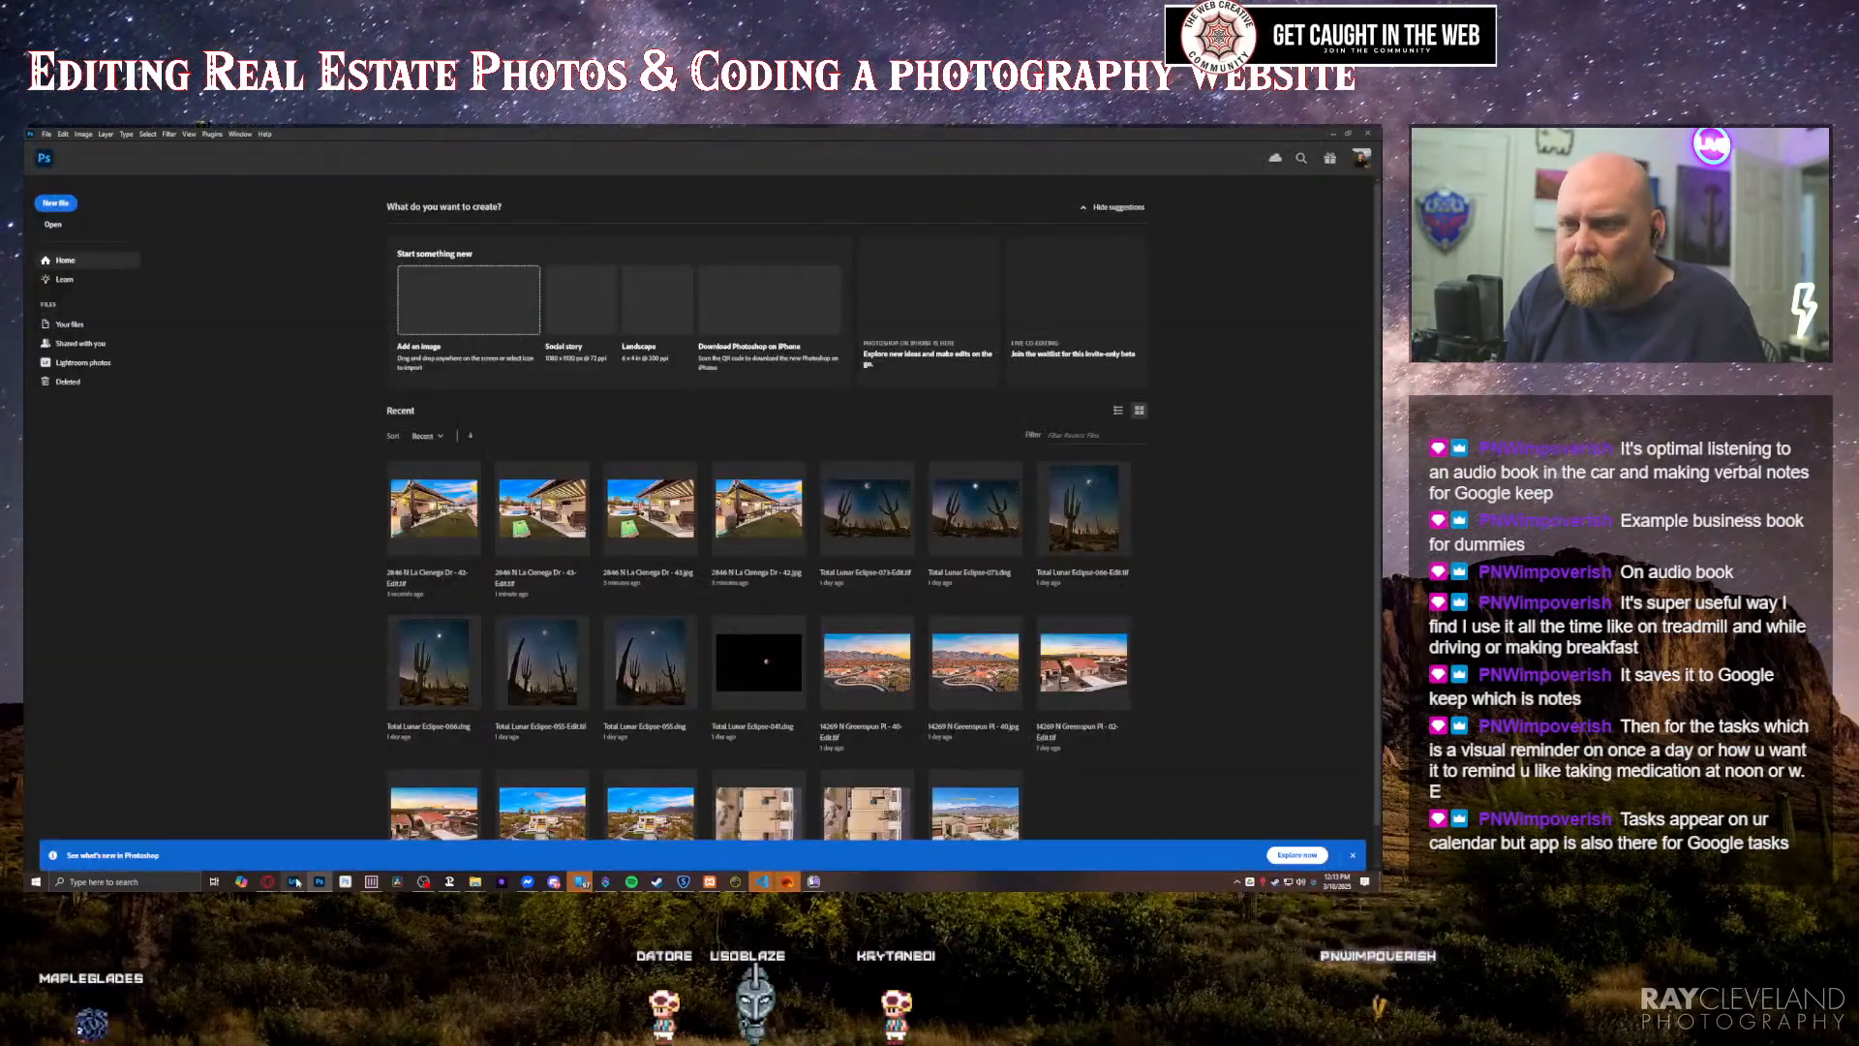
left_click(294, 881)
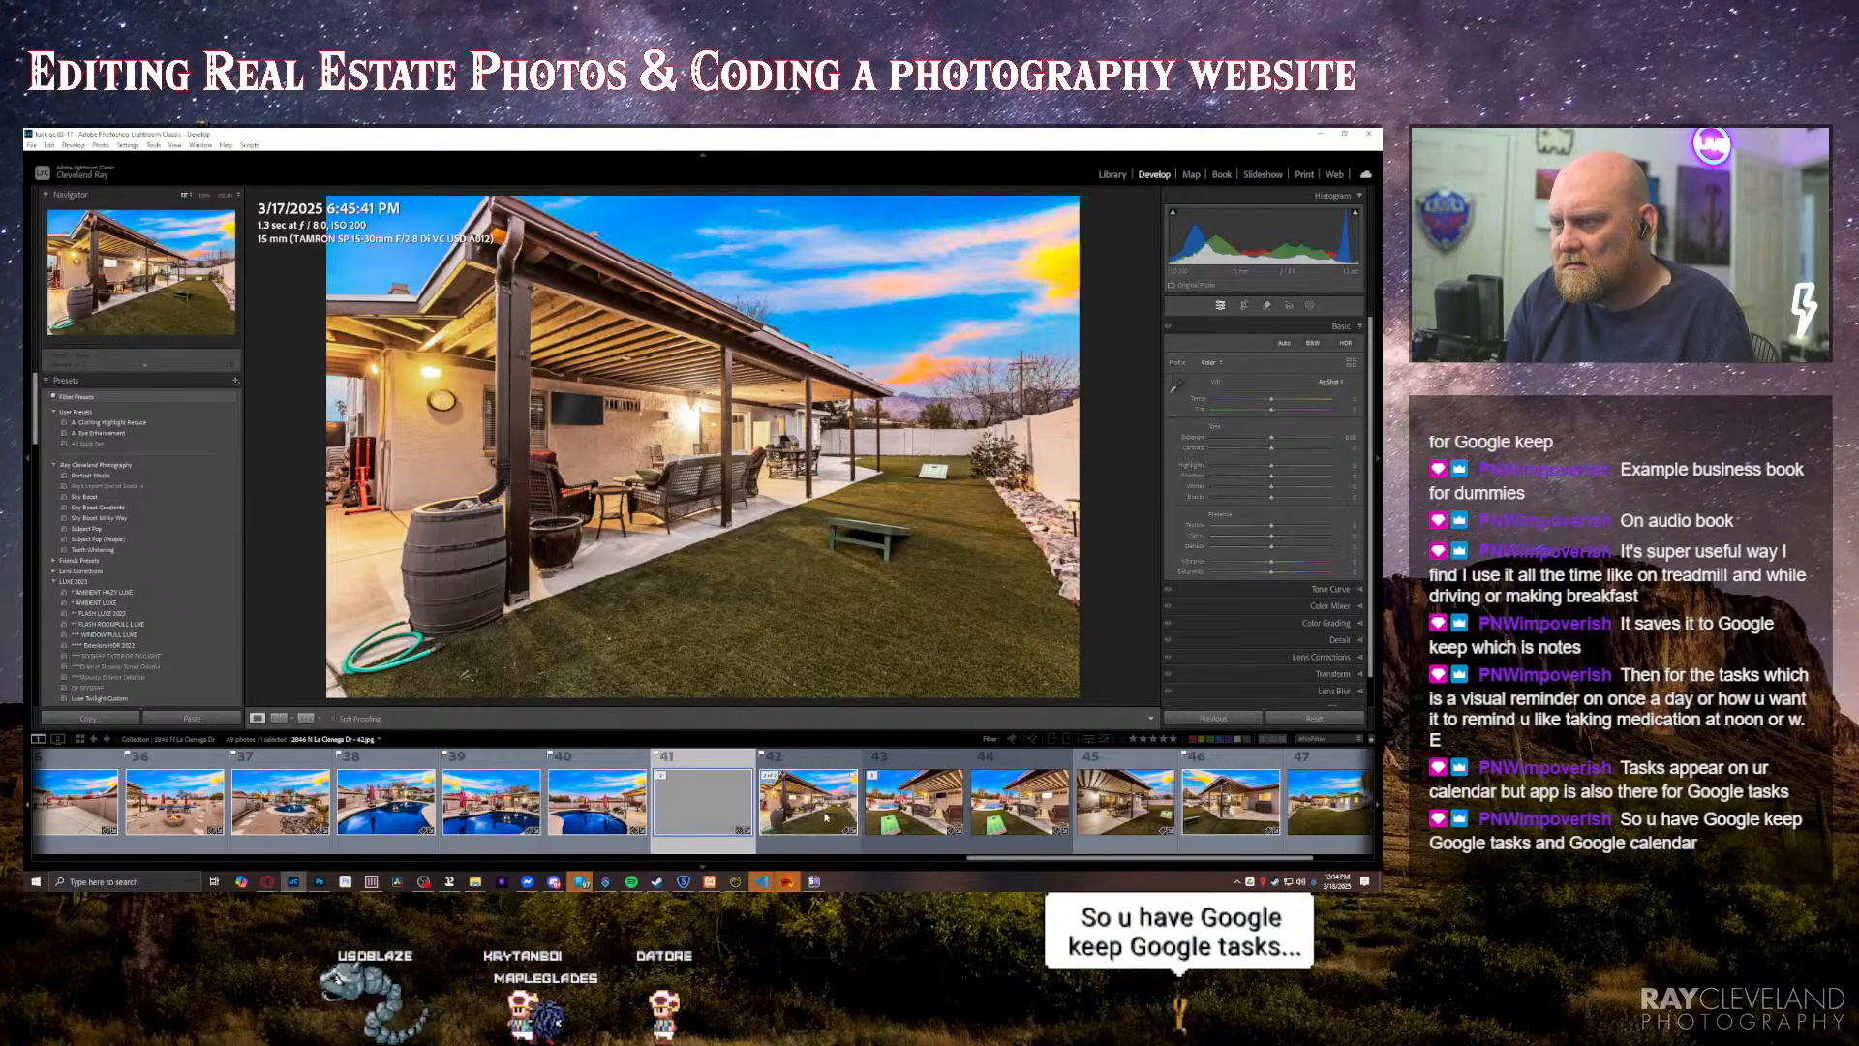
left_click(814, 816)
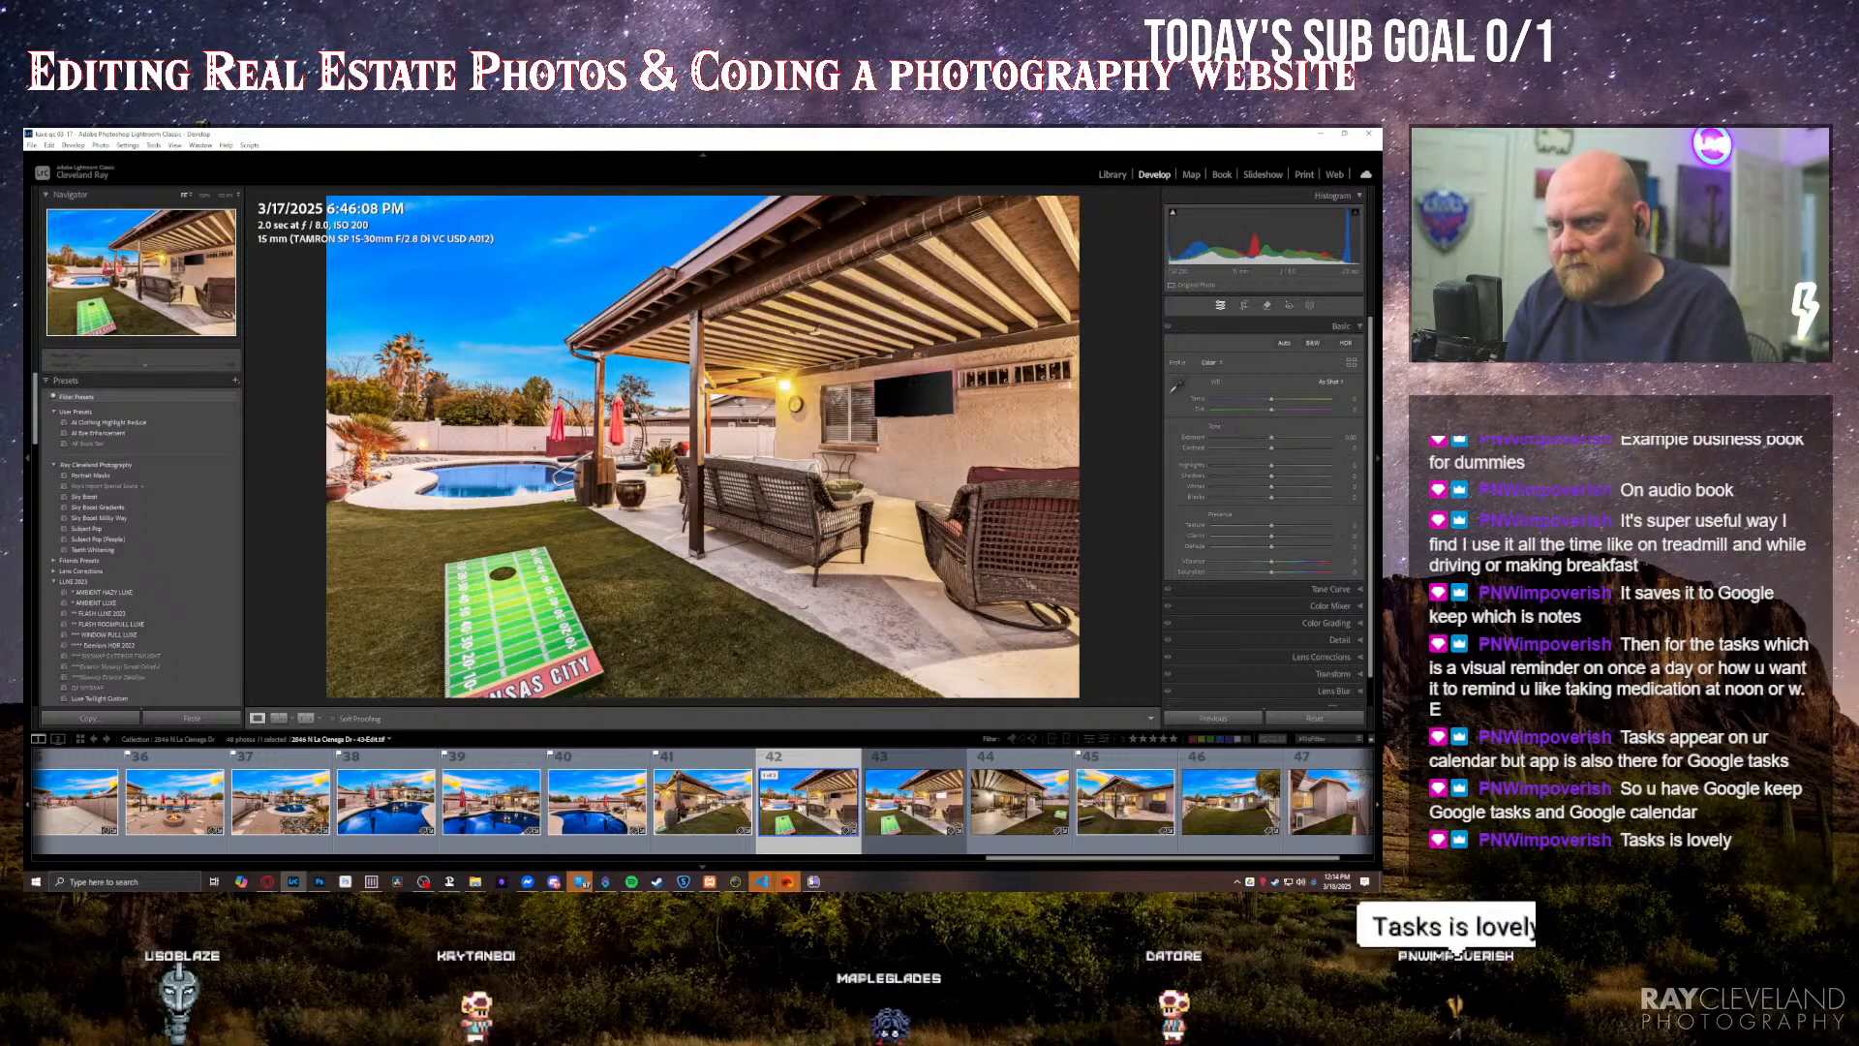
key("Right")
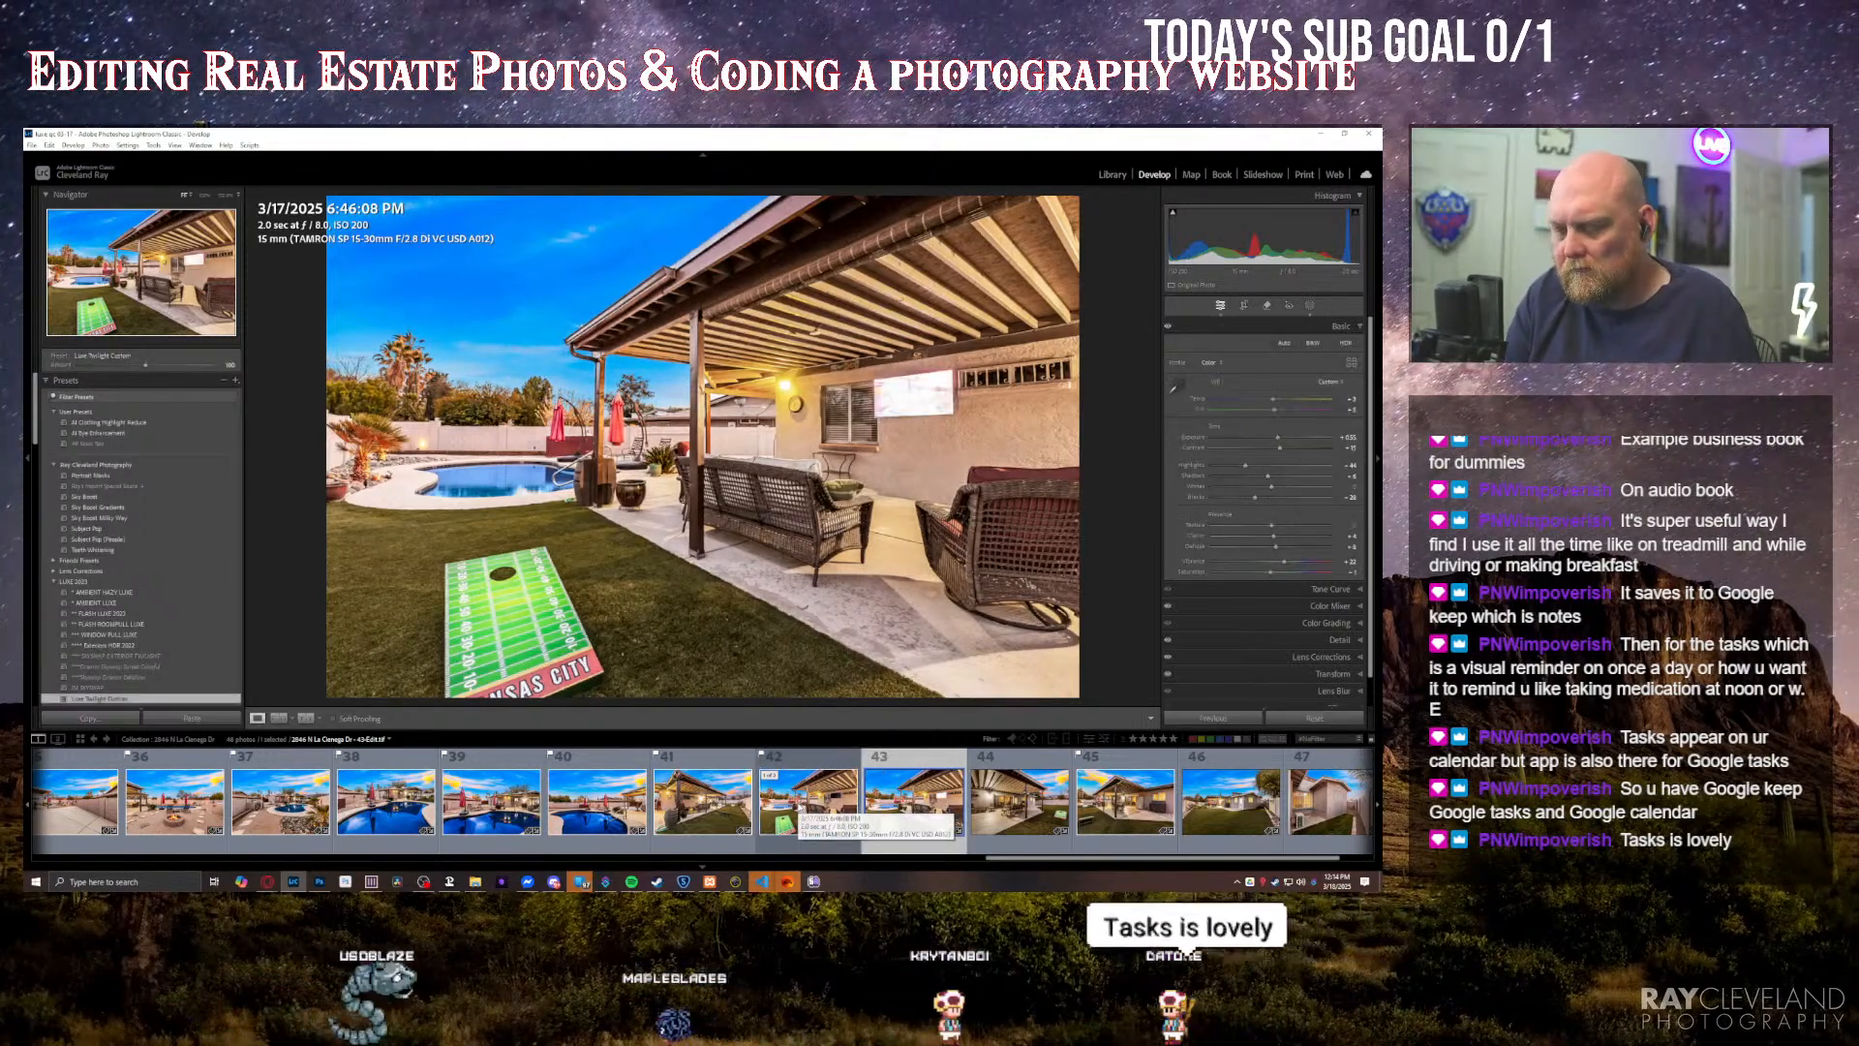
key("Delete")
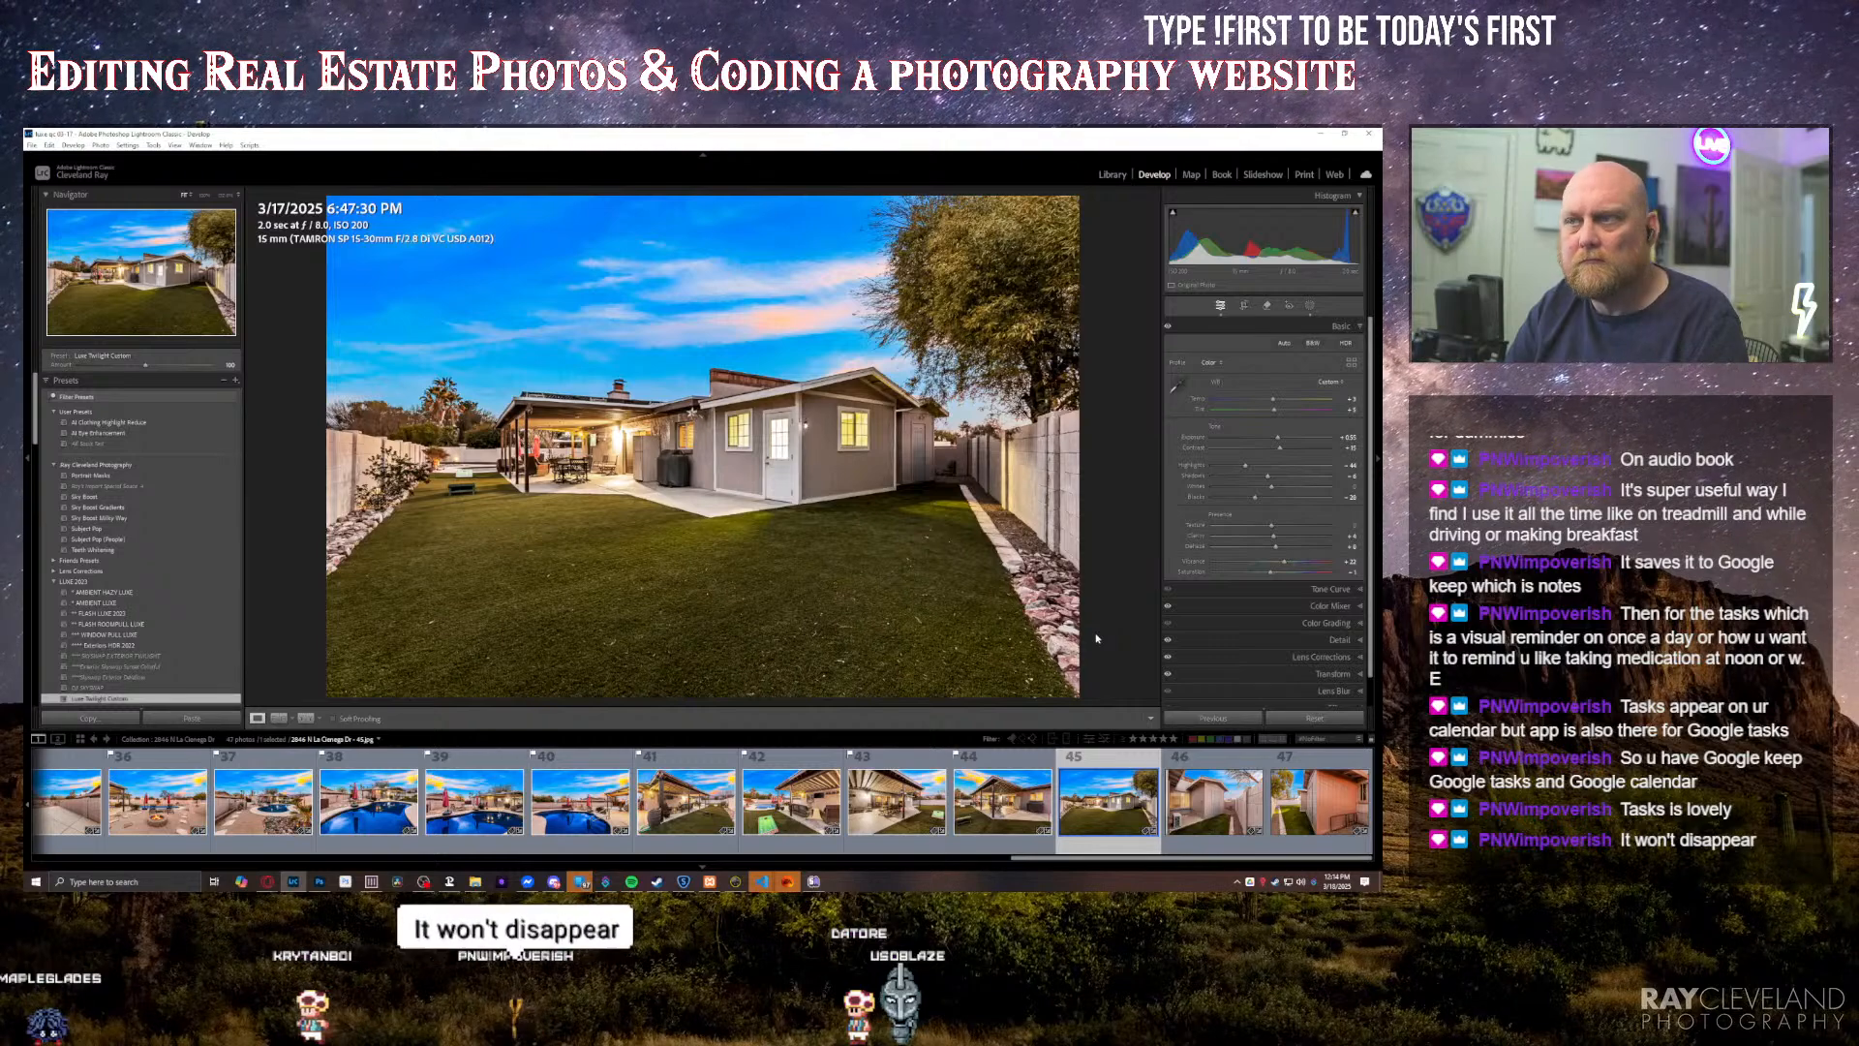
Step: Brighten the exposure of the last backyard and side-yard photos and flag the final shed photo as a pick
key("equal")
key("equal")
key("Right")
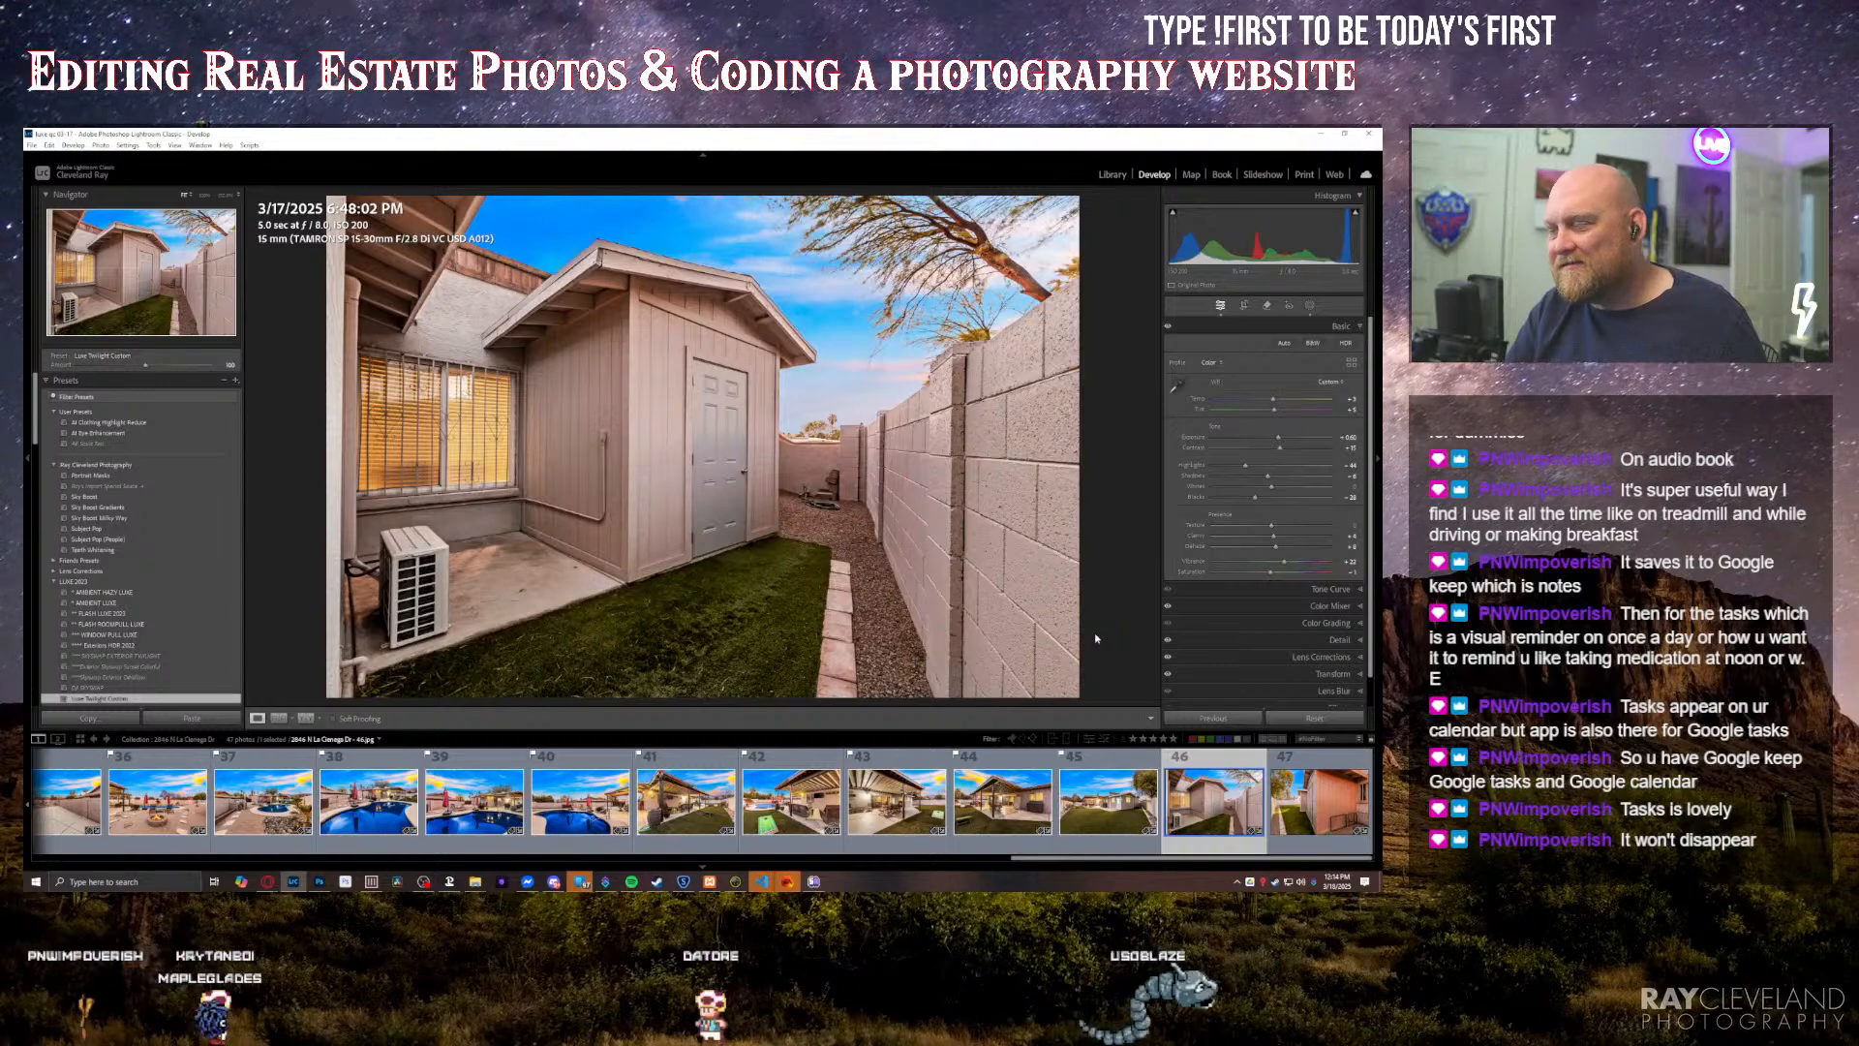
key("p")
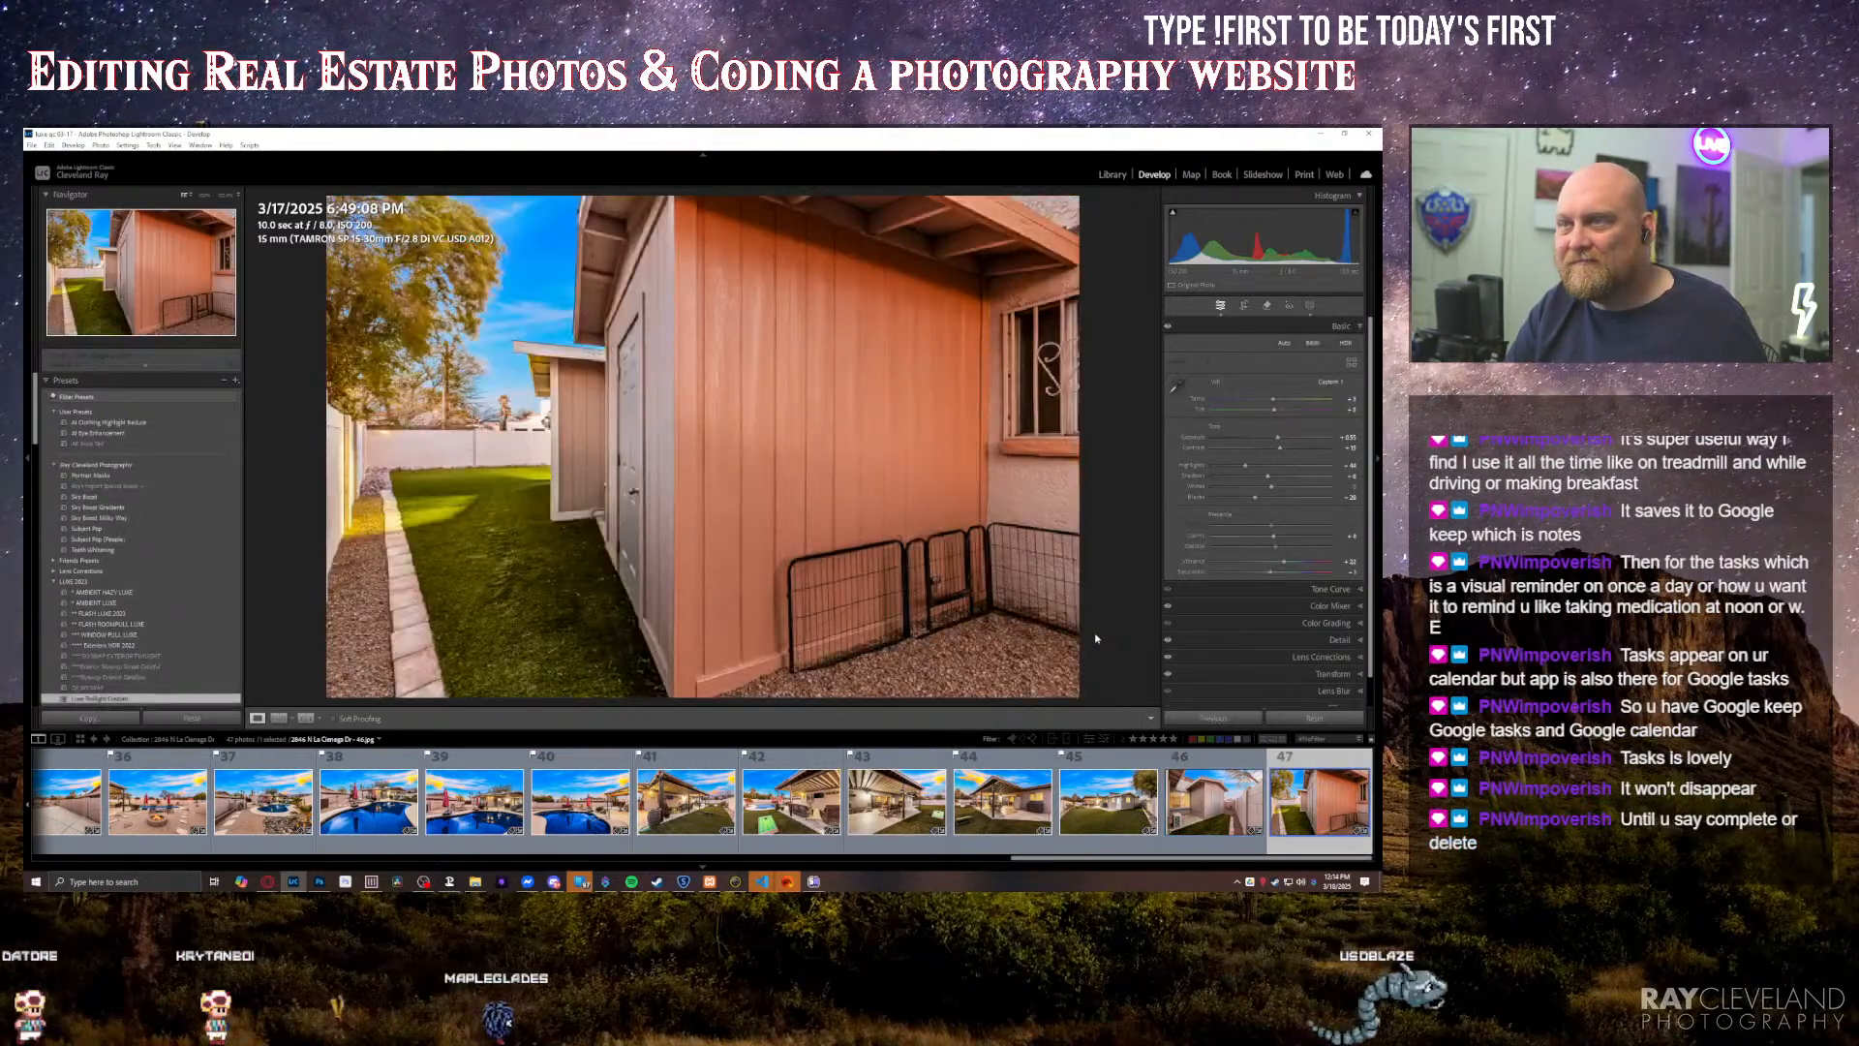
key("p")
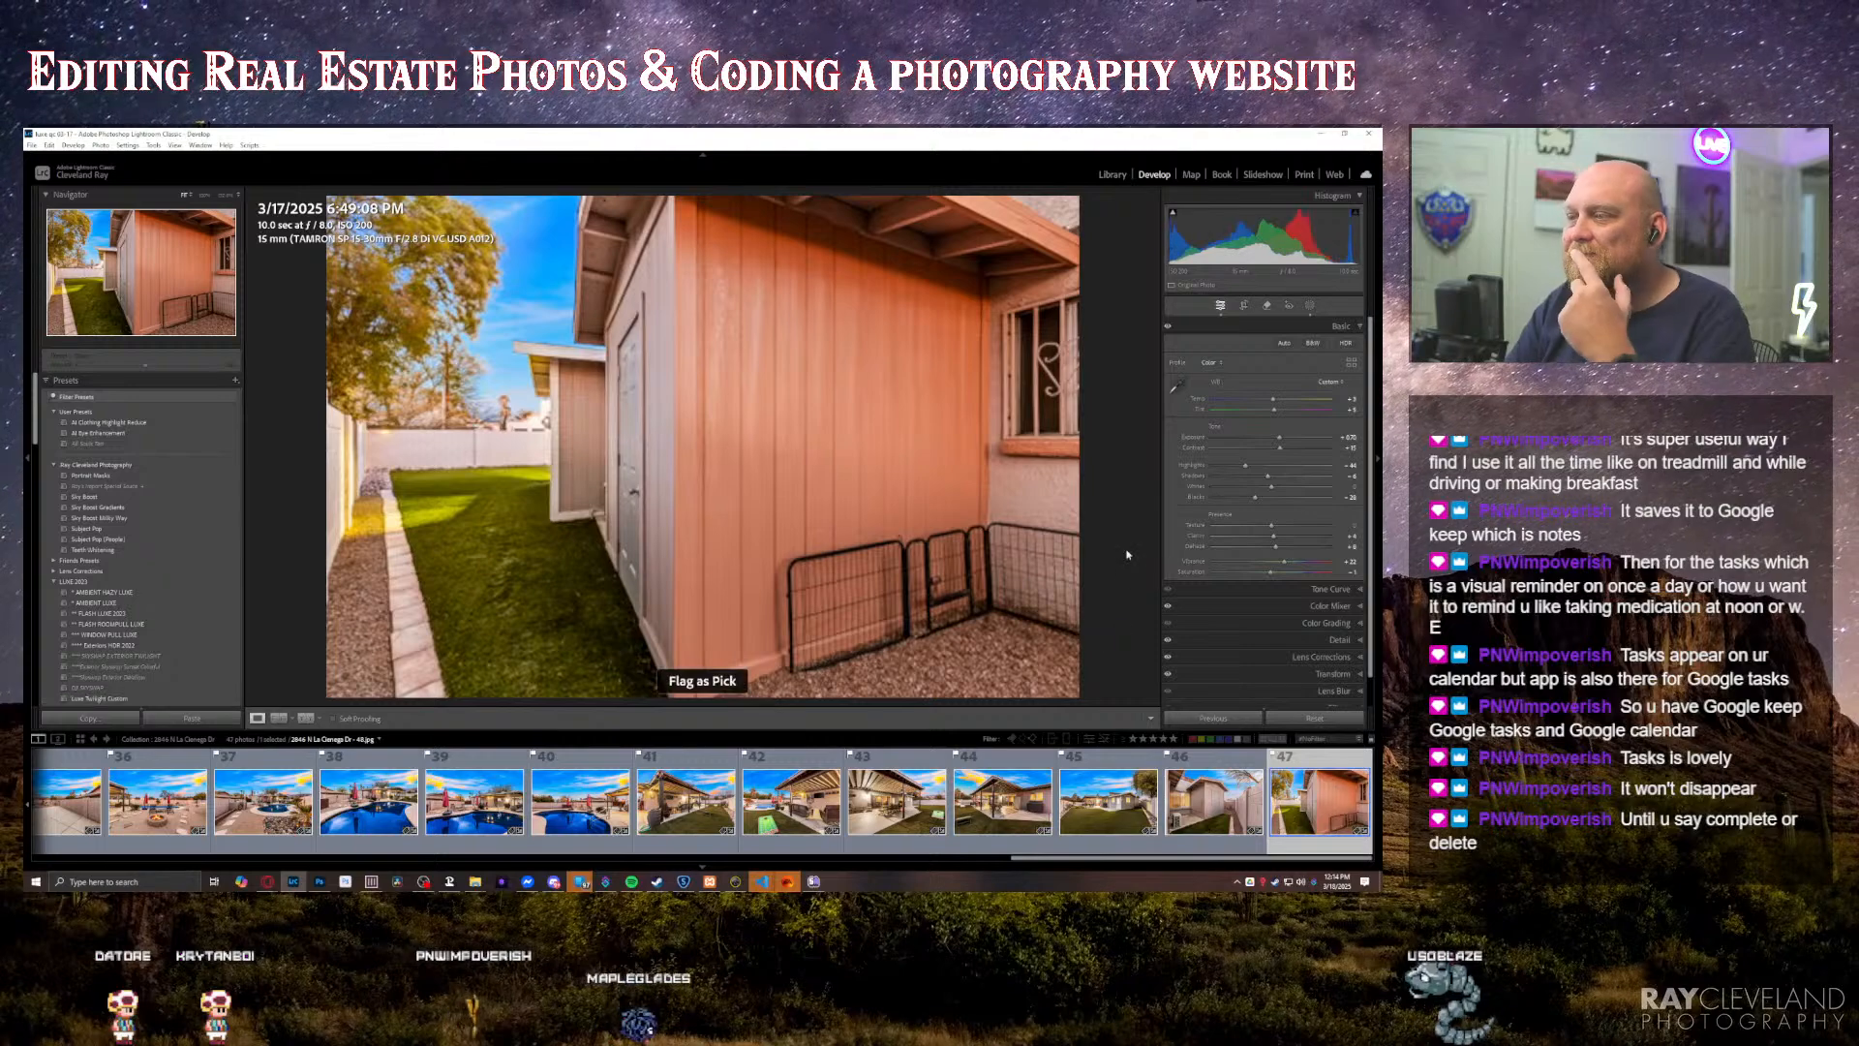
Step: Copy the property's collection name from its rename dialog in the Library and cancel the rename
left_click(1111, 175)
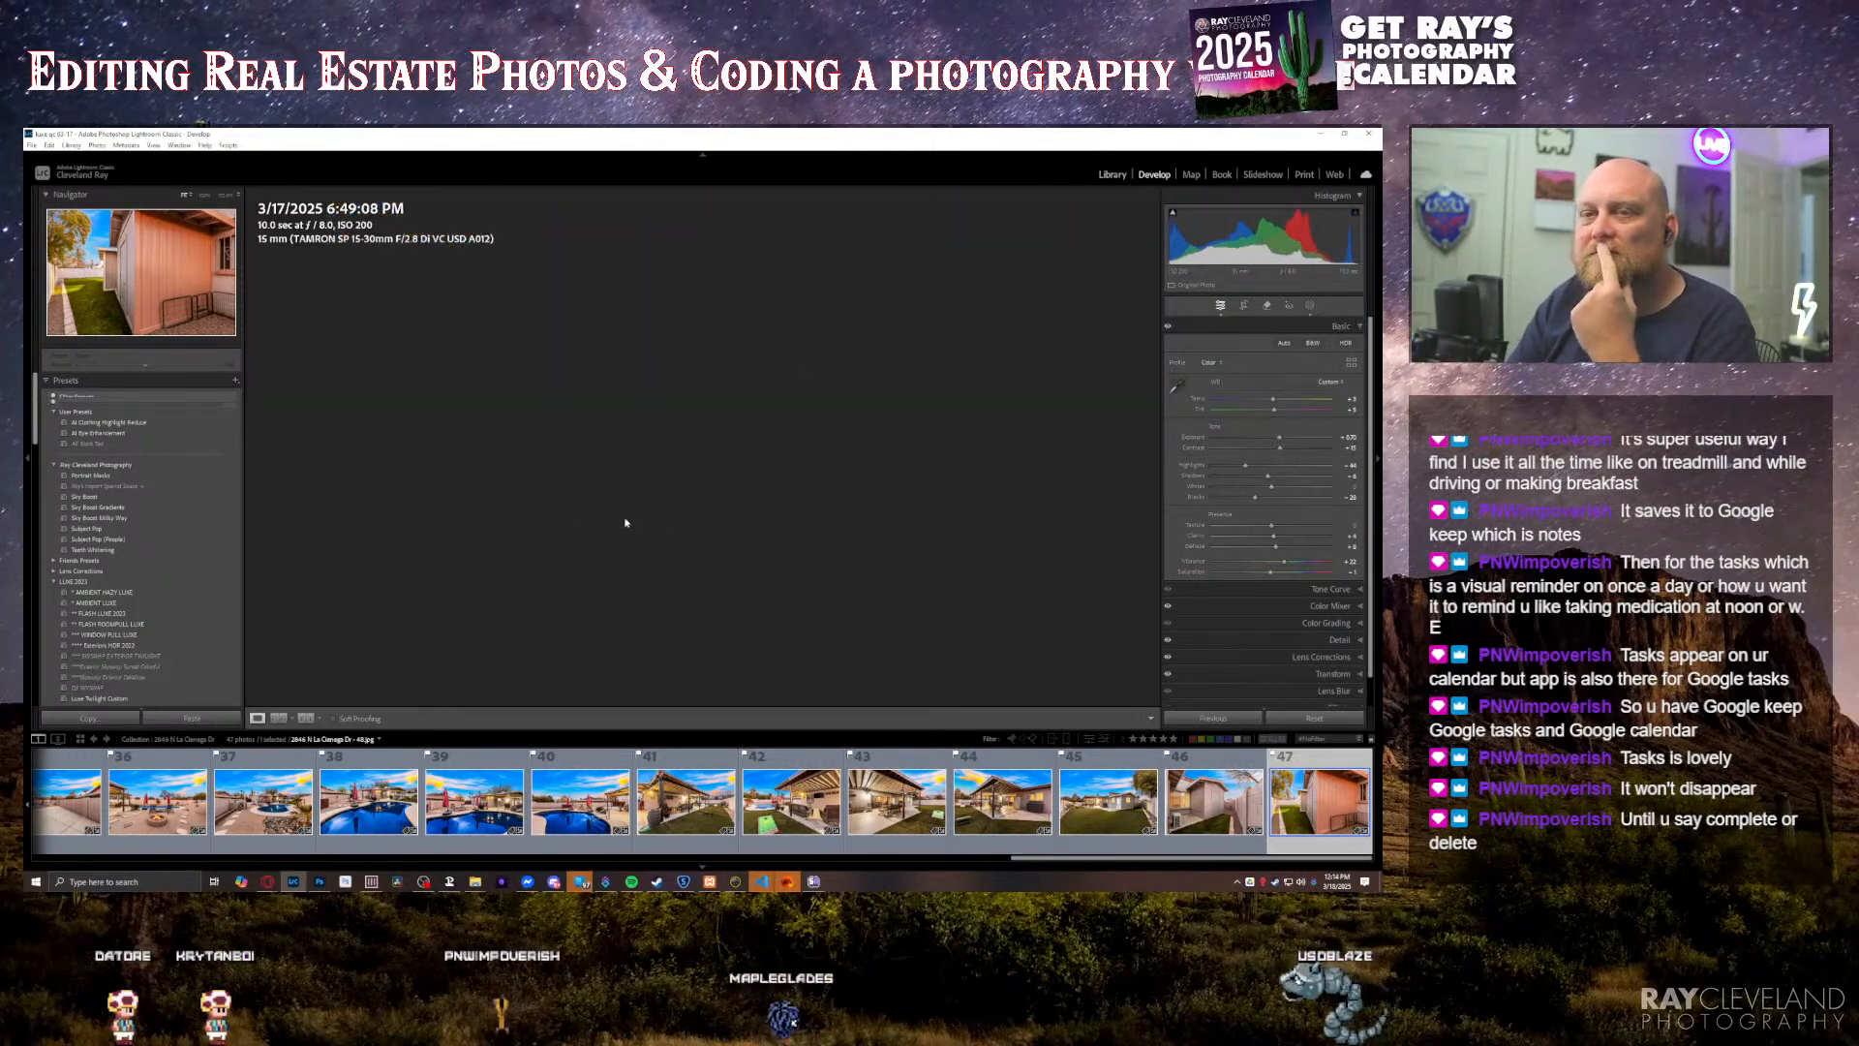
key("e")
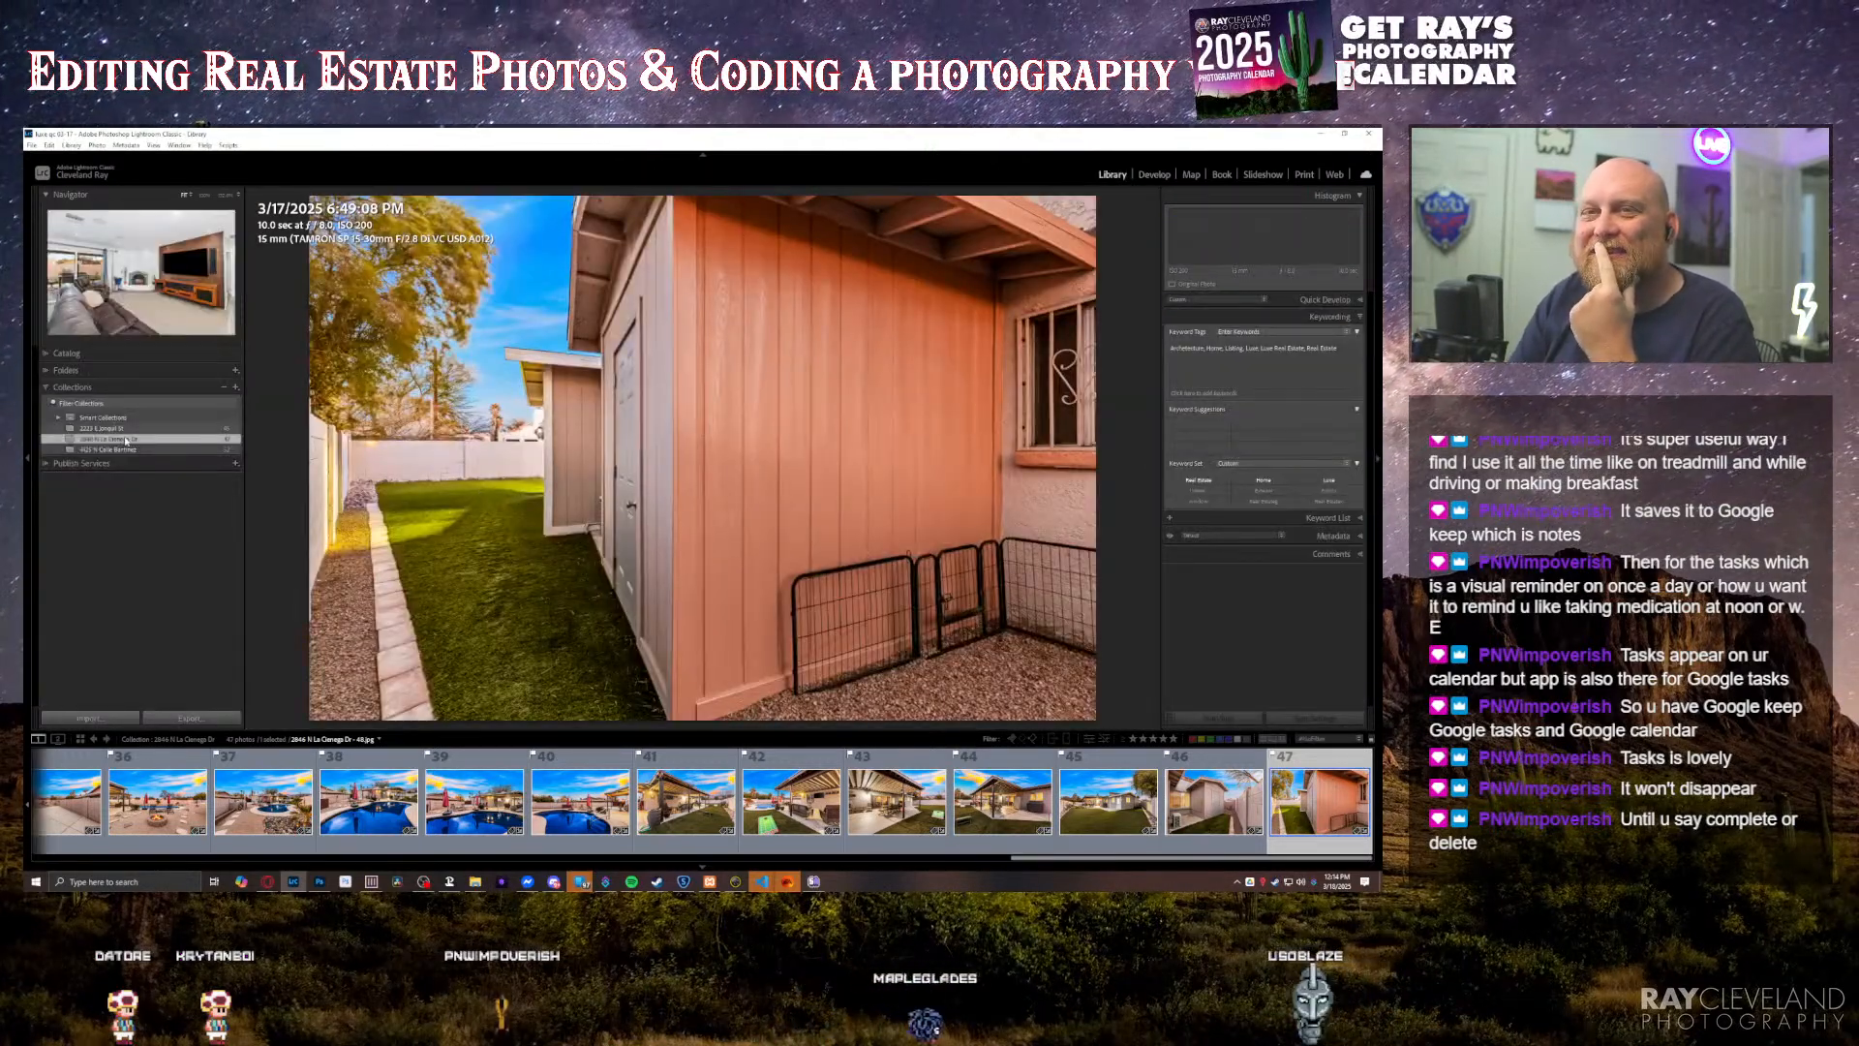
right_click(126, 441)
left_click(155, 514)
key("ctrl+c")
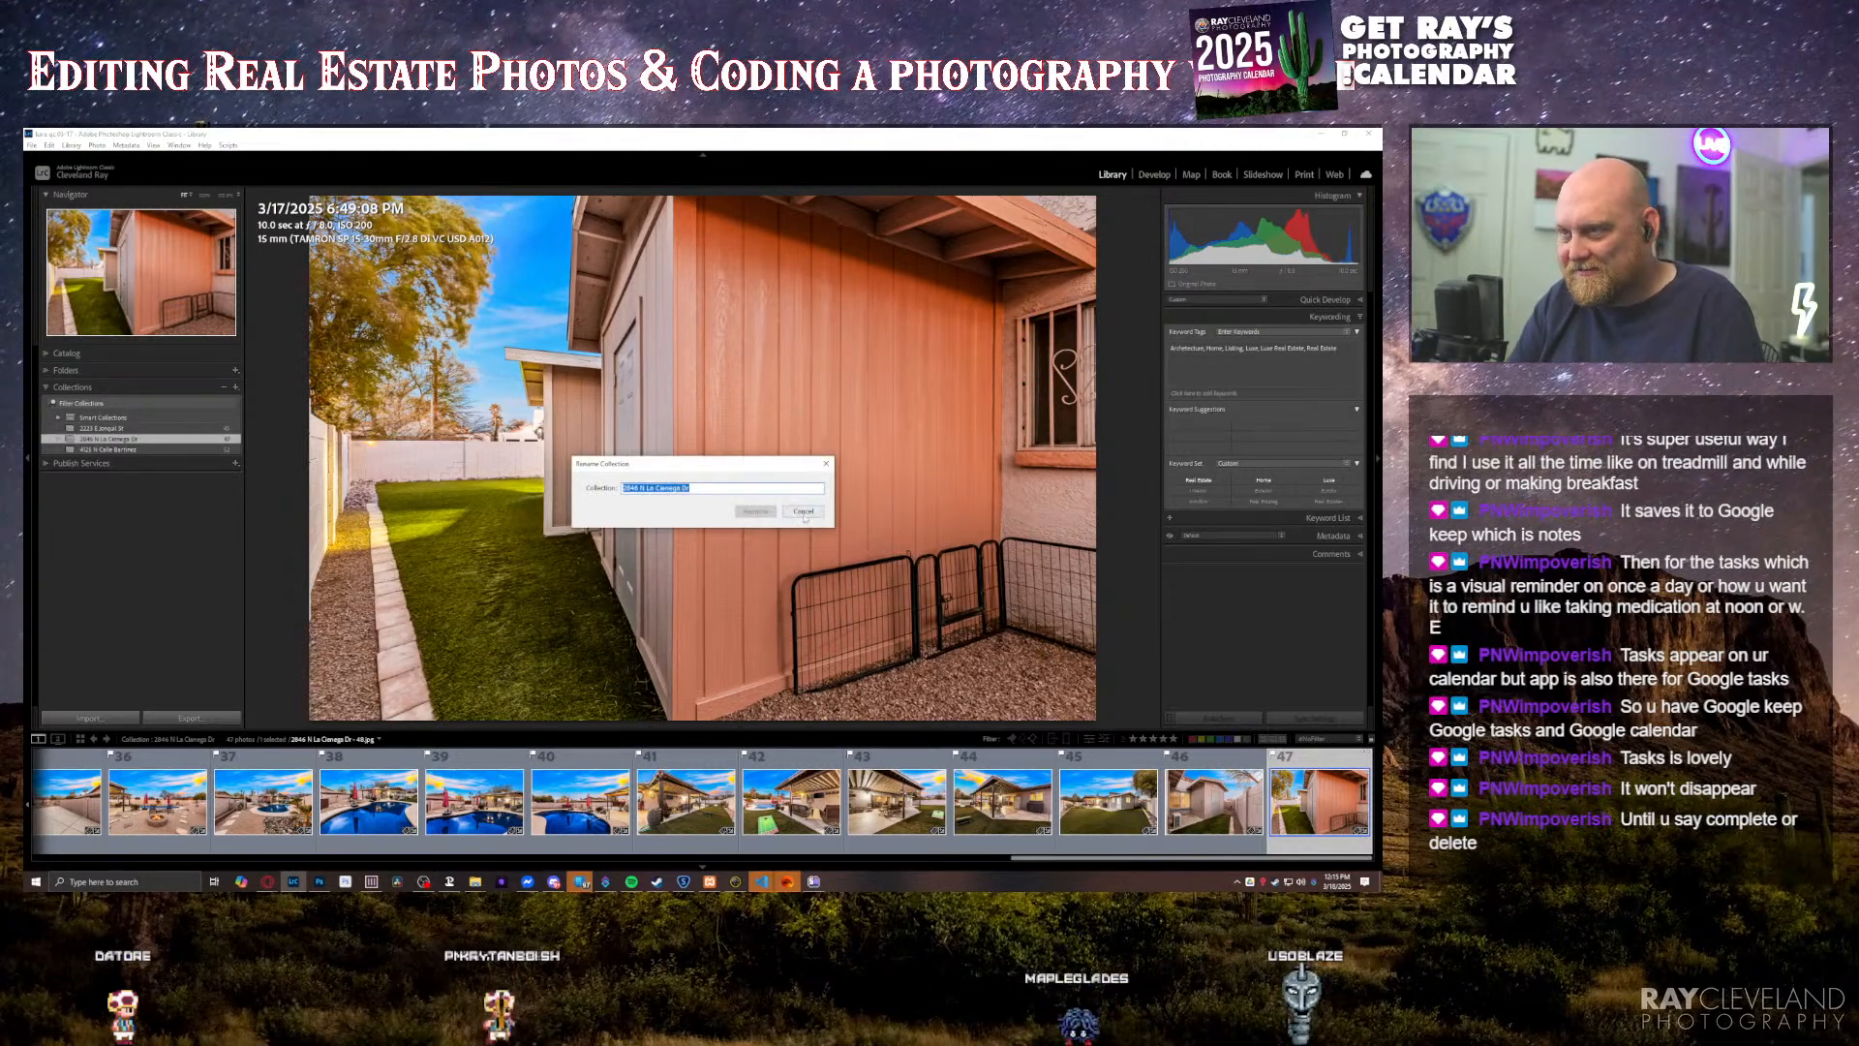
left_click(803, 511)
Step: Export a slideshow video of all photos in the collection, naming the file with the property address and SLIDESHOW
key("ctrl+a")
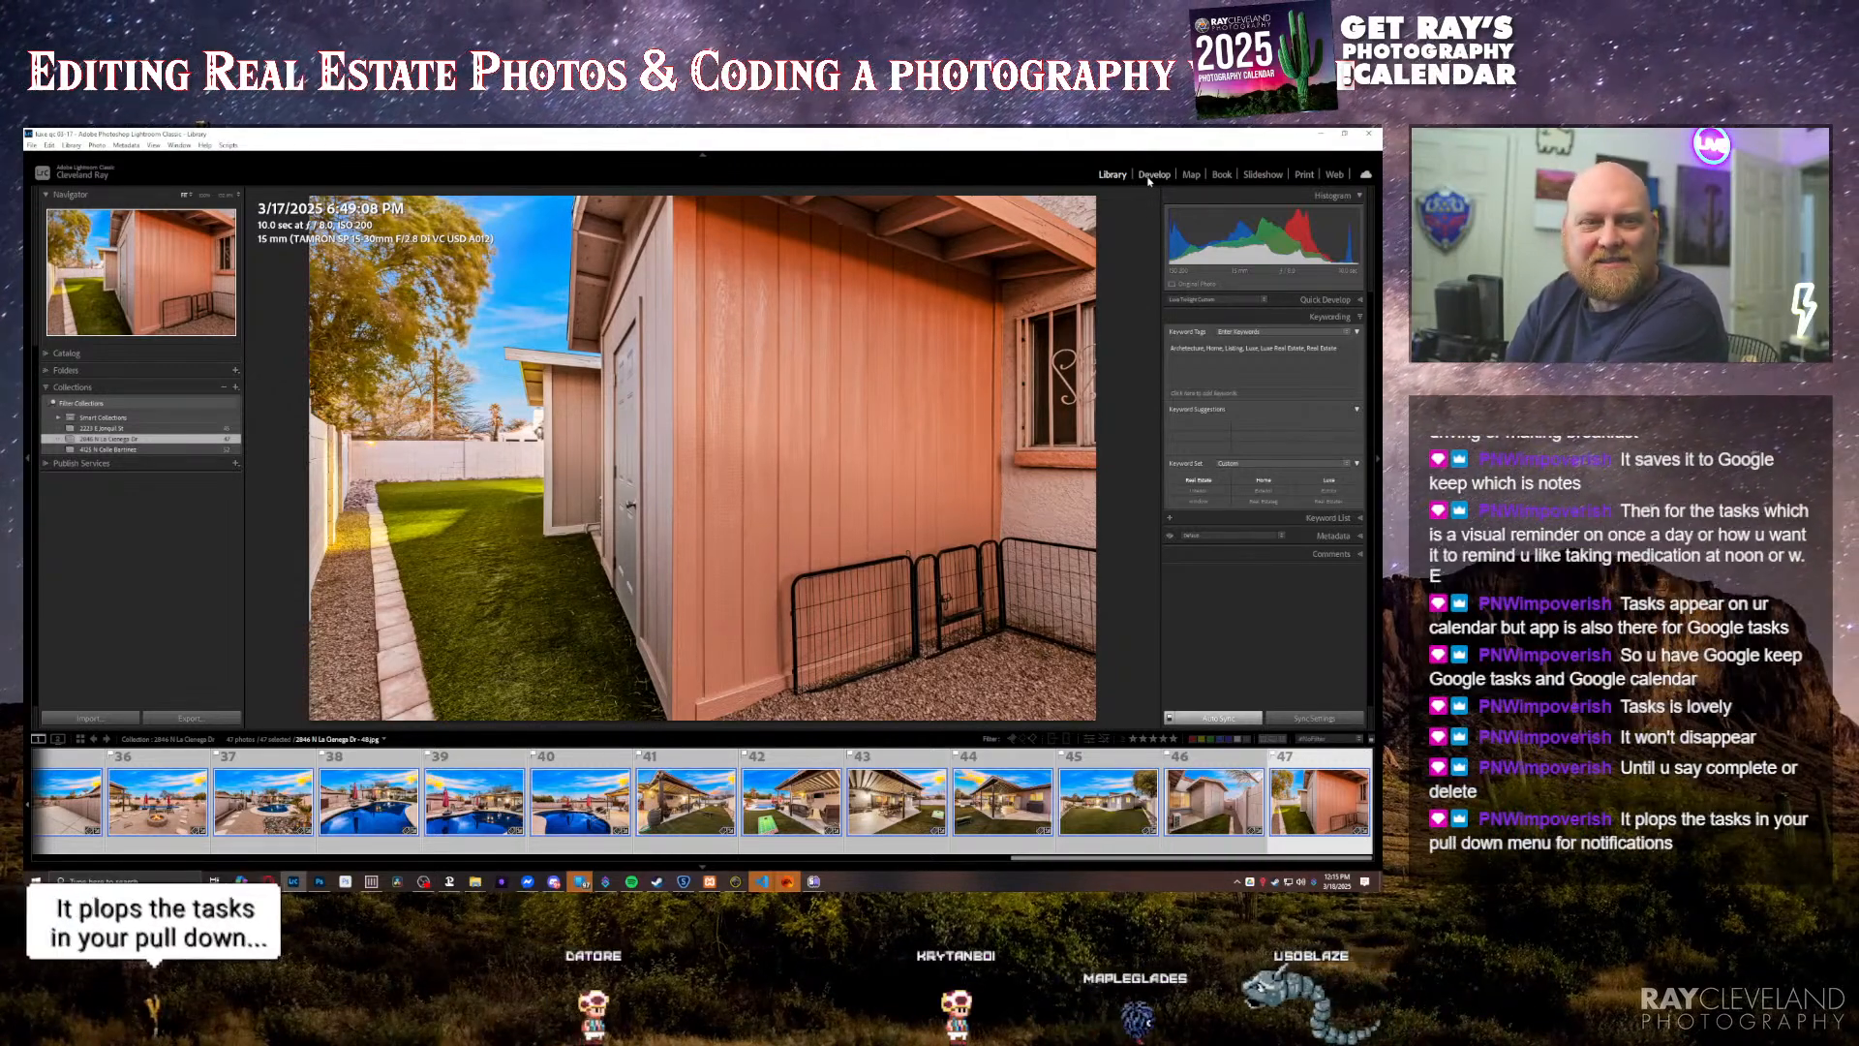
left_click(1262, 174)
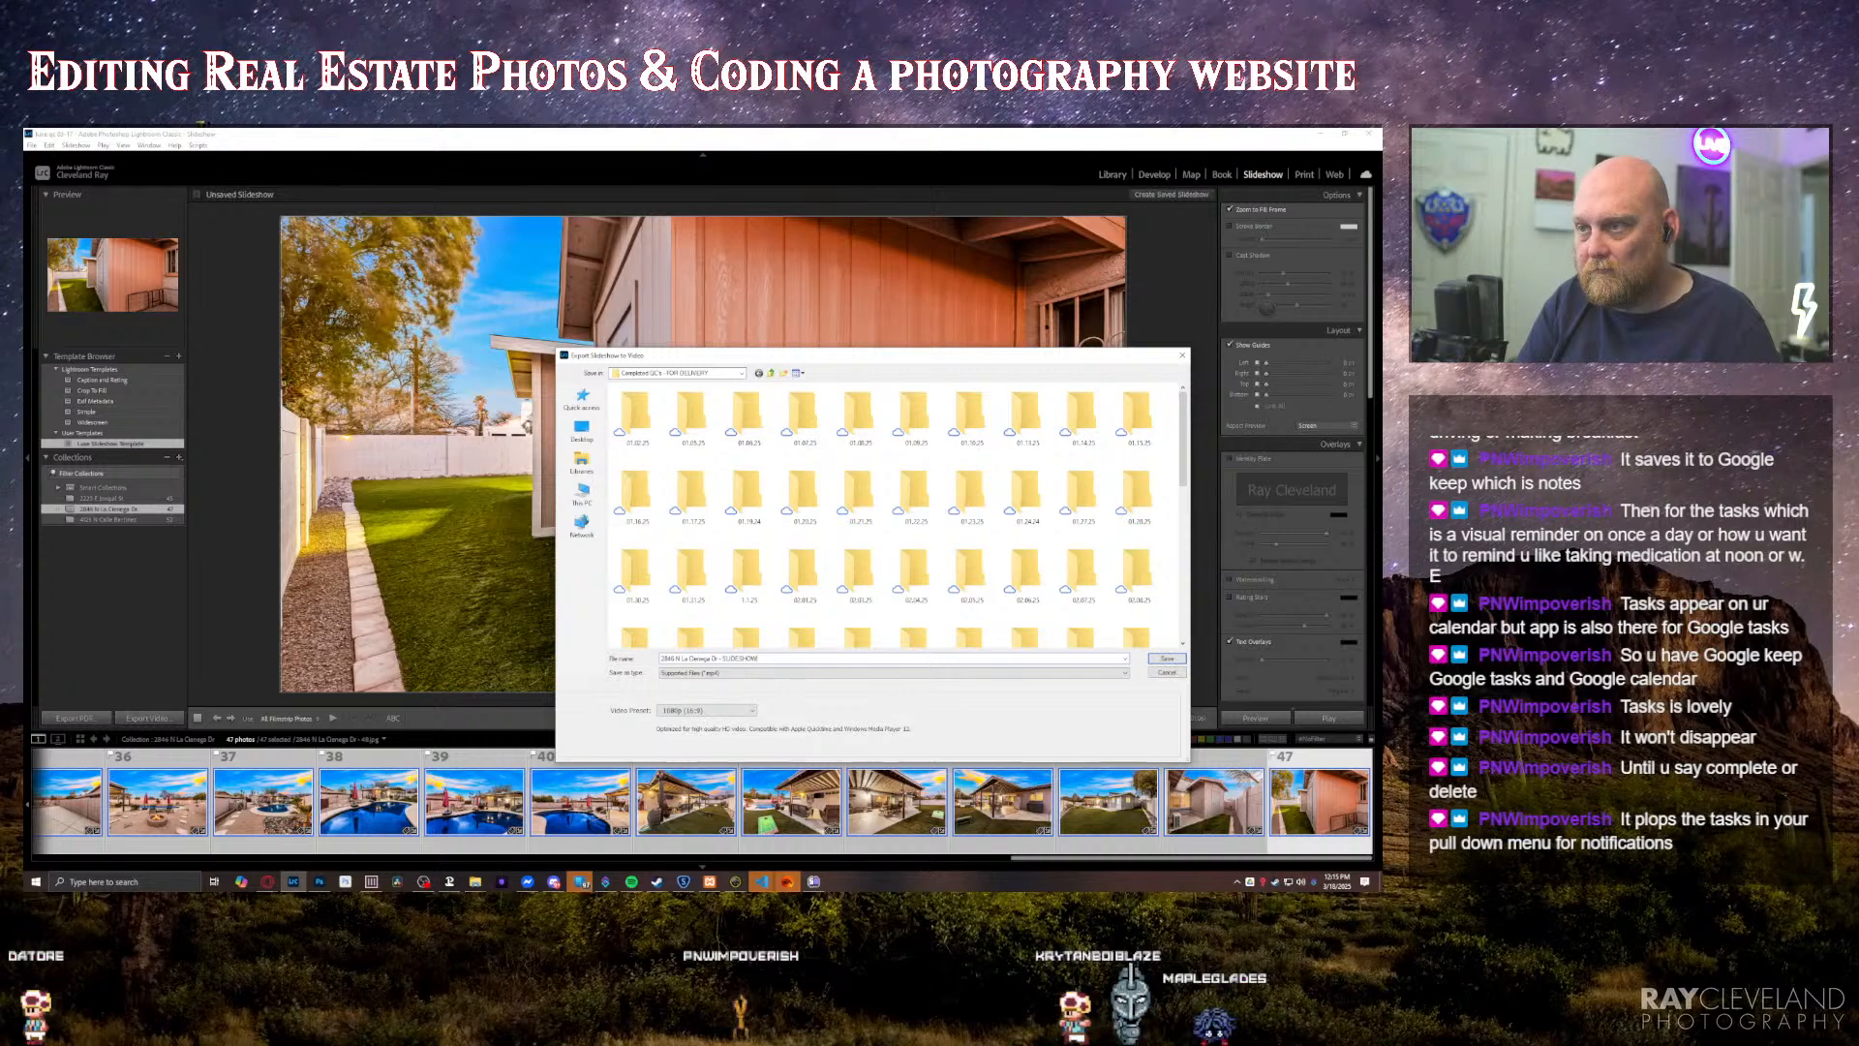
key("Return")
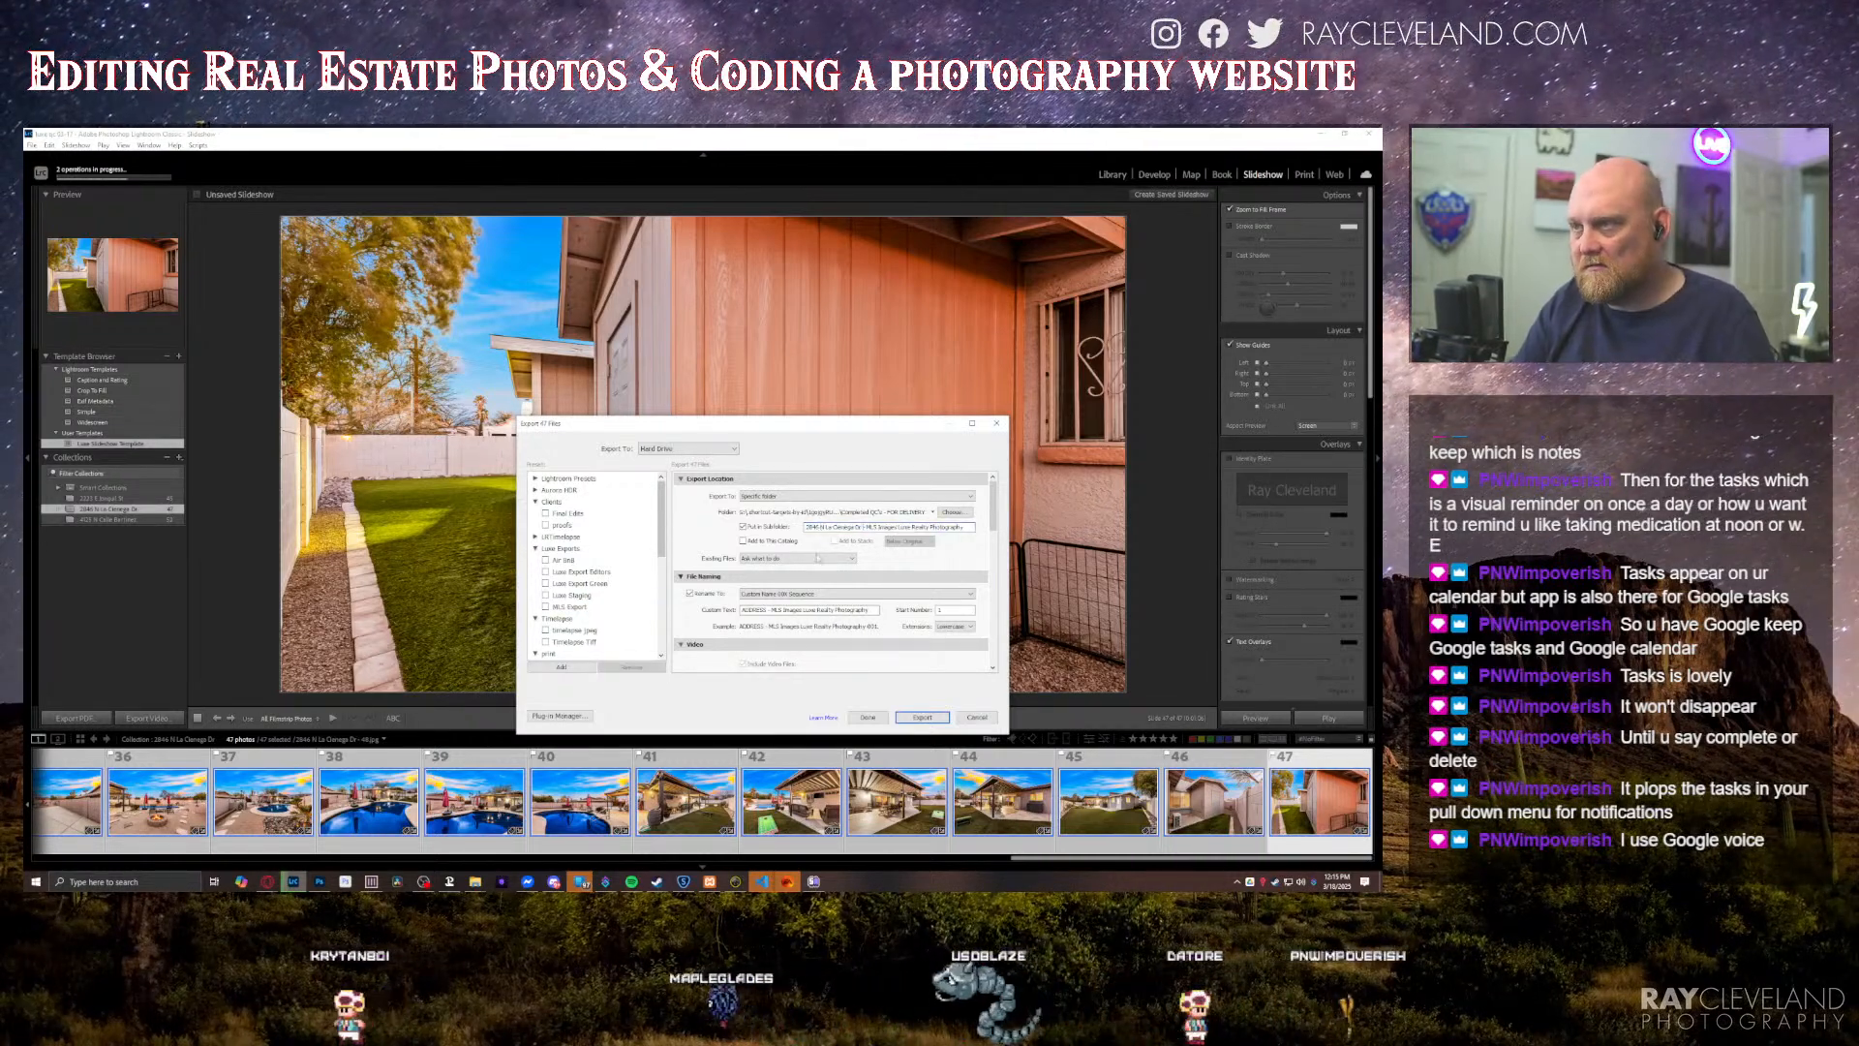
Step: Replace the address placeholder in the MLS export's custom file name text with the property address and export all 47 photos
left_click(762, 611)
double_click(760, 610)
key("ctrl+v")
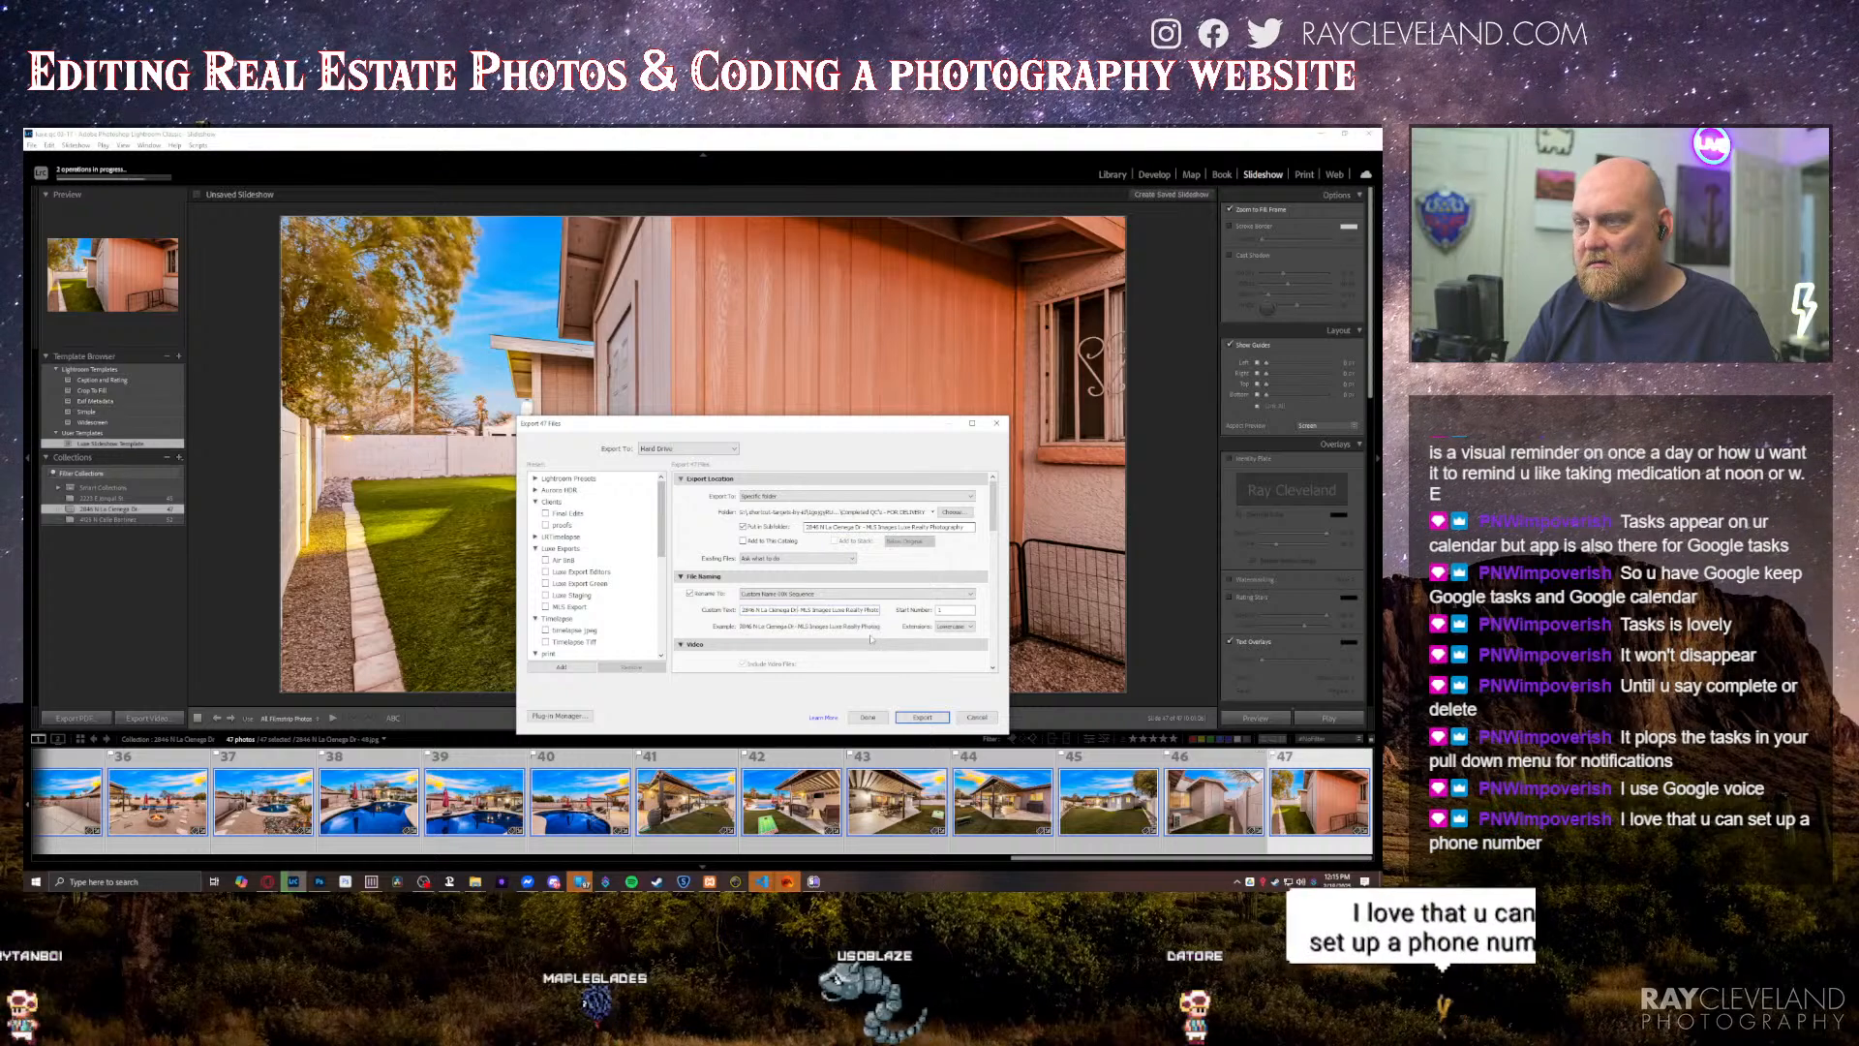
left_click(922, 716)
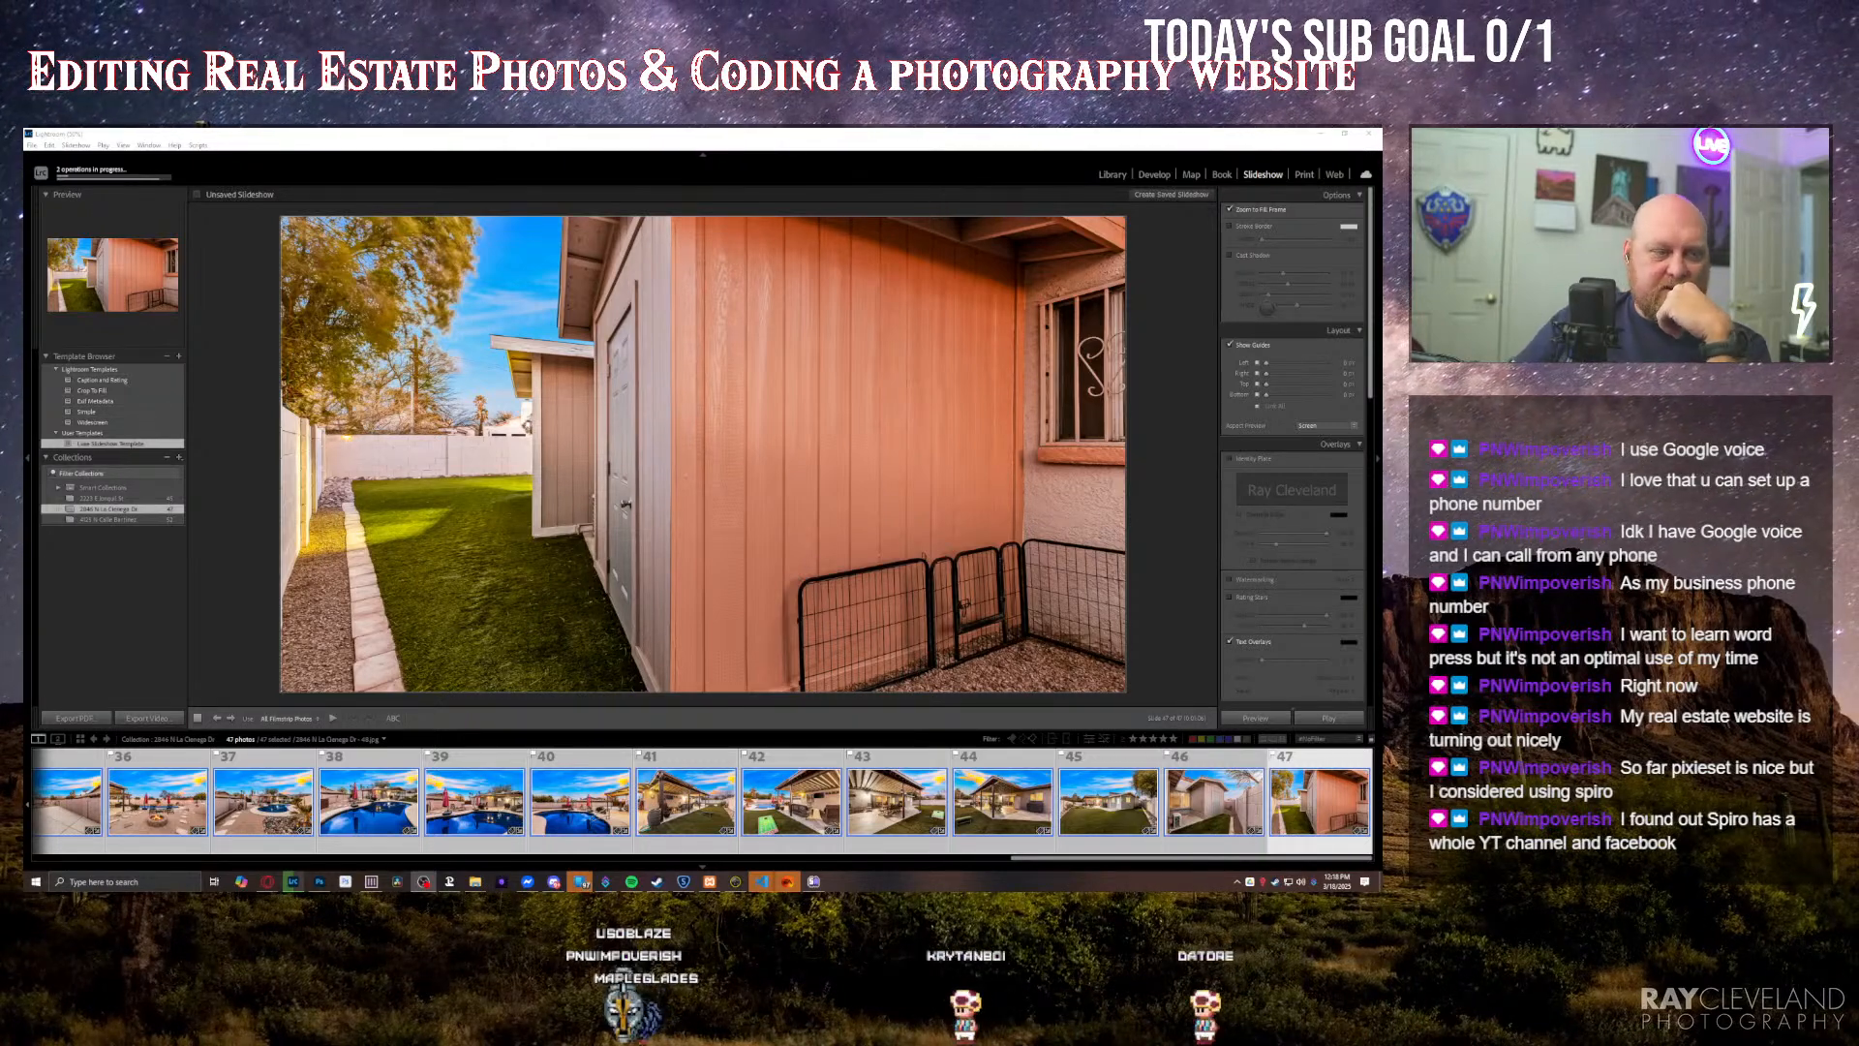
Step: Bring the folder of exported MLS images to the front in File Explorer
key("alt+Tab")
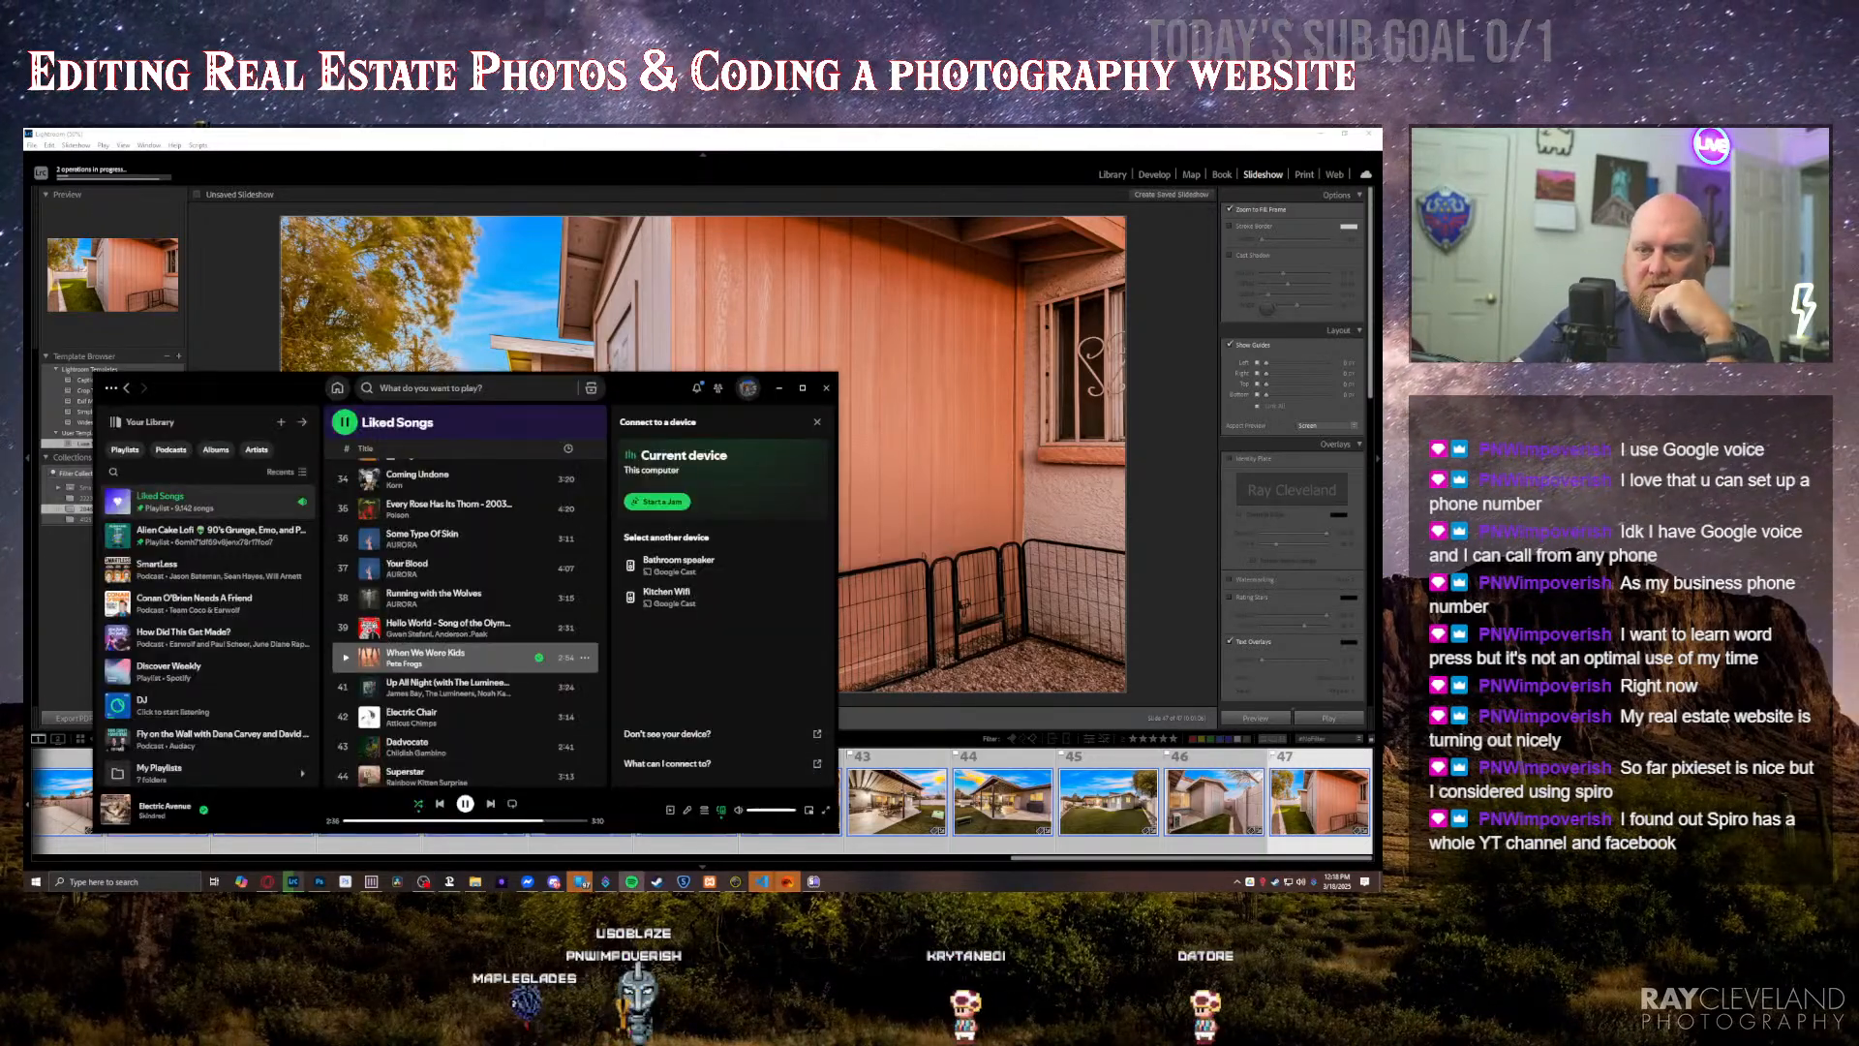
key("alt+Tab")
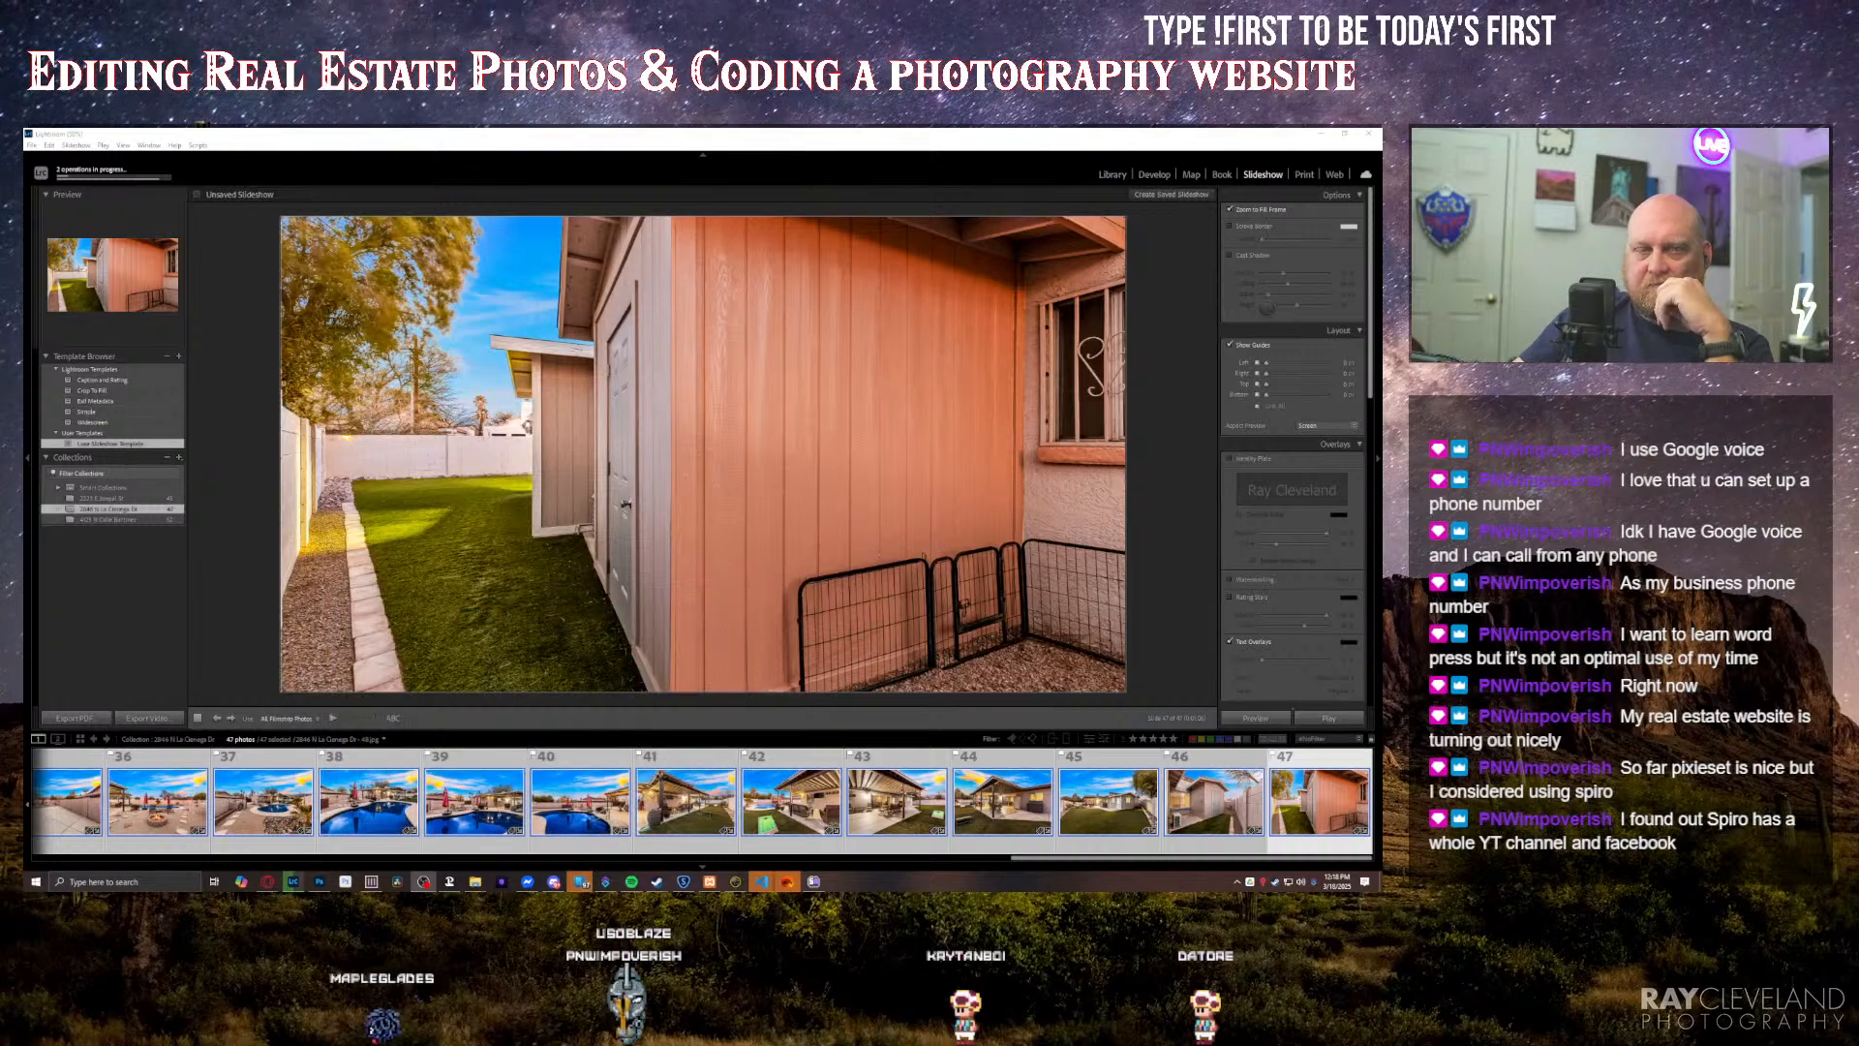
key("alt+Tab")
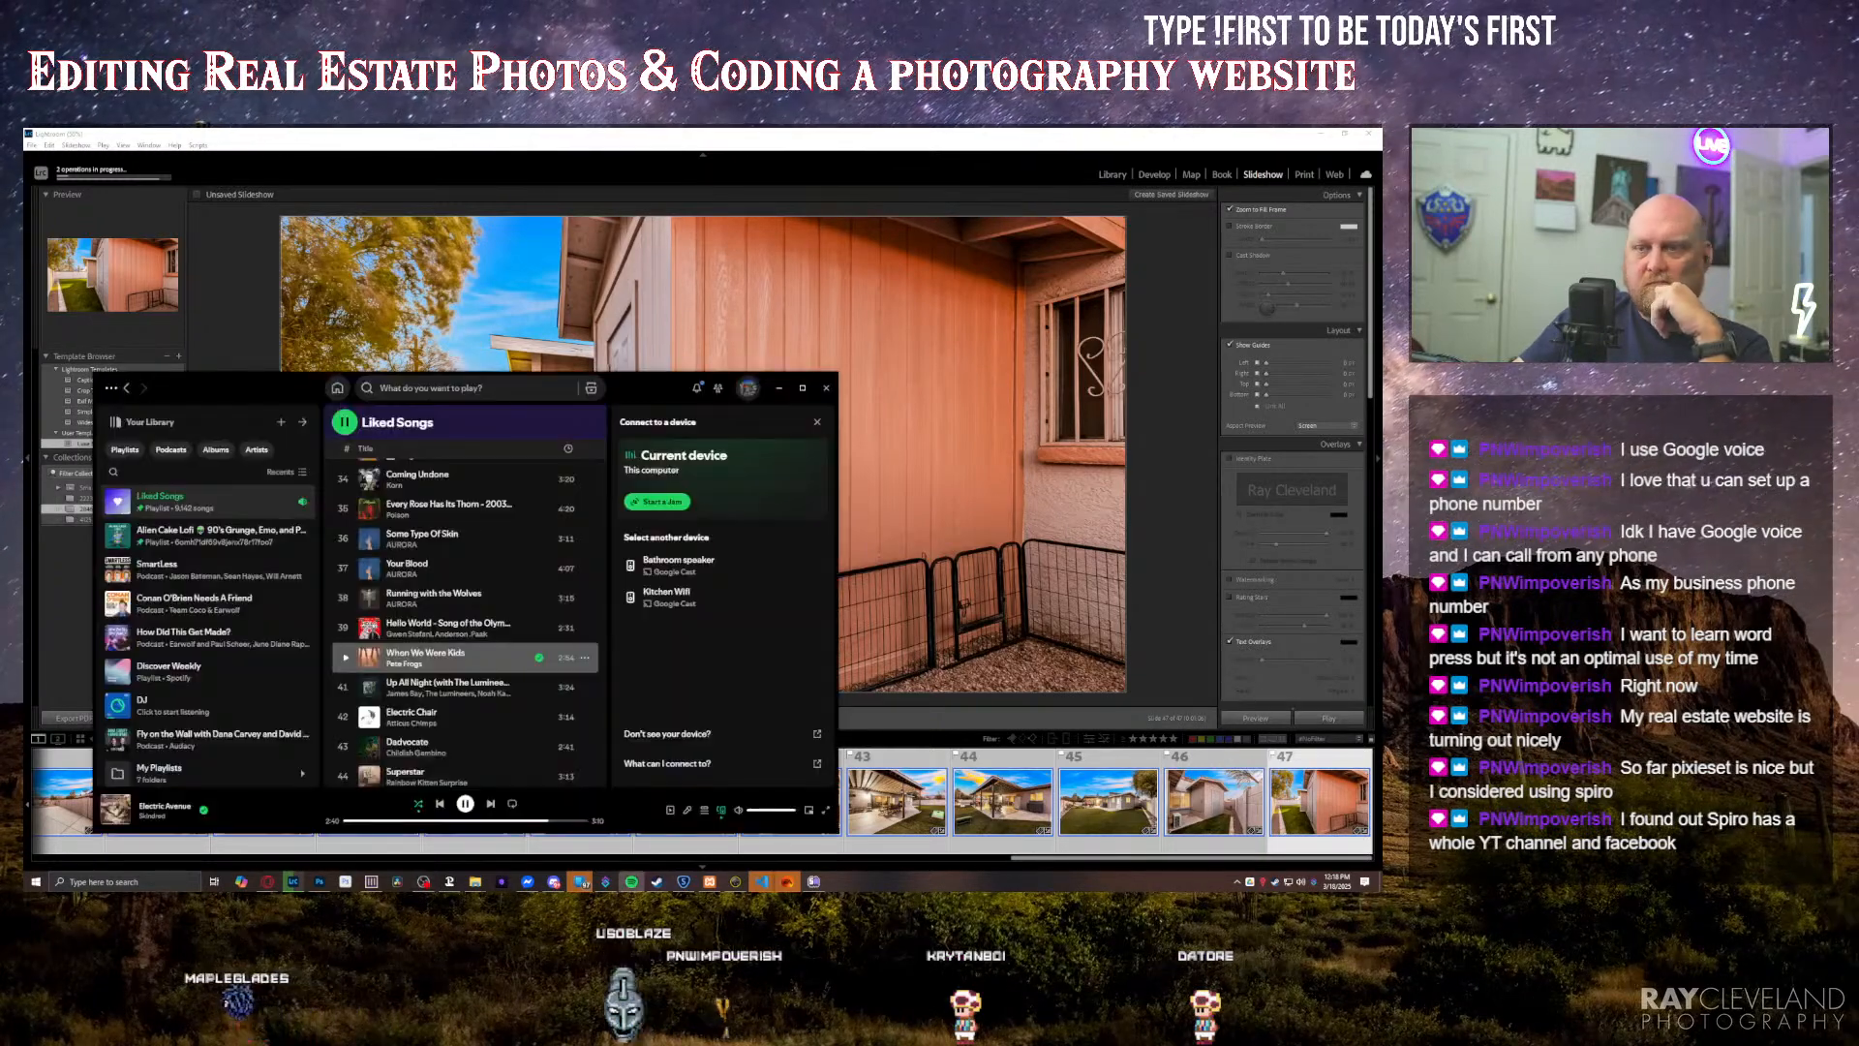
key("alt+Tab")
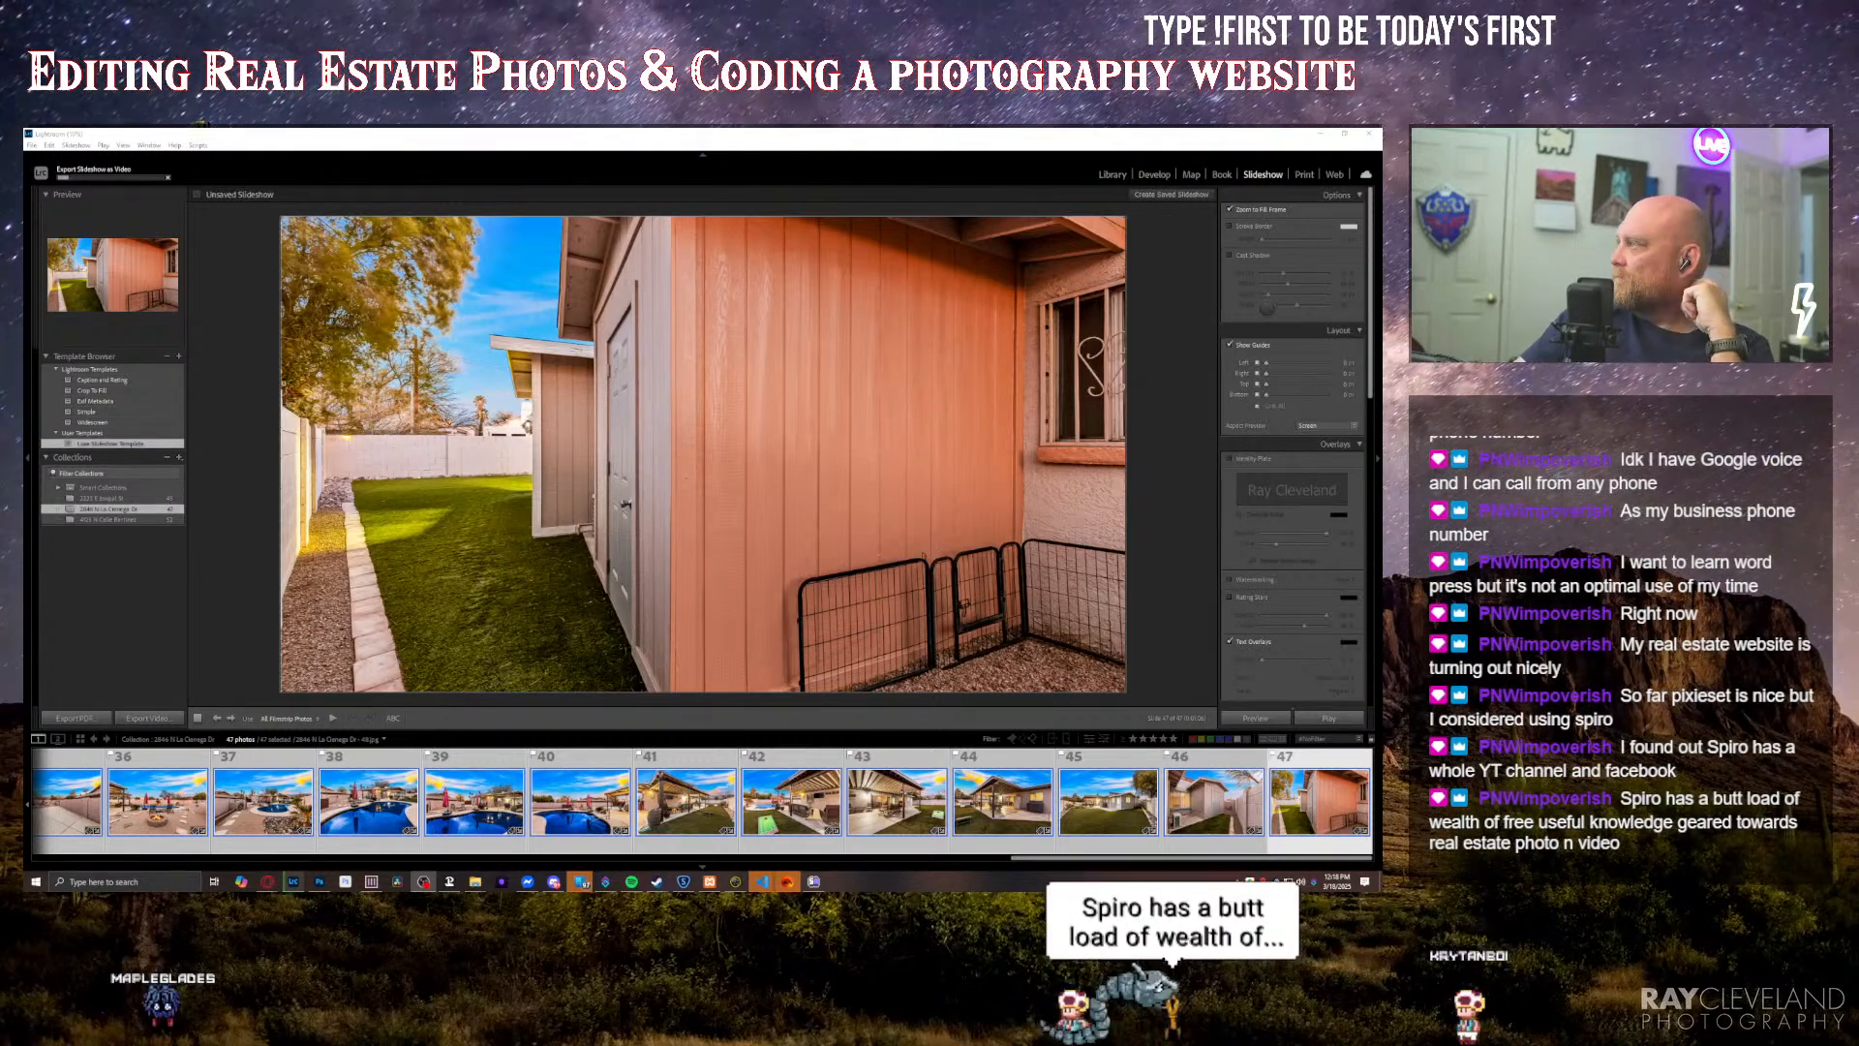
left_click(475, 881)
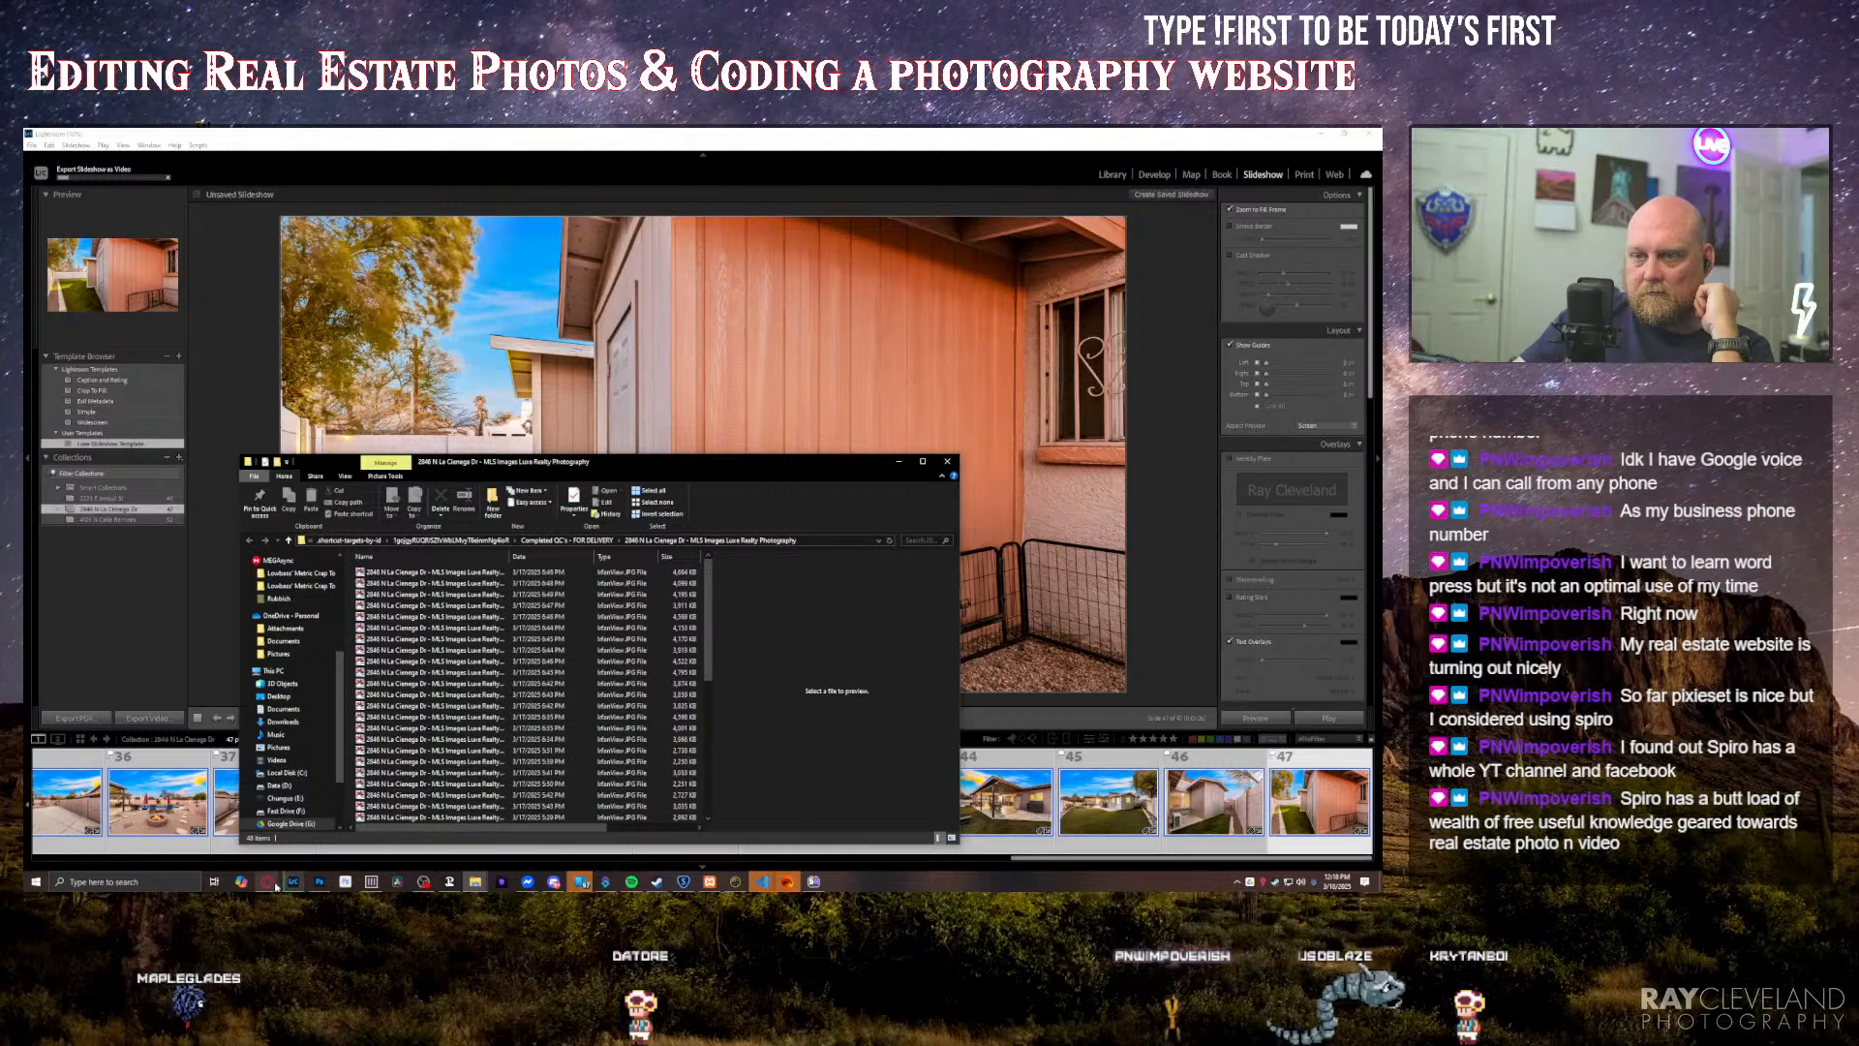
Step: Switch to the browser, search the web for "spiro" in a new tab and open the SPIRO Real Estate Media Software site
mouse_move(267, 879)
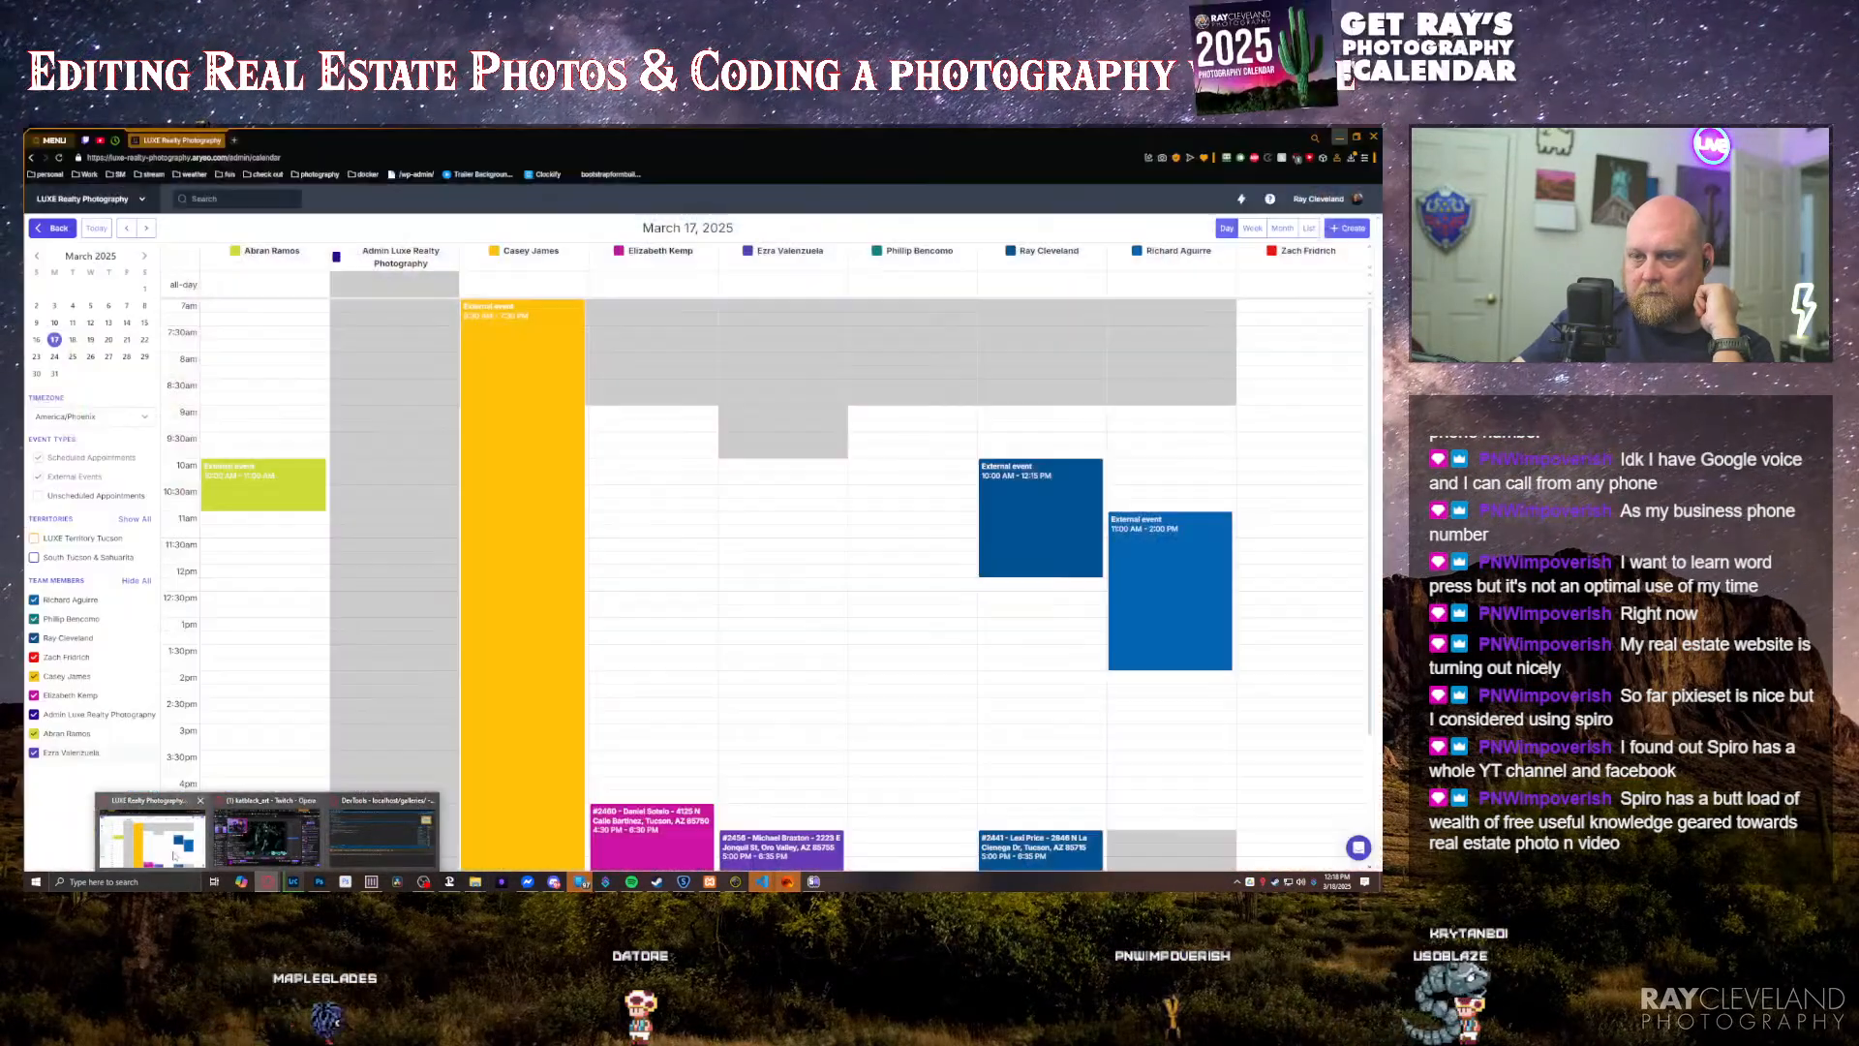
left_click(177, 856)
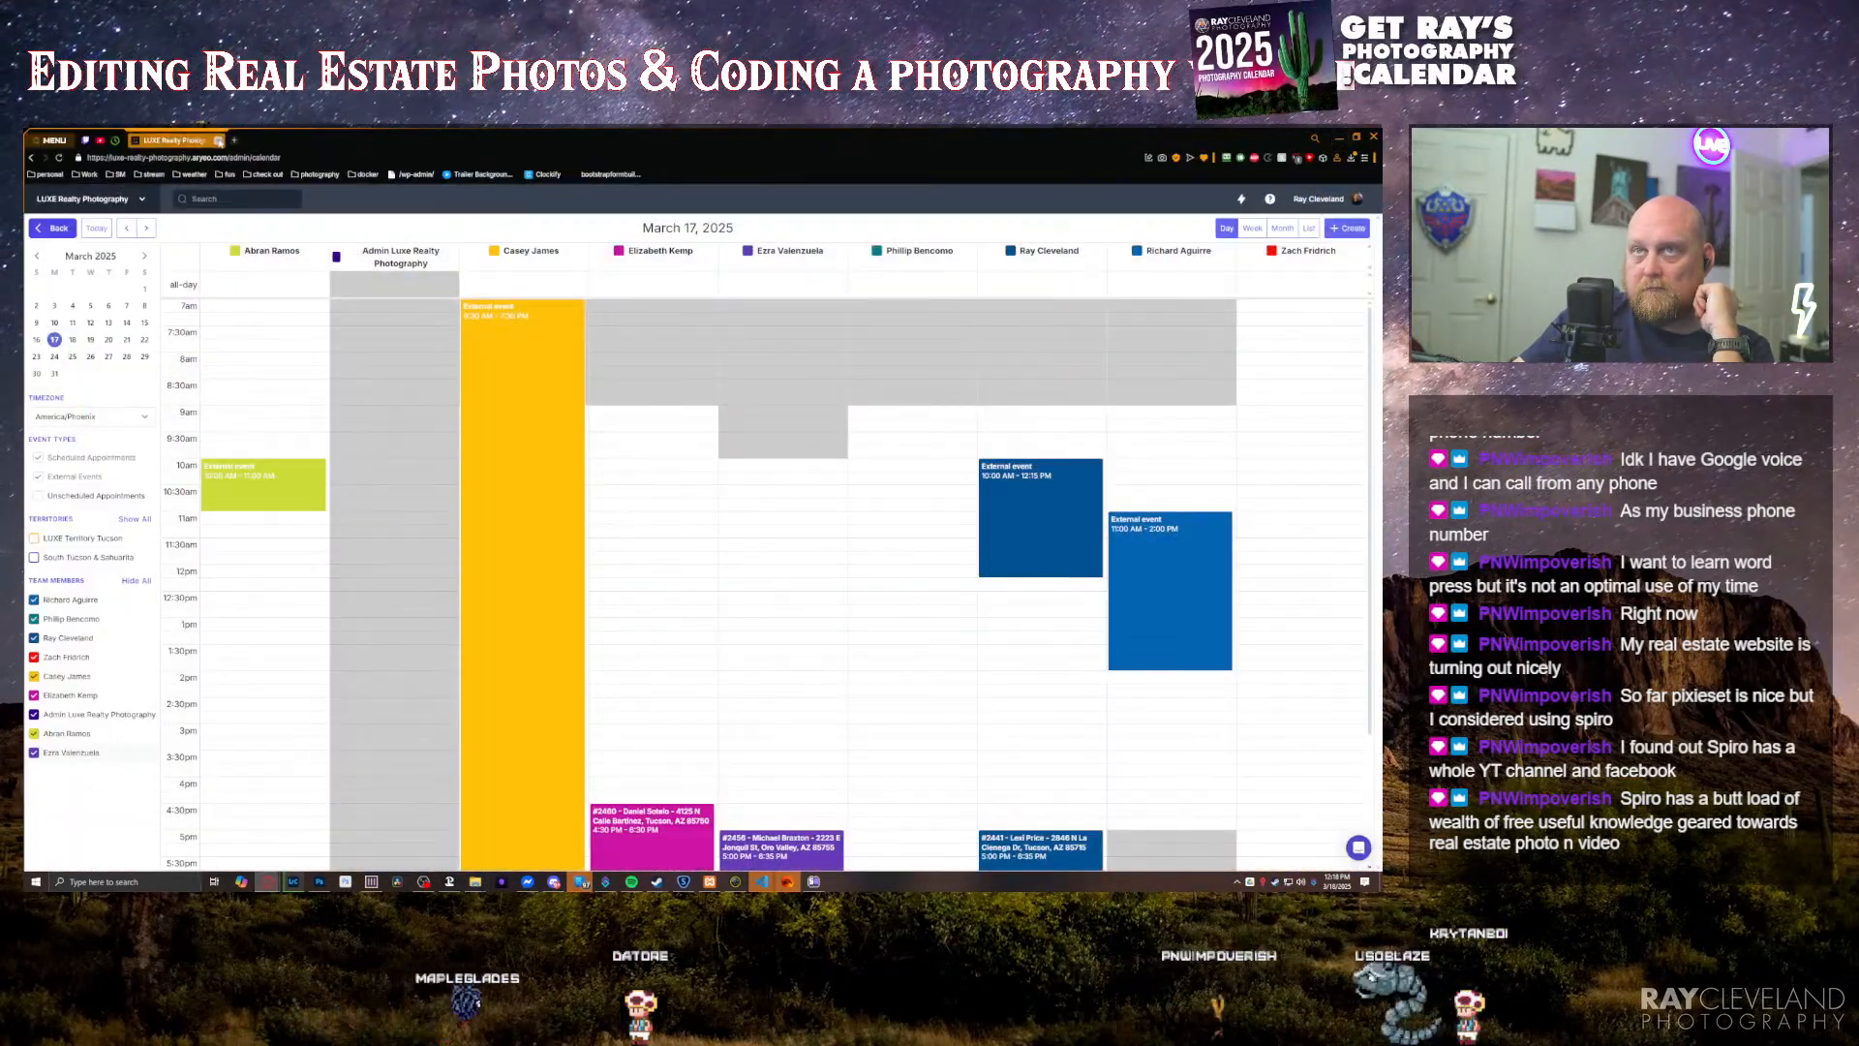
left_click(236, 143)
type("spiro")
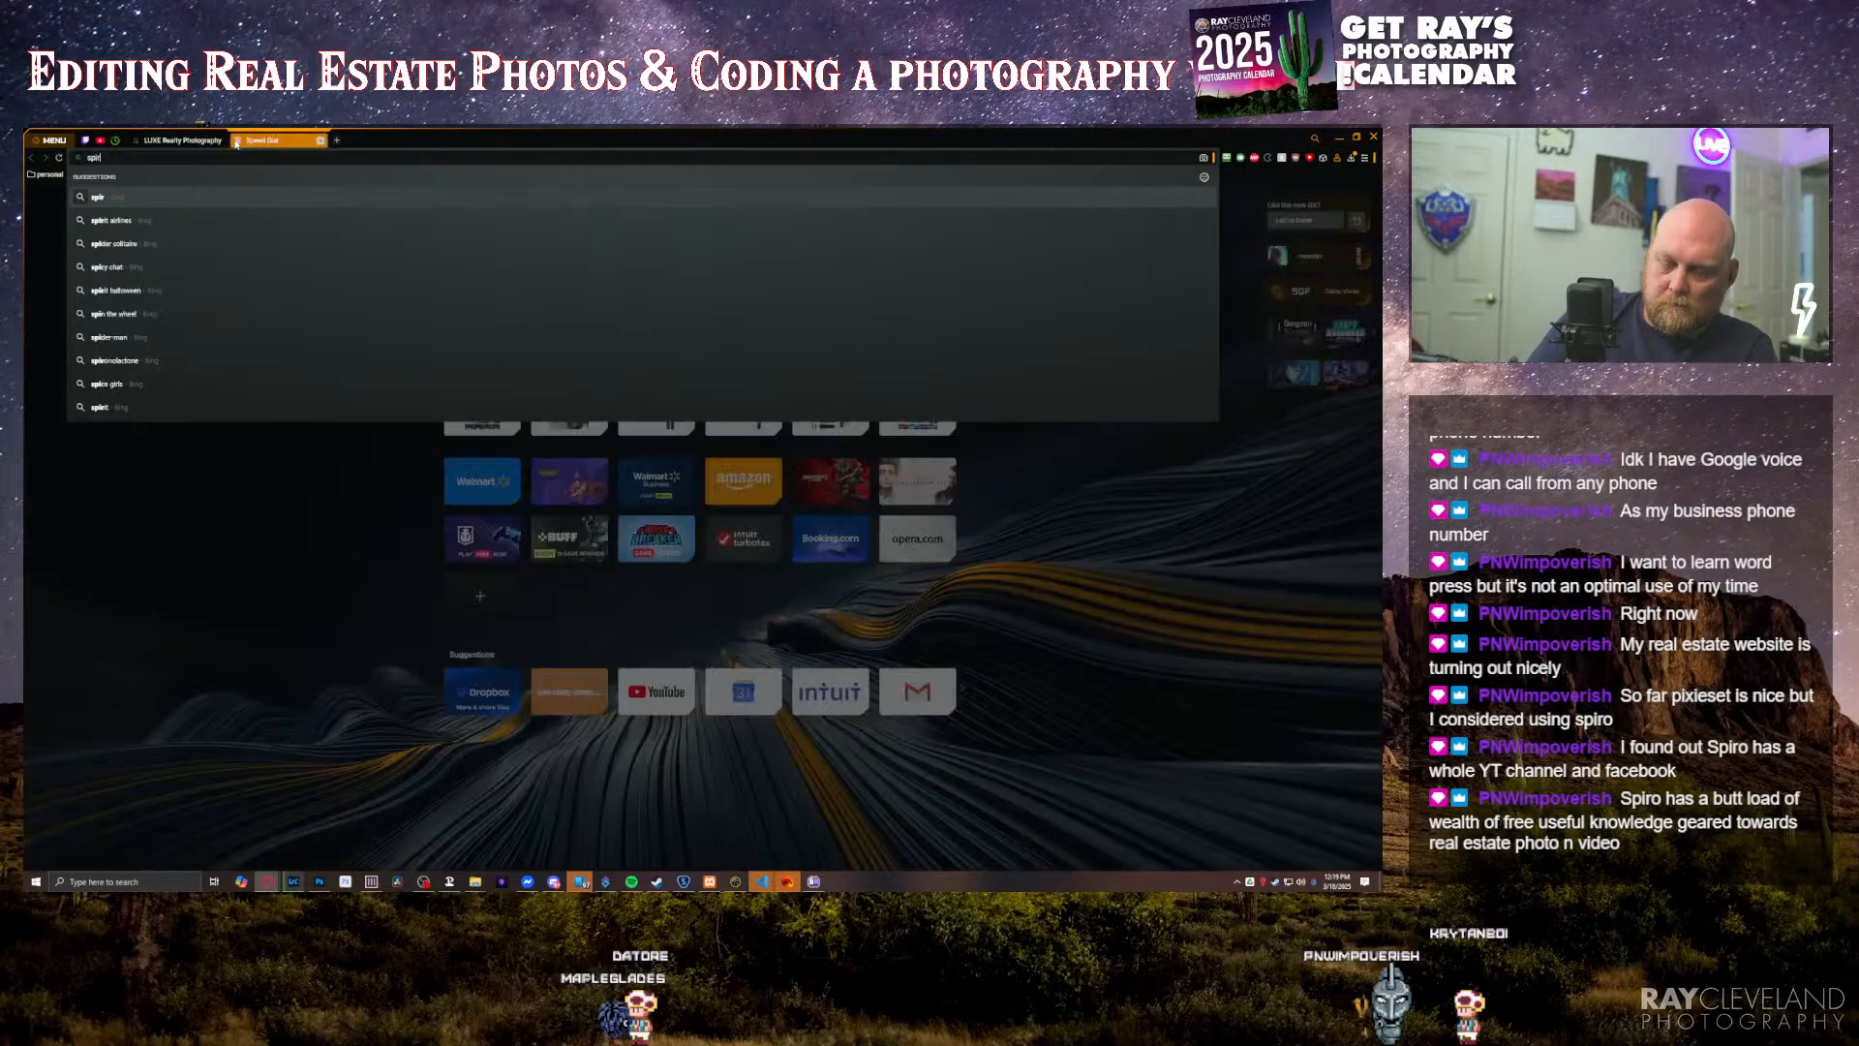
key("Return")
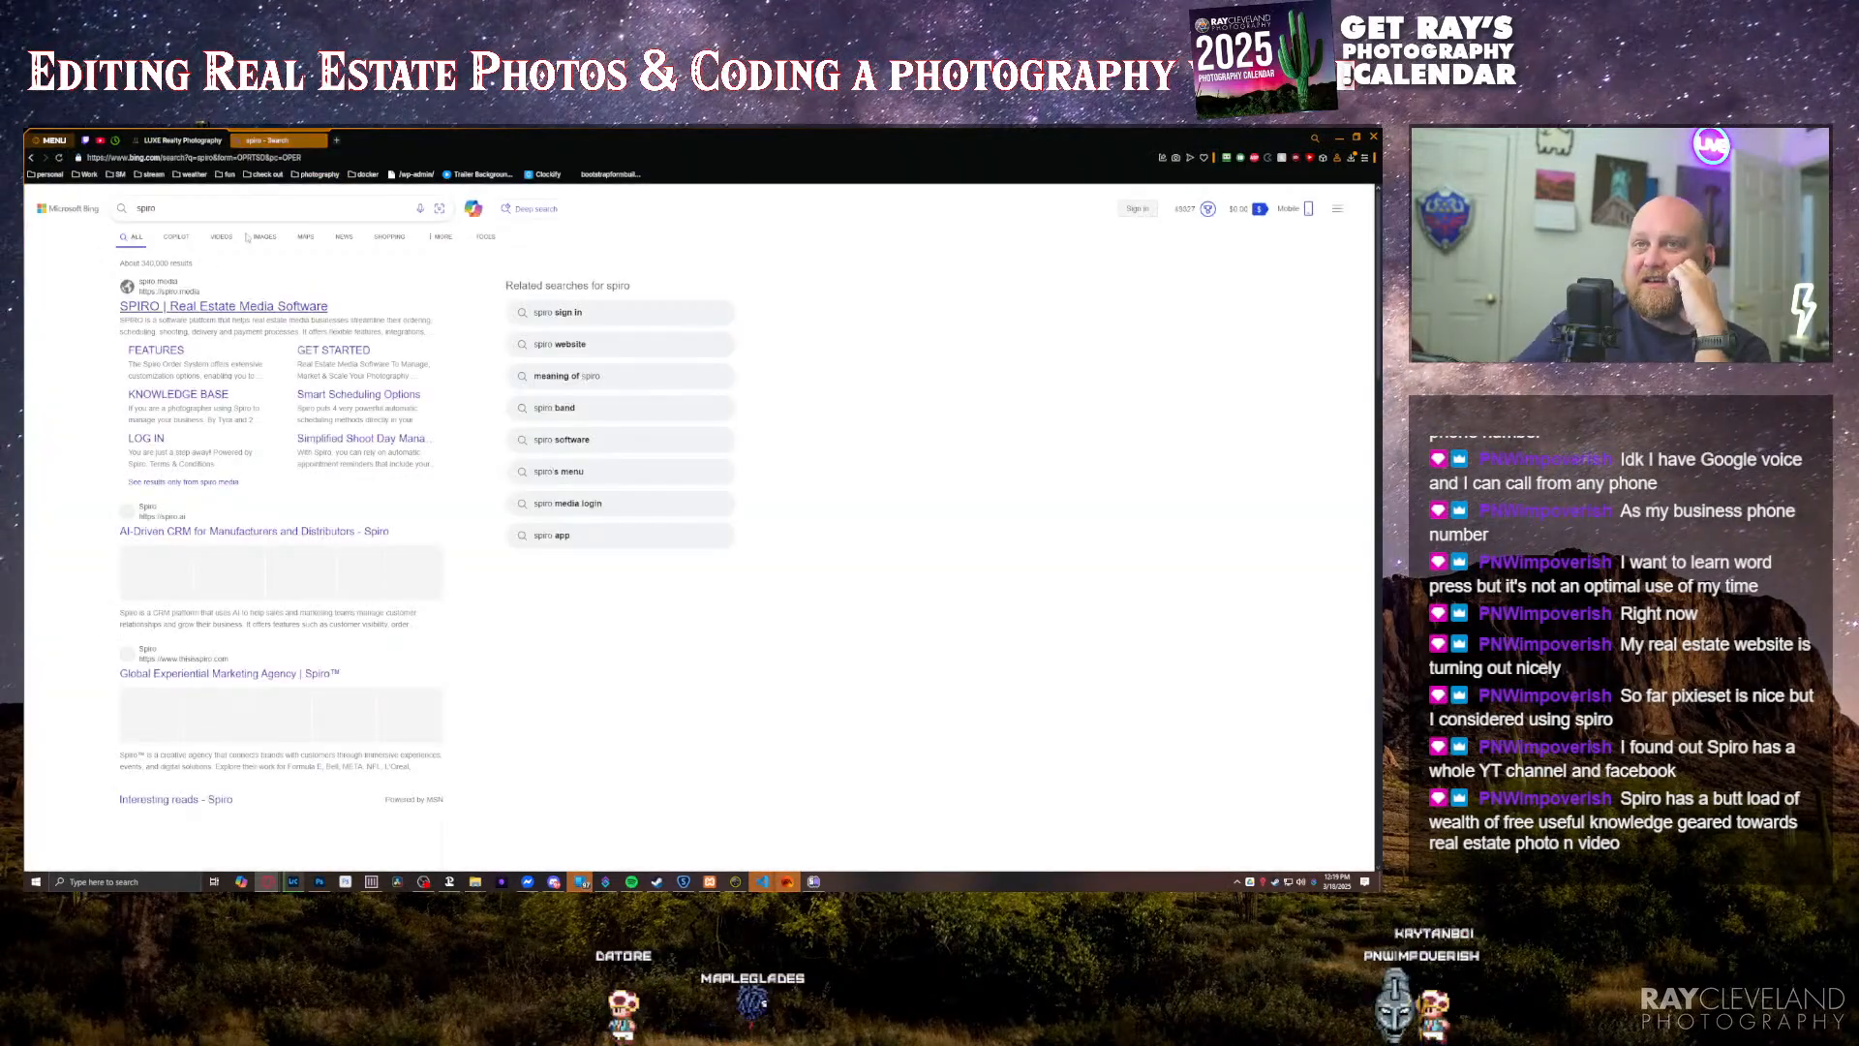
left_click(222, 307)
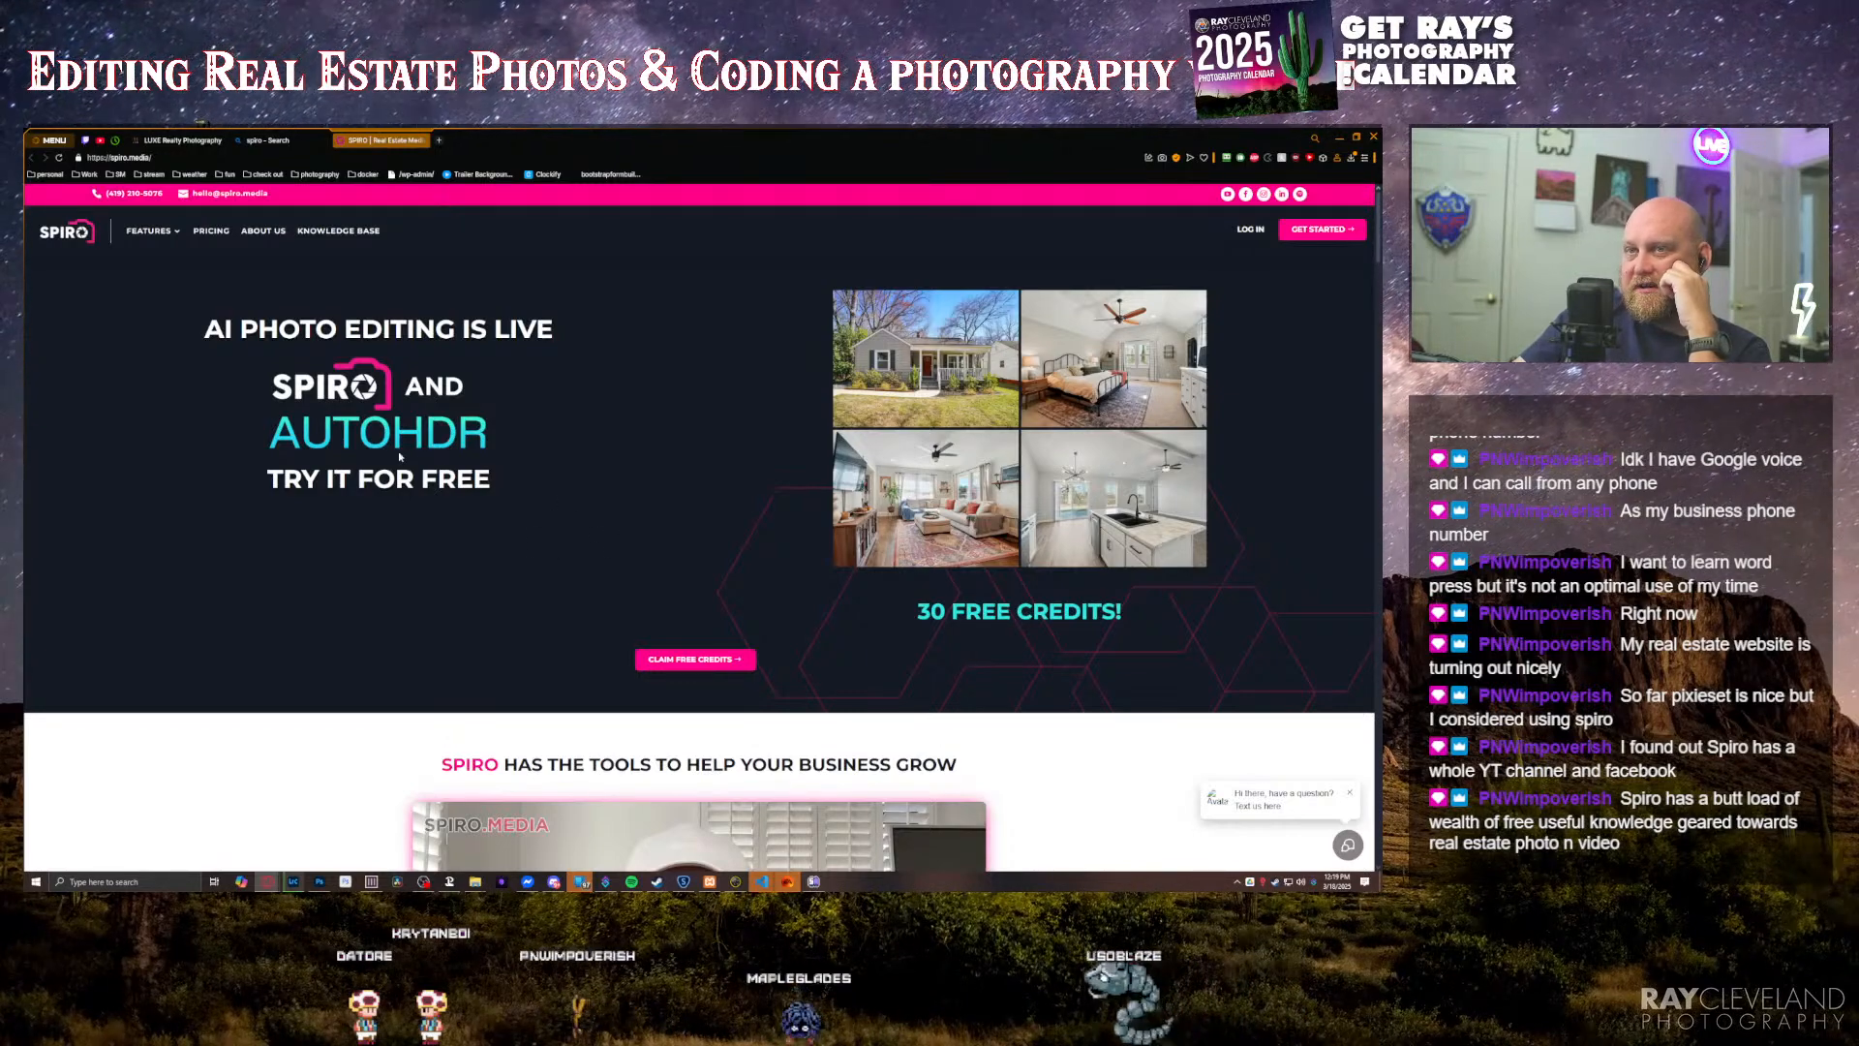
Step: Read the SPIRO home page's feature sections, from flexible ordering and smart scheduling through media delivery and payment options
scroll(399, 456, "down", 4)
scroll(346, 479, "down", 2)
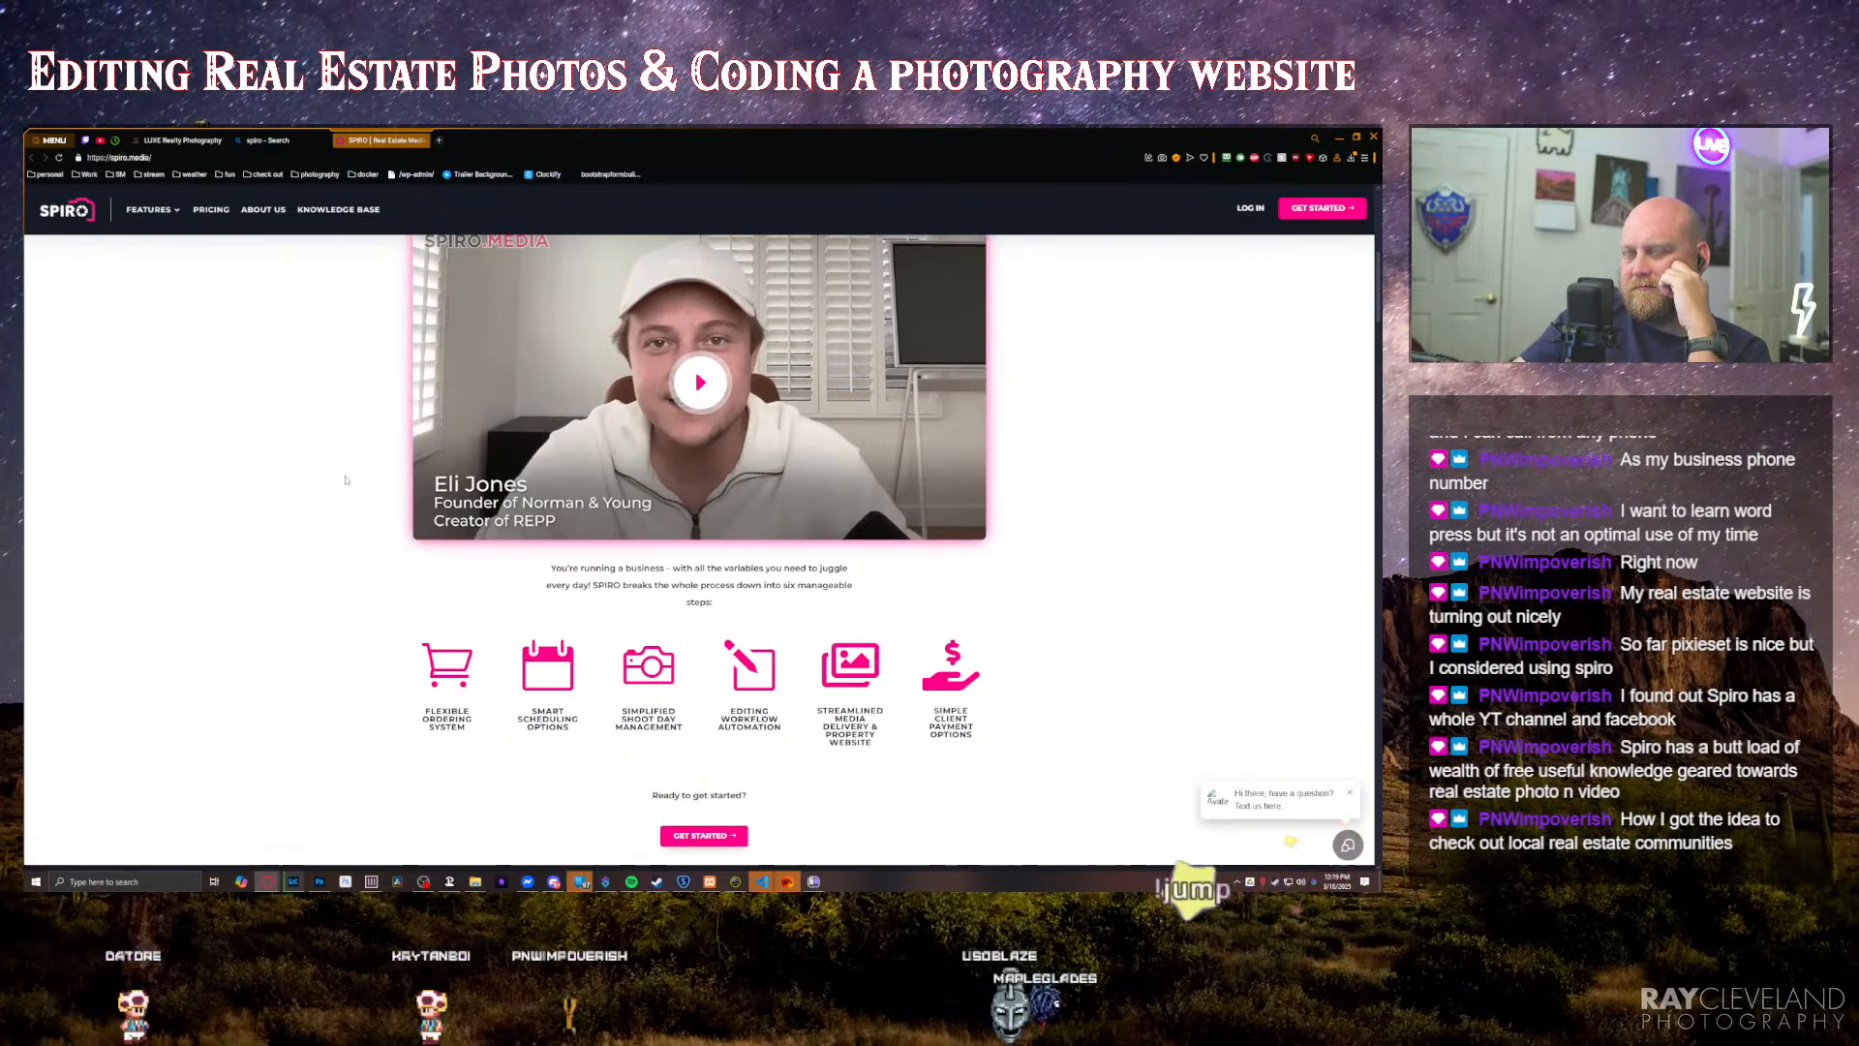
scroll(346, 479, "down", 9)
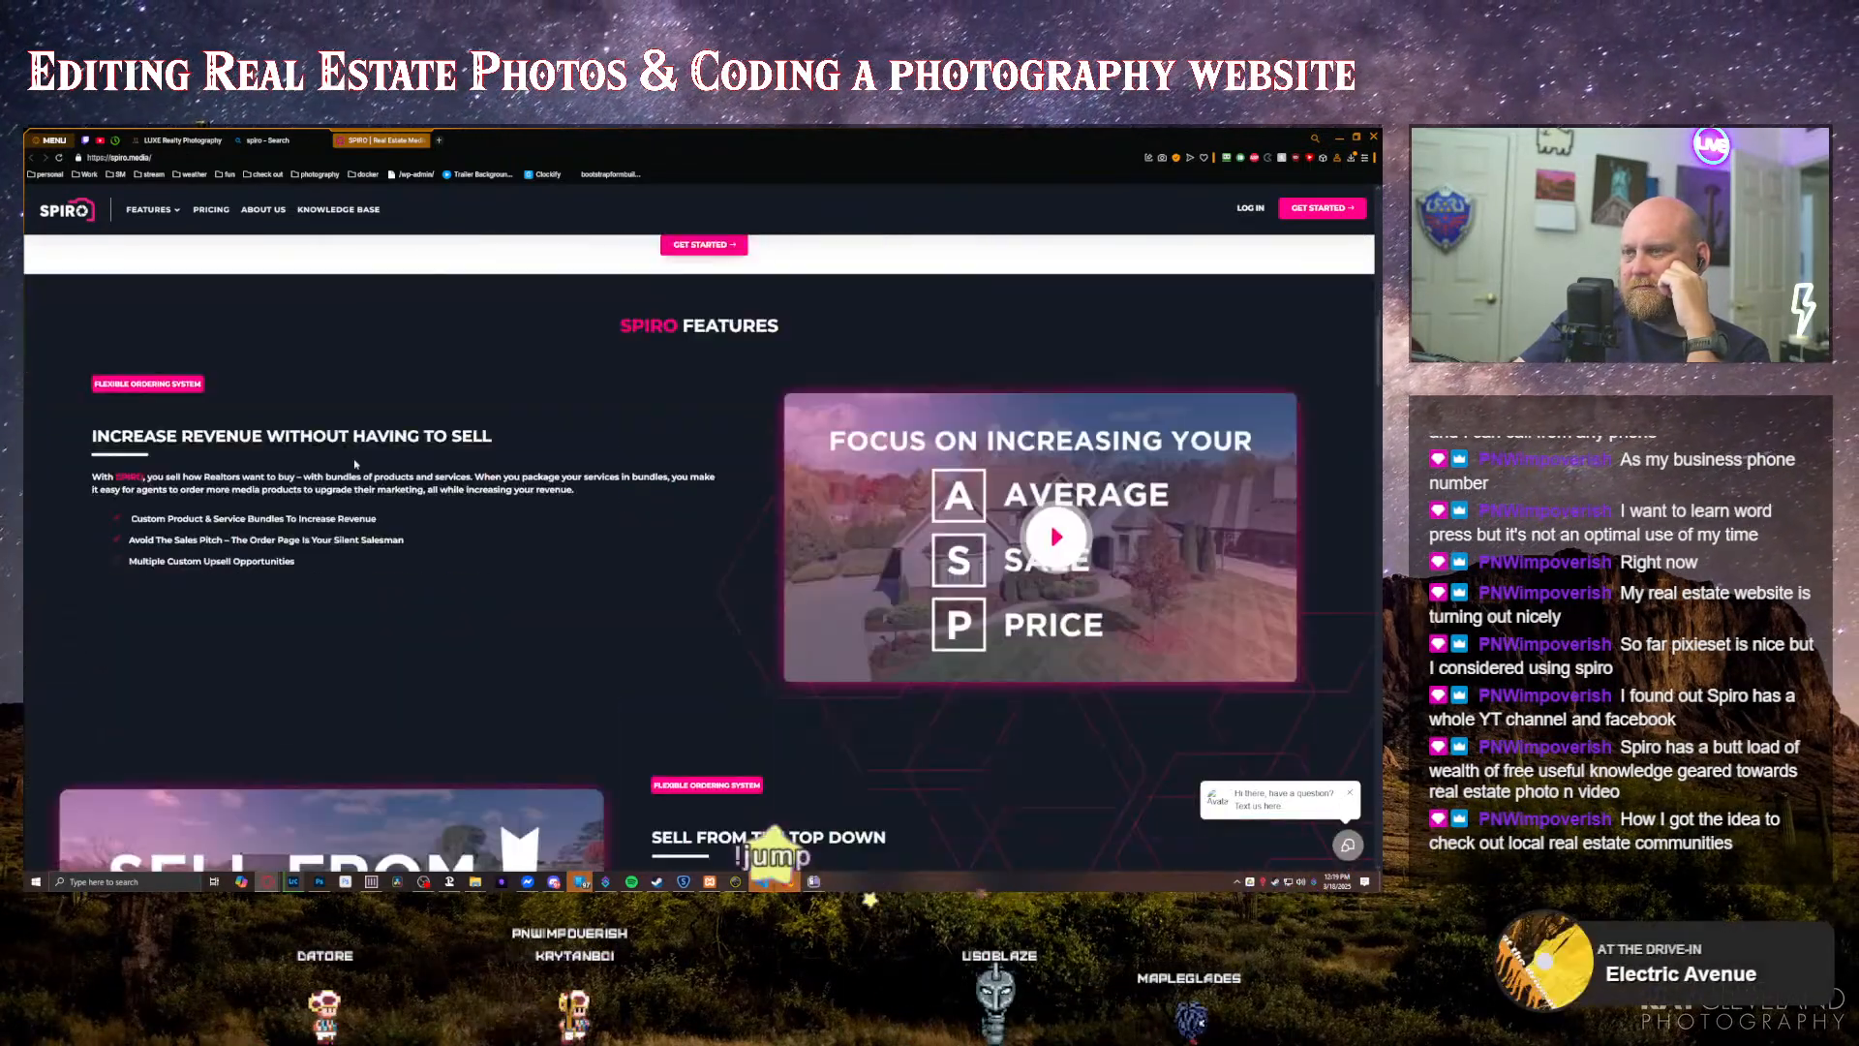
scroll(356, 465, "up", 2)
scroll(361, 474, "down", 2)
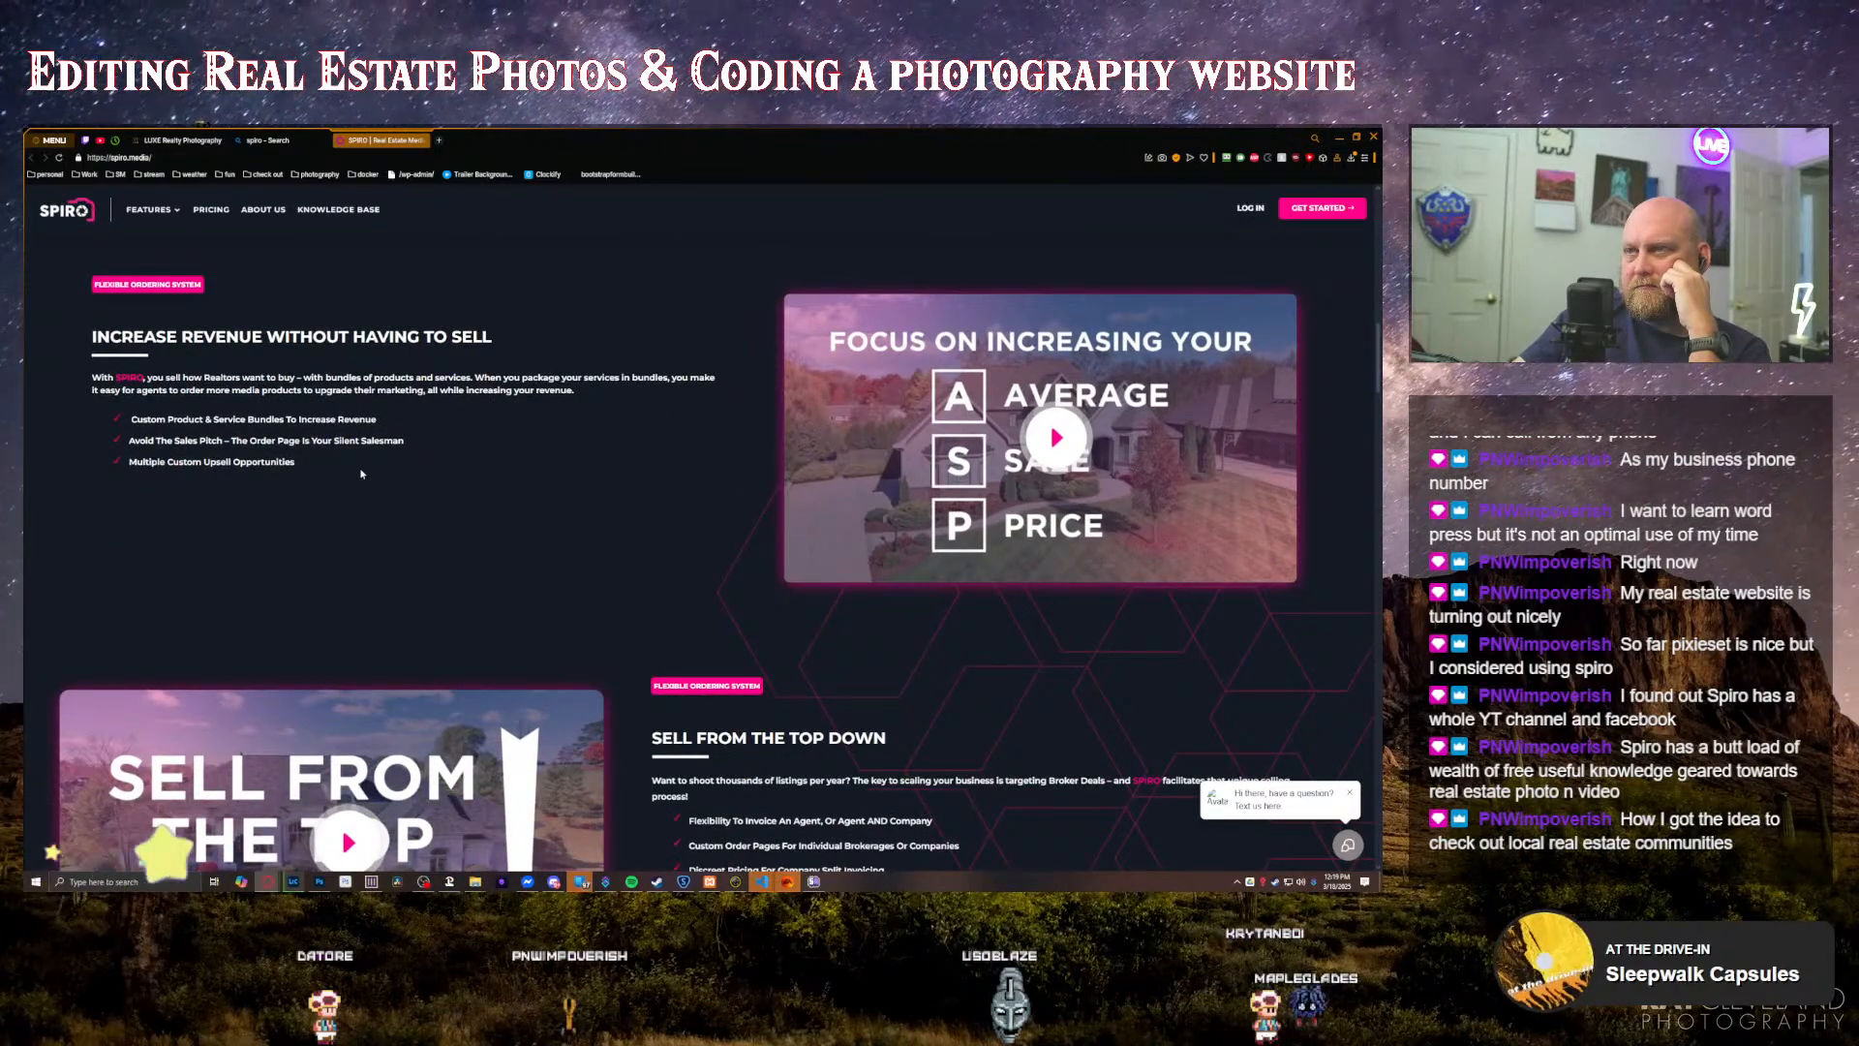
scroll(361, 474, "down", 4)
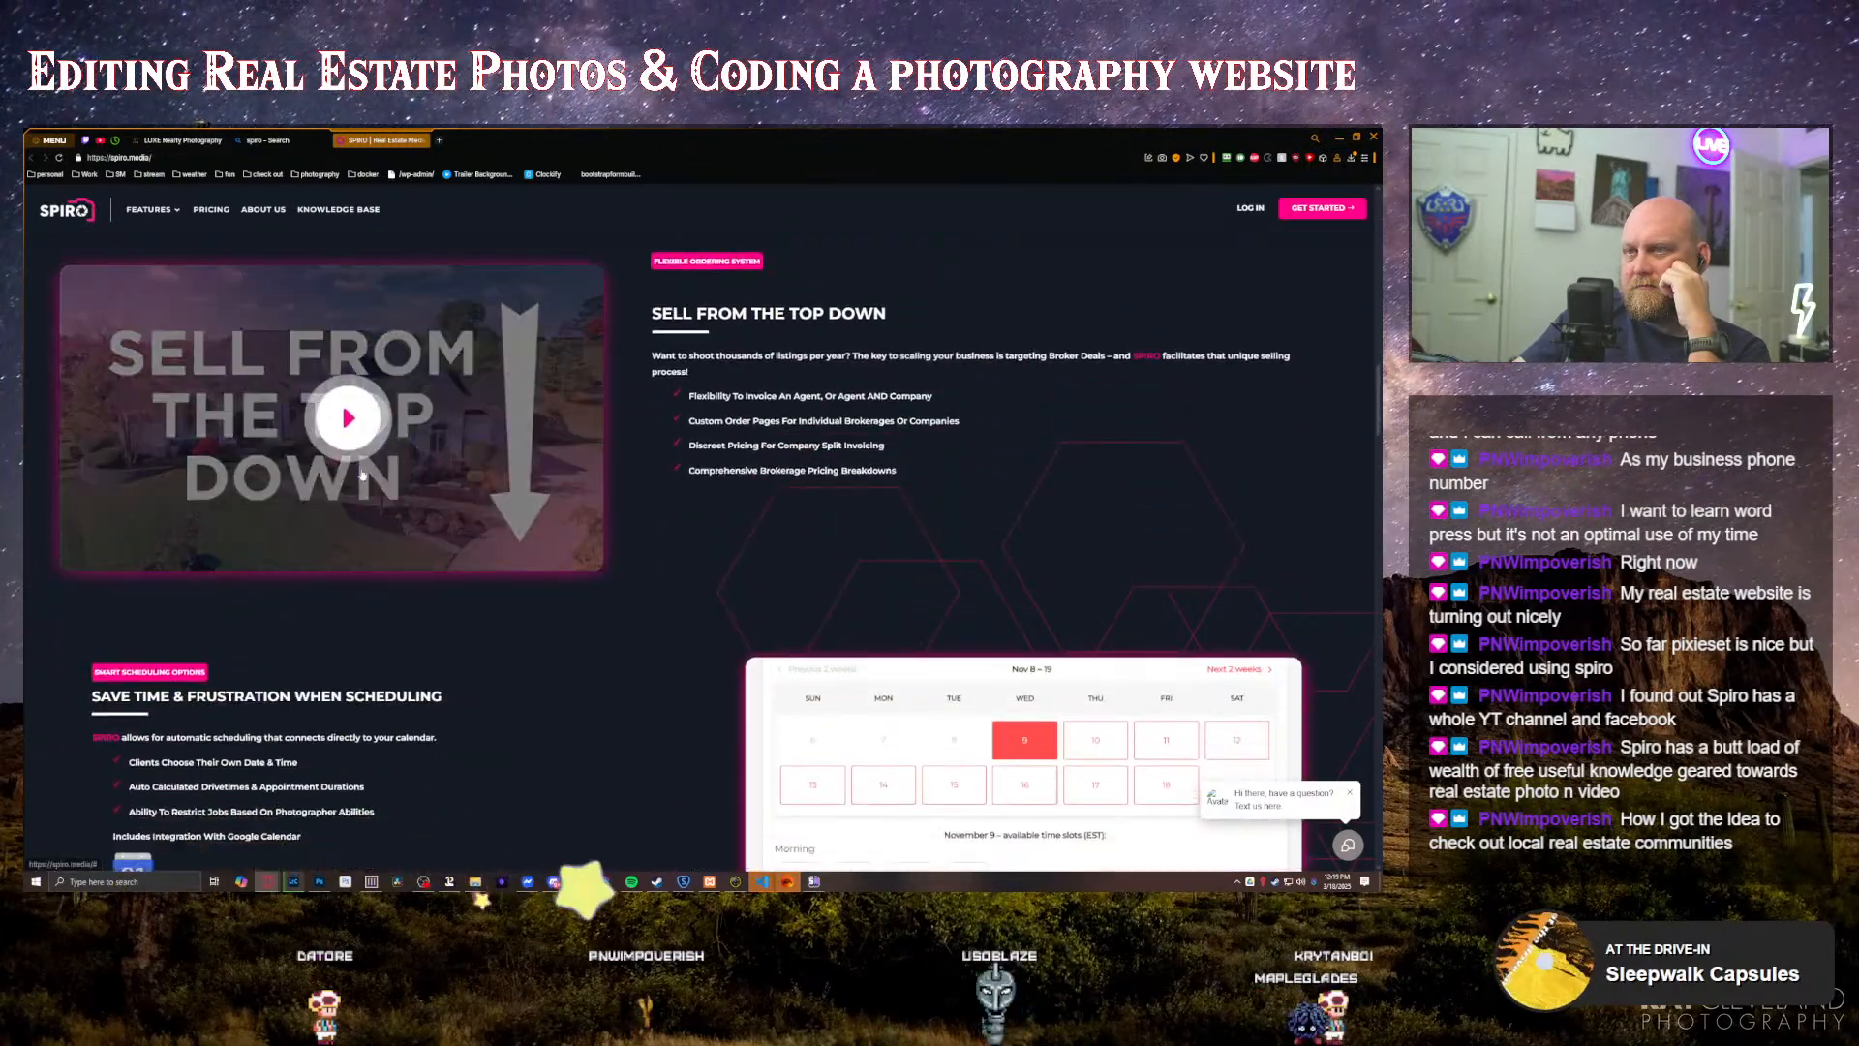
scroll(361, 473, "down", 3)
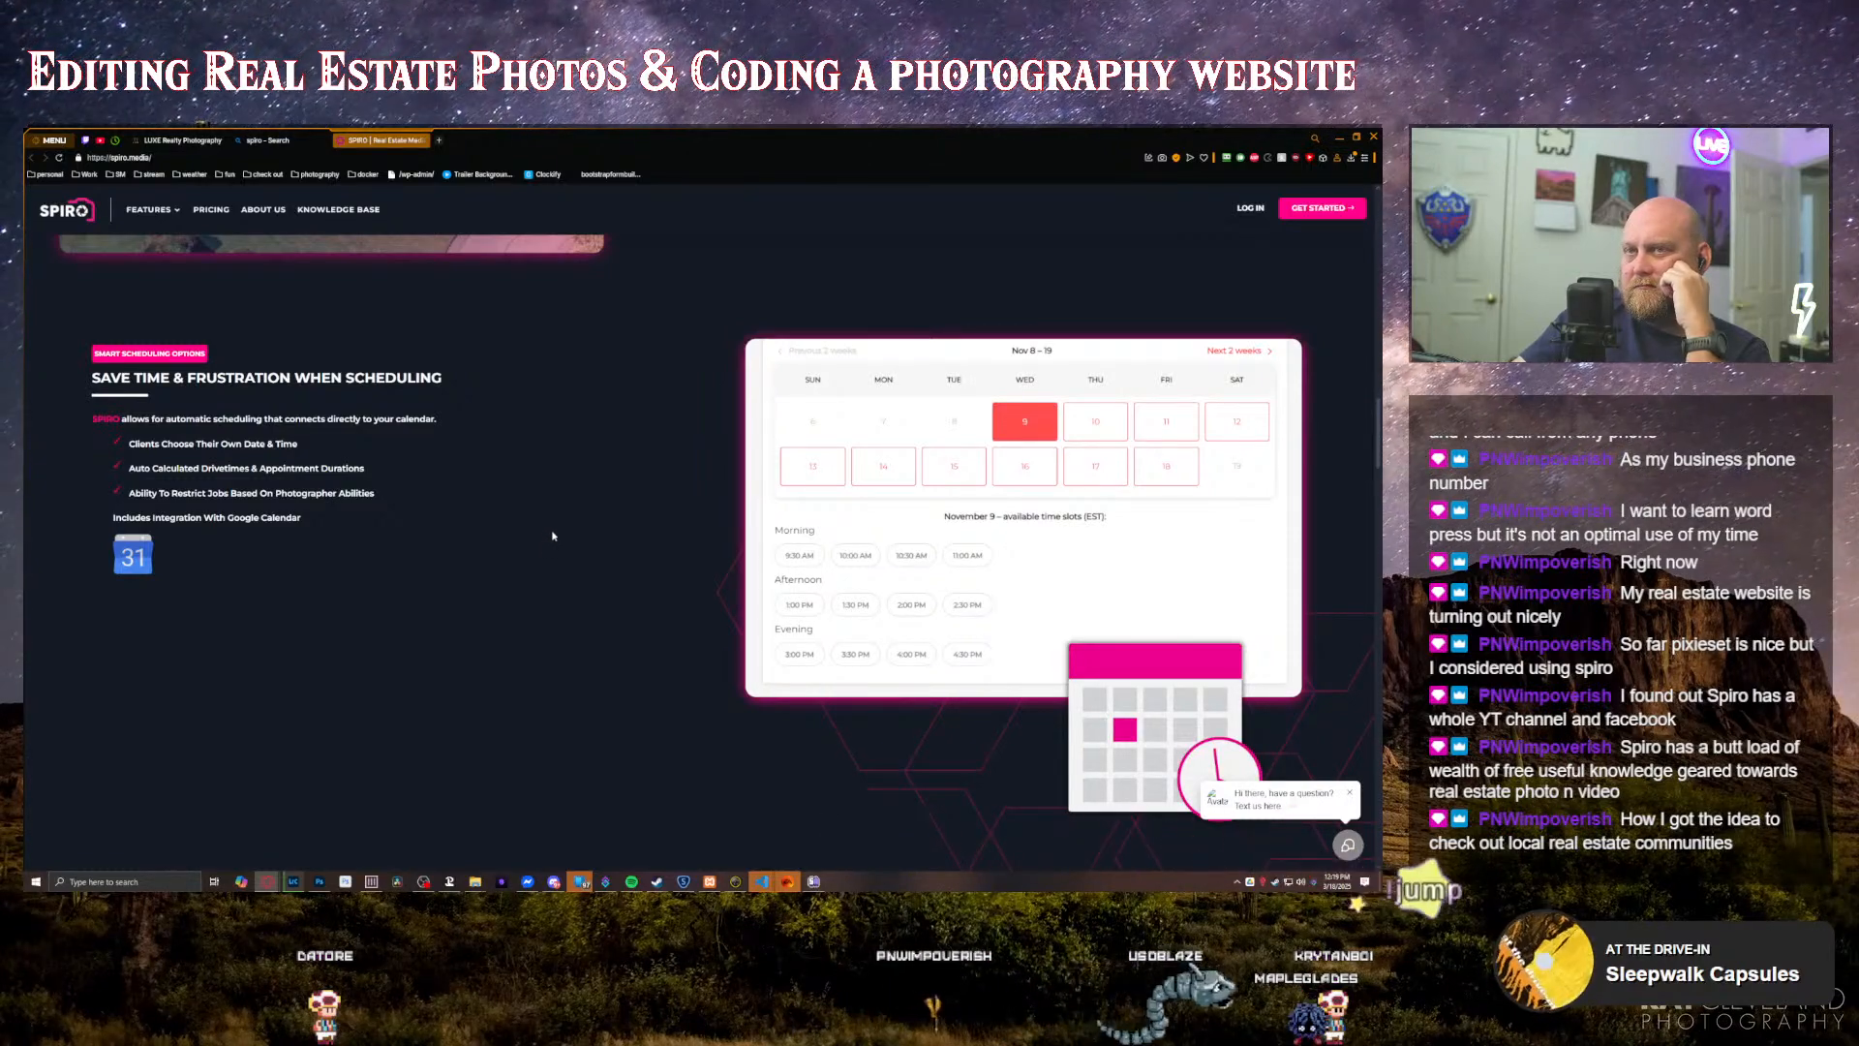
scroll(553, 535, "down", 5)
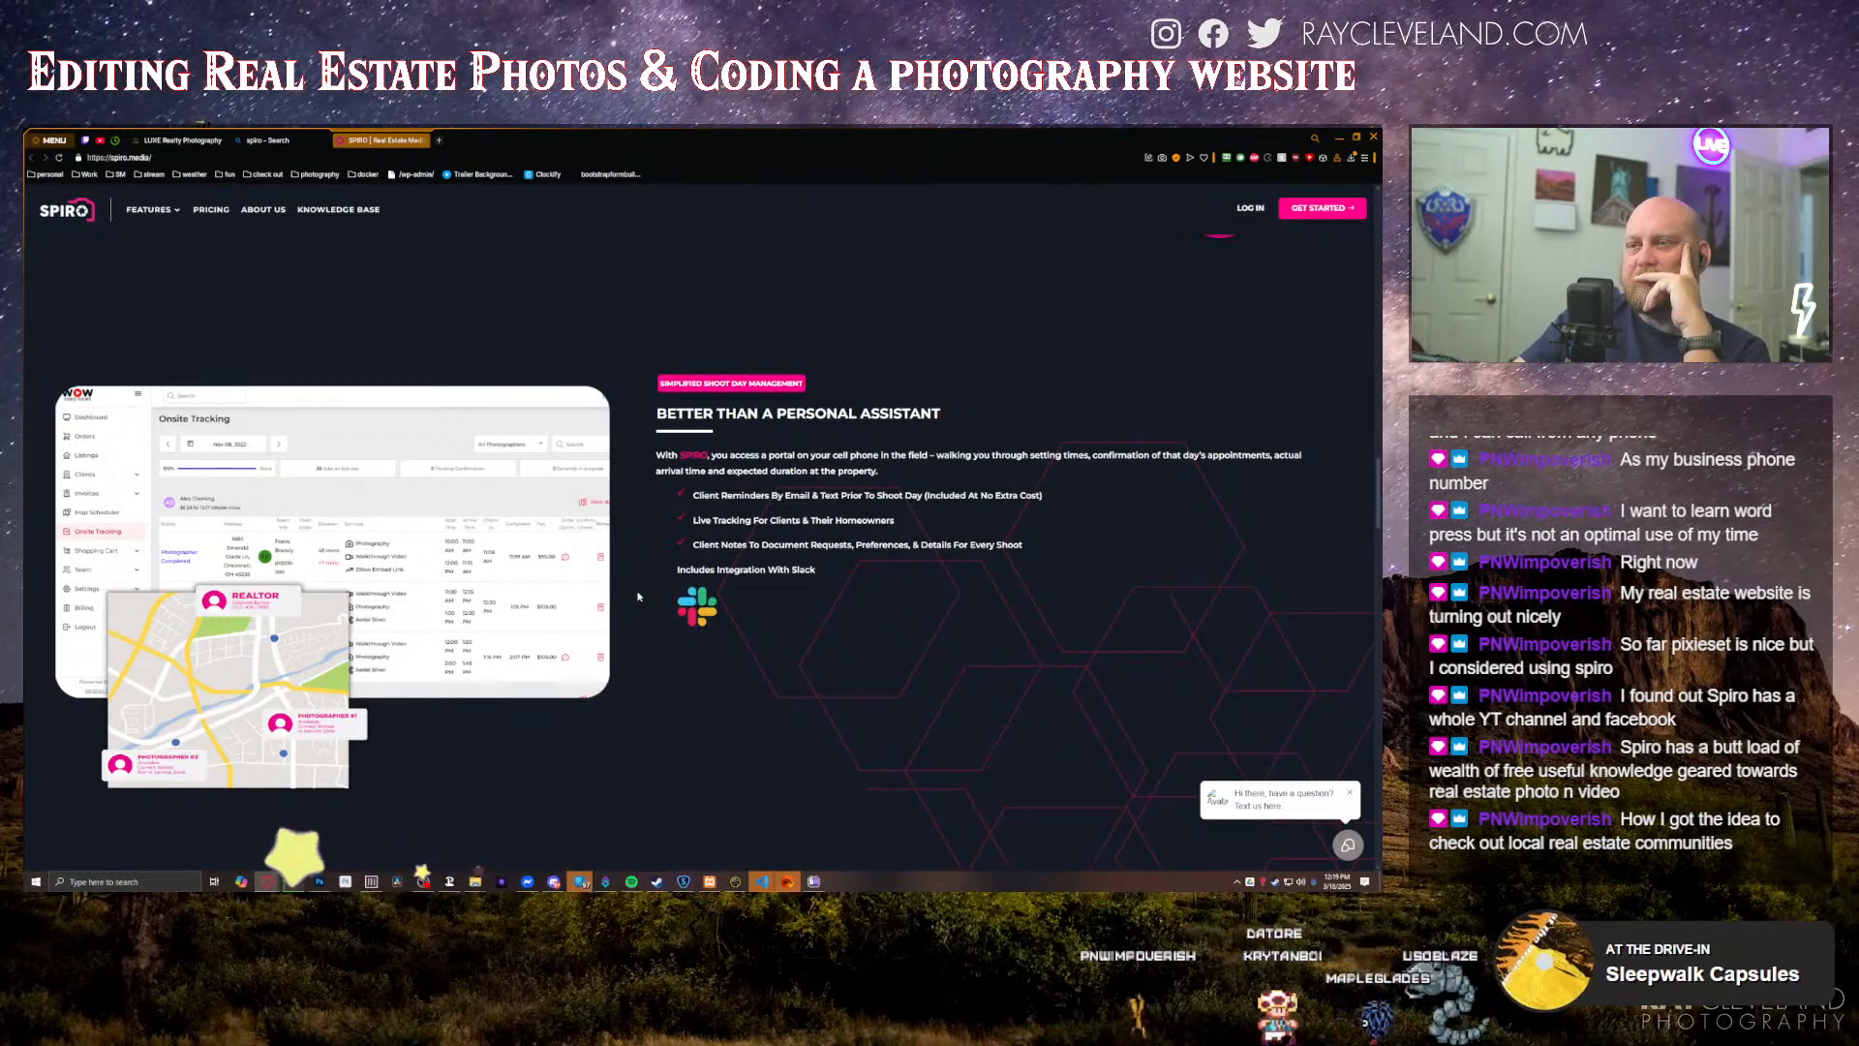
scroll(638, 596, "down", 4)
scroll(638, 596, "down", 2)
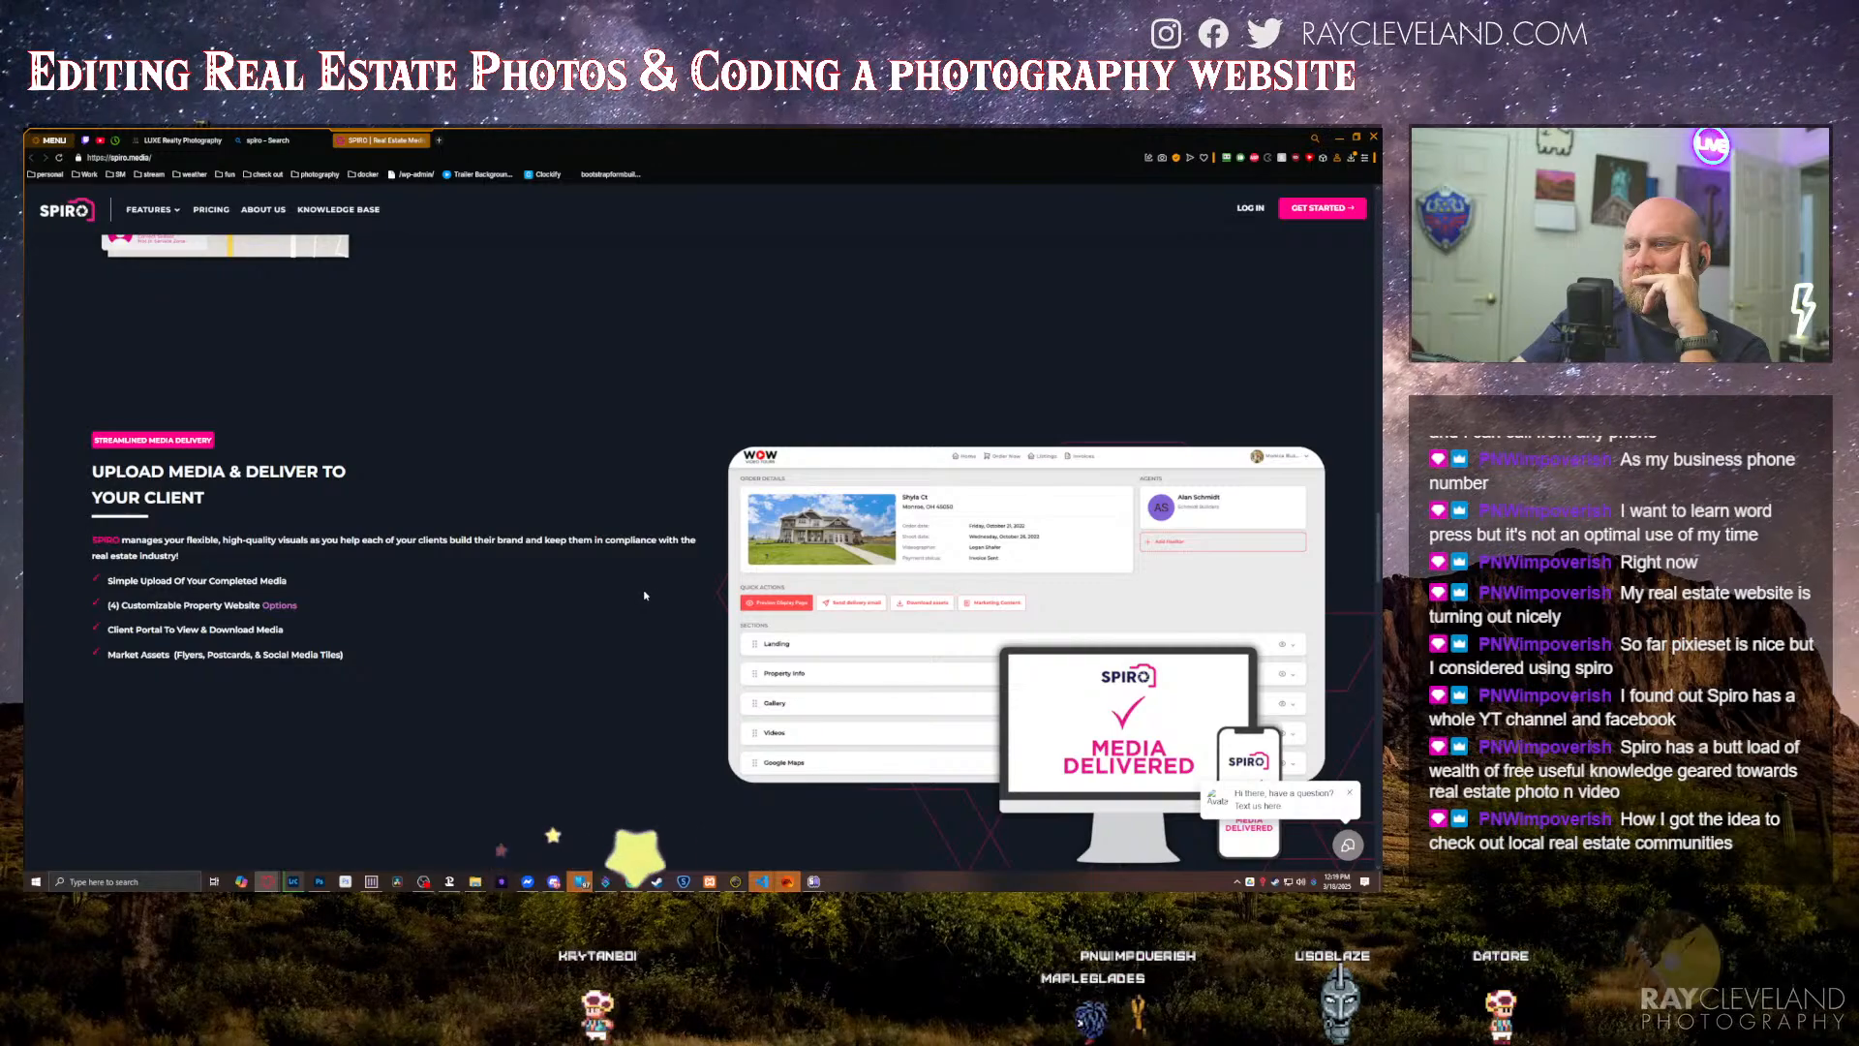
scroll(639, 596, "down", 4)
scroll(644, 596, "down", 2)
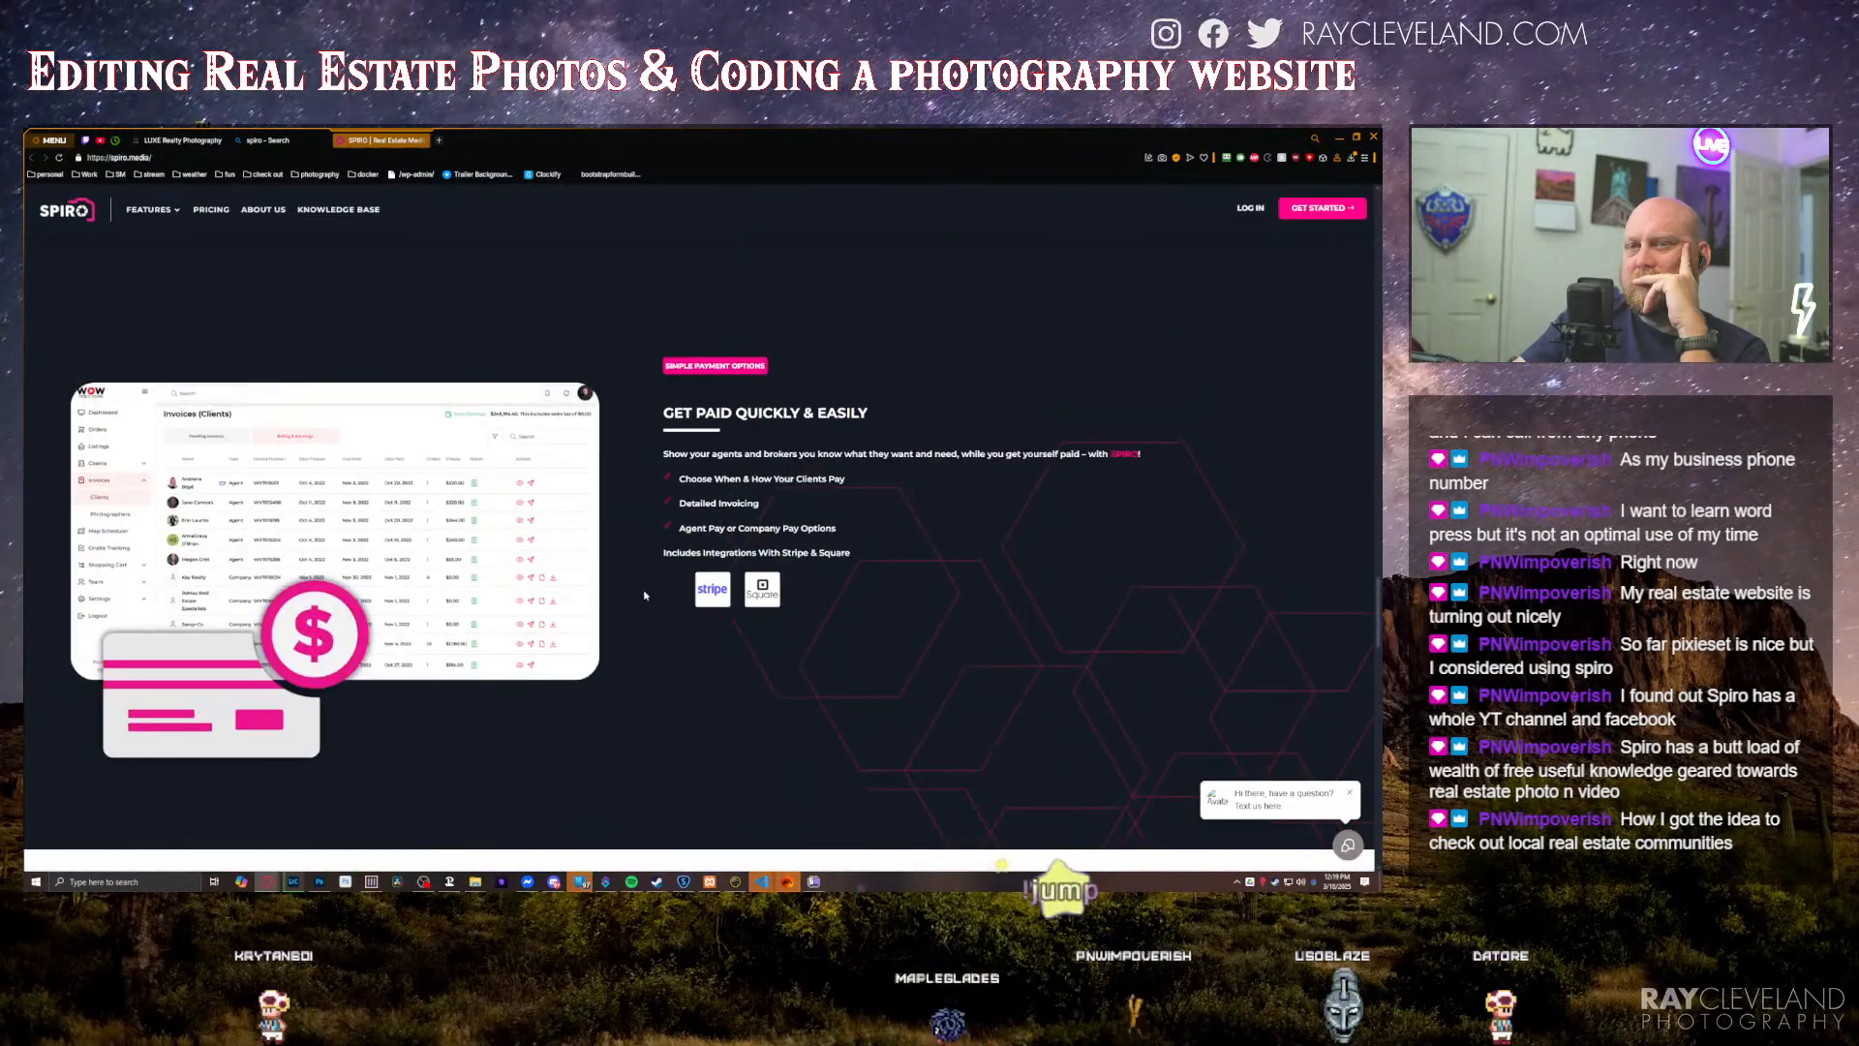
Step: Read the SPIRO home page's pricing and About sections down to the page footer
scroll(644, 595, "down", 1)
scroll(646, 595, "down", 1)
scroll(644, 596, "down", 2)
scroll(406, 319, "down", 10)
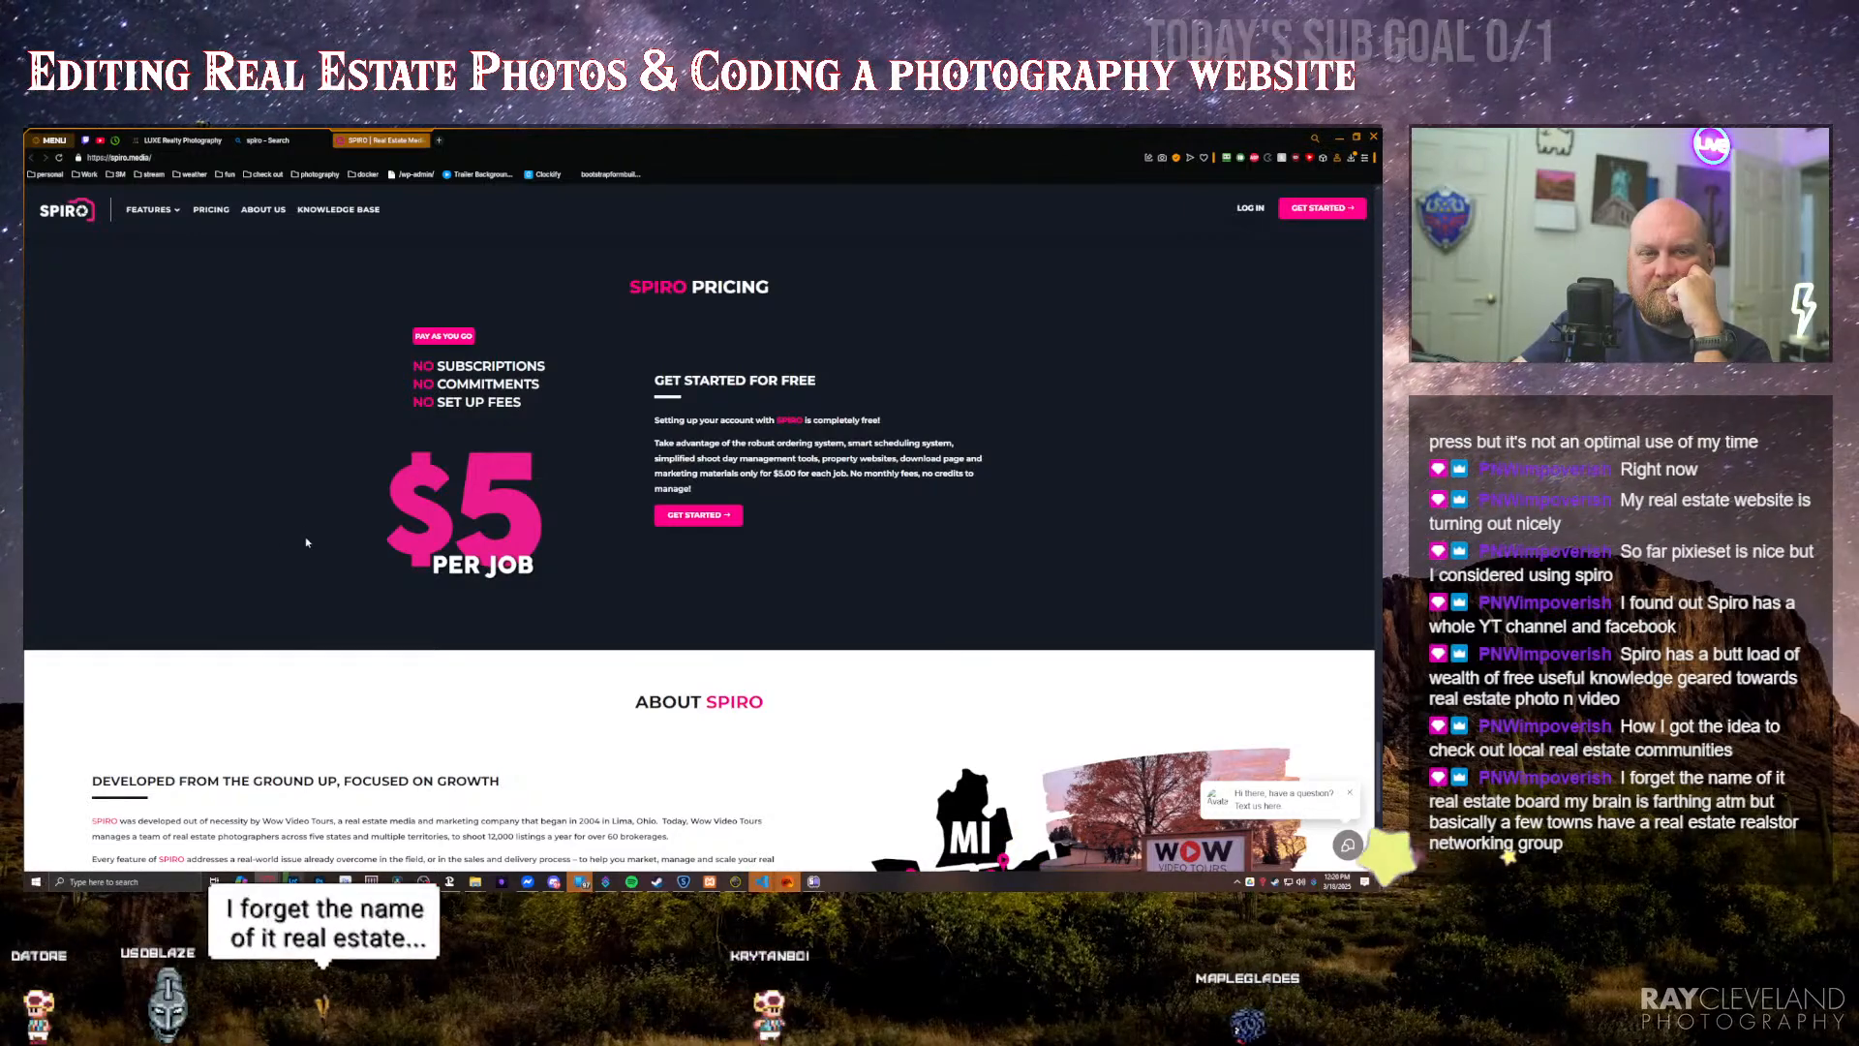
scroll(306, 542, "down", 1)
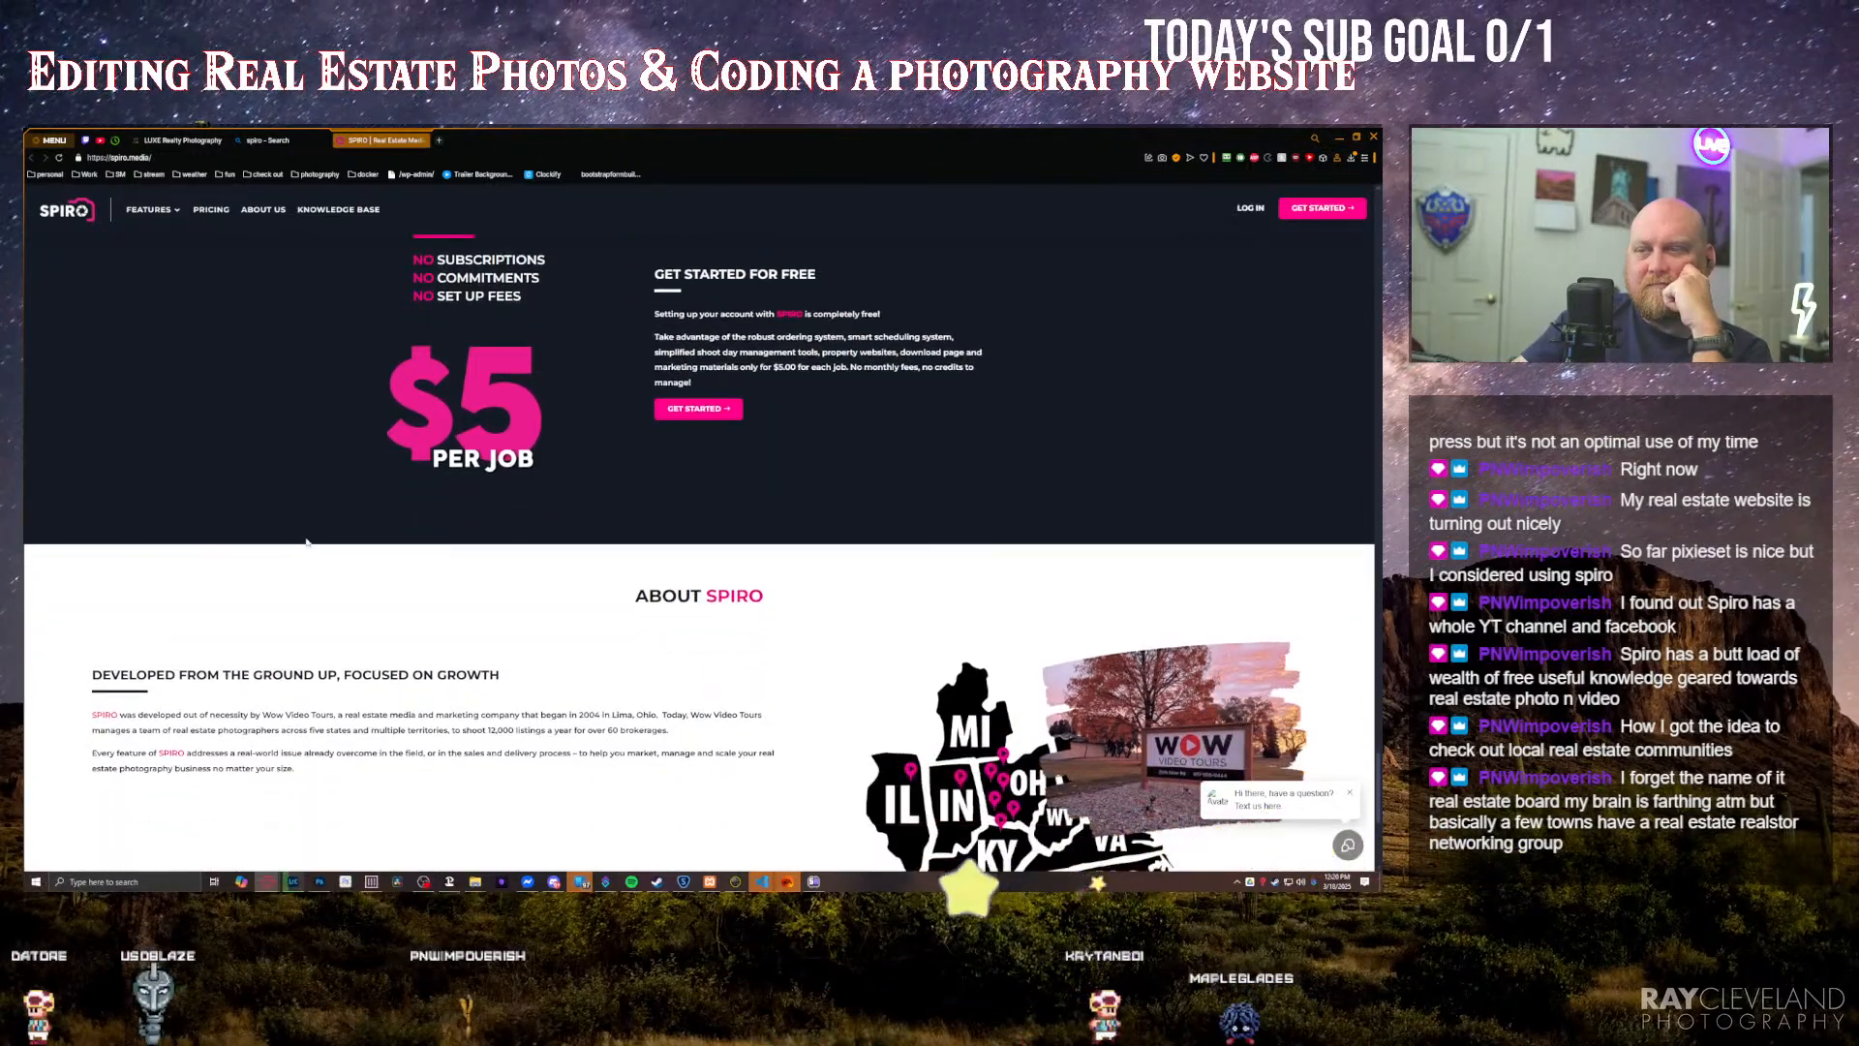
scroll(306, 543, "down", 3)
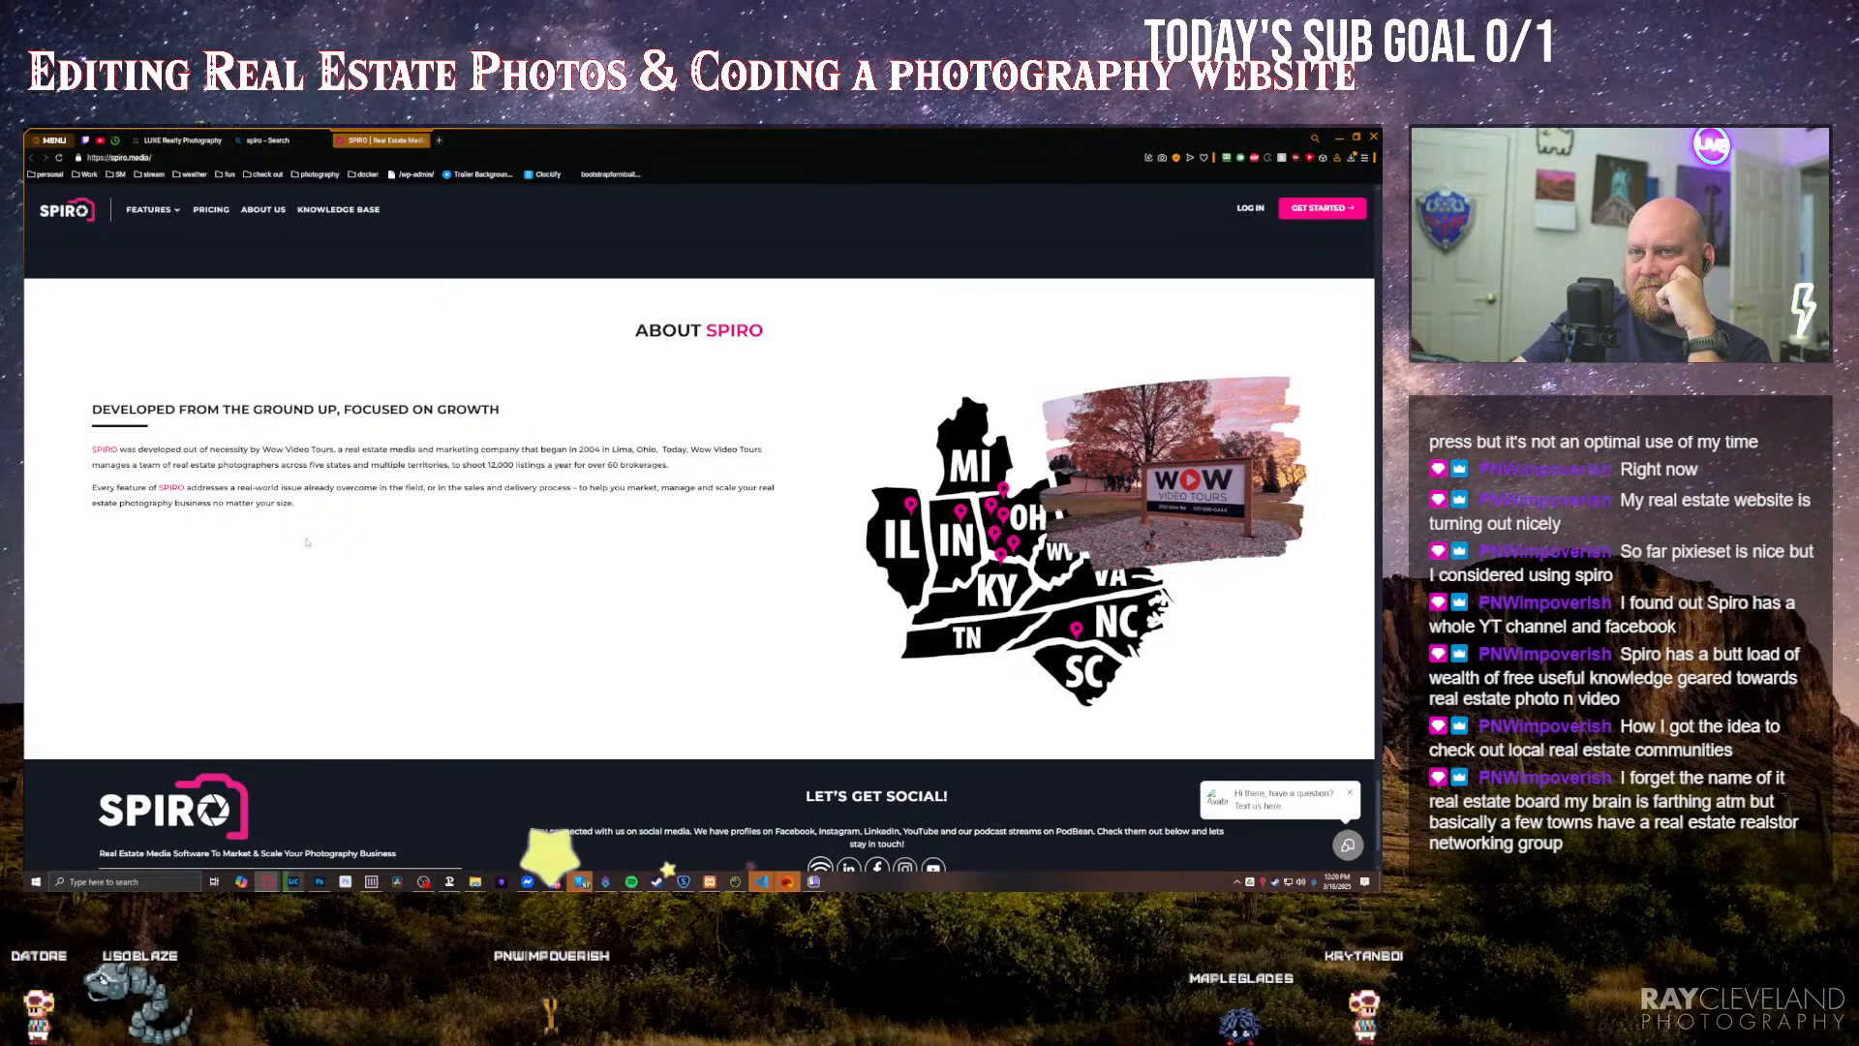
scroll(306, 542, "down", 1)
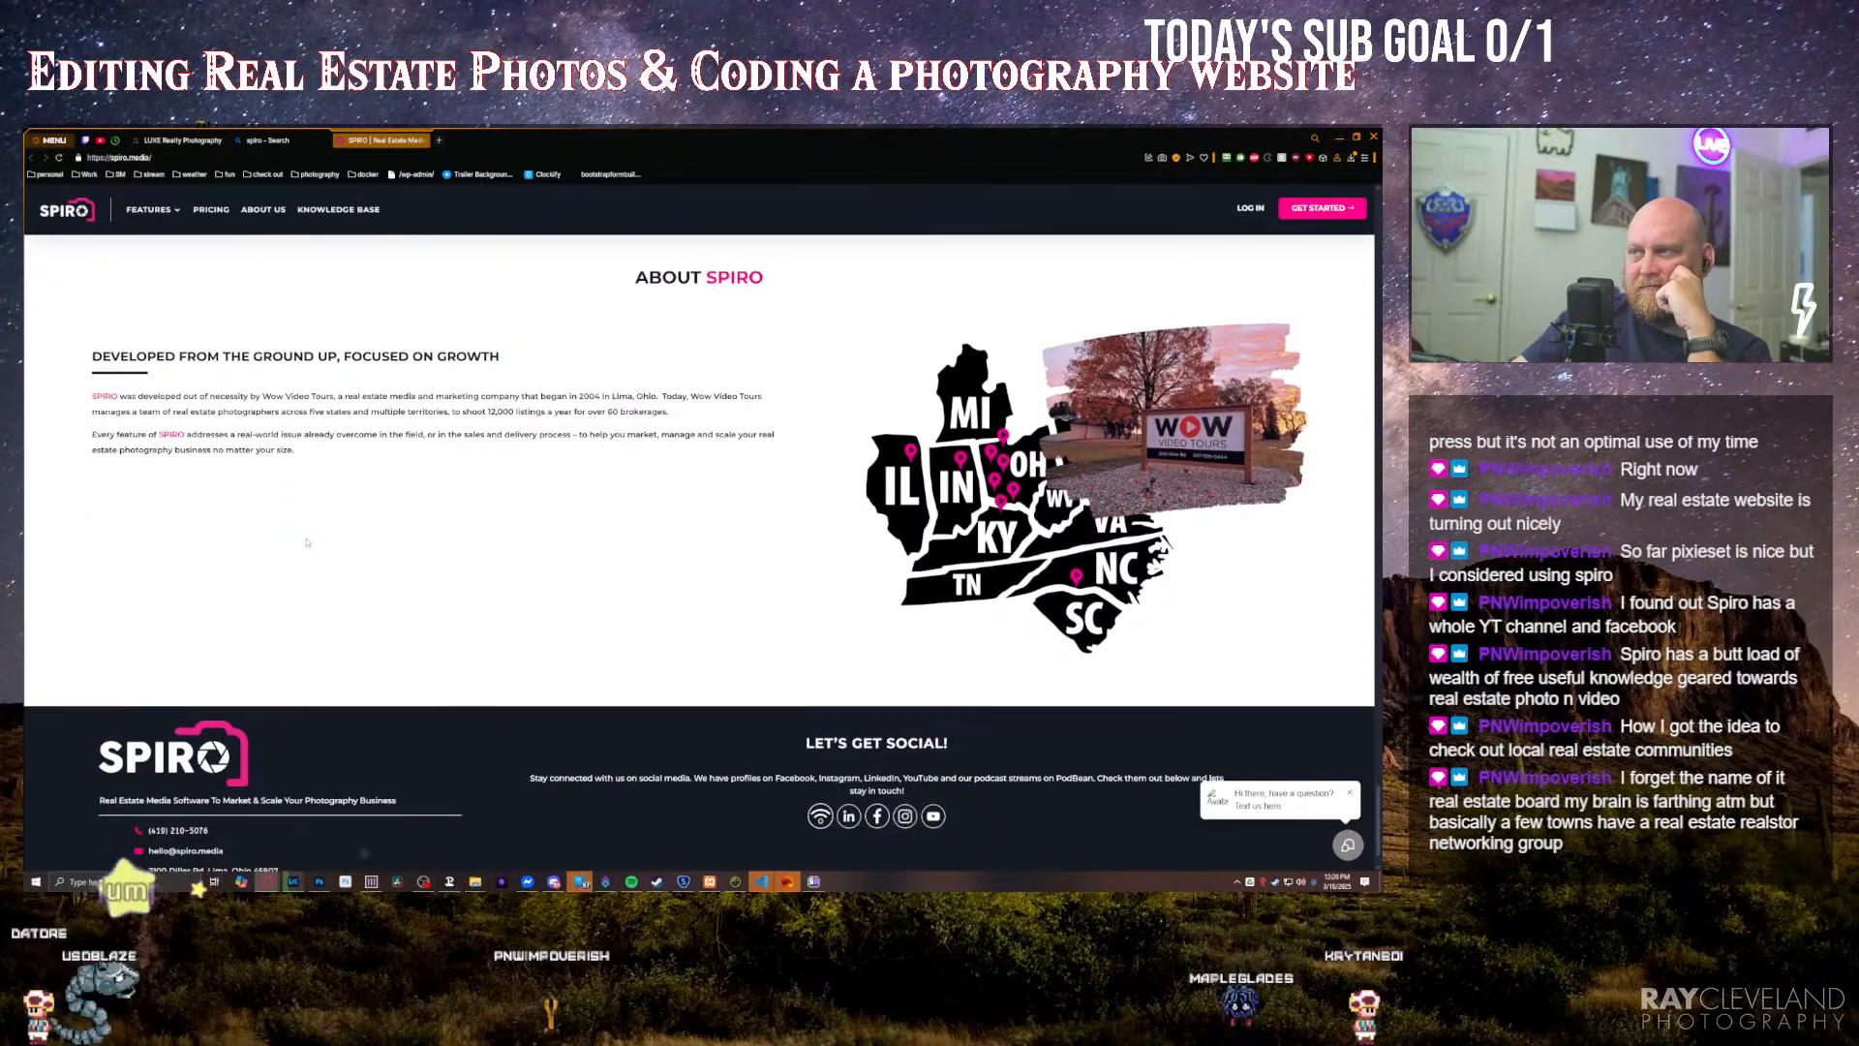
scroll(306, 542, "down", 1)
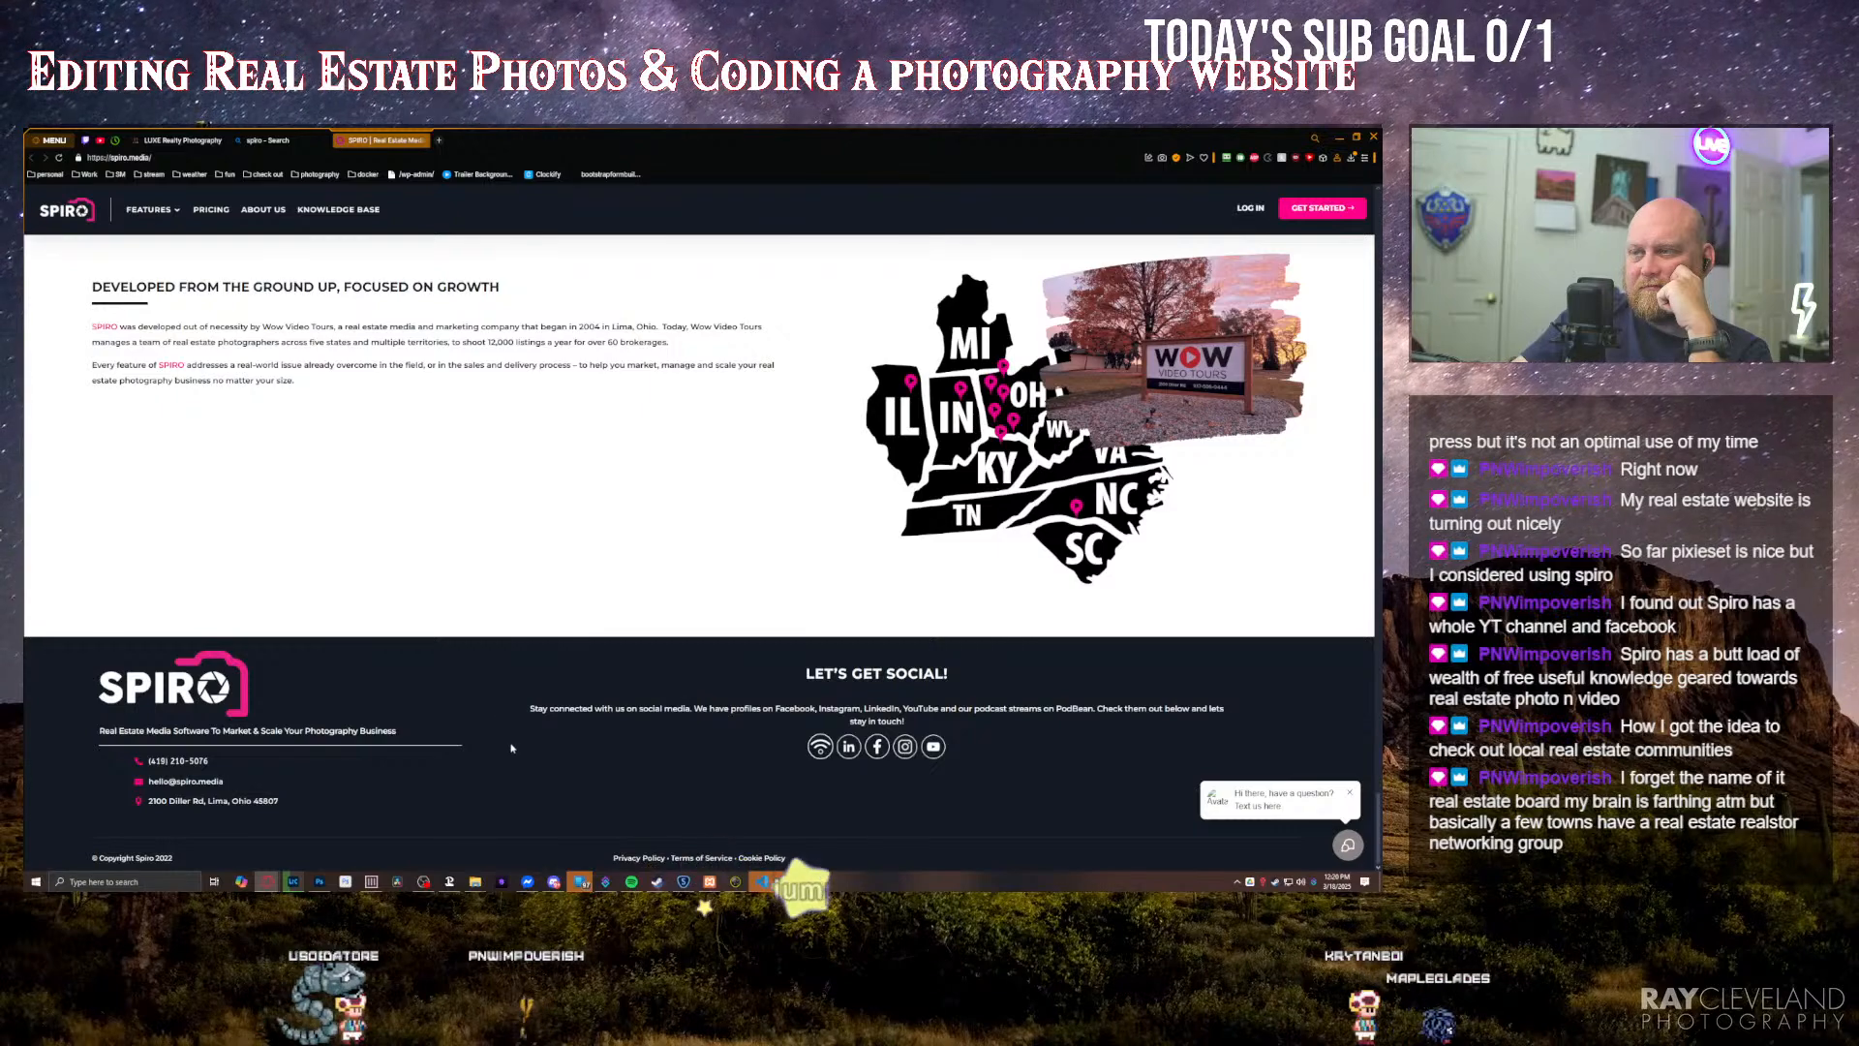
Step: Review the SPIRO page's additional features and media delivery sections again and return to Lightroom
scroll(502, 627, "up", 7)
scroll(502, 626, "up", 5)
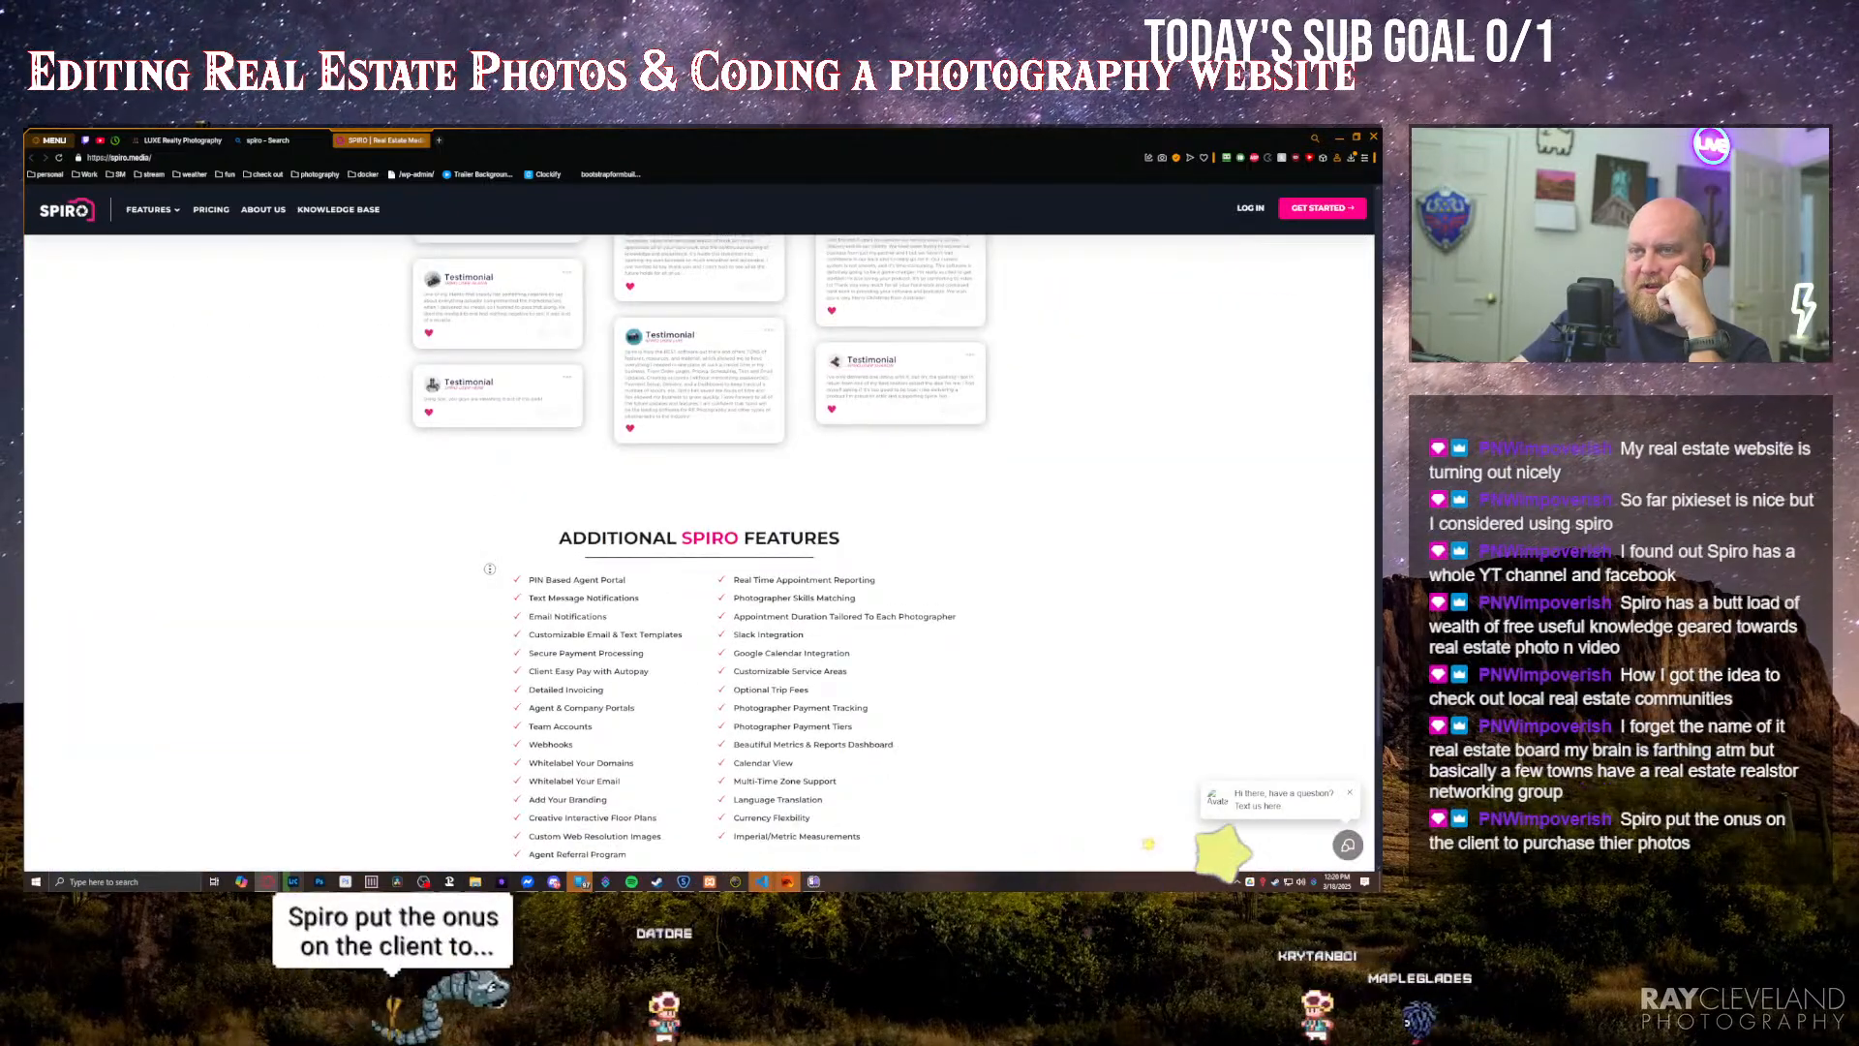
scroll(433, 584, "up", 5)
scroll(432, 584, "up", 5)
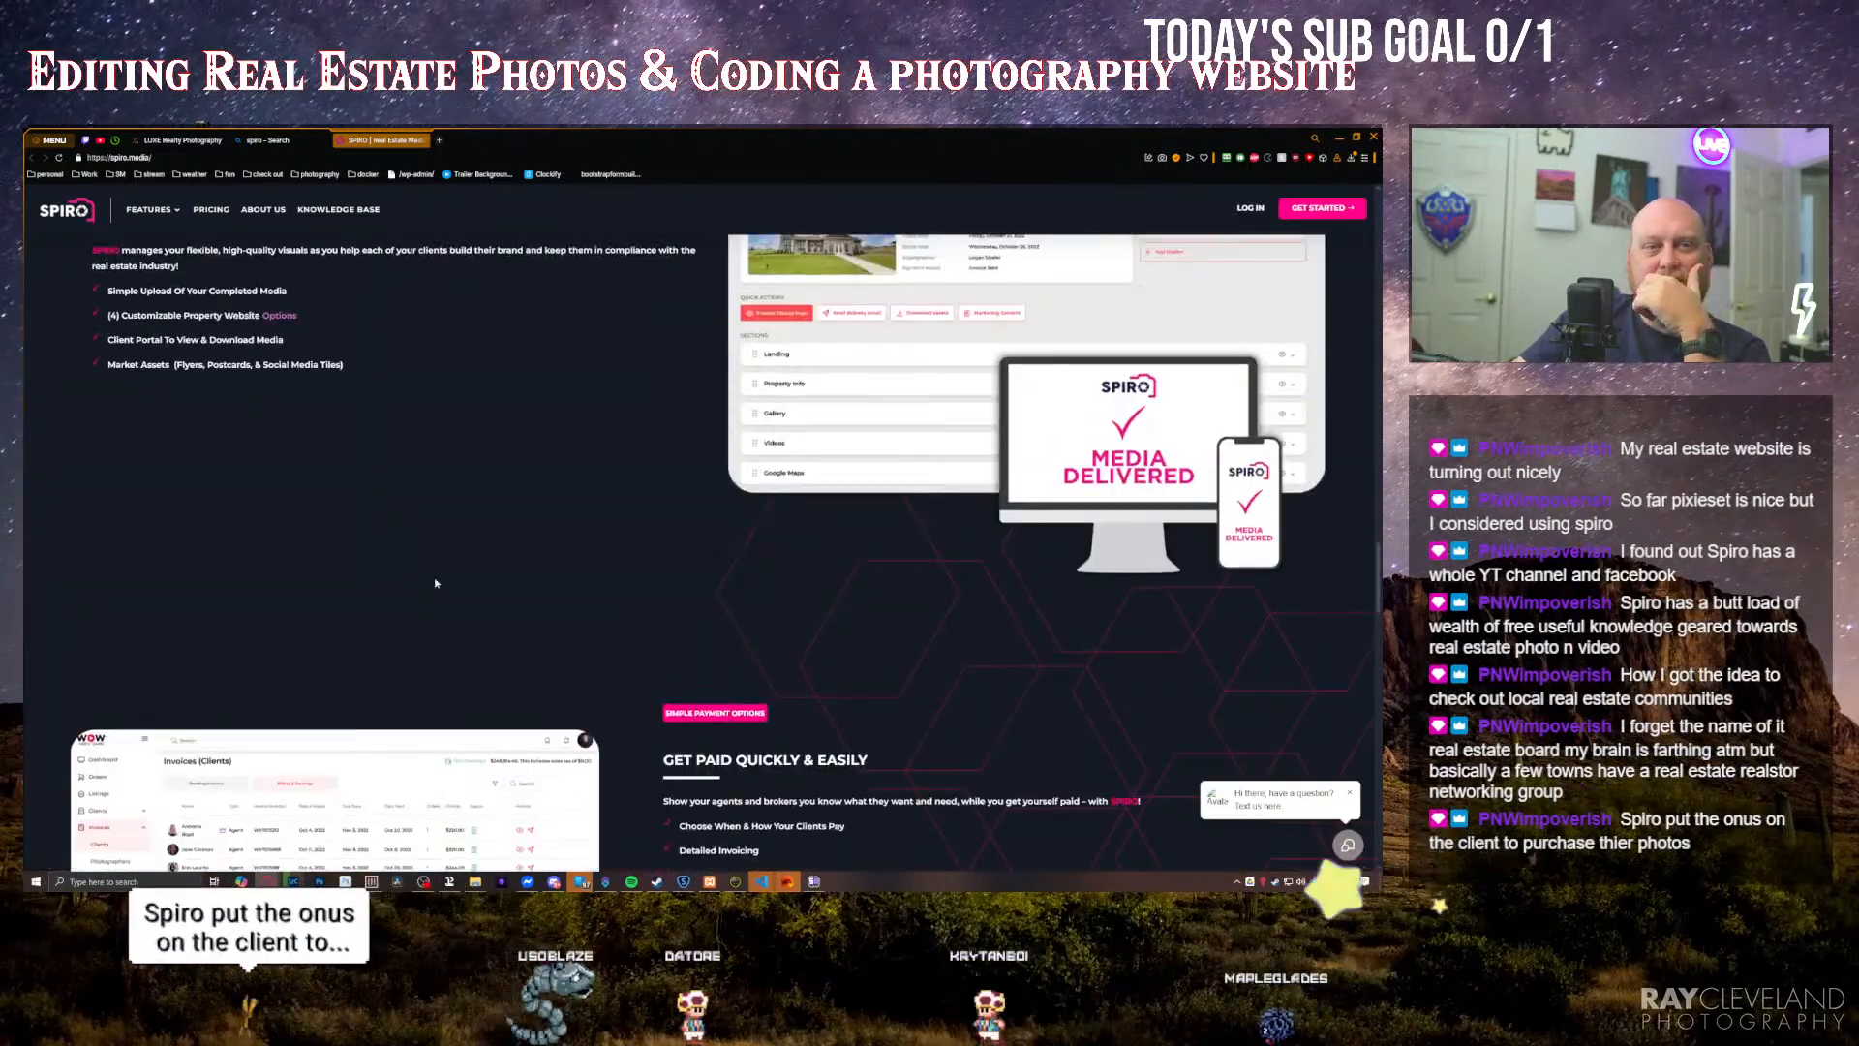
scroll(480, 617, "up", 10)
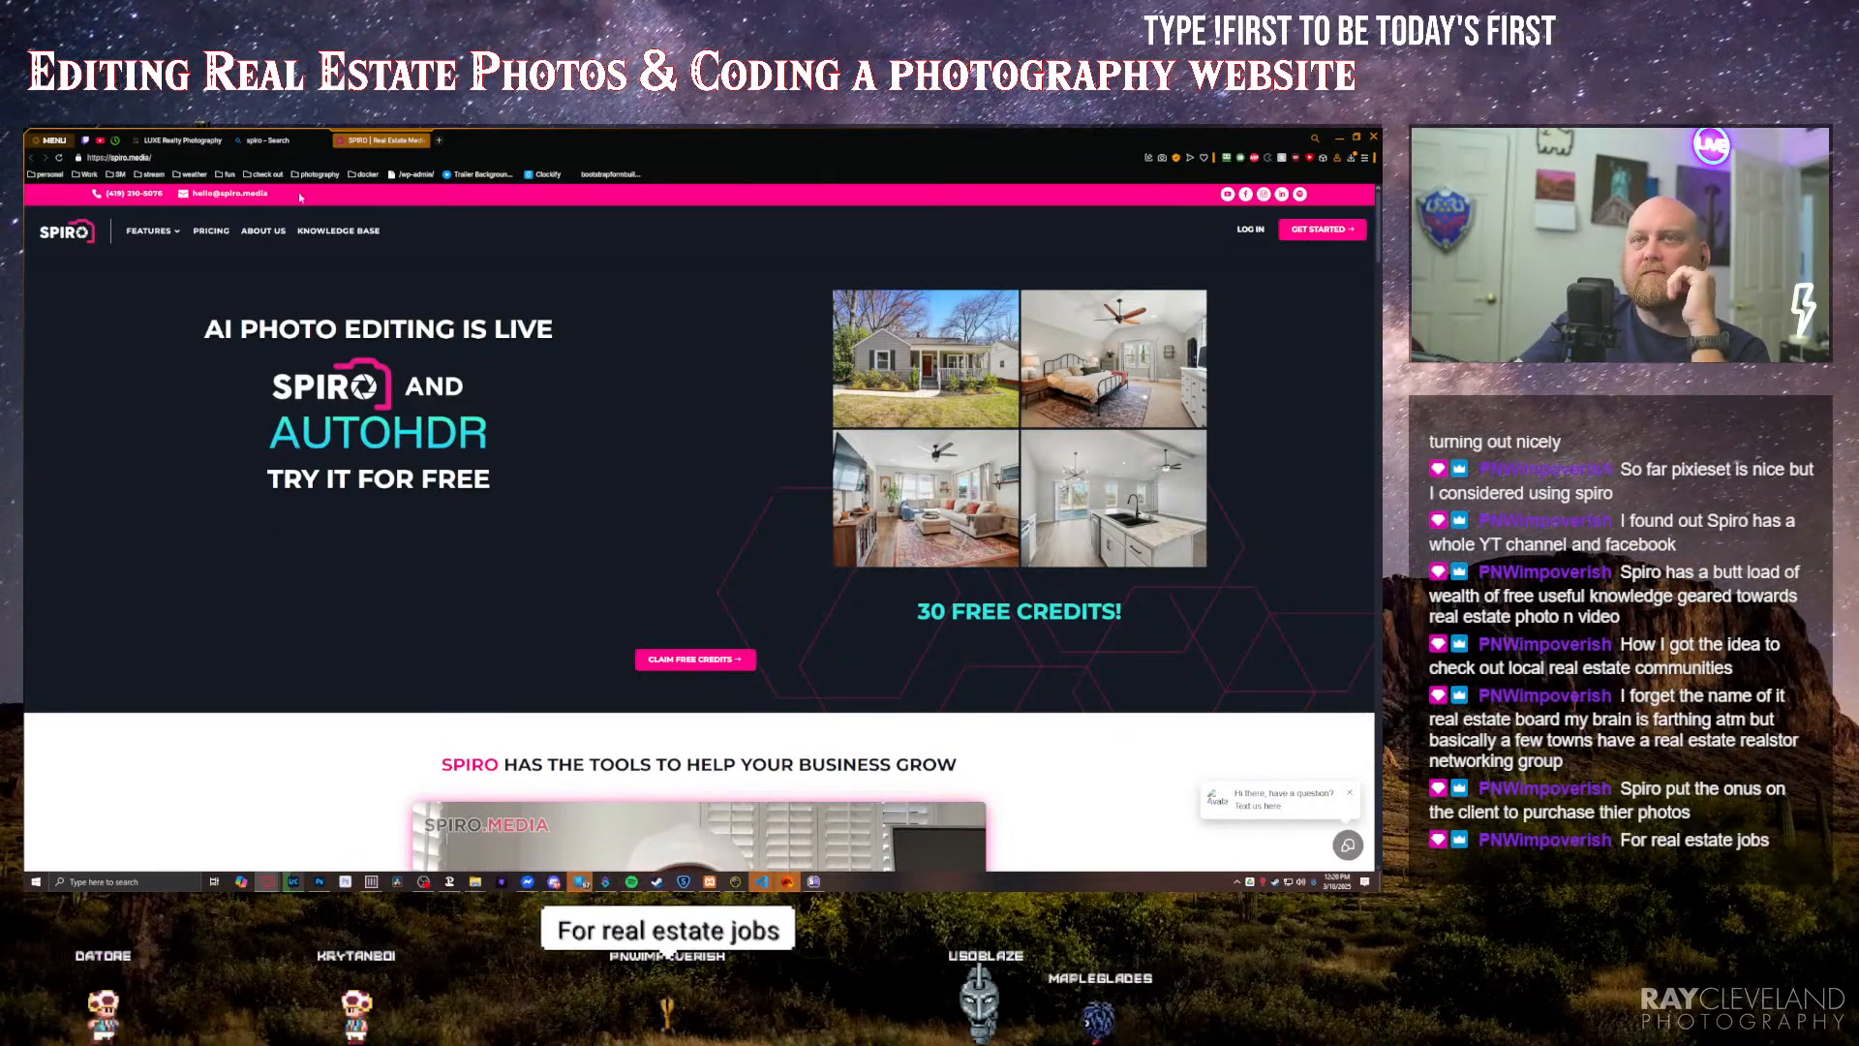
left_click(1339, 137)
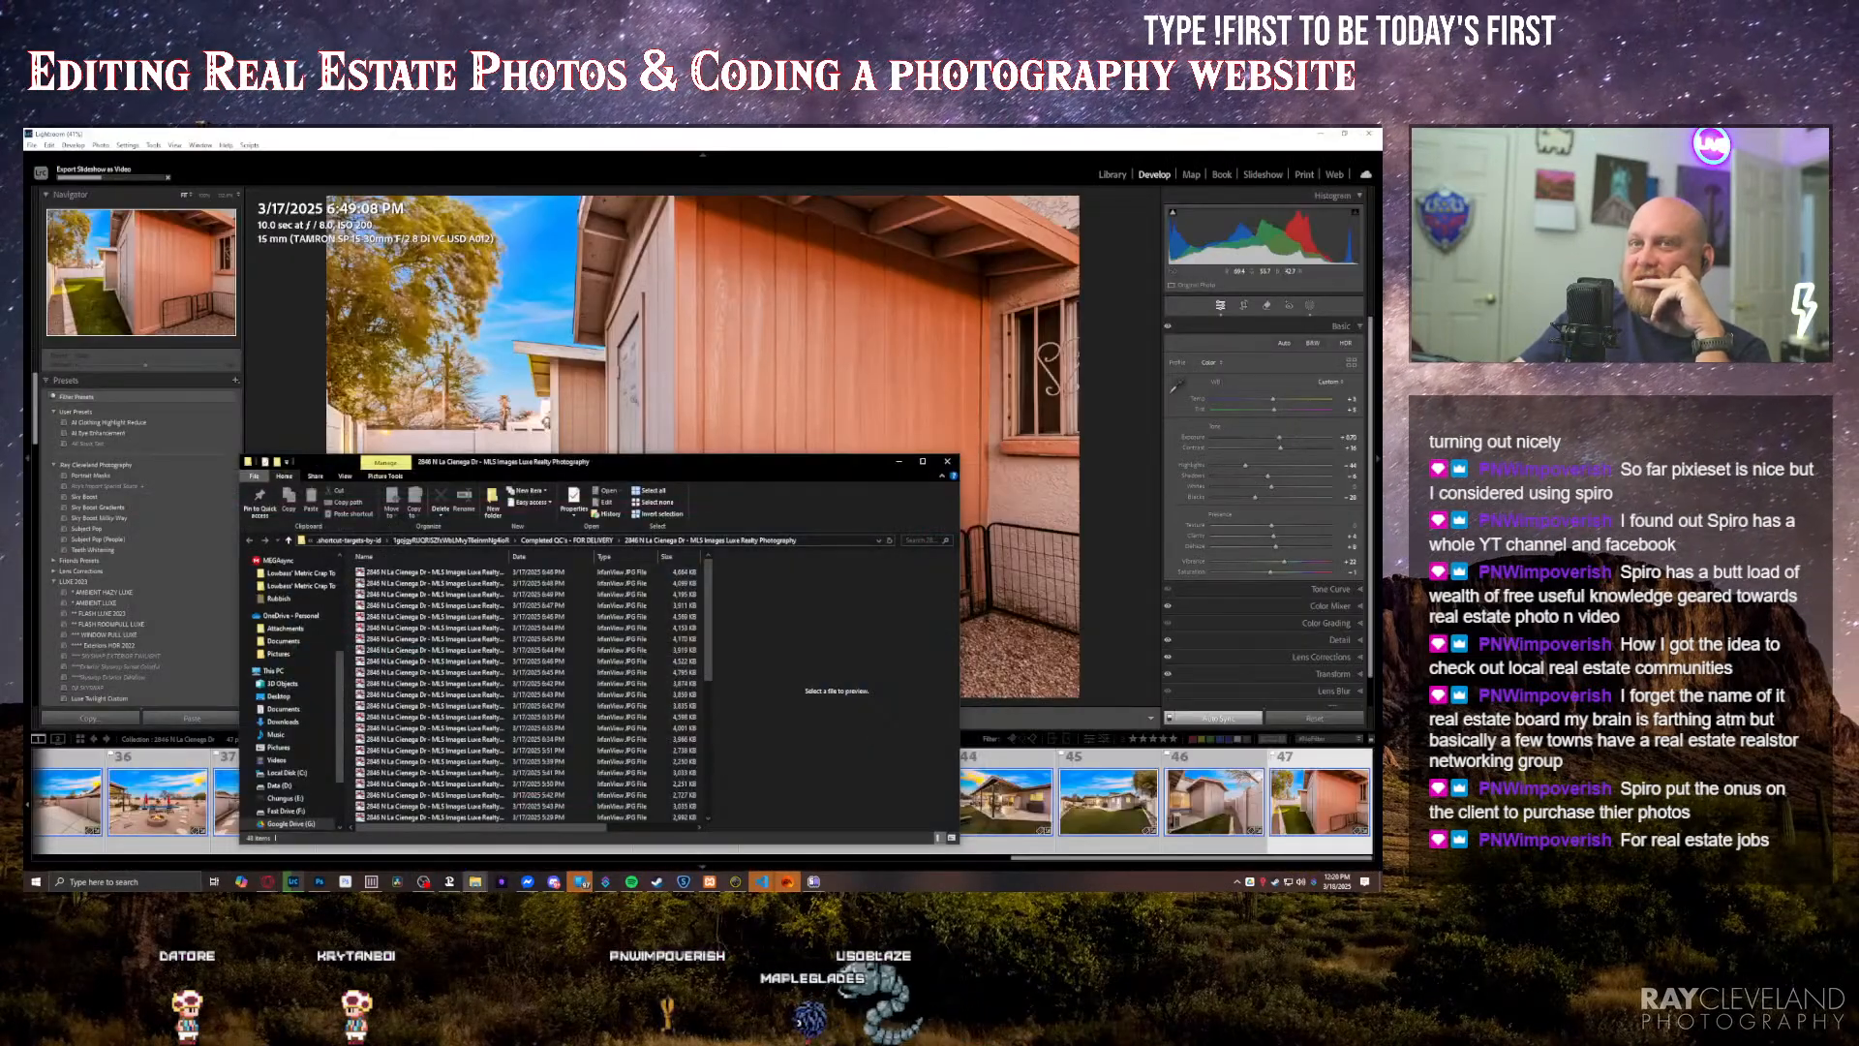
Step: In the Library, compare the first three twilight aerial photos in the other property's collection
left_click(1104, 177)
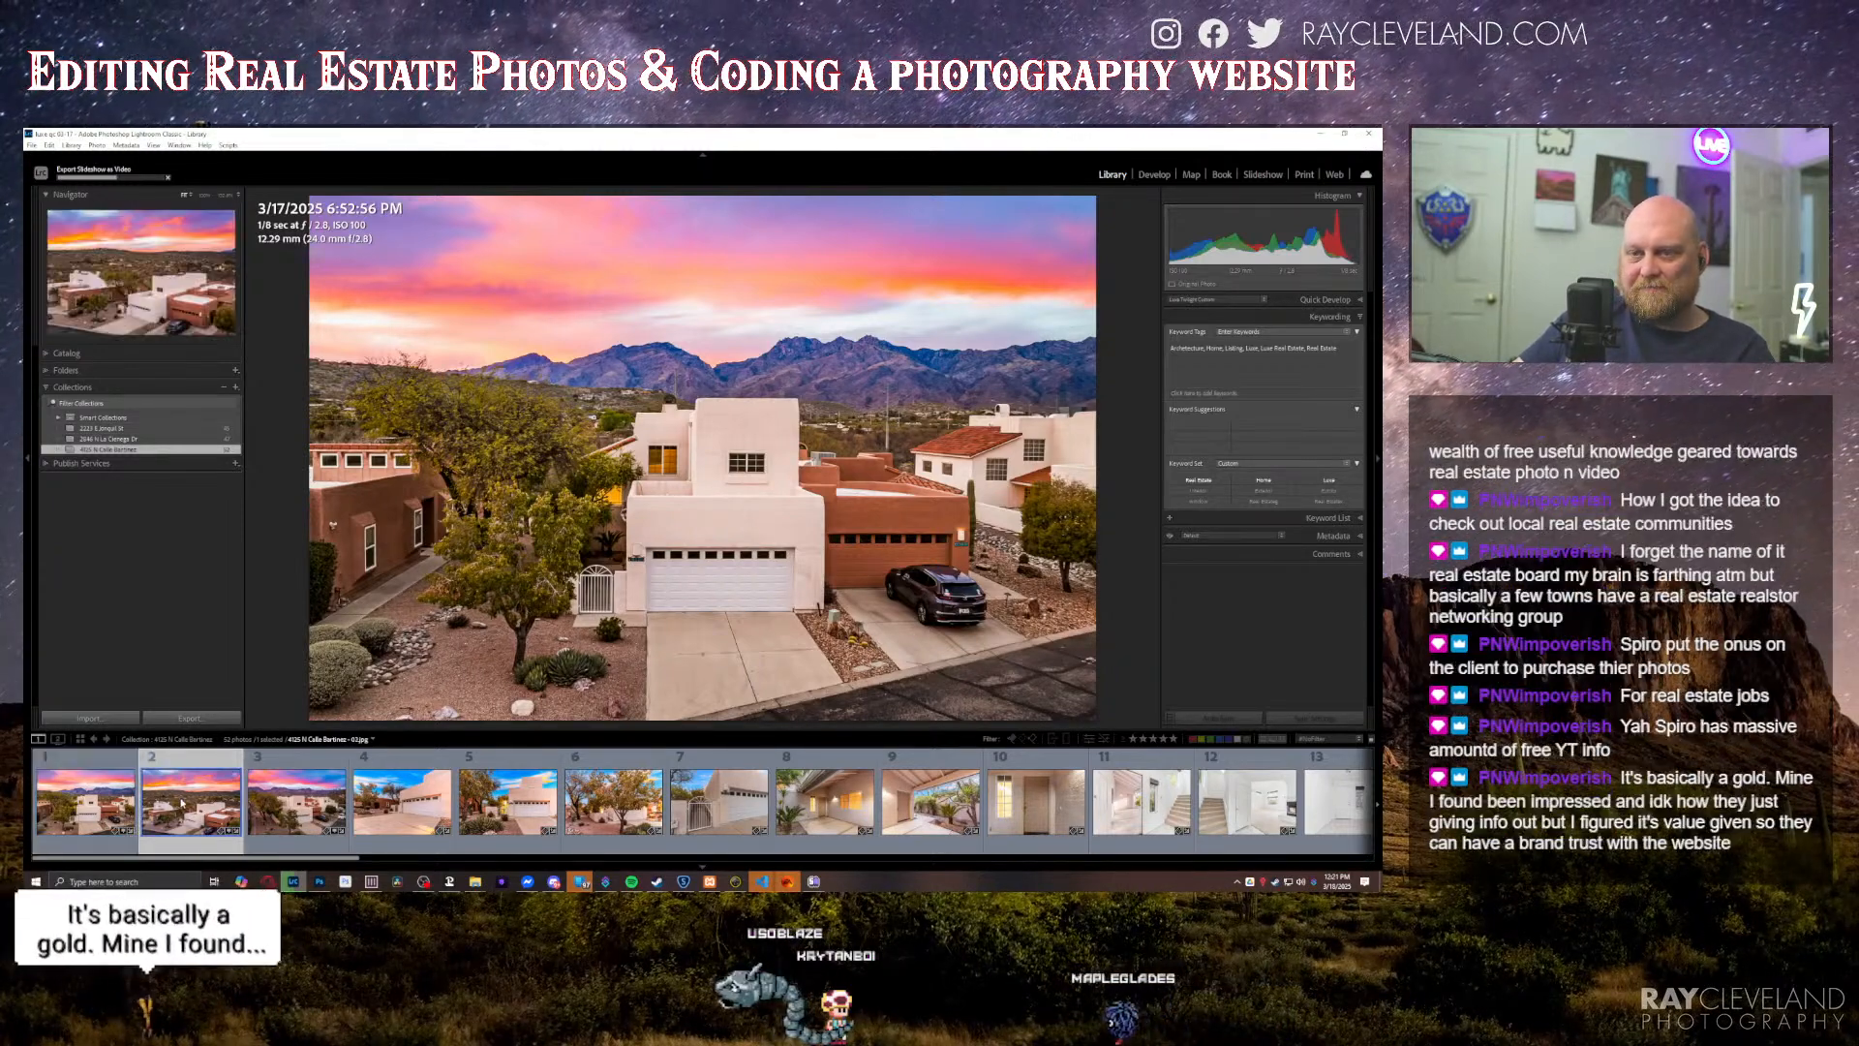
left_click(209, 771)
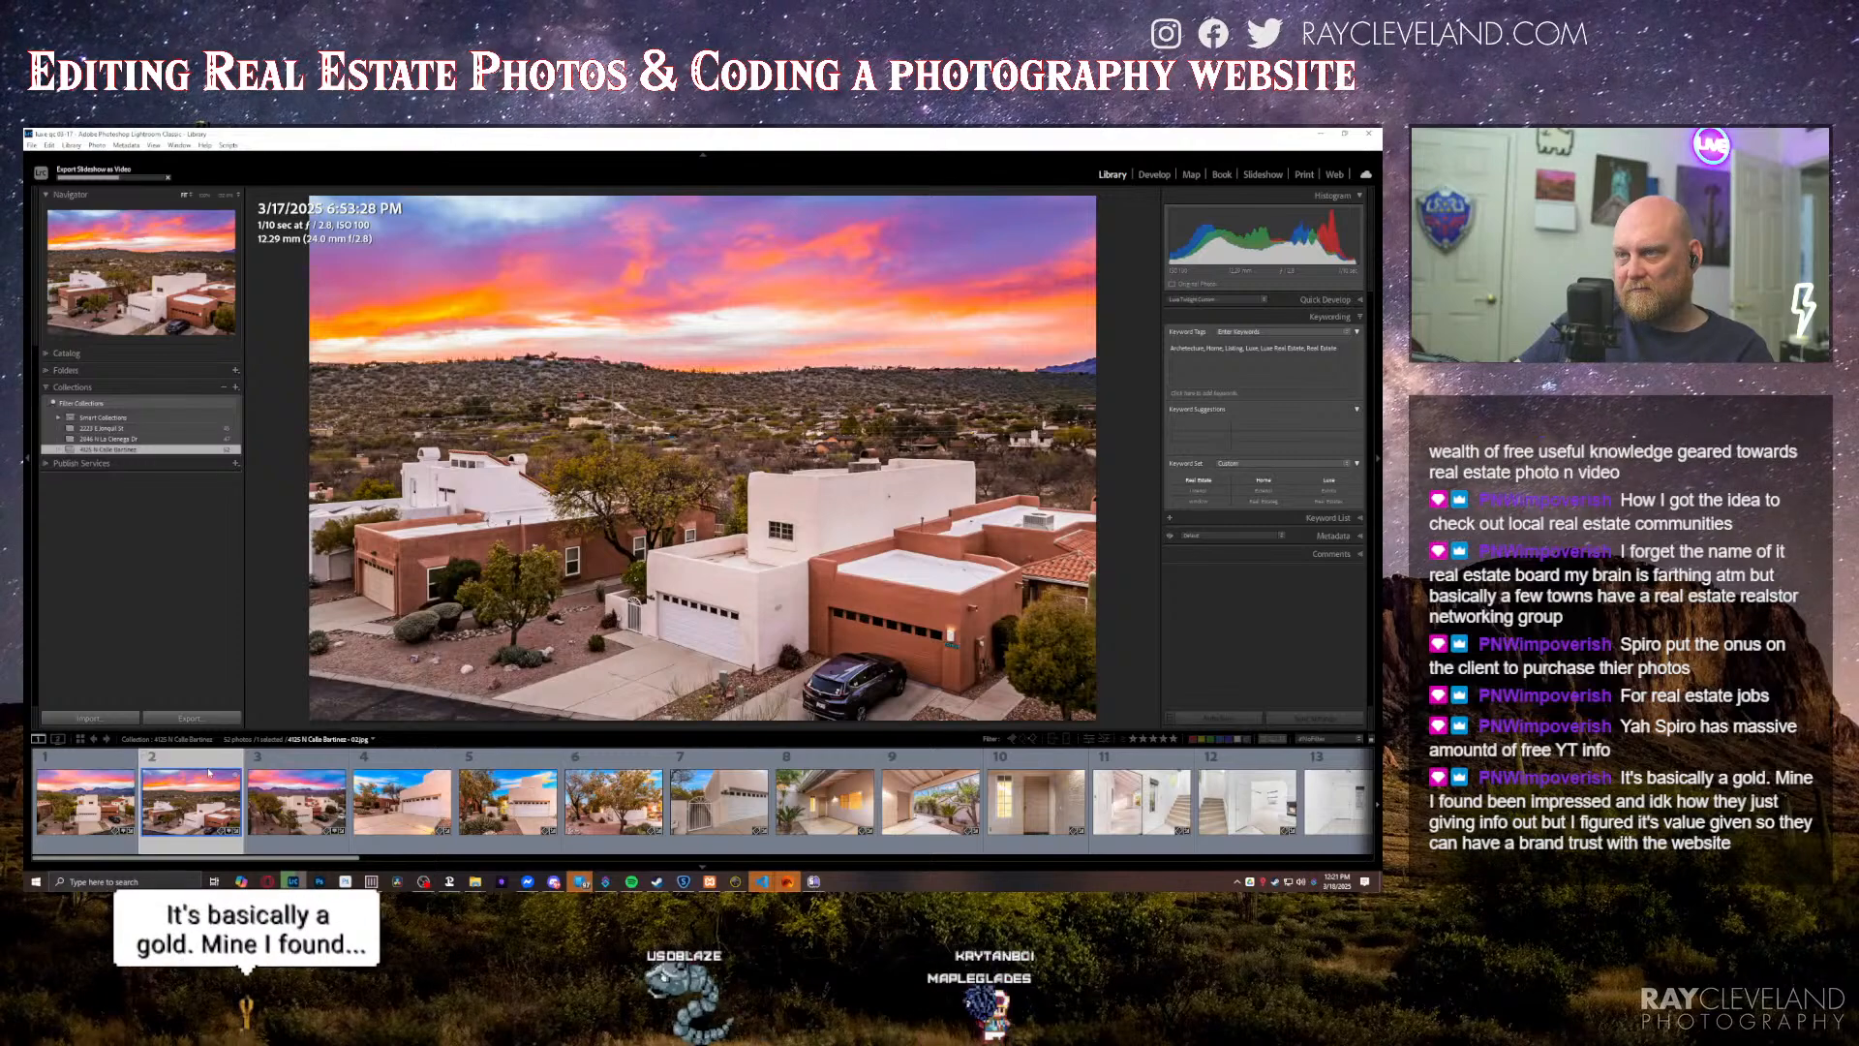
key("Right")
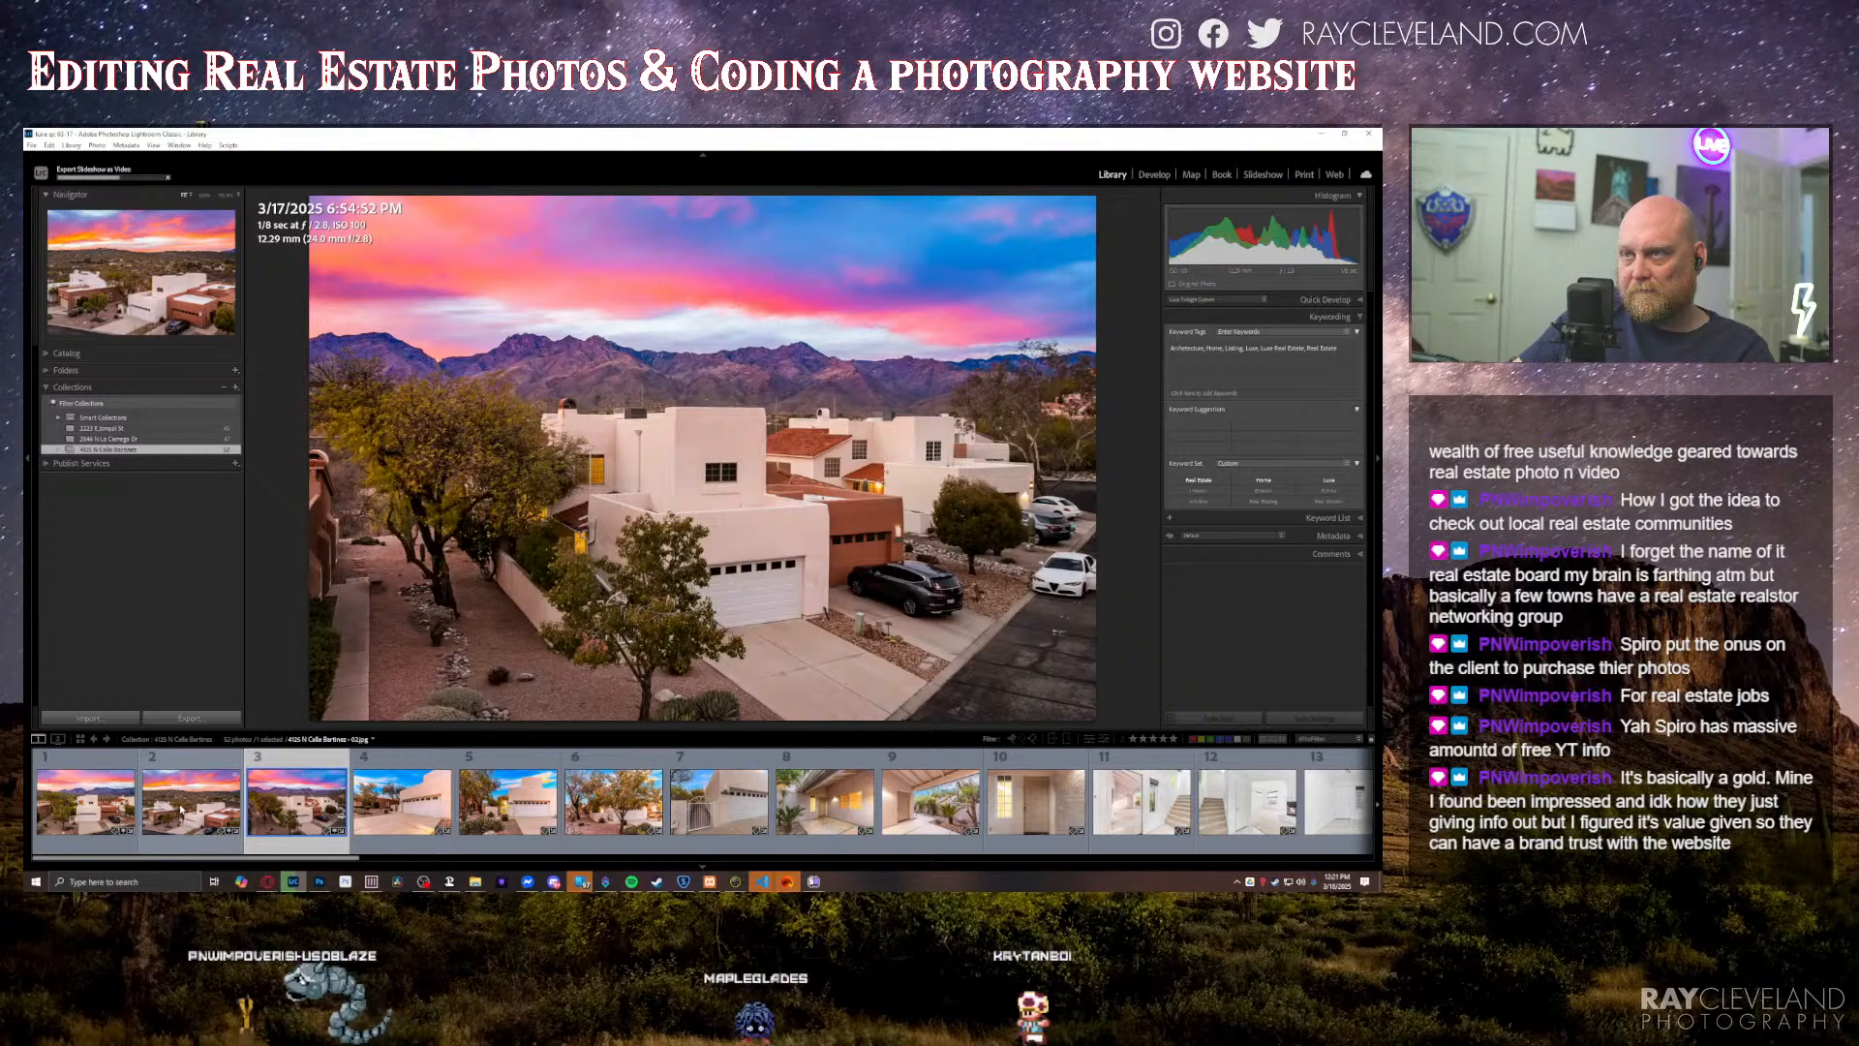
left_click(181, 809)
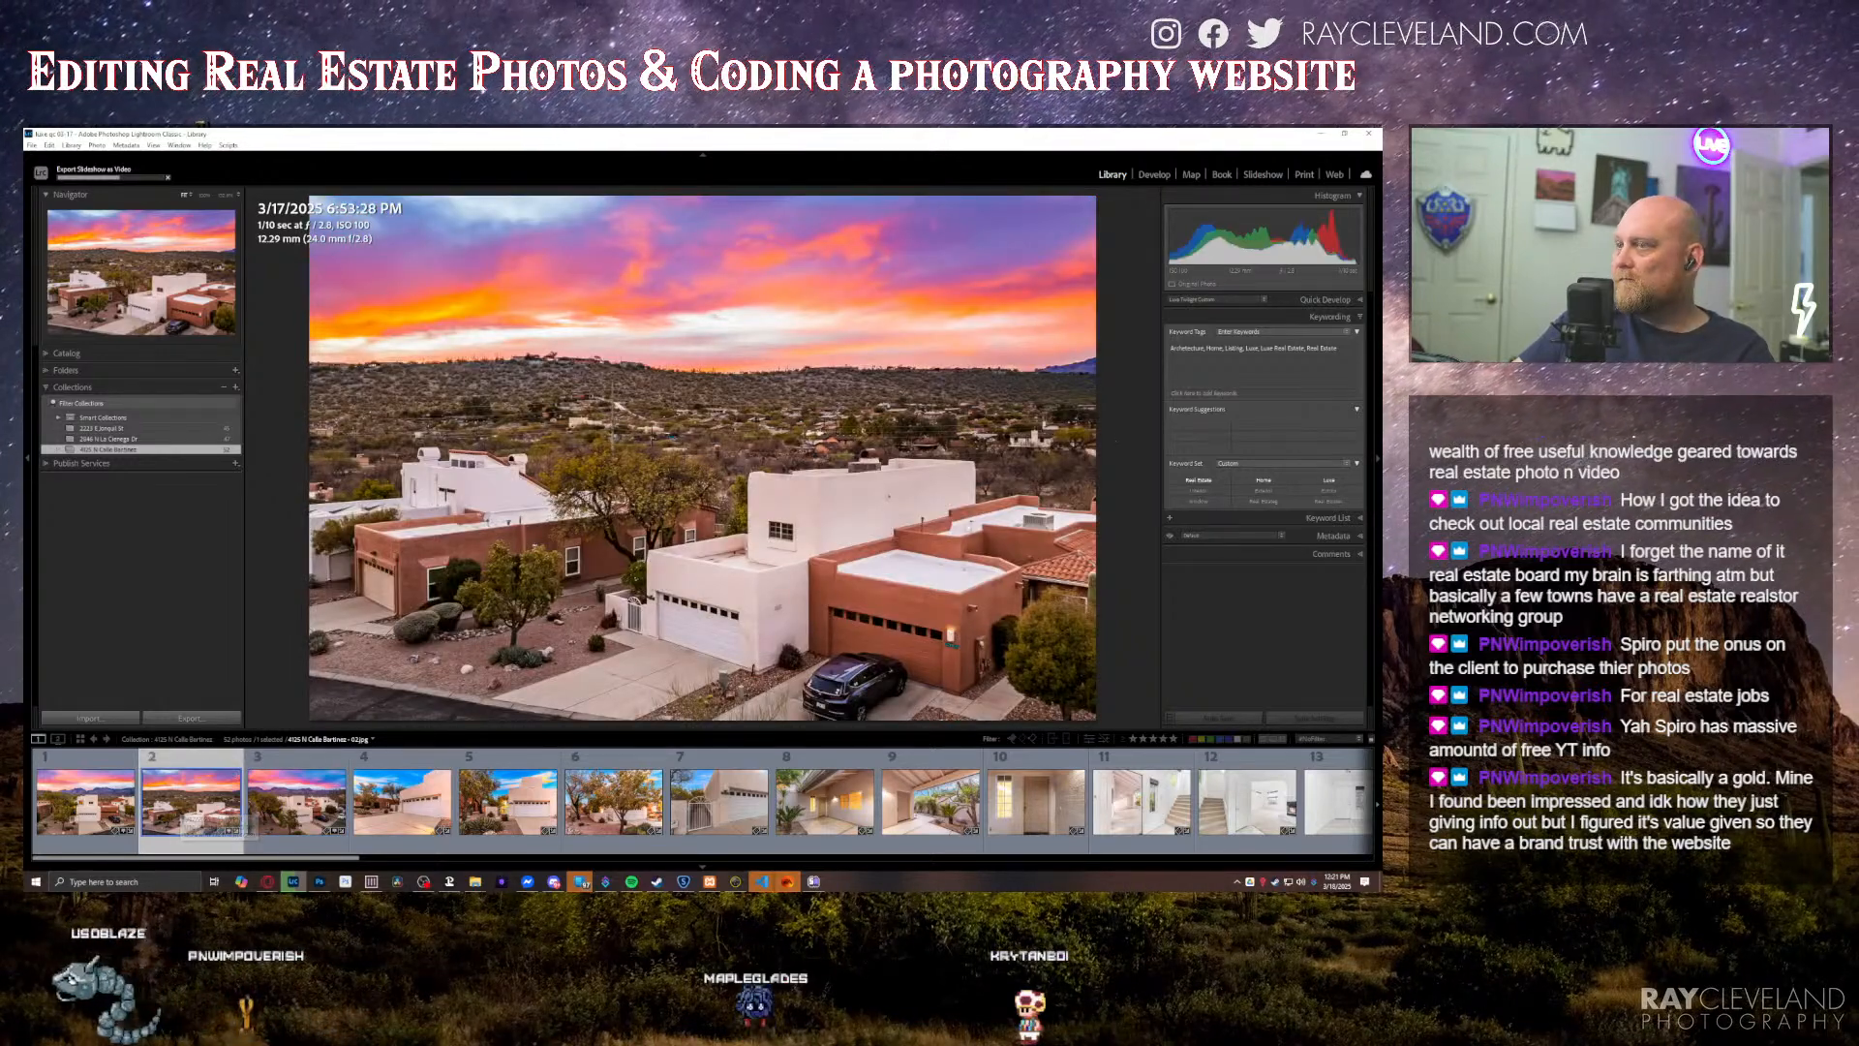
key("Left")
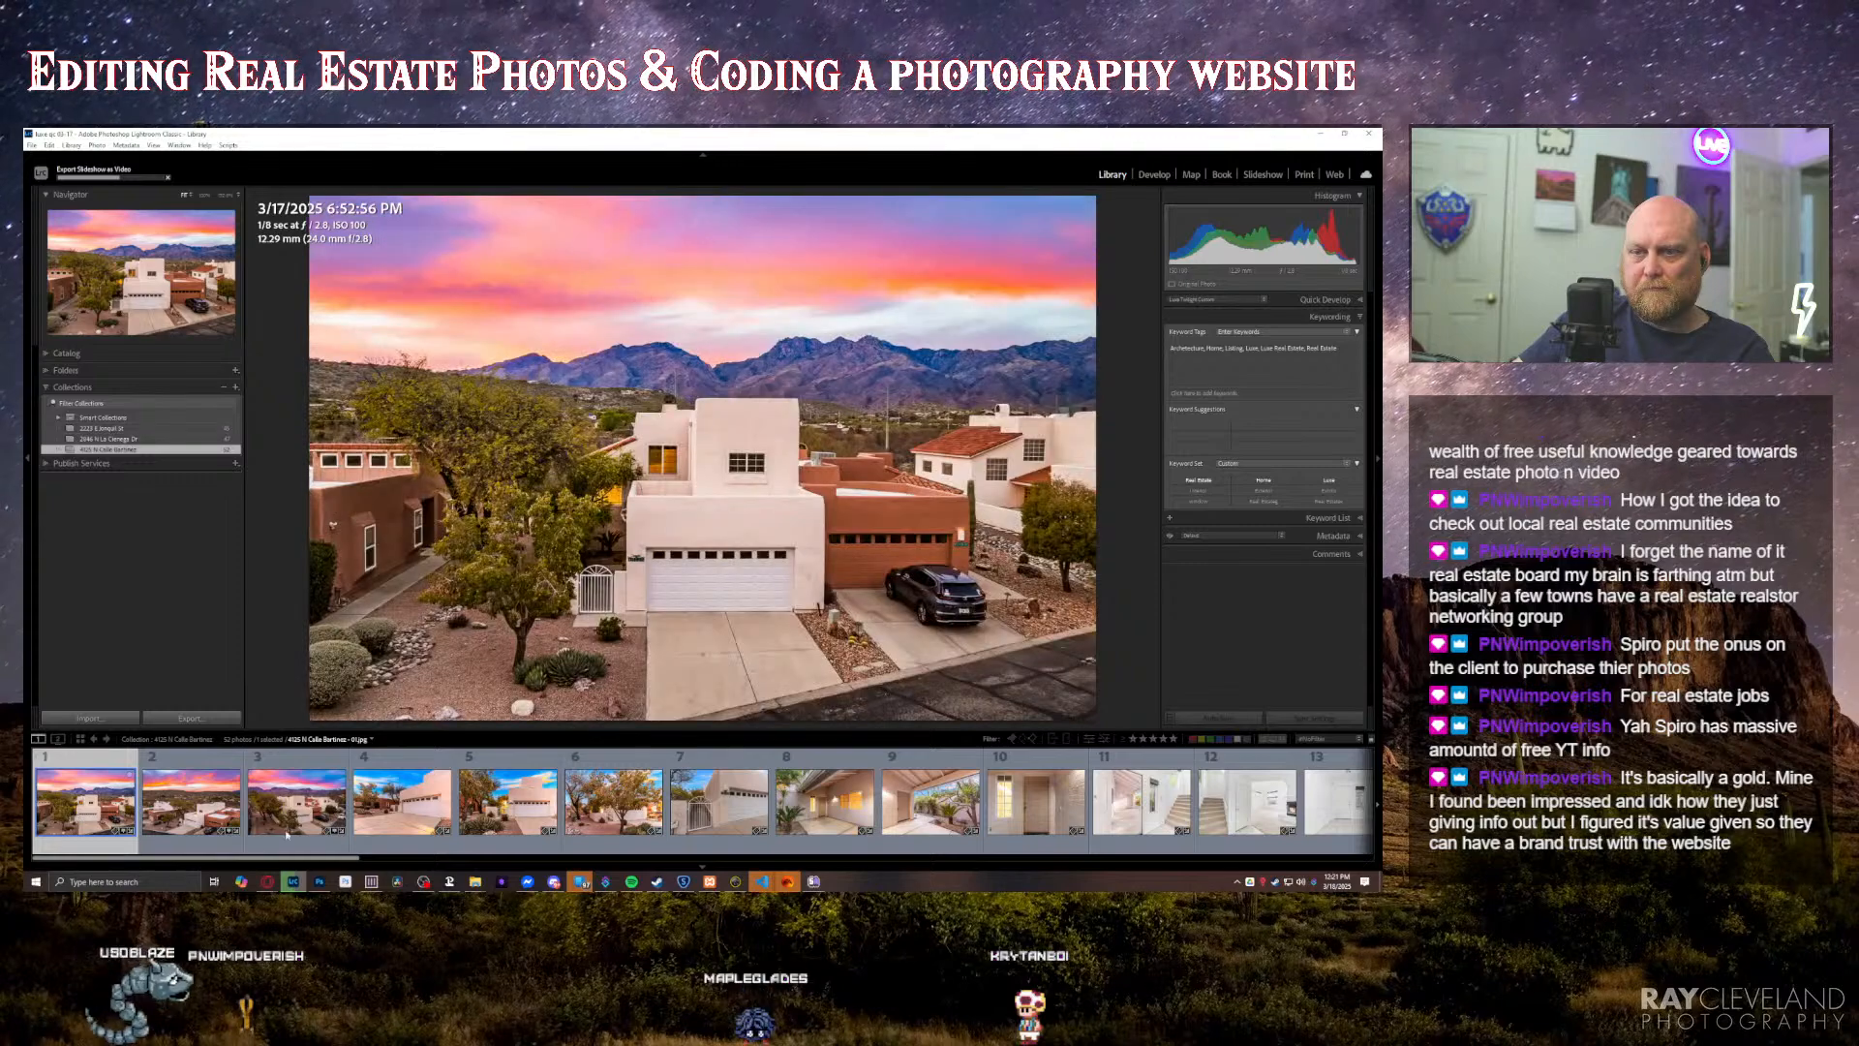
Step: Open the first three twilight aerial photos together in Photoshop as copies with Lightroom adjustments
left_click(302, 804, "shift")
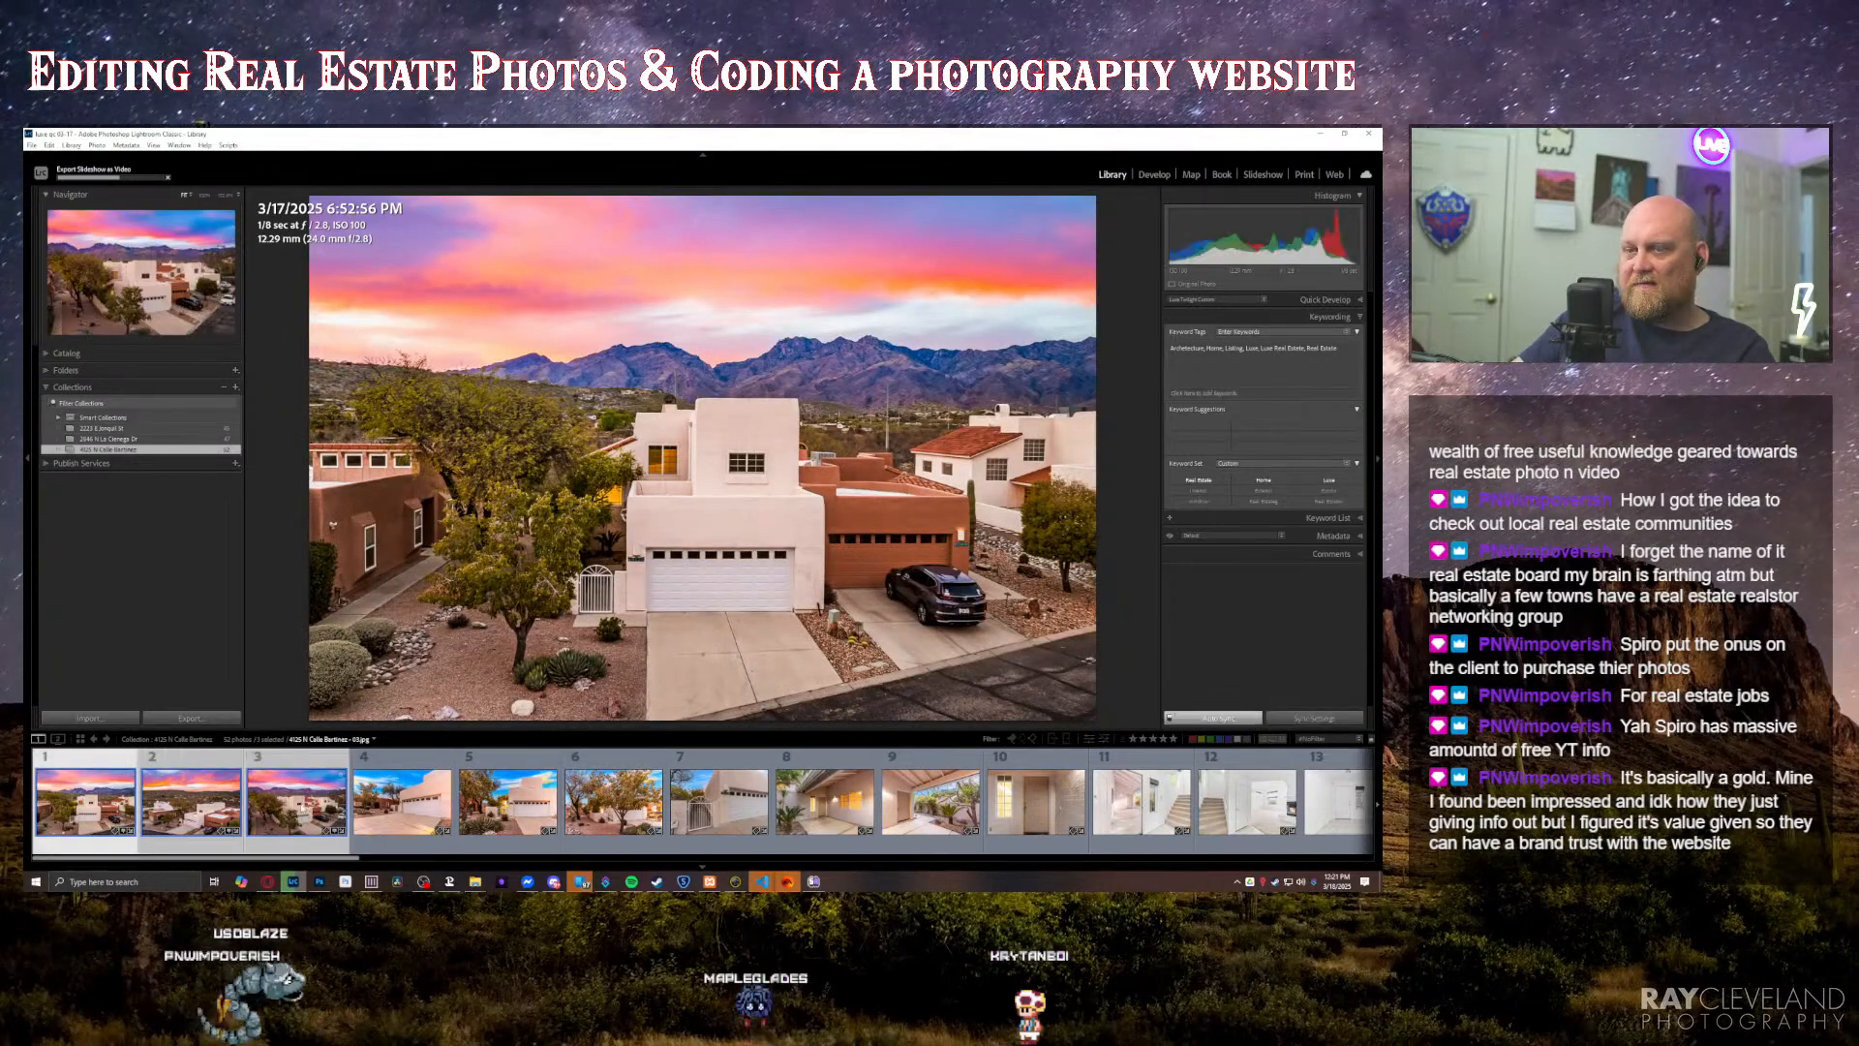
right_click(333, 775)
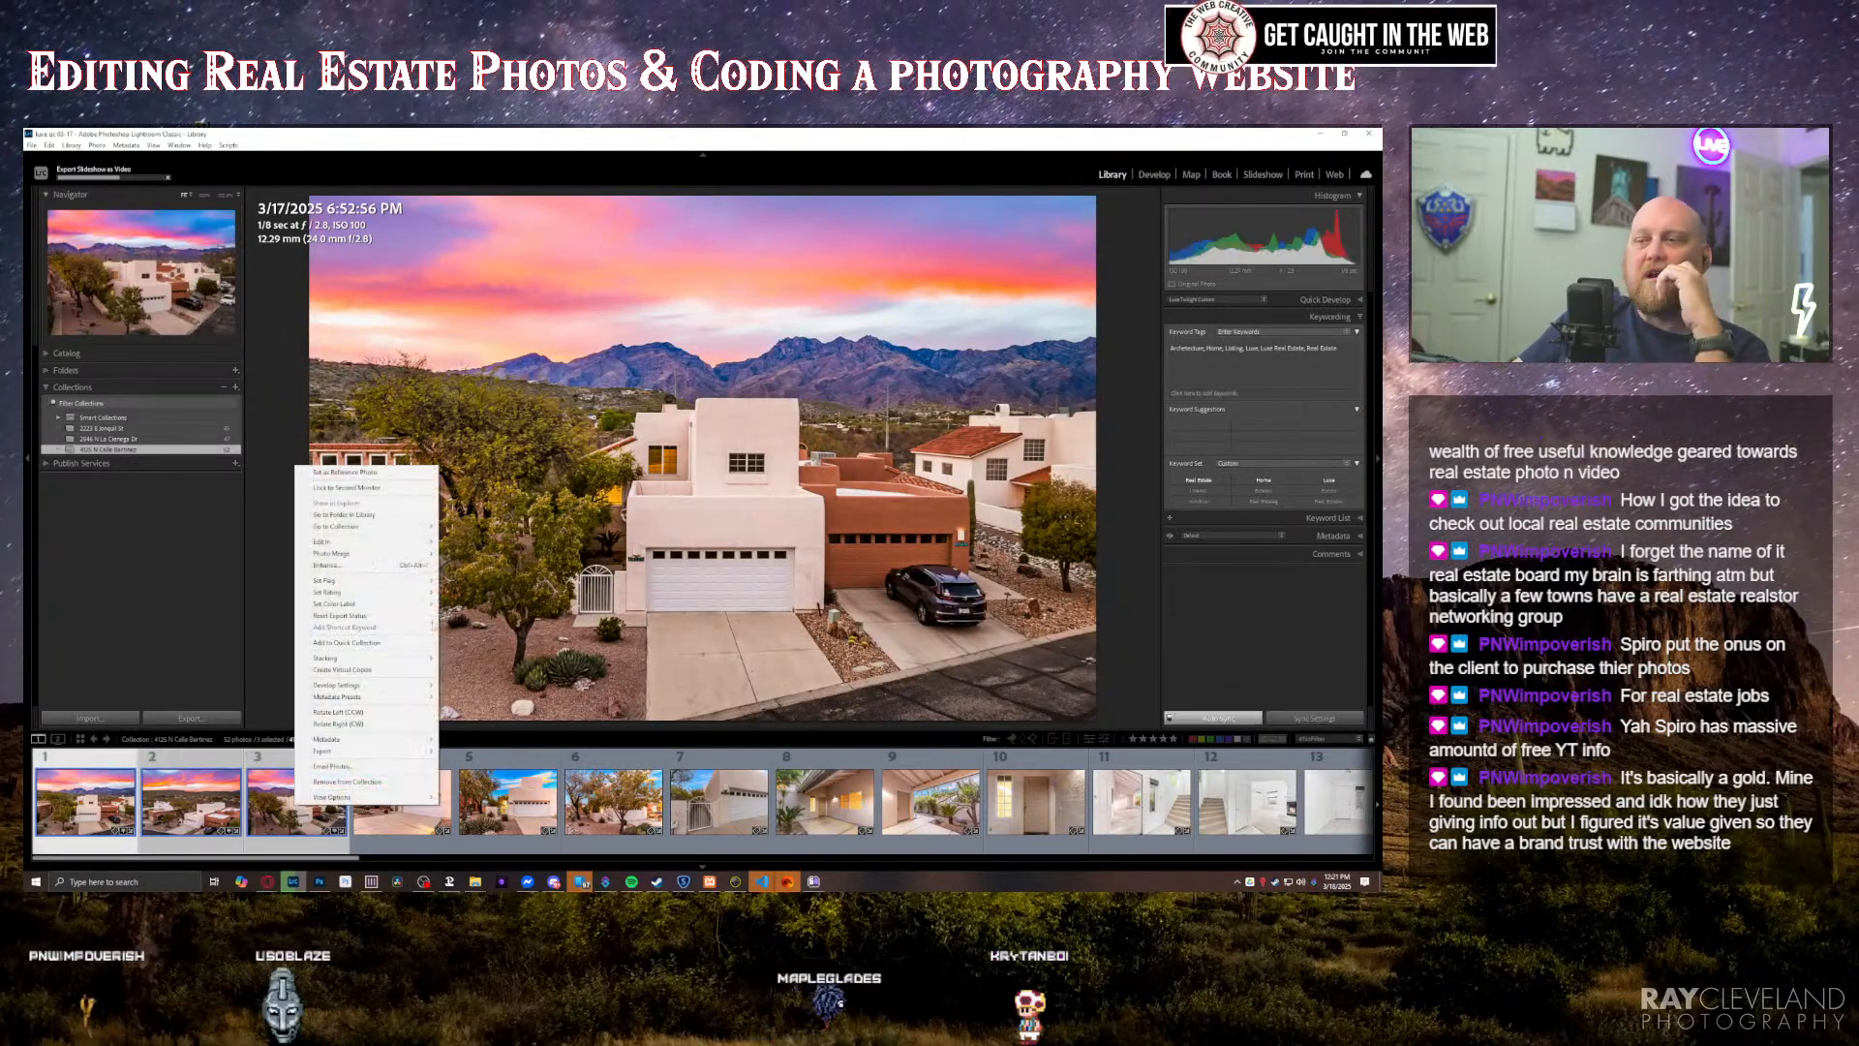
mouse_move(375, 546)
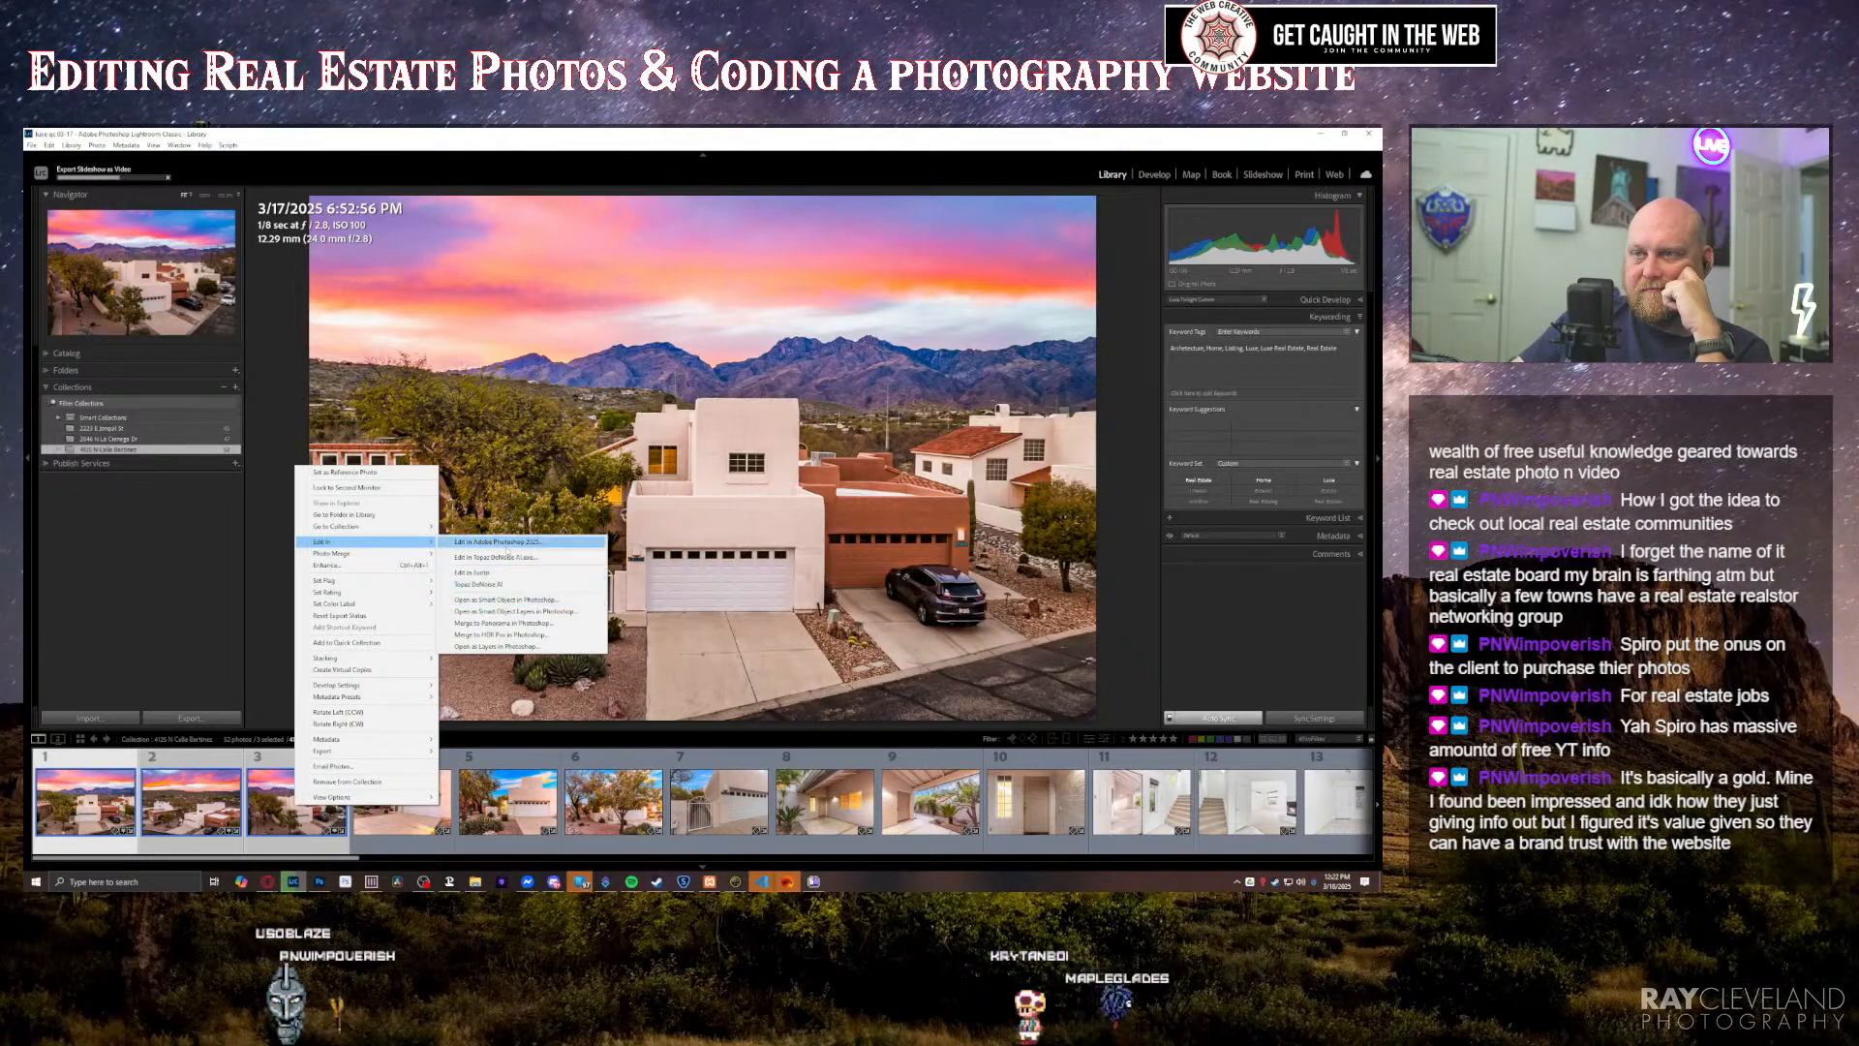
left_click(507, 544)
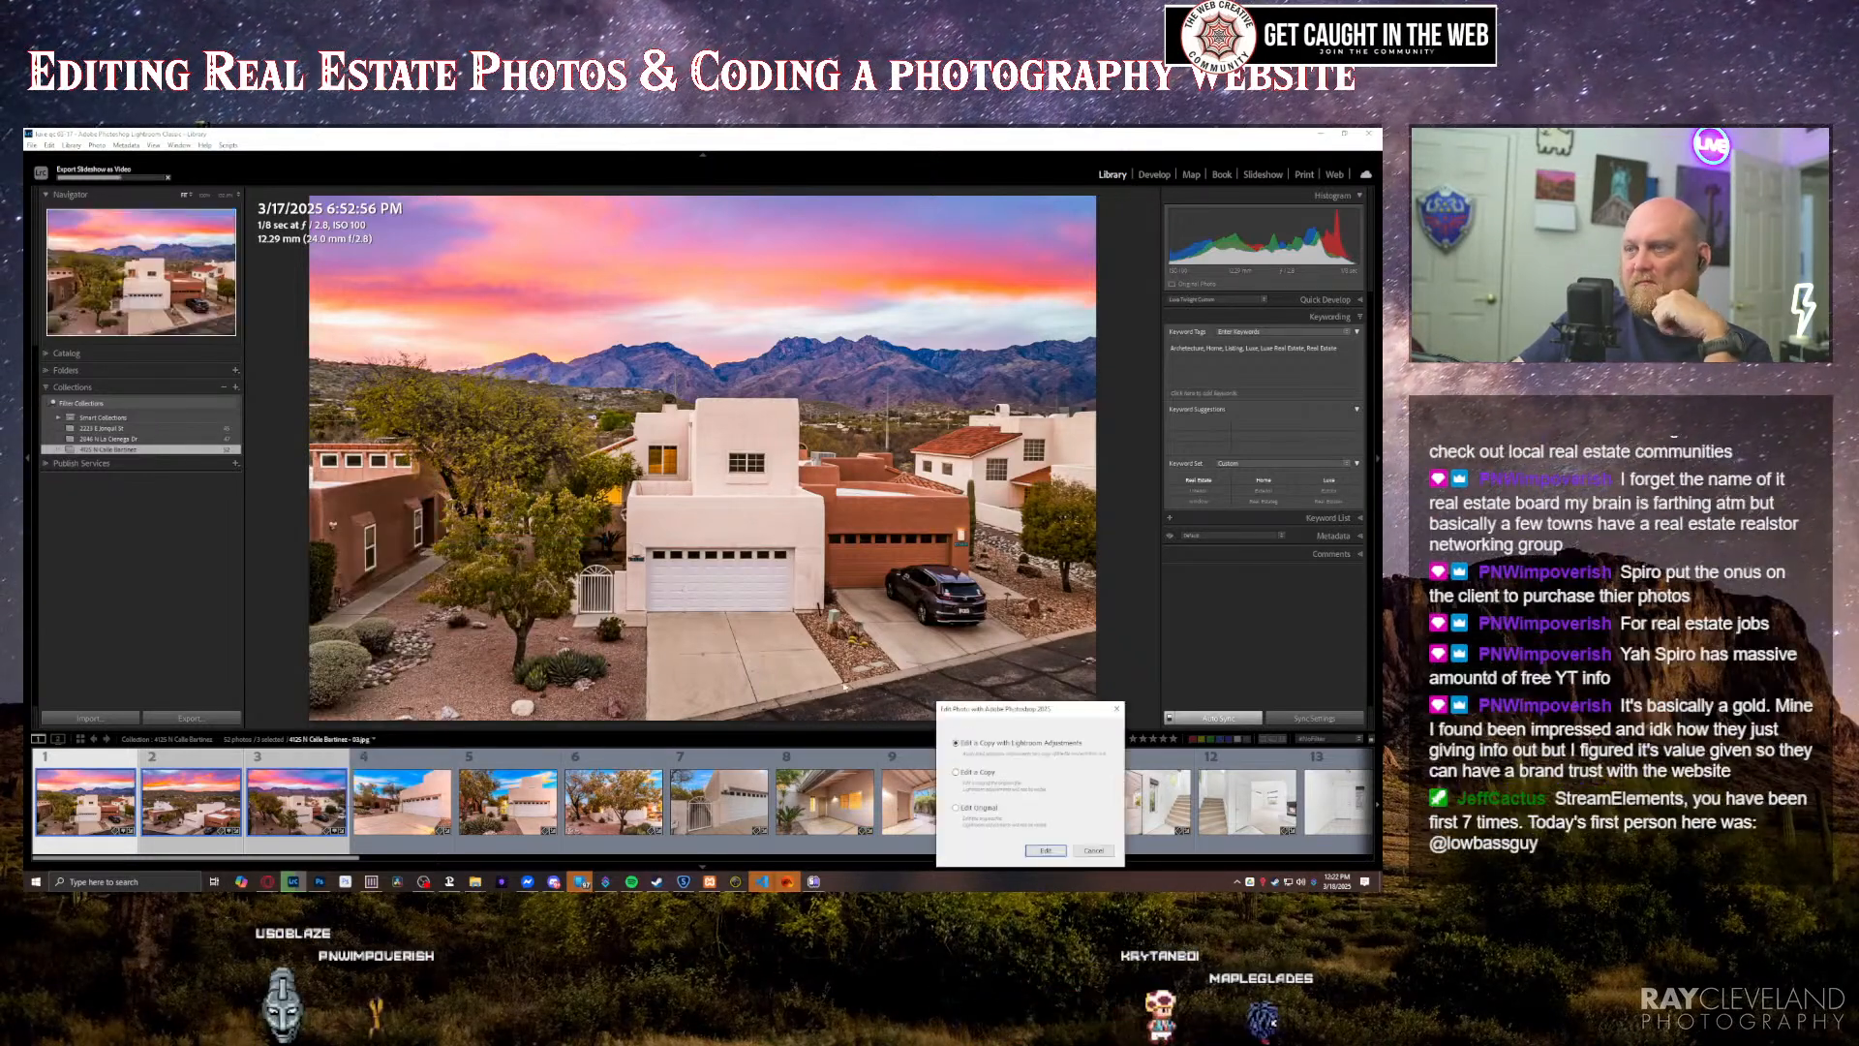
left_click(1038, 852)
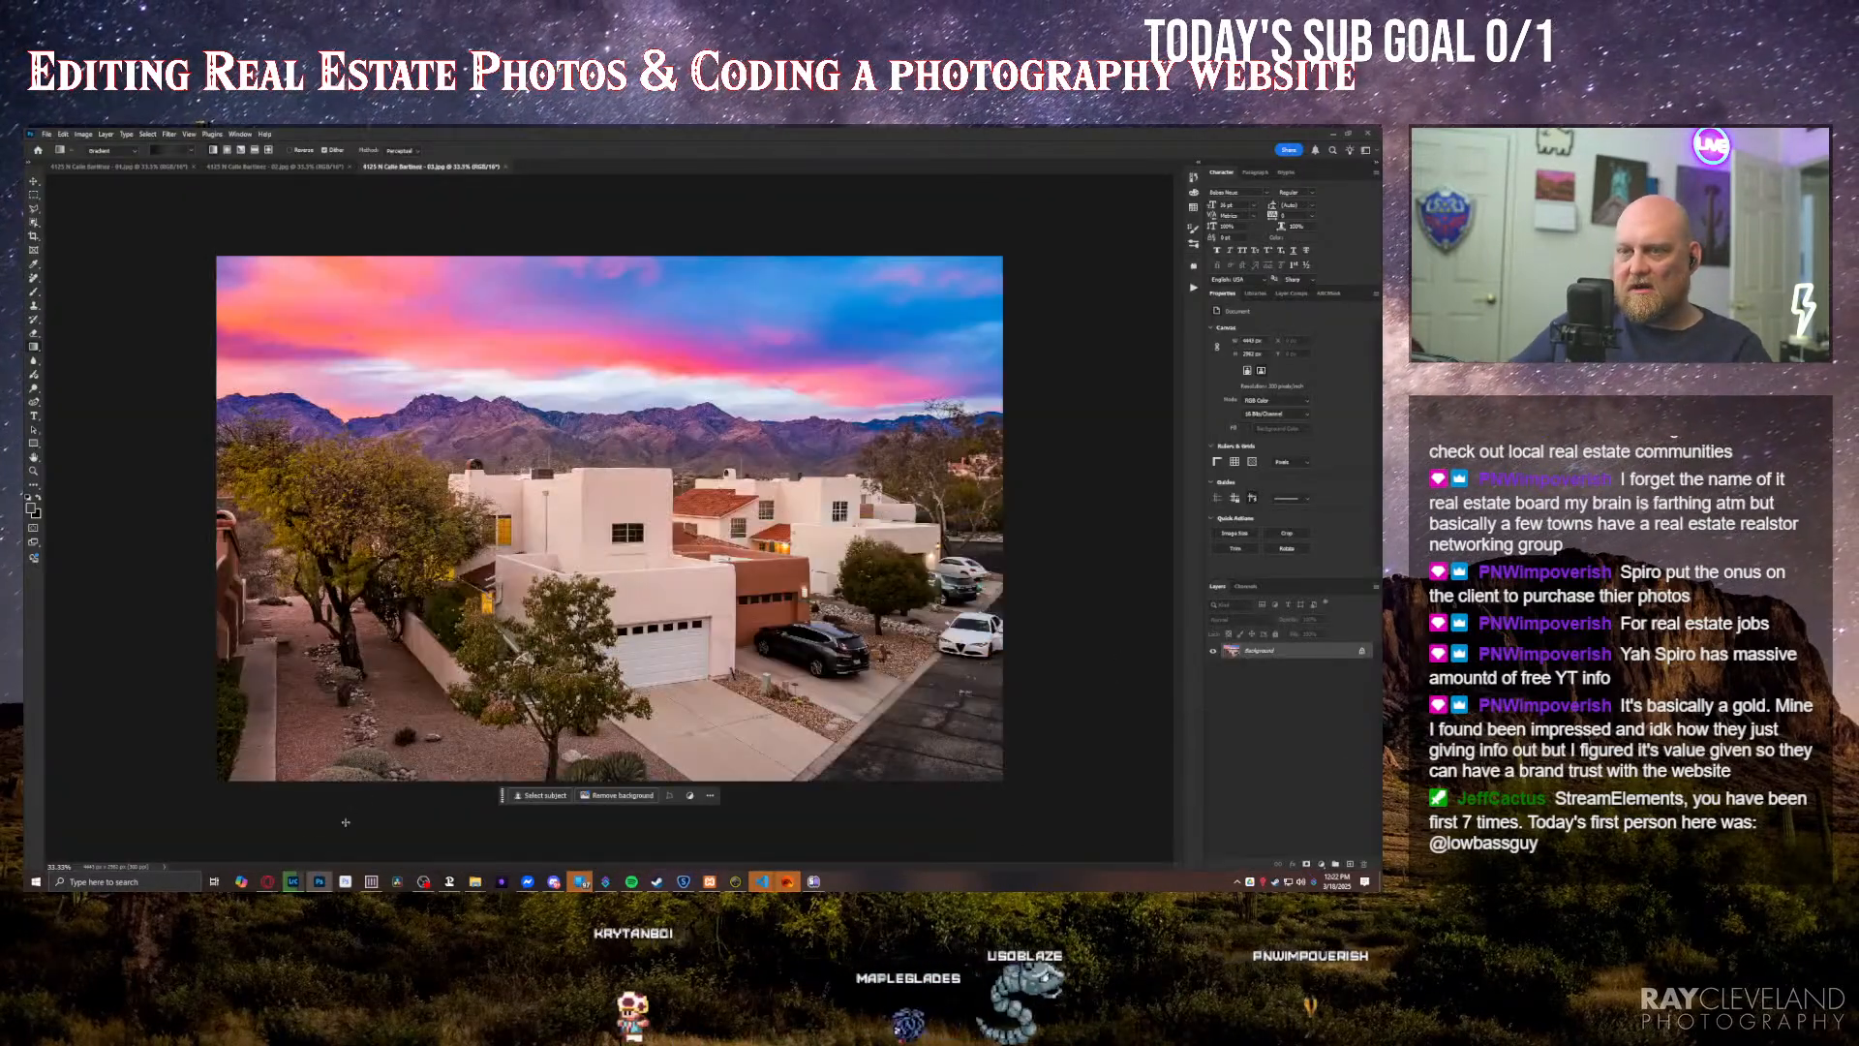
Step: Switch to Lightroom, reduce the selection to the first twilight photo, and return to Photoshop
left_click(293, 881)
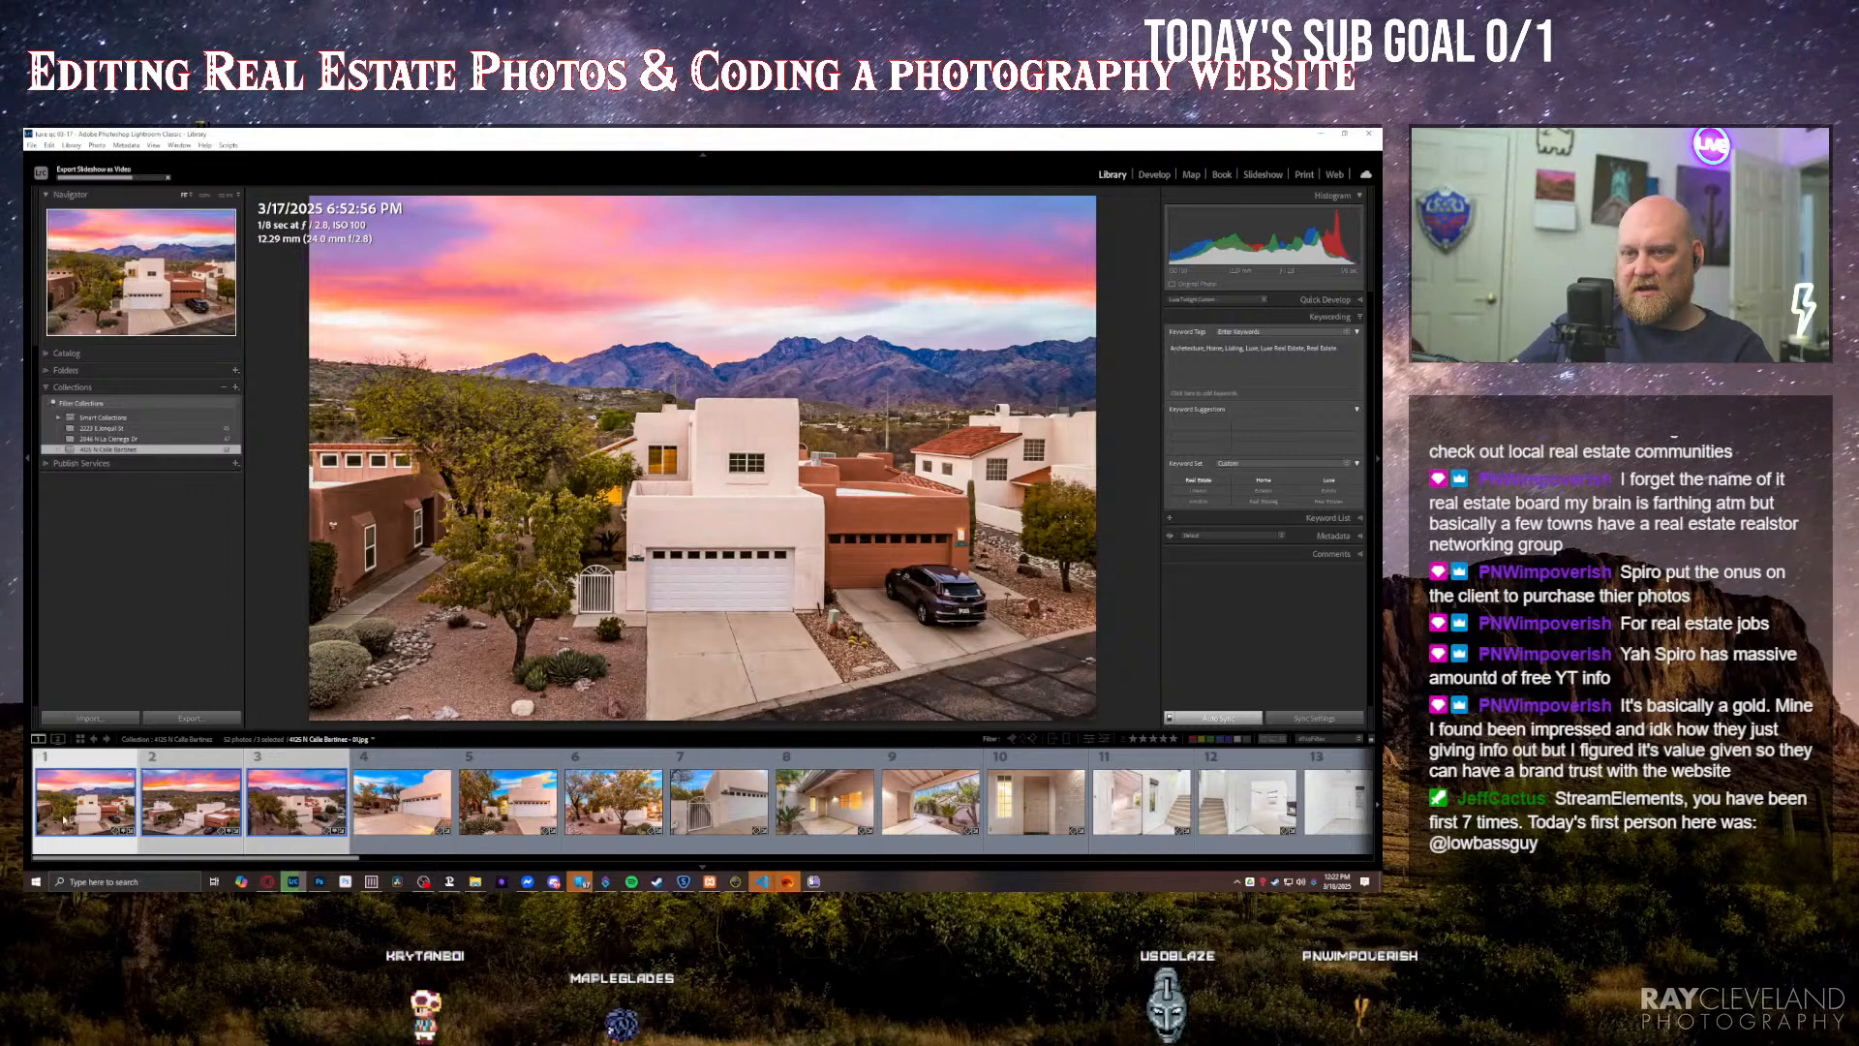
left_click(92, 811)
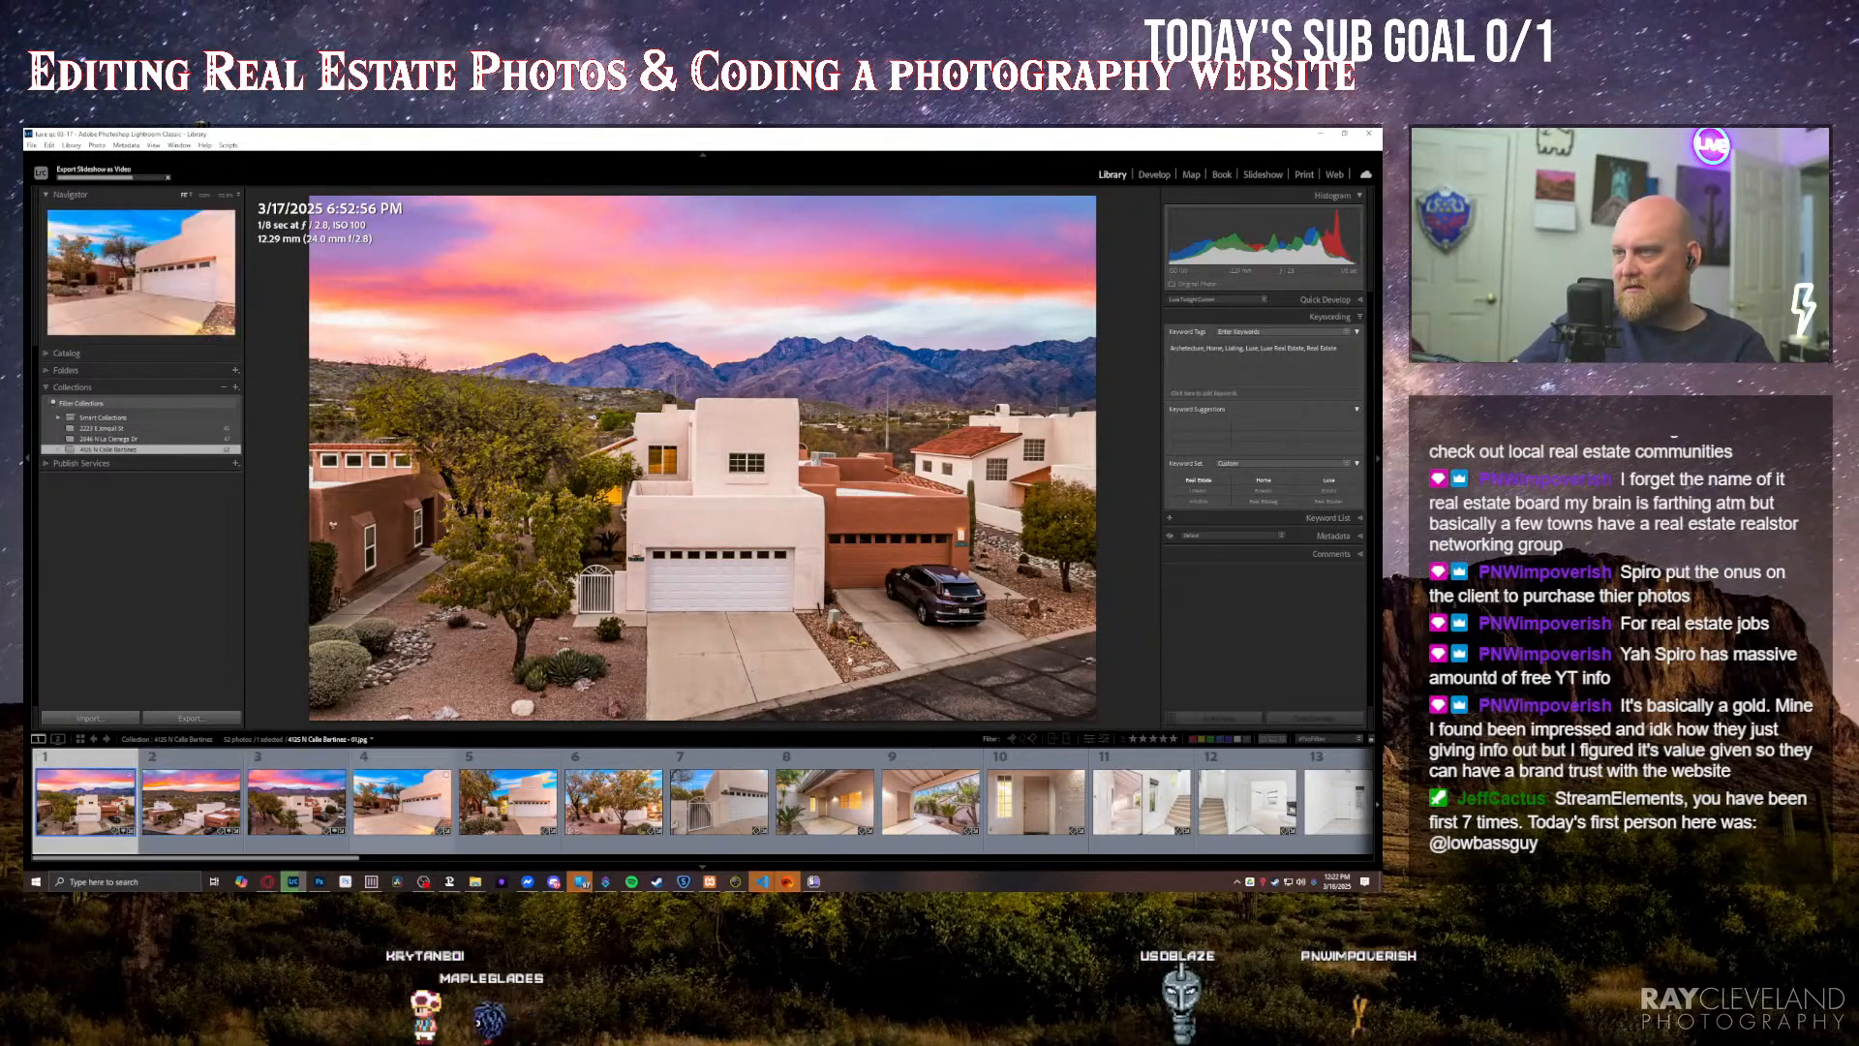
left_click(295, 881)
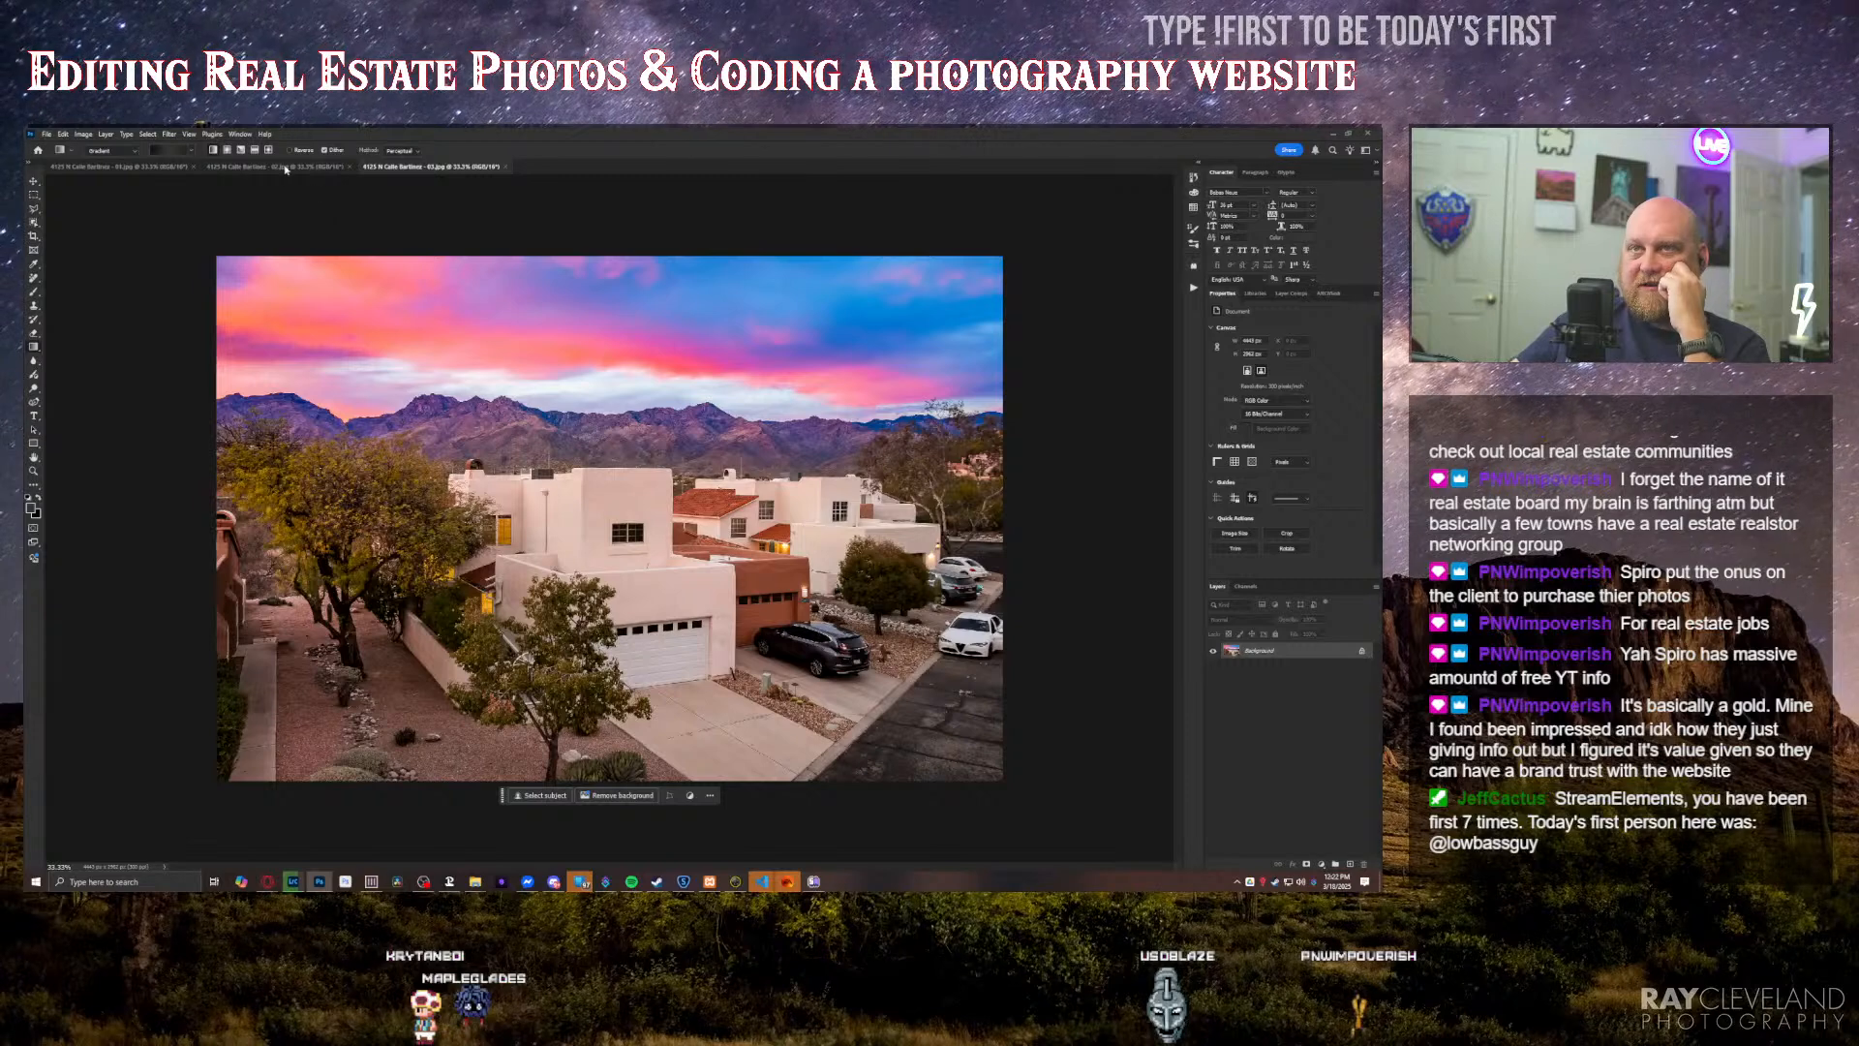
Step: In the front-view twilight photo, add a new layer and paint over the black driveway car with the Remove tool to erase it
left_click(114, 170)
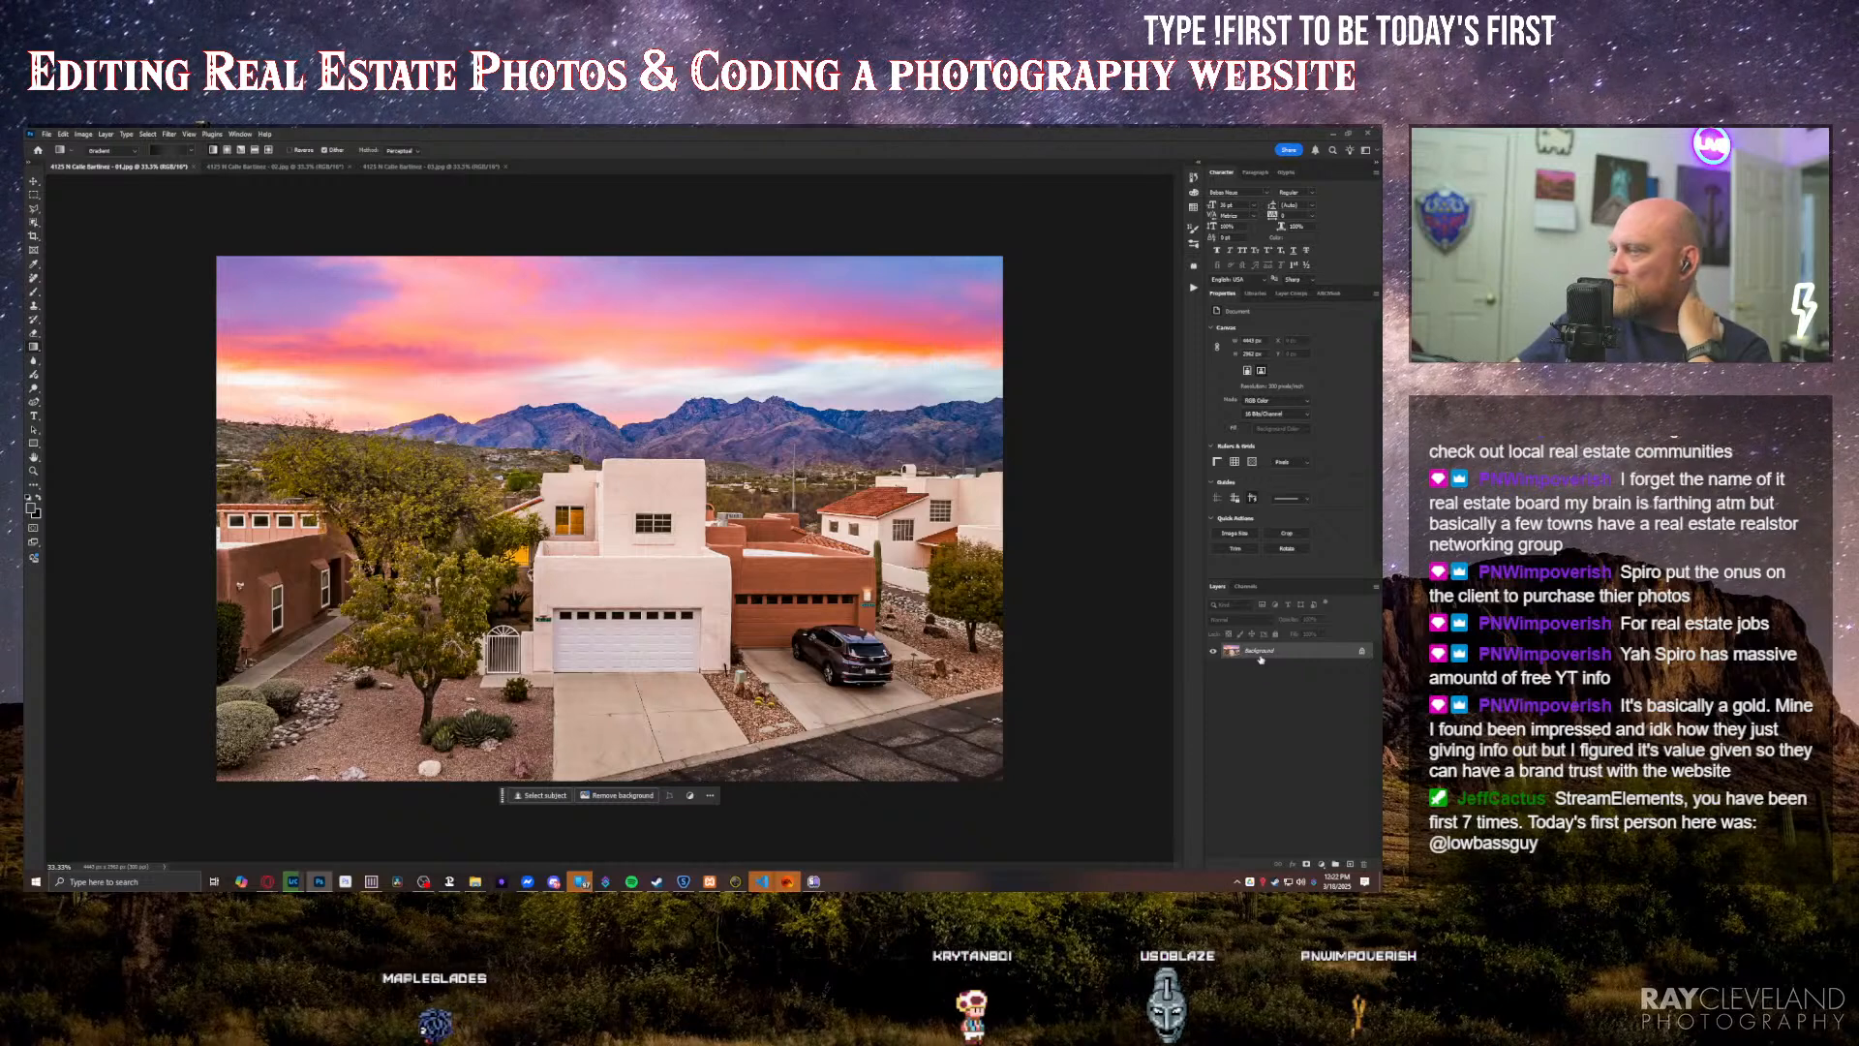
left_click(1350, 863)
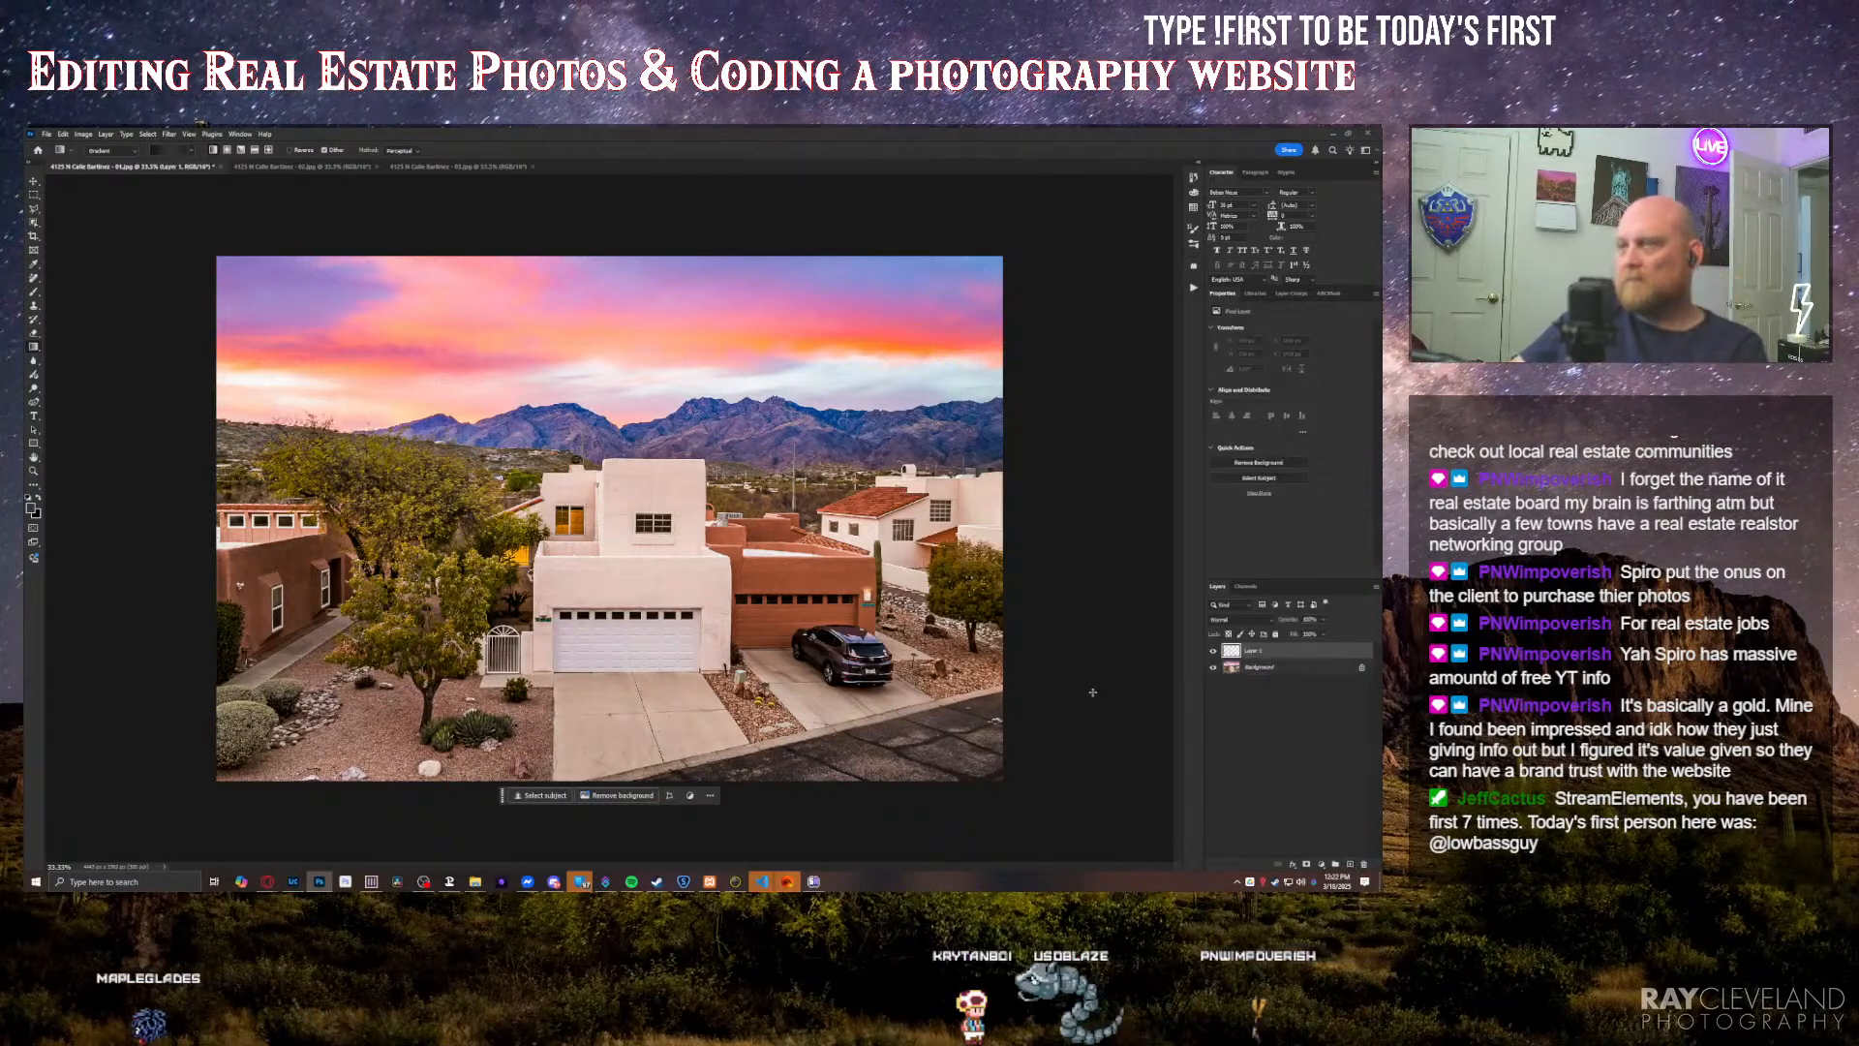
key("j")
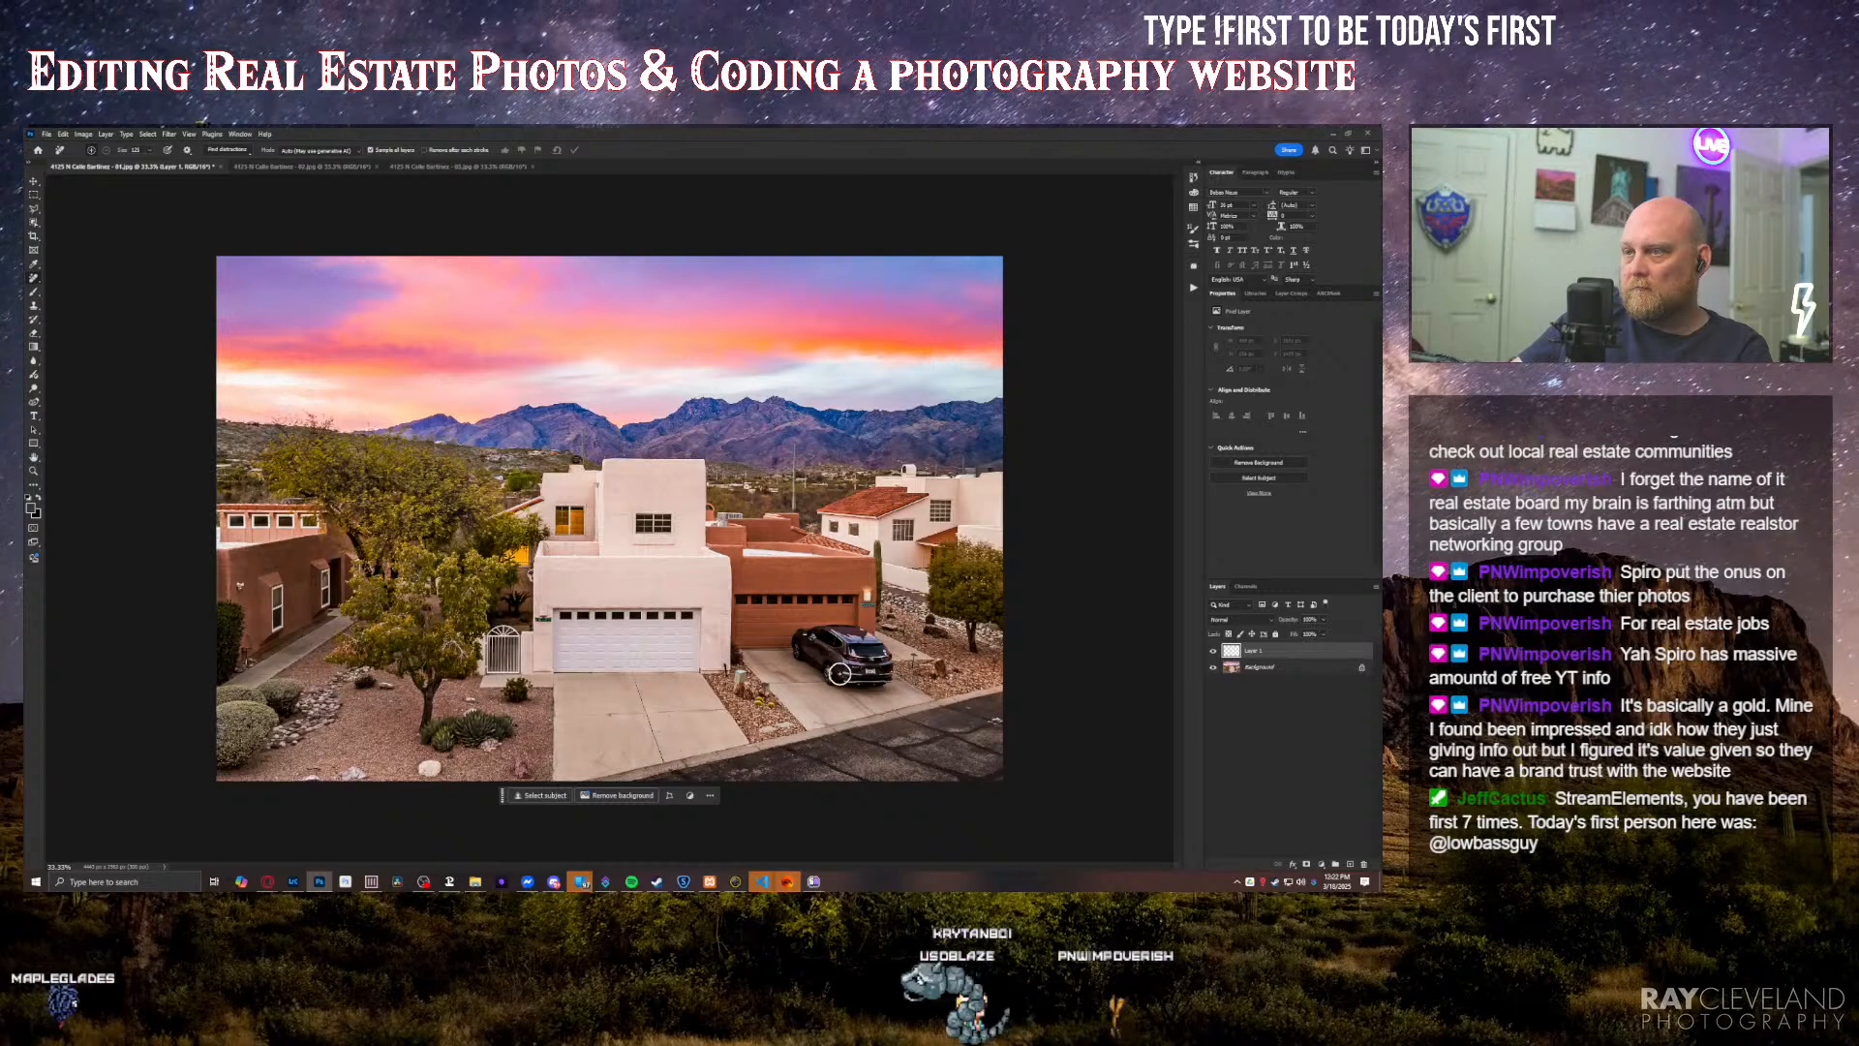
mouse_move(836, 672)
left_mouse_down()
mouse_move(798, 640)
mouse_move(866, 638)
mouse_move(889, 673)
mouse_move(817, 666)
left_mouse_up()
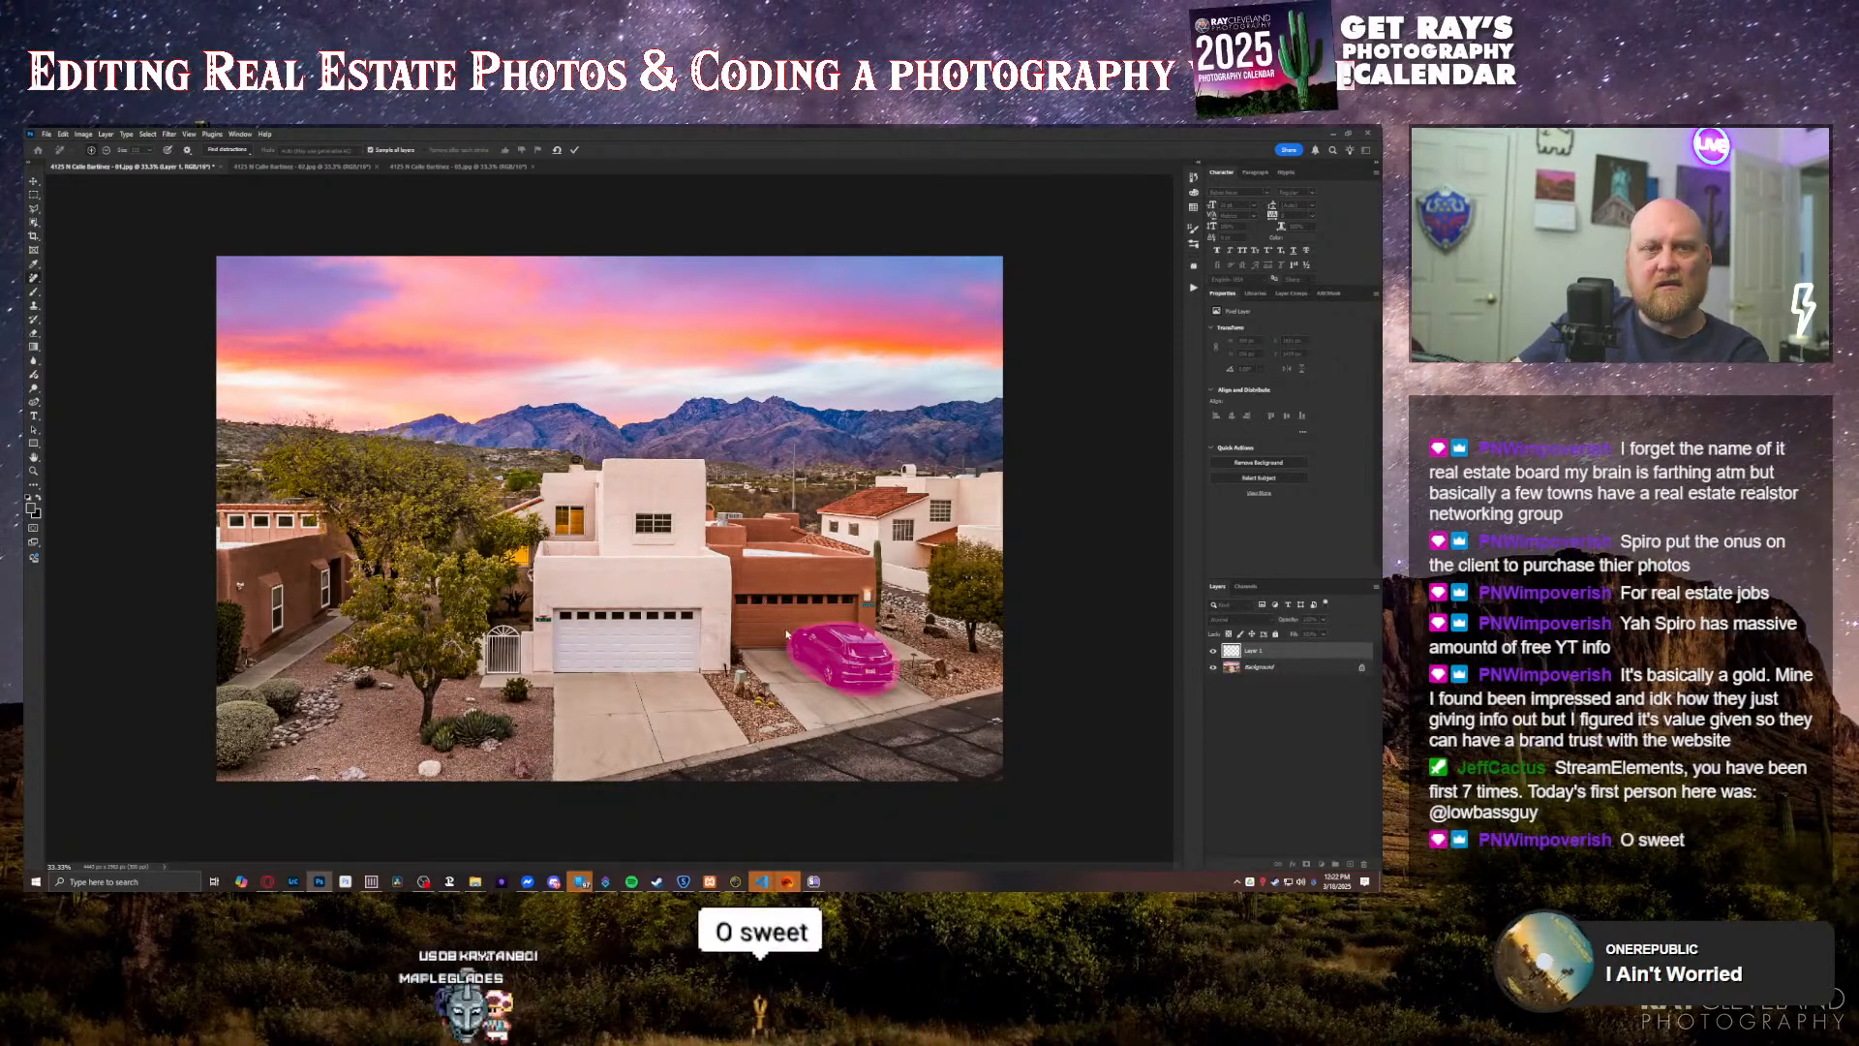
key("Return")
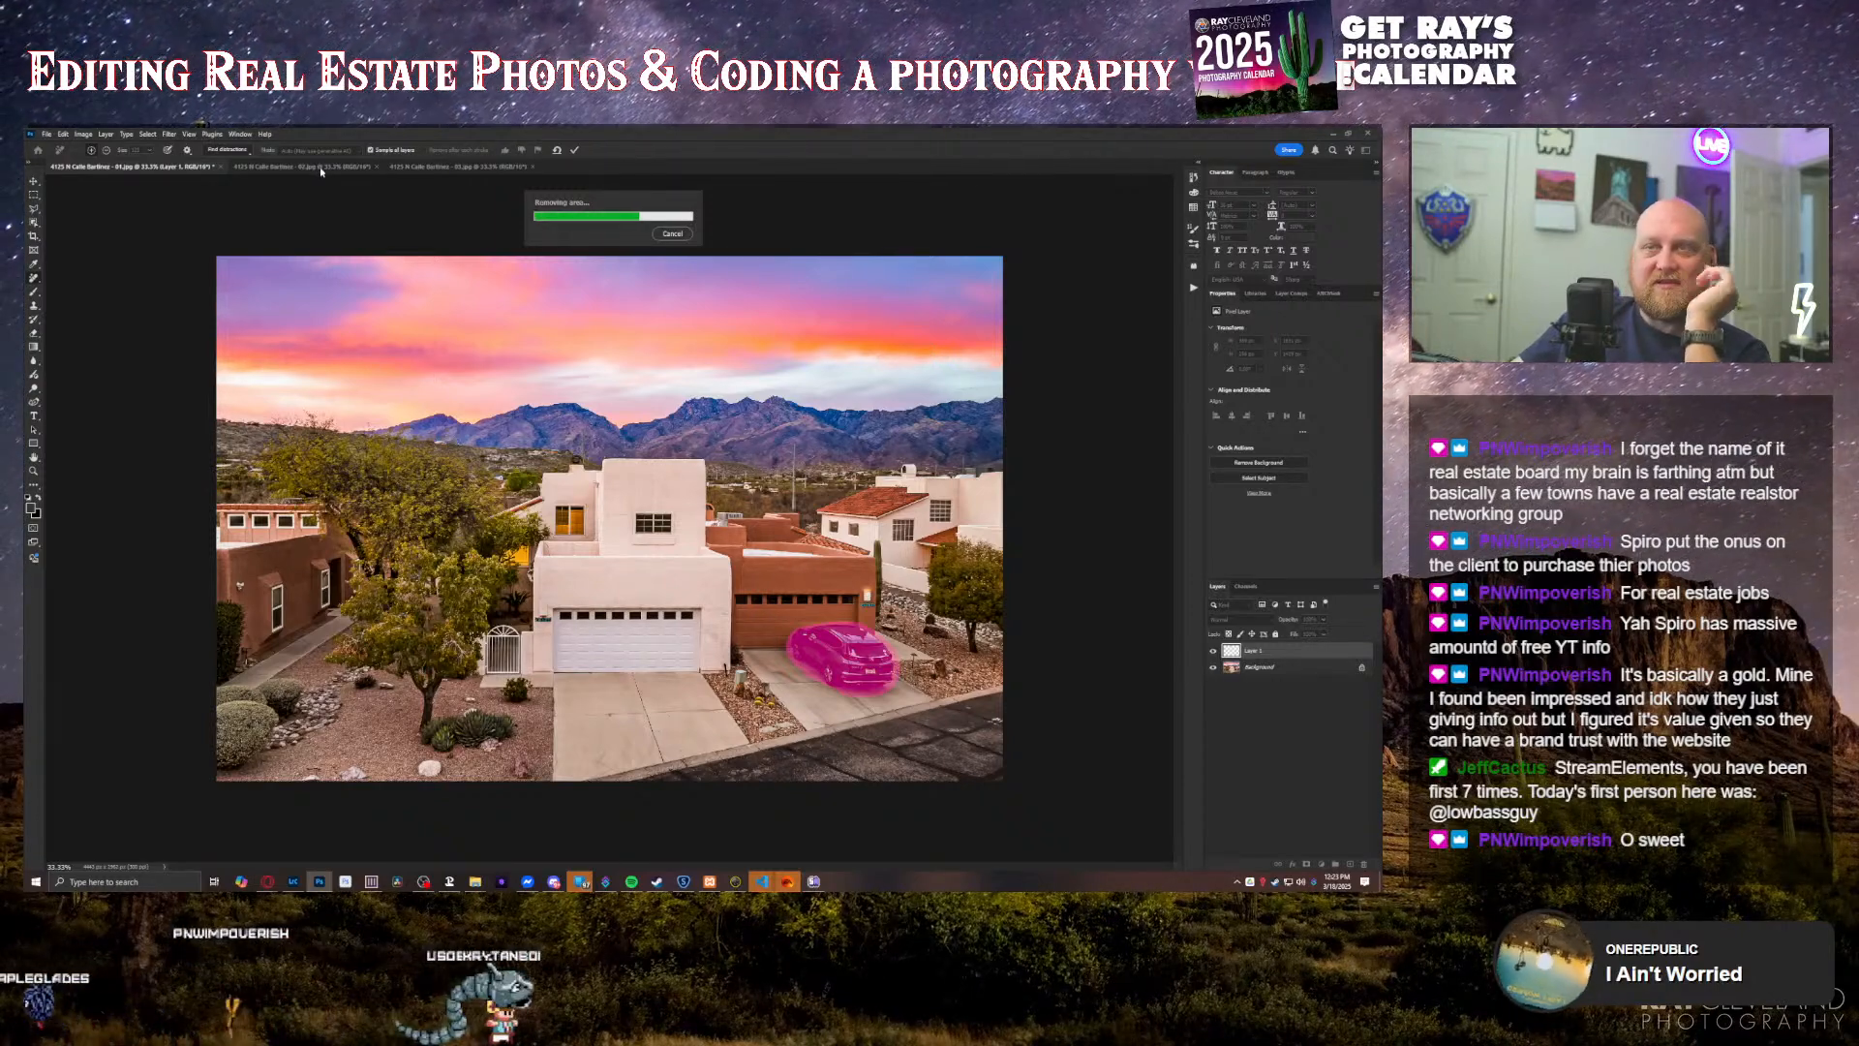
Step: In the second twilight photo, erase the black car from the driveway with the Remove tool directly on the background layer
left_click(321, 168)
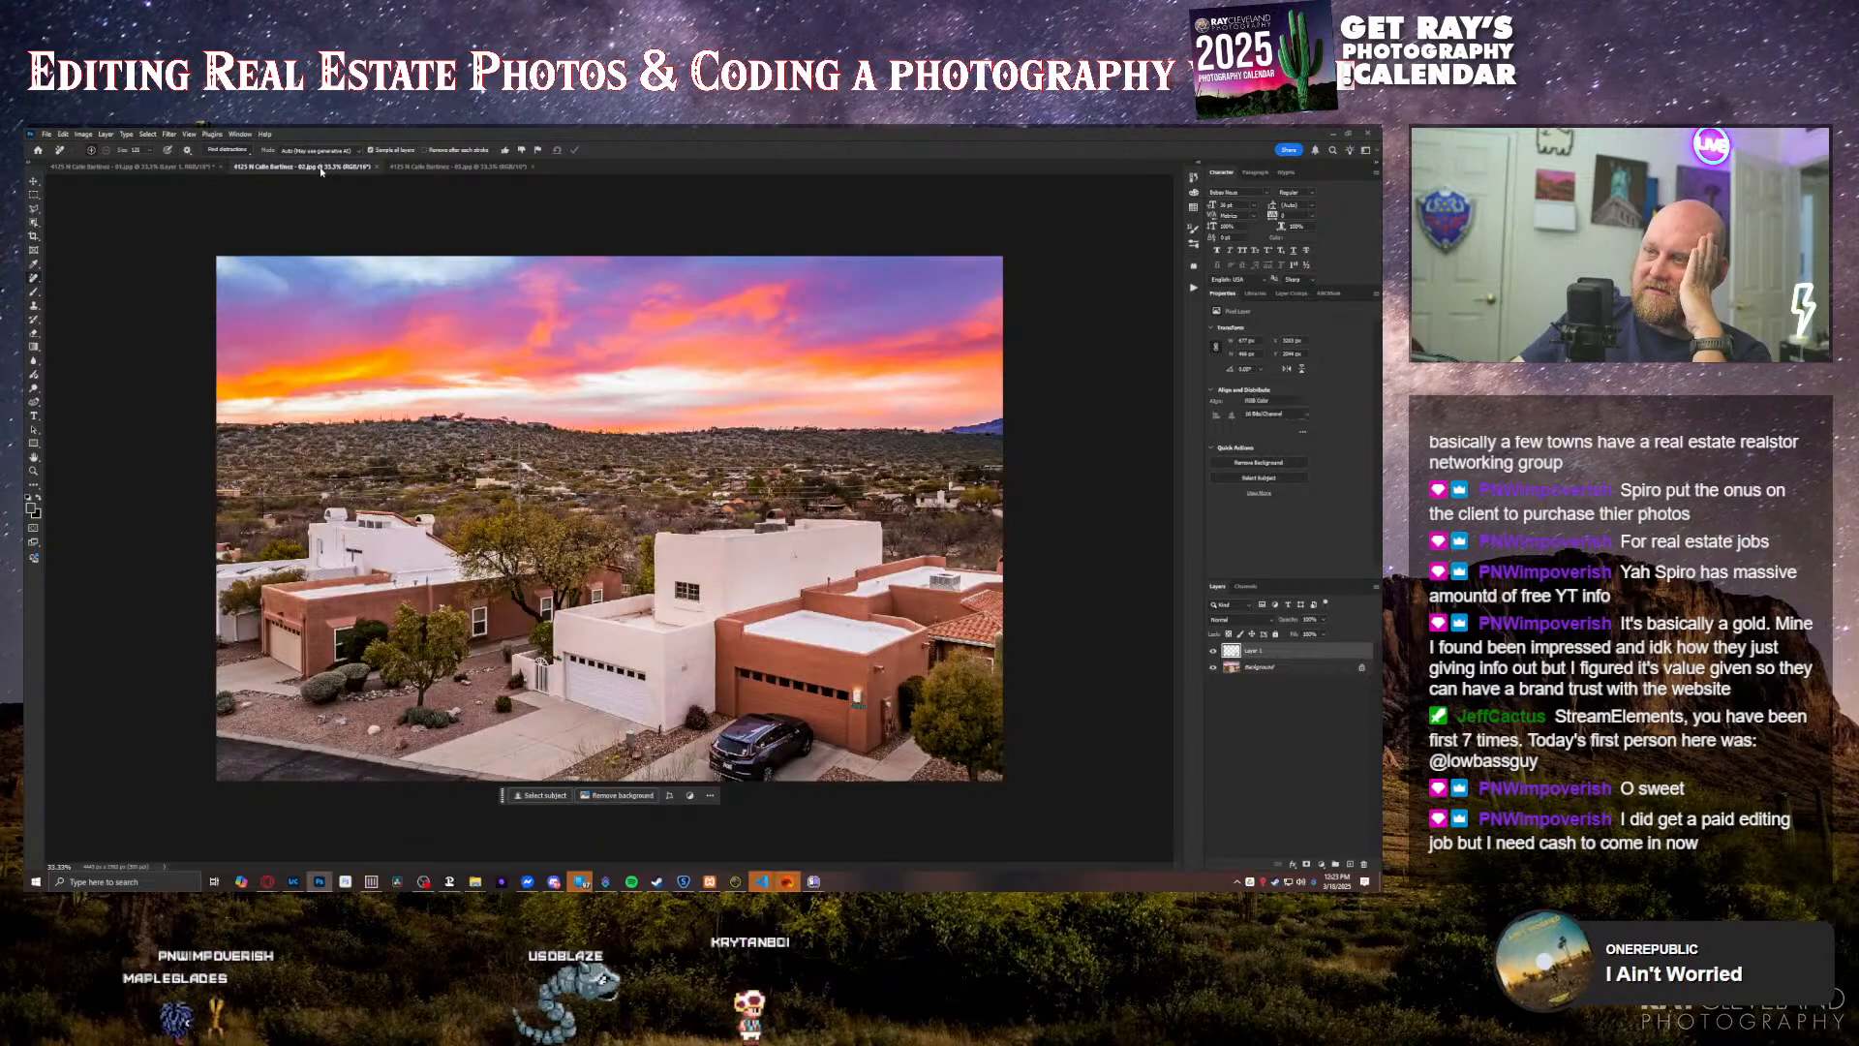
left_click_drag(716, 775, 713, 743)
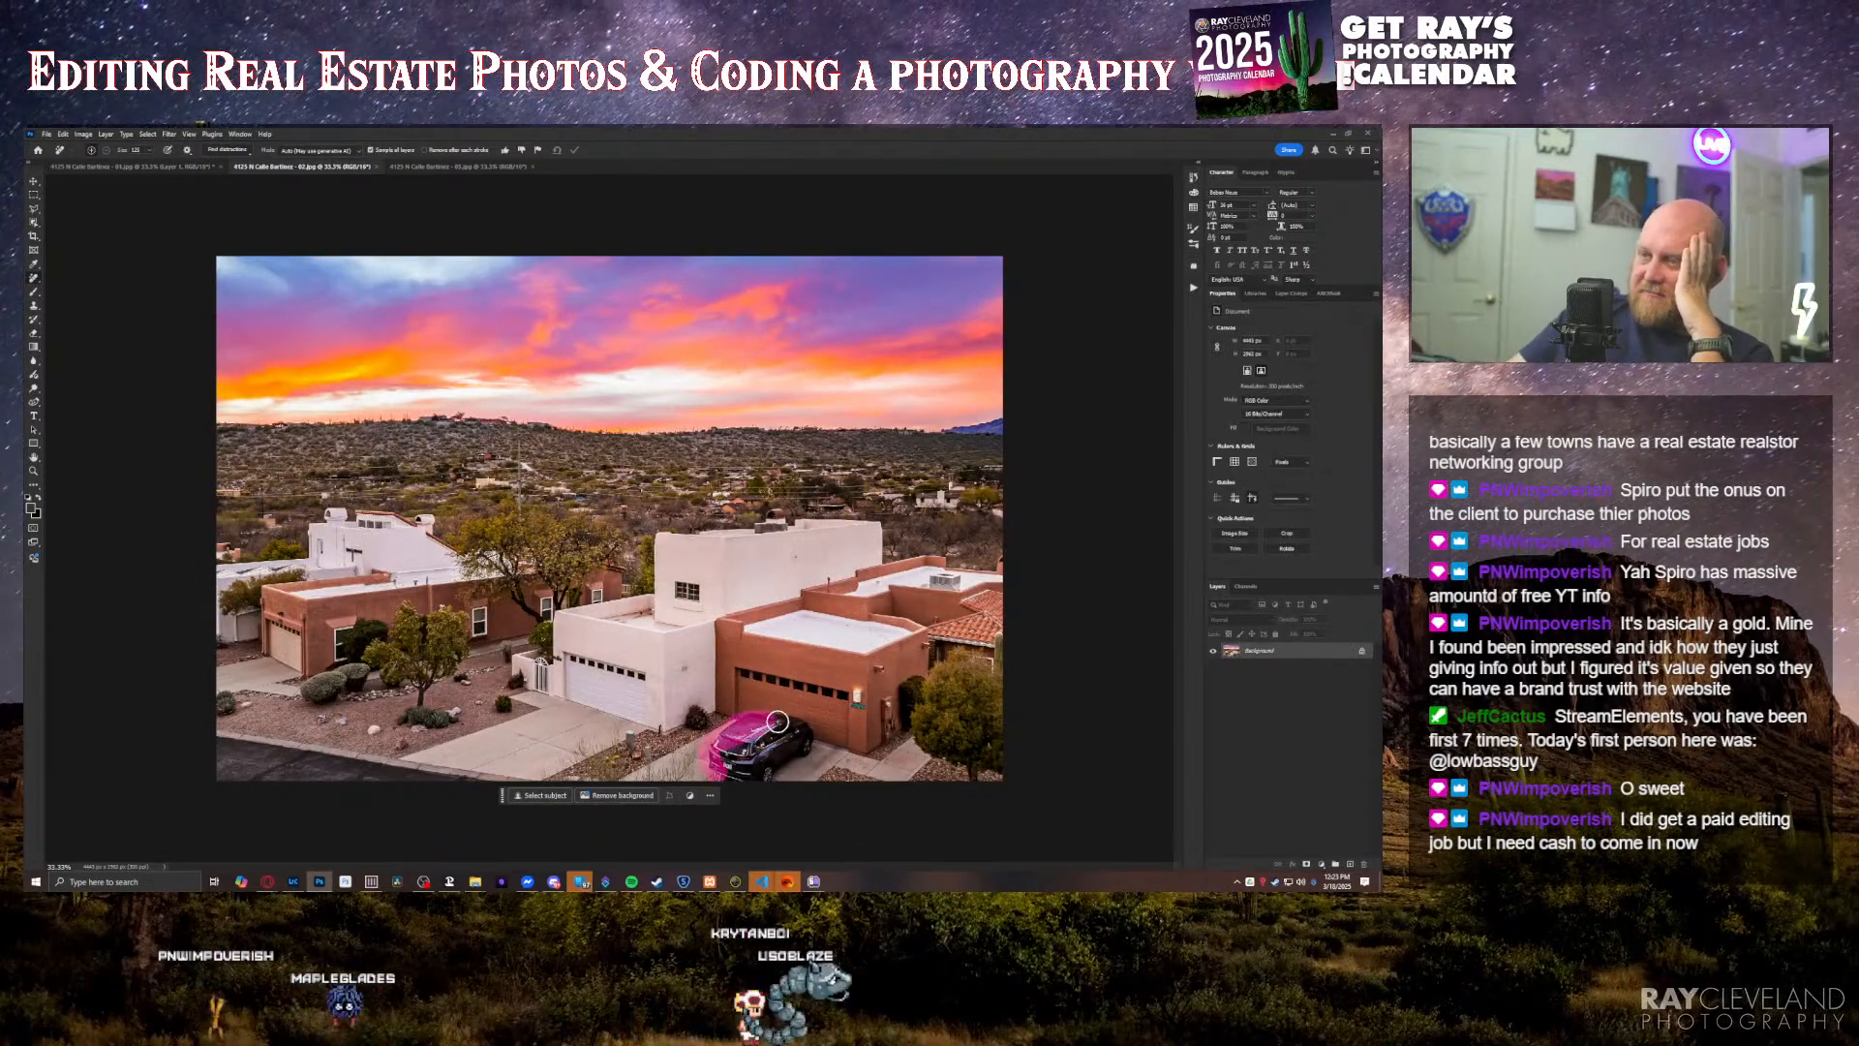
left_click_drag(808, 748, 716, 771)
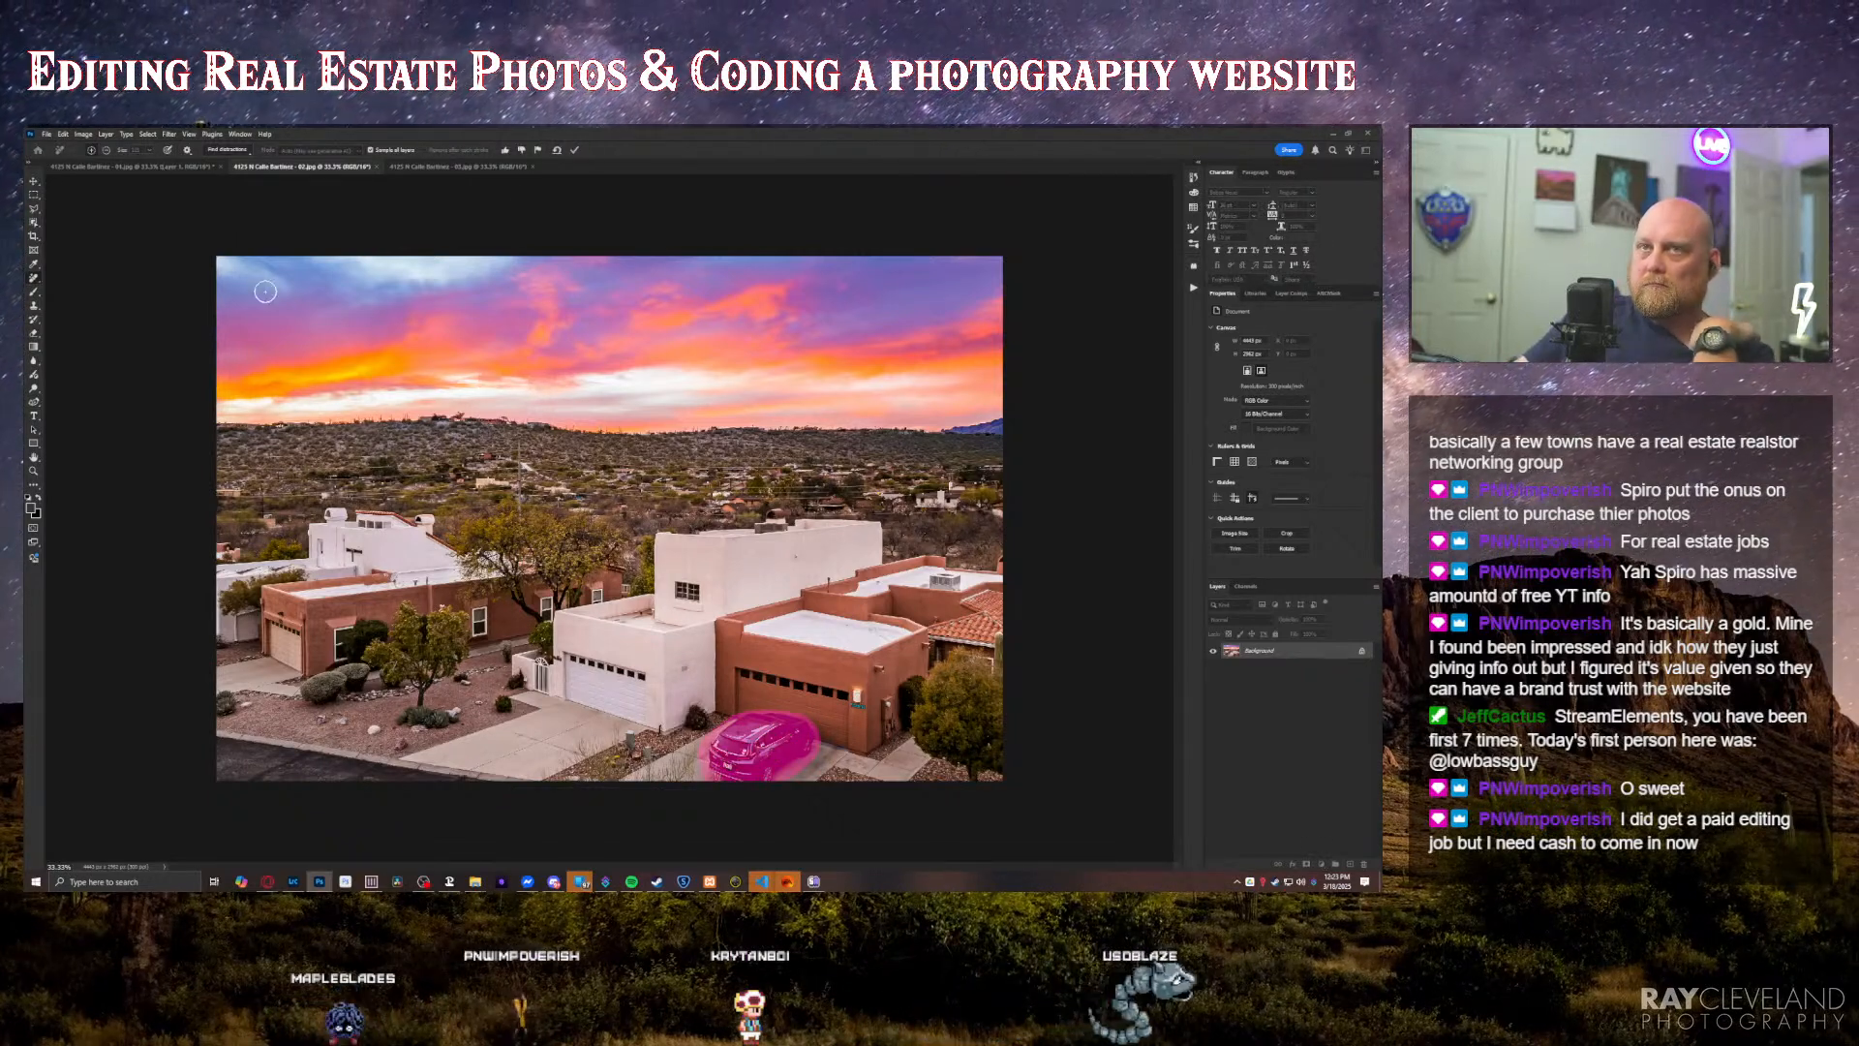
key("Return")
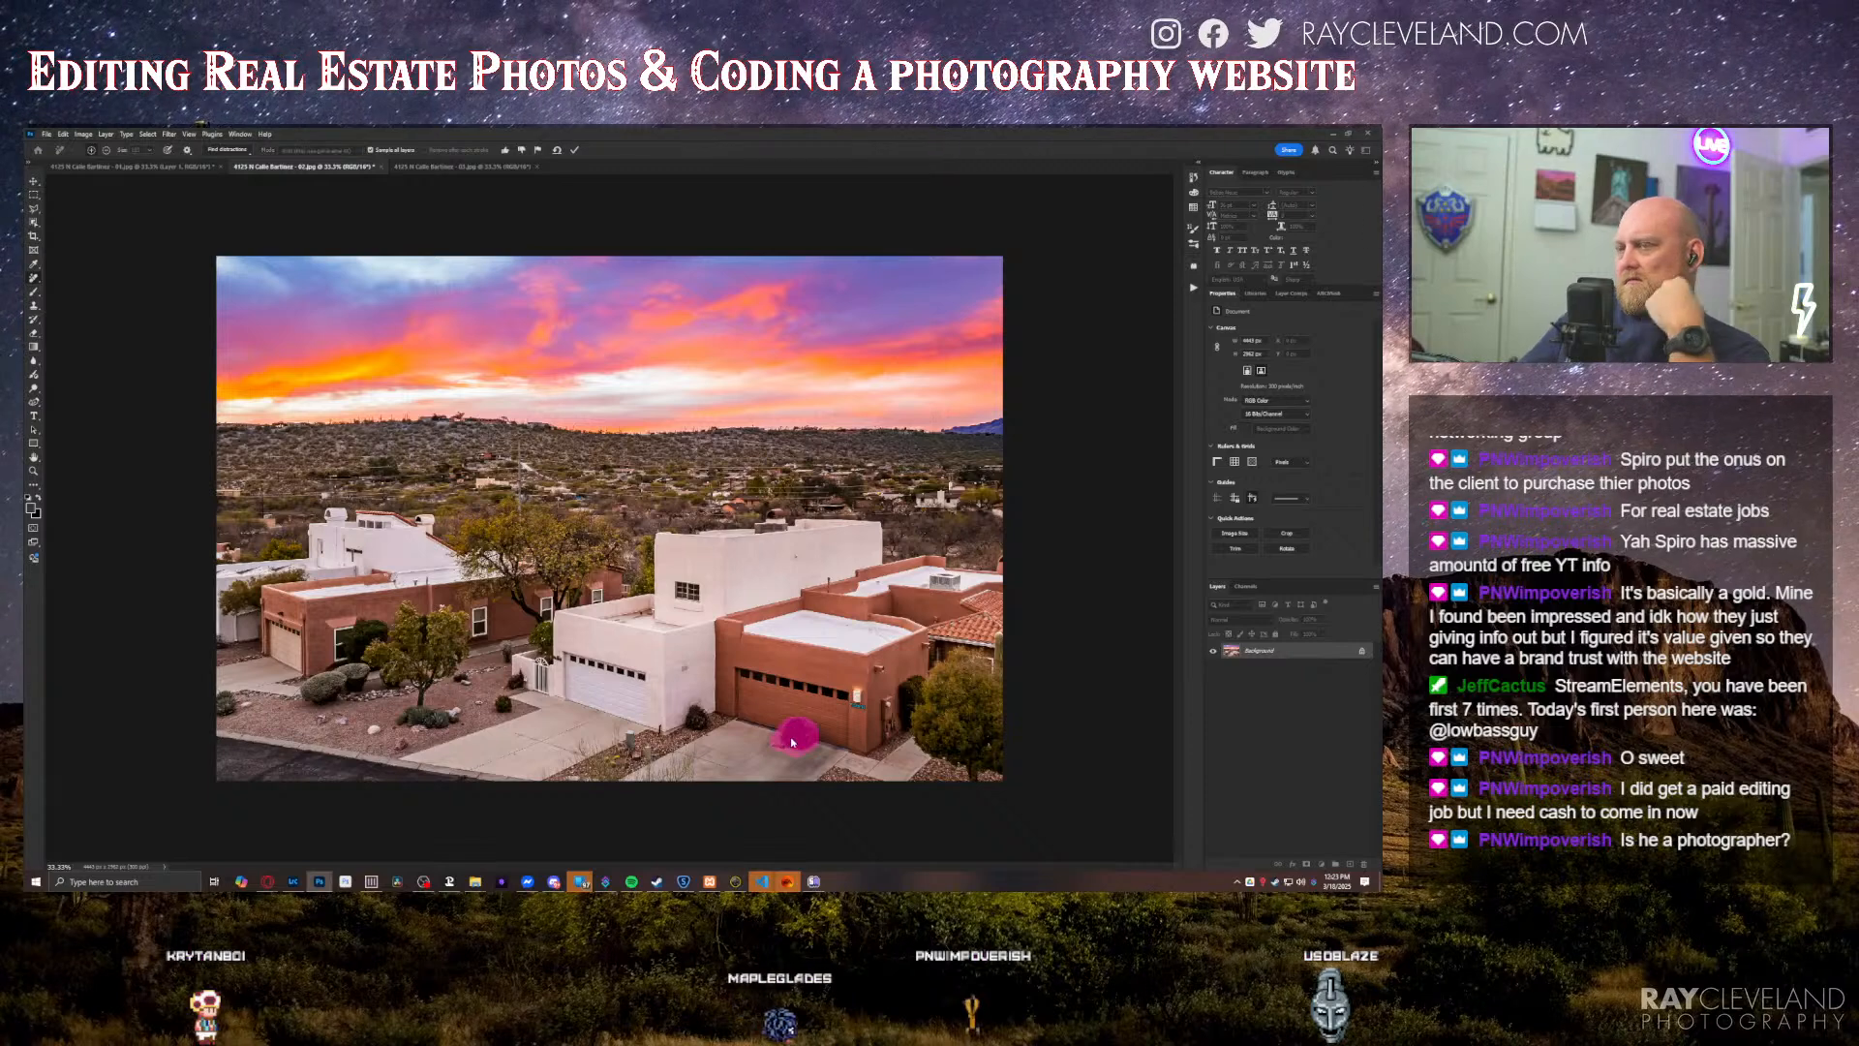
left_click(574, 149)
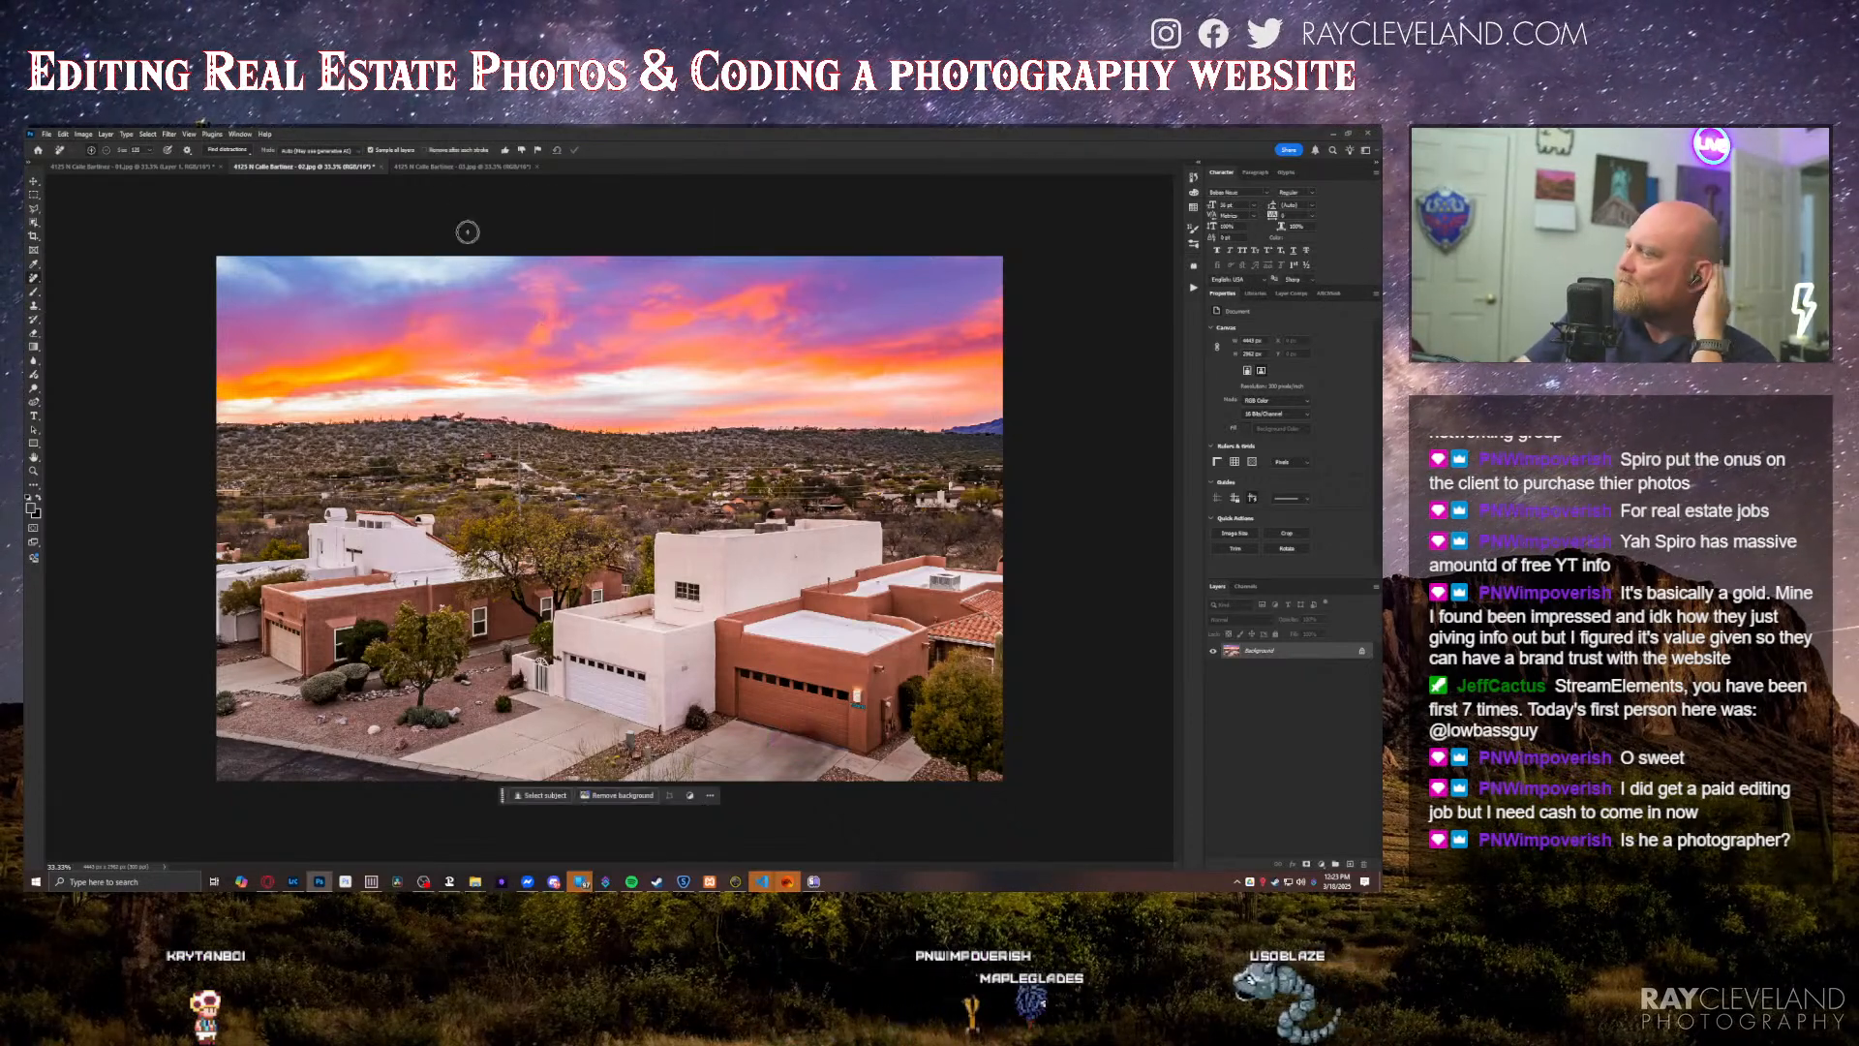
Step: In the third twilight photo, erase the driveway car and the cars parked along the street with the Remove tool on a new layer
left_click(463, 166)
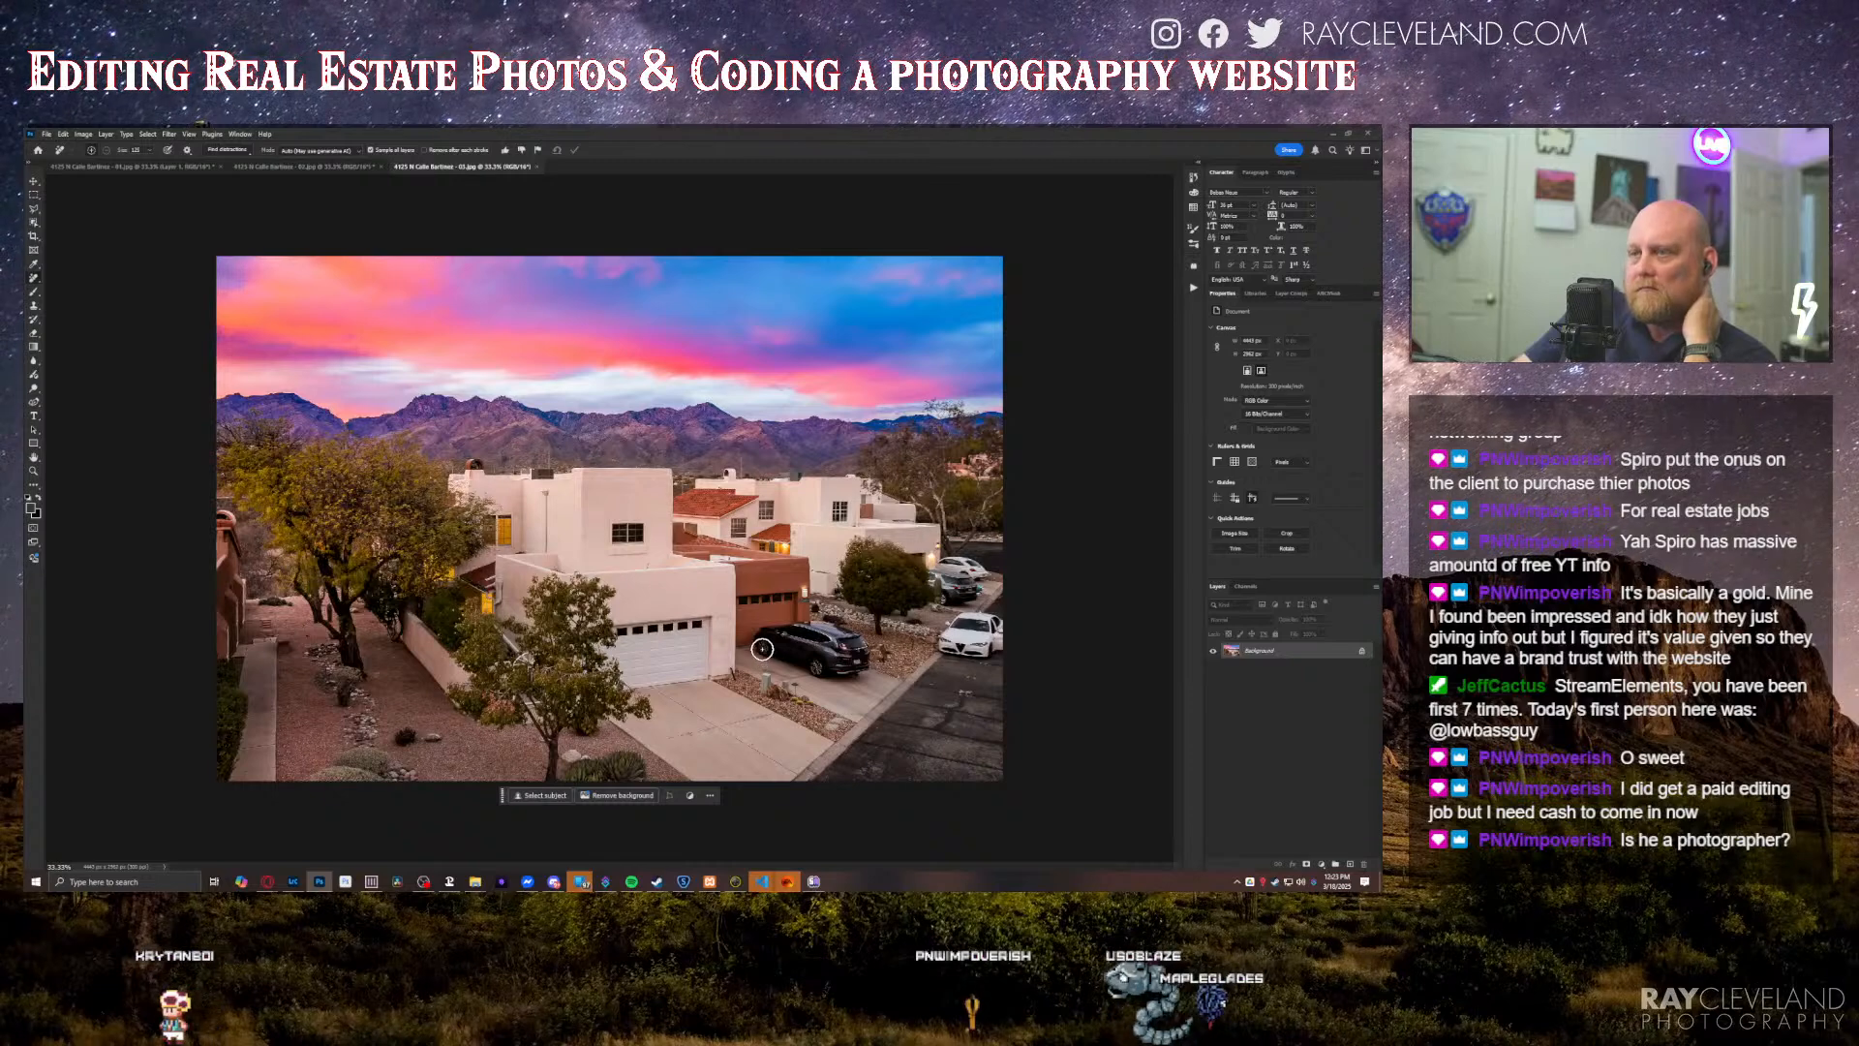
left_click_drag(762, 642, 850, 650)
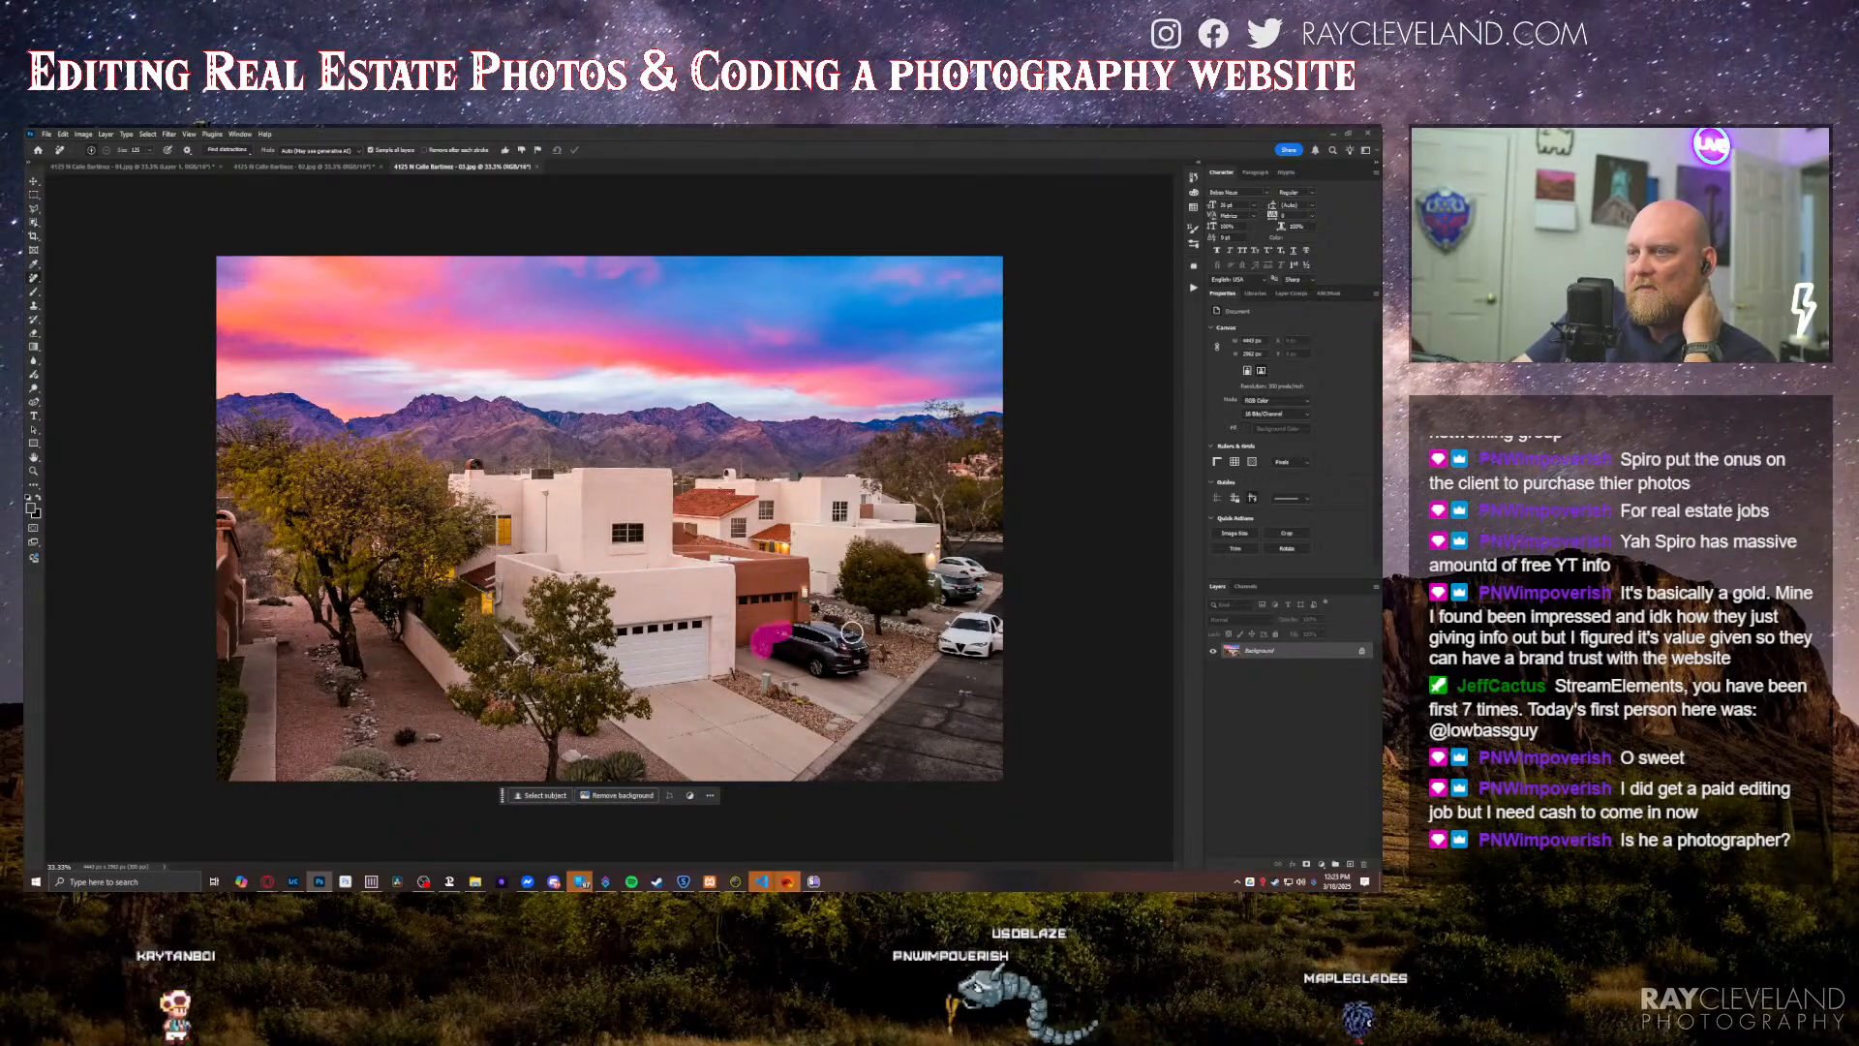
key("ctrl+z")
left_click(1349, 863)
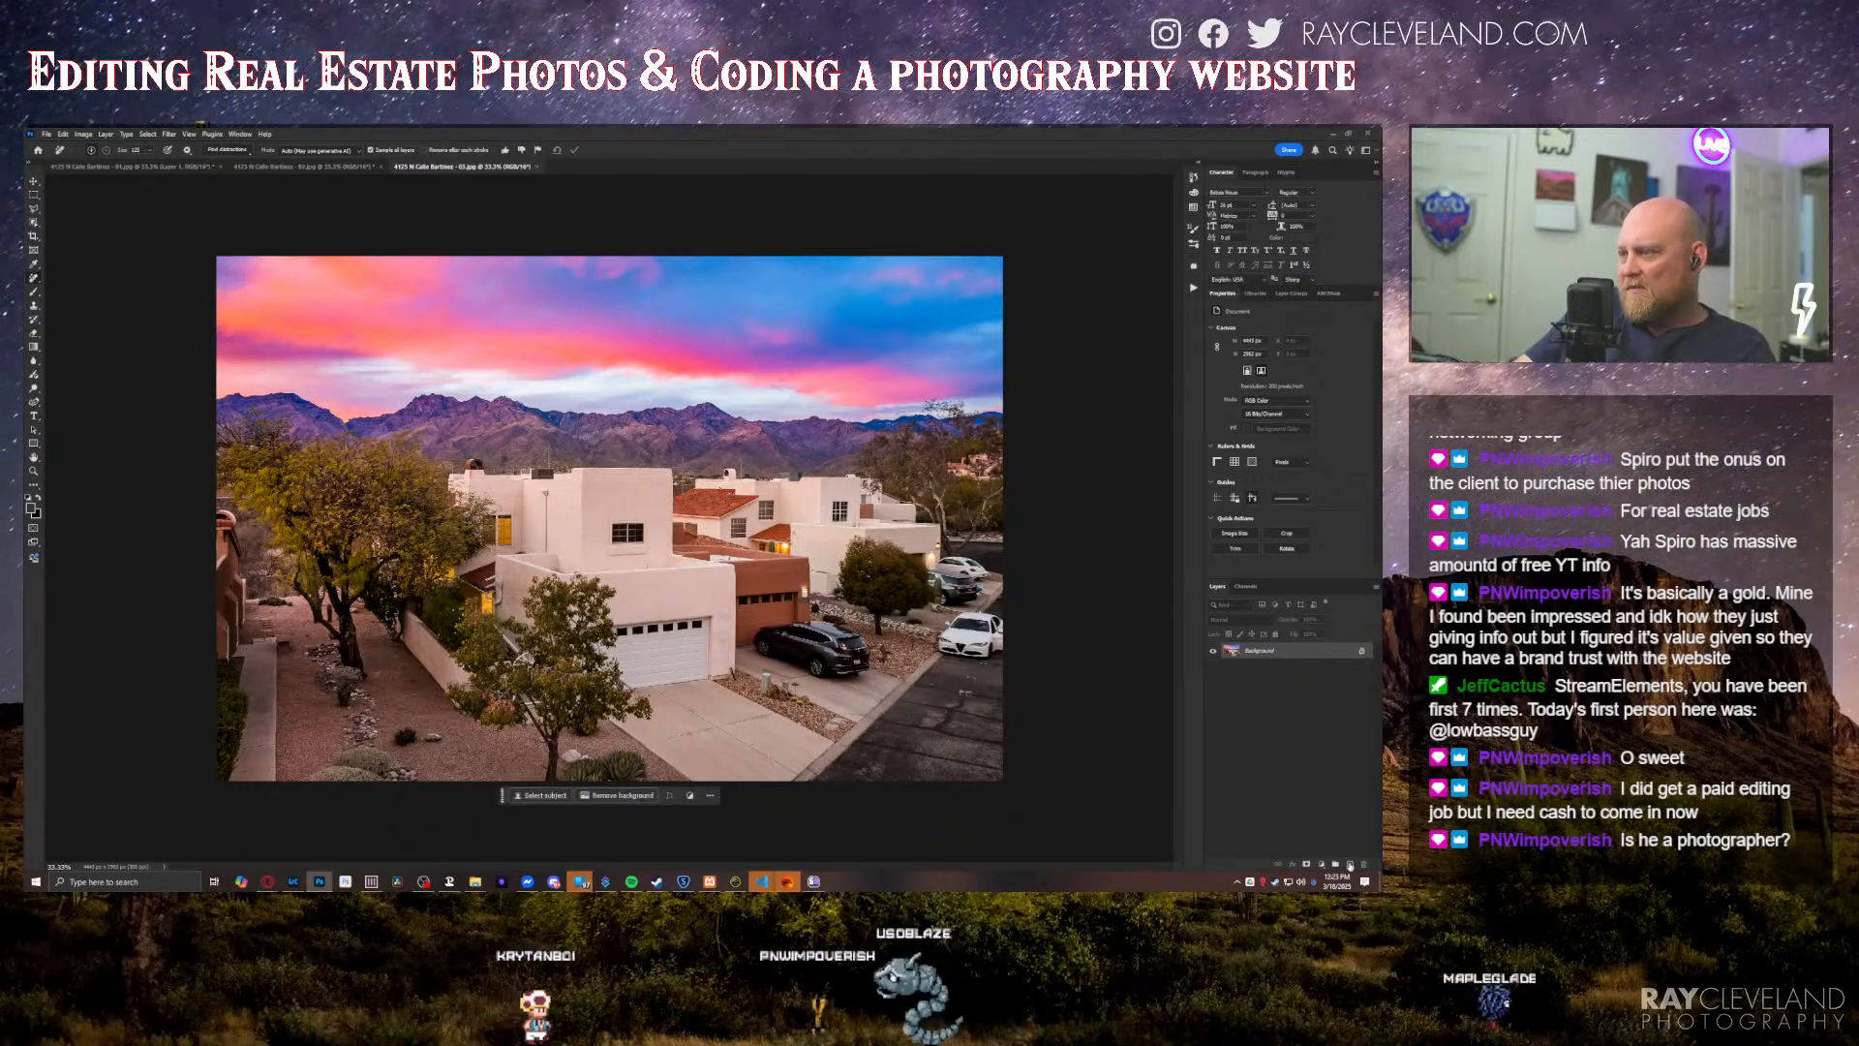
mouse_move(760, 645)
left_mouse_down()
mouse_move(809, 627)
mouse_move(864, 662)
mouse_move(834, 676)
mouse_move(763, 655)
left_mouse_up()
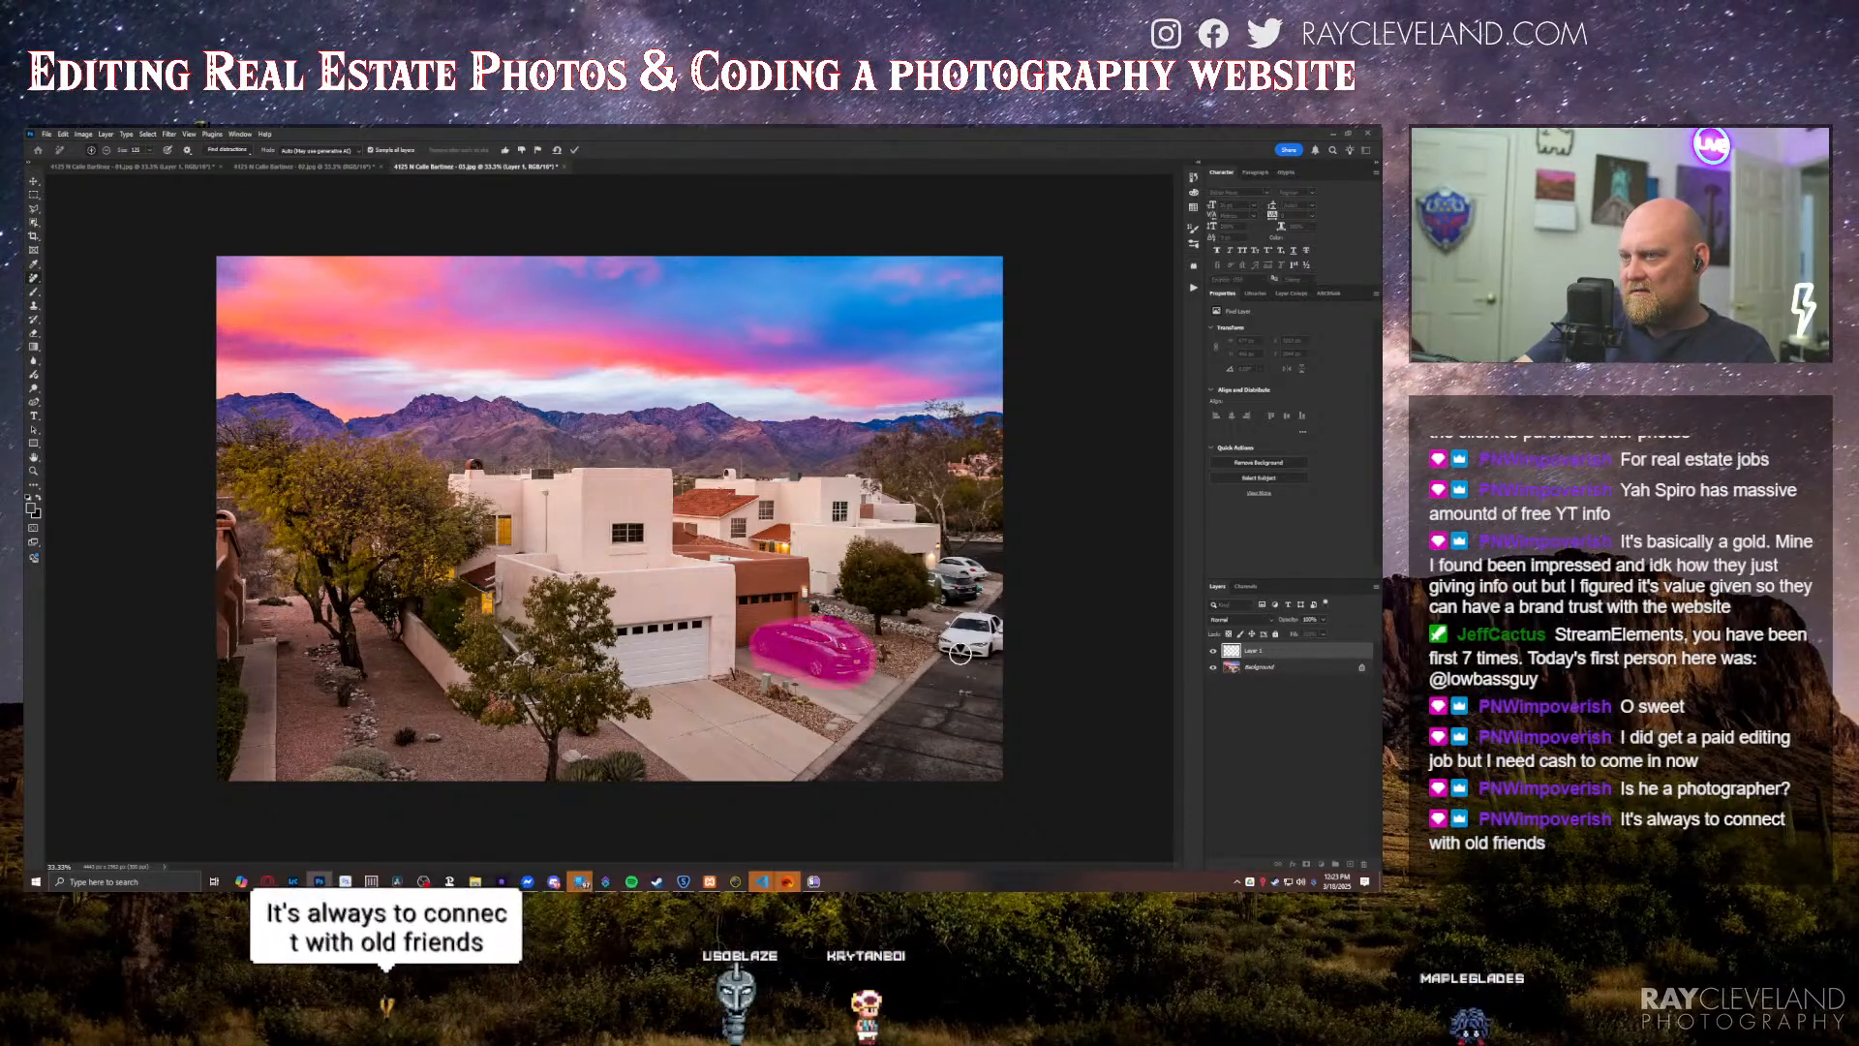
mouse_move(944, 647)
left_mouse_down()
mouse_move(997, 624)
mouse_move(991, 656)
mouse_move(946, 653)
left_mouse_up()
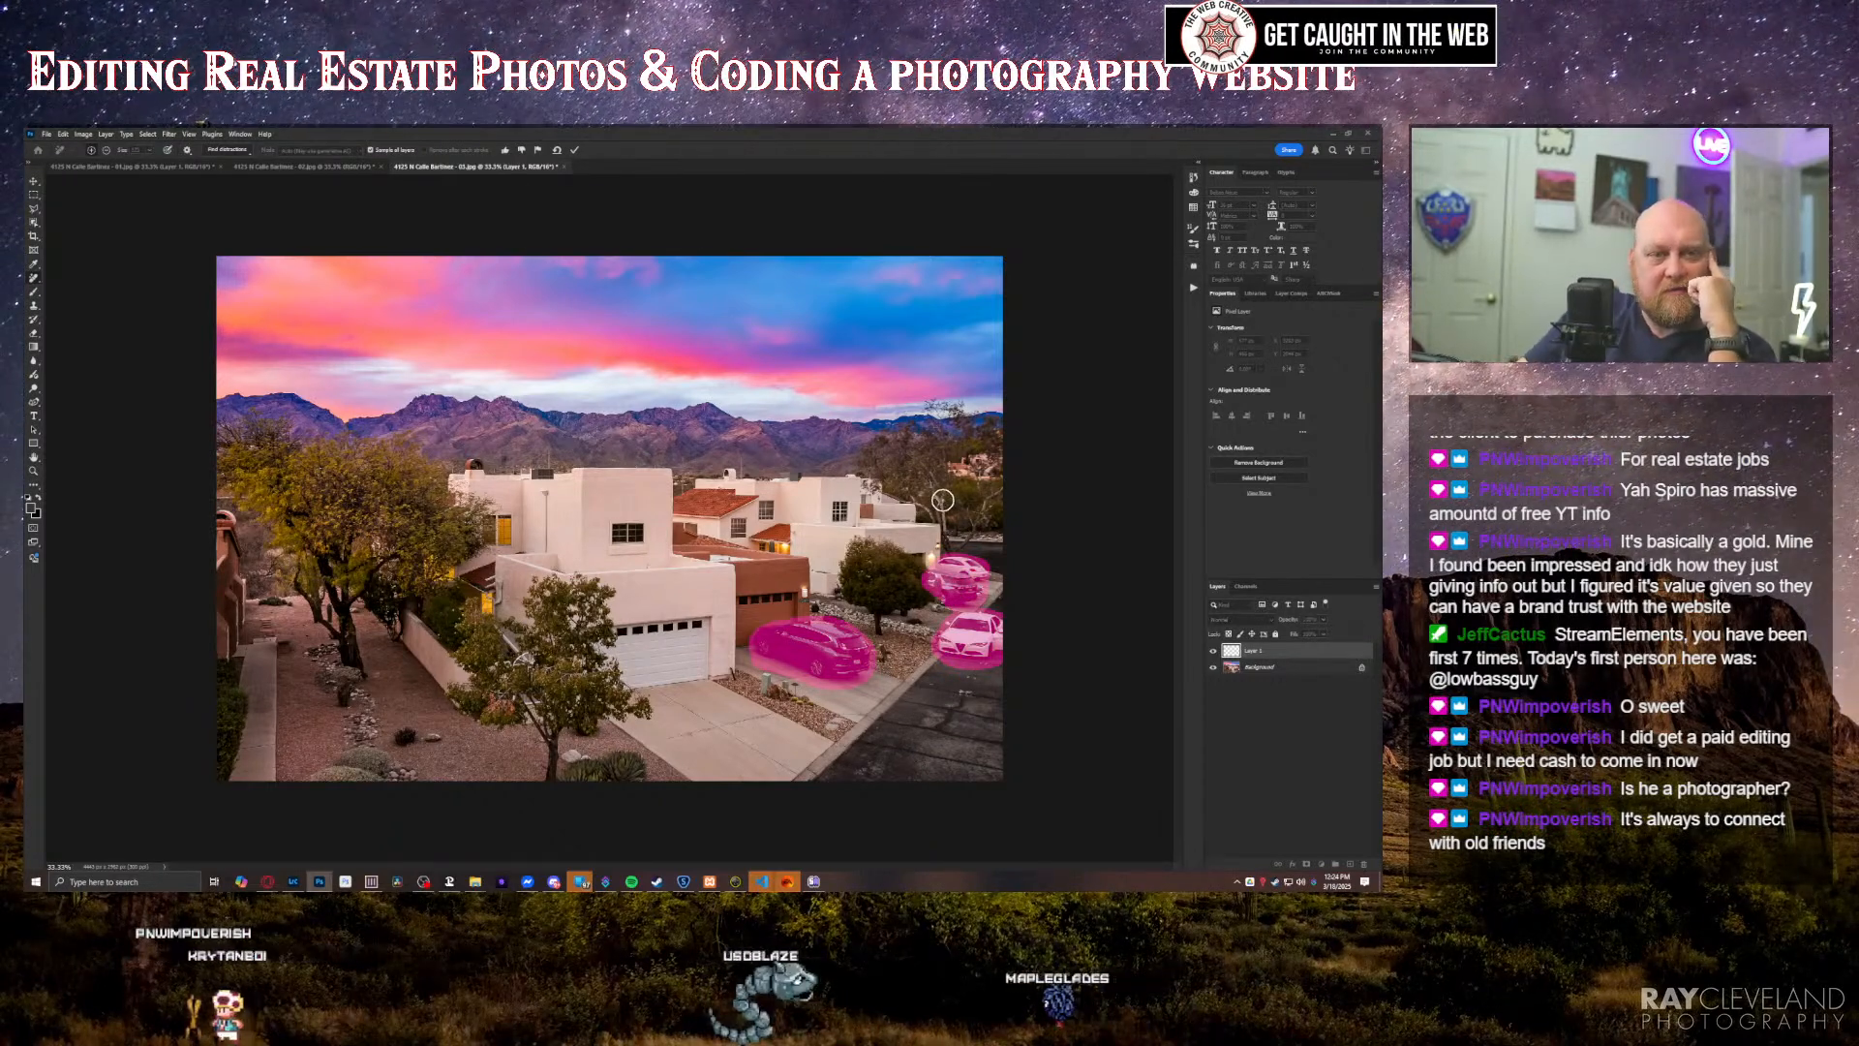
key("Return")
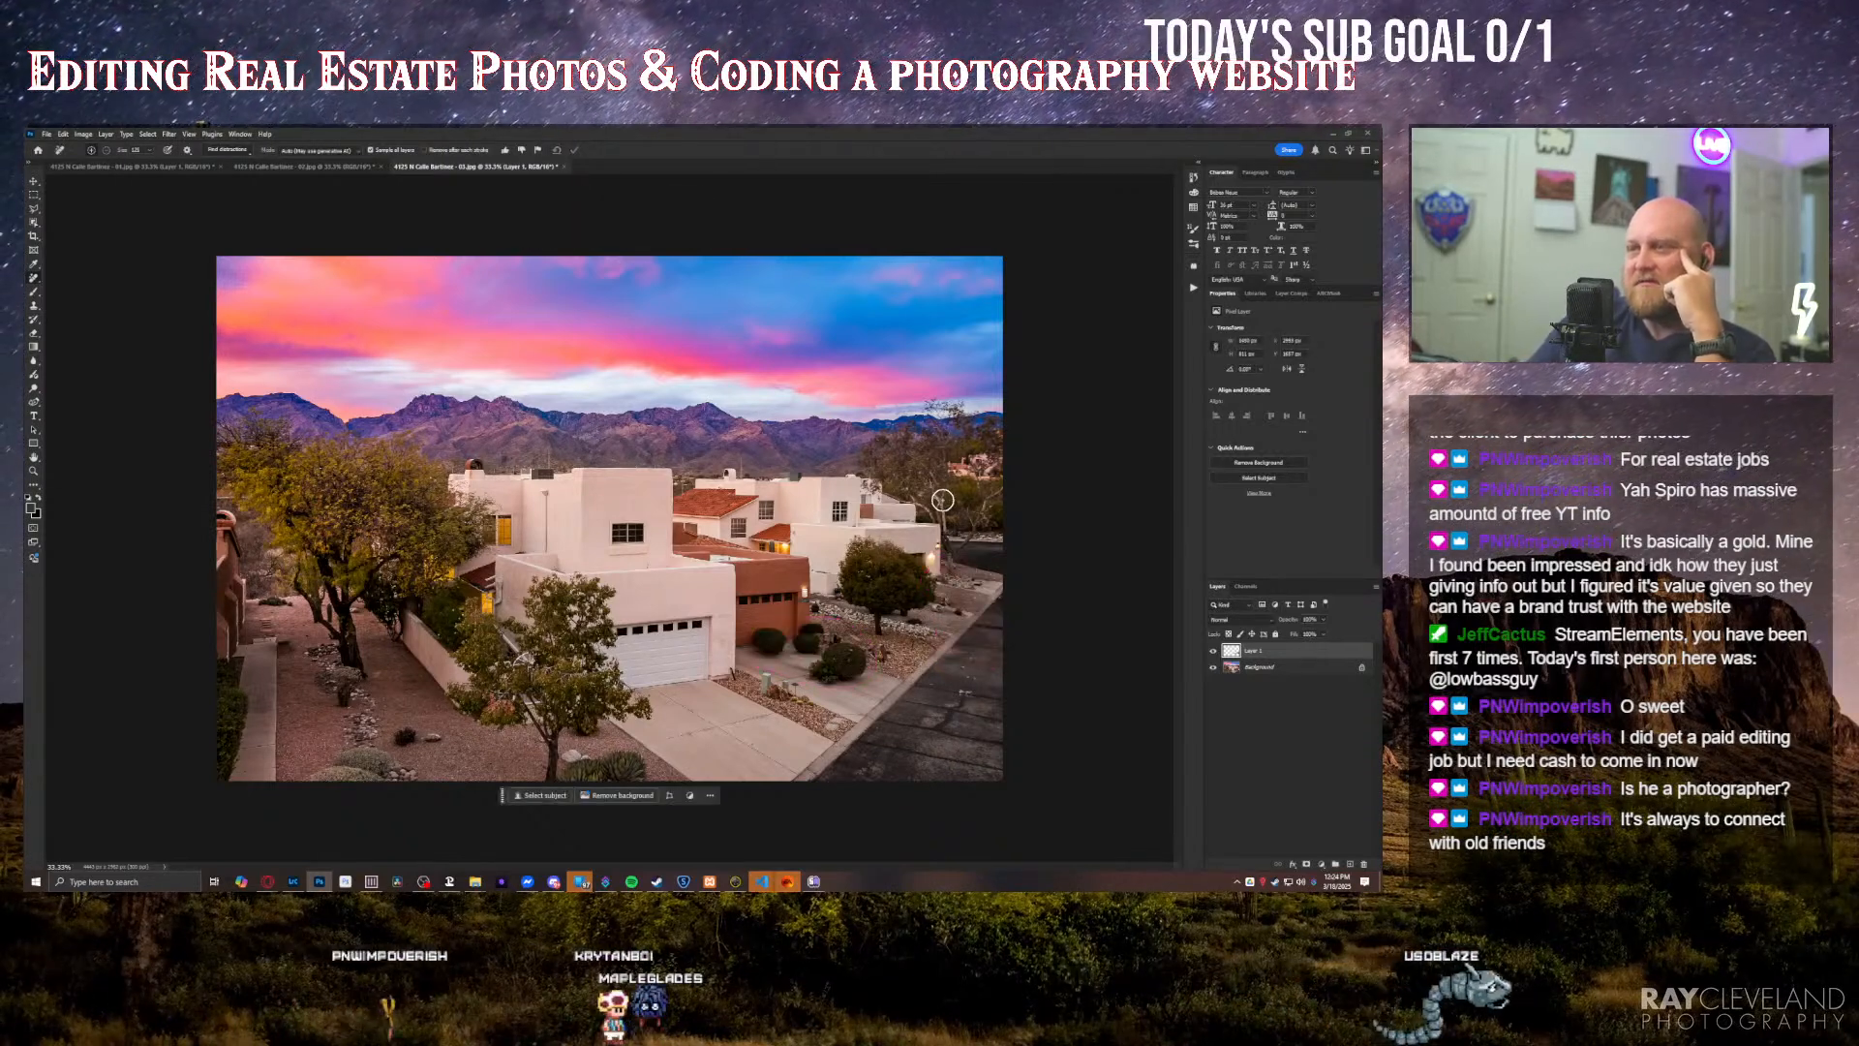
Step: Erase the stray bushes from the third photo's driveway in front of the brown garage with the Remove tool
left_click_drag(762, 645, 762, 636)
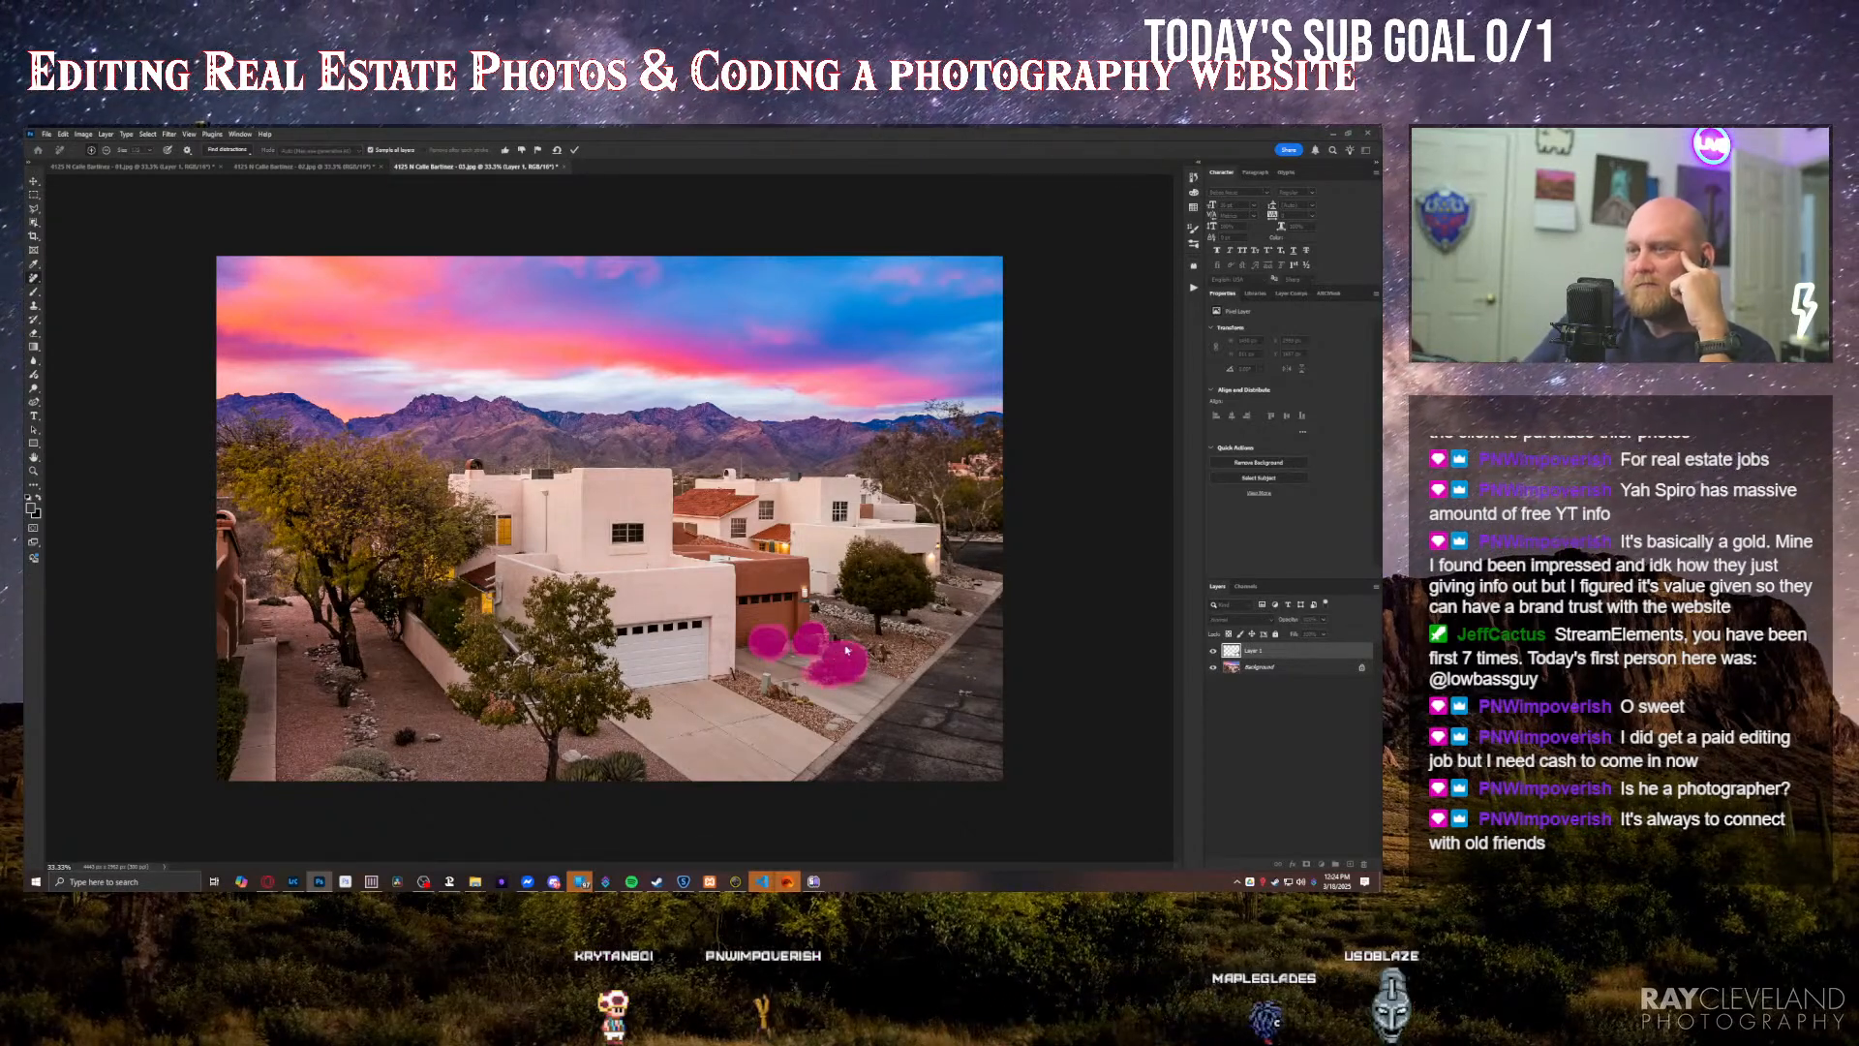
left_click_drag(828, 651, 841, 663)
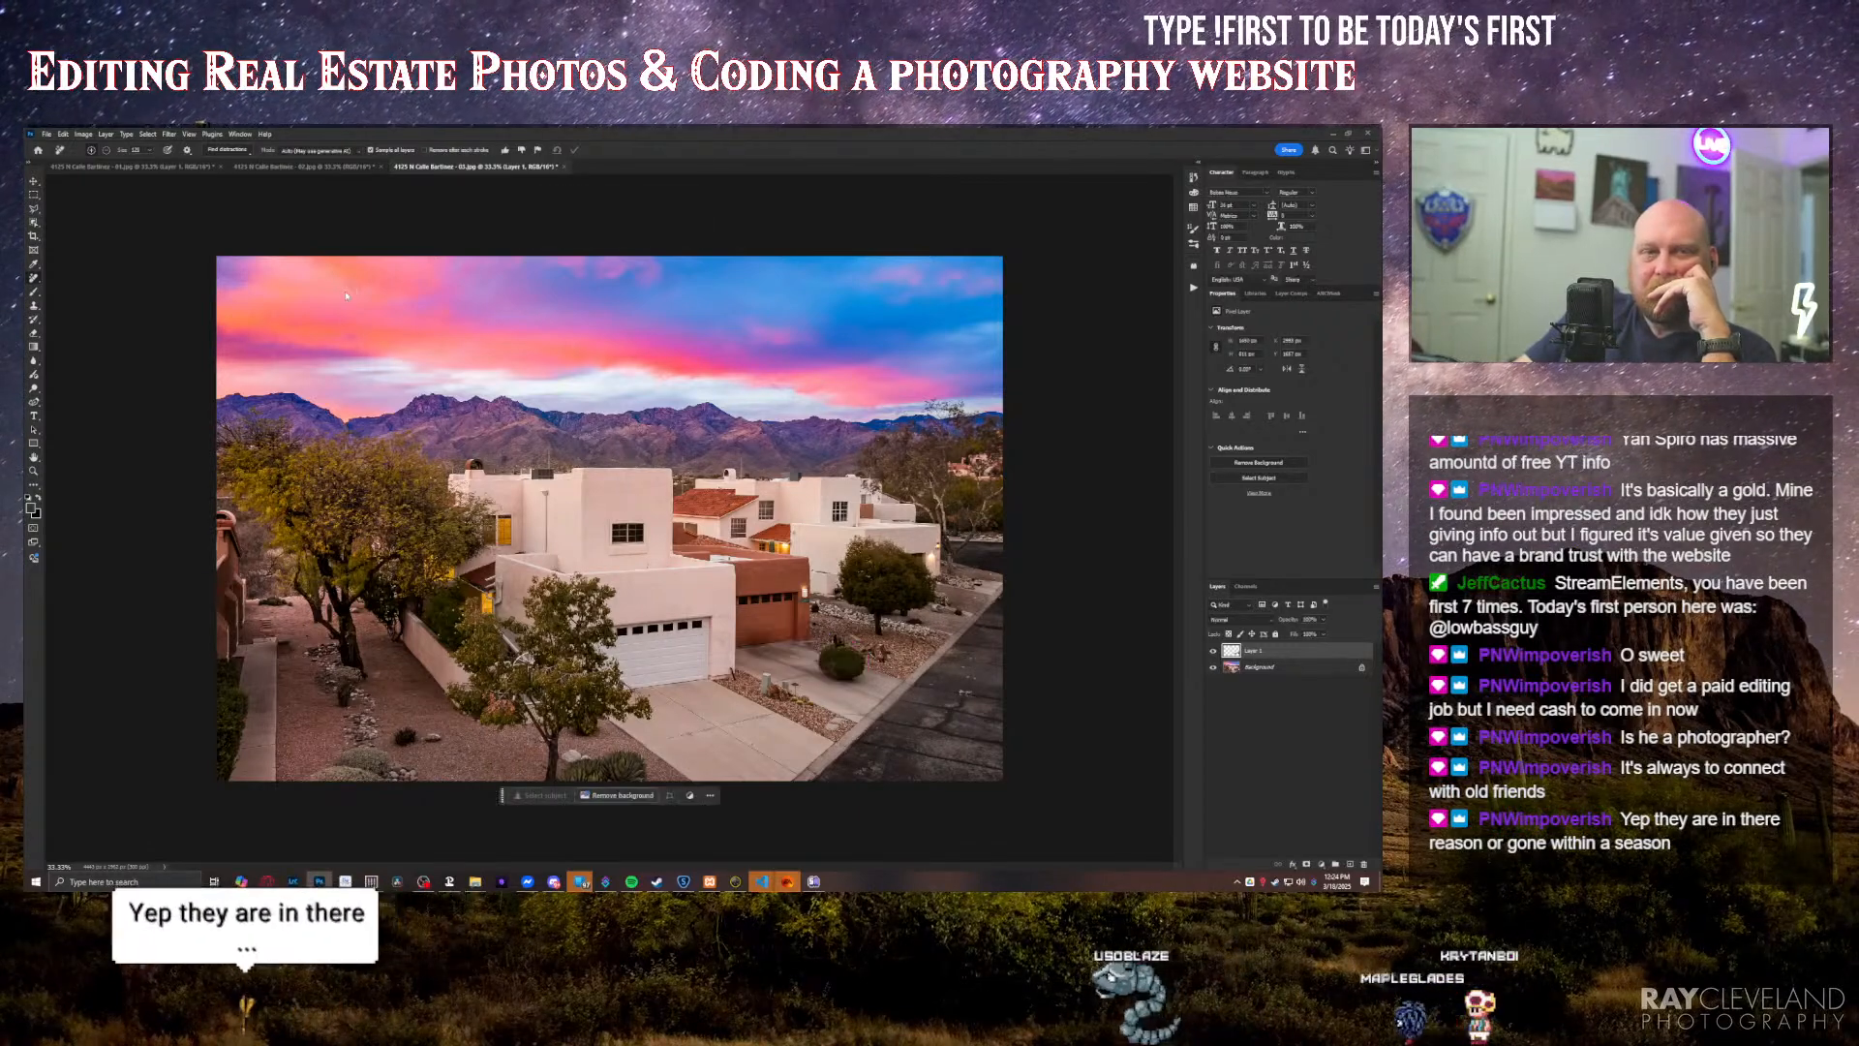
mouse_move(834, 669)
left_mouse_down()
mouse_move(852, 653)
mouse_move(855, 673)
mouse_move(828, 653)
left_mouse_up()
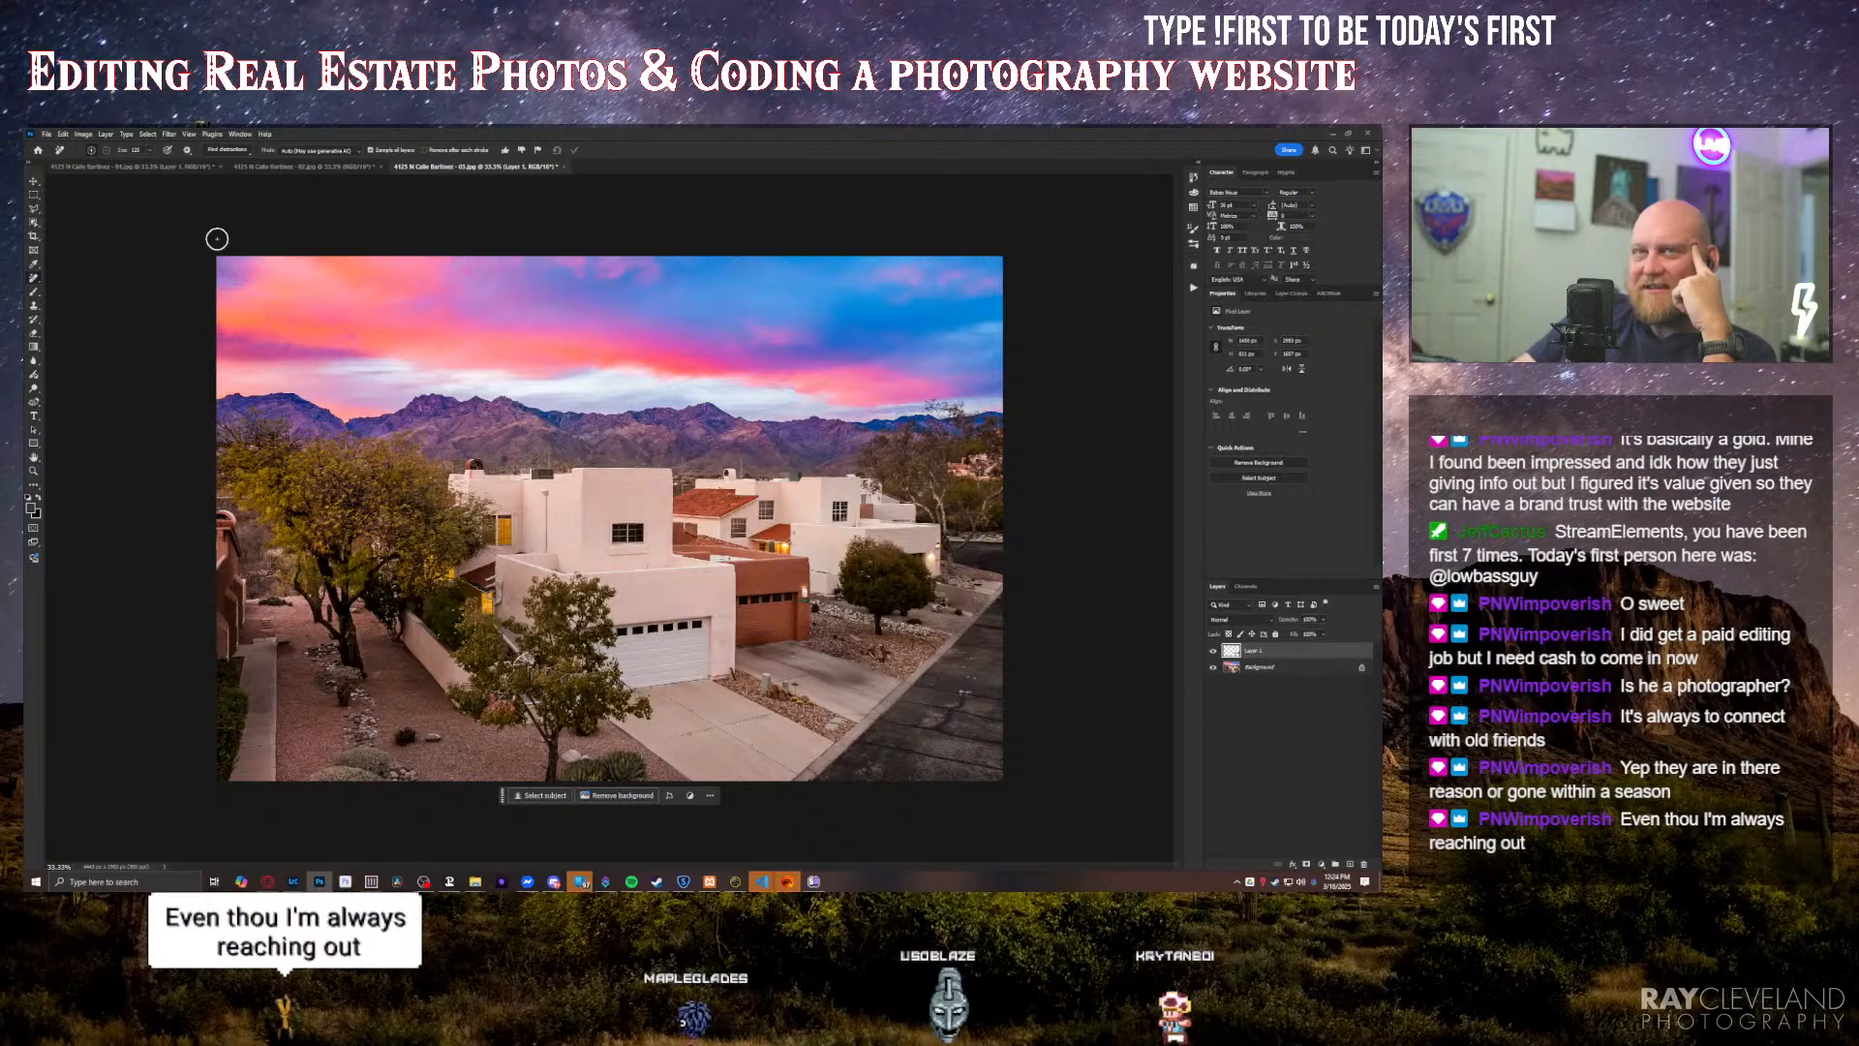
Step: Return to the front-view photo and try to erase the leftover object in the brown garage's driveway with the Remove tool
left_click(167, 167)
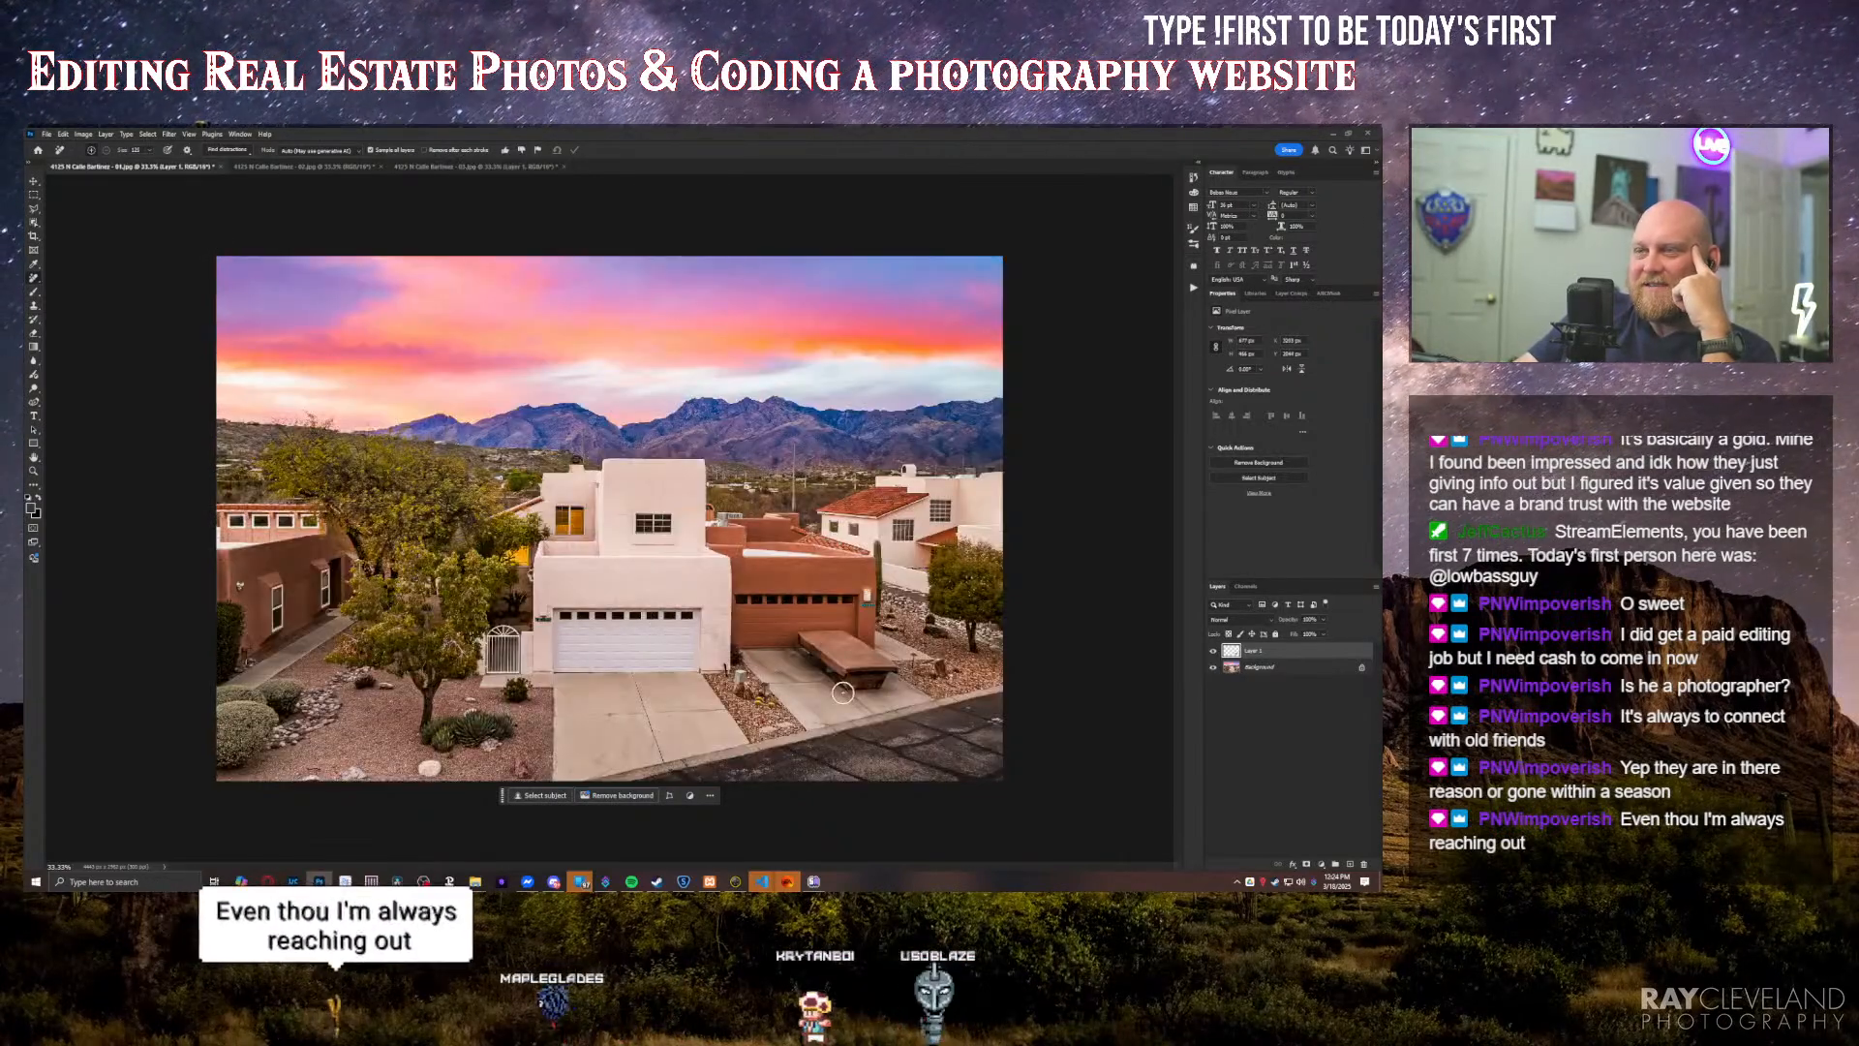
mouse_move(850, 685)
left_mouse_down()
mouse_move(818, 663)
mouse_move(824, 639)
left_mouse_up()
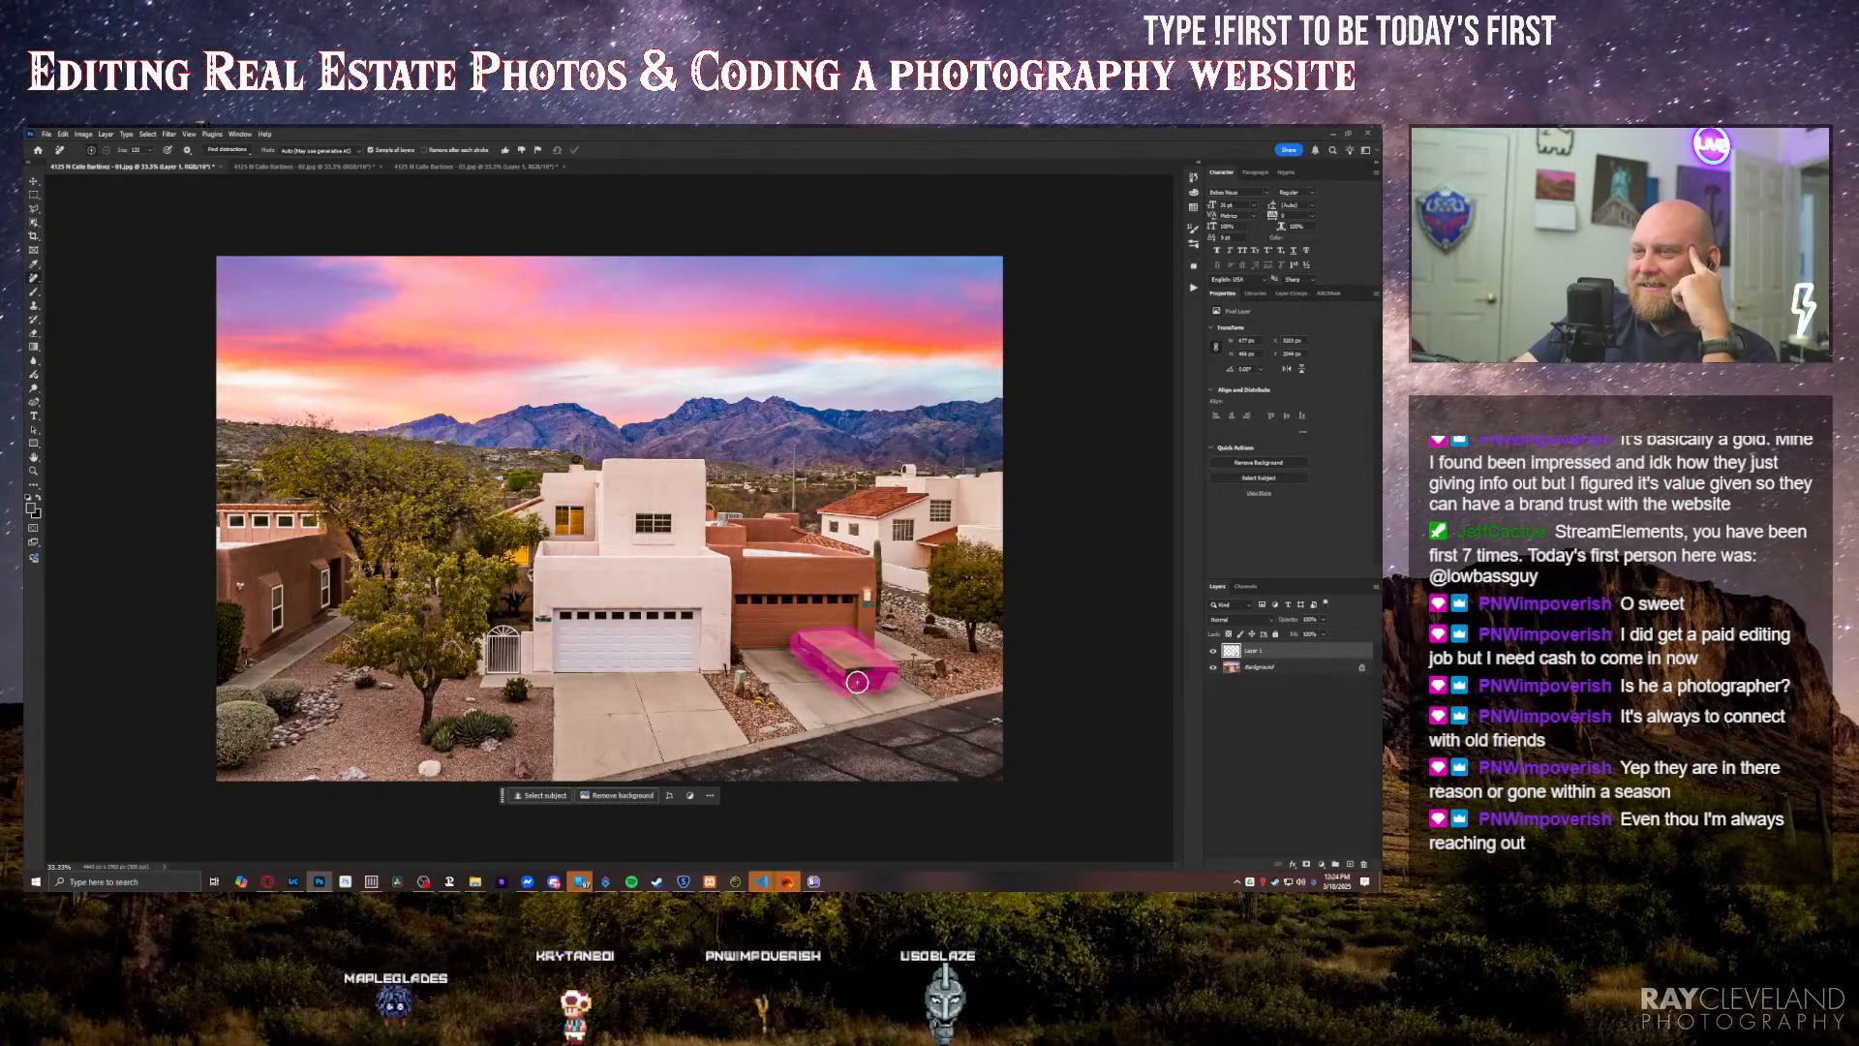
left_click_drag(855, 683, 868, 651)
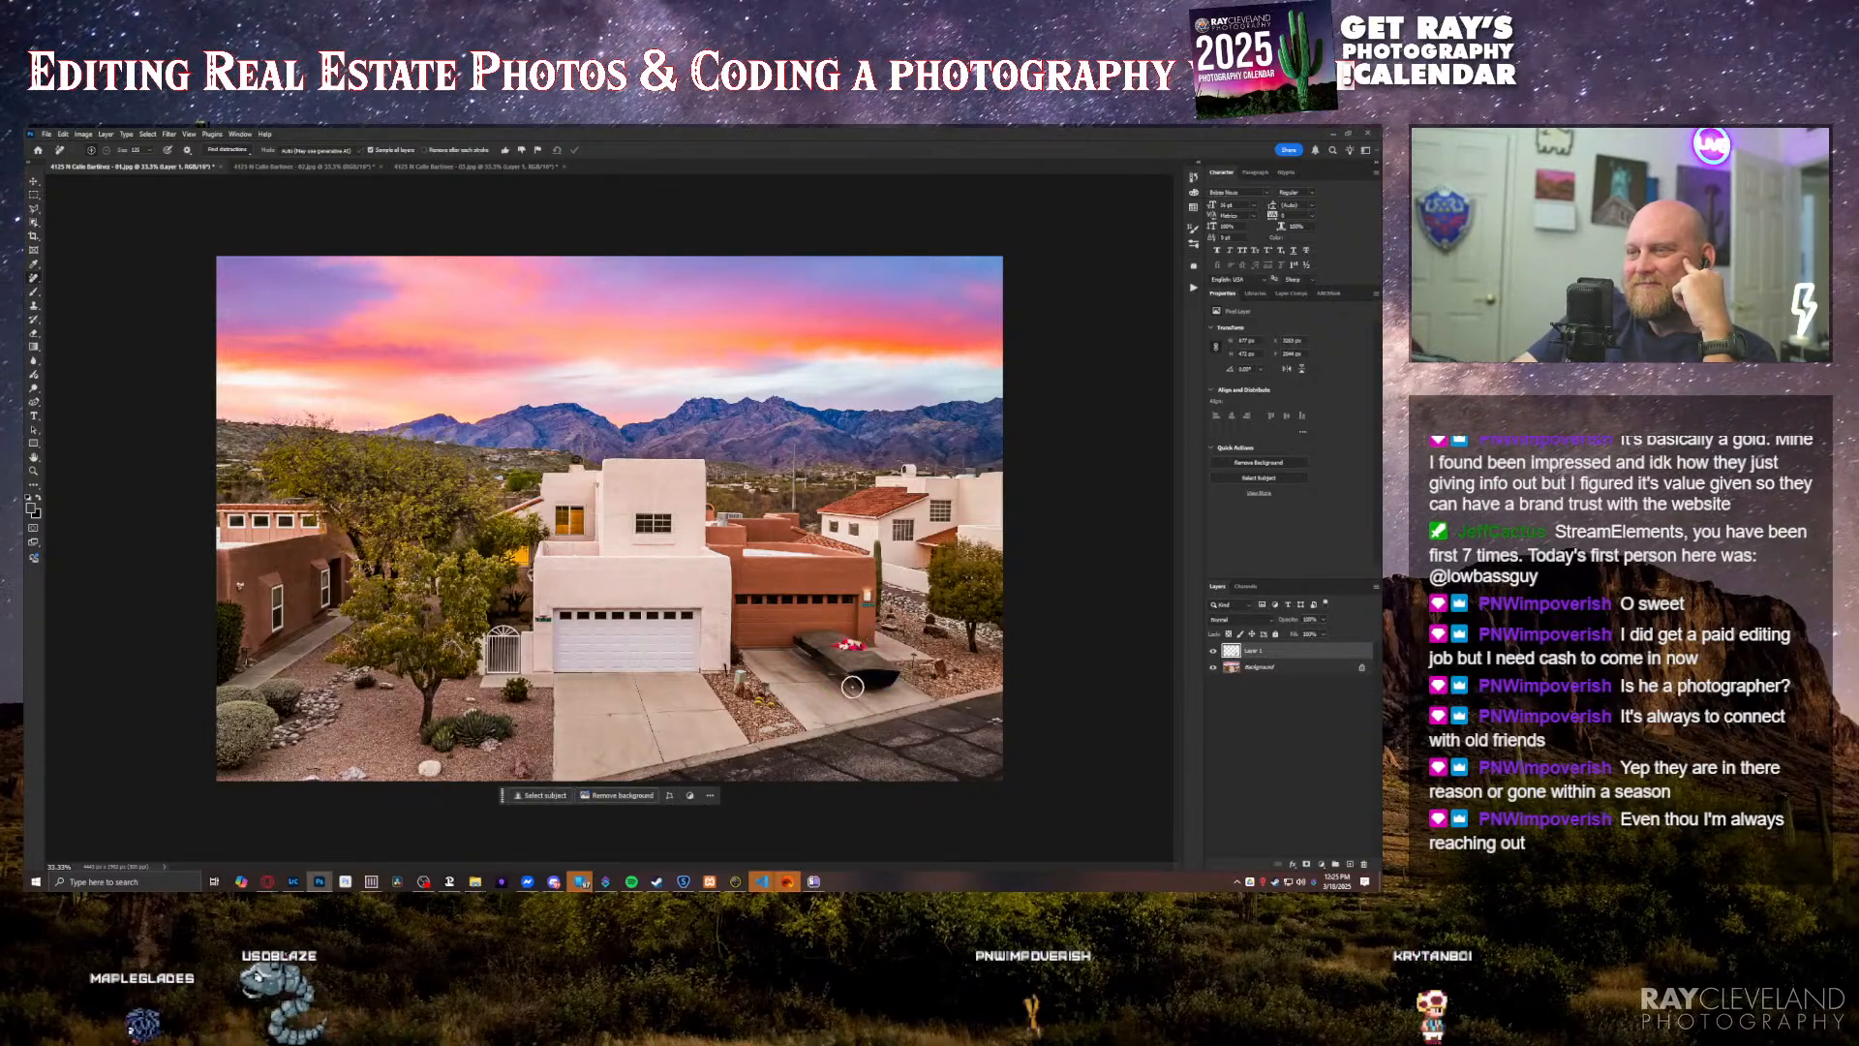
mouse_move(854, 688)
left_mouse_down()
mouse_move(799, 641)
mouse_move(872, 646)
mouse_move(883, 667)
mouse_move(860, 683)
left_mouse_up()
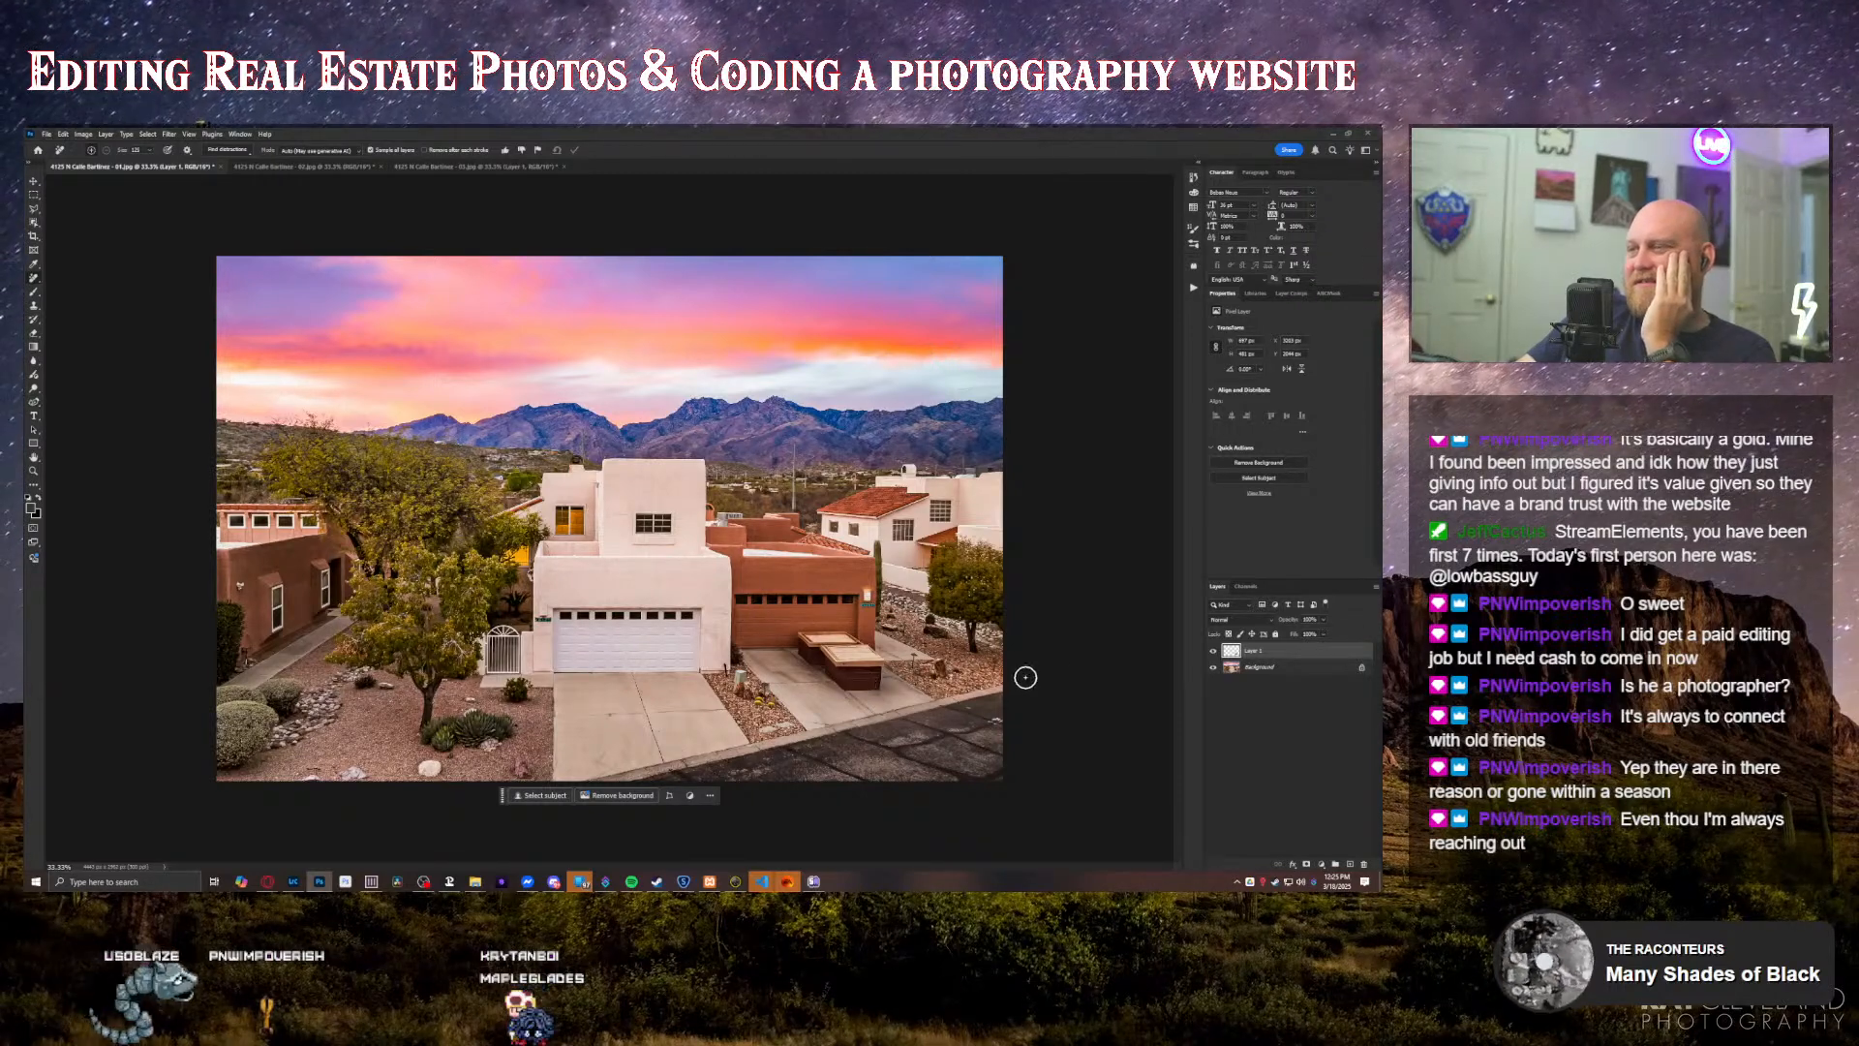
Step: Outline the leftover driveway object and its surrounding concrete with a closed Polygonal Lasso selection
key("l")
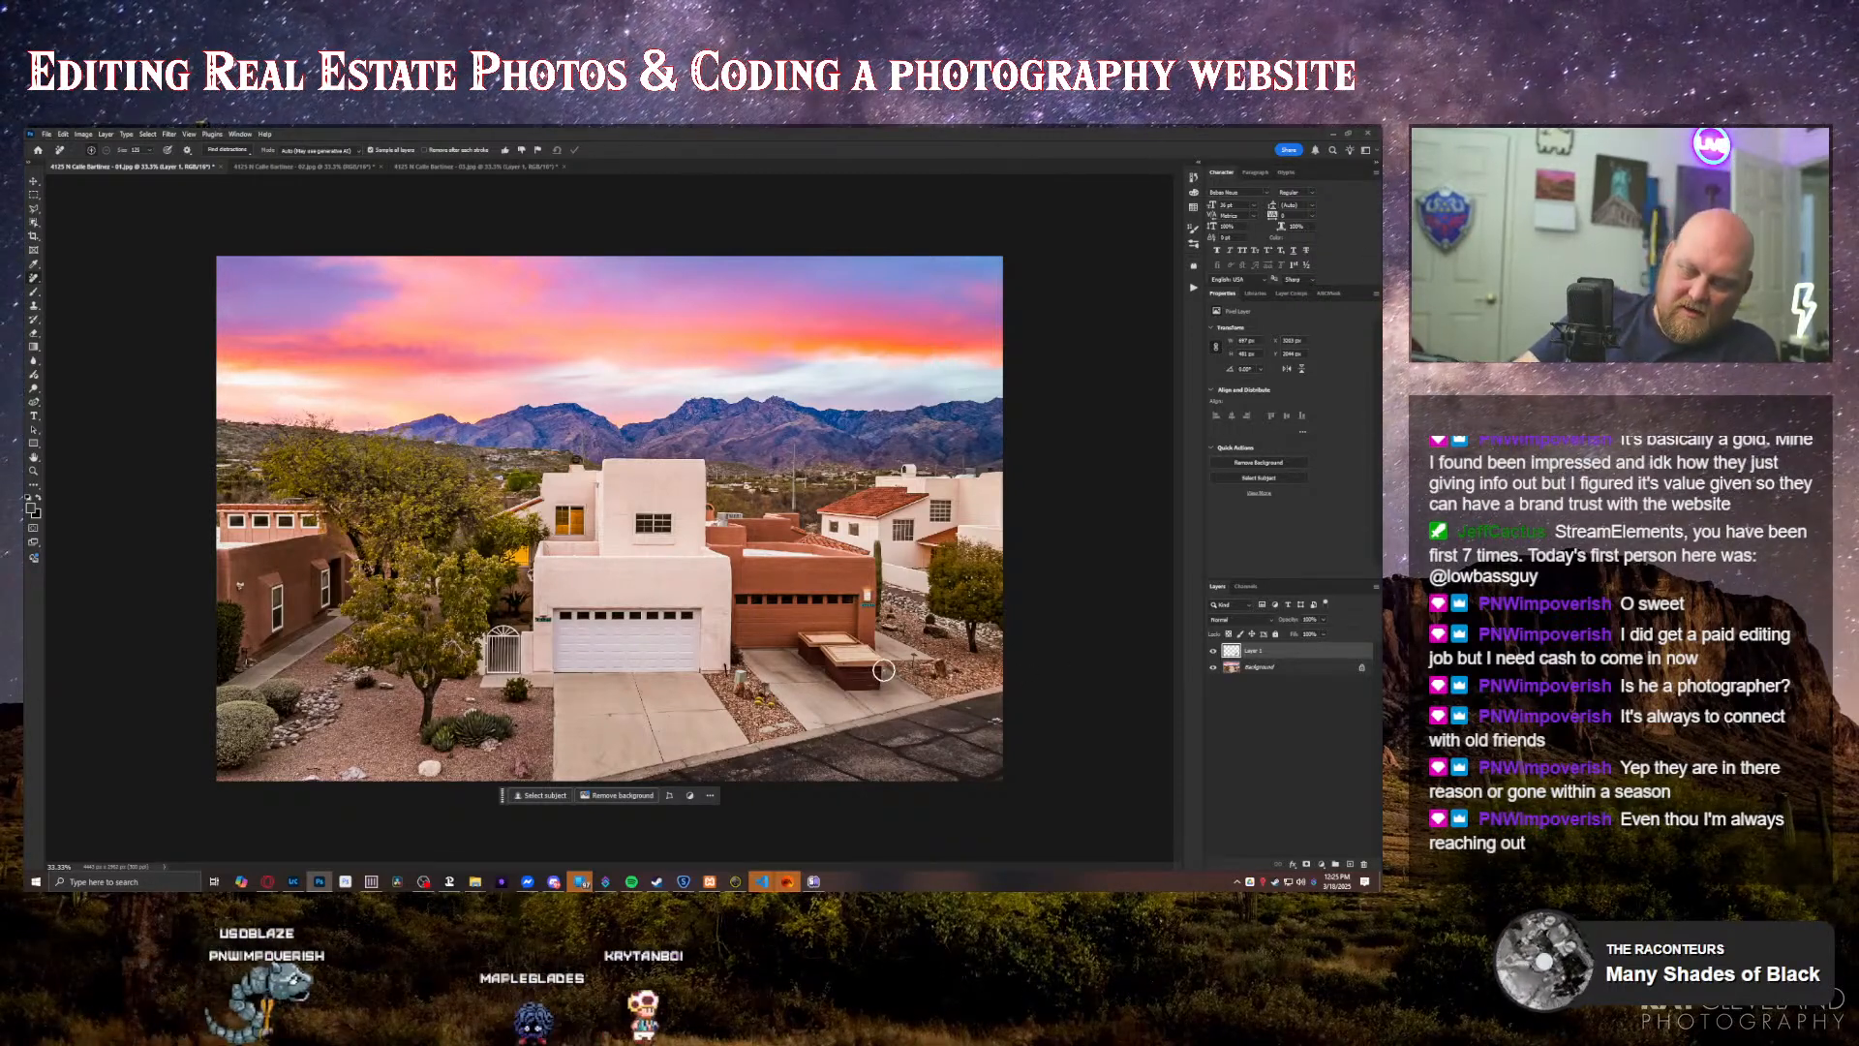
left_click(834, 693)
left_click(789, 649)
left_click(794, 630)
left_click(848, 628)
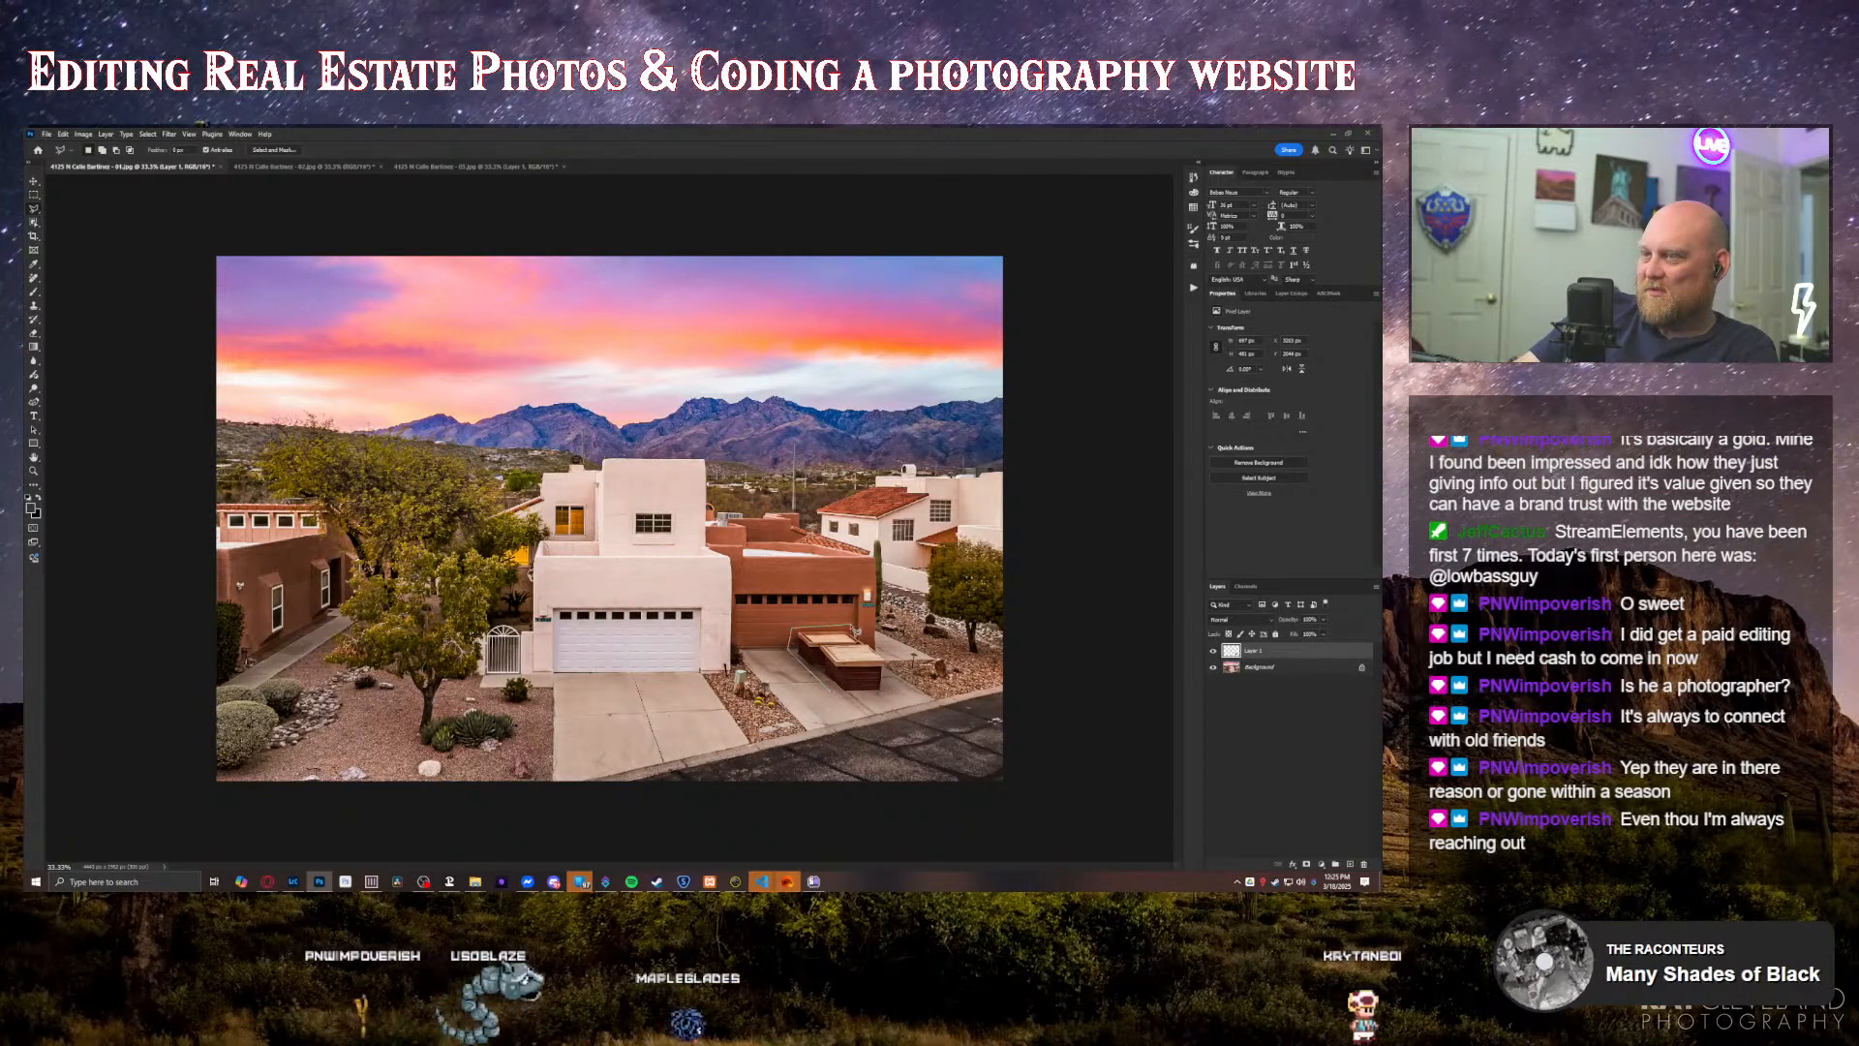
left_click(891, 661)
left_click(886, 699)
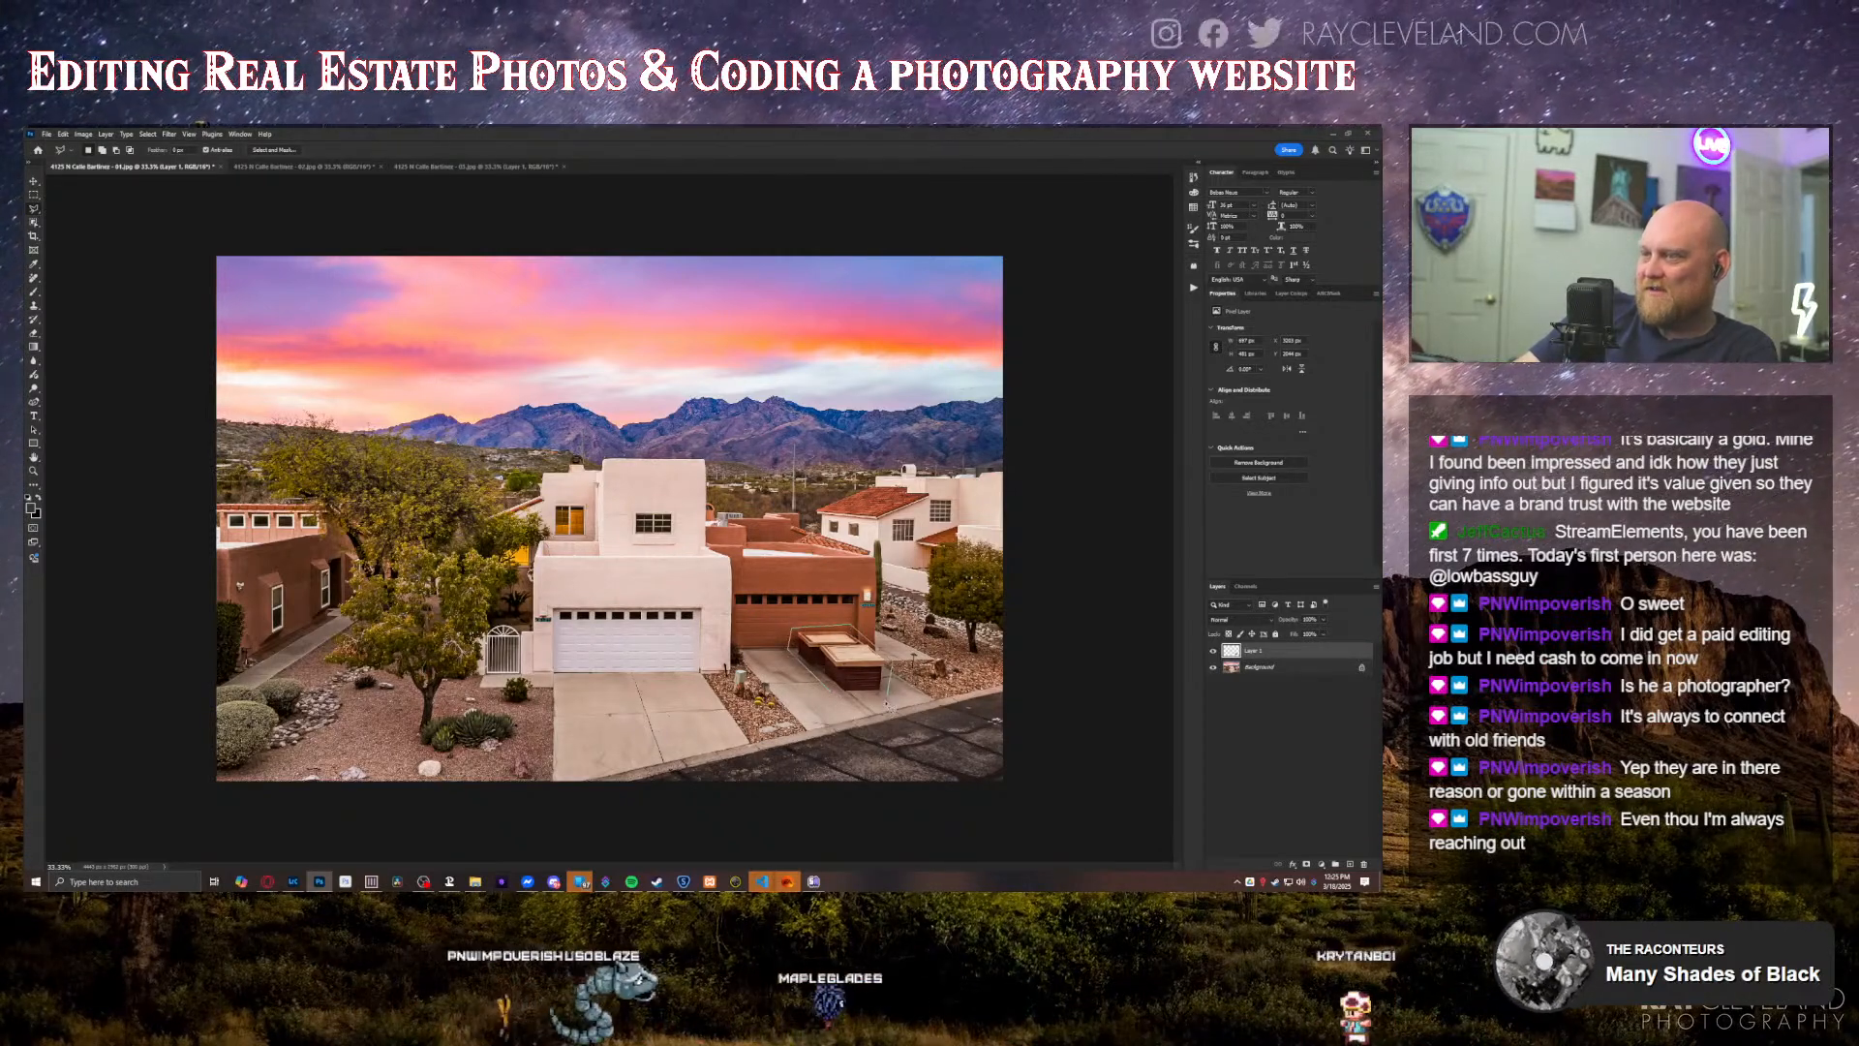
left_click(835, 694)
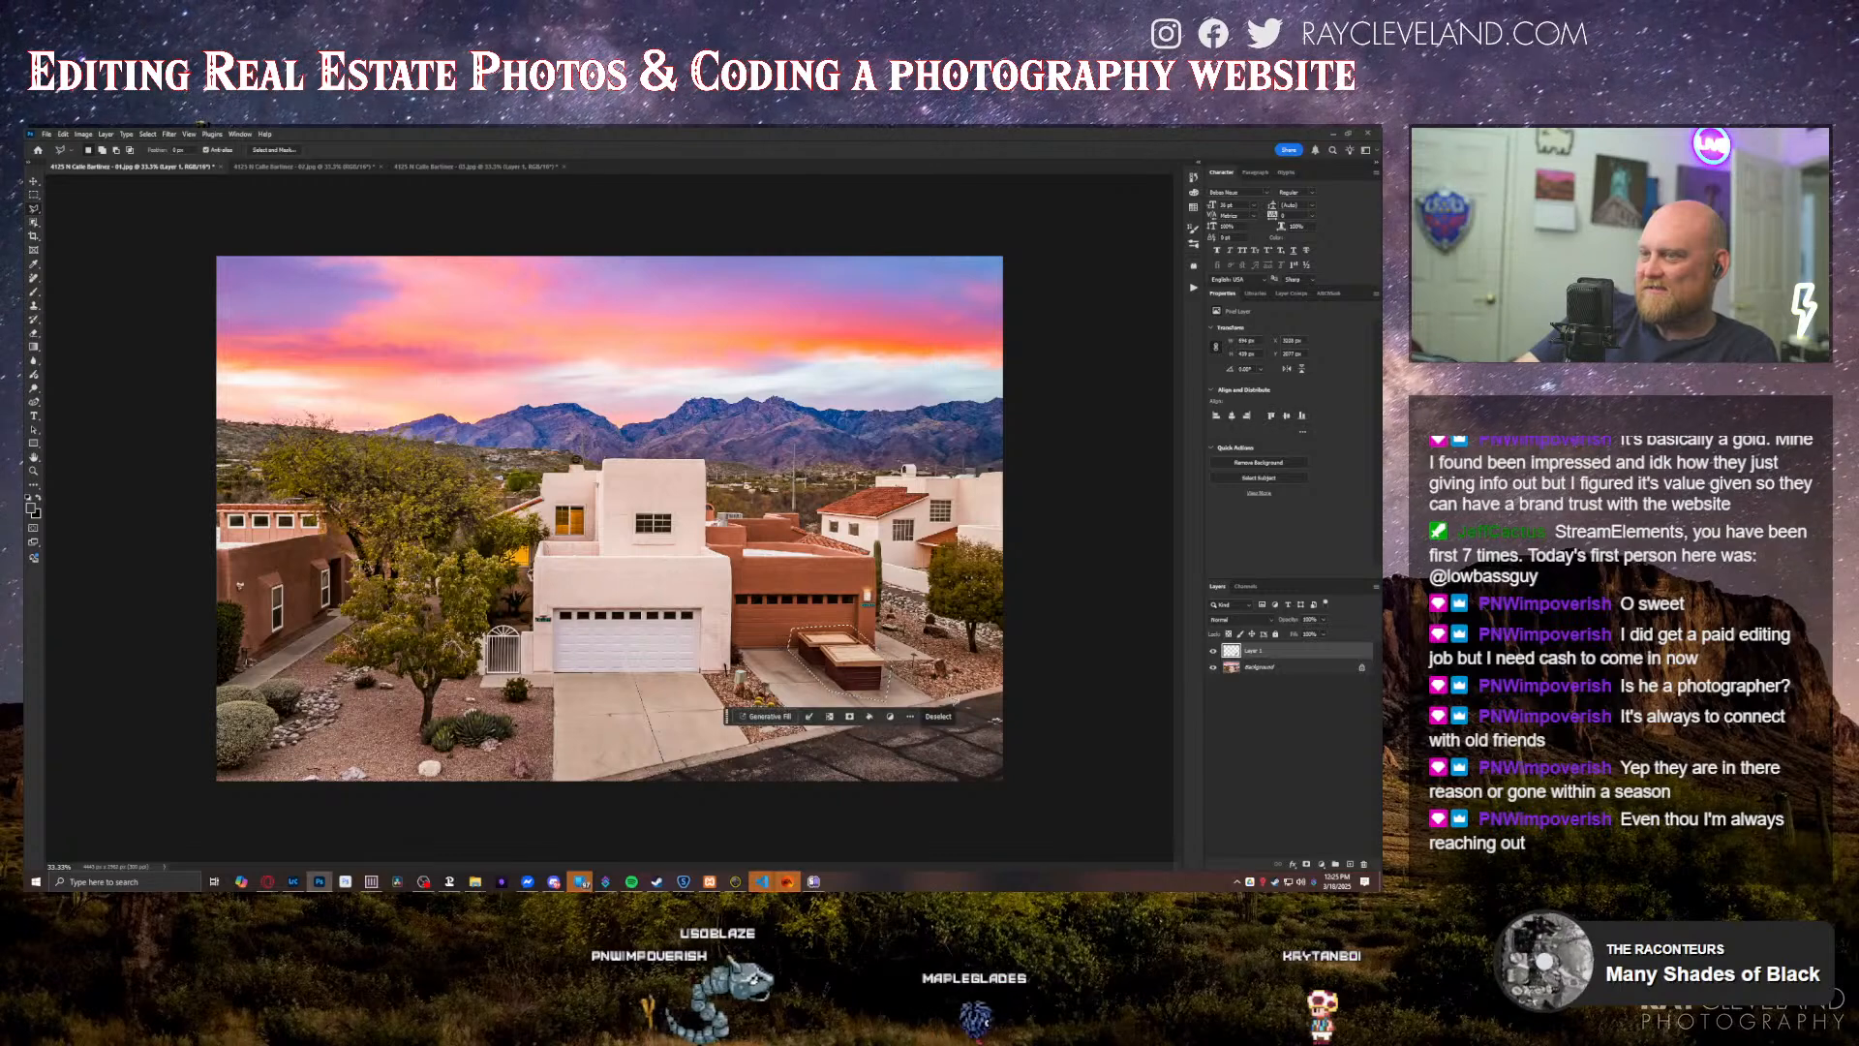
Step: Replace the outlined driveway object with concrete using Generative Fill without a prompt, and save the front-view photo
left_click(765, 716)
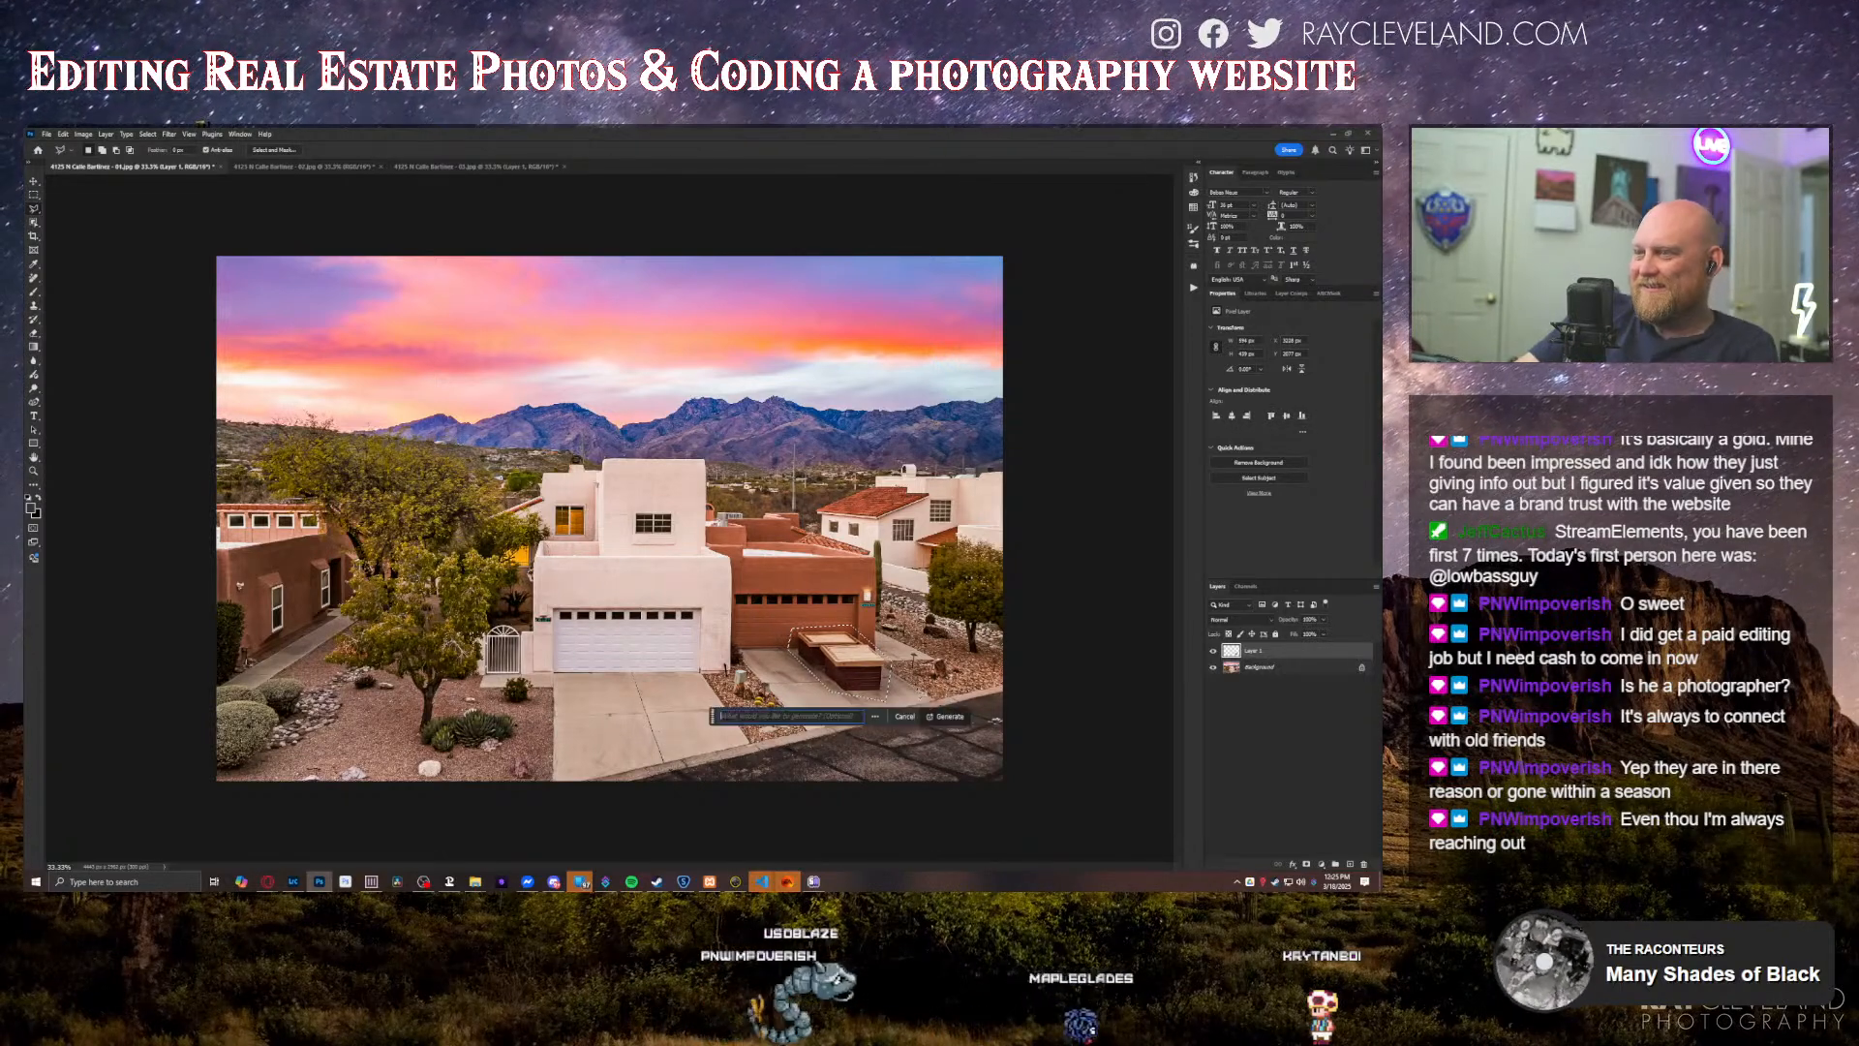
left_click(937, 718)
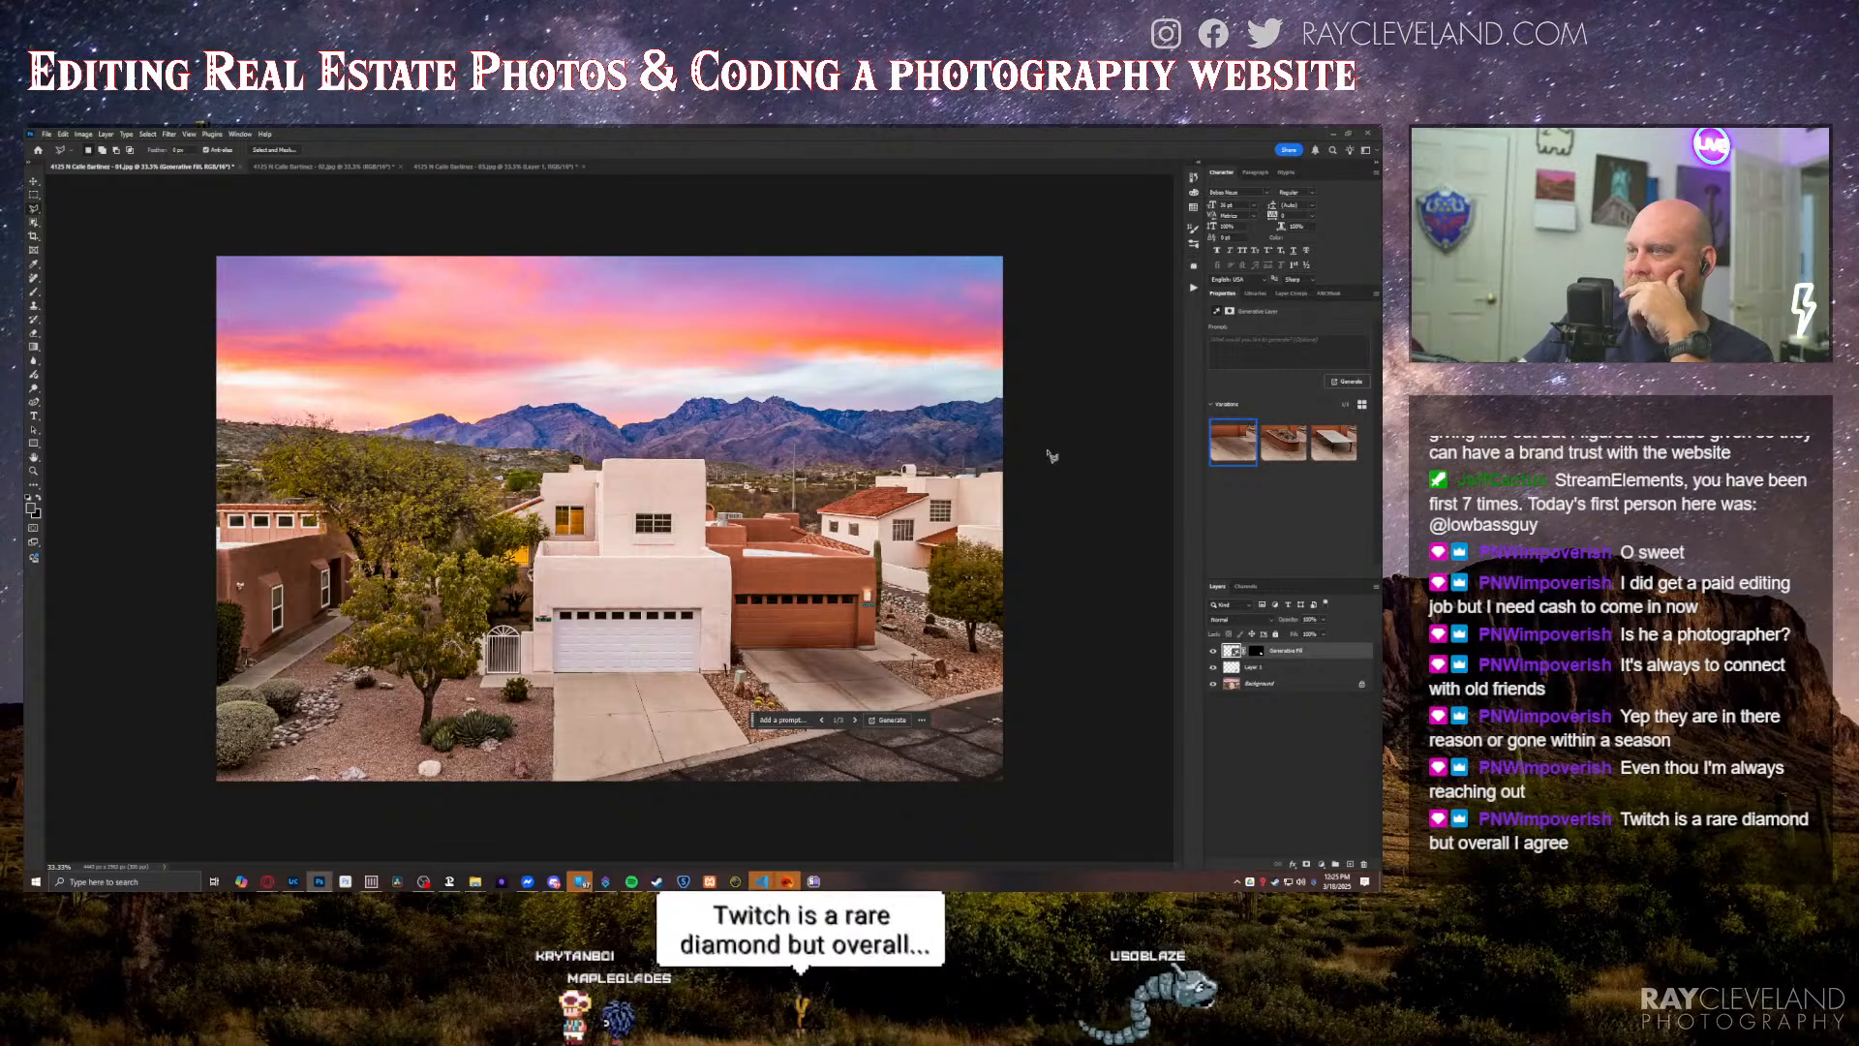
key("ctrl+s")
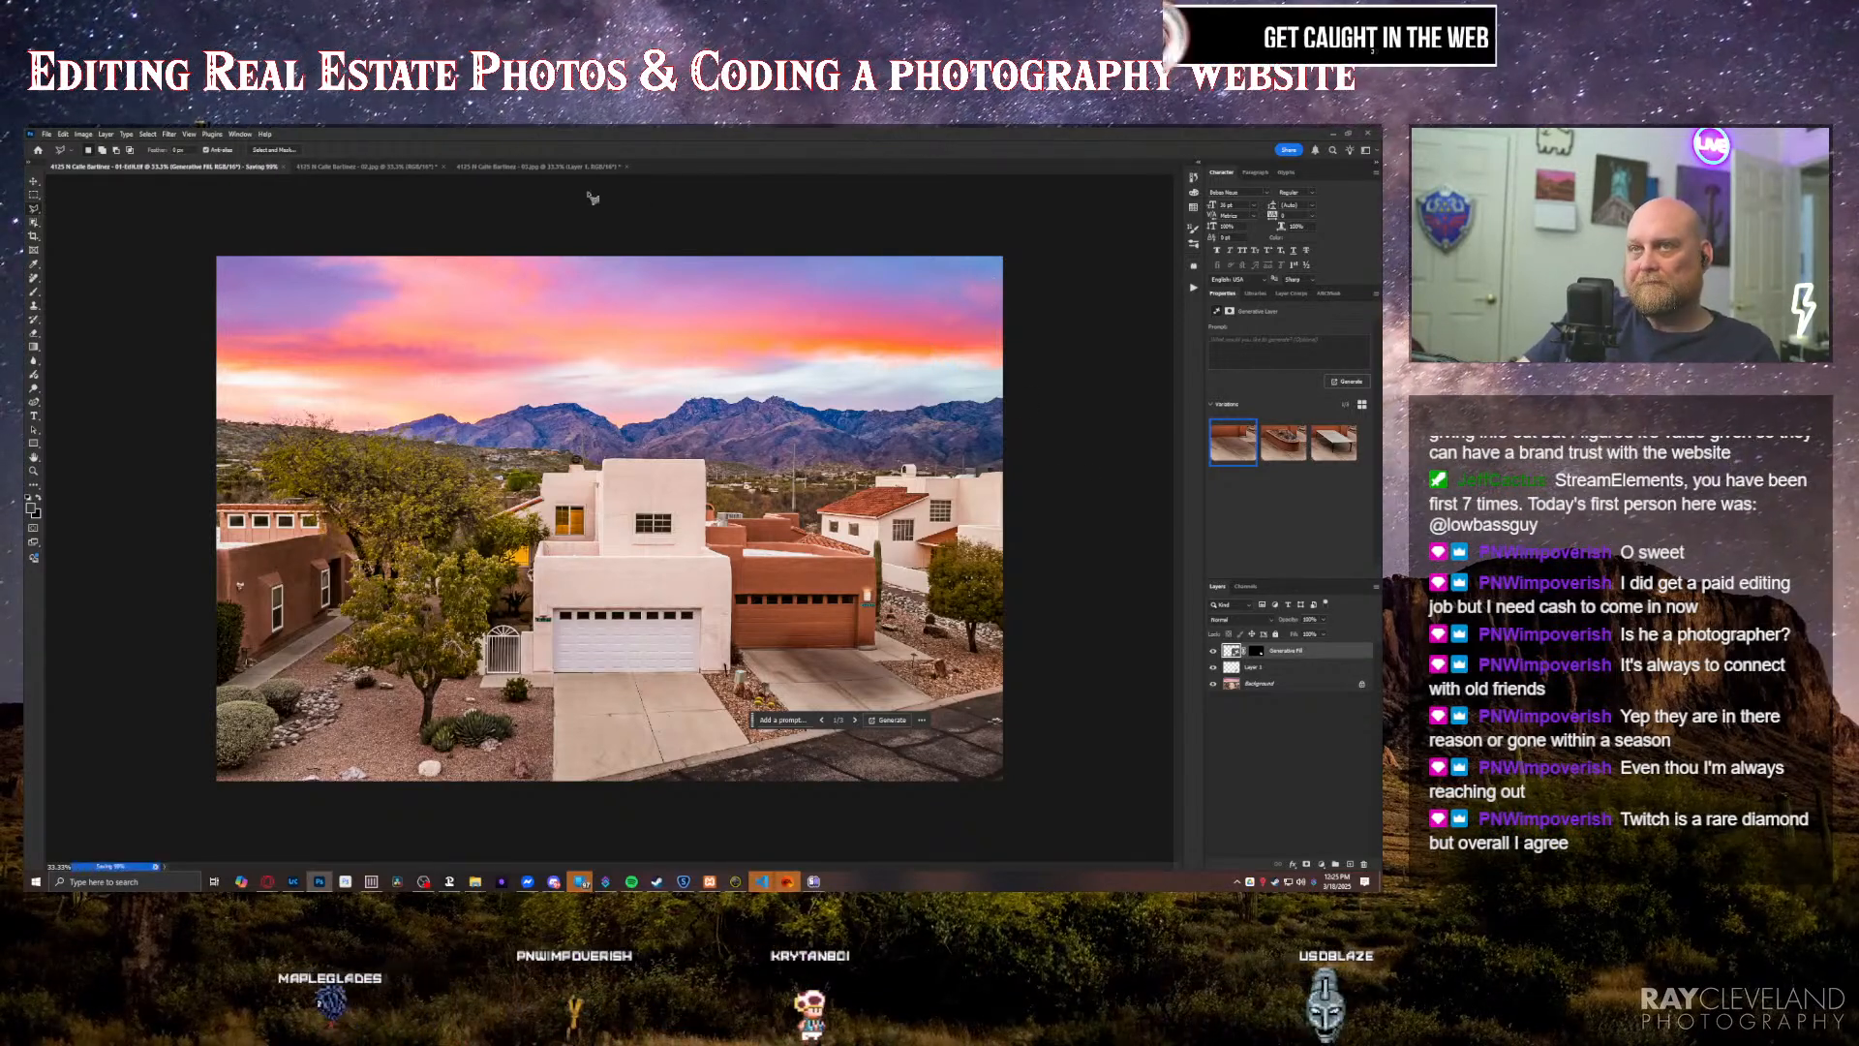
Step: Add the library's waypoint graphic to the second twilight photo and position its pin just above the white house's roof
left_click(339, 168)
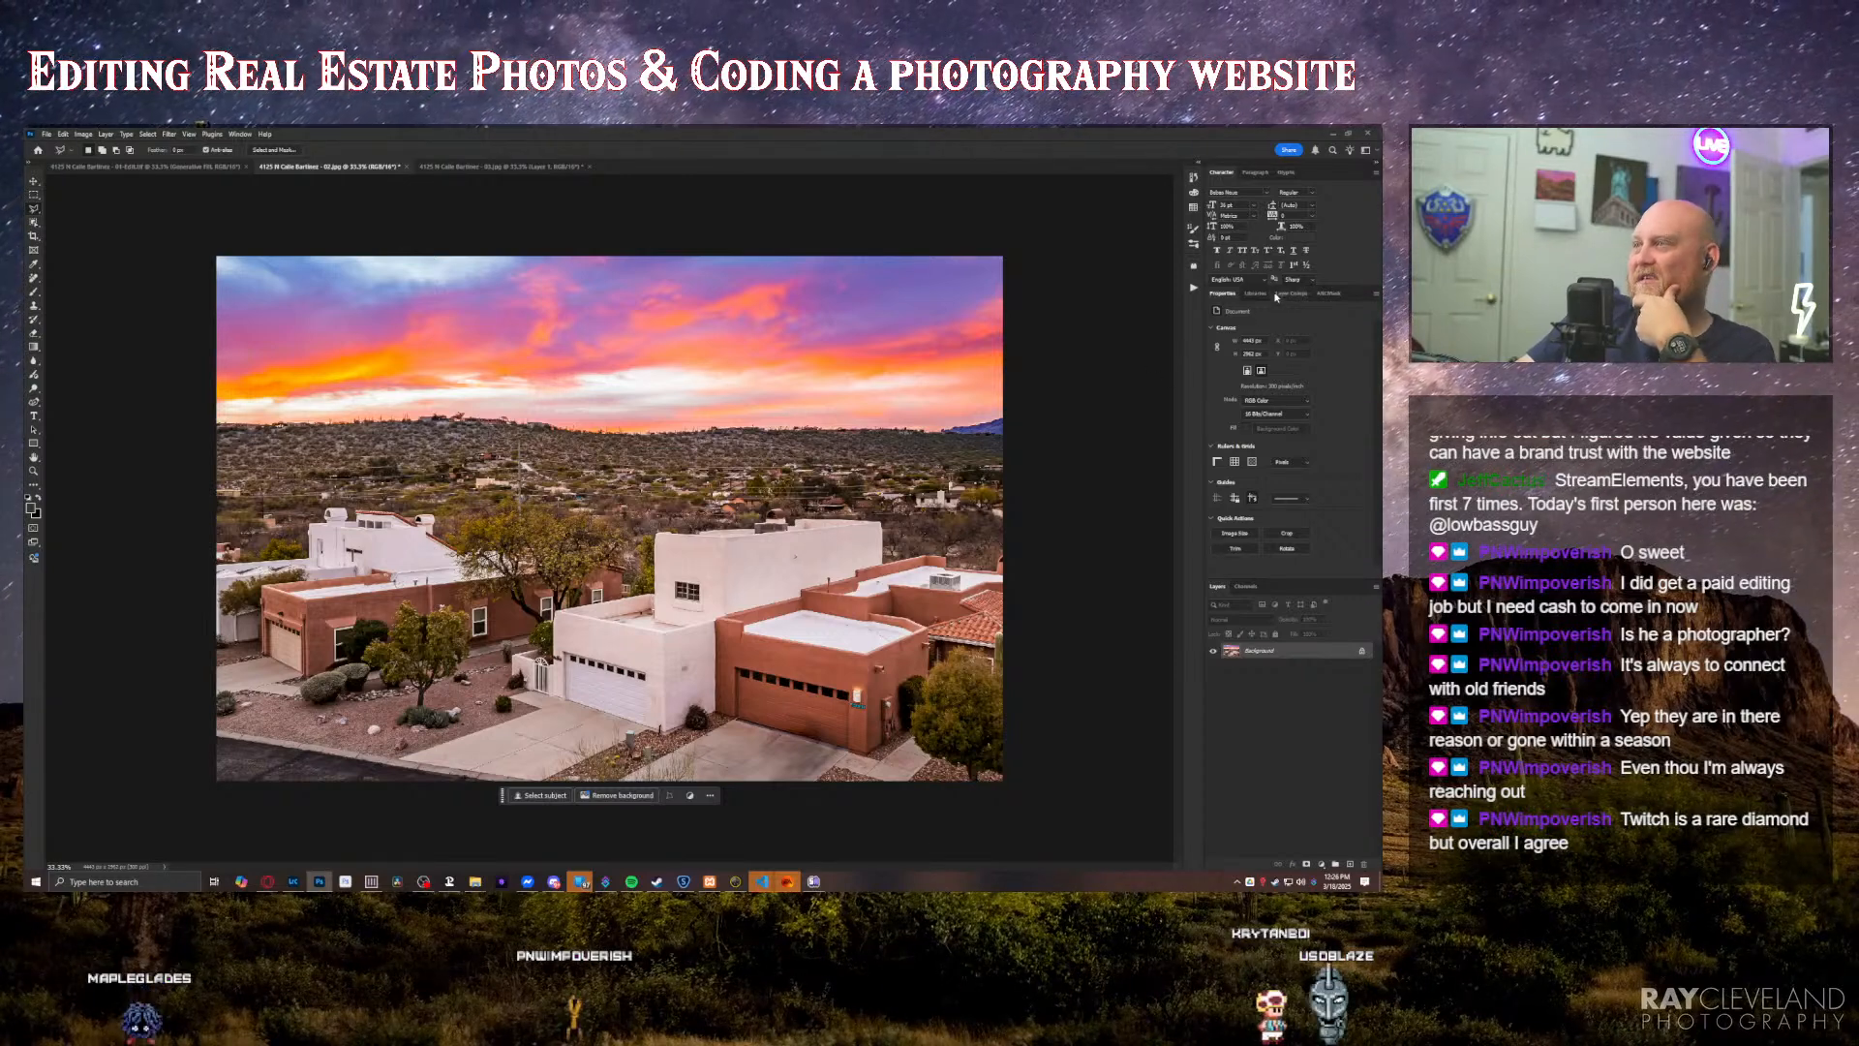
left_click_drag(1241, 394, 609, 518)
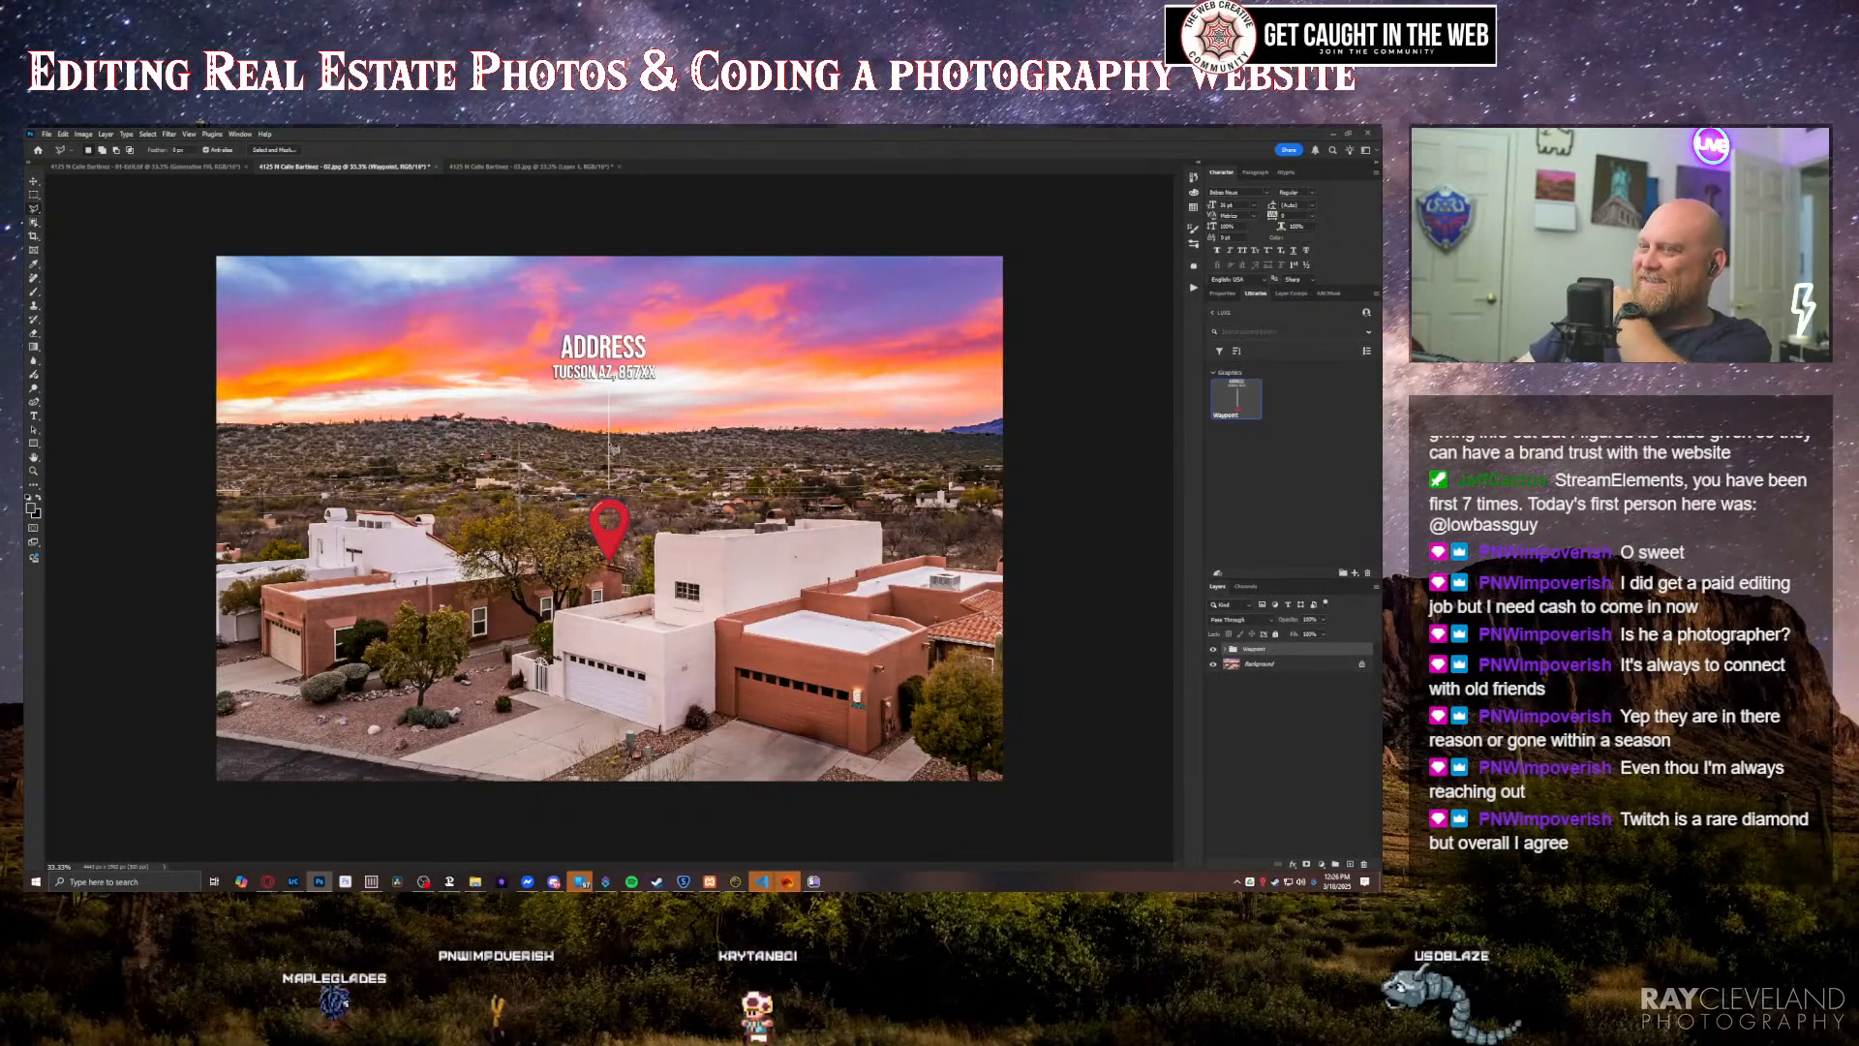
key("v")
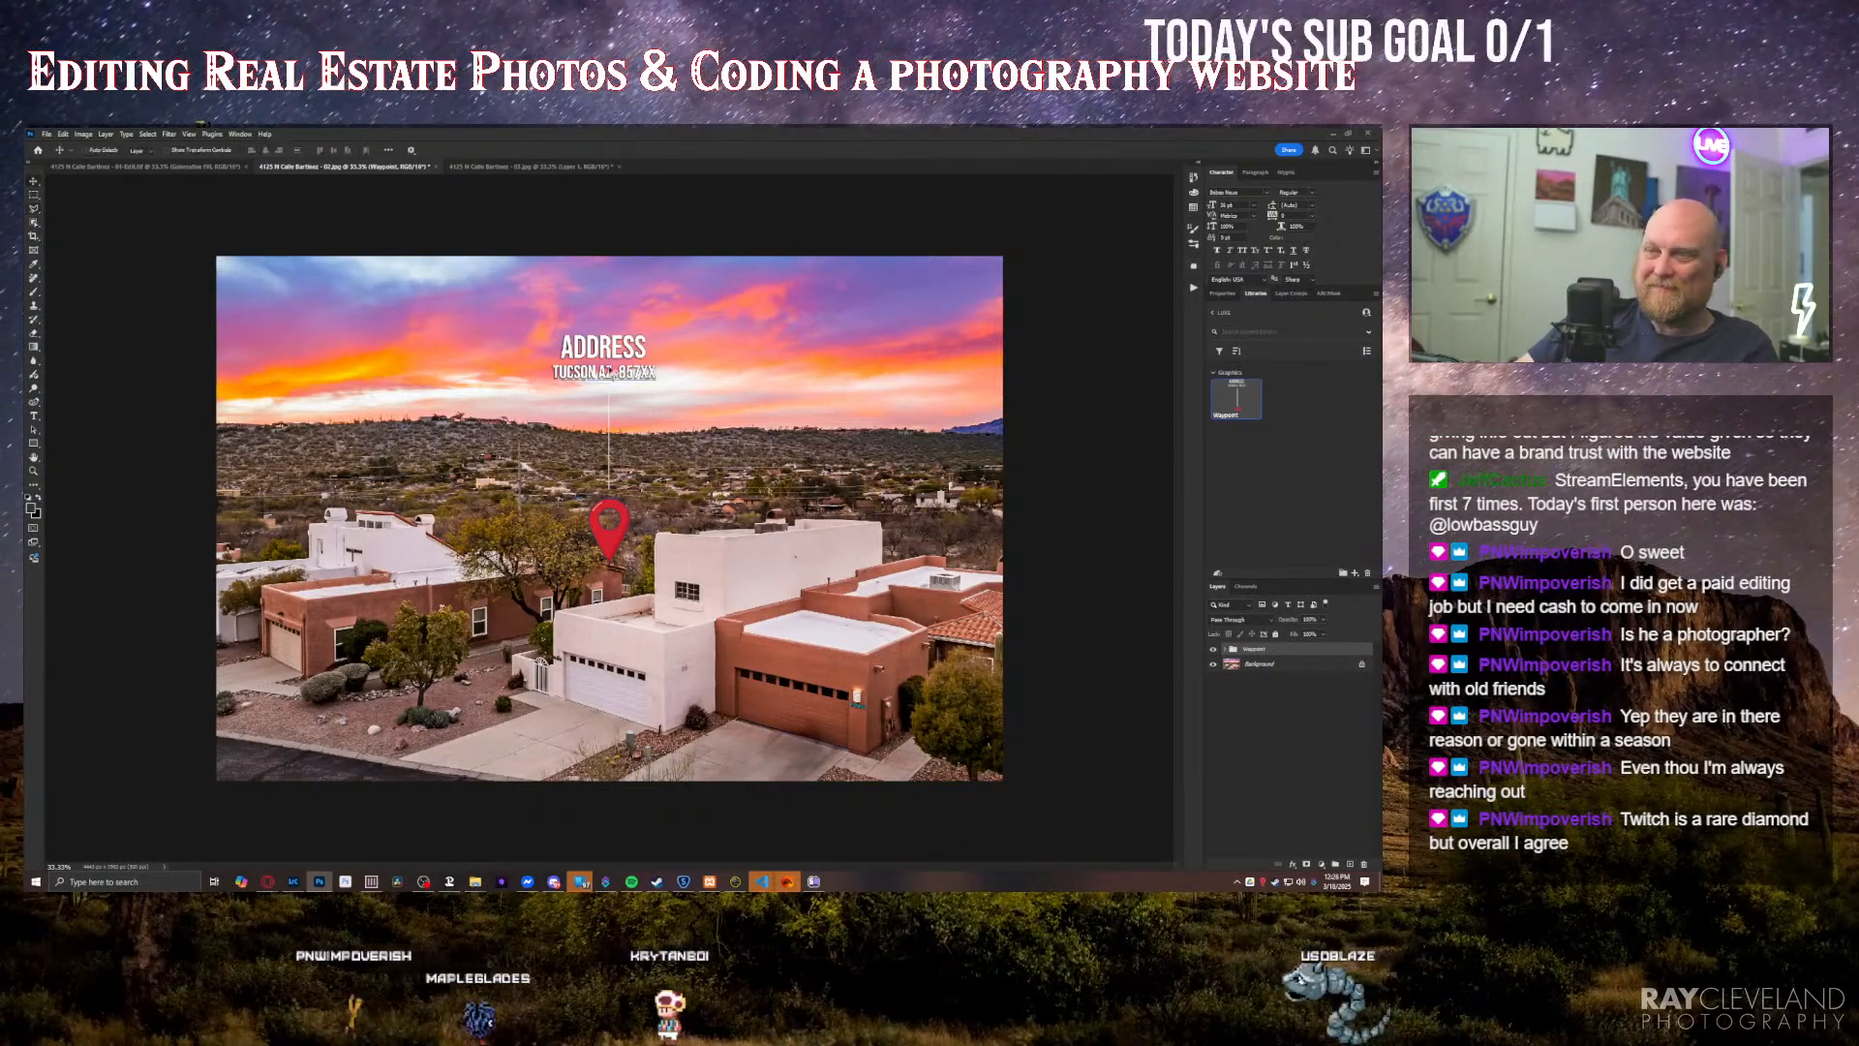
left_click_drag(619, 320, 689, 308)
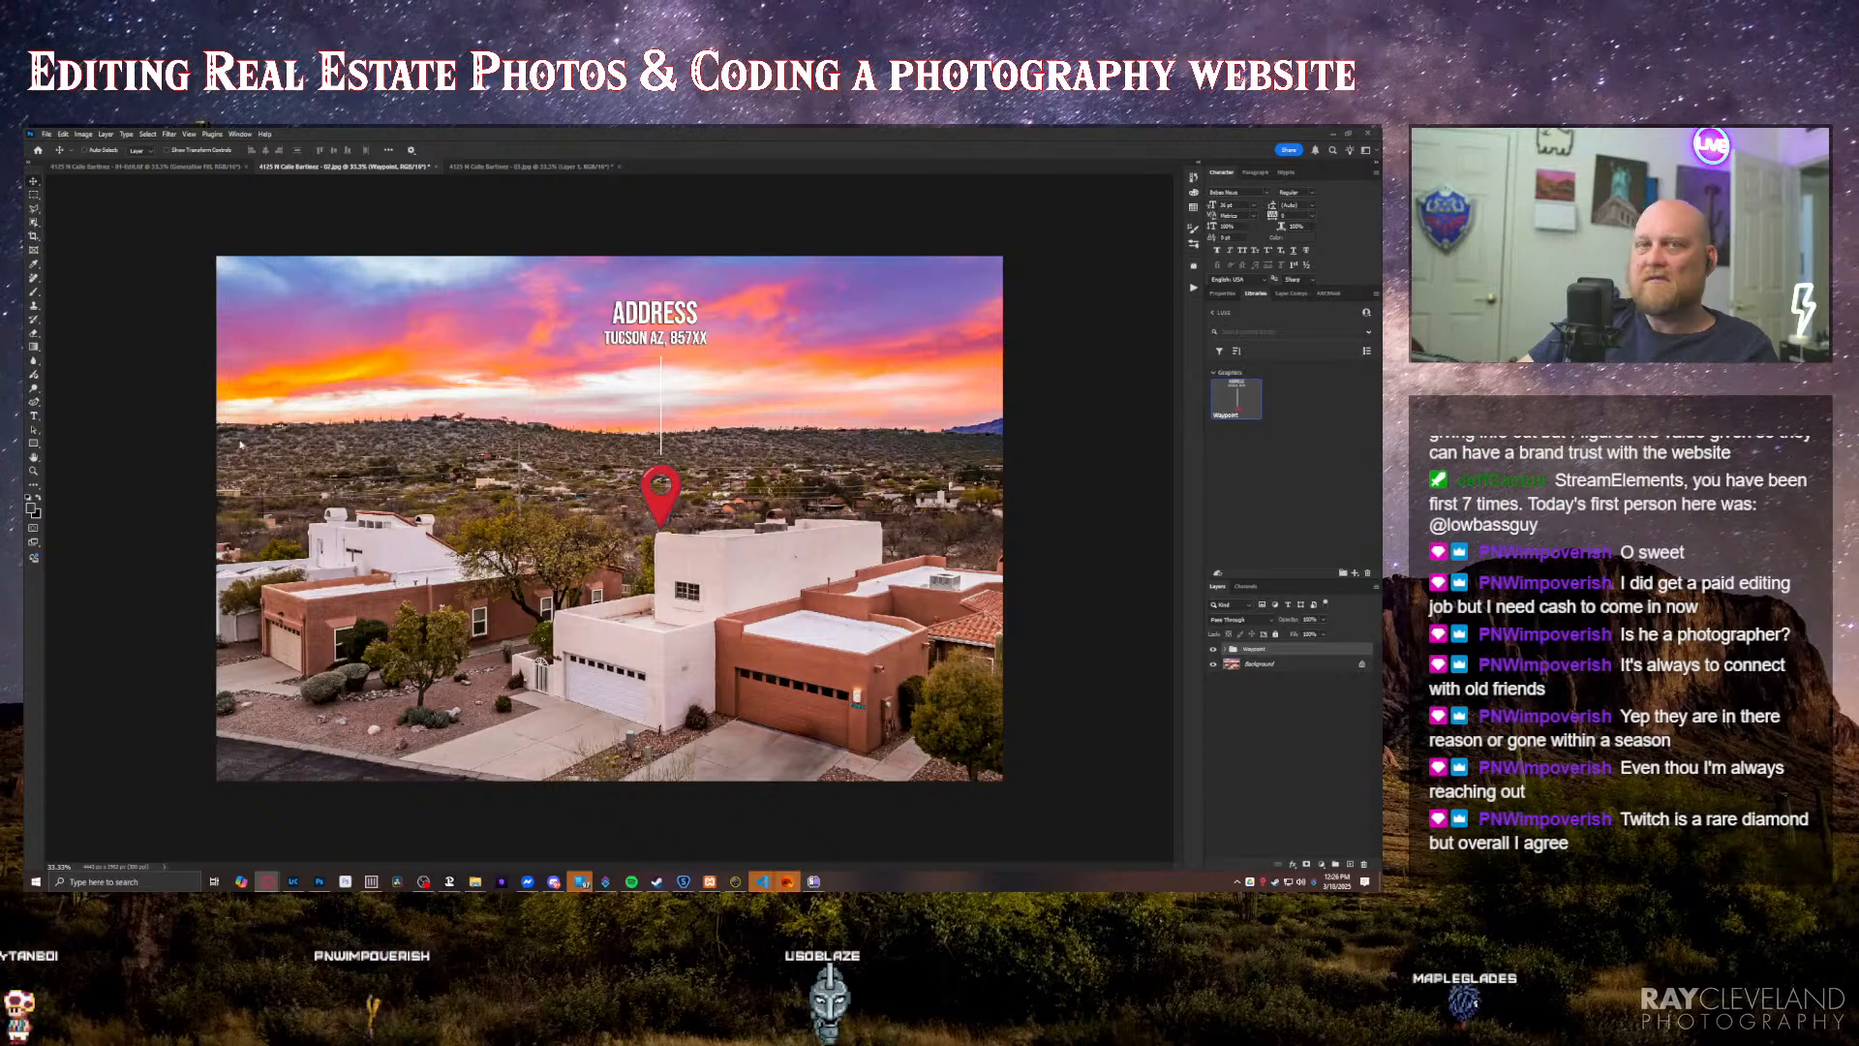
Step: Switch to the browser to check the property's booking on the March 17, 2025 calendar, and return to Photoshop
left_click(293, 881)
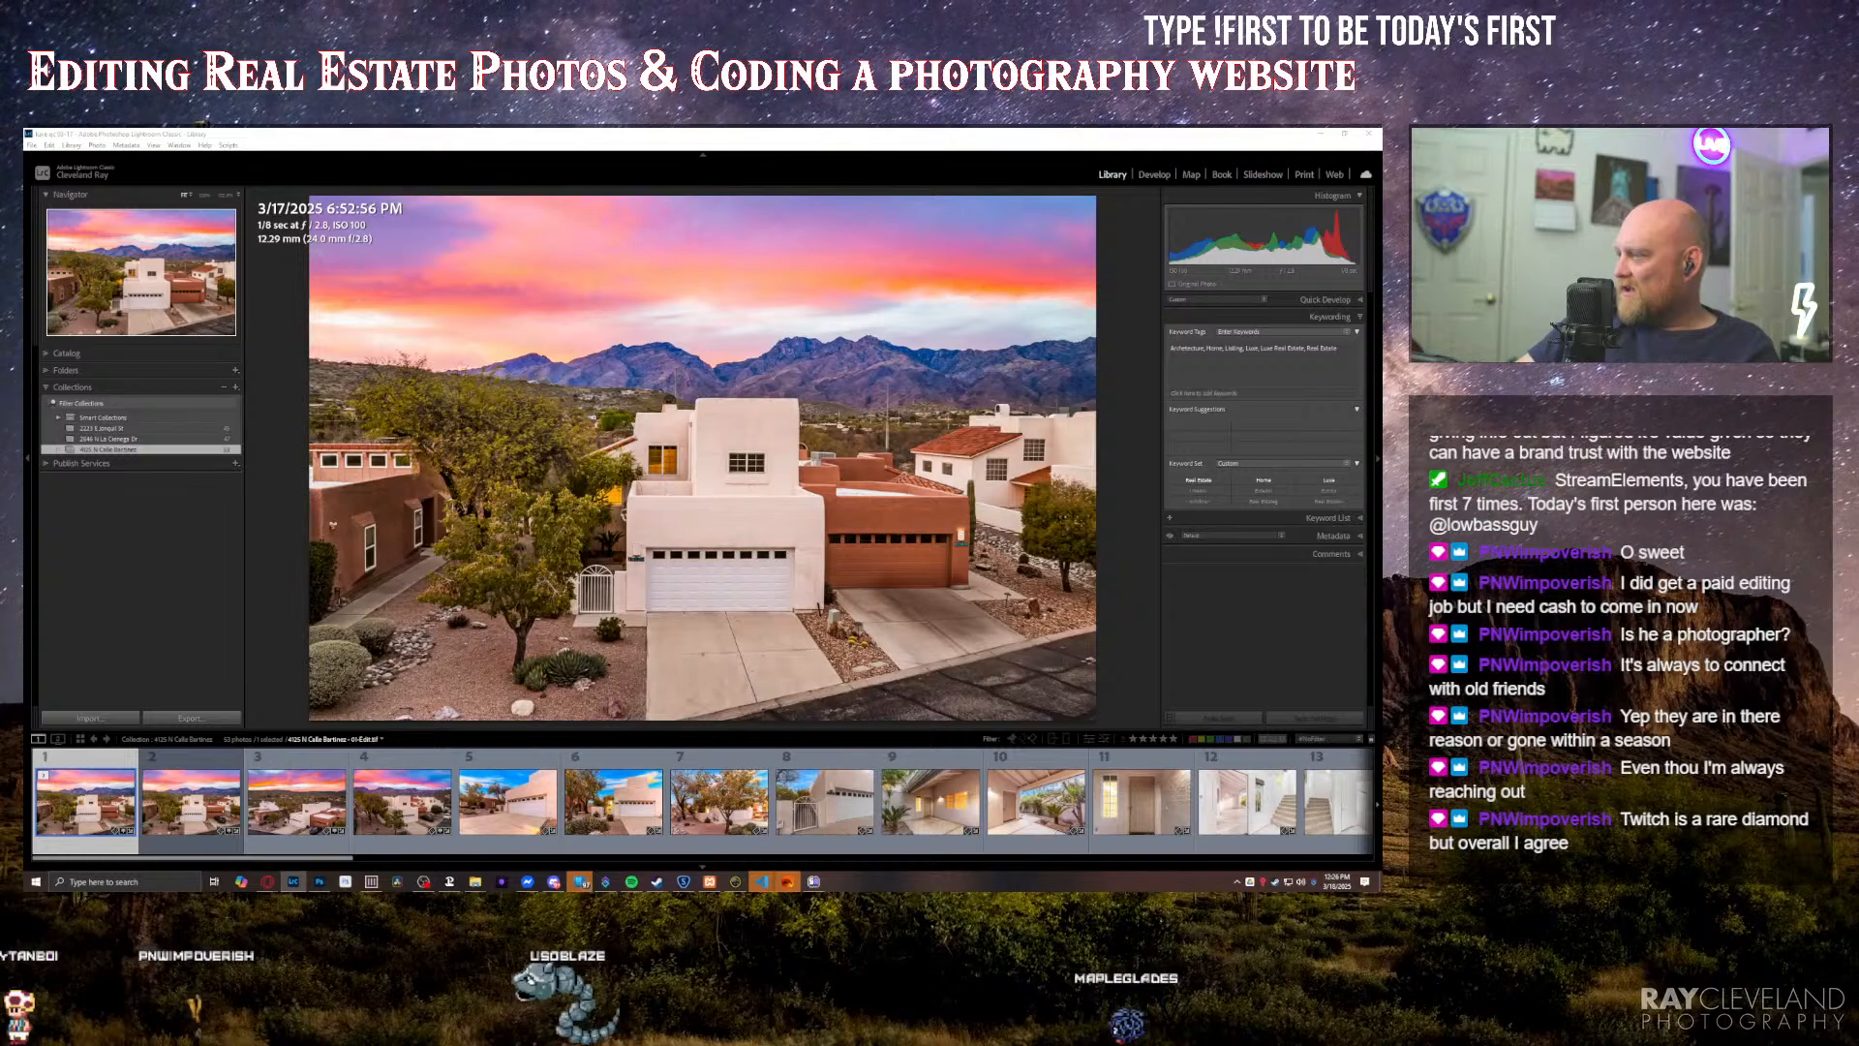
mouse_move(1380, 882)
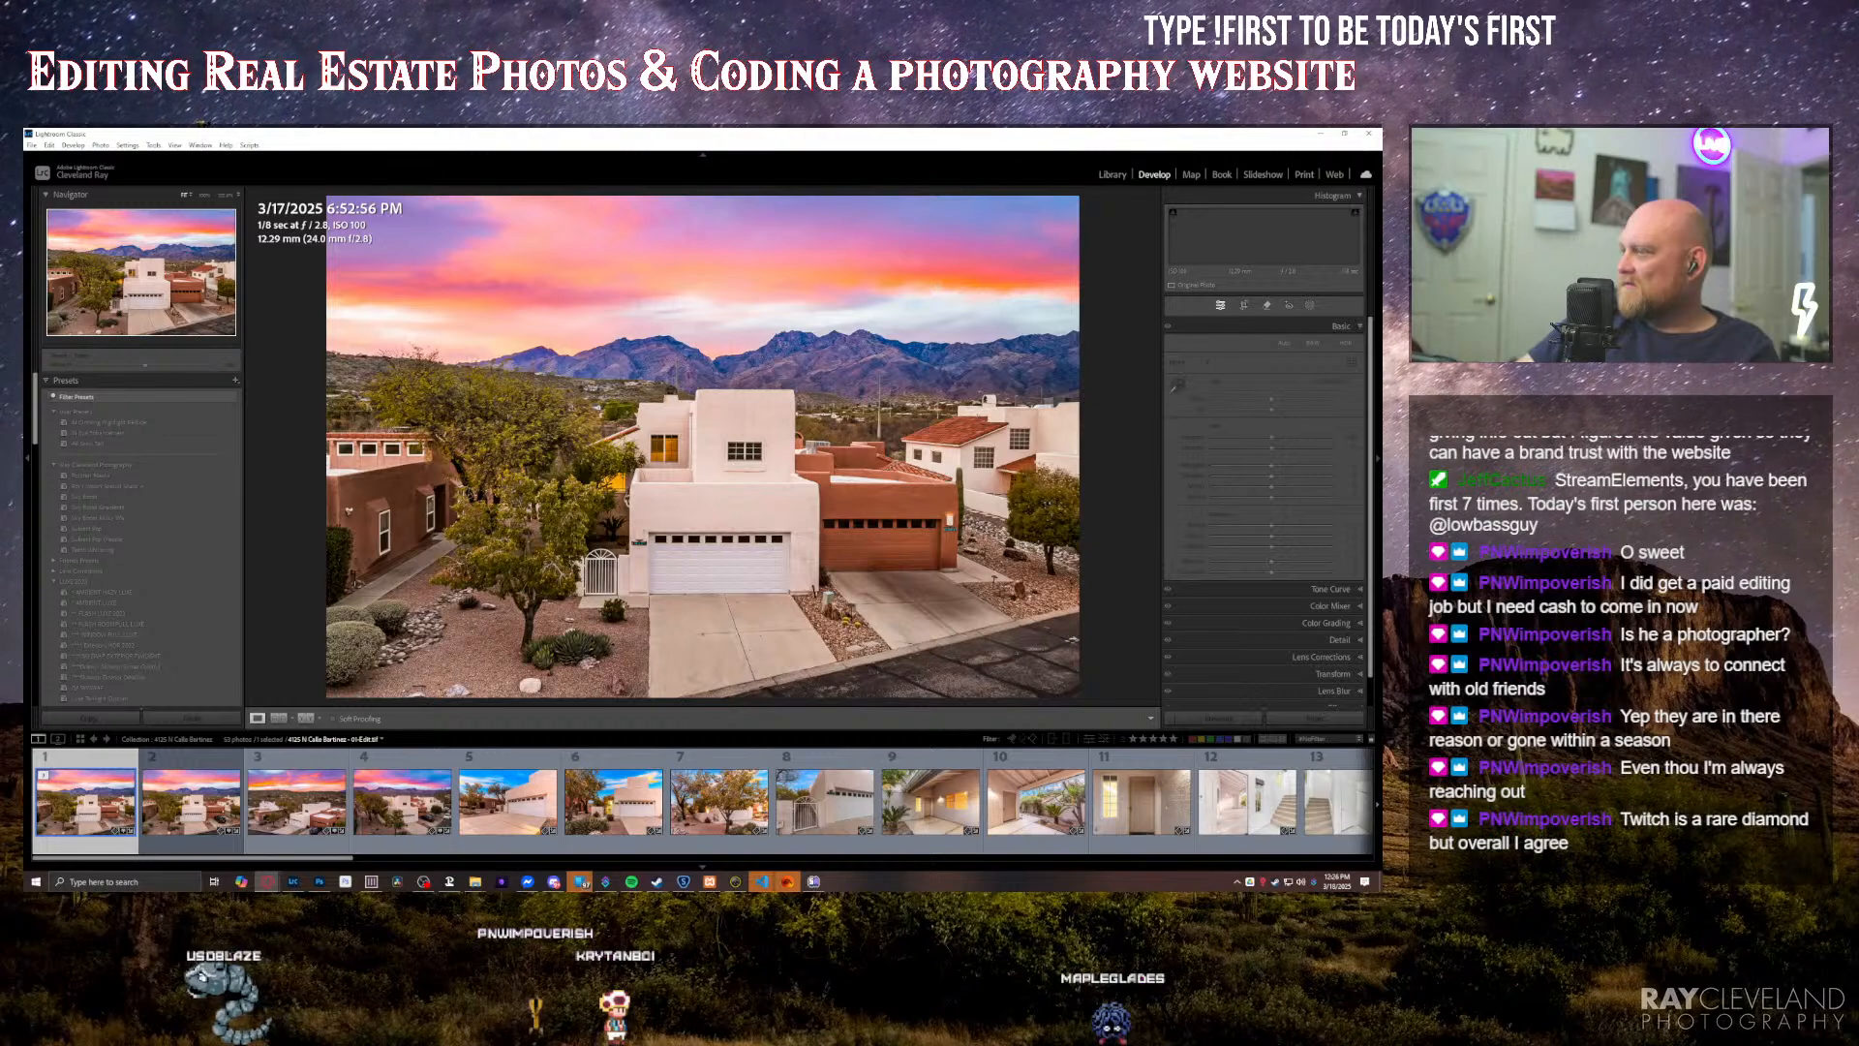
key("alt+Tab")
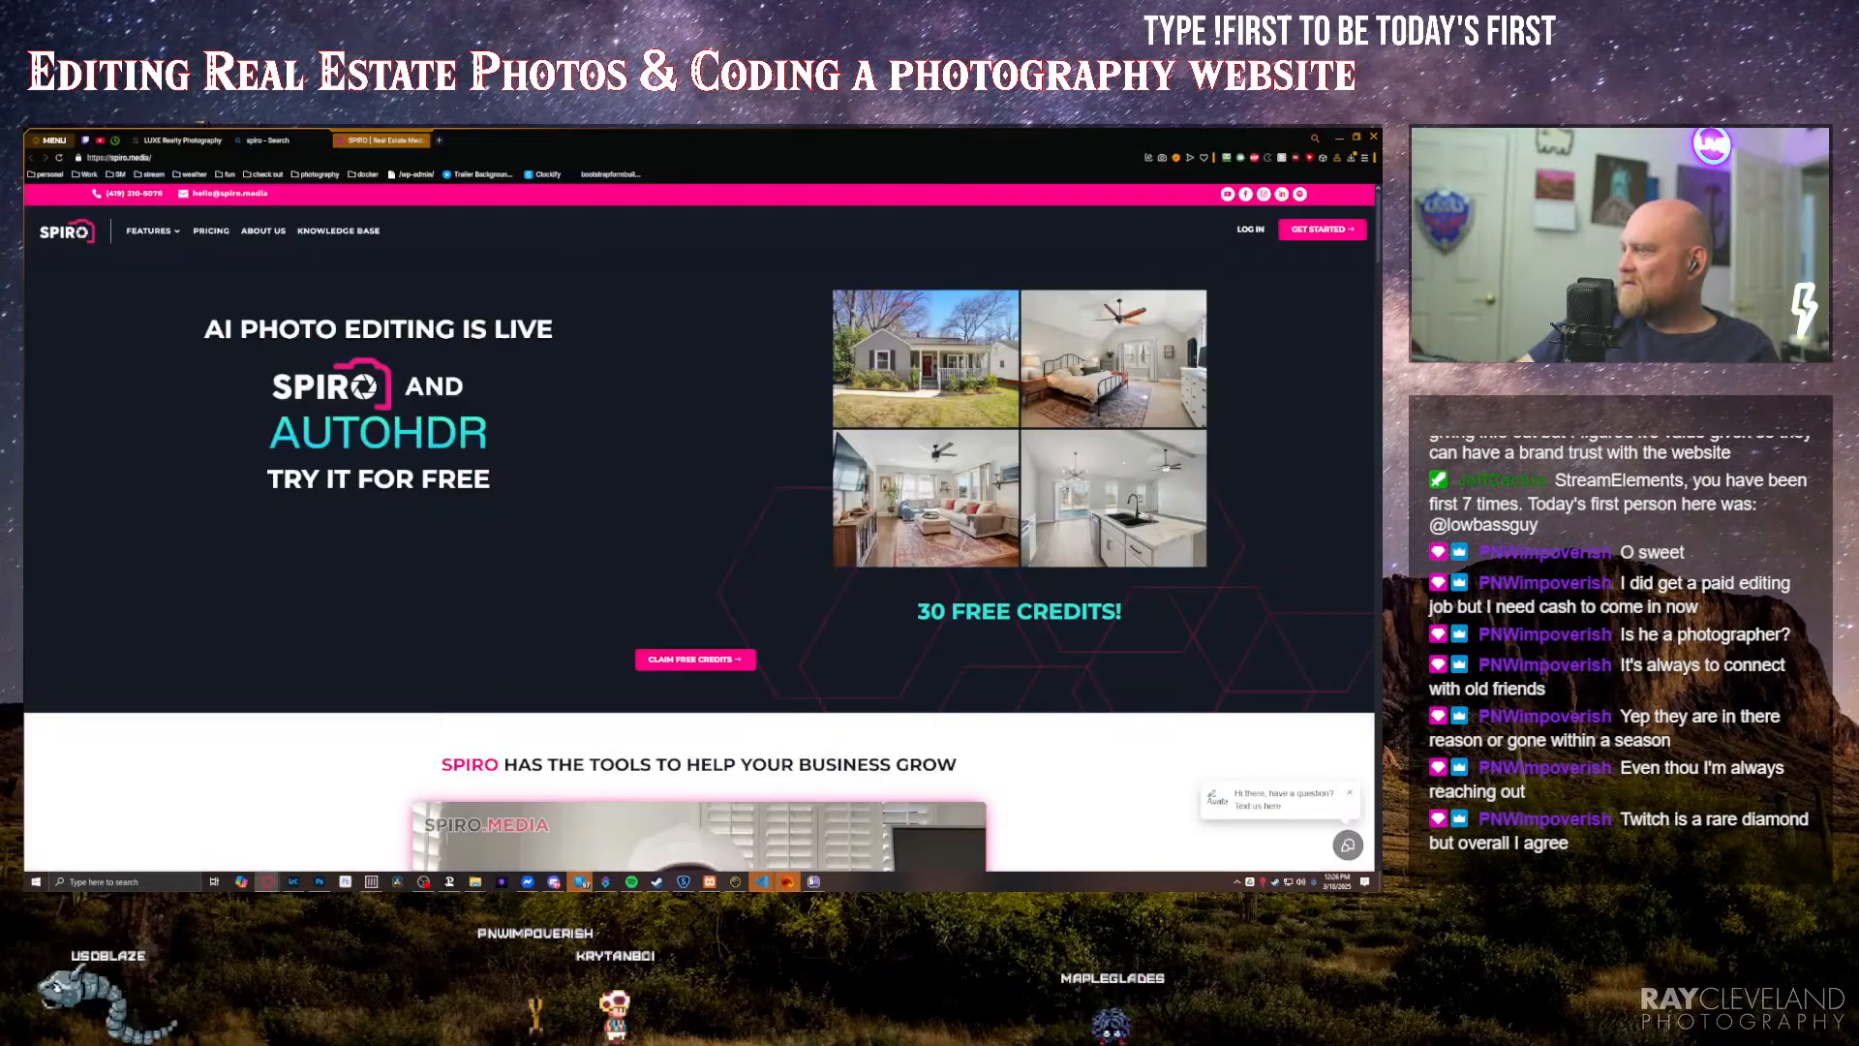
left_click(205, 140)
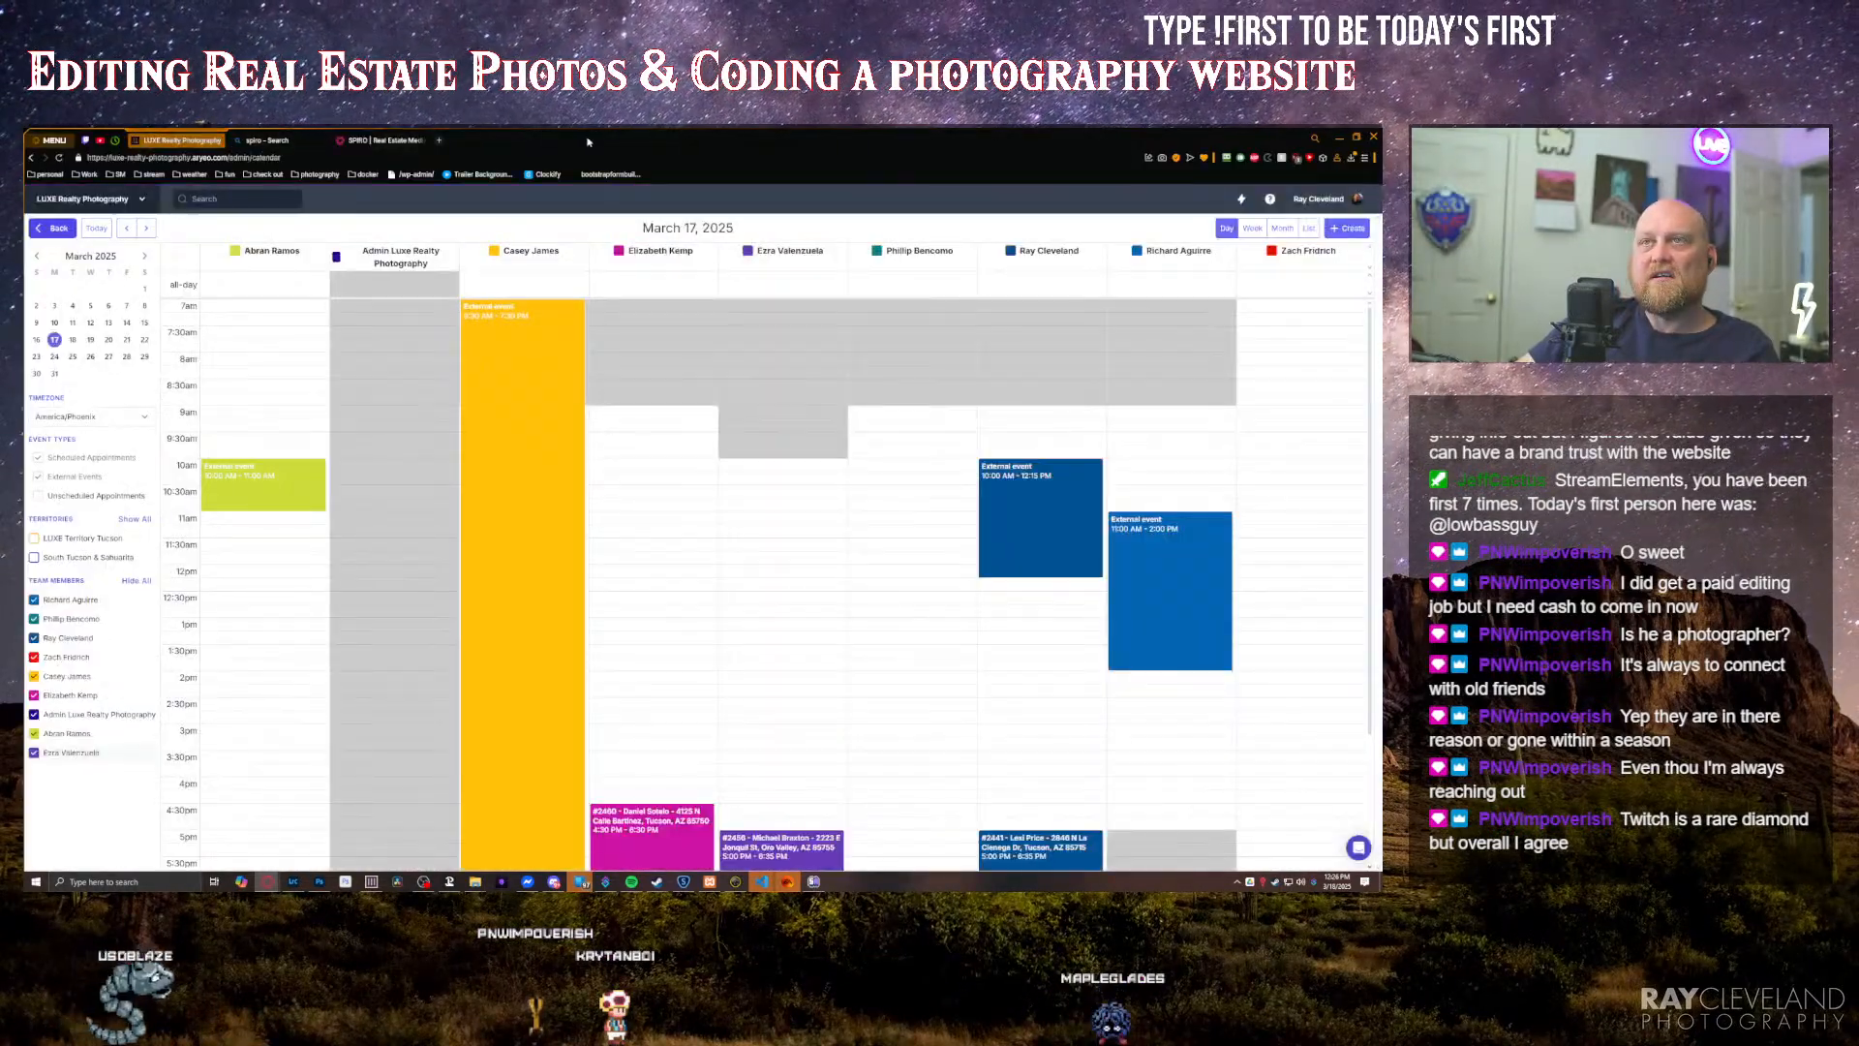
key("alt+Tab")
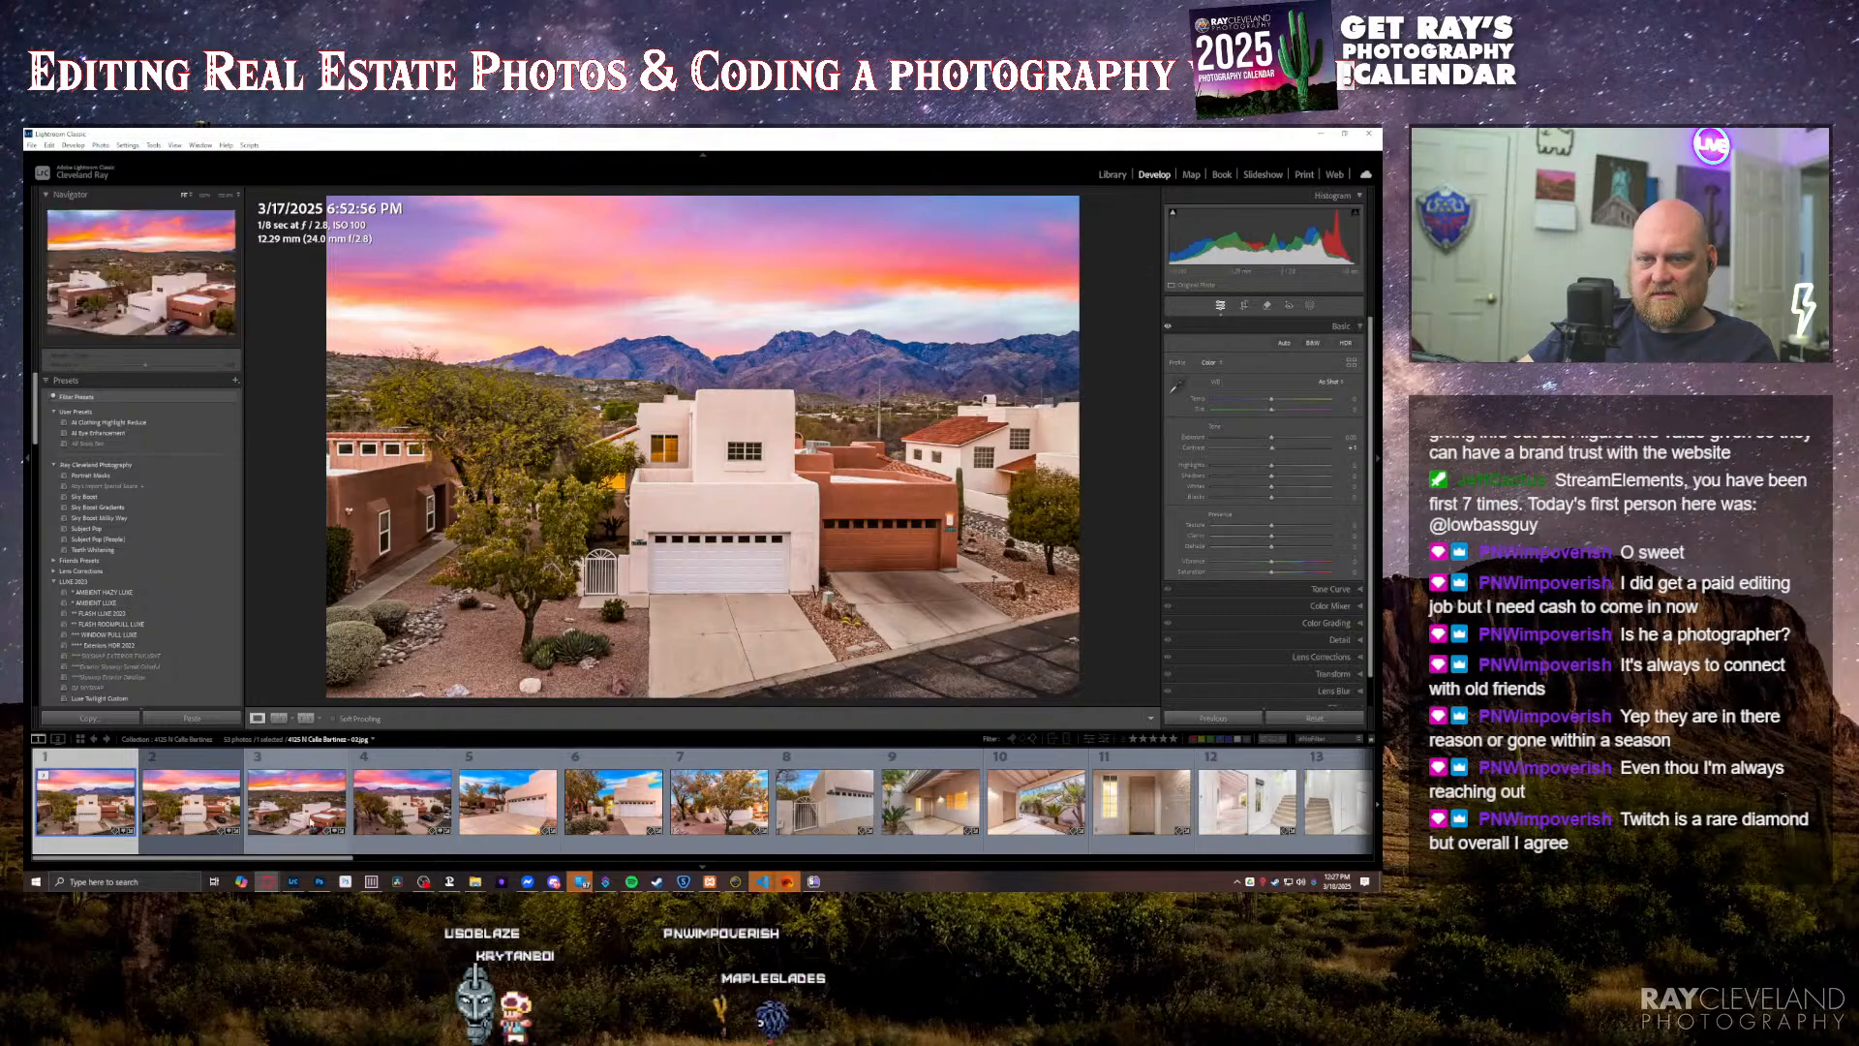
left_click(318, 881)
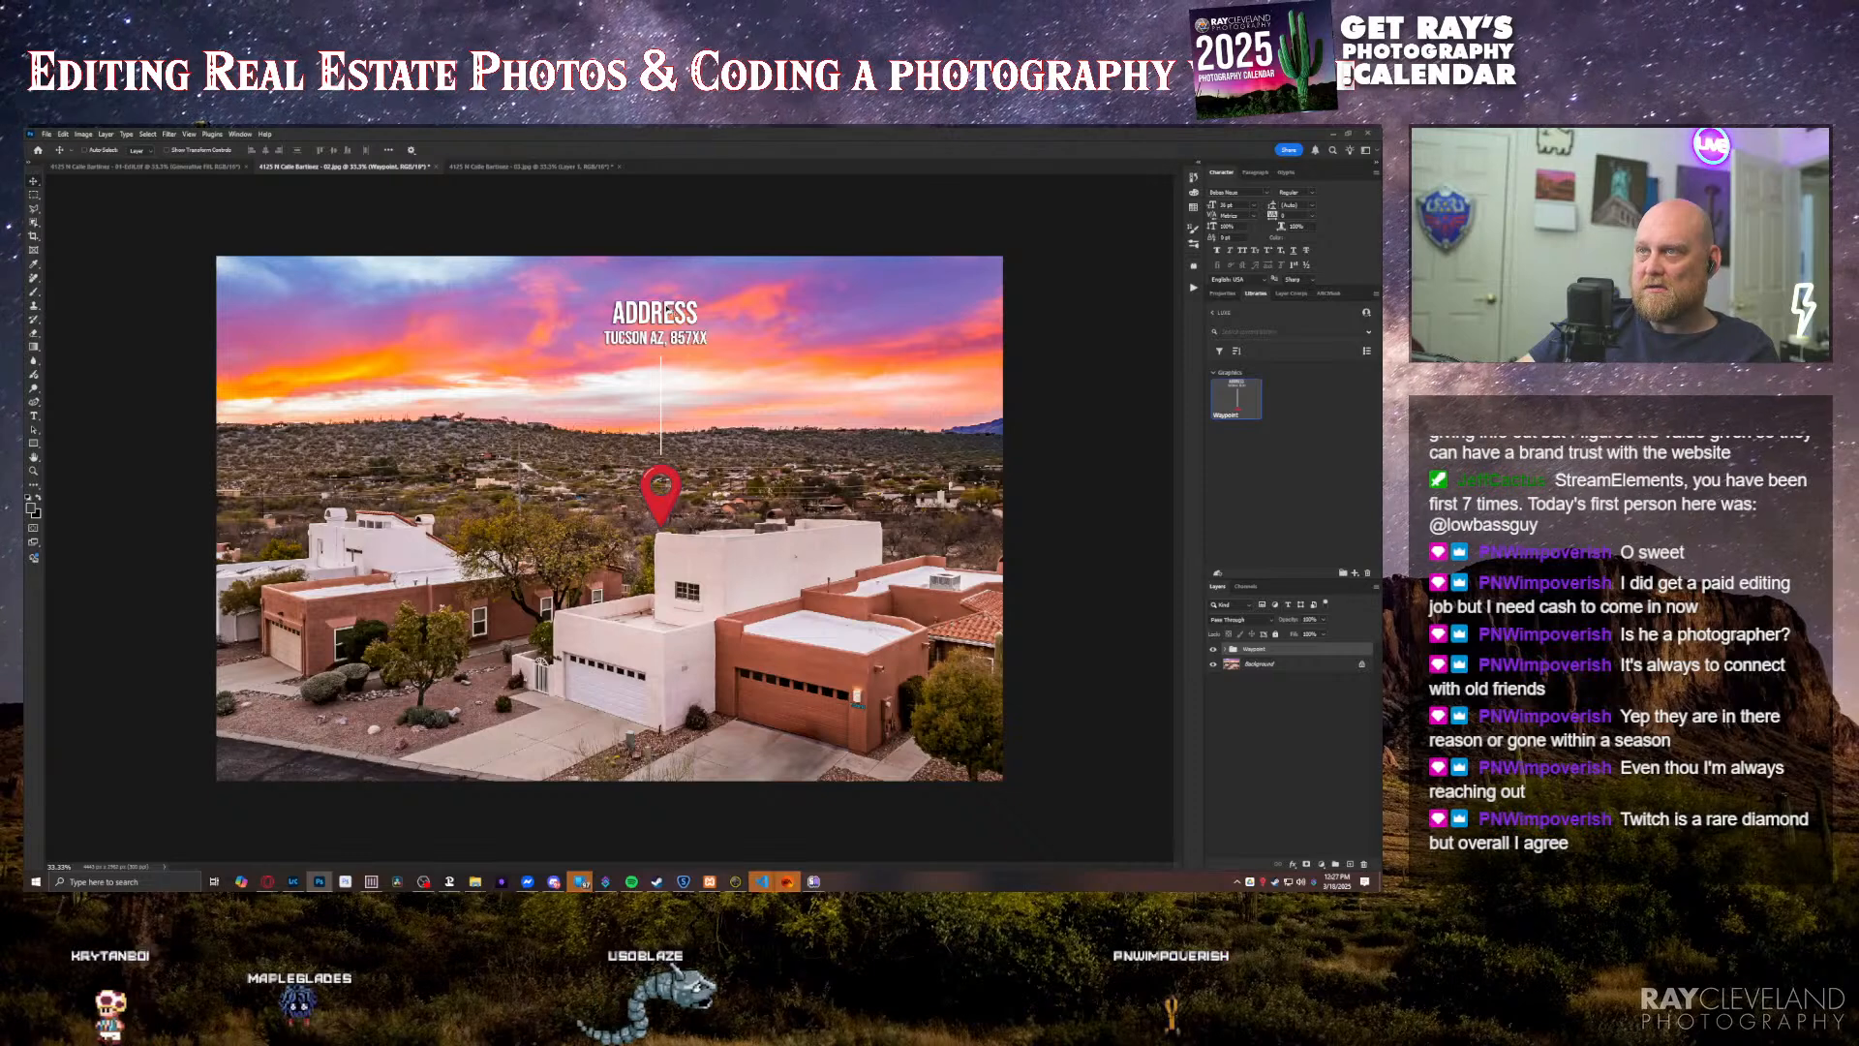
Step: Replace the waypoint's ADDRESS placeholder with the property's street address and complete the ZIP code in the line below it
key("t")
left_click(647, 313)
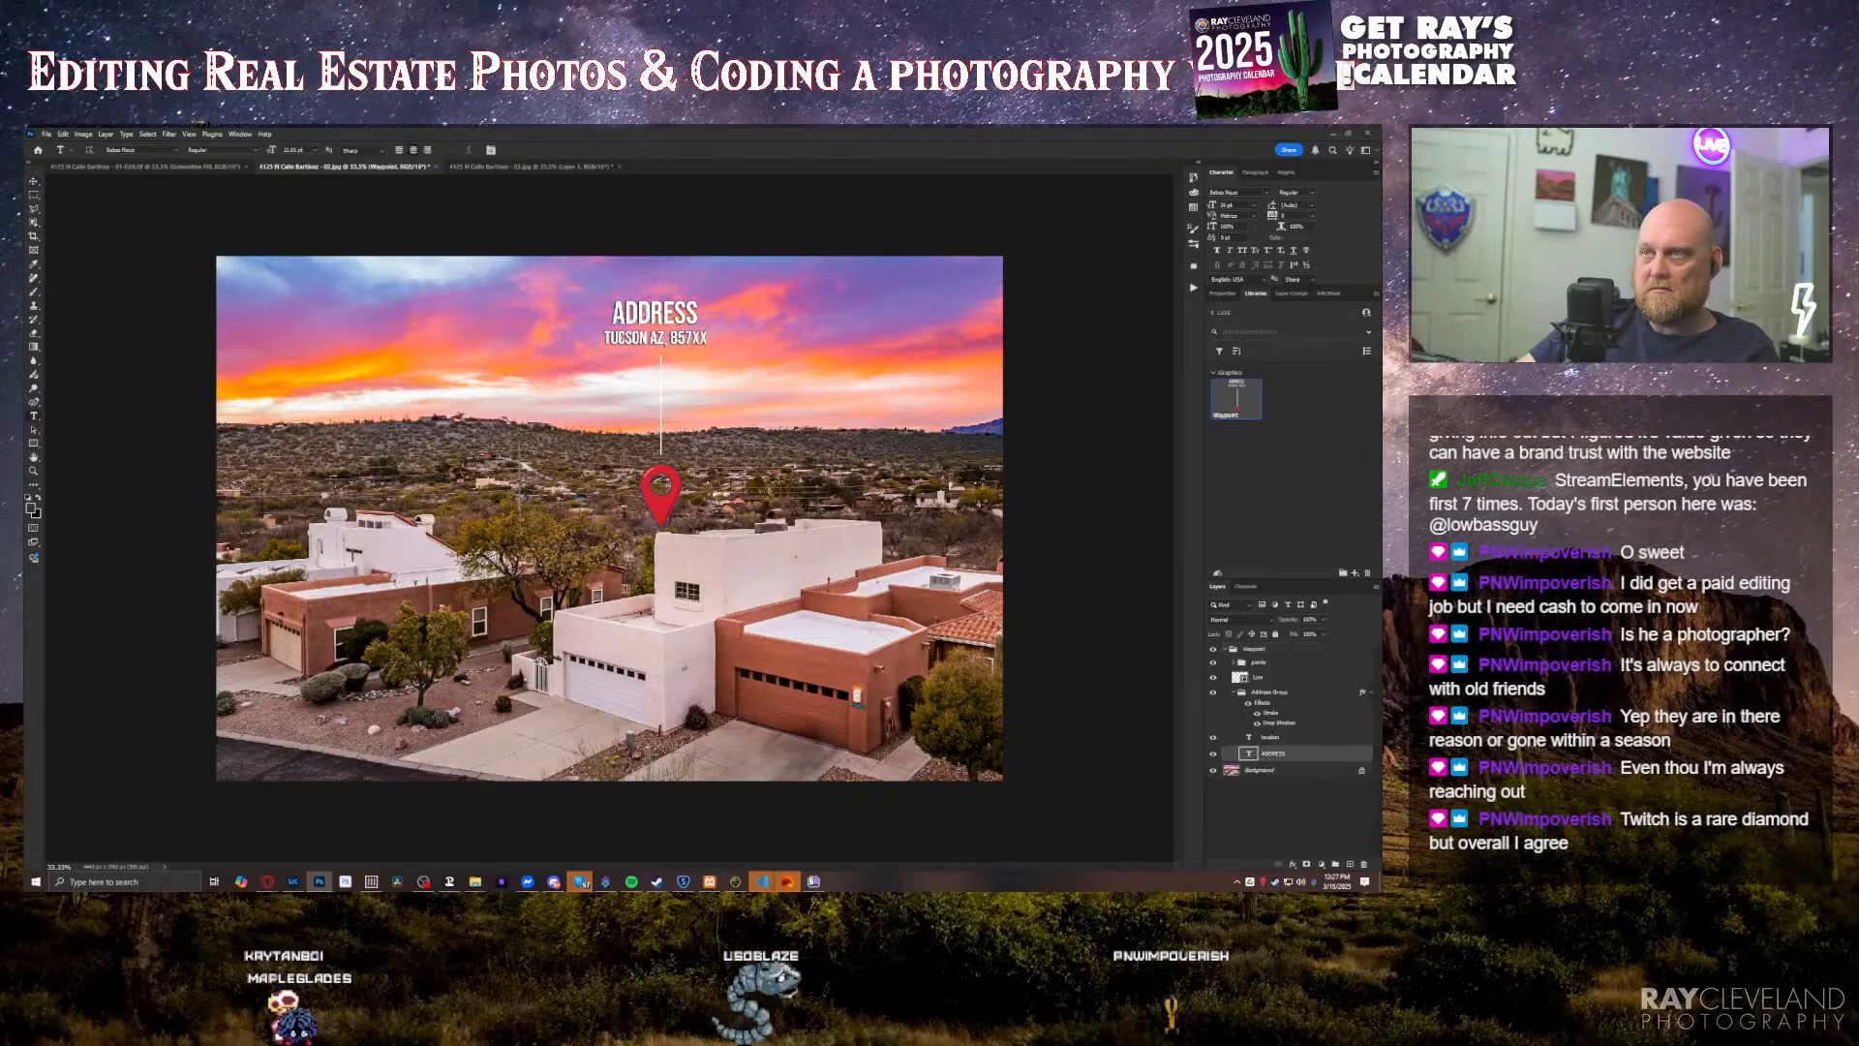
key("ctrl+a")
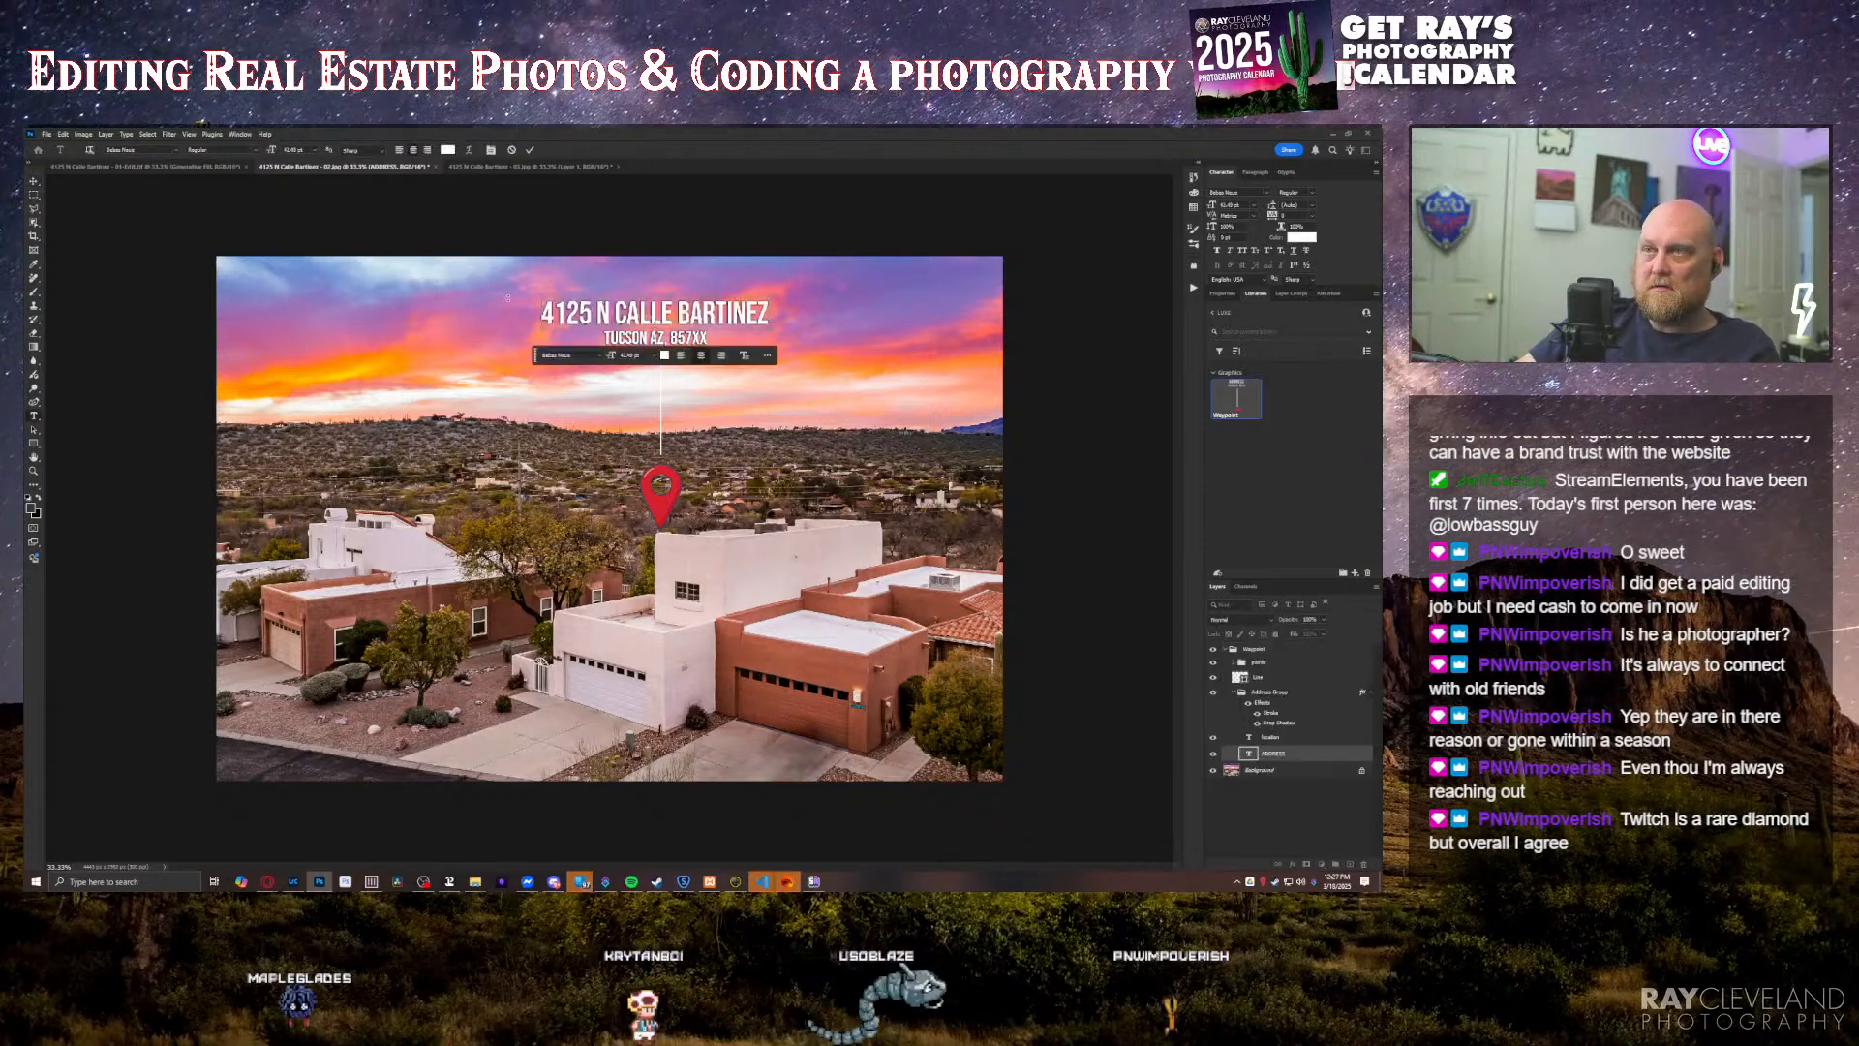
key("ctrl+Return")
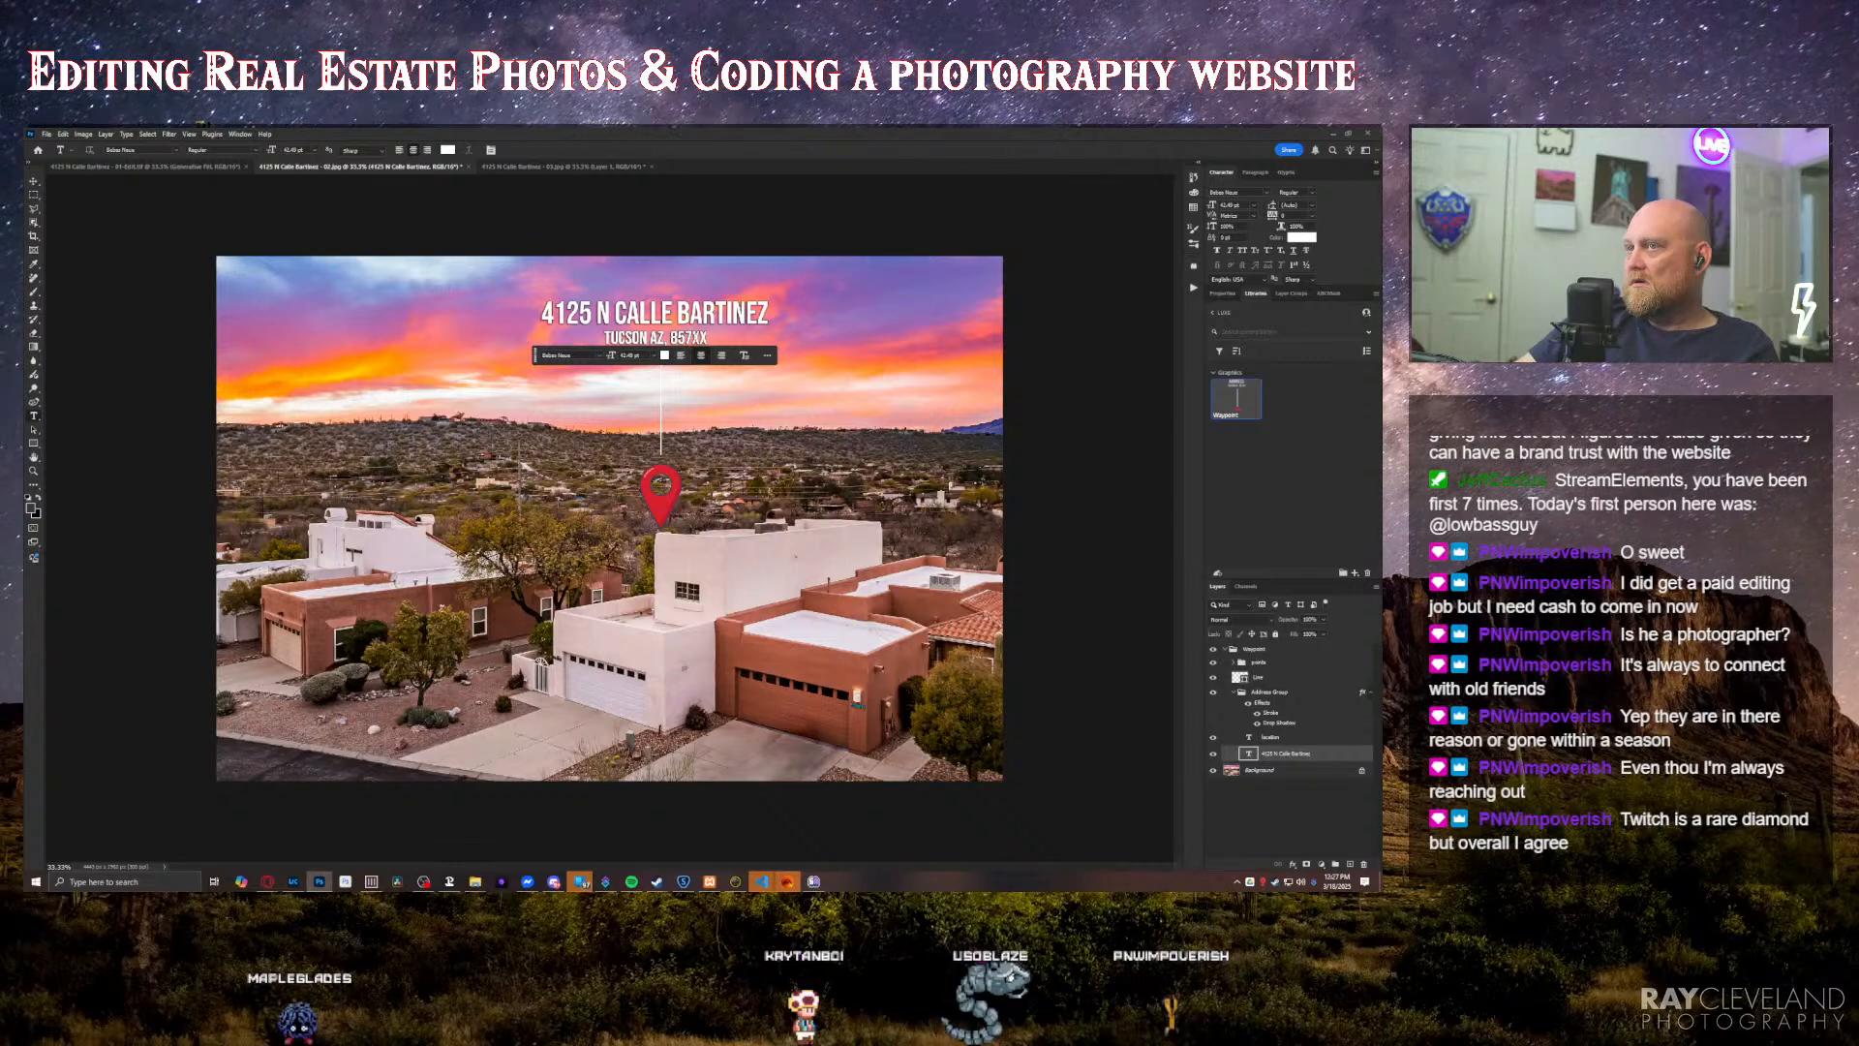
left_click(698, 337)
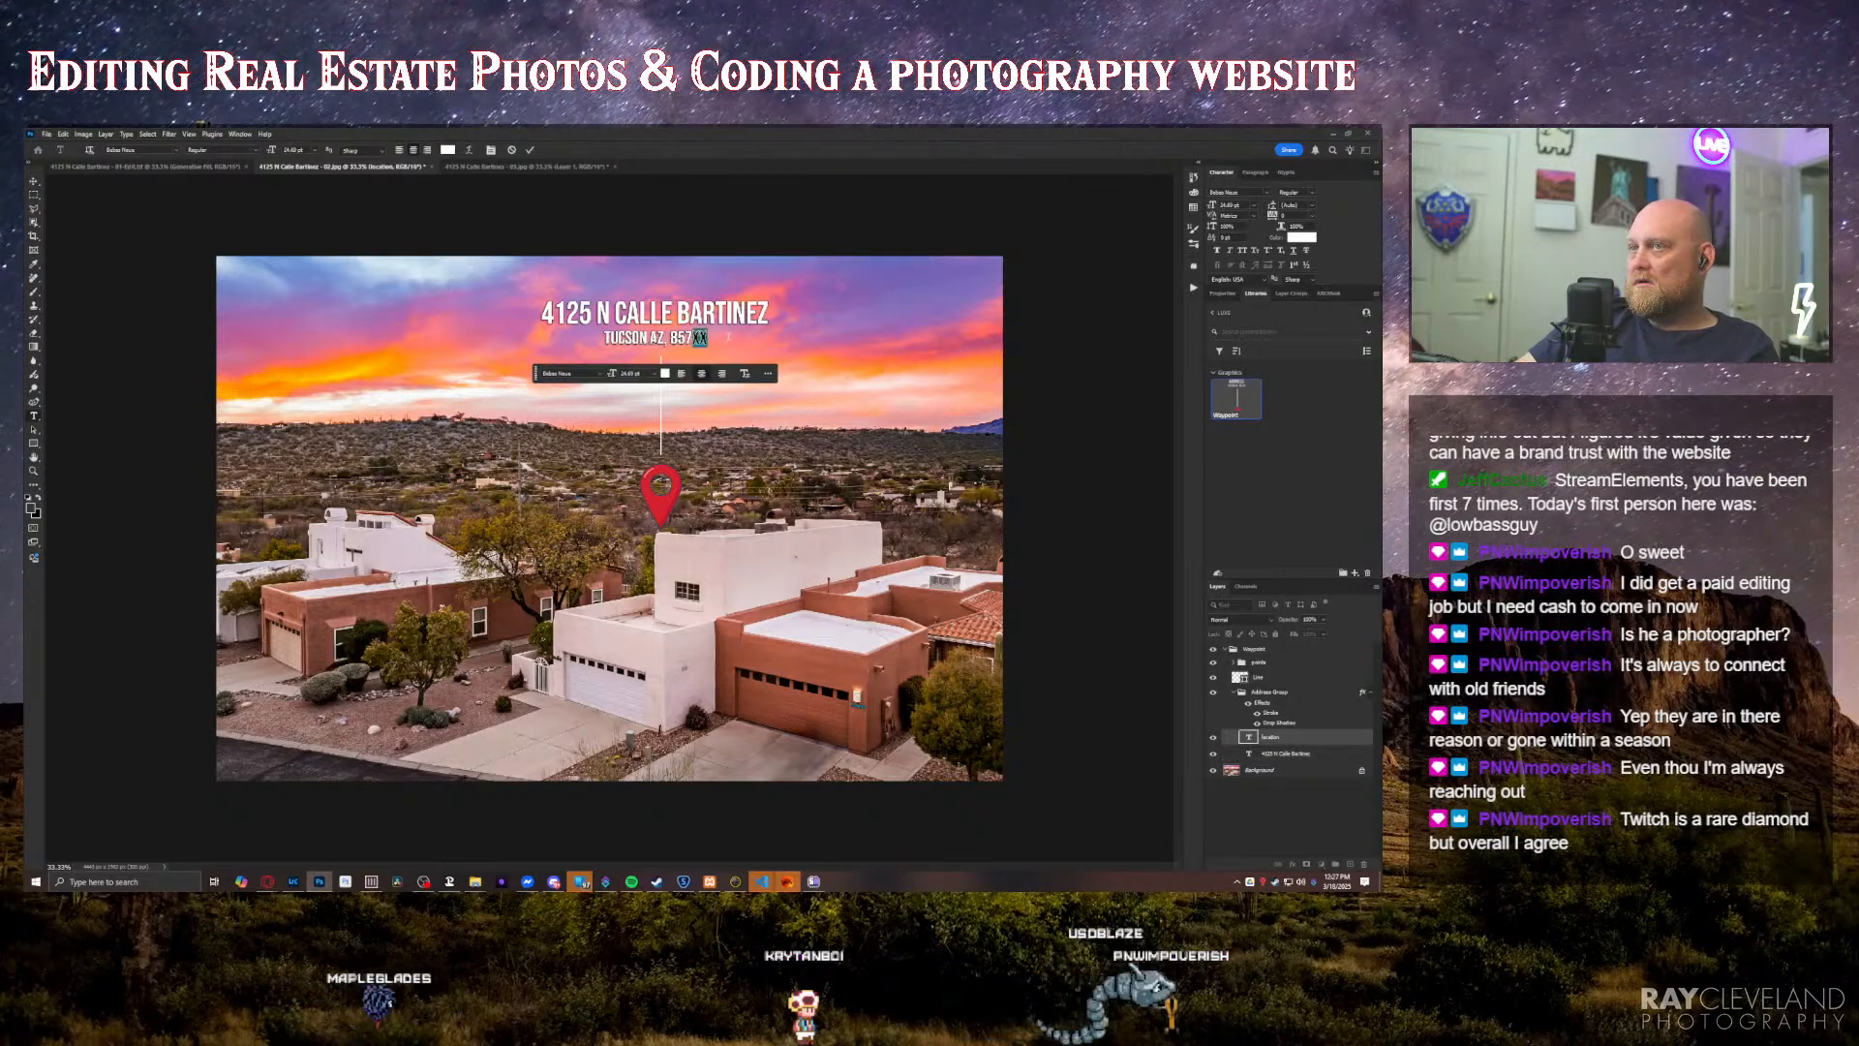
type("50")
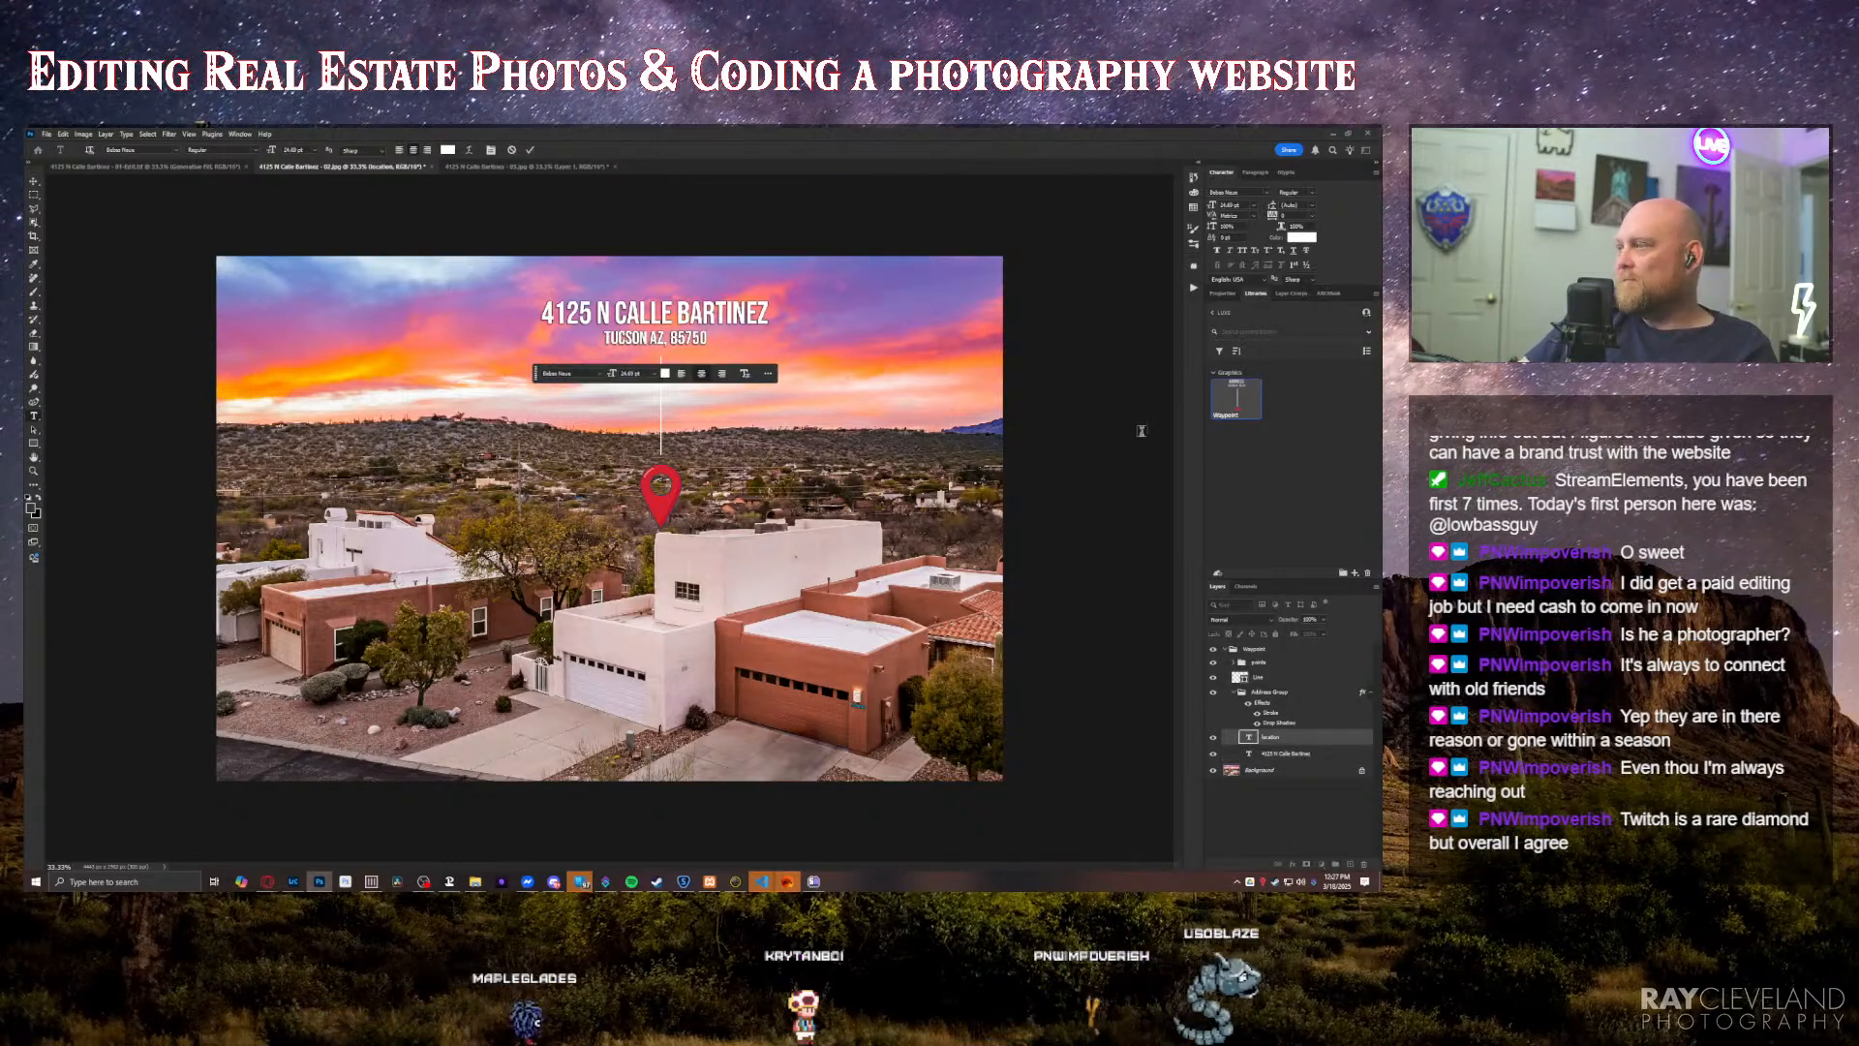
key("ctrl+Return")
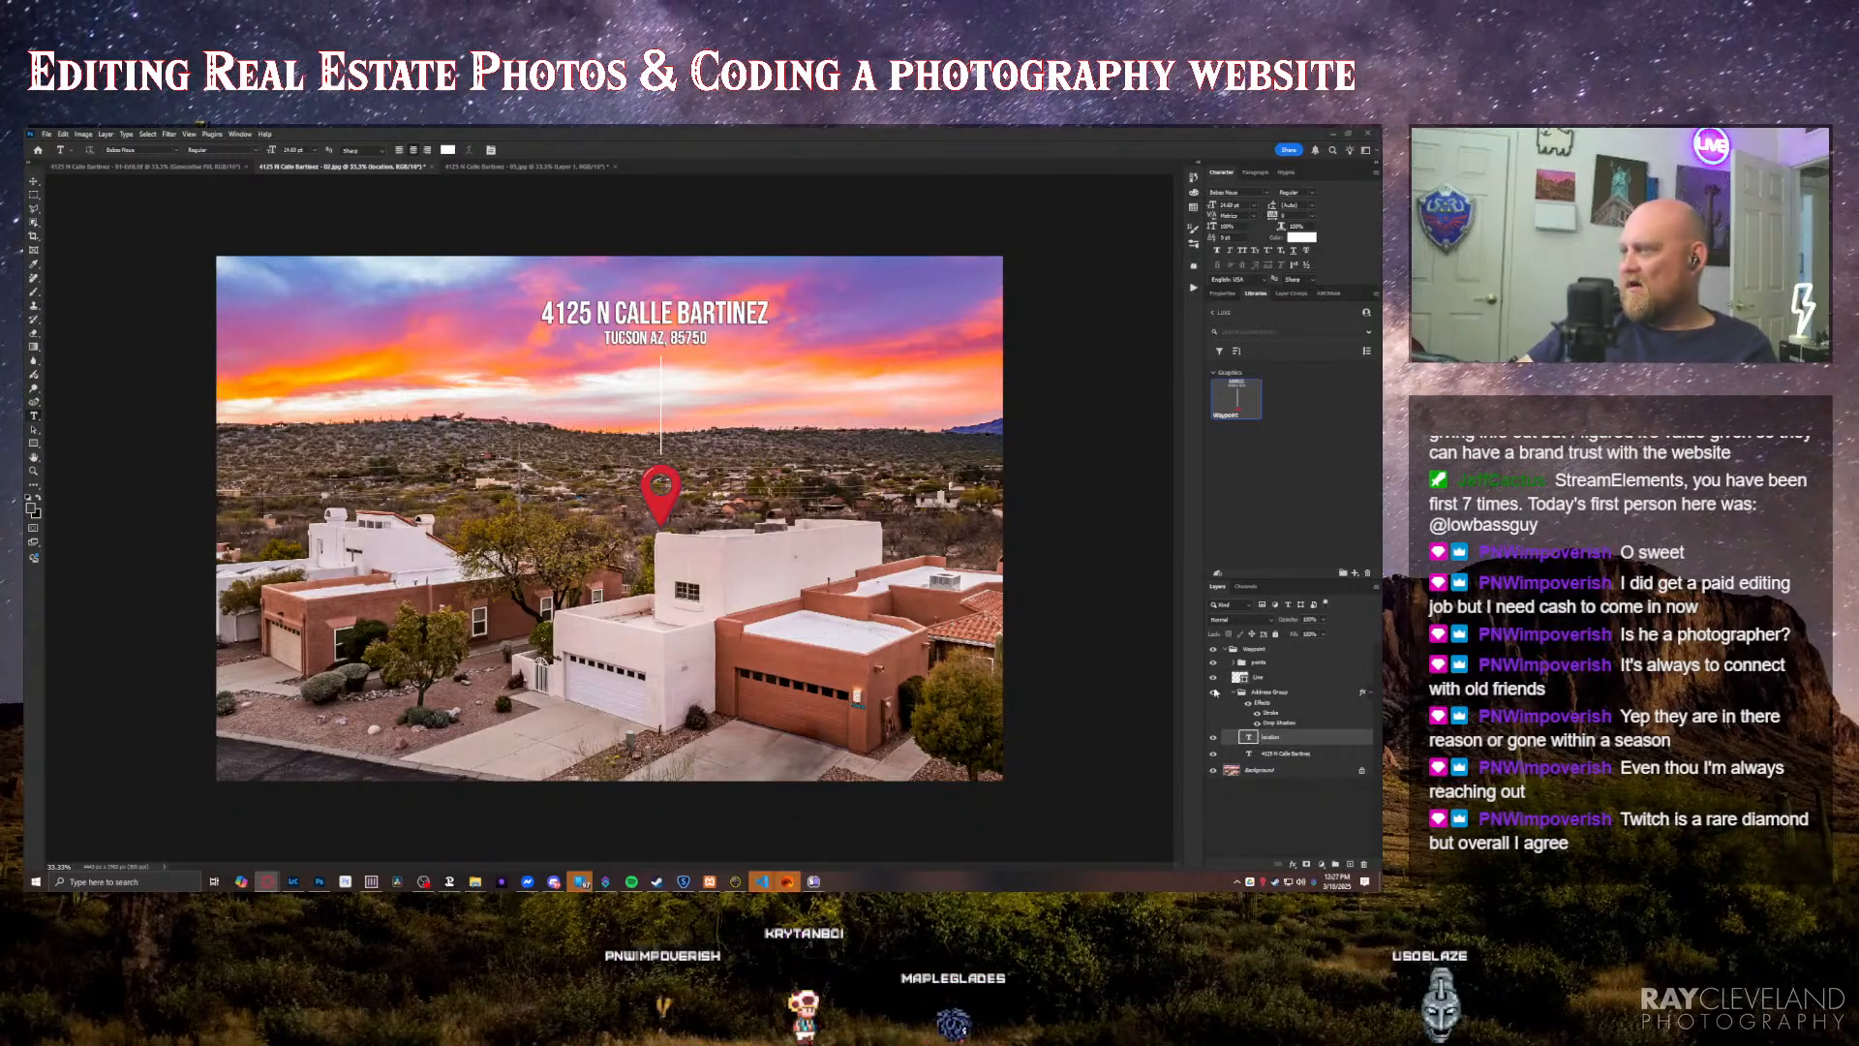
Step: Swap the waypoint's red pin for the gold pin from its group of pin layers, and save the photo
left_click(1233, 662)
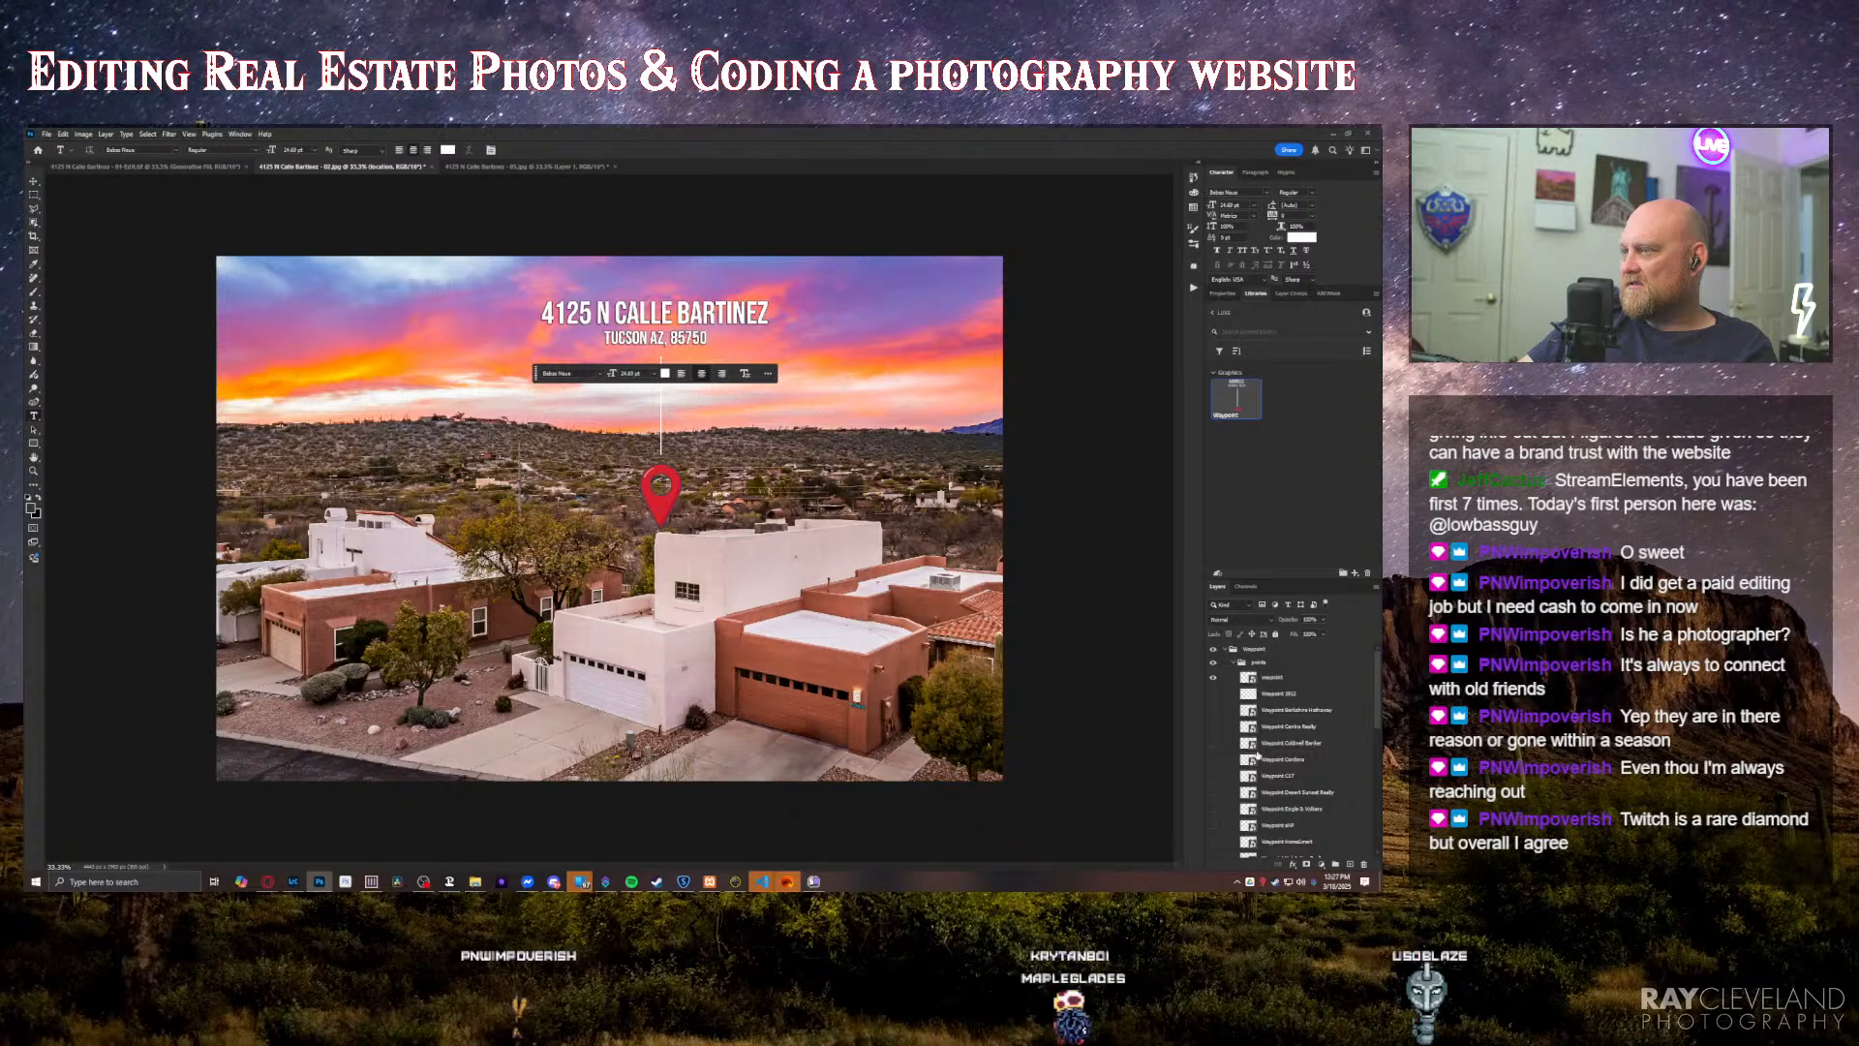
scroll(1255, 767, "down", 10)
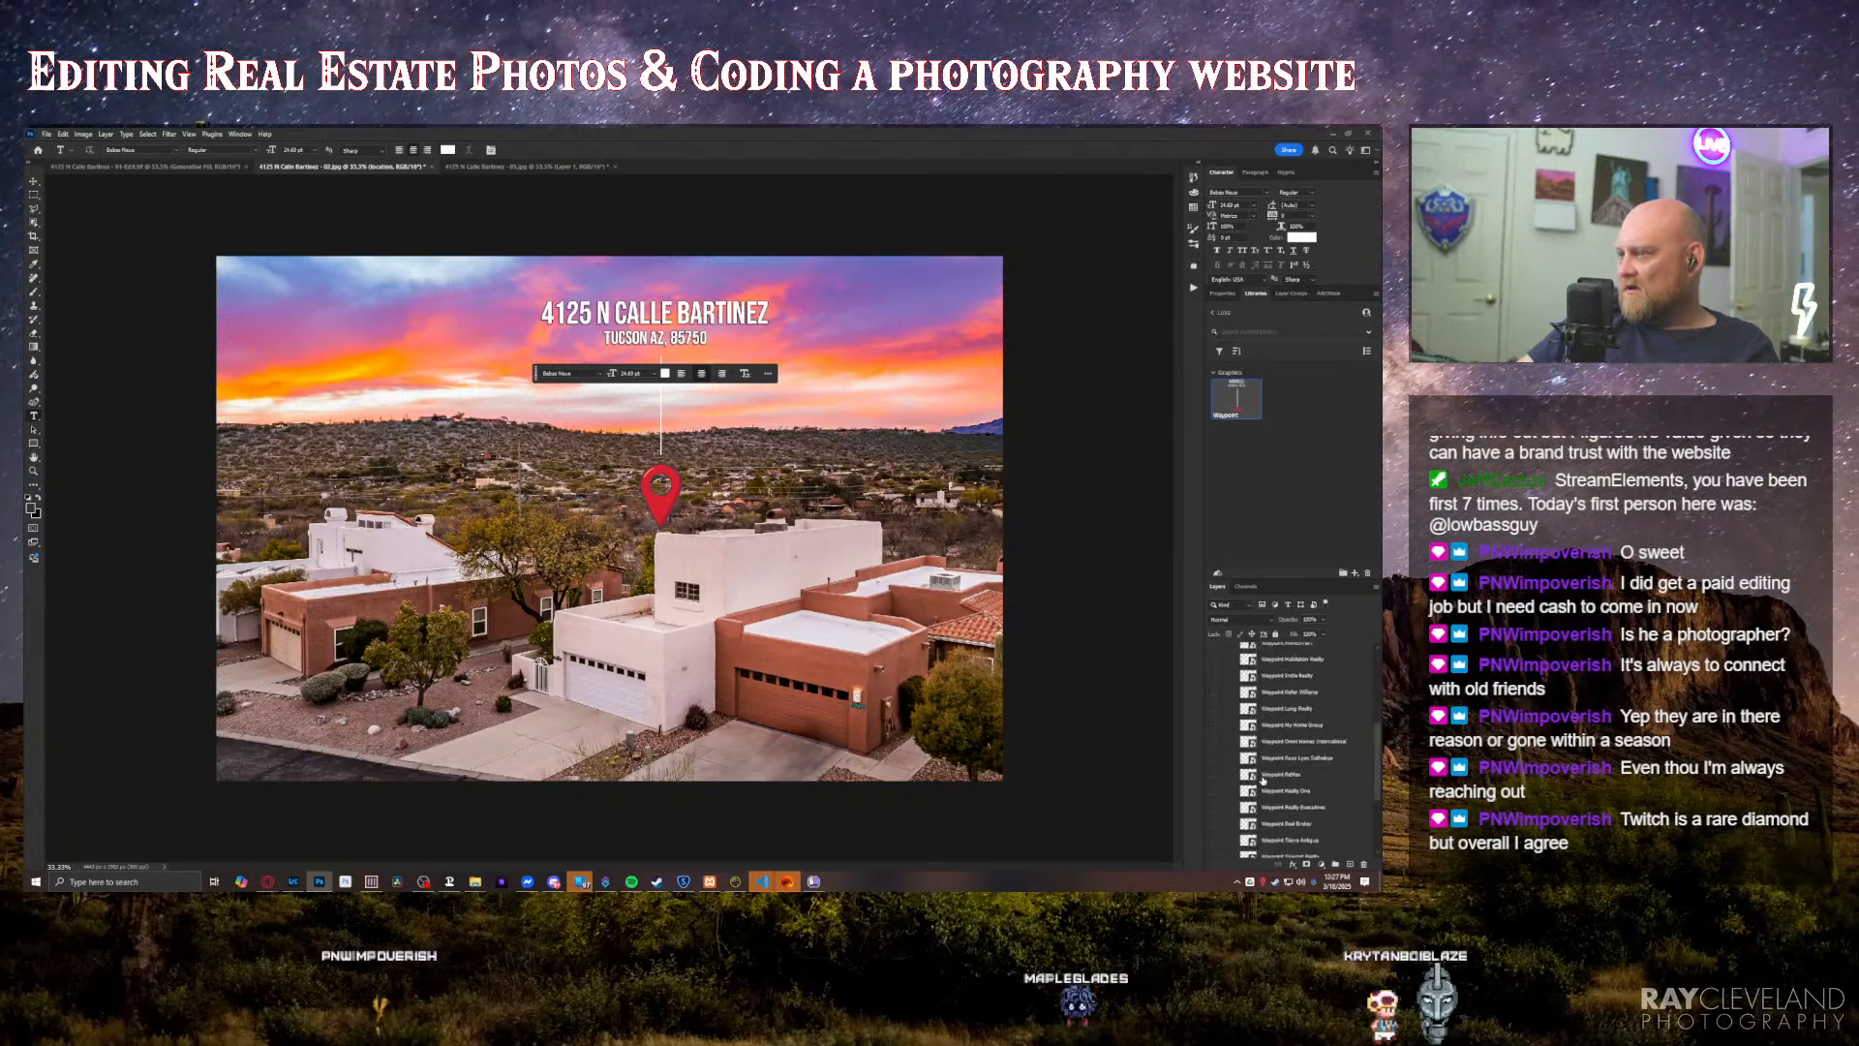
scroll(1261, 780, "up", 2)
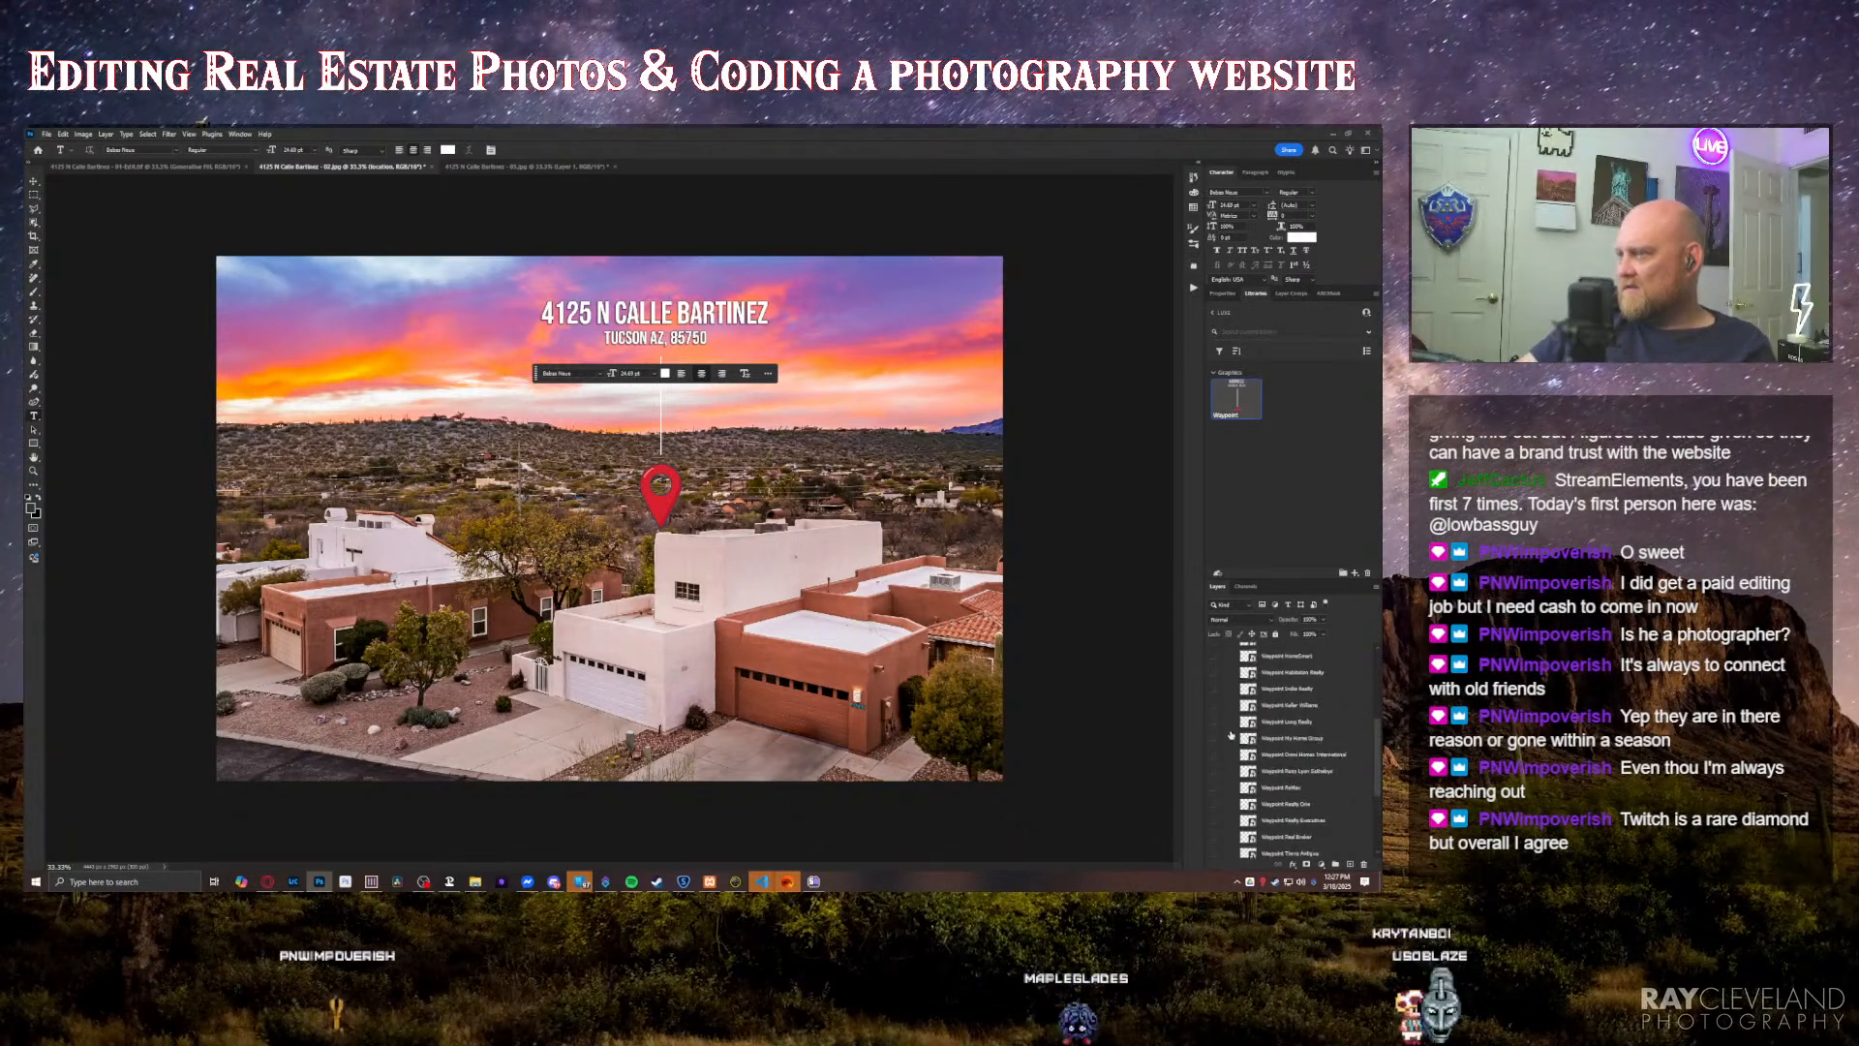
scroll(1269, 747, "up", 5)
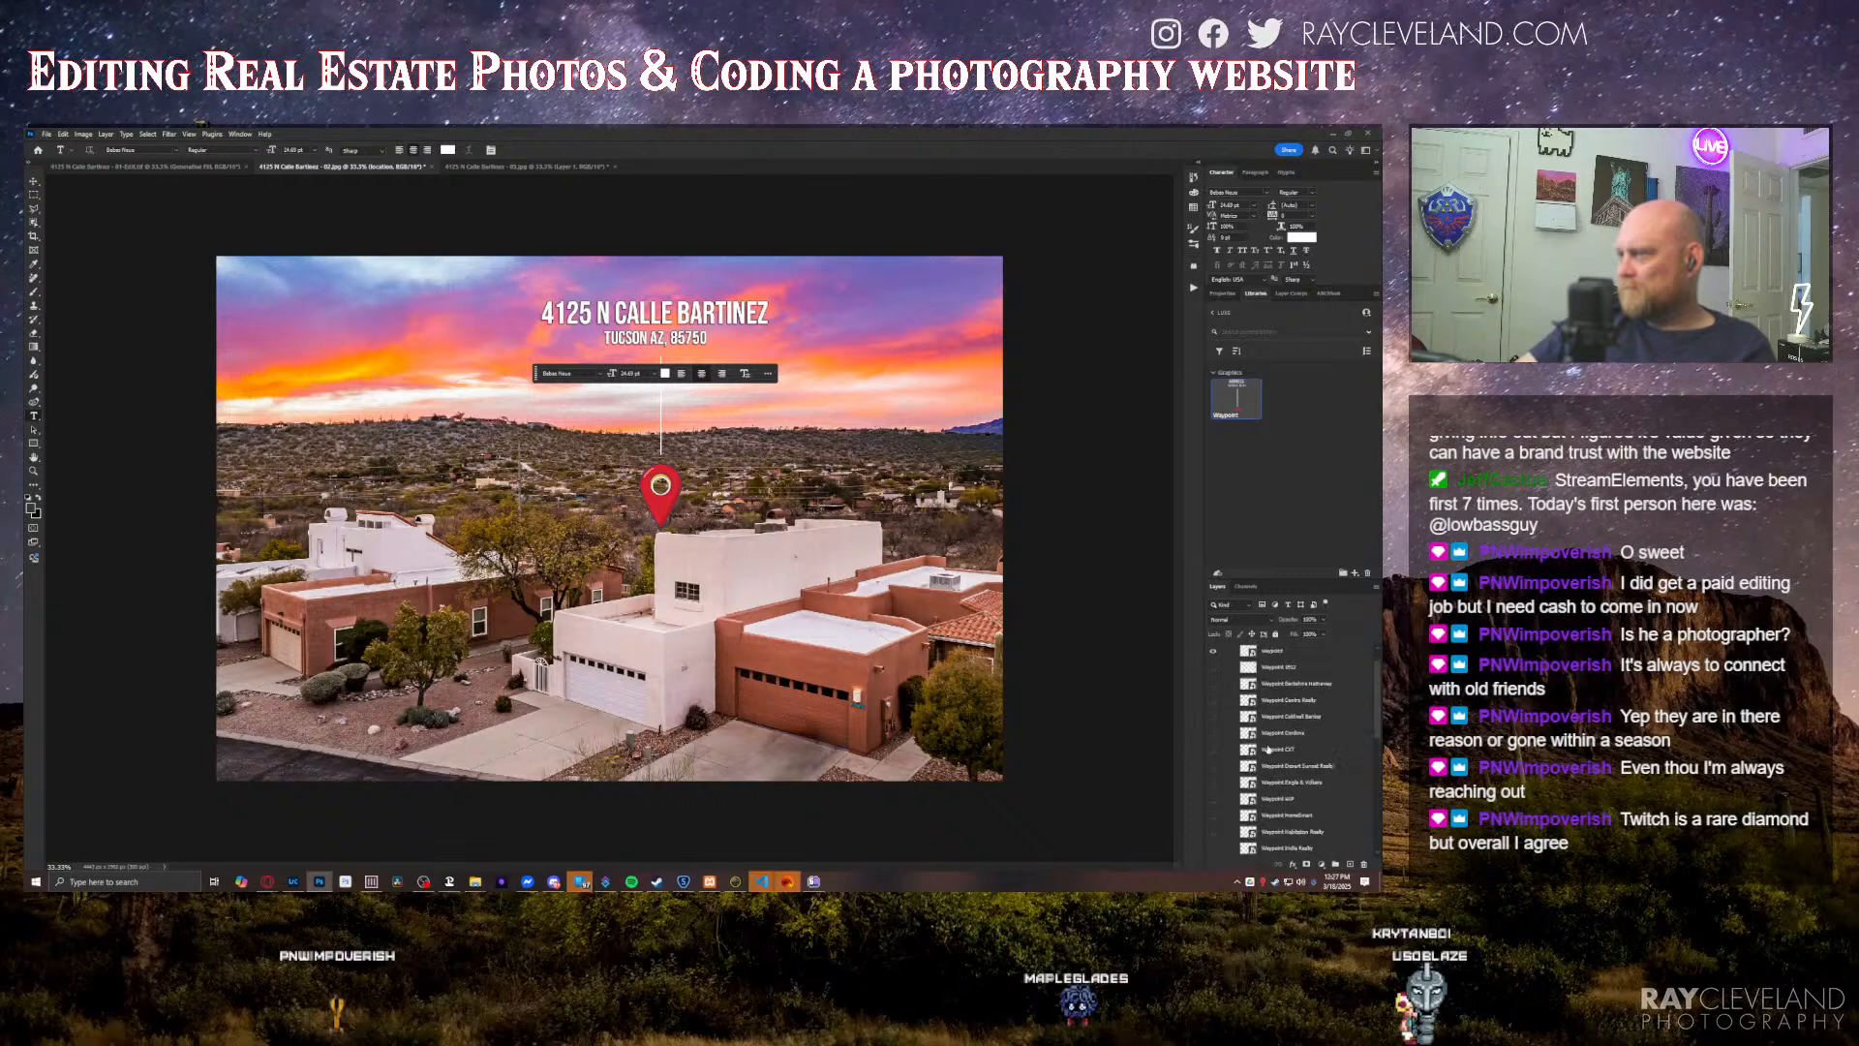
key("ctrl+s")
Step: Save the third twilight photo and close all three edited photos
left_click(534, 167)
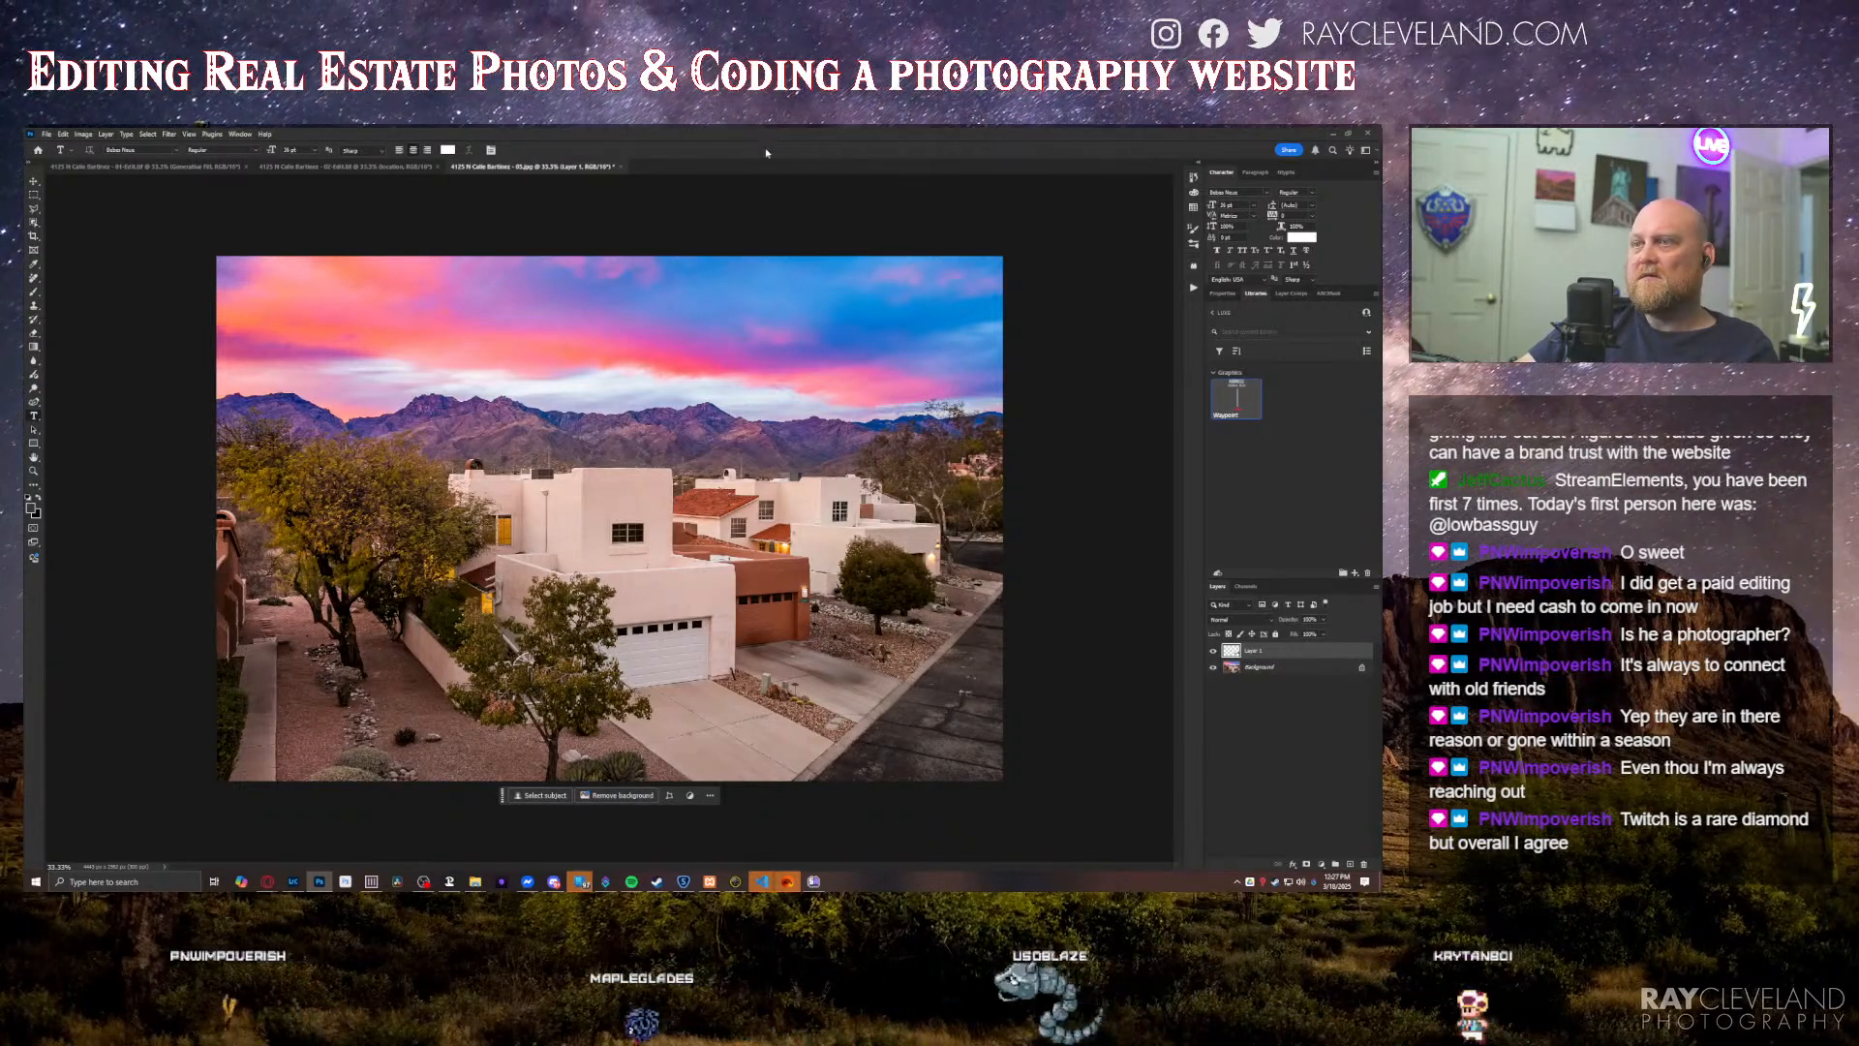
key("ctrl+s")
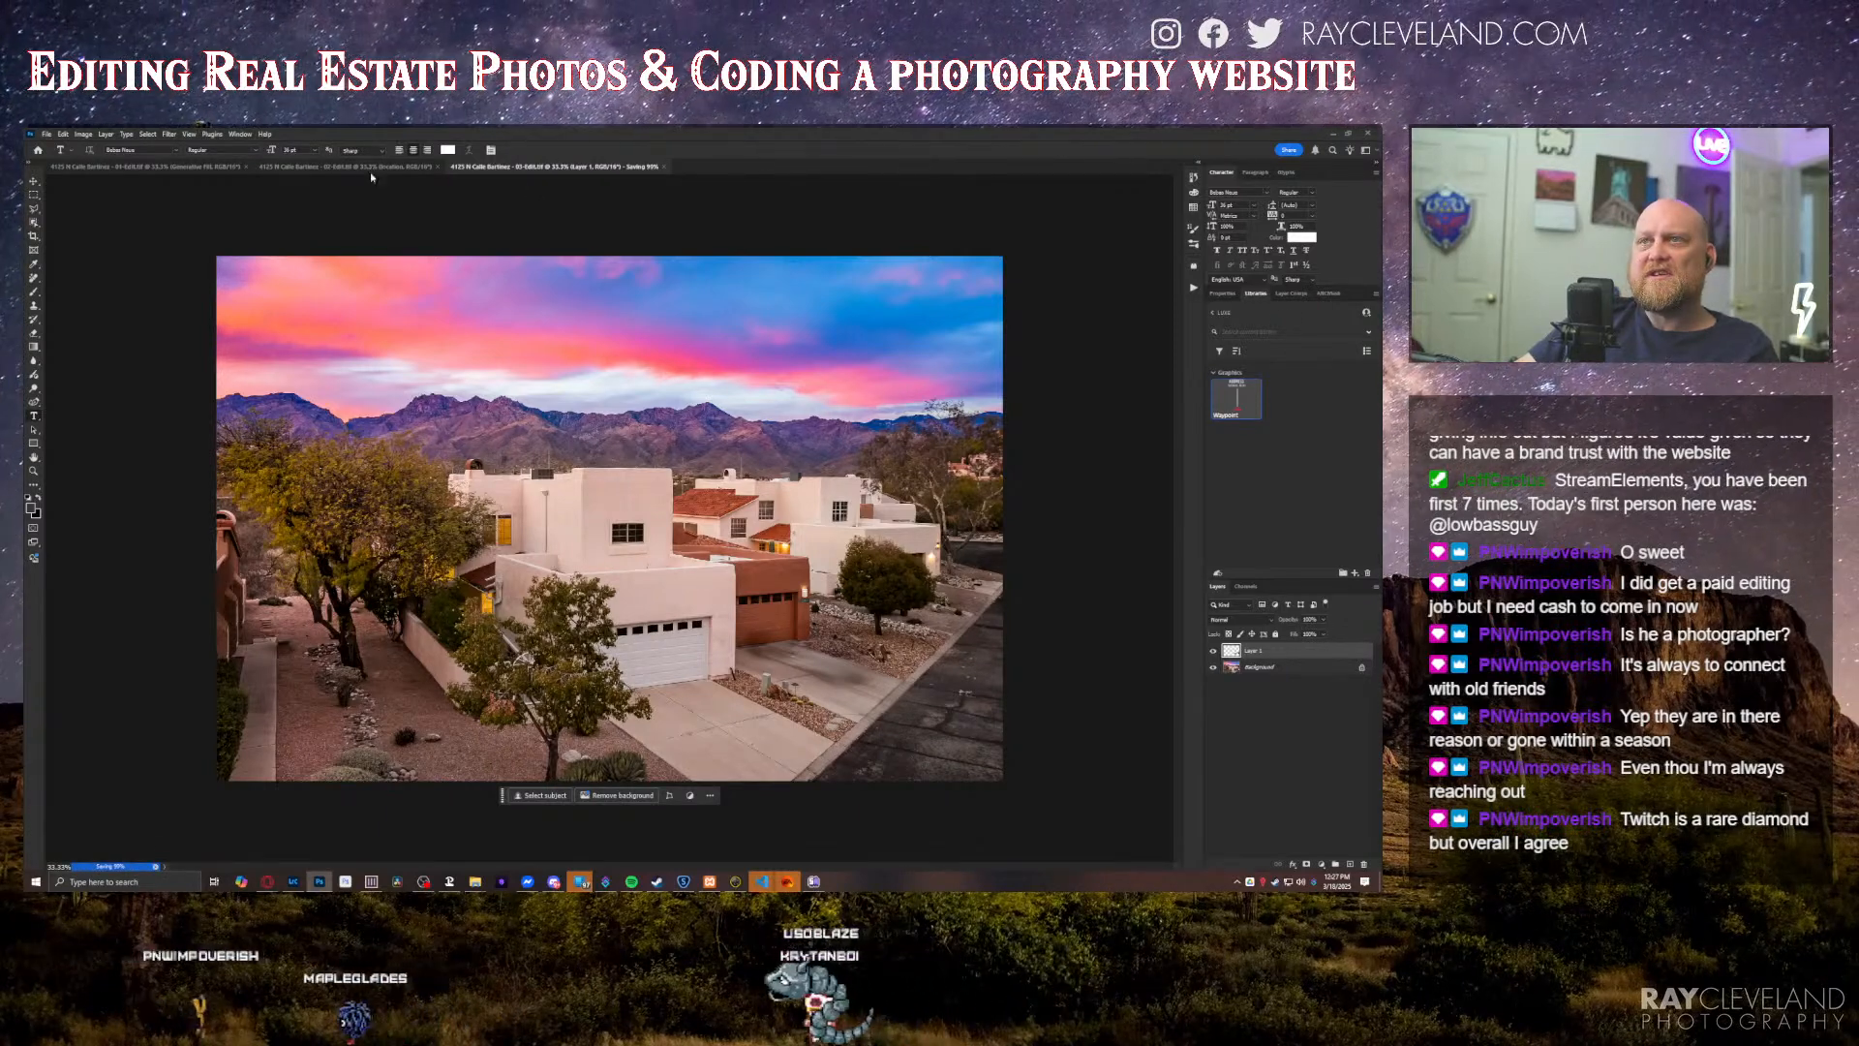
key("ctrl+w")
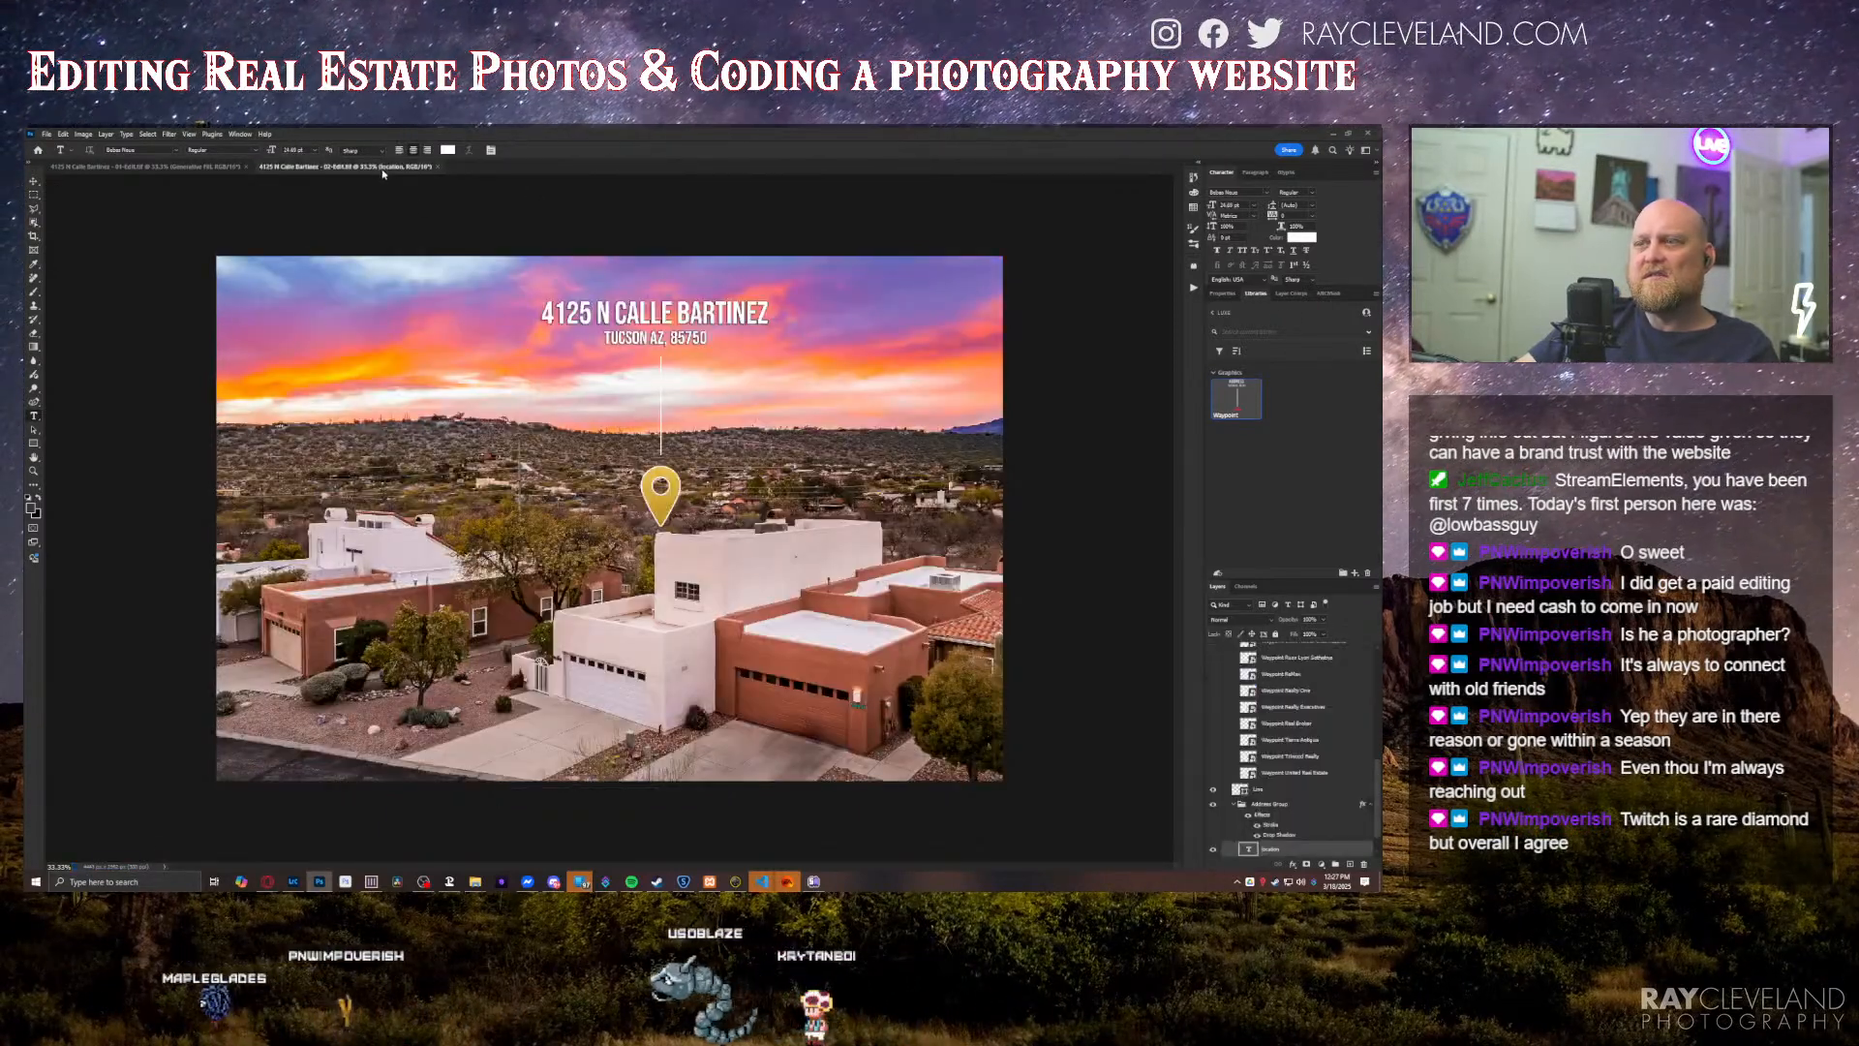
key("ctrl+w")
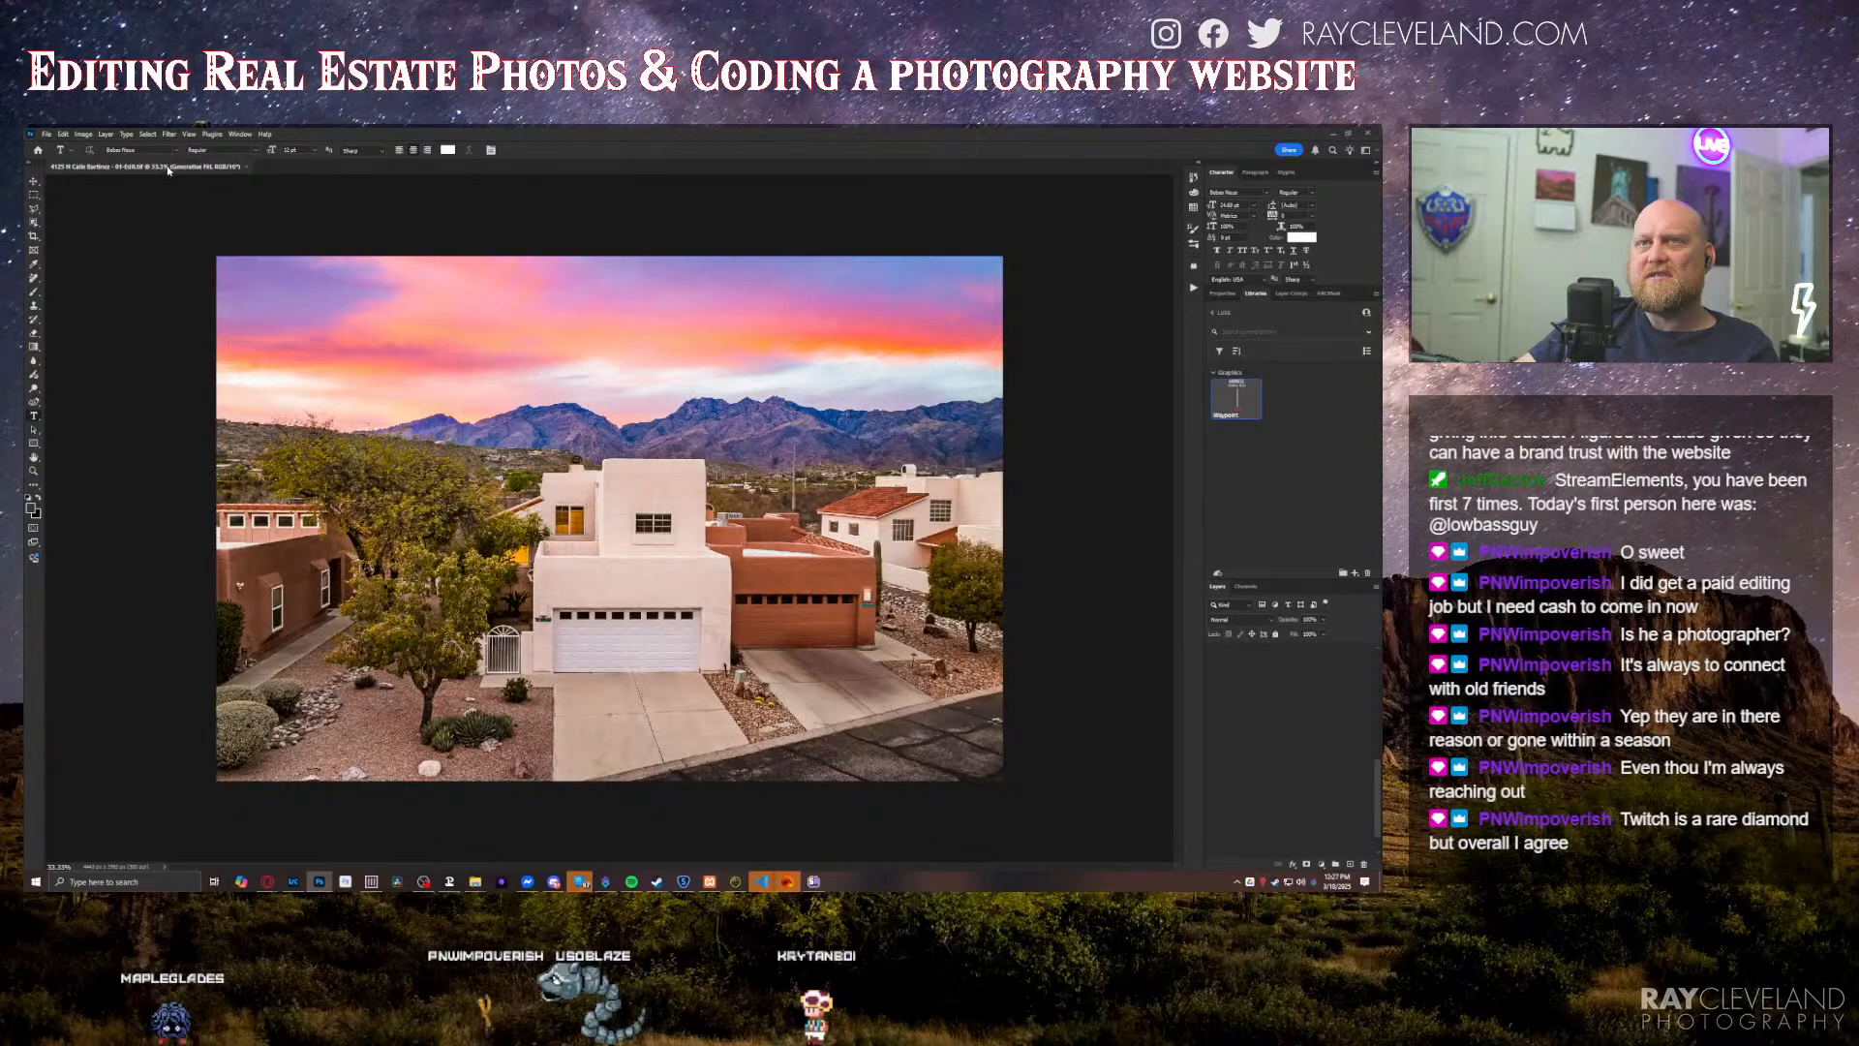
key("ctrl+w")
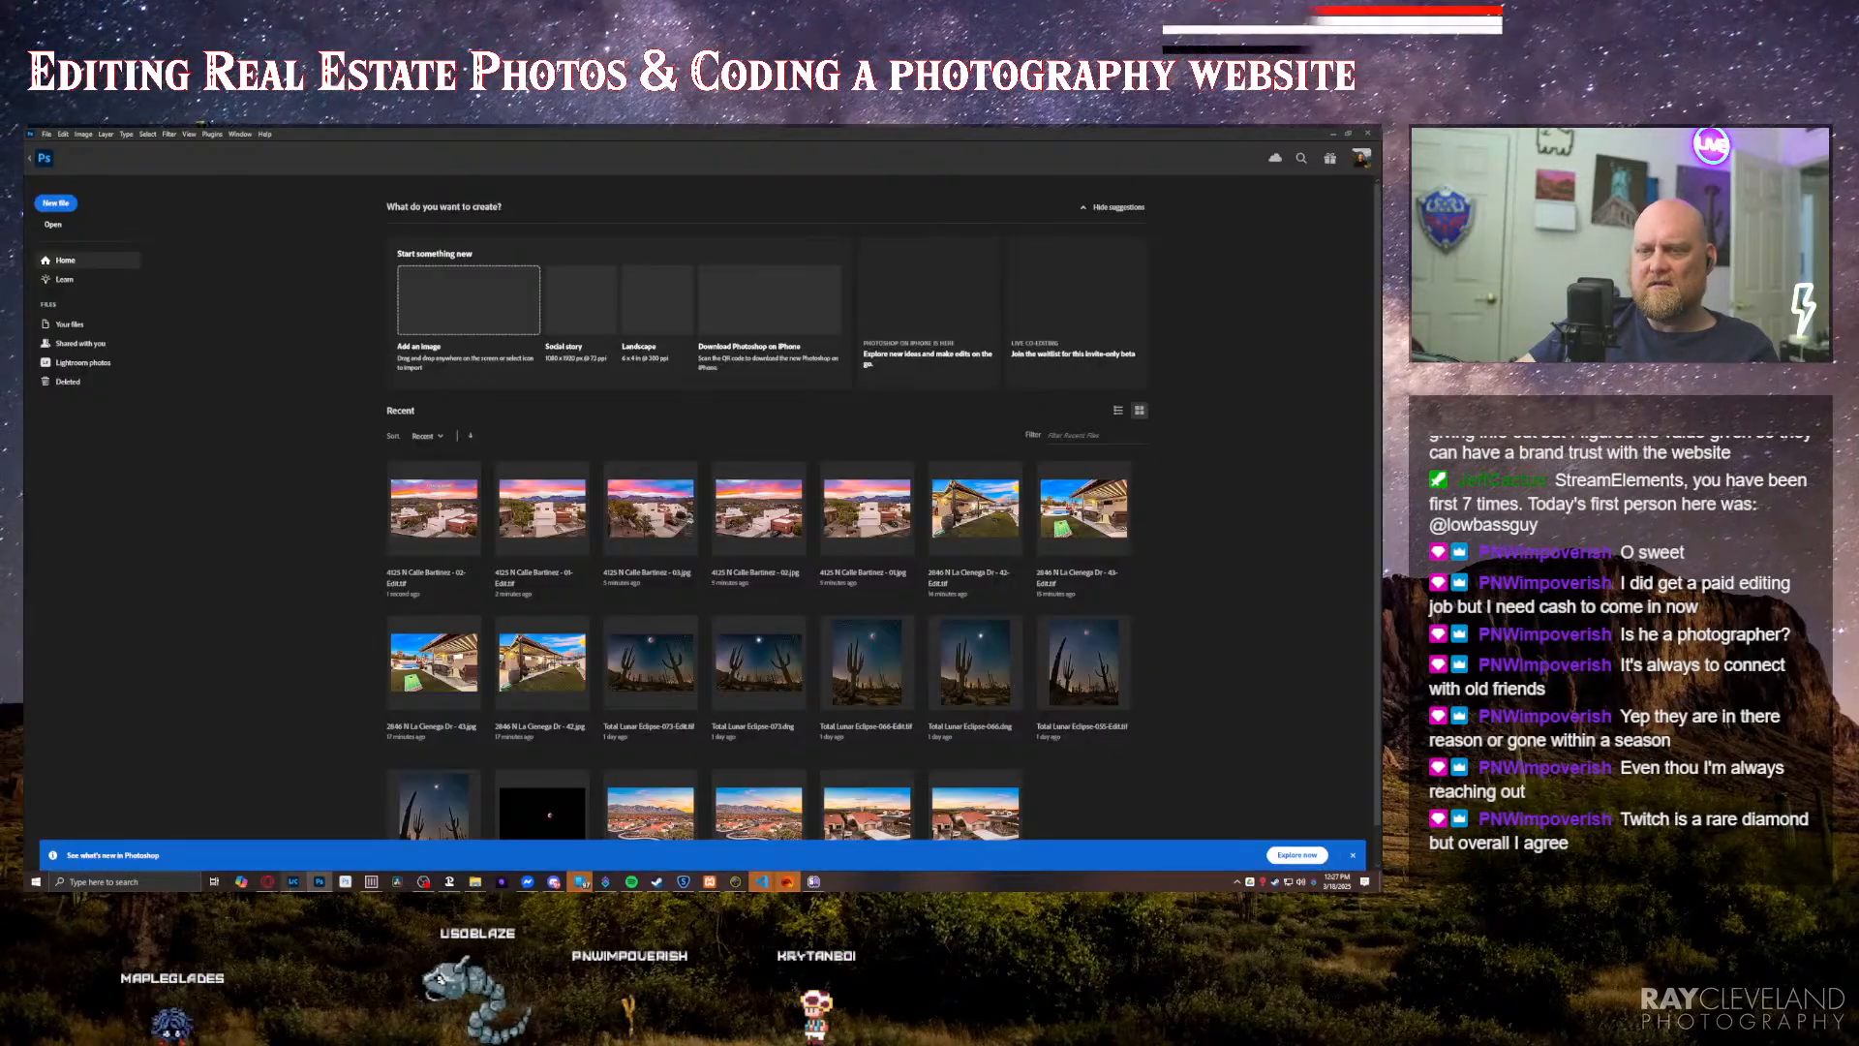
Step: Switch to Lightroom and remove the unedited original of the front-view twilight photo
left_click(292, 882)
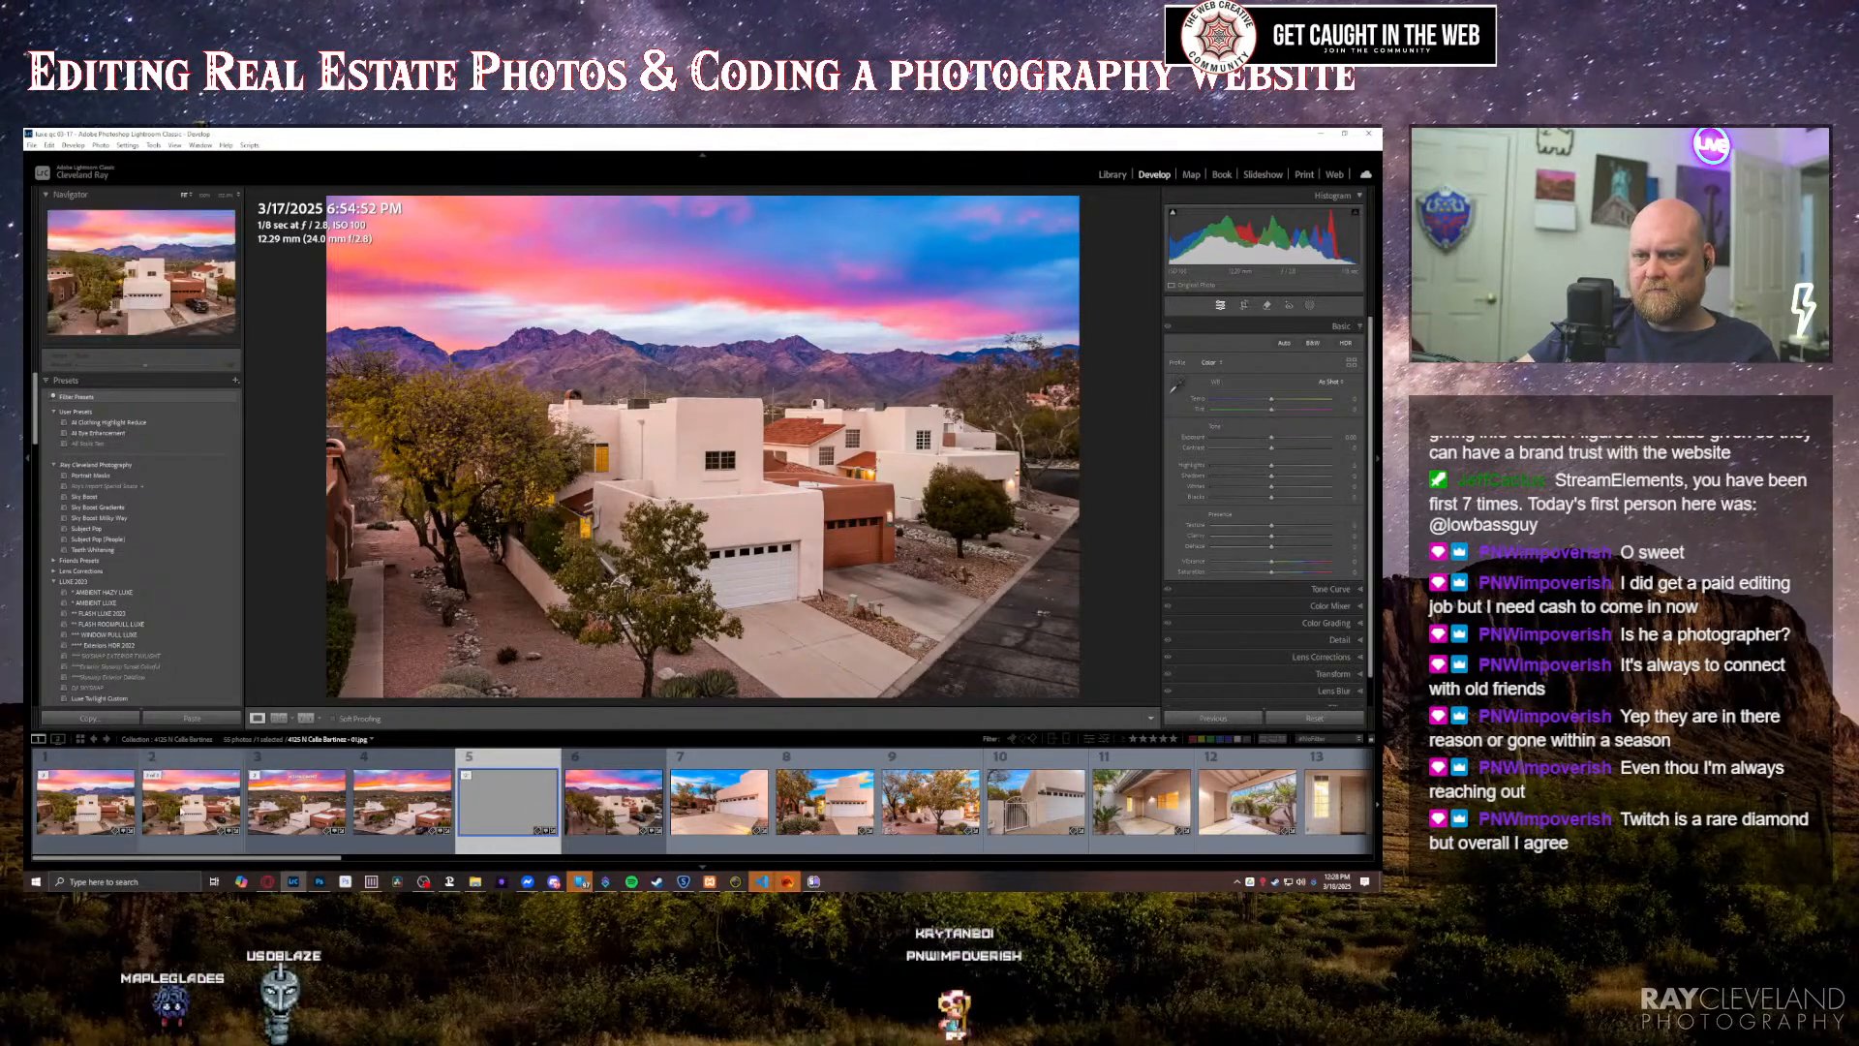
left_click(194, 802)
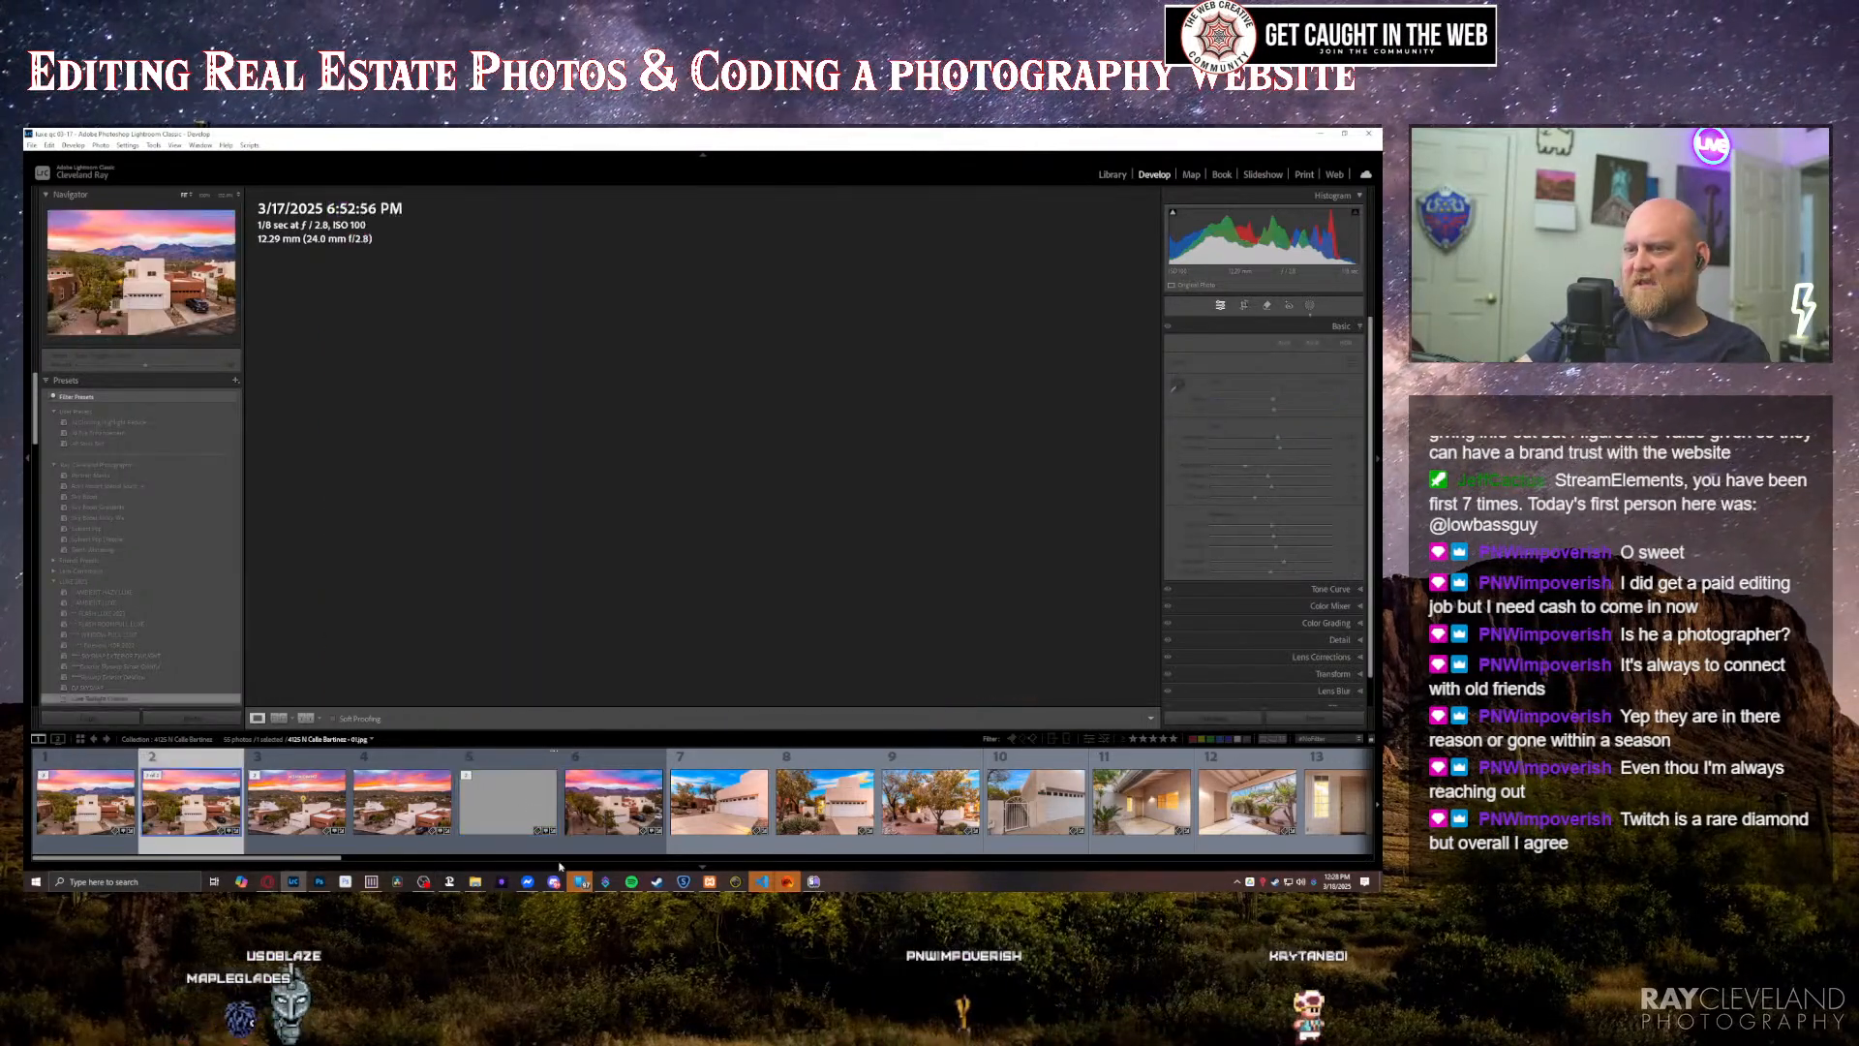
left_click(631, 883)
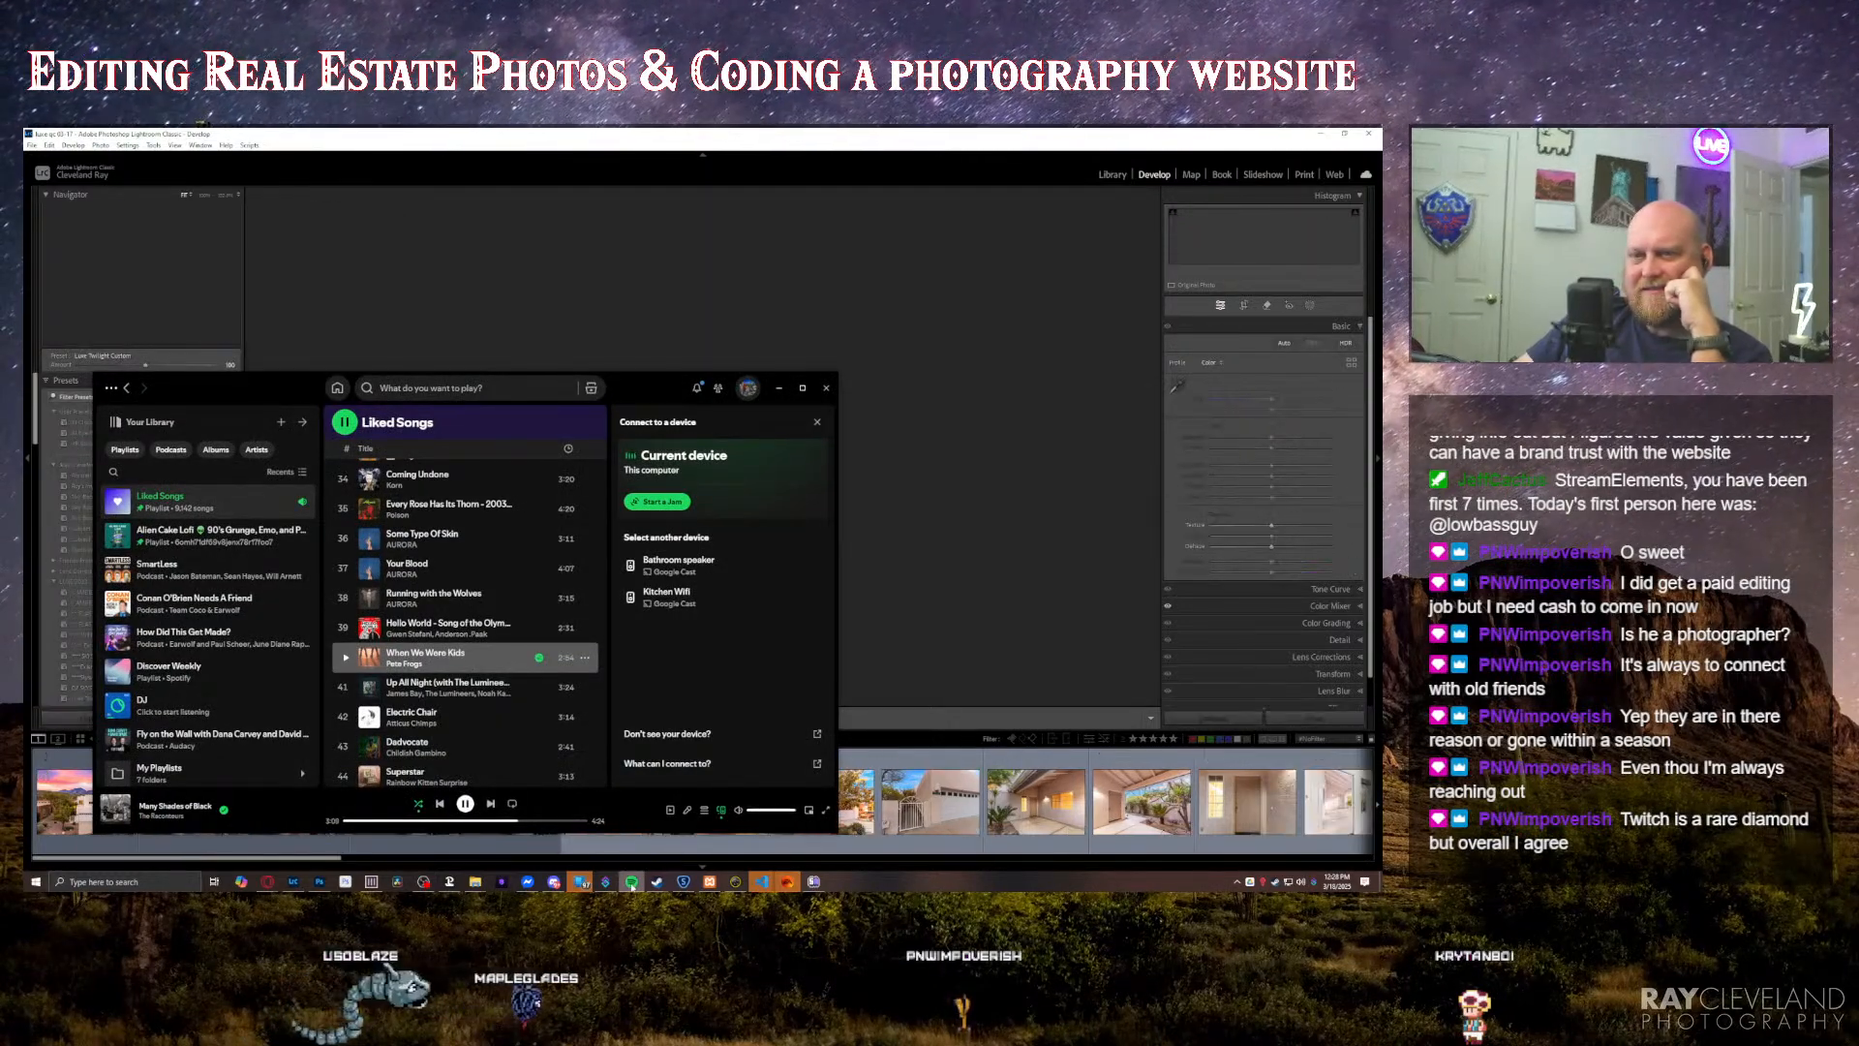
left_click(632, 883)
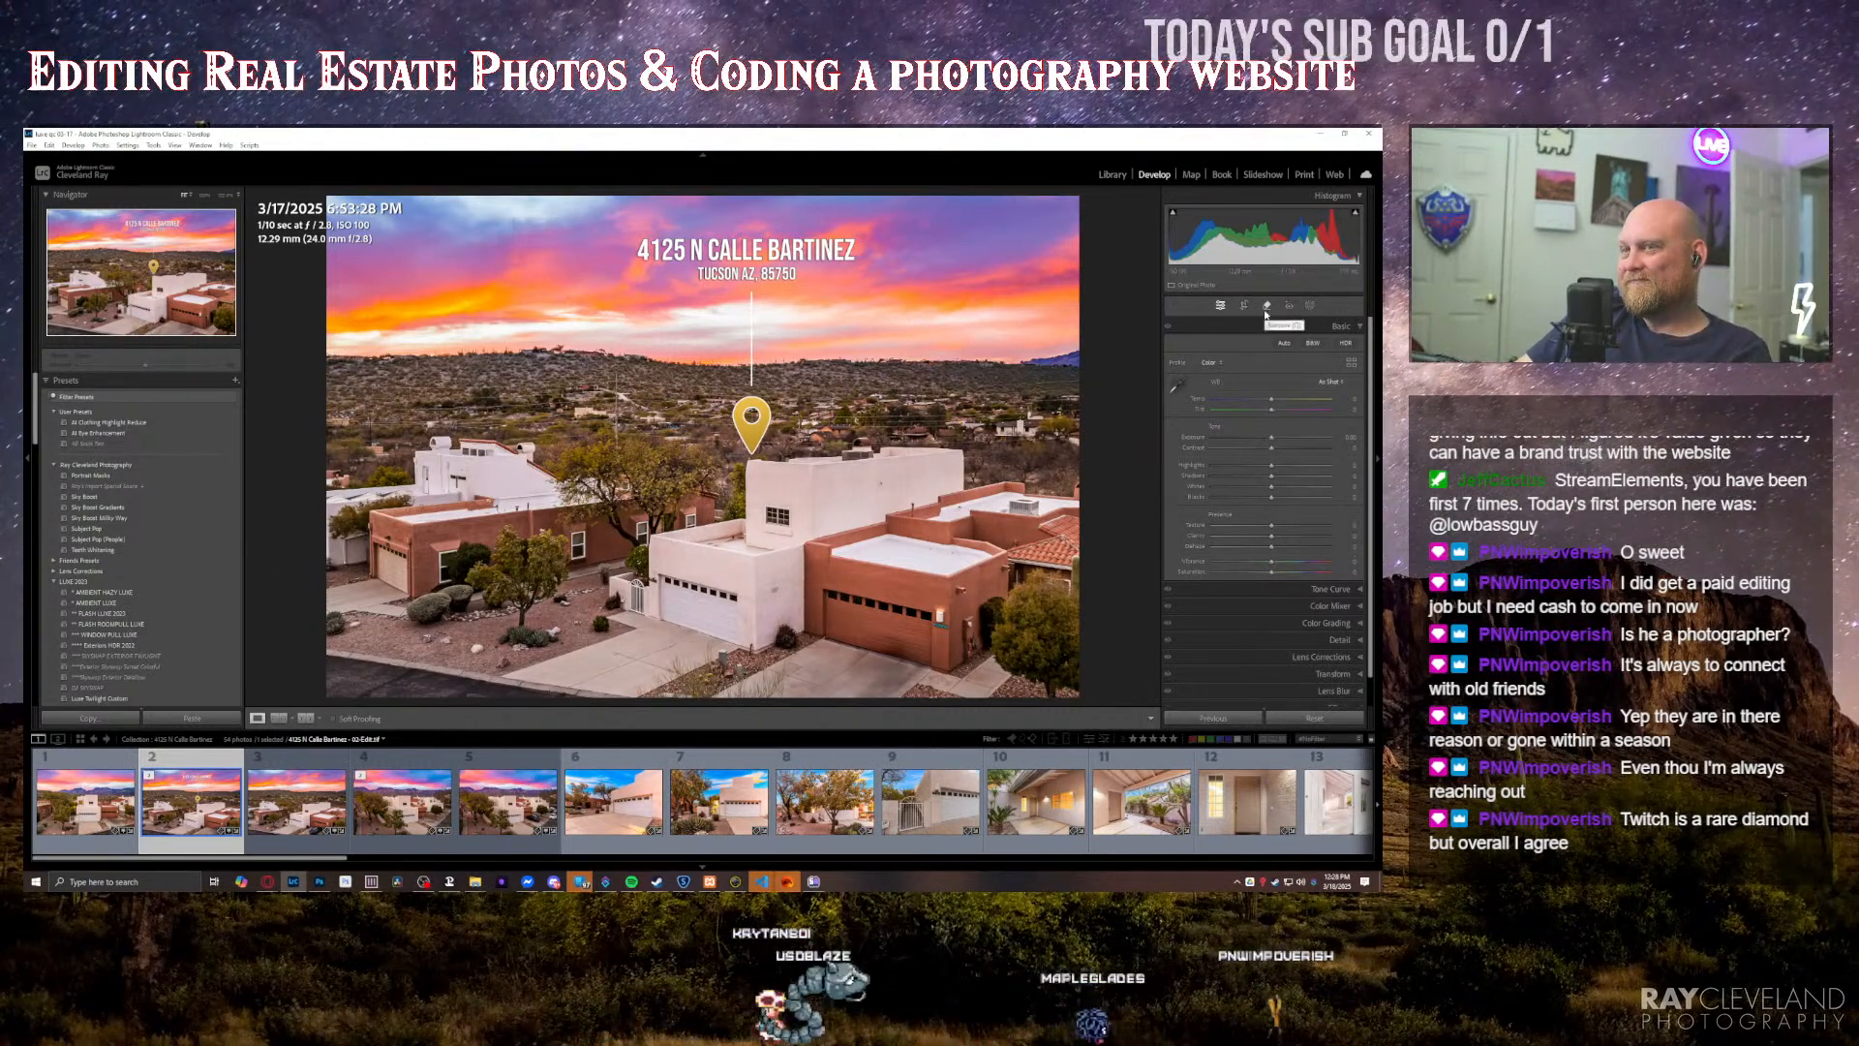
Step: Remove the unedited originals of the waypoint photo and the side-view twilight photo from the collection
left_click(285, 819)
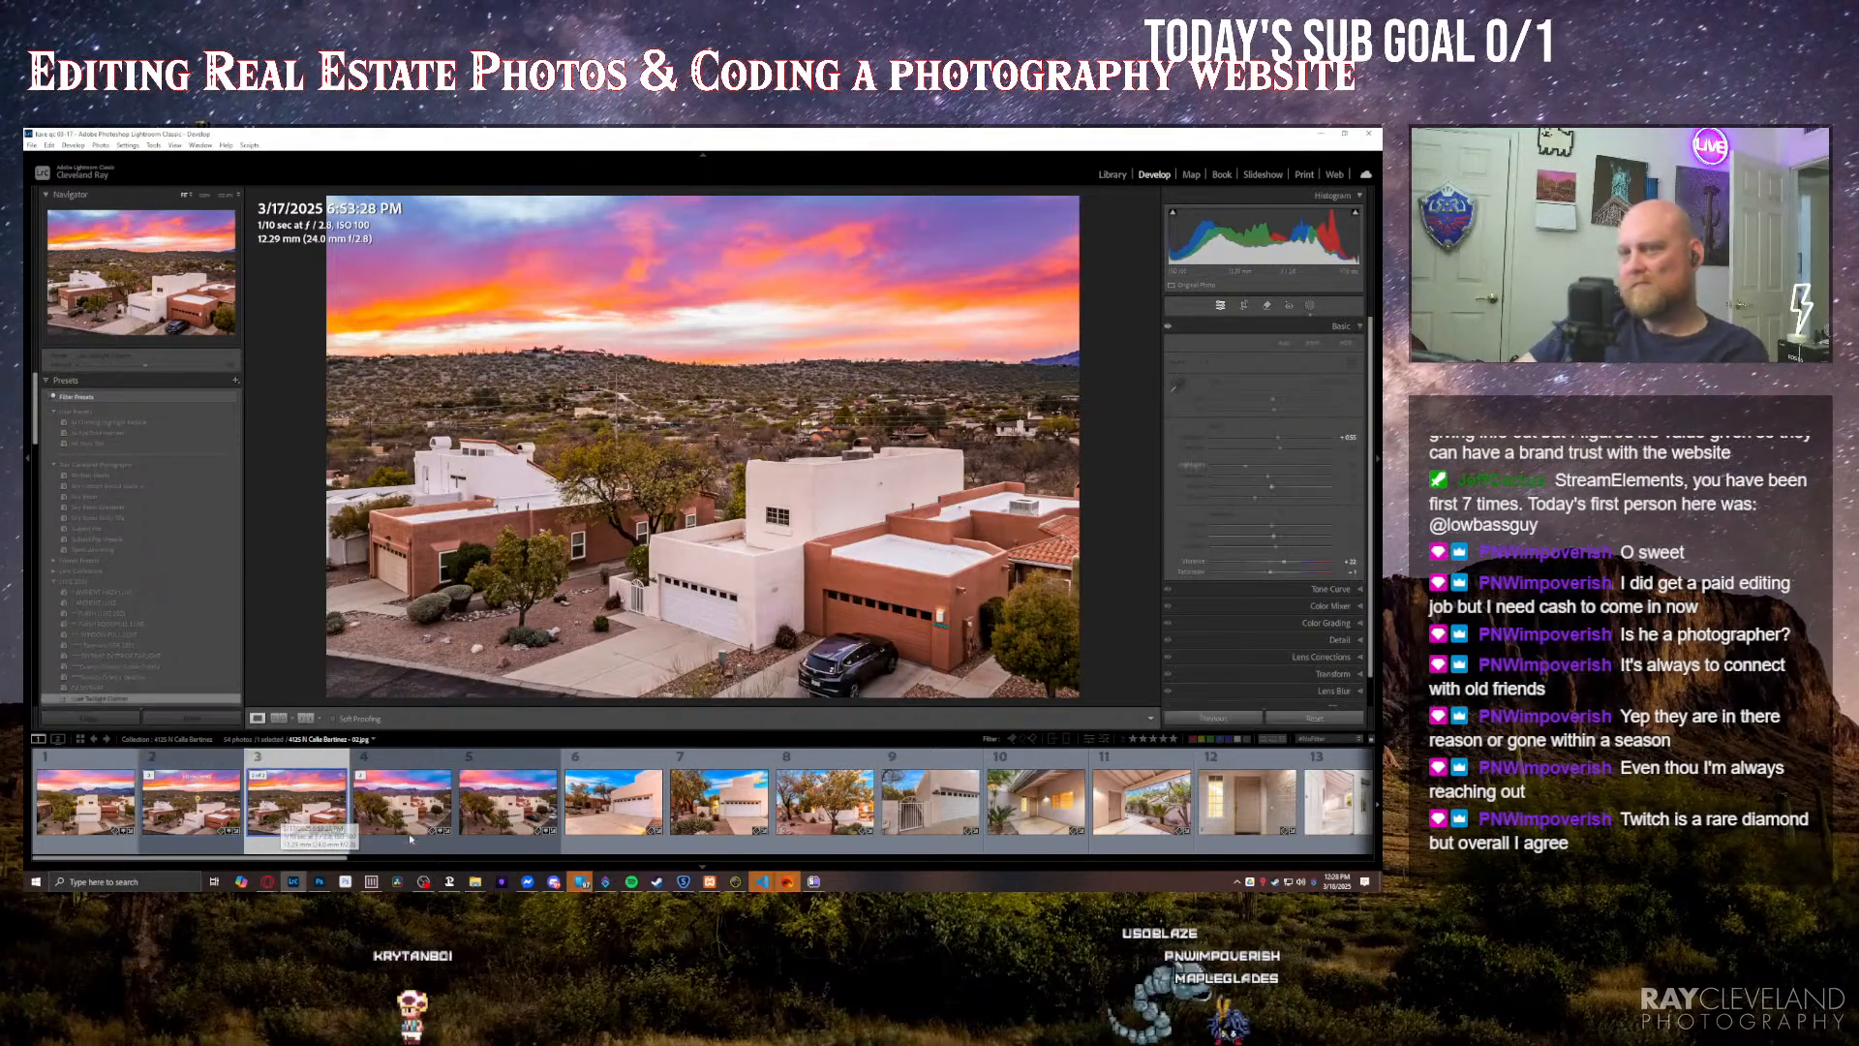
key("Delete")
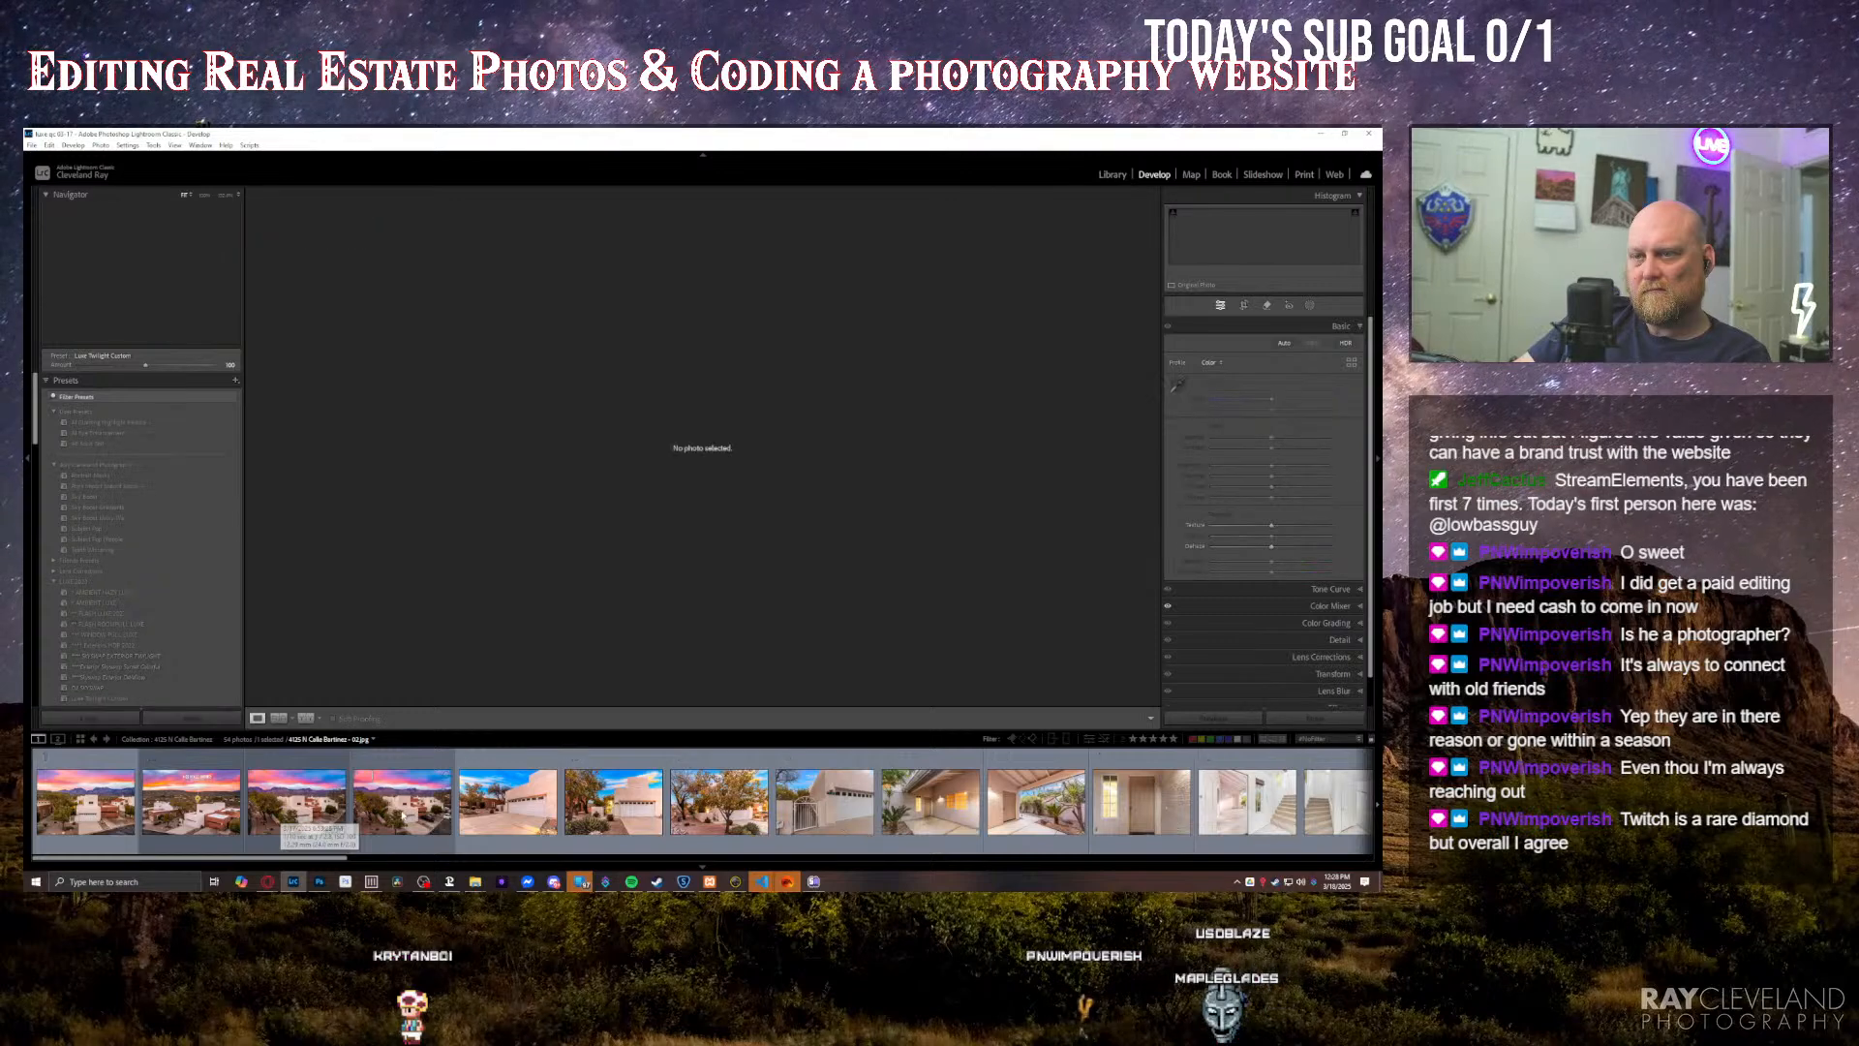
left_click(403, 816)
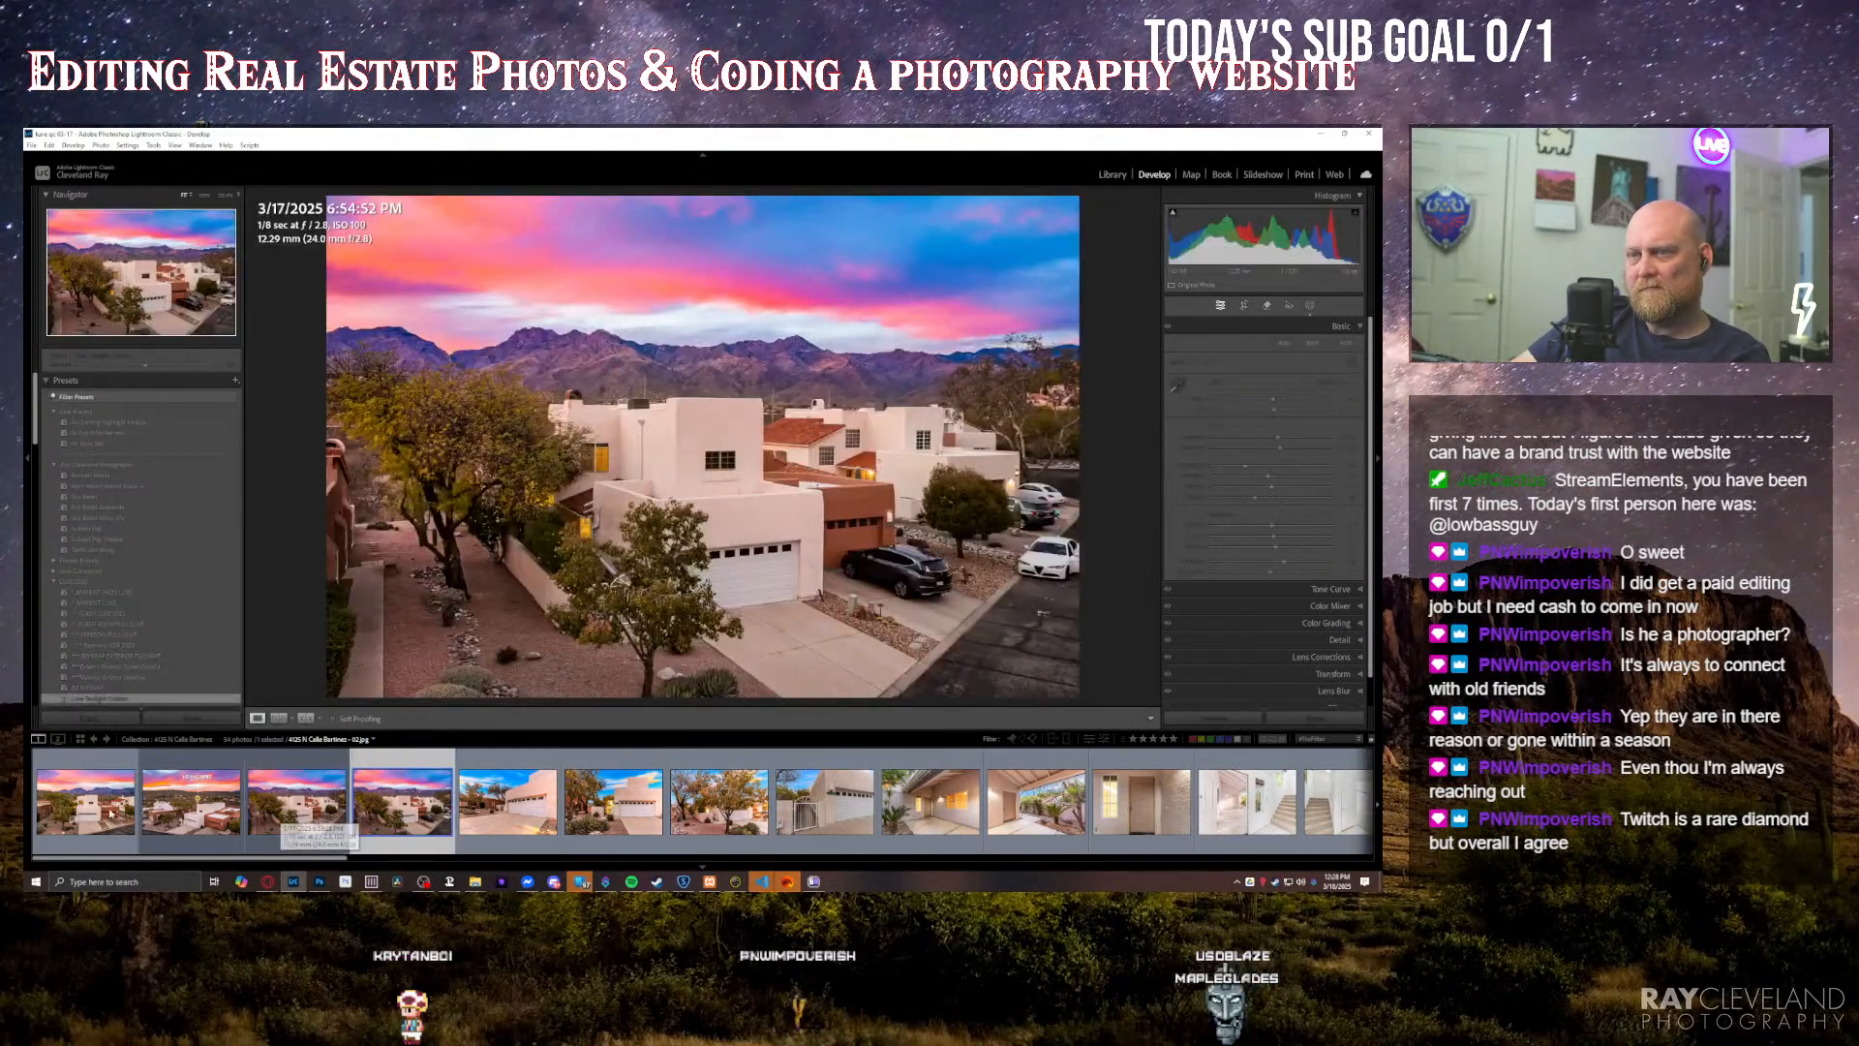
key("Delete")
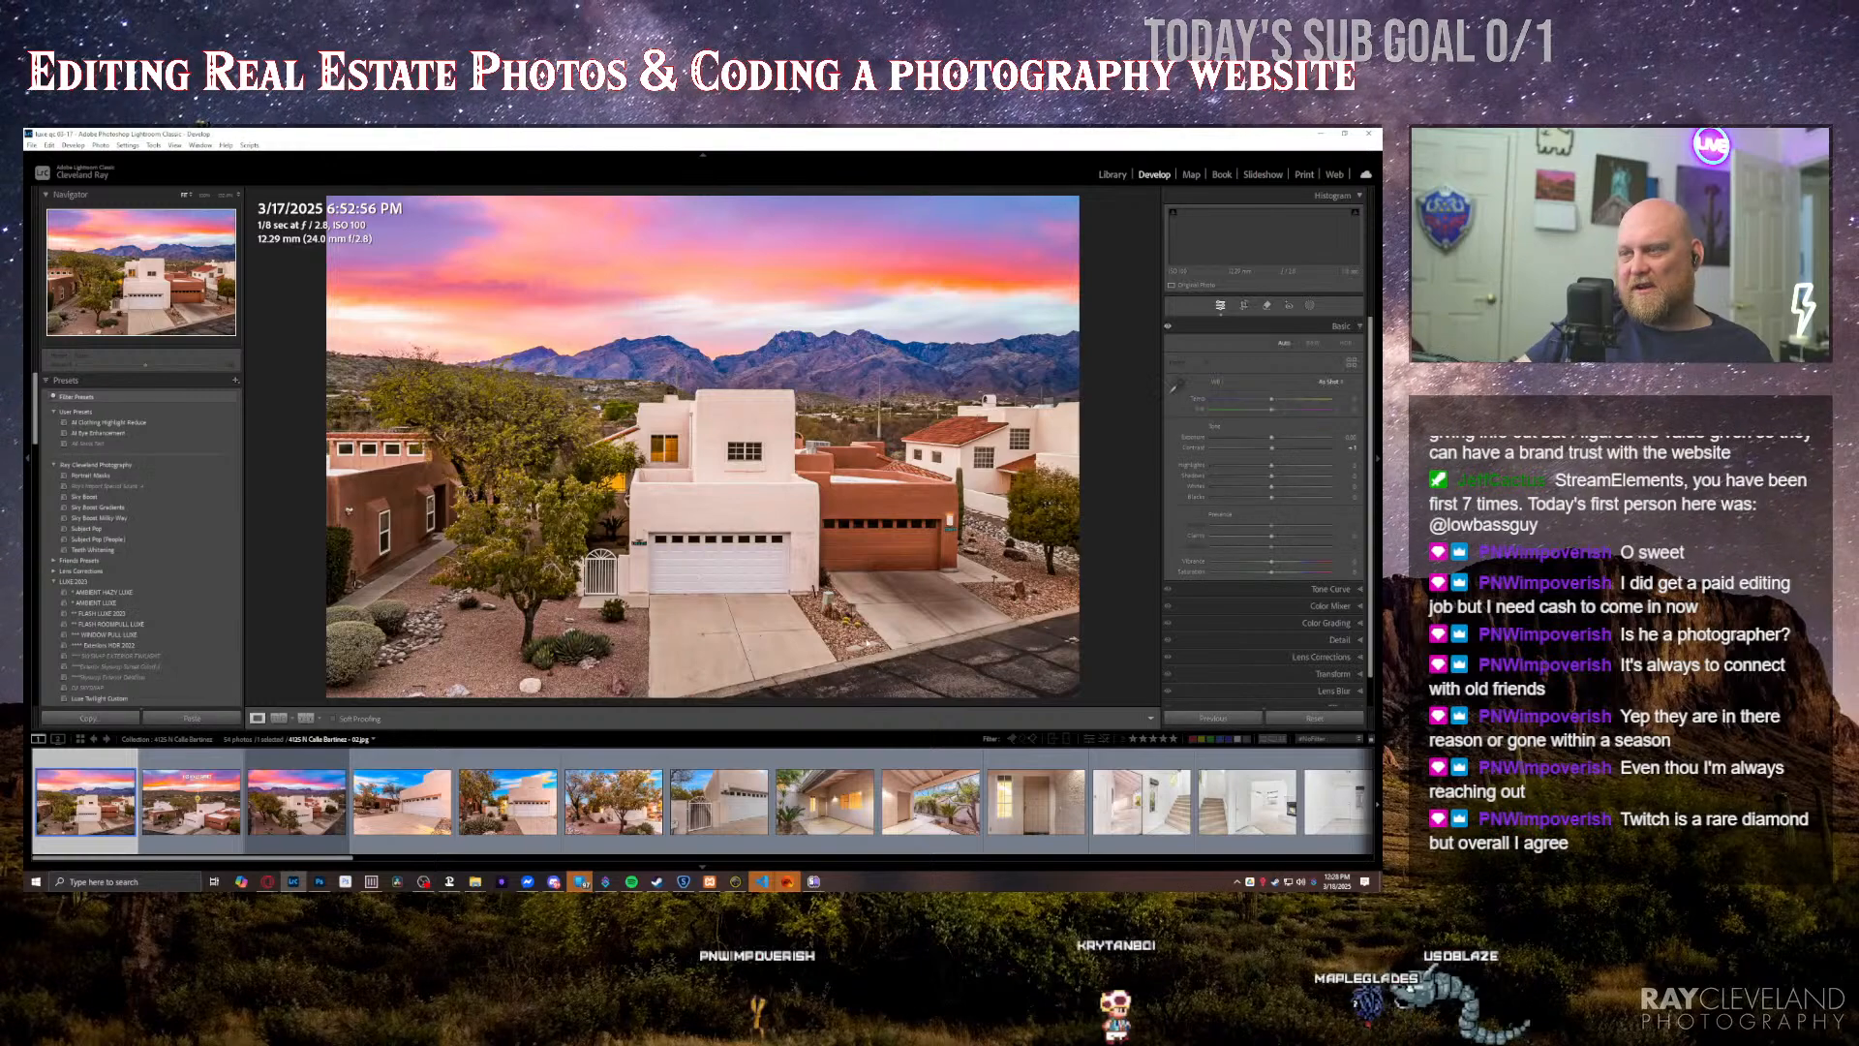
Step: Go through the edited twilight photos and flag the two ground-level garage-front photos as picks
key("Right")
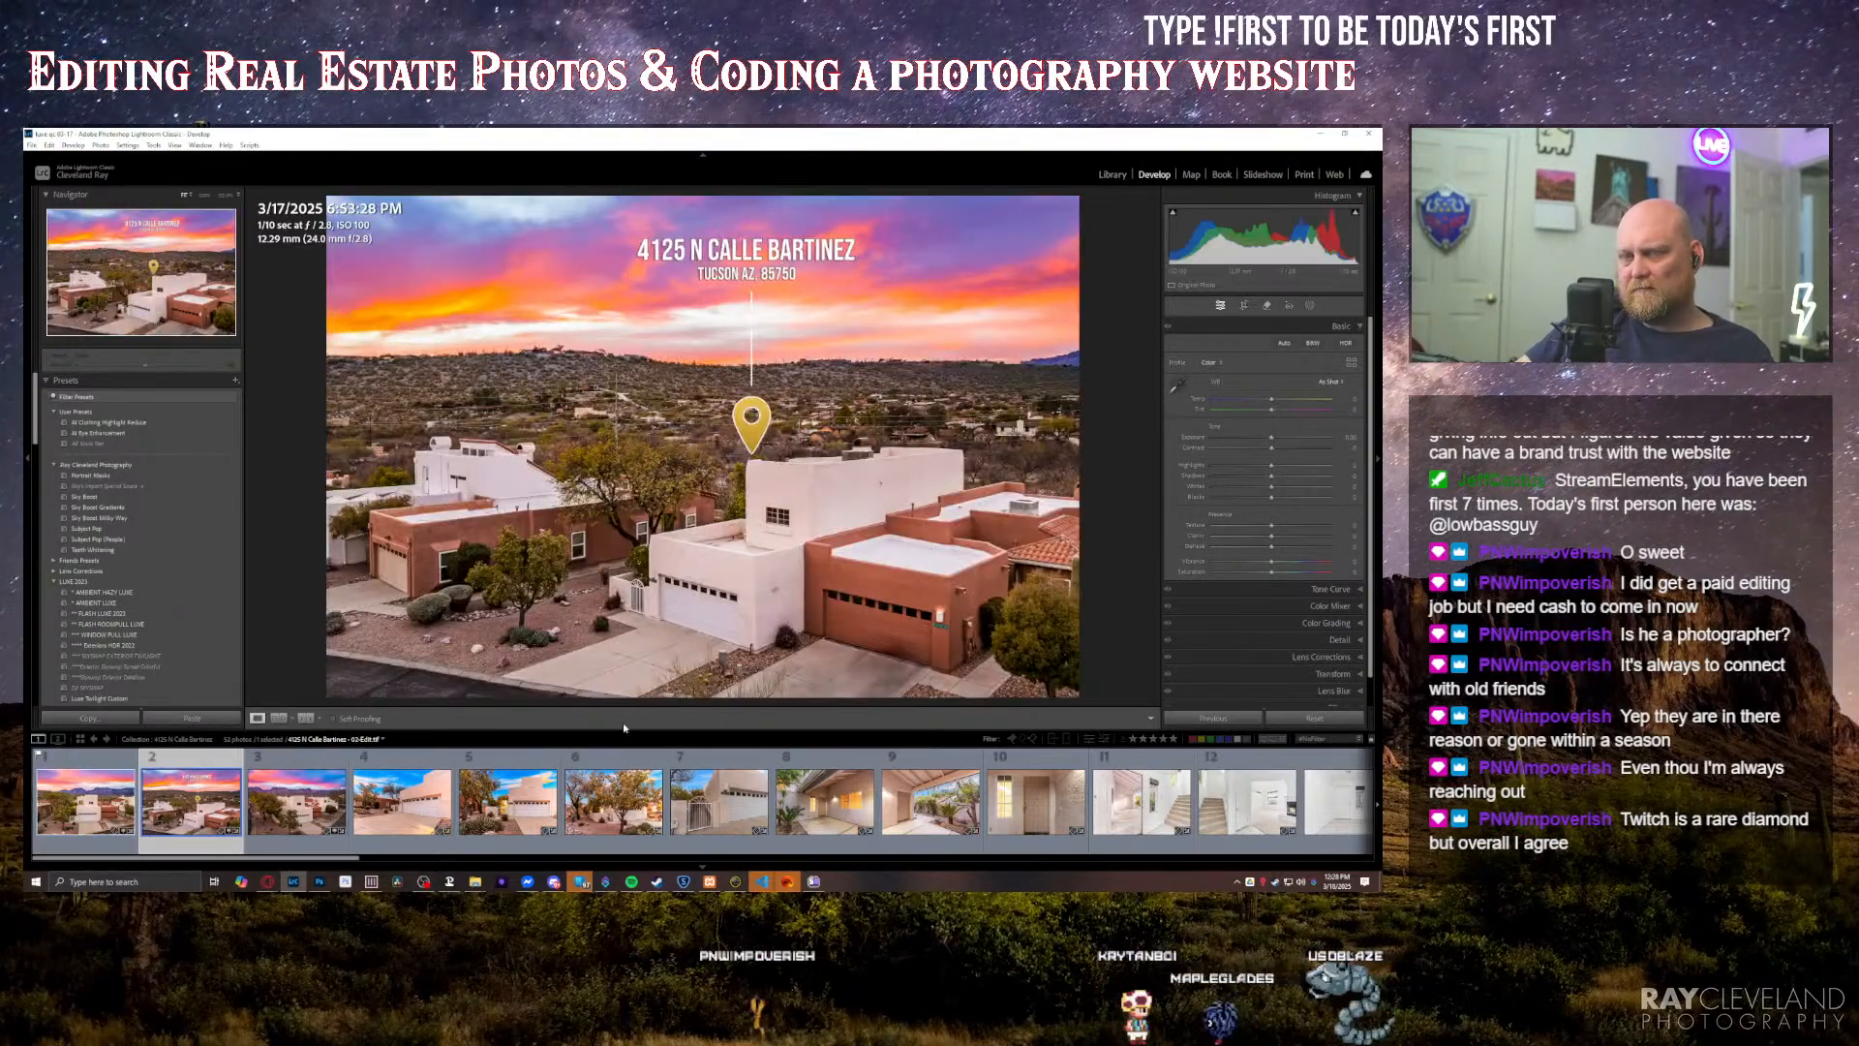
key("Right")
key("Right")
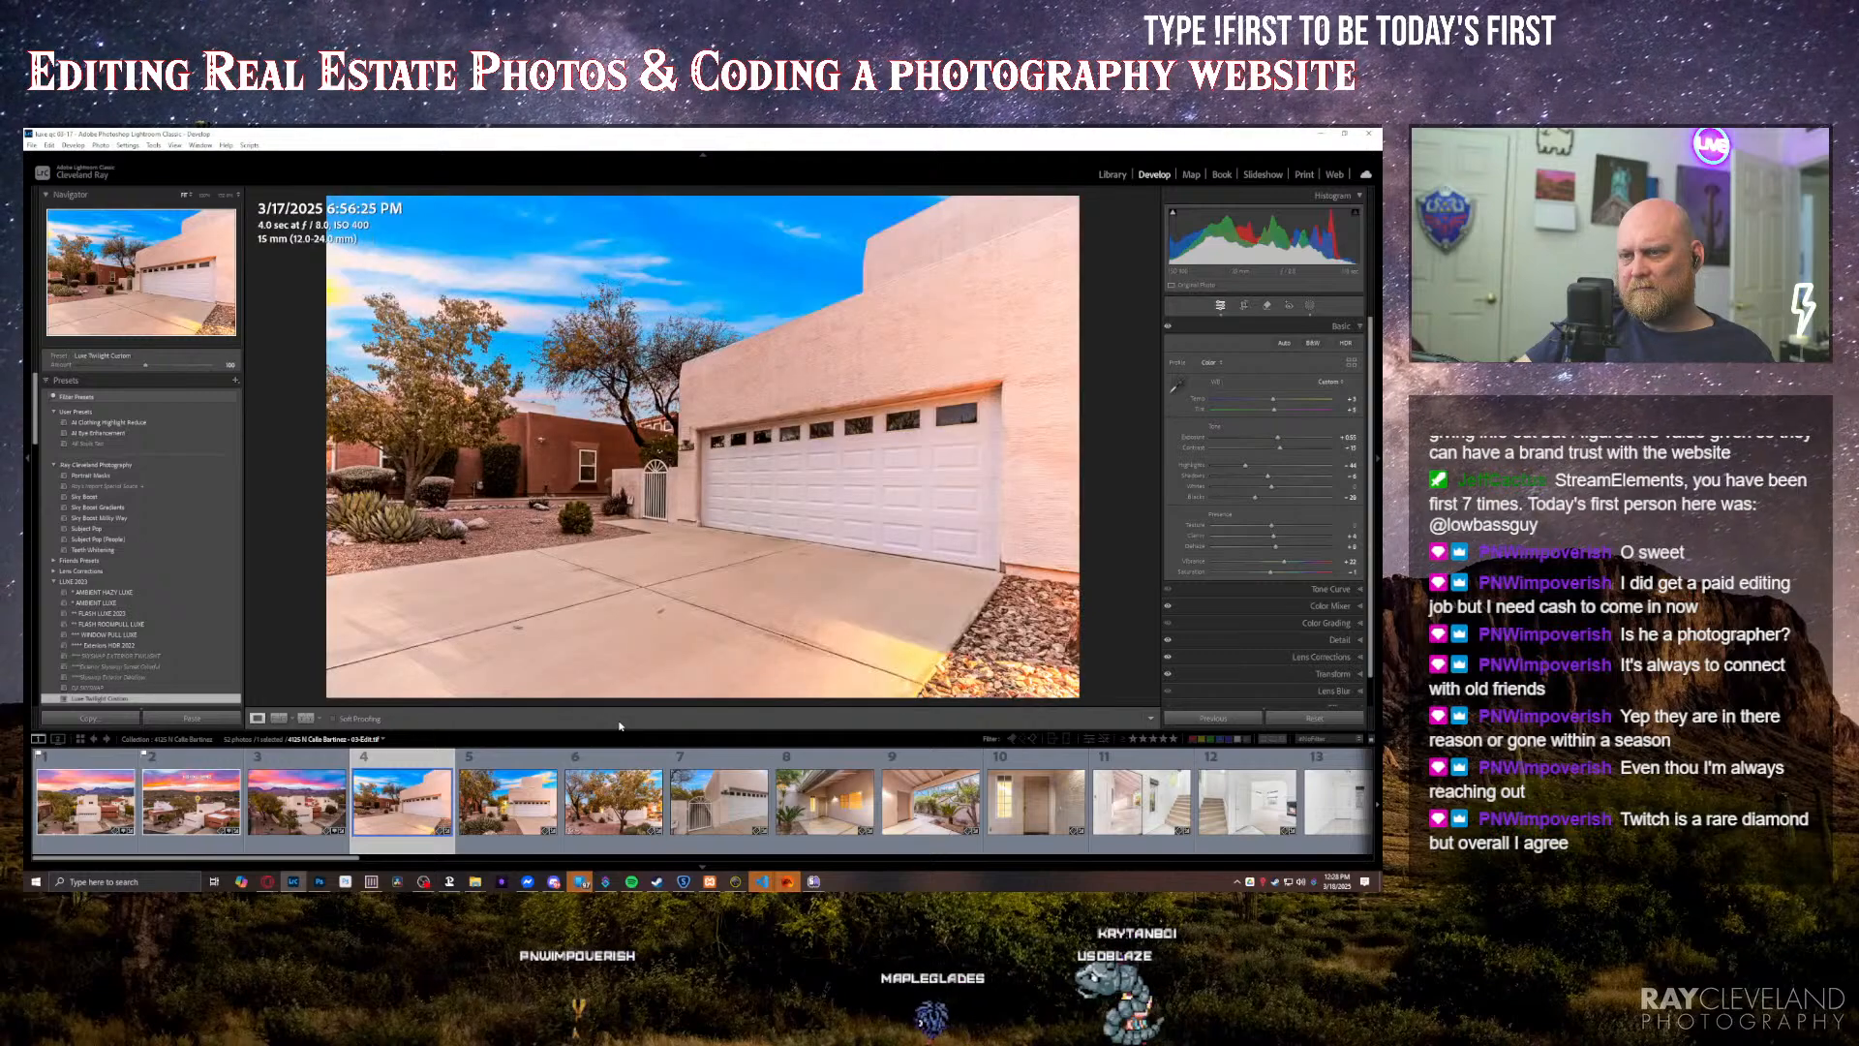
key("p")
key("Right")
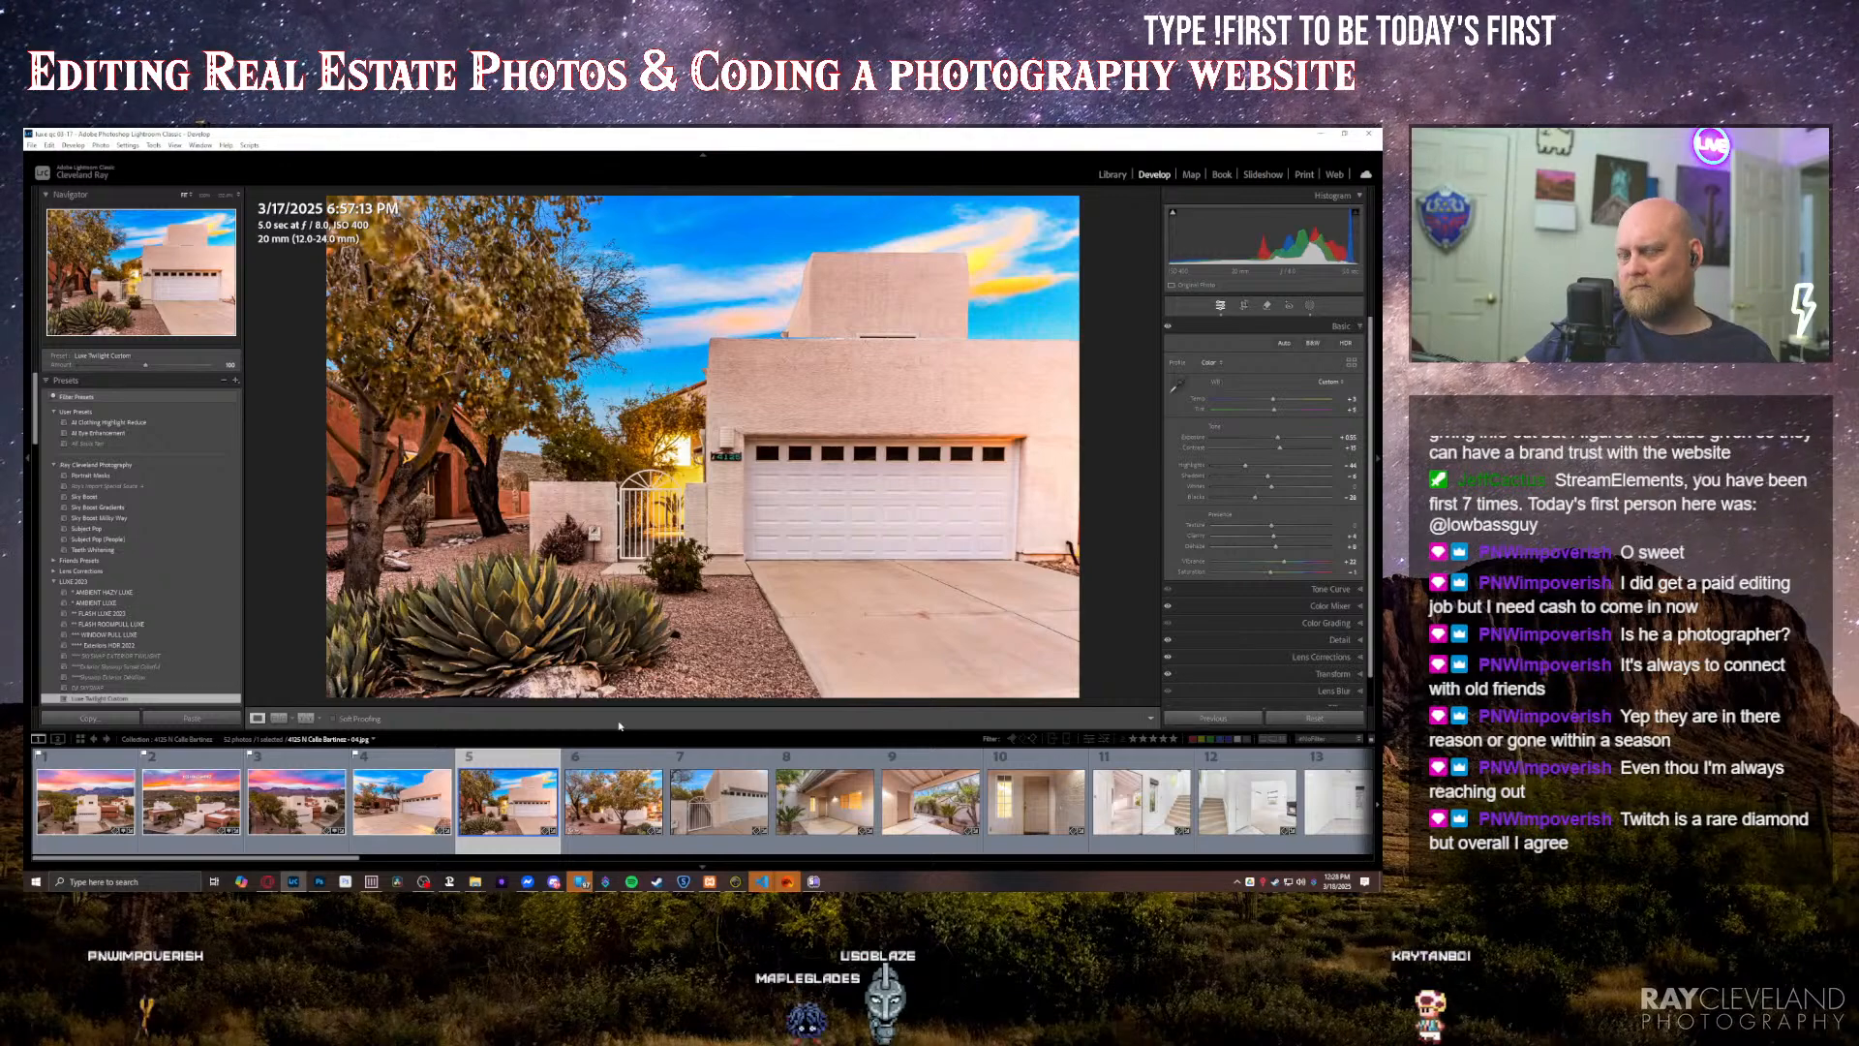
key("p")
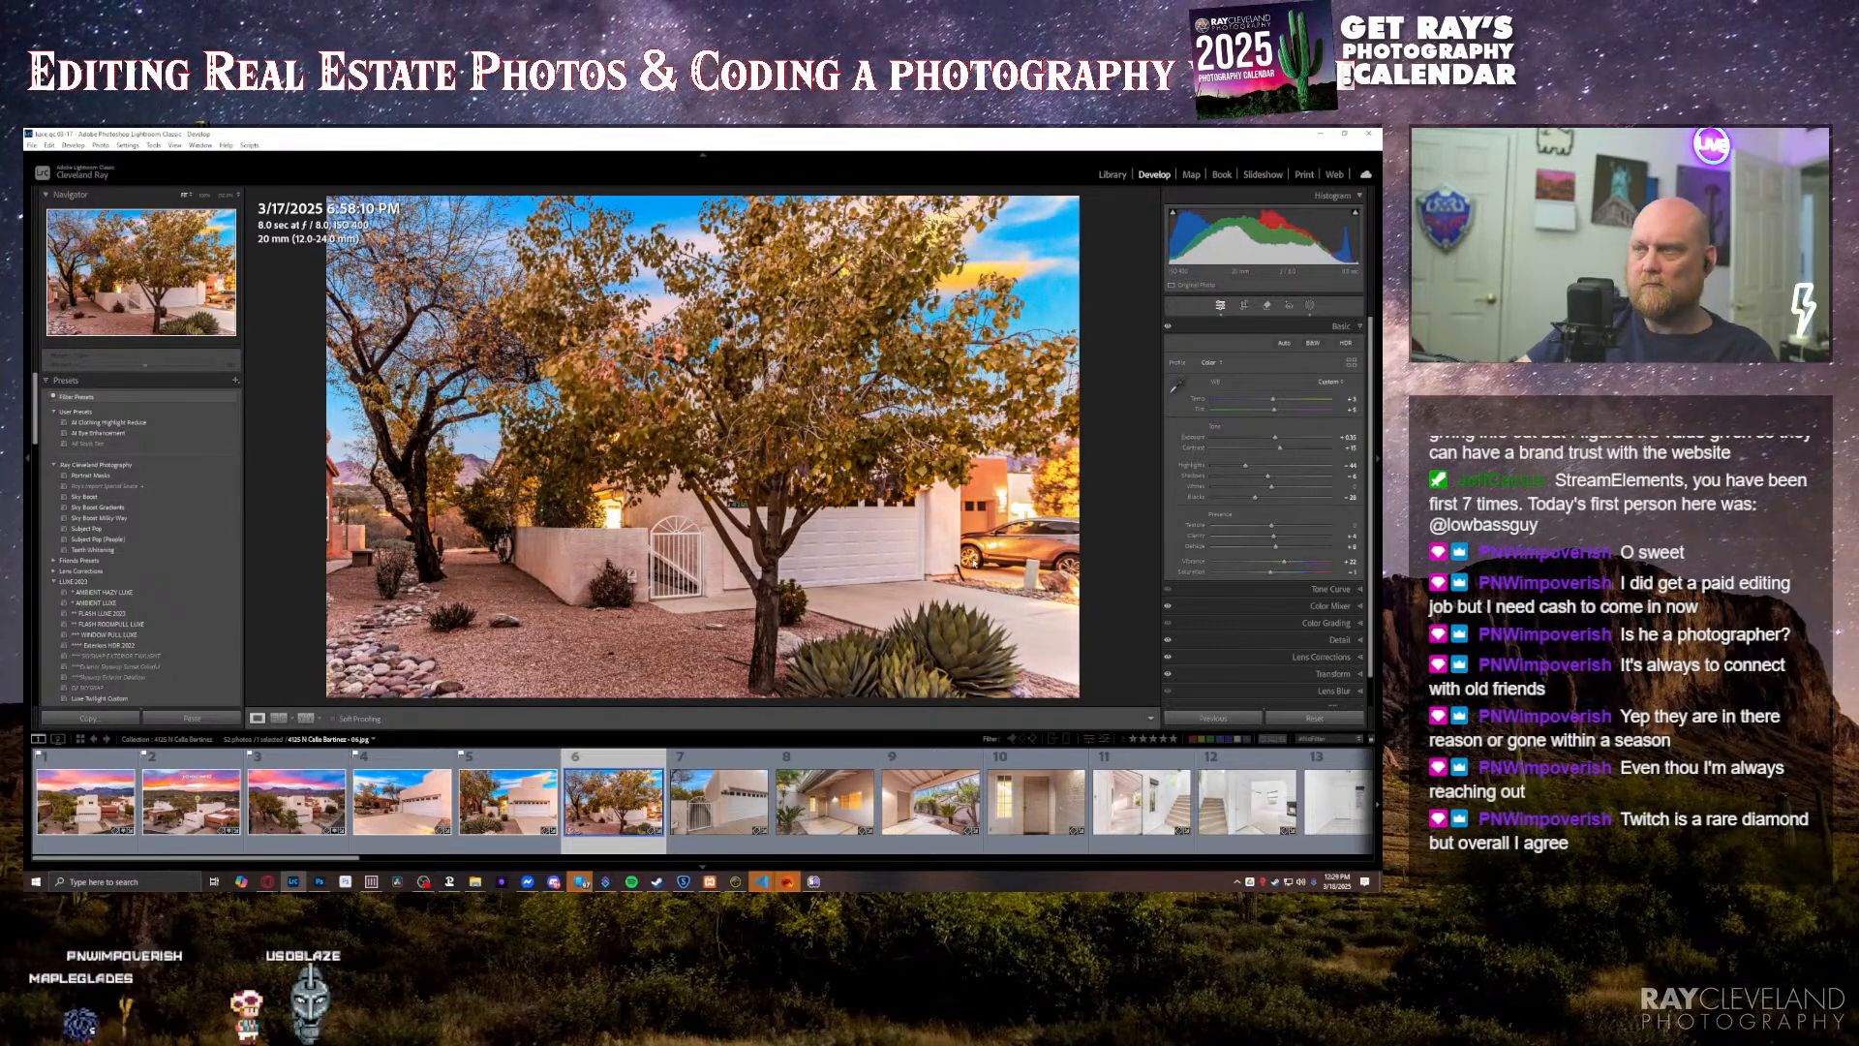
Step: Use generative Remove to erase the parked car behind the large tree in the sixth photo
key("q")
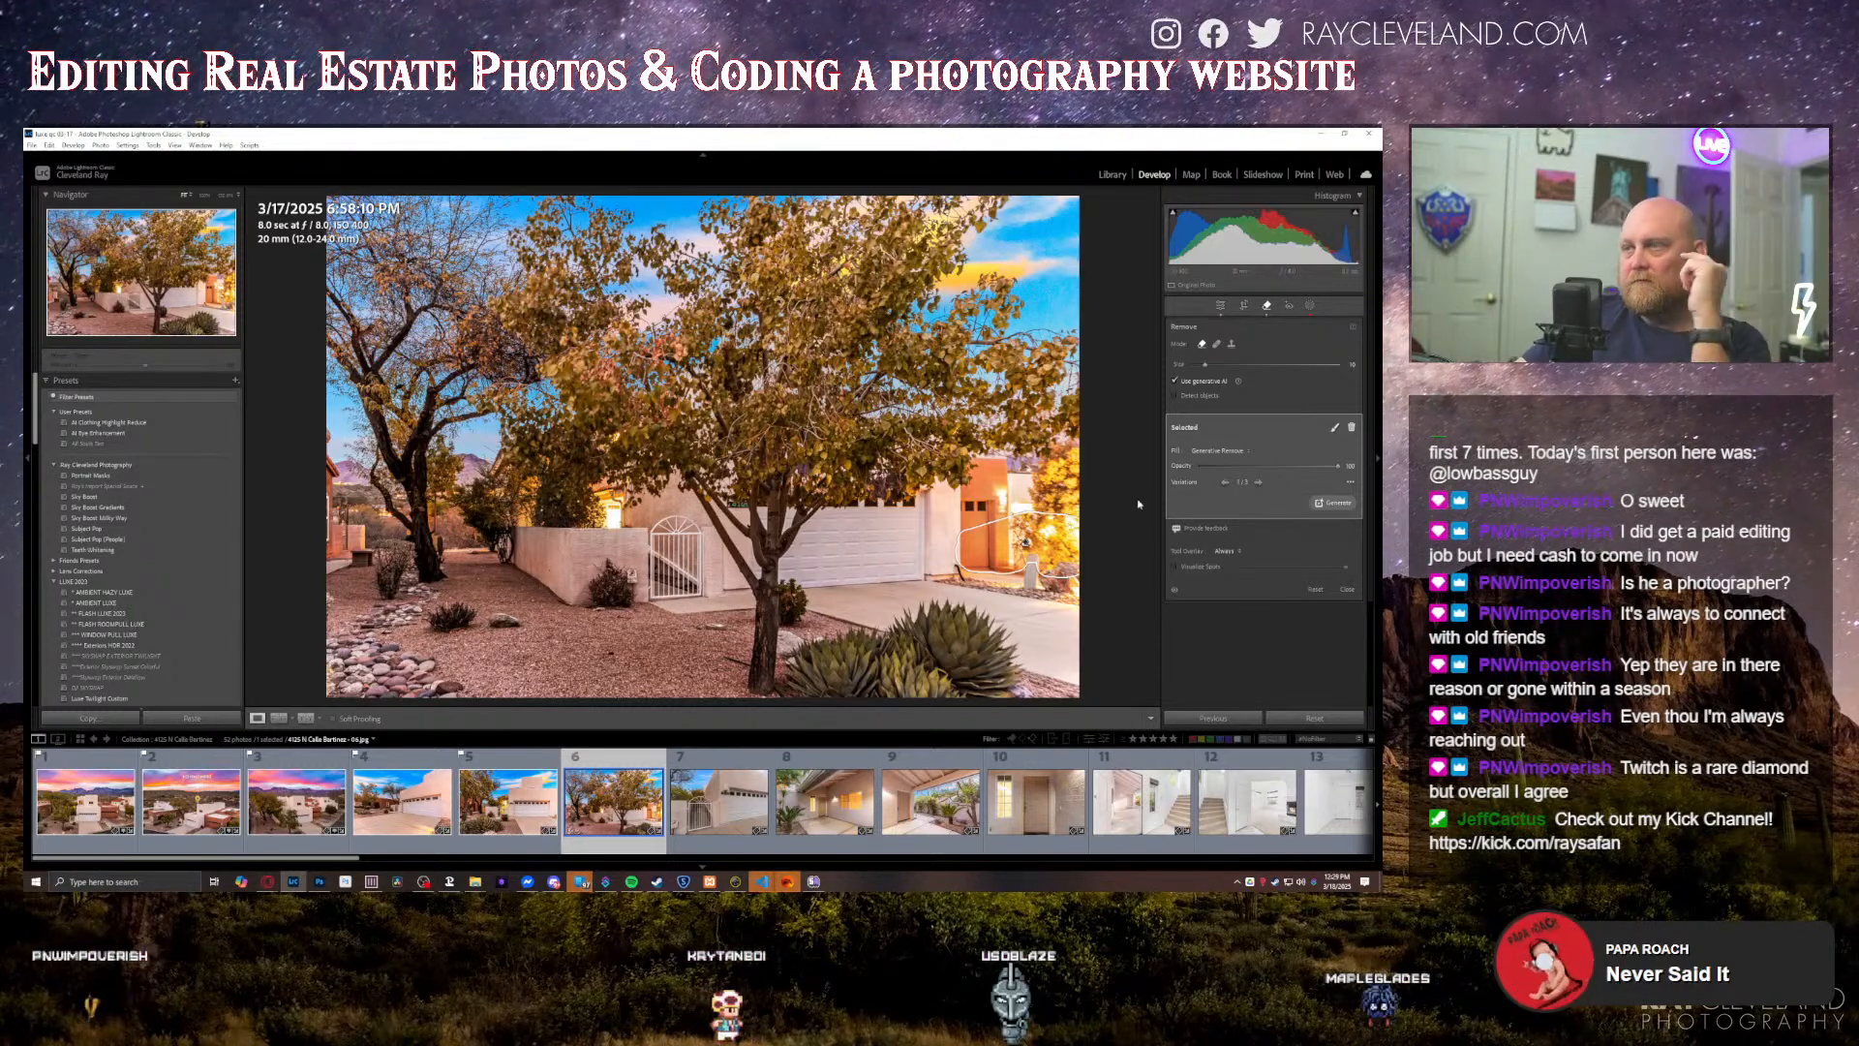
key("Delete")
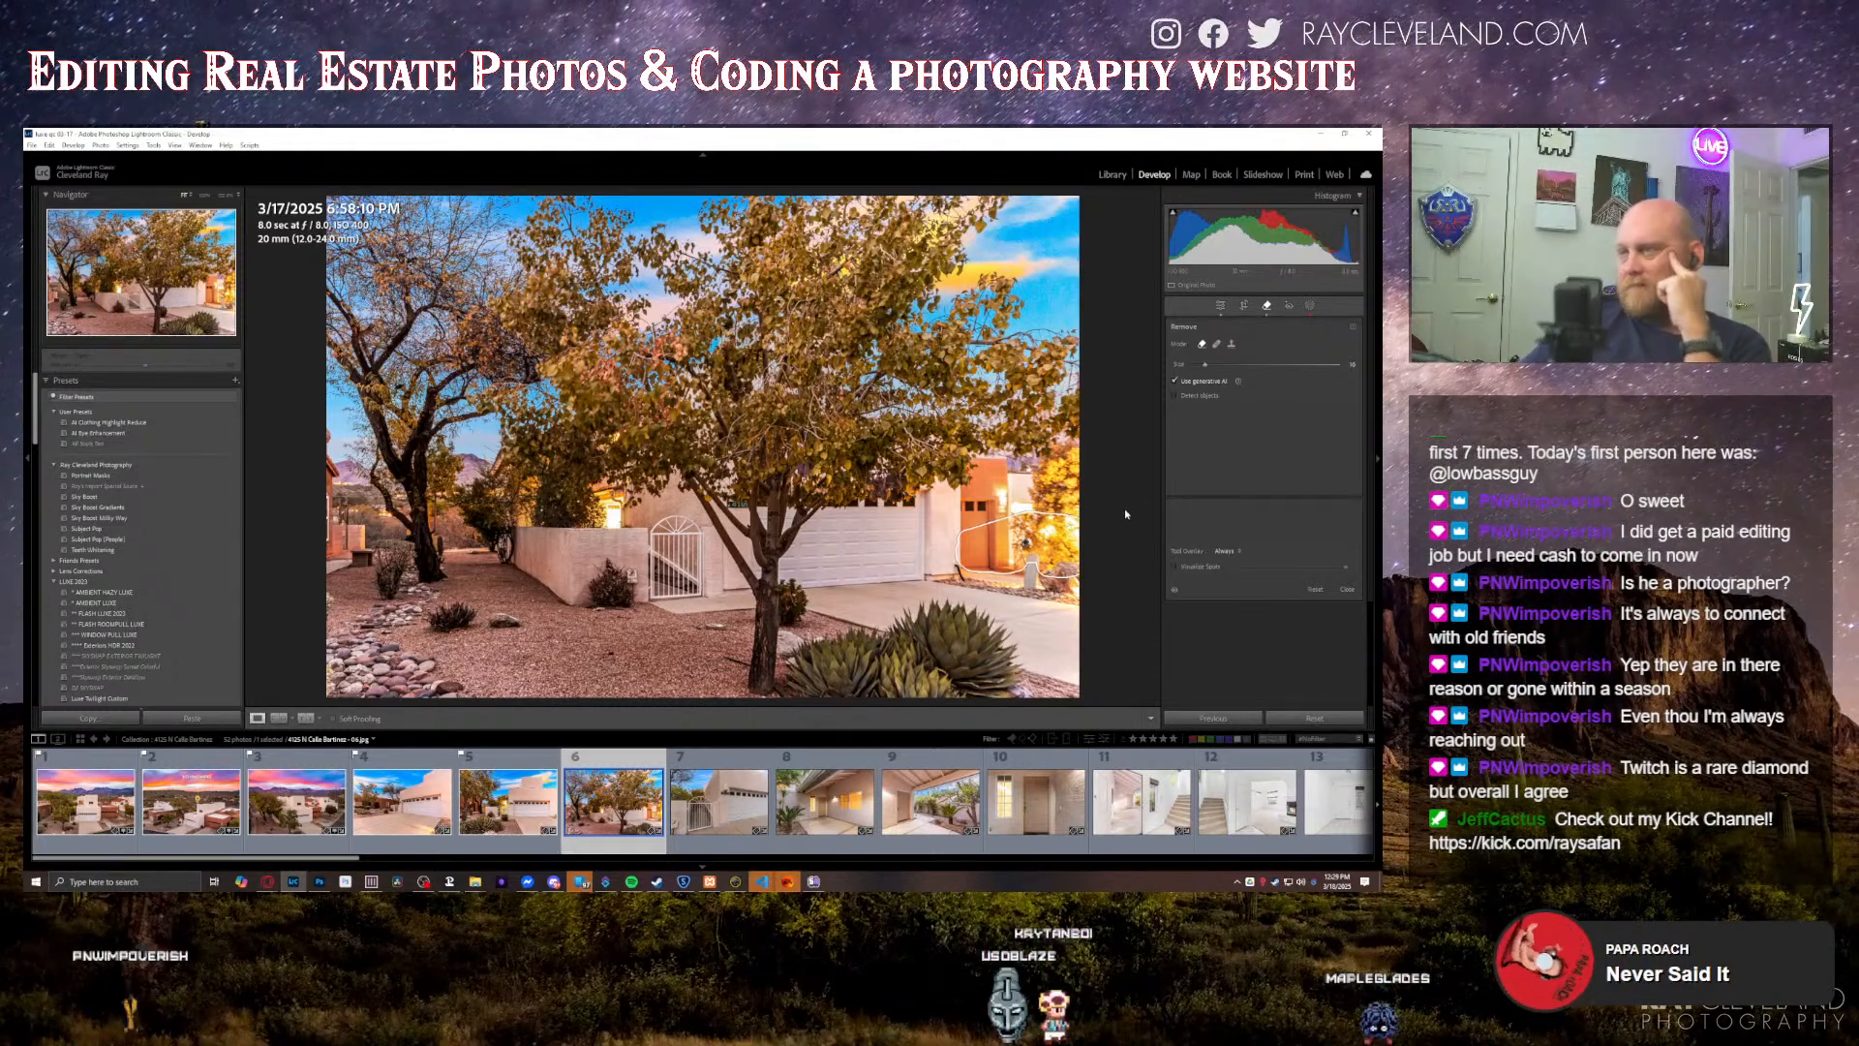
key("q")
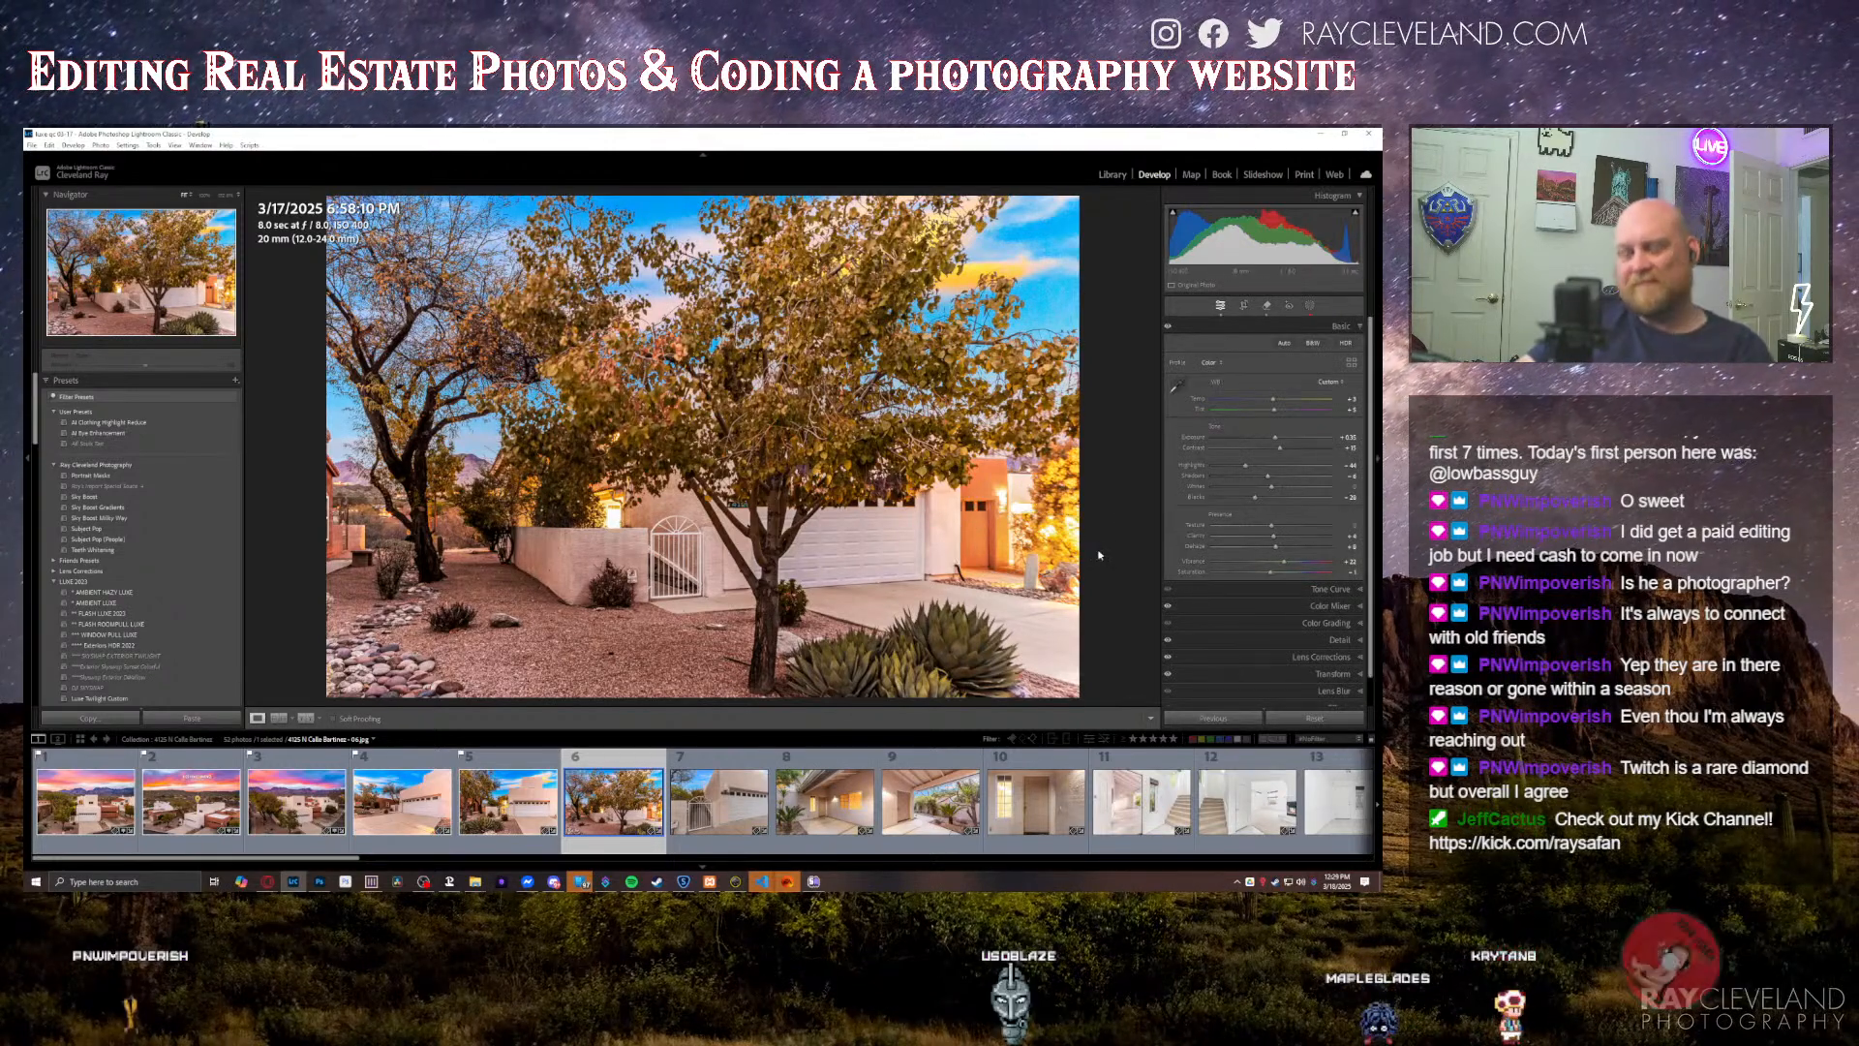
Step: Check the door's sharpness up close in the covered front-entry photo and show that photo's file in Explorer
key("Right")
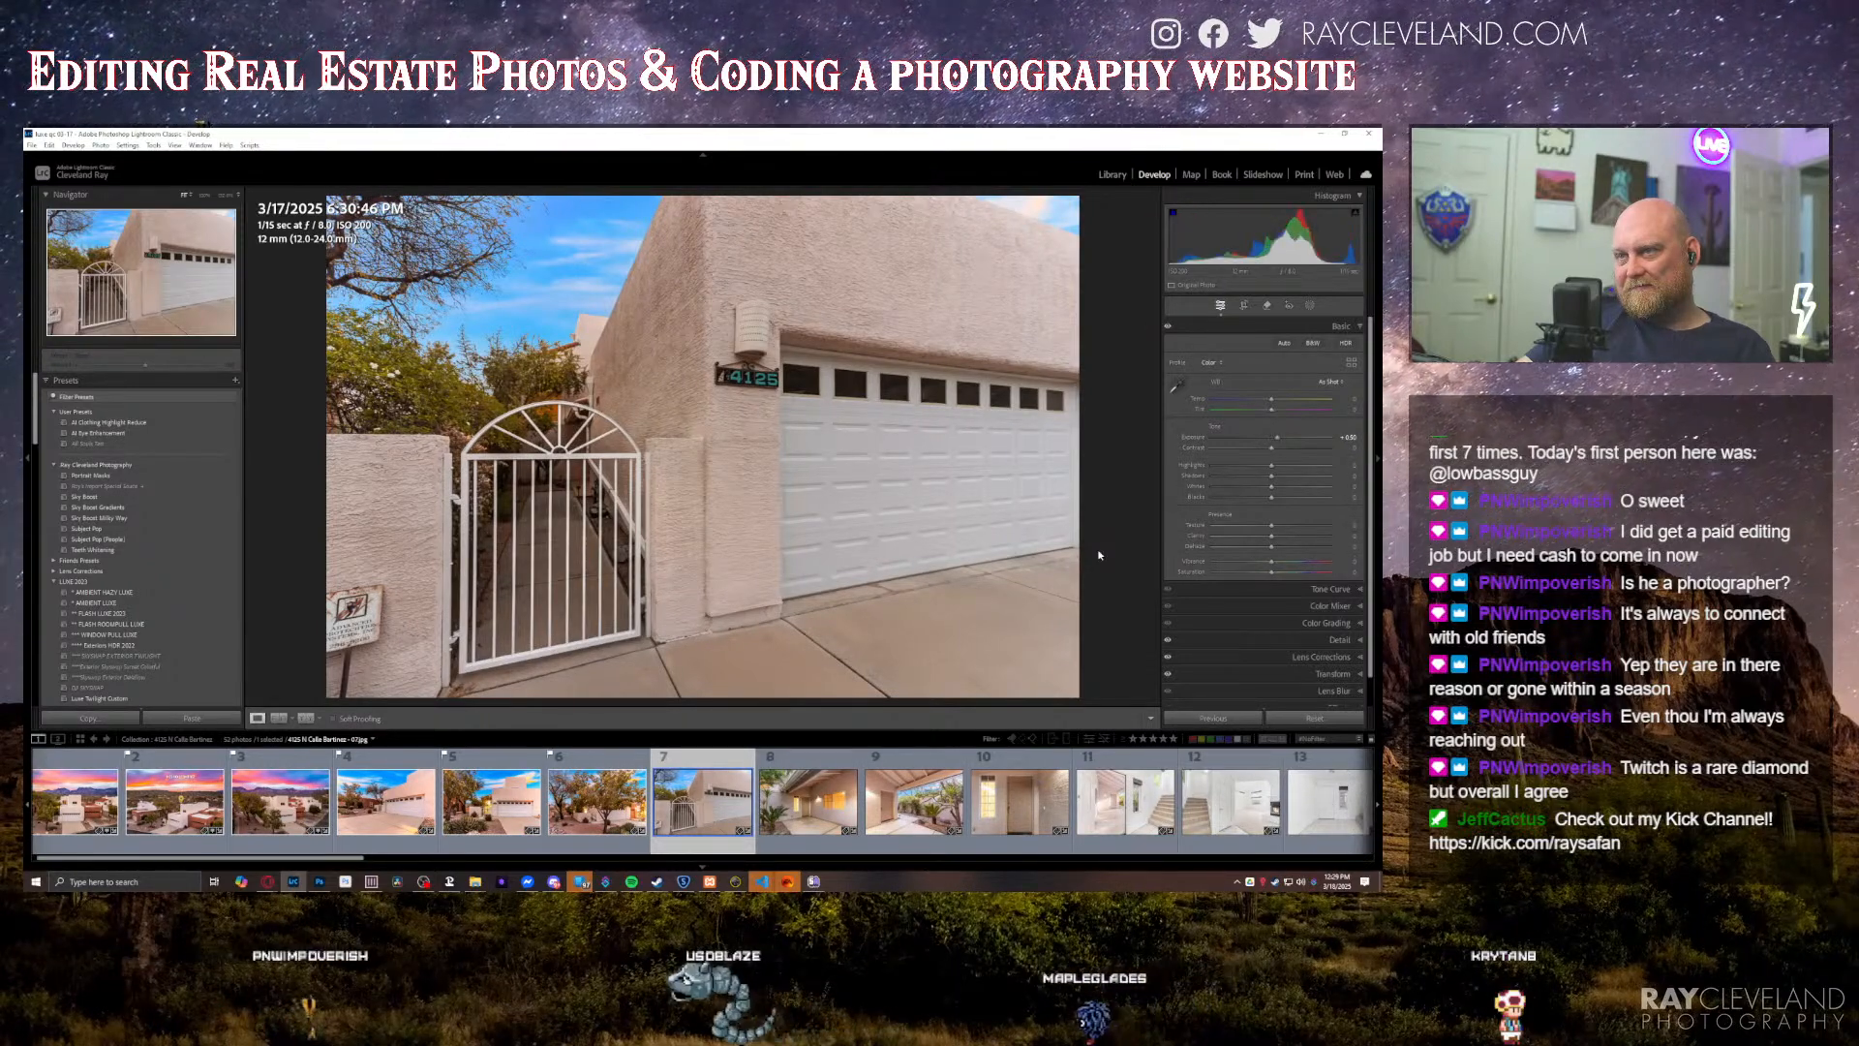
key("Right")
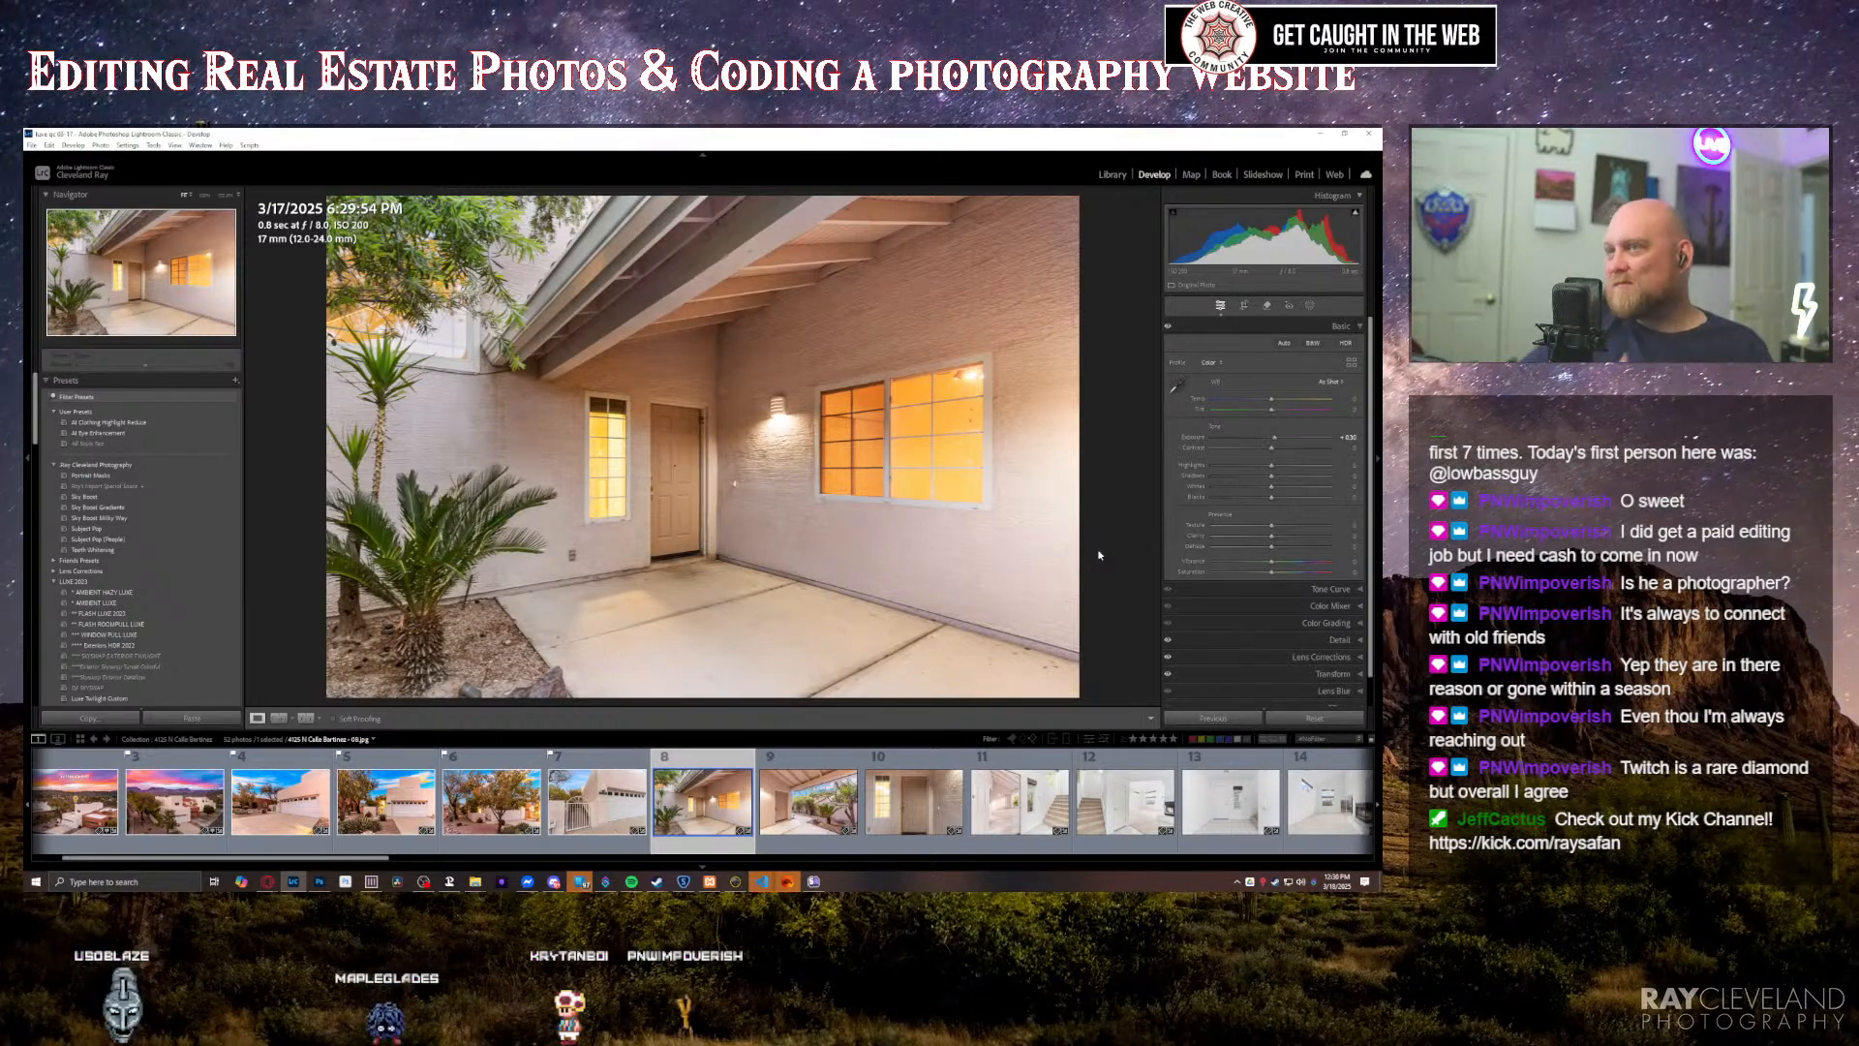
left_click(665, 477)
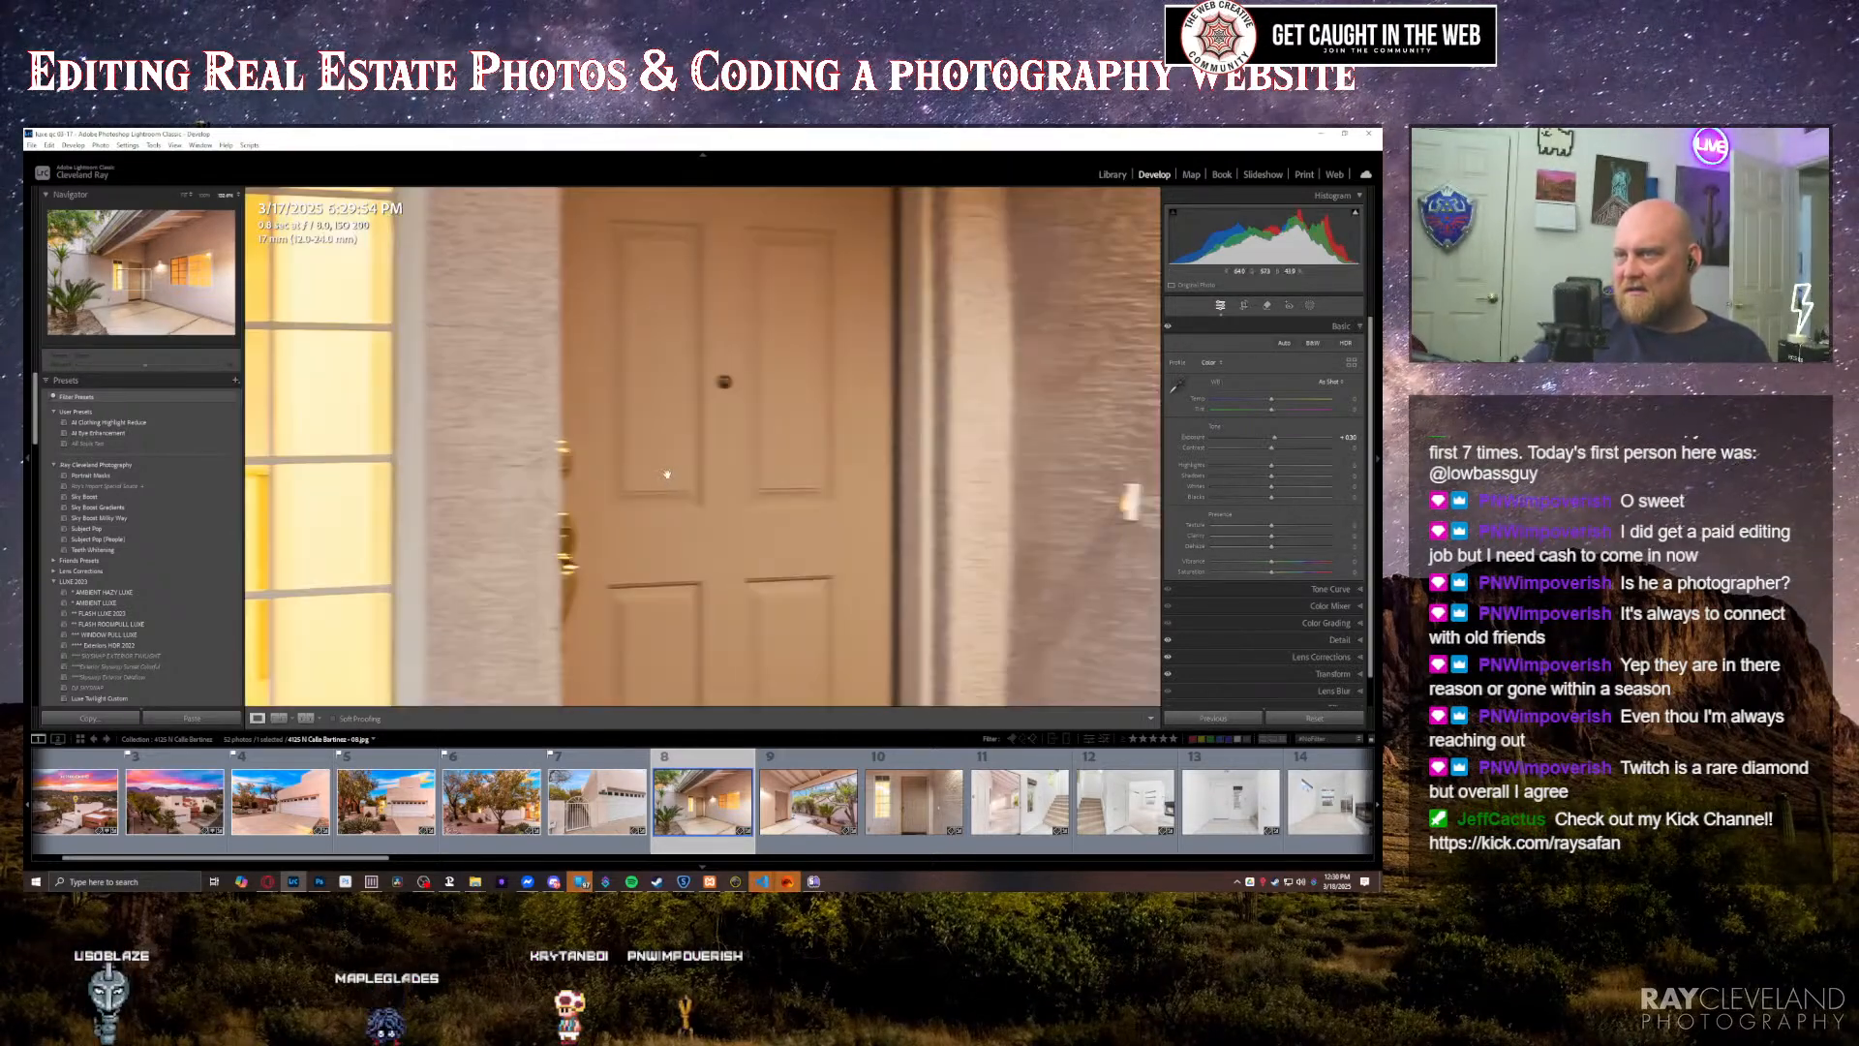
left_click(690, 479)
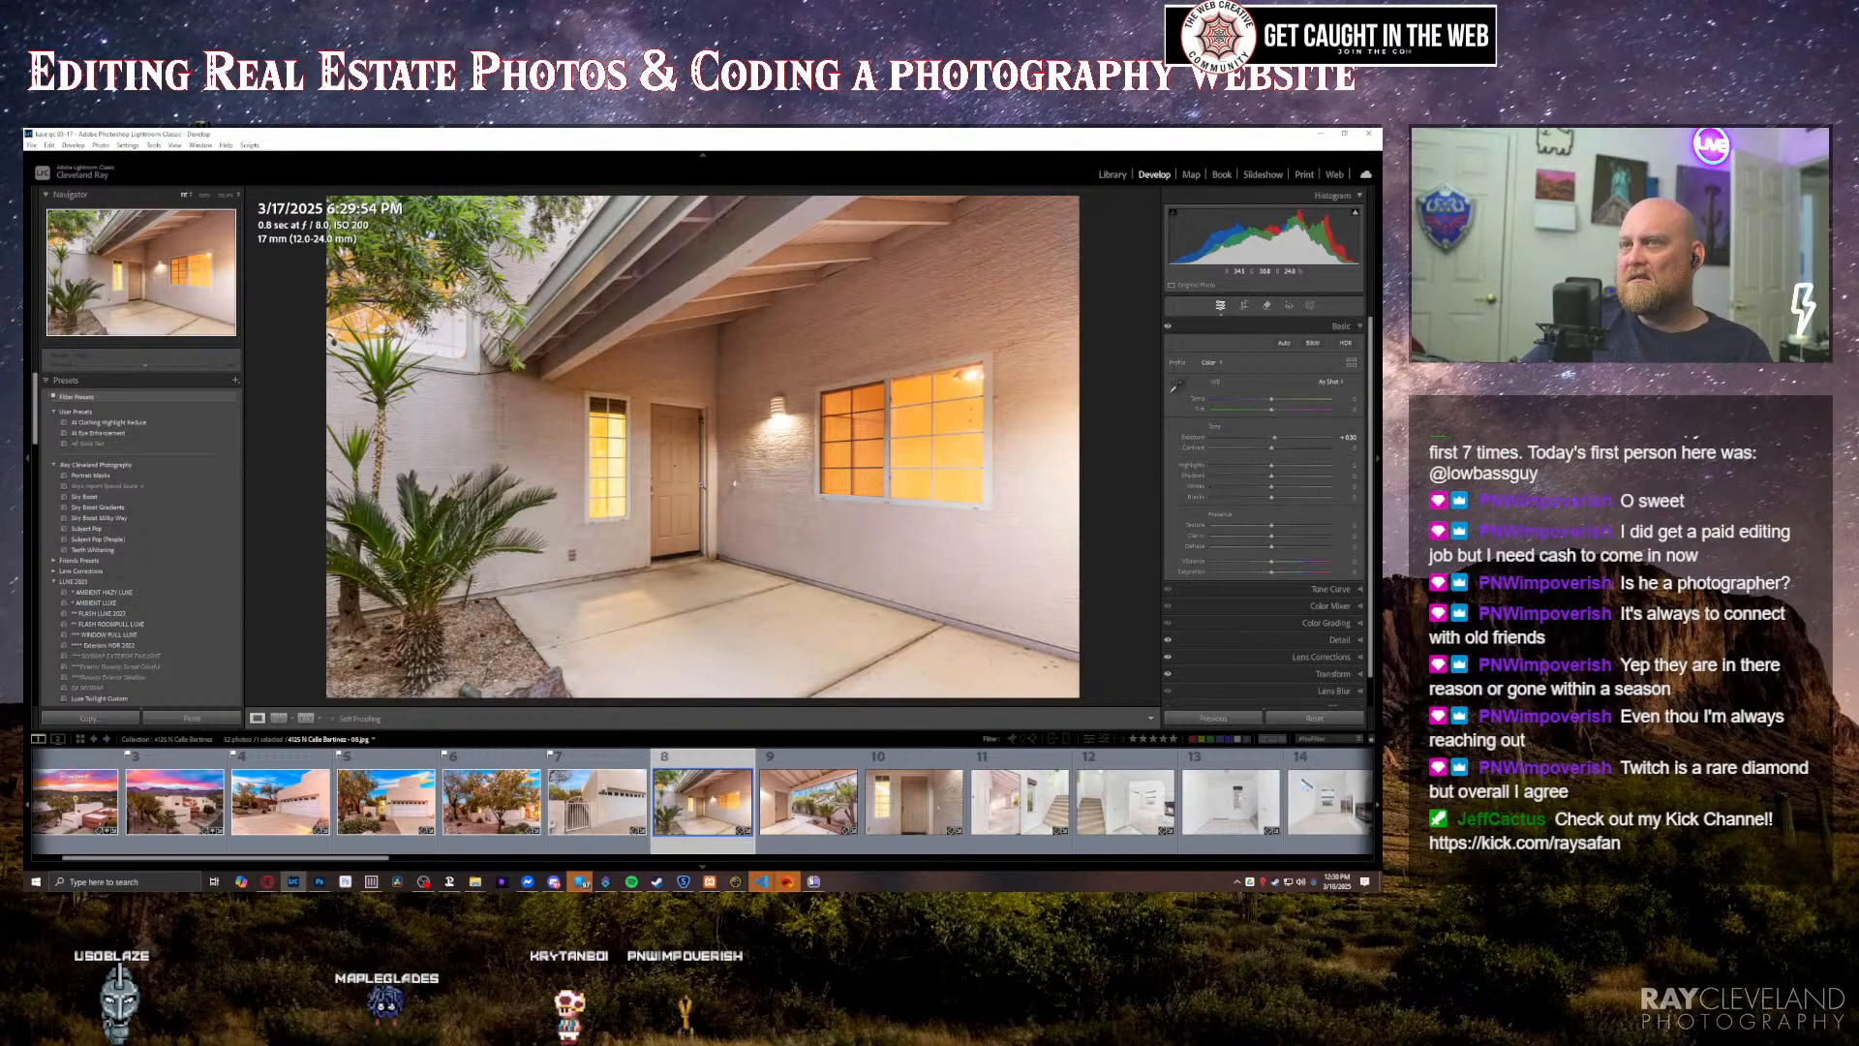
right_click(697, 472)
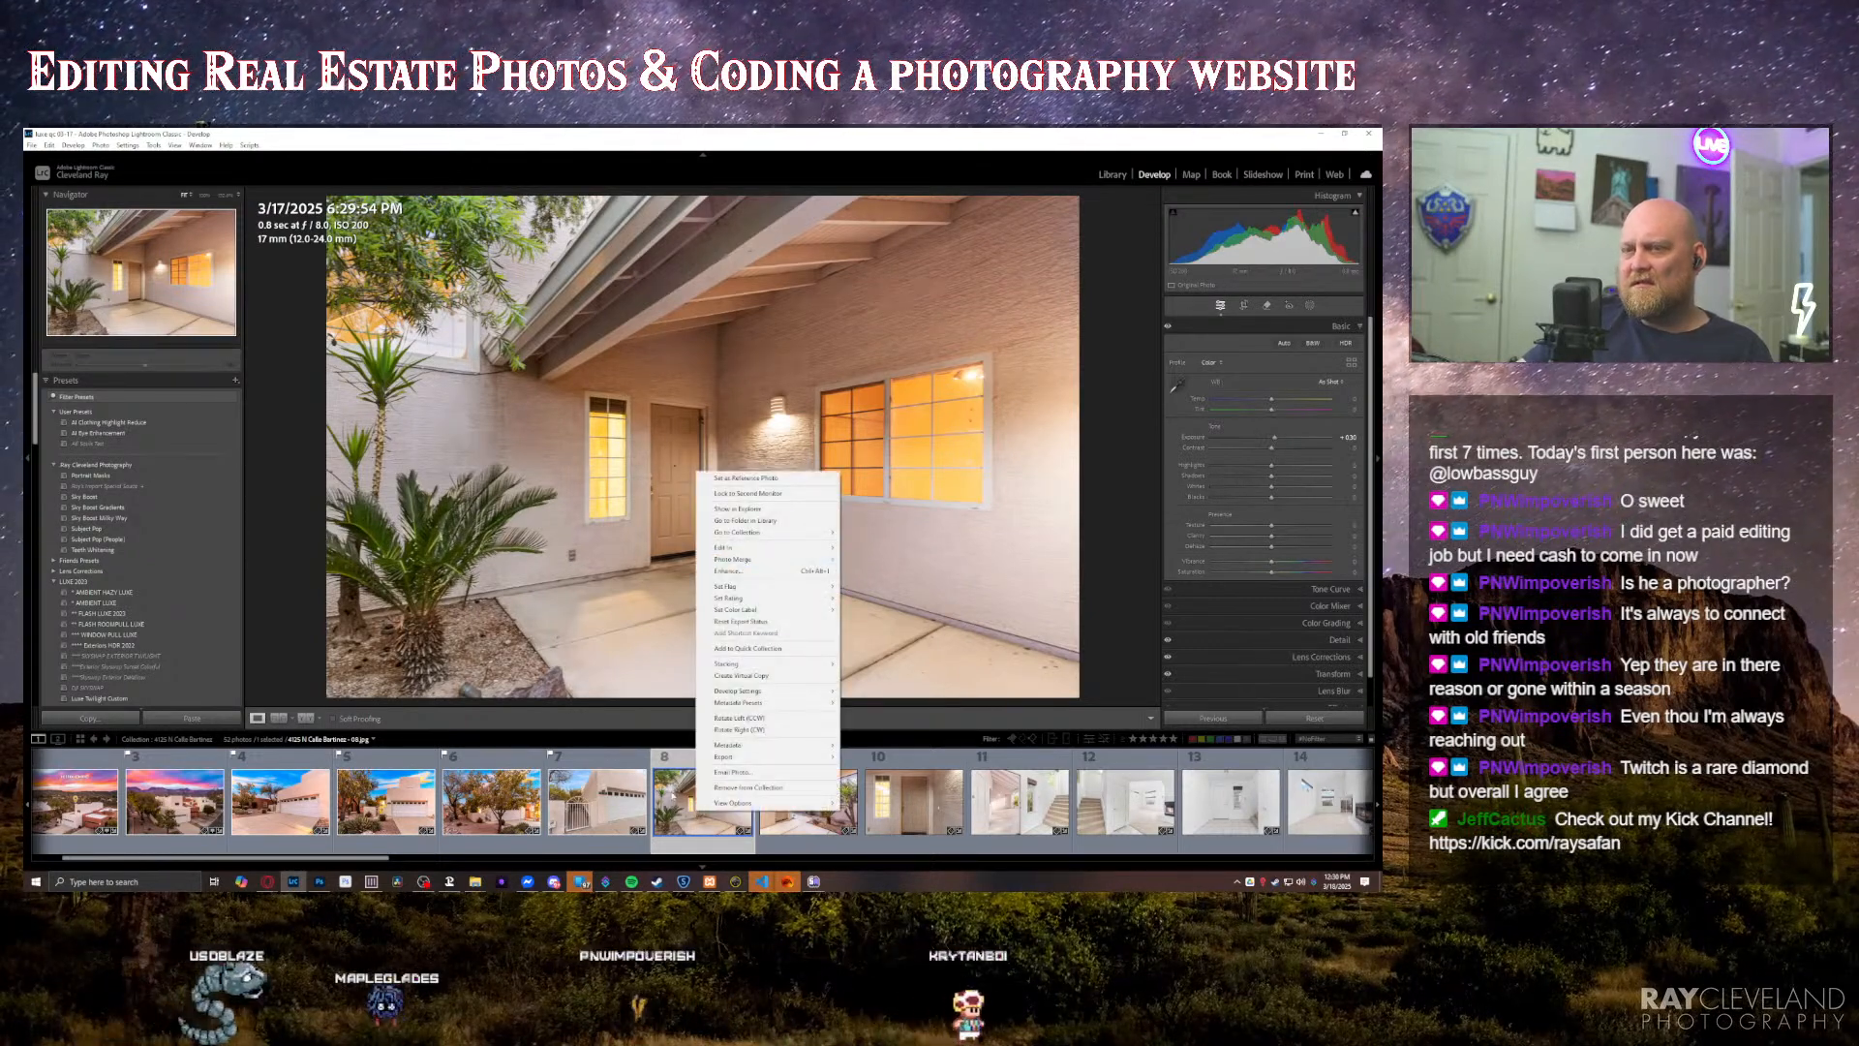
left_click(732, 675)
right_click(726, 655)
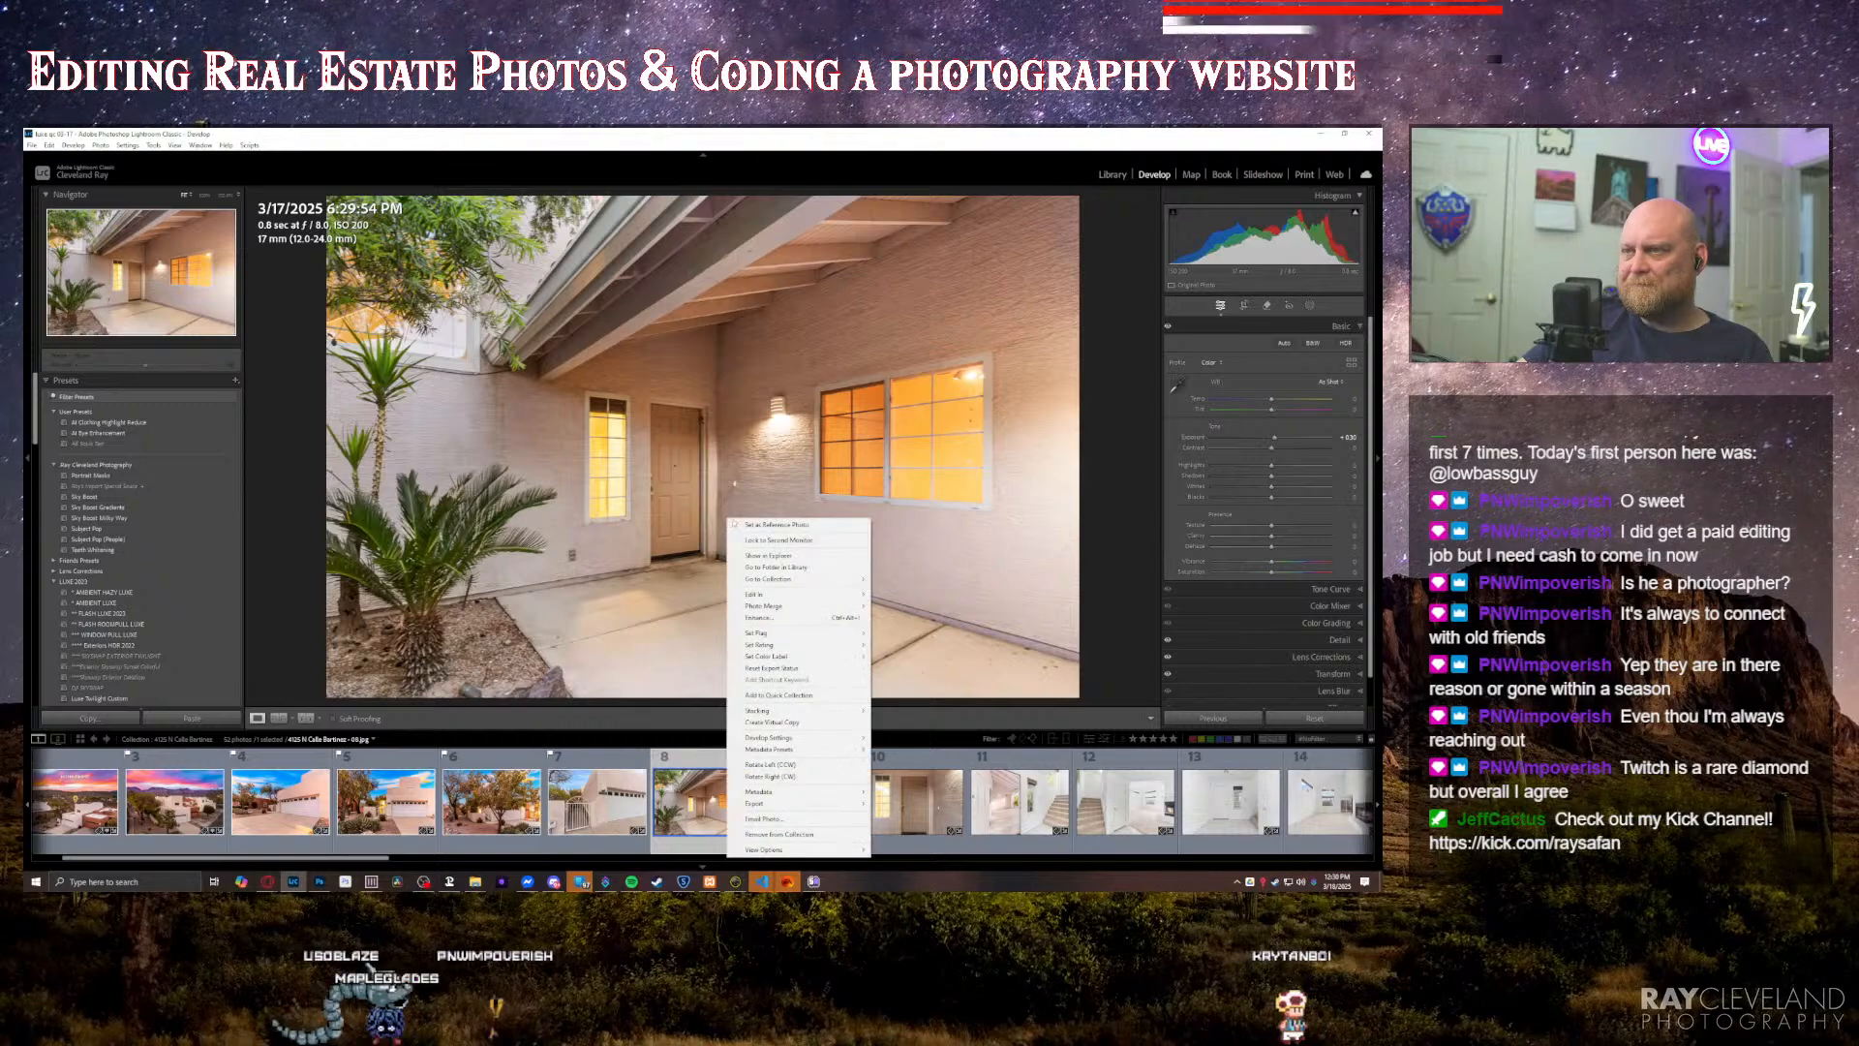
left_click(786, 556)
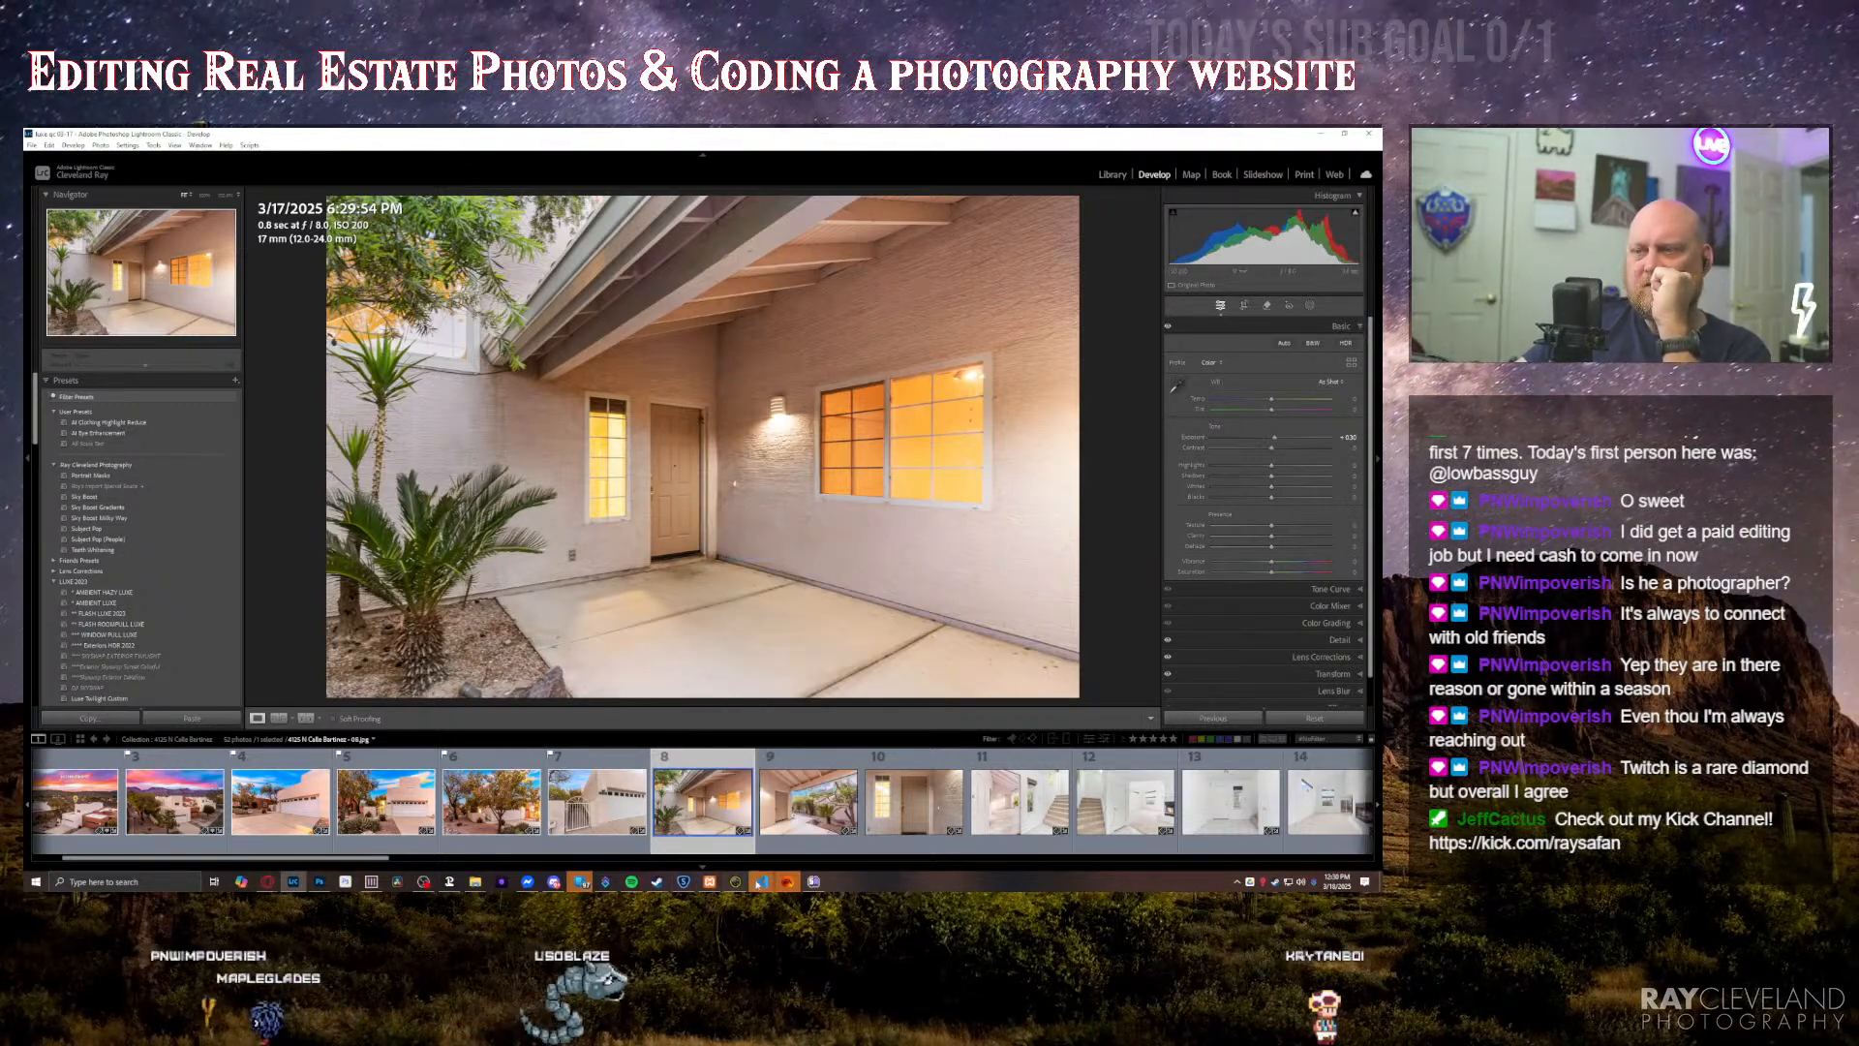
Step: Switch to Topaz Sharpen AI, move its window aside and clear the previously processed image from its list
left_click(684, 882)
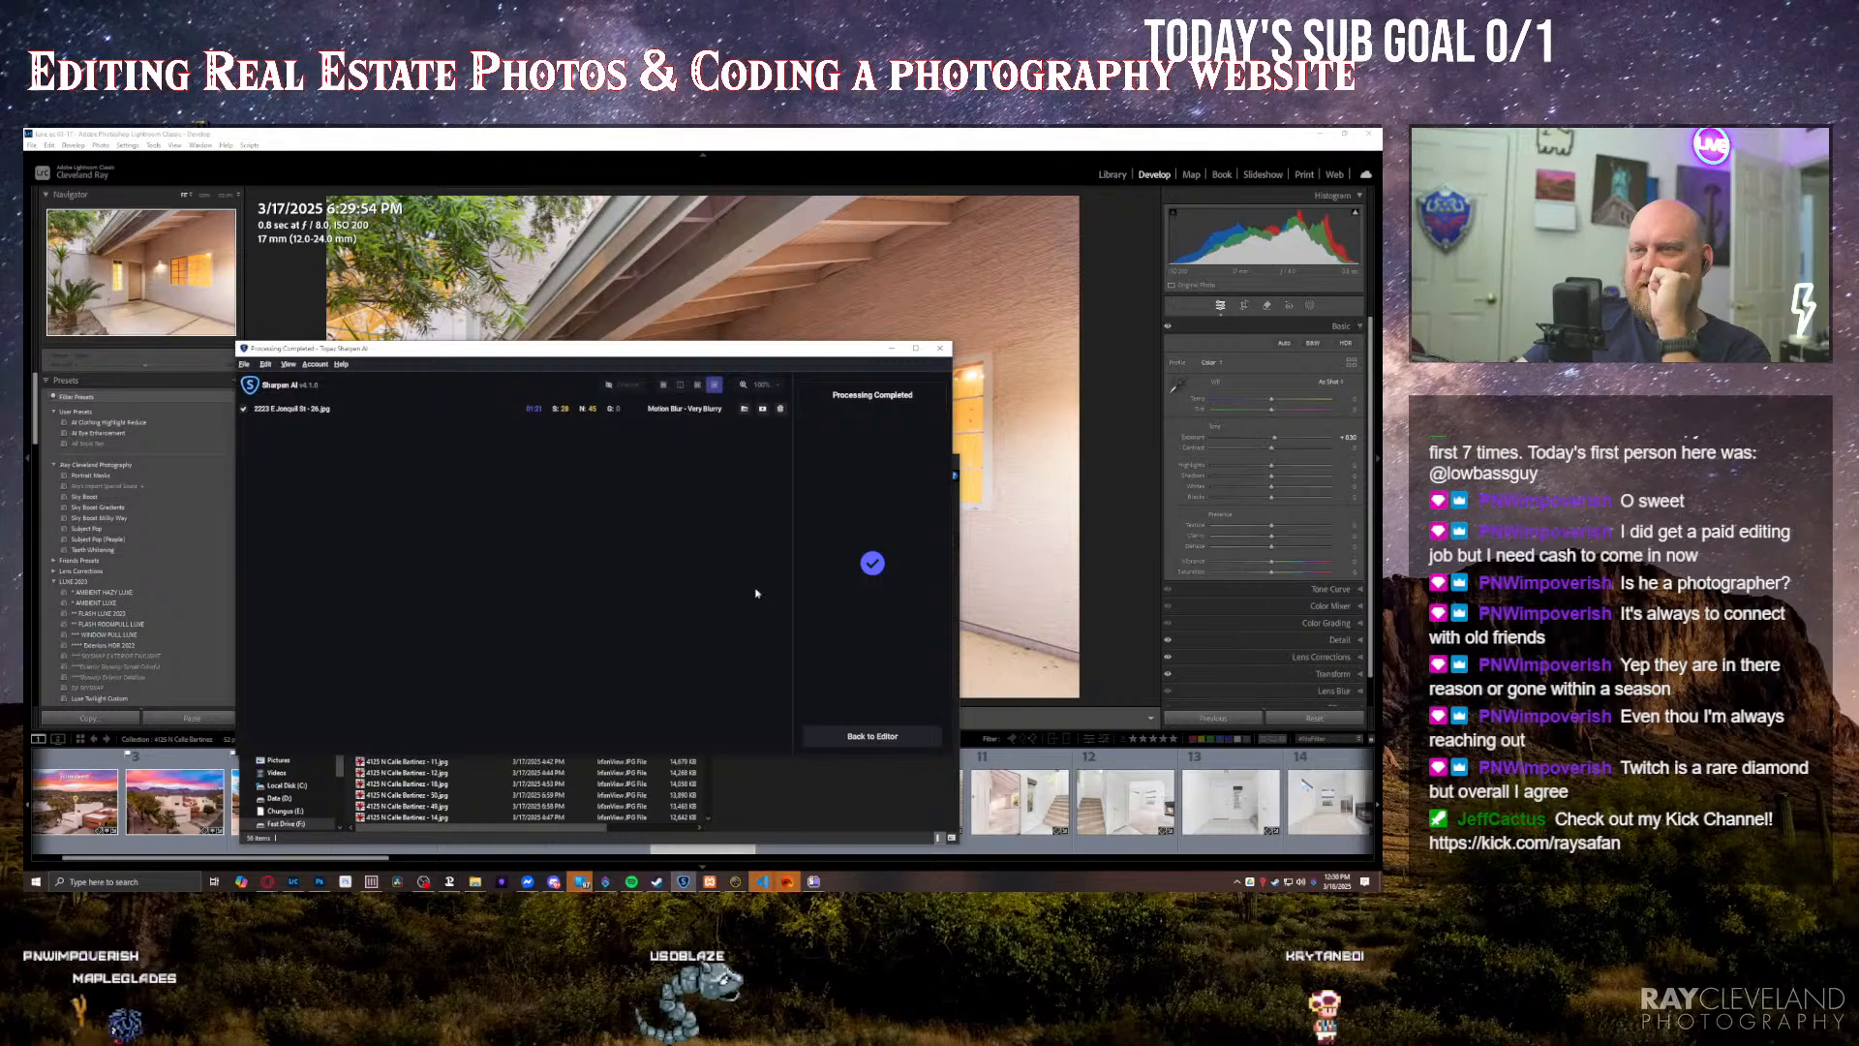
left_click_drag(543, 347, 341, 262)
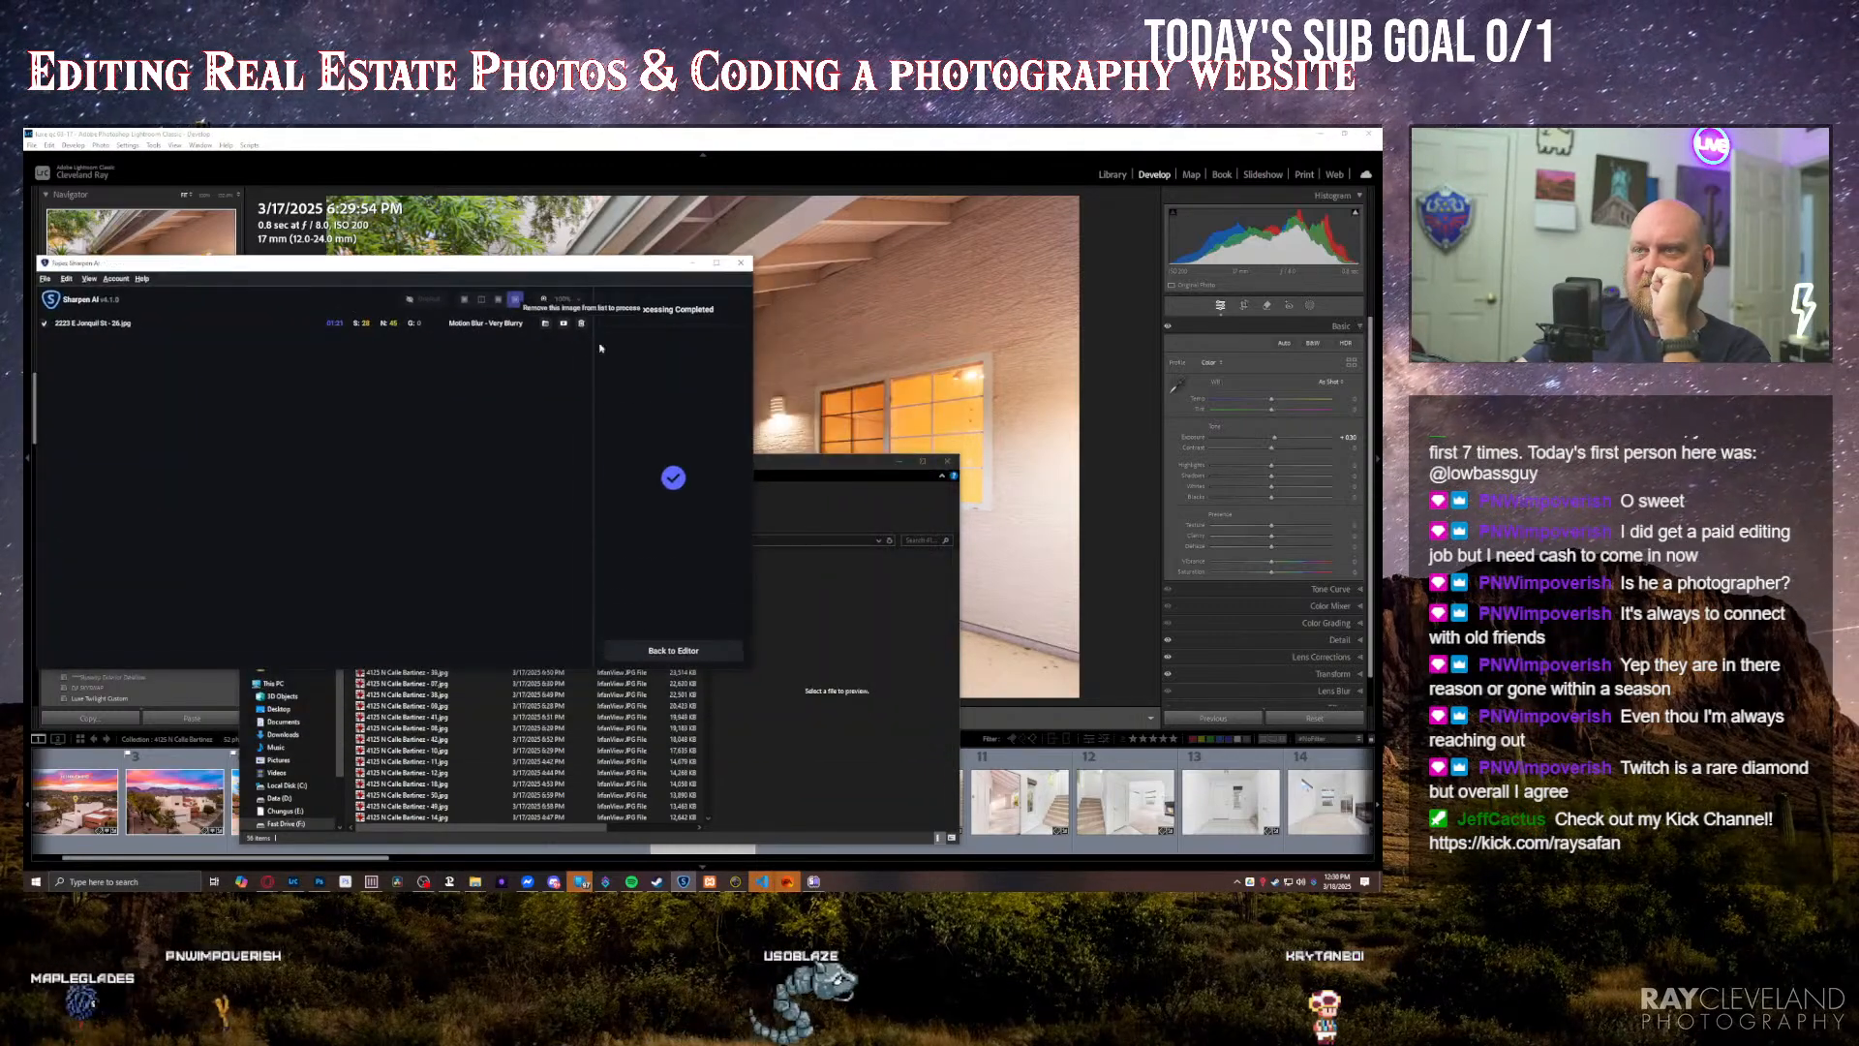
left_click(581, 326)
Step: Load the front-entry photo's file from the Explorer folder into Sharpen AI, and return to Lightroom
left_click(812, 464)
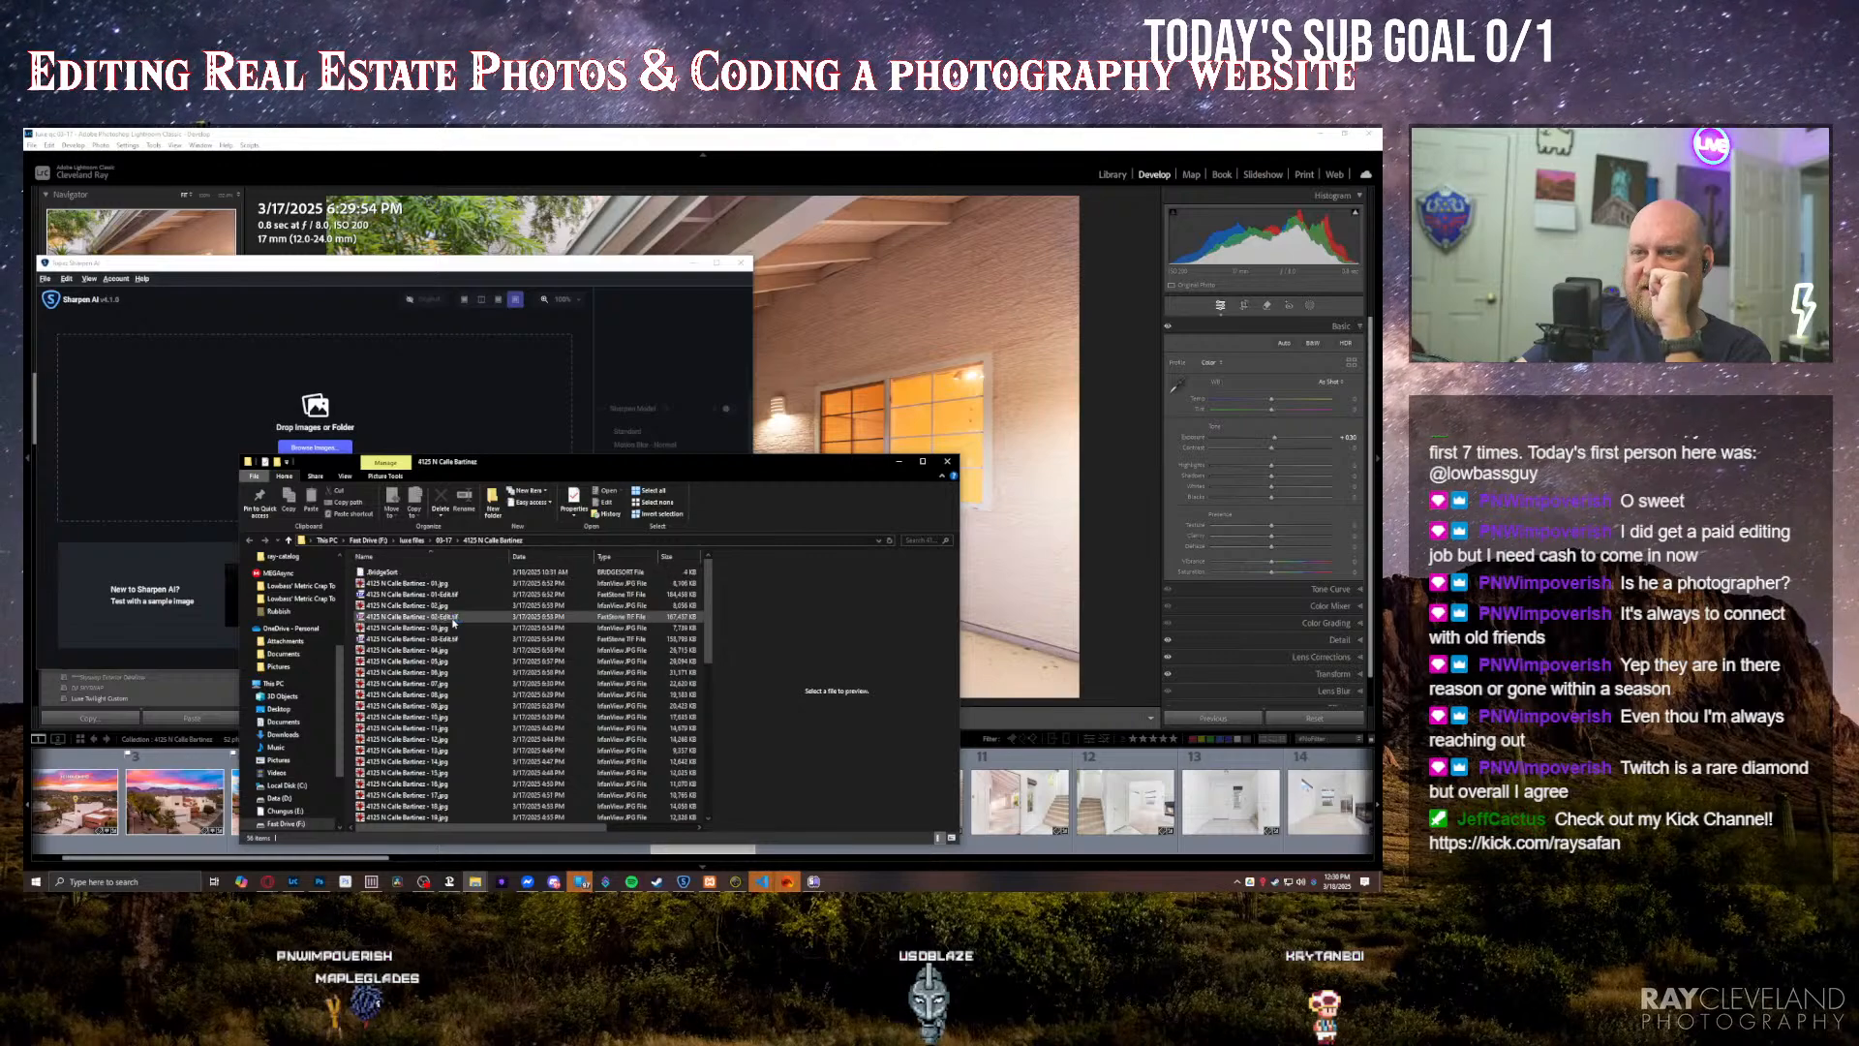
left_click(426, 695)
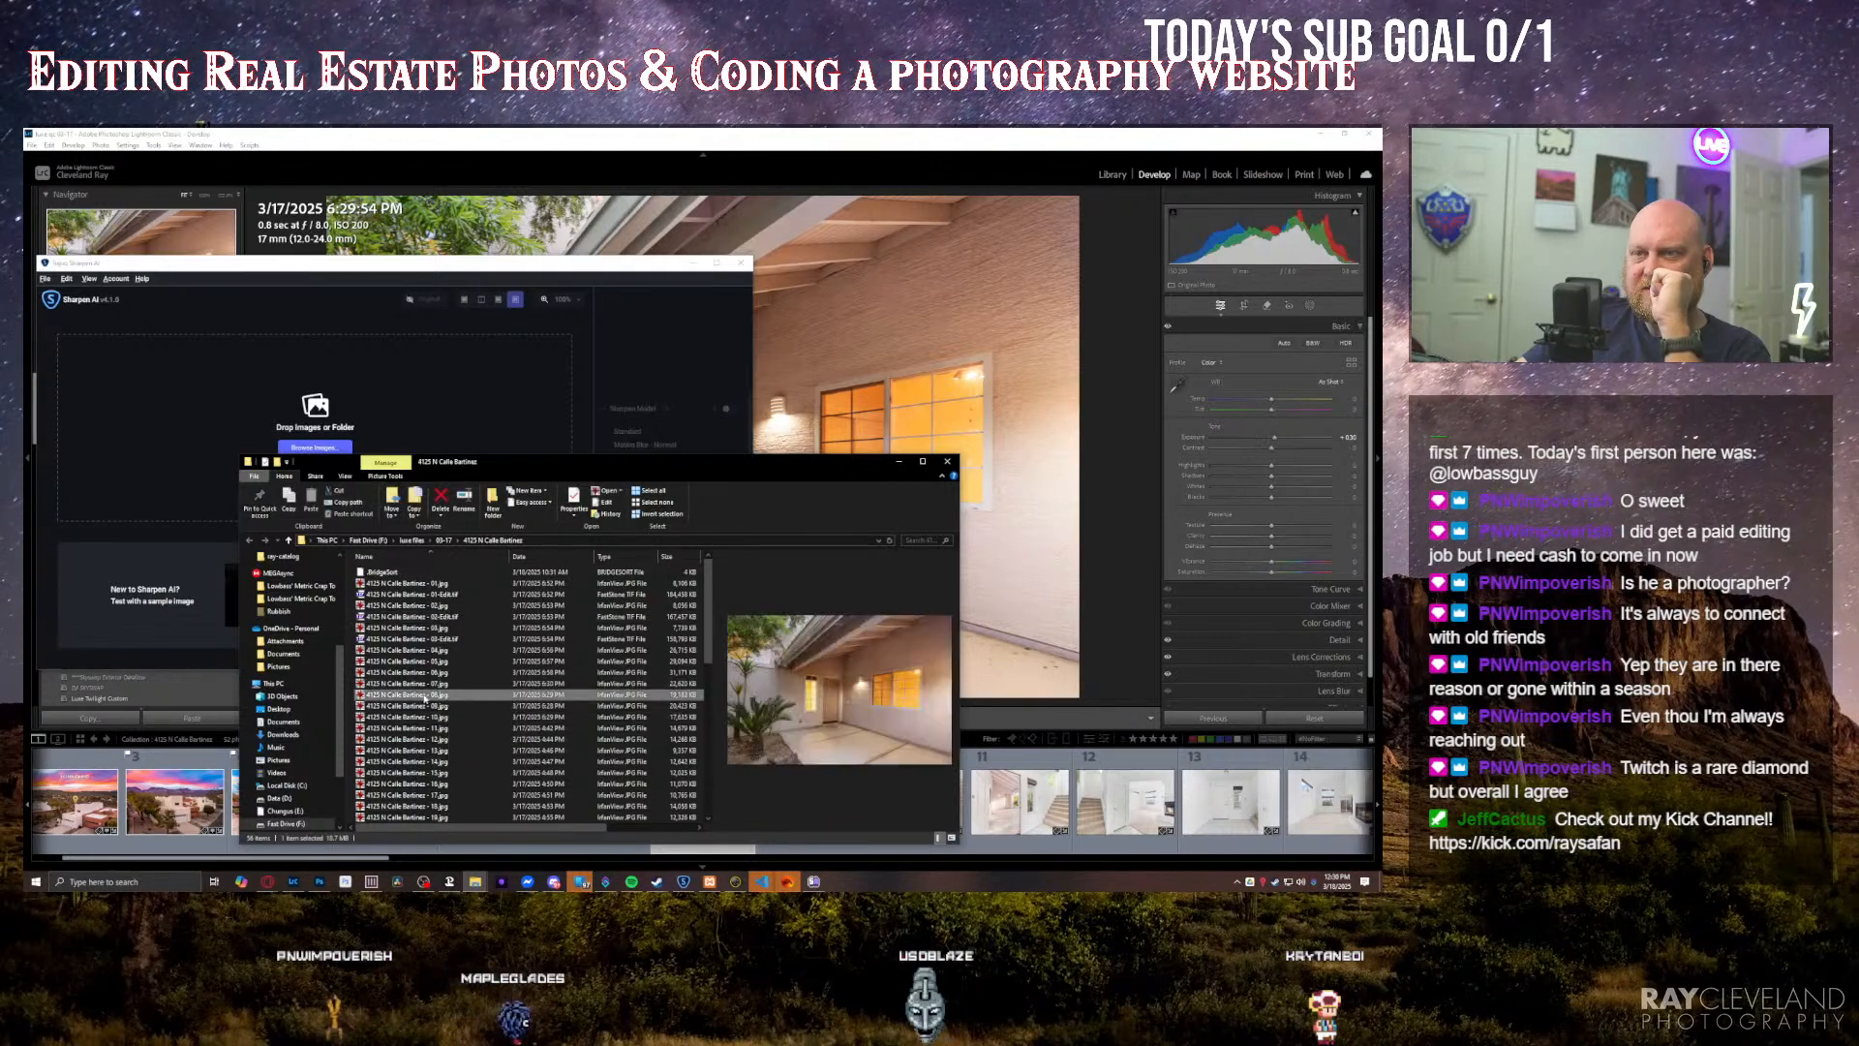
left_click_drag(200, 456, 203, 453)
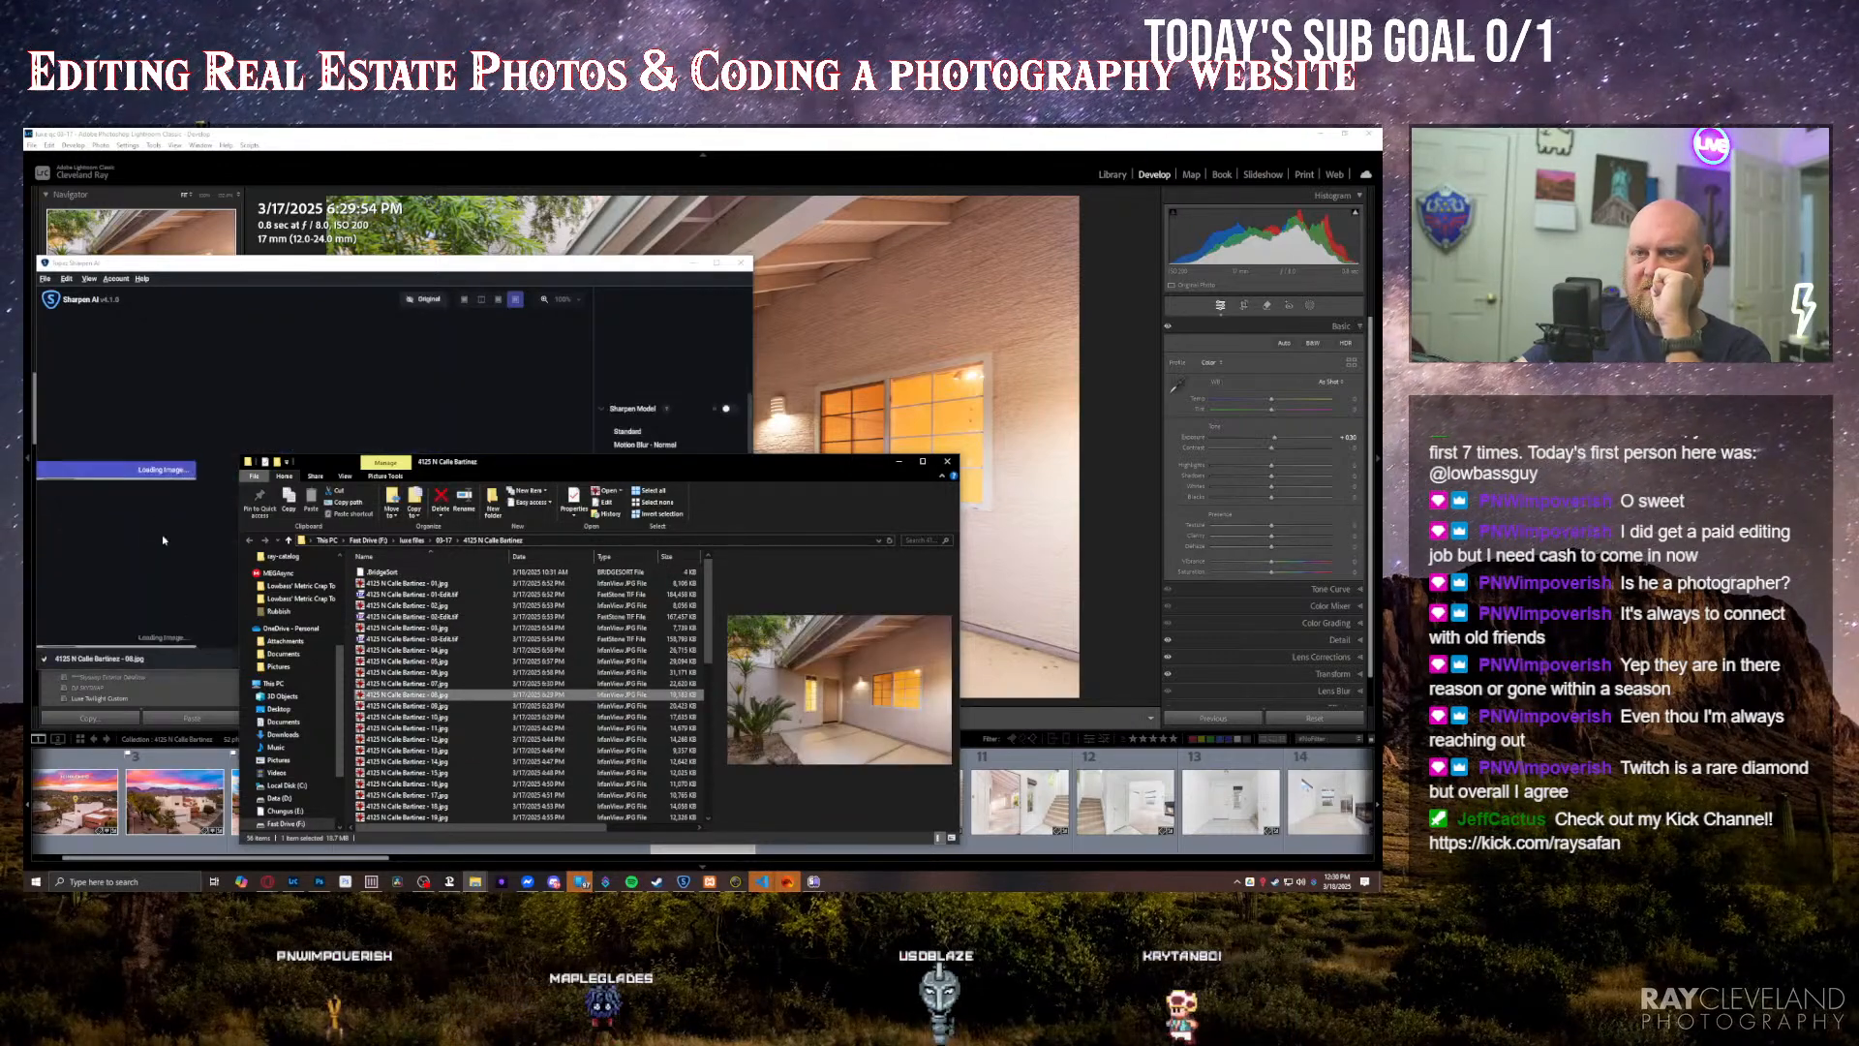
left_click(320, 264)
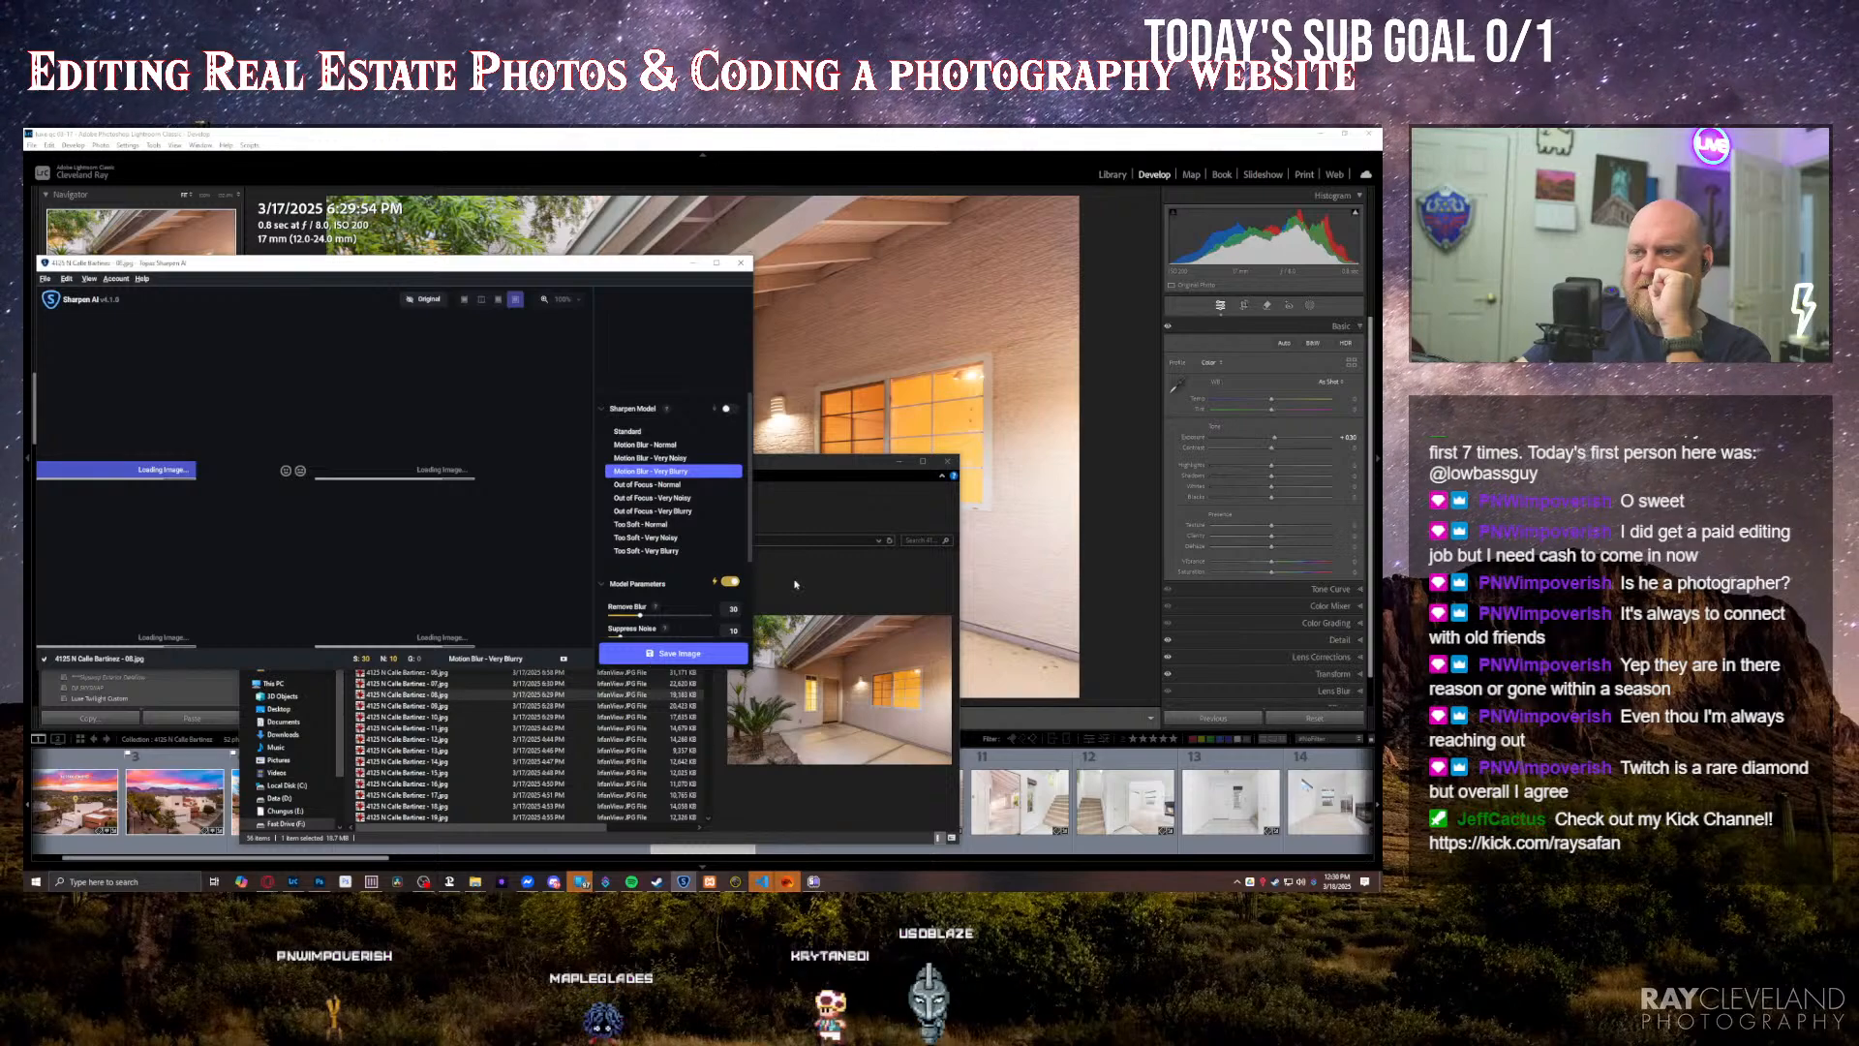
left_click(994, 162)
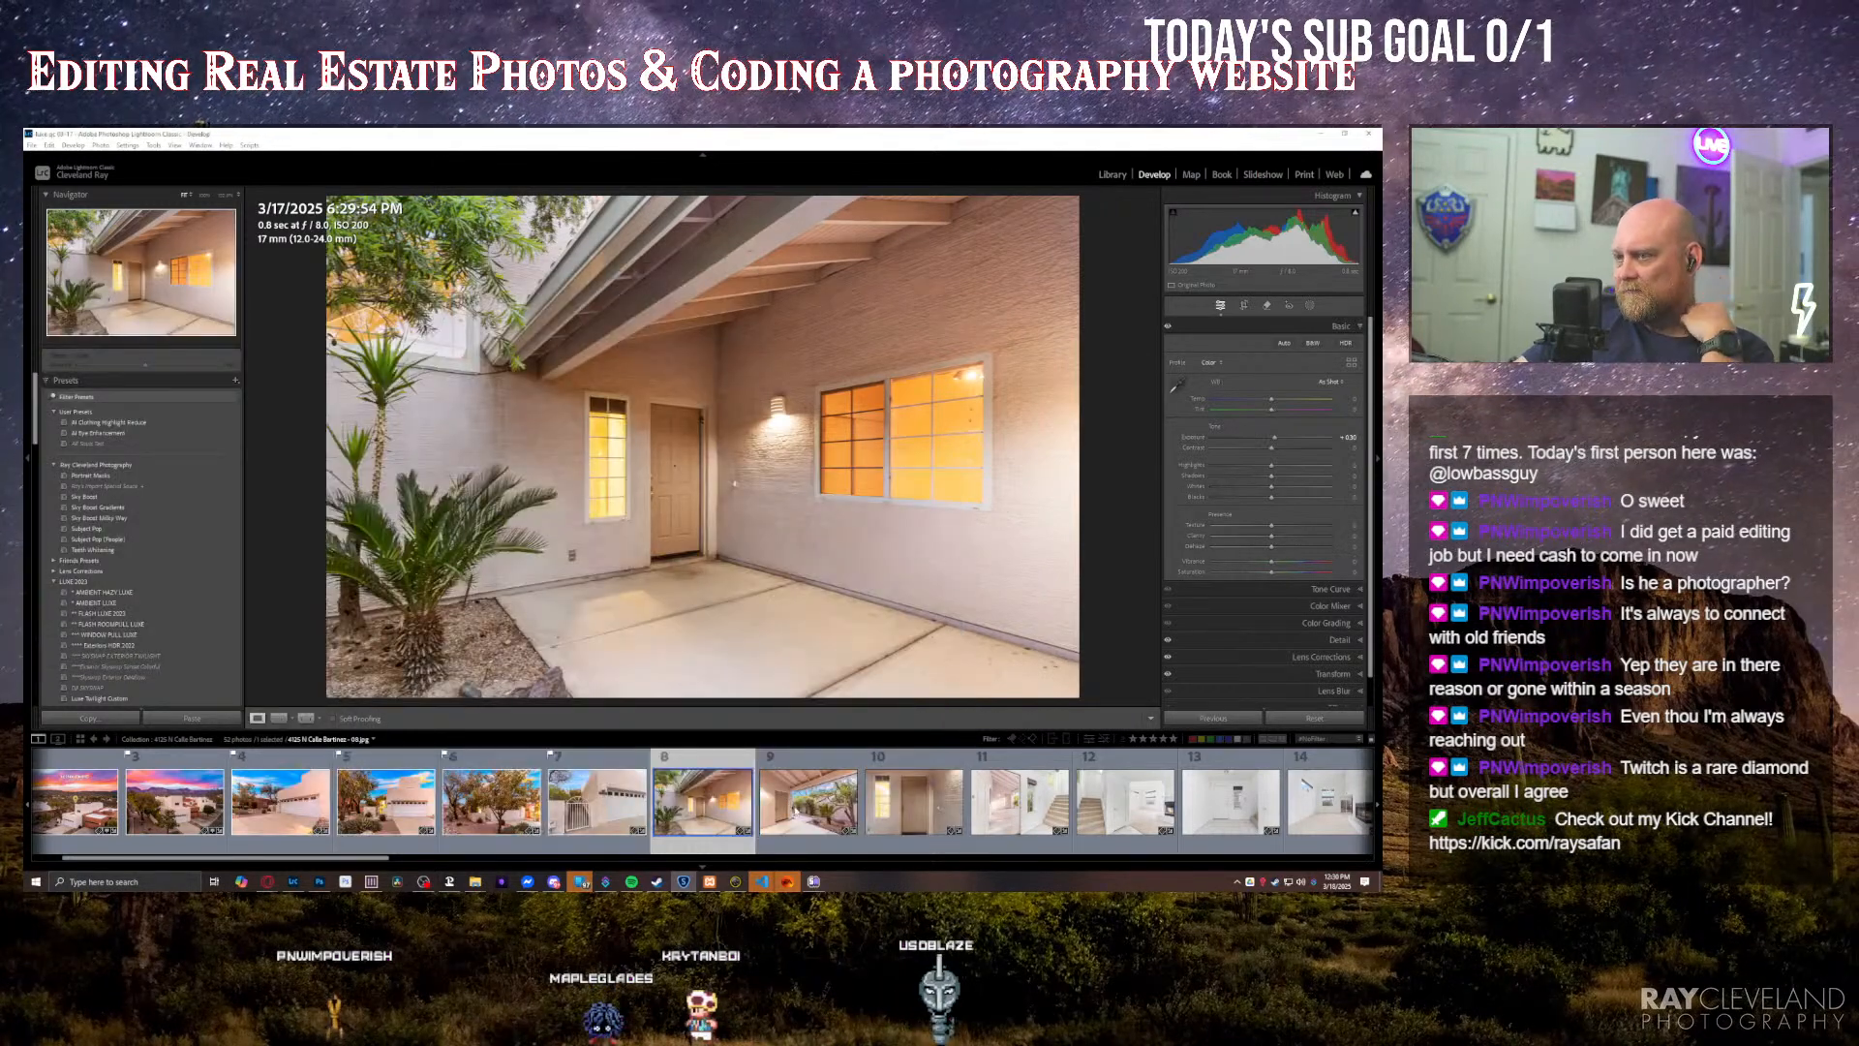
Step: Raise the exposure of the covered walkway photo with the palm and move on to the front-door close-up
key("Right")
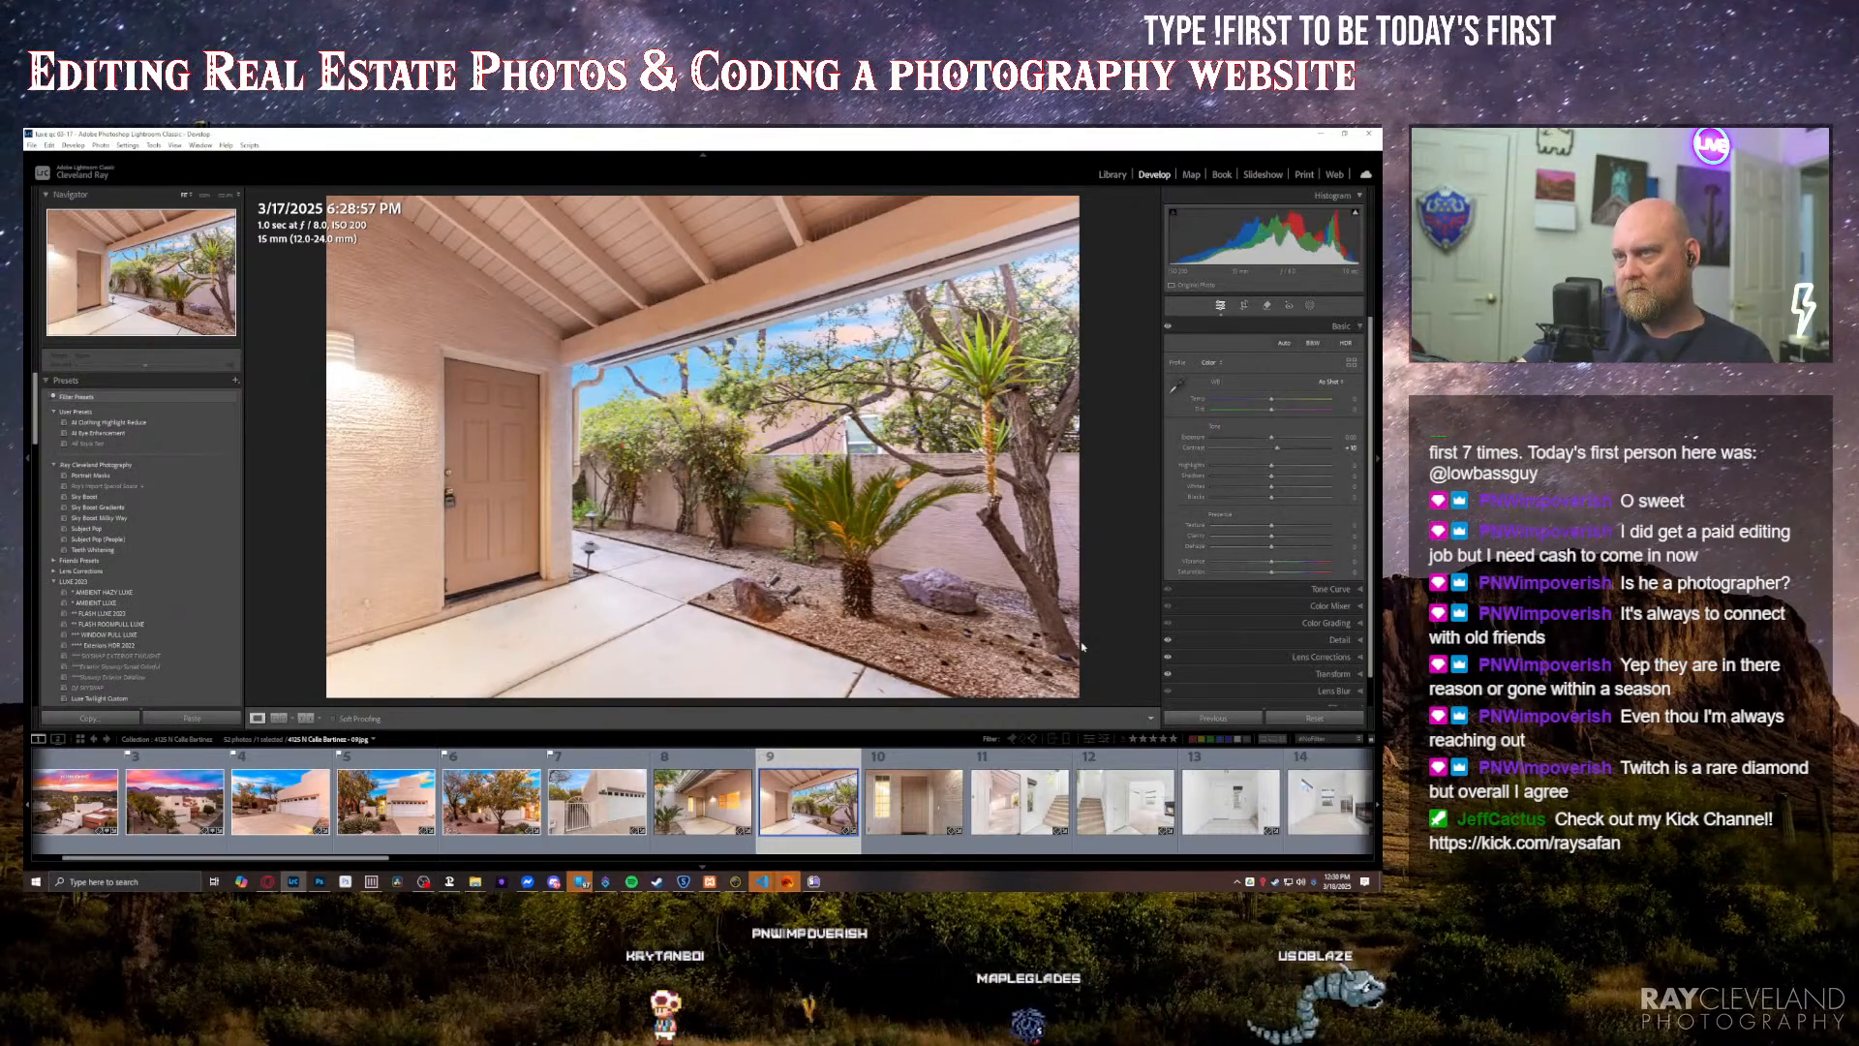
key("equal")
key("equal")
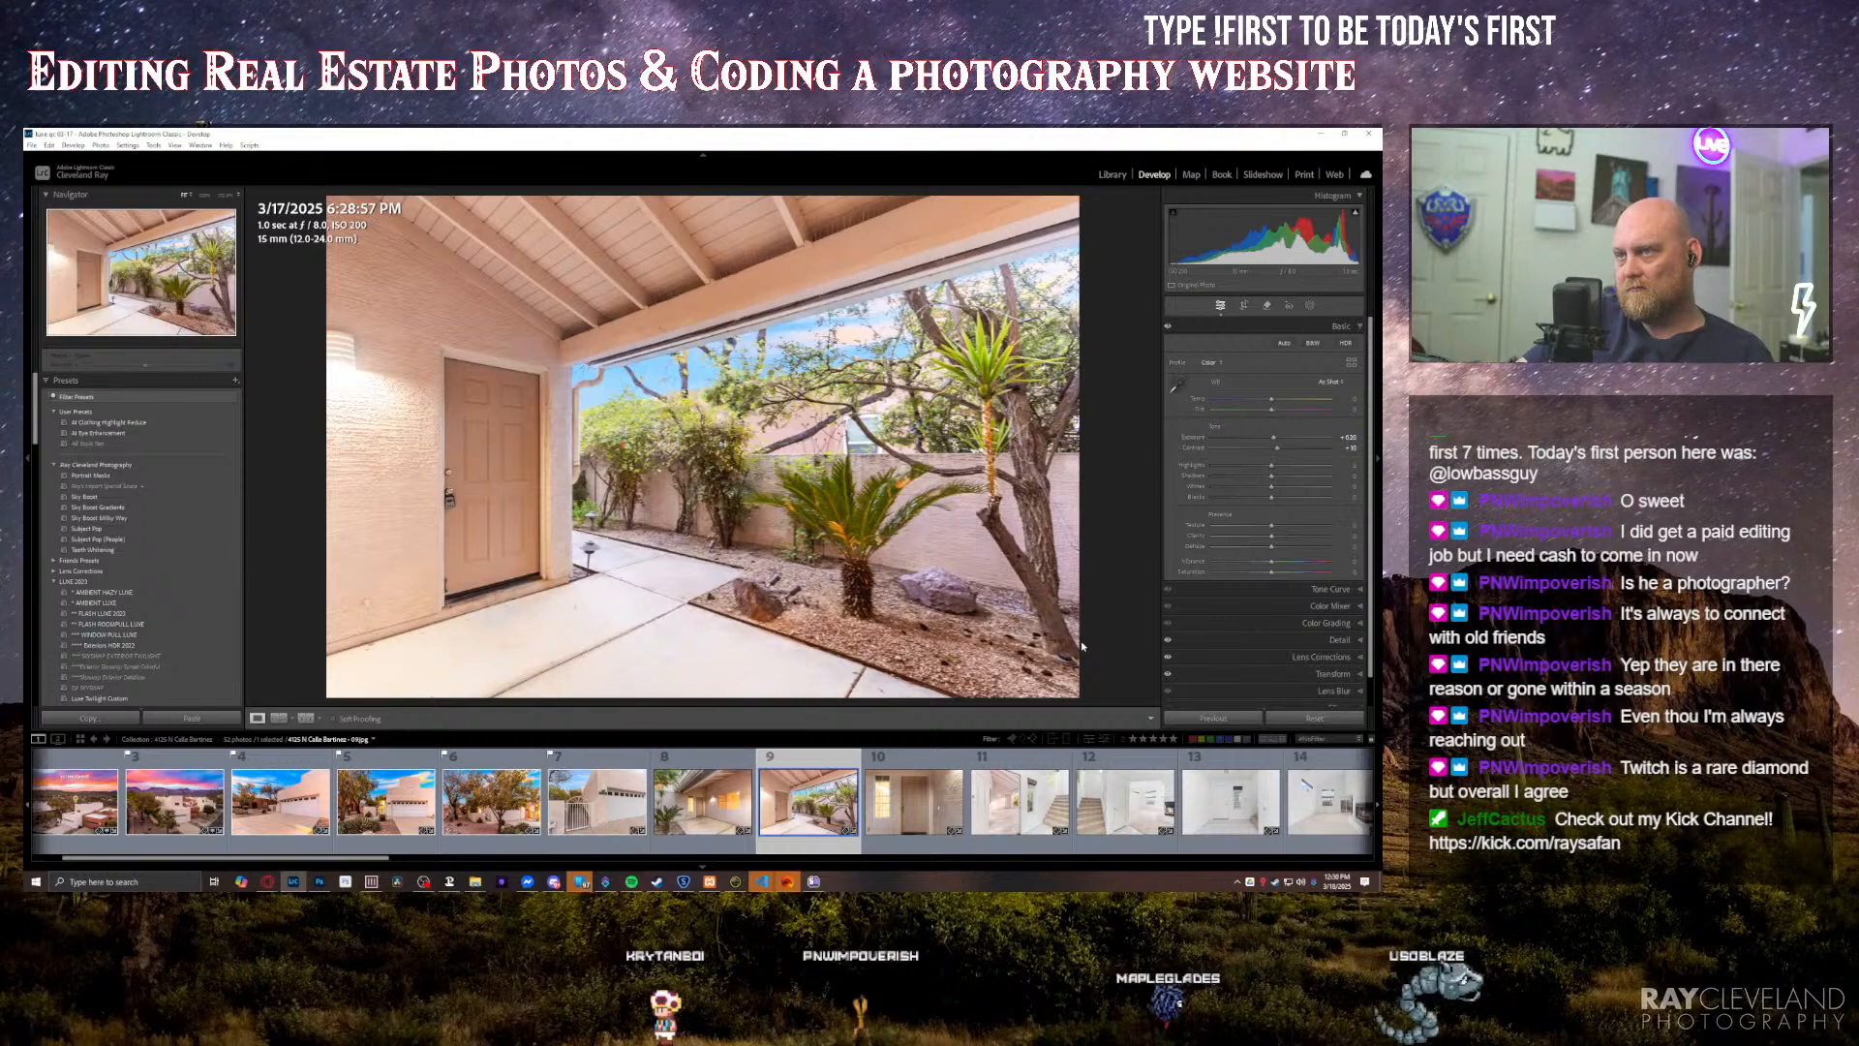
key("Right")
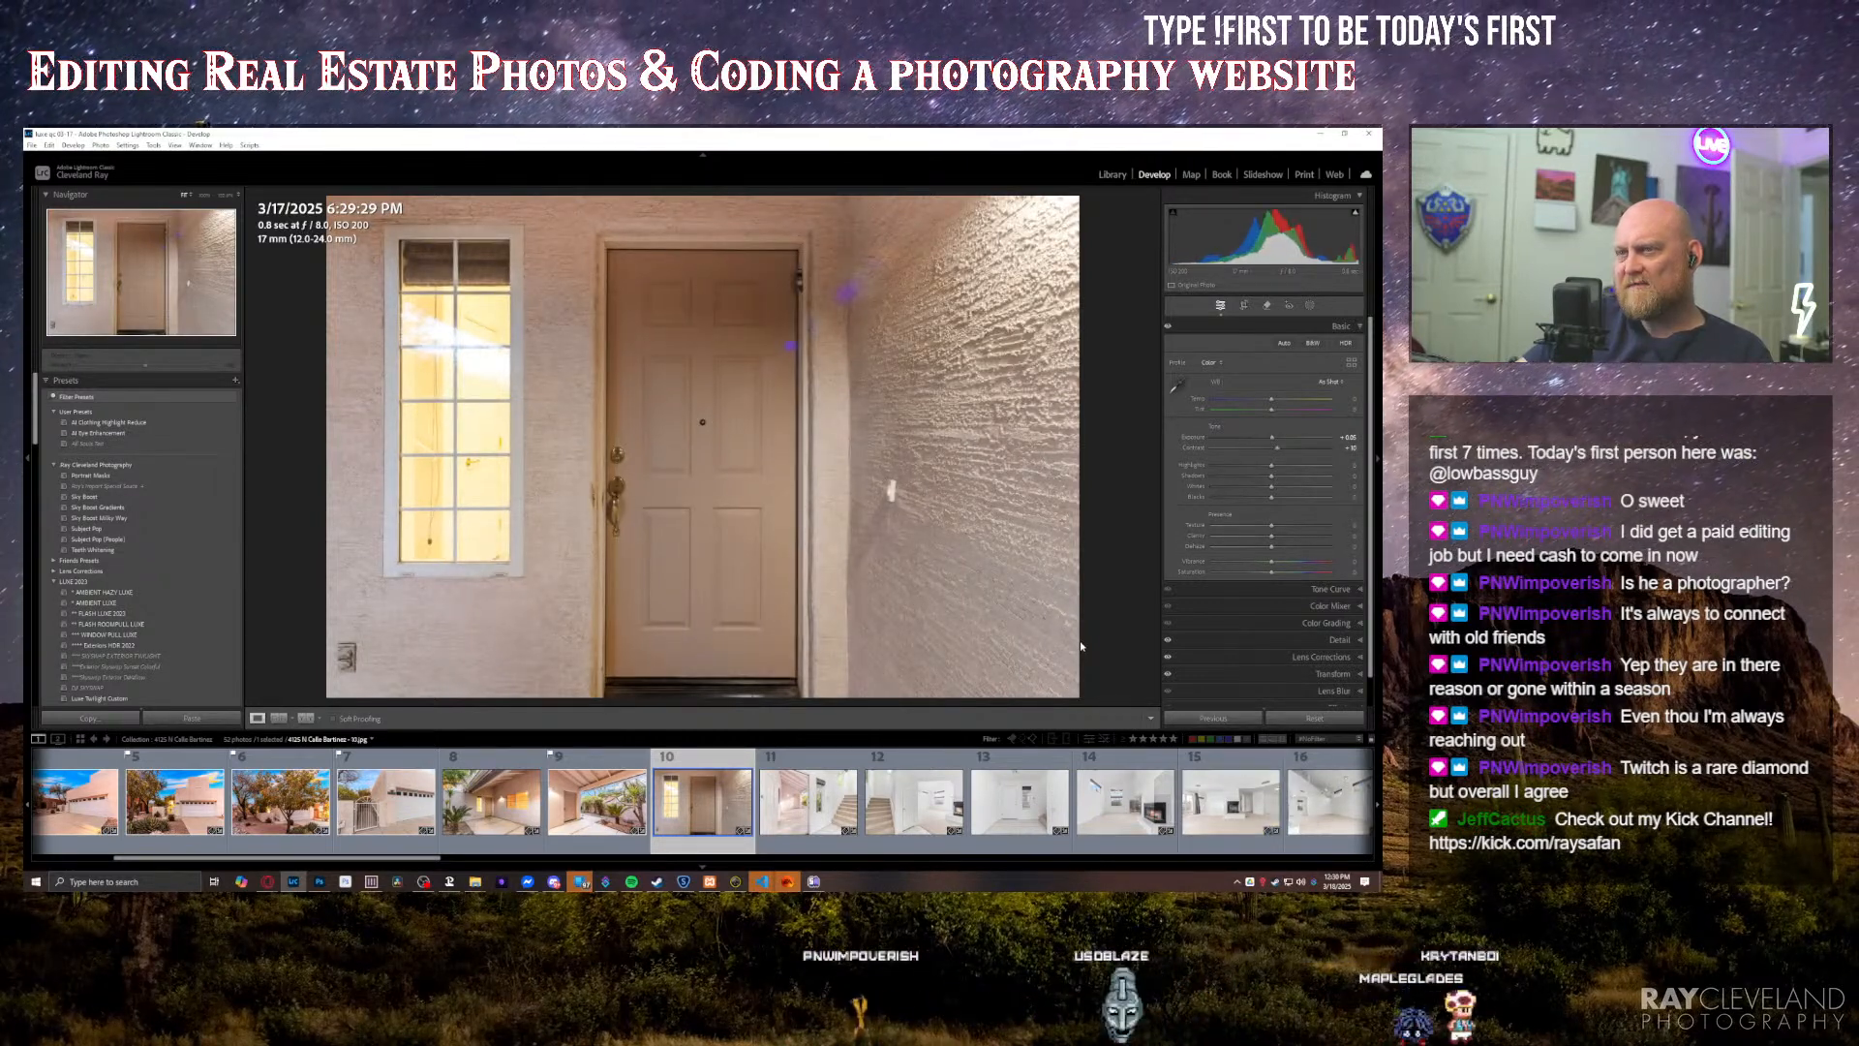
Step: Go back to the covered front-entry photo and remove it from the collection
key("Right")
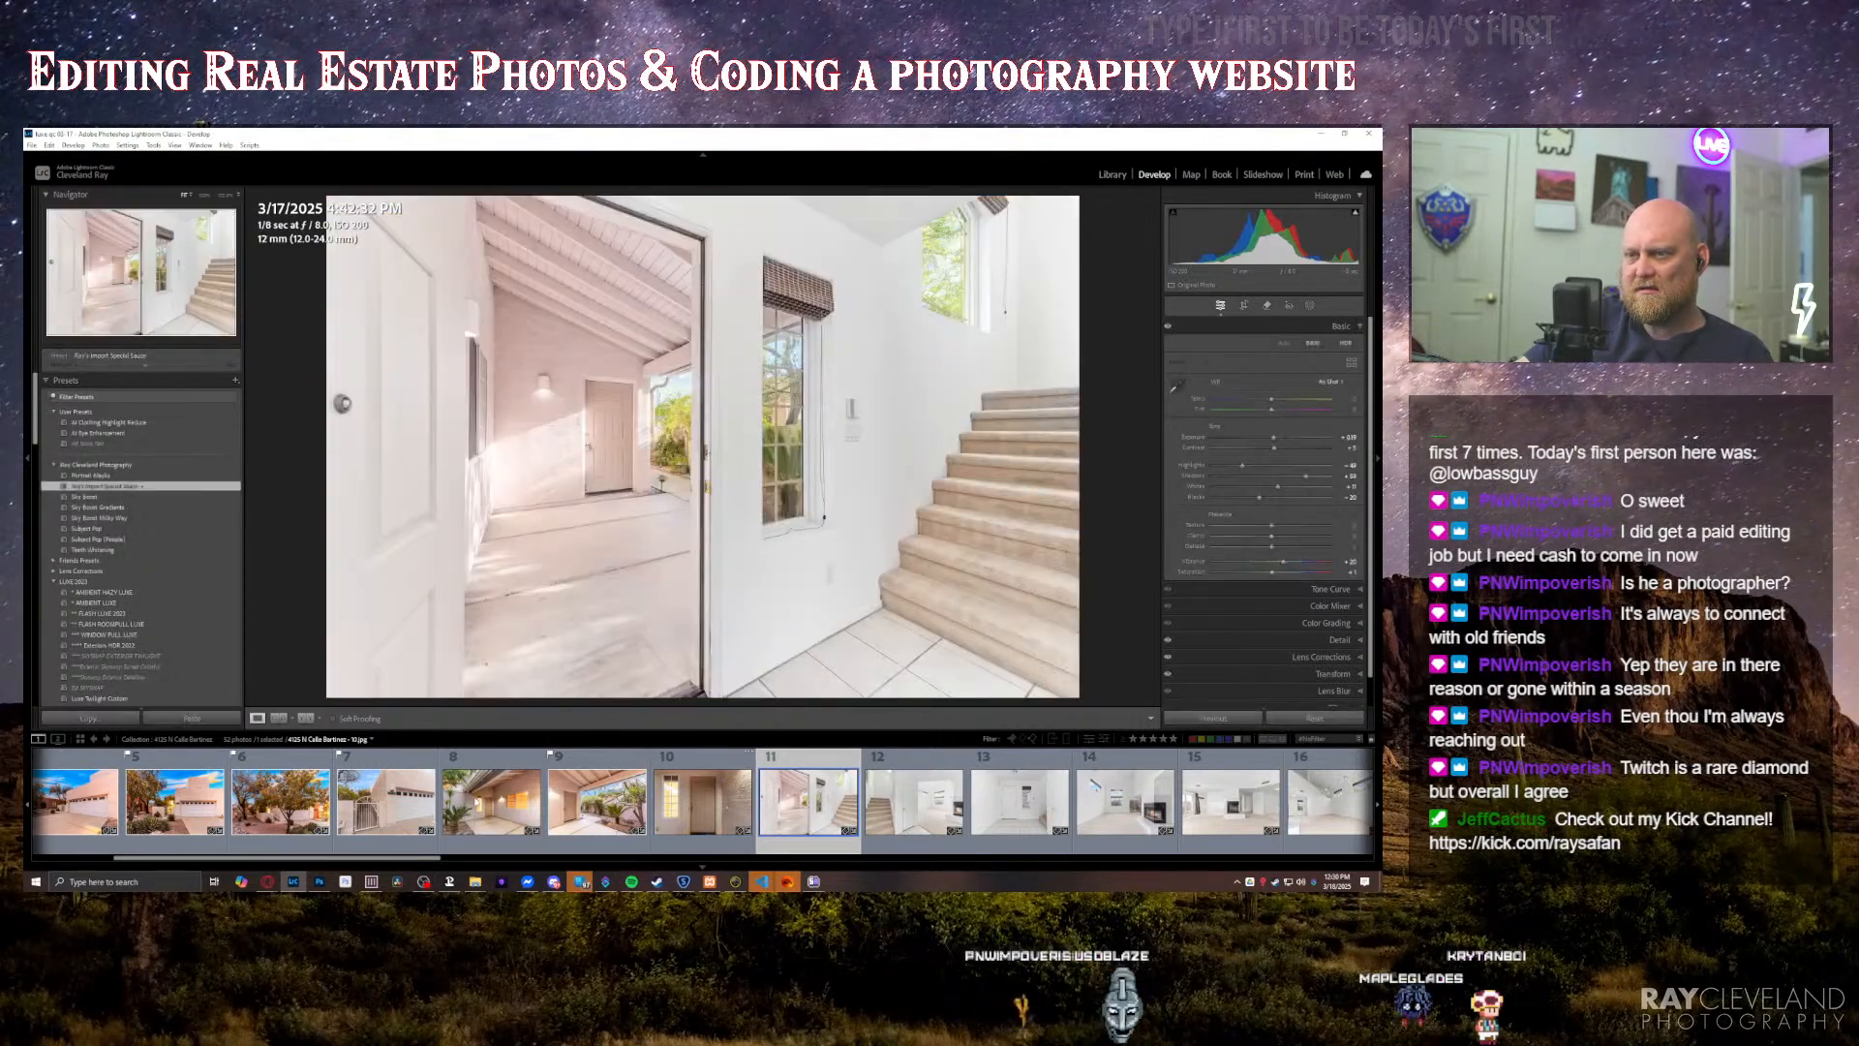
left_click(492, 802)
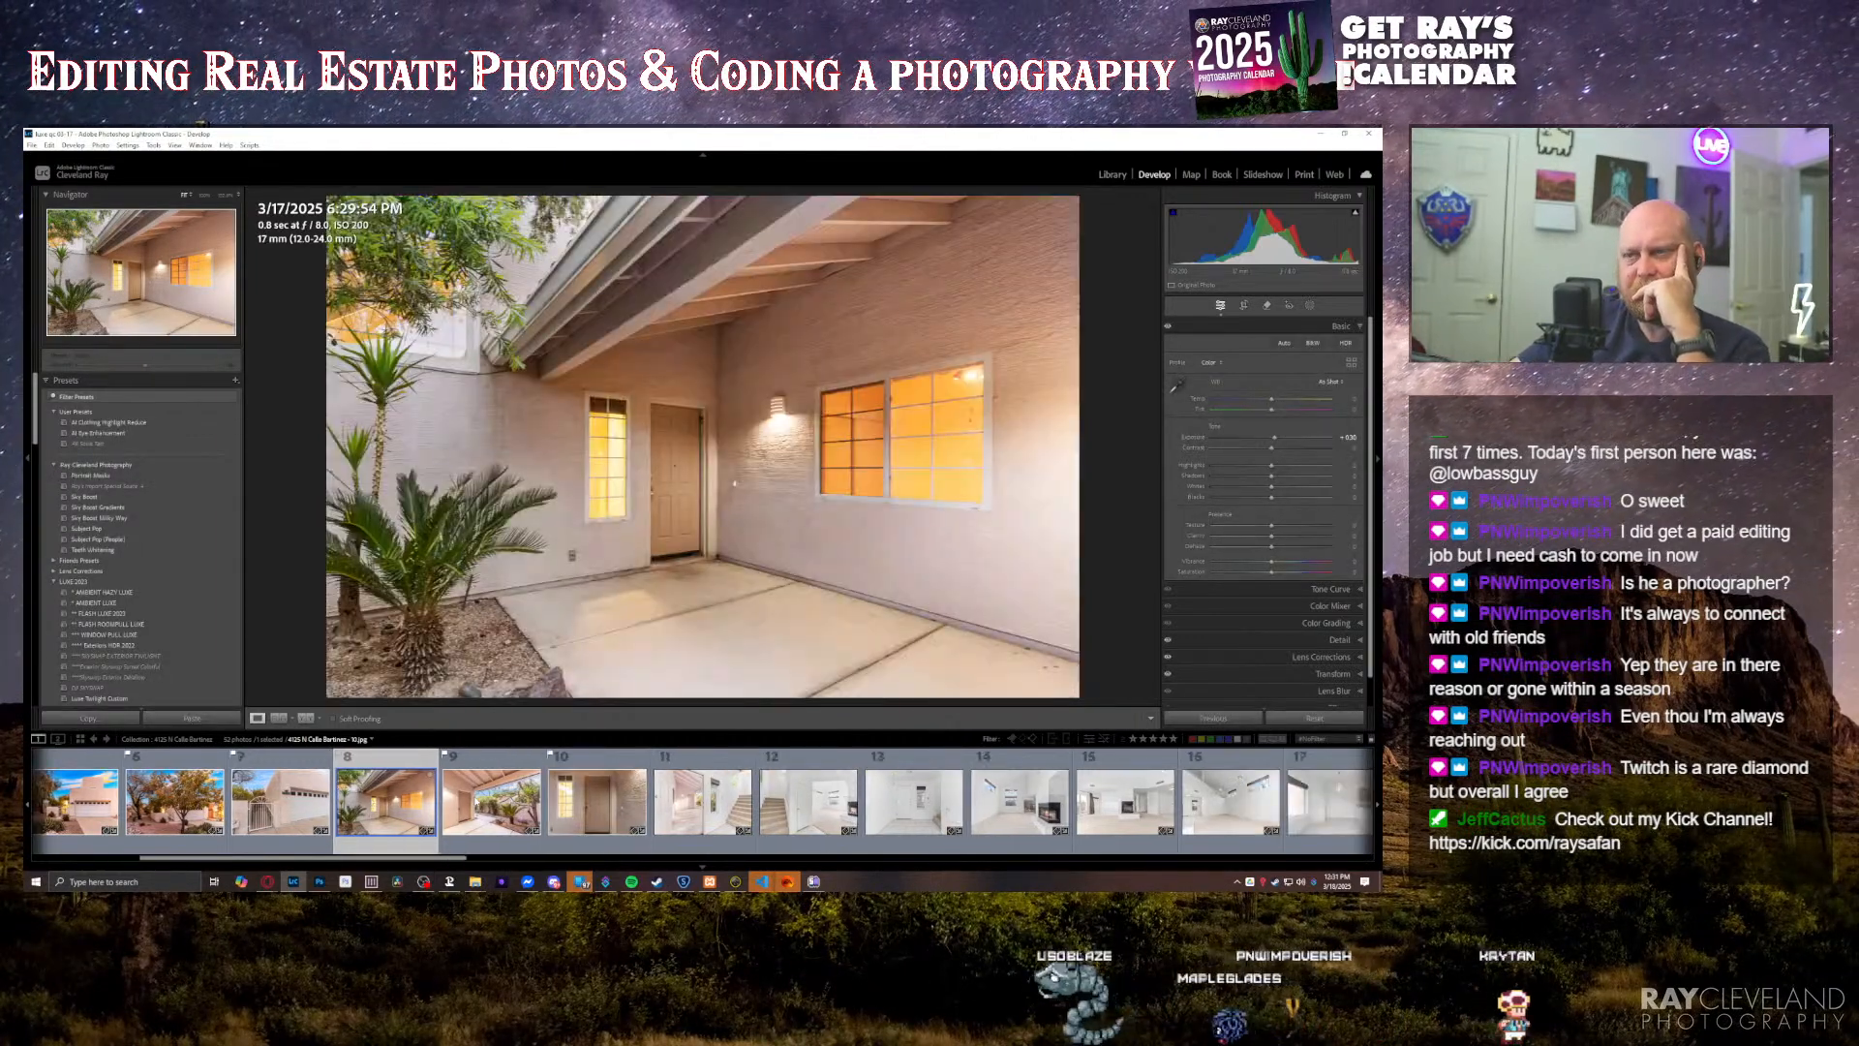
left_click_drag(386, 801, 649, 805)
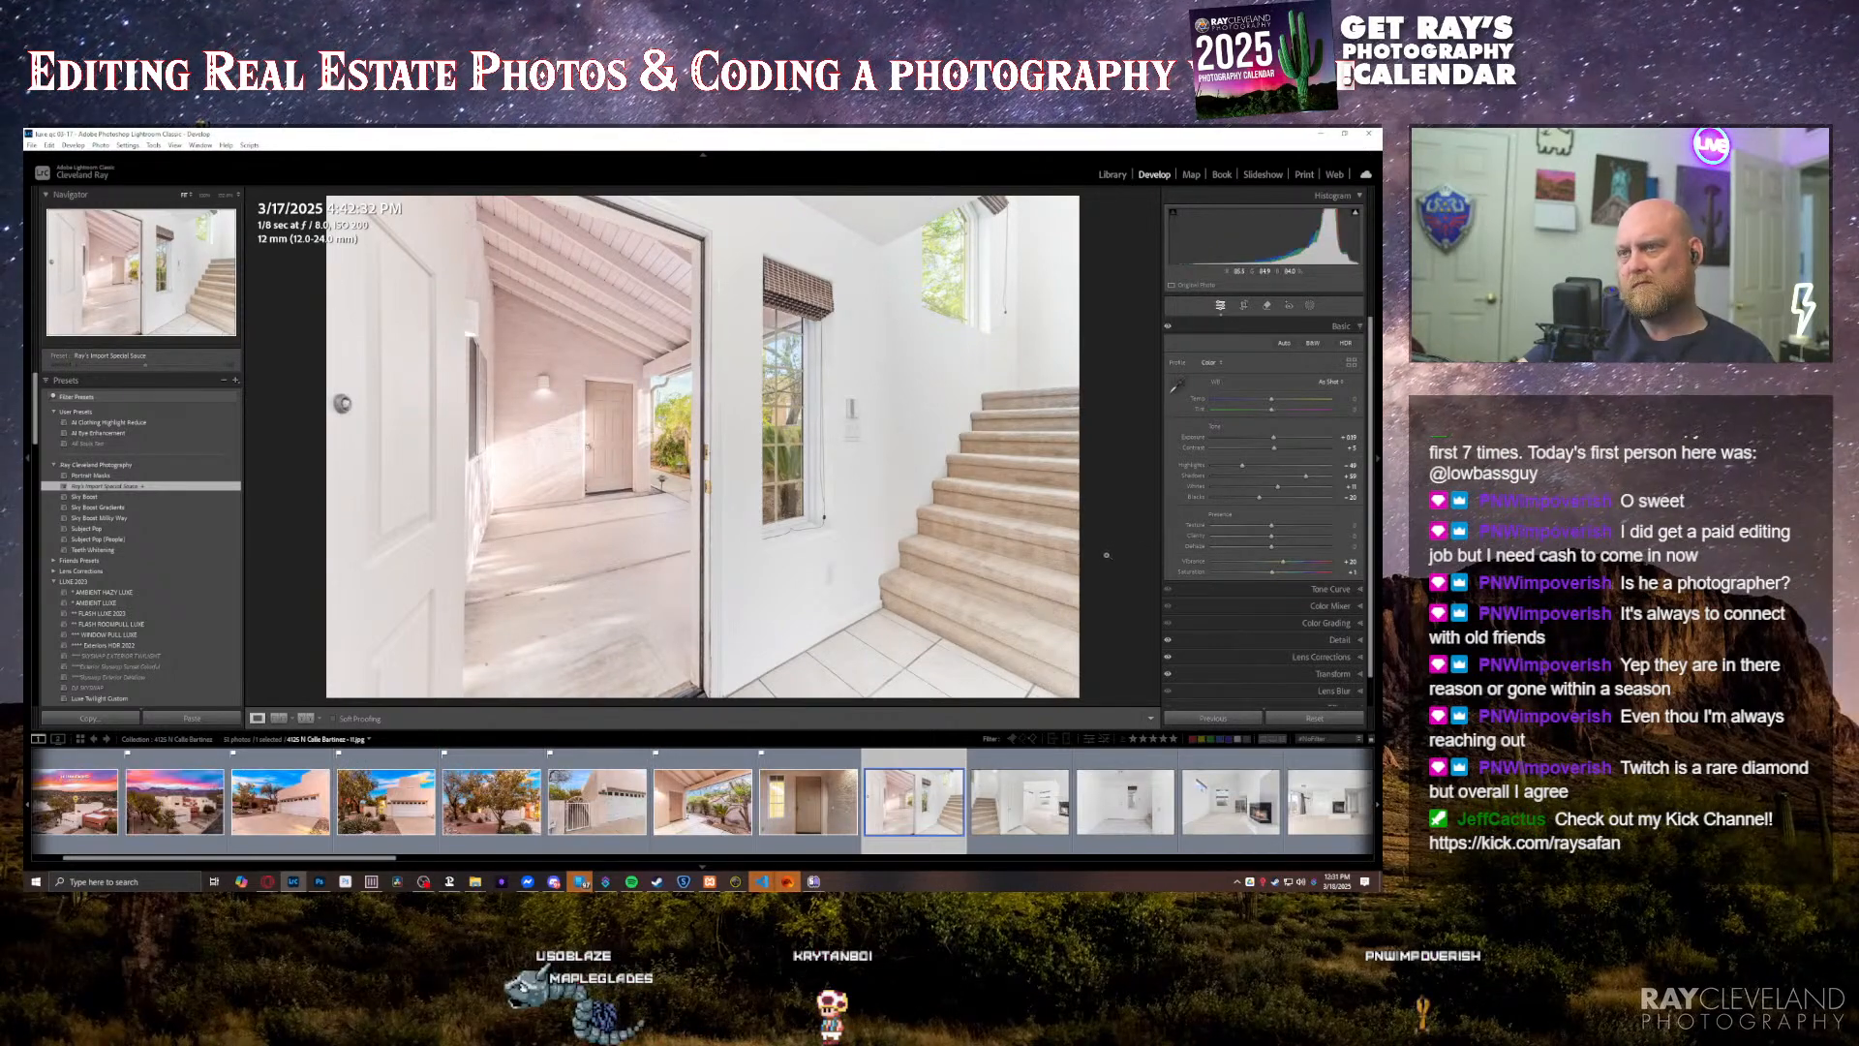
Step: Lower the exposure of the open-door foyer photo and increase the contrast of the stairs-and-fireplace photo
key("minus")
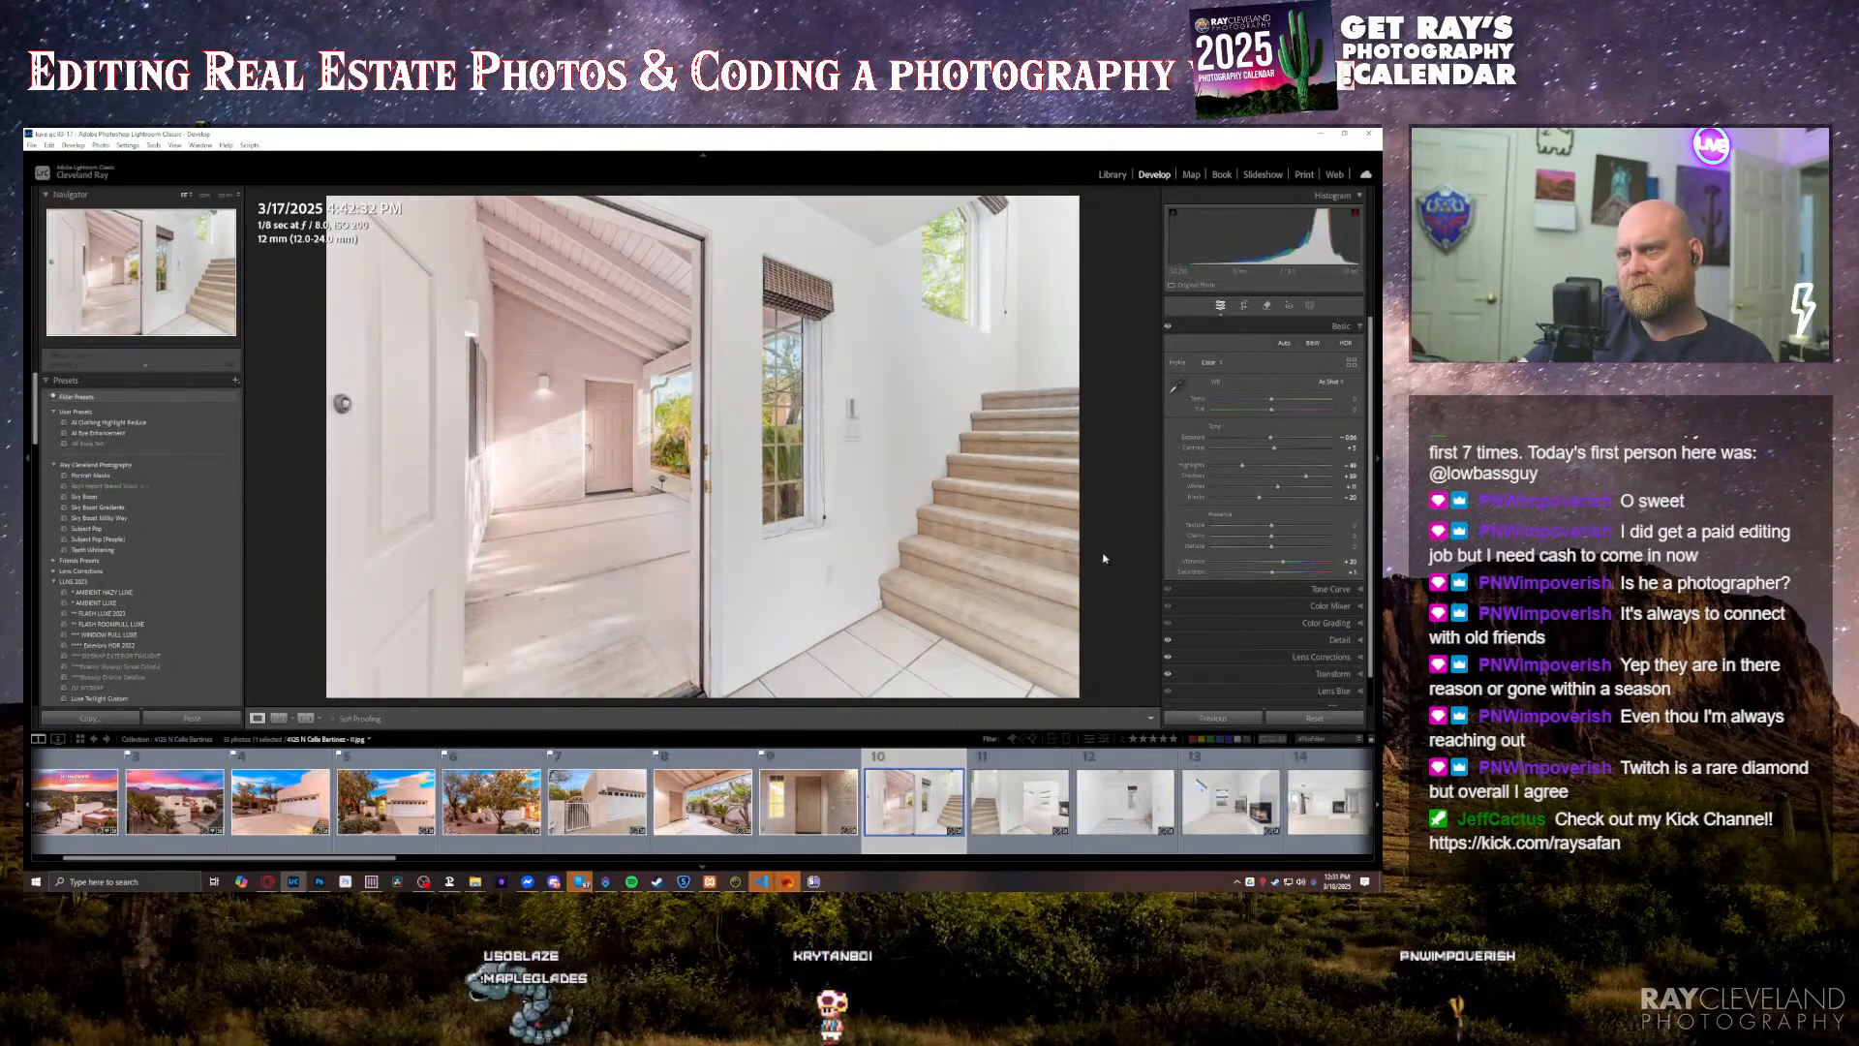
key("Right")
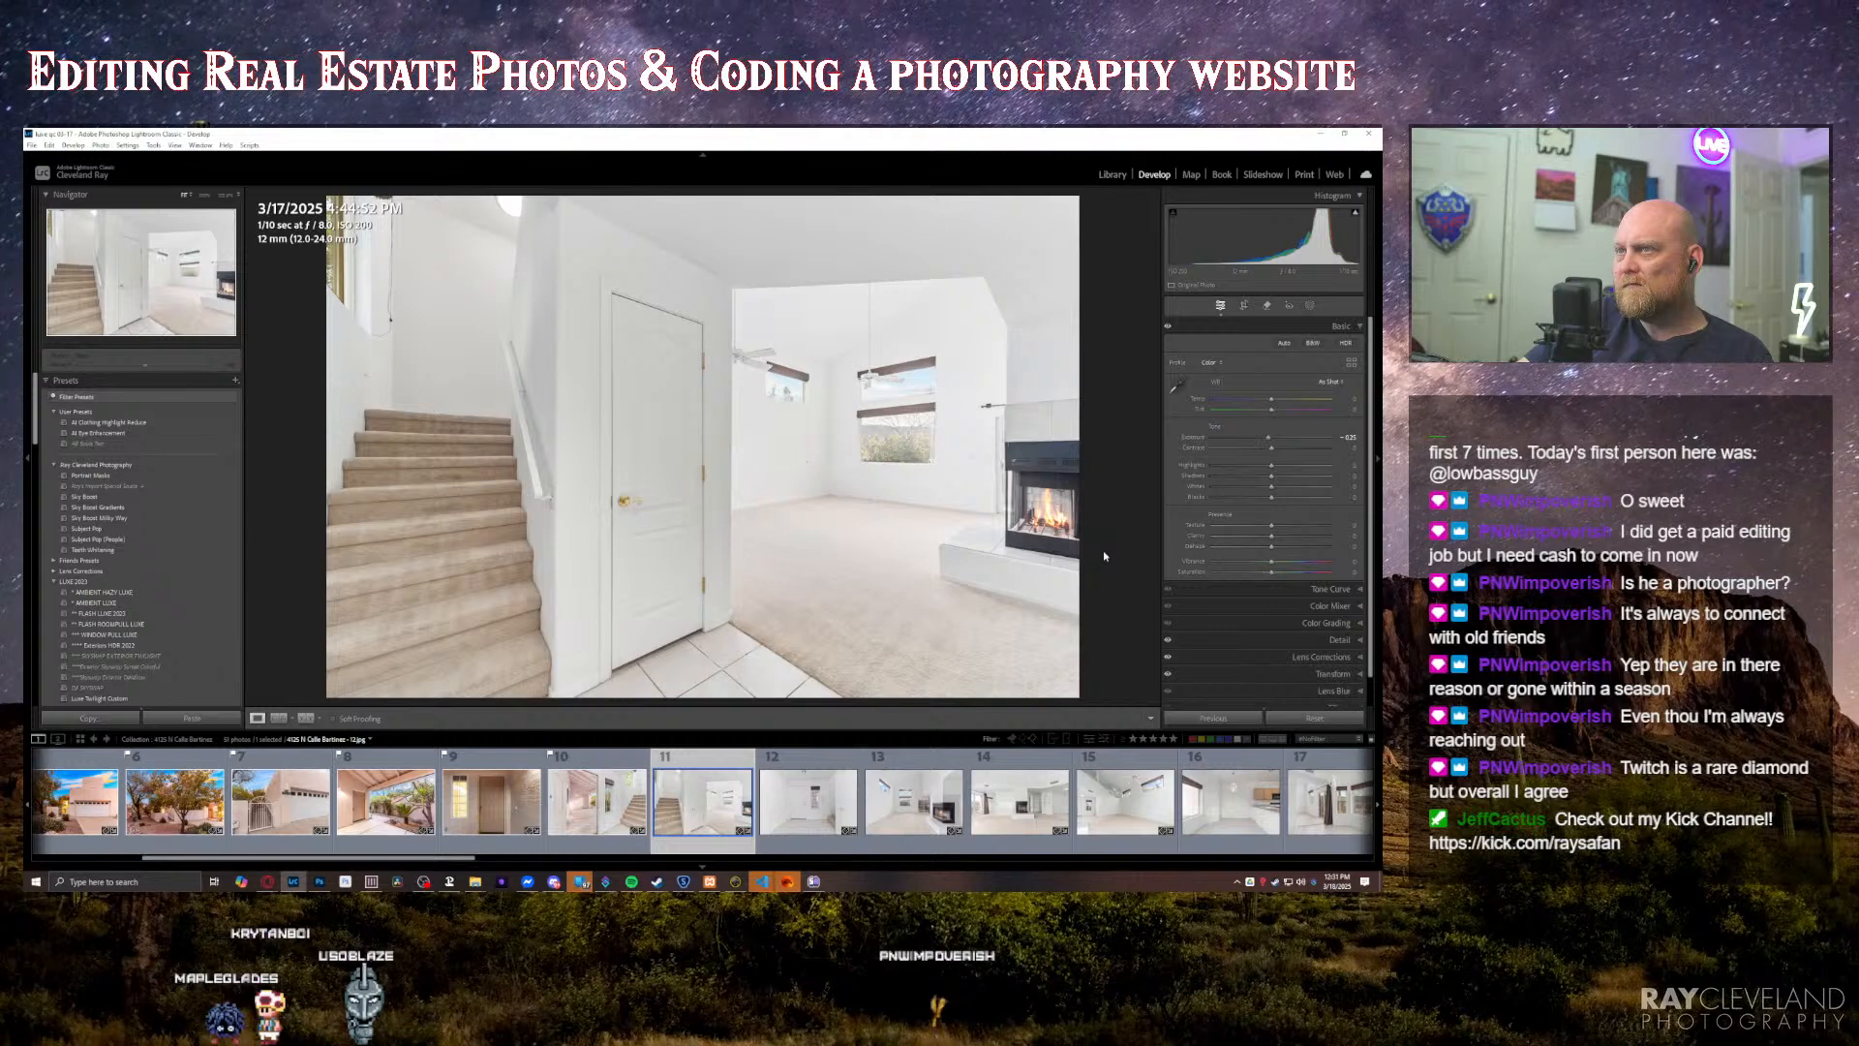
key("minus")
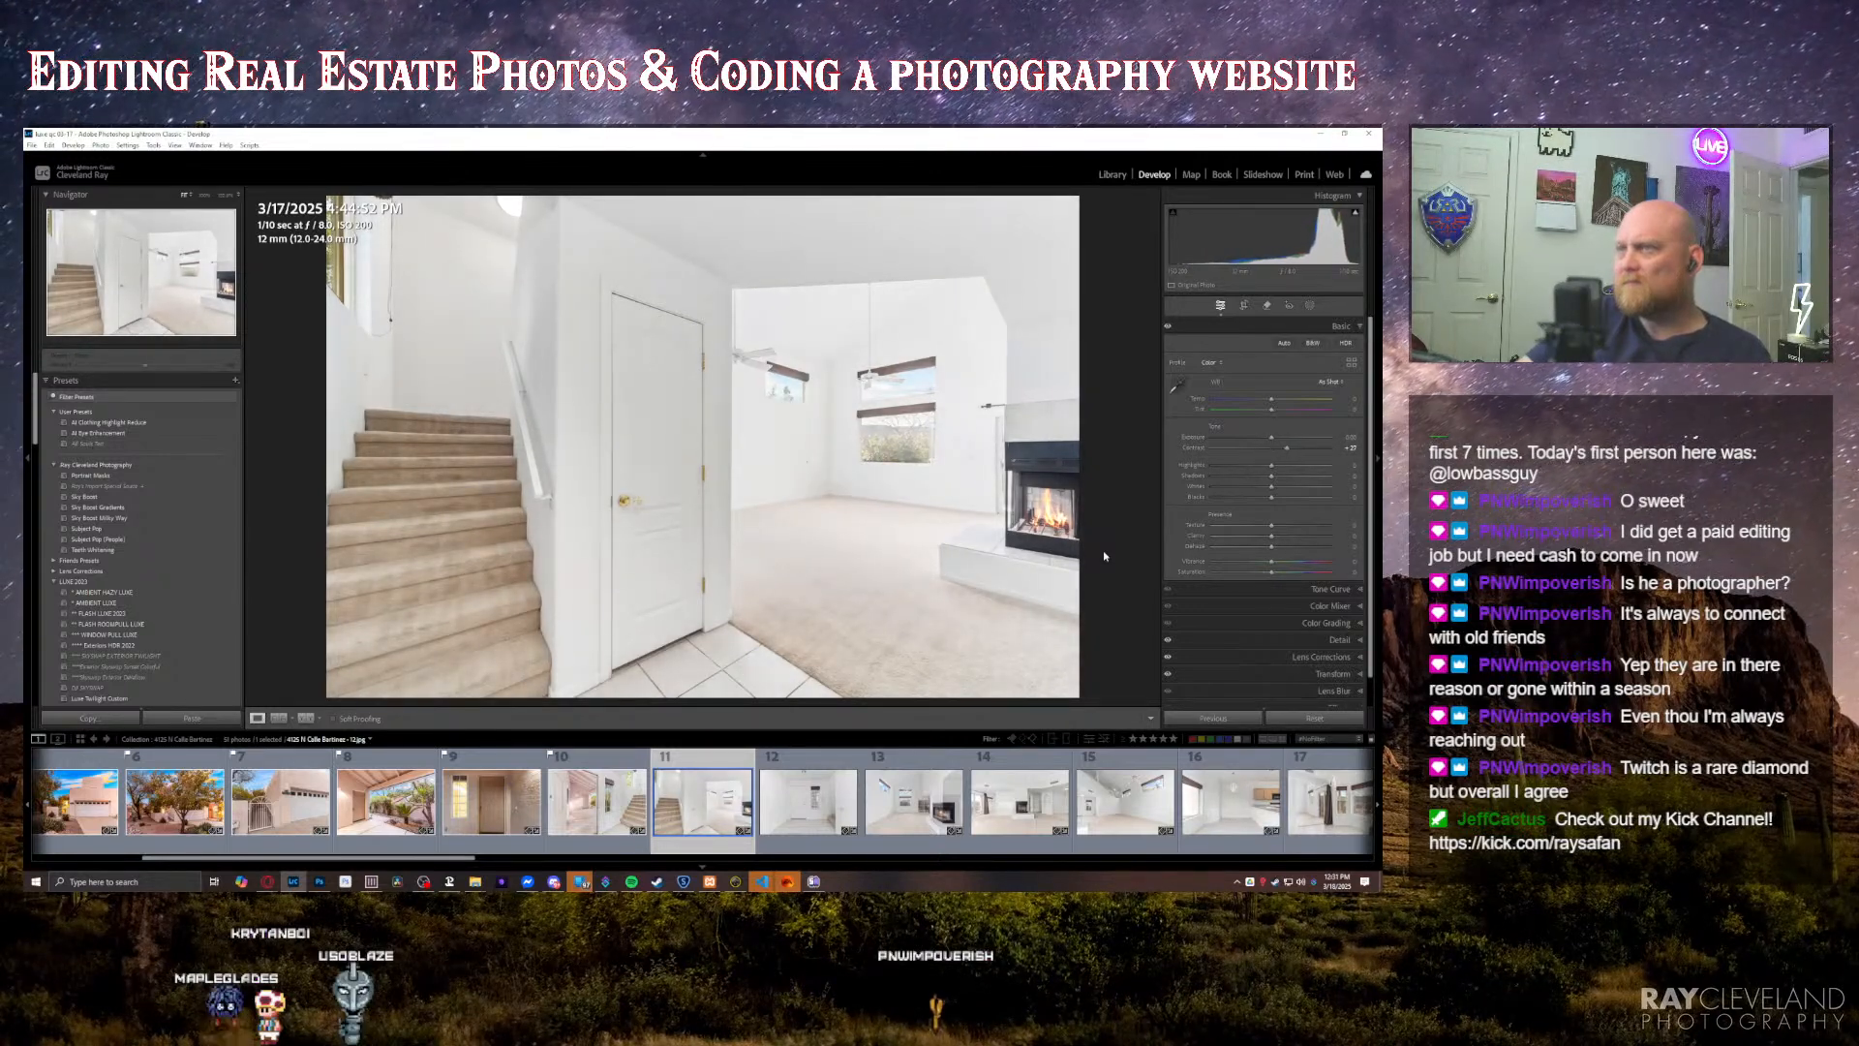
key("Right")
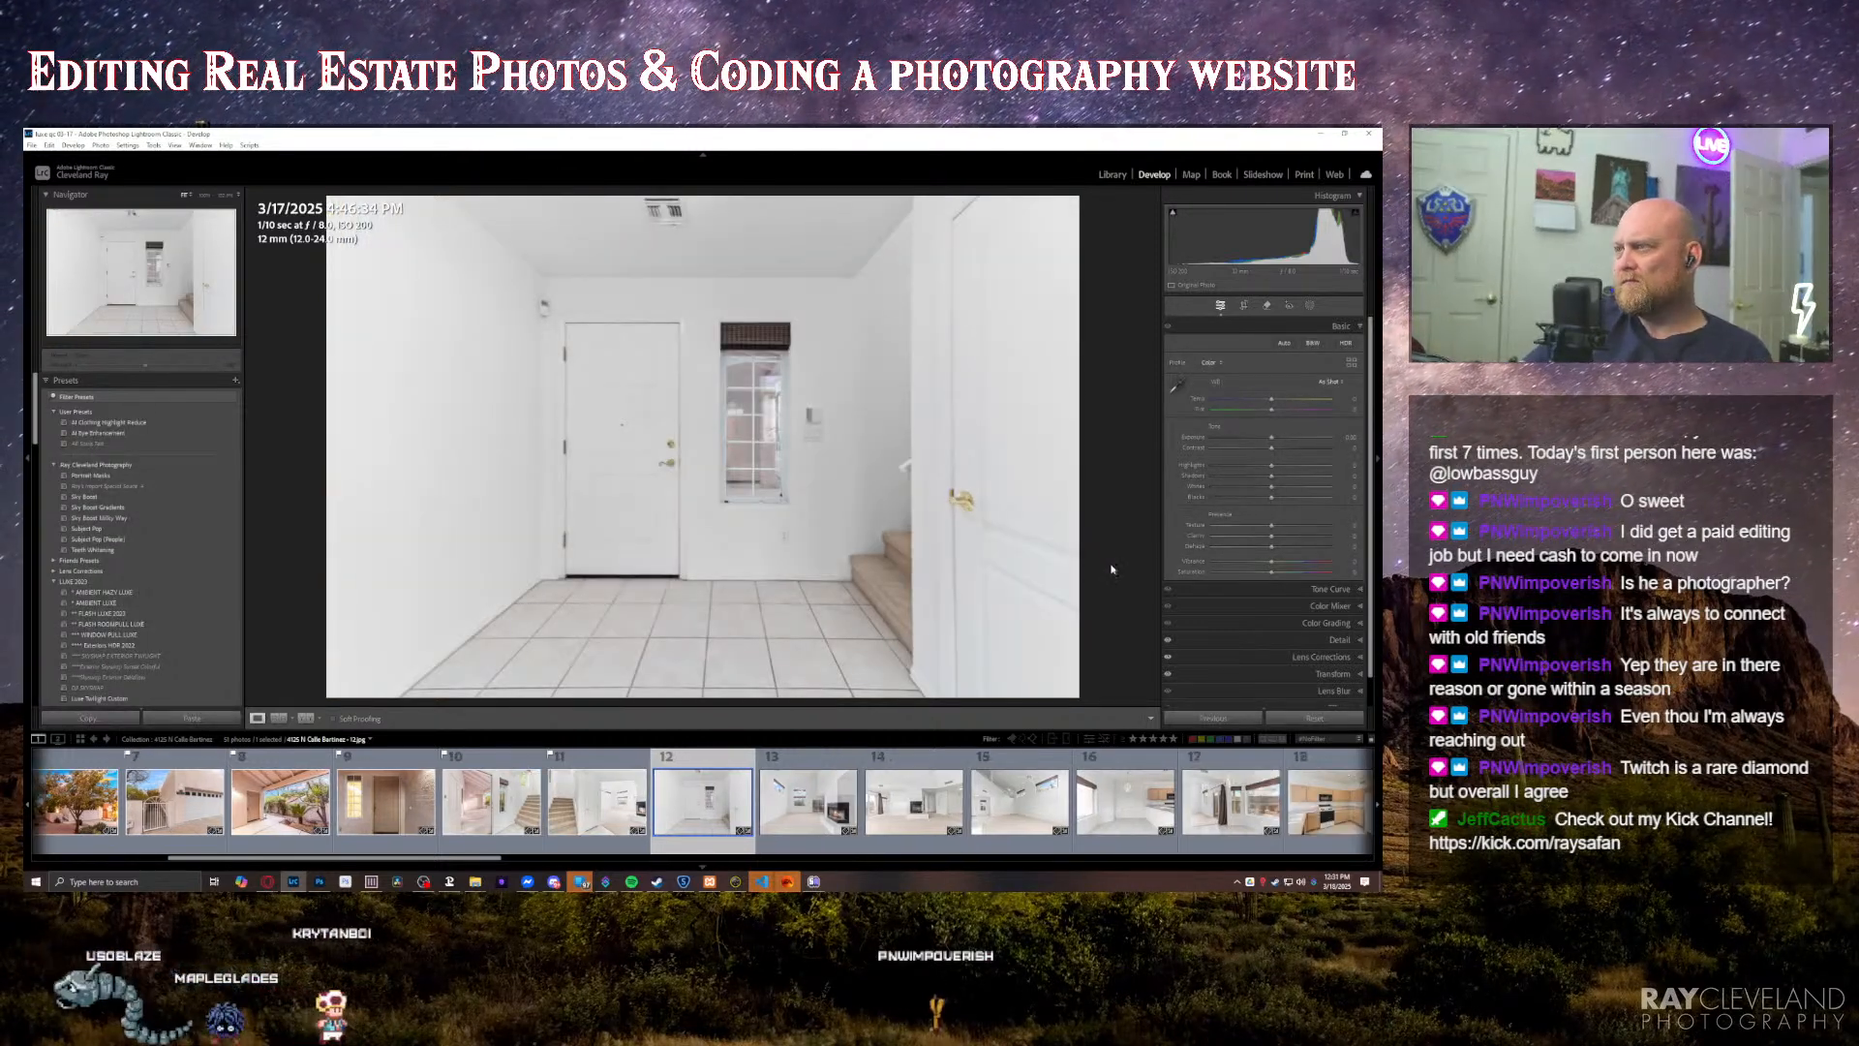
Step: Select the photos from the closed-door foyer through the last interior shot and apply the Import Special Sauce preset to them
scroll(1029, 831, "down", 10)
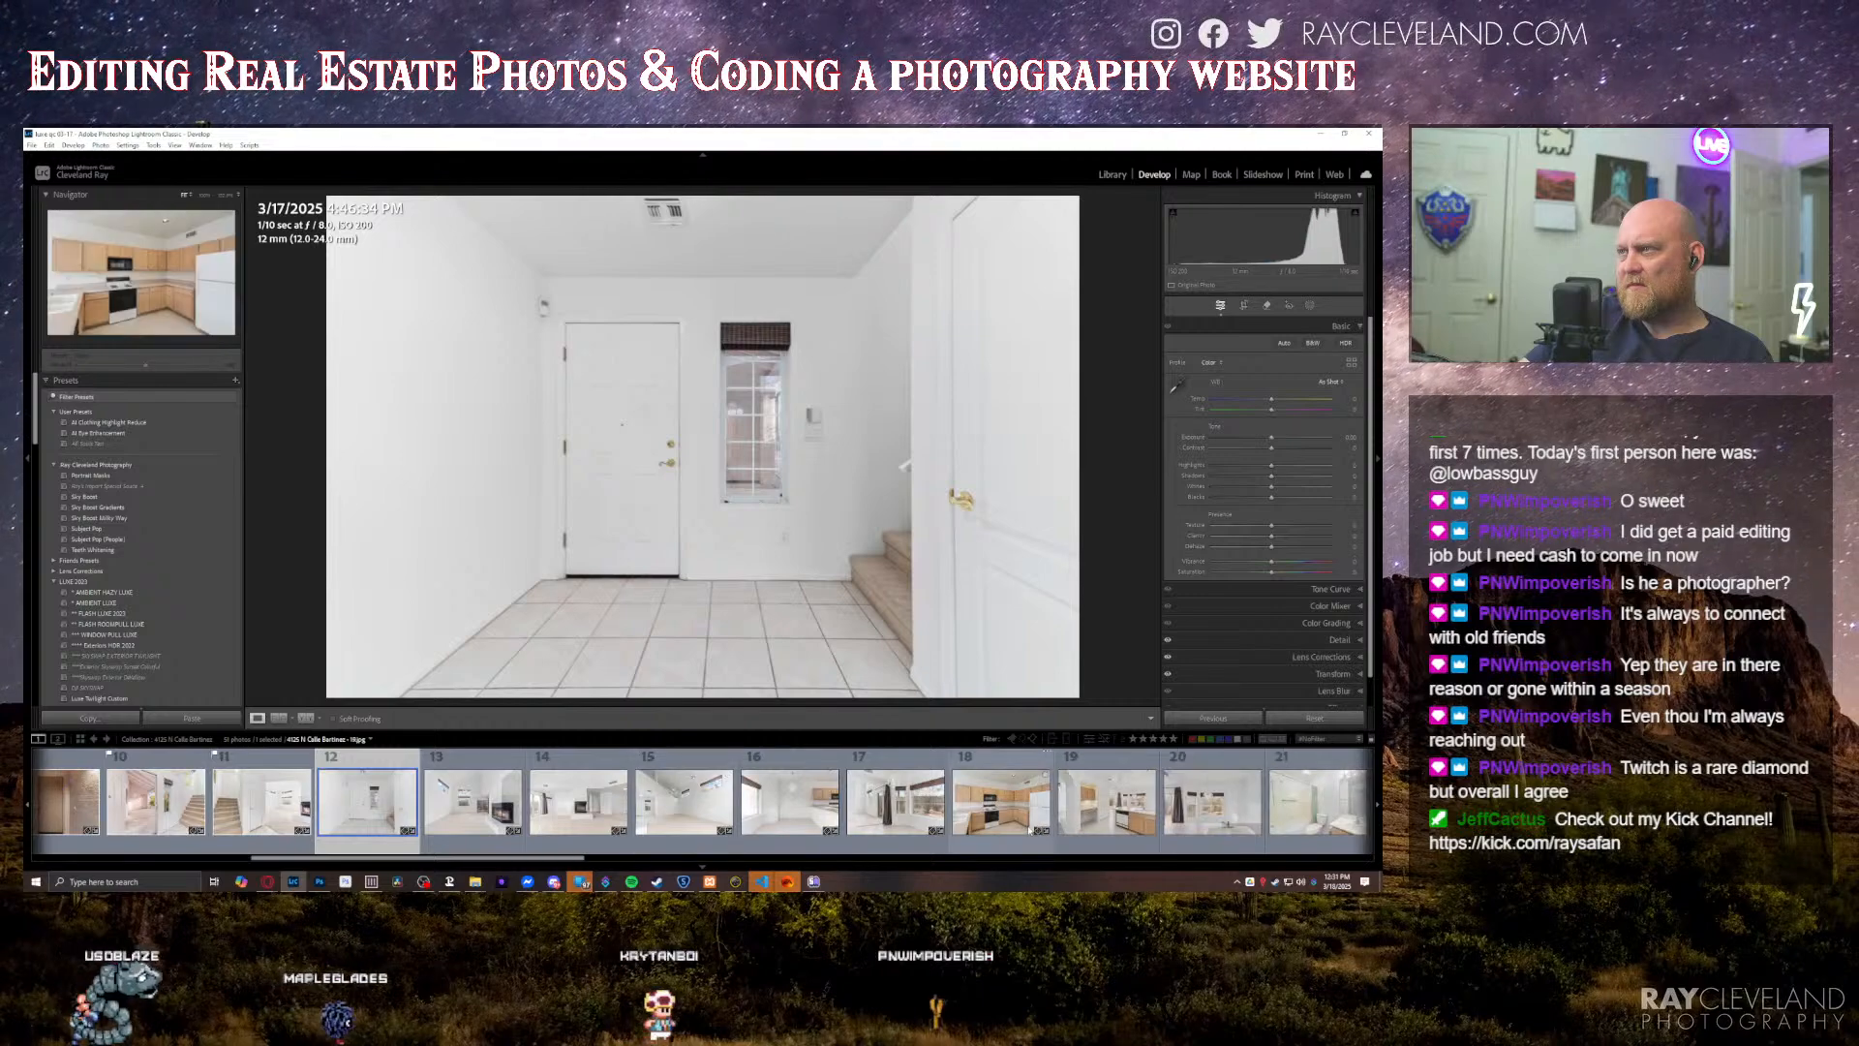
scroll(1029, 830, "down", 3)
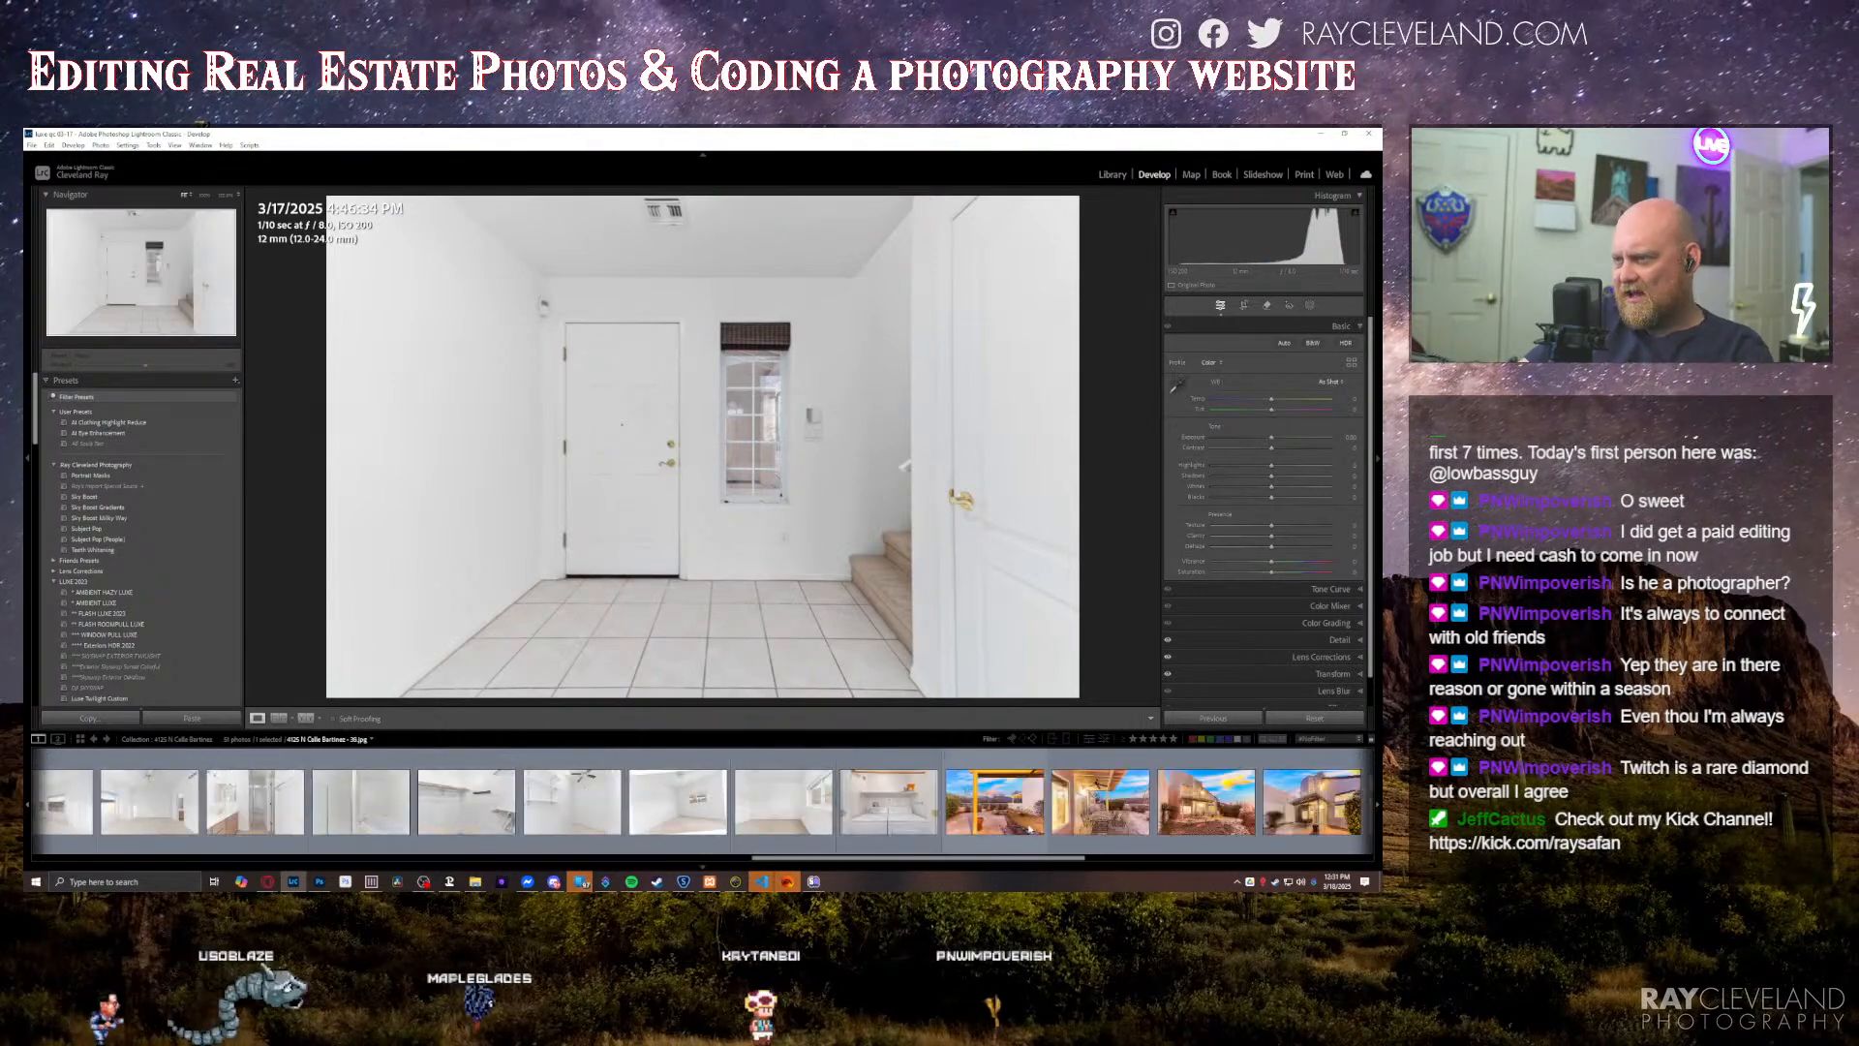
left_click(889, 802, "shift")
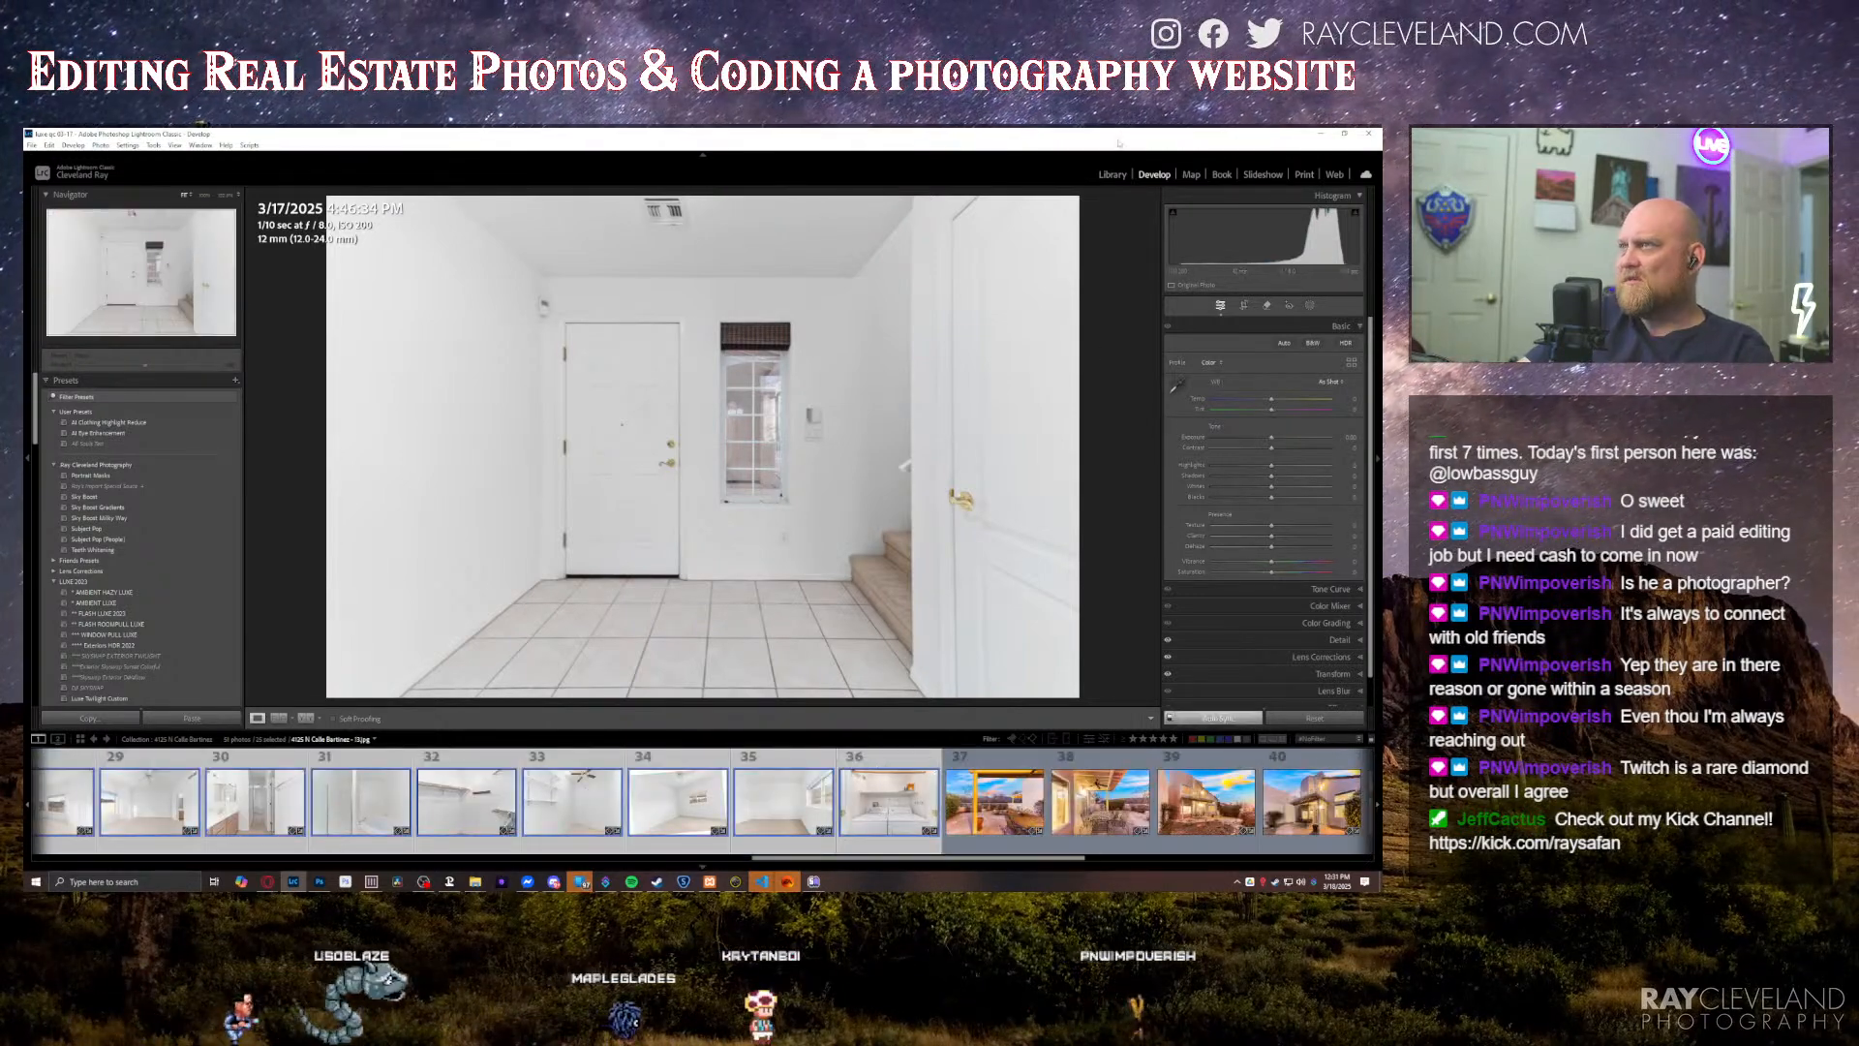
left_click(127, 486)
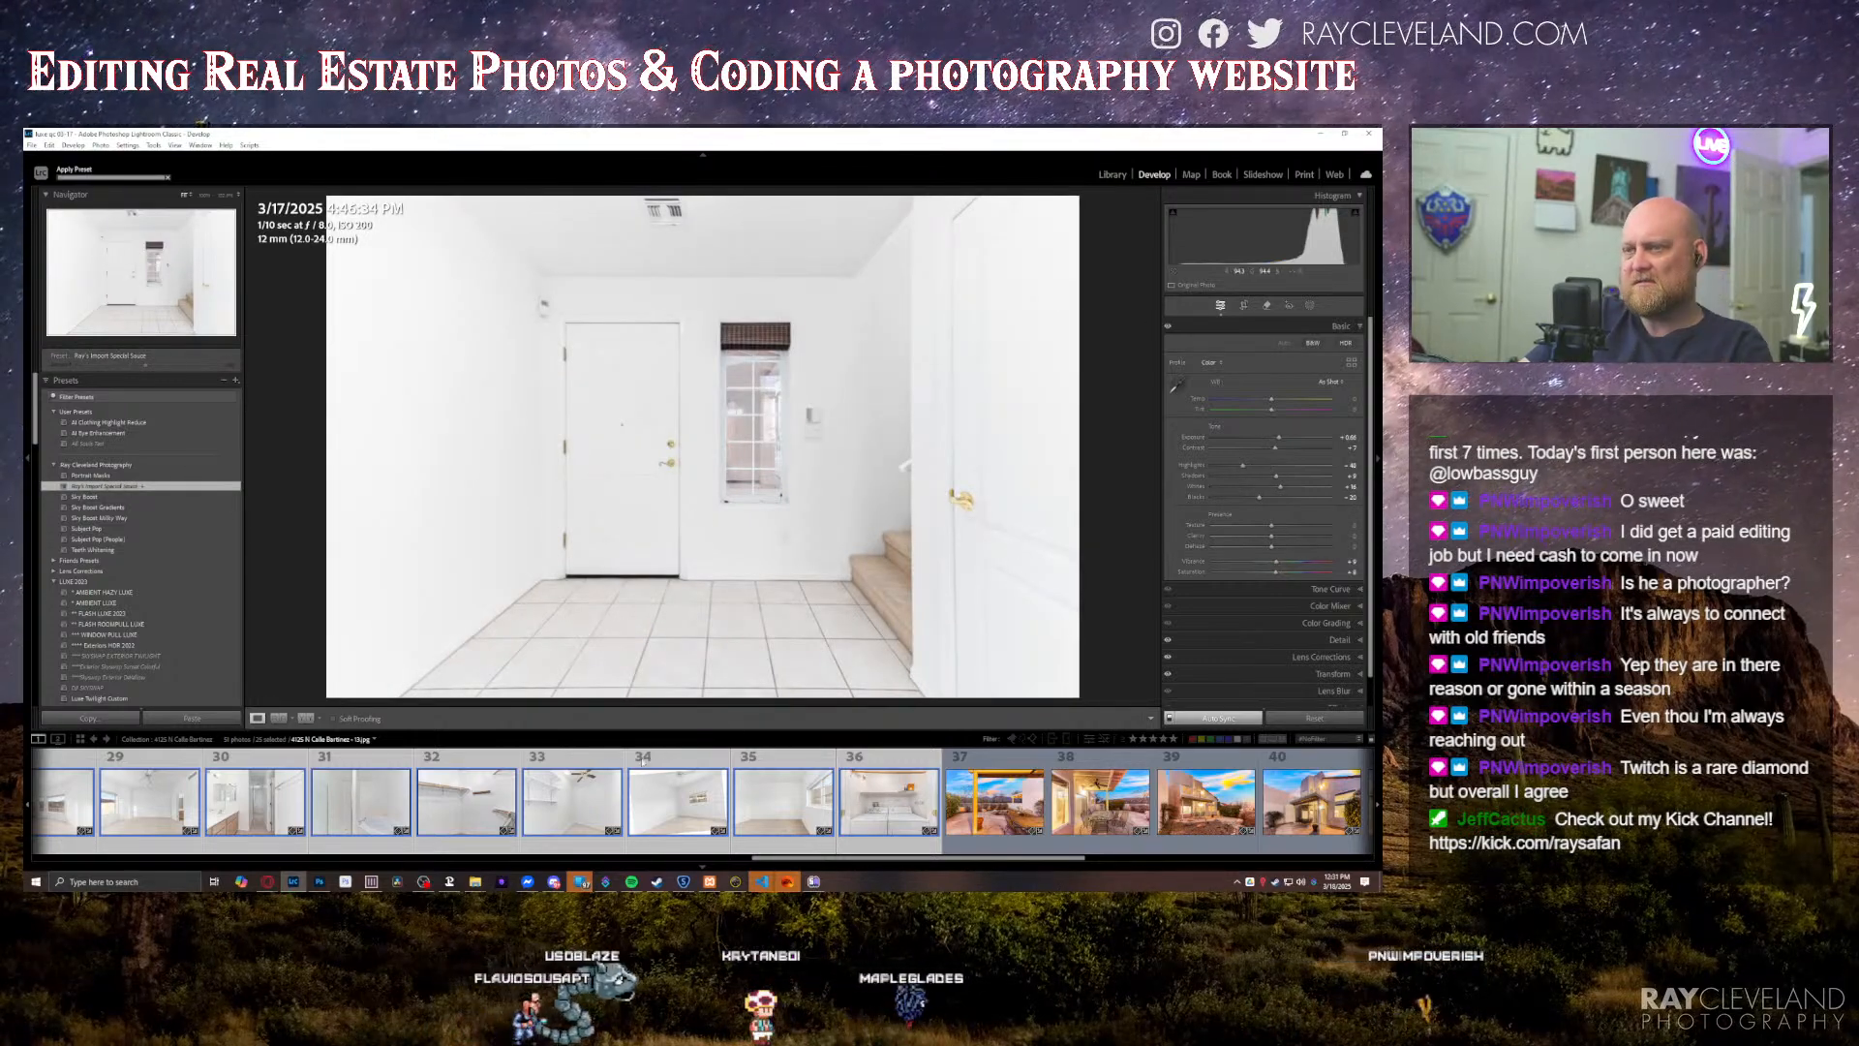
Step: Deselect the other photos, lower the exposure of the closed-door foyer photo, and inspect its front door up close
scroll(584, 814, "up", 5)
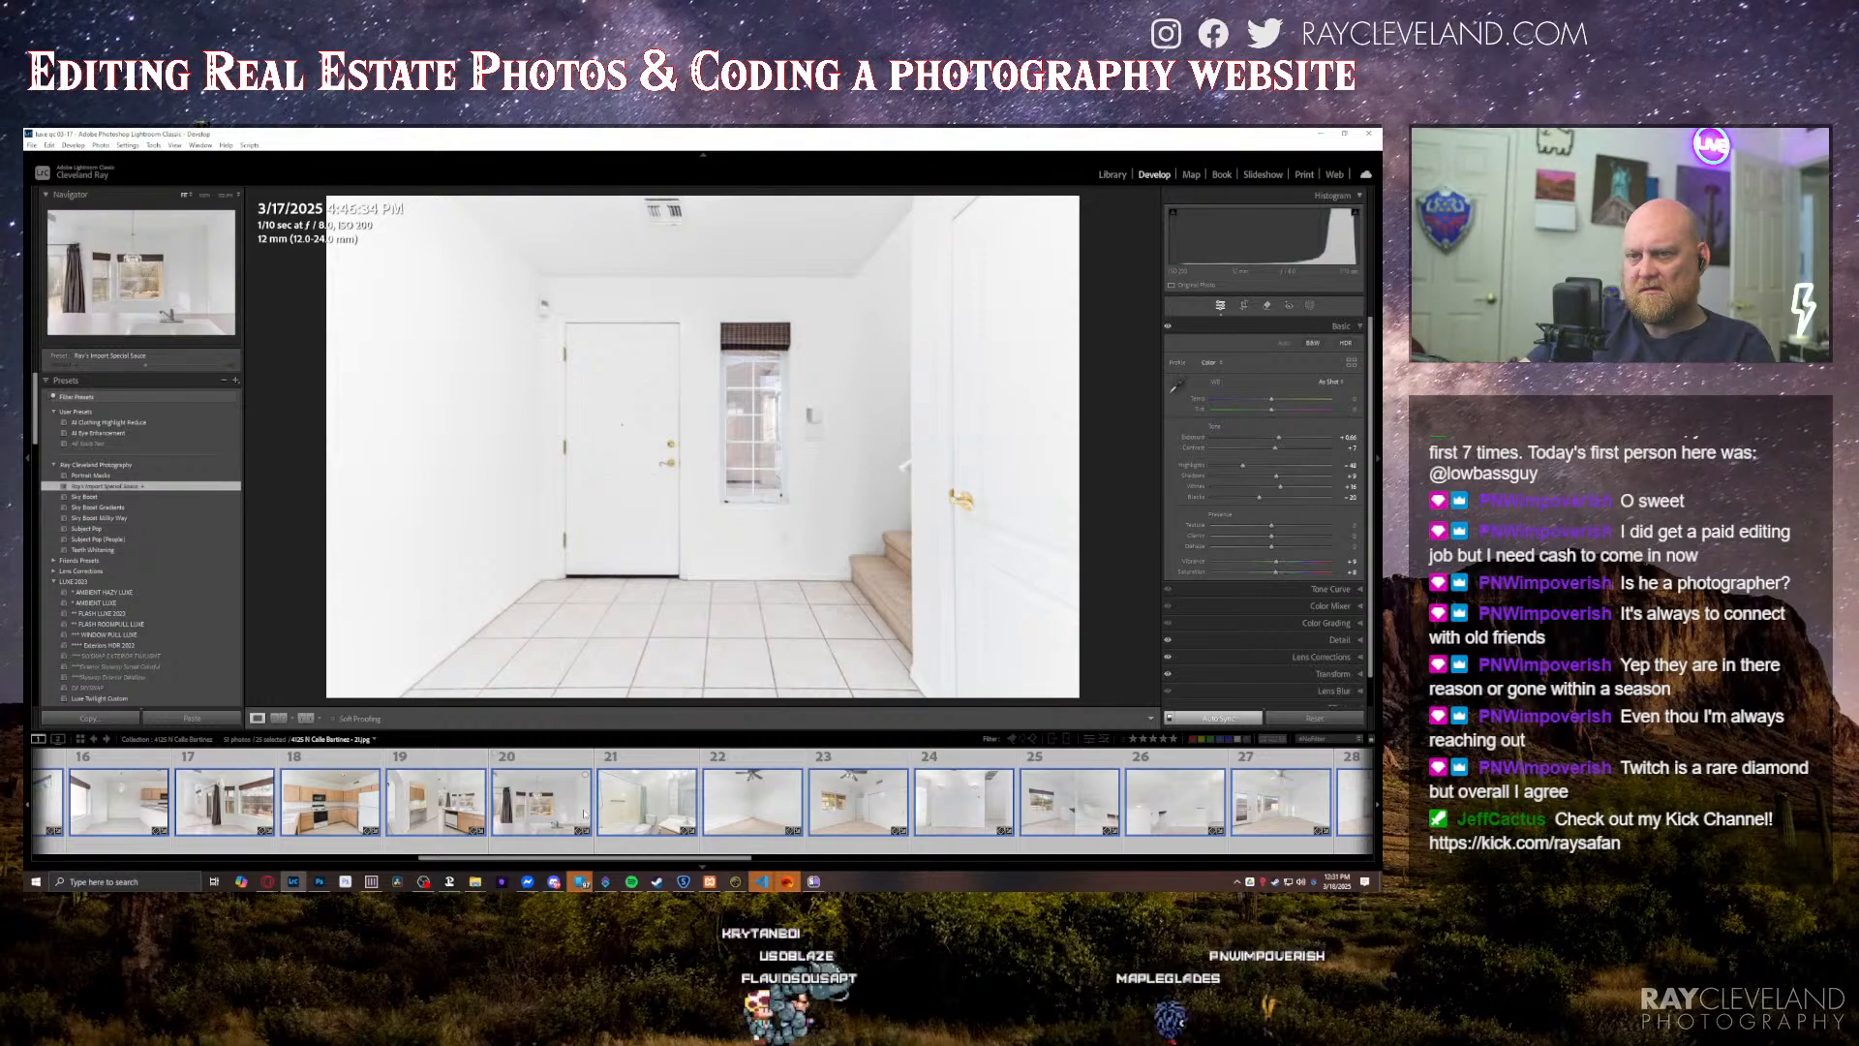
scroll(584, 813, "up", 3)
key("ctrl+shift+d")
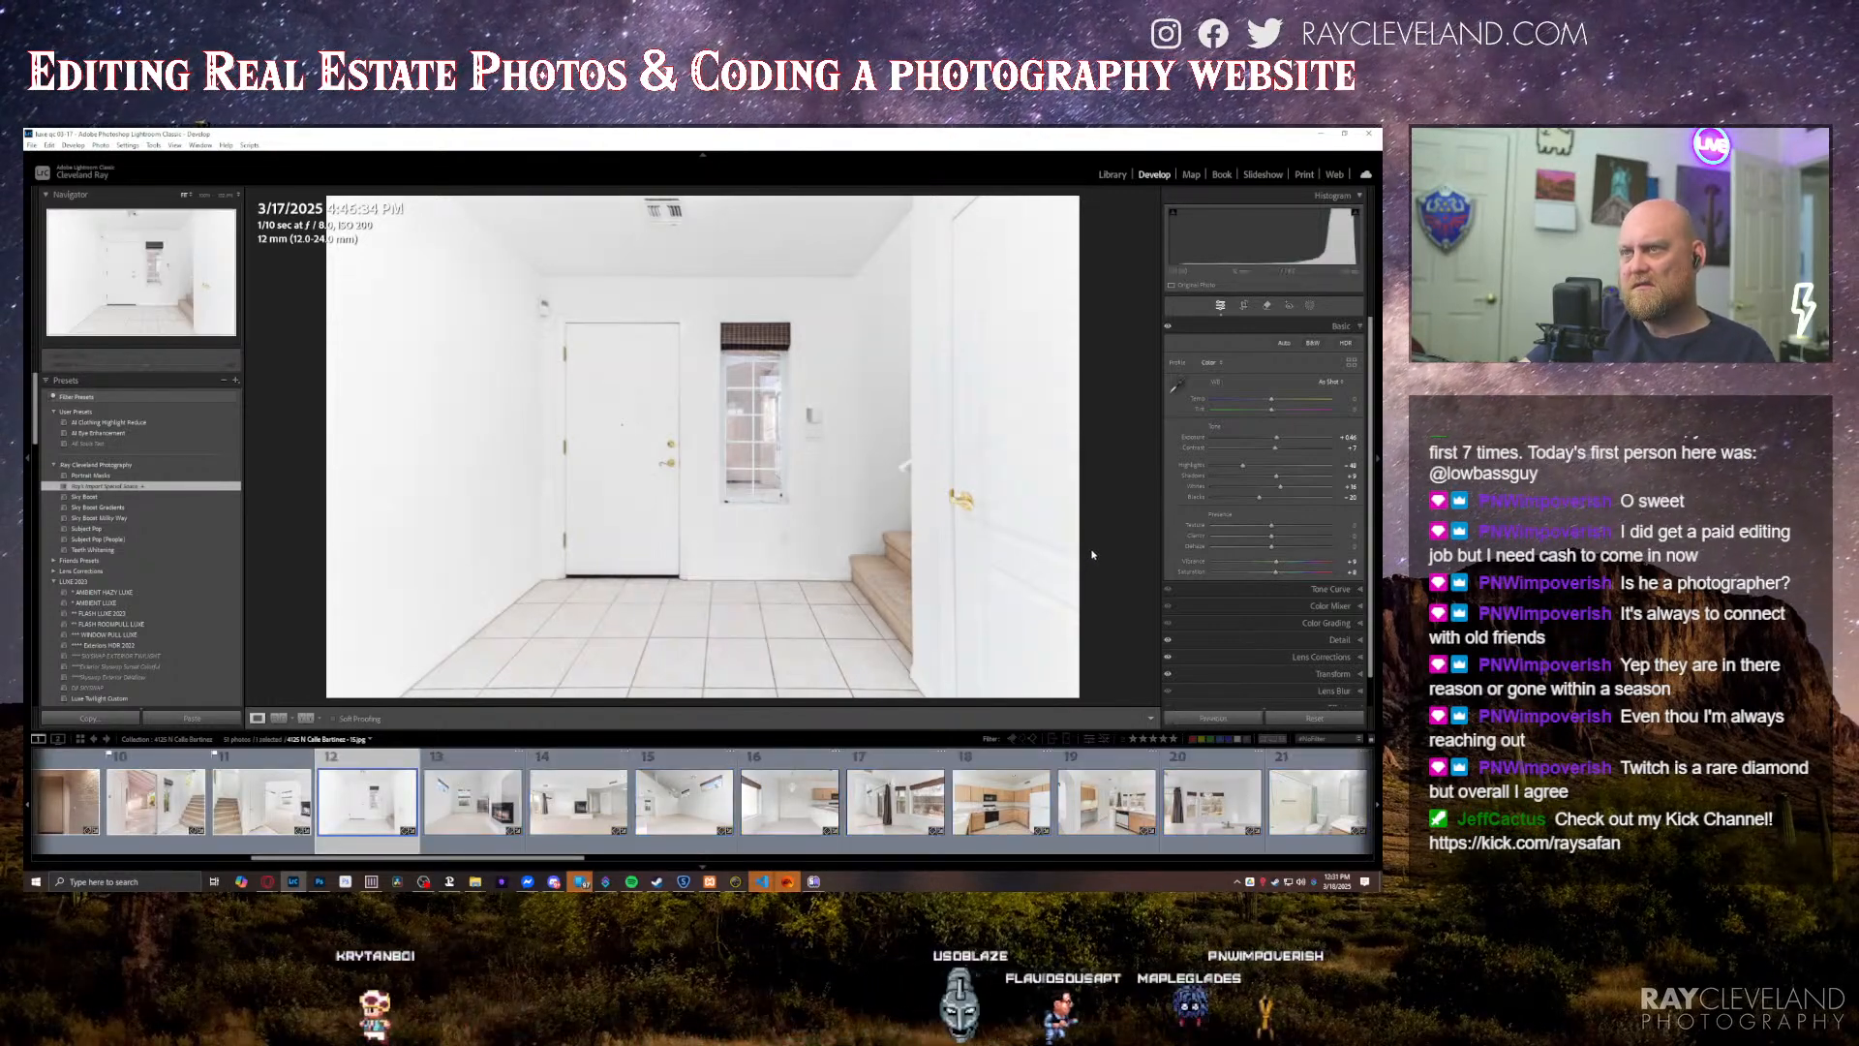
key("minus")
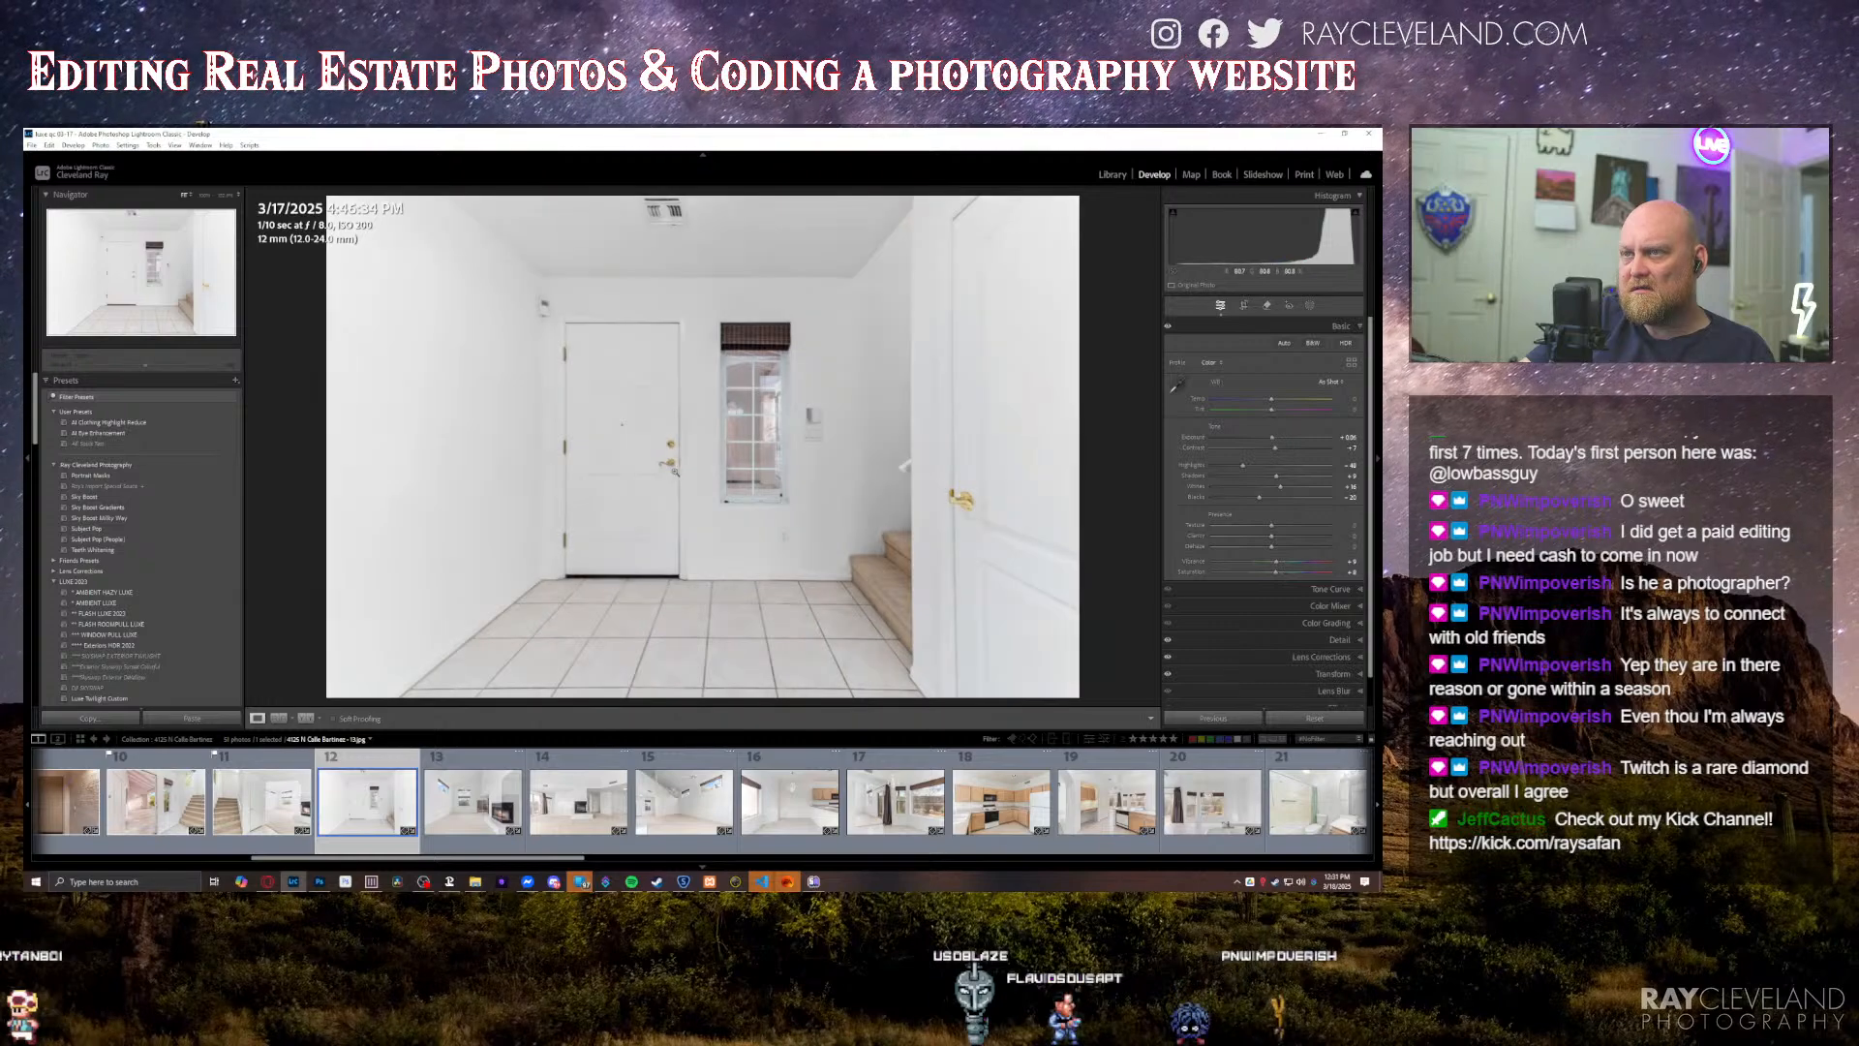
left_click(652, 428)
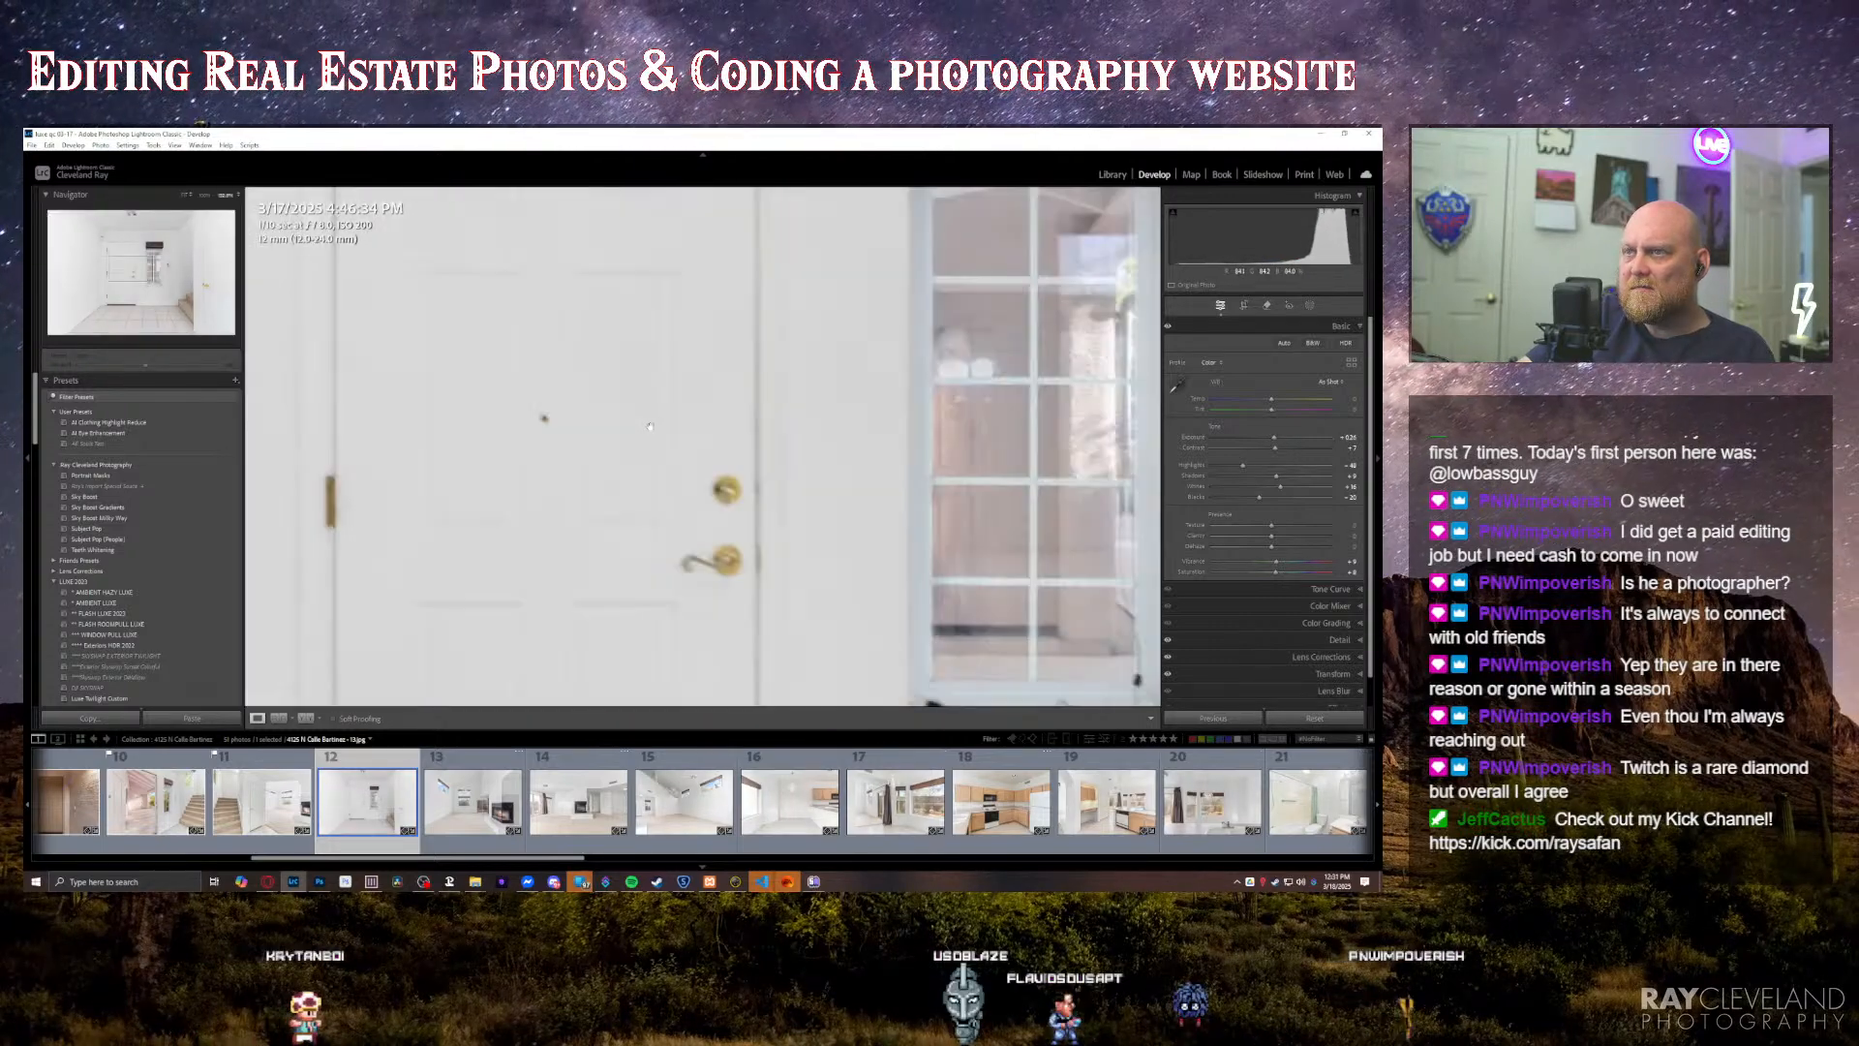
left_click(667, 449)
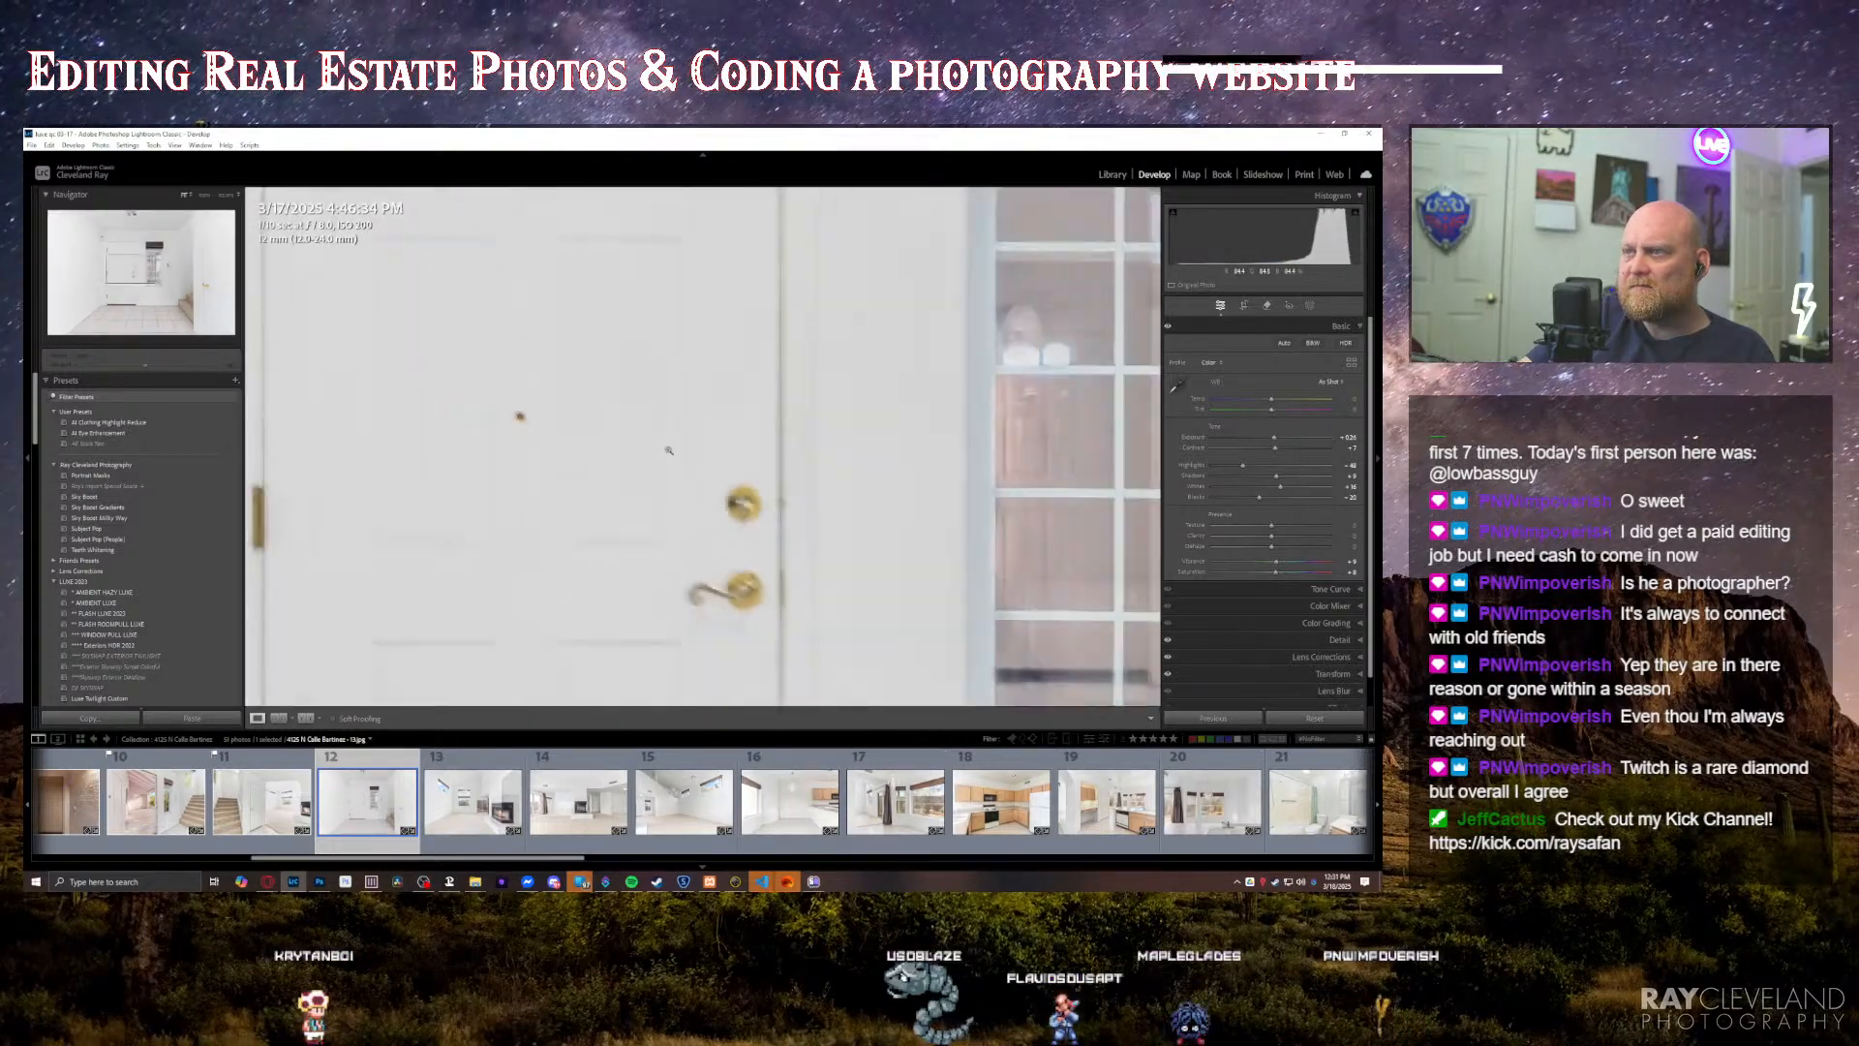
Step: Flag the foyer and corner-fireplace photos as picks, then switch briefly to Spotify and return to Lightroom
key("Right")
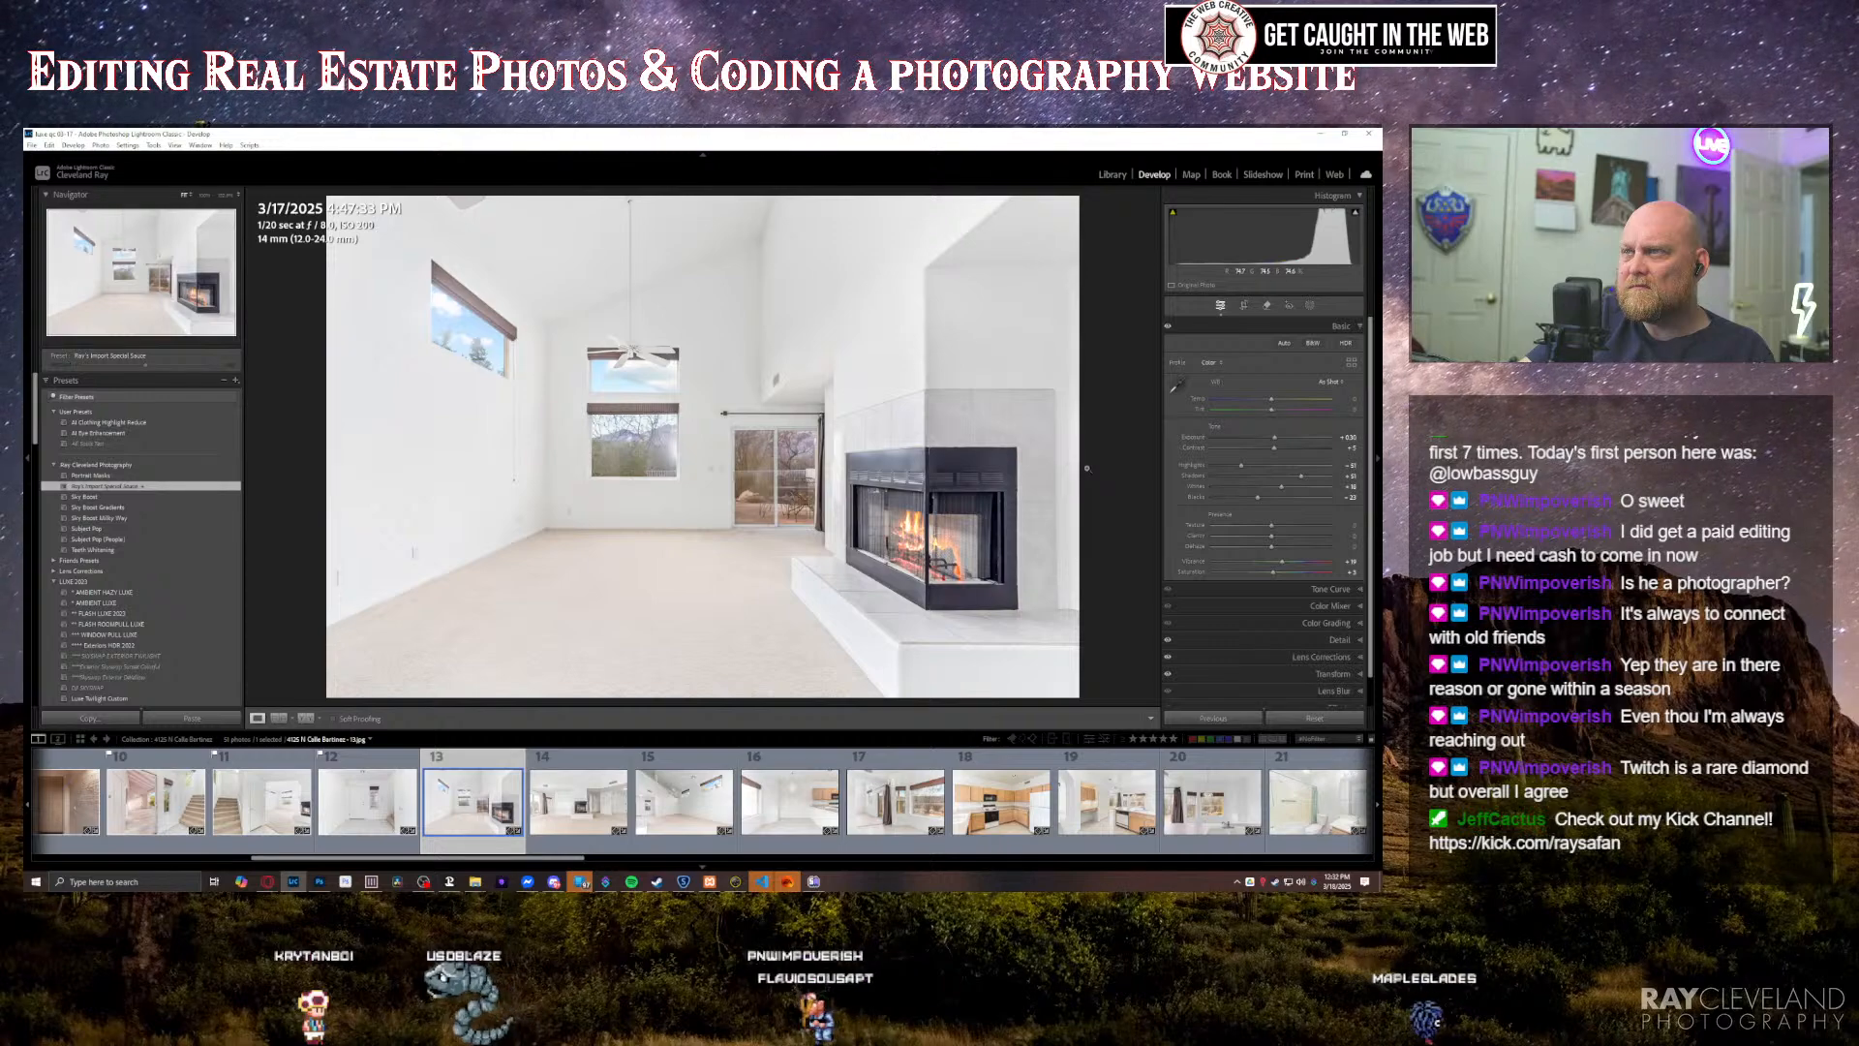
key("Right")
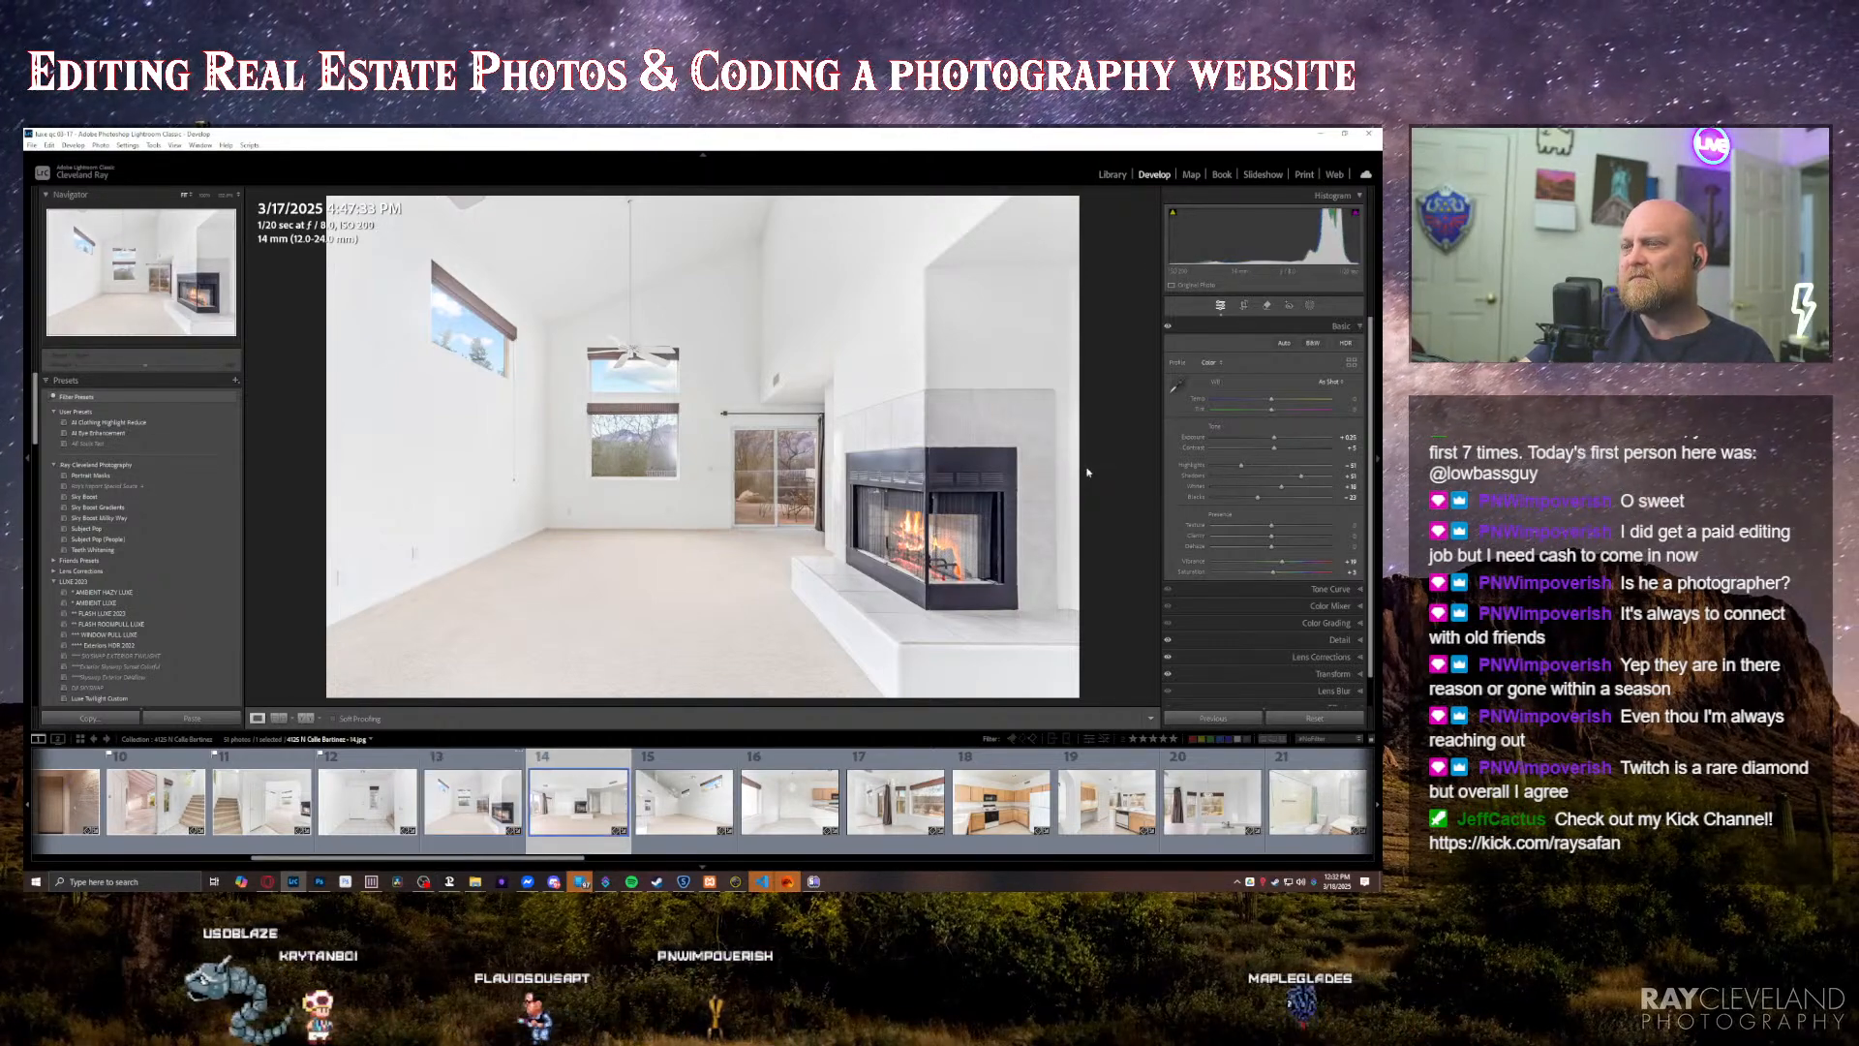
left_click(631, 881)
left_click(974, 700)
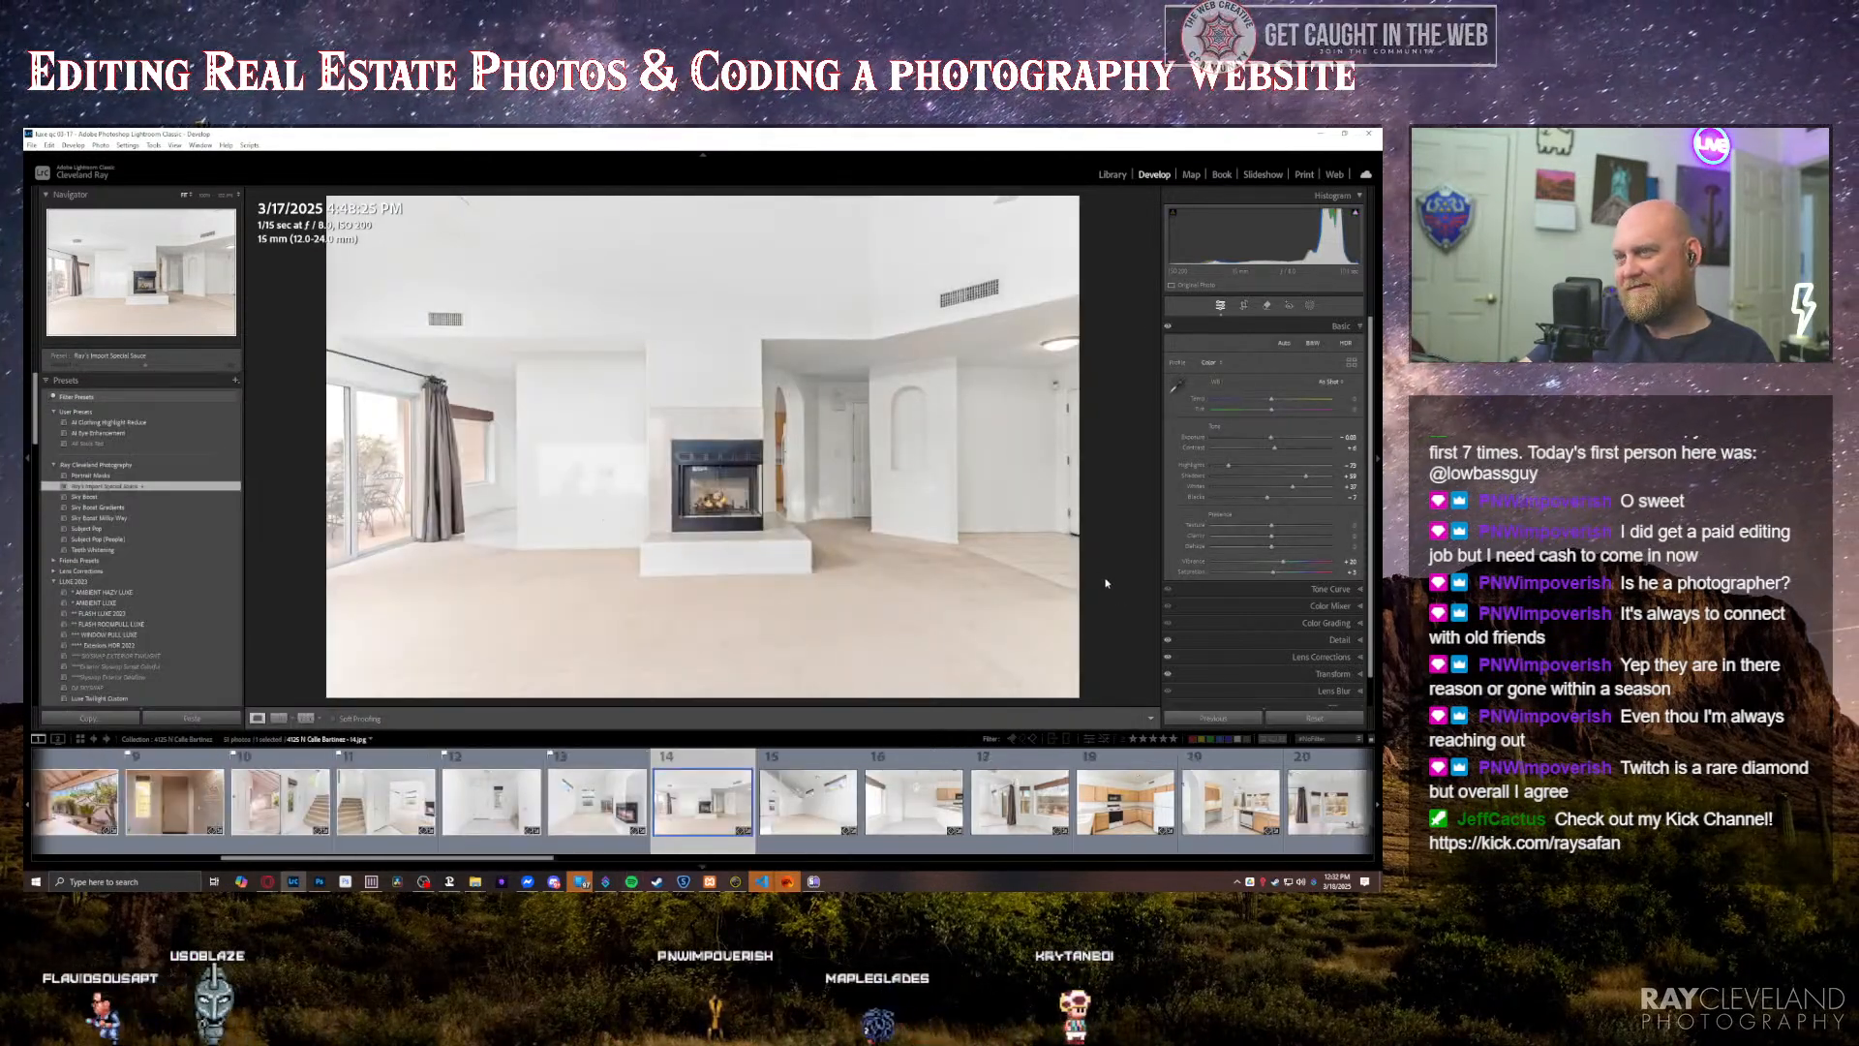
Step: Flag the central-fireplace living room, vaulted room, dining area and curtained window photos as picks, reviewing each in turn
key("Right")
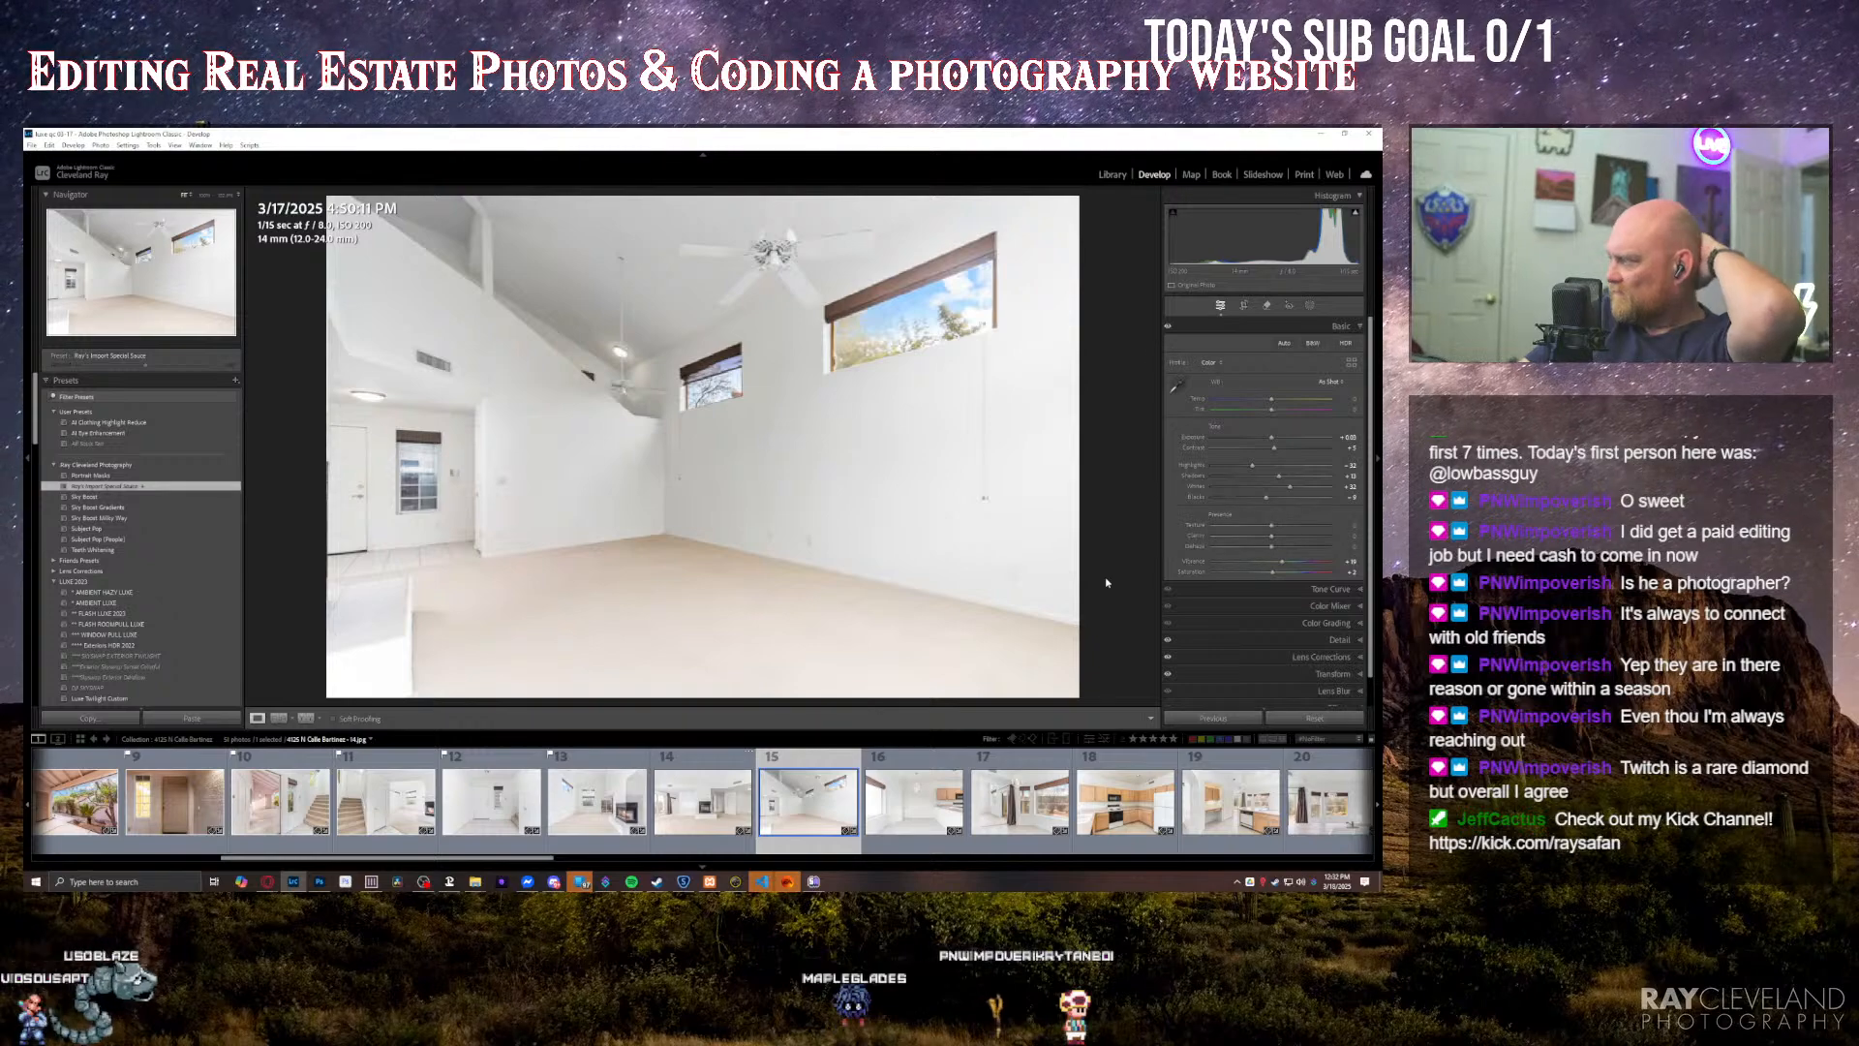
key("Right")
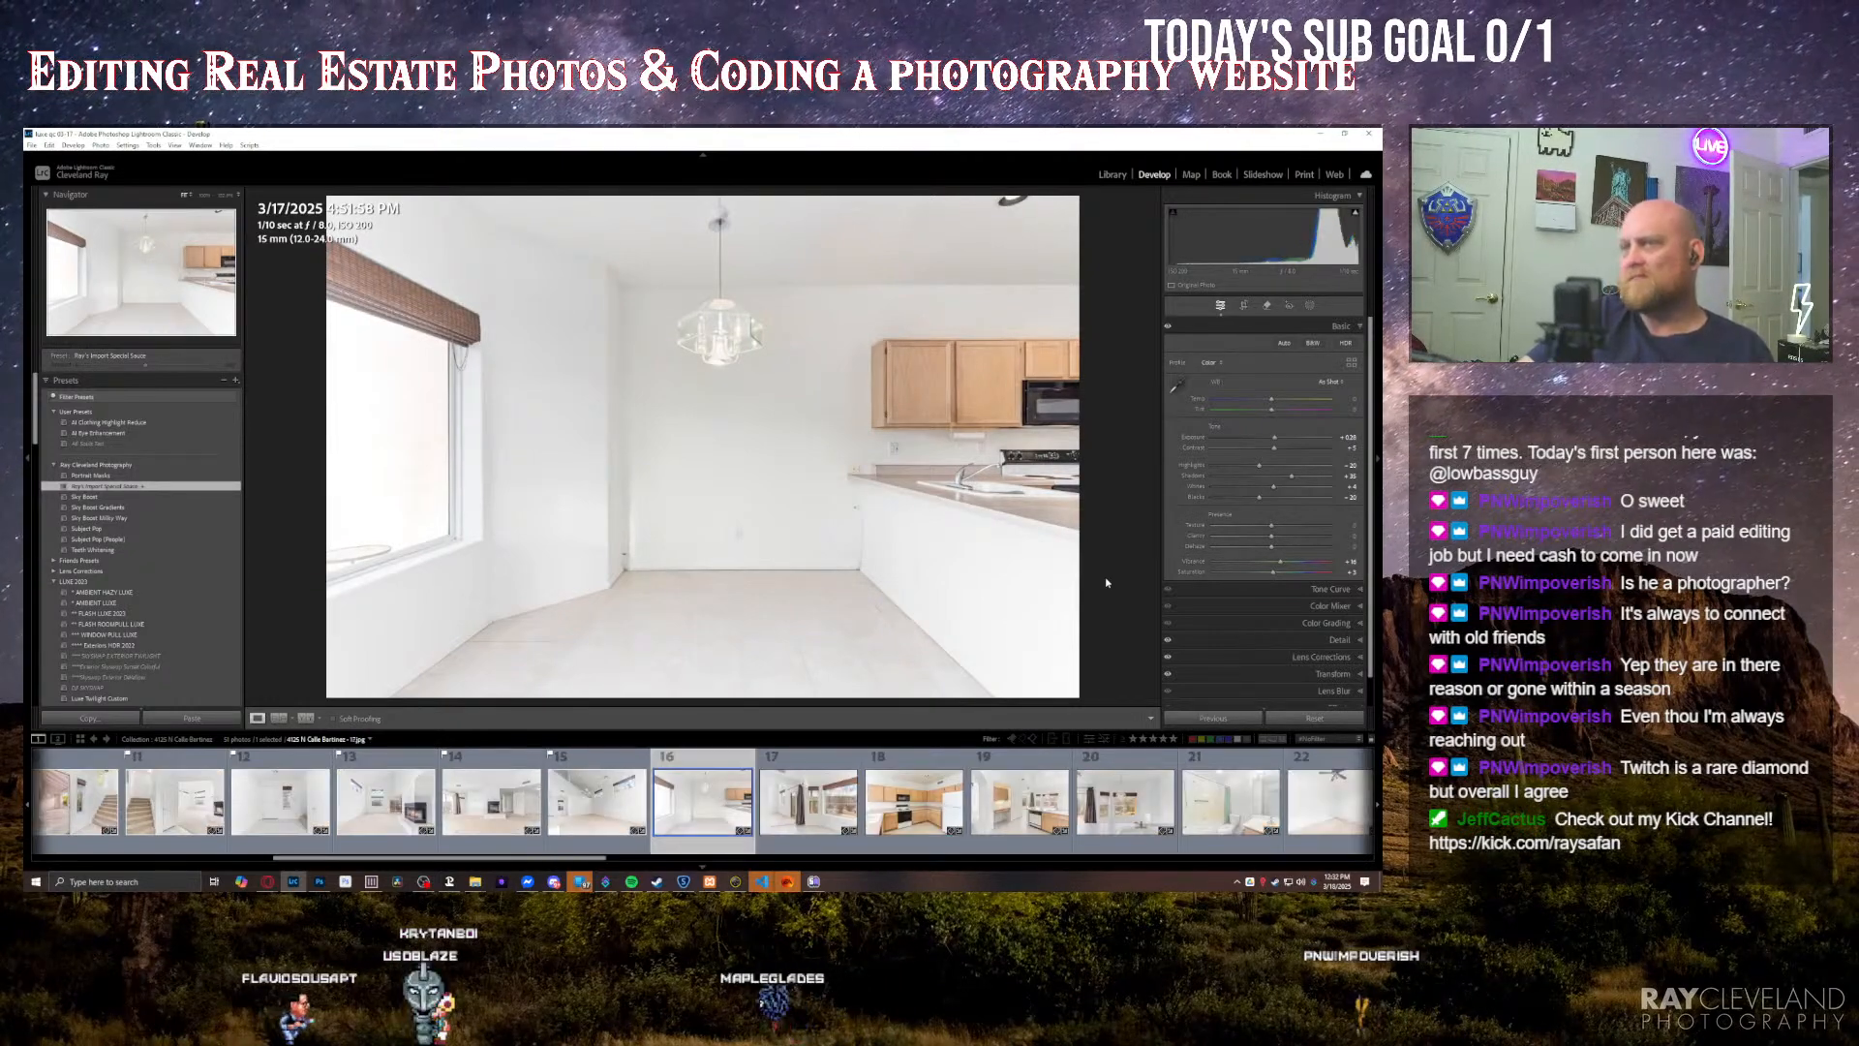
key("Right")
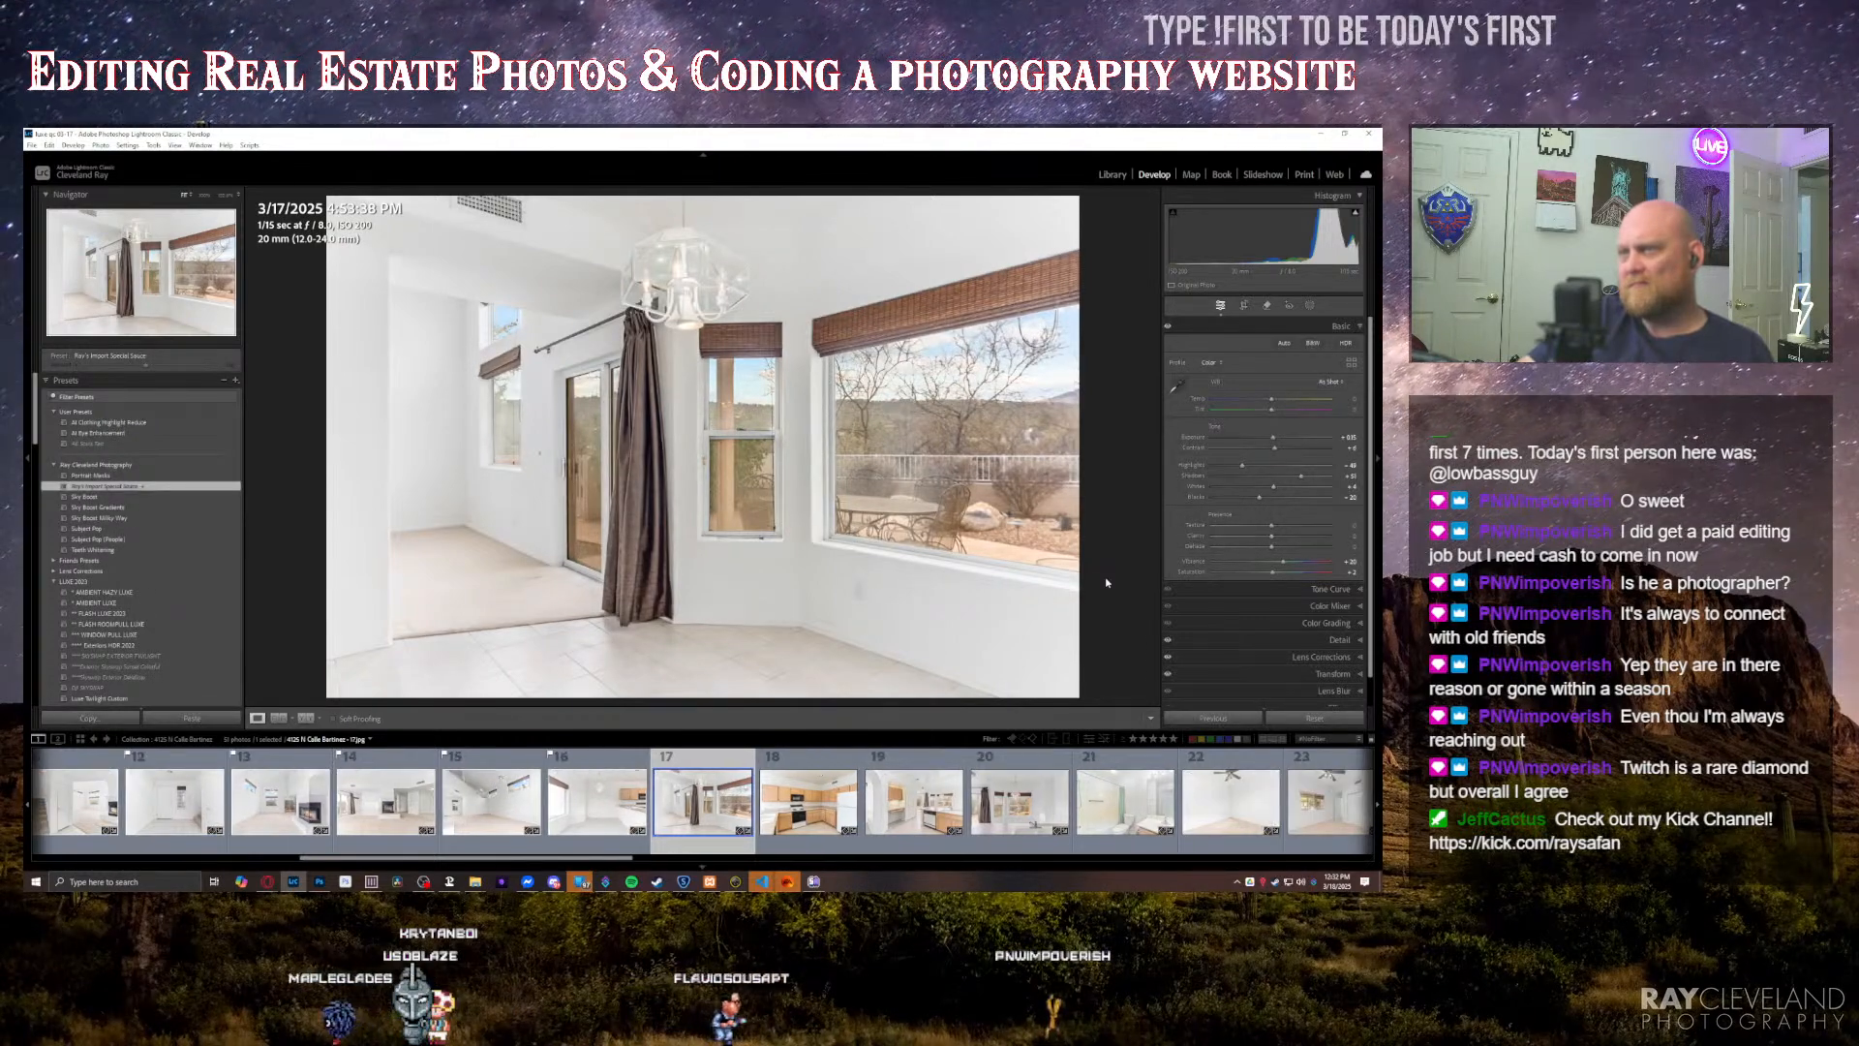
key("Right")
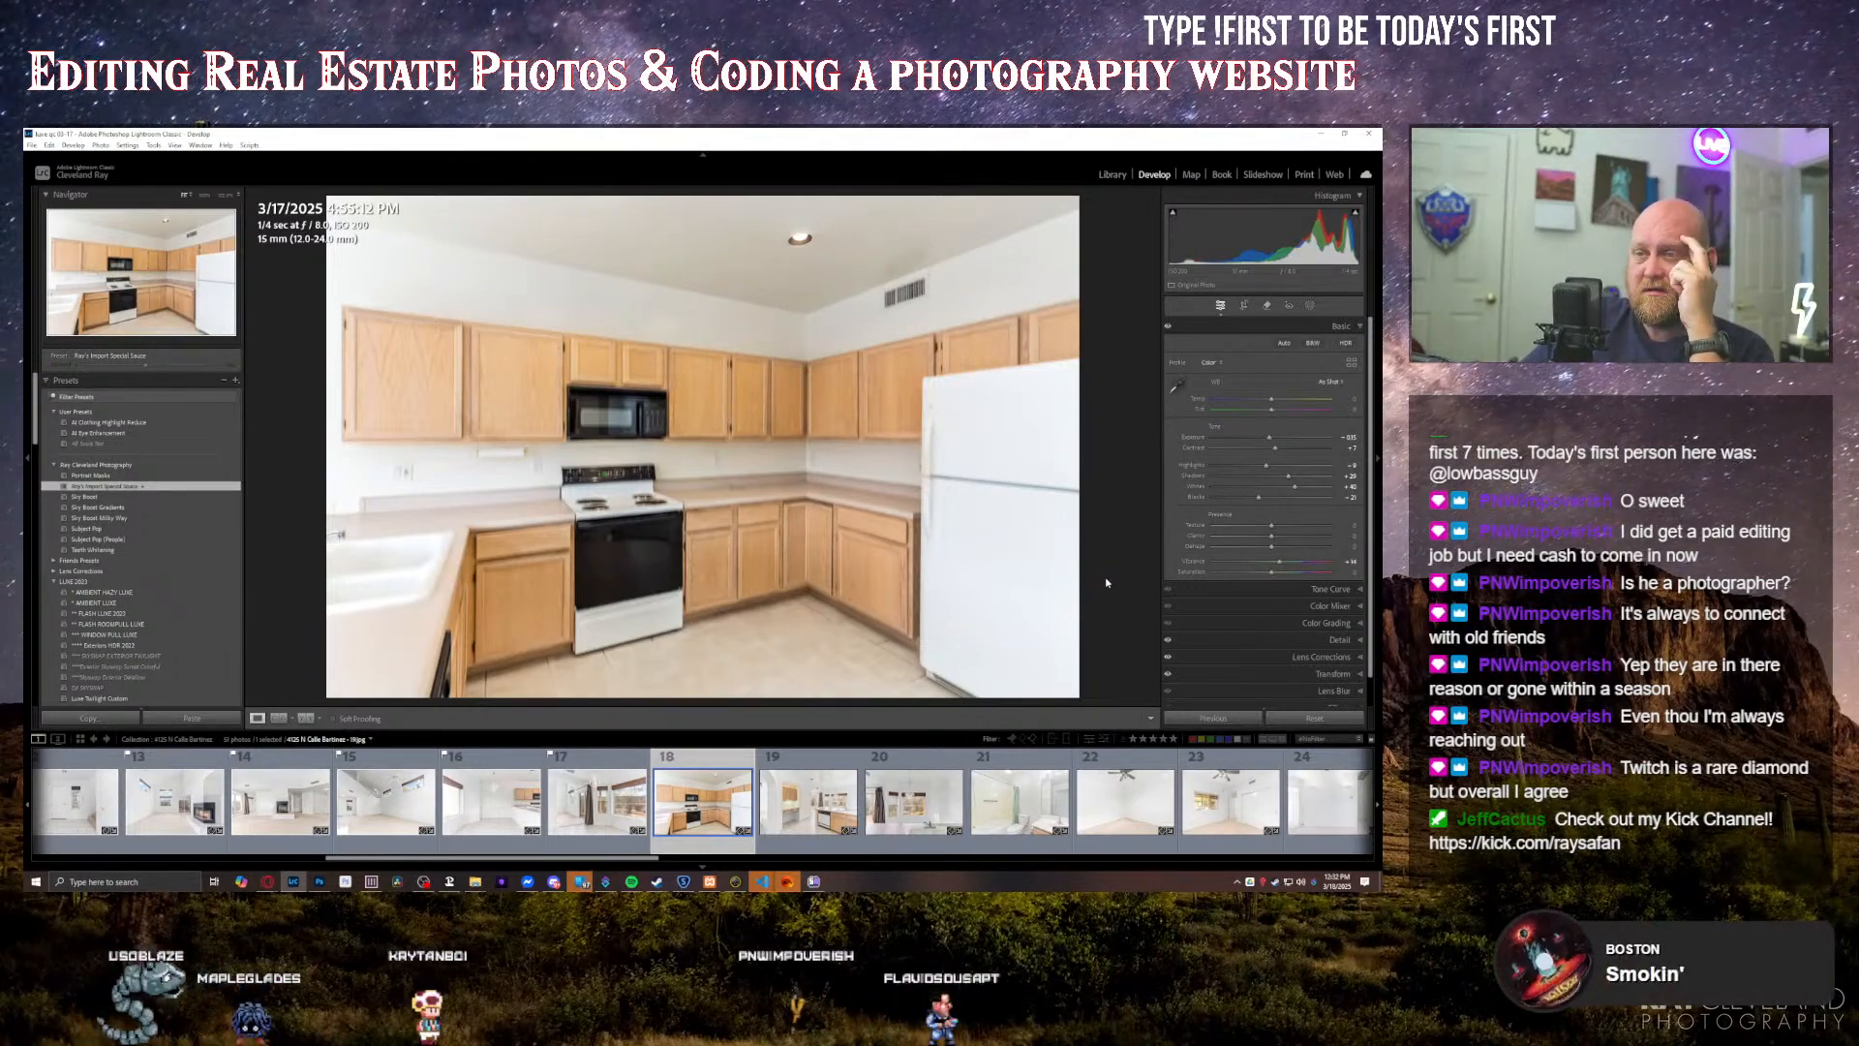
Step: Remove the kitchen photo with the white refrigerator from the collection and flag the built-in desk and sink-window photos as picks
key("Right")
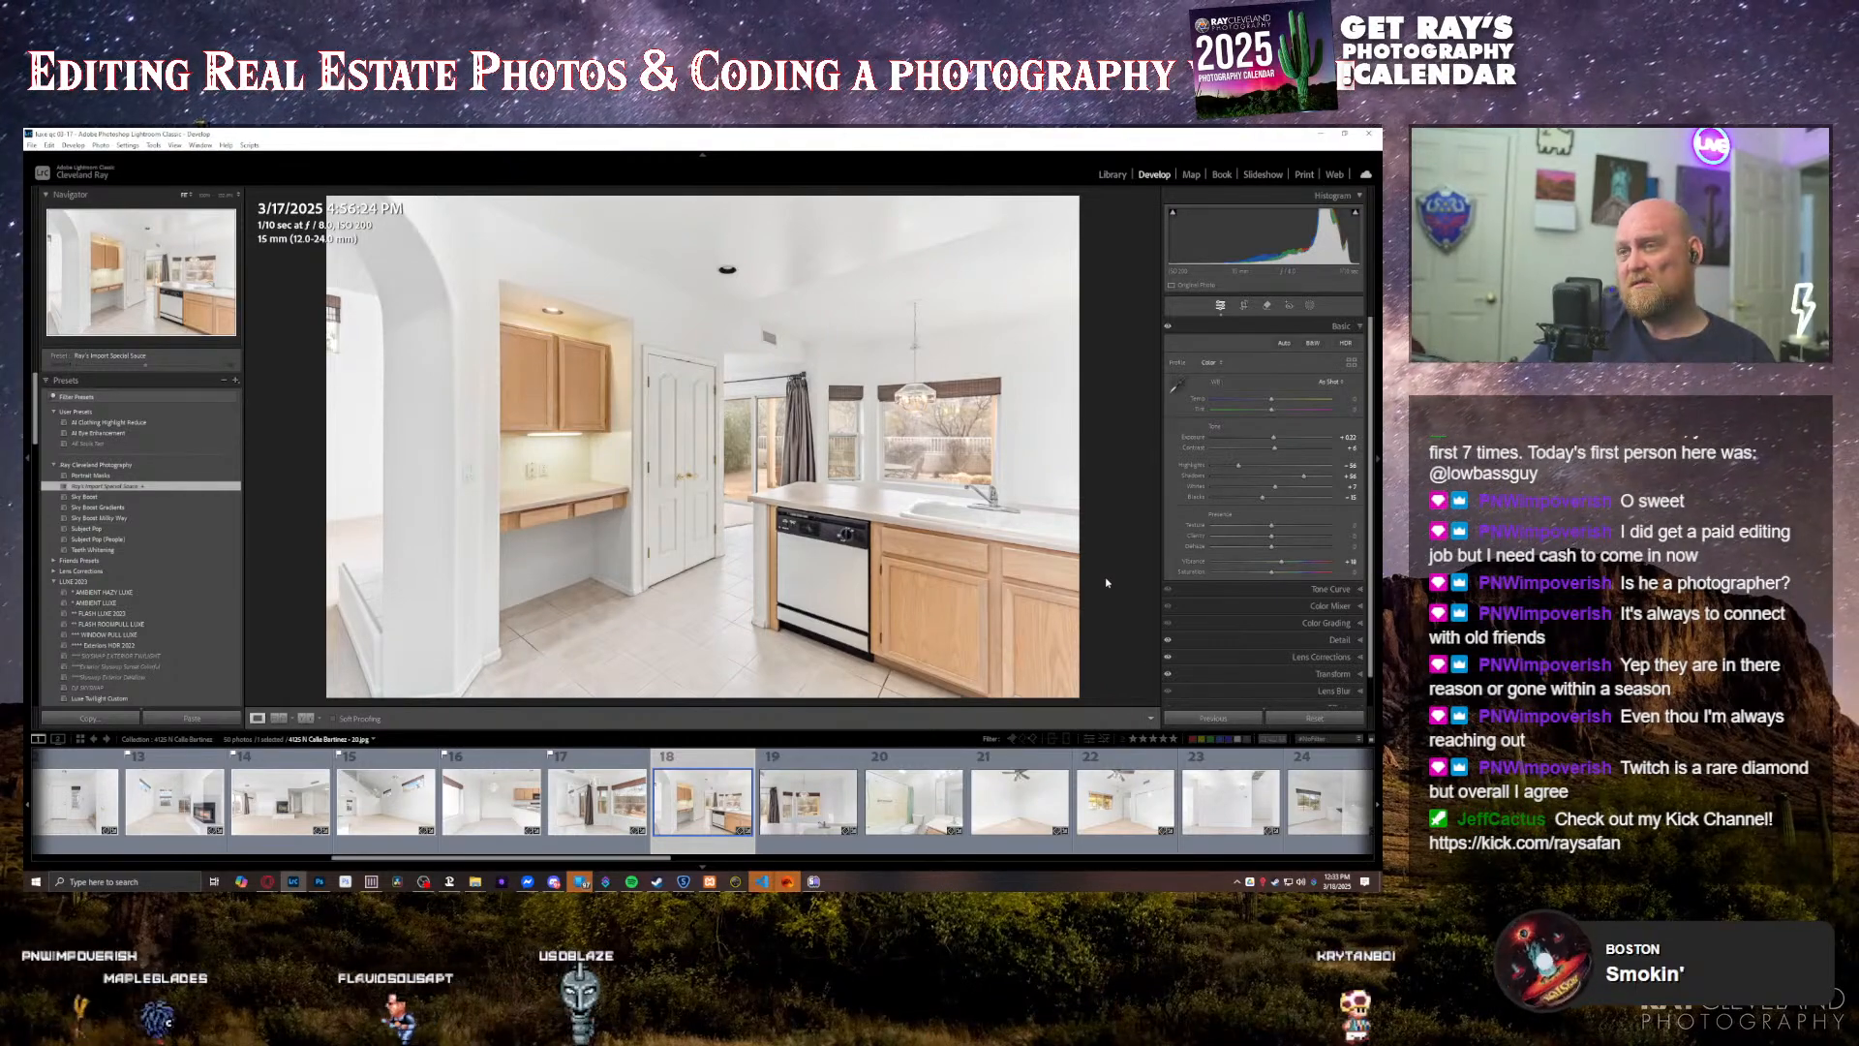
key("Right")
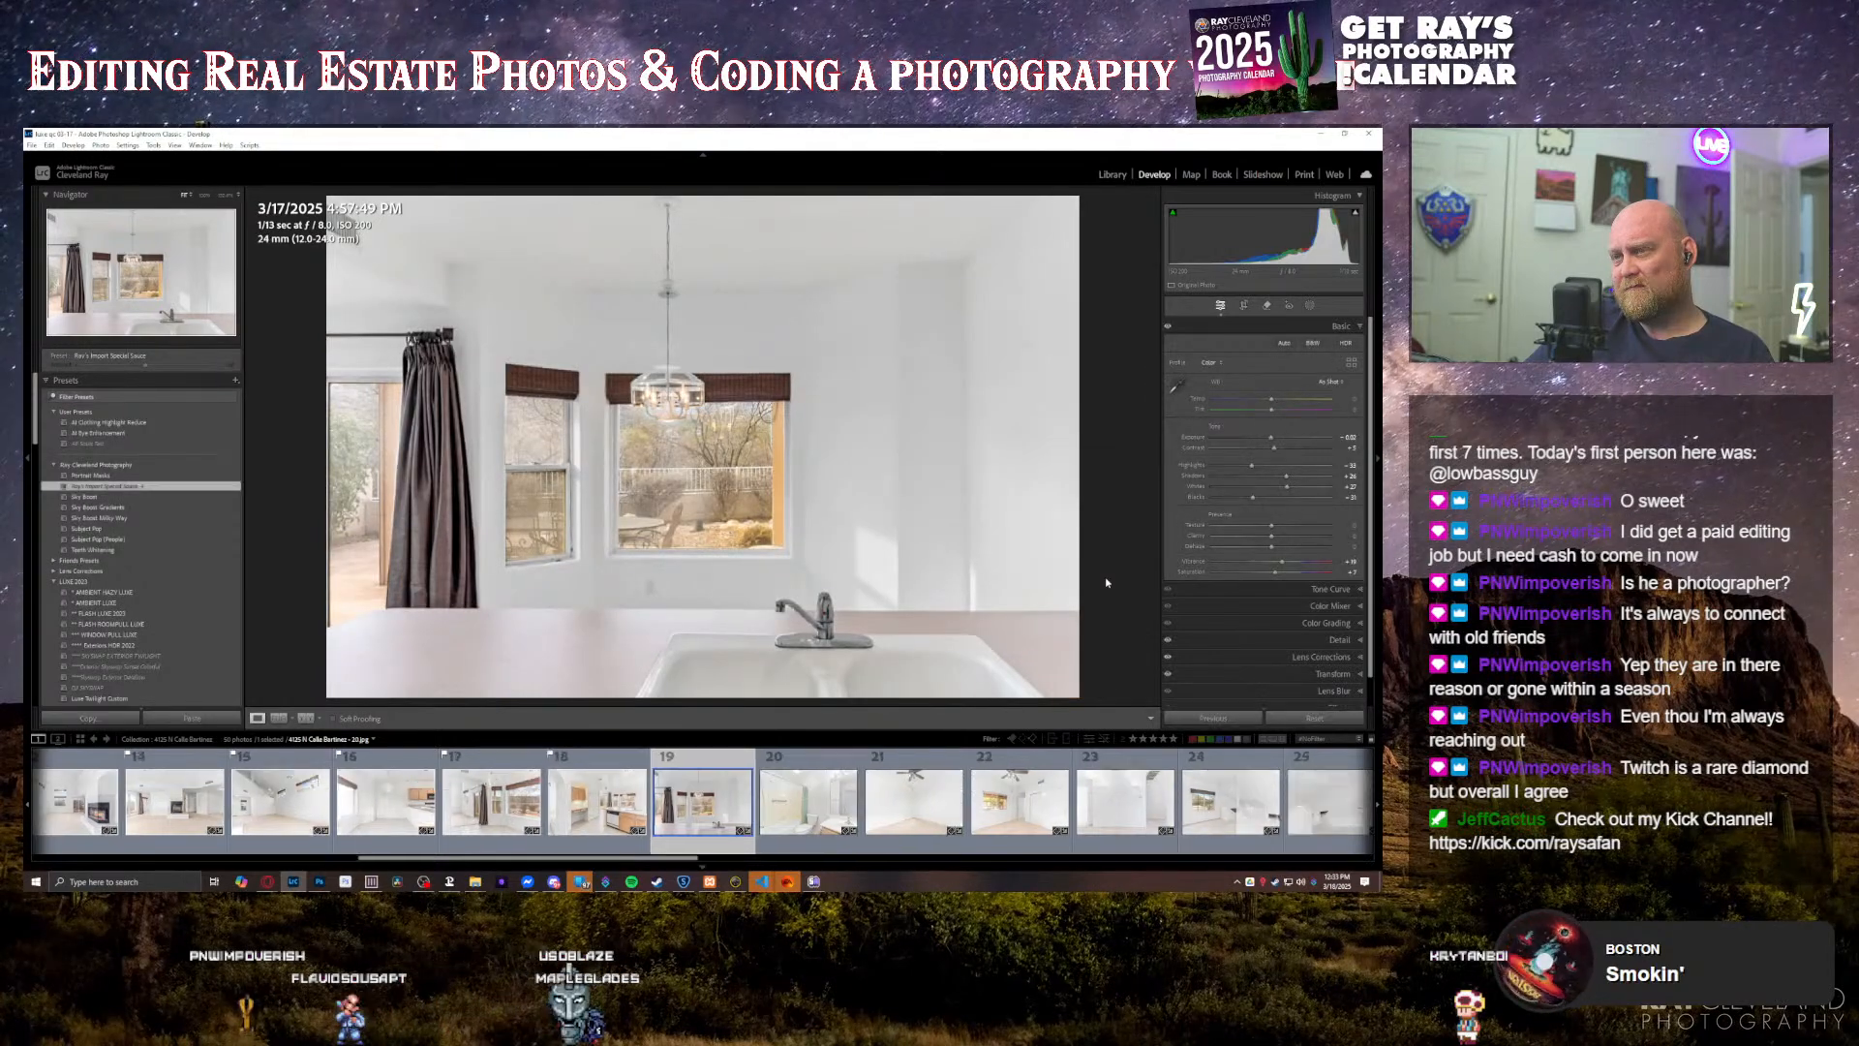
key("p")
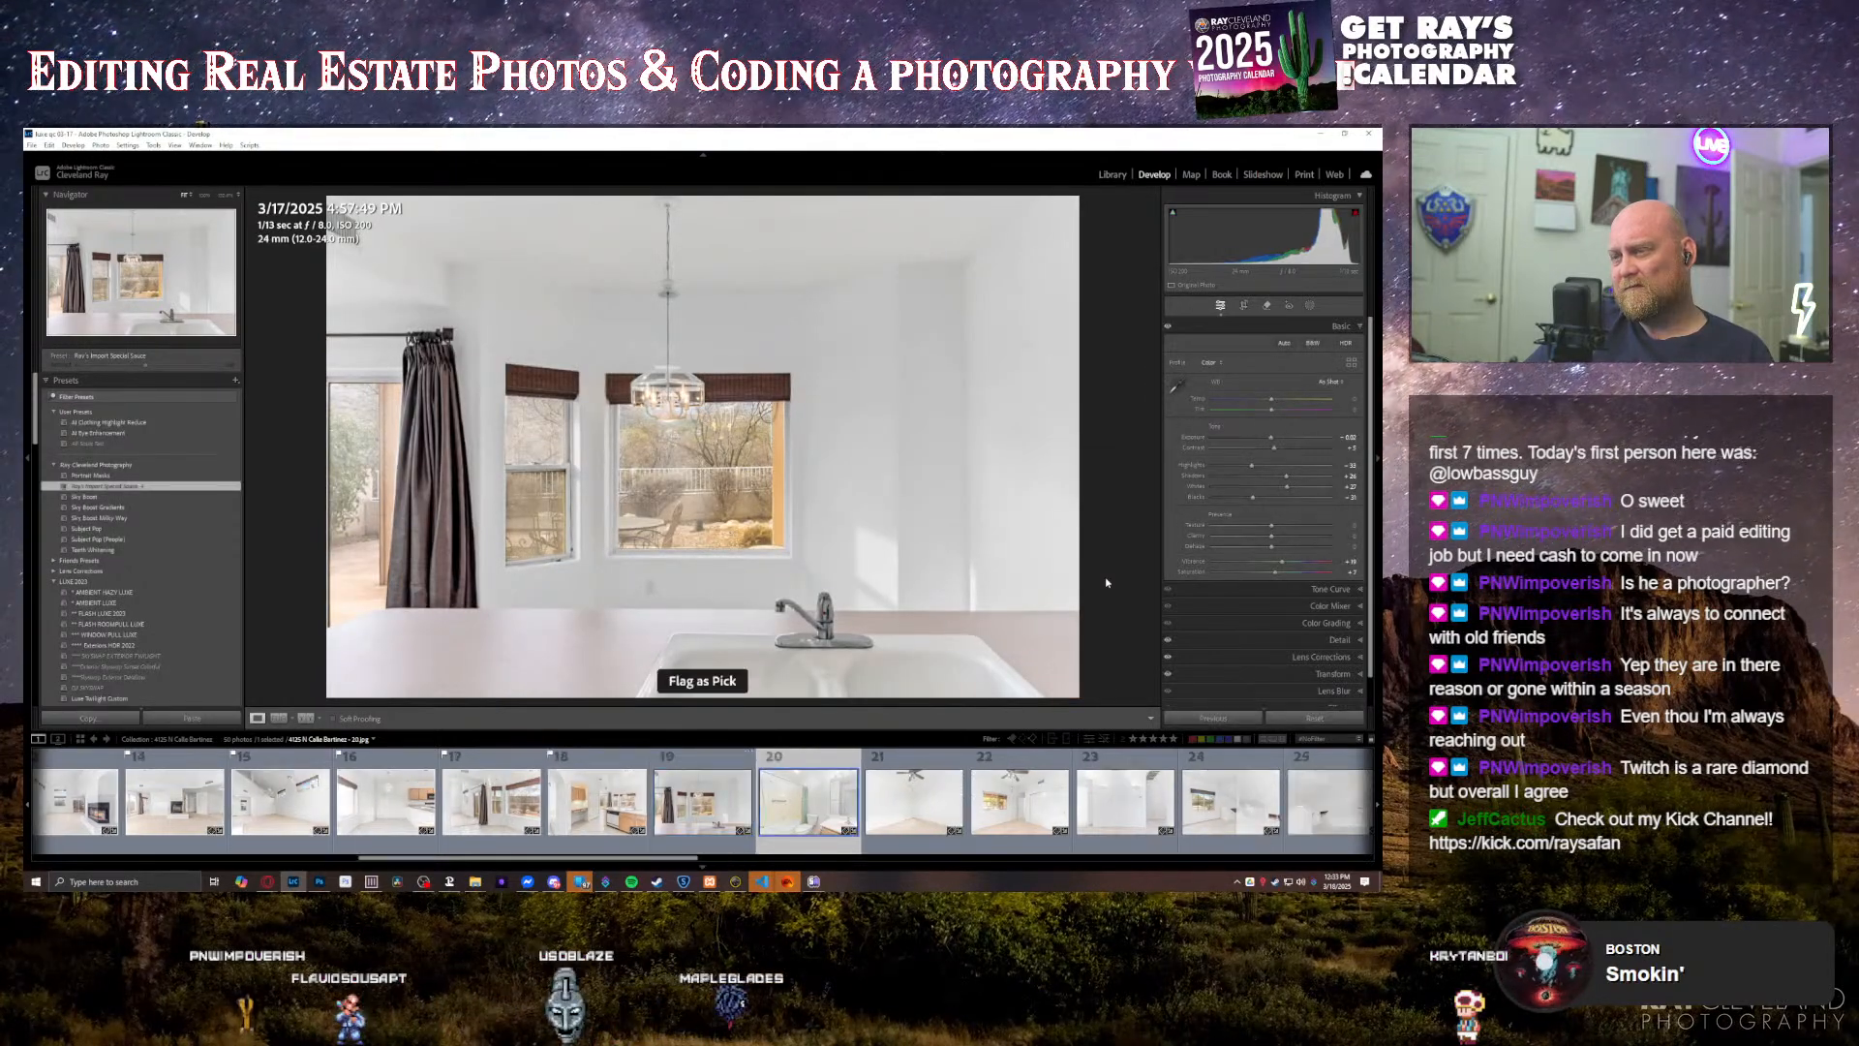
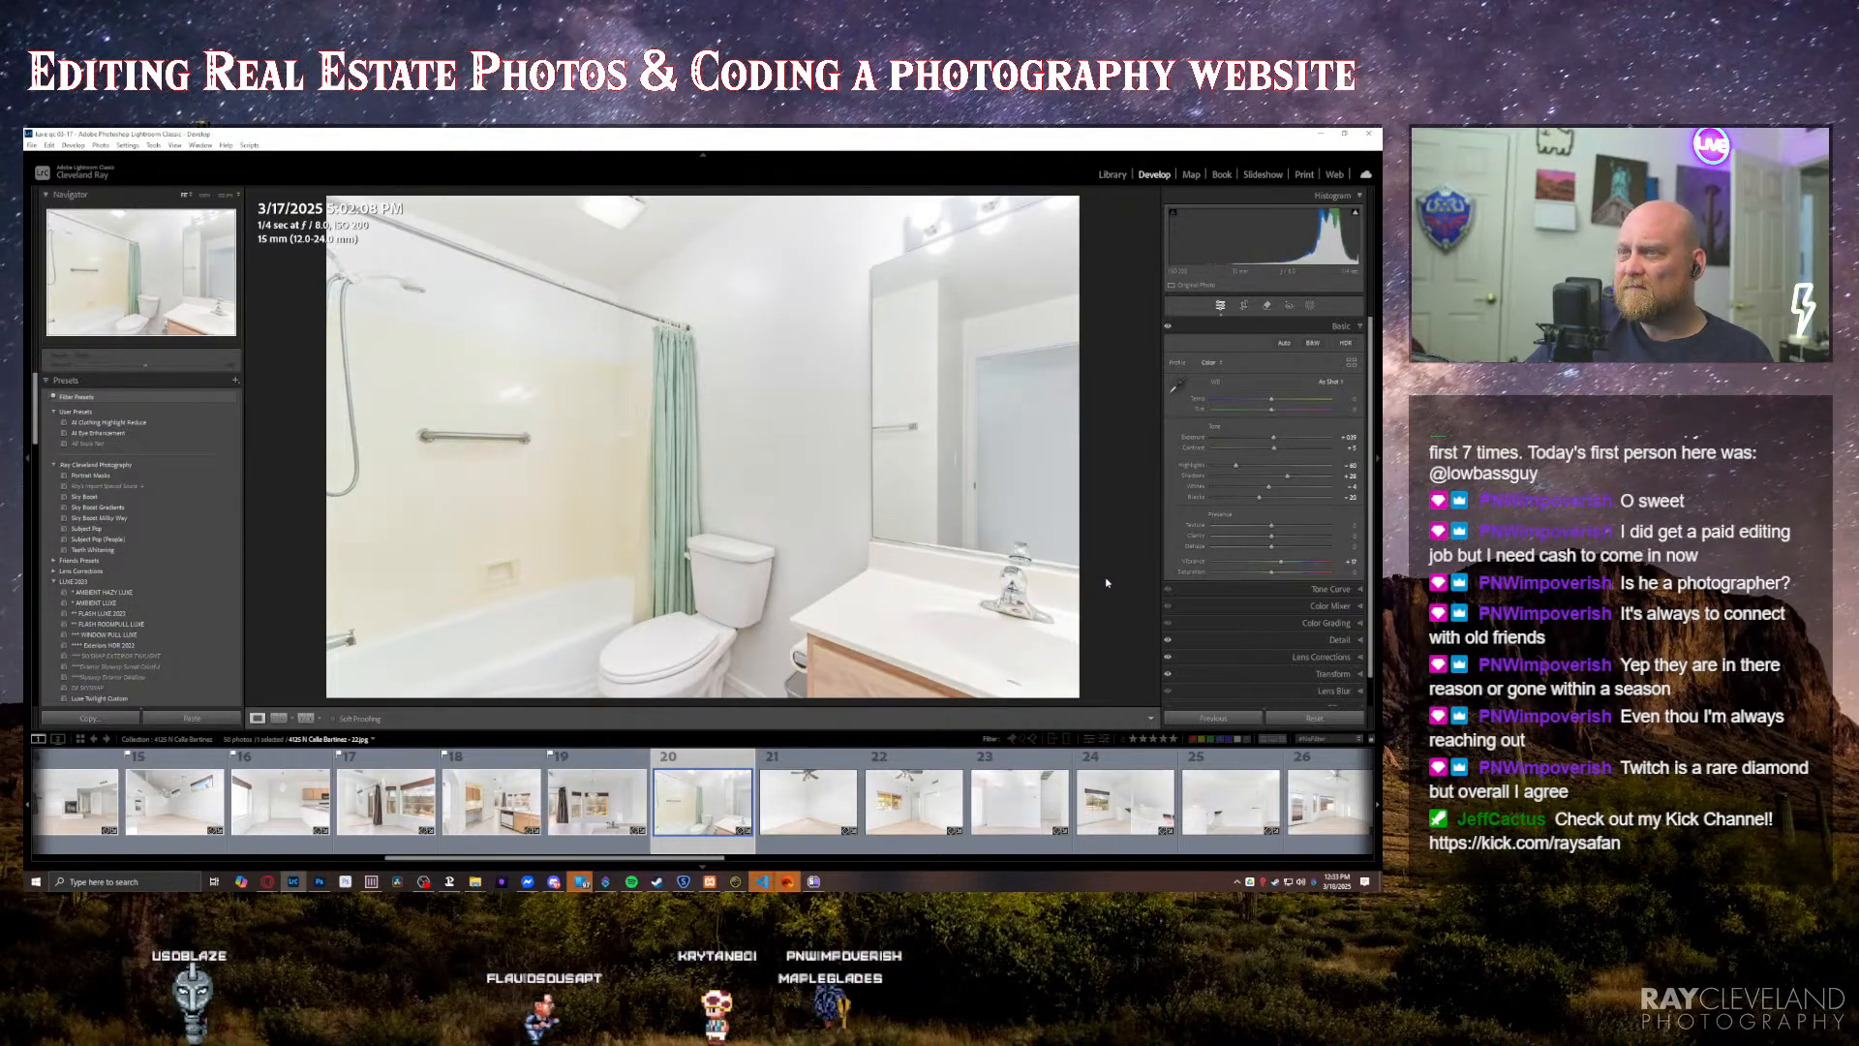
Step: Fine-tune the exposure and contrast of the bedroom photo with the sliding closet doors and ceiling fan
key("Right")
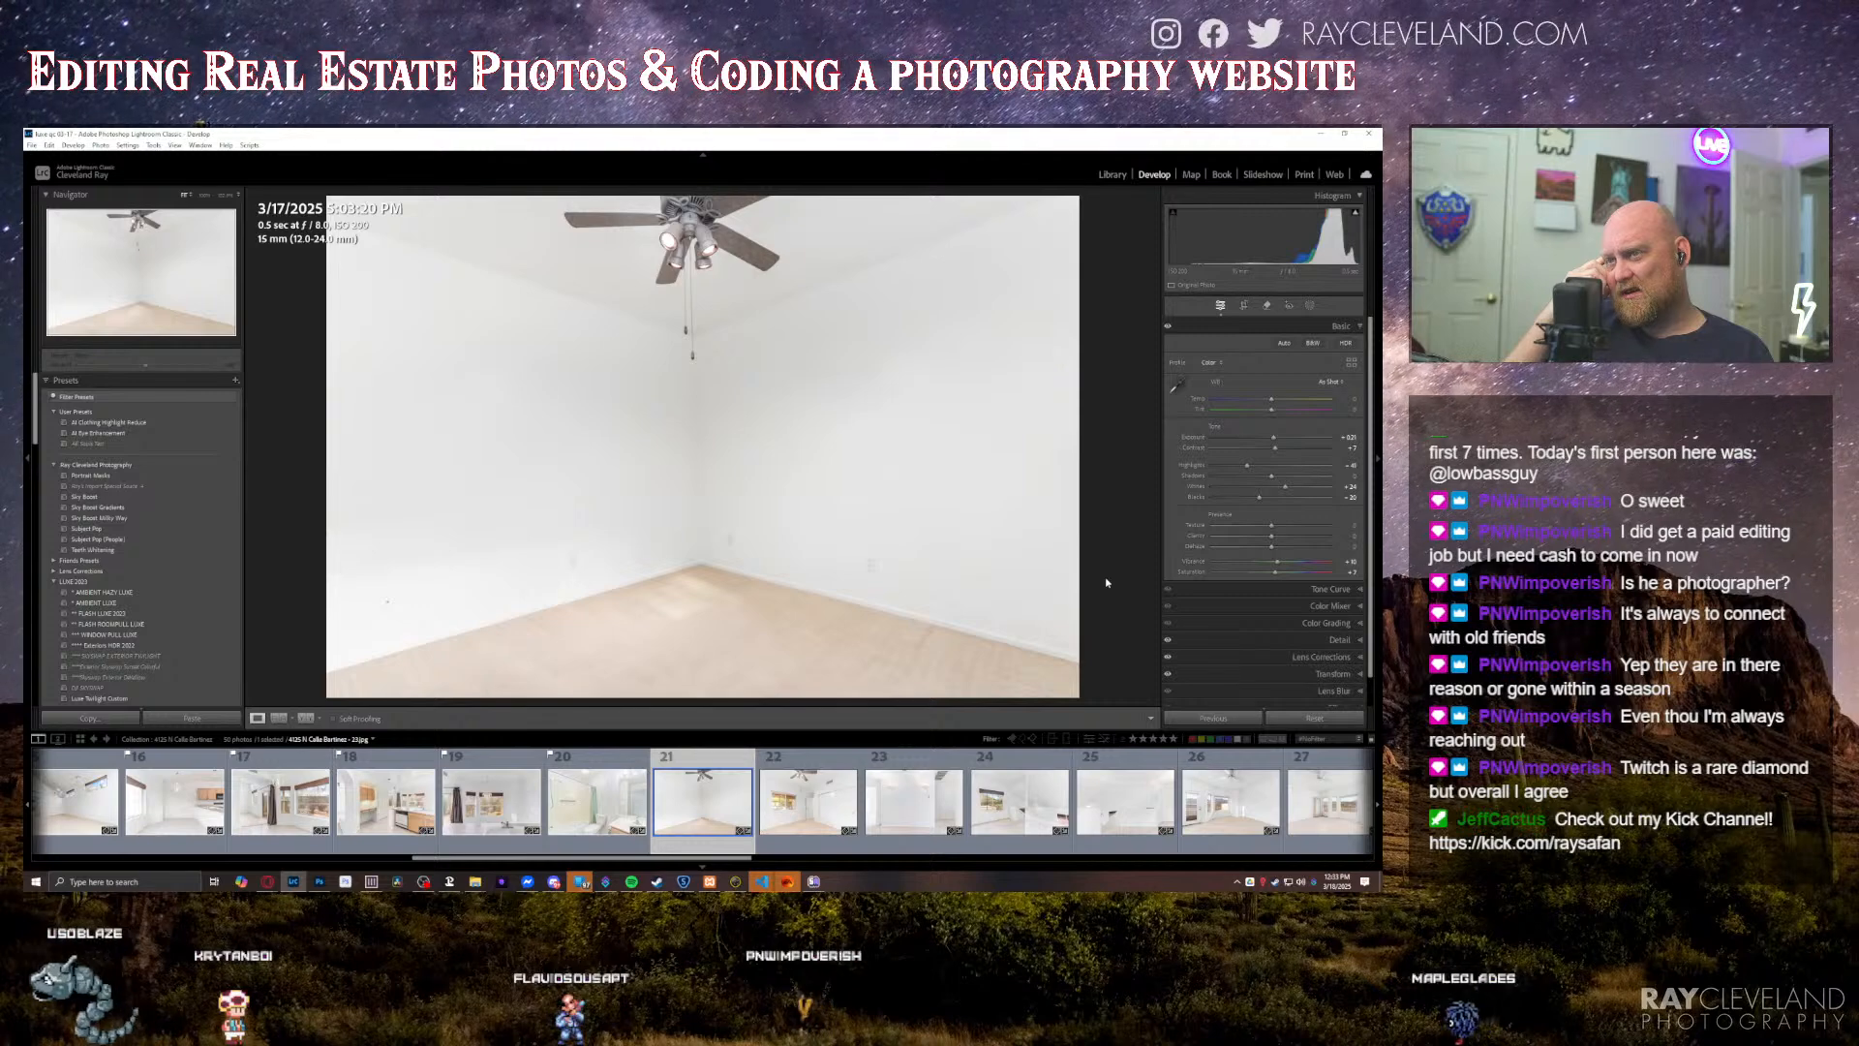
key("Right")
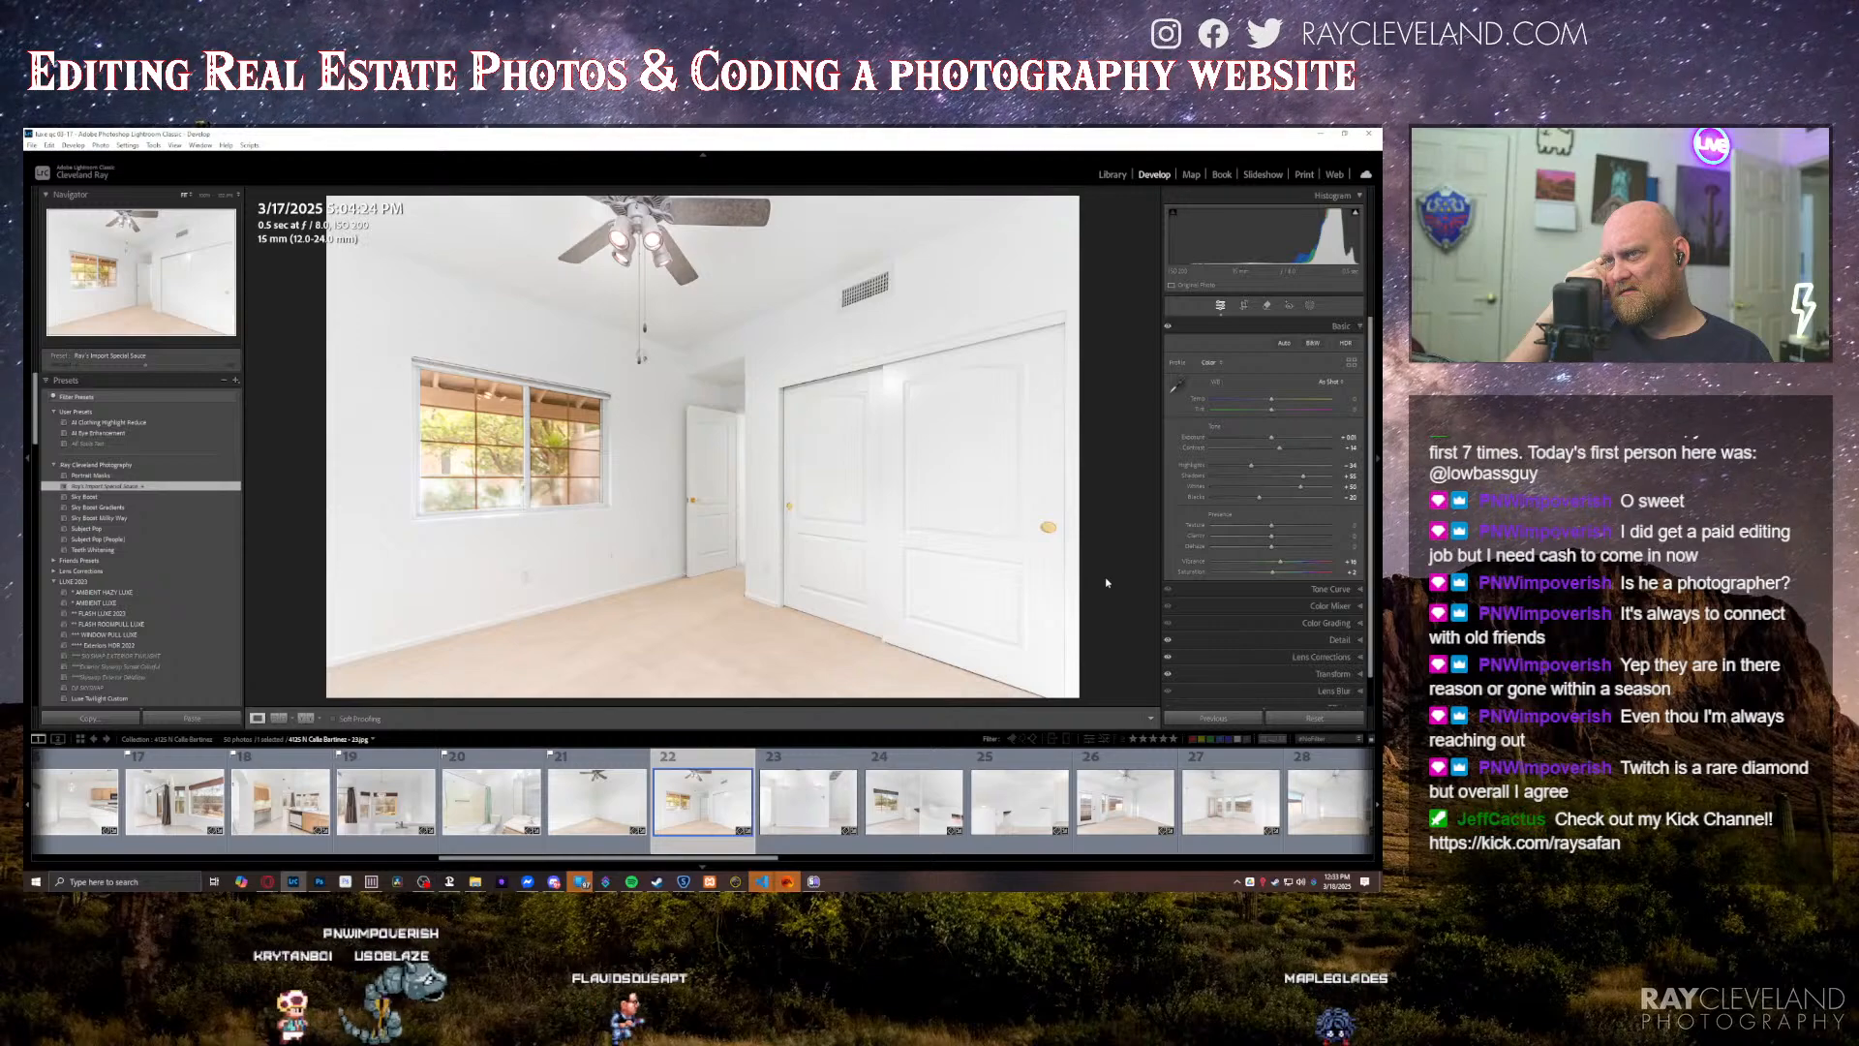
key("minus")
key("minus")
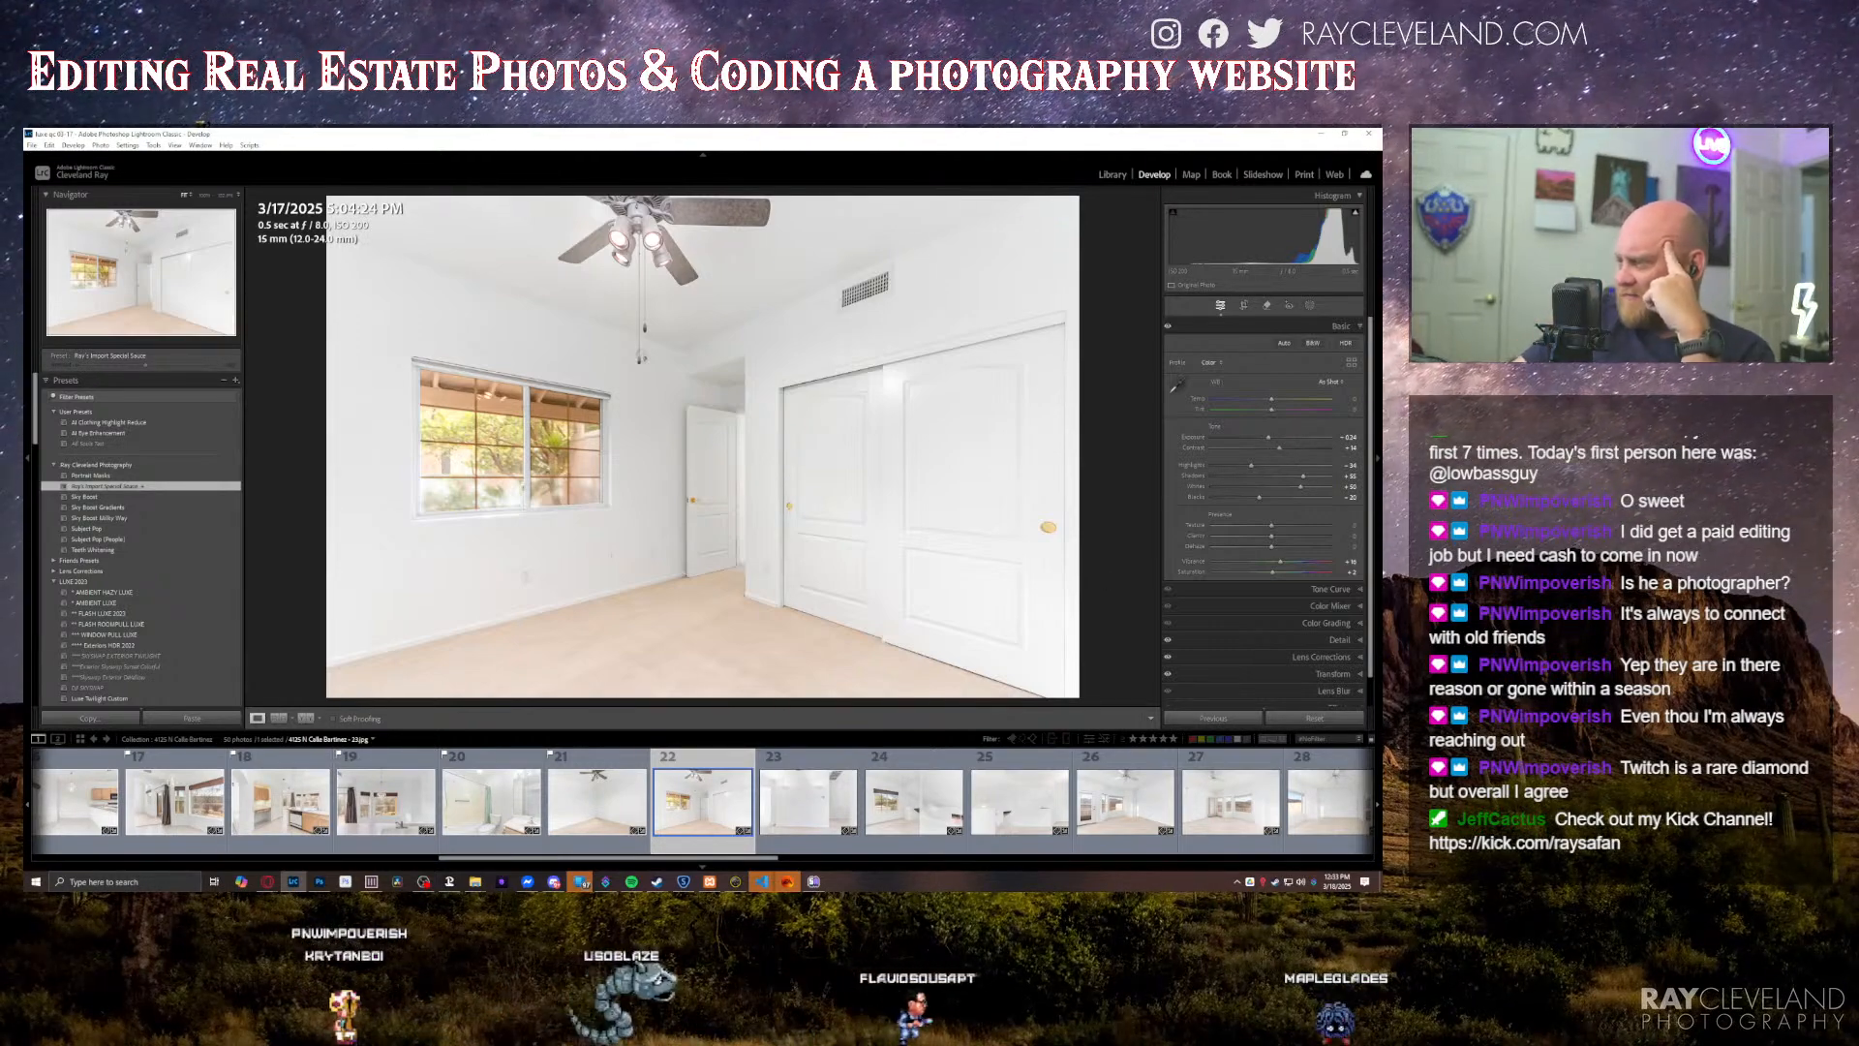
key("alt+Tab")
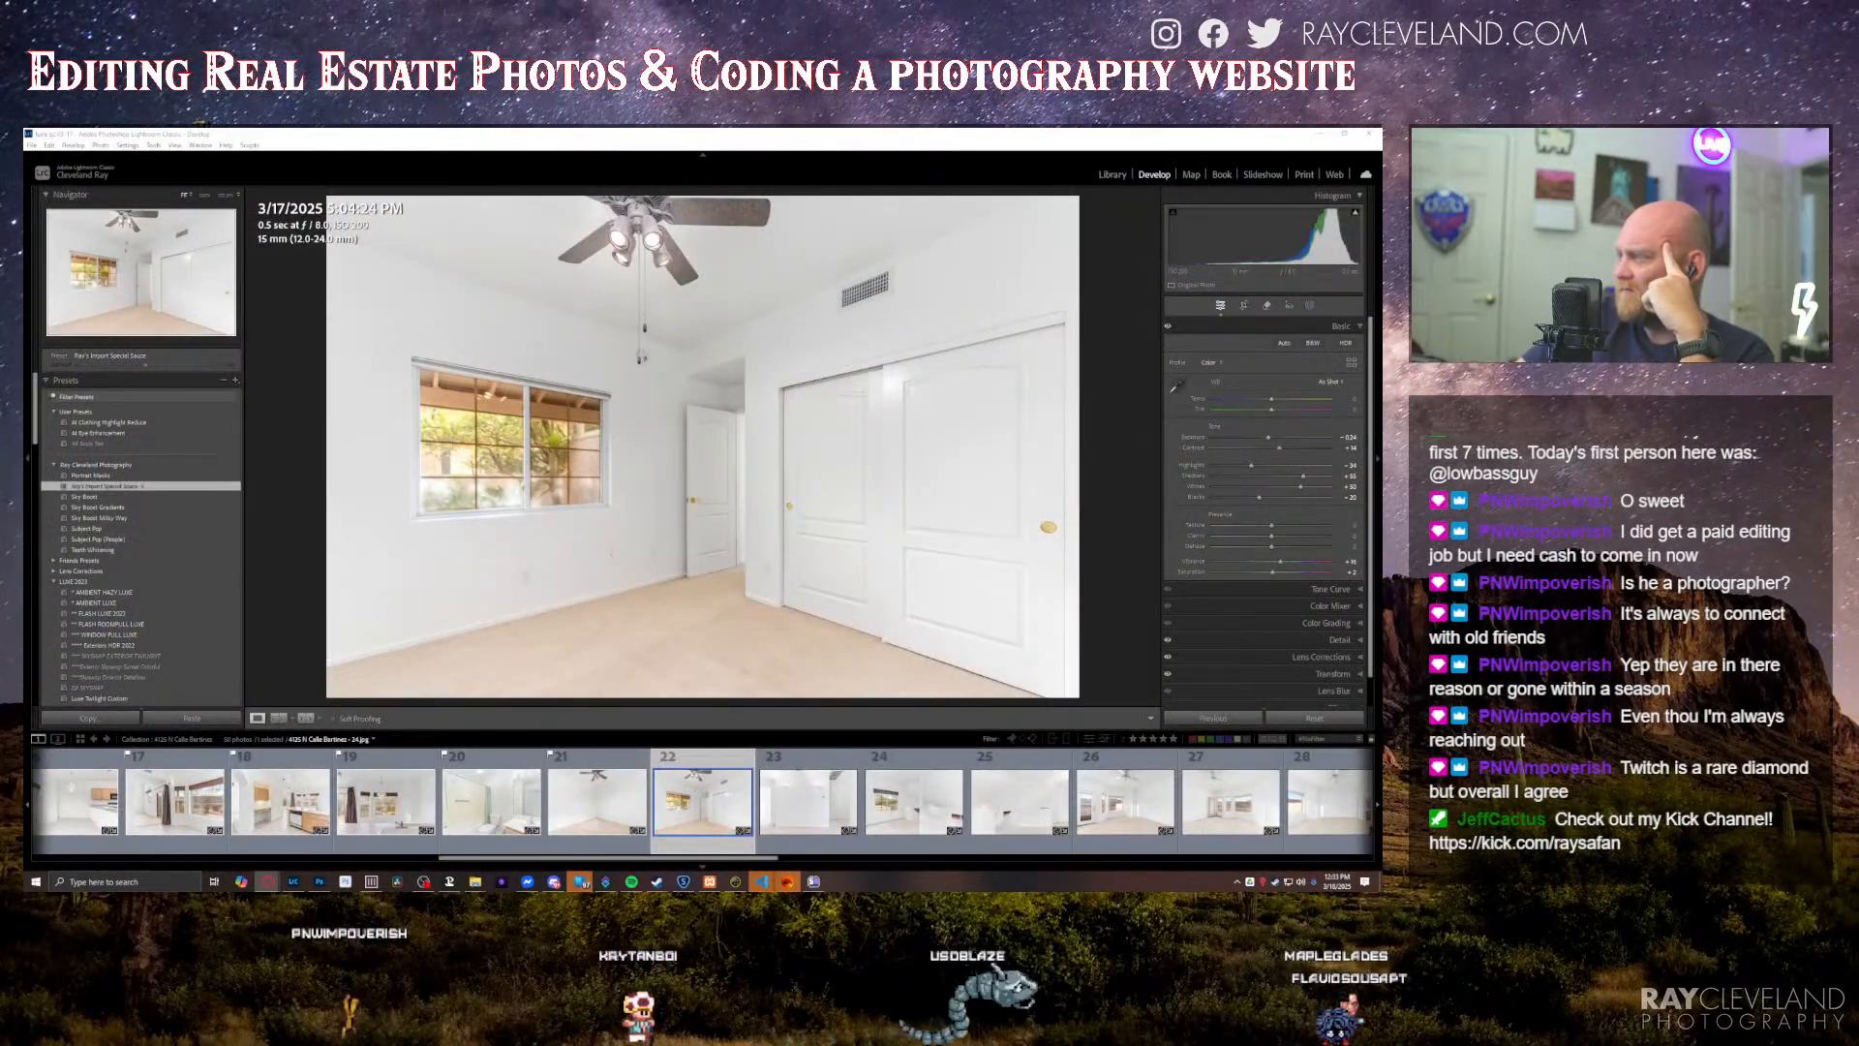
left_click(1109, 548)
key("ctrl+u")
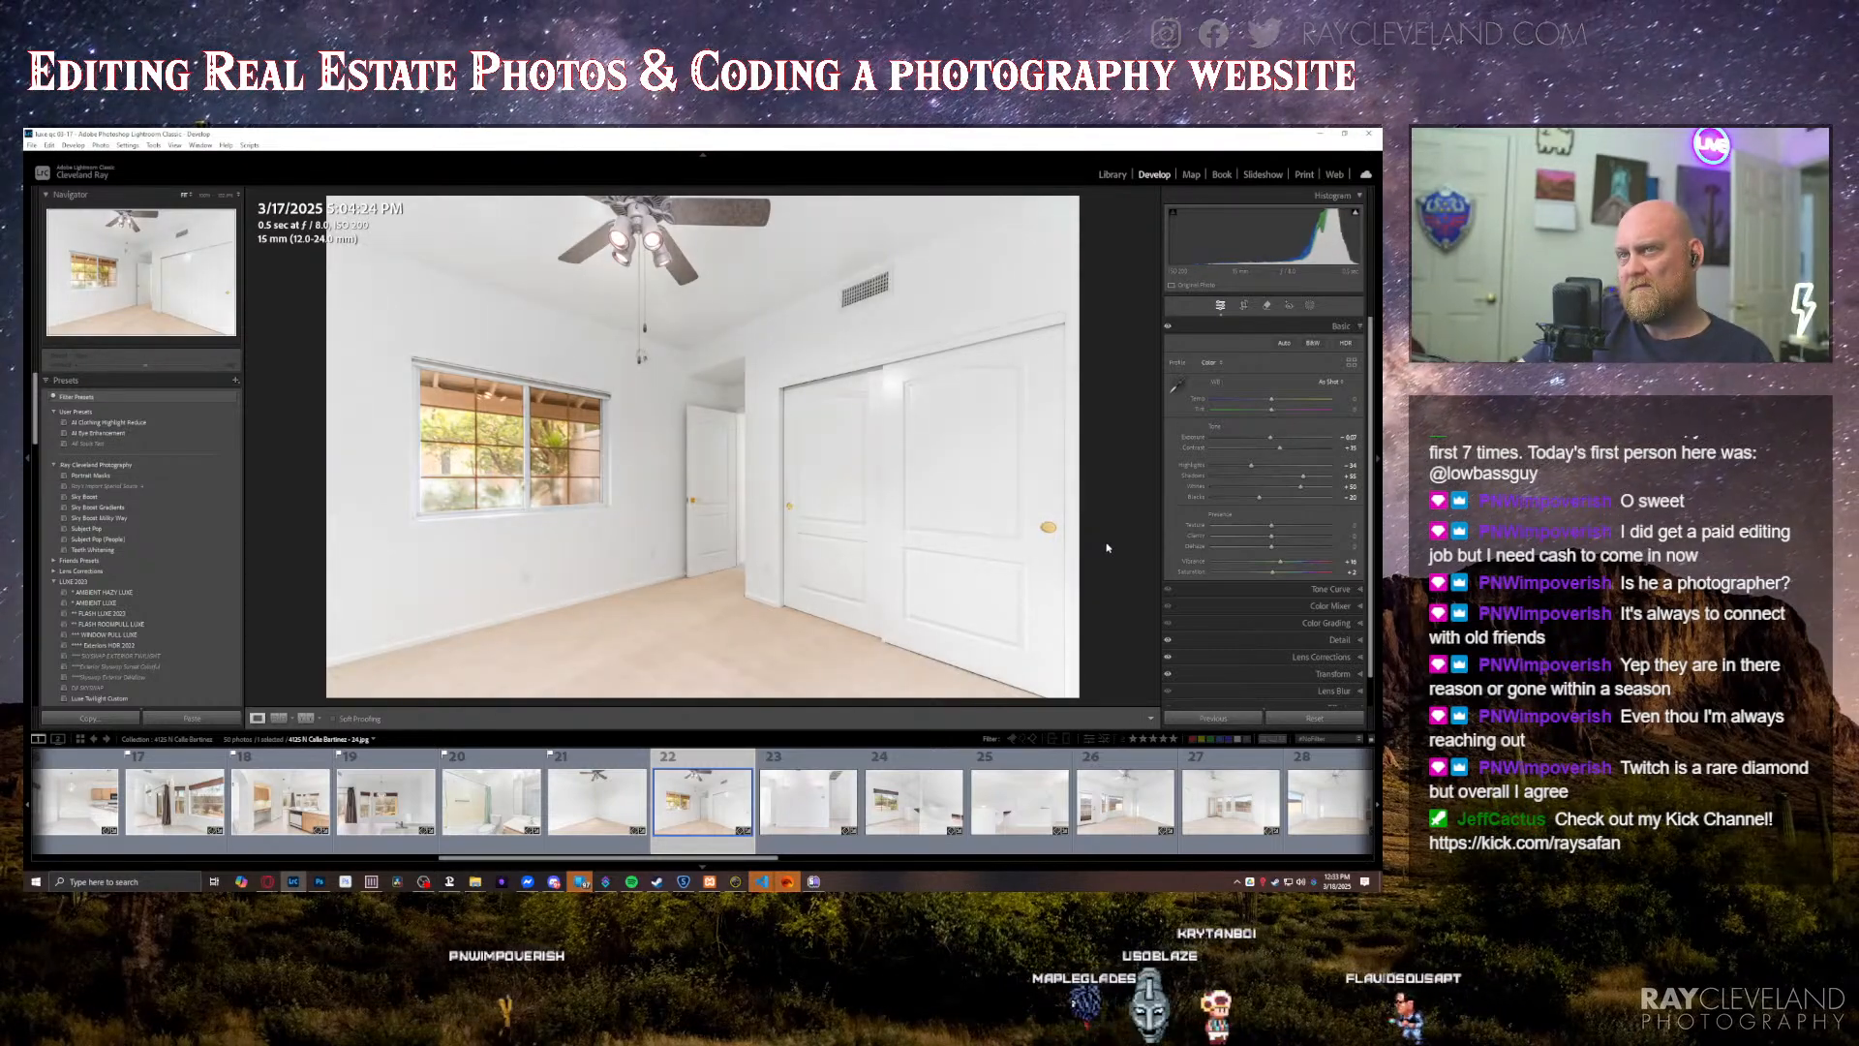
Step: Lower the exposure of the wall-sconce photo and raise the highlights of the loft photo with the window
key("Right")
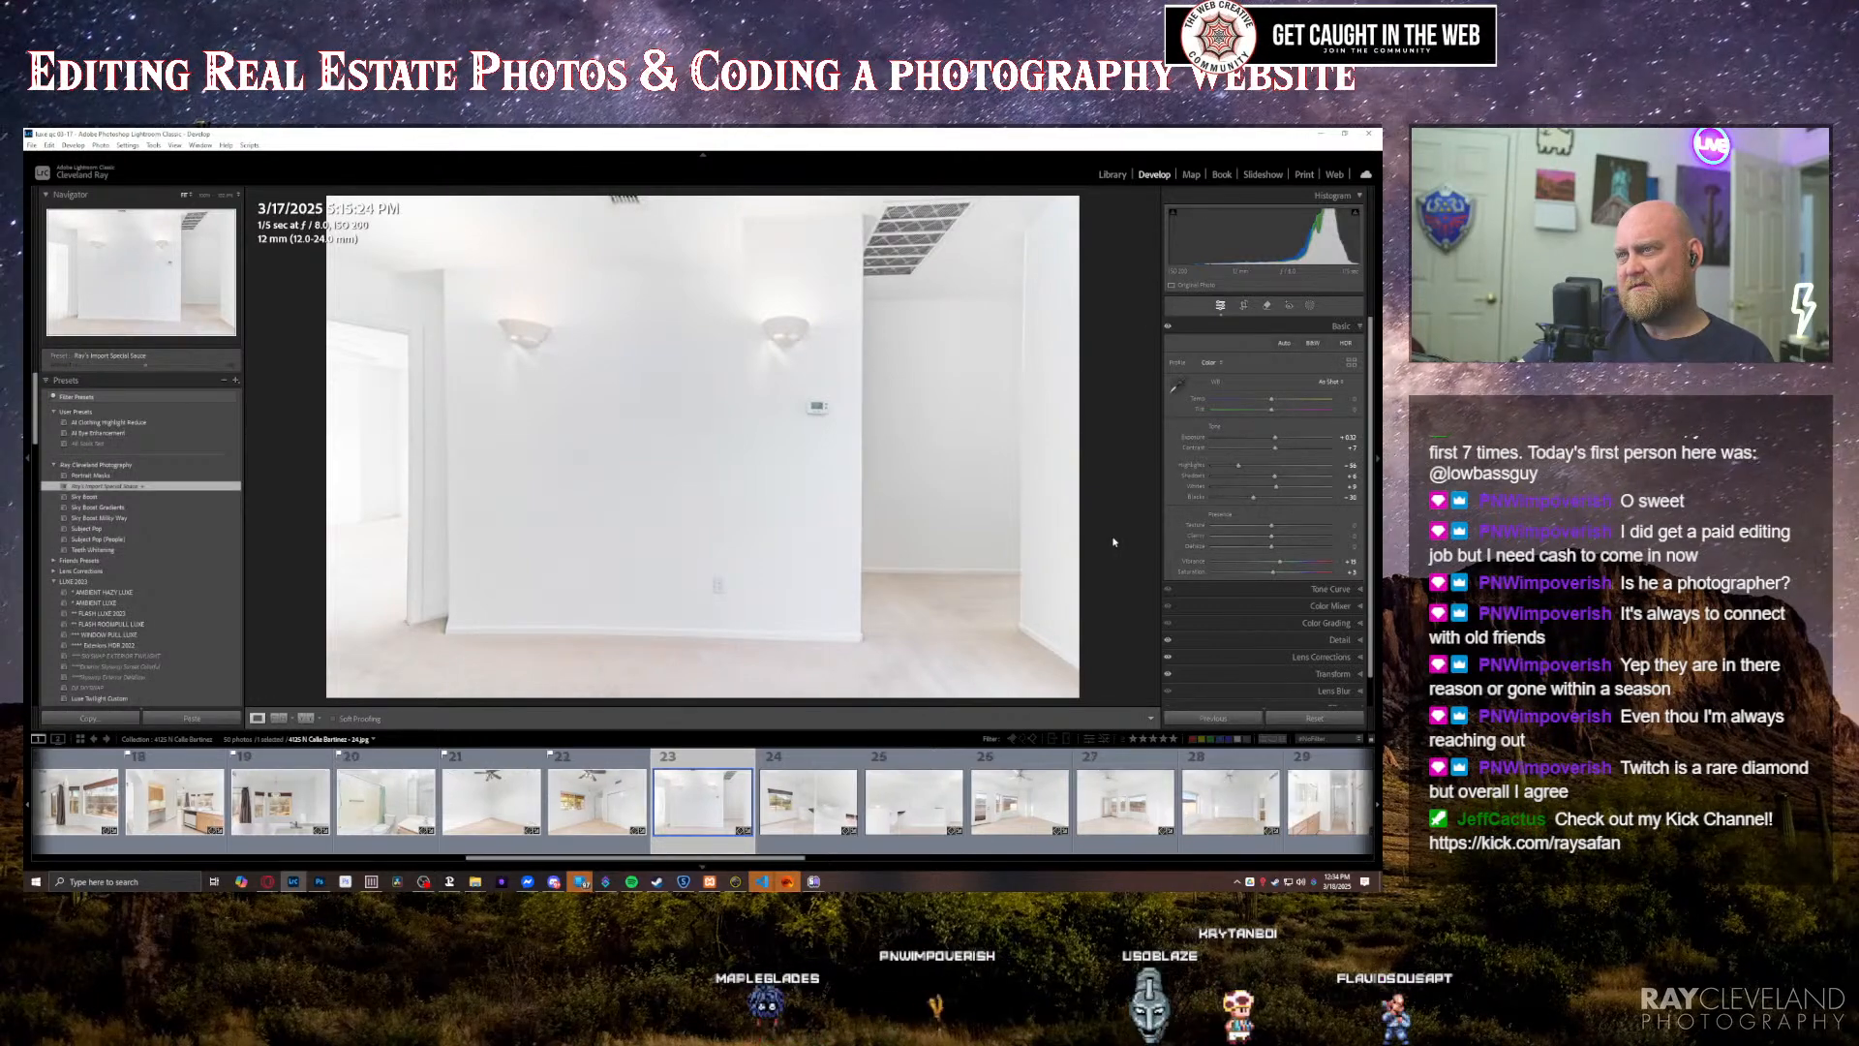
key("minus")
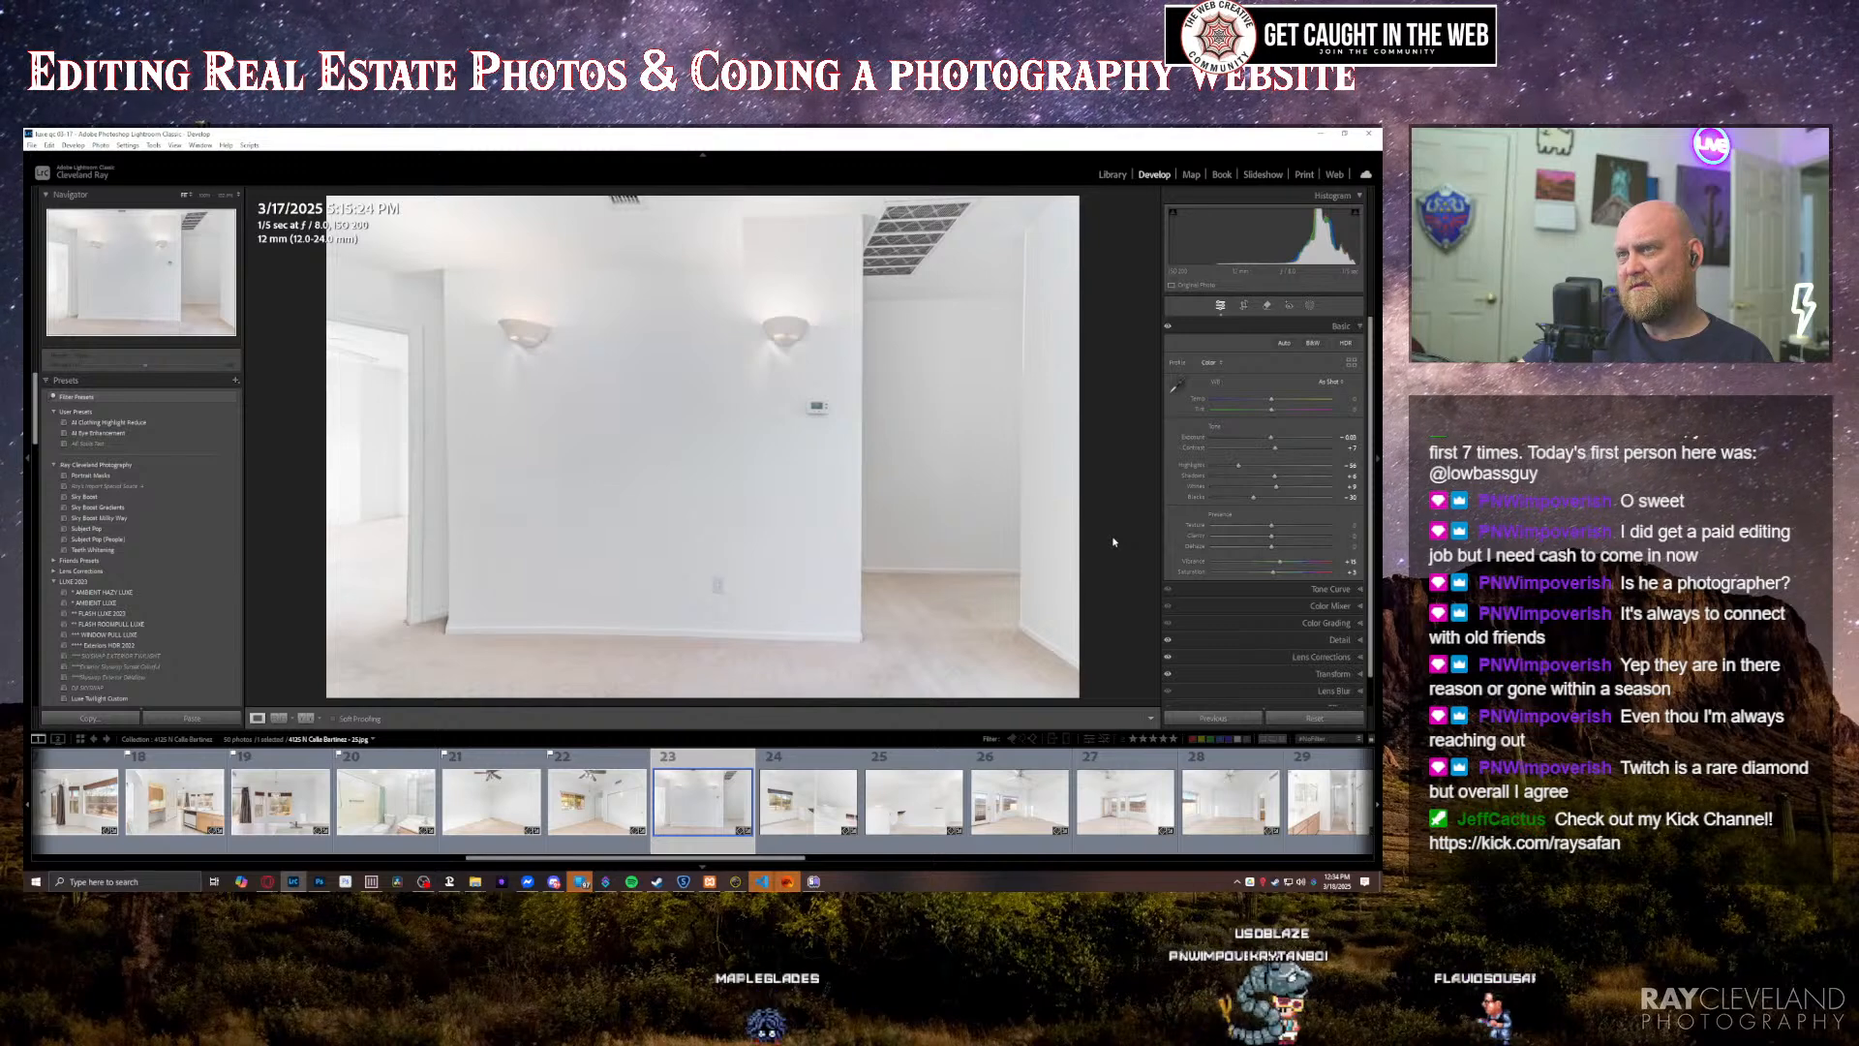
key("Right")
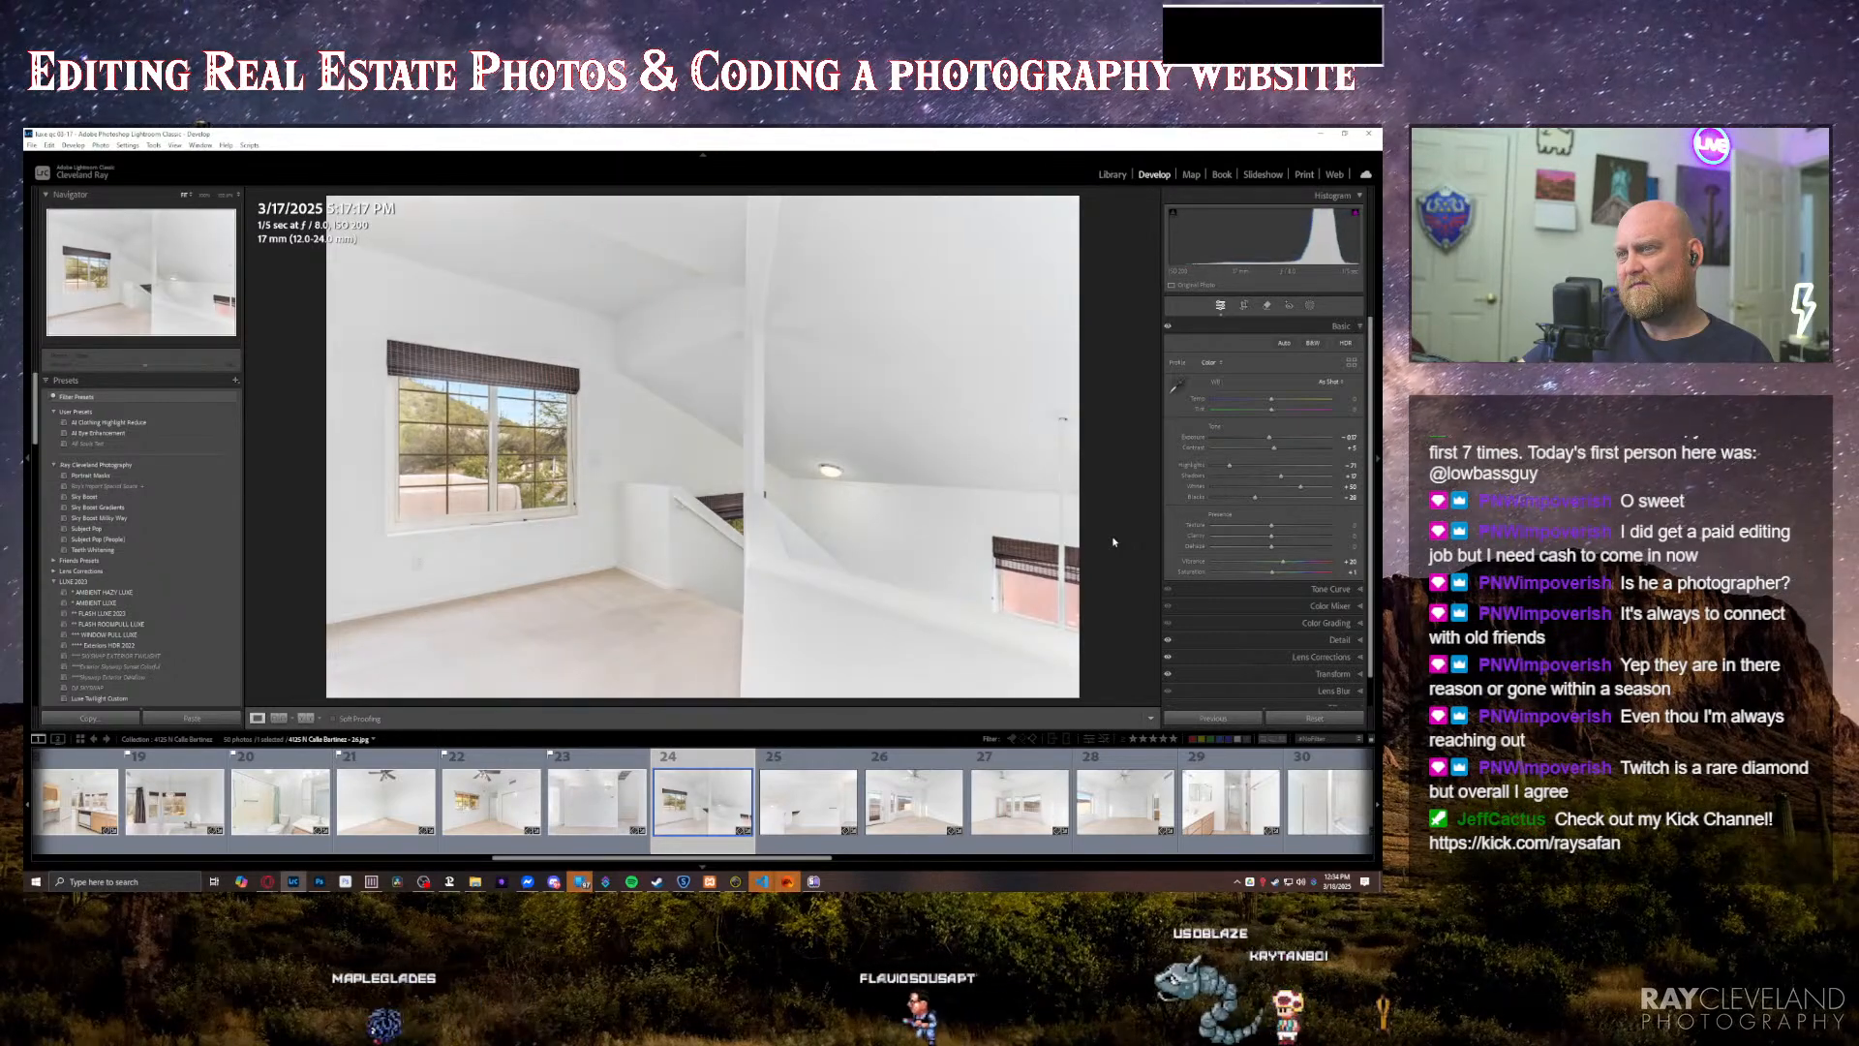
left_click_drag(1236, 471, 1250, 470)
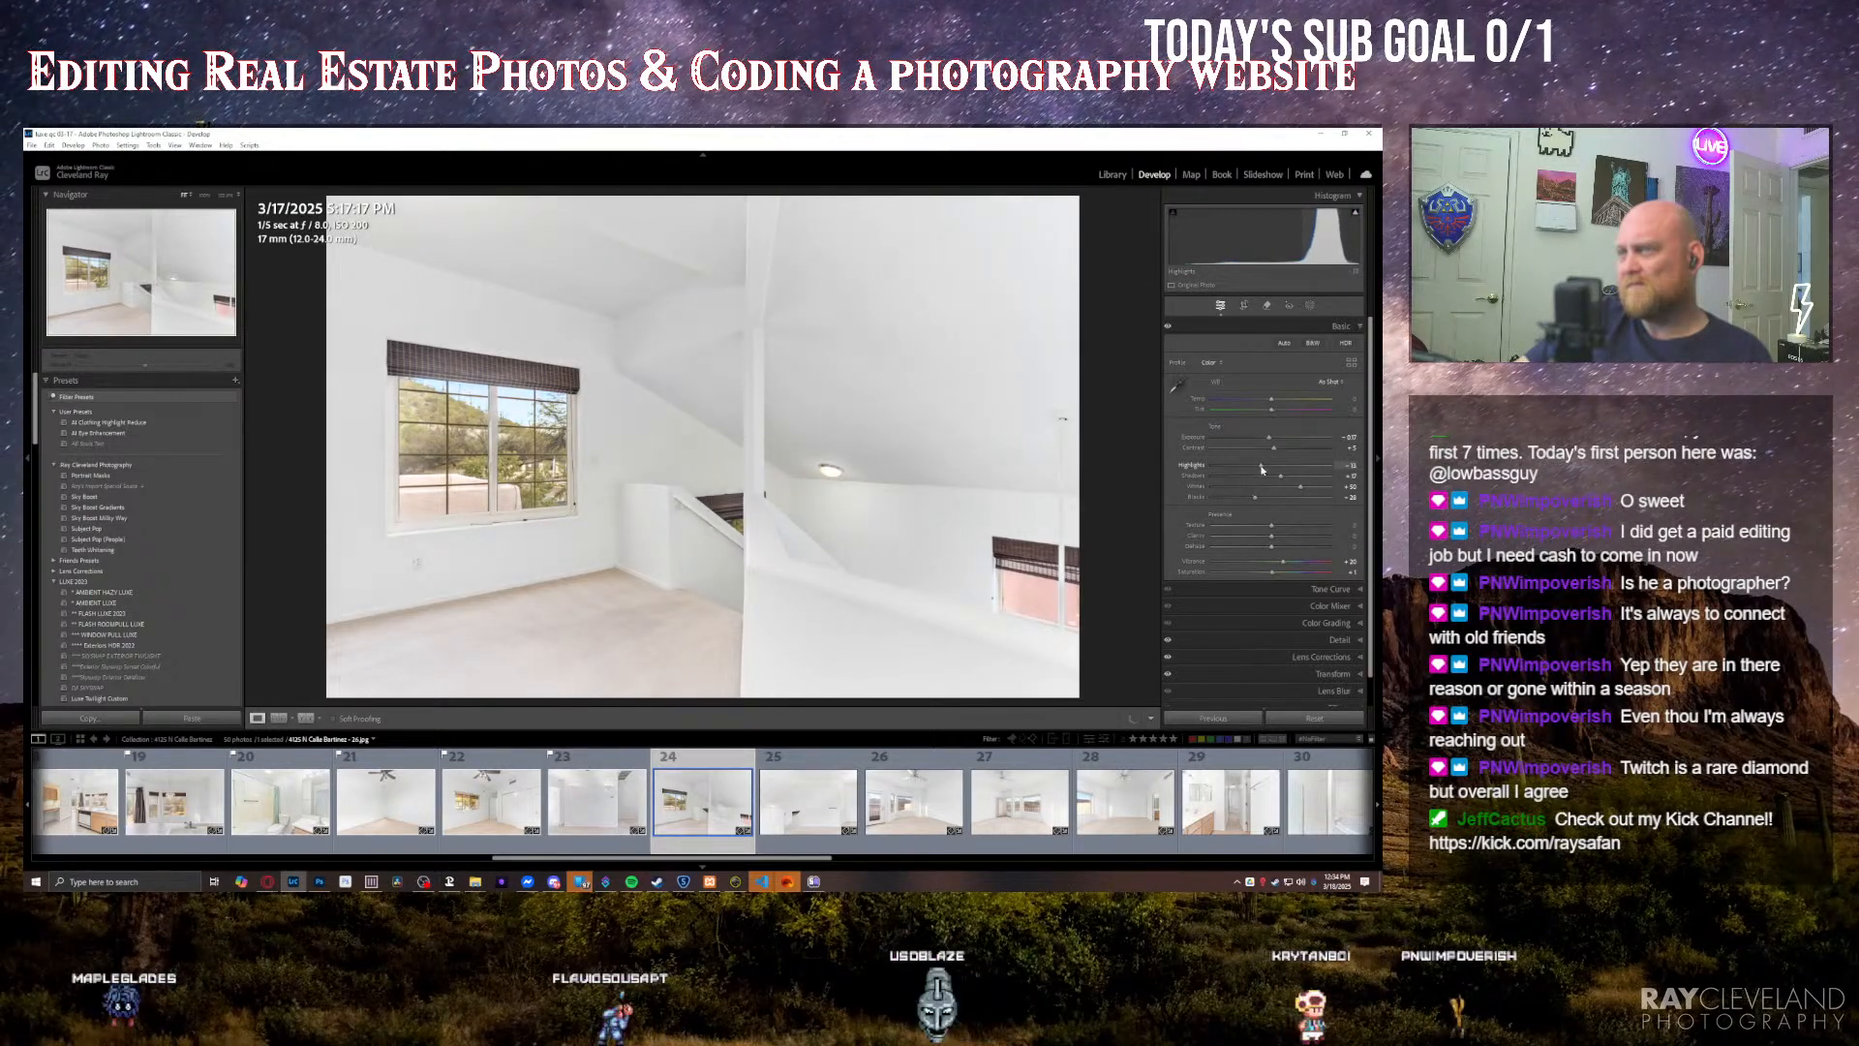
Step: Lower the exposure of the loft half-wall photo and compare it with its before view
key("Right")
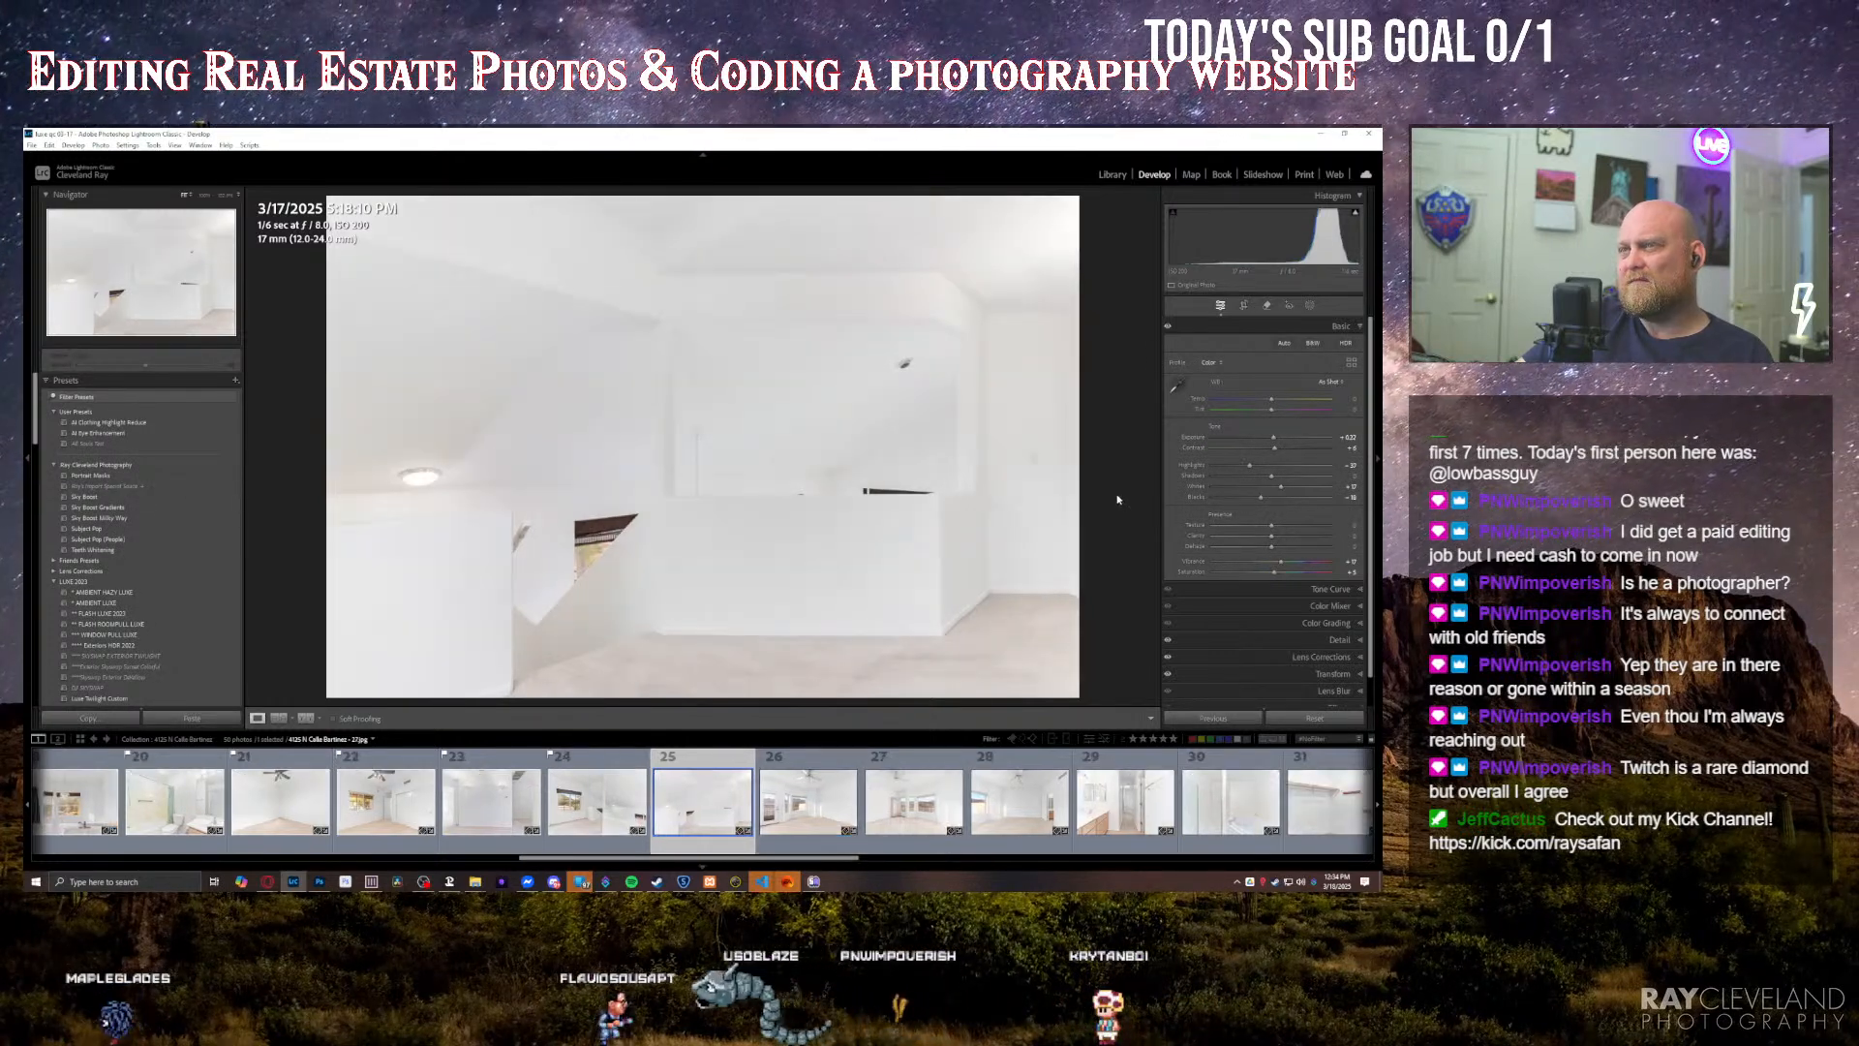
key("backslash")
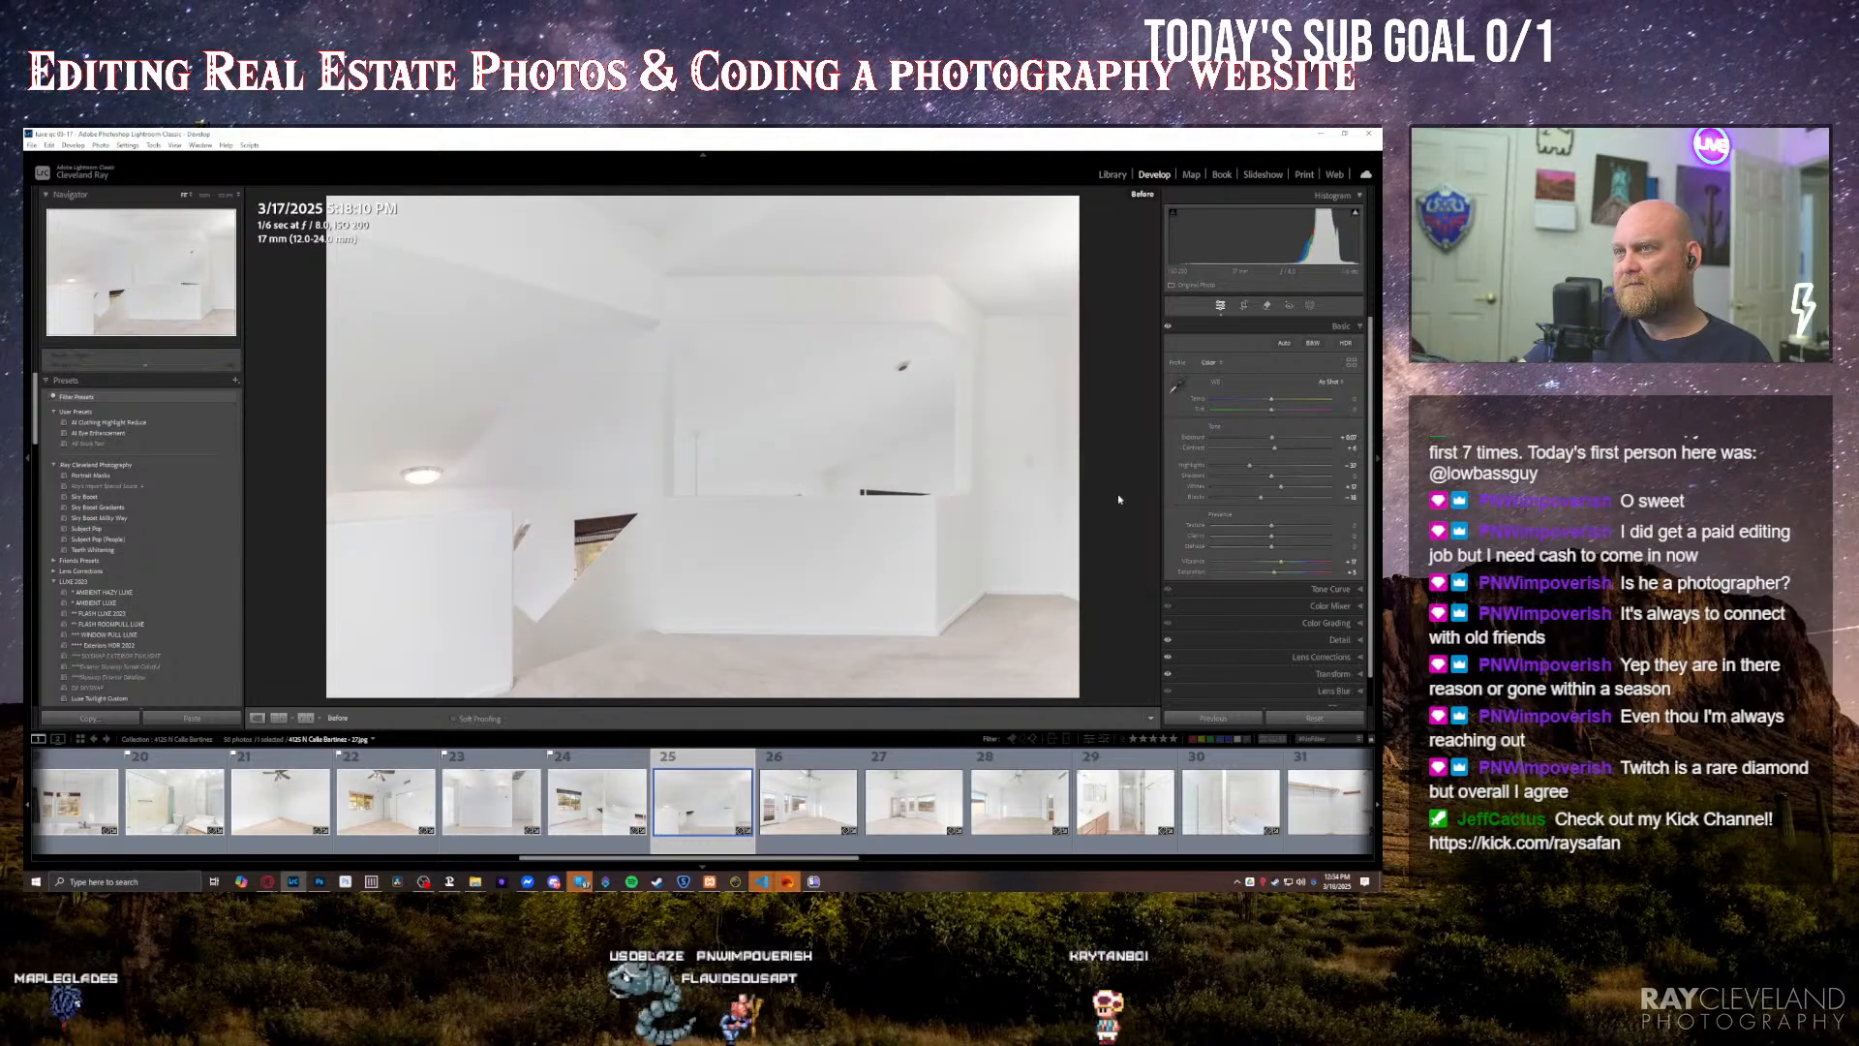
key("backslash")
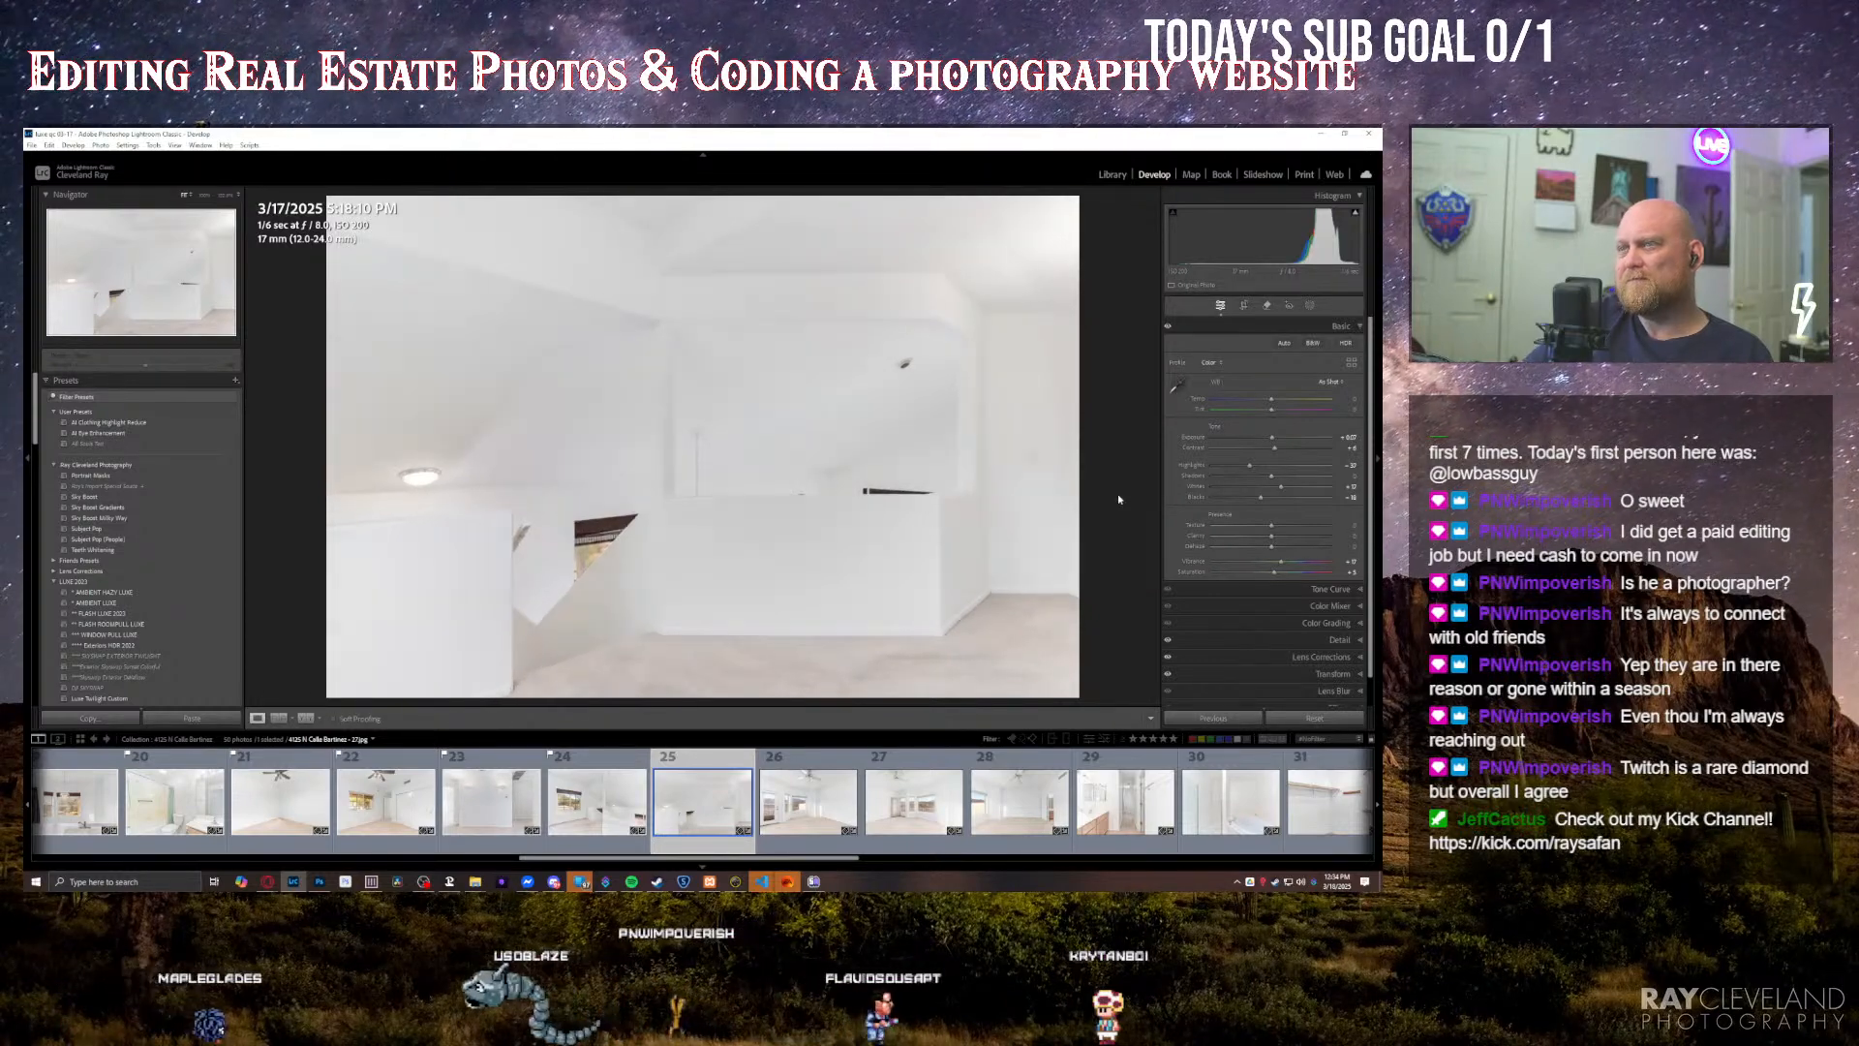
Step: Review the balcony-door bedroom photo and flag the bay-window bedroom photo as a pick
key("Right")
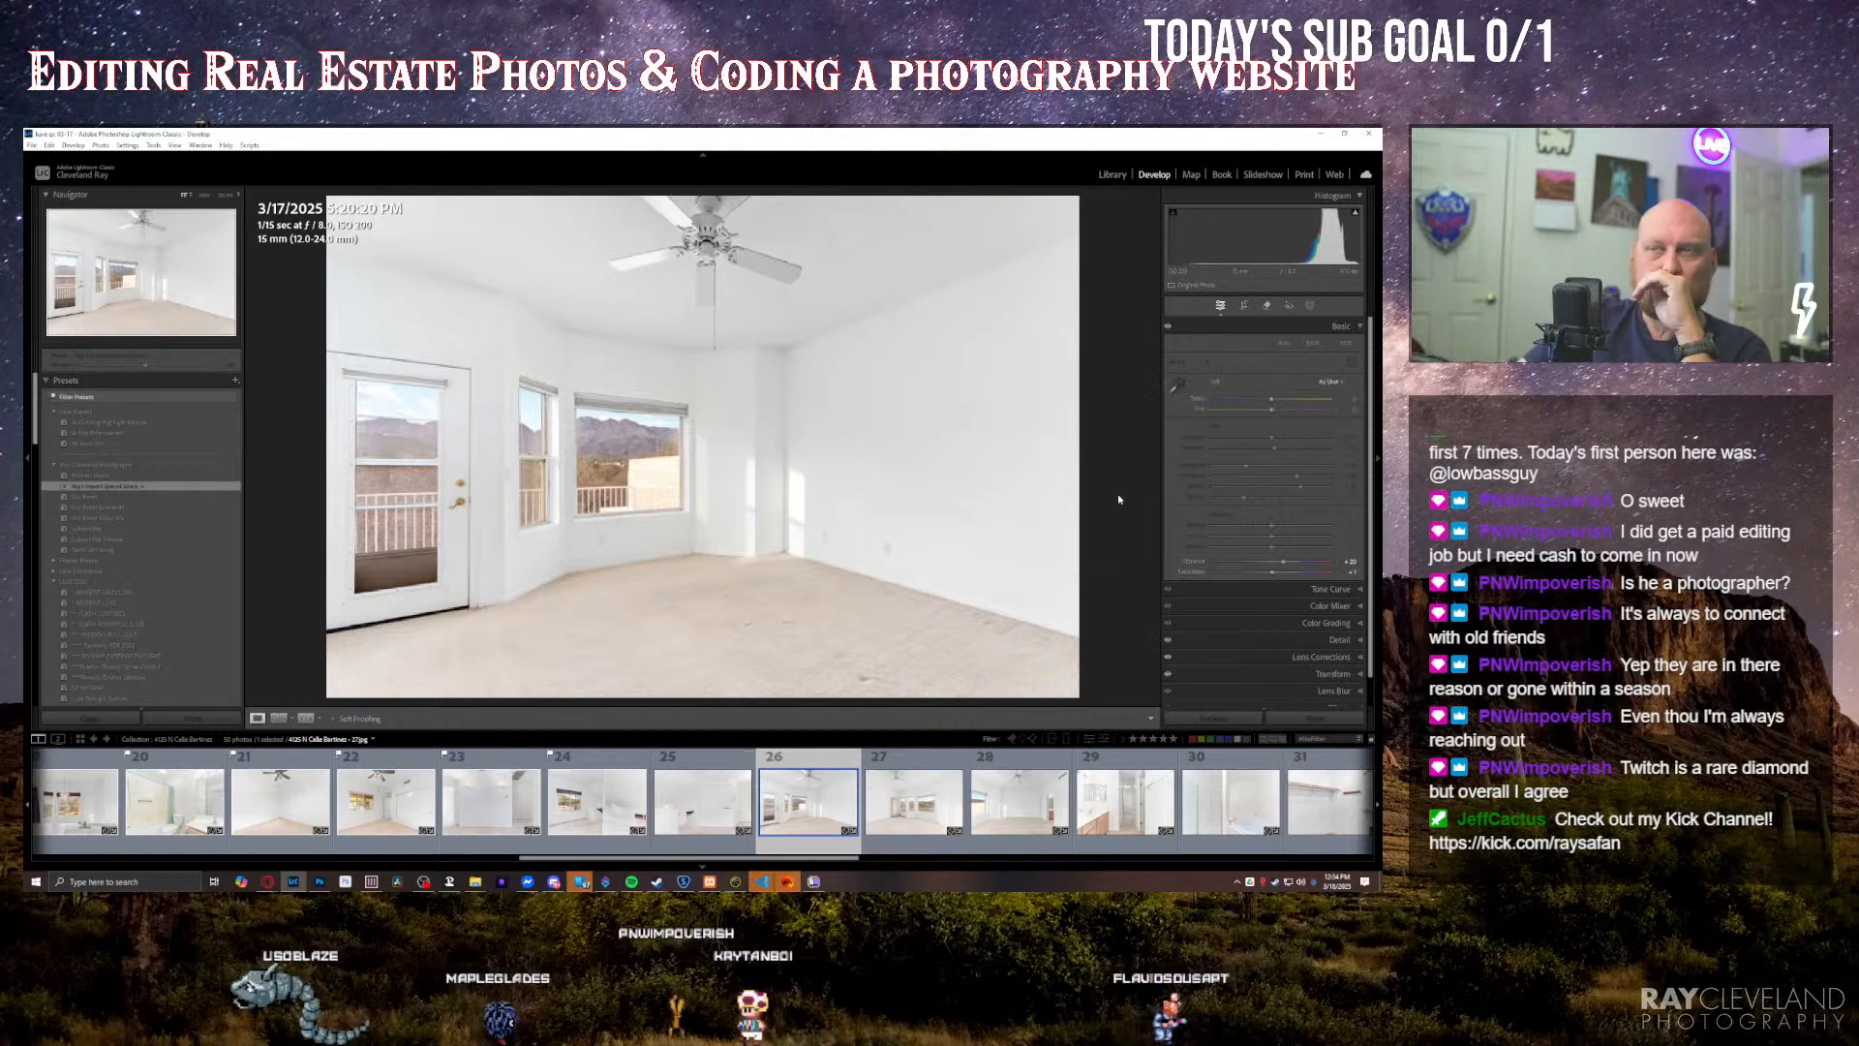
key("Right")
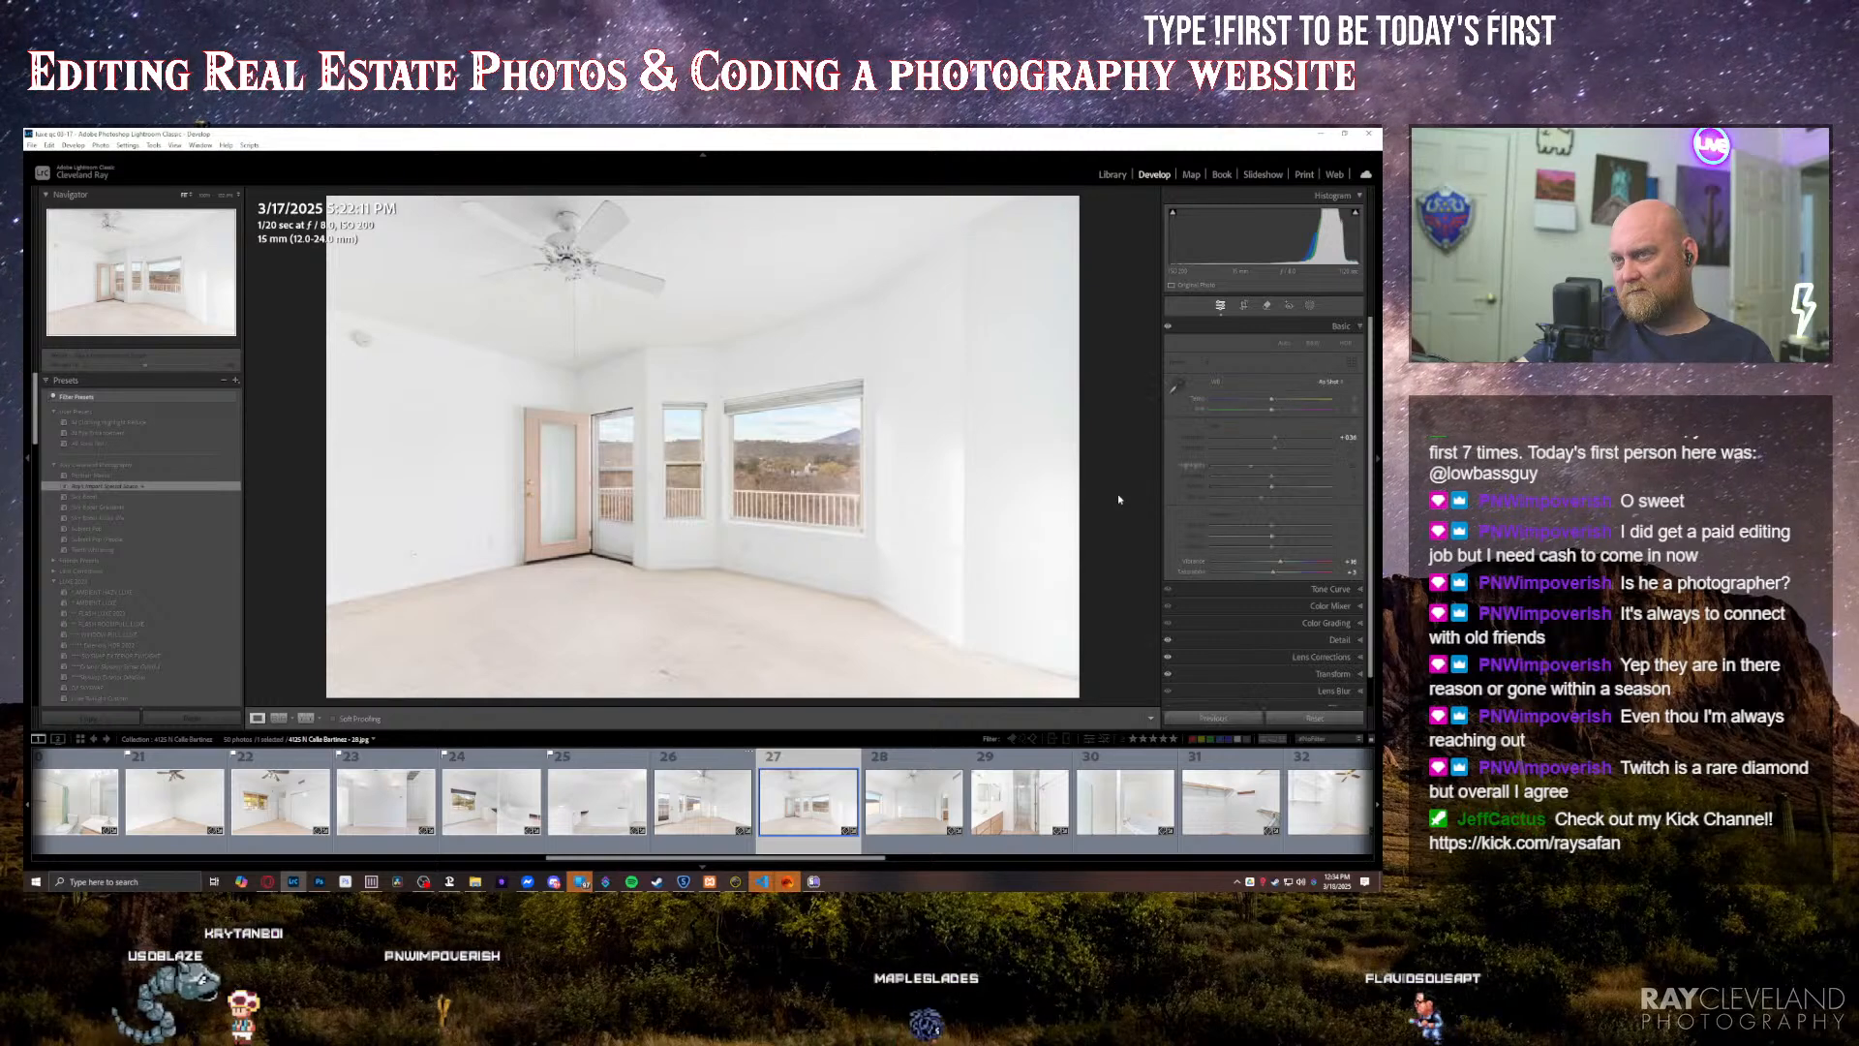
key("p")
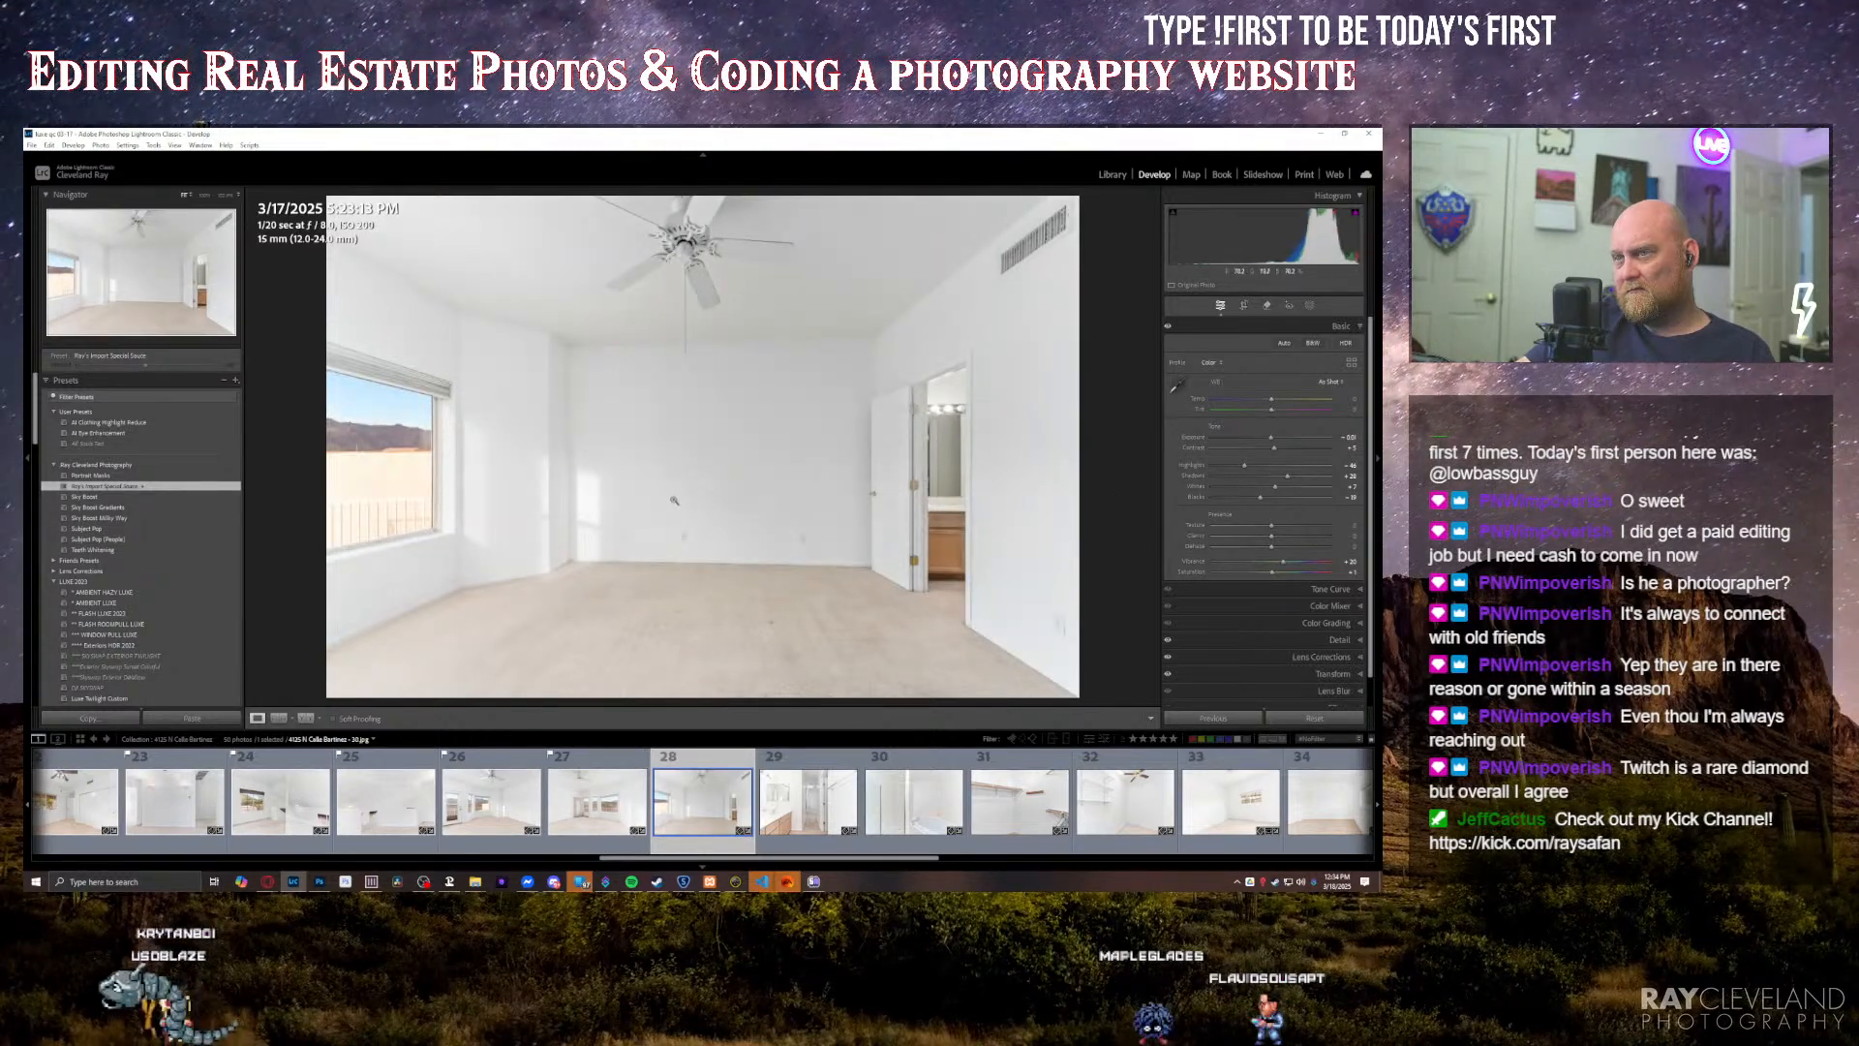
Step: Inspect the large bedroom photo up close around its back wall and the open bathroom doorway
left_click(580, 478)
left_click_drag(532, 476, 954, 510)
left_click_drag(887, 506, 955, 521)
left_click(891, 527)
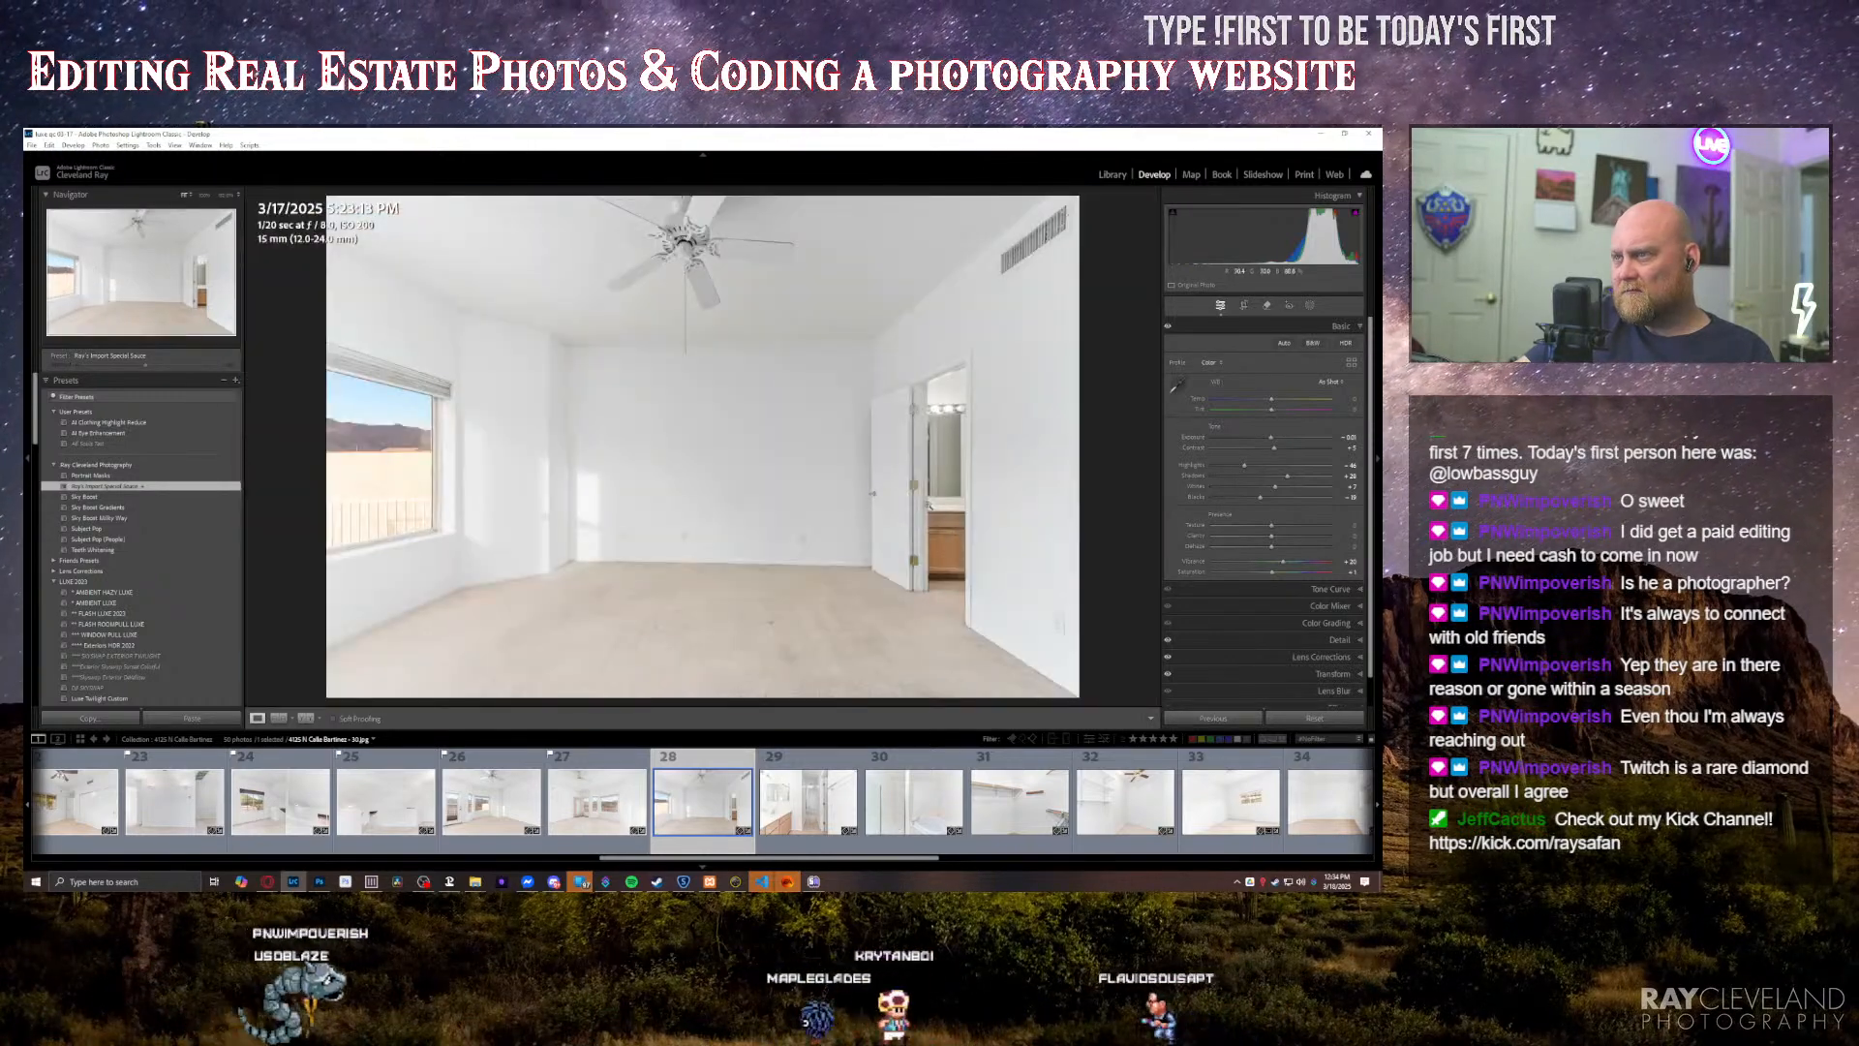
left_click(928, 505)
left_click_drag(974, 524, 812, 518)
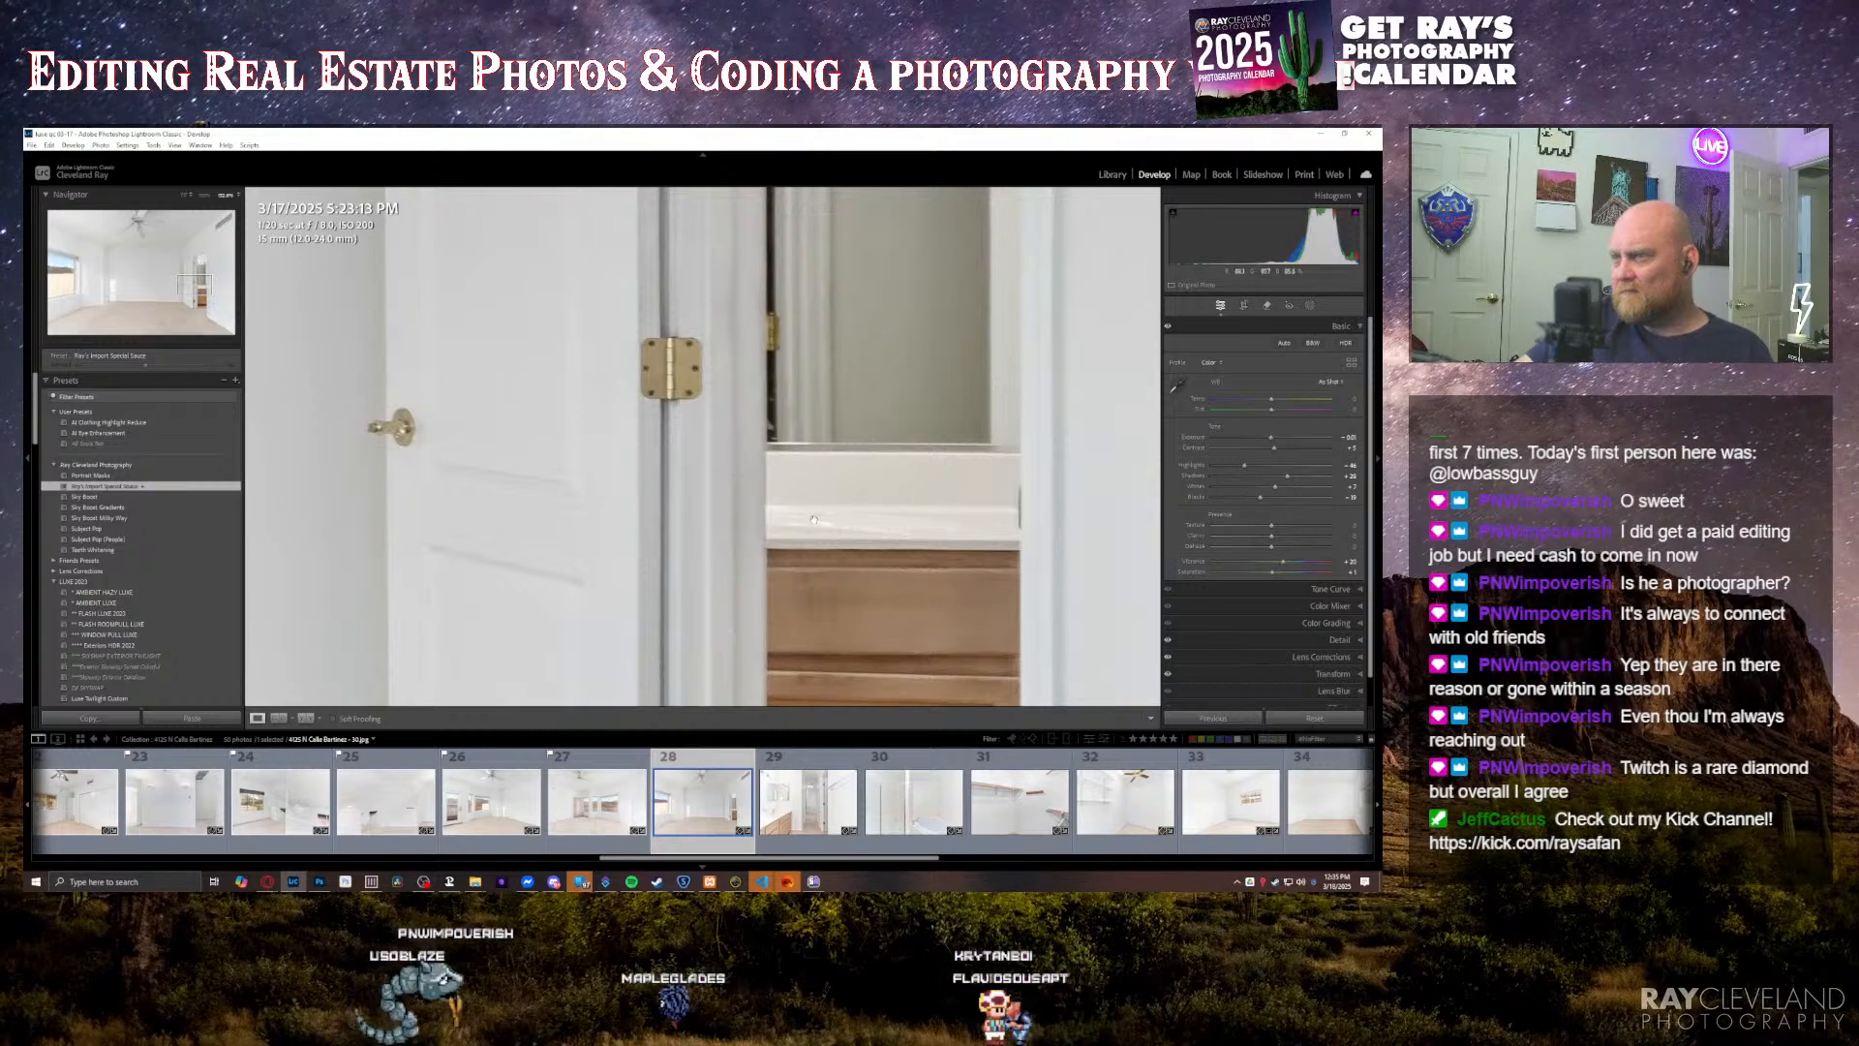
left_click(869, 530)
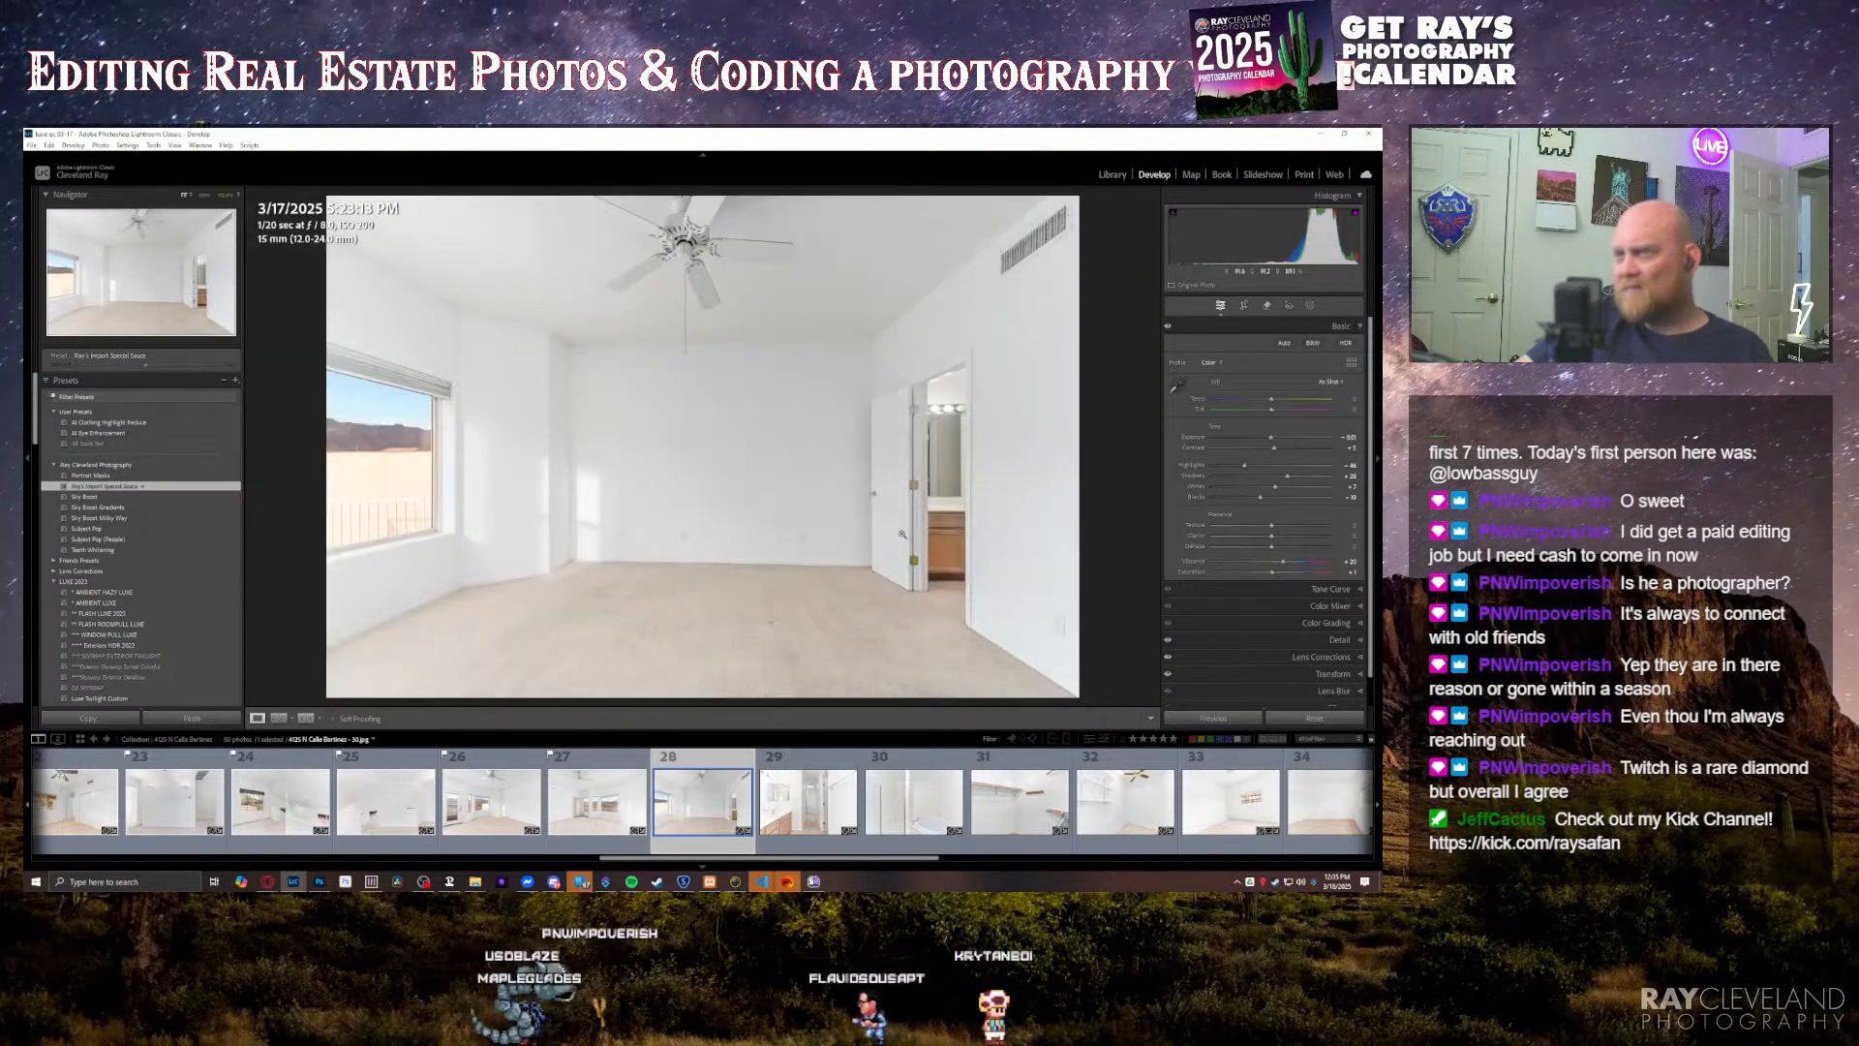
Step: Lower the exposure of the double-mirror vanity bathroom photo and brighten its back hallway with a brush mask
key("Right")
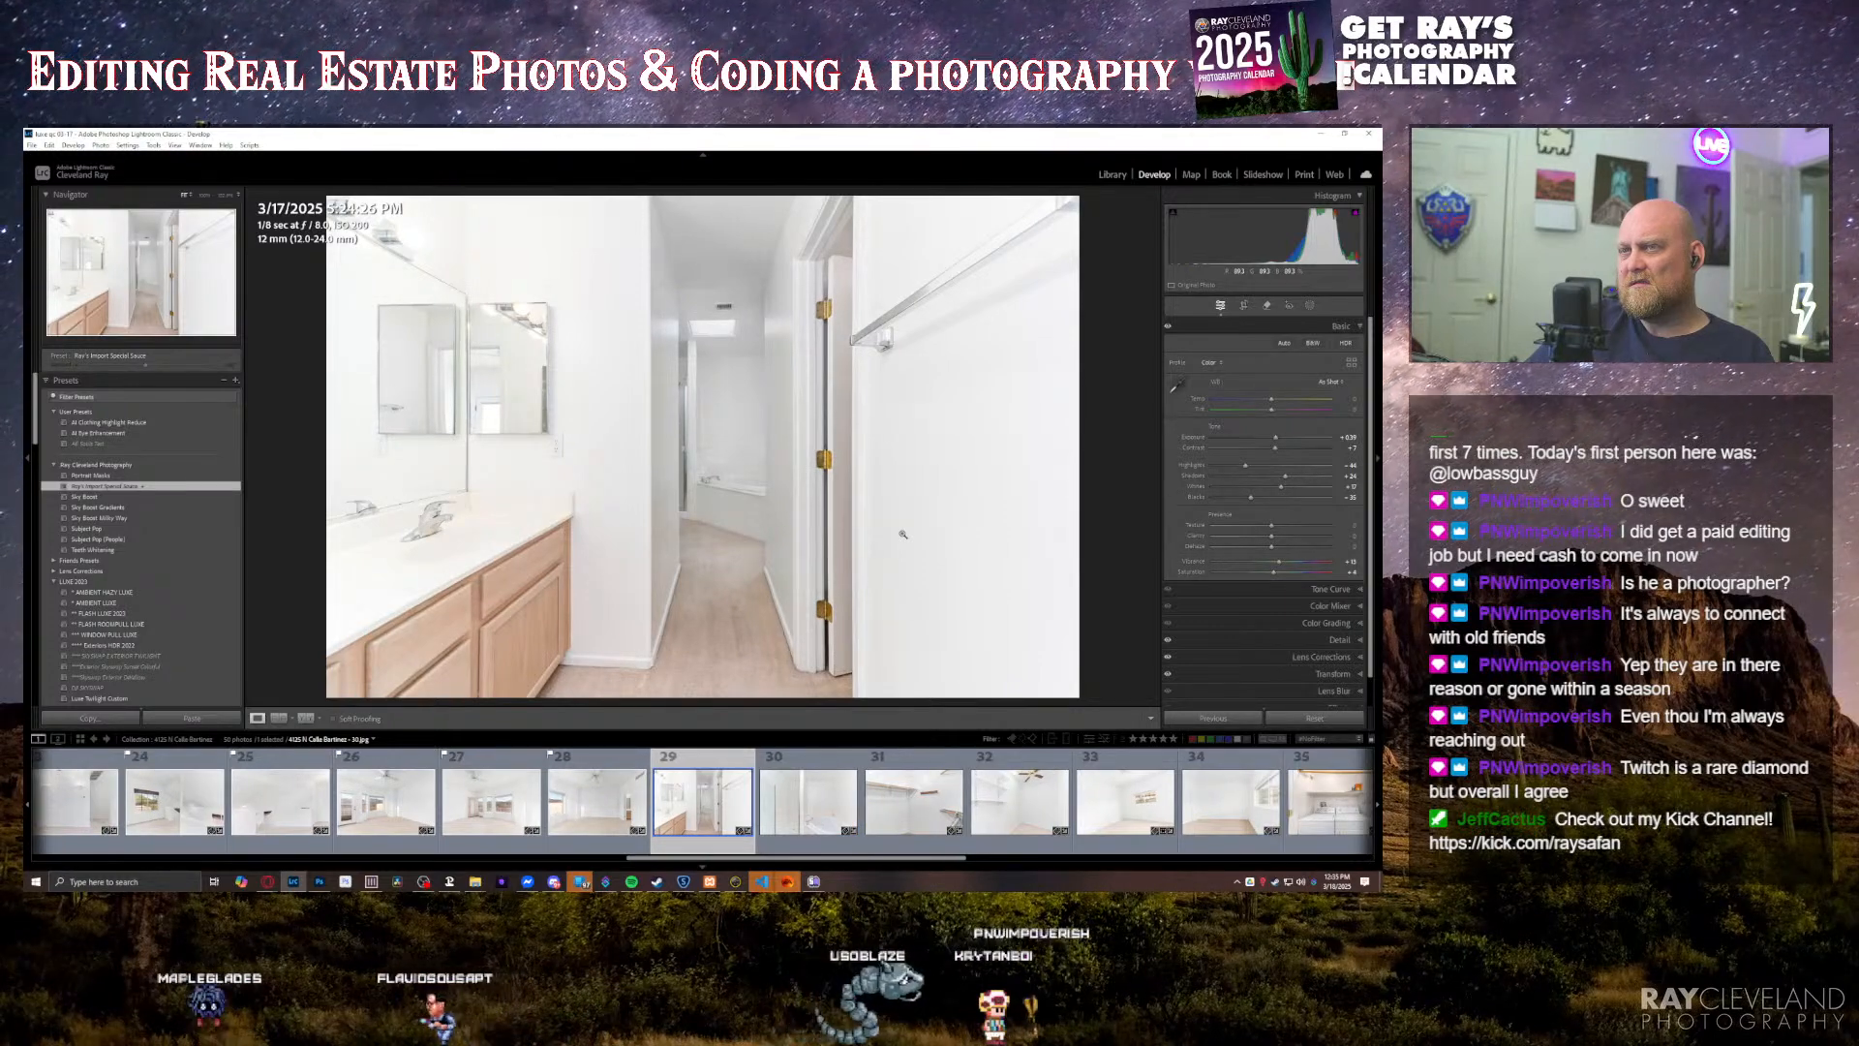
key("minus")
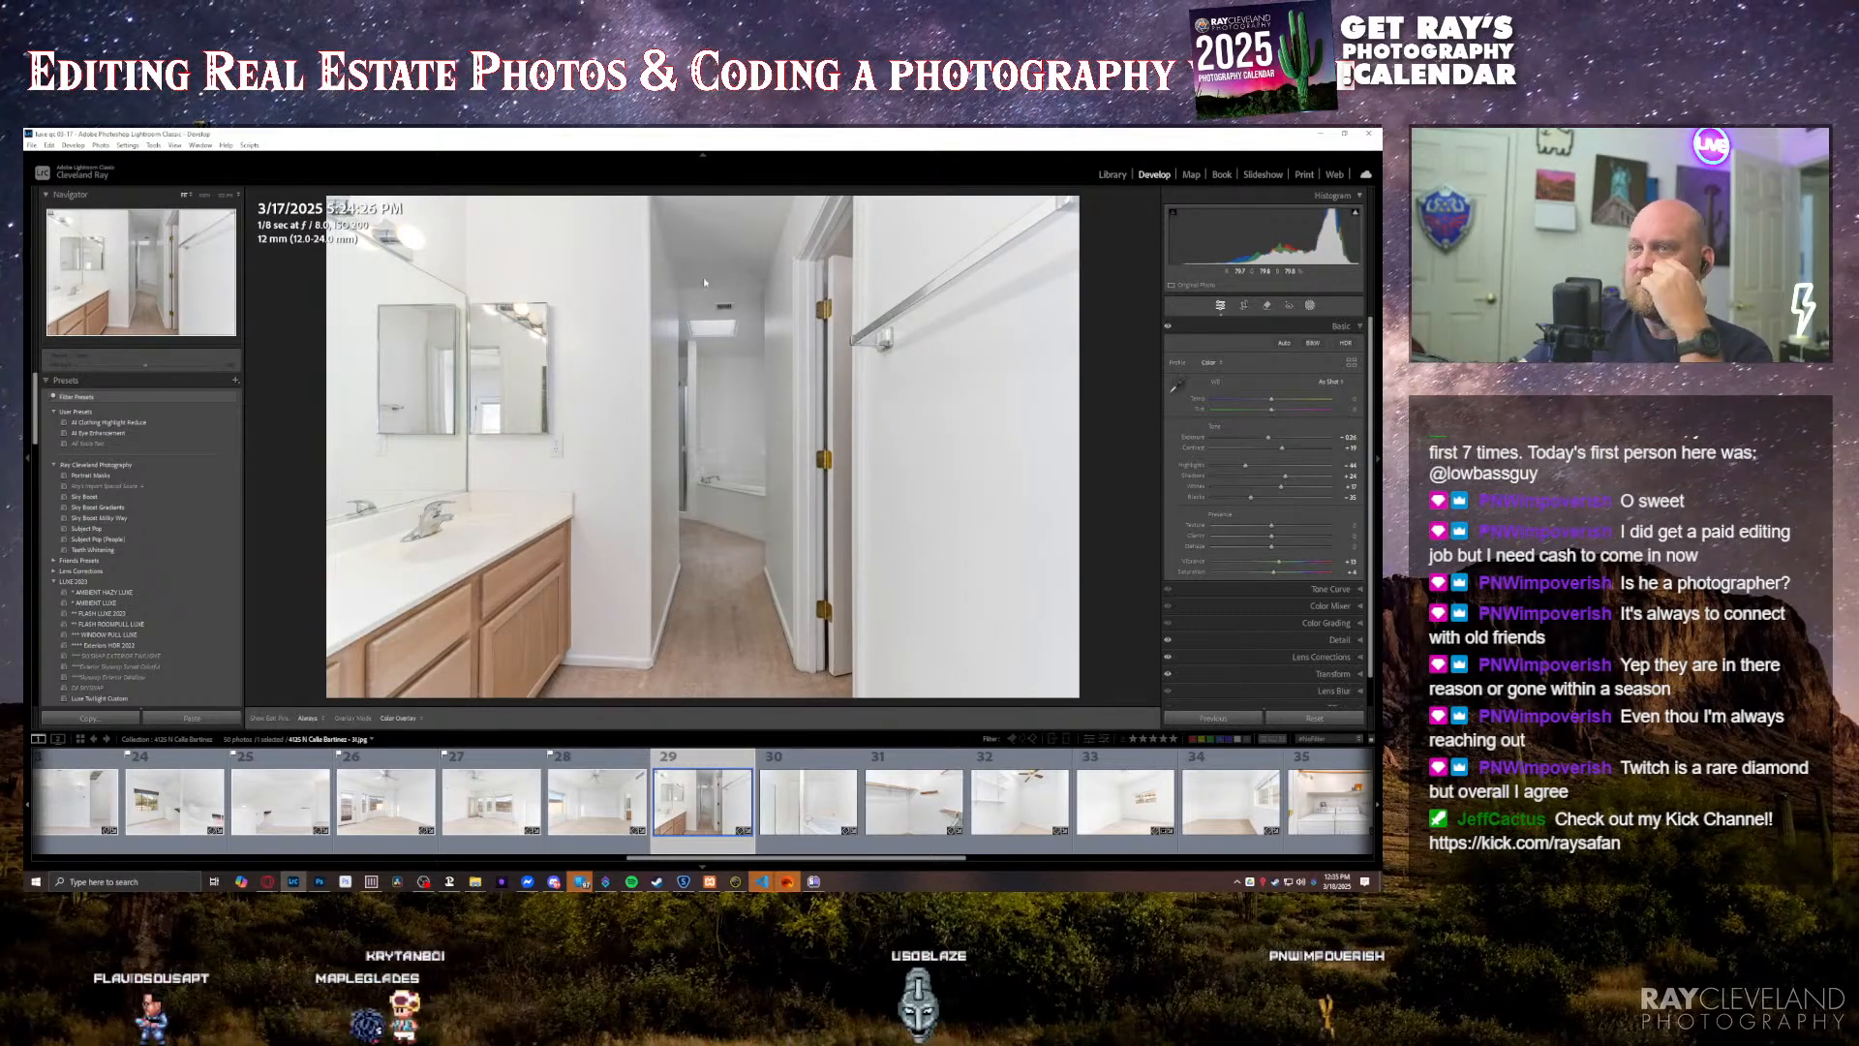
key("shift+w")
key("k")
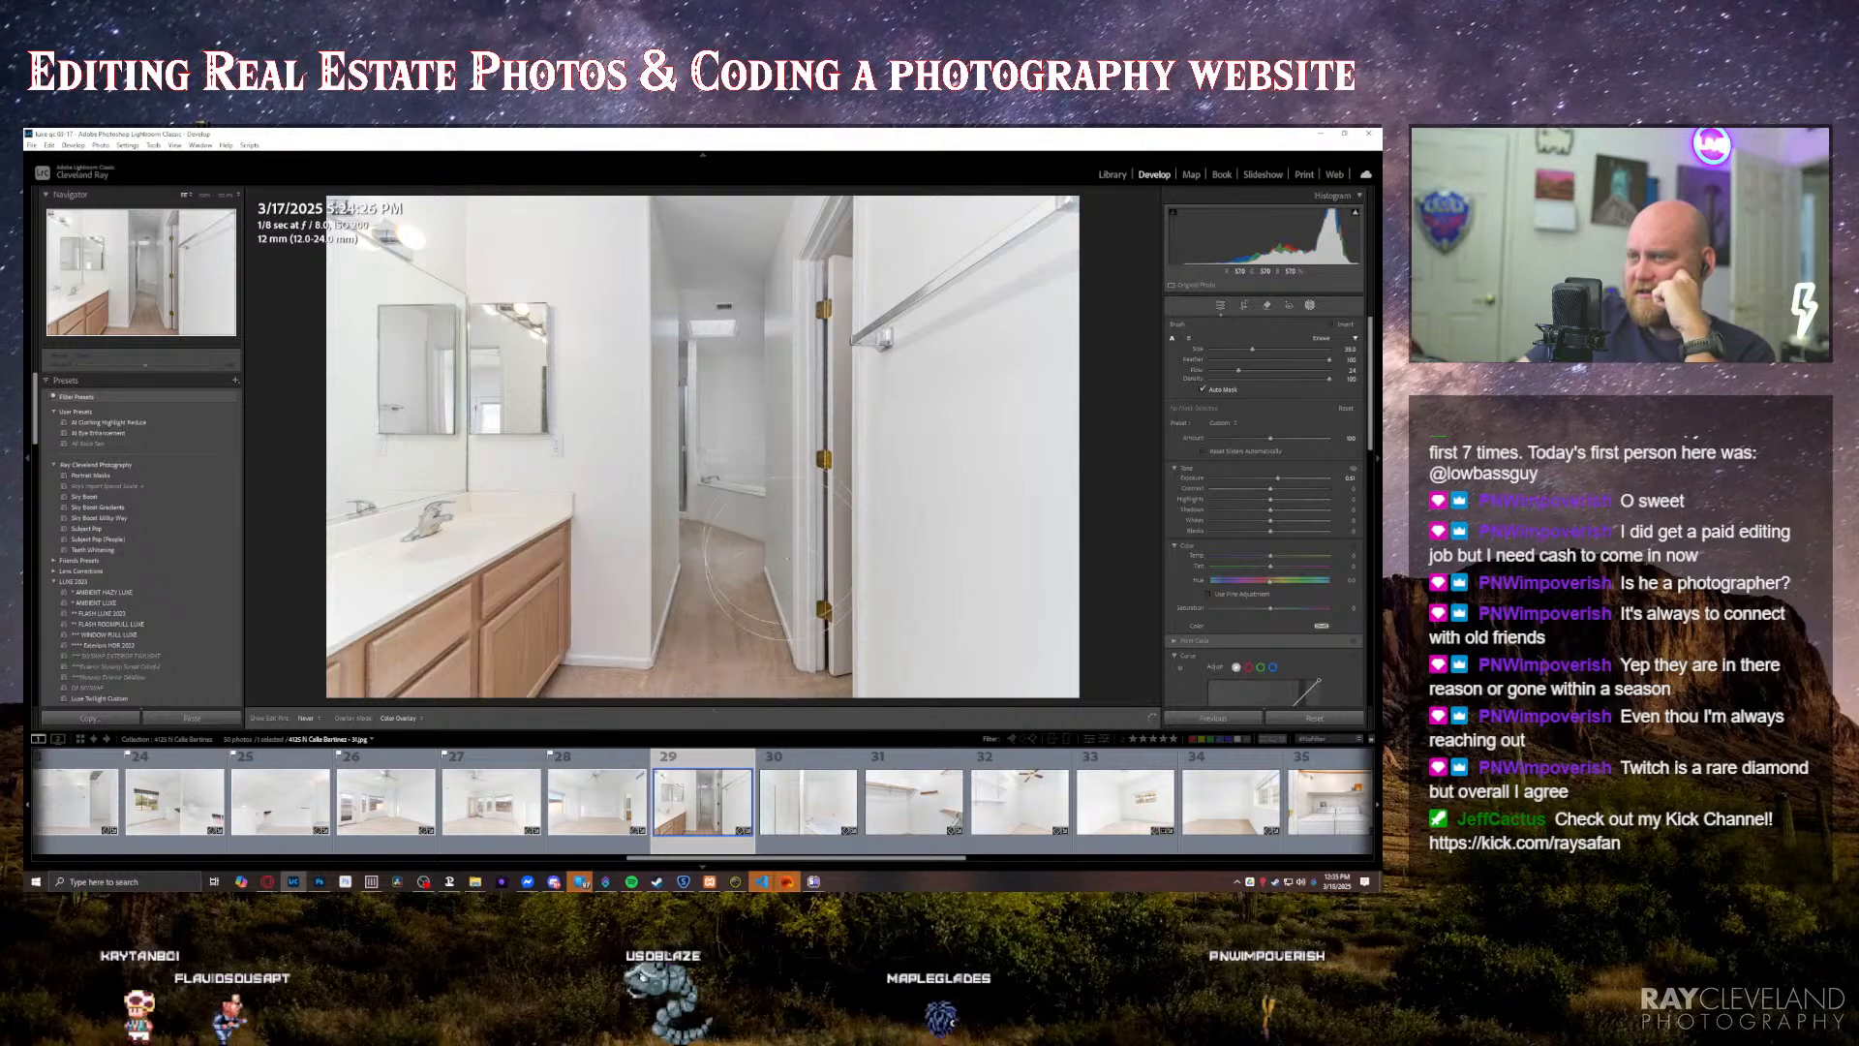
mouse_move(786, 598)
left_mouse_down()
mouse_move(692, 599)
mouse_move(739, 578)
left_mouse_up()
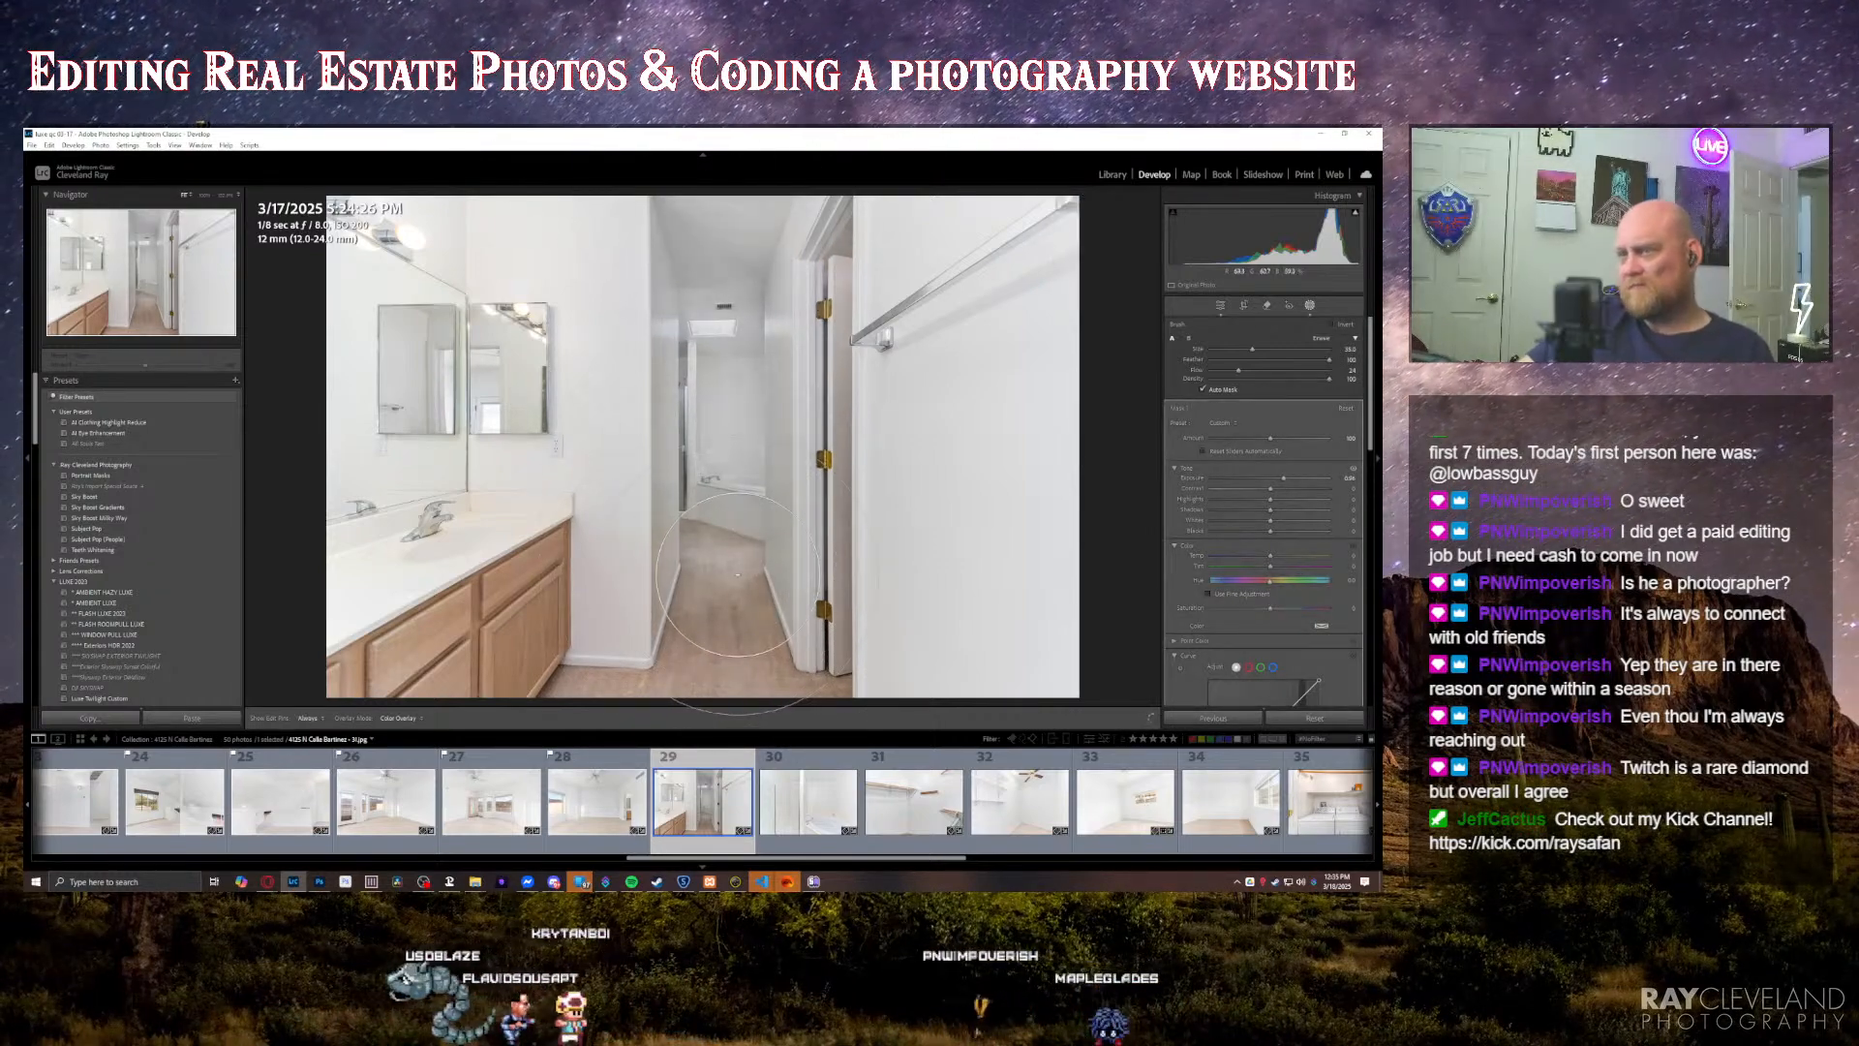
key("equal")
key("equal")
key("equal")
key("equal")
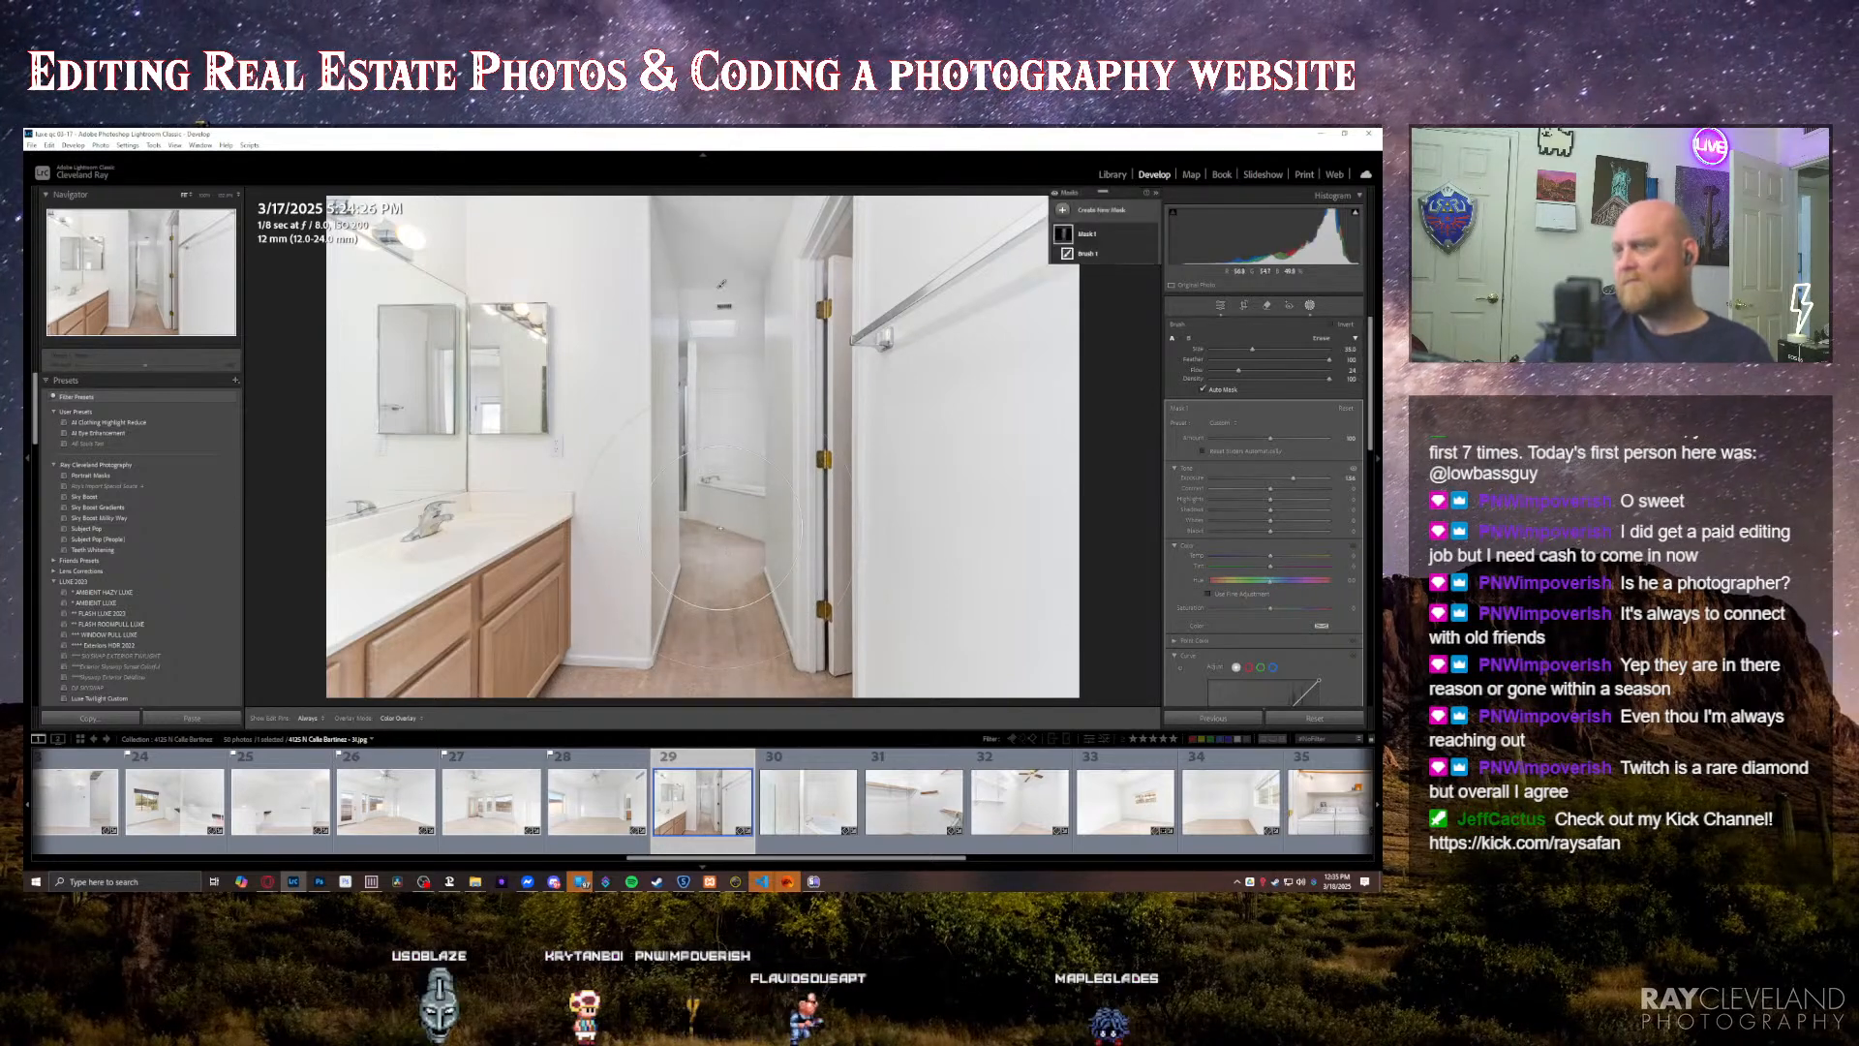
key("k")
key("Return")
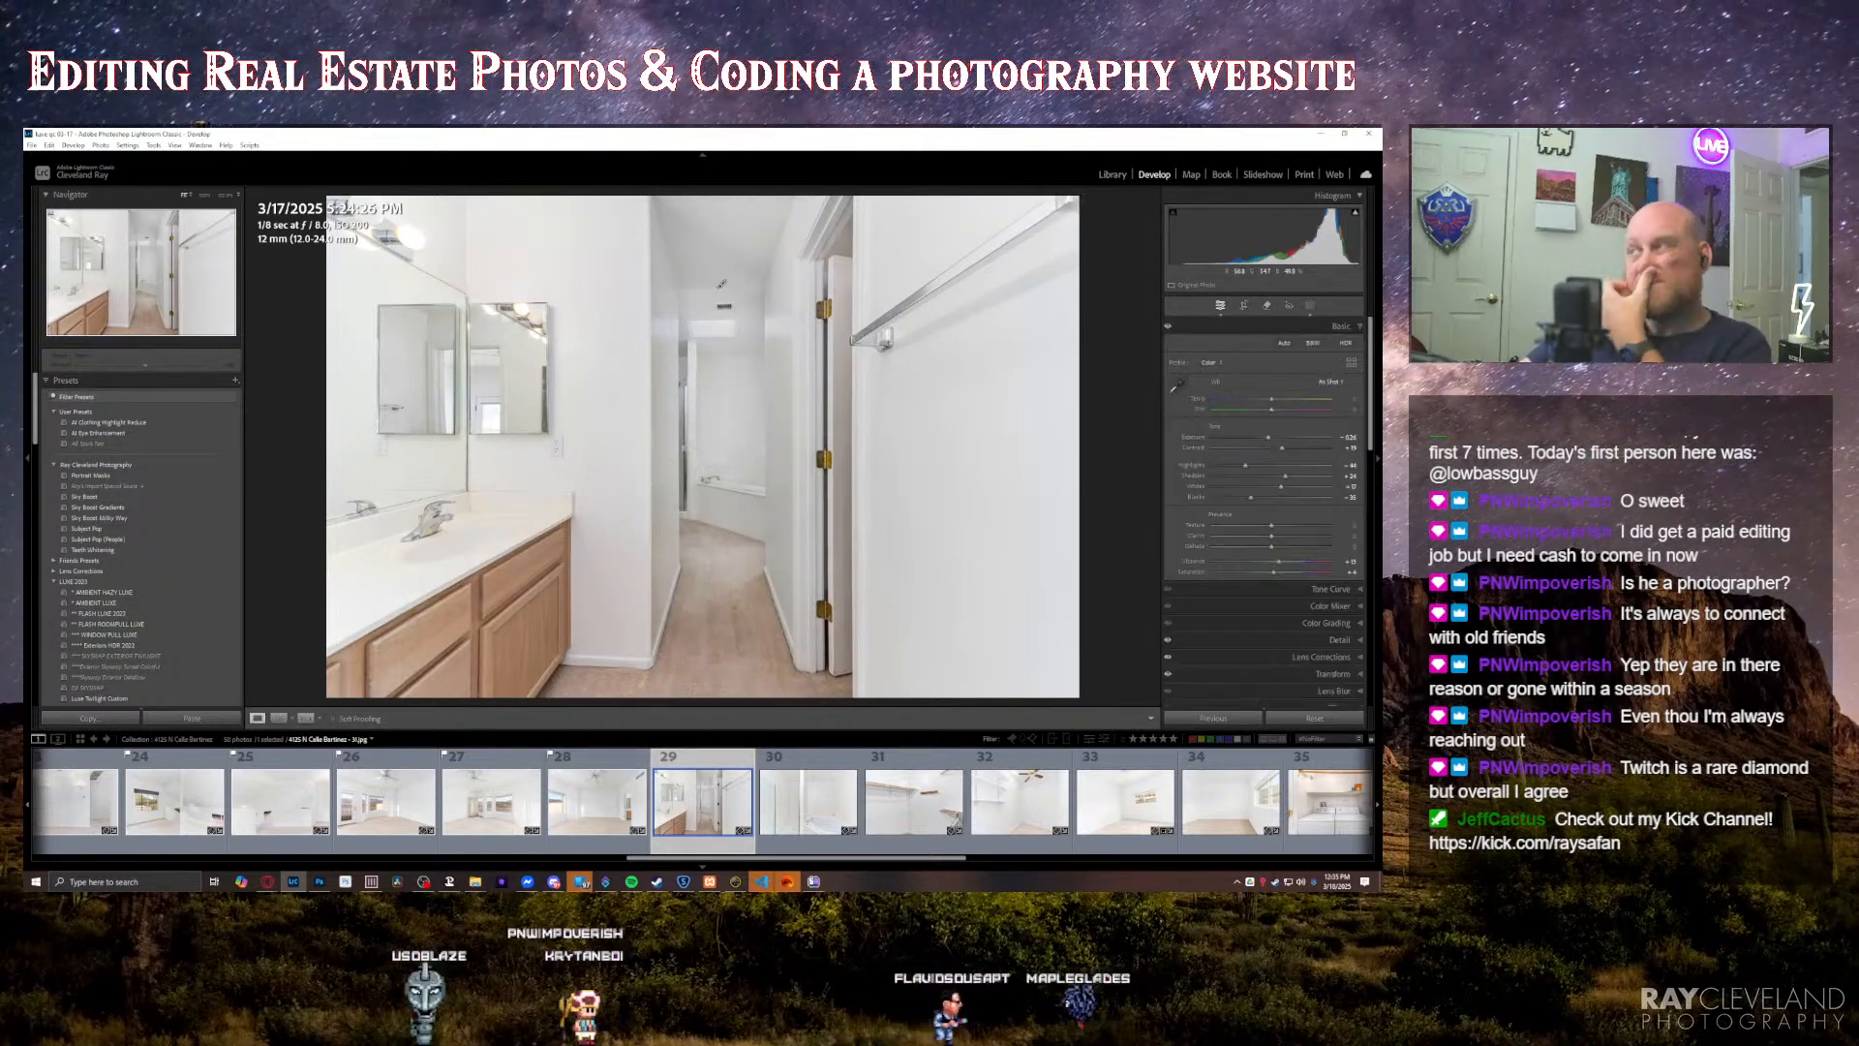
Step: Flag the vanity bathroom photo as a pick and lower the exposure of the shelved room photo with the ceiling fan
key("p")
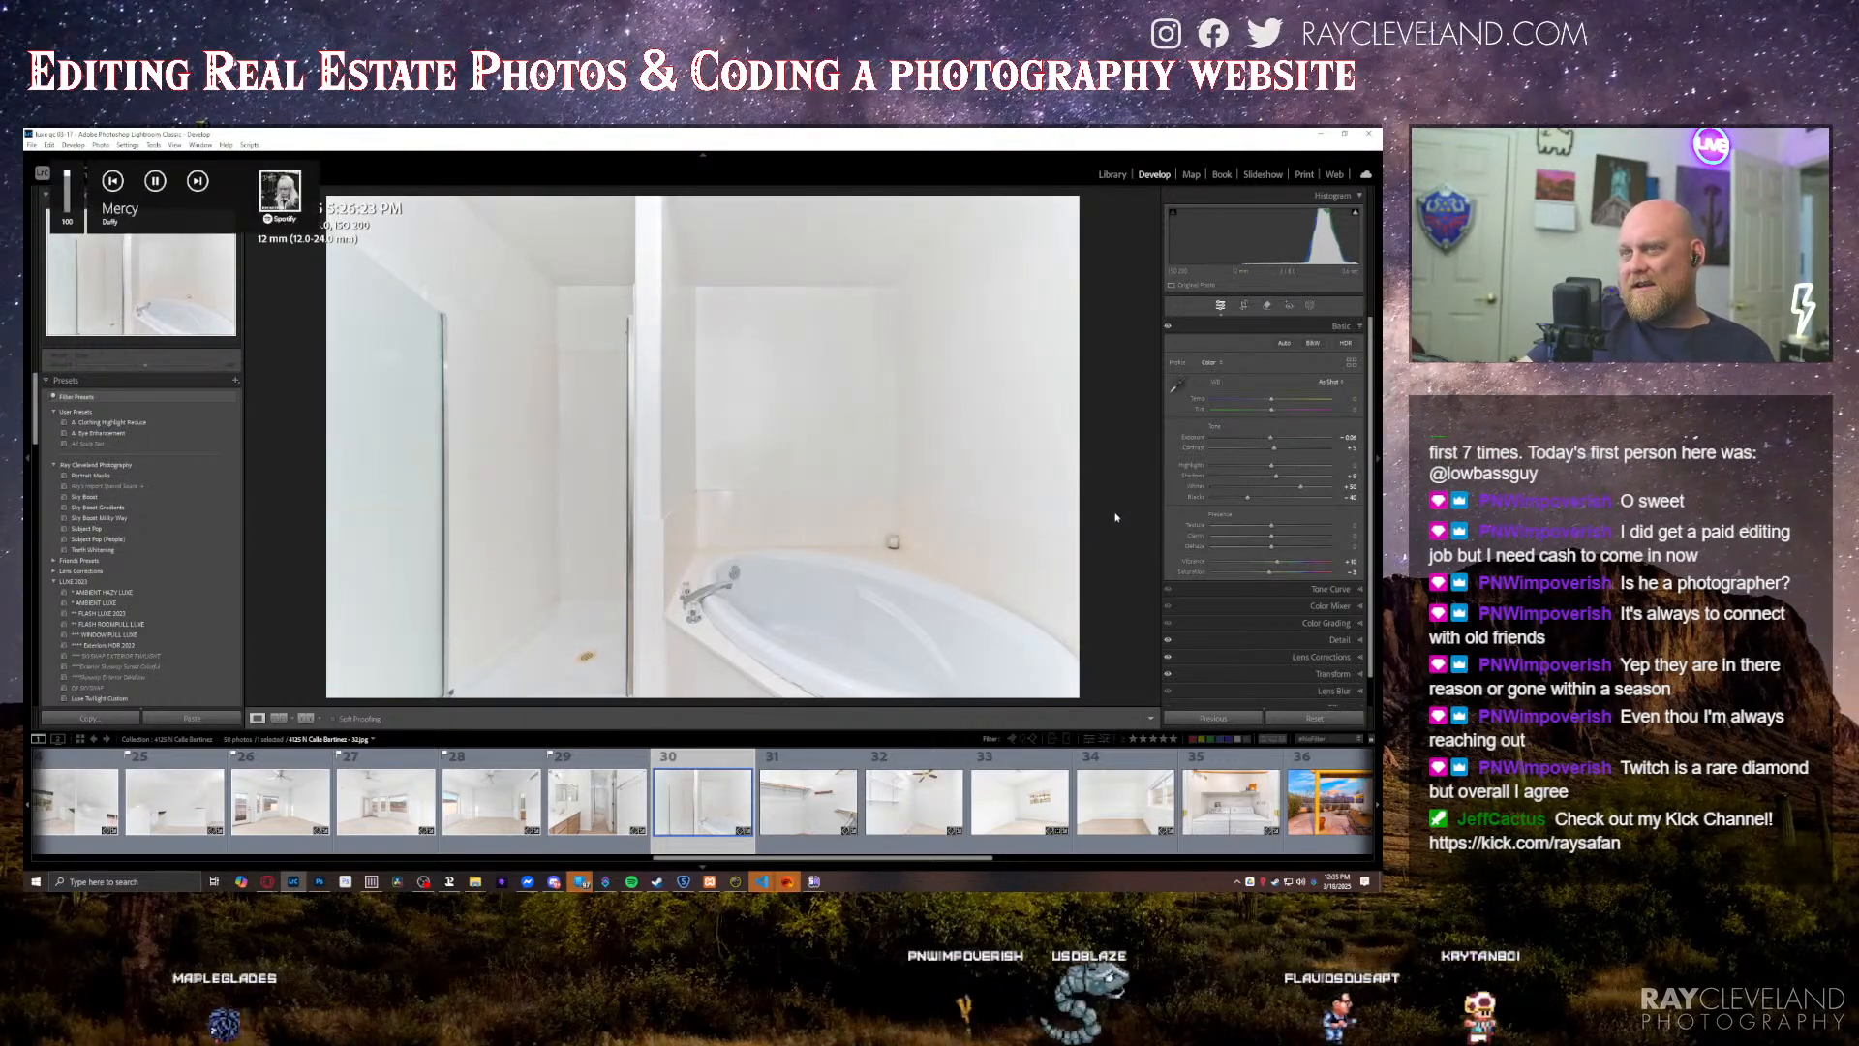
key("Right")
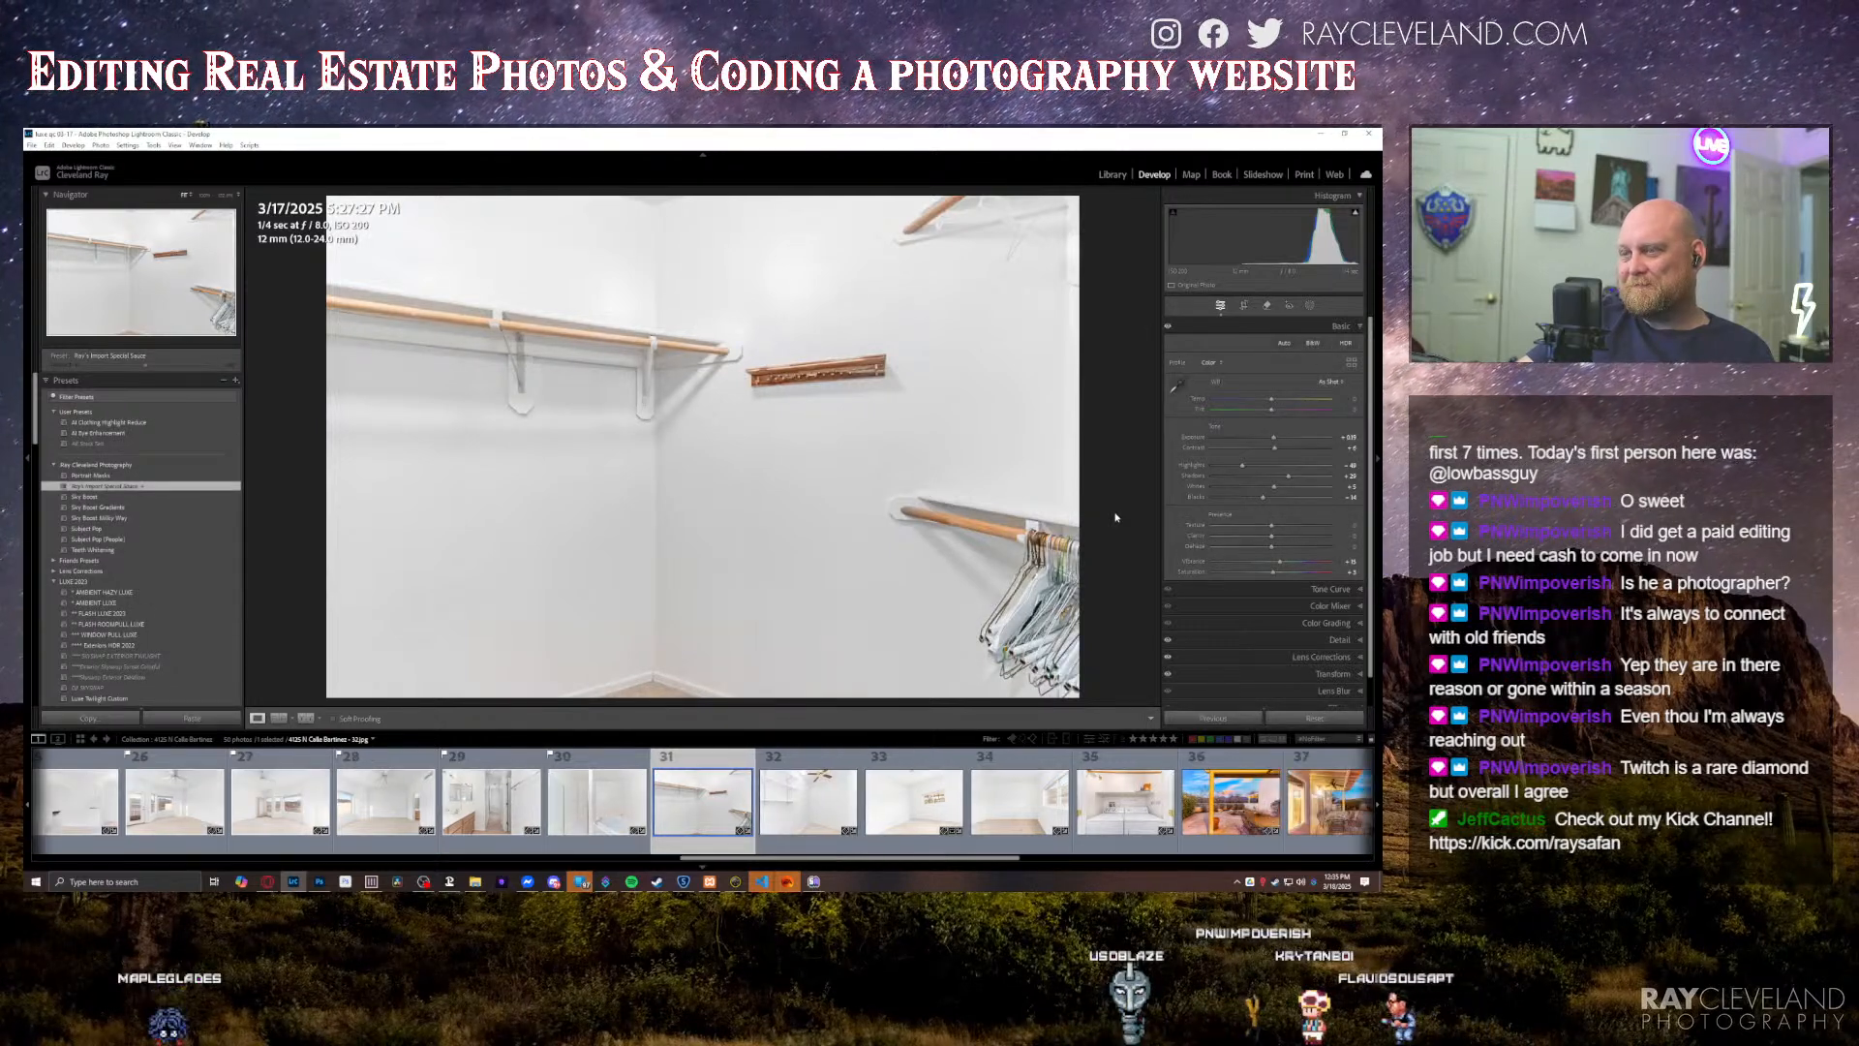
key("Right")
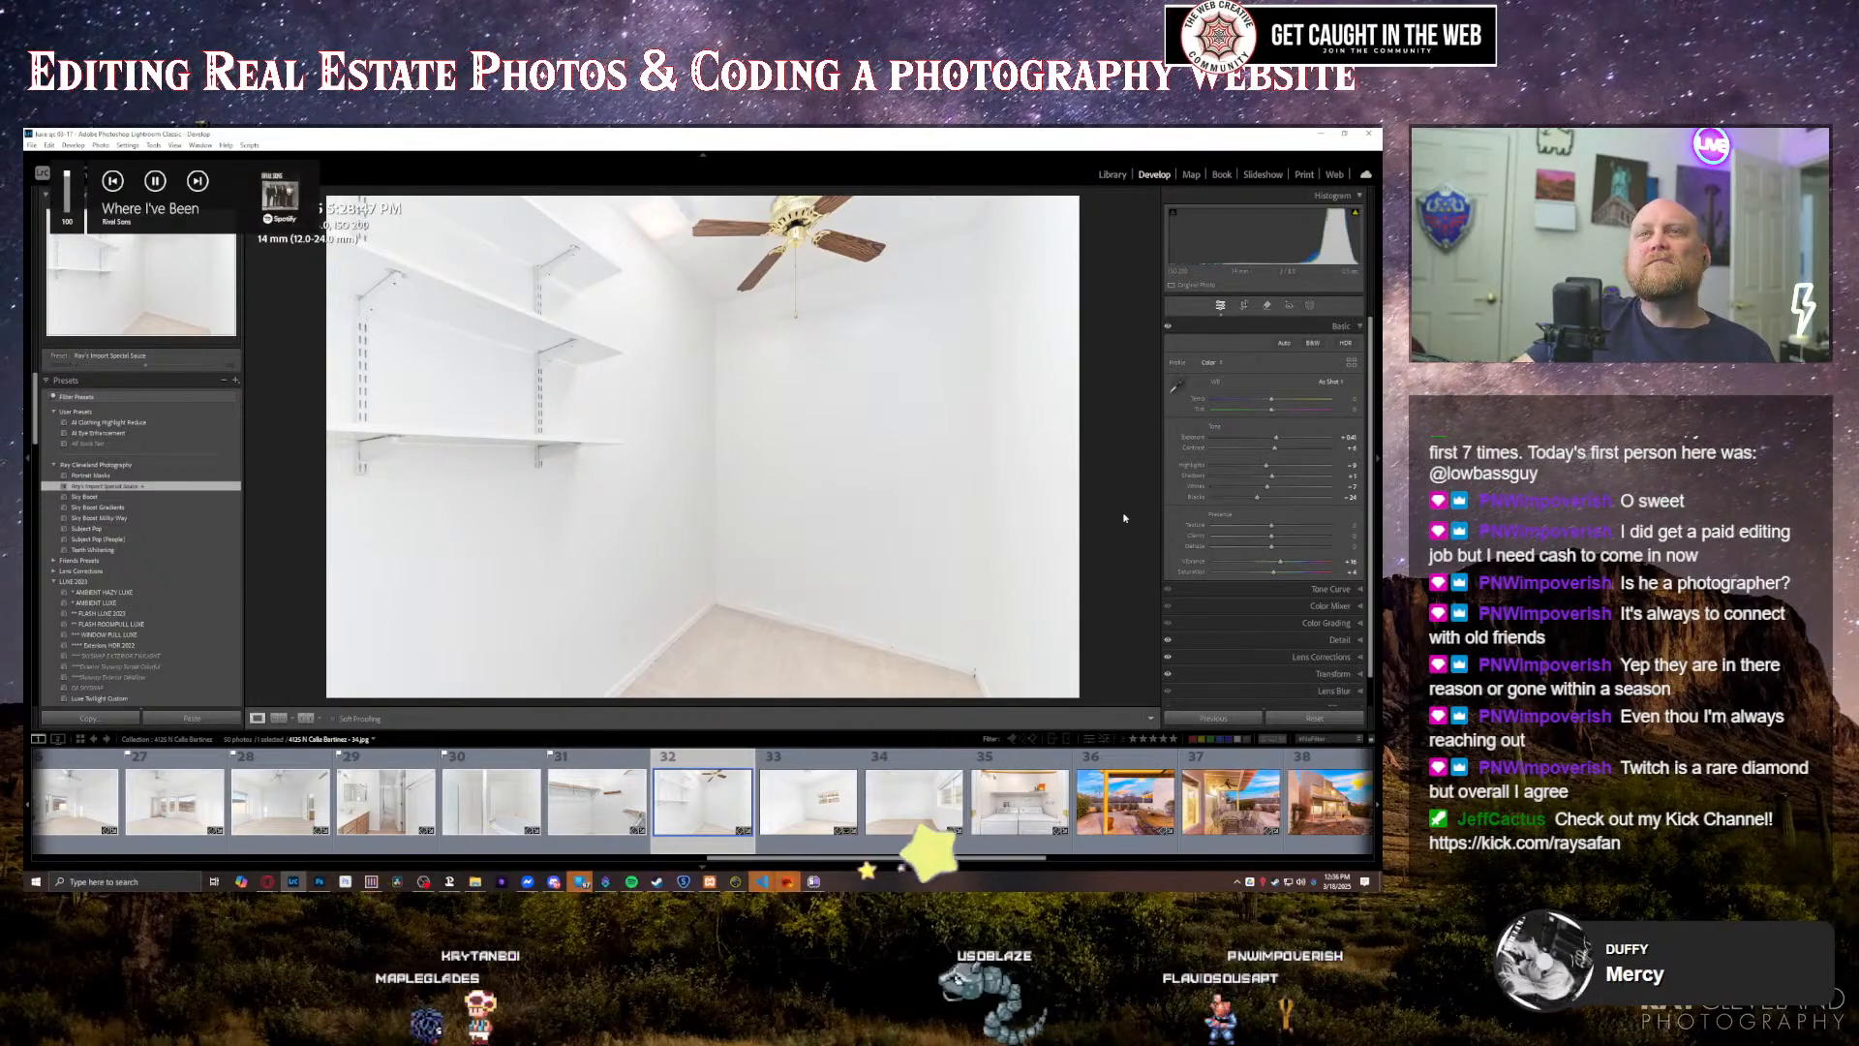
key("minus")
Step: Straighten the perspective of the empty bedroom photo with the small window using Upright correction
key("Right")
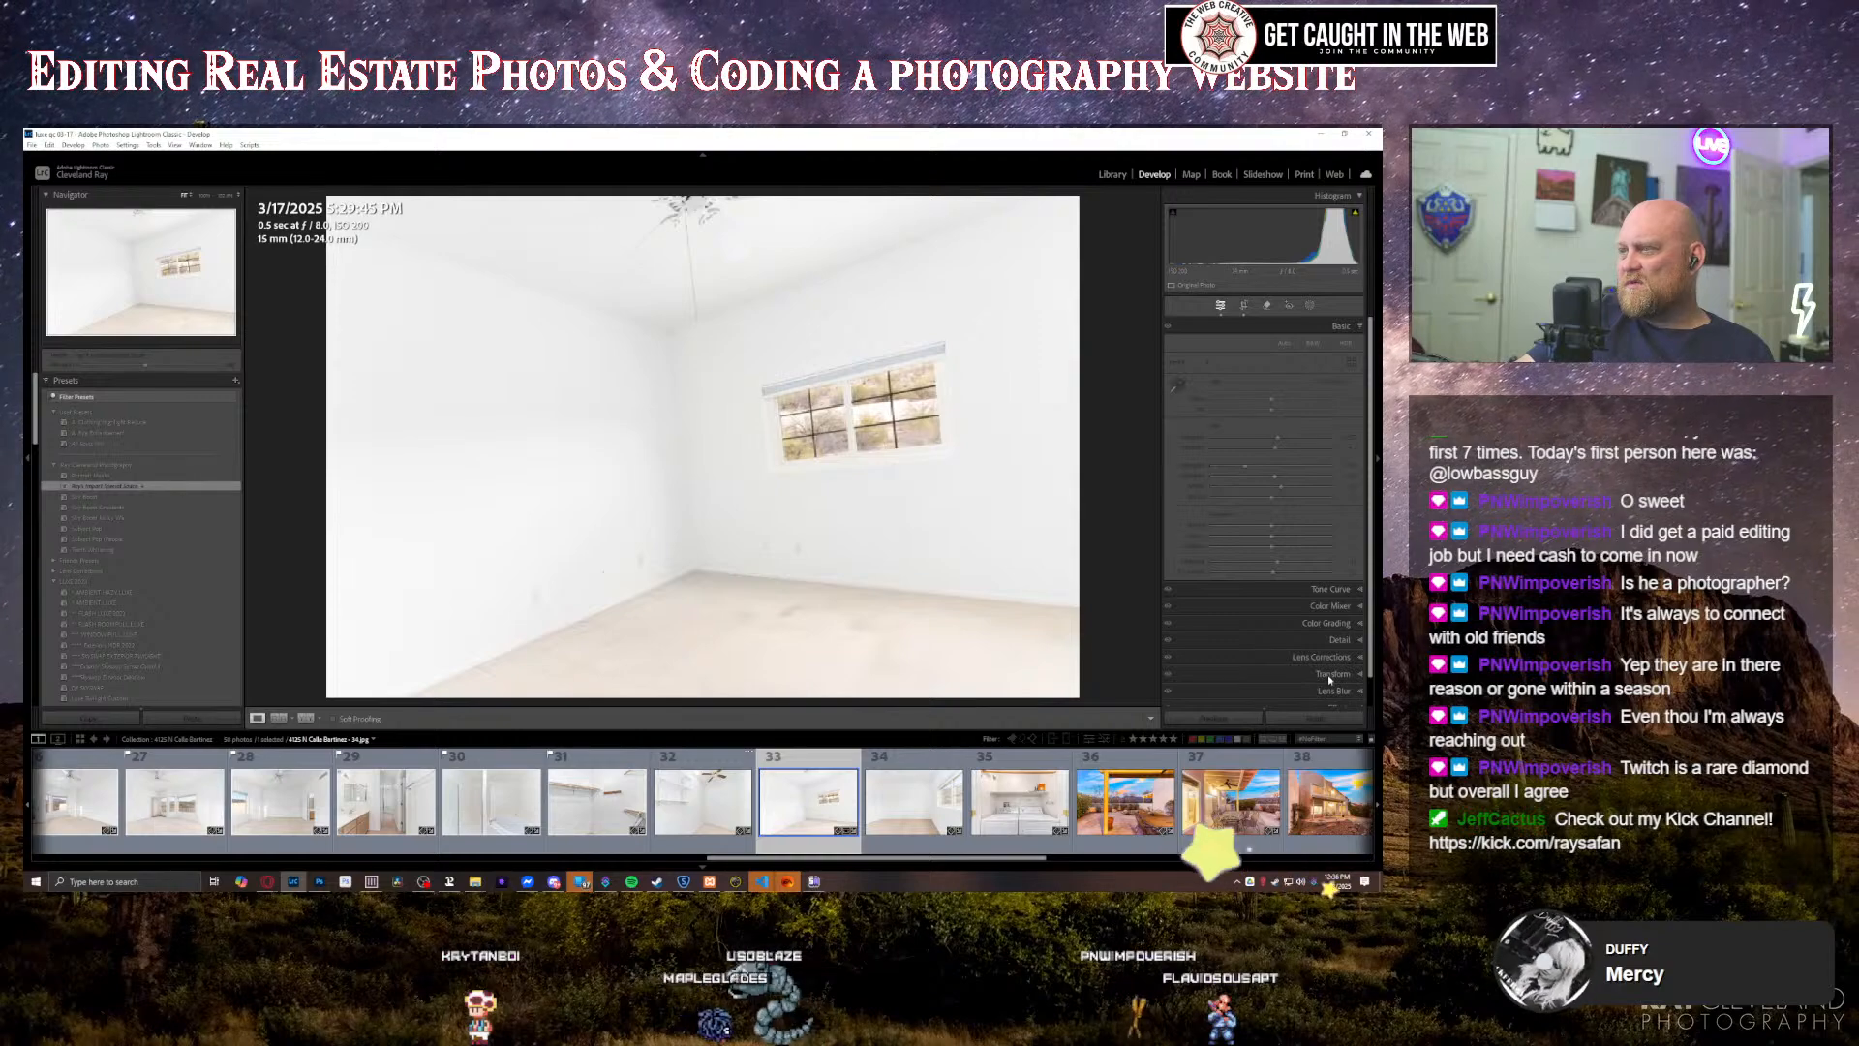
key("ctrl+7")
left_click(1207, 470)
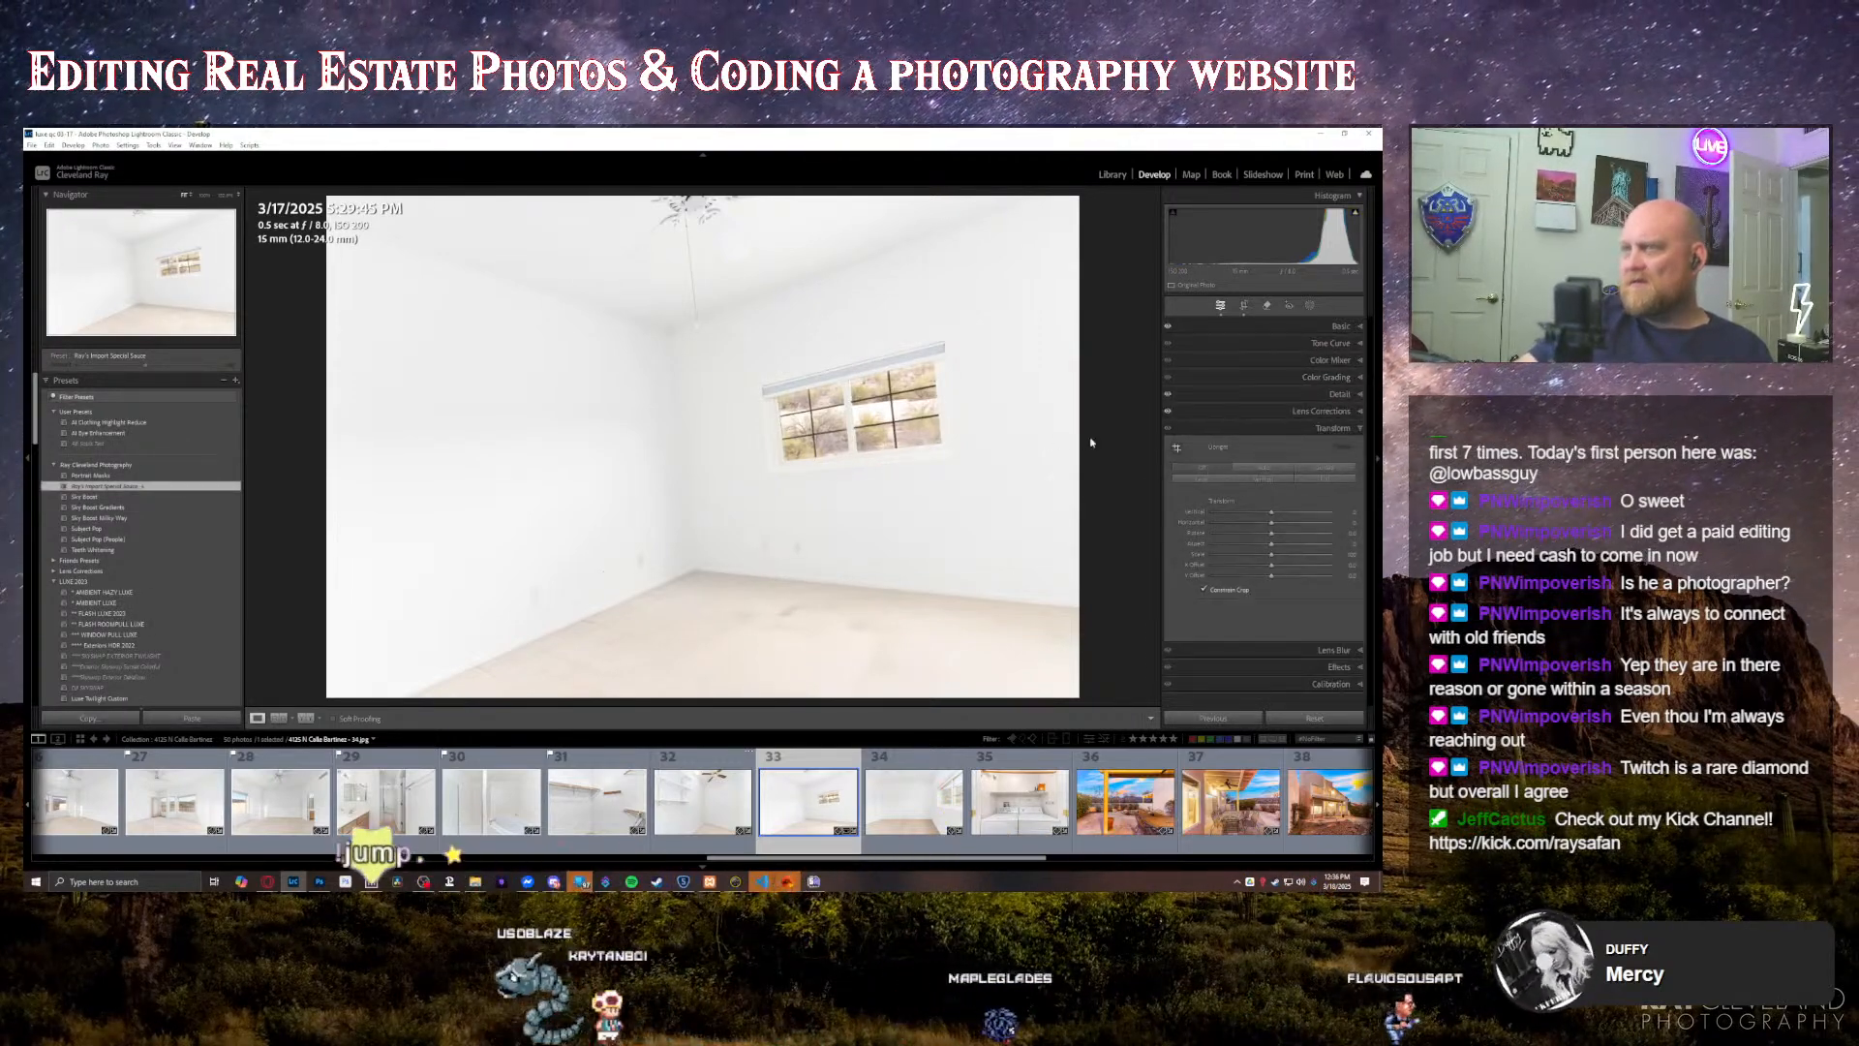
key("ctrl+u")
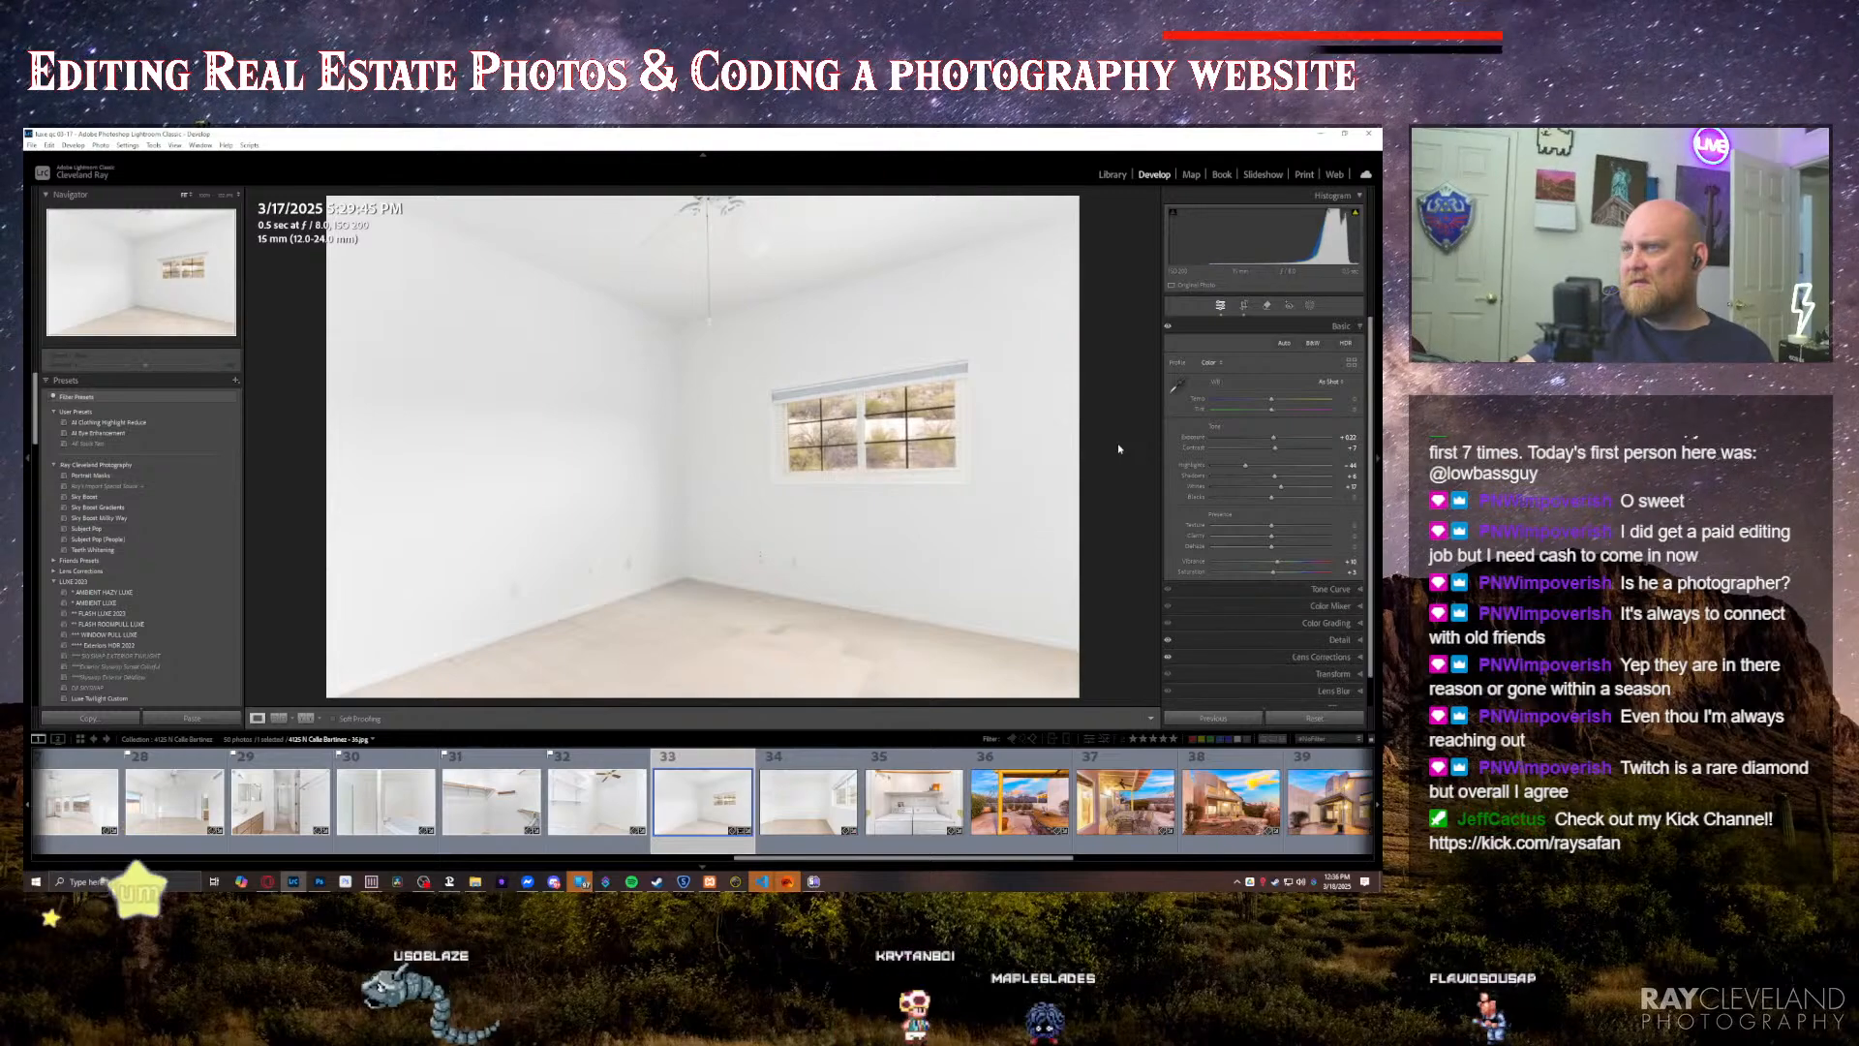
Step: Fine-tune the exposure, contrast, highlights and clarity of the small-window bedroom photo
key("equal")
key("equal")
key("equal")
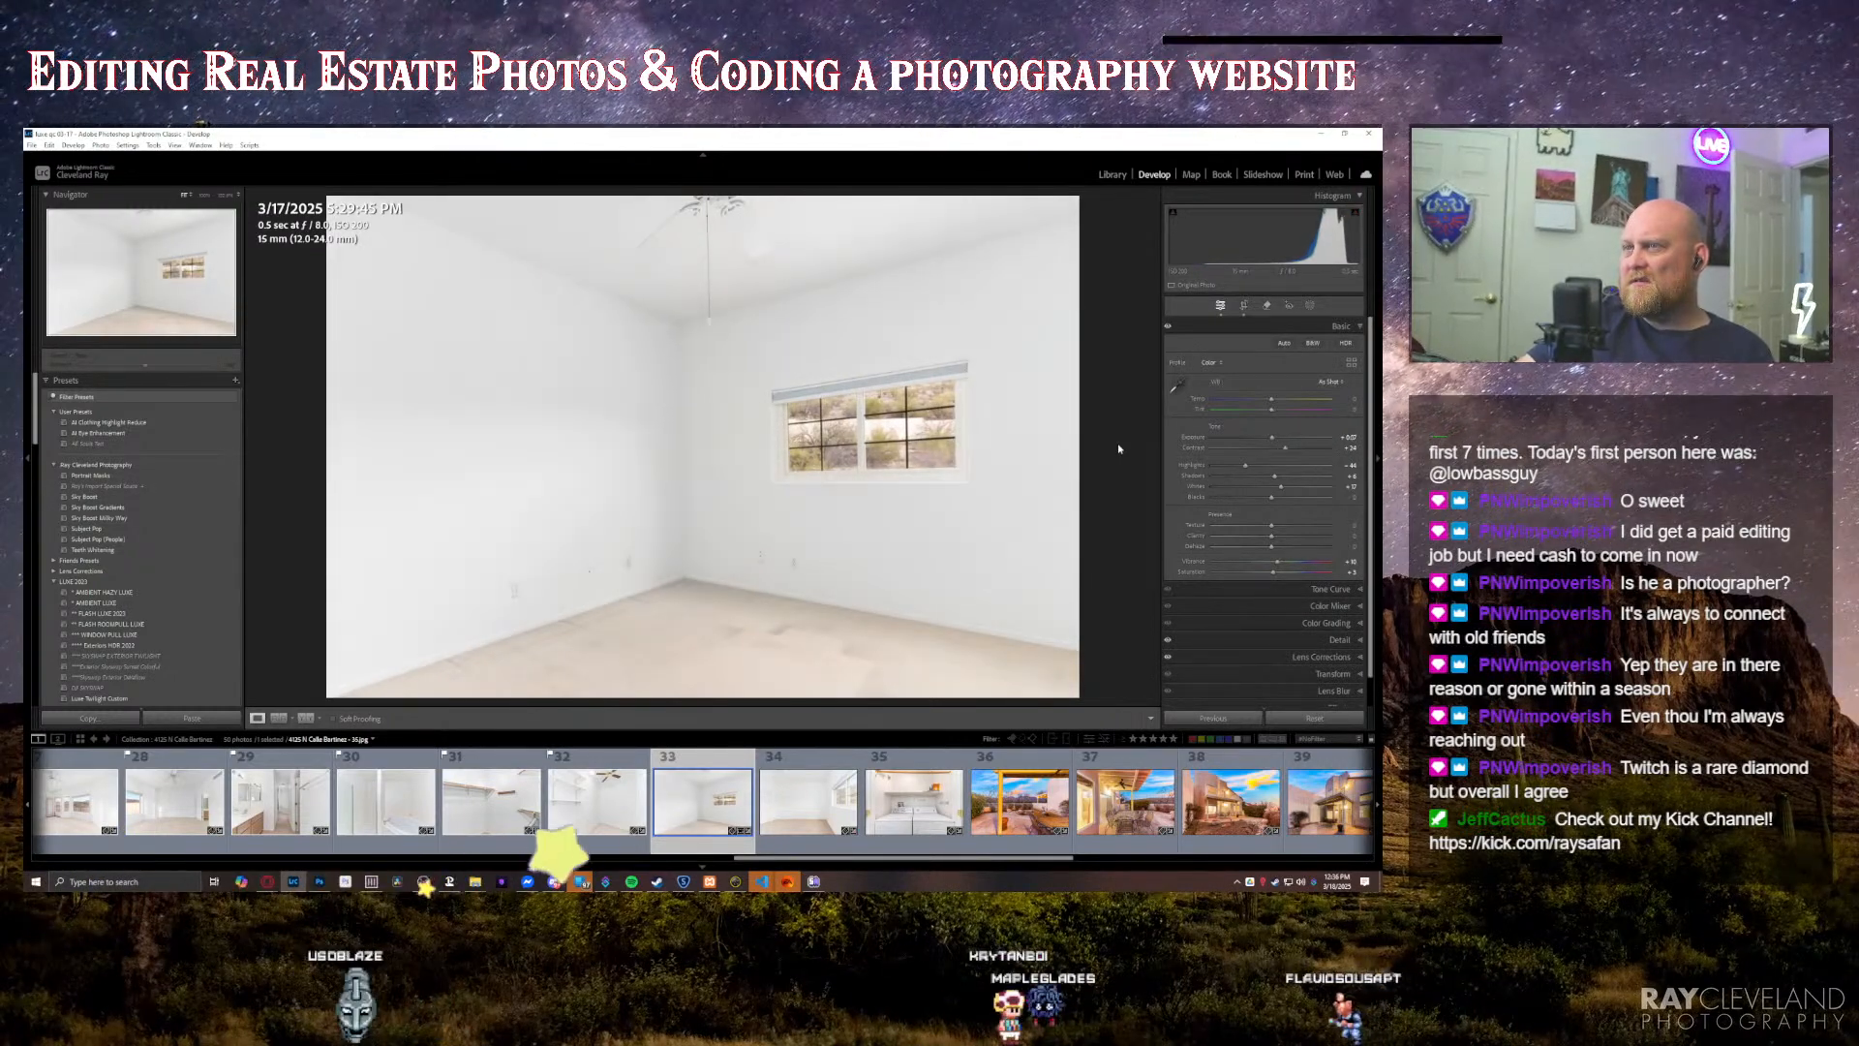
key("minus")
key("minus")
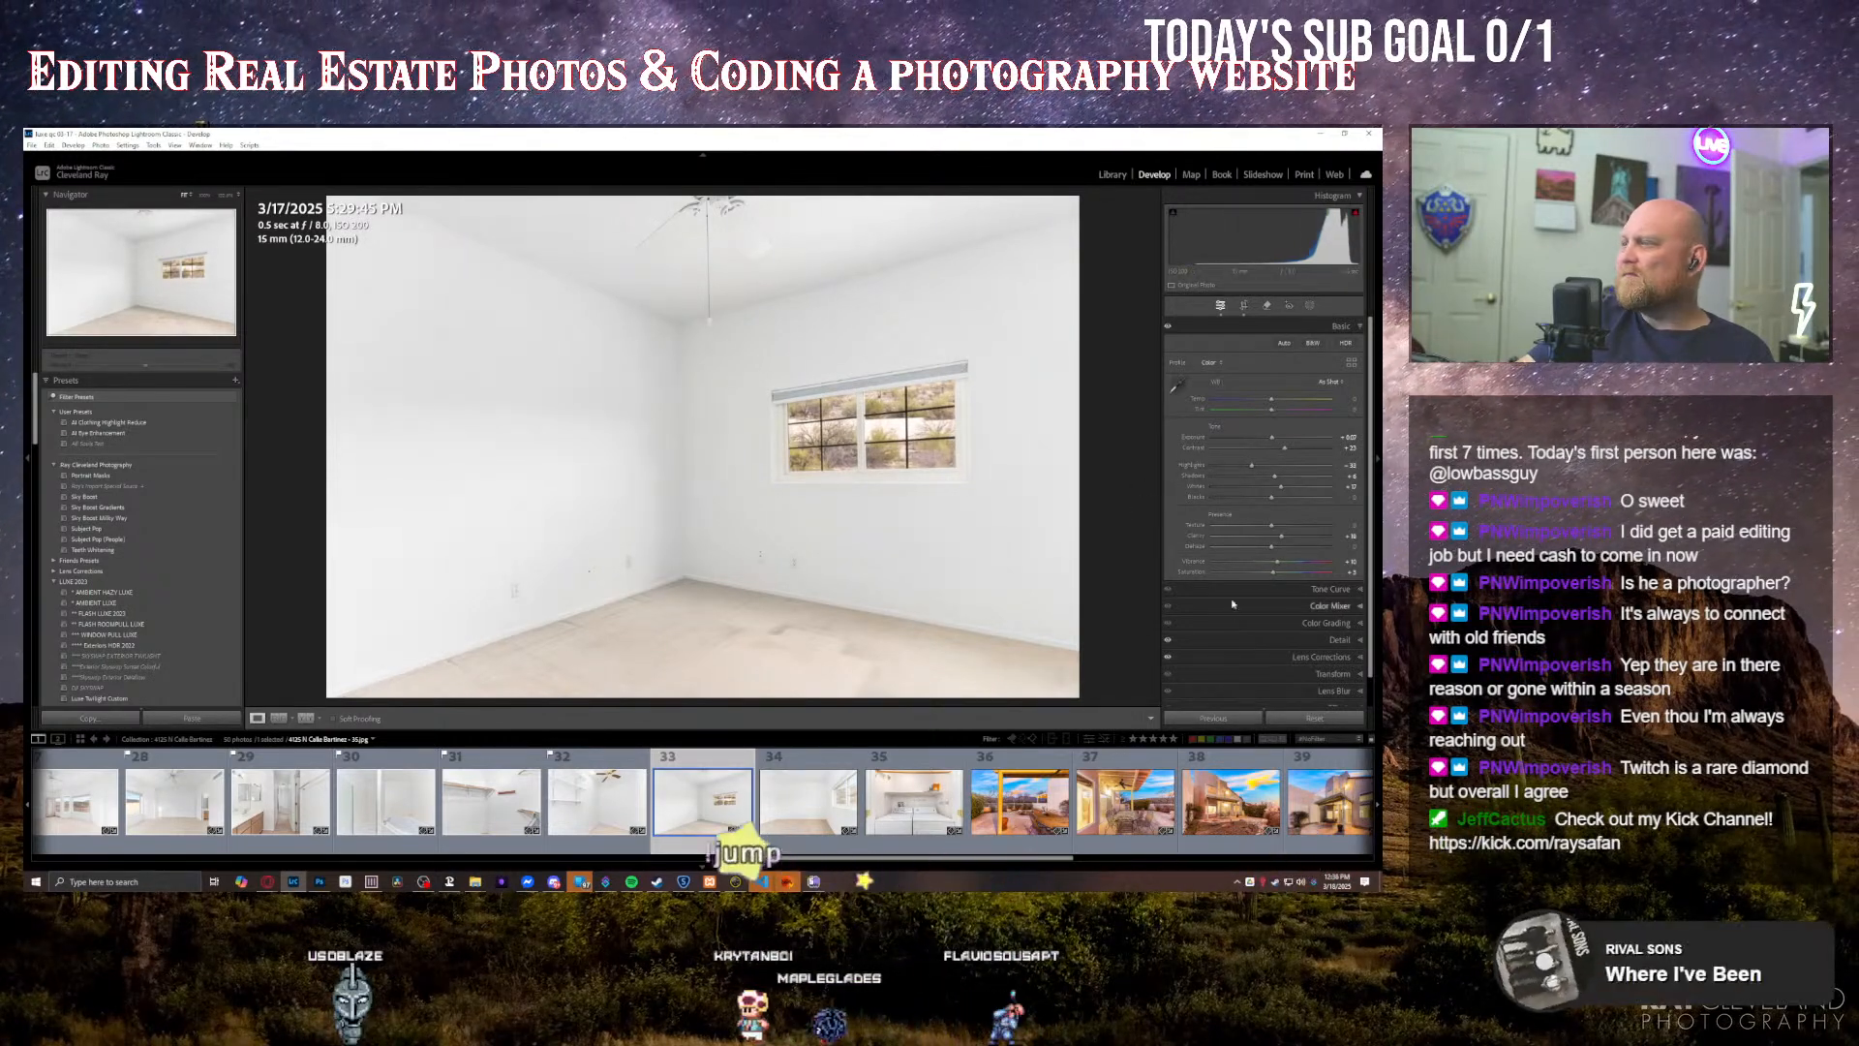
Step: Apply Upright correction to the small-window bedroom photo and reposition and enlarge its crop to include more of the ceiling fan
left_click(1319, 677)
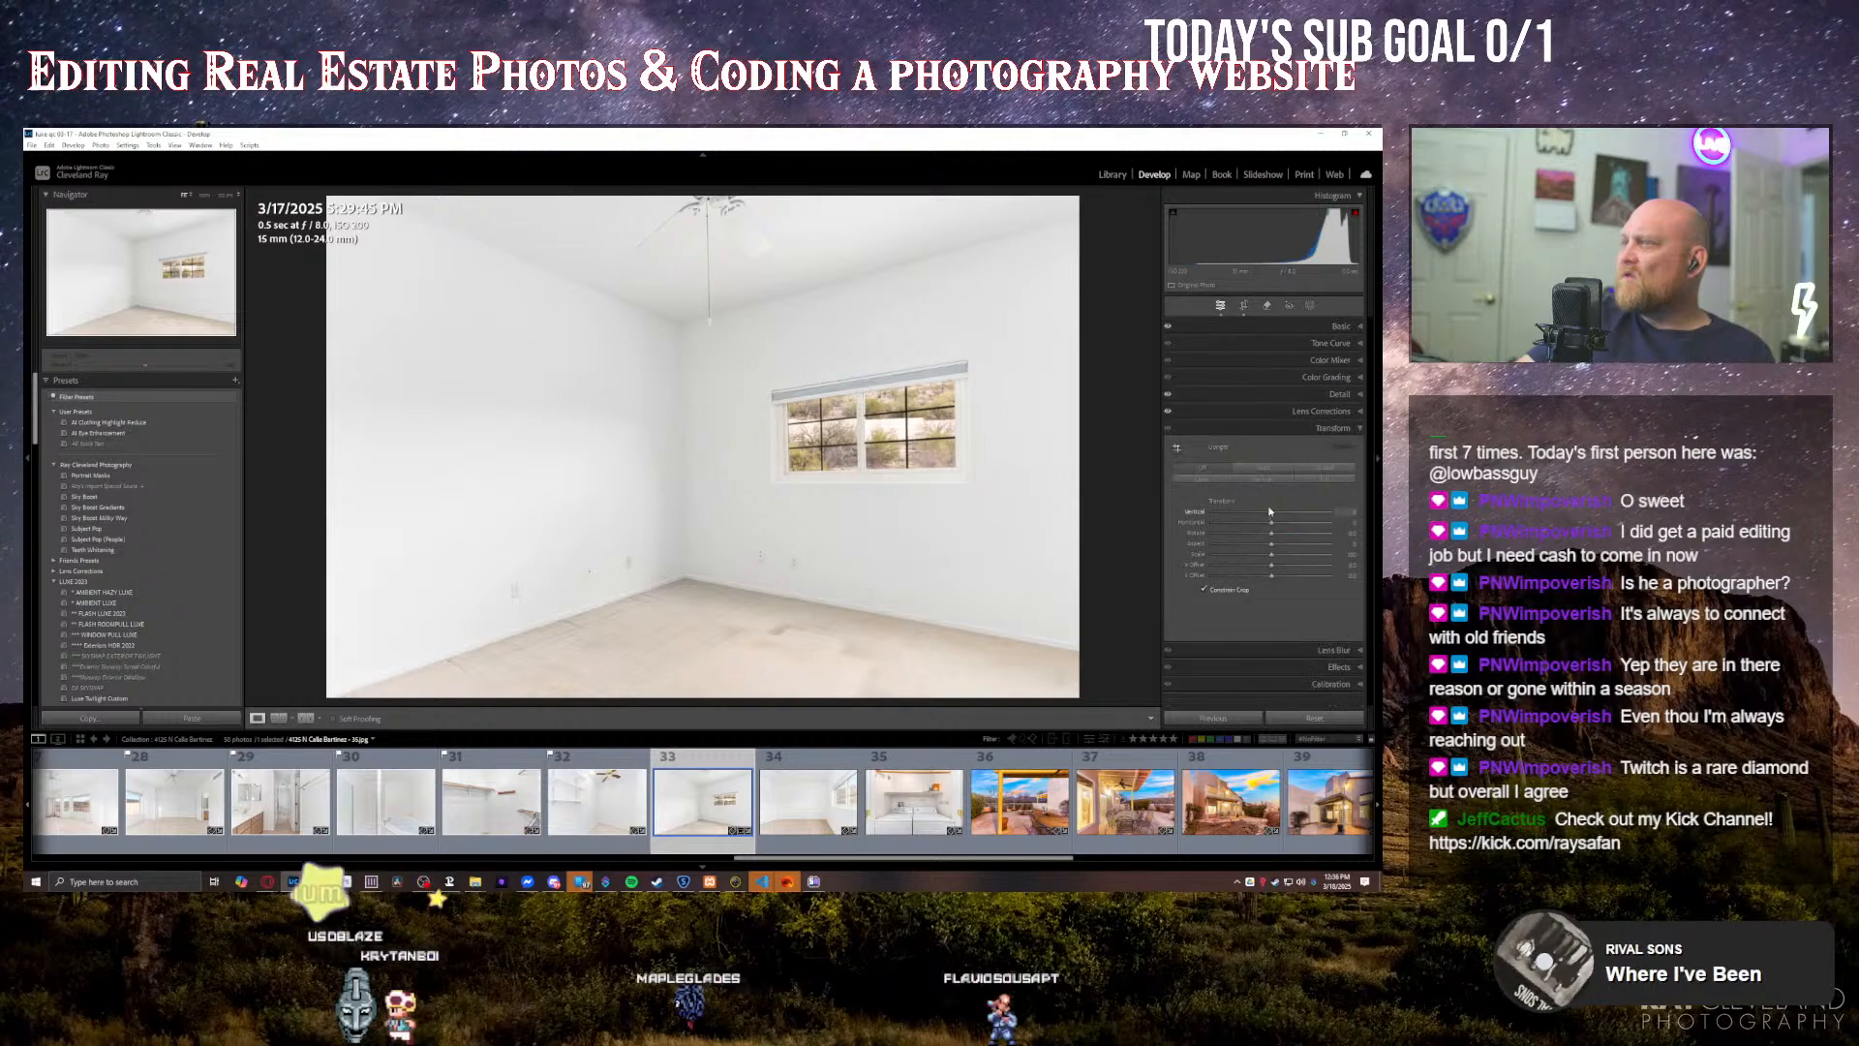
left_click(1264, 468)
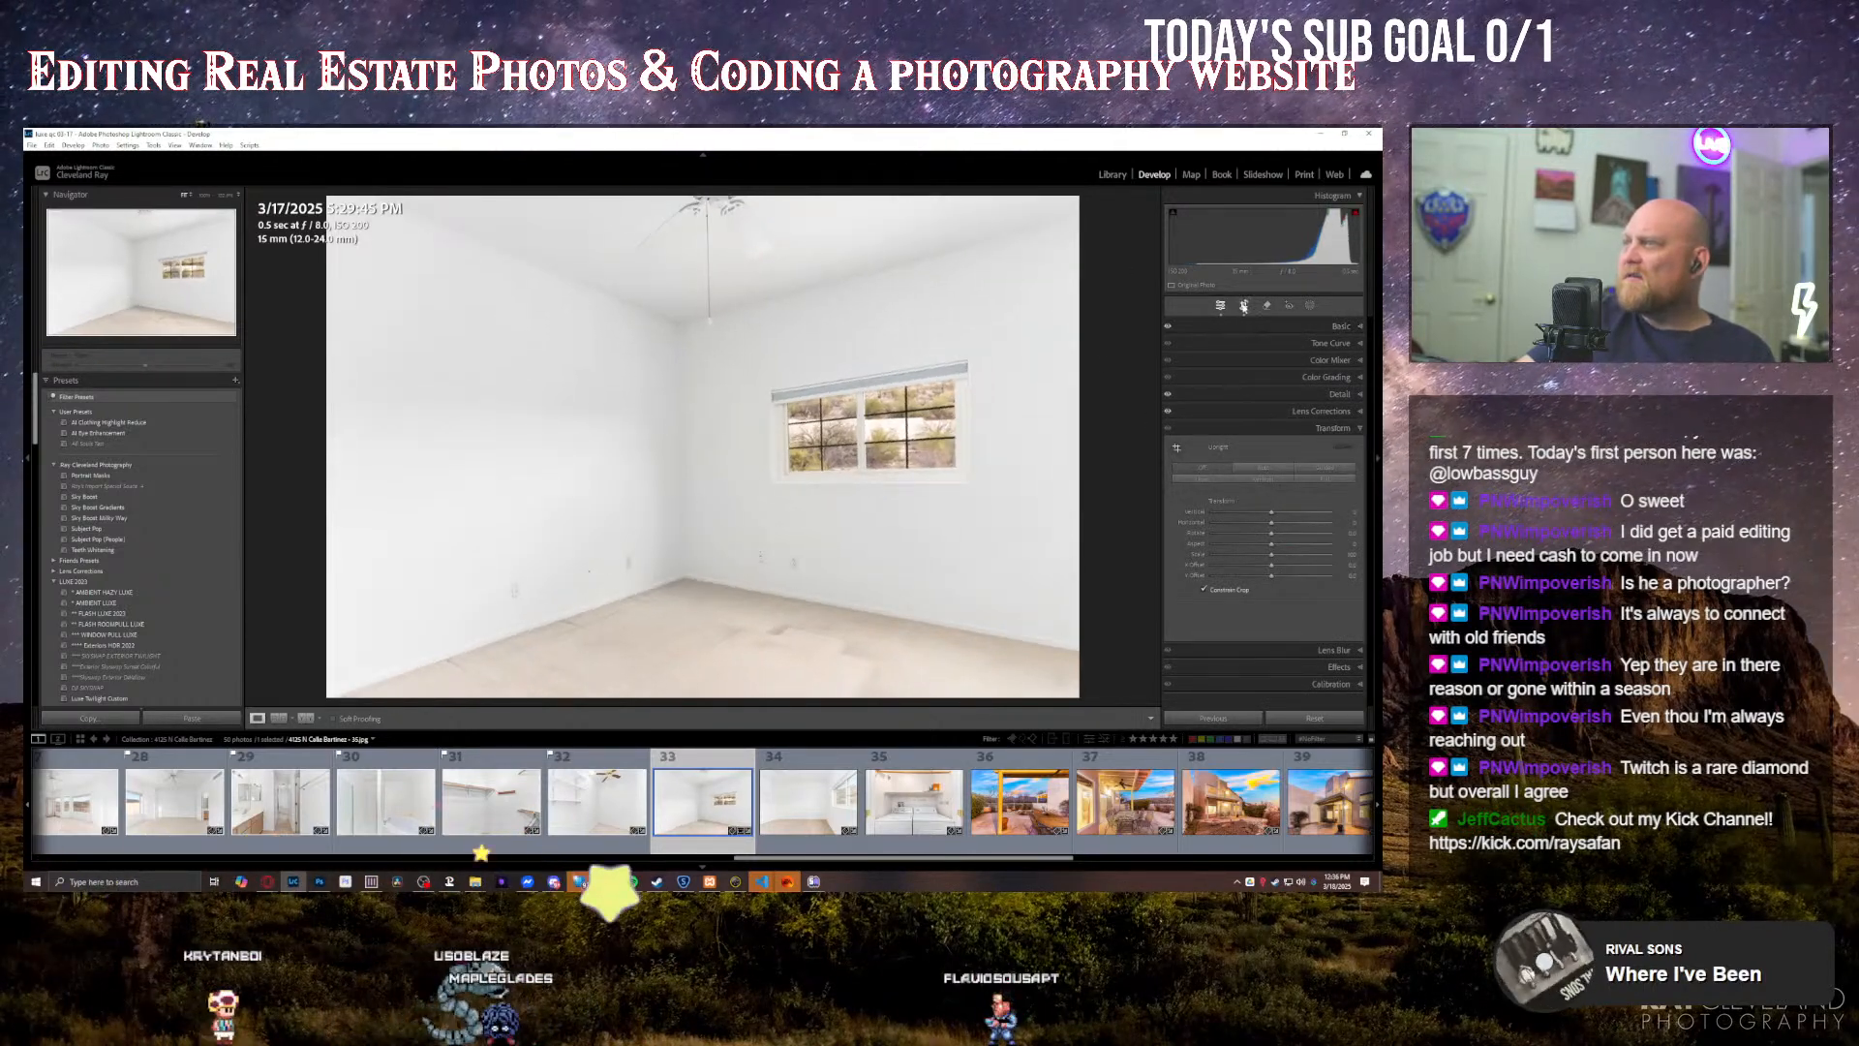
key("r")
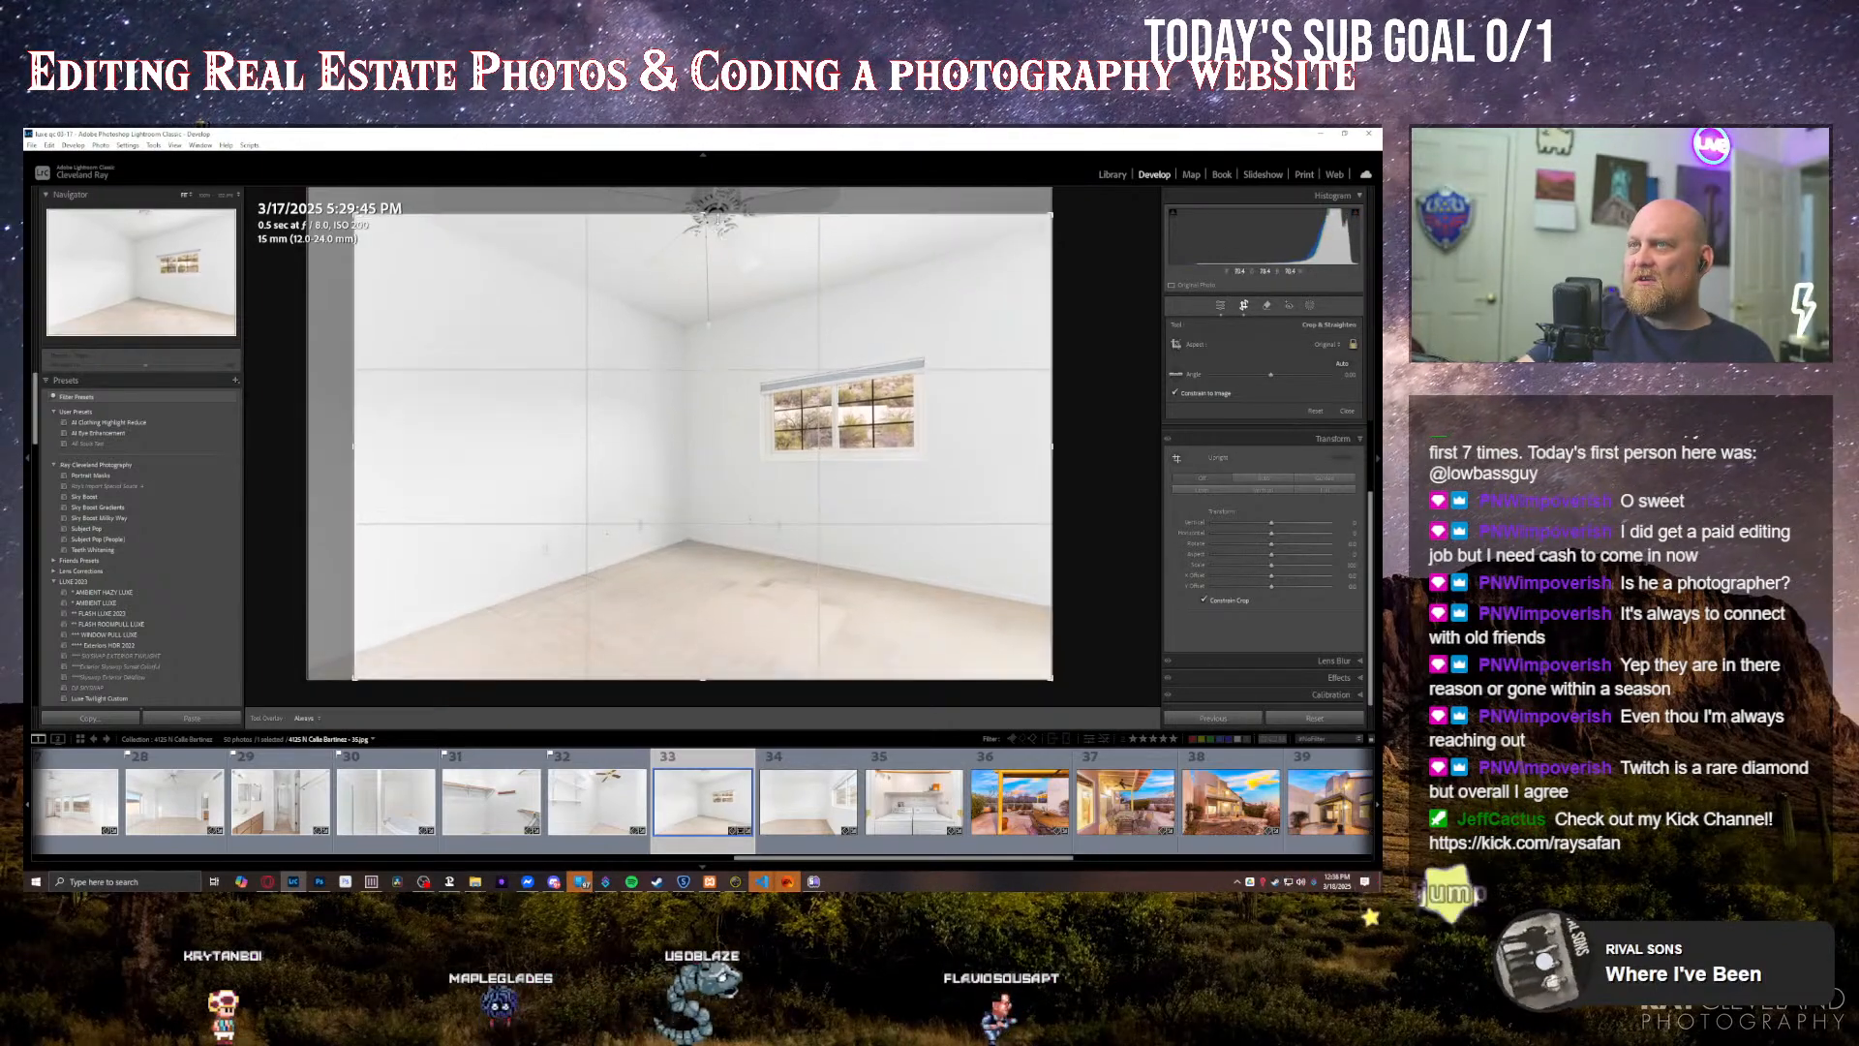
left_click_drag(714, 416, 765, 457)
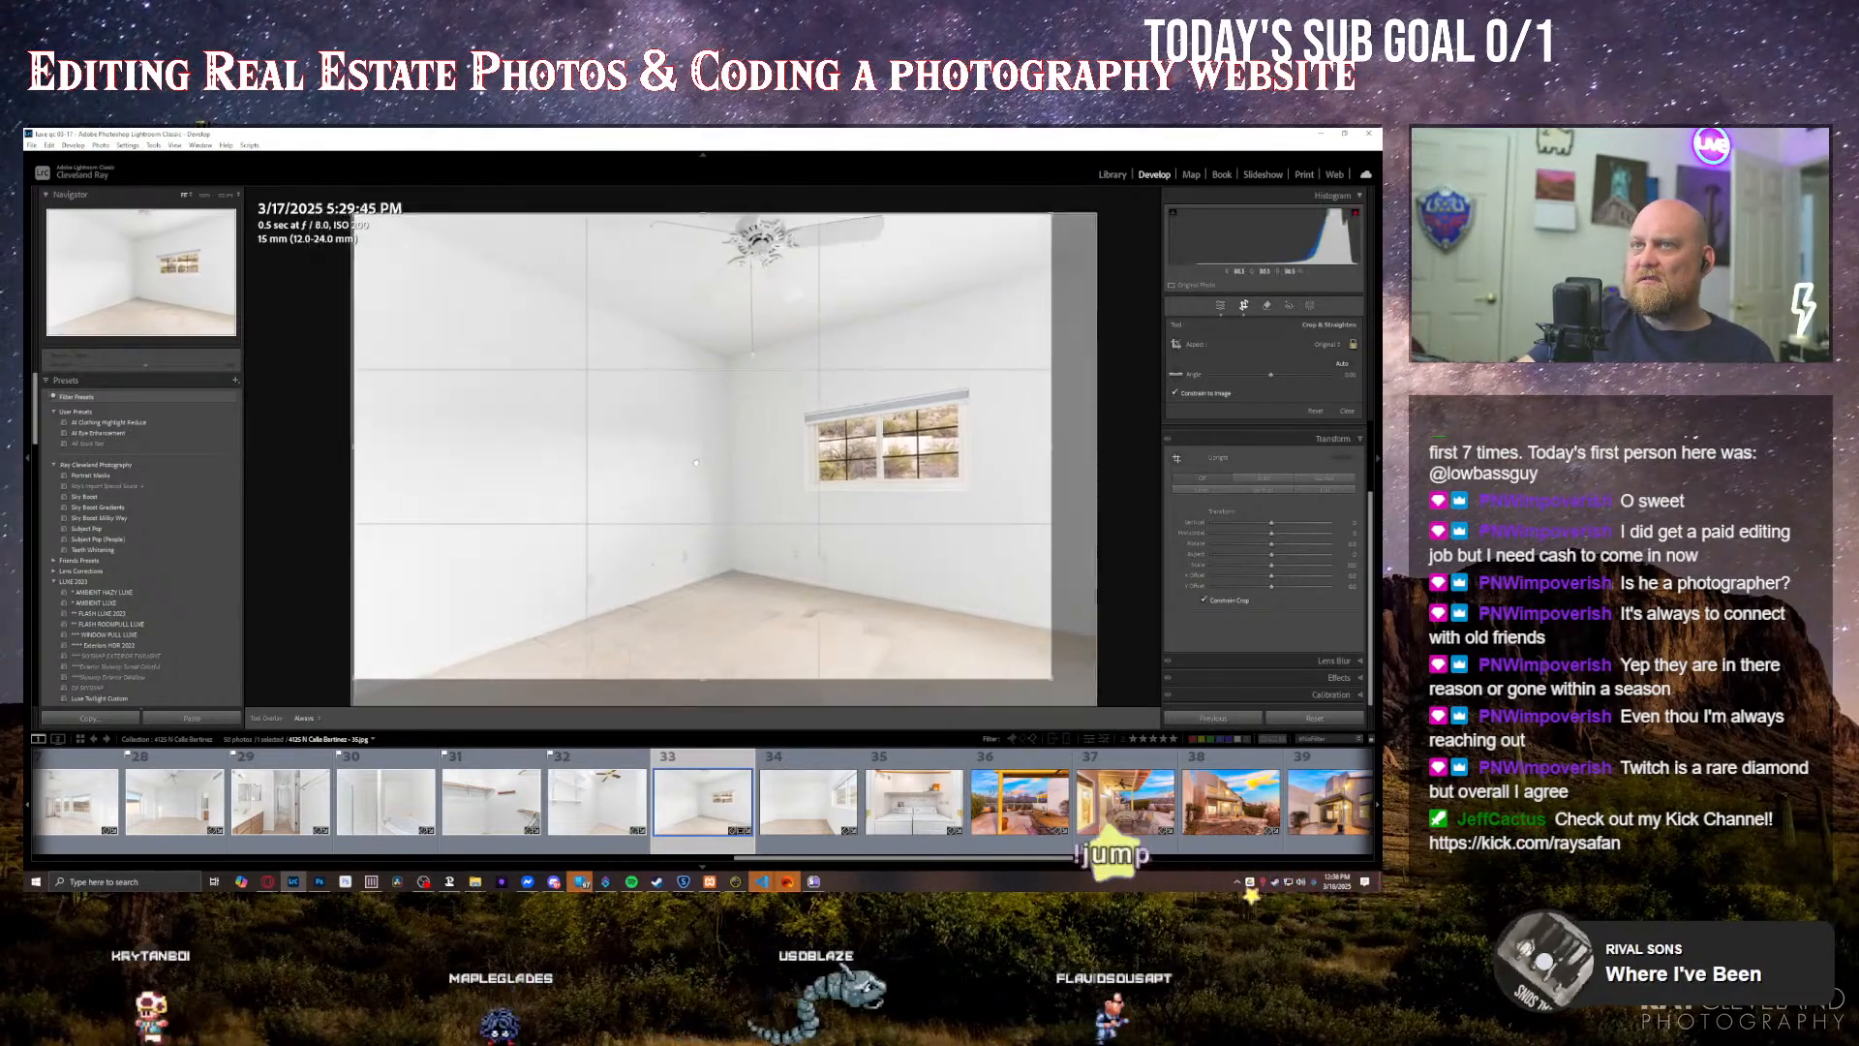
left_click_drag(1052, 679, 1100, 708)
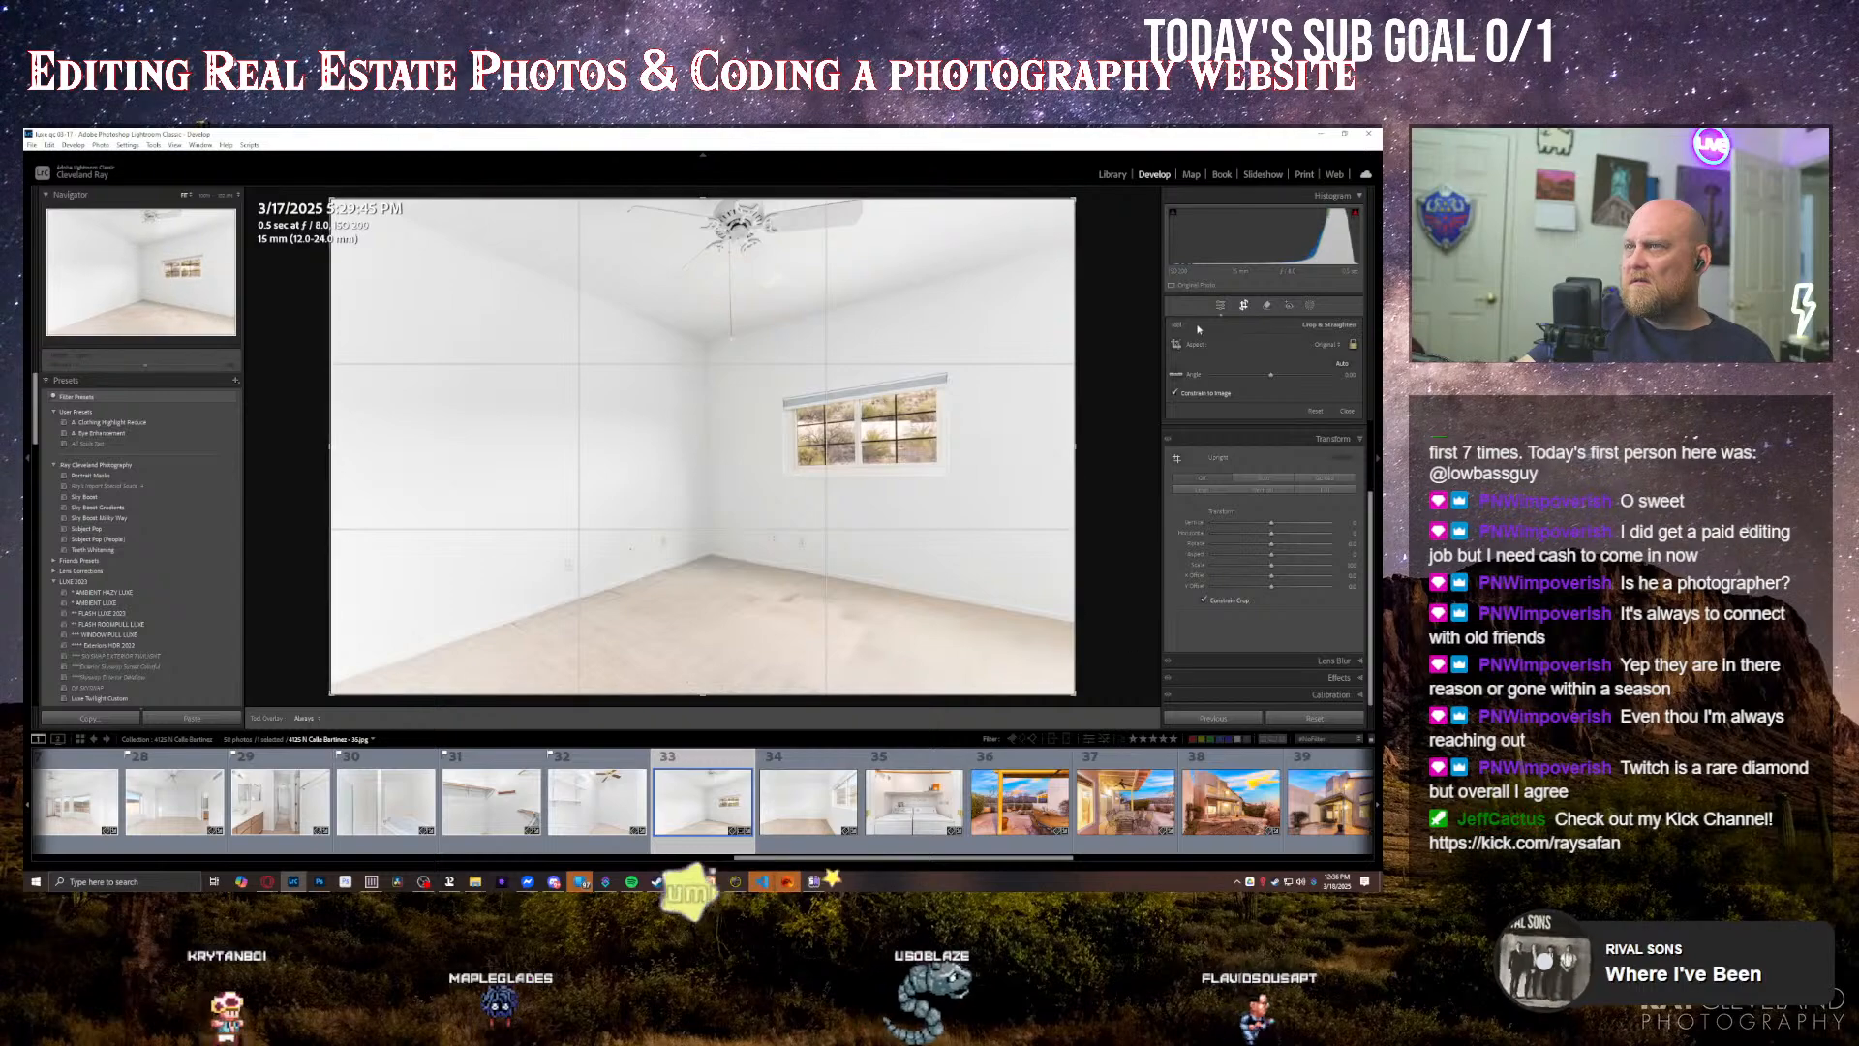
left_click_drag(1099, 199, 1097, 195)
key("Return")
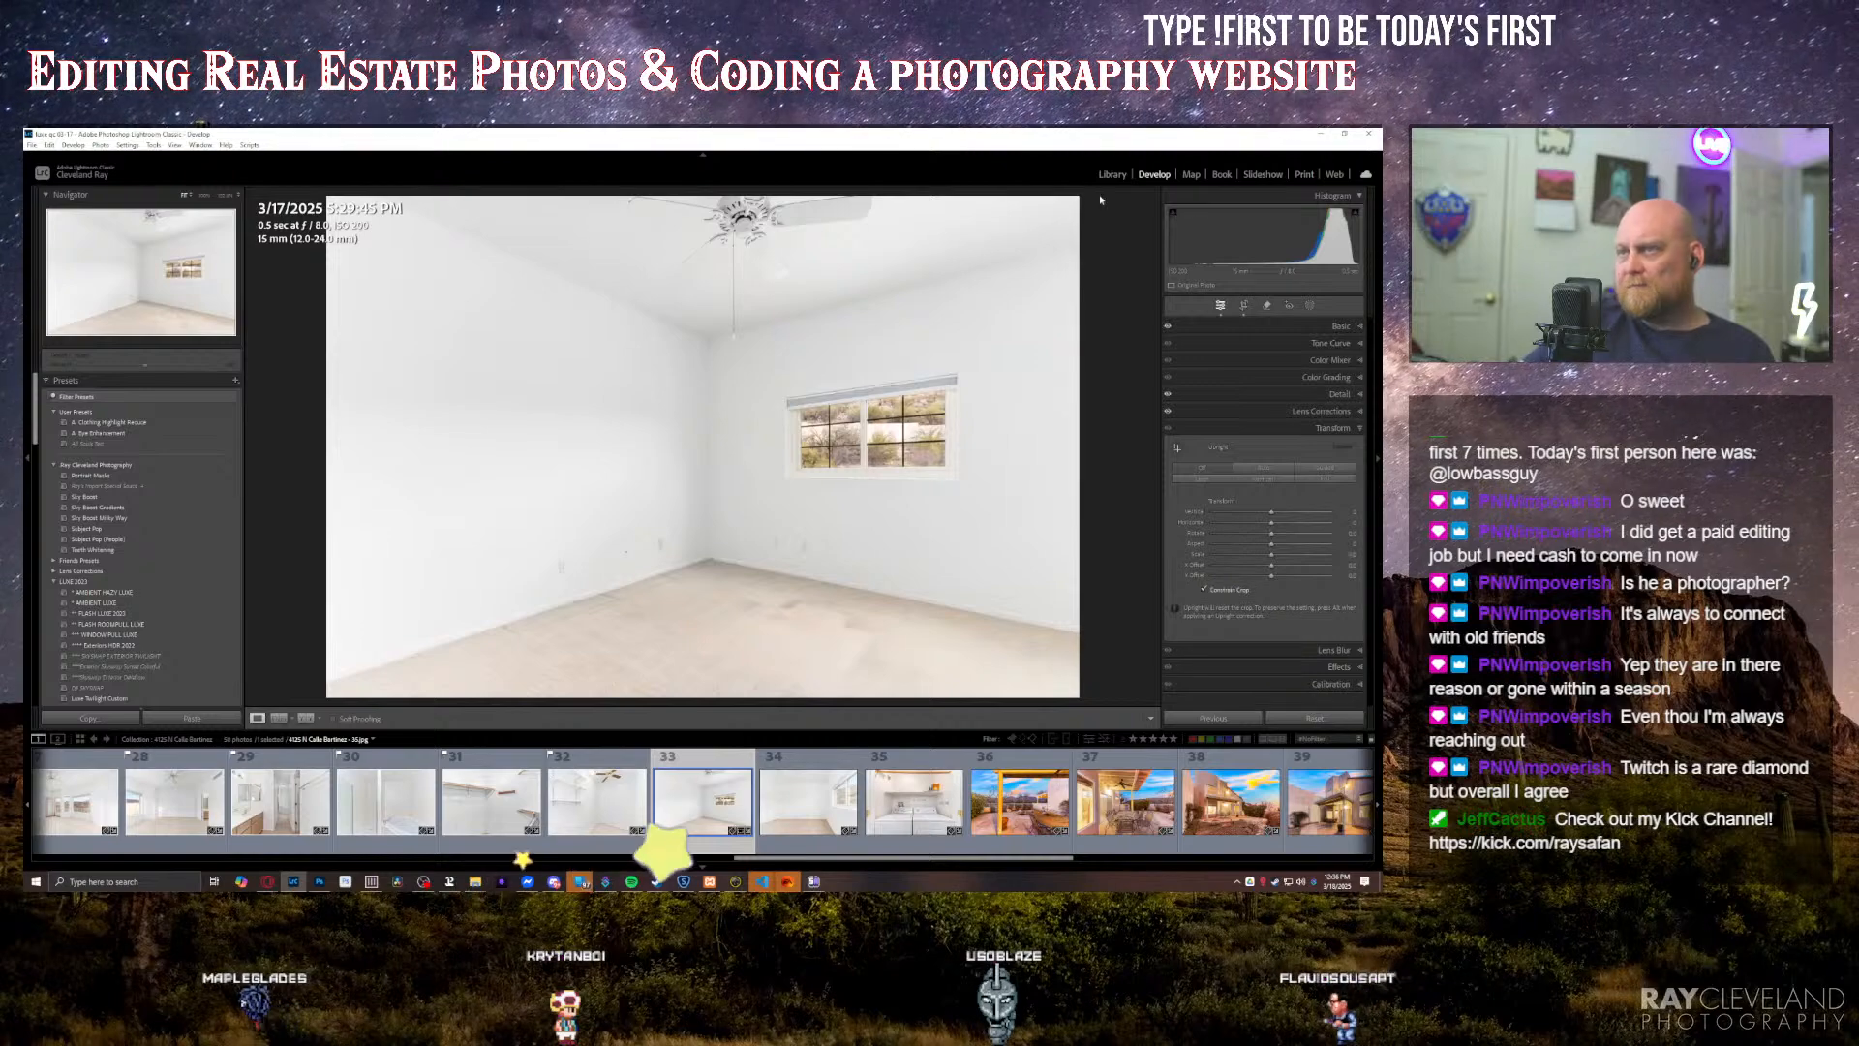
Step: Review the photos from the large-window bedroom through the twilight patio shots and fine-tune the contrast of the balcony mountain view
key("Right")
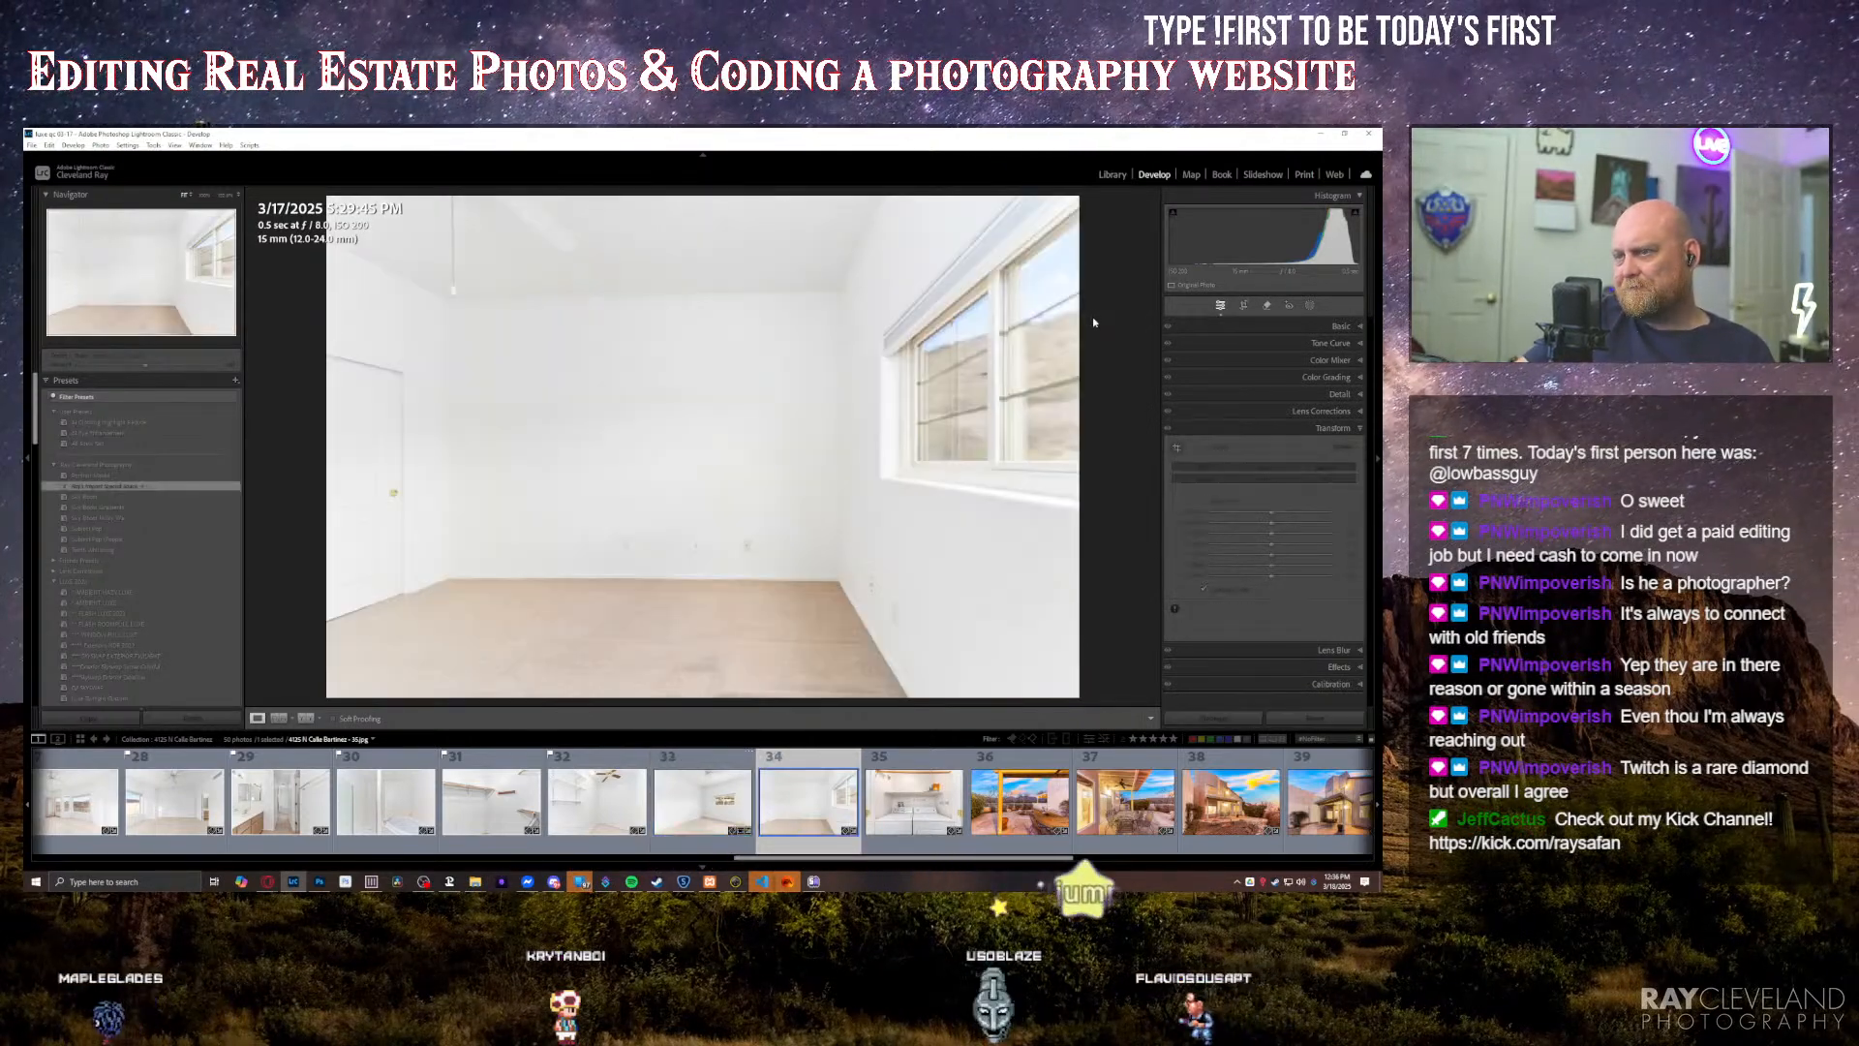
key("Right")
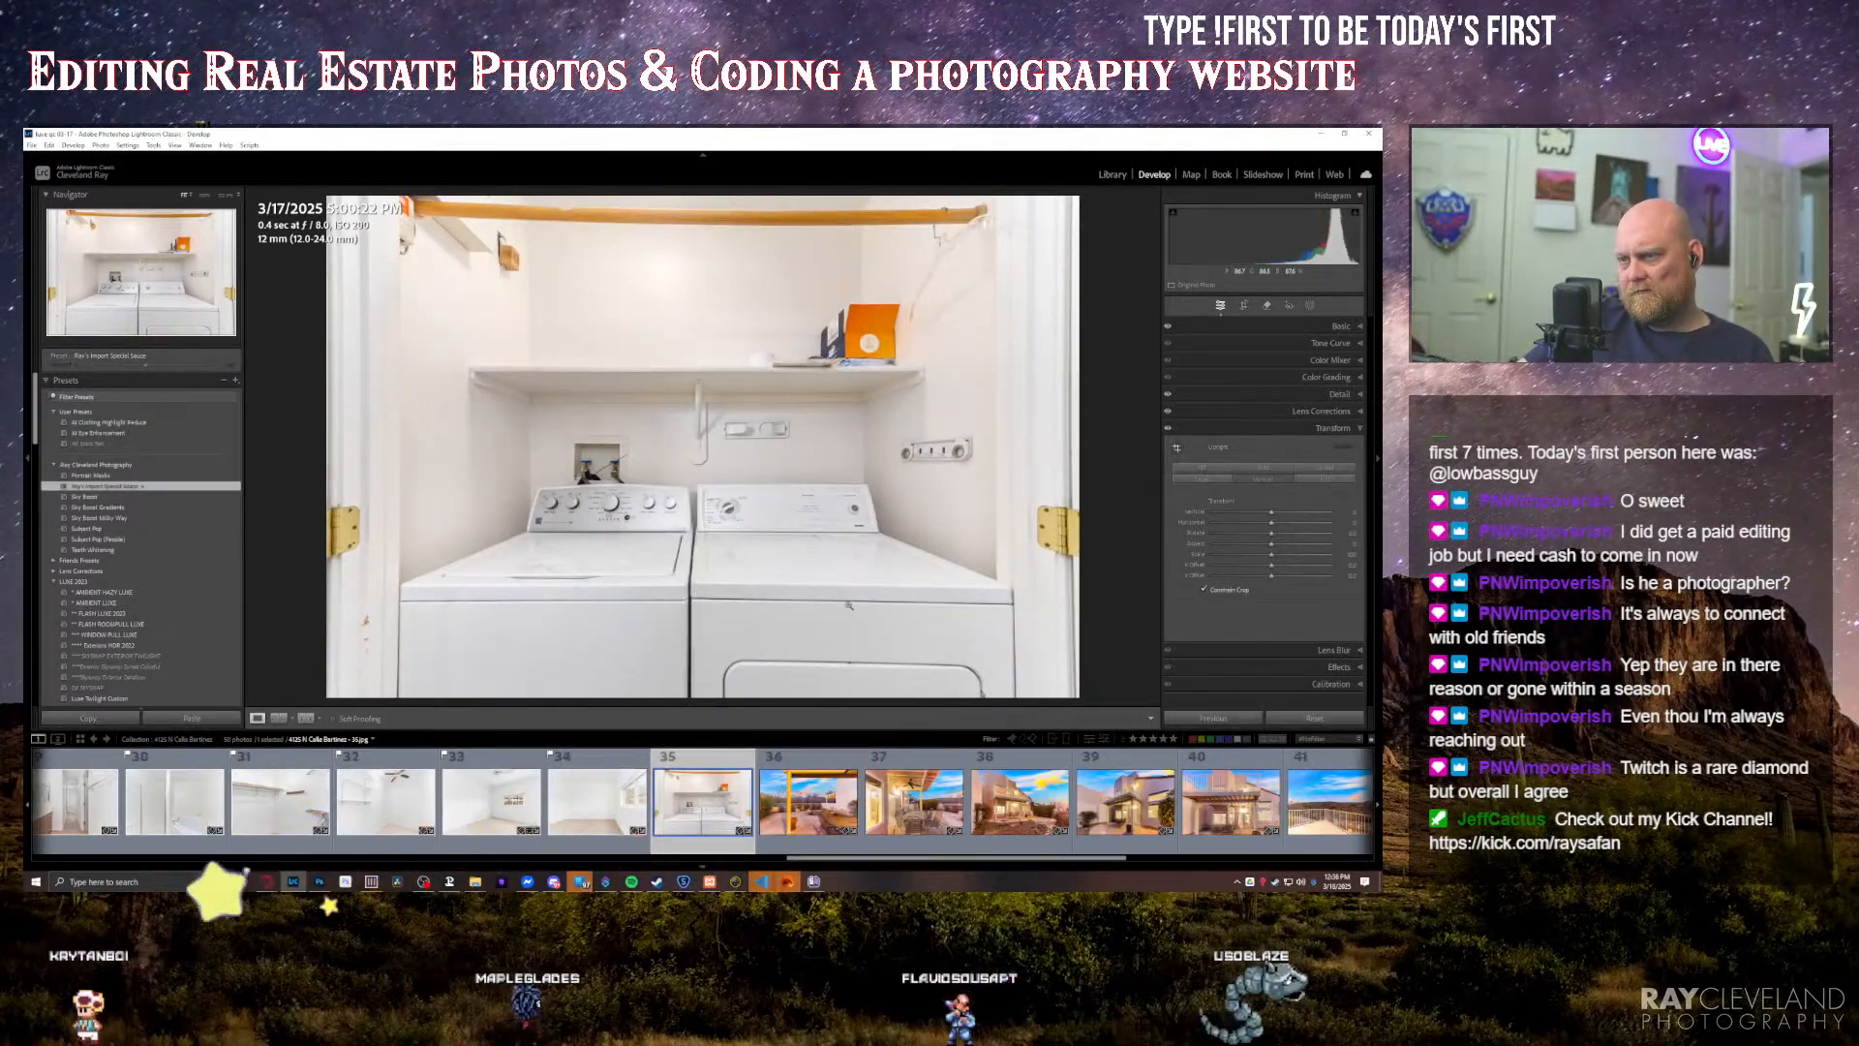
key("Right")
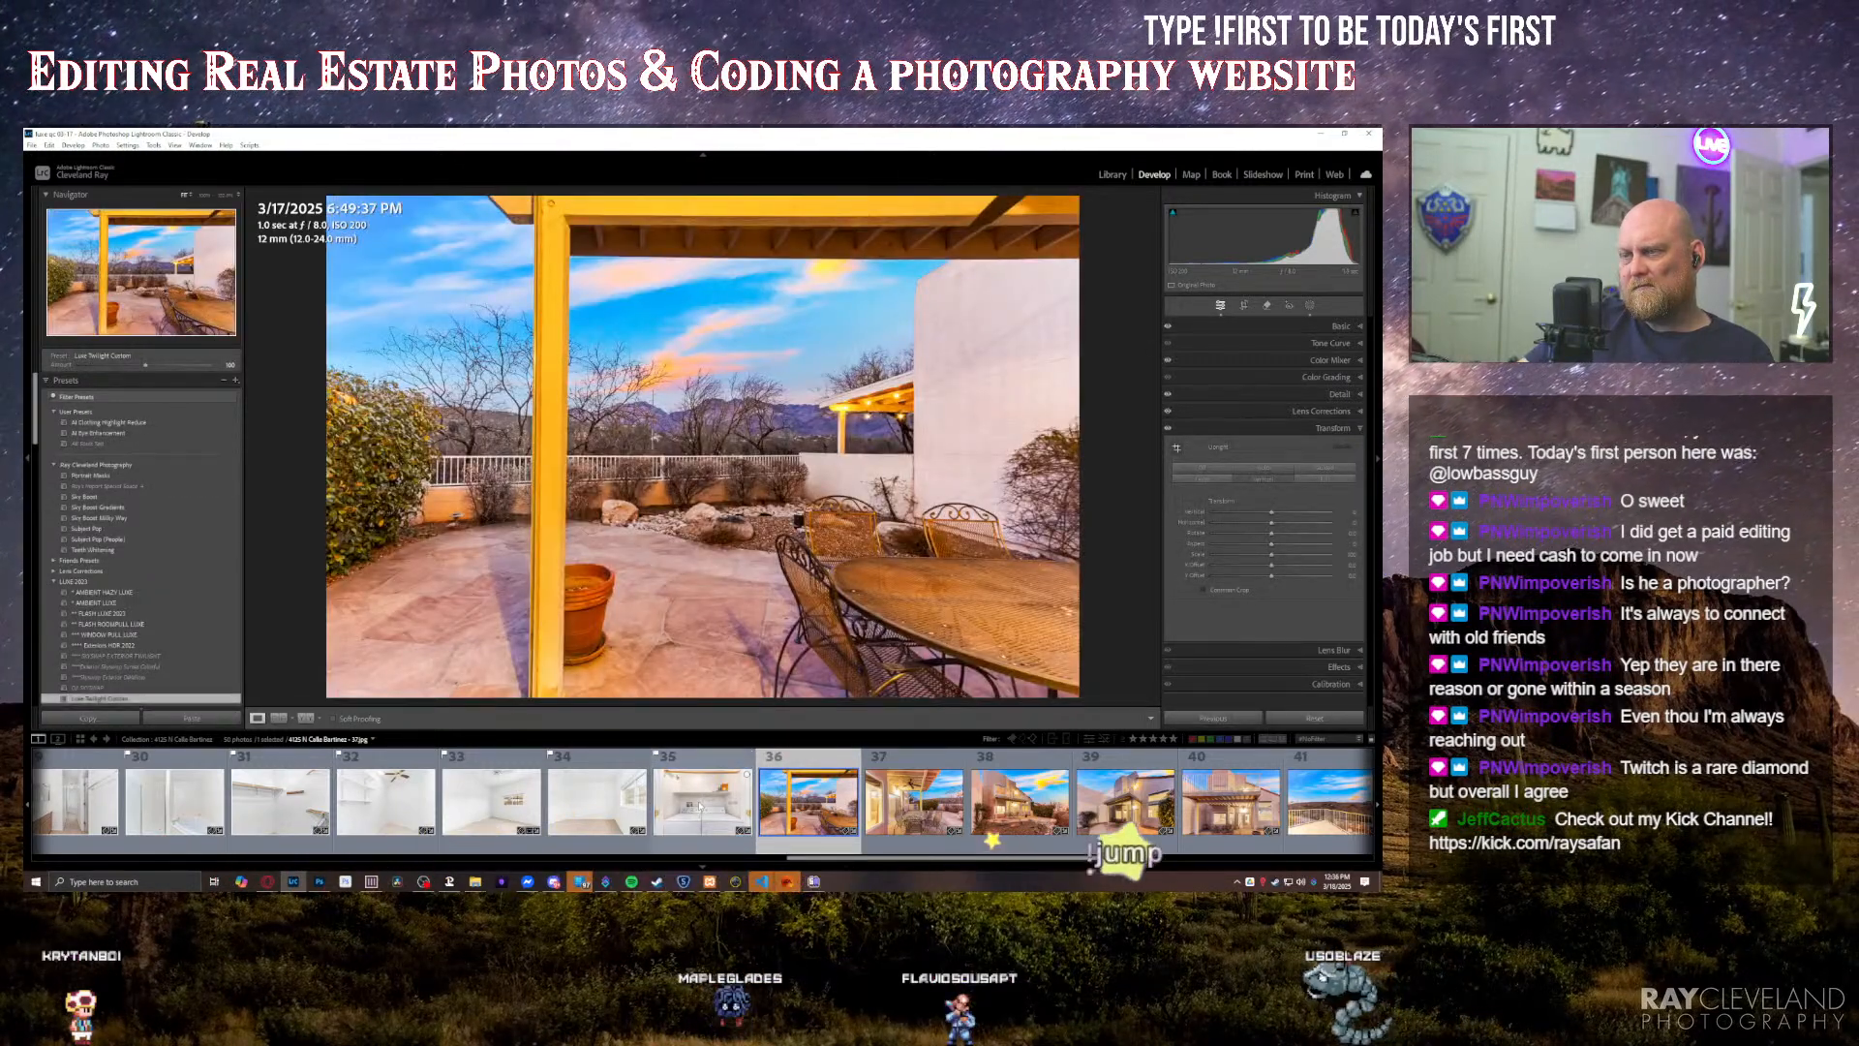
key("Right")
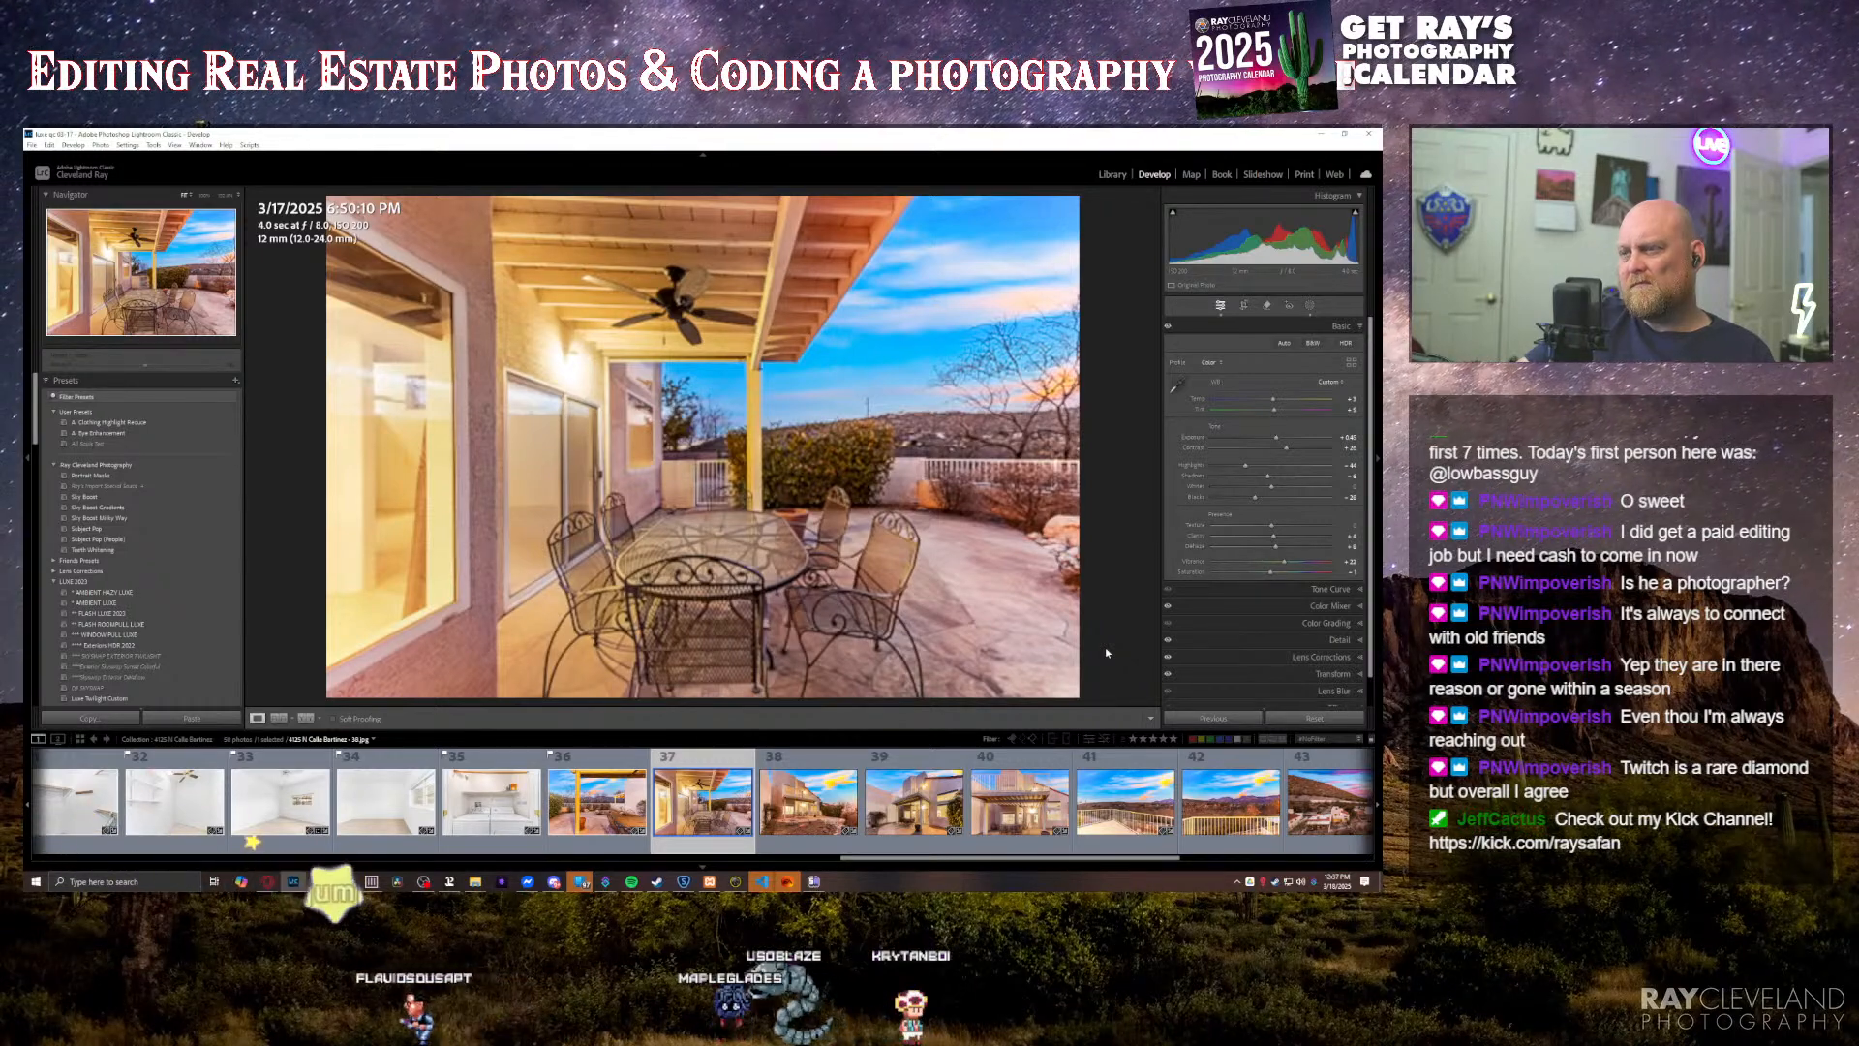
key("Right")
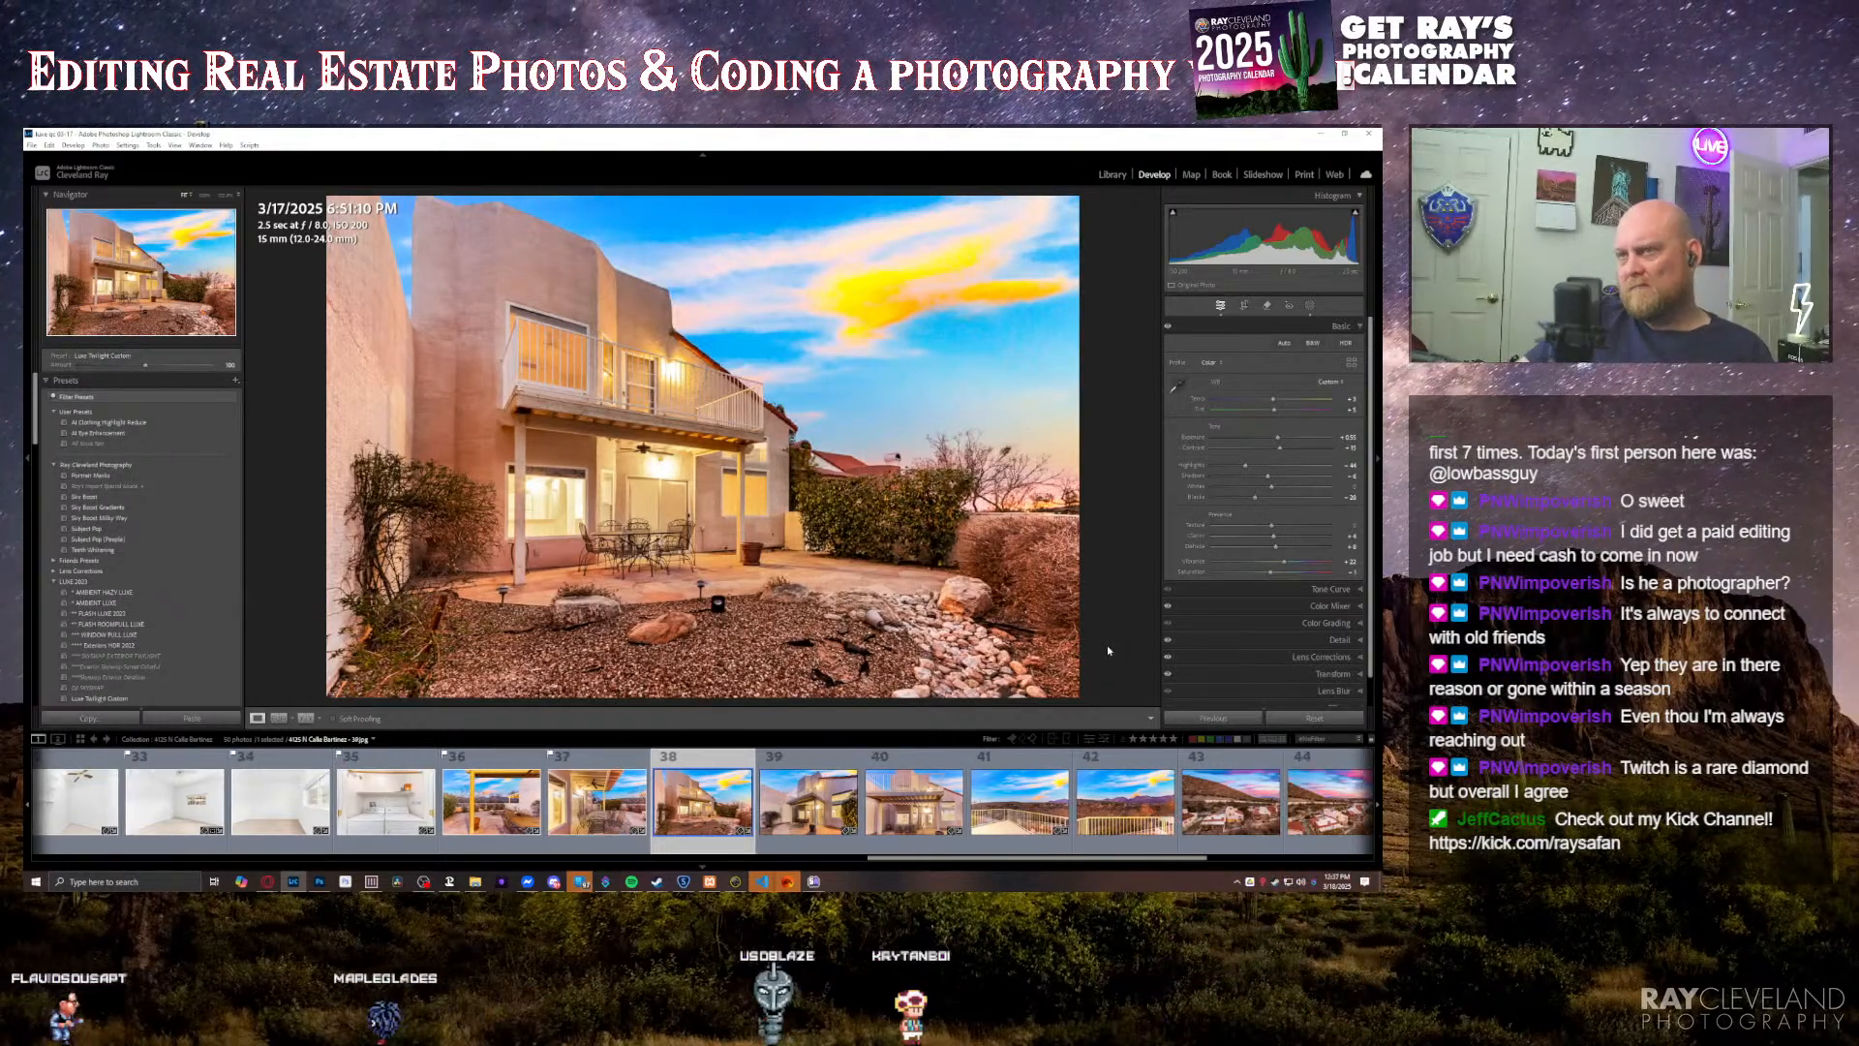
key("Right")
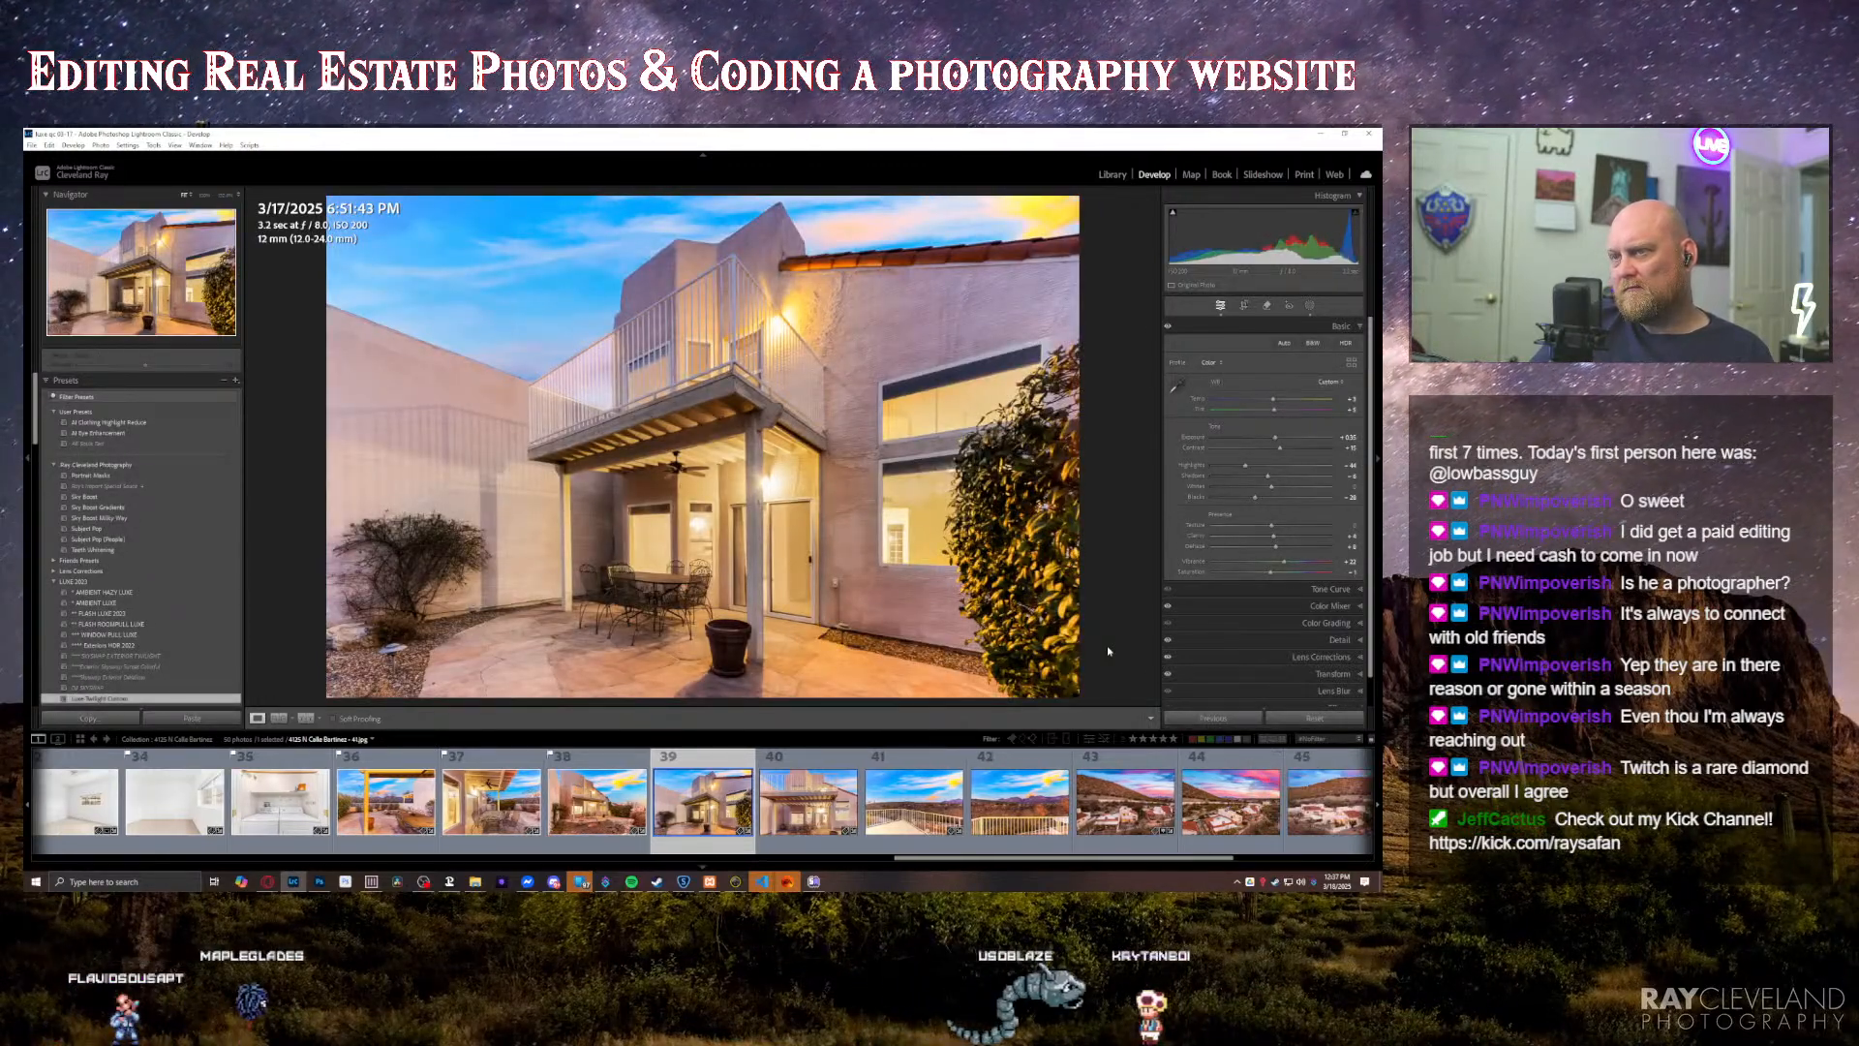
key("Right")
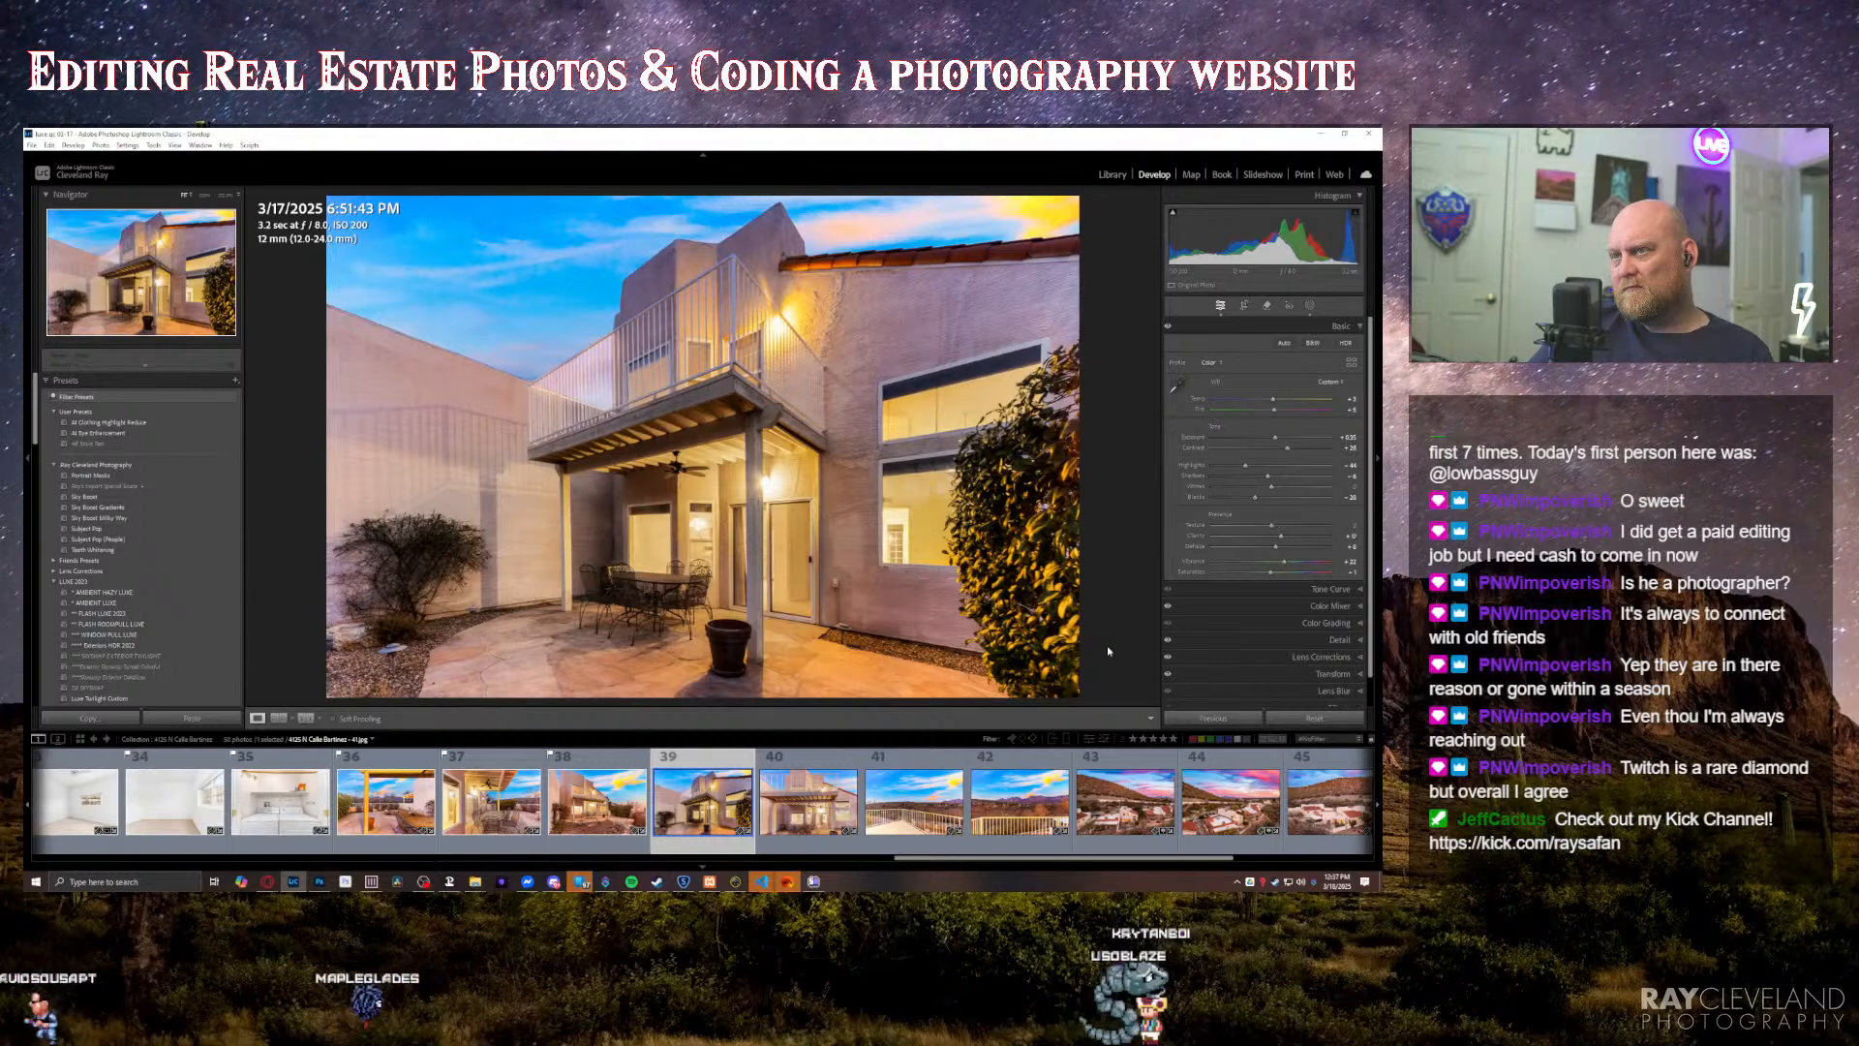
key("Right")
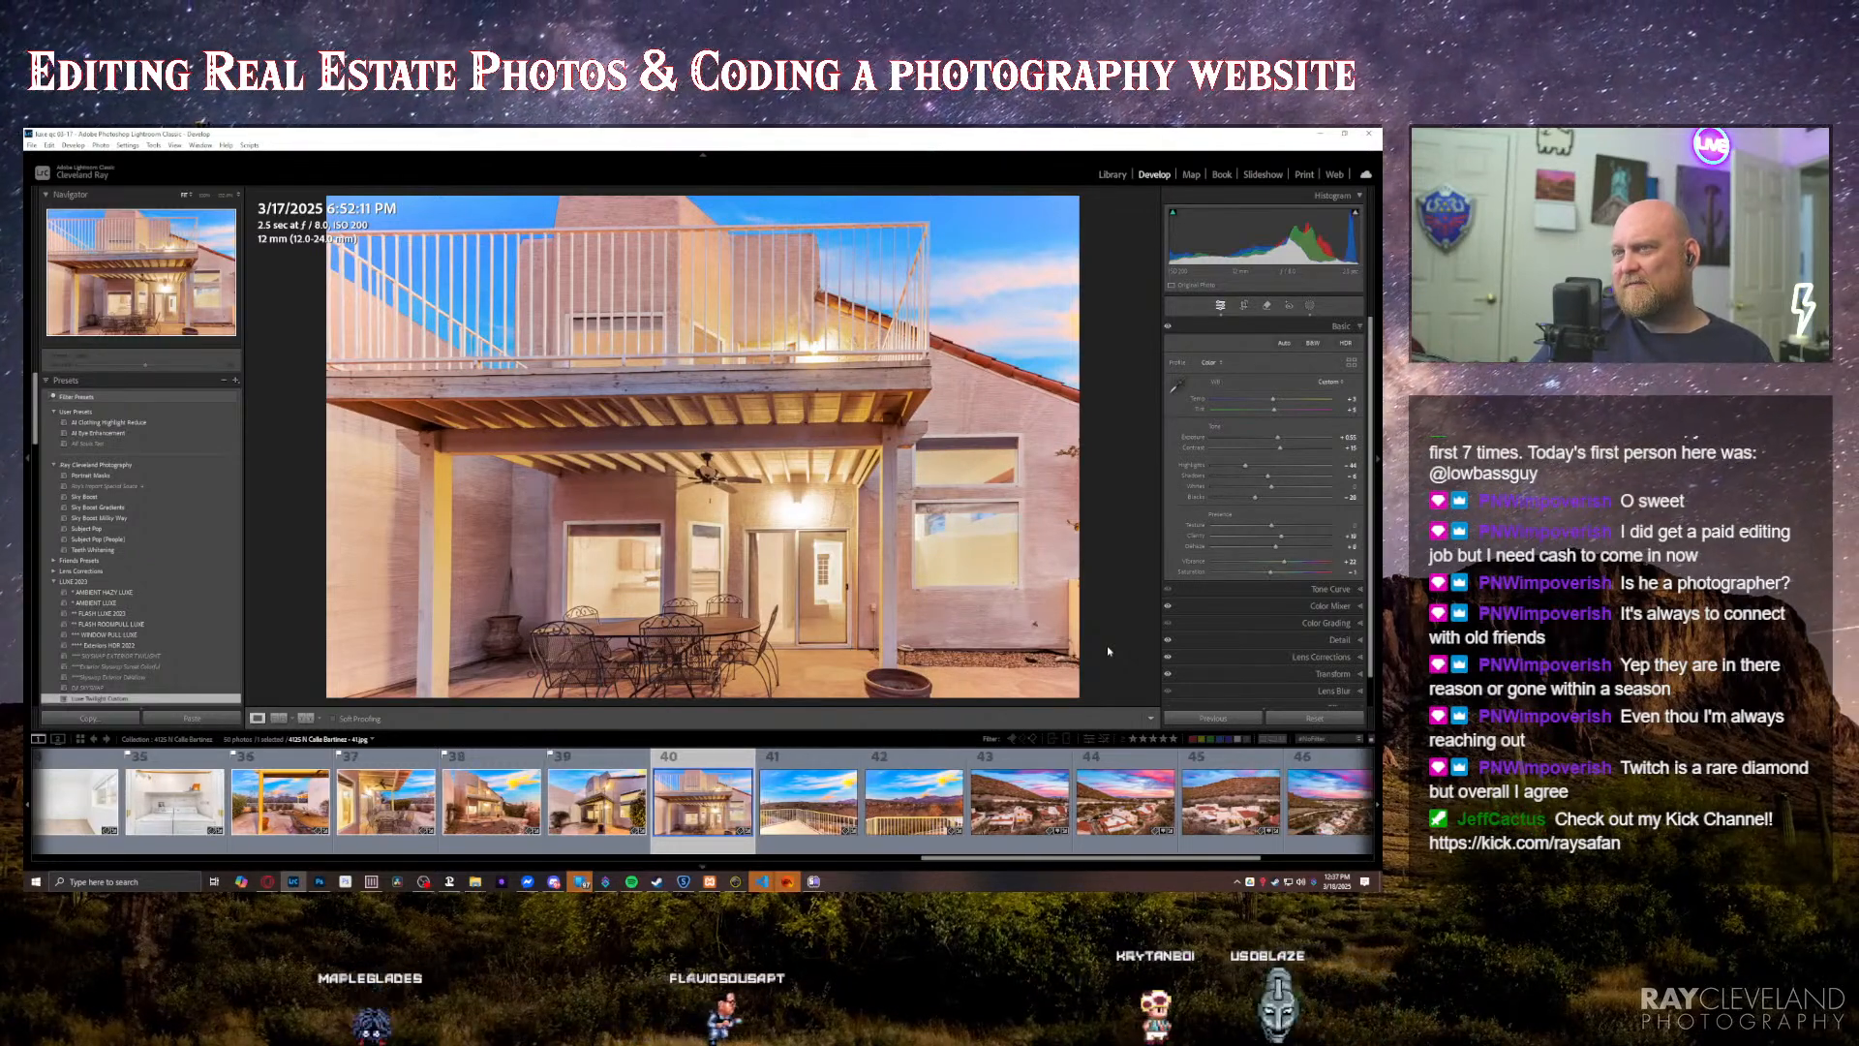
key("Right")
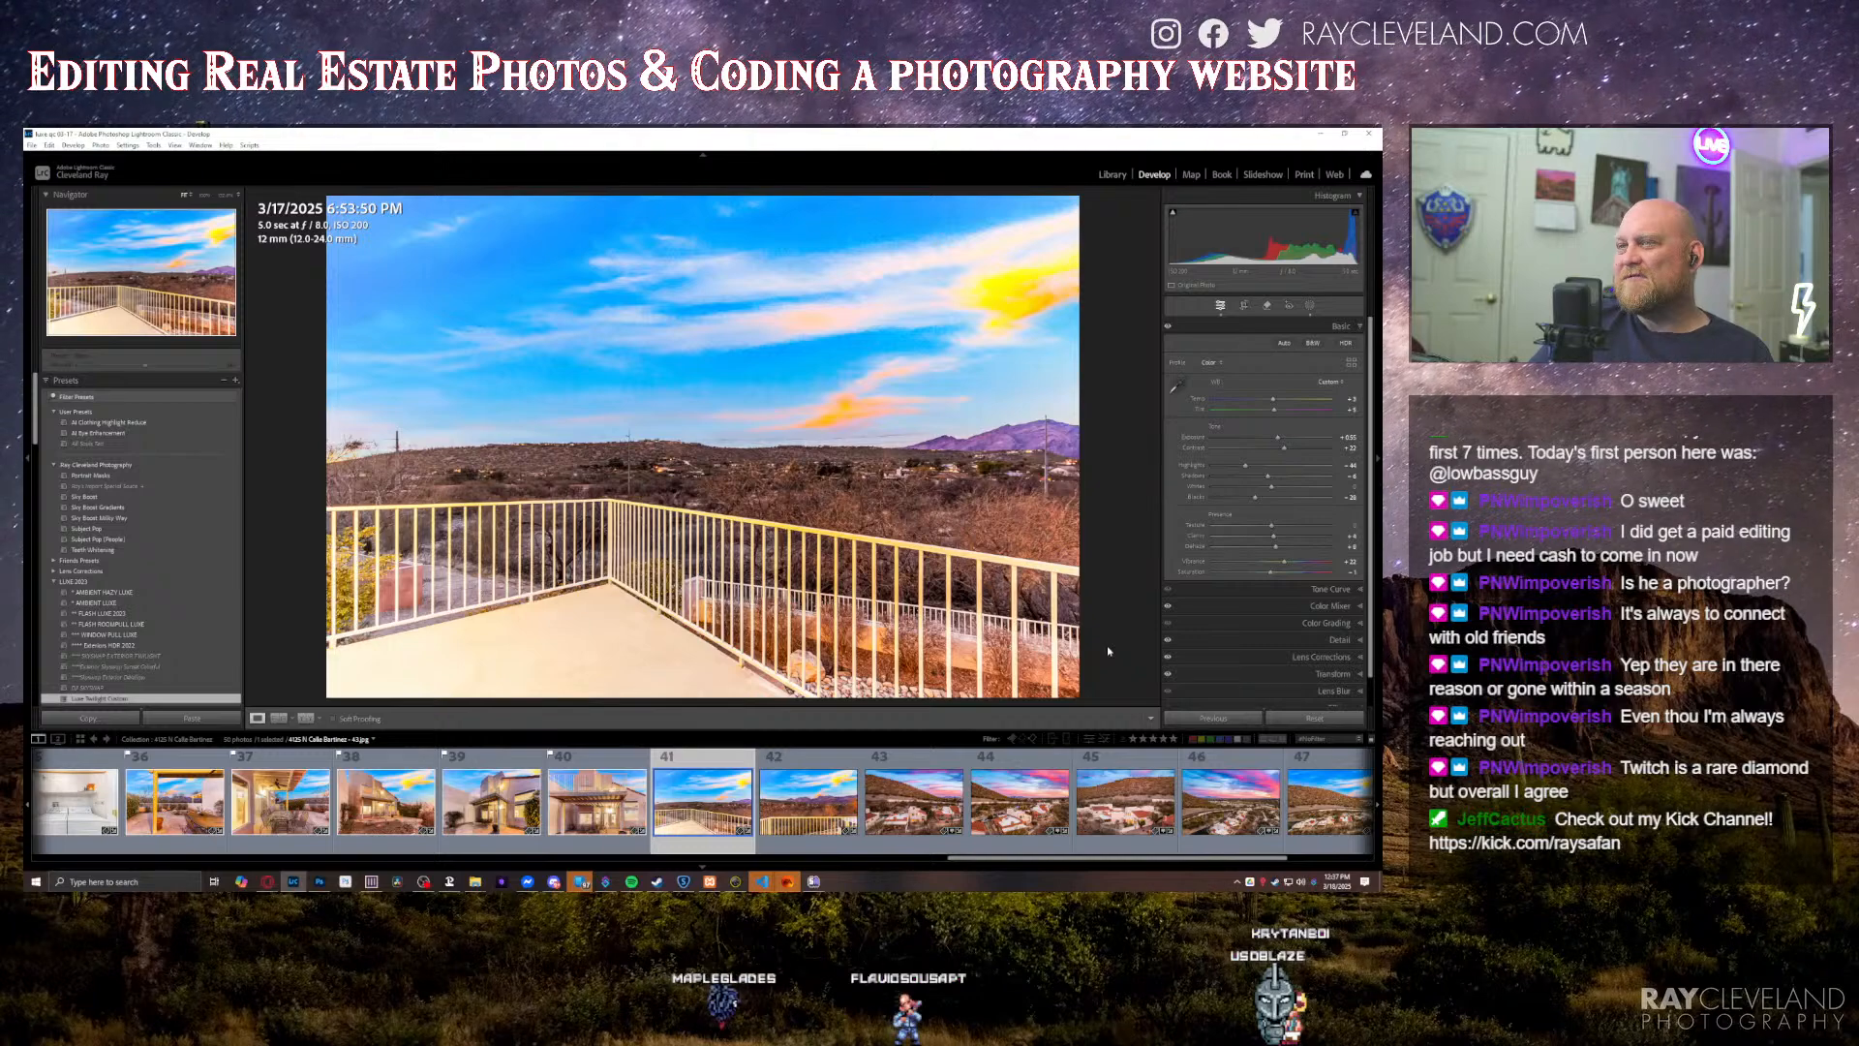
key("Right")
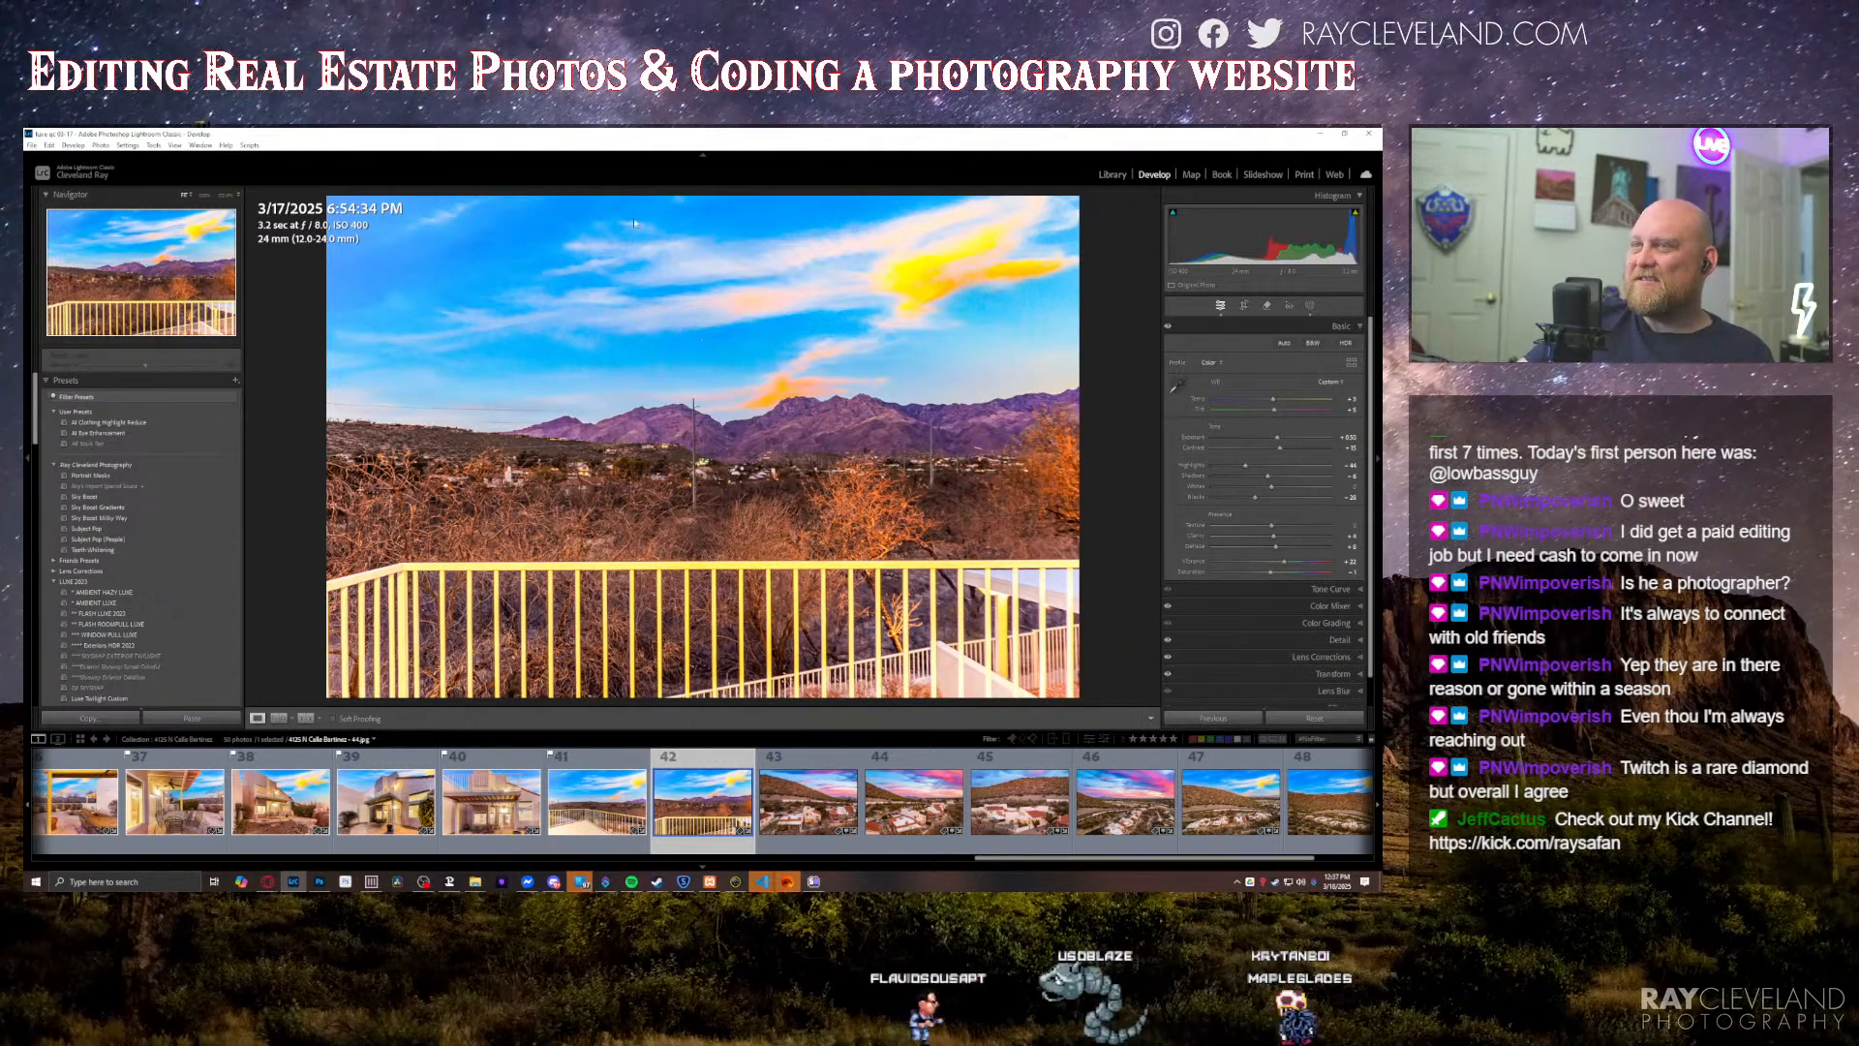
left_click_drag(1280, 448, 1286, 447)
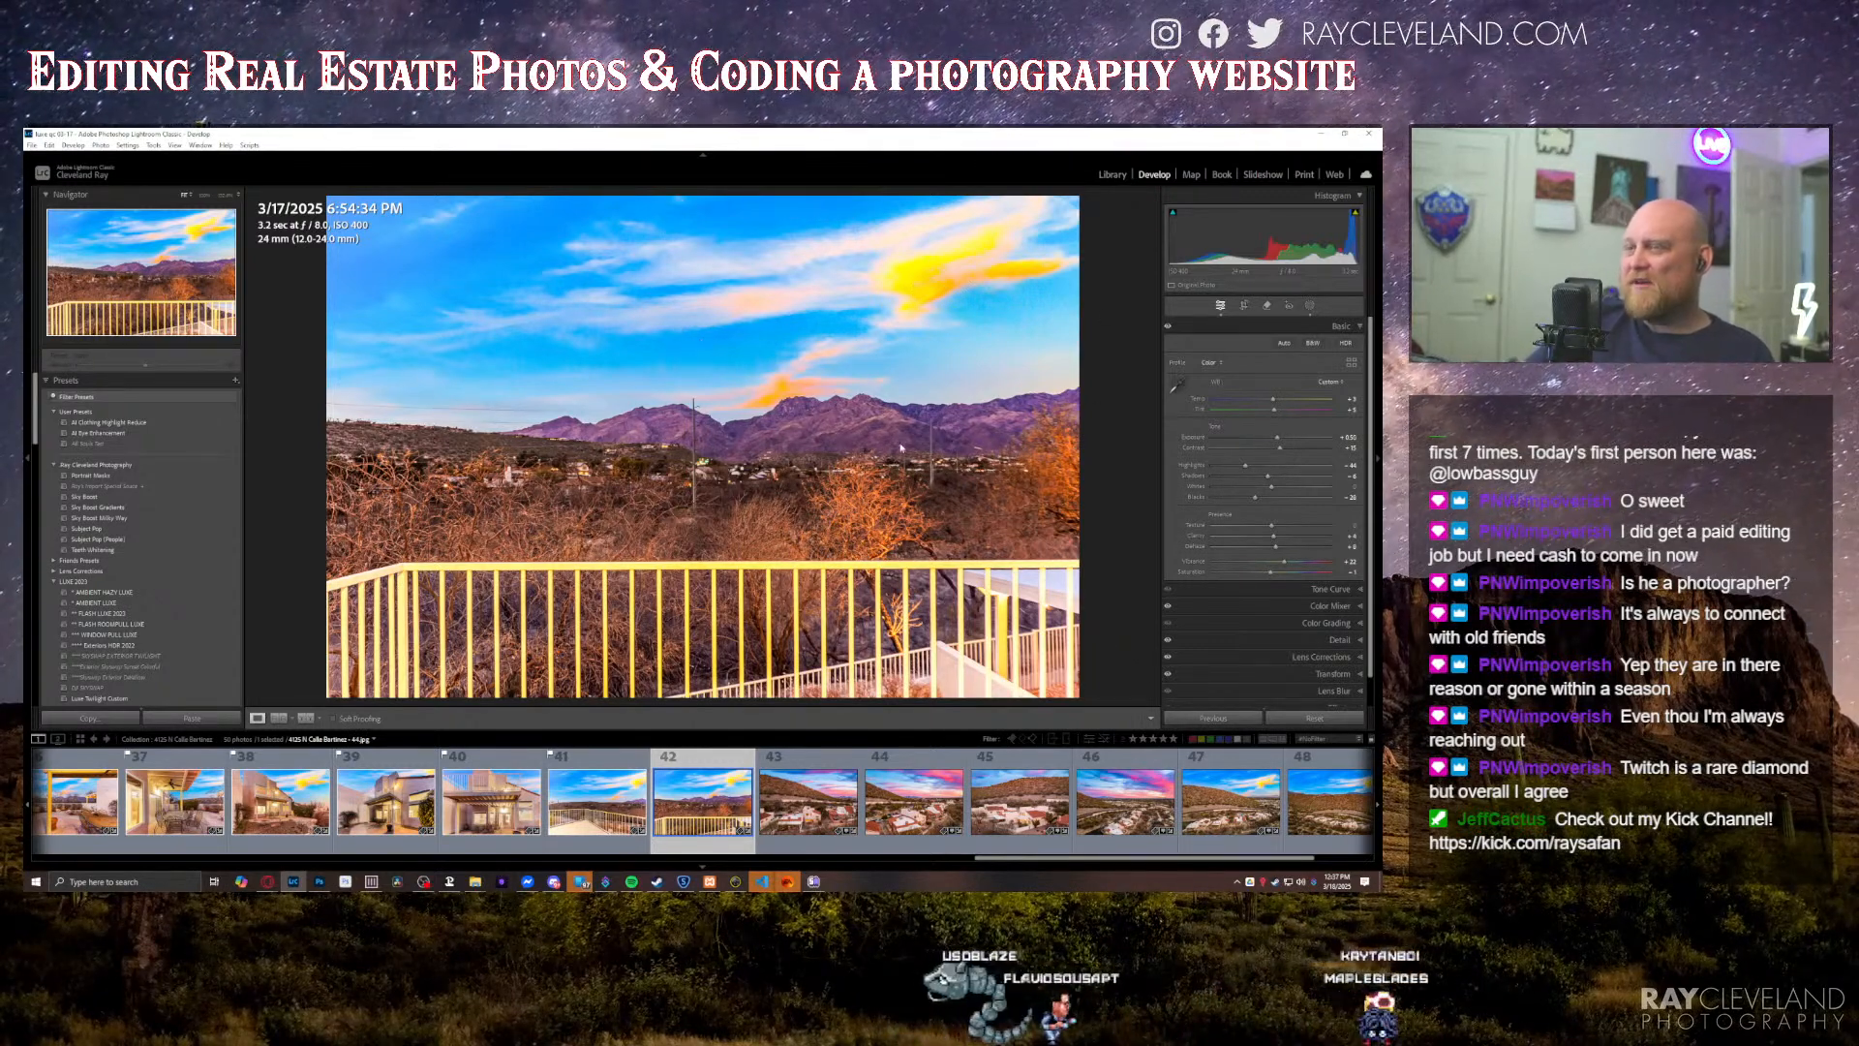
Step: Raise the exposure of the hillside sunset aerial and brighten the lit central house with a brush mask
key("Right")
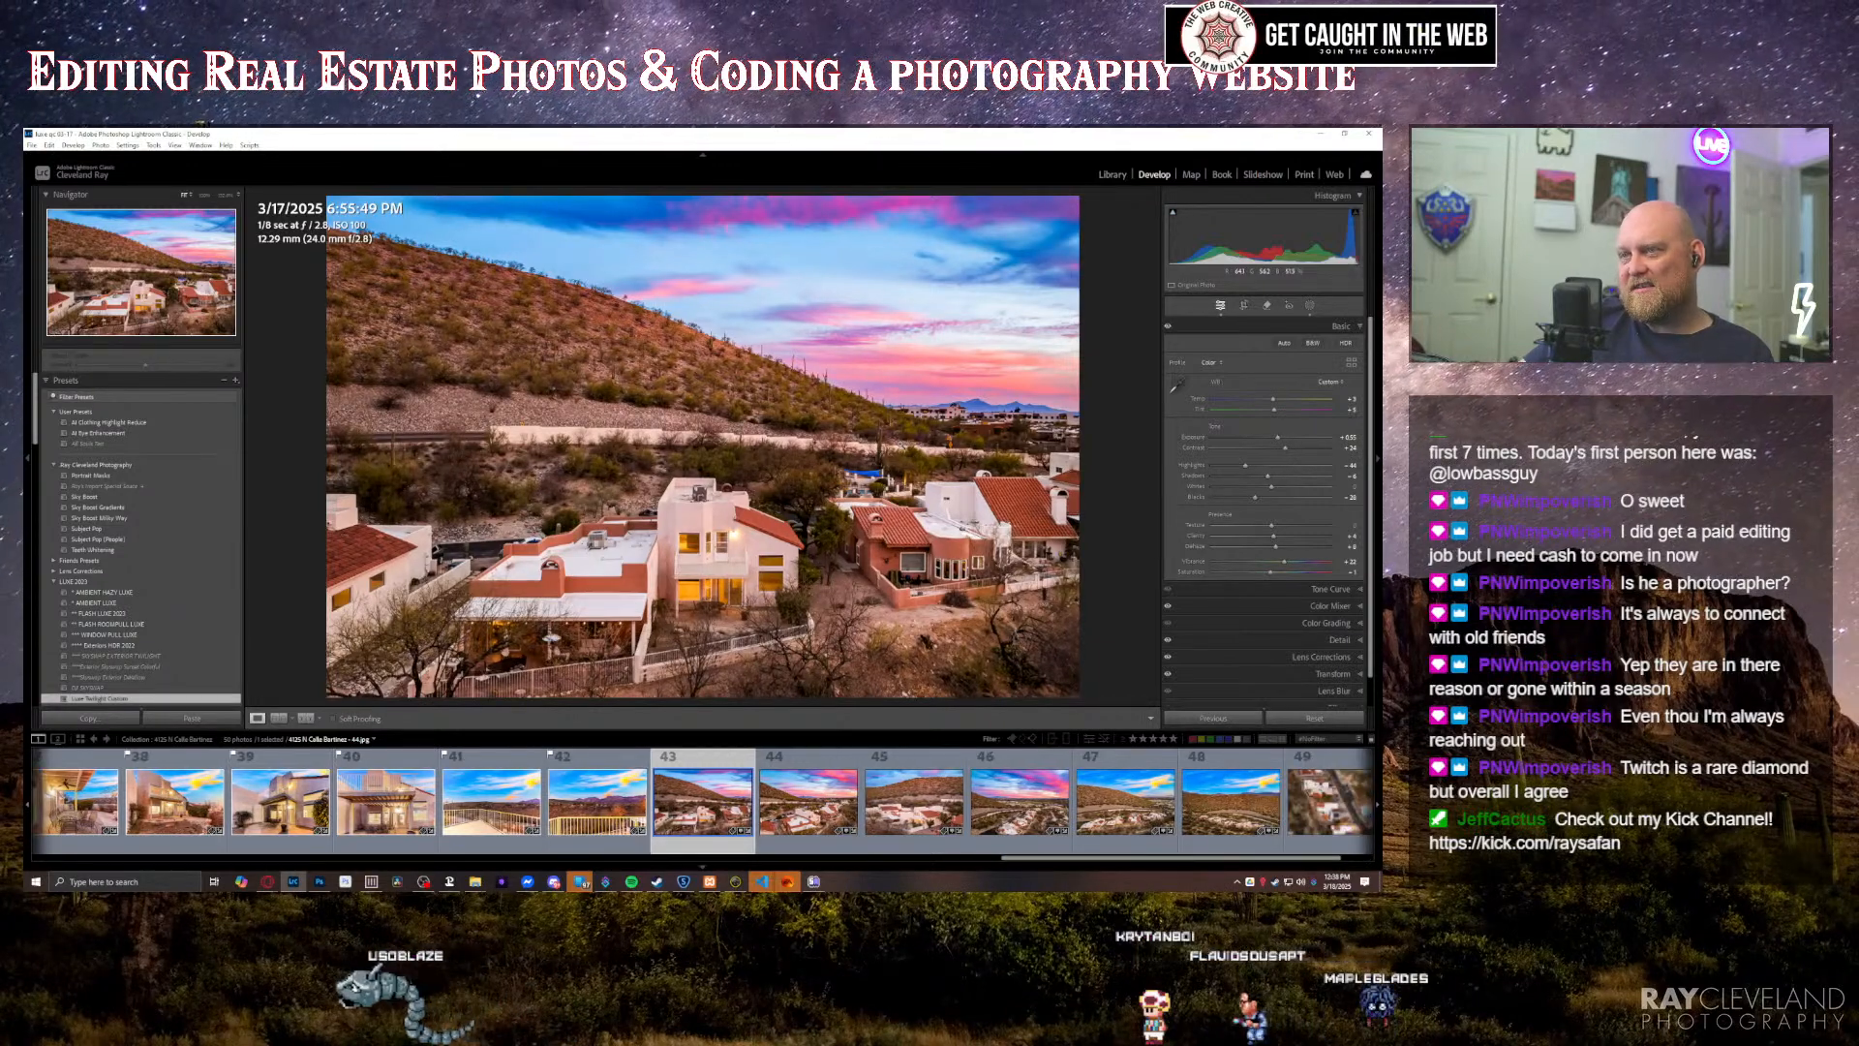
key("Right")
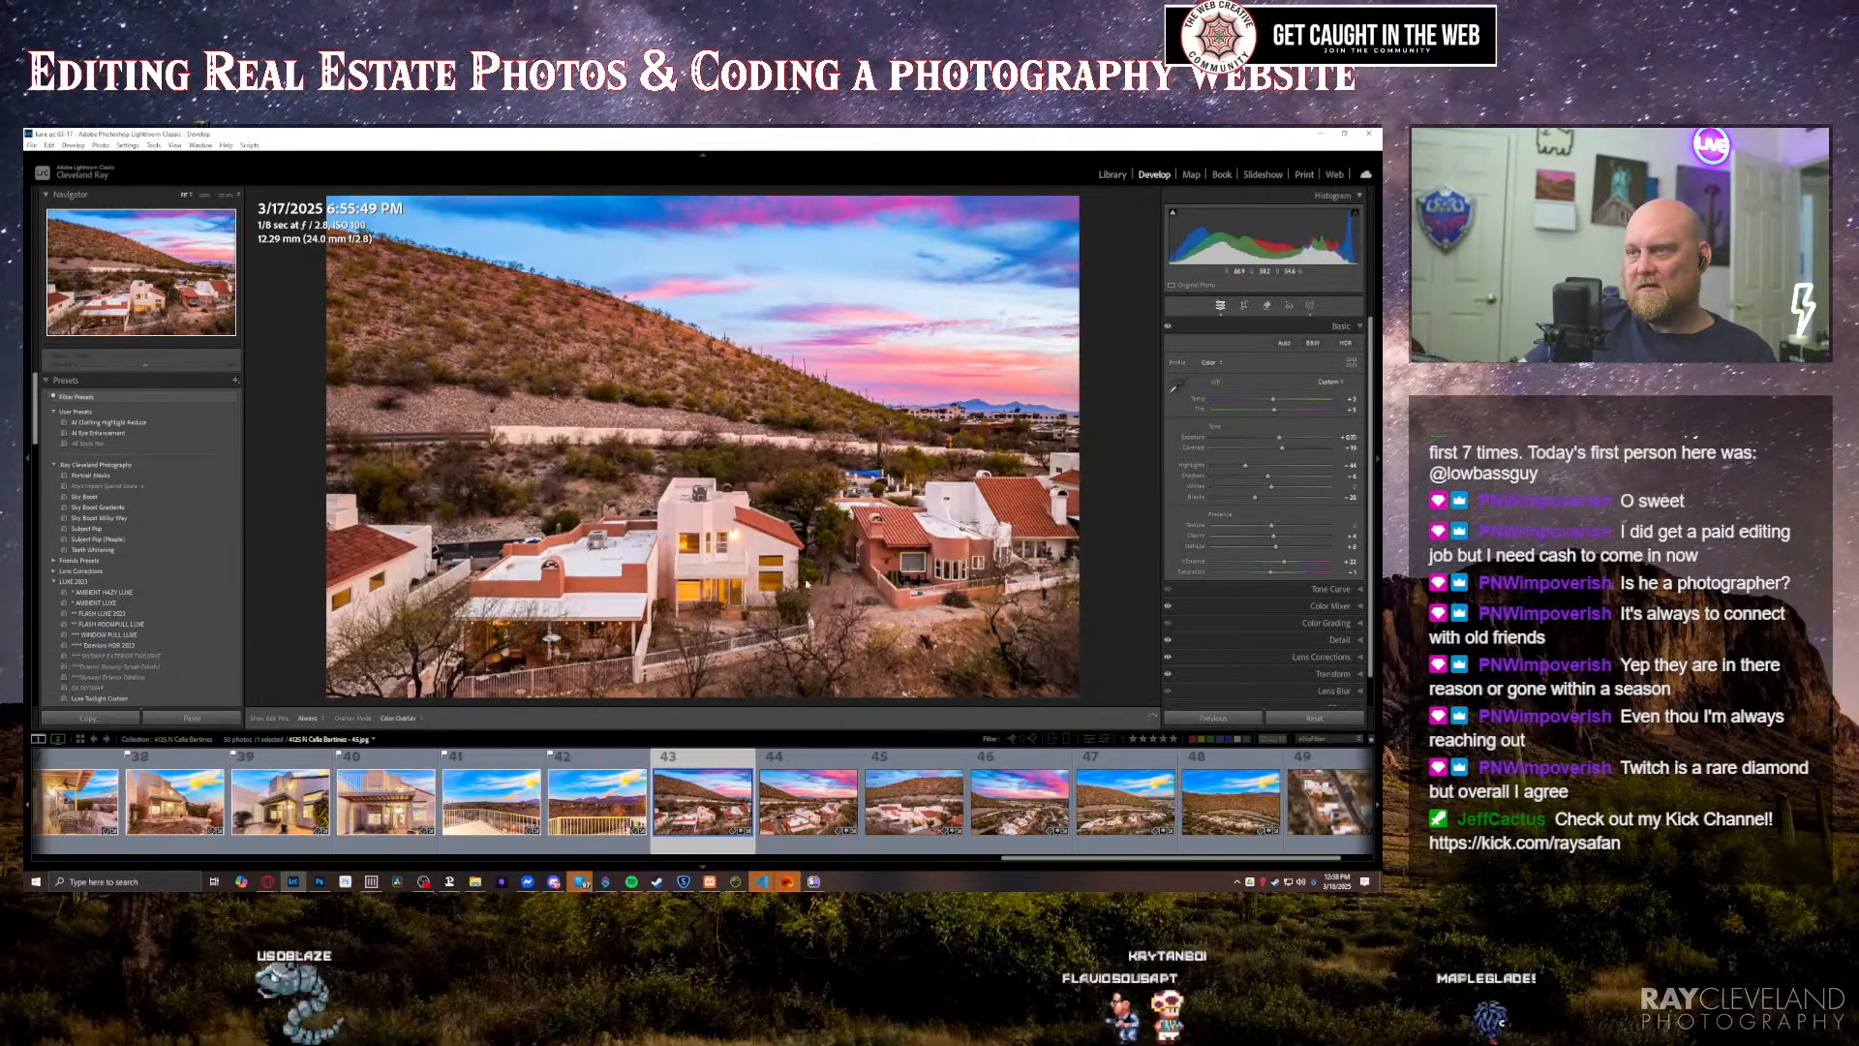
key("shift+w")
key("k")
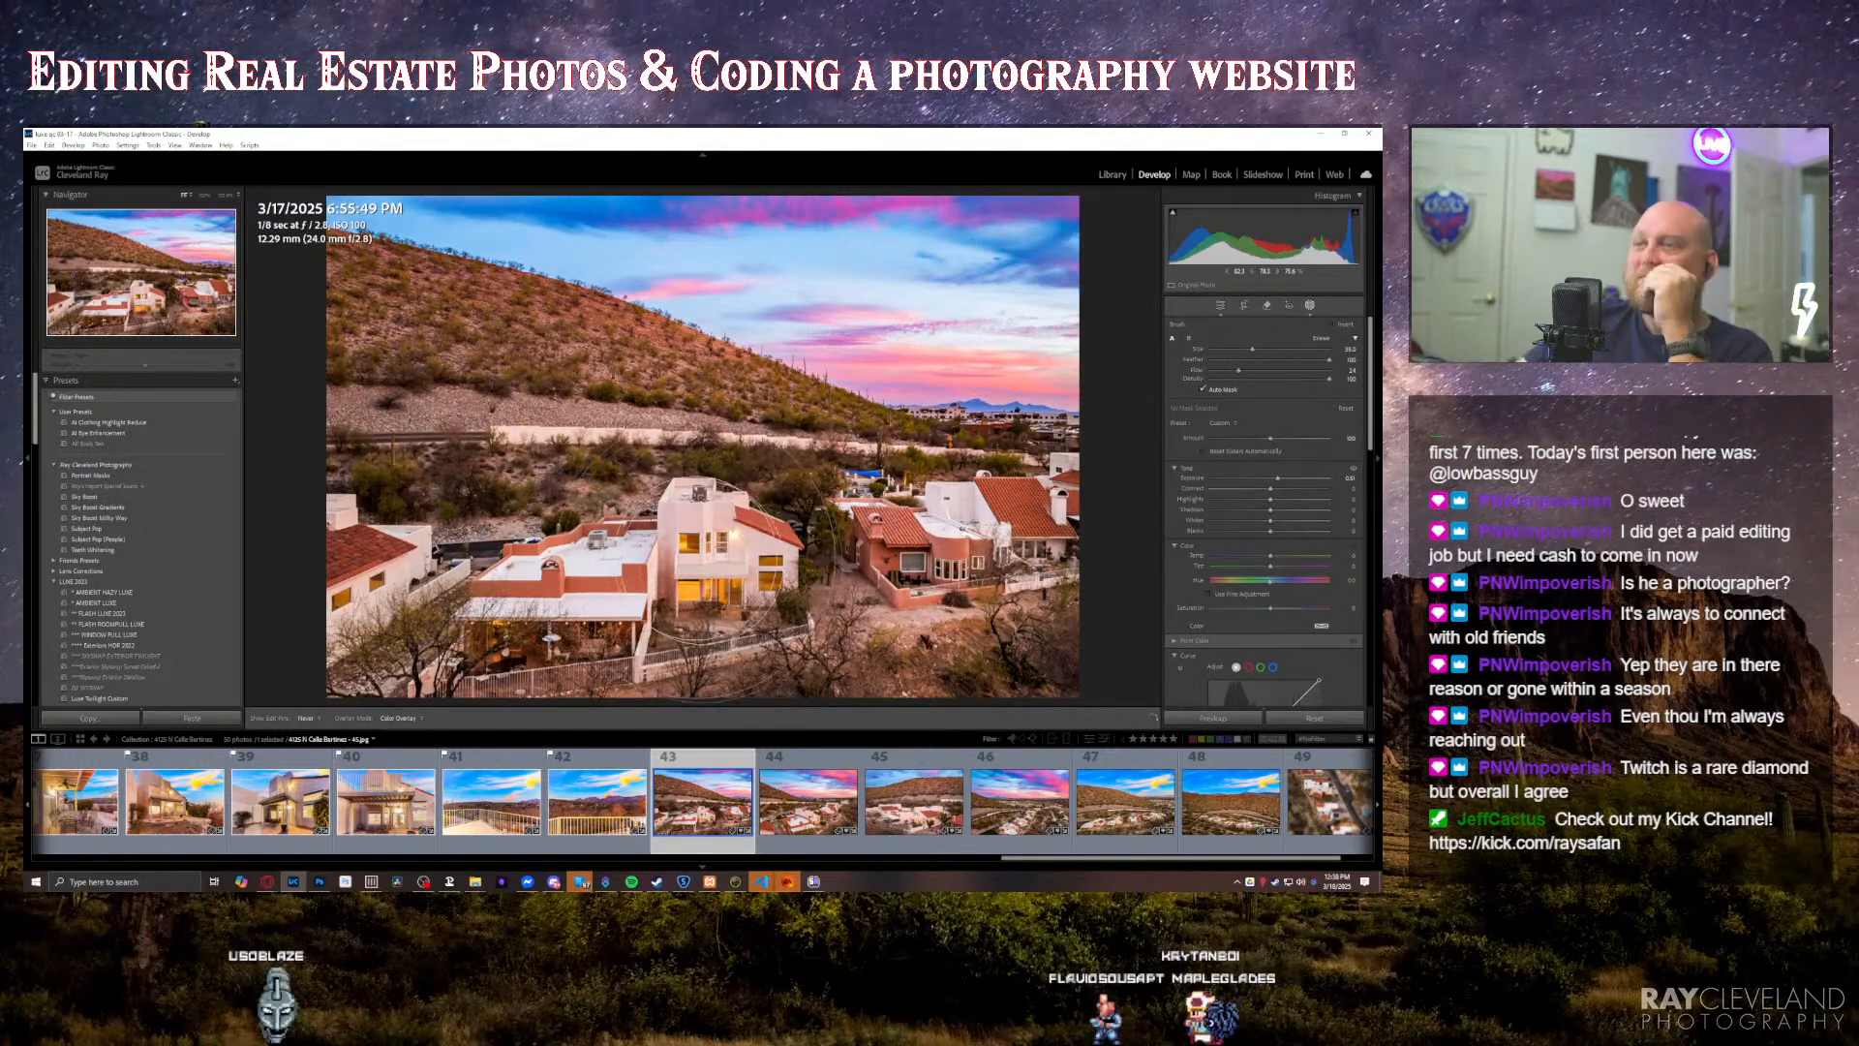
key("h")
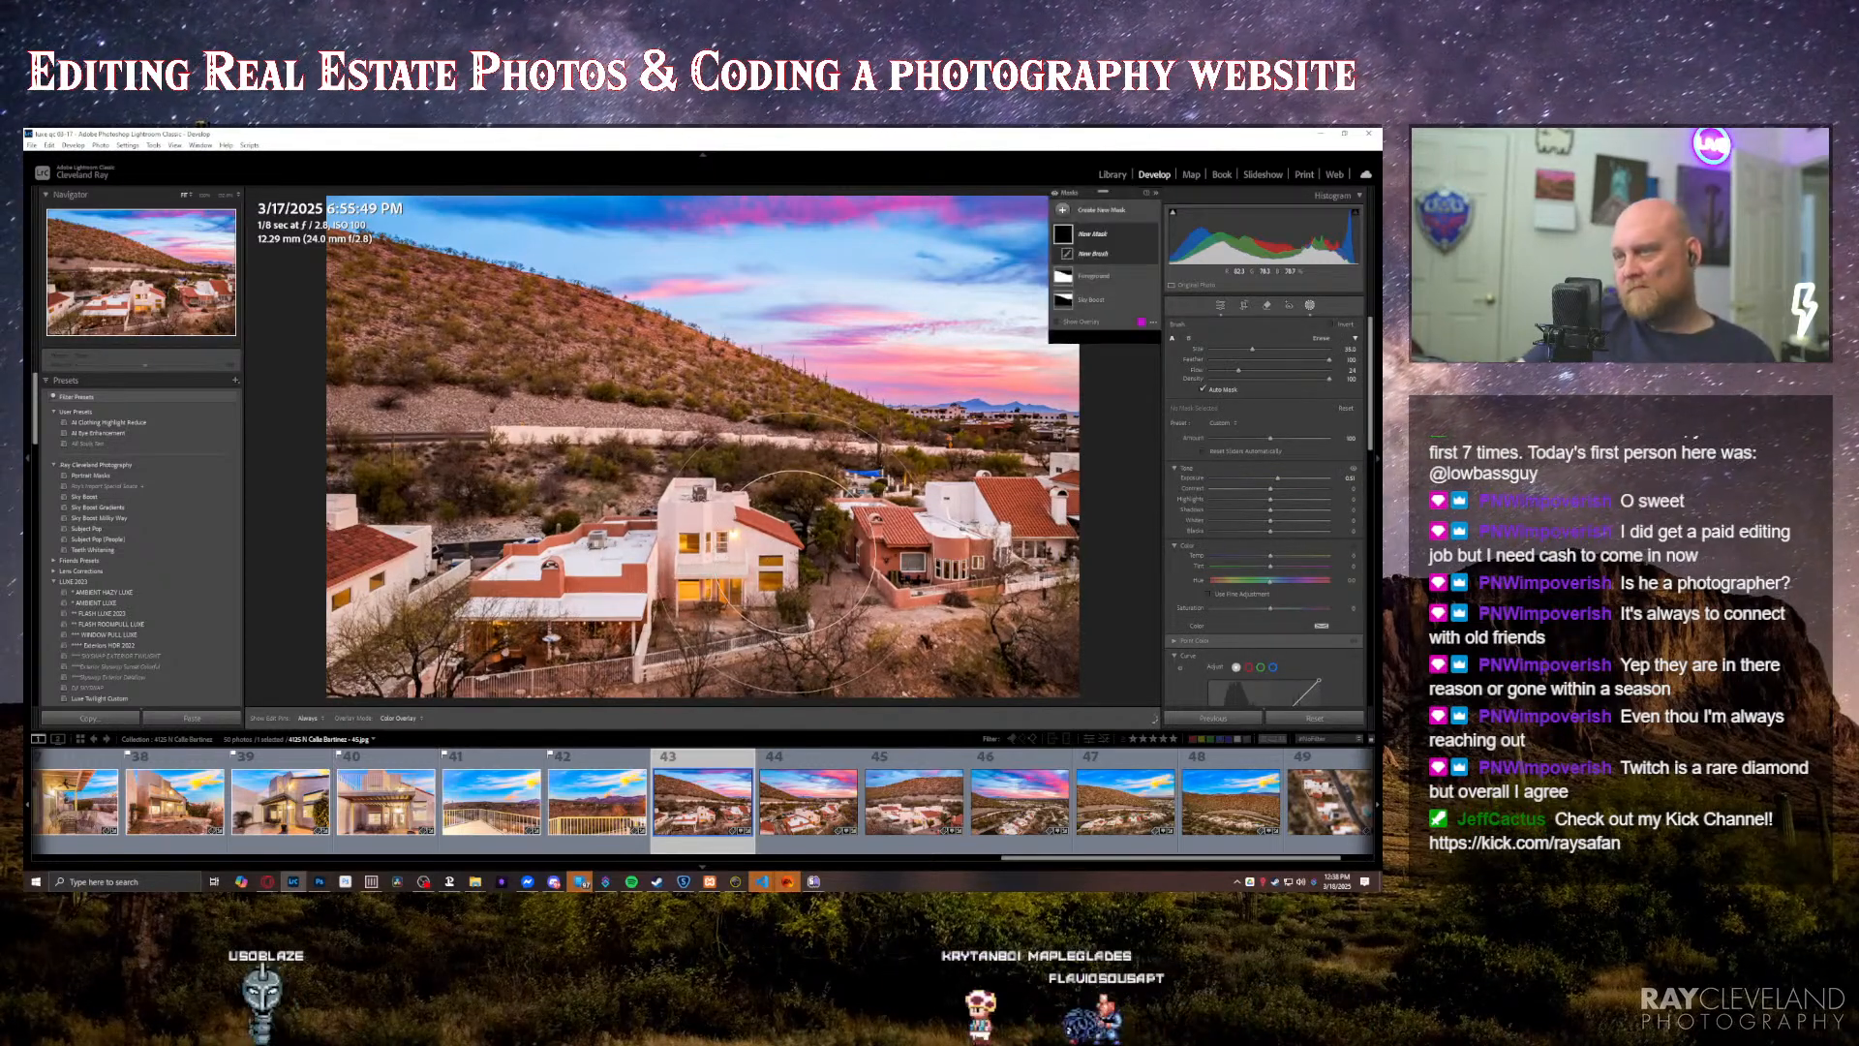
left_click(794, 552)
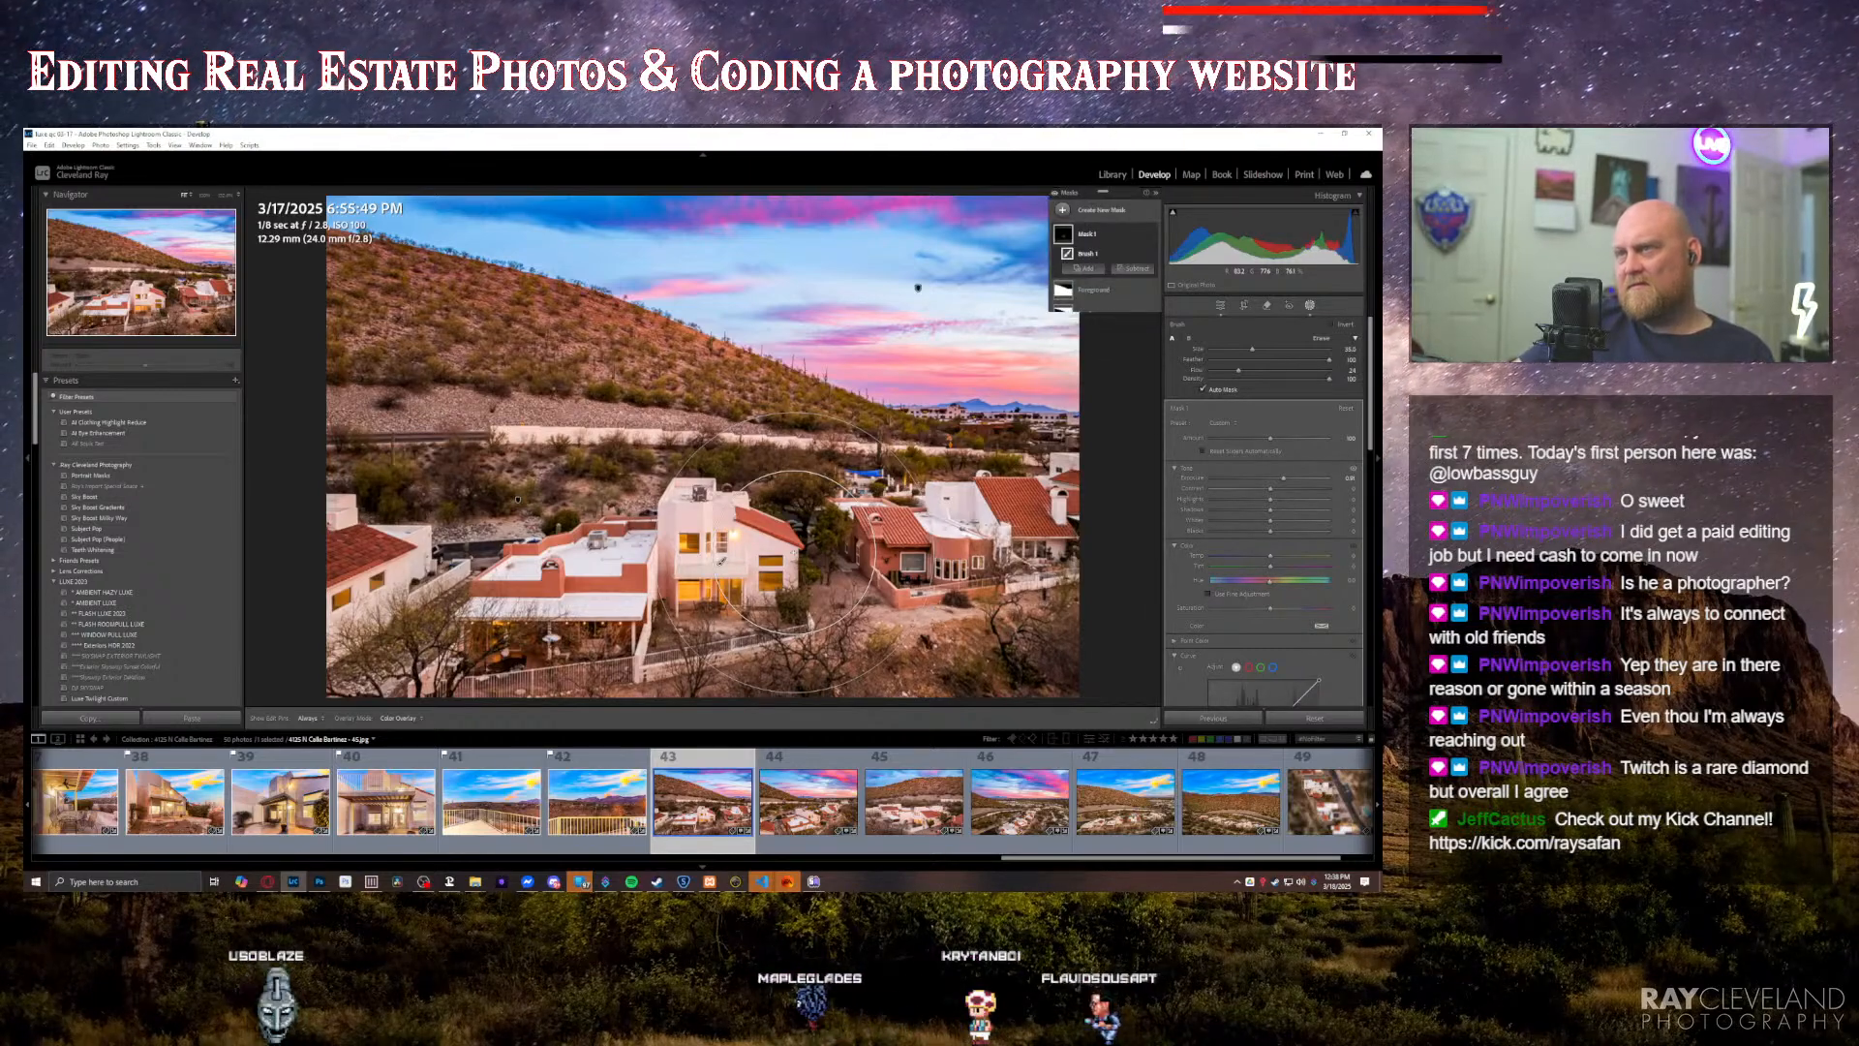
key("Escape")
key("shift+w")
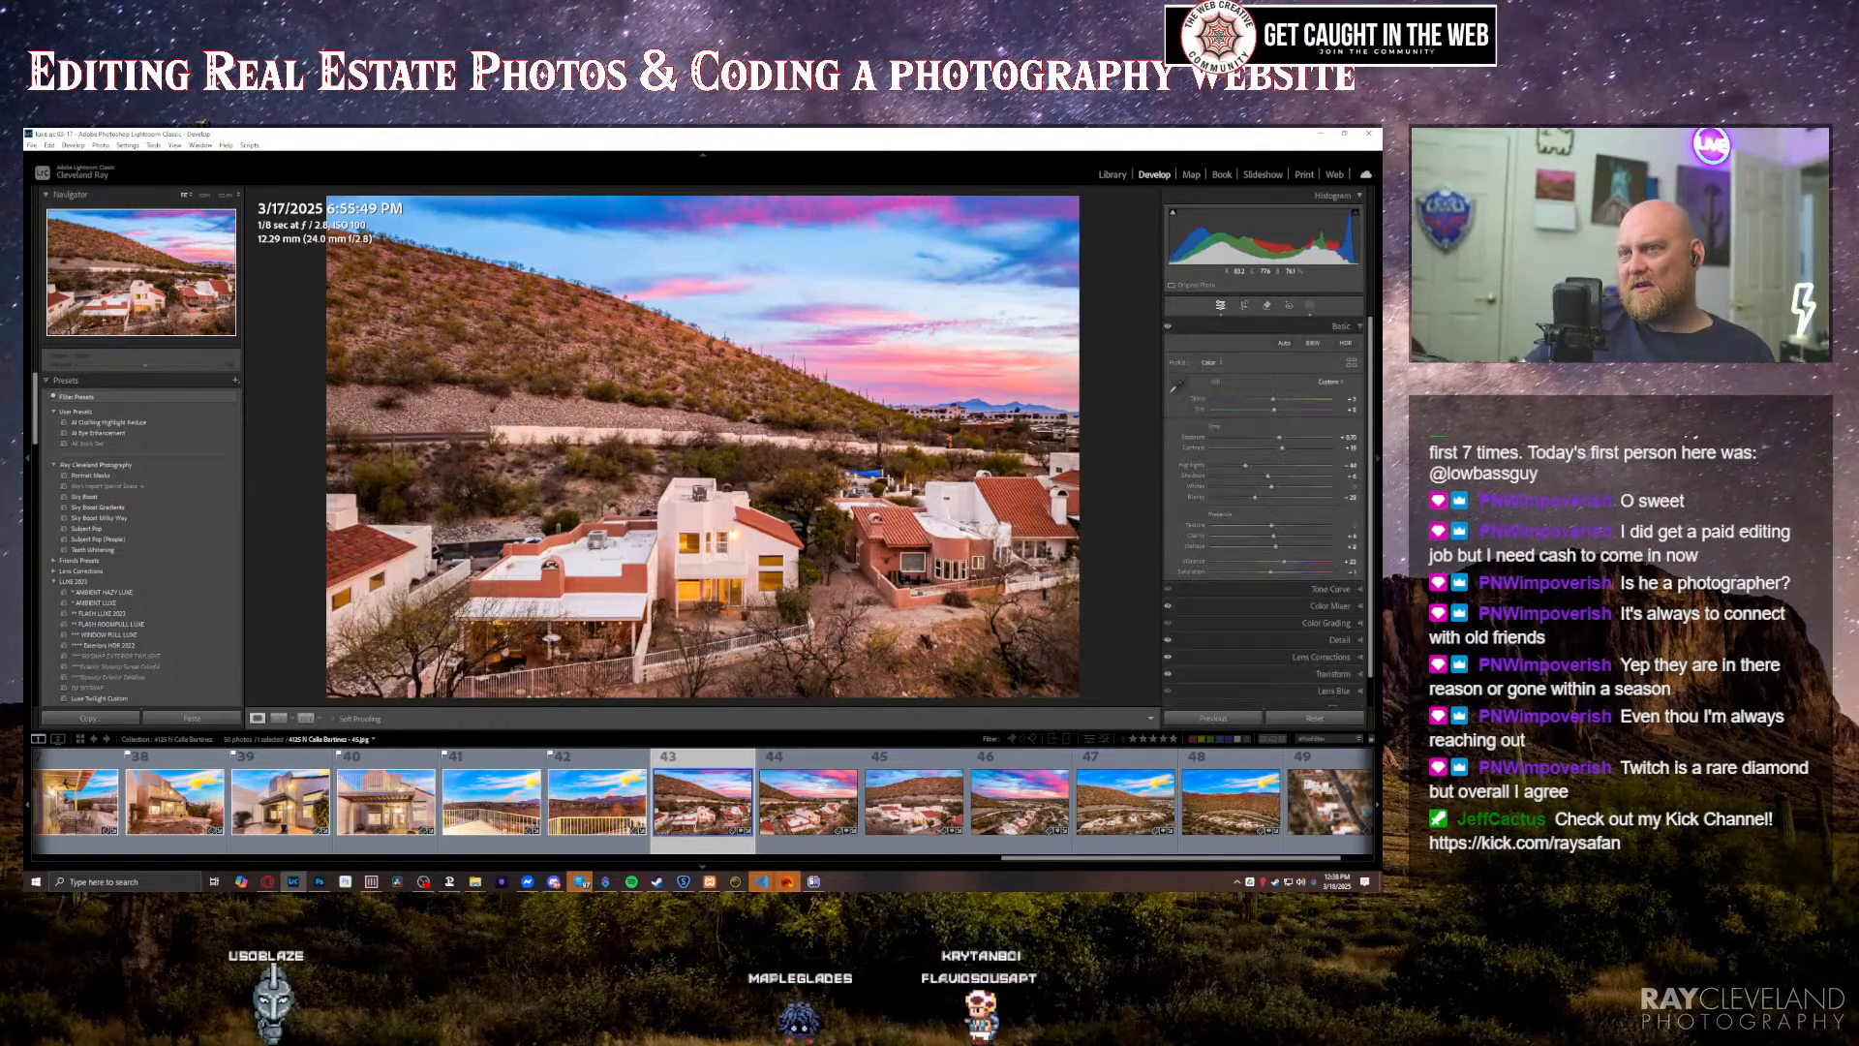
Step: Inspect the road in the hillside aerial and the horizon and neighbouring houses in the following sunset aerial at close zoom
left_click(435, 438)
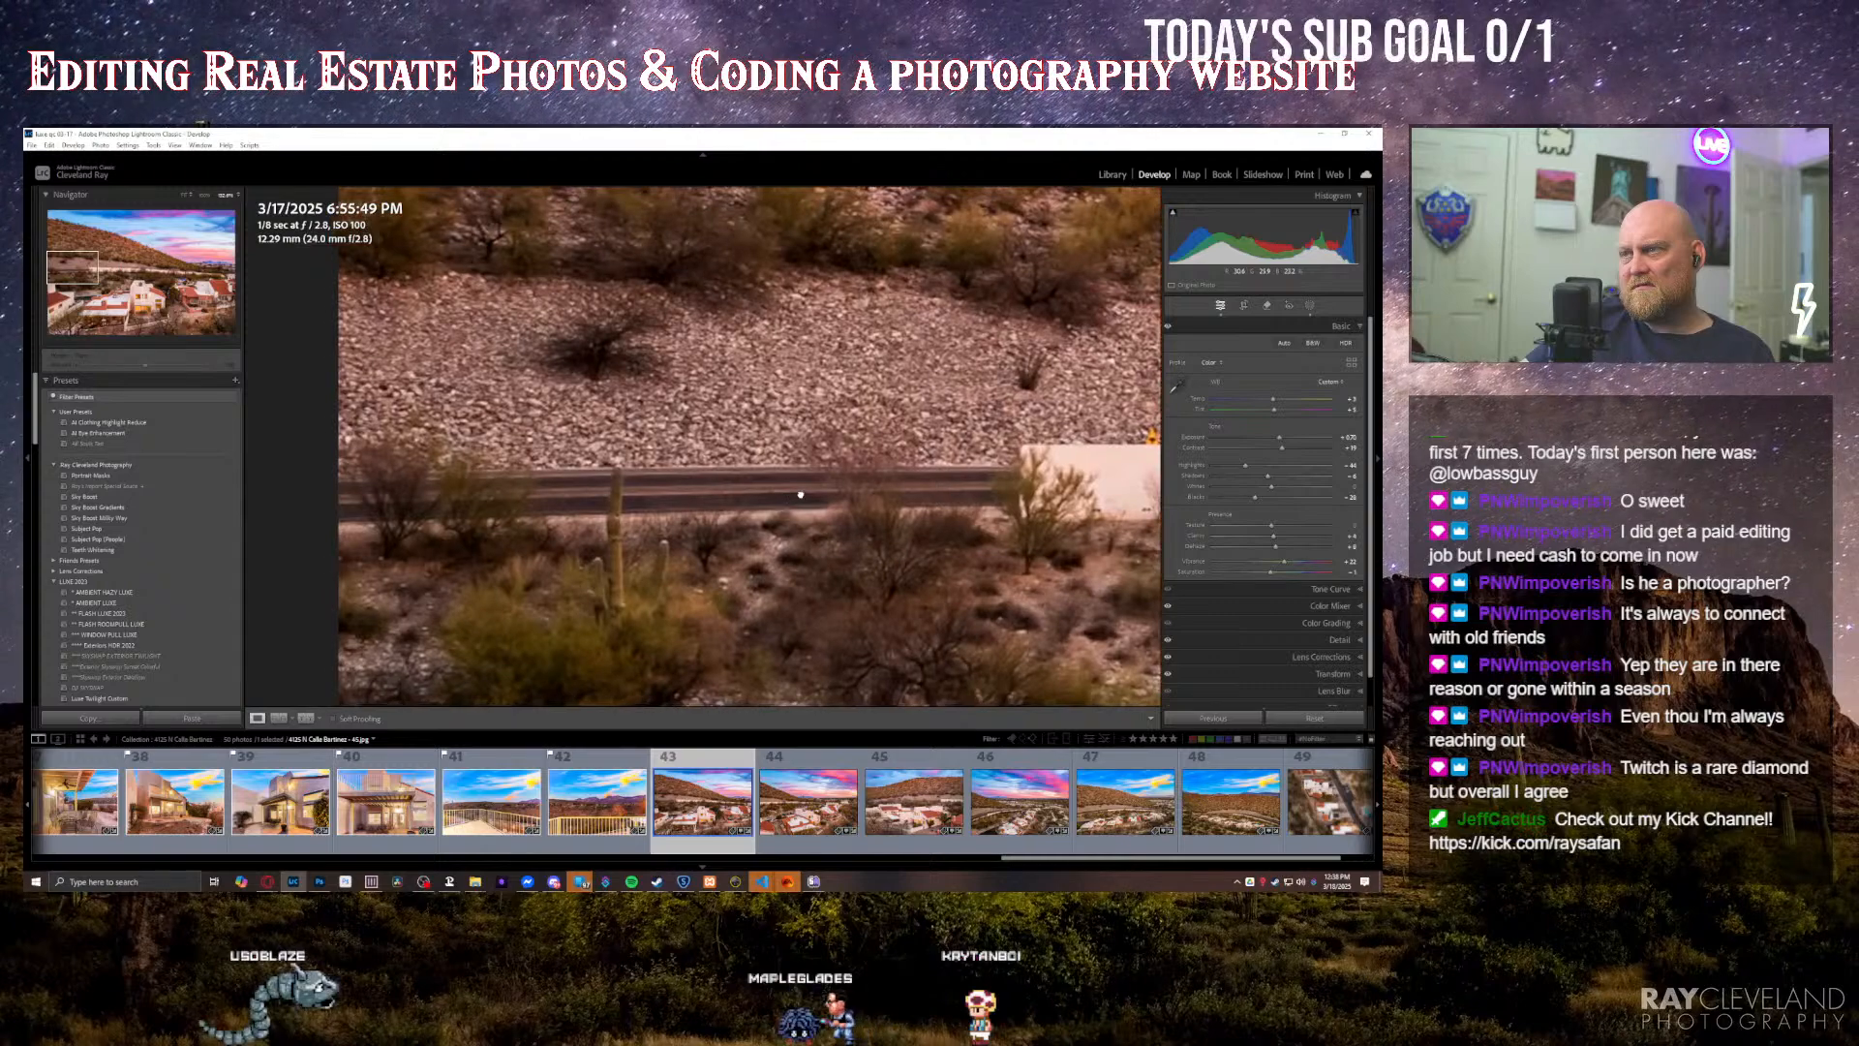
left_click_drag(920, 481, 474, 514)
left_click_drag(1143, 569, 387, 506)
left_click_drag(632, 511, 569, 508)
left_click(569, 508)
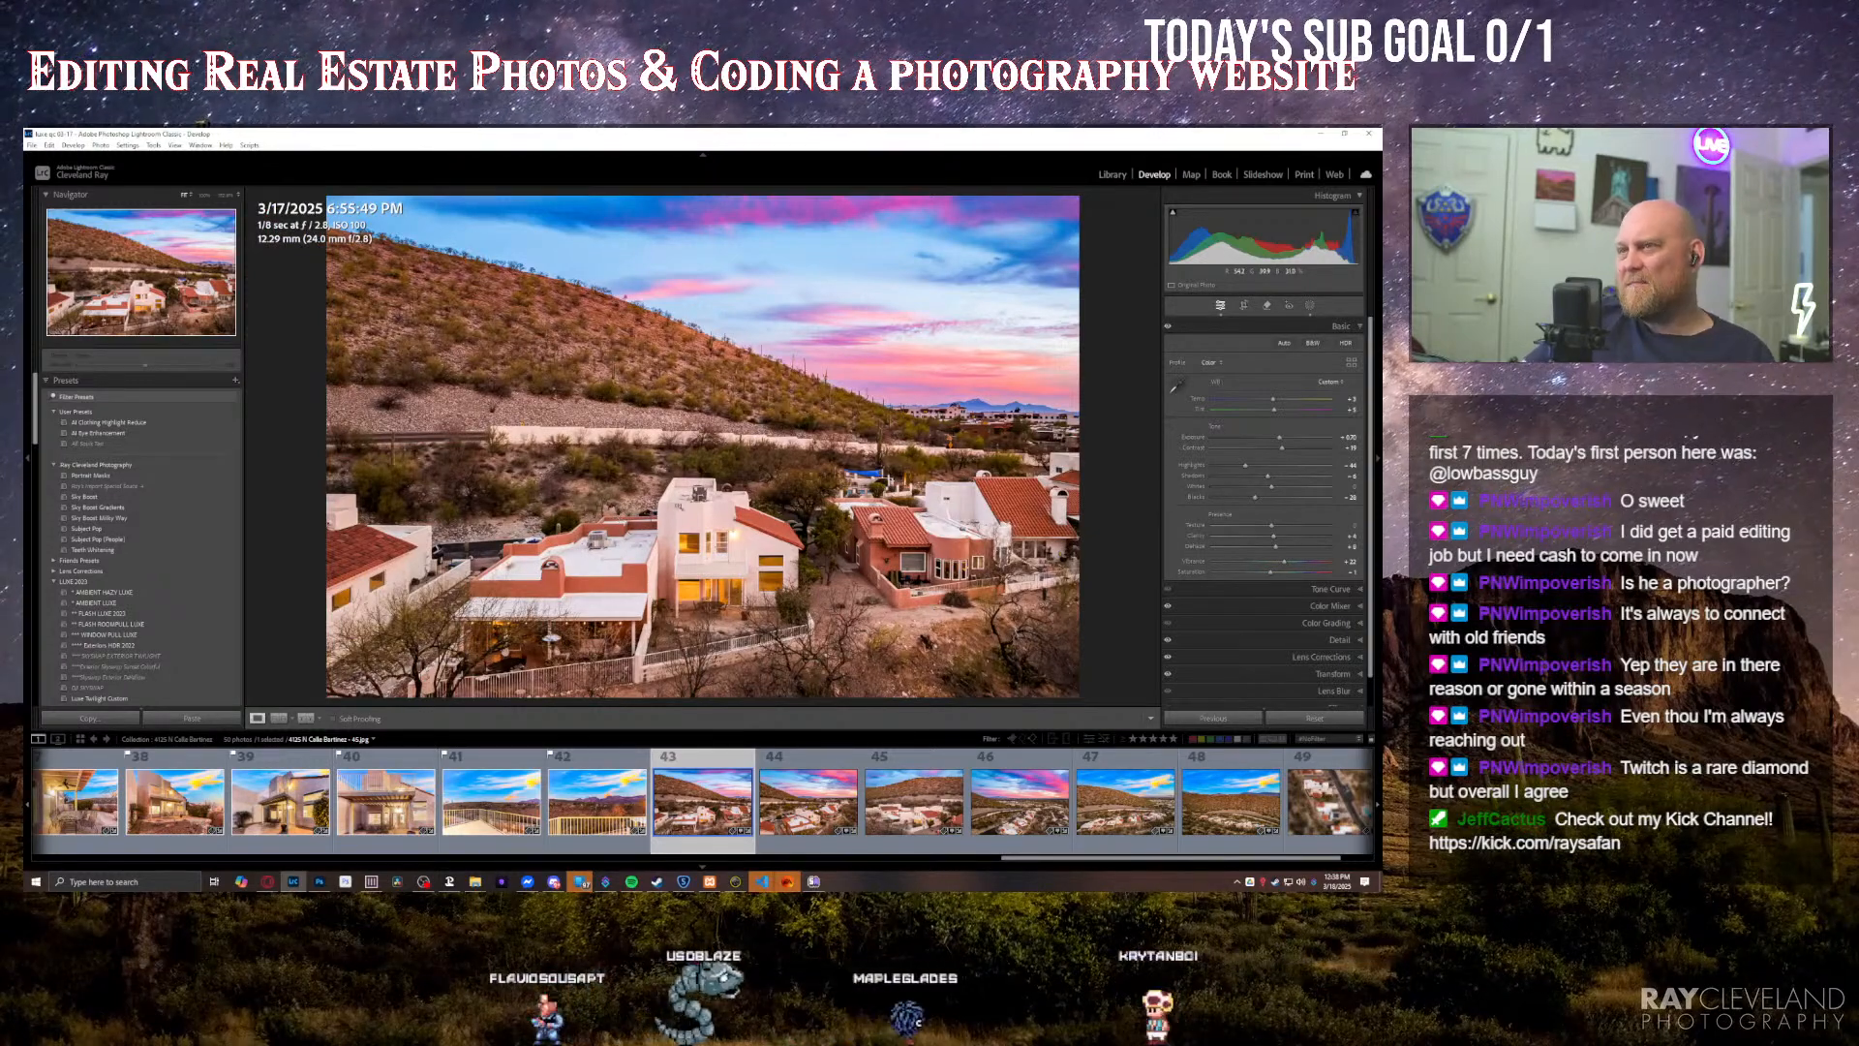
key("Right")
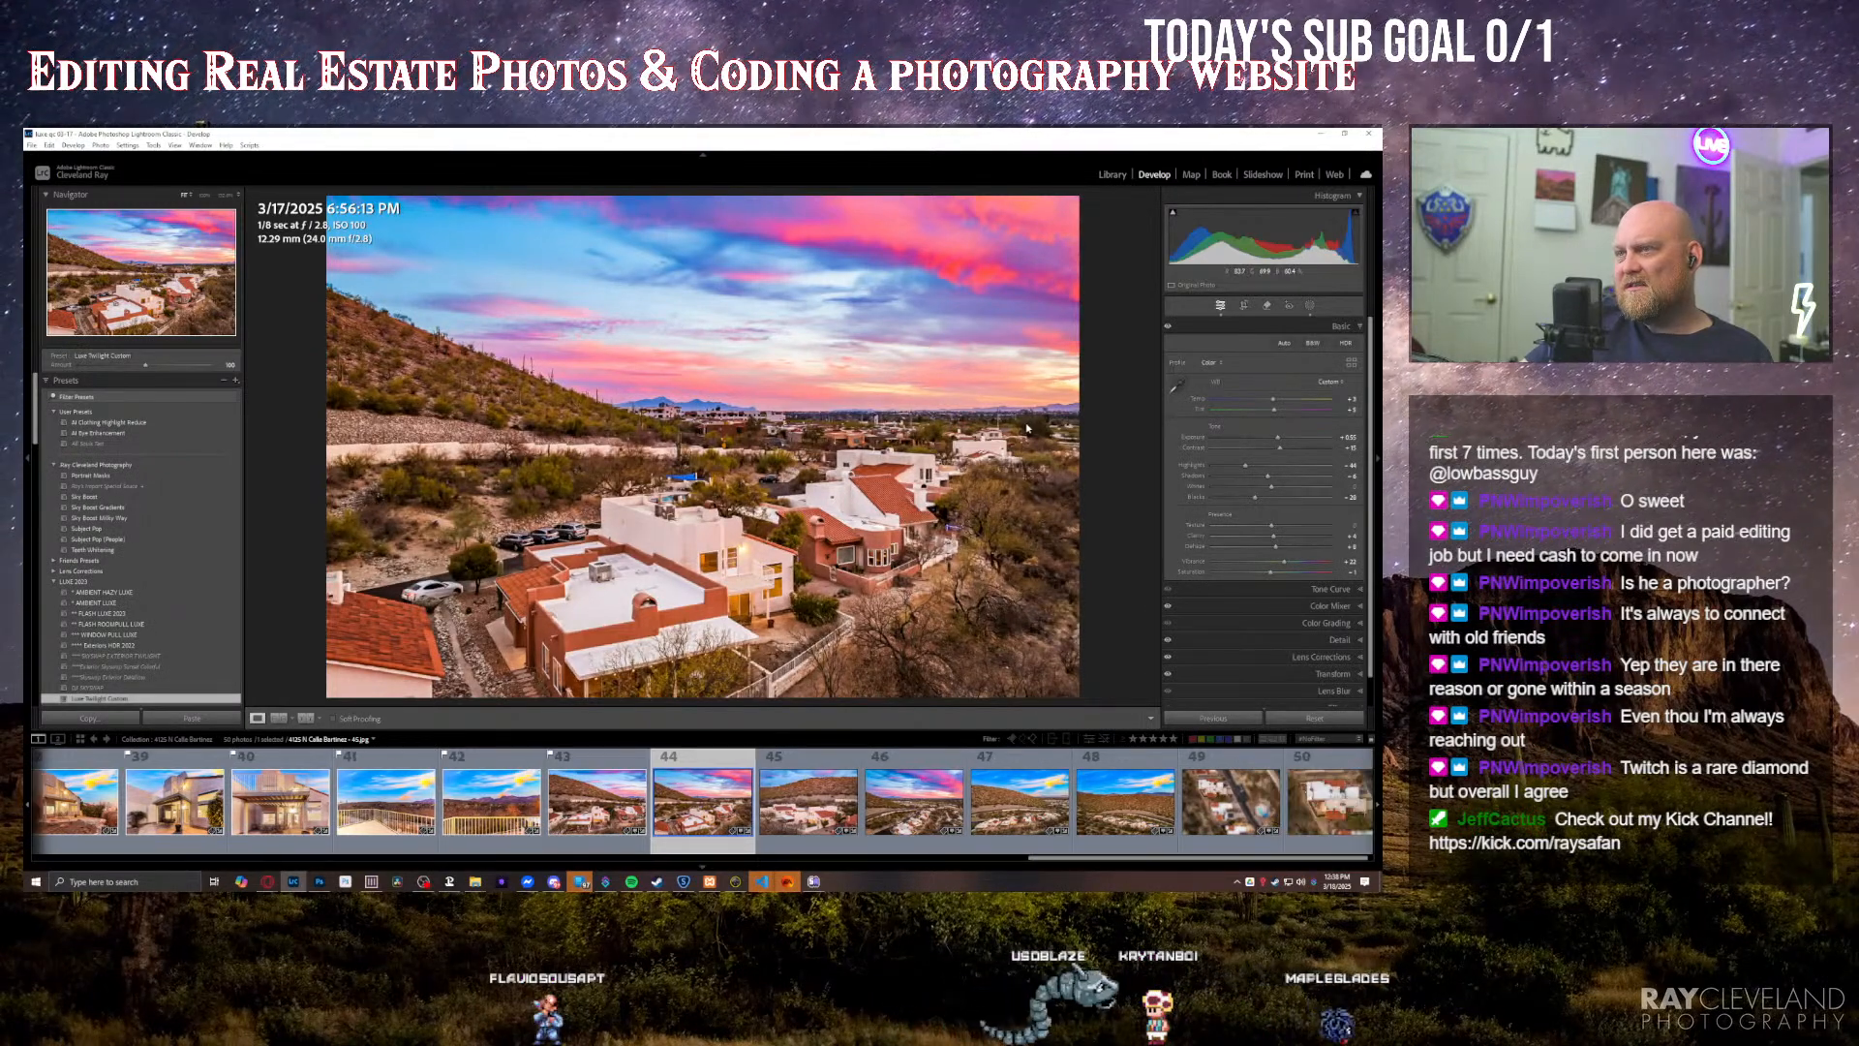
left_click(902, 427)
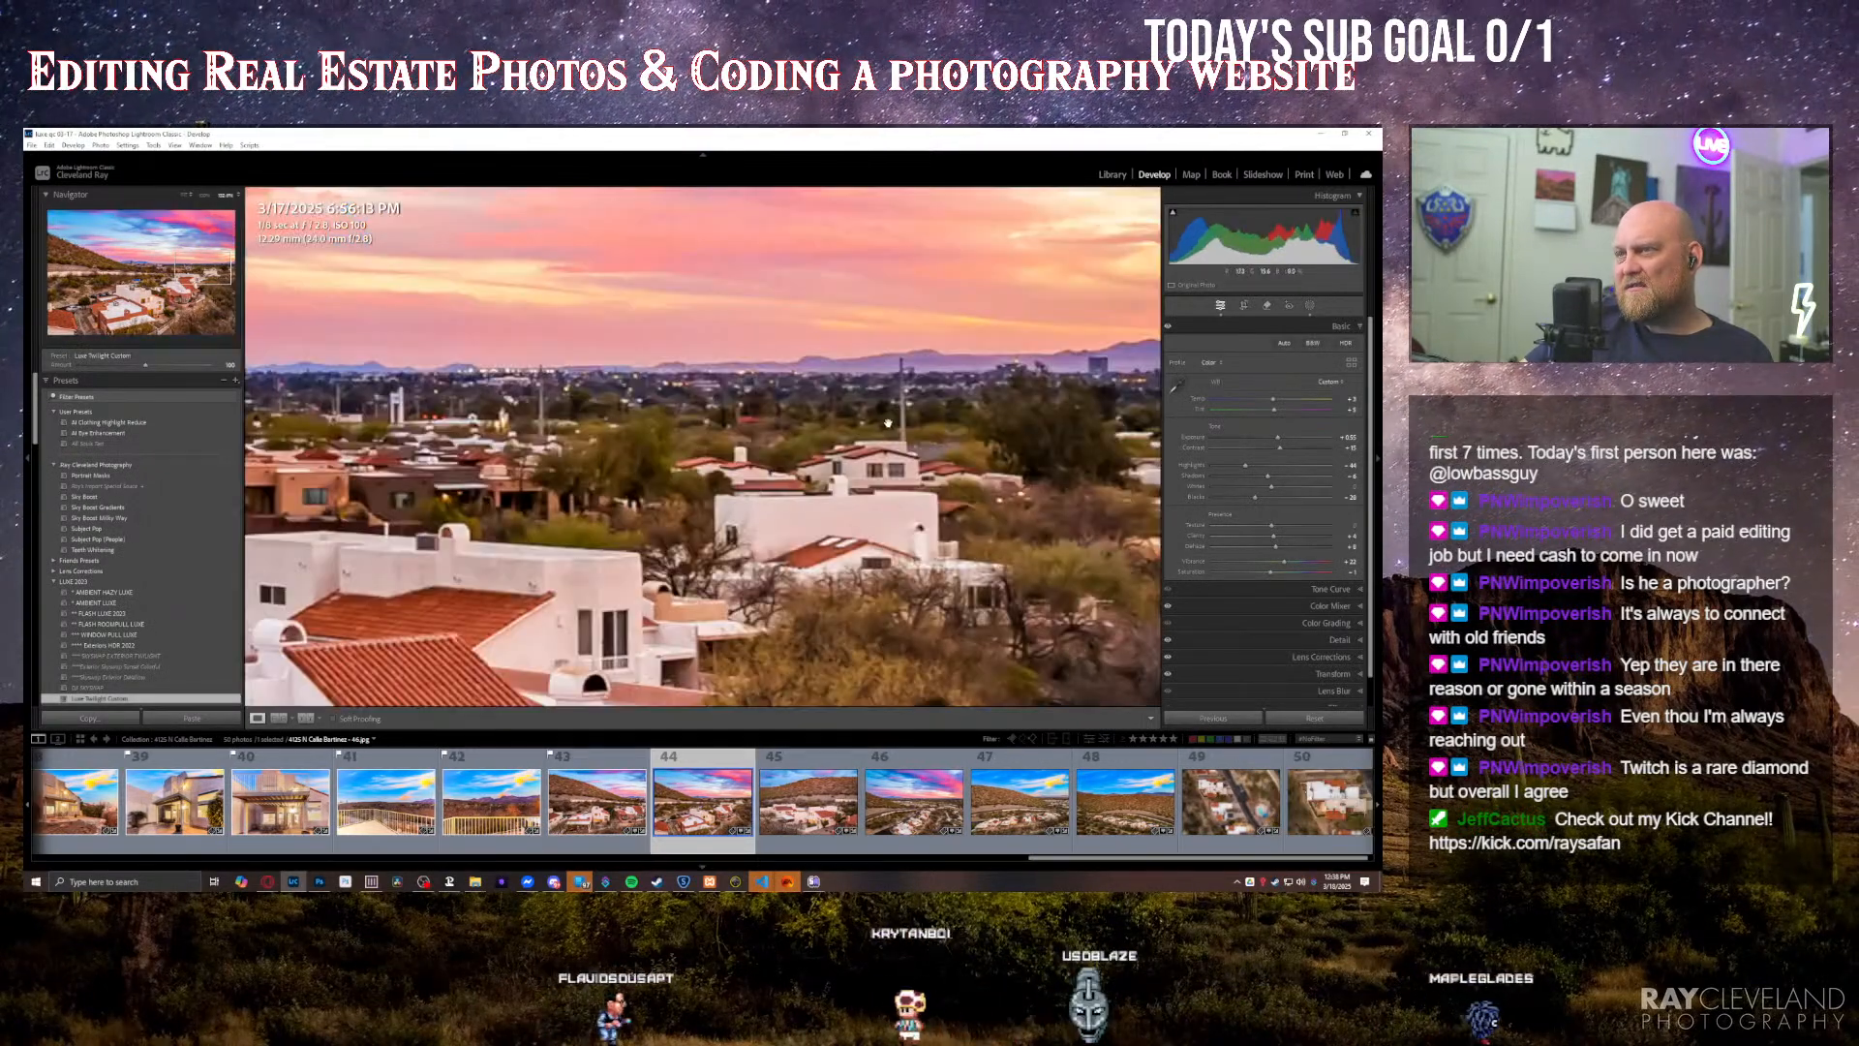
left_click_drag(649, 449, 792, 484)
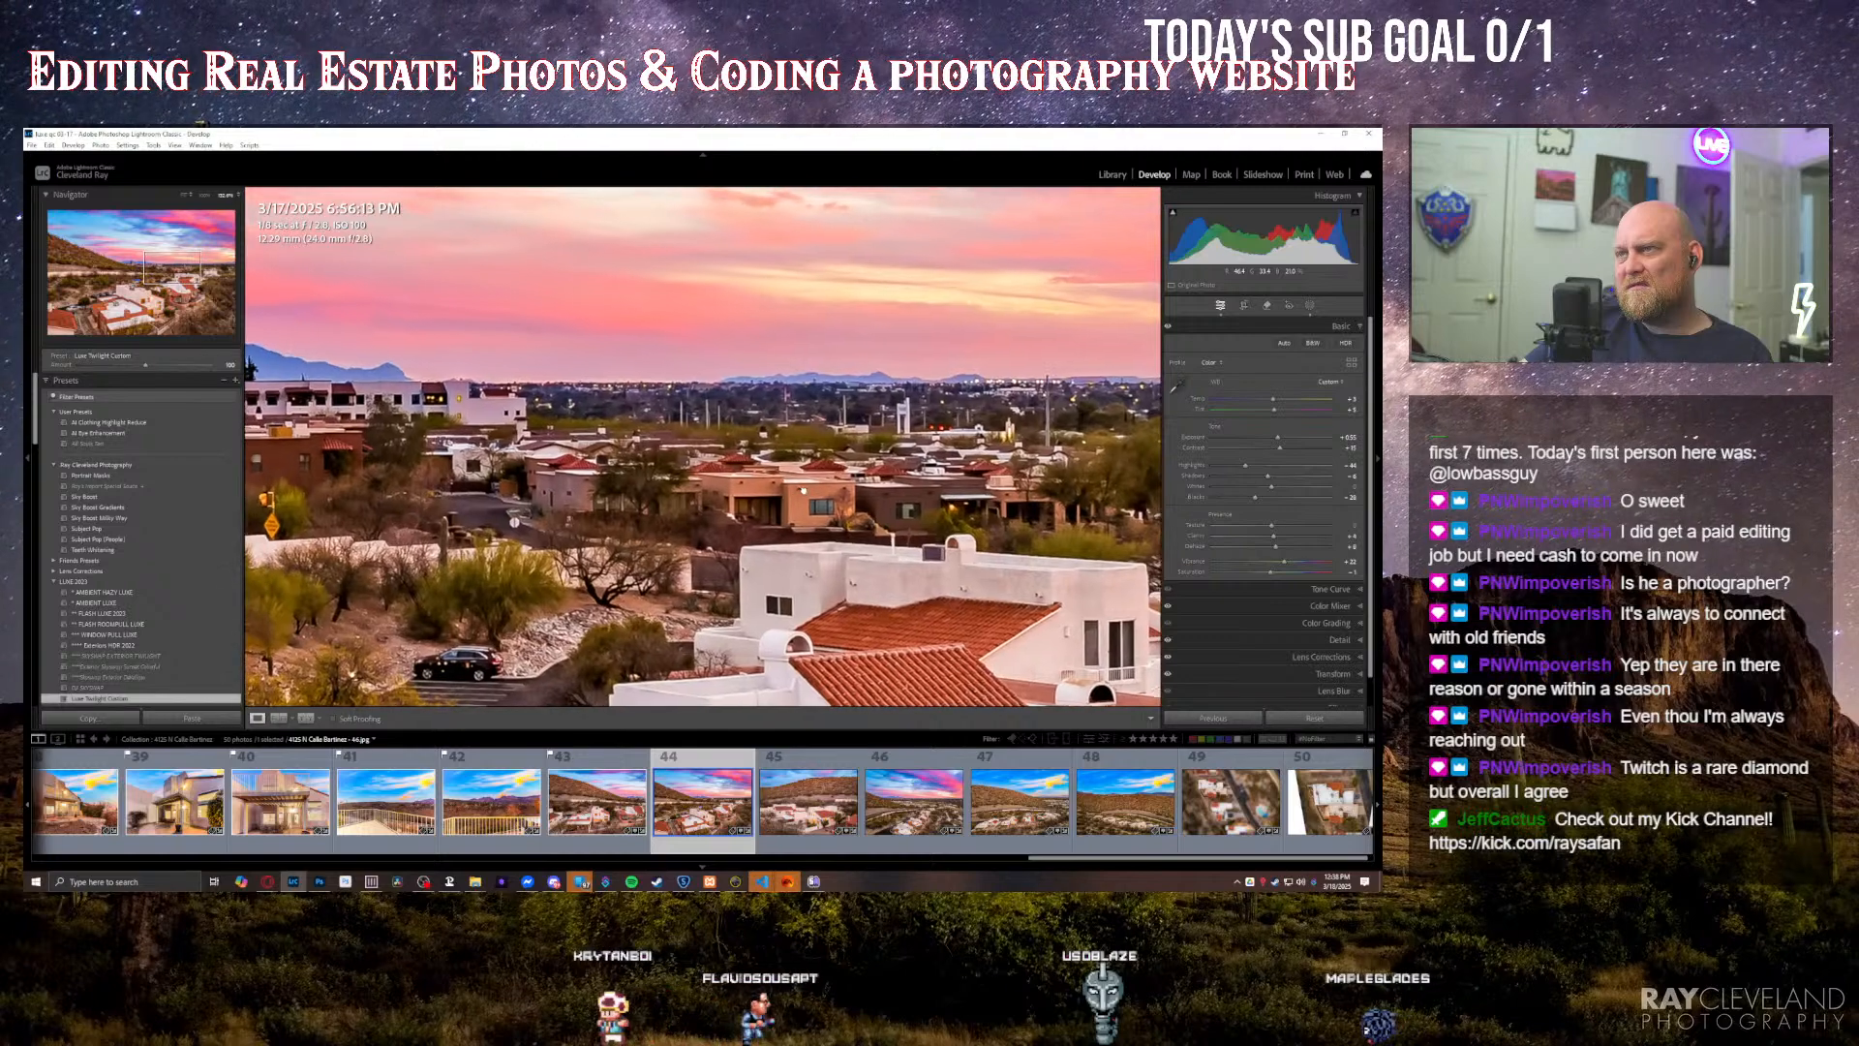
left_click_drag(626, 490, 1003, 493)
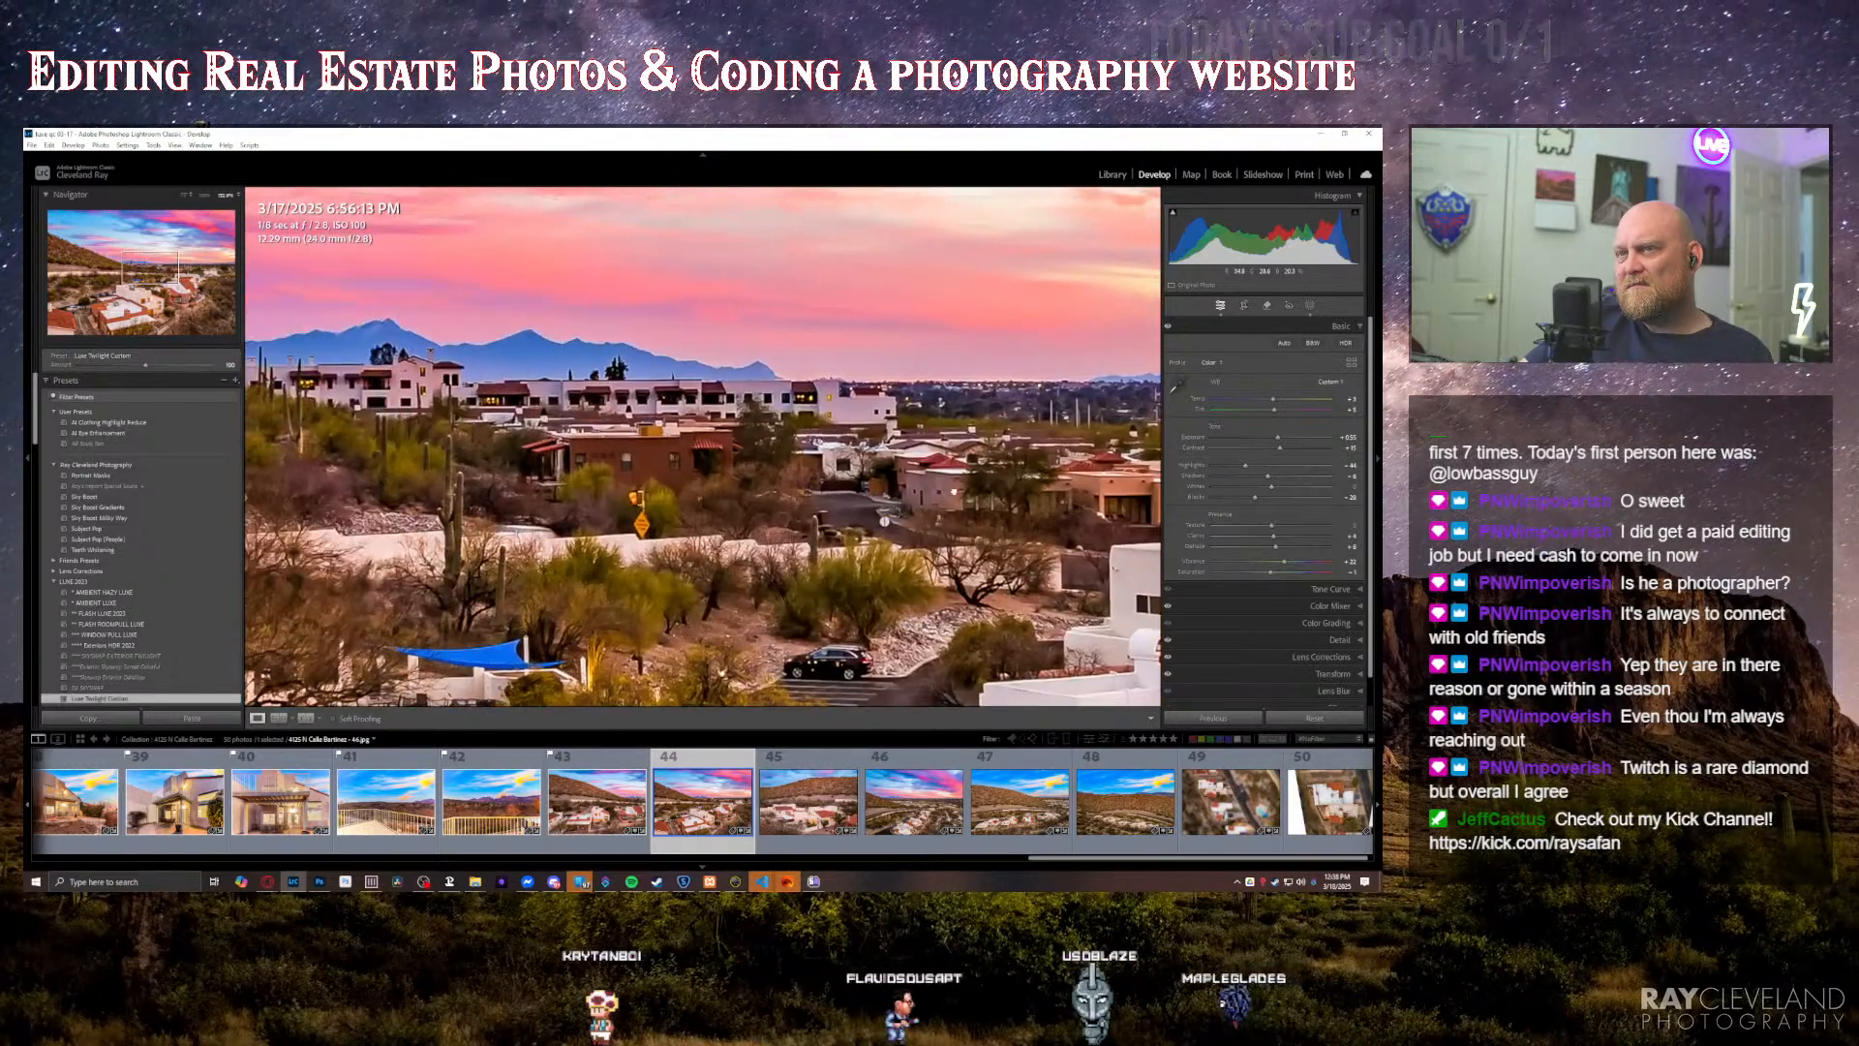
left_click(953, 491)
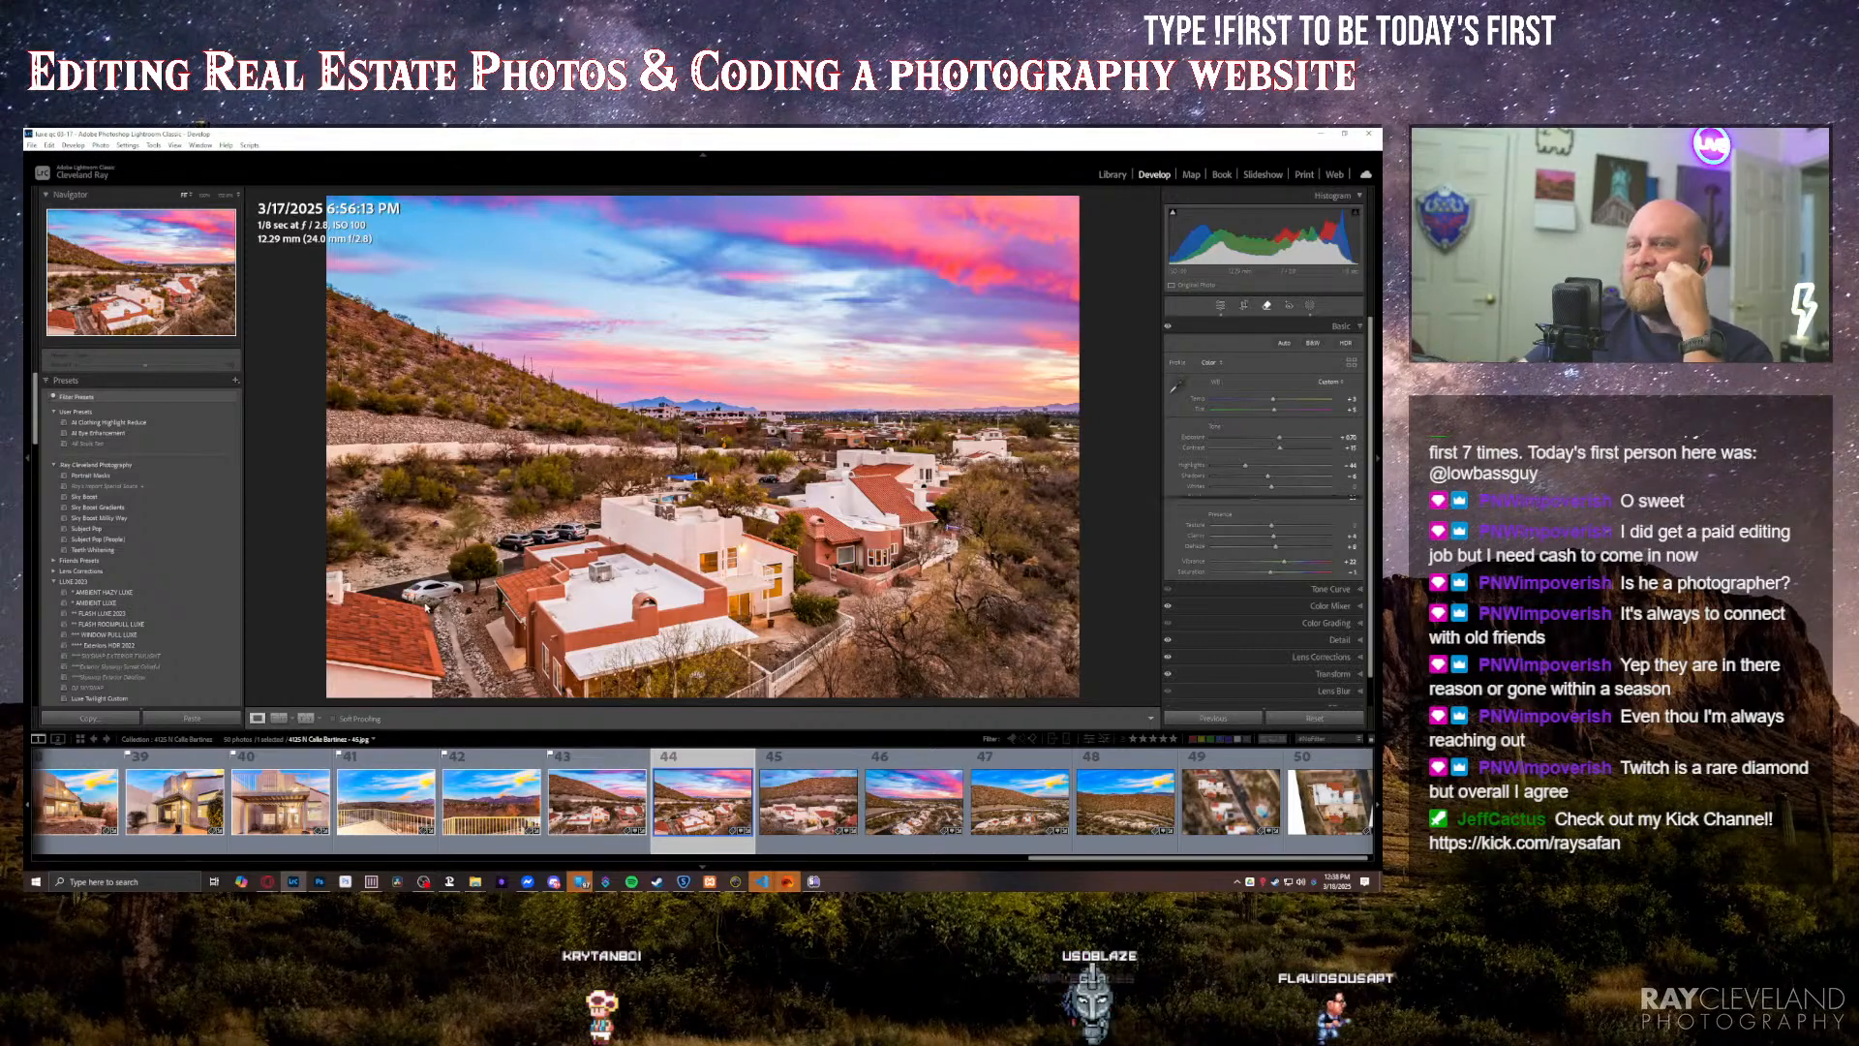
Step: Remove the parked car beside the driveway and the row of cars behind the house in the hillside sunset aerial with generative Remove
key("q")
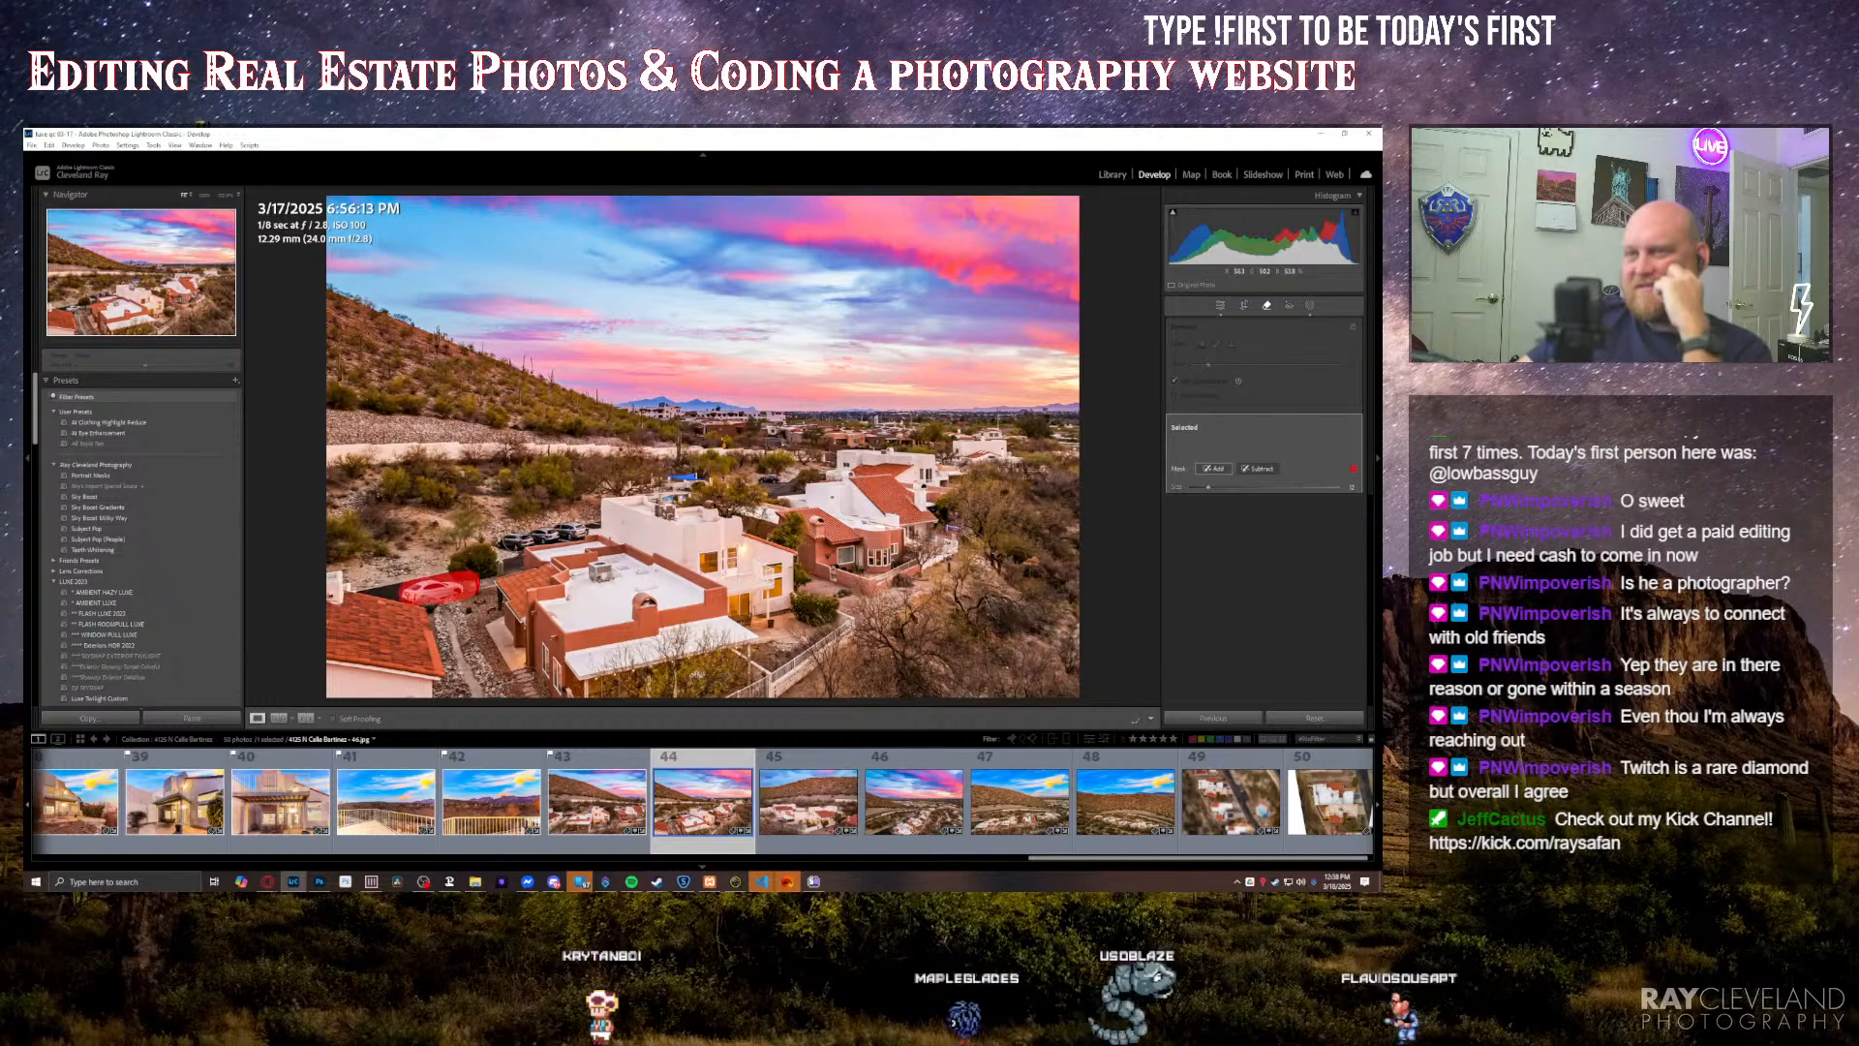
left_click_drag(503, 543, 578, 526)
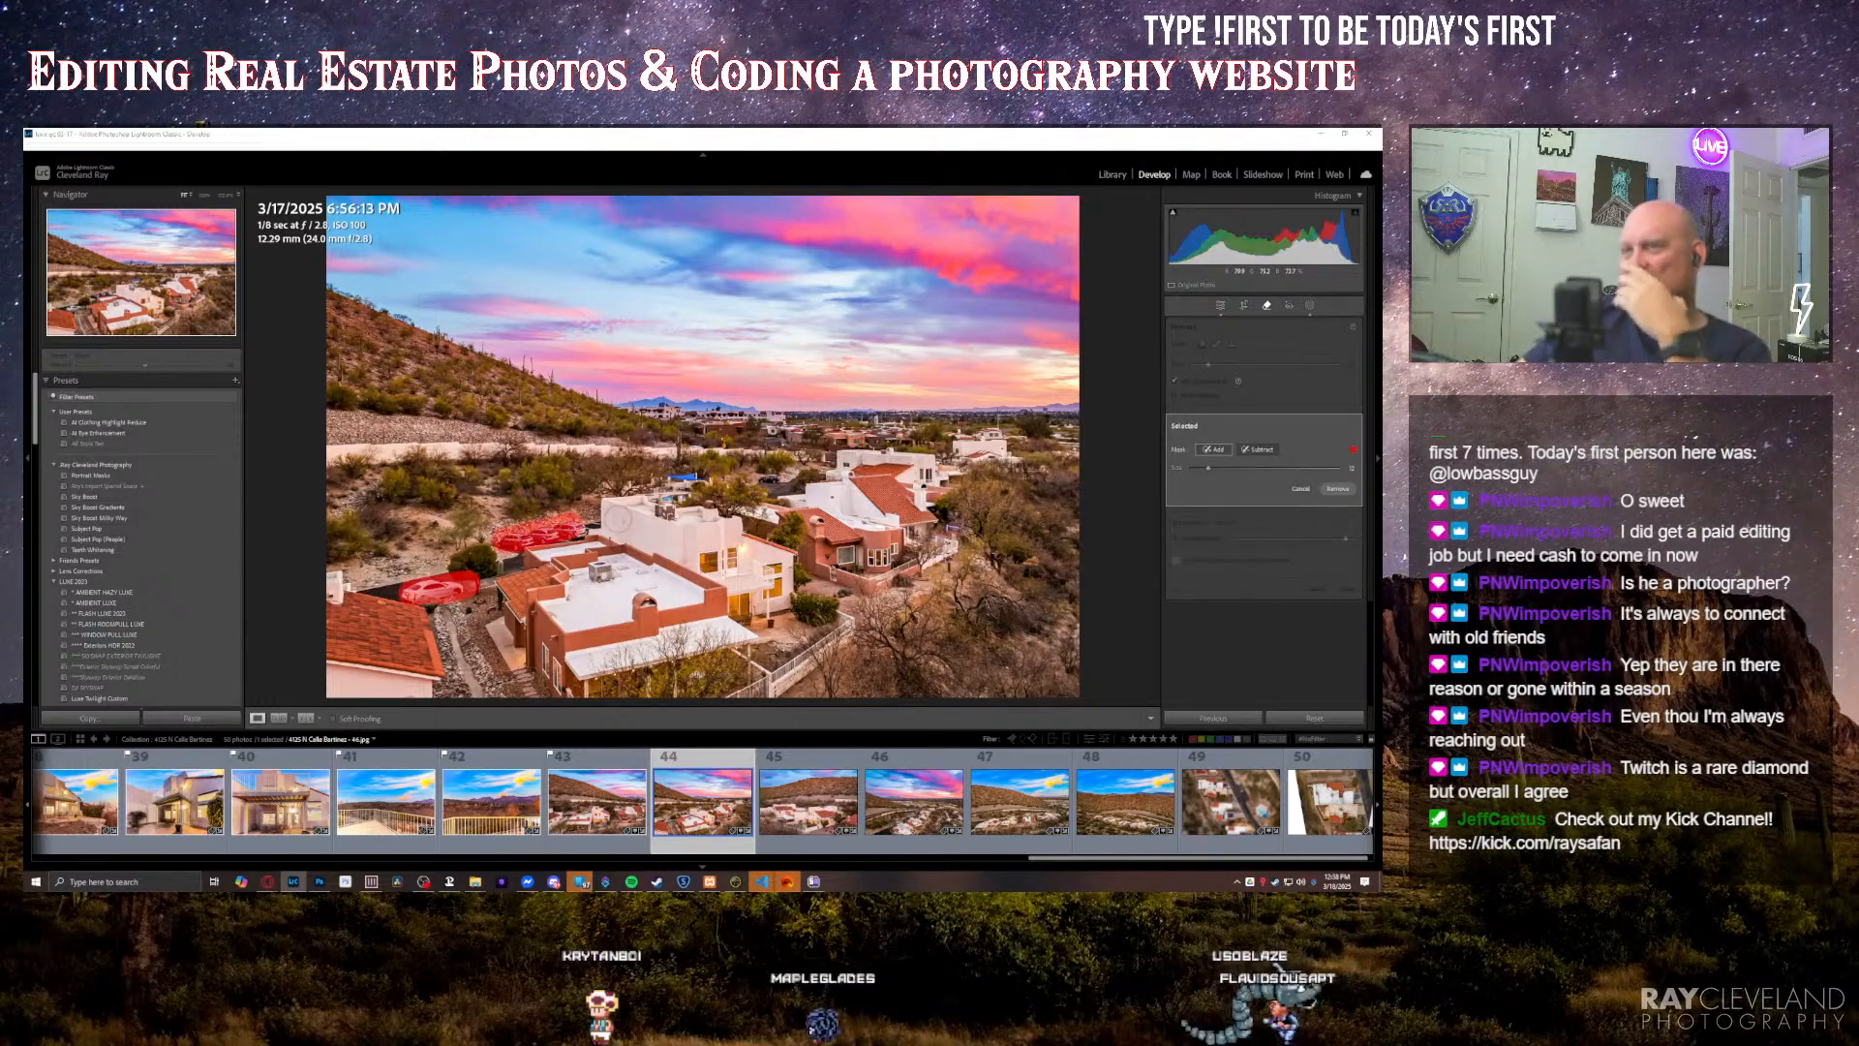
key("Return")
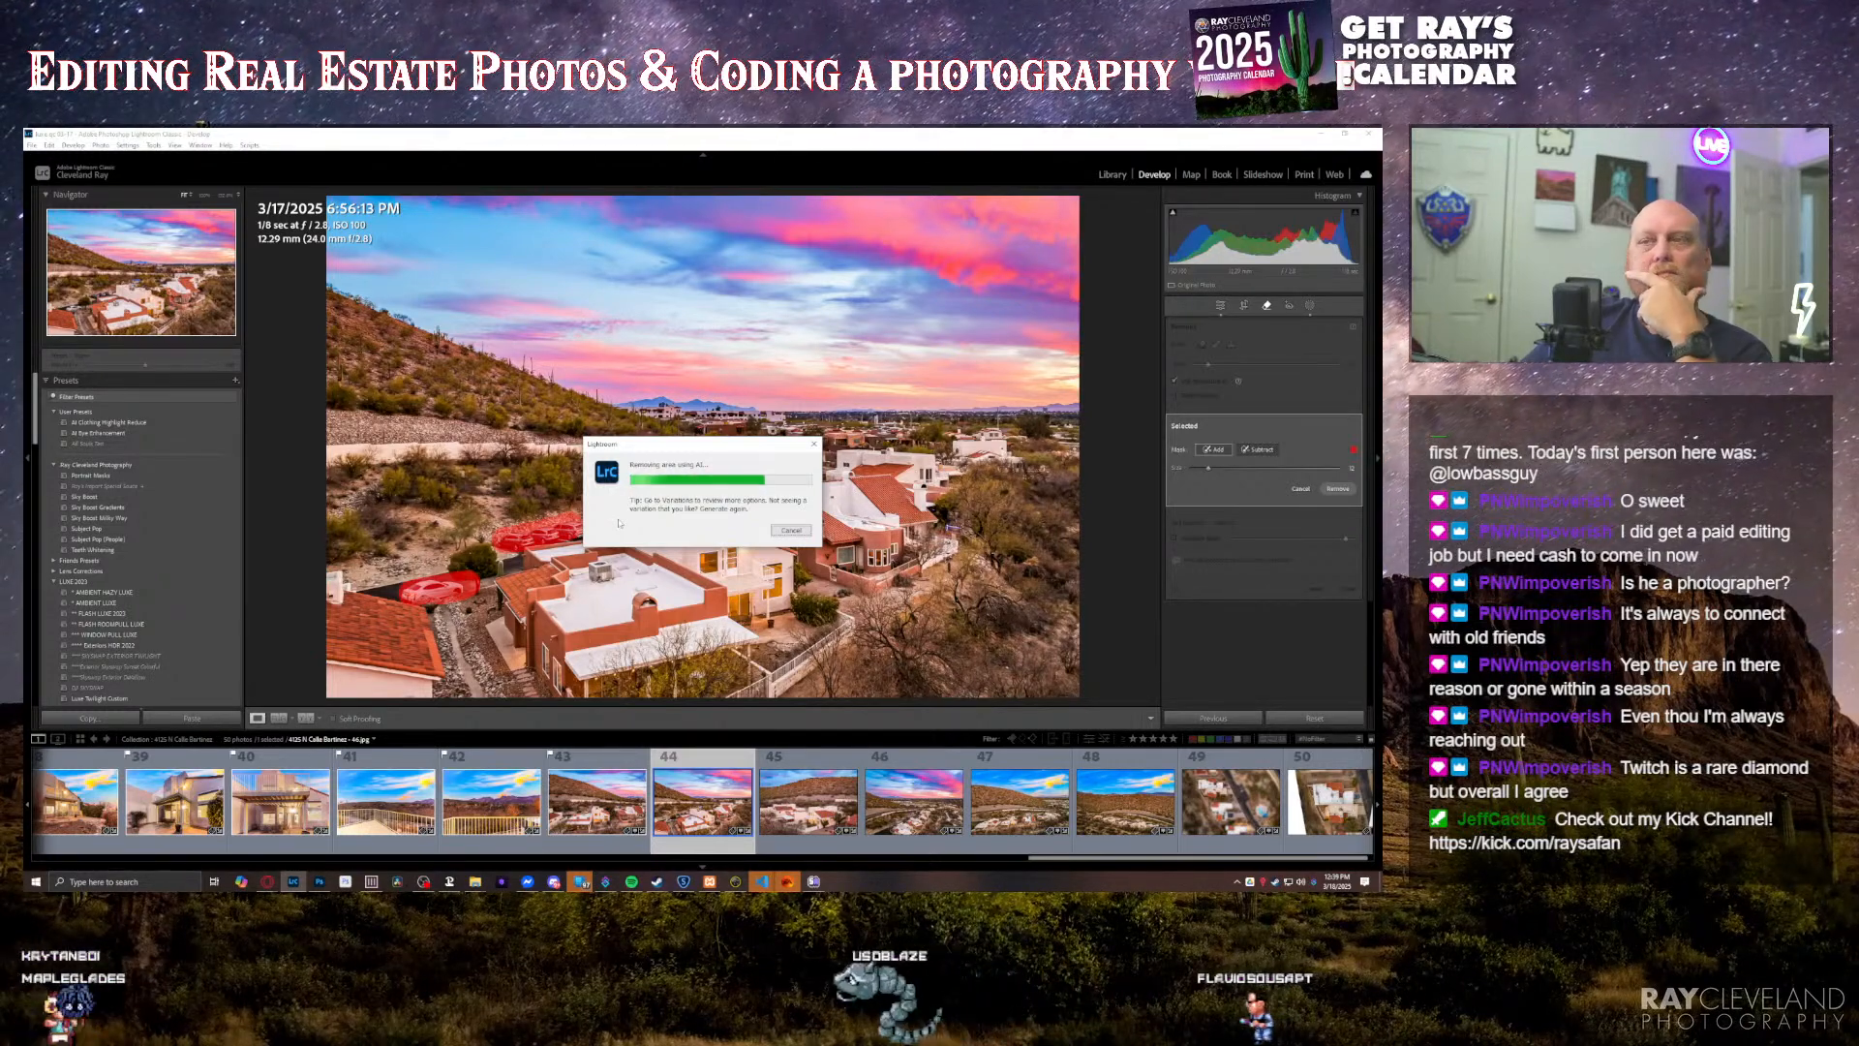
key("XF86AudioNext")
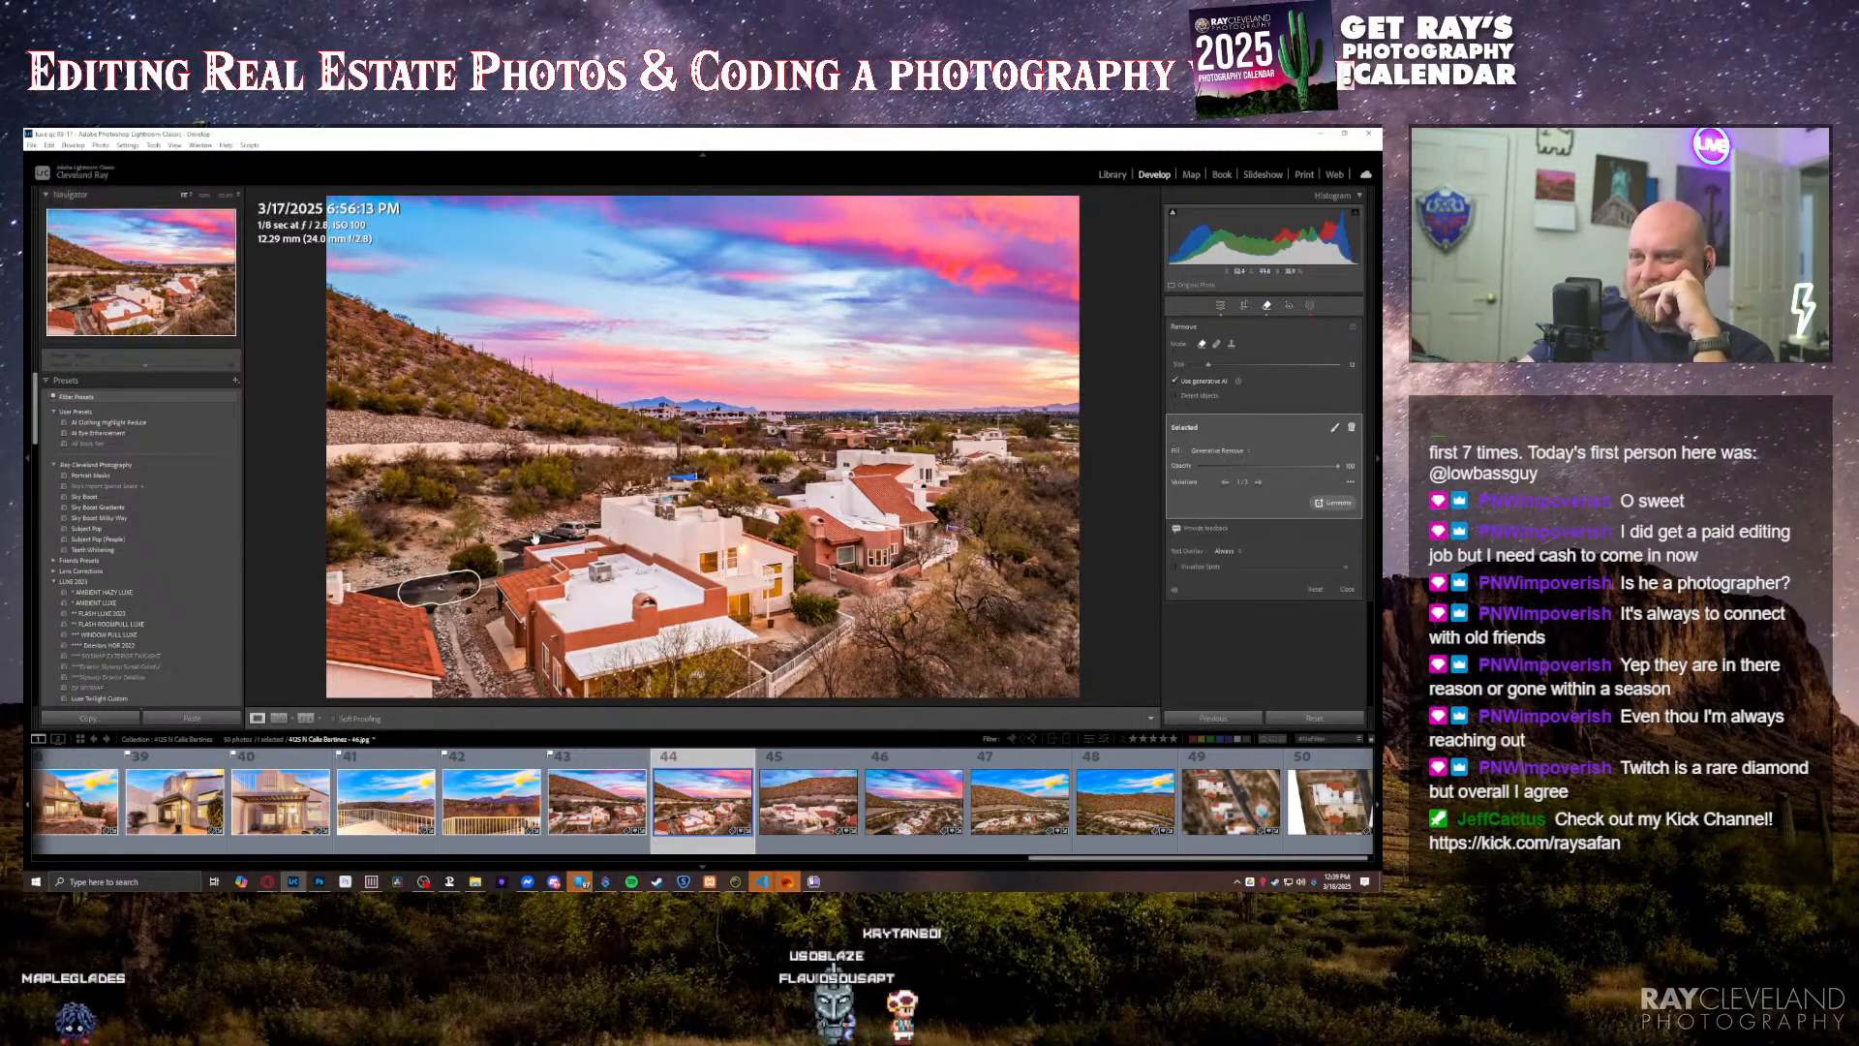
Step: Clean up the car remnants on the parking area of the hillside sunset aerial with smaller Remove strokes
left_click_drag(531, 536, 503, 544)
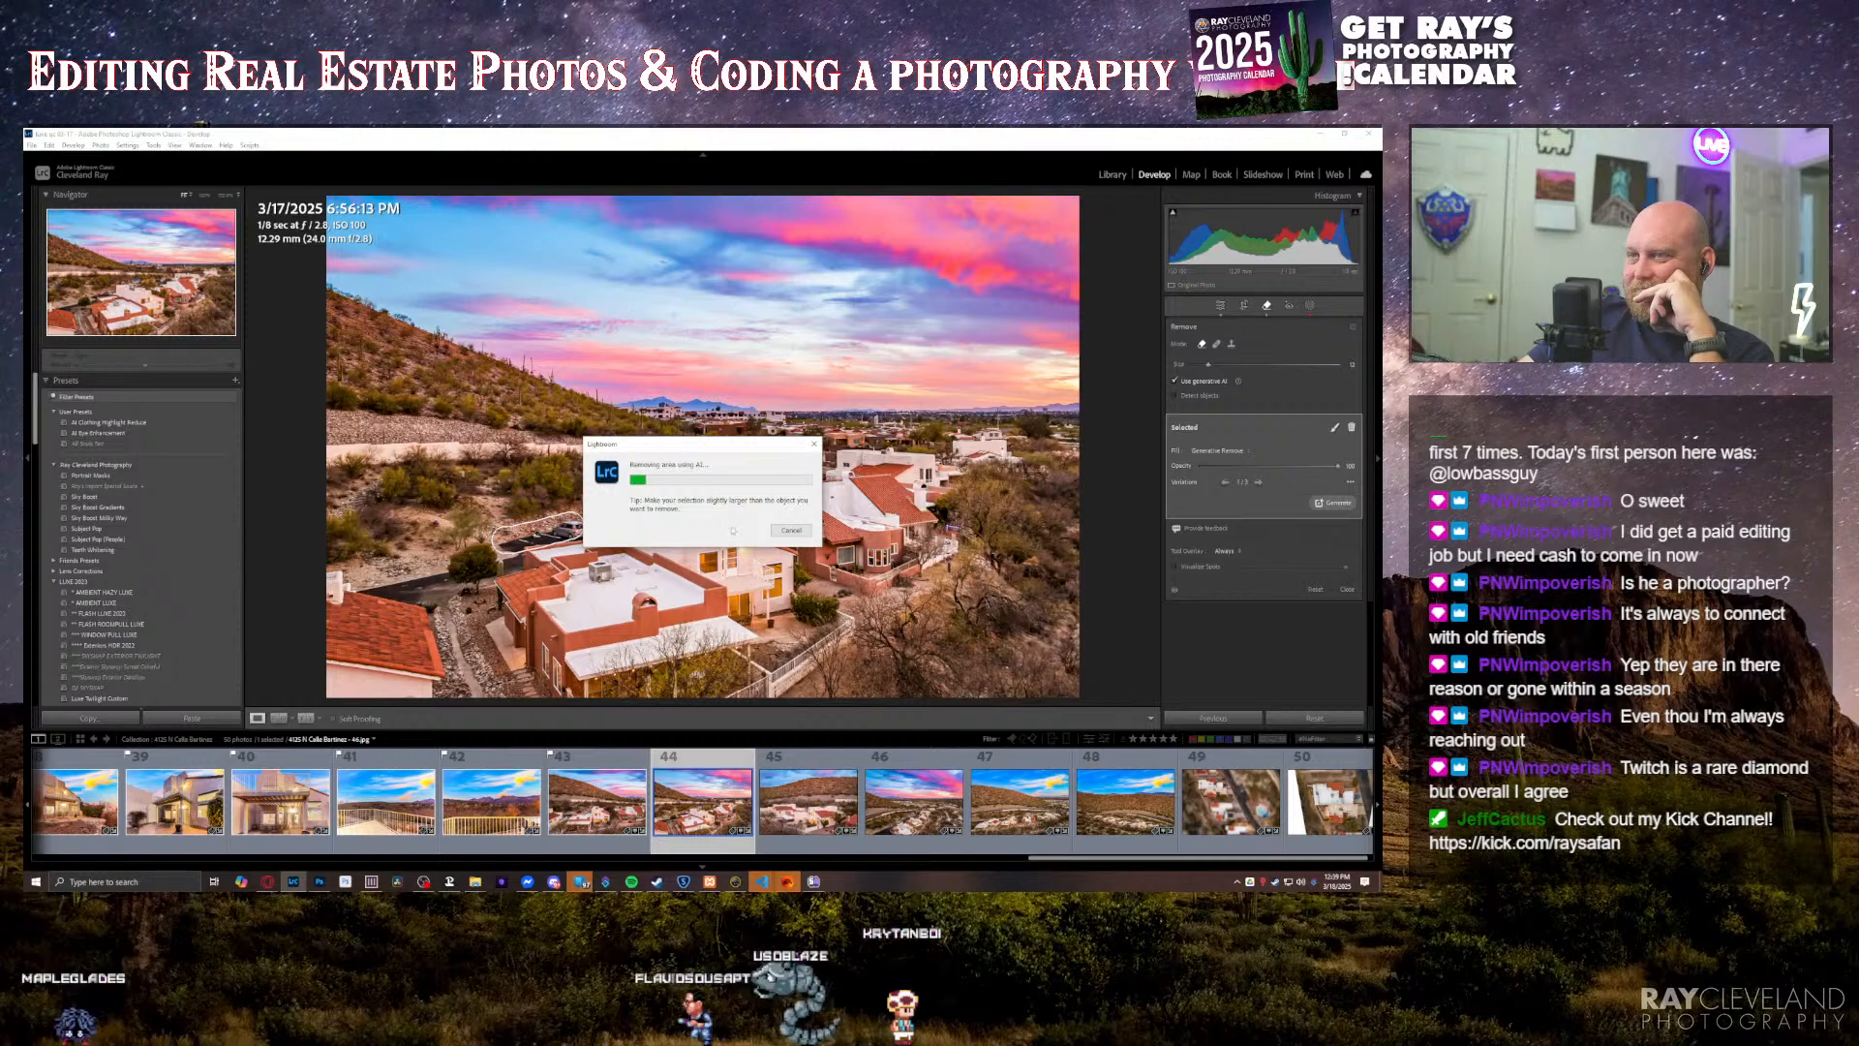
scroll(569, 529, "down", 4)
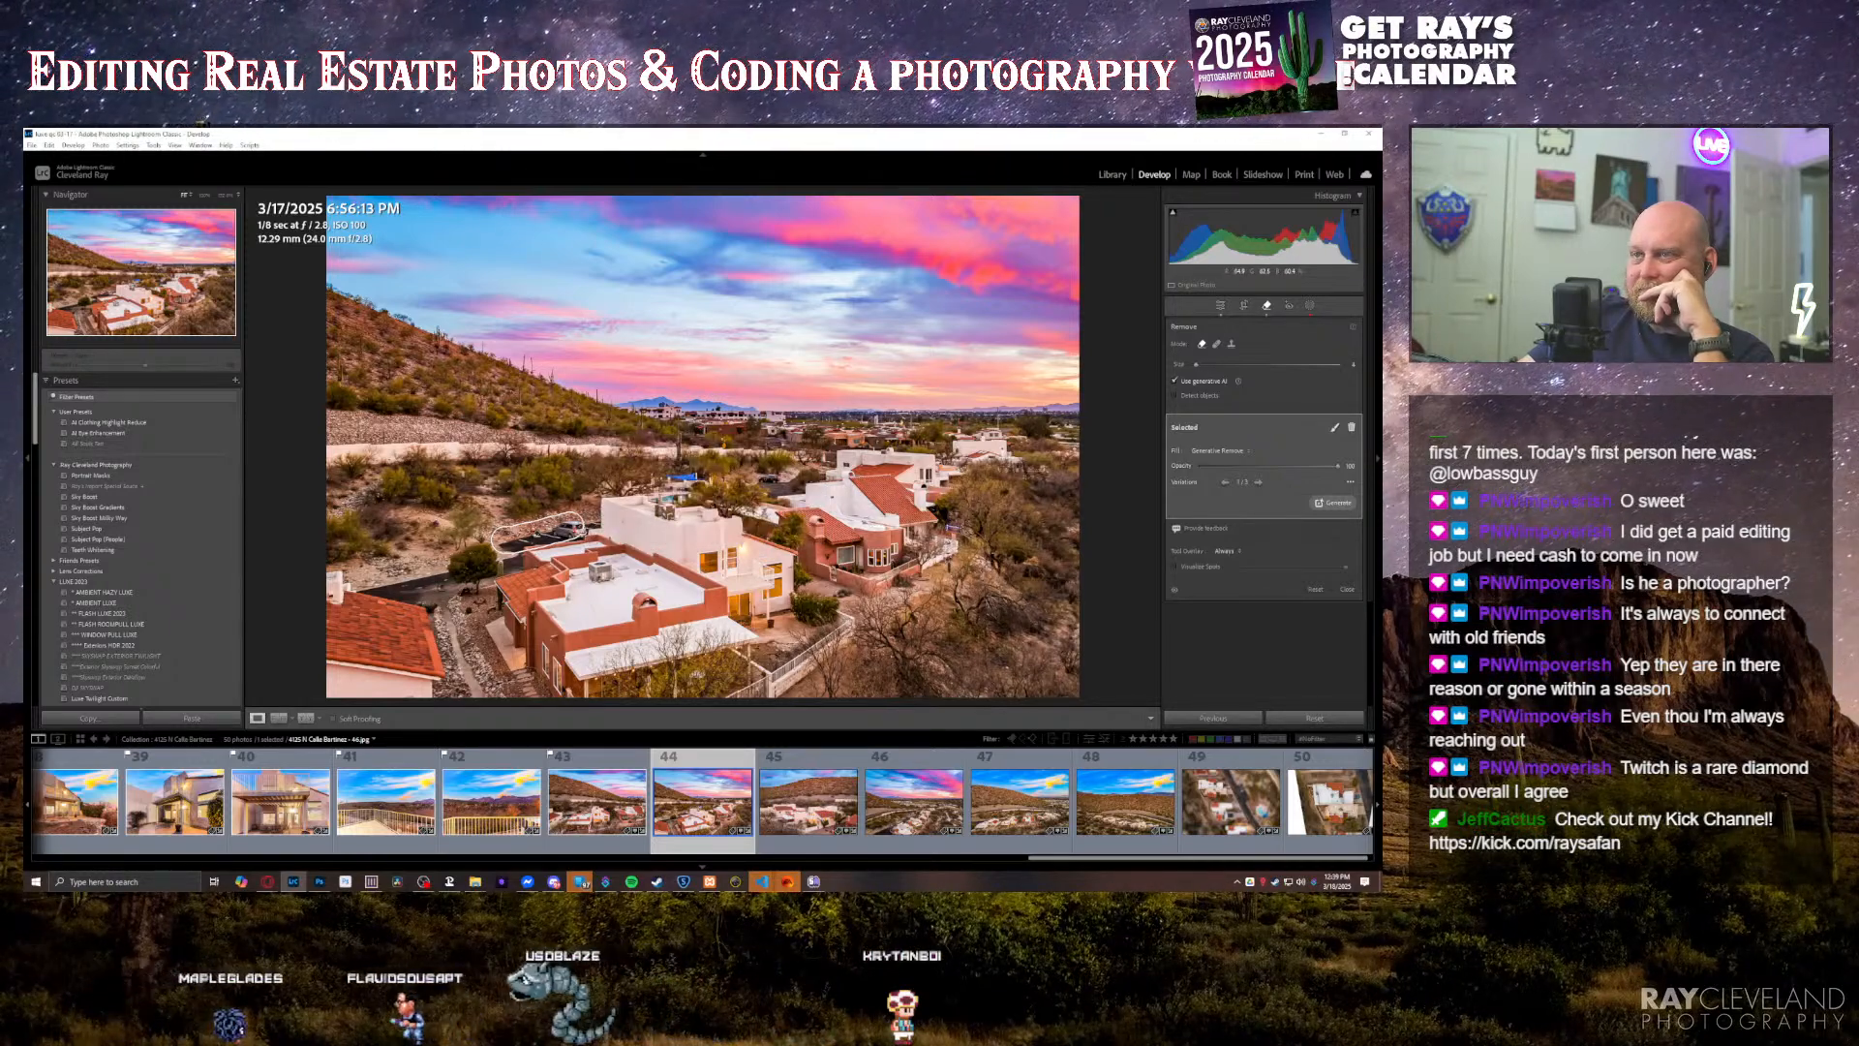
mouse_move(551, 530)
left_mouse_down()
mouse_move(578, 522)
mouse_move(552, 532)
left_mouse_up()
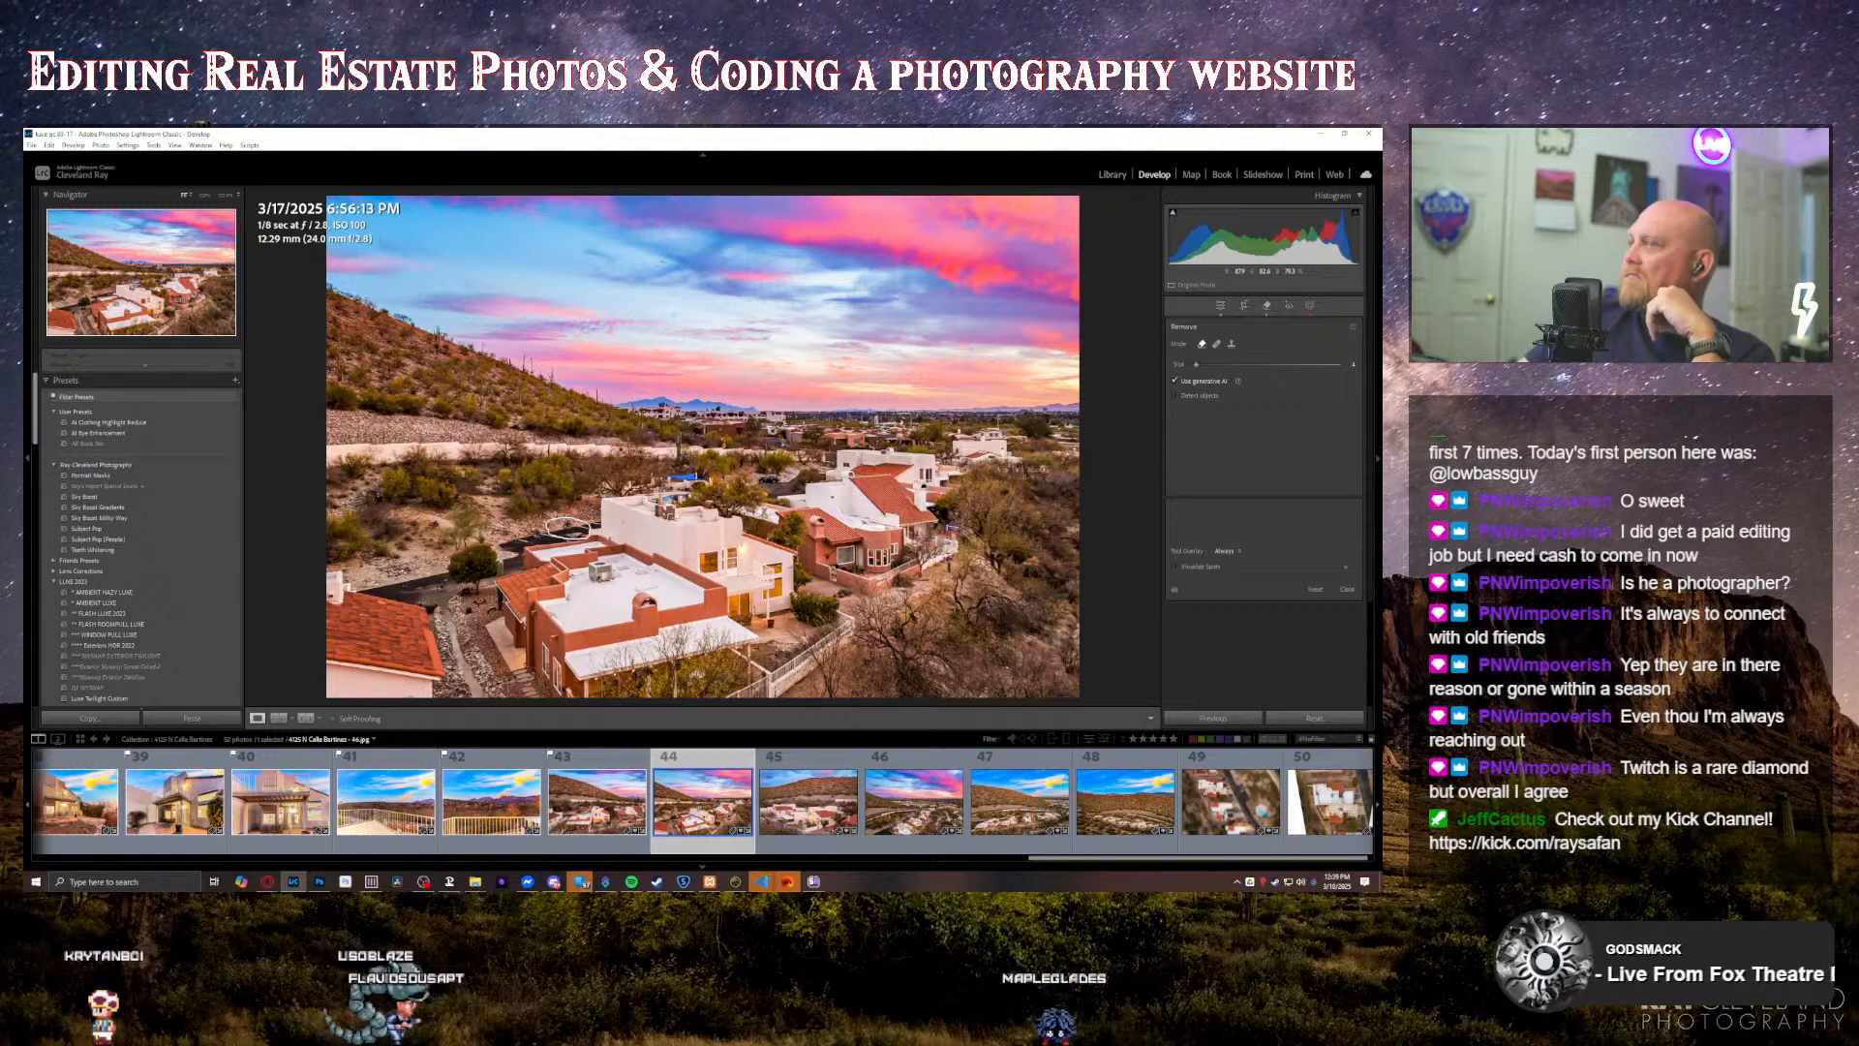
key("q")
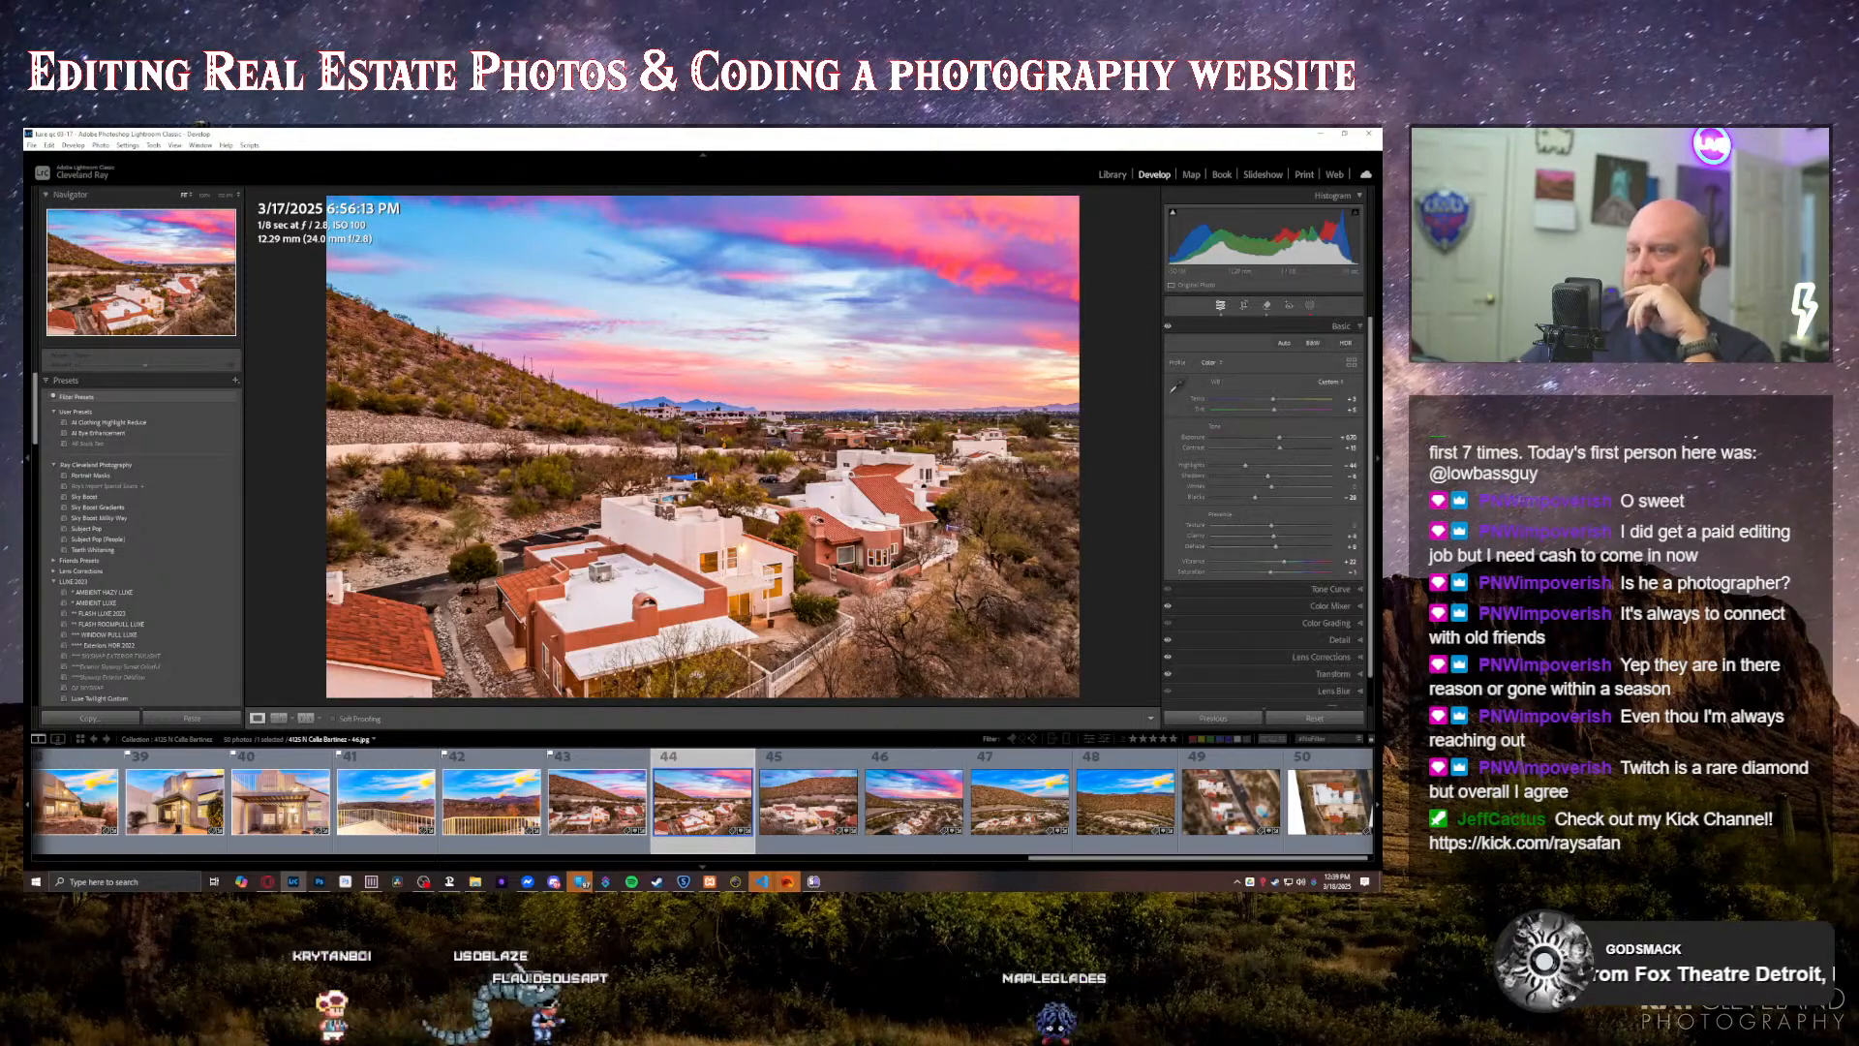
Step: Paint a small brush mask beside the white houses in the wide valley sunset aerial and raise its exposure
key("Right")
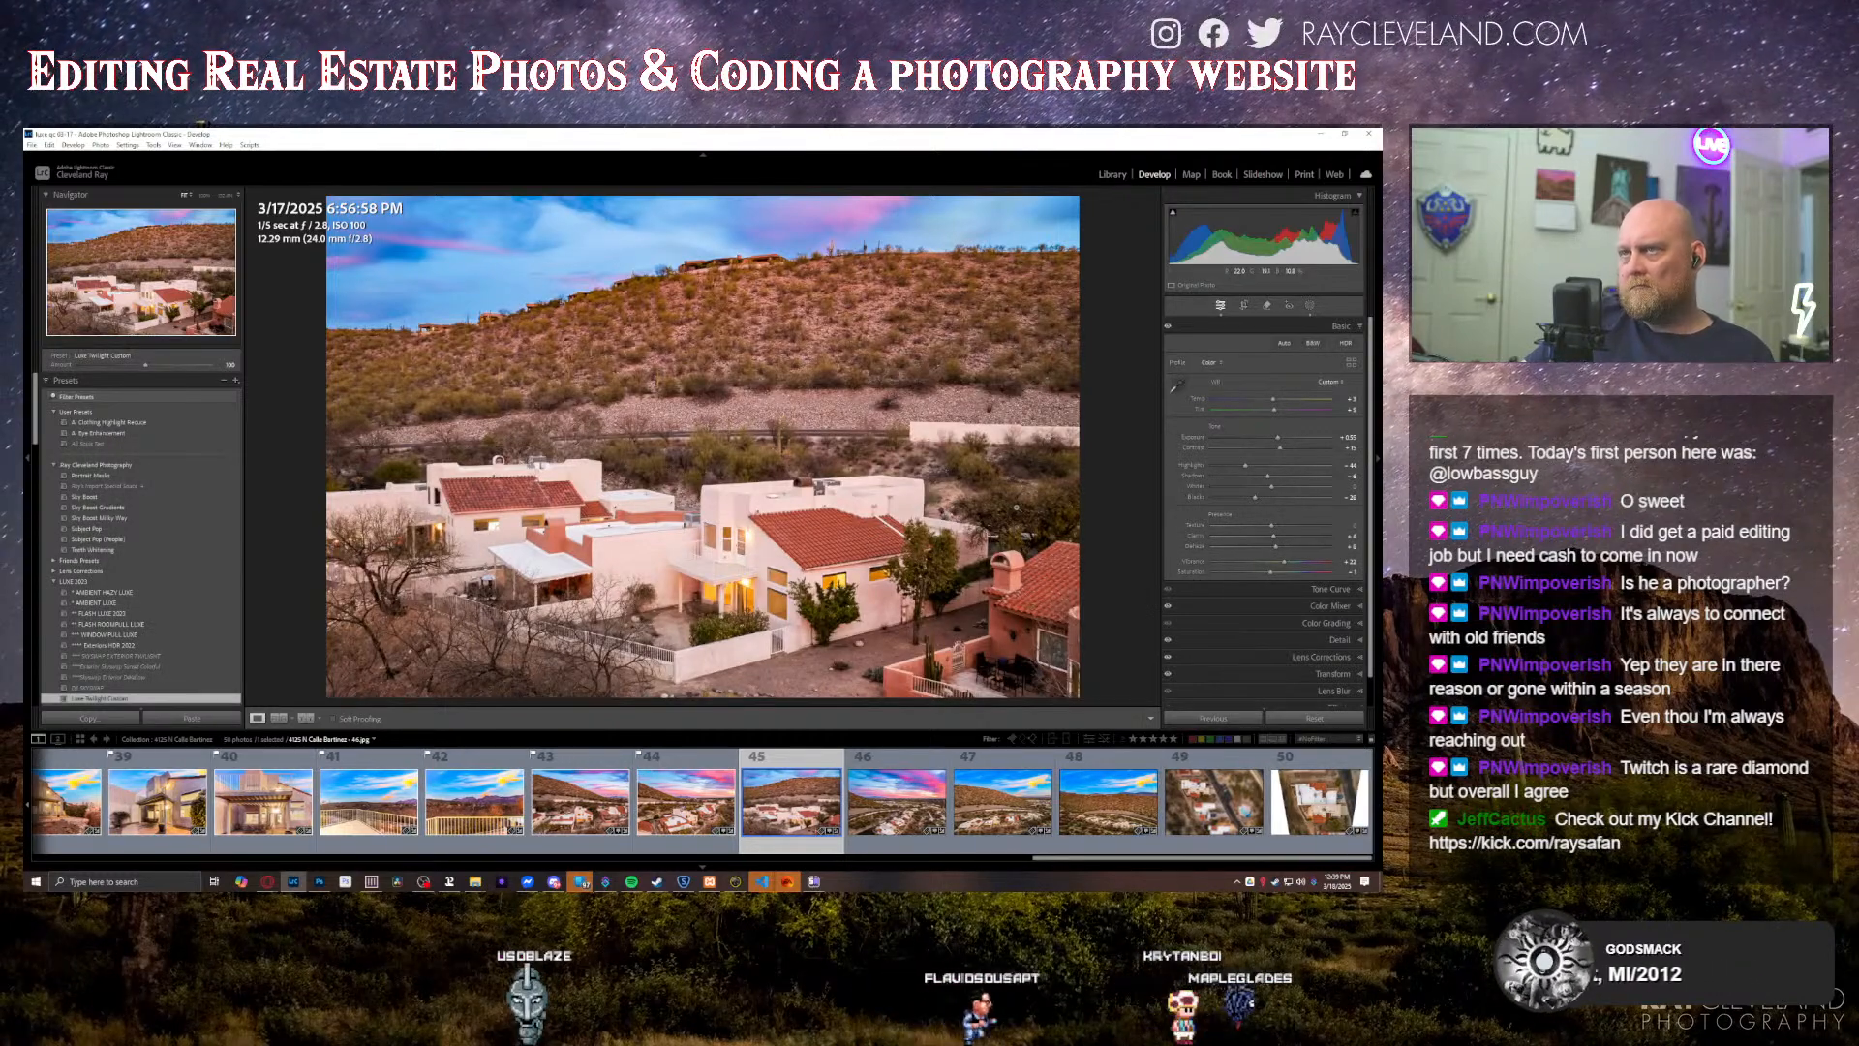
key("Right")
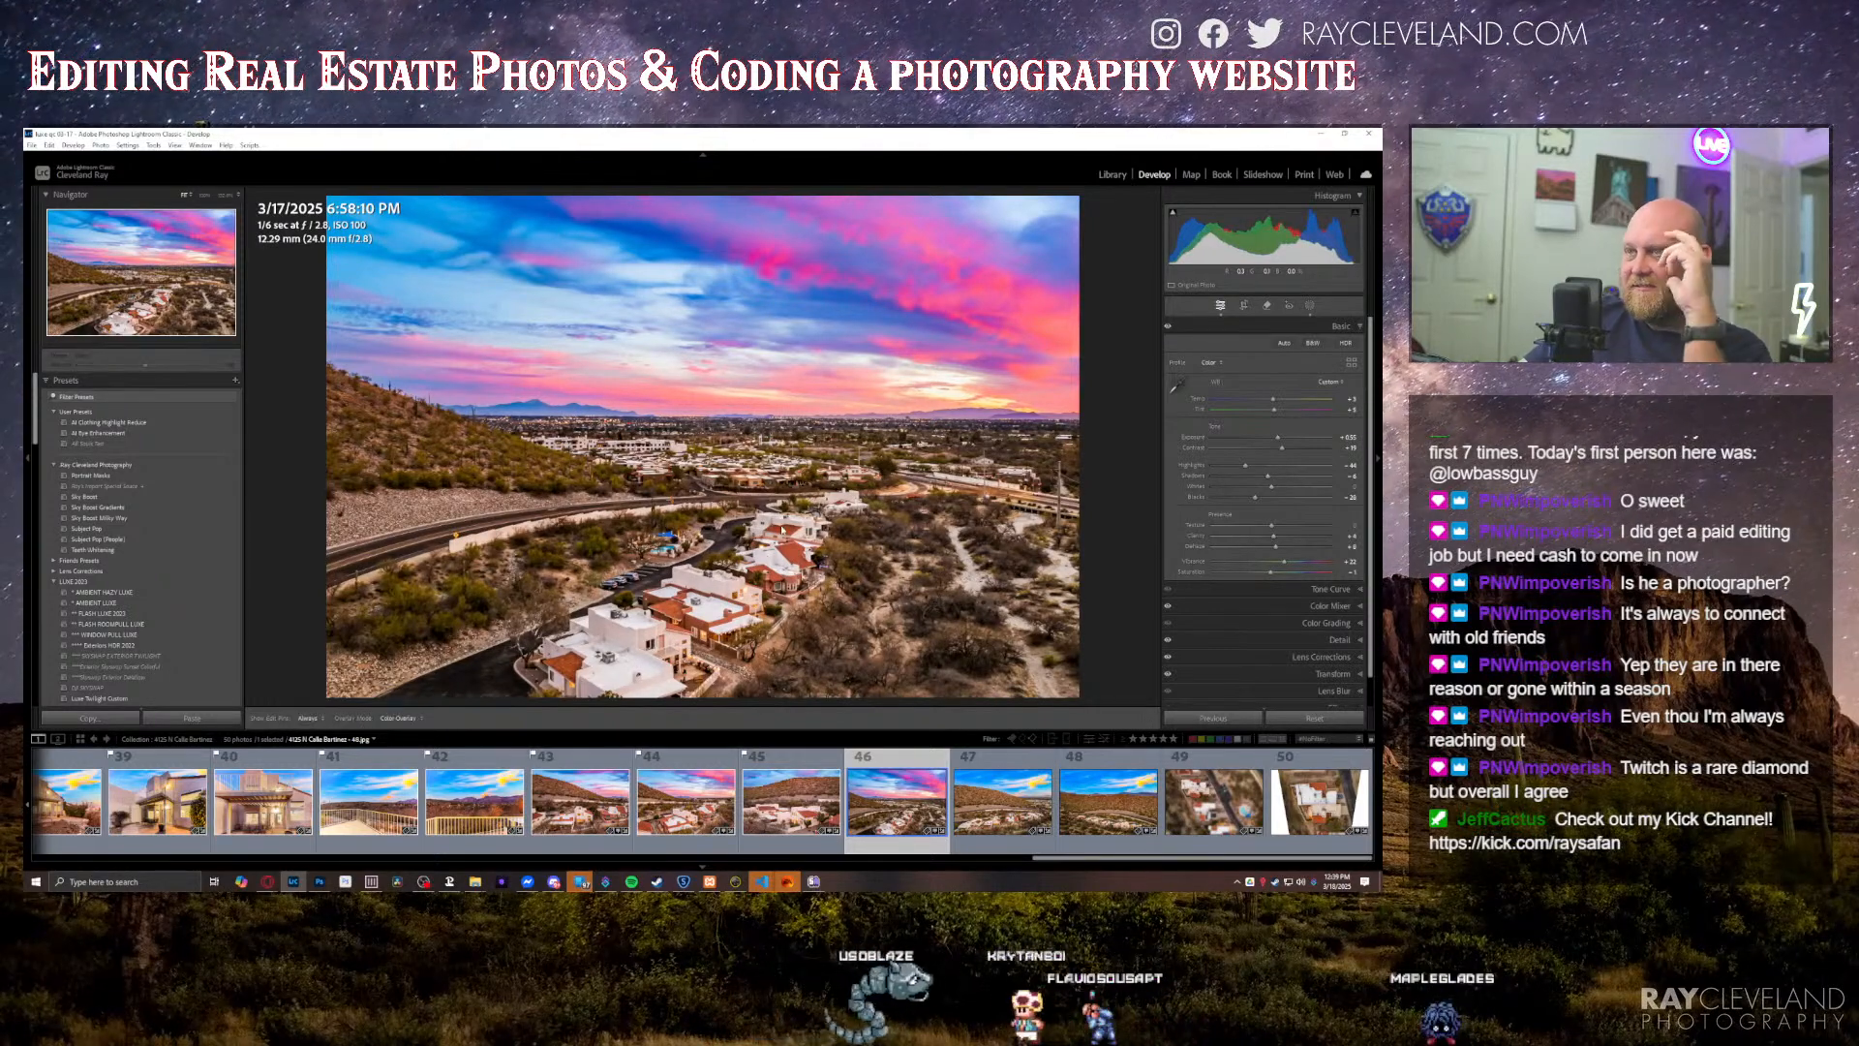
key("k")
scroll(747, 587, "down", 6)
scroll(746, 588, "down", 2)
key("h")
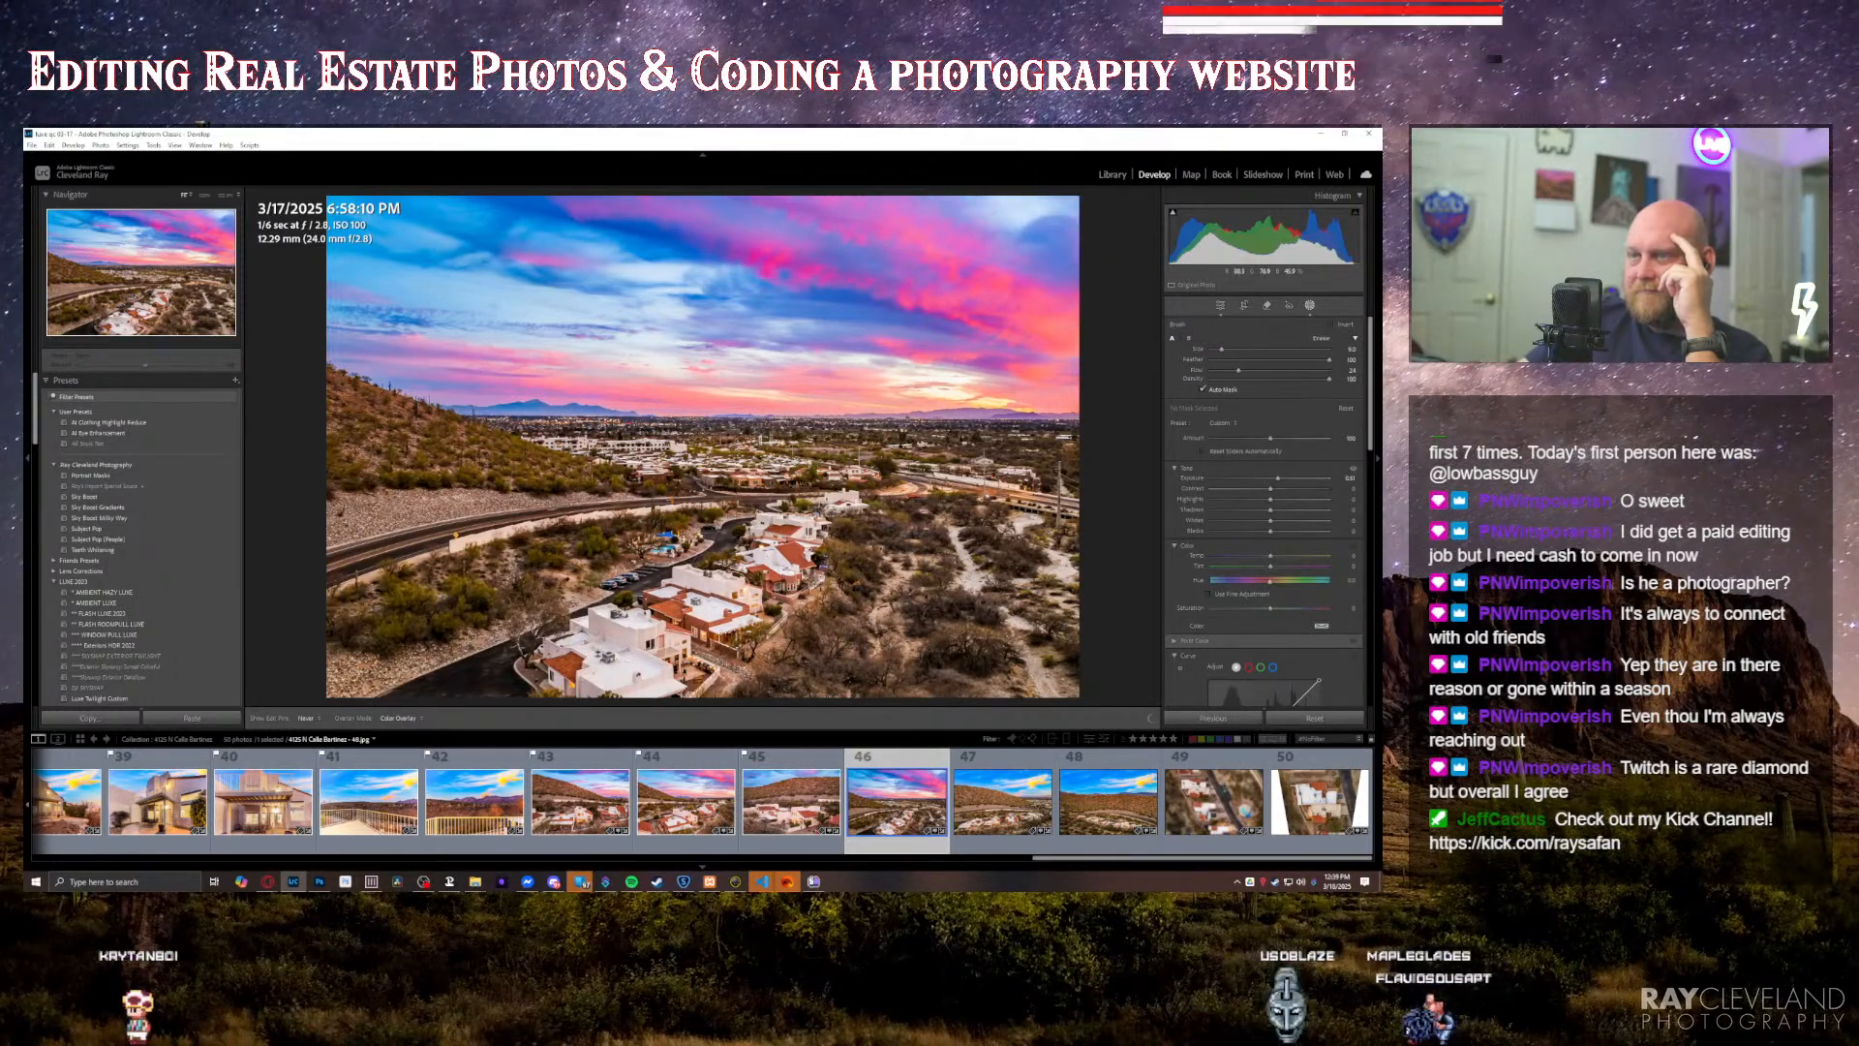
left_click(832, 612)
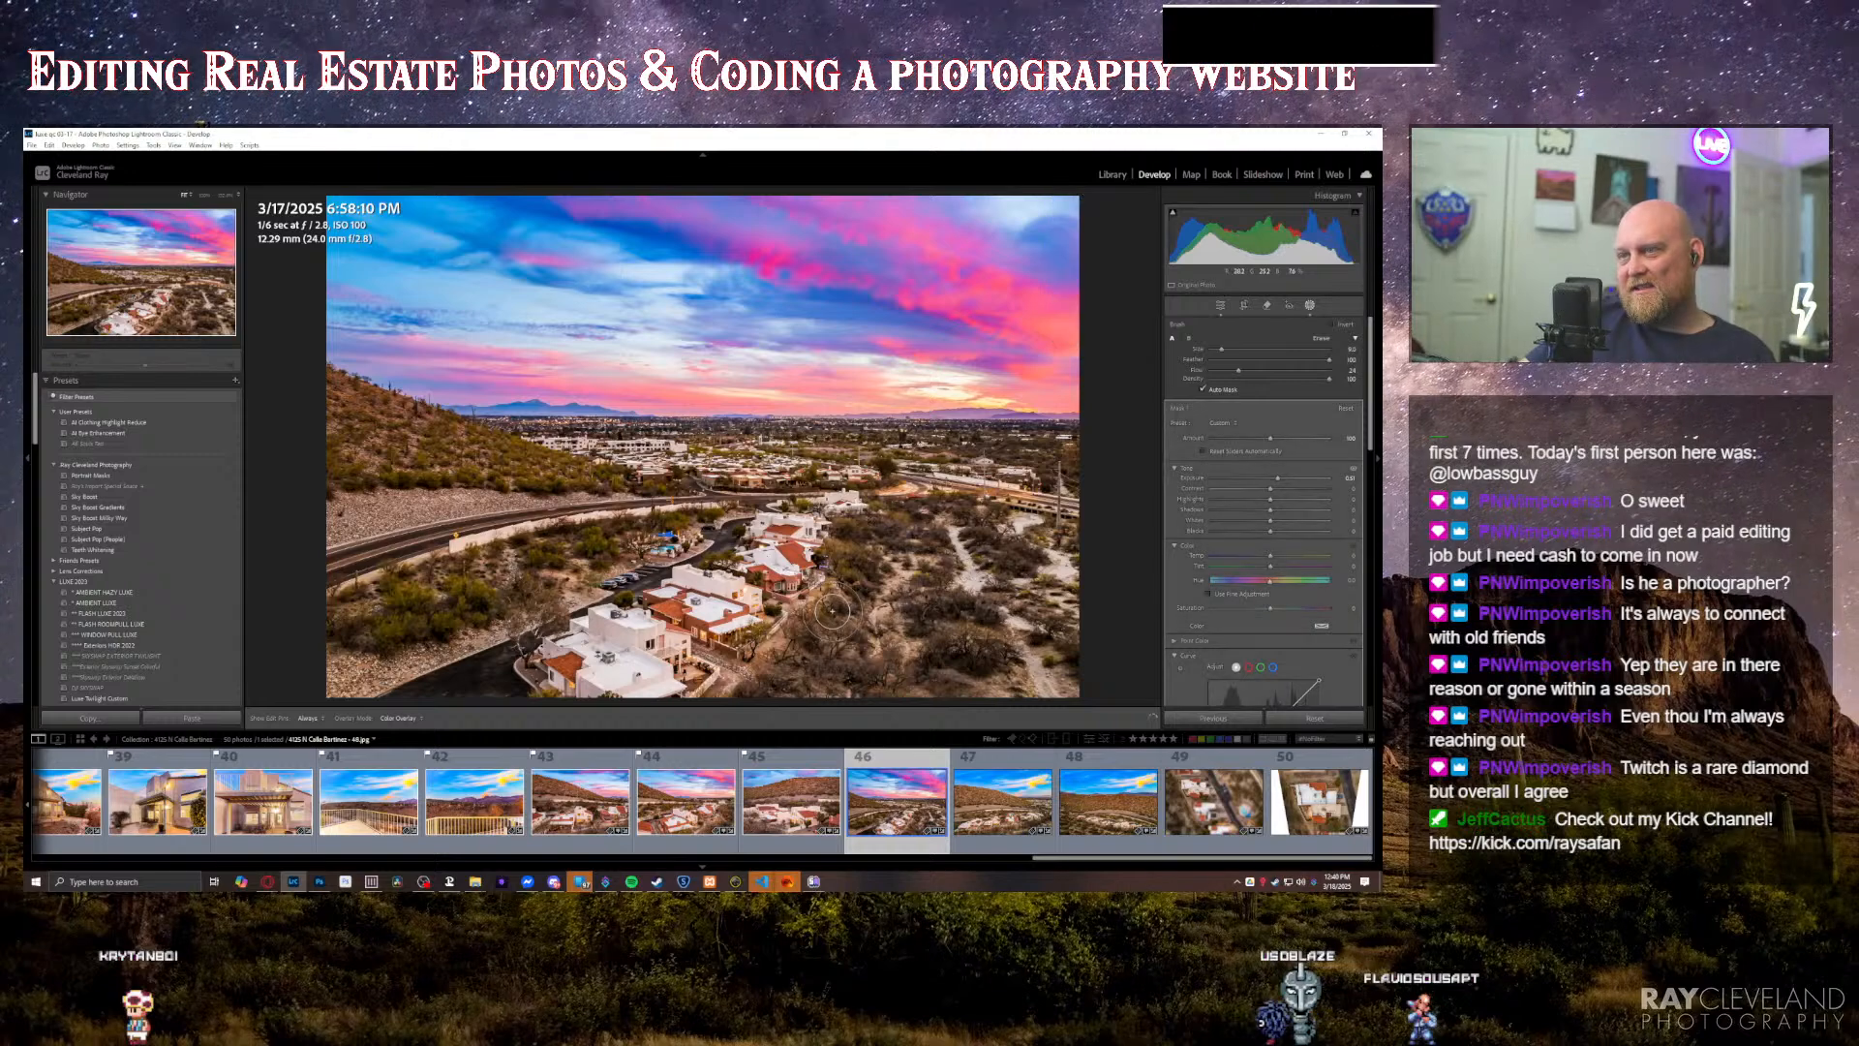
key("equal")
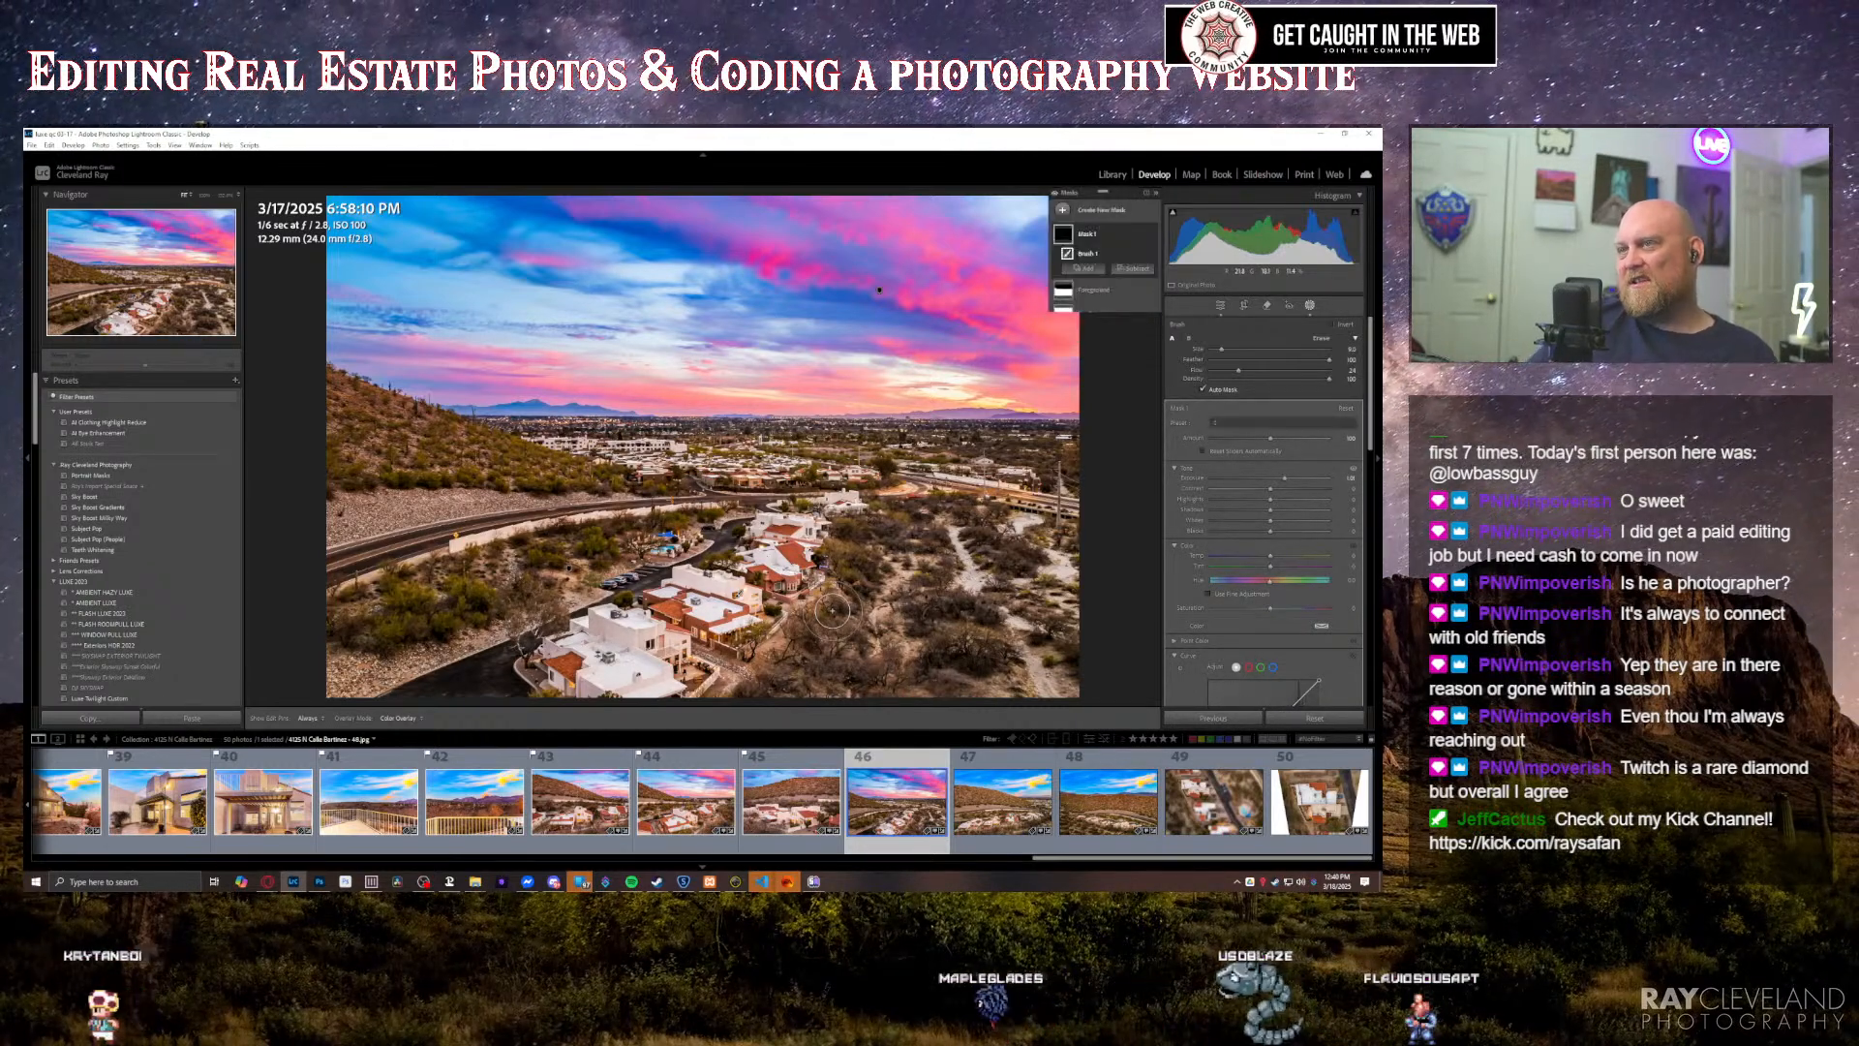
key("k")
key("p")
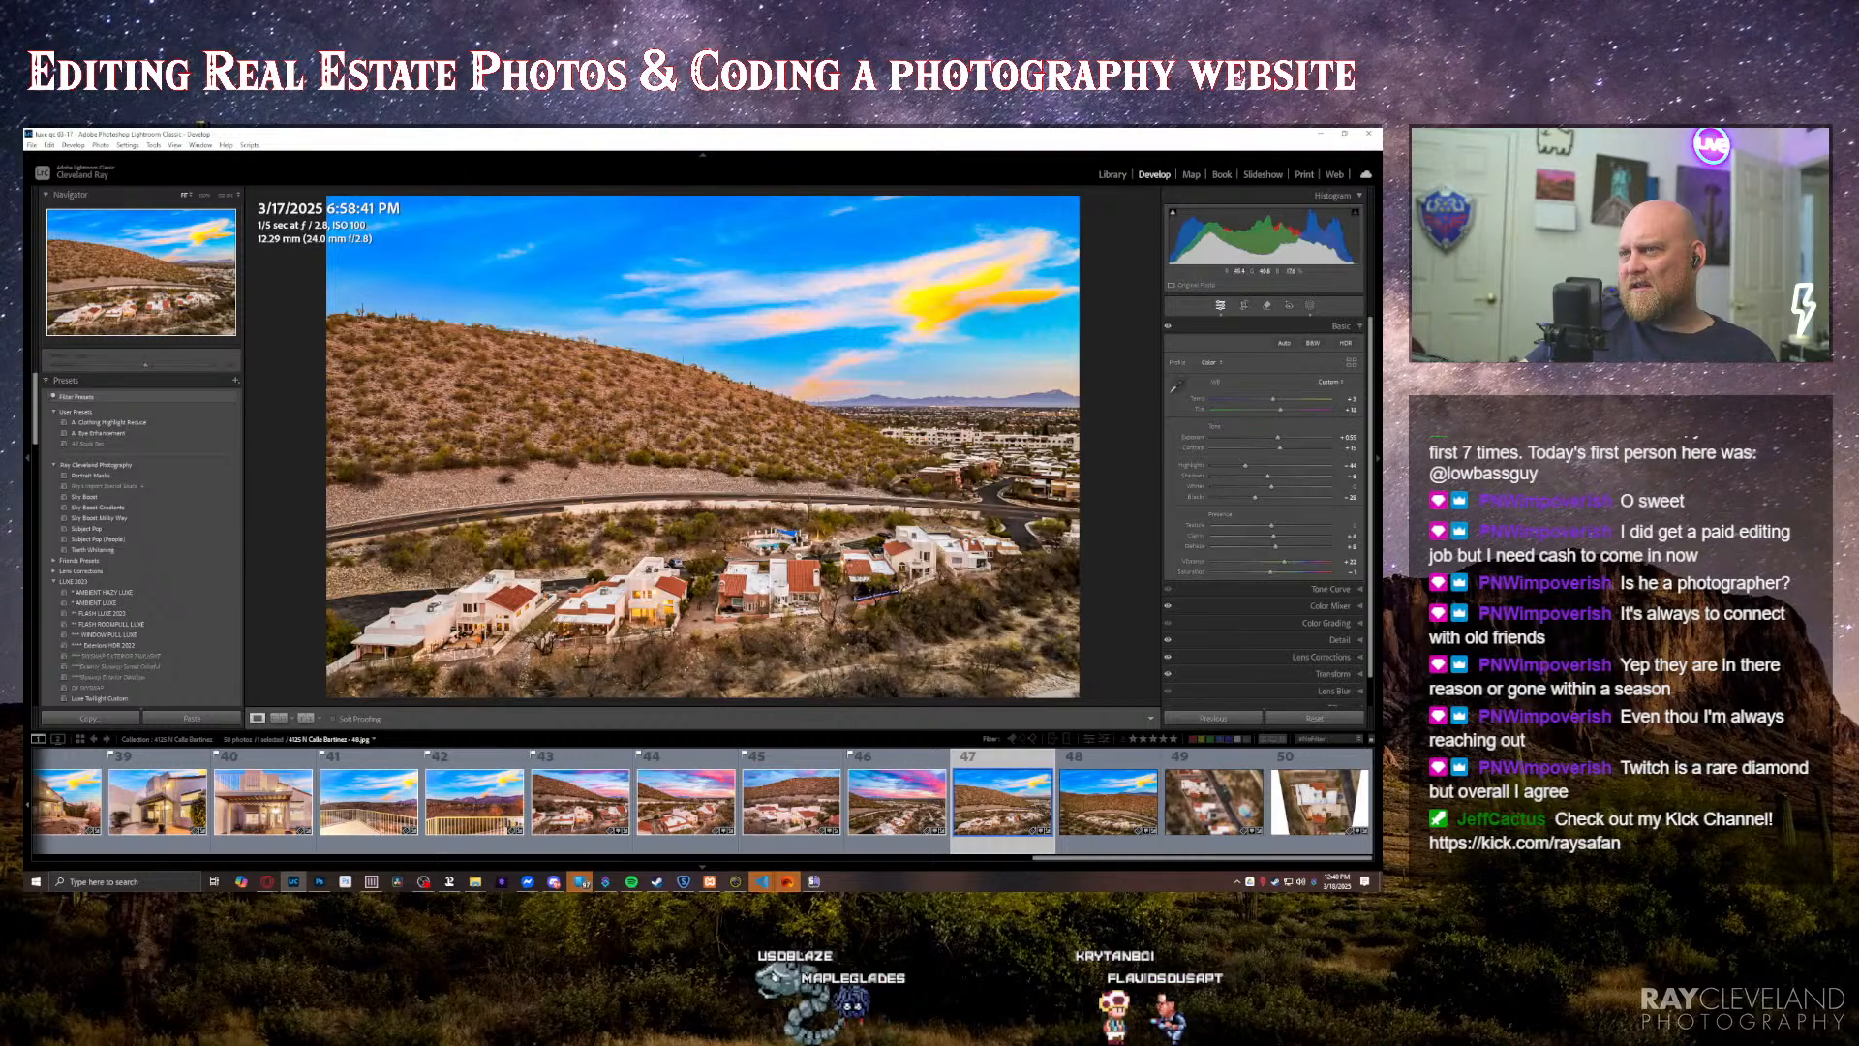
Step: Fine-tune the tone of the blue-sky hillside aerial and brighten the area around the red-roofed central house with a brush mask
key("Right")
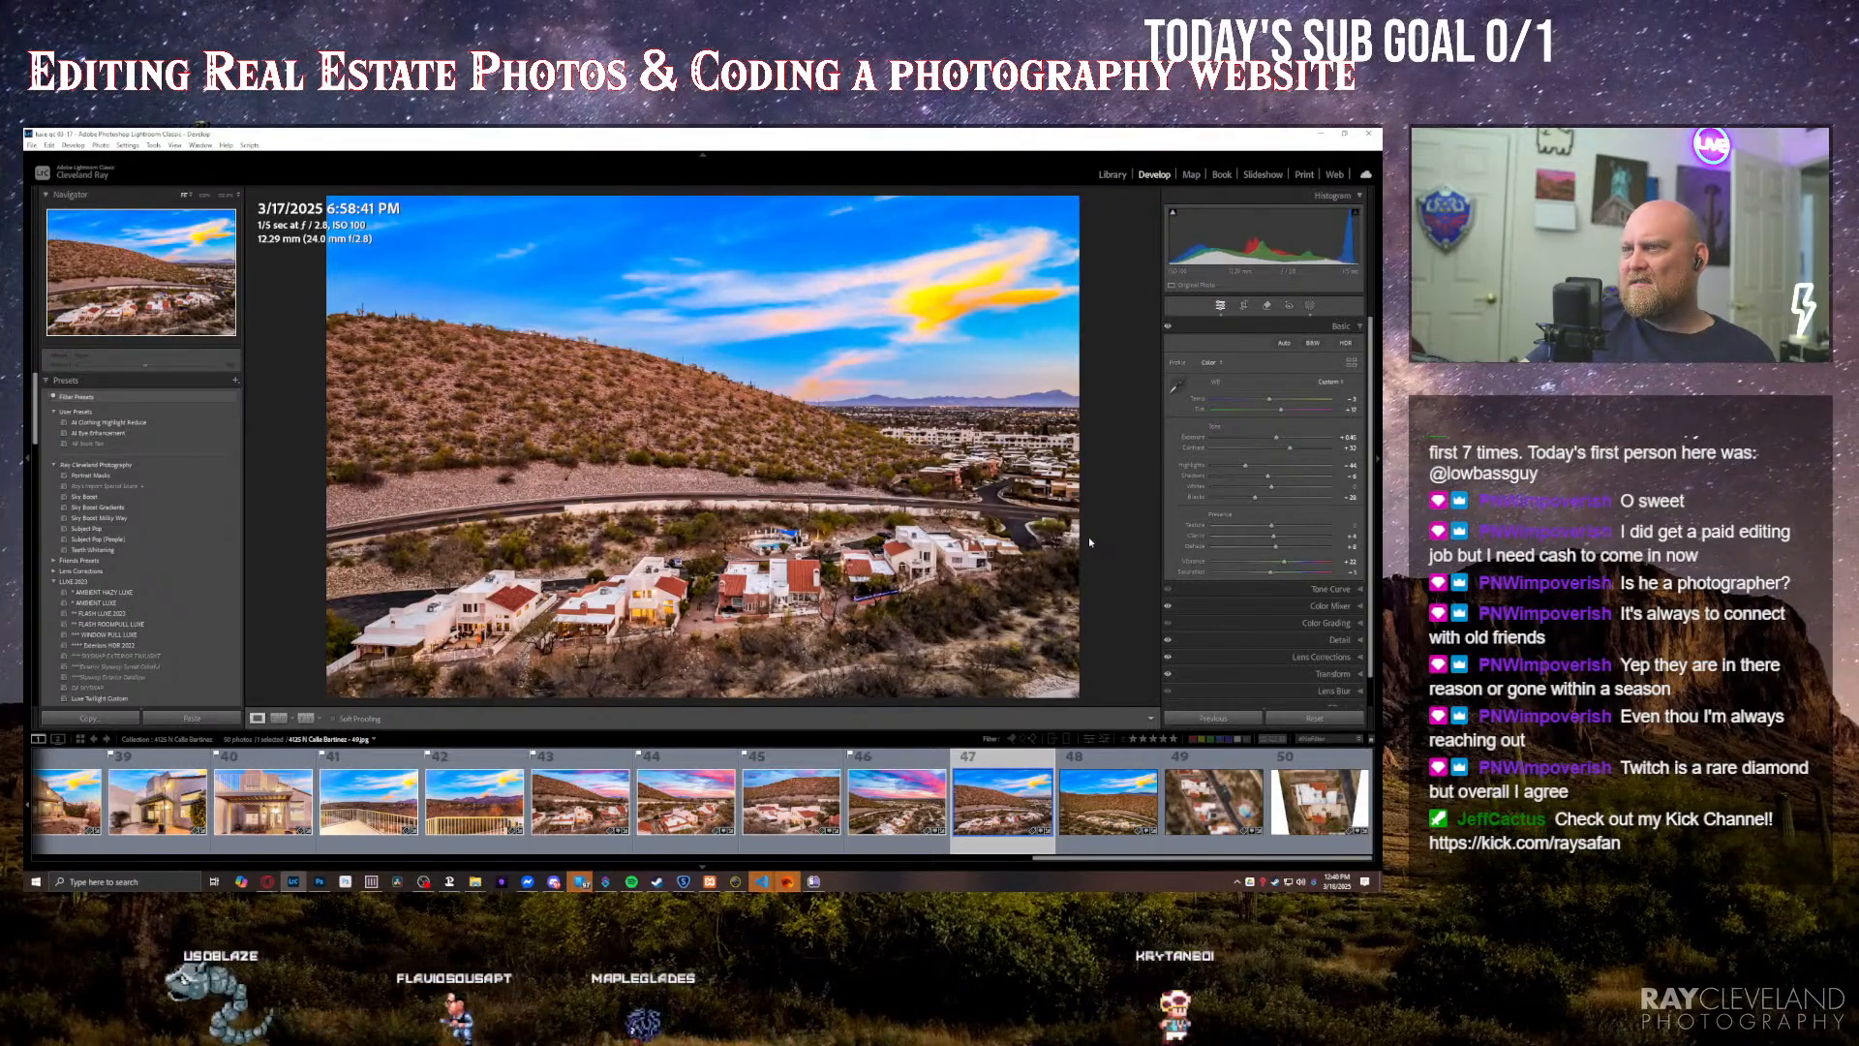
key("shift+w")
key("k")
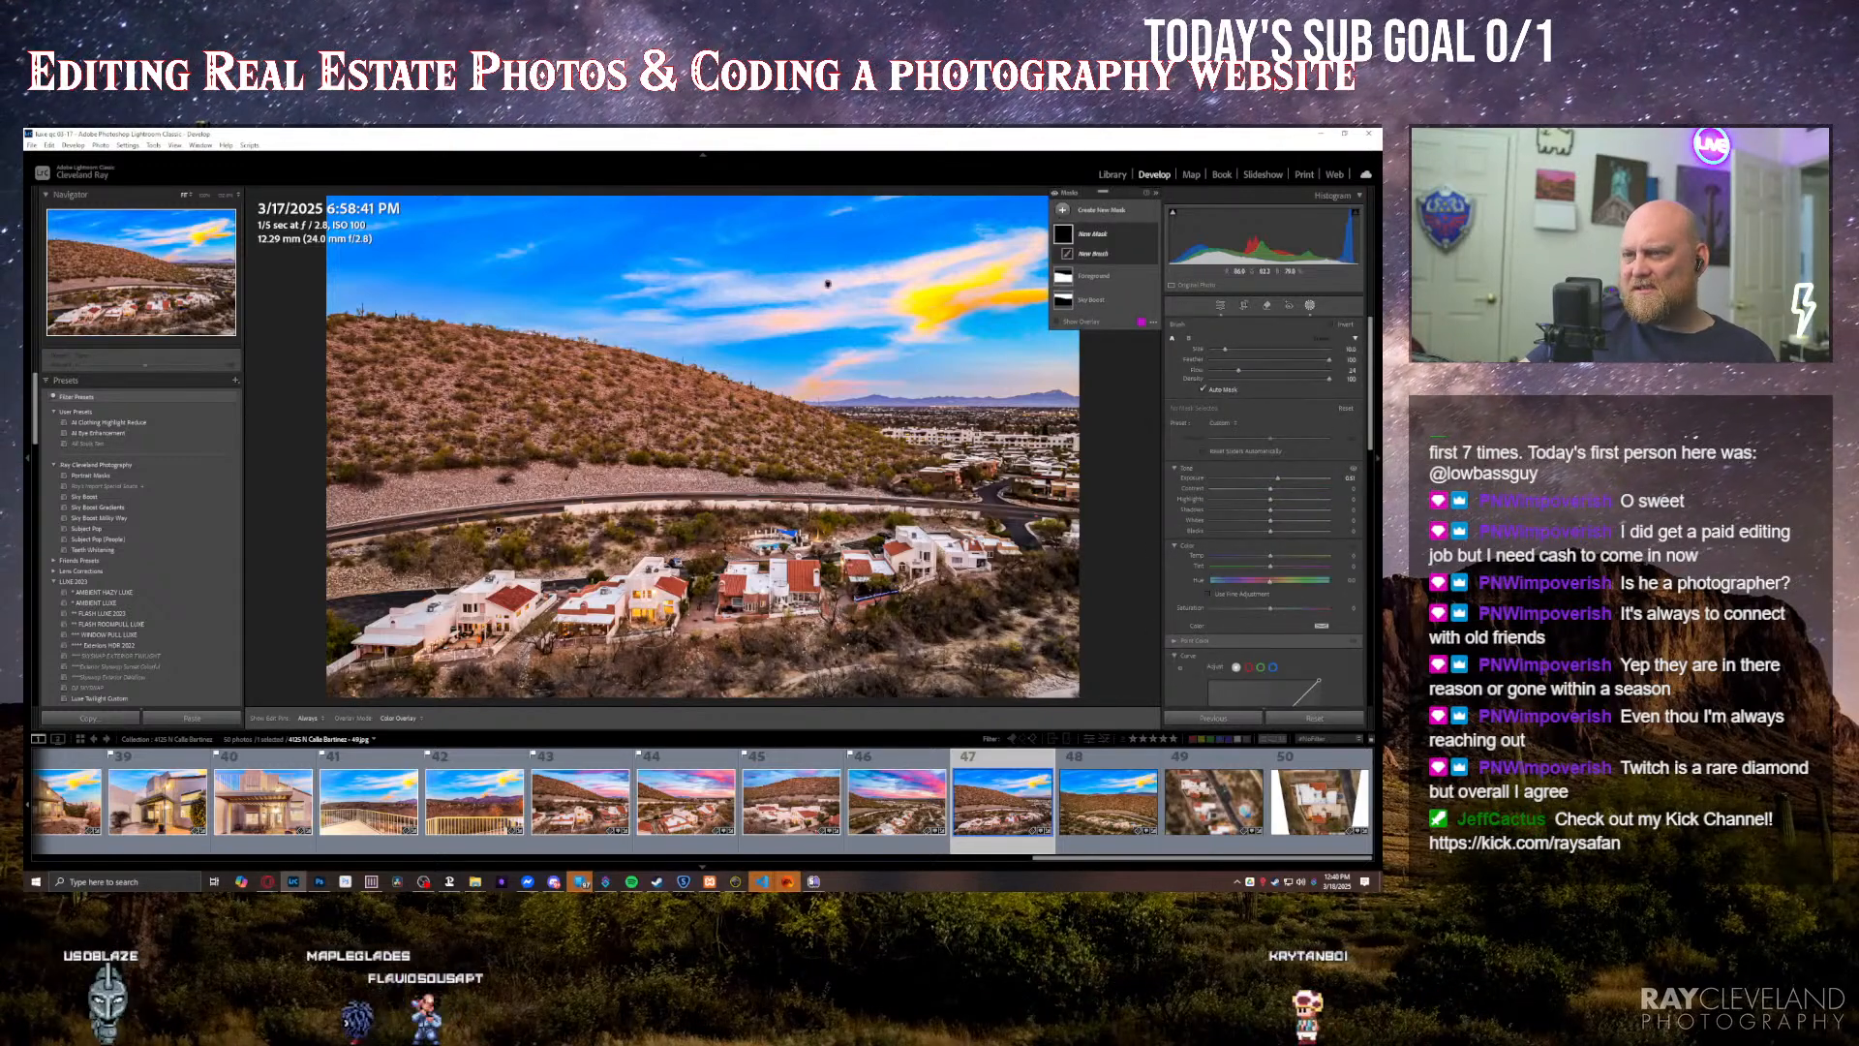
scroll(620, 600, "up", 1)
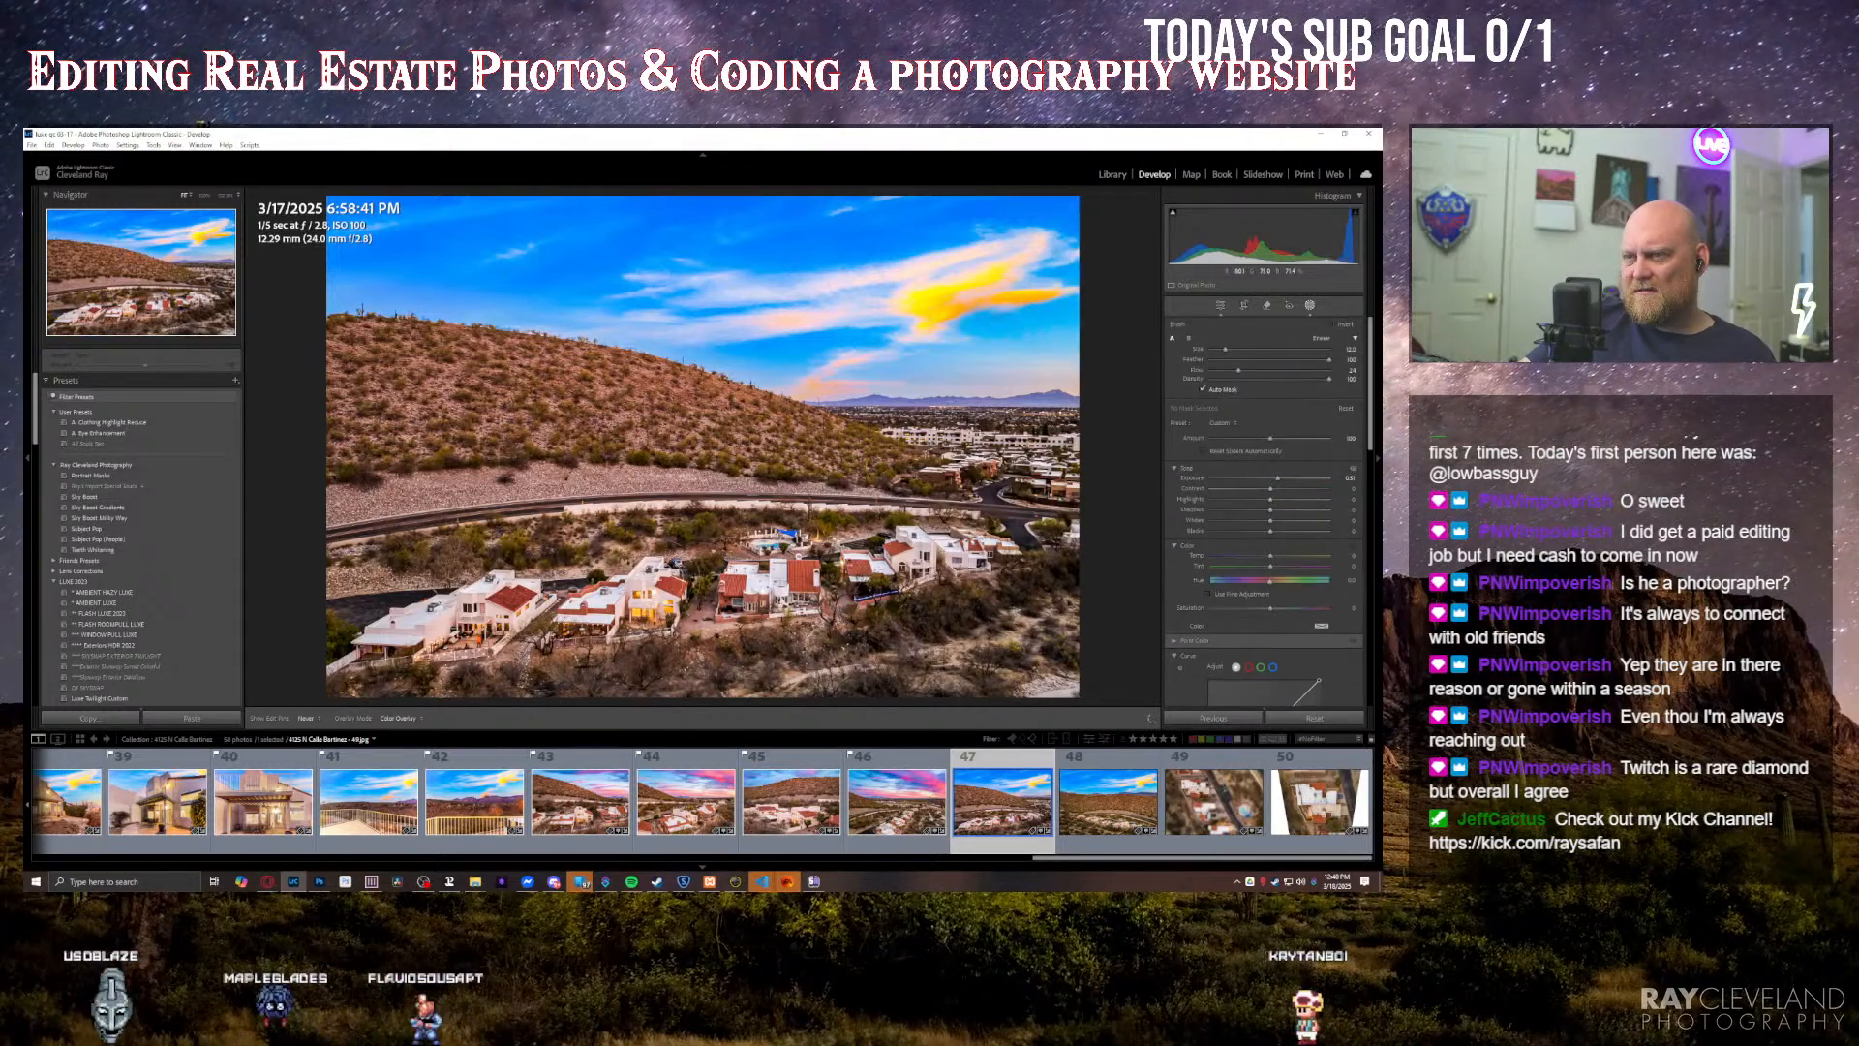
key("h")
left_click_drag(754, 623, 769, 620)
left_click_drag(769, 619, 765, 619)
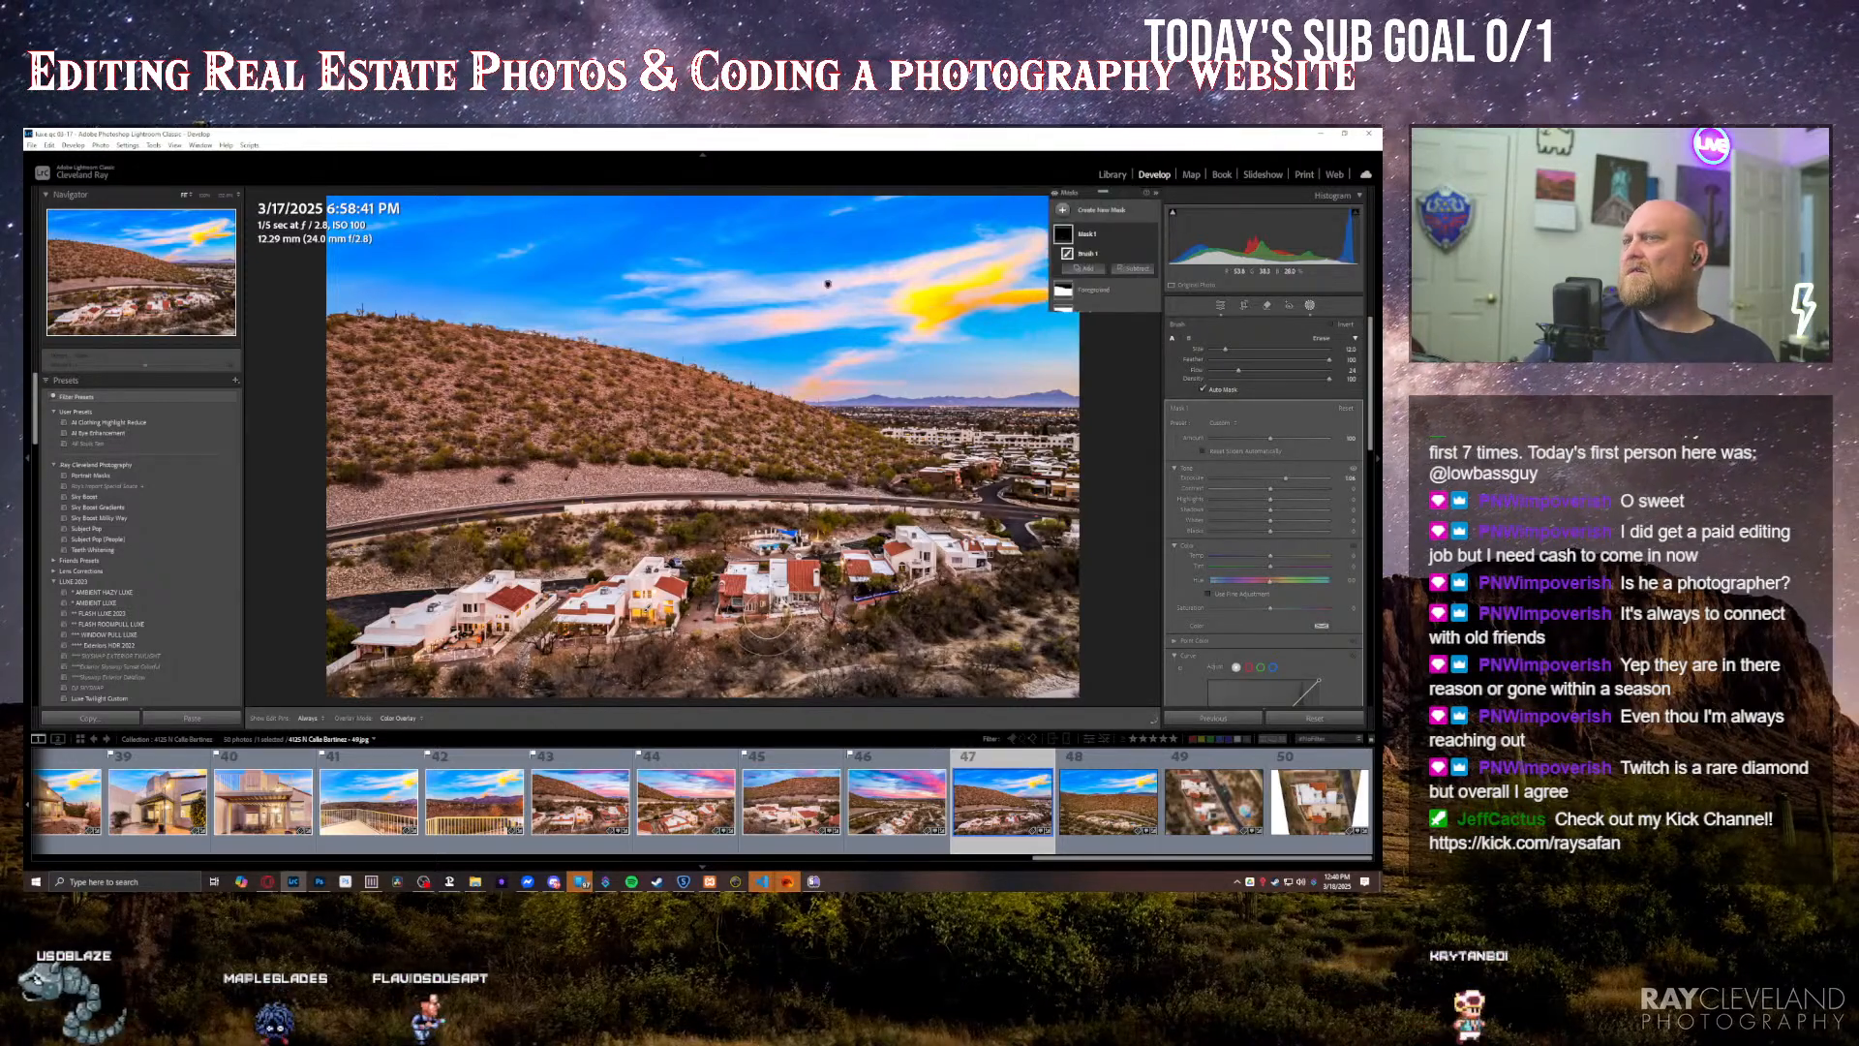
key("Escape")
key("Escape")
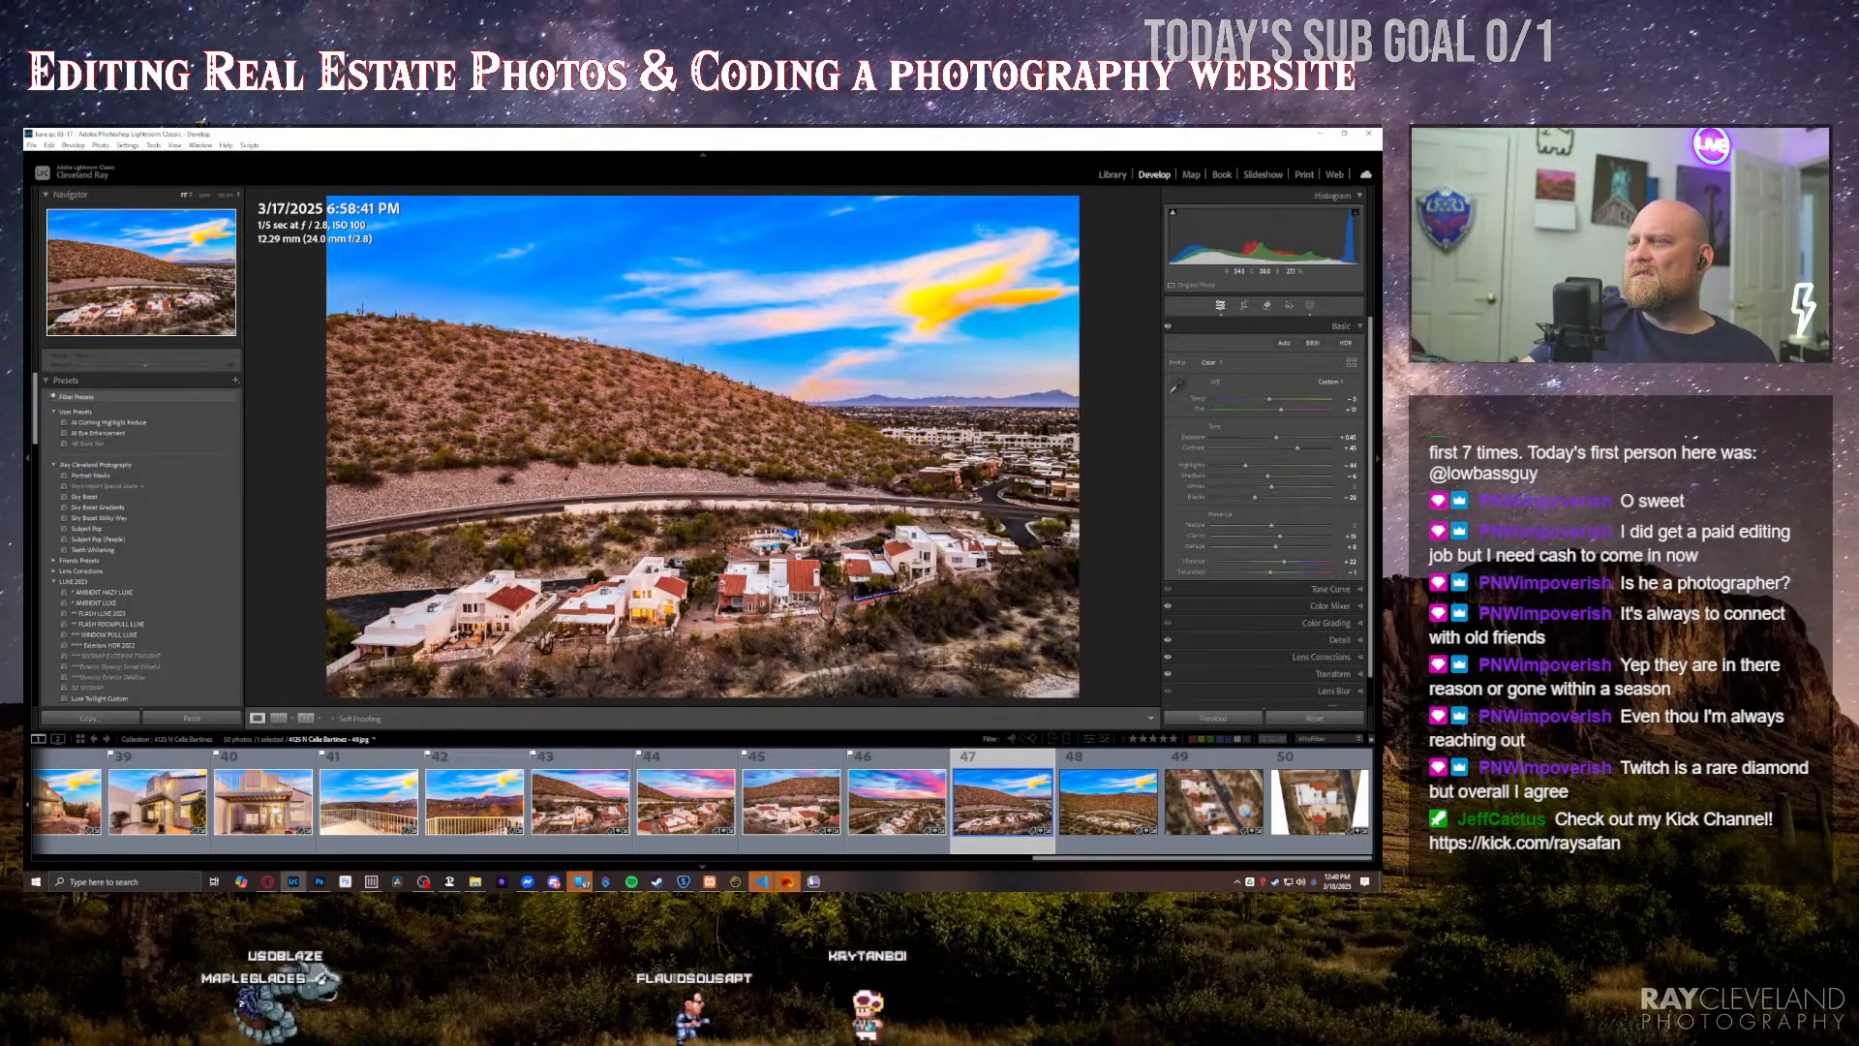
Step: Synchronize the develop settings of the blue-sky hillside aerial to the higher, wider aerial that follows it, leaving out masking
key("Right")
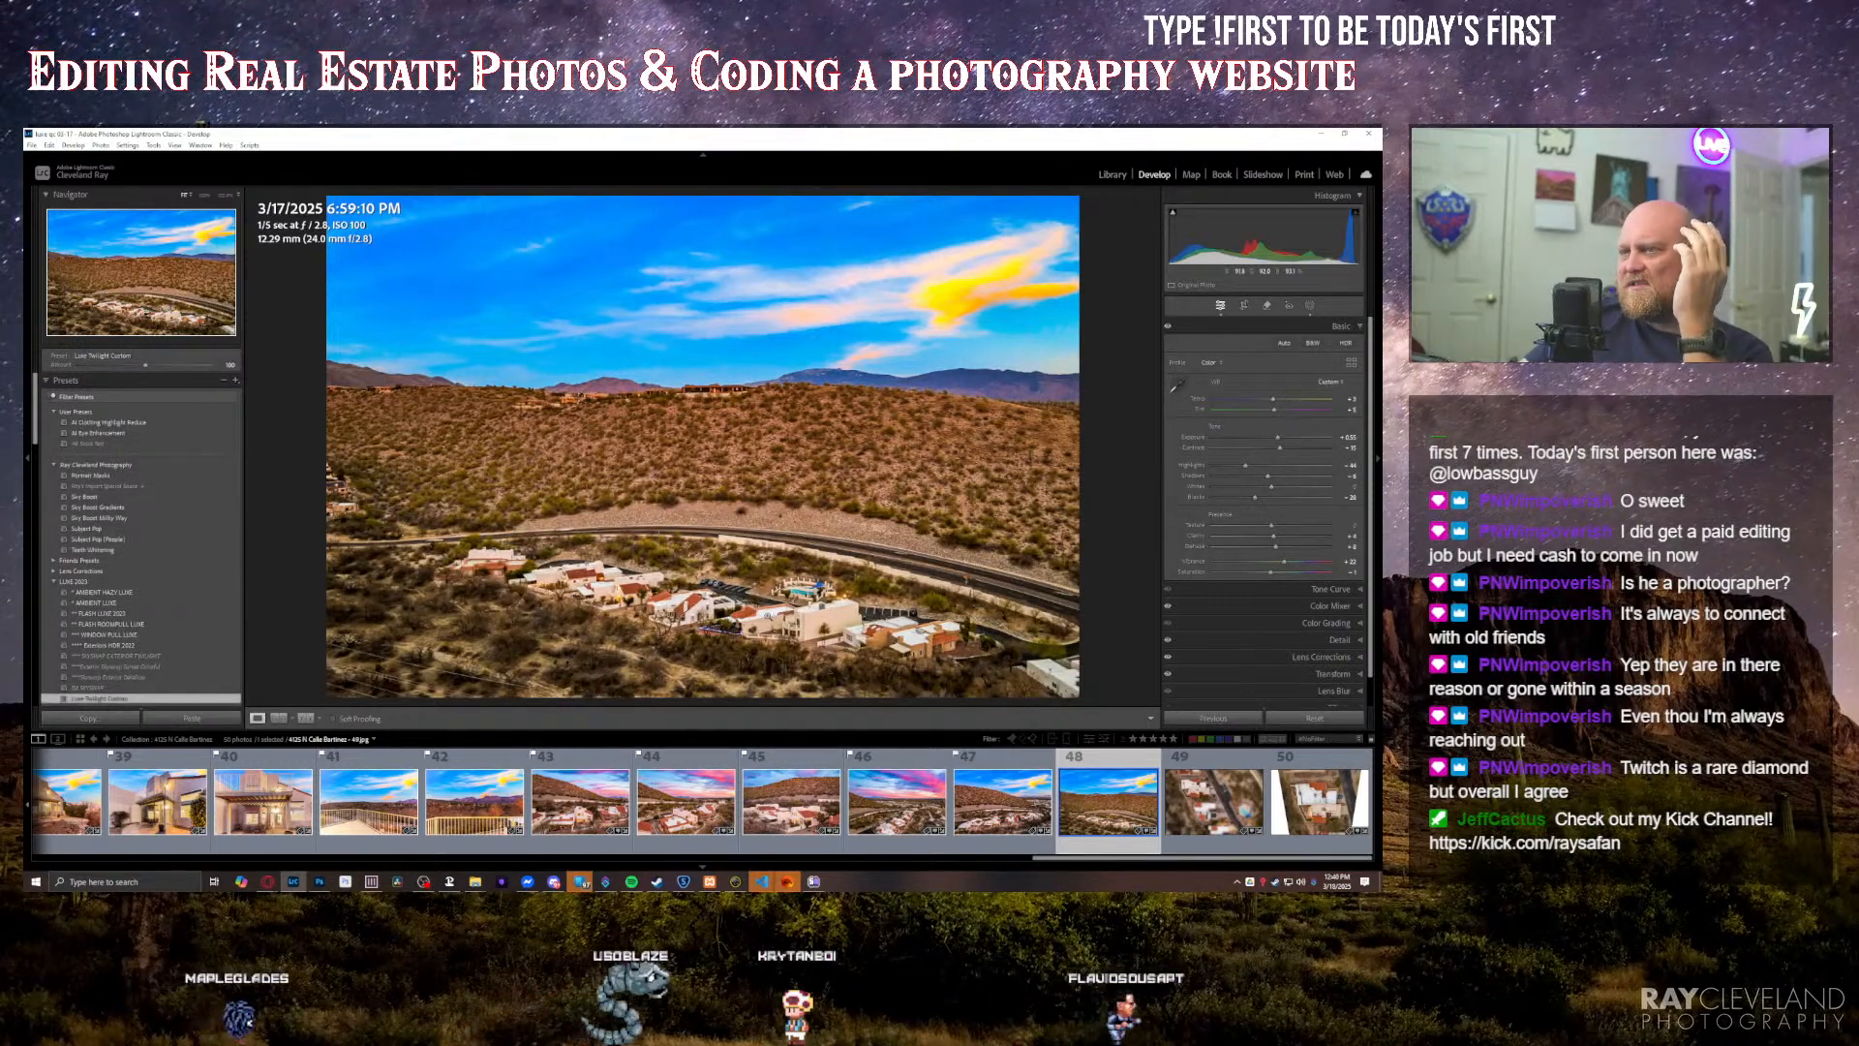
key("Left")
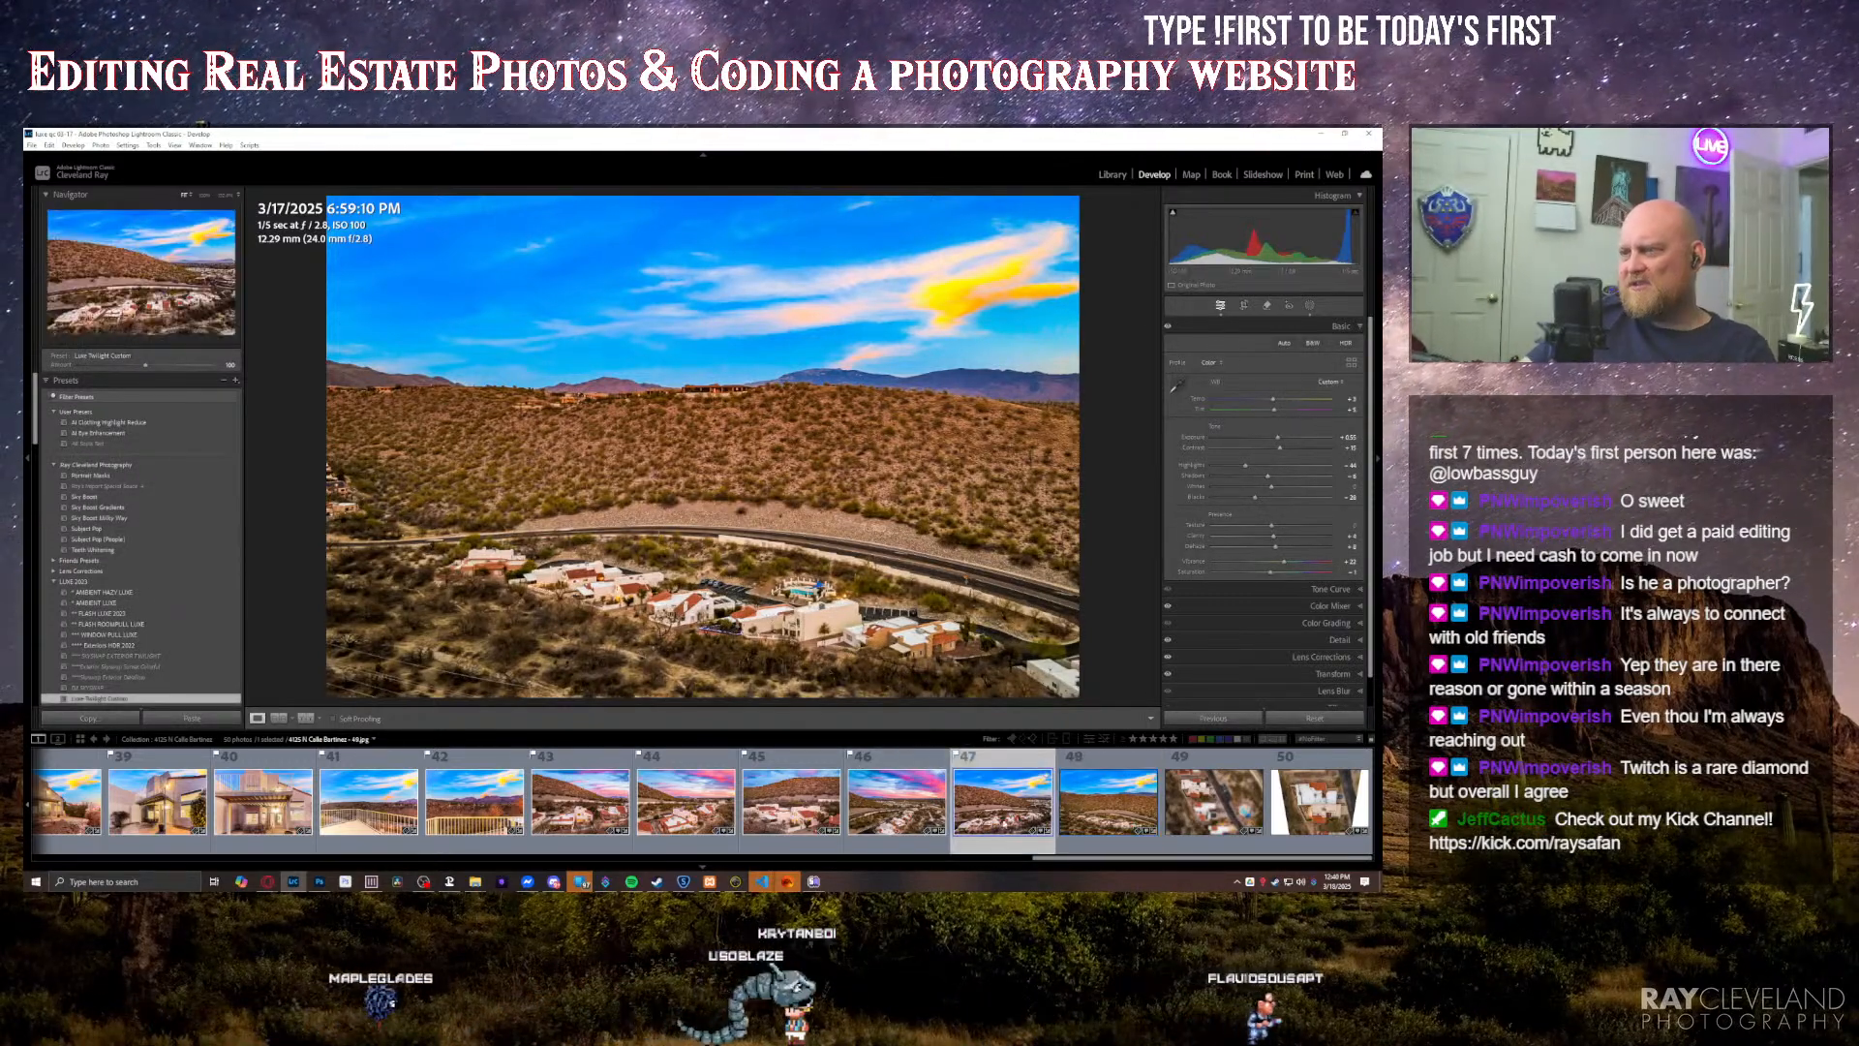
left_click(1088, 811, "ctrl")
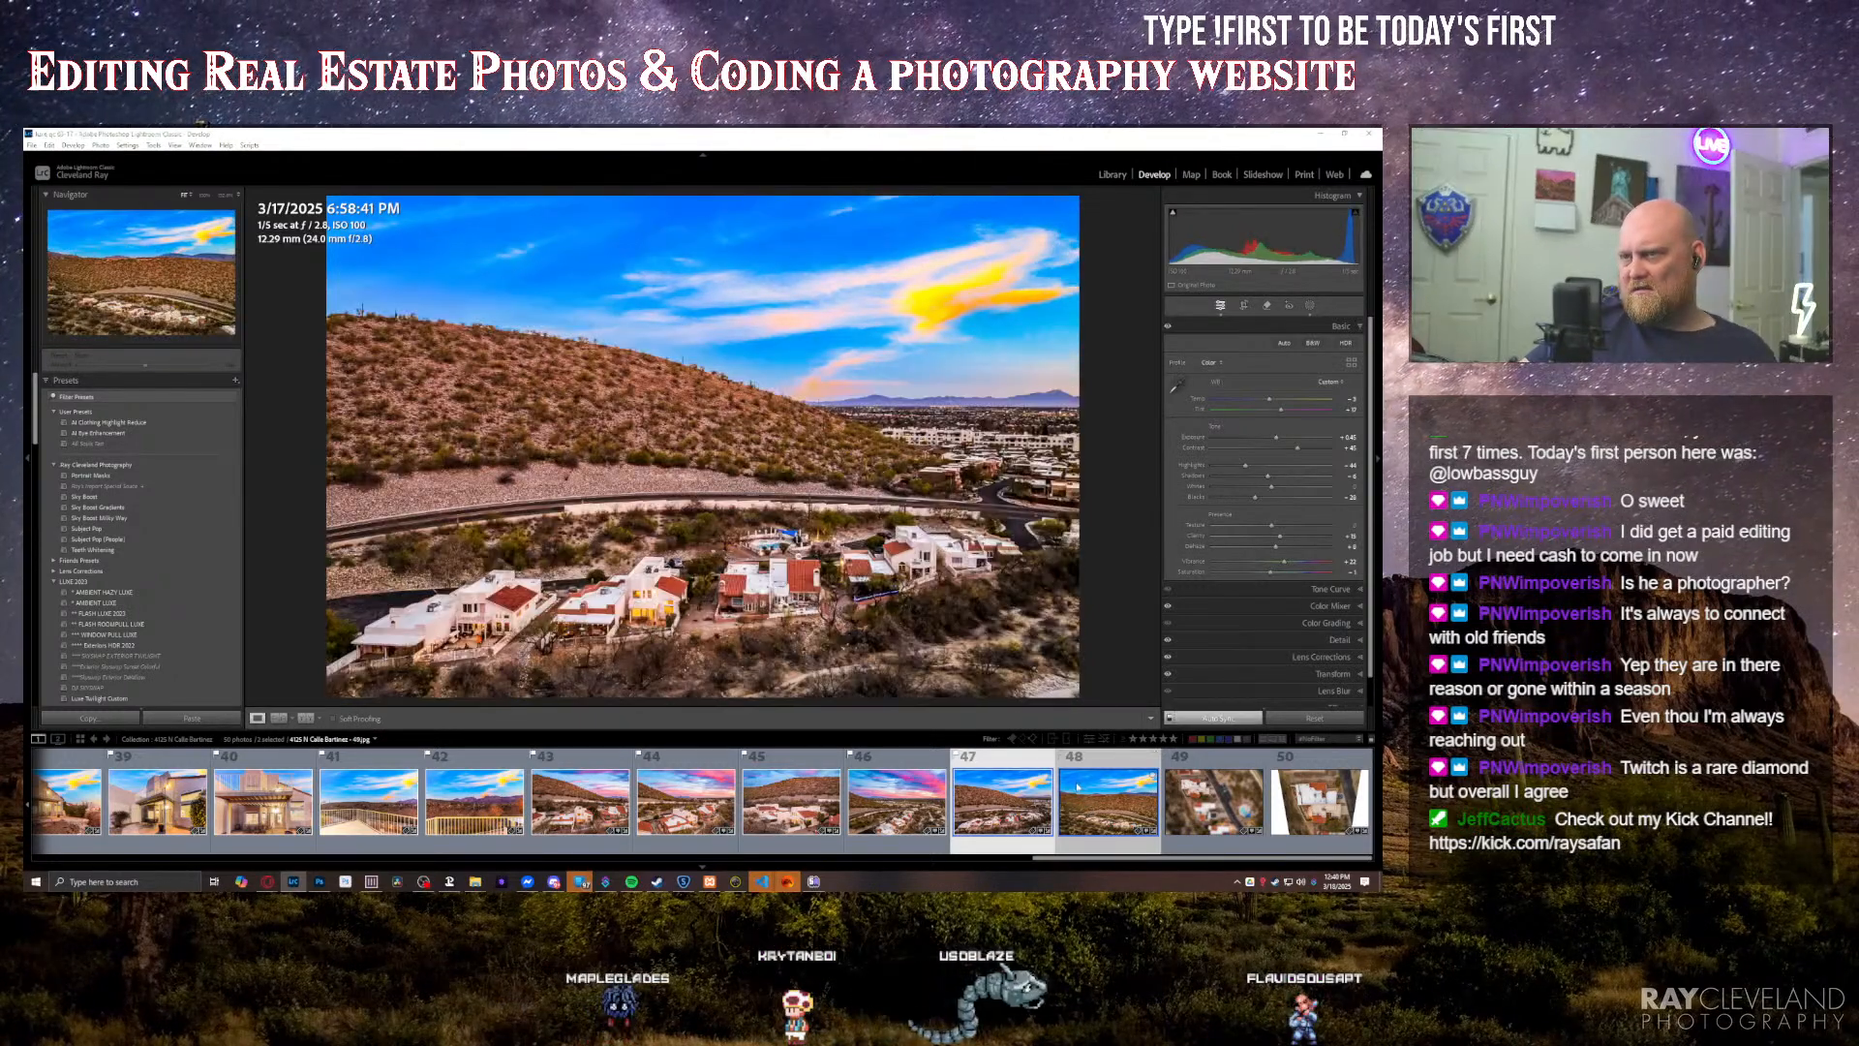
key("ctrl+shift+s")
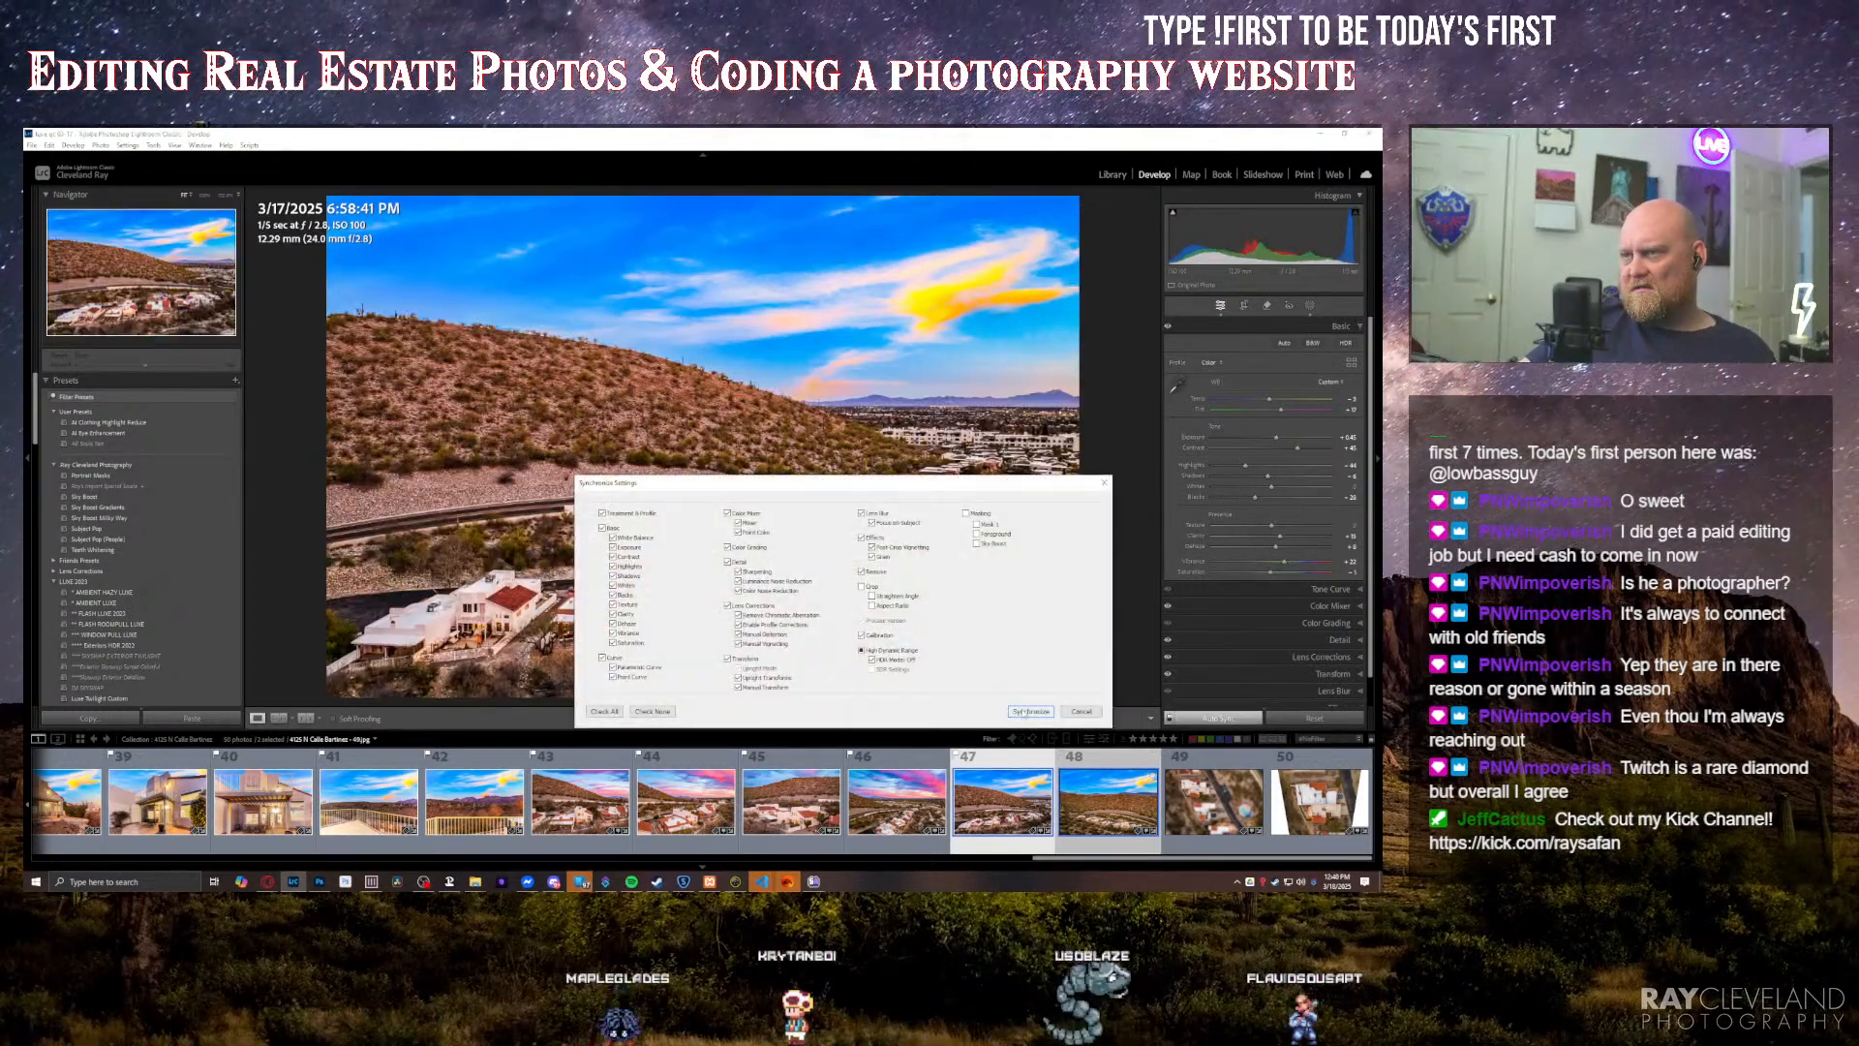
key("Return")
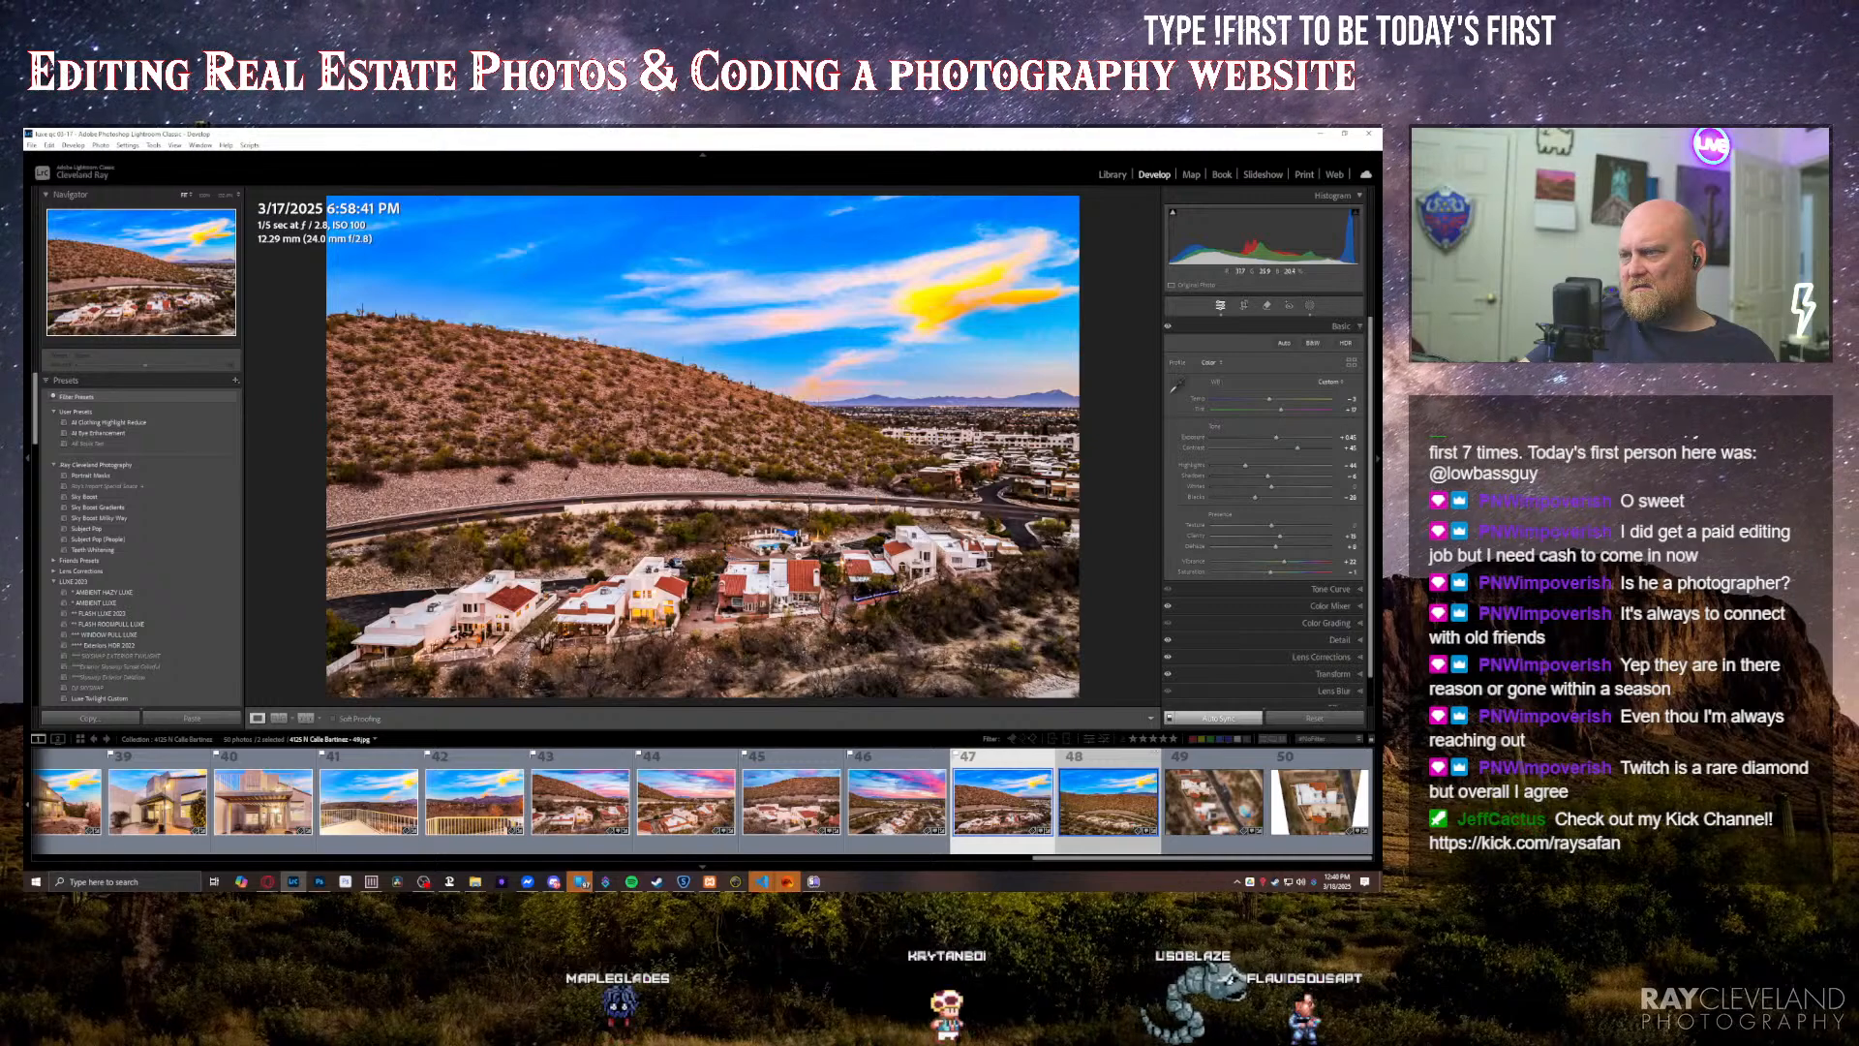
Step: Raise the exposure of the wider blue-sky hillside aerial
left_click(1097, 804)
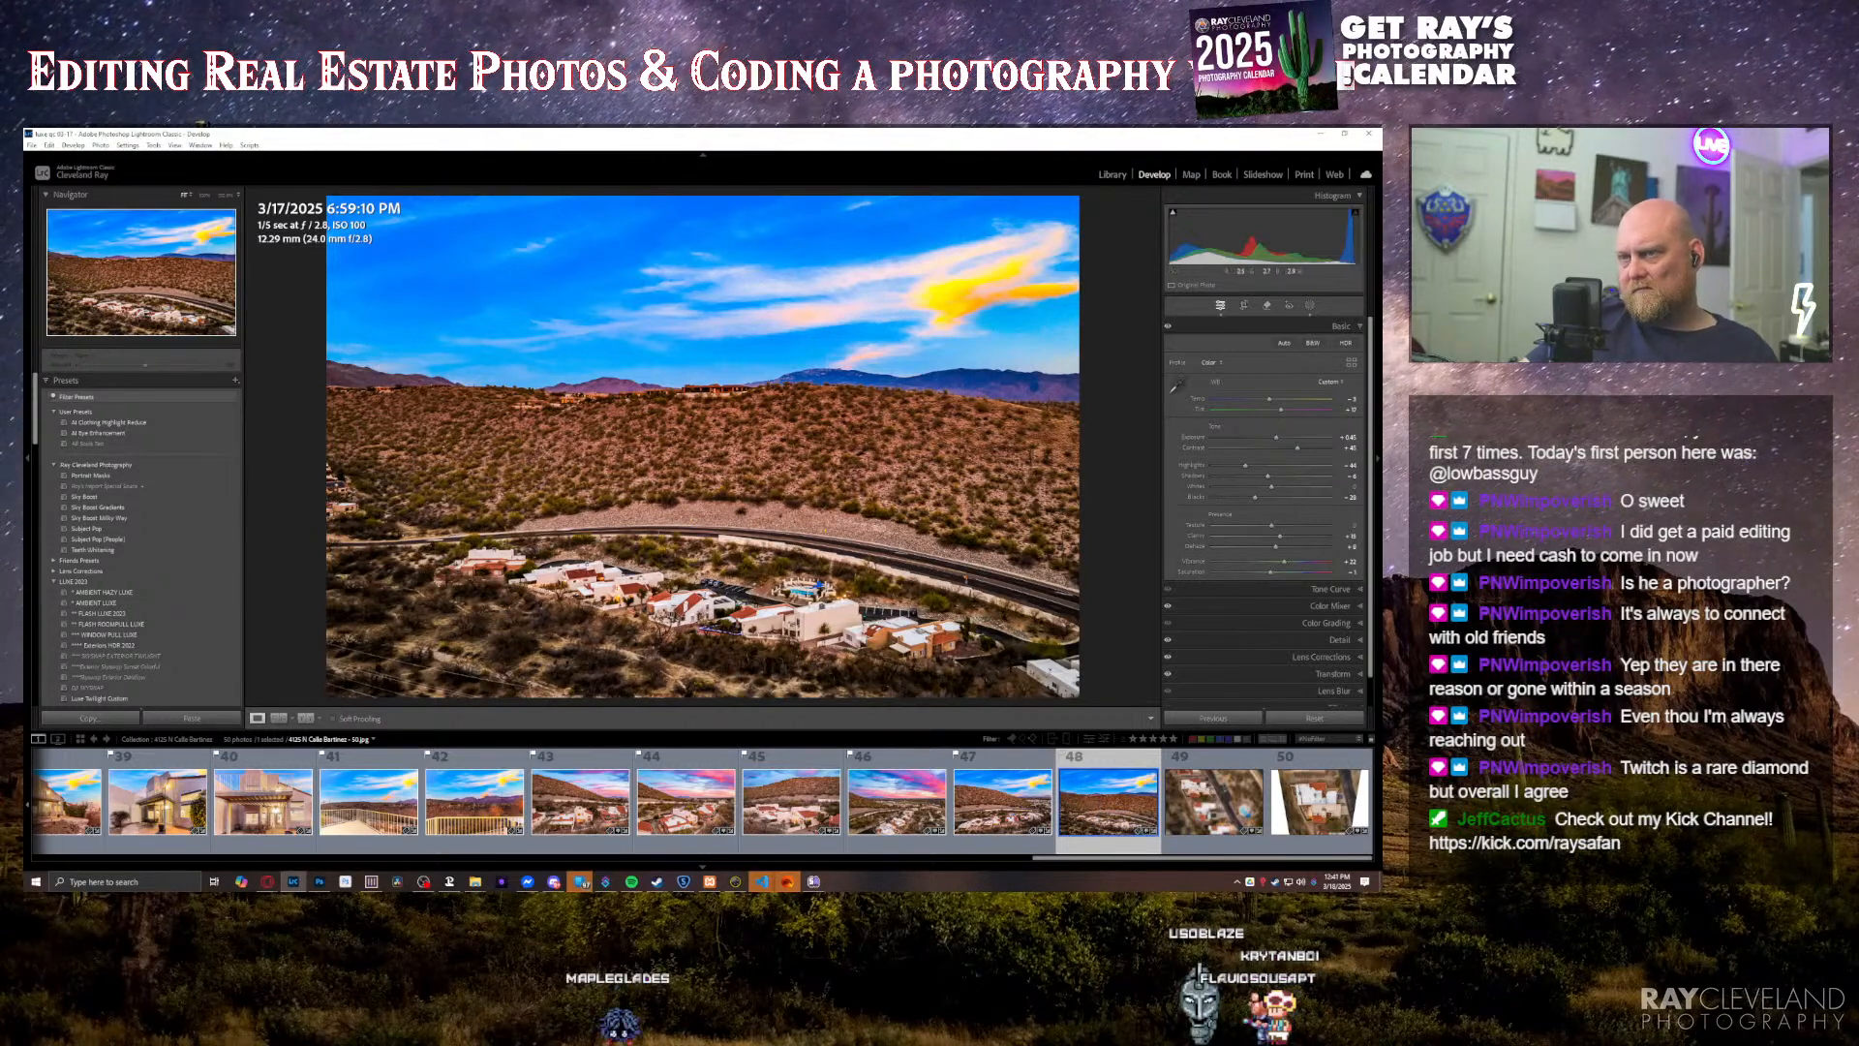
key("equal")
key("equal")
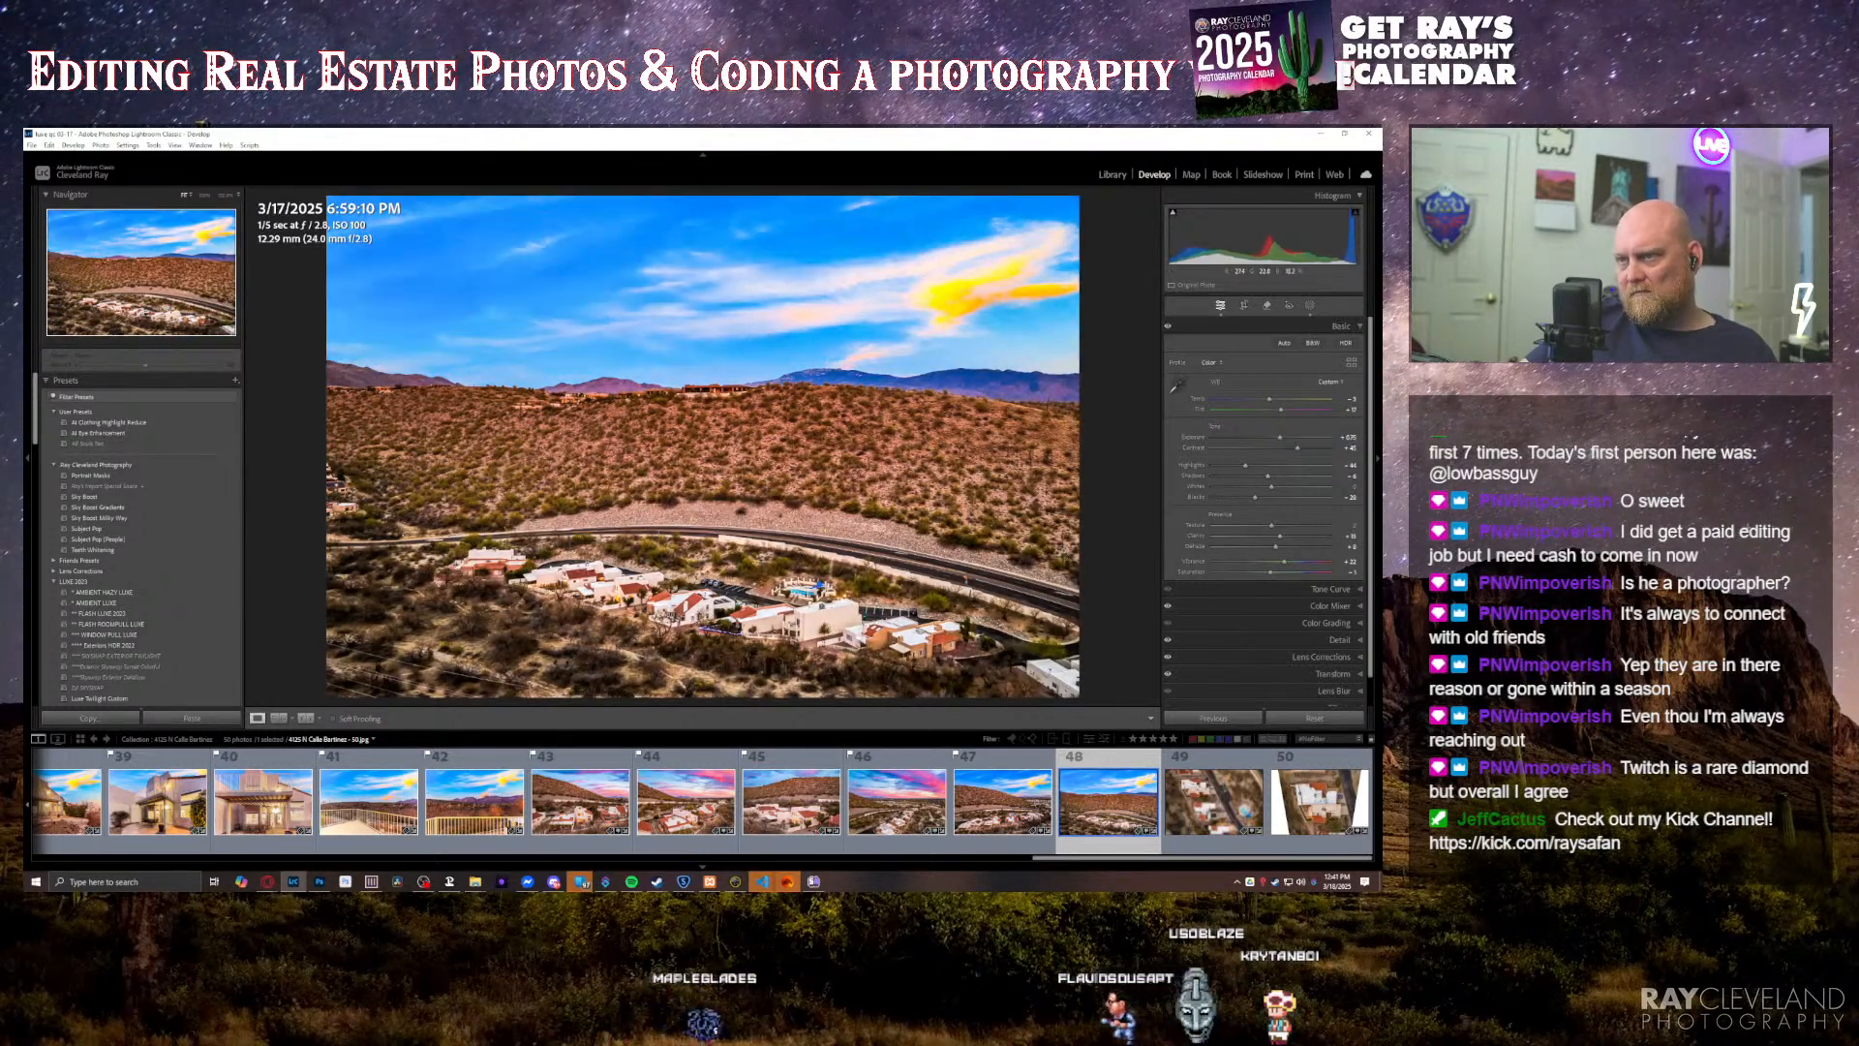
Step: Change the perspective correction of the close overhead house photo to eliminate its blank white edges, and raise its exposure
key("Right")
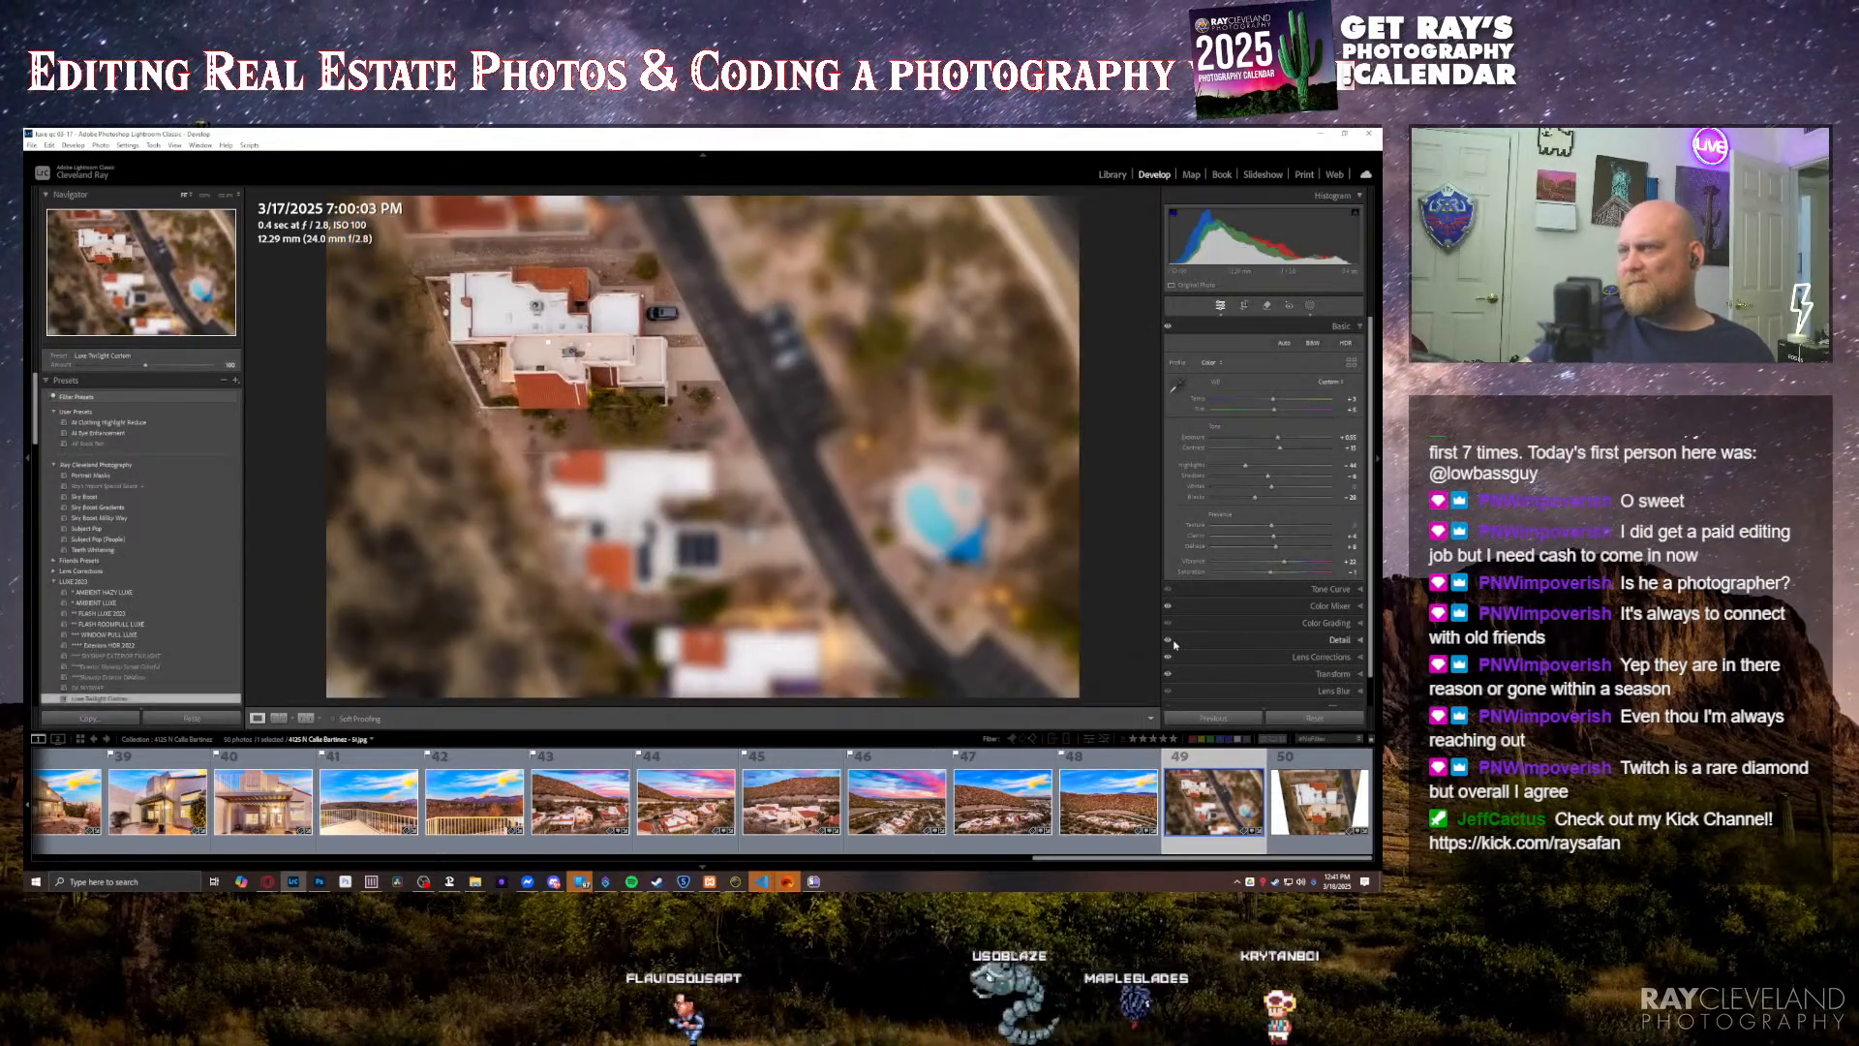
left_click(1307, 816)
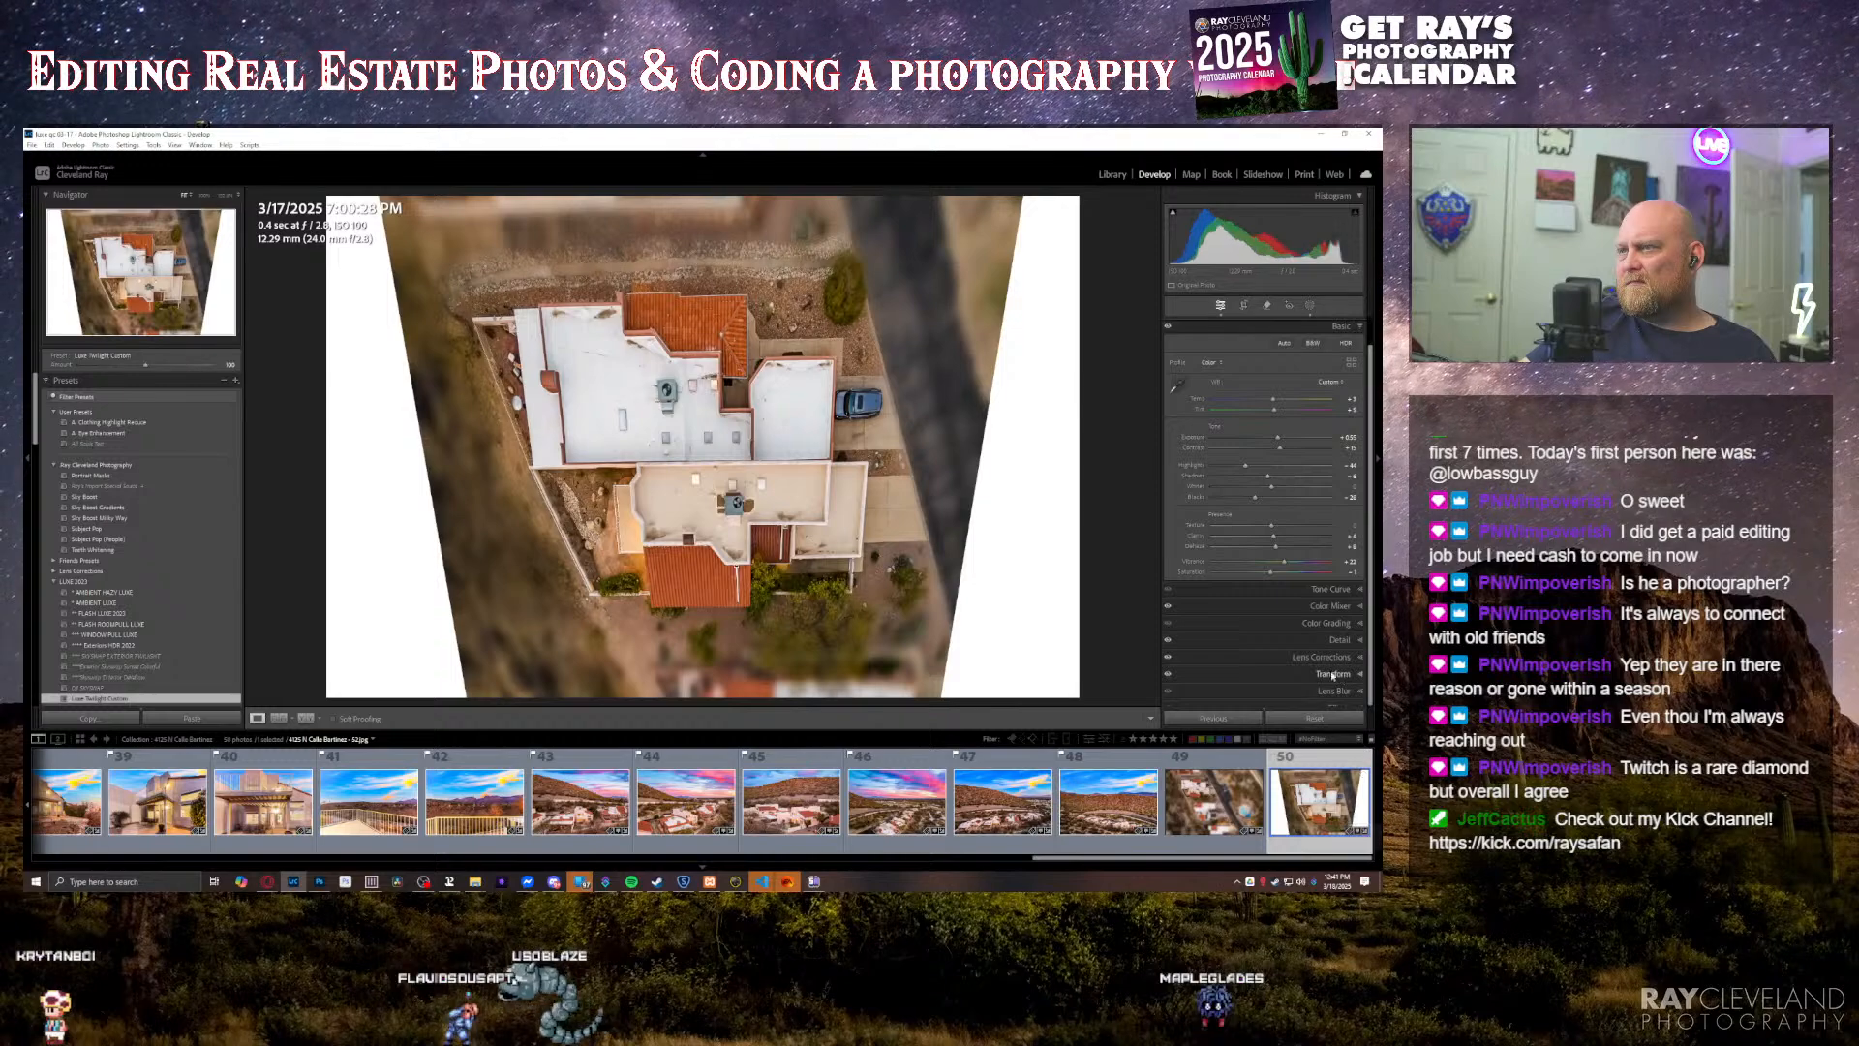
left_click(1272, 673)
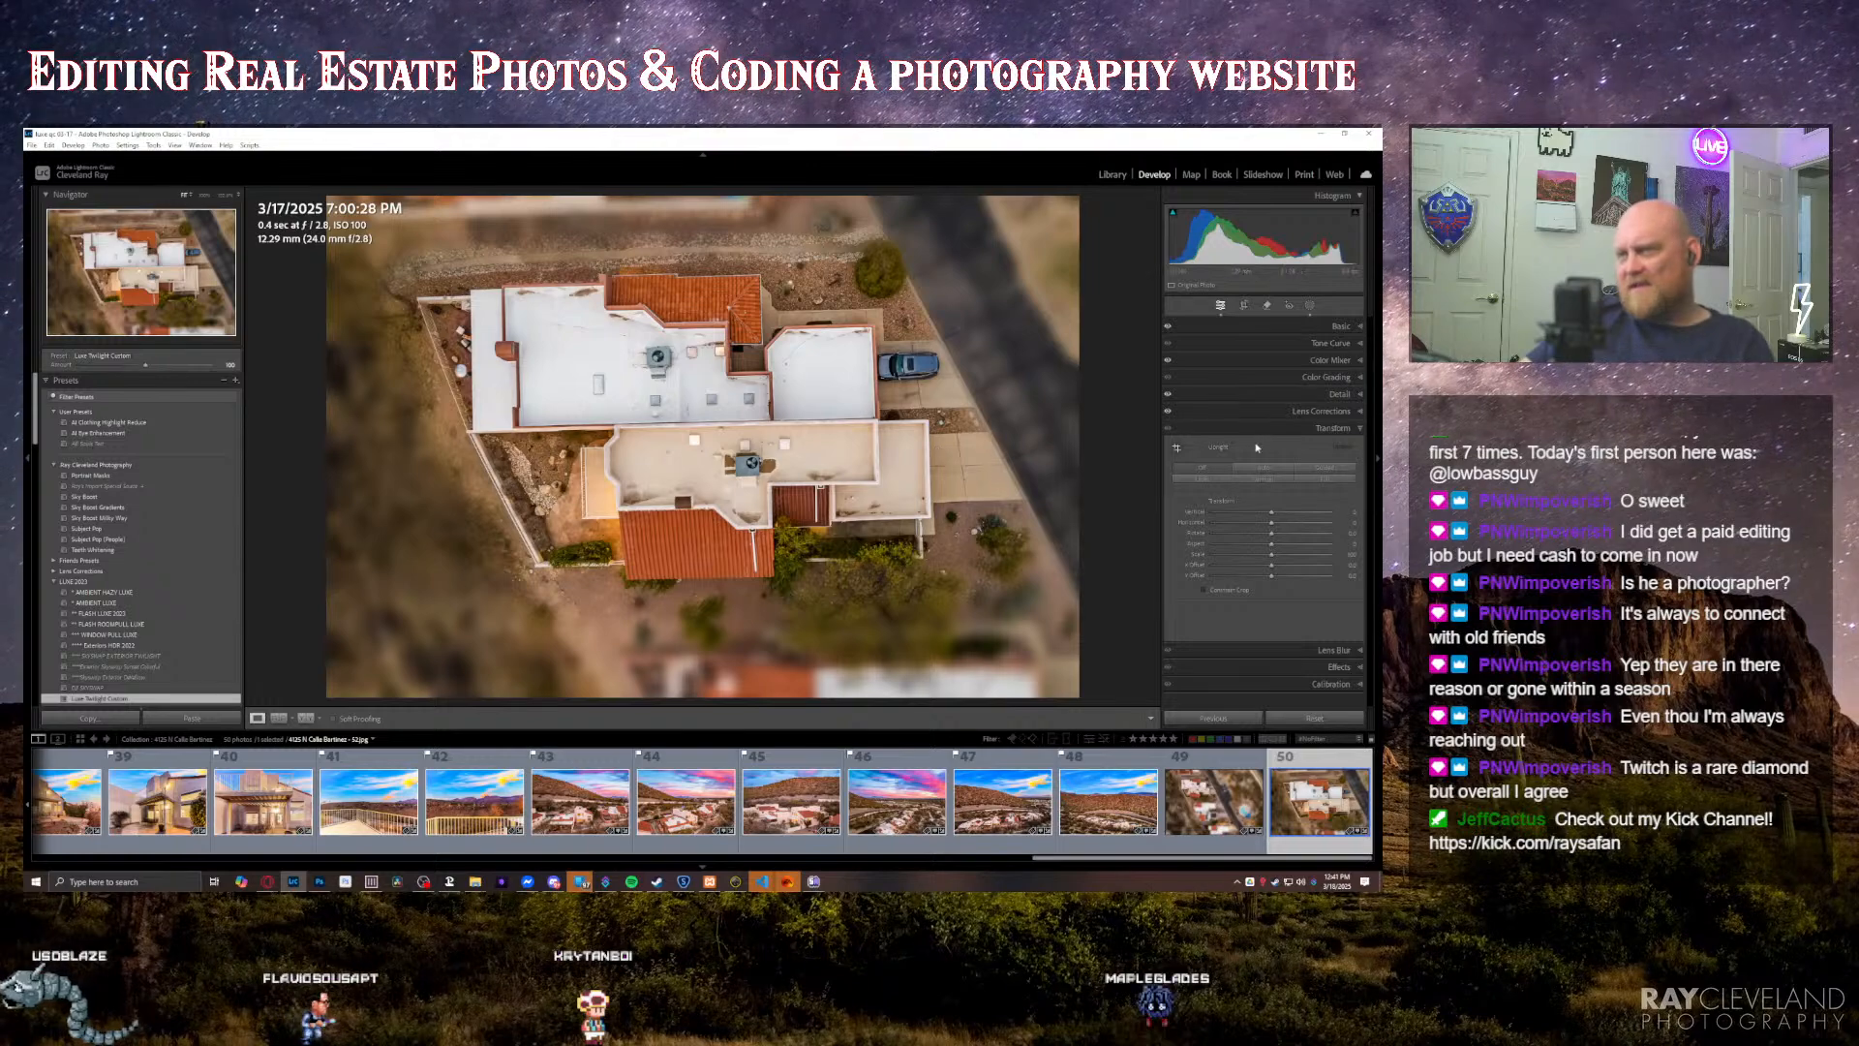
key("equal")
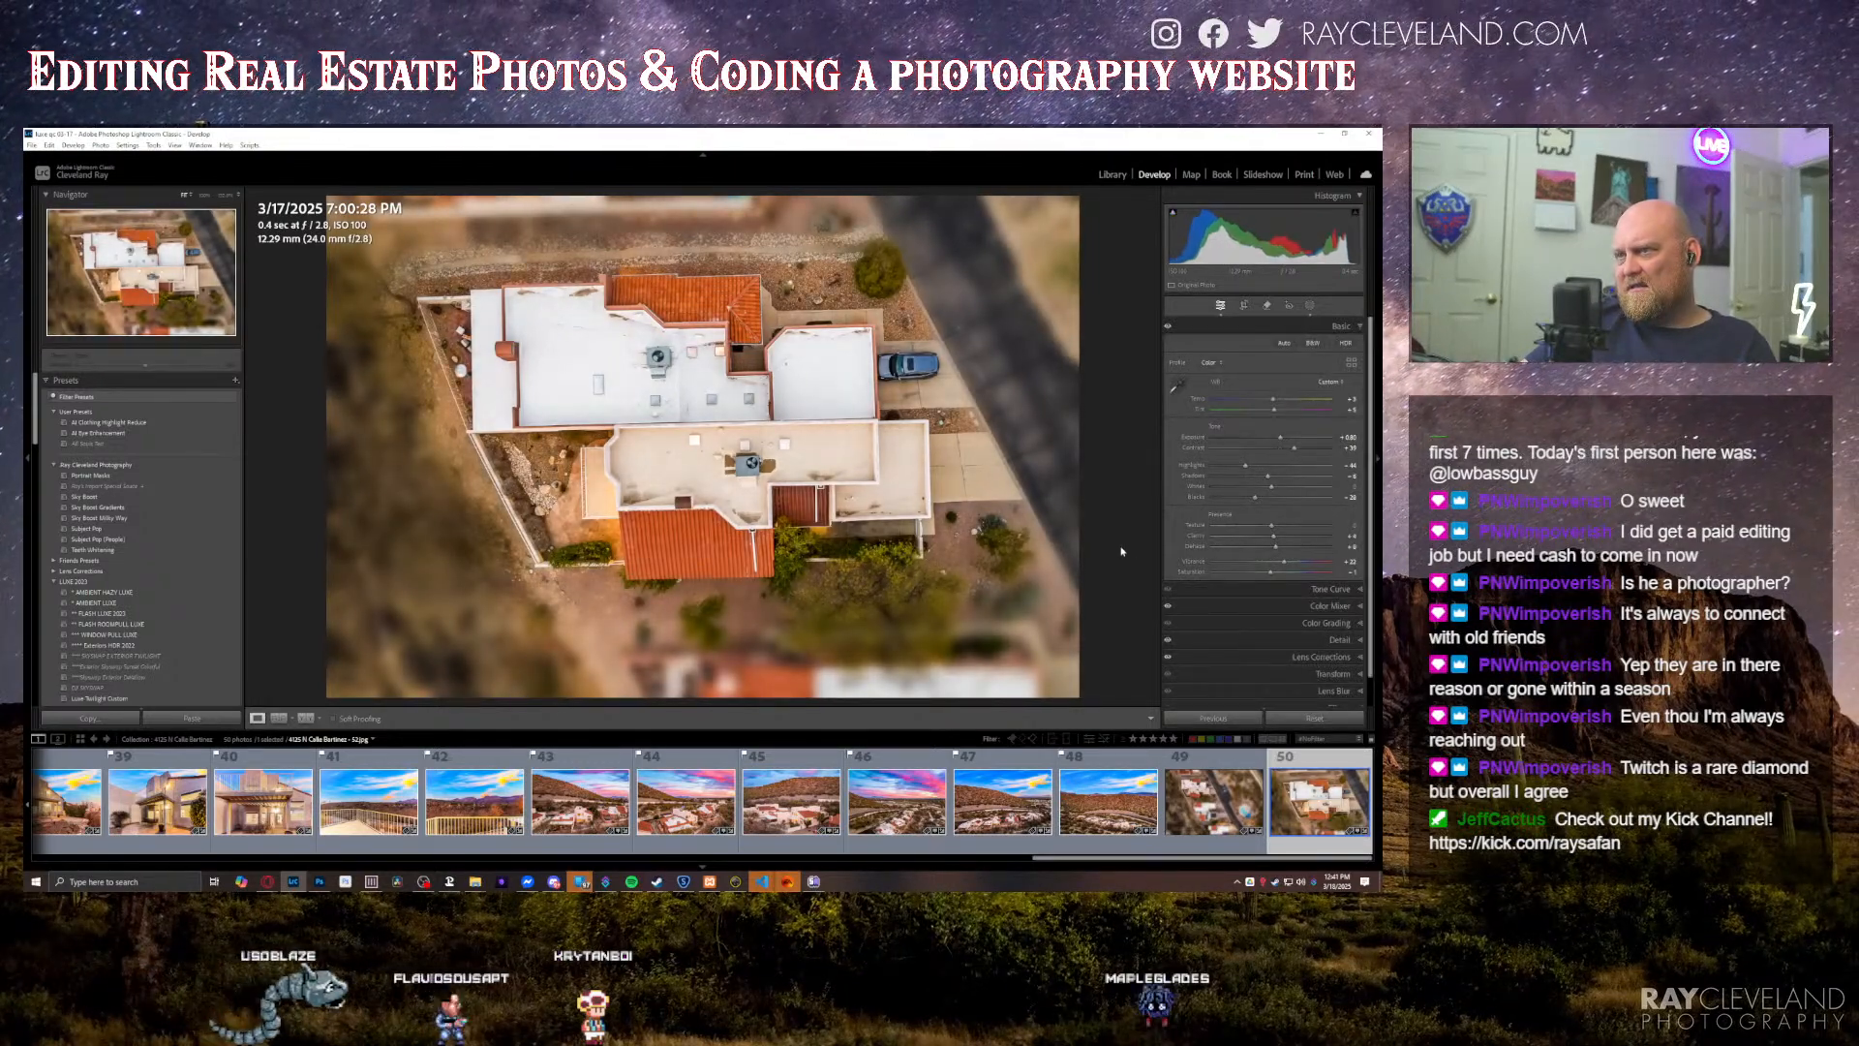
Step: Adjust the exposure and contrast of the wide overhead neighbourhood photo and compare it with the close overhead house photo
left_click(1206, 775)
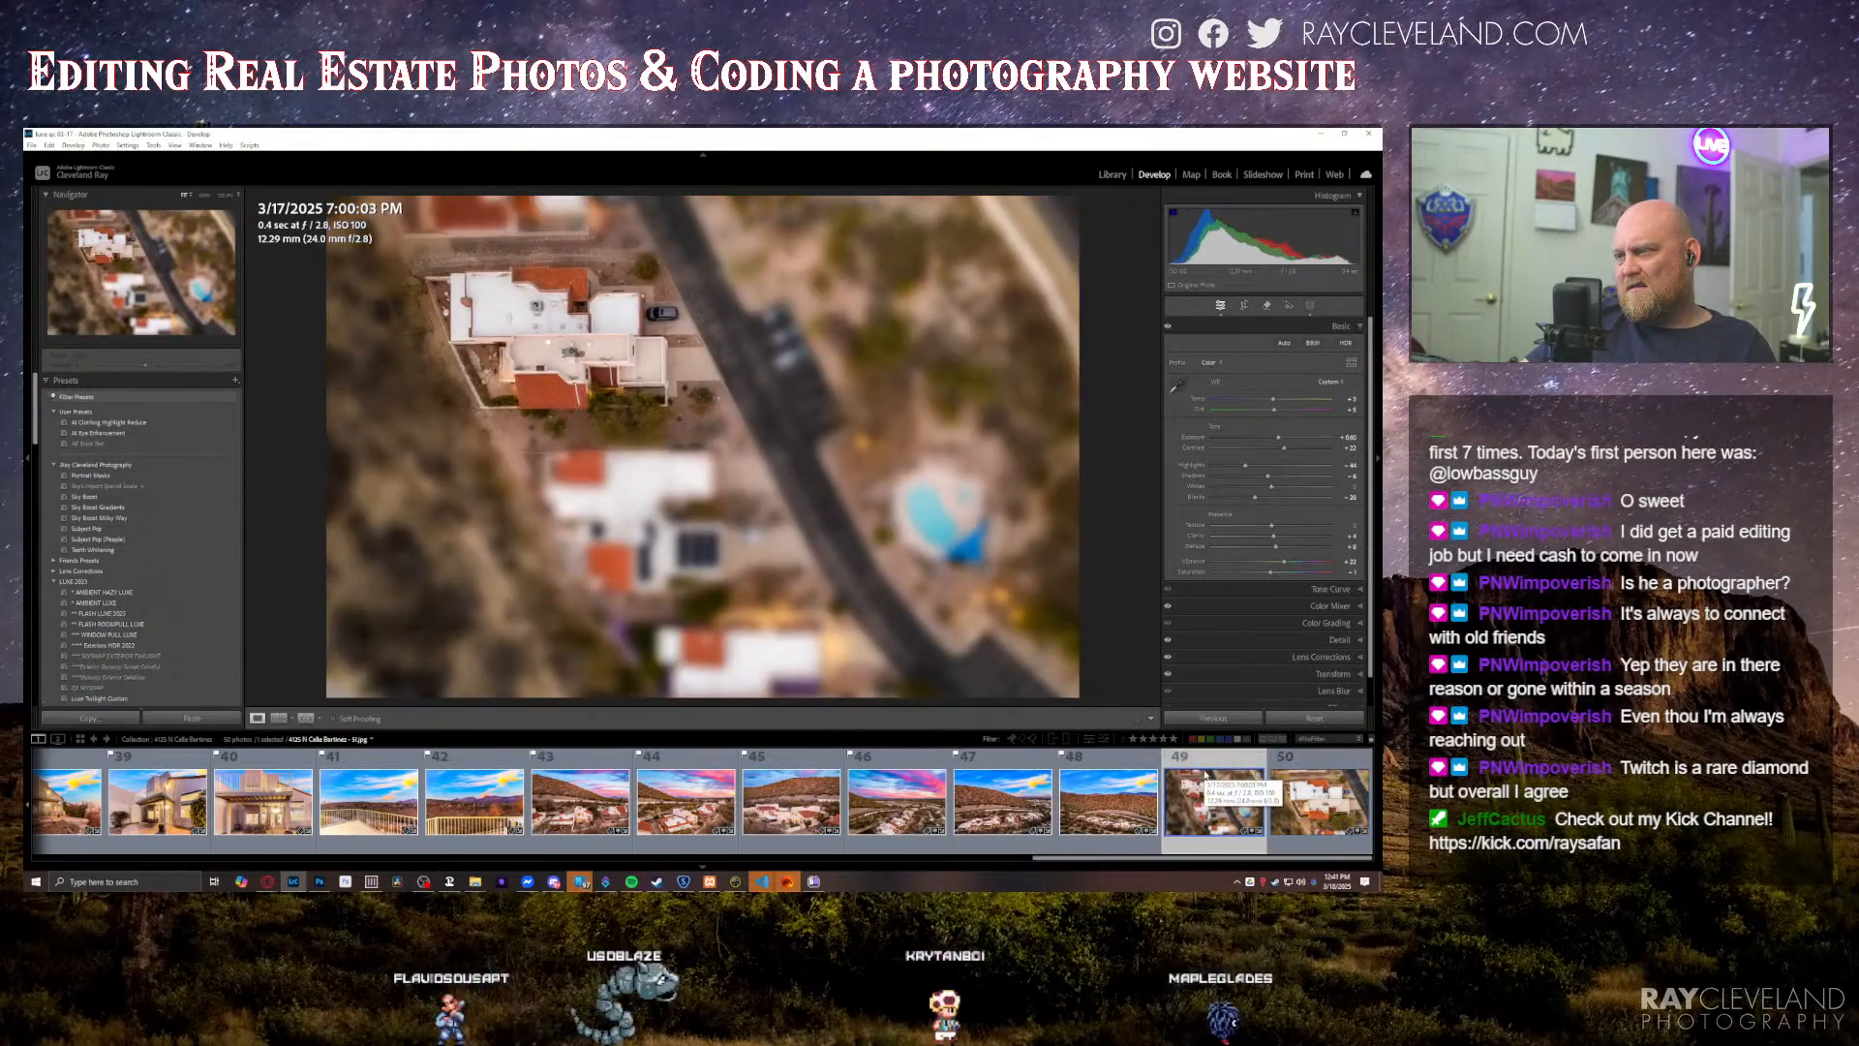
key("Right")
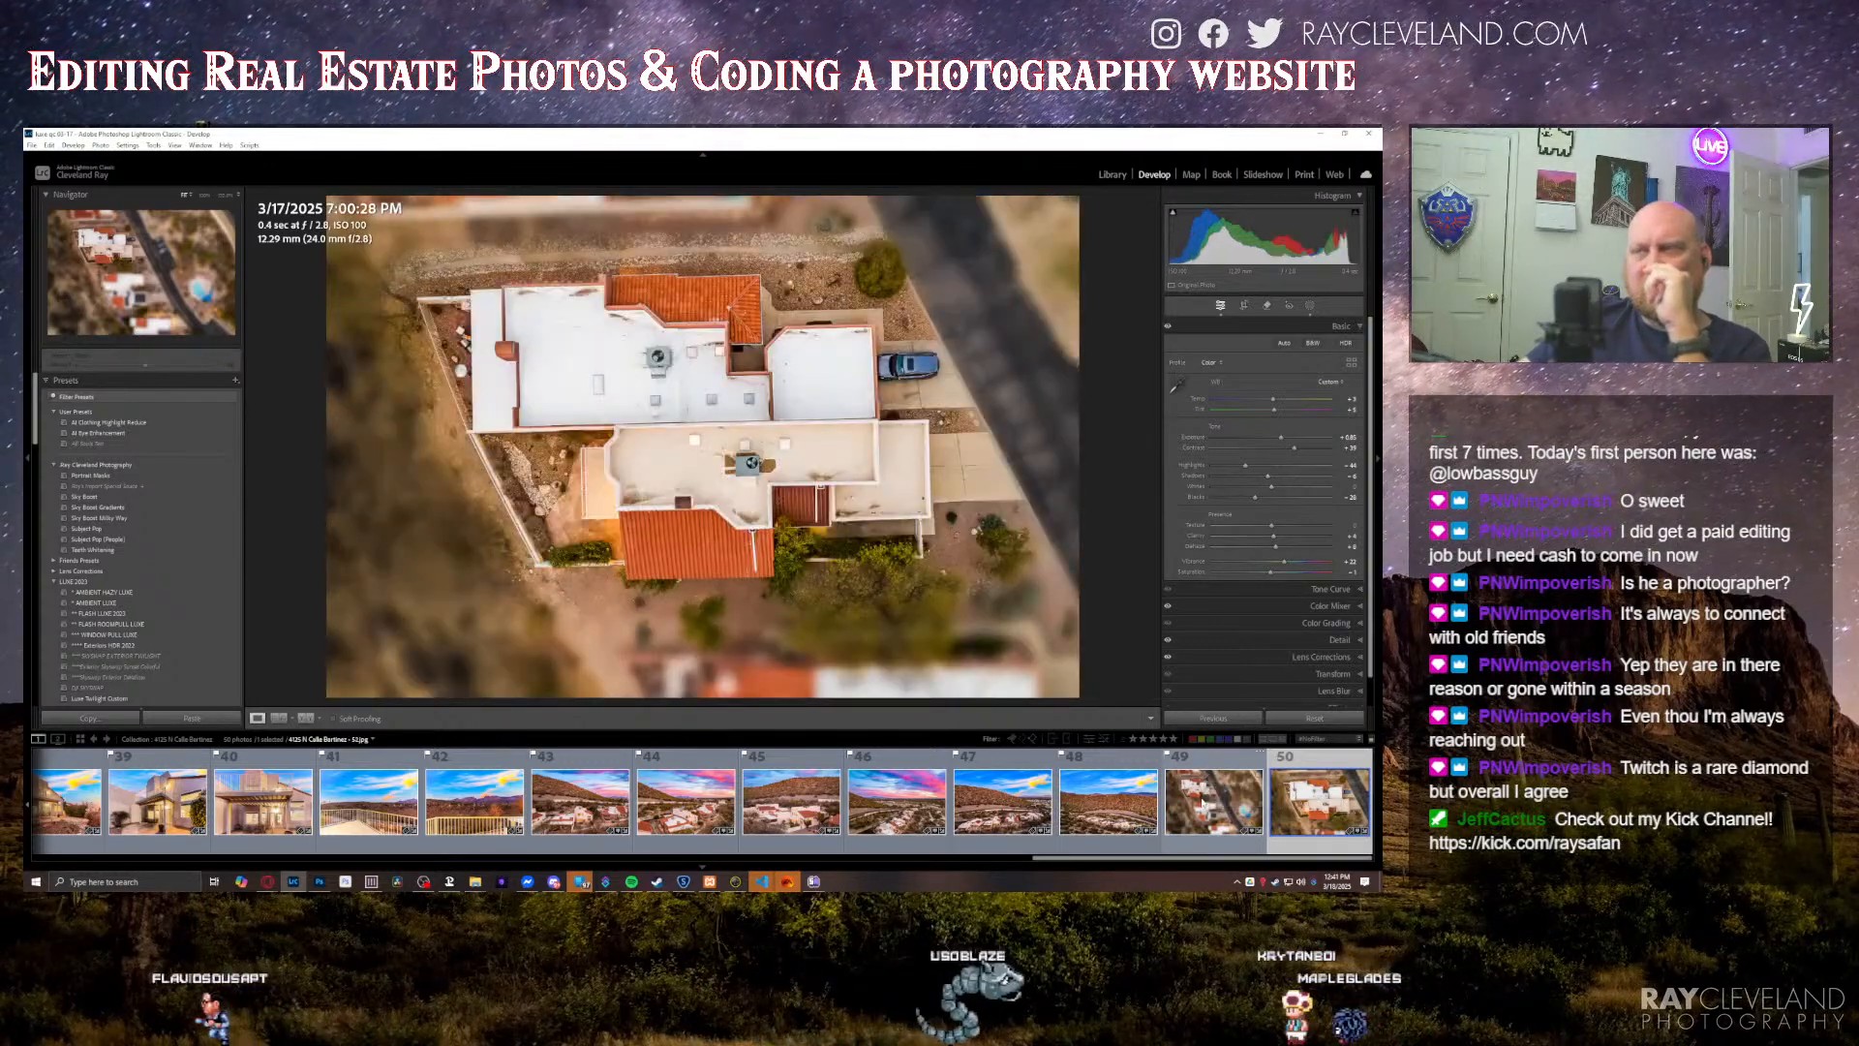
key("Left")
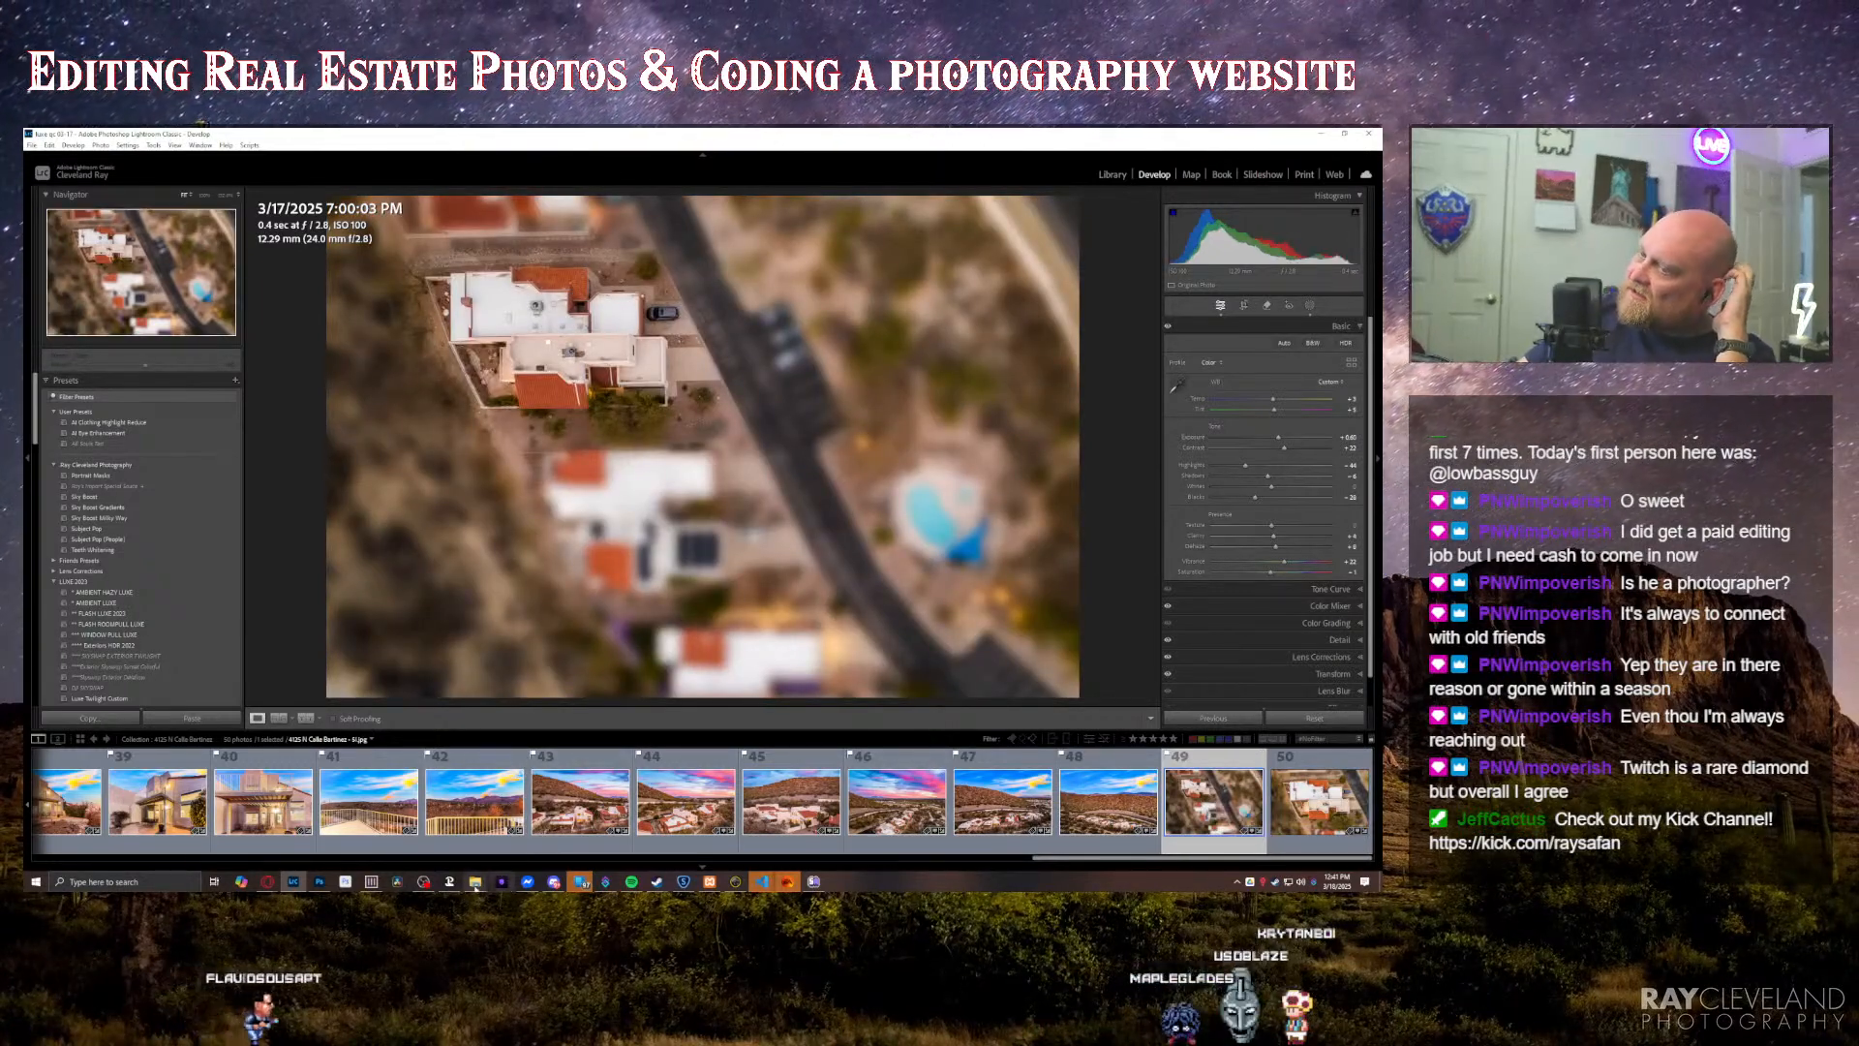
Step: Switch to File Explorer and bring up the property's March 17 photo folder and the Completed QC's - FOR DELIVERY folder
mouse_move(475, 884)
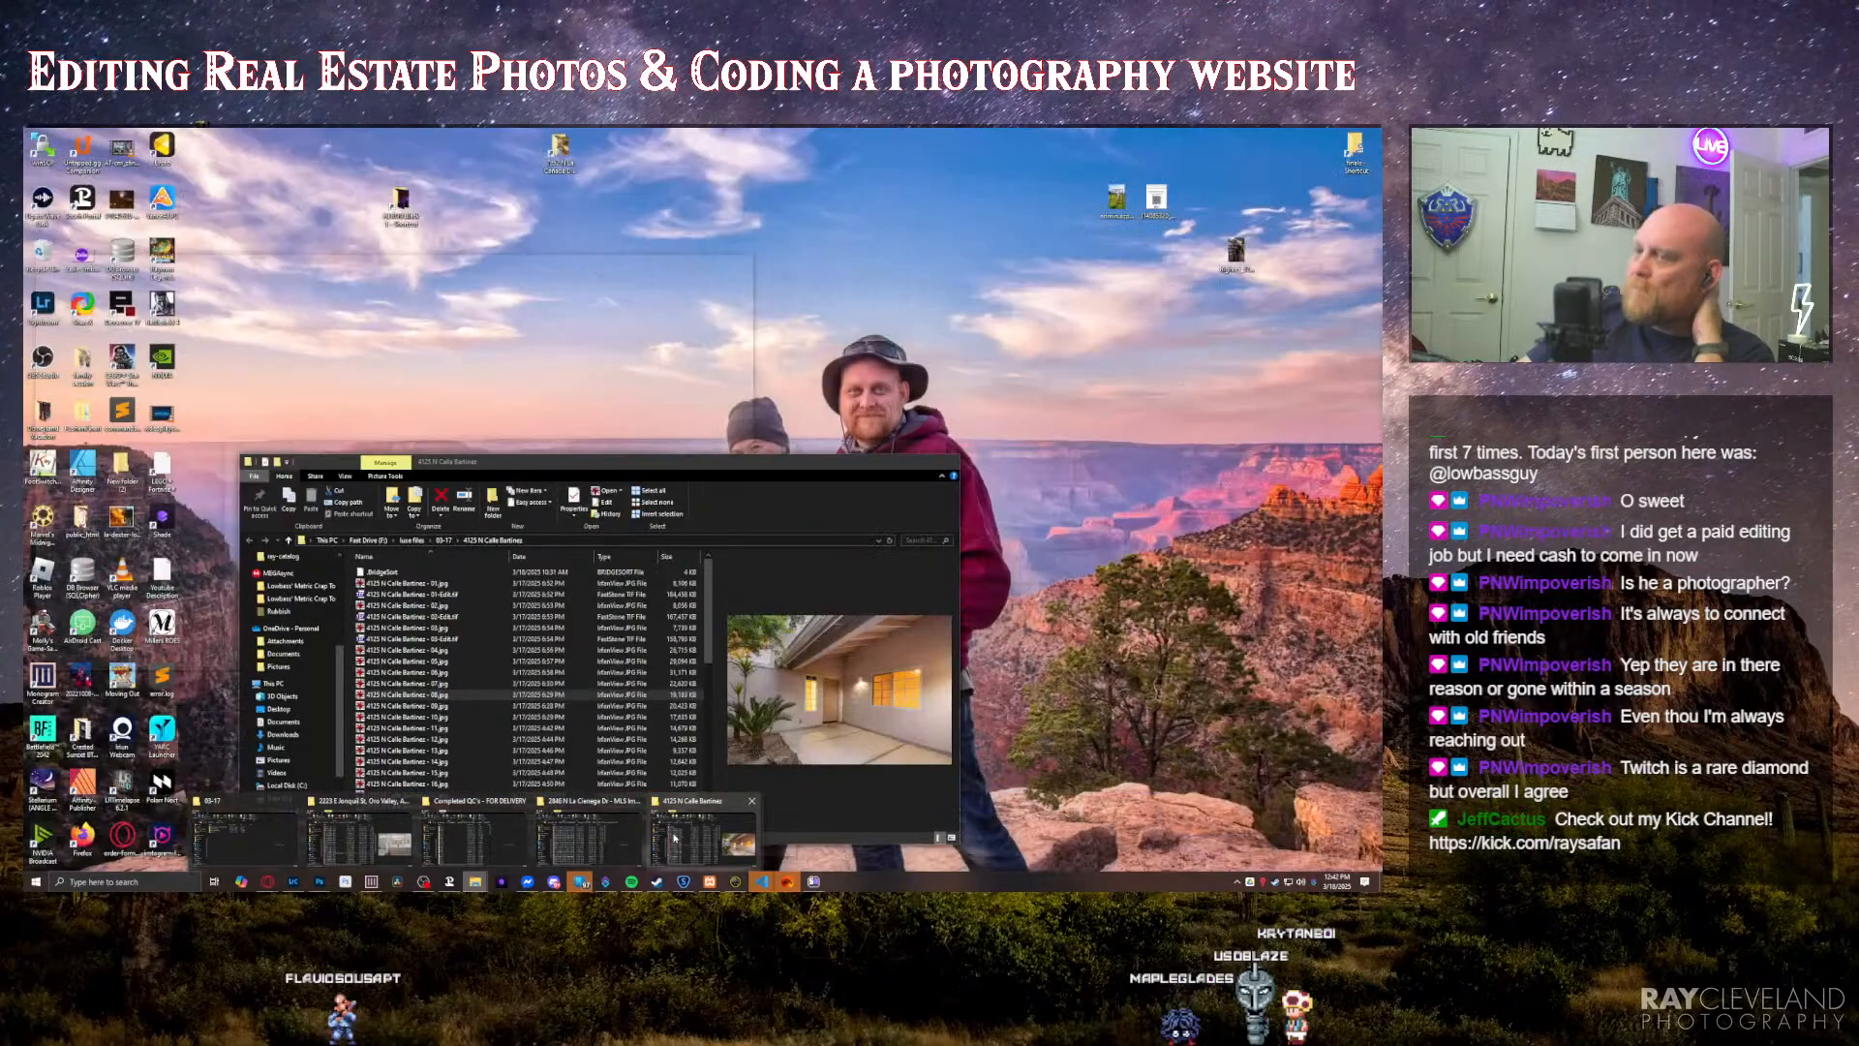
left_click(675, 839)
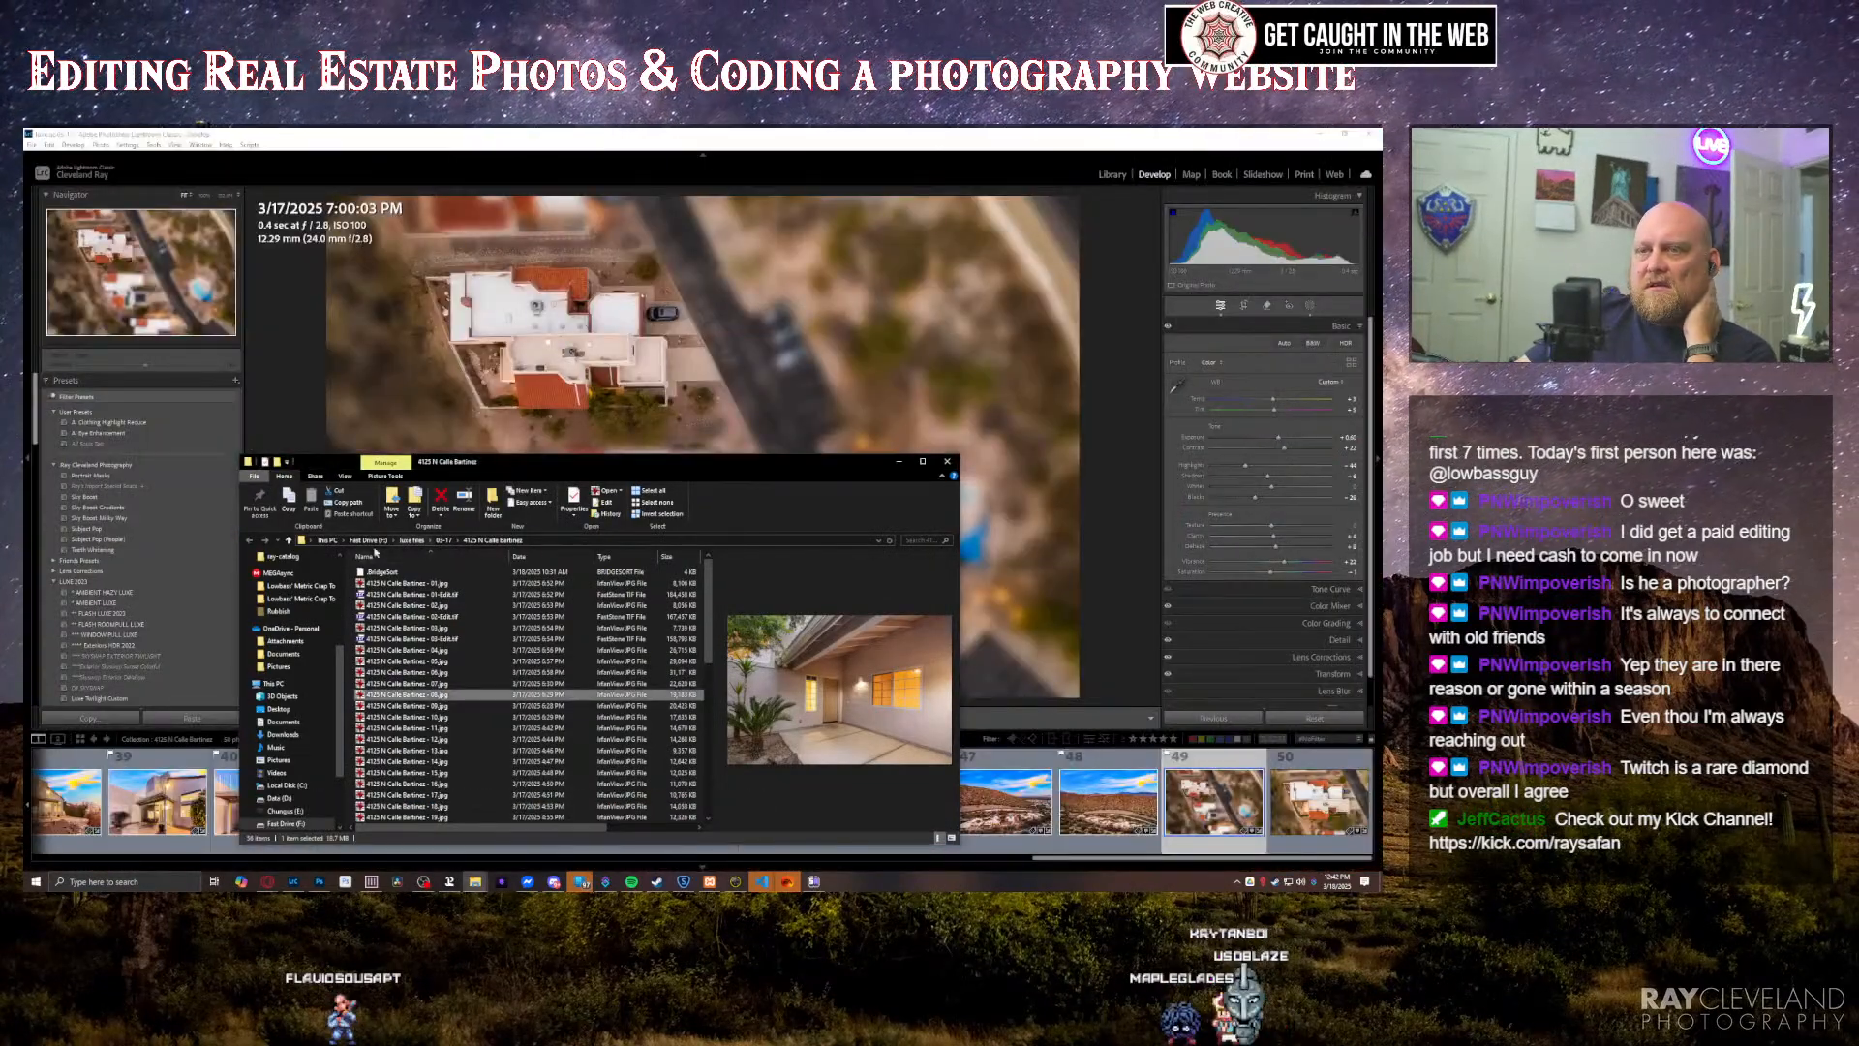
mouse_move(335, 670)
left_mouse_down()
mouse_move(337, 570)
mouse_move(342, 697)
left_mouse_up()
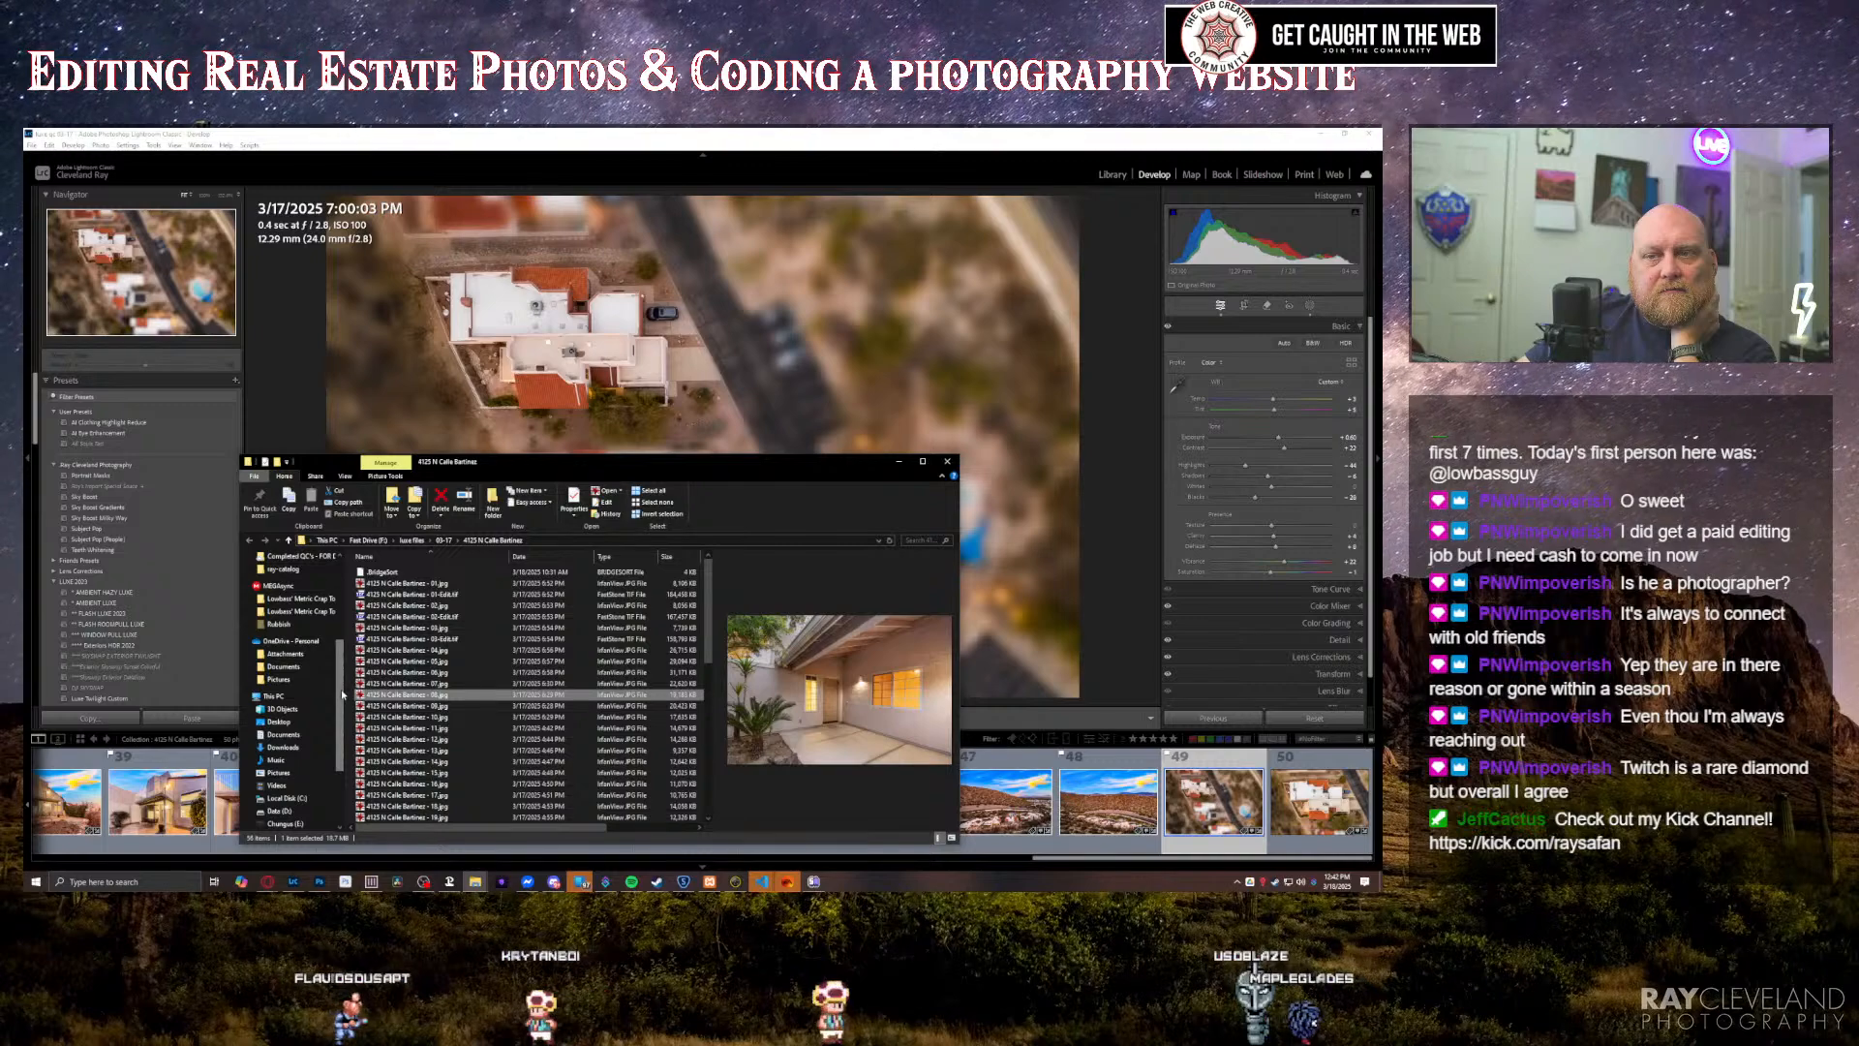
scroll(342, 695, "up", 5)
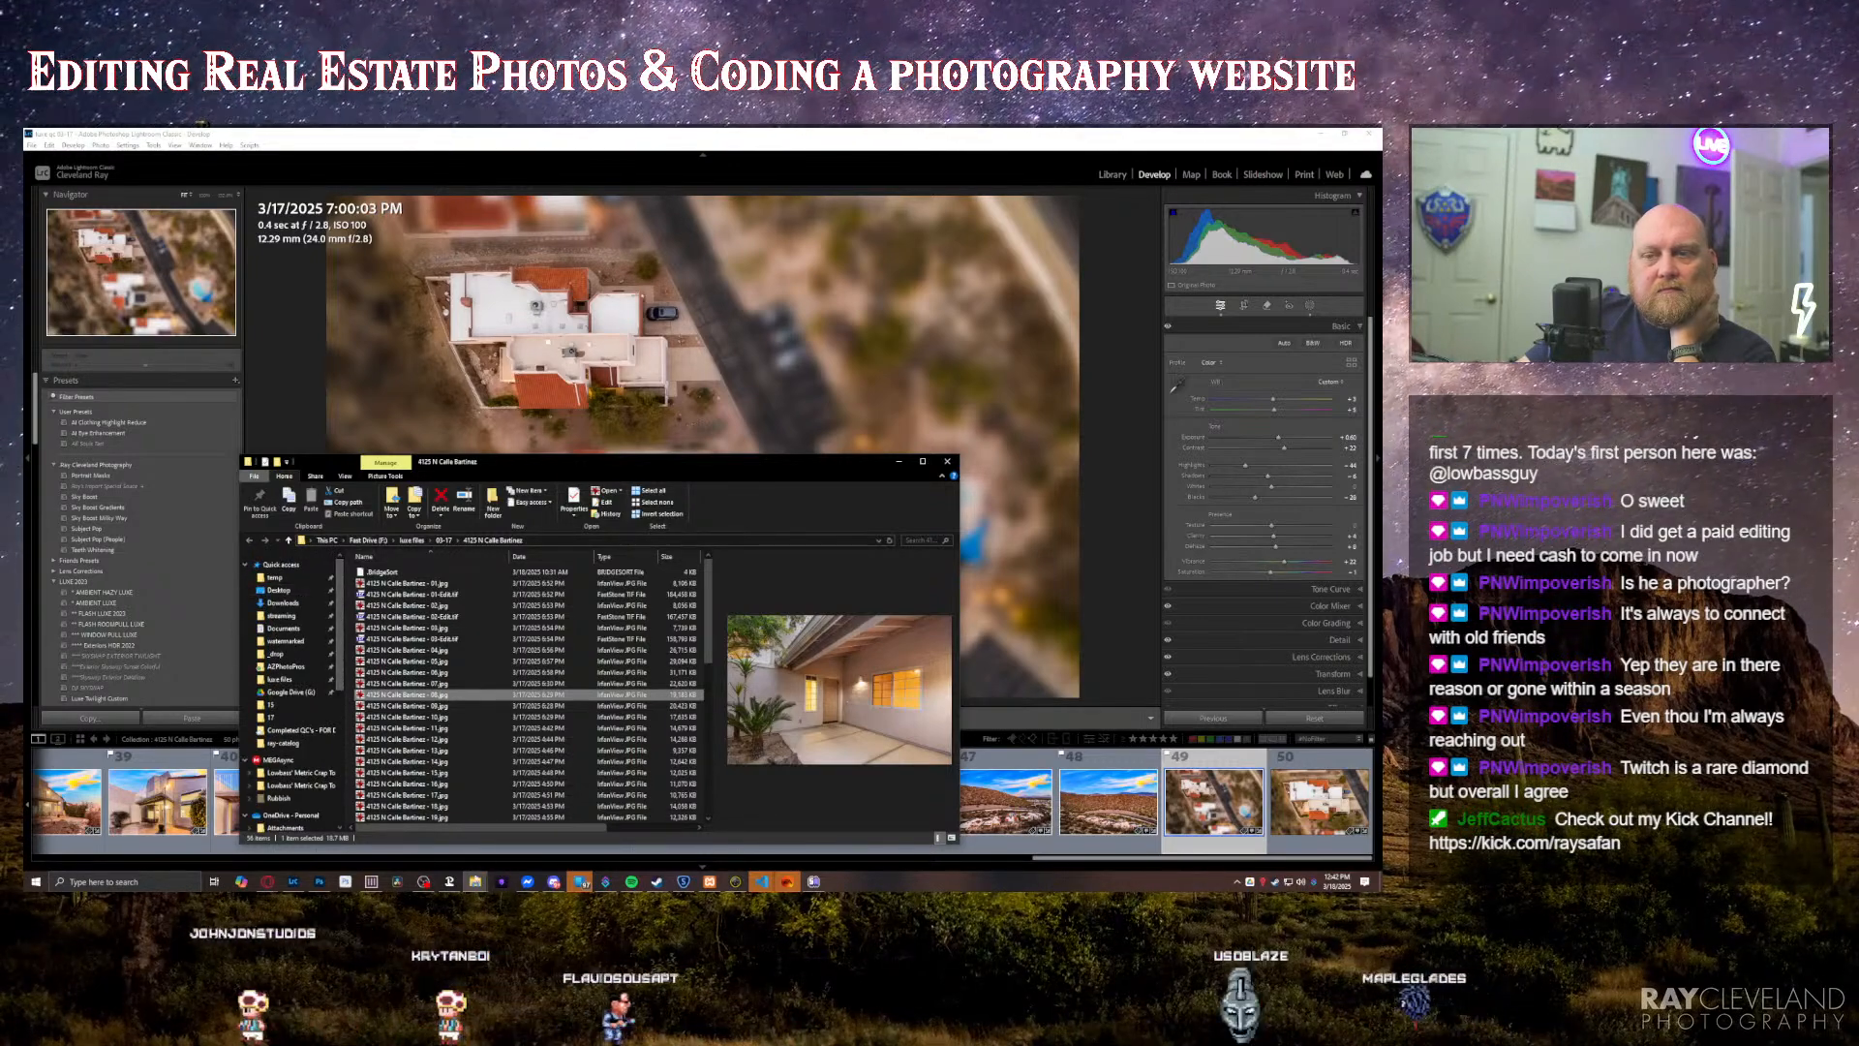
left_click(476, 877)
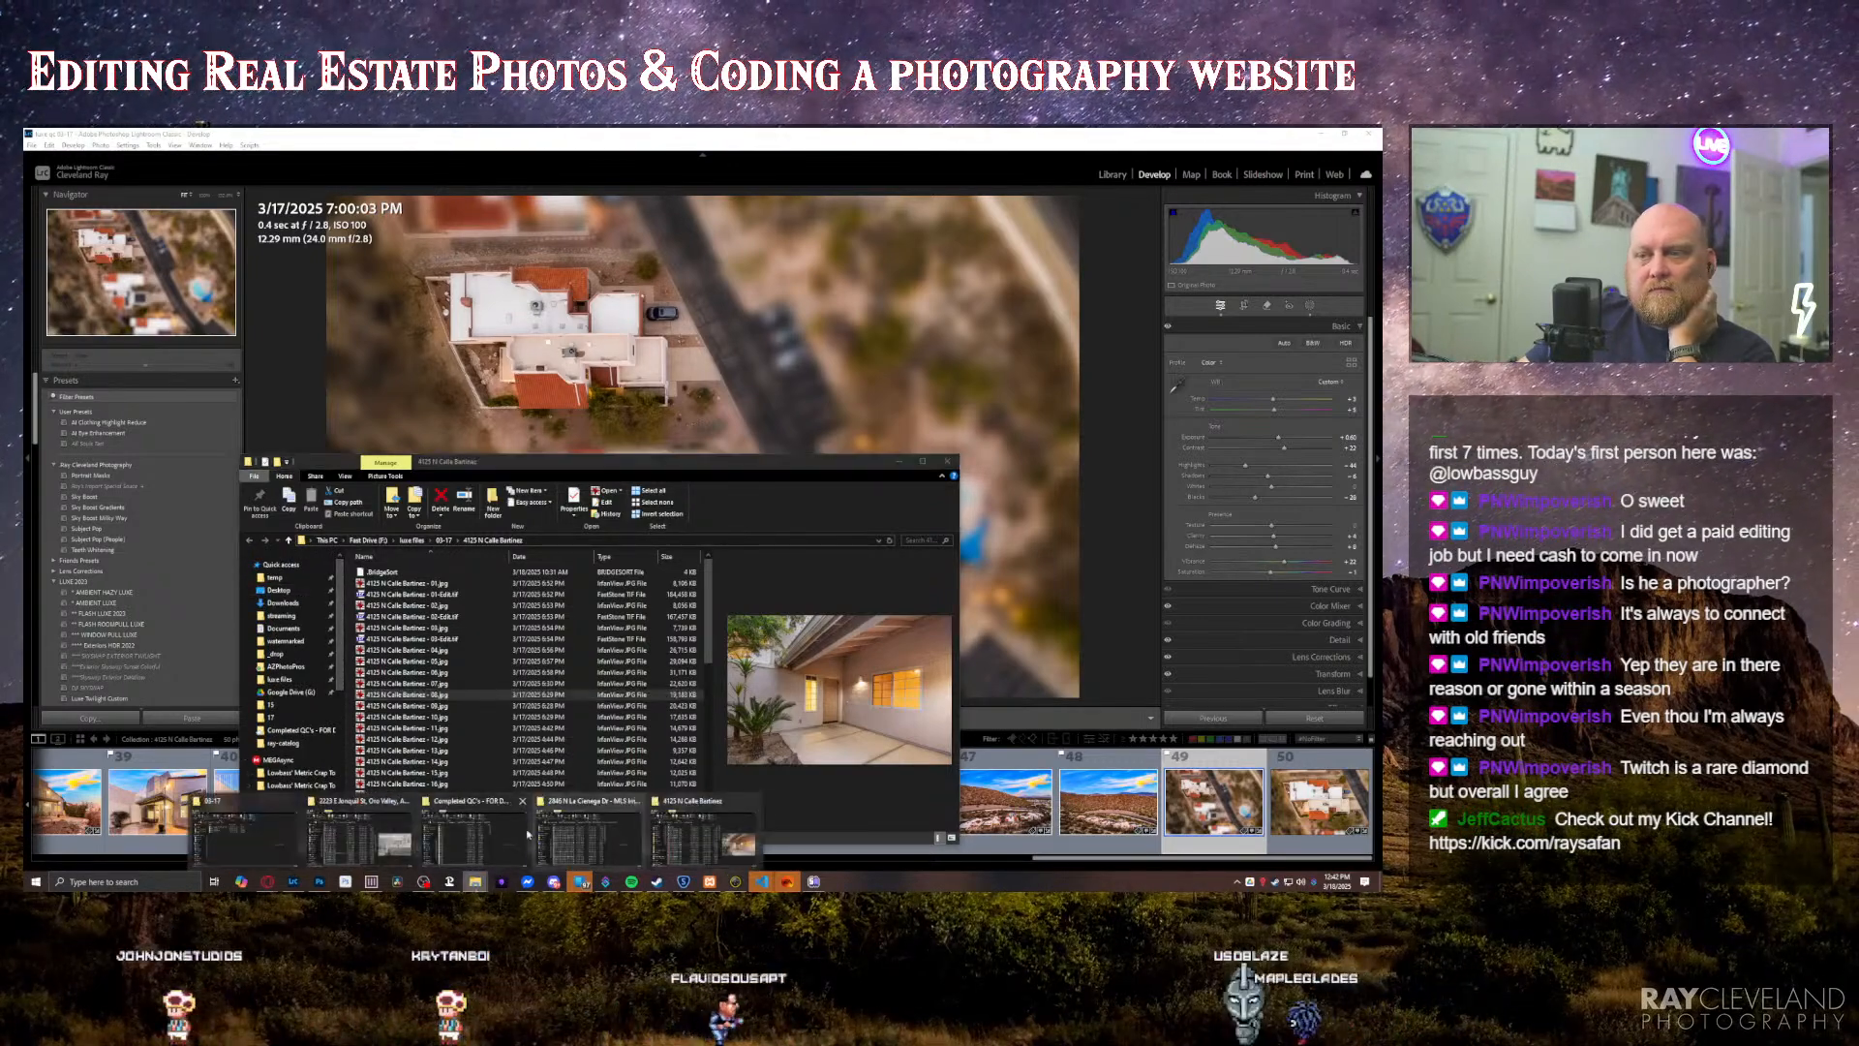
left_click(474, 833)
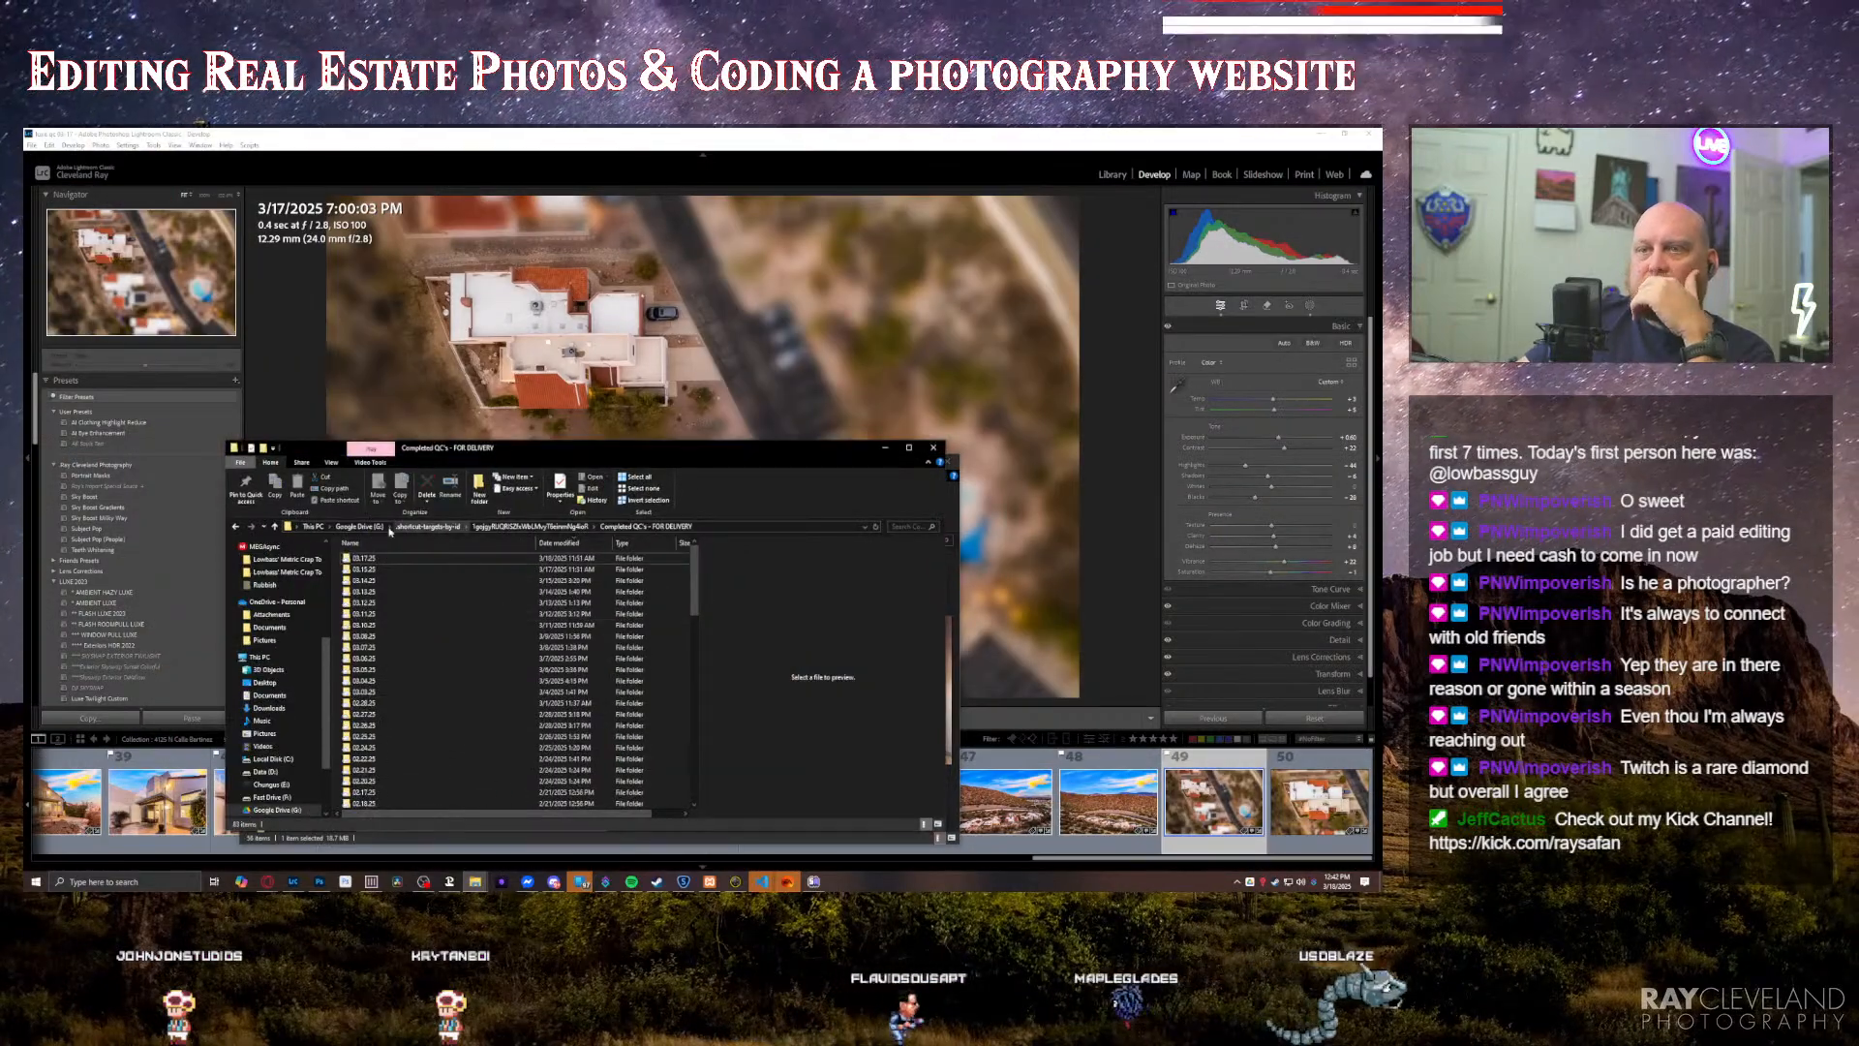
Step: Go to the exports folder inside temp and open the LUXE Realty Photography RAWS shortcut, placing its window beside the property folder
scroll(332, 578, "up", 5)
scroll(290, 569, "up", 1)
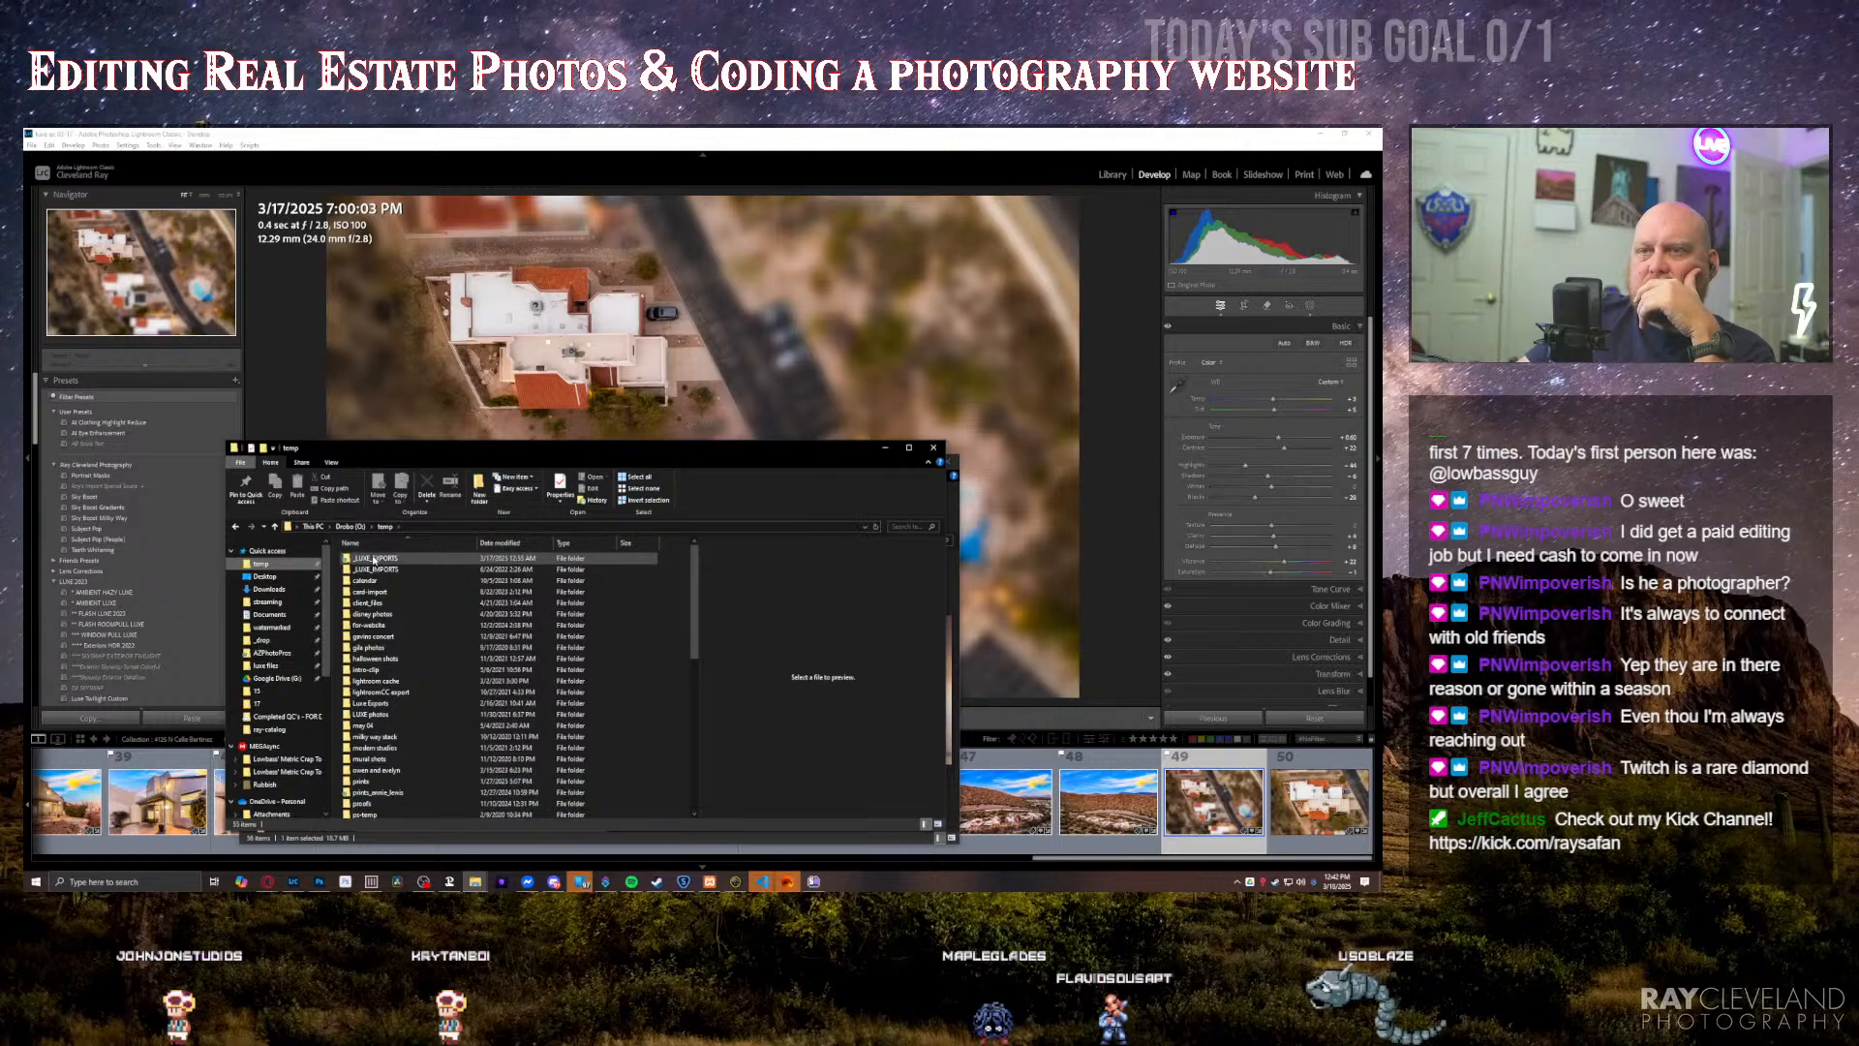
double_click(385, 558)
key("alt+Left")
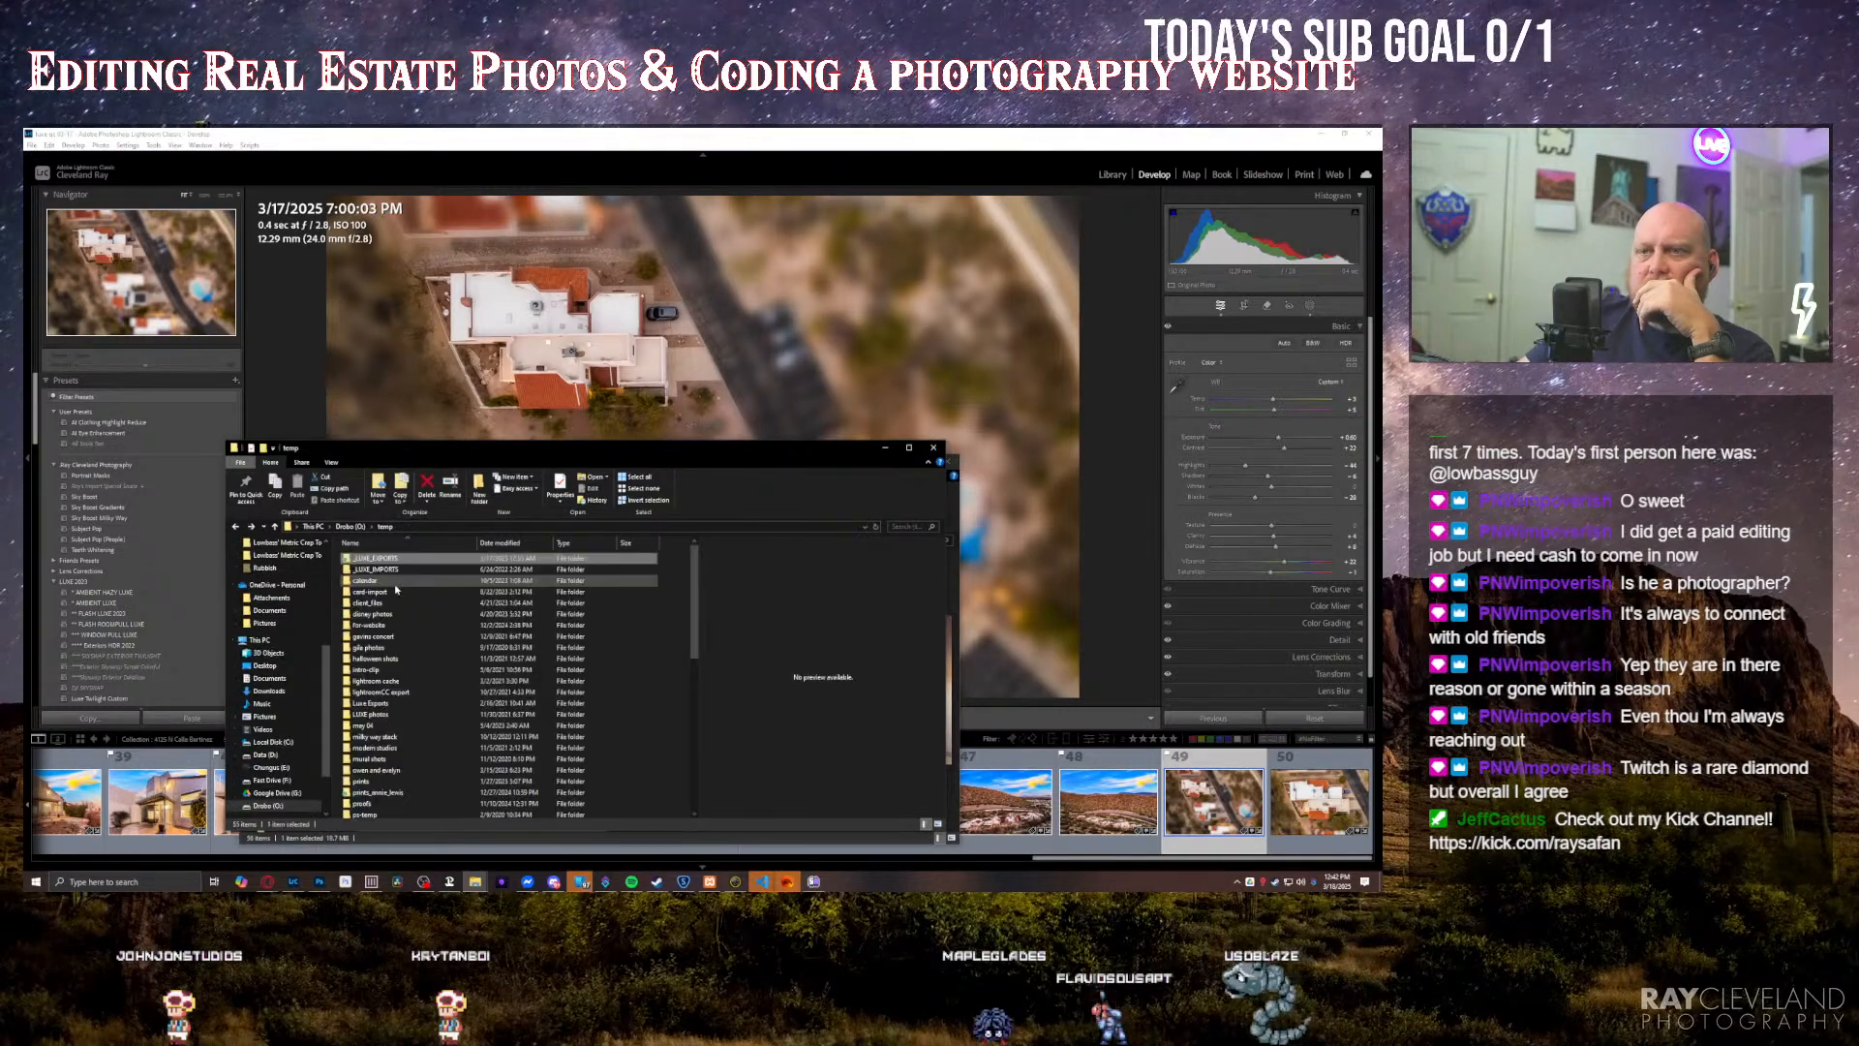
double_click(402, 559)
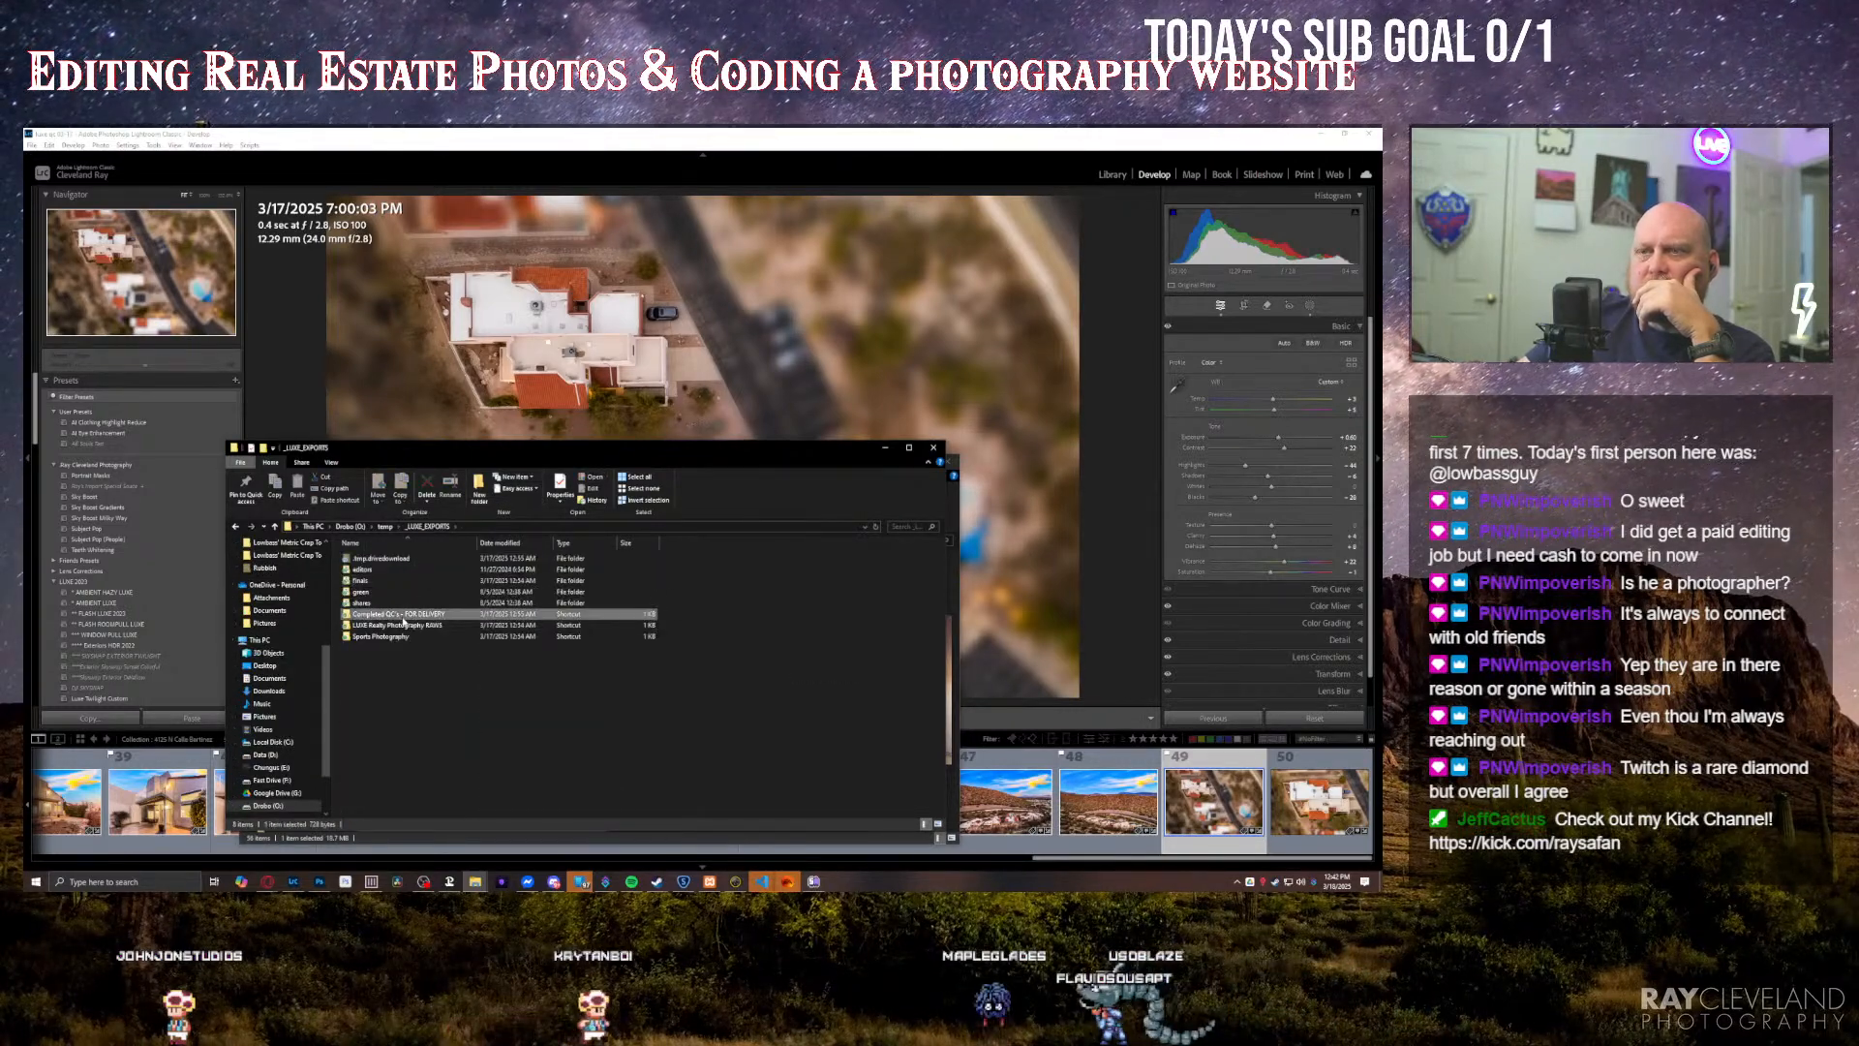
left_click(407, 614)
left_click(410, 625)
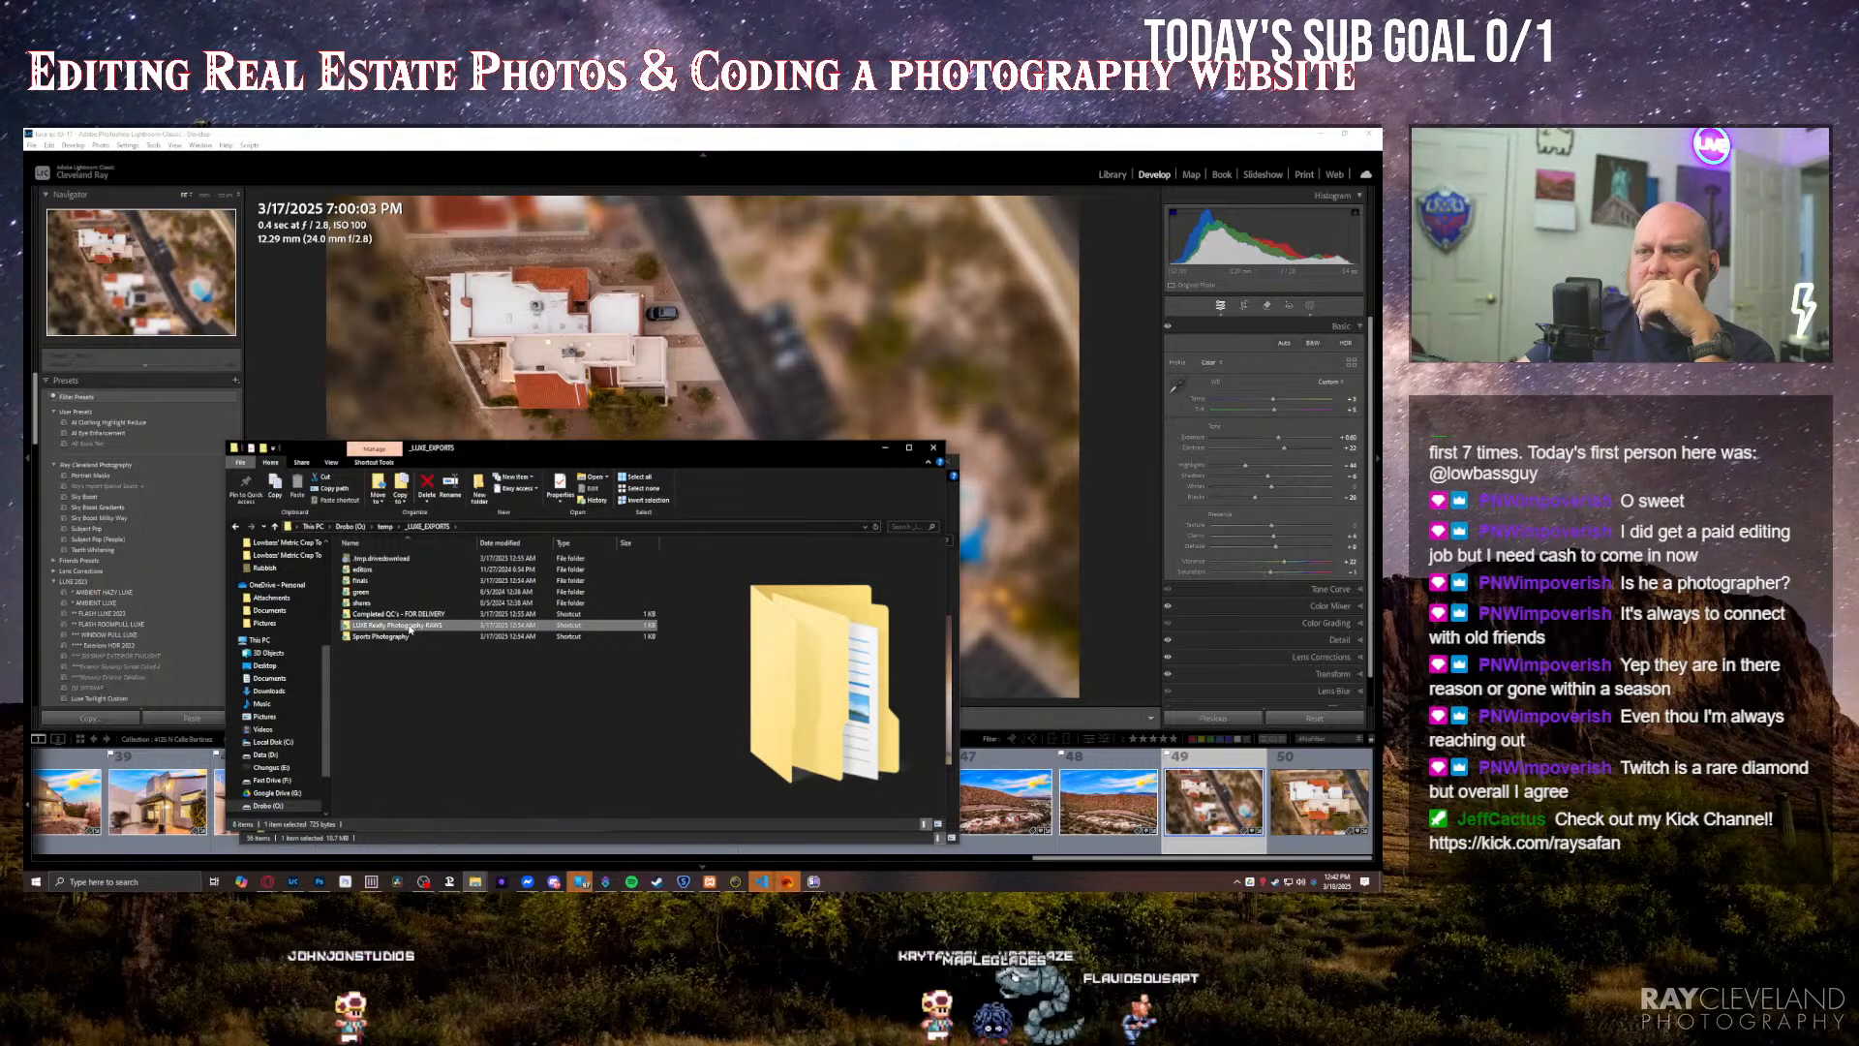
double_click(410, 626)
left_click_drag(668, 452, 869, 441)
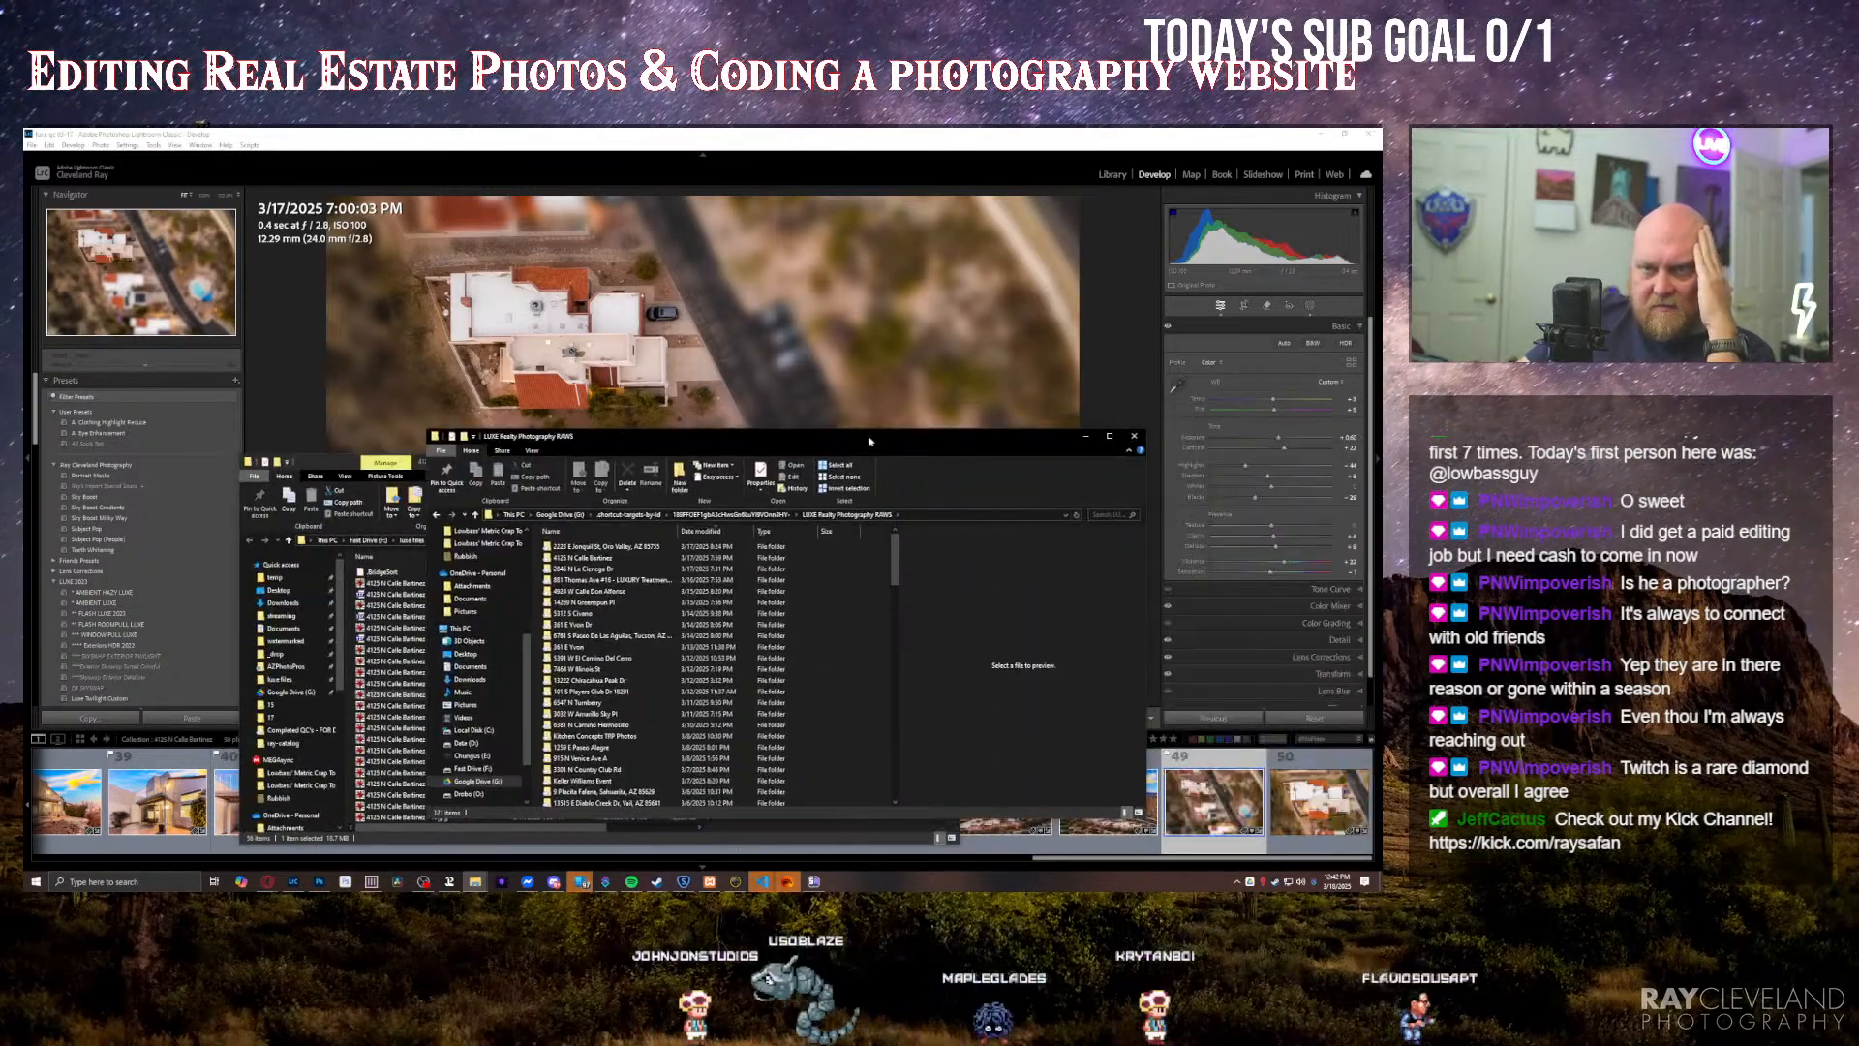
Step: Search the LUXE Realty Photography RAWS folder for the property's street name and open the matching folder
left_click(1104, 516)
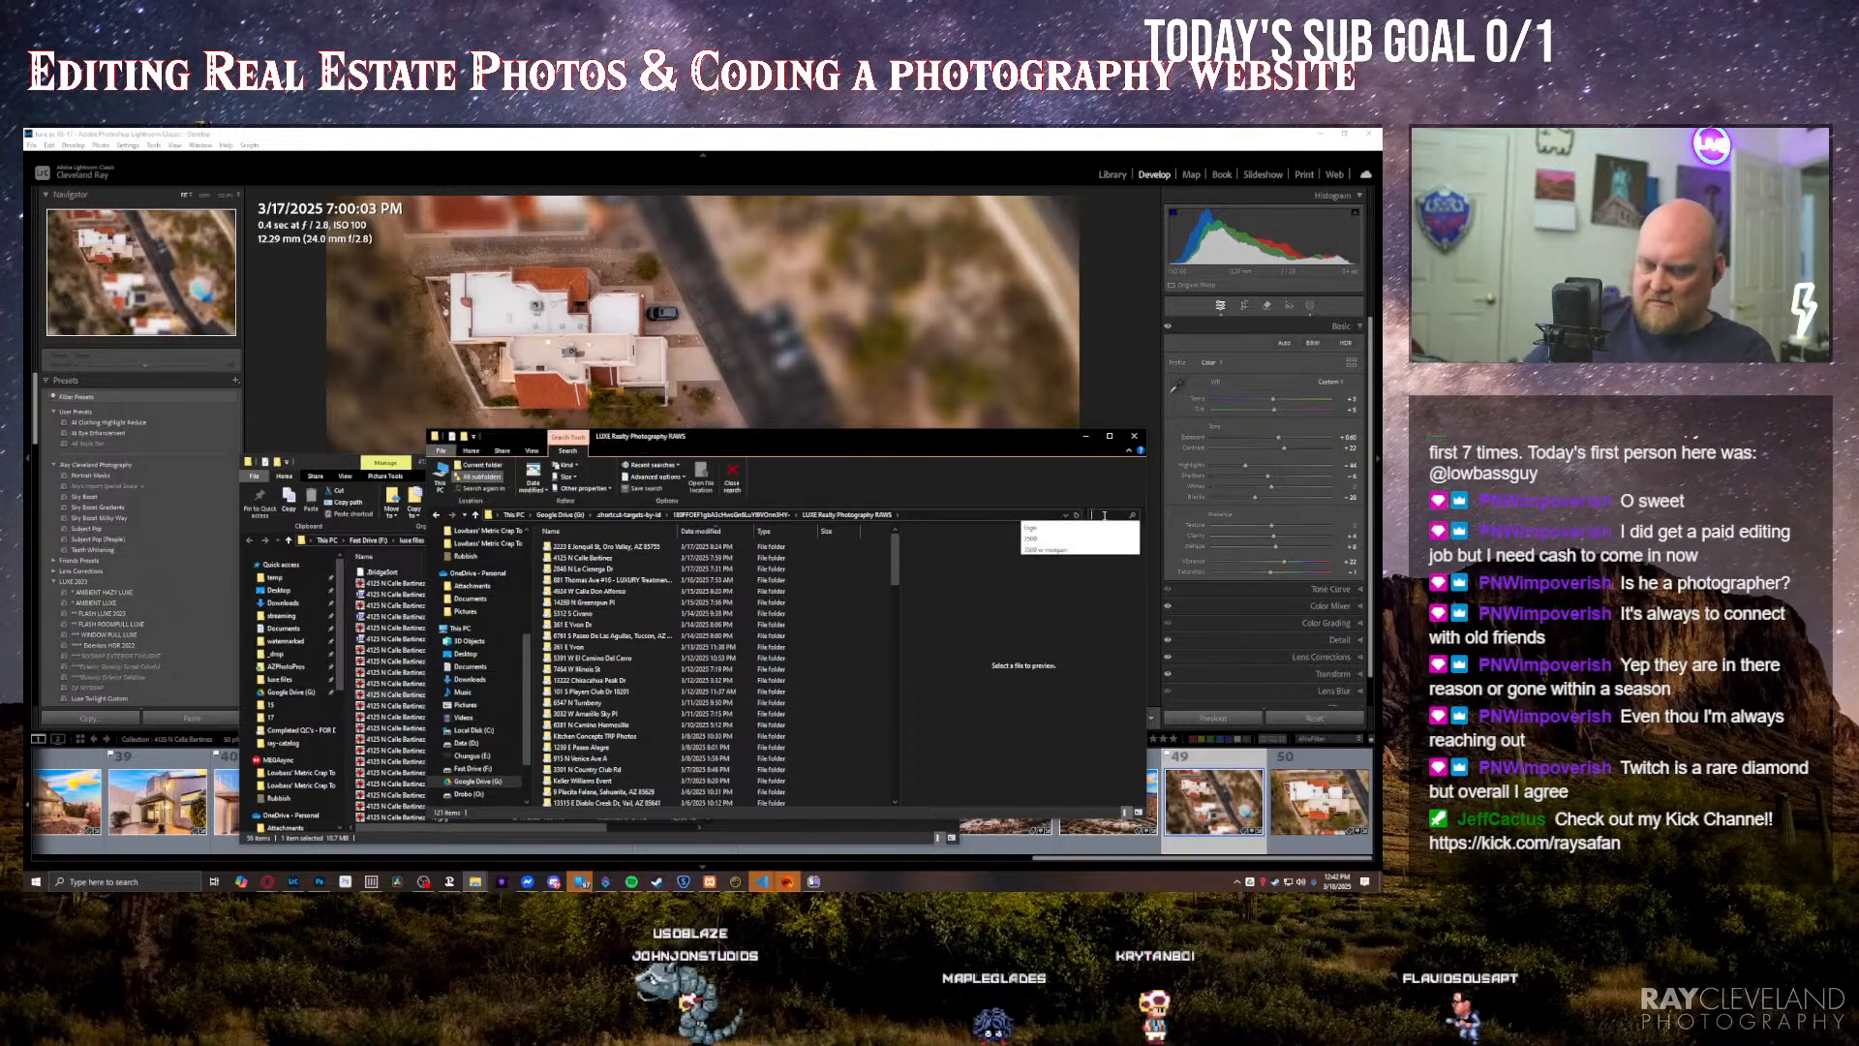
type("bal")
type("tine")
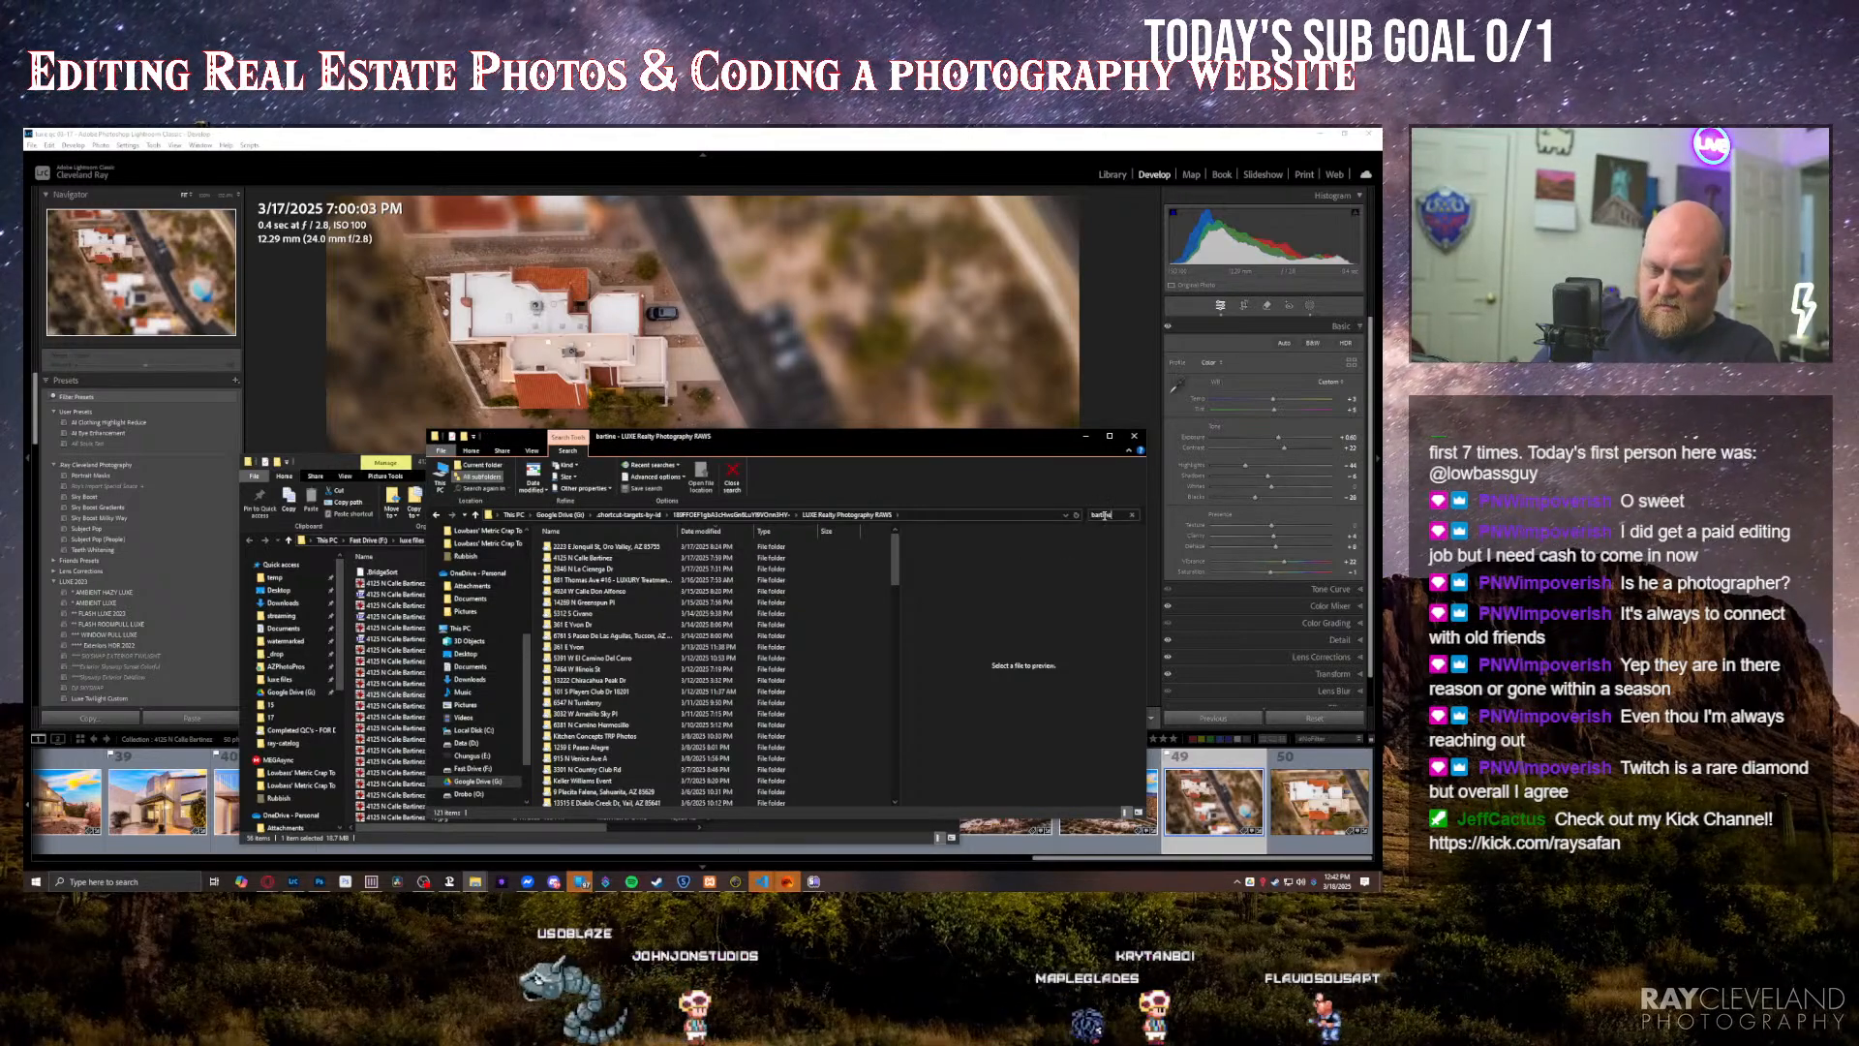
type("z")
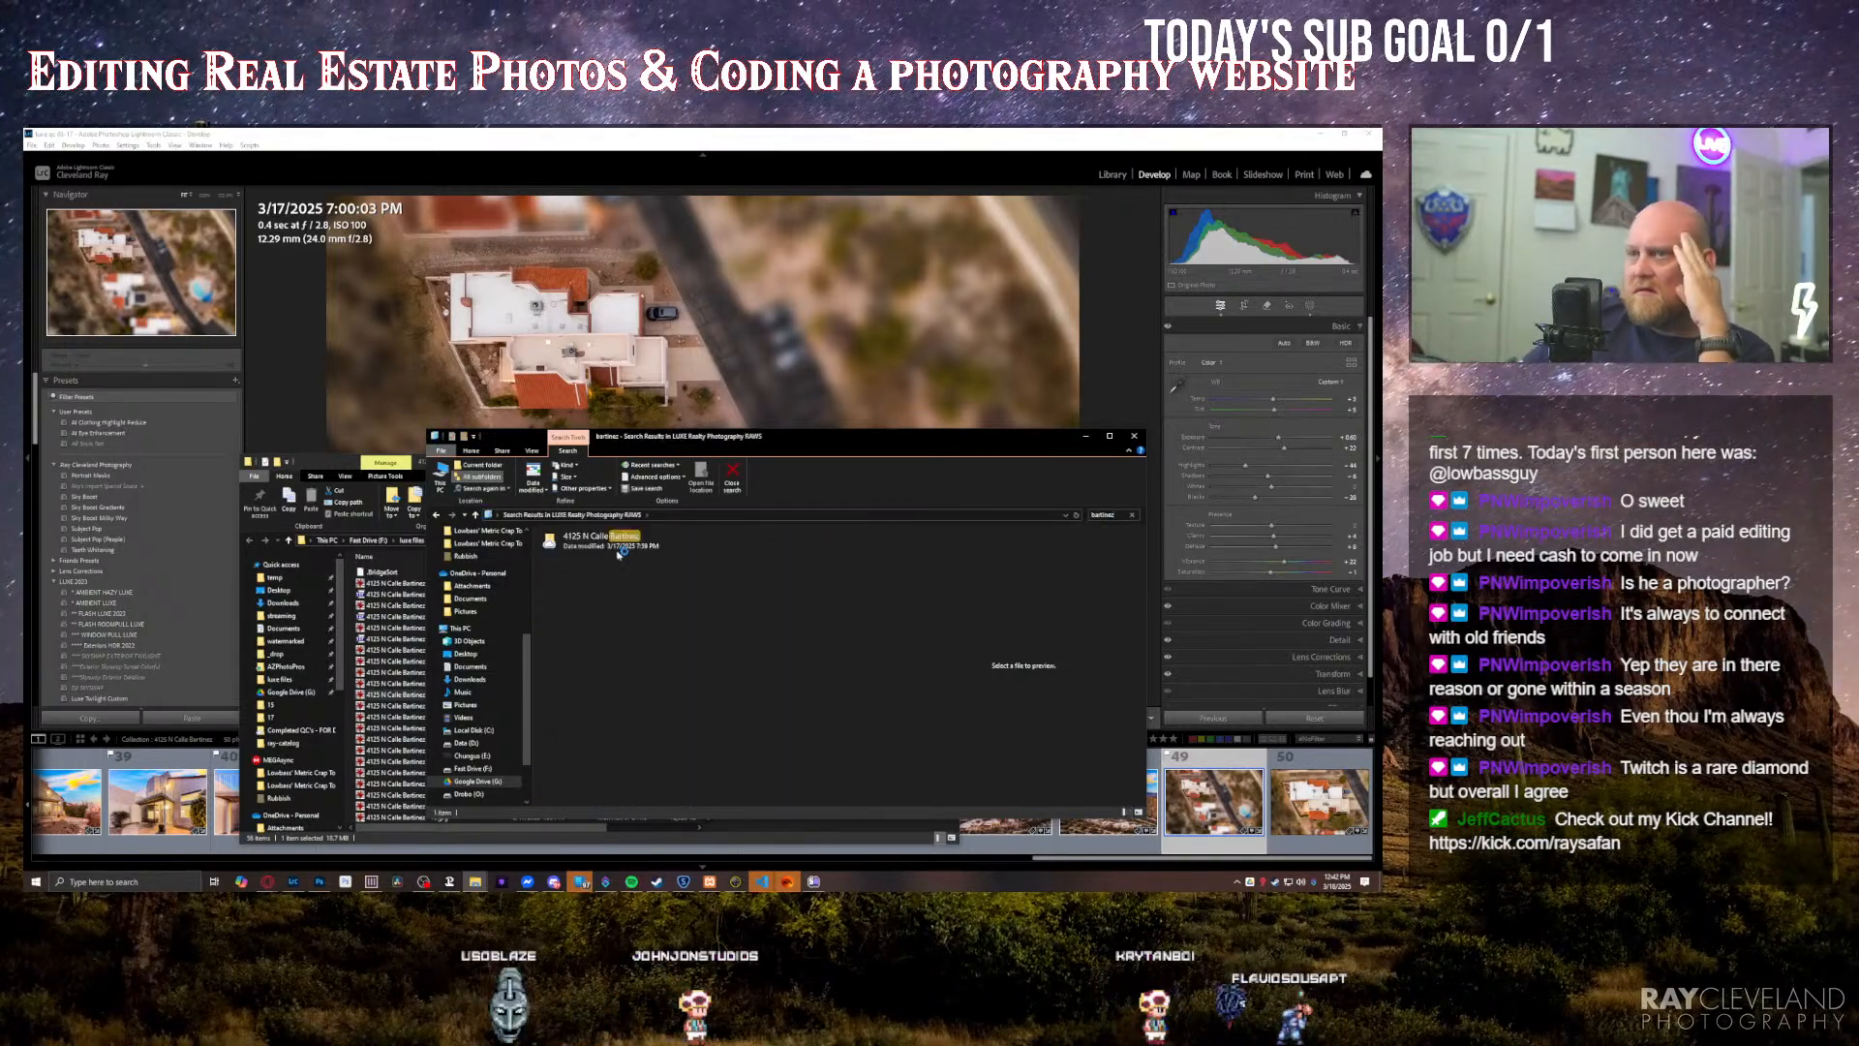
double_click(616, 552)
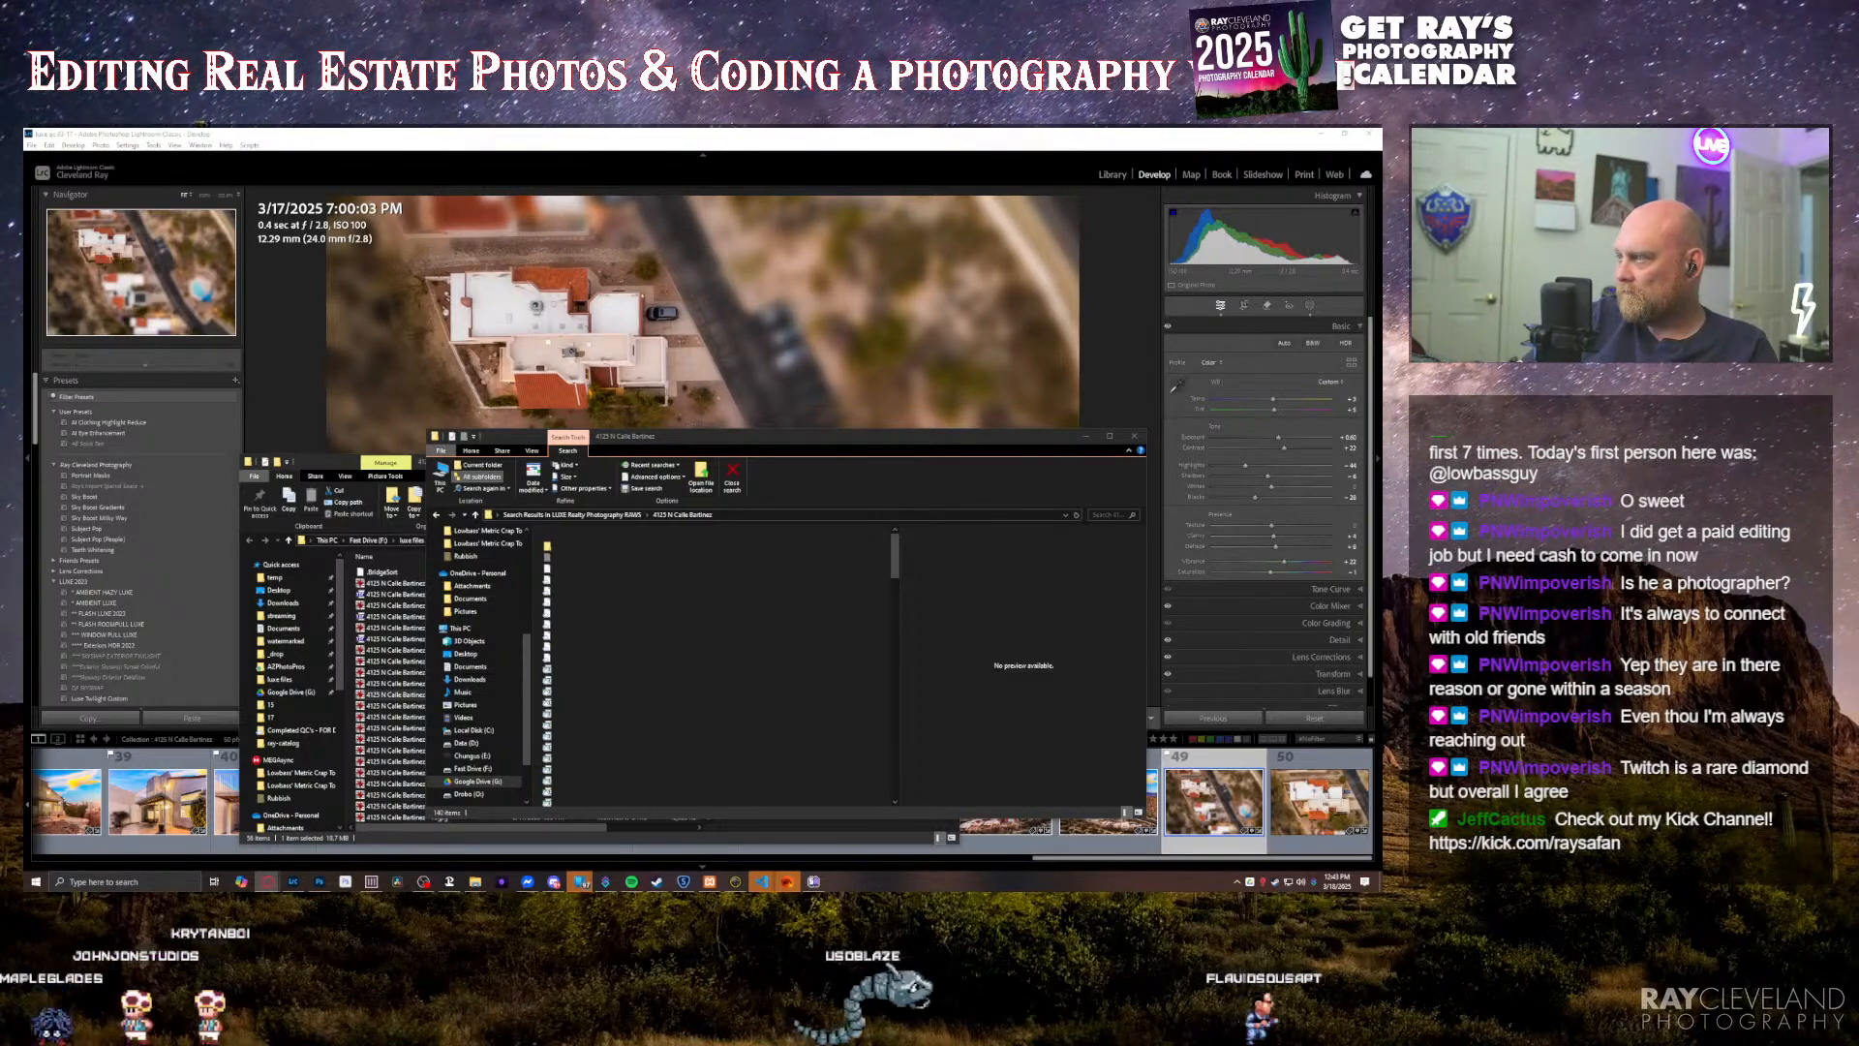
Step: Repeat the street-name search, reopen the property's raw photo folder and open its Drone subfolder
type("bartinez")
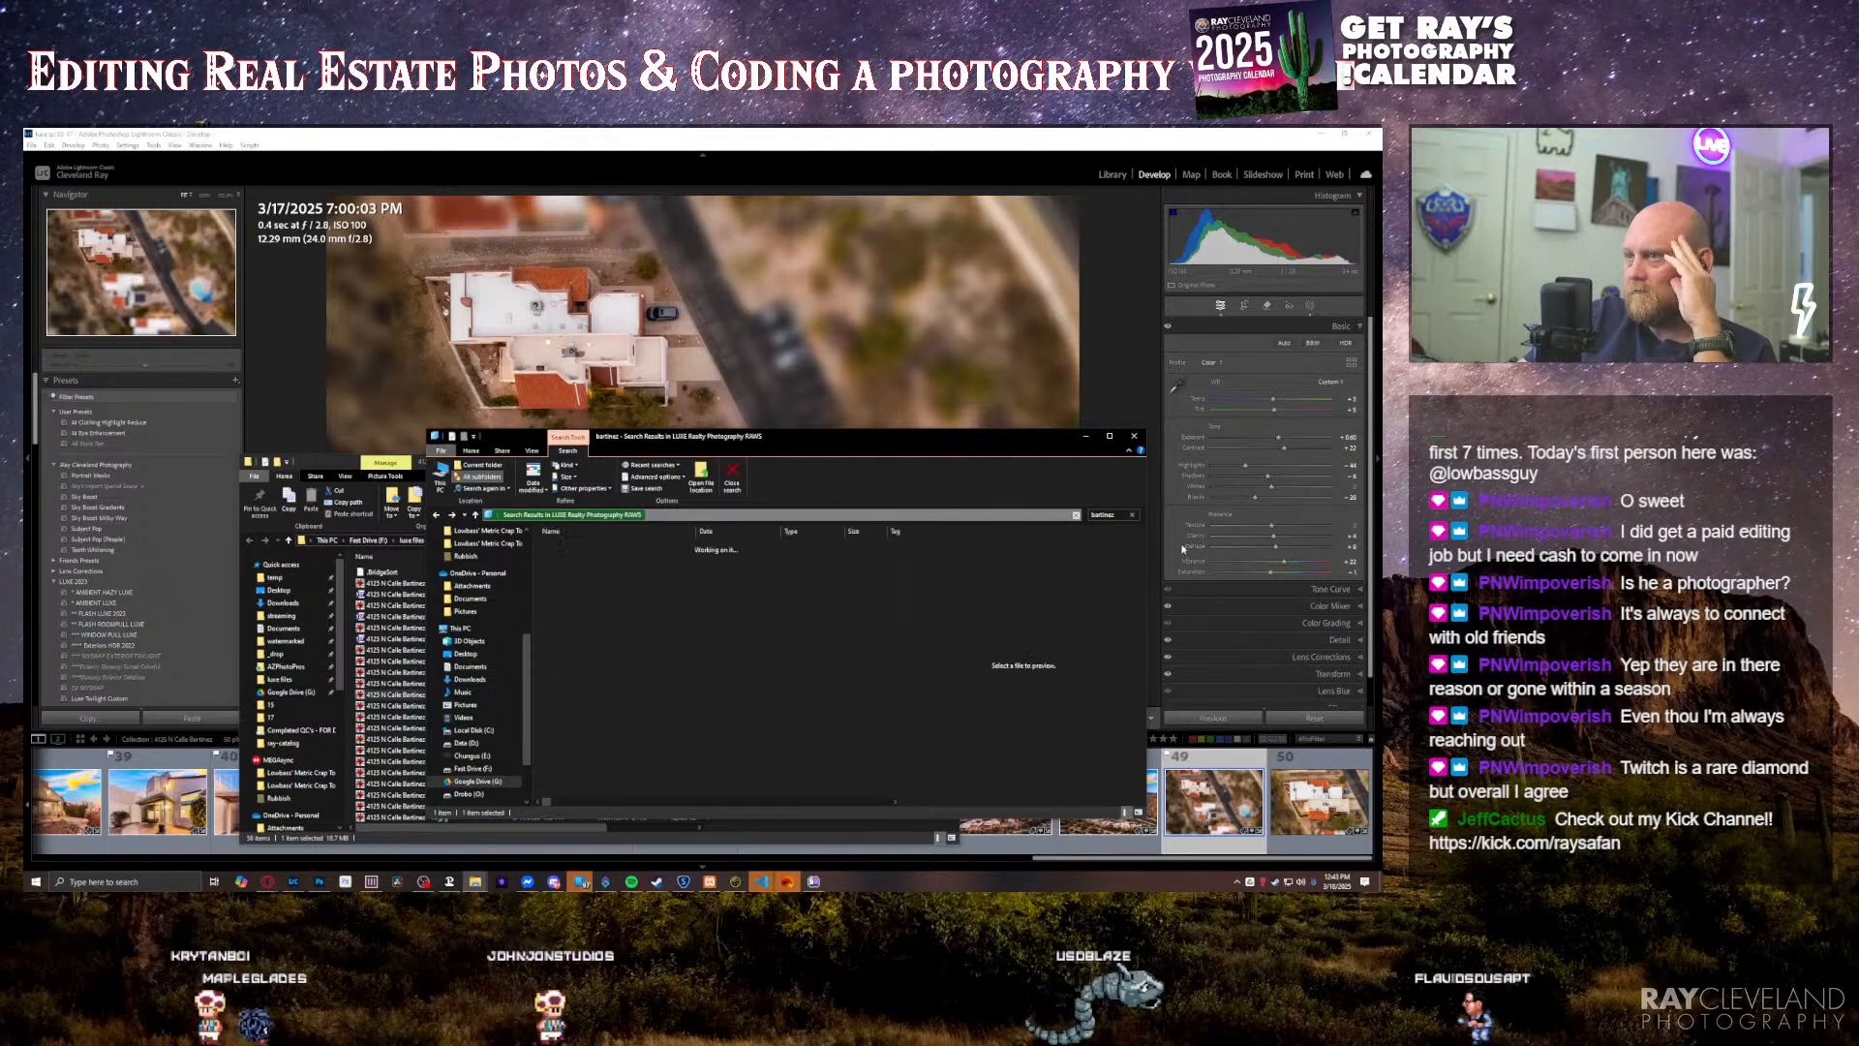
double_click(617, 543)
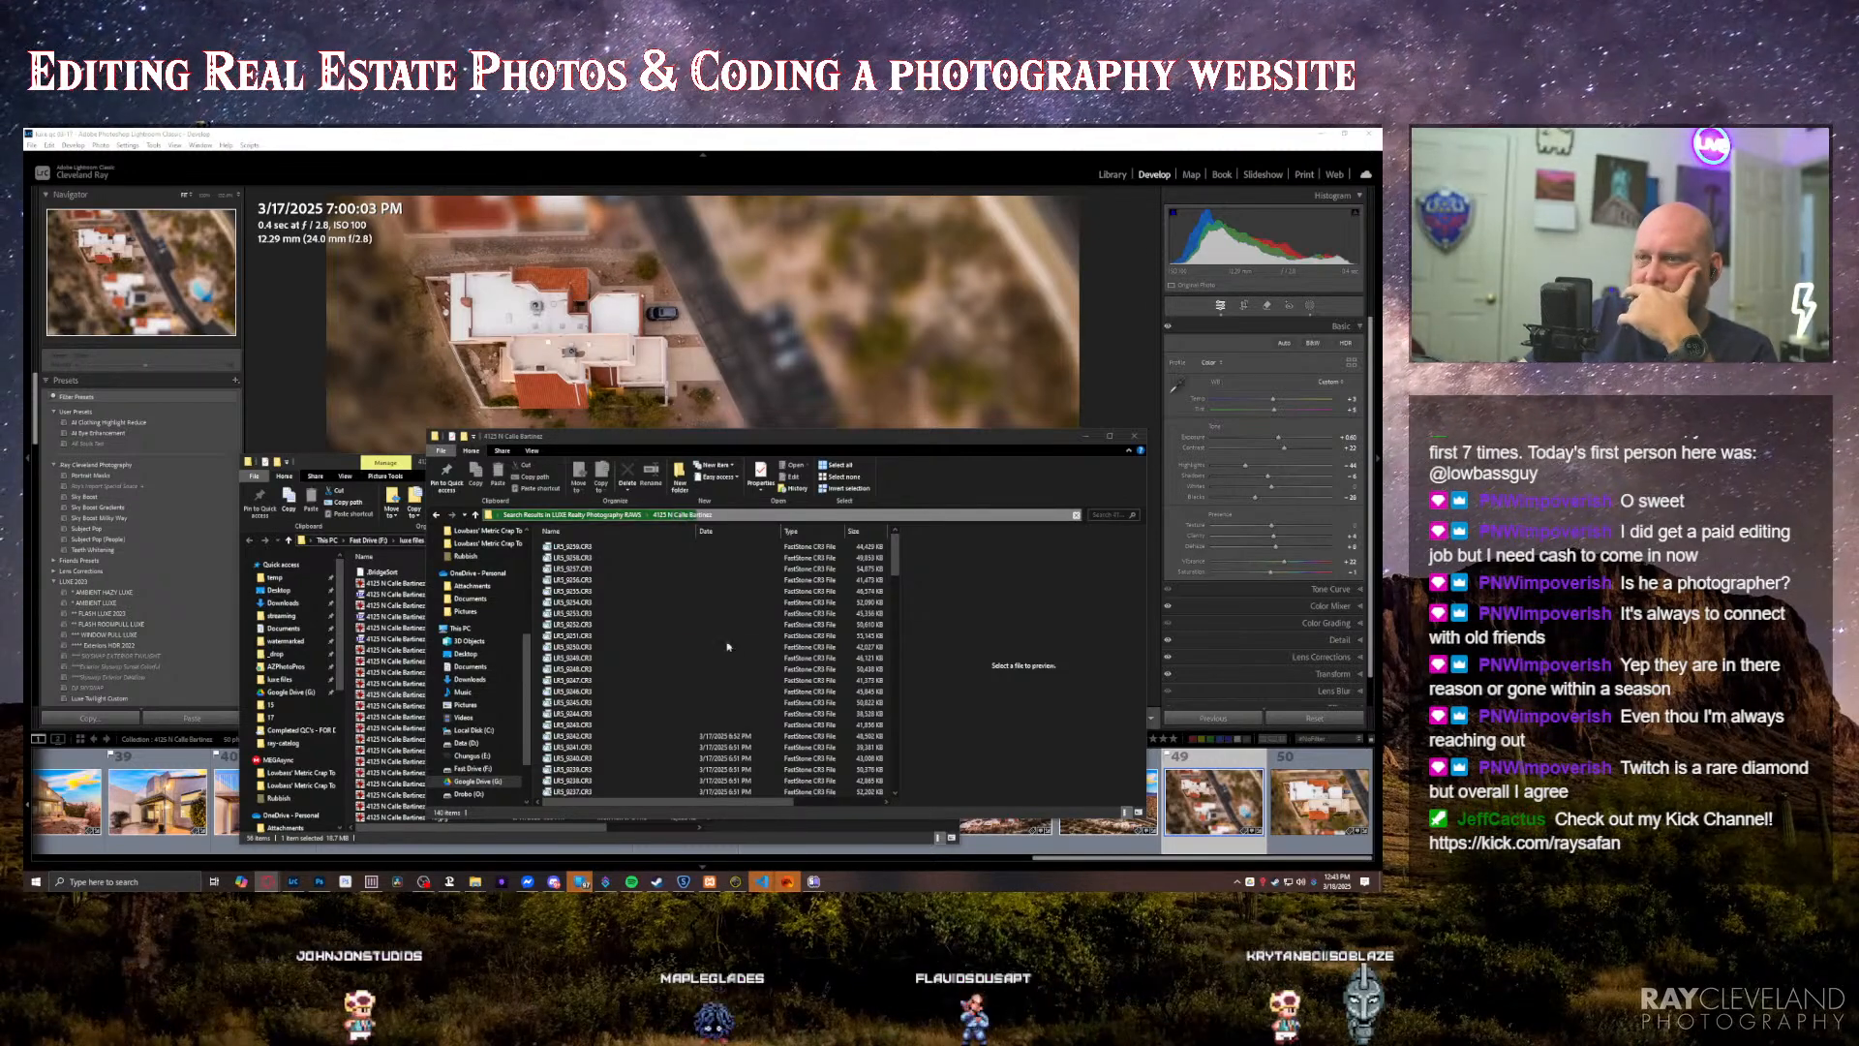
left_click_drag(895, 563, 890, 800)
left_click(564, 792)
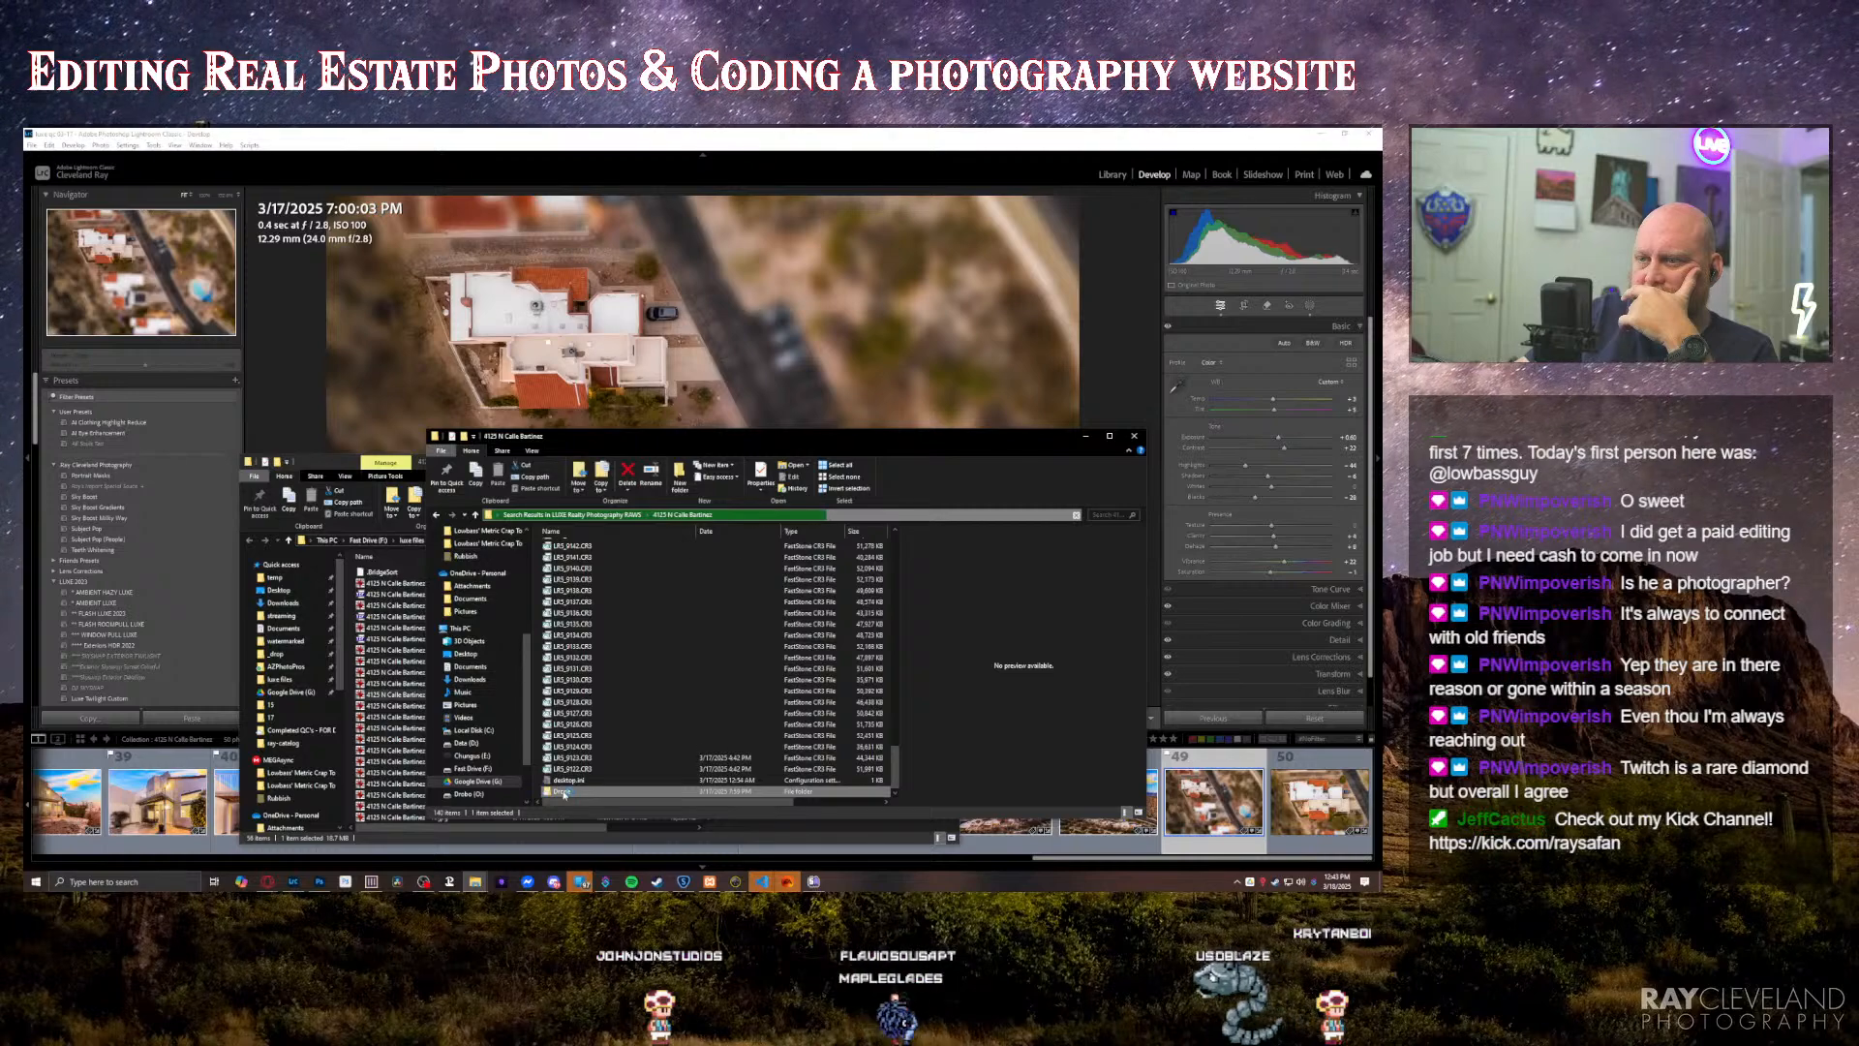
double_click(564, 792)
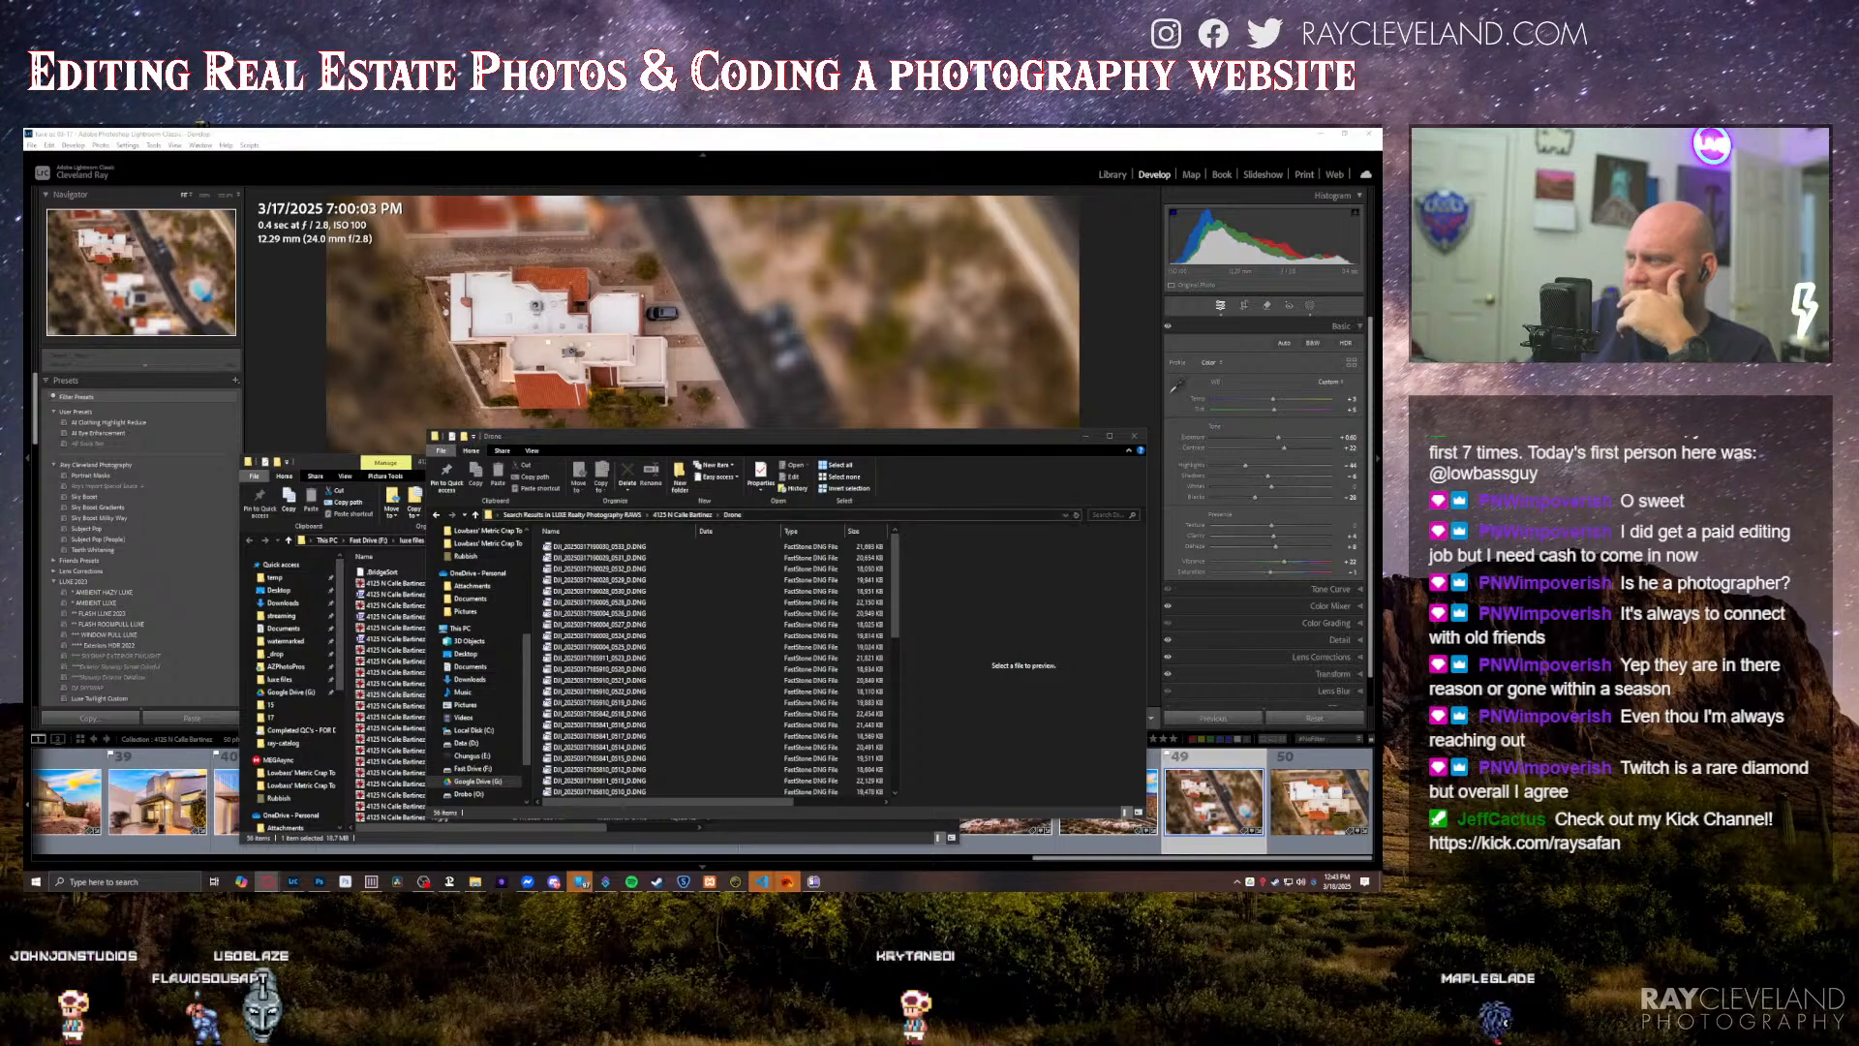
Step: Examine previews of the drone DNG files at both ends of the list, comparing the overhead exposures of the house
scroll(704, 686, "down", 10)
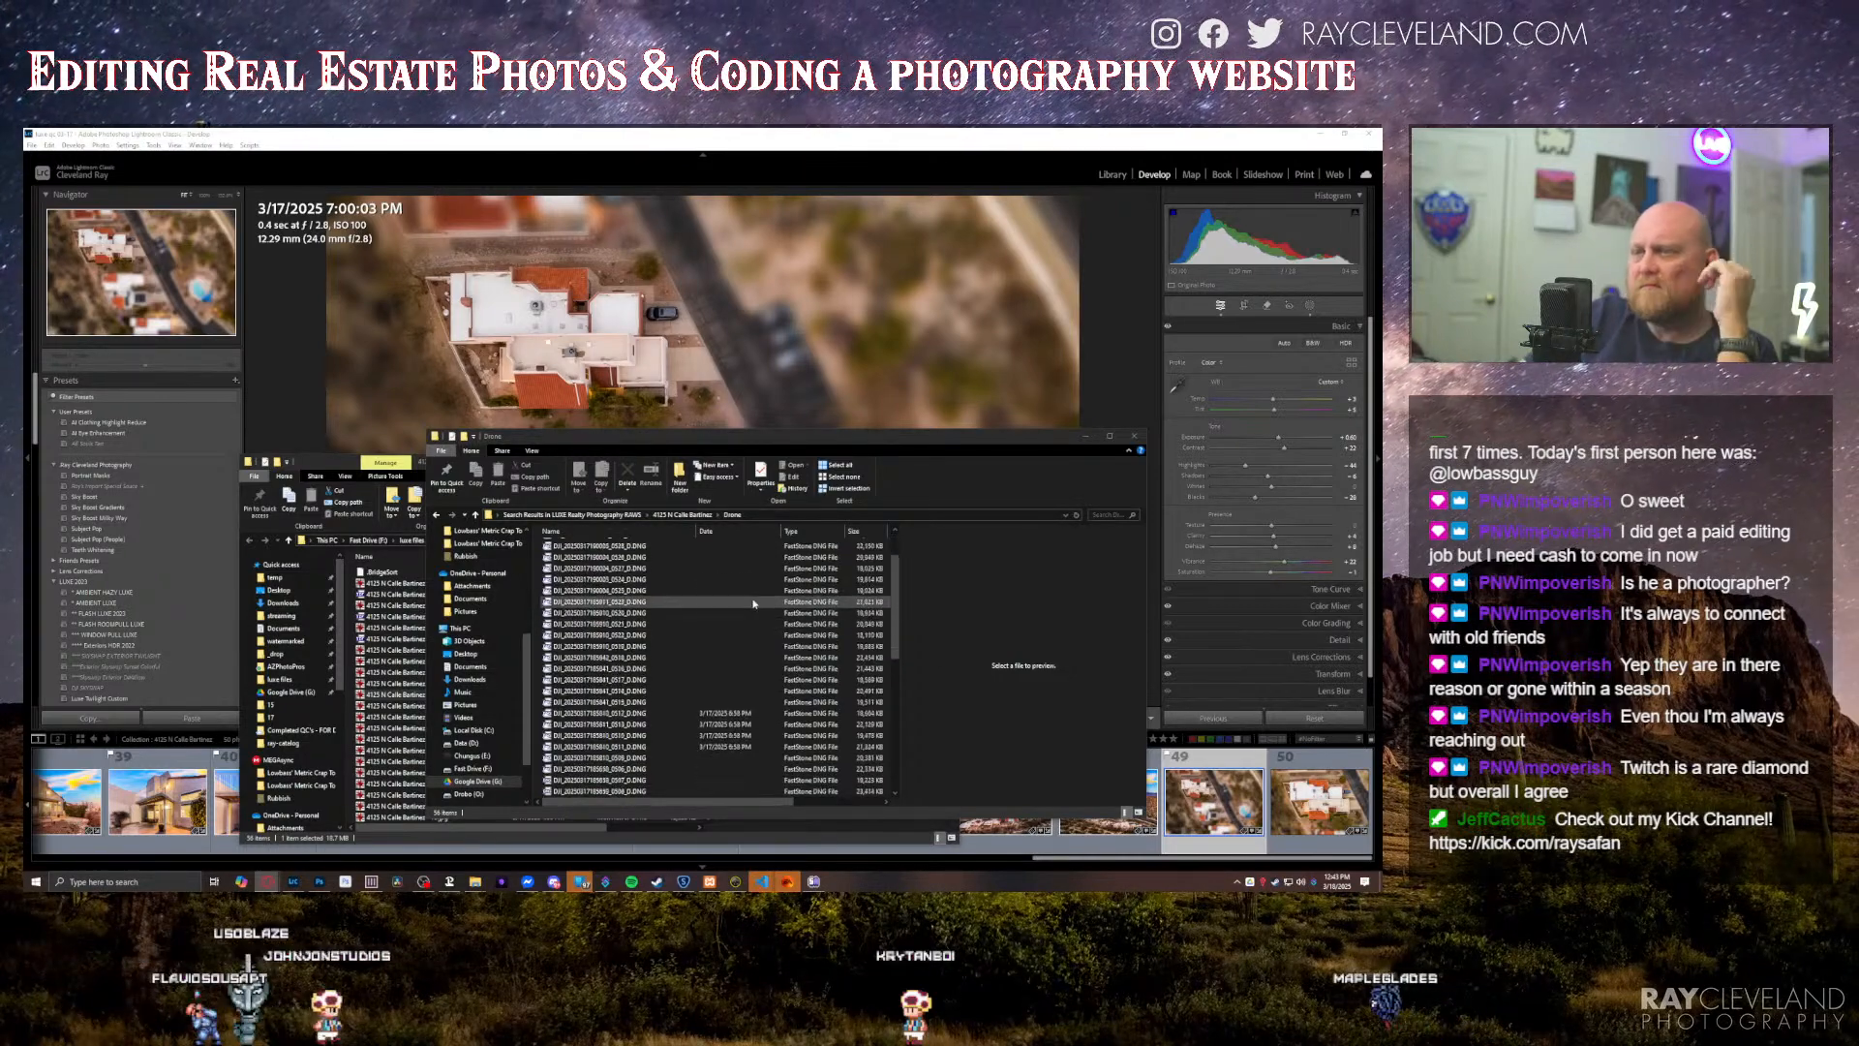
left_click(624, 780)
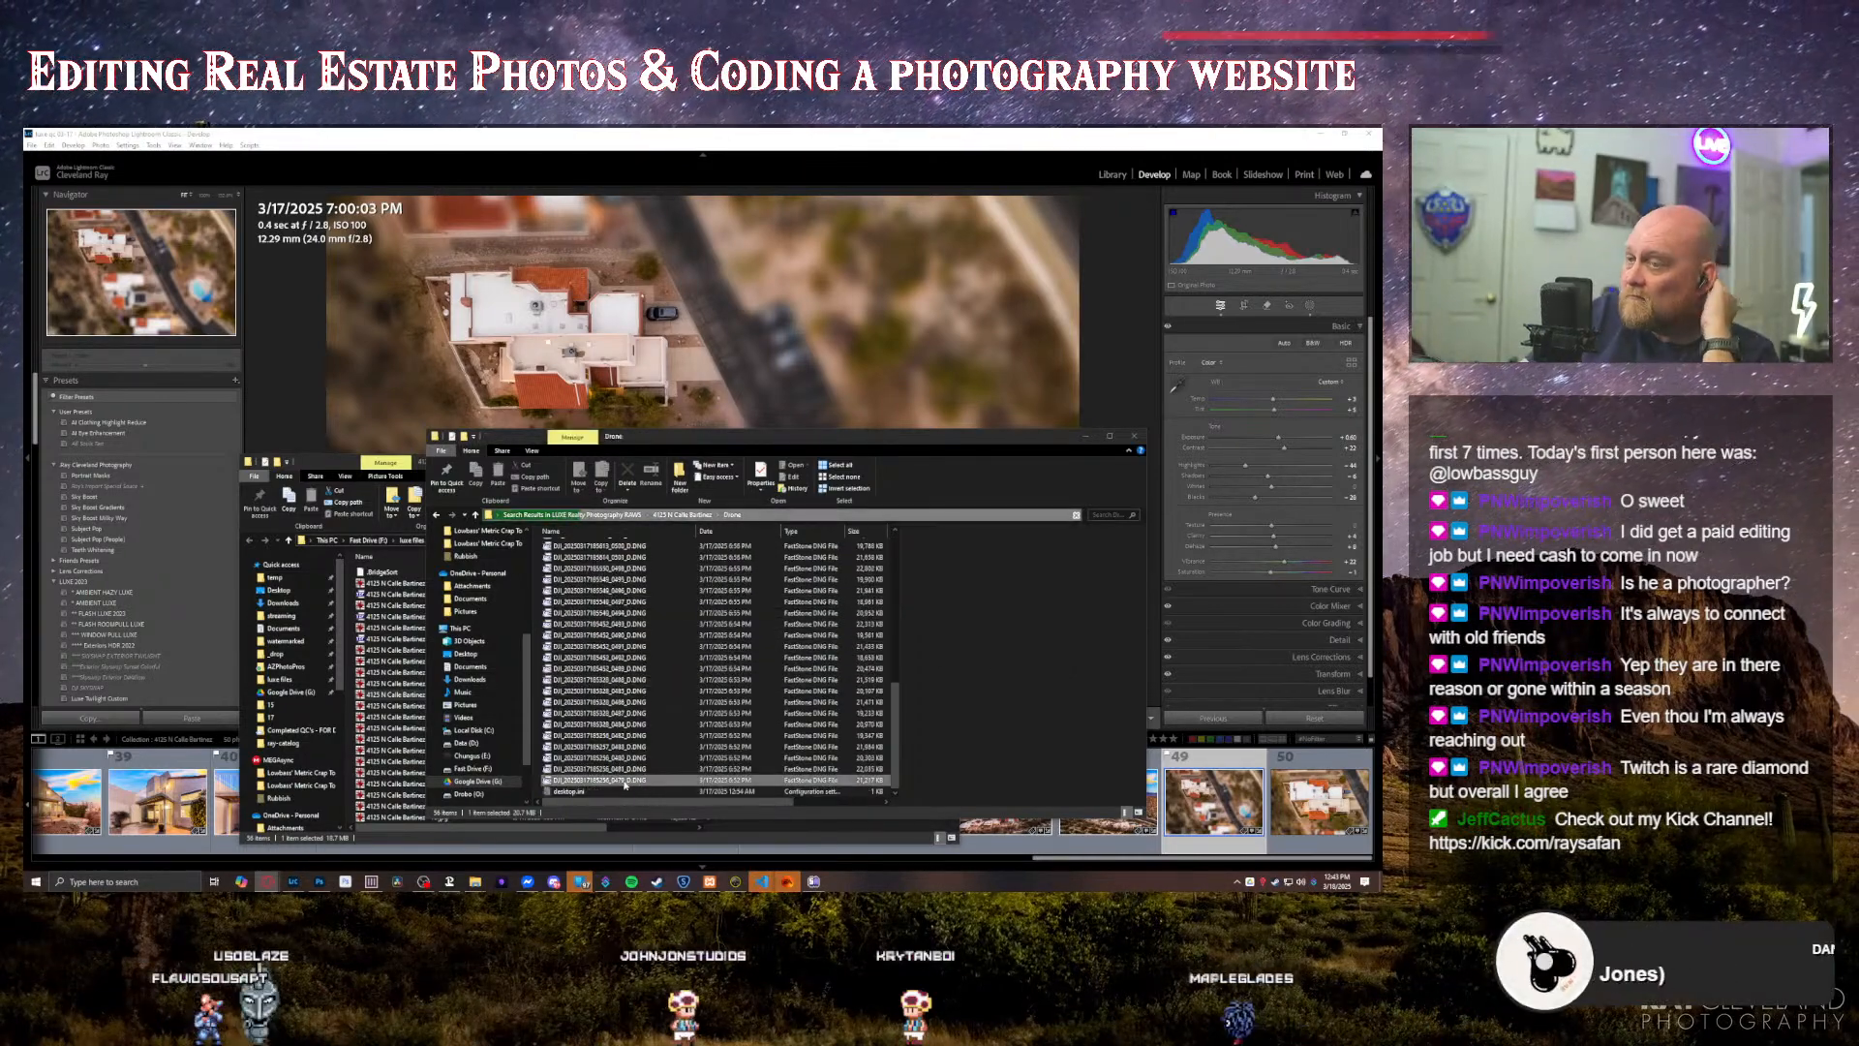
left_click(627, 771)
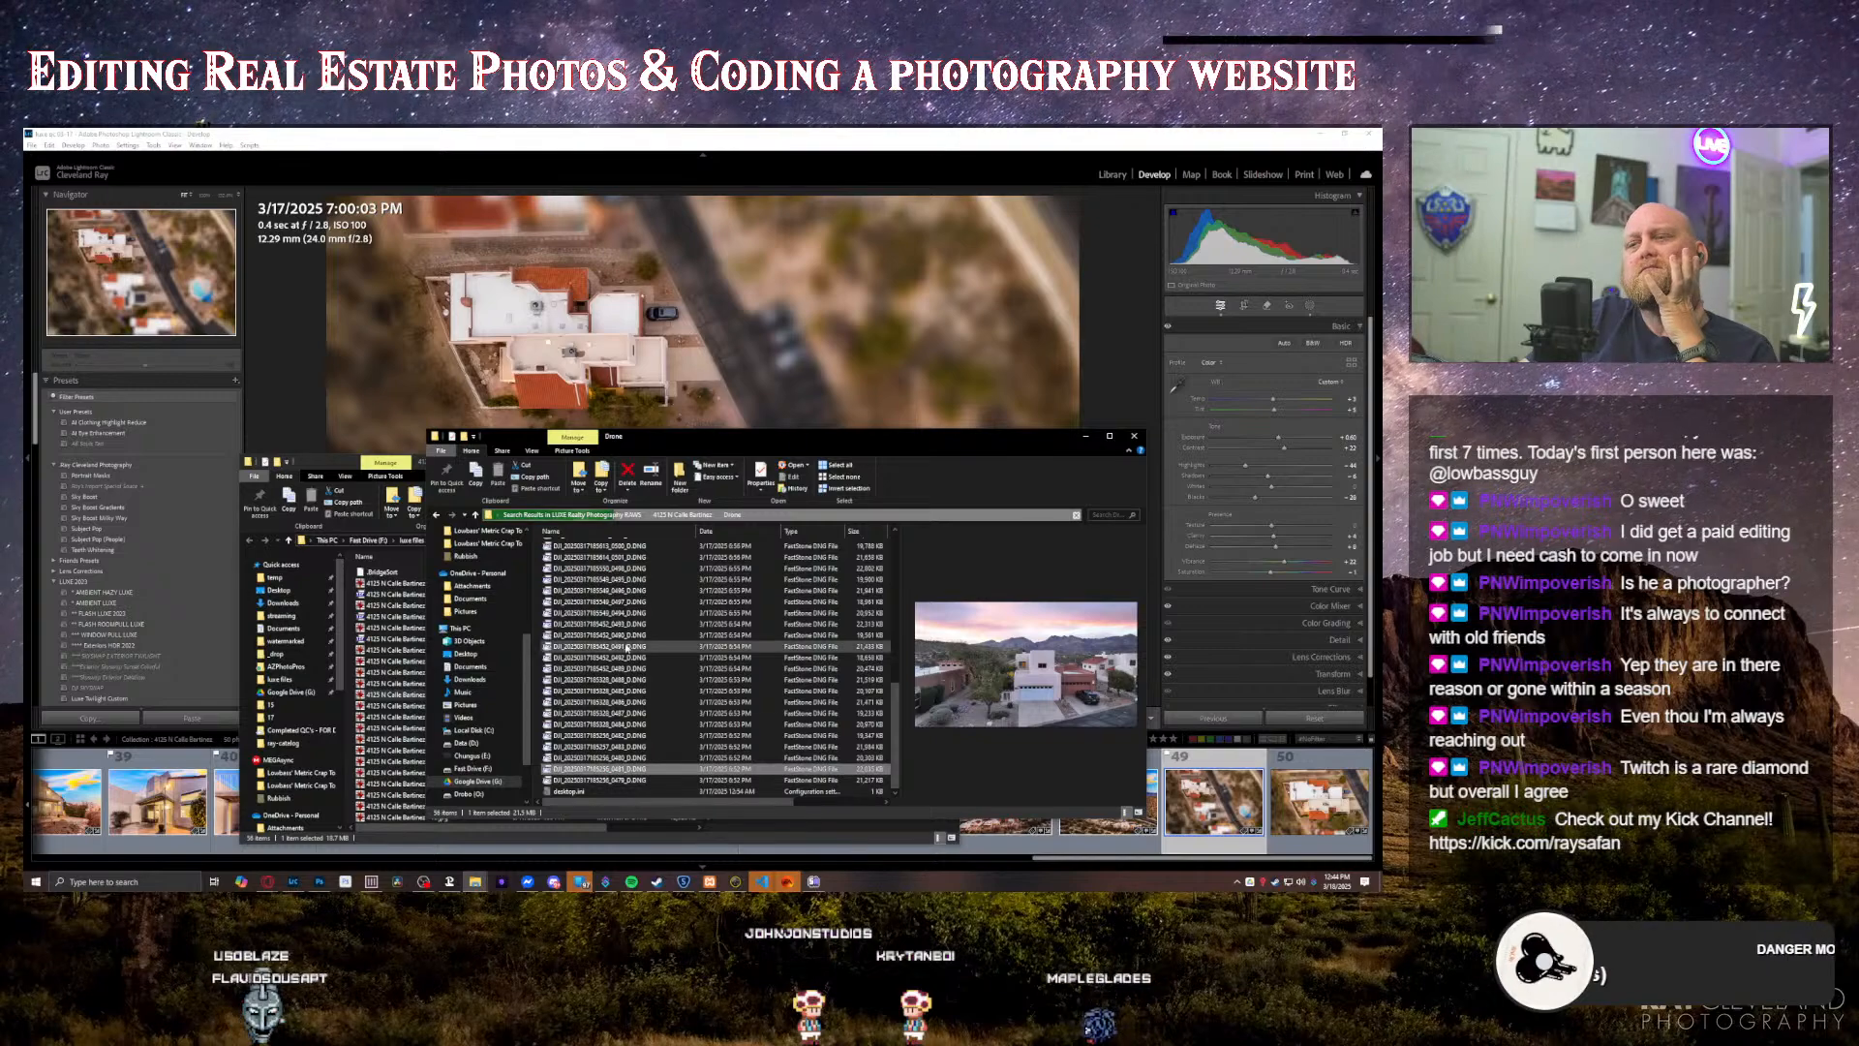
scroll(615, 668, "up", 10)
left_click(607, 546)
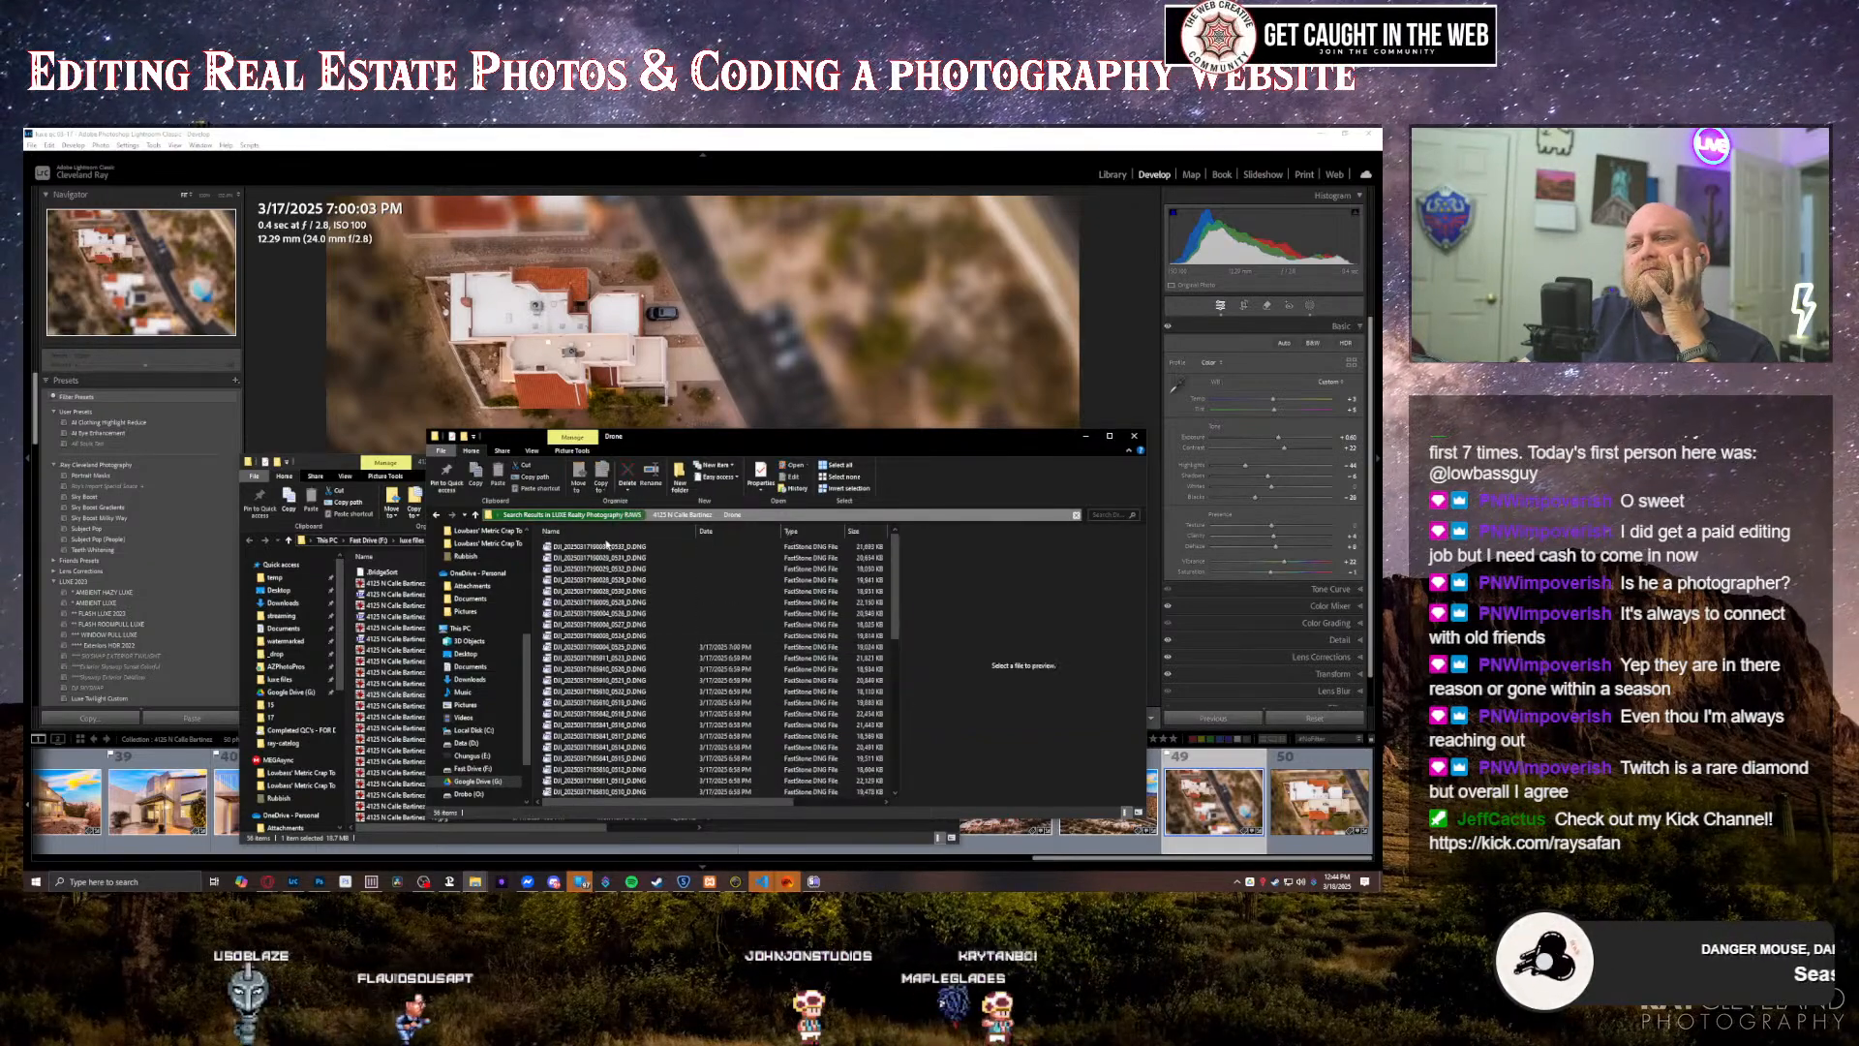
left_click(607, 559)
left_click(607, 570)
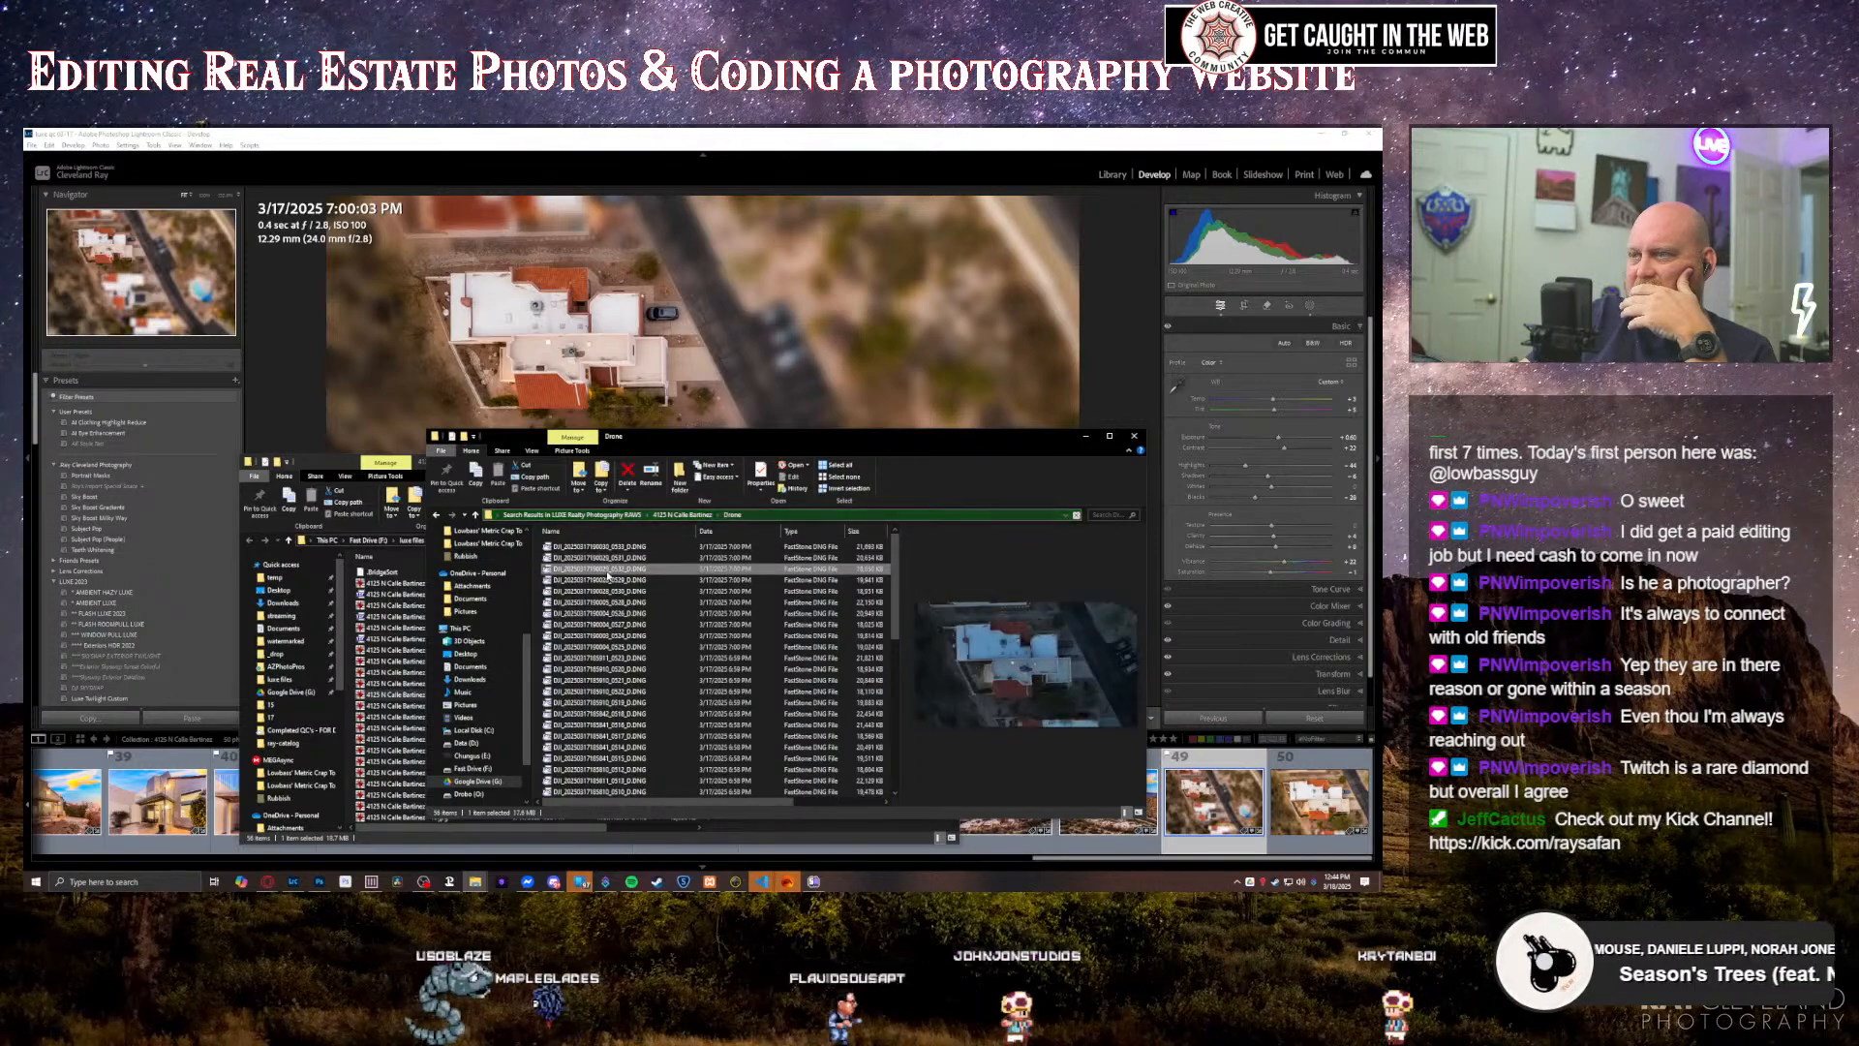
left_click(611, 548)
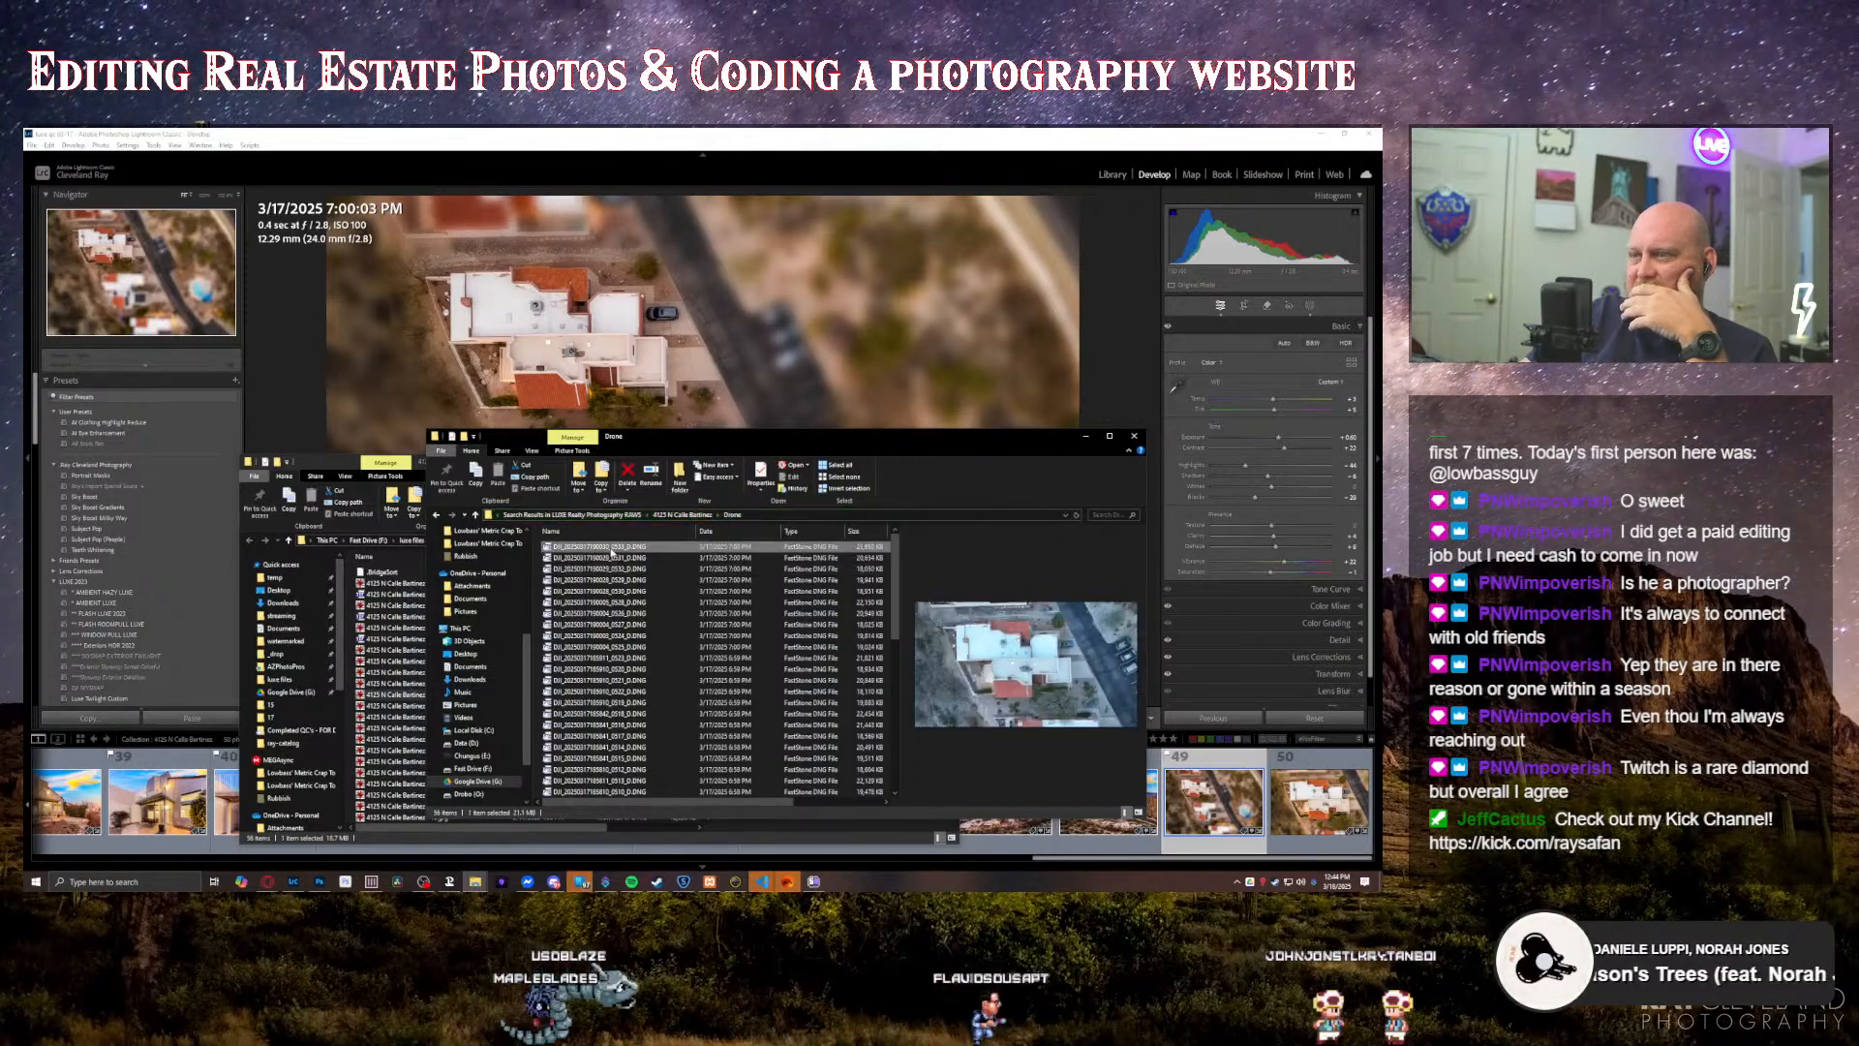
left_click(610, 559)
left_click(611, 571)
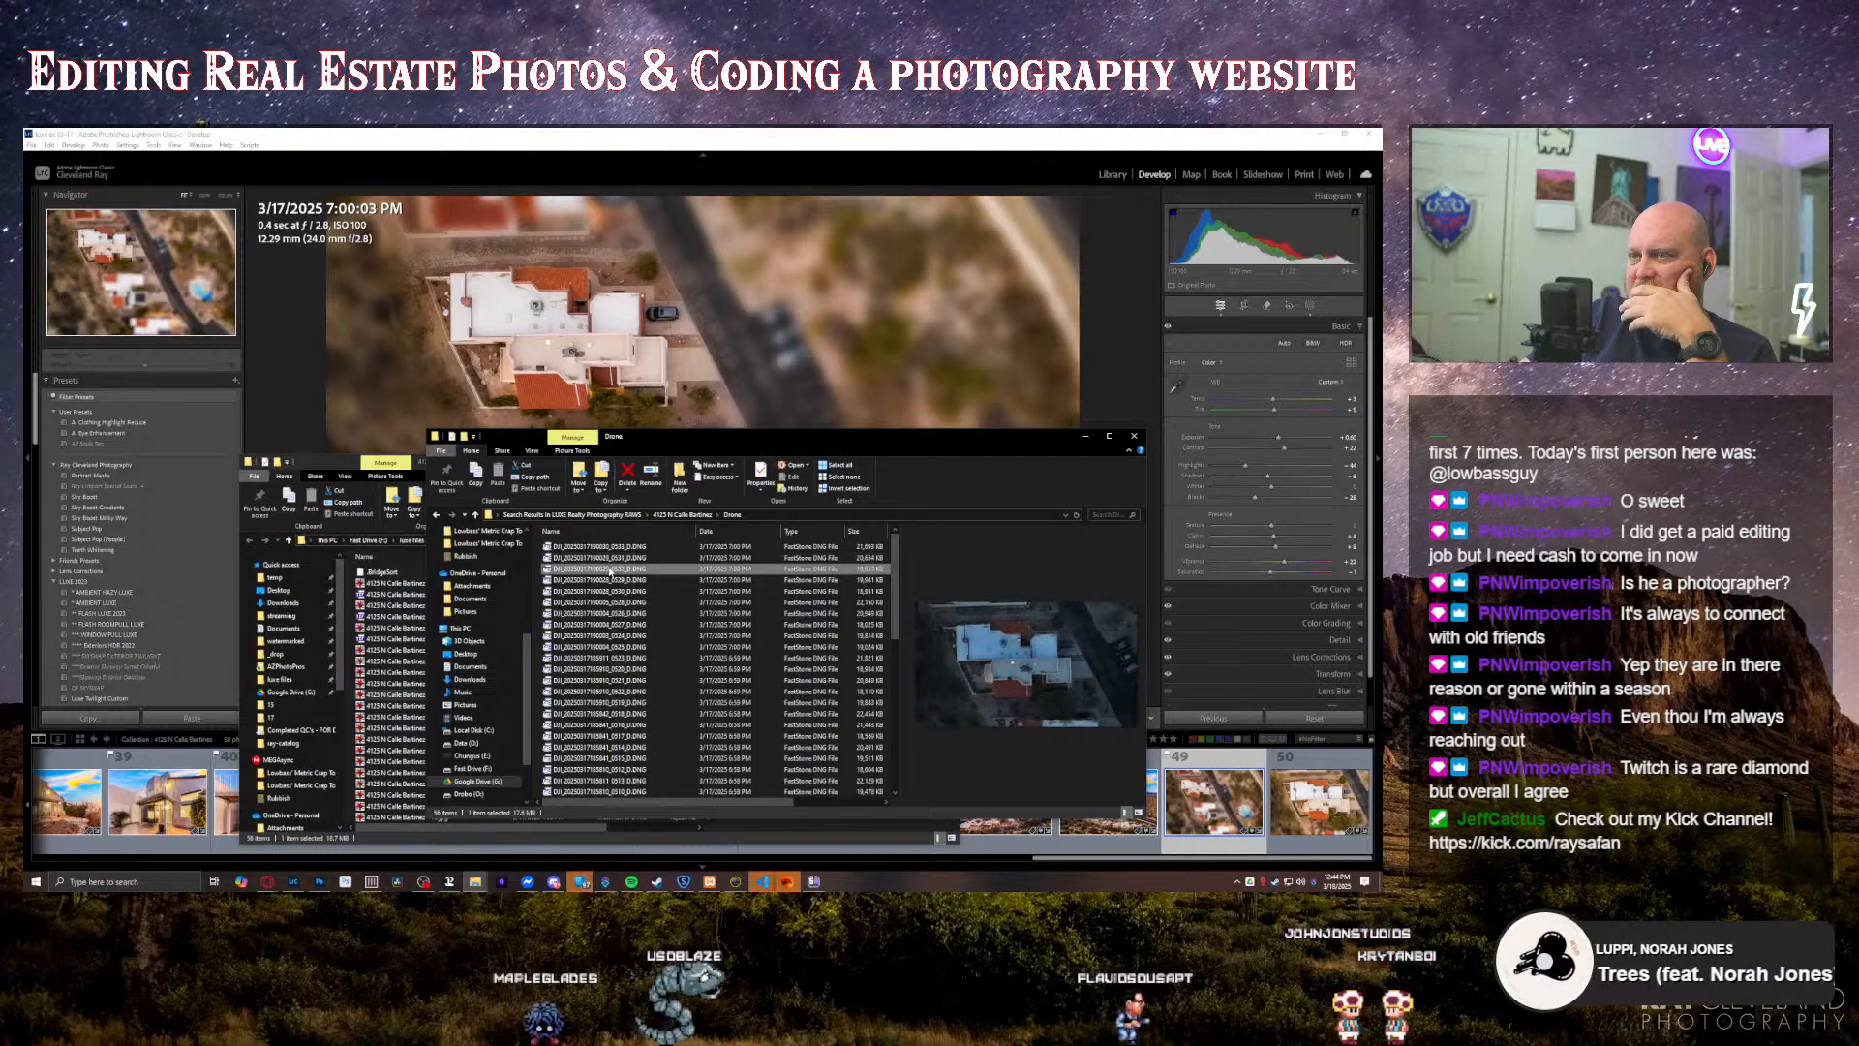
Step: Select the first six overhead DNG files in the Drone folder and move their window clear of the property folder window
left_click(611, 601)
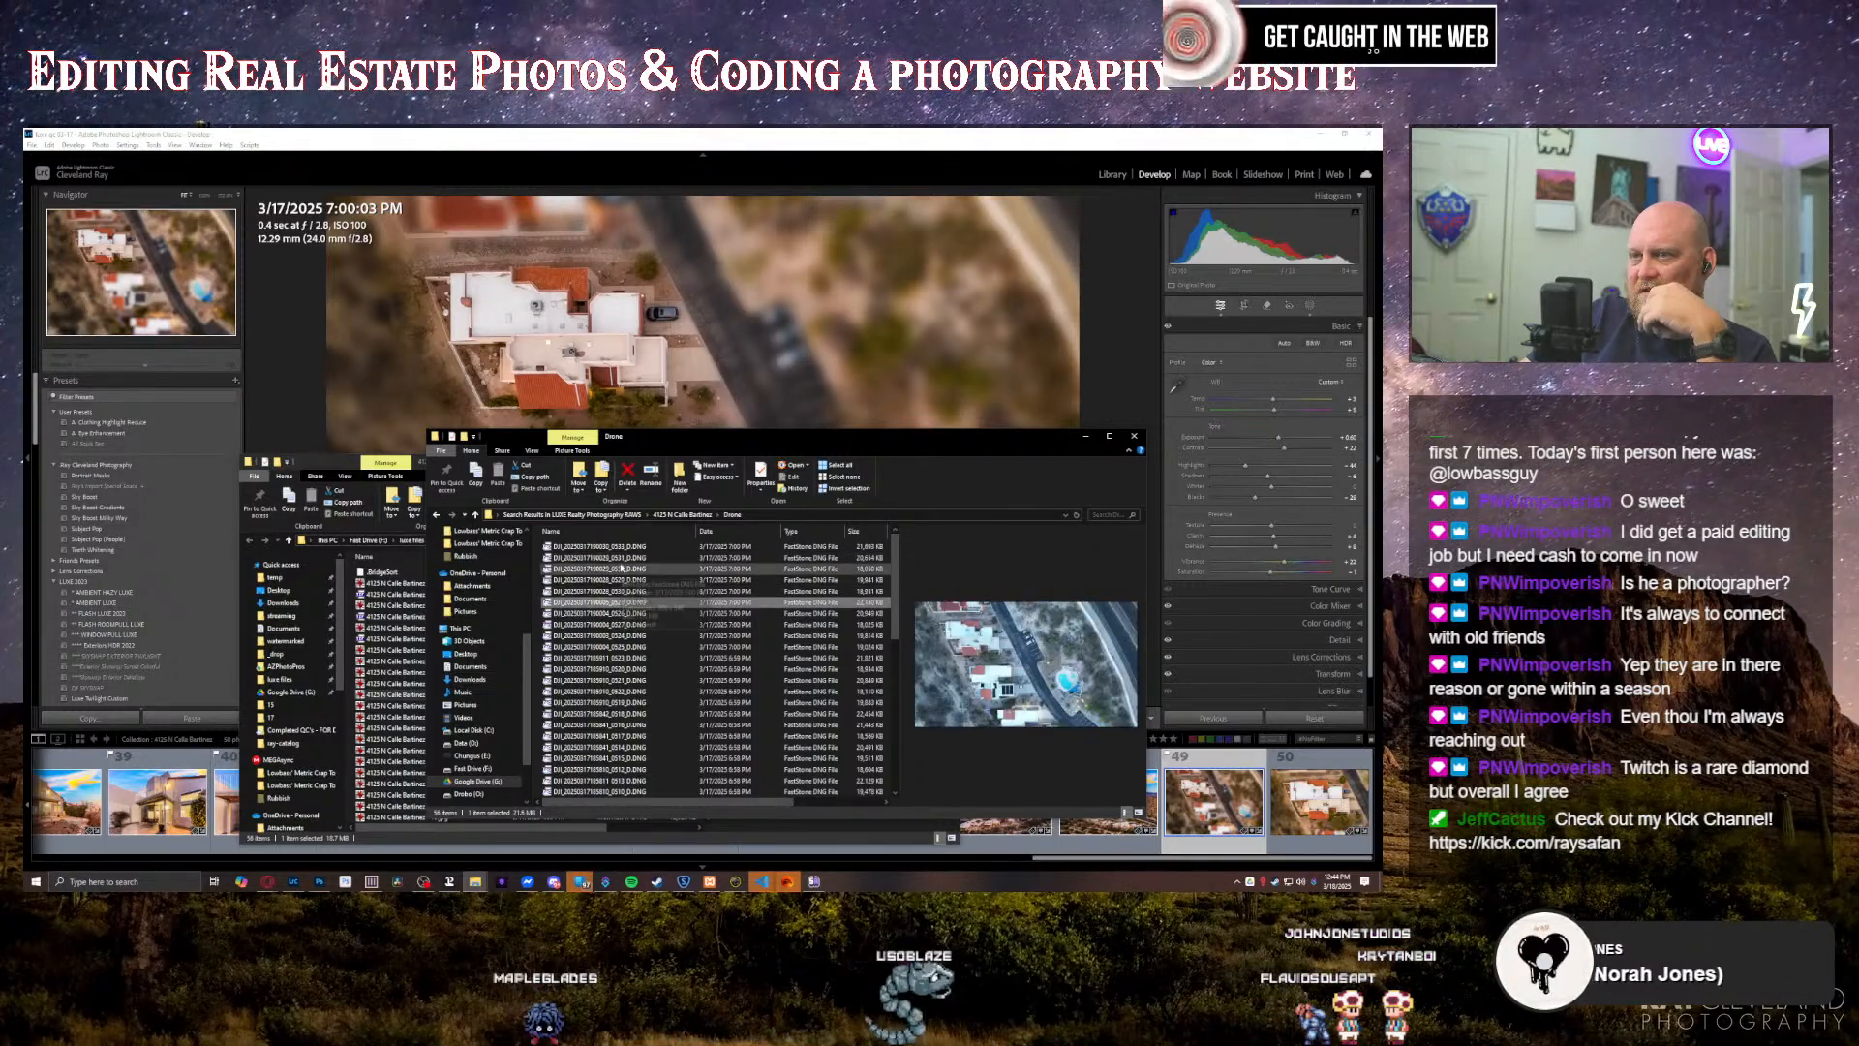
left_click(624, 552, "shift")
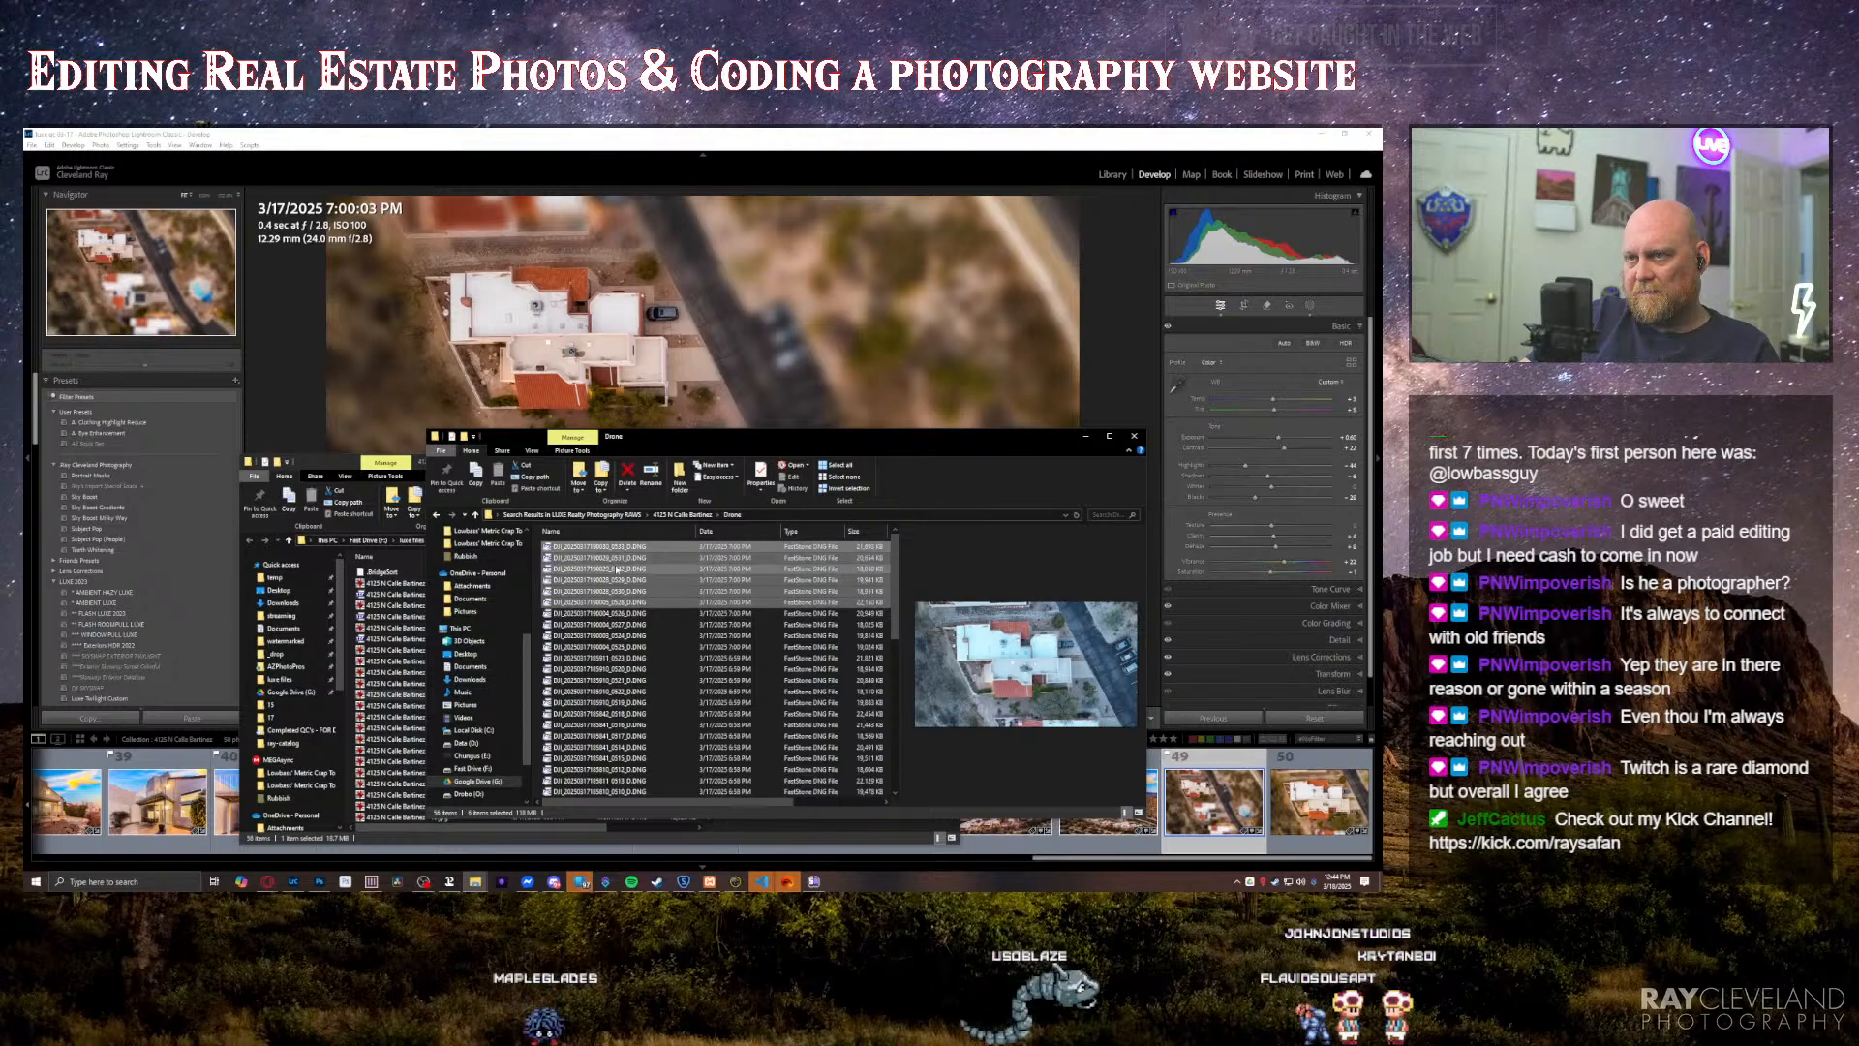
left_click_drag(730, 439, 849, 260)
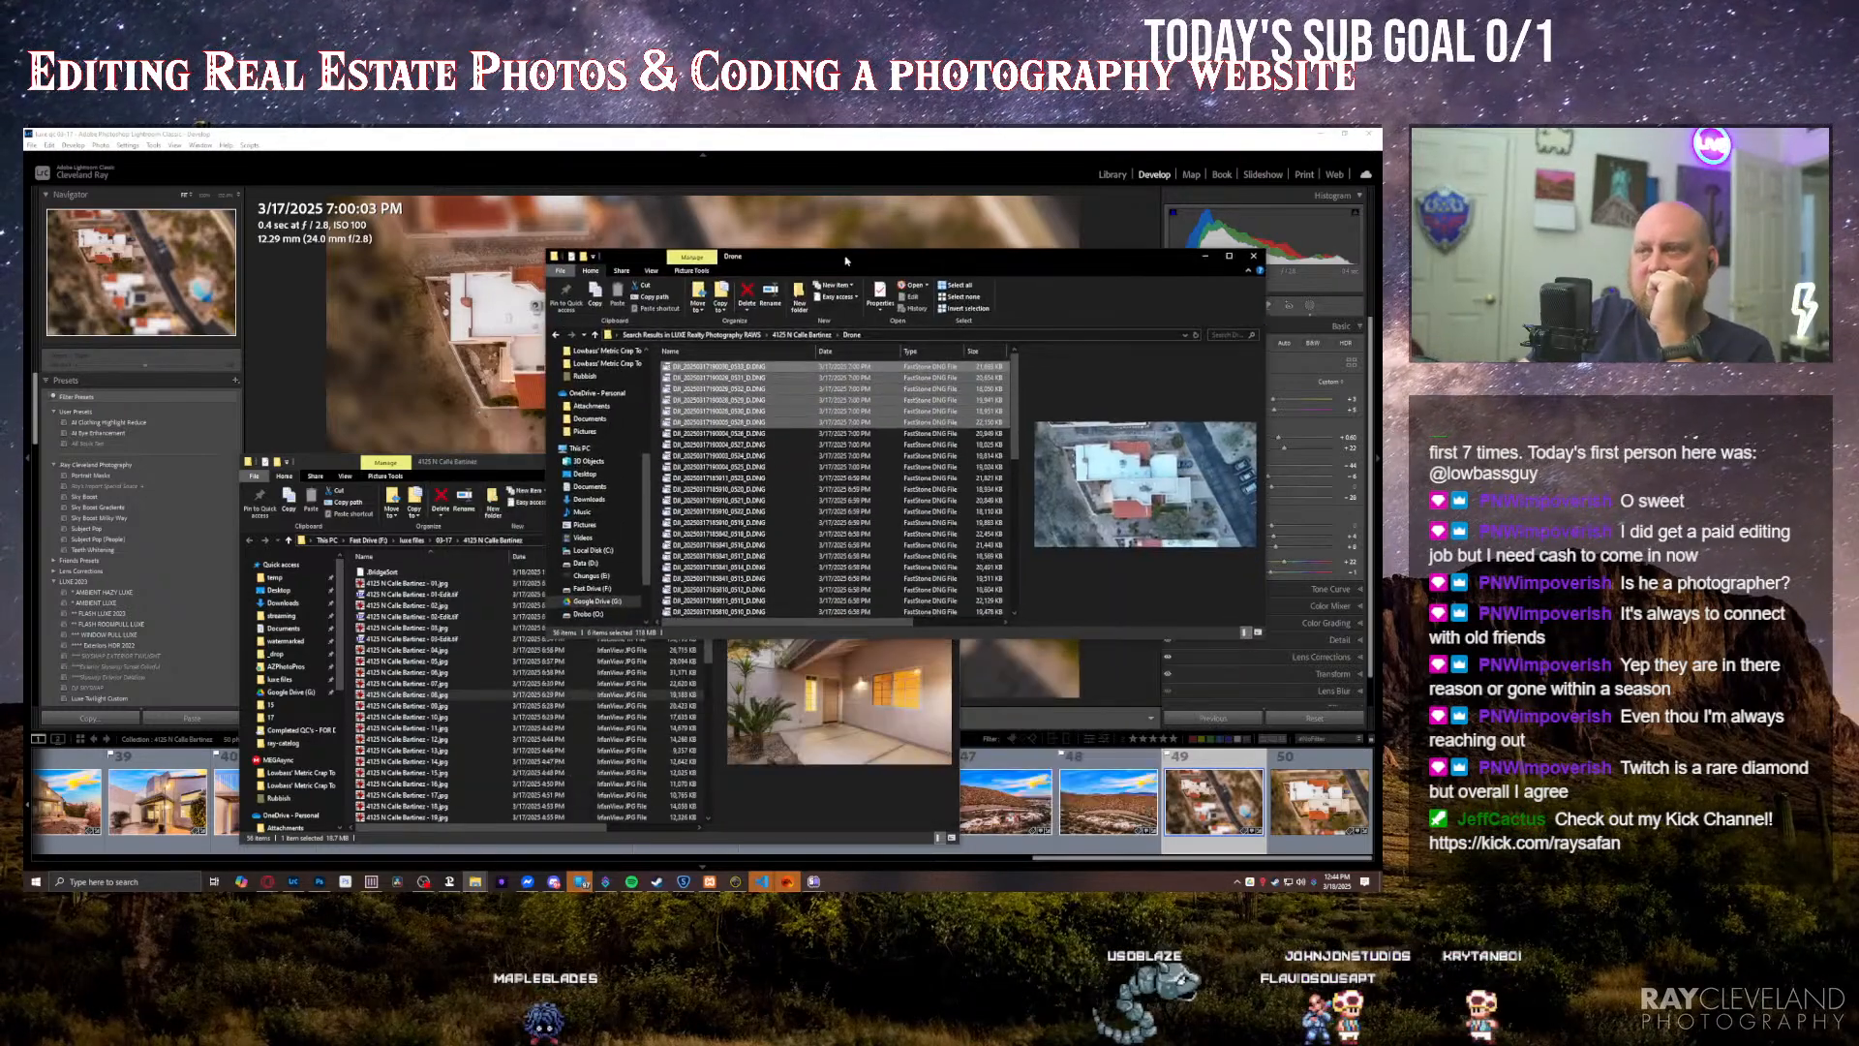
Step: Reveal the overhead neighbourhood photo from Lightroom in its source folder and bring that folder's window forward
right_click(1196, 790)
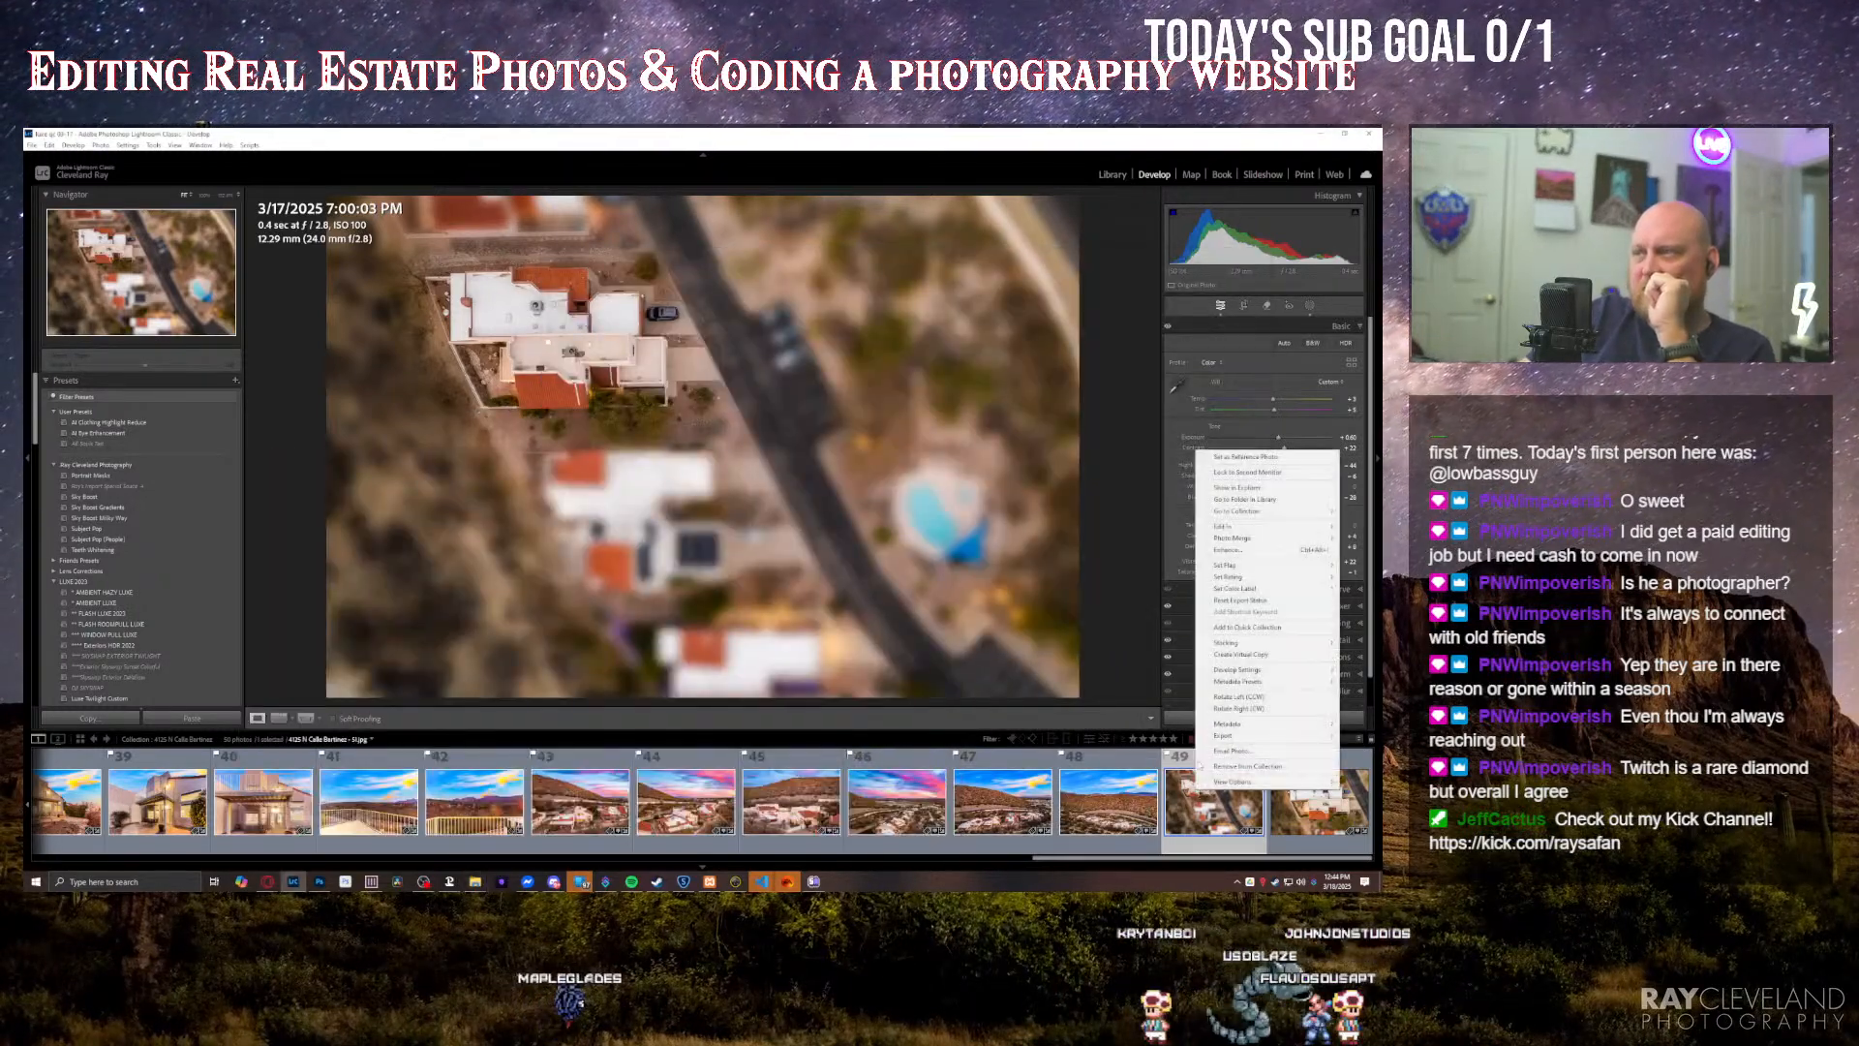
left_click(1237, 487)
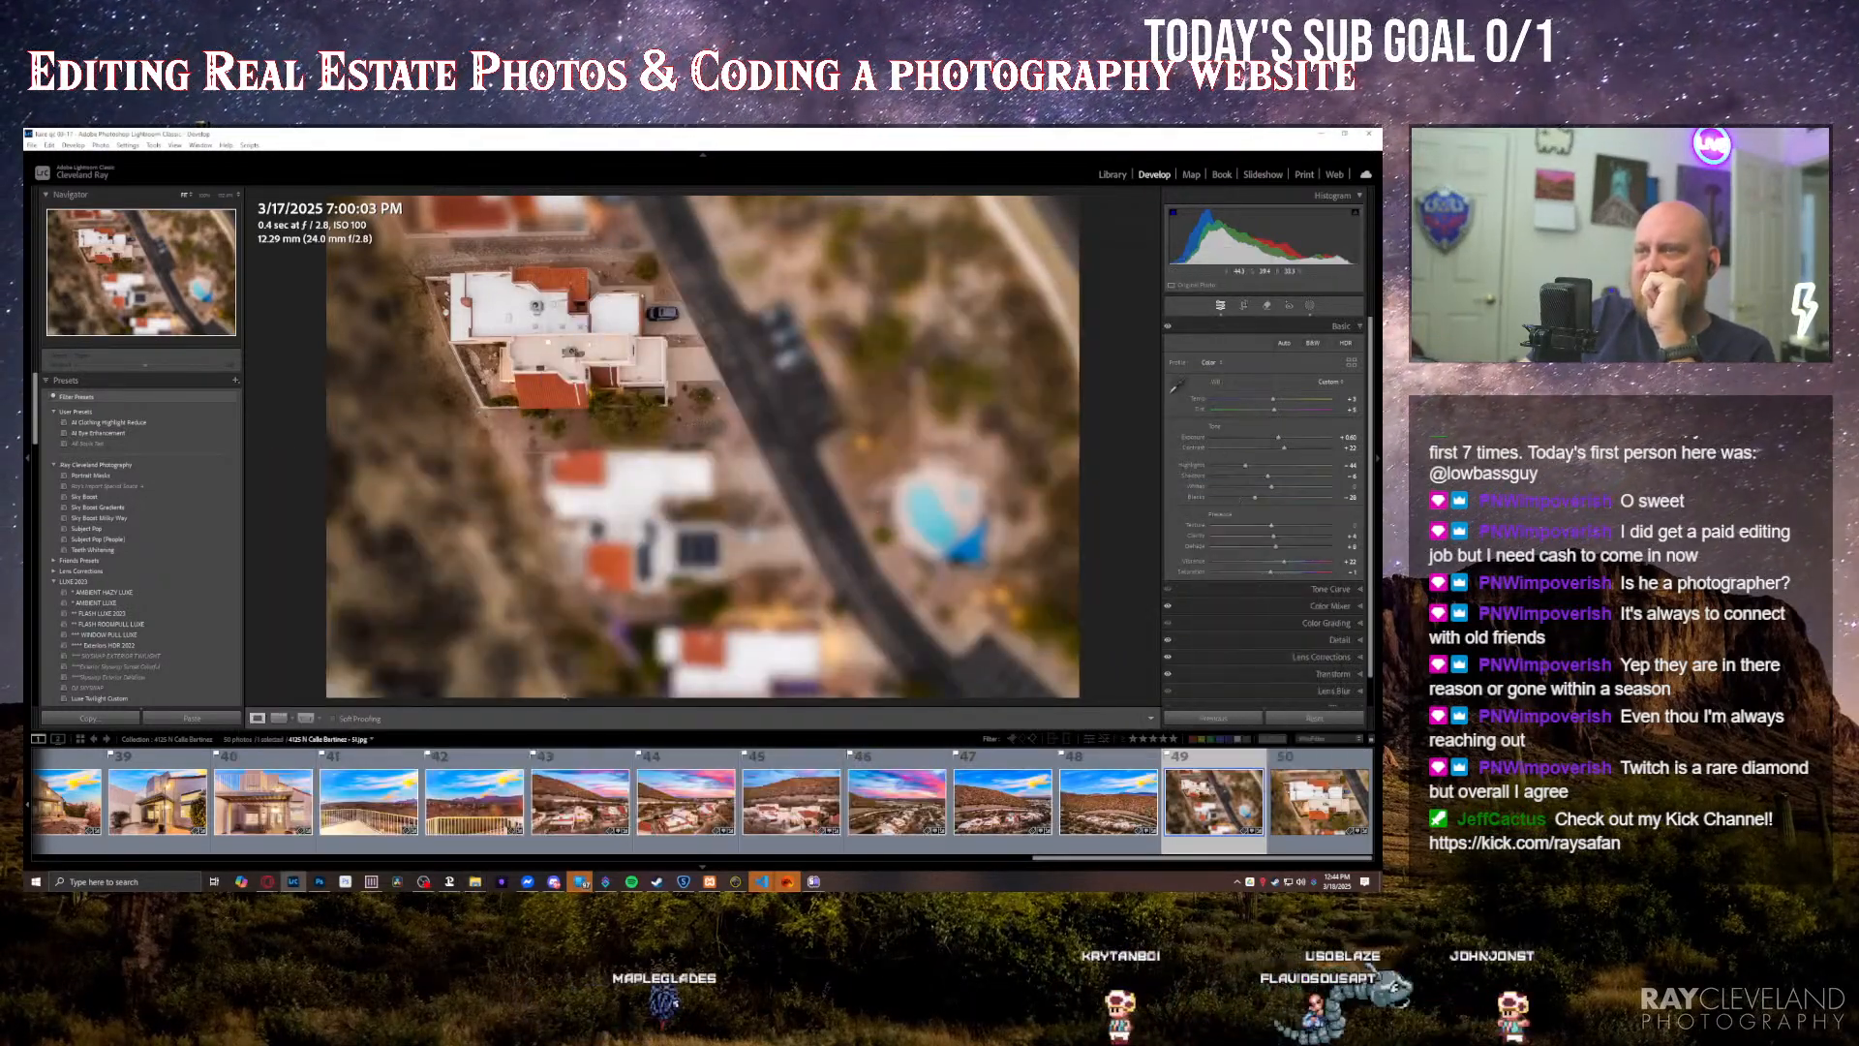
left_click(476, 881)
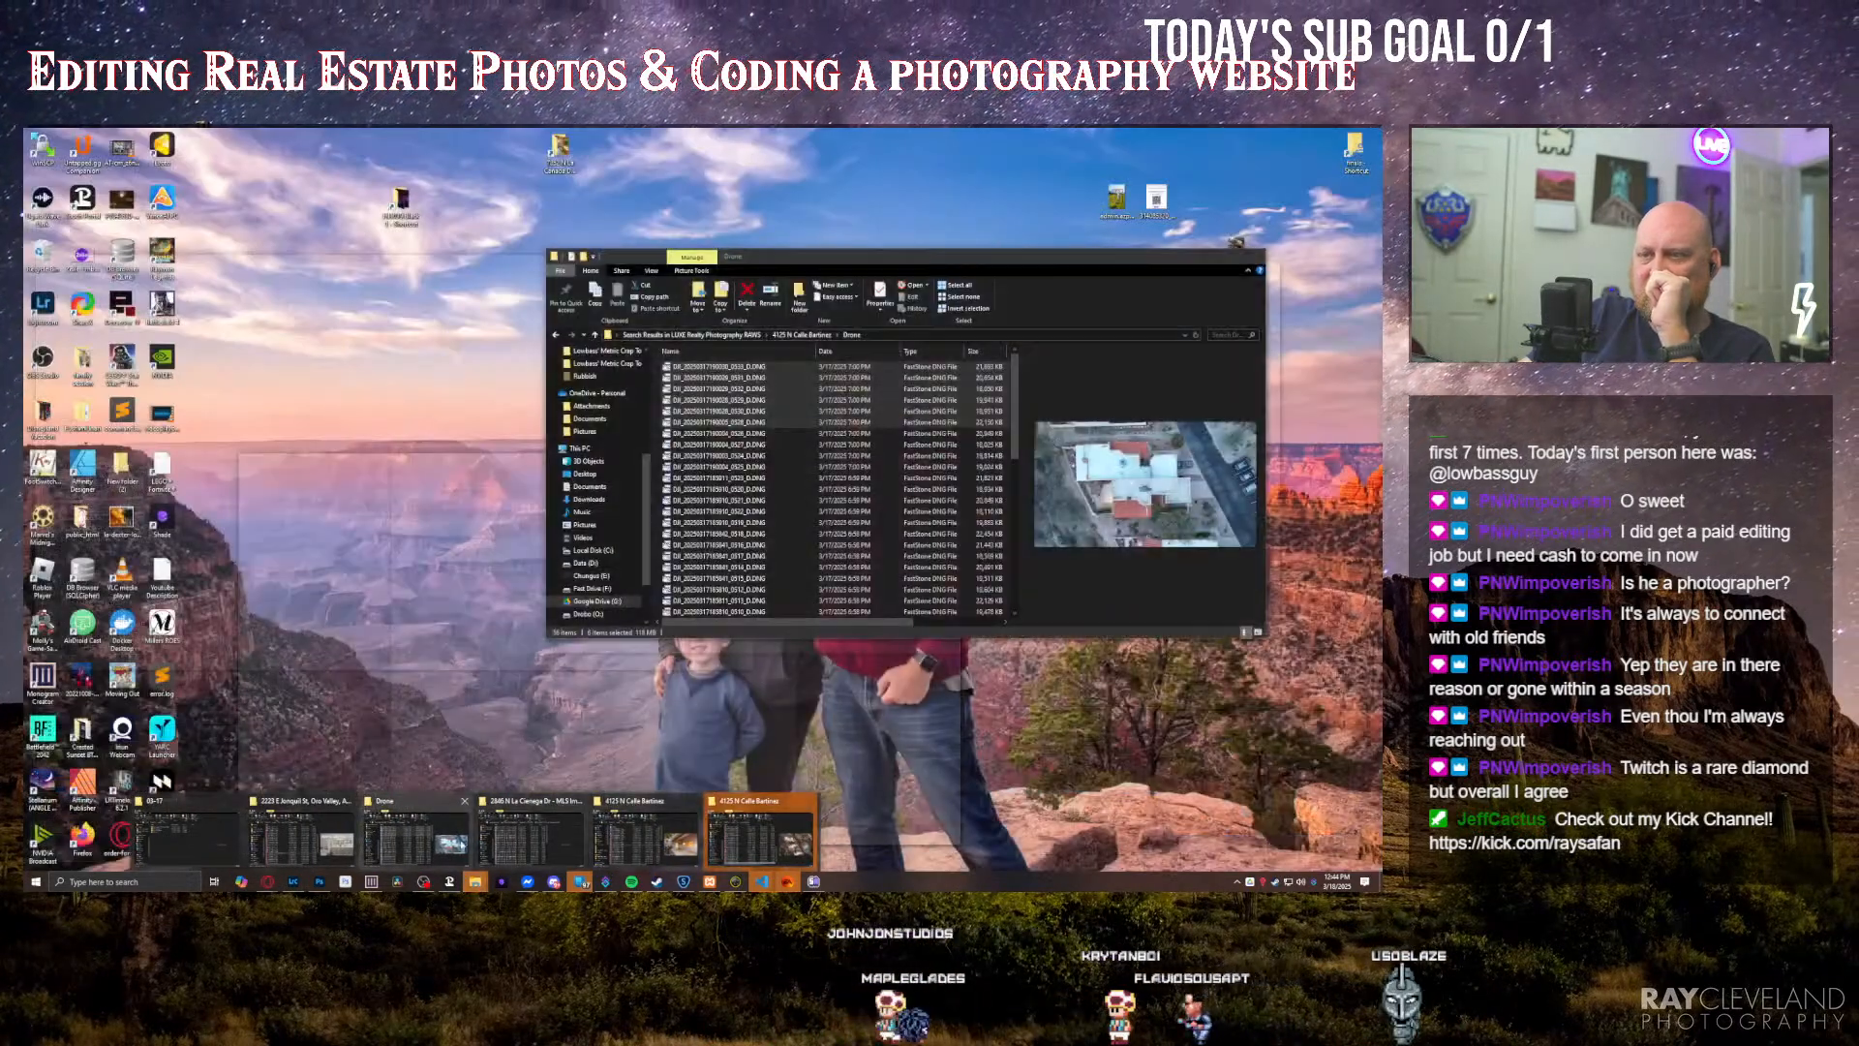
left_click(761, 831)
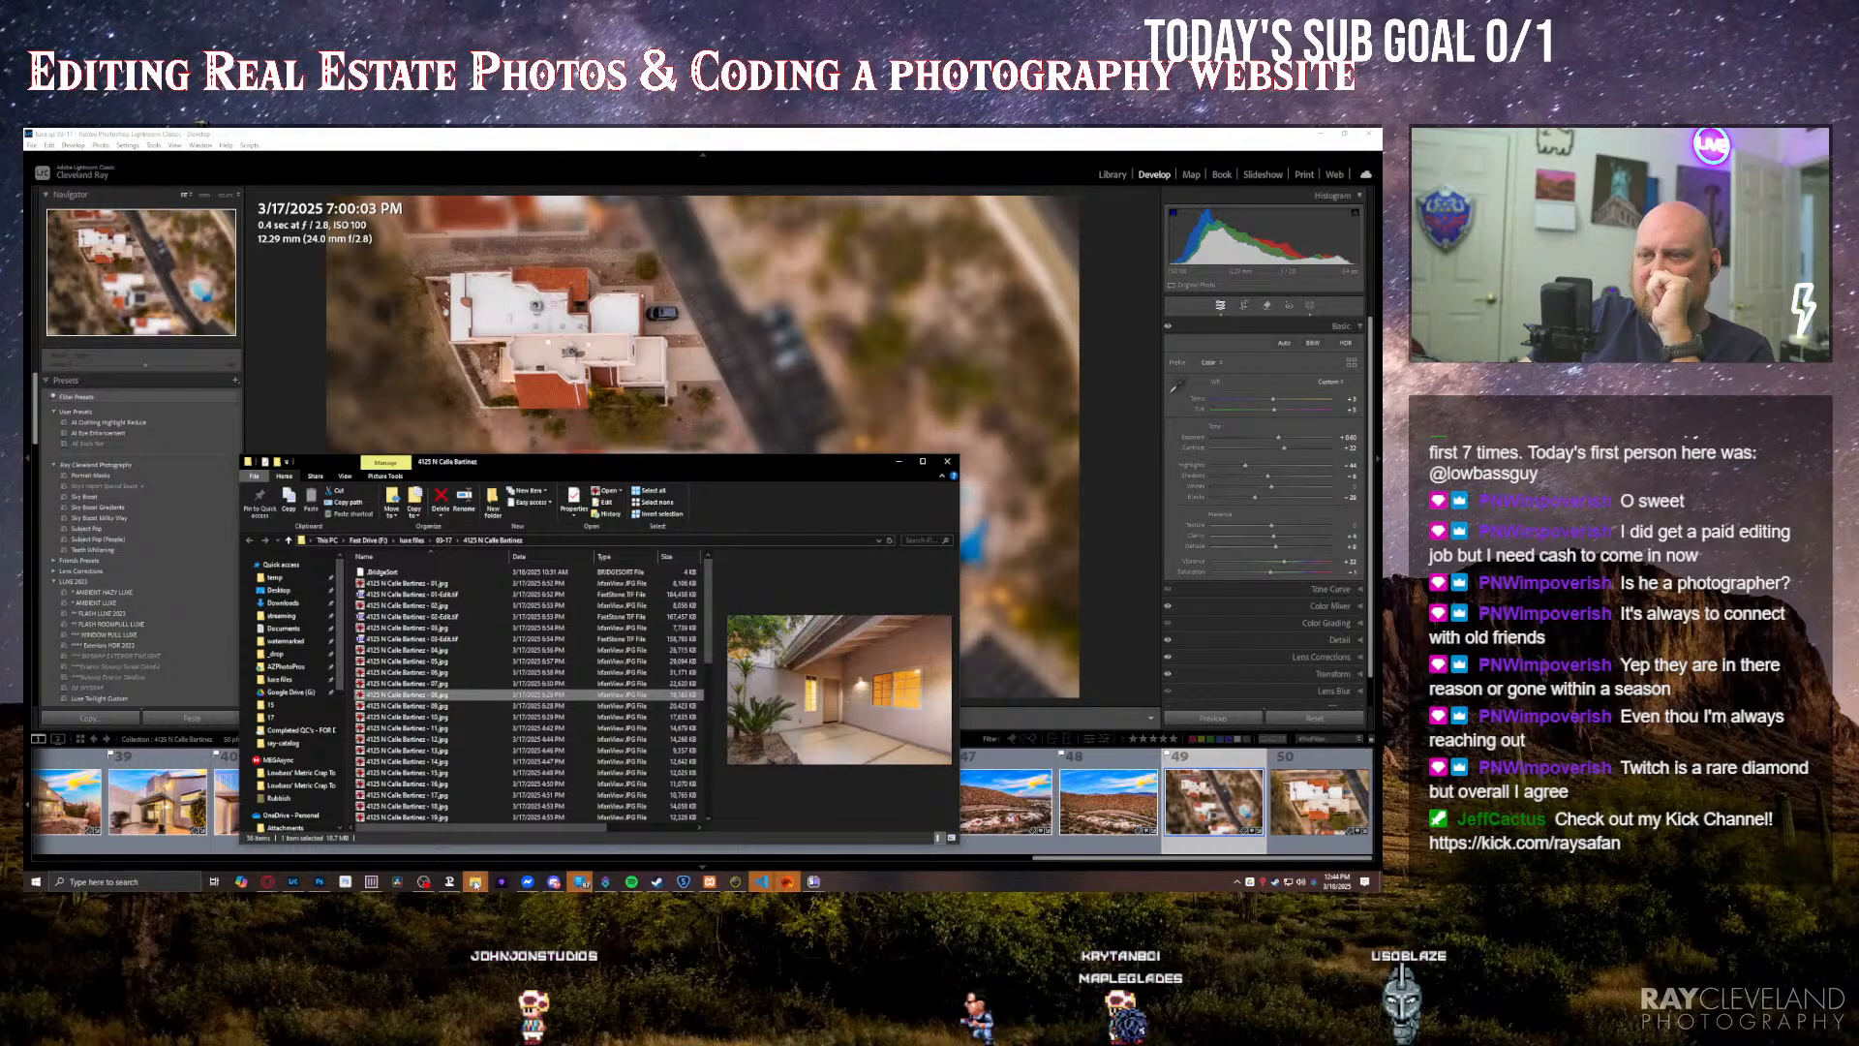
left_click(475, 883)
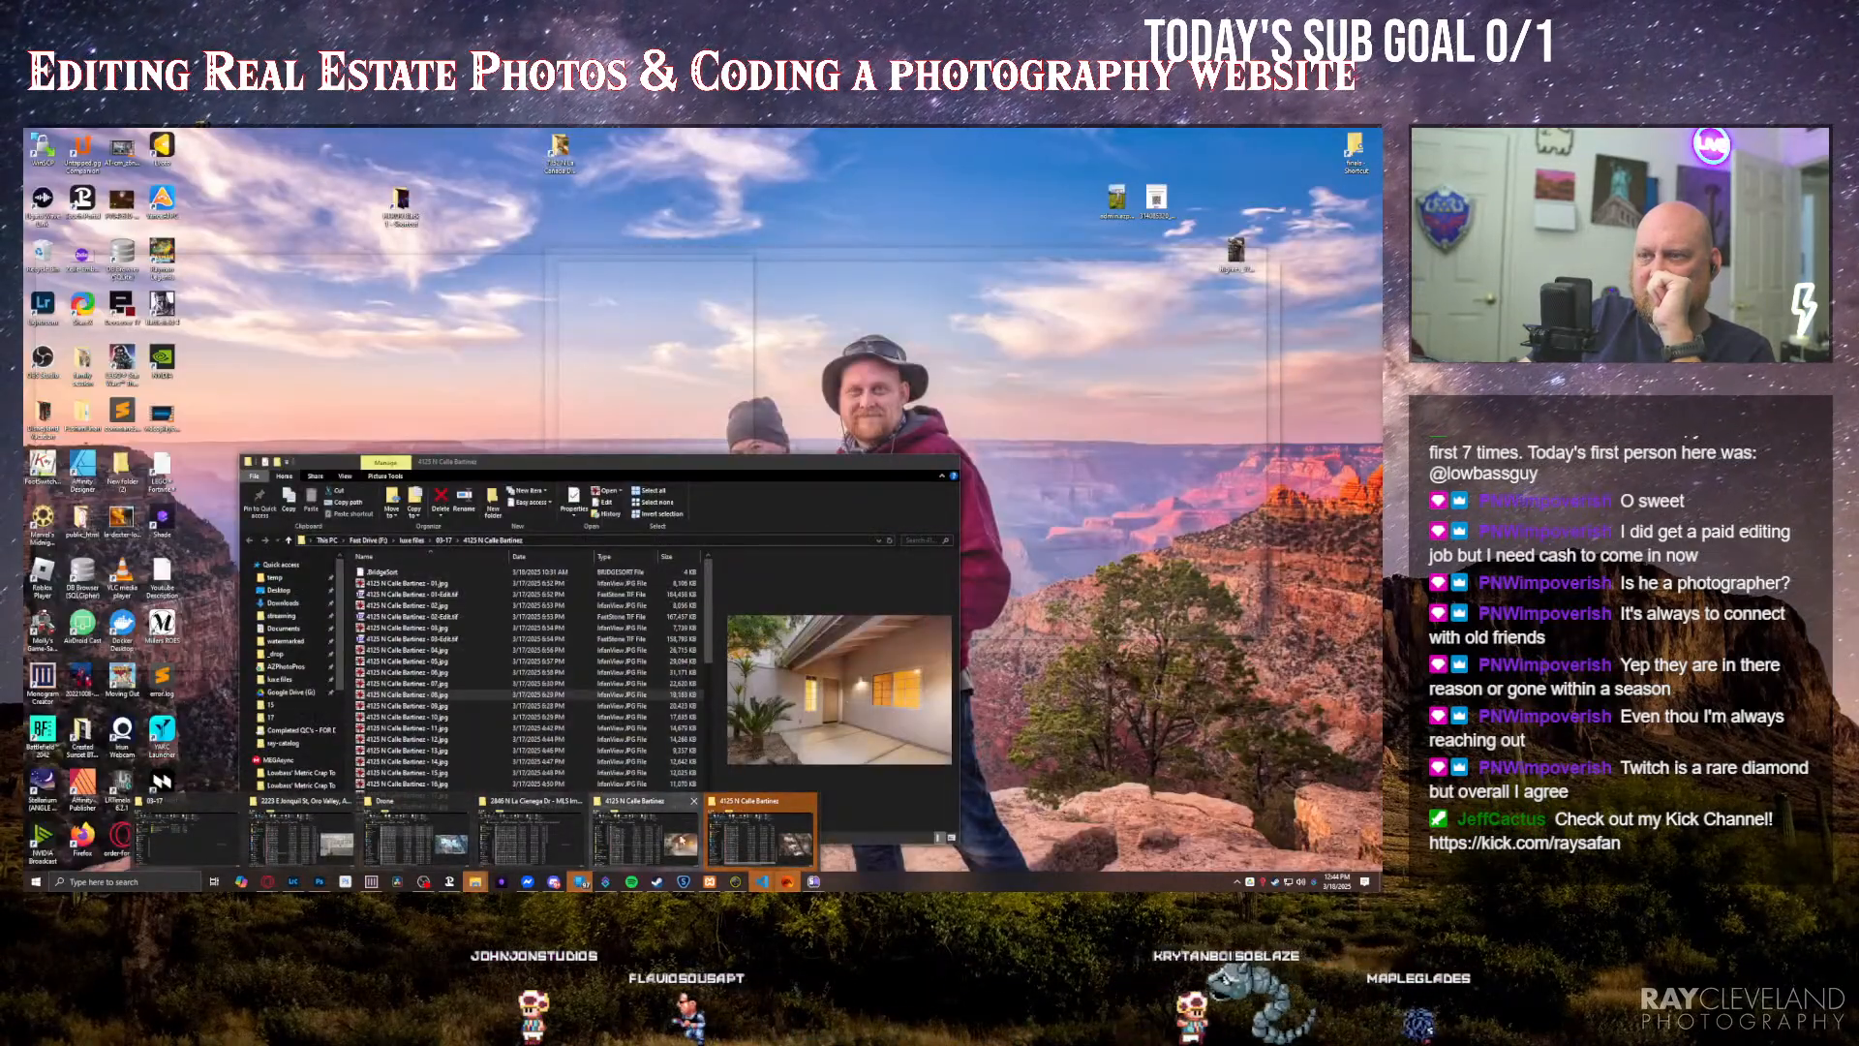
left_click(657, 839)
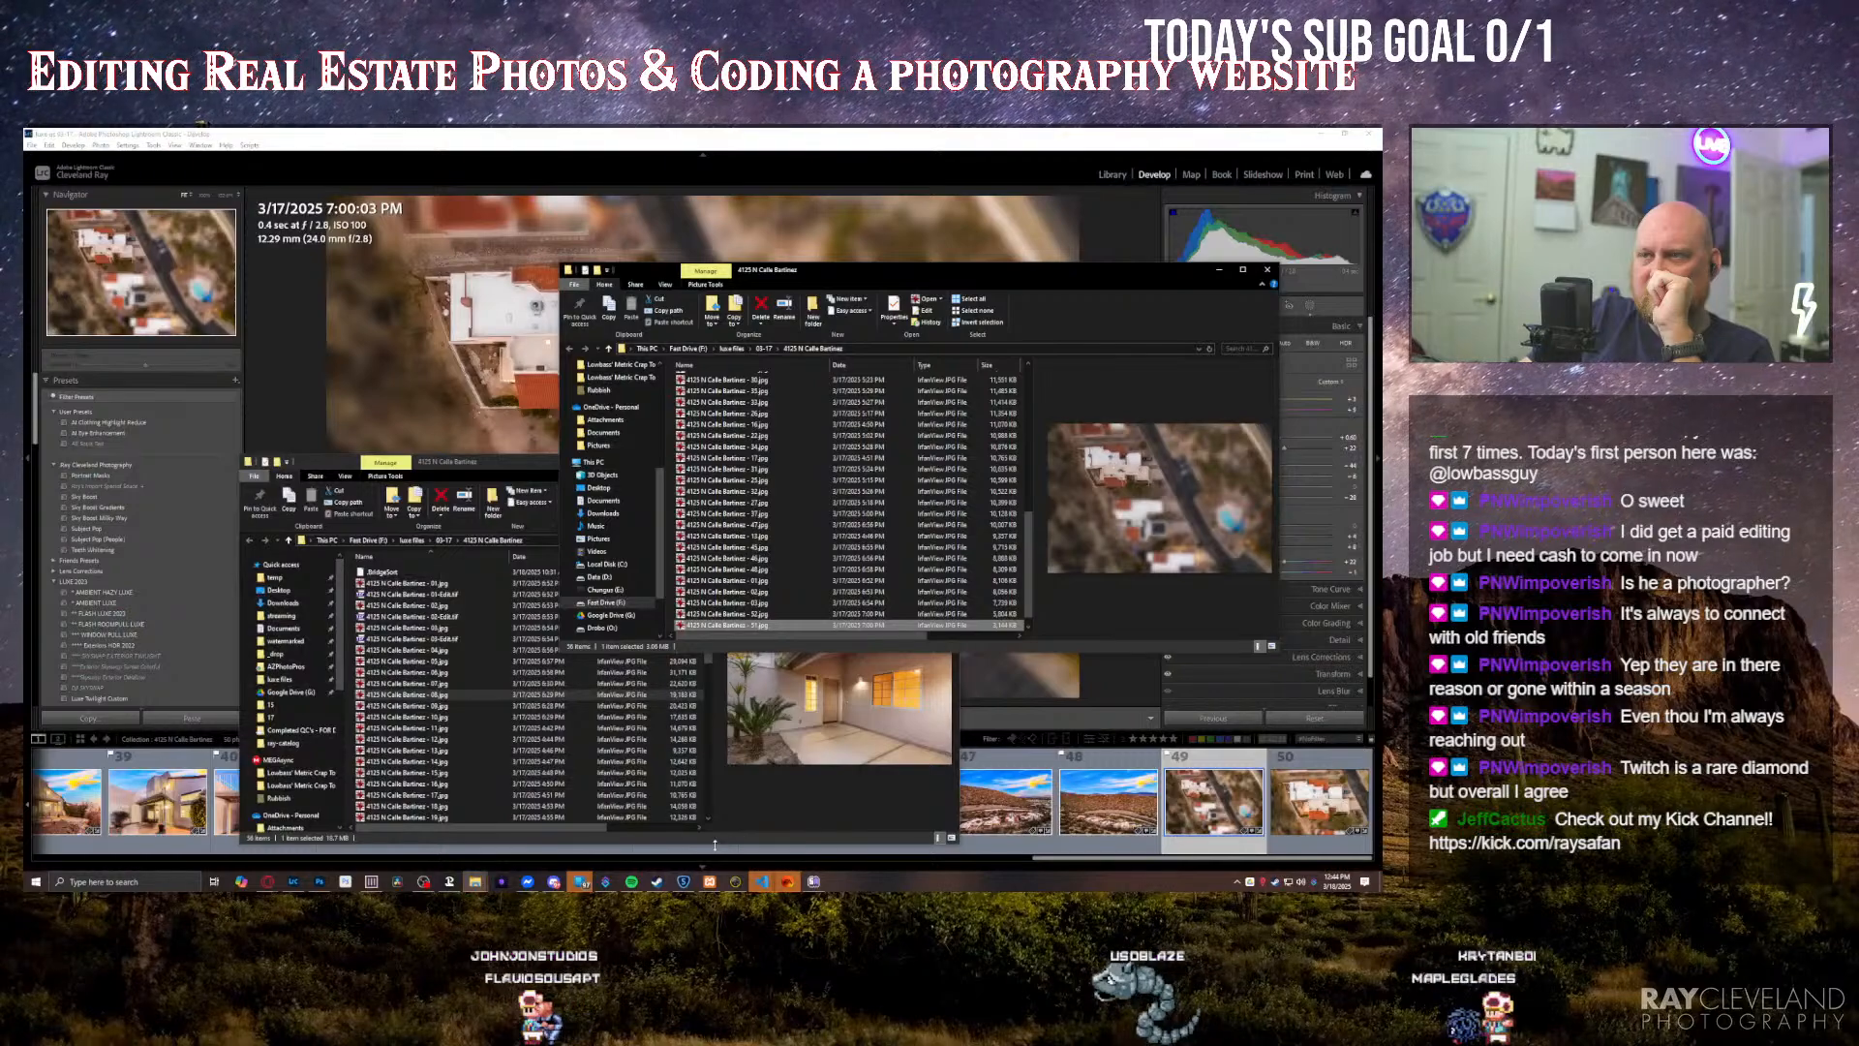
Step: Bring the Drone folder window forward, place it beside the property folder window, and copy the six selected overhead DNG files into the property folder
left_click(476, 883)
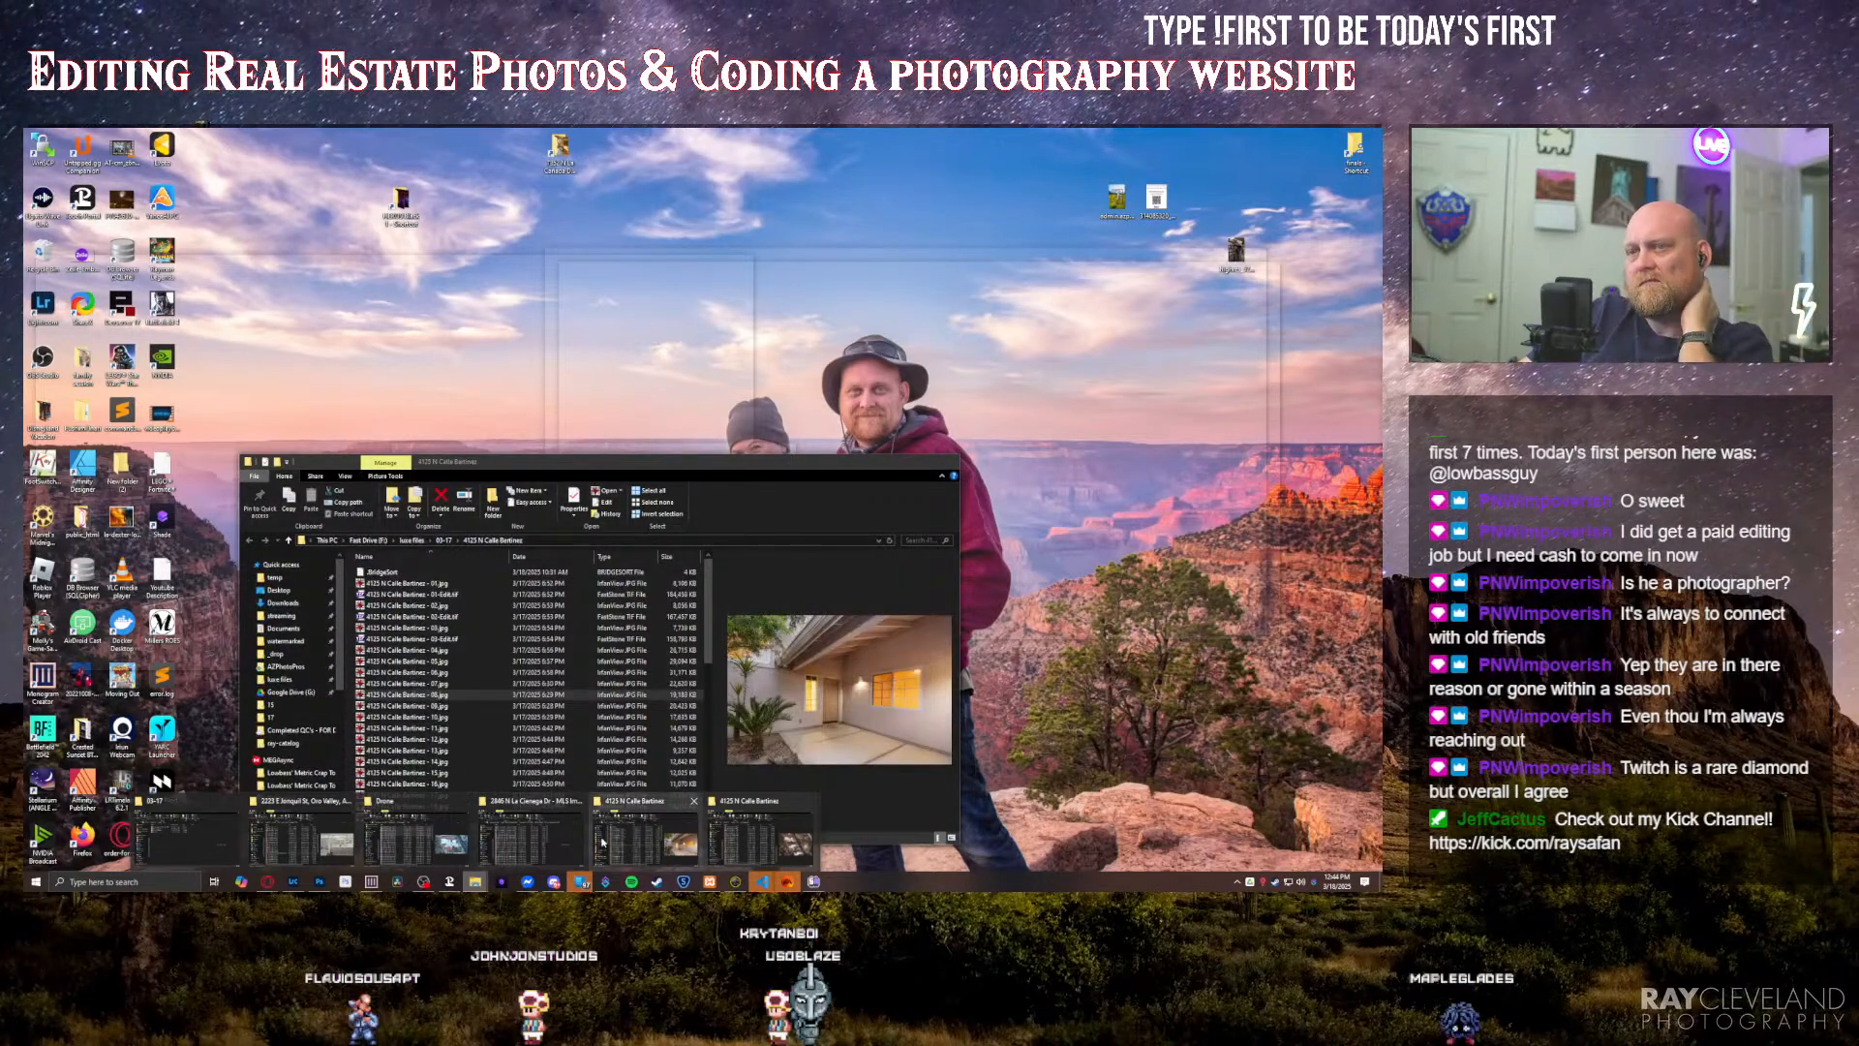
left_click(444, 849)
left_click_drag(848, 258, 447, 458)
left_click_drag(404, 602, 727, 423)
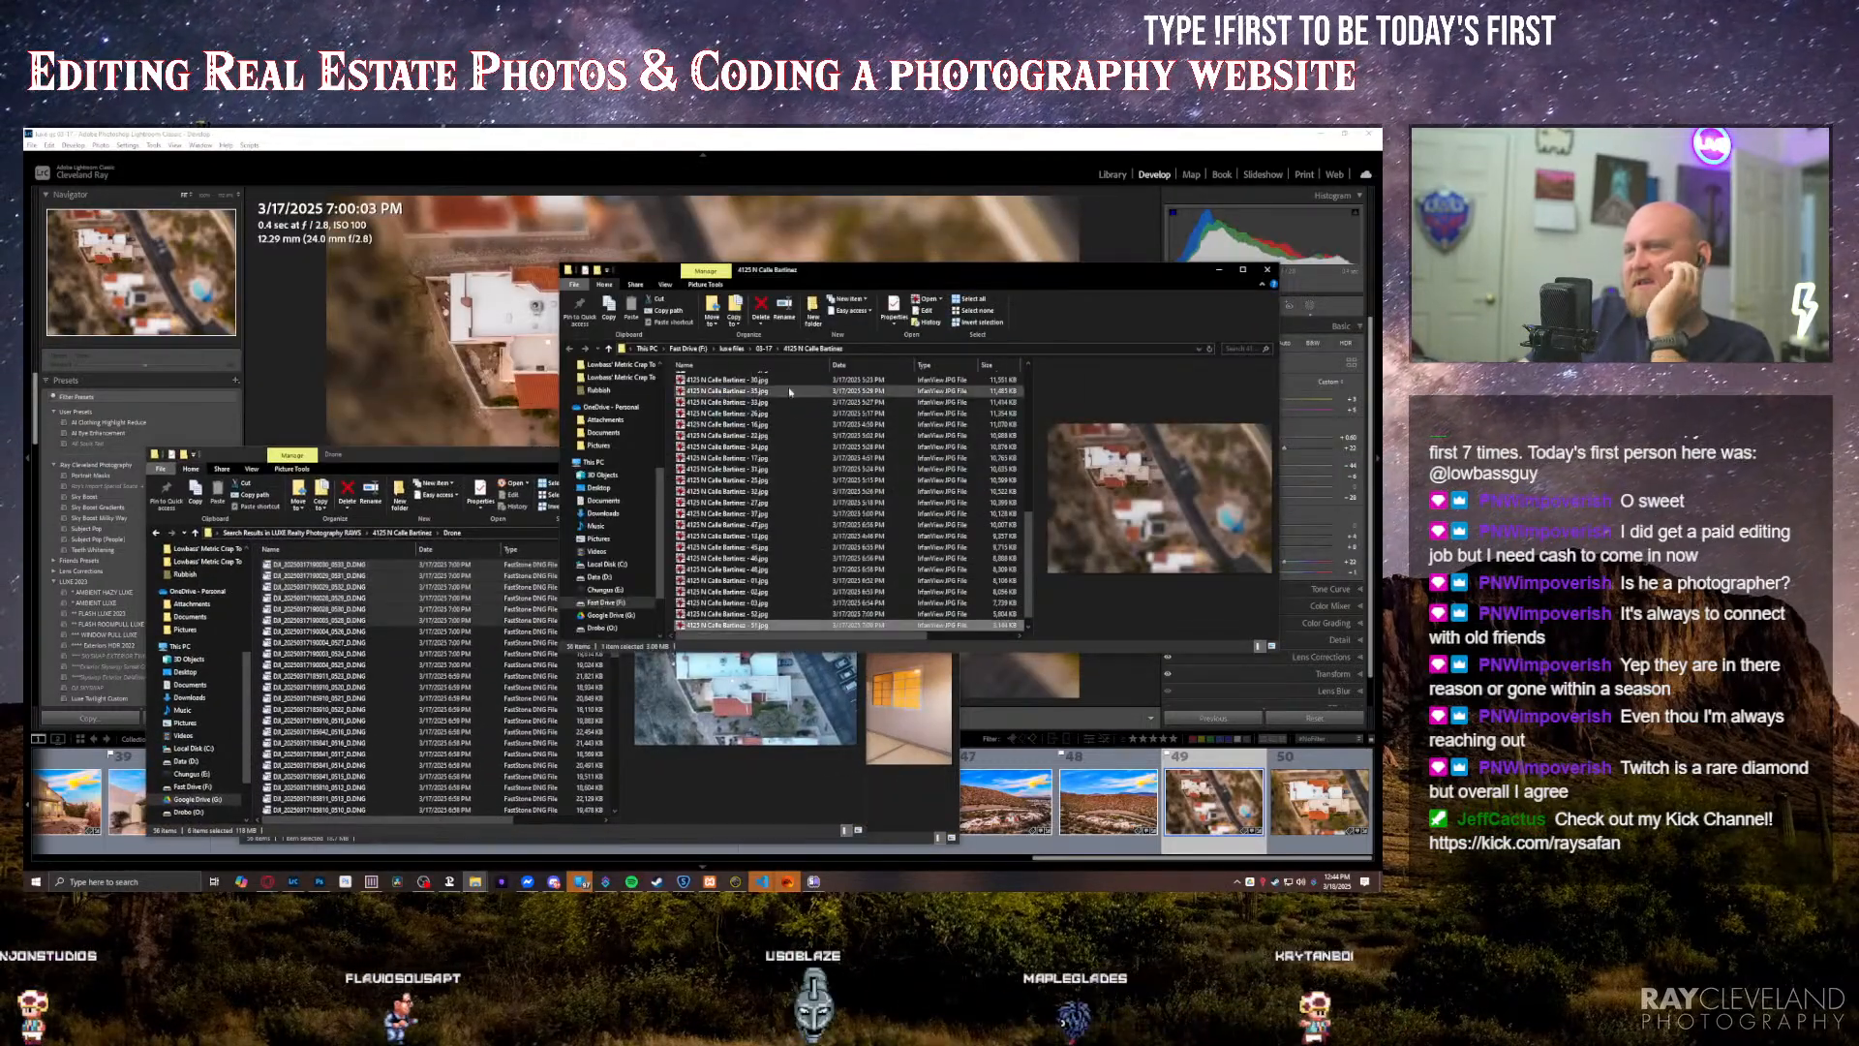
Step: Locate the overhead neighbourhood photo's folder in the Lightroom Library and synchronize that folder, importing the new photos
left_click(1198, 801)
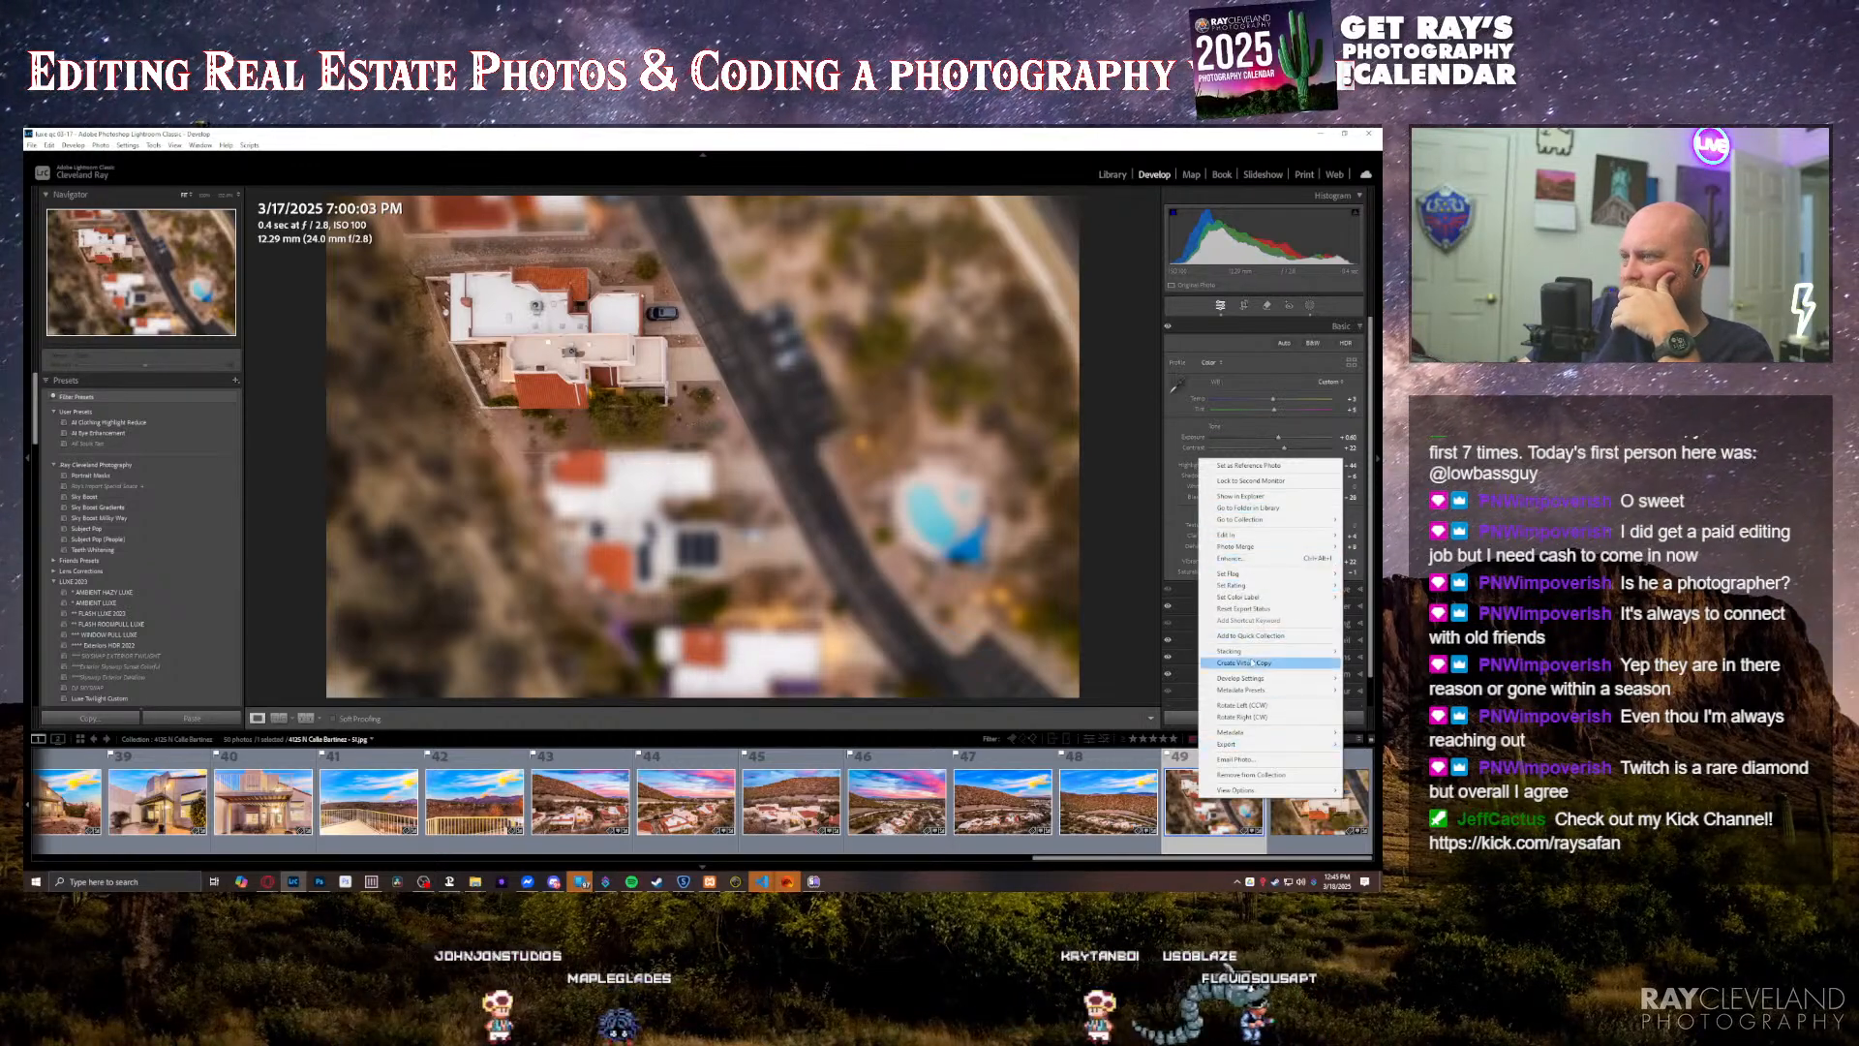
left_click(1210, 827)
right_click(1209, 811)
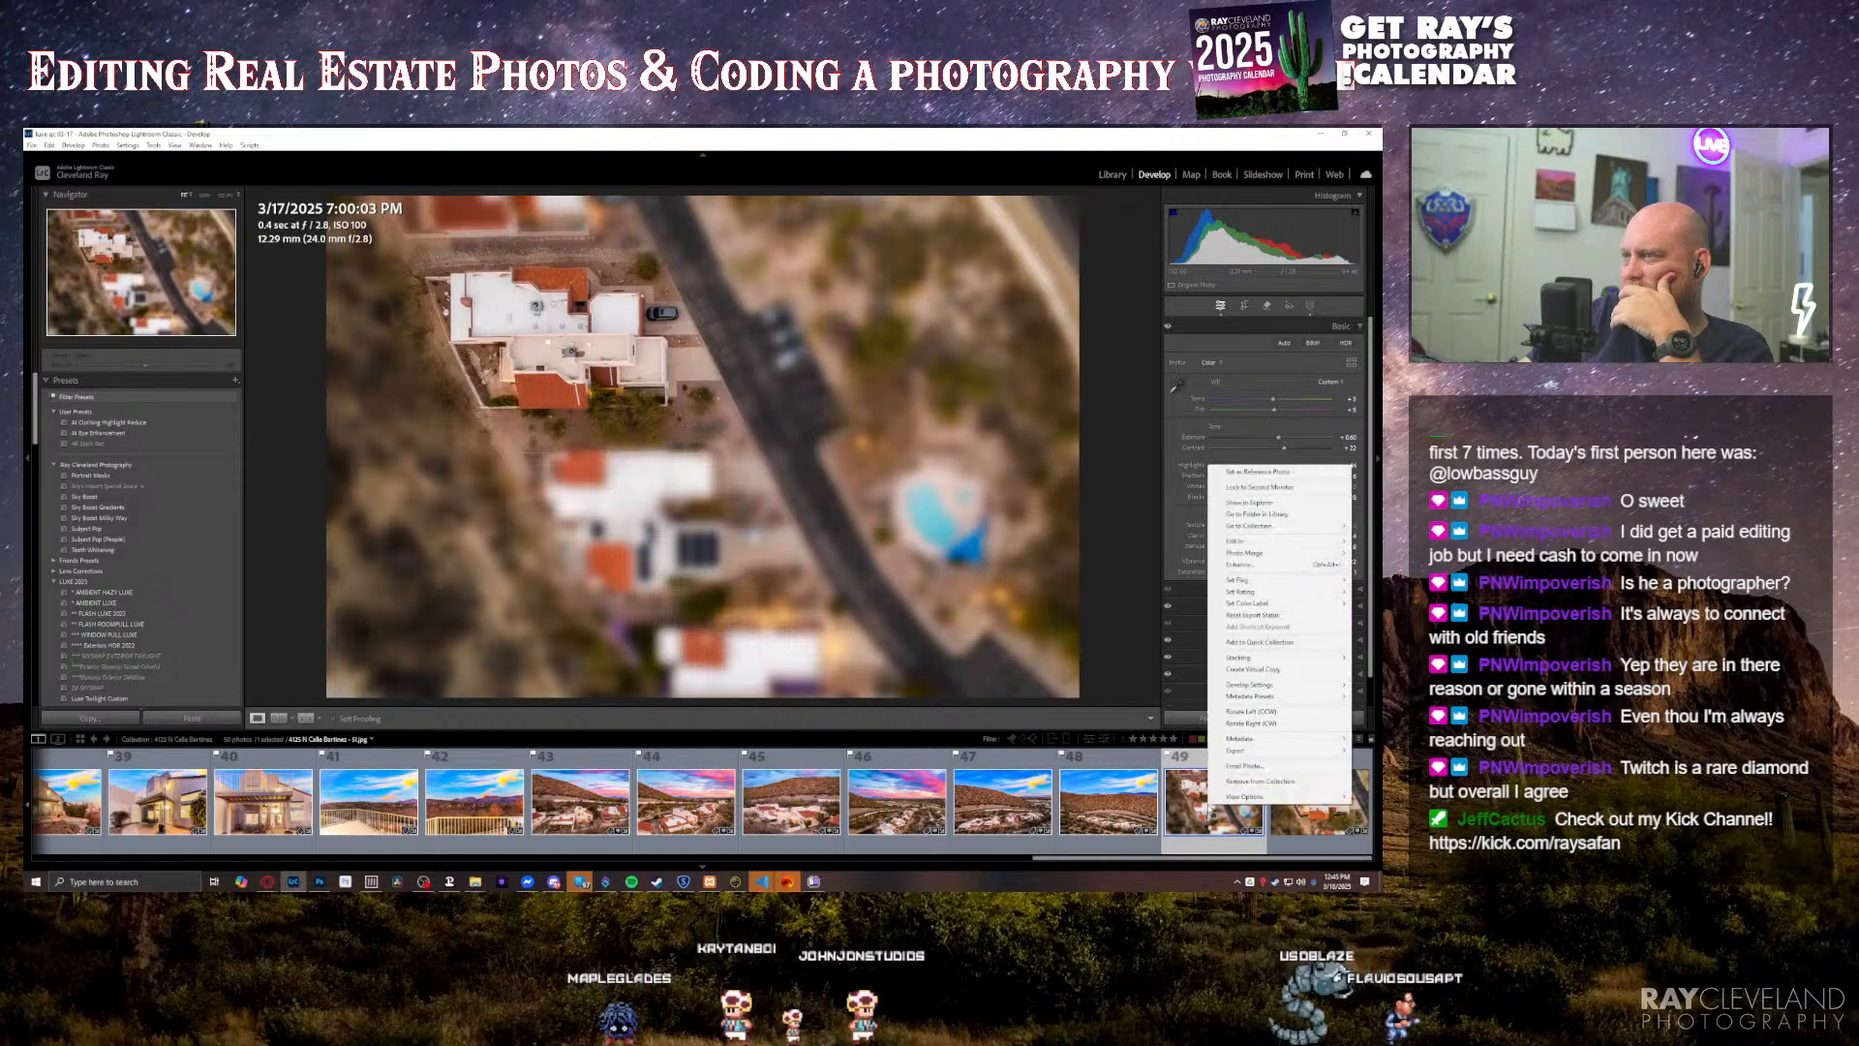
left_click(1251, 514)
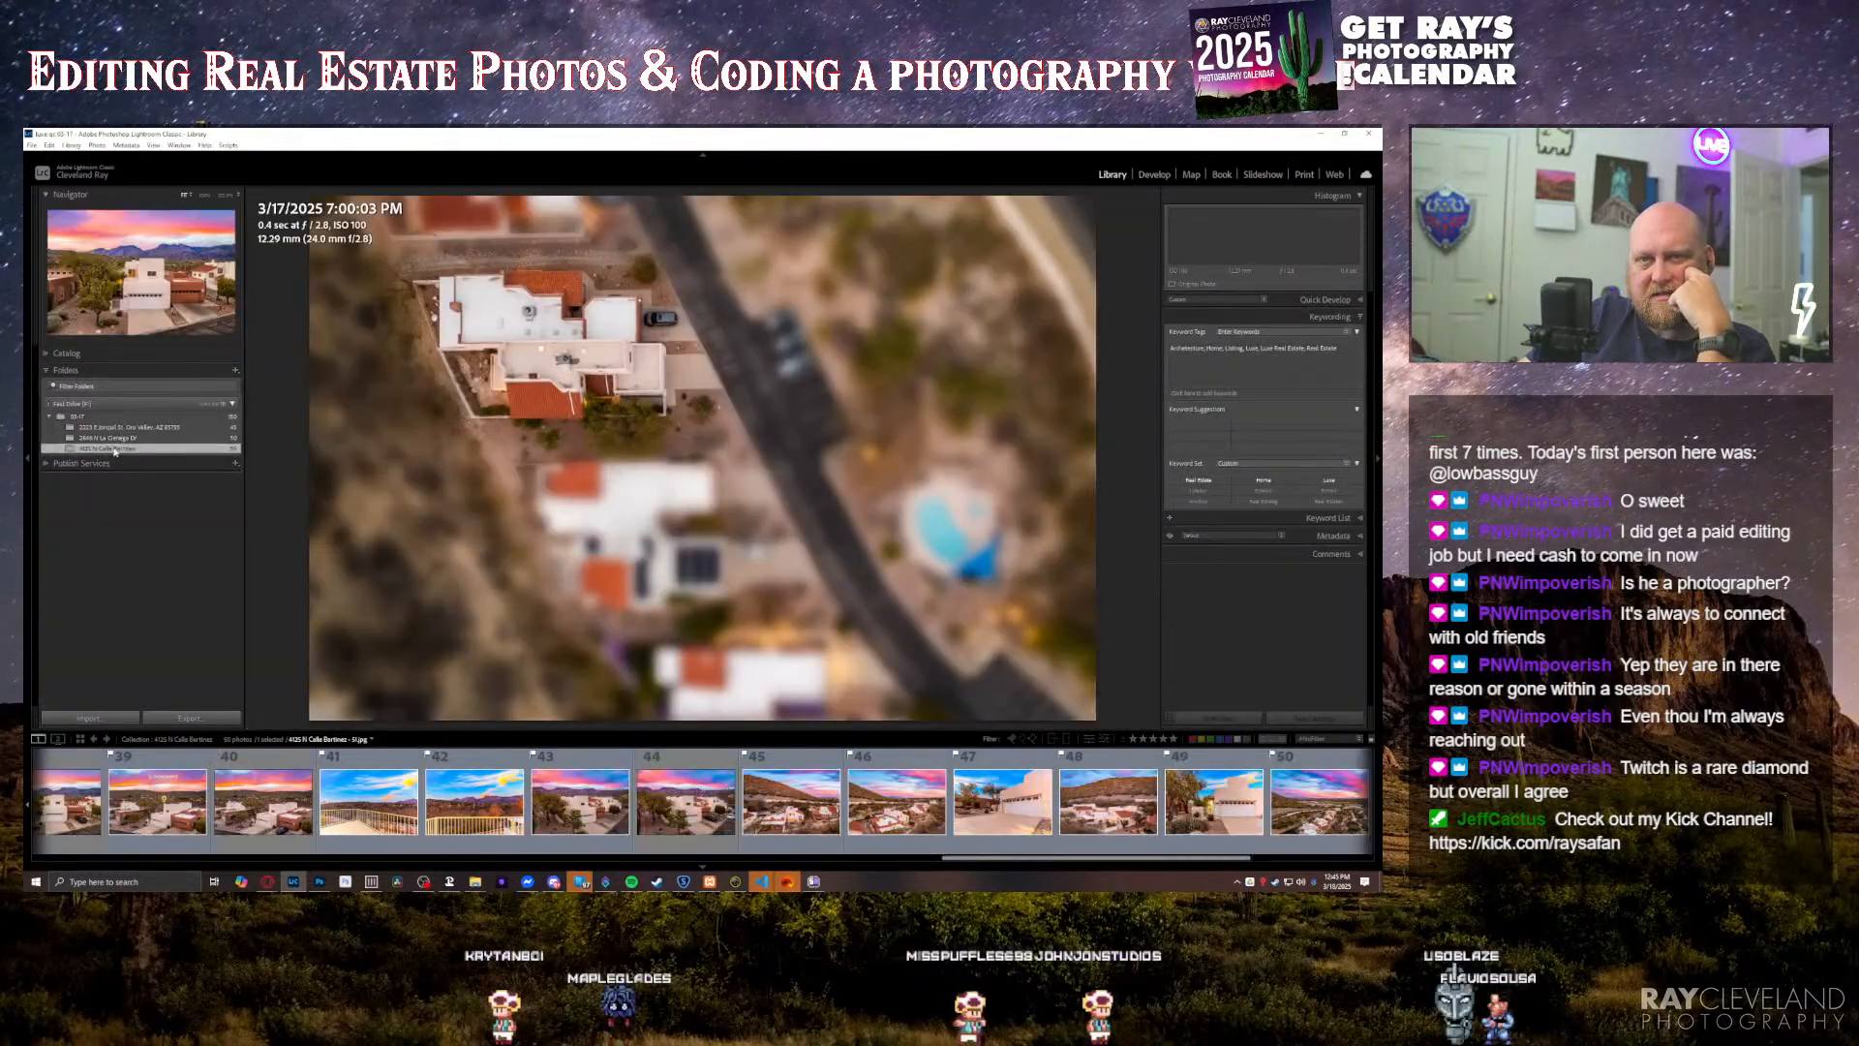
right_click(115, 451)
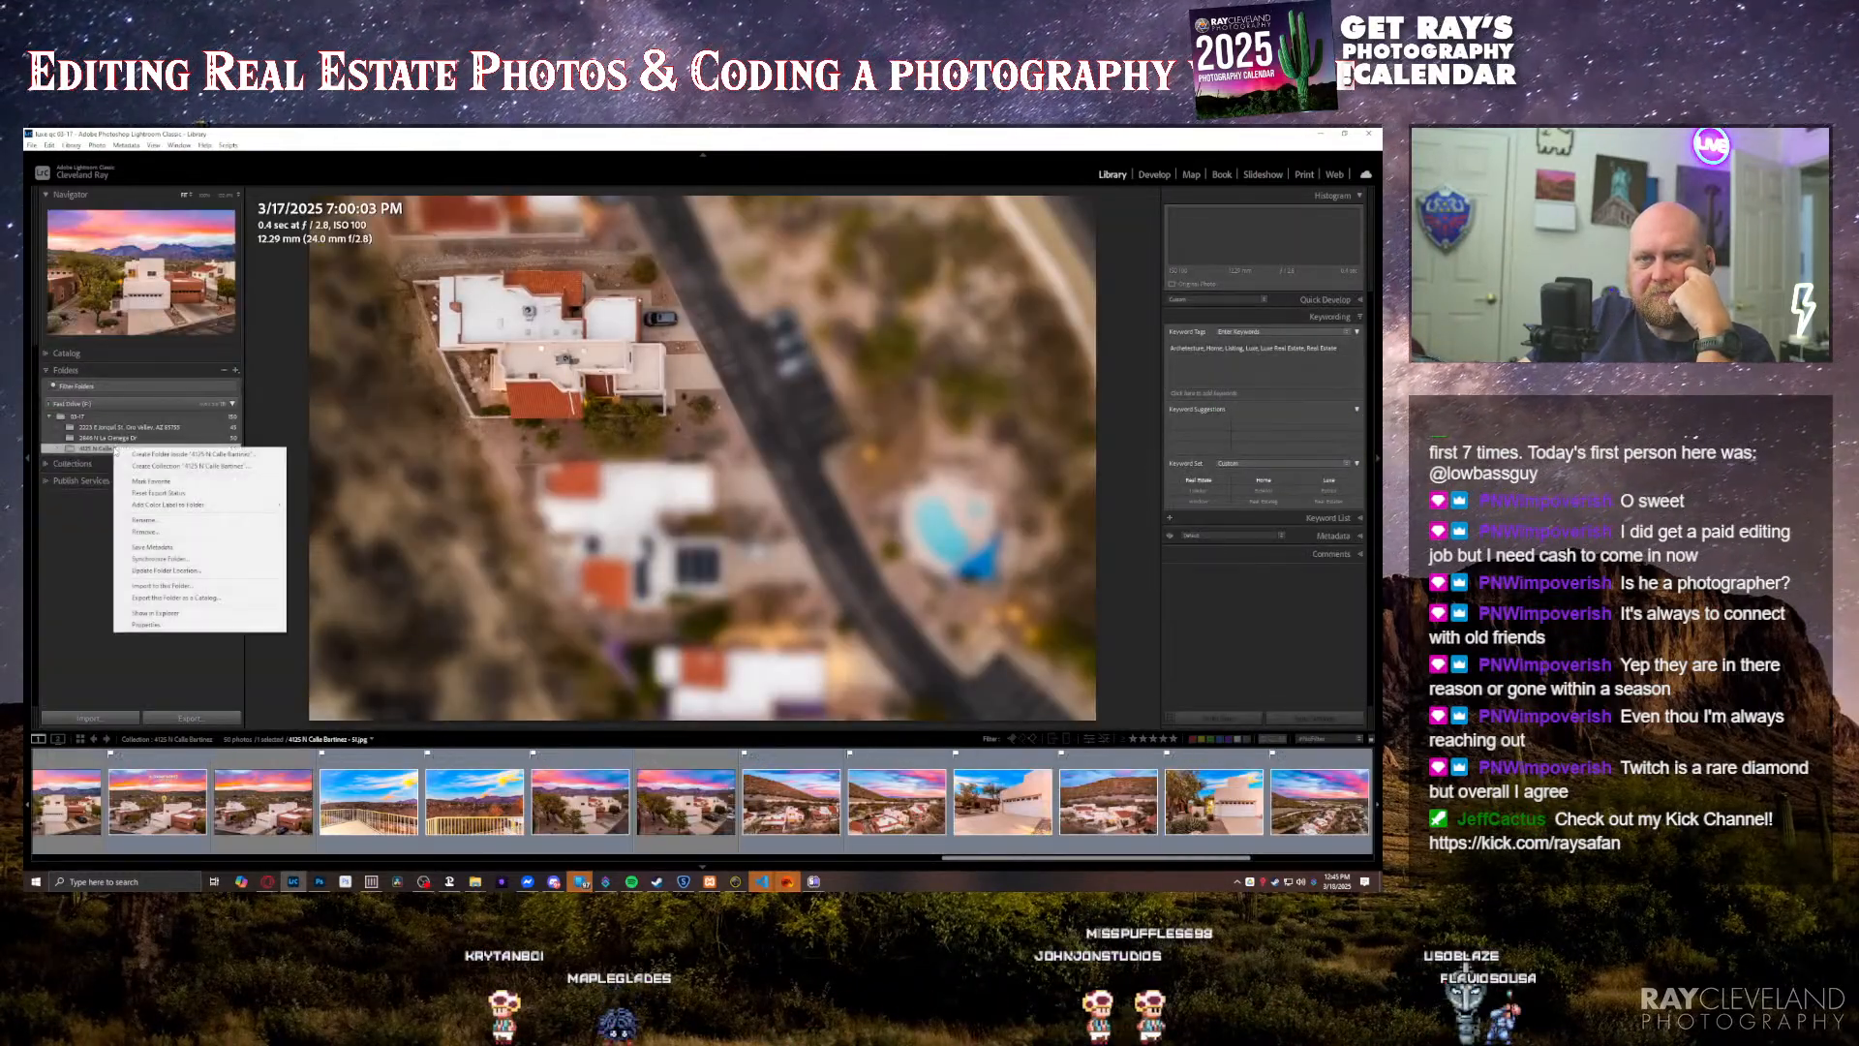
left_click(147, 560)
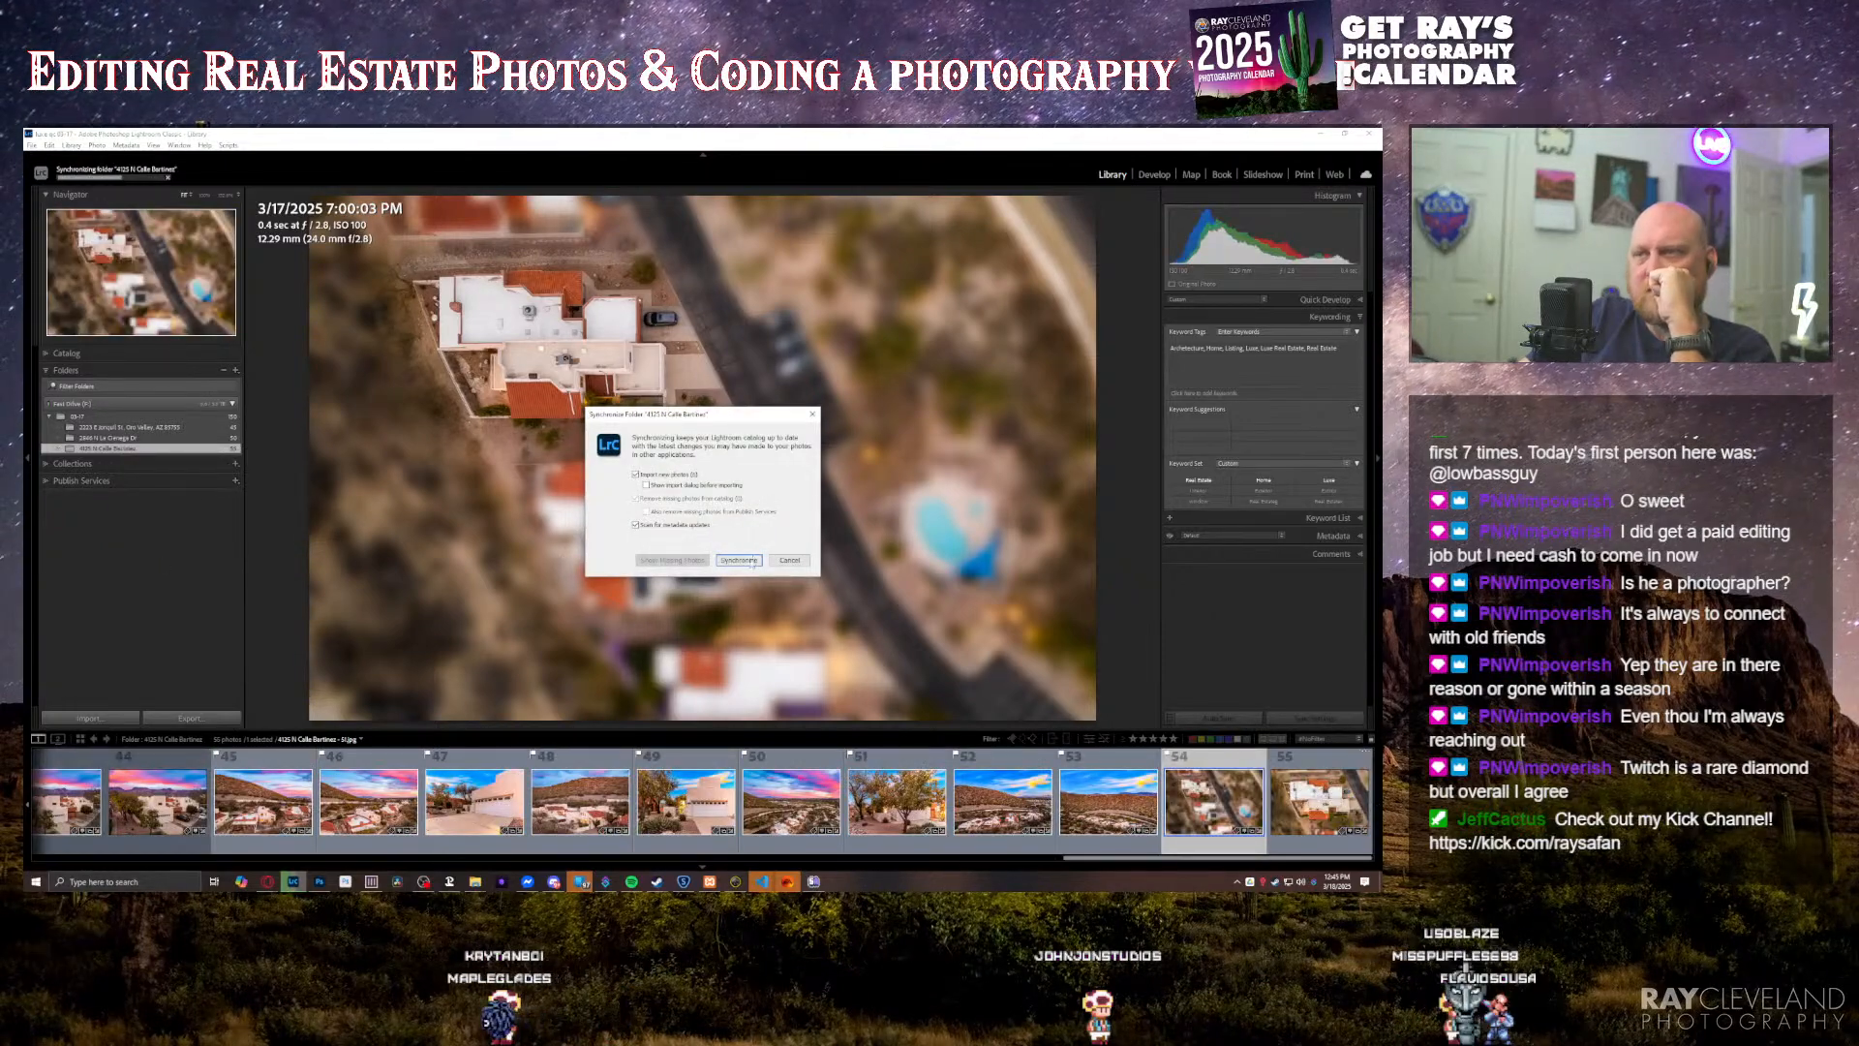
left_click(739, 560)
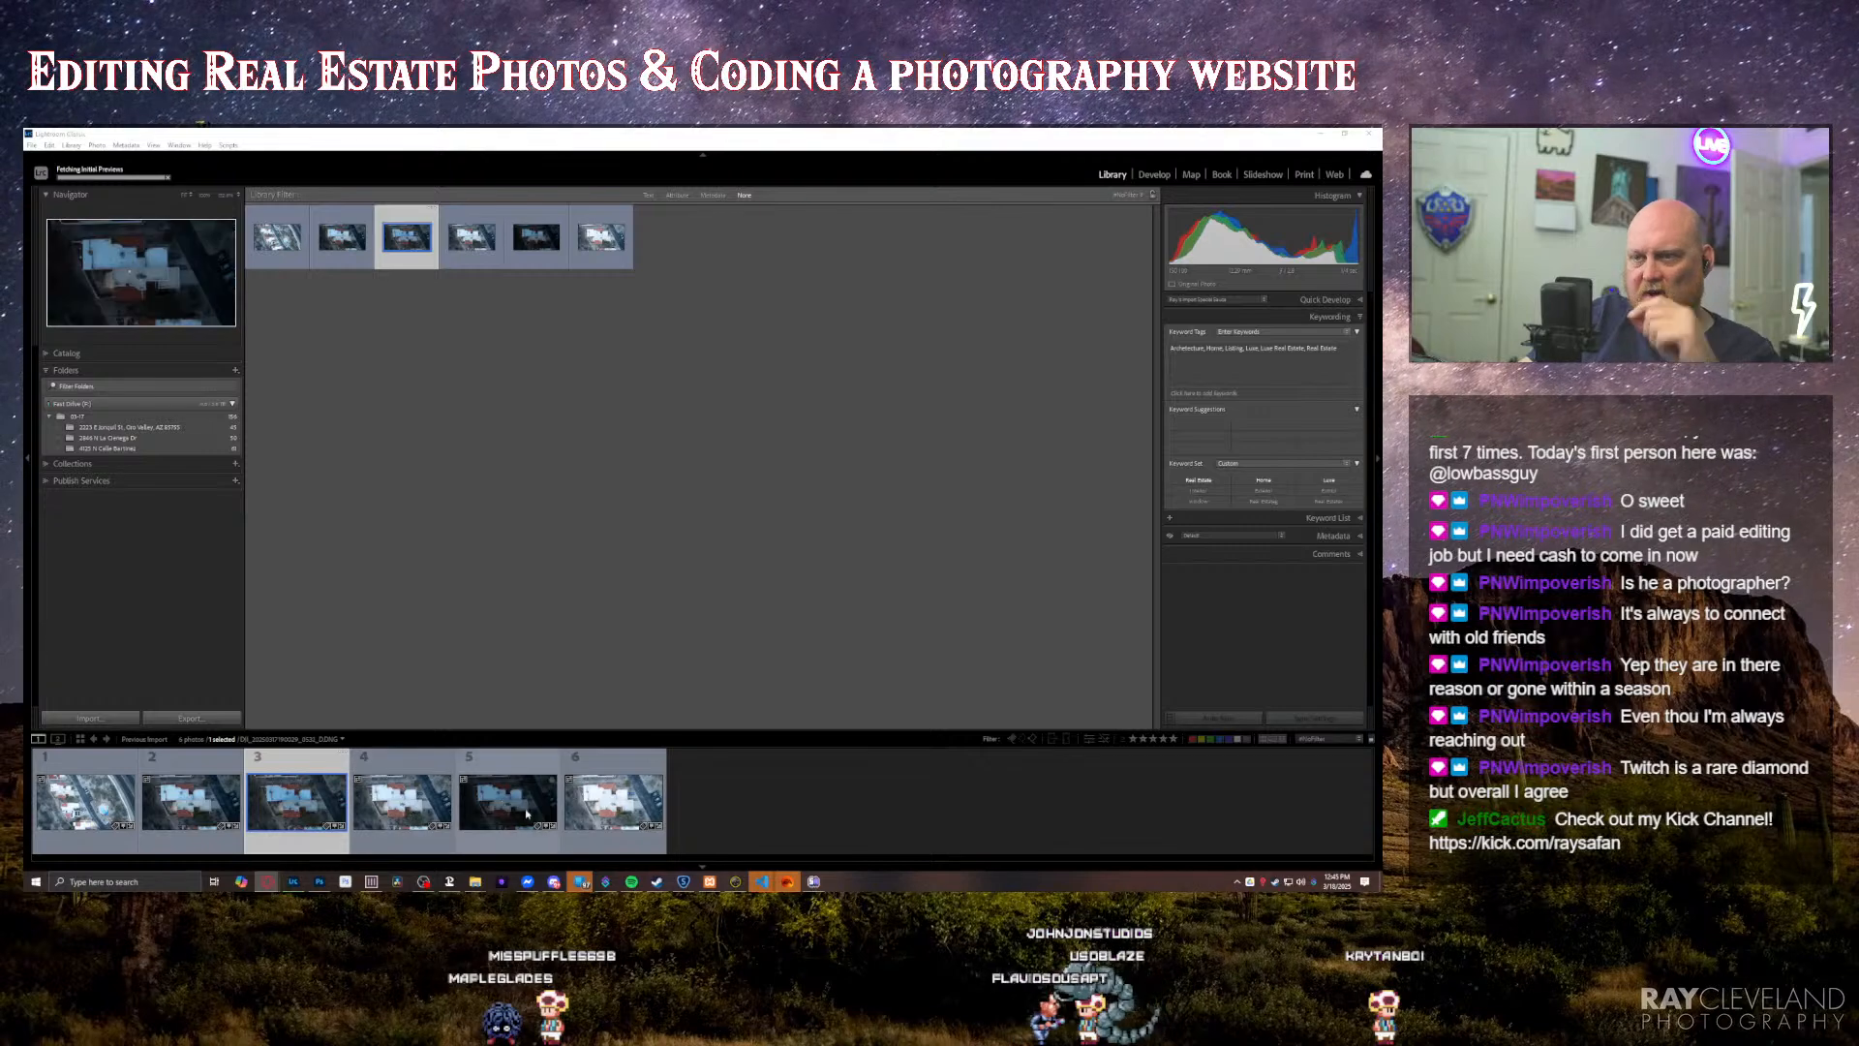
Step: Check the last imported overhead exposure against the copied DNG files at the end of the property folder's list
left_click(600, 811)
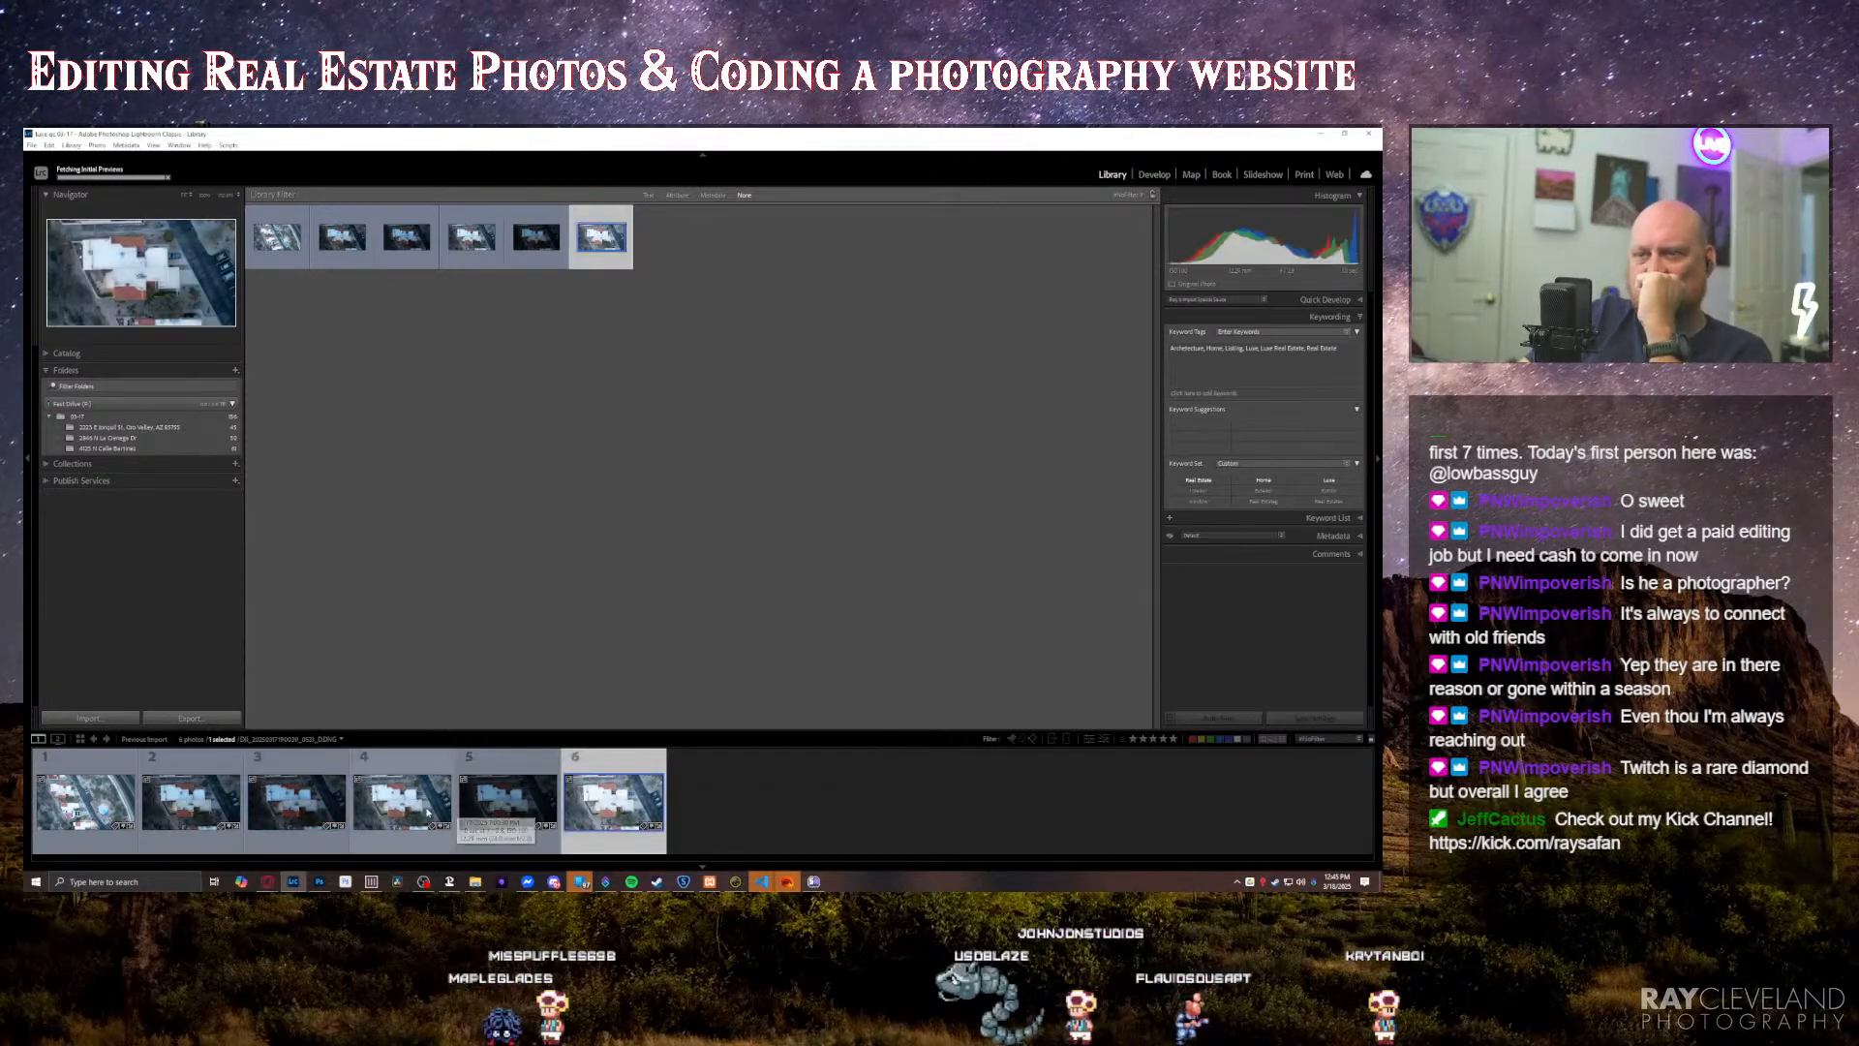
mouse_move(475, 881)
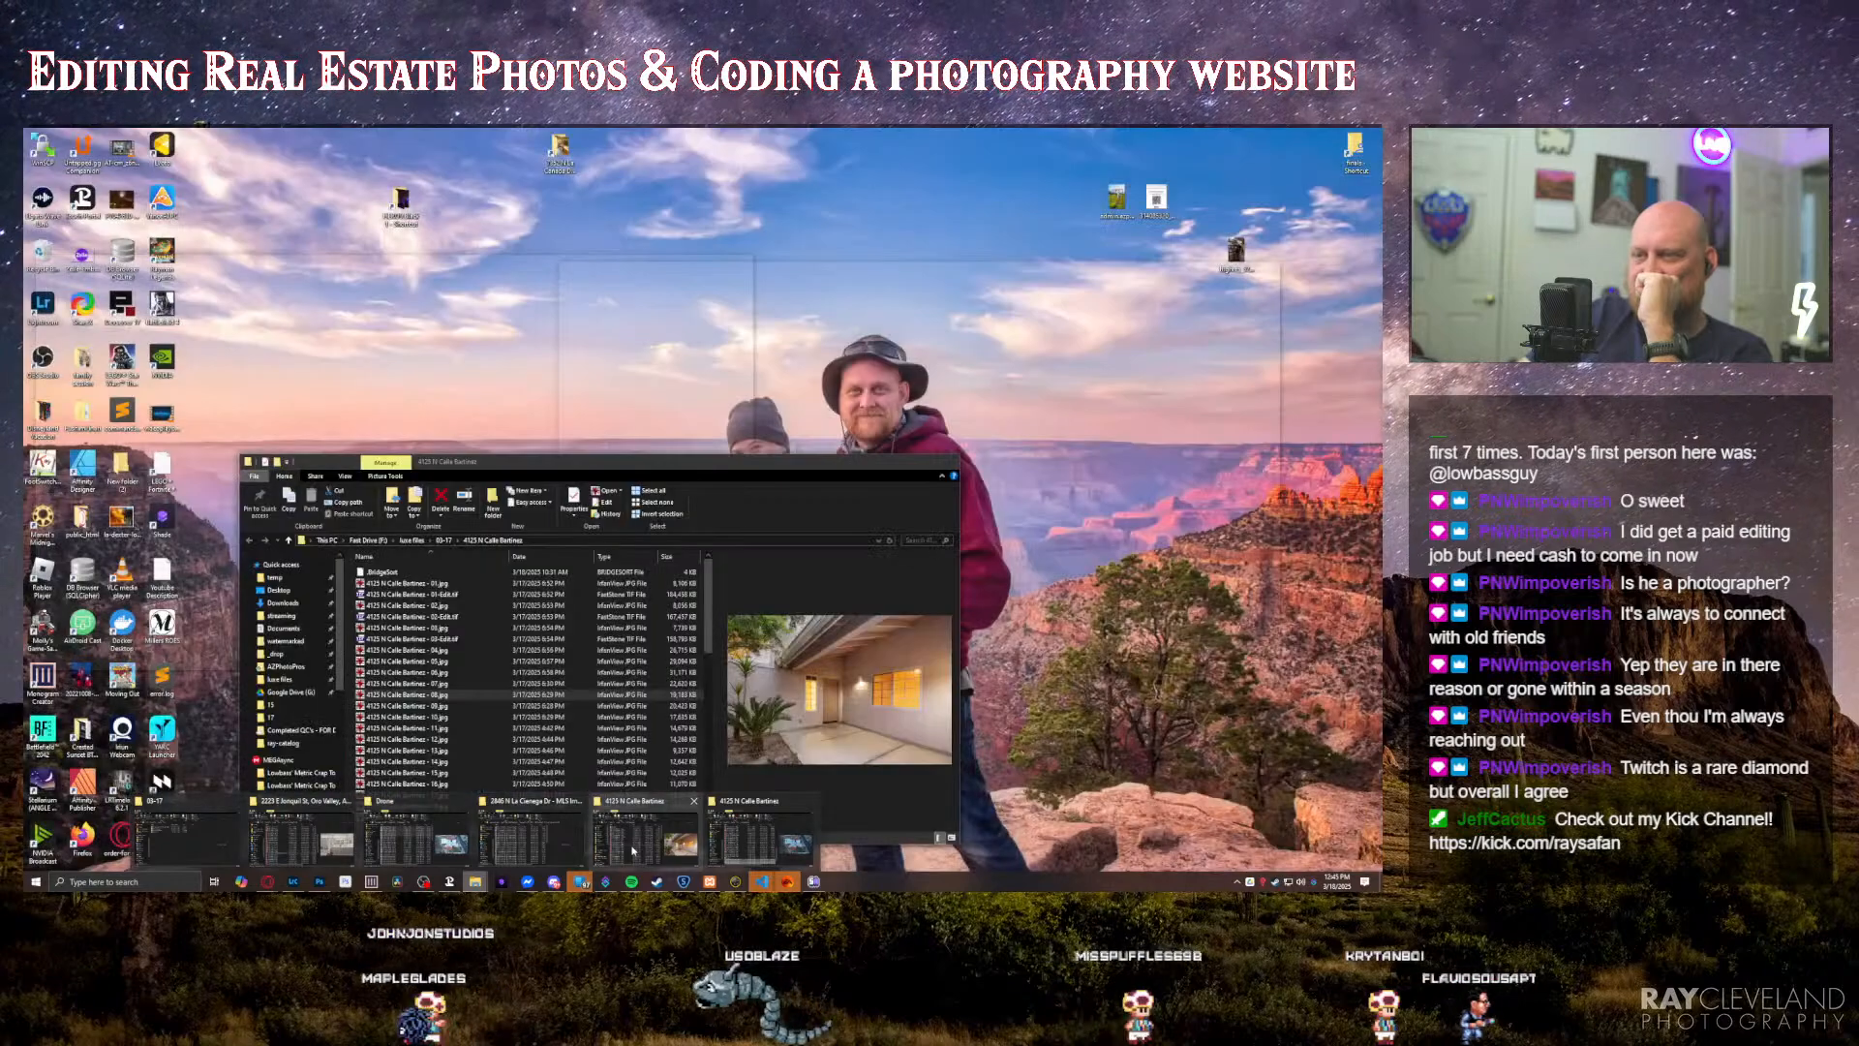
left_click(753, 847)
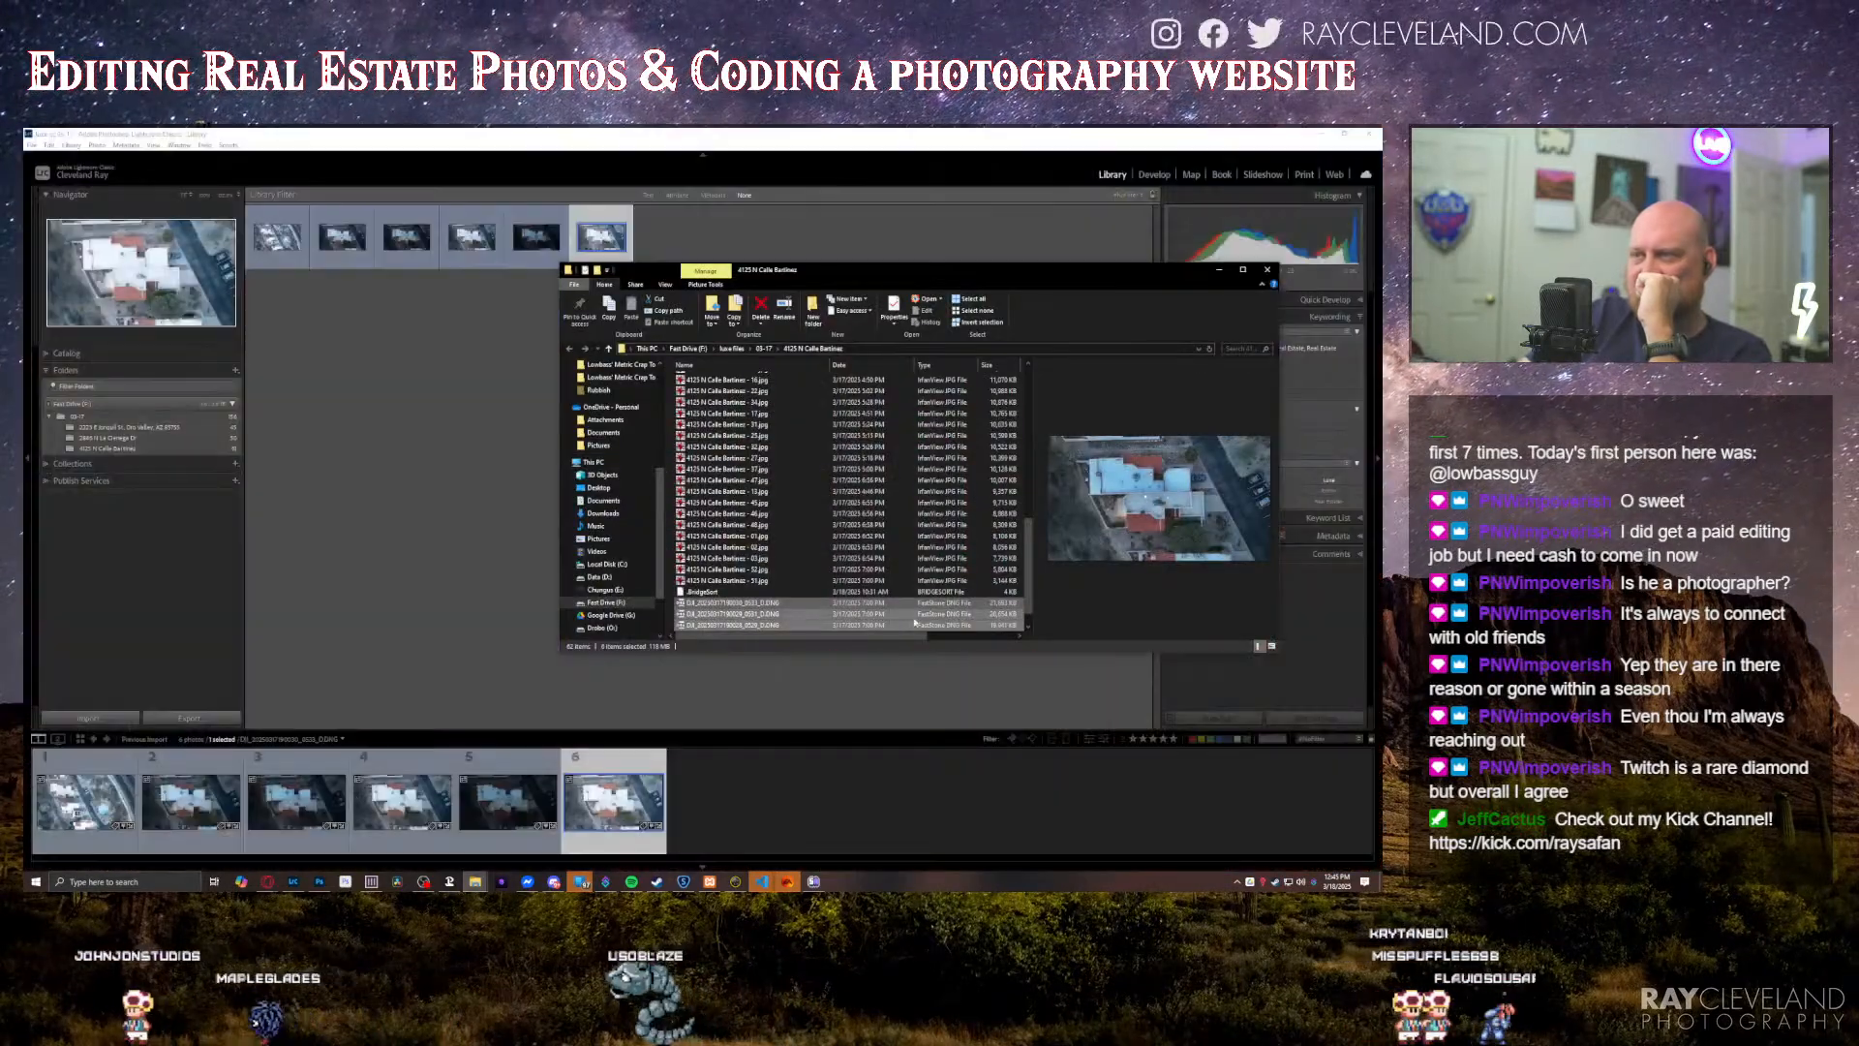
scroll(852, 571, "down", 1)
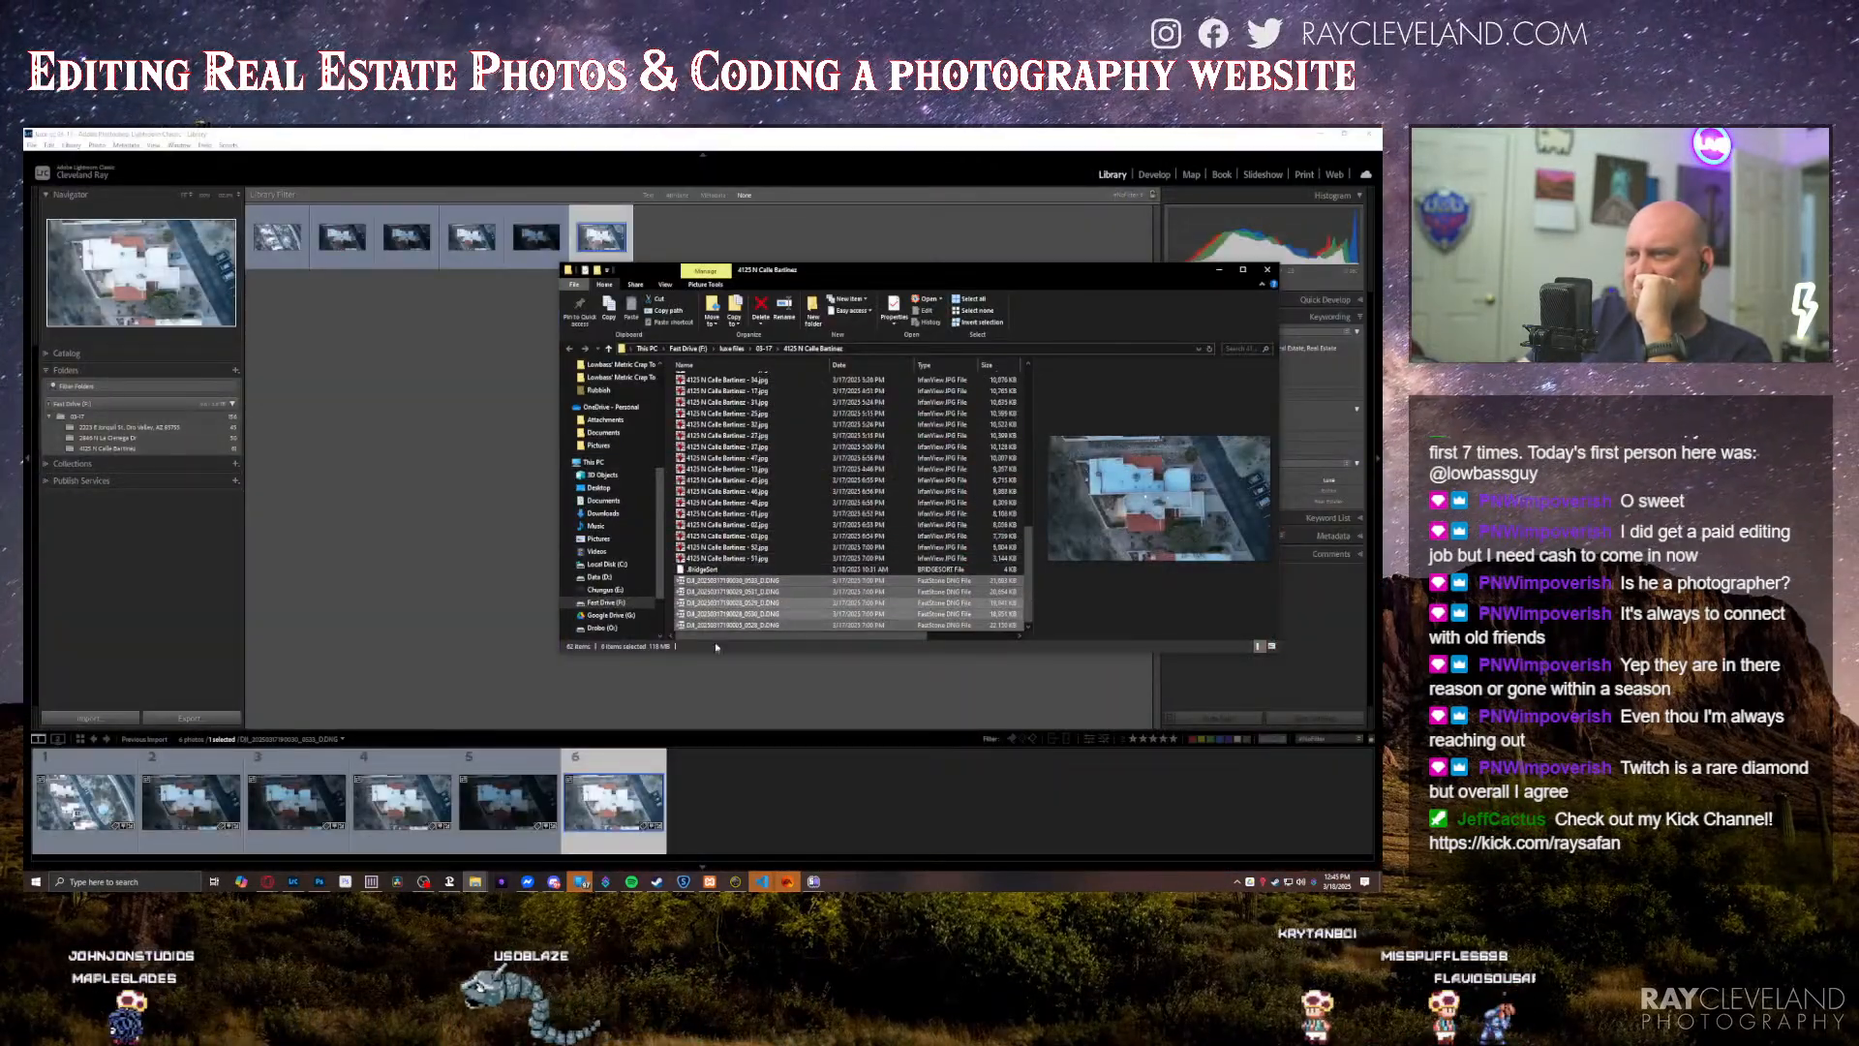
left_click(736, 524)
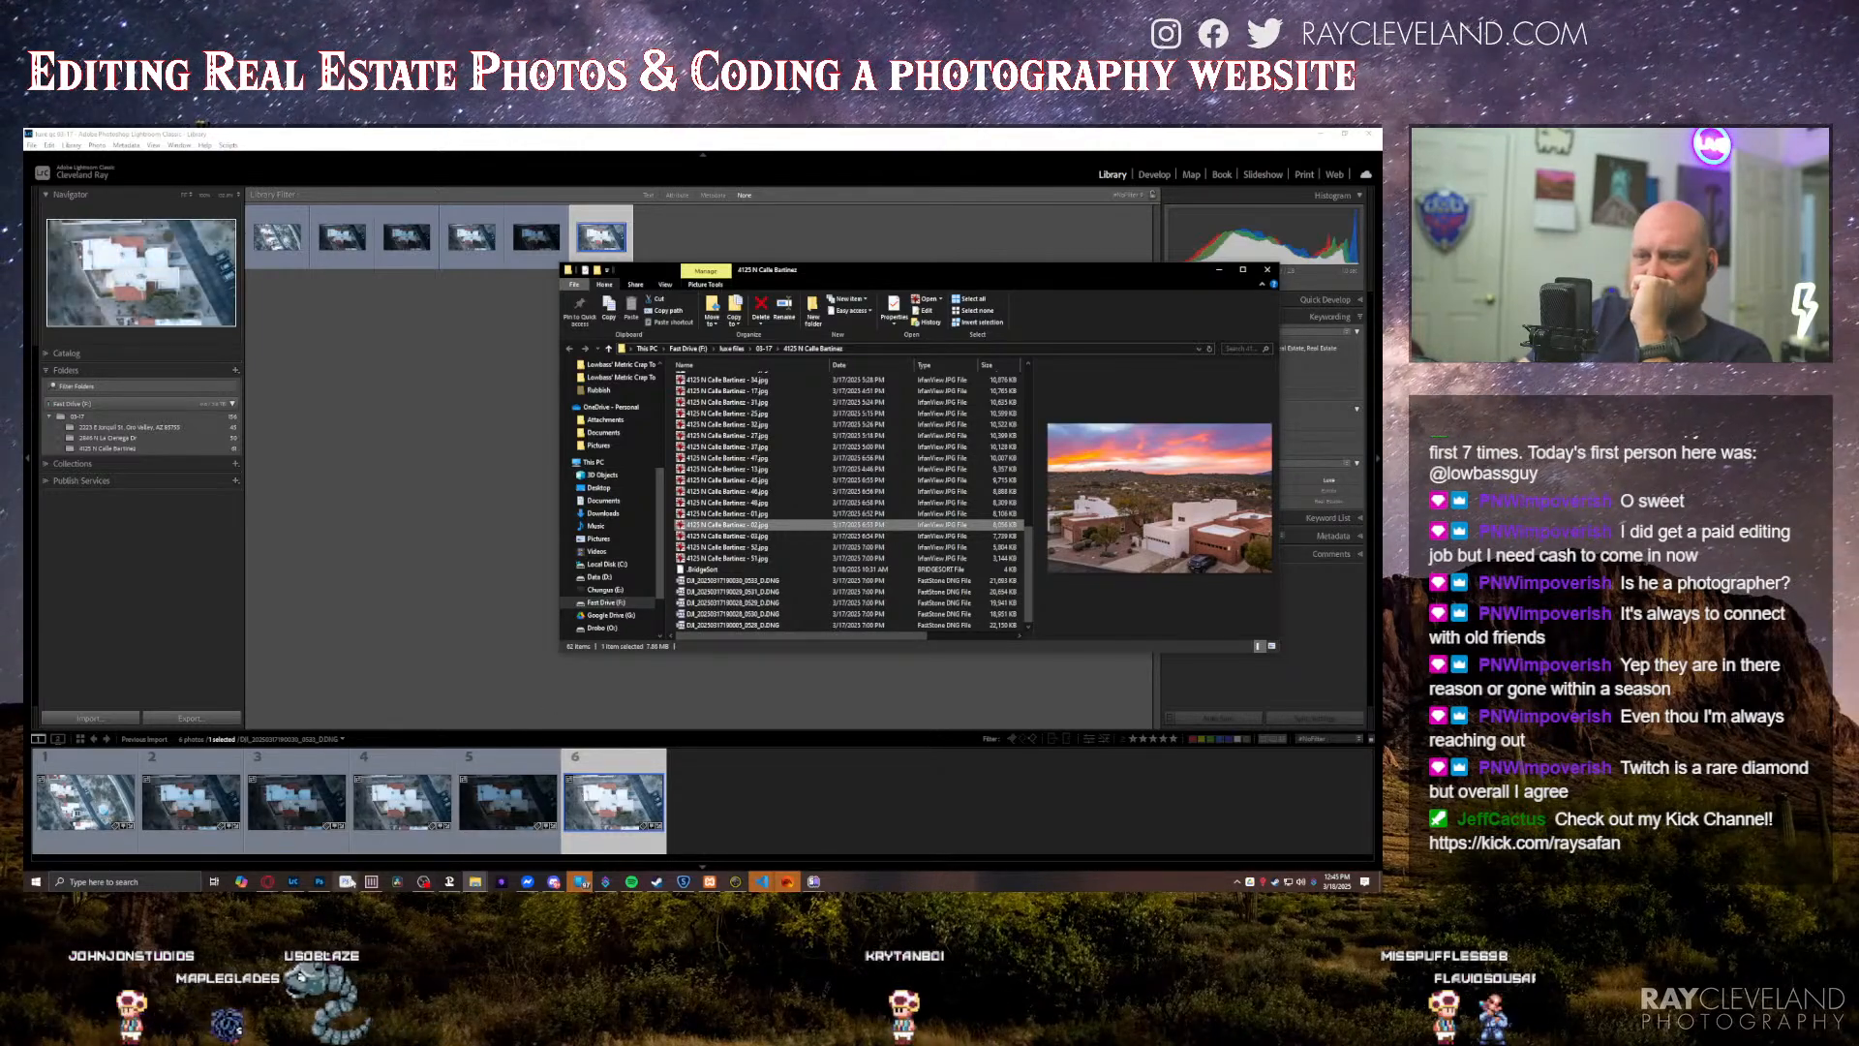
Step: Select the second through sixth imported overhead exposures in Lightroom and merge them into an HDR photo
left_click(221, 816)
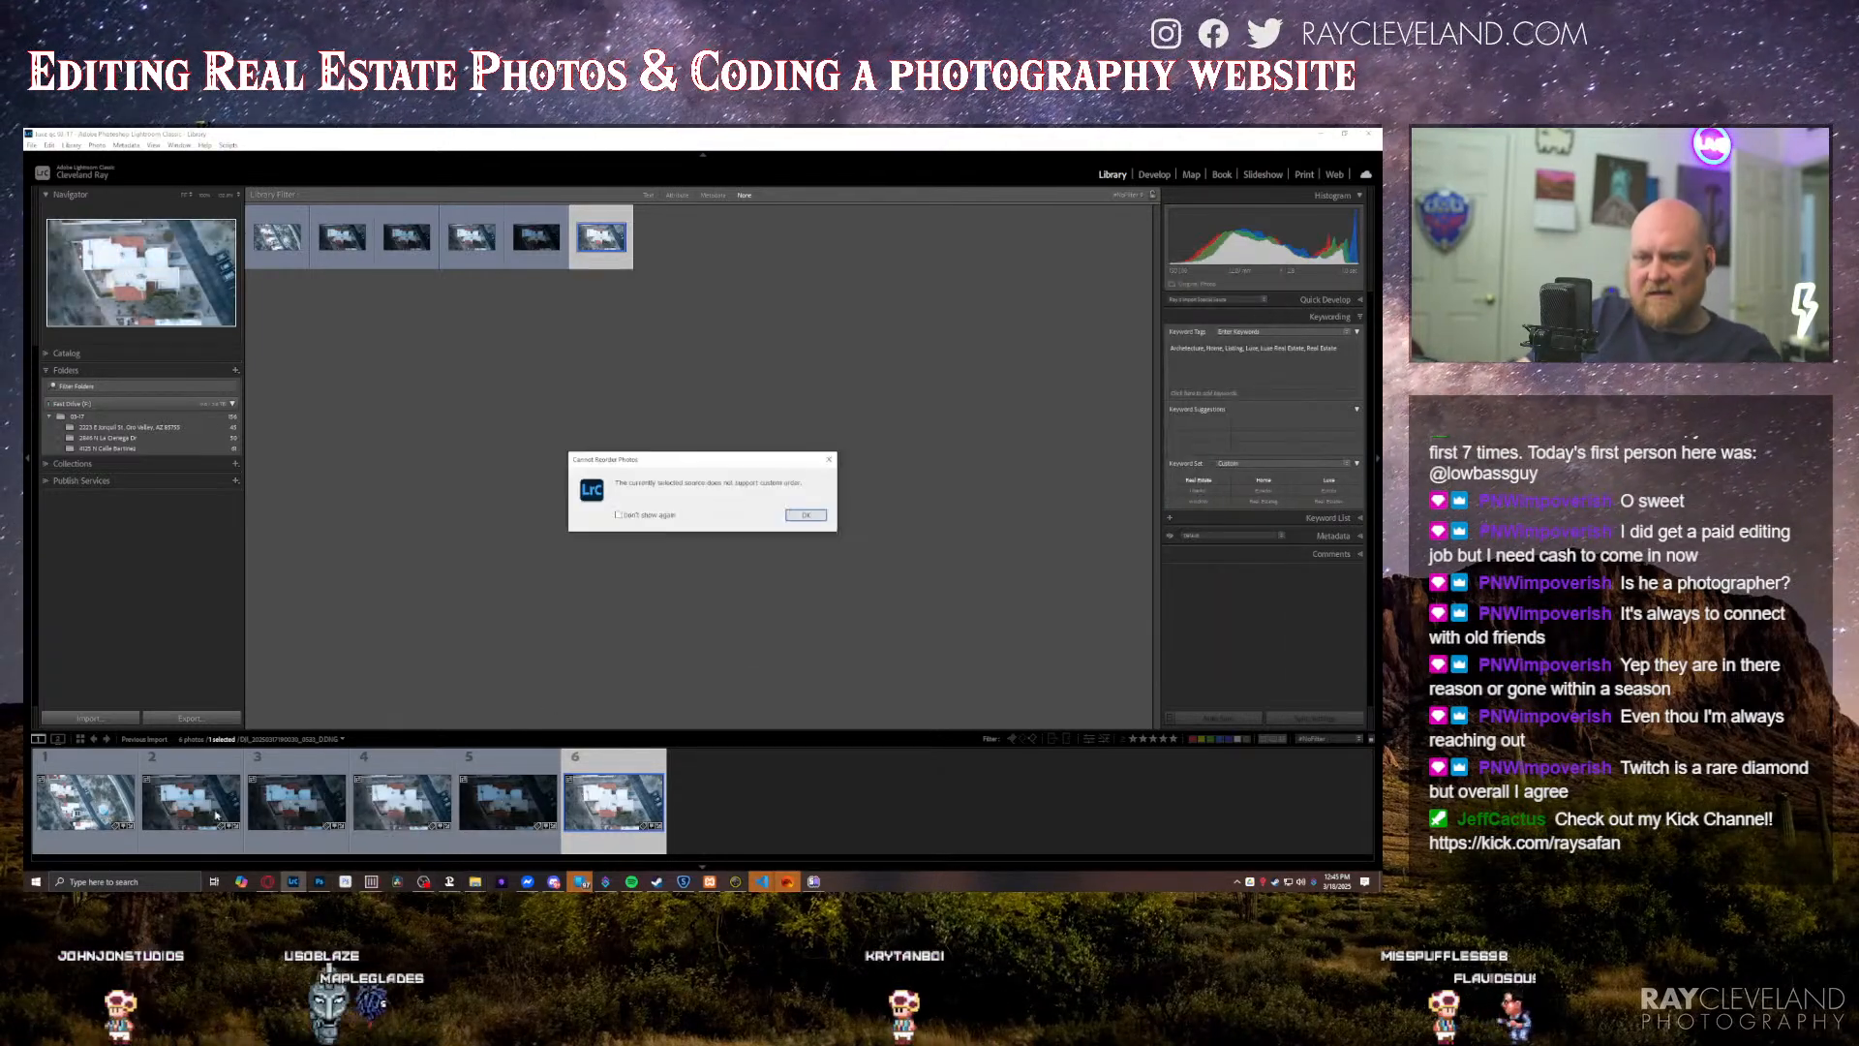
left_click(805, 515)
left_click(192, 802, "shift")
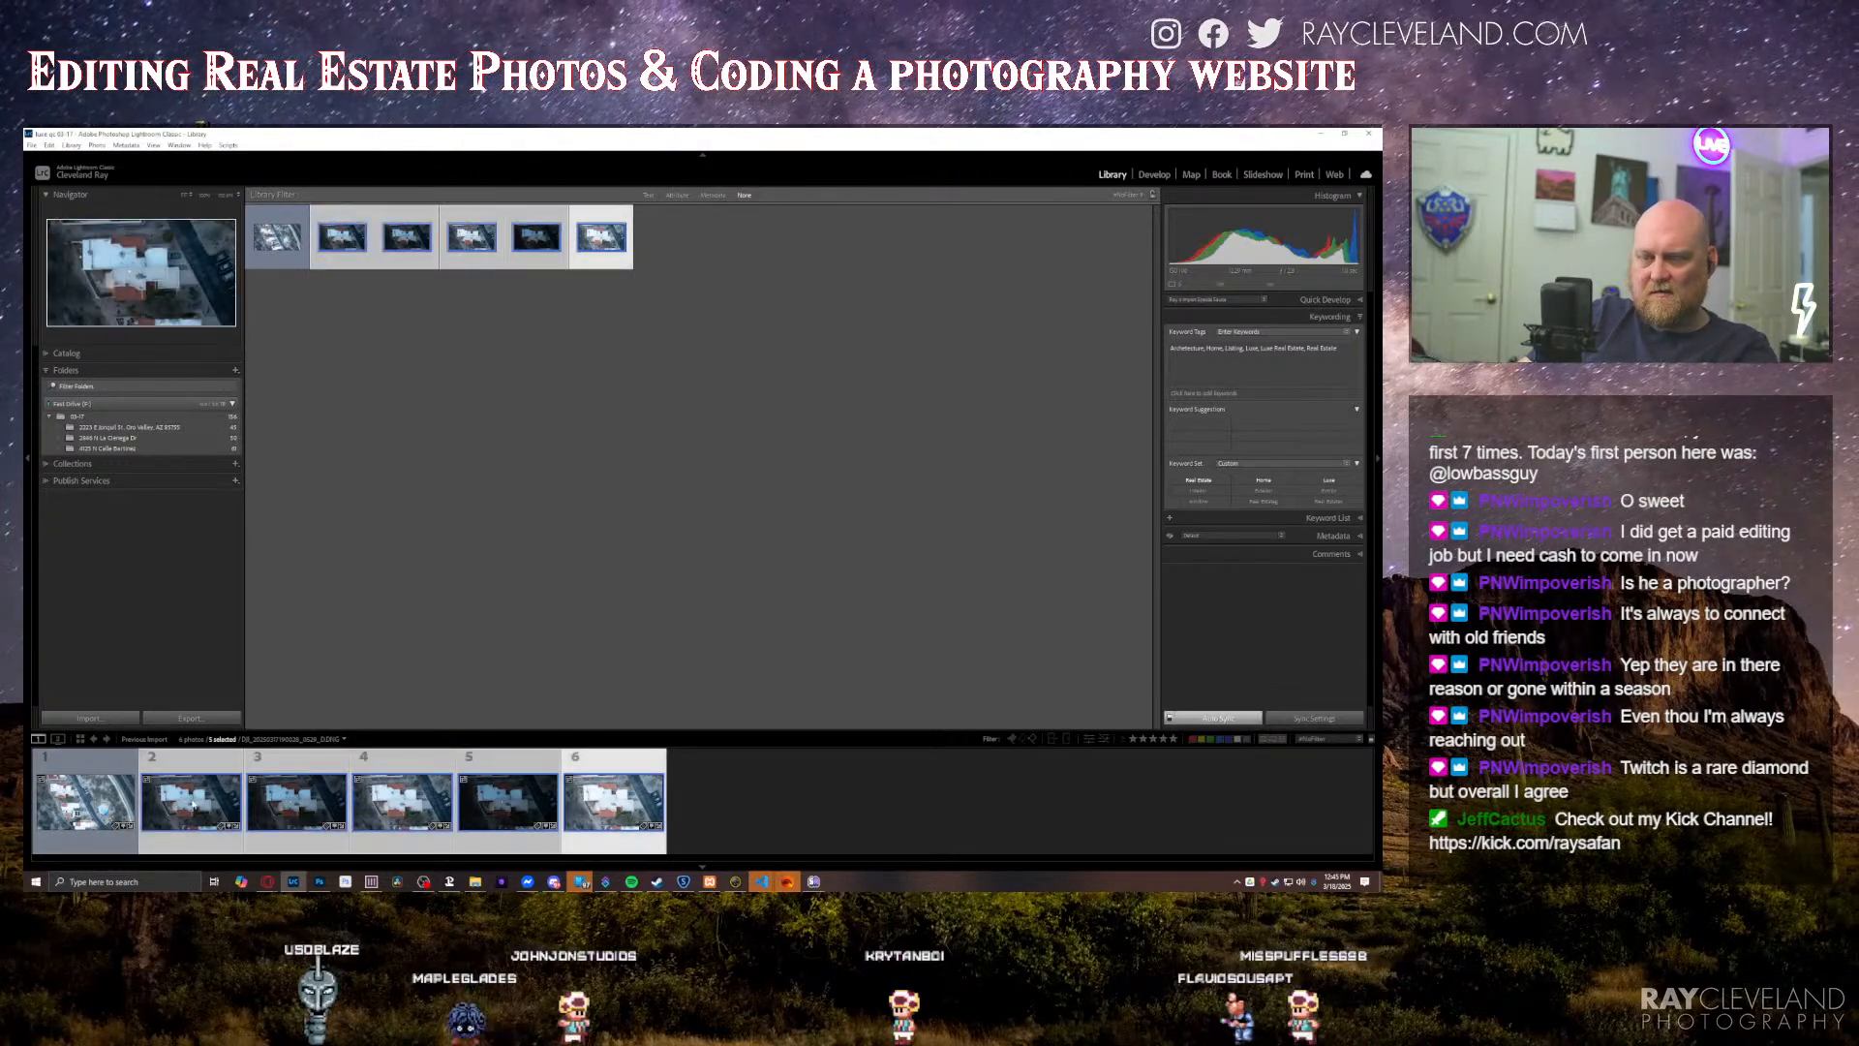
key("ctrl+shift+h")
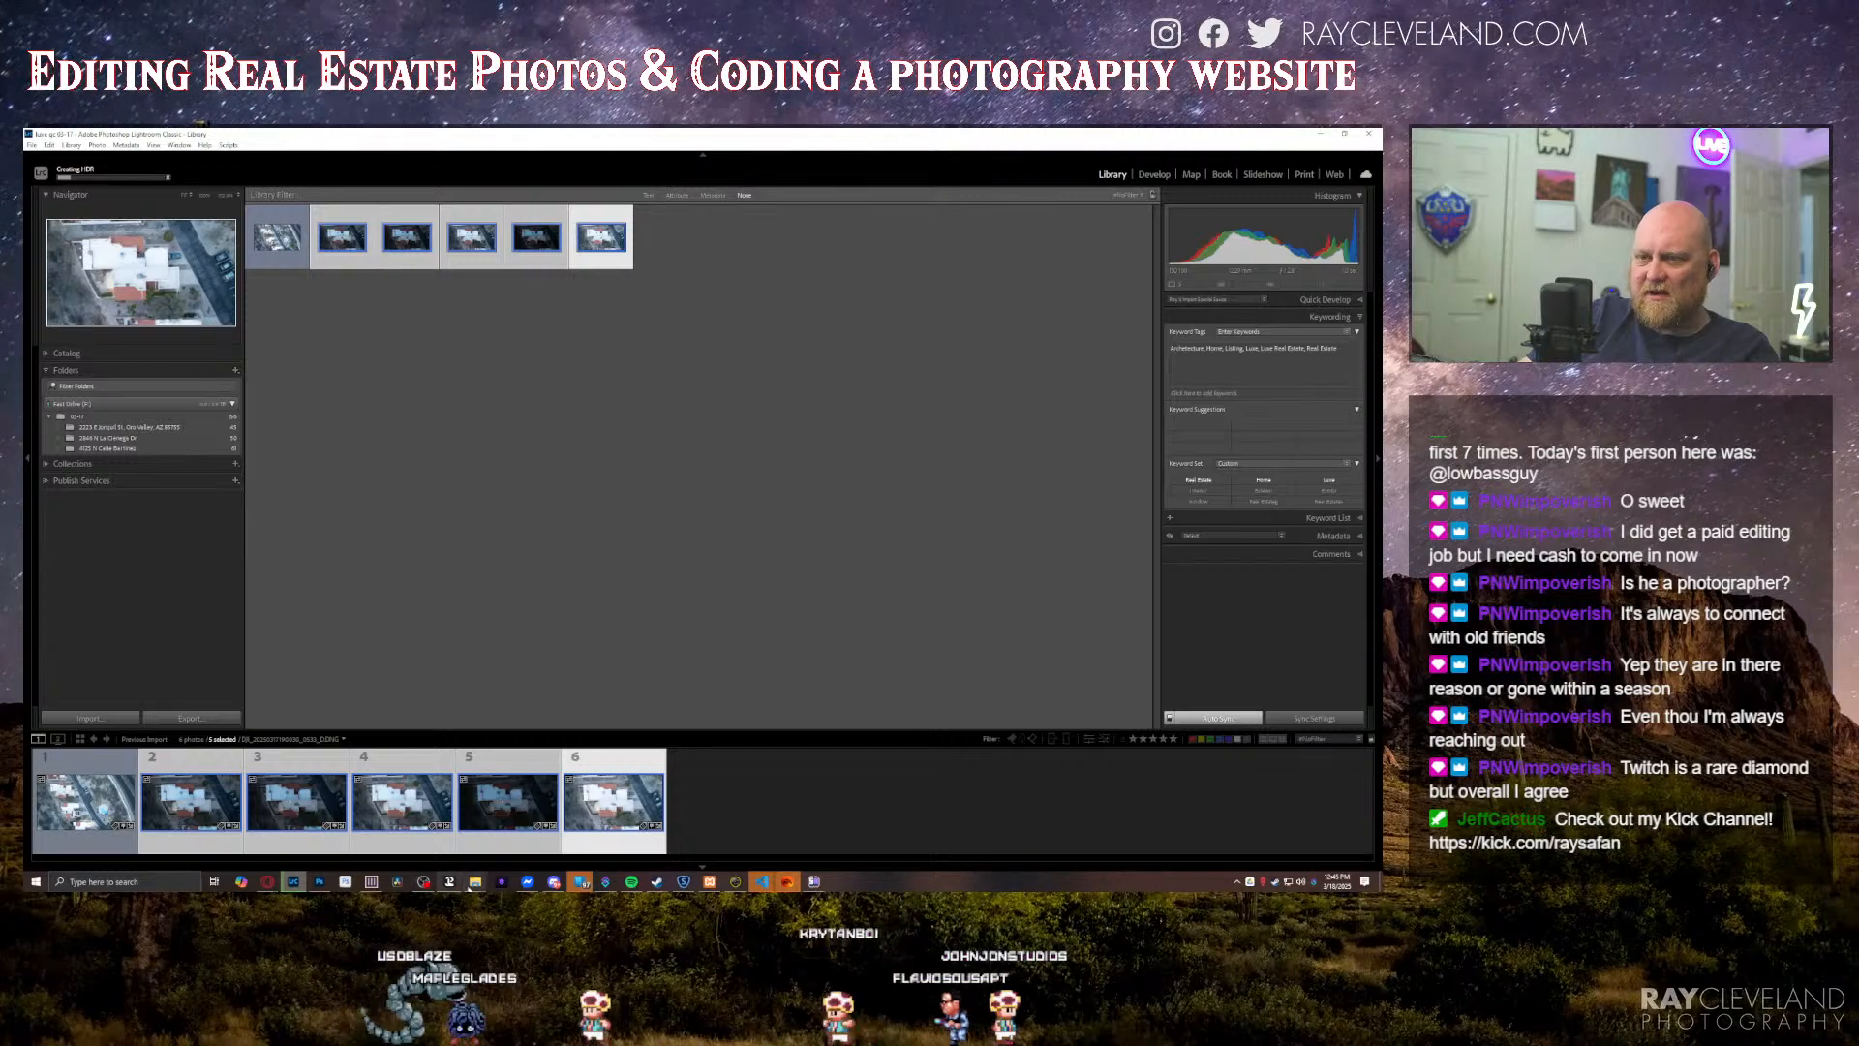
Step: Return to the Drone folder window and preview the DNG files after the first six to find the overhead neighbourhood exposures
mouse_move(475, 881)
mouse_move(441, 840)
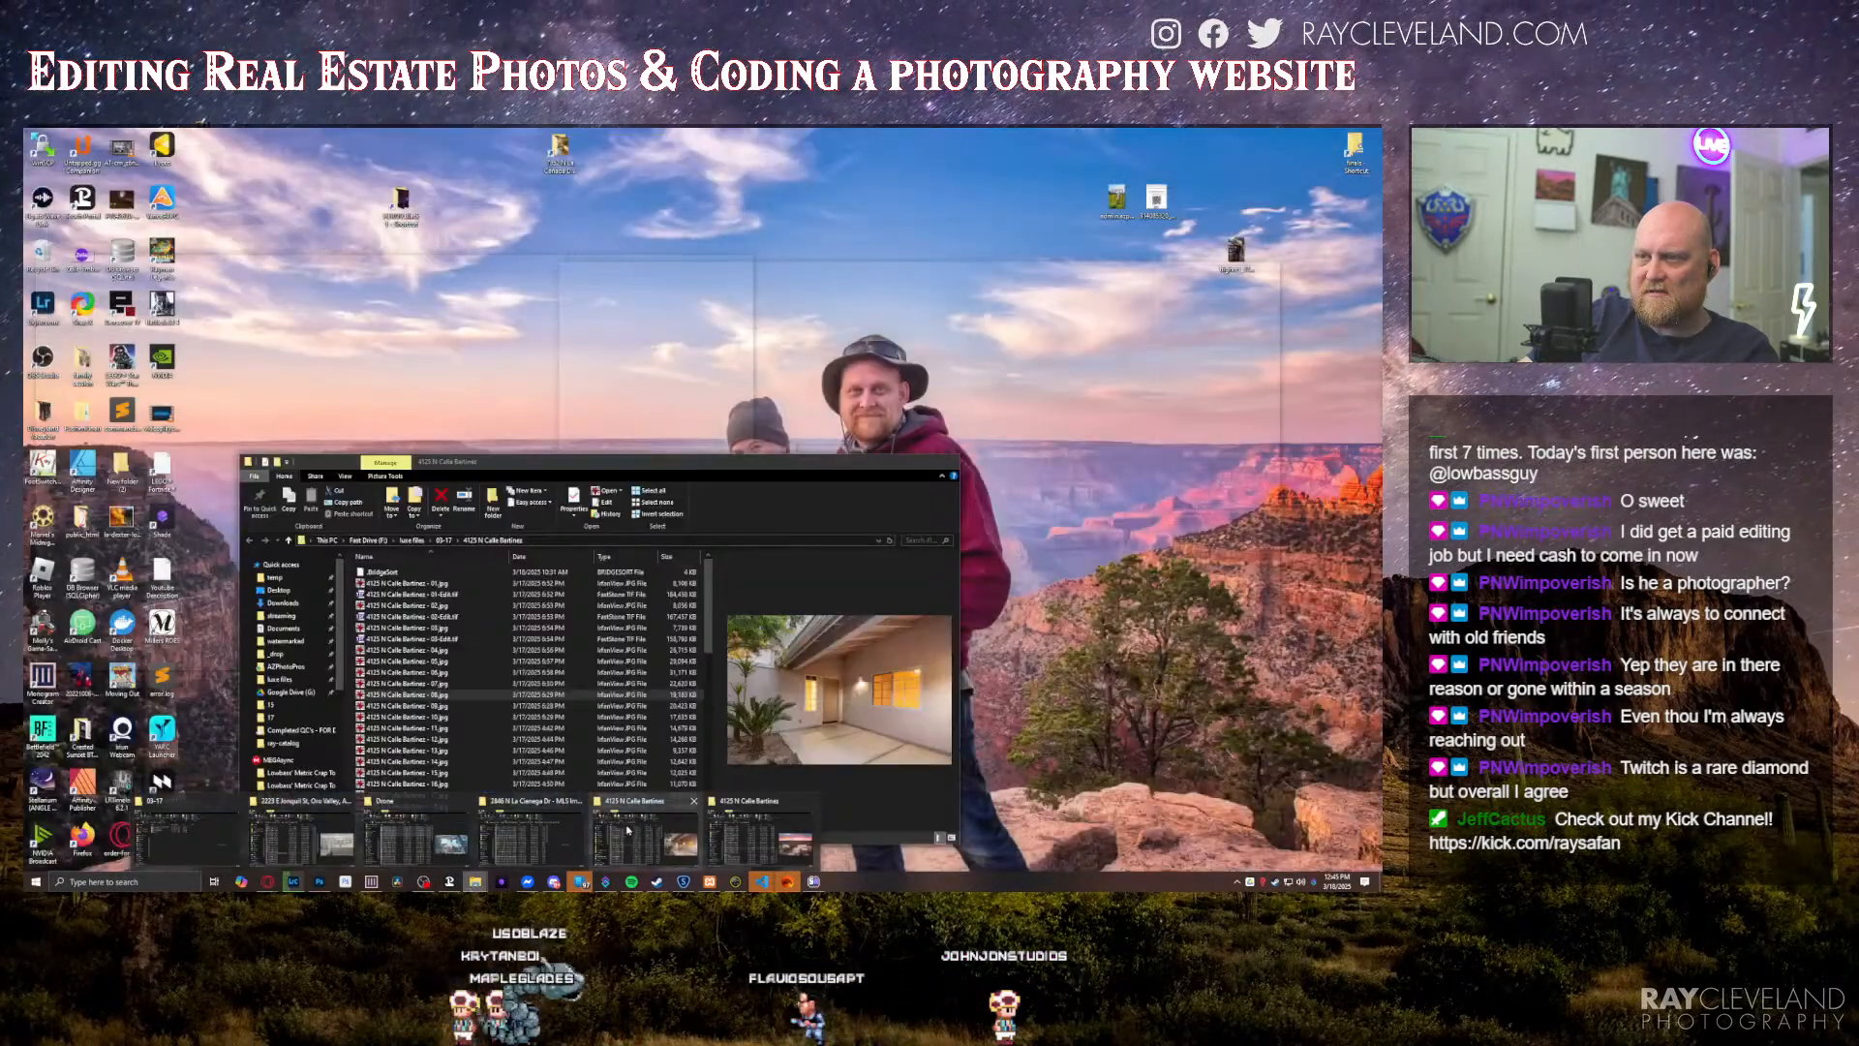
left_click(441, 840)
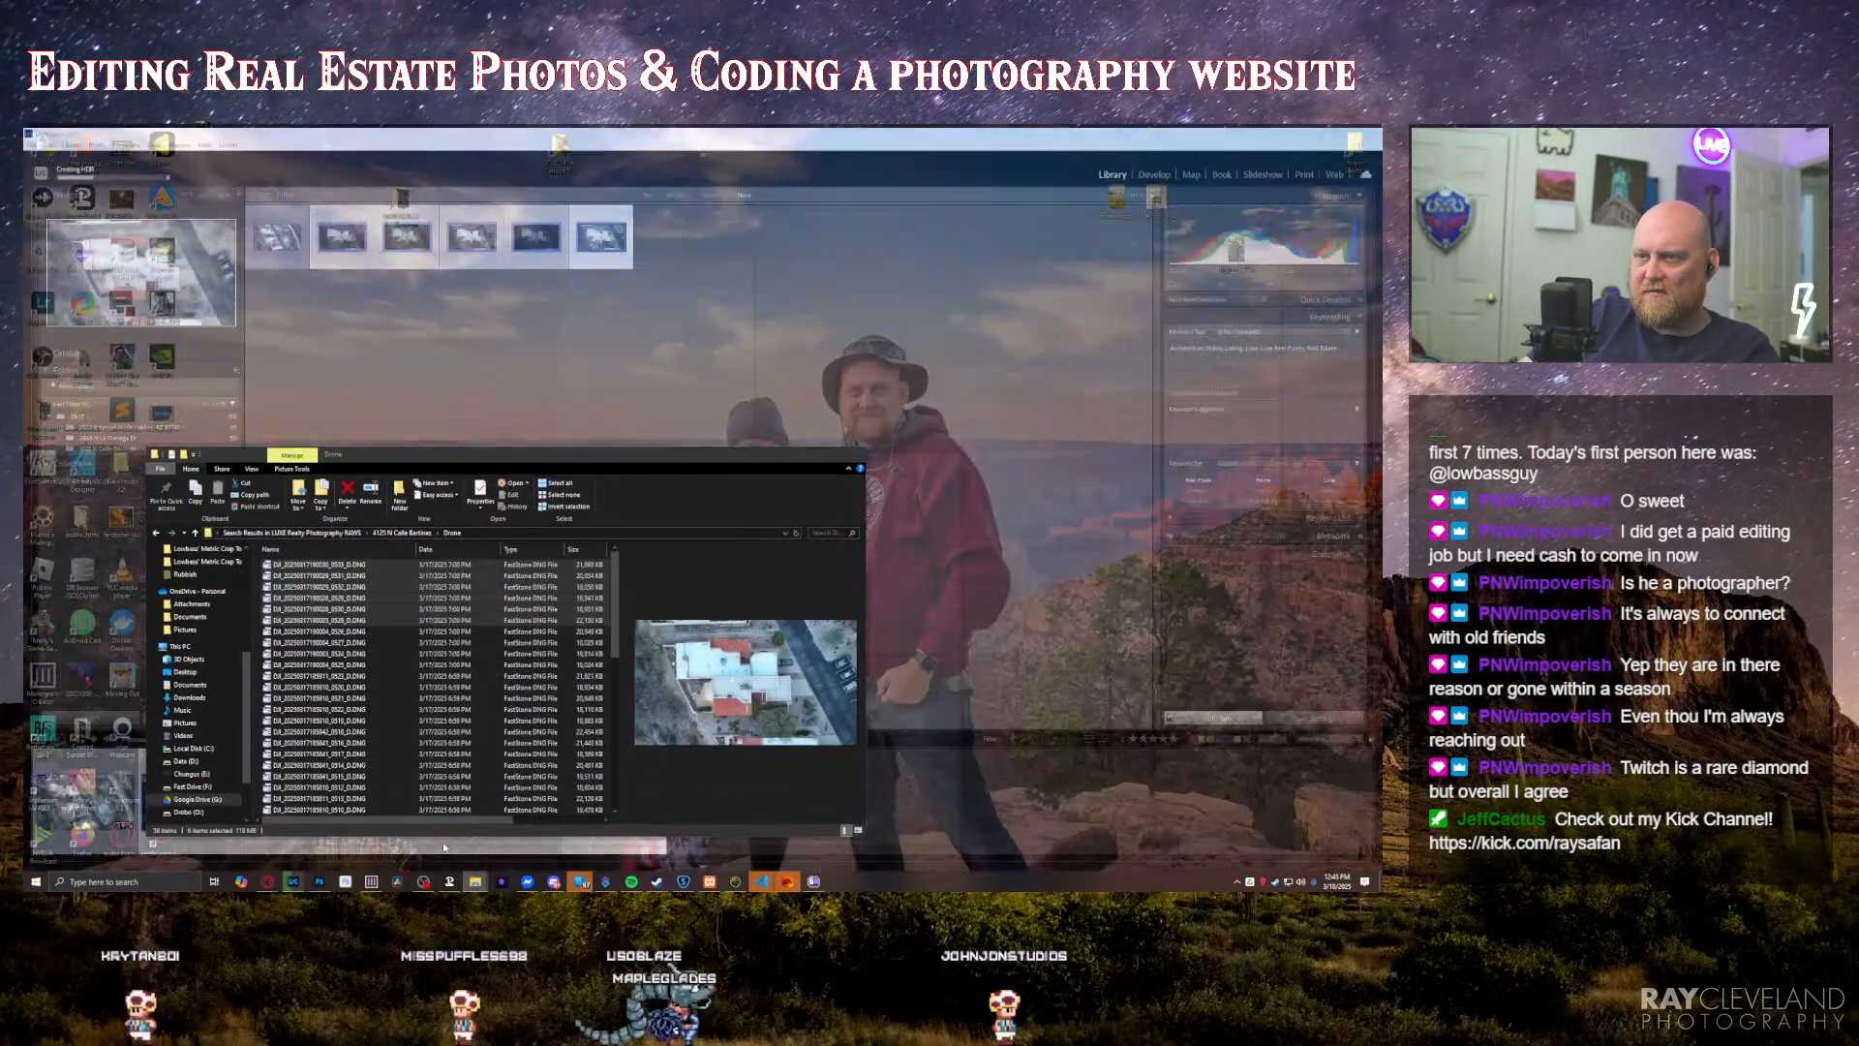
left_click(335, 634)
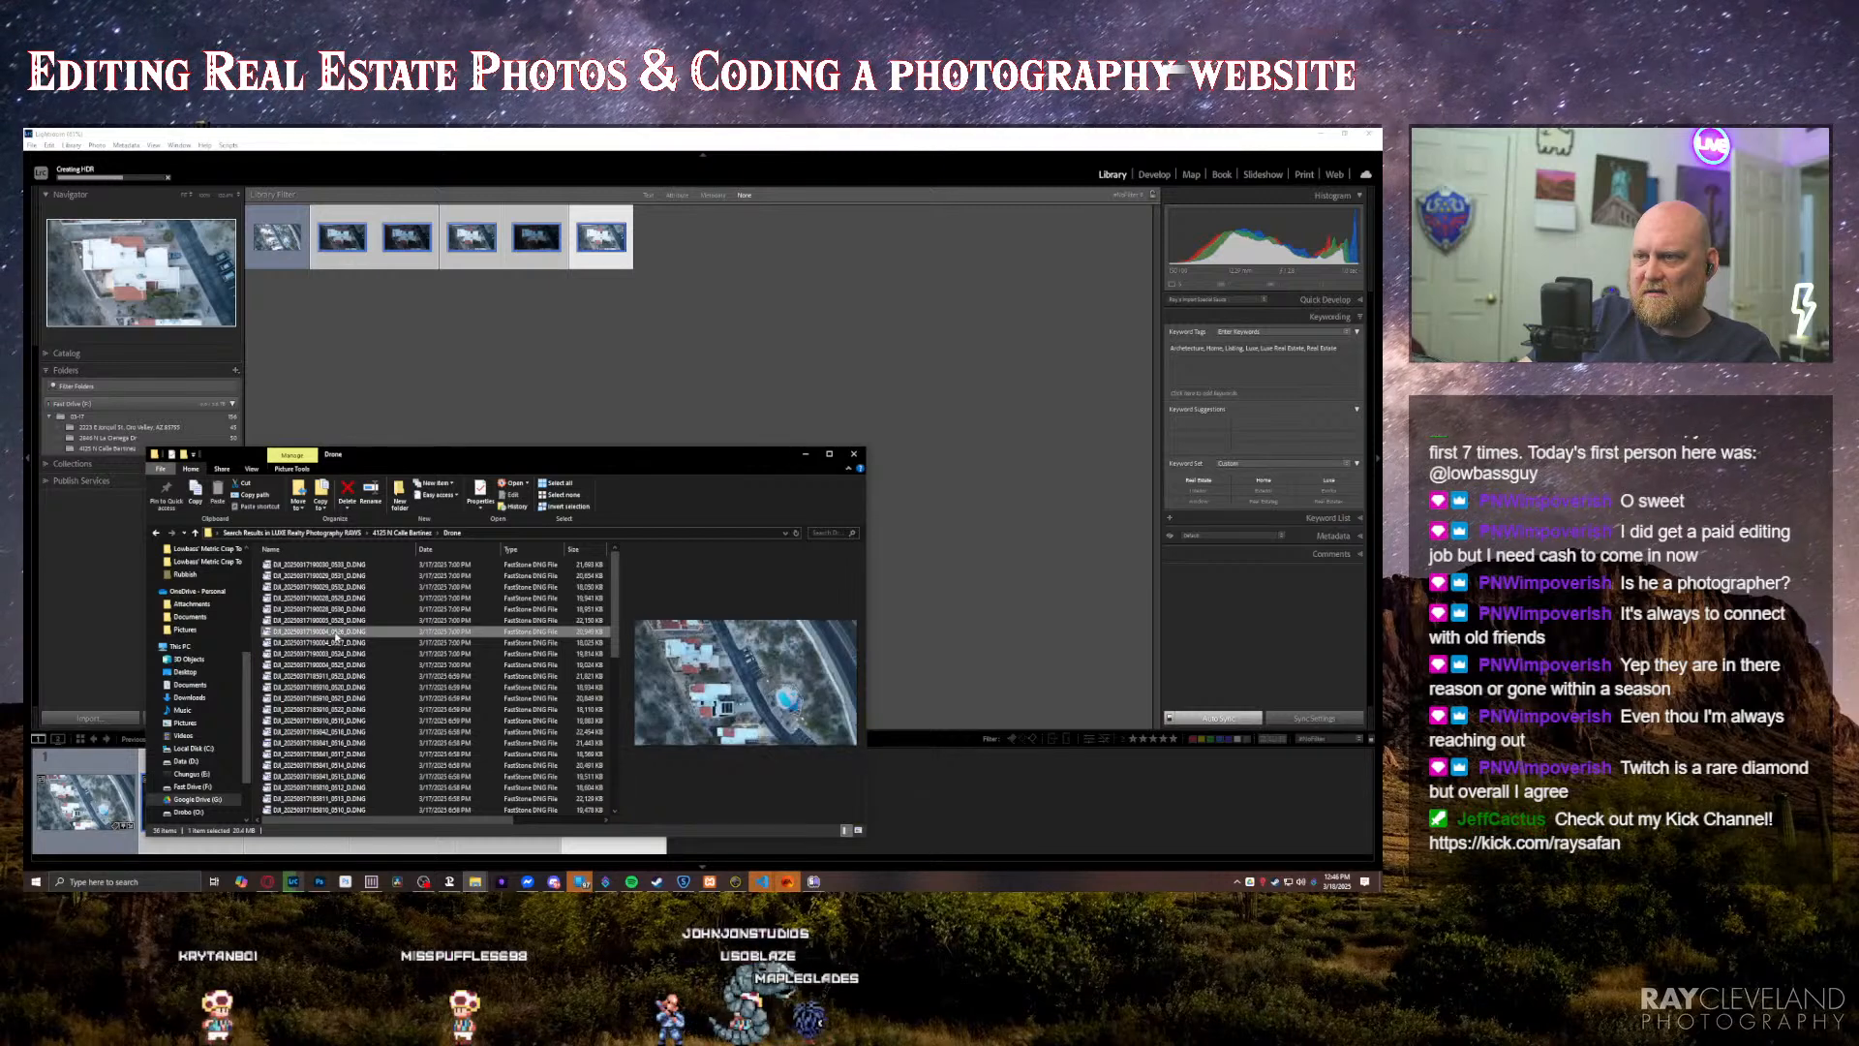
left_click(337, 654)
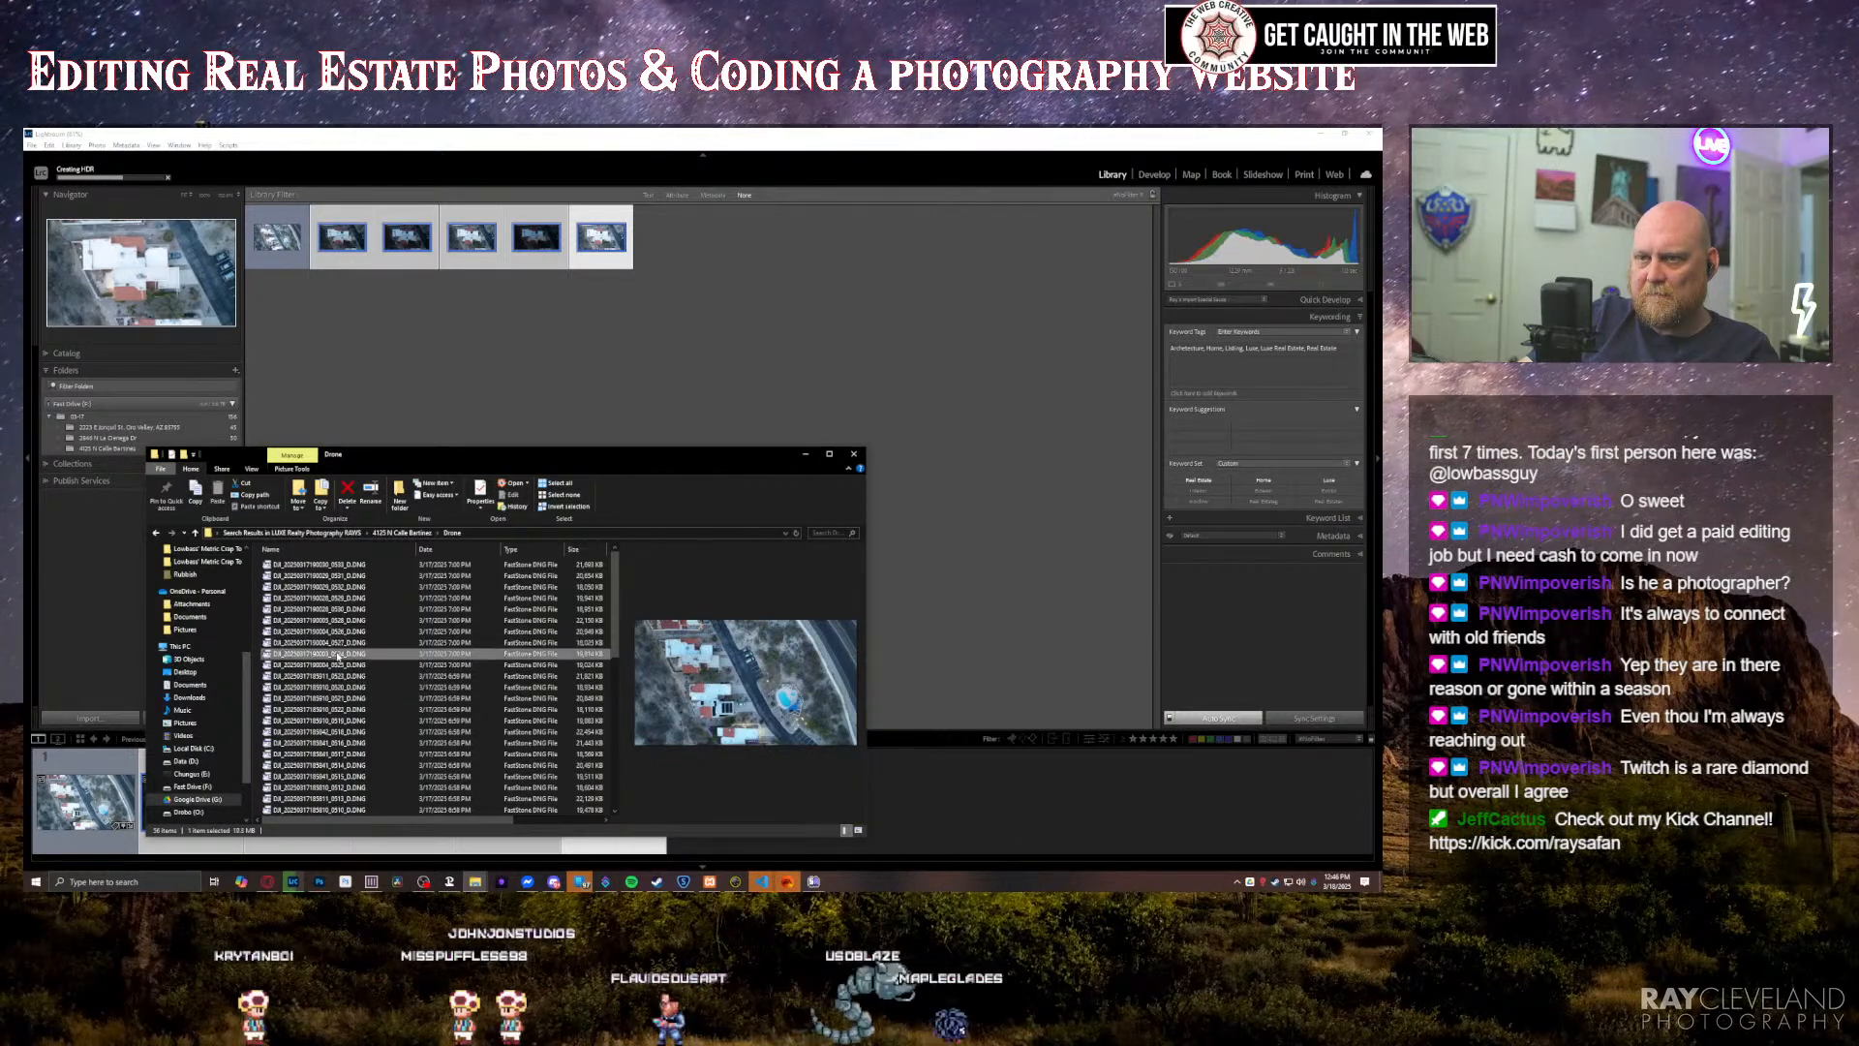
left_click(339, 676)
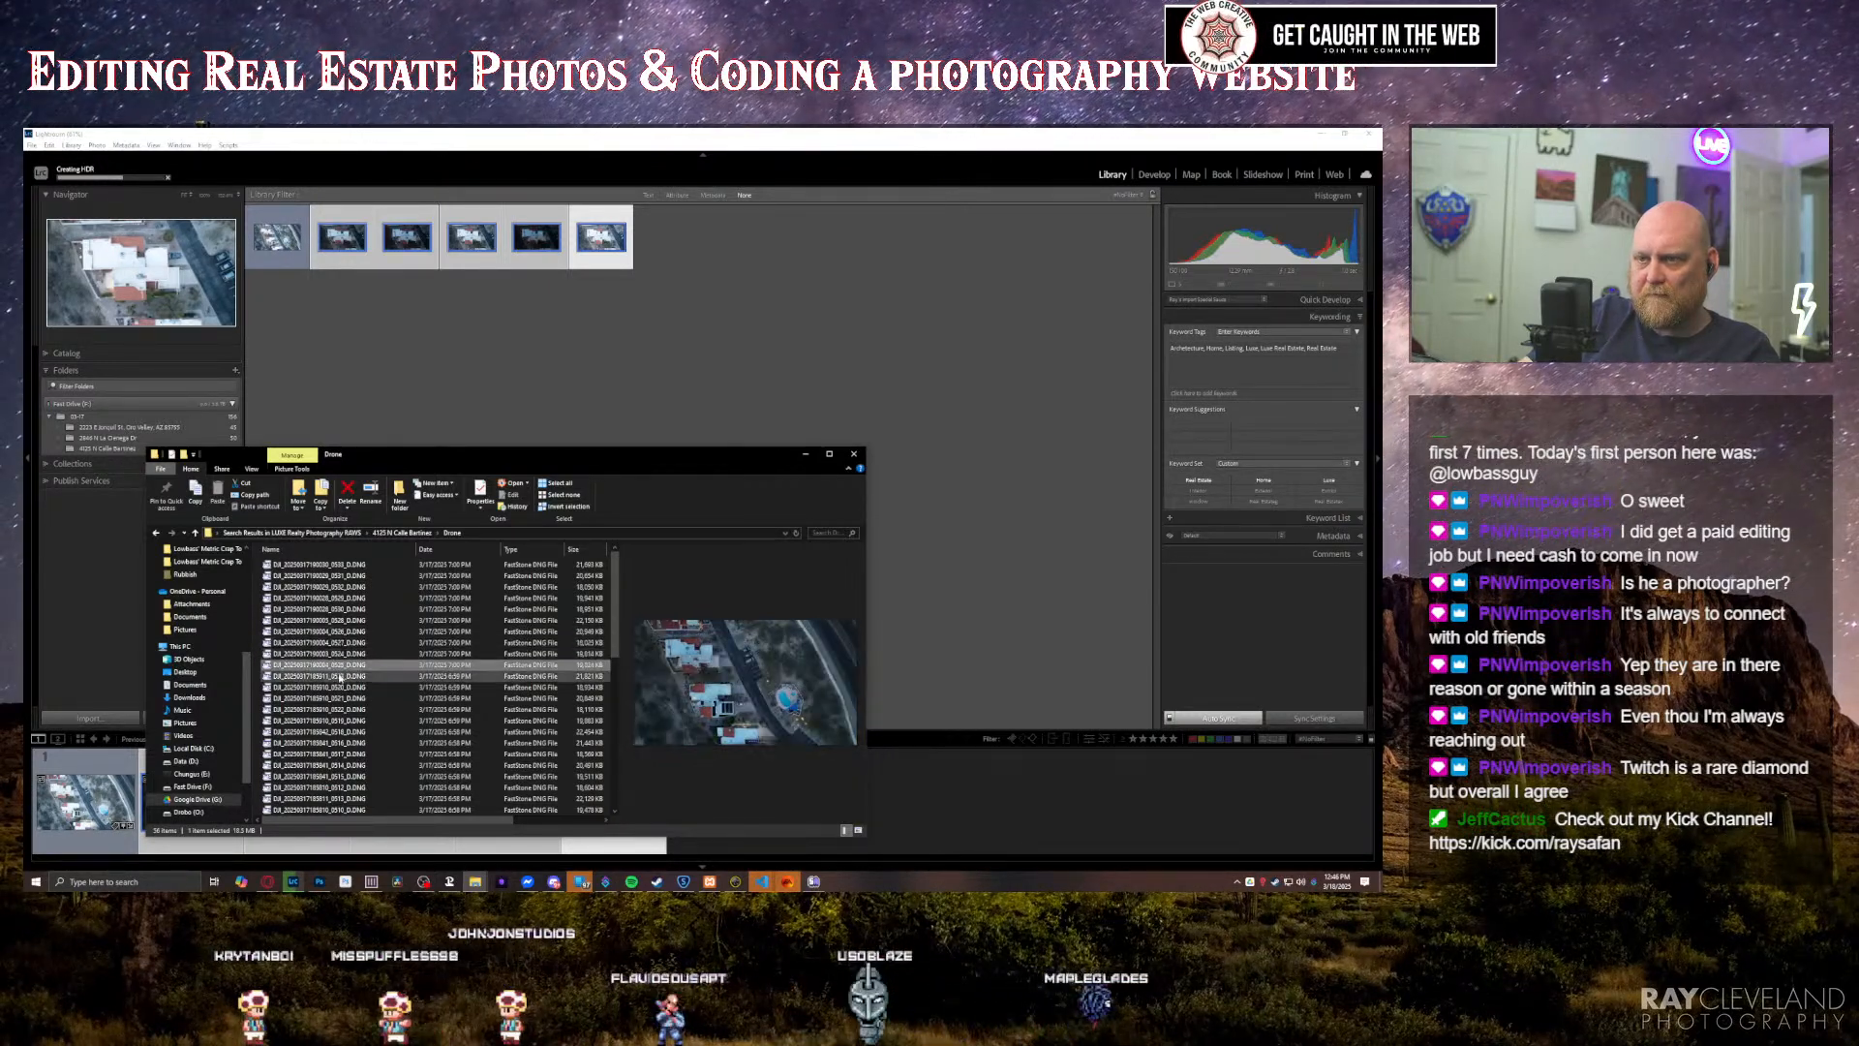